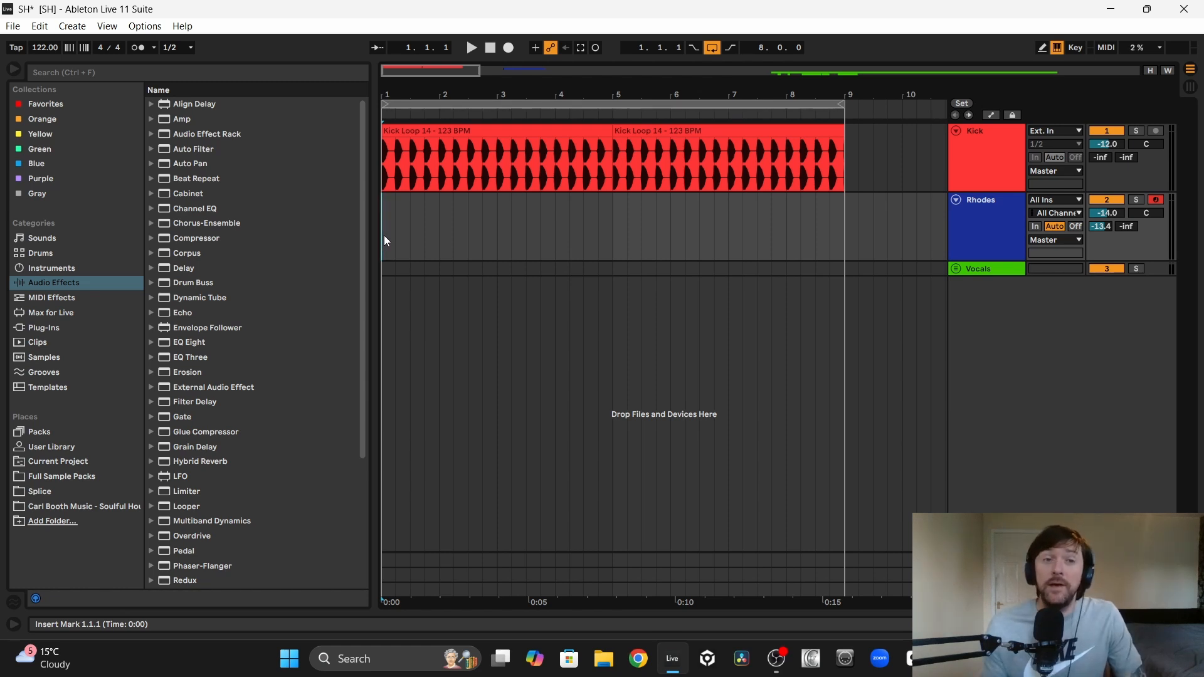
Step: Play the kick loop from the start of the arrangement to hear its groove, and stop playback
click(455, 130)
key(space)
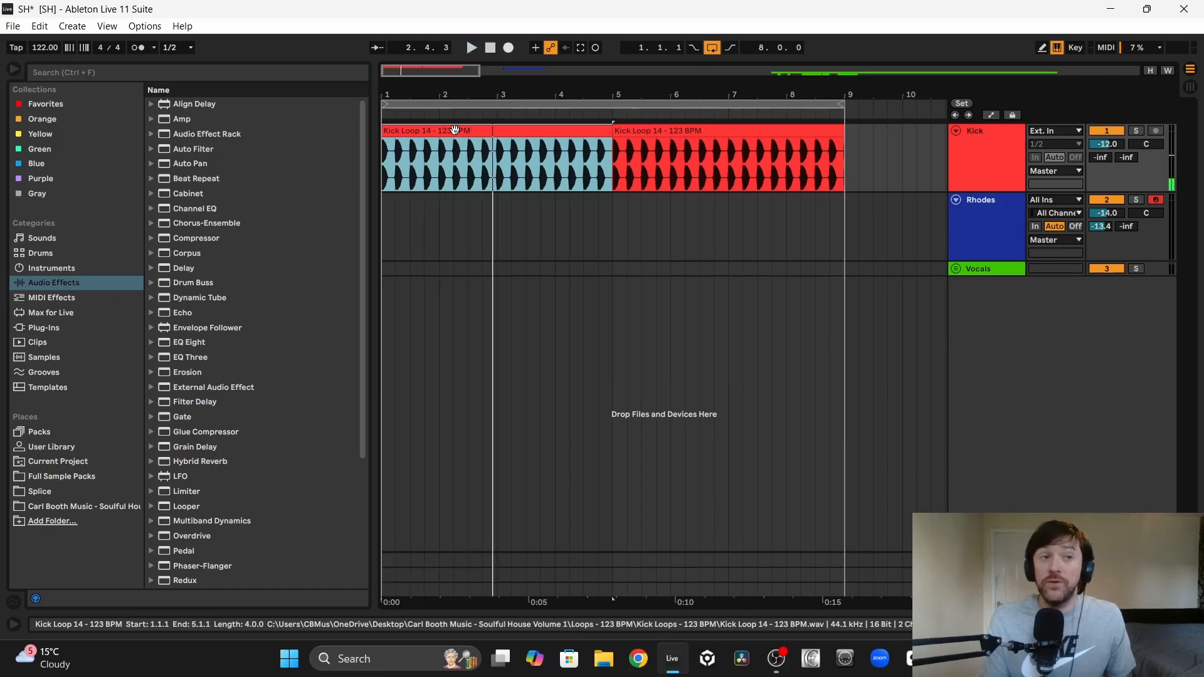
key(space)
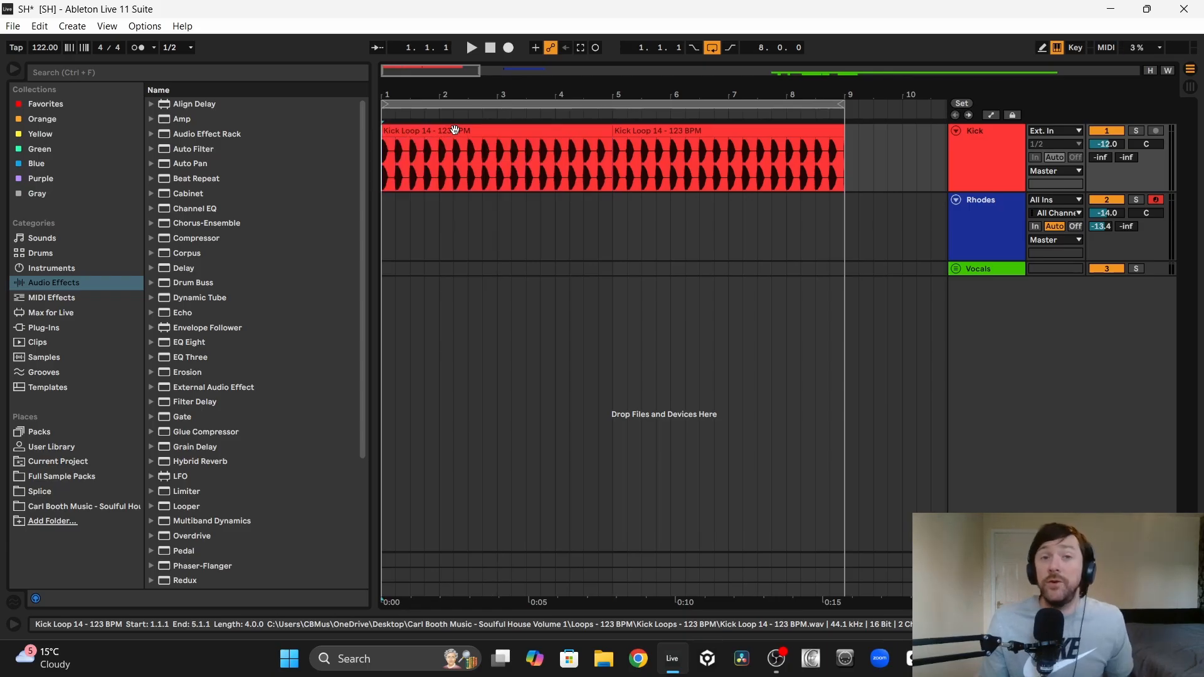
Step: Open the Rhodes track's devices and bring up ChordieApp to display the played chords
click(939, 220)
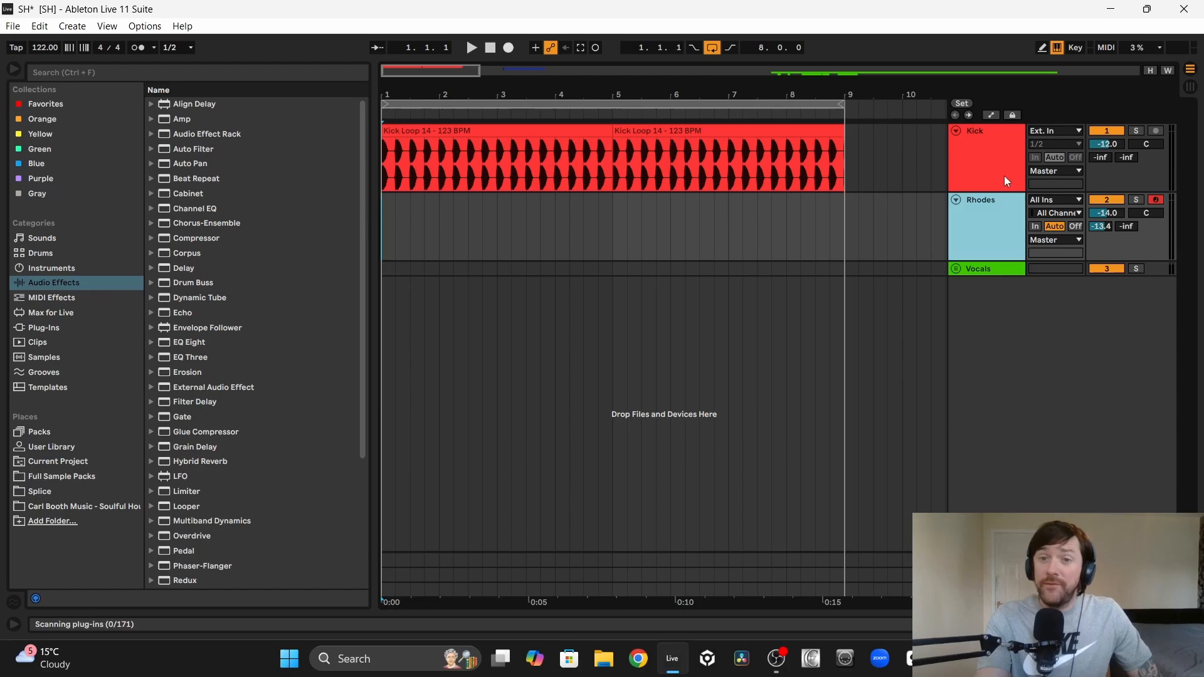
double_click(981, 207)
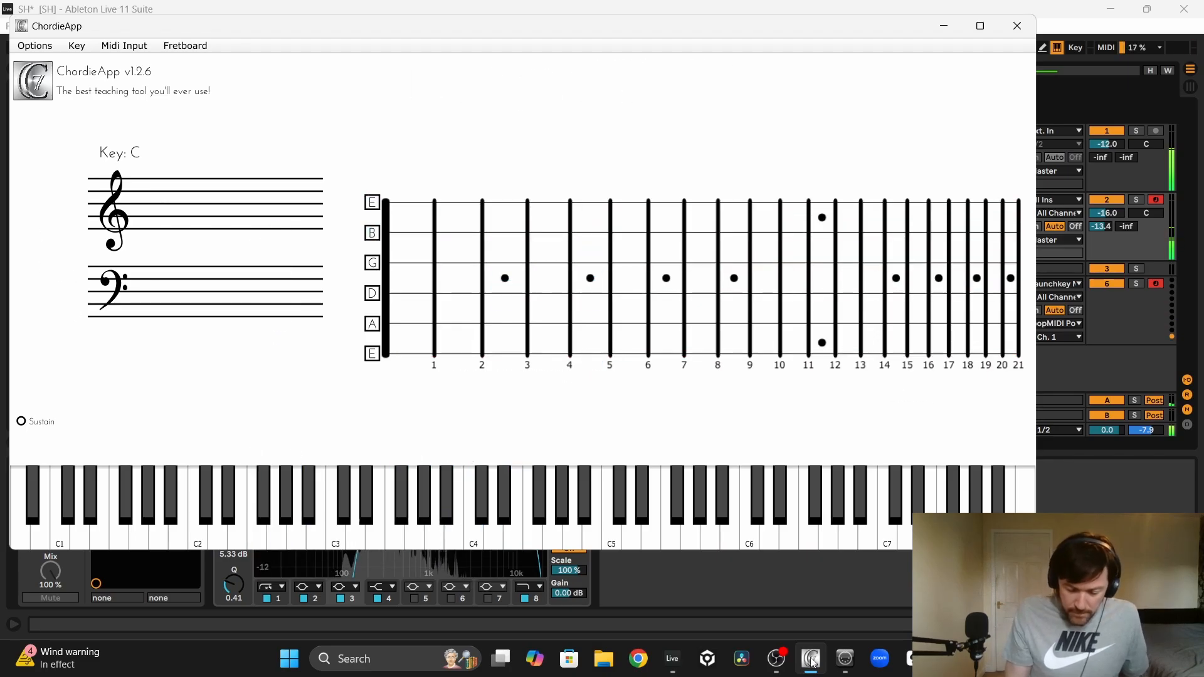
click(811, 660)
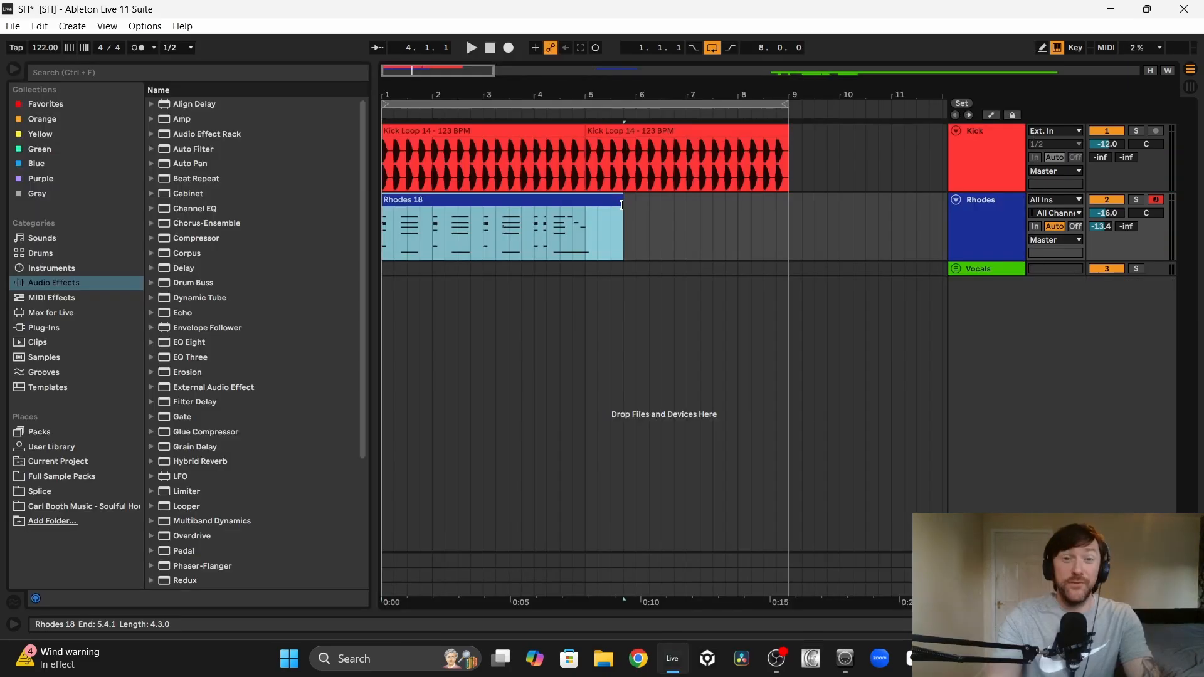
Step: Trim the recorded Rhodes clip to end at 5.1.1 and delete the stray A#2 note near 3.2
drag(622, 204, 585, 205)
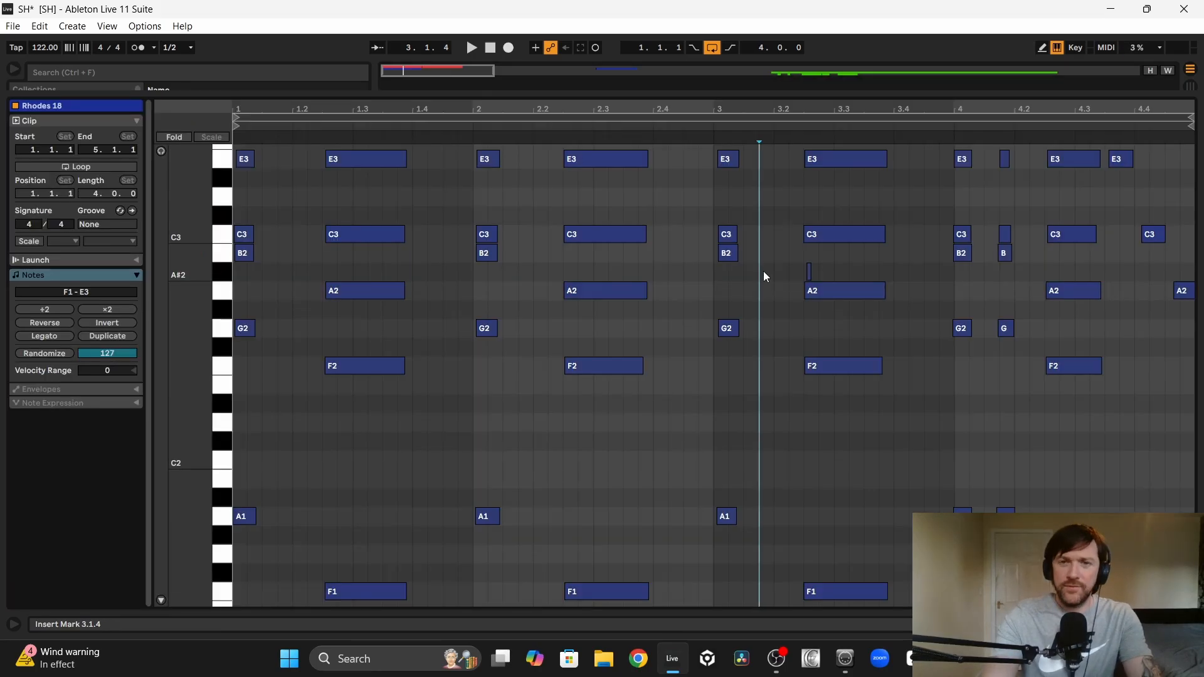
drag(771, 271, 826, 270)
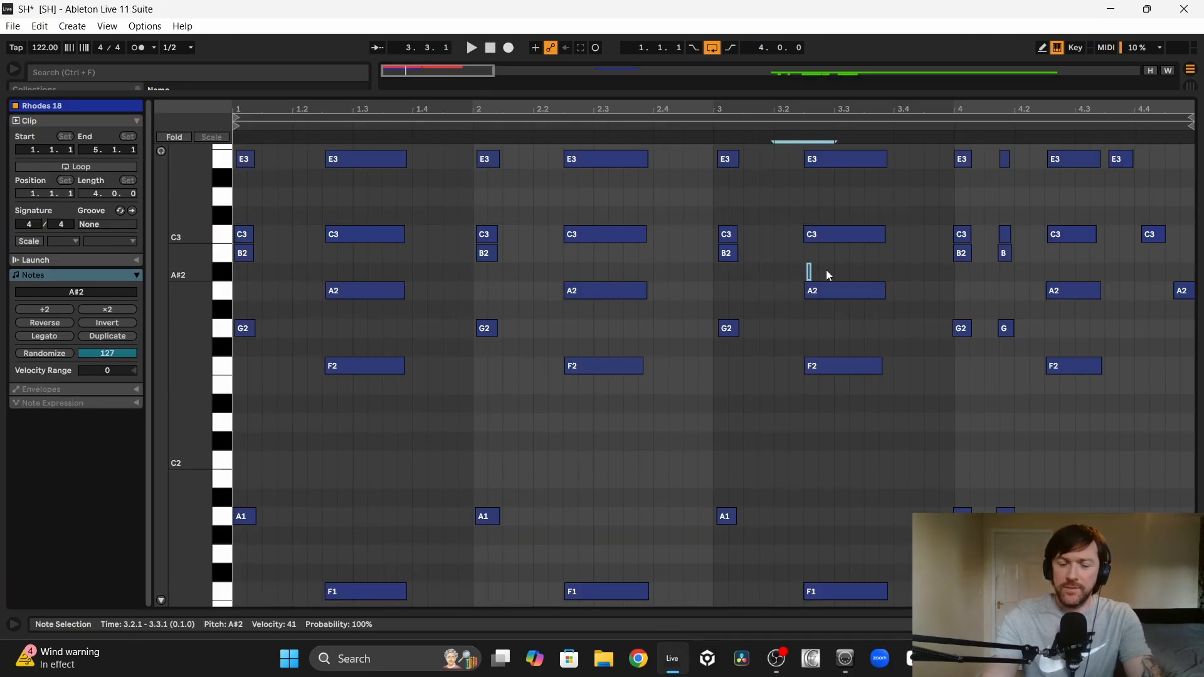
key(Delete)
Step: Quantize all notes in the Rhodes clip and play it from the beginning
key(ctrl+a)
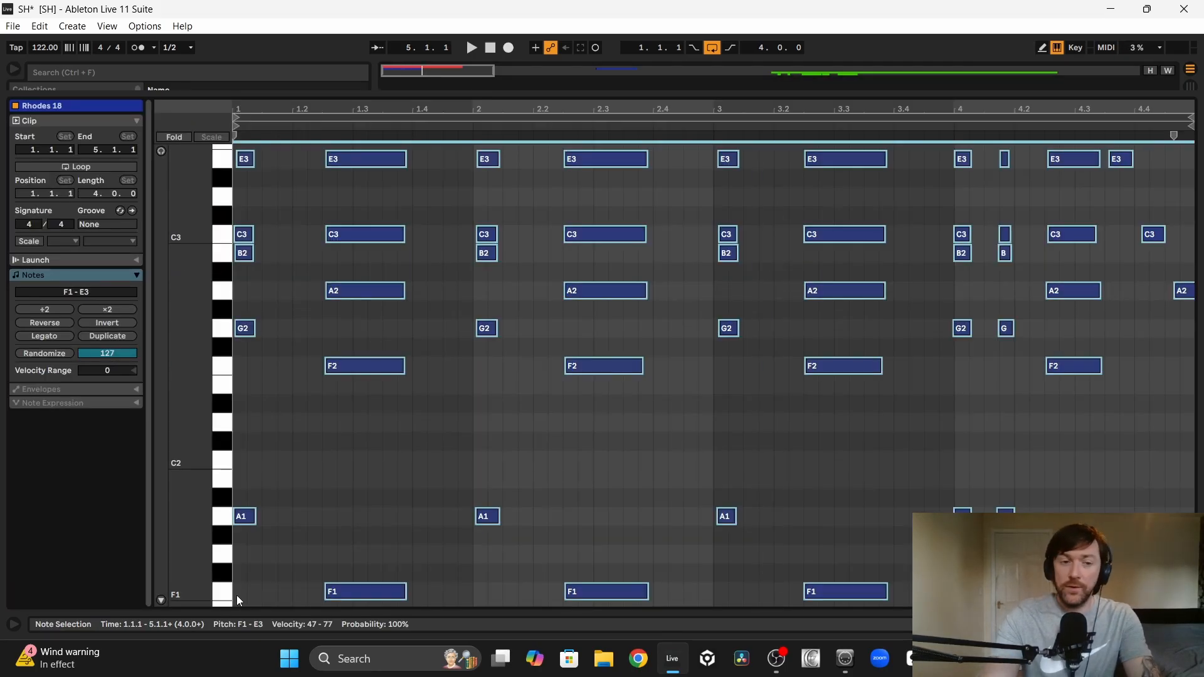
drag(236, 598, 1194, 144)
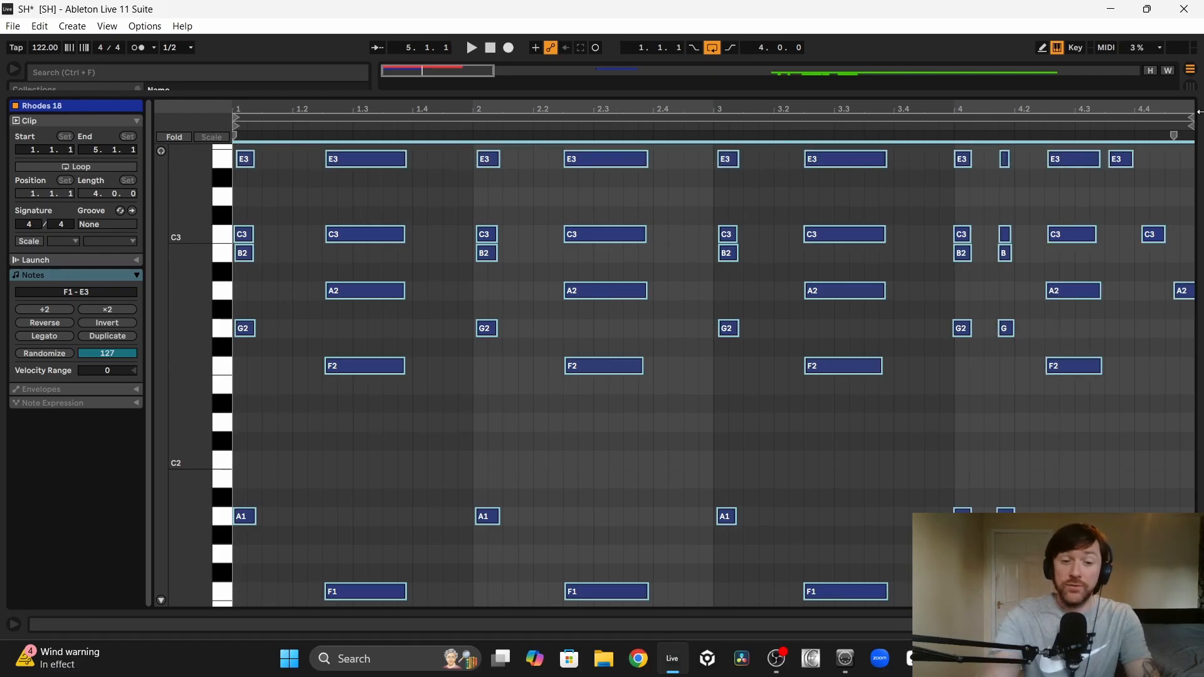
key(ctrl+u)
key(space)
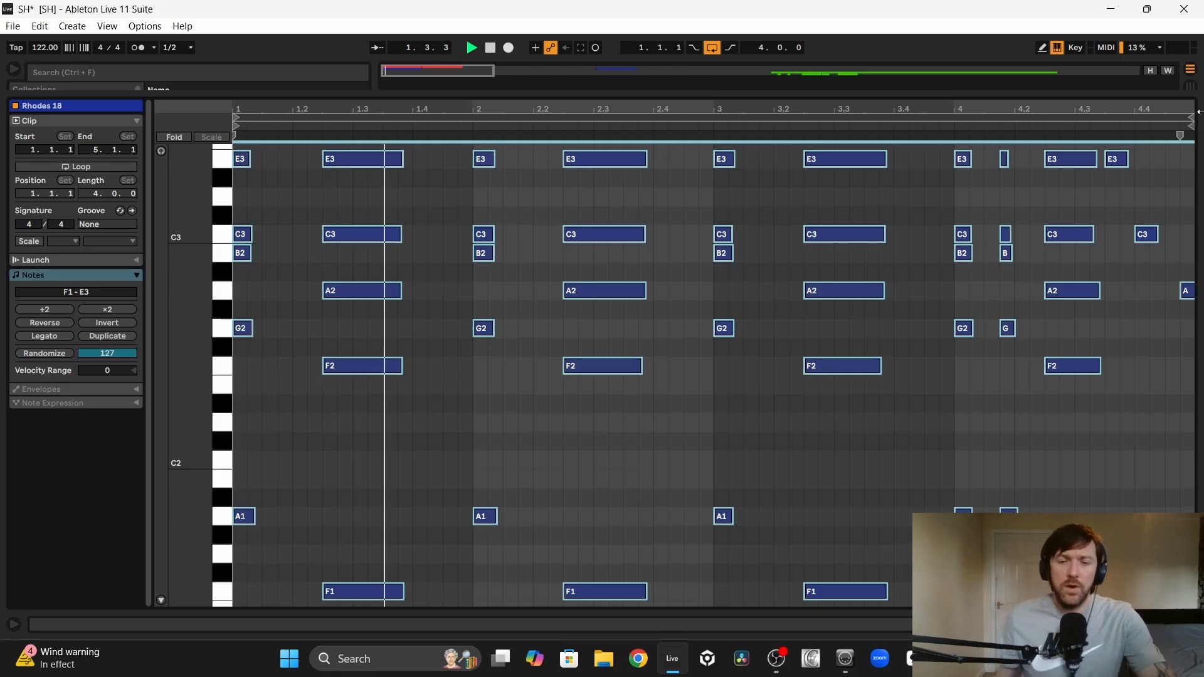
Step: Slightly lengthen the C3 note at 4.4.1, move the final A2 note to 4.4.3, and play the clip from the start
drag(1169, 110, 1056, 226)
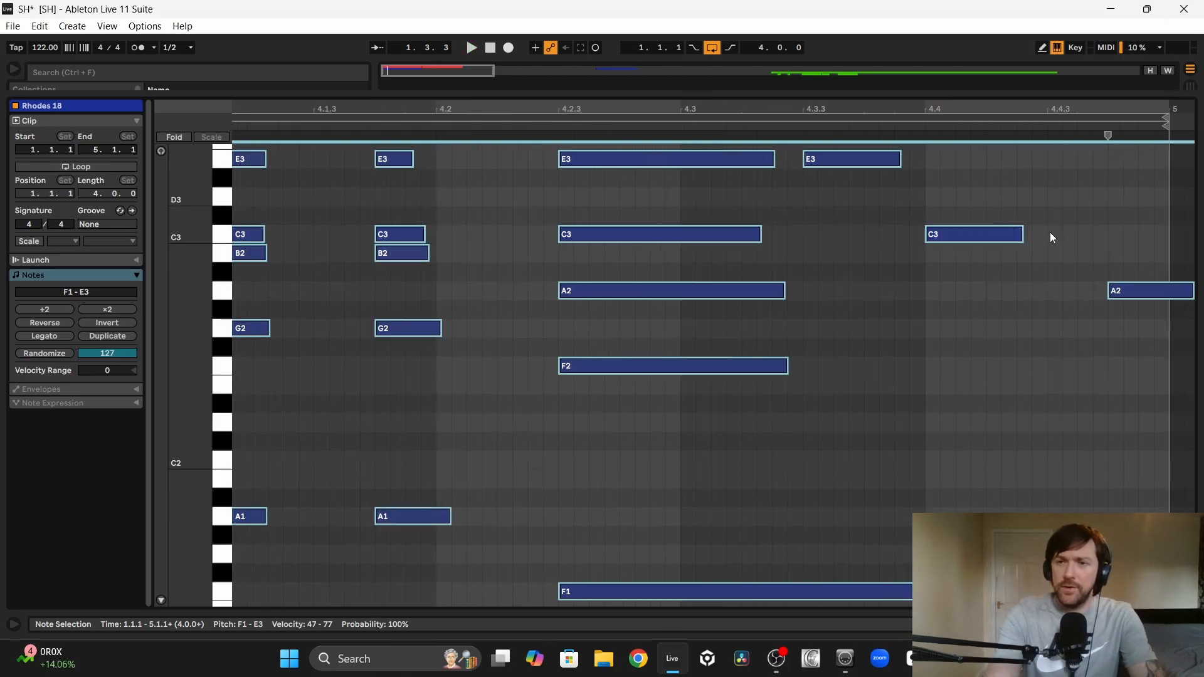
click(1038, 237)
mouse_move(1149, 293)
mouse_down()
mouse_move(1090, 293)
mouse_move(1154, 295)
mouse_up()
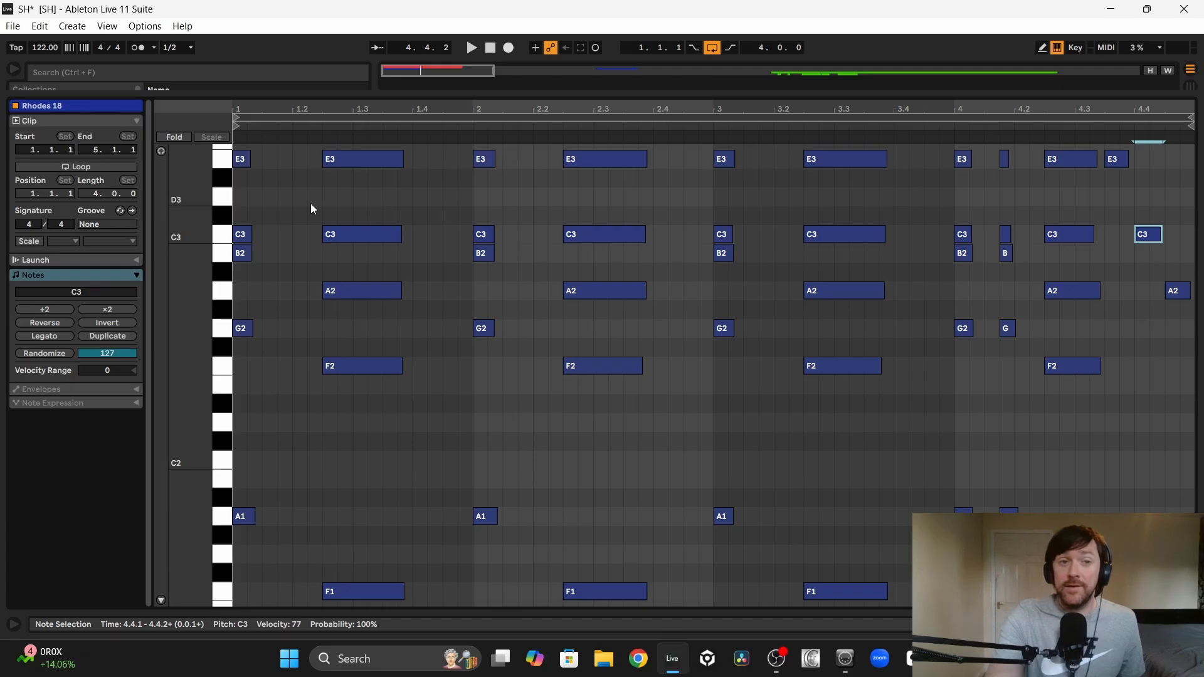
click(239, 201)
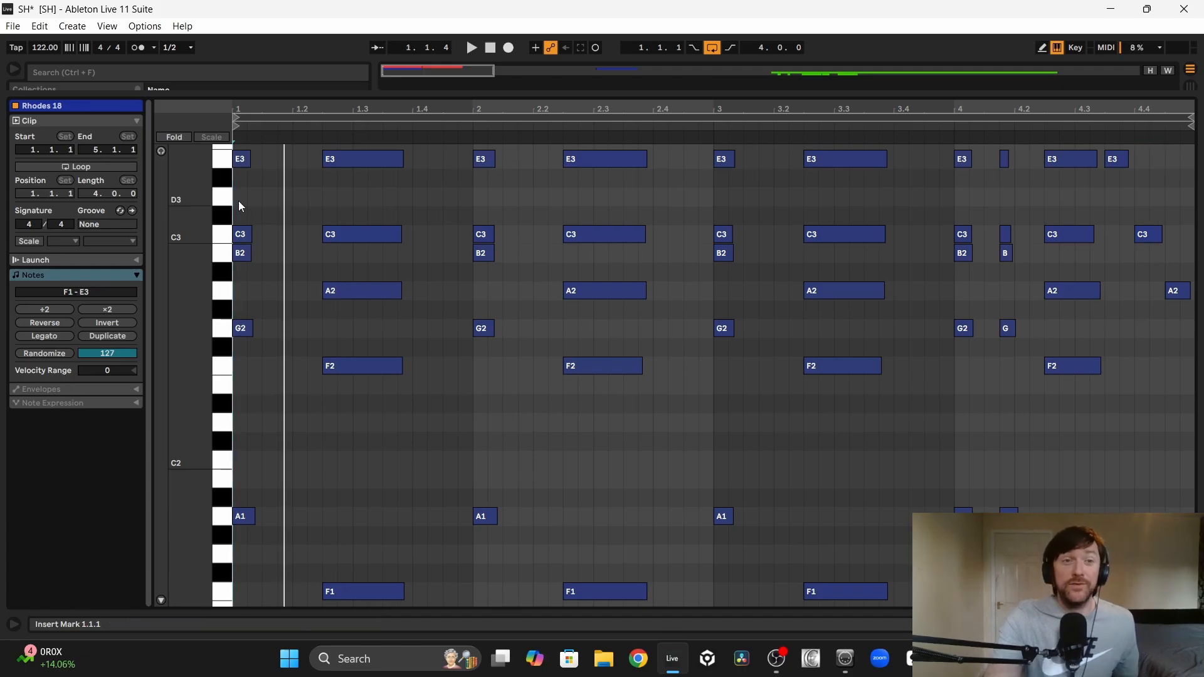
key(space)
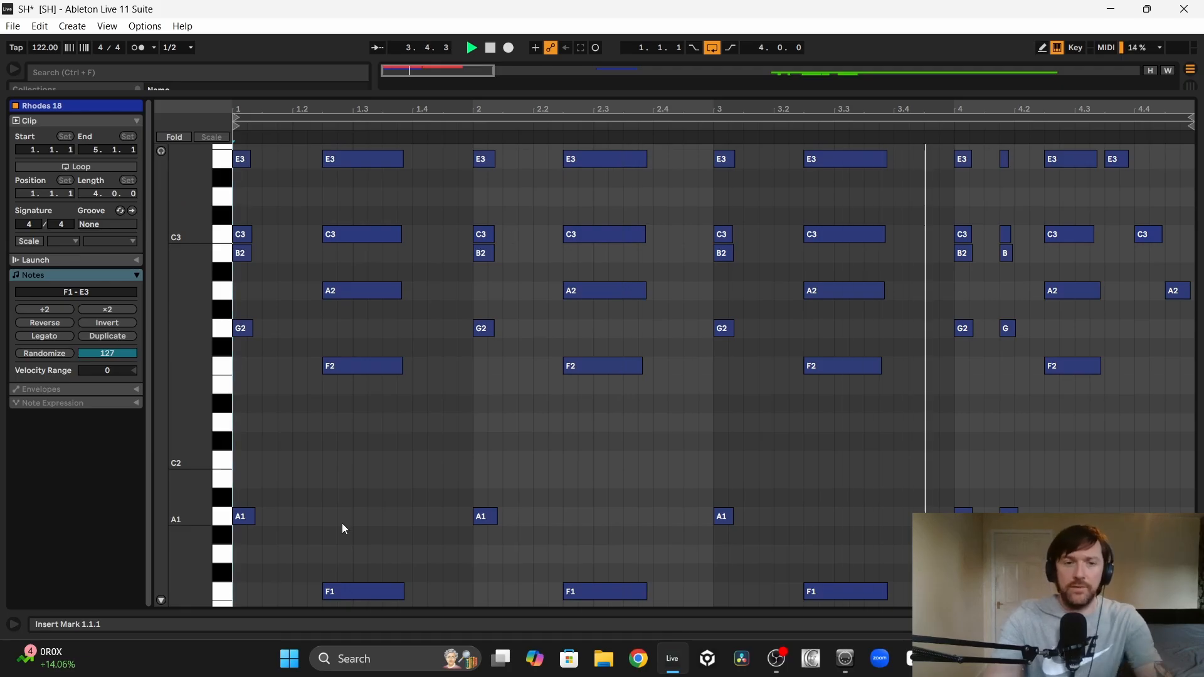
Step: Lengthen the sustained F1–E3 chords in bars 1 to 3 to end around beat 4.2, and slightly extend the bar 4 chord
drag(433, 593, 384, 142)
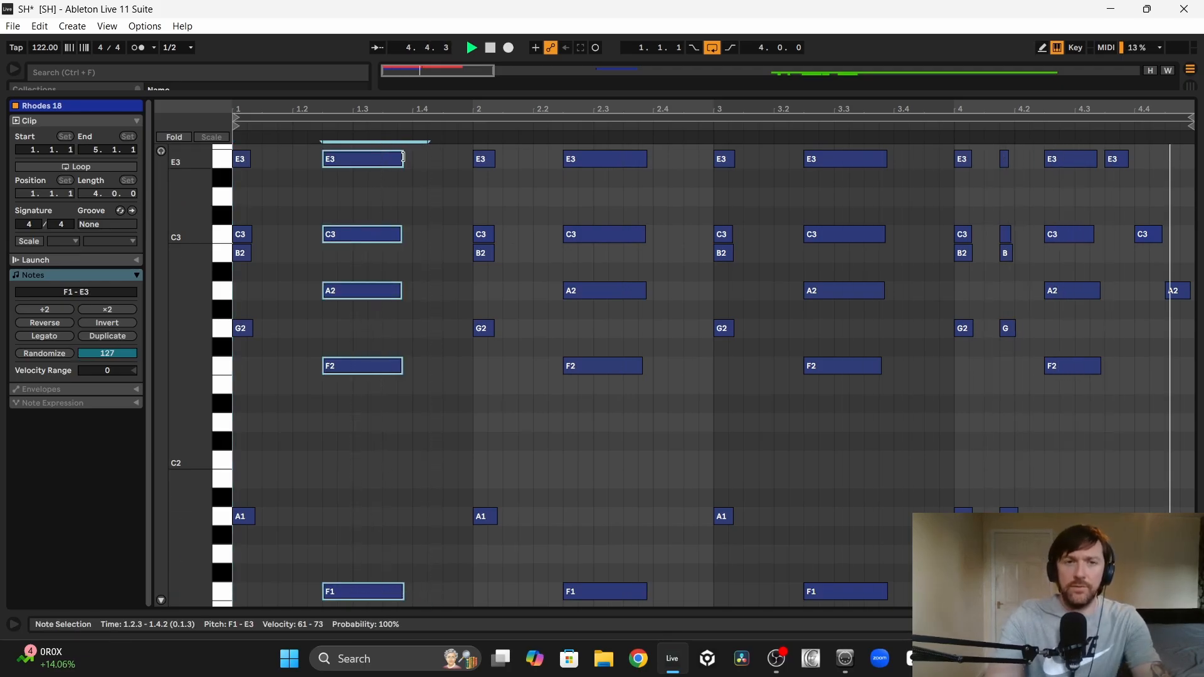
key(shift+Right)
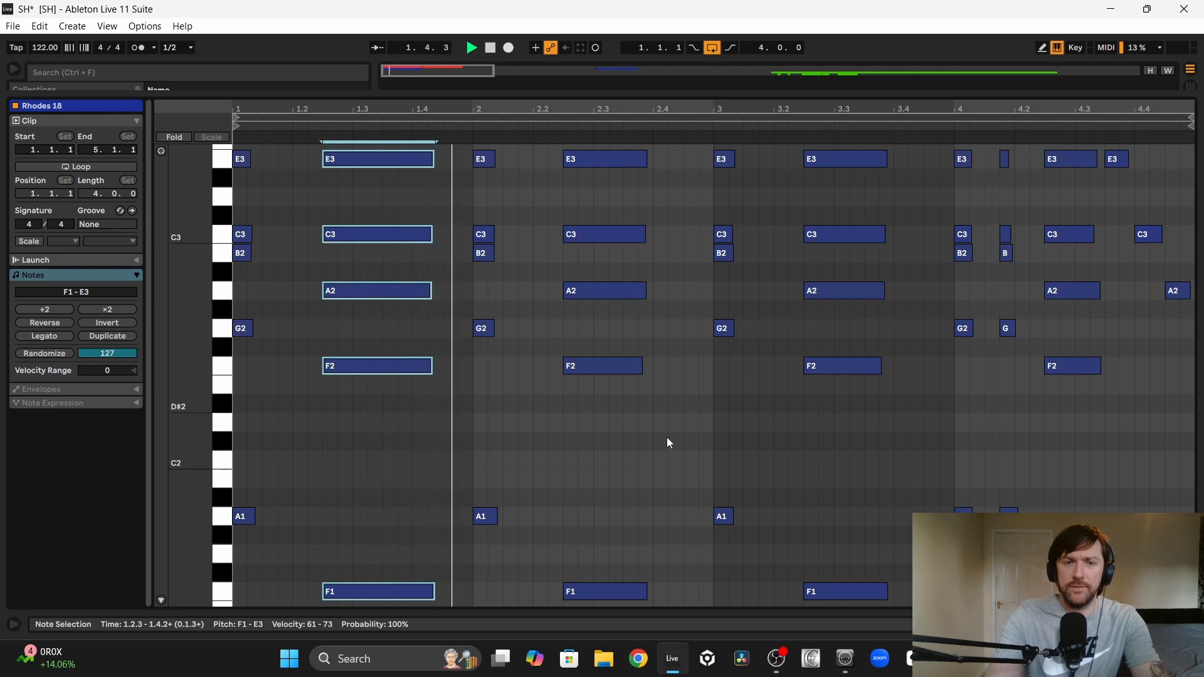
drag(664, 583, 670, 157)
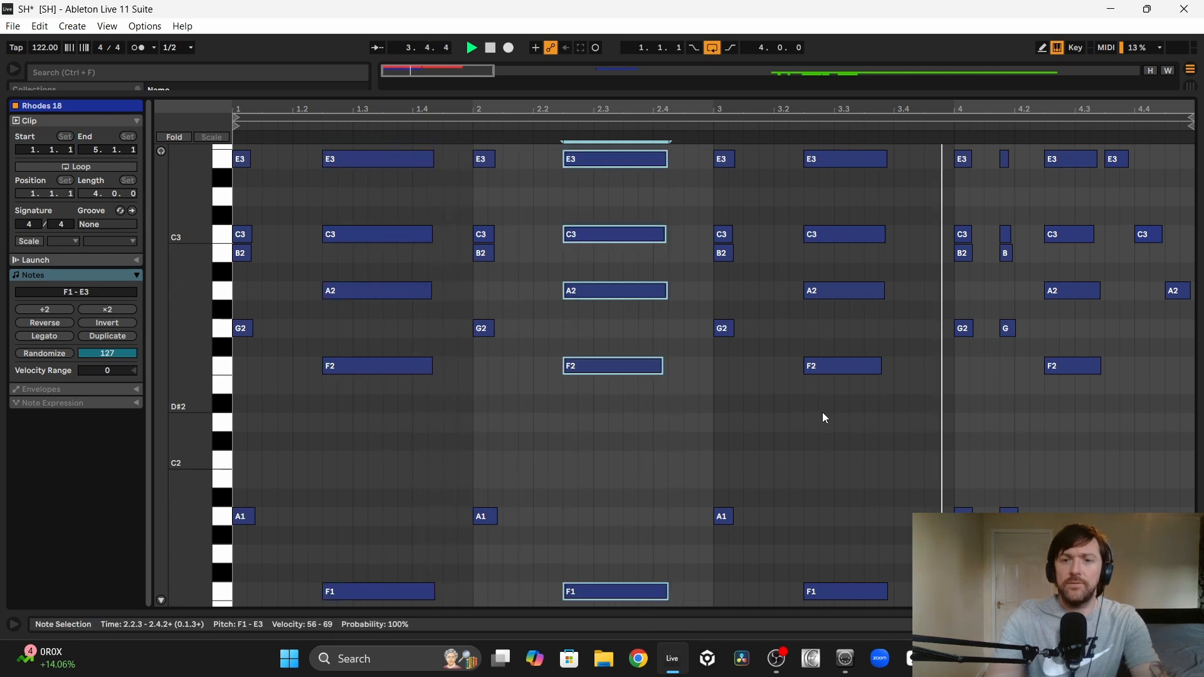
drag(906, 597, 909, 158)
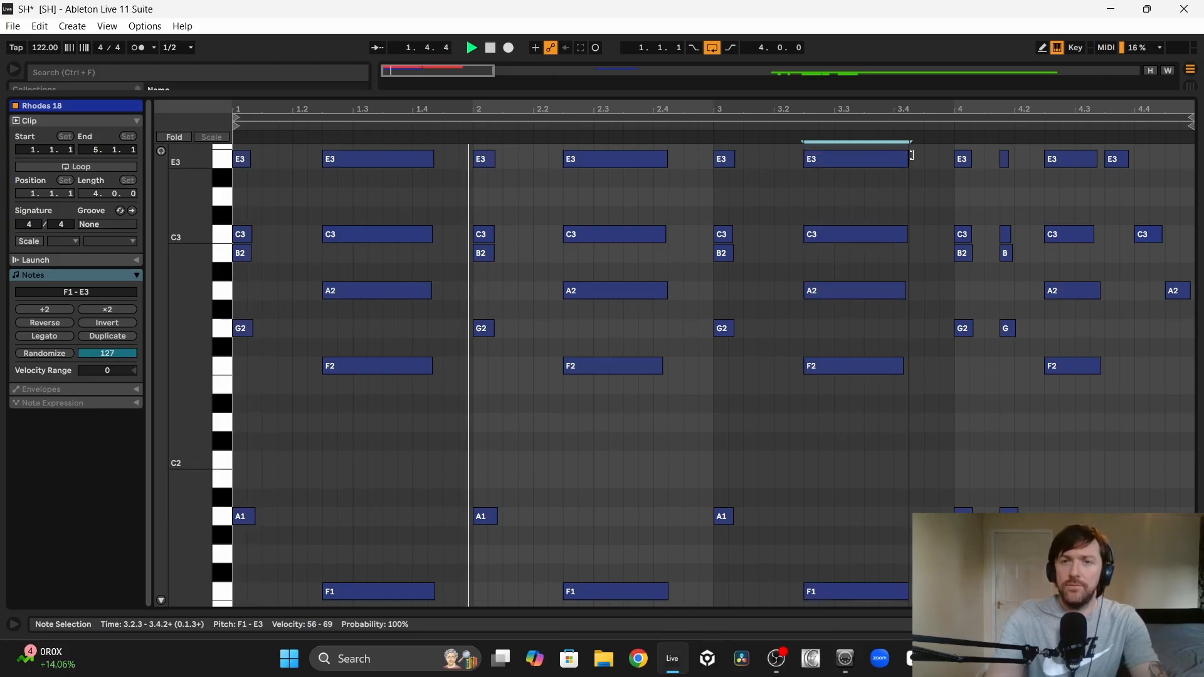
drag(1102, 290, 1105, 291)
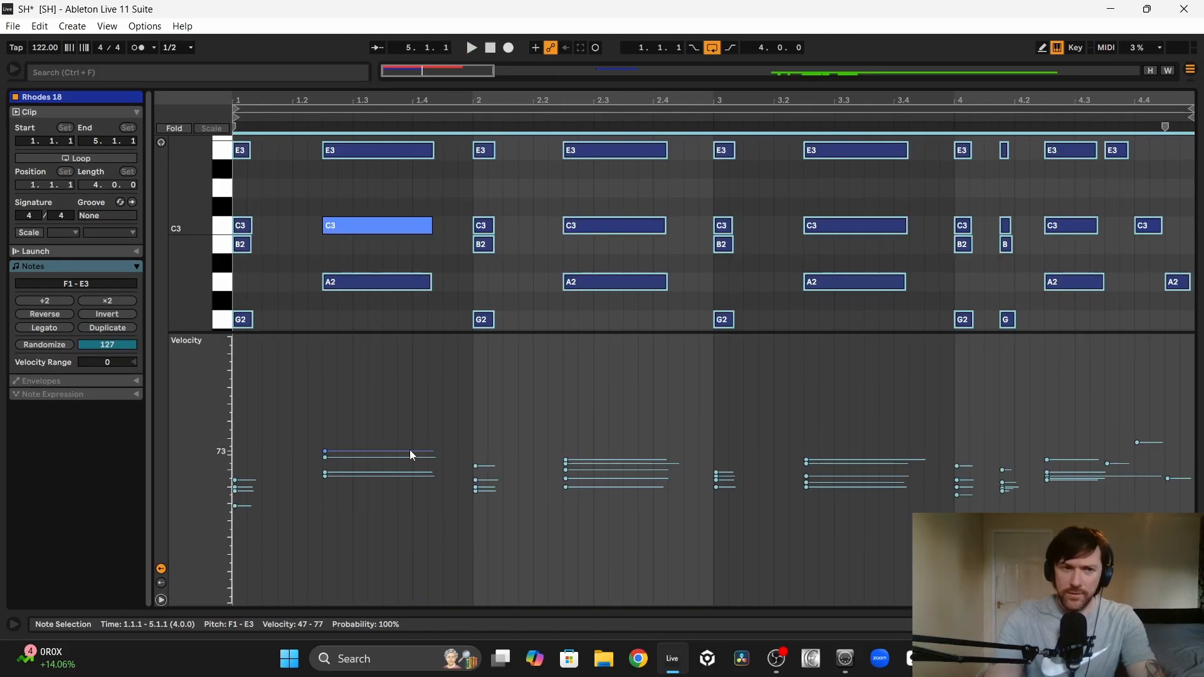
Step: Raise the note velocities of the chords across bars 1 to 4, set the final A2 note to 71, and play the clip
drag(272, 525, 220, 469)
drag(234, 480, 235, 451)
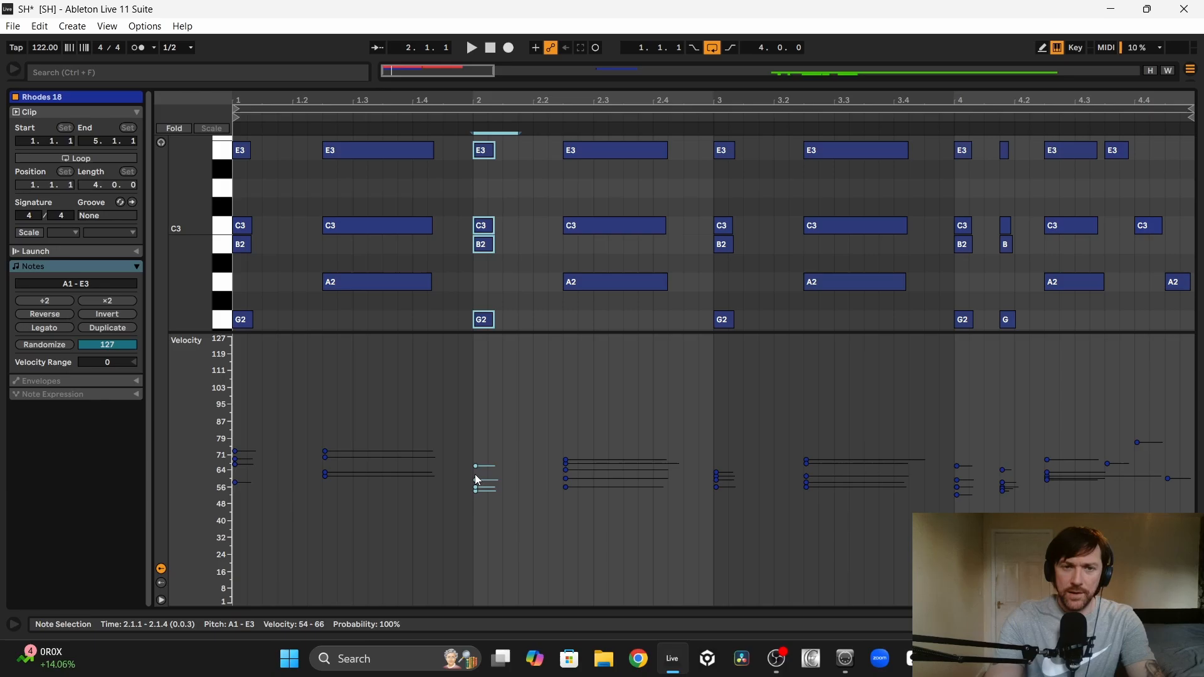
drag(476, 481, 478, 475)
drag(567, 479, 569, 468)
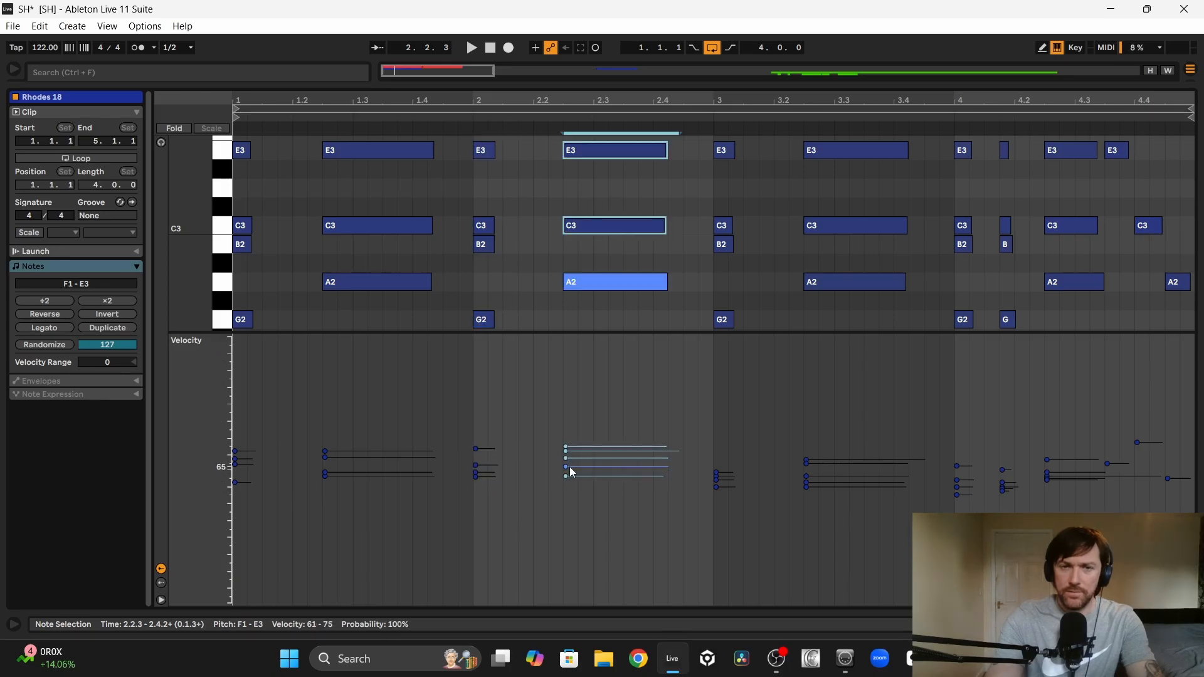
drag(717, 481, 718, 464)
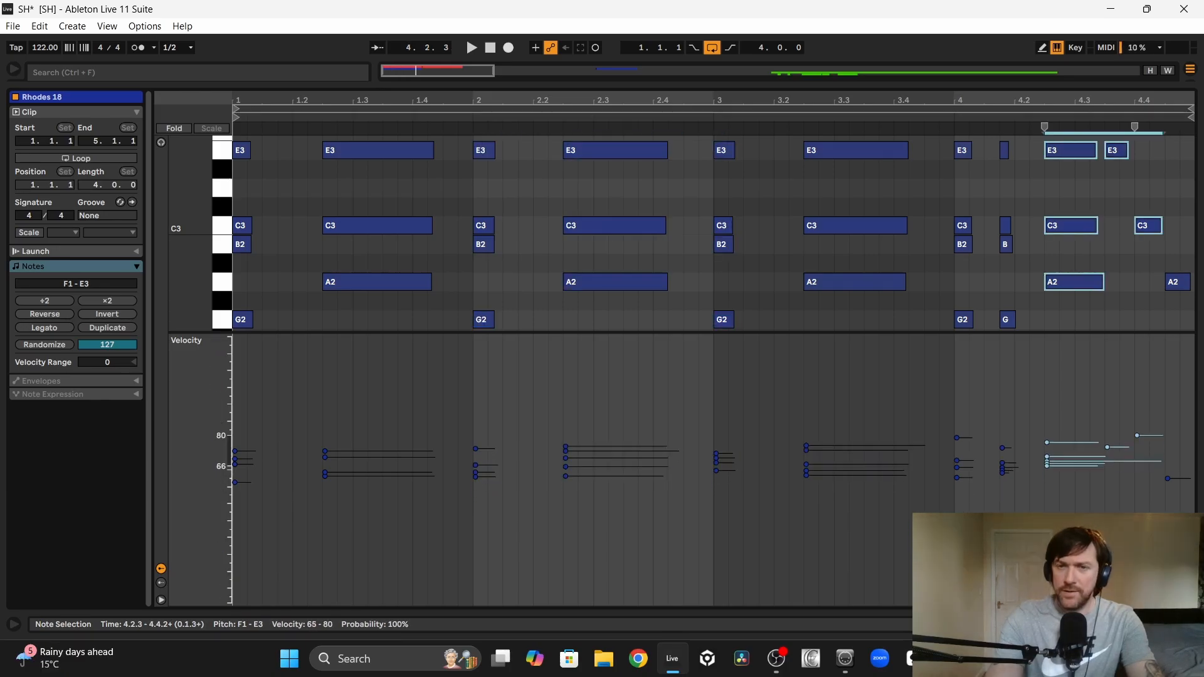
drag(1046, 470, 1047, 464)
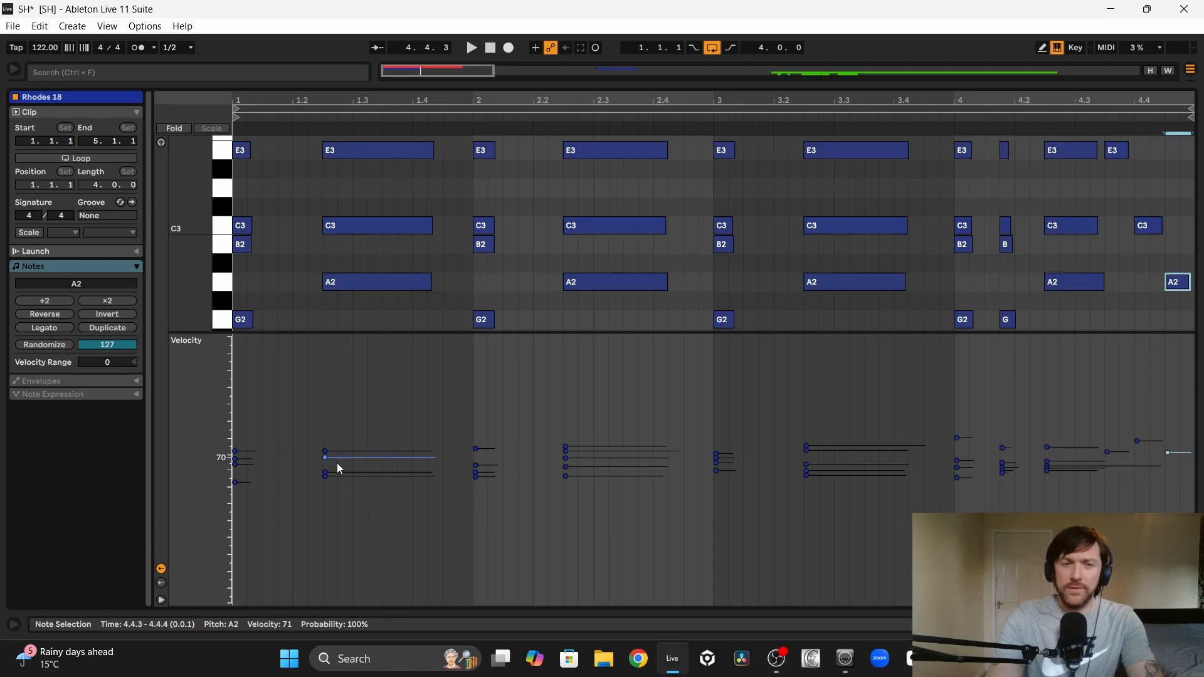
key(space)
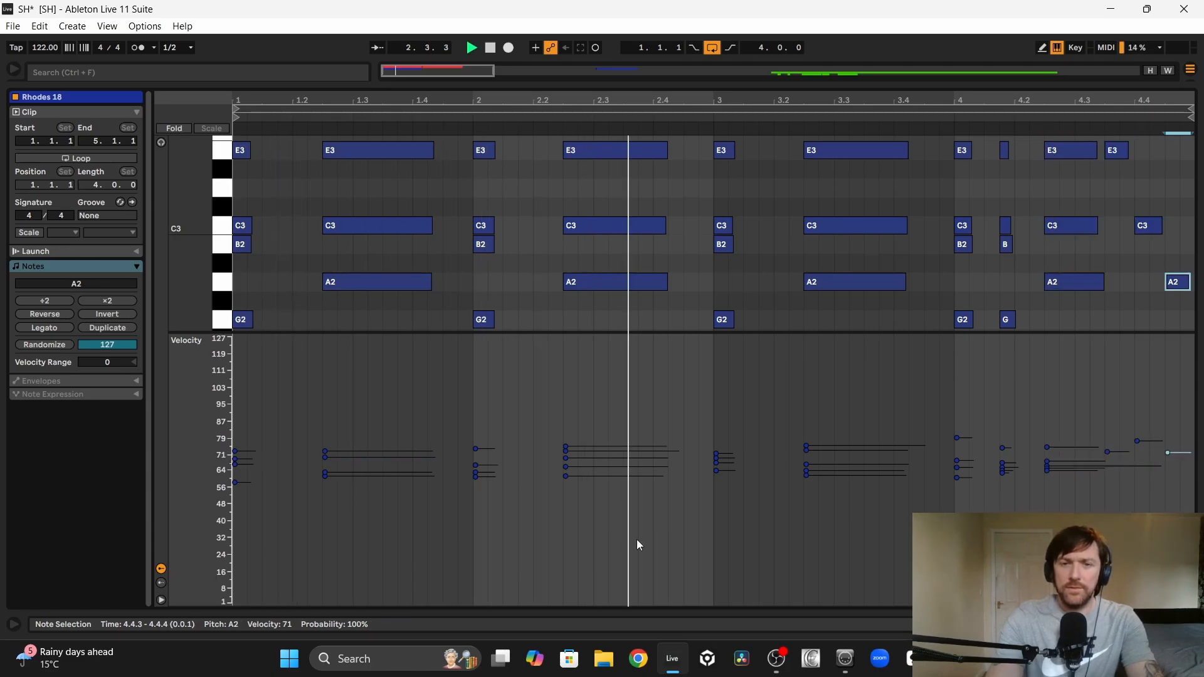
Step: Reopen the Rhodes clip's notes and shorten the sustained F1–E3 chords in bars 1 to 3 to end around beat 4.1
key(Tab)
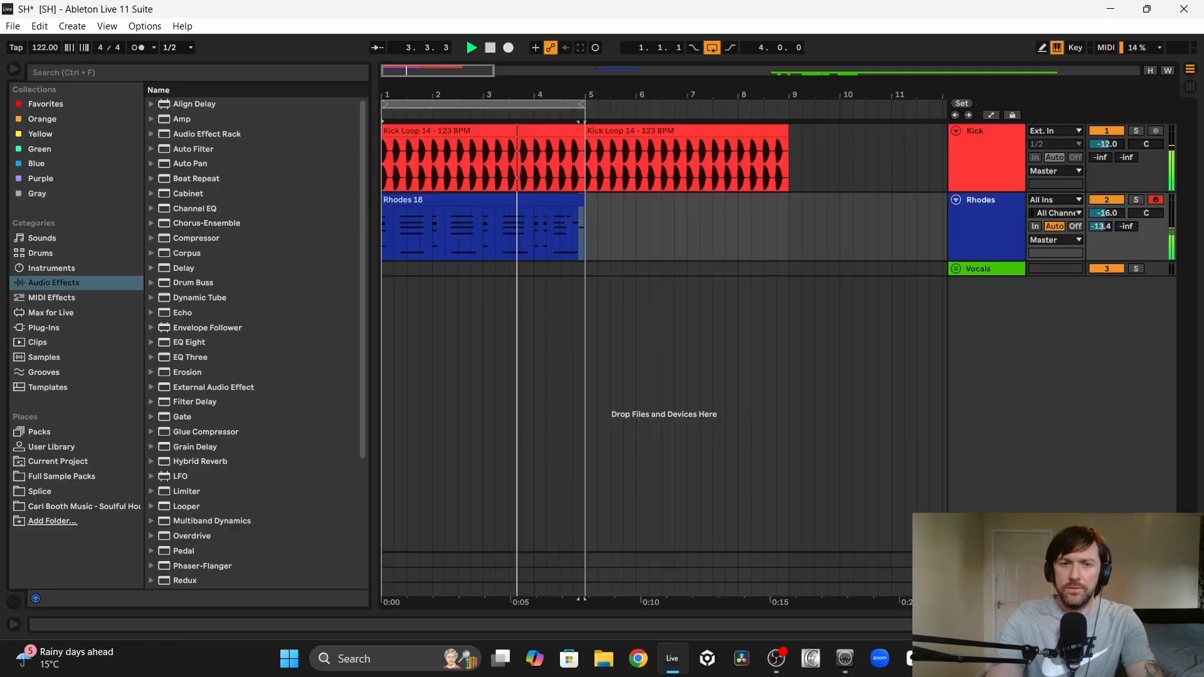
click(461, 199)
double_click(461, 199)
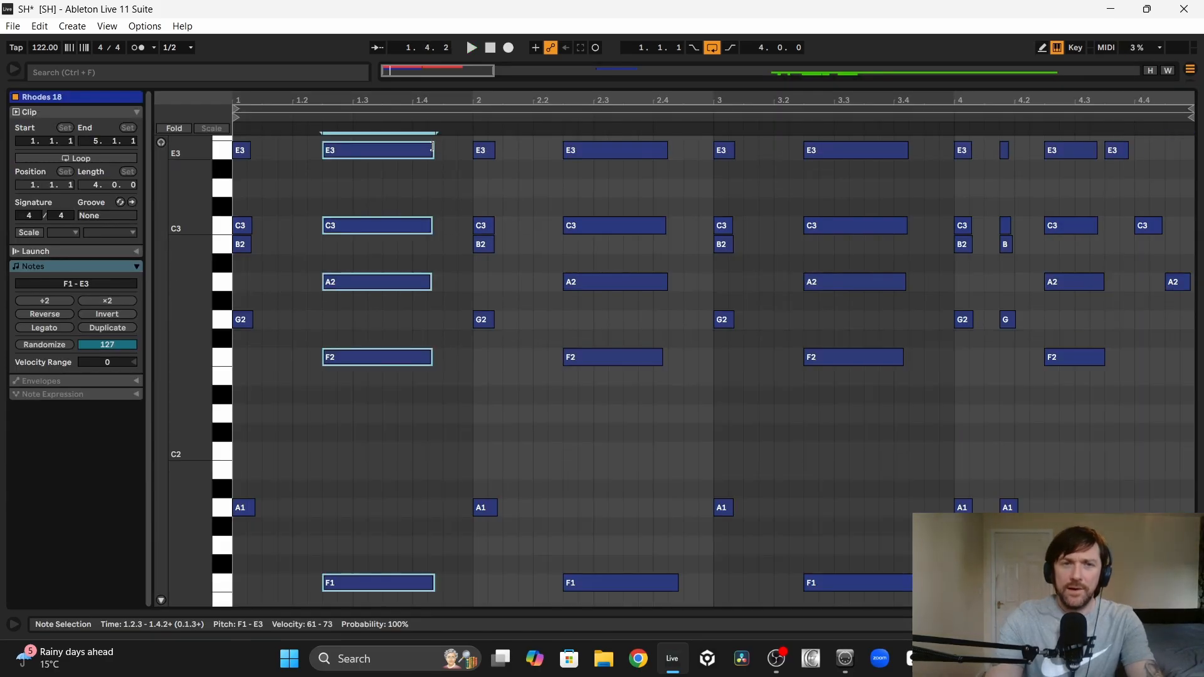
drag(430, 148, 408, 148)
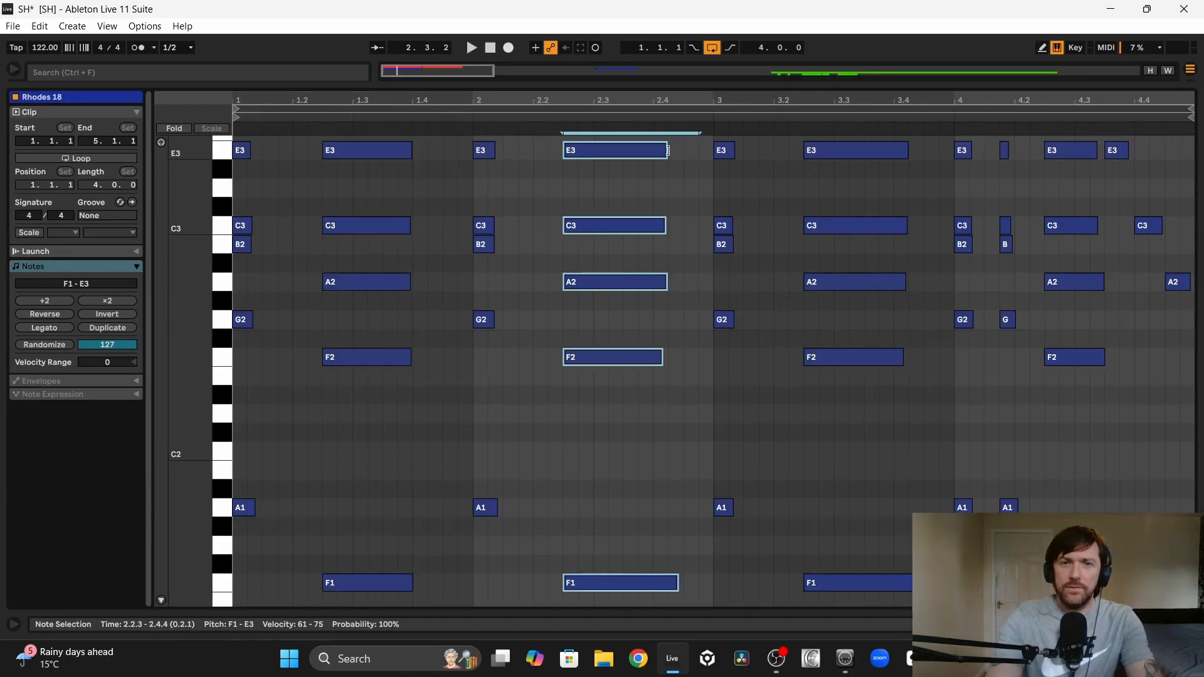
drag(665, 153, 637, 153)
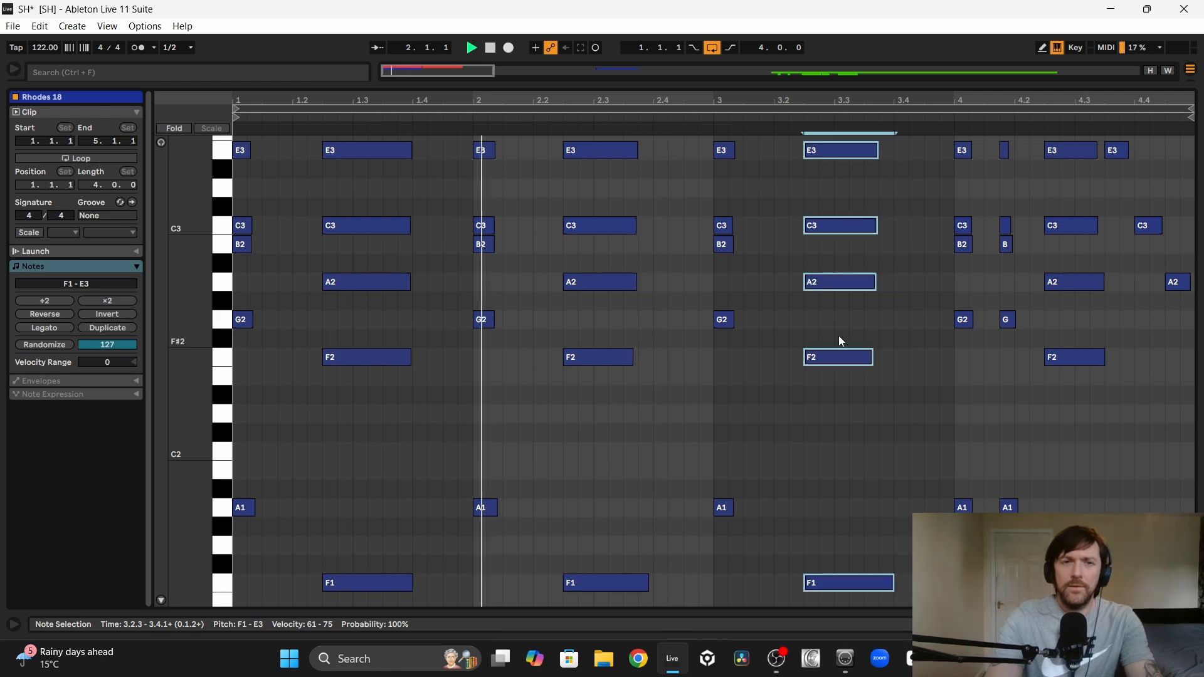
click(866, 543)
click(662, 582)
drag(662, 582, 646, 152)
Step: Apply the Swing Logic 16ths 55 groove to the Rhodes clip and set the groove's velocity to 0%
drag(236, 596, 1194, 55)
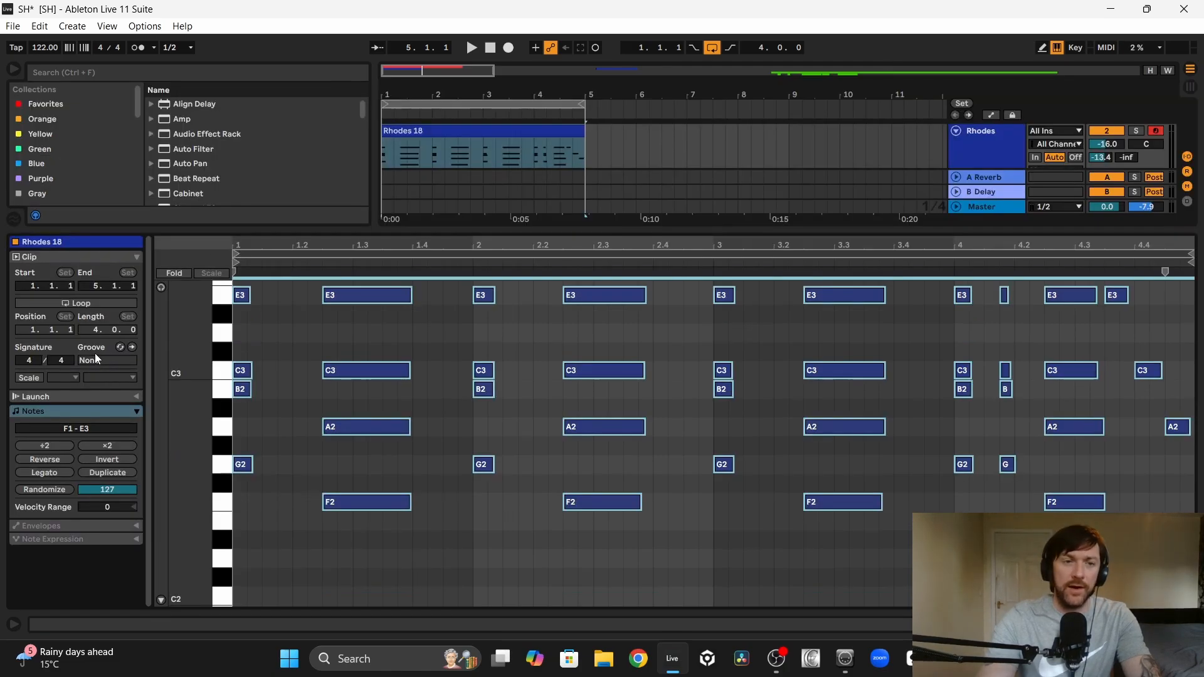
click(120, 346)
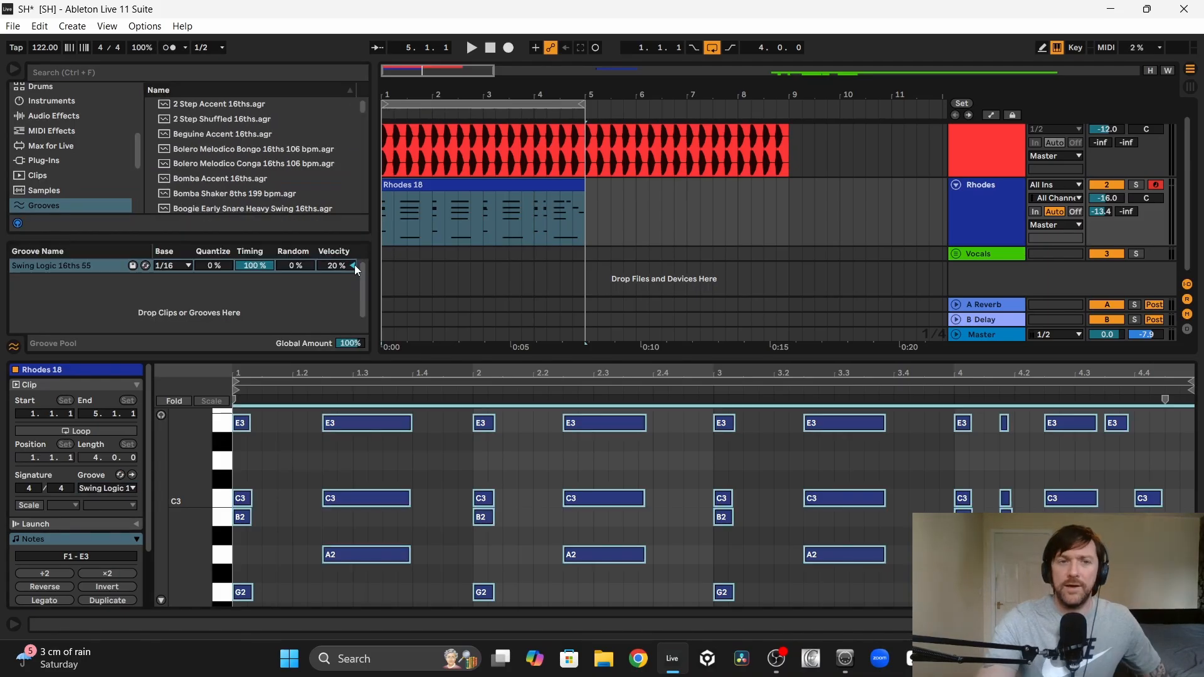
click(354, 265)
Step: Play the Rhodes clip with its groove and duplicate it to fill eight bars
click(415, 187)
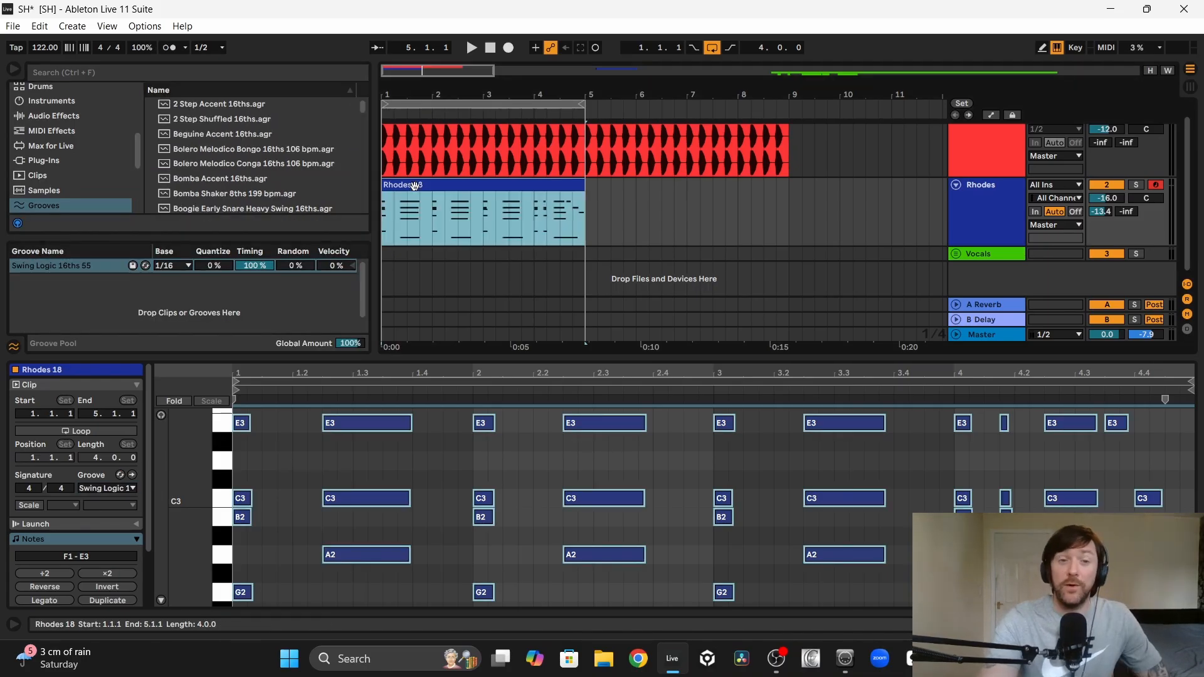
key(space)
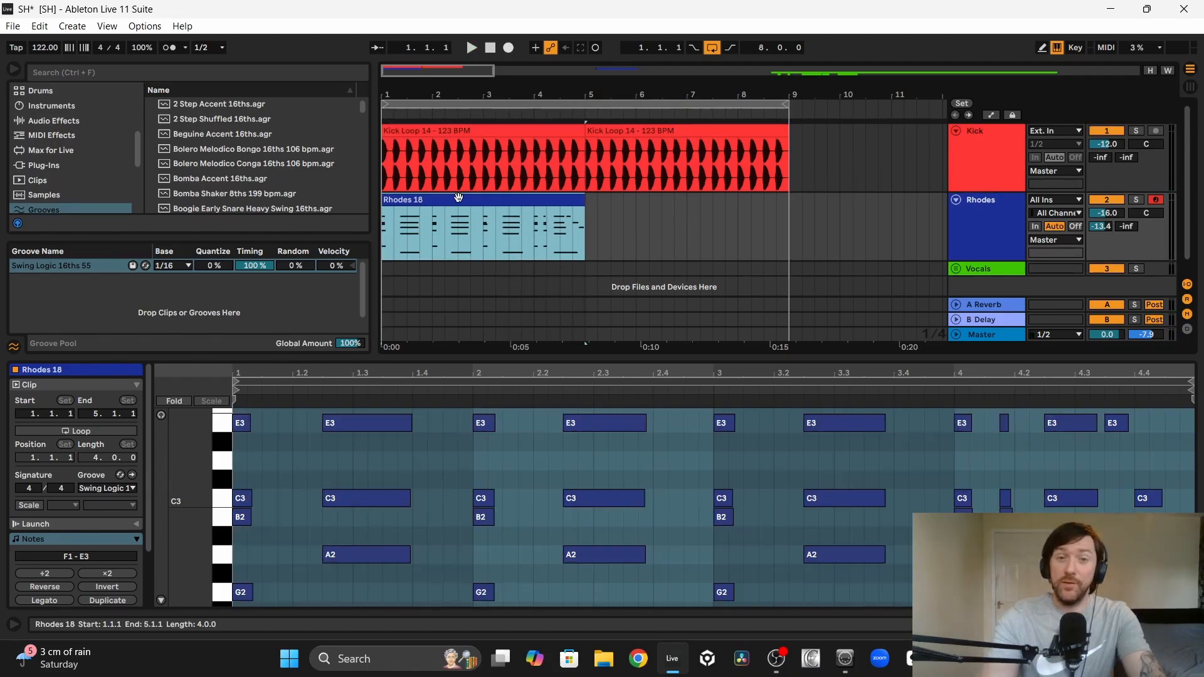
key(ctrl+d)
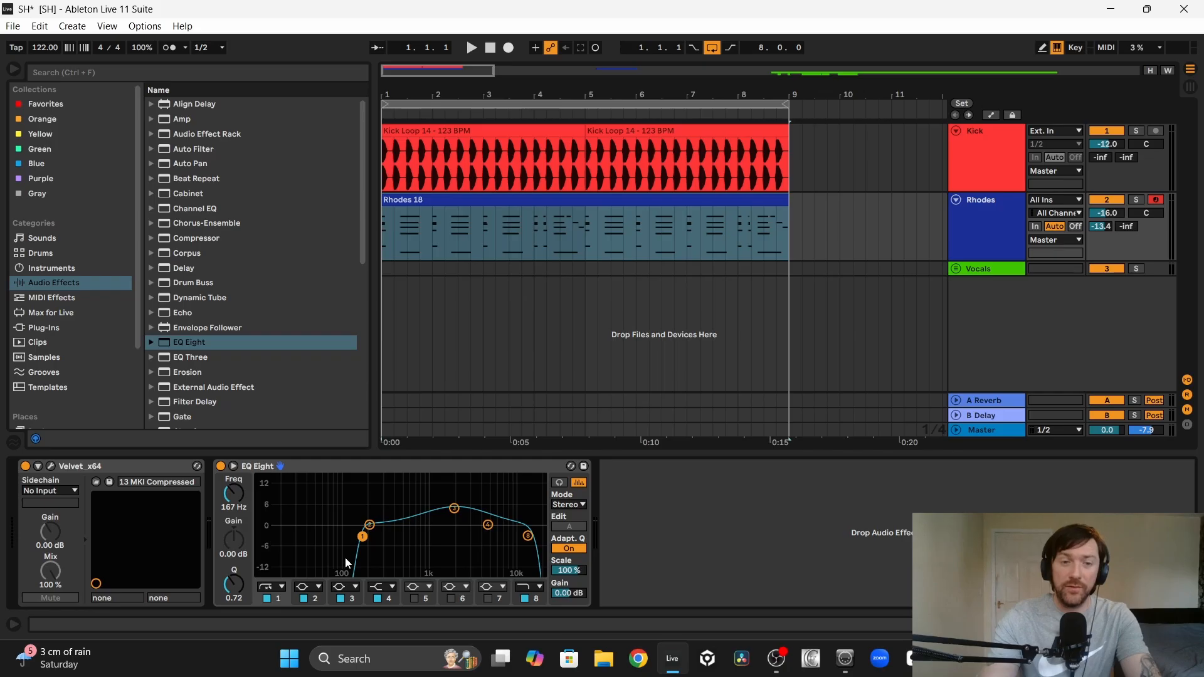
Step: Inspect bands 3 and 1 of the Rhodes track's EQ Eight and add the LFOTool_x64 plug-in after it
click(454, 508)
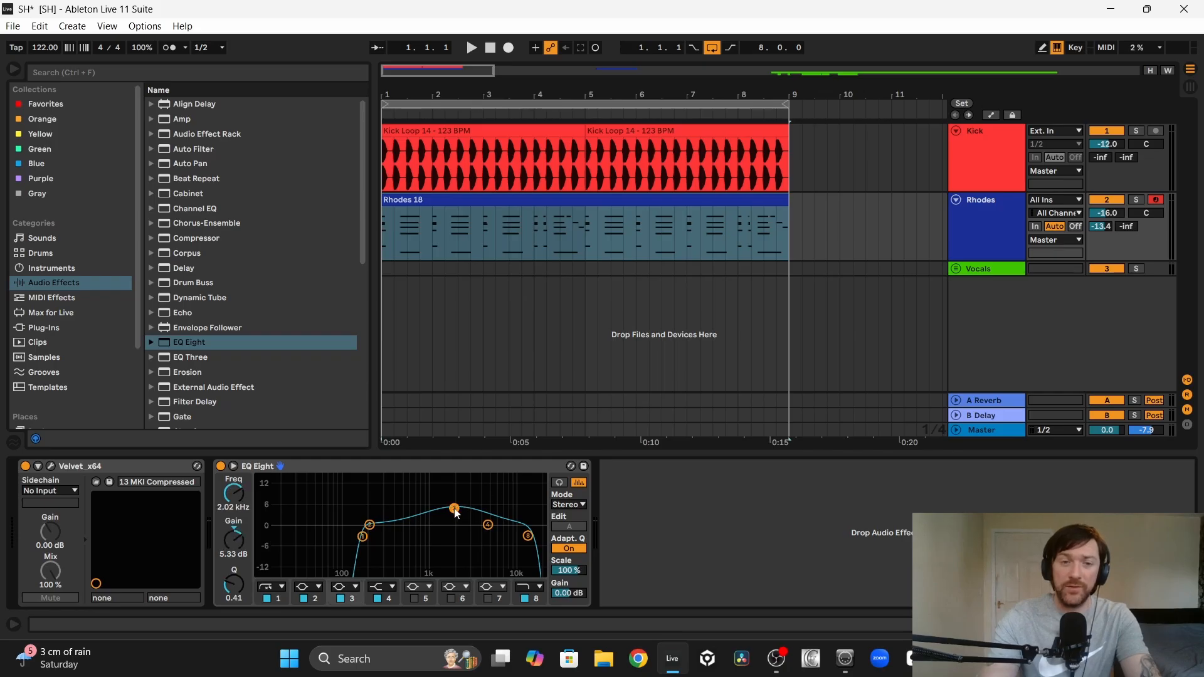
click(363, 537)
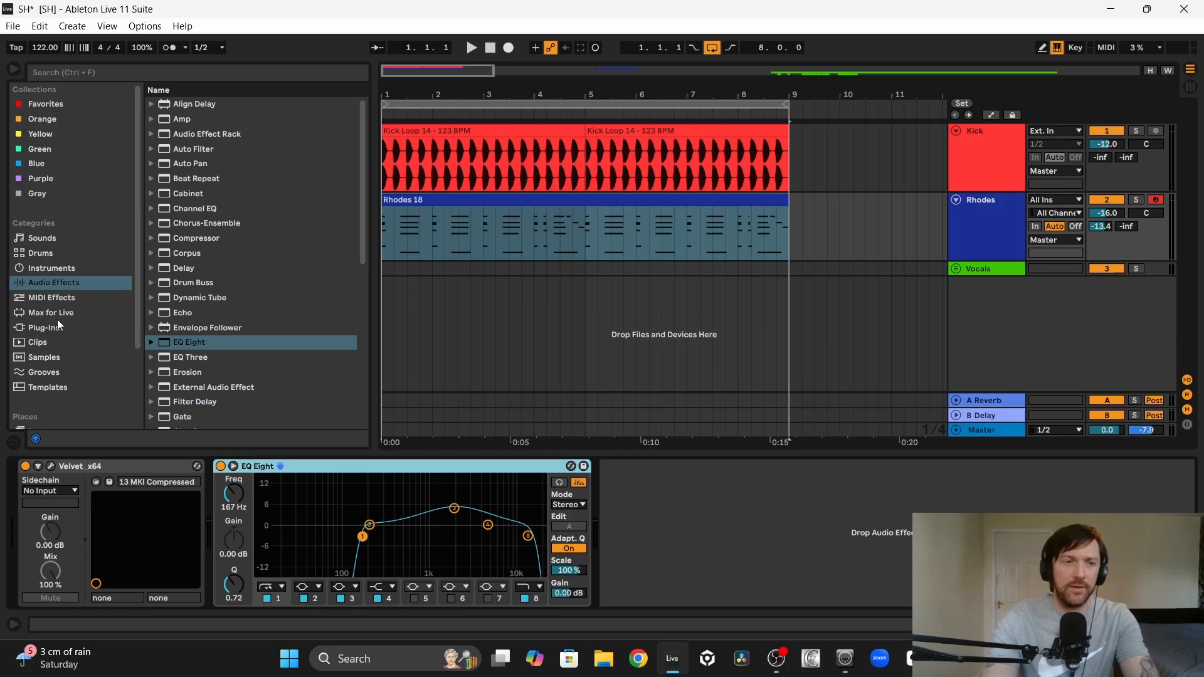
click(44, 329)
click(149, 104)
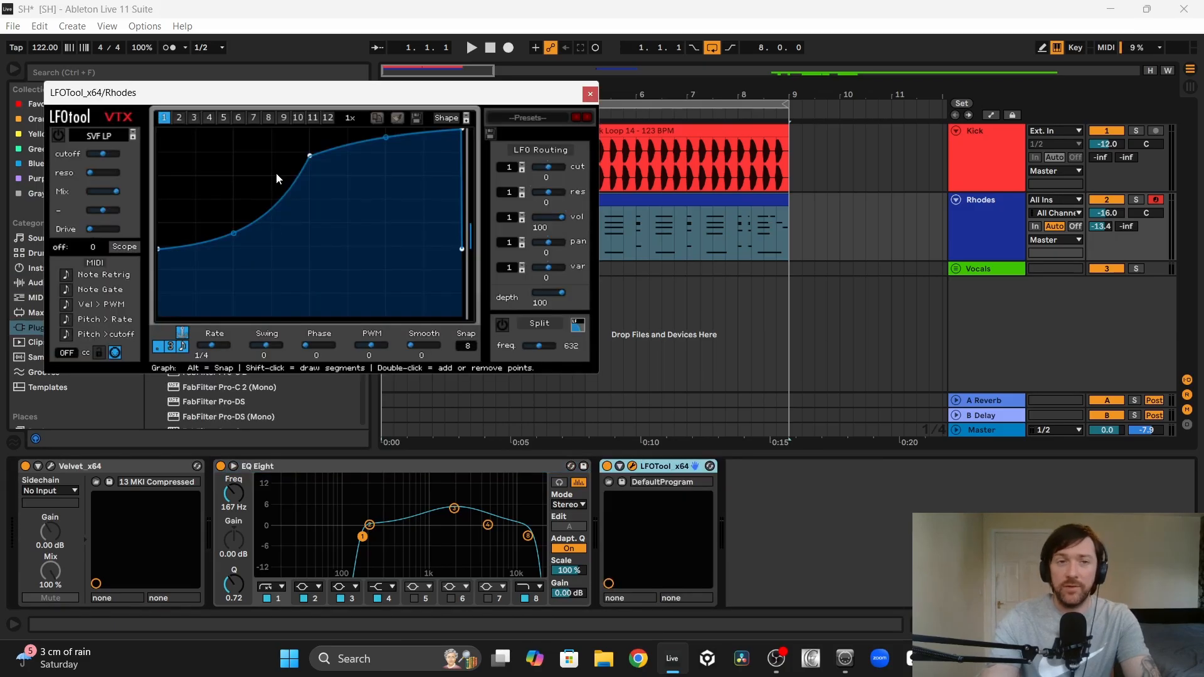
Step: Reshape LFOTool's curve to reach full level earlier and fall sharply at the cycle's end, then play the Rhodes and bypass the effect for comparison
drag(310, 164, 289, 130)
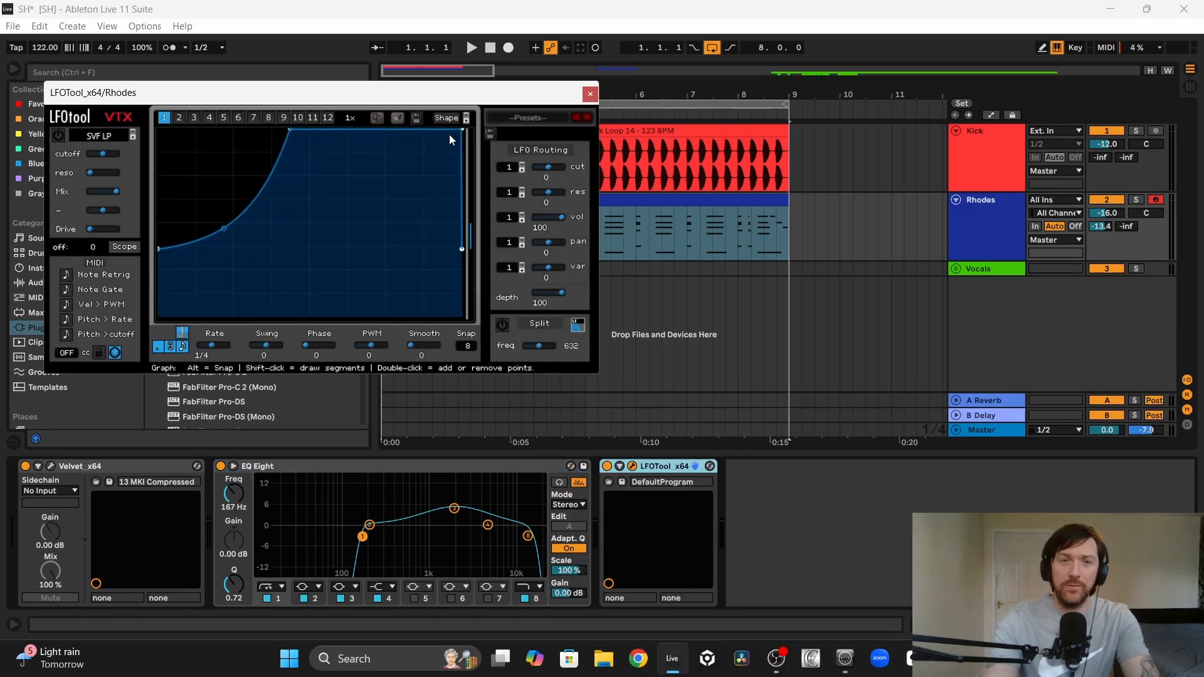
drag(462, 132, 457, 189)
key(space)
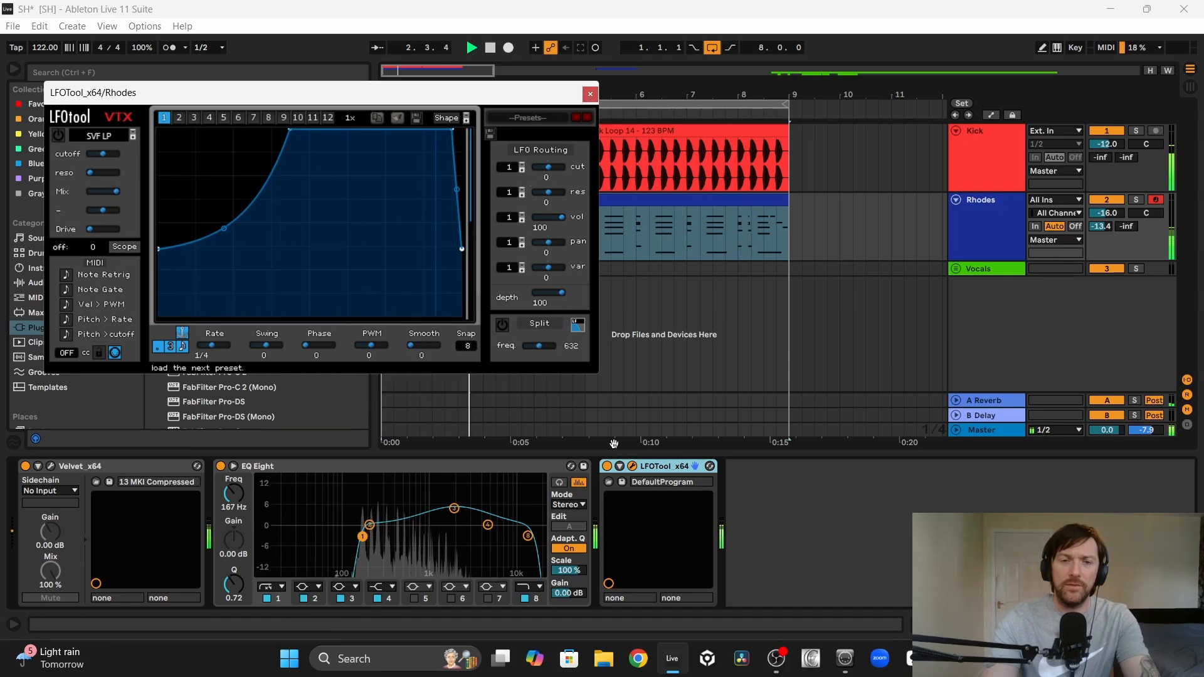
click(605, 470)
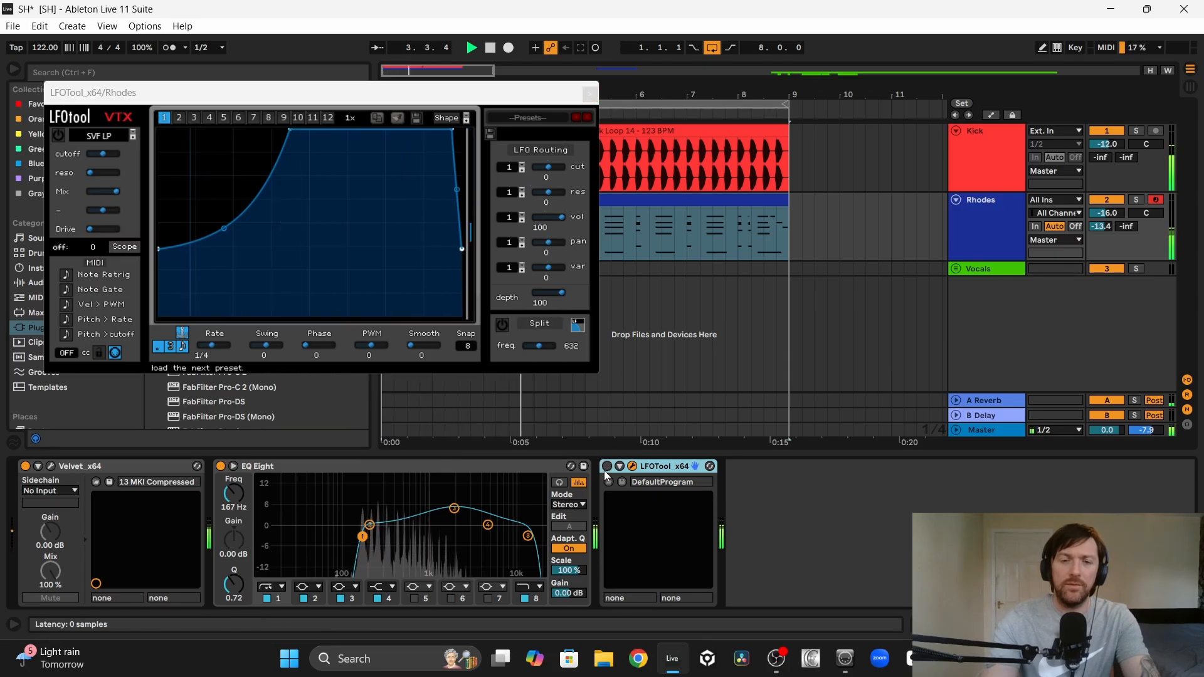
click(589, 96)
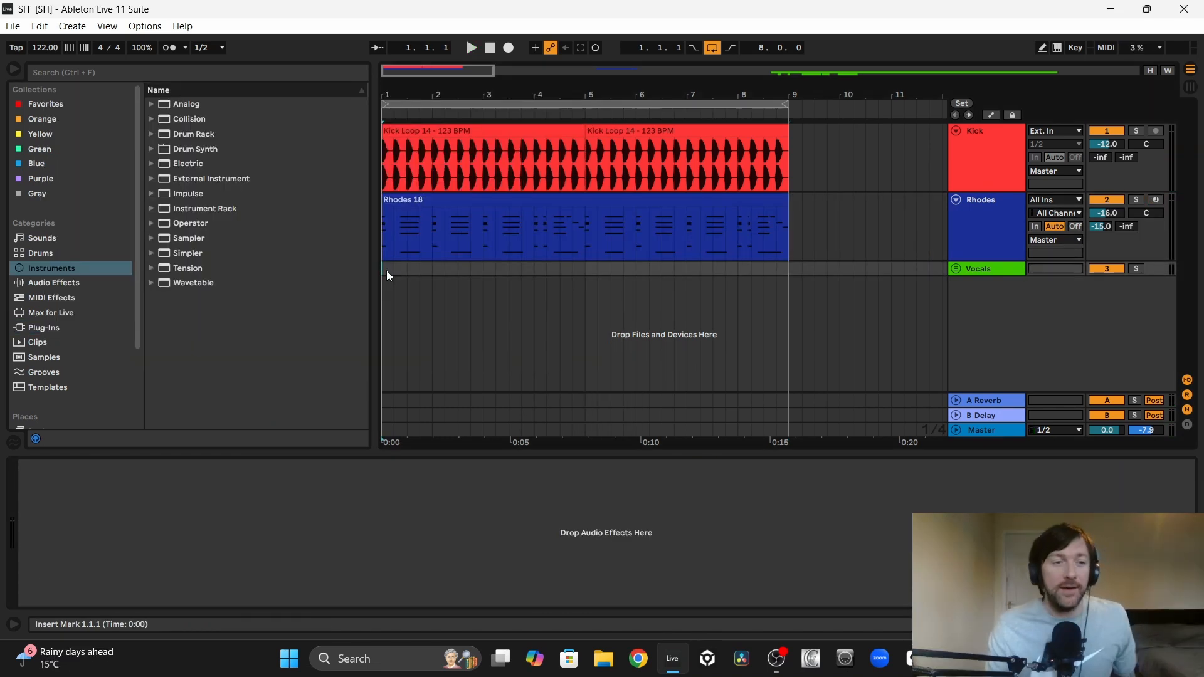
Step: Load the F9 EDII Nu Disco Sub.adg bass rack from the F9 TRAX EDII Live pack onto a new track
scroll(61, 376, down, 3)
click(63, 377)
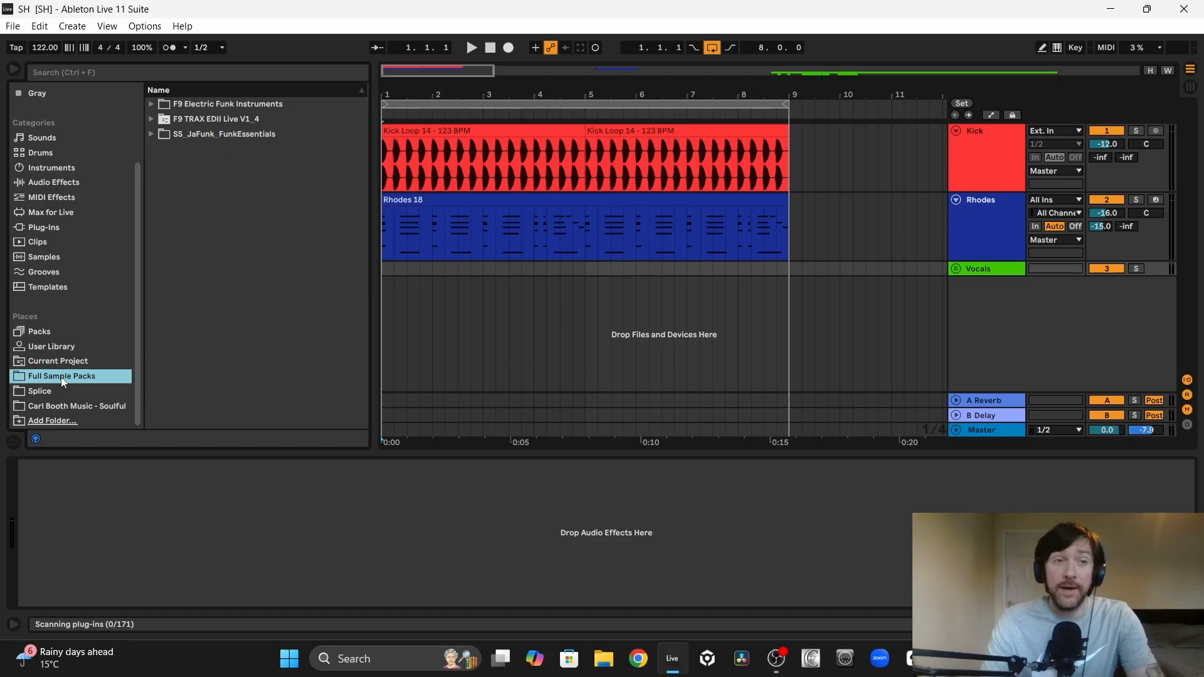
click(152, 119)
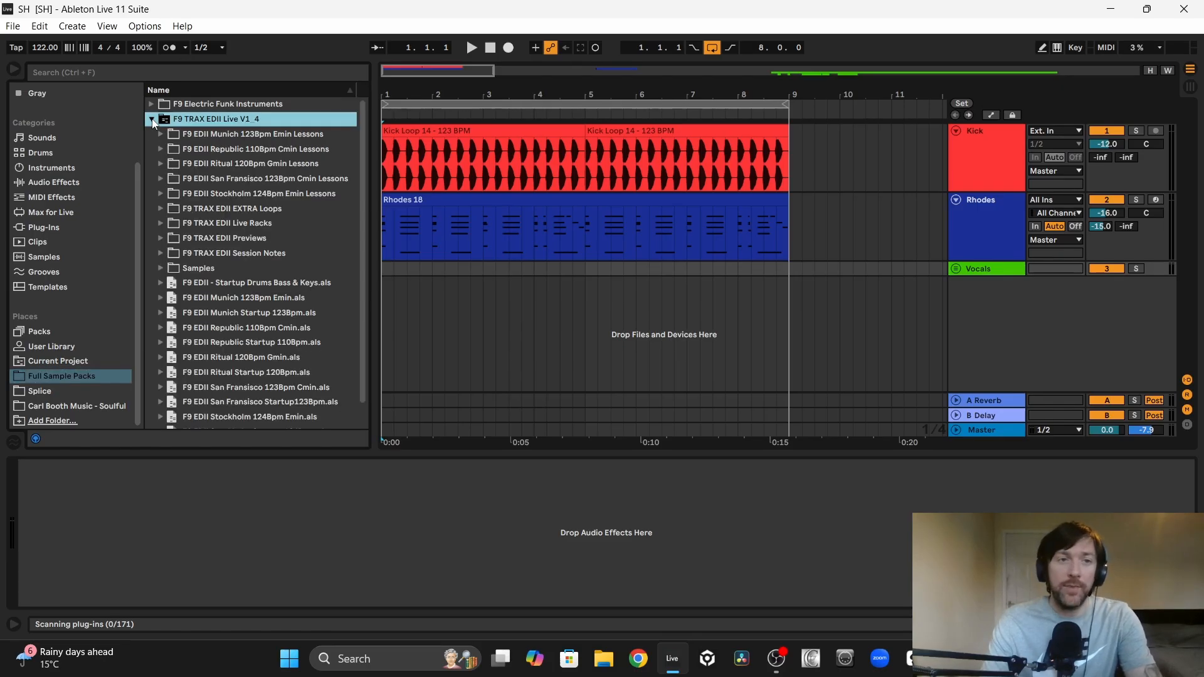
click(246, 255)
click(171, 179)
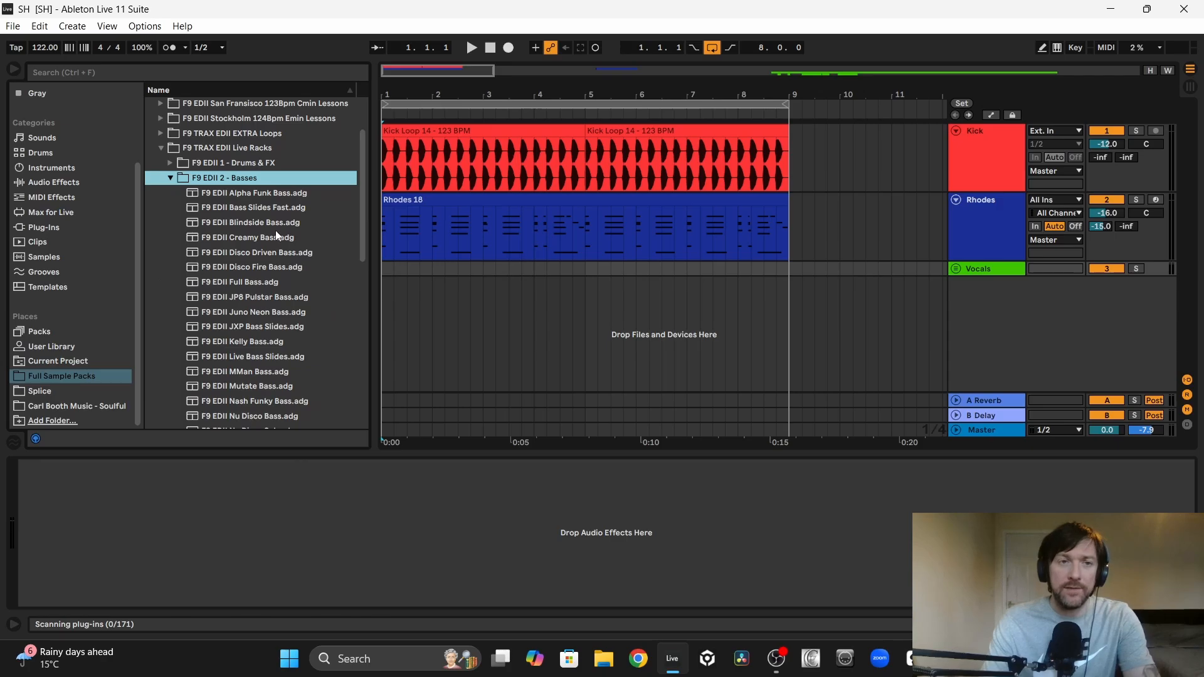
scroll(277, 234, down, 5)
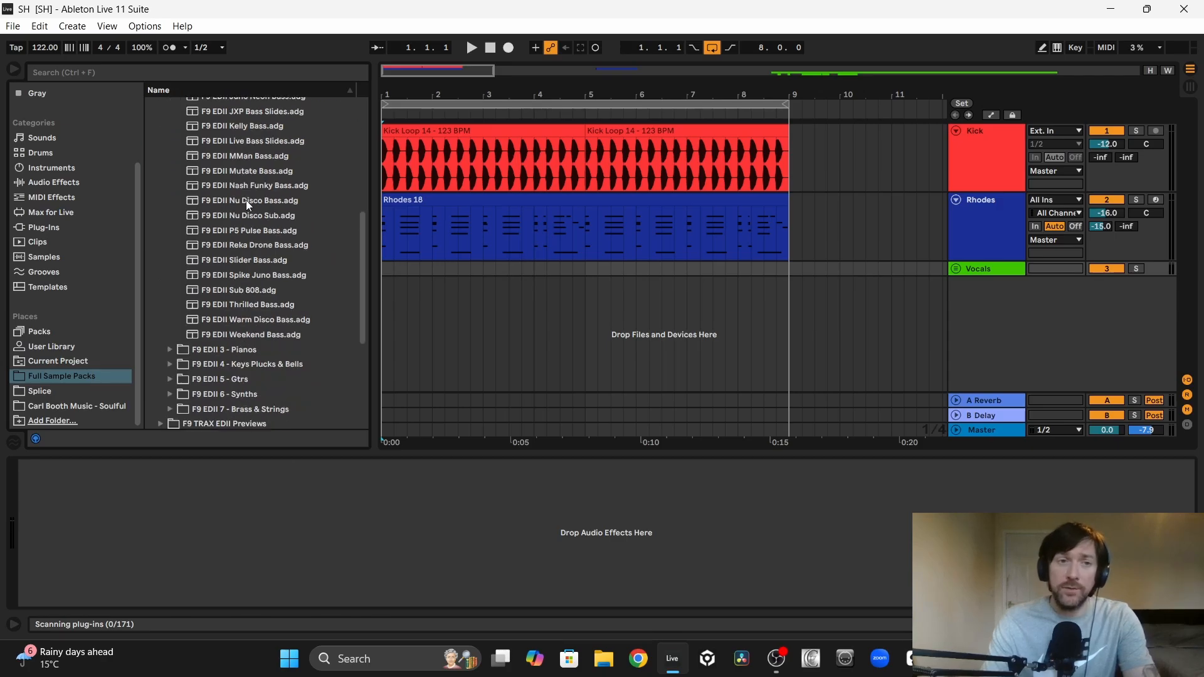
drag(253, 214, 518, 311)
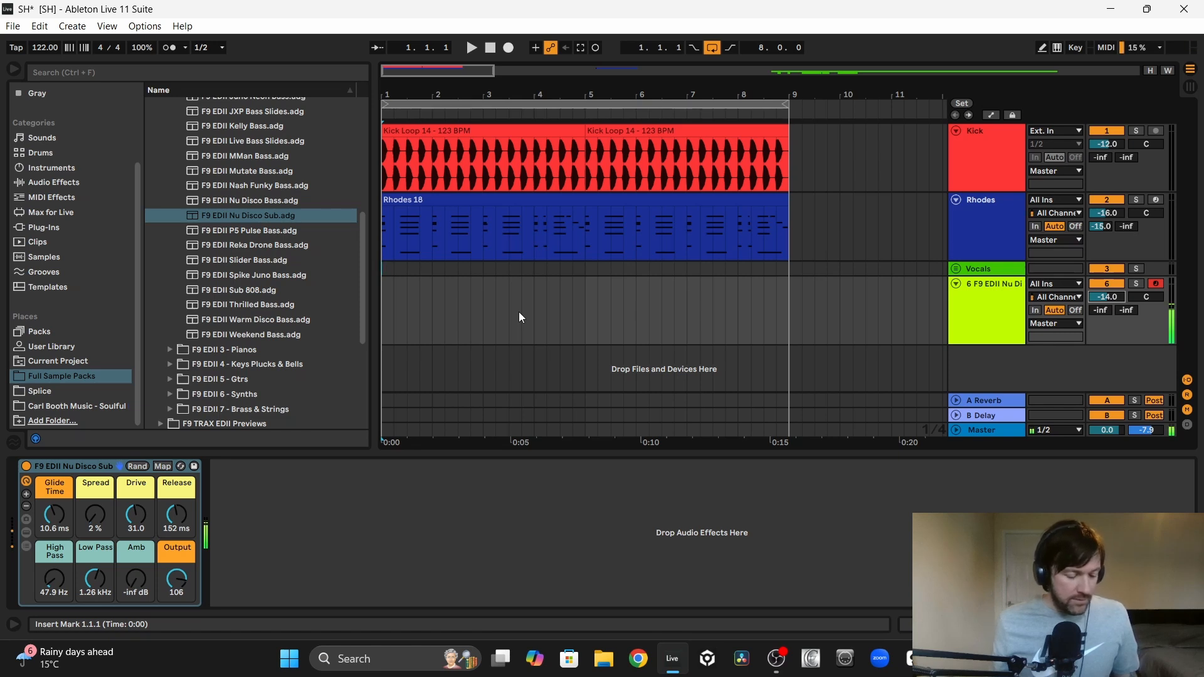
Step: Browse Operator's bass presets and preview Guitar Bass.adv
click(58, 182)
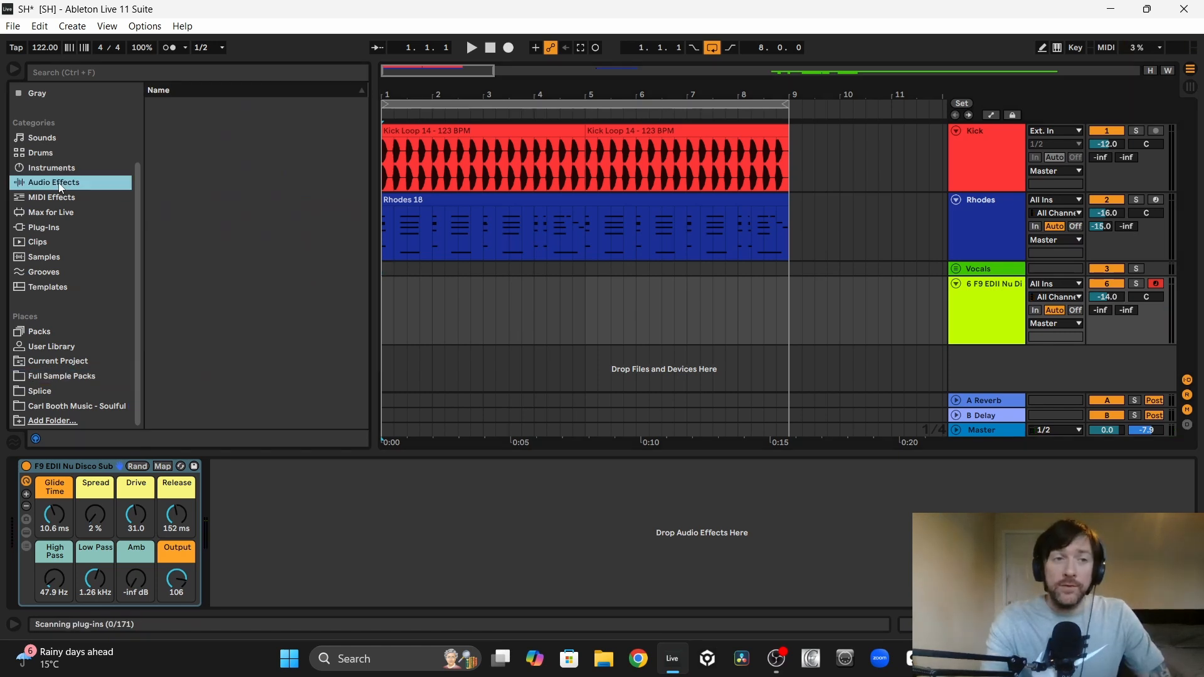
click(61, 169)
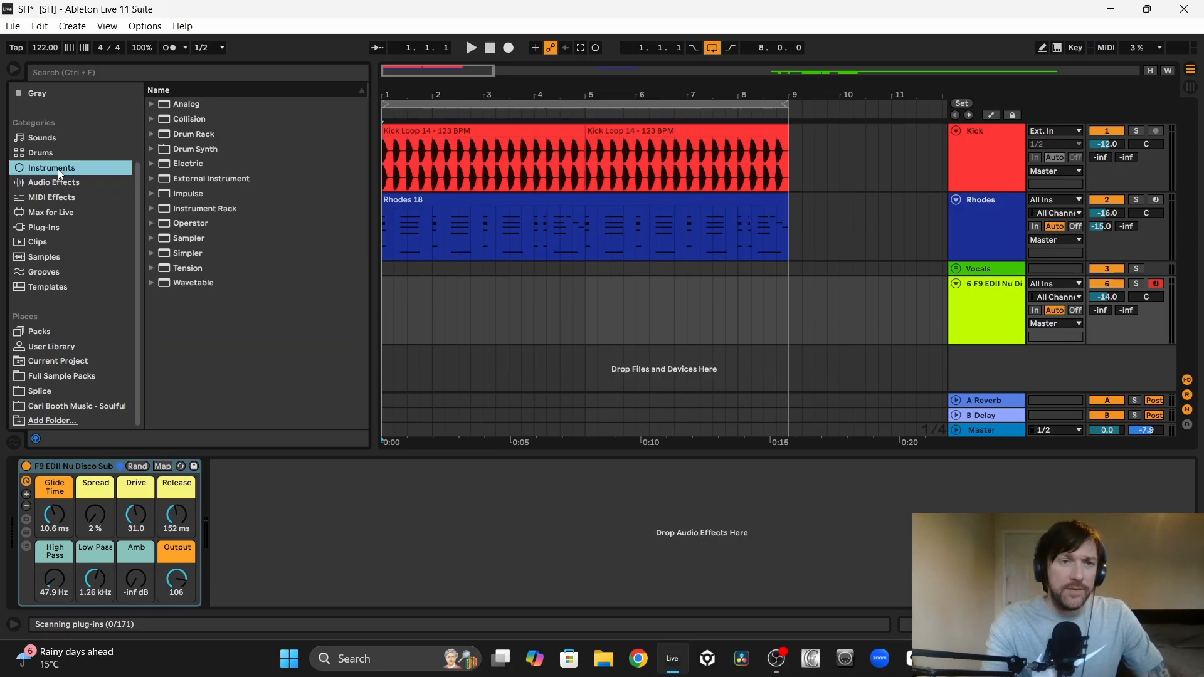
click(188, 223)
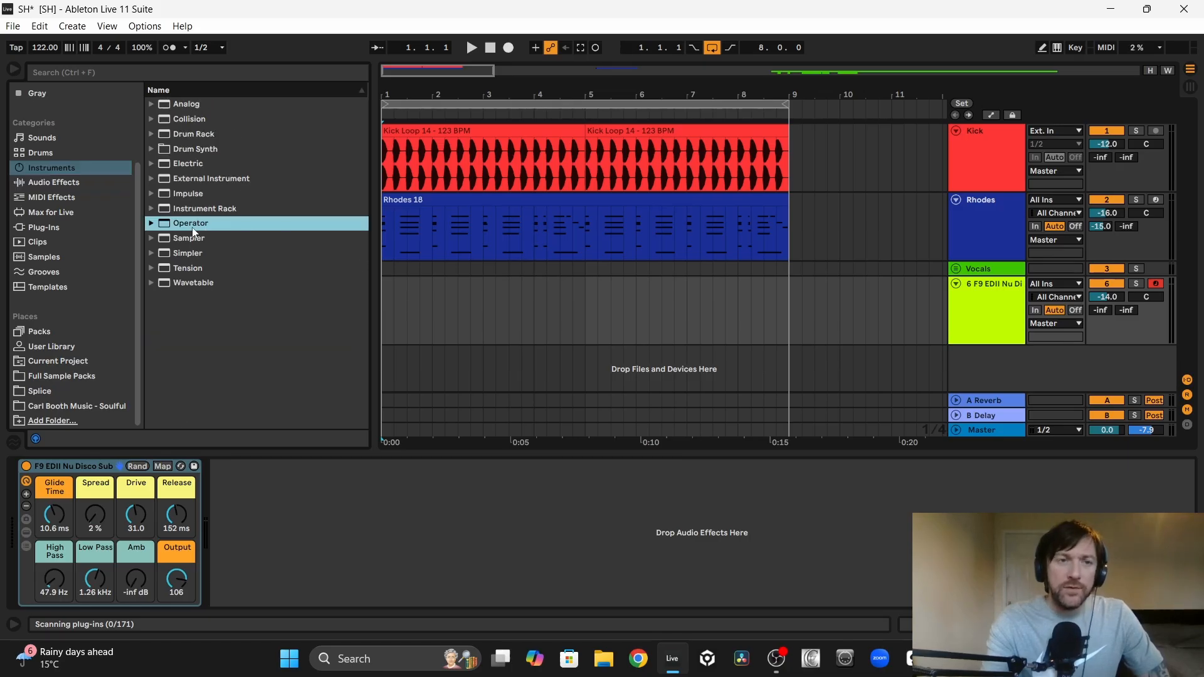
click(152, 223)
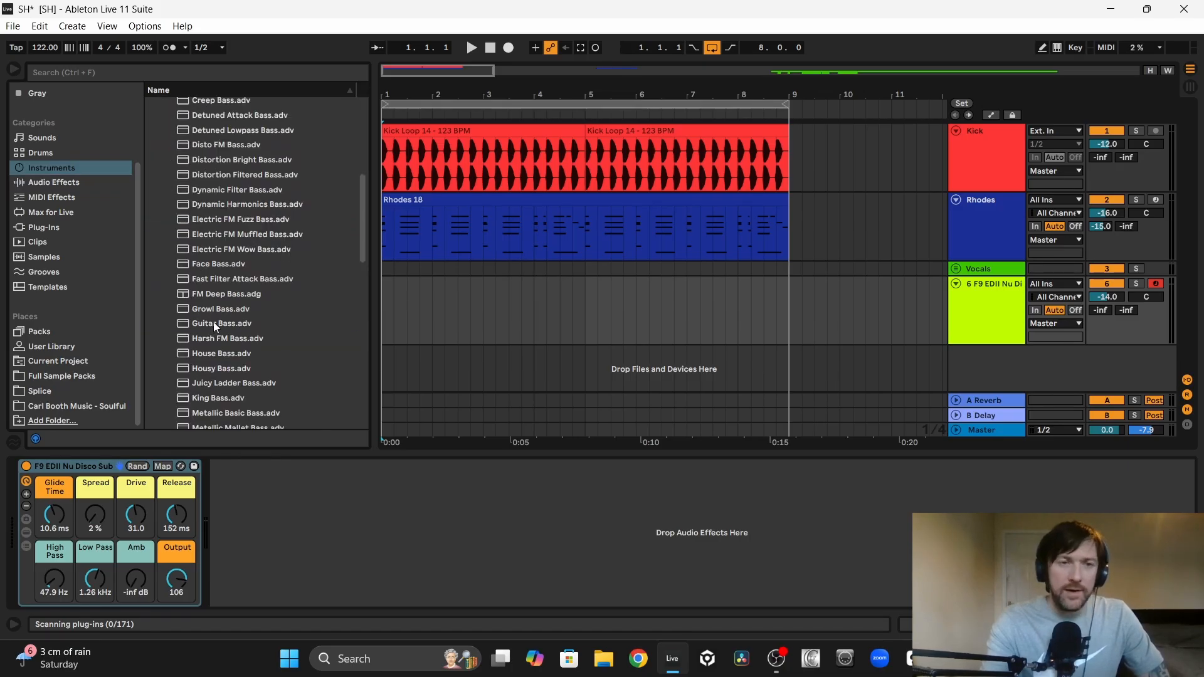
click(213, 322)
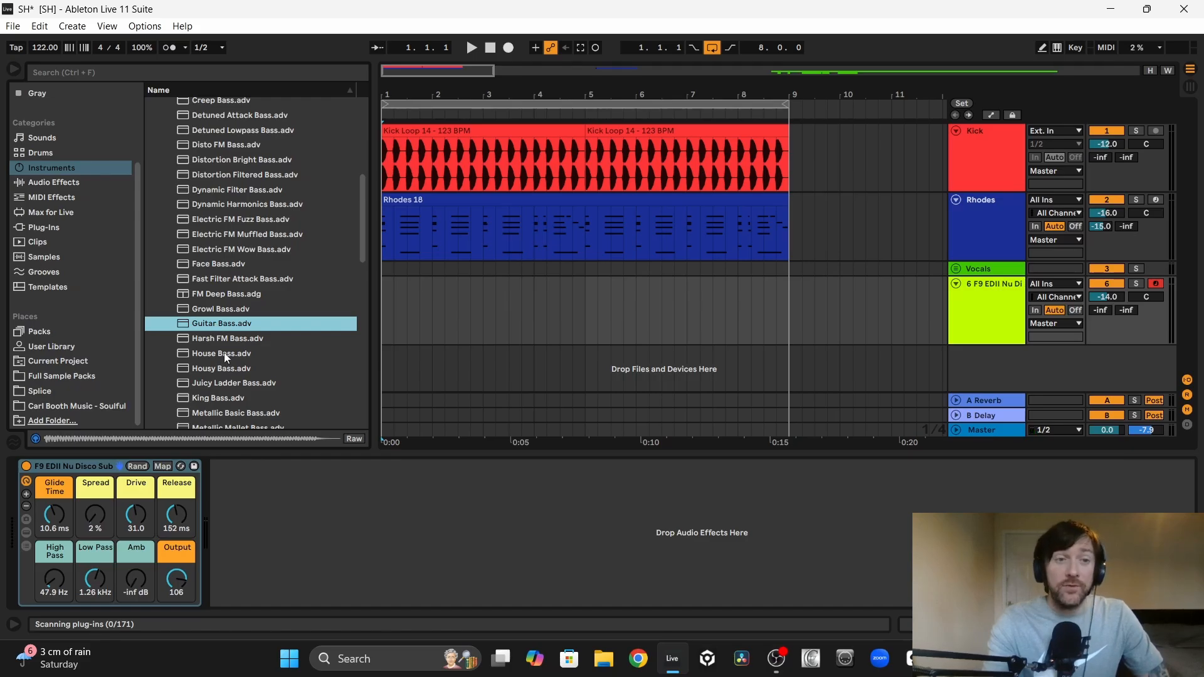
click(997, 305)
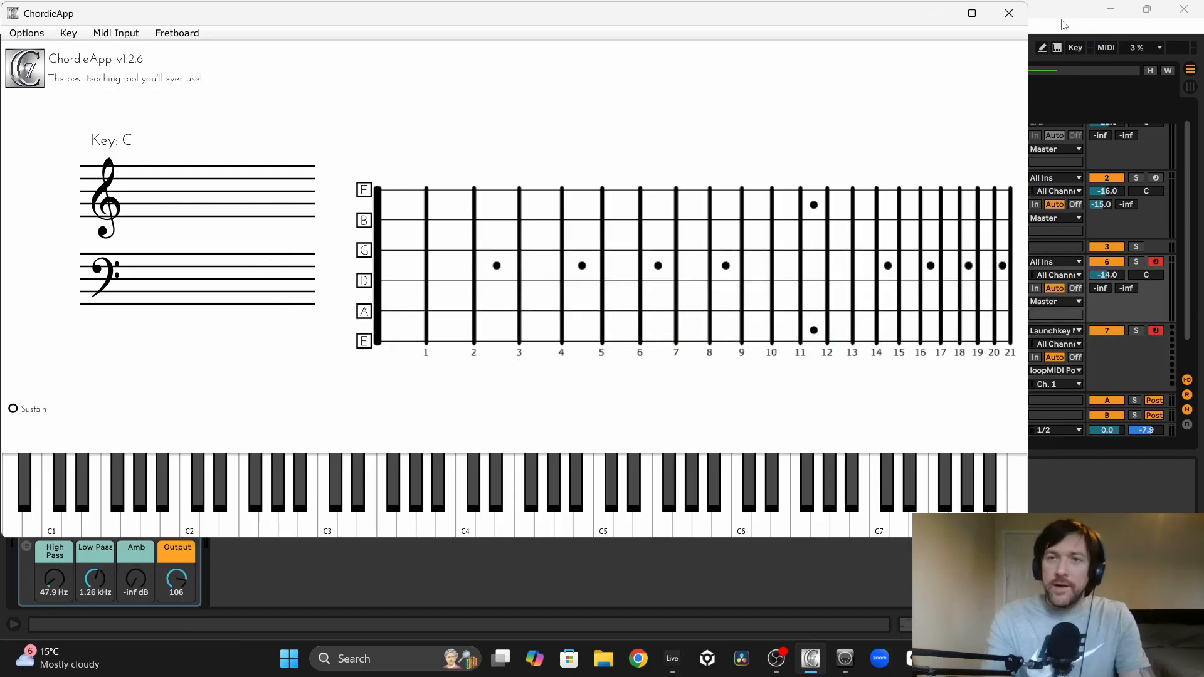
Step: Switch from ChordieApp back to Ableton Live and quantize the notes of the Nu Disco Sub bass clip
key(alt+Tab)
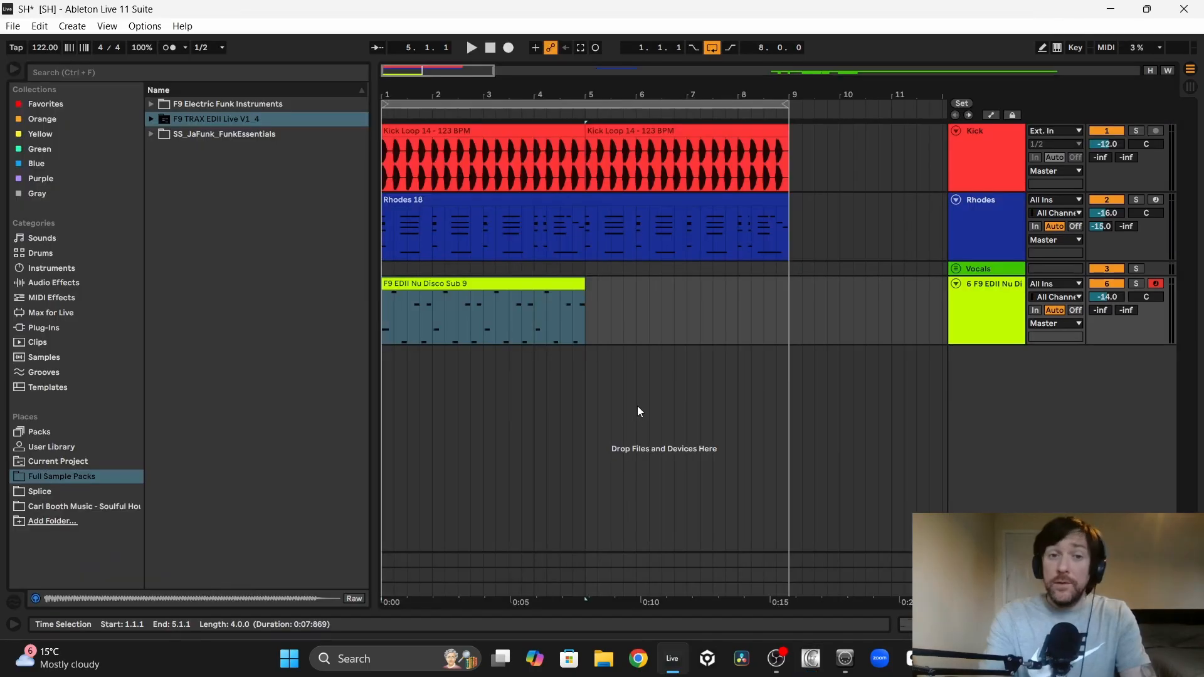
click(454, 283)
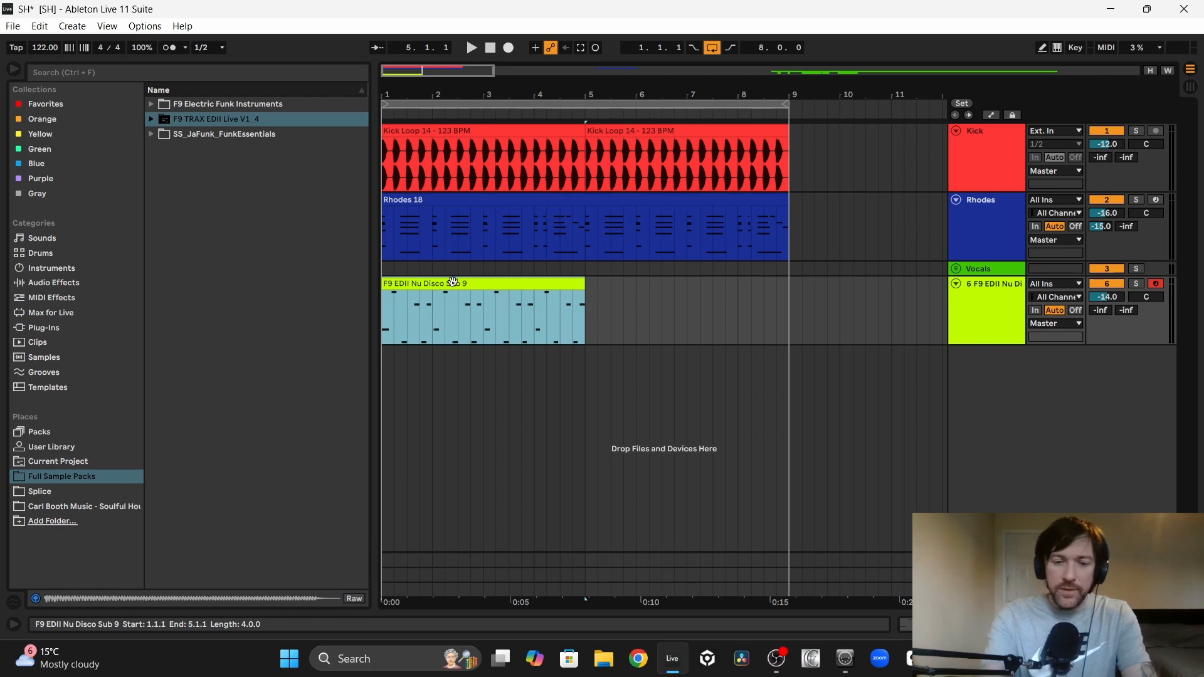
double_click(453, 282)
key(ctrl+u)
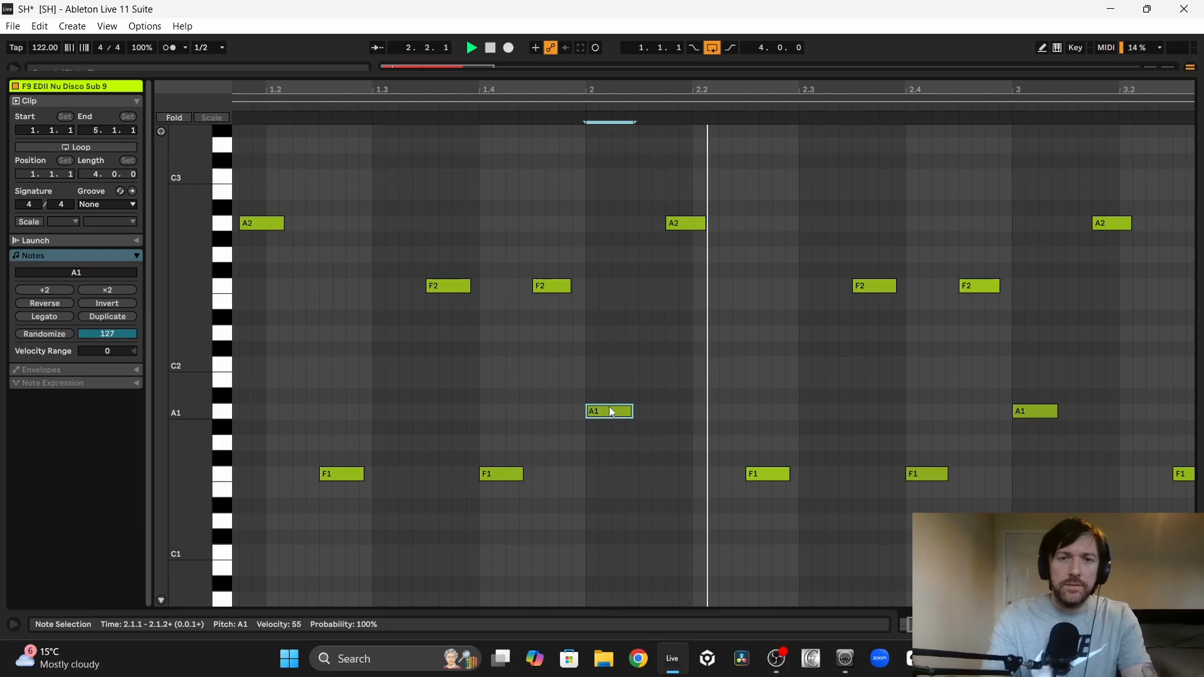
Step: Replace the bass notes in bars 2 to 4 with three copies of the bar 1 pattern
drag(682, 223, 668, 226)
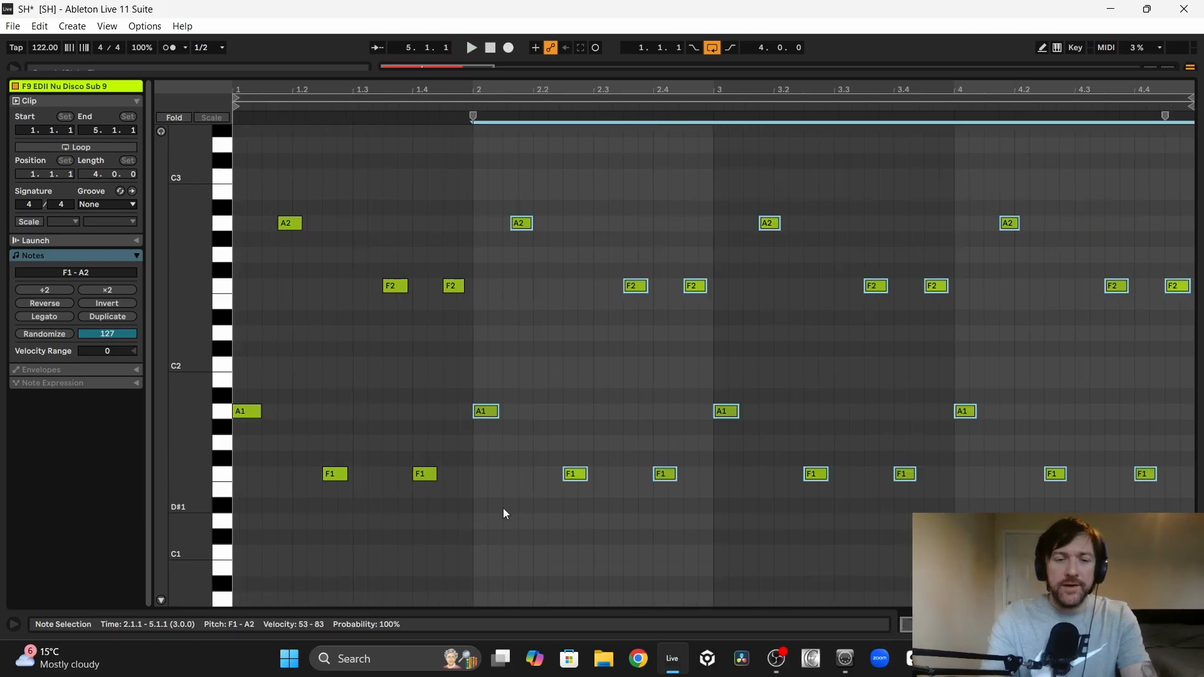
drag(475, 507, 1192, 116)
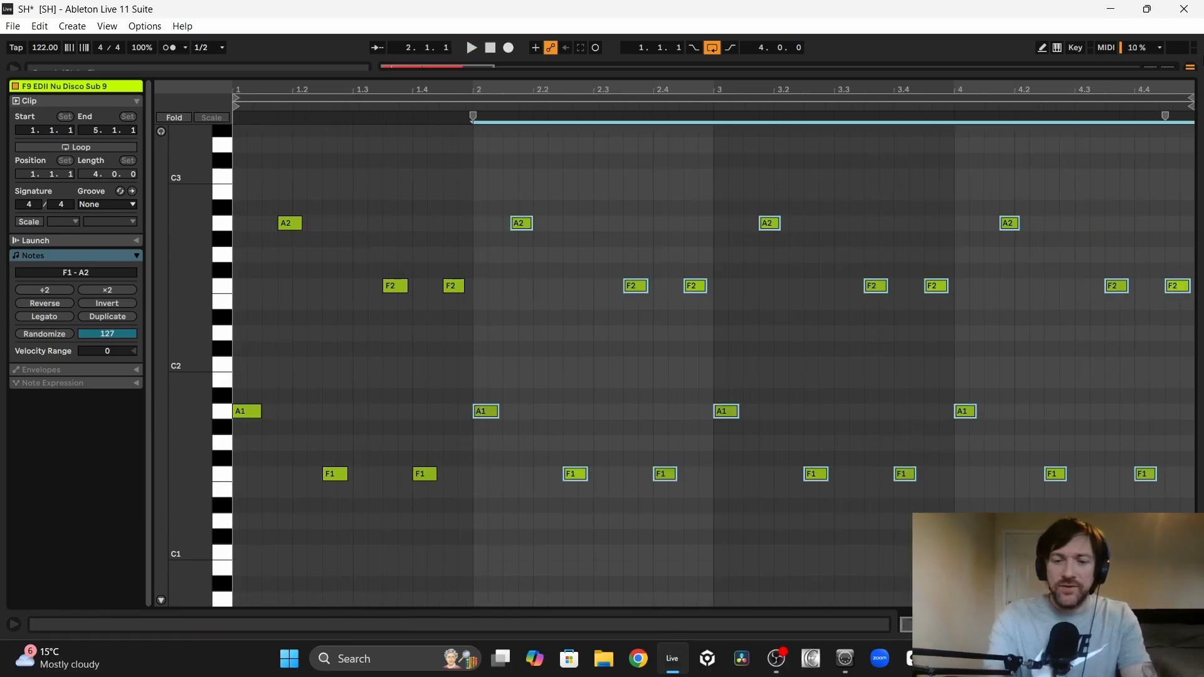
key(Delete)
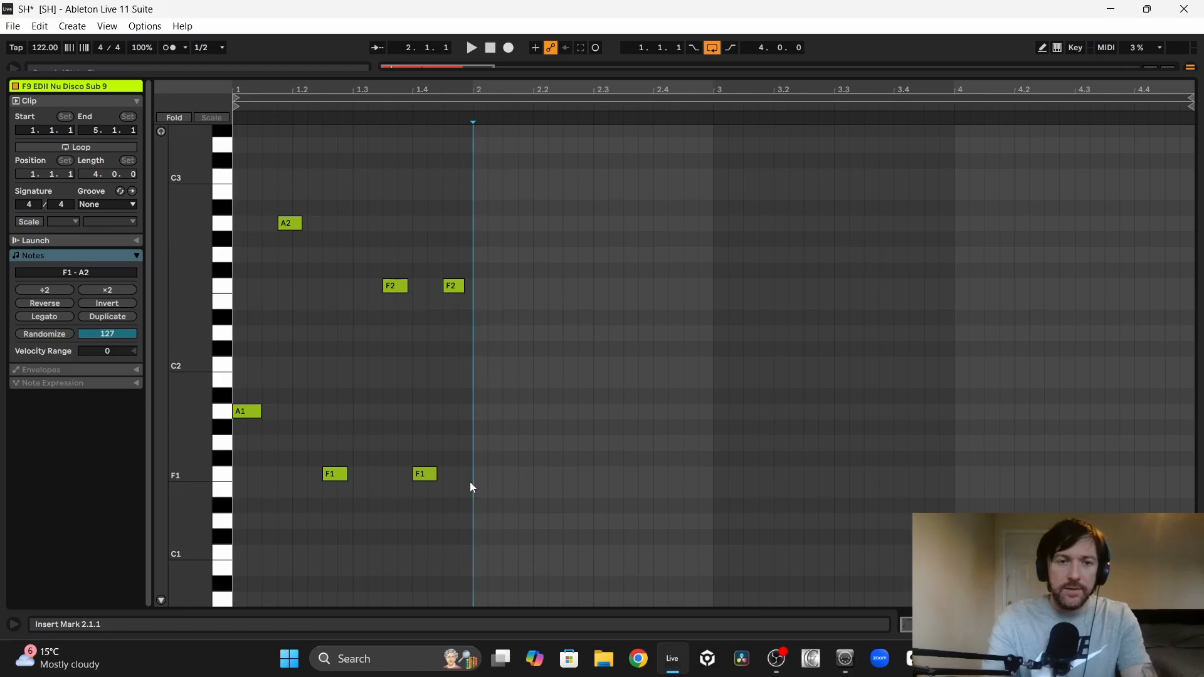
drag(470, 487, 220, 126)
key(ctrl+d)
key(ctrl+d)
key(ctrl+d)
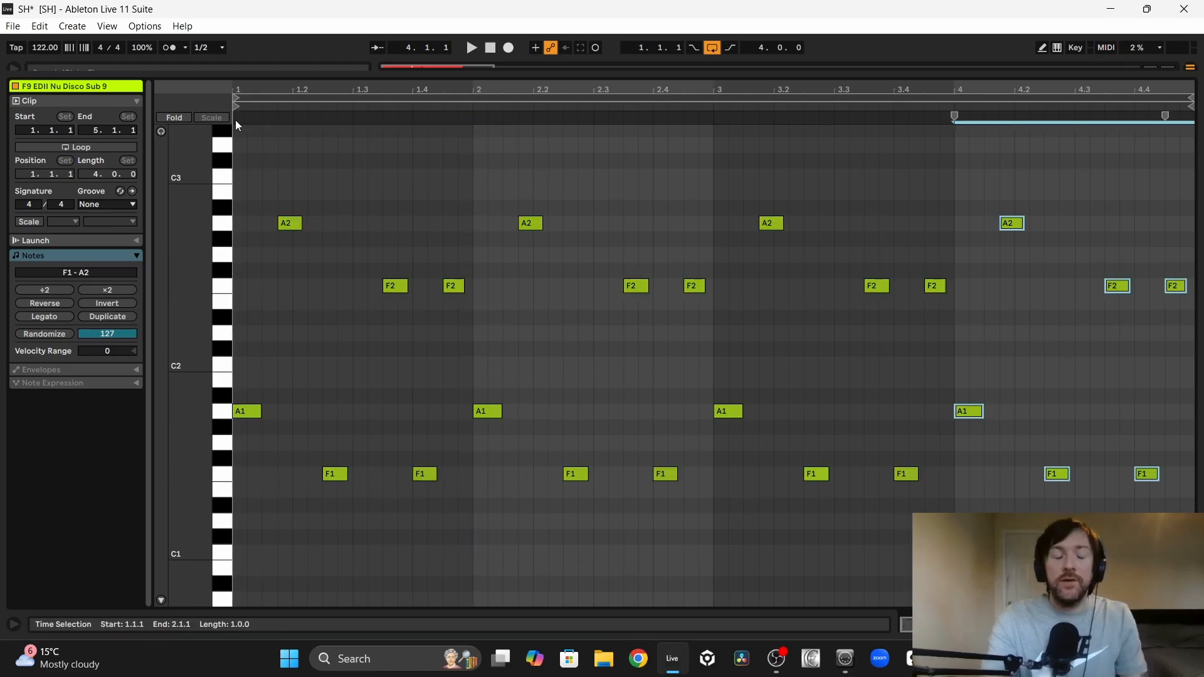
Step: Play the duplicated bass pattern together with the kick loop
key(space)
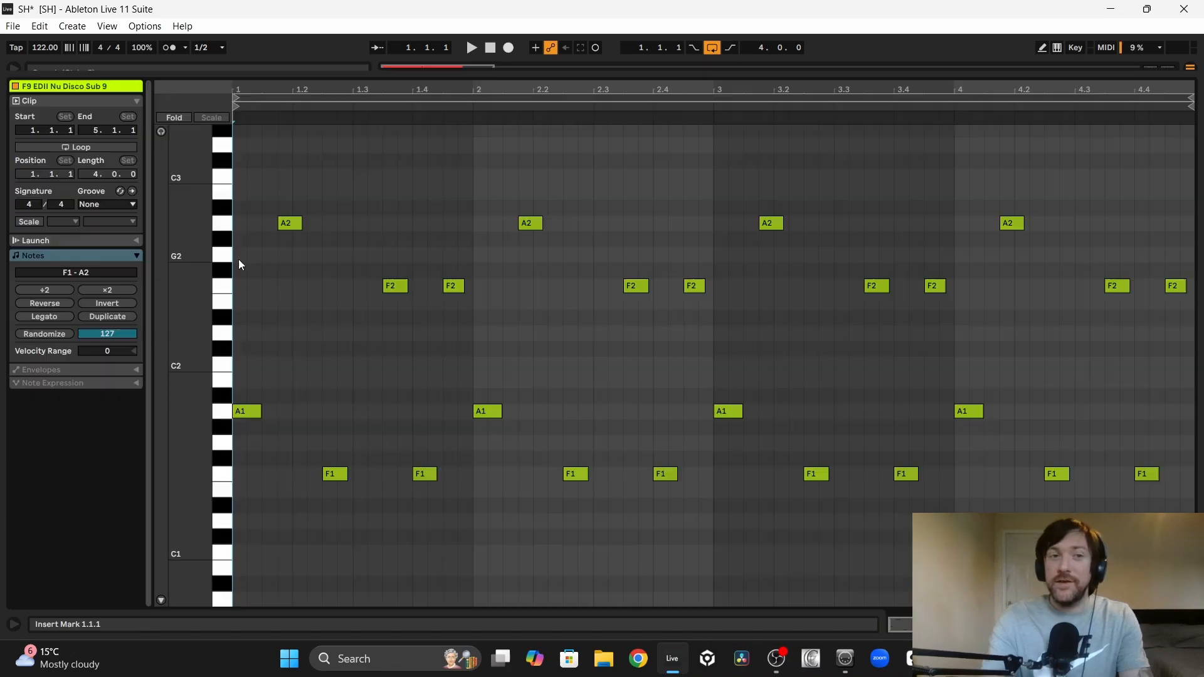
key(space)
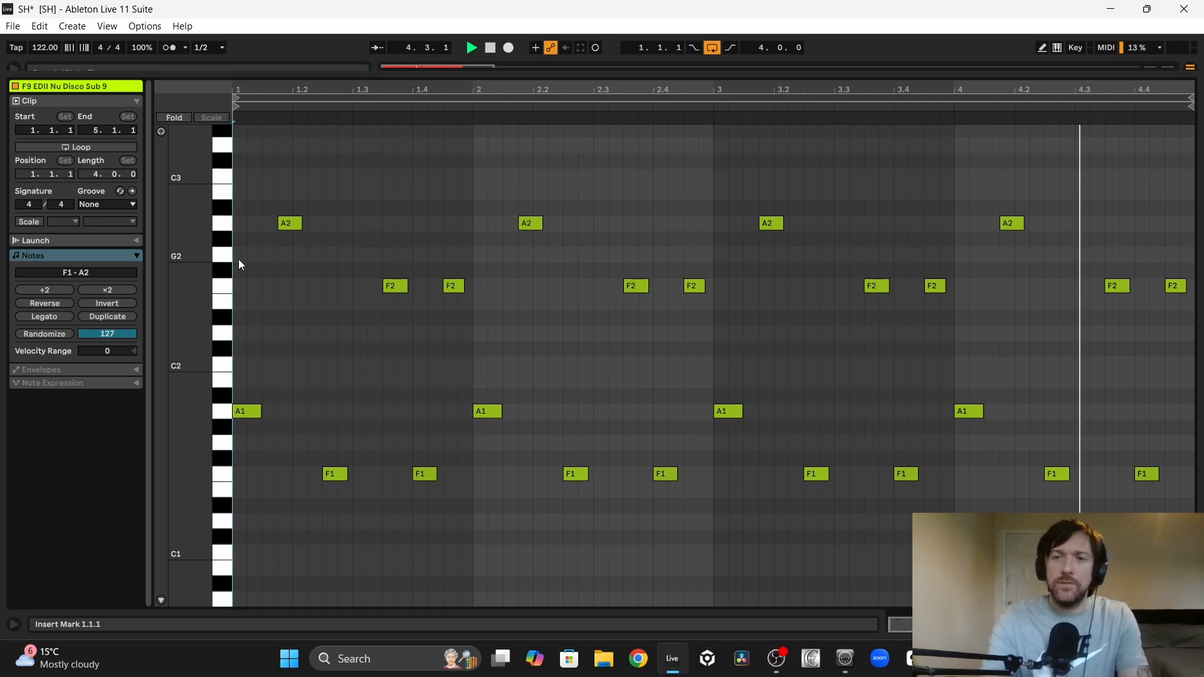
key(space)
Step: Apply the Swing Logic 16ths 55 groove to the bass clip
key(ctrl+a)
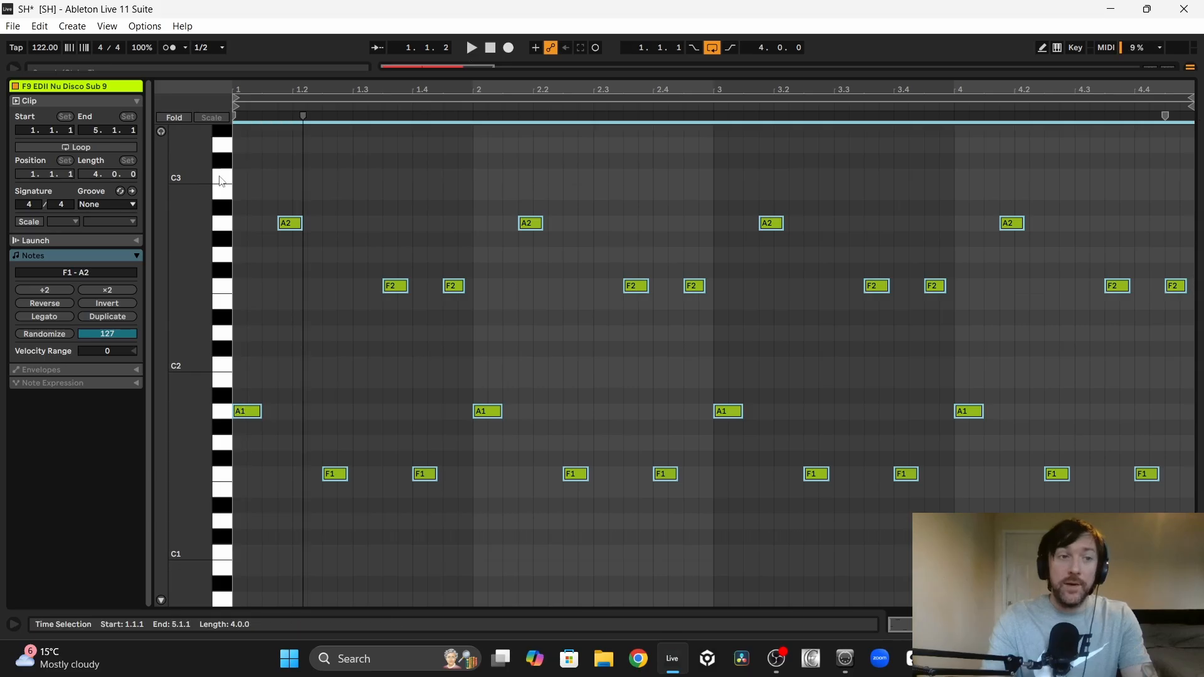
click(110, 205)
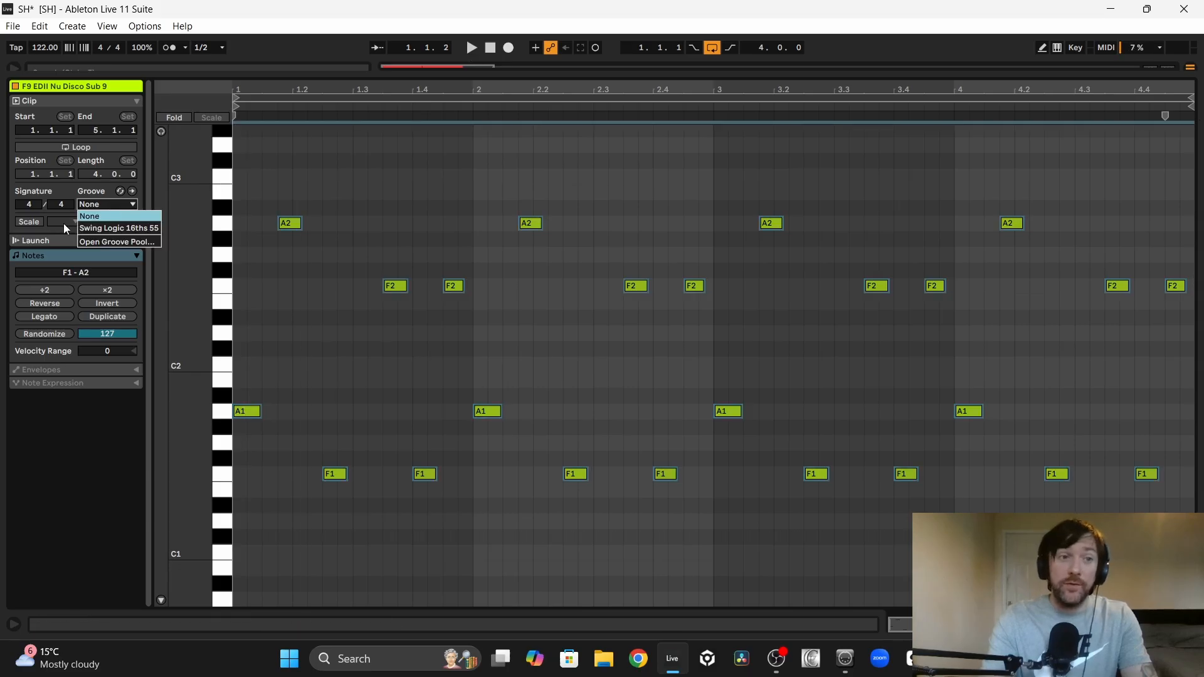
click(113, 230)
Step: Play the swung bass clip, including together with the kick and Rhodes
key(space)
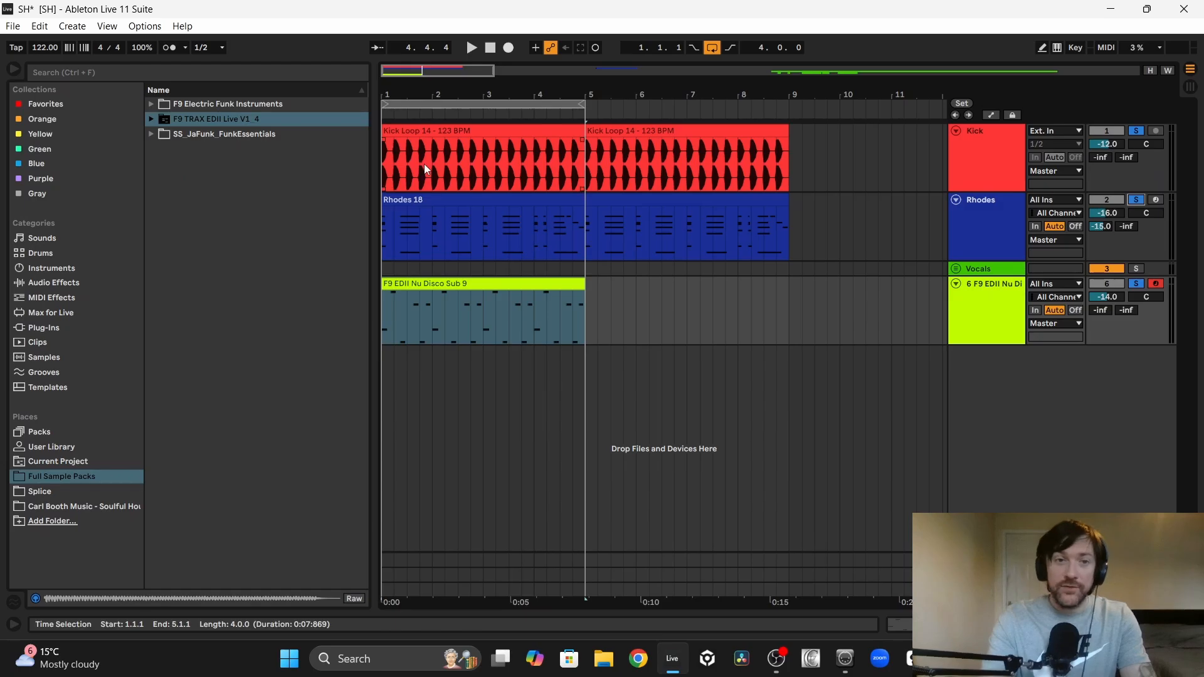
click(402, 197)
key(space)
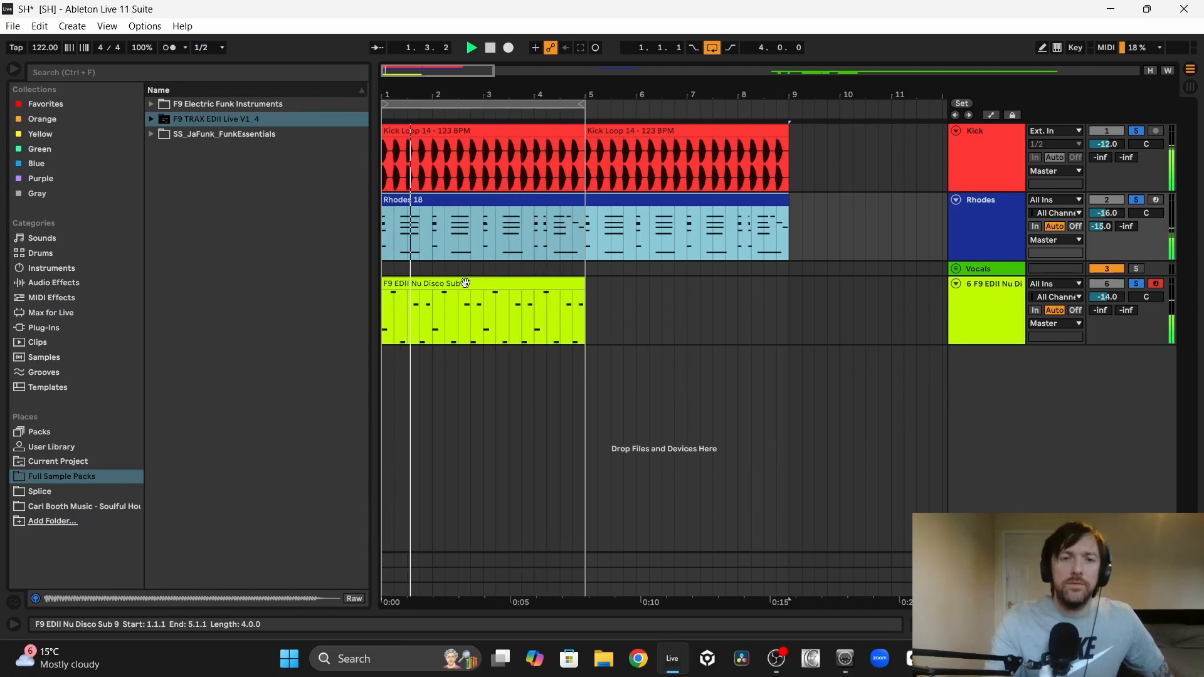
Step: Open the bass clip's notes, raise bar 1's last F2 to G2 and play the result
double_click(469, 280)
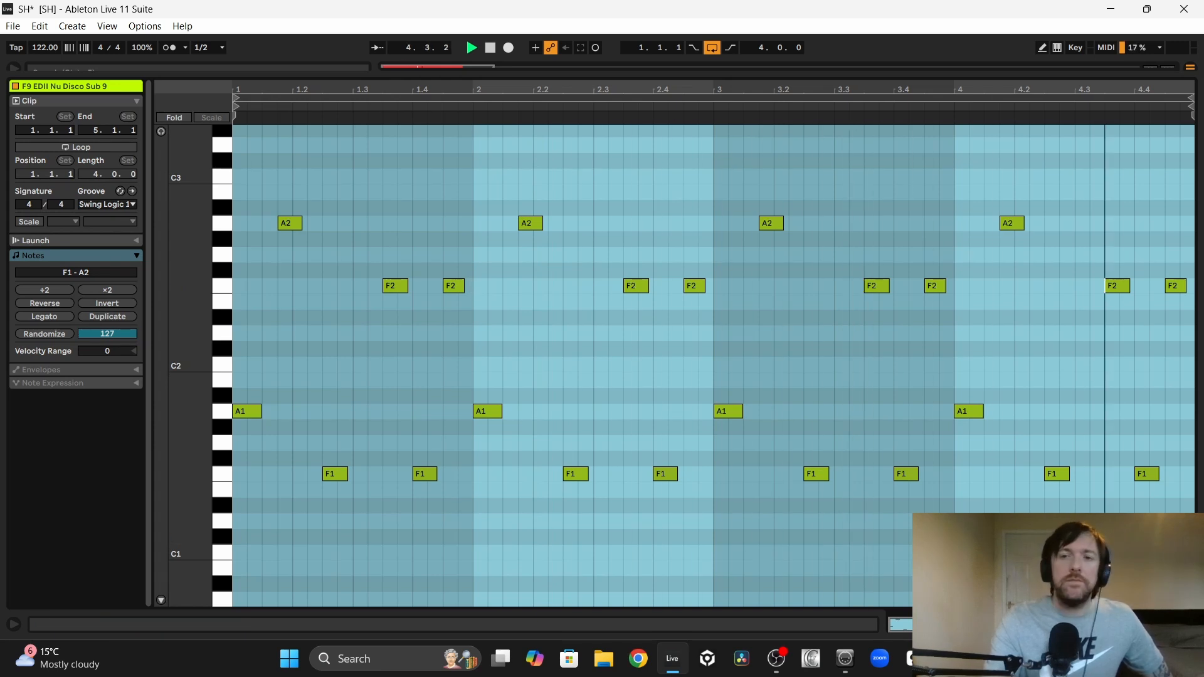
click(387, 381)
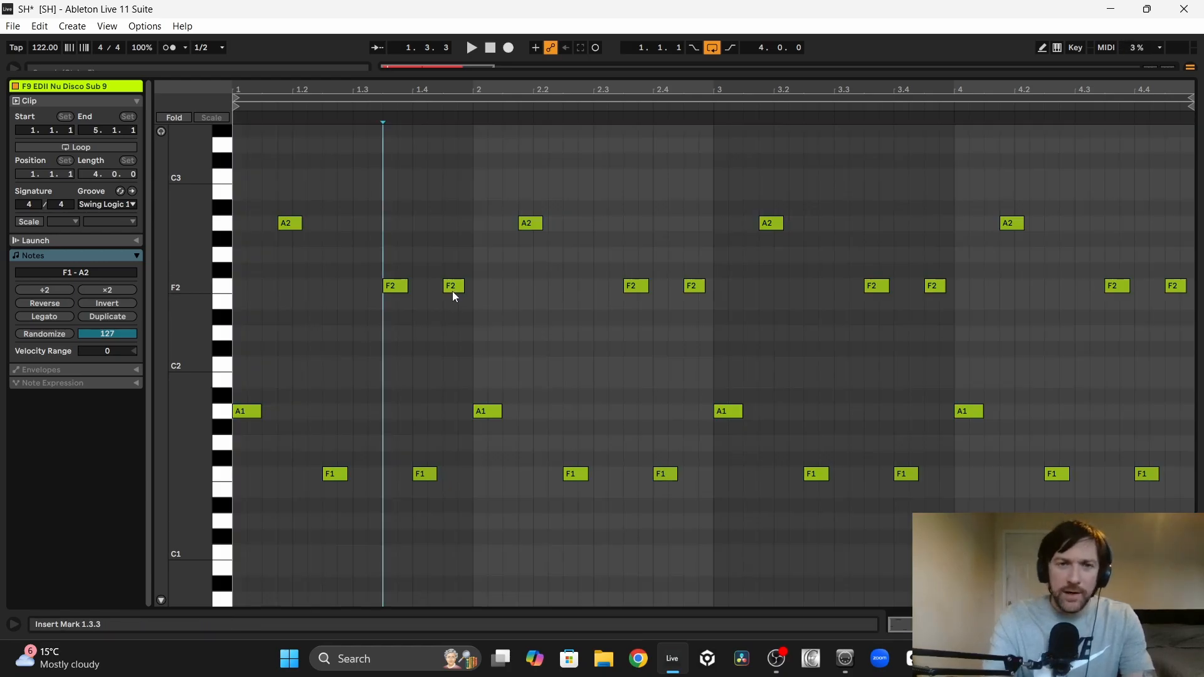
click(453, 287)
key(Up)
key(Up)
key(space)
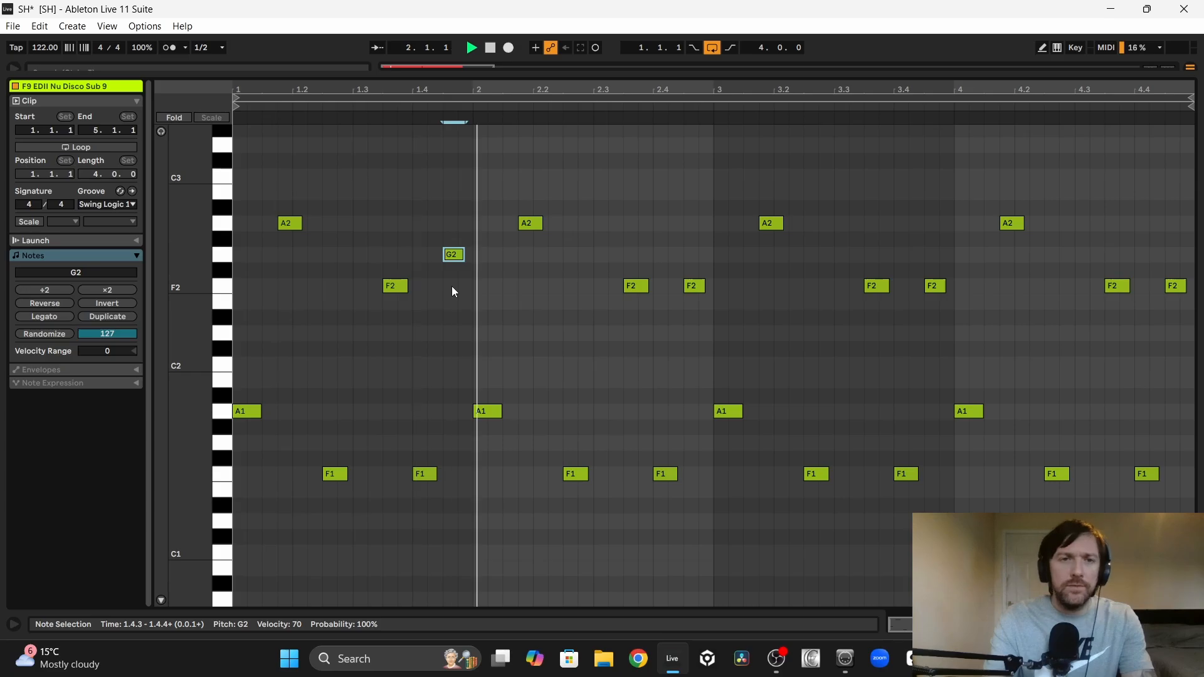
Step: Lower the last F2 of bar 2 in the bass clip to D#2 and listen to the line
click(693, 286)
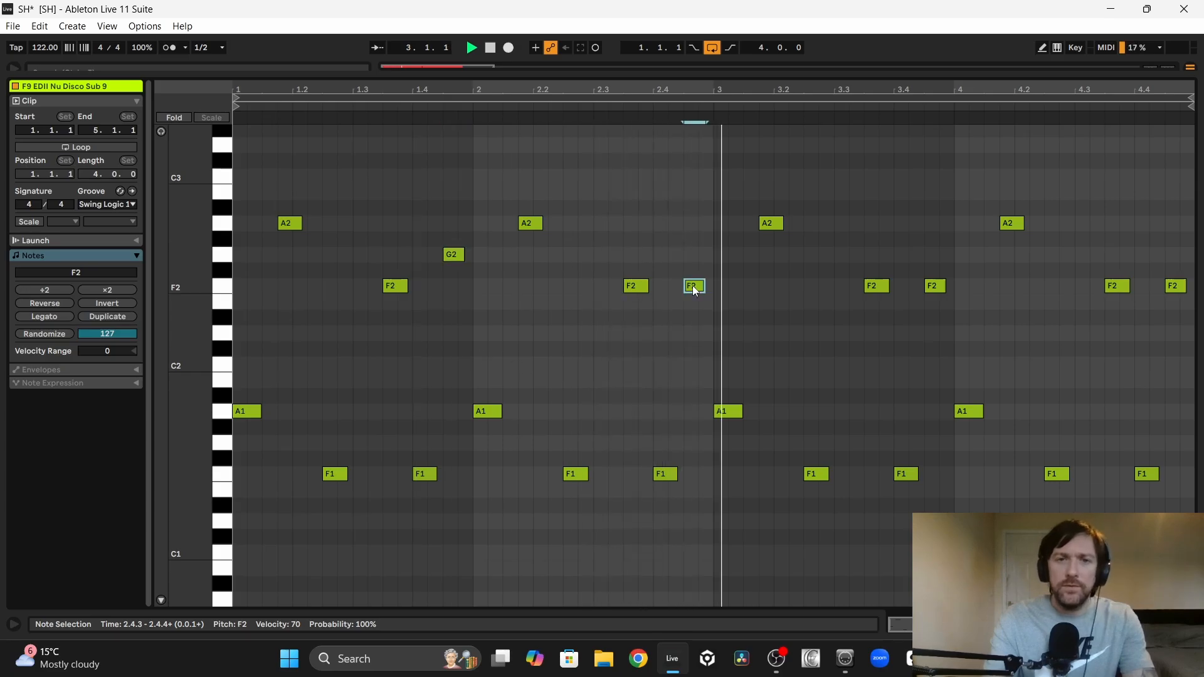
key(Down)
key(space)
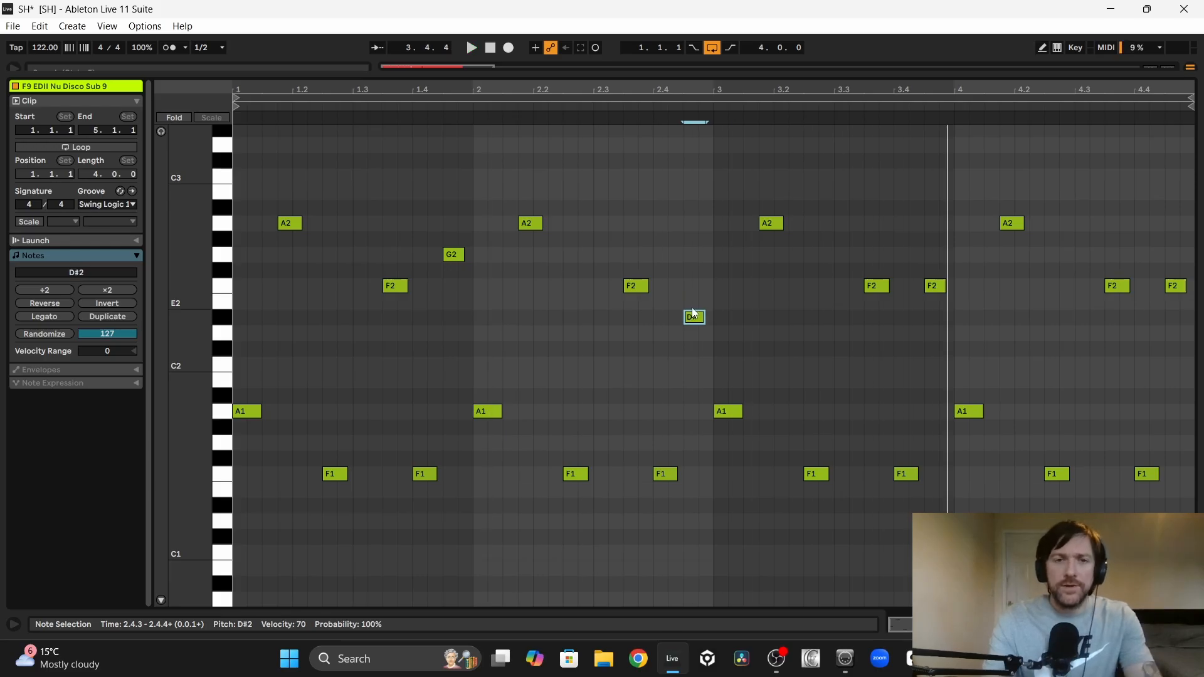
key(space)
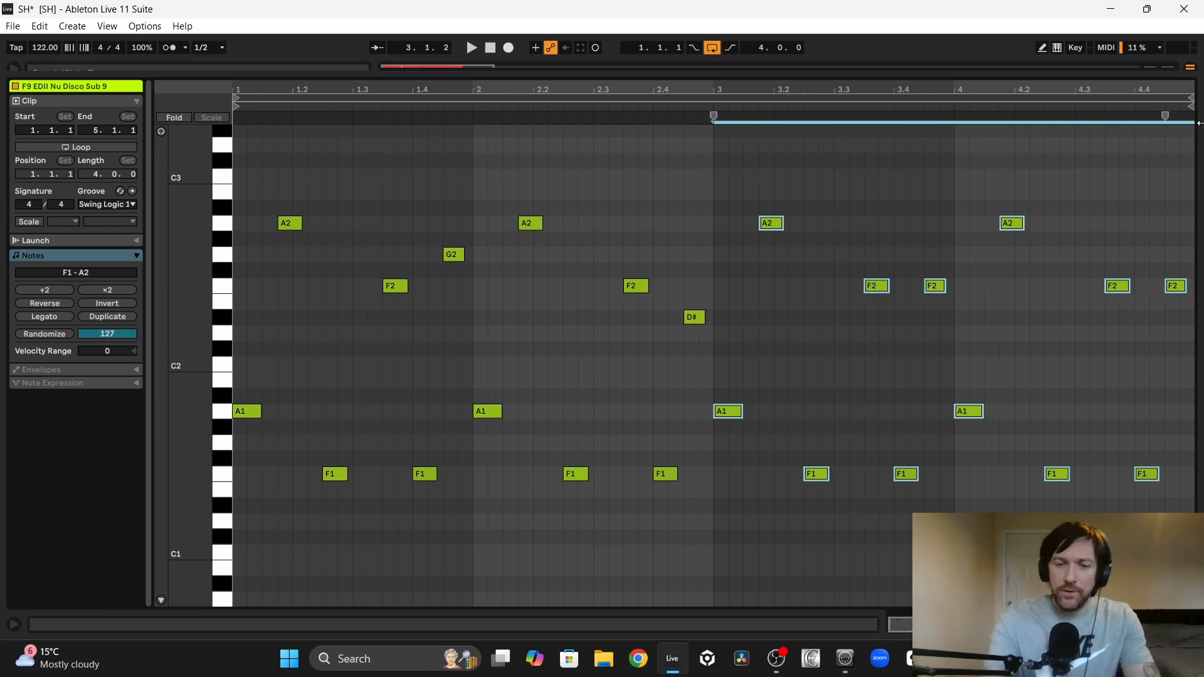
Step: Replace bars 3 and 4 of the bass clip with a copy of bars 1 and 2 and play the line
key(Delete)
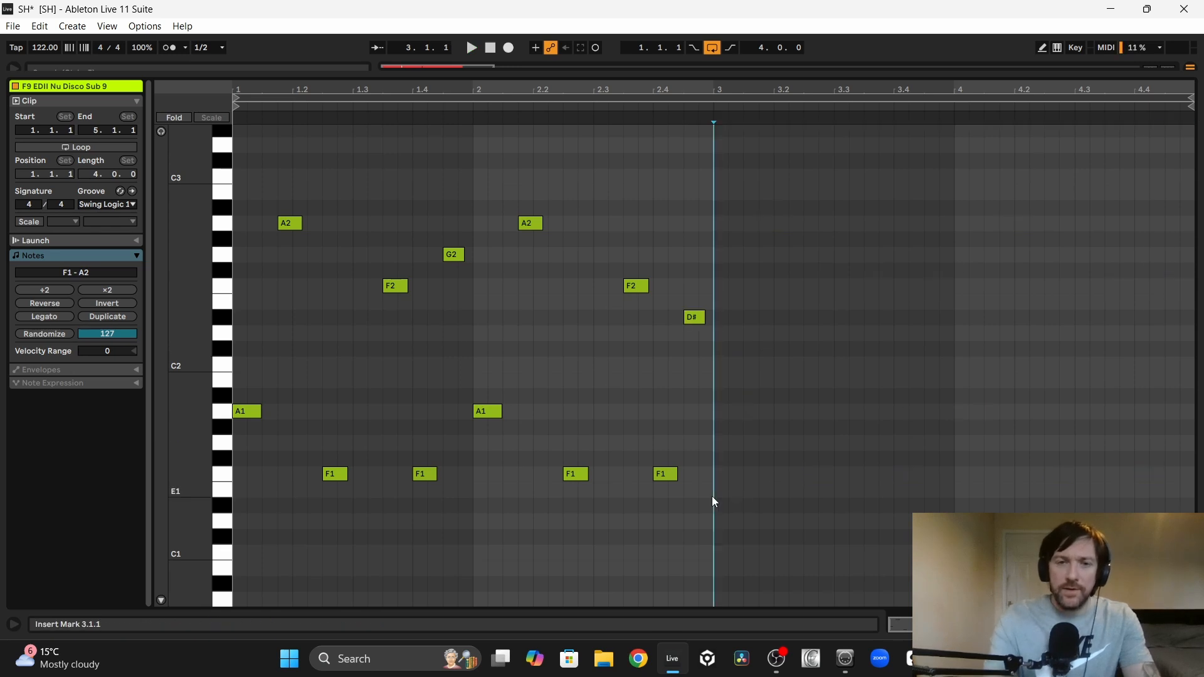
key(ctrl+z)
click(236, 296)
key(space)
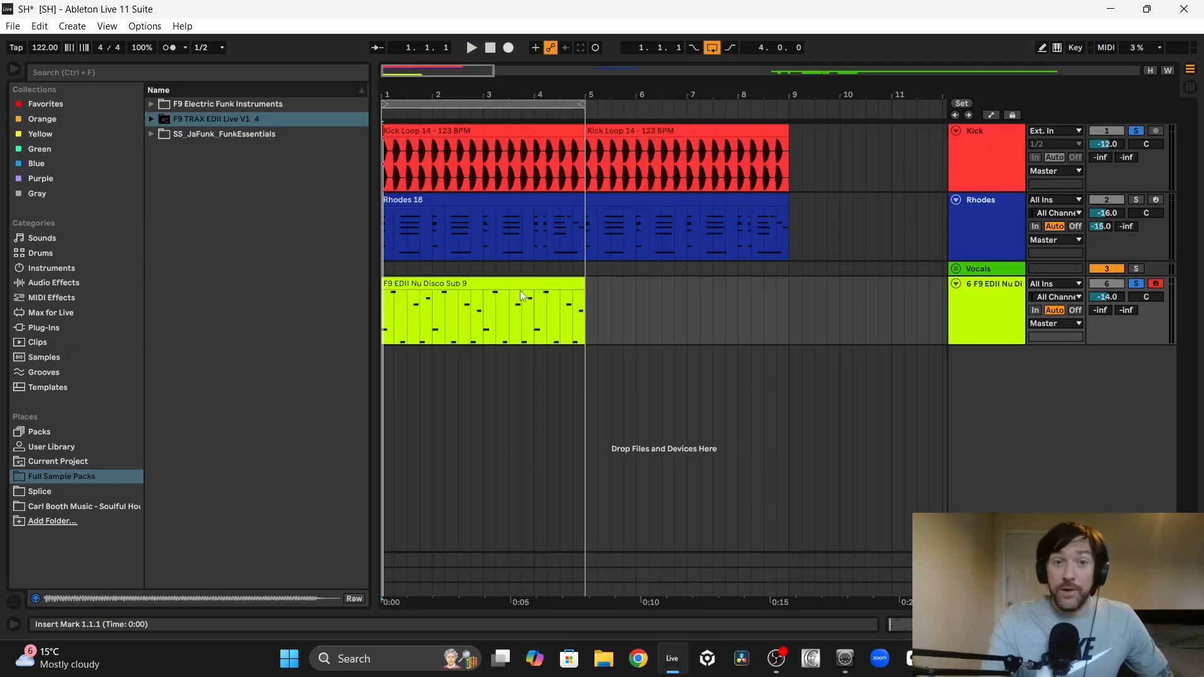
Step: Solo the Rhodes track as well and listen to the revised bassline together with the kick and Rhodes
click(436, 281)
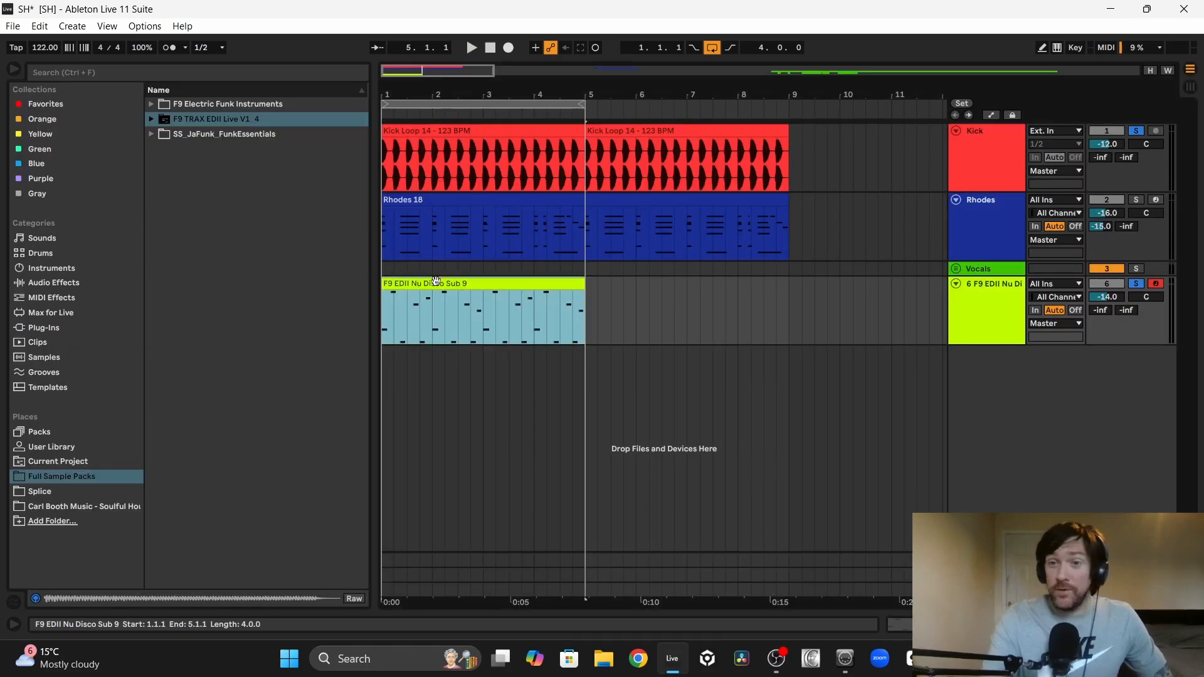
click(1137, 201)
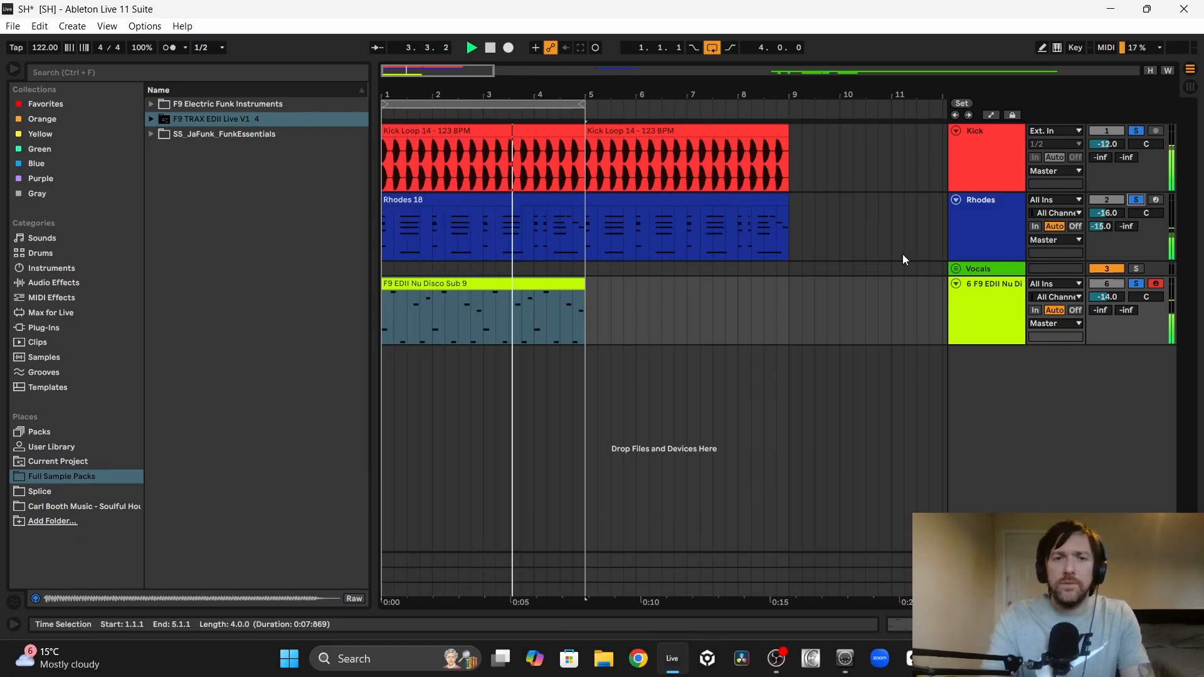
double_click(543, 281)
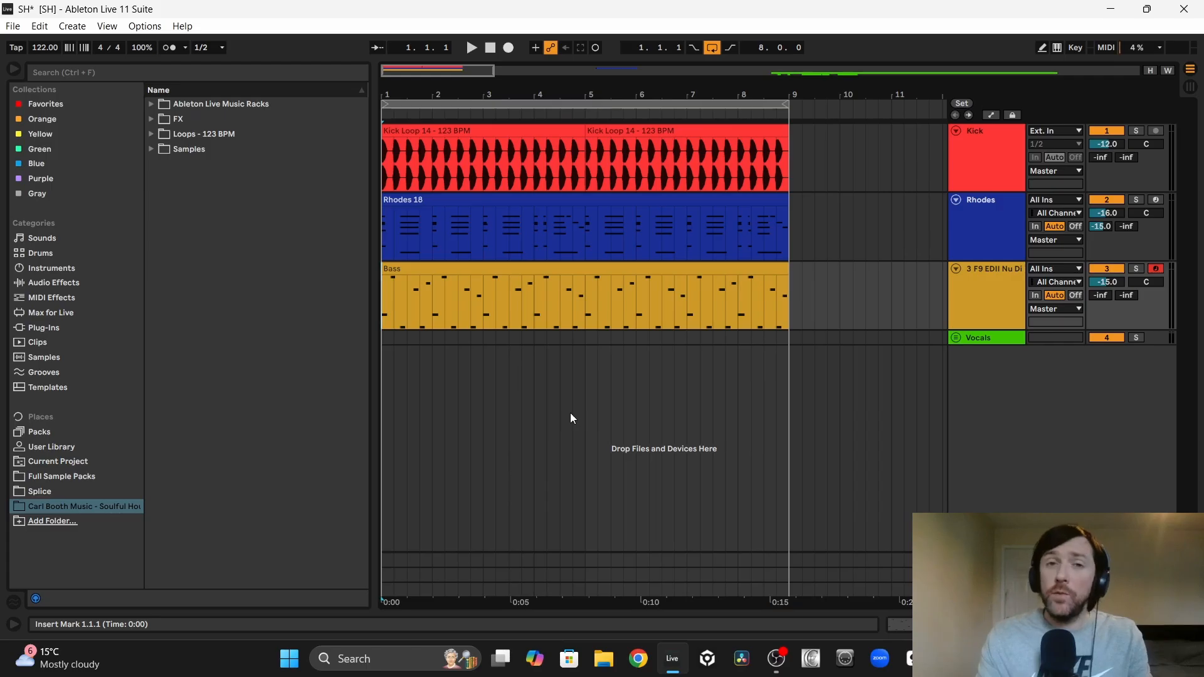
Step: Expand the Open Hat Loops - 123 BPM folder inside the sample pack's Loops - 123 BPM folder
click(430, 267)
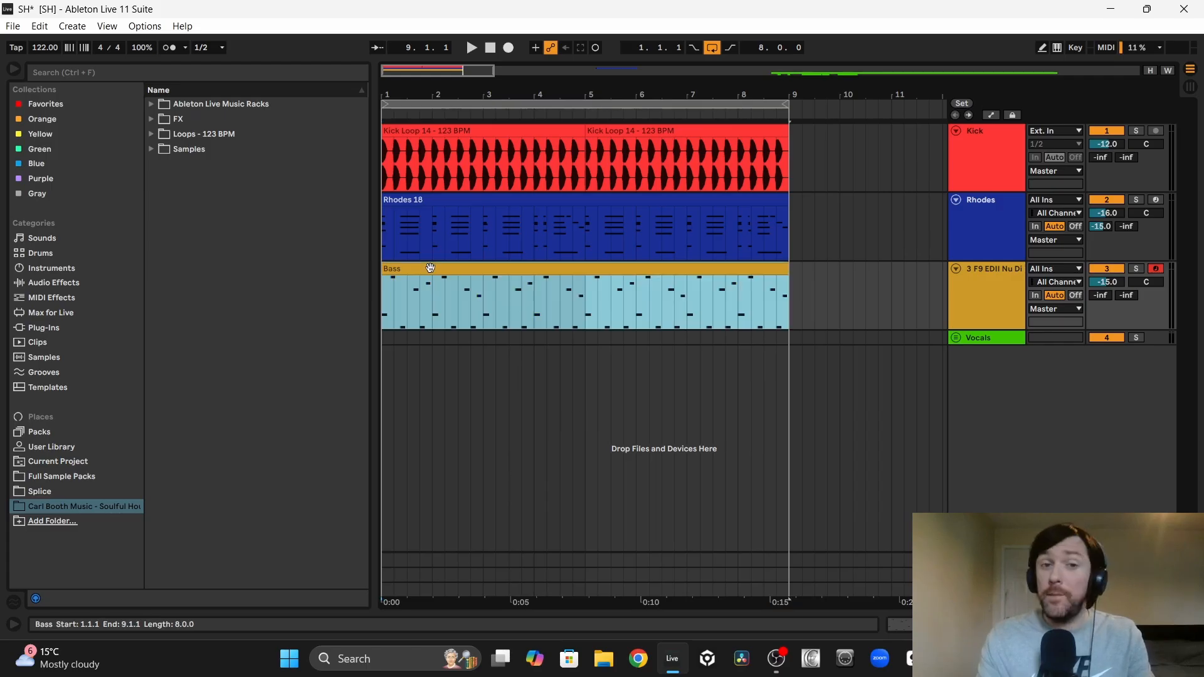
click(151, 133)
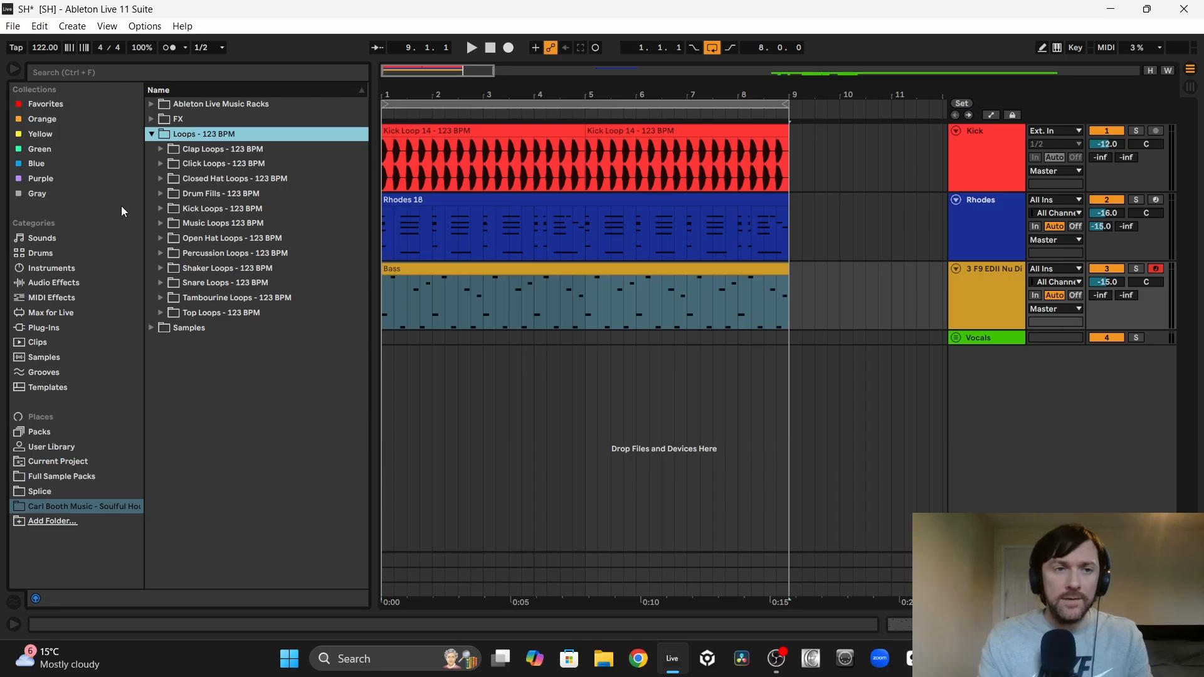
click(161, 238)
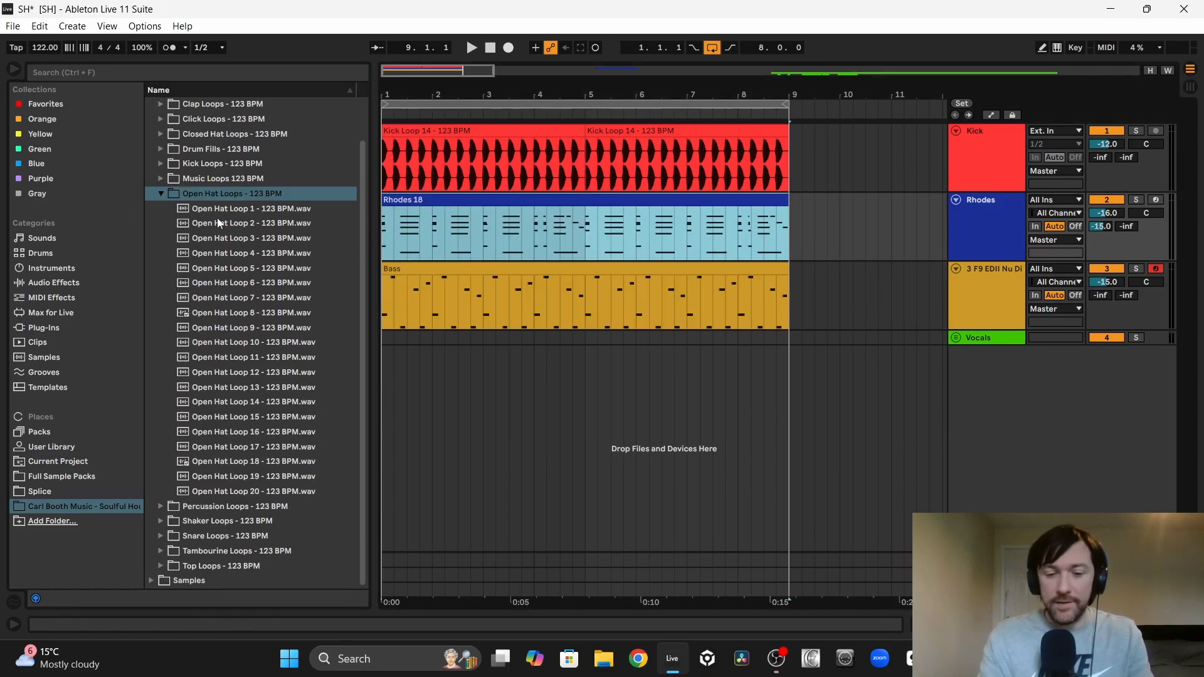
Step: Audition Open Hat Loops 1 to 7 over the playing groove and place Open Hat Loop 7 on a new audio track at bar 1
key(space)
click(238, 208)
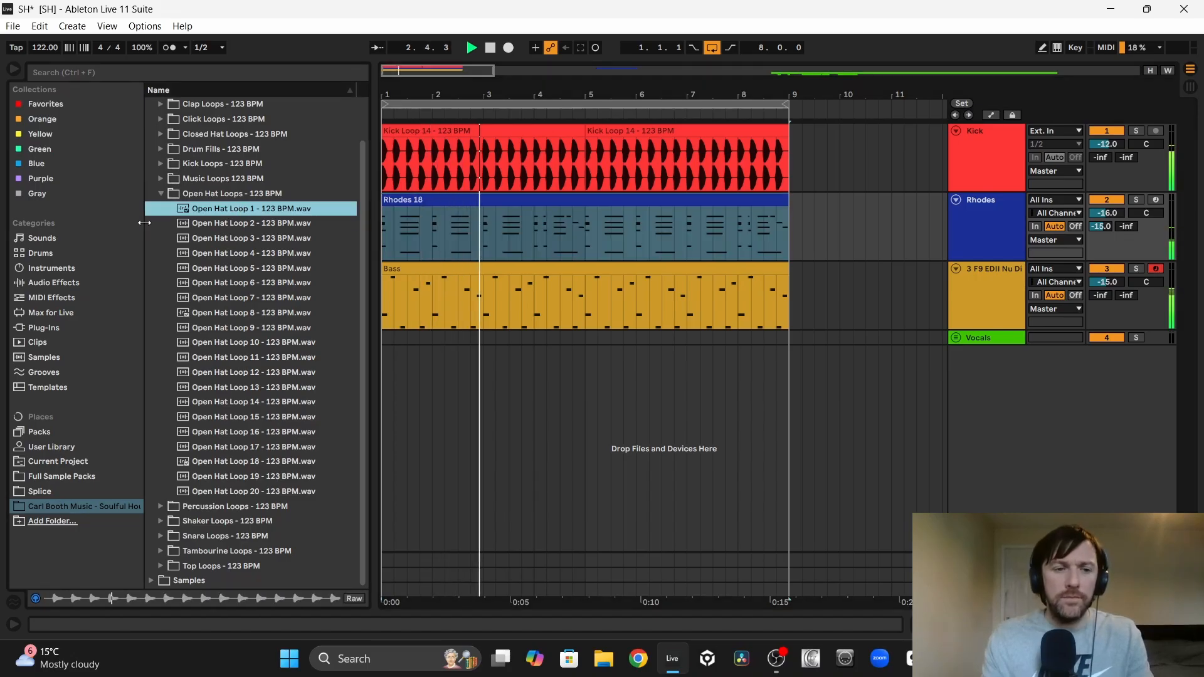
key(Down)
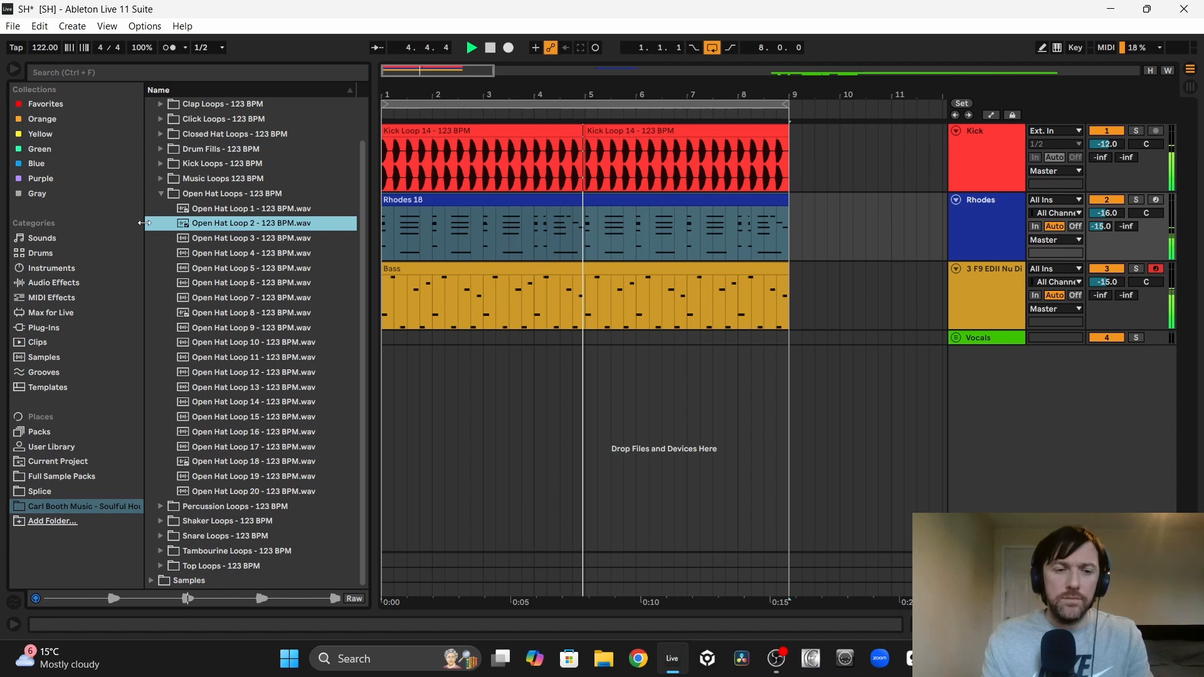
key(Down)
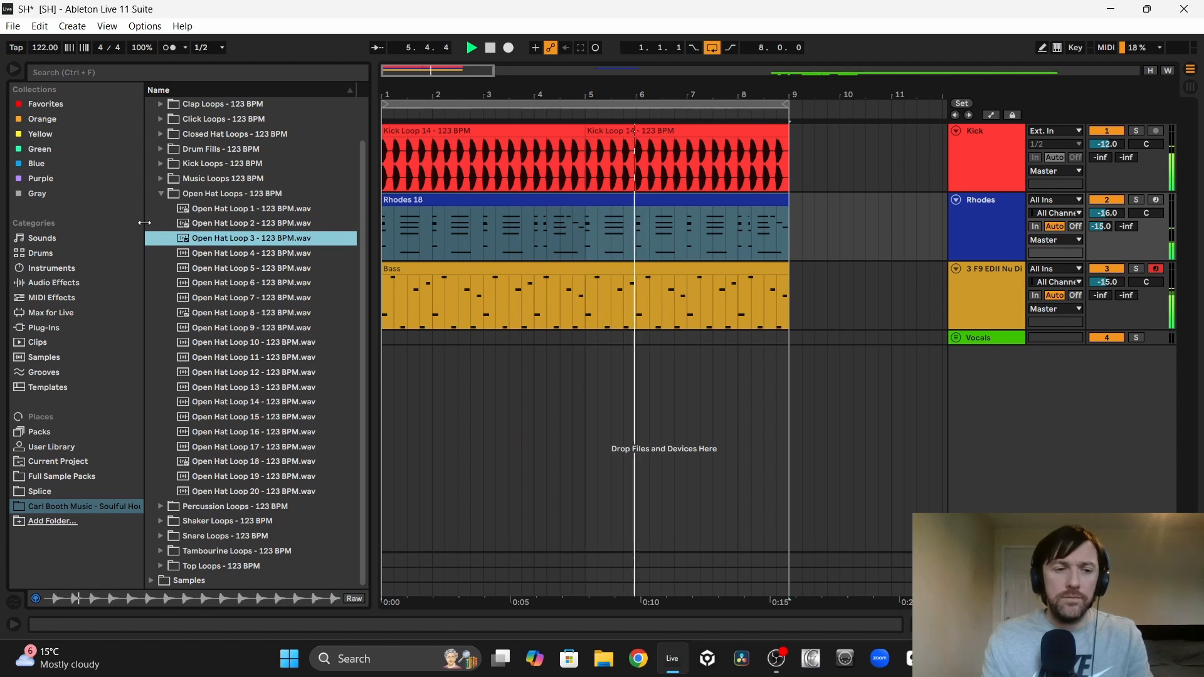
key(Down)
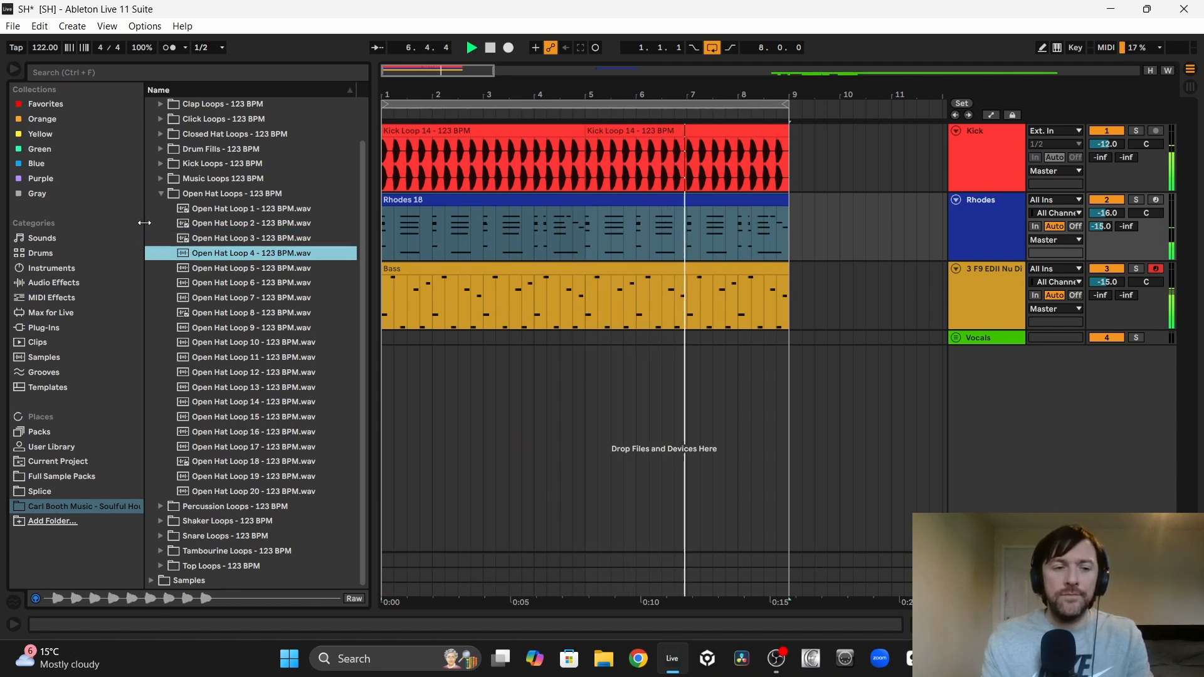
key(Down)
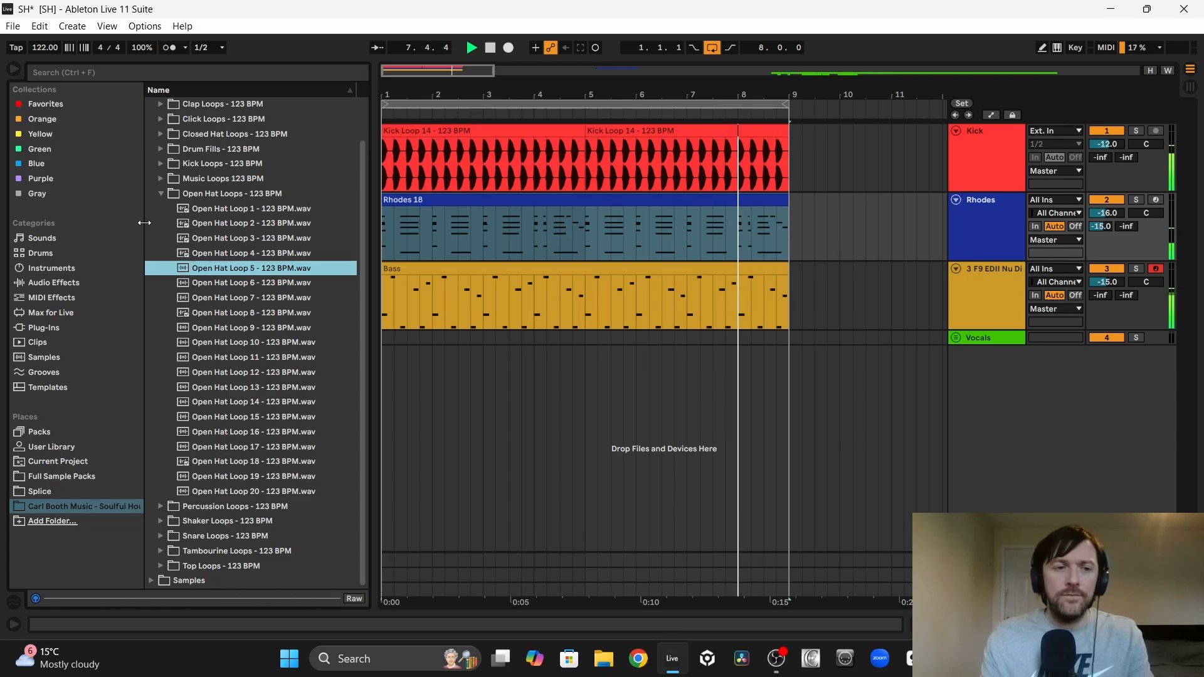
key(Down)
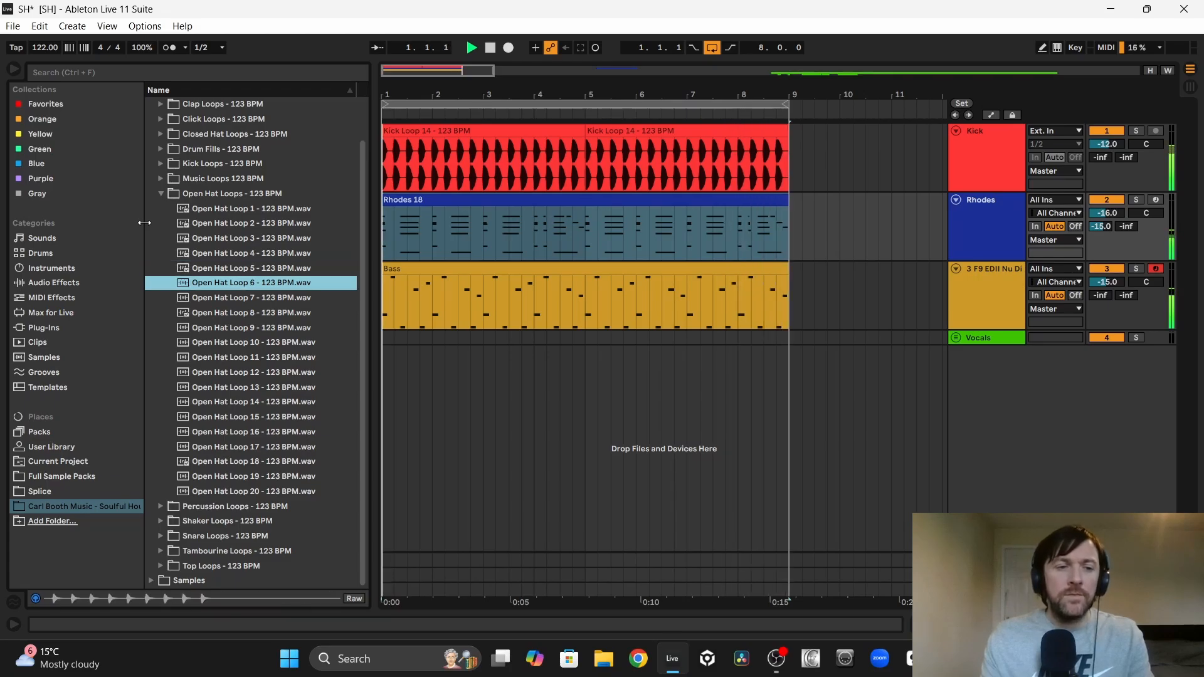
key(Down)
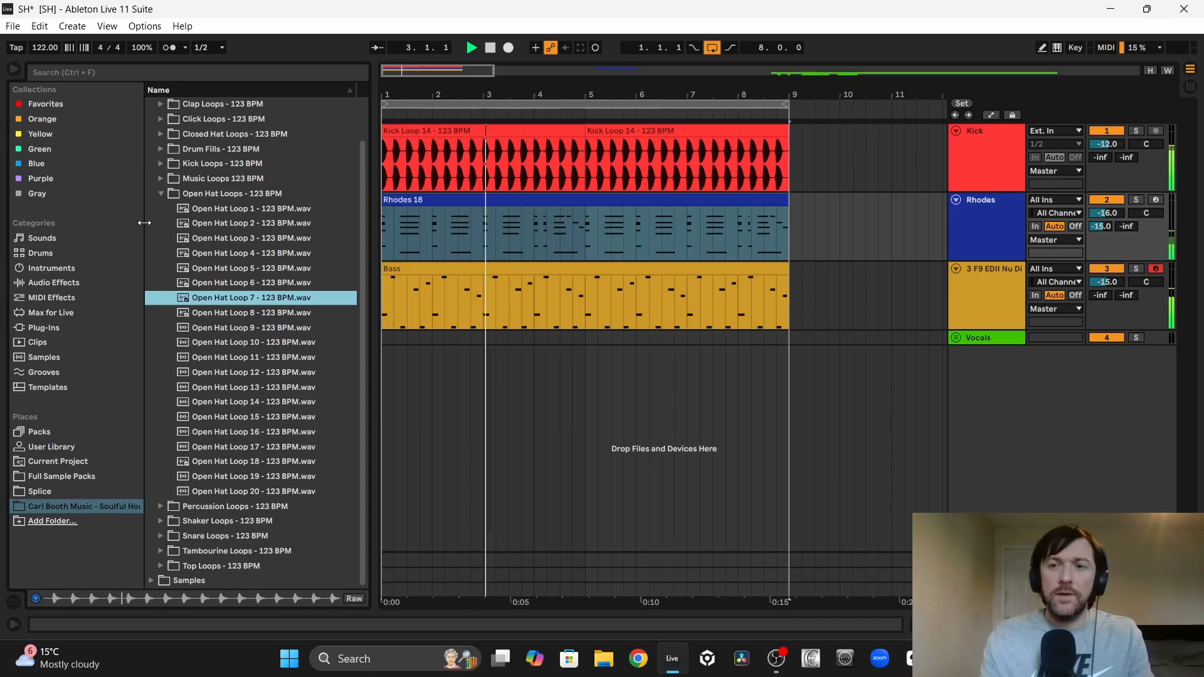
drag(244, 297, 387, 383)
Step: Audition Open Hat Loops 8 and 9 over the groove and place Open Hat Loop 9 directly after Loop 7 at bar 5
click(263, 313)
key(space)
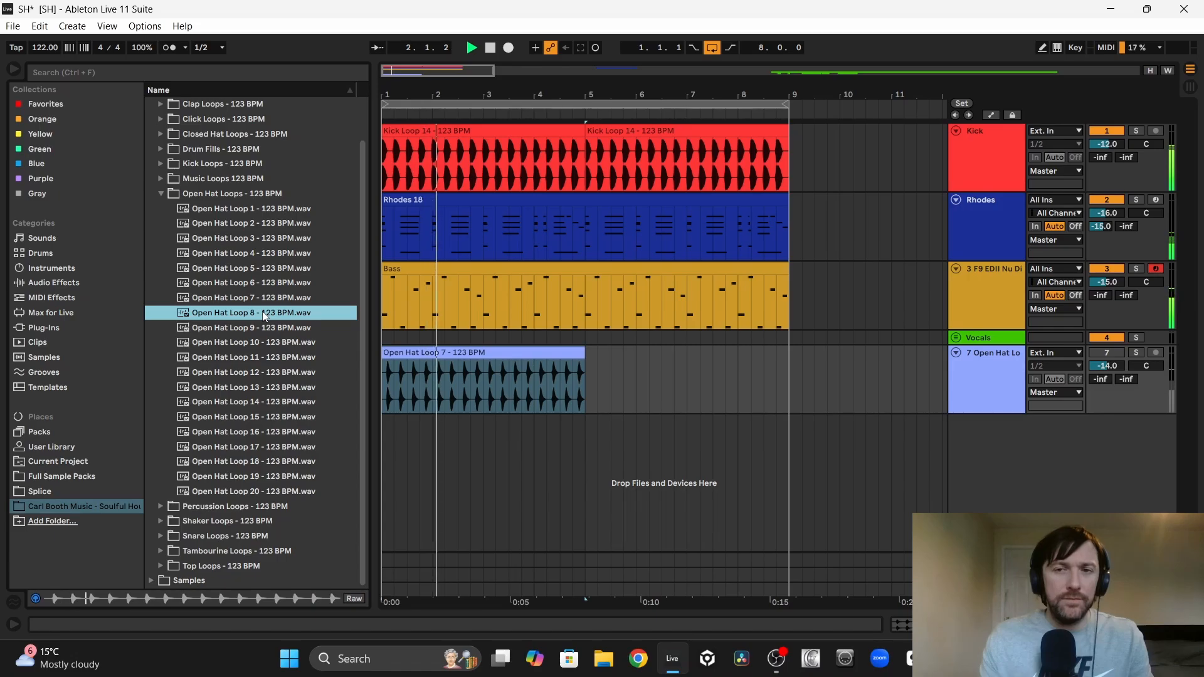
key(Down)
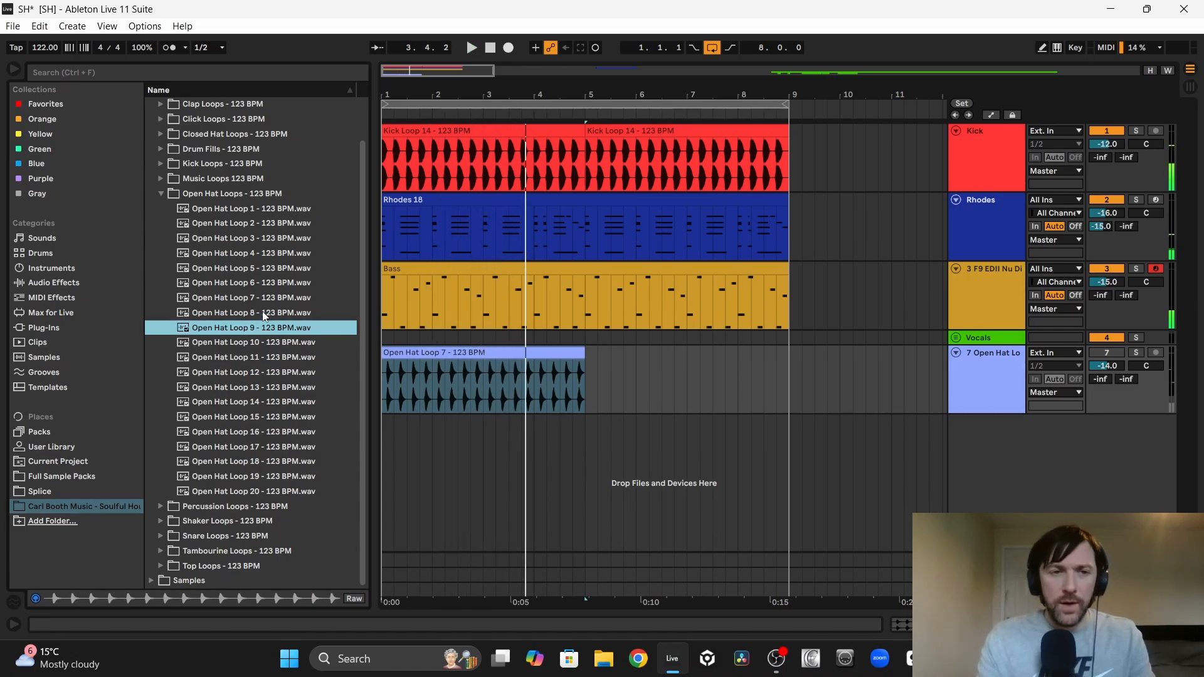
double_click(227, 333)
Step: Audition Open Hat Loops 10 to 14 over the groove and place Open Hat Loop 14 on the hat track at bar 9
click(229, 345)
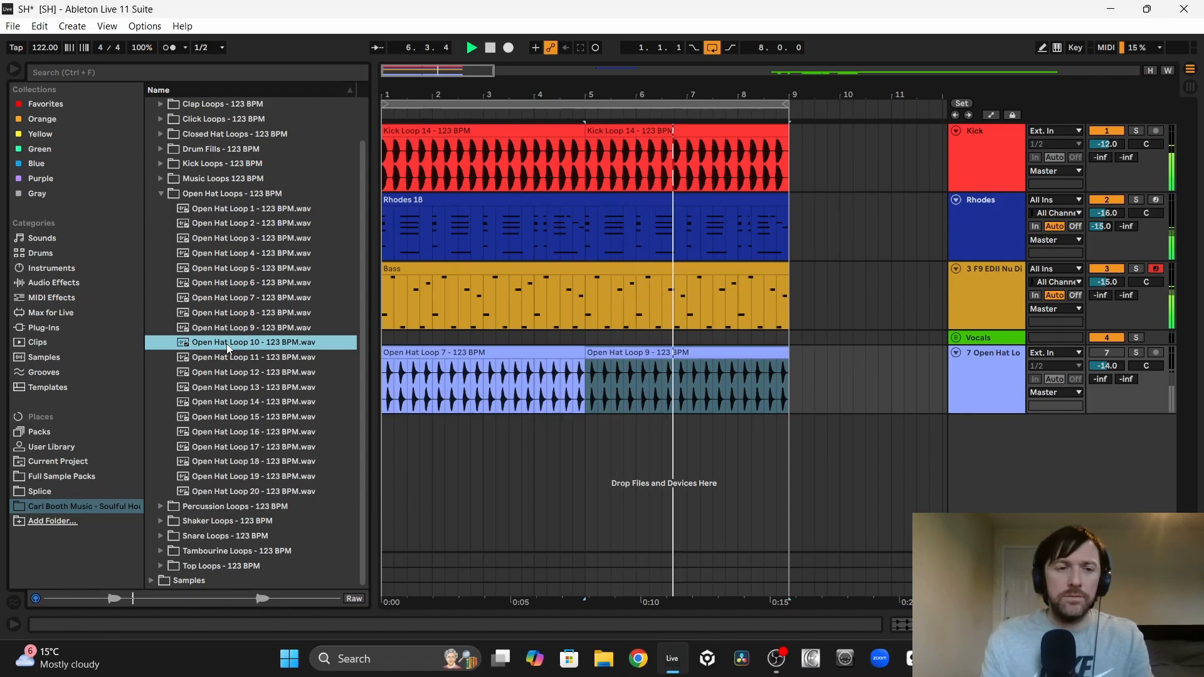
key(Down)
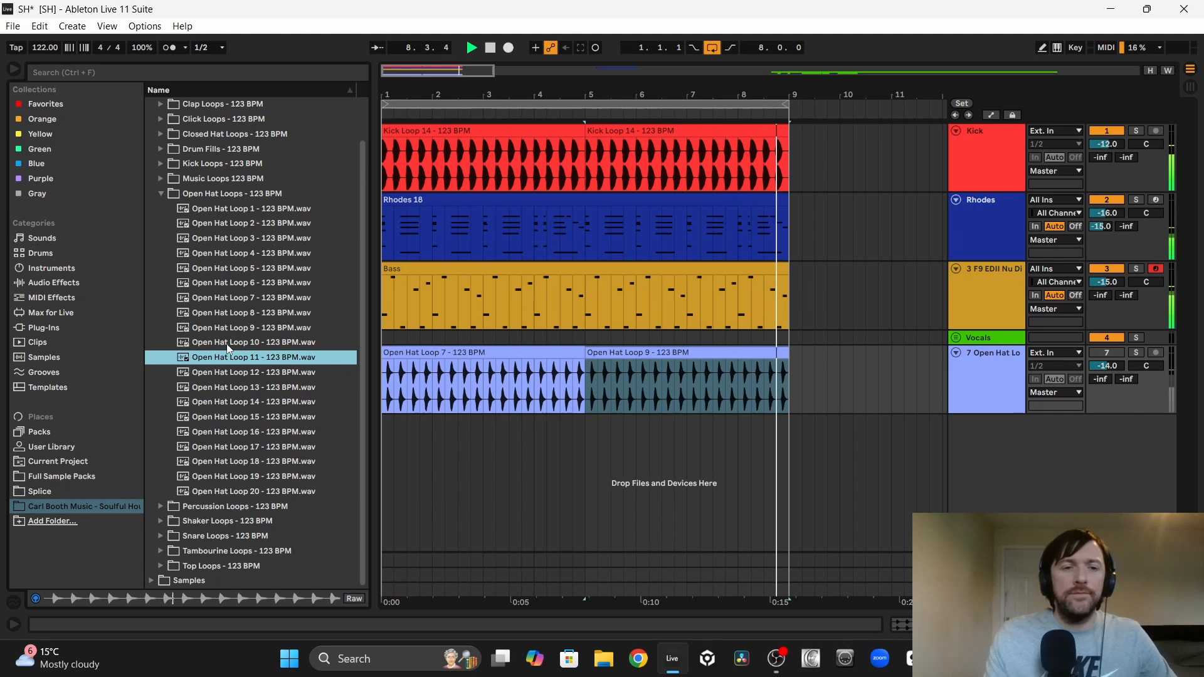
key(Down)
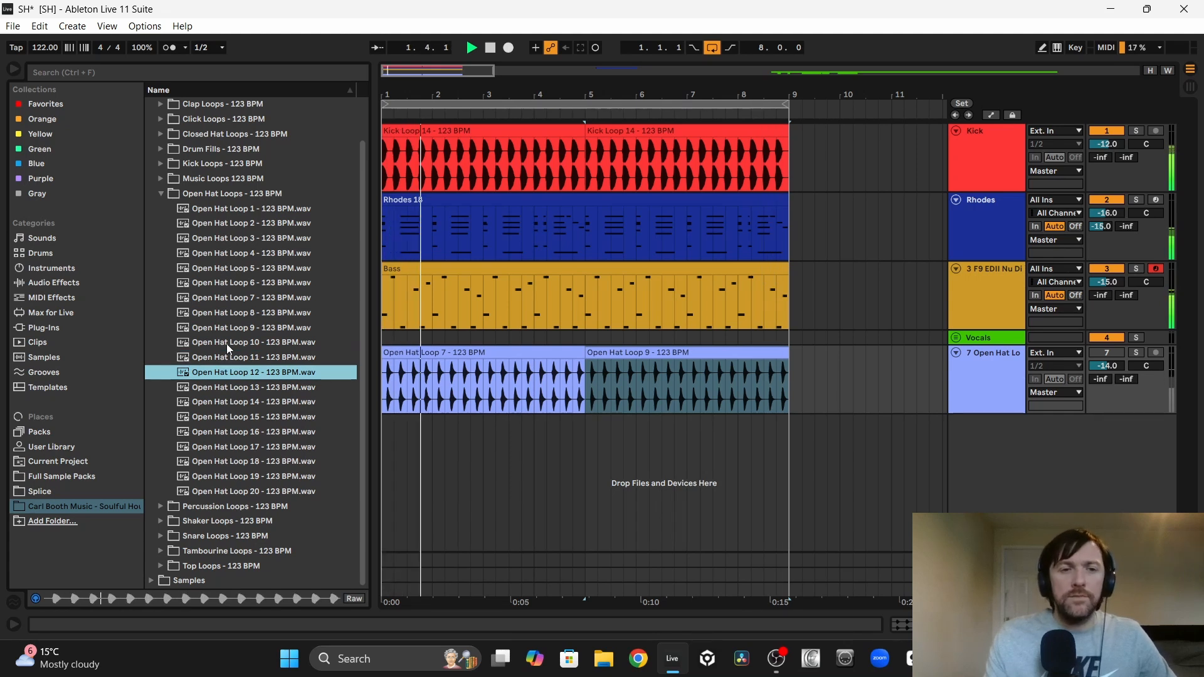
key(Down)
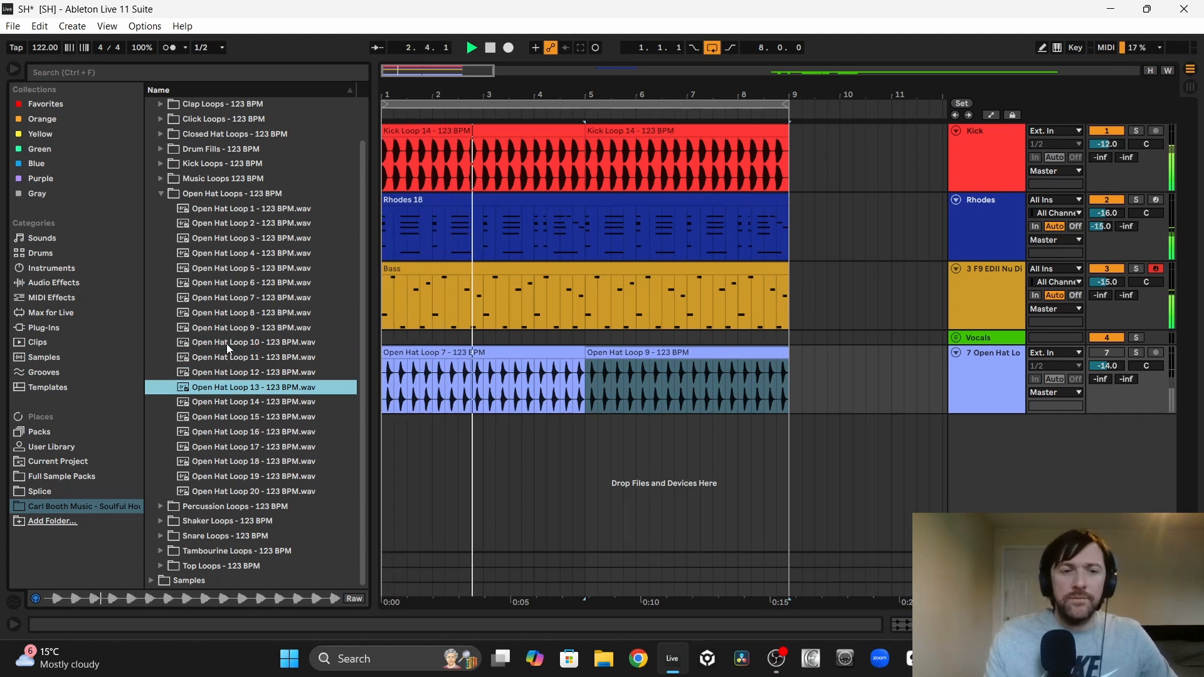
key(Down)
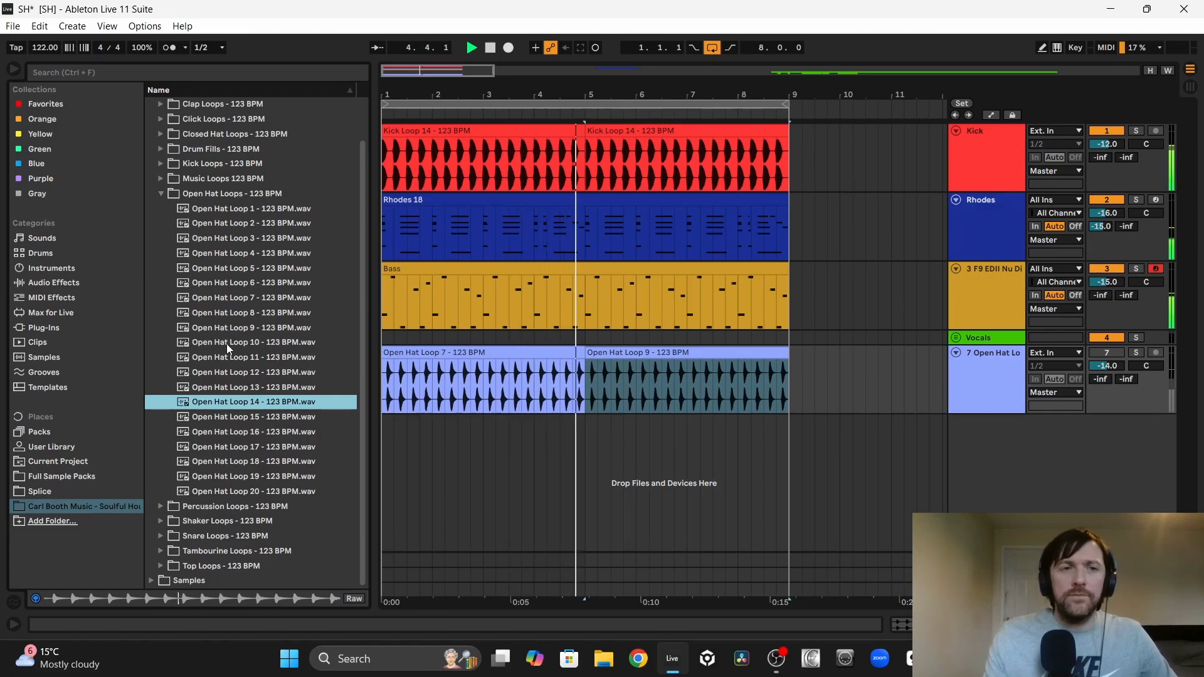
key(space)
drag(244, 401, 791, 377)
Step: Restart the groove and audition Open Hat Loops 15 to 20 against it
key(space)
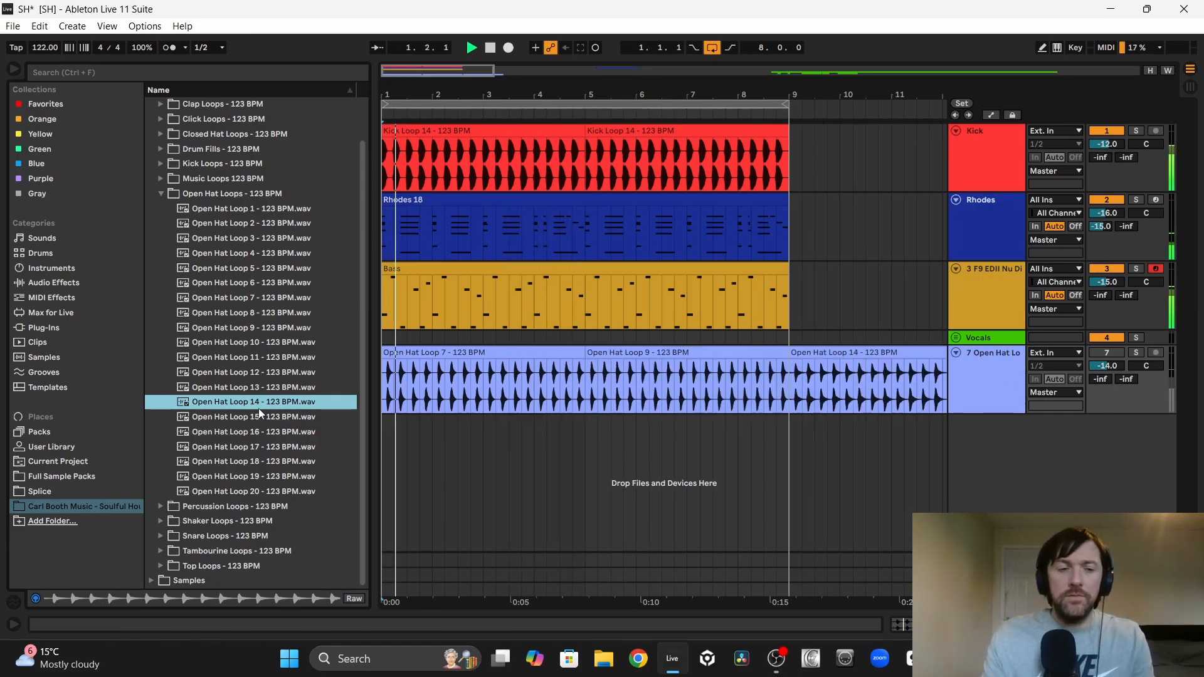
key(Down)
key(Down)
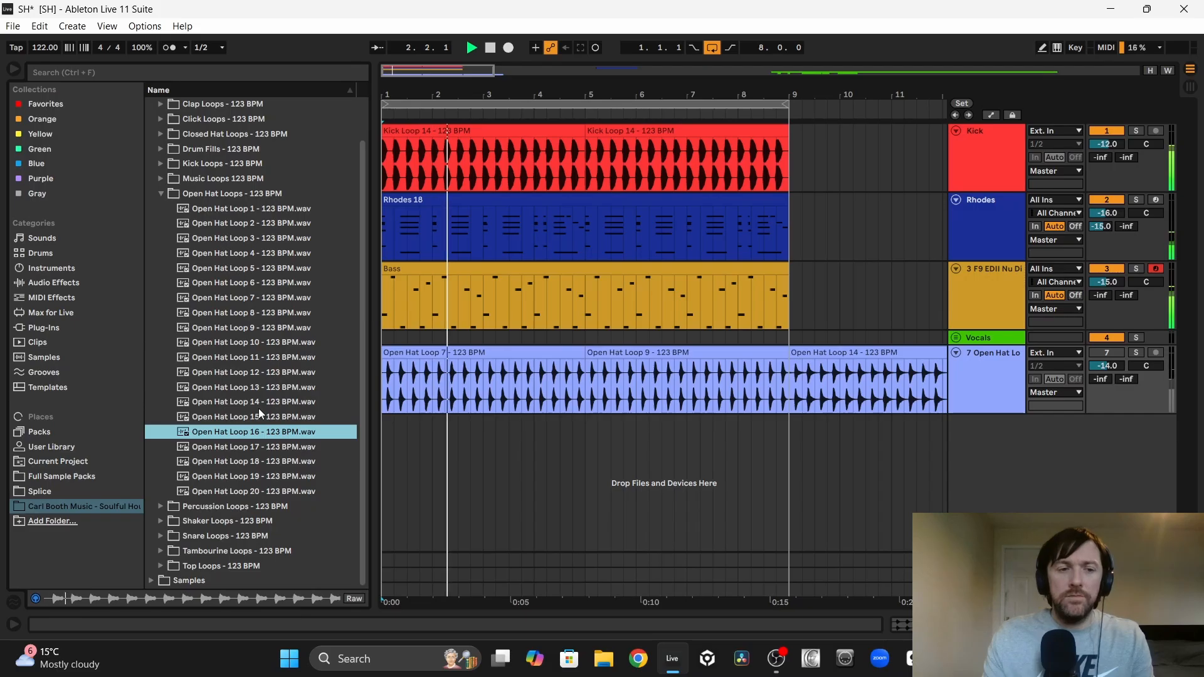
key(Down)
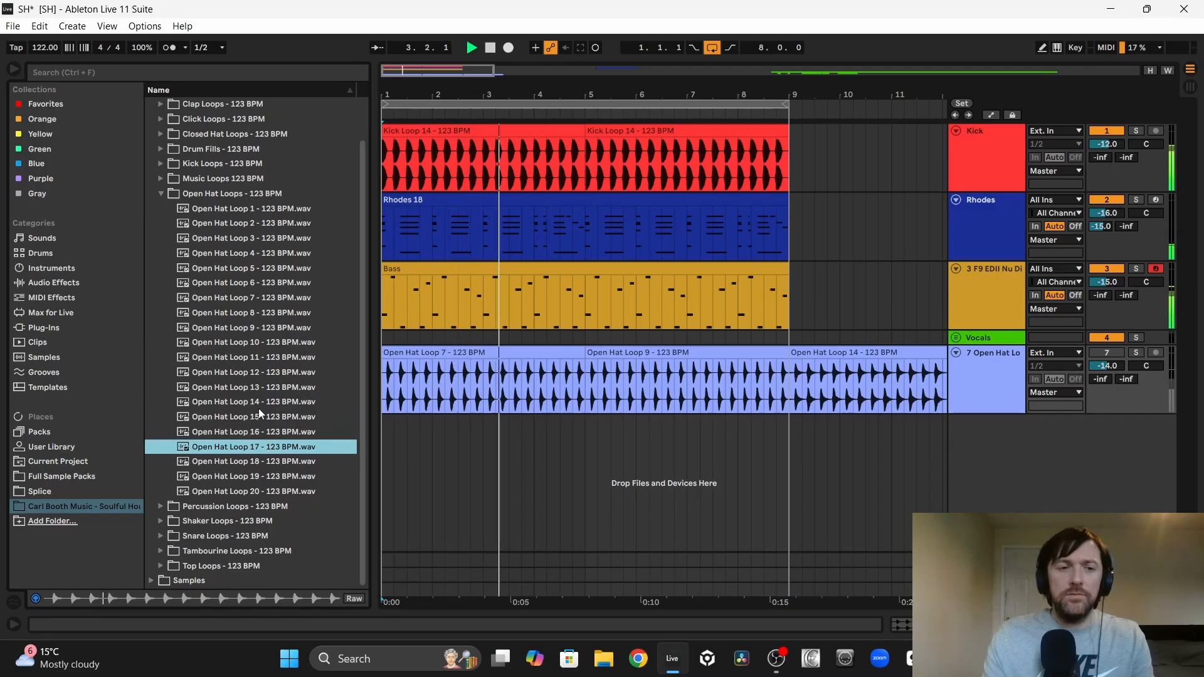
key(Down)
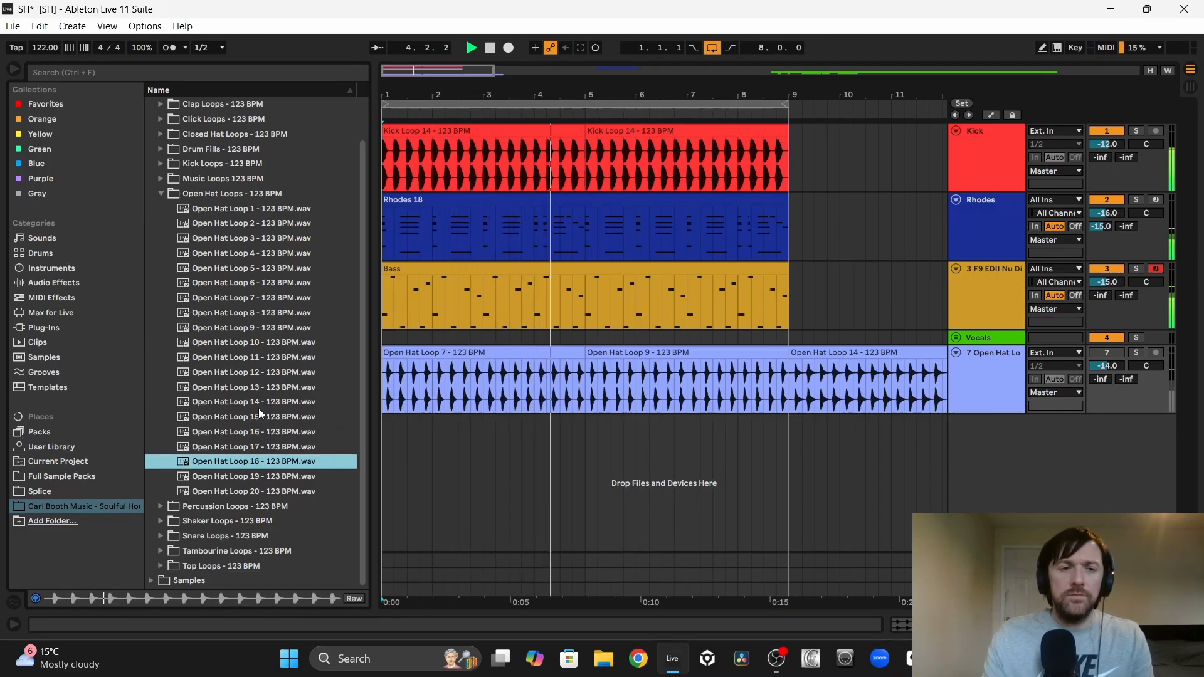
key(Down)
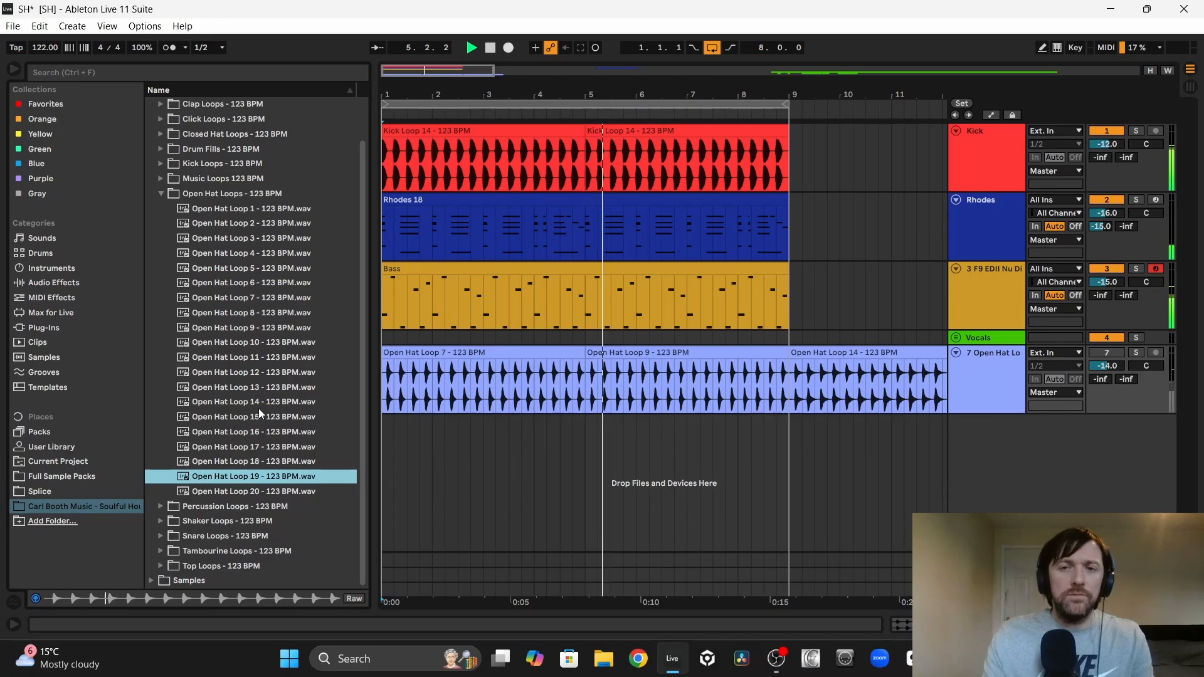
key(Down)
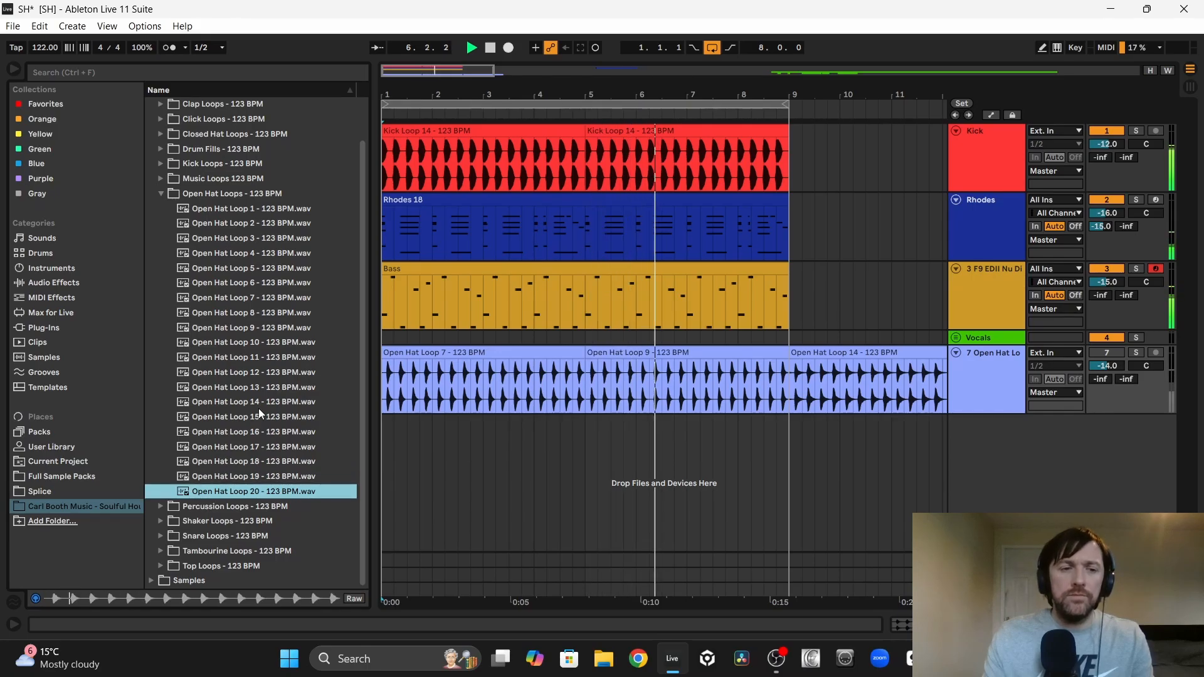
Step: Compare Open Hat Loops 17 and 18 on their own and place Open Hat Loop 18 on the hat track at bar 13
click(237, 449)
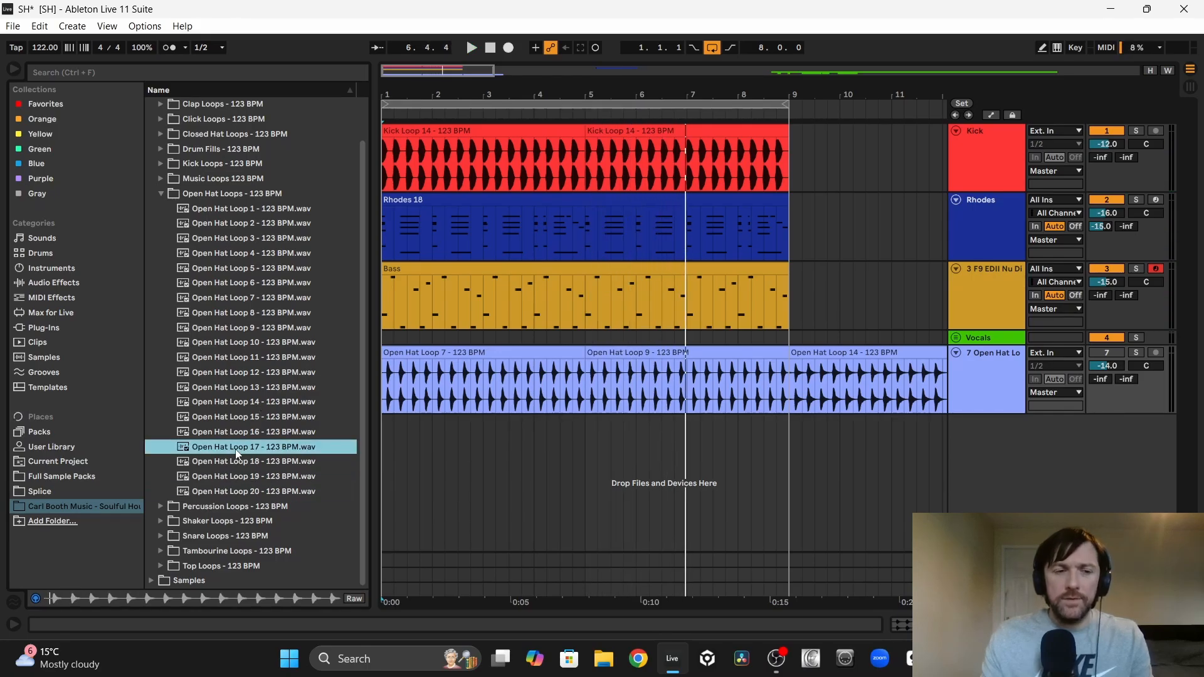
key(Down)
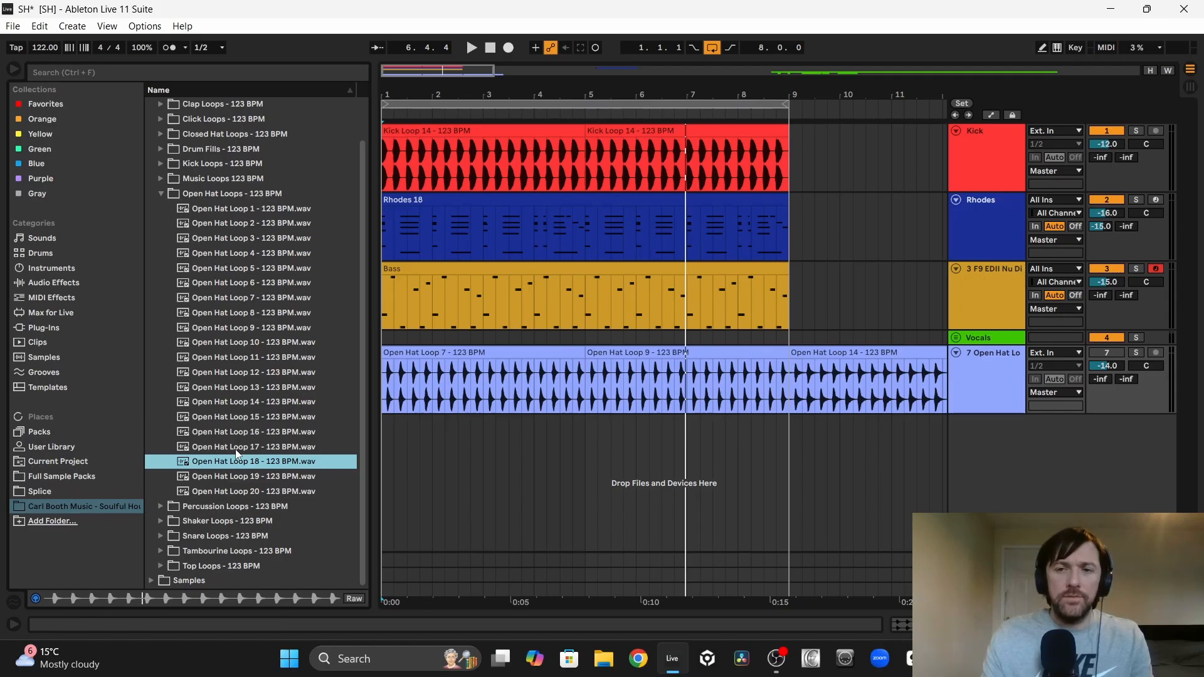
drag(235, 449, 663, 390)
Step: Compare Open Hat Loops 19 and 20 and place Open Hat Loop 19 on the hat track at bar 17
click(265, 477)
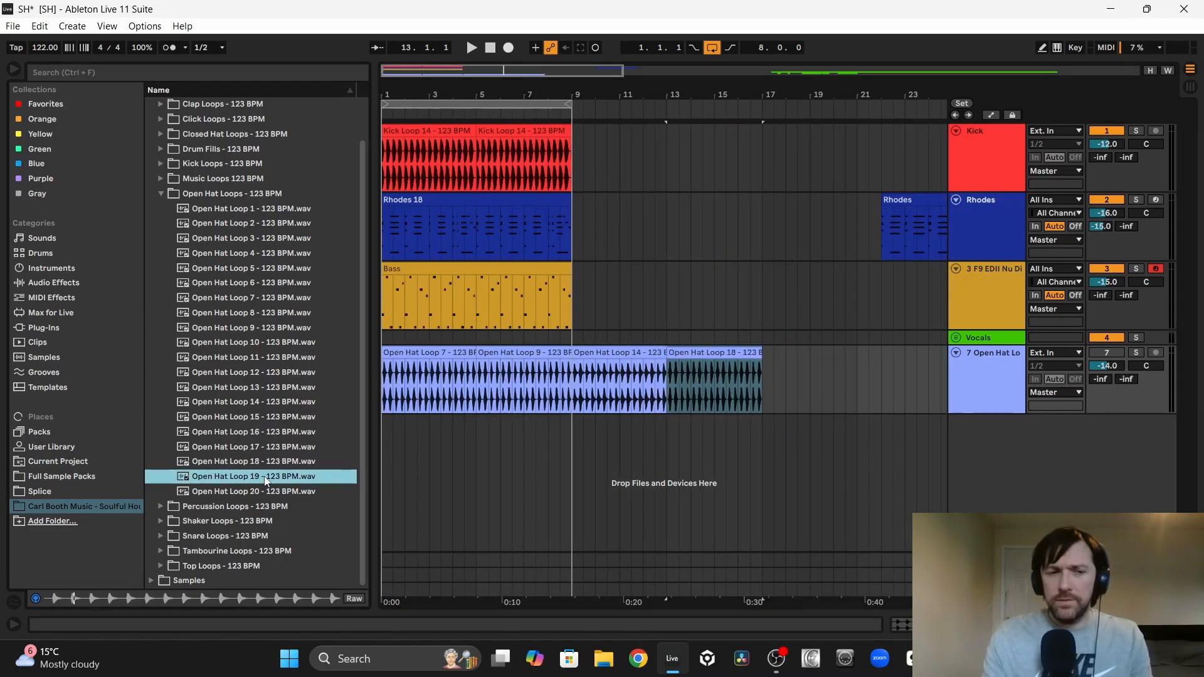
key(Down)
click(265, 478)
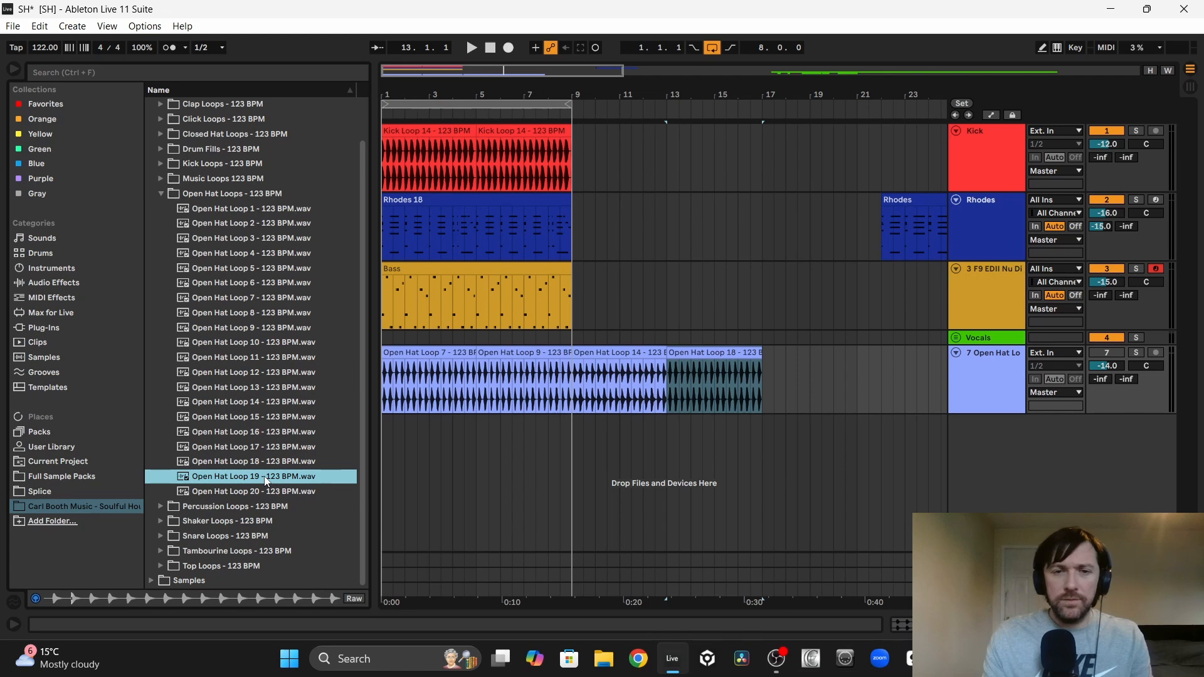
drag(240, 479, 762, 363)
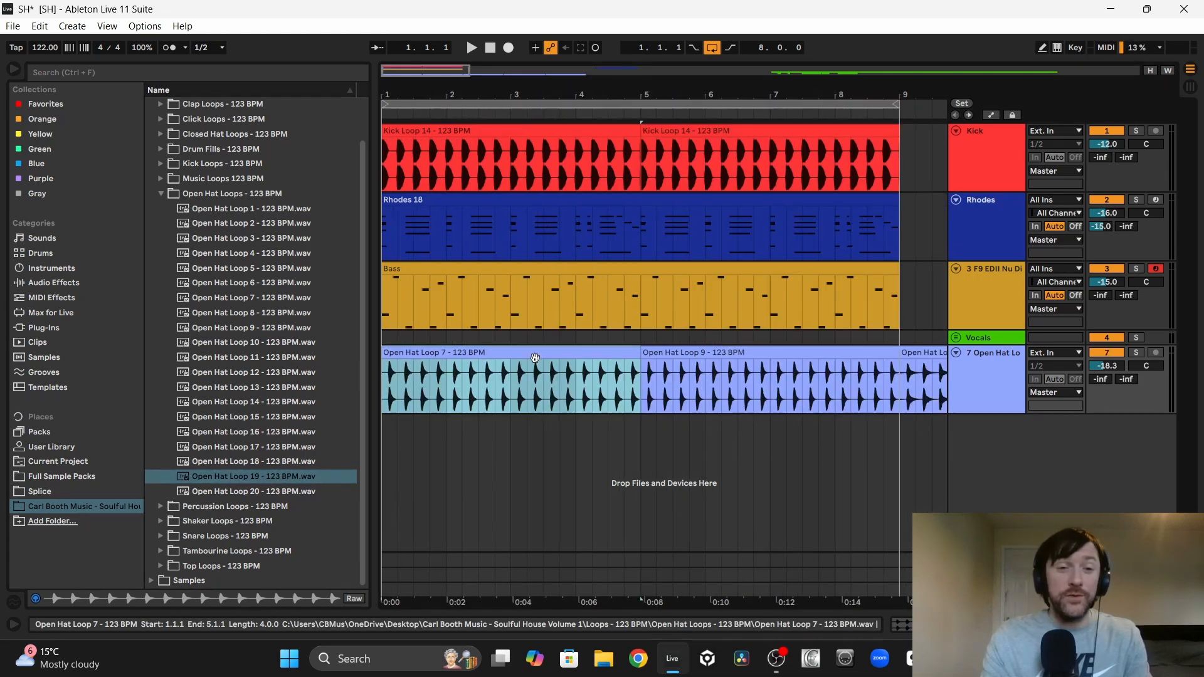
Step: Compare Open Hat Loops 7 and 9 in the groove, delete Loop 9, and move Open Hat Loop 14 onto its own track at bar 1
click(665, 357)
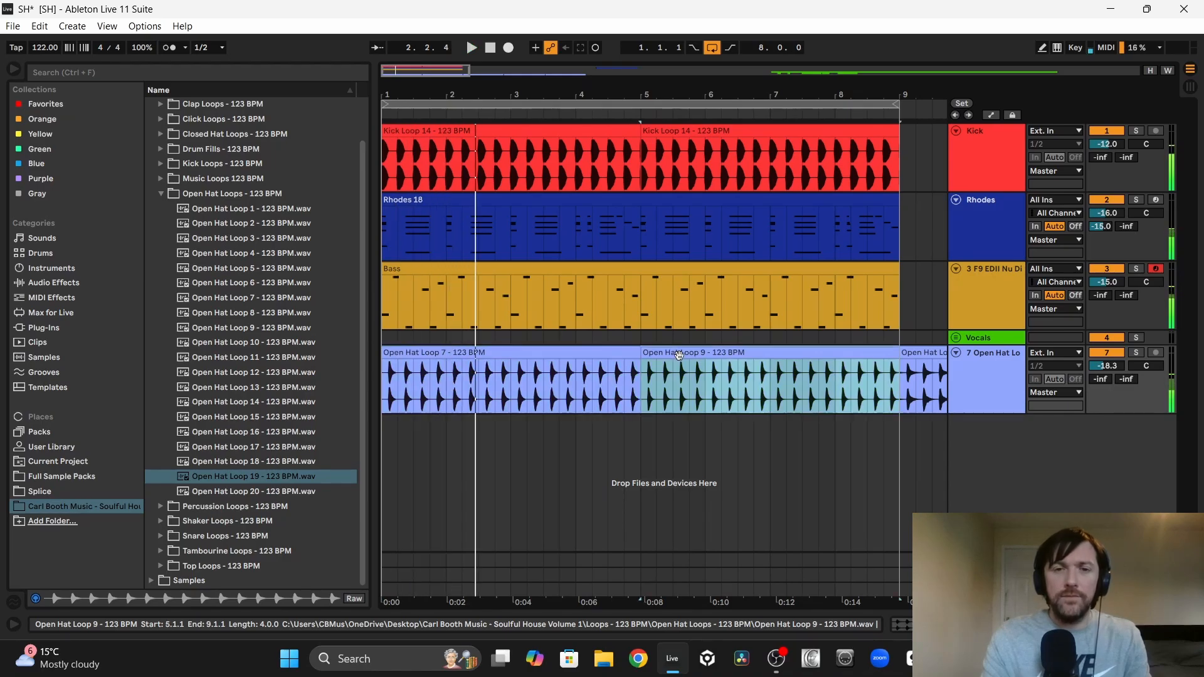
key(space)
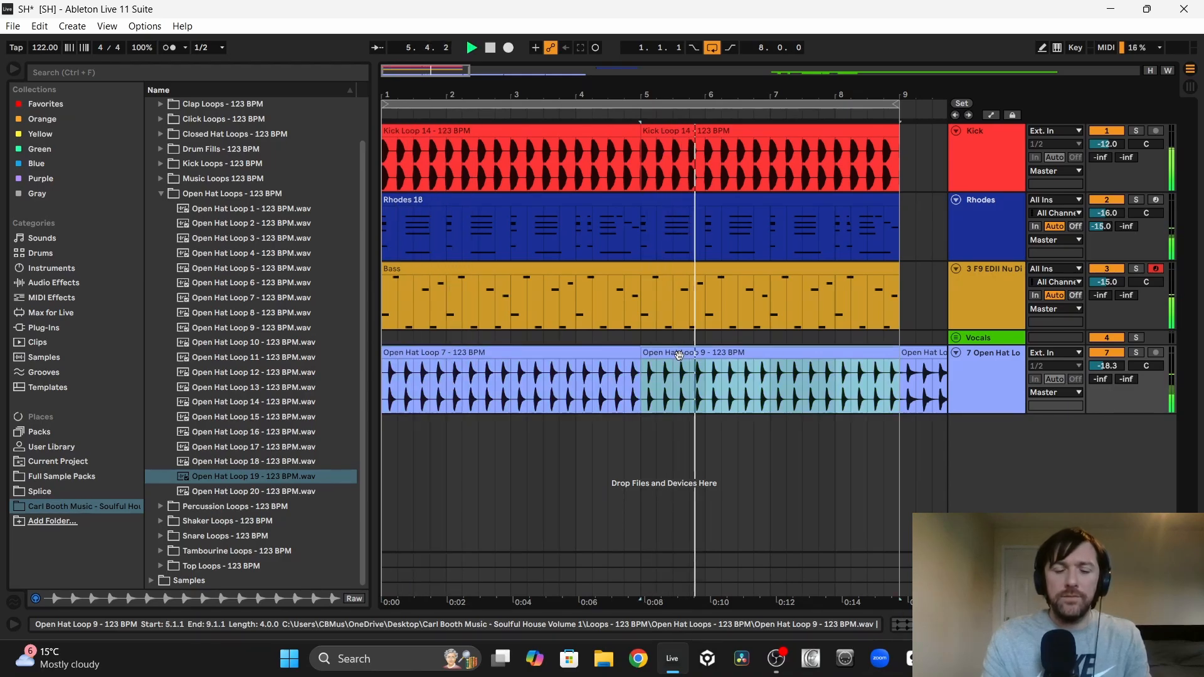
key(Delete)
drag(925, 355, 667, 370)
key(space)
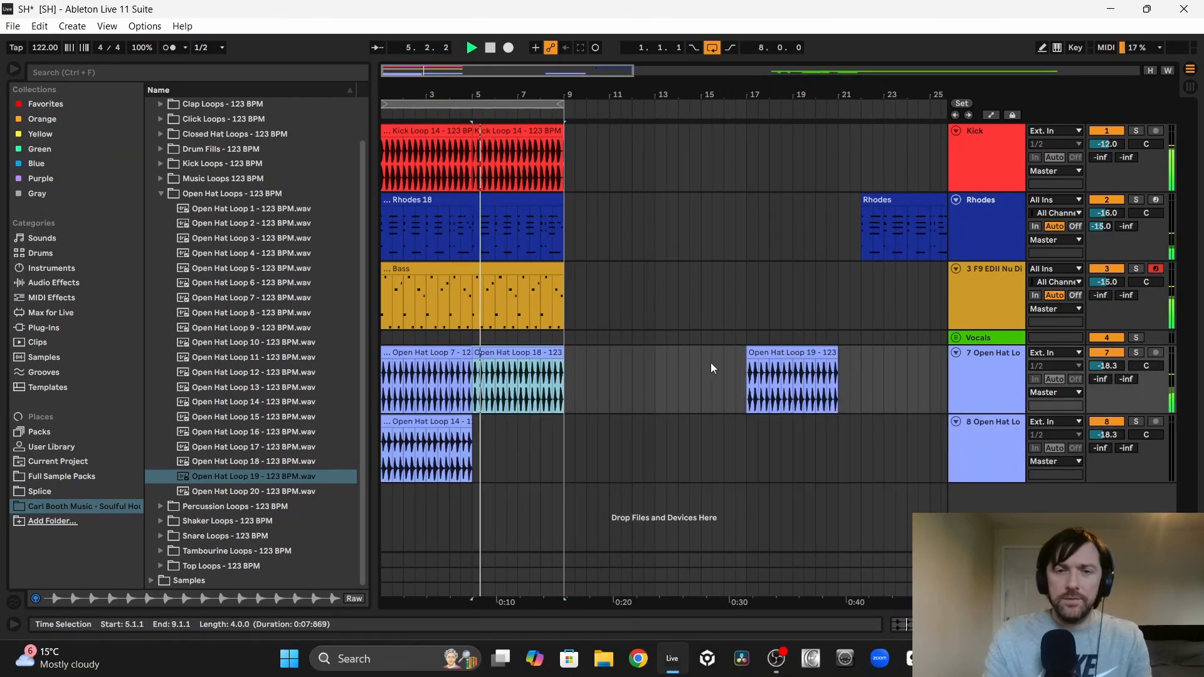
Step: Move Open Hat Loops 18 and 19 to bars 5 and 9, audition Loop 18, and set it aside at bar 16
drag(775, 353, 589, 360)
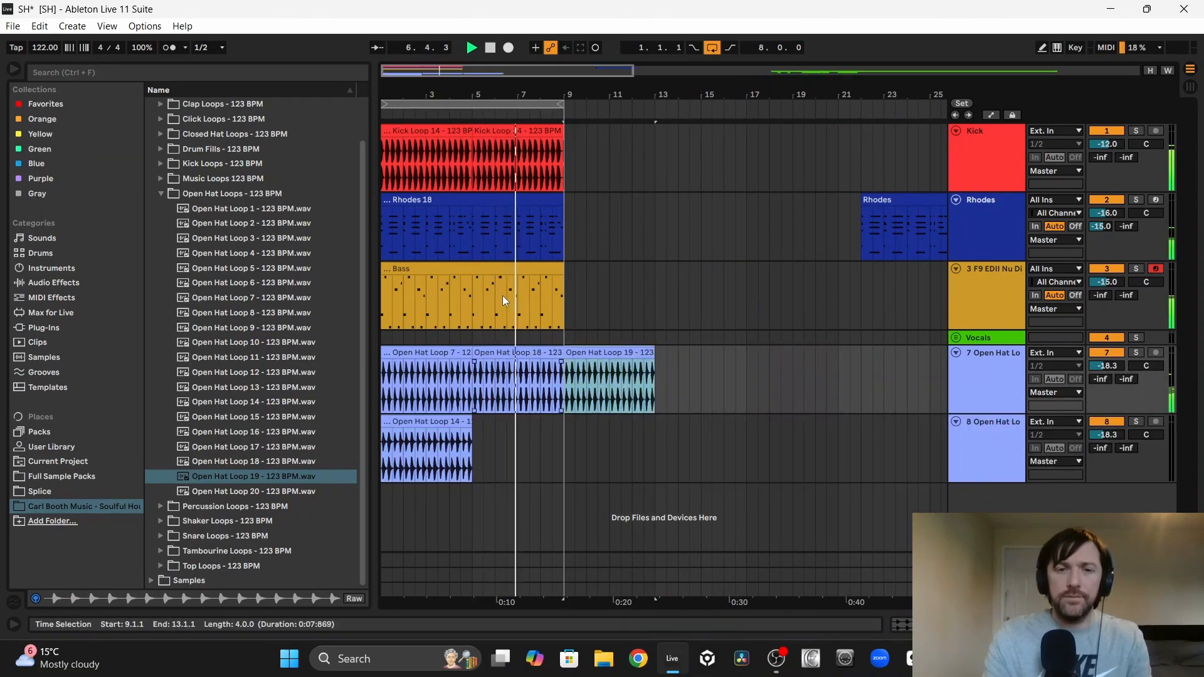
click(505, 355)
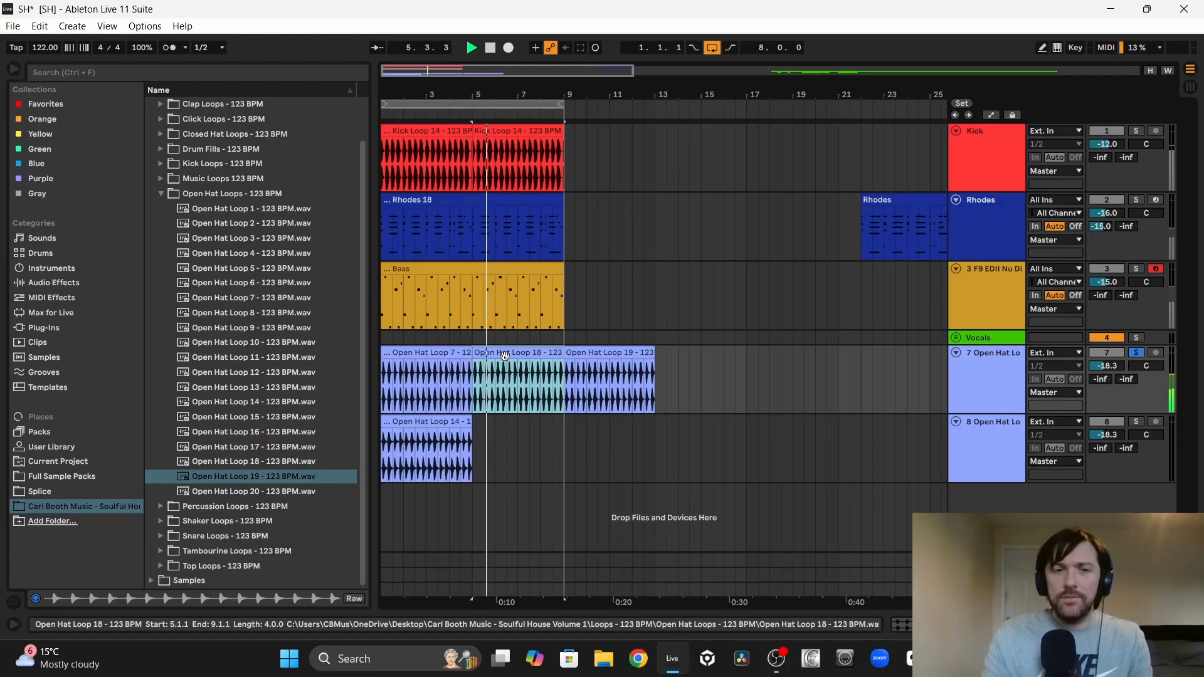
drag(505, 355, 757, 358)
key(space)
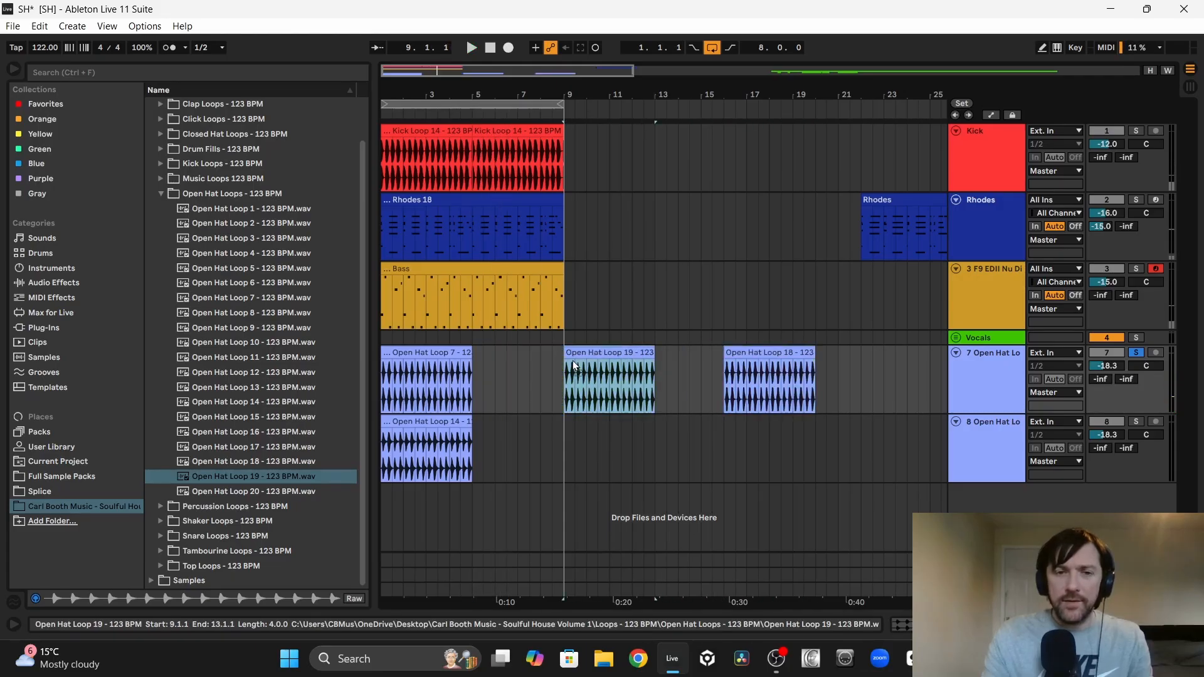
Step: Audition Open Hat Loop 19 at bar 5 on the hat track, and replace it there with Open Hat Loop 18
drag(573, 360, 503, 351)
key(space)
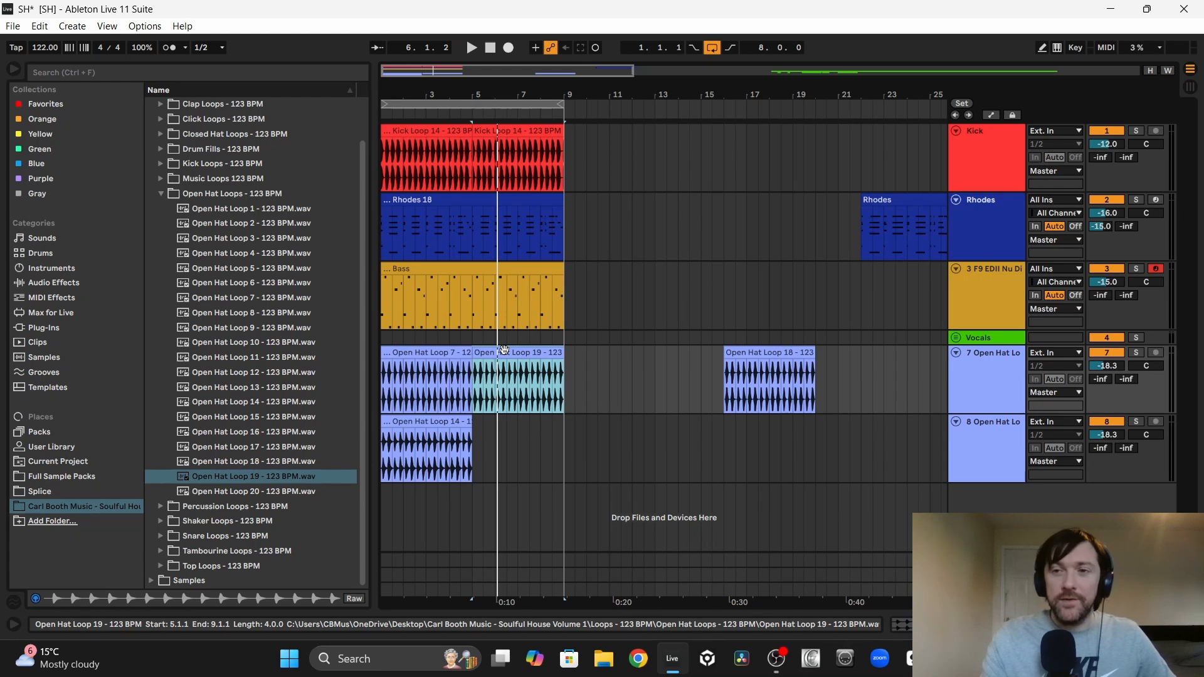
key(space)
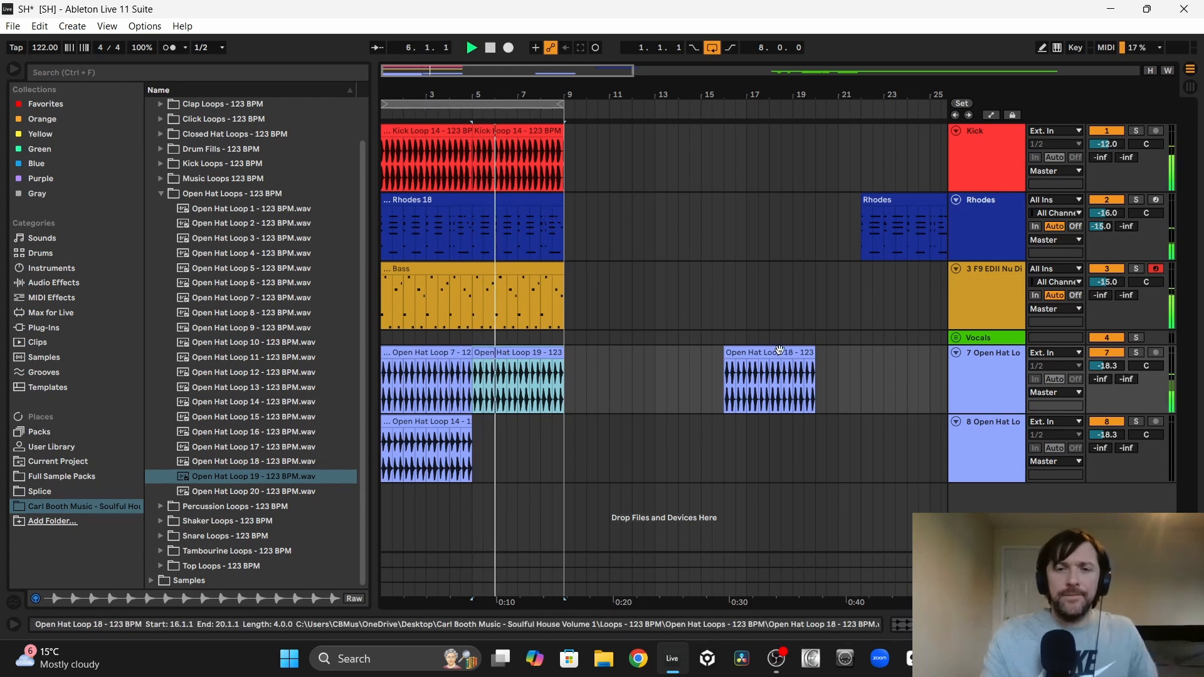
drag(776, 353, 525, 352)
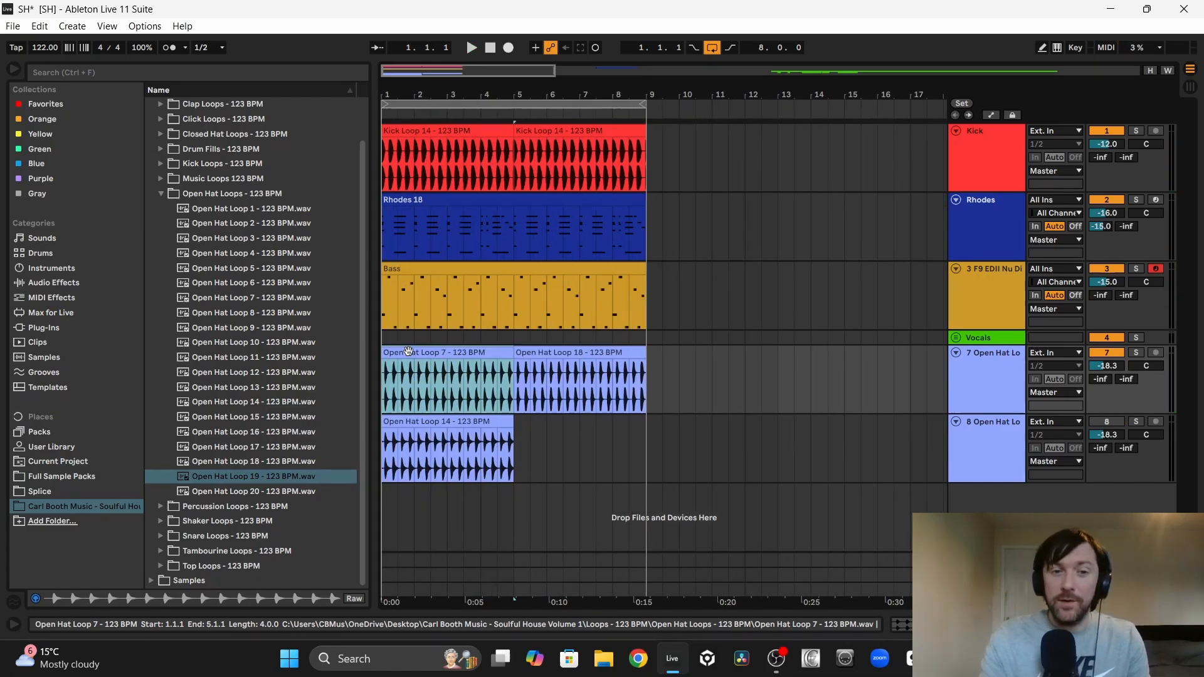
key(space)
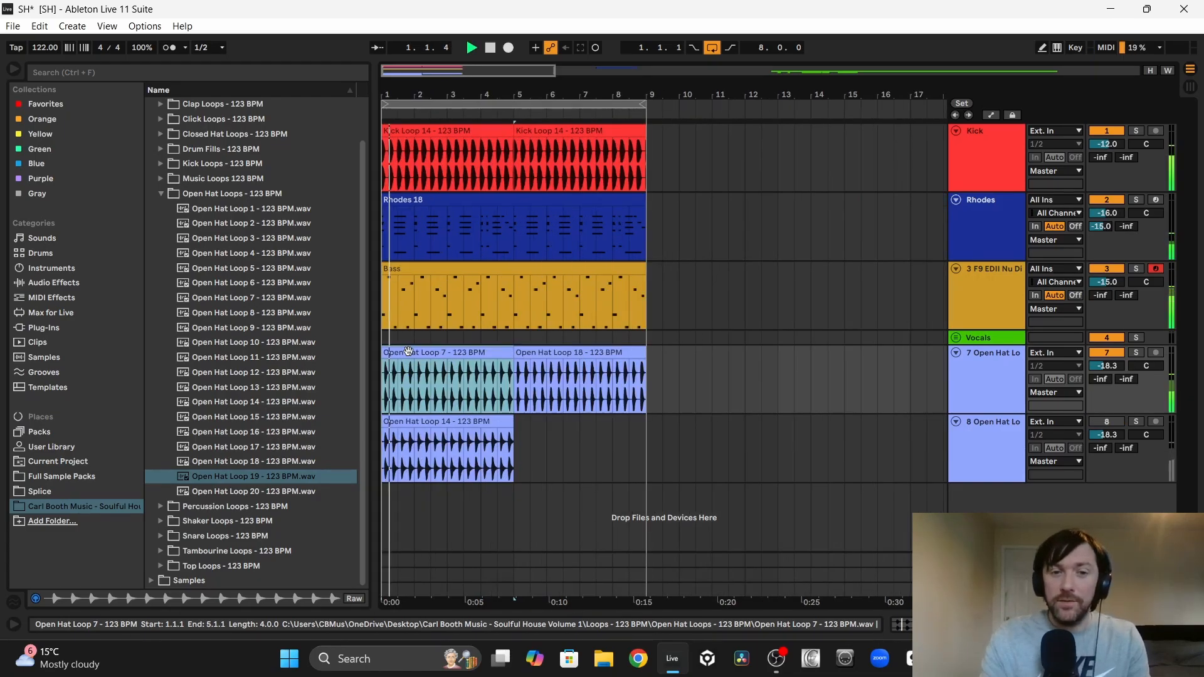
Step: Delete Open Hat Loop 18 and move Loop 14 into its place at bar 5 for comparison with Open Hat Loop 7
click(542, 354)
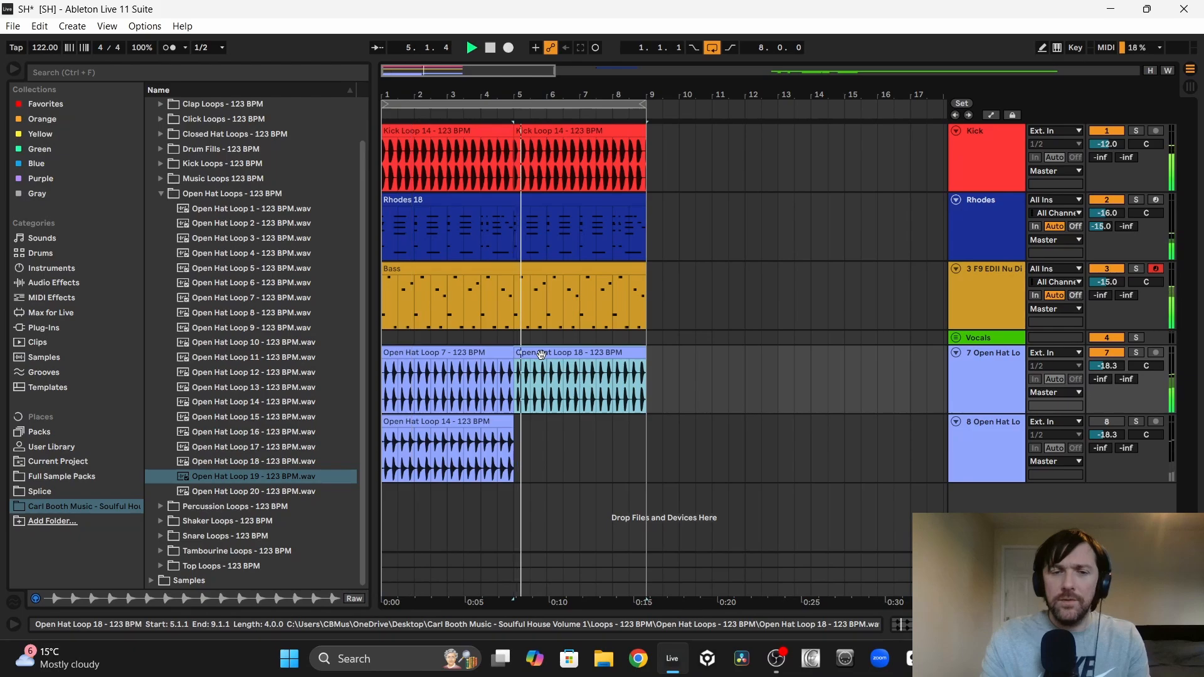
key(Delete)
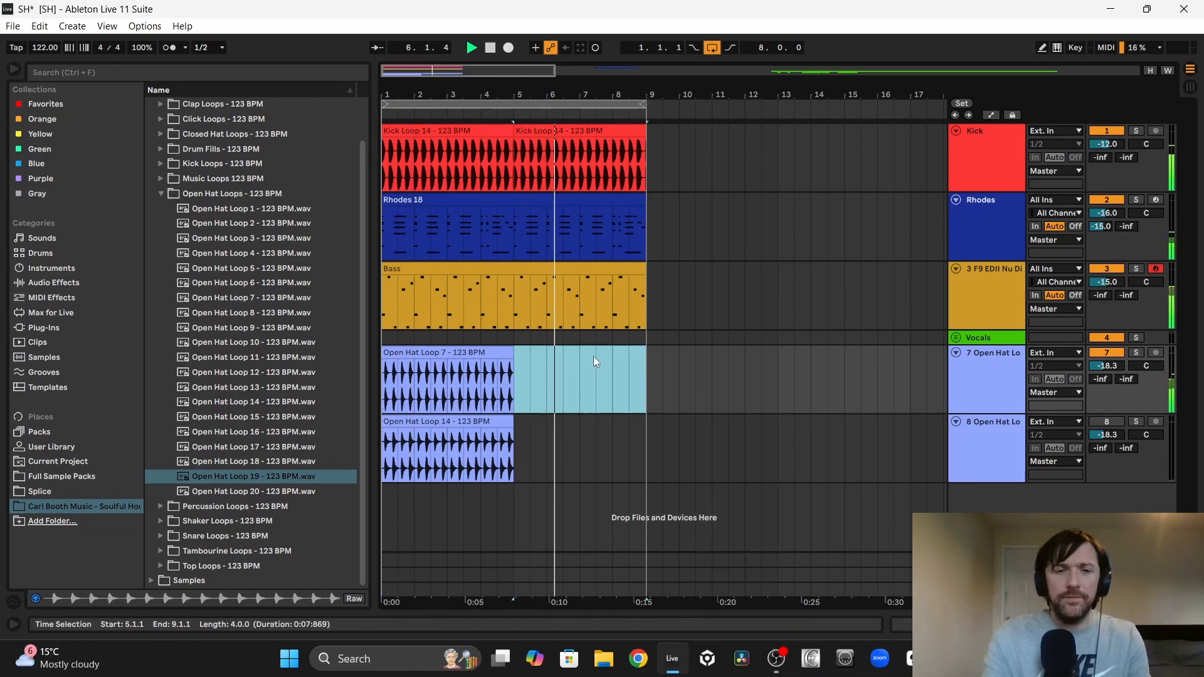
drag(426, 422, 559, 352)
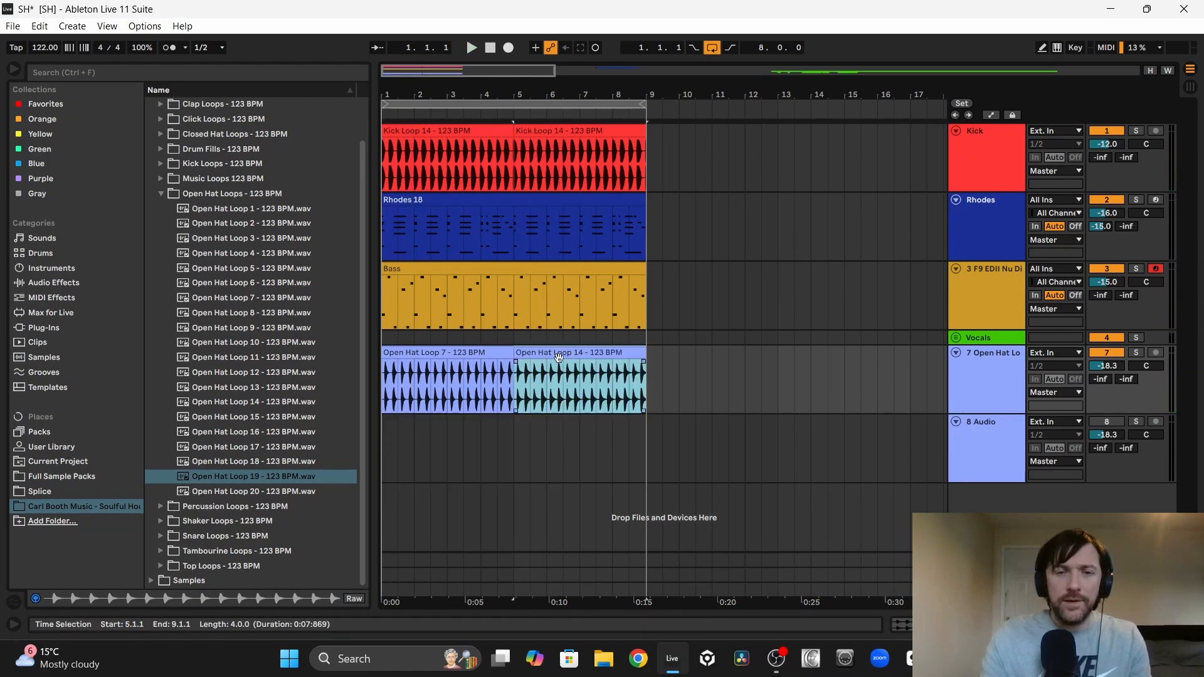
click(417, 351)
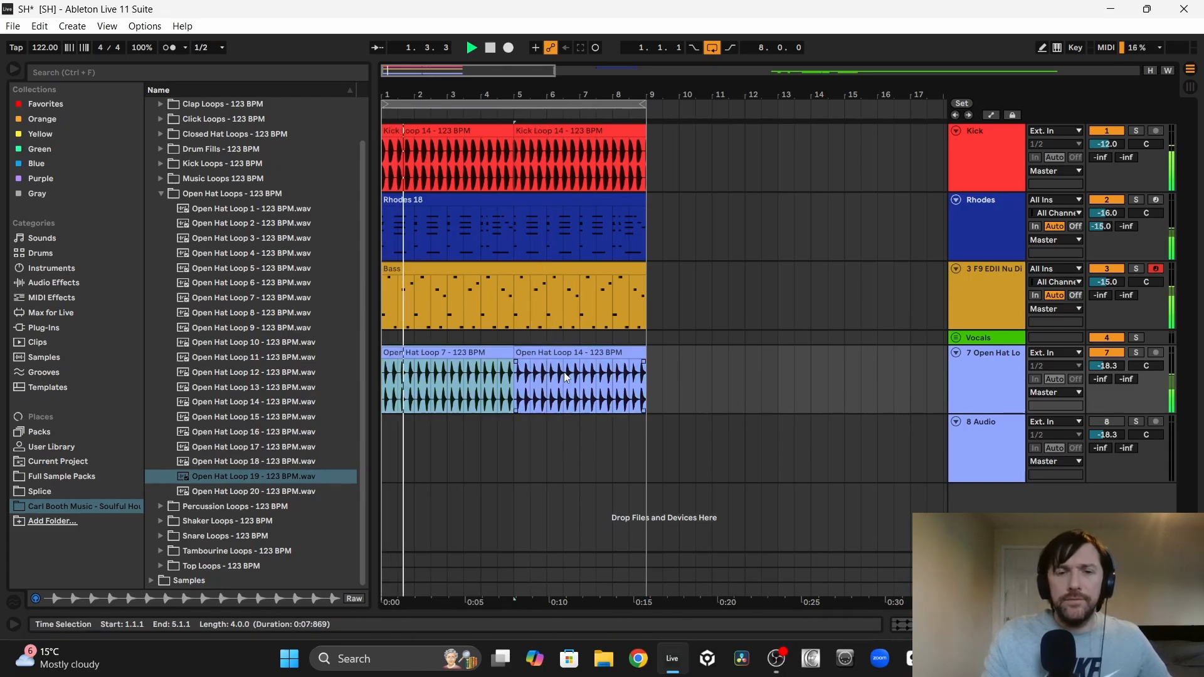
Step: Delete Open Hat Loop 14 and duplicate Open Hat Loop 7 to fill bars 5 to 9
click(600, 353)
key(Delete)
click(474, 353)
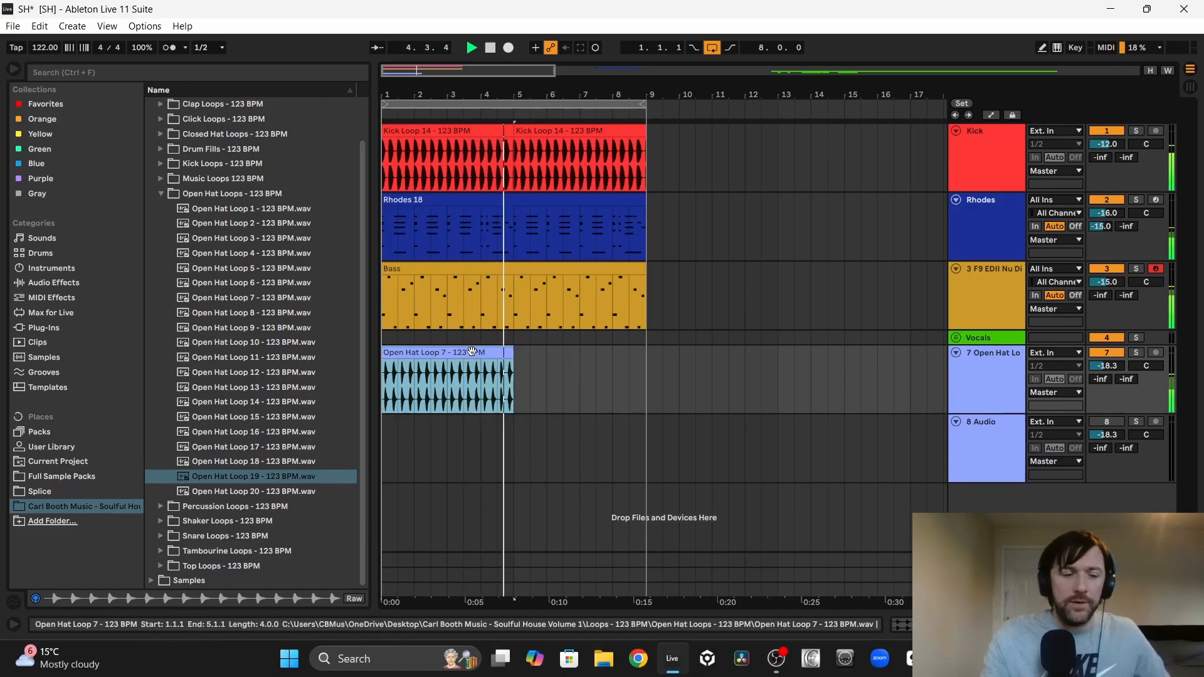
key(ctrl+d)
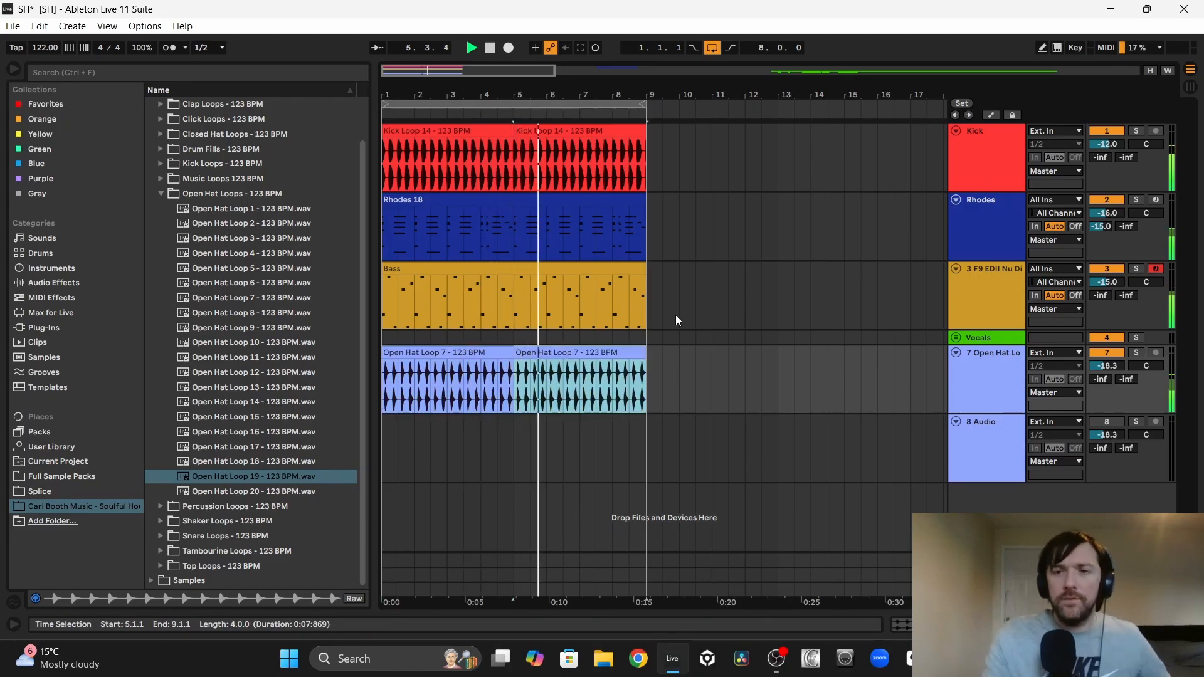
Step: Mute the Rhodes track and raise the open hat track's volume to -16.0 dB
click(1107, 200)
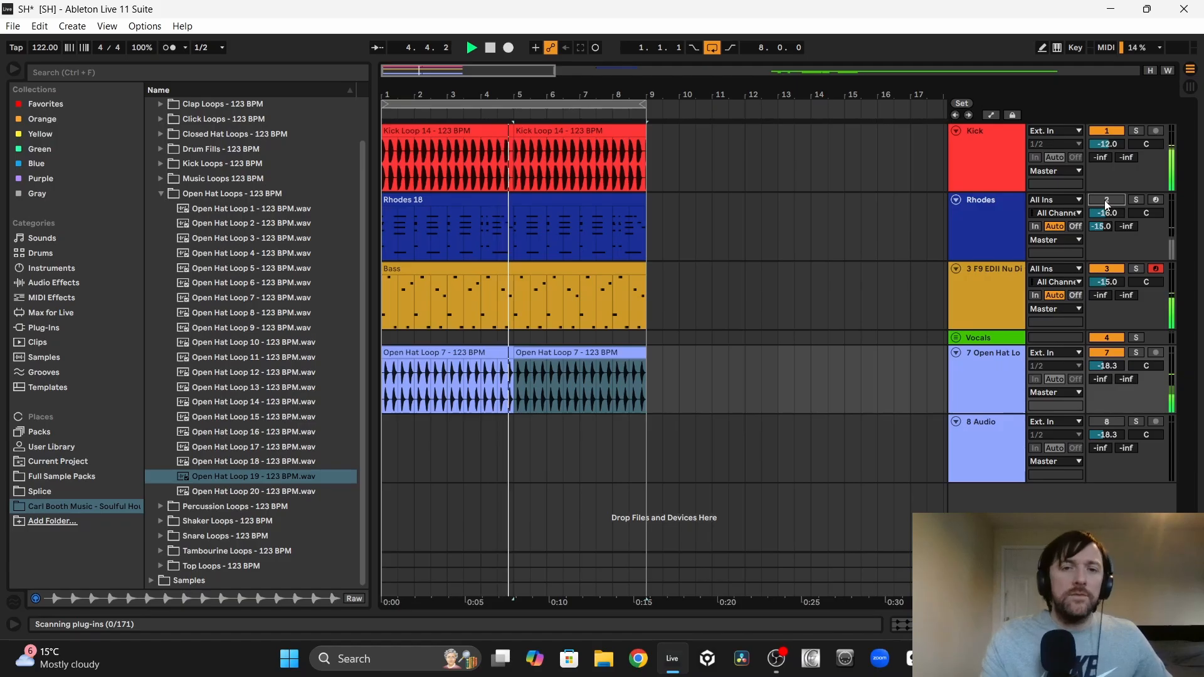
drag(1107, 366, 1107, 351)
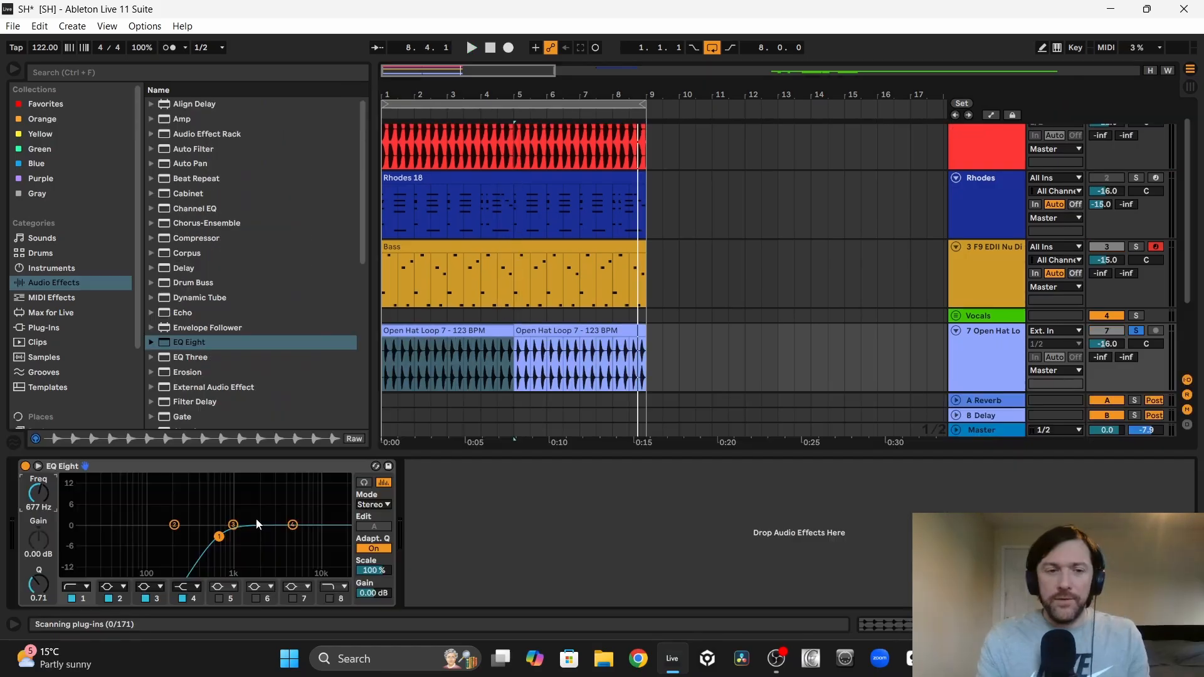
Step: Cut the hats with EQ Eight at 5.74 kHz by -2.36 dB, Q 6.98, and at 1.11 kHz by -4.52 dB, Q 11.0
key(space)
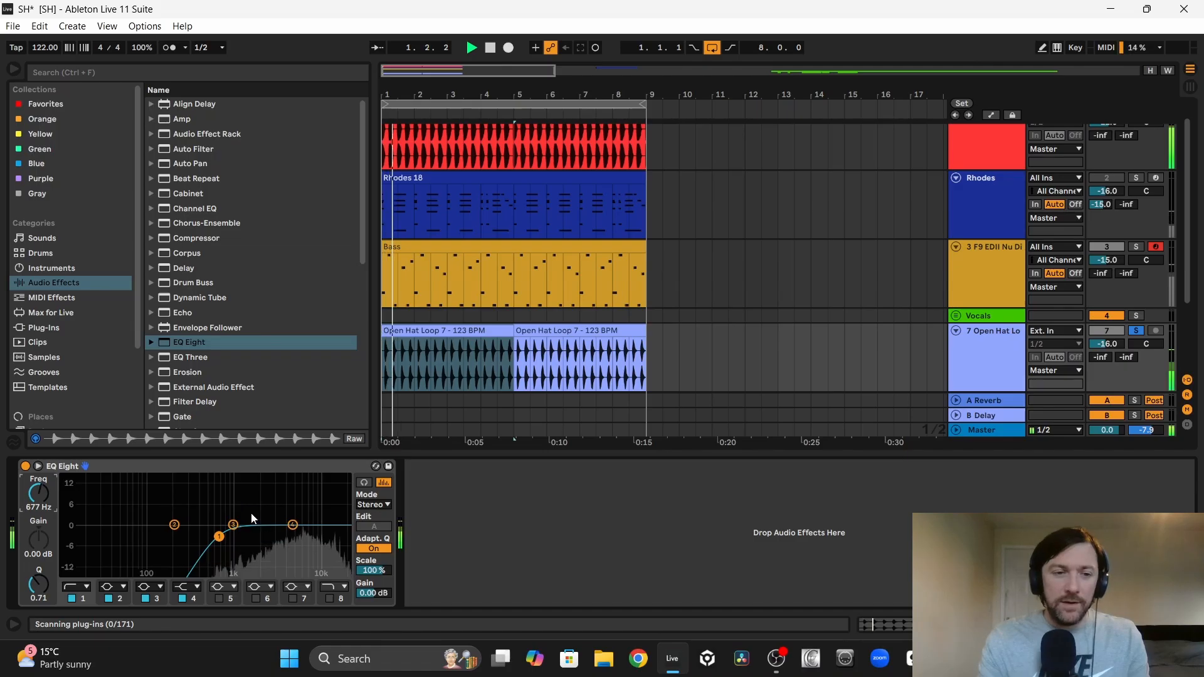
drag(232, 524, 301, 532)
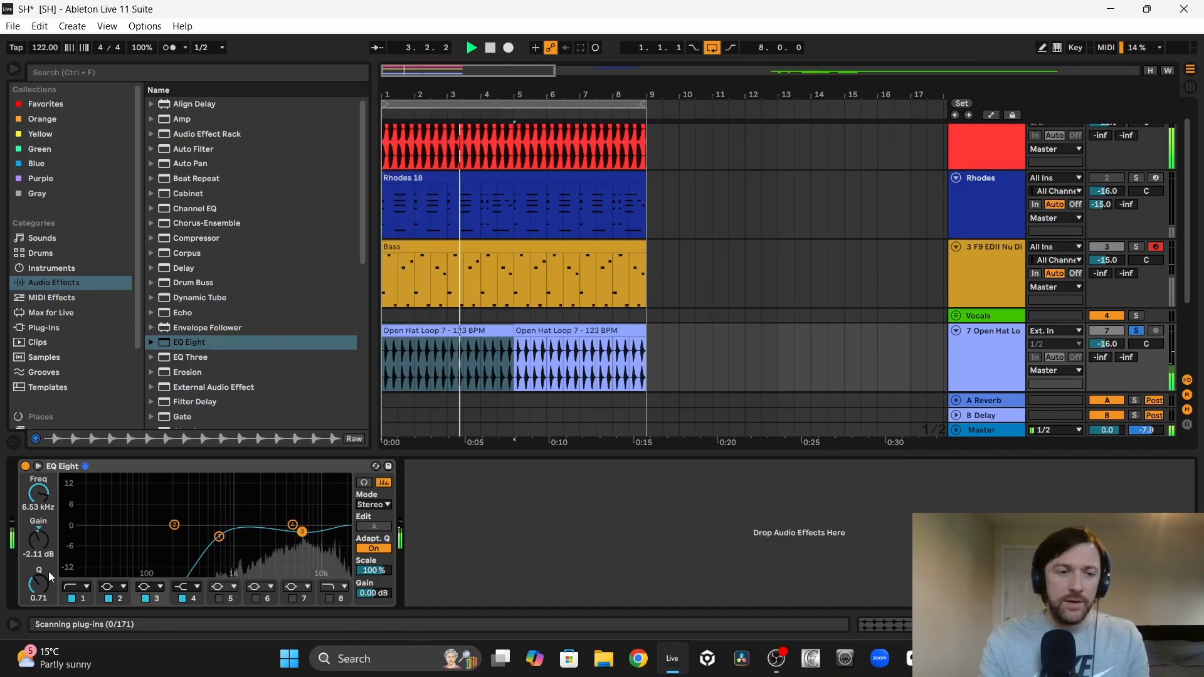
drag(41, 582, 41, 527)
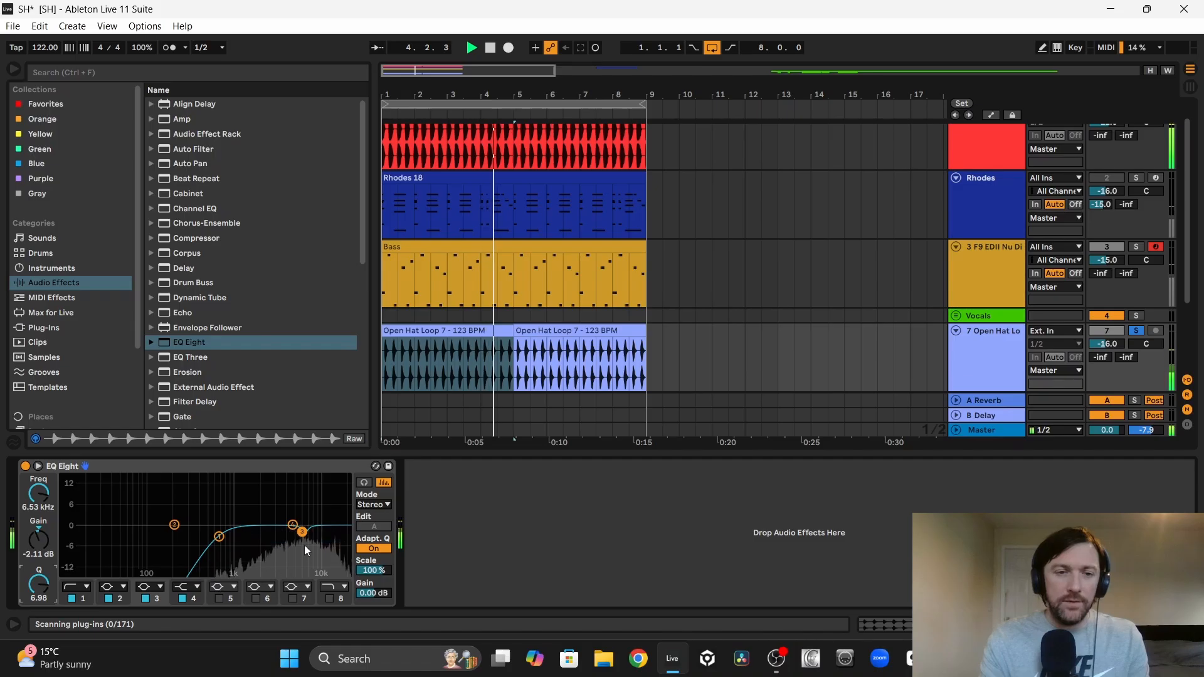
drag(302, 533, 297, 533)
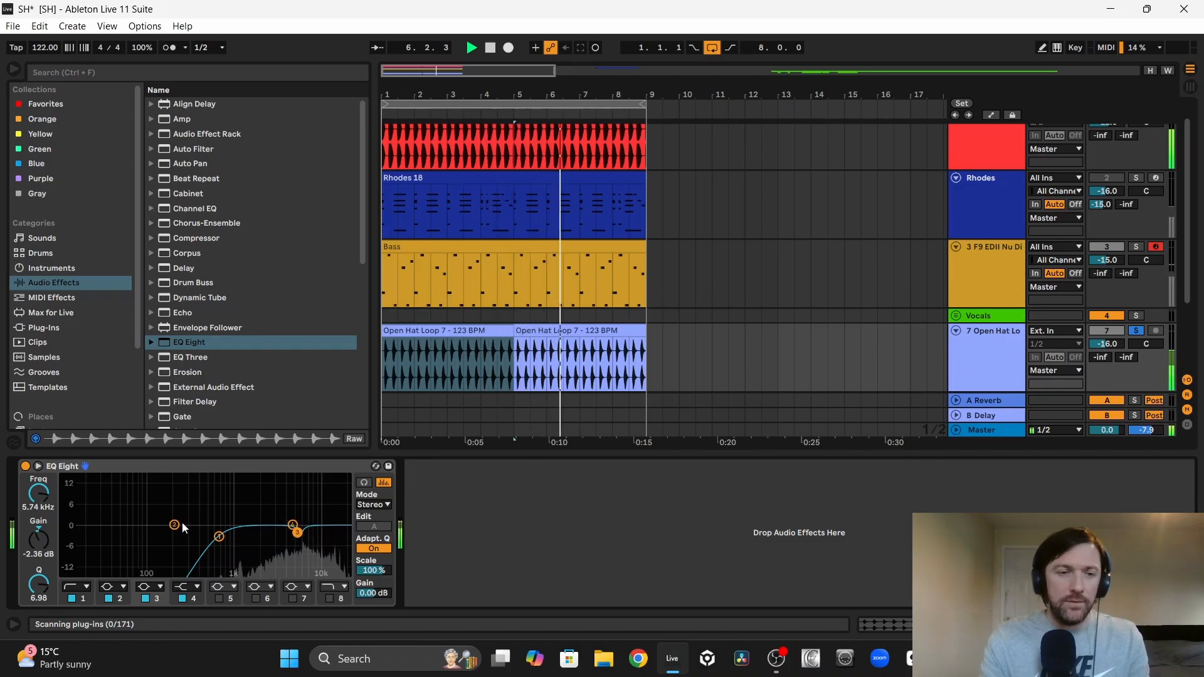
drag(174, 524, 236, 547)
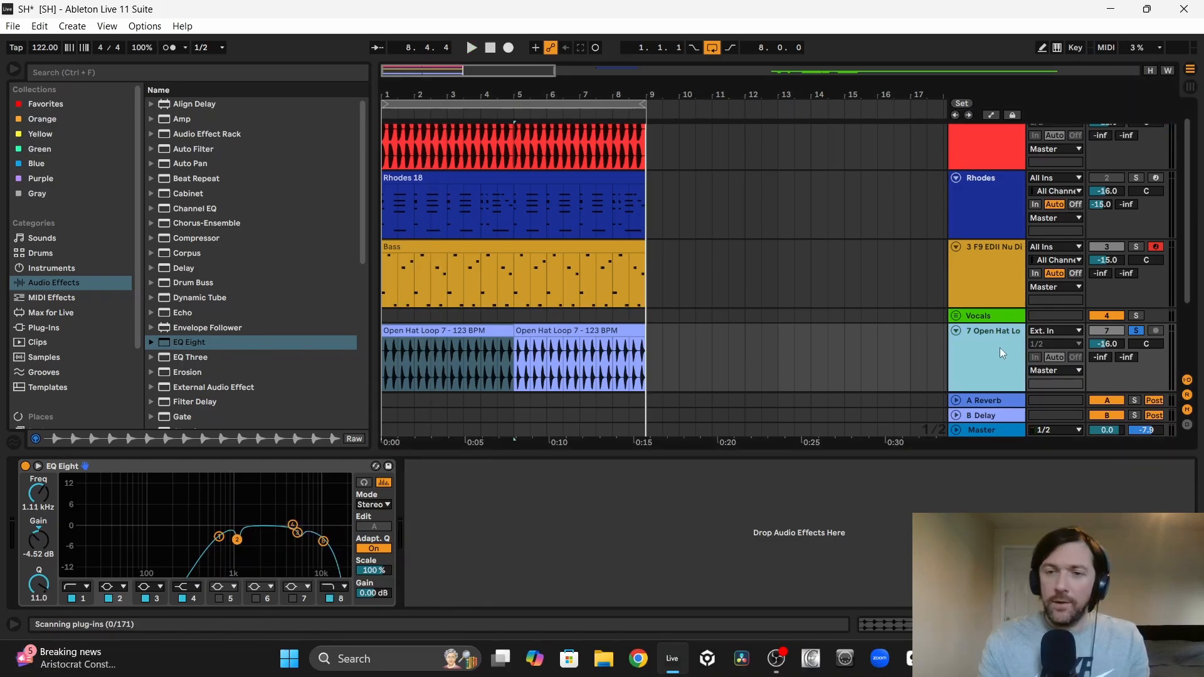
Step: Move the open hat track directly below the Kick track and color it orange
drag(1000, 347, 995, 179)
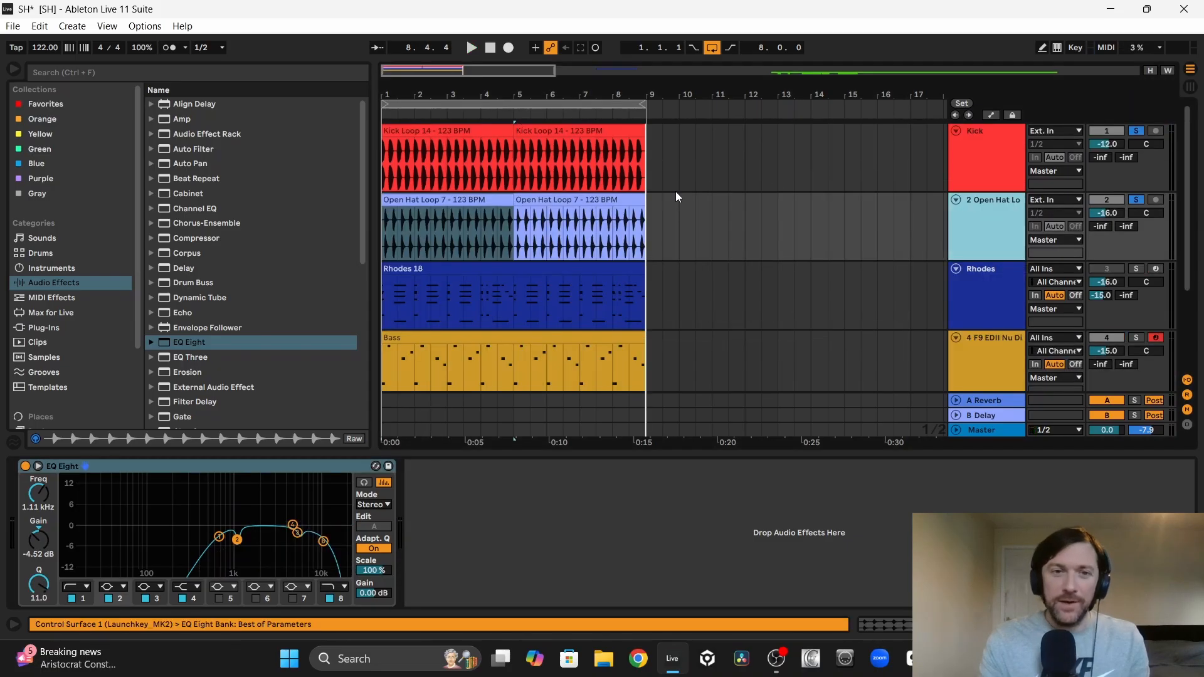
right_click(977, 224)
click(1010, 462)
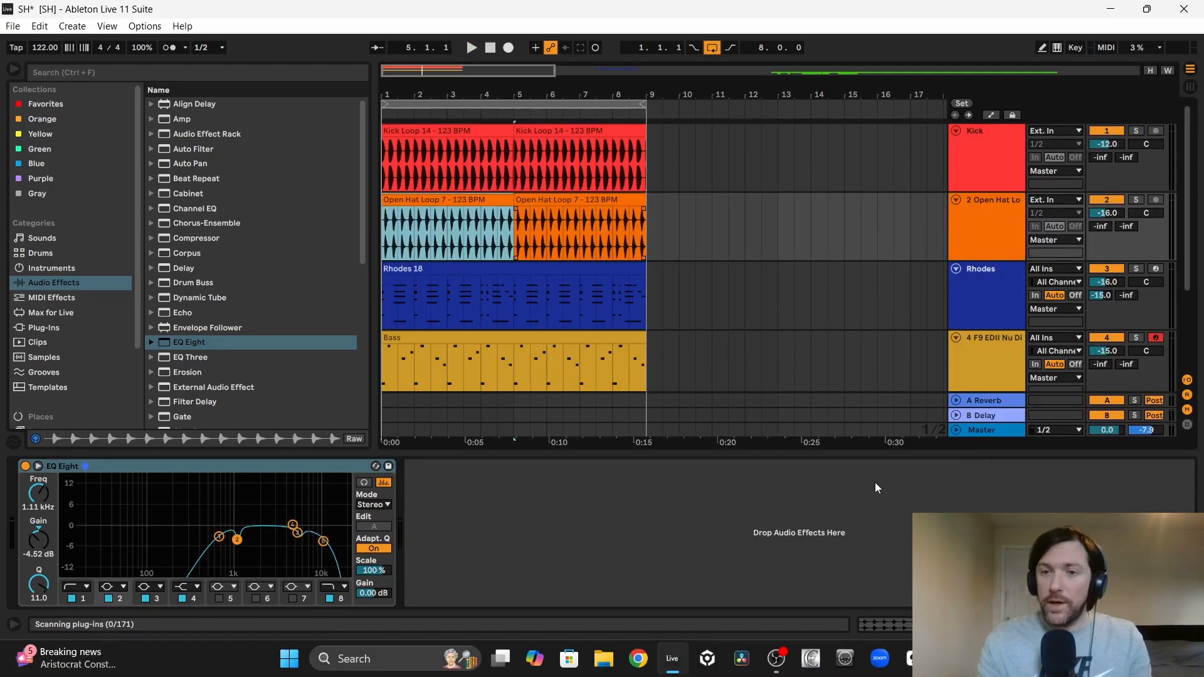
Step: Replace the reverb on return A with ValhallaVintageVerb and load its Drum Plate preset
click(990, 400)
click(287, 466)
key(Delete)
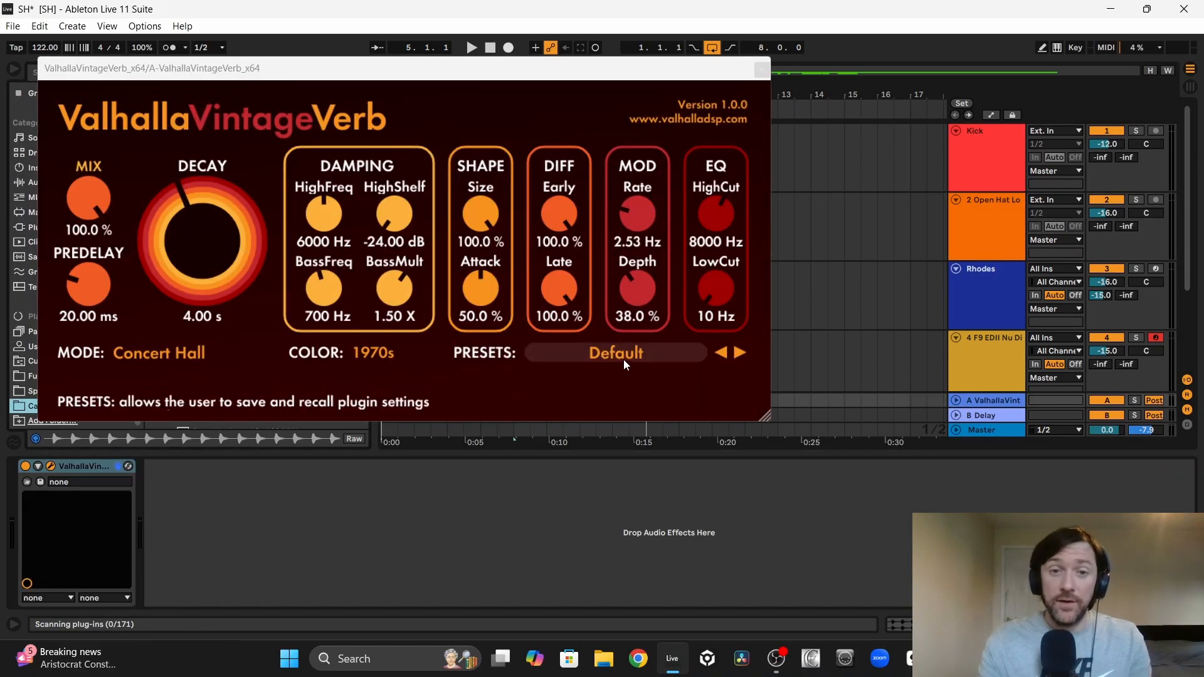
click(634, 356)
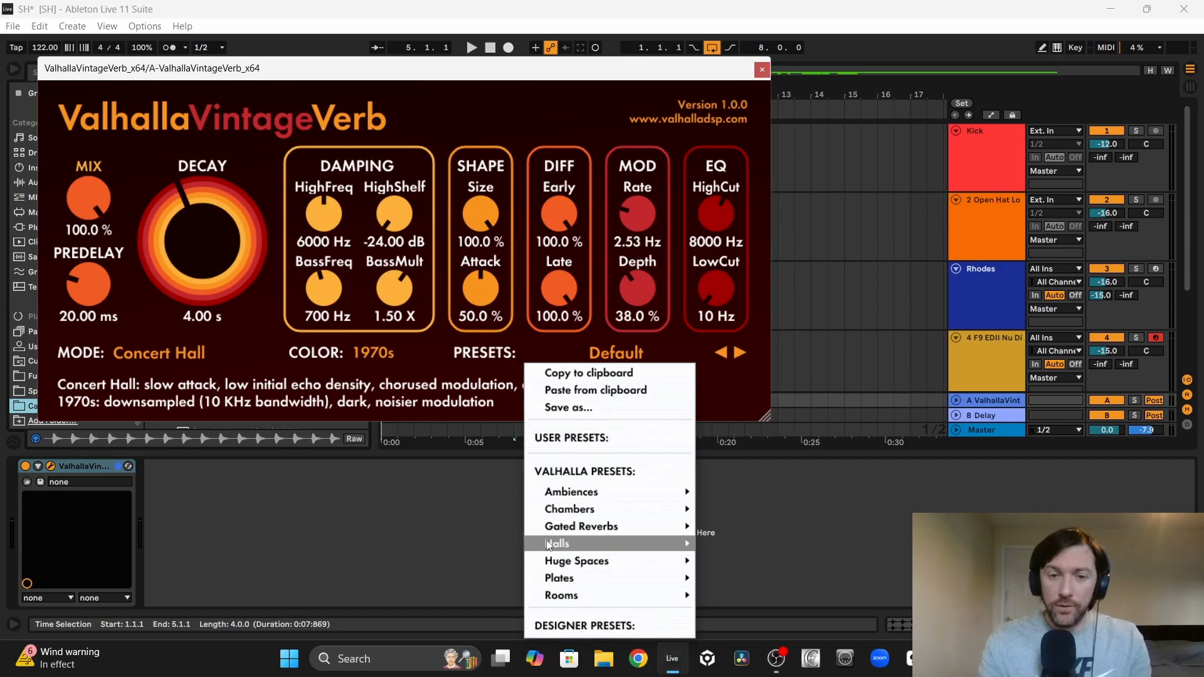
mouse_move(609, 583)
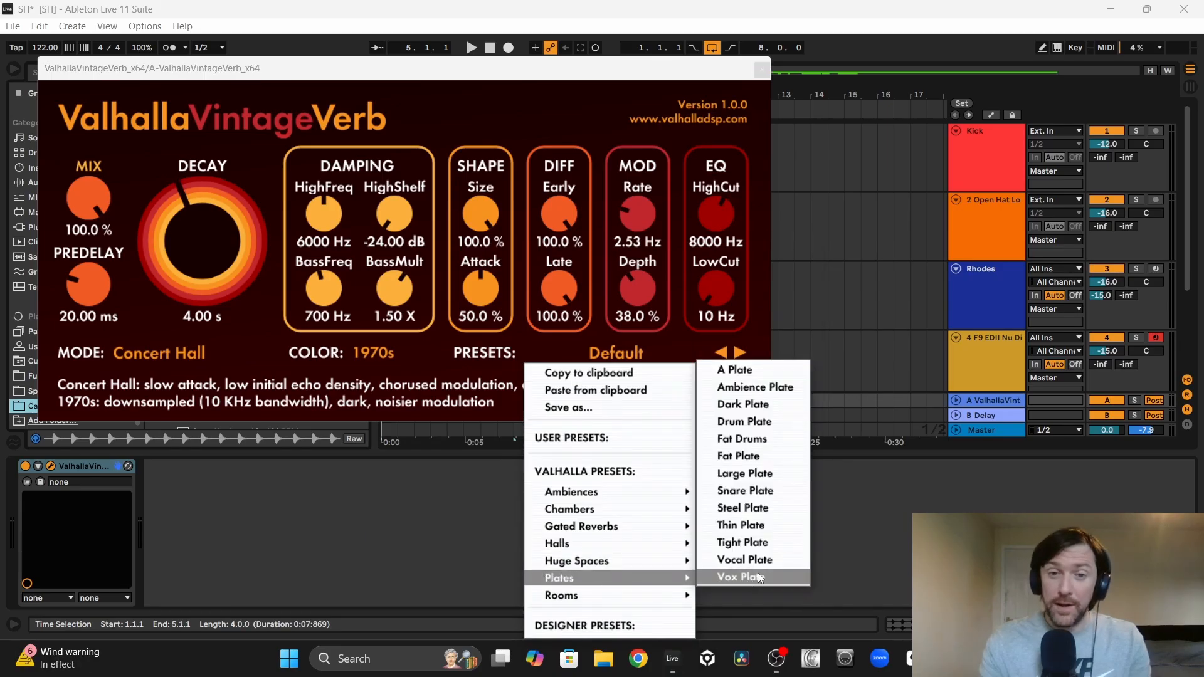
click(773, 426)
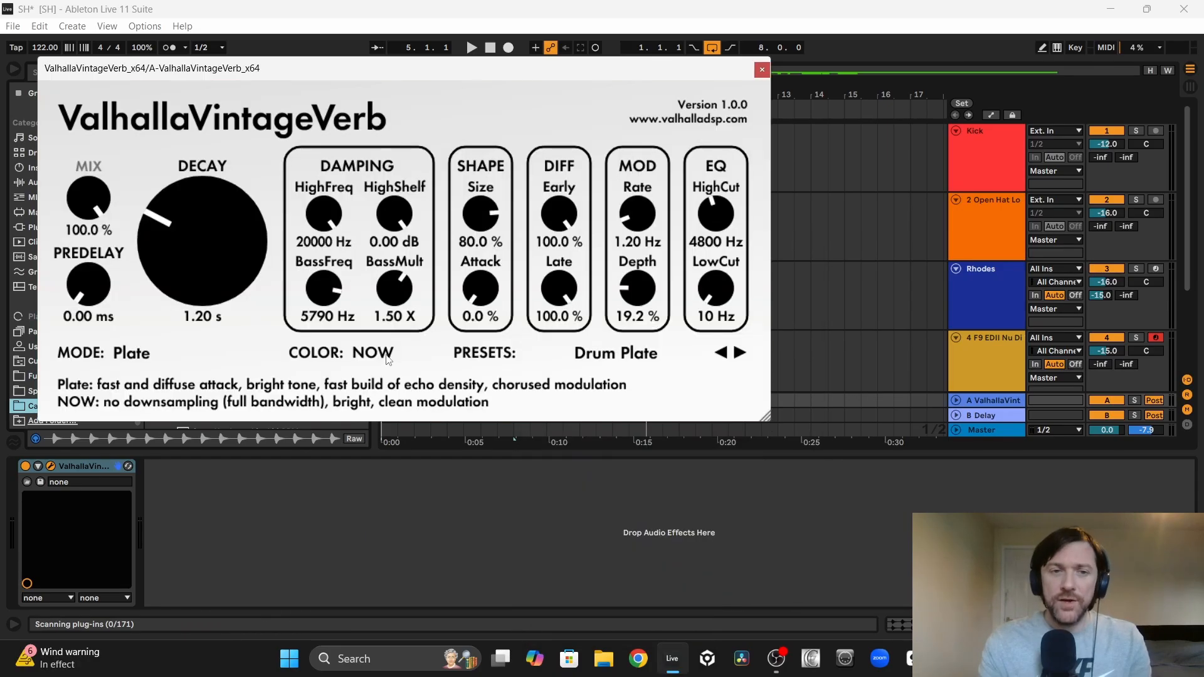
Step: Set the reverb's color to 1970s, shorten its decay to 0.55 s, and raise its low cut
click(373, 353)
click(385, 371)
drag(146, 228, 152, 243)
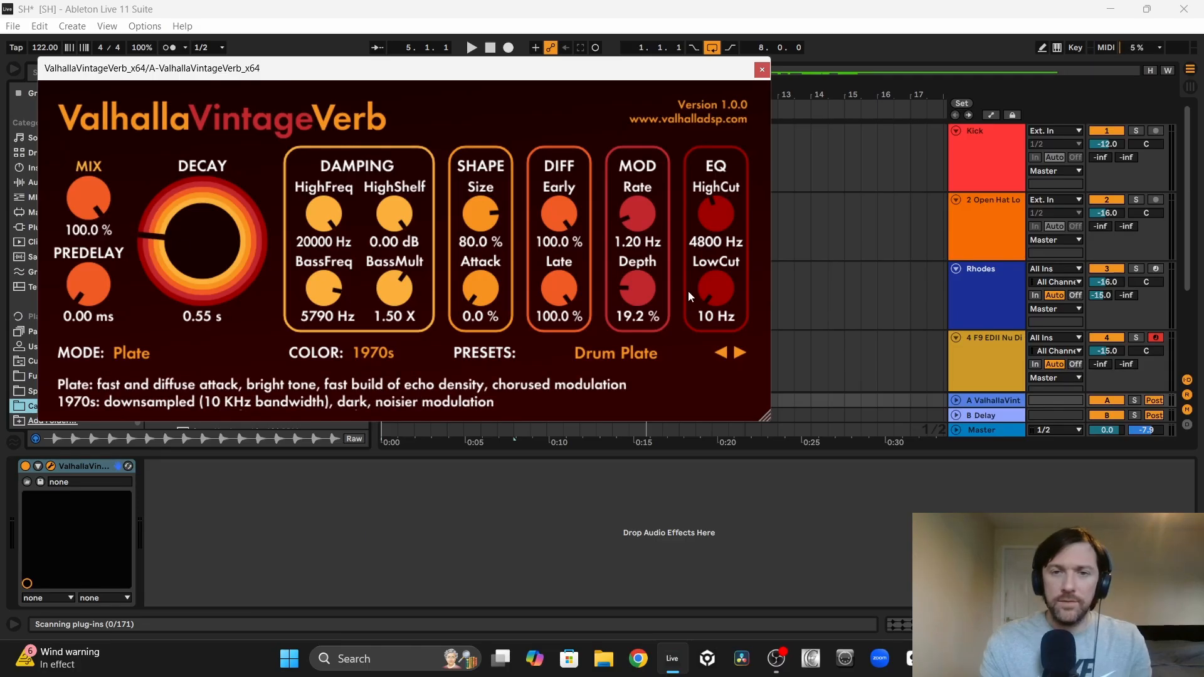
drag(689, 291, 696, 265)
Step: Put the open hat track into a new track group
click(951, 230)
right_click(980, 220)
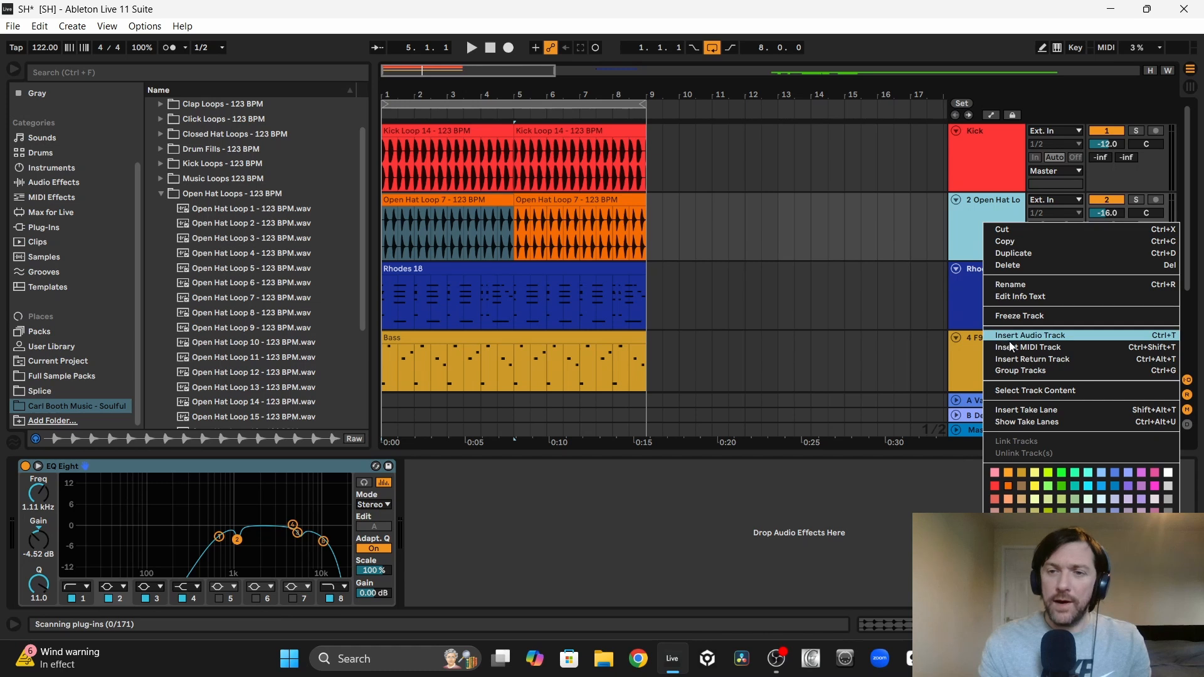
click(1020, 370)
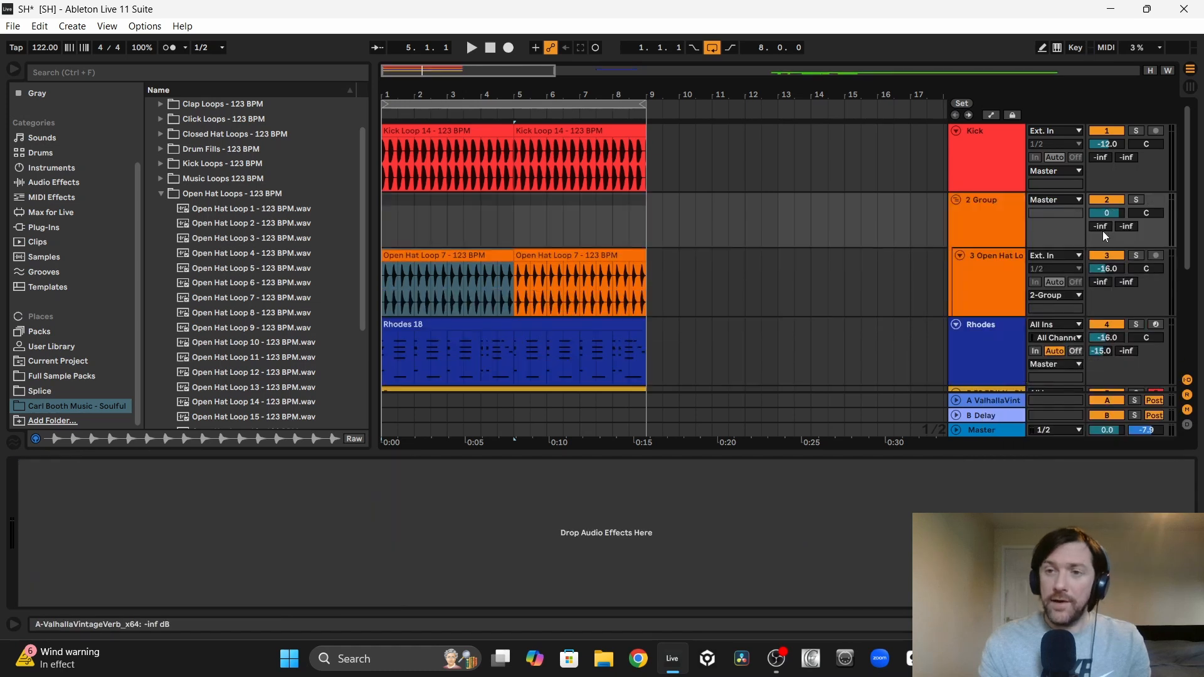
Step: Solo the hat group with its reverb send at -15.0 dB, and compare the hats with return A off and on
click(417, 257)
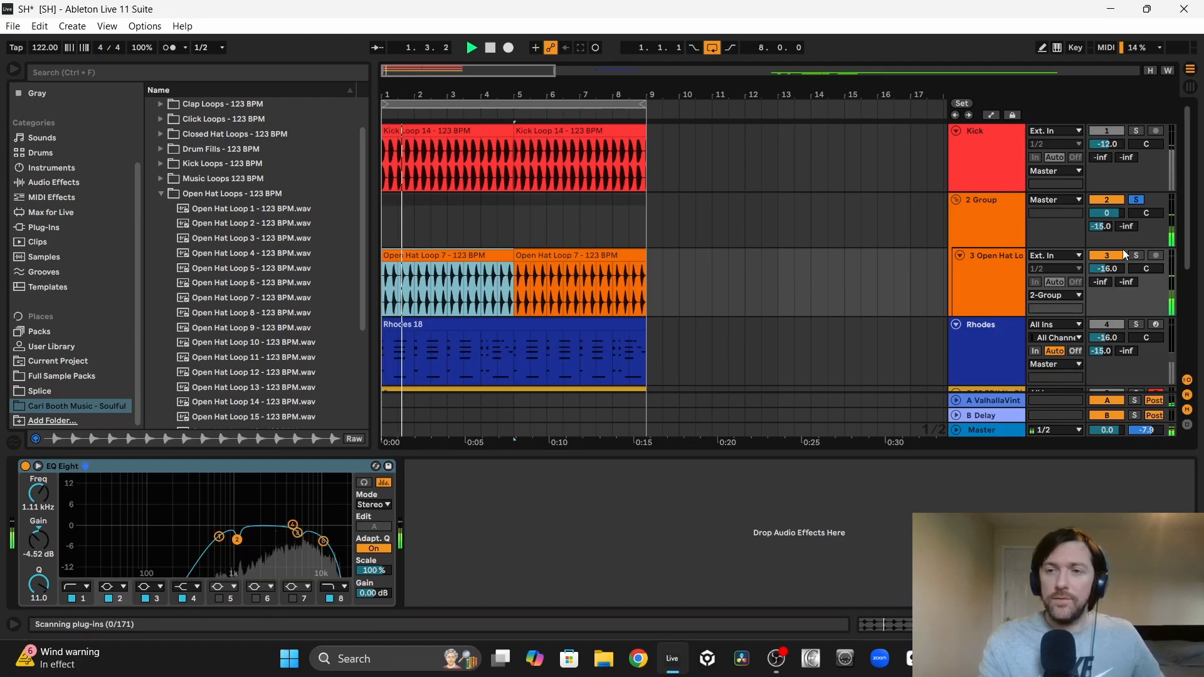
scroll(1098, 264, down, 5)
click(956, 400)
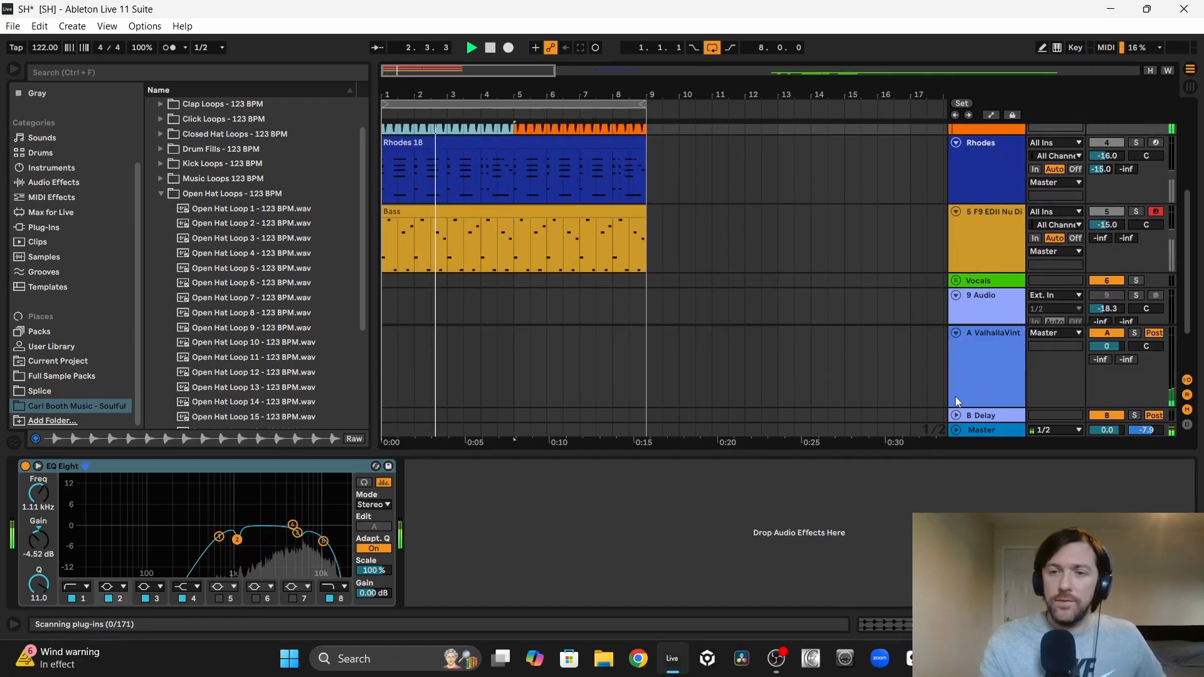
click(1107, 335)
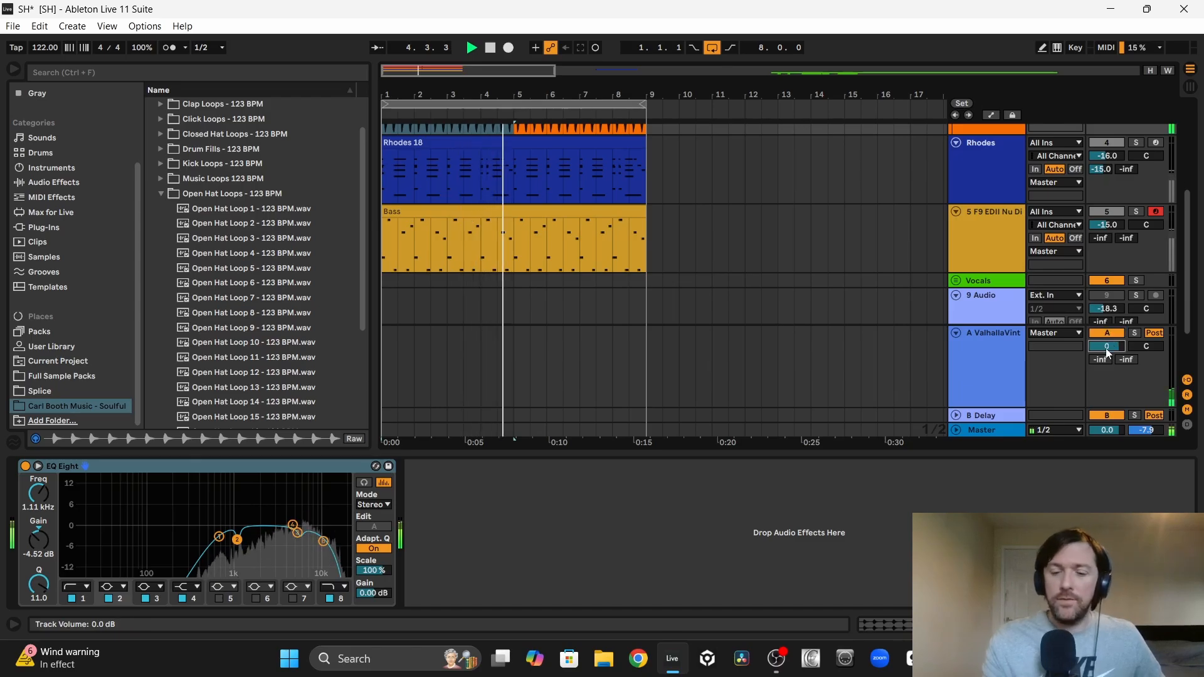
Step: Lower return A's volume to -2.0 dB and play the full mix from the start of the loop
key(Down)
key(Down)
key(Down)
key(Up)
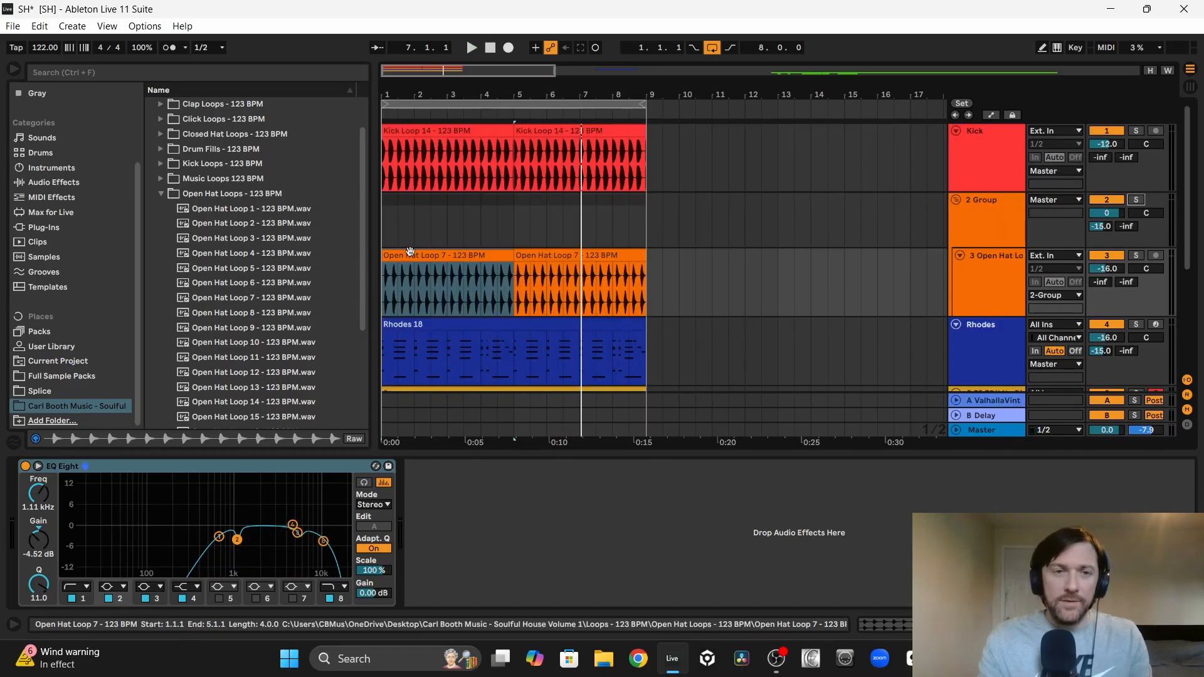
click(408, 251)
key(space)
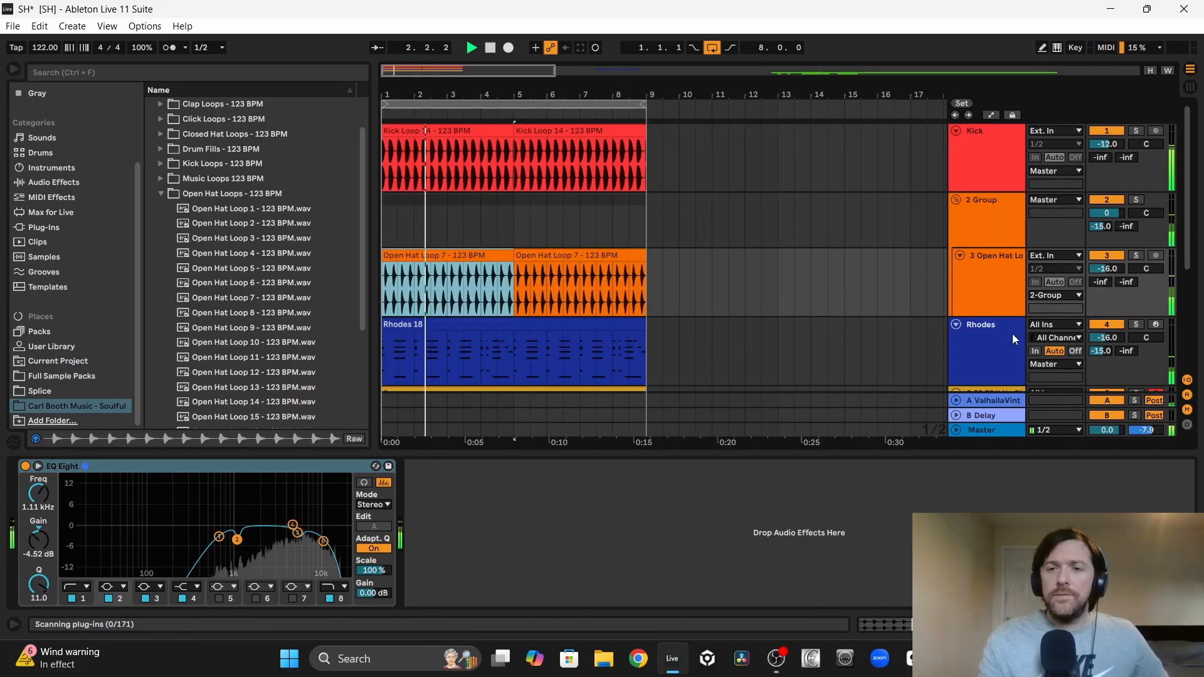
Step: Check the plate reverb's settings on return A, and reduce the return's volume to -4.0 dB
click(991, 401)
click(53, 465)
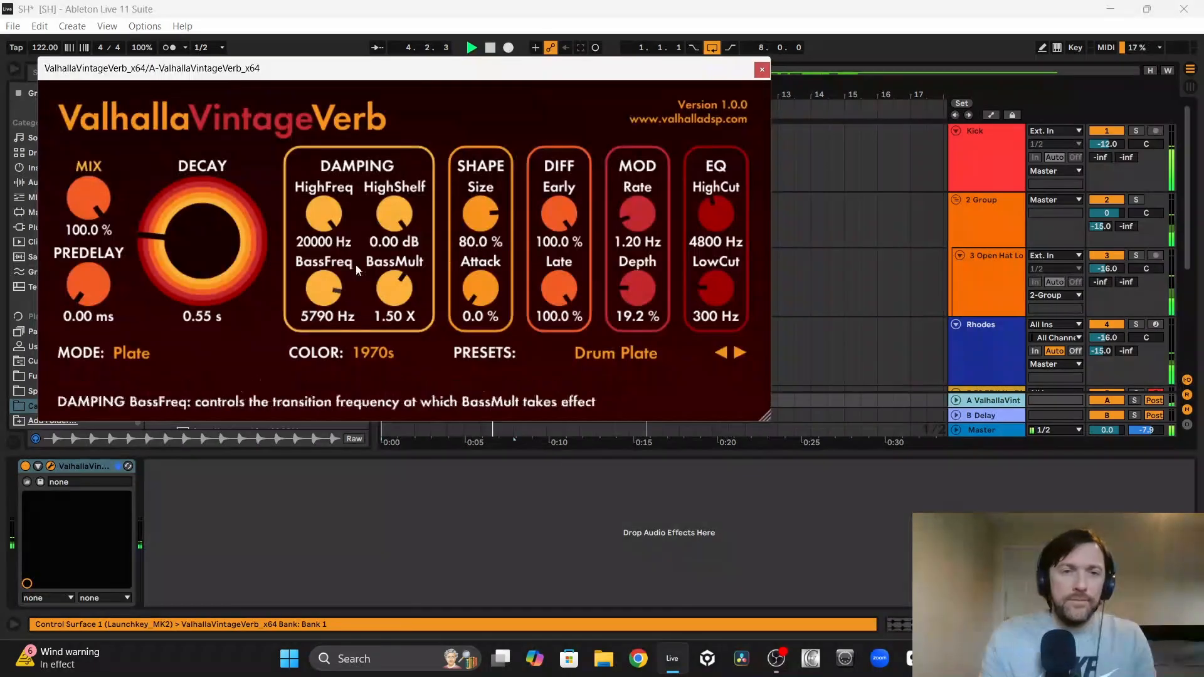
drag(171, 217, 168, 218)
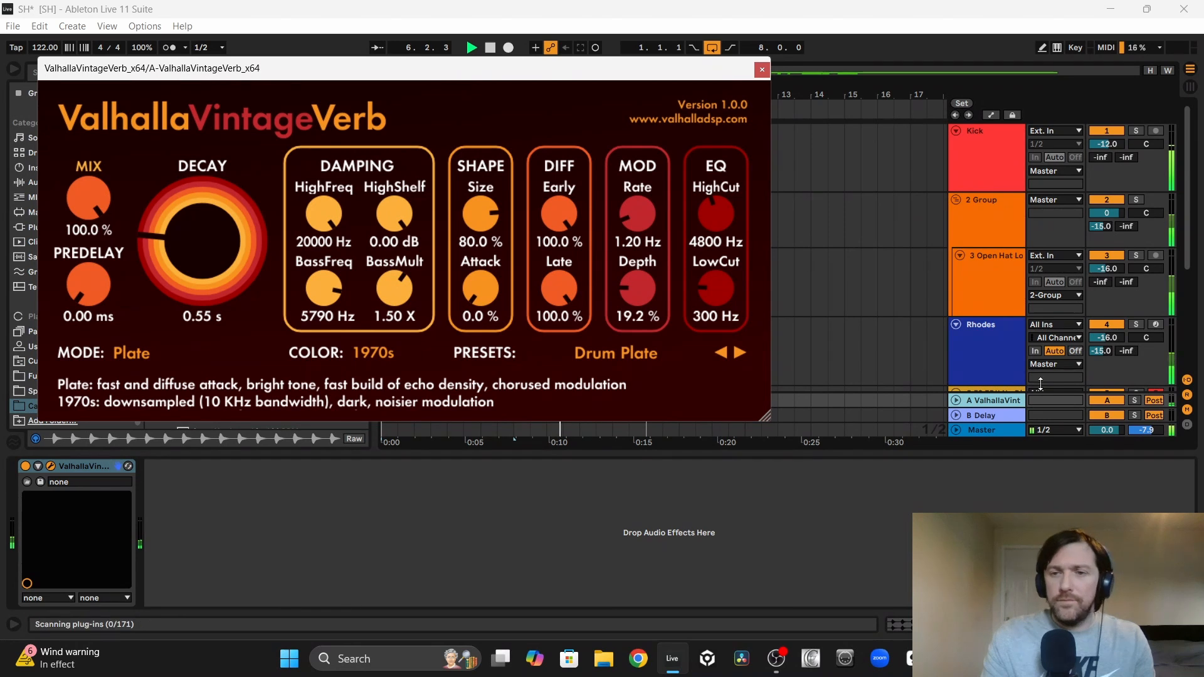
click(955, 402)
click(1118, 347)
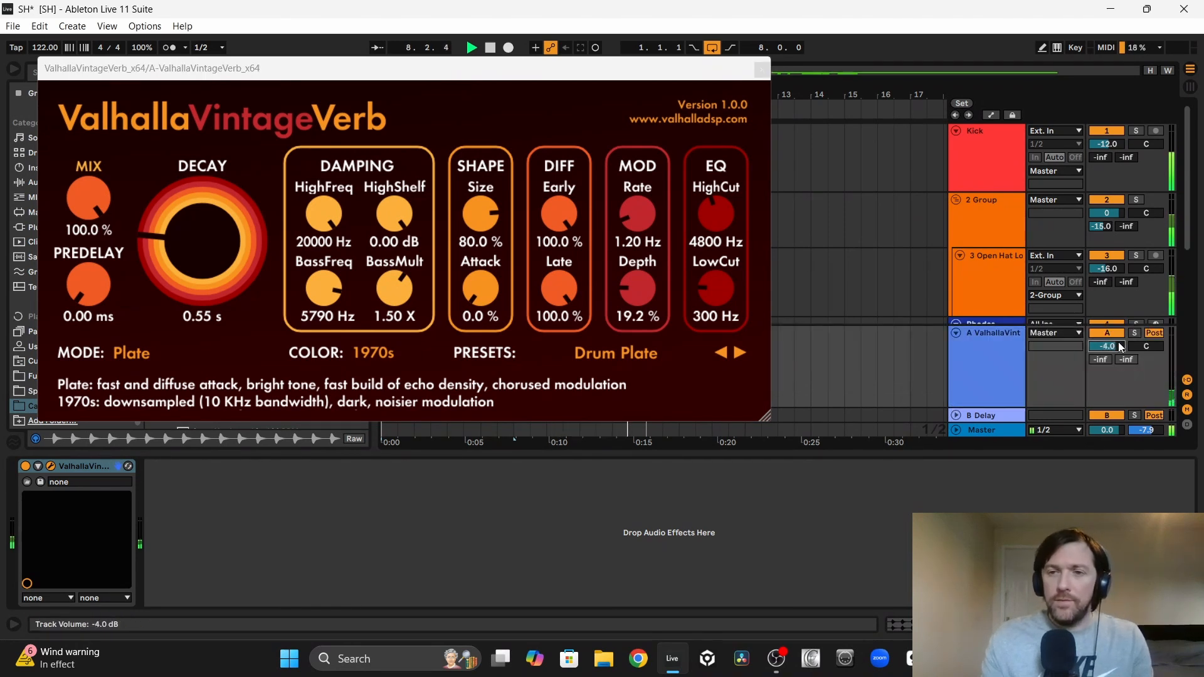
click(954, 331)
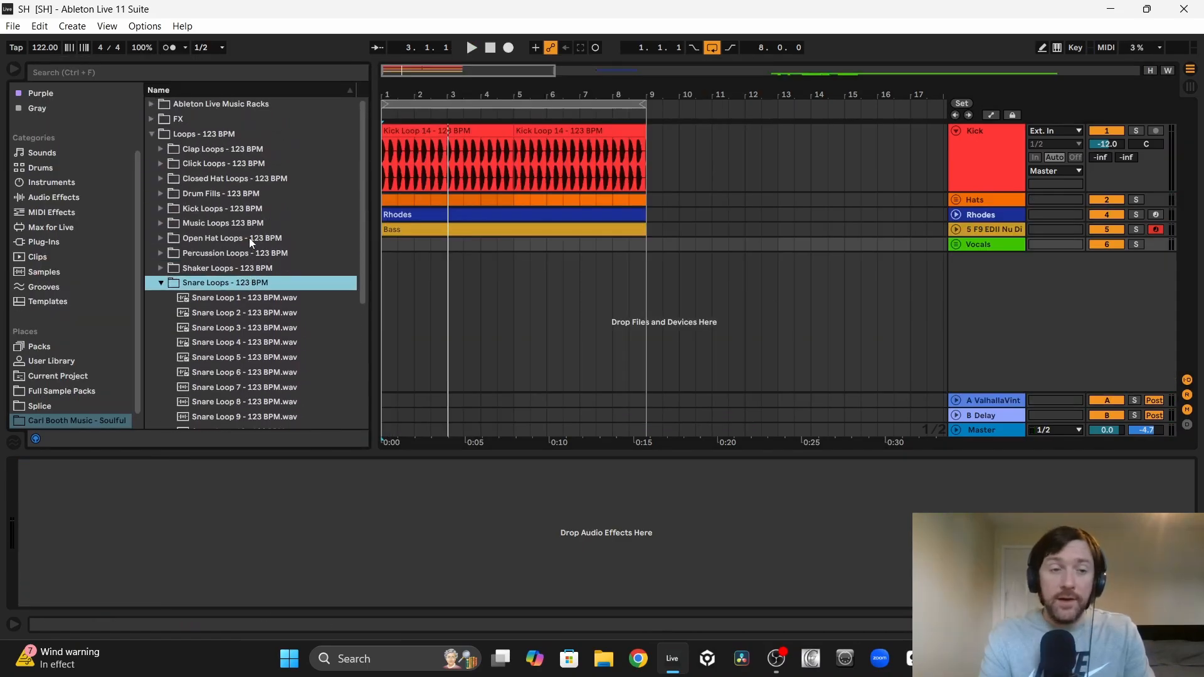
Step: Audition Snare Loops 1 to 6 against the playing mix and add Snare Loop 6 on a new audio track
scroll(249, 239, down, 3)
key(space)
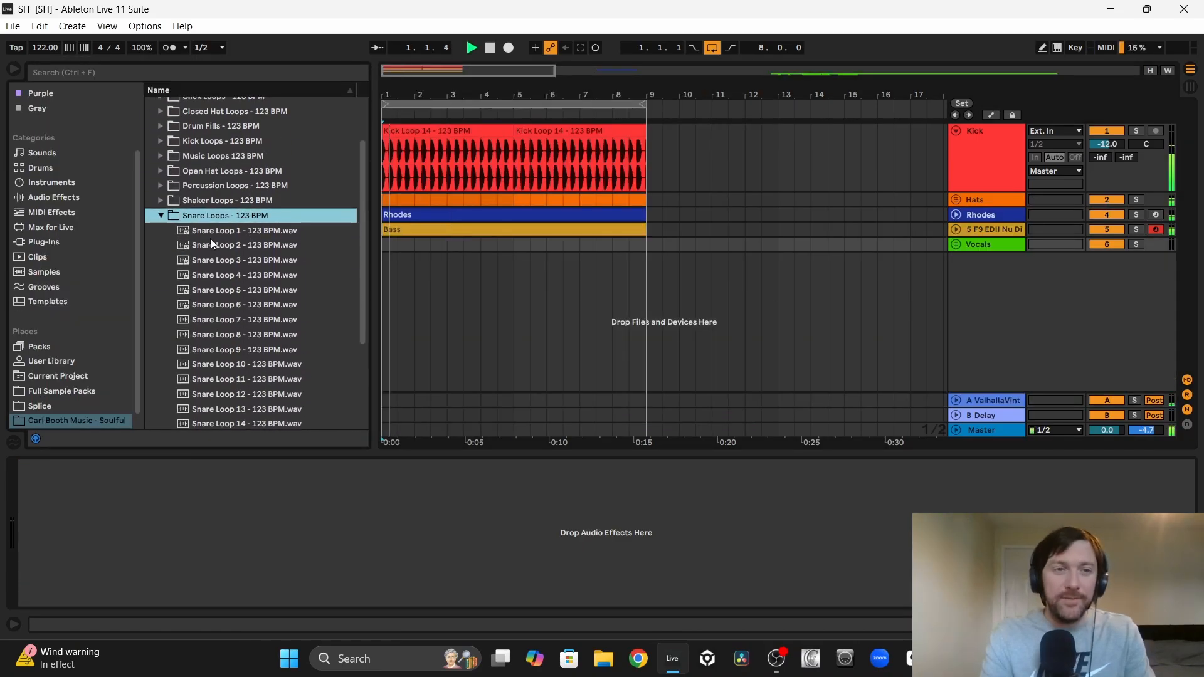
click(224, 231)
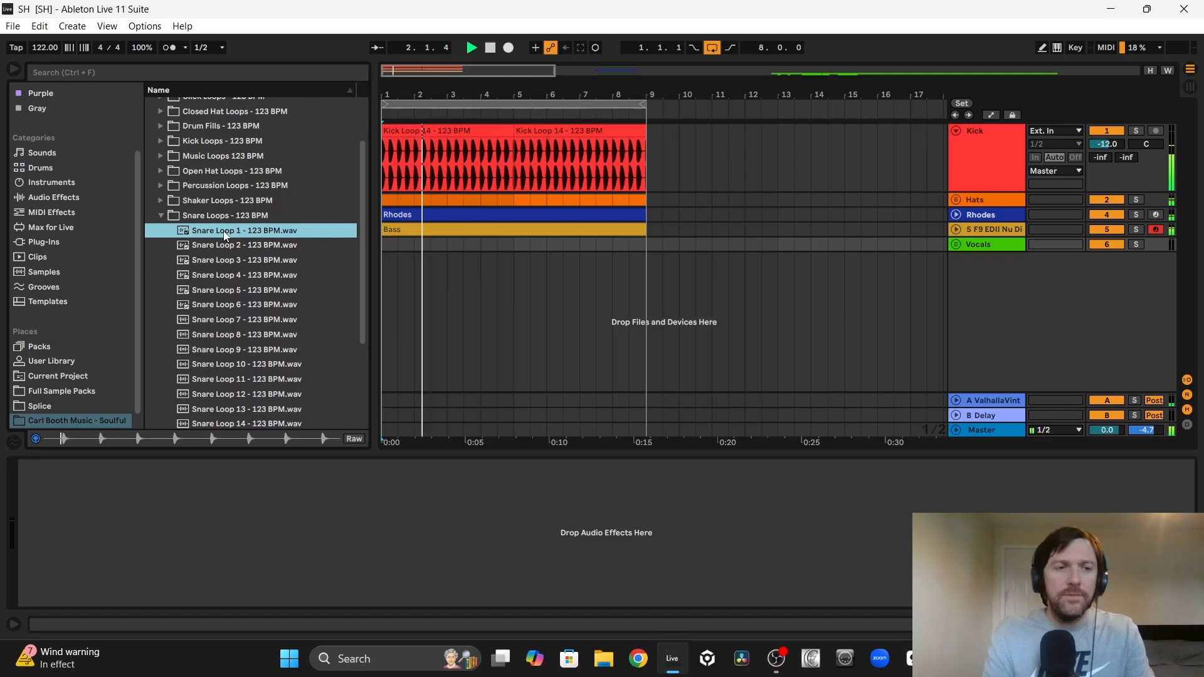
key(Down)
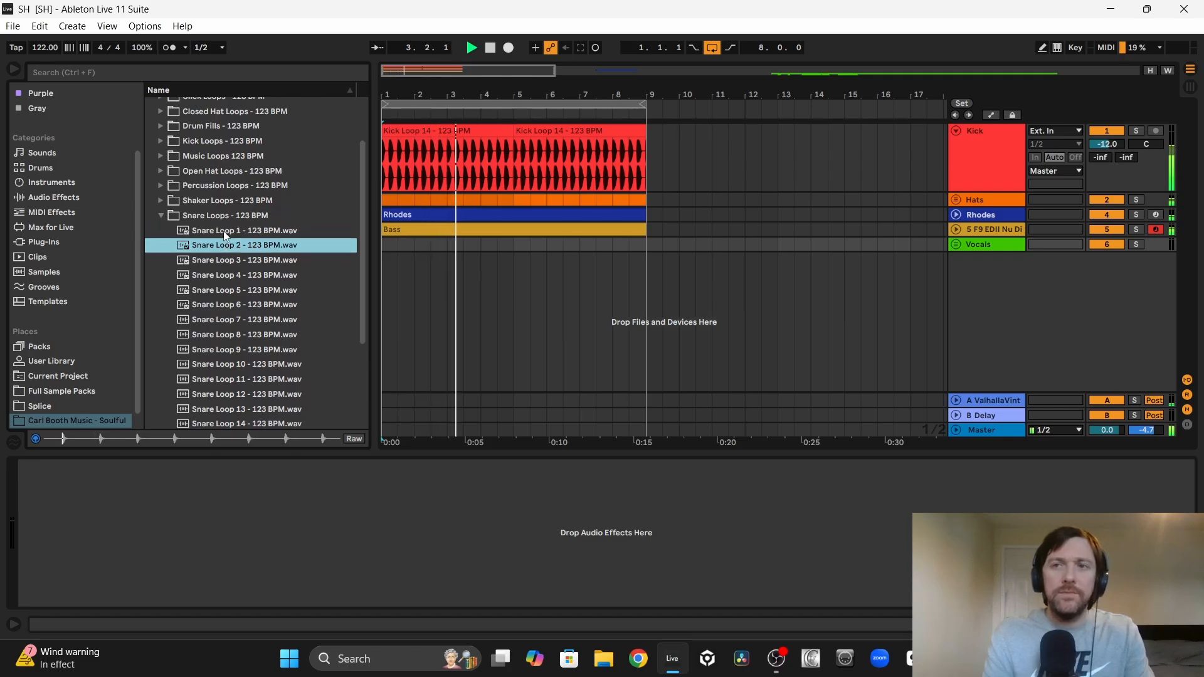
key(Down)
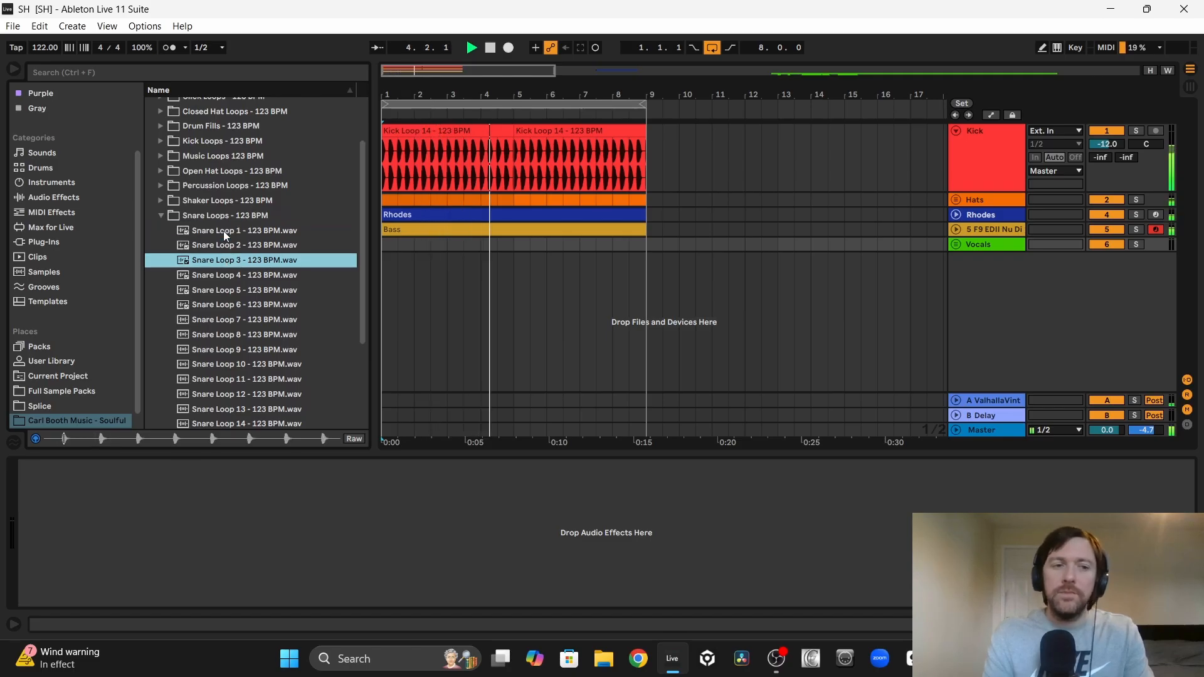
key(Down)
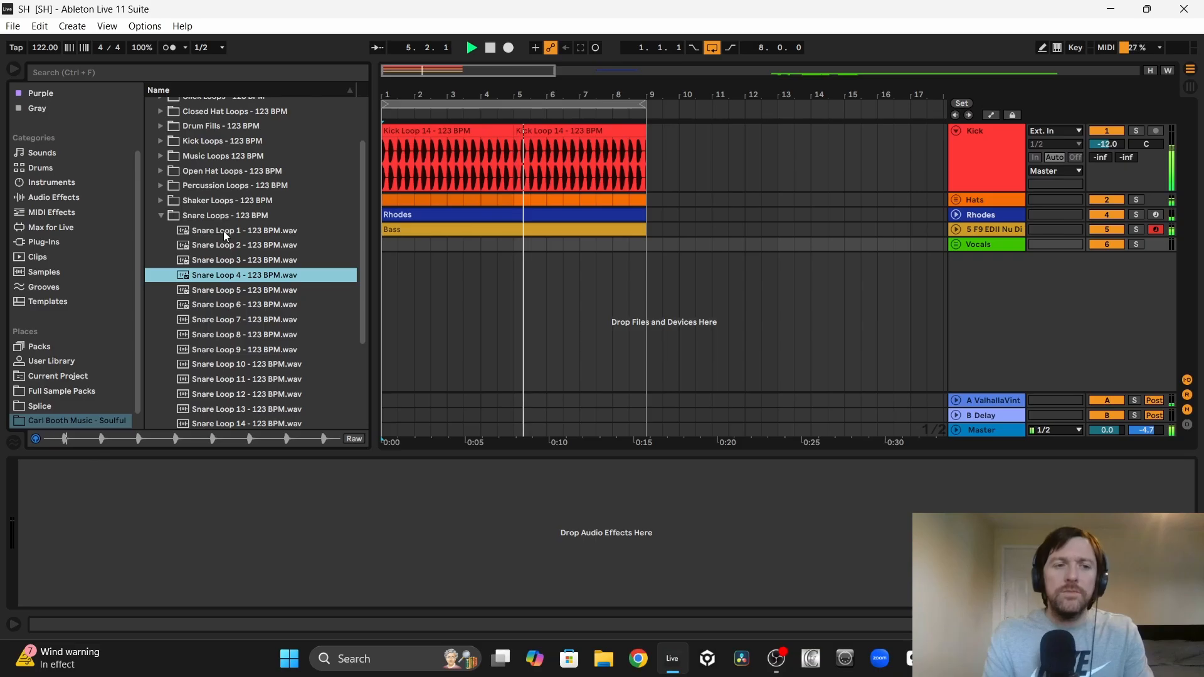
key(Down)
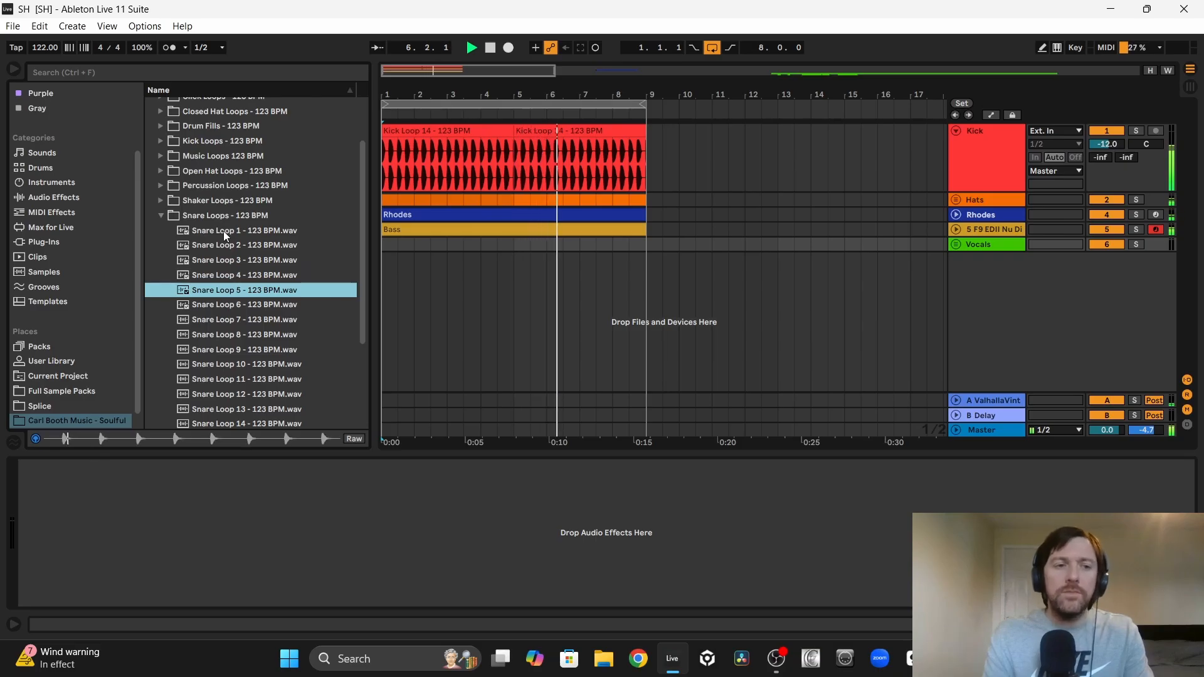
key(Down)
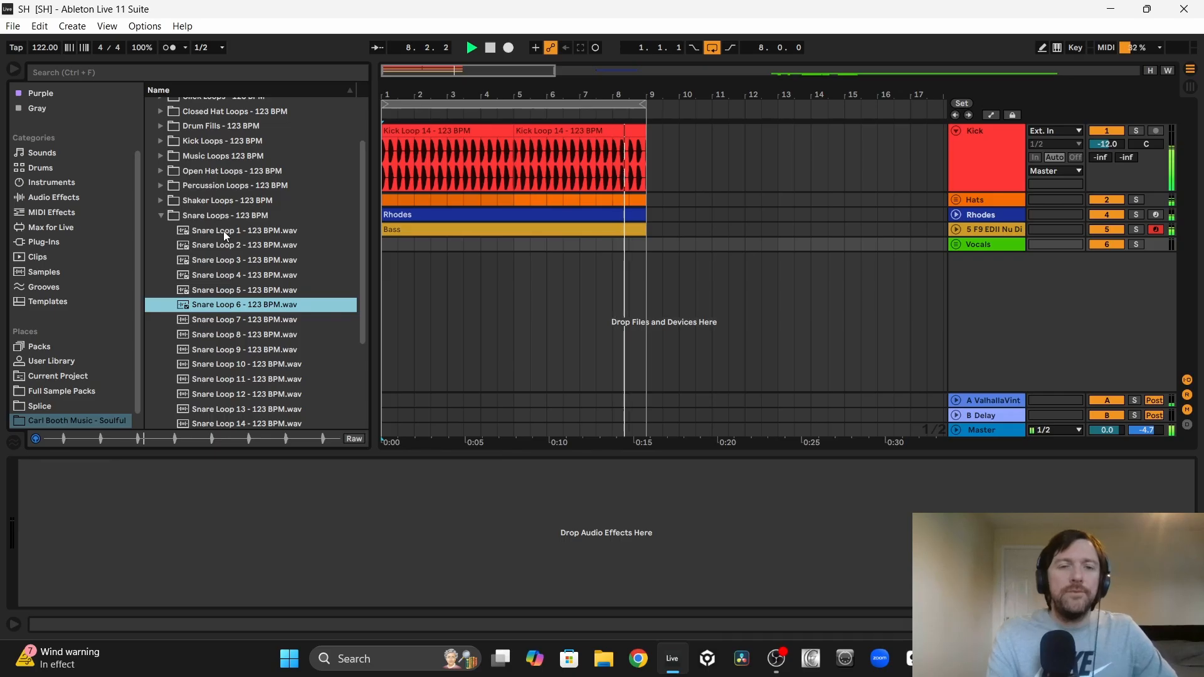
key(Return)
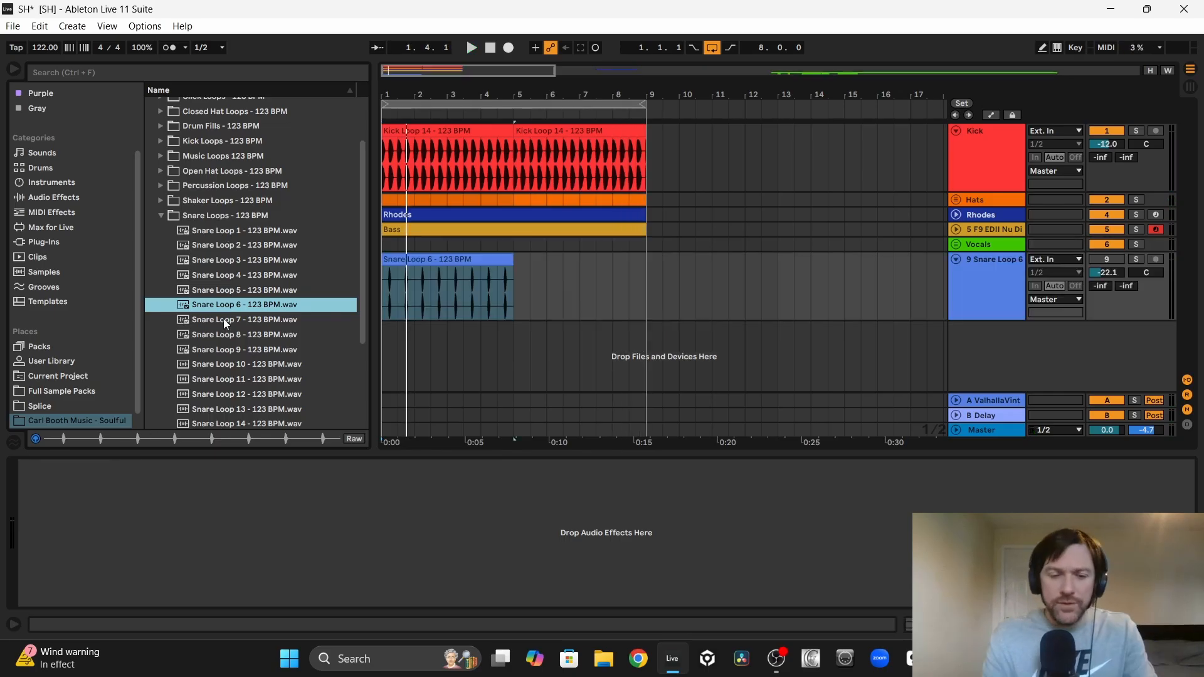
Step: Audition Snare Loops 7 to 11 and place Snare Loop 11 at bar 5, directly after Snare Loop 6
click(225, 322)
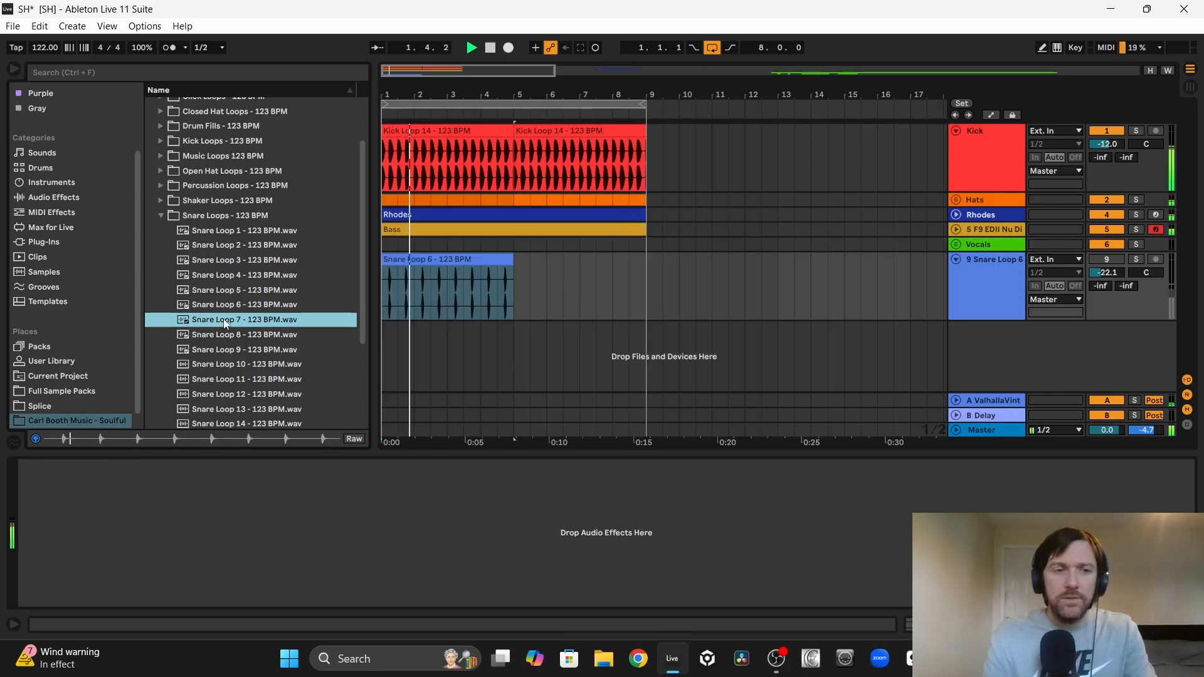
key(Down)
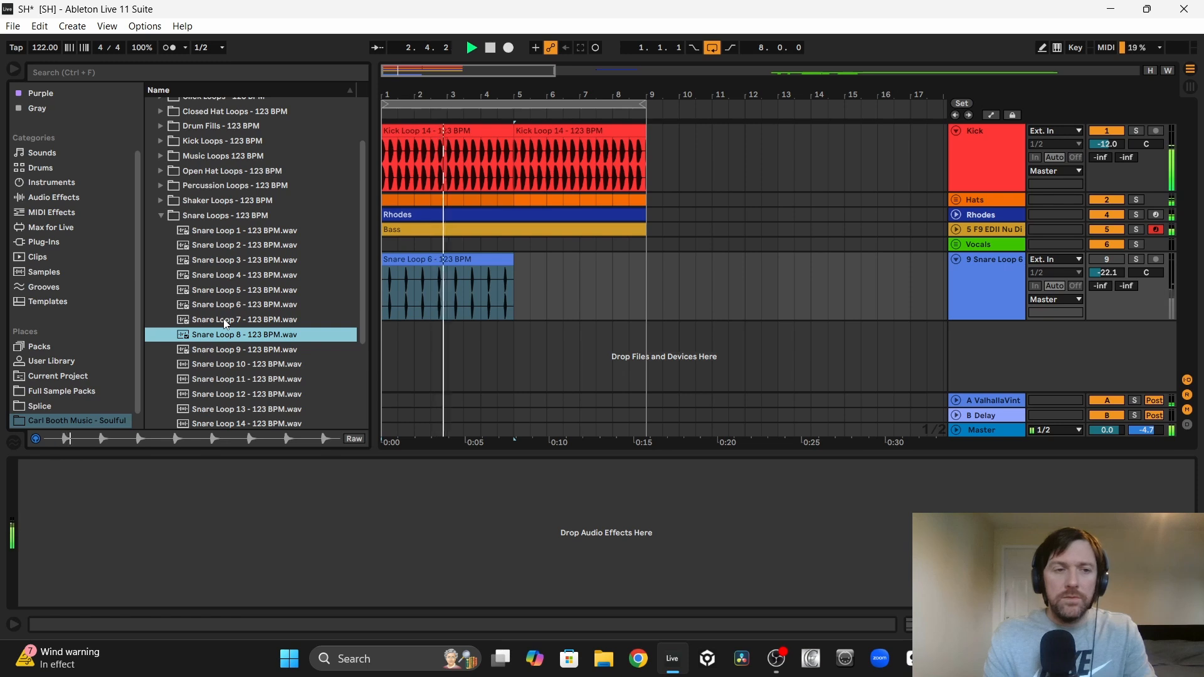
key(Down)
key(Down)
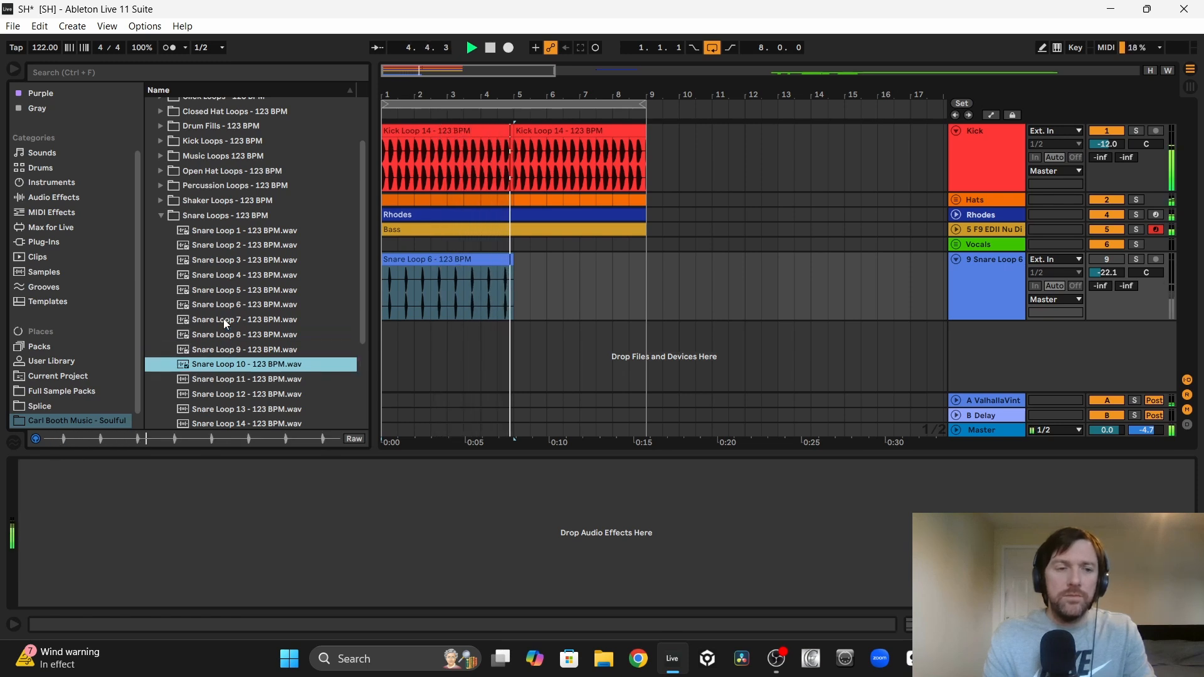
key(Down)
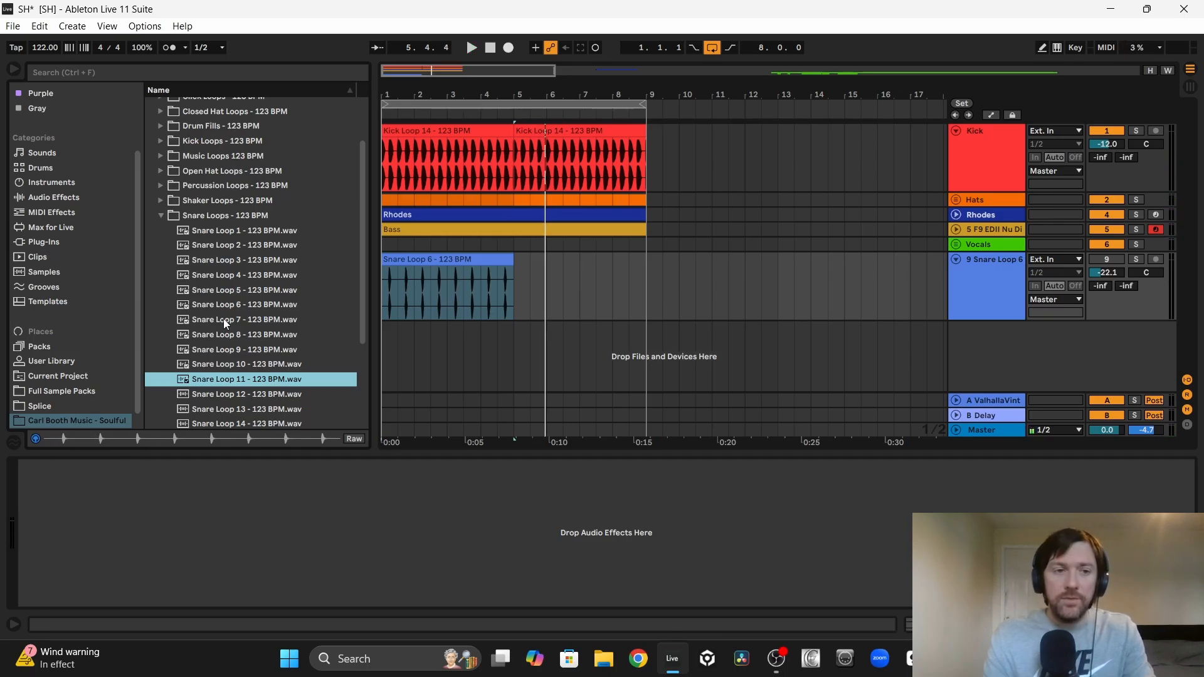
drag(247, 380, 518, 303)
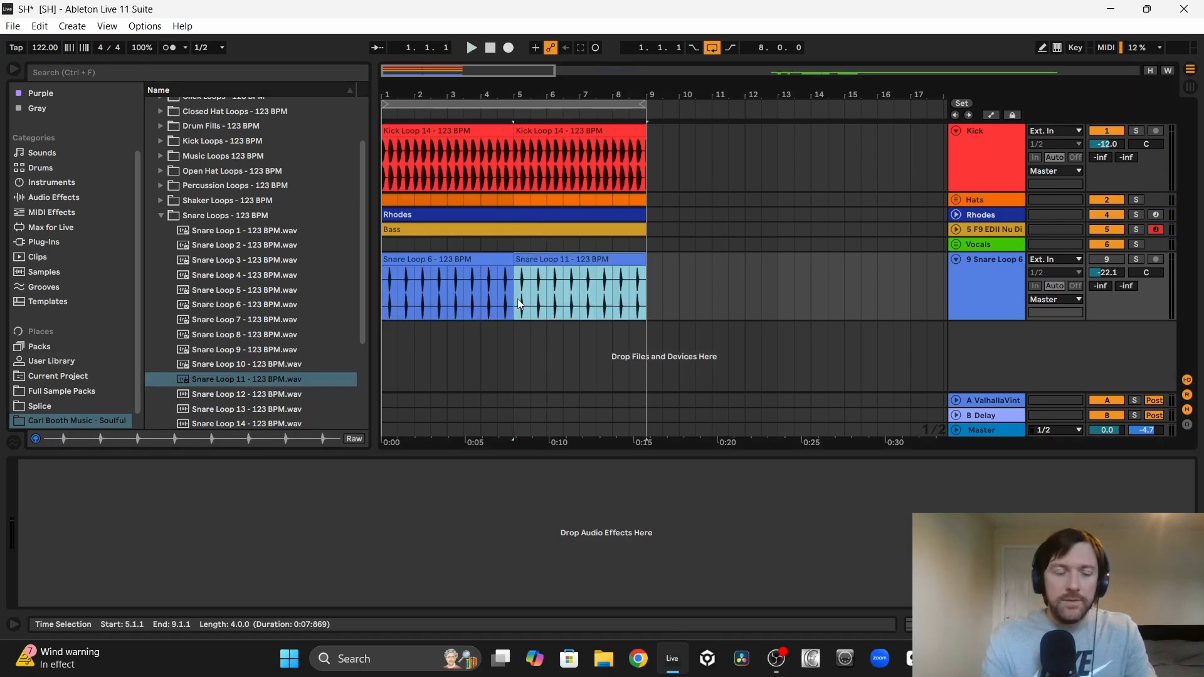
Step: Audition Snare Loops 12 to 20 in the sample browser
click(244, 393)
key(space)
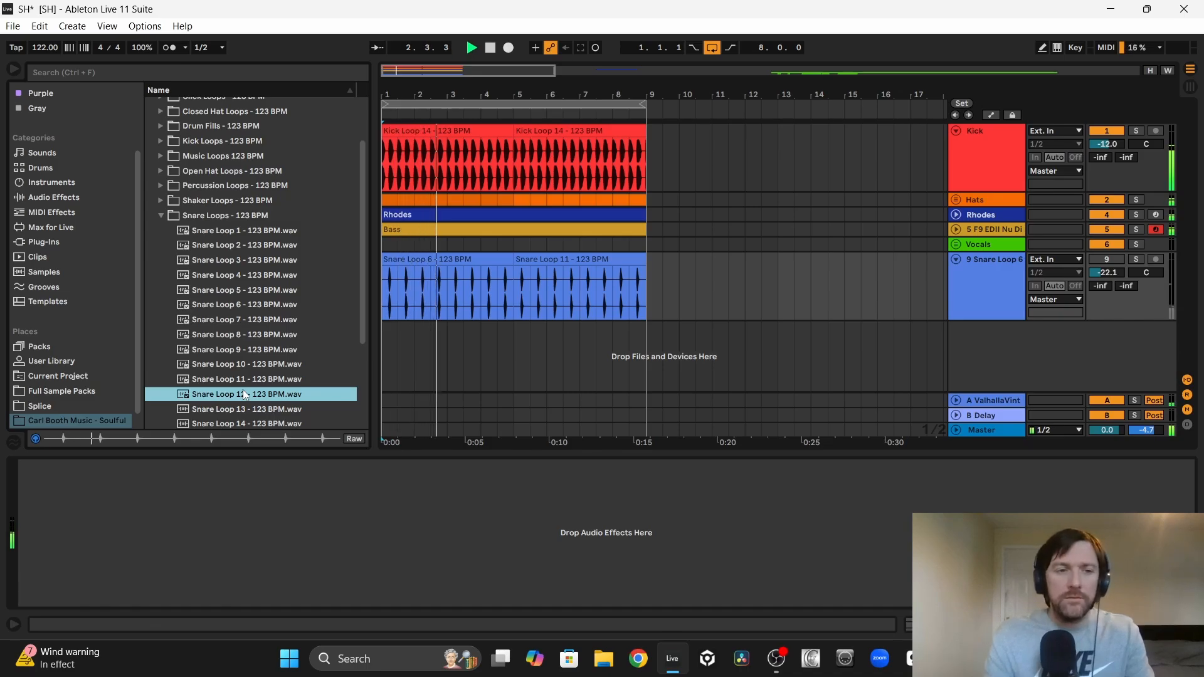
key(Down)
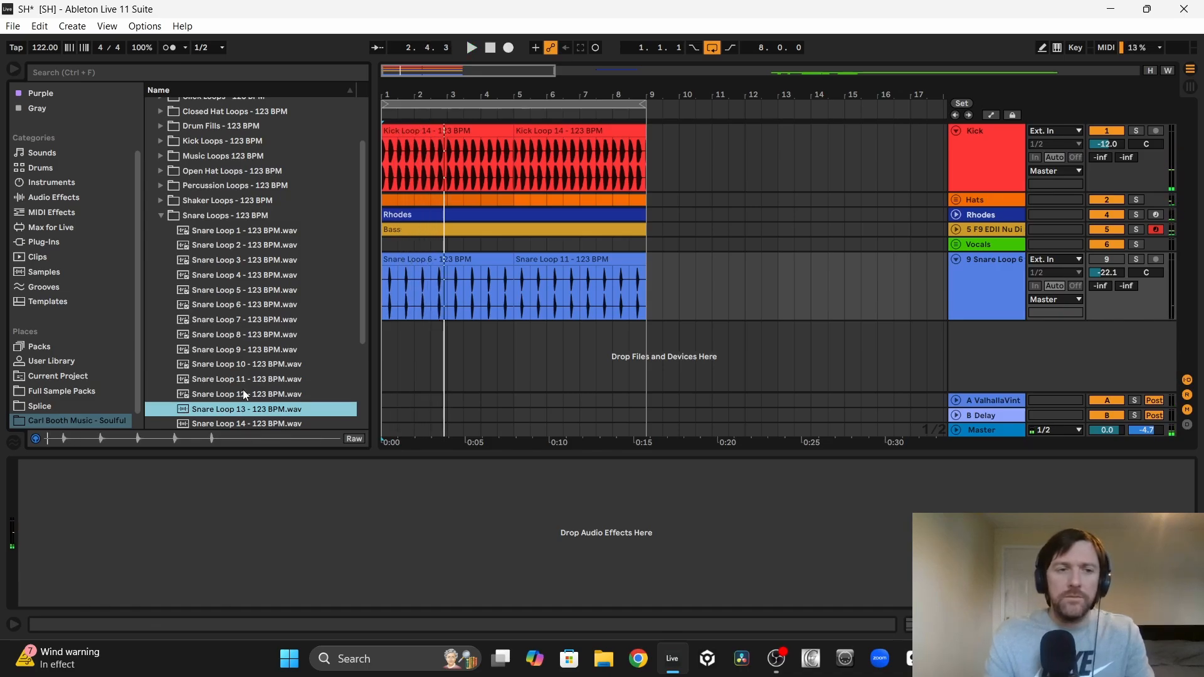
key(Down)
key(Down)
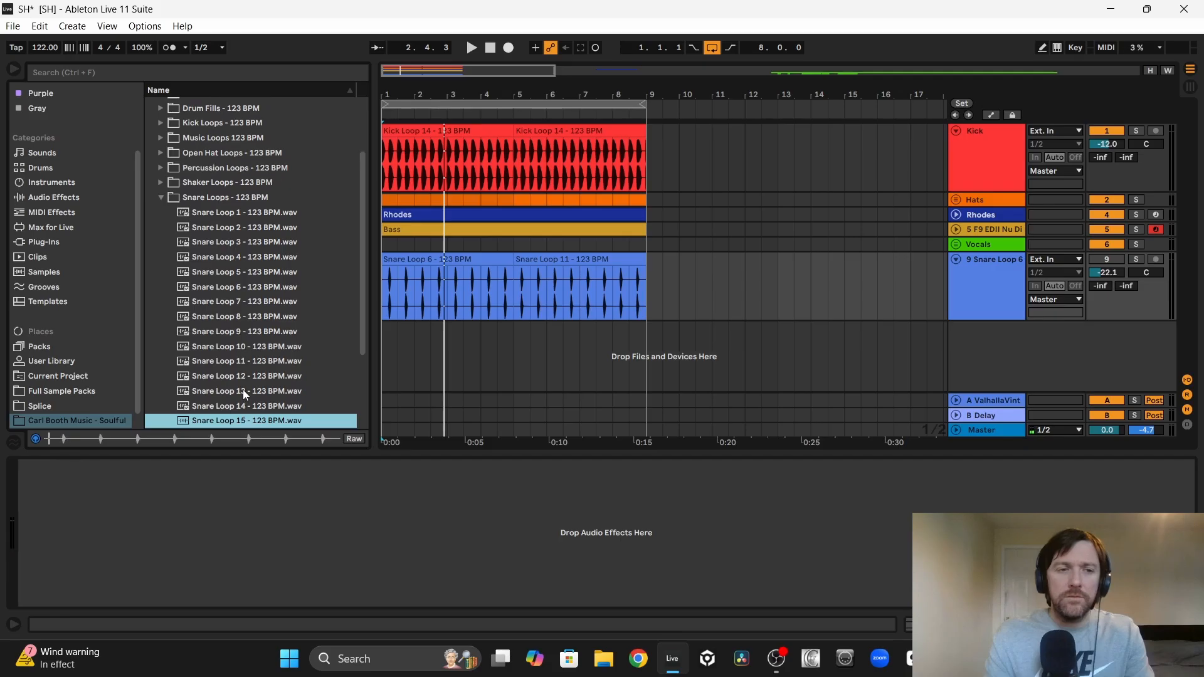
key(Down)
key(Down)
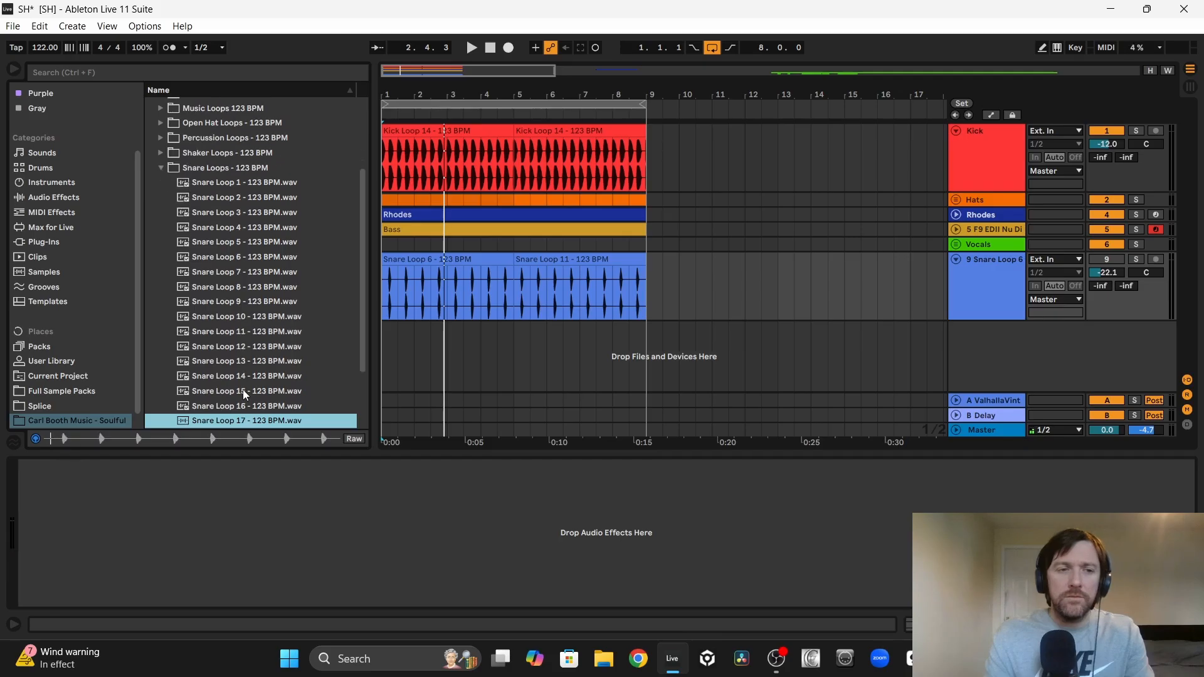
key(Down)
key(Down)
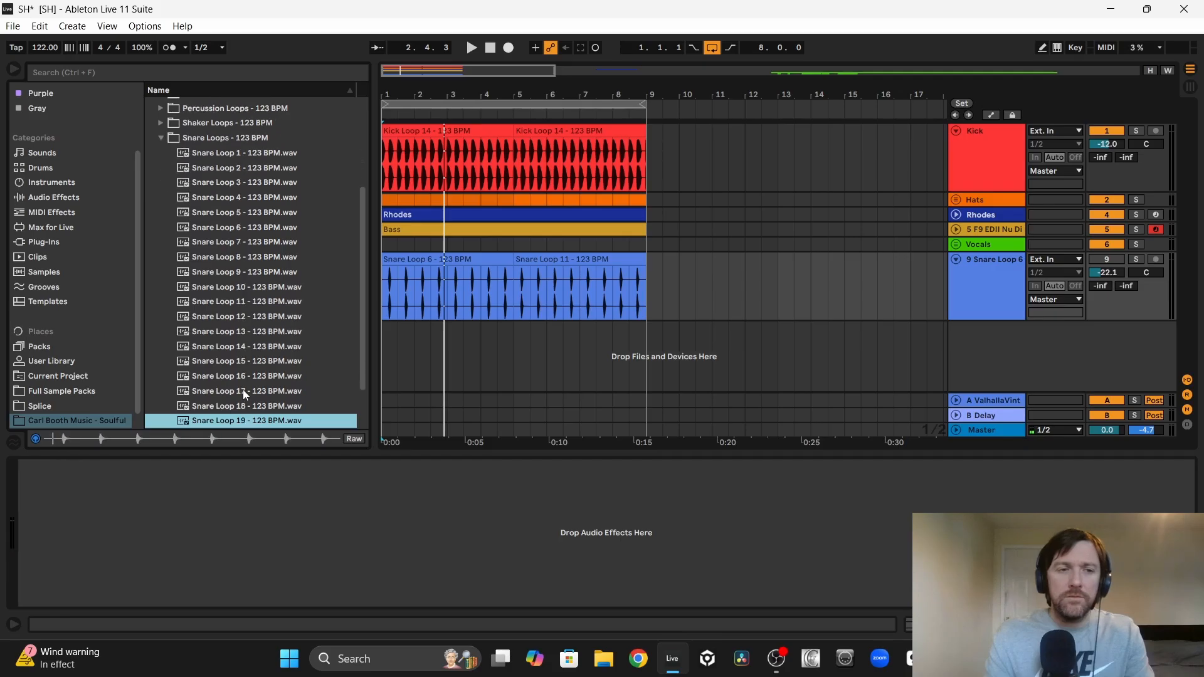
key(Down)
Step: Solo the snare track to compare both loops, and replace Snare Loop 6 in bars 1 to 4 with Snare Loop 11
click(547, 259)
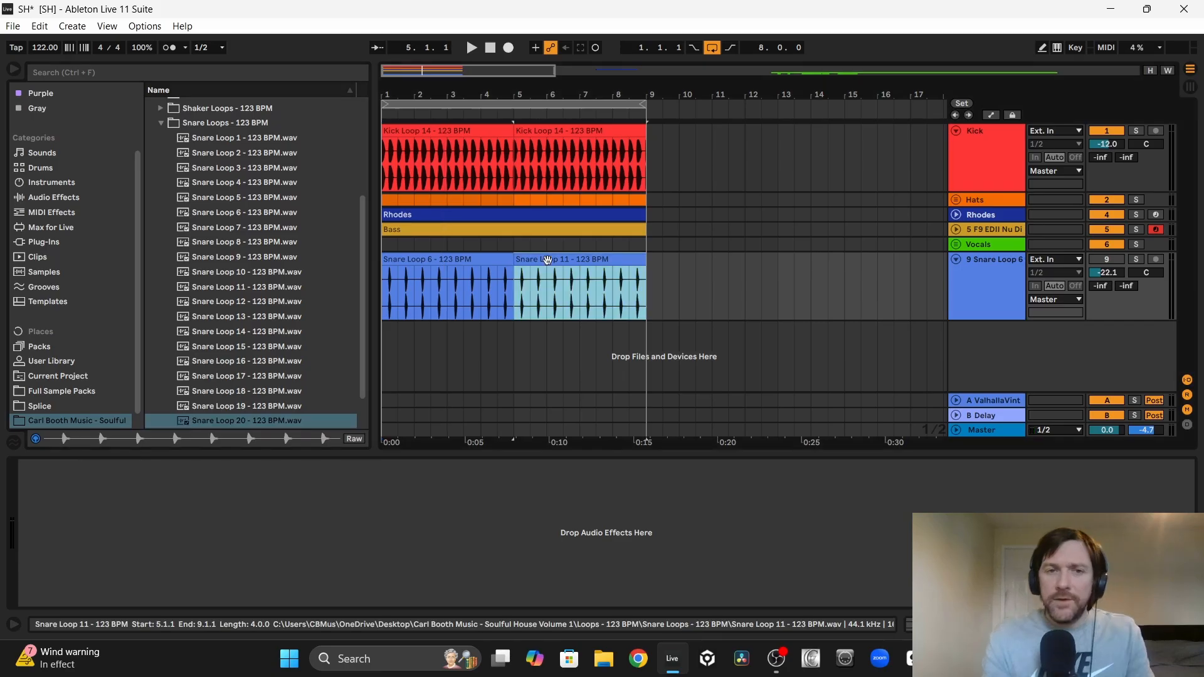
click(1137, 260)
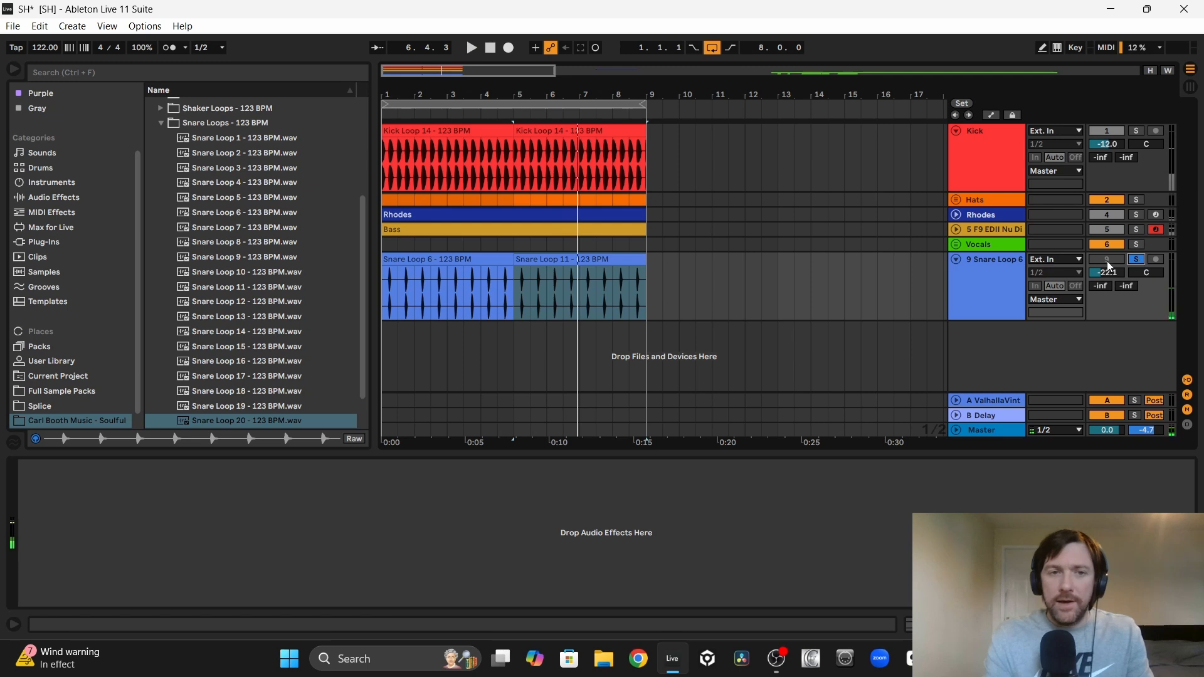
key(space)
click(426, 257)
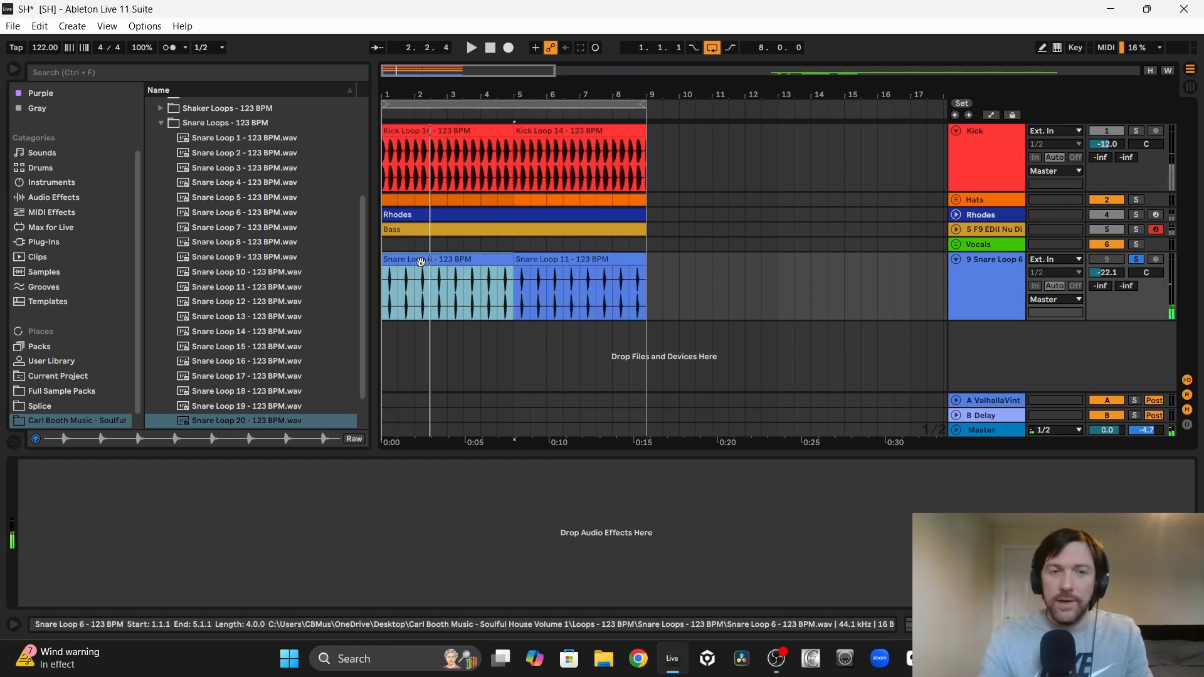
key(ctrl+z)
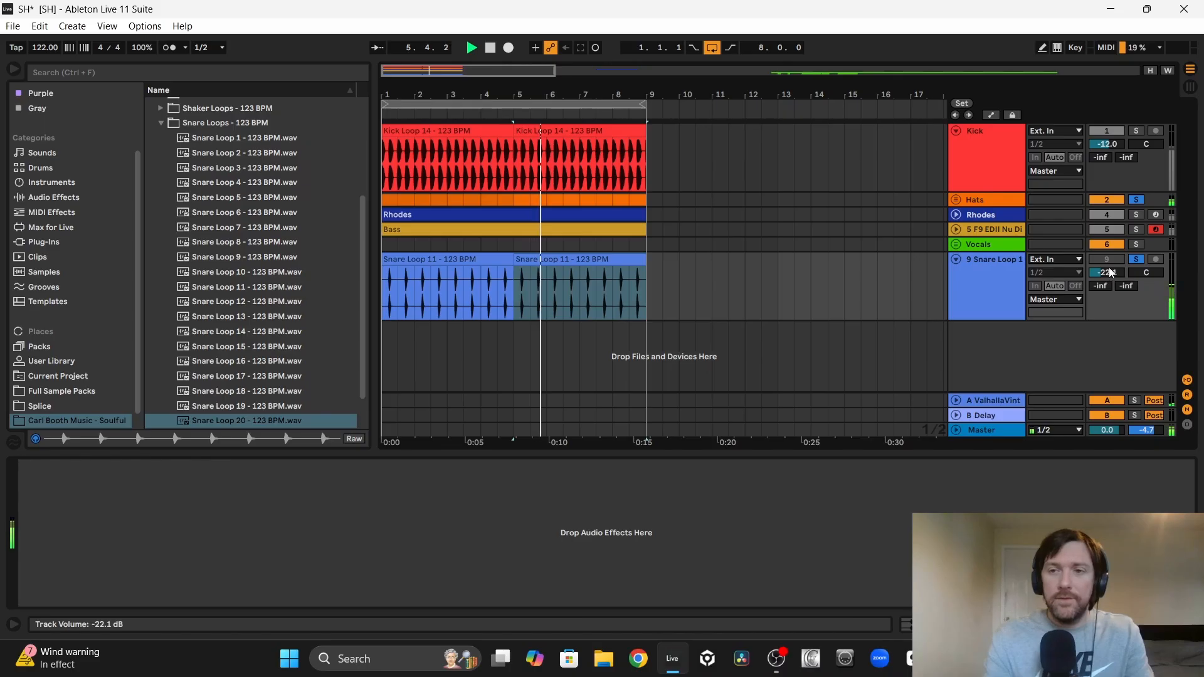
Step: Balance the snare track against the bass and full mix, setting its volume to -17.3 dB
mouse_move(1110, 273)
mouse_down()
mouse_move(1110, 262)
mouse_move(1119, 273)
mouse_up()
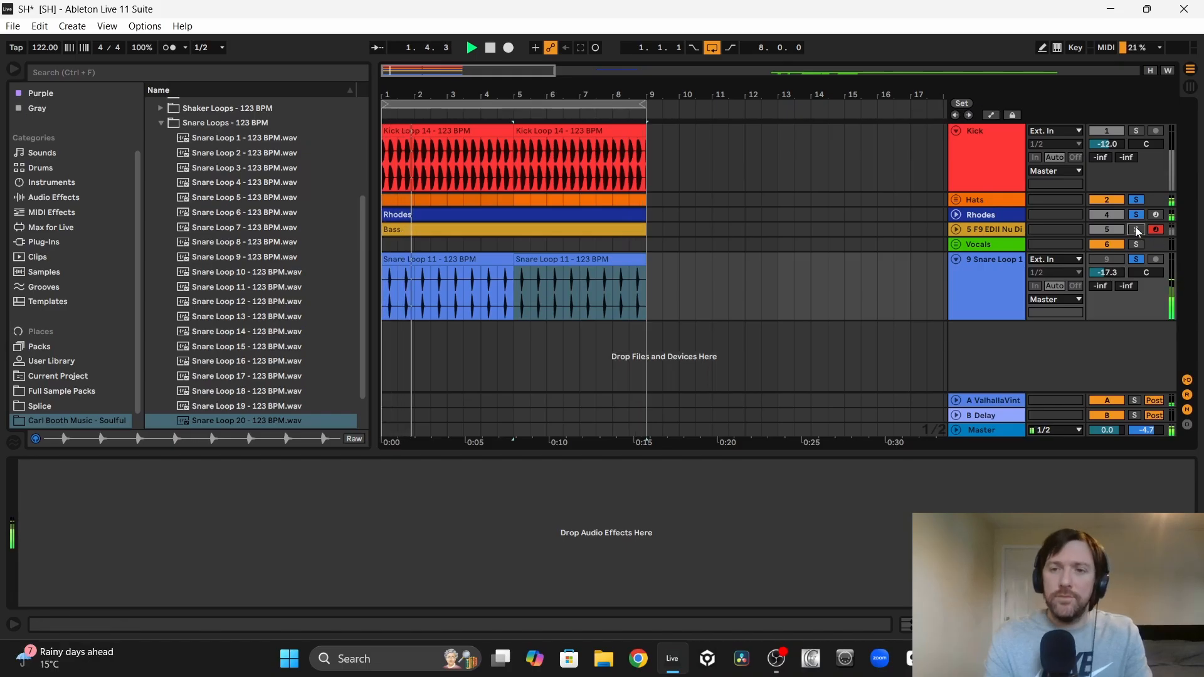
click(956, 230)
scroll(1107, 250, down, 1)
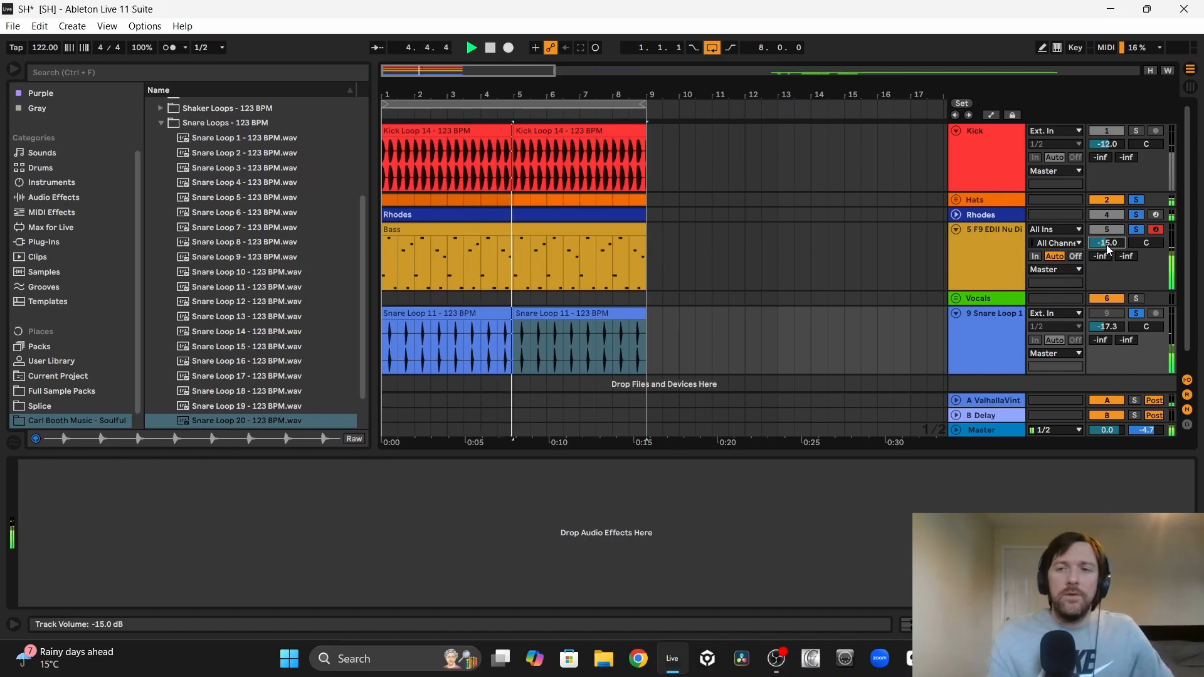
key(space)
click(418, 310)
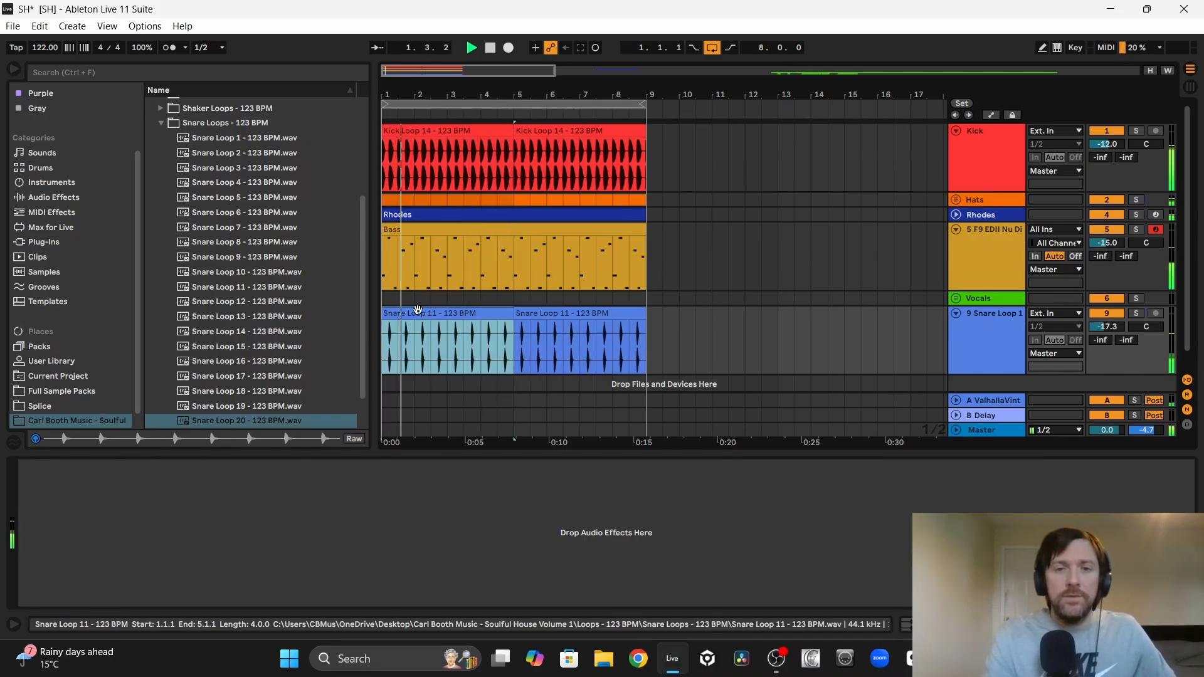
click(1098, 328)
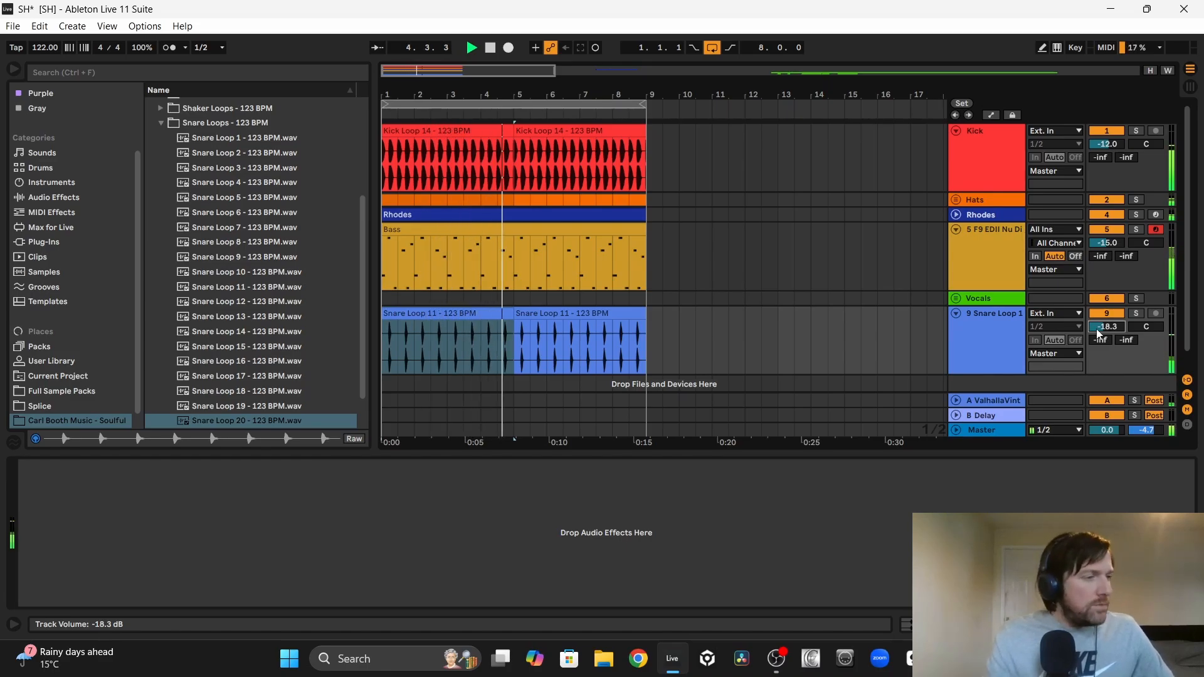
key(Up)
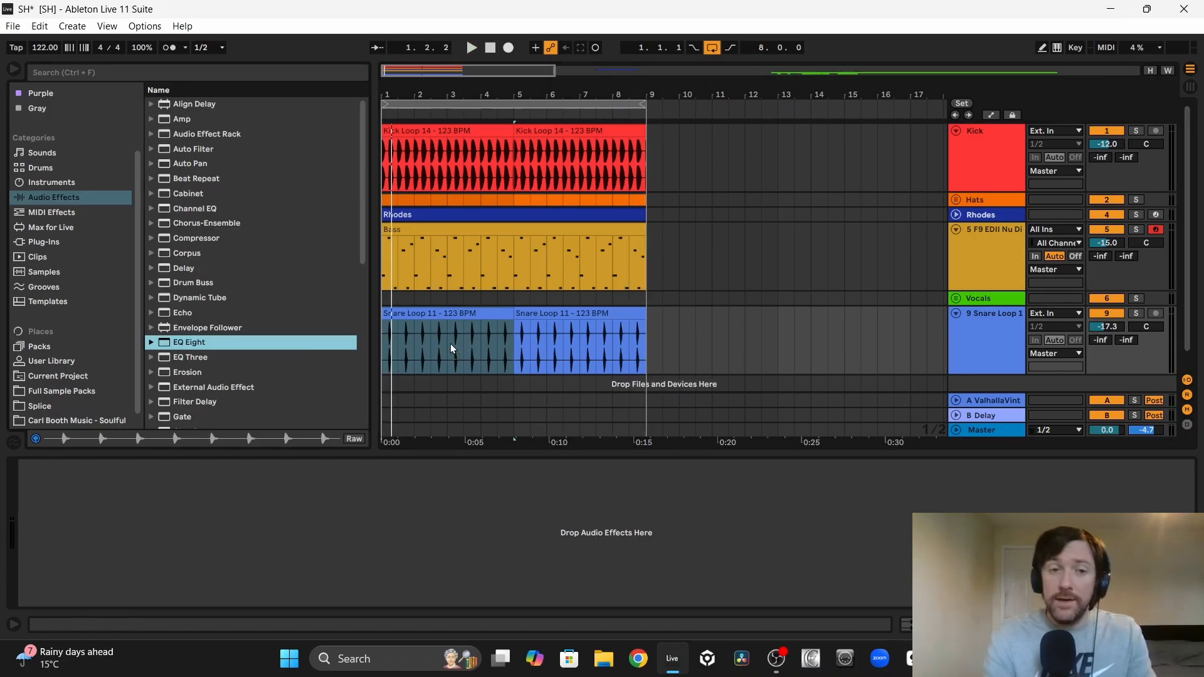
Step: Add EQ Eight to the snare track and change band 1 to a low-cut filter
drag(451, 343, 439, 338)
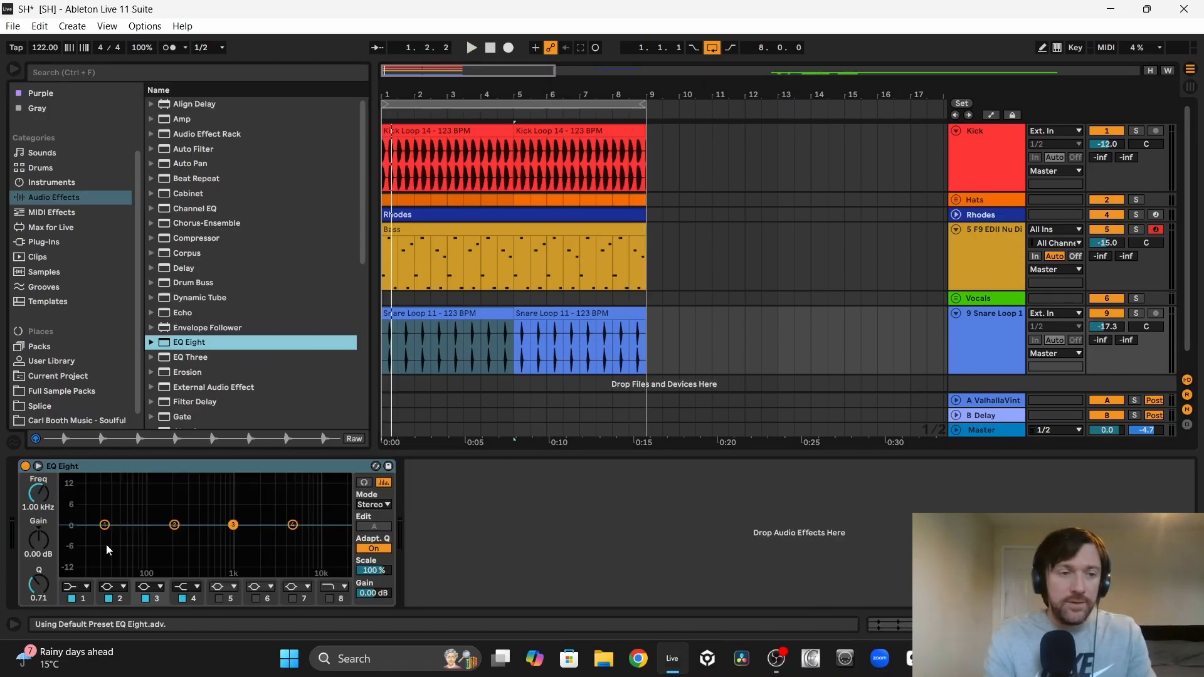
key(space)
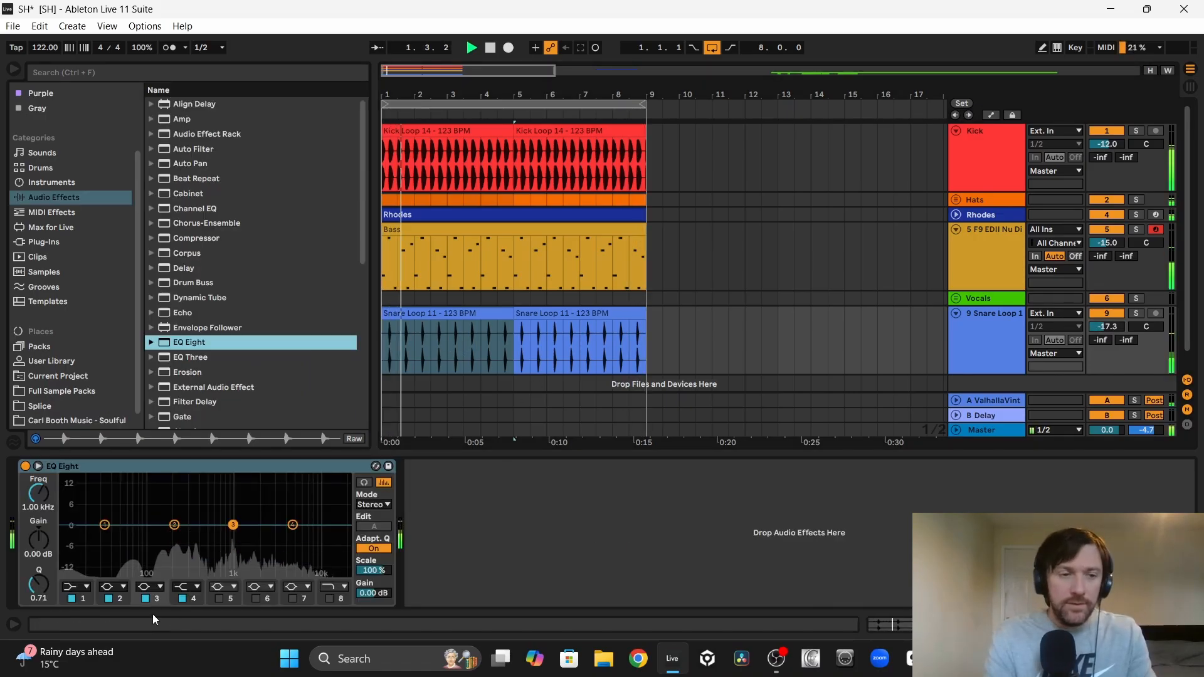
click(86, 588)
click(69, 494)
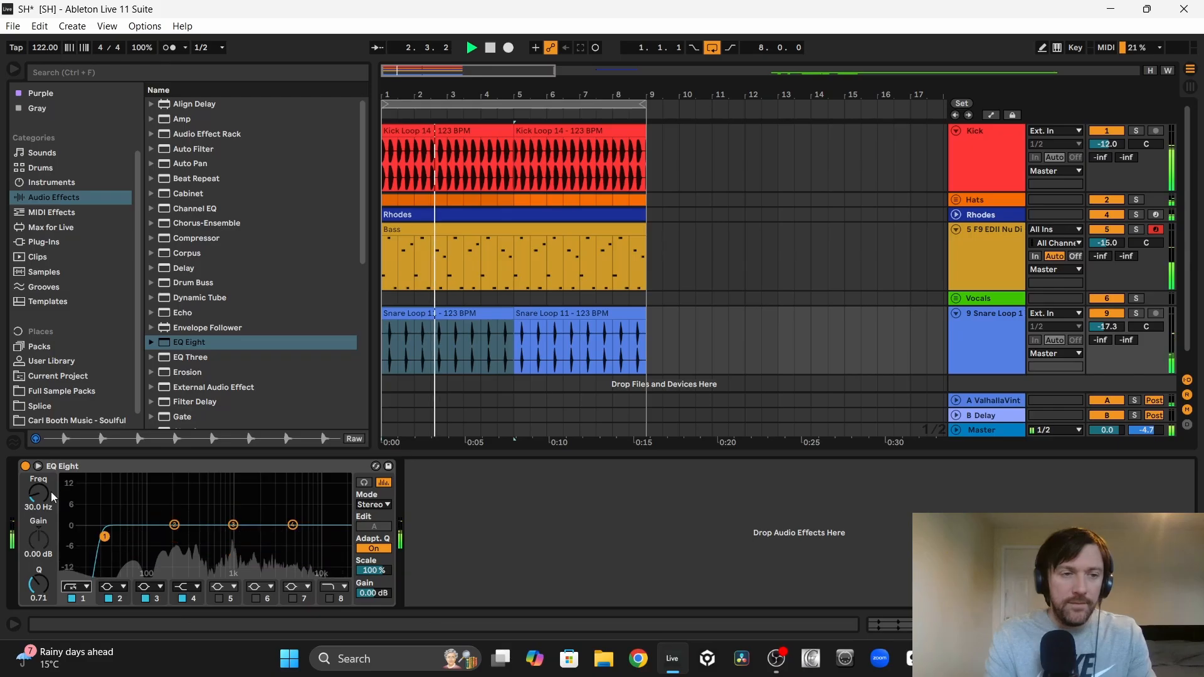
Step: Solo the snare track and set the band 1 low-cut frequency in its EQ Eight to 330 Hz
drag(39, 493, 39, 445)
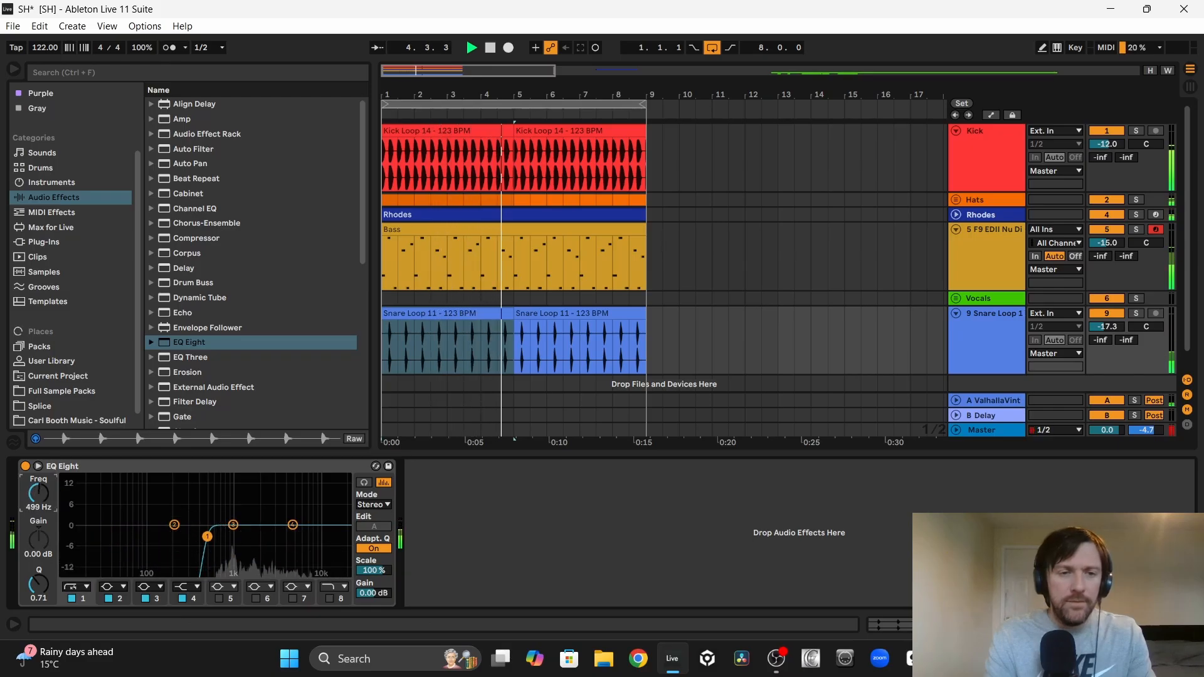
key(space)
click(1136, 313)
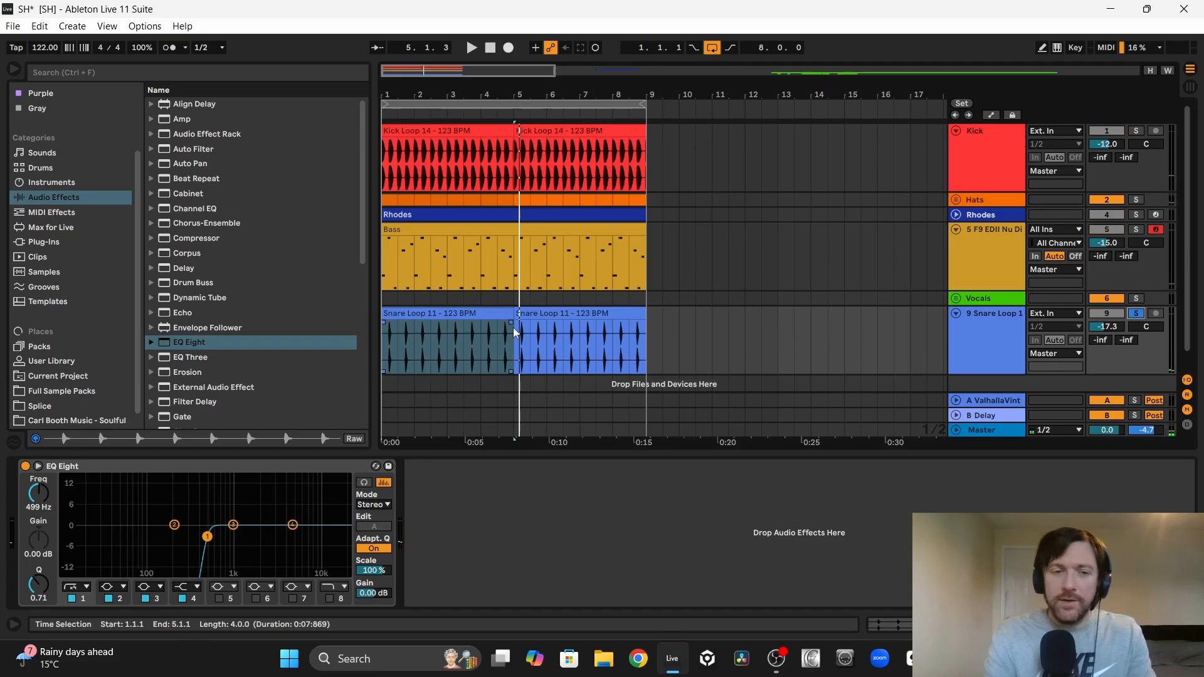
key(space)
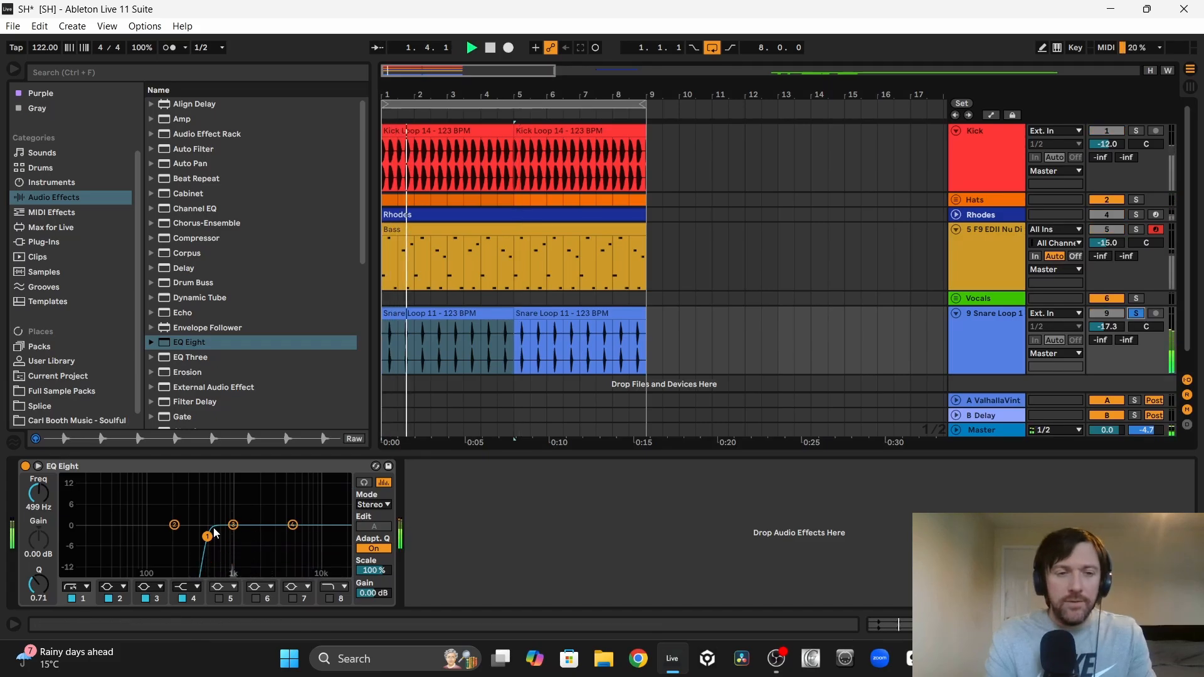
mouse_move(206, 536)
mouse_down()
mouse_move(168, 539)
mouse_move(192, 537)
mouse_up()
Step: Change EQ band 1 to the gentler low-cut at 791 Hz, enable band 8 as an 18.0 kHz high-cut, and play it with the kick
click(76, 586)
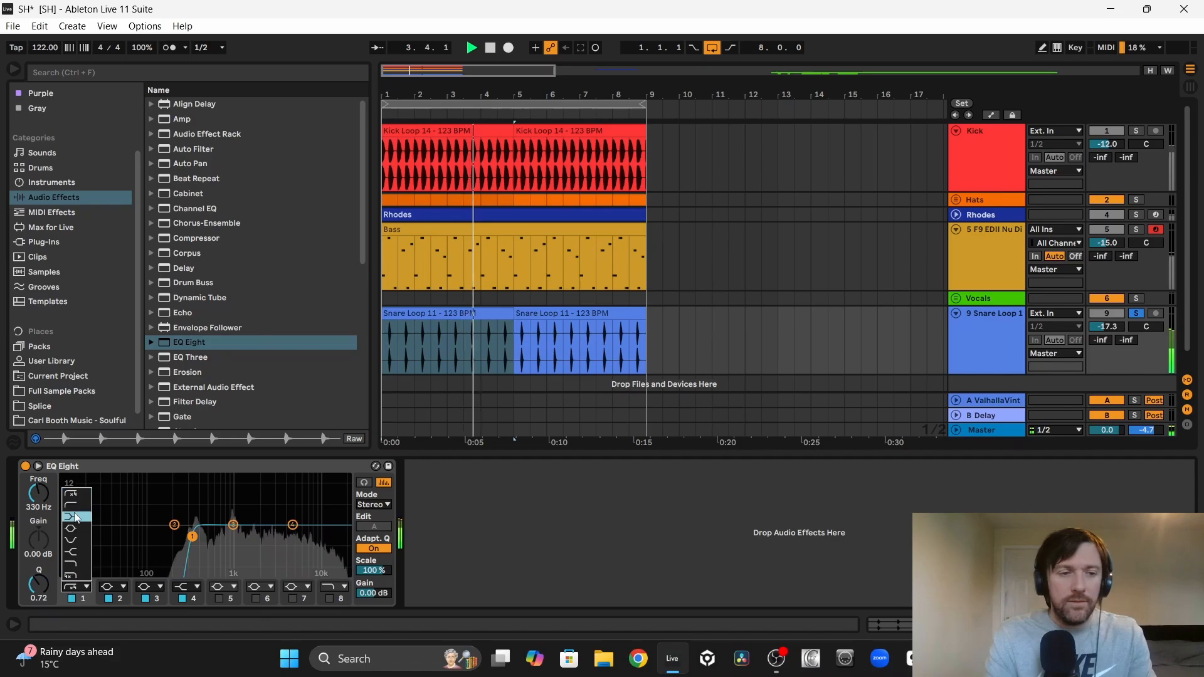
click(72, 505)
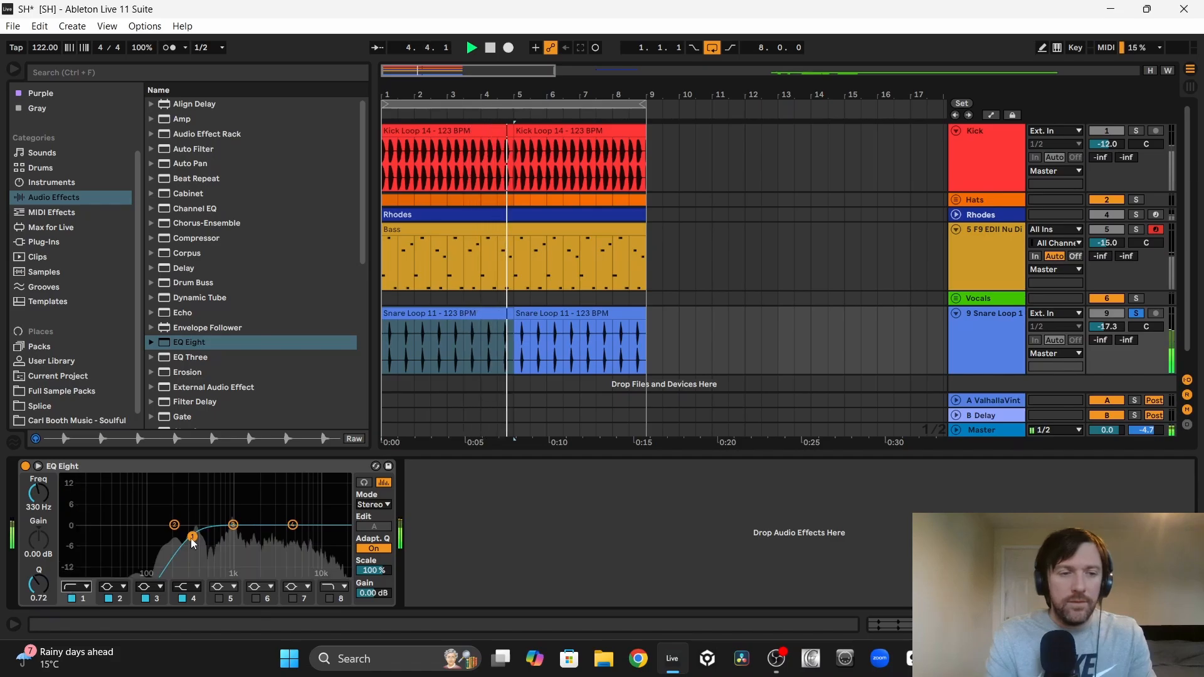
drag(192, 537, 225, 537)
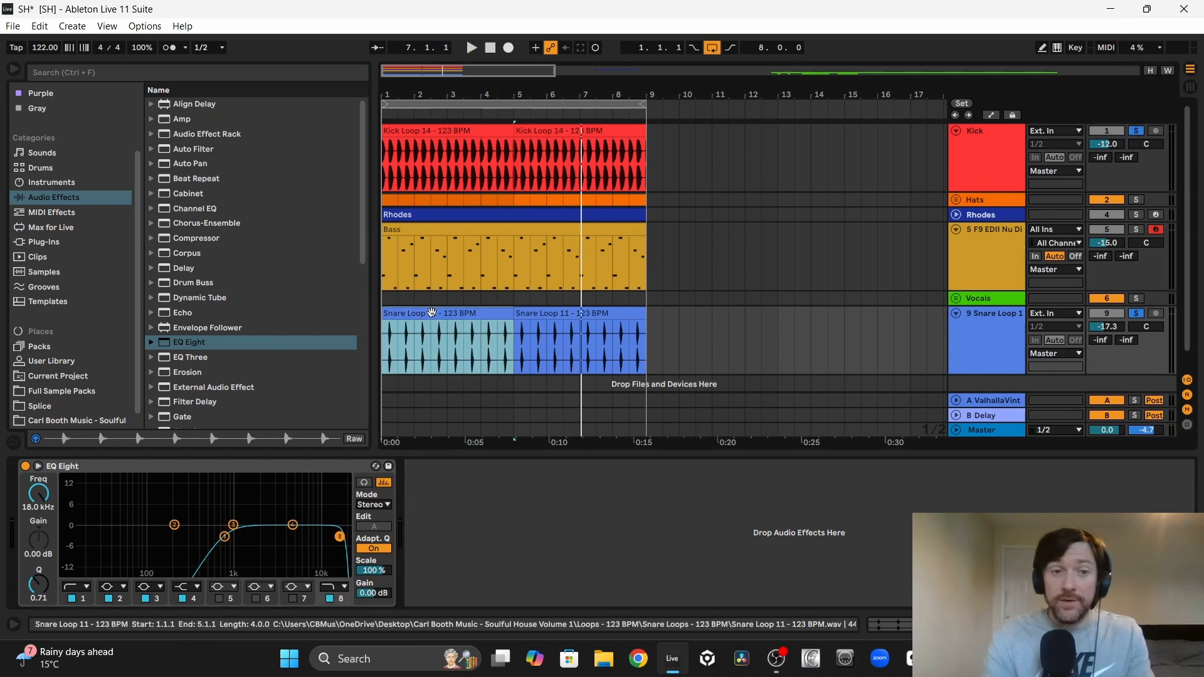
key(space)
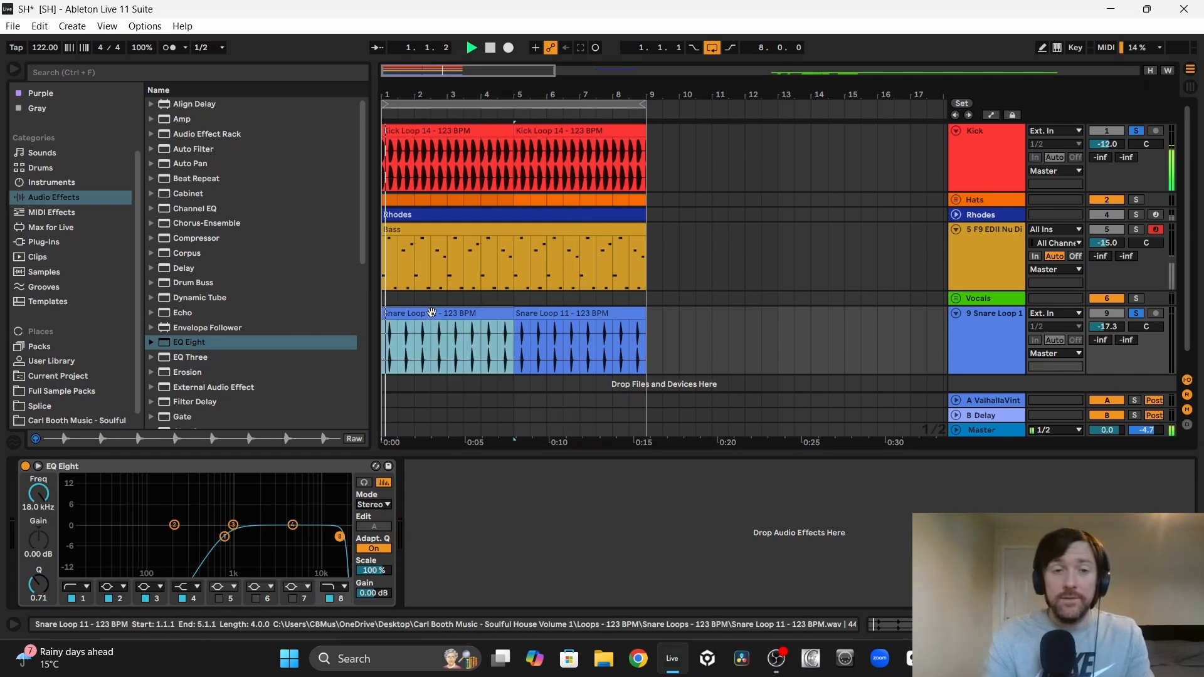
Step: Set the snare track's volume to -16.5 dB and put the track in its own group
drag(1103, 329, 1103, 325)
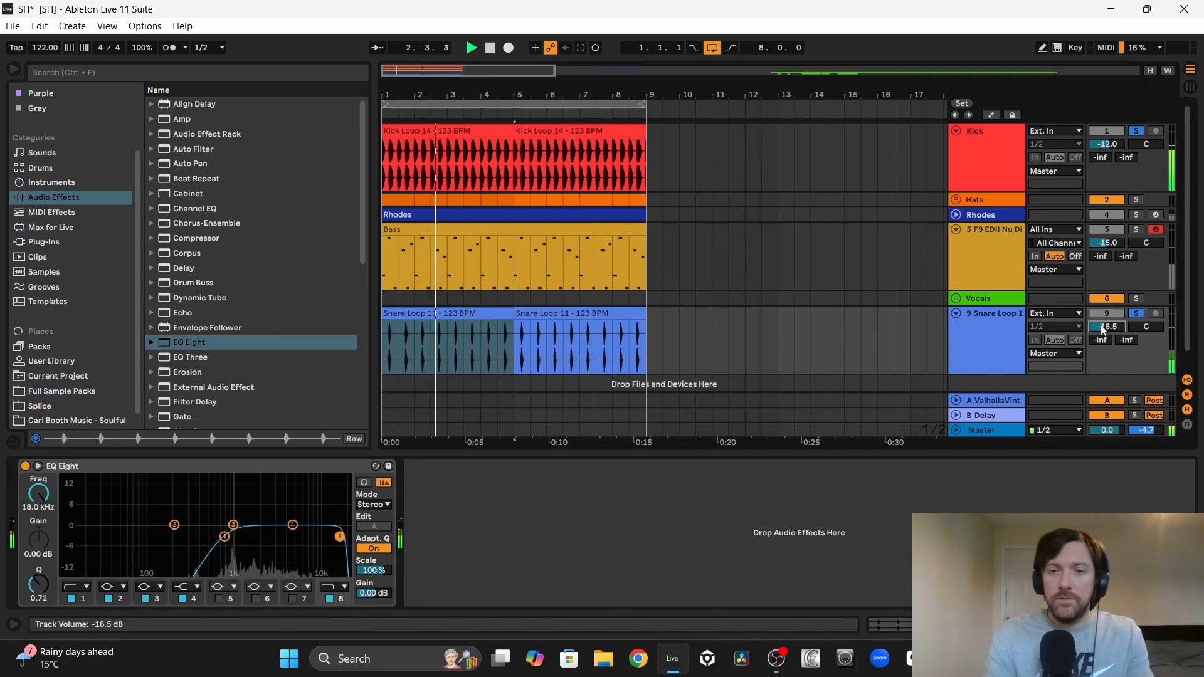
right_click(996, 327)
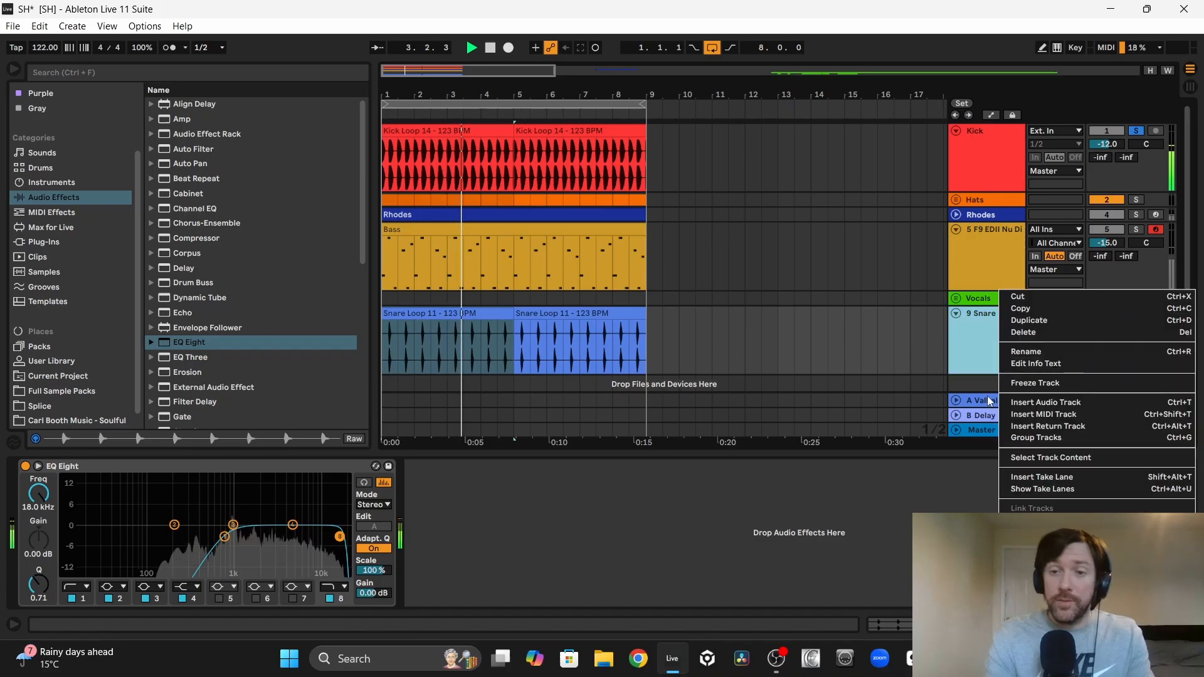
click(1036, 437)
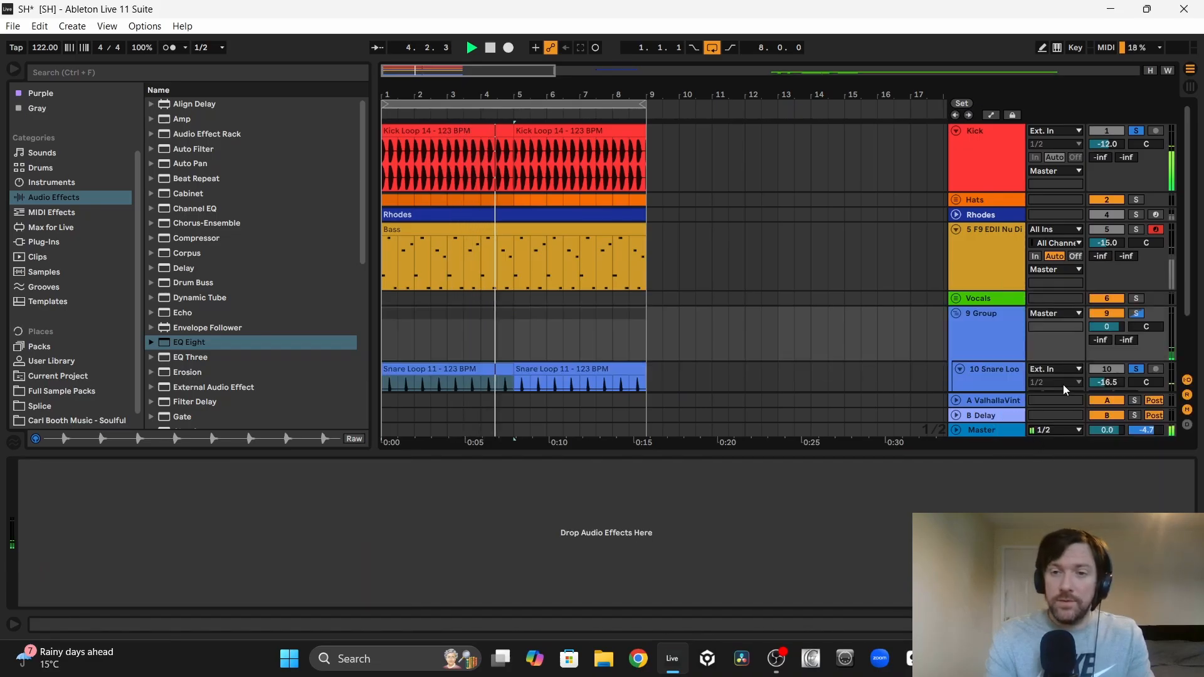
Step: Set the new group's send to the ValhallaVintageVerb return to -15 dB
click(1102, 342)
text(-15)
key(Return)
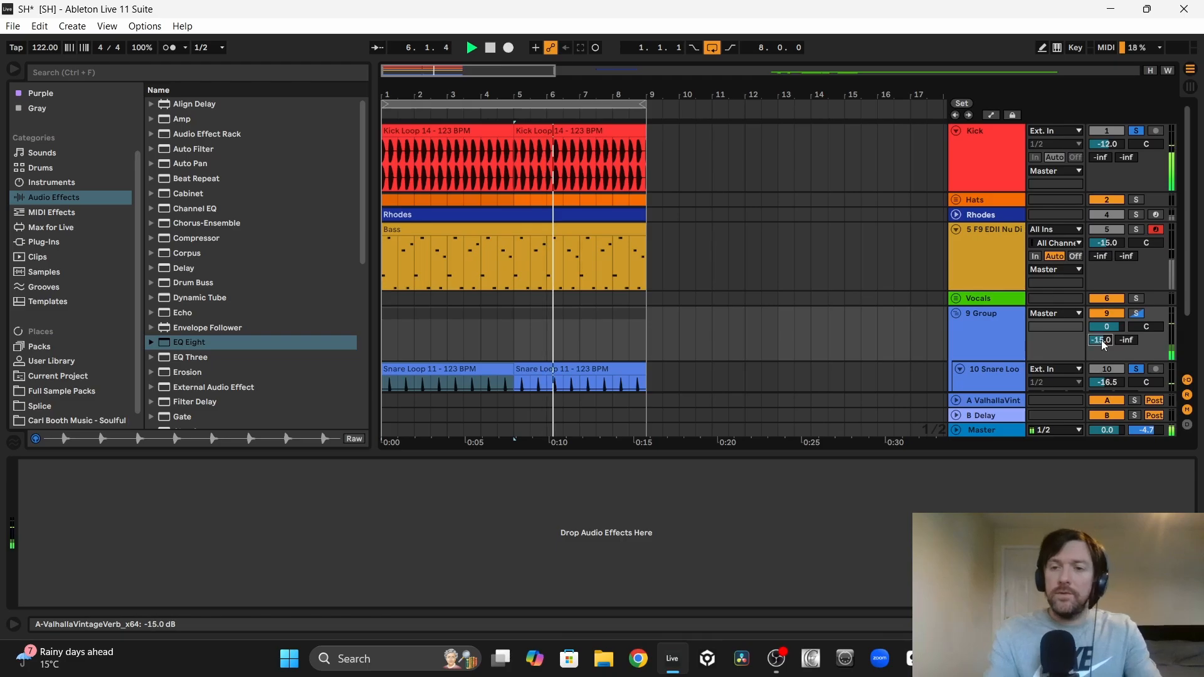
Step: Solo the Hats group alongside the kick and snare, and set the ValhallaVintageVerb return's volume to -4.0 dB
scroll(1059, 242, down, 1)
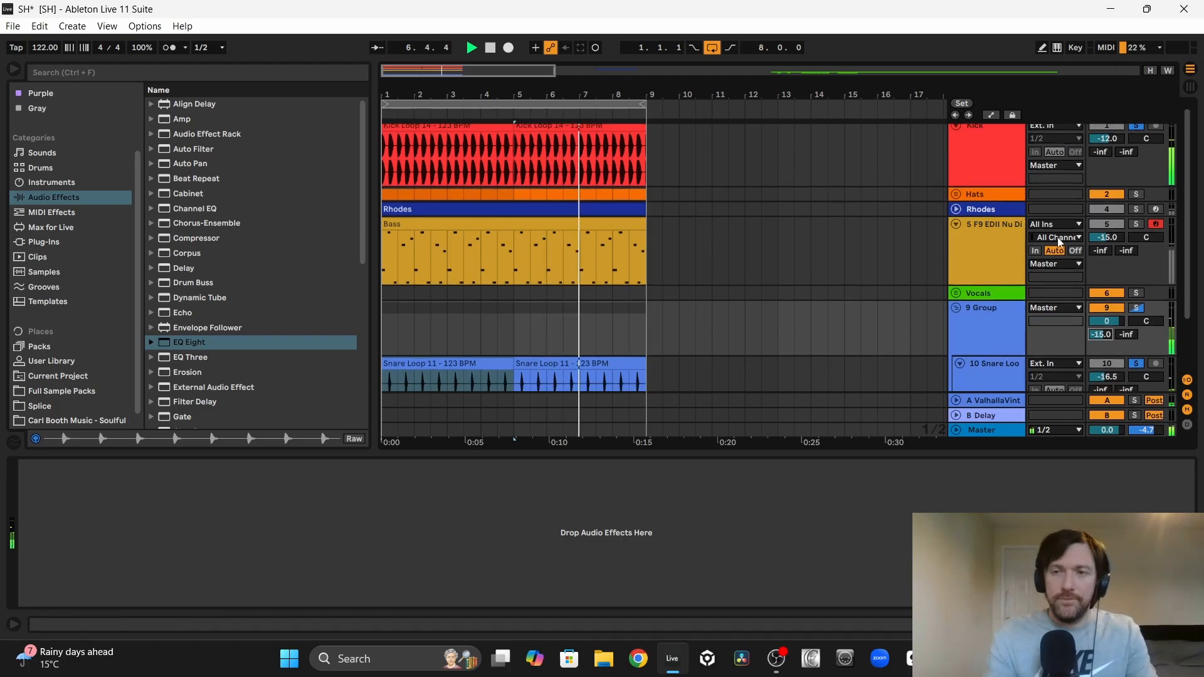
click(1136, 195)
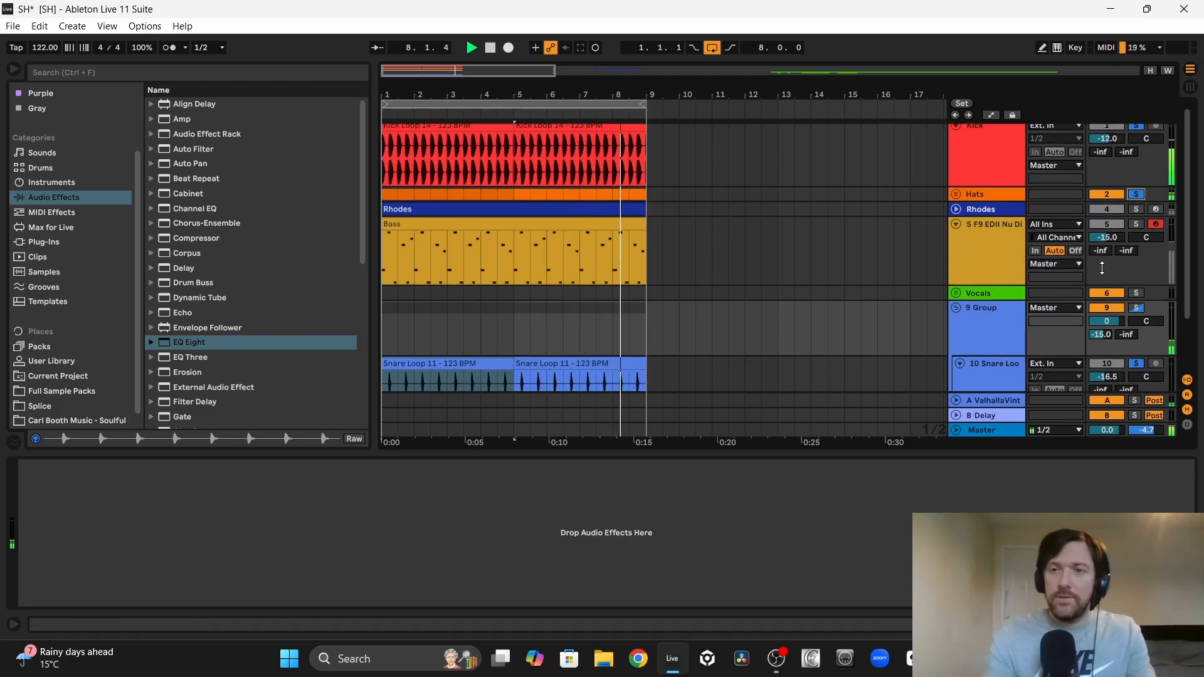
scroll(1102, 267, down, 3)
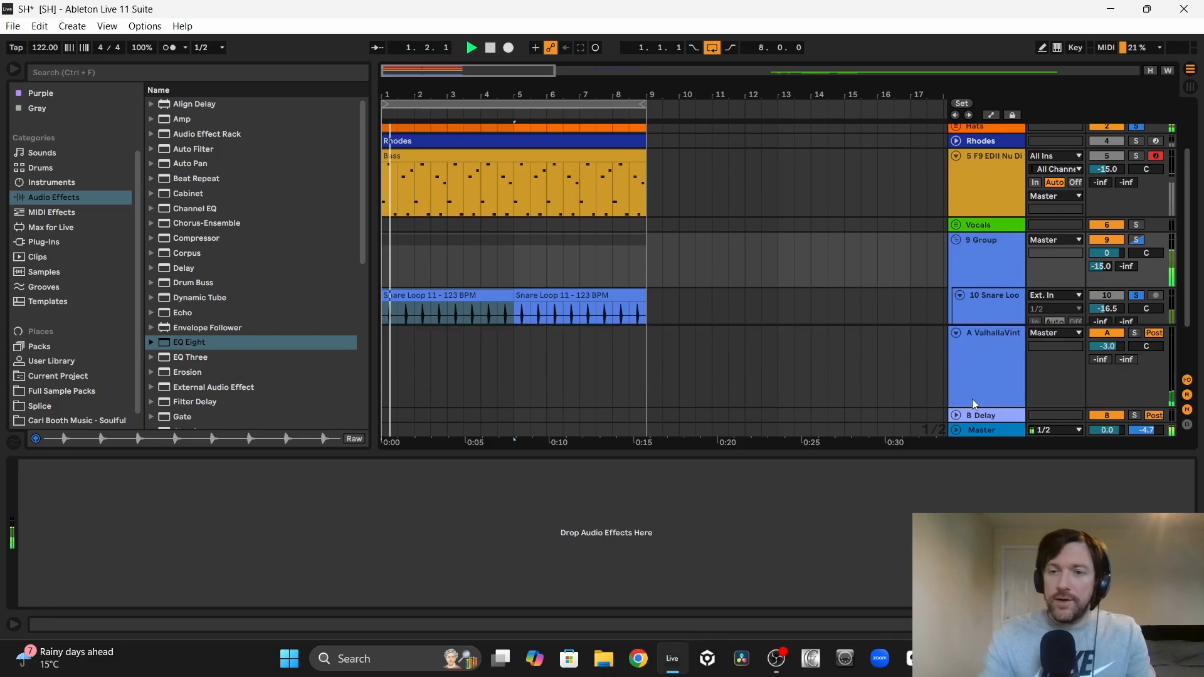
drag(1109, 347, 1109, 352)
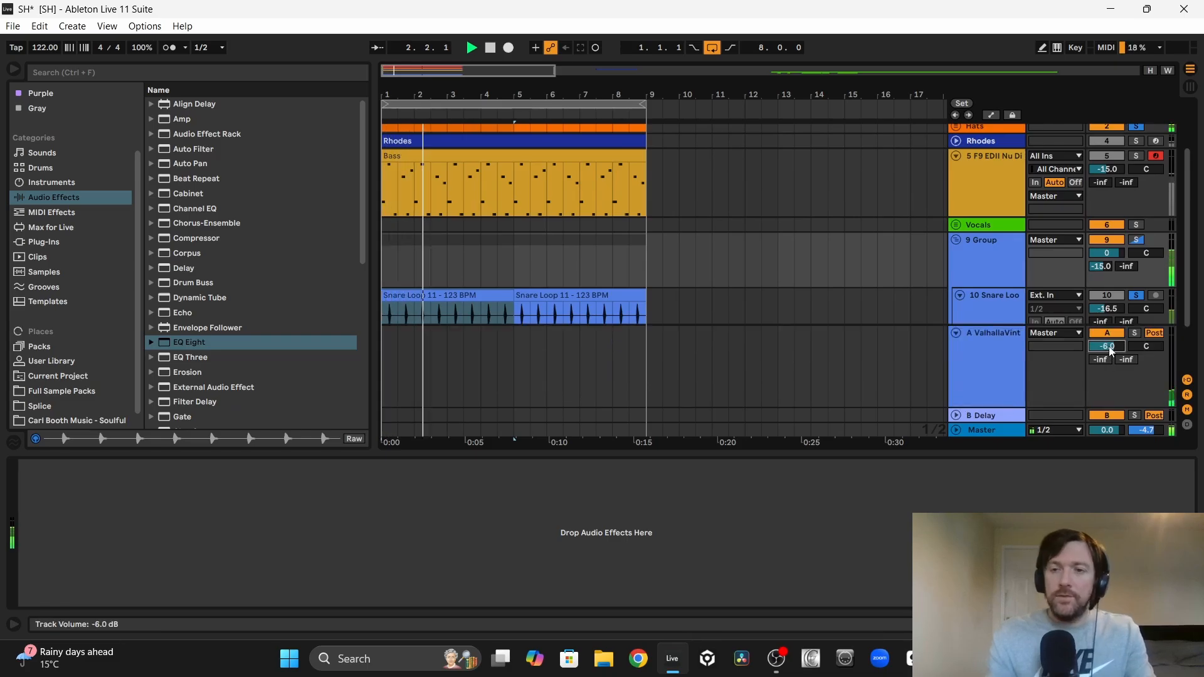
key(Up)
key(Up)
key(Up)
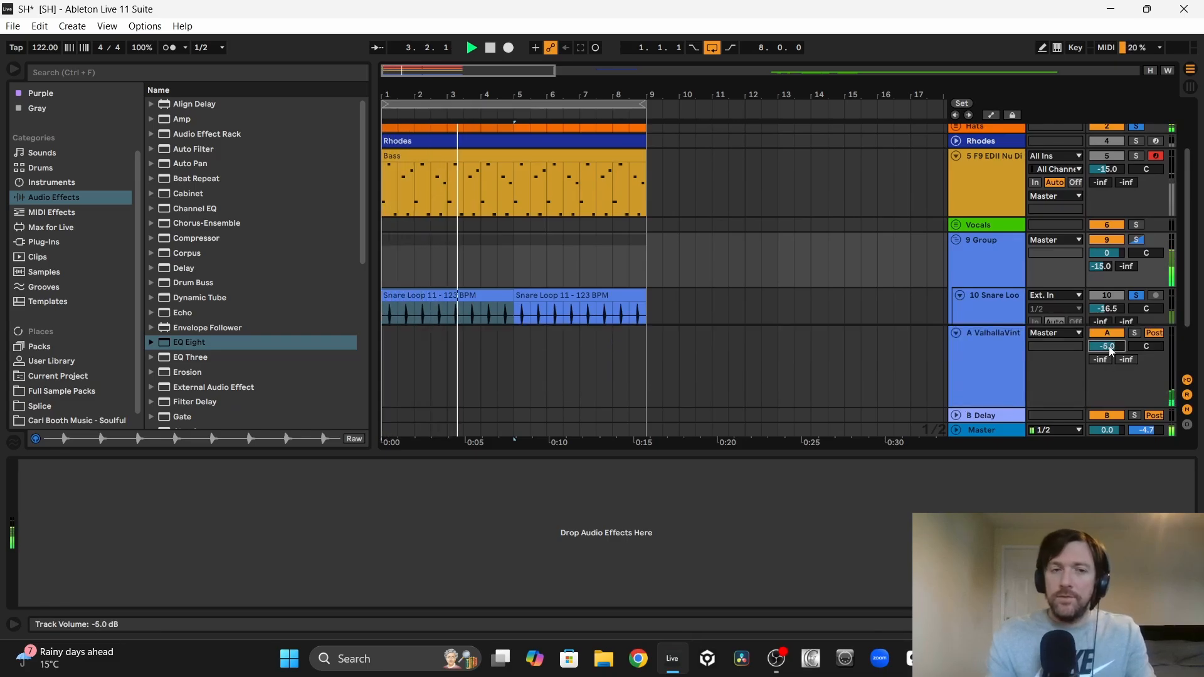
key(Up)
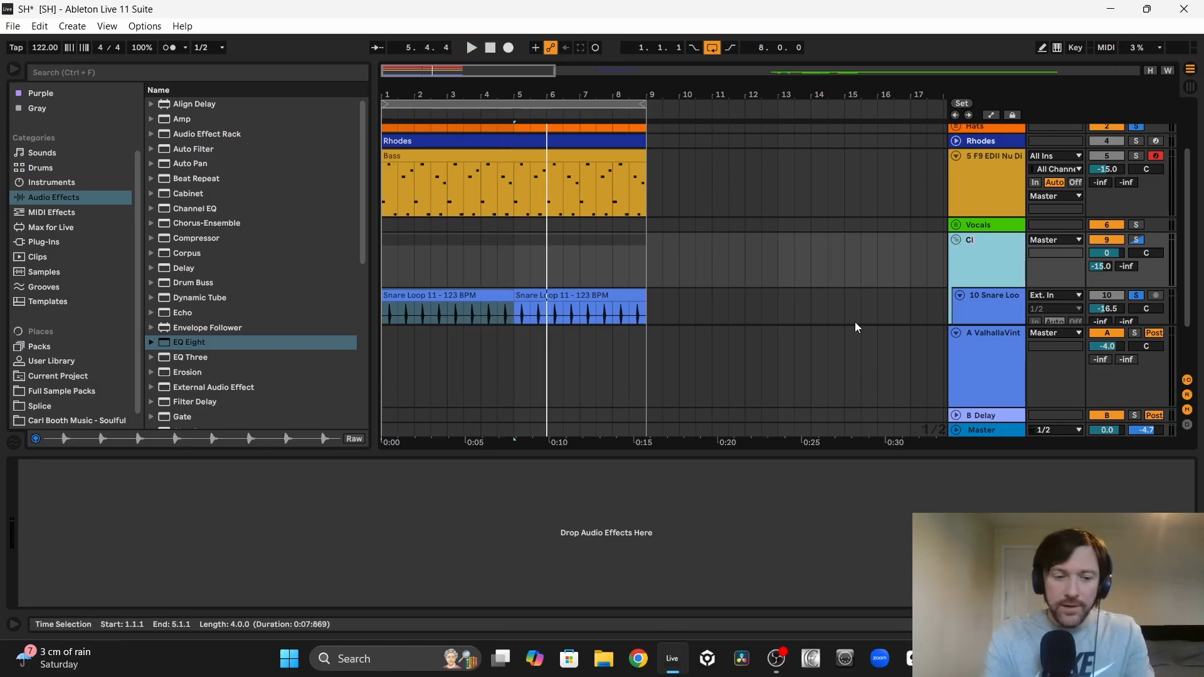
Step: Rename the snare group Claps and move it directly beneath the Hats group
click(763, 251)
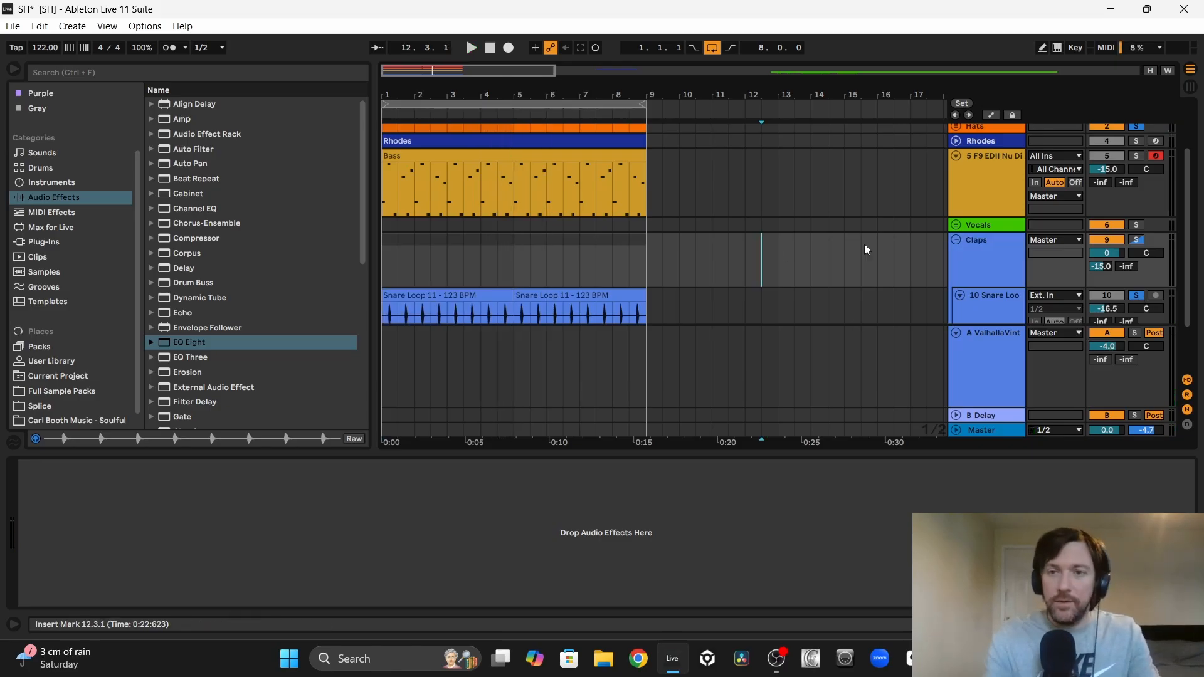
drag(996, 246, 1004, 175)
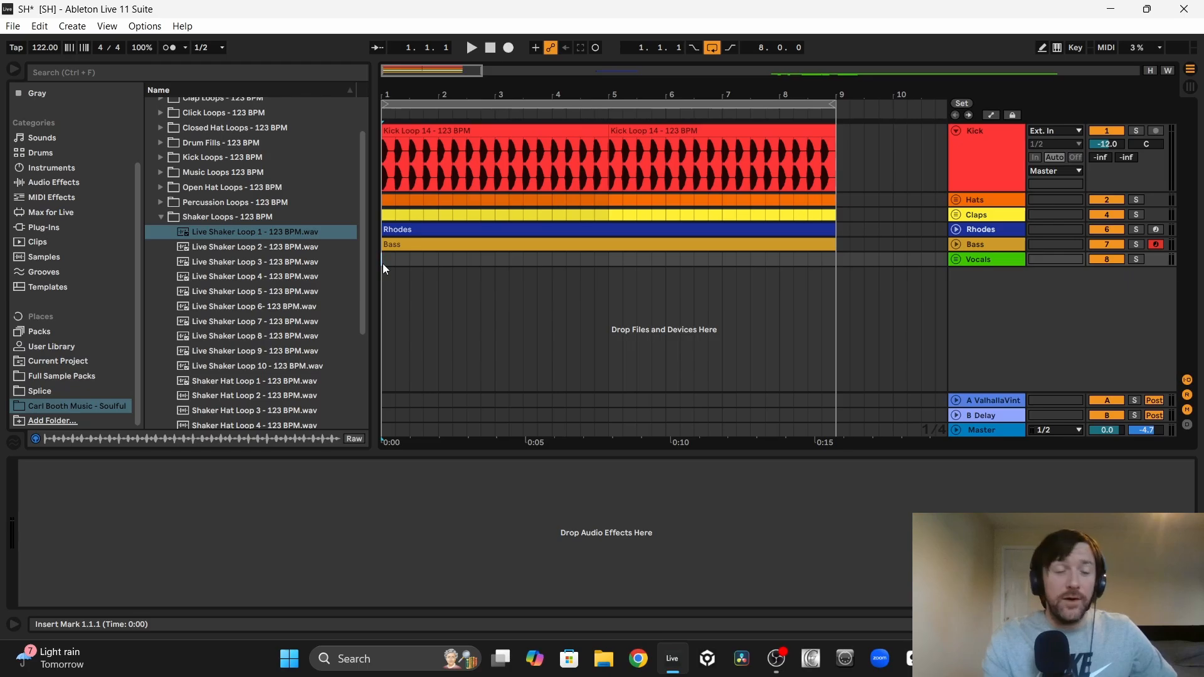
Step: Play the groove while previewing Live Shaker Loop 1, and place that loop on a new audio track at bar 1
key(space)
click(298, 231)
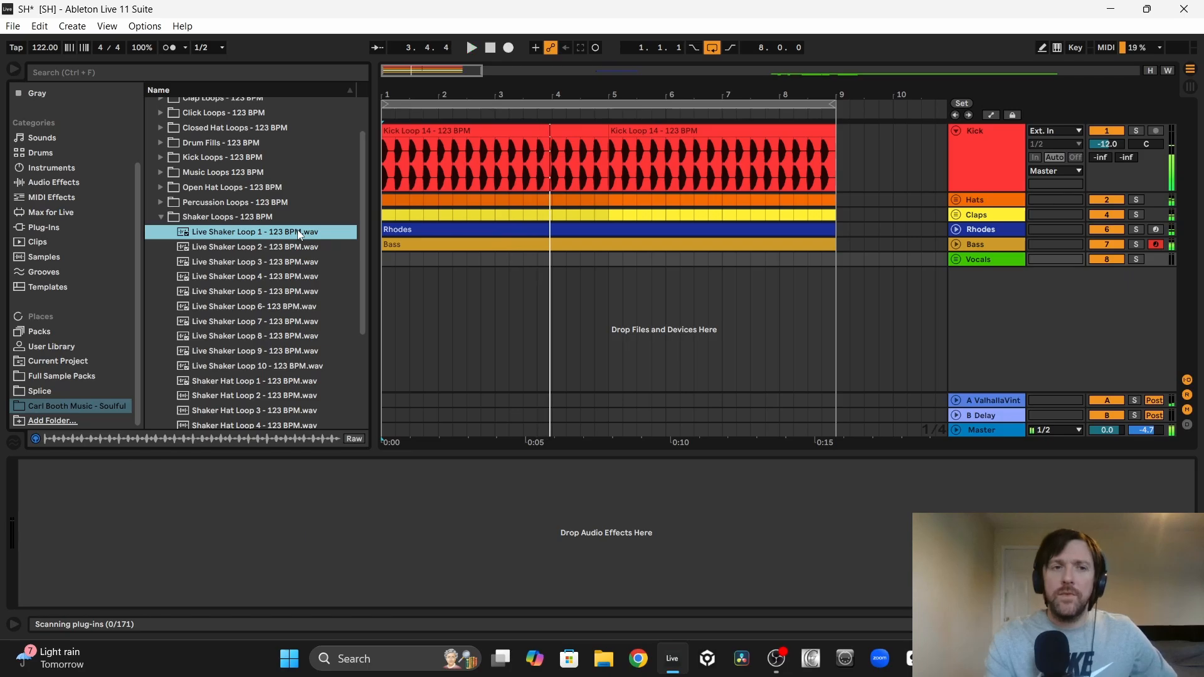
drag(202, 227, 390, 292)
Step: Audition Live Shaker Loop 2 against the groove and place it on the shaker track at bar 5
click(277, 247)
key(space)
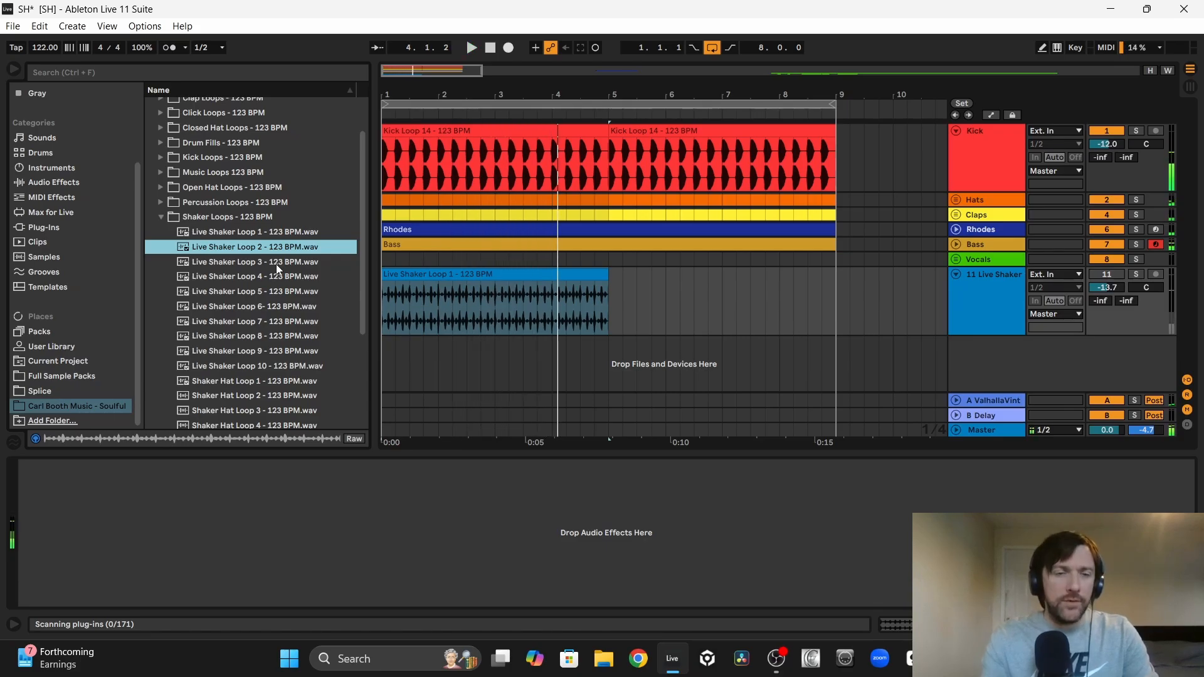
key(space)
drag(240, 252, 607, 291)
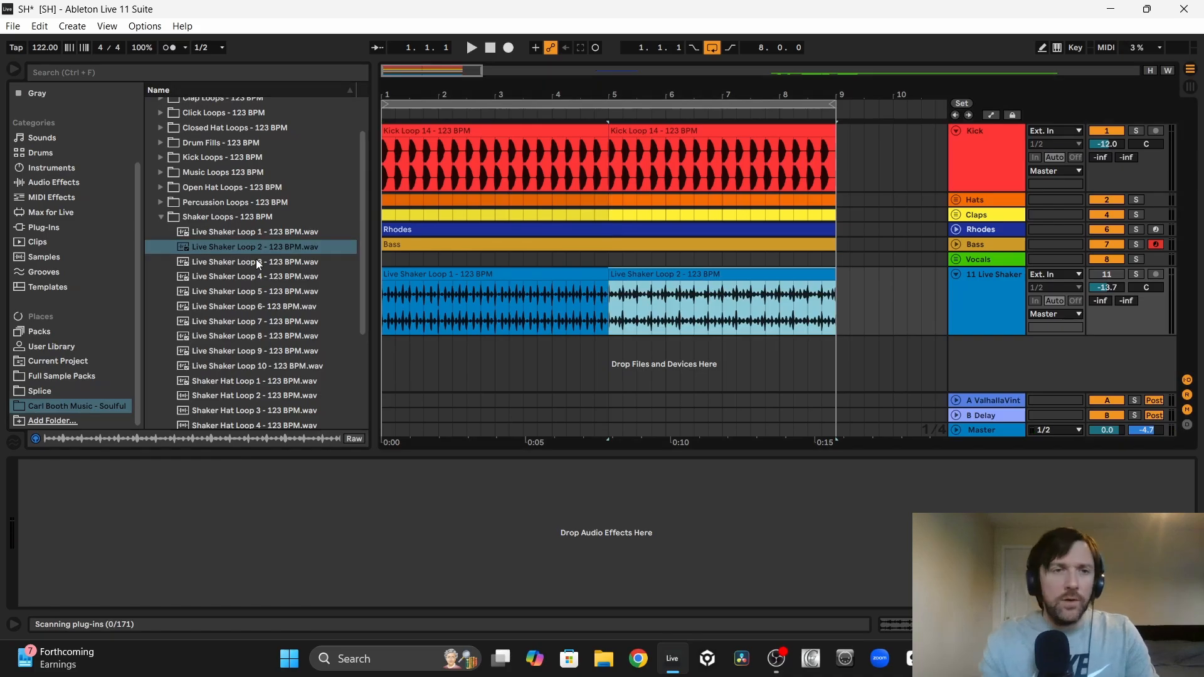
Step: Audition Live Shaker Loops 3 to 6 and place Loop 6 on the shaker track at bar 9
click(257, 262)
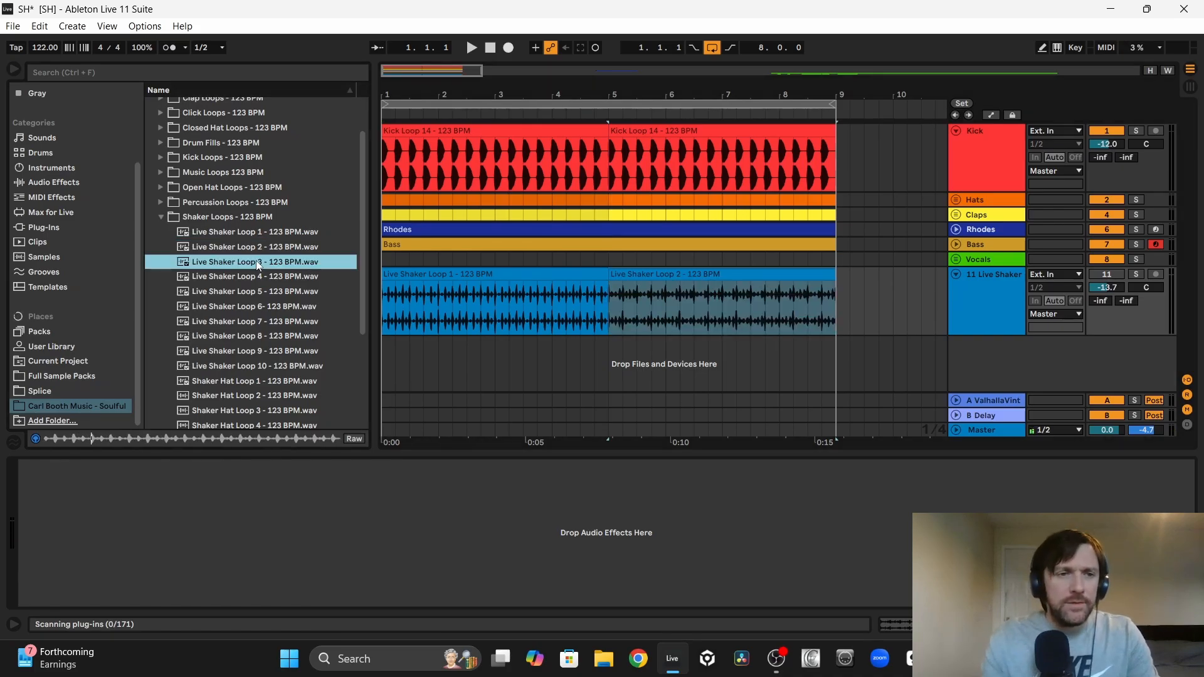
key(Down)
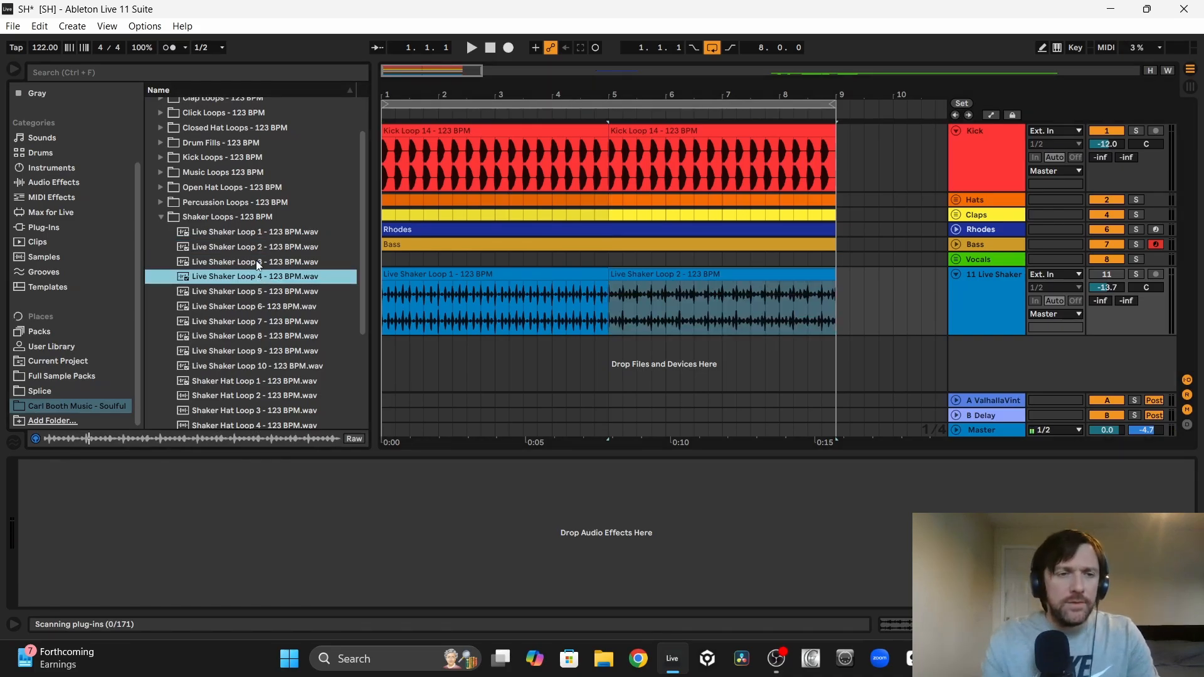
key(Down)
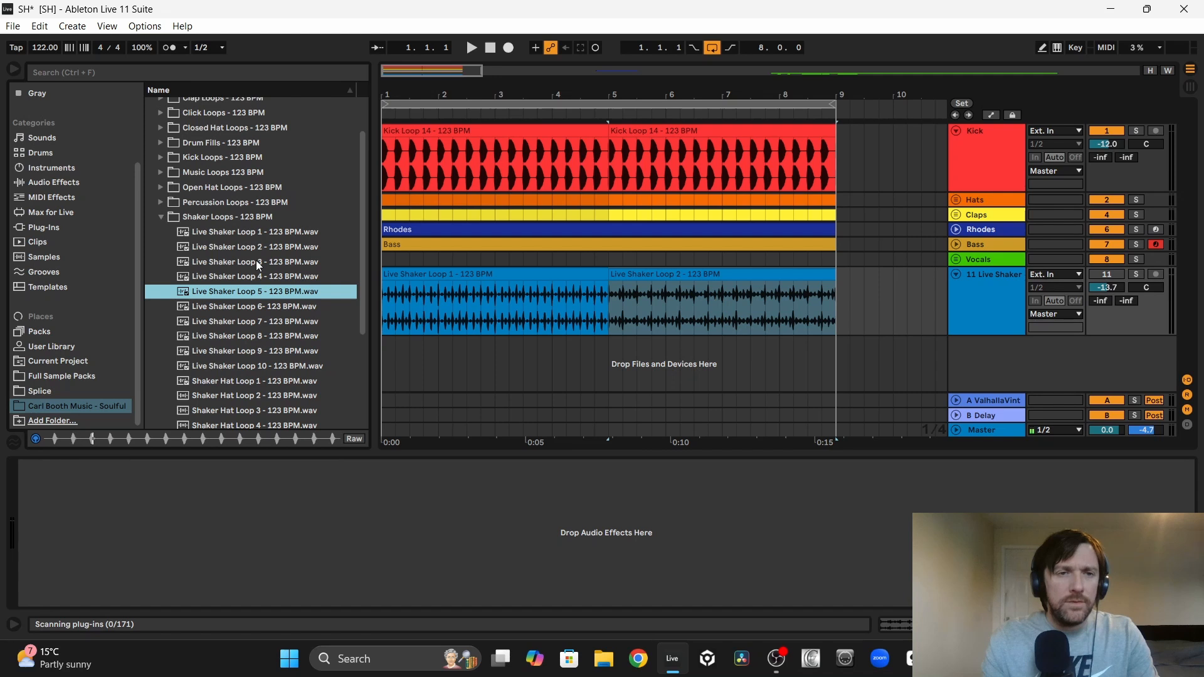
key(Down)
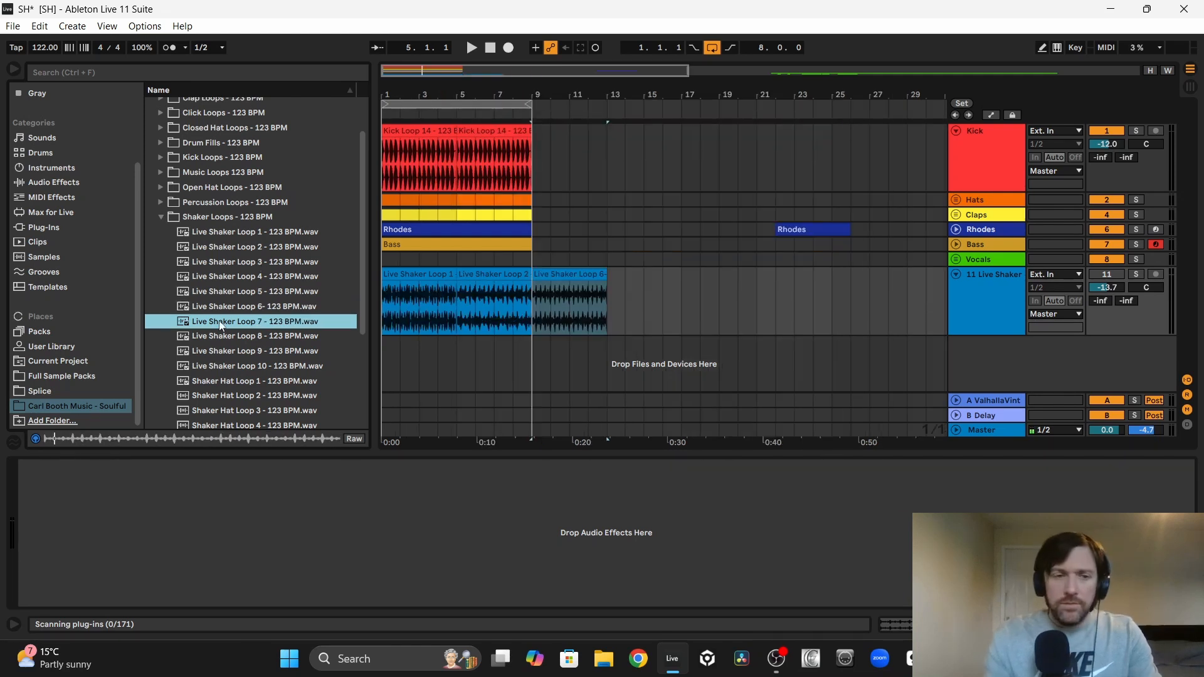
Step: Audition Live Shaker Loops 8 to 10 and place Loop 9 on the shaker track at bar 13
key(Down)
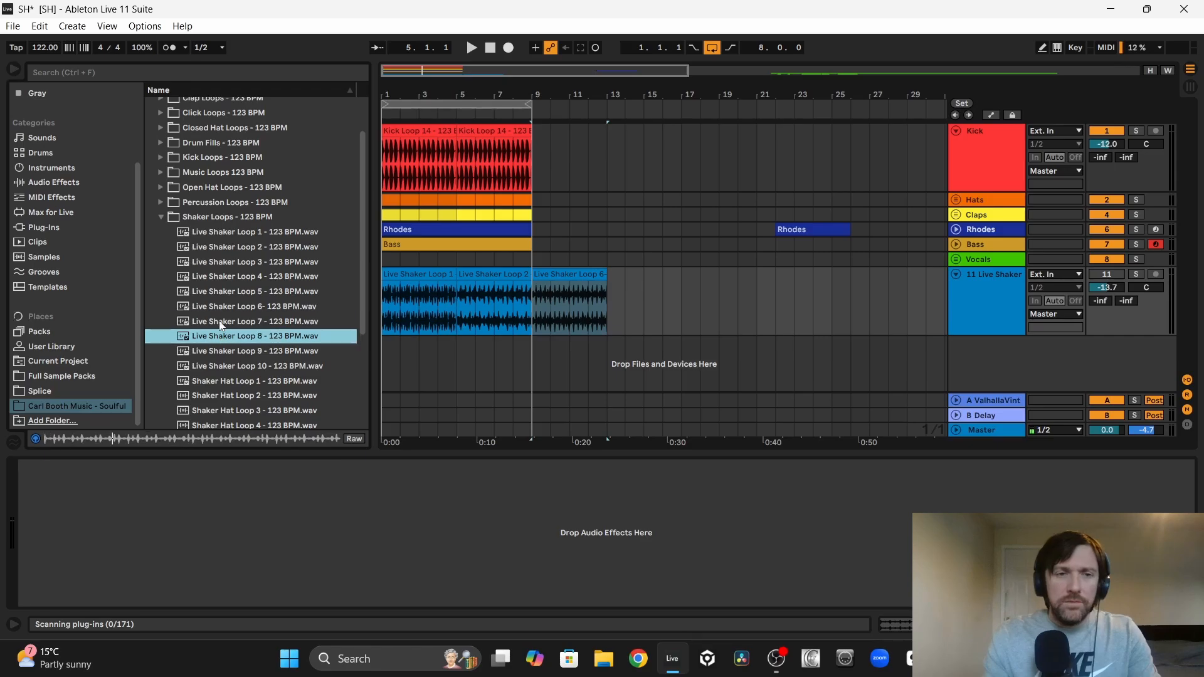
key(Down)
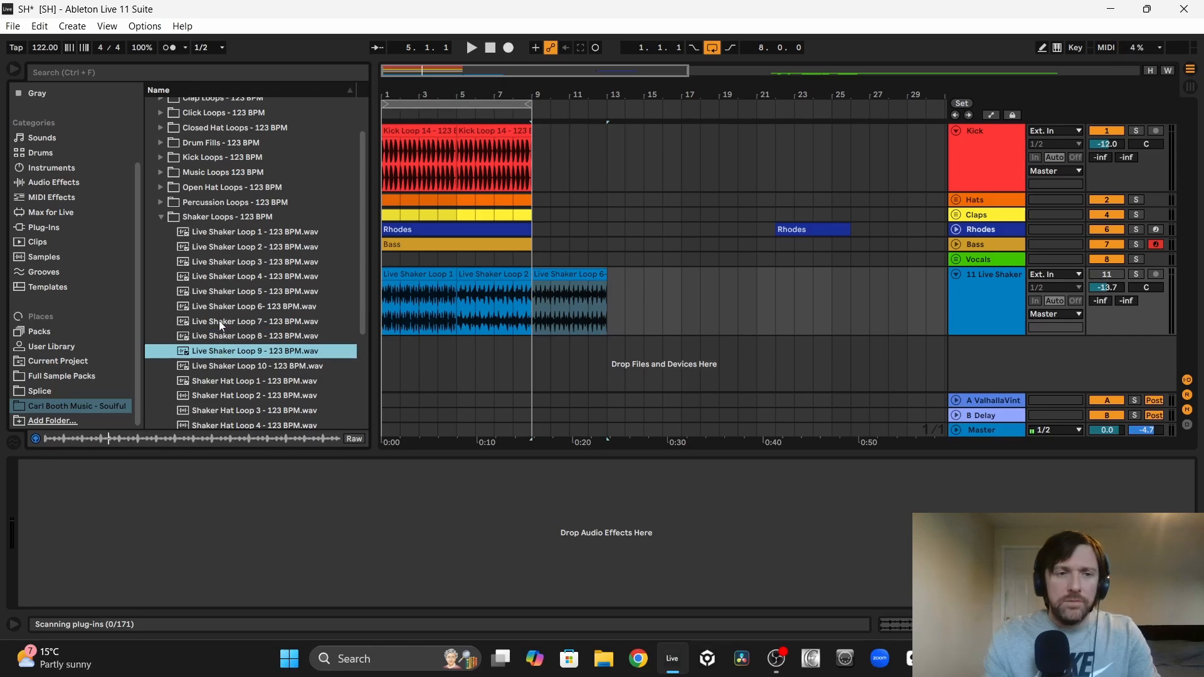
drag(201, 350, 612, 304)
click(271, 366)
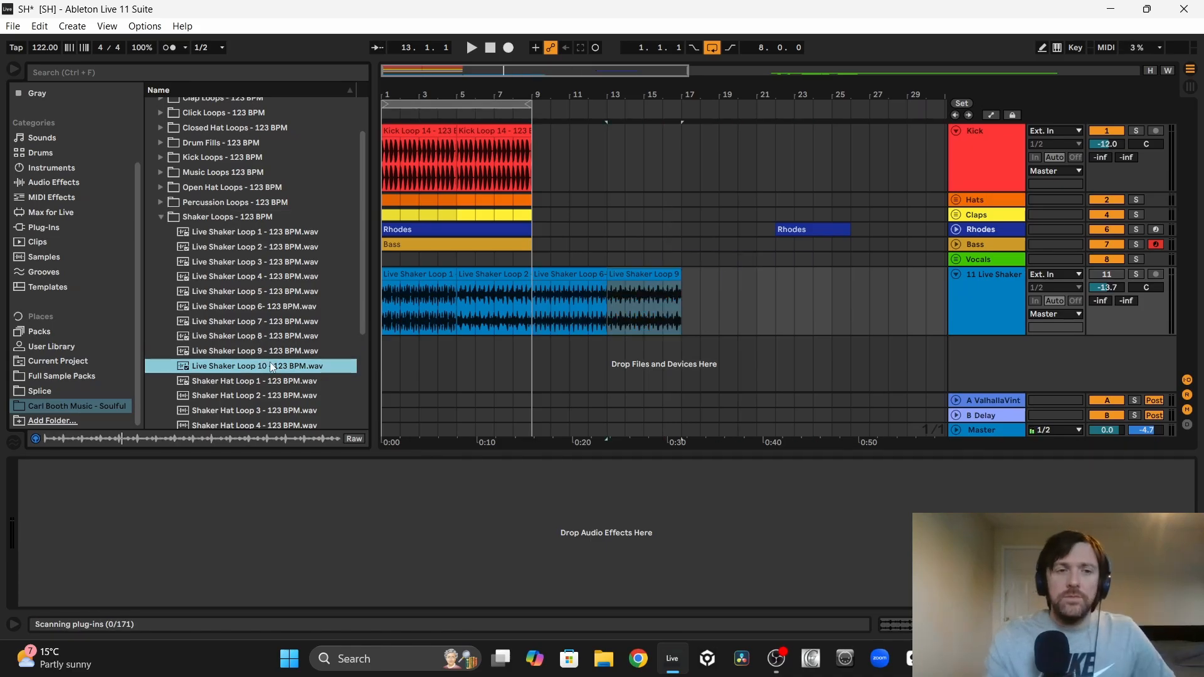
Step: Set the shaker track's volume to -19.7 dB and compare Live Shaker Loops 1 and 2 within the full groove
click(407, 277)
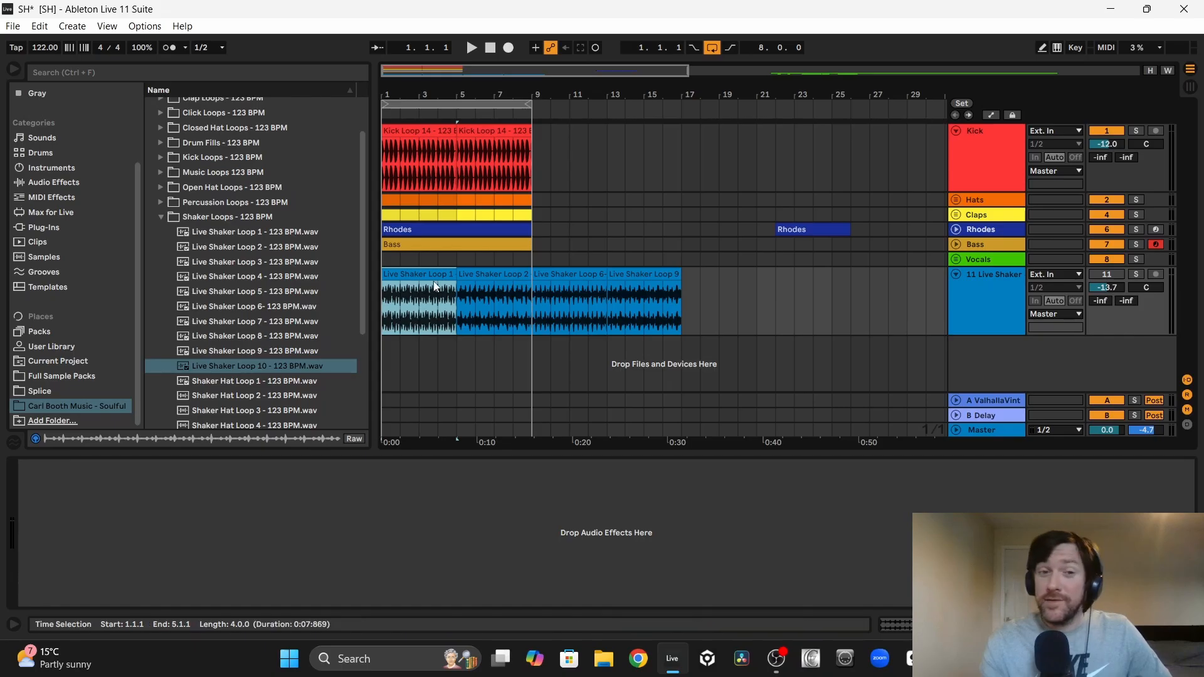
key(space)
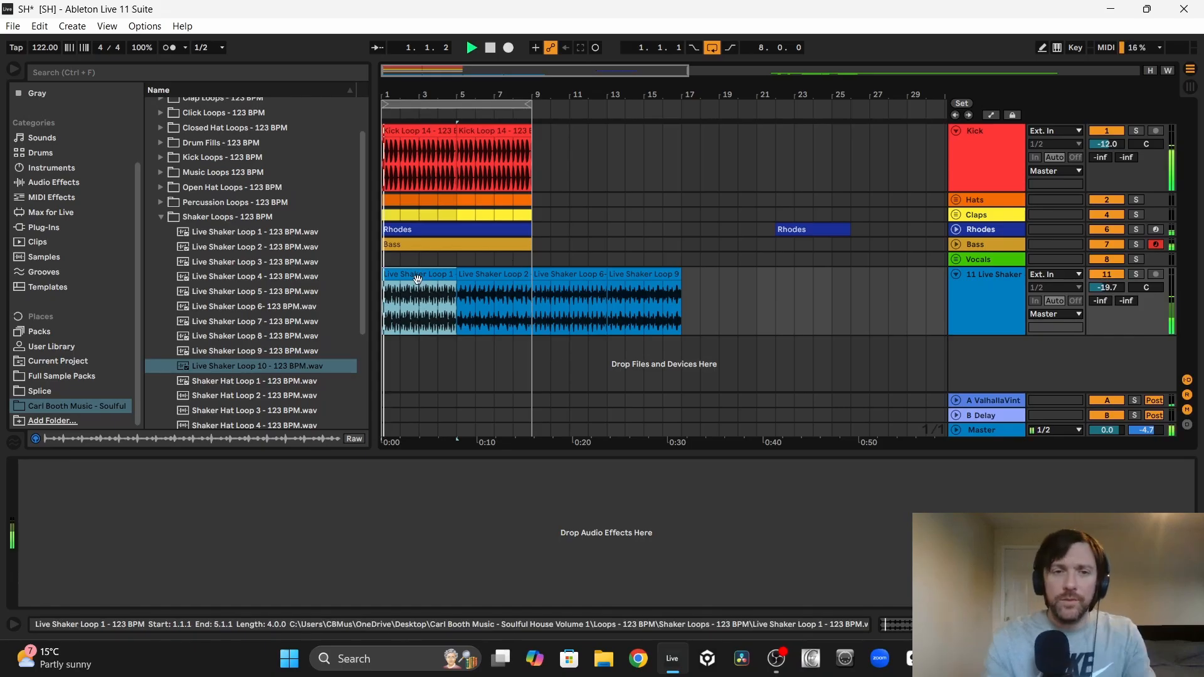
click(501, 273)
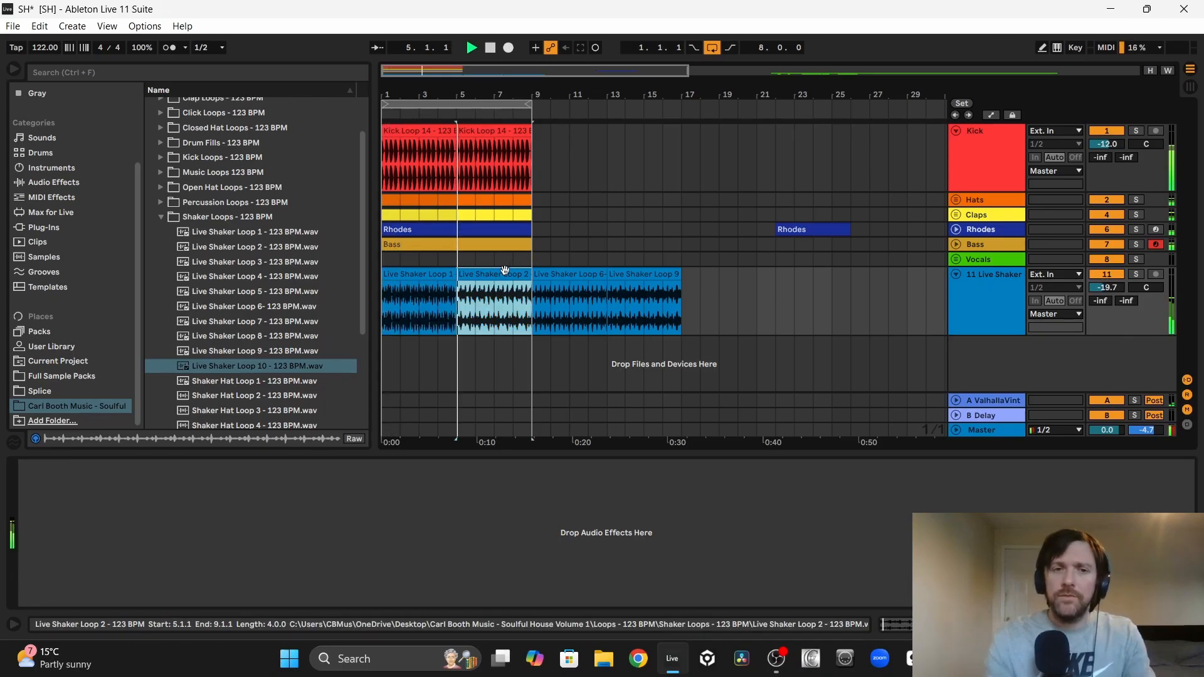
click(572, 274)
Step: Duplicate the kick, hats, claps, Rhodes and bass clips from bars 1 to 8 into bars 9 to 16, and play from bar 9
key(space)
key(Escape)
drag(509, 228, 391, 134)
key(ctrl+d)
key(space)
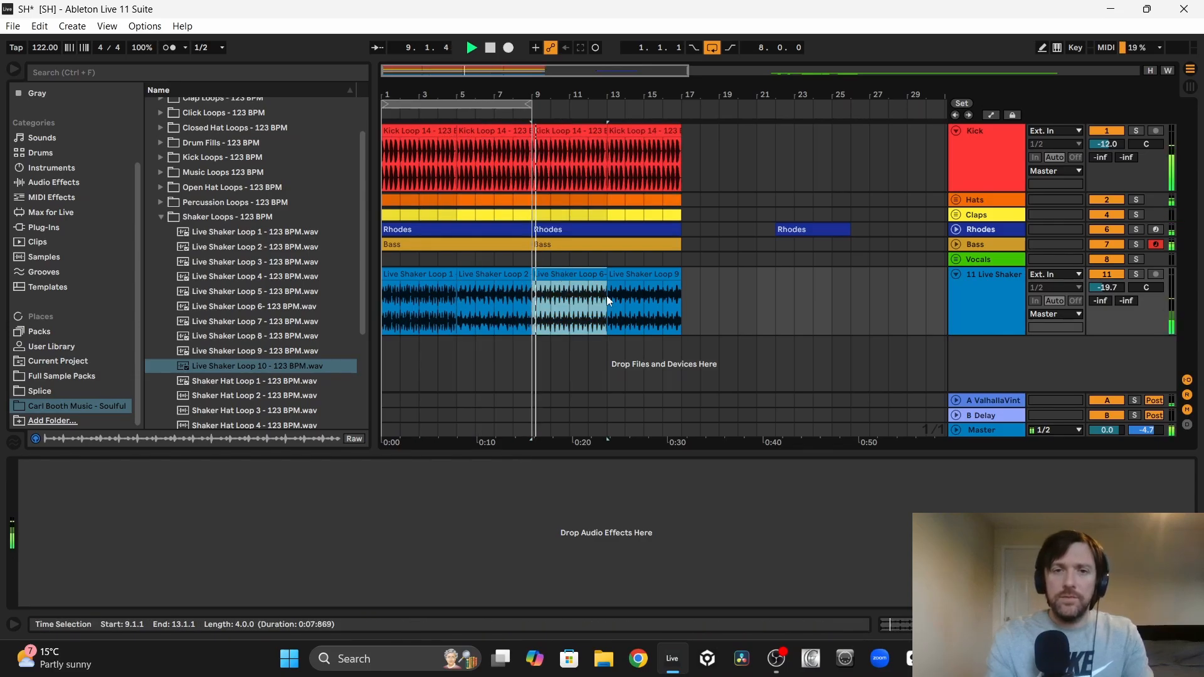
Step: Listen to Live Shaker Loop 9 in the mix and delete the Live Shaker Loop 6 clip at bar 9
click(639, 274)
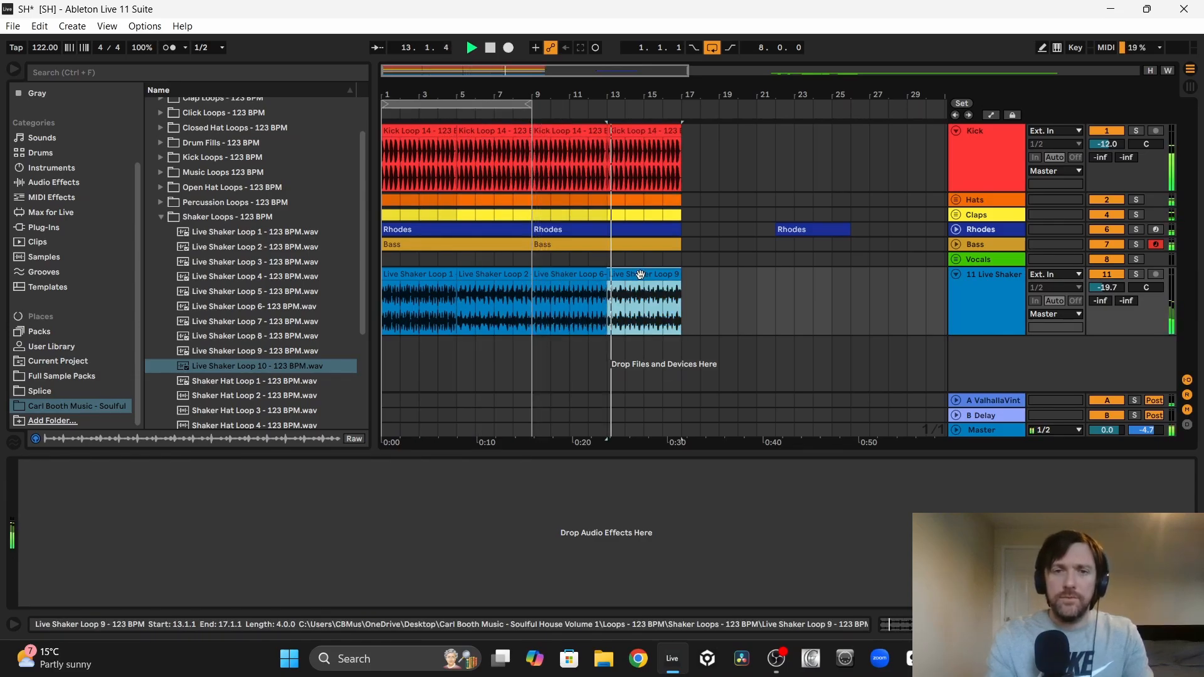
click(572, 275)
key(Delete)
key(space)
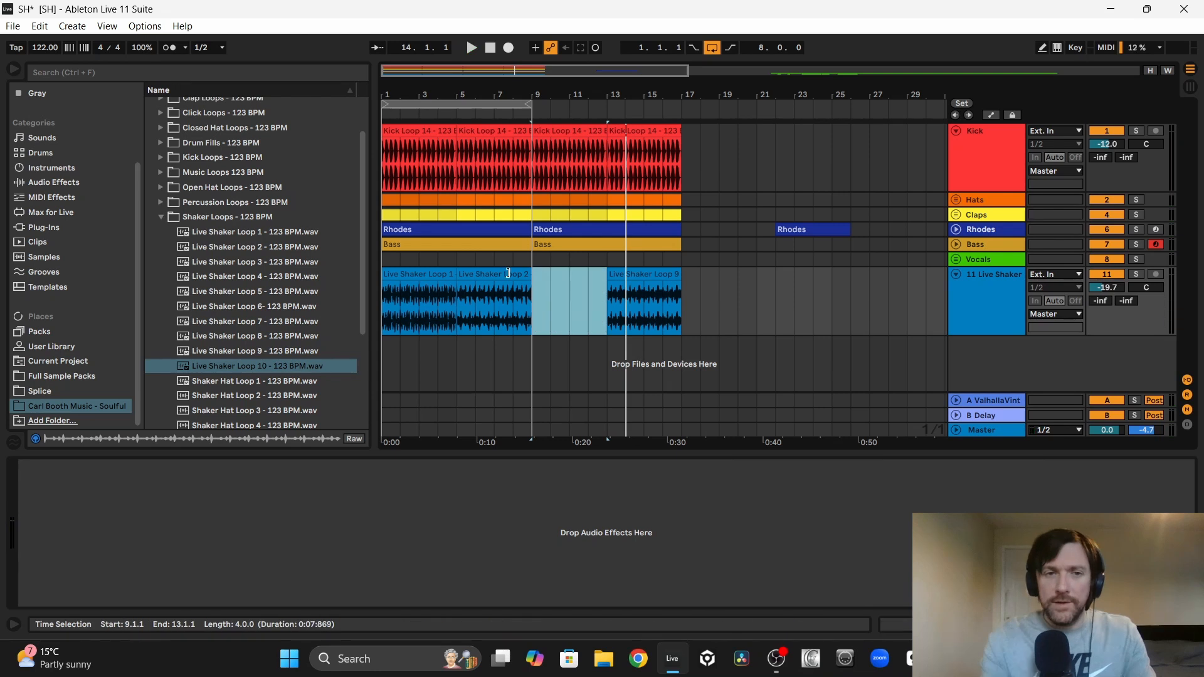
Step: Delete the Live Shaker Loop 1 clip, and move Live Shaker Loop 2 to bar 1 and Loop 9 to bar 5
click(422, 274)
key(Delete)
click(492, 279)
drag(492, 280, 411, 288)
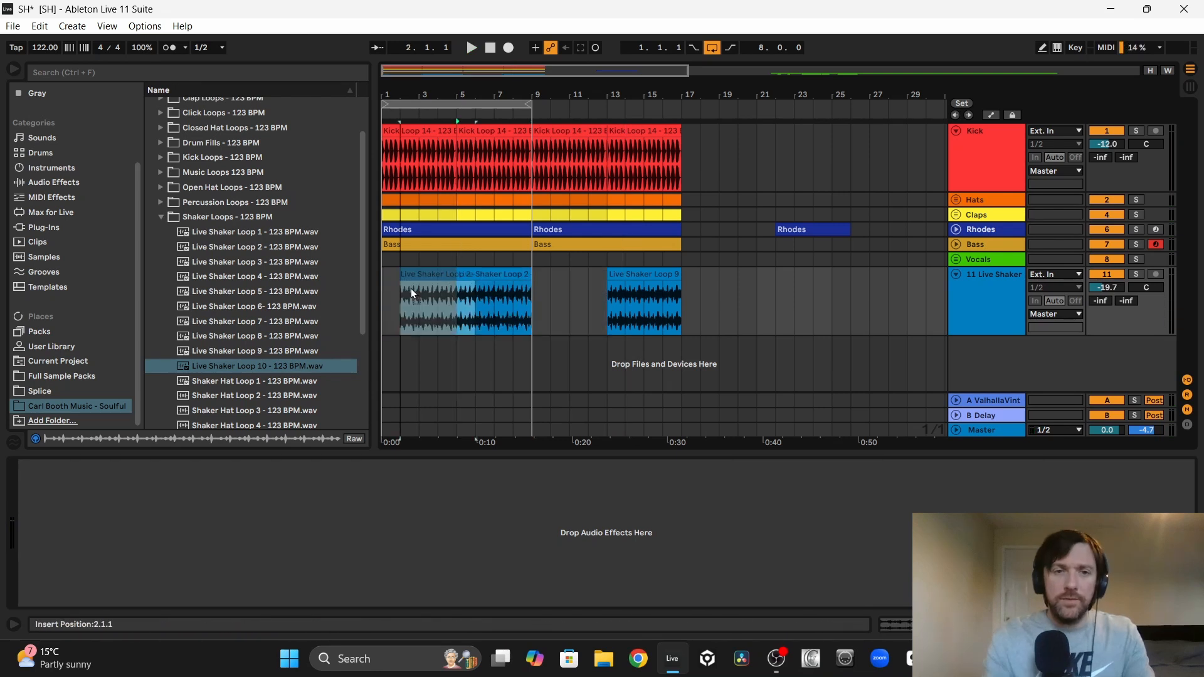
drag(628, 283, 495, 279)
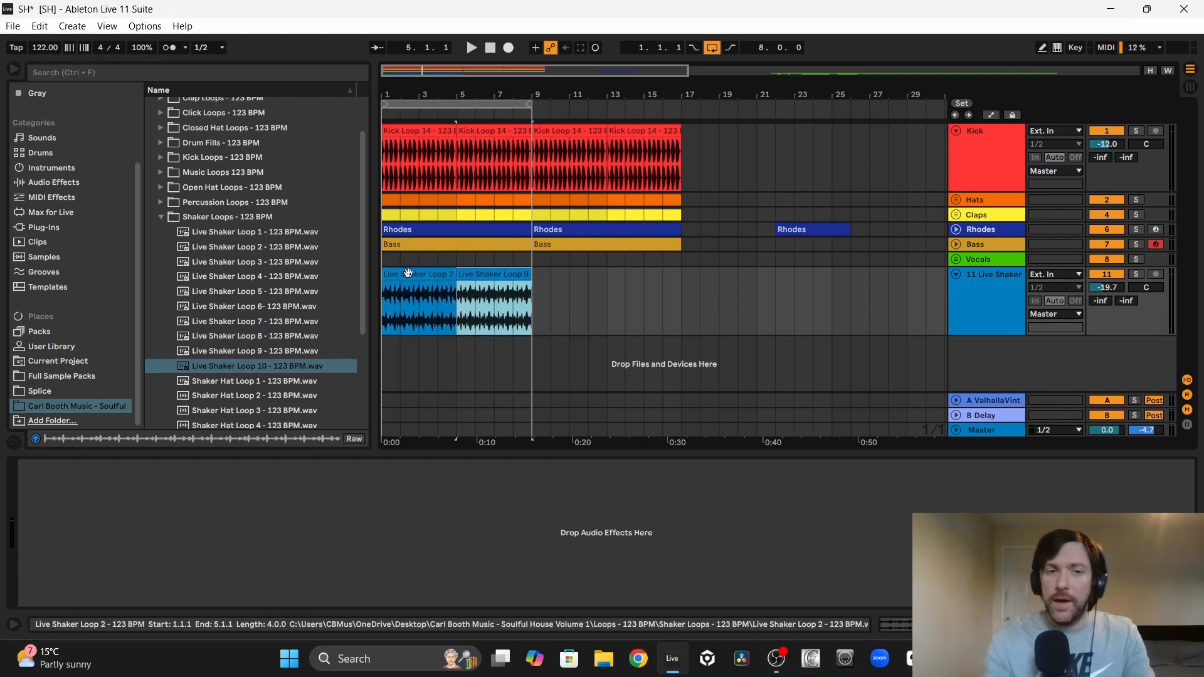
Step: Play the shaker clips and set the Live Shaker Loop 9 clip's warp mode to Complex
key(space)
click(494, 273)
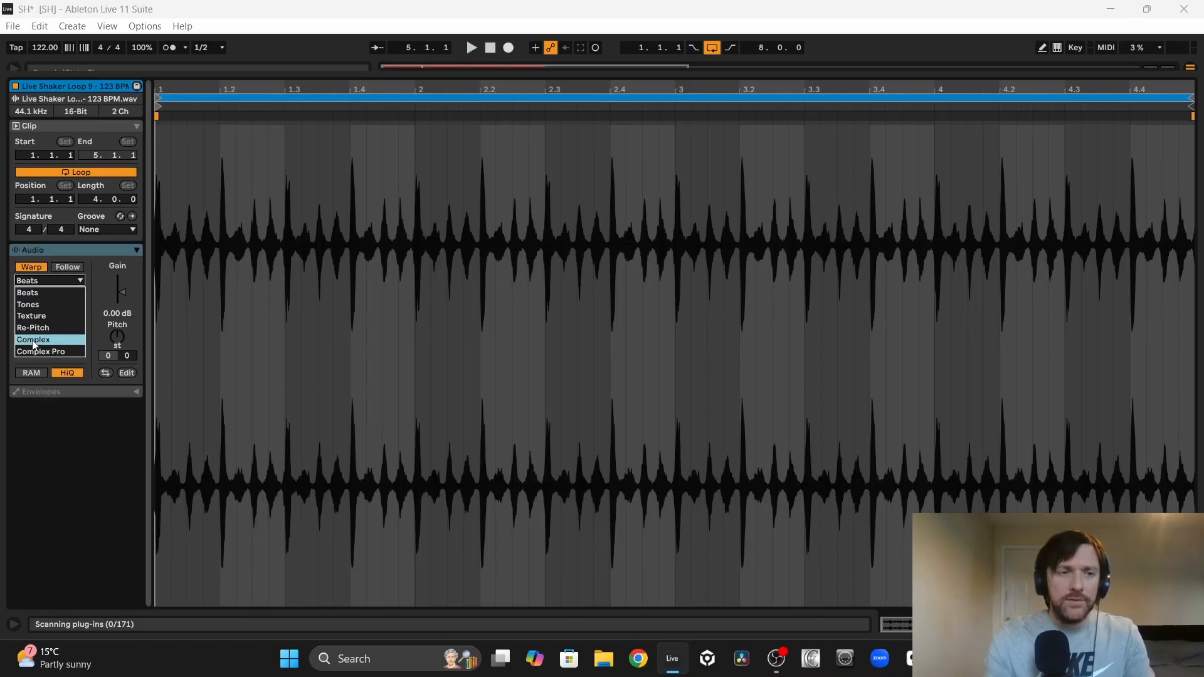
click(34, 340)
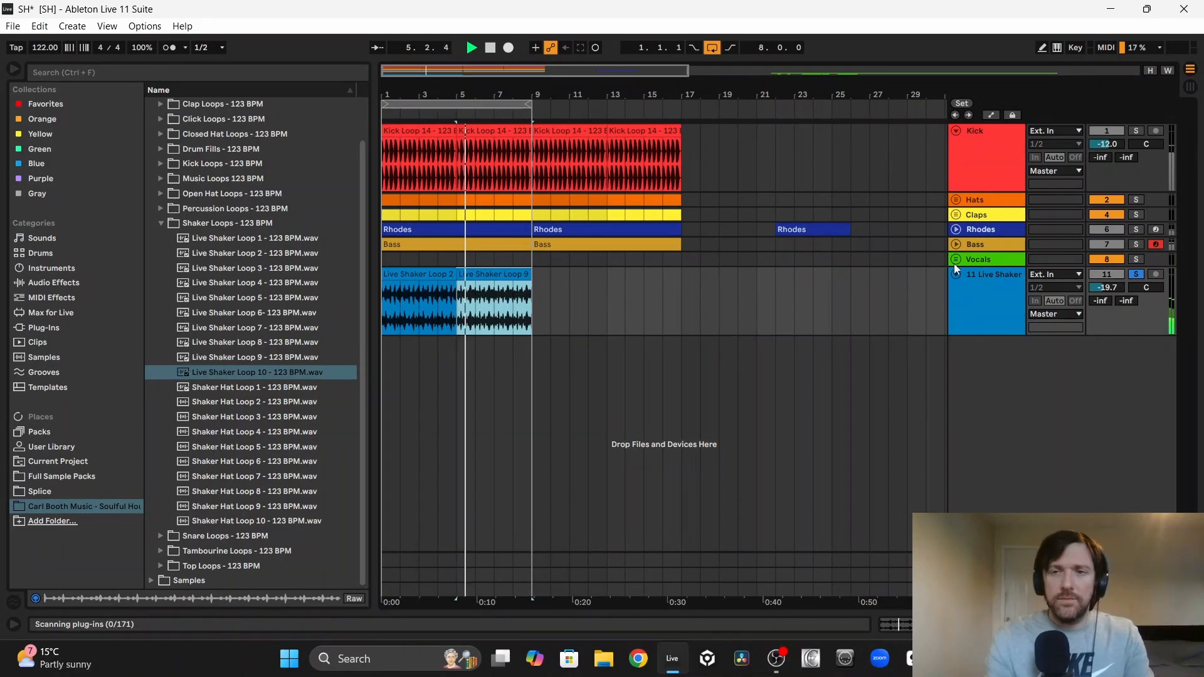
Step: Solo the Rhodes and Claps alongside the live shaker and set the shaker track's volume to -24.6 dB
click(1136, 229)
click(1136, 214)
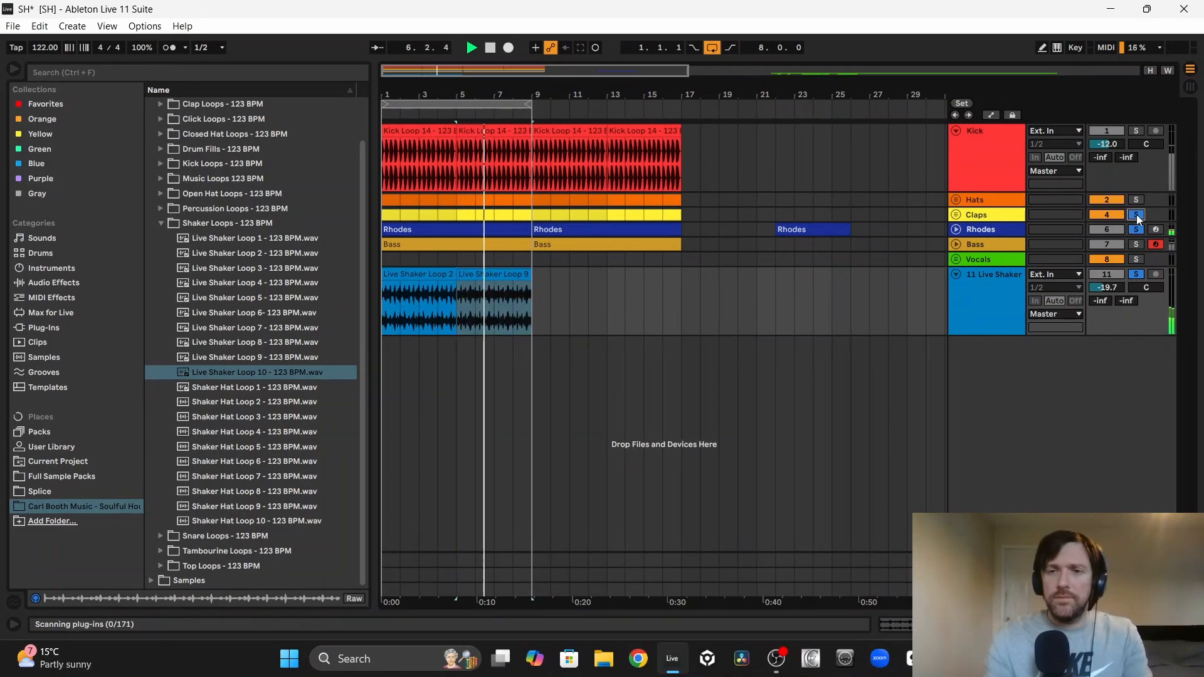
mouse_move(1107, 287)
mouse_down()
mouse_move(1106, 310)
mouse_move(1106, 297)
mouse_up()
Step: Delete the Live Shaker Loop 2 clip, move Loop 9 to bar 1 and duplicate it to fill bars 1 to 16
click(425, 276)
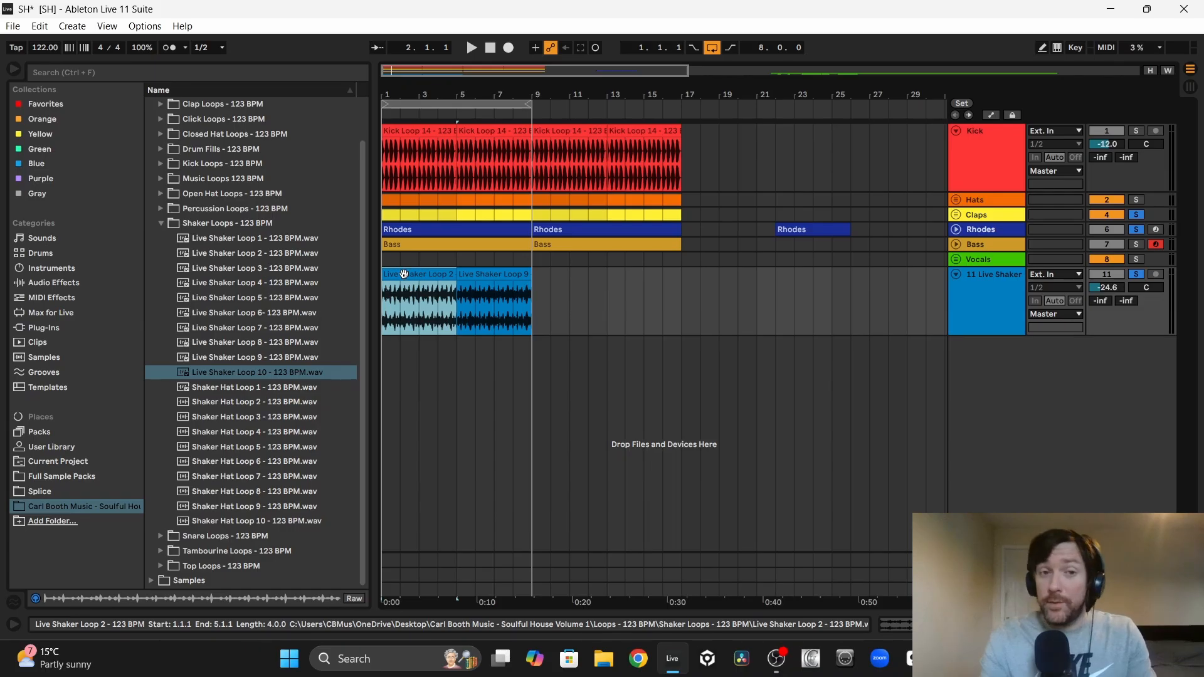
key(Delete)
drag(495, 275, 421, 274)
key(ctrl+d)
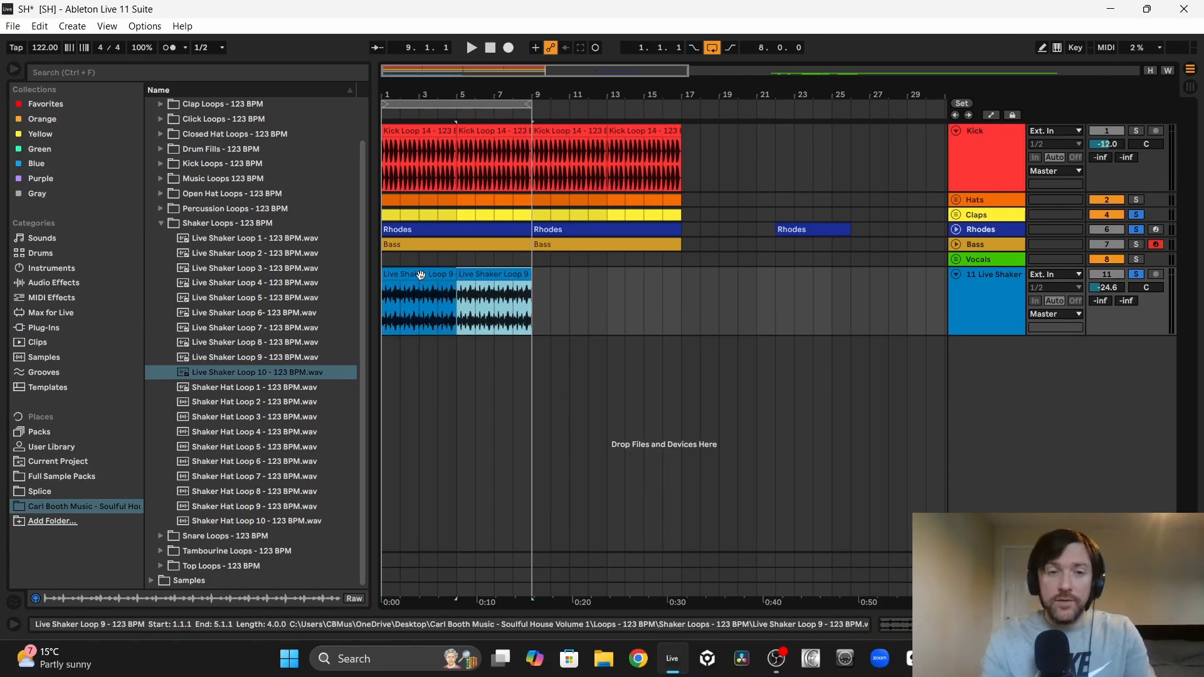
key(ctrl+d)
key(ctrl+d)
Step: Add EQ Eight with a 2.16 kHz low cut and an 18 kHz high cut, plus LFOTool, to the live shaker track
click(53, 282)
drag(193, 347, 422, 336)
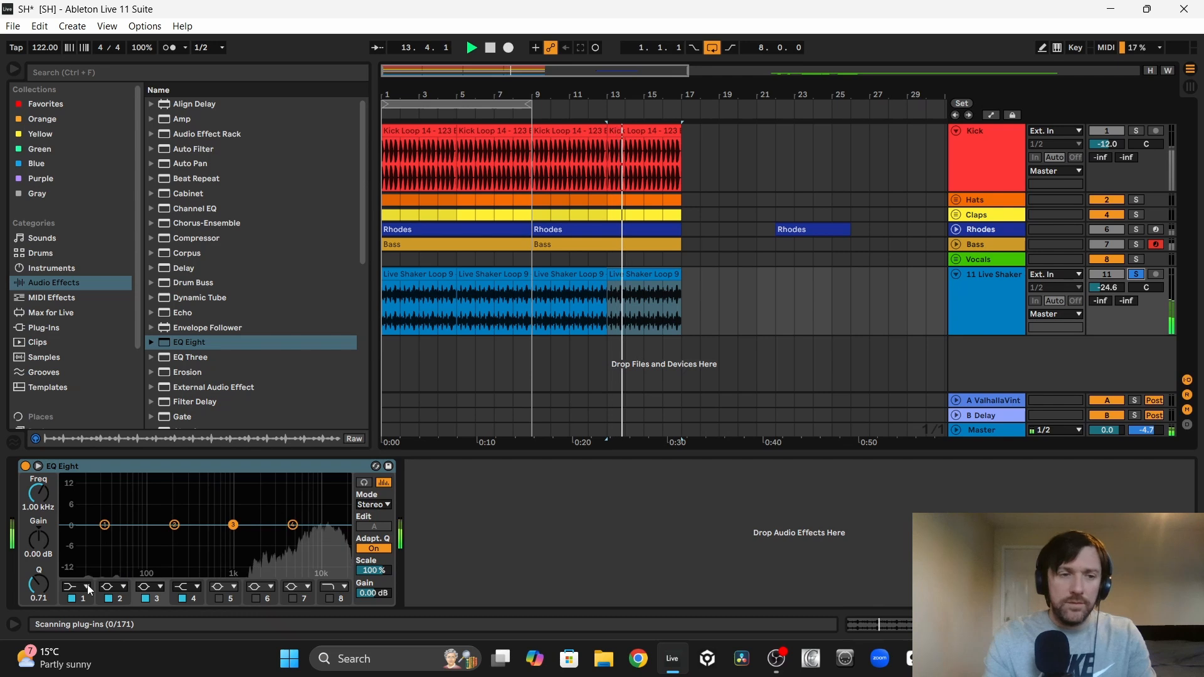
click(85, 587)
click(70, 505)
drag(105, 525, 261, 536)
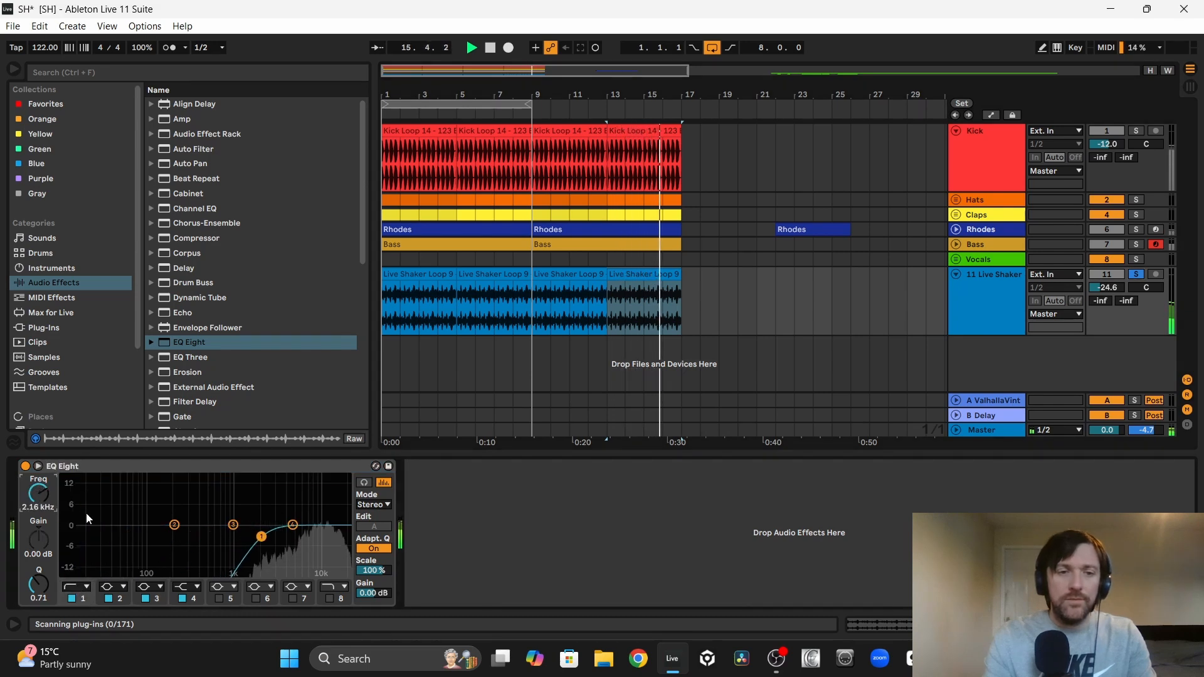
click(330, 599)
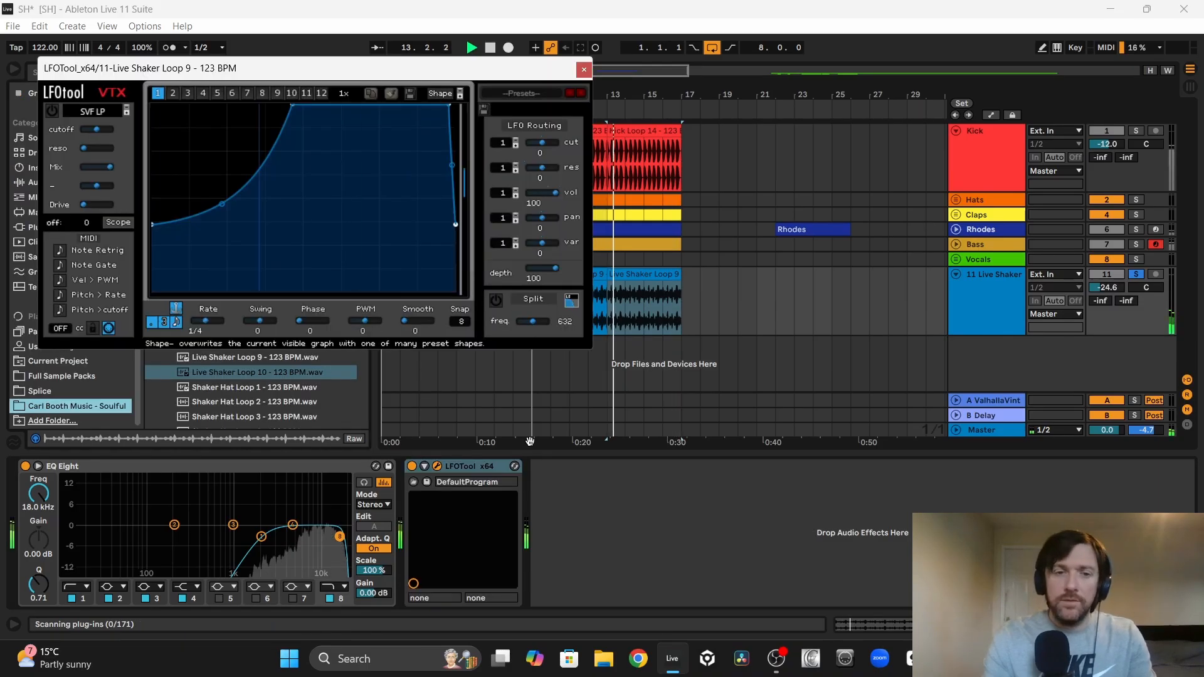
click(412, 467)
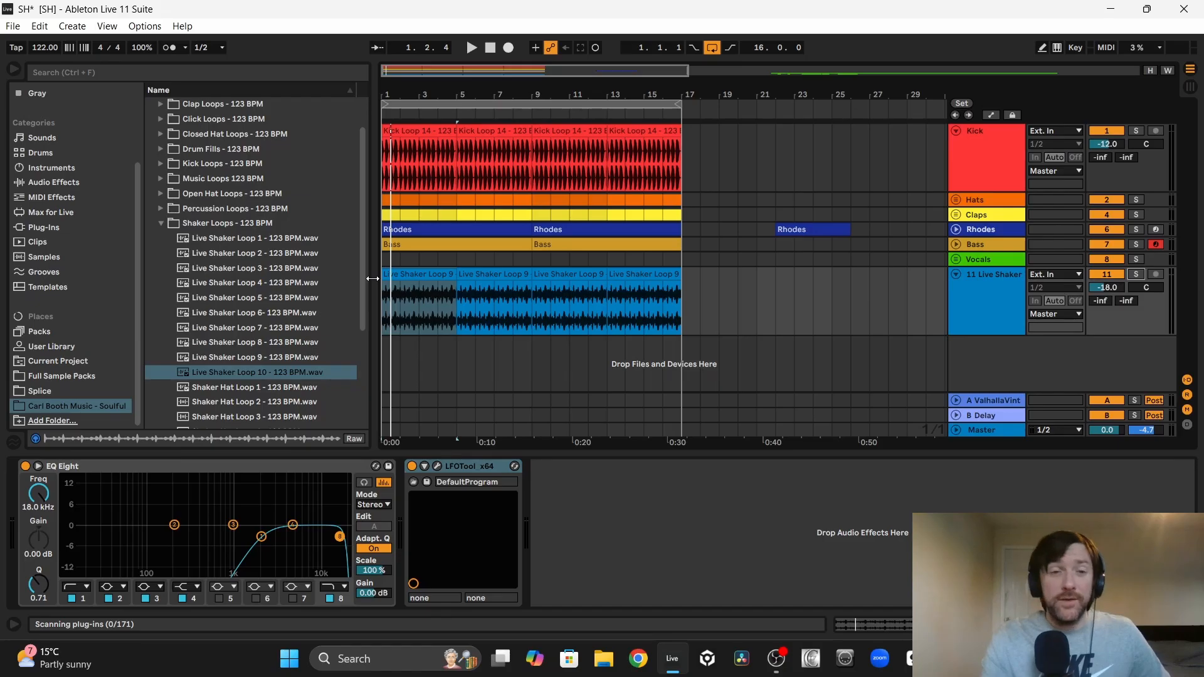
Step: Play the full groove and set the live shaker track's volume to -19 dB by ear
key(space)
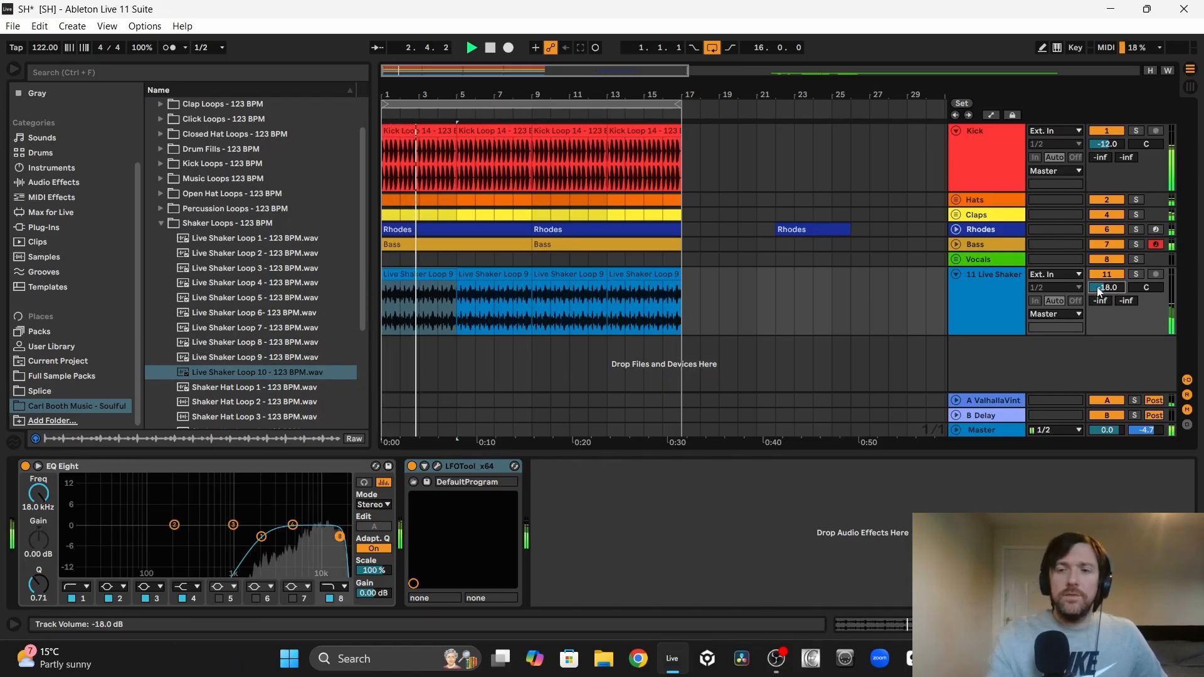
scroll(1098, 291, up, 1)
scroll(1098, 292, up, 1)
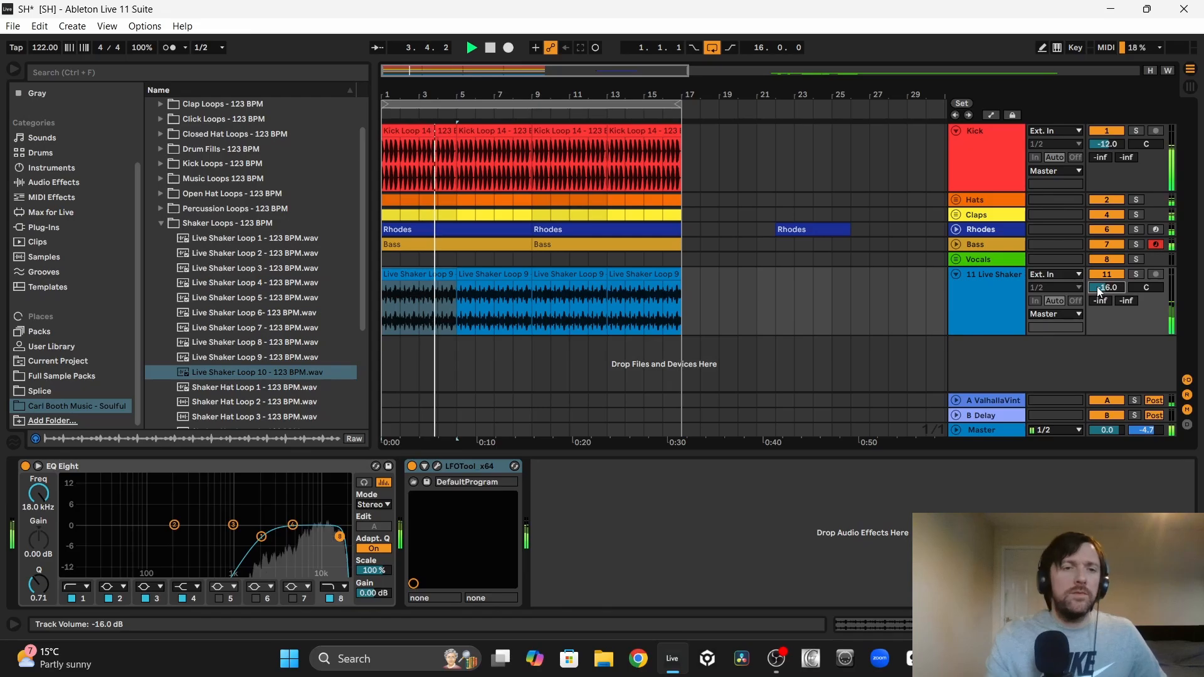
scroll(1098, 291, down, 2)
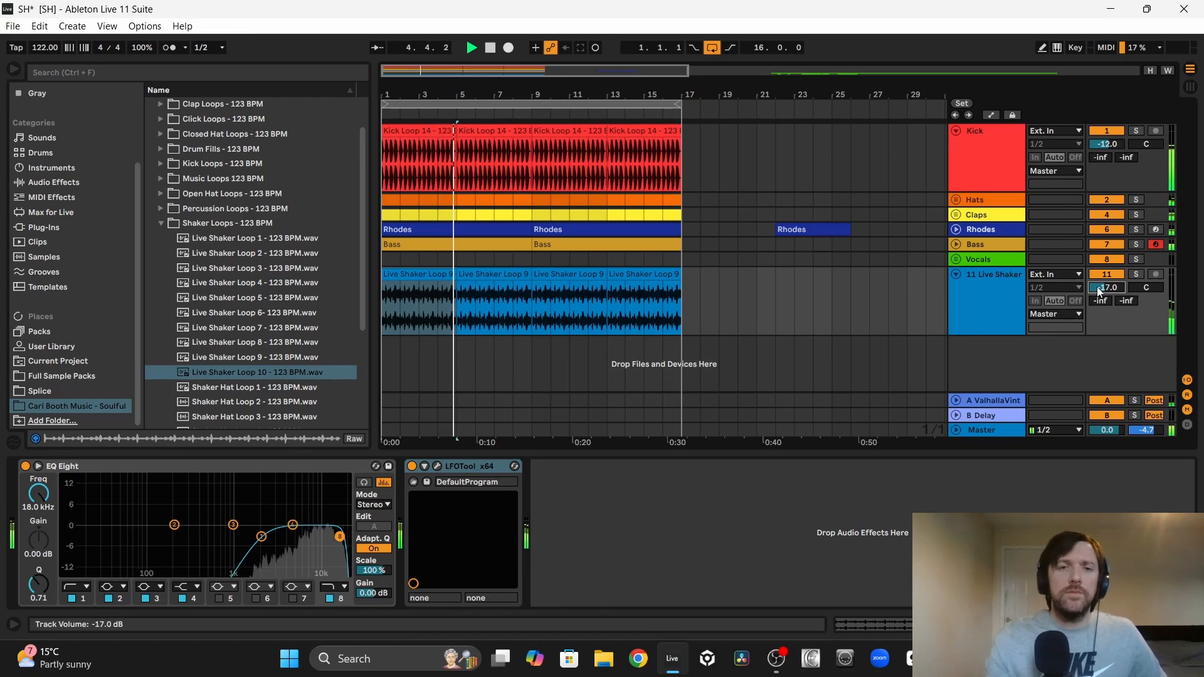
scroll(1098, 292, down, 2)
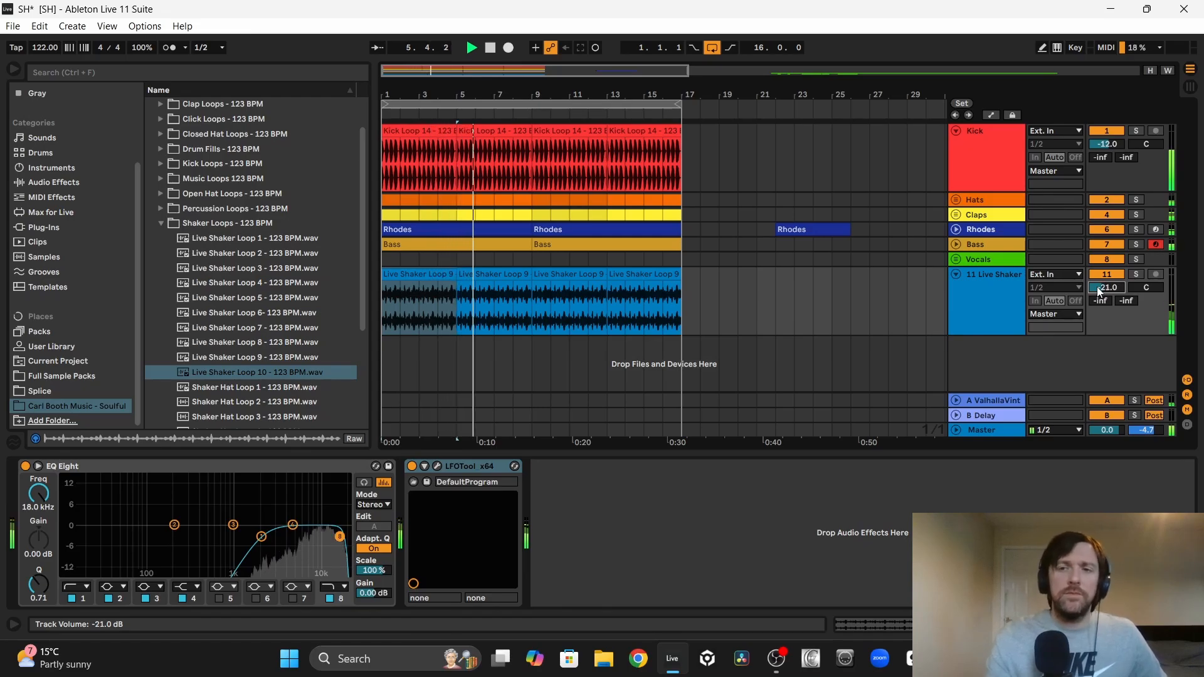
scroll(1098, 292, up, 1)
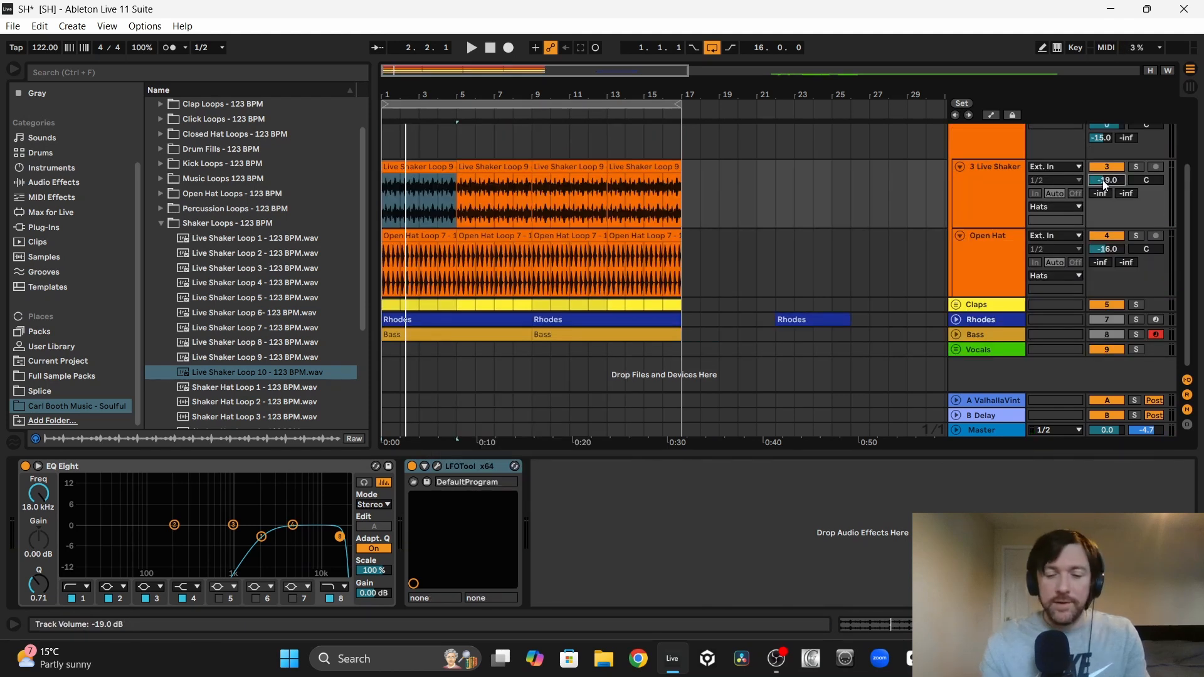
Step: Lower the live shaker in the Hats group to -22 dB and the Snare Loop track in the Claps group to -16.5 dB
key(space)
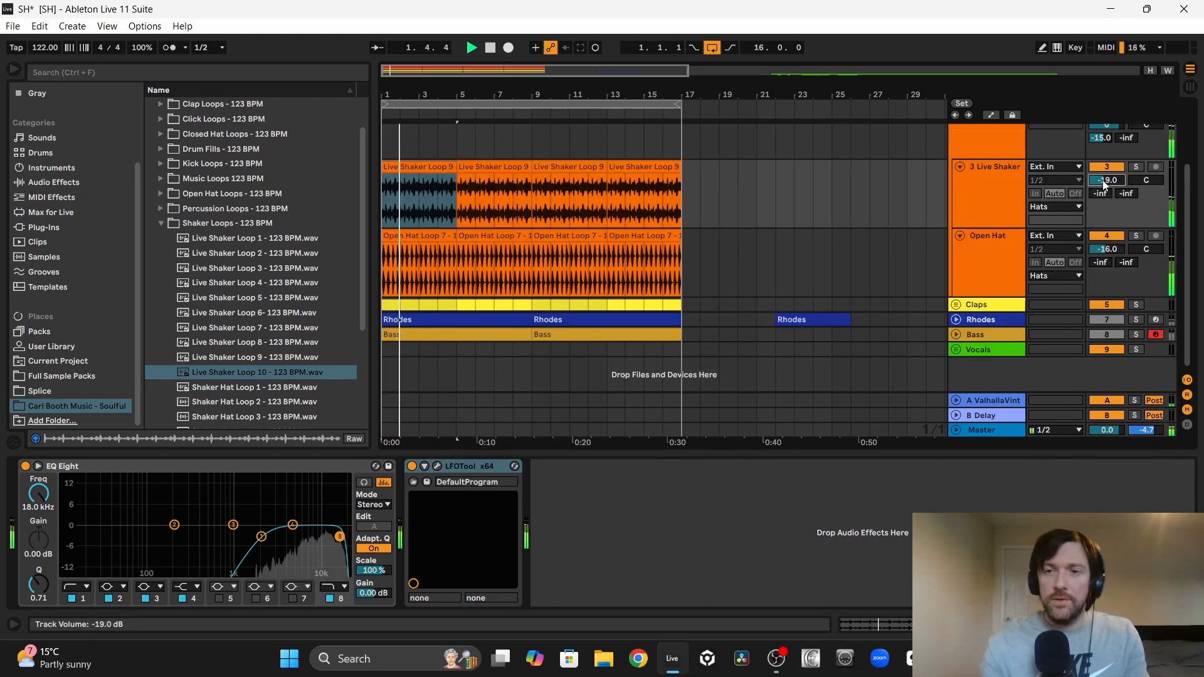
scroll(1105, 182, down, 1)
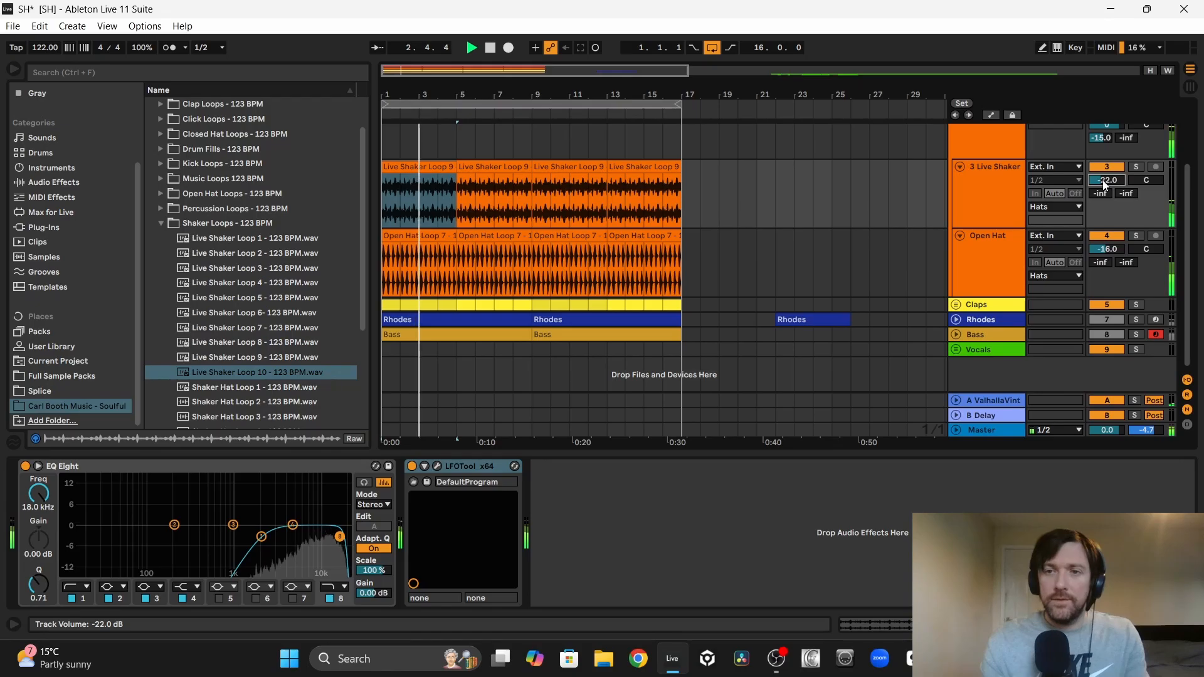
scroll(1107, 249, up, 2)
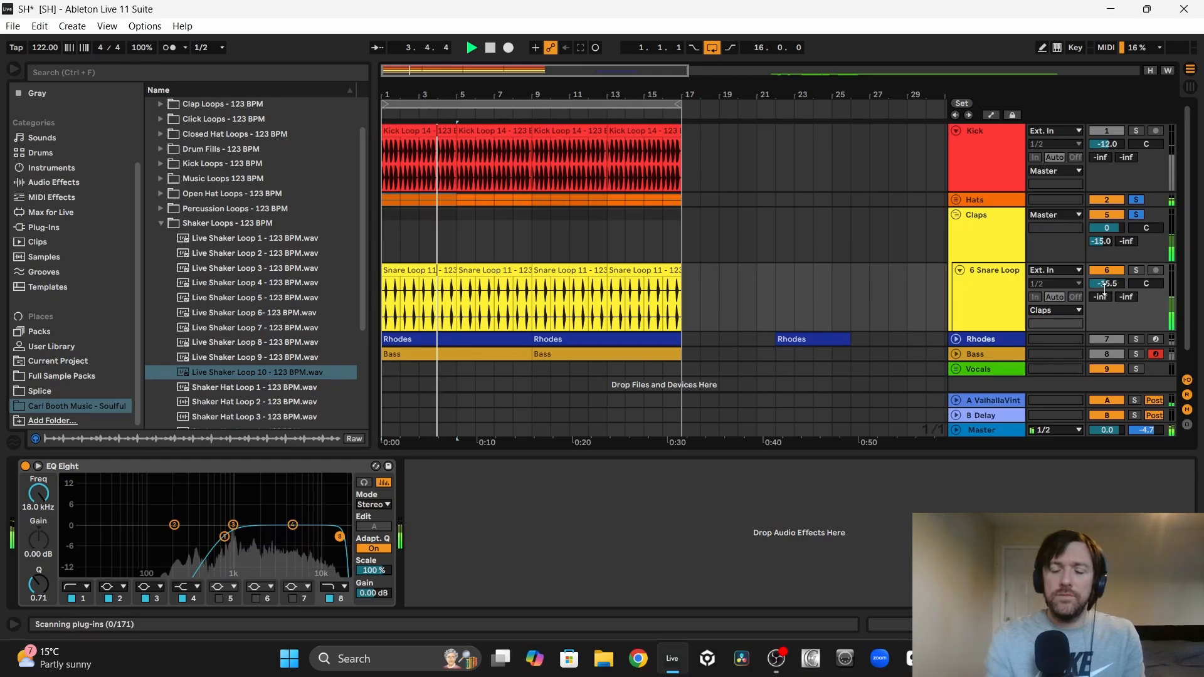
scroll(1113, 286, down, 1)
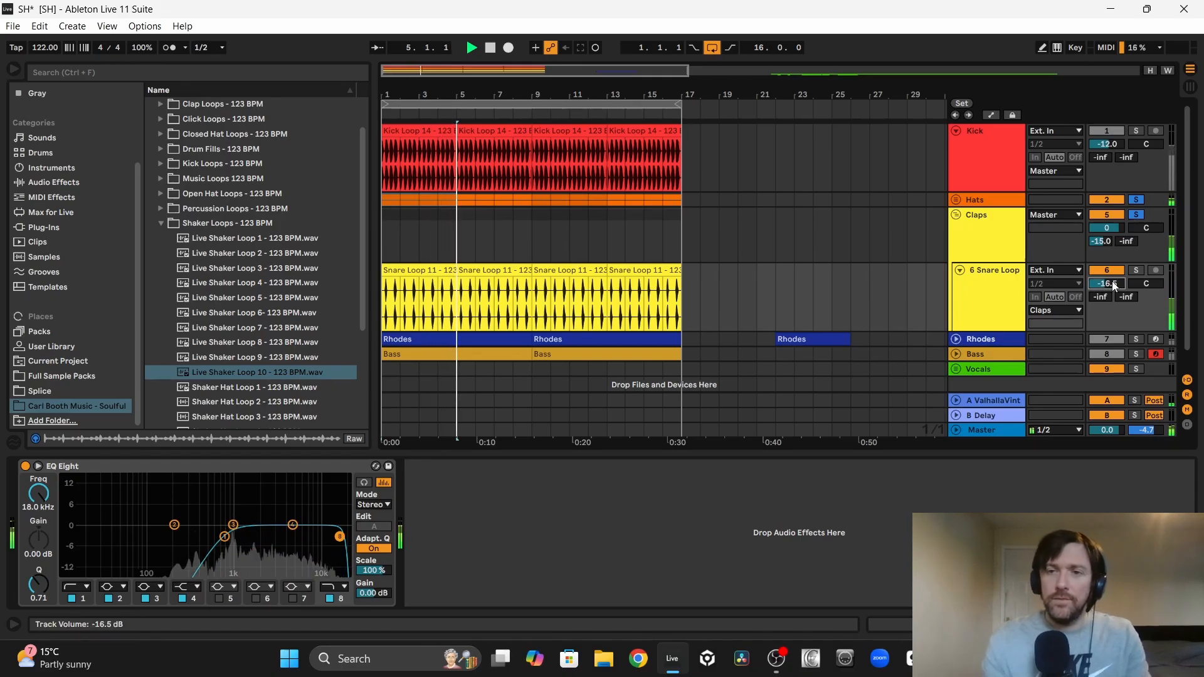
click(1135, 214)
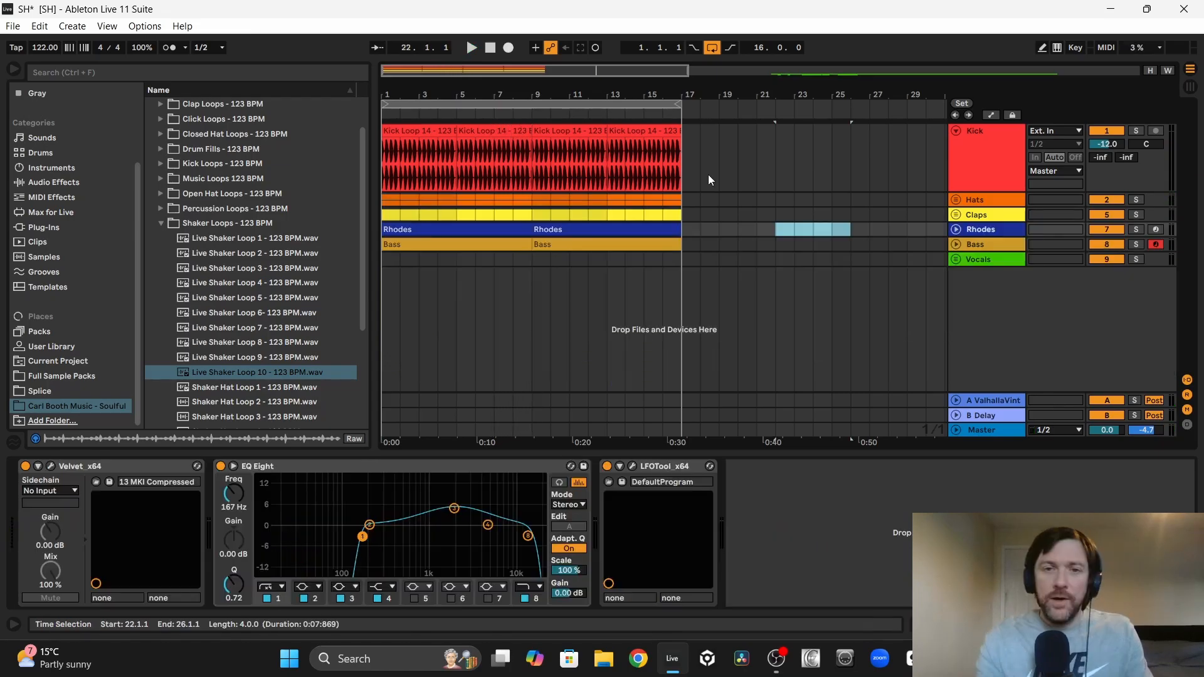
Step: Duplicate the clips of bars 1 to 16 into bars 17 to 32 and clear the kick from bars 16 and 32
drag(683, 243, 377, 142)
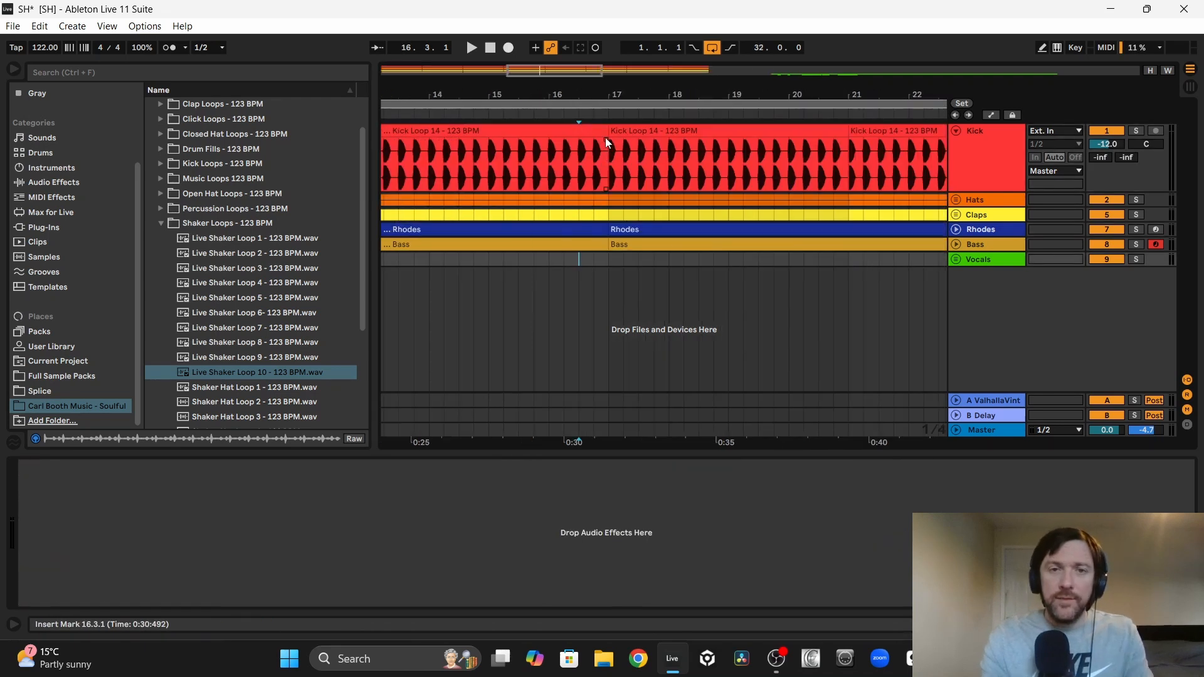
drag(607, 145, 547, 144)
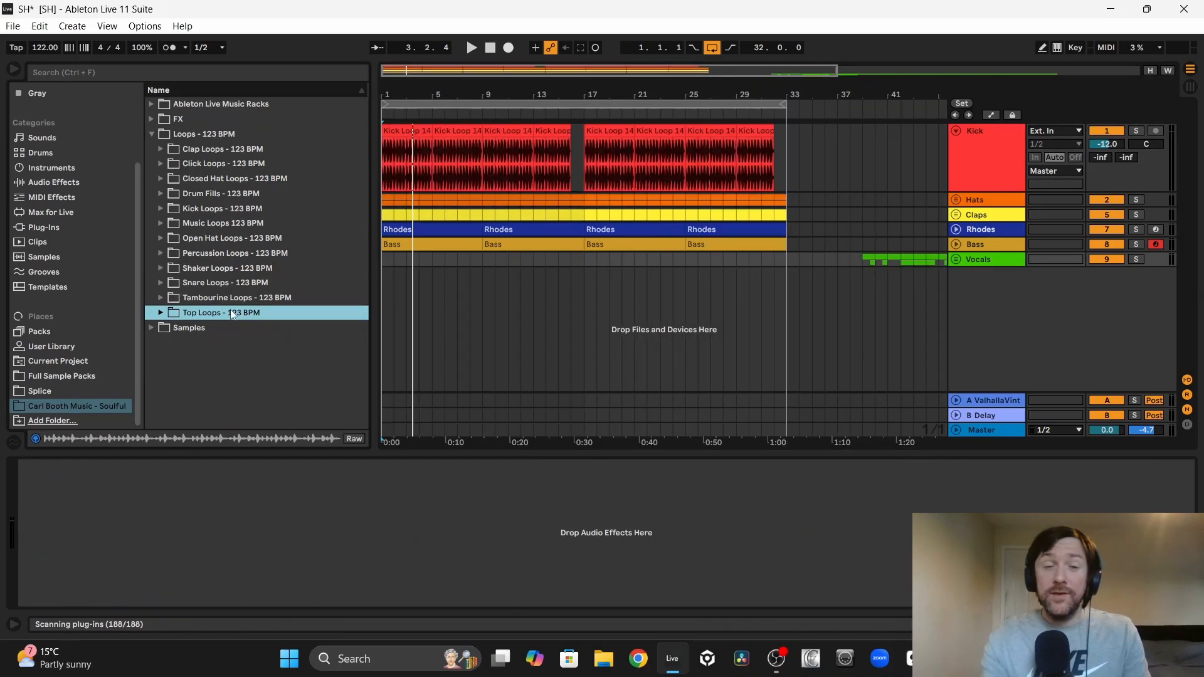
Step: Open the Top Loops - 123 BPM folder and set the master volume to -4 dB
click(160, 313)
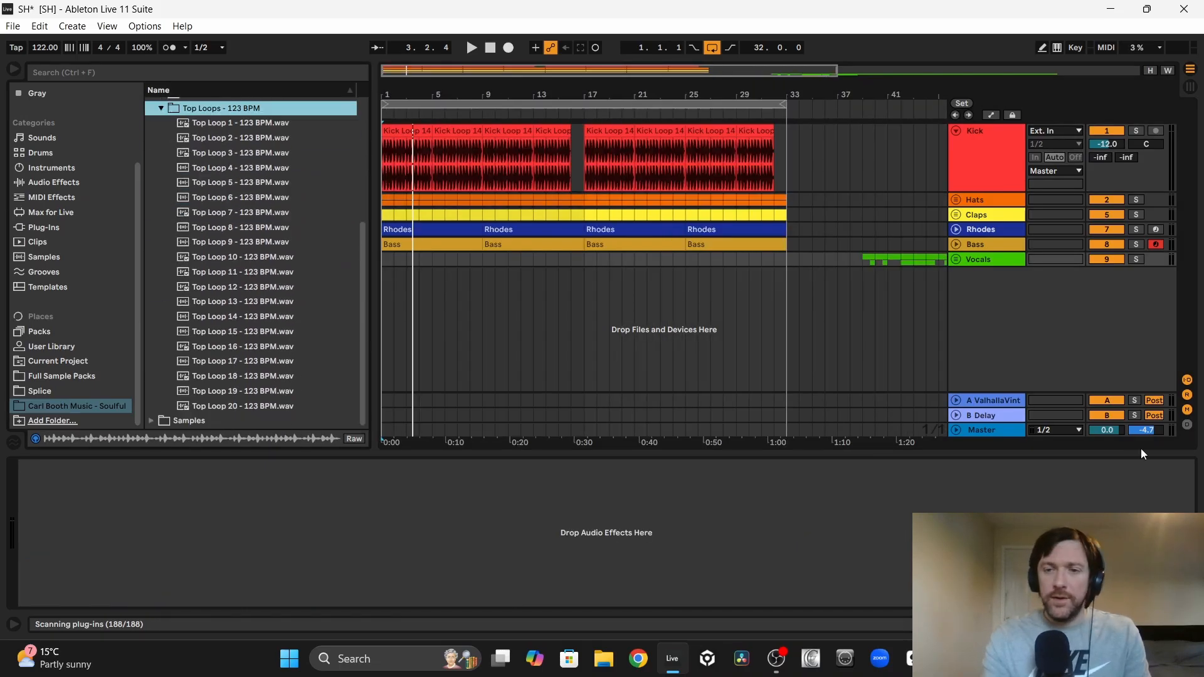
click(1106, 431)
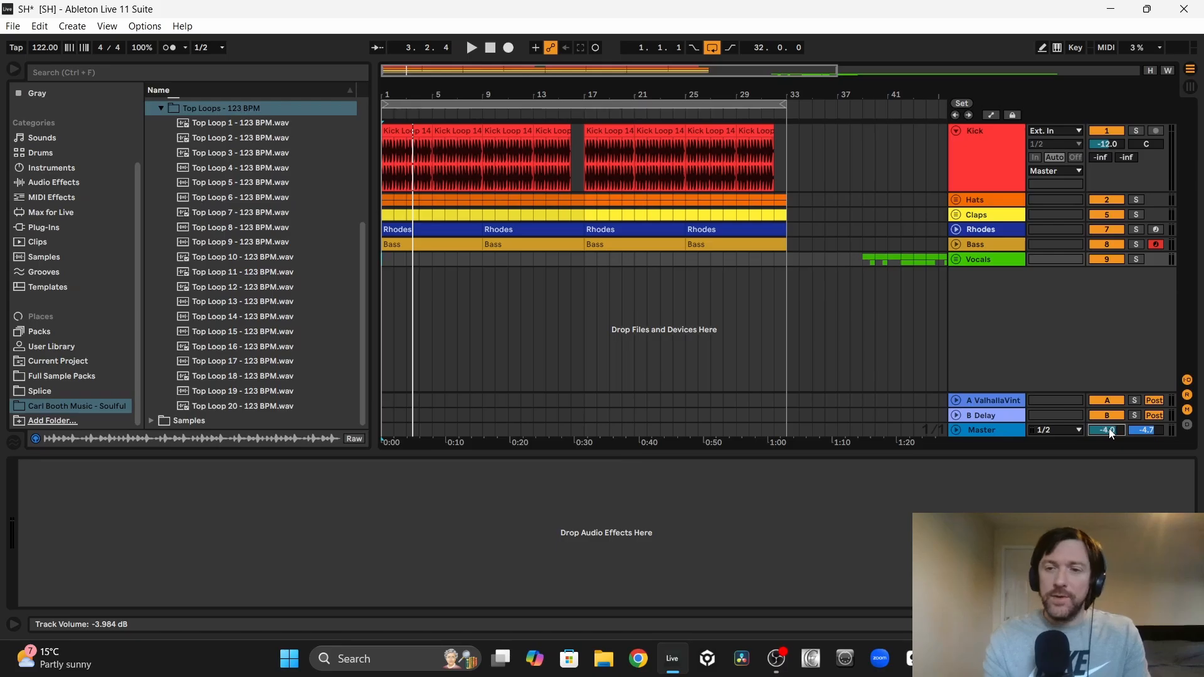
Step: Audition Top Loops 1 to 3 over the playing groove and place Top Loop 3 on a new track at bar 1
click(391, 227)
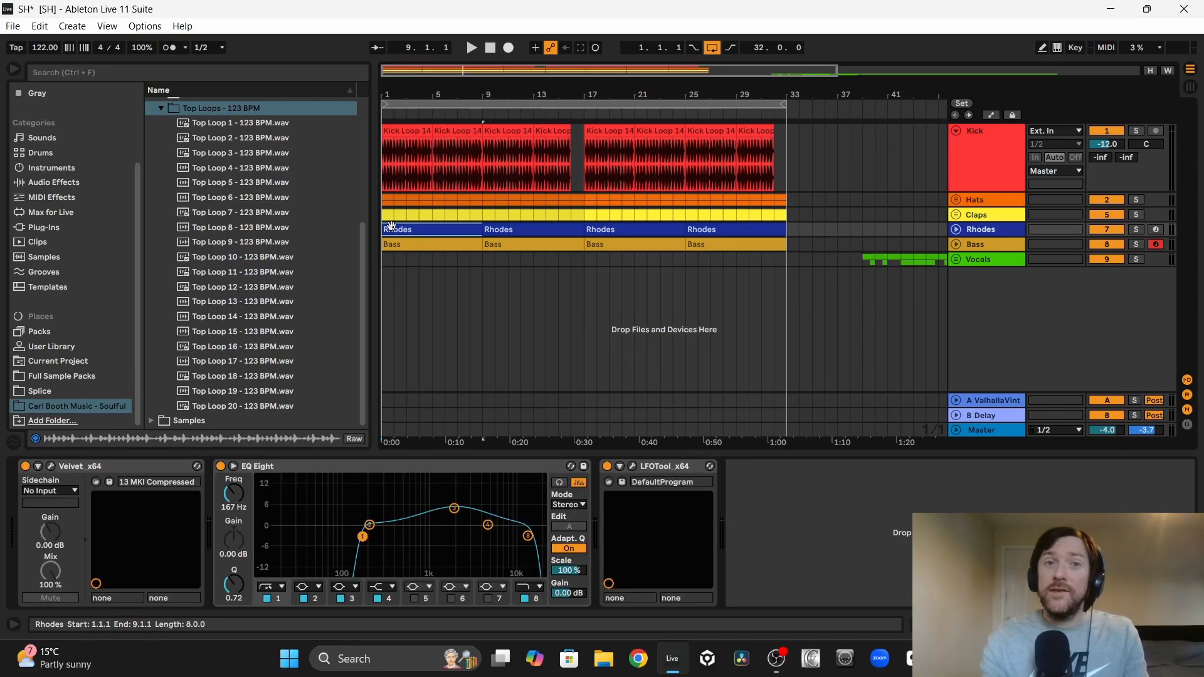
key(space)
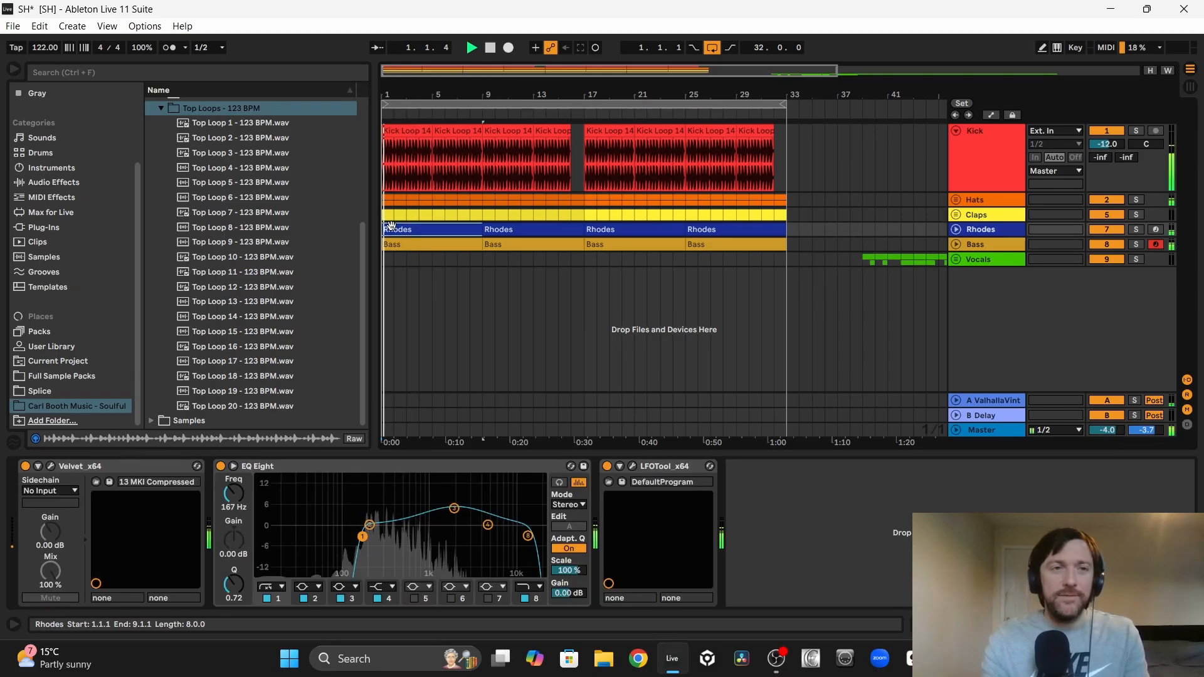
click(257, 123)
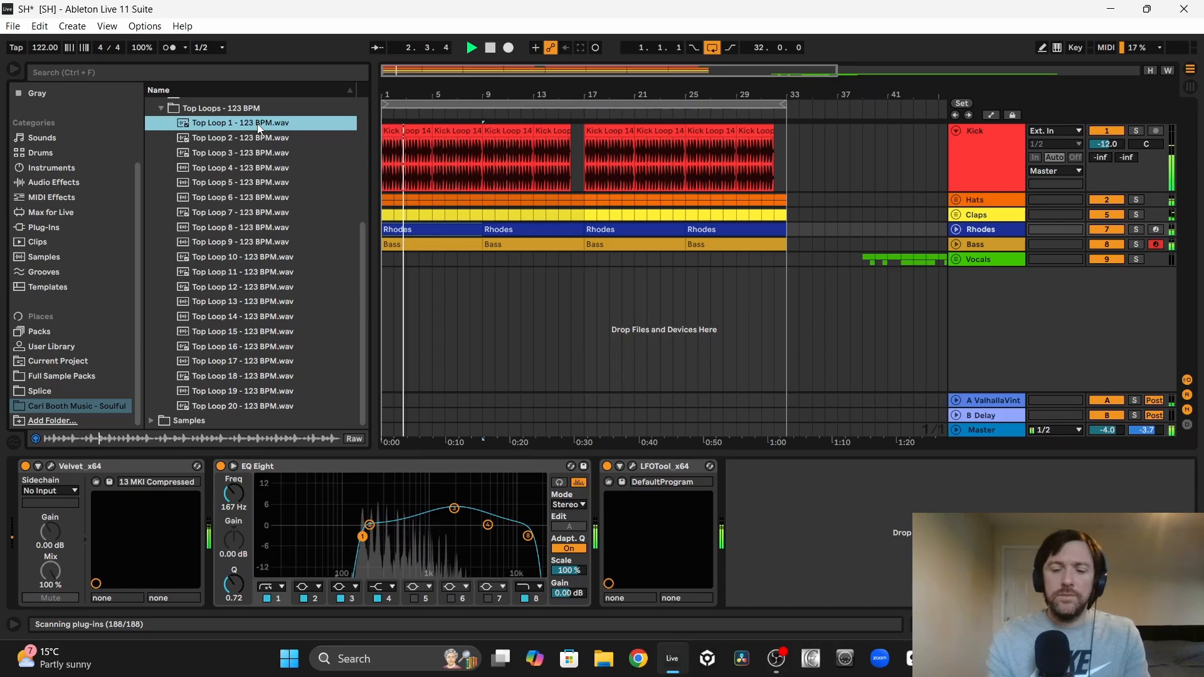
key(Down)
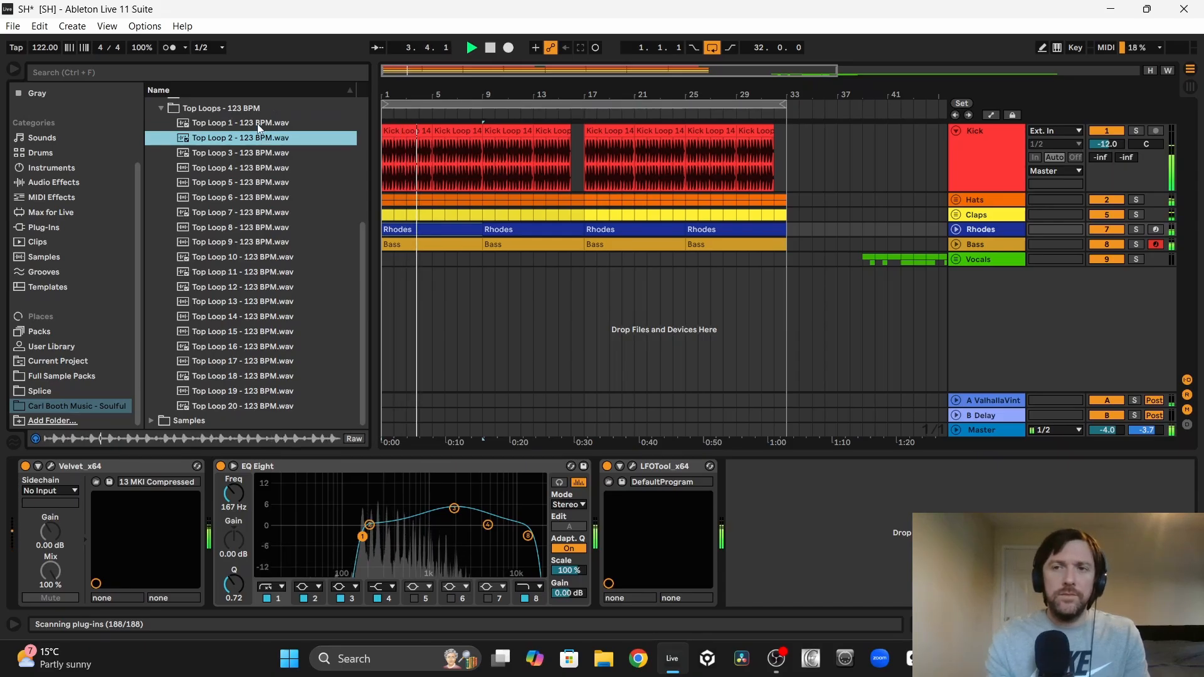
key(Down)
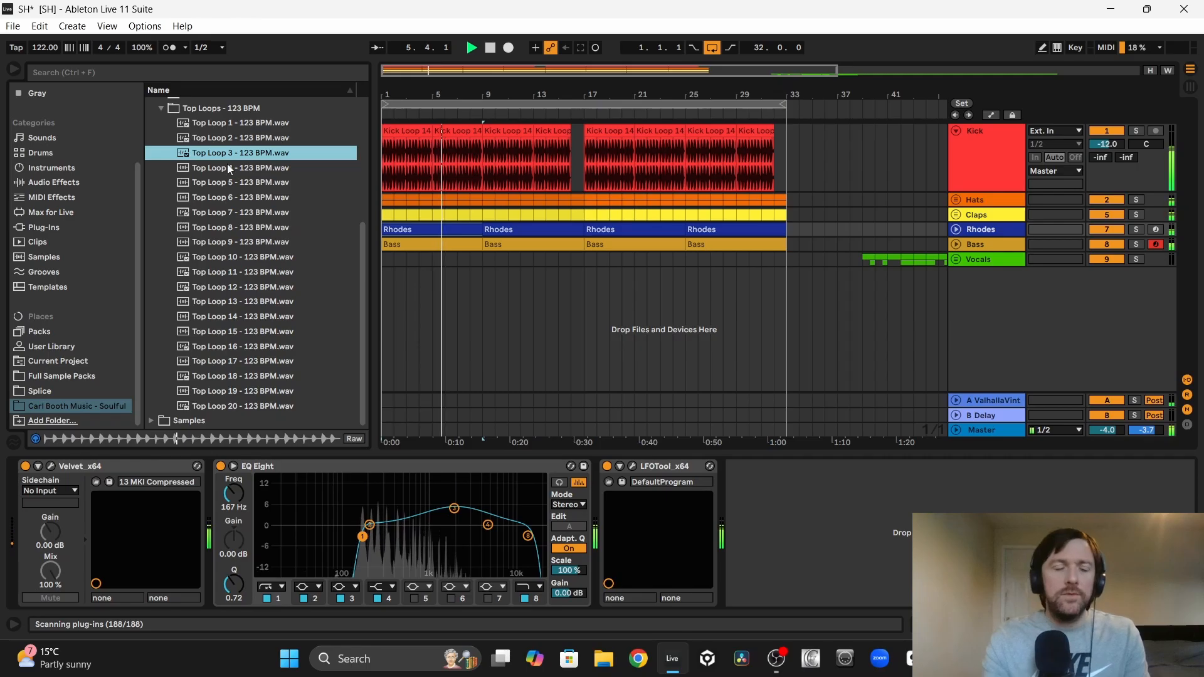
key(space)
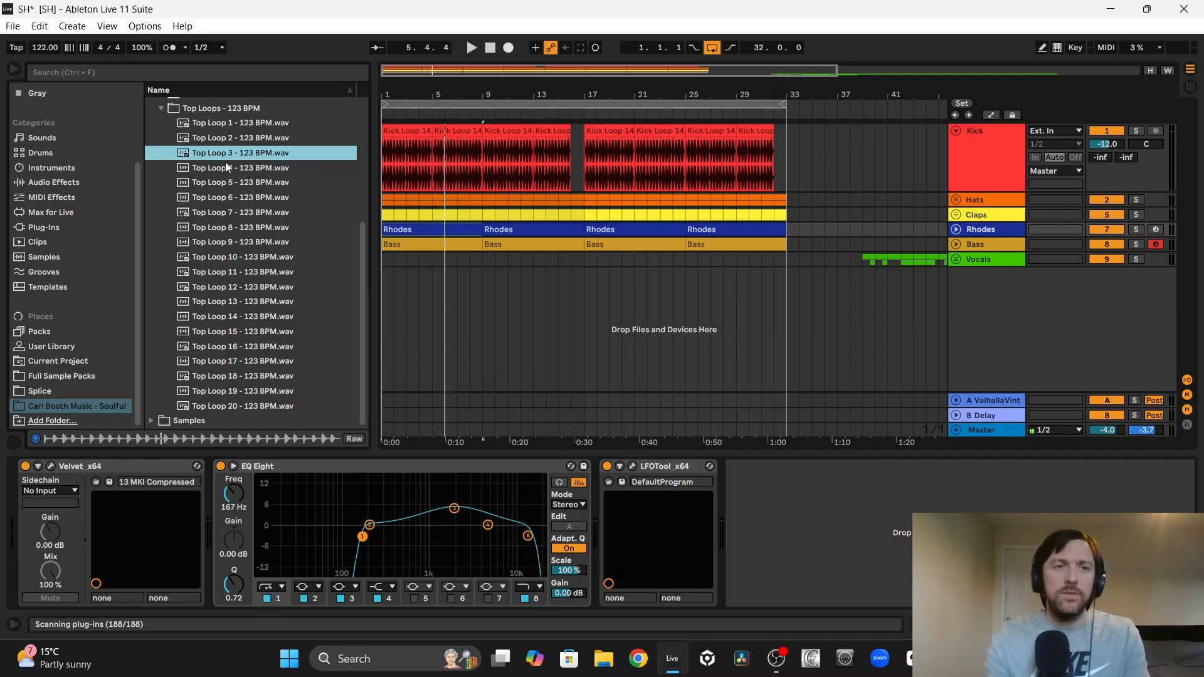
drag(224, 158, 387, 291)
Step: Audition Top Loops 4 to 17 over the playing groove and place Top Loop 17 at bar 5, right behind Top Loop 3
key(space)
click(217, 169)
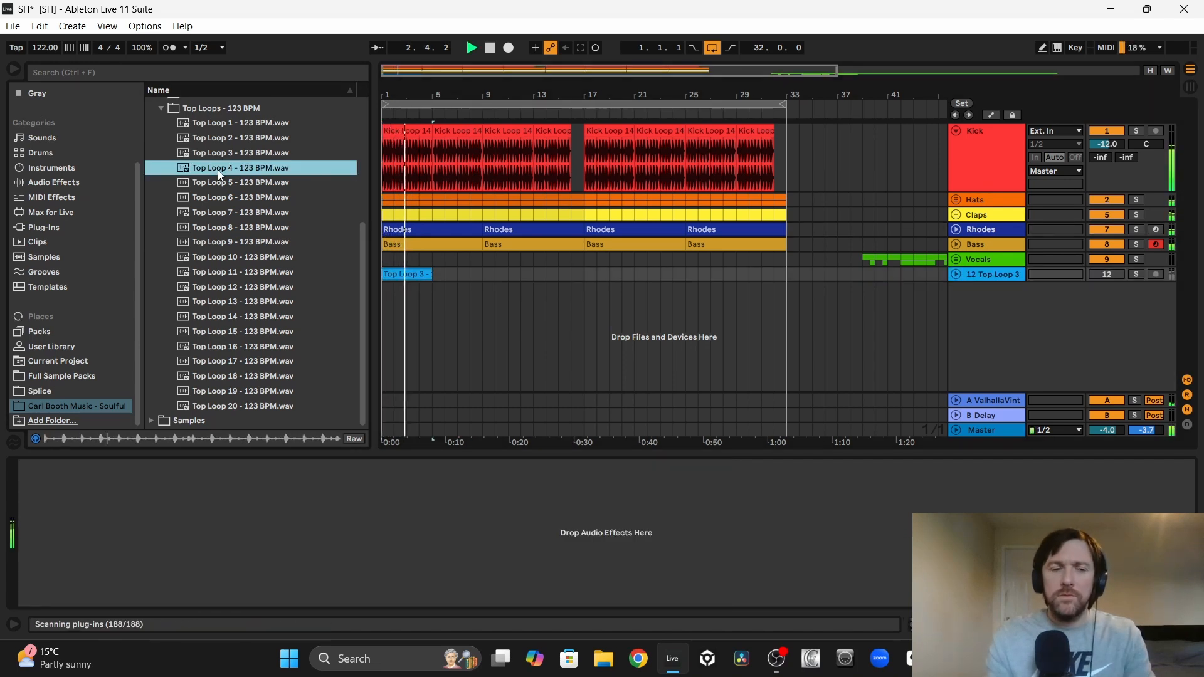
key(Down)
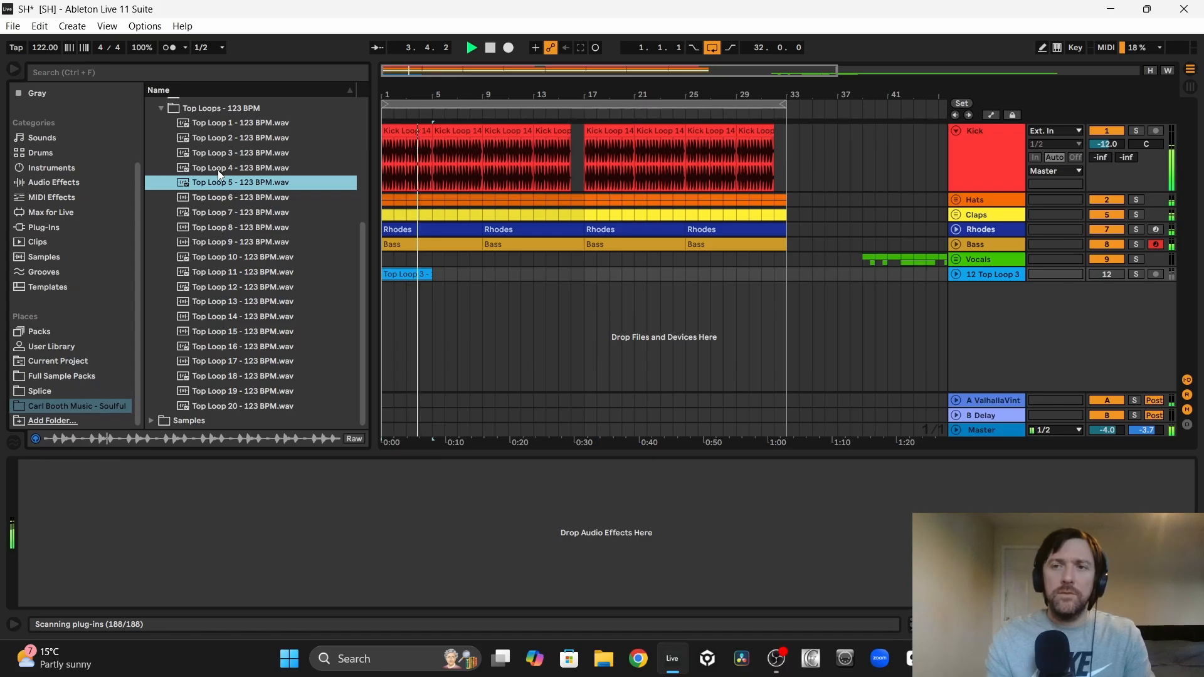
key(Down)
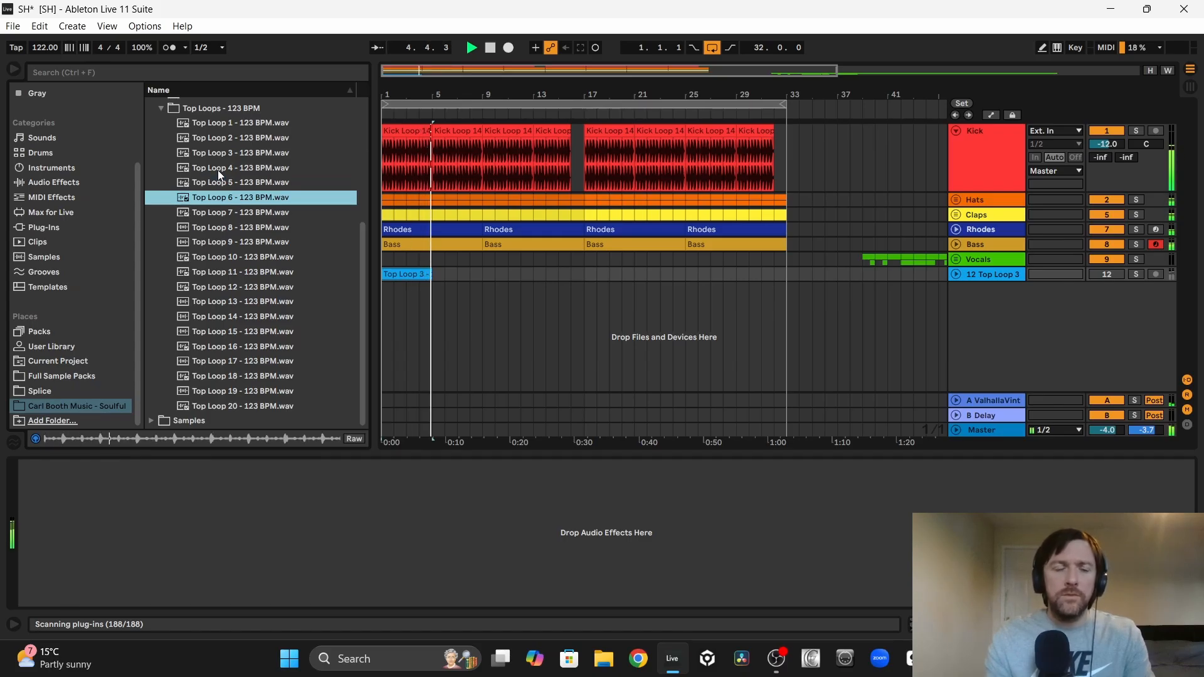
key(Down)
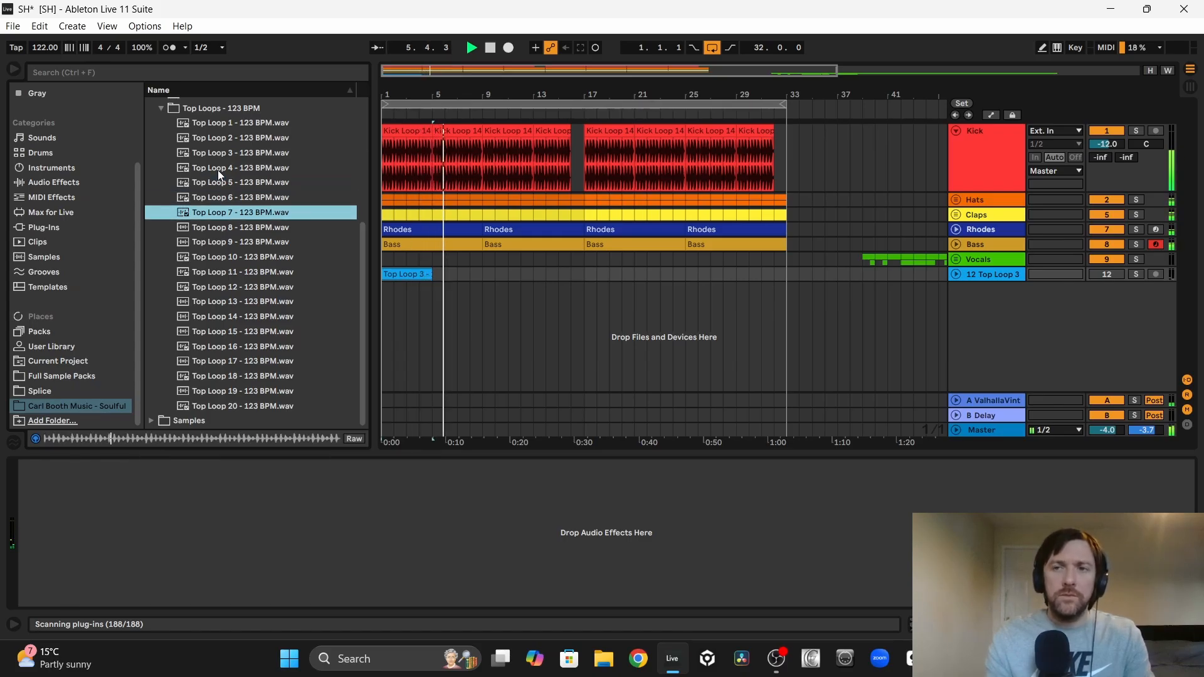
key(Down)
key(Down)
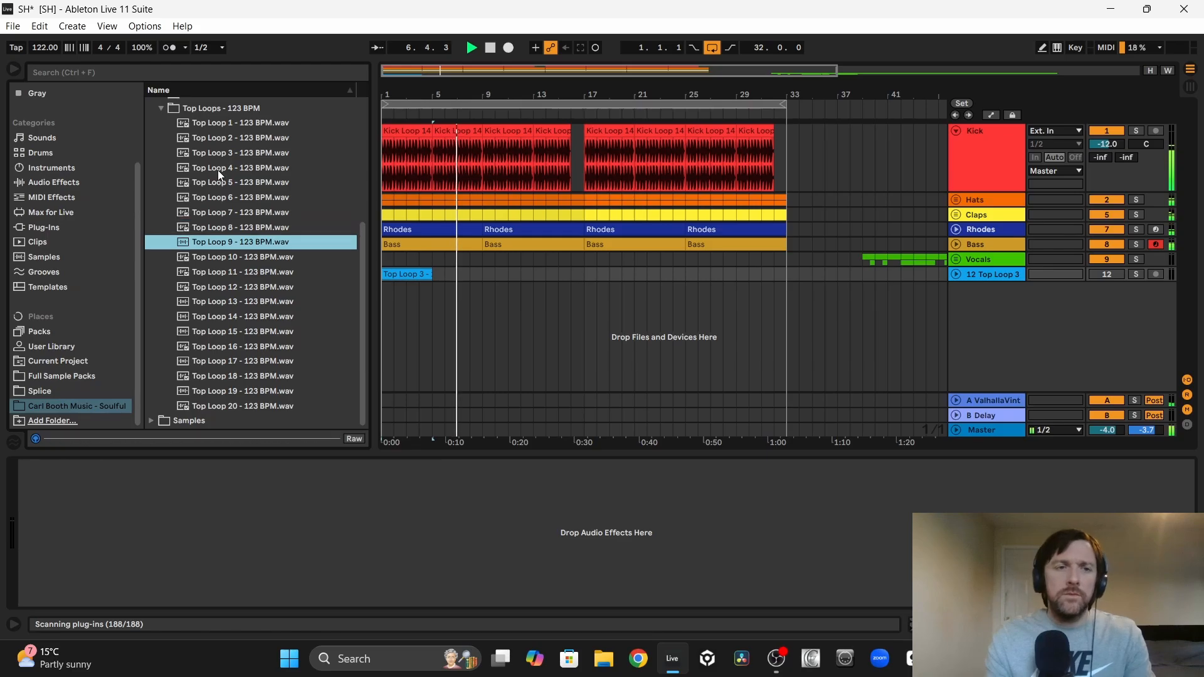
key(Down)
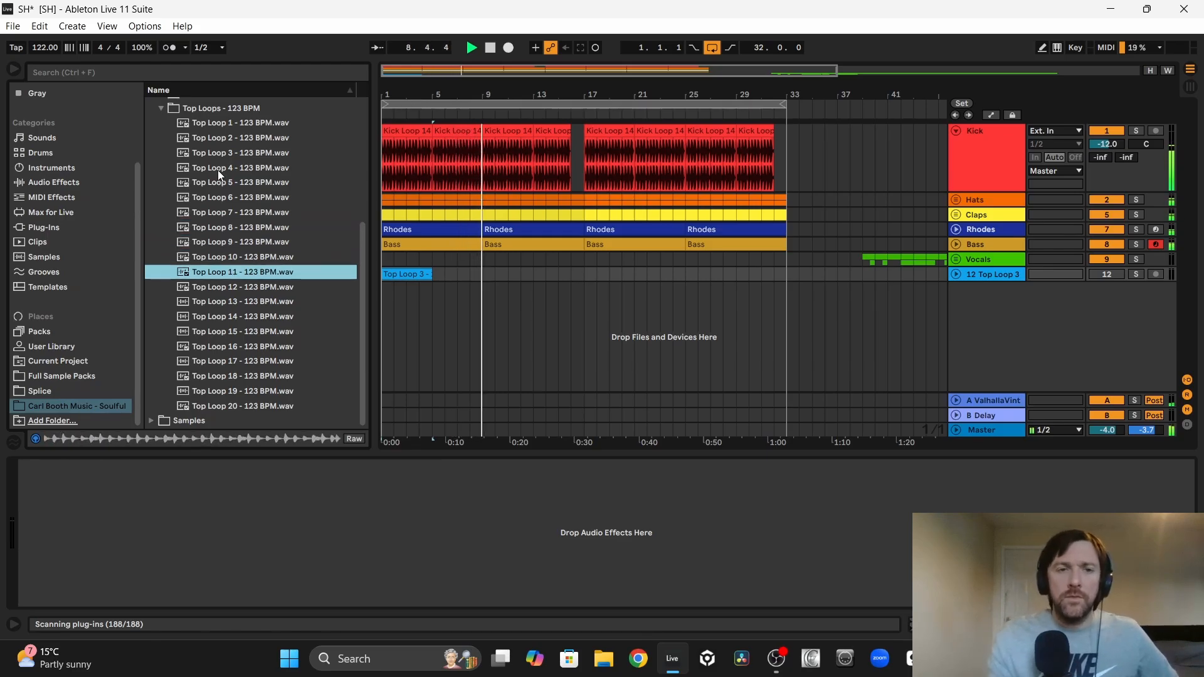
key(Down)
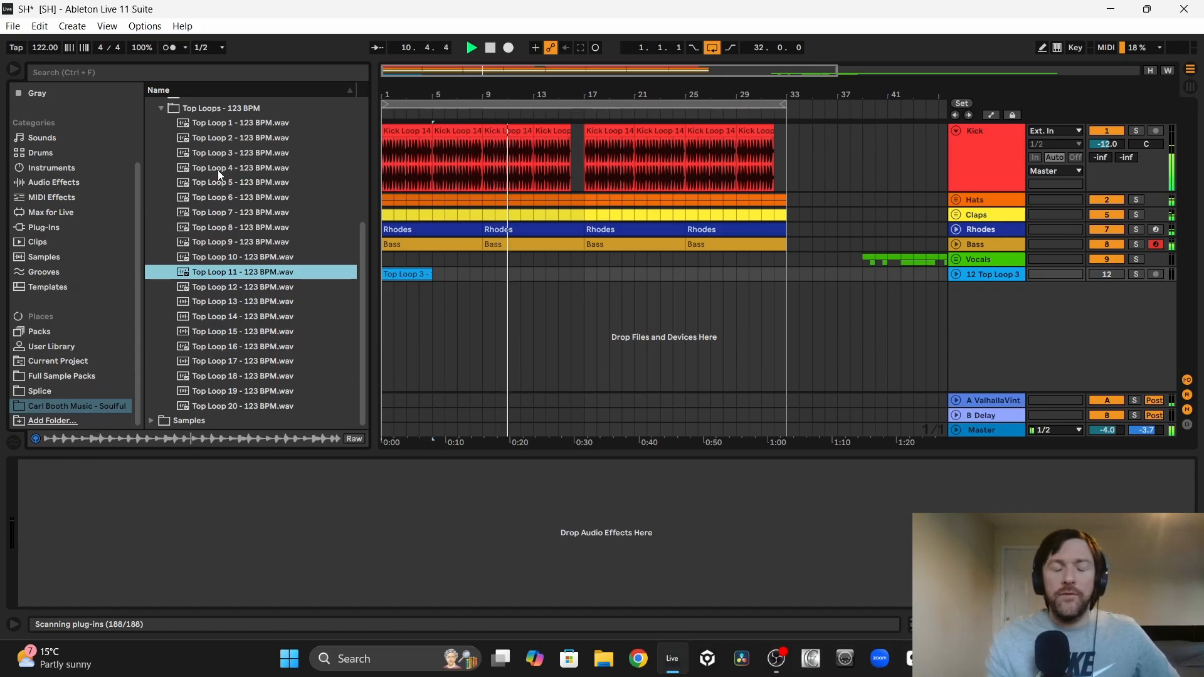
key(Down)
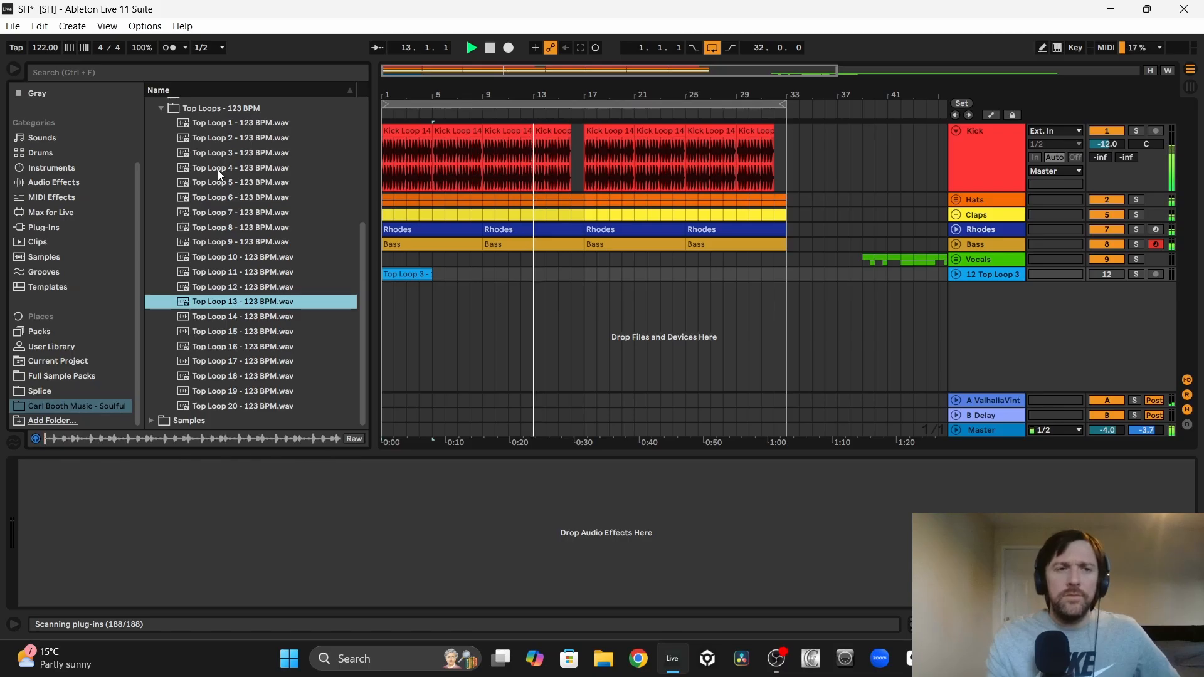
key(Down)
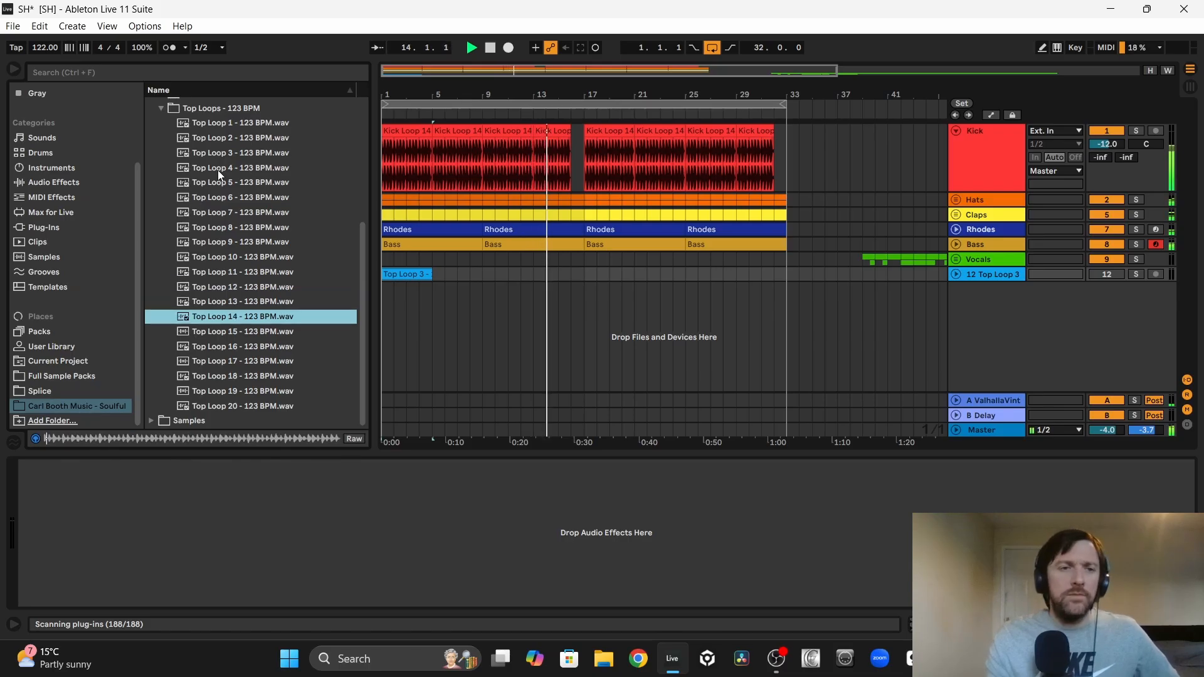
key(Down)
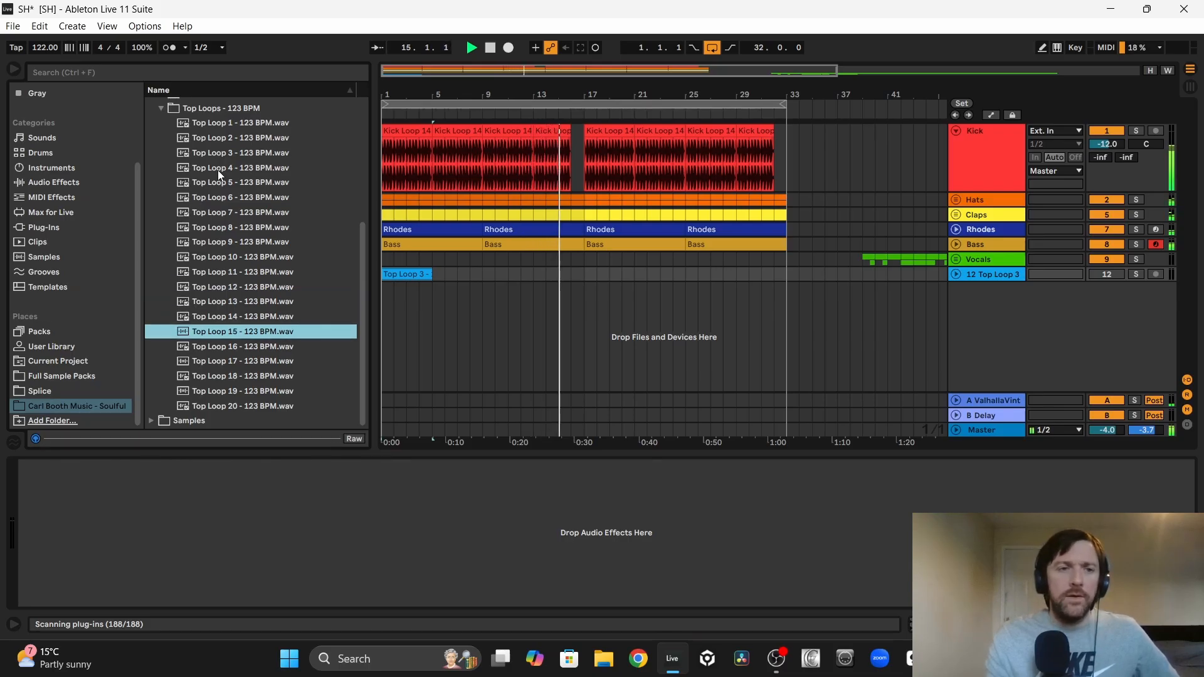
key(Down)
key(Down)
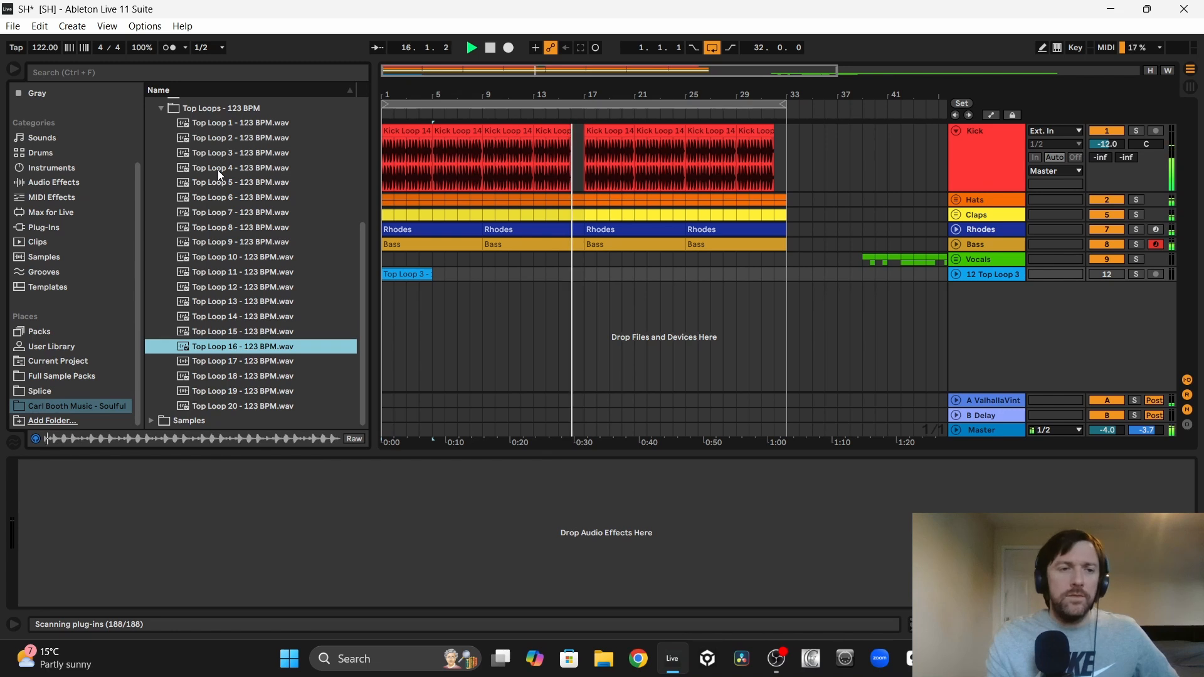
key(Down)
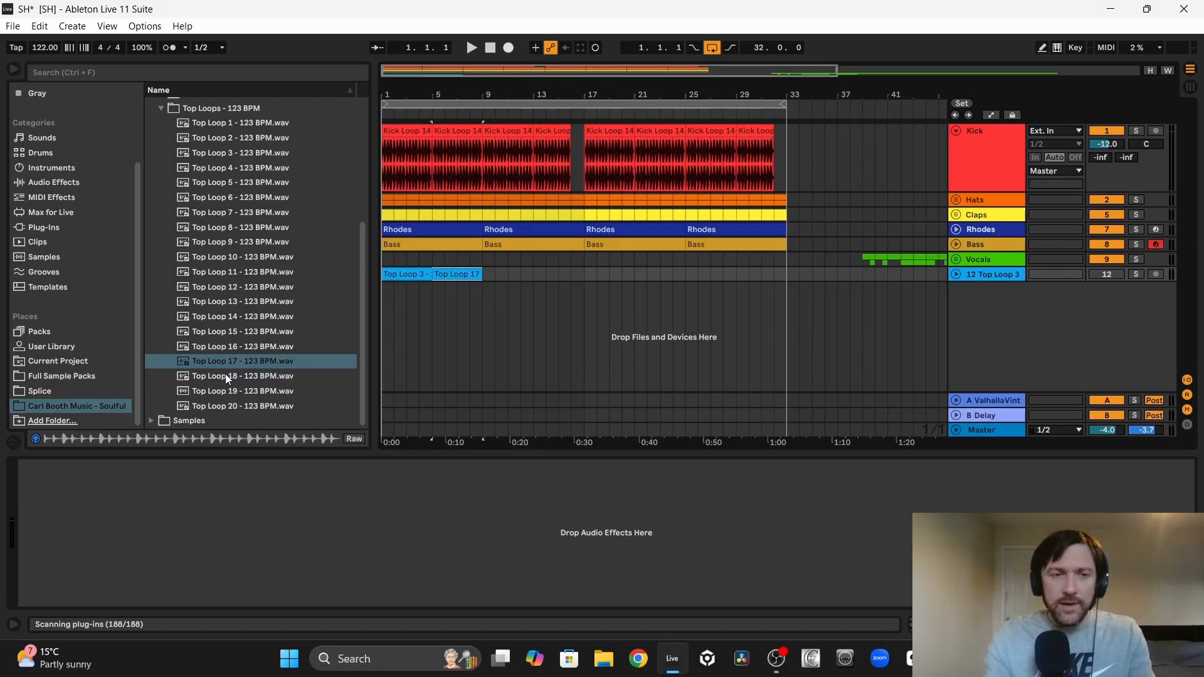
key(space)
Step: Audition Top Loops 18 to 20 over the playing groove and place Top Loop 20 at bar 9 on the top loop track
click(225, 377)
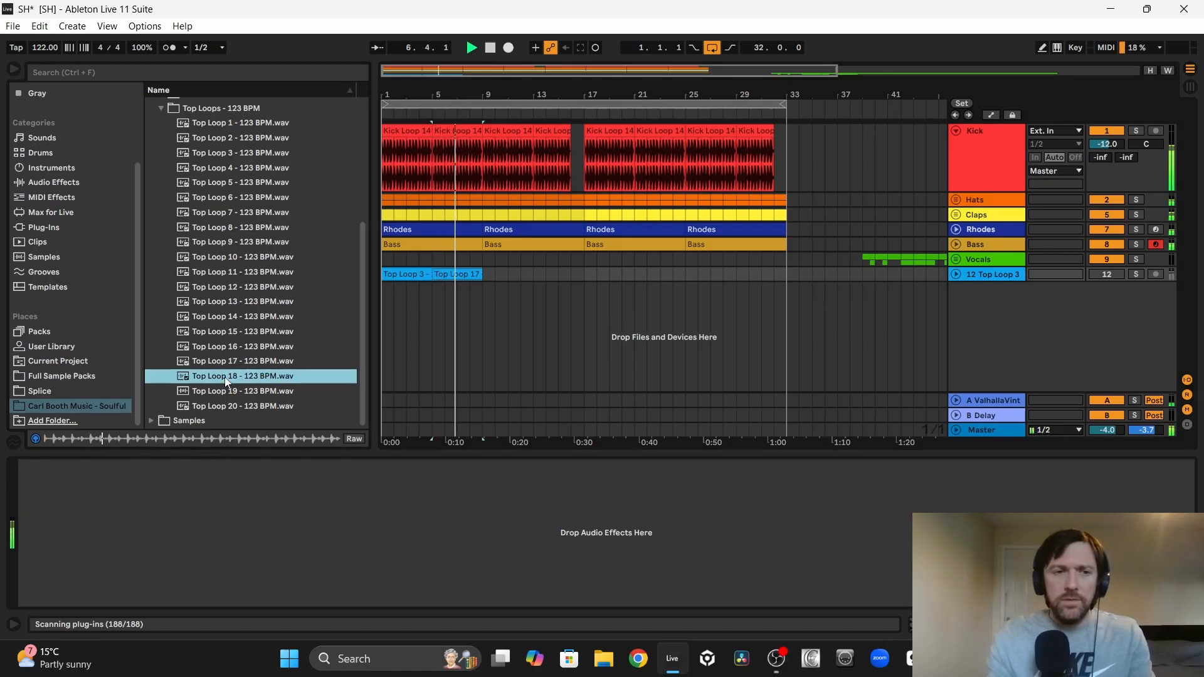
key(Down)
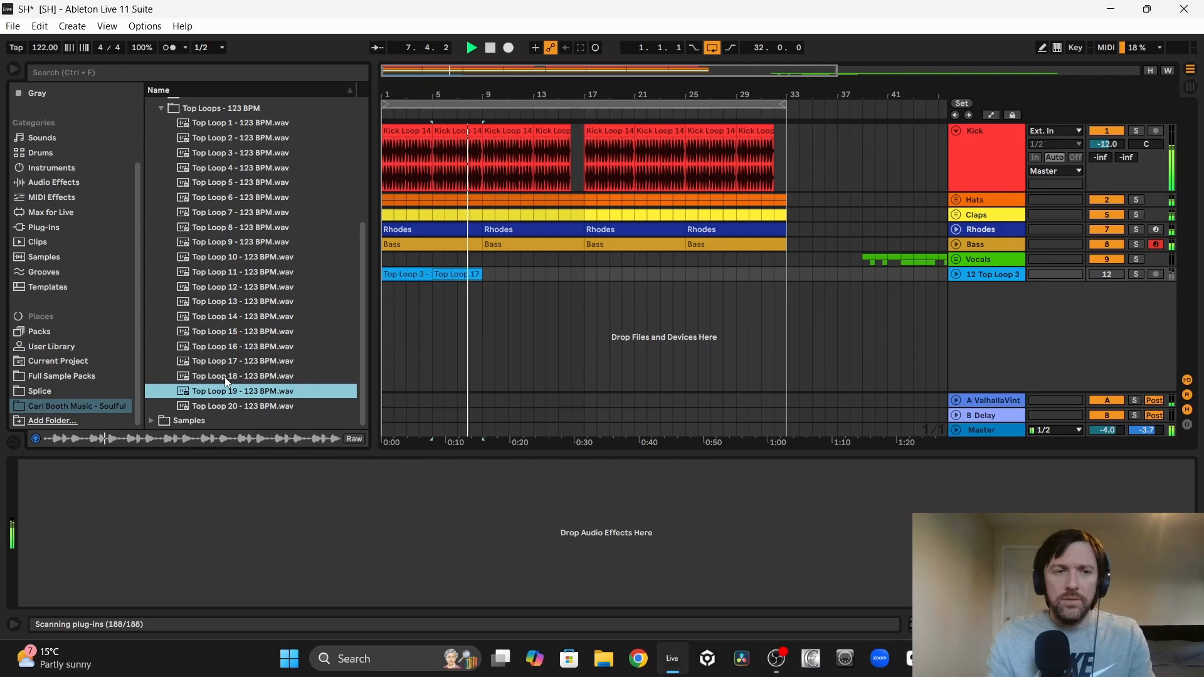
key(Down)
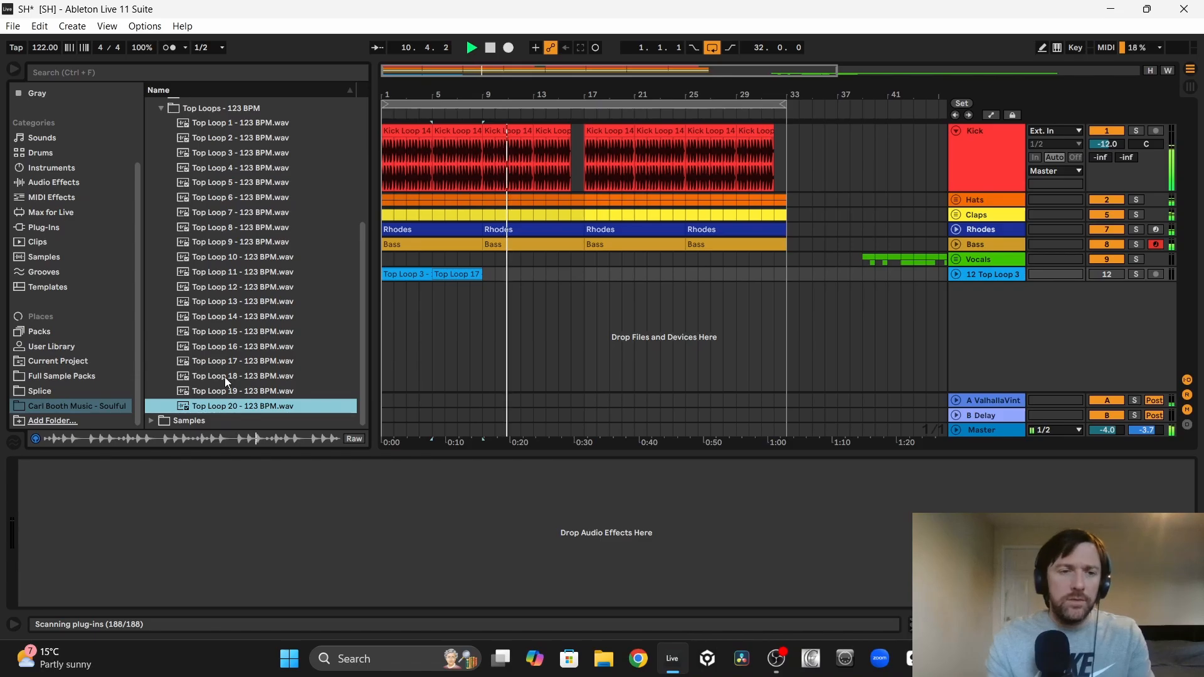
key(space)
drag(213, 411, 491, 280)
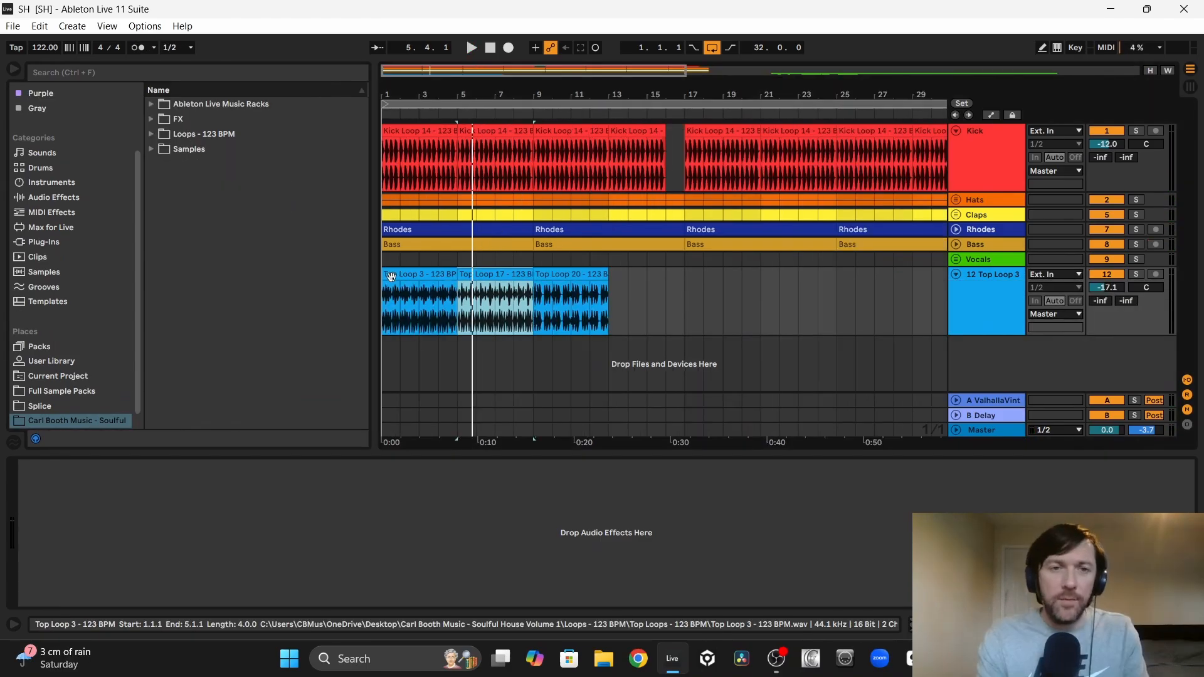
Step: Play the groove and compare the placed Top Loop 3, 17 and 20 clips in context
click(390, 277)
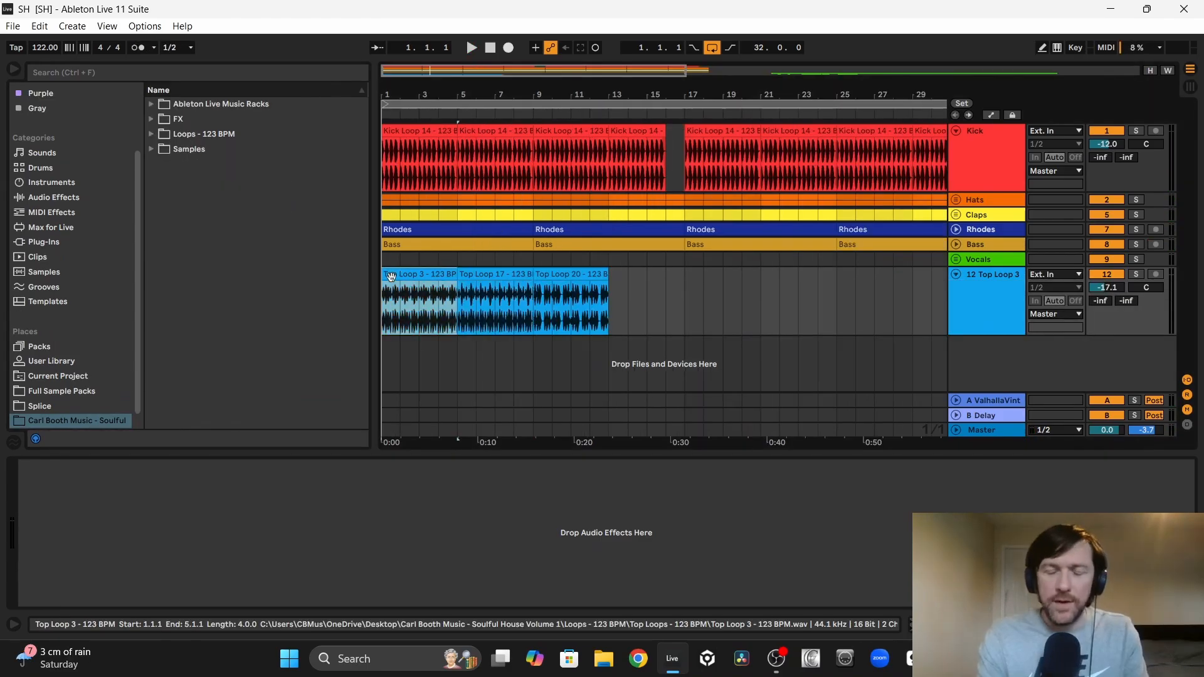
key(space)
click(495, 275)
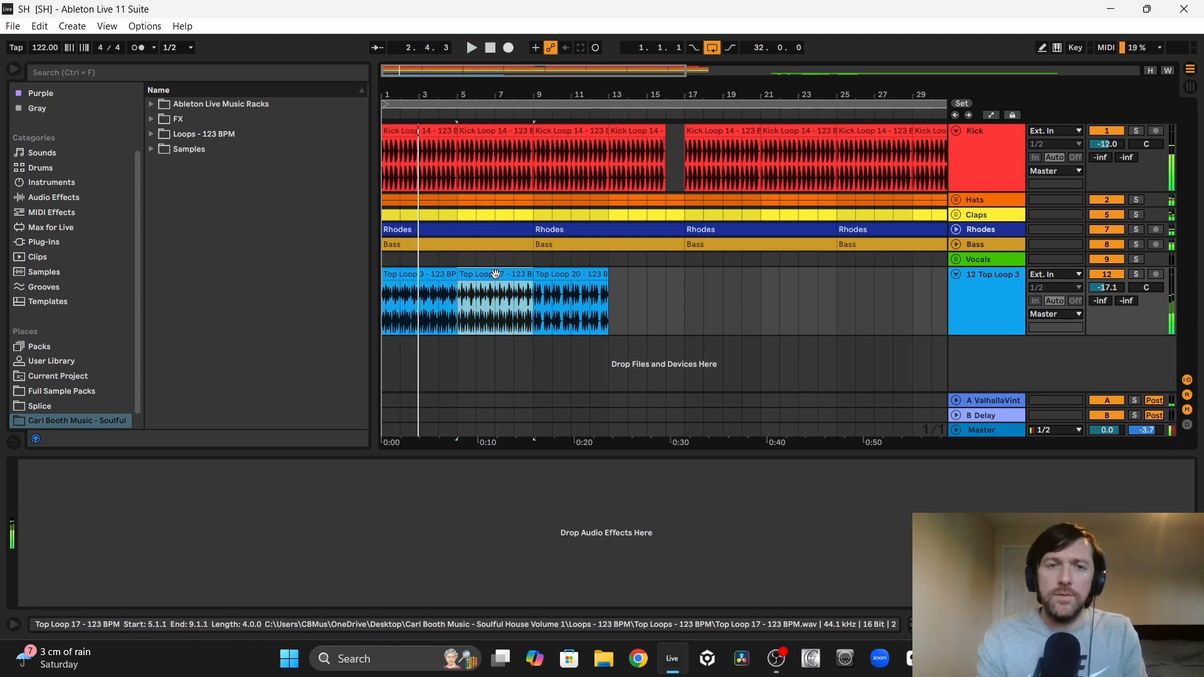
click(555, 274)
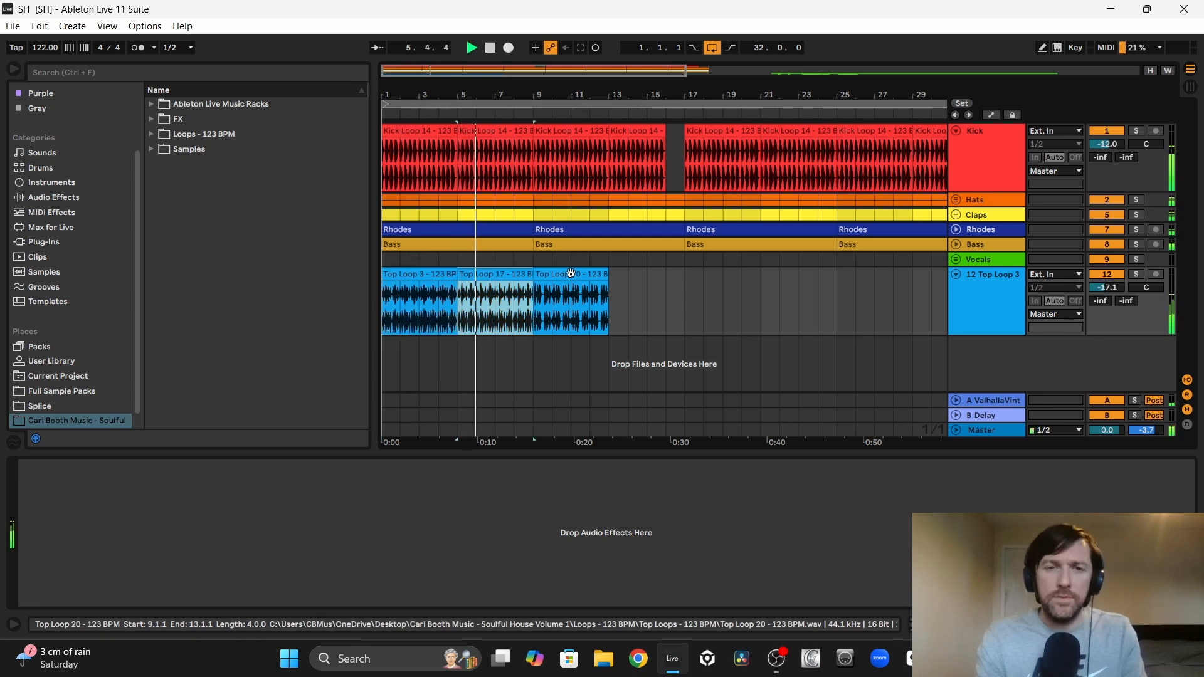
click(571, 273)
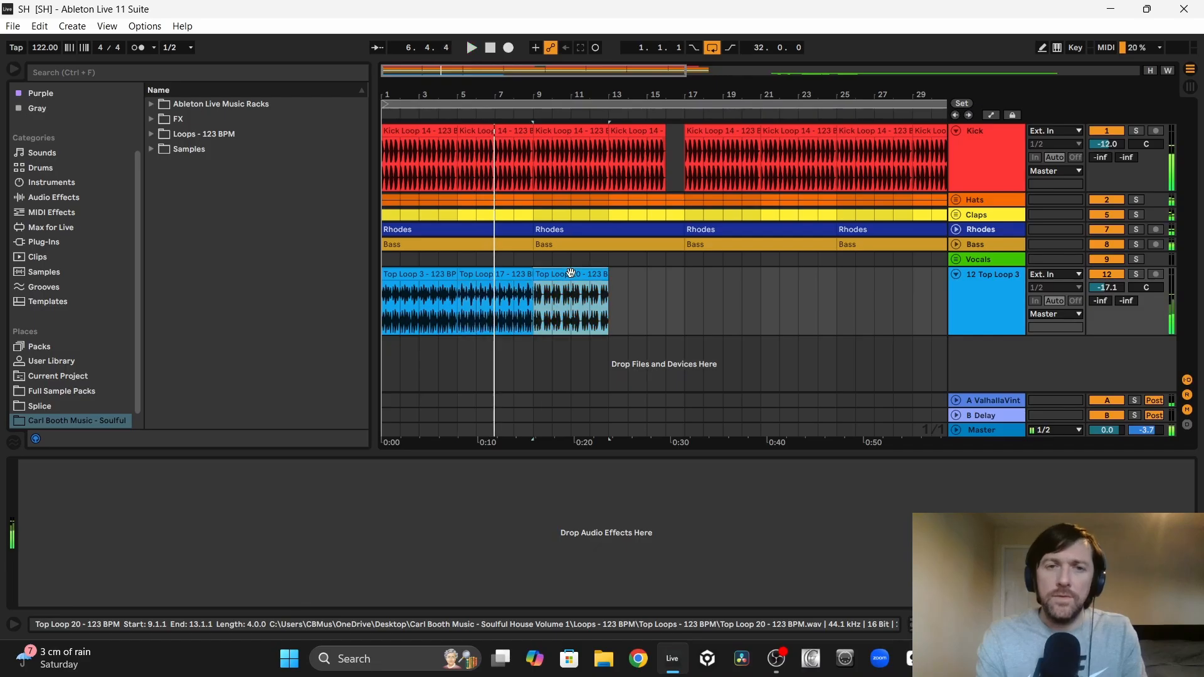
click(467, 271)
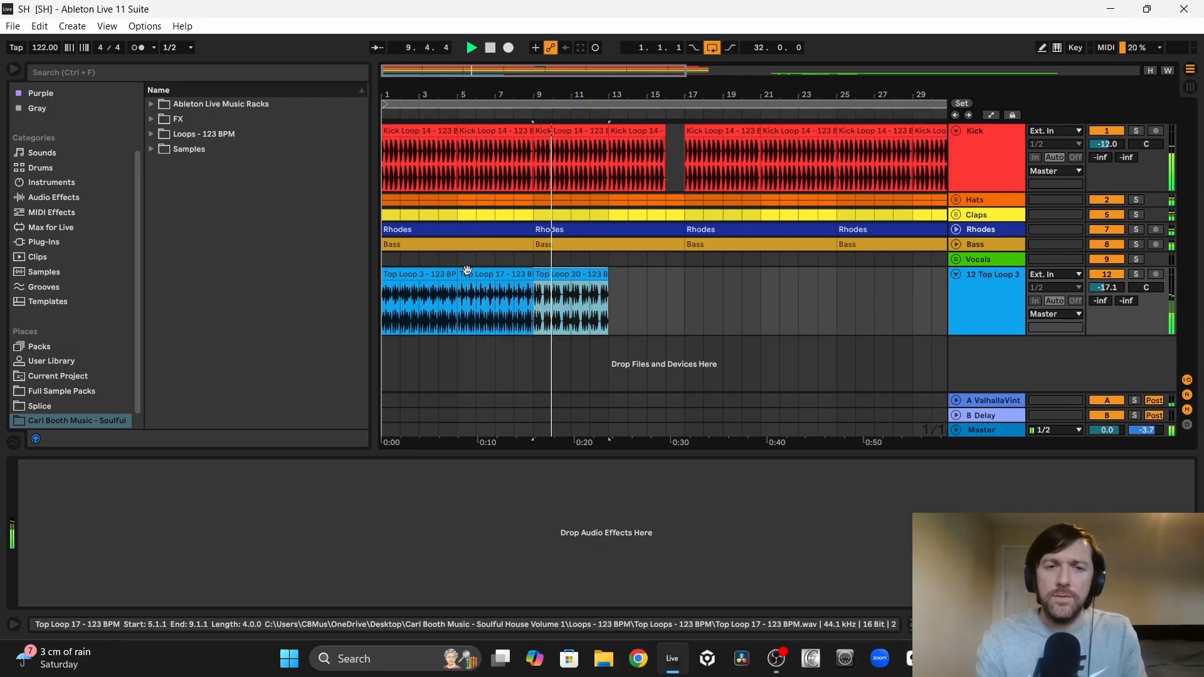
Step: Delete the Top Loop 3 clip and move the Top Loop 17 clip to bar 1
click(405, 272)
key(Delete)
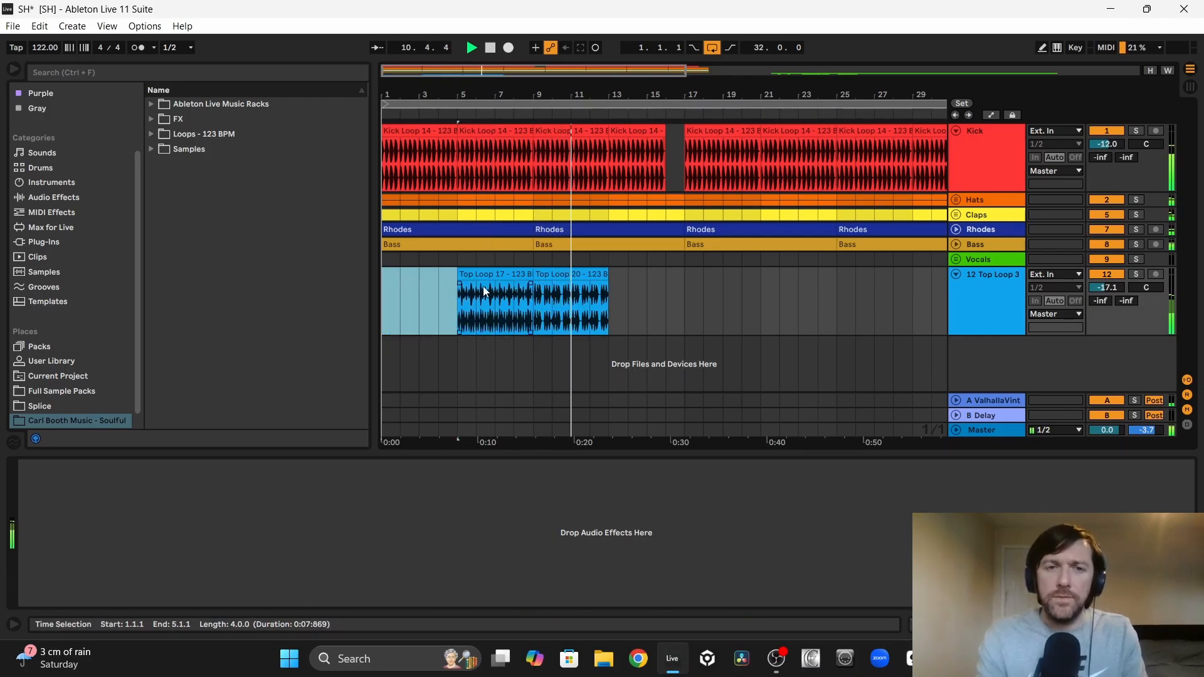
drag(491, 276, 409, 277)
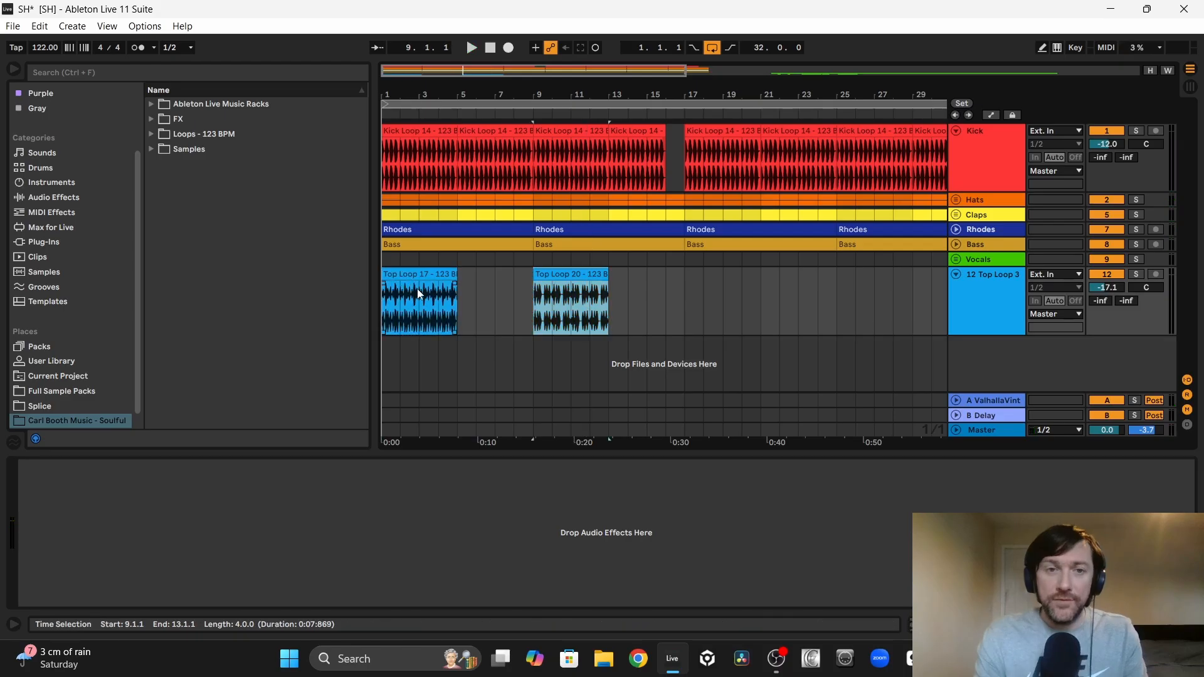
click(410, 274)
Step: Move the Top Loop 20 clip to bar 5, compare the two loops with the track soloed, and delete Top Loop 20
click(574, 275)
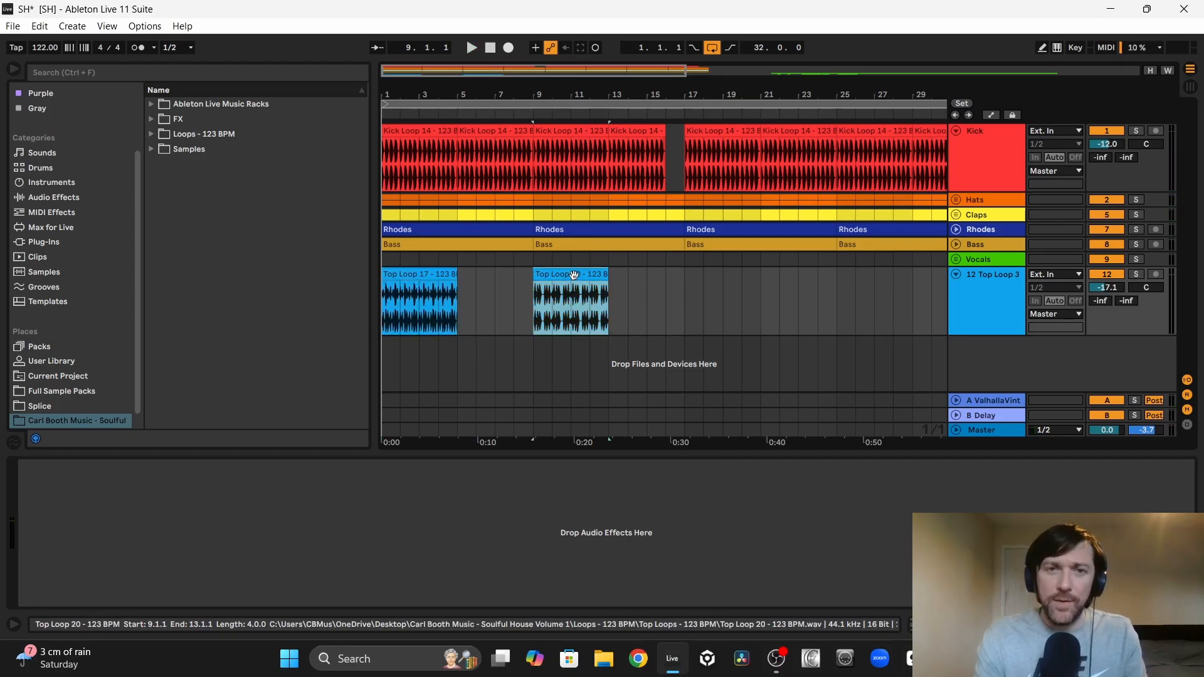
drag(574, 275, 490, 276)
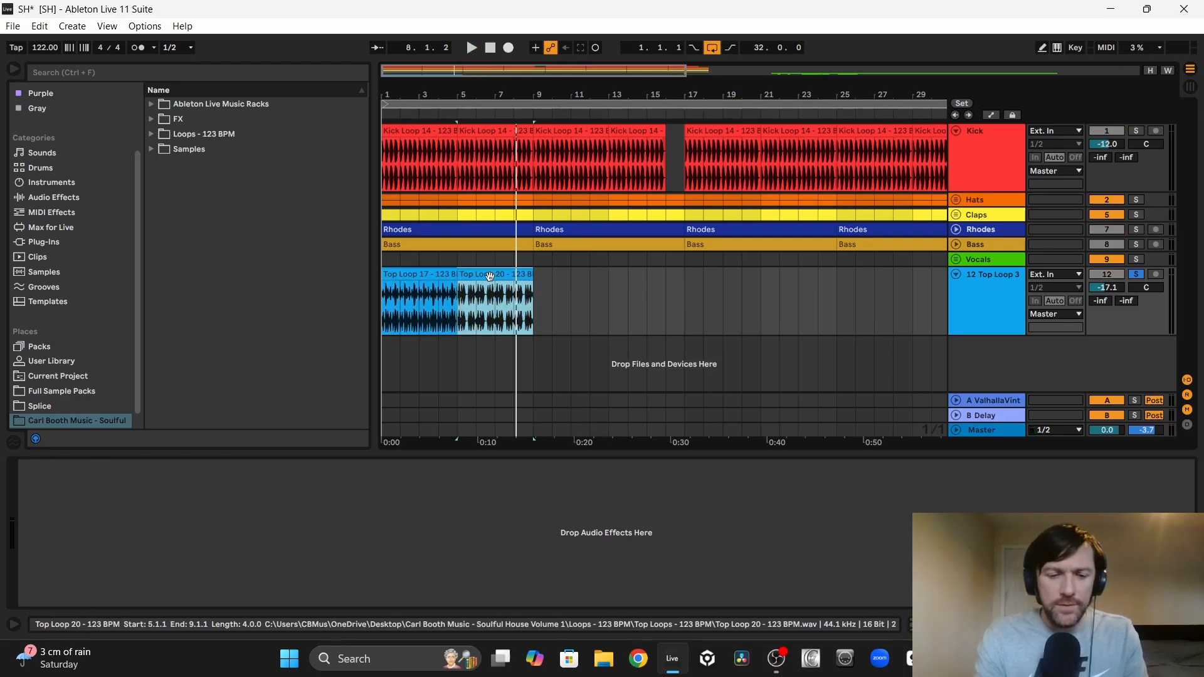
key(space)
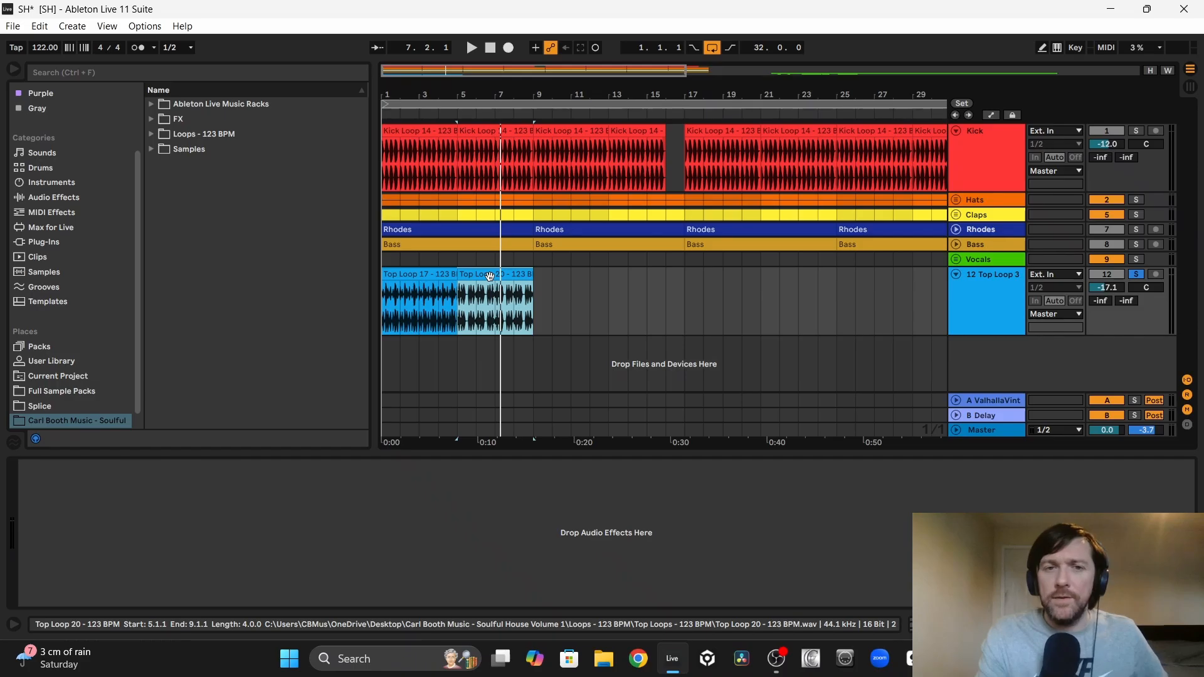
key(Delete)
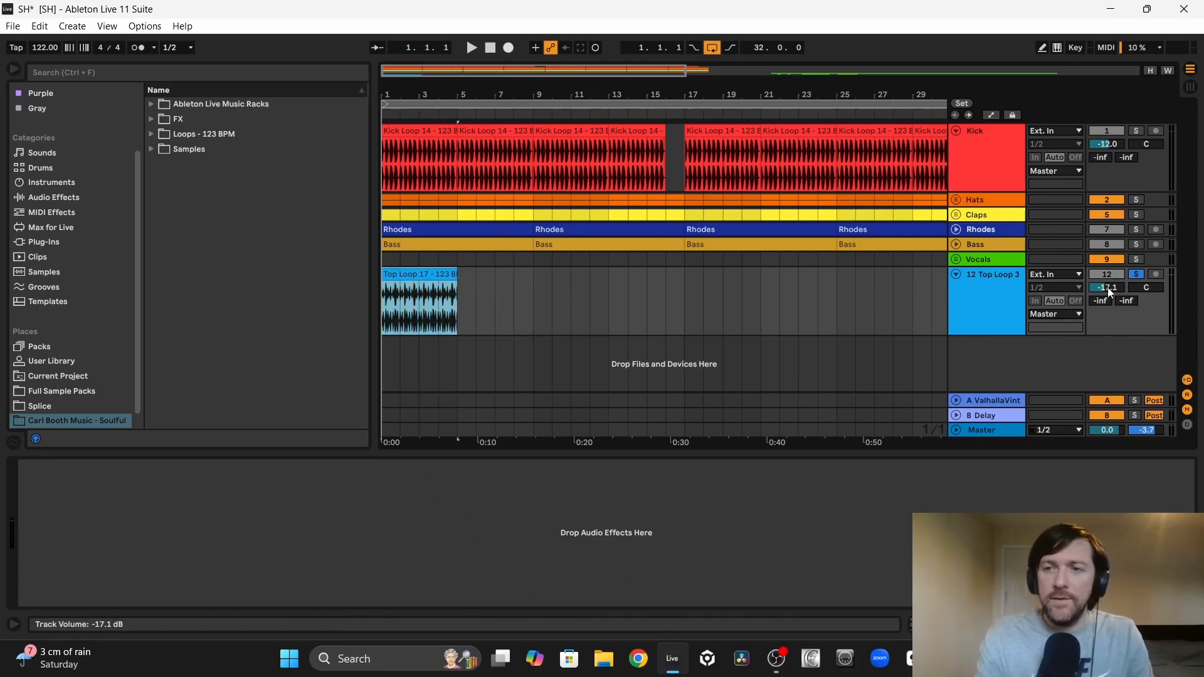
Step: Loop bars 1 to 4 and add an EQ Eight to the top loop track with a 255 Hz low cut and a 12.1 kHz high cut
key(space)
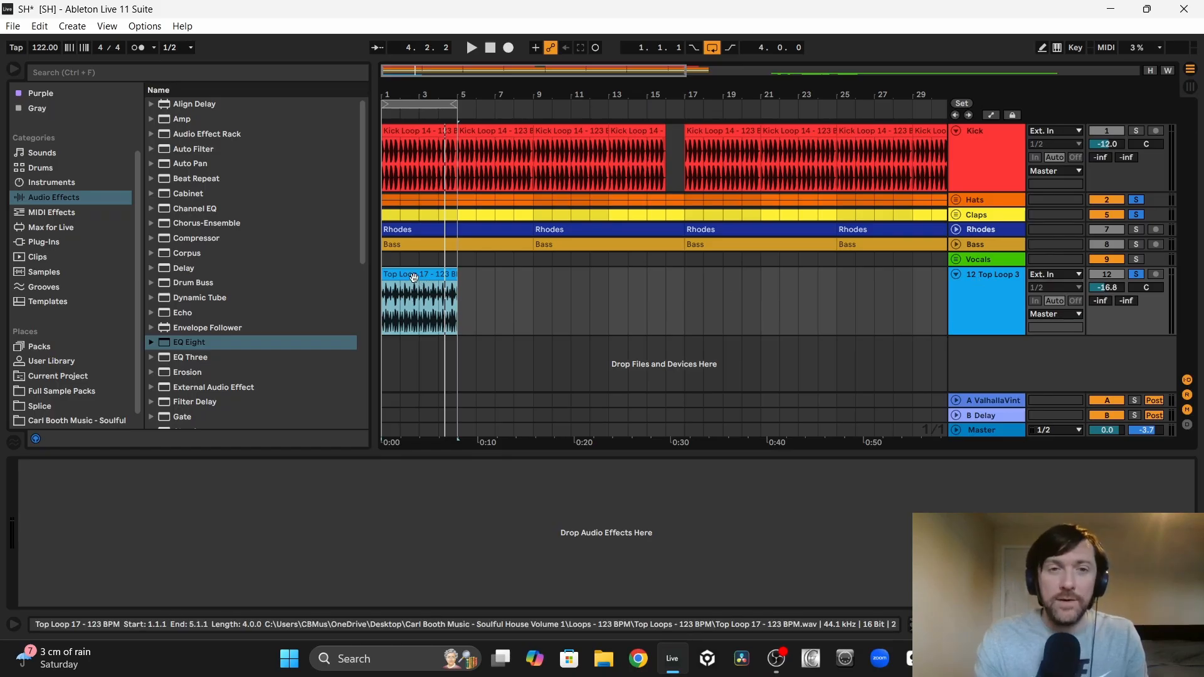
key(space)
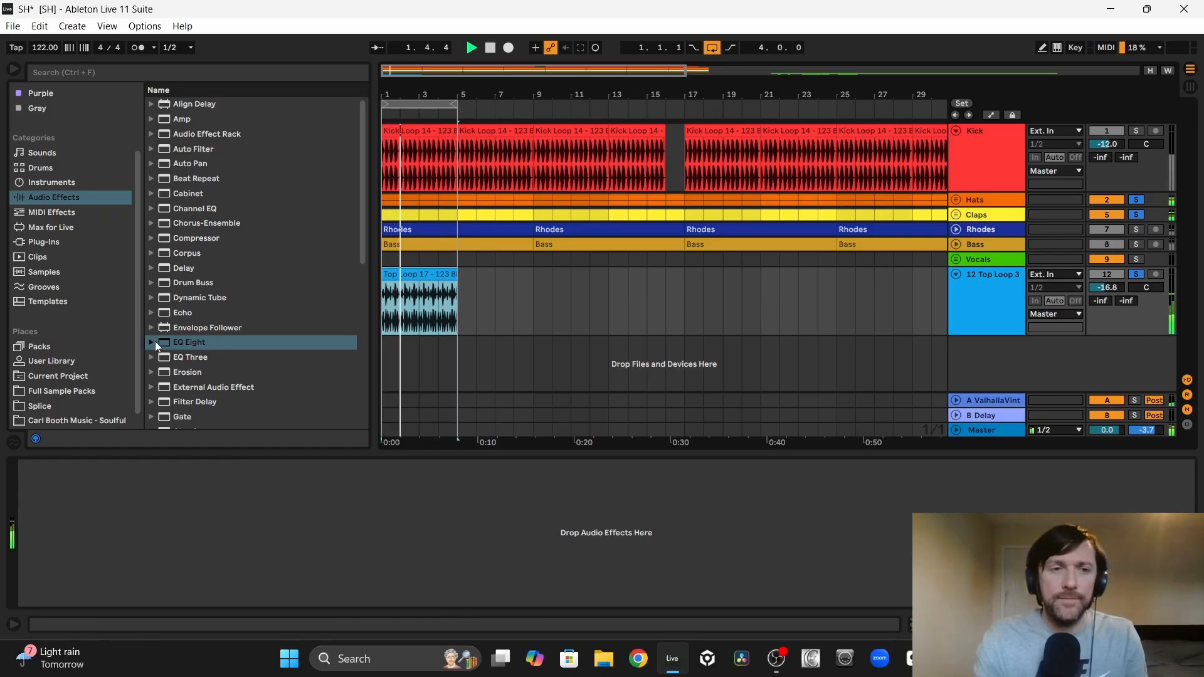
drag(175, 342, 416, 283)
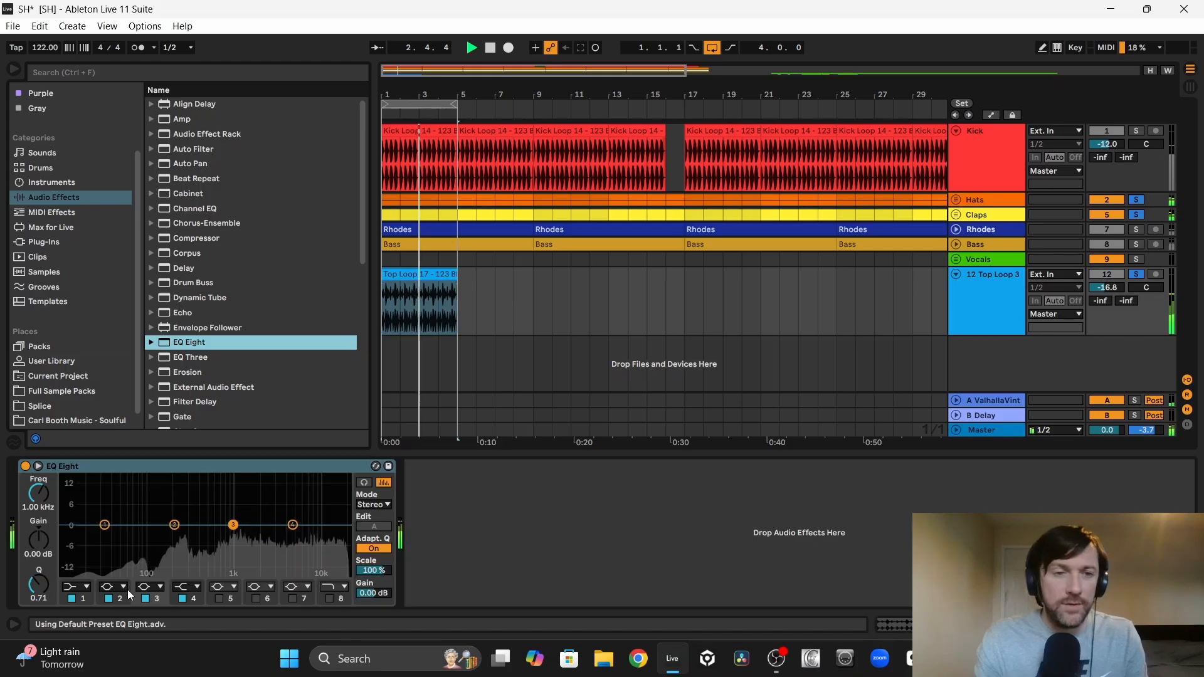
click(79, 587)
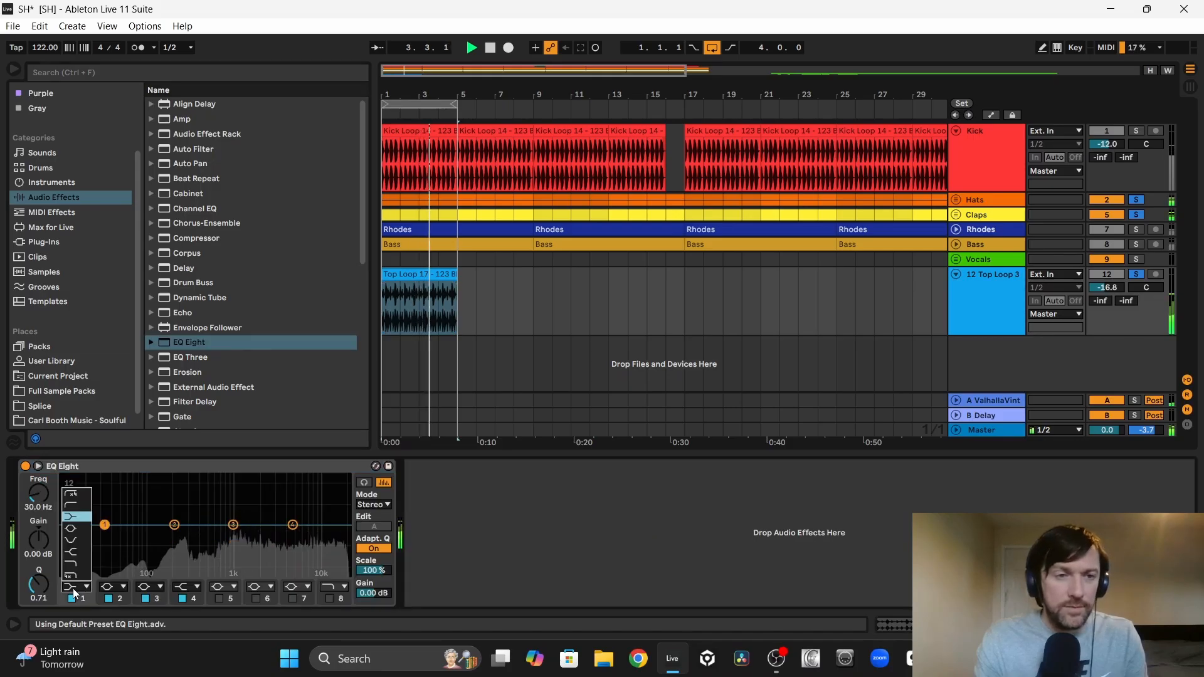
click(75, 507)
drag(42, 495, 43, 462)
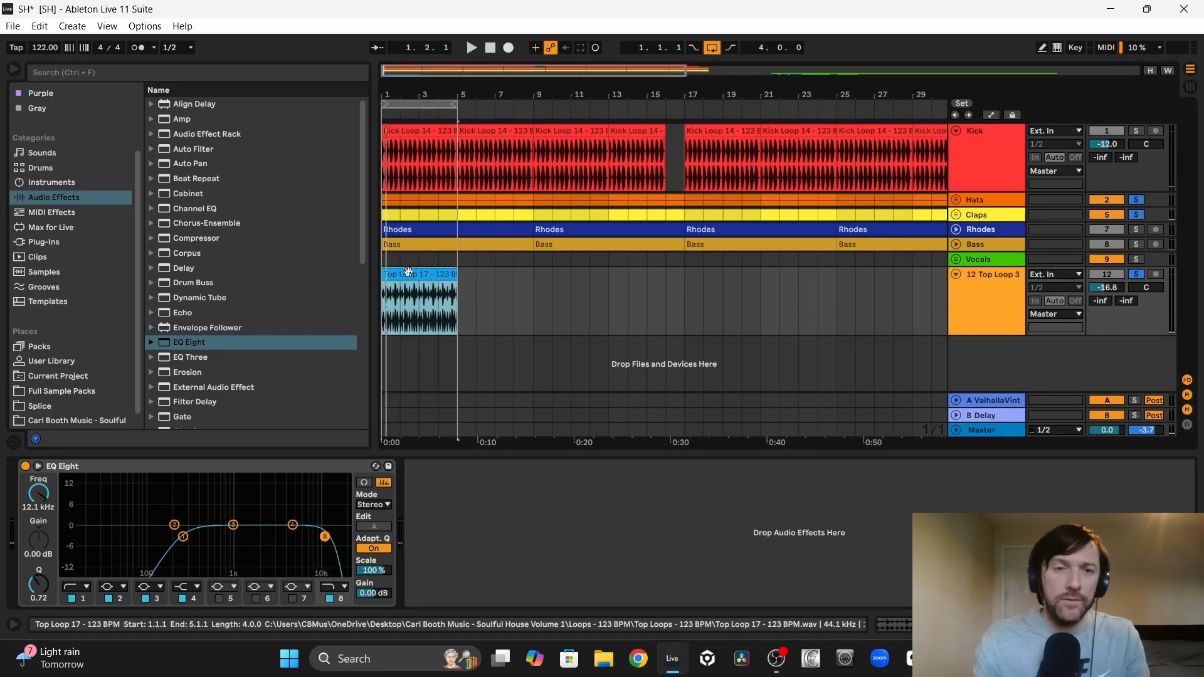
Step: Repeat the Top Loop 17 clip across the arrangement and place its track, coloured orange, directly below the Claps group
right_click(408, 271)
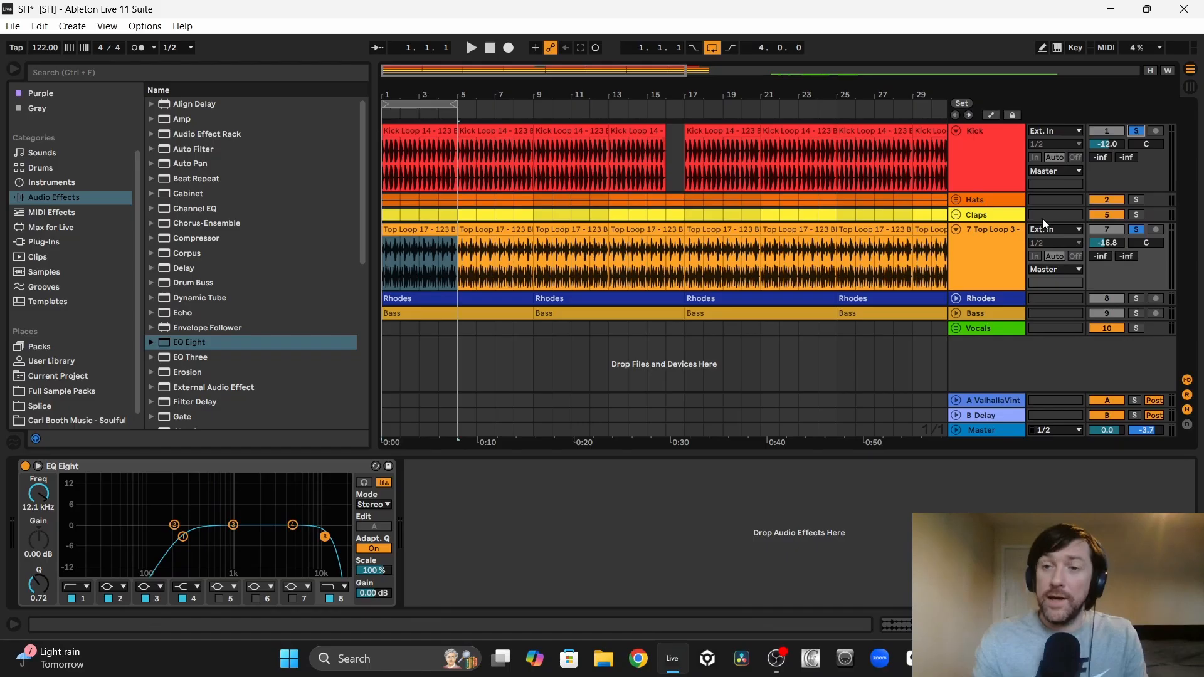
click(989, 236)
Step: Raise the top loop track to -15.8 dB during playback and add Bass, Rhodes, Claps and Hats to the soloed tracks
key(space)
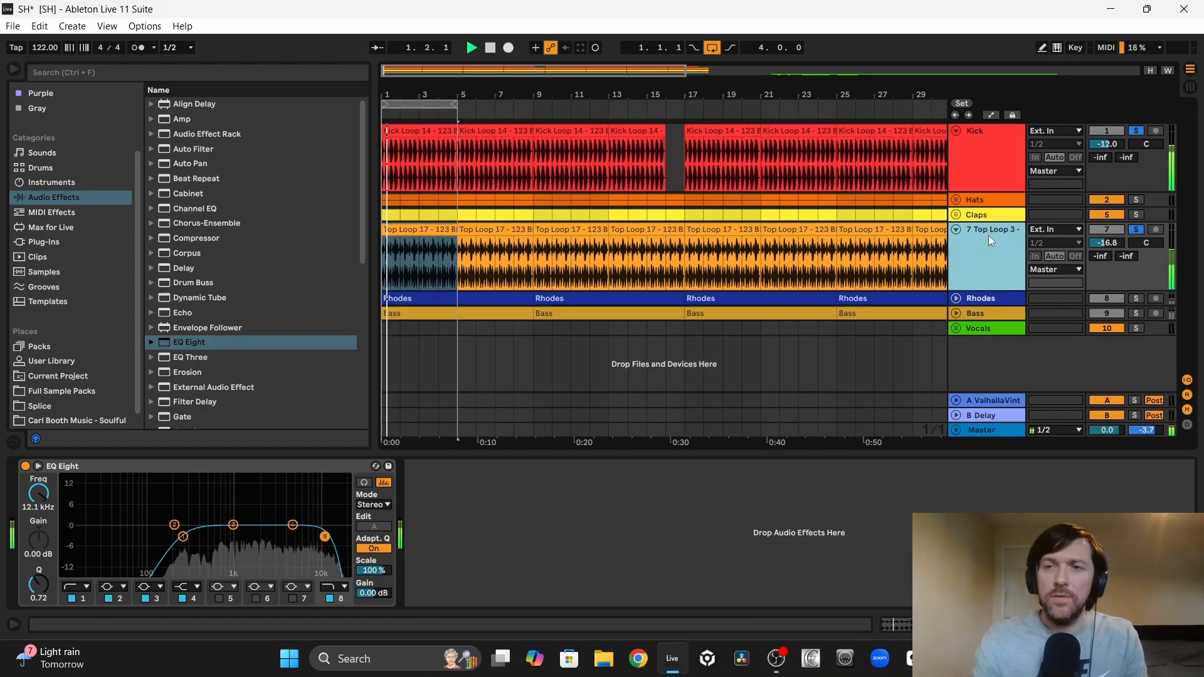
click(1134, 314)
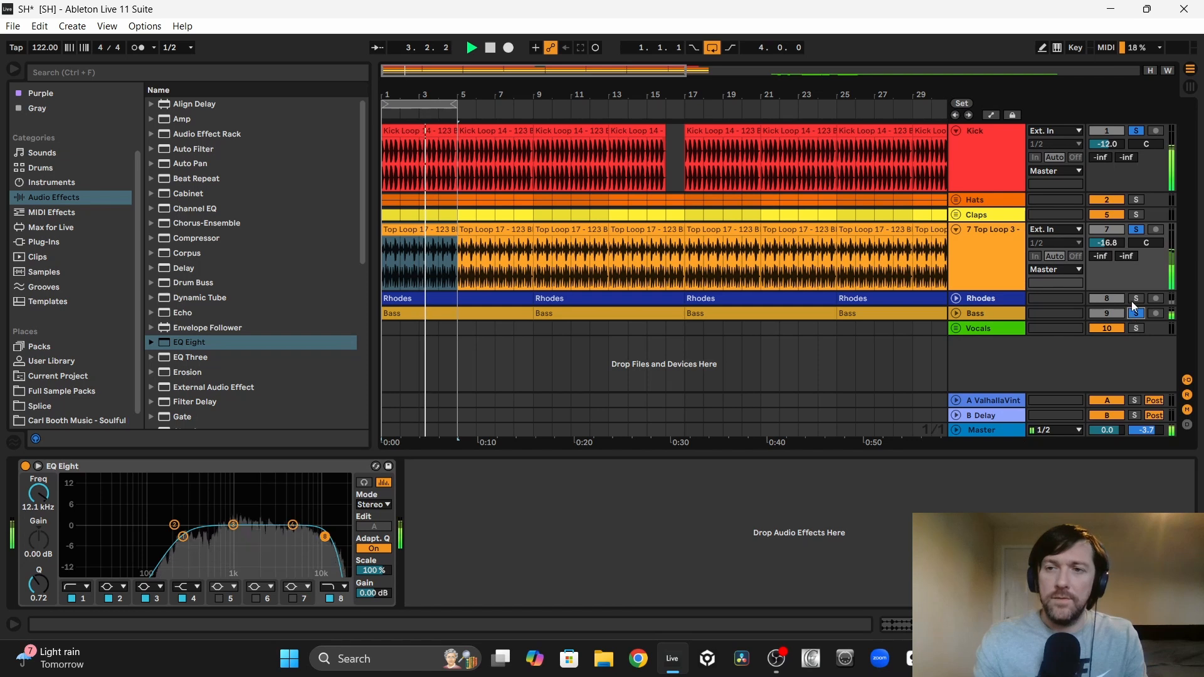
drag(1107, 243, 1107, 240)
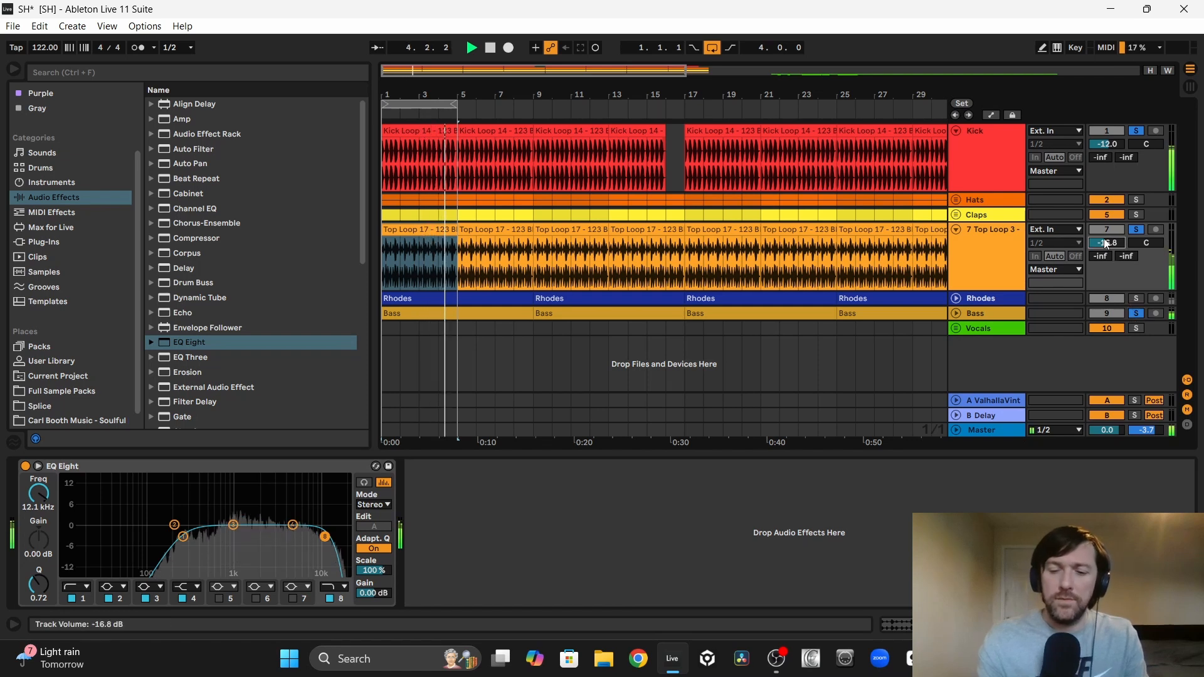
click(1137, 298)
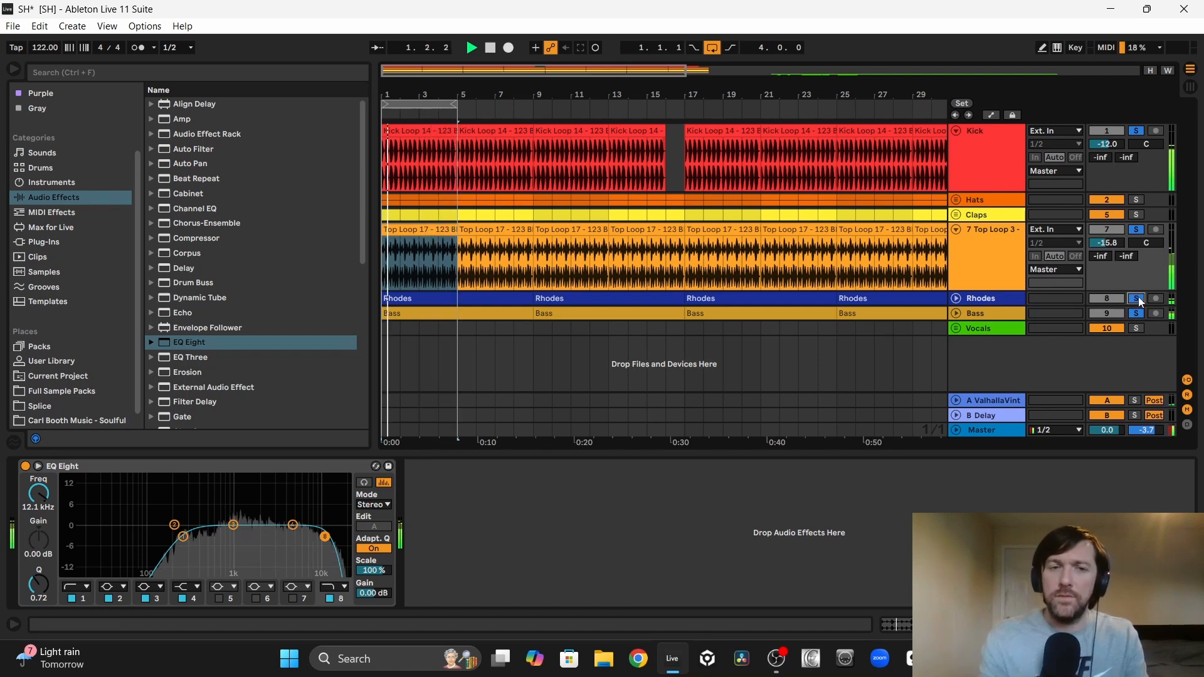
click(1136, 214)
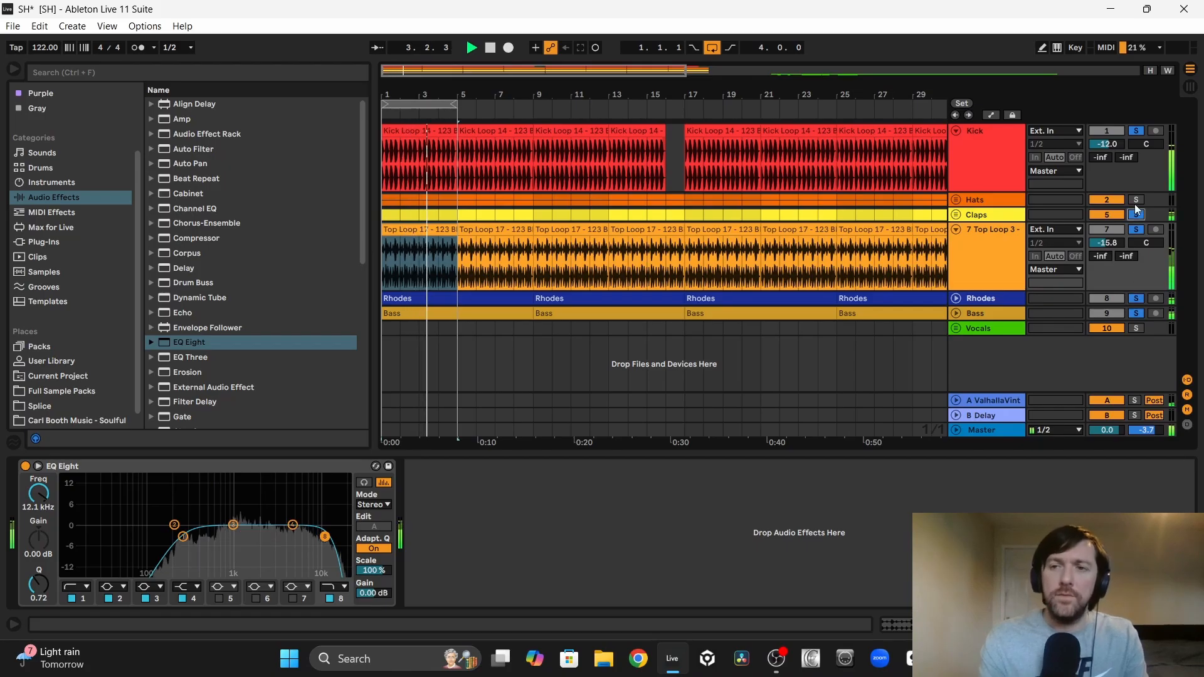
click(1137, 200)
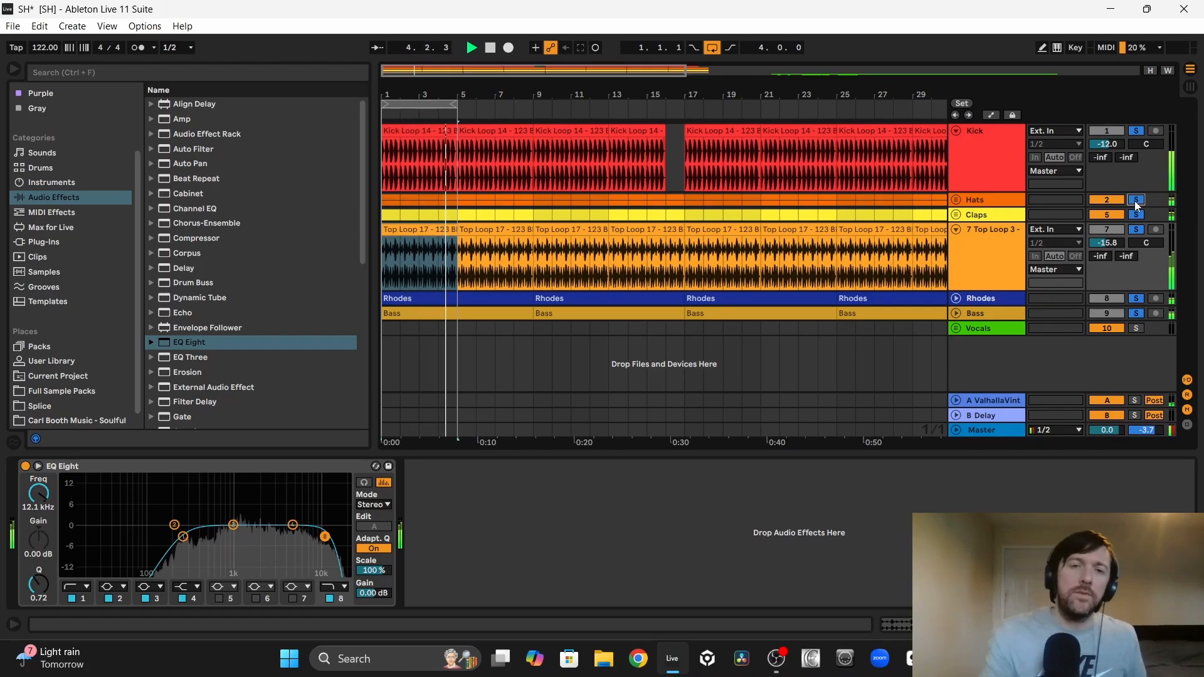
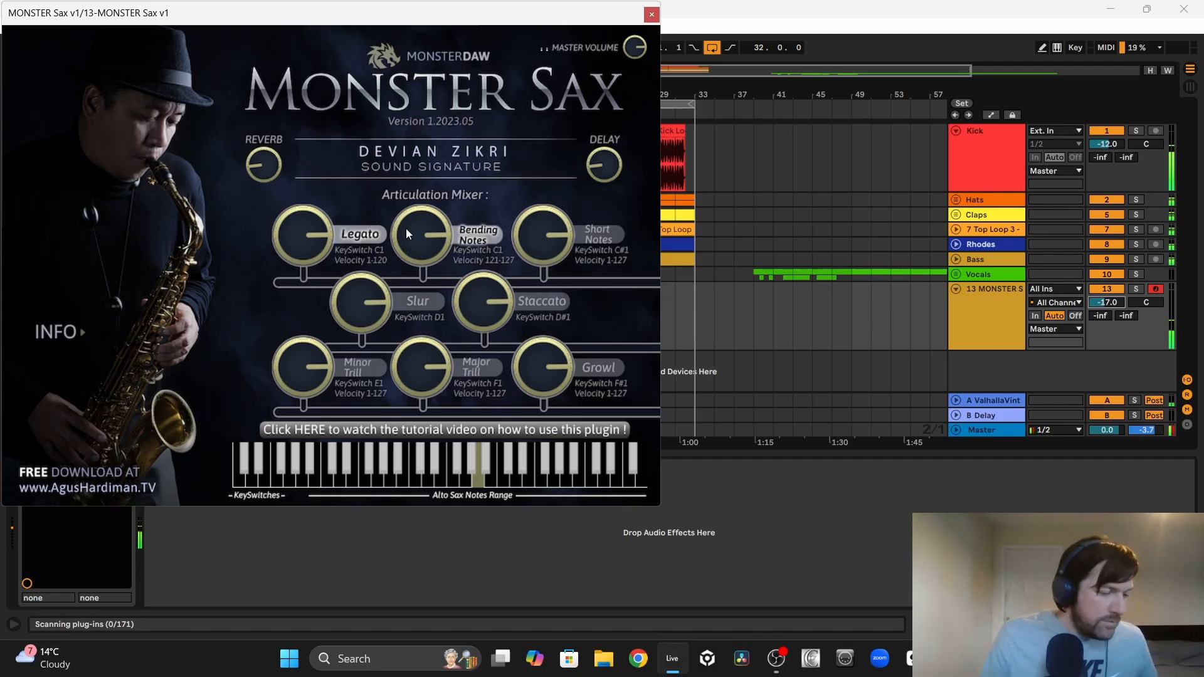
Step: Record a MONSTER Sax MIDI part over the groove, close the plug-in window, and play the take back soloed
key(F9)
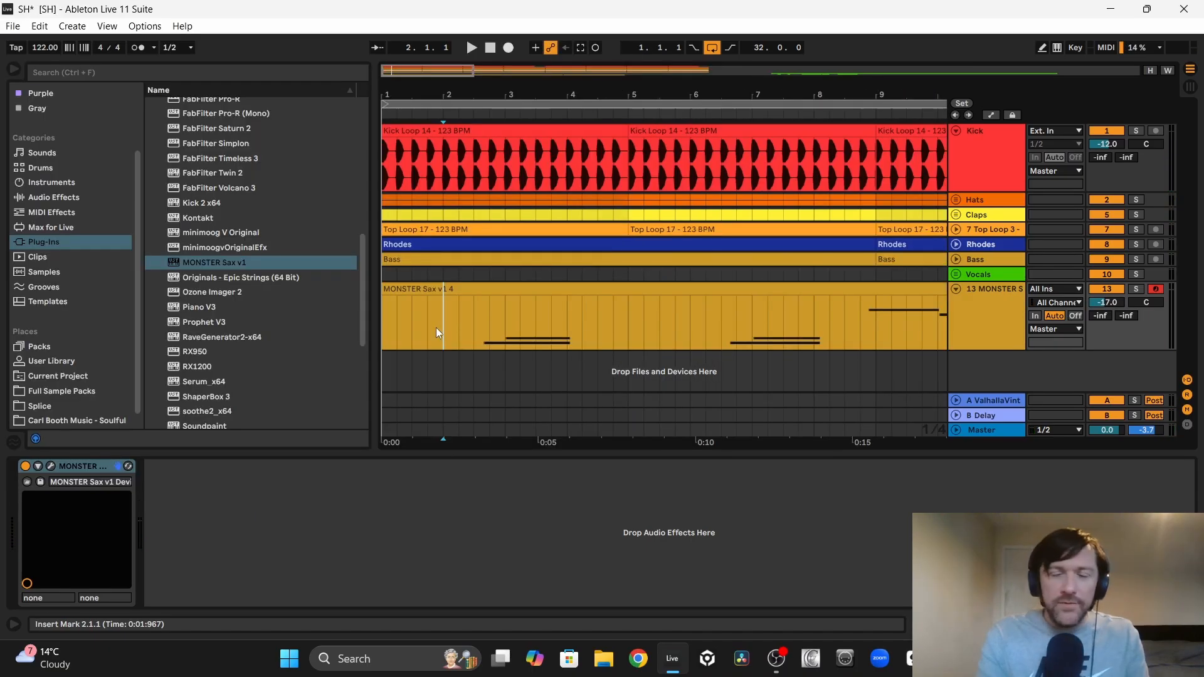
click(465, 340)
key(space)
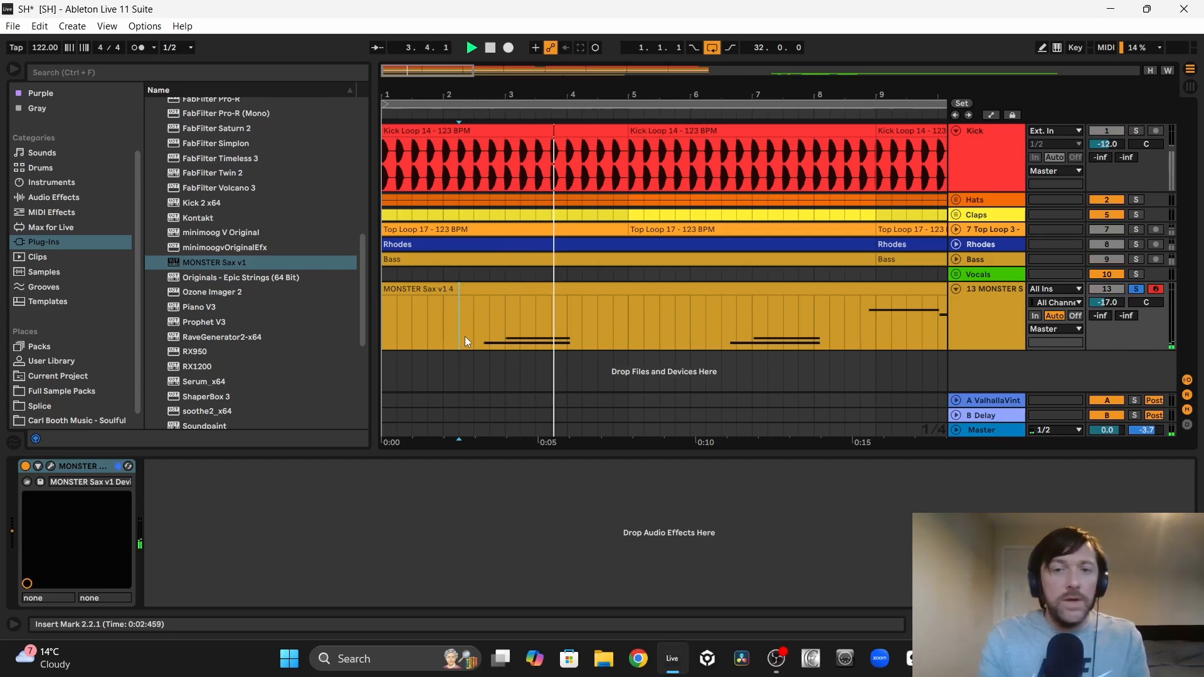
click(707, 333)
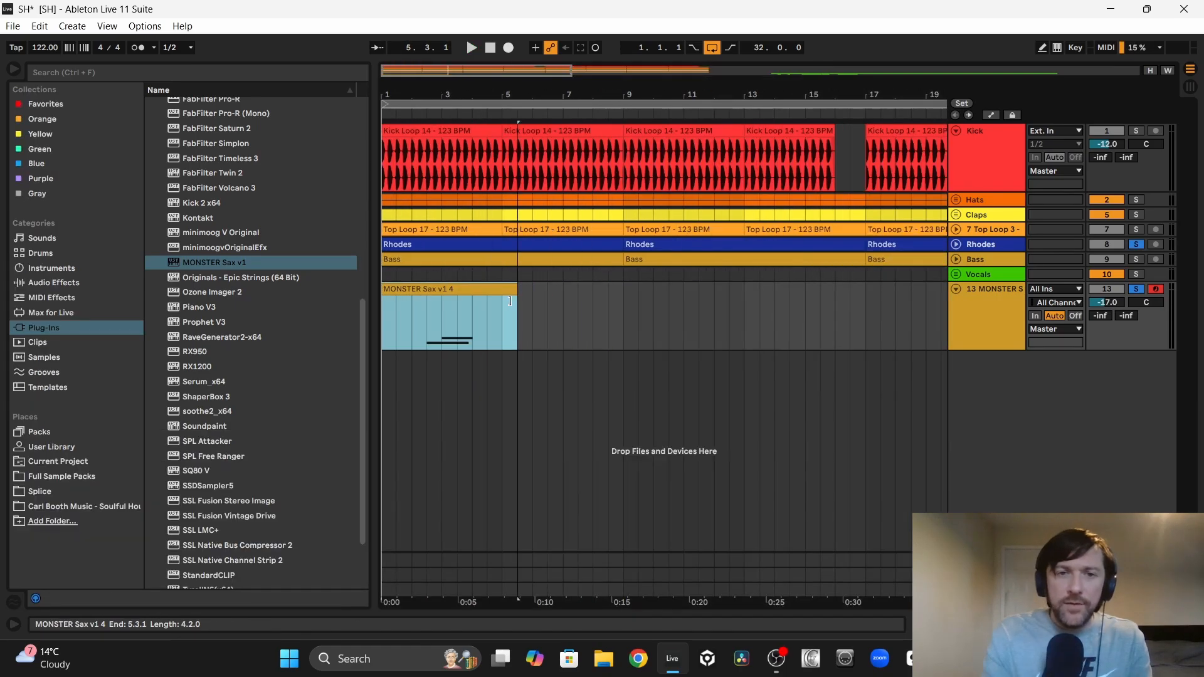
Step: Repeat the sax phrase at bars 15 and 31 and consolidate bars 1 to 33 into one clip
click(456, 290)
drag(456, 290, 681, 289)
key(ctrl+e)
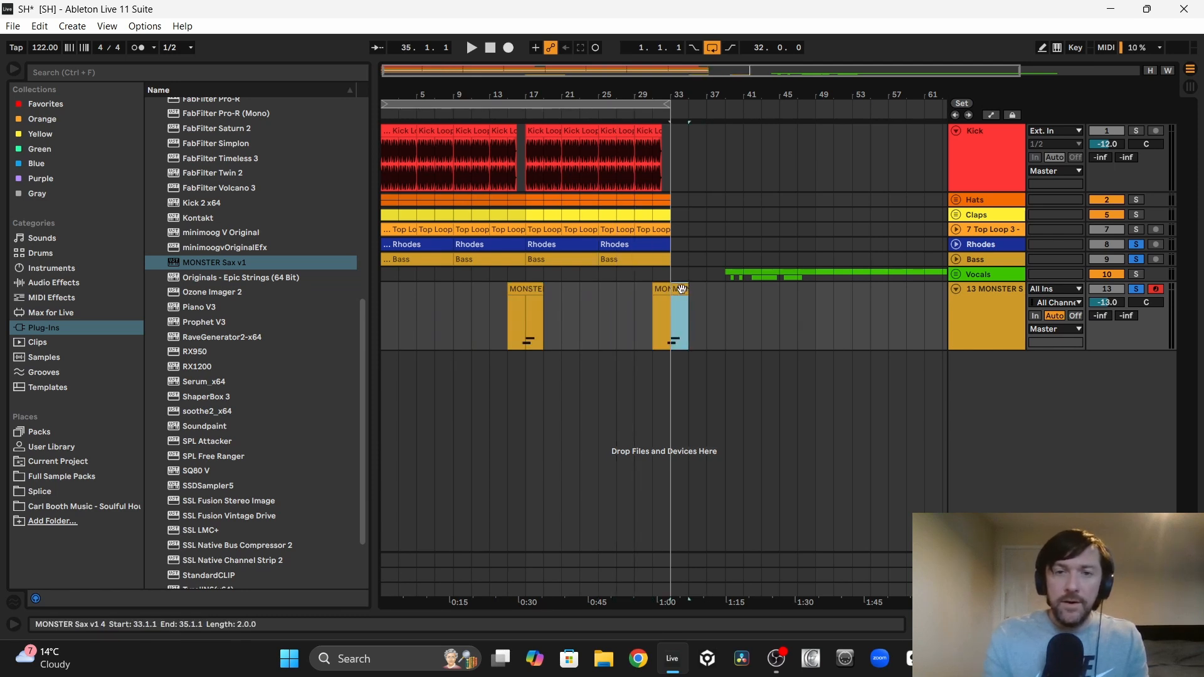
key(Left)
key(Left)
key(Left)
key(Left)
key(Left)
key(Left)
key(Left)
key(Left)
key(Left)
key(Left)
key(Left)
key(Left)
key(Left)
key(Left)
key(Left)
key(Left)
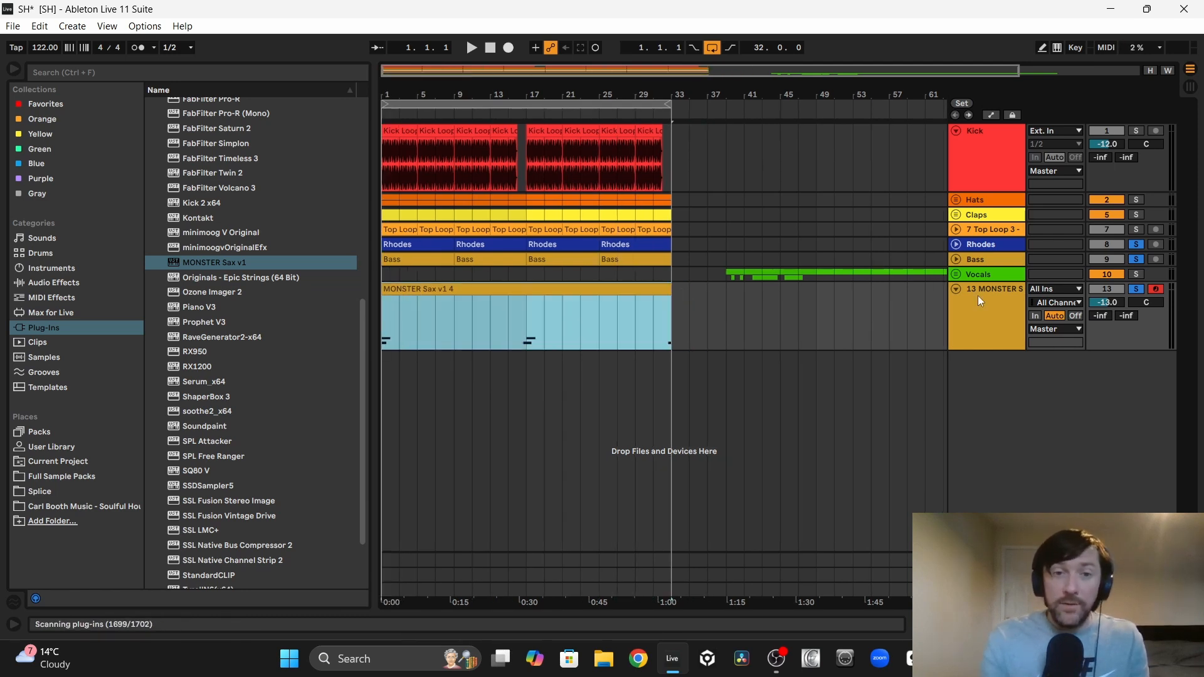
Step: Render the MONSTER Sax track to audio by freezing it, and place it directly below the Rhodes track
click(977, 296)
right_click(978, 296)
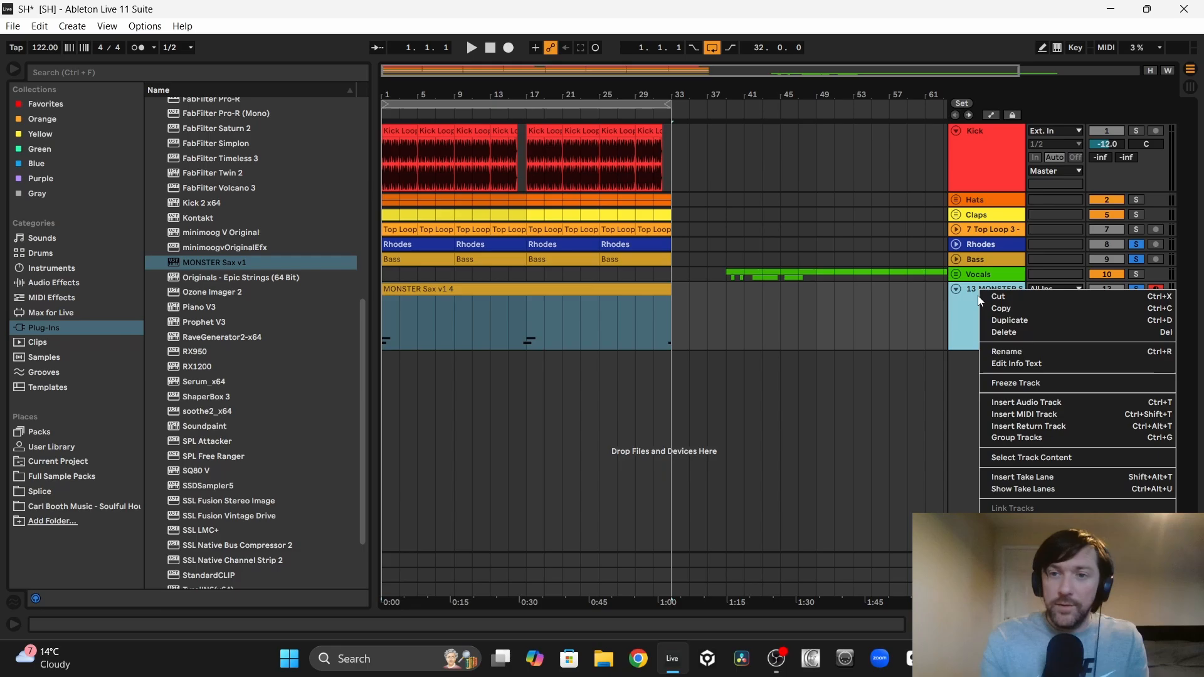
click(1015, 383)
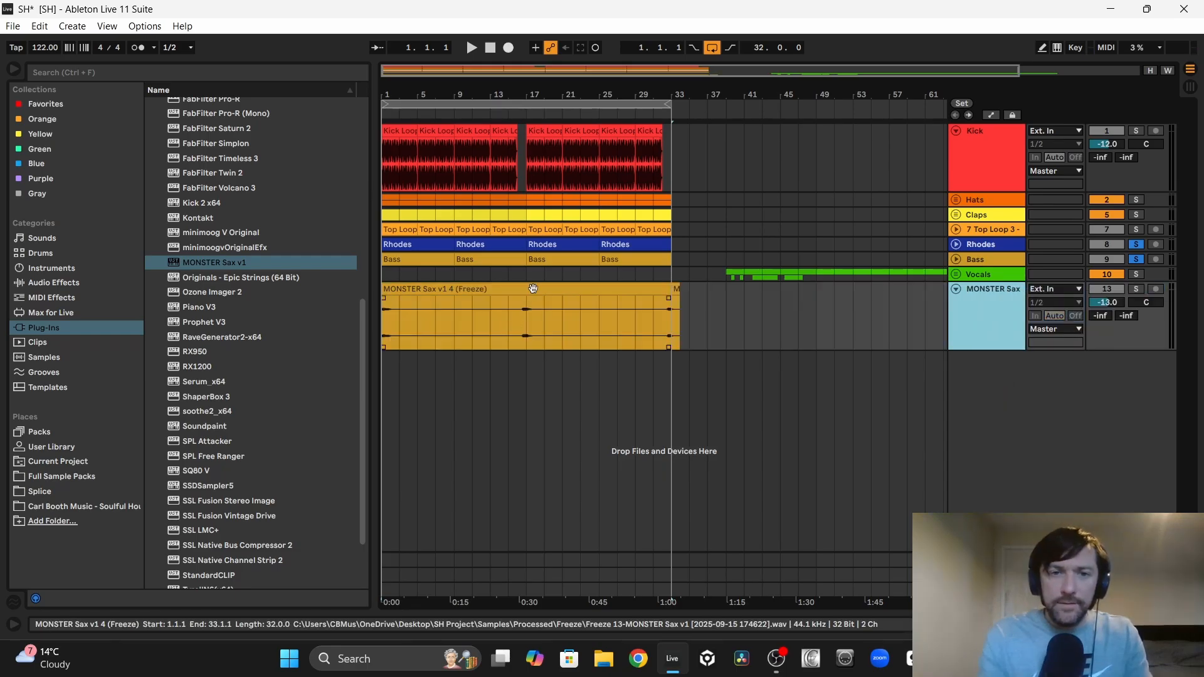
double_click(533, 289)
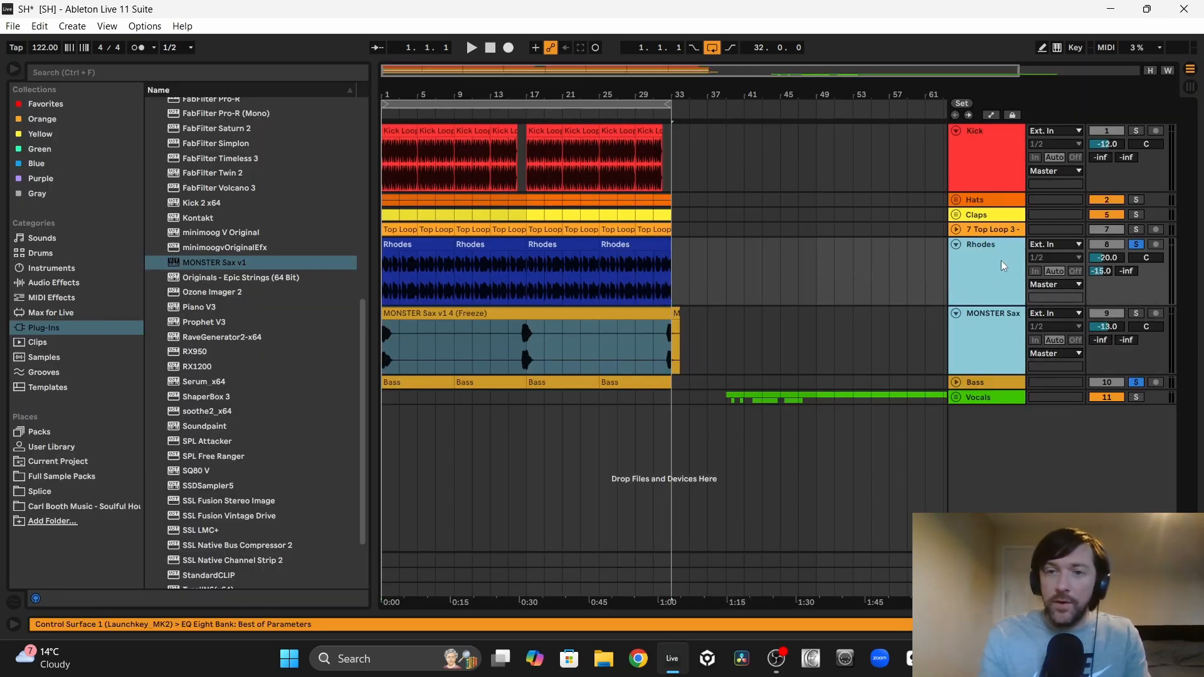
Step: Group the Rhodes and MONSTER Sax tracks with a -15 dB reverb send on the group, and colour the sax track blue
right_click(1003, 266)
click(1104, 331)
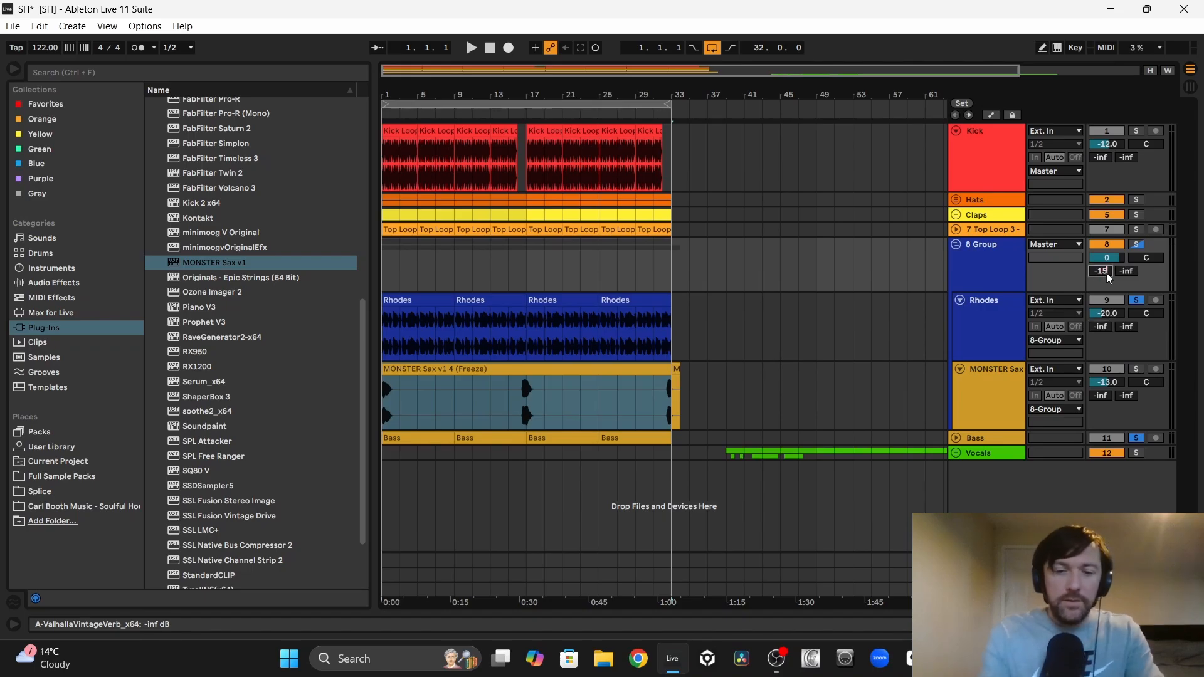
key(Return)
click(979, 384)
click(980, 322)
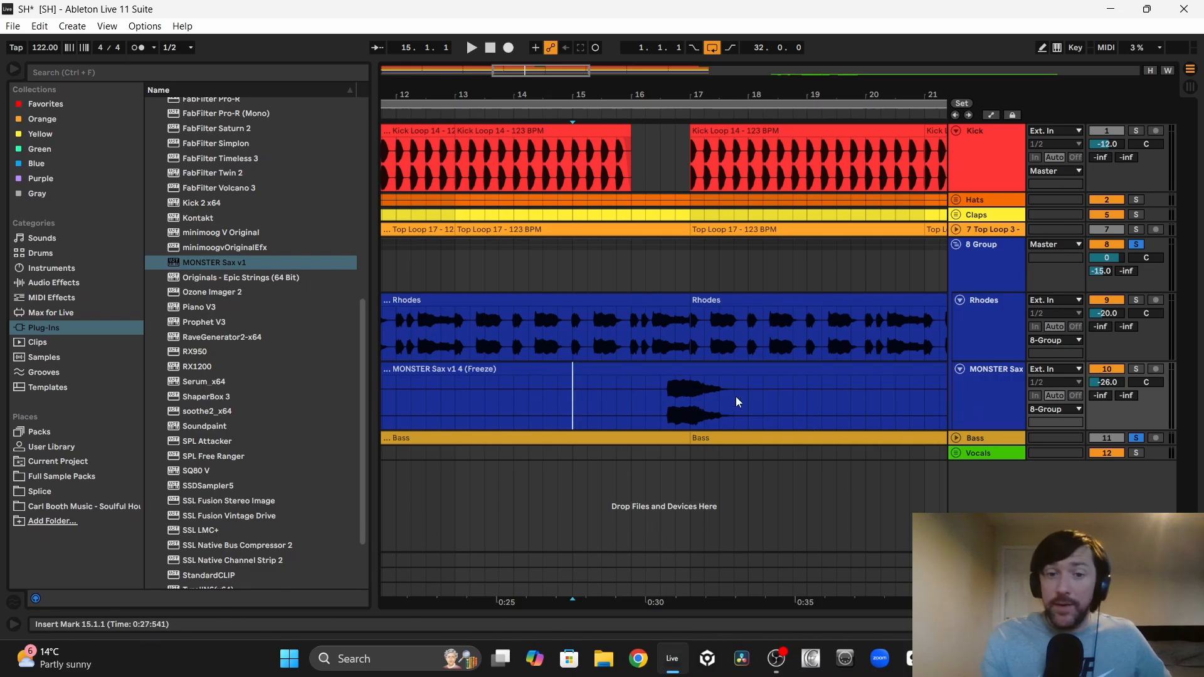
Step: Play from bar 15 and lower the MONSTER Sax track volume to -29 dB
key(space)
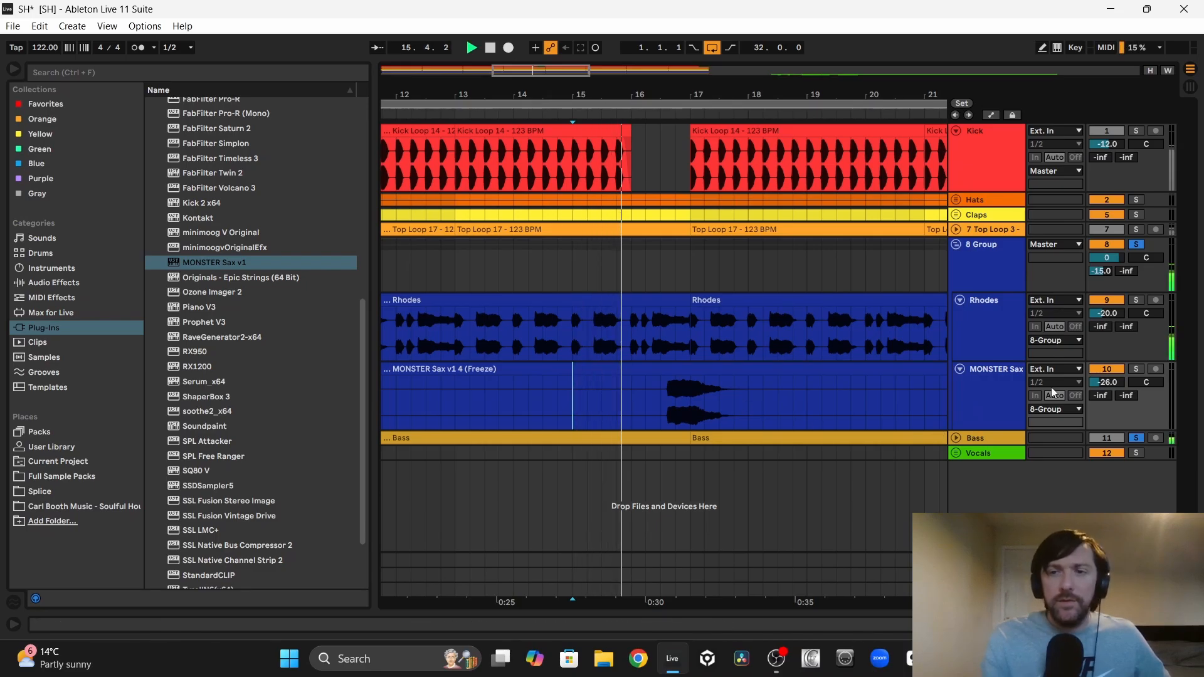
drag(1096, 385, 1095, 391)
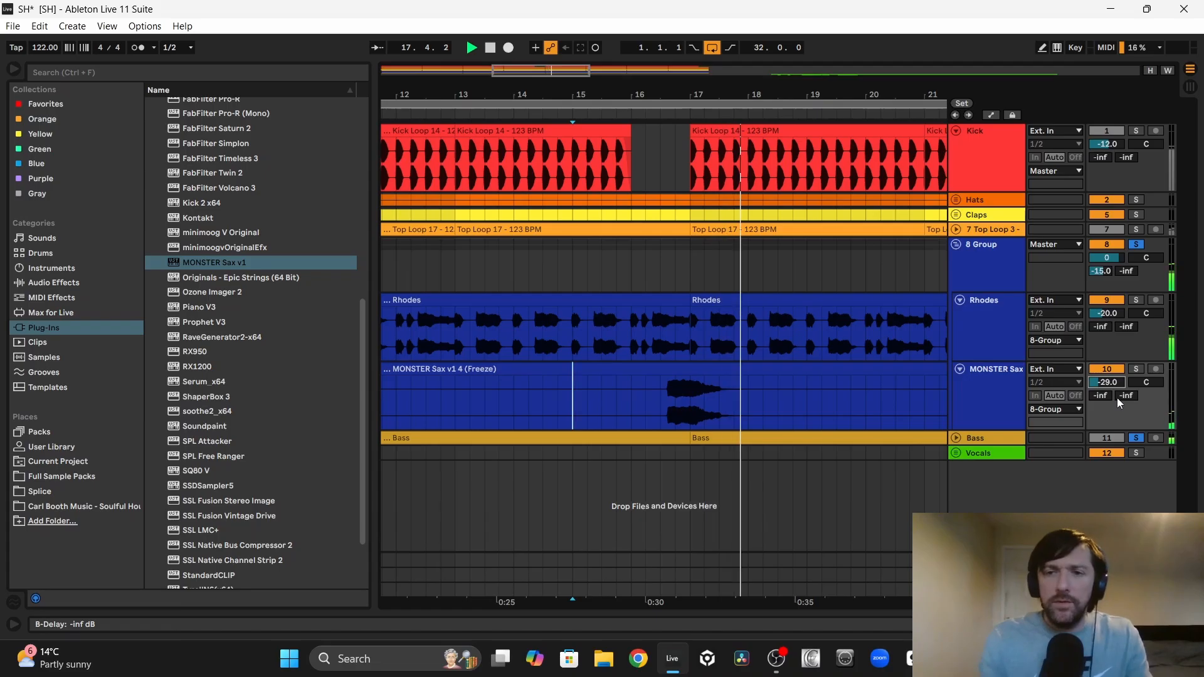
key(space)
Step: Set the MONSTER Sax track's delay send to -11.6 dB while auditioning the phrase from bar 16, and clear the solos
drag(1117, 400, 1118, 376)
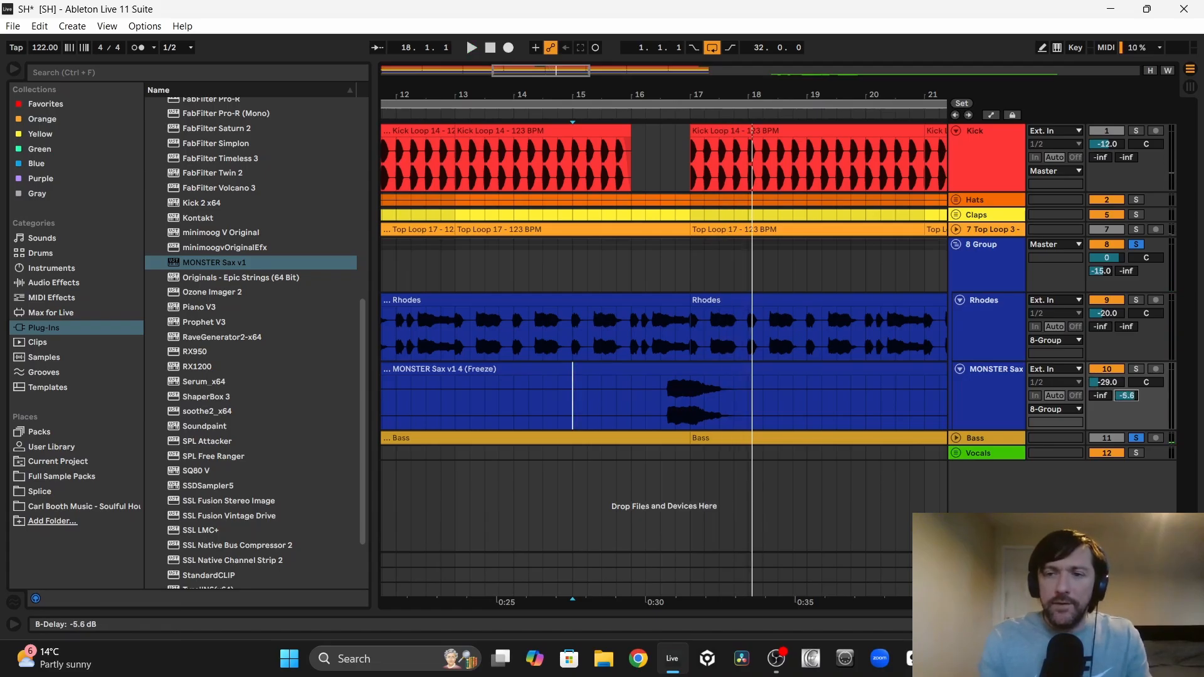
click(645, 406)
key(space)
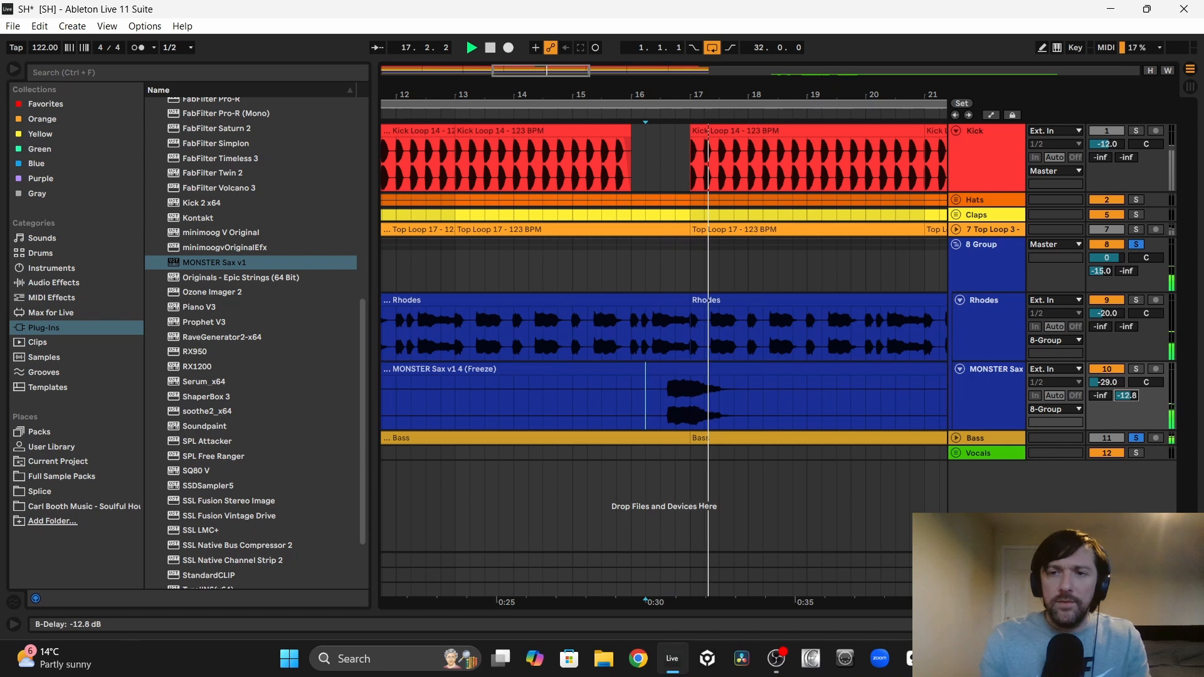
drag(1128, 397, 1127, 404)
key(space)
key(space)
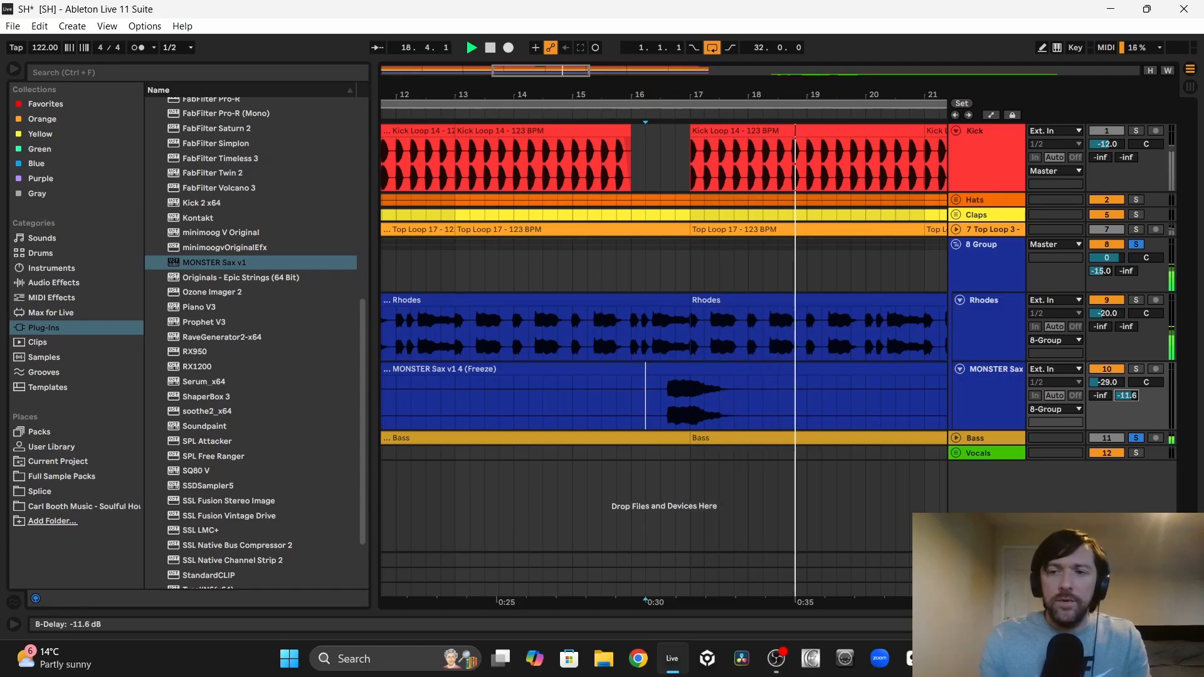
key(space)
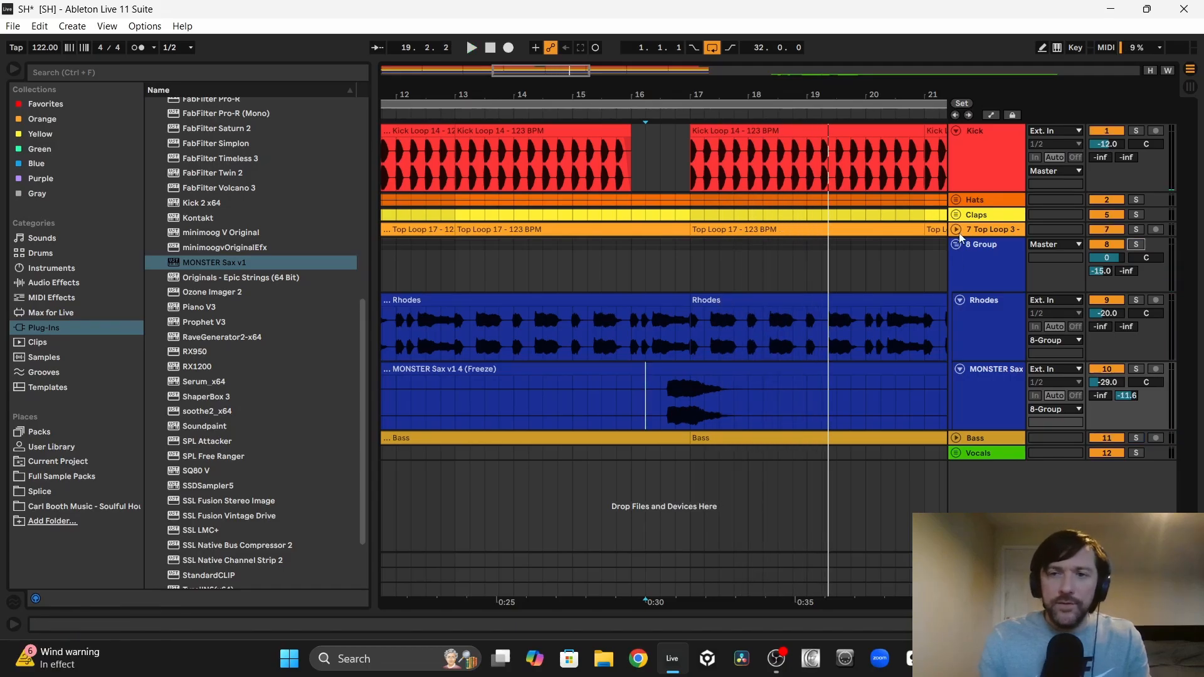
Step: Rename the group Music and the sax track Sax, and play the arrangement from bar 1
right_click(997, 242)
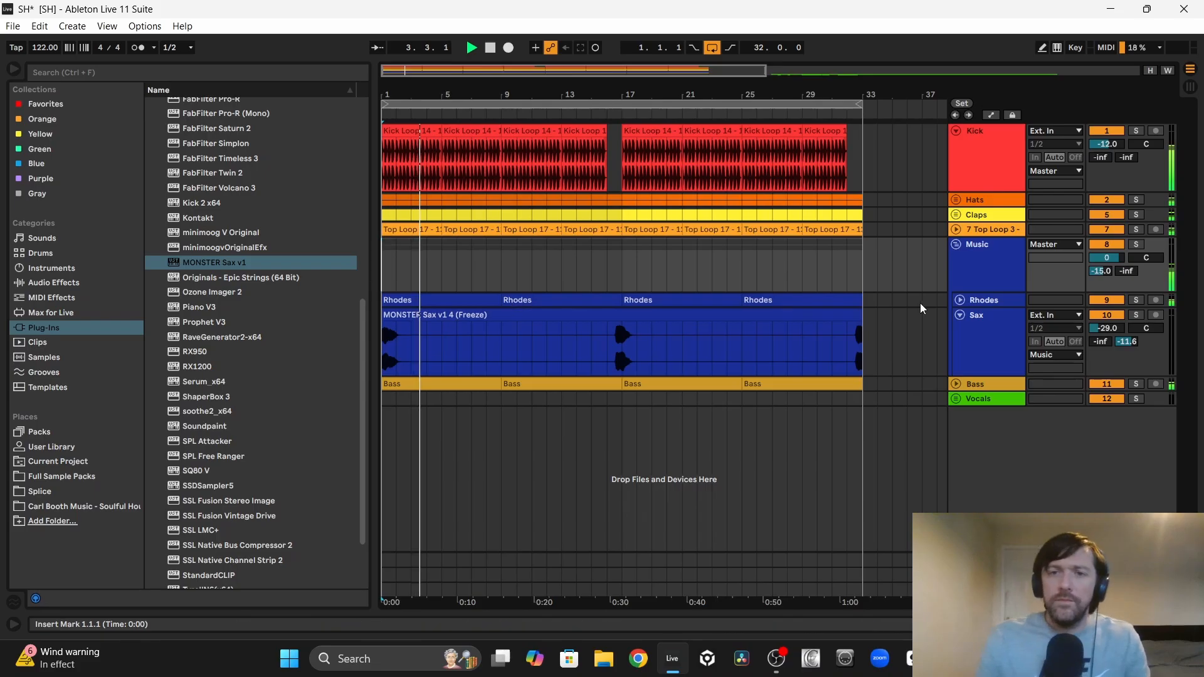
click(959, 301)
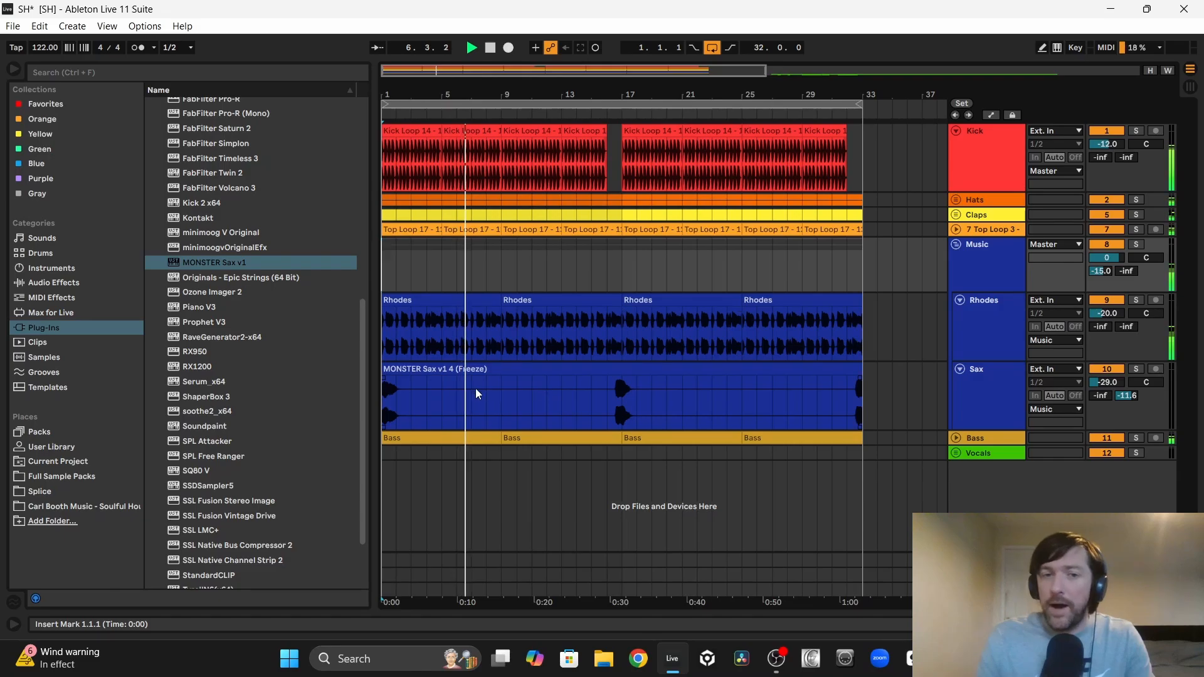
drag(479, 397, 537, 394)
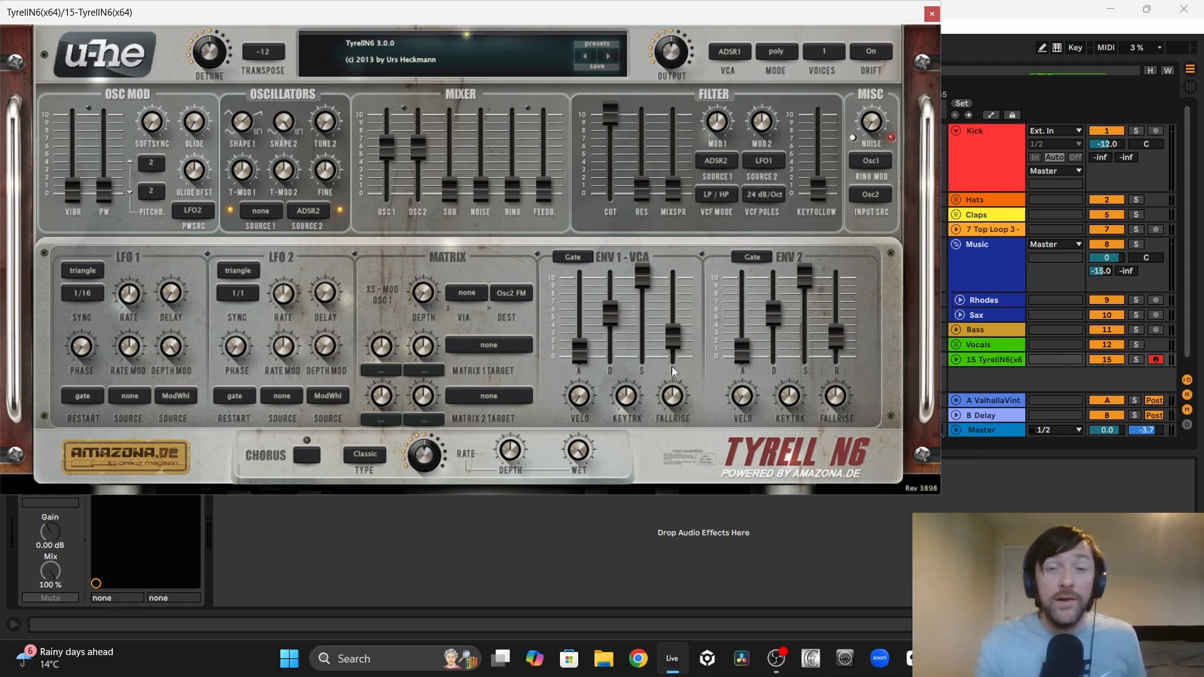
Step: Load the TUC - Classic Pad var2 preset from The Unshushable Coktor folder in TyrellN6
click(595, 42)
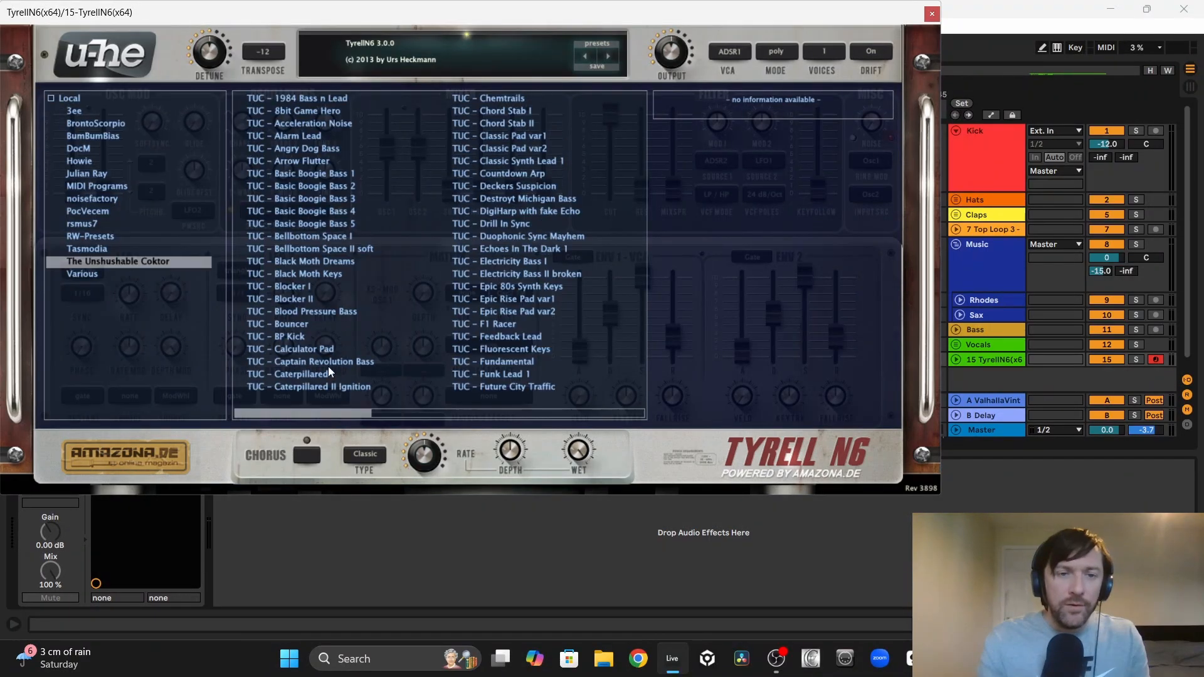
drag(321, 415, 475, 123)
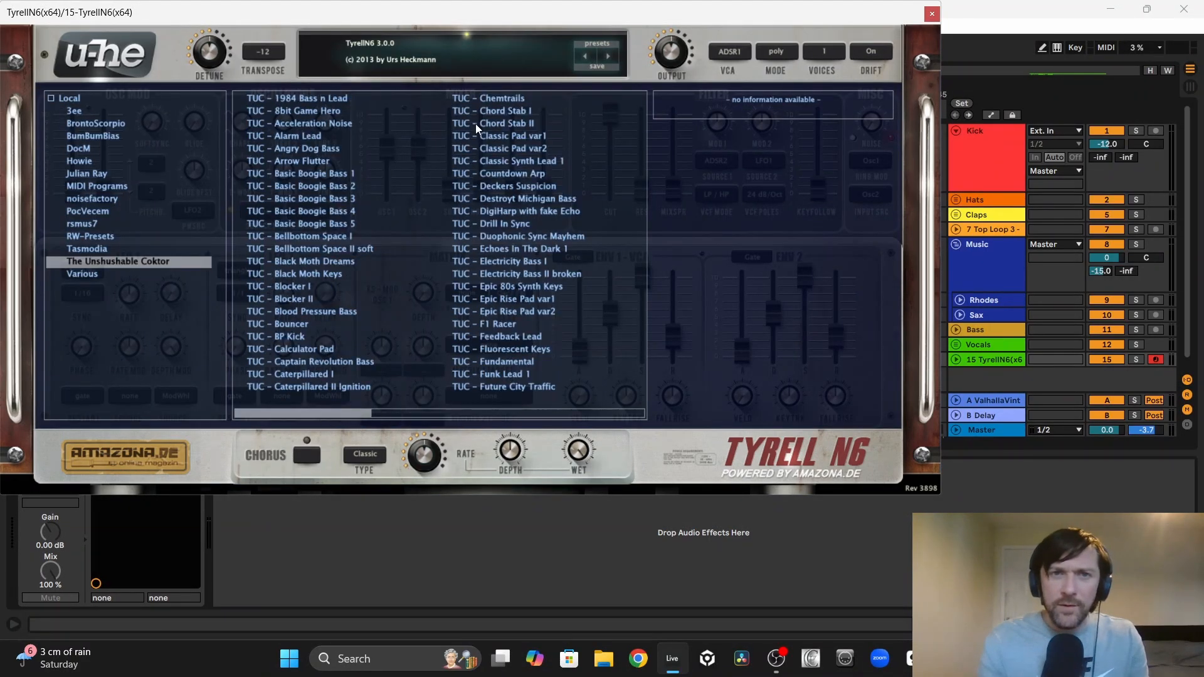
click(513, 149)
Step: Set the TyrellN6 track volume to -17.7 dB, and rehearse and record the pad part from bar 1
click(1109, 348)
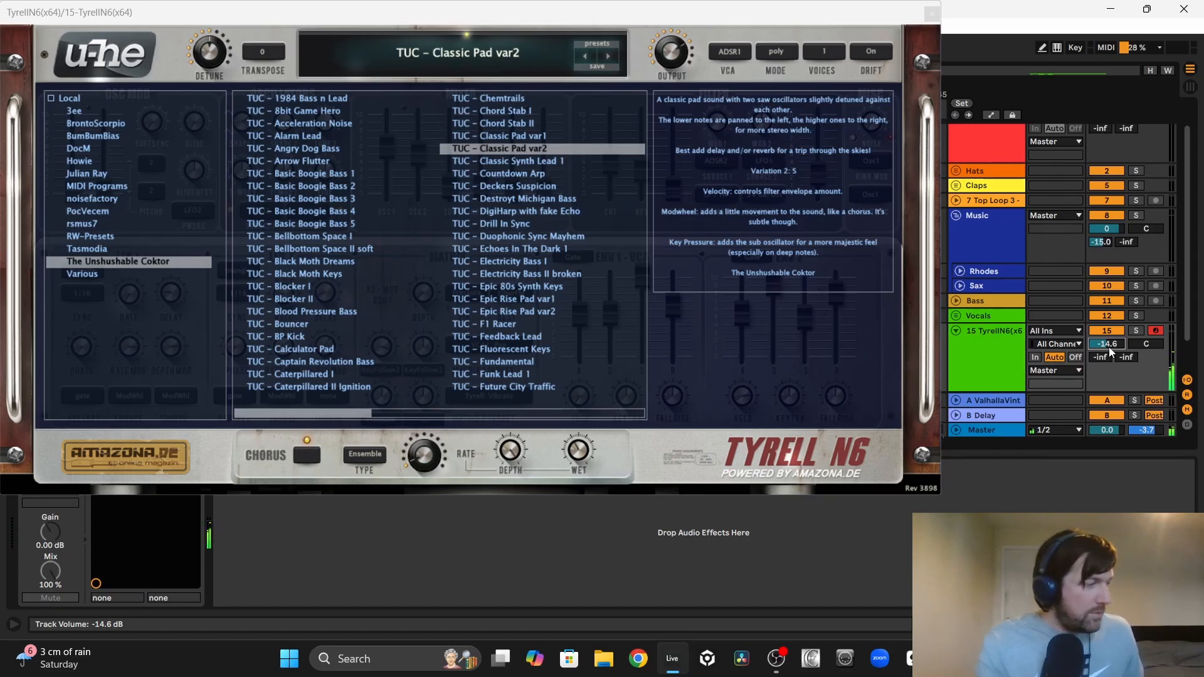
drag(1109, 347, 1105, 353)
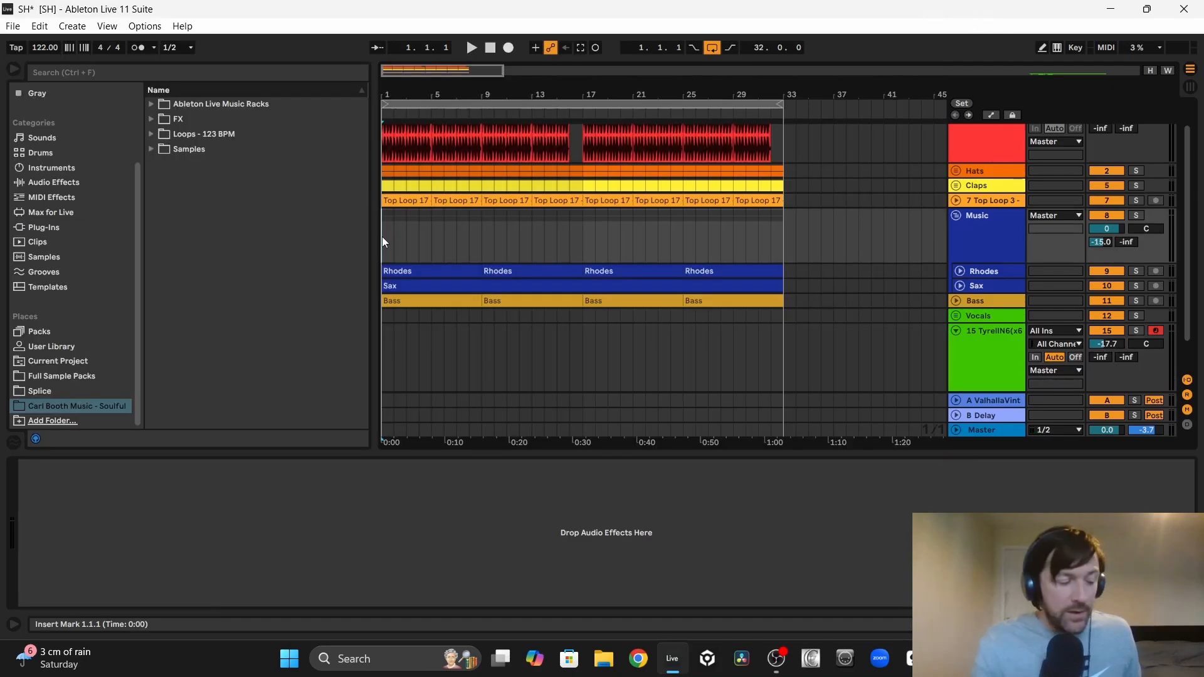
key(space)
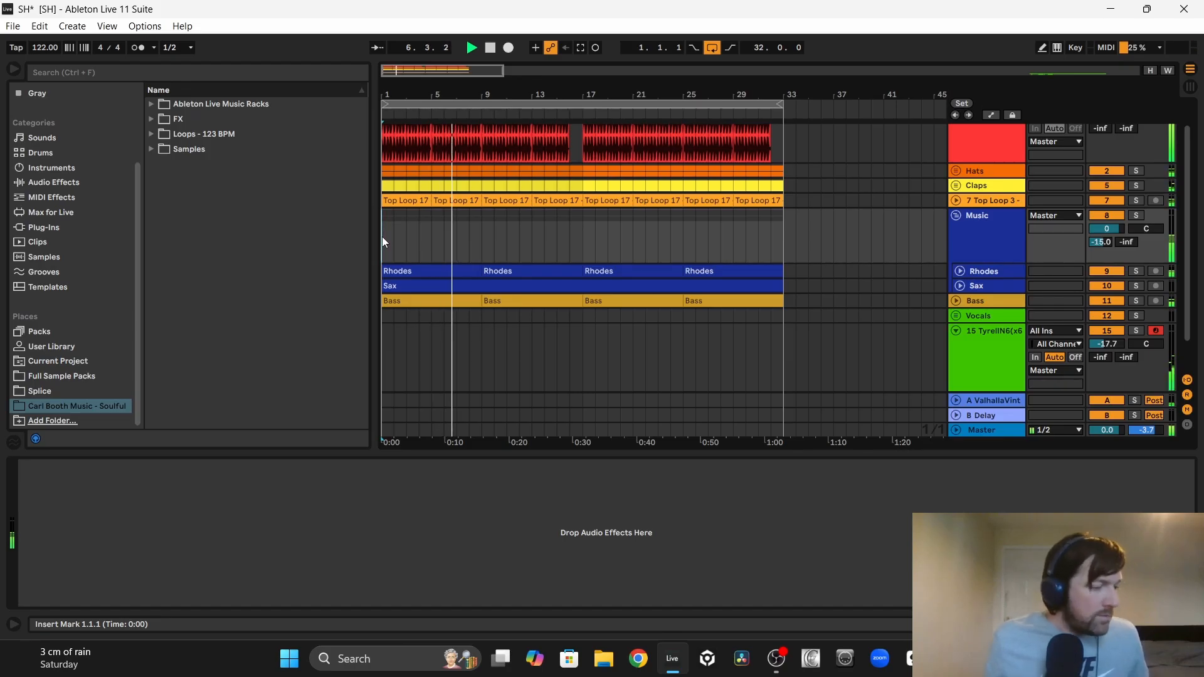
key(space)
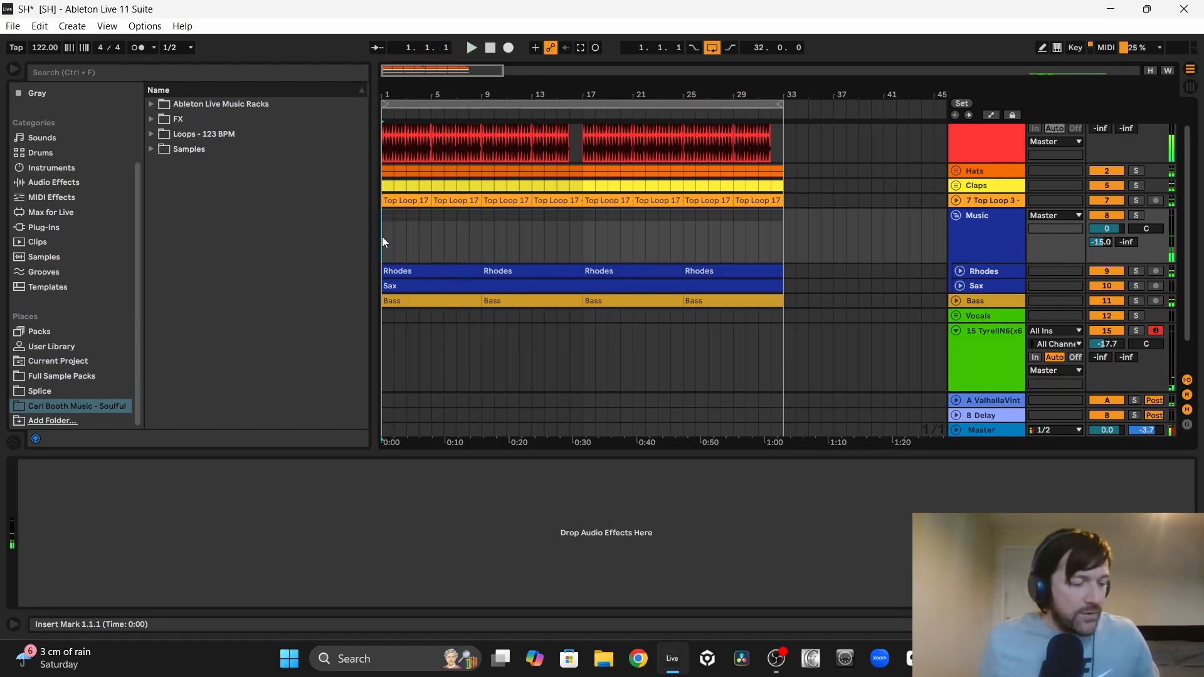
key(F9)
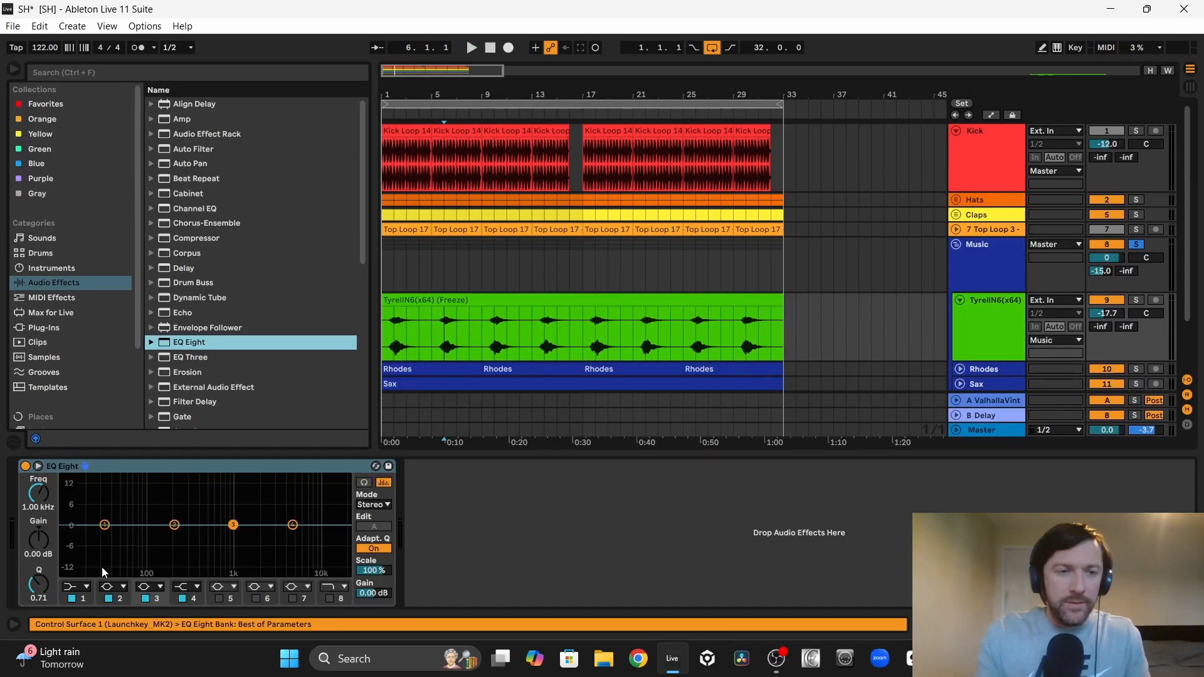
Step: Shape the TyrellN6 track's EQ Eight during playback with a 346 Hz low cut and a 2.25 kHz high cut
key(space)
click(74, 587)
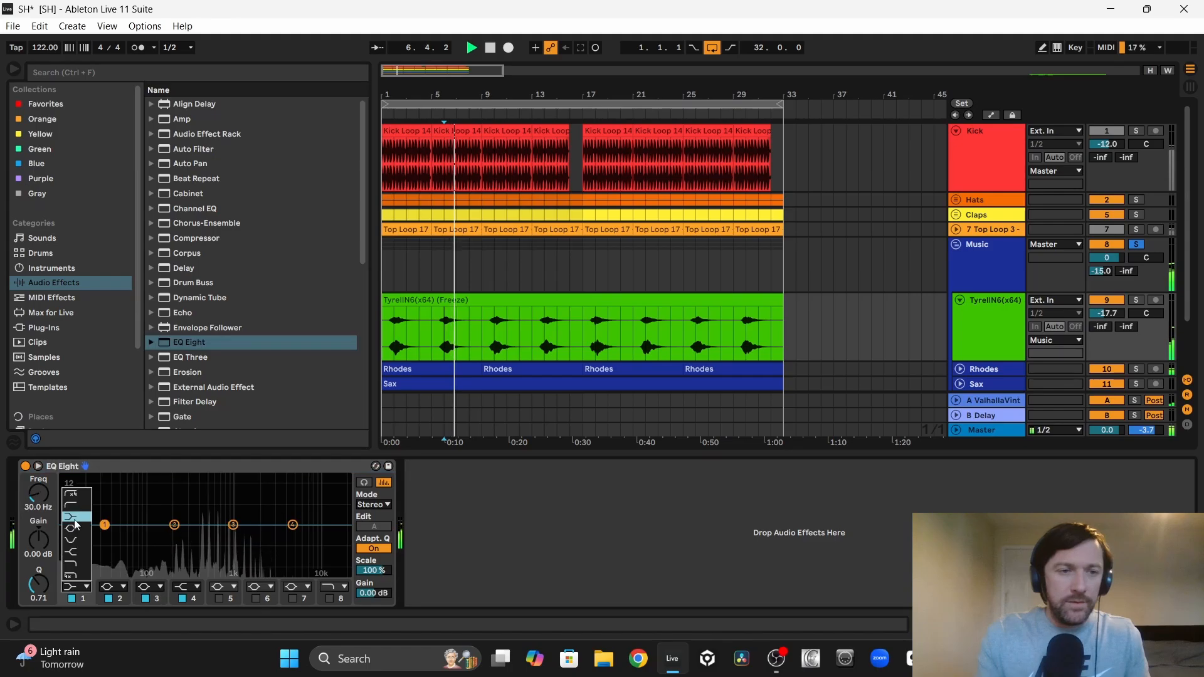
click(75, 506)
drag(39, 496, 39, 459)
key(space)
key(space)
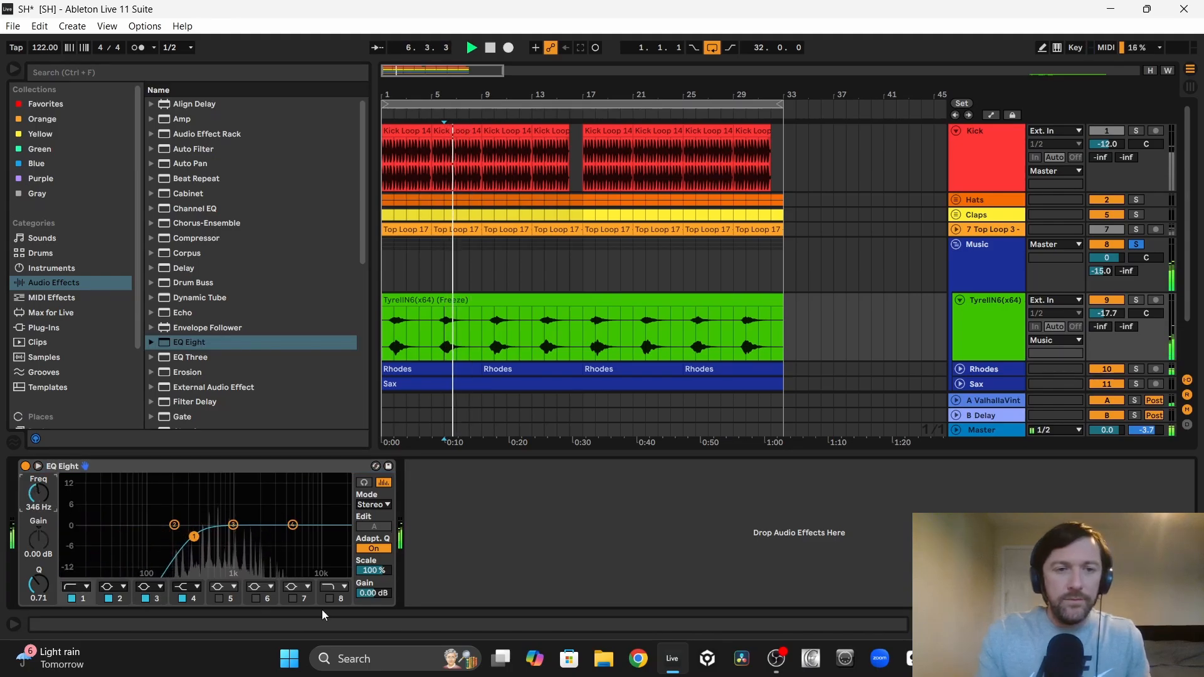
click(329, 599)
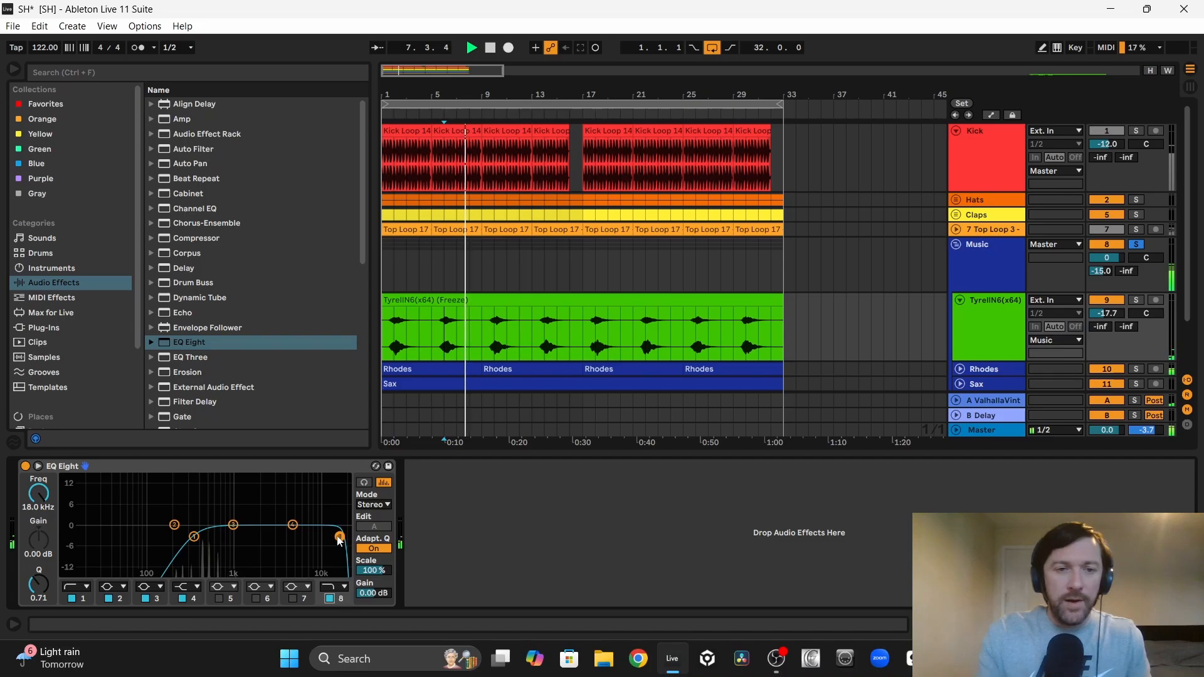
drag(338, 540, 263, 537)
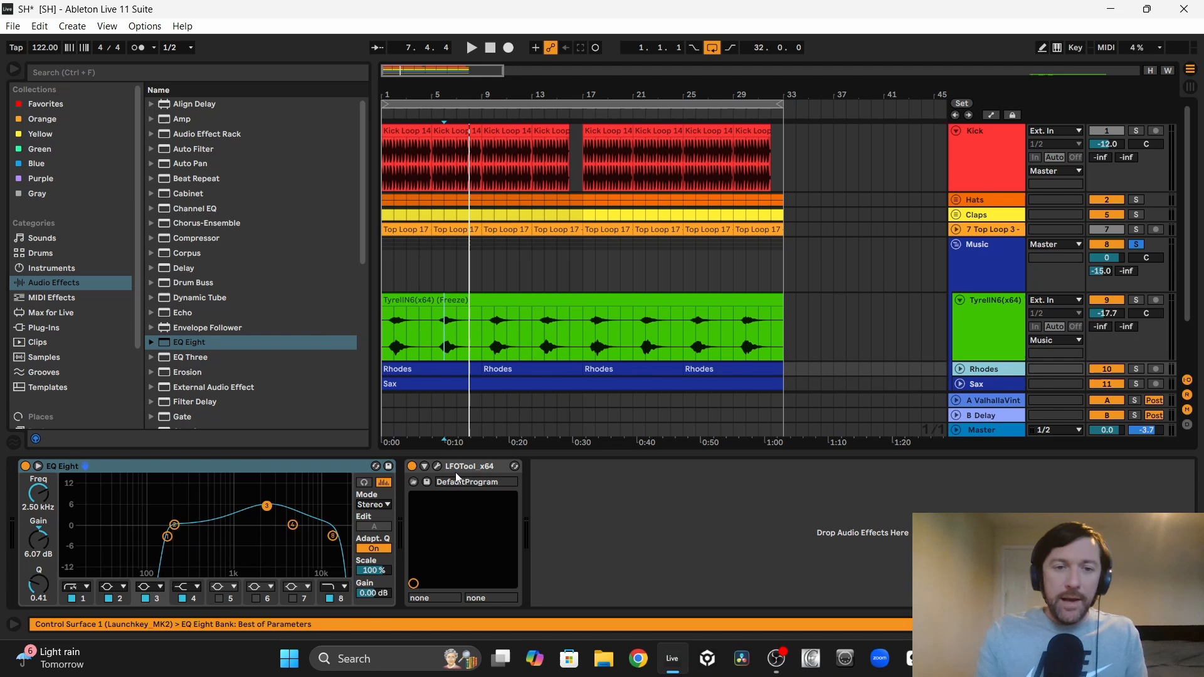
Step: Copy the Rhodes track's LFOTool to the TyrellN6 track, set that track to -16.8 dB panned 9R, and clear the solos
click(455, 470)
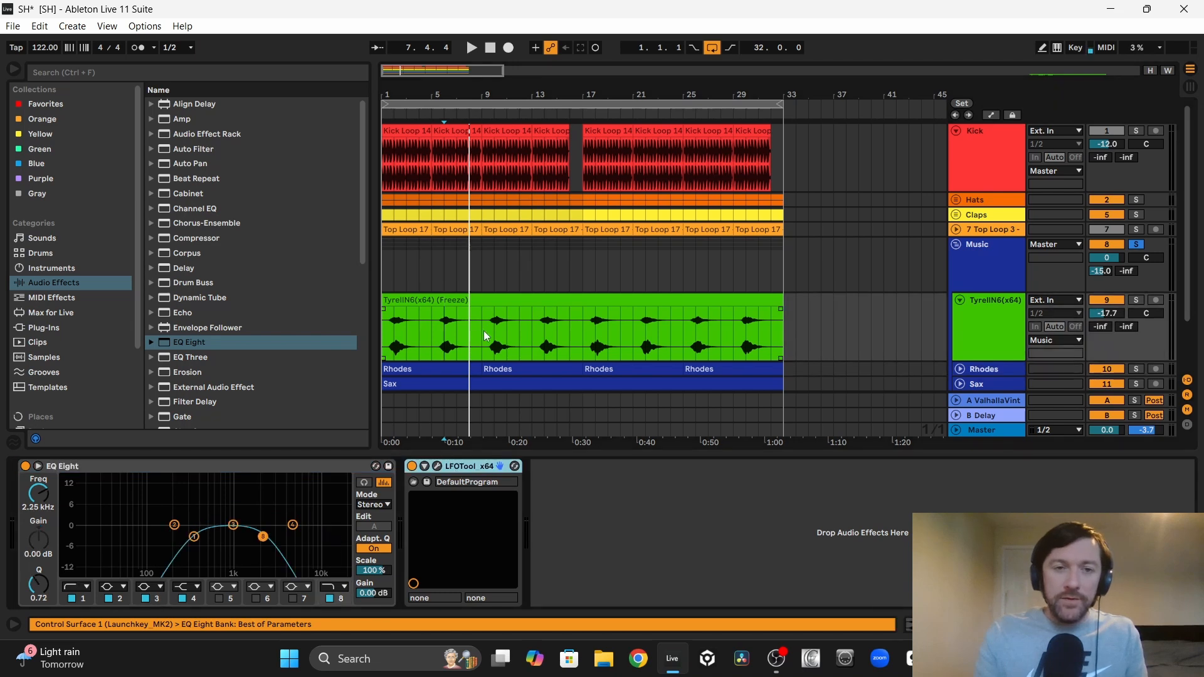
scroll(484, 330, down, 2)
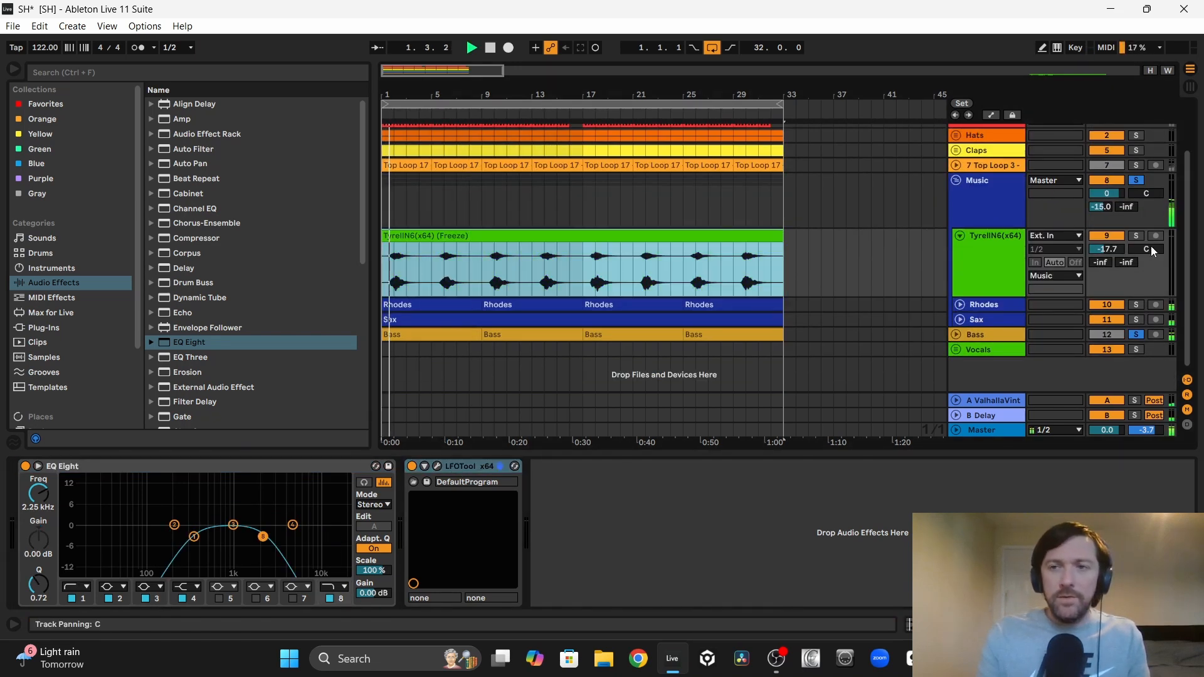
drag(1108, 251, 1134, 245)
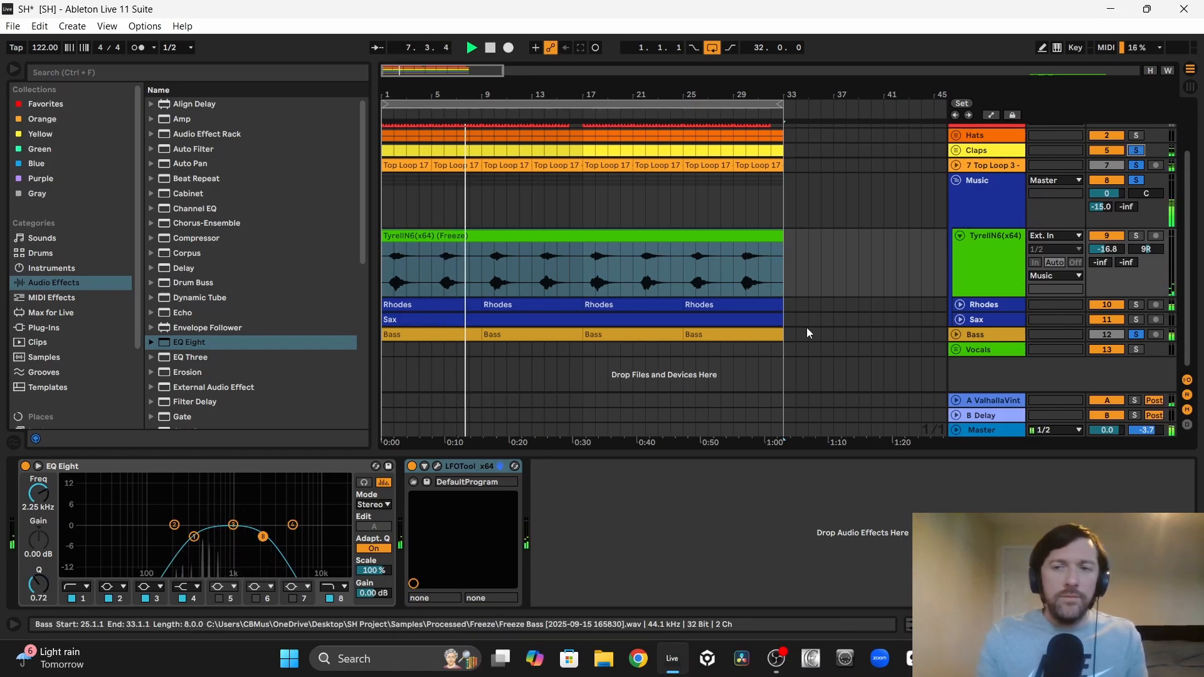
click(1138, 154)
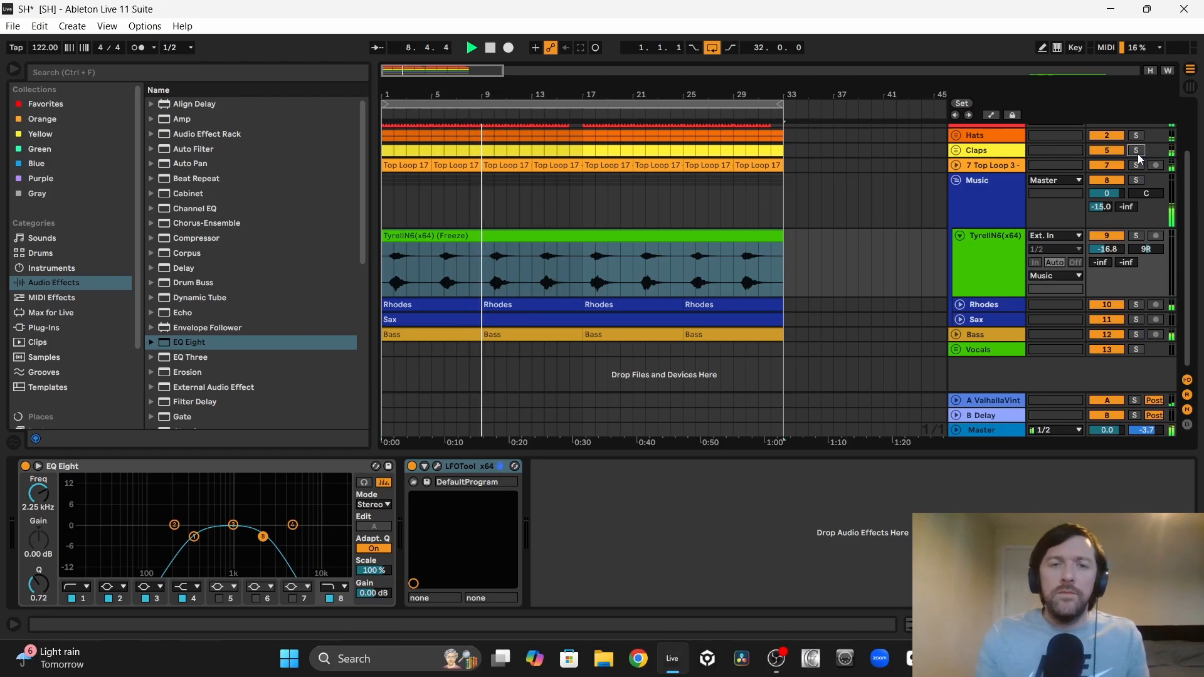
Step: Recolour the TyrellN6 track dark blue to match the Music group and rename it Pad
click(977, 251)
right_click(977, 251)
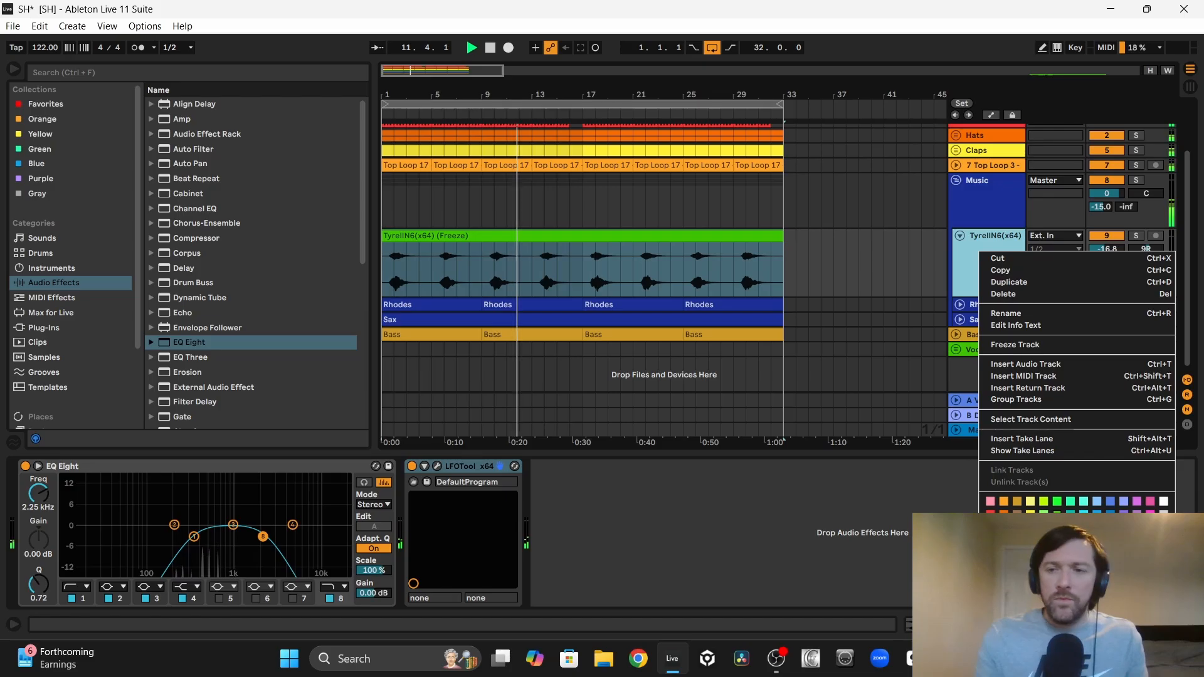
click(1096, 554)
right_click(969, 263)
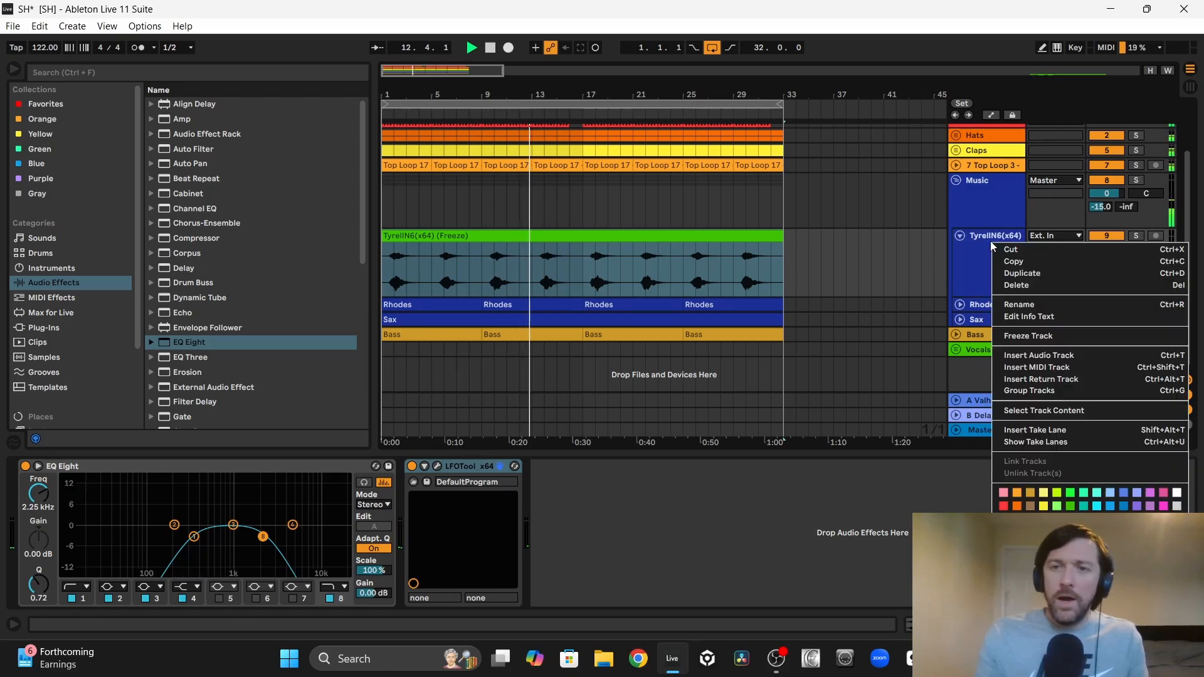
click(1019, 306)
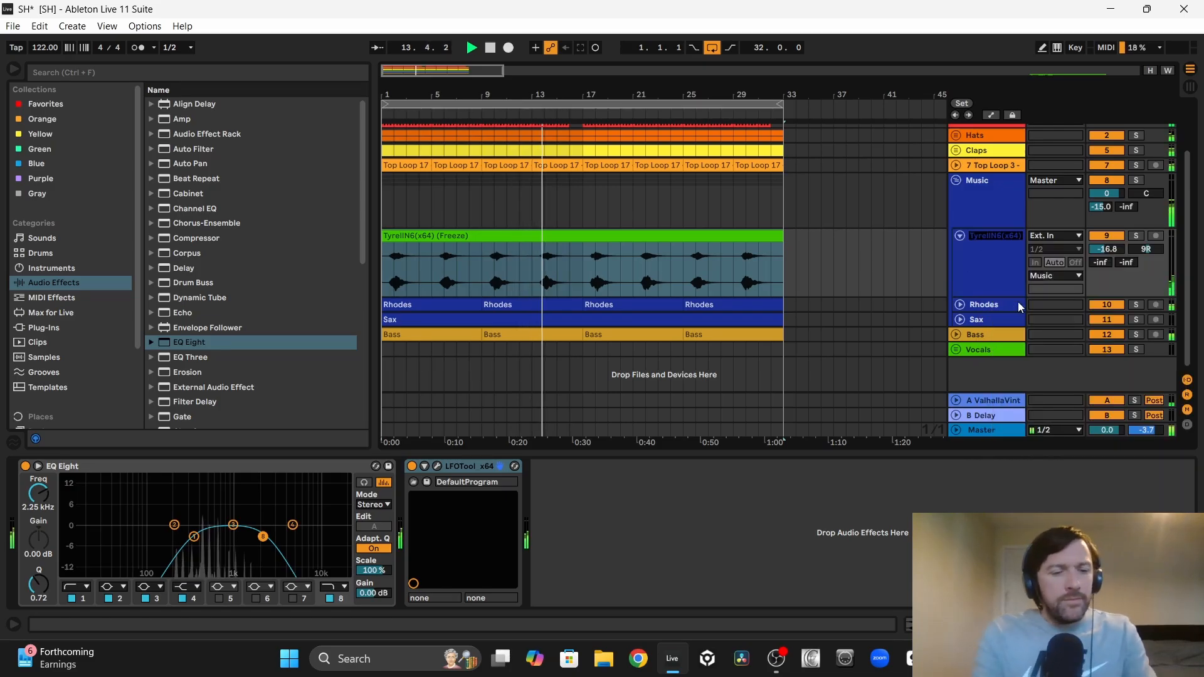
text(Pad)
key(Return)
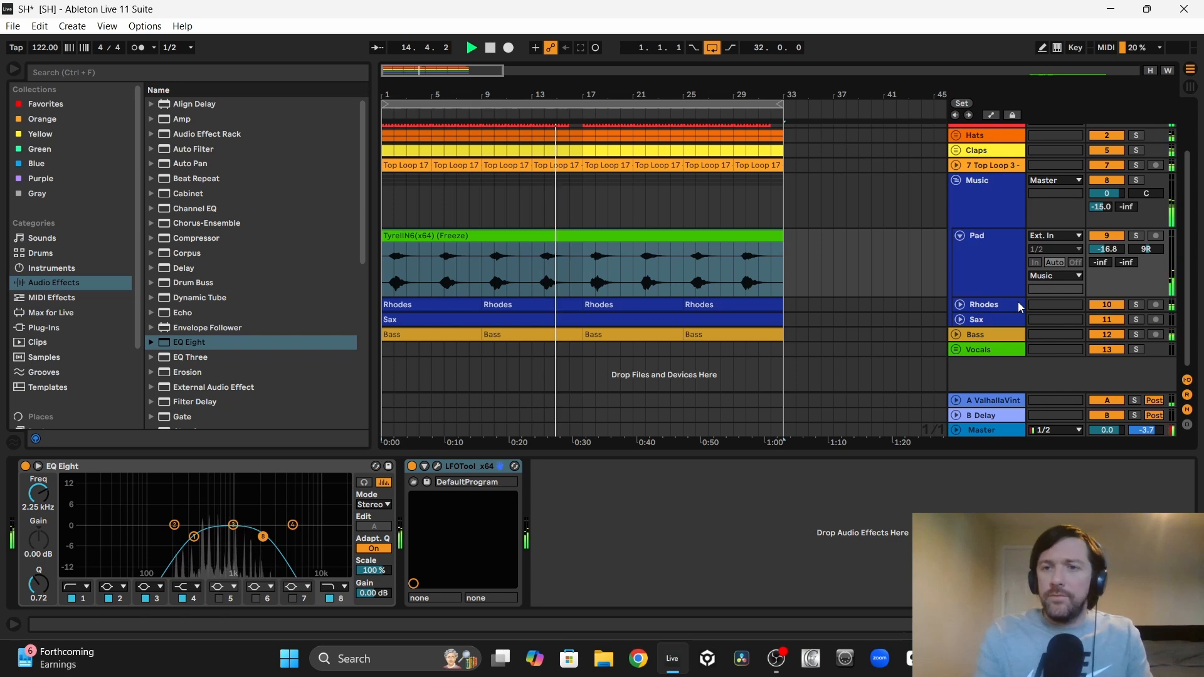
Step: Recolour the frozen clip on the Pad track dark blue and rename it Pad
right_click(721, 237)
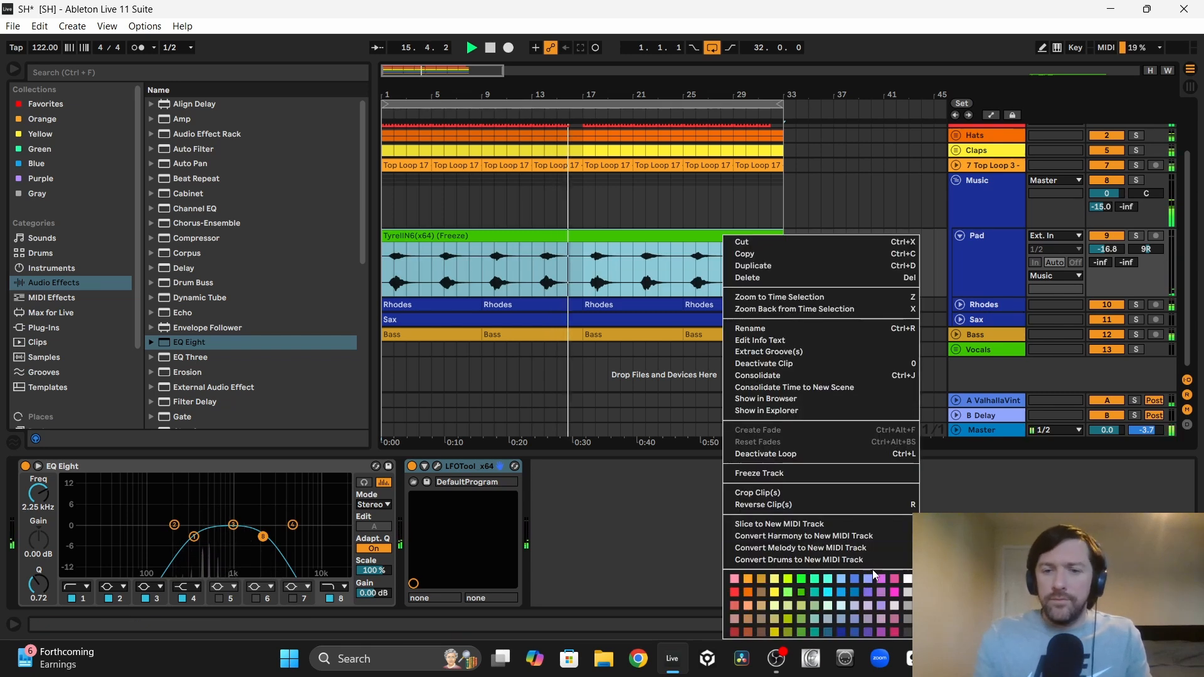
click(844, 631)
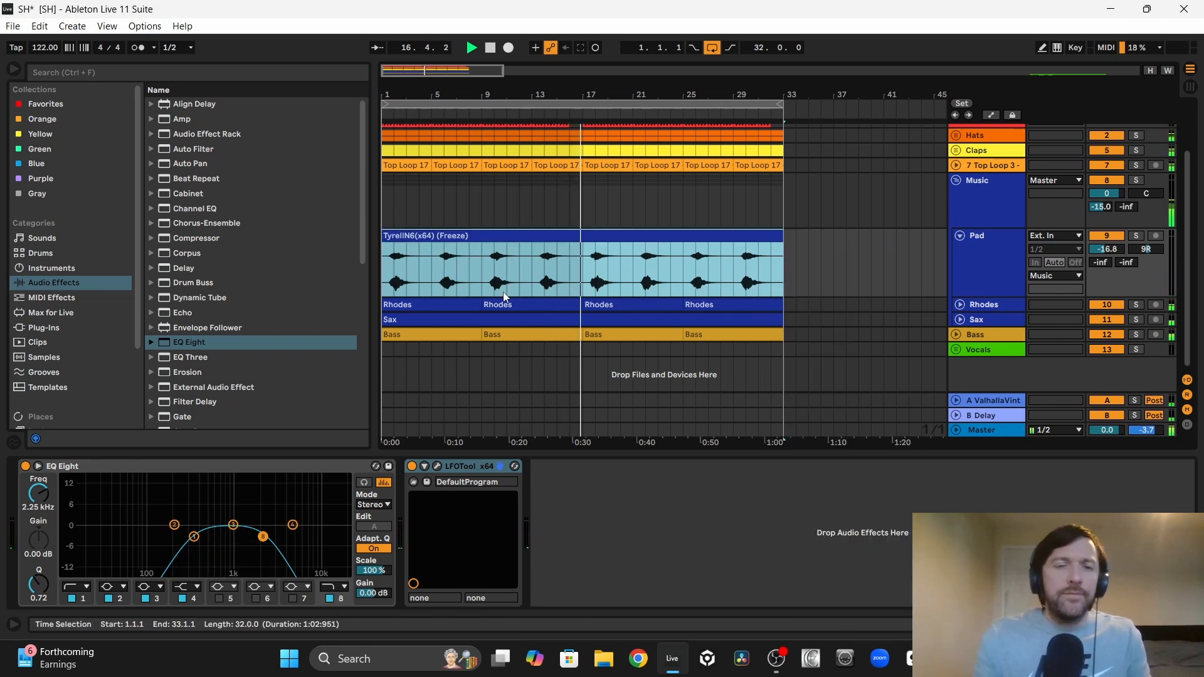
right_click(446, 232)
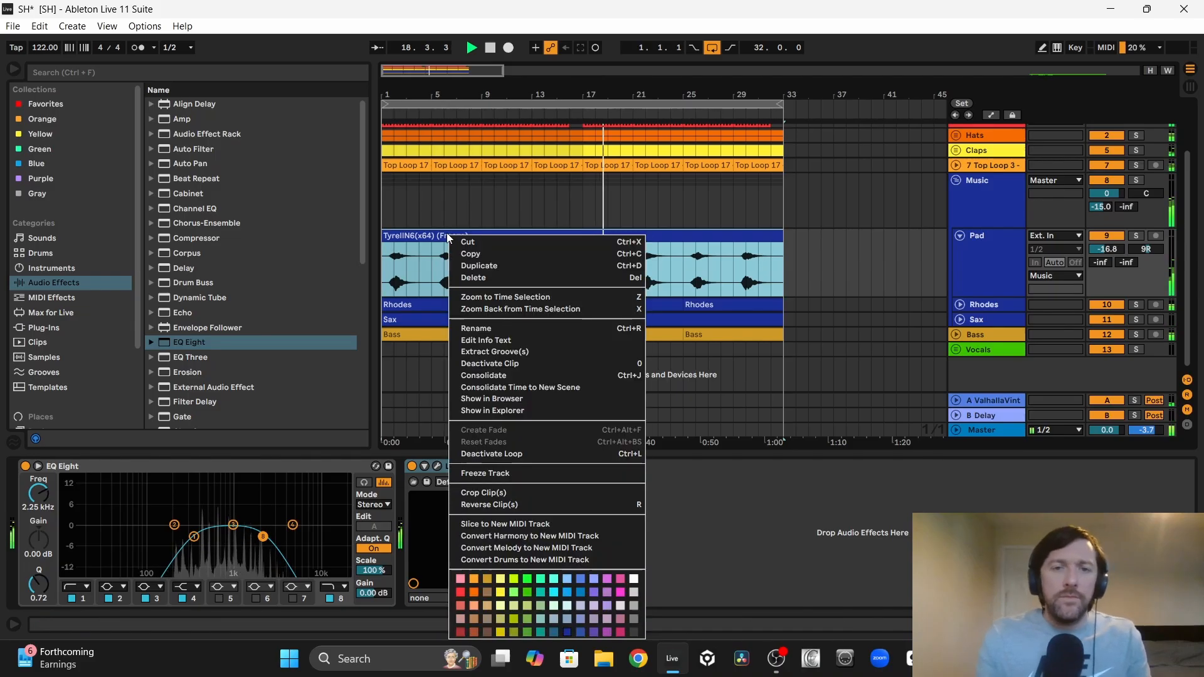
click(476, 323)
text(Pad)
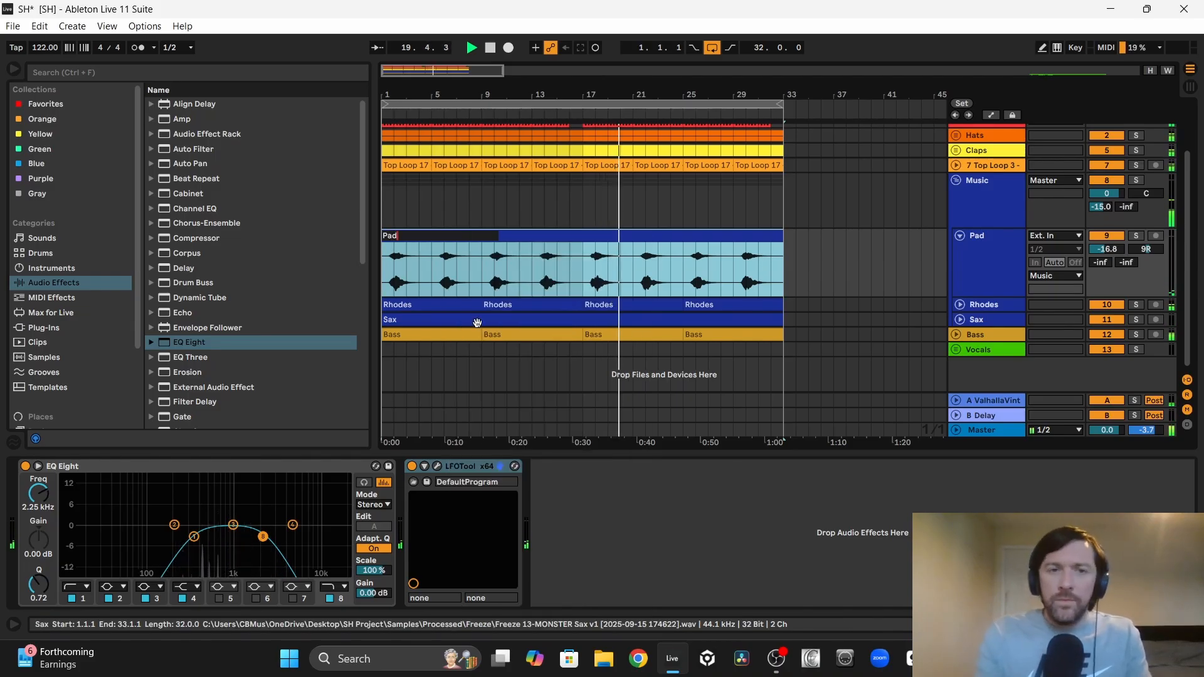
click(471, 212)
click(509, 237)
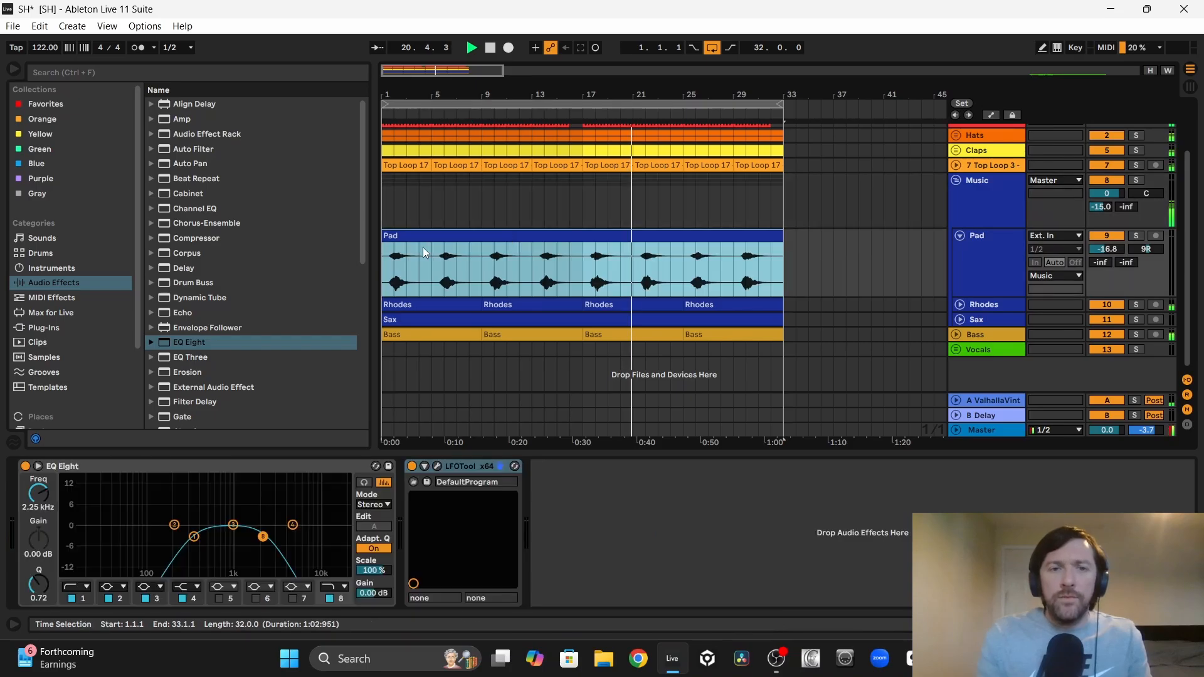
Step: Trim the Pad clip to start at bar 17, stop playback and fold the Pad track
drag(382, 251, 585, 251)
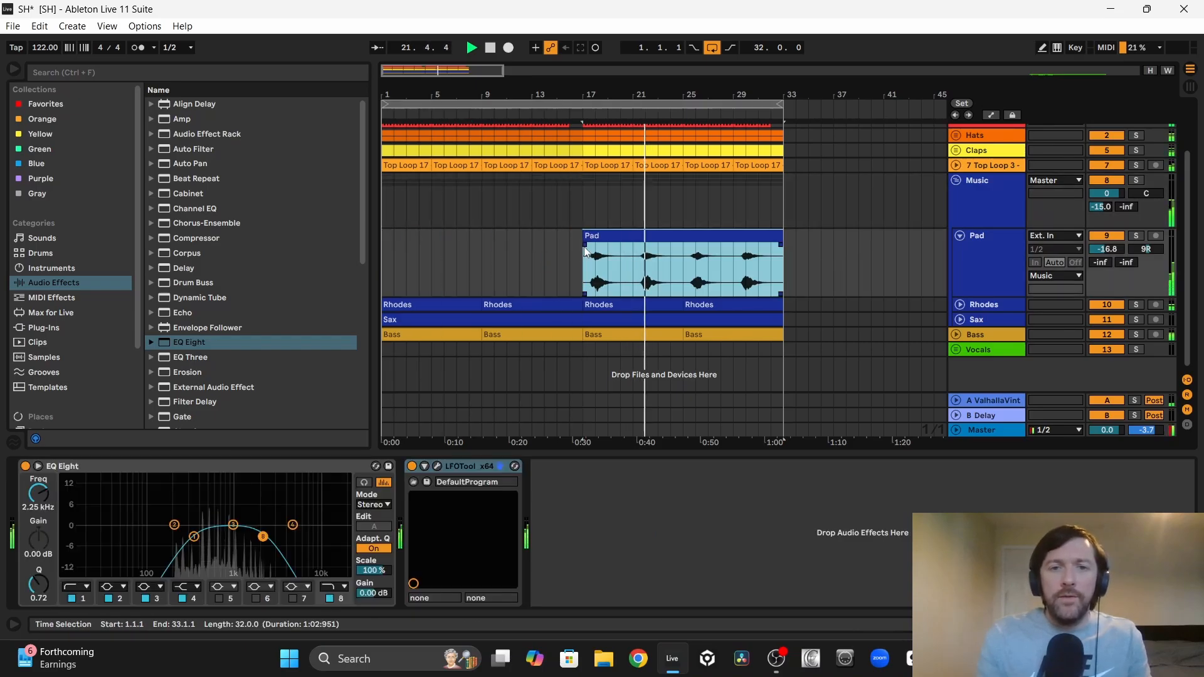
click(386, 257)
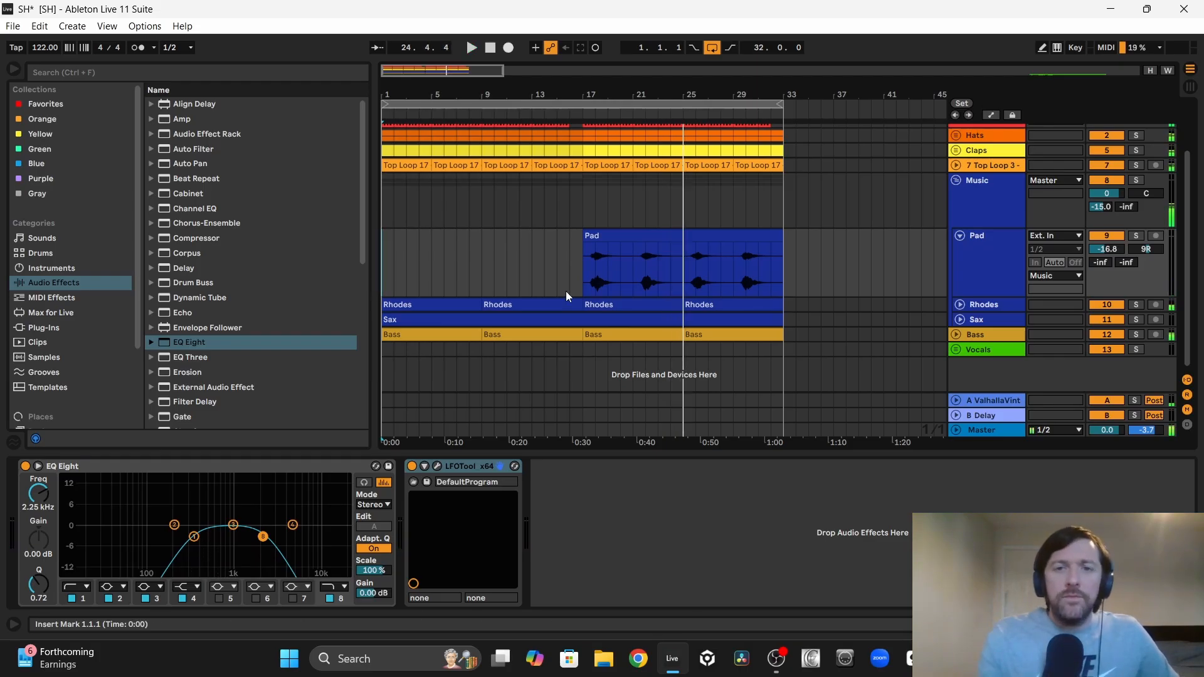
key(space)
drag(394, 248, 543, 240)
click(625, 236)
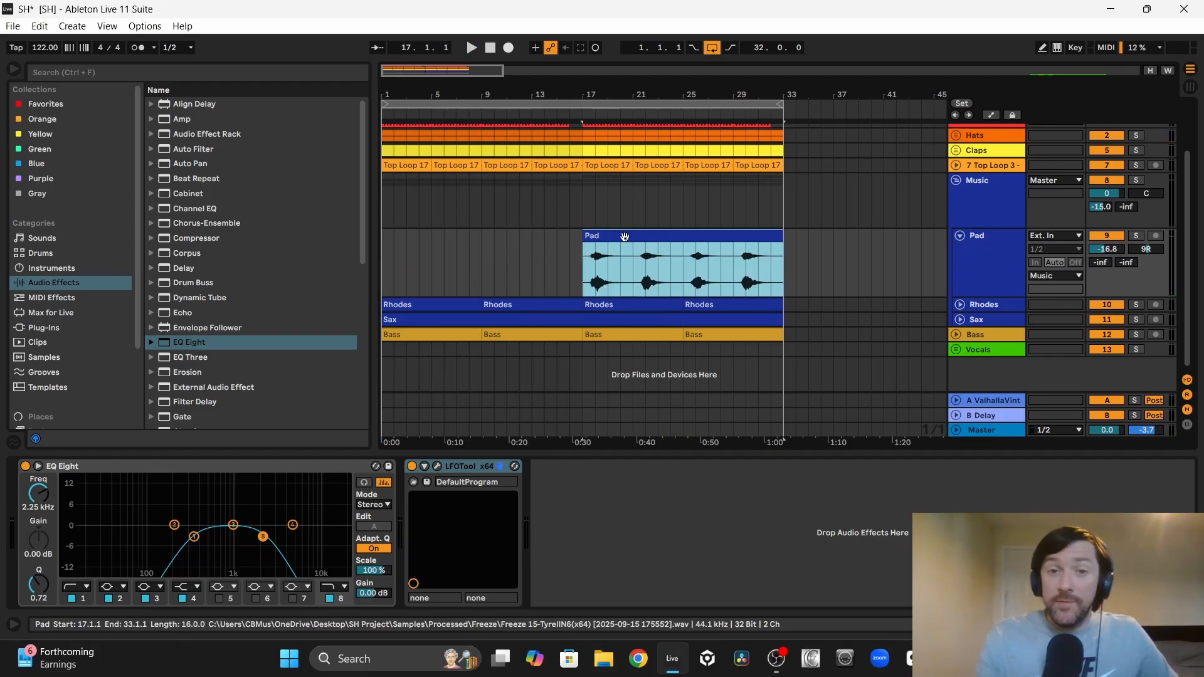
click(388, 252)
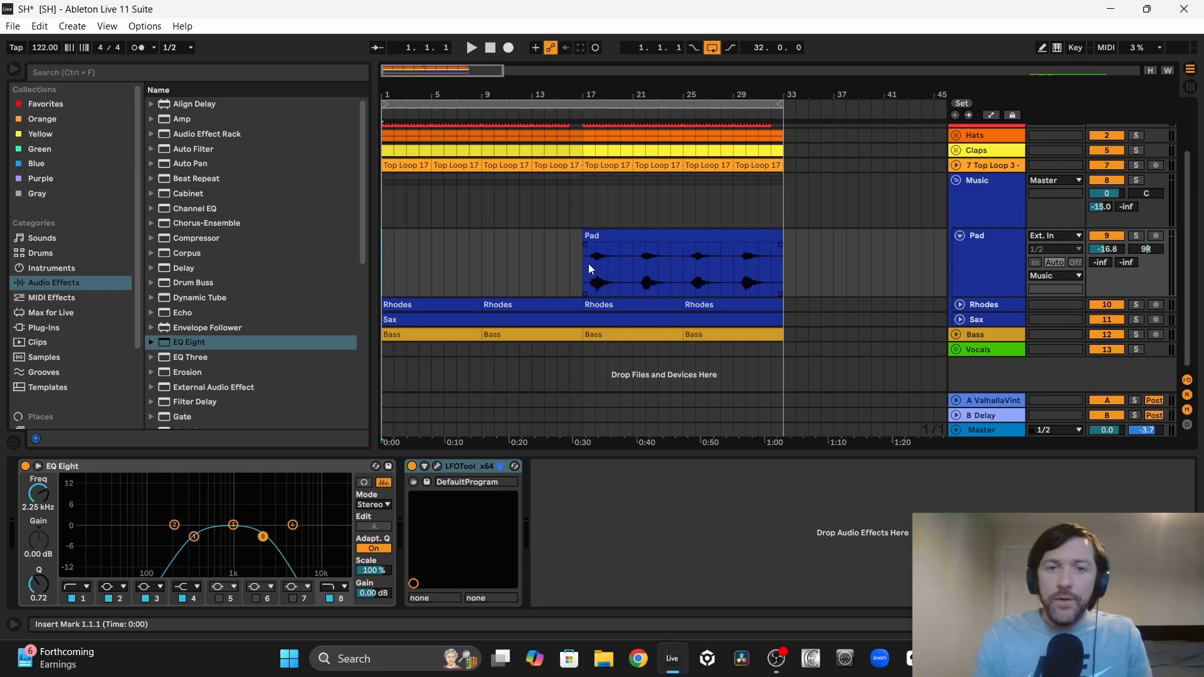
click(960, 235)
Step: Browse the soulful house sample pack's String Samples folder and preview String Sample 2 - A - 123 BPM.wav
scroll(135, 278, down, 3)
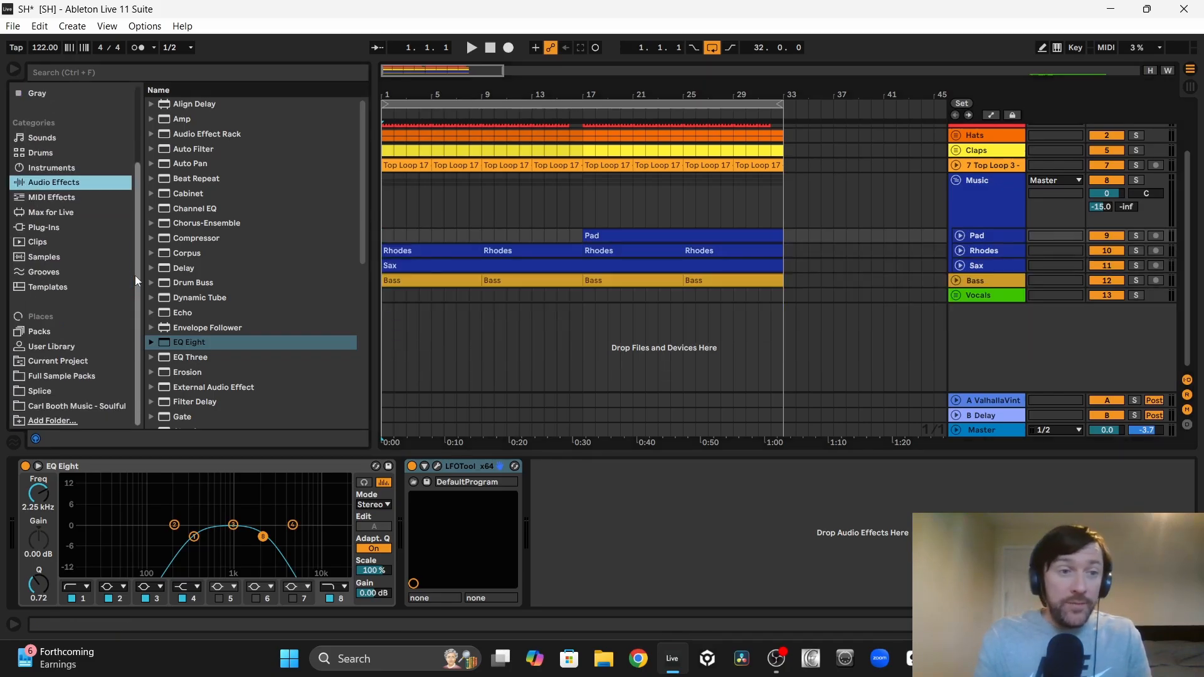
click(91, 406)
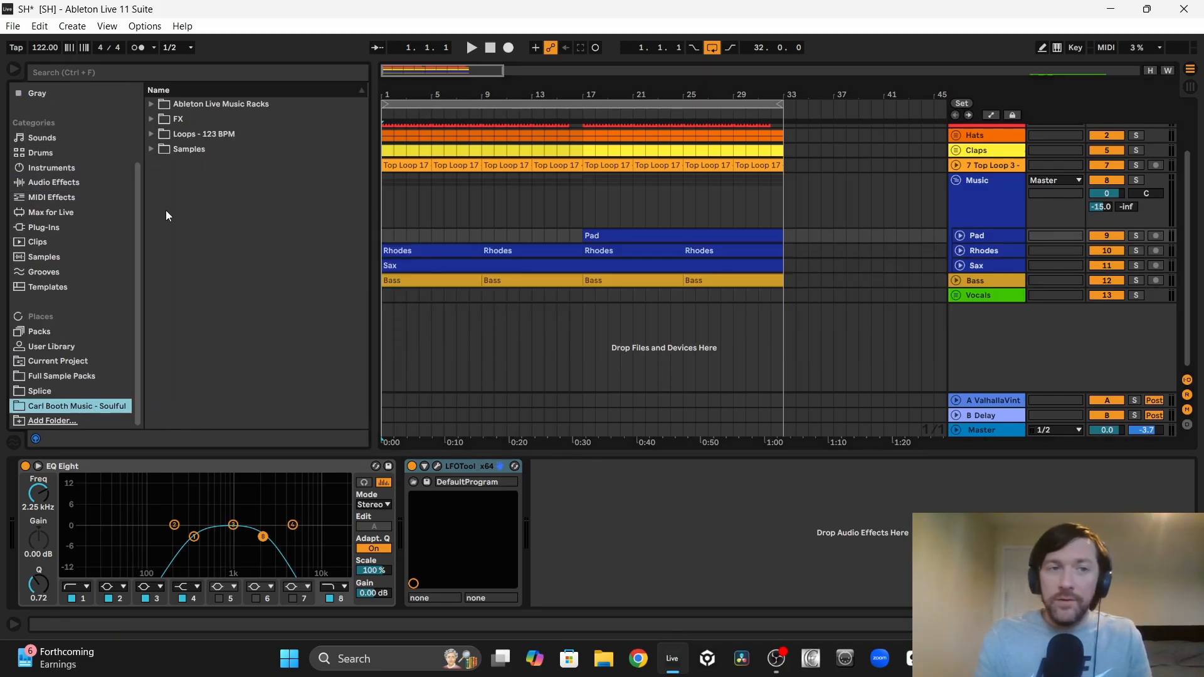
click(150, 132)
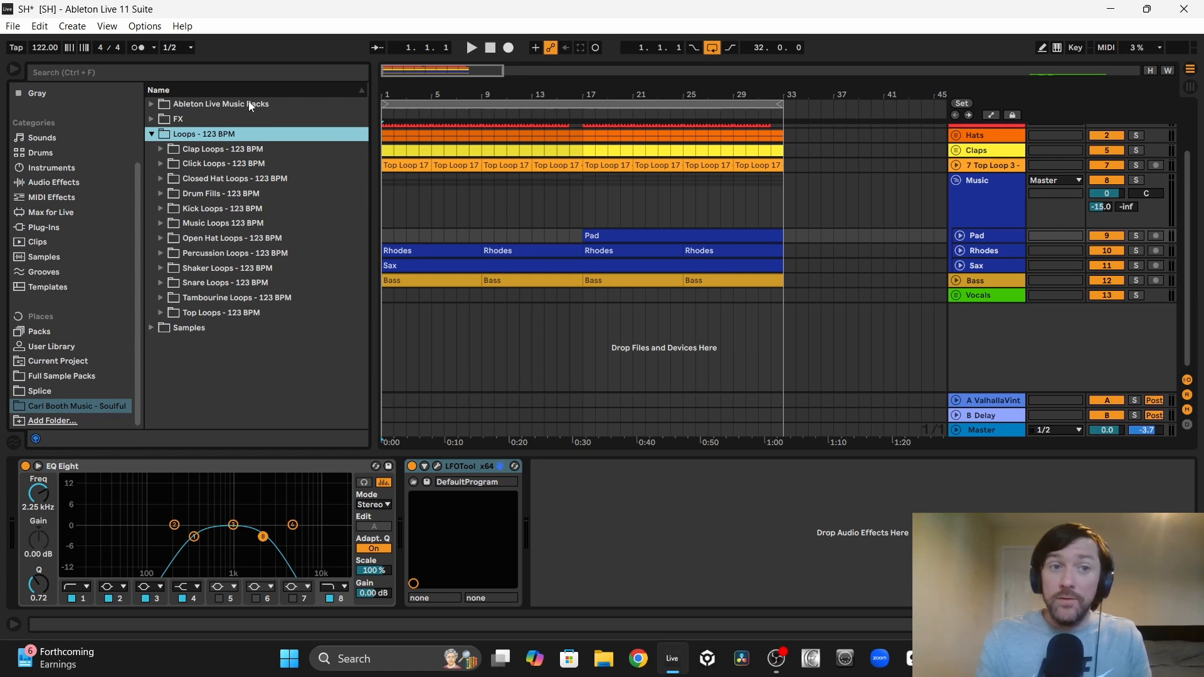
click(151, 133)
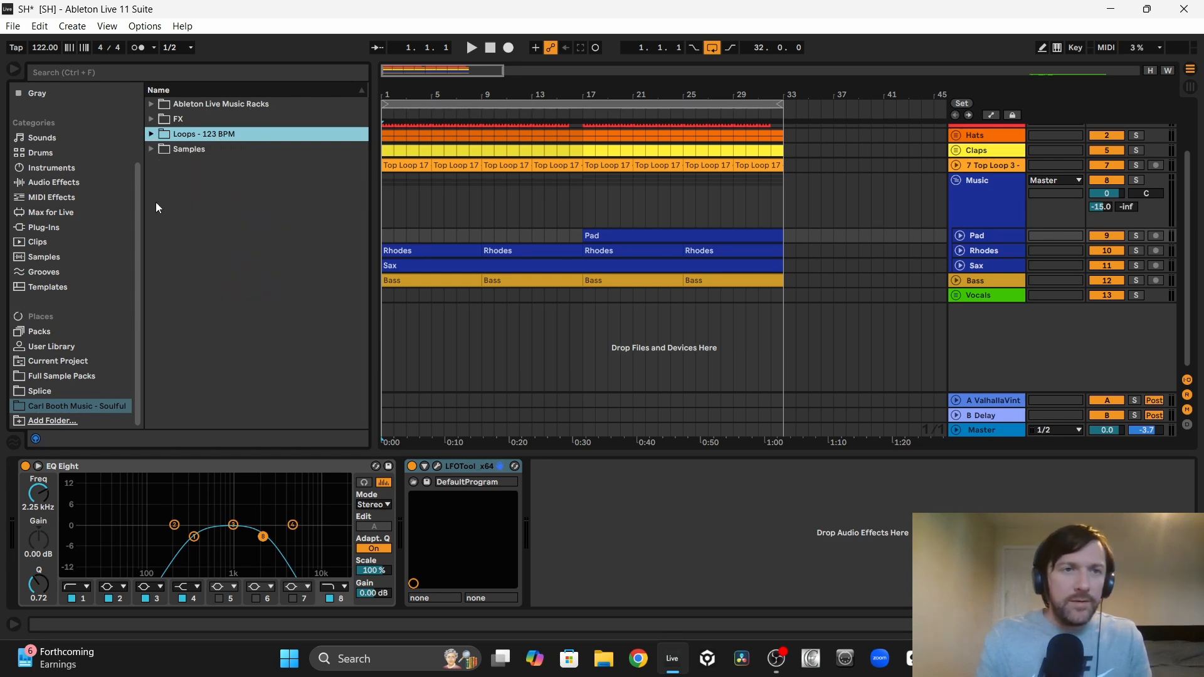
click(169, 343)
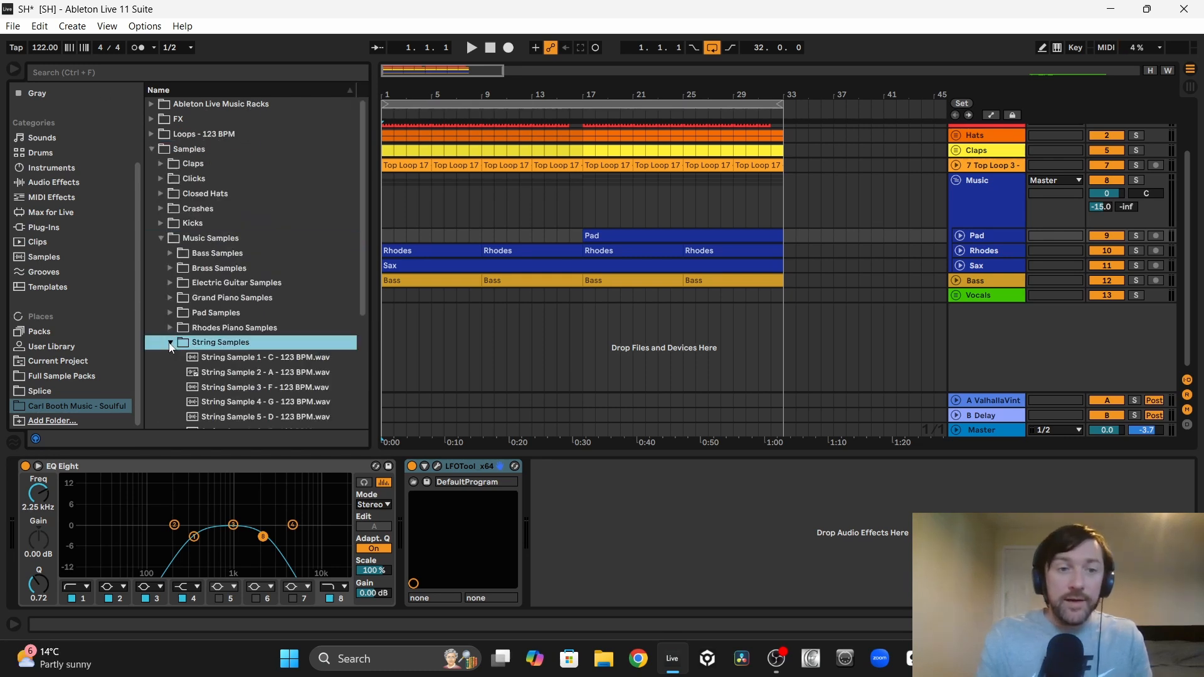
scroll(247, 319, down, 3)
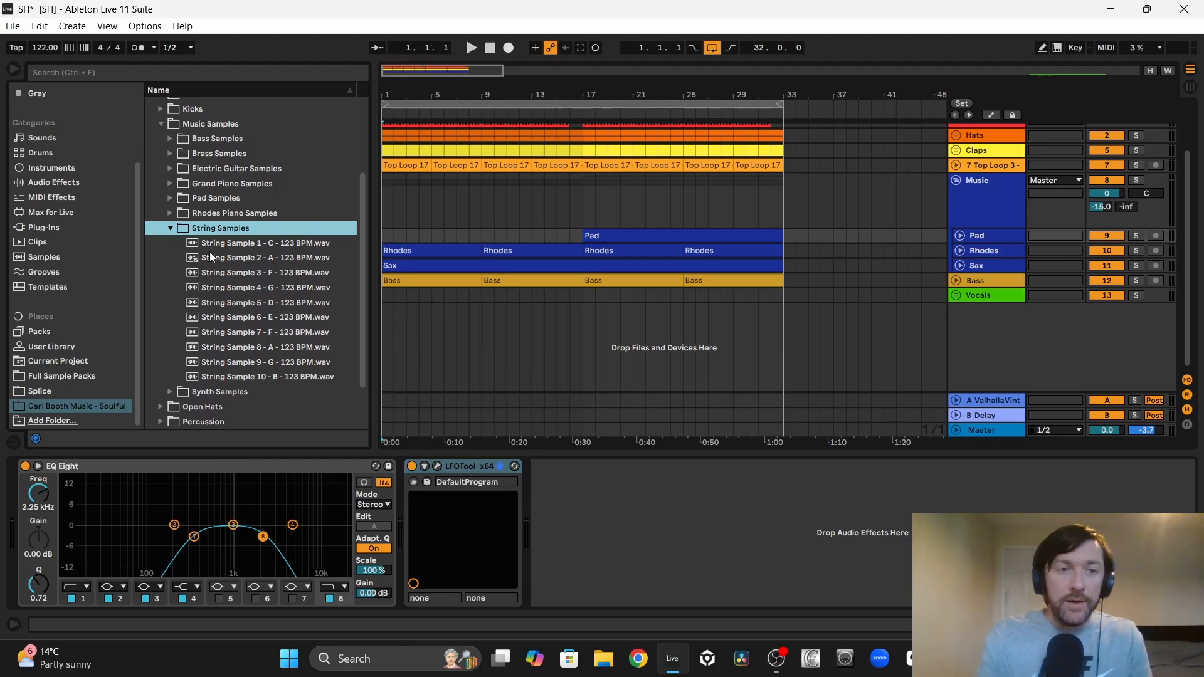
click(274, 257)
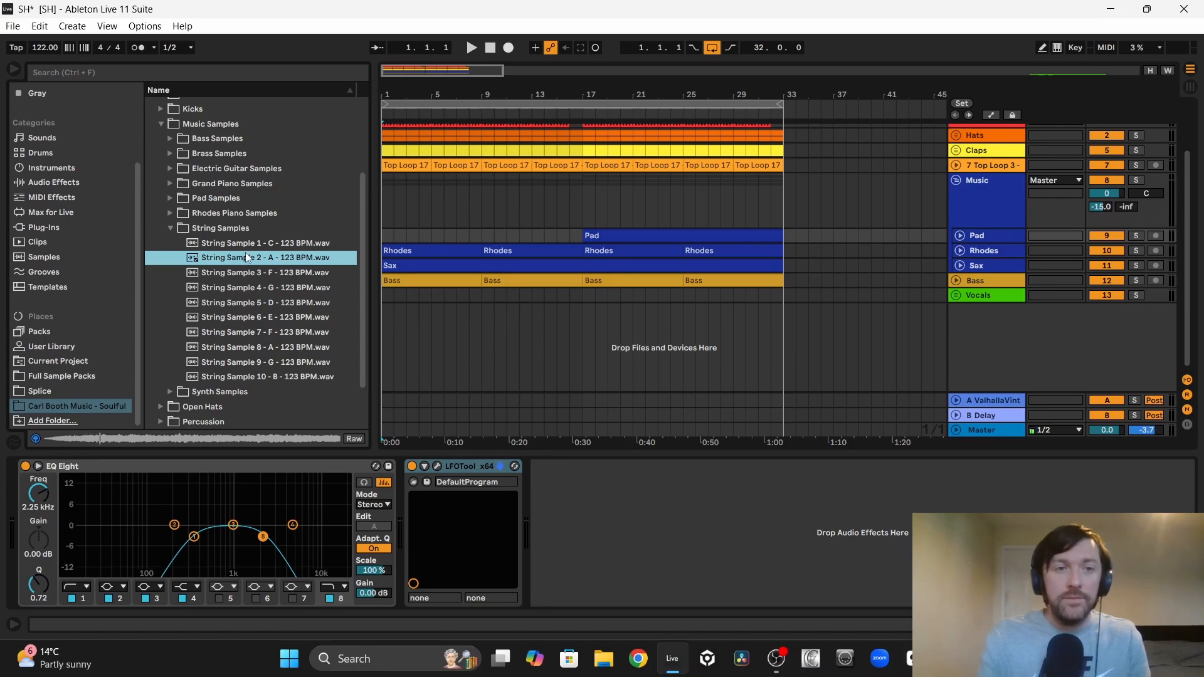
Step: Place String Sample 2 on a new track, loop two bars of it from its bar 5, and extend the clip to bar 33
drag(246, 252, 389, 333)
double_click(430, 306)
mouse_move(421, 99)
mouse_down()
mouse_move(432, 122)
mouse_move(416, 123)
mouse_up()
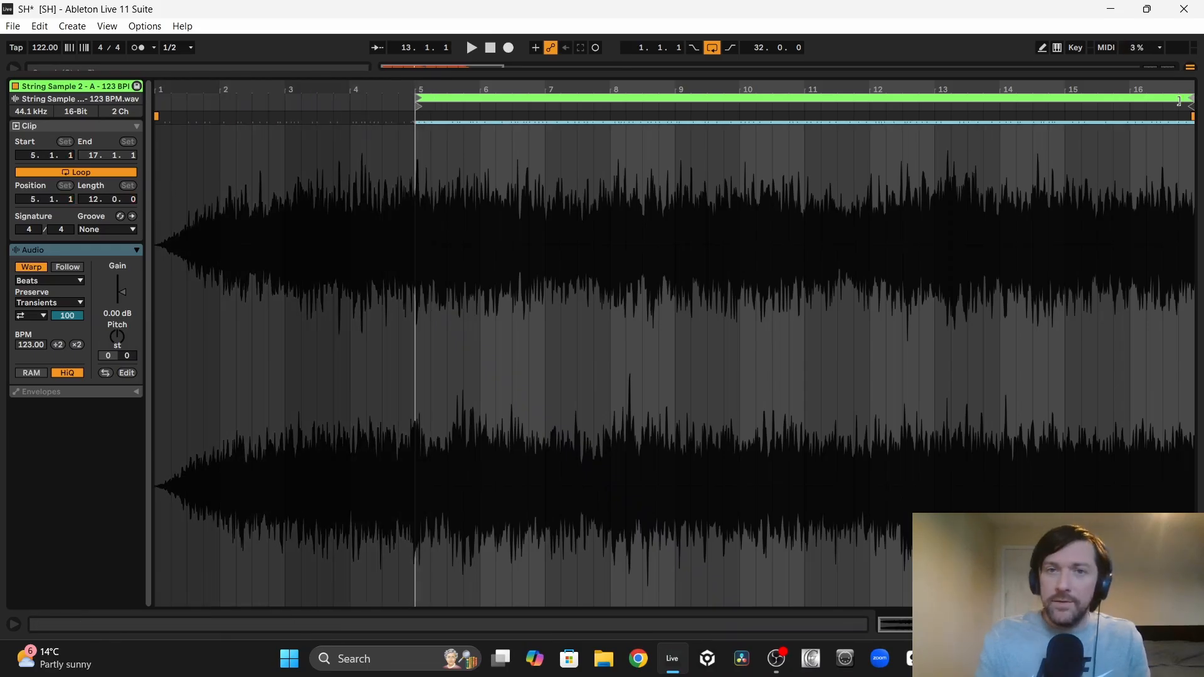
drag(1179, 100, 543, 99)
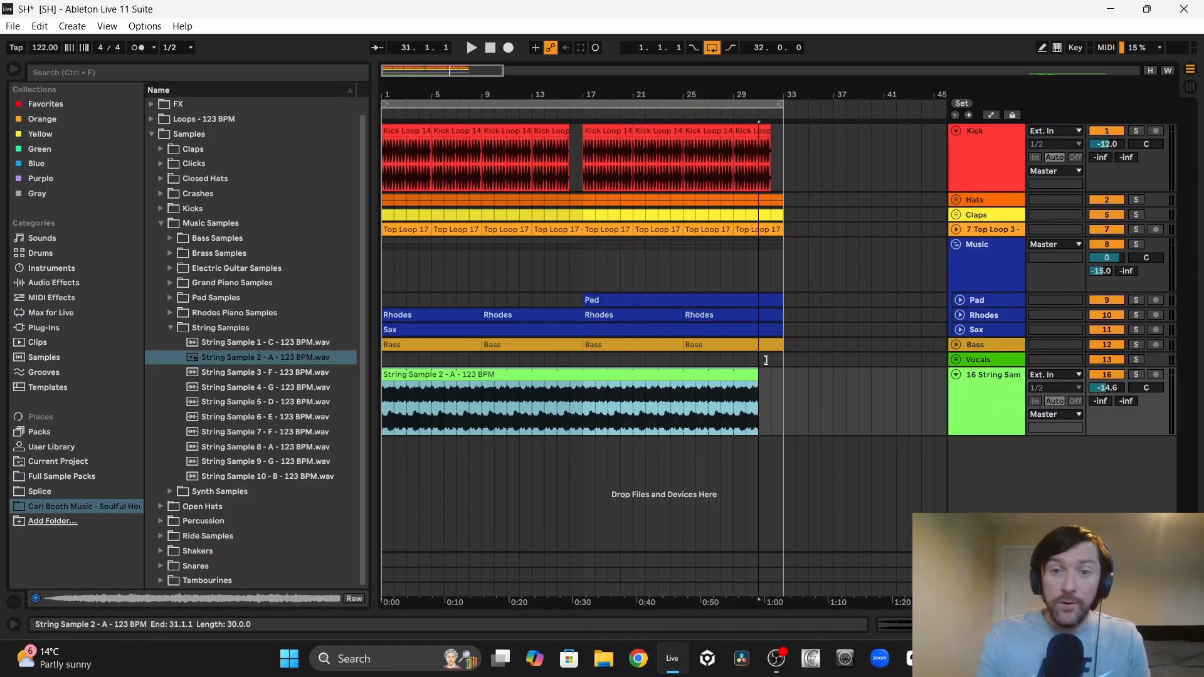
drag(758, 359, 781, 359)
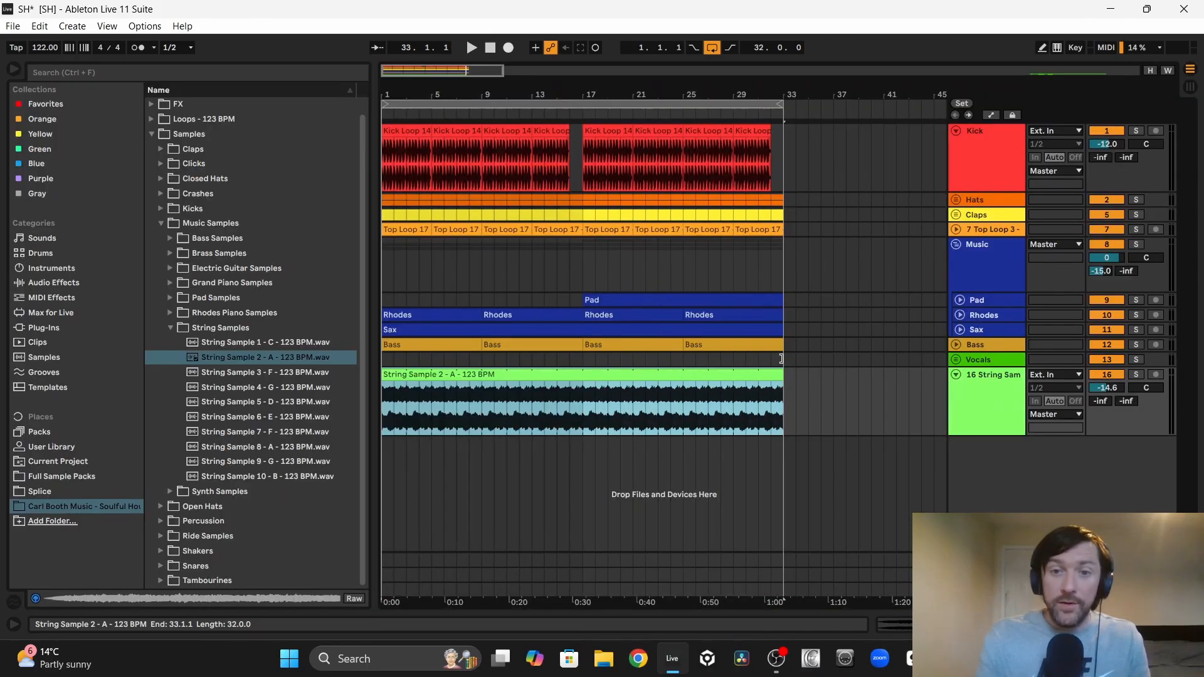
Step: Play the arrangement from bar 1 and lower the string sample track's volume to -30.0 dB
click(307, 175)
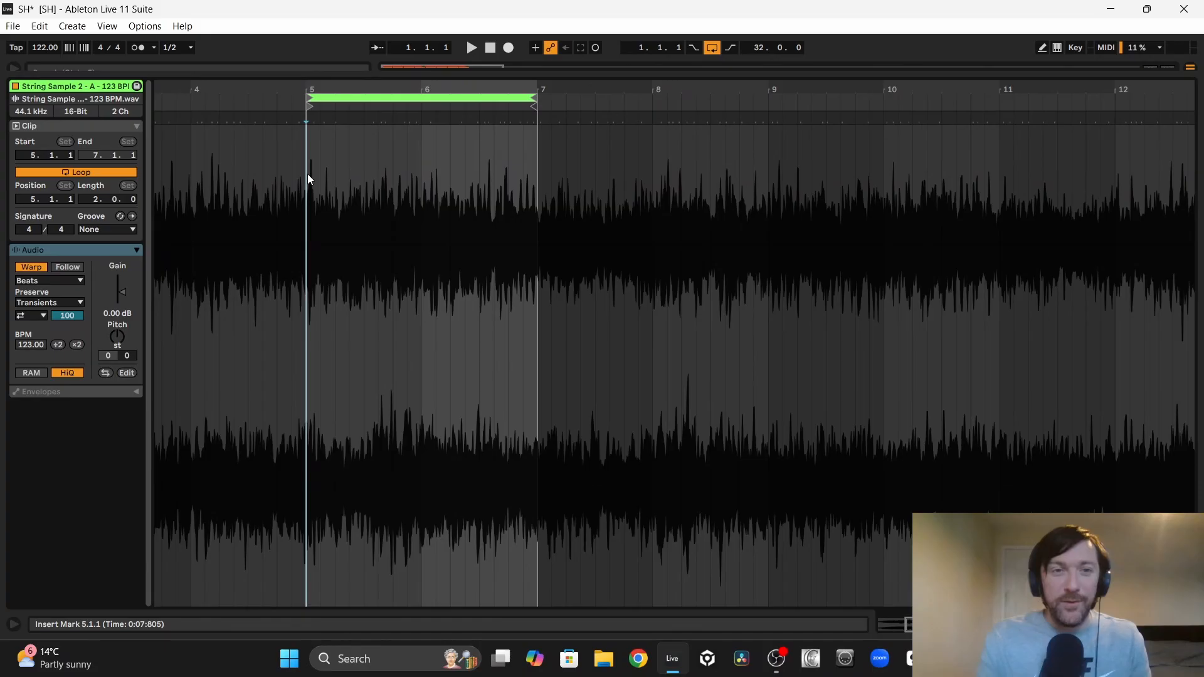
key(space)
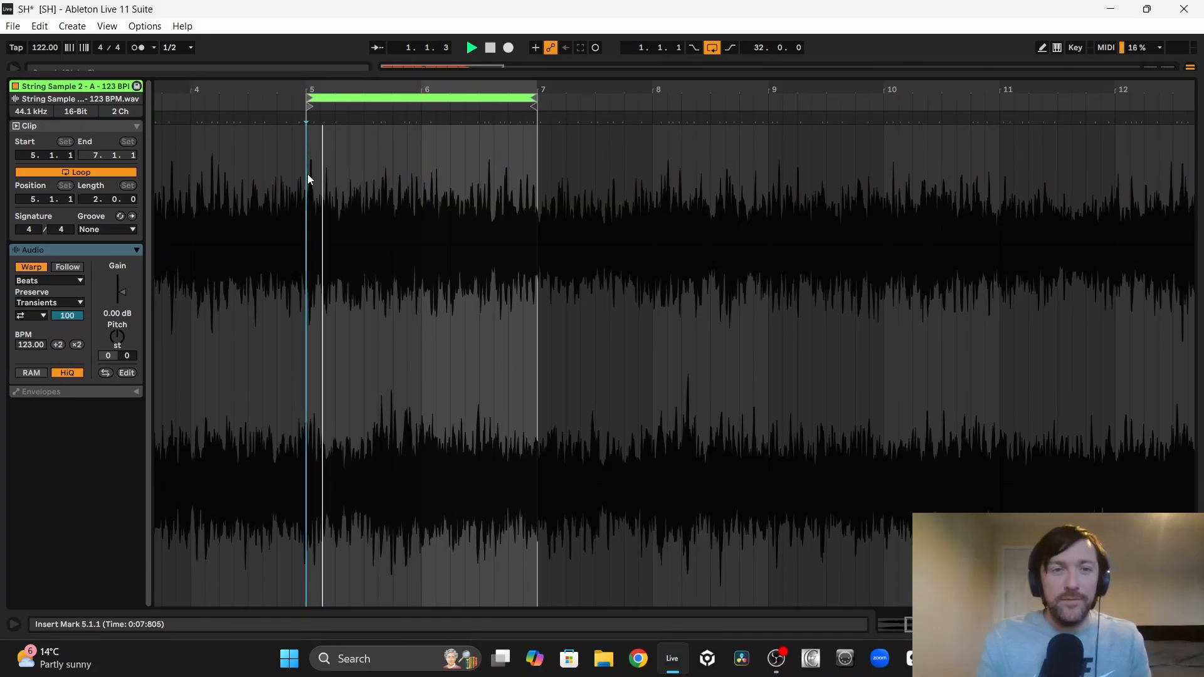
click(1191, 624)
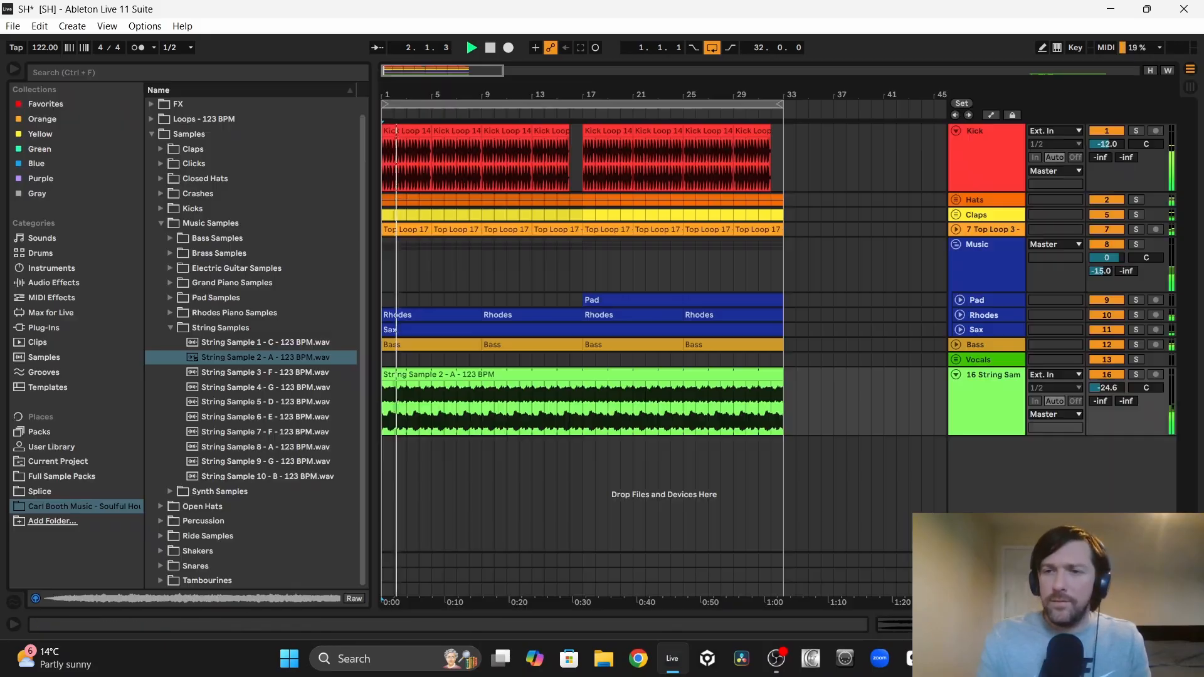
drag(1107, 387, 1107, 402)
Step: Copy the Pad track's LFOTool to the string sample track
click(995, 301)
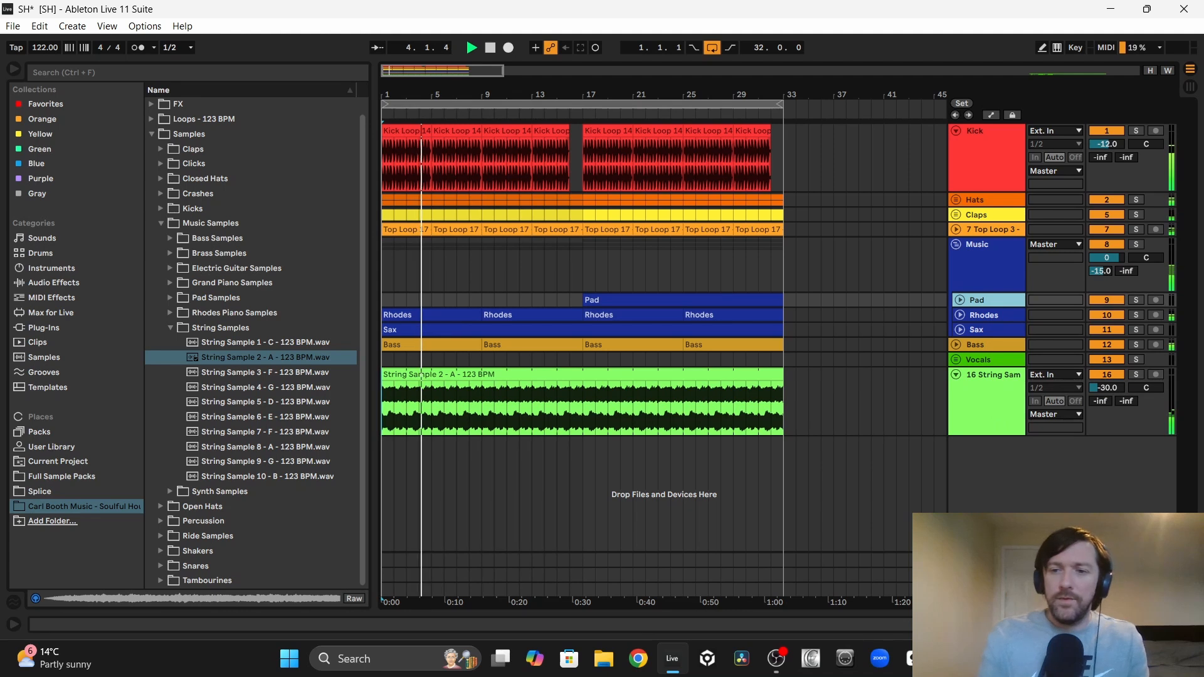
click(1191, 624)
scroll(529, 332, down, 3)
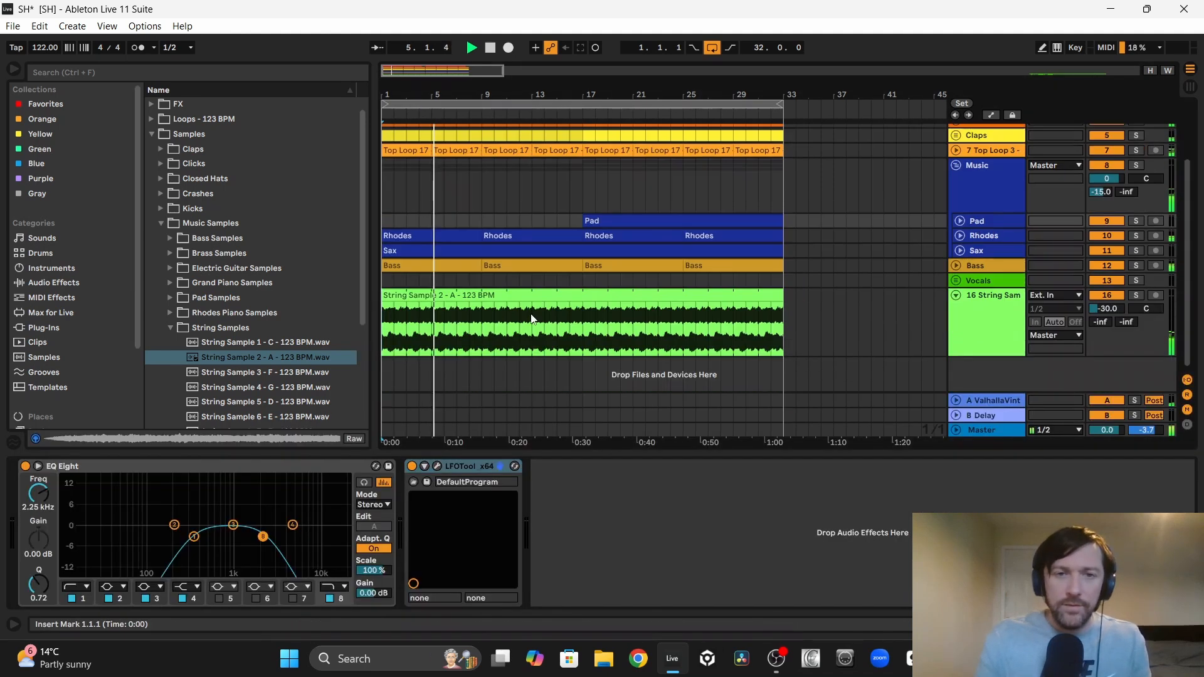
click(437, 467)
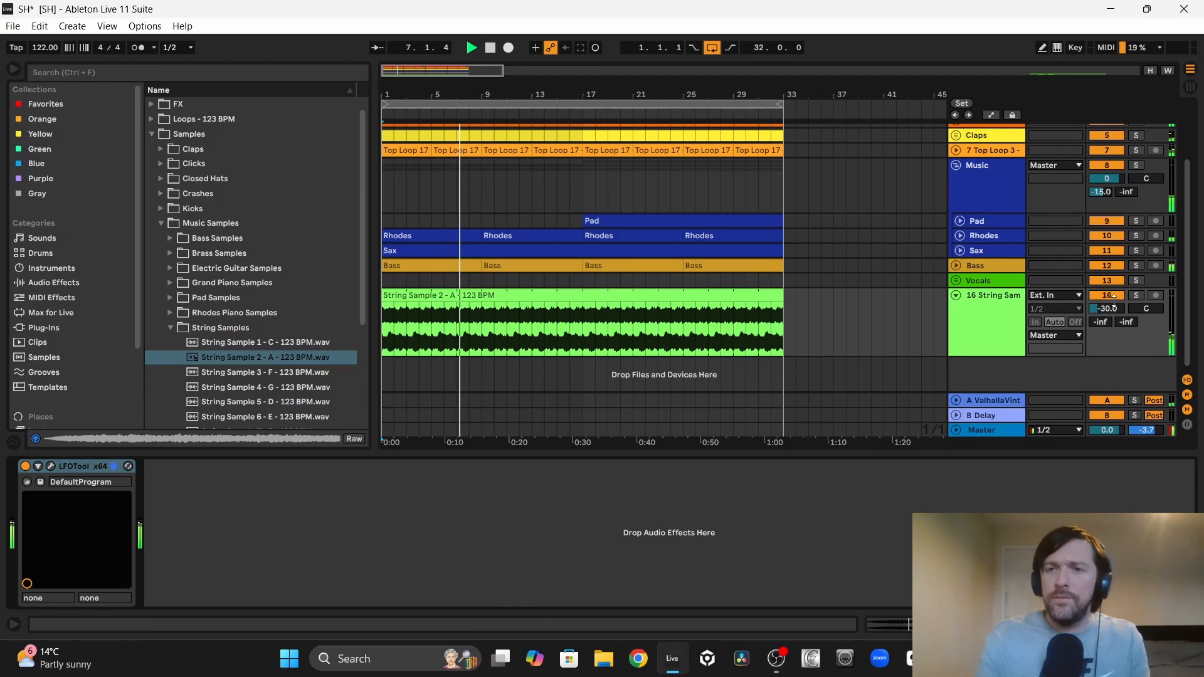
Step: Mute the Kick track and set the string sample track's volume to -33.2 dB
scroll(1102, 310, up, 3)
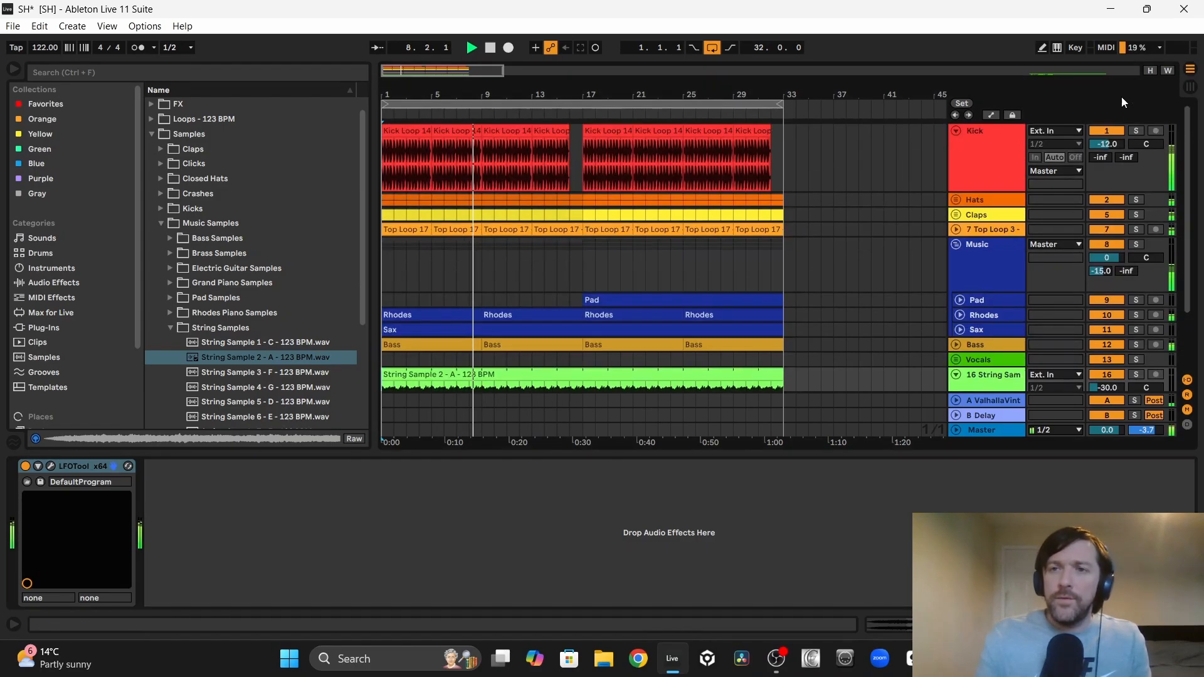
click(1105, 131)
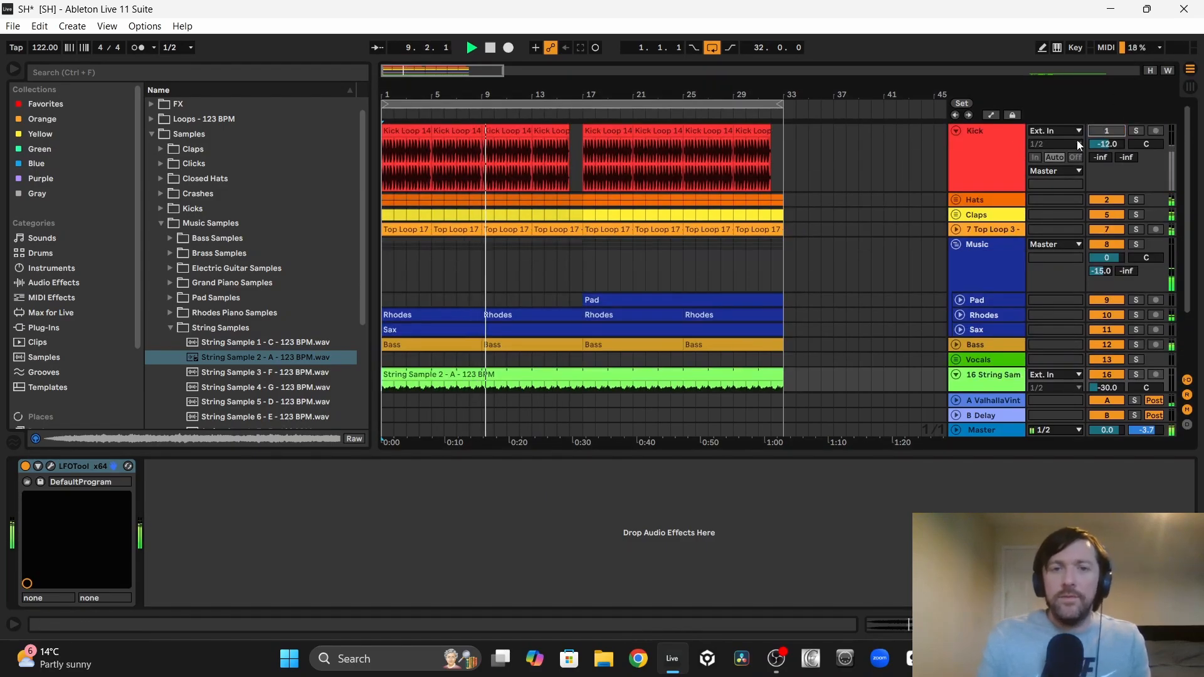
scroll(676, 246, down, 3)
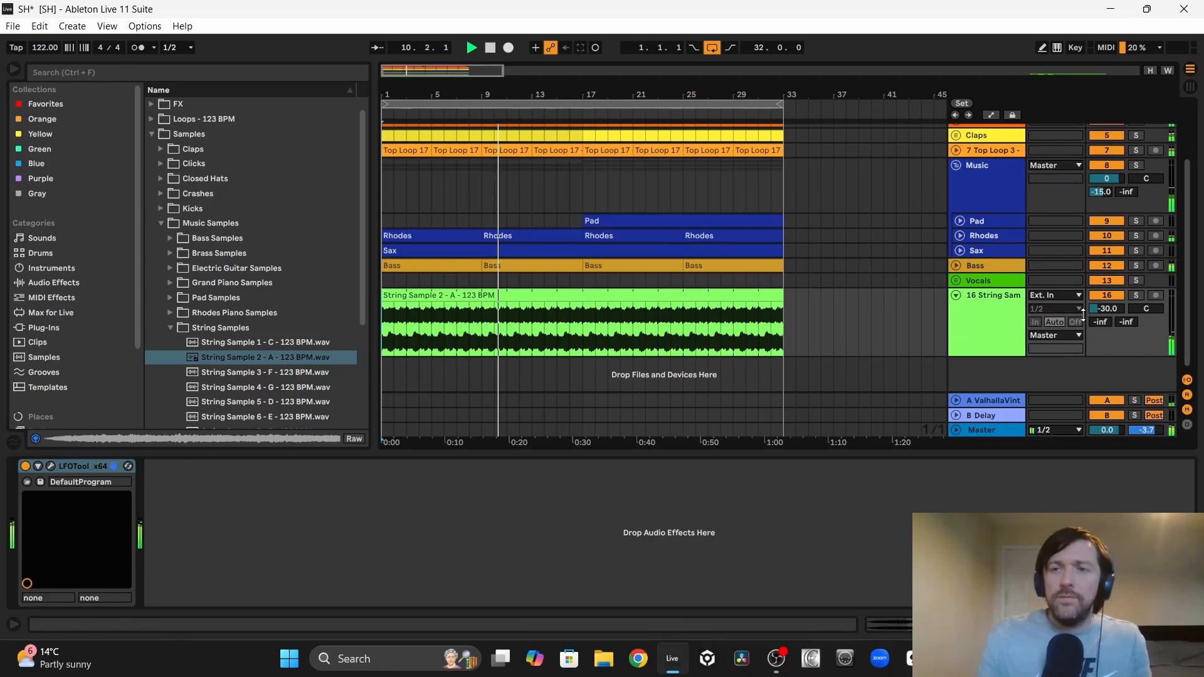
drag(1083, 313, 1108, 303)
Step: Add EQ Eight after LFOTool on the string sample track, with band 1 as a low cut at 1.50 kHz
click(629, 295)
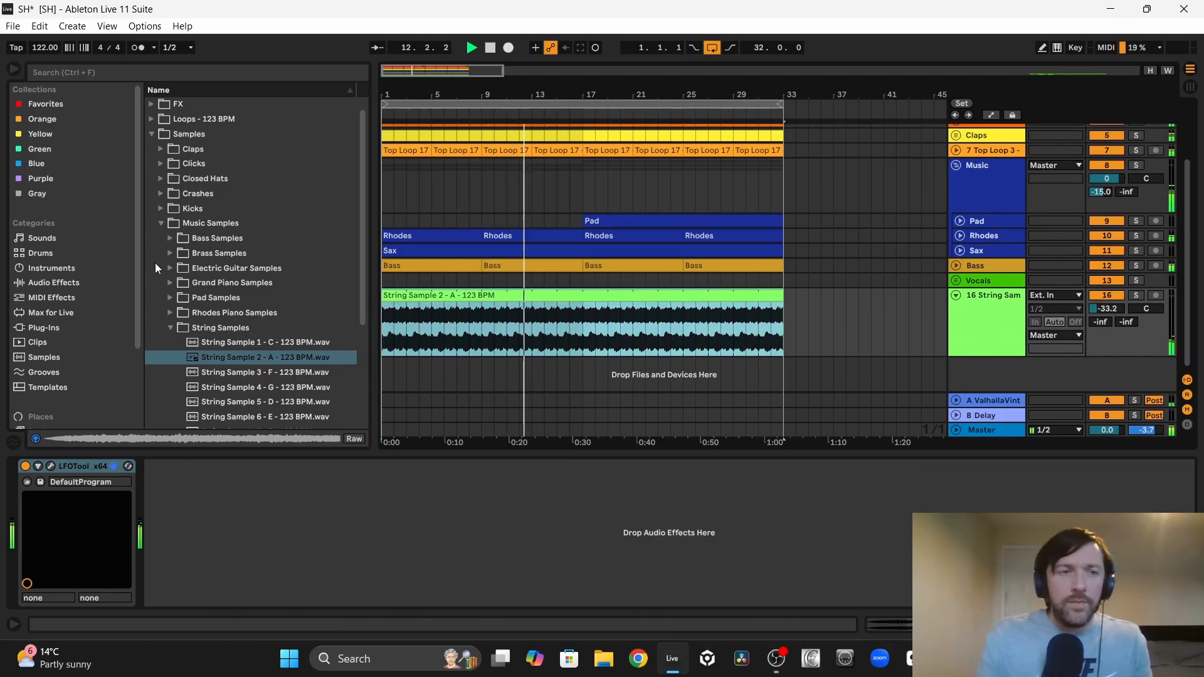
click(35, 283)
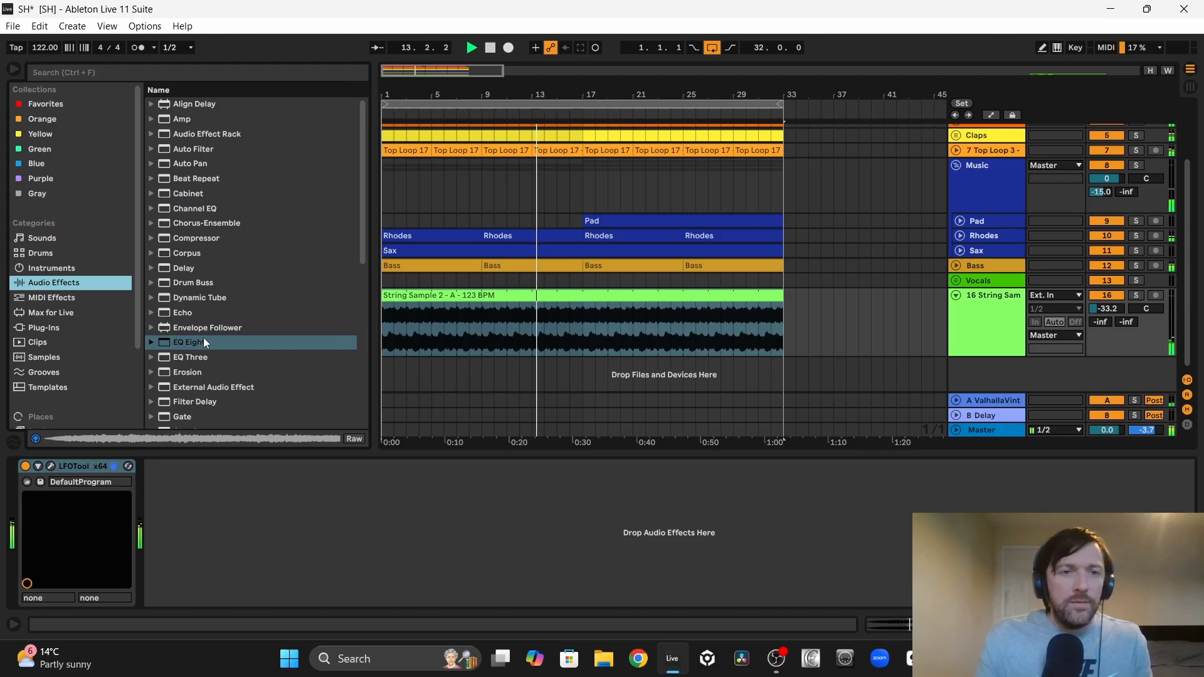
drag(203, 339, 446, 321)
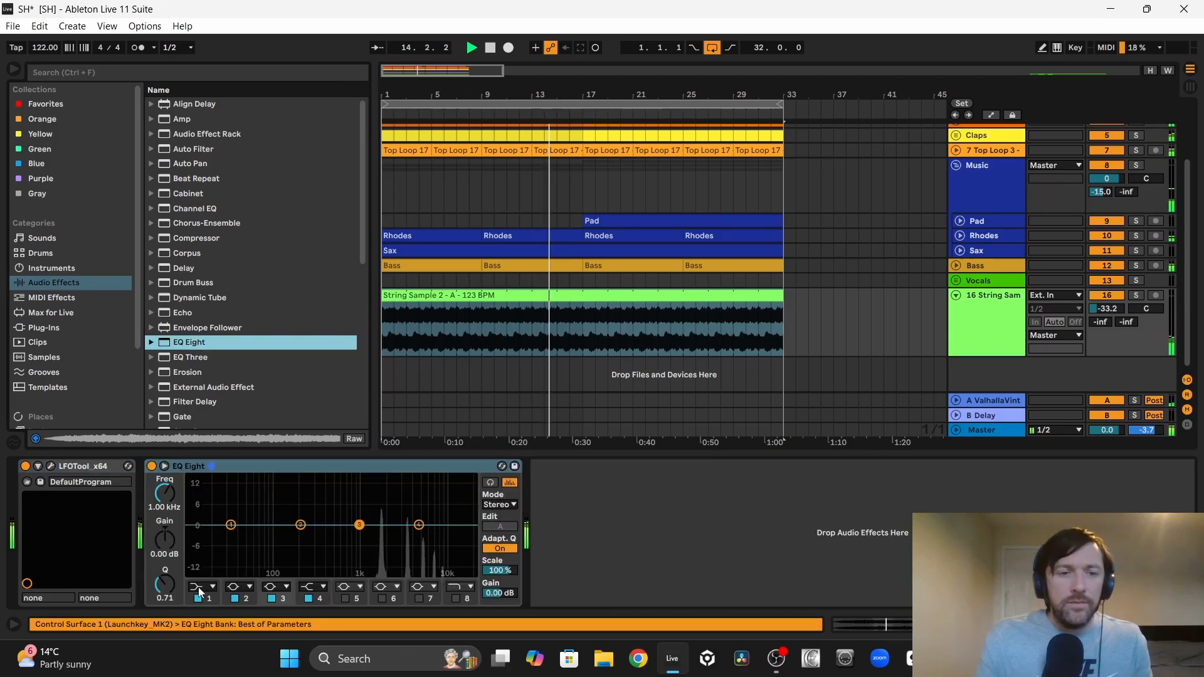
click(204, 586)
click(199, 509)
drag(231, 524, 374, 537)
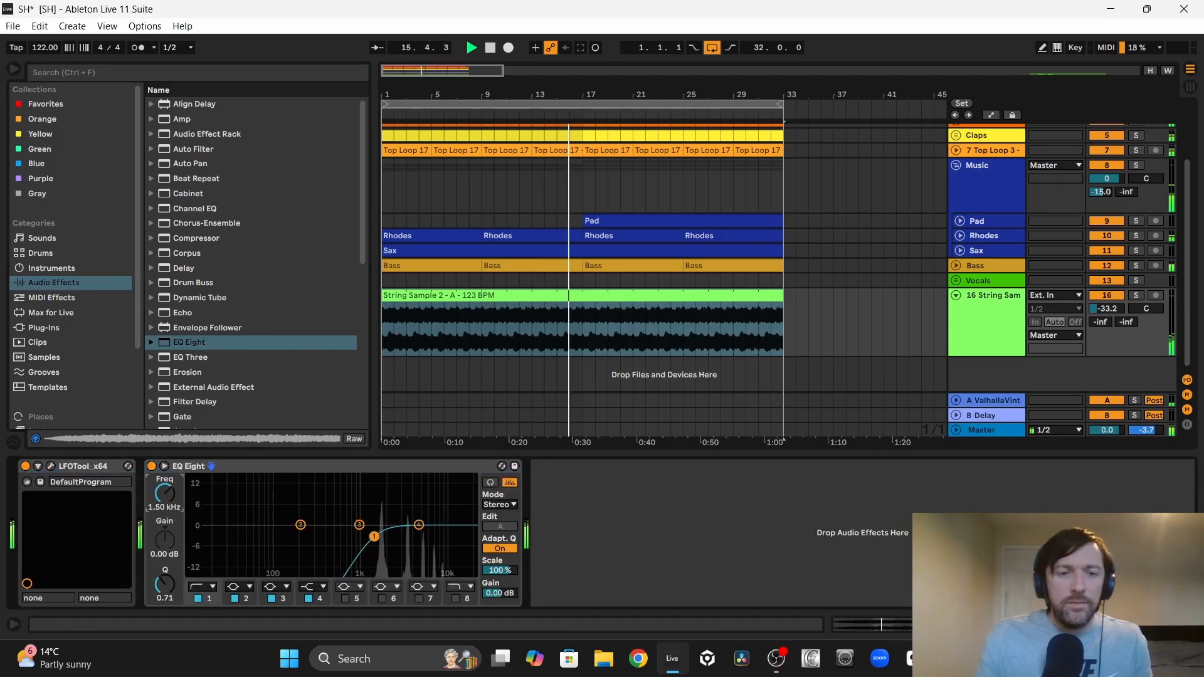
Step: Enable EQ Eight's band 8 high cut at 8.80 kHz and set the string sample track's volume to -31.2 dB
click(456, 599)
drag(456, 544, 439, 536)
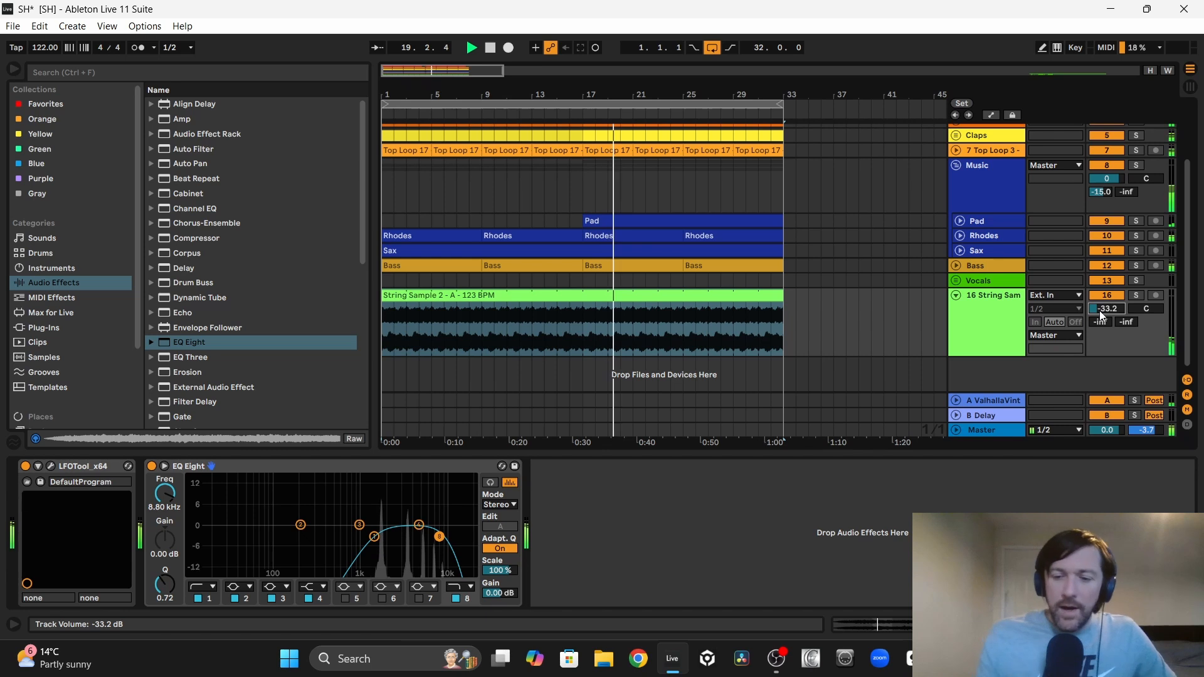
key(Up)
key(Up)
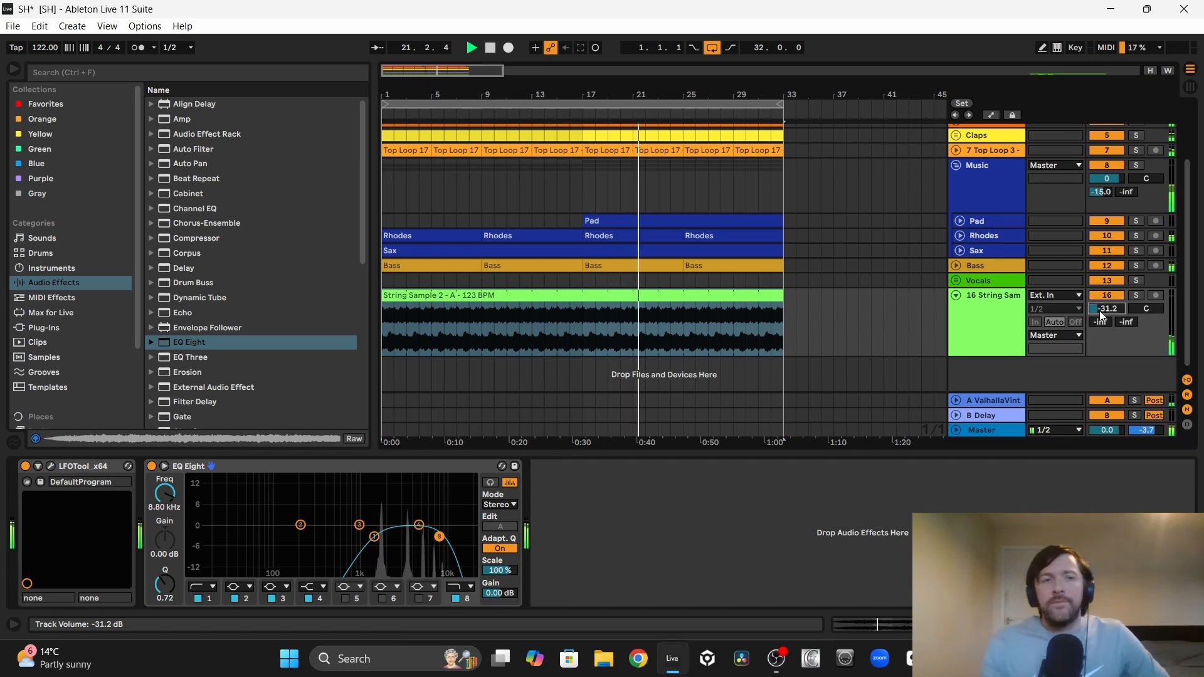
Step: Move the String track into the Music group, directly above the Pad track
key(Up)
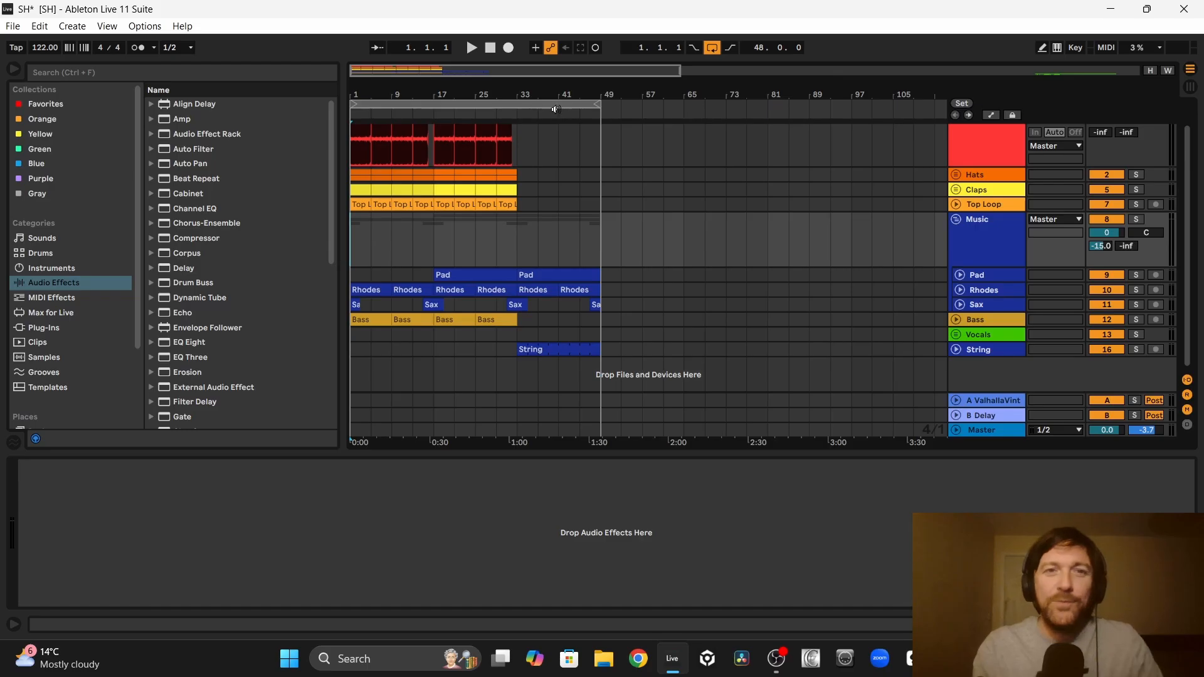
drag(524, 95, 509, 95)
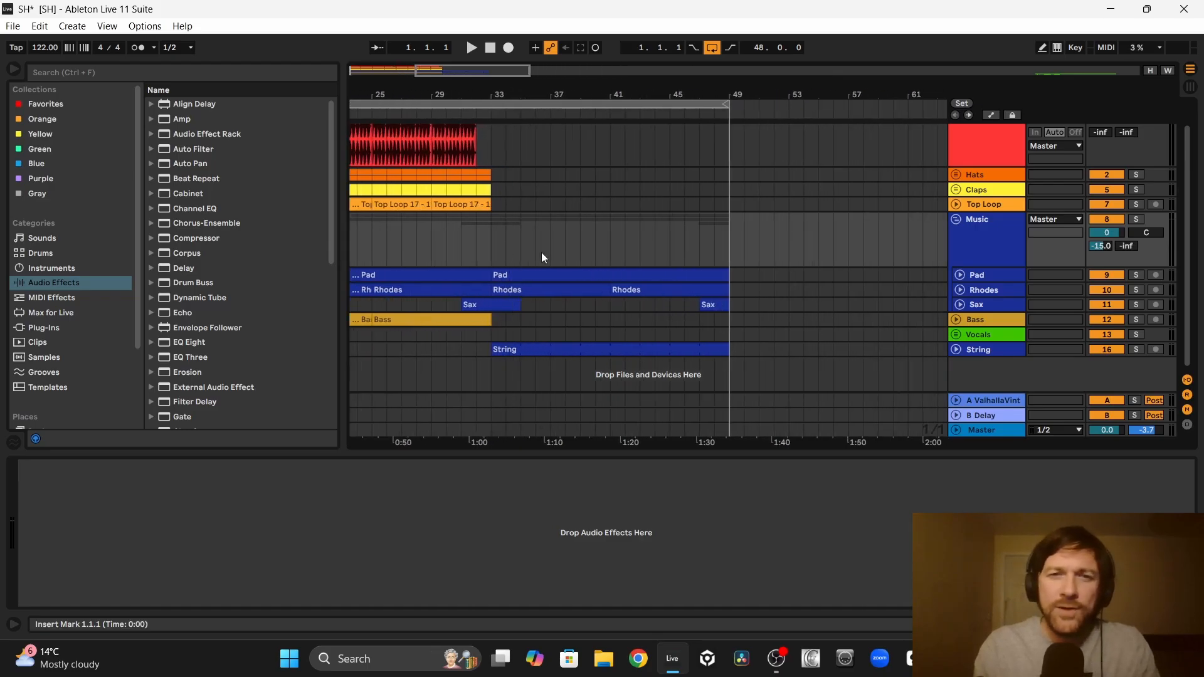
click(583, 291)
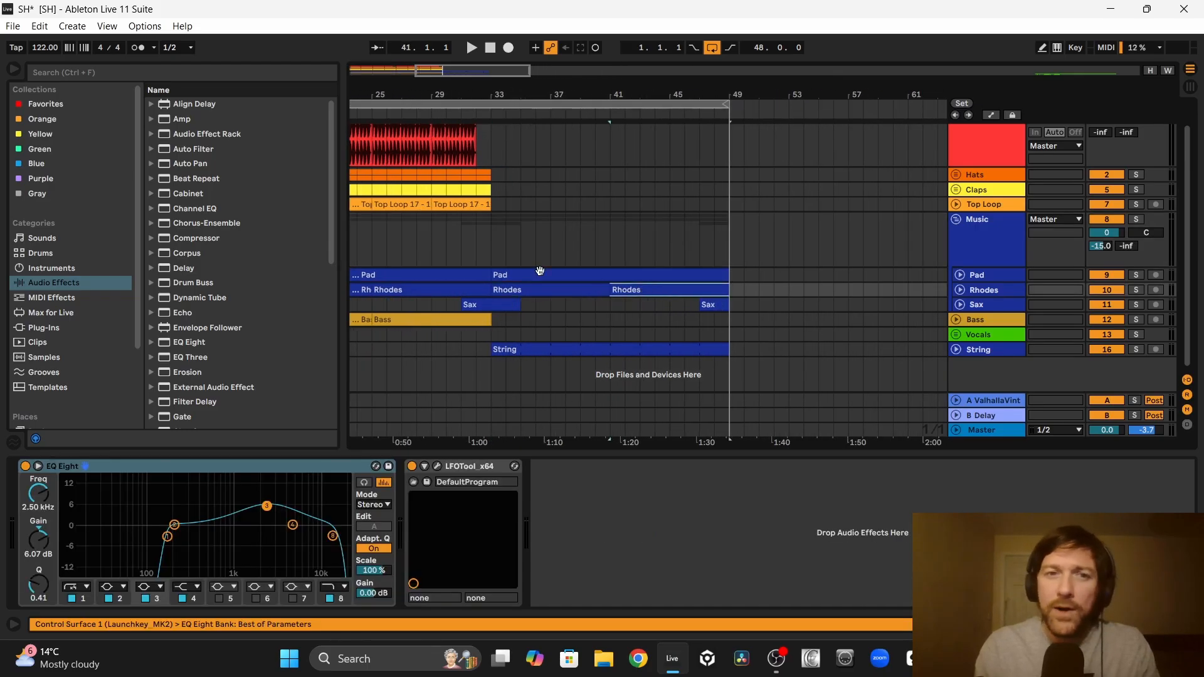
click(960, 275)
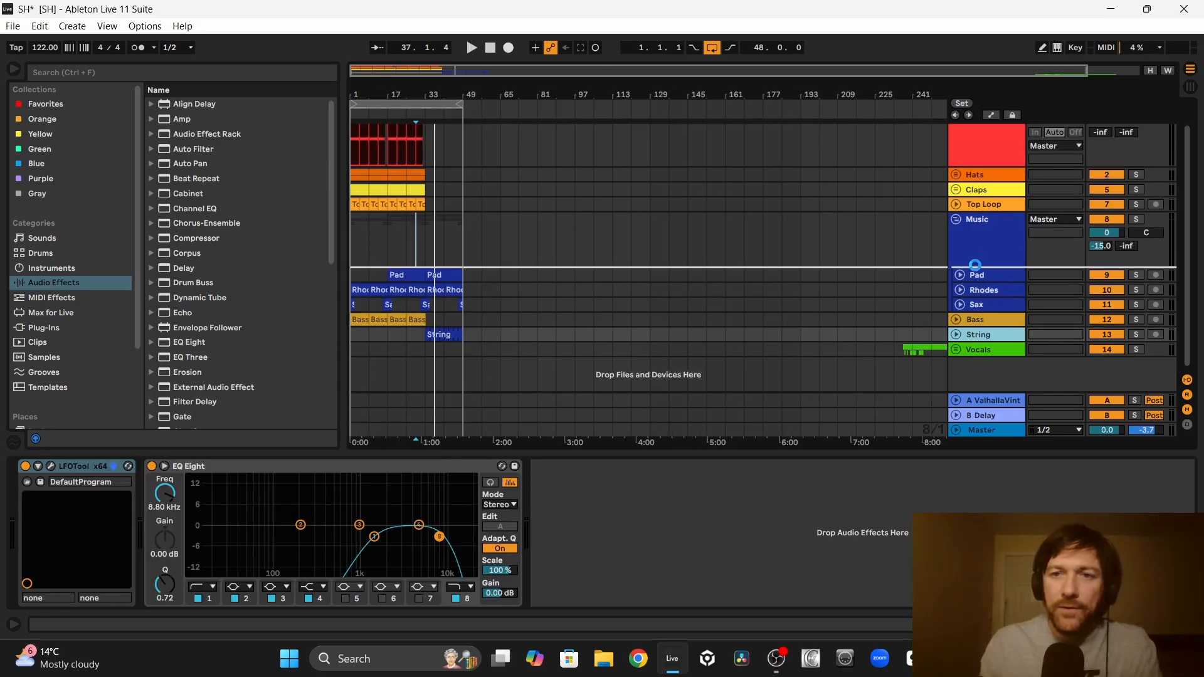
drag(975, 264, 975, 268)
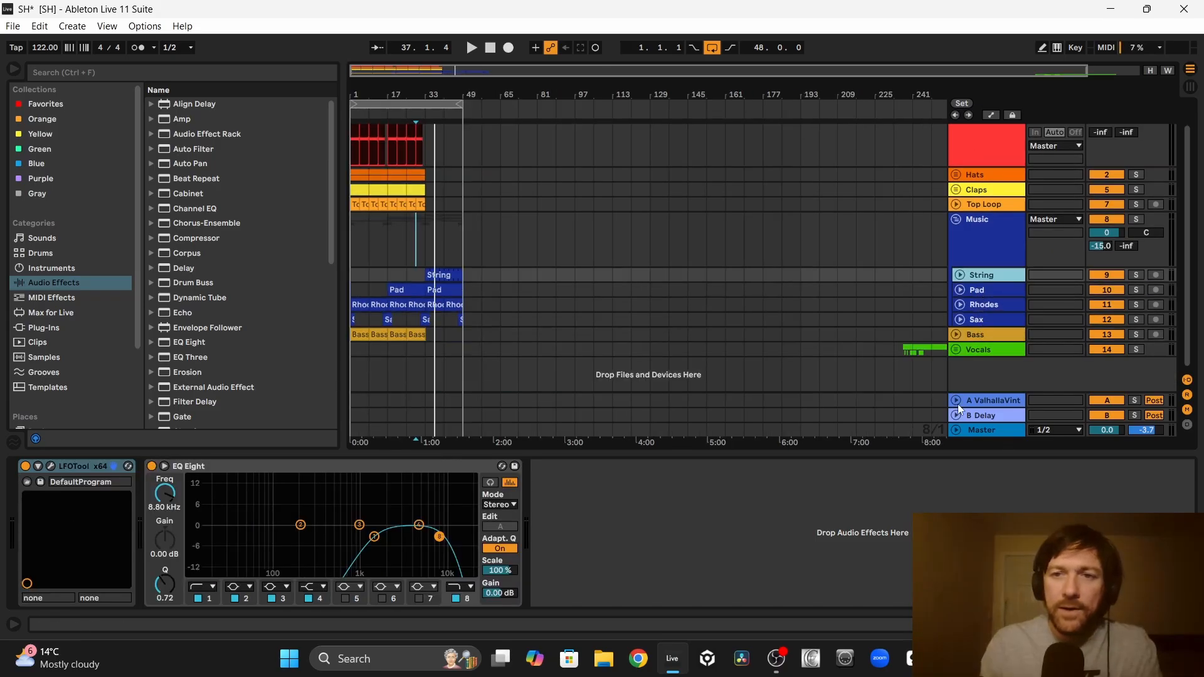
Step: Unfold the Vocals group and move the T_VA_120 vocal hook loop clip to start at bar 65
click(956, 350)
scroll(852, 331, down, 5)
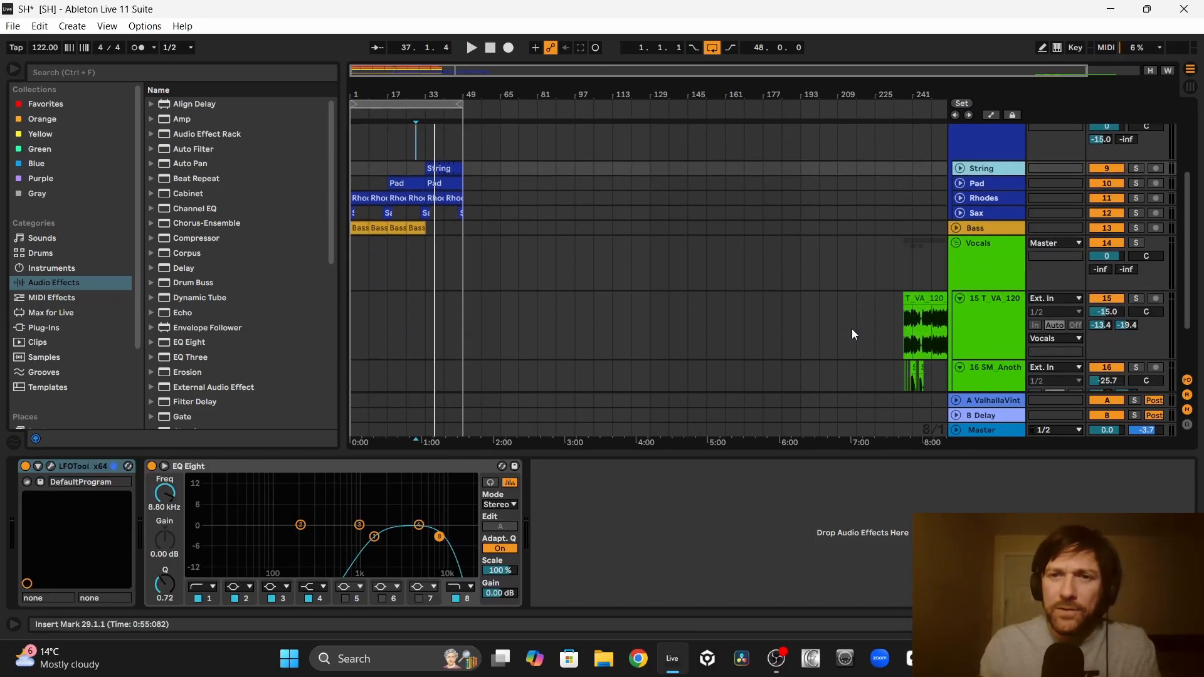
drag(892, 278, 492, 279)
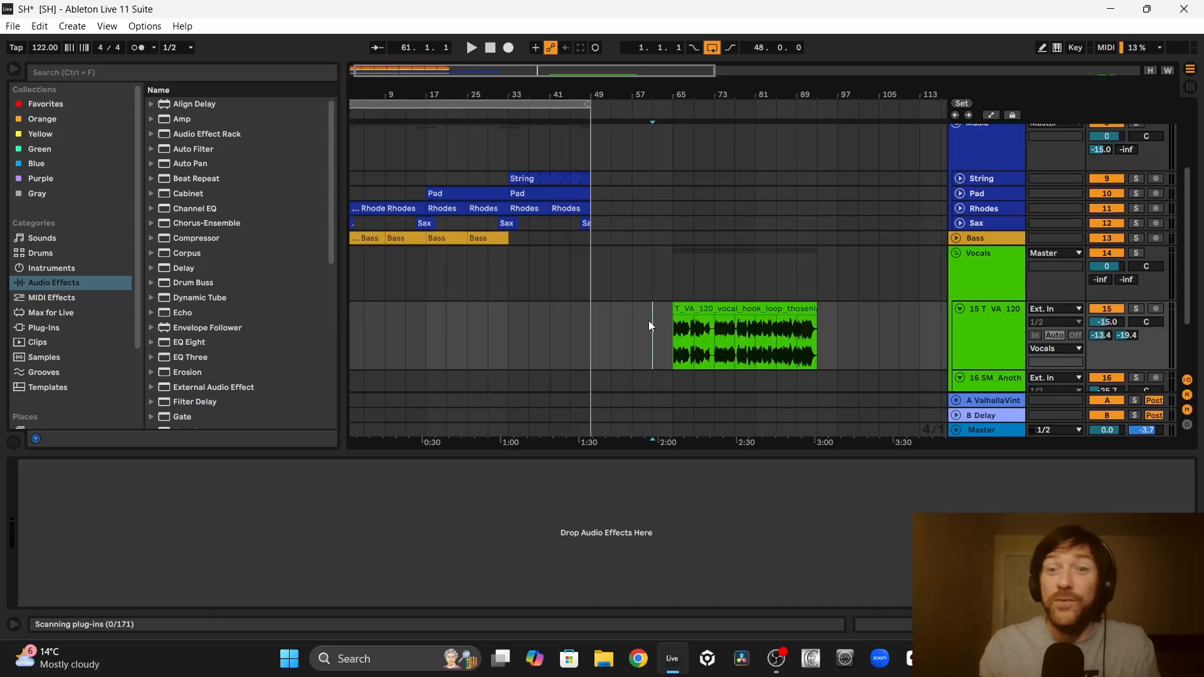
drag(649, 321, 842, 319)
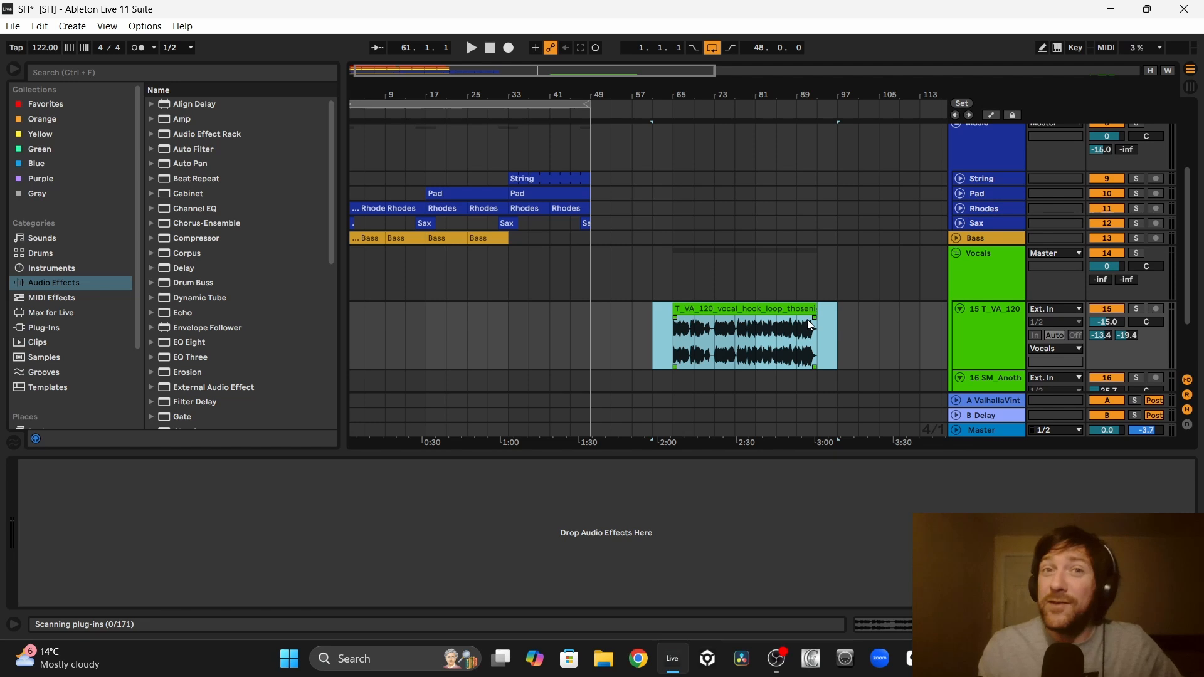
click(715, 308)
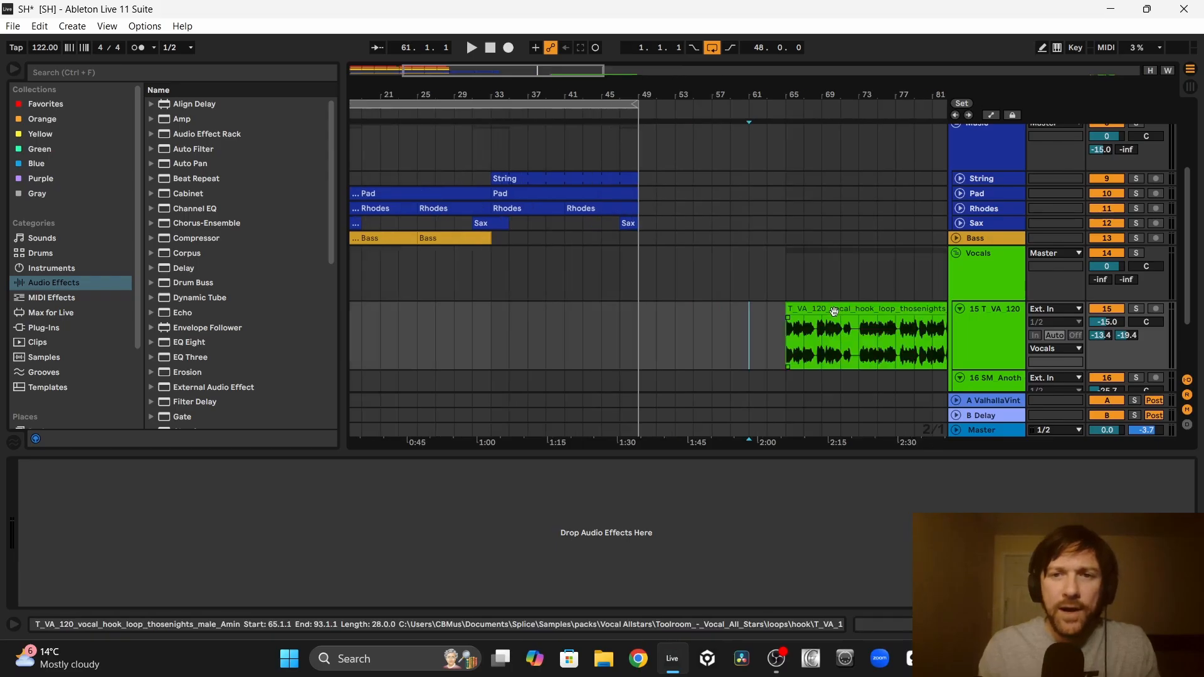
Step: Place an 8-bar section of the vocal hook loop at bars 41 to 49 on its track
drag(831, 310, 540, 320)
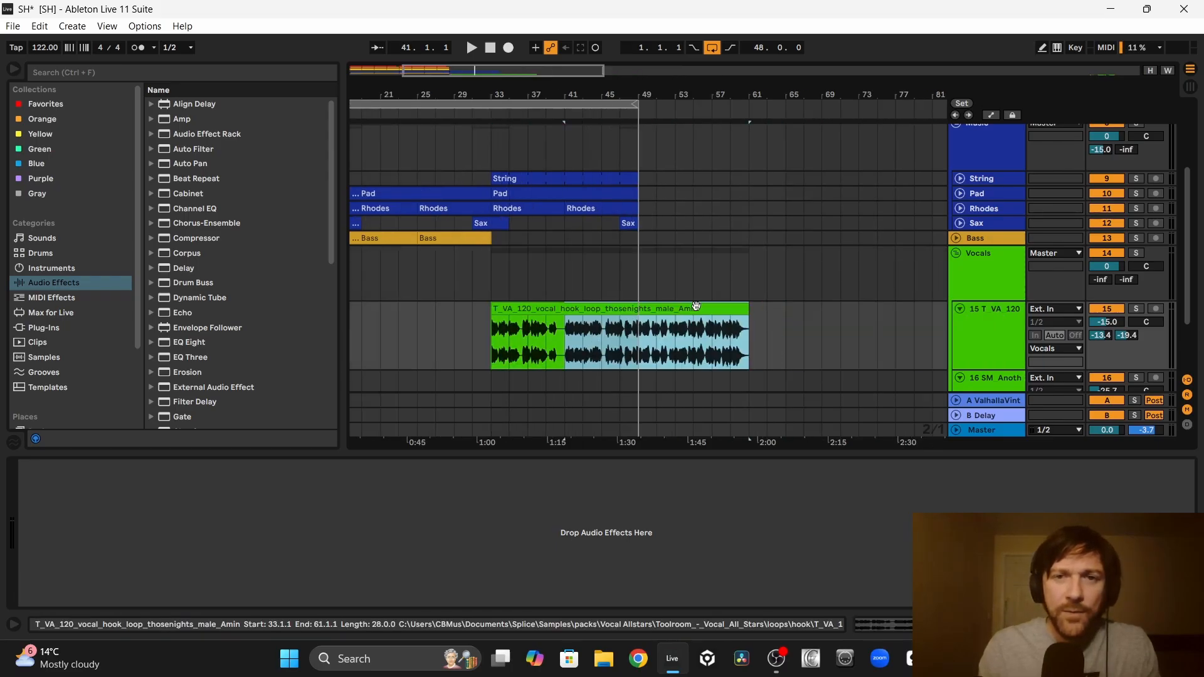
drag(698, 307, 860, 318)
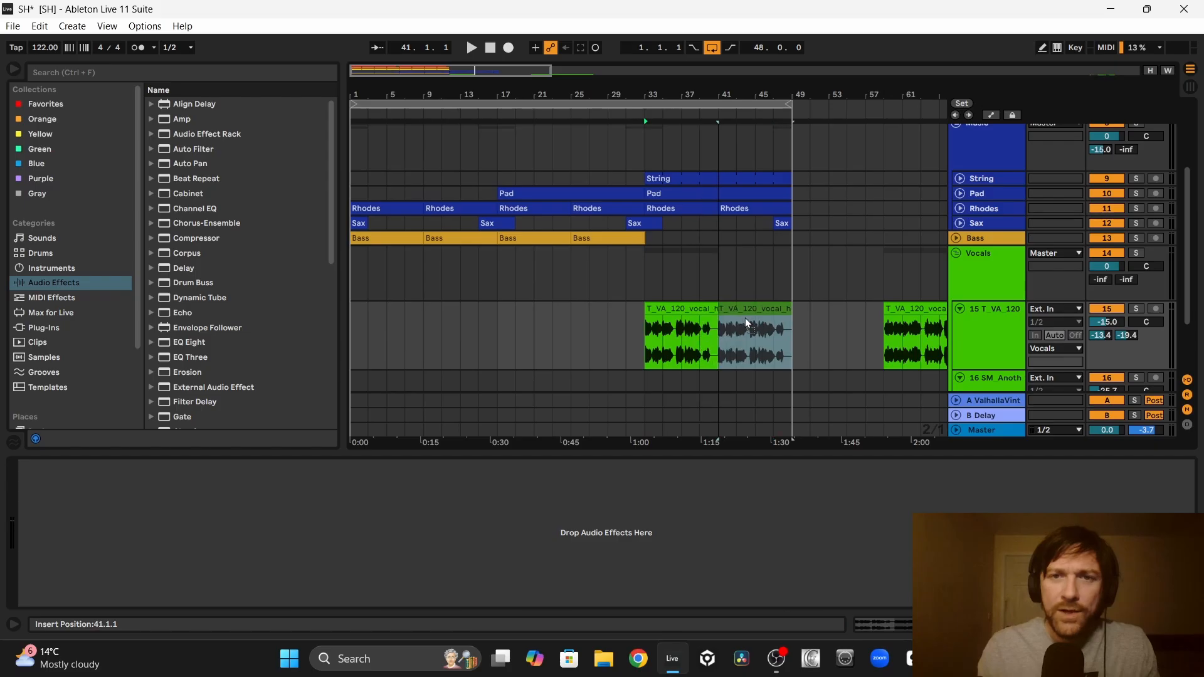
drag(745, 323, 745, 323)
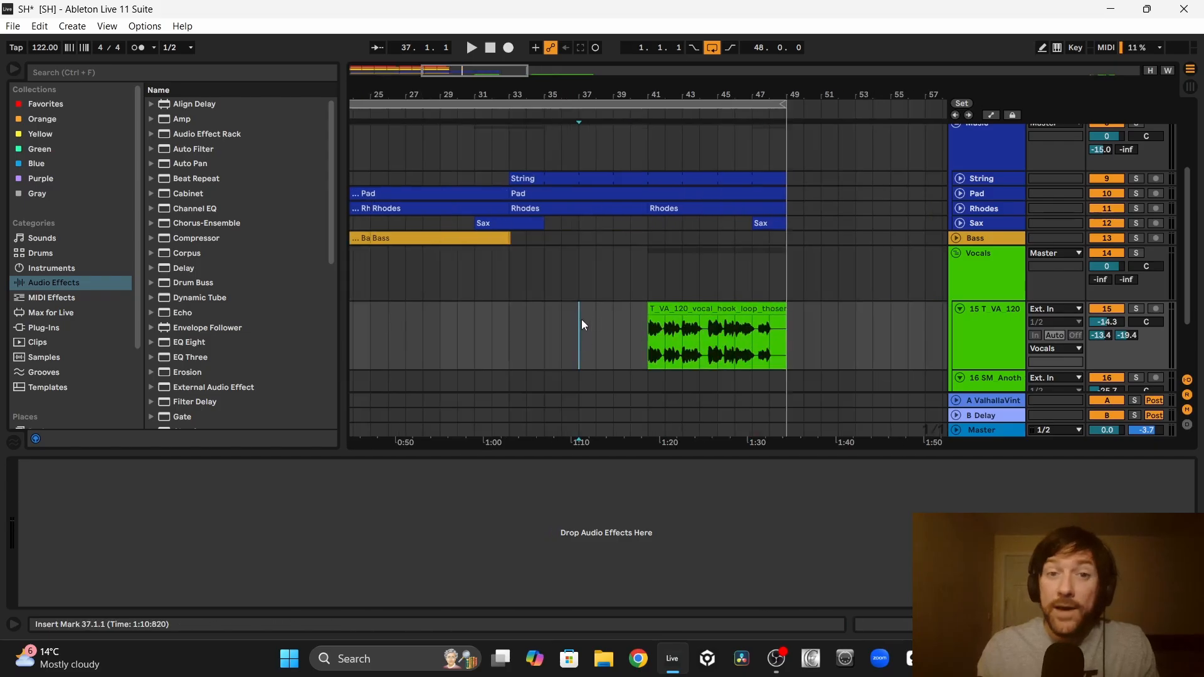
click(653, 305)
click(576, 346)
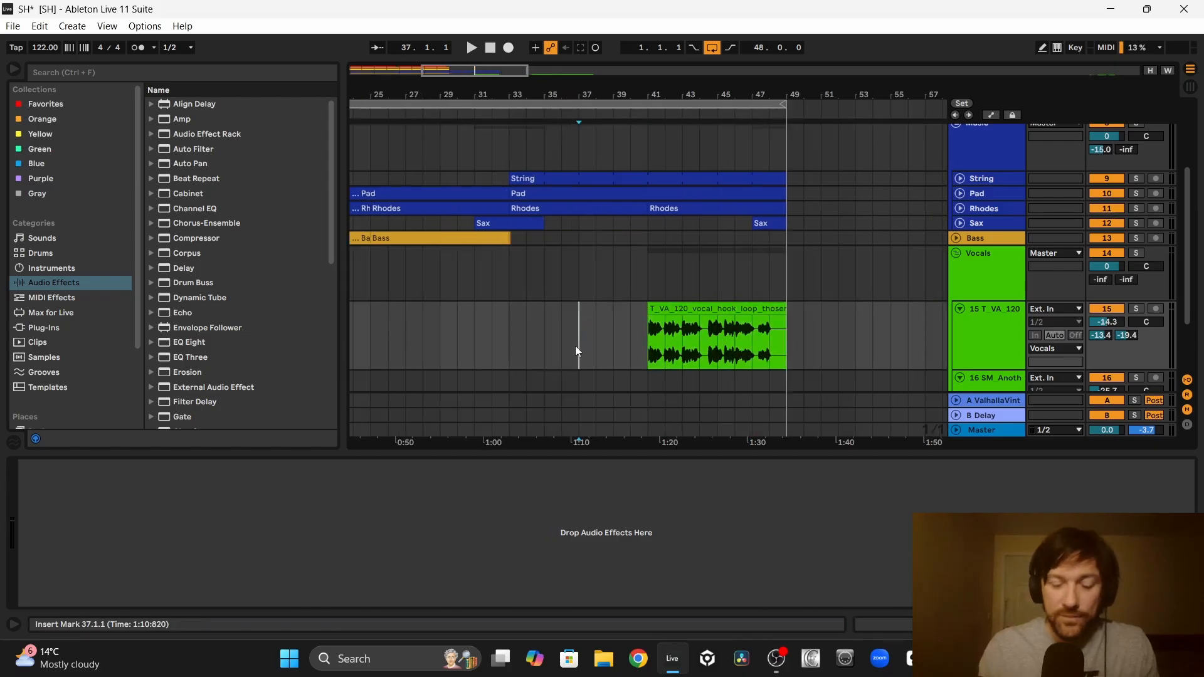
Step: During playback from bar 37, set the vocal hook track's reverb send to -16.0 dB, delay send to -30.5 dB and volume to -14.0 dB
key(space)
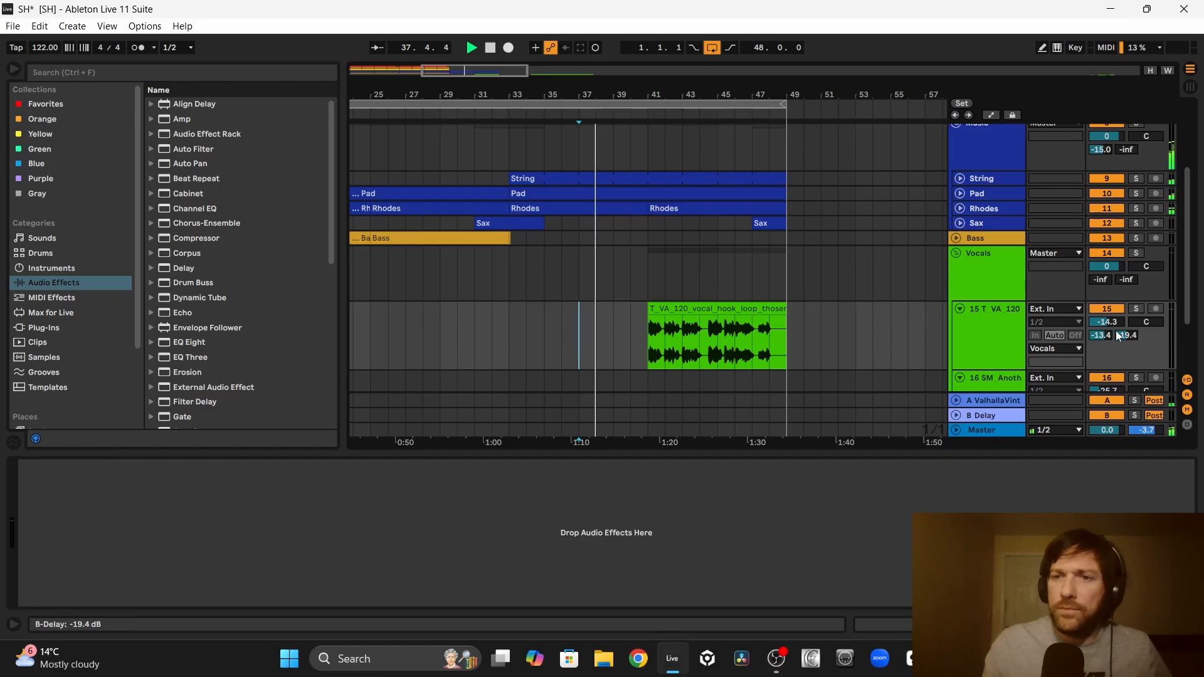
mouse_move(1123, 336)
mouse_down()
mouse_move(1123, 364)
mouse_move(1100, 339)
mouse_up()
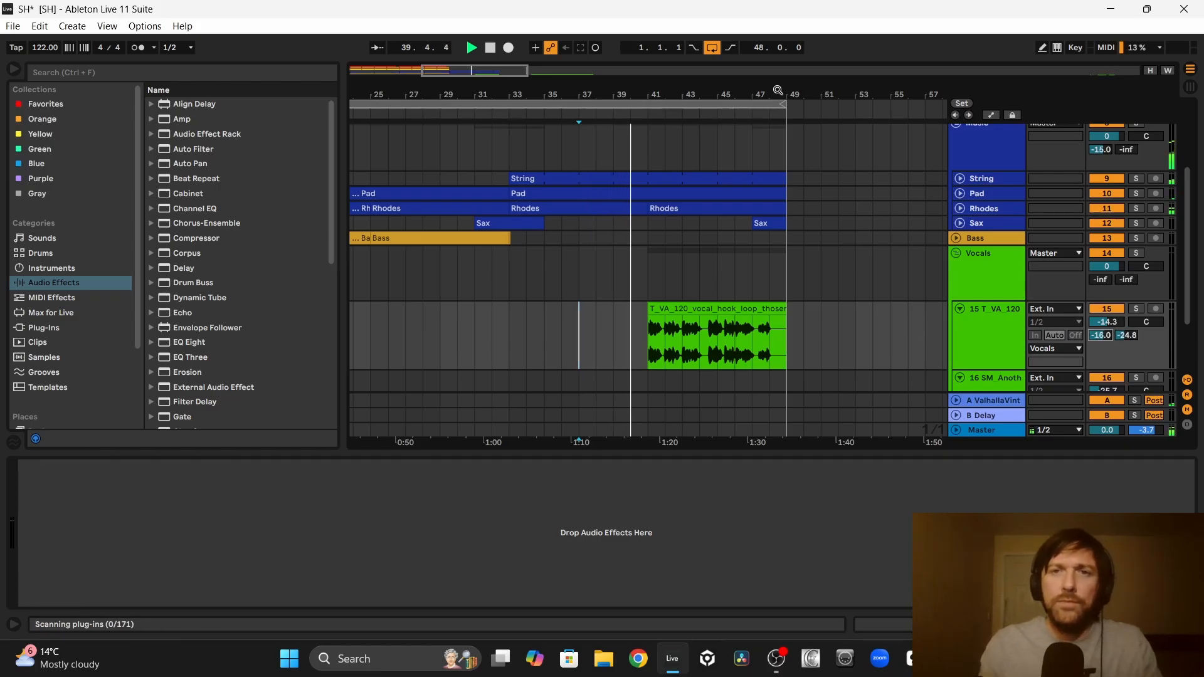
drag(777, 91, 874, 88)
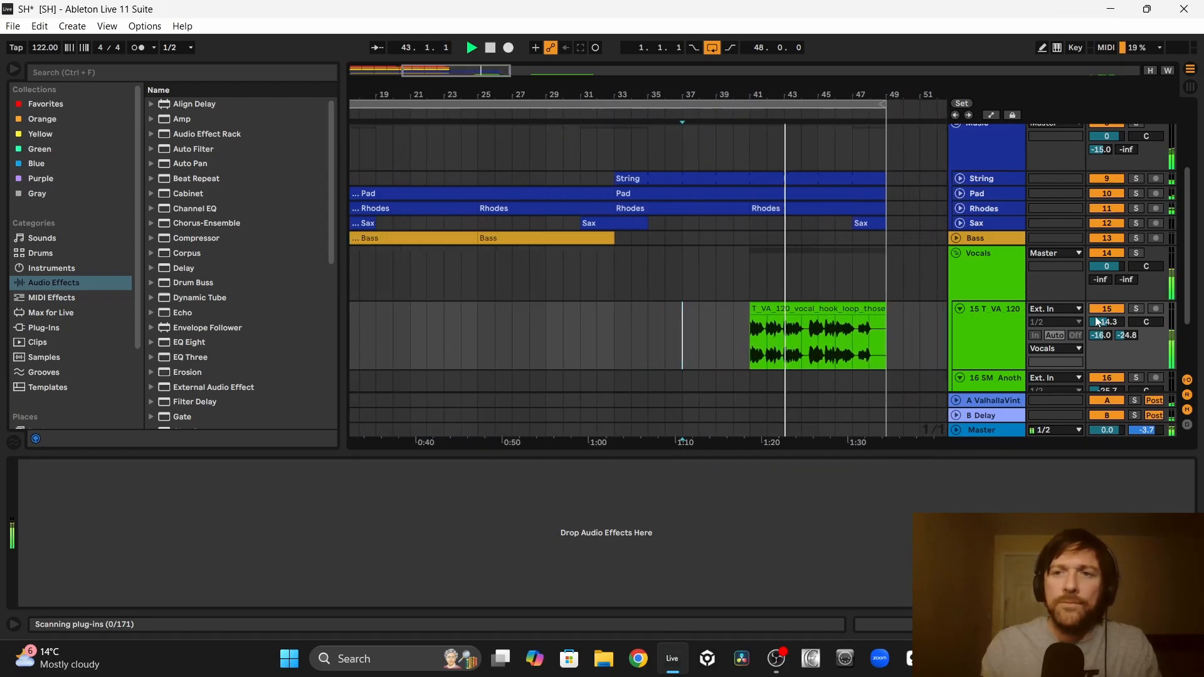
drag(1105, 323, 1107, 325)
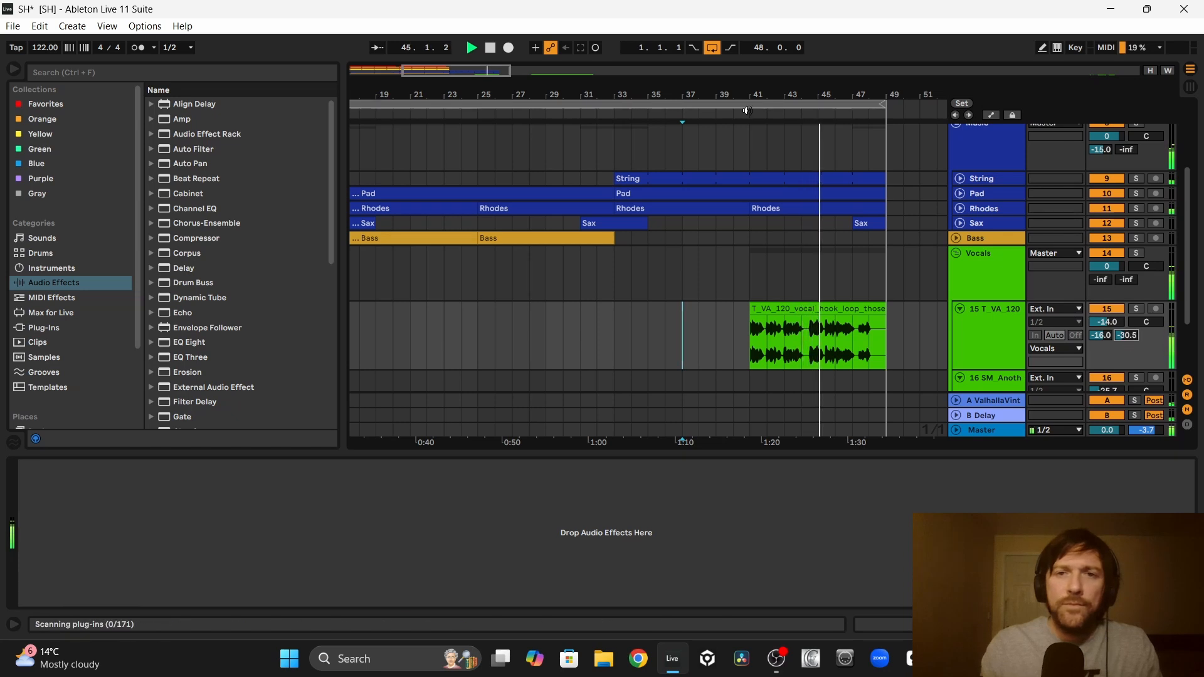
Step: Move the SM_Another_Day adlib clips to bars 33 to 41, directly before the vocal hook
drag(713, 95, 535, 95)
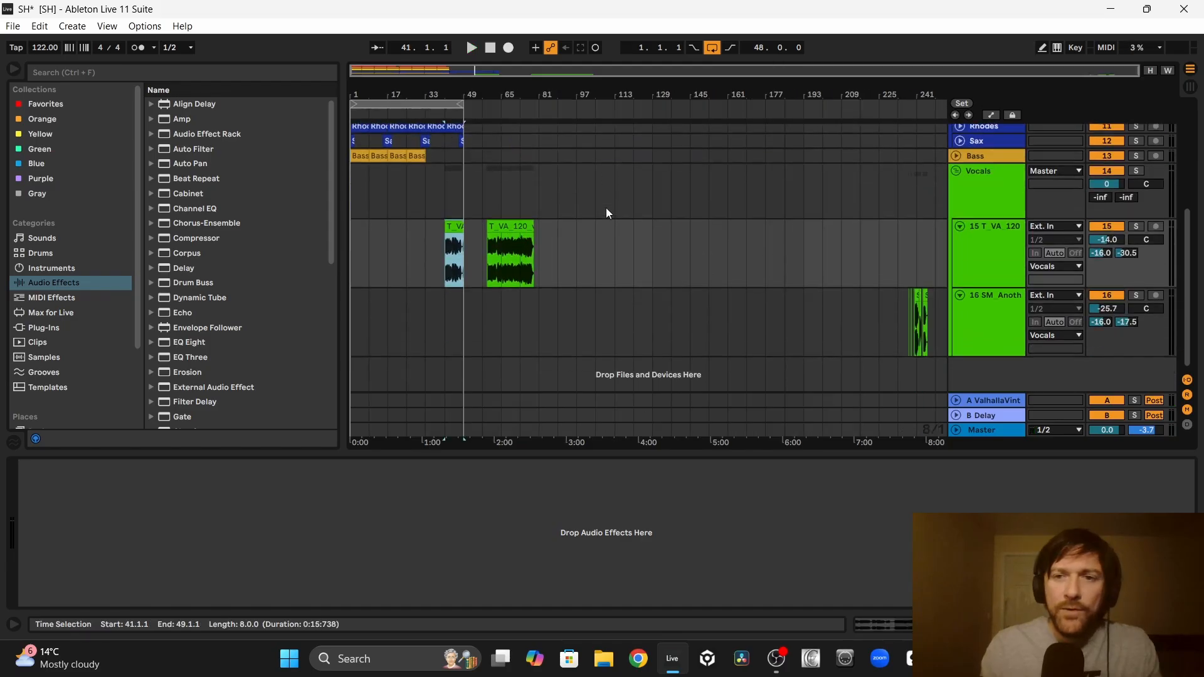
drag(898, 328, 939, 328)
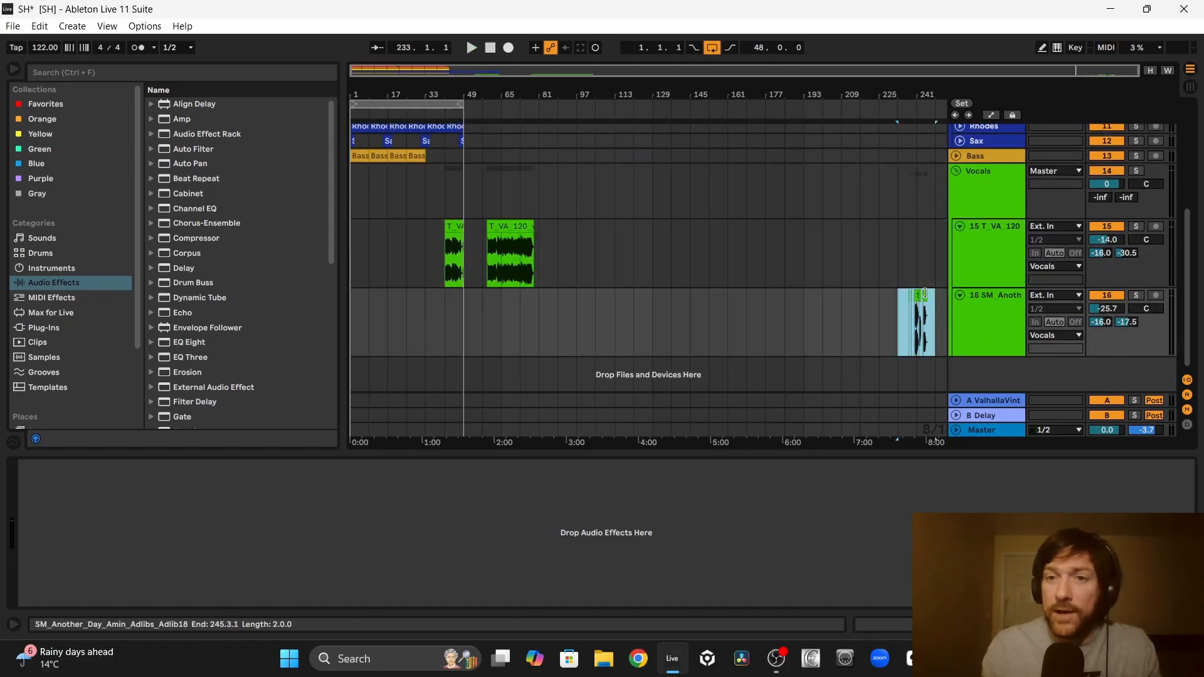
drag(925, 292, 443, 333)
drag(419, 93, 429, 188)
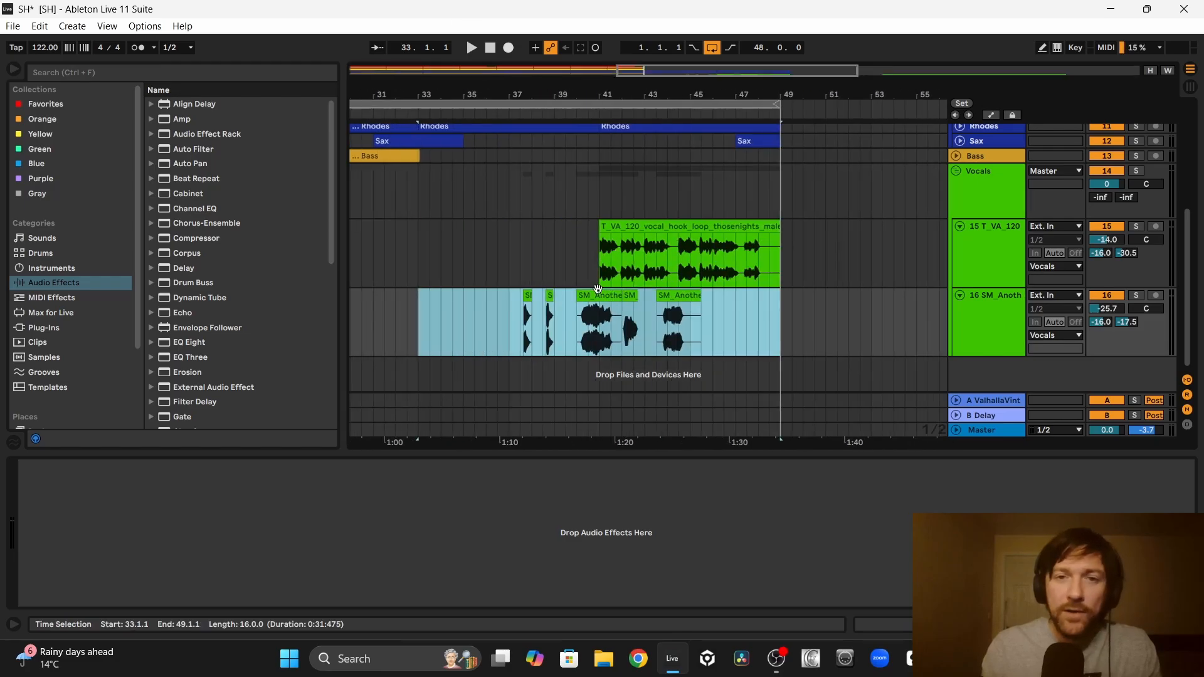
drag(674, 297, 641, 309)
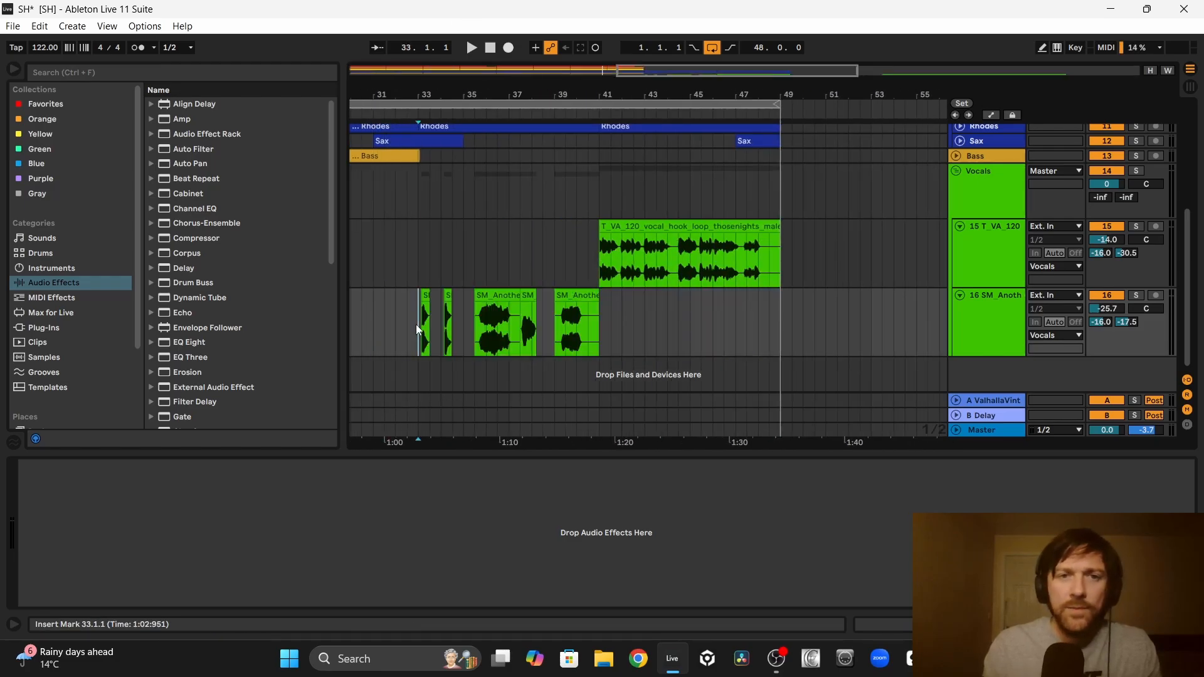
Step: Play the vocal section from bar 33 and set the adlib track's volume to -24.2 dB
key(space)
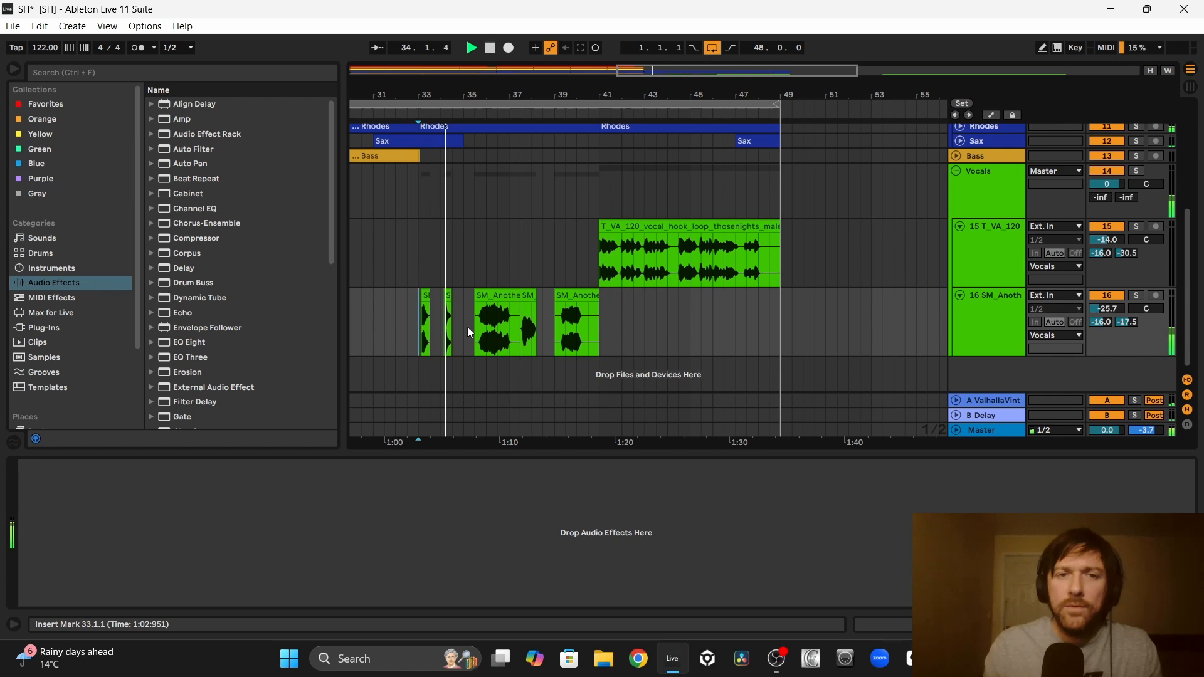
drag(462, 322, 408, 314)
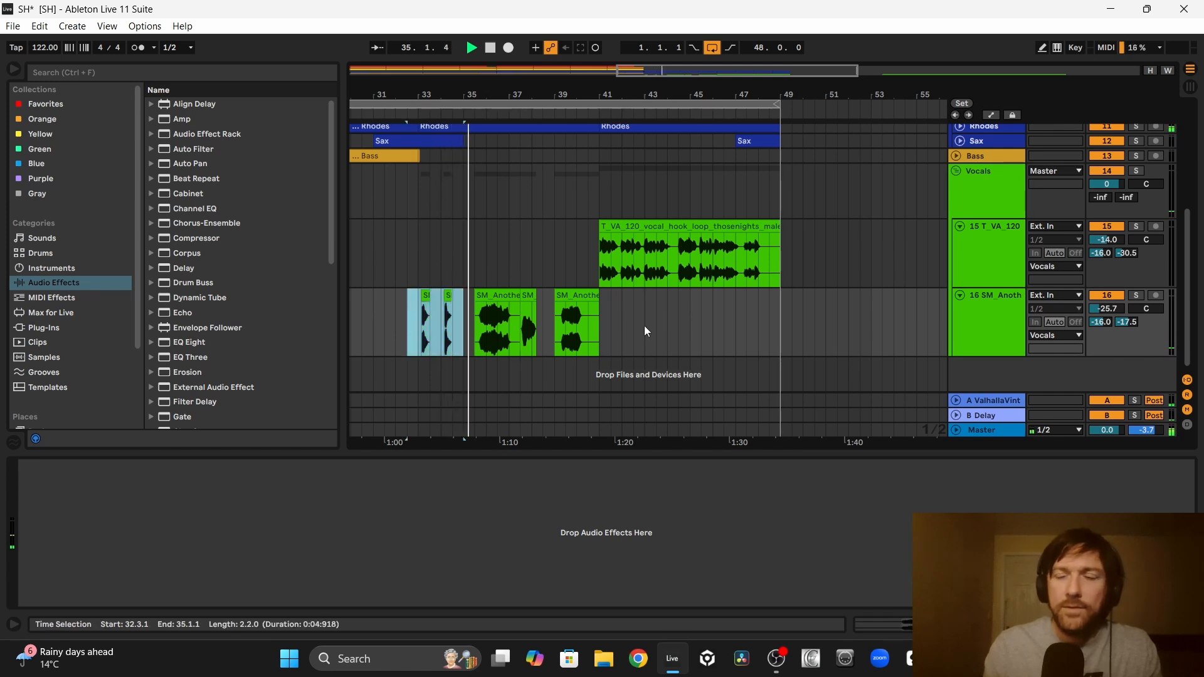
click(1107, 309)
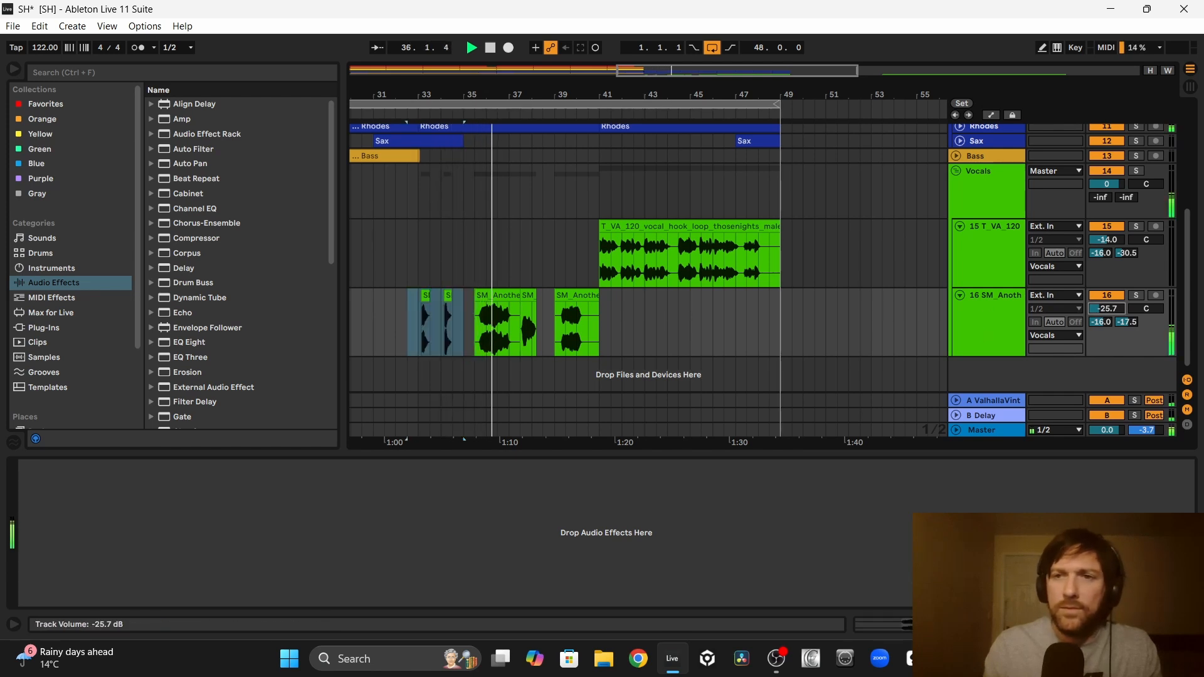
drag(1107, 307, 1107, 309)
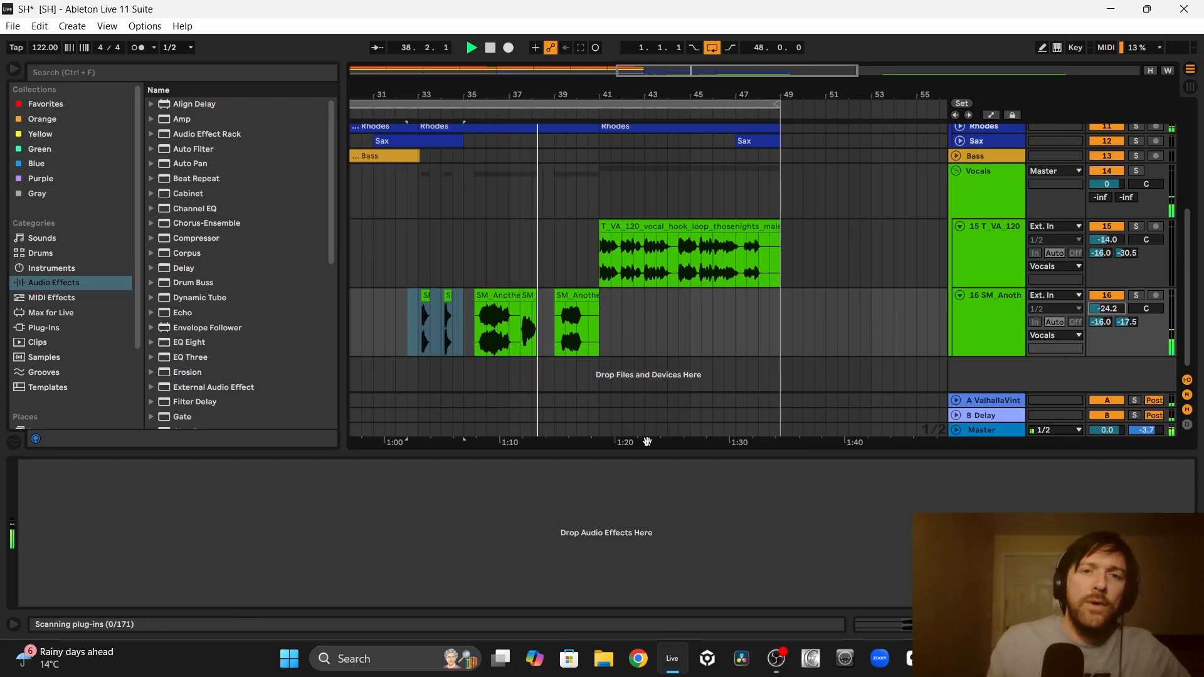
drag(538, 304, 521, 305)
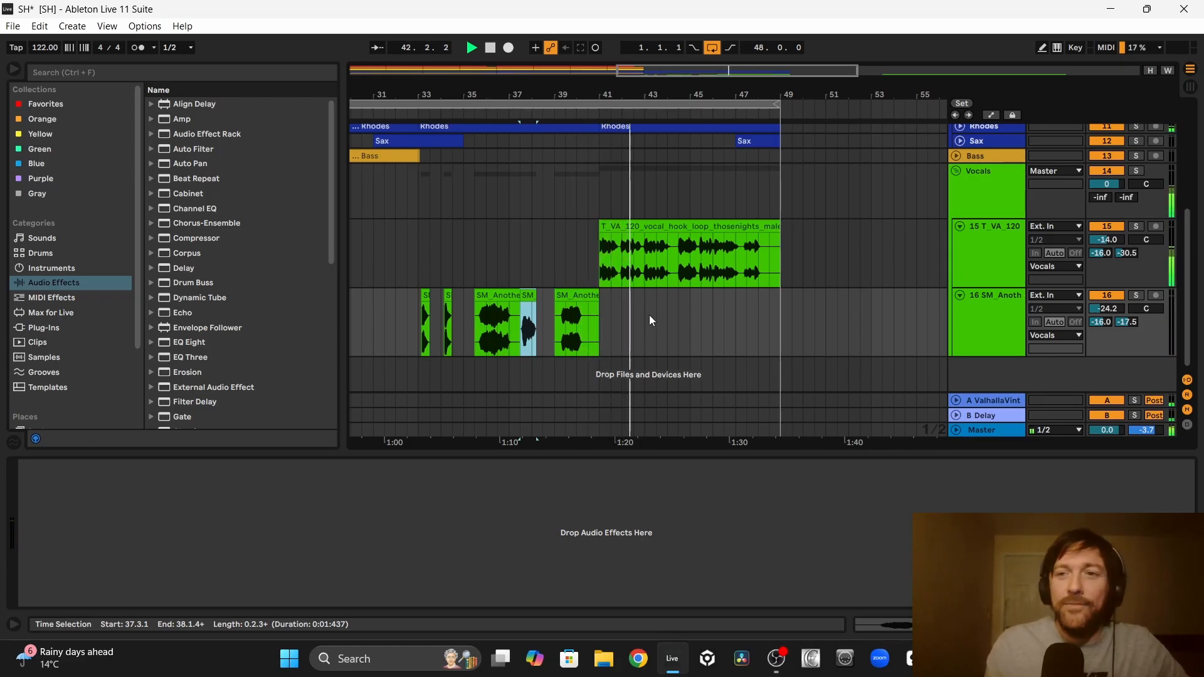
Step: Copy the 8-bar Bass clip to bars 41 to 49 under the vocal hook and play the result back
scroll(558, 210, up, 3)
scroll(559, 210, left, 3)
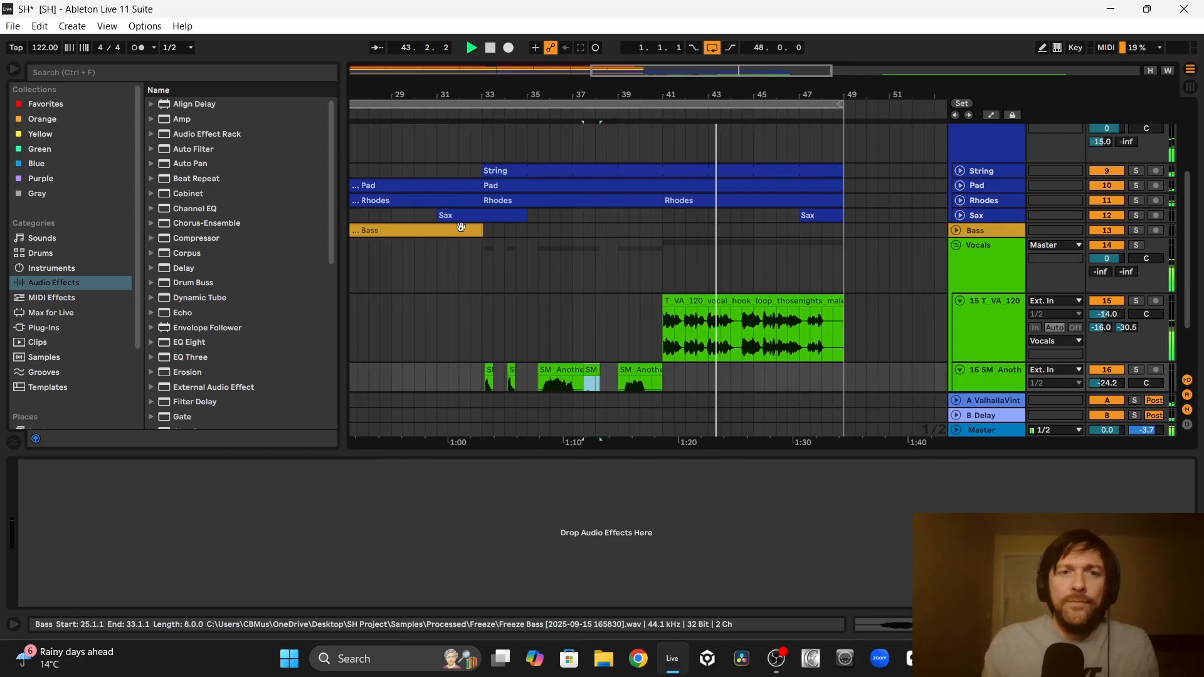
drag(449, 231, 810, 232)
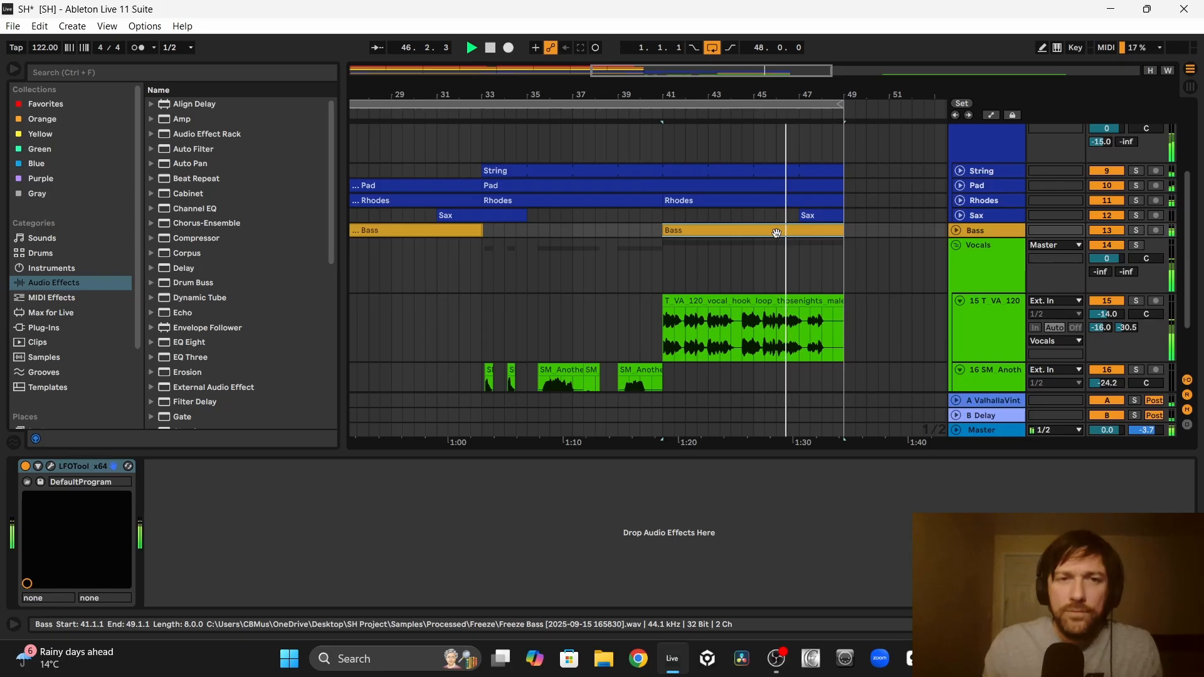
scroll(776, 233, left, 2)
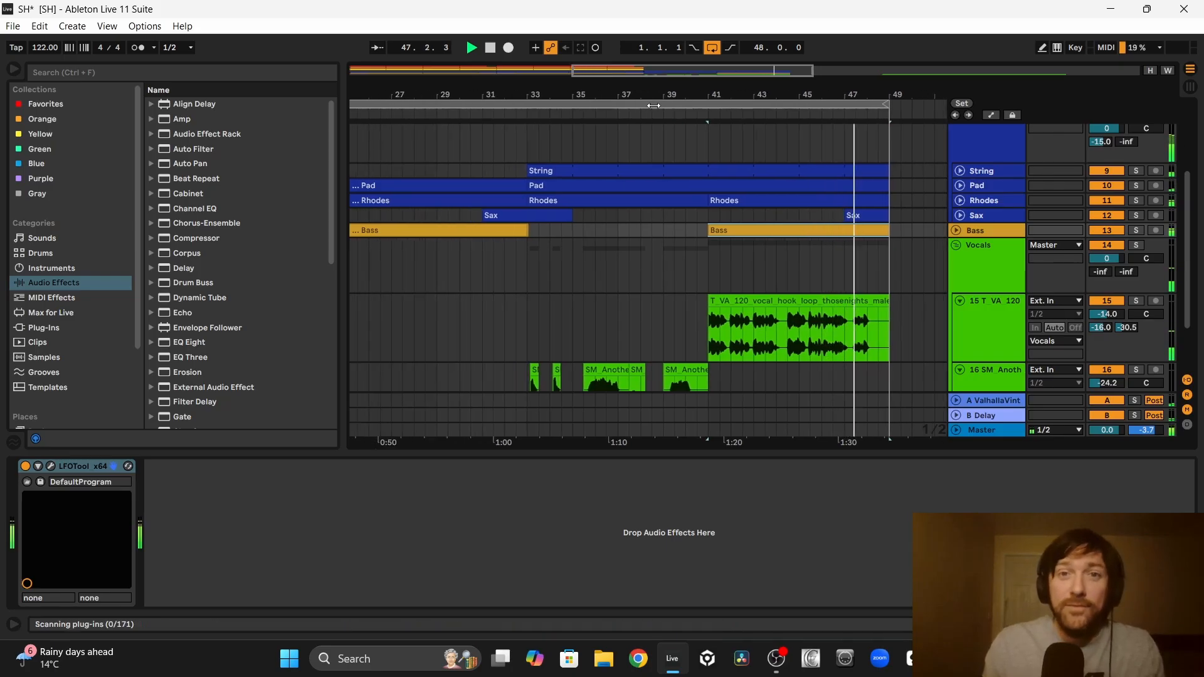
scroll(640, 307, down, 3)
scroll(685, 195, down, 3)
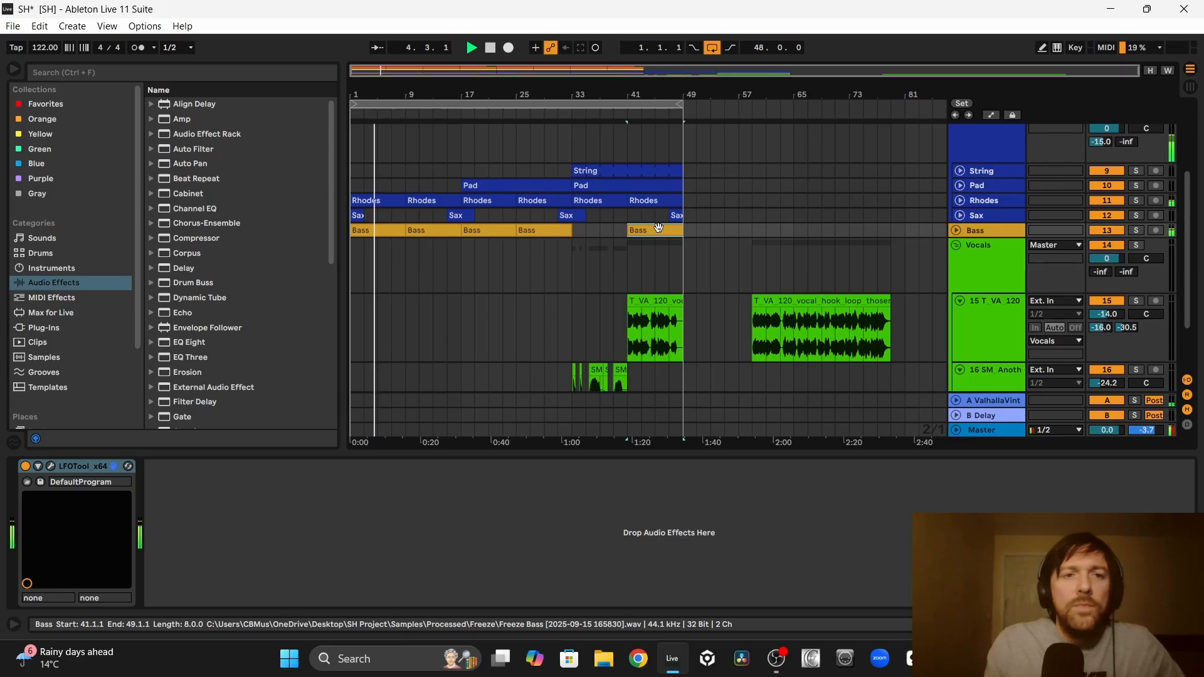
key(space)
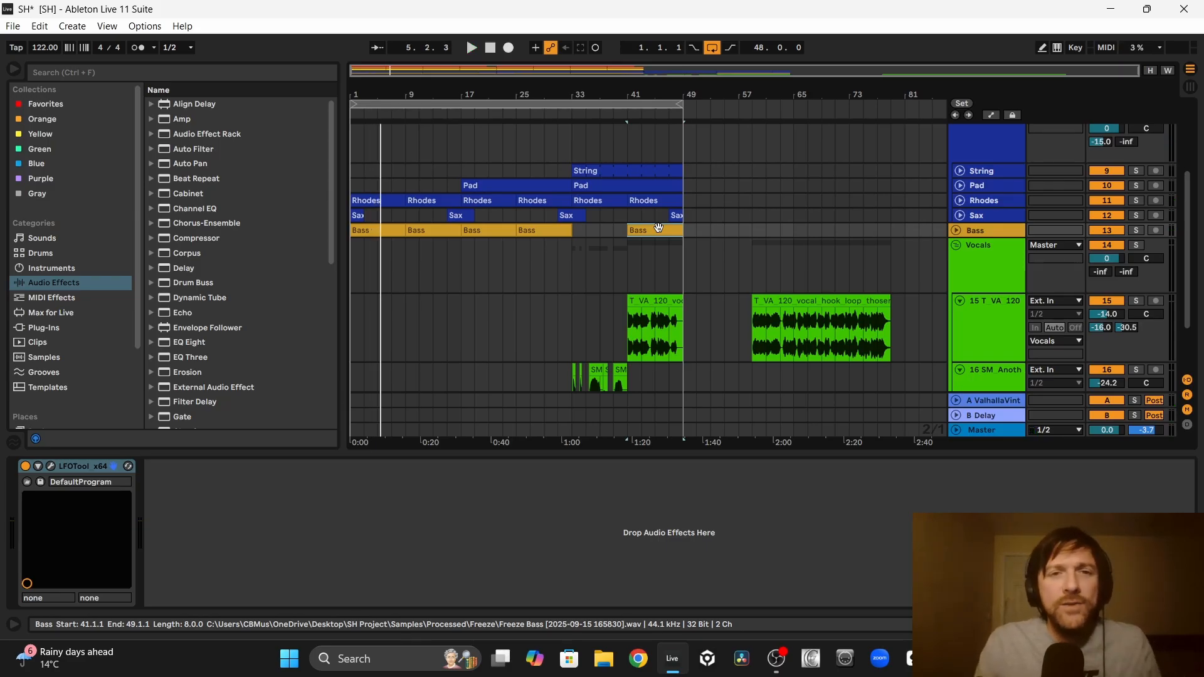
Step: Hide the device view, move the vocal clips beyond bar 233 and copy the drum, music and bass clips further along the timeline
scroll(658, 227, up, 5)
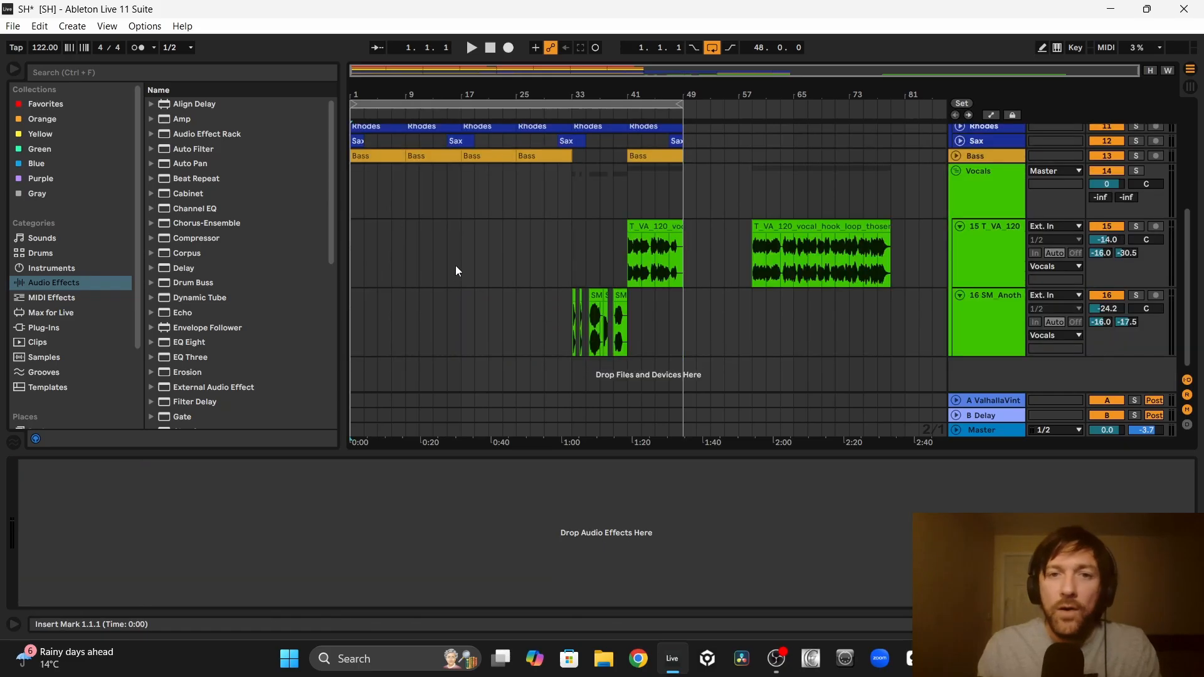
scroll(456, 266, up, 4)
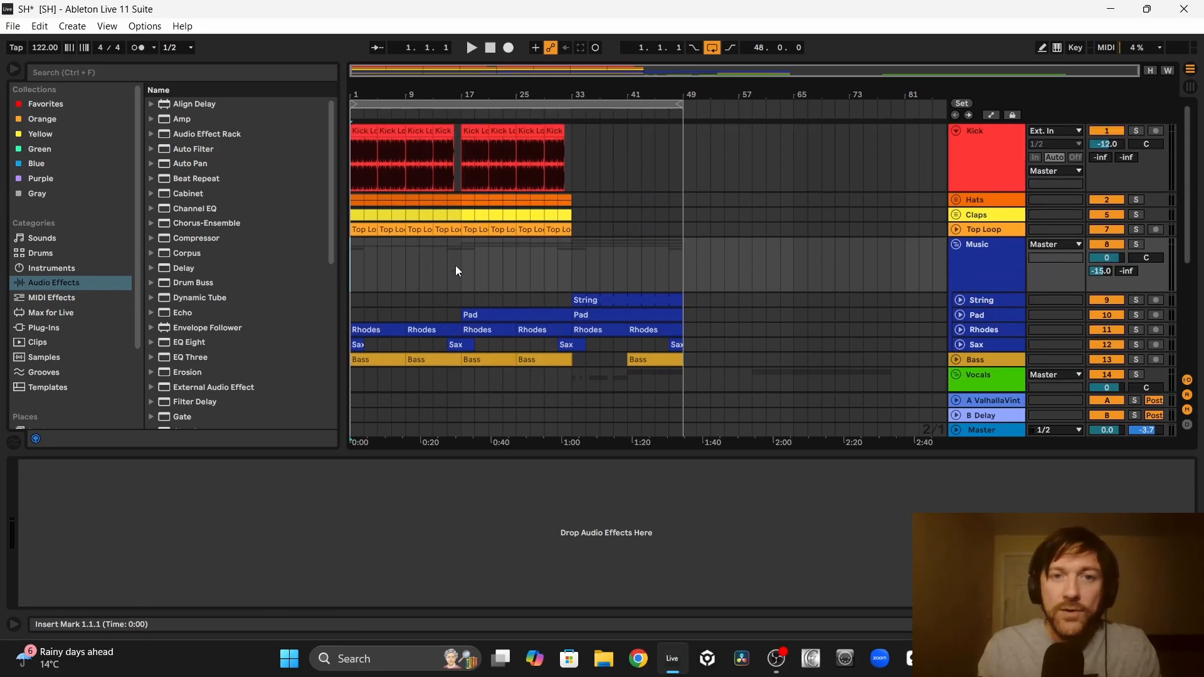
scroll(456, 266, down, 4)
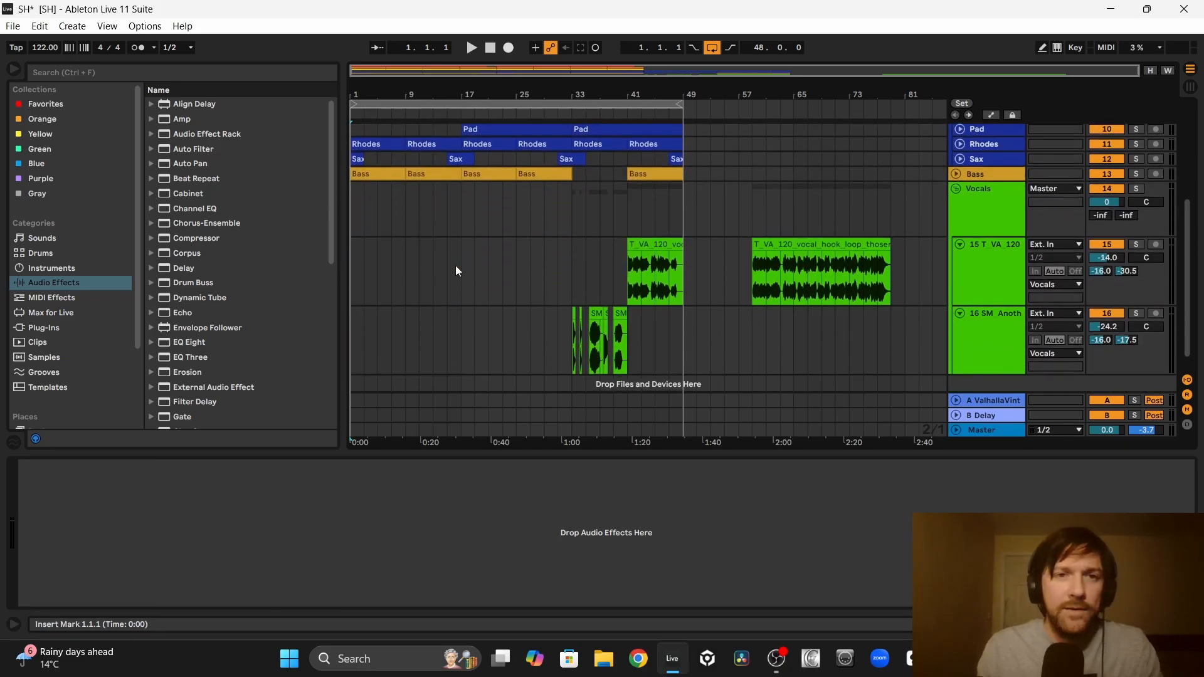
key(ctrl+alt+l)
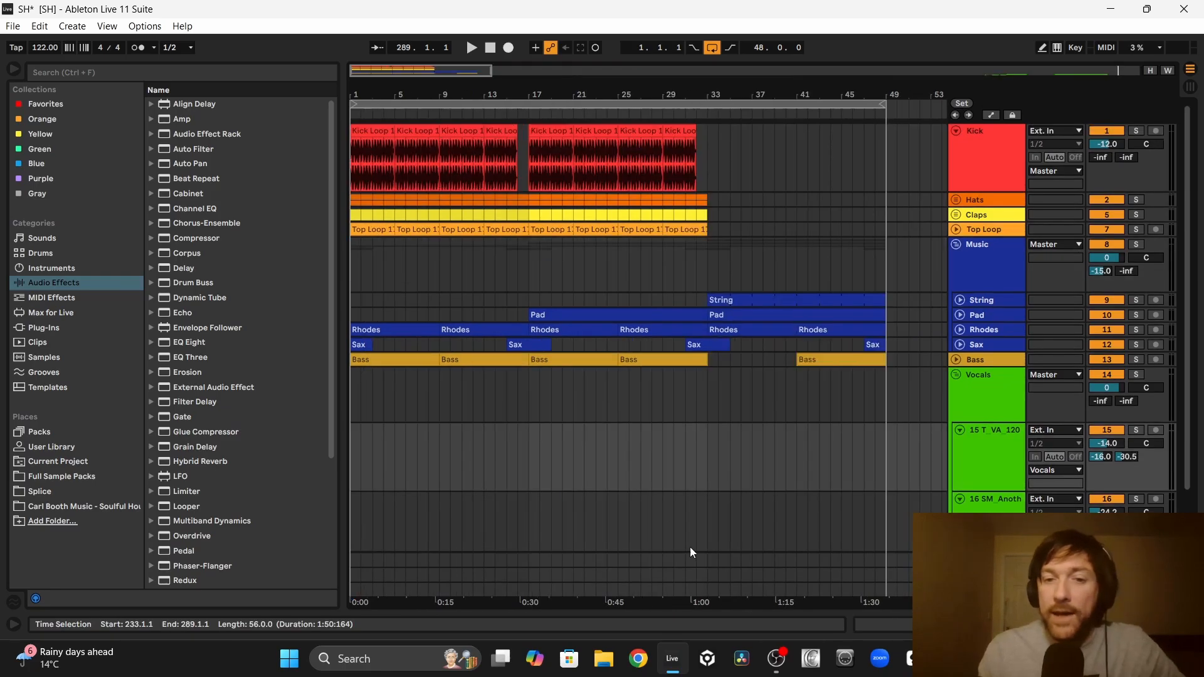
click(702, 518)
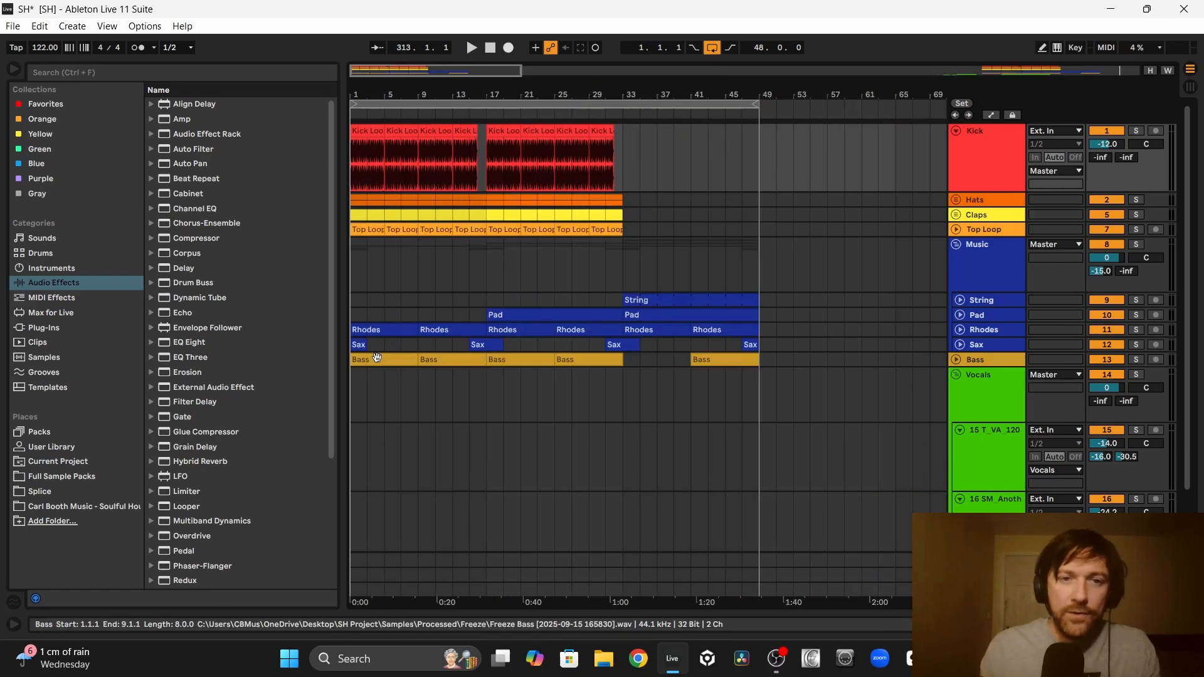
click(377, 358)
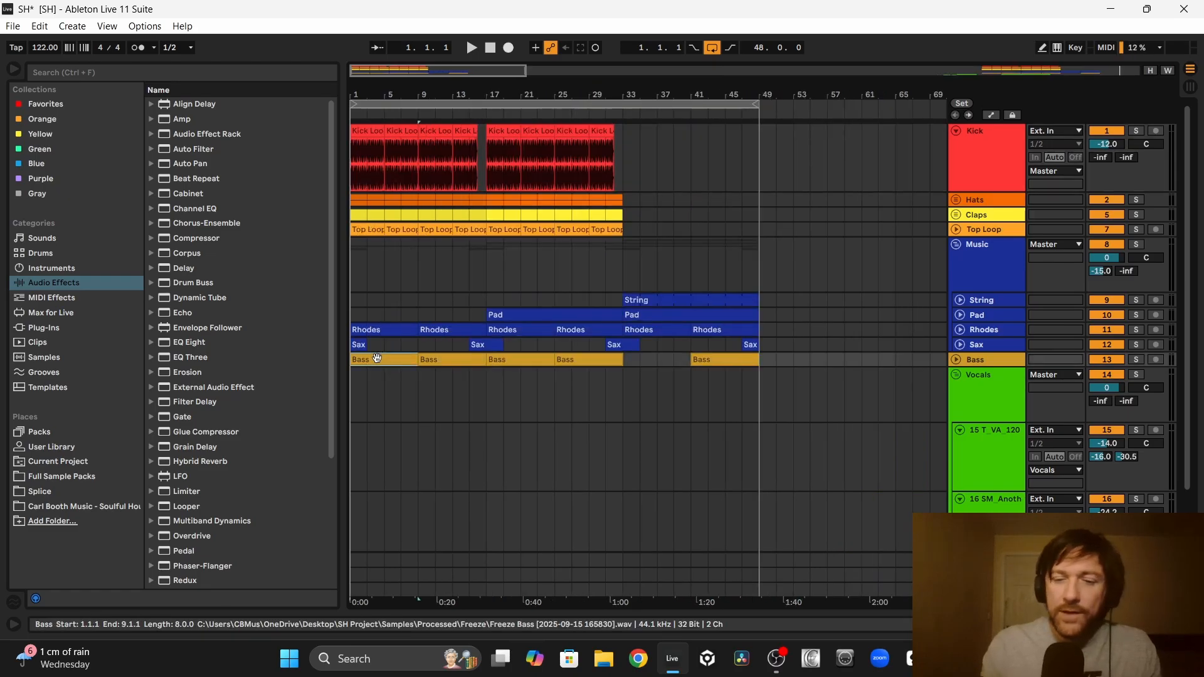
Step: Delete the Bass clips in bars 1 to 17 and in bars 41 to 49
key(Delete)
click(451, 361)
key(Delete)
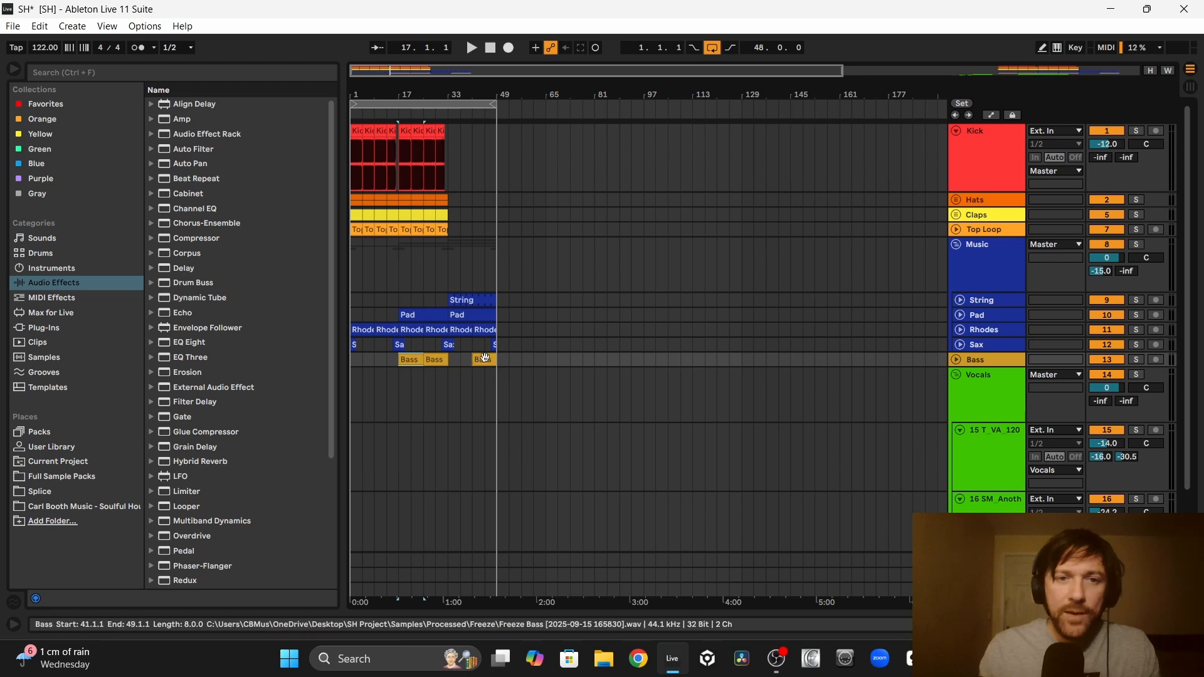
key(Delete)
Step: Copy the kick, hats, claps and top loop clips from bars 1 to 33 into bars 49 to 81
drag(493, 358, 450, 157)
click(493, 165)
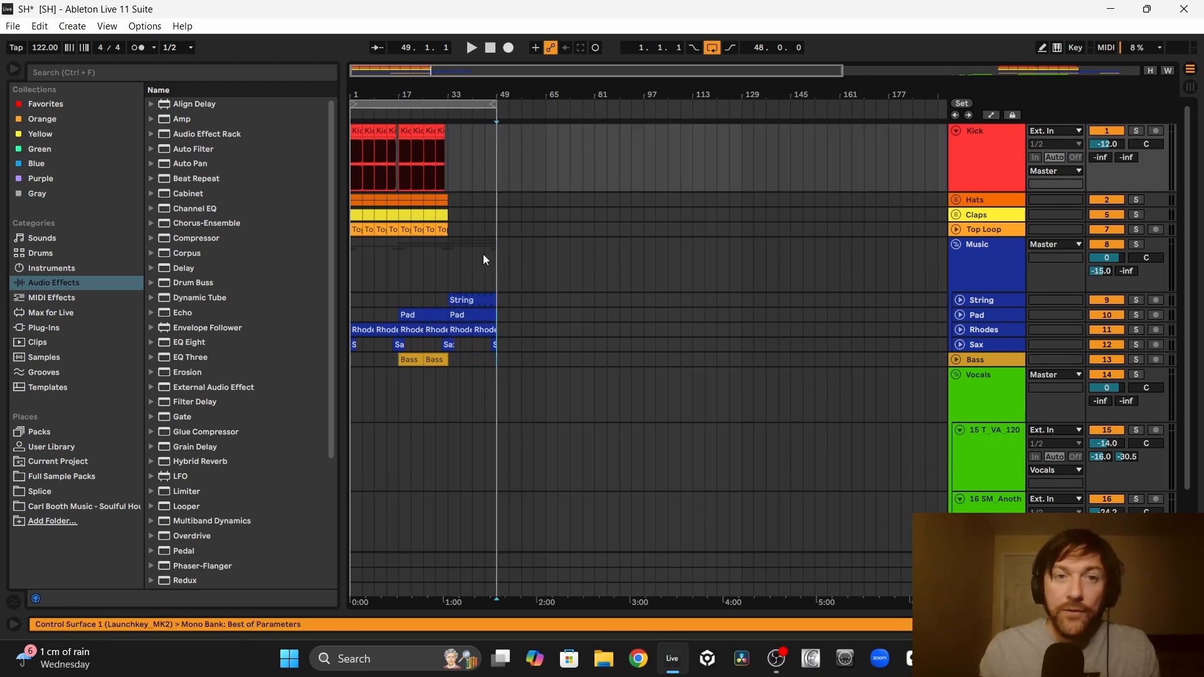
drag(493, 359, 453, 155)
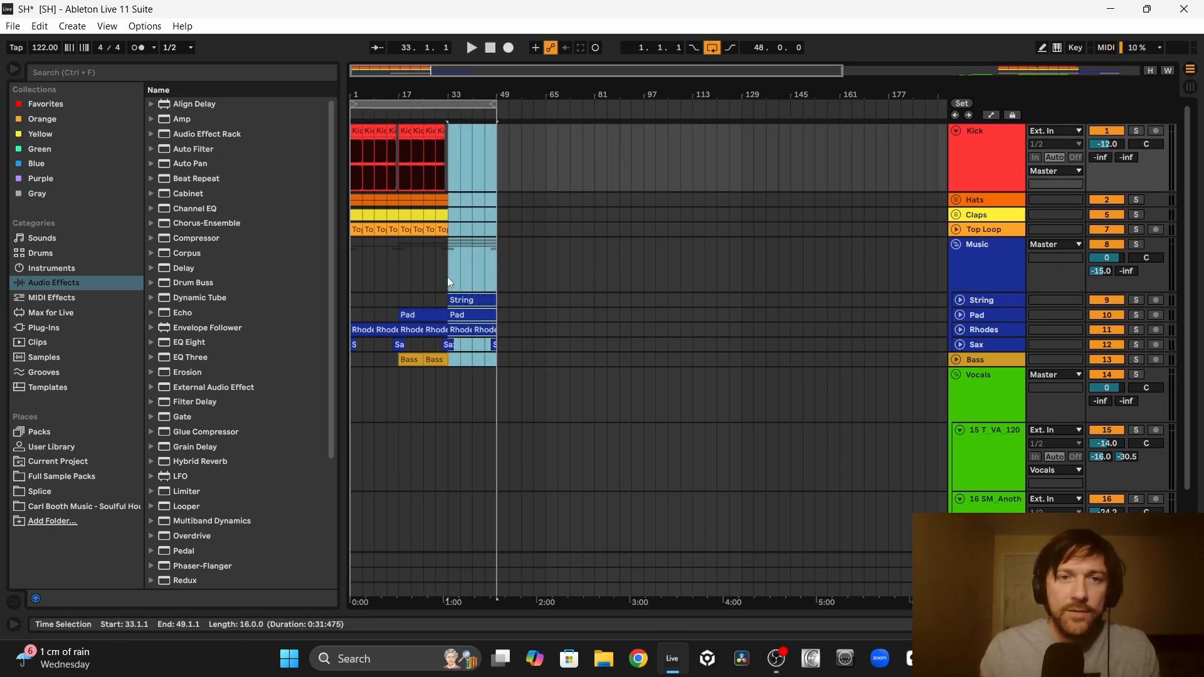
drag(446, 276, 355, 140)
ctrl+drag(357, 132, 504, 132)
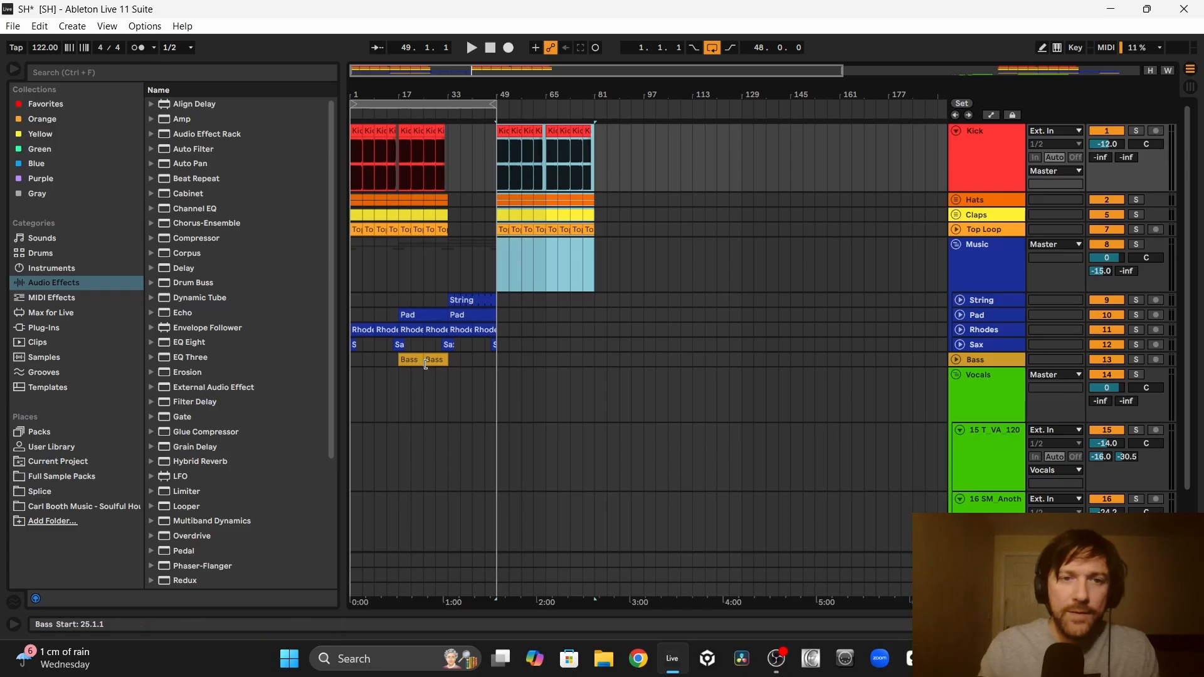
Step: Fill bars 49 to 81 with Bass and Rhodes clips, and copy the Pad clip to bars 65 to 81
ctrl+drag(417, 359, 515, 358)
click(482, 330)
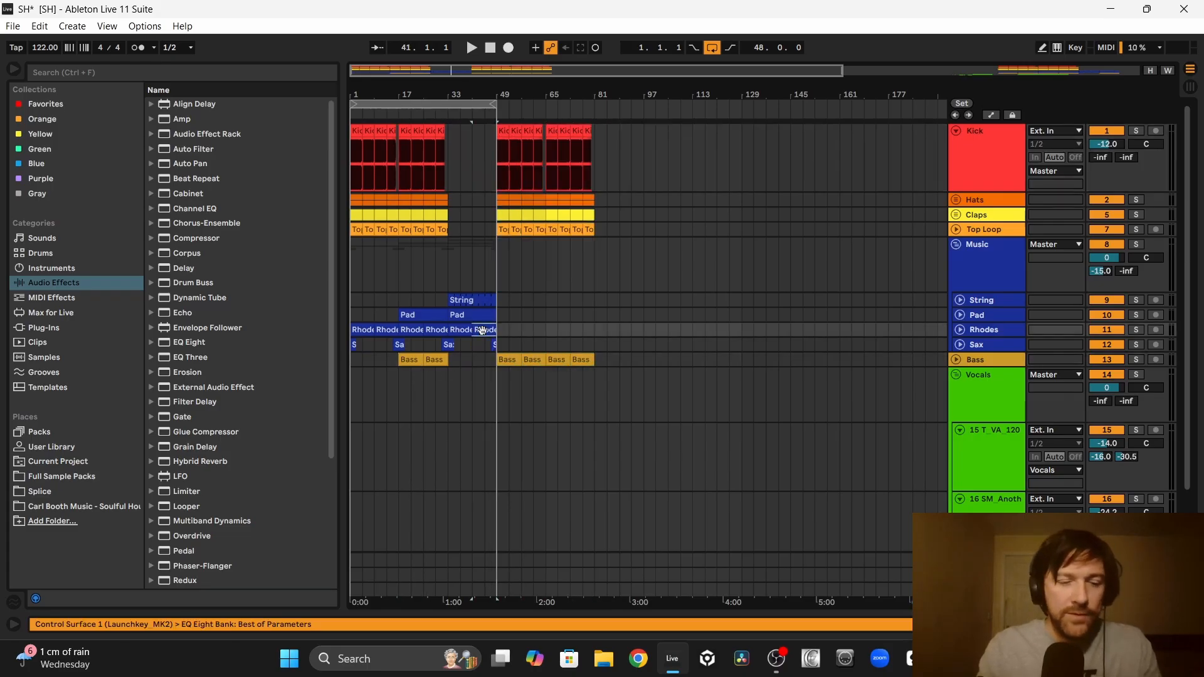
ctrl+drag(486, 313, 555, 313)
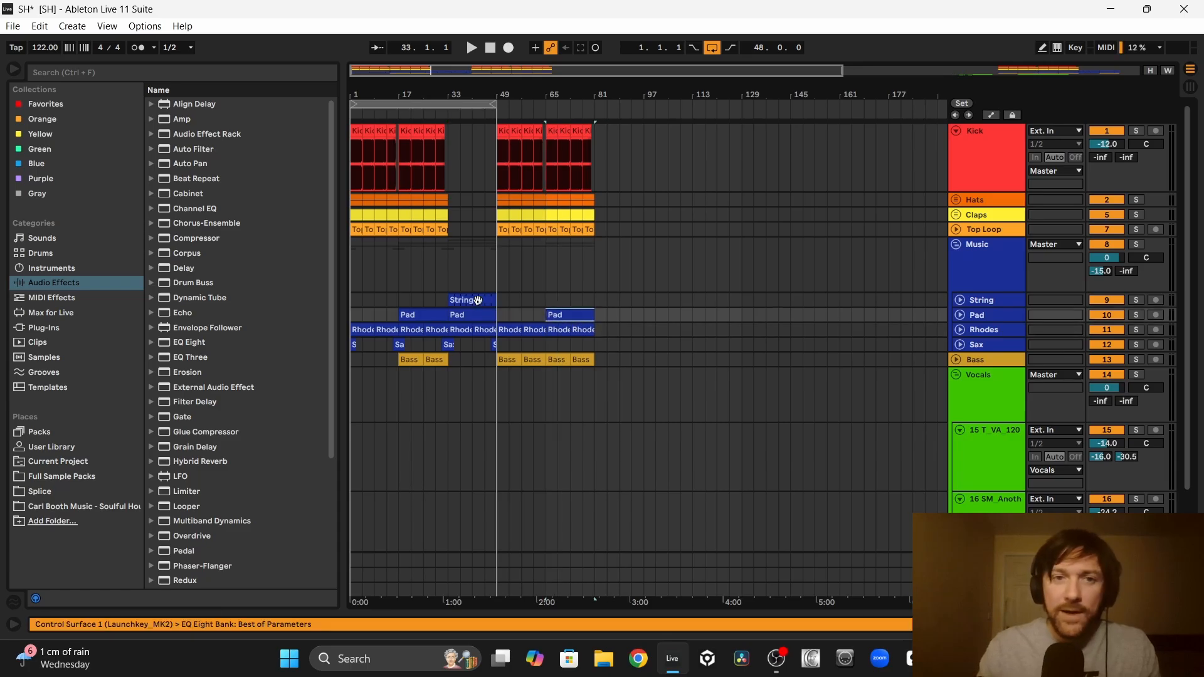
Step: Extend the String clip to span bars 1 to 81 and duplicate the Rhodes clips up to bar 113
drag(449, 300, 351, 300)
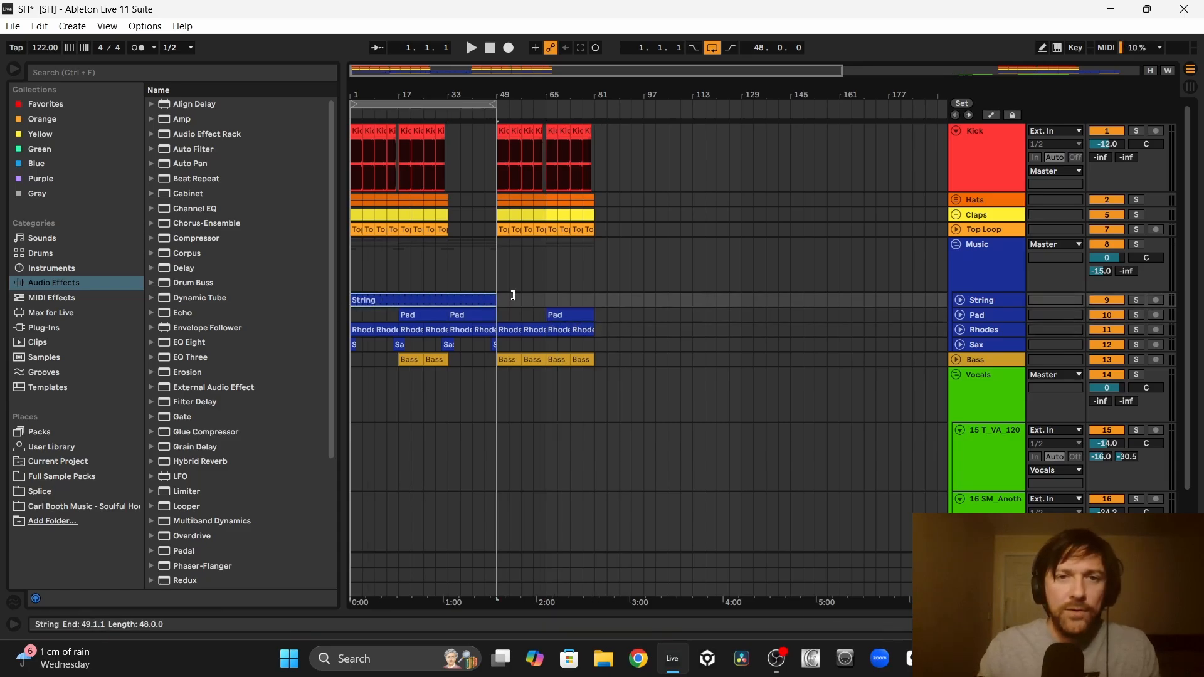
drag(513, 296, 594, 295)
click(580, 329)
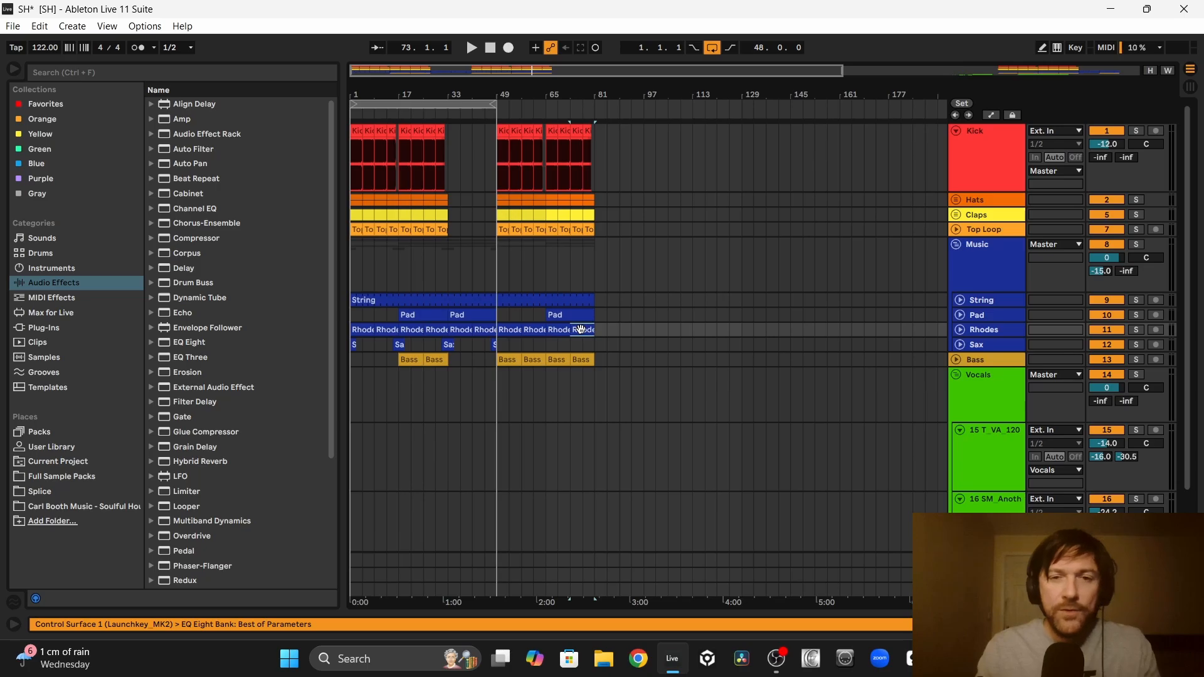
drag(693, 332, 594, 310)
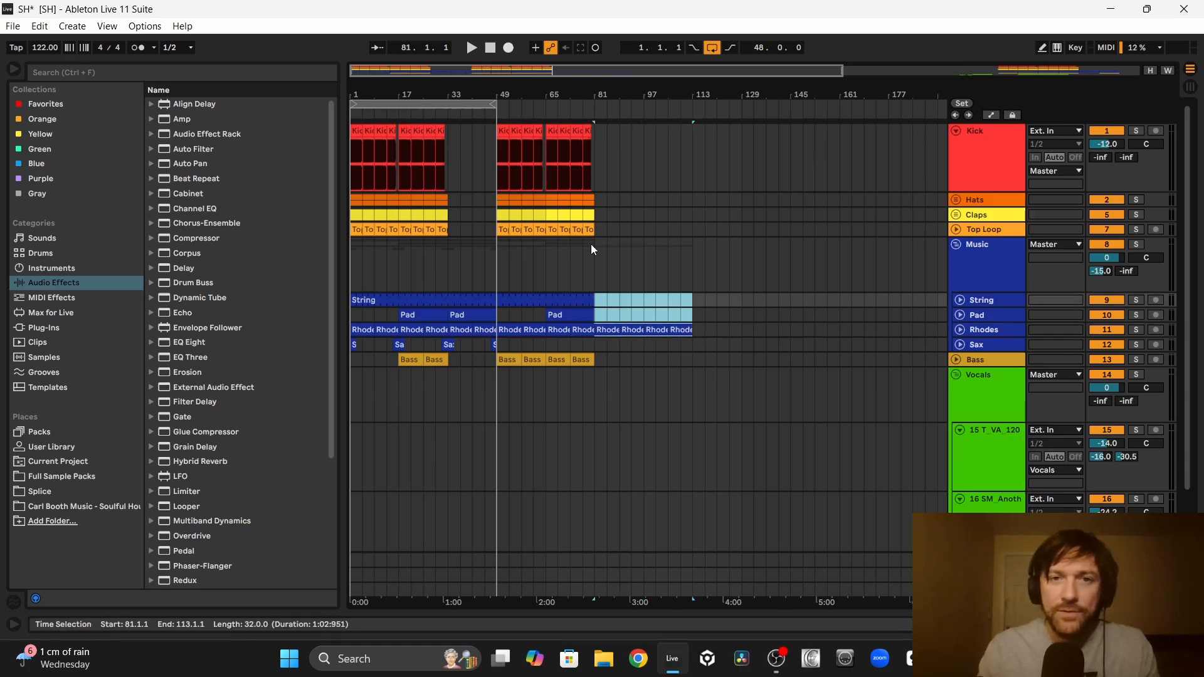
Step: Copy the drum clips into bars 113 to 177 and duplicate the Rhodes clips up to bar 177
drag(591, 243, 711, 149)
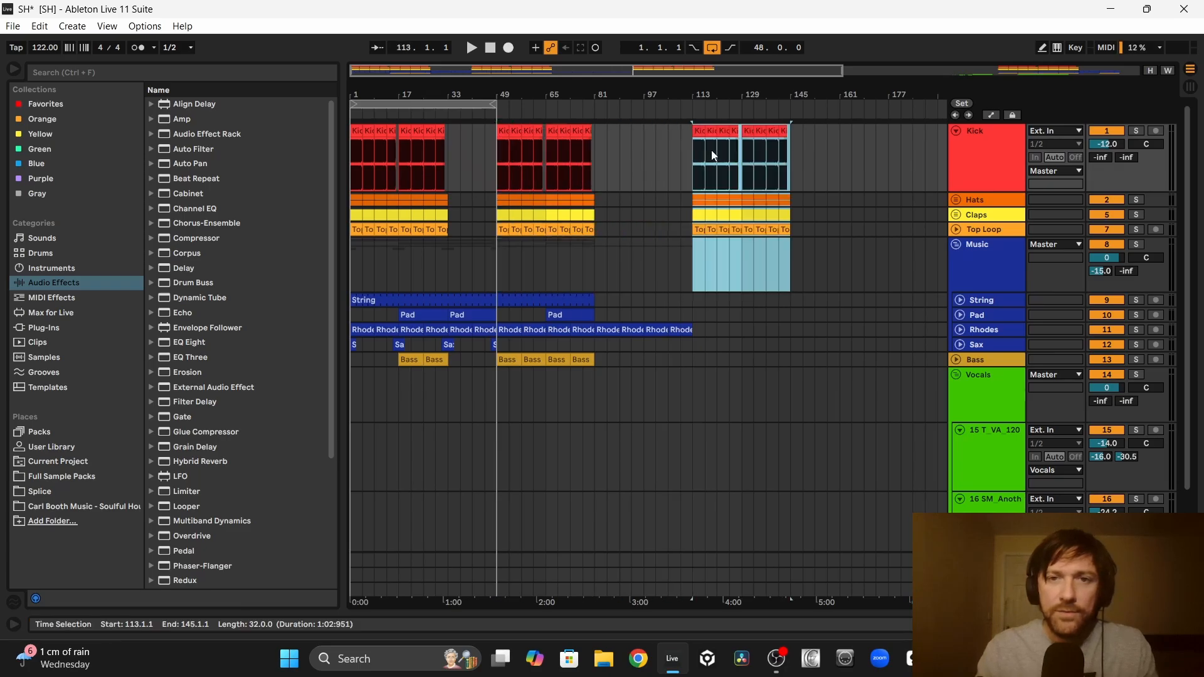
drag(453, 232, 792, 171)
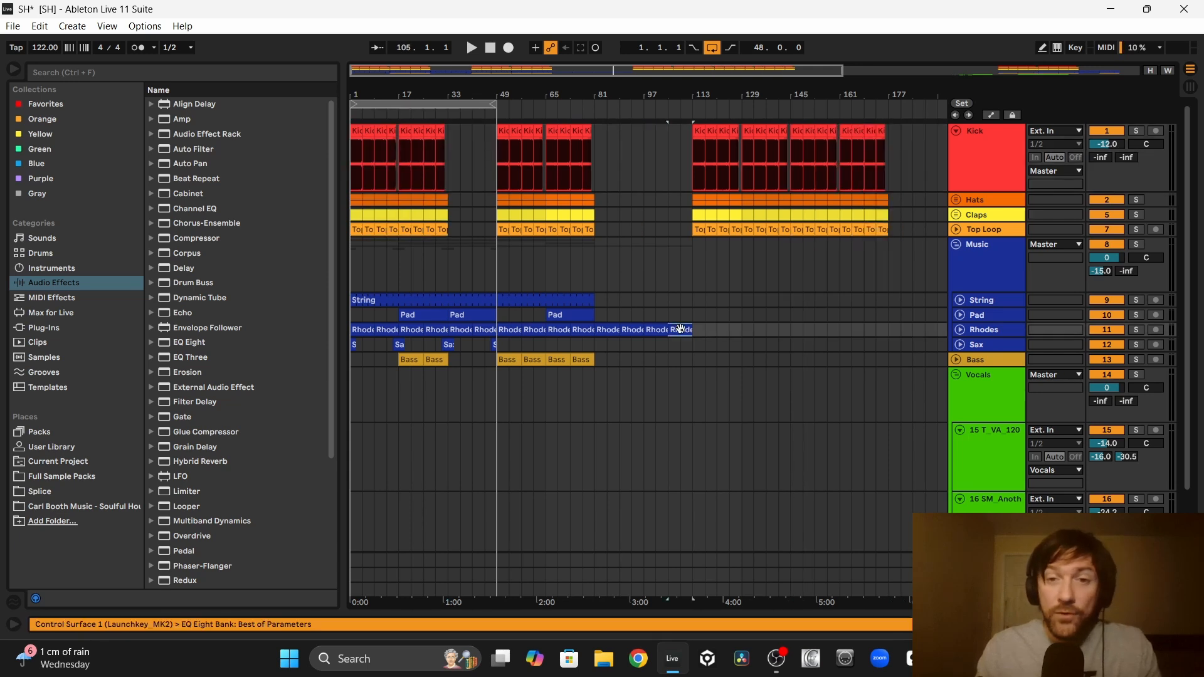
key(ctrl+d)
key(ctrl+d)
Step: Lay Bass clips from bar 113 and delete the last two so the bass line ends at bar 161
click(706, 361)
key(ctrl+v)
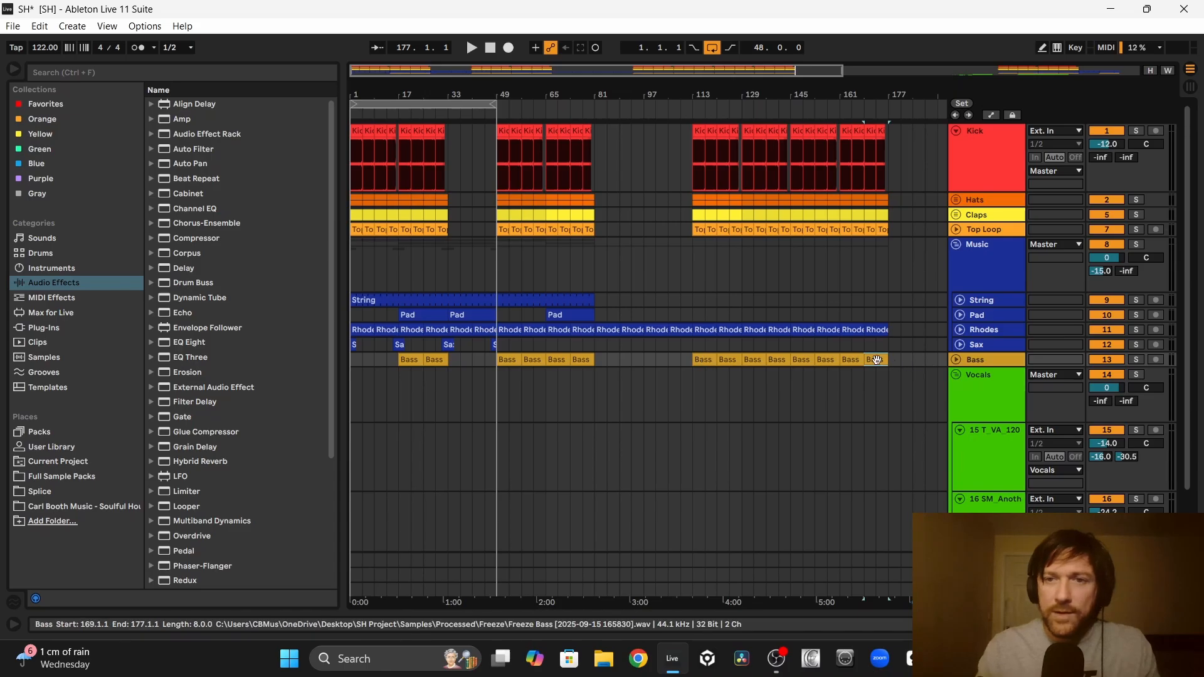
key(Delete)
click(860, 359)
key(Delete)
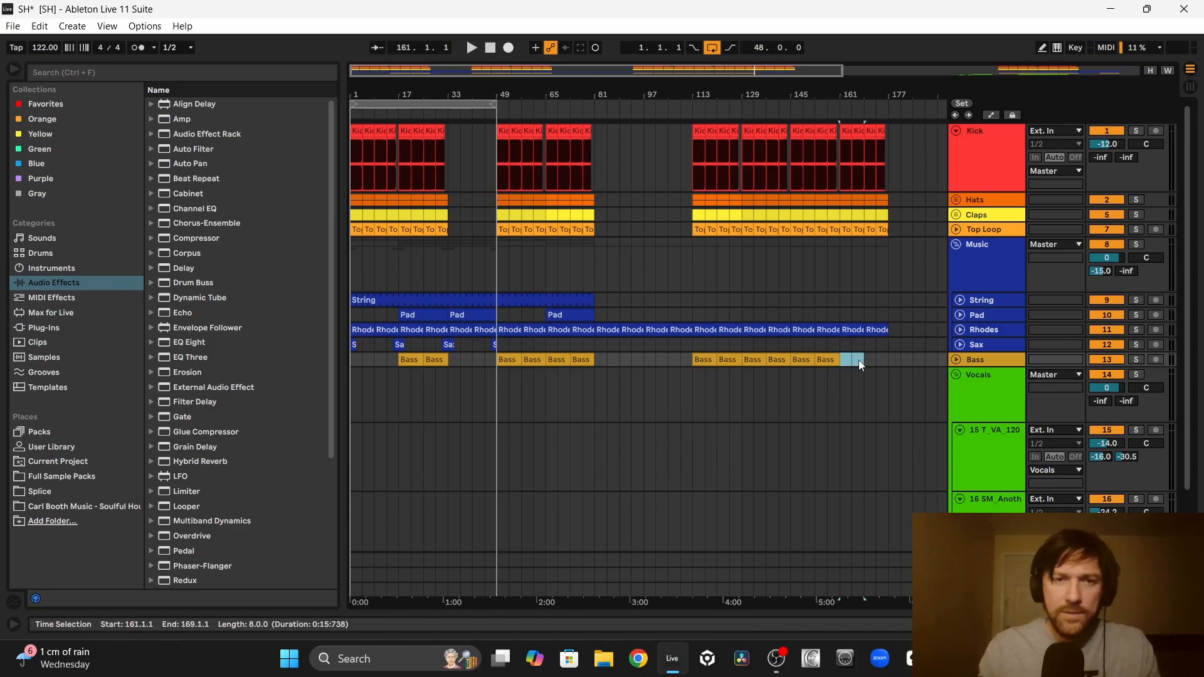
Step: Copy the Pad clip to bars 113 to 145, and extend the String clip to bar 179 and the loop to 176 bars
drag(424, 314, 713, 314)
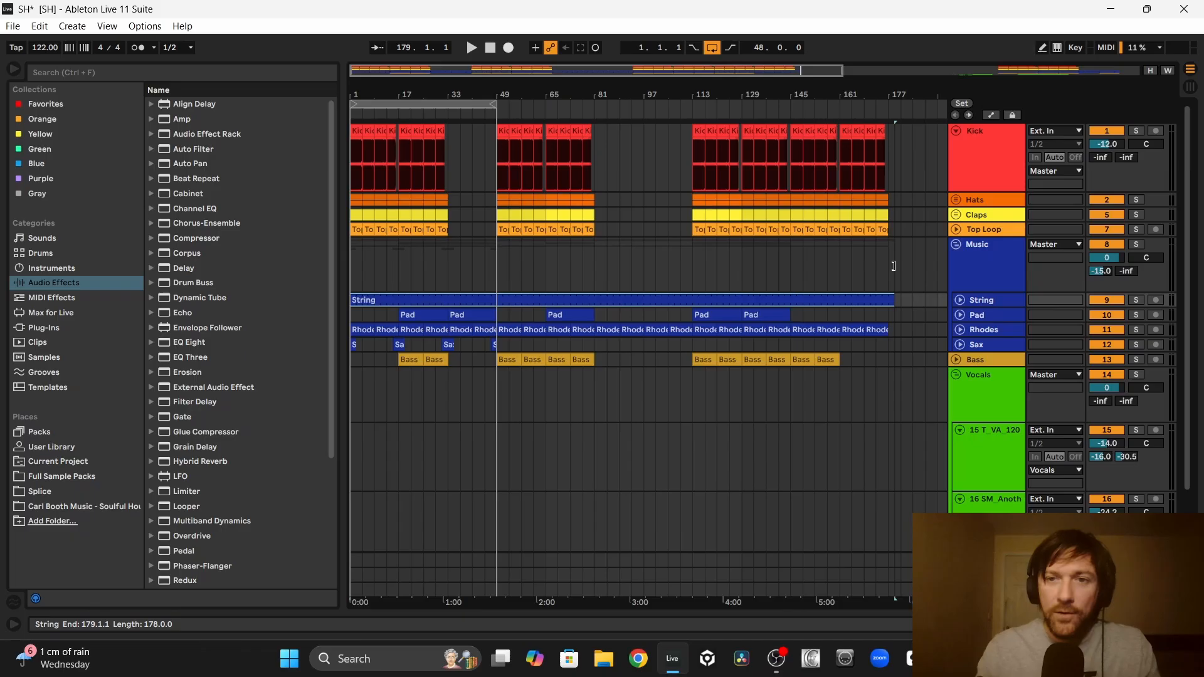
key(ctrl+a)
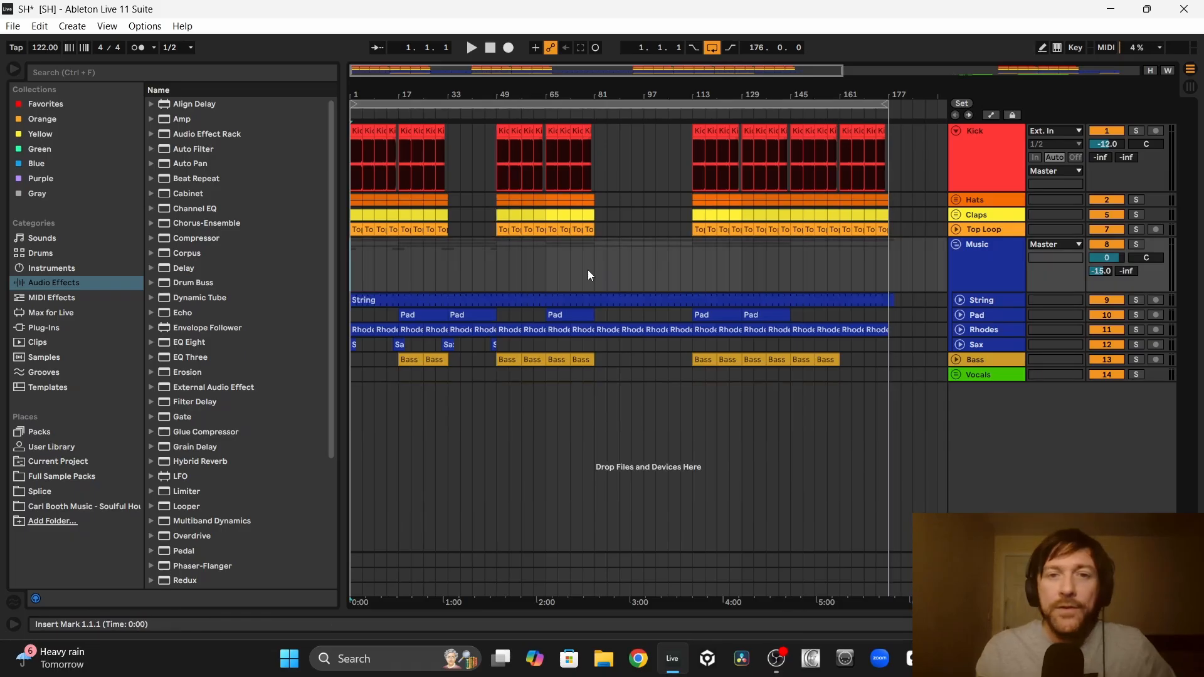
drag(595, 265, 683, 259)
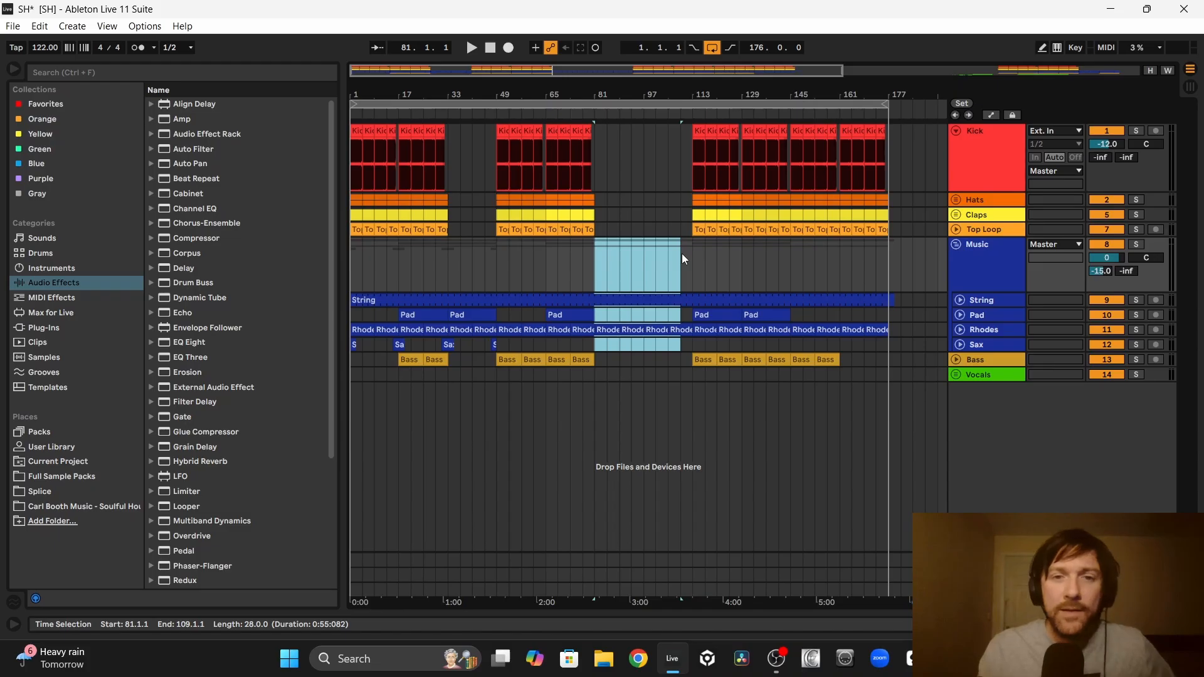
Step: Copy the Pad clip to bars 81 to 113 and 145 to 161, and place the T_VA_120 vocal clips at about bars 39 and 81
click(570, 314)
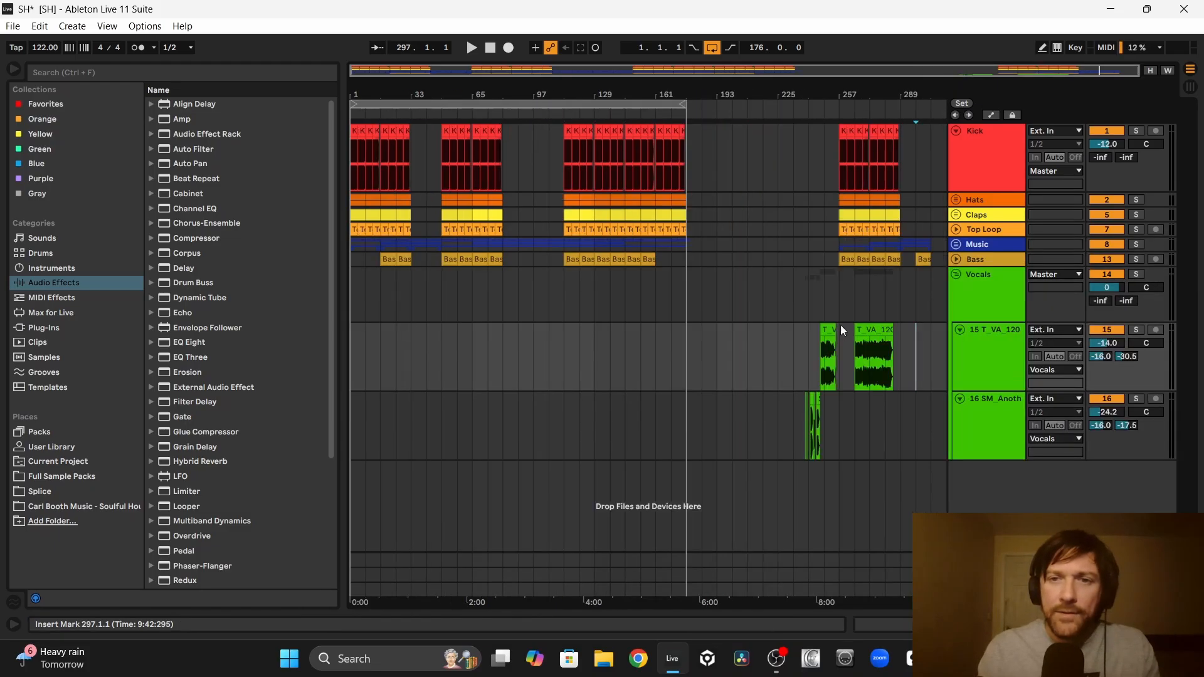
drag(841, 325, 531, 348)
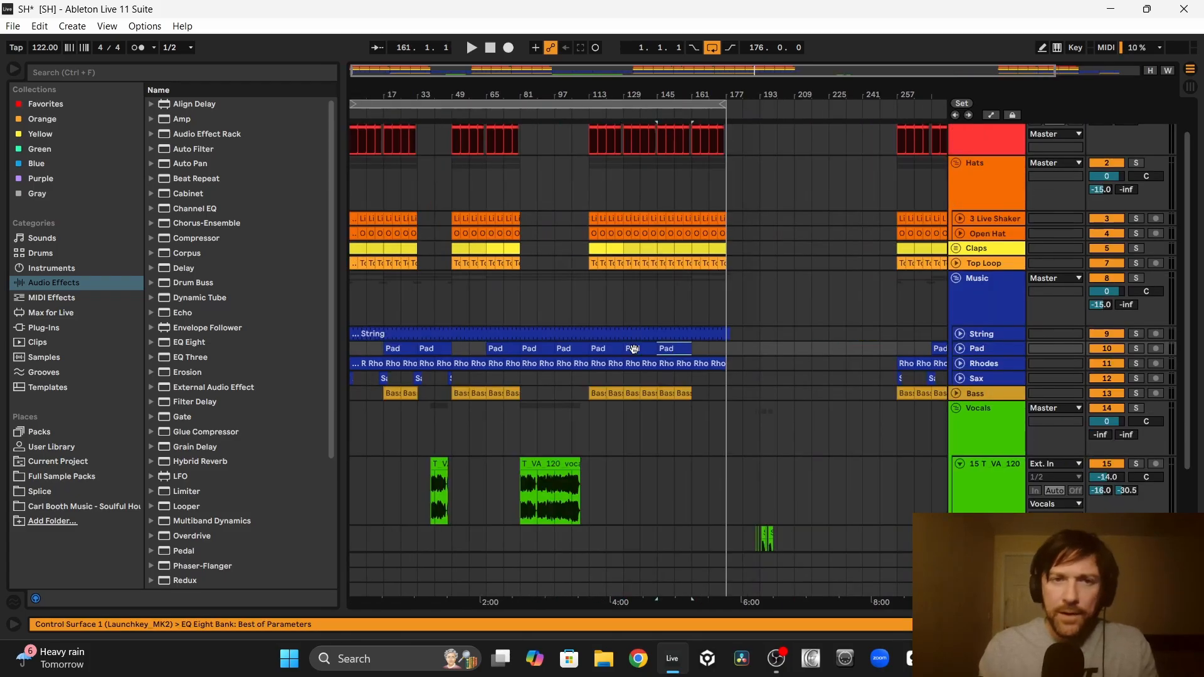
Step: Copy the 4-bar Sax clip to bars 63, 79, 111 and 127
click(489, 380)
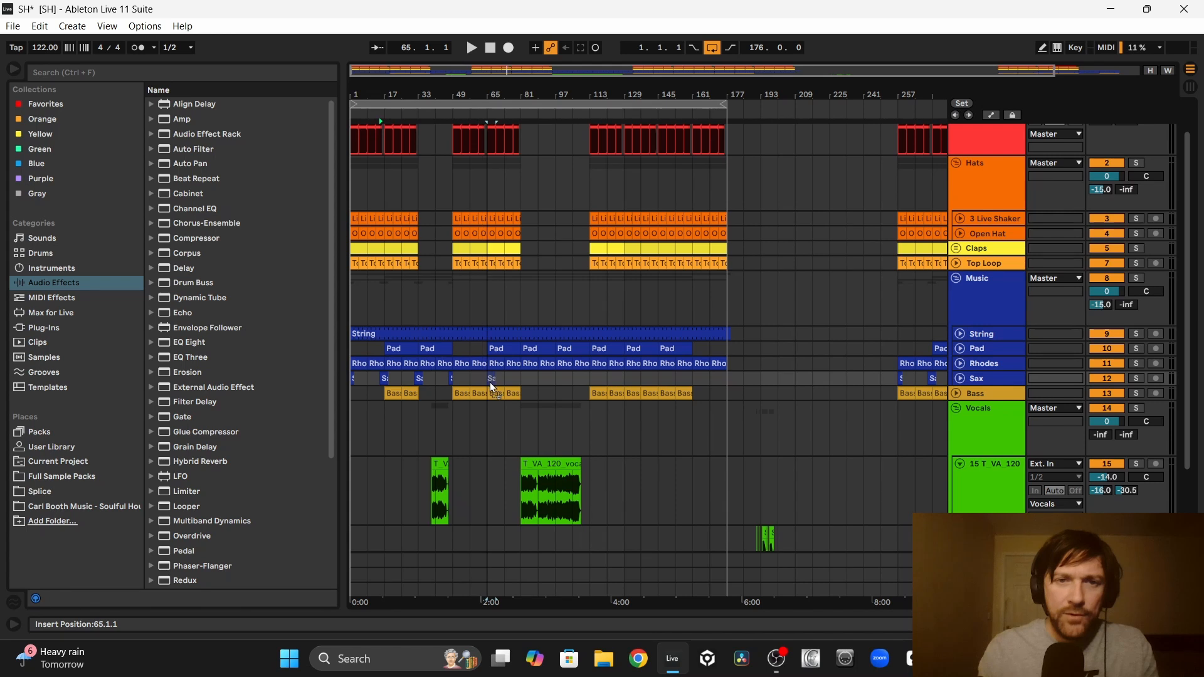
click(521, 381)
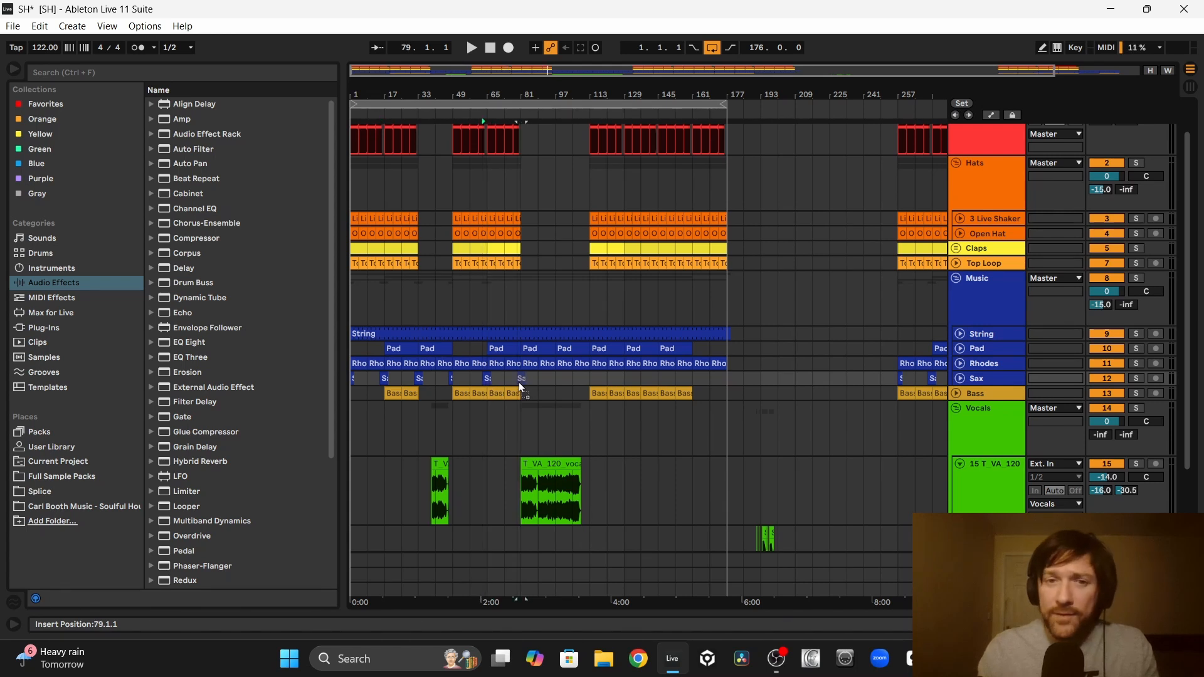
drag(520, 381, 623, 378)
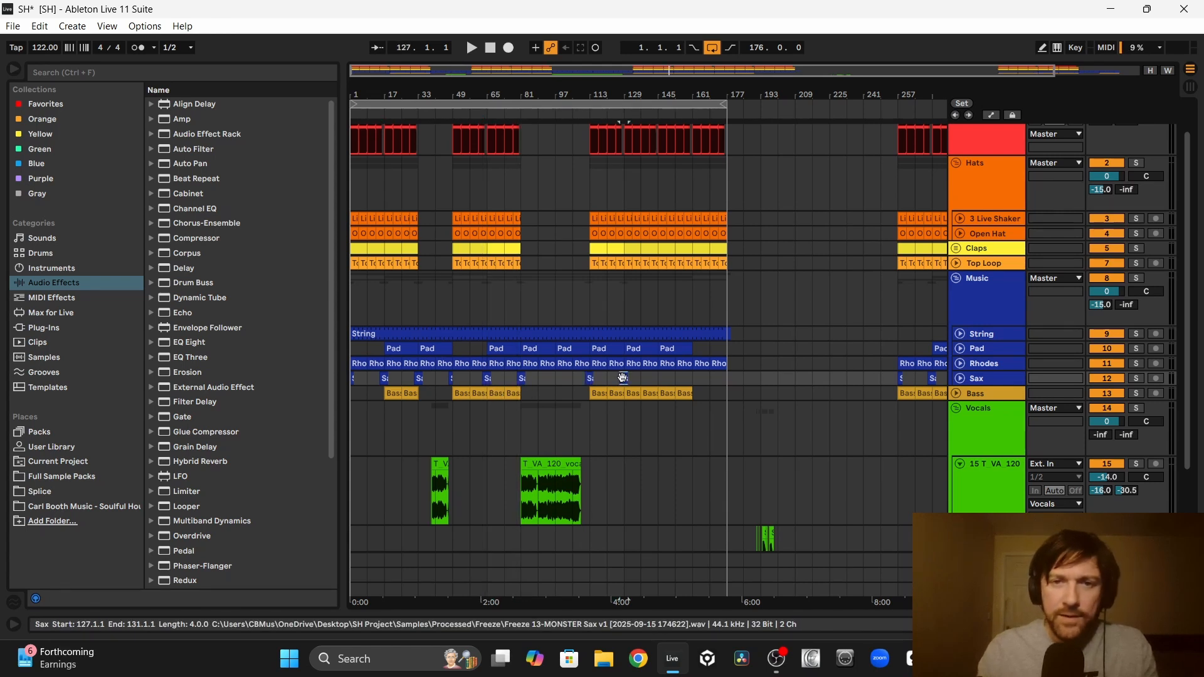
click(651, 379)
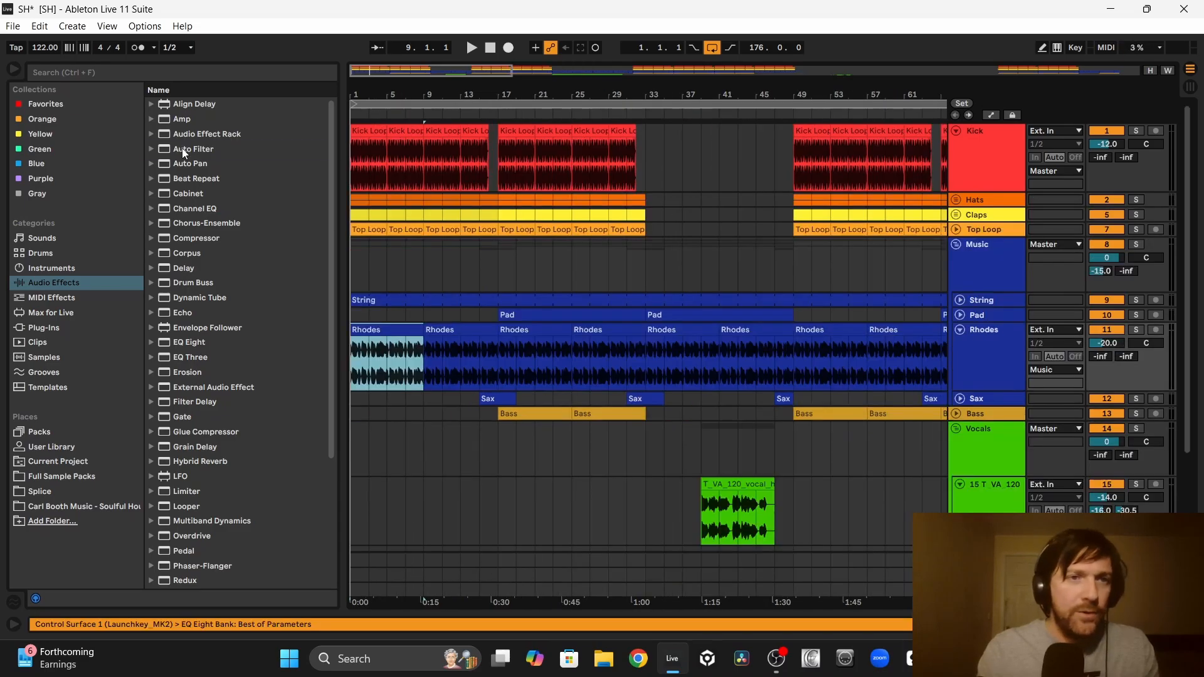
Step: Add an Auto Filter to the Rhodes track
drag(182, 148, 422, 349)
click(499, 268)
scroll(499, 268, down, 5)
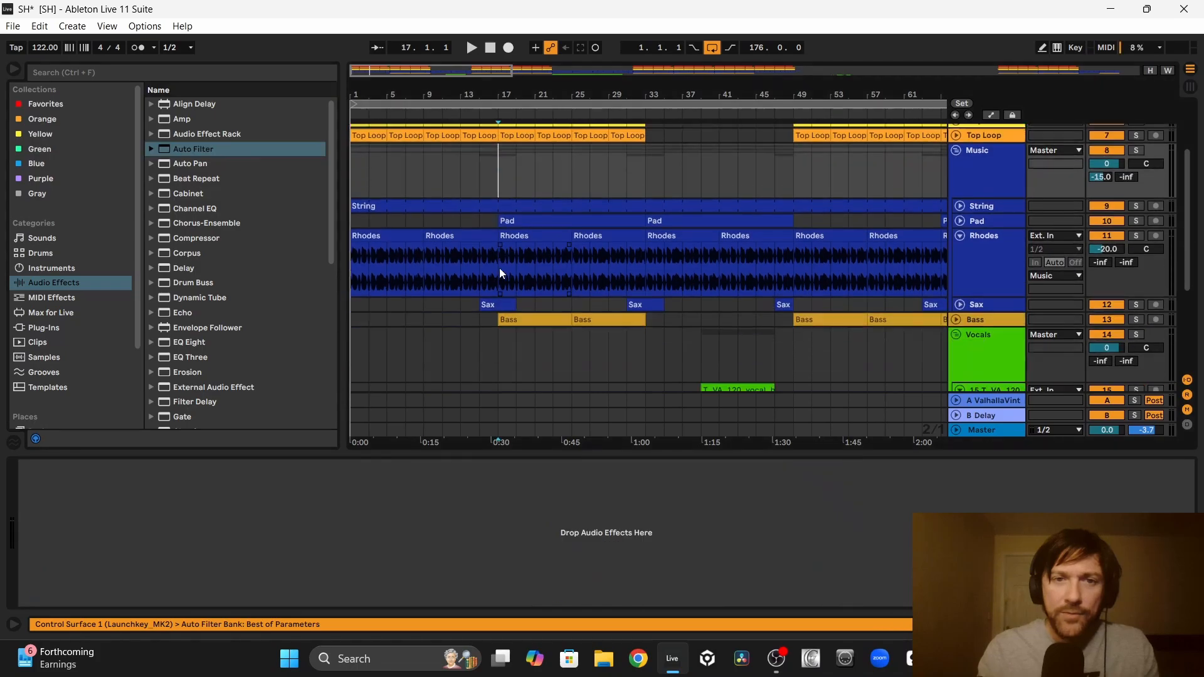
click(514, 250)
scroll(517, 251, up, 3)
Step: Automate the Rhodes Auto Filter frequency to rise from 26 Hz at bar 1 to 19.9 kHz at bar 17
key(a)
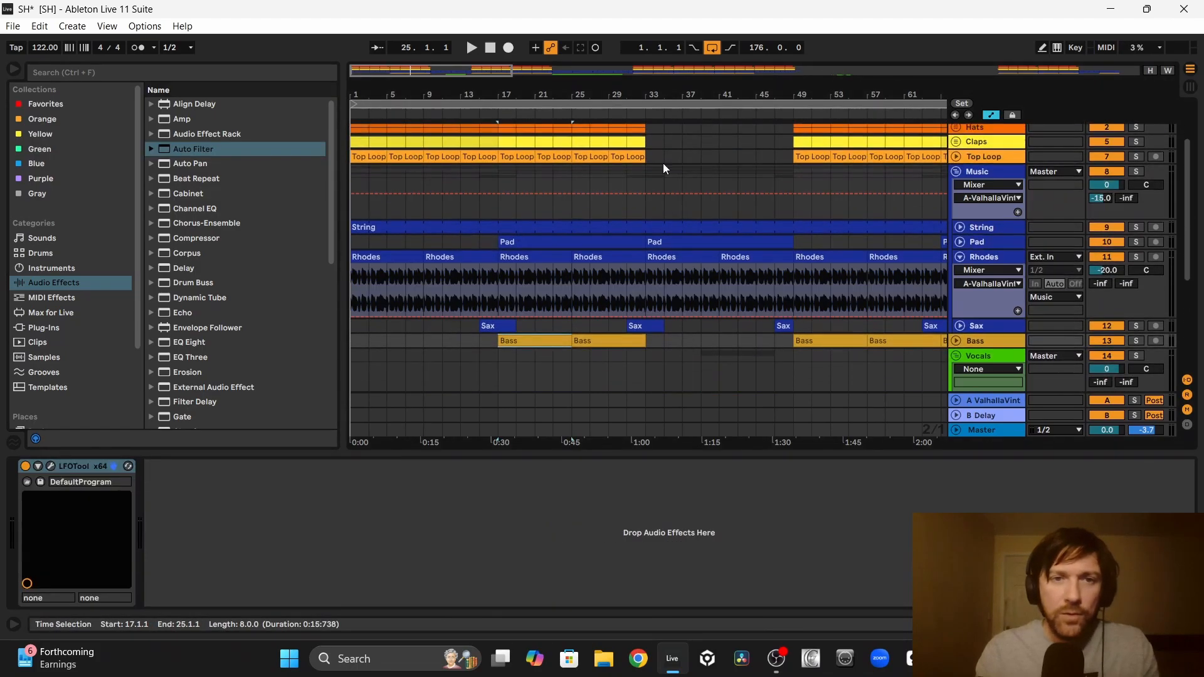
click(526, 314)
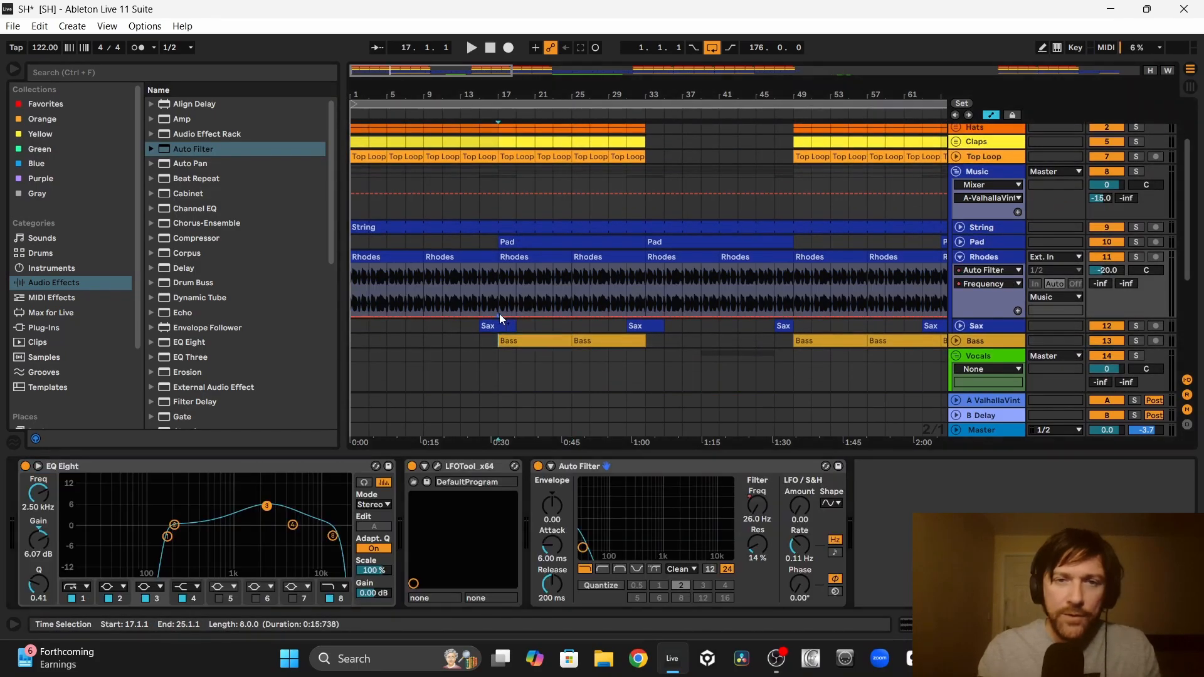
drag(500, 318, 414, 304)
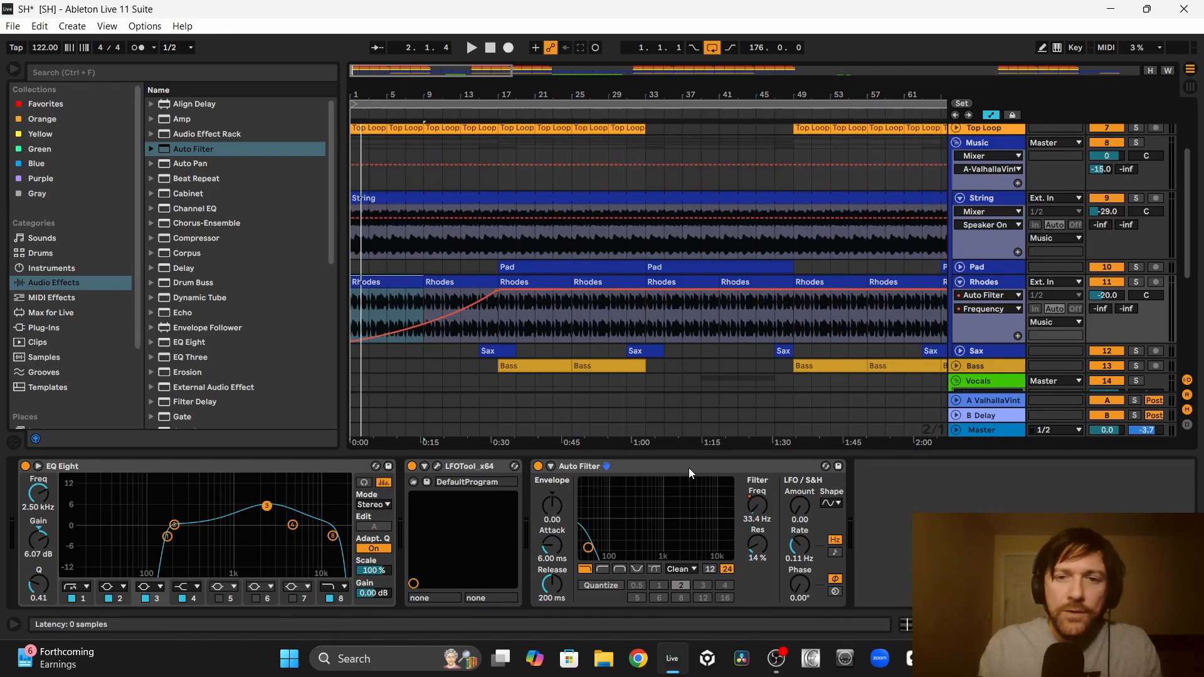
Step: Add the same Auto Filter frequency sweep to the String track and stretch its rise to bar 33
click(690, 474)
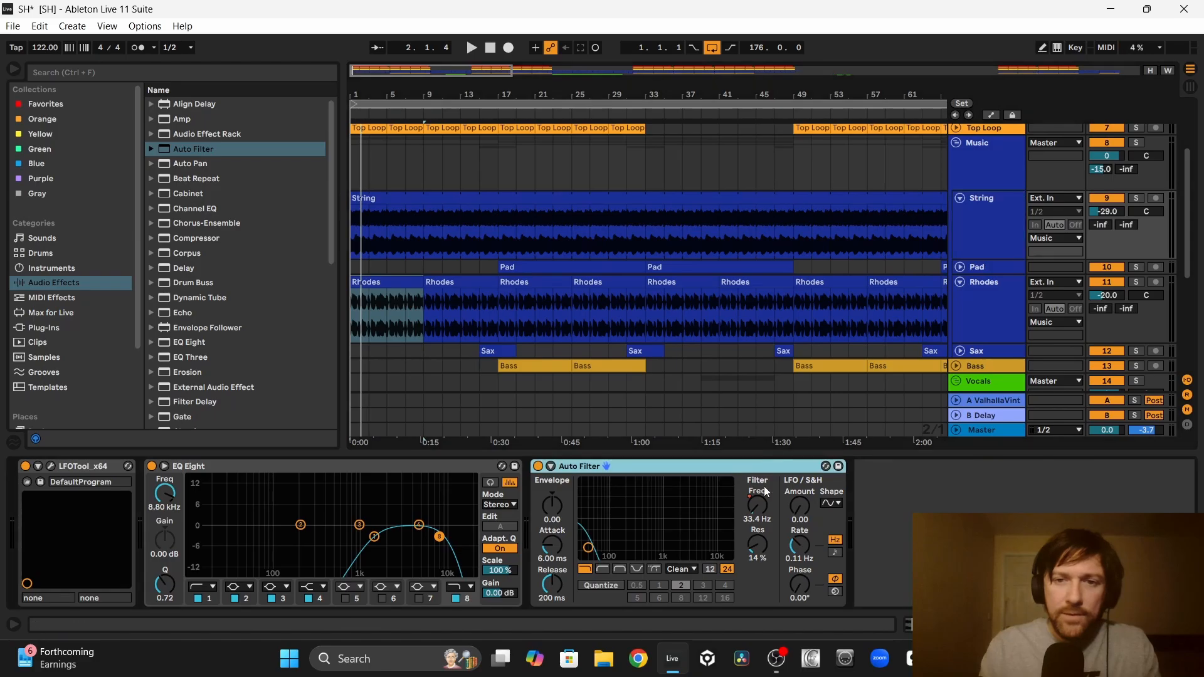
key(a)
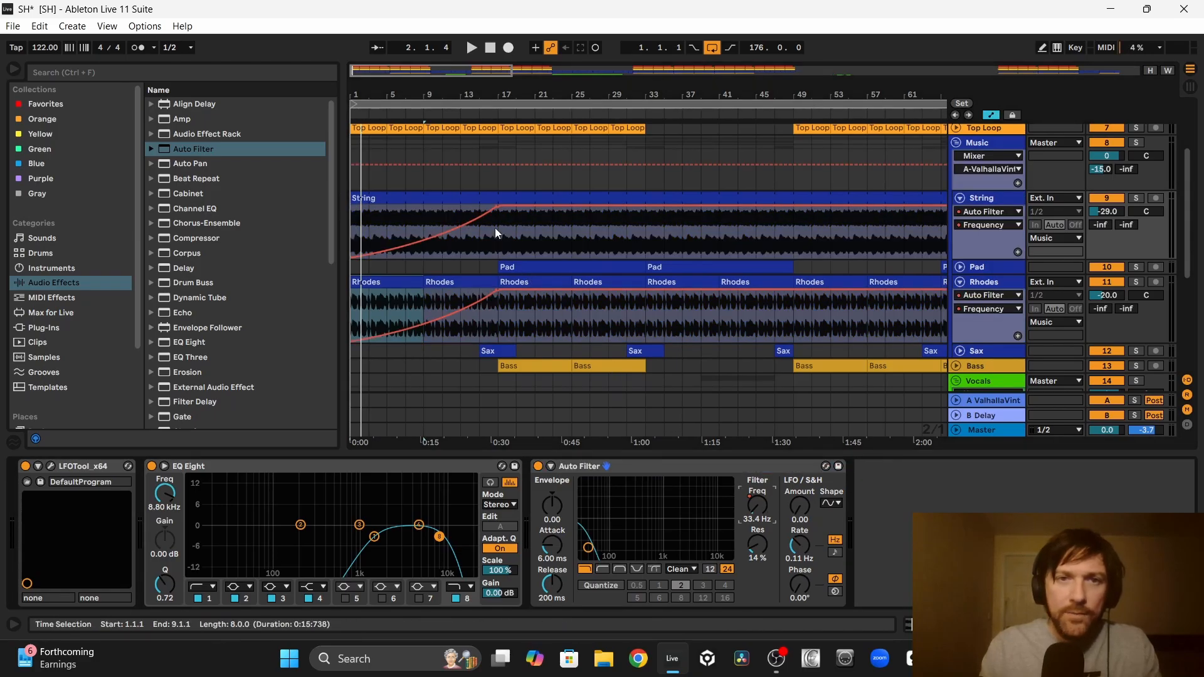
mouse_move(500, 214)
mouse_down()
mouse_move(646, 212)
mouse_move(645, 247)
mouse_move(792, 228)
mouse_up()
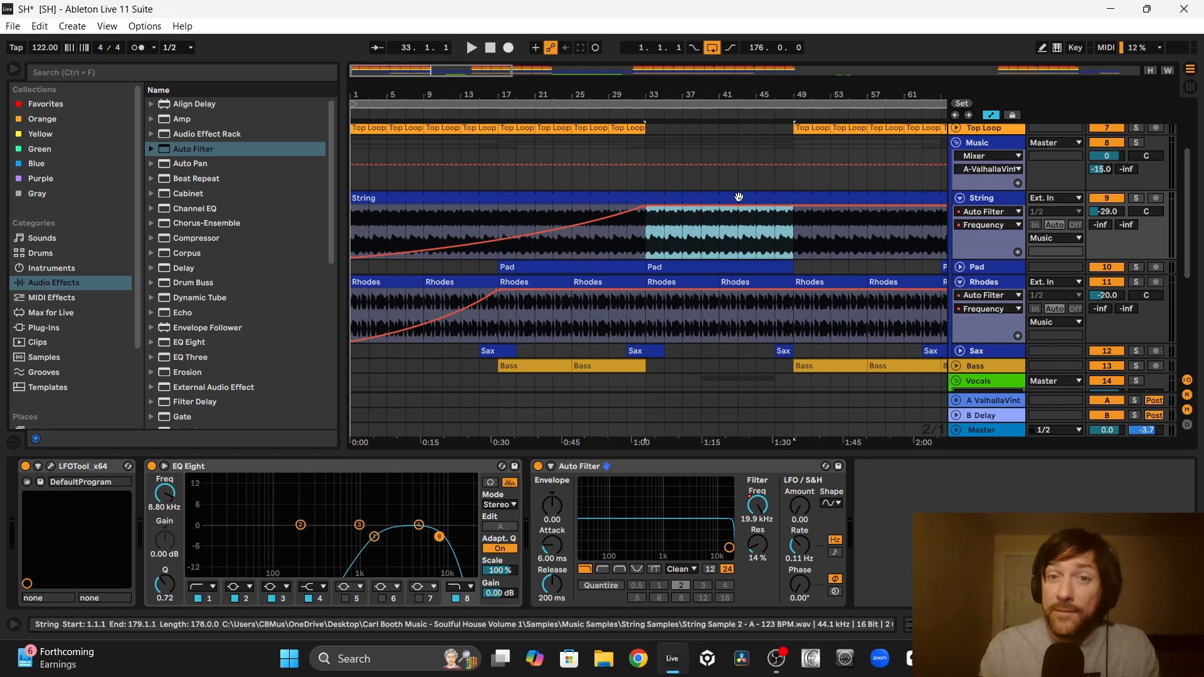
Step: Play the arrangement from bar 1 and review the filter sweeps on the String and Rhodes tracks through the intro
click(739, 198)
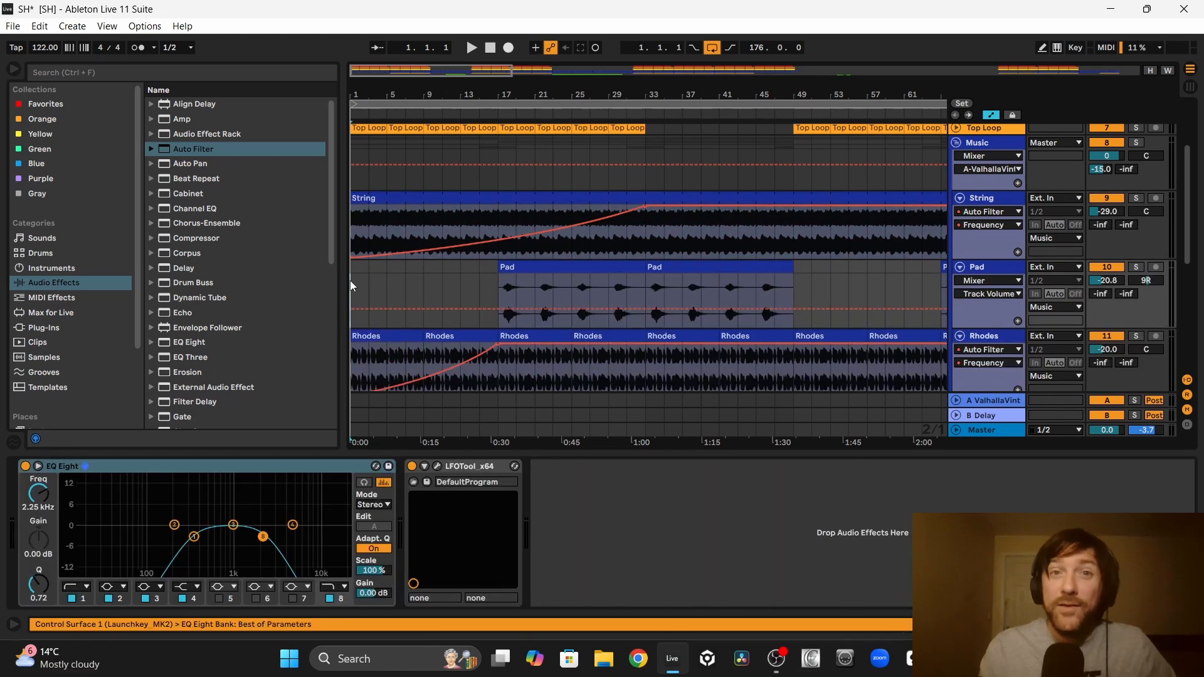
key(space)
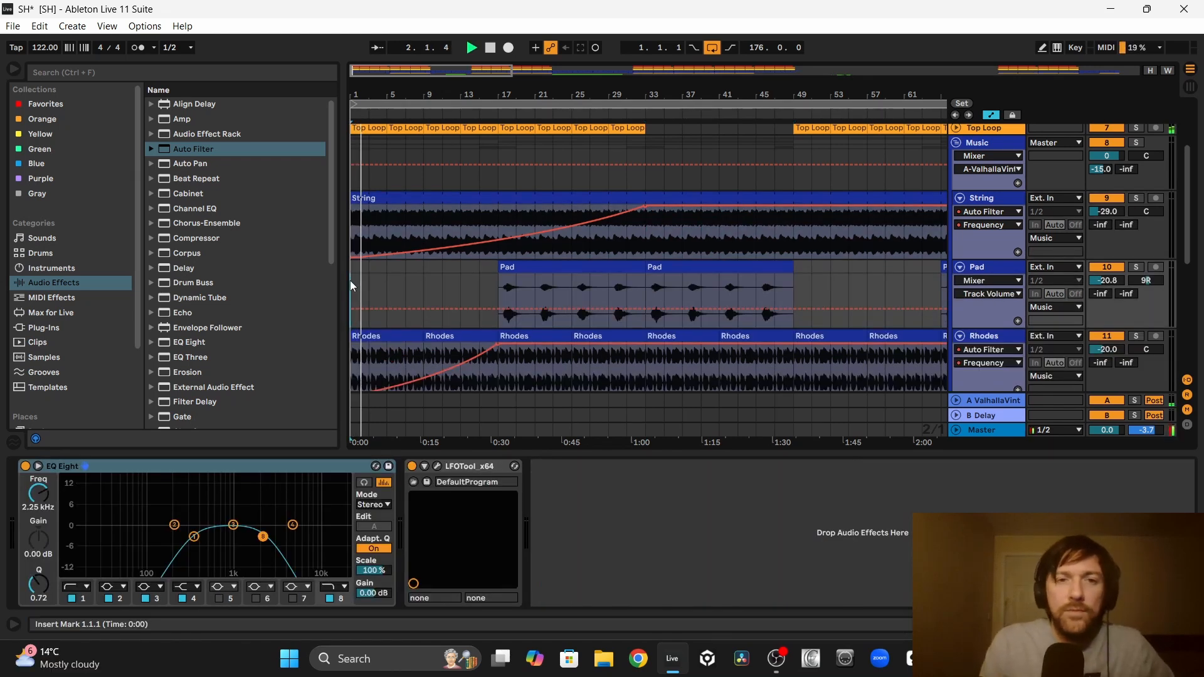
scroll(350, 286, down, 3)
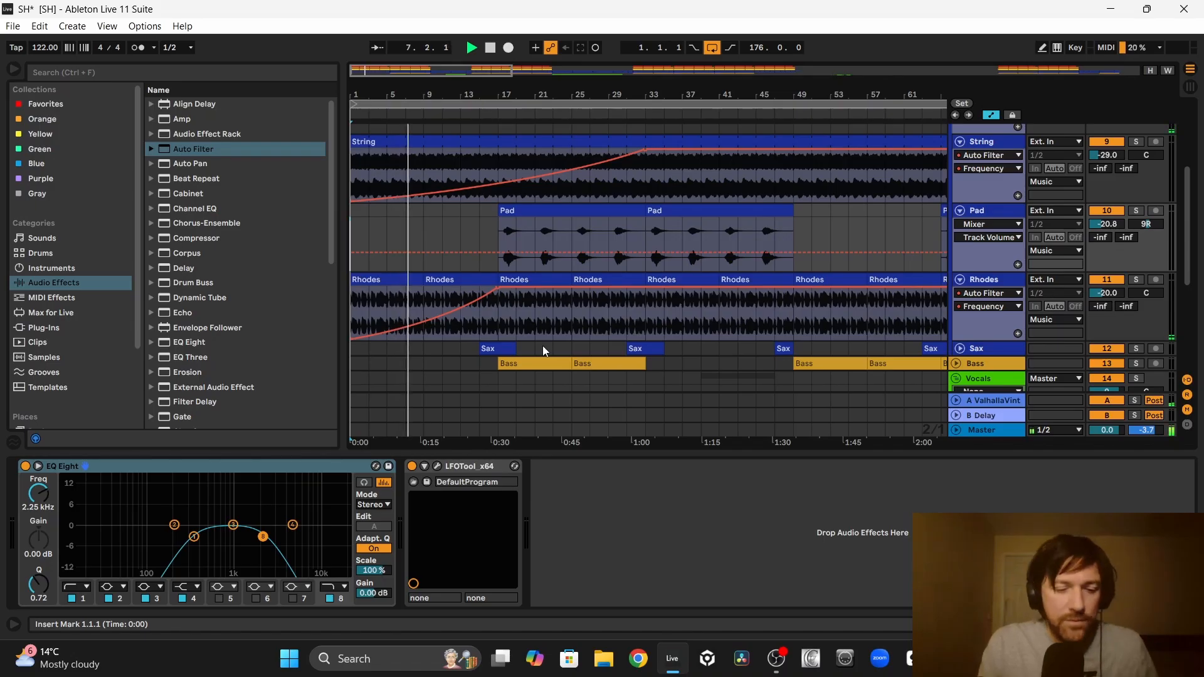
scroll(543, 345, up, 4)
scroll(543, 345, up, 1)
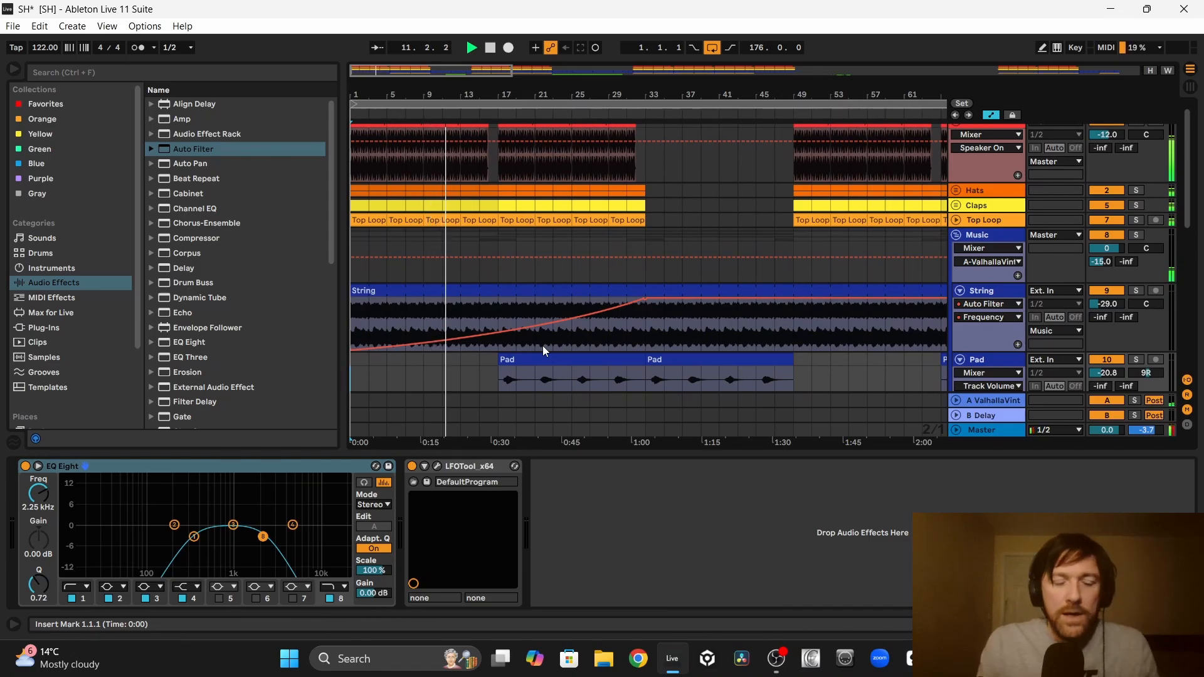
scroll(543, 345, down, 5)
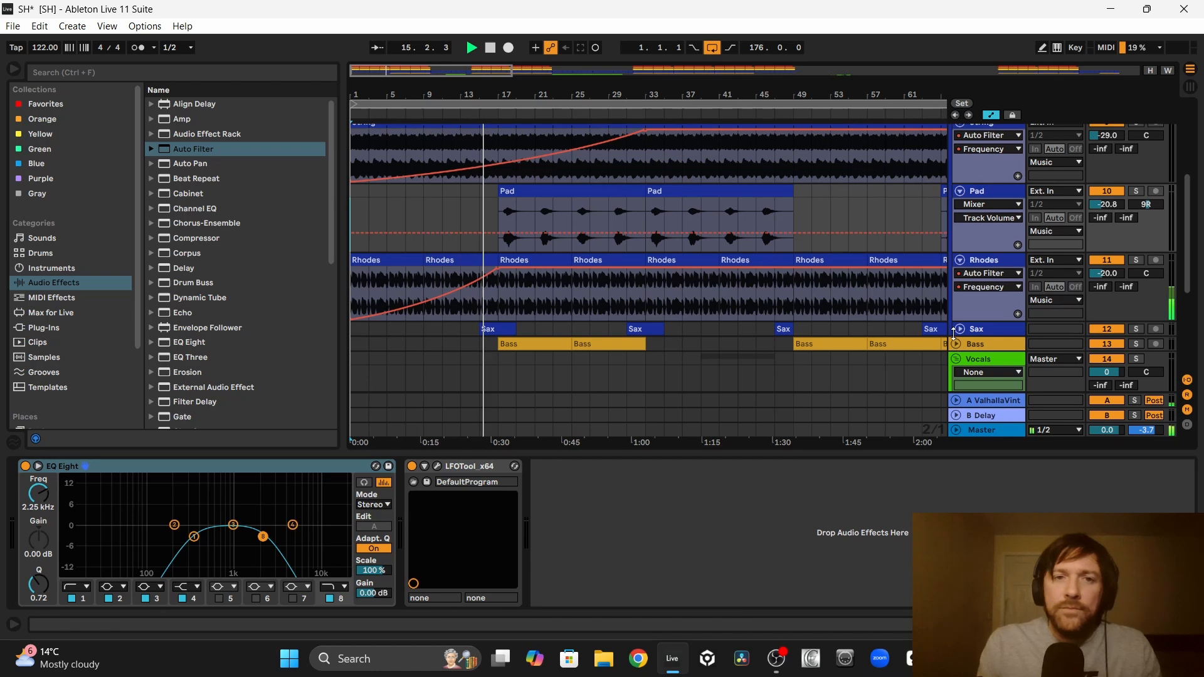
scroll(956, 346, up, 1)
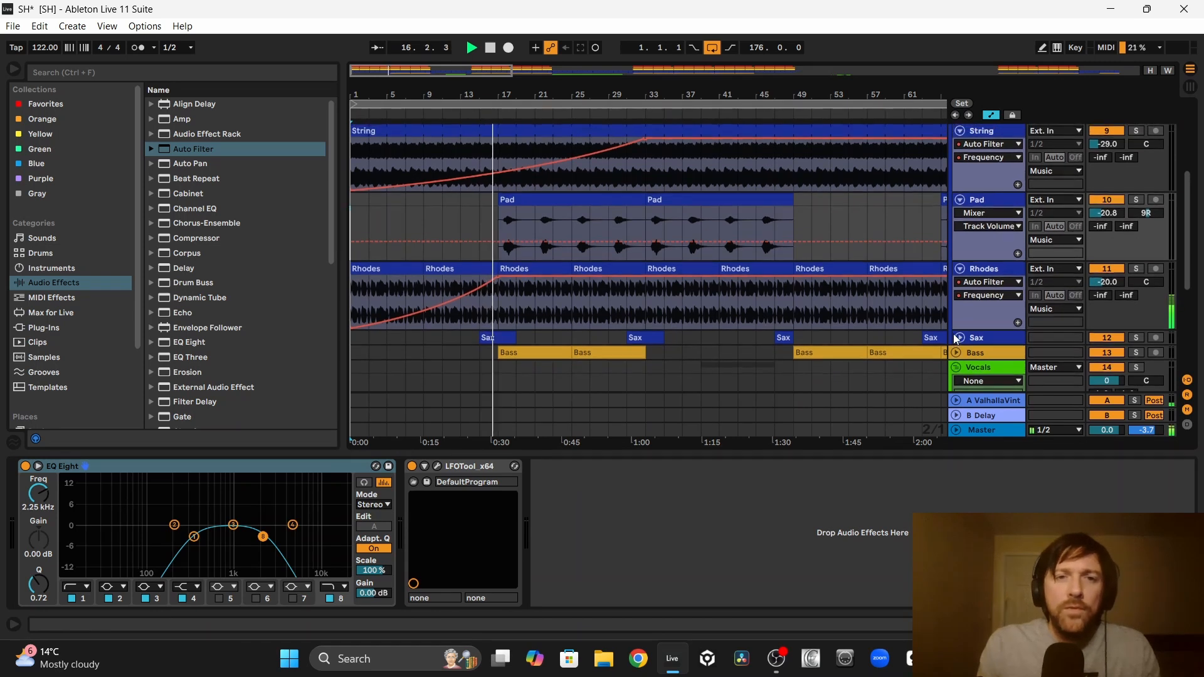
scroll(956, 339, up, 1)
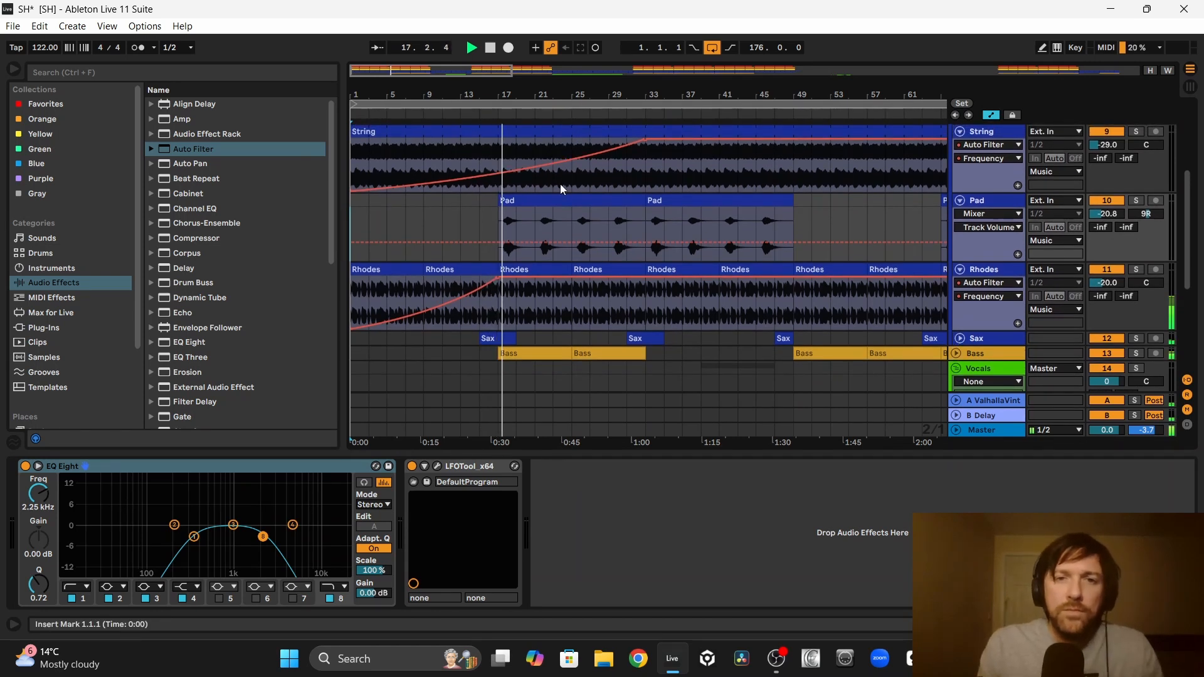
Step: Delete the first Pad clip, spanning bars 17 to 33
click(566, 200)
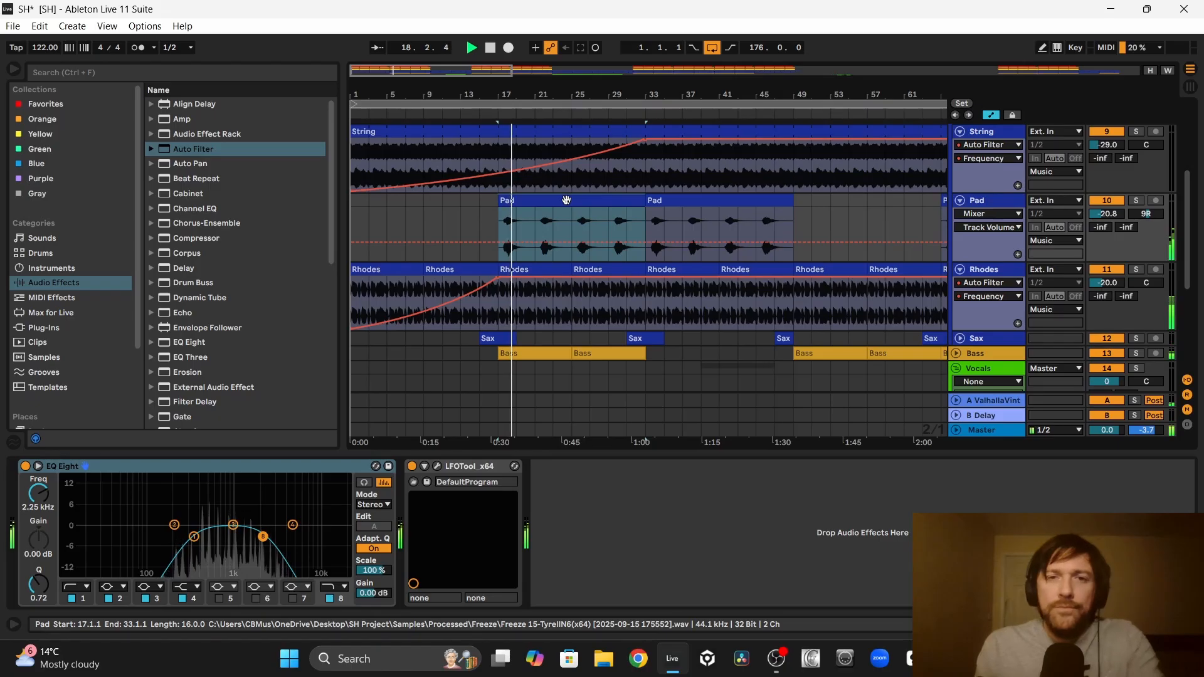
click(566, 200)
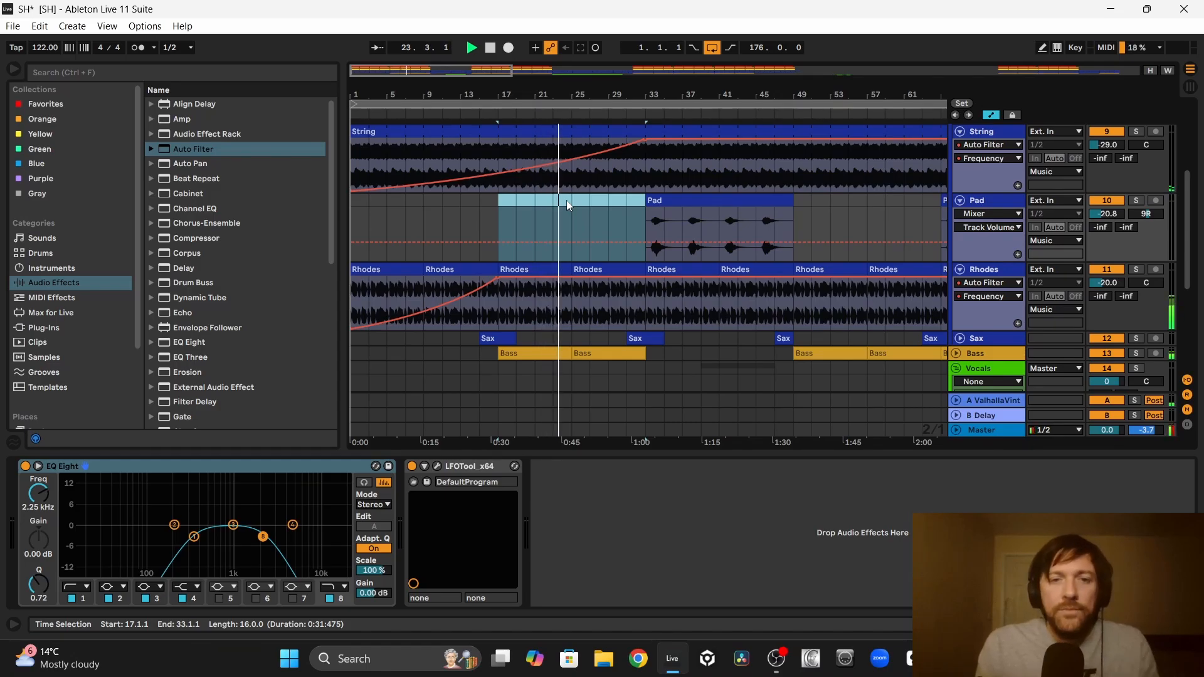
scroll(567, 200, up, 5)
scroll(566, 205, down, 2)
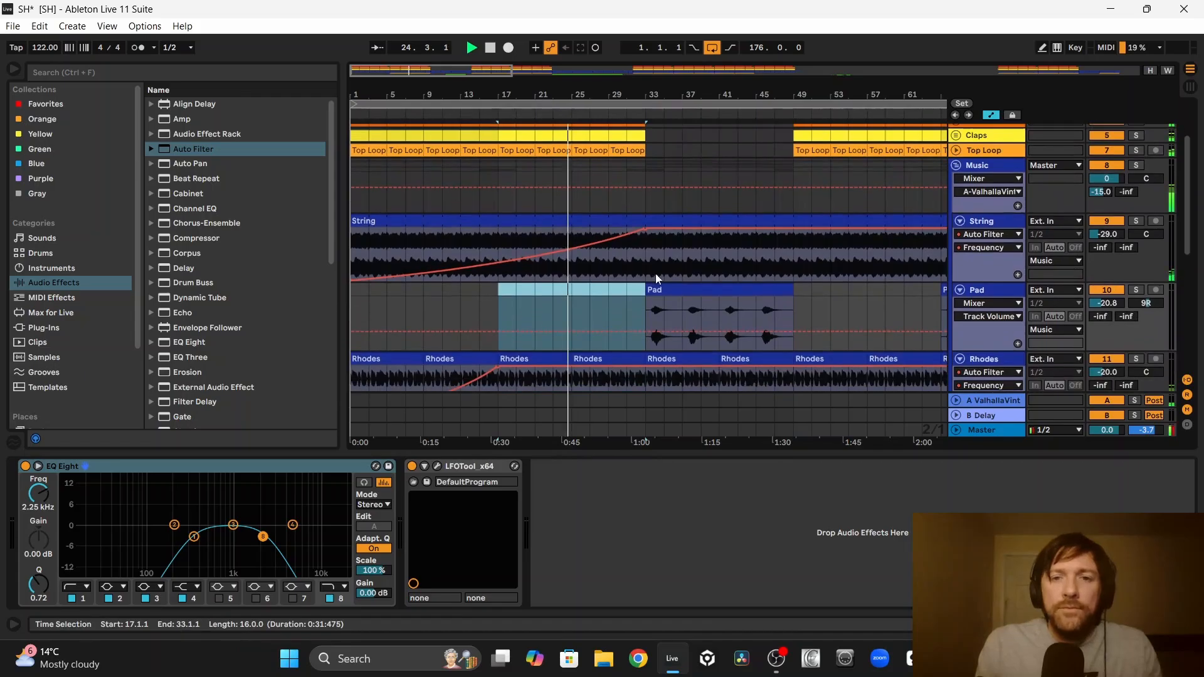
Step: Move the Pad clip at bar 33 to start at bar 25 and shorten it to end at bar 33
drag(681, 296, 607, 296)
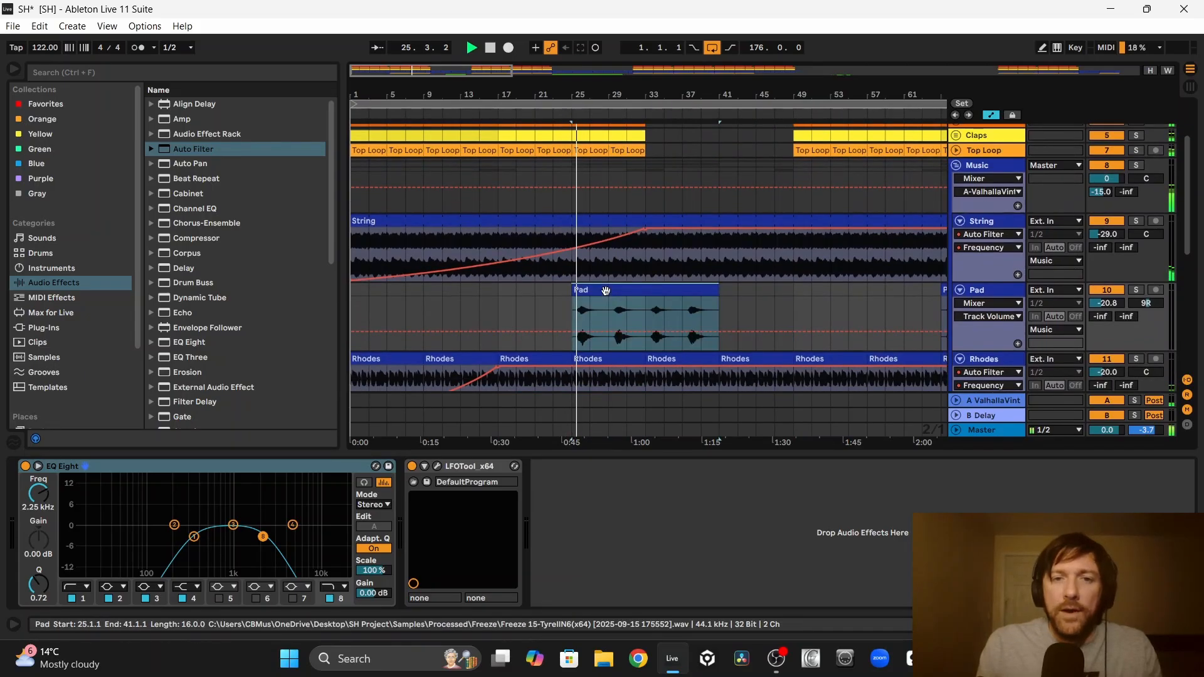
drag(715, 291, 652, 294)
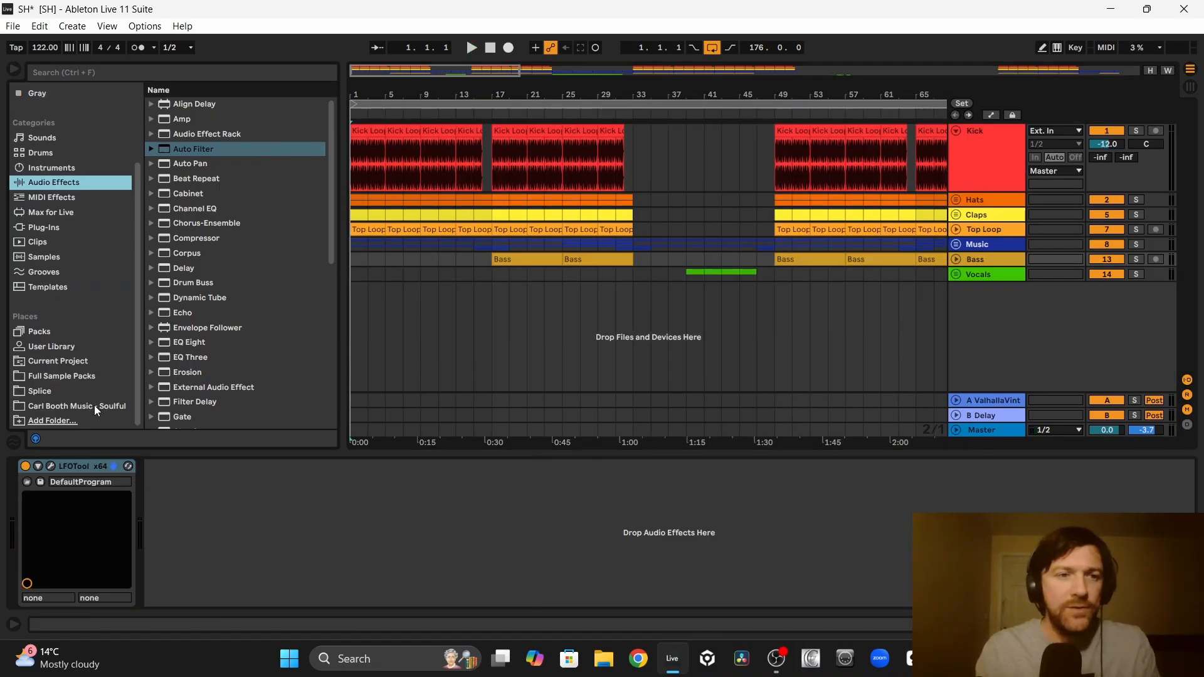
Step: Audition the crash samples in the Crashes folder of the Soulful sample pack, from Crash 1.wav through Crash 8.wav
click(94, 405)
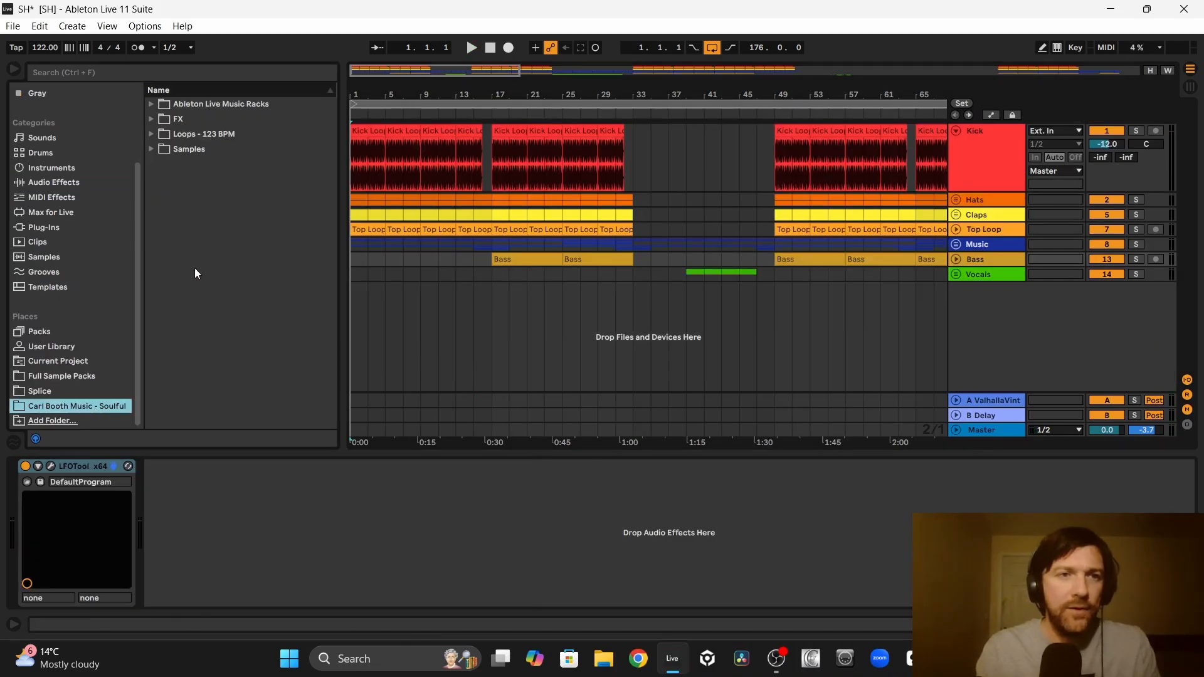
click(169, 149)
click(166, 210)
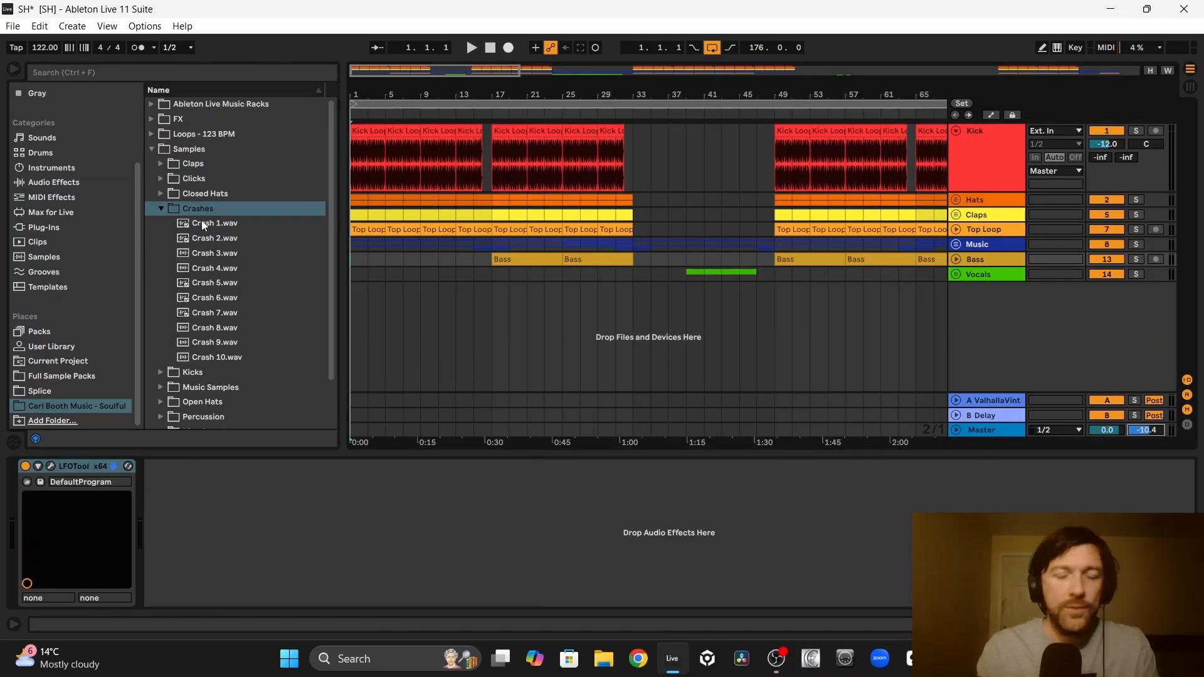
key(Down)
key(Down)
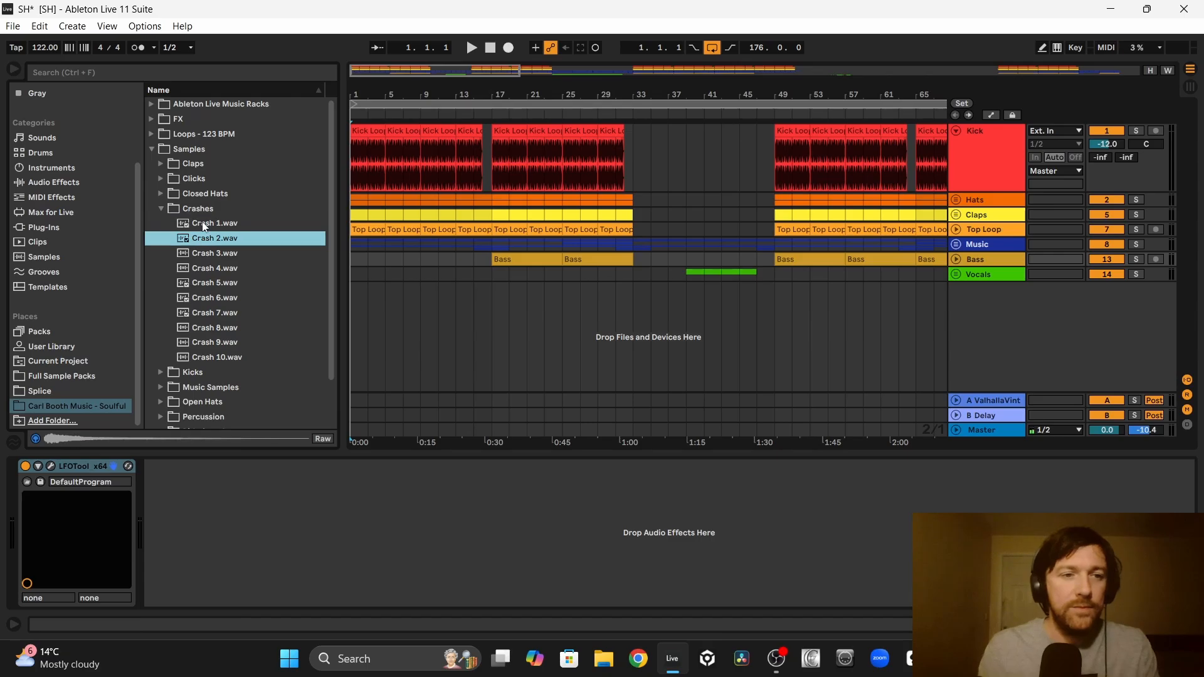
key(Down)
key(Down)
key(Down)
key(Down)
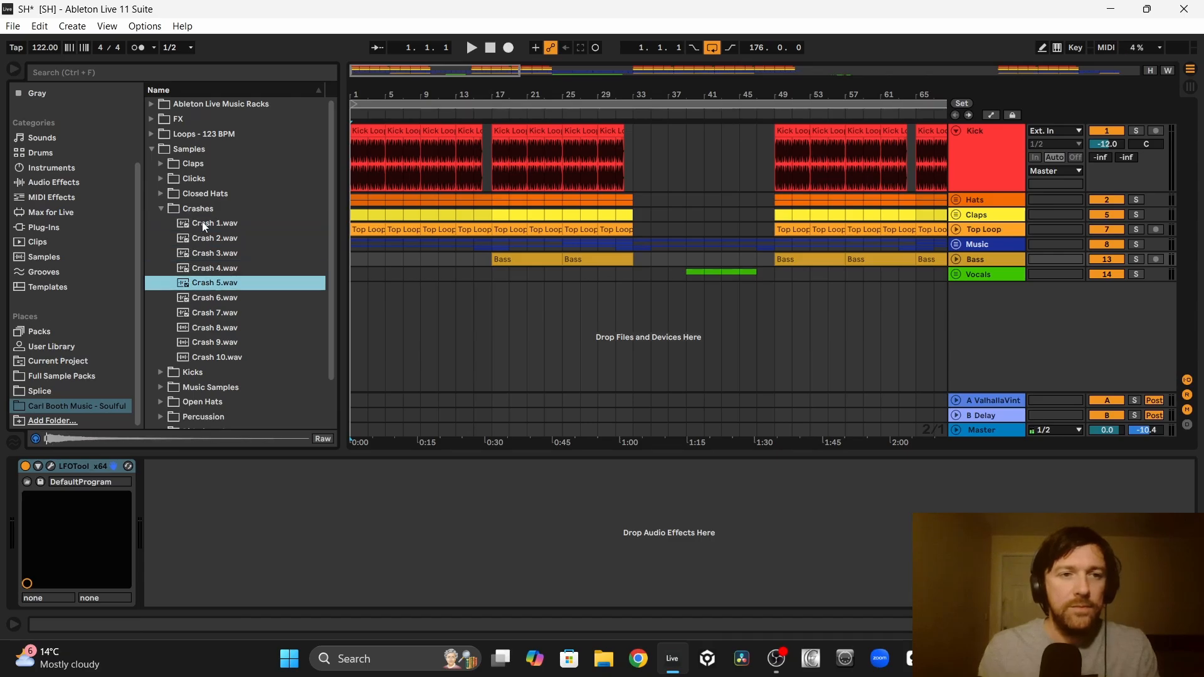
key(Down)
key(Down)
key(Down)
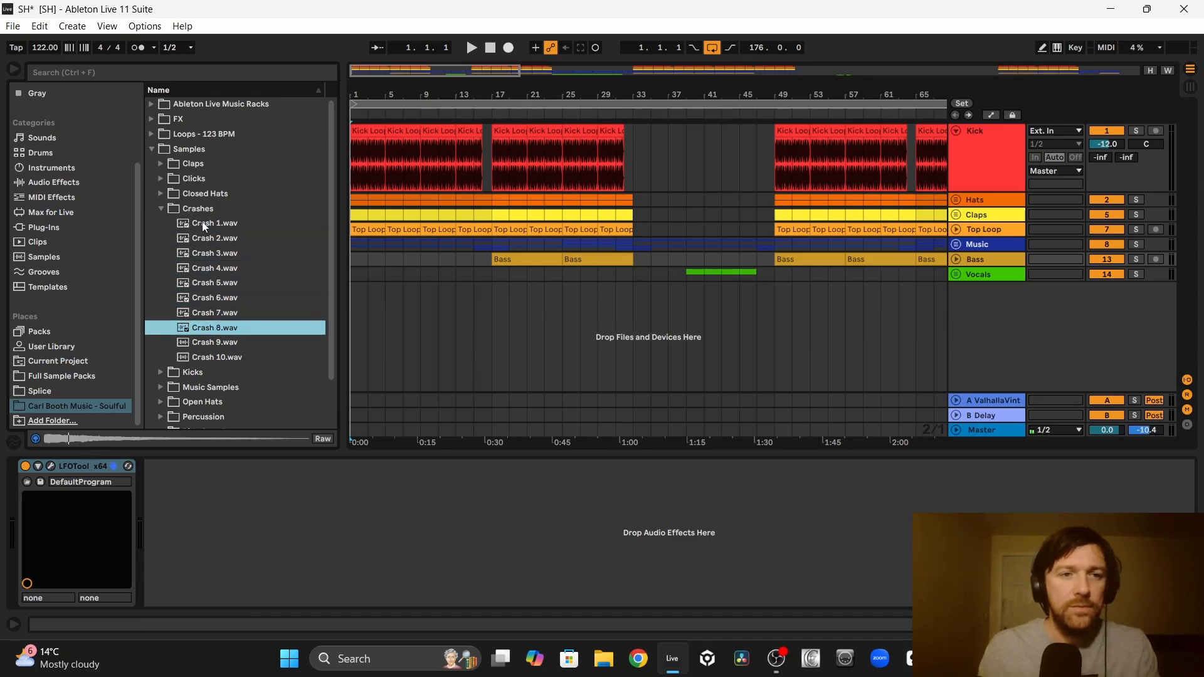
Step: Place Crash 6.wav on a new audio track at bar 1 and play it against the drums at -23.4 dB
click(217, 301)
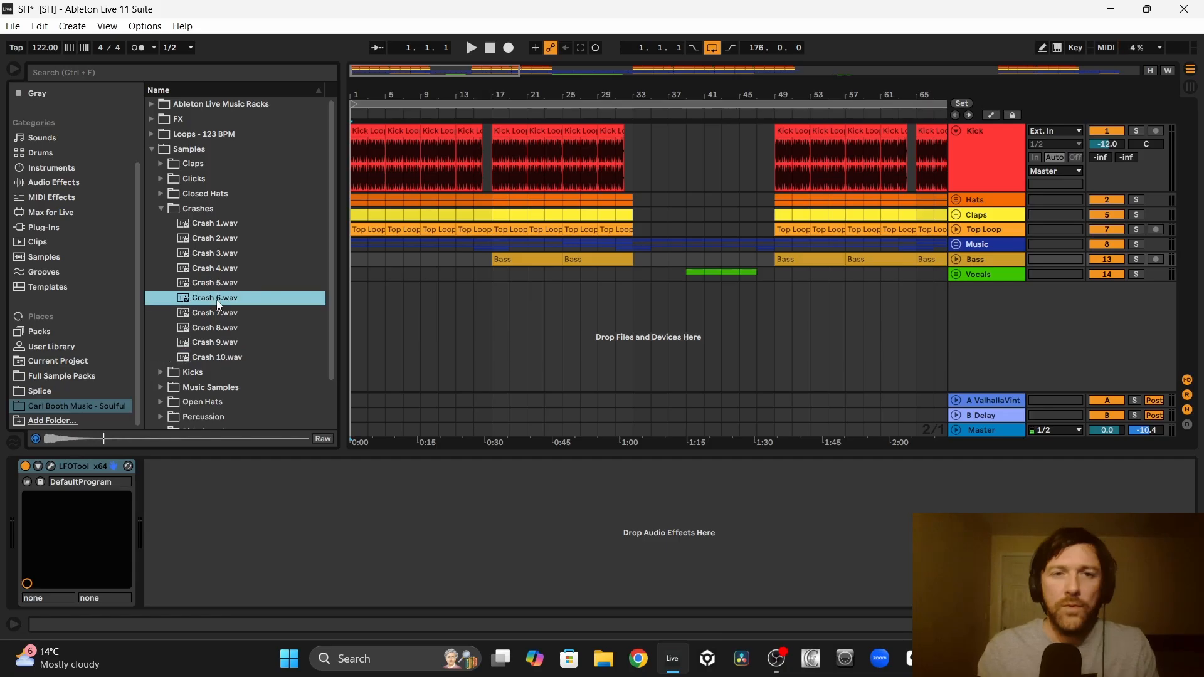
drag(217, 301, 356, 297)
key(space)
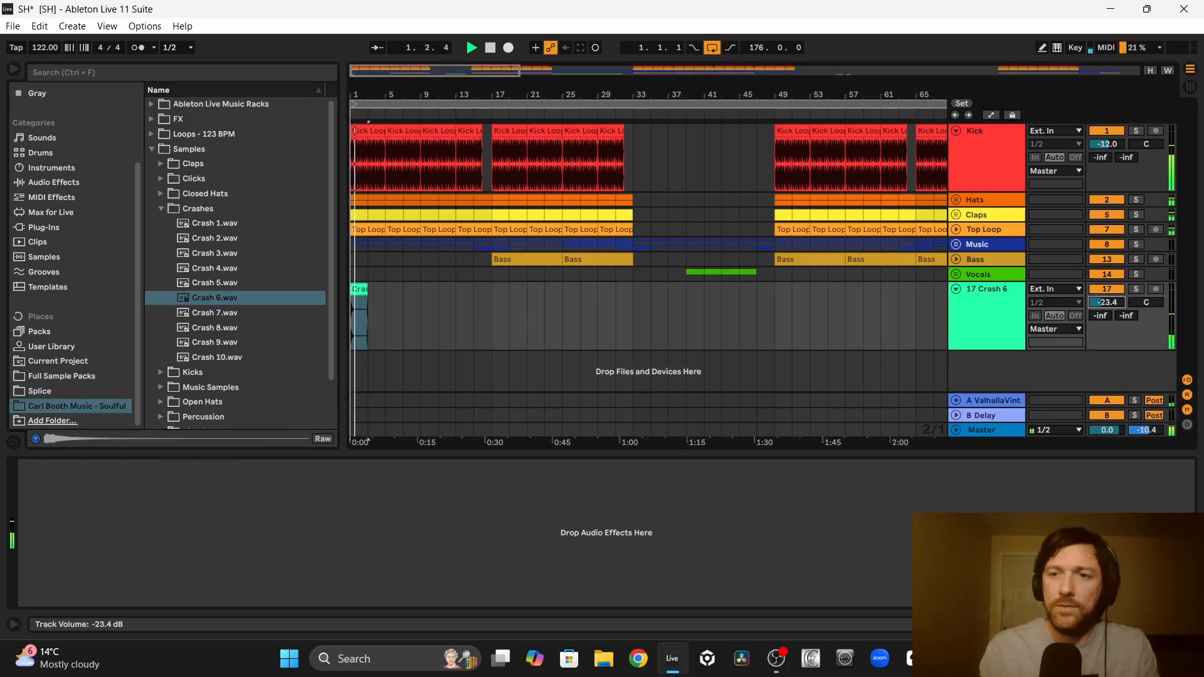
key(space)
Step: Replace the crash clip at bar 1 with Crash 1.wav, set the track volume to -24.8 dB and play it back
drag(200, 222, 363, 300)
key(space)
key(space)
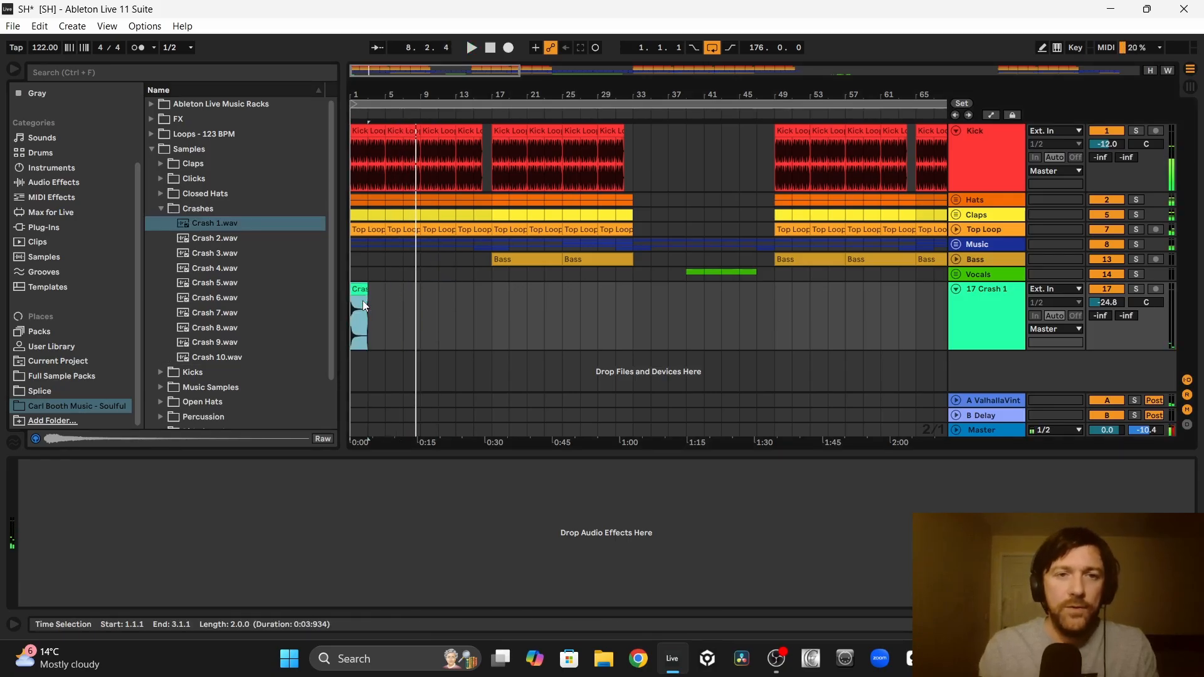
Step: Duplicate the crash clip every 8 bars from bar 1 through bar 177
shift+click(431, 304)
key(ctrl+d)
key(ctrl+d)
key(ctrl+d)
key(ctrl+d)
key(ctrl+d)
key(ctrl+d)
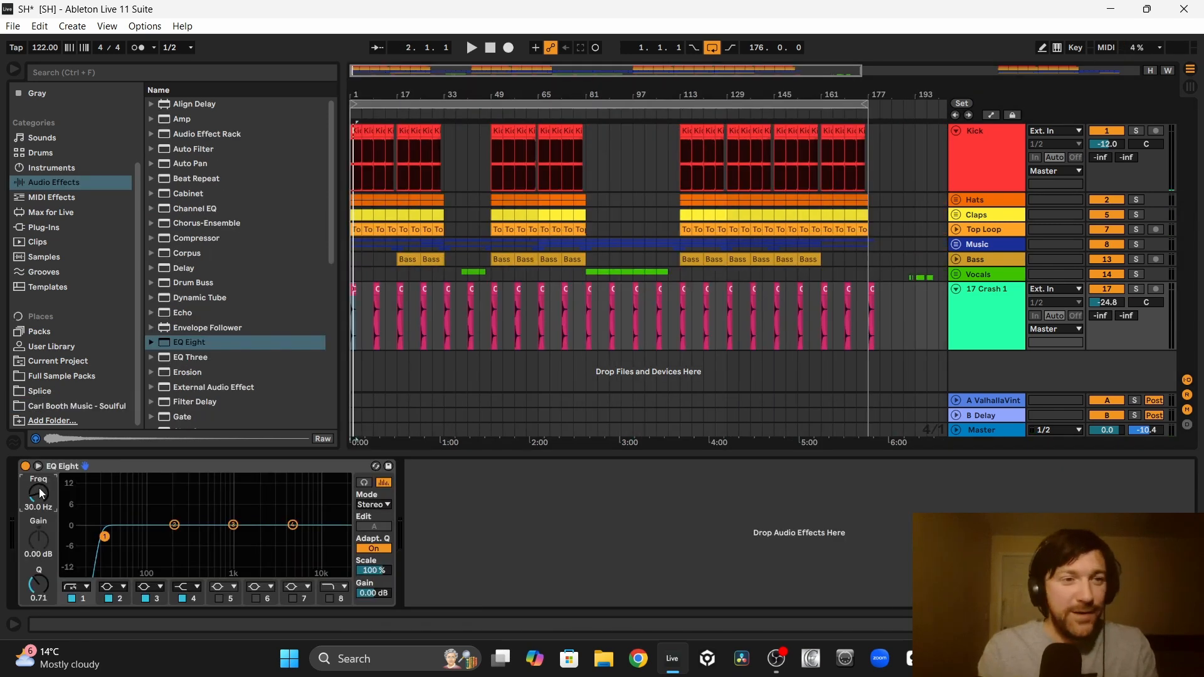
Step: Apply an EQ Eight low cut at 391 Hz to the crash track and adjust its panning while playing across bar 33
drag(39, 487, 39, 445)
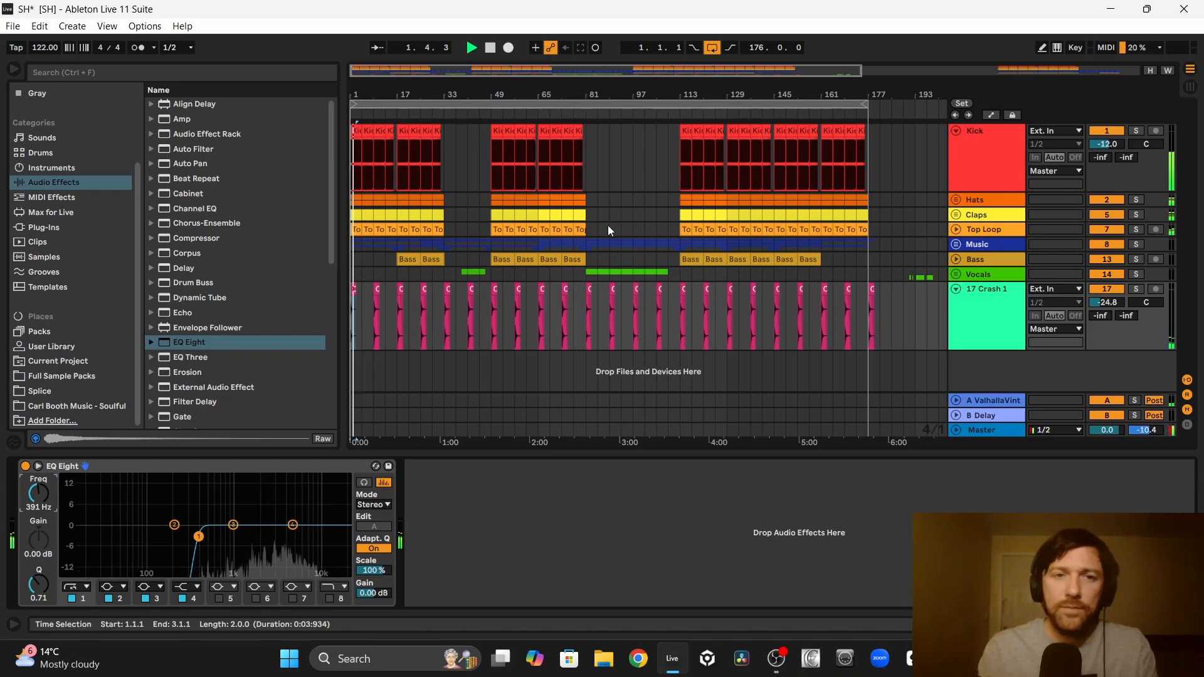
drag(459, 102, 559, 247)
click(533, 314)
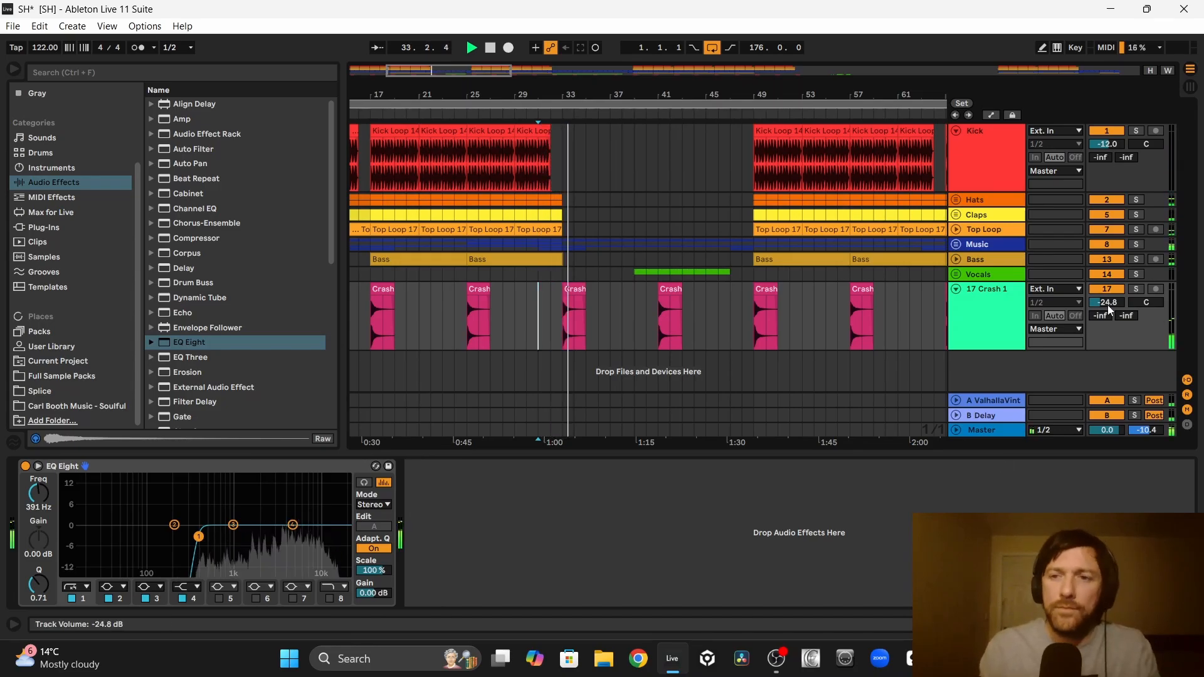
drag(1146, 302, 1146, 293)
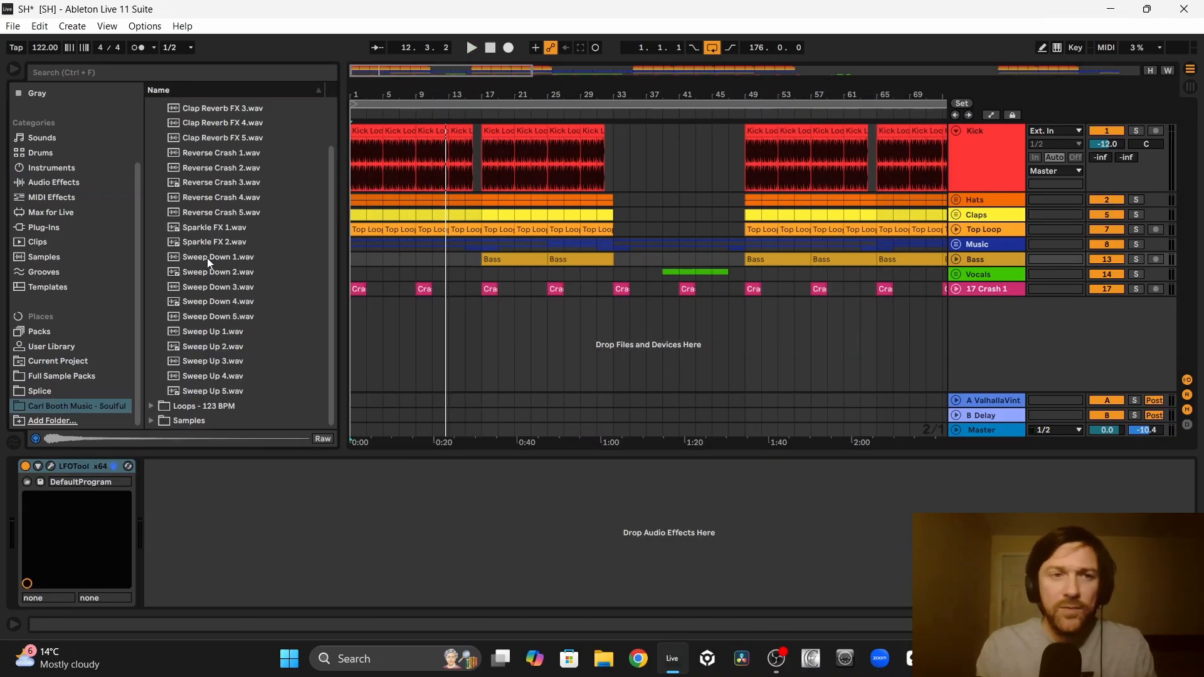
Step: Audition the Sweep Down samples 1 to 5 in the FX folder
click(209, 258)
click(226, 278)
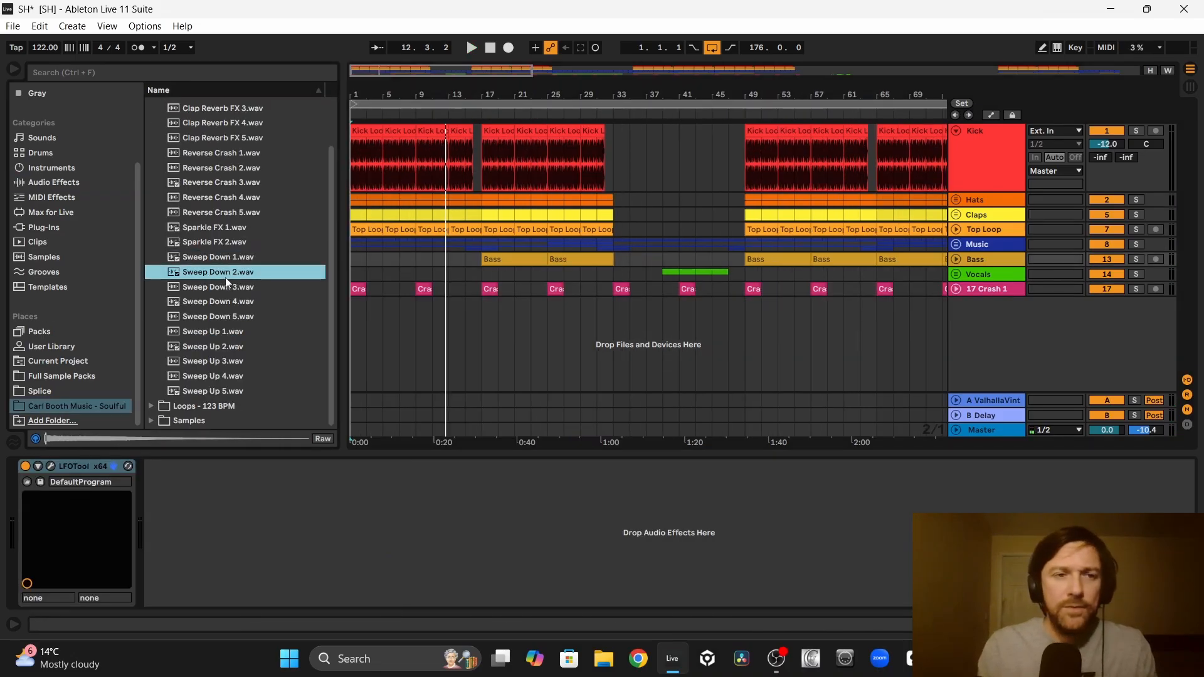
click(205, 291)
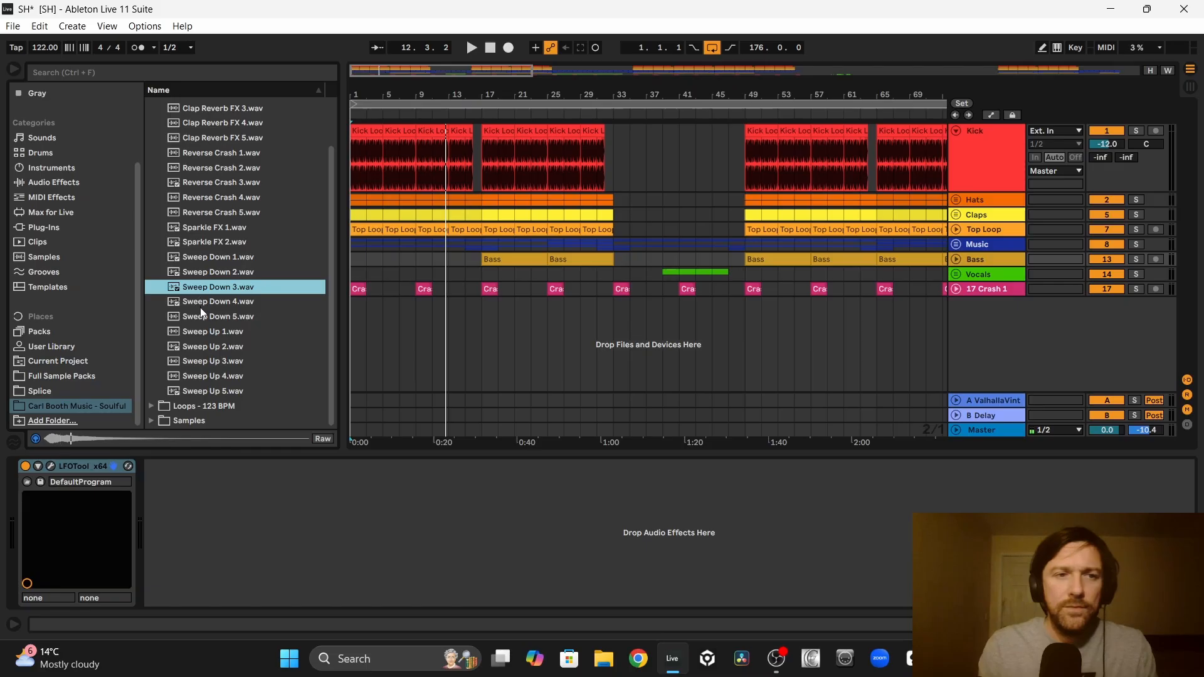
click(201, 307)
click(200, 317)
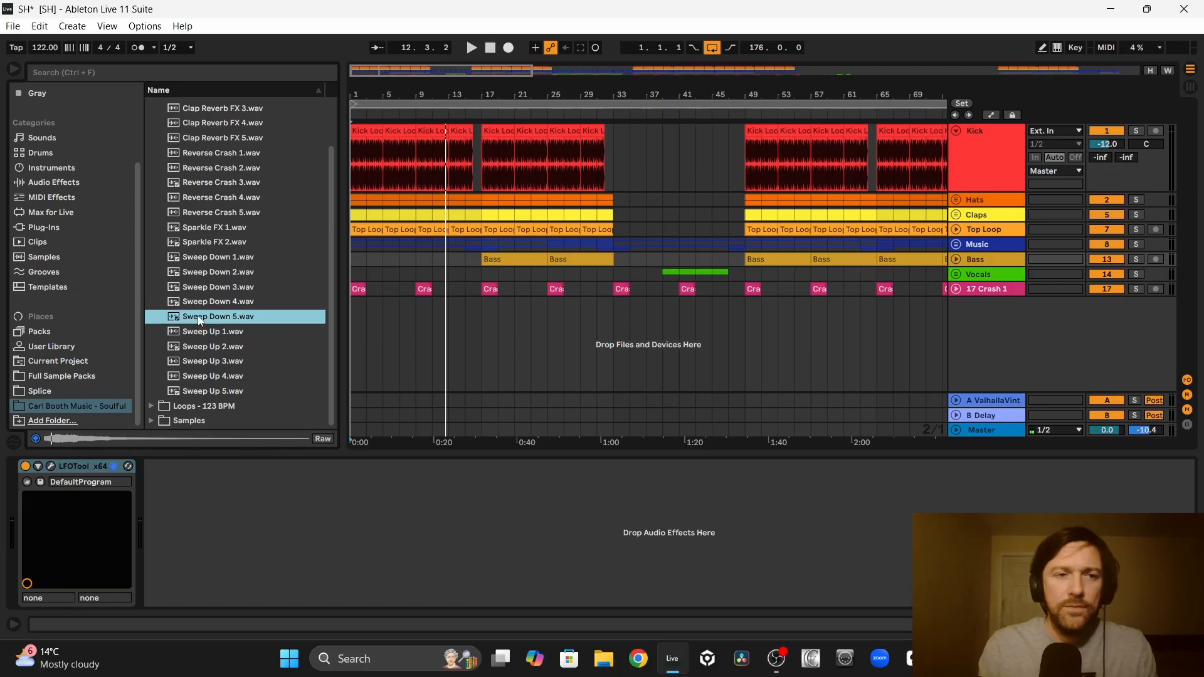
Step: Place Sweep Down 4.wav on a new track at bars 33 and 81 and set the track volume to -31.7 dB
drag(216, 306, 642, 307)
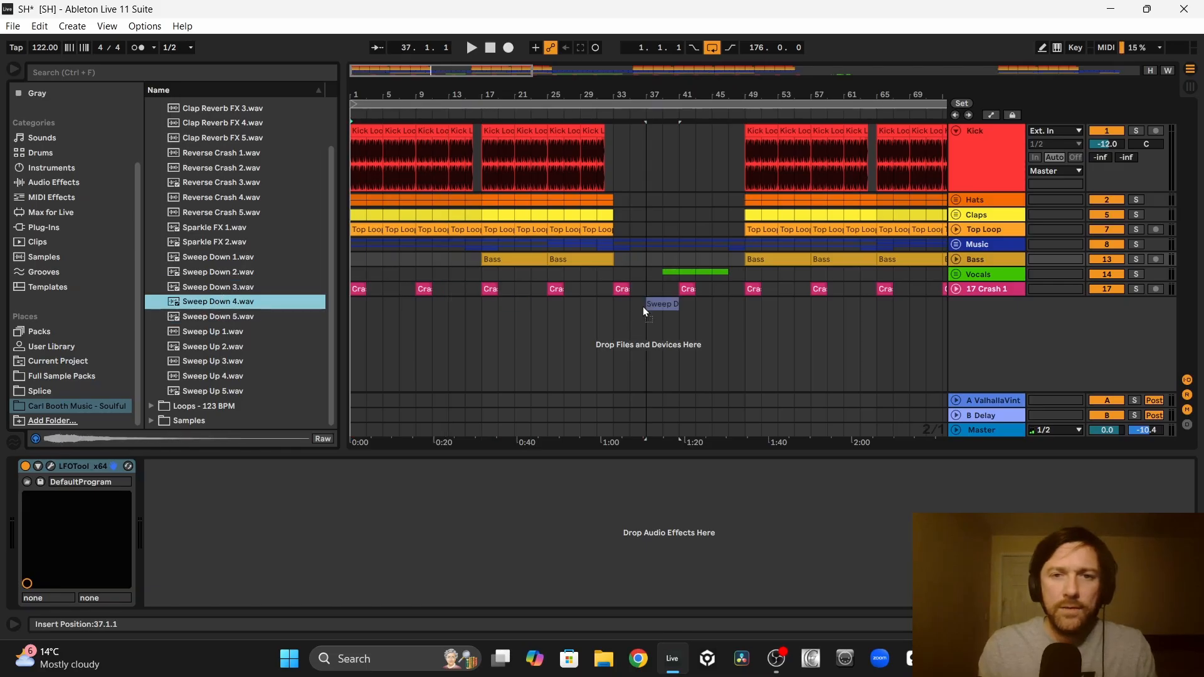
drag(489, 305, 863, 350)
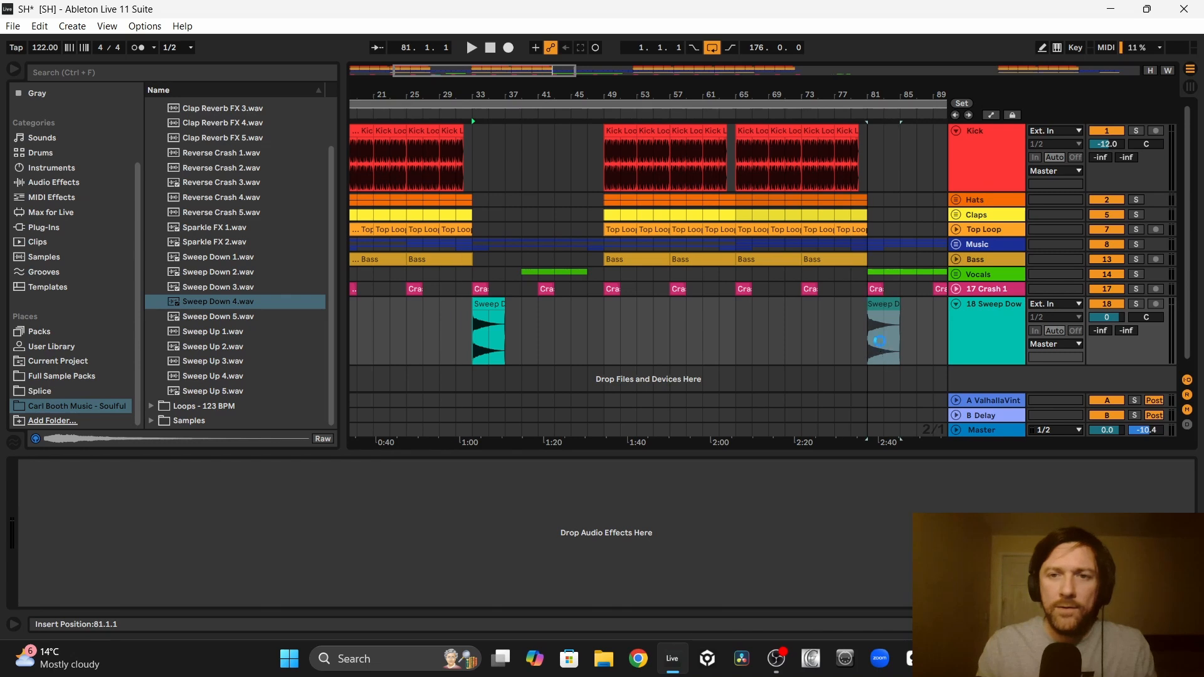
click(456, 332)
key(space)
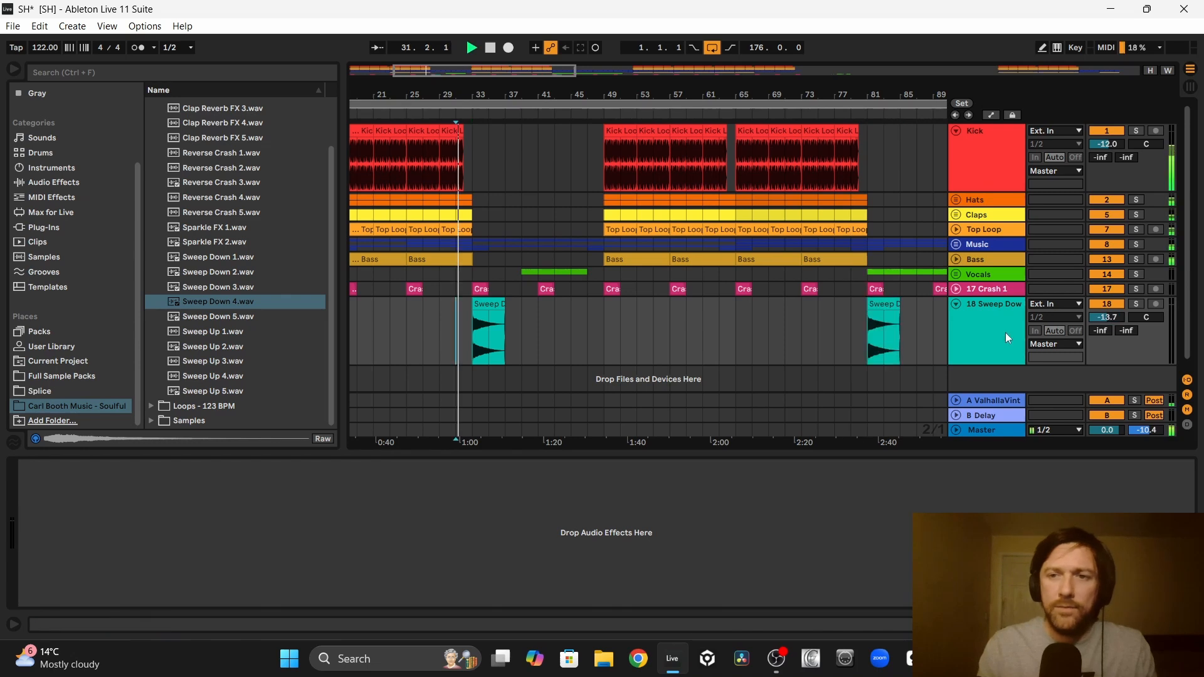
mouse_move(1107, 317)
mouse_down()
mouse_move(1107, 357)
mouse_move(1100, 326)
mouse_up()
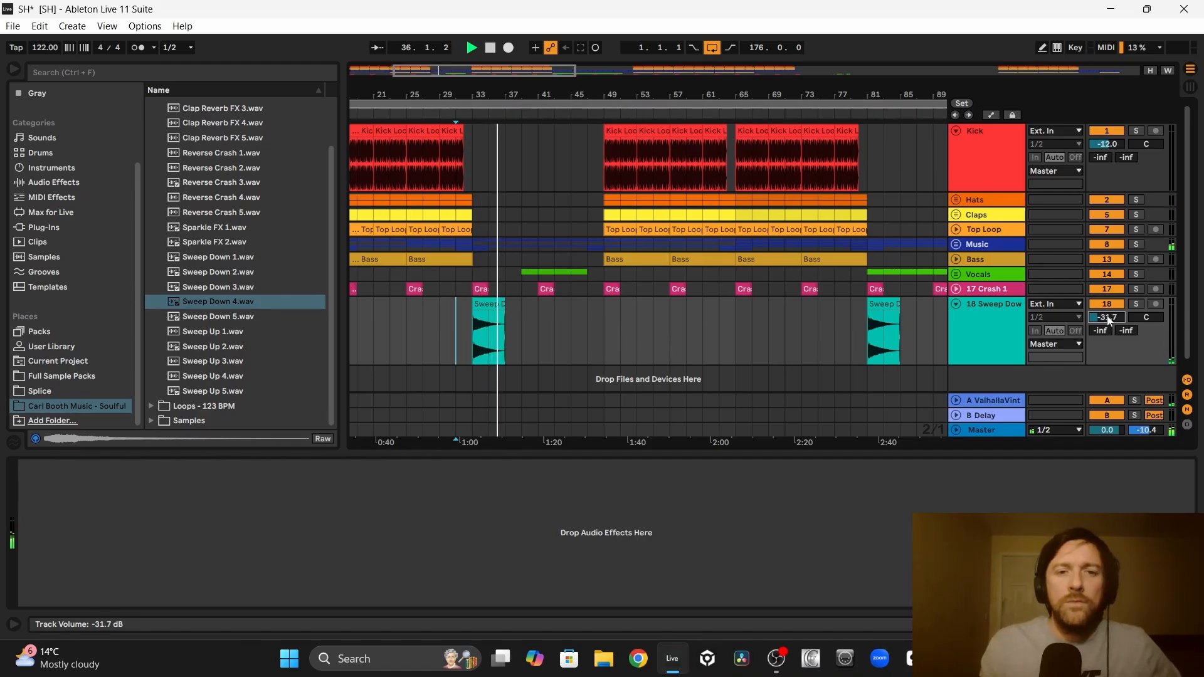
Step: Audition the first two Sweep Up samples and place Sweep Up 2.wav on a new track at bars 29 and 77
click(212, 330)
key(space)
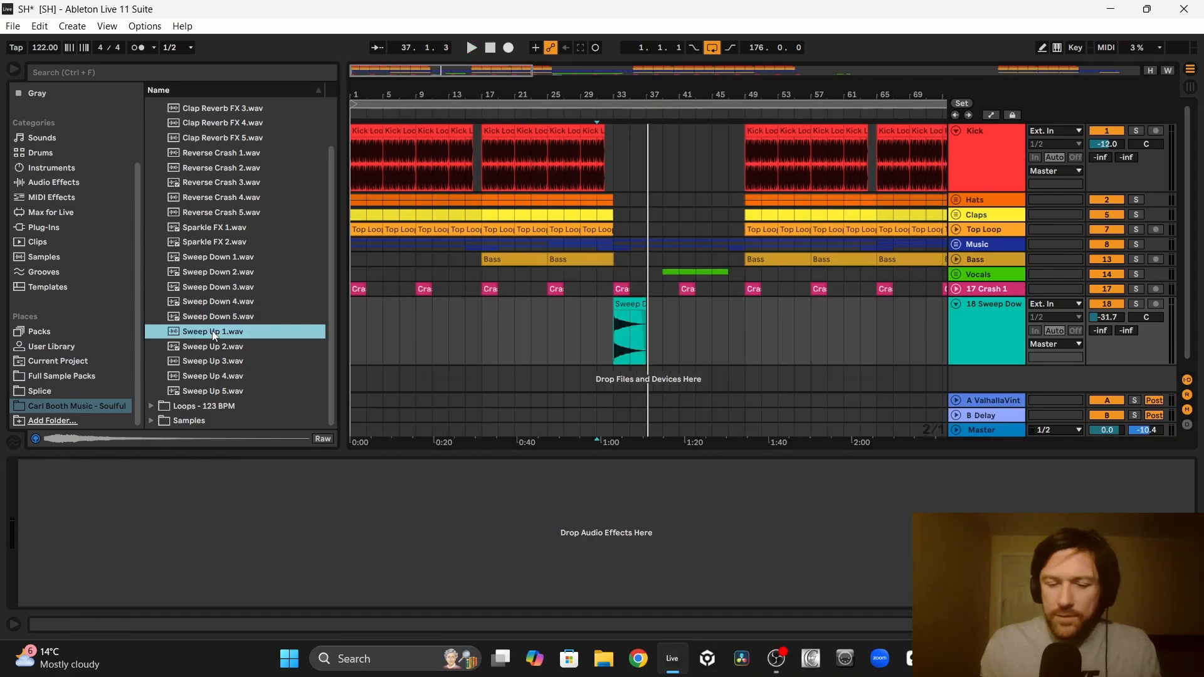
click(209, 346)
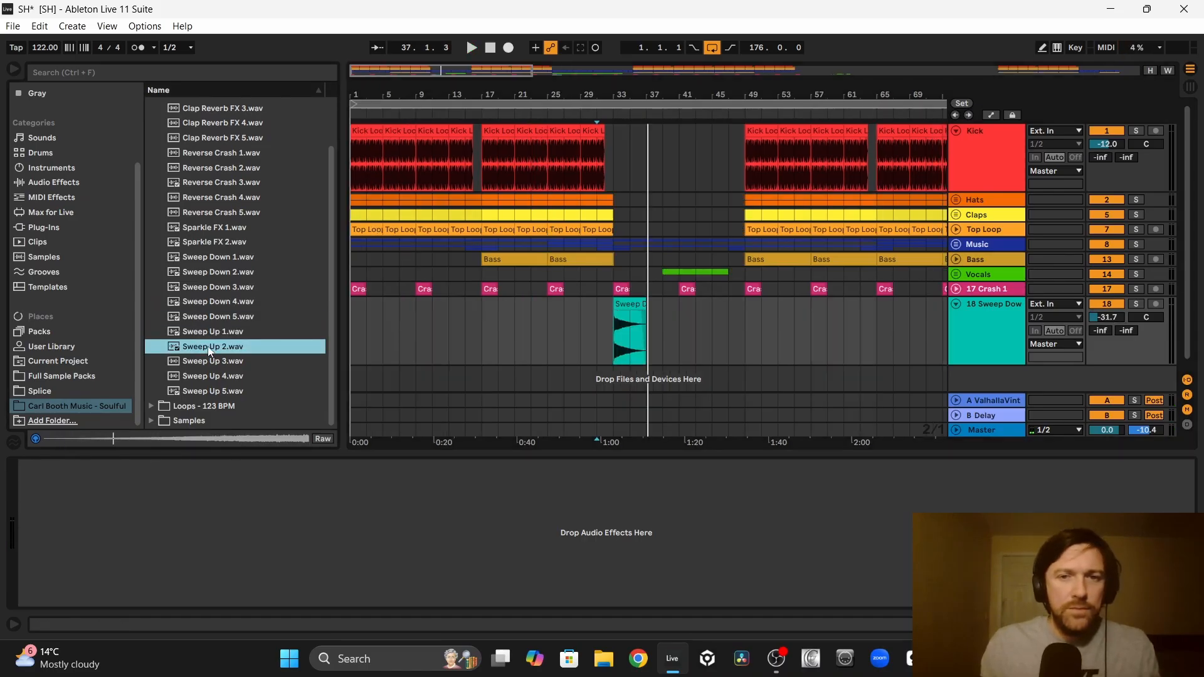
drag(207, 351, 585, 378)
Step: Add an EQ Eight to the Sweep Up track with a low cut at 2.93 kHz
drag(534, 280, 166, 583)
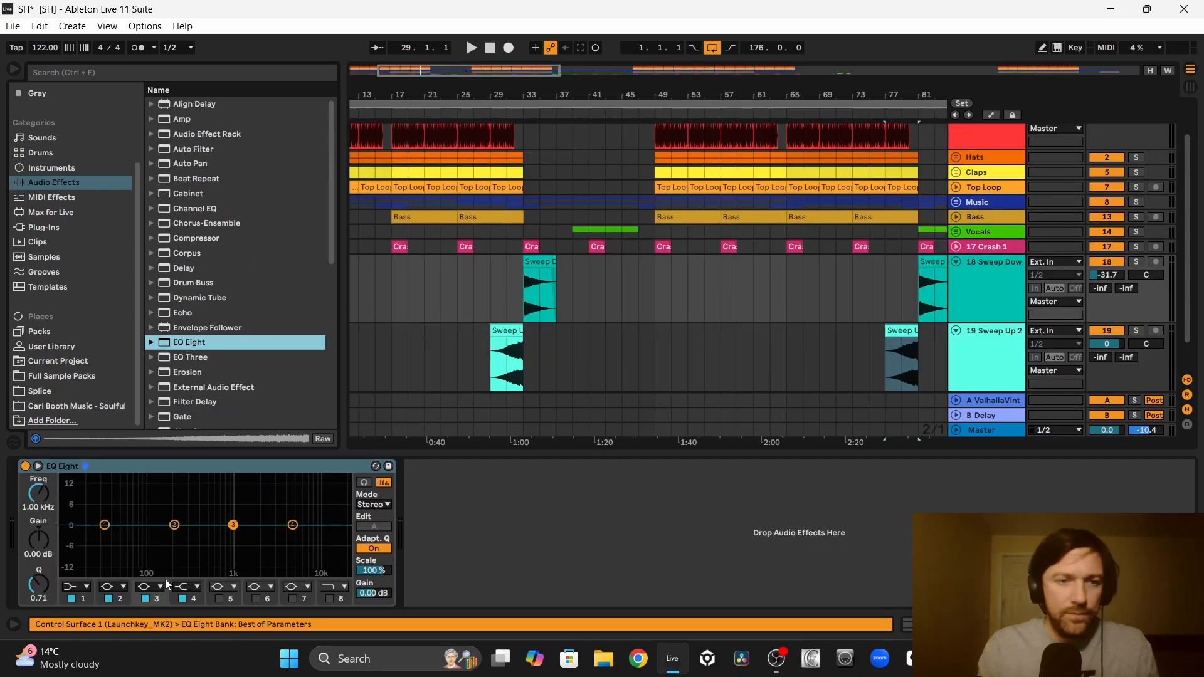
click(86, 587)
click(72, 505)
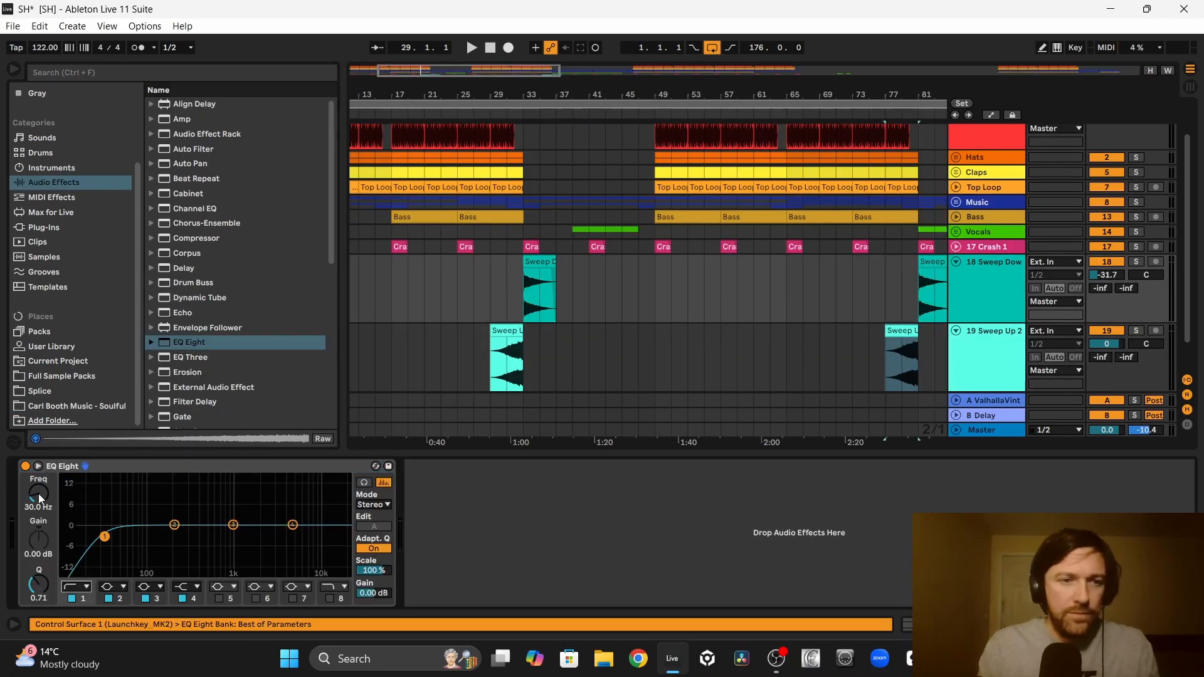
drag(228, 536, 272, 537)
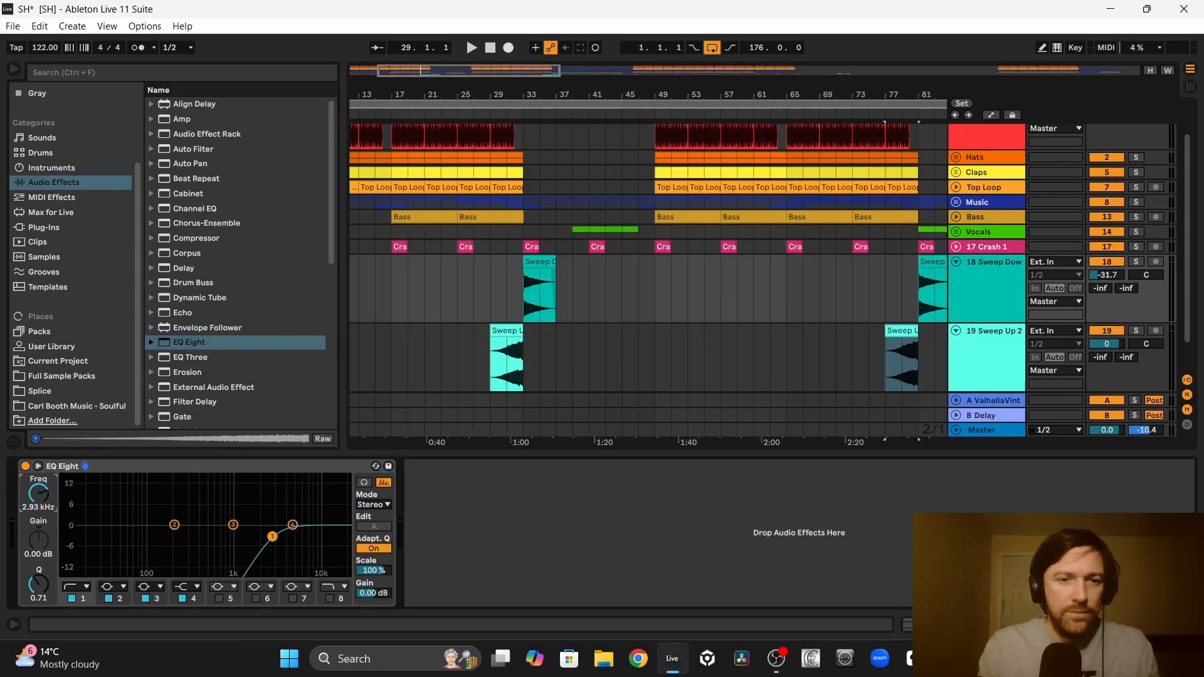
Step: Copy the EQ Eight low cut to the Sweep Down track, pan it 12R, and set the Sweep Up track to -29.0 dB and 13L
click(218, 469)
click(493, 397)
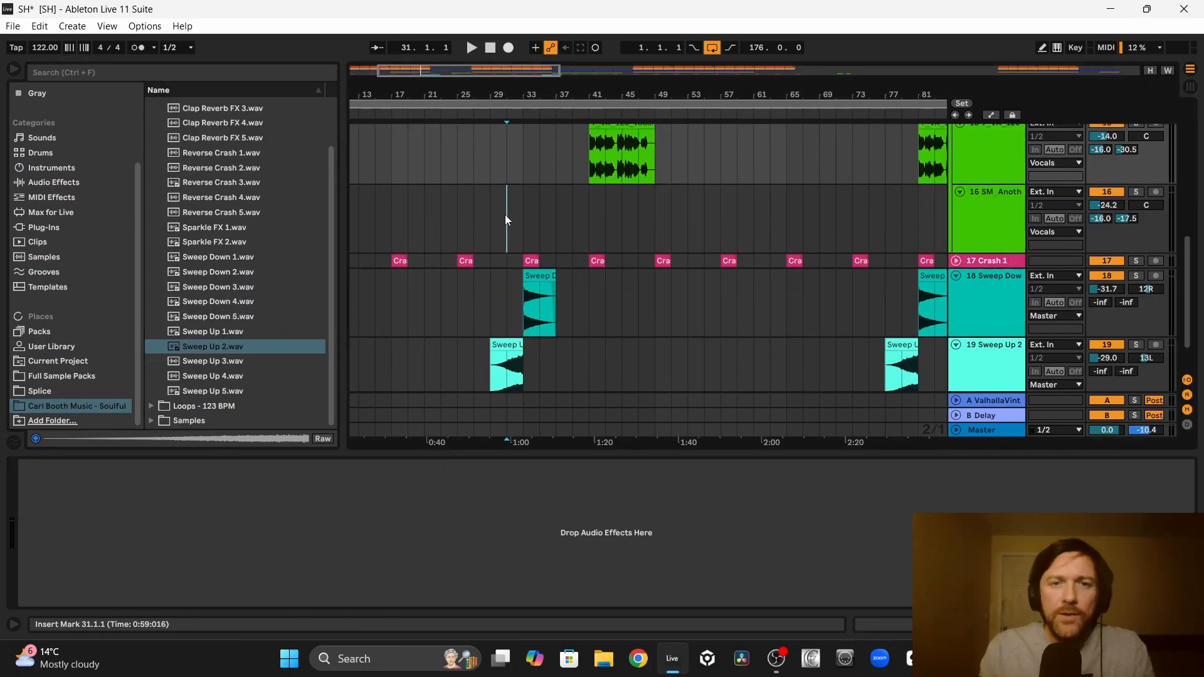
key(space)
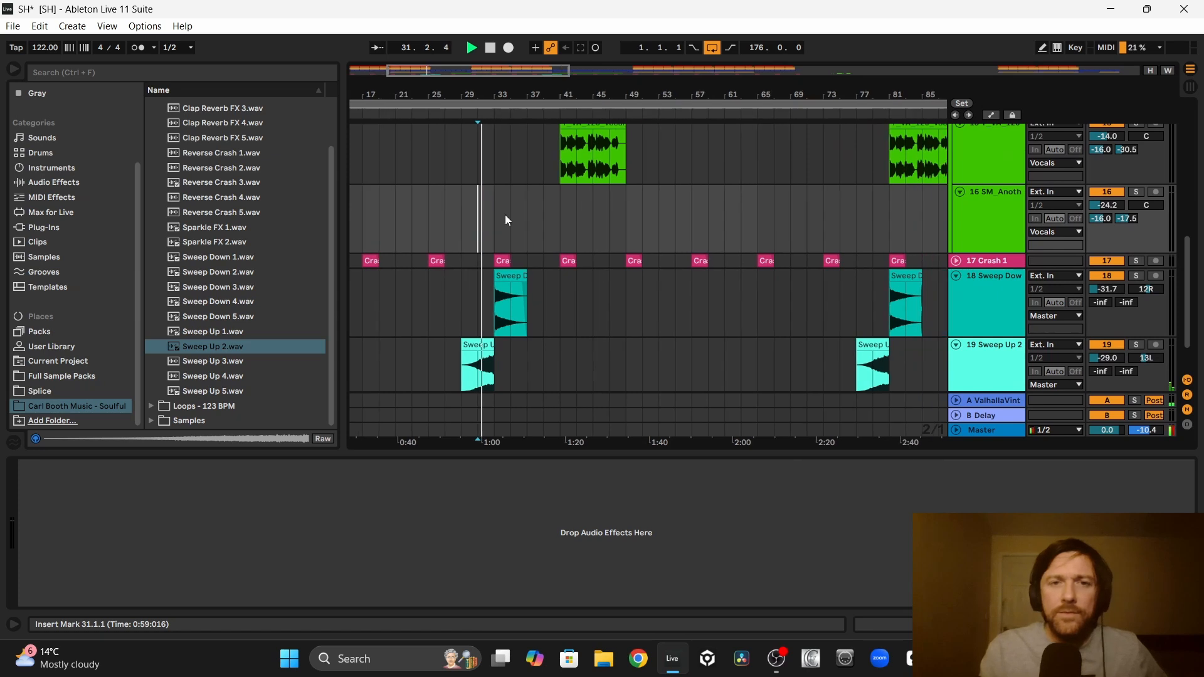
Step: Copy the Sweep Down clip to bars 41 and 49 and the Sweep Up clip to bars 37 and 45
drag(508, 271, 569, 279)
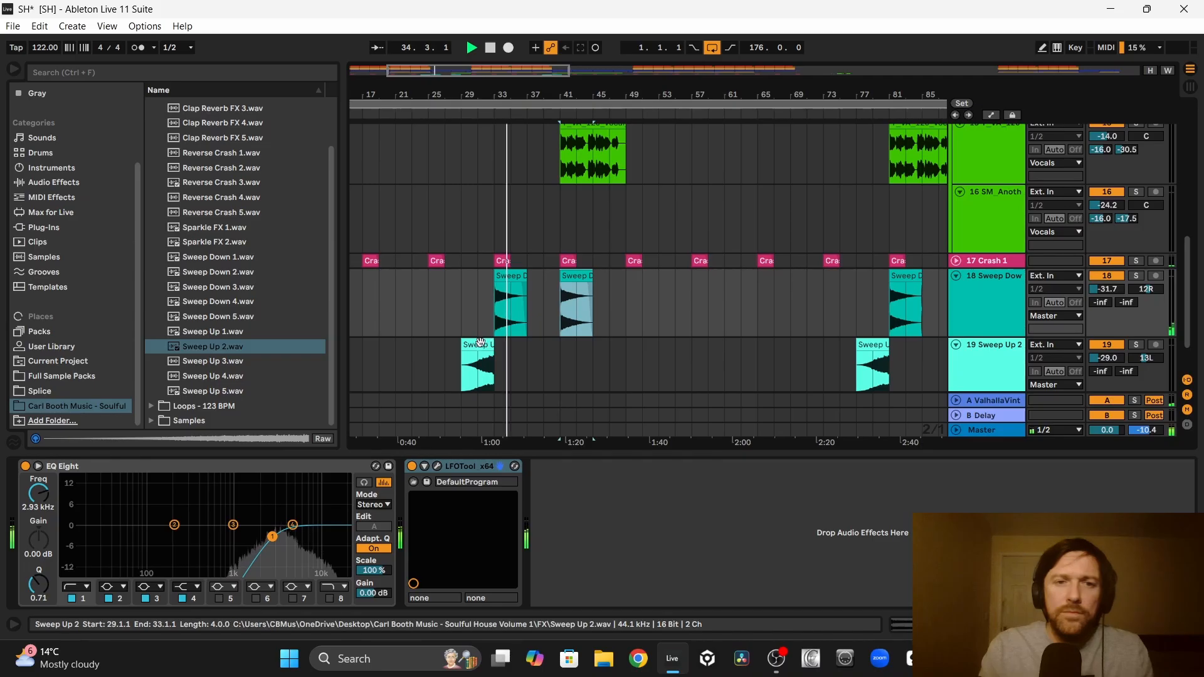
drag(479, 352, 545, 351)
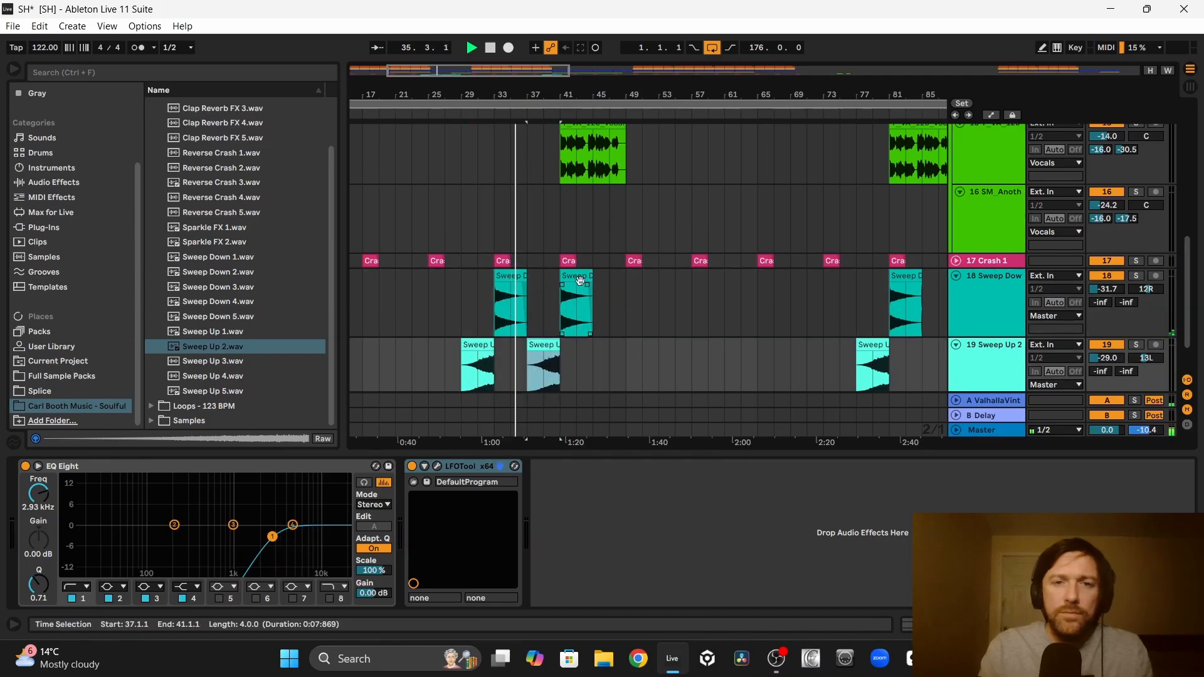
drag(583, 286, 649, 288)
drag(558, 345, 612, 345)
scroll(612, 344, up, 4)
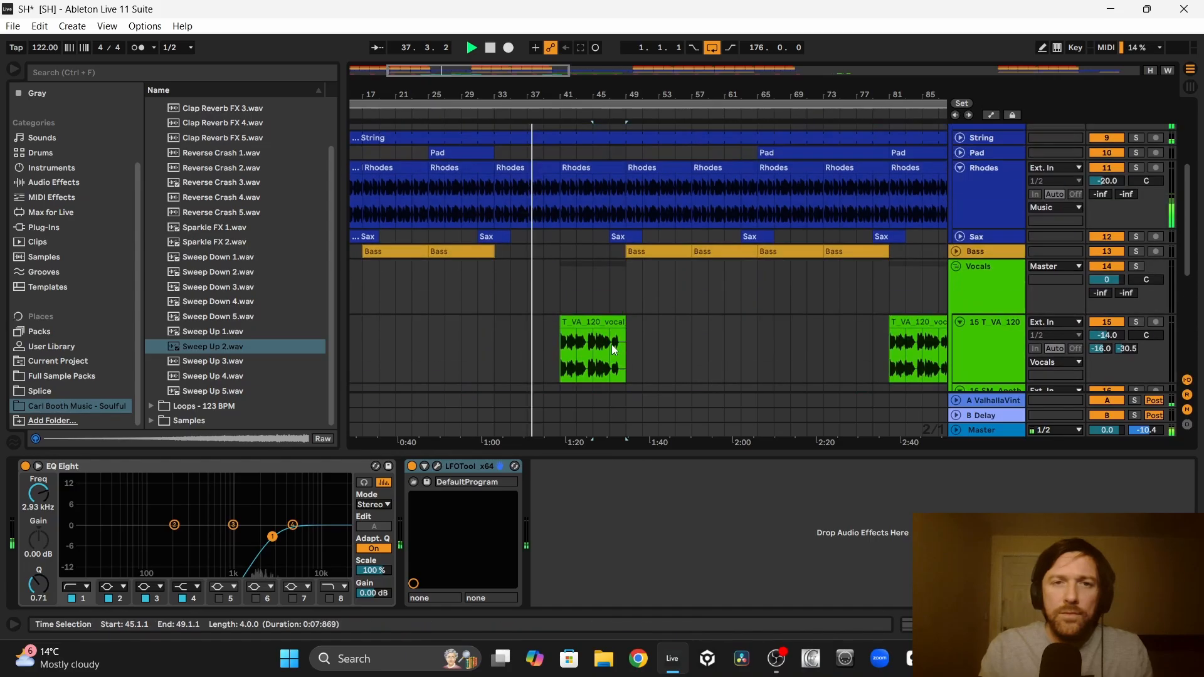
drag(499, 276, 568, 288)
scroll(743, 296, down, 6)
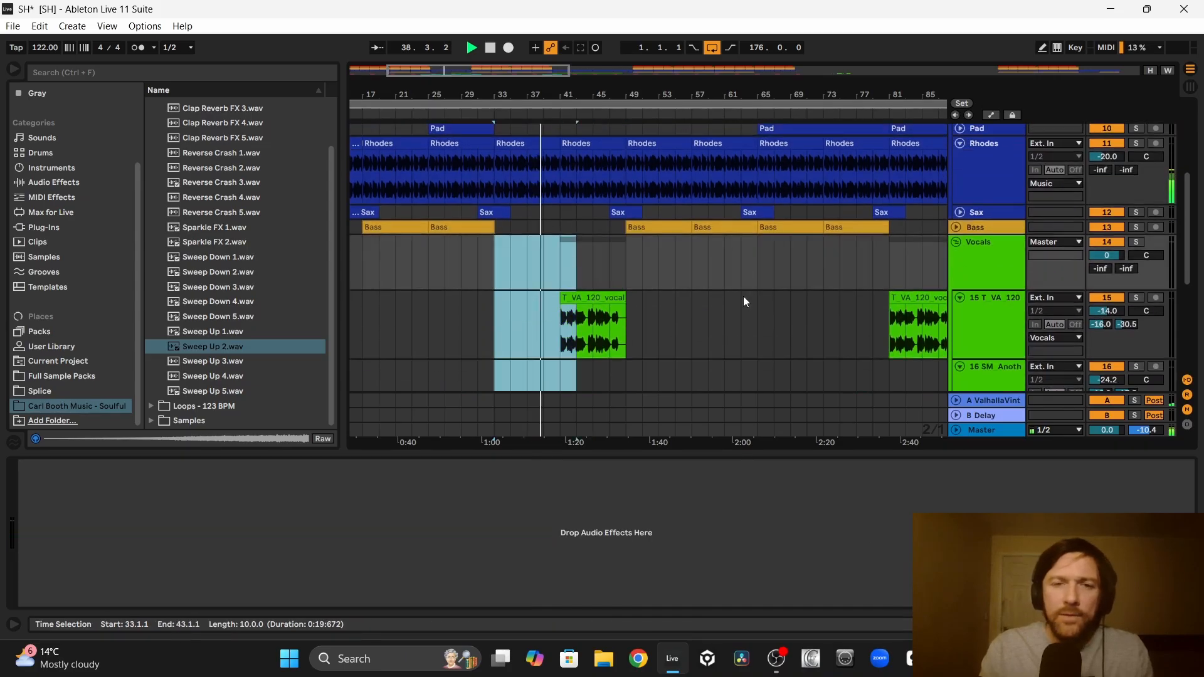
scroll(743, 296, up, 4)
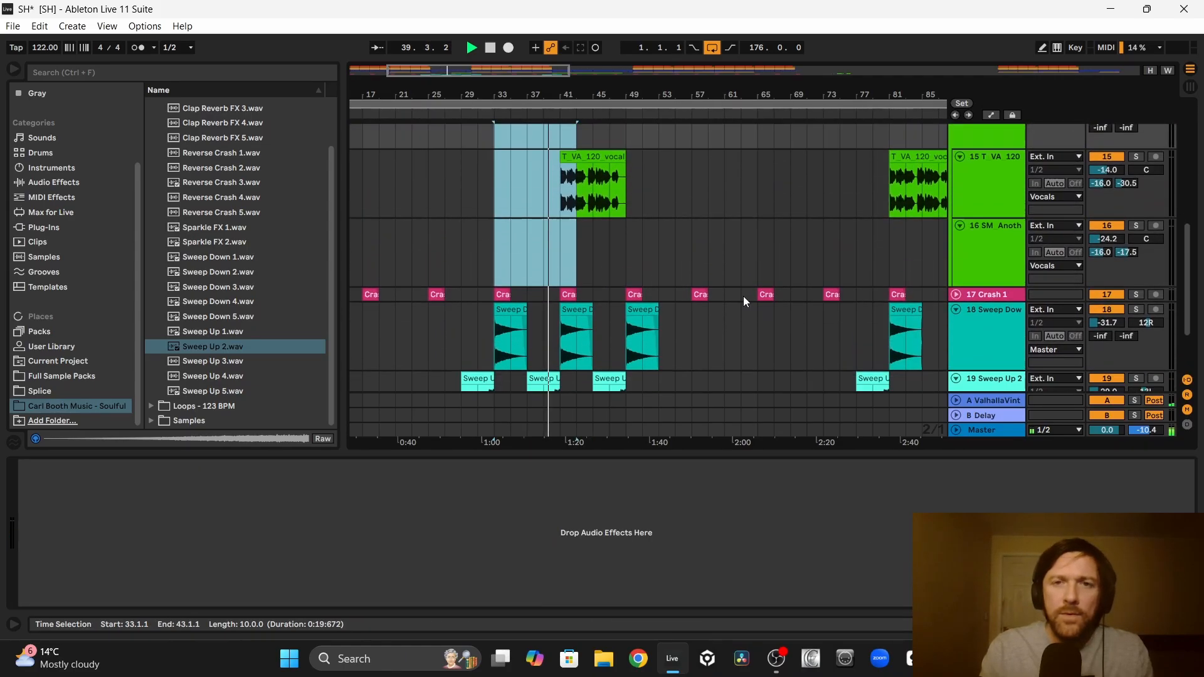
Step: Add an EQ Eight to the T_VA_120 vocal track with a low cut at 177 Hz
scroll(688, 314, up, 5)
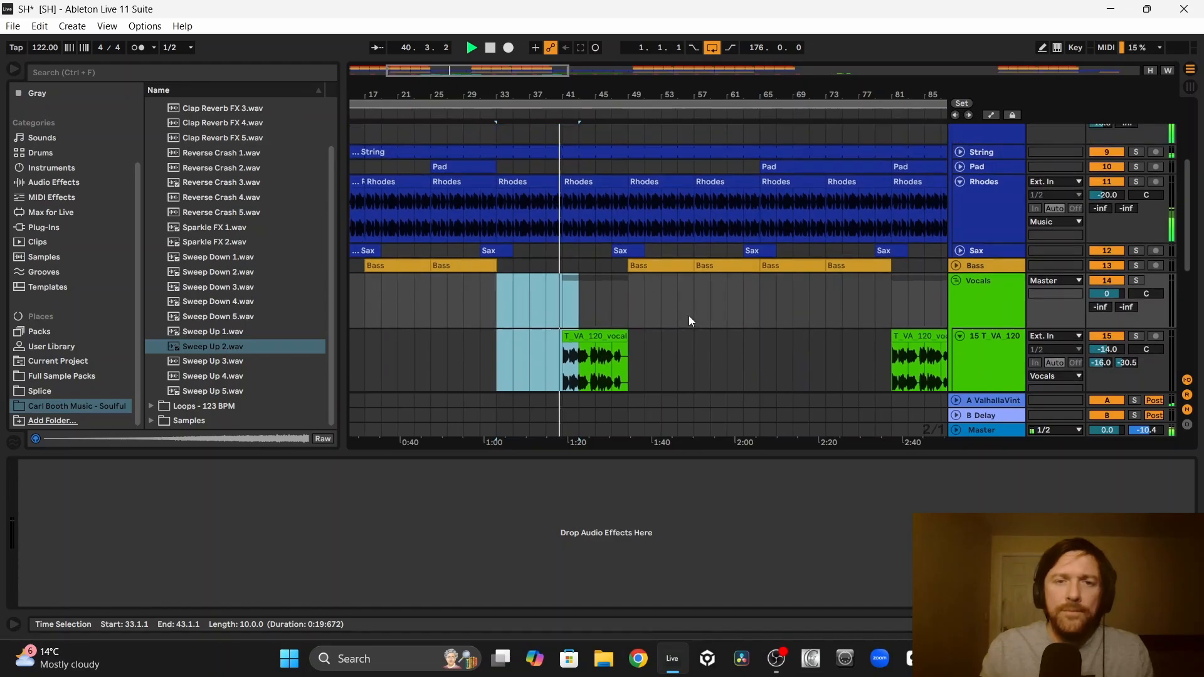
scroll(689, 315, down, 2)
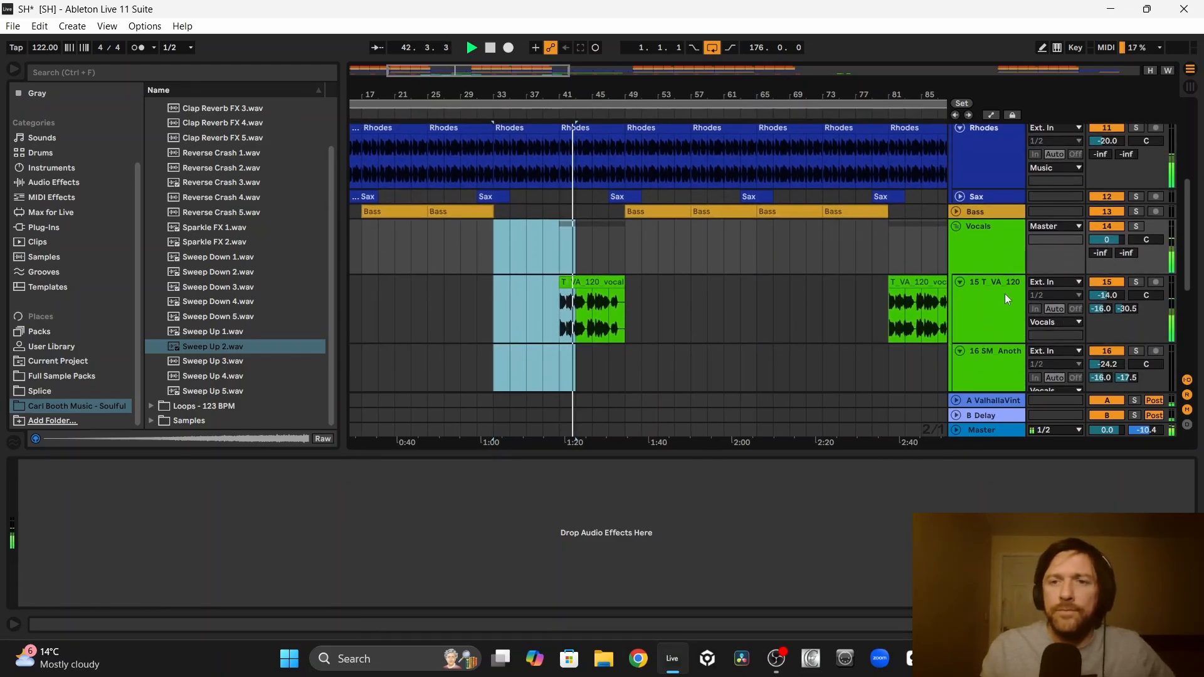
click(988, 296)
click(57, 182)
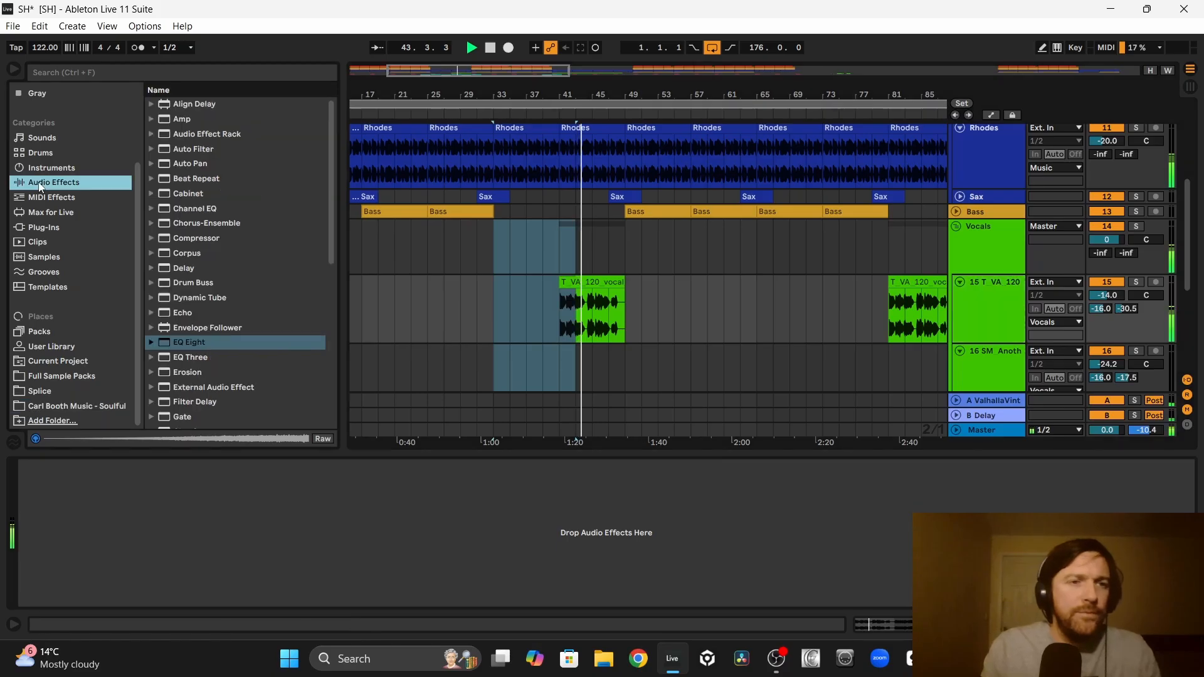
click(182, 344)
drag(566, 283, 567, 284)
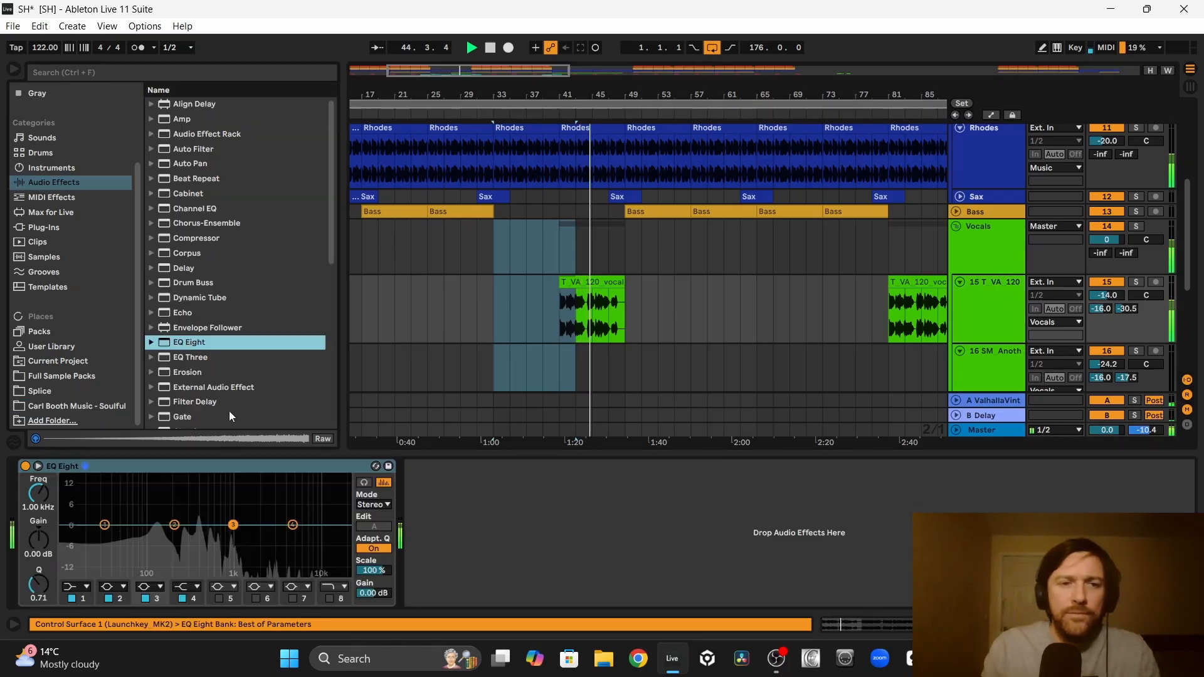
click(78, 586)
click(80, 495)
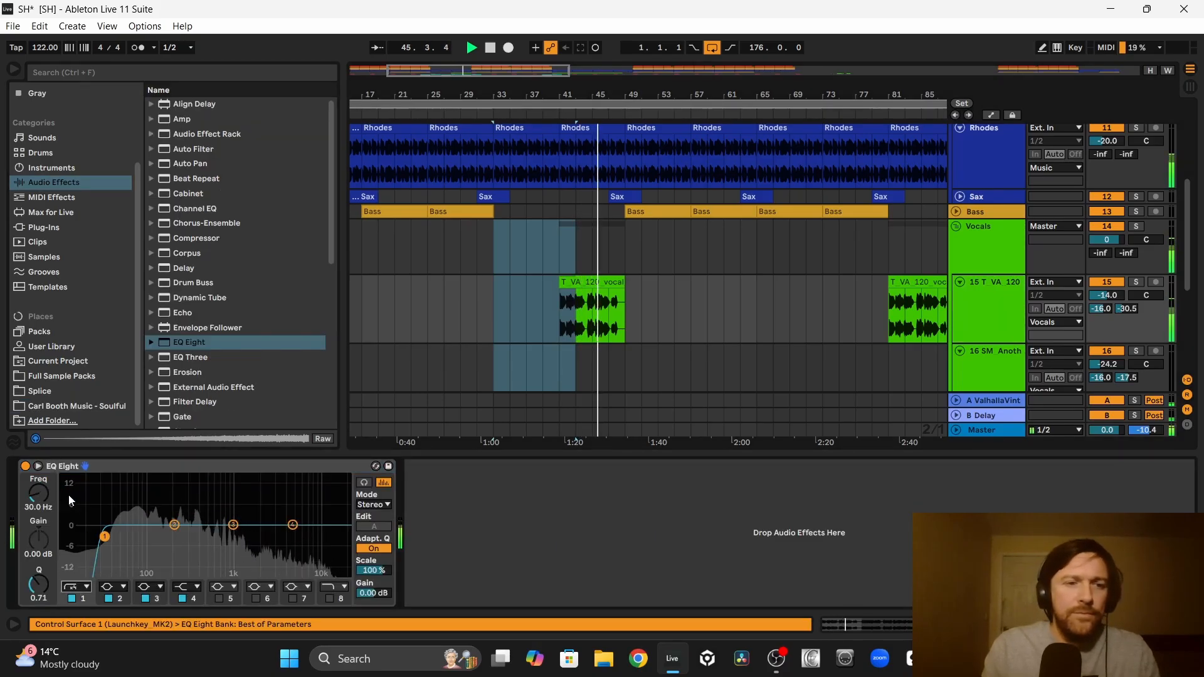
drag(105, 536, 158, 537)
drag(45, 496, 44, 491)
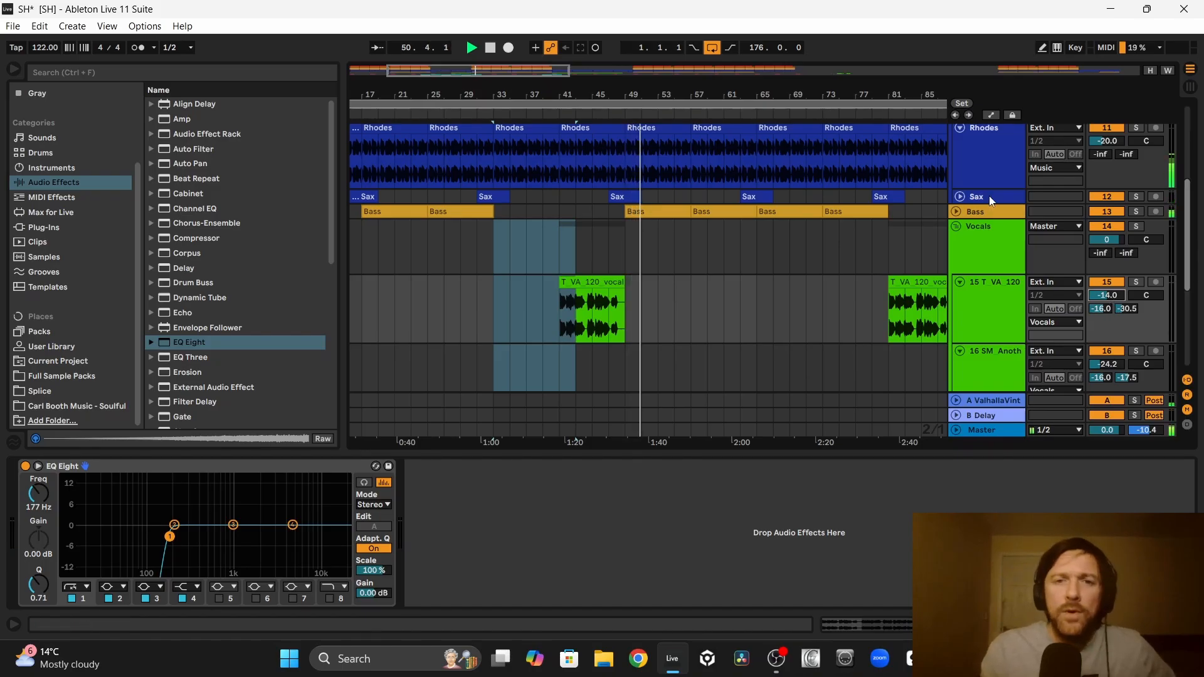
Step: Automate the String track's Auto Filter frequency to drop to about 26 Hz at bar 49 and rise to 19.9 kHz by bar 81
scroll(732, 270, up, 5)
scroll(735, 276, down, 1)
key(space)
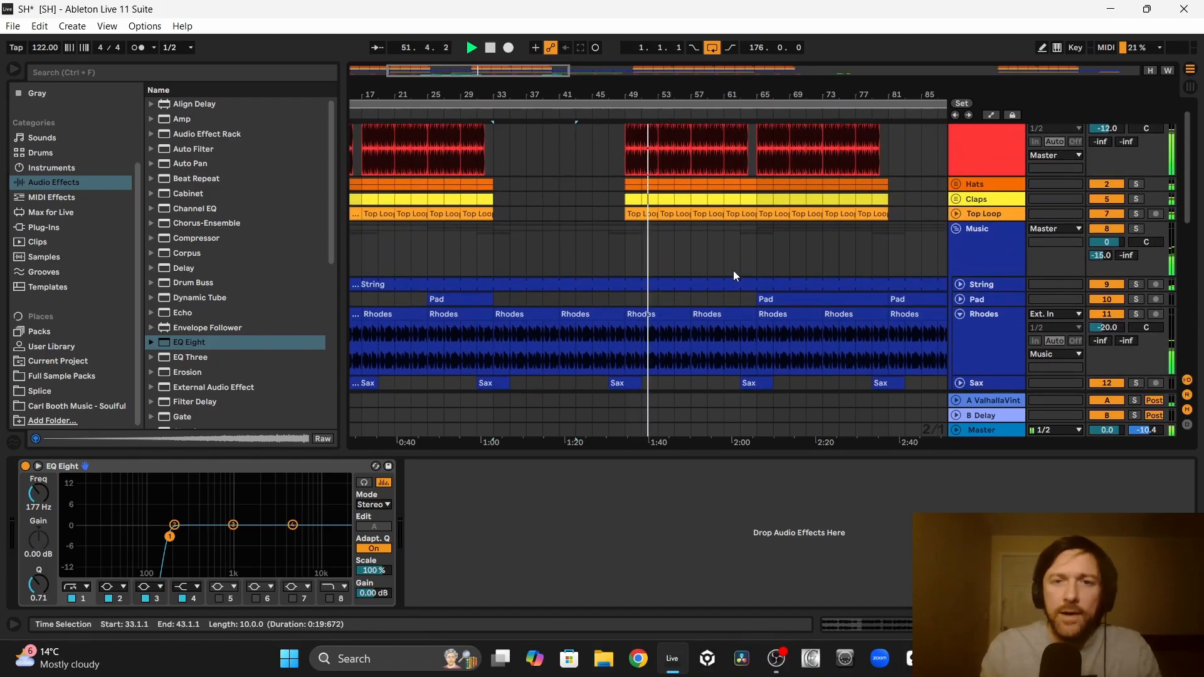
click(959, 285)
key(a)
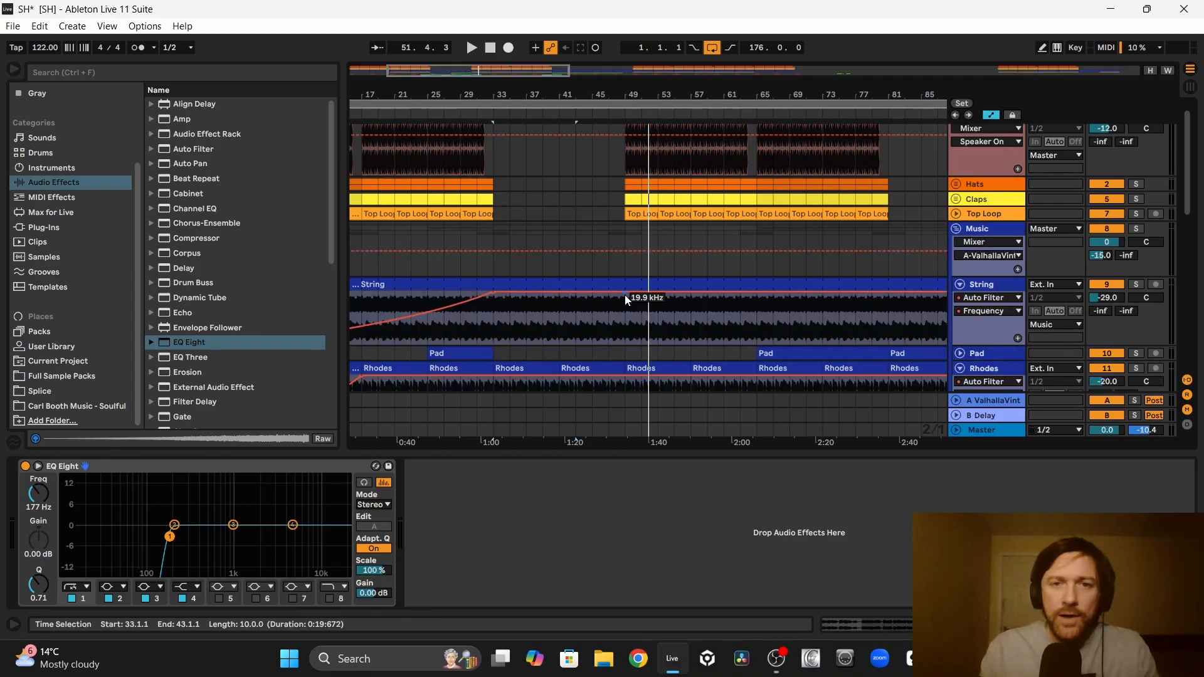
click(625, 294)
drag(641, 293, 625, 344)
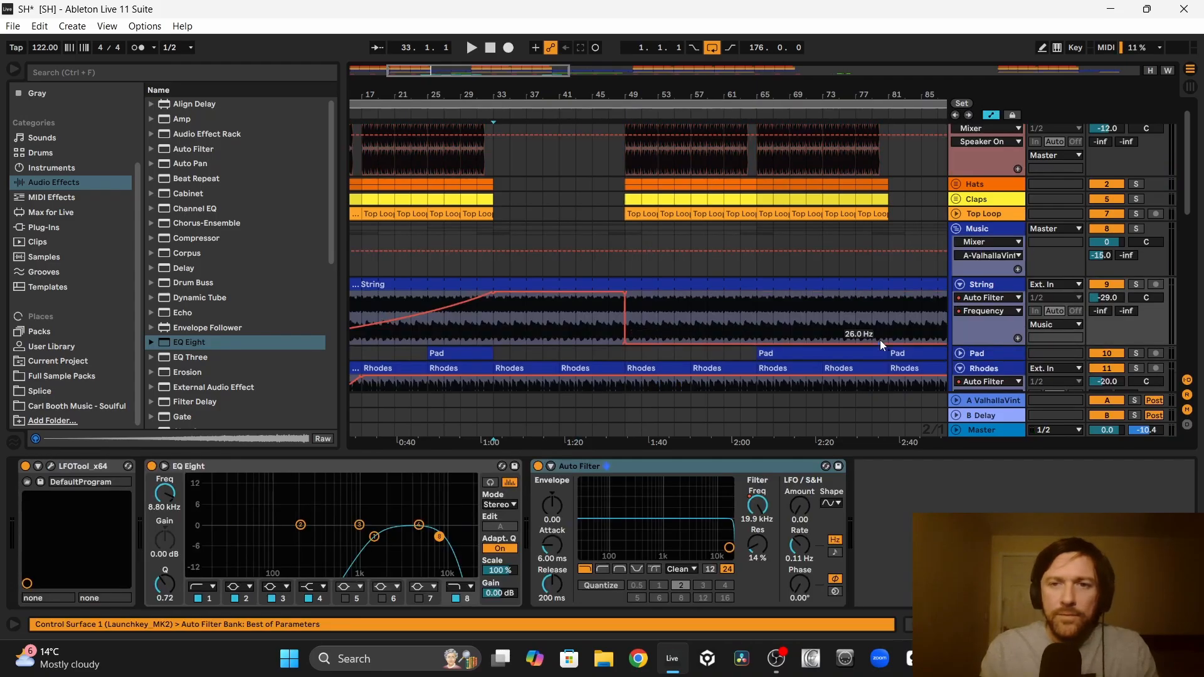
drag(889, 344, 887, 293)
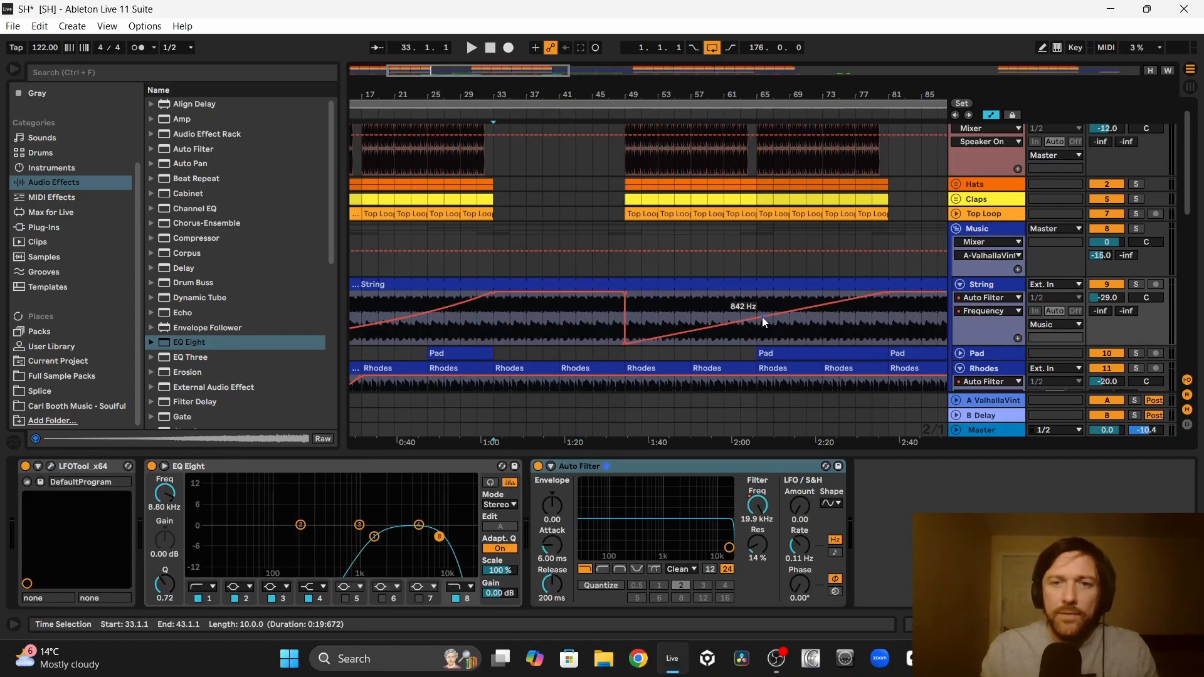
Step: Play the vocal from bar 41, lower its EQ Eight low cut to 141 Hz and set the track volume to -16.0 dB
scroll(595, 264, down, 5)
click(566, 246)
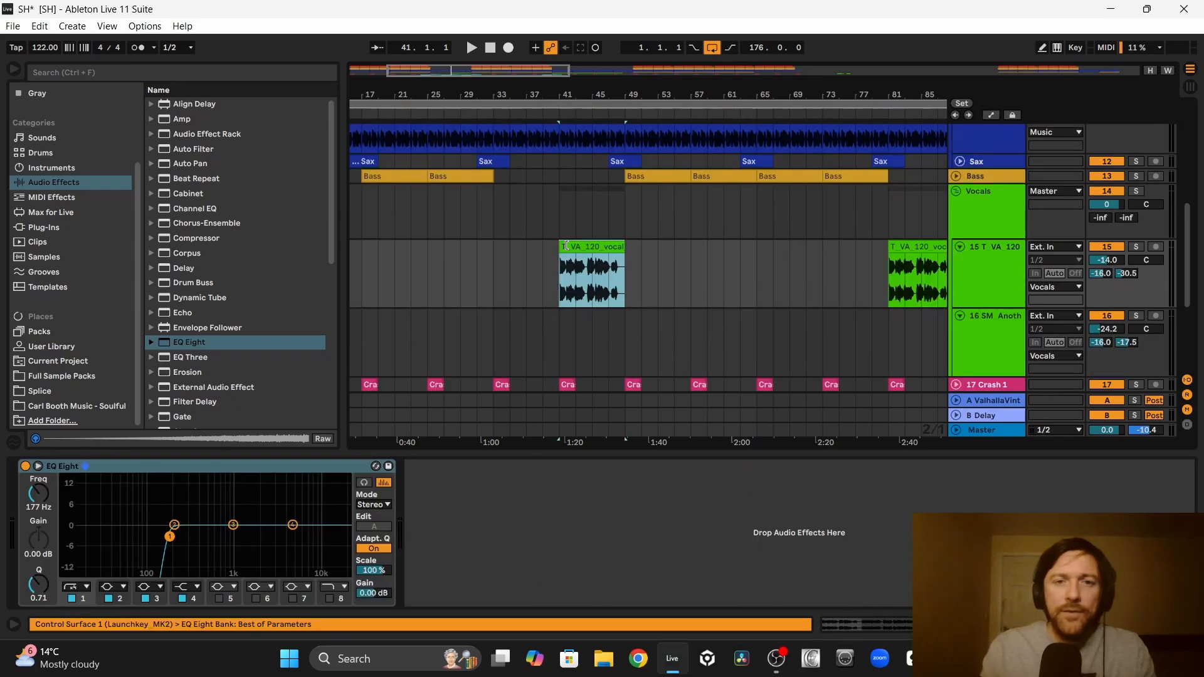
key(space)
scroll(741, 273, up, 3)
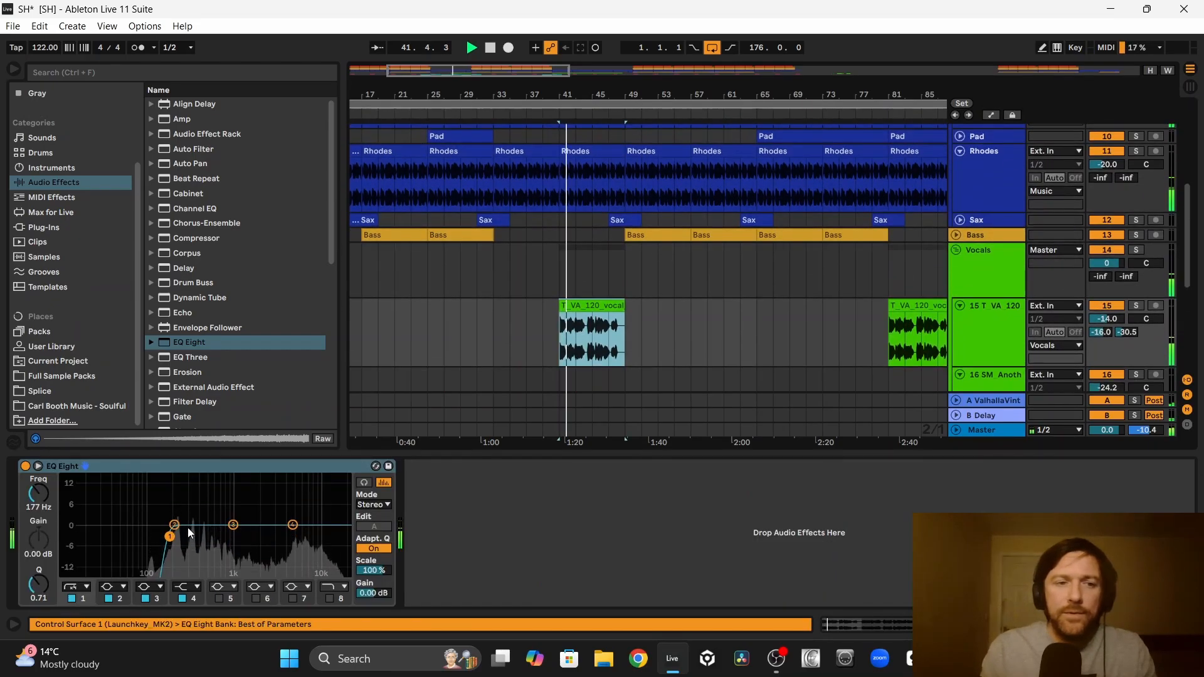
drag(171, 537, 161, 537)
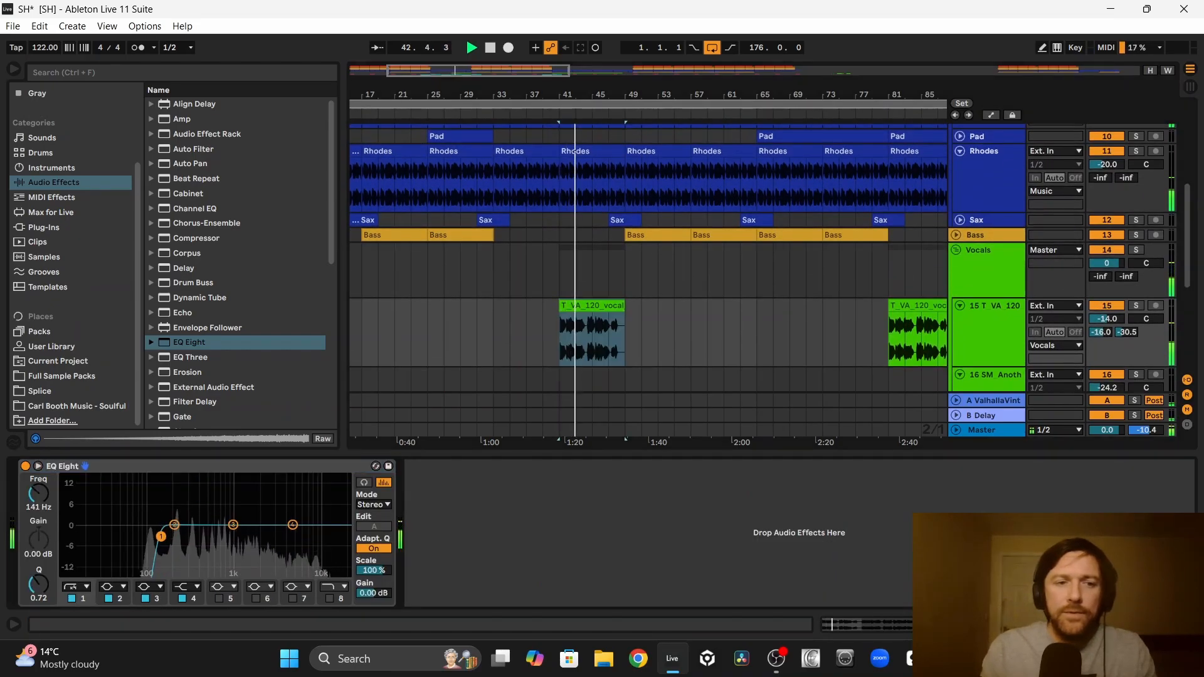
click(624, 329)
scroll(624, 329, up, 2)
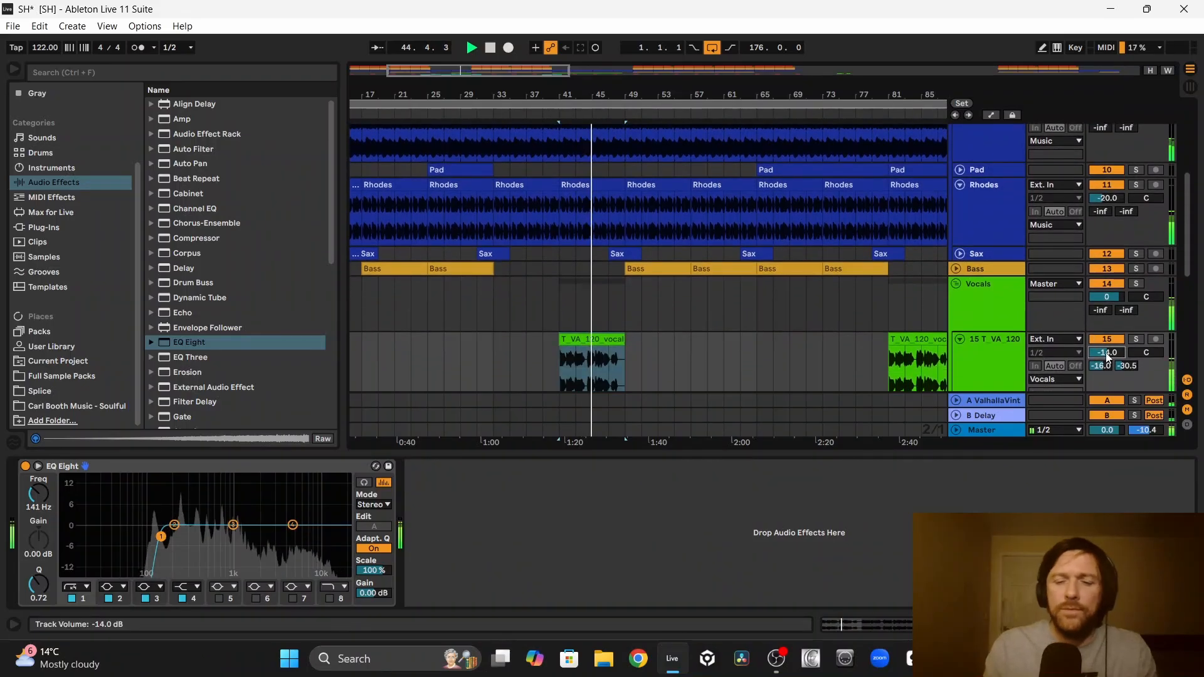
drag(1106, 355, 1107, 359)
Step: Copy the Sweep Down clip to bars 65 and 89 and the Sweep Up clip to bar 61
scroll(618, 213, down, 1)
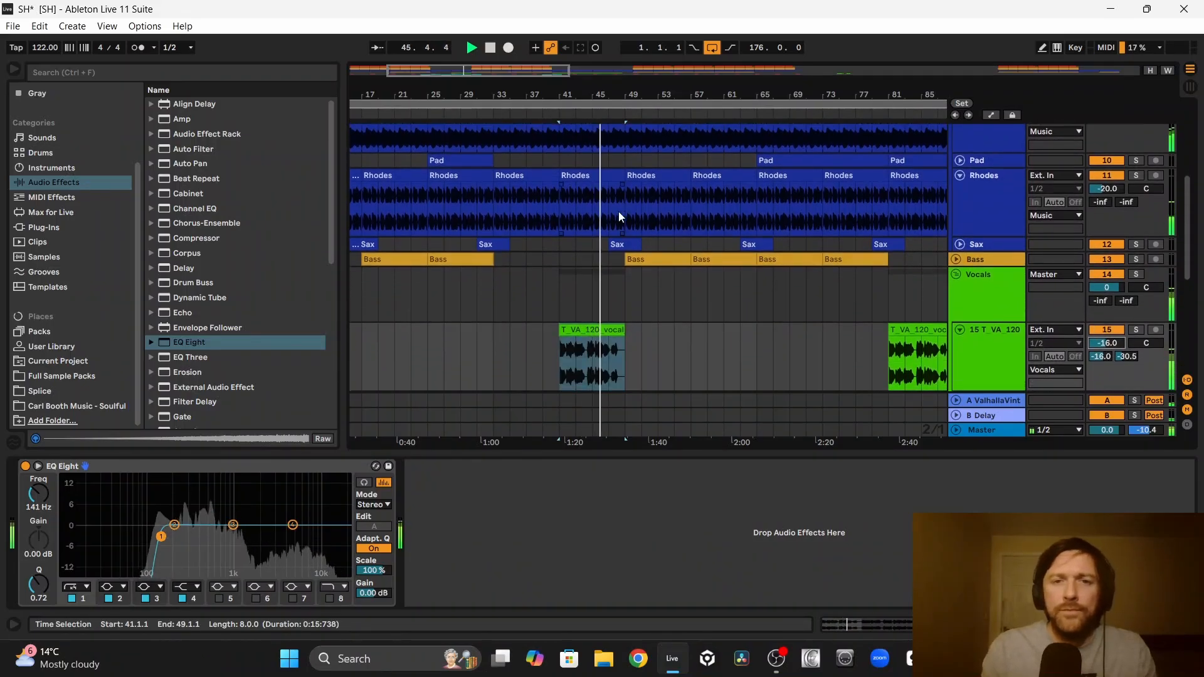
scroll(618, 212, down, 1)
scroll(660, 148, up, 8)
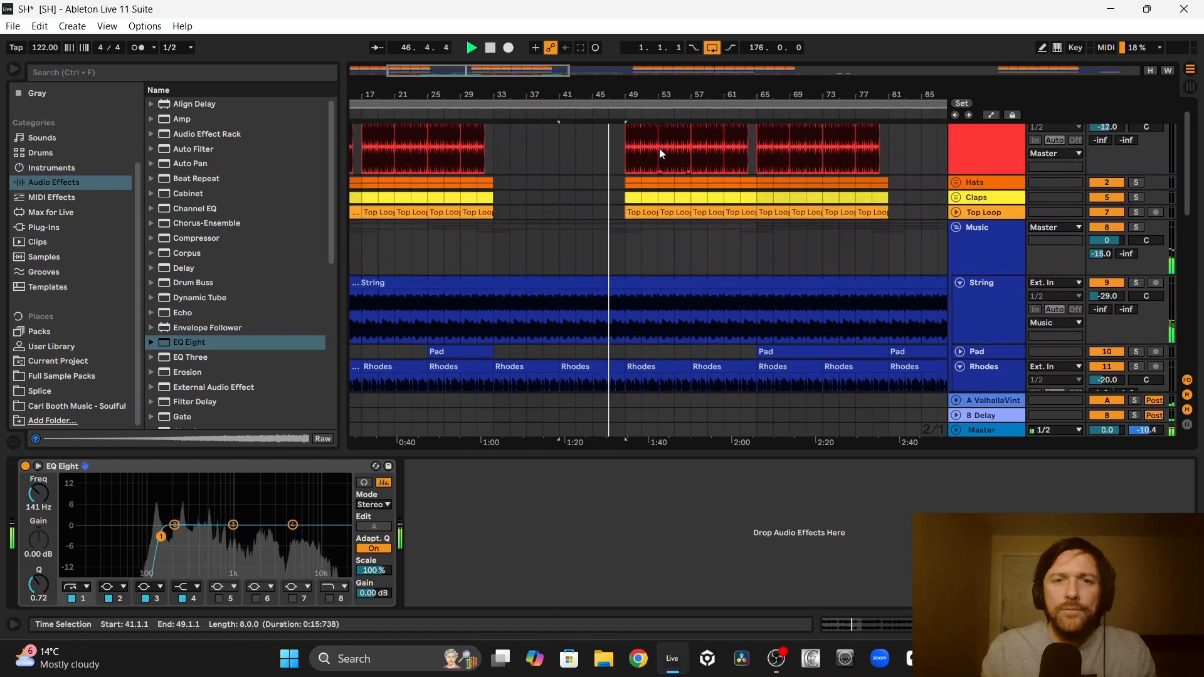
scroll(660, 148, down, 5)
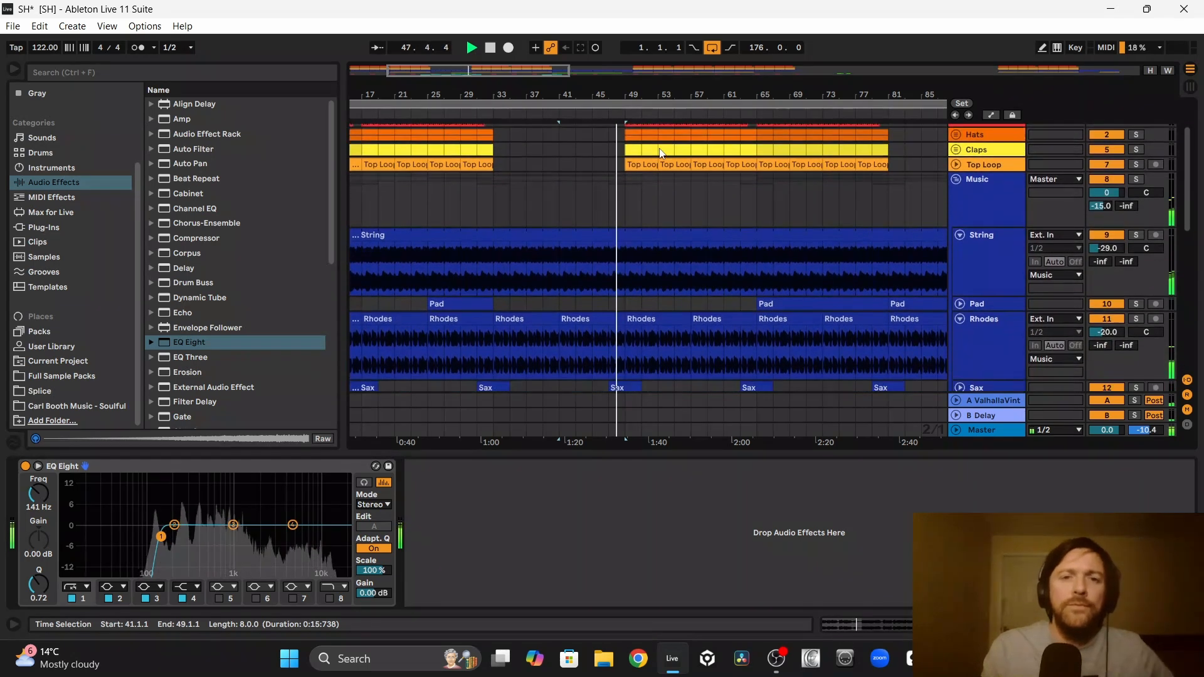
scroll(660, 148, down, 2)
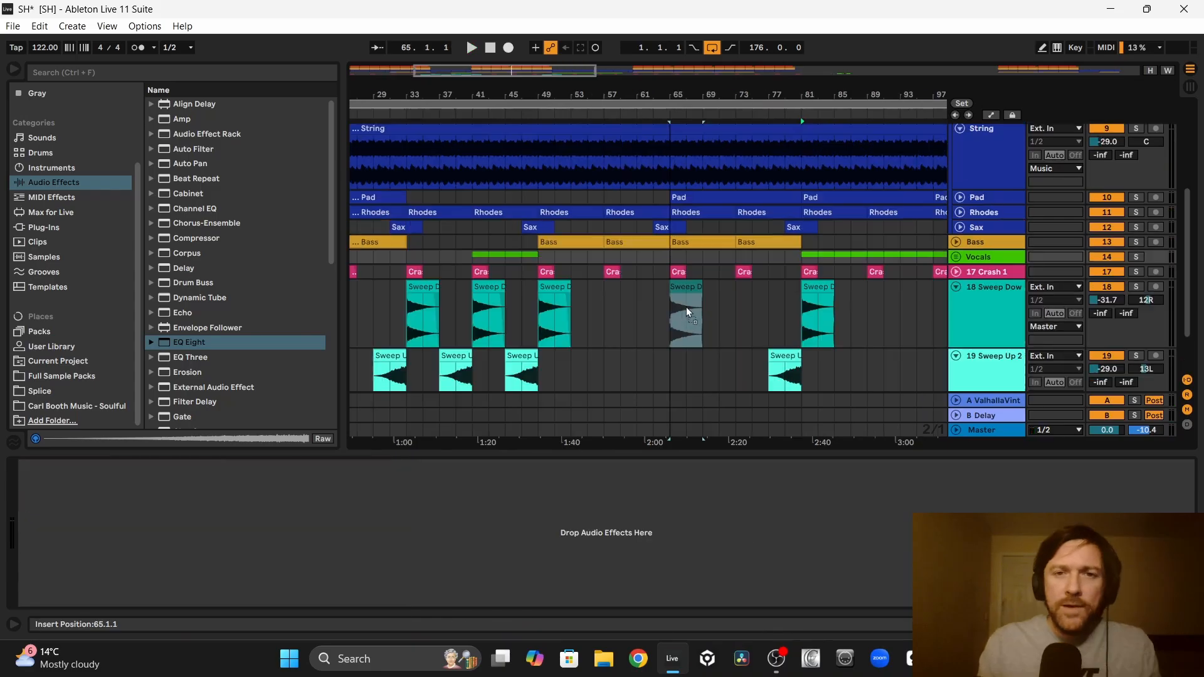
click(825, 363)
click(787, 356)
drag(787, 356, 656, 374)
scroll(652, 370, right, 5)
drag(526, 287, 582, 303)
scroll(564, 308, down, 1)
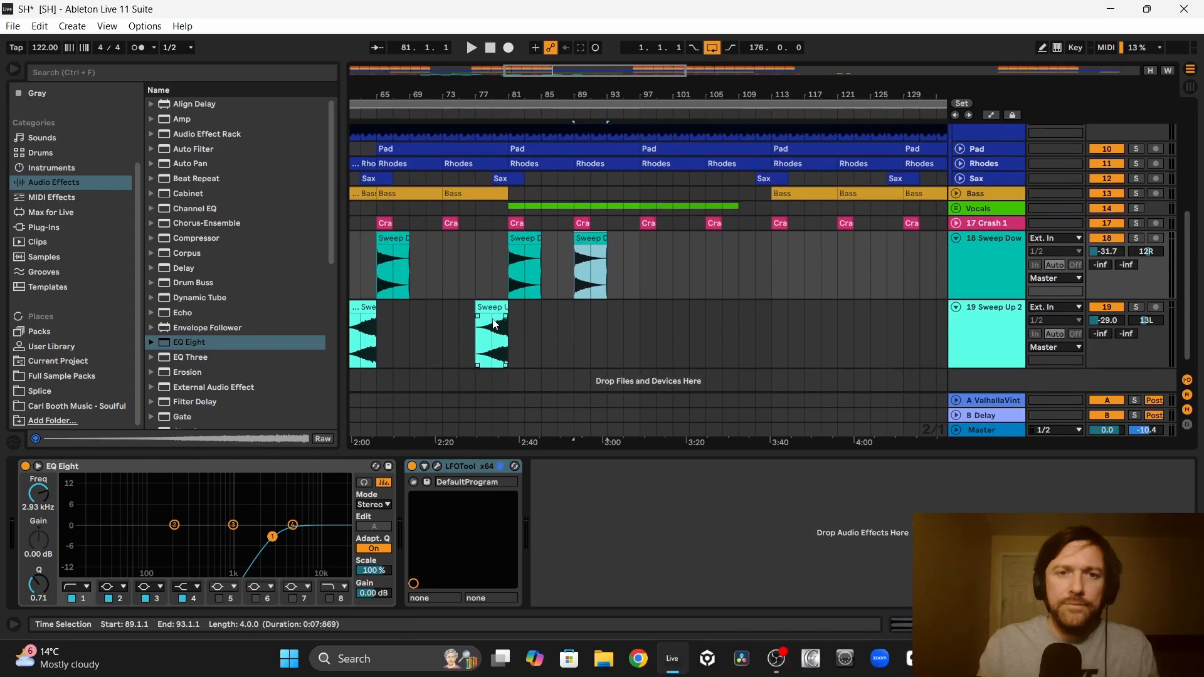
Step: Copy the Sweep Up clip to bar 85 and duplicate the bar 85–93 sweep pair three times in a row
drag(492, 309, 544, 264)
key(ctrl+d)
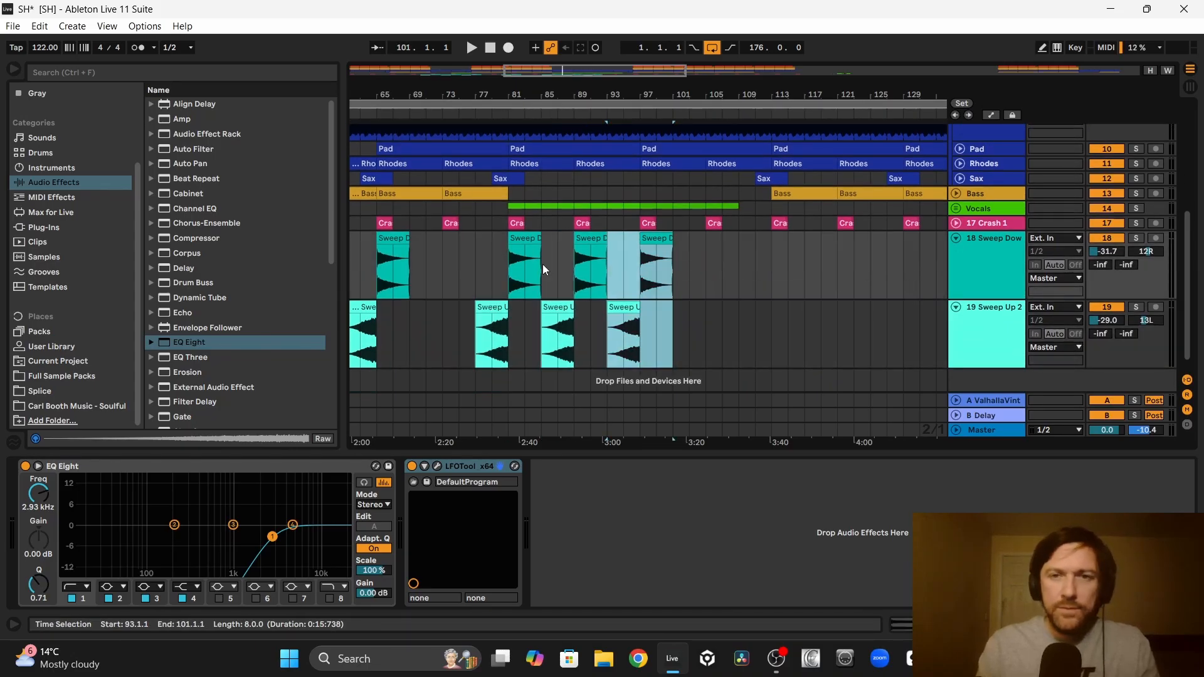
key(ctrl+d)
key(ctrl+d)
Step: Copy the sweep pair so Sweep Up starts at bars 125, 141 and 173 and Sweep Down at bars 129, 145 and 177
drag(567, 253, 684, 254)
drag(569, 257, 695, 259)
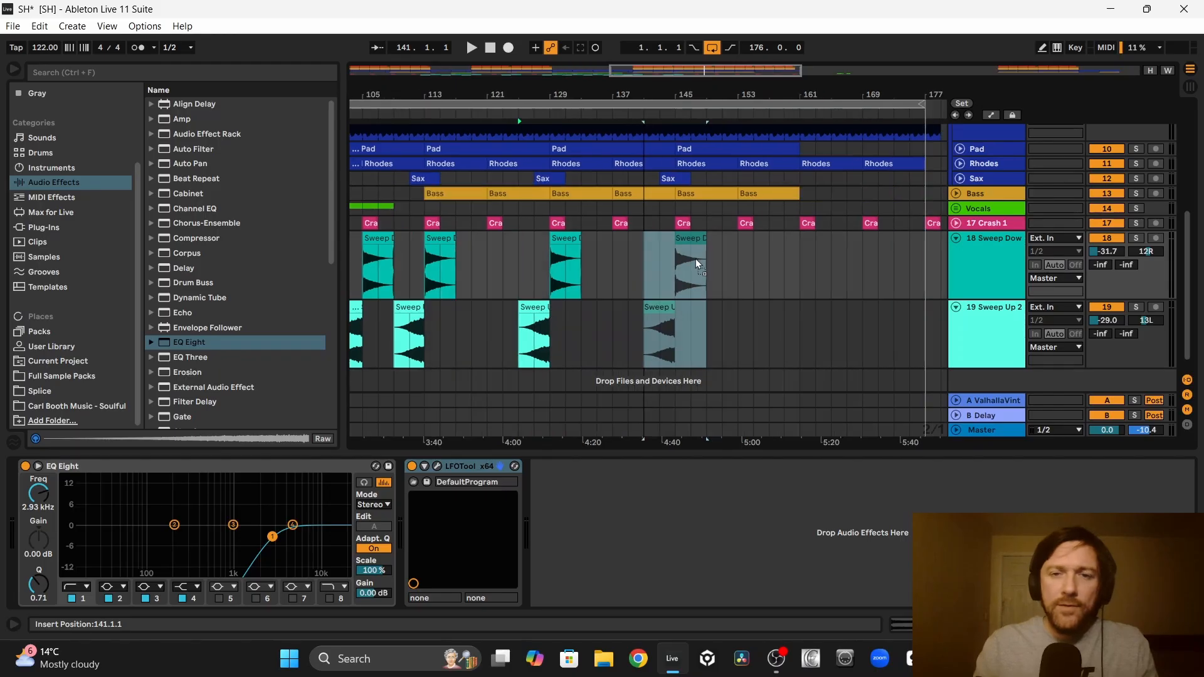
scroll(692, 258, right, 3)
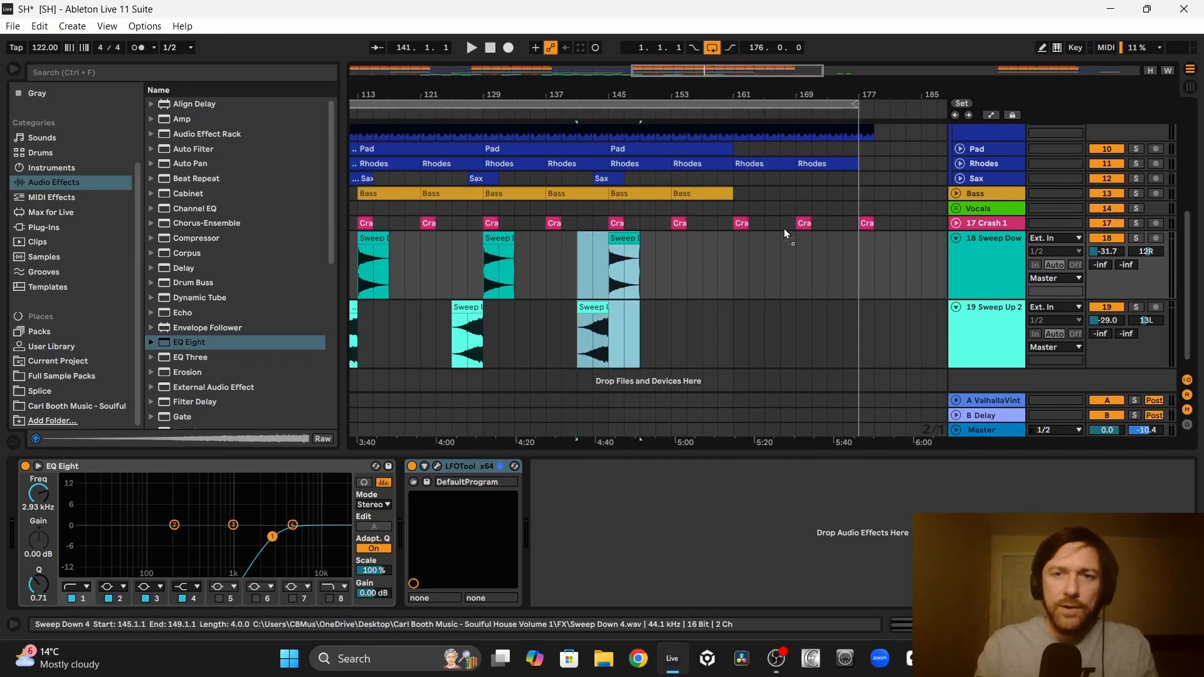
drag(784, 234, 872, 249)
Step: Group the Sweep Down and Sweep Up tracks and rename the group FX
drag(380, 332, 796, 262)
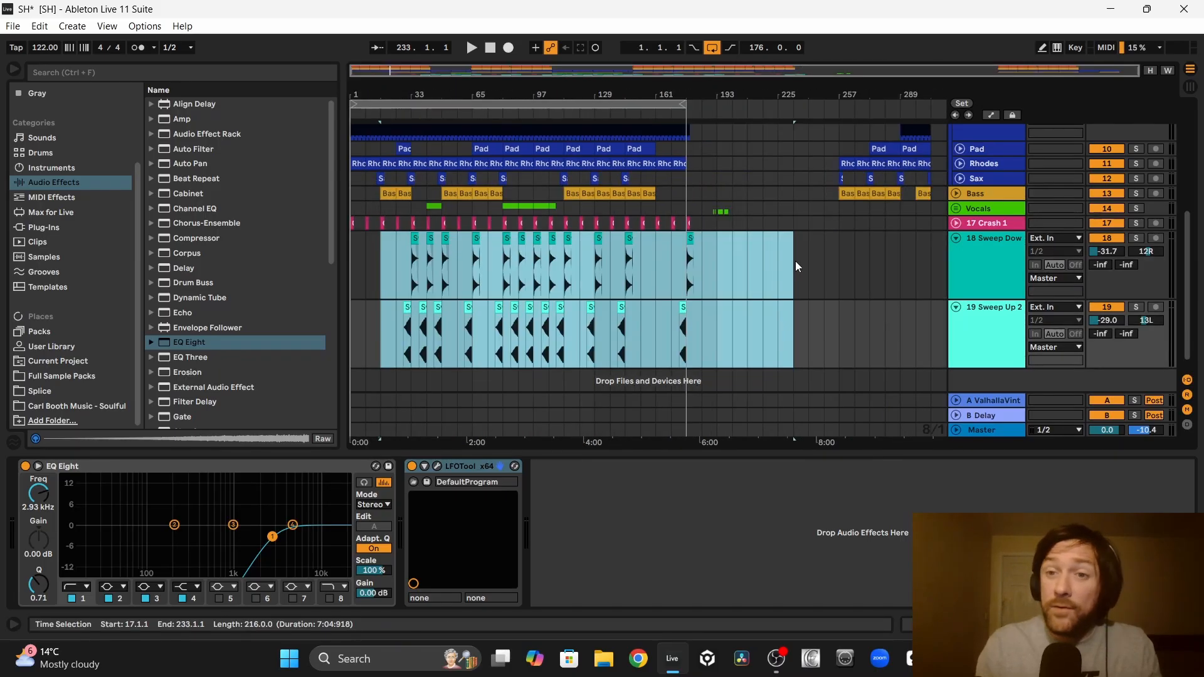
click(989, 267)
shift+click(1003, 327)
right_click(1002, 328)
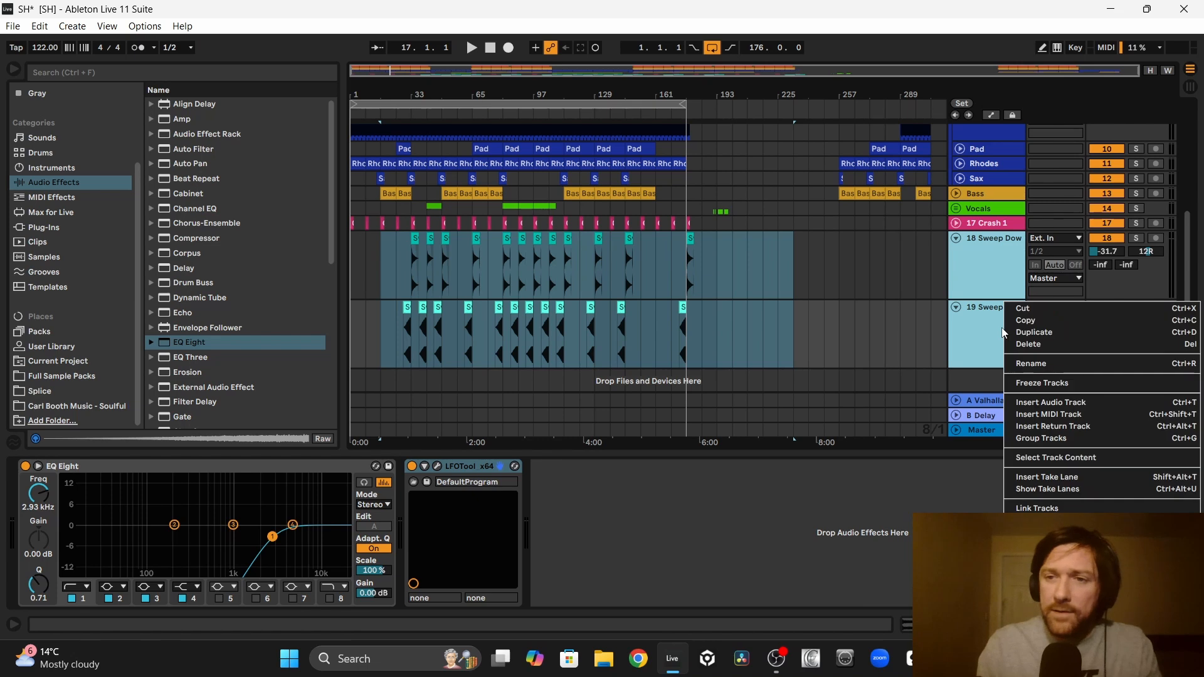
click(1041, 438)
right_click(984, 254)
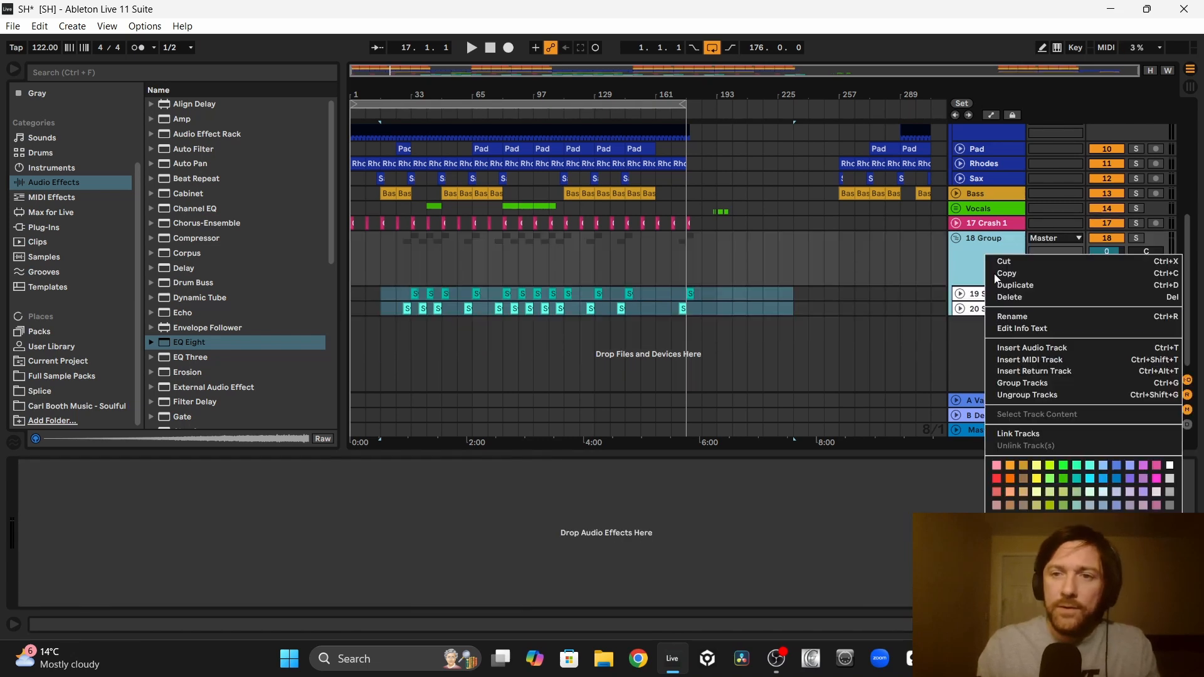
click(1036, 321)
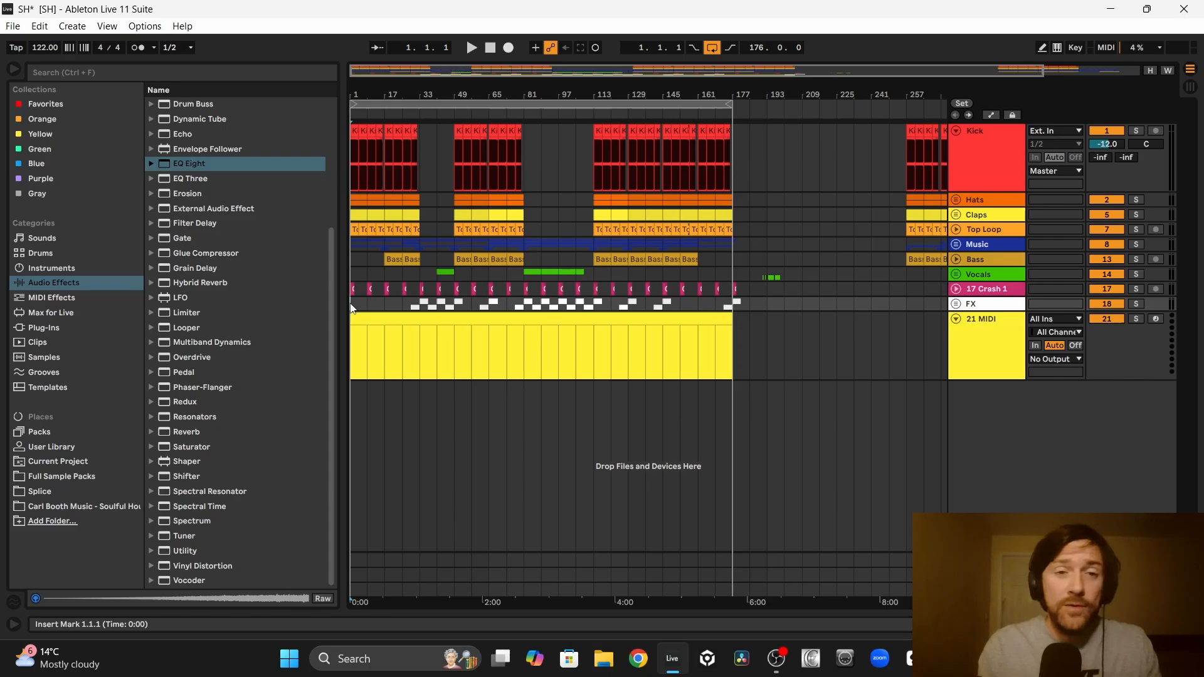
Step: Play the track from bar 1 and rename the 176-bar clip on MIDI track 21 to SHORTEN KICK
key(space)
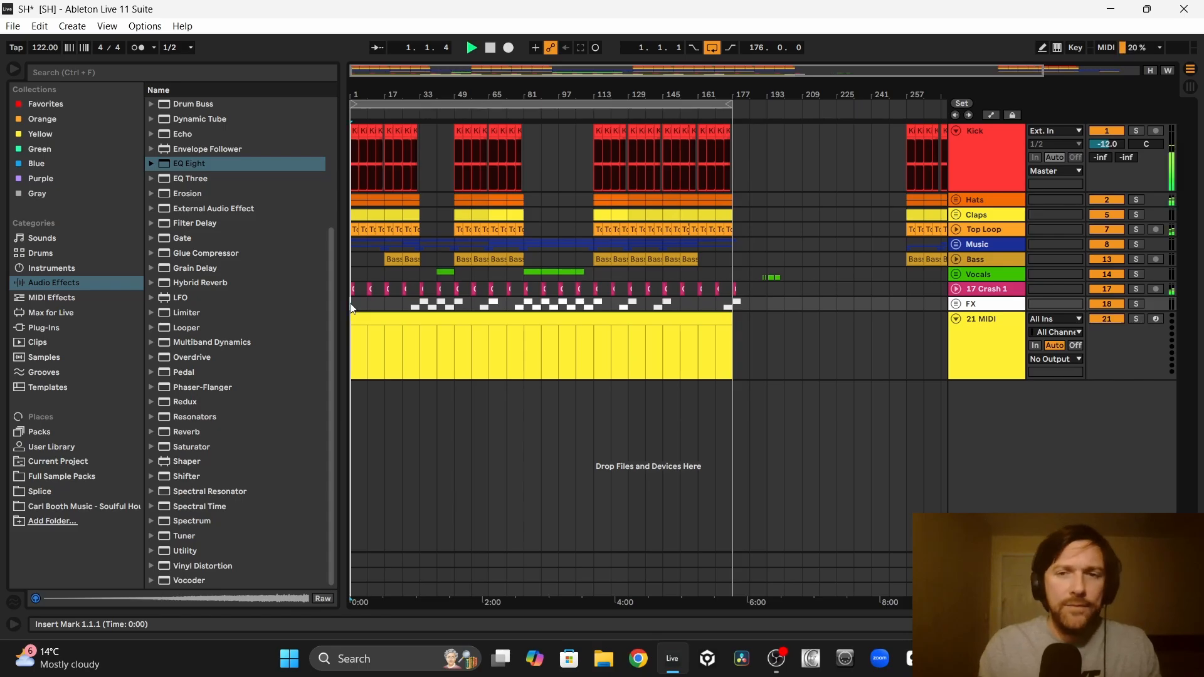
right_click(388, 320)
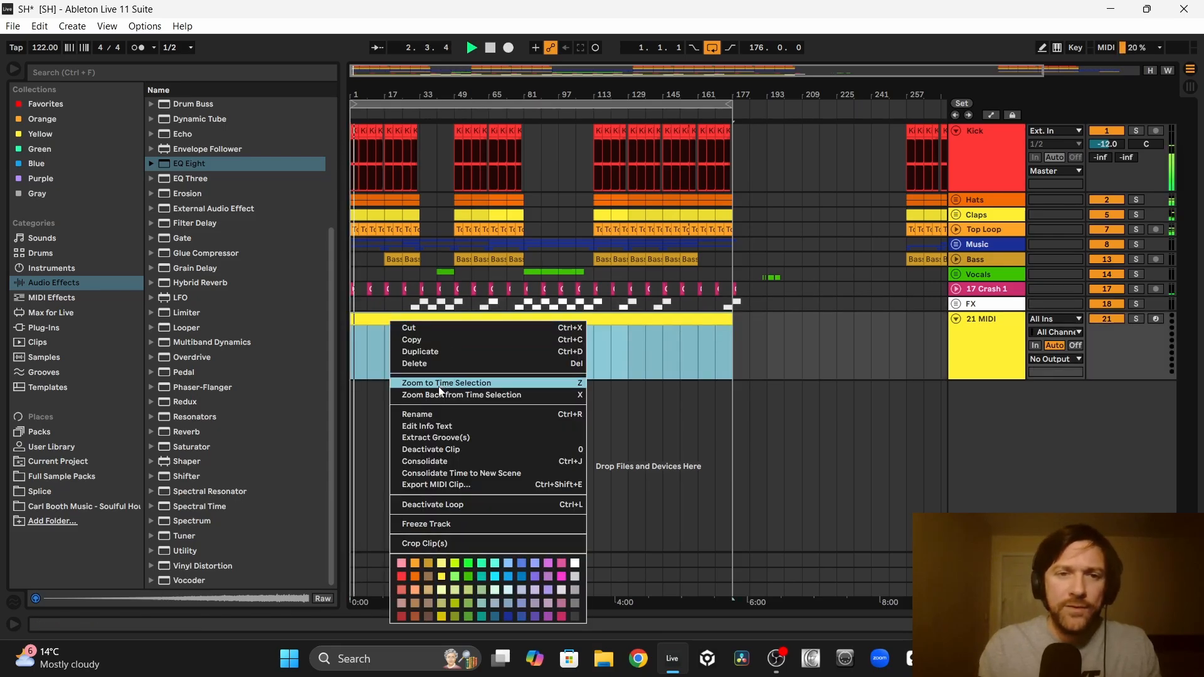
click(429, 414)
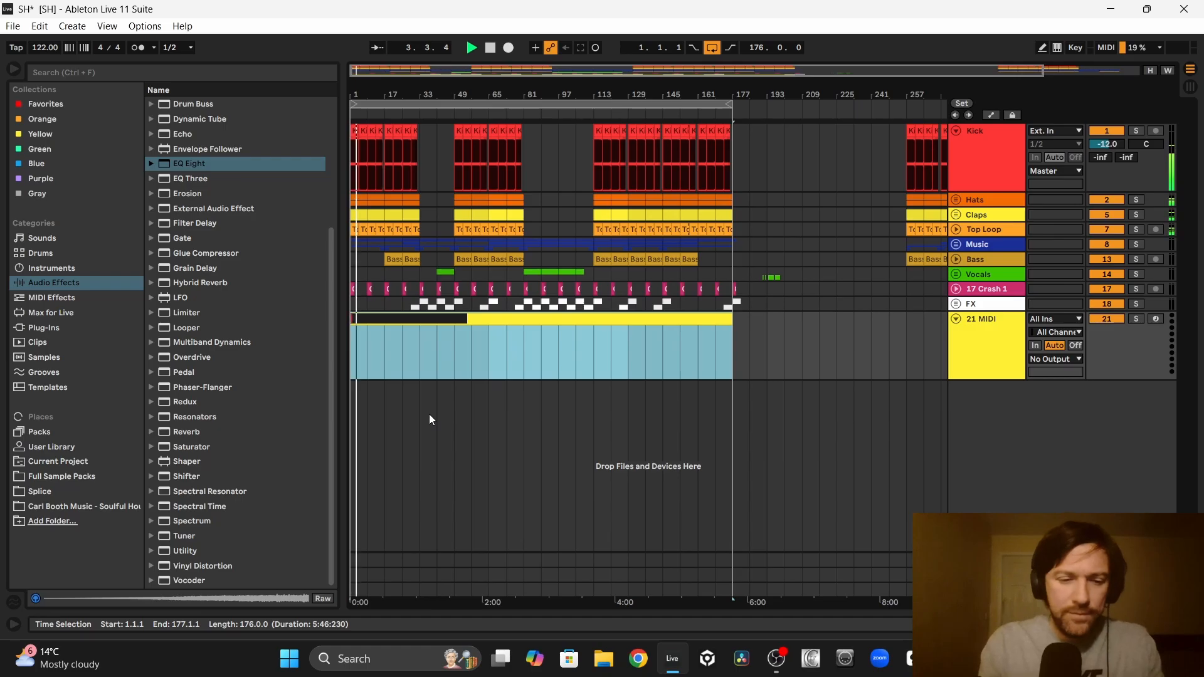
text(SHORTEN KICK)
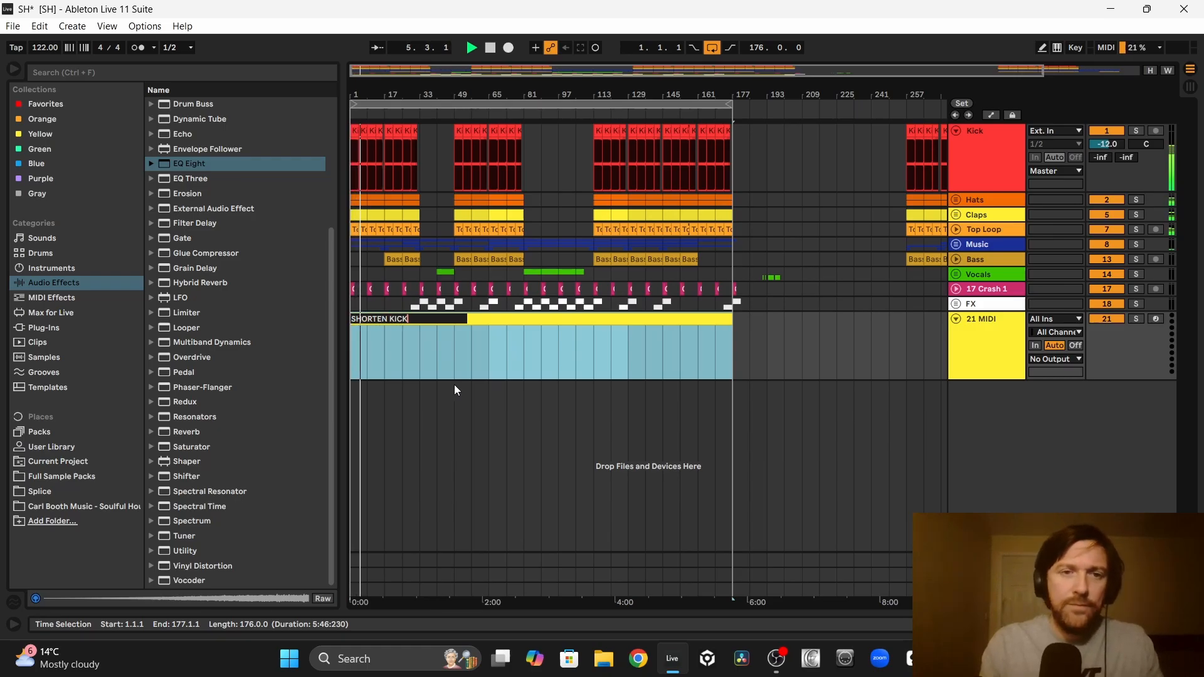
key(Return)
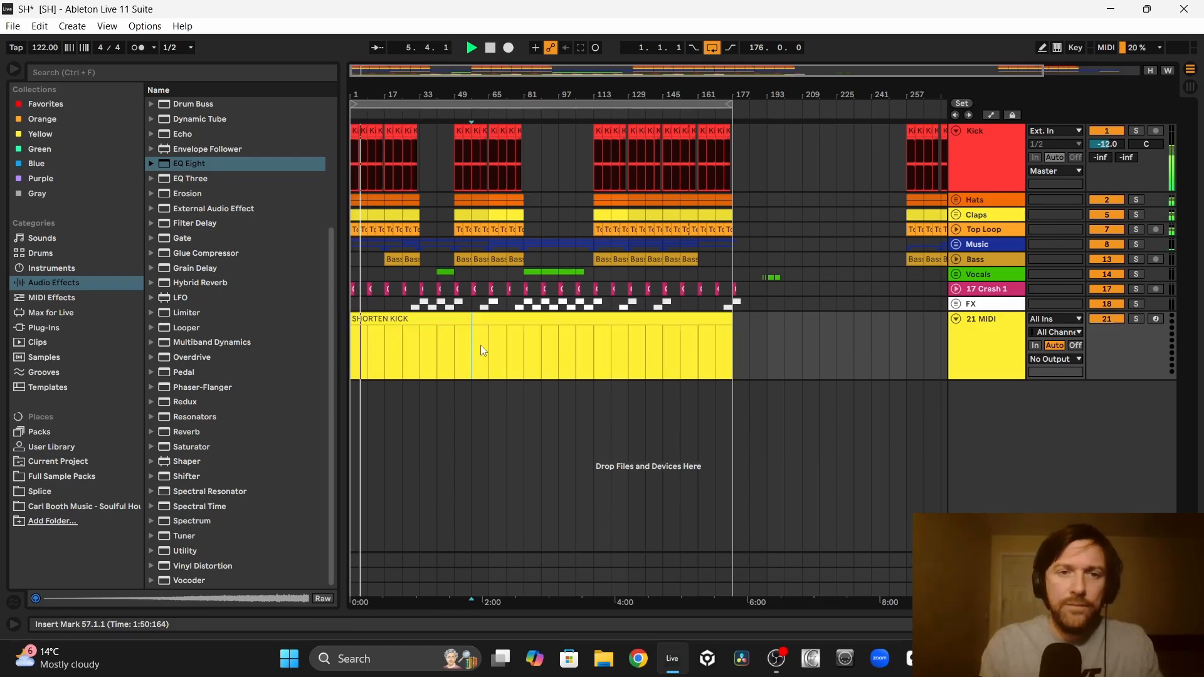
Step: Colour the SHORTEN KICK clip and its MIDI track white
right_click(504, 325)
click(688, 566)
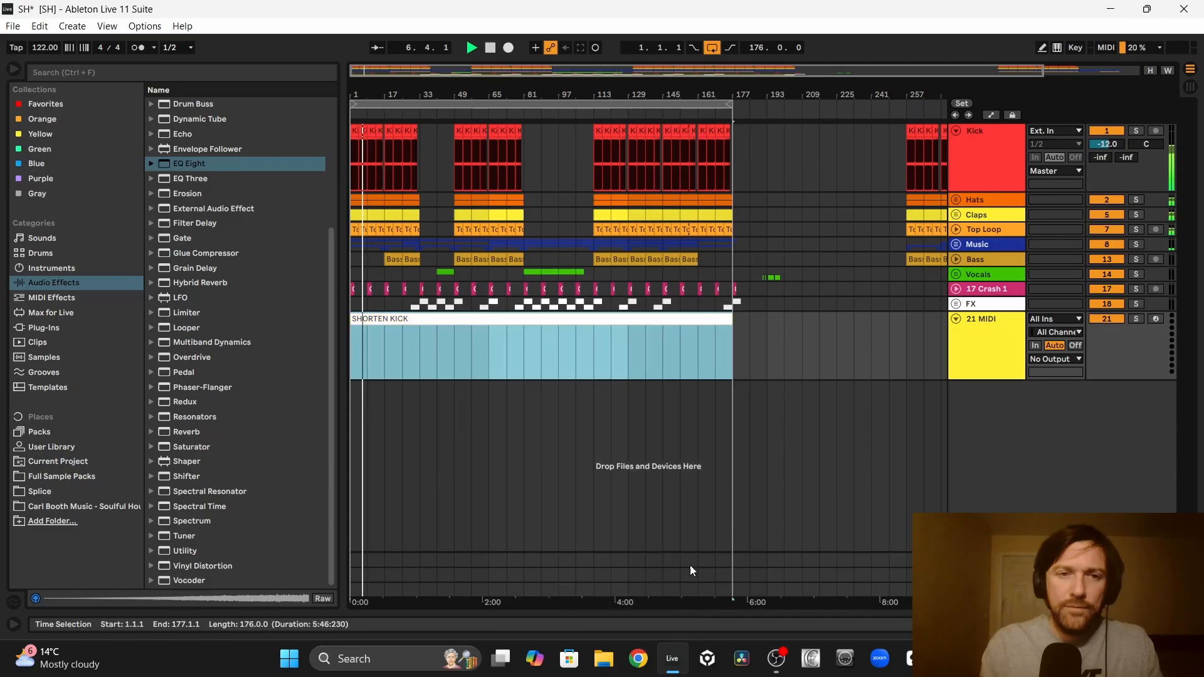
right_click(961, 352)
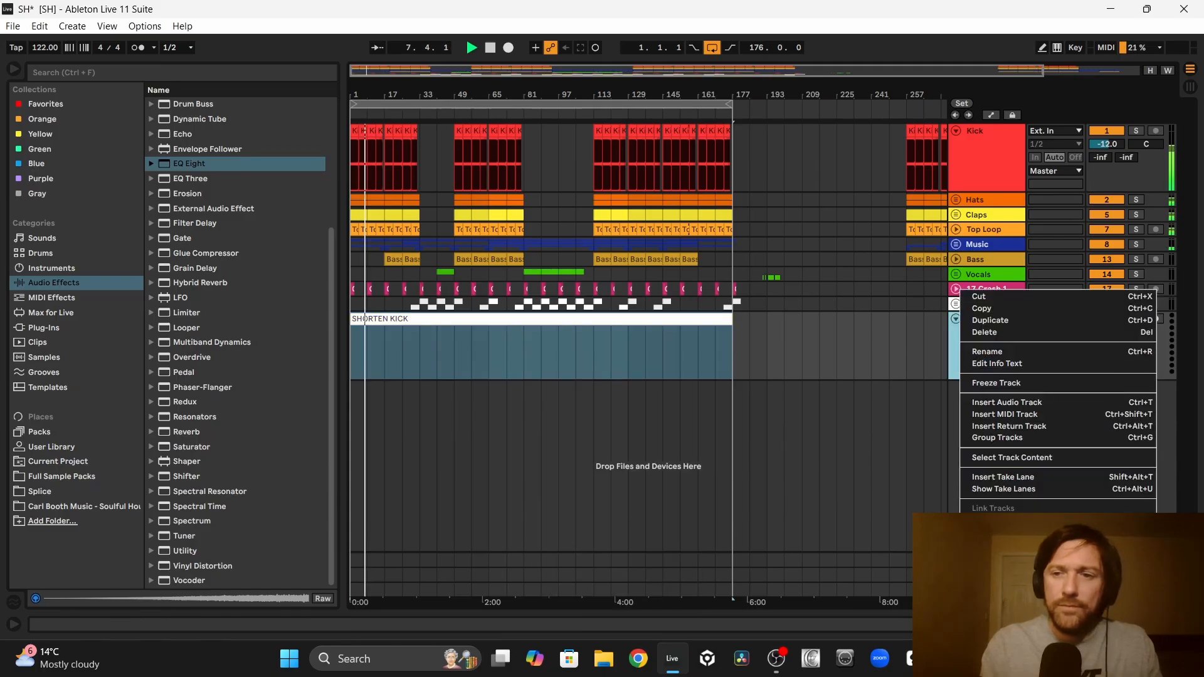
click(1144, 566)
Step: Duplicate MIDI track 21 and rename the clip on the copy to ADD GUITAR
click(995, 333)
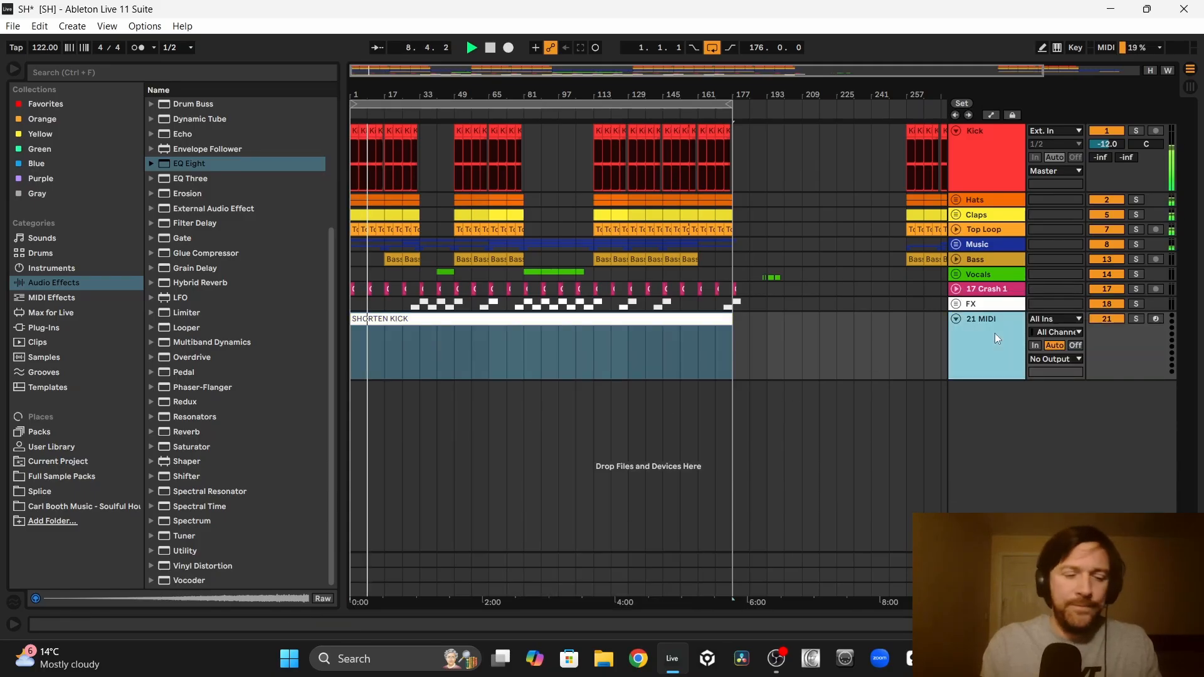
key(ctrl+d)
click(460, 399)
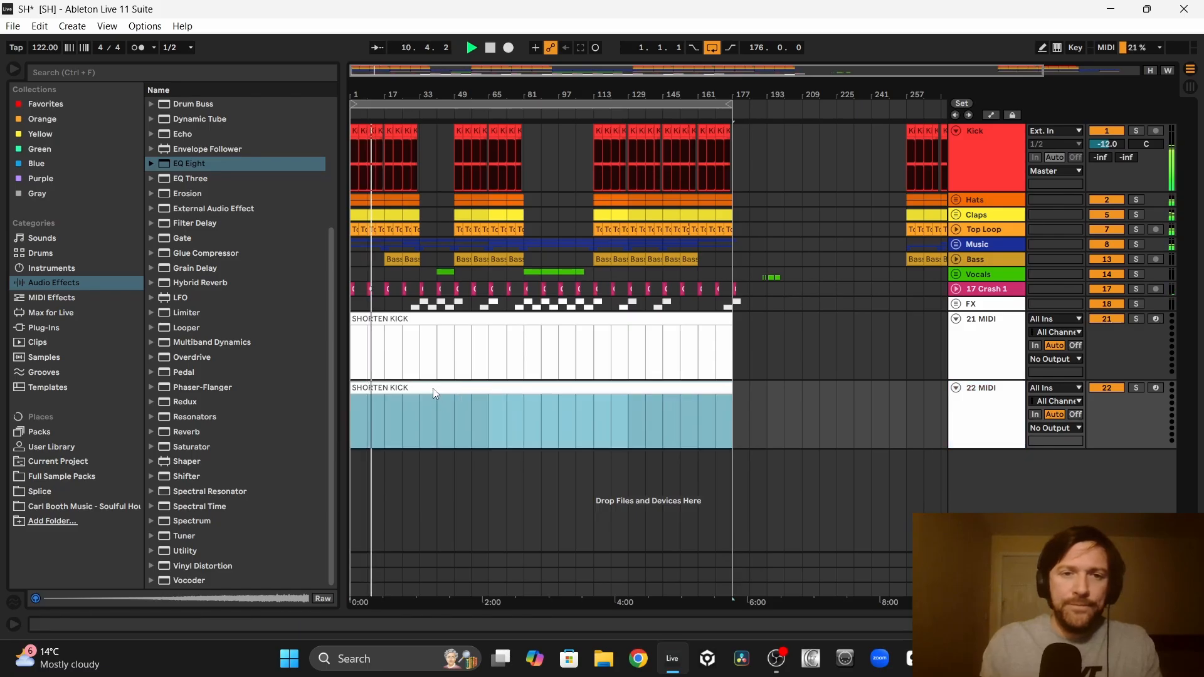
right_click(432, 389)
click(461, 178)
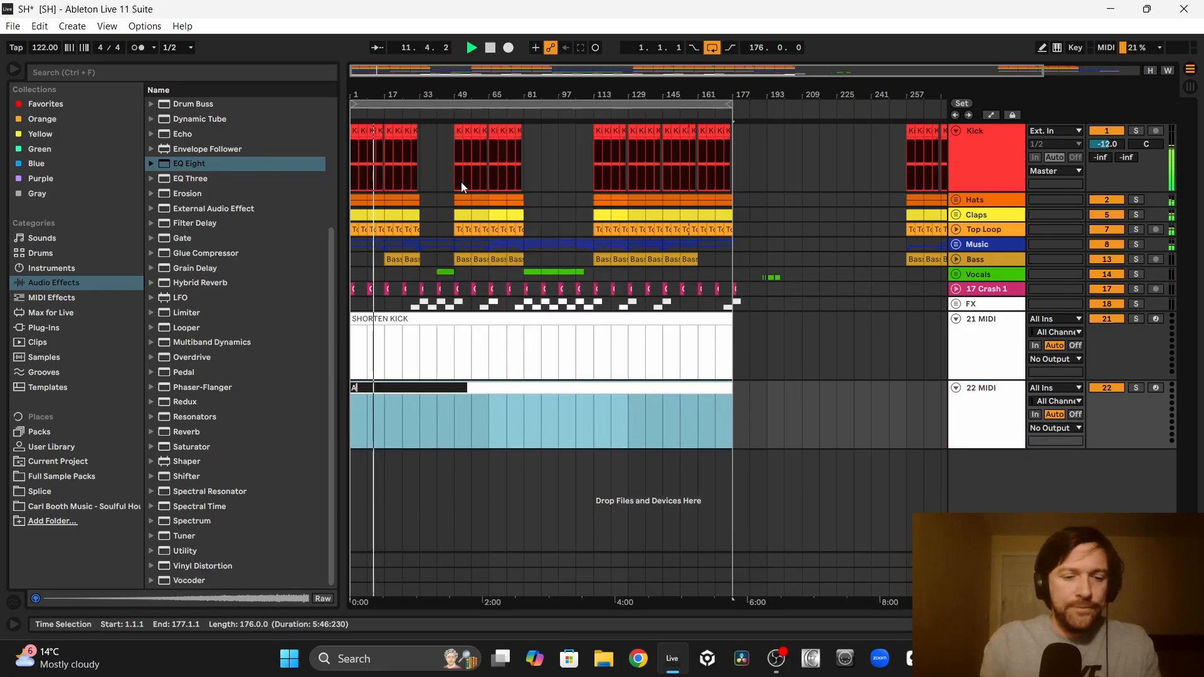
text(ADD GUITAR)
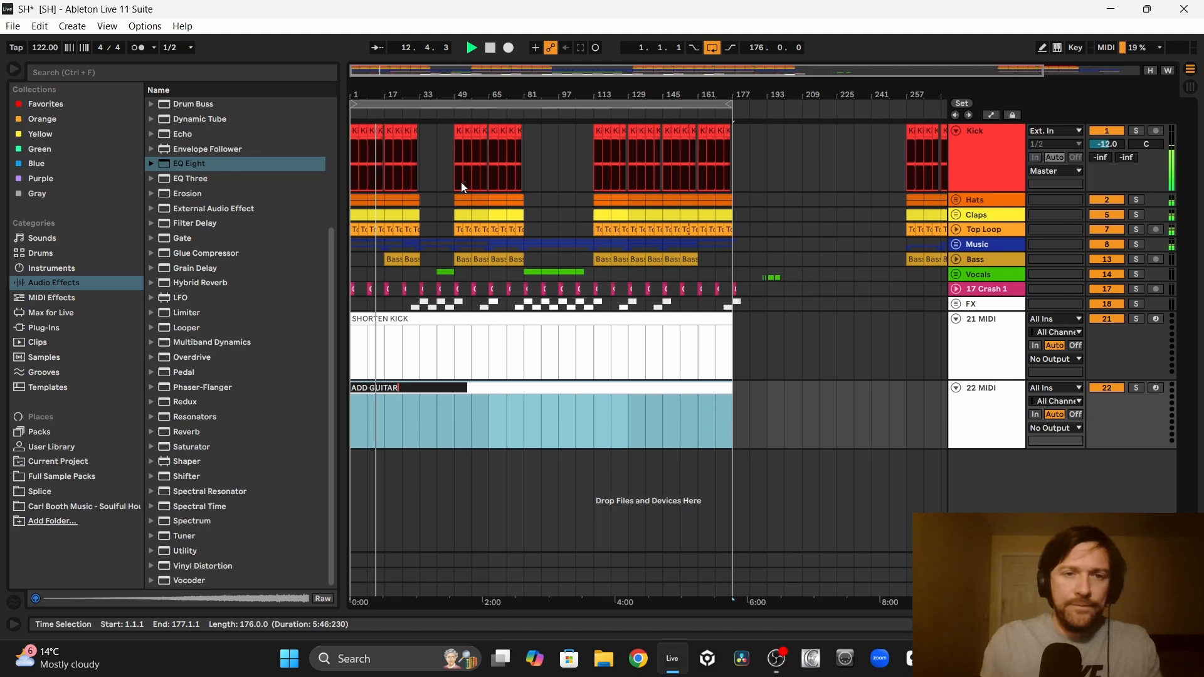
click(751, 344)
Step: Collapse MIDI tracks 21 and 22, and duplicate the ADD GUITAR track with the copied clip renamed ADD SYNTH
click(956, 318)
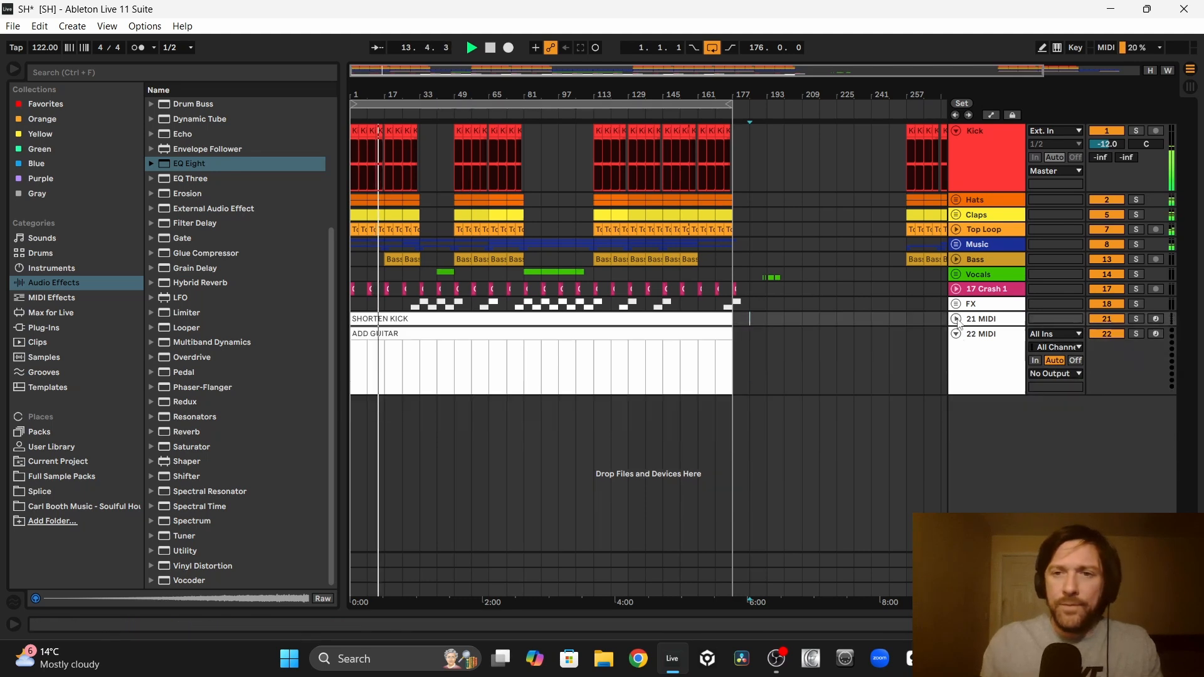
click(955, 334)
click(986, 339)
key(ctrl+d)
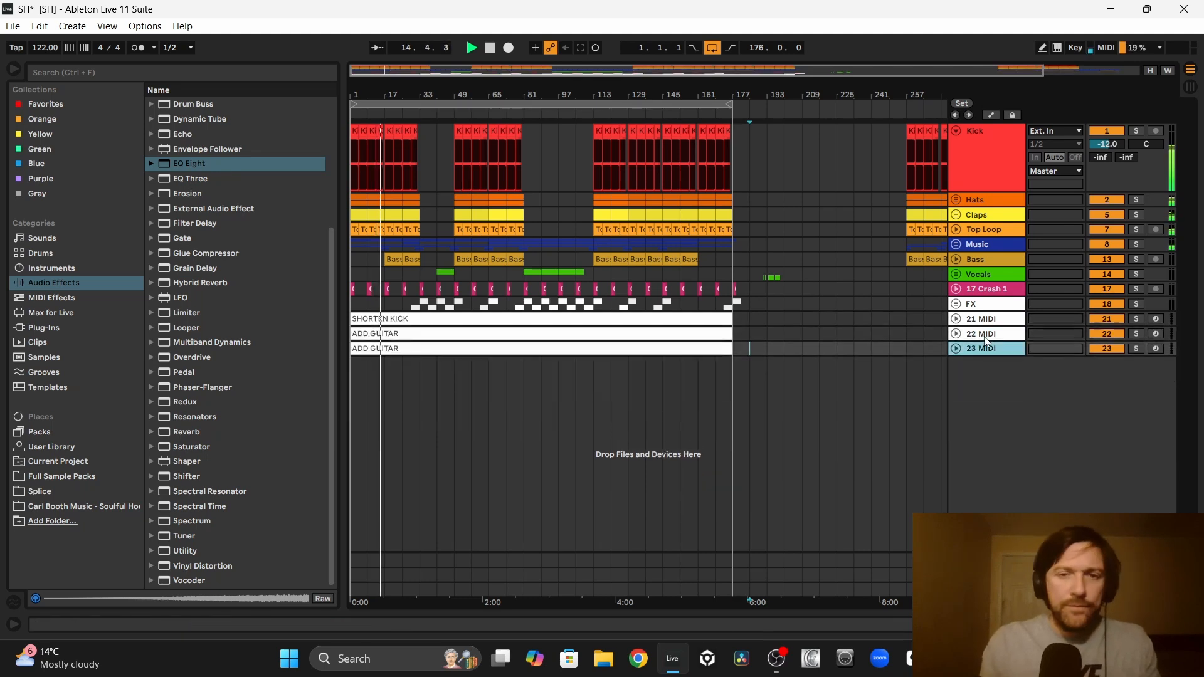
right_click(385, 362)
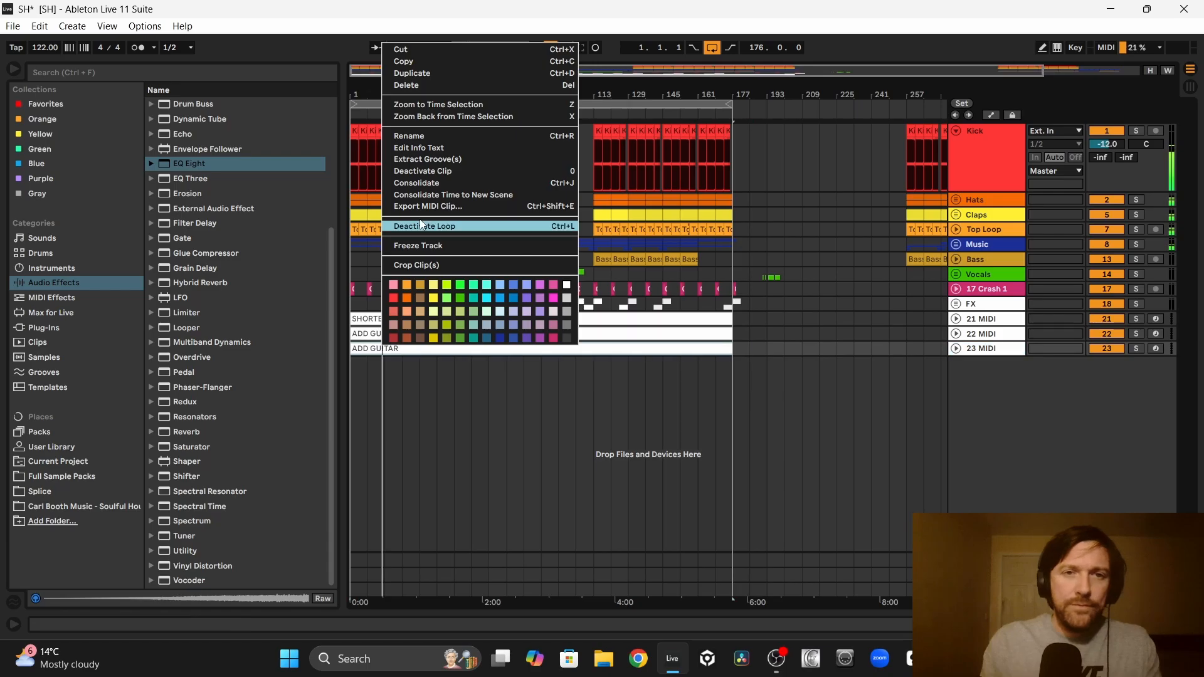
click(409, 132)
text(ADD SYNTH)
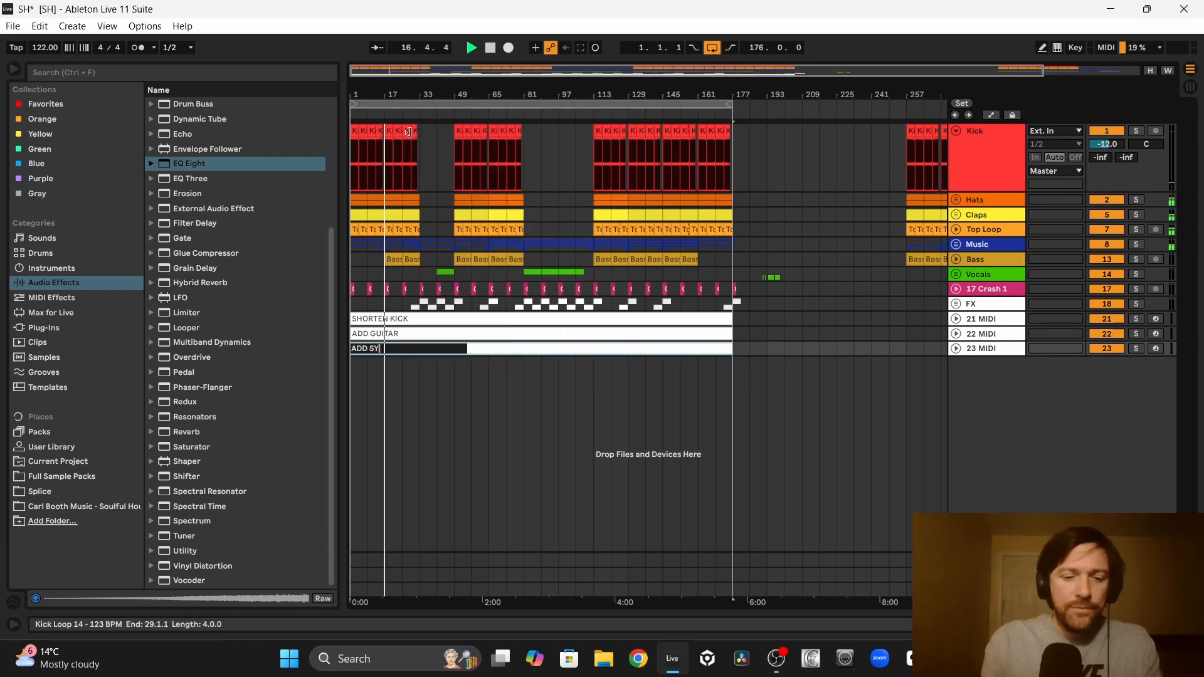
click(452, 379)
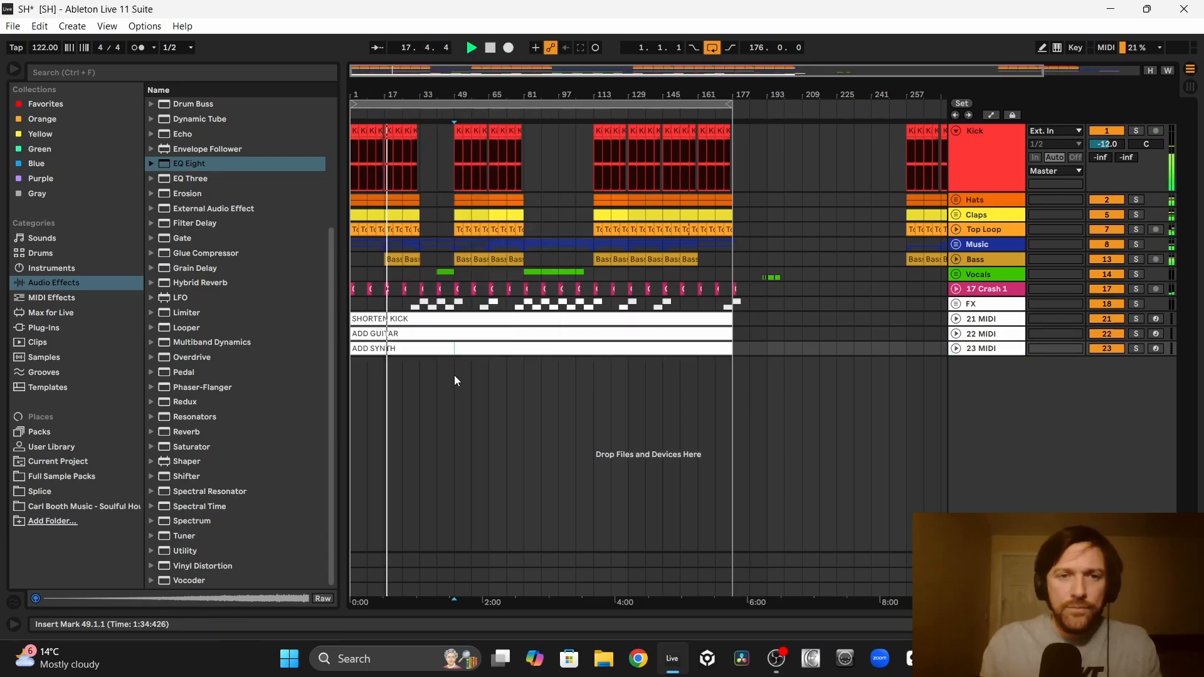
Step: Duplicate the ADD SYNTH track and rename the copied clip to MAYBE ADD ORGAN PART
click(982, 348)
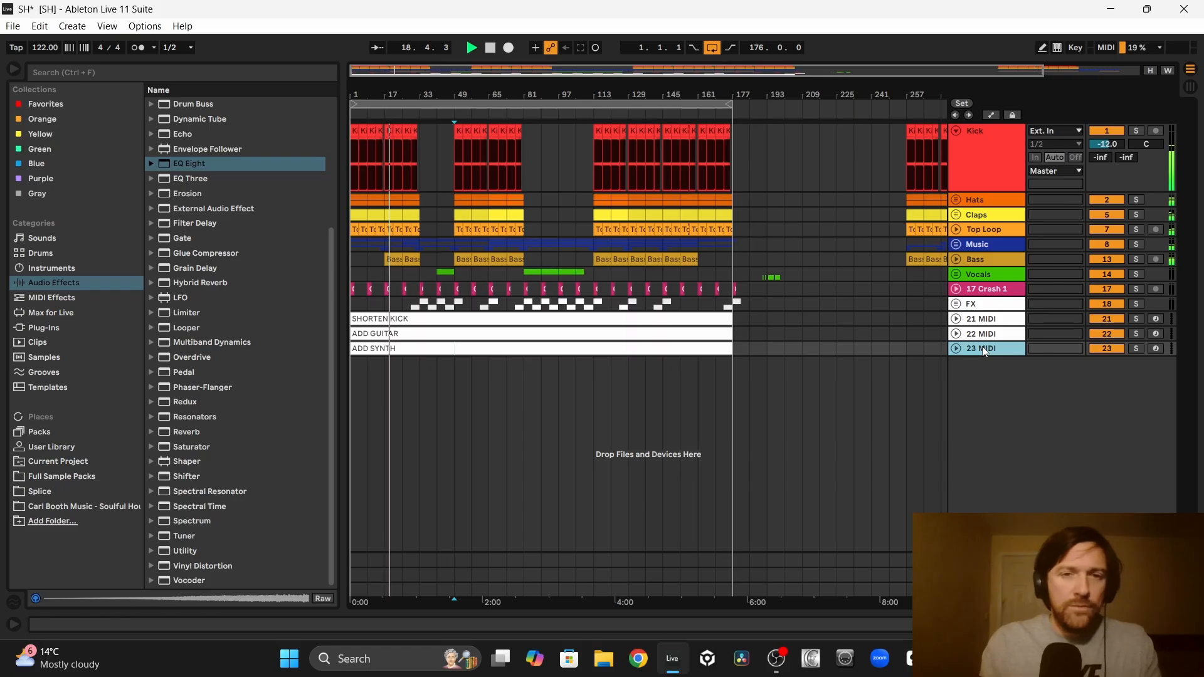
key(ctrl+d)
click(404, 368)
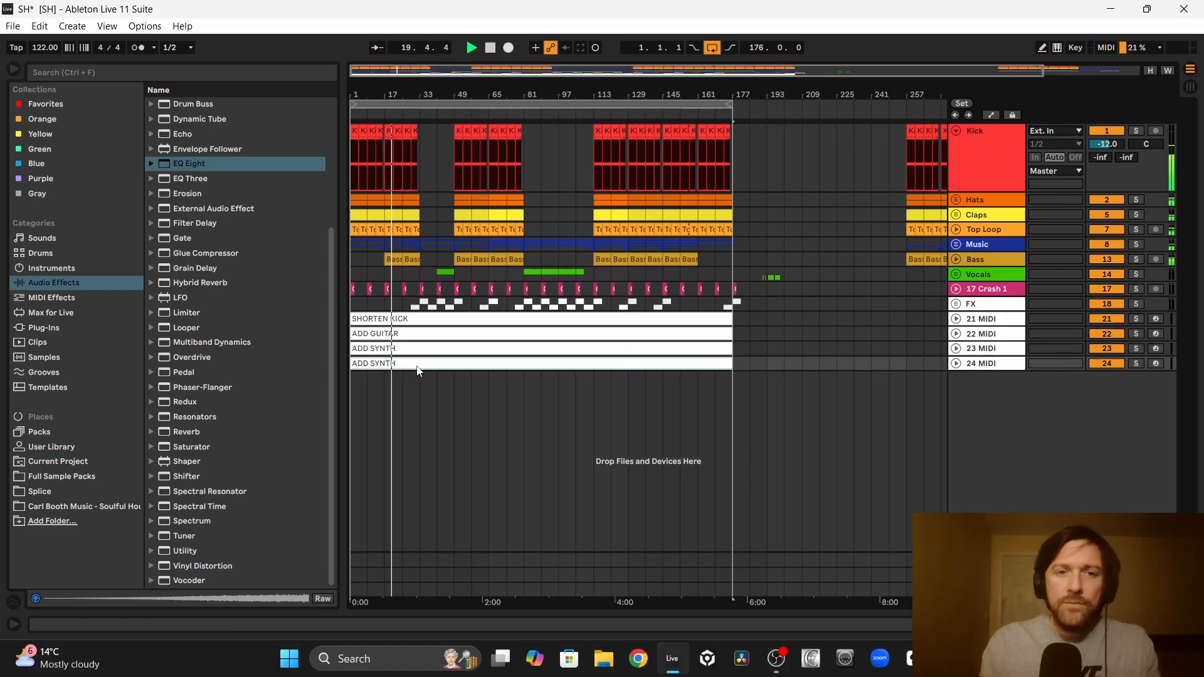
right_click(429, 370)
click(451, 152)
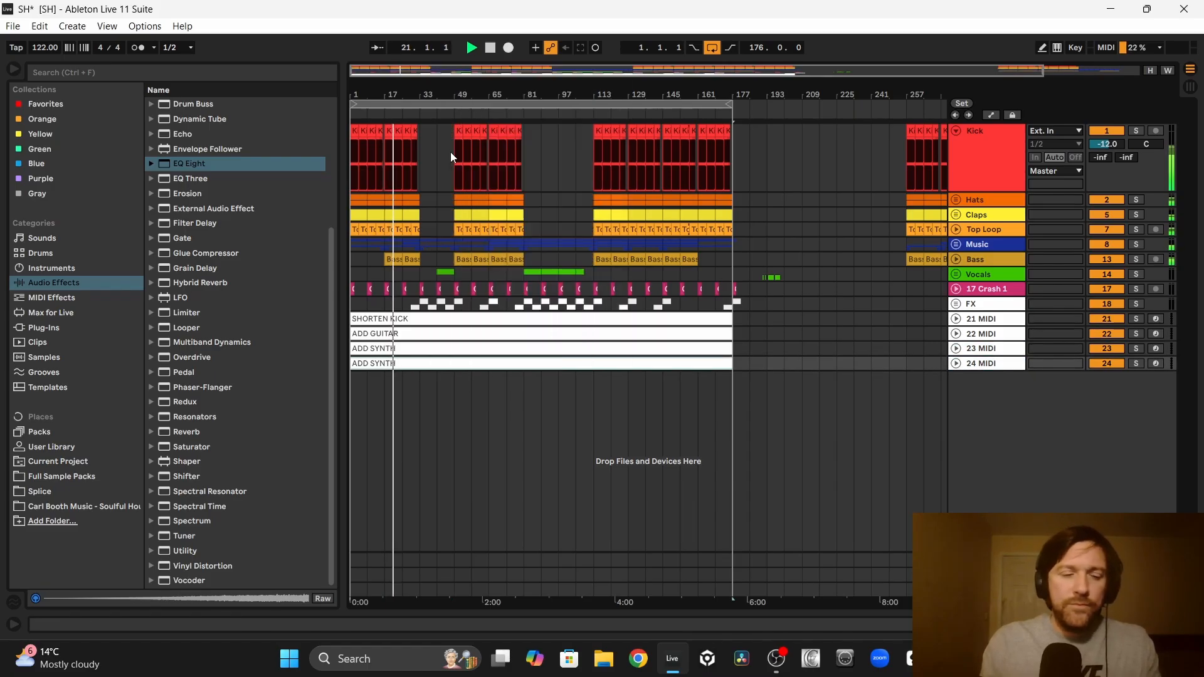
text(MAYBE ADD)
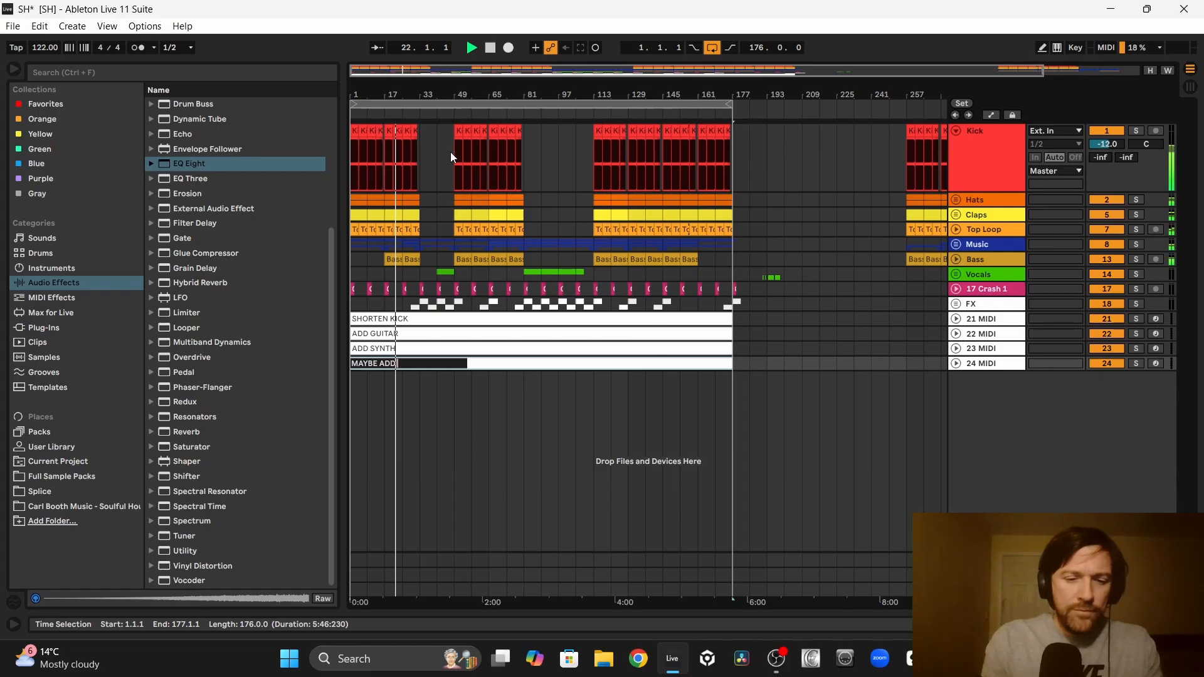
text( ORGAN PART)
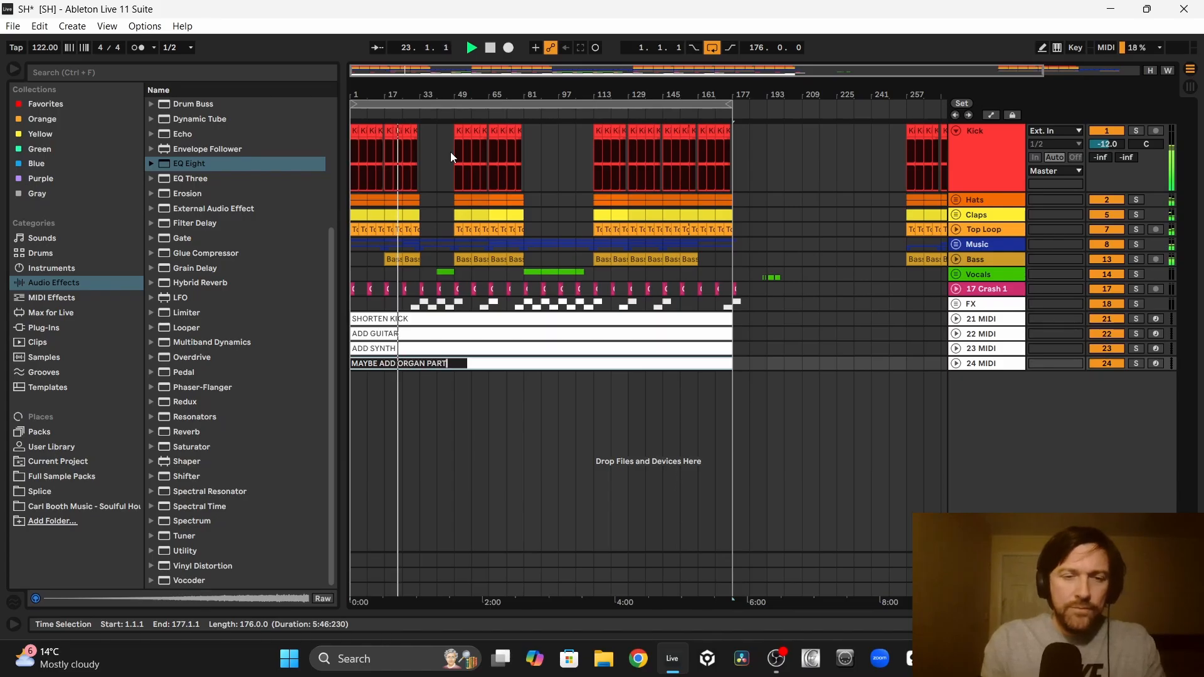
click(487, 400)
Step: Duplicate the organ note track and rename the copied clip to DEFINTLEY ADD RHODES PIANO SOLO
click(980, 366)
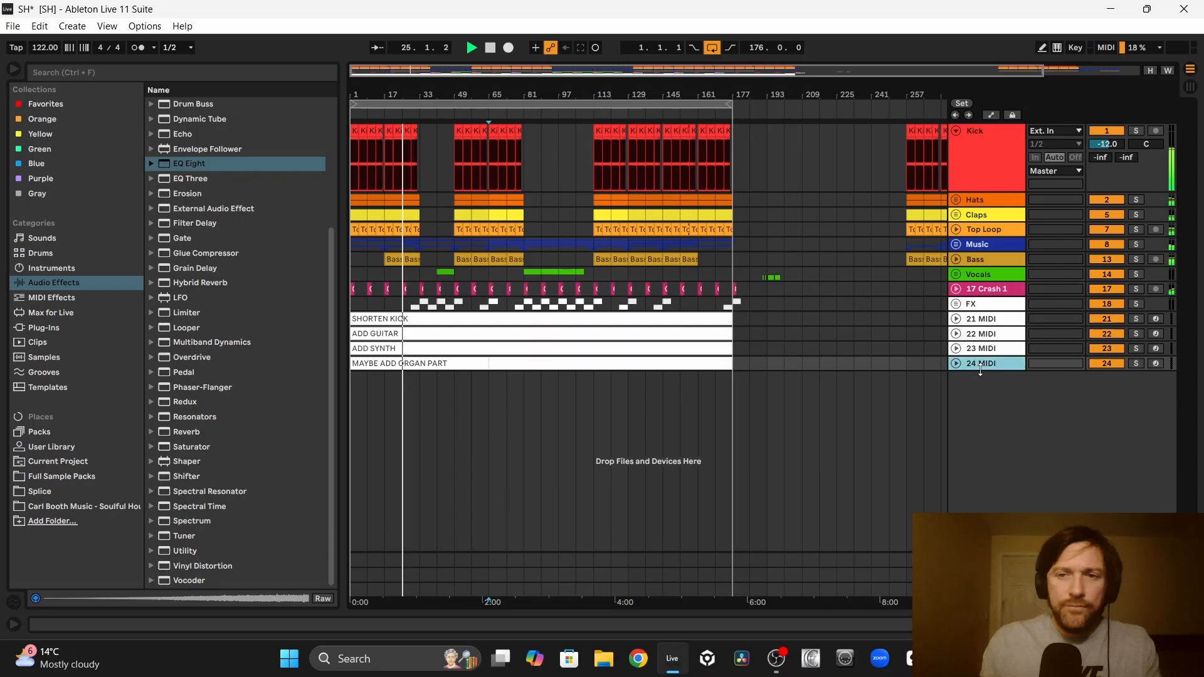
key(ctrl+d)
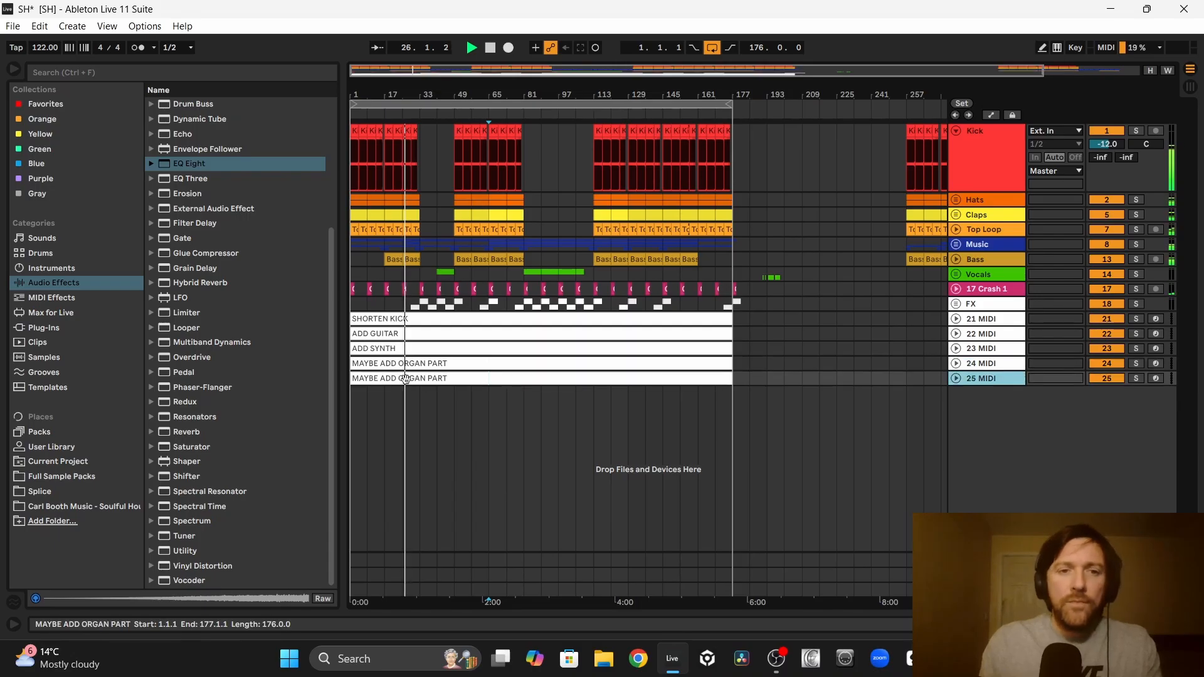
right_click(407, 381)
click(430, 169)
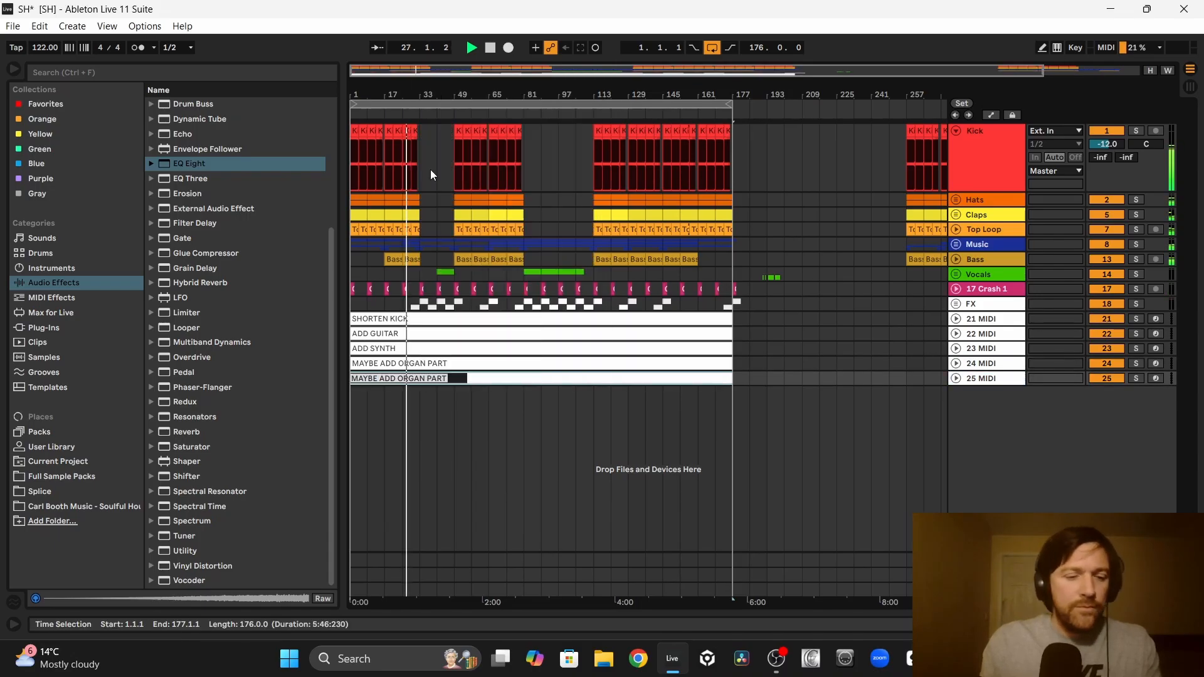
text(DEFINTLEY AD)
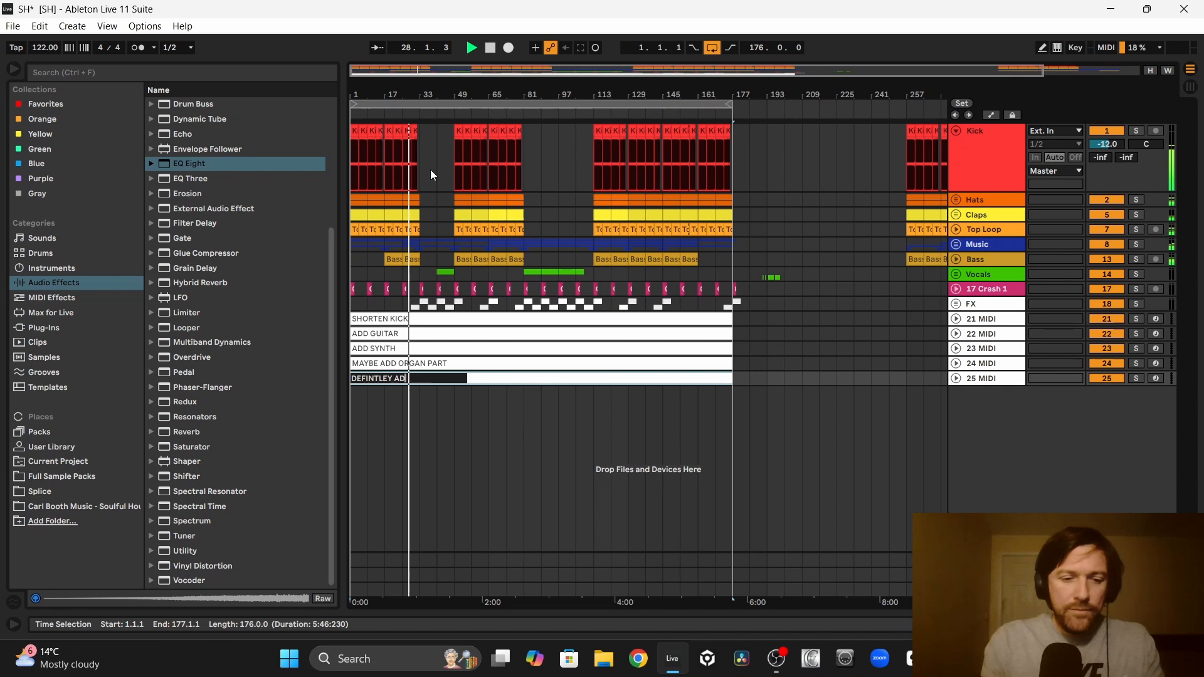
text(D RHOD)
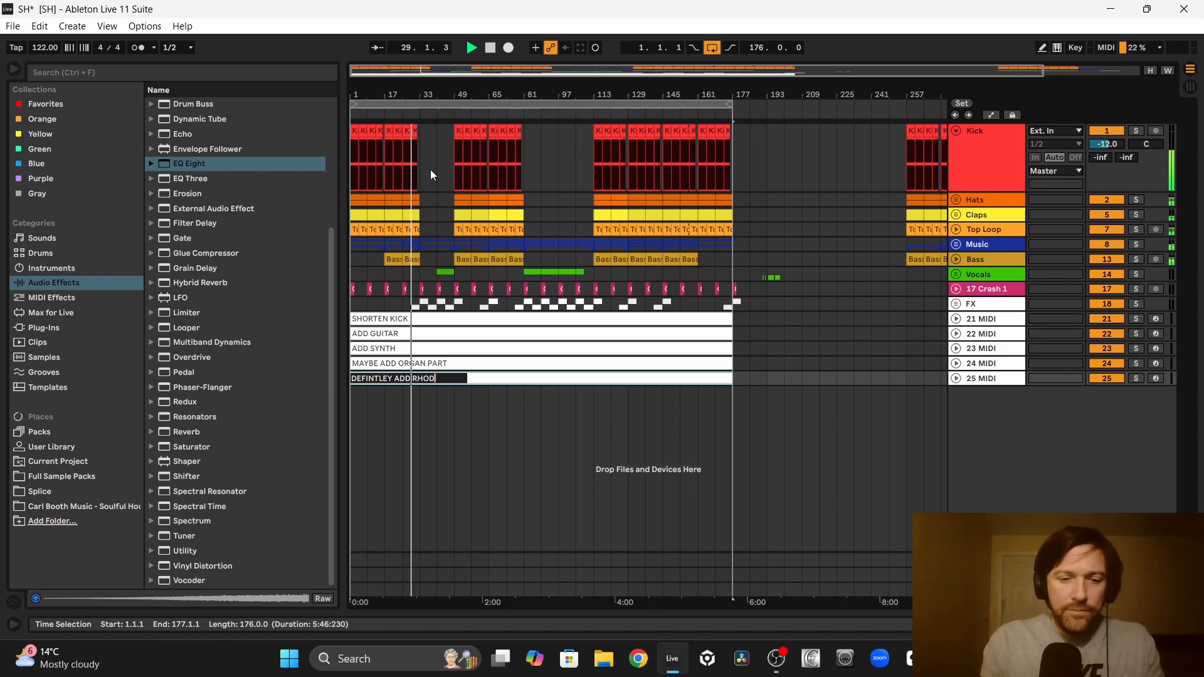
text(ES PIANO)
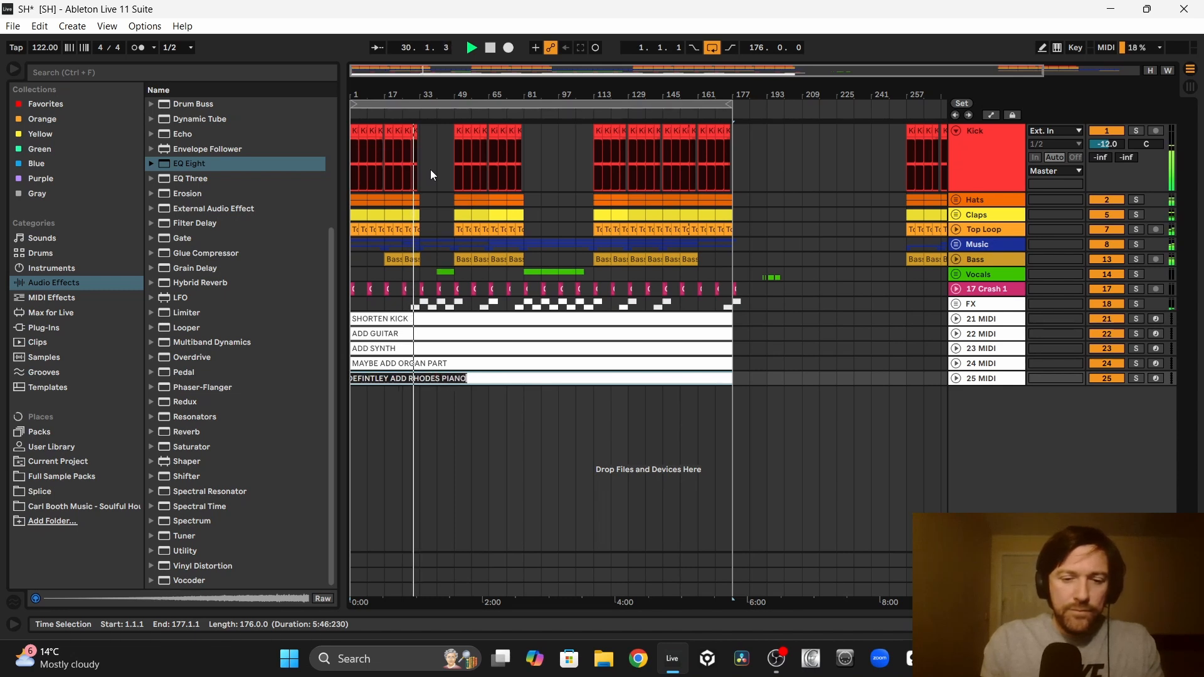
text( SOLO)
key(Return)
click(471, 445)
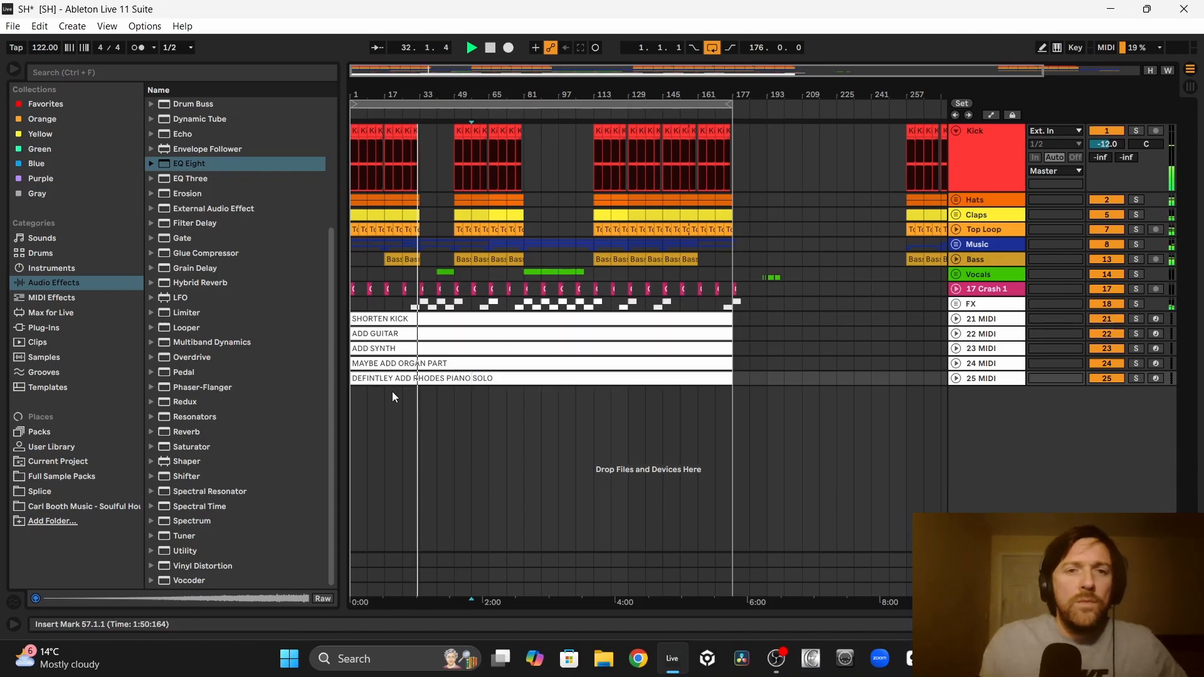
Step: Duplicate the Rhodes note track and rename the copied clip to CHOP VOCALS TO MAKE HOUSEY
click(990, 380)
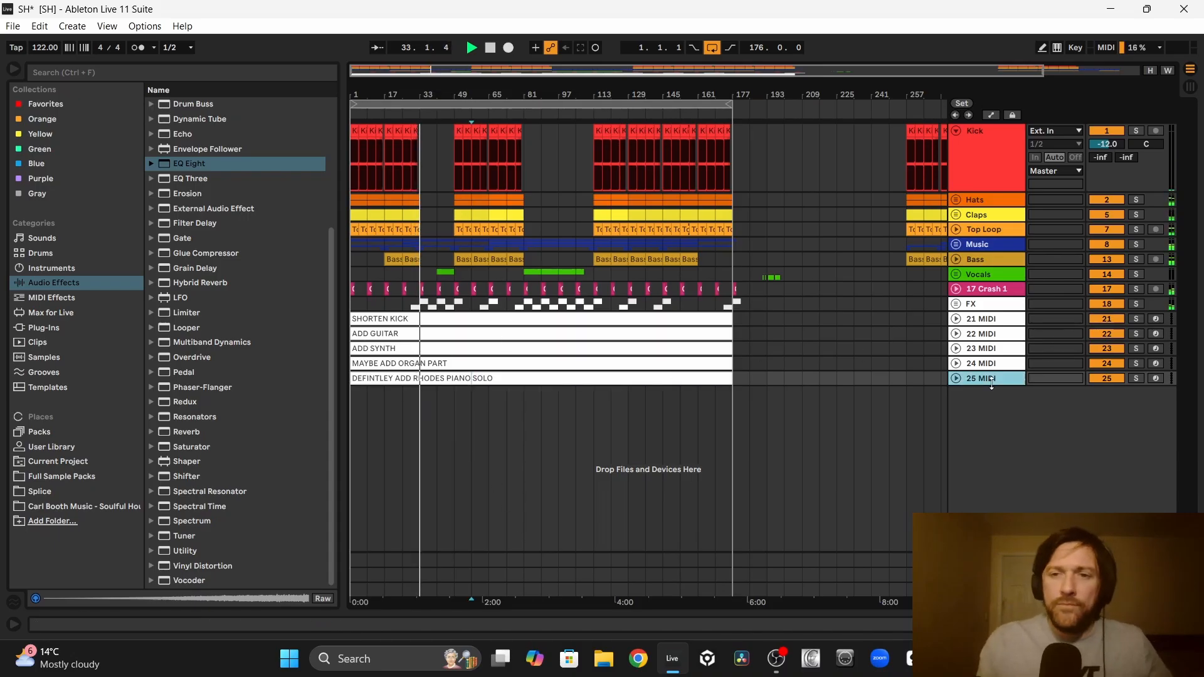
key(ctrl+d)
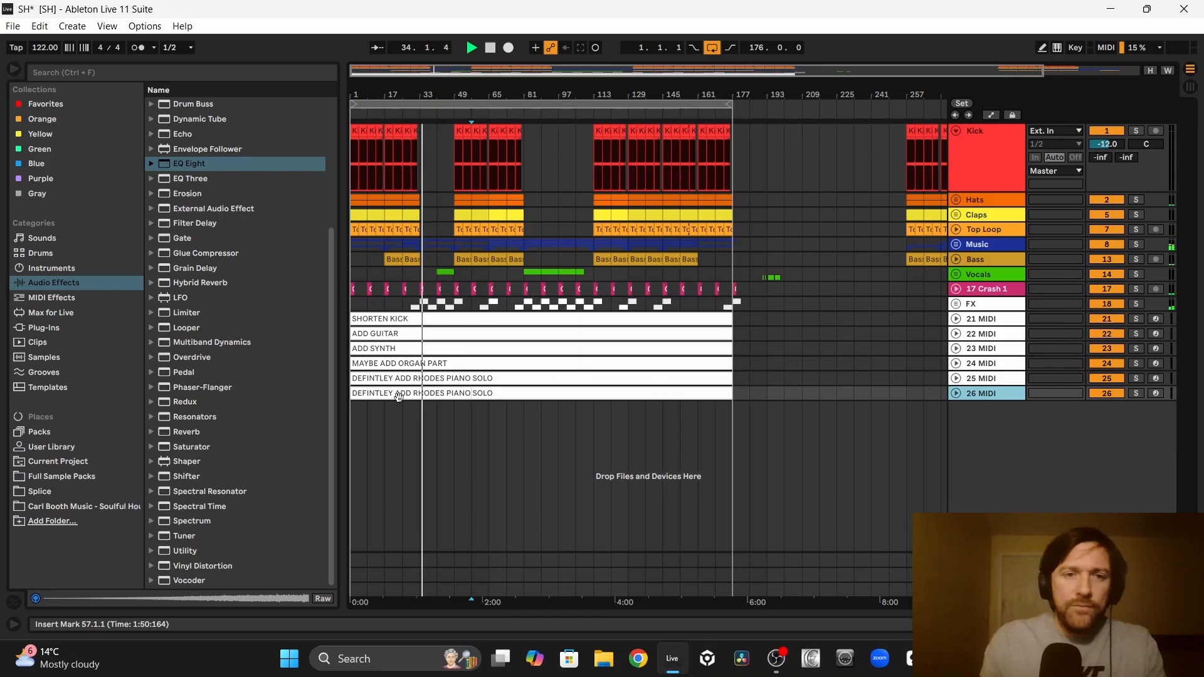
right_click(387, 392)
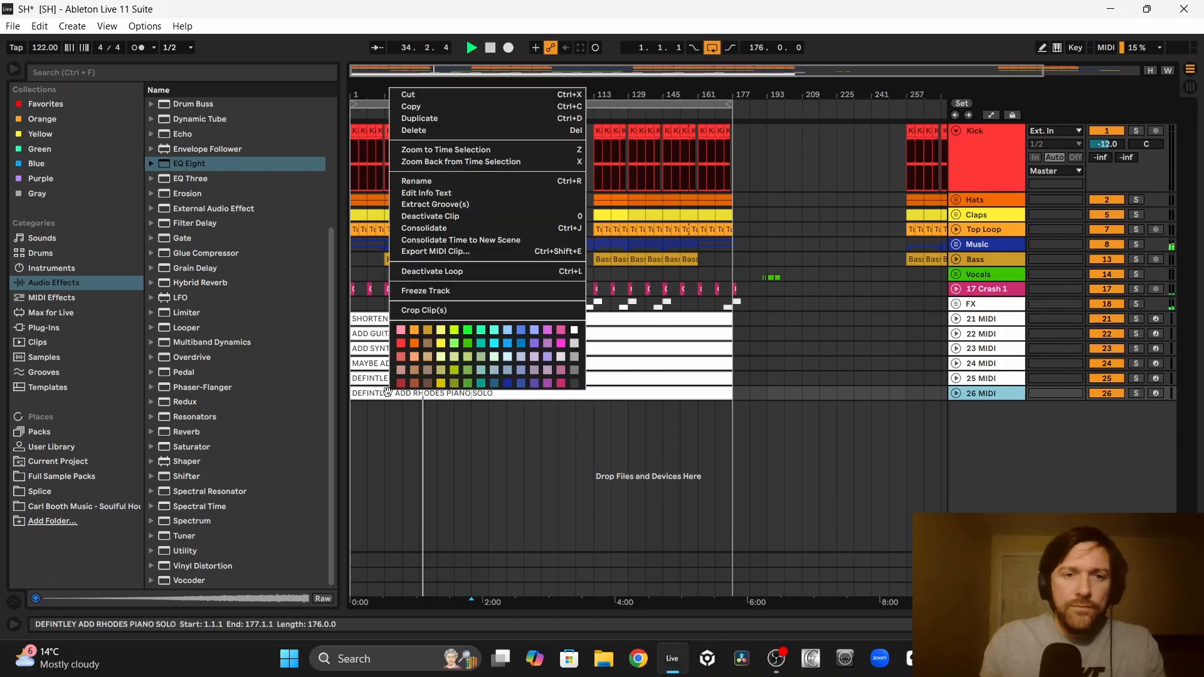
click(429, 182)
text(CHOP VOC)
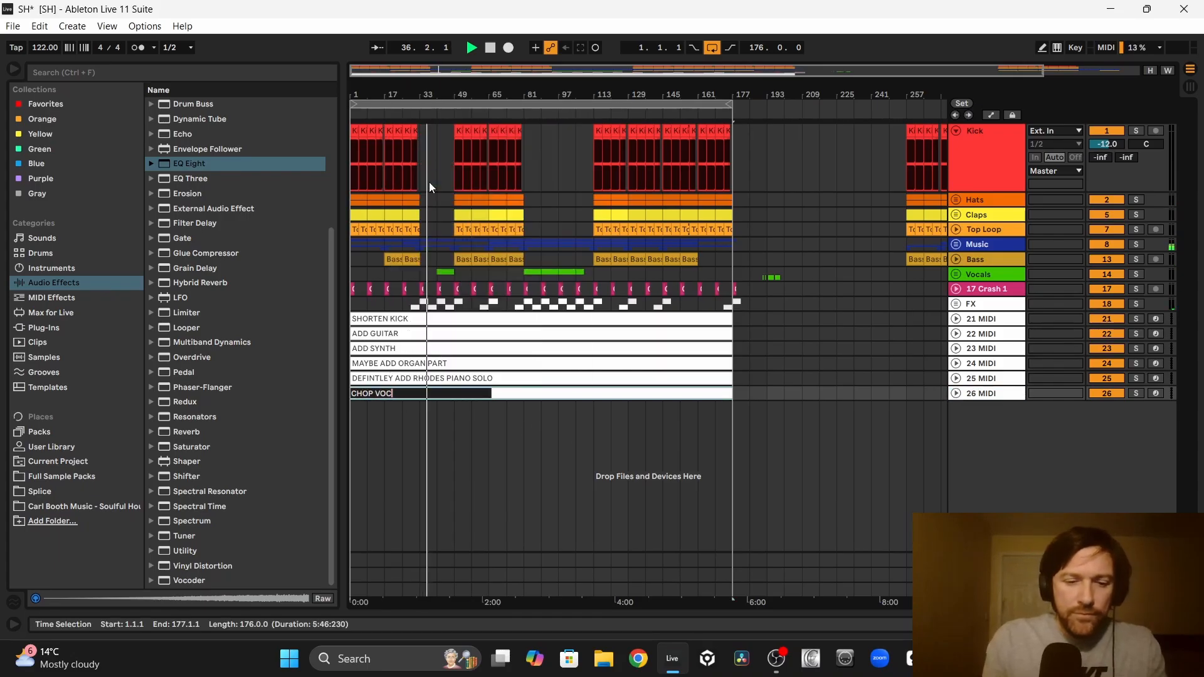
text(ALS TO MA)
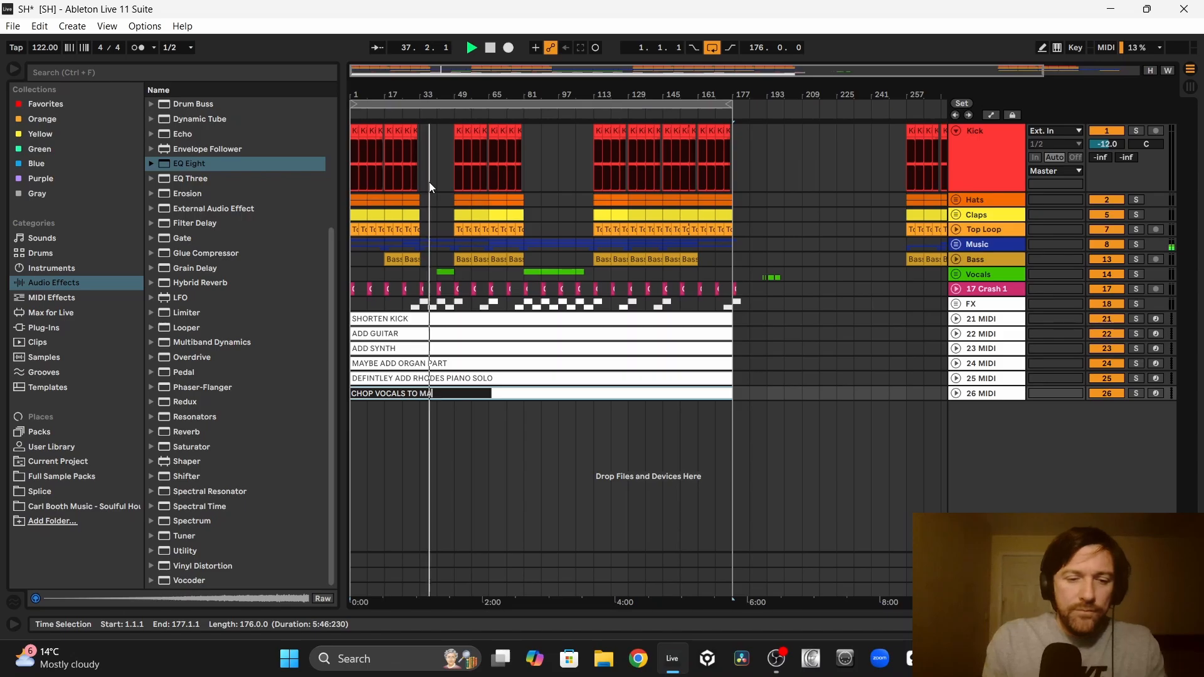
text(KE HOUSEY)
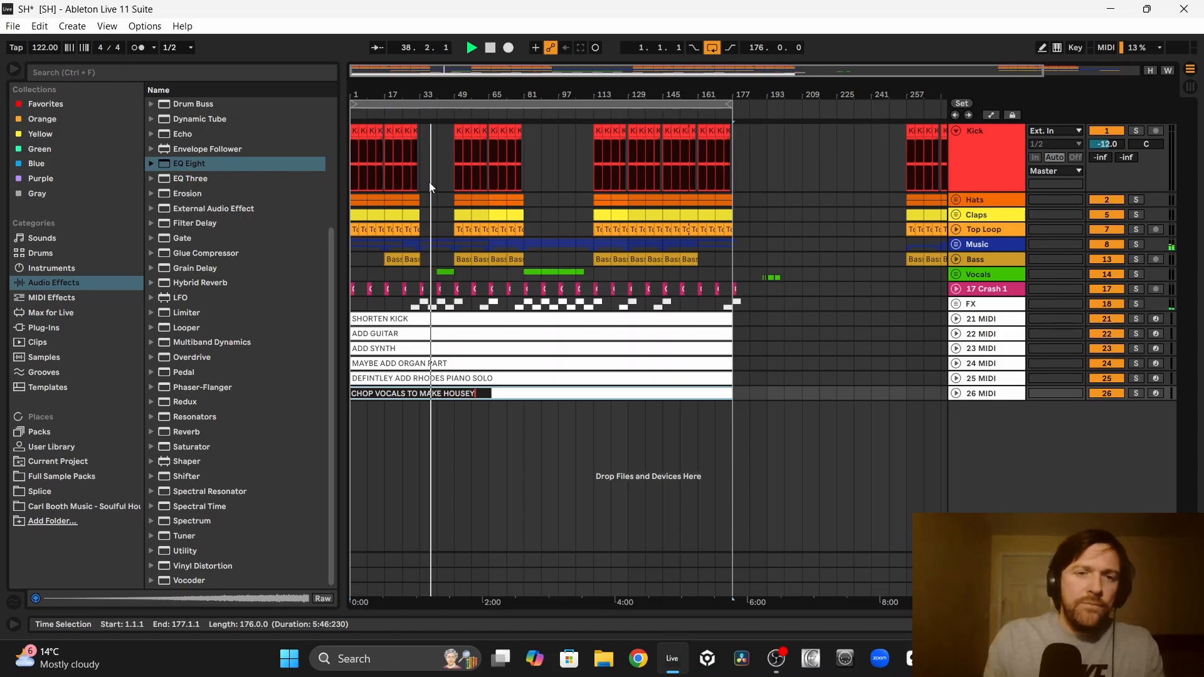
click(429, 464)
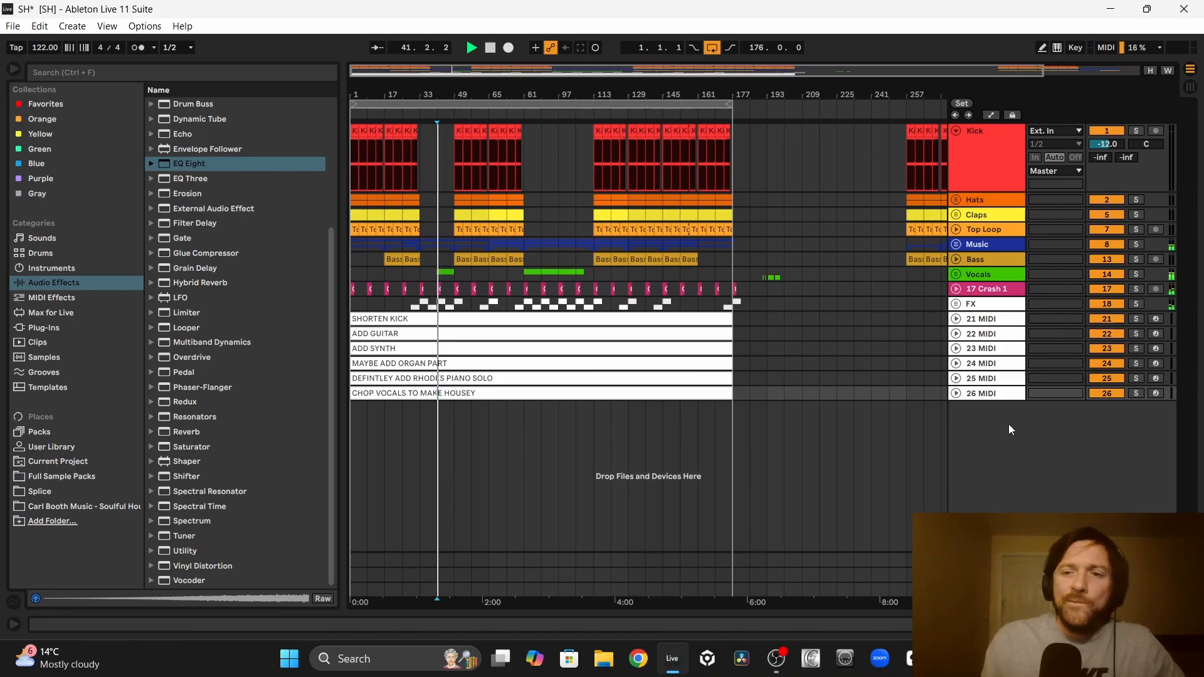
Step: Duplicate the vocal chop note track and rename the copied clip to ADD BRASS PARTS
click(986, 394)
key(ctrl+d)
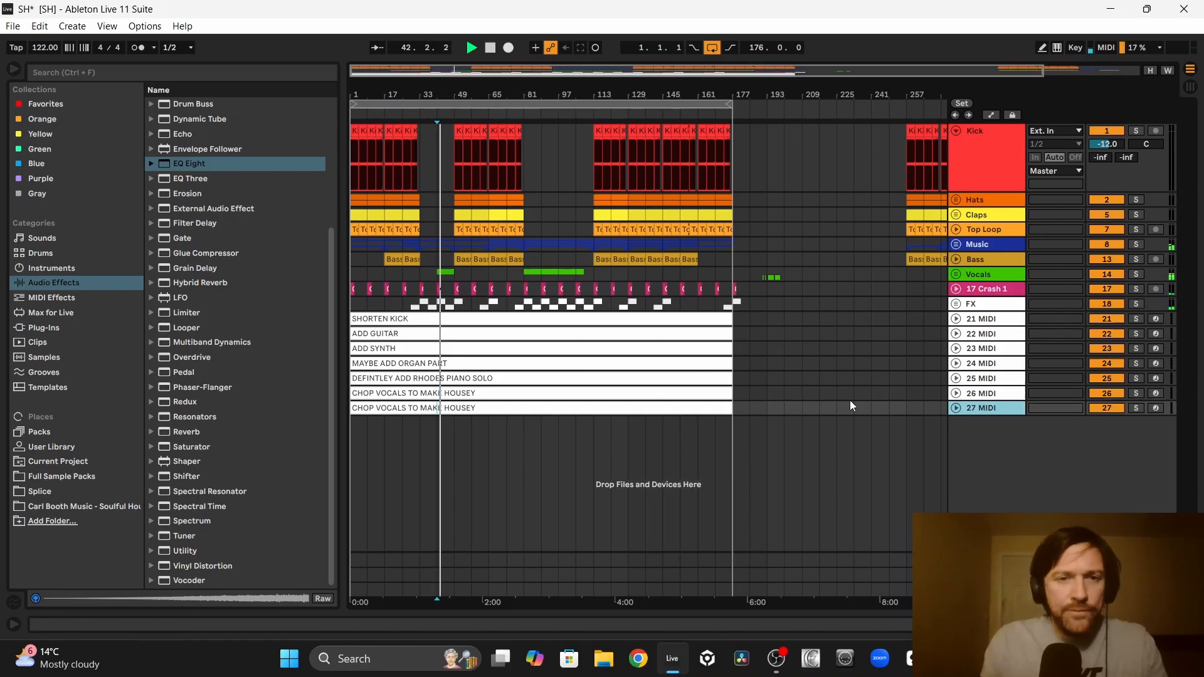
right_click(377, 408)
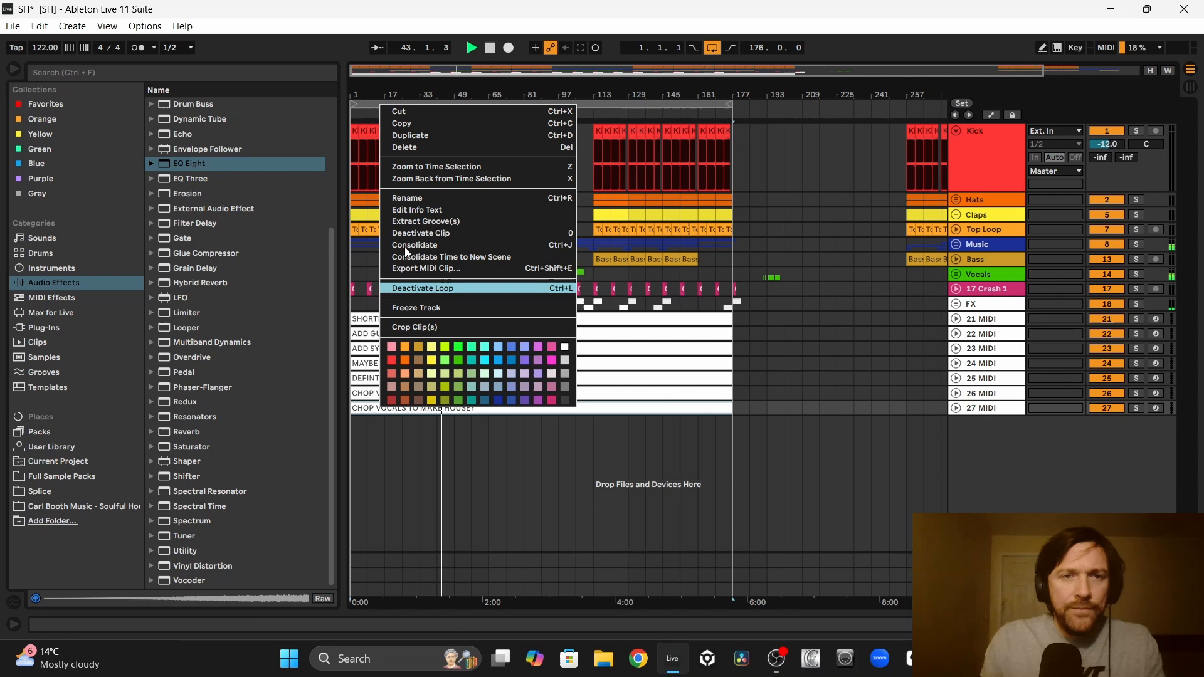
click(416, 204)
text(ADD BRAS)
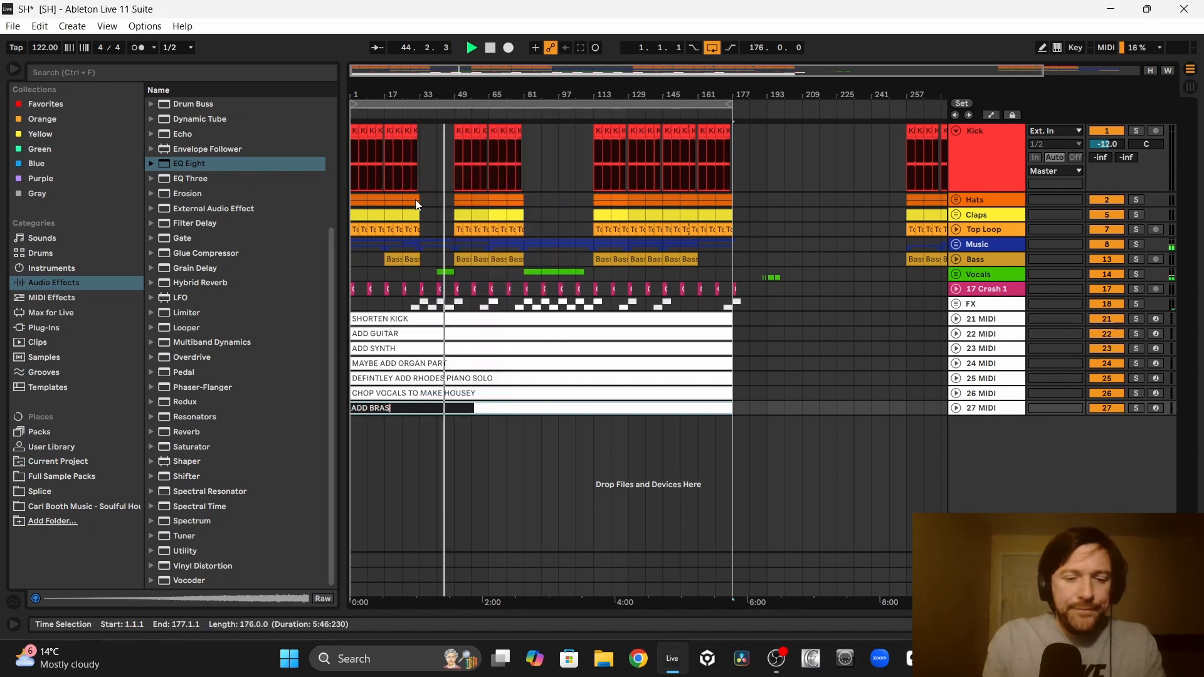
text(S PARTS)
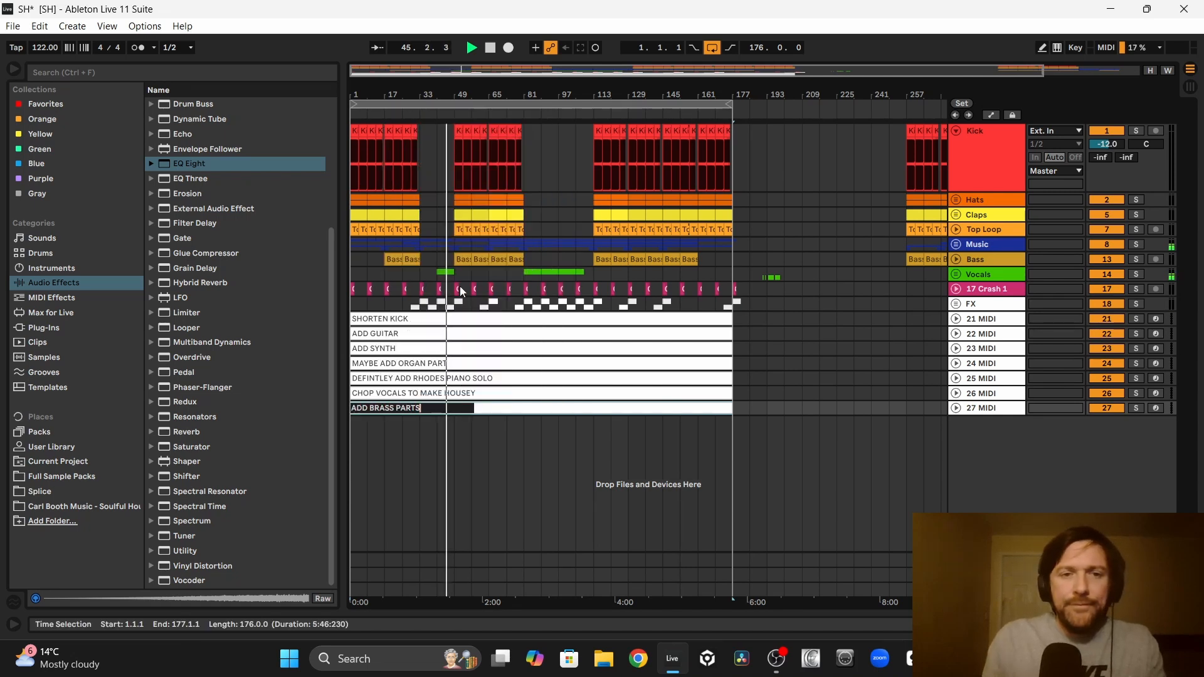
key(Return)
Step: Duplicate the brass note track and rename the copied clip to ADD MORE SAX PARTS MAKE SOUND MORE JAZZY
click(981, 409)
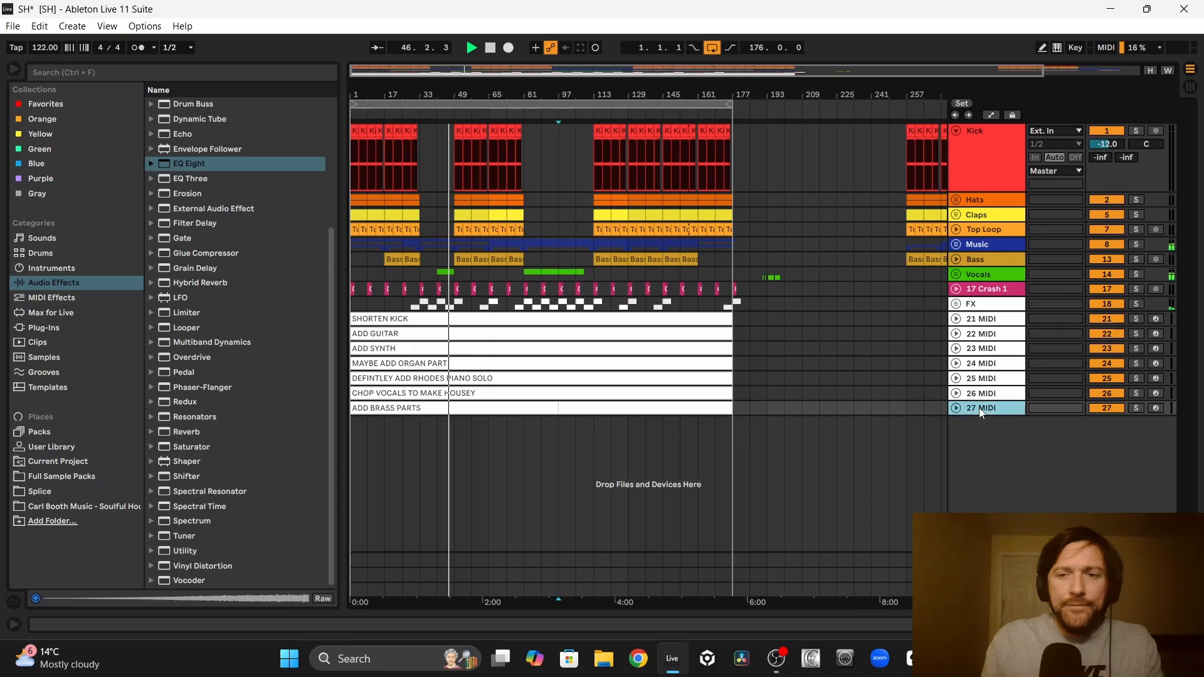
key(ctrl+d)
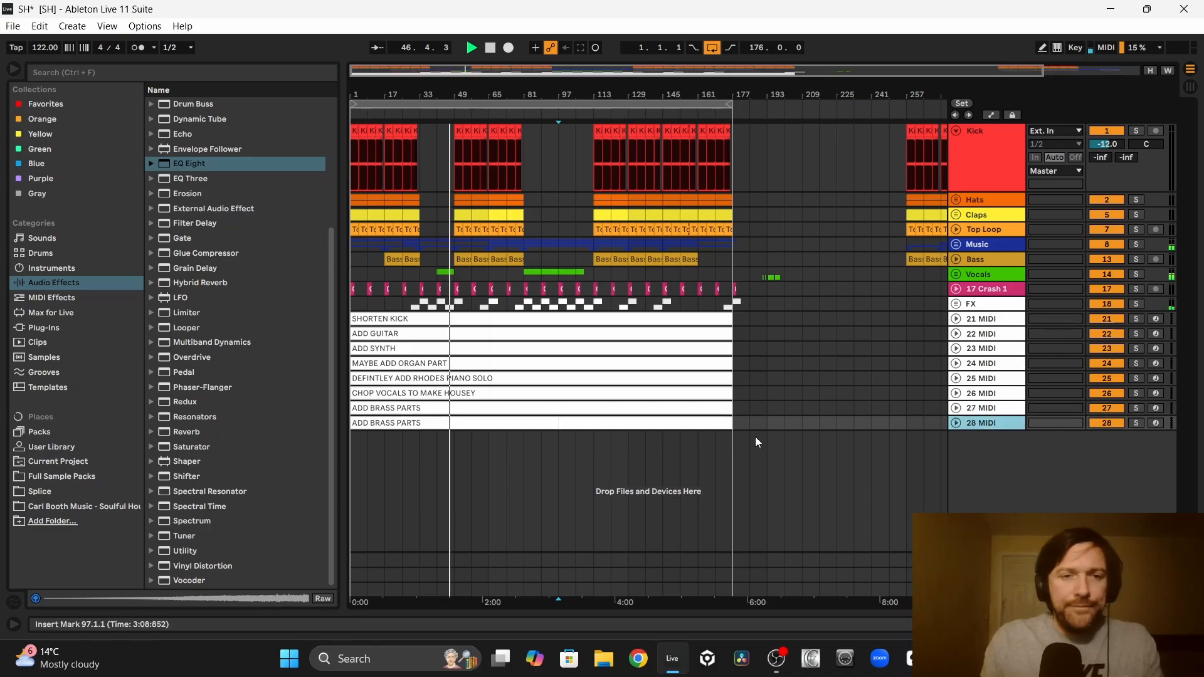
right_click(386, 424)
click(419, 210)
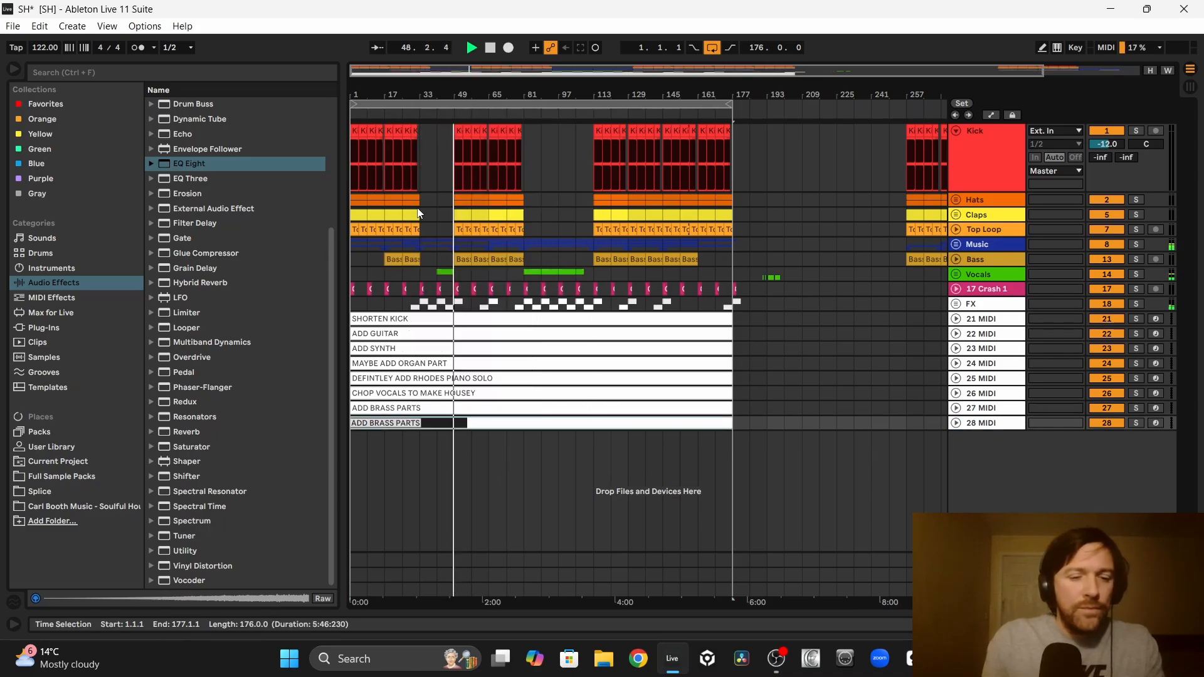
text(ADD MORE SAX )
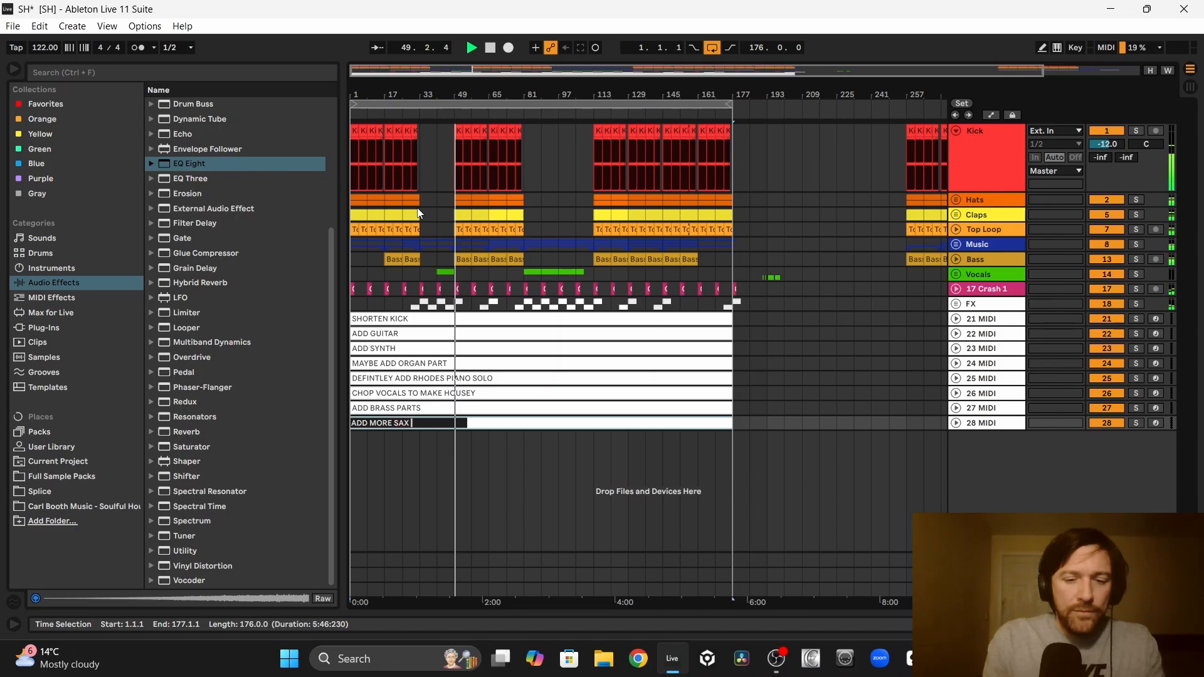
text(PARTS)
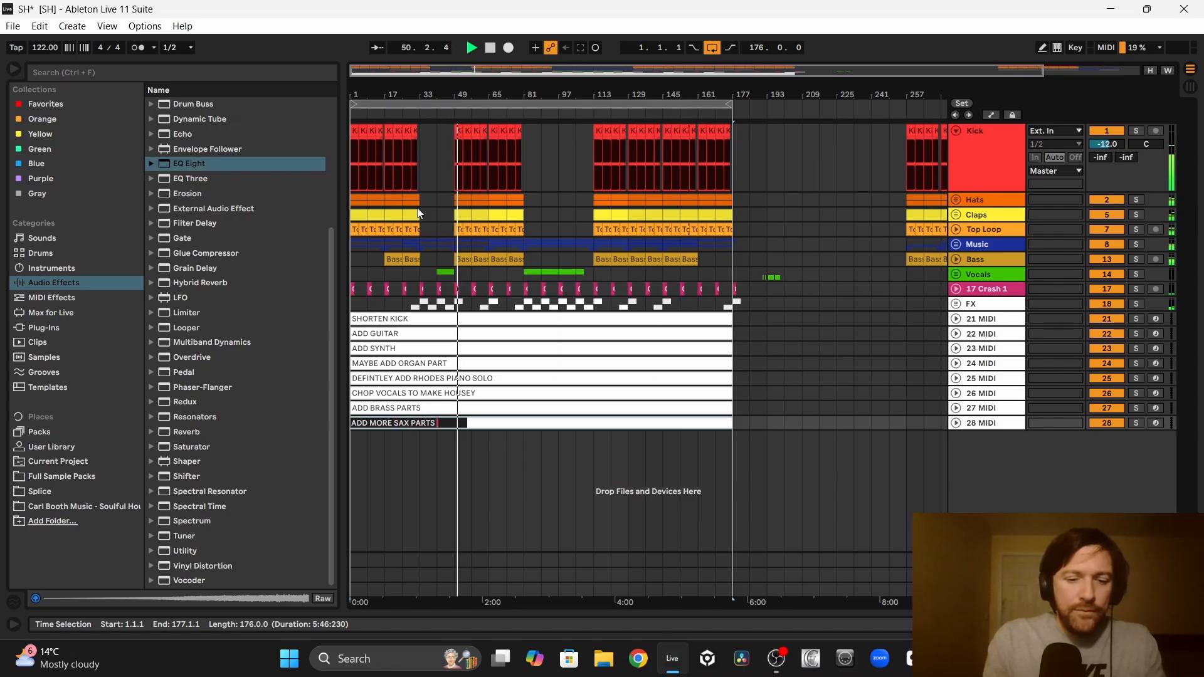
text( MAKE SO)
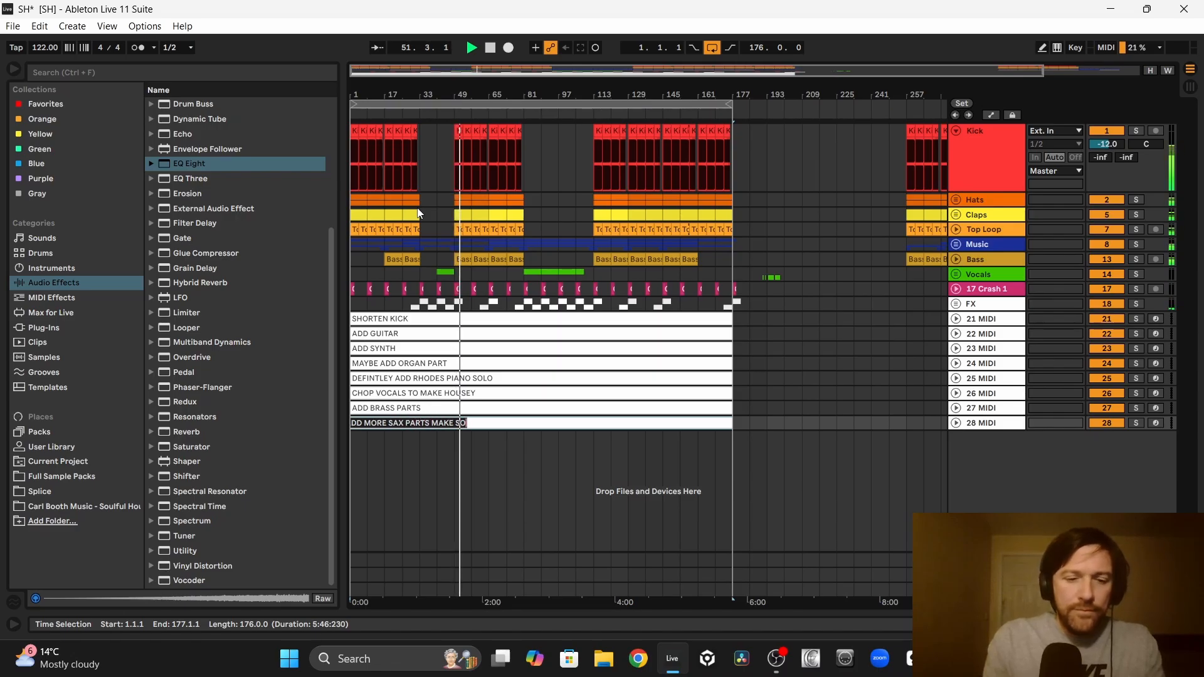
text(UND MORE JAZZY)
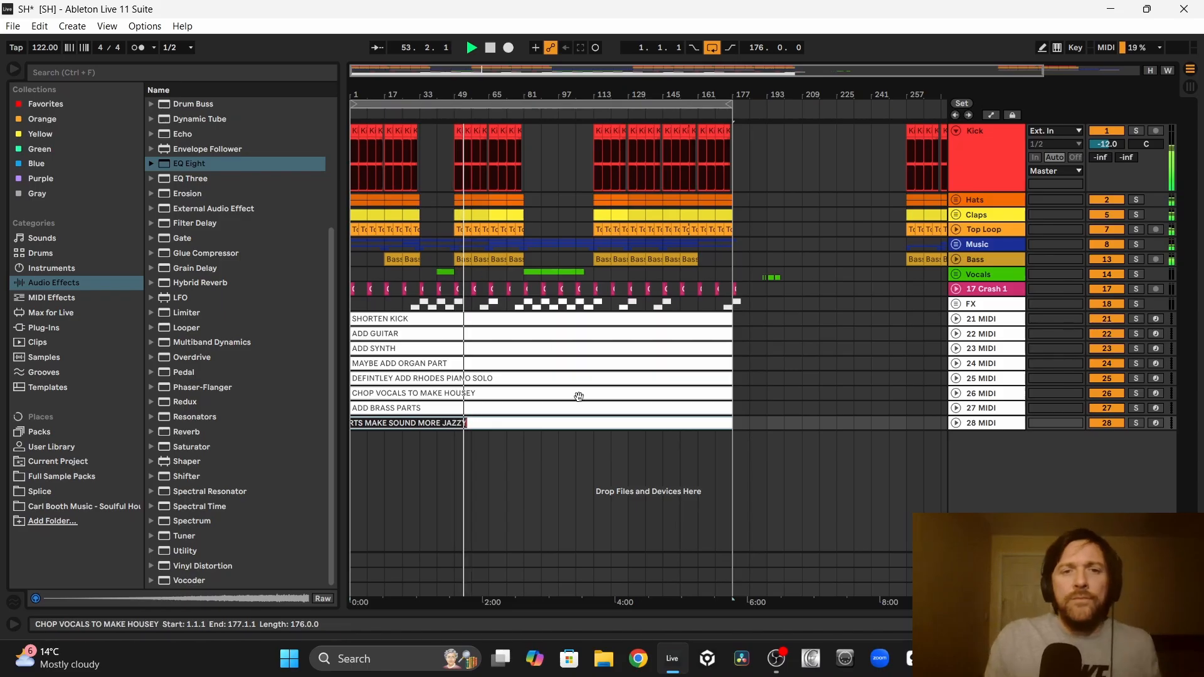
click(559, 487)
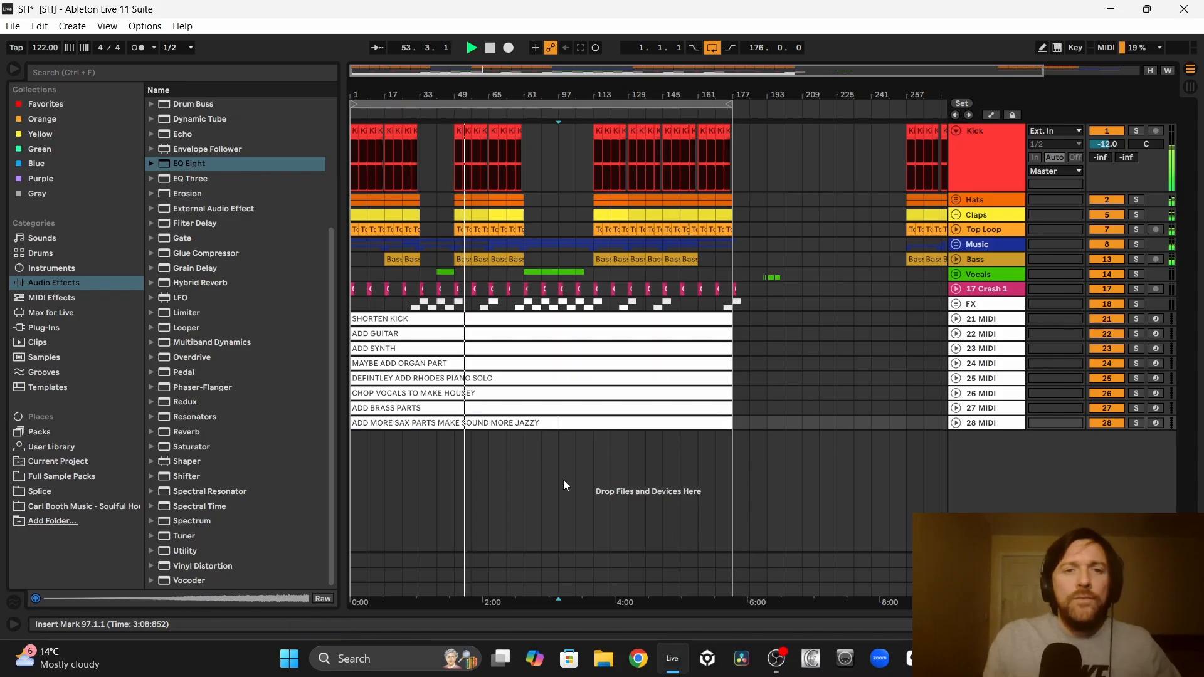
Step: Duplicate the sax note track and rename the copied clip to ADD RIDE
drag(391, 88, 412, 88)
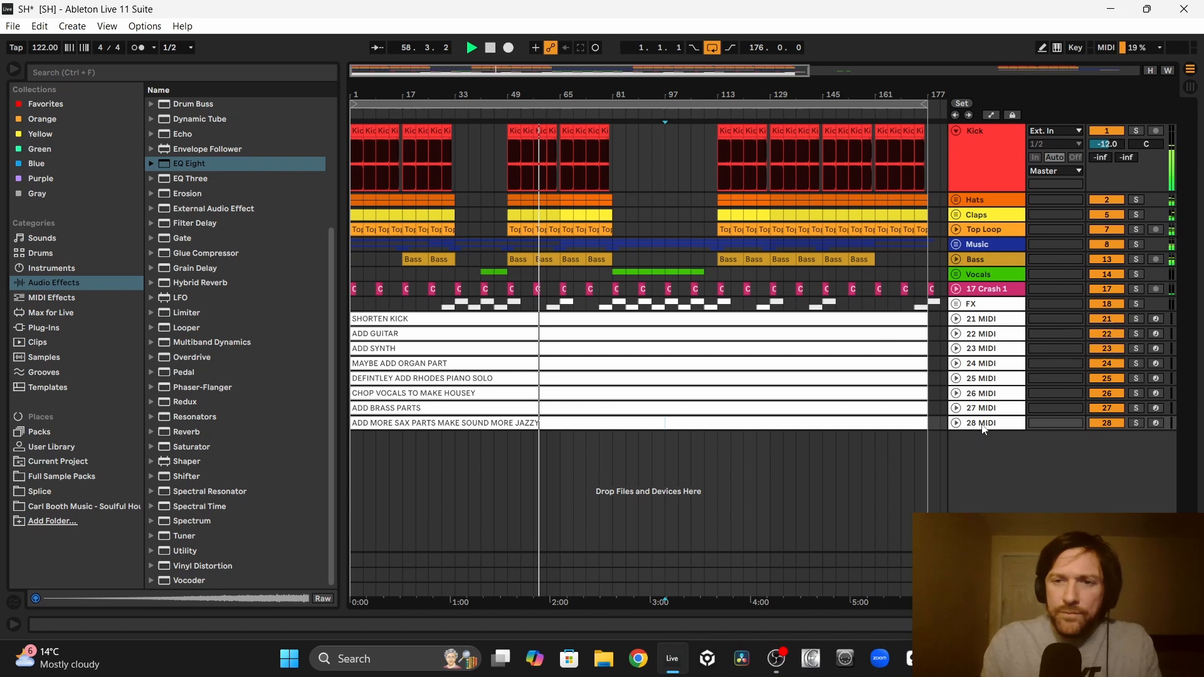
click(985, 424)
key(ctrl+d)
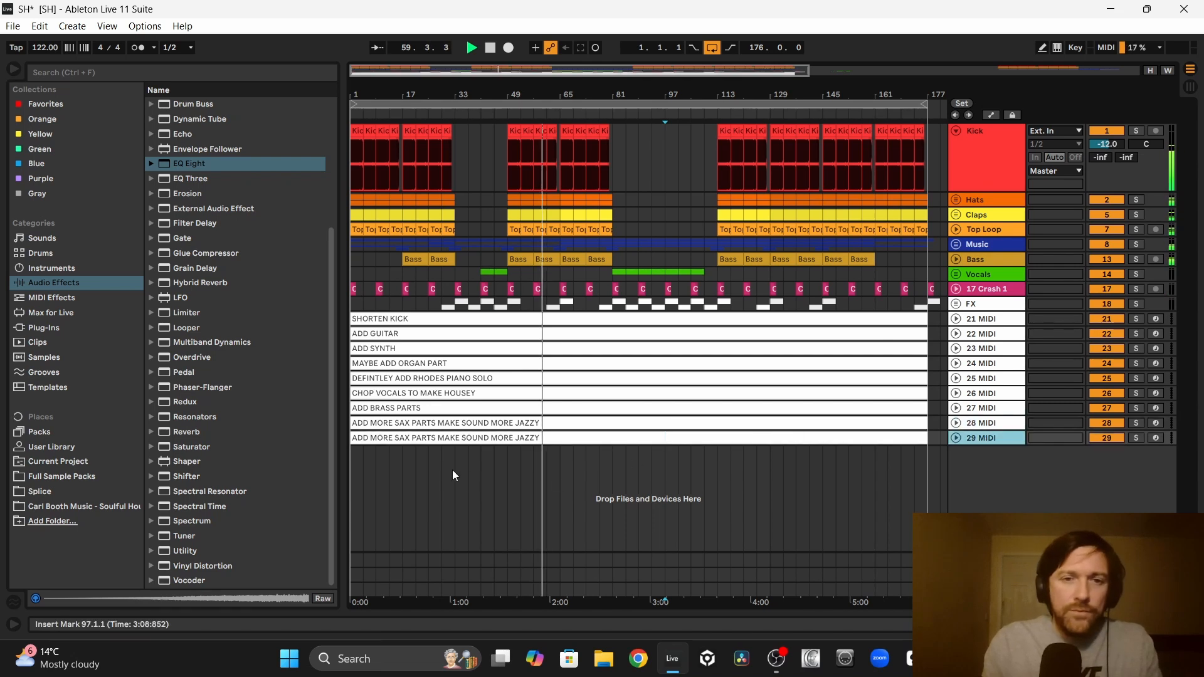
click(430, 437)
right_click(430, 437)
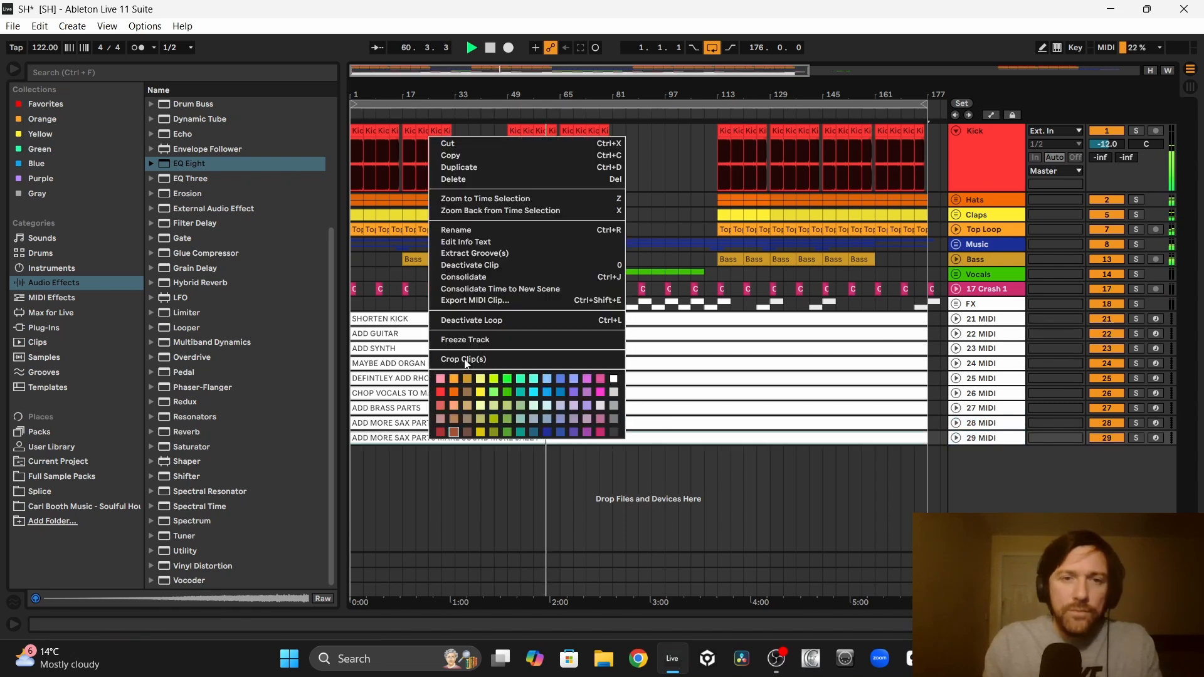
click(473, 232)
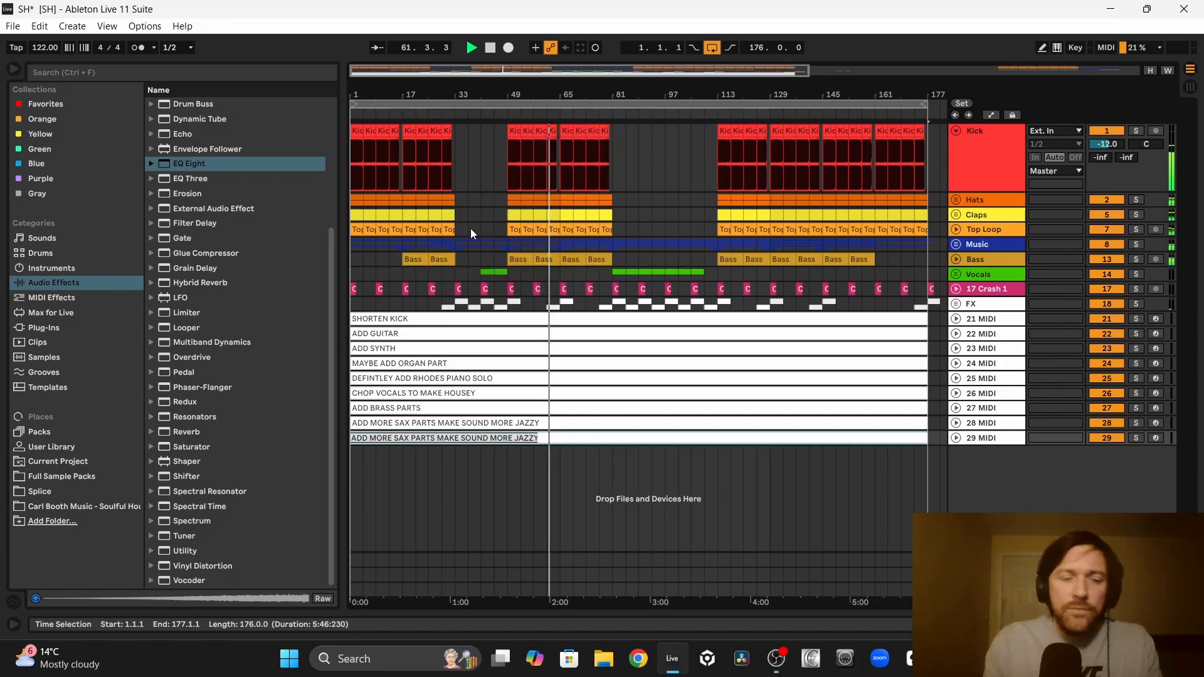
text(ADD RIDE)
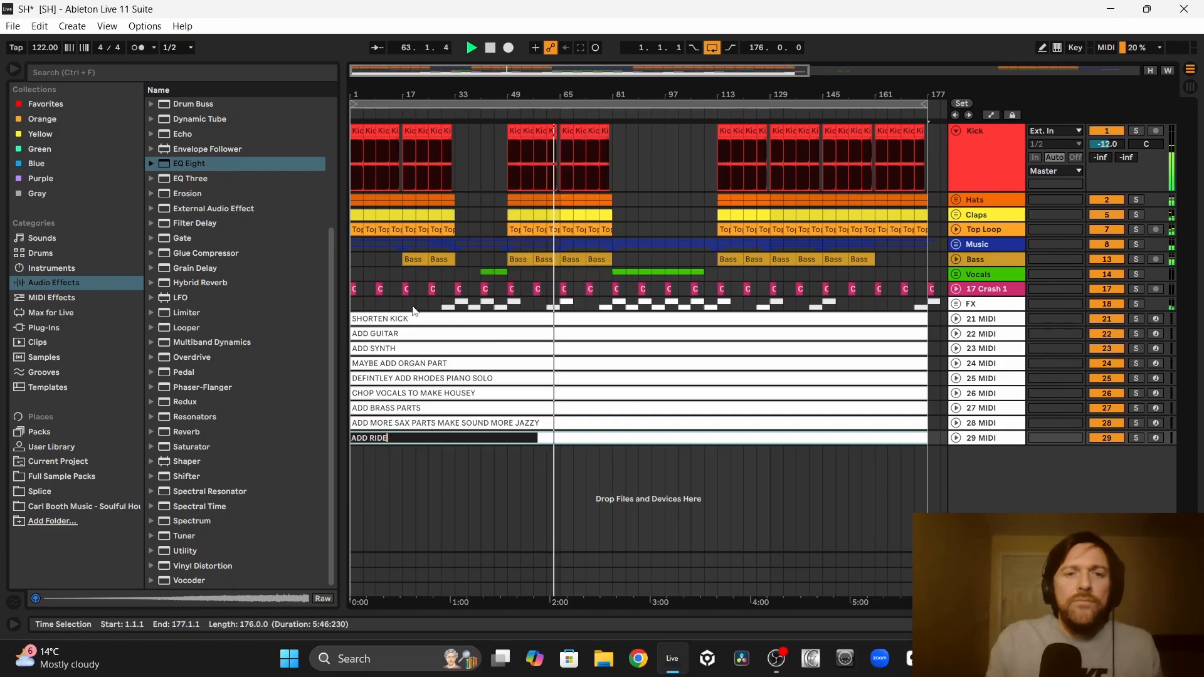
right_click(438, 459)
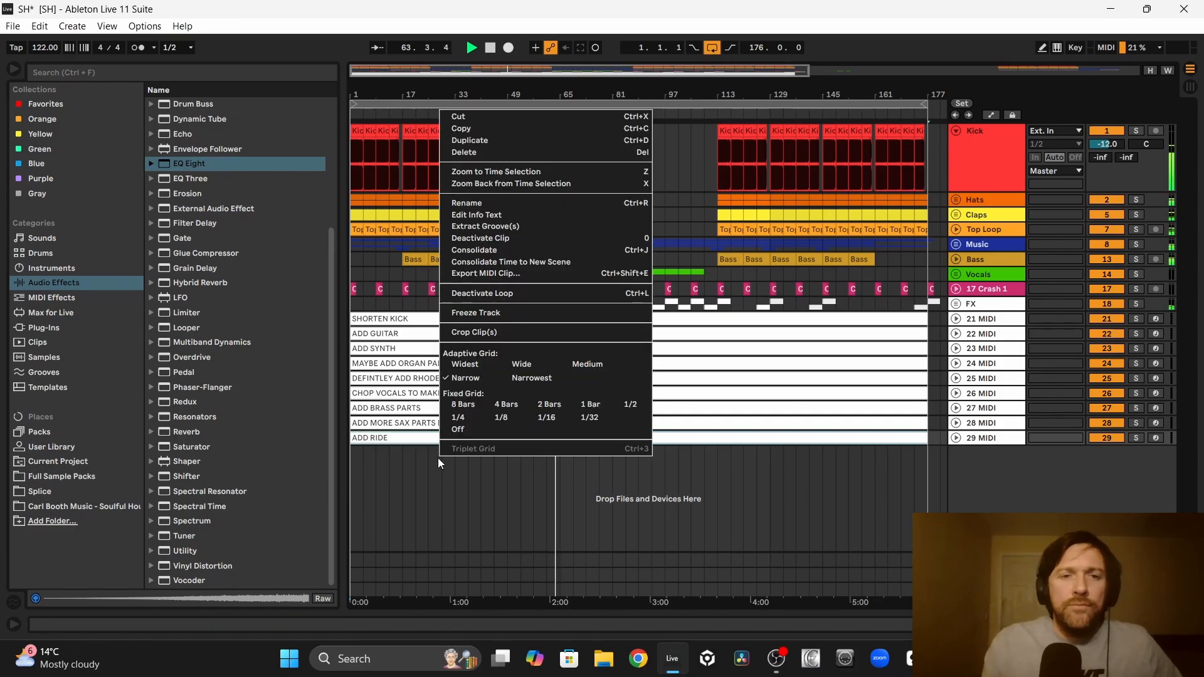
click(428, 487)
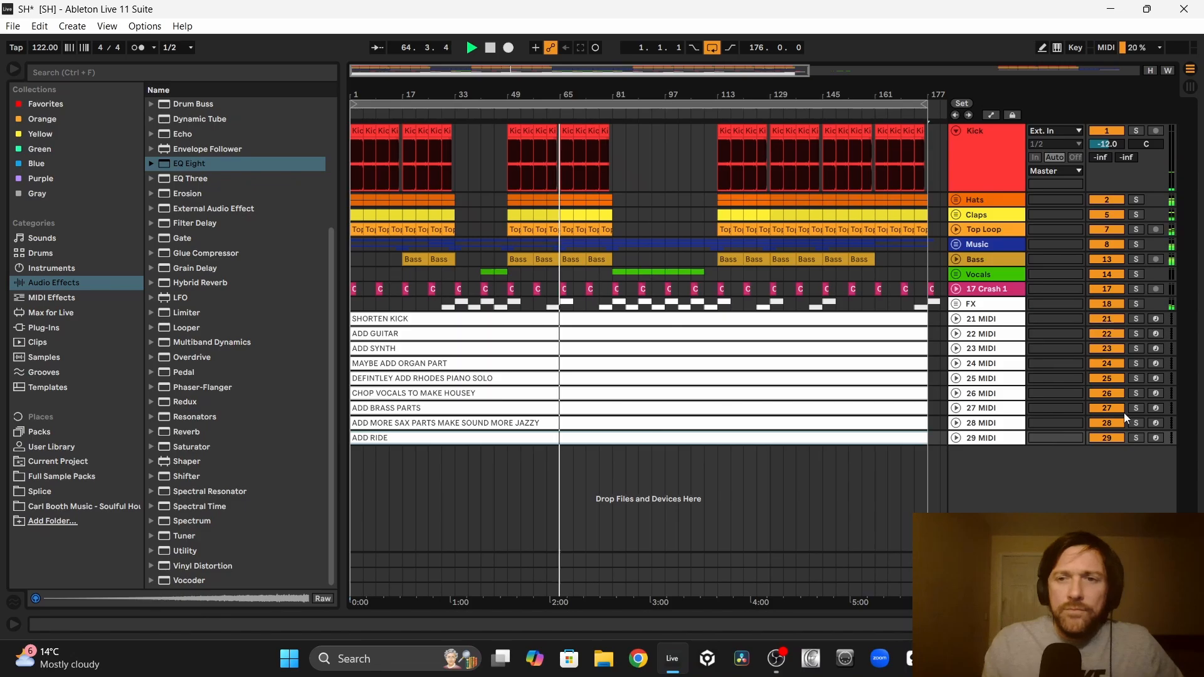
Step: Duplicate the ADD RIDE track and rename the copied clip to FIND SOME PERCUSSION LOOPS AND SAMPLES
click(997, 438)
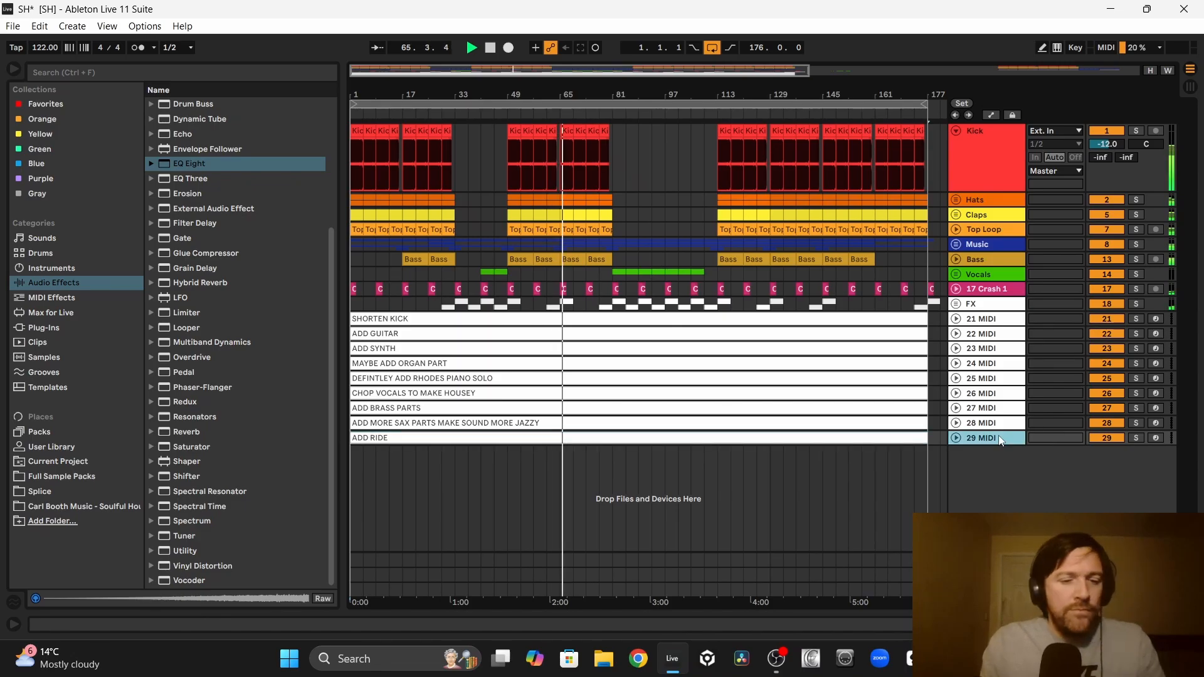
key(ctrl+d)
right_click(417, 453)
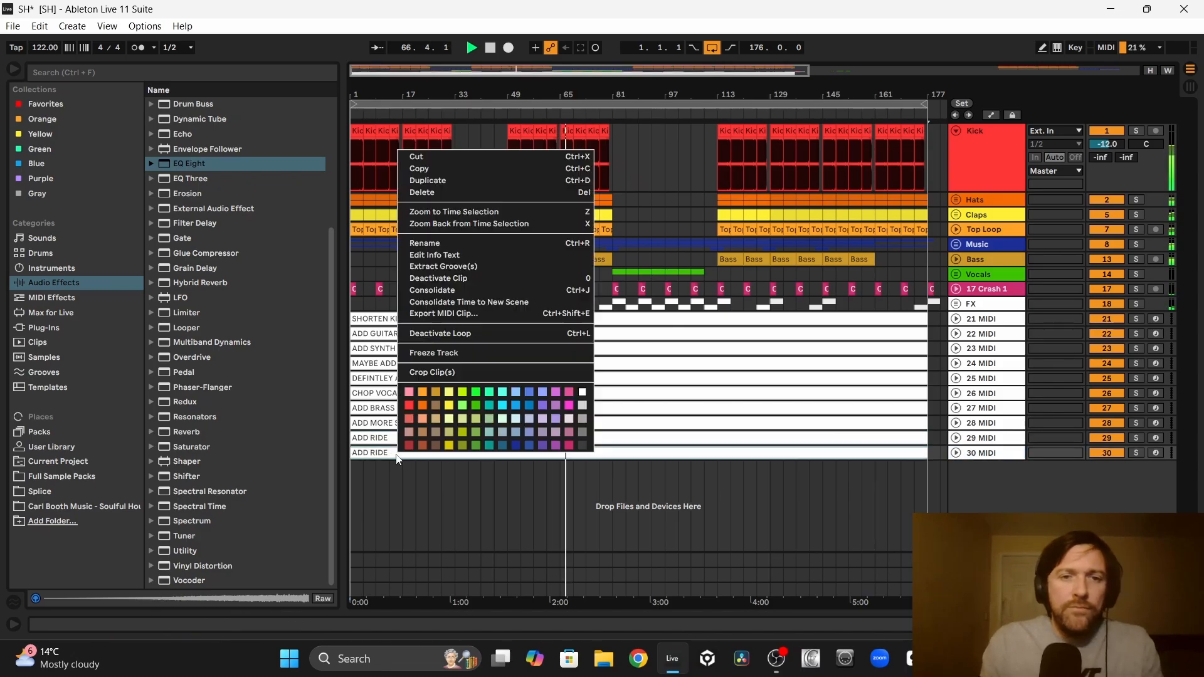
click(426, 243)
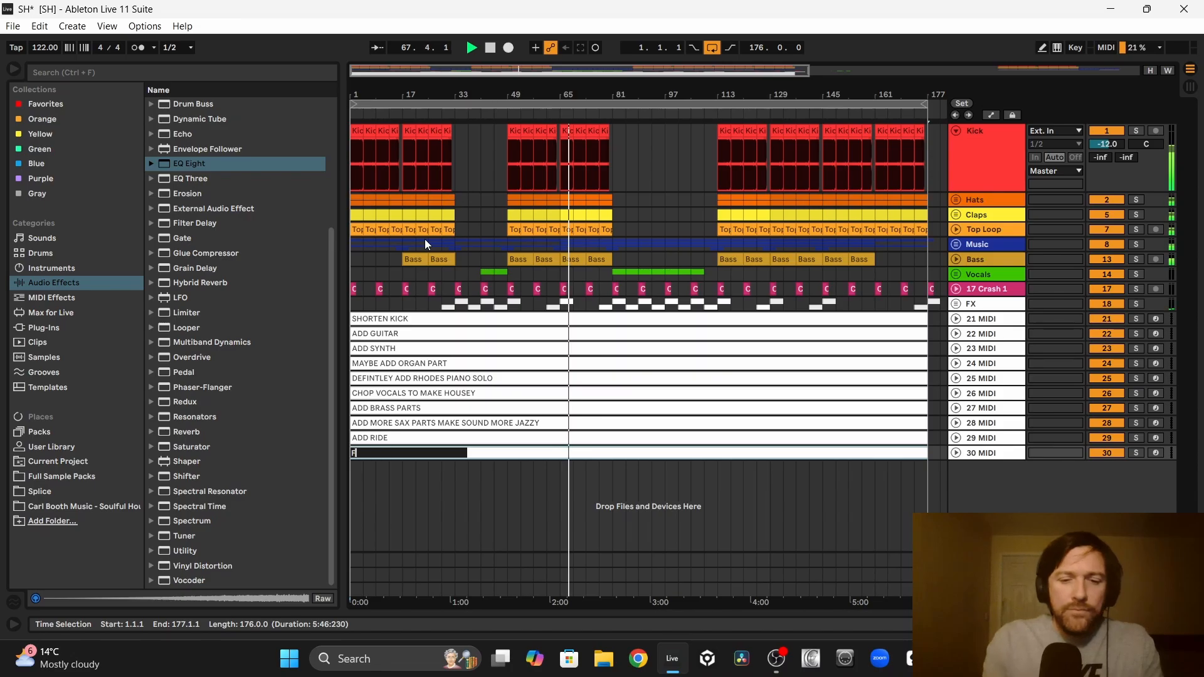
text(FIND SOME PE)
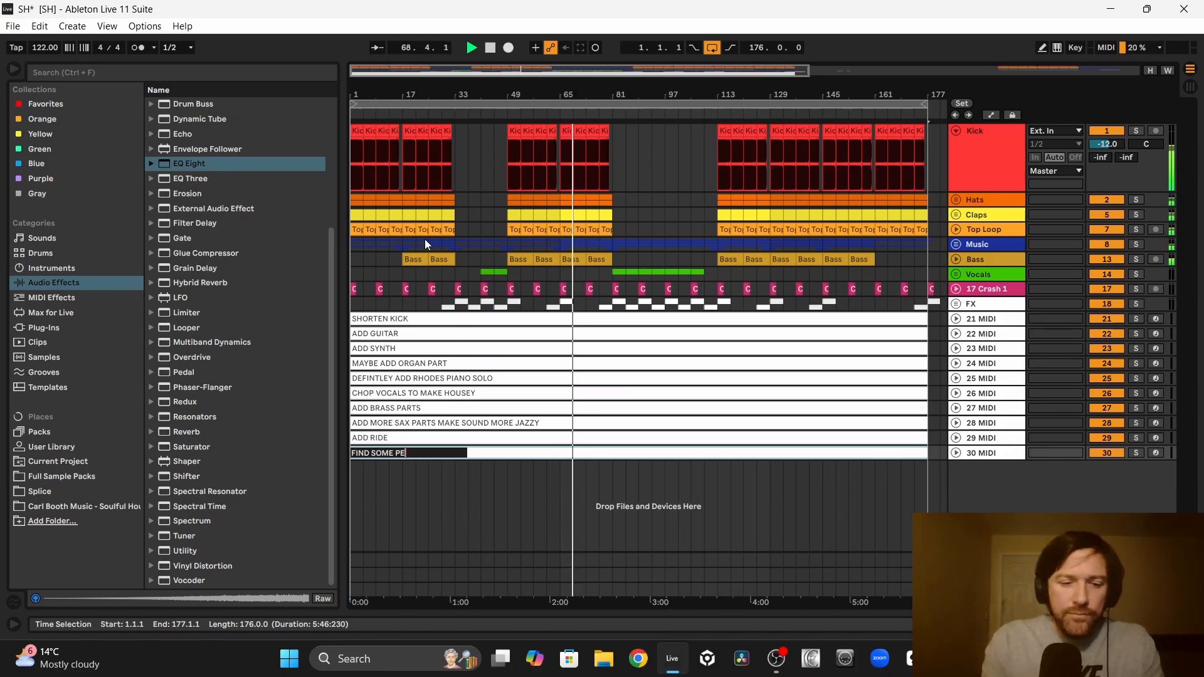
text(RCUSSION LO)
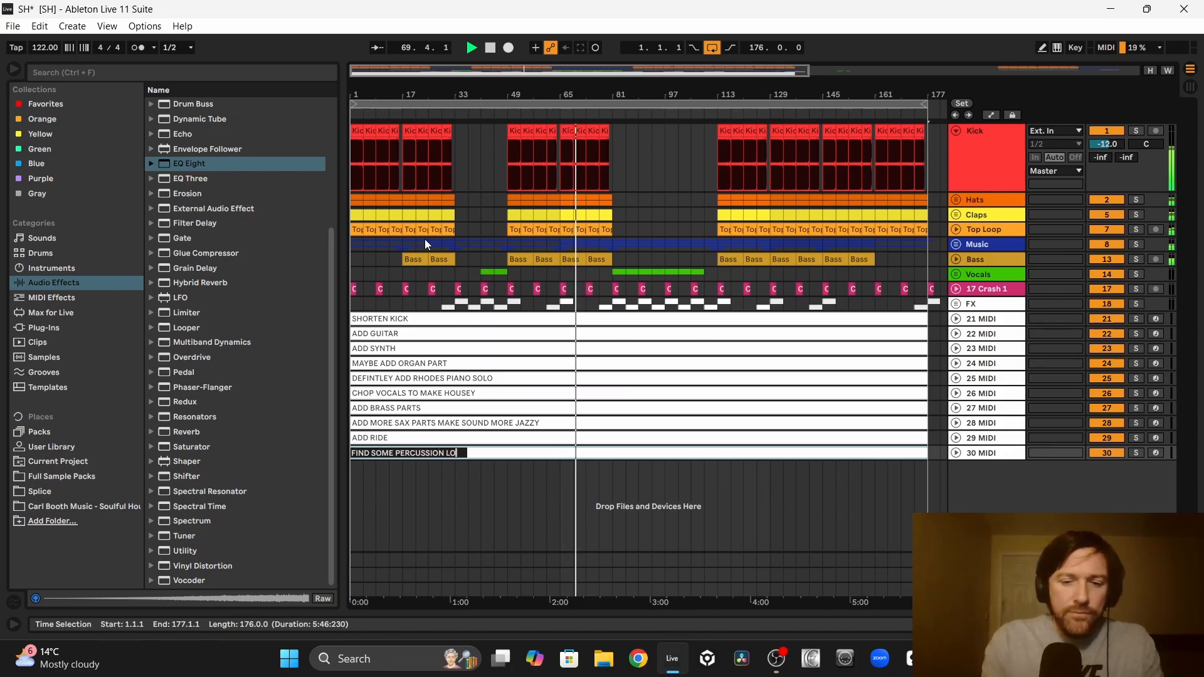
text(OPS AND SAMPLE)
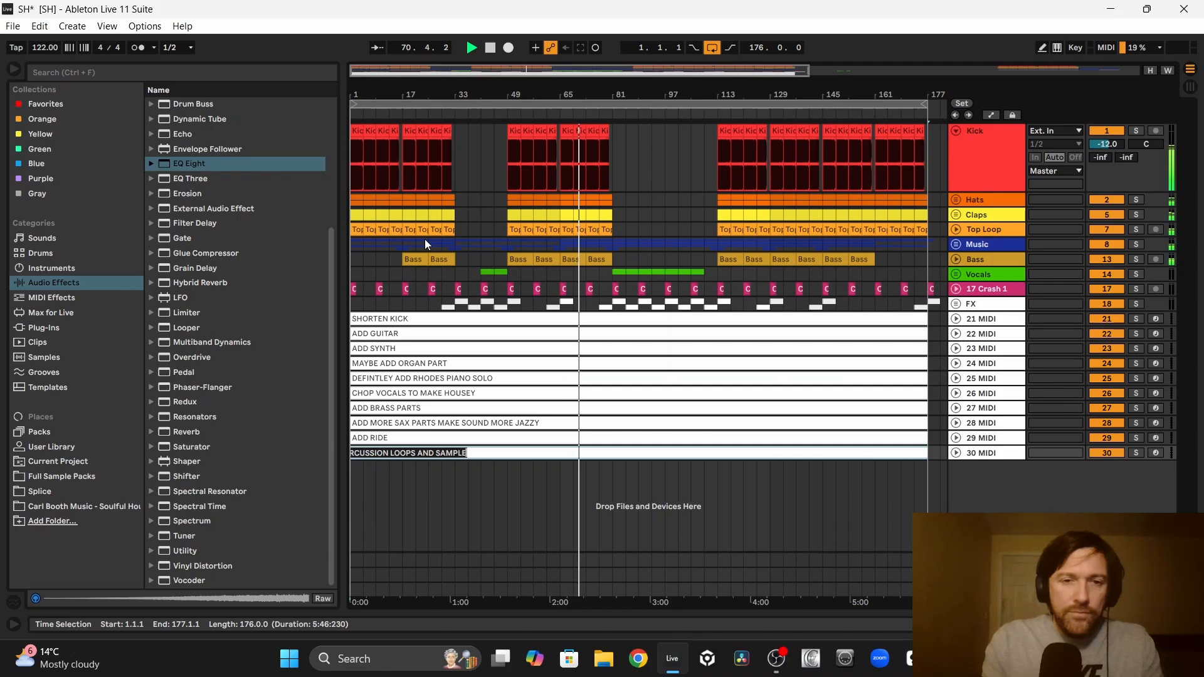
text(S)
click(440, 496)
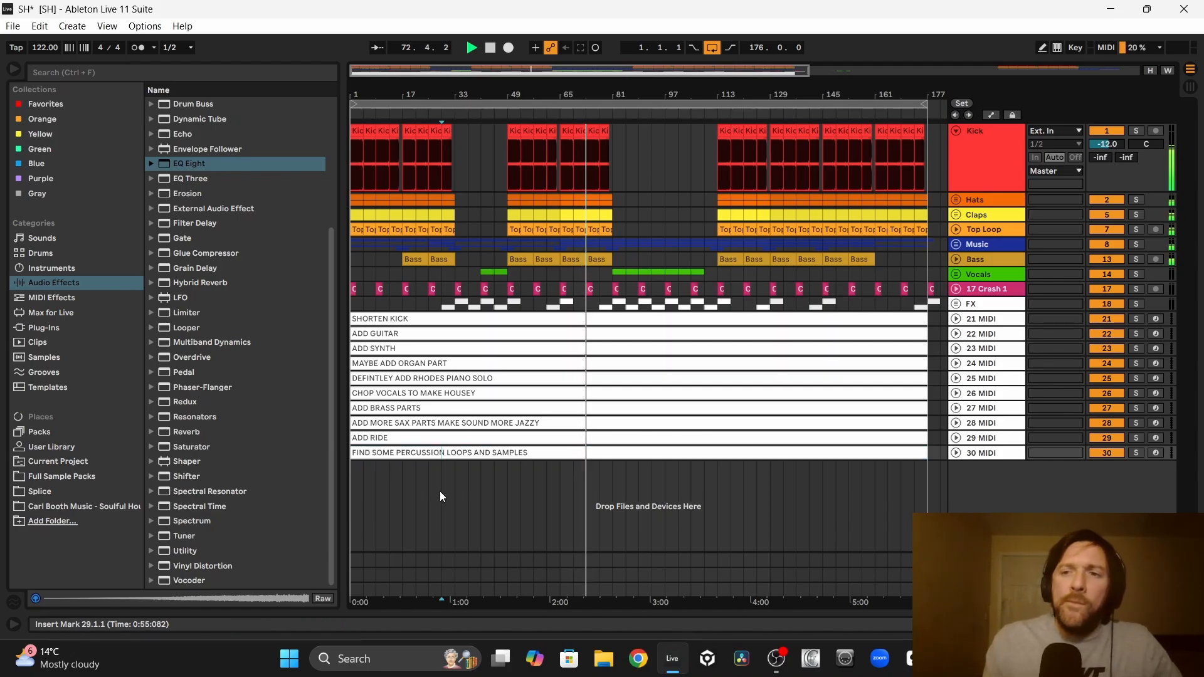
Step: Duplicate the percussion note track and rename the copied clip to LAYER CLAP WITH A LIVE SOUNDING ONE
click(988, 454)
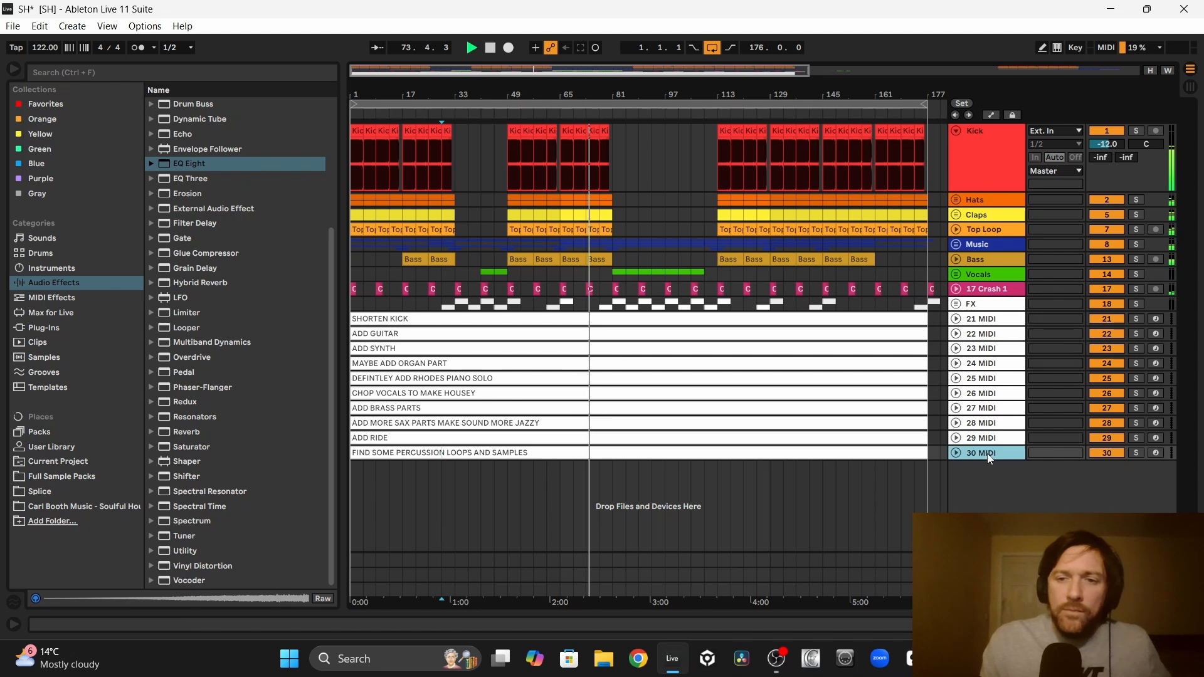
key(ctrl+d)
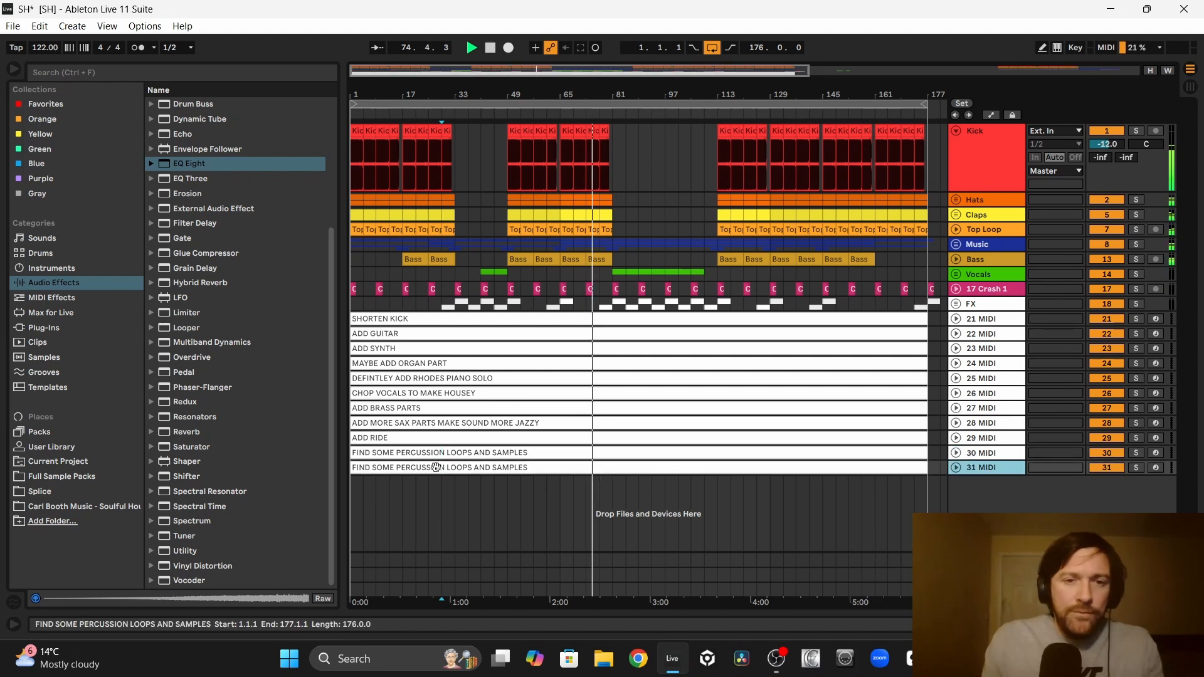
right_click(437, 467)
click(463, 259)
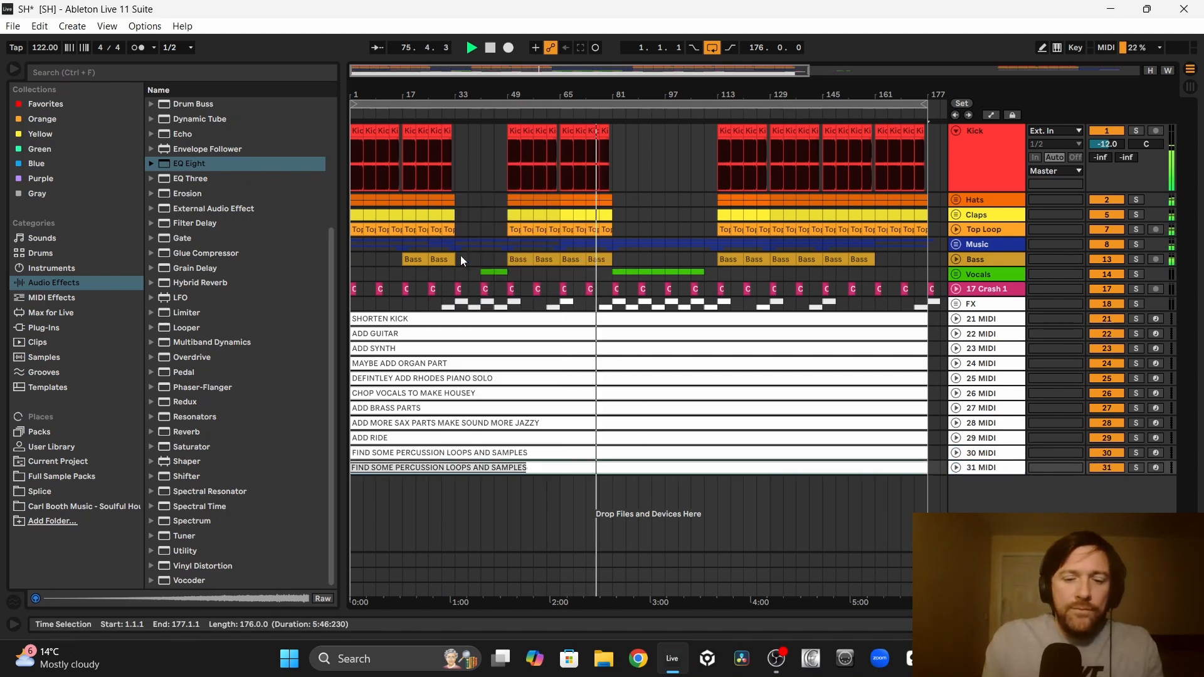
text(LAYER CLAP)
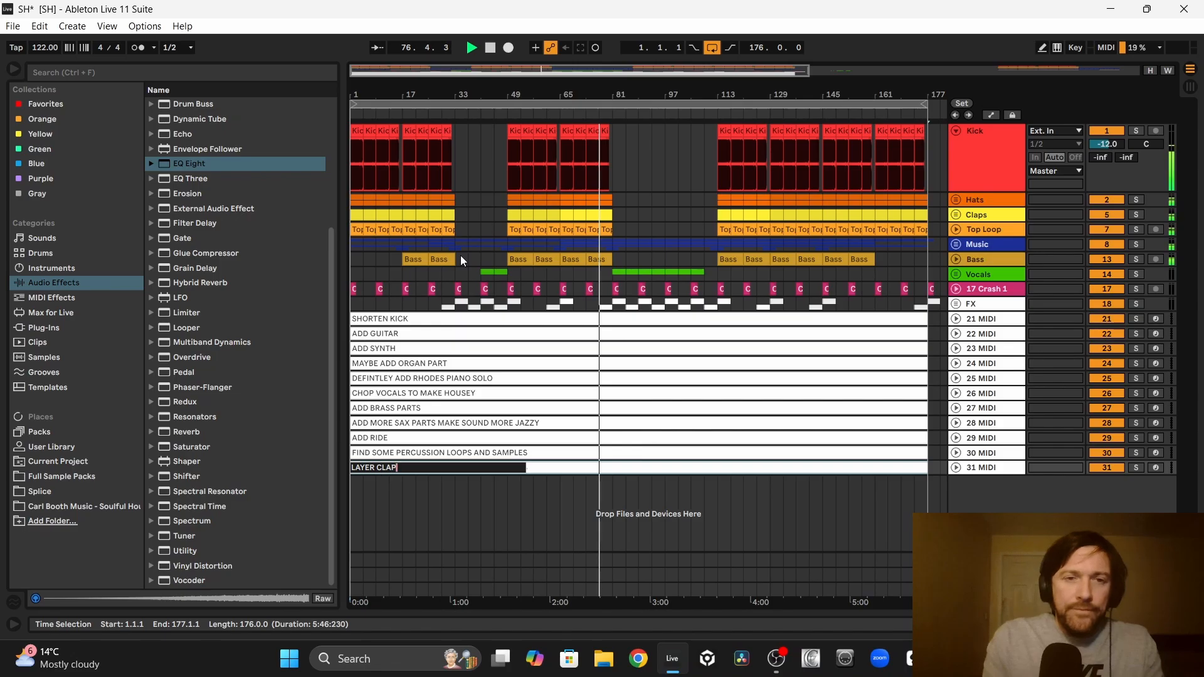
text( WITH A L)
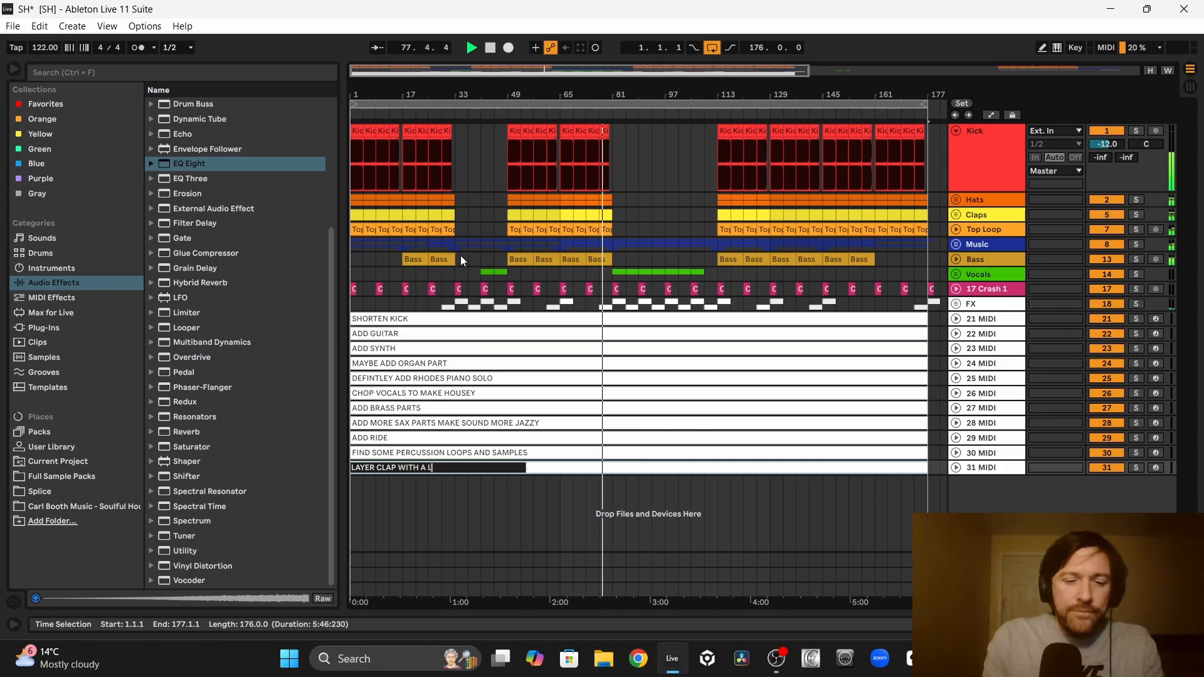
text(IVE SOUNDING ONE)
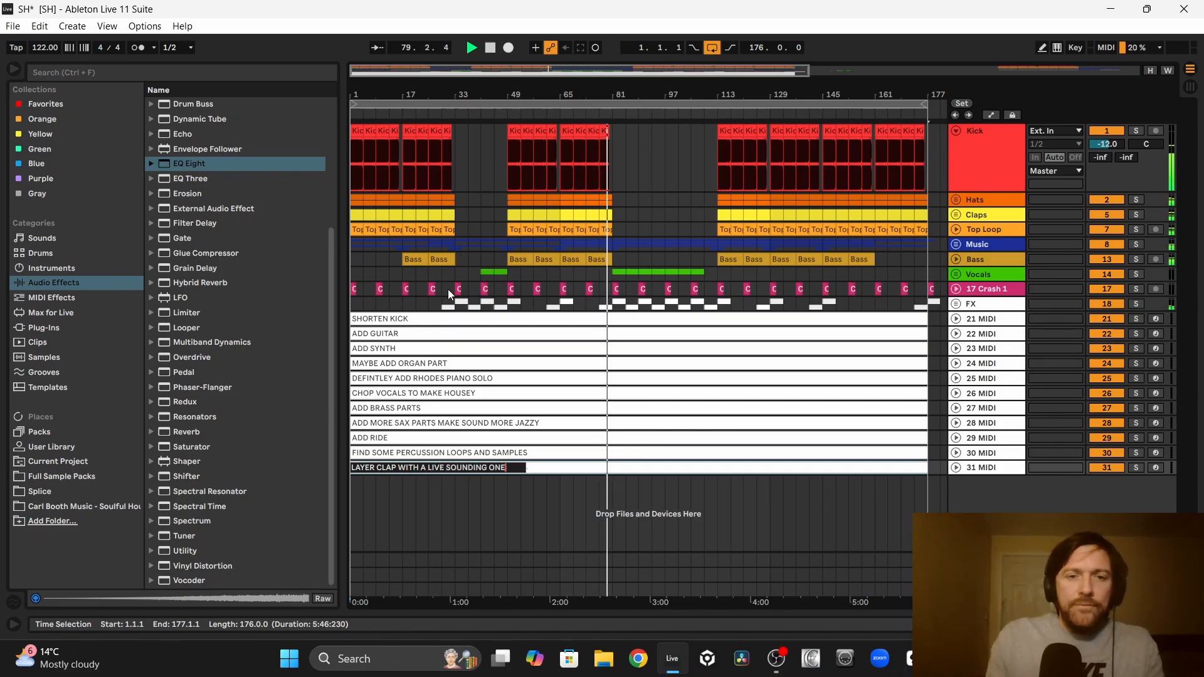
click(420, 502)
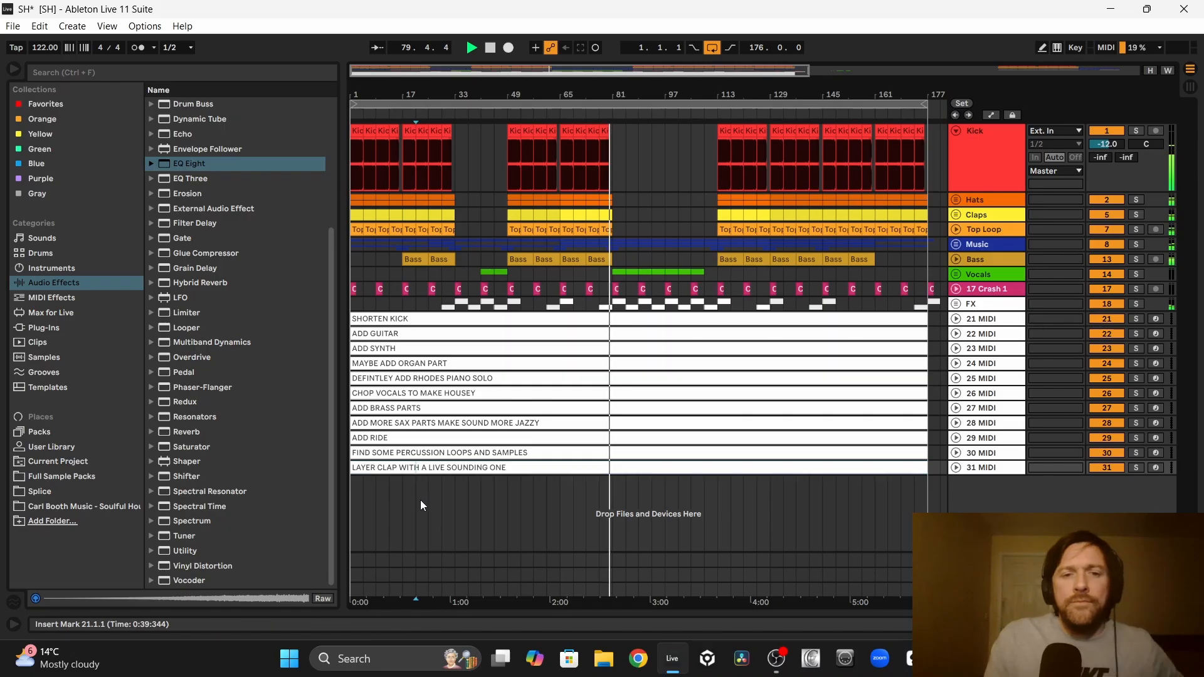
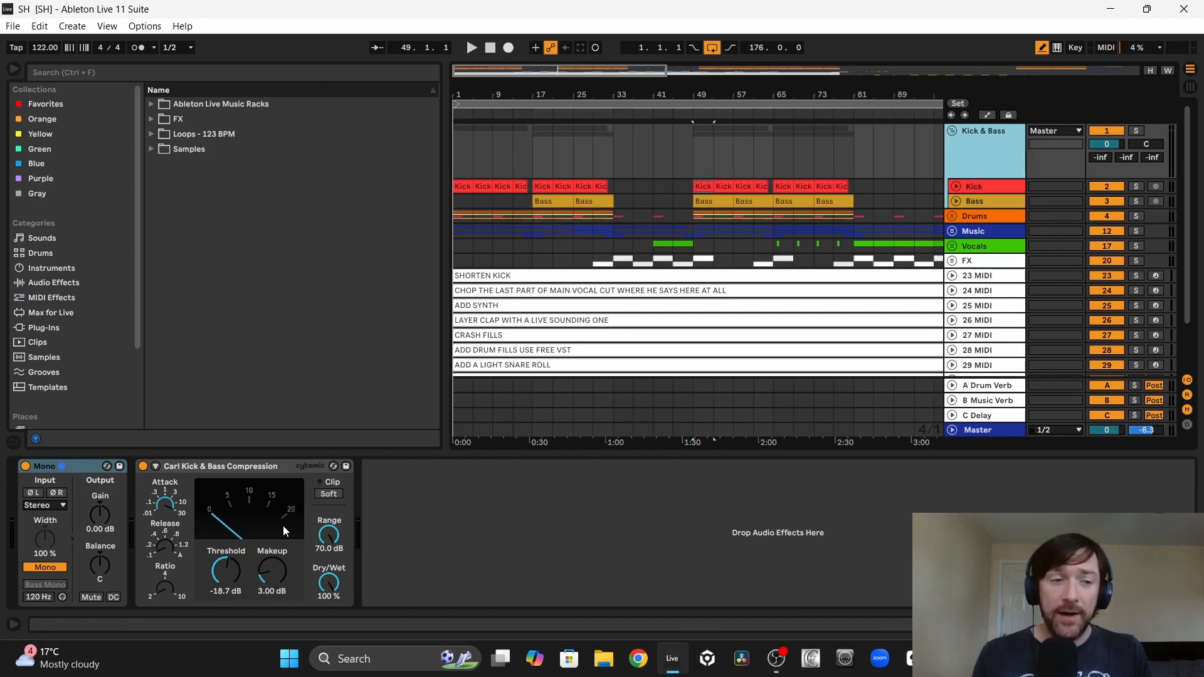
Step: Play the soloed Kick & Bass group from bar 49 and compare it with its compressor bypassed and re-enabled
key(space)
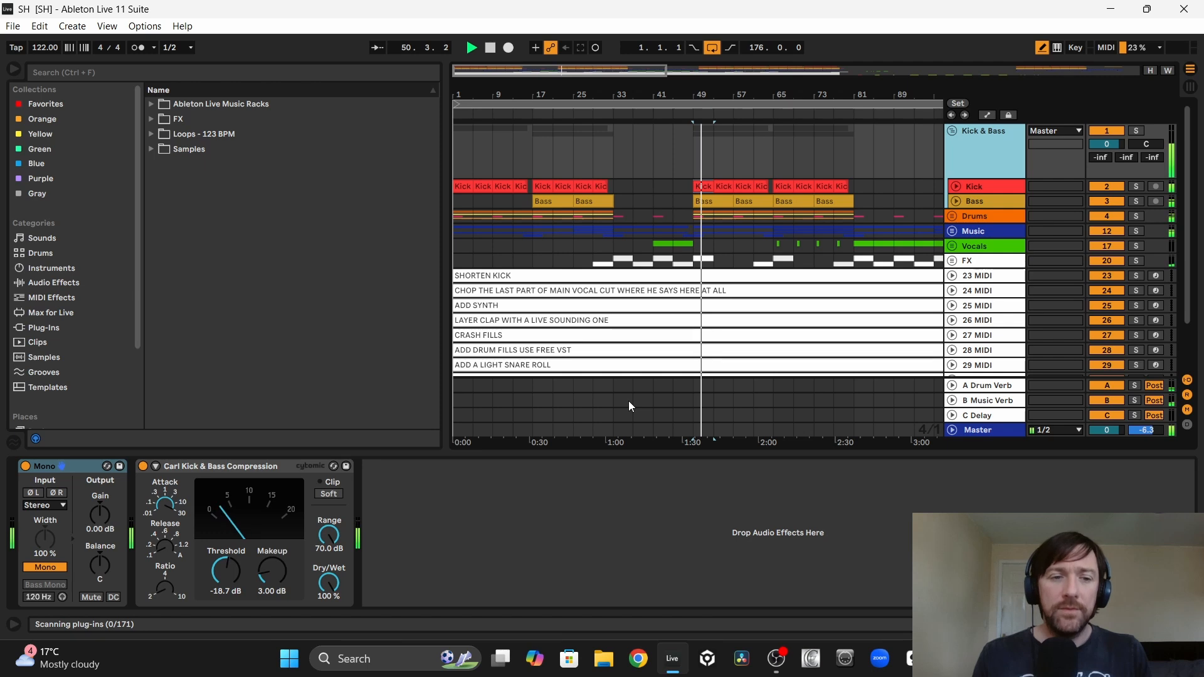
click(698, 183)
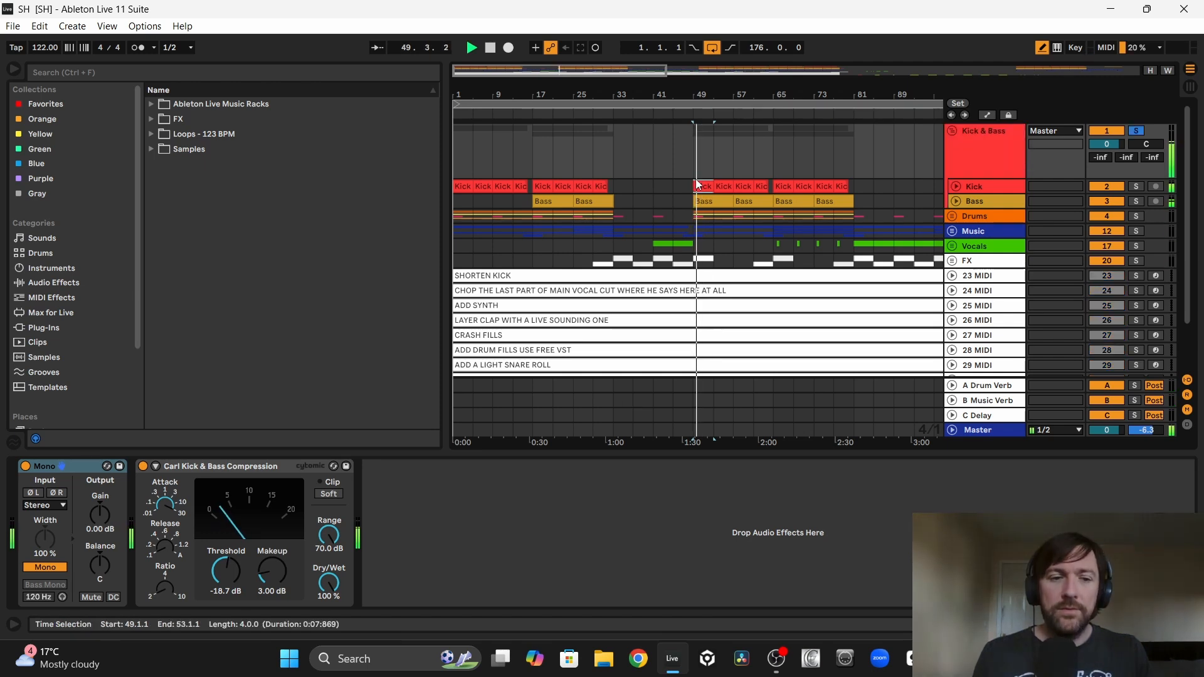
click(143, 467)
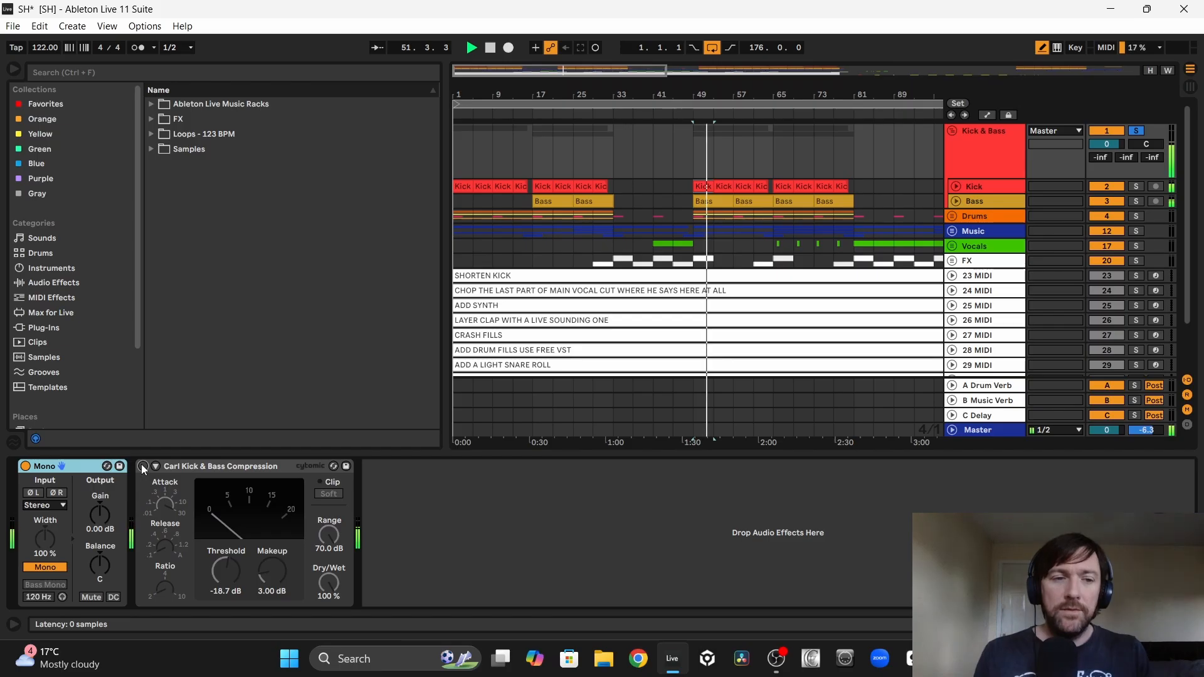
click(142, 466)
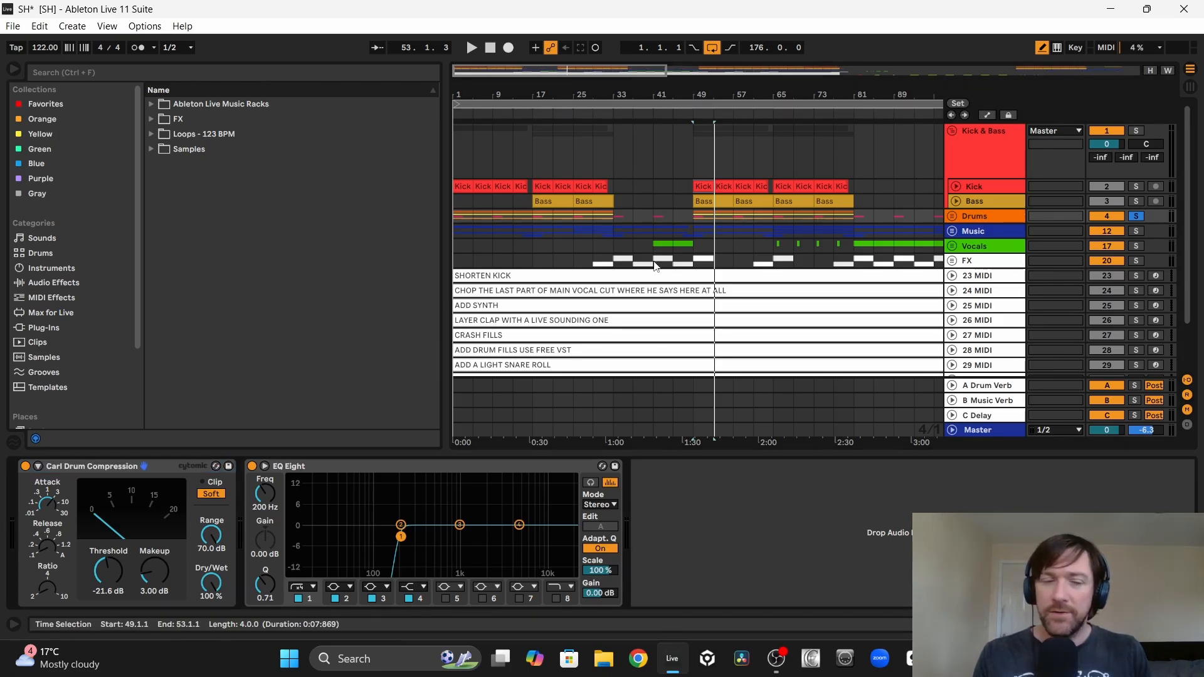
Step: Play the soloed Drums group from bar 49 and compare its sound with the drum compressor bypassed and re-enabled
key(space)
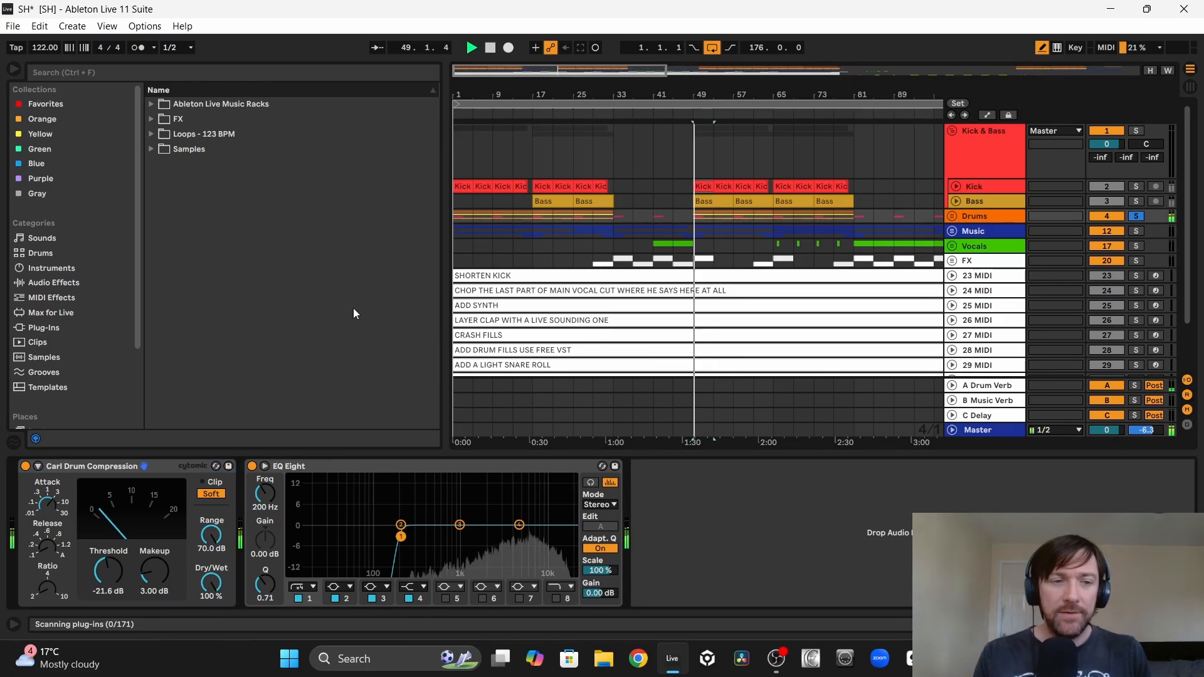
click(25, 467)
click(25, 467)
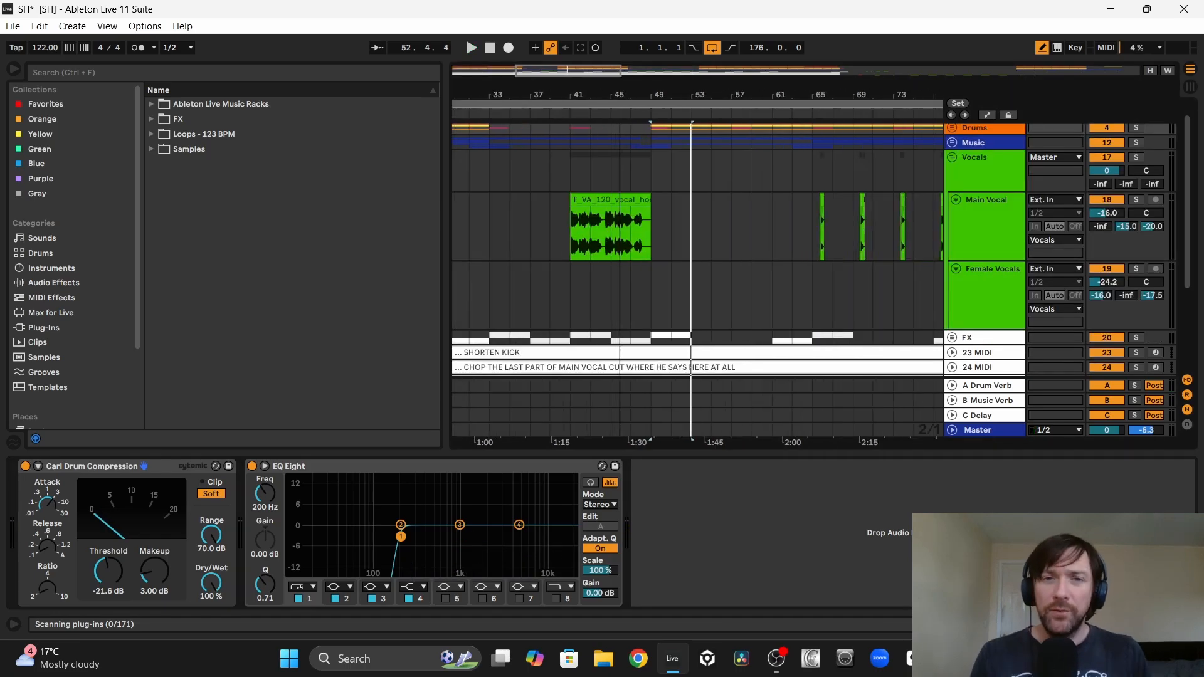
Step: Solo the Main Vocal track and audition the vocal hook from bar 44, focusing on the phrase leading into bar 47
drag(620, 94, 525, 101)
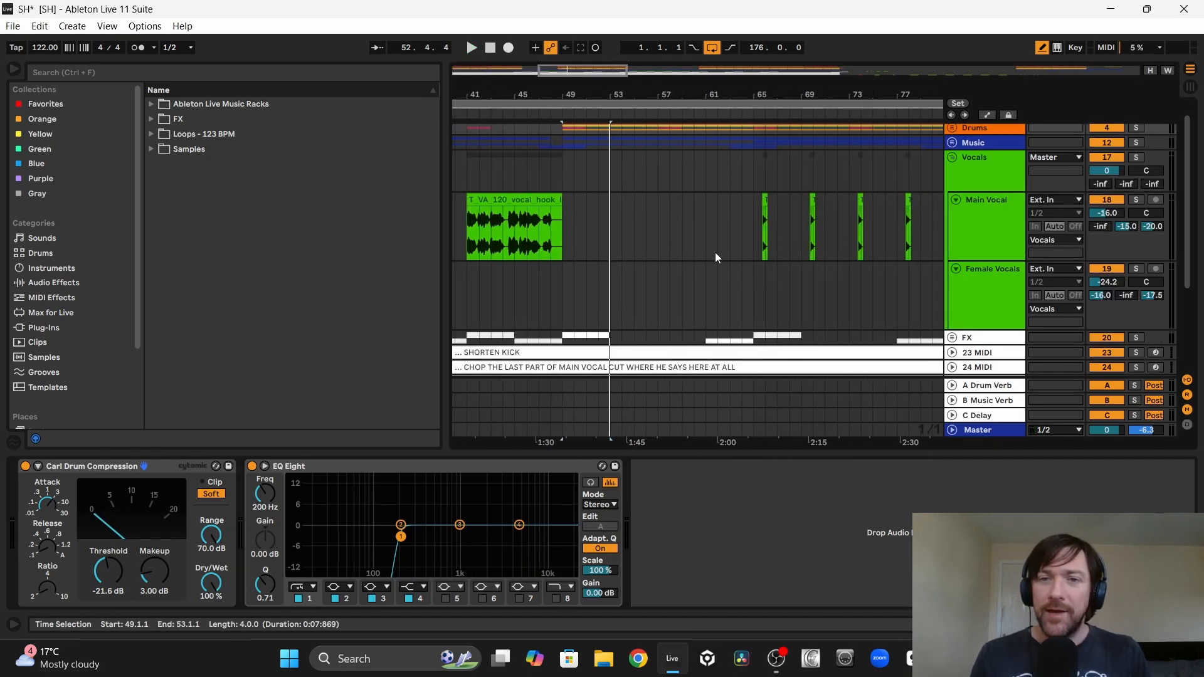
drag(750, 227, 789, 226)
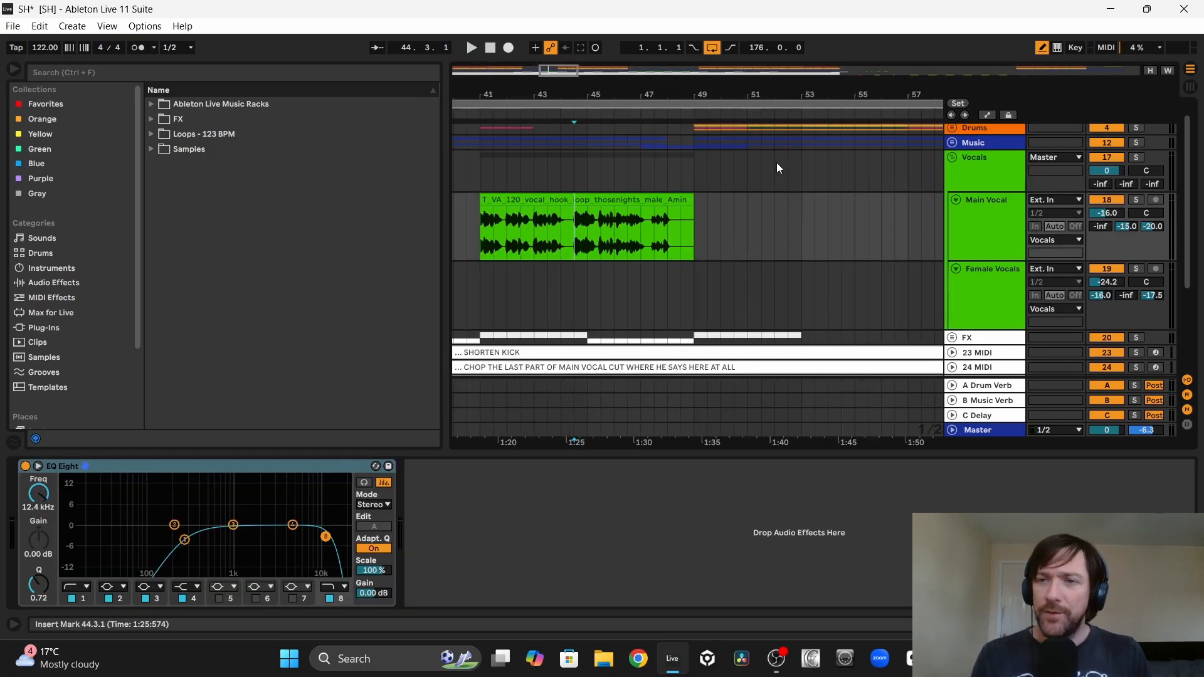
click(1136, 200)
click(577, 245)
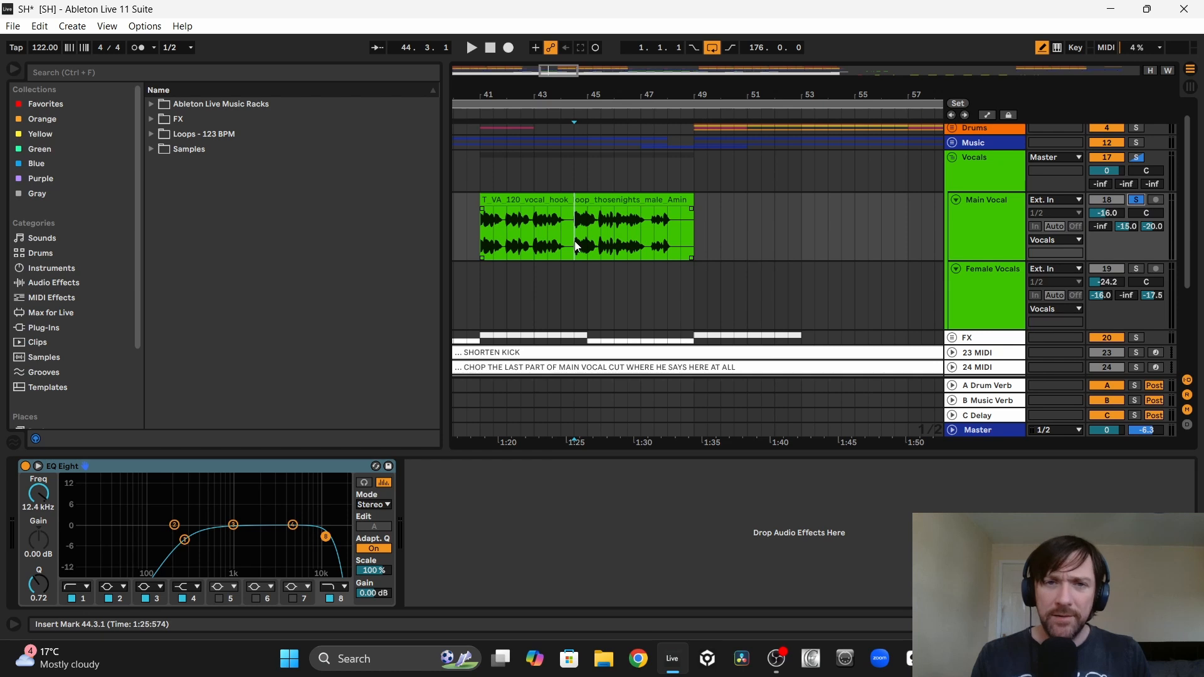
key(space)
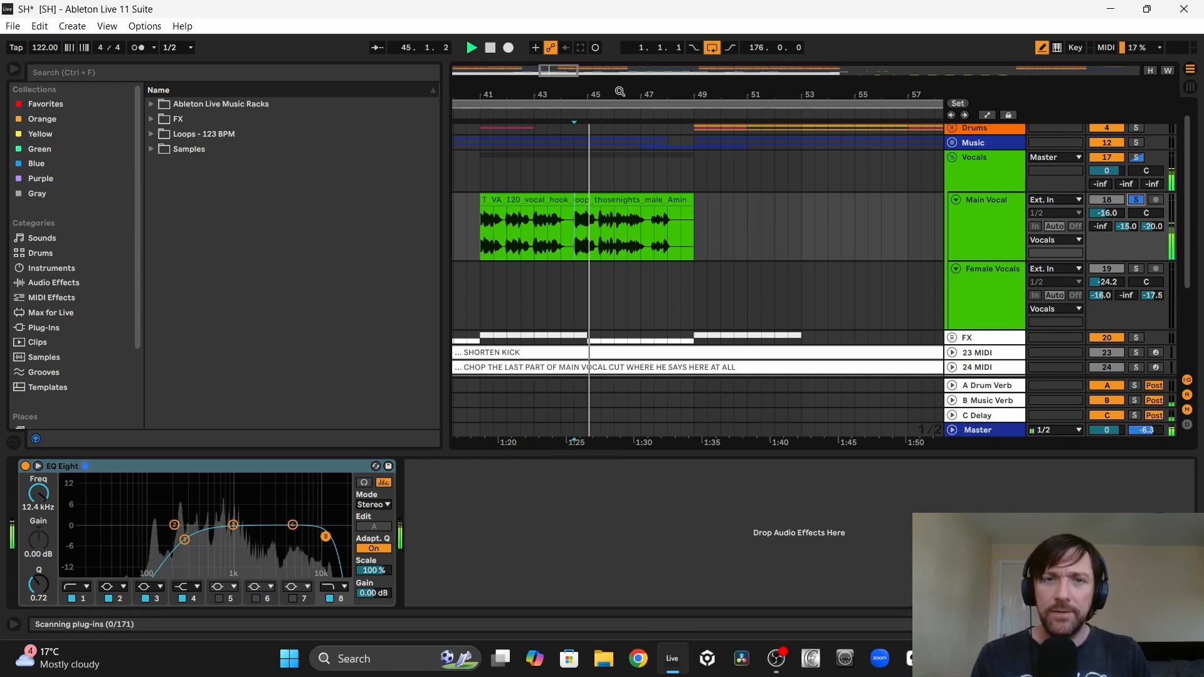
scroll(622, 134, up, 5)
drag(619, 94, 499, 118)
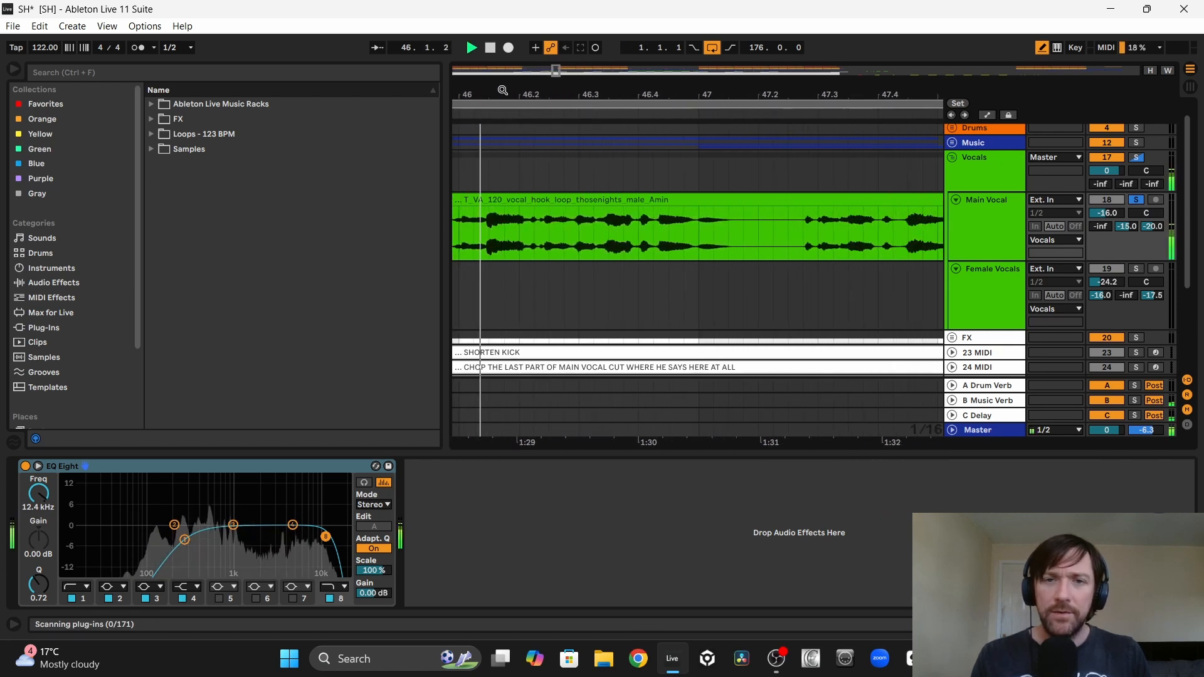
click(654, 233)
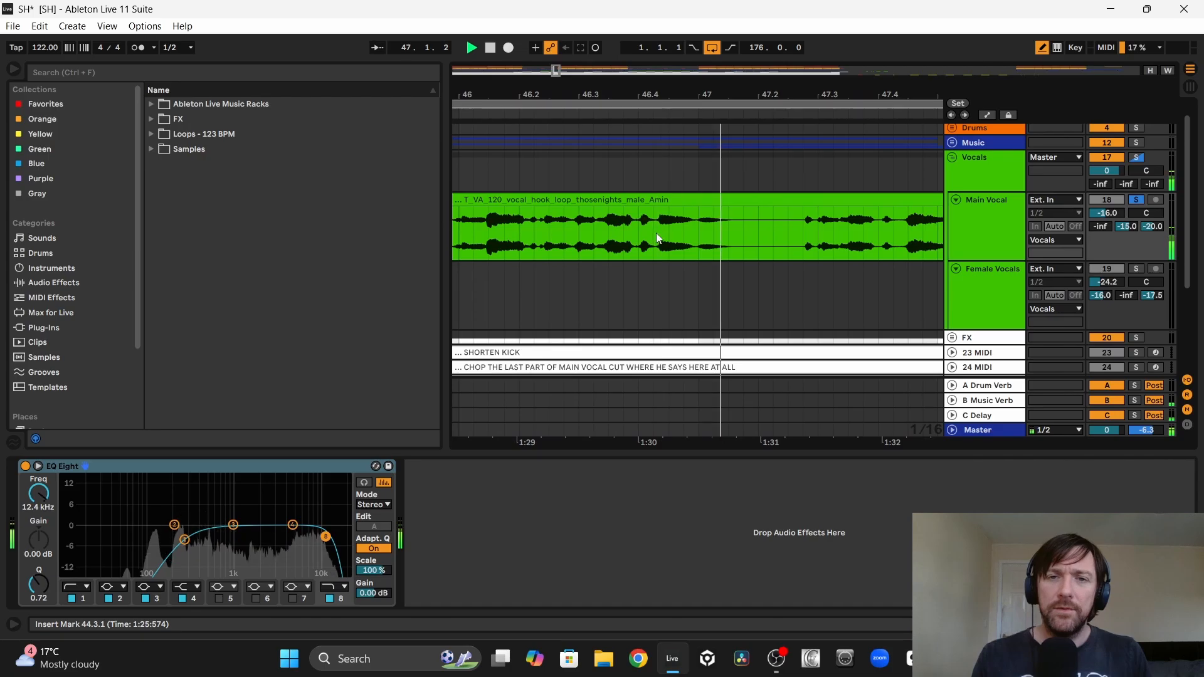
key(space)
drag(656, 237, 756, 238)
key(space)
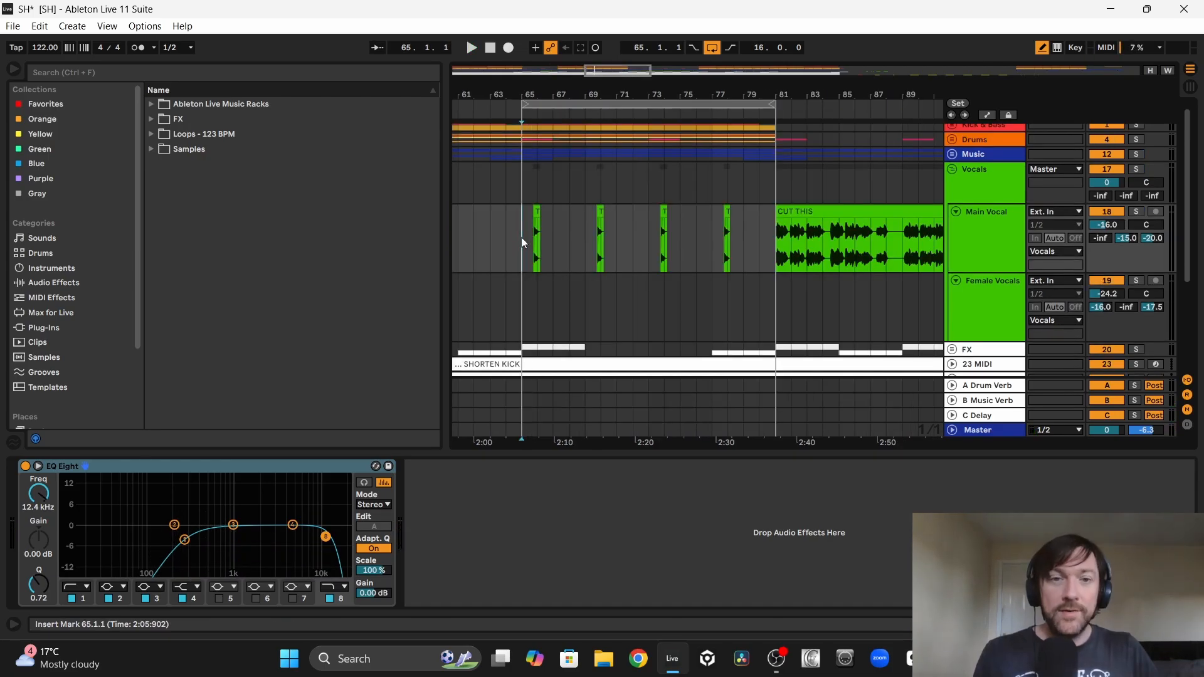
Step: Play the section from bar 65 and set the Main Vocal track volume to -14.0 dB
key(space)
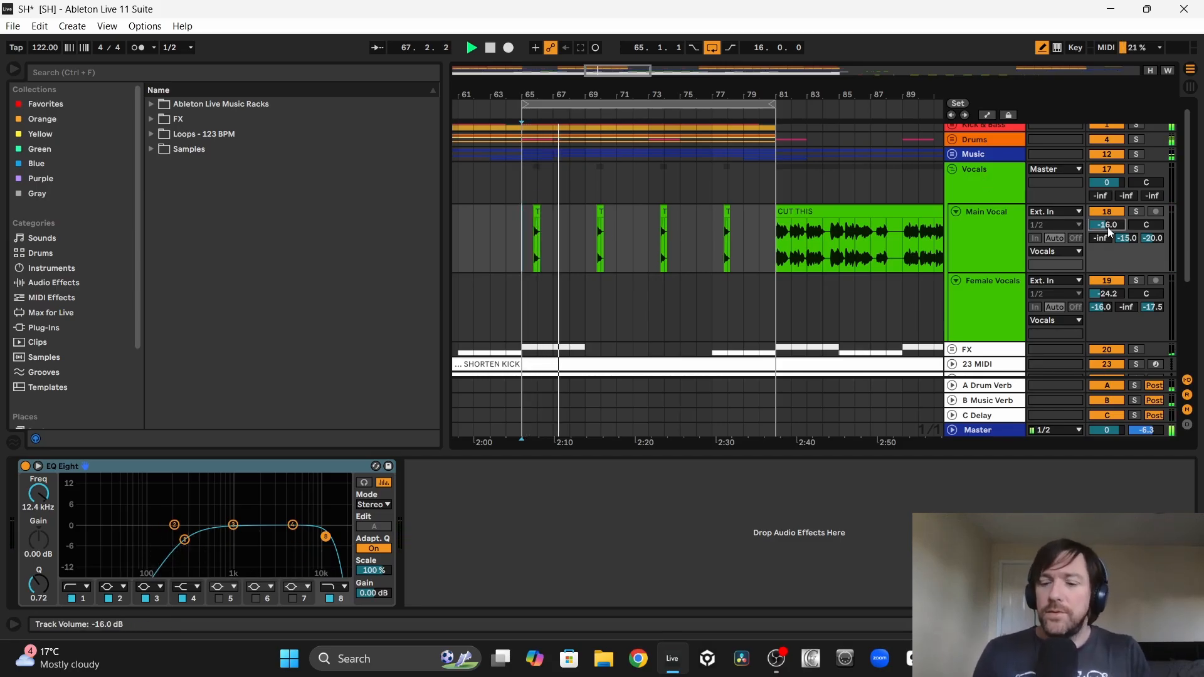
drag(1107, 227, 1107, 221)
key(Up)
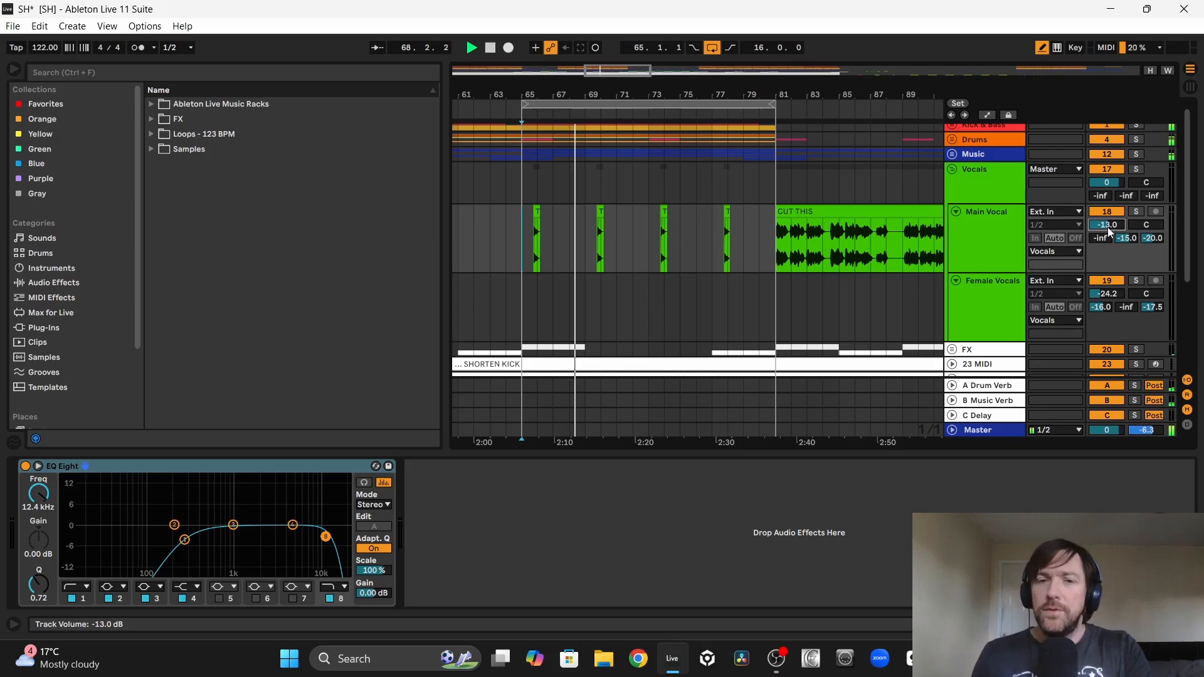
key(Down)
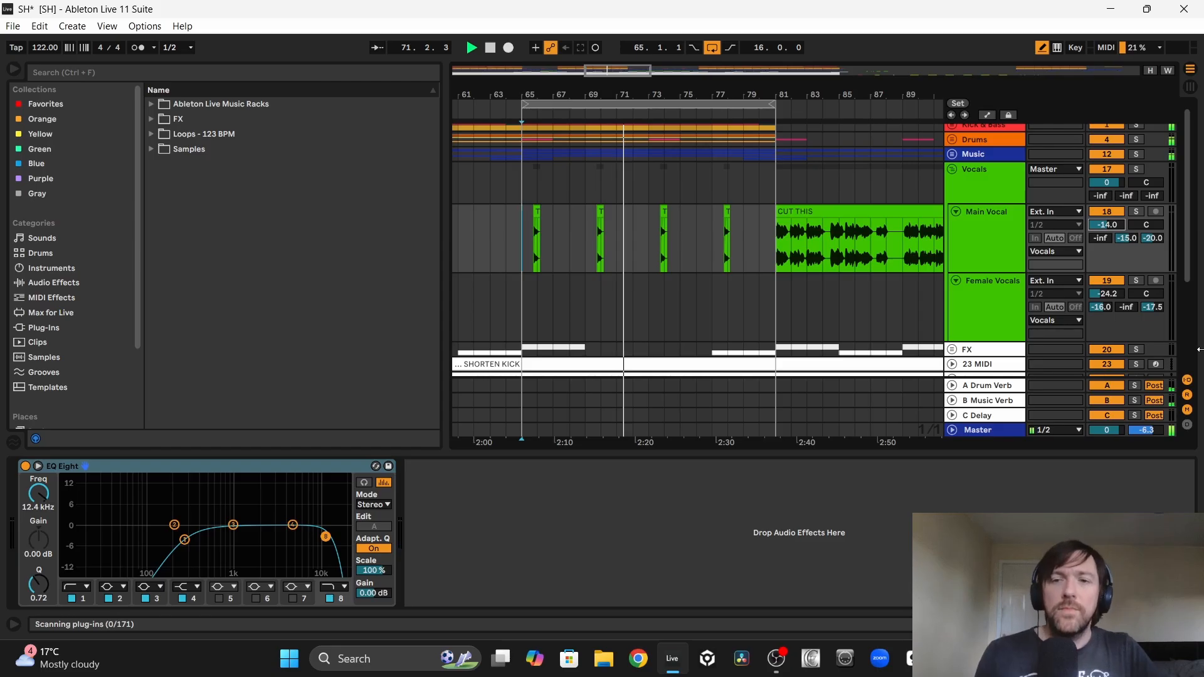
Step: Listen to the bass and music with the vocal chops from bar 65, examine the gap after the first chop, and unsolo the Vocals group
scroll(925, 238, up, 1)
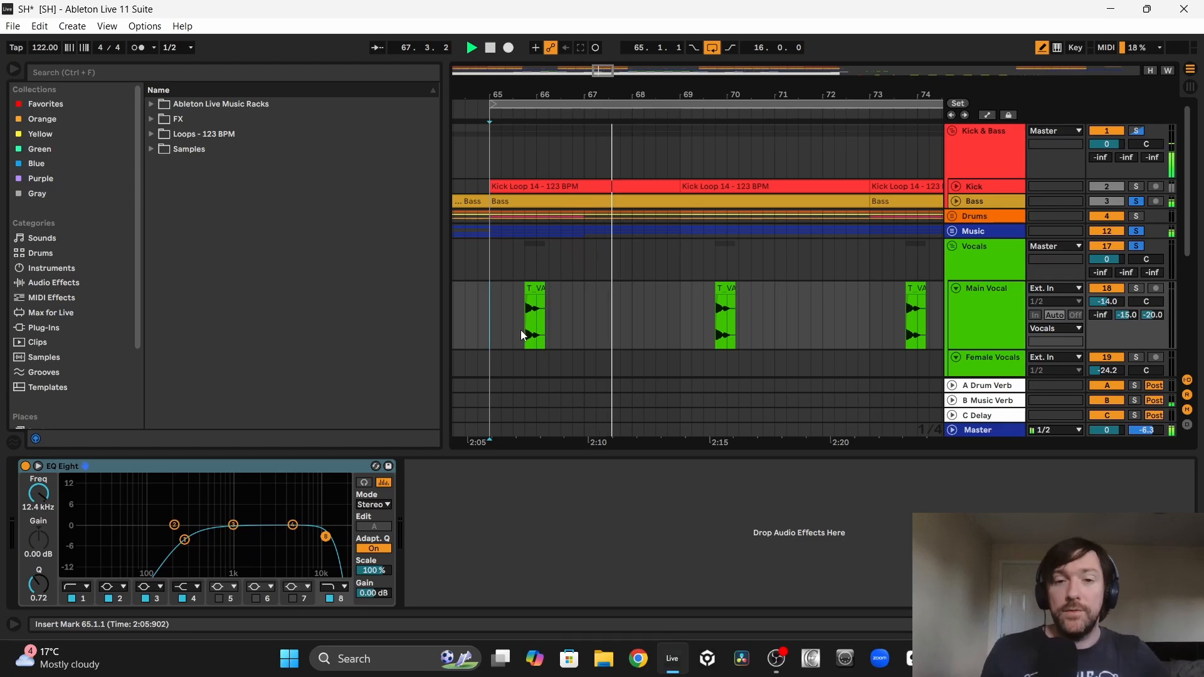
drag(668, 314, 610, 313)
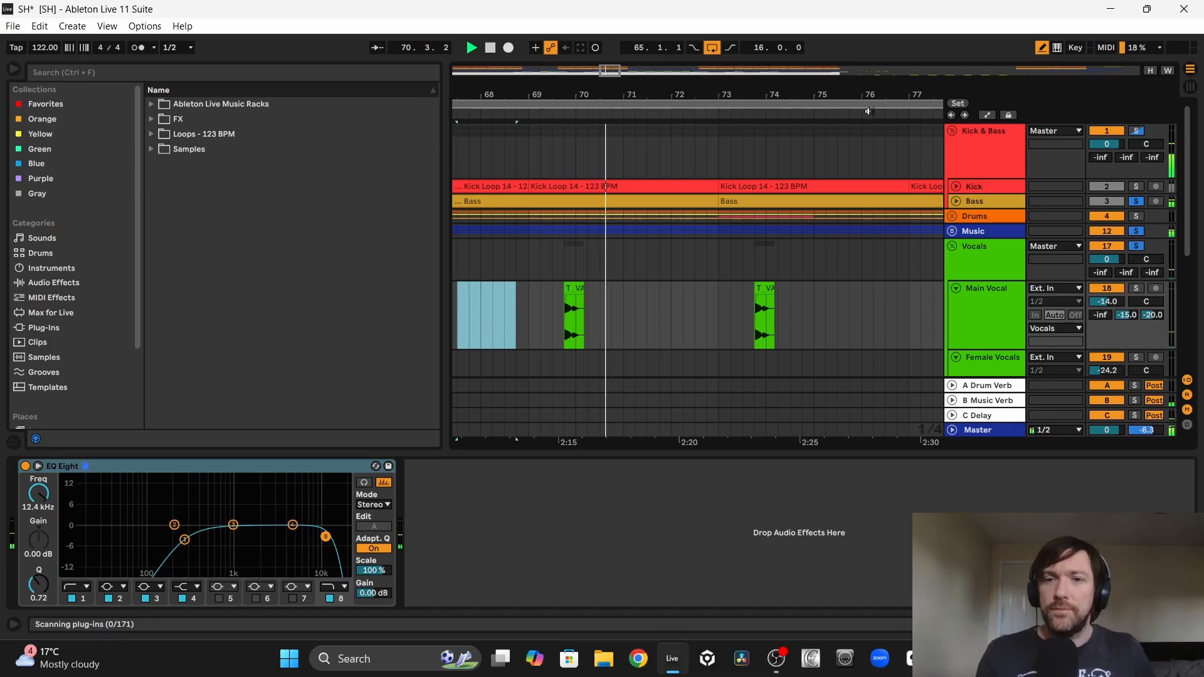
drag(837, 97, 737, 69)
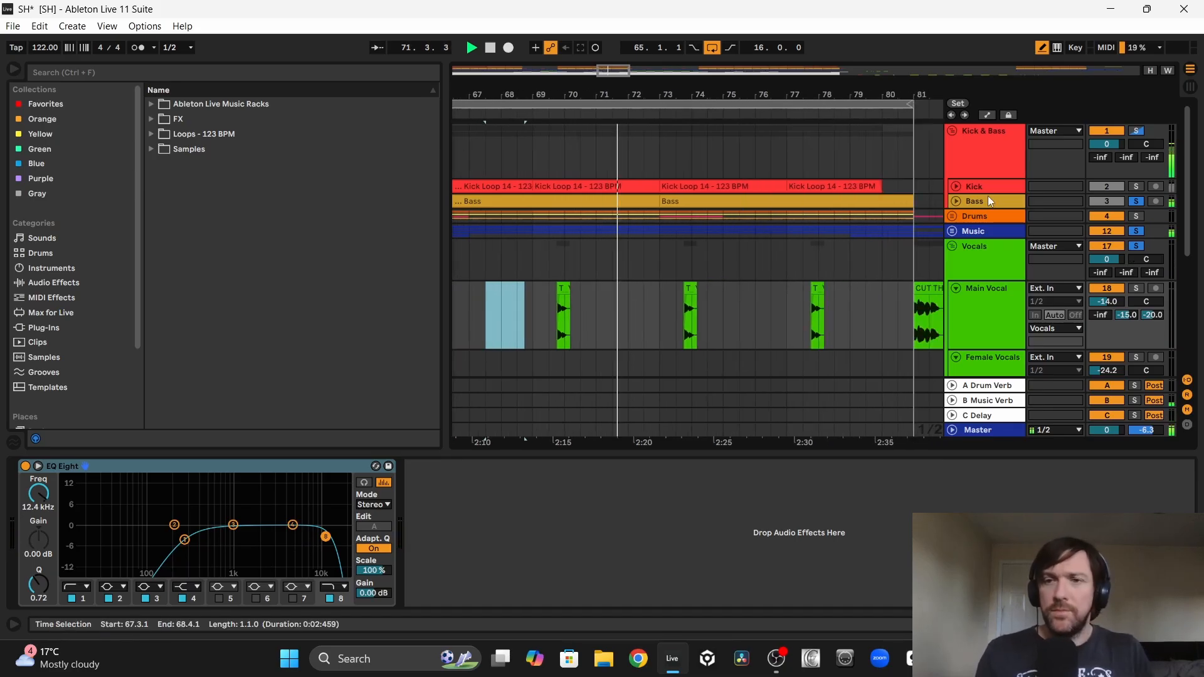
click(1135, 245)
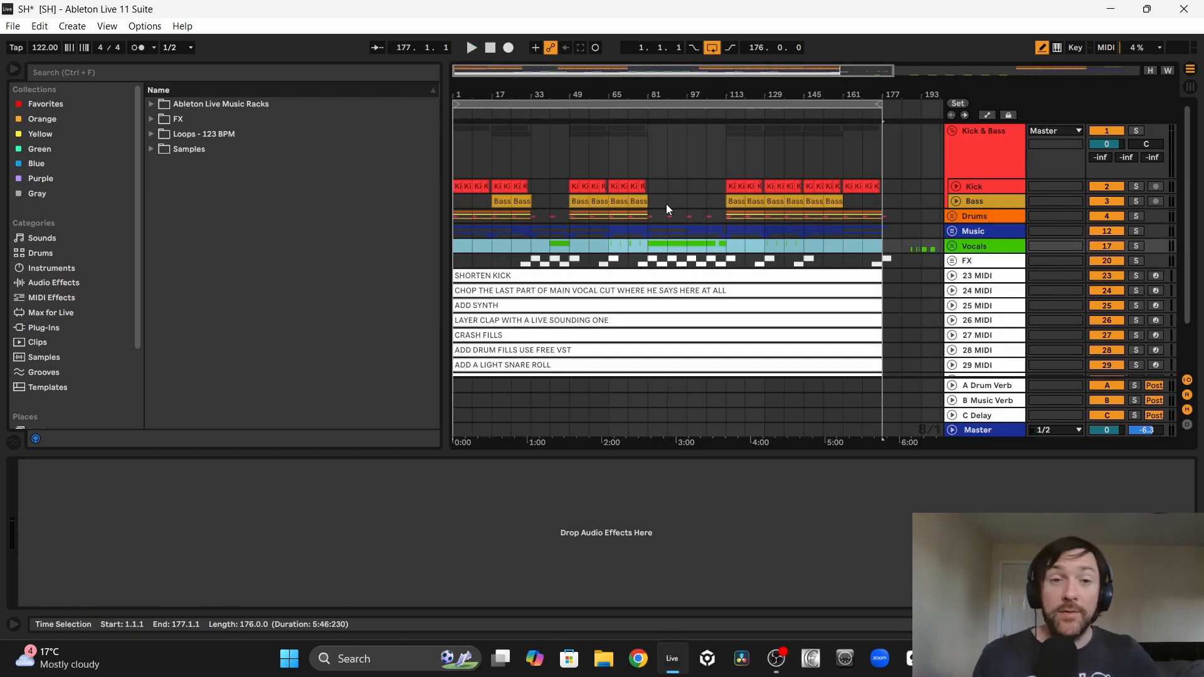
Step: Review the SHORTEN KICK note, audition the first kick loop and inspect bands 1, 2 and 3 of the Kick track's EQ Eight
scroll(666, 205, down, 3)
scroll(516, 221, up, 3)
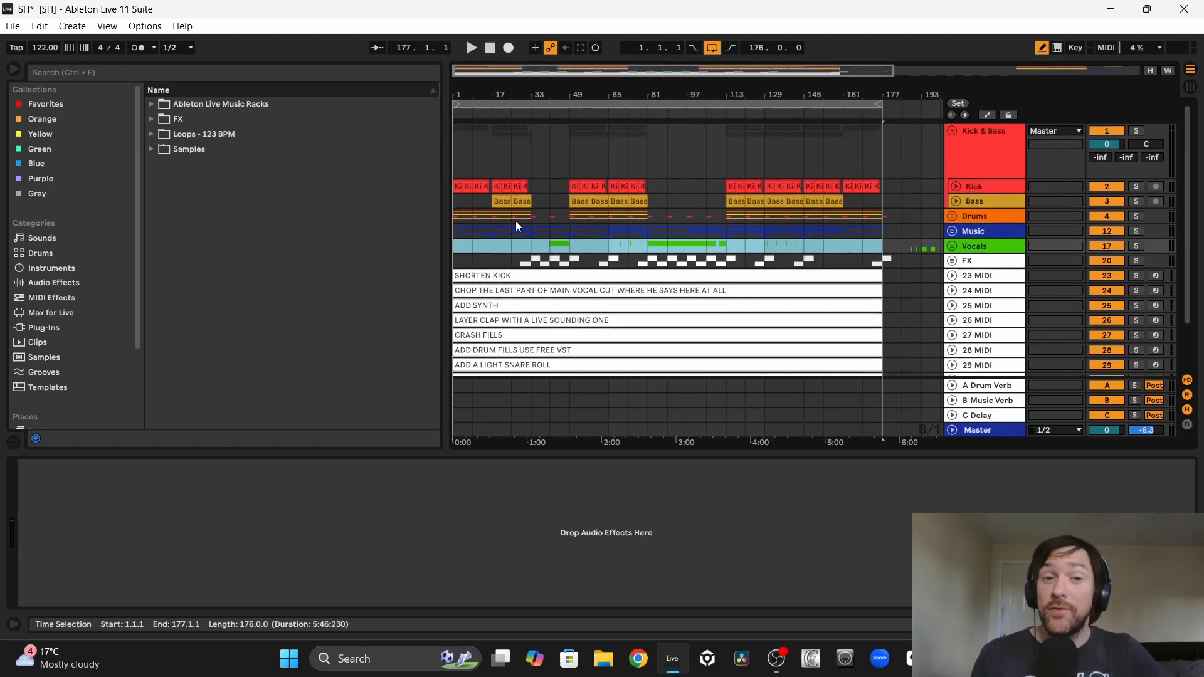
click(481, 274)
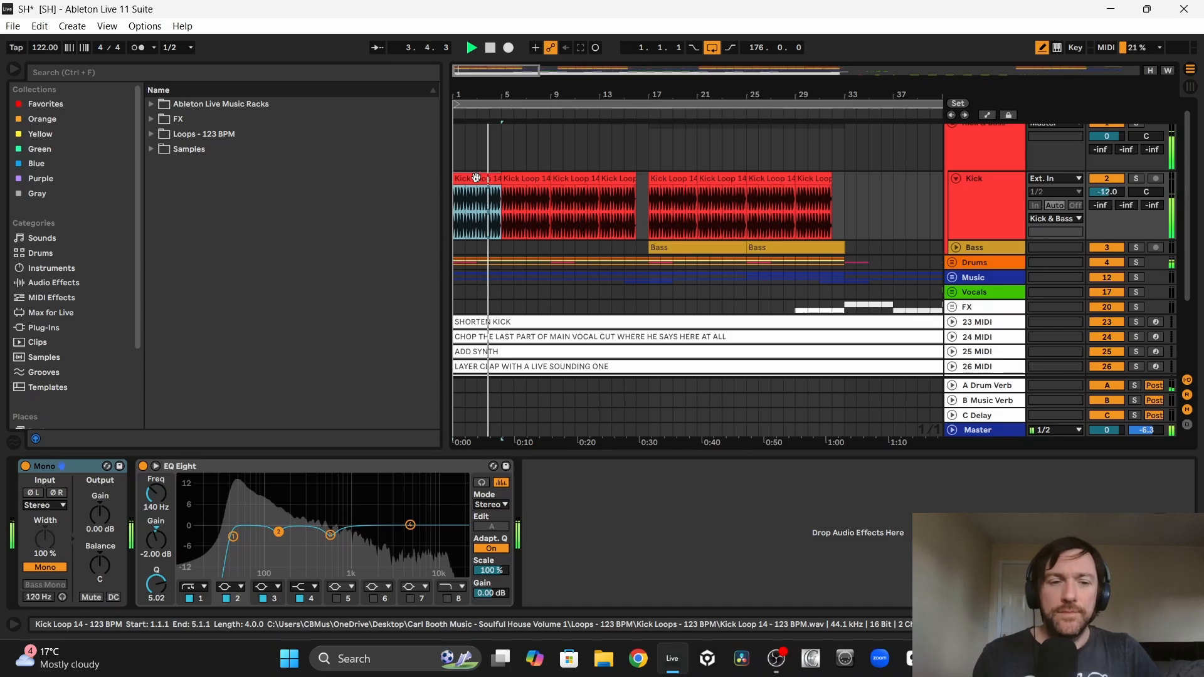
key(space)
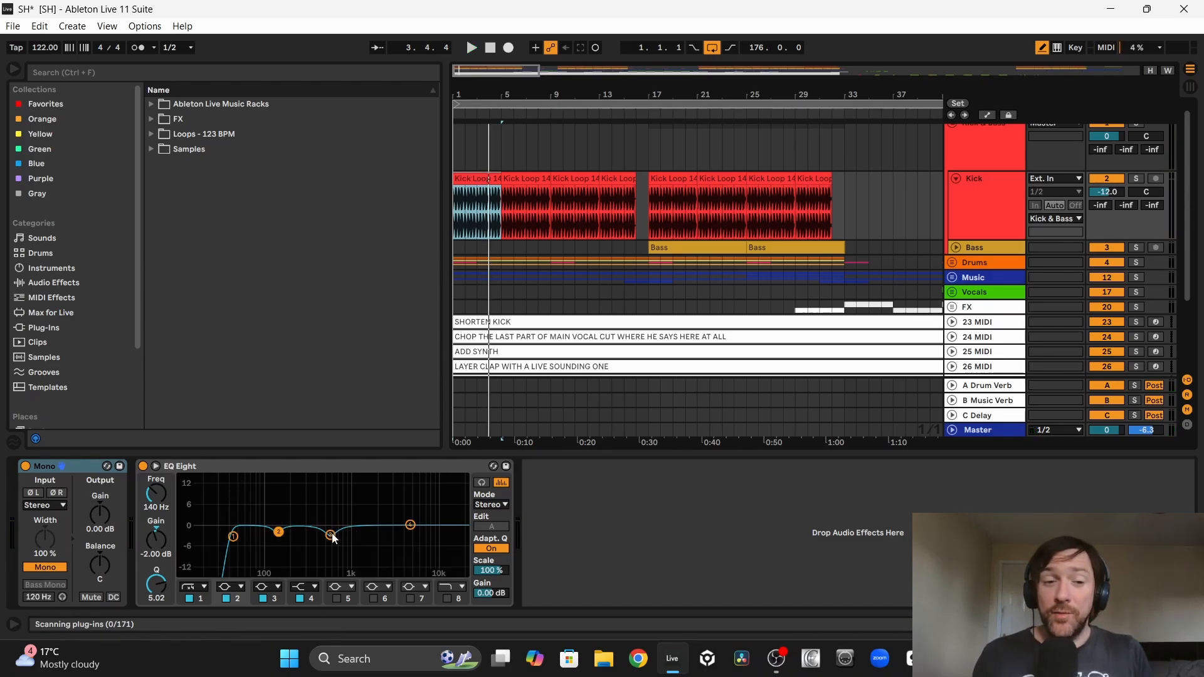
click(331, 536)
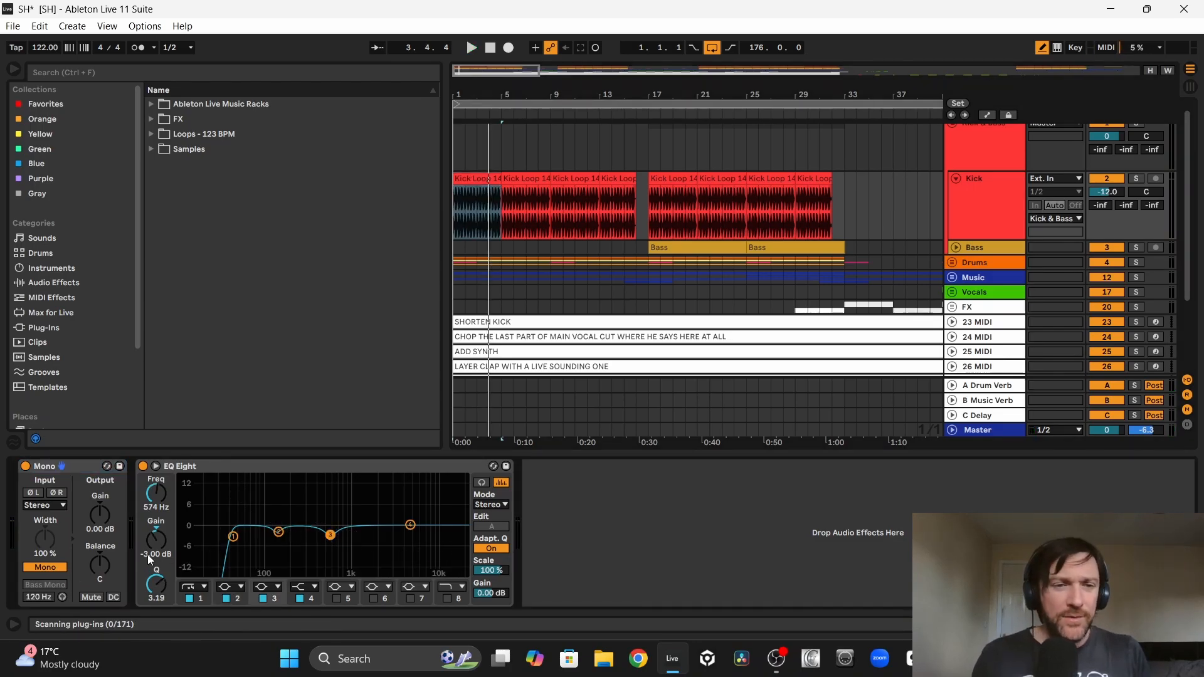
click(279, 532)
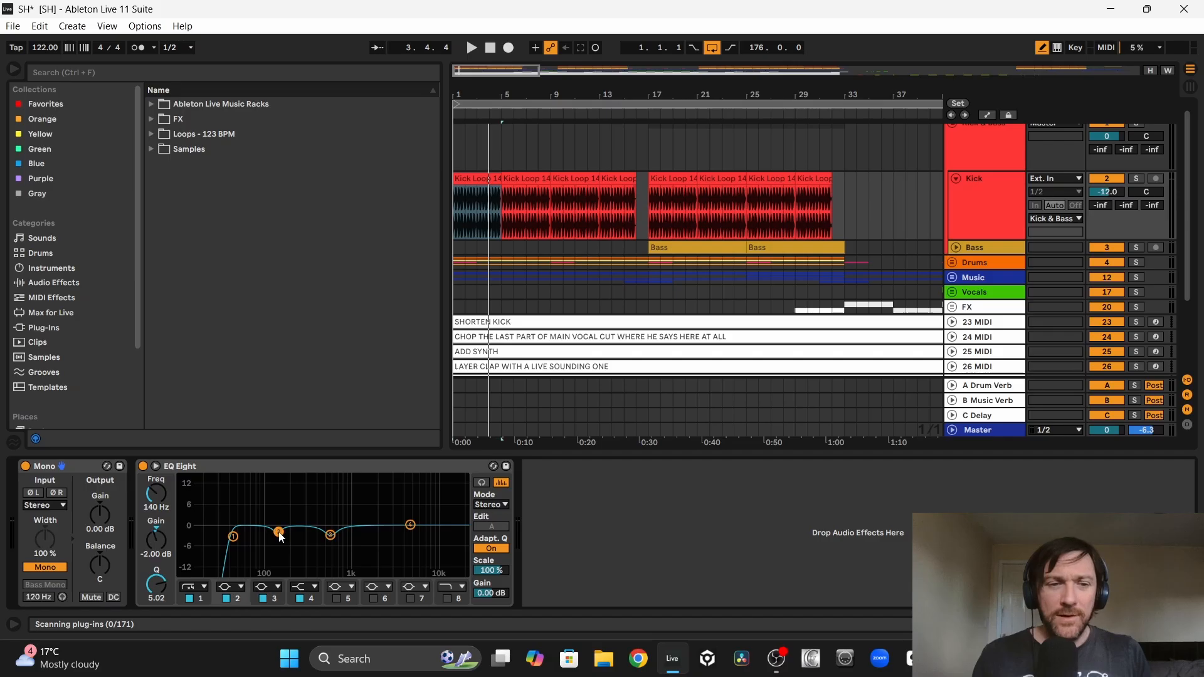
click(234, 537)
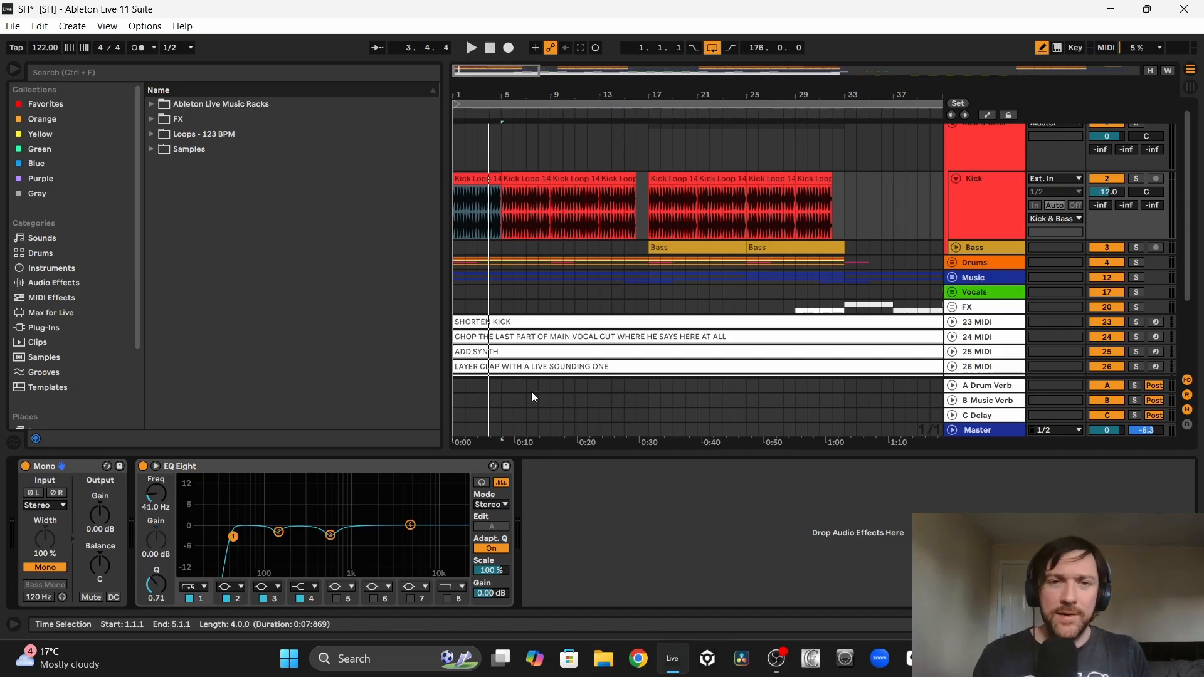
Step: Delete the first kick's tail from 1.1.3 to 1.1.4 and add a fade-out to the remaining hit
scroll(536, 224, up, 15)
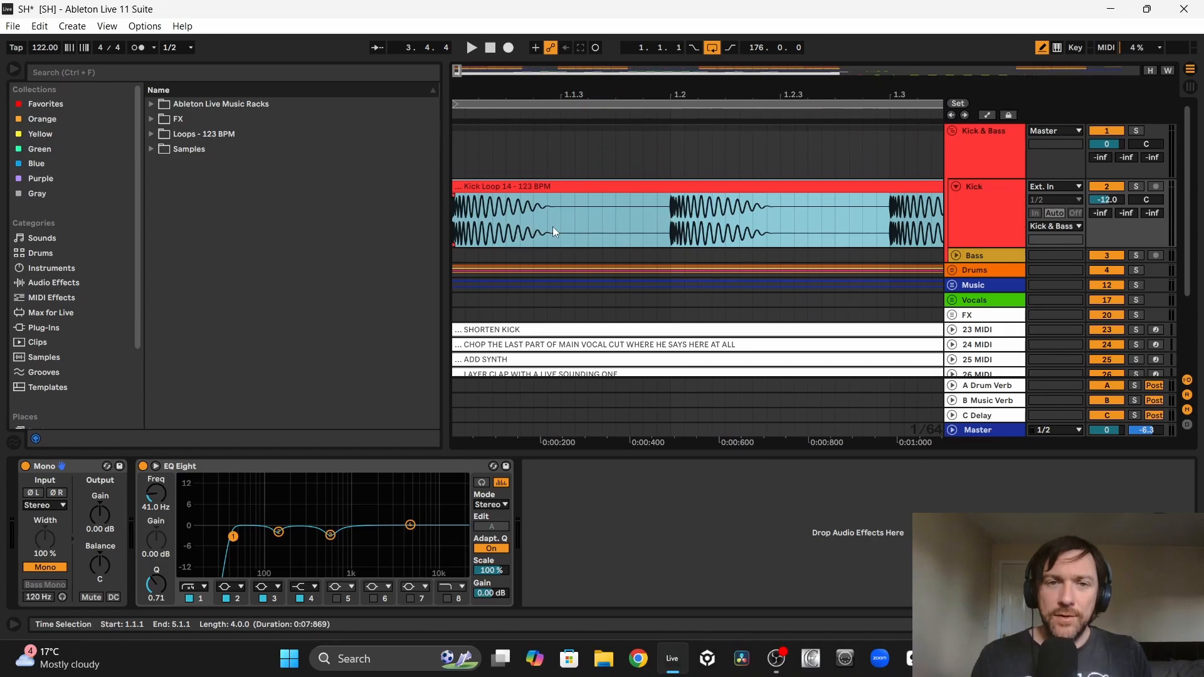
drag(561, 220, 626, 227)
key(ctrl+e)
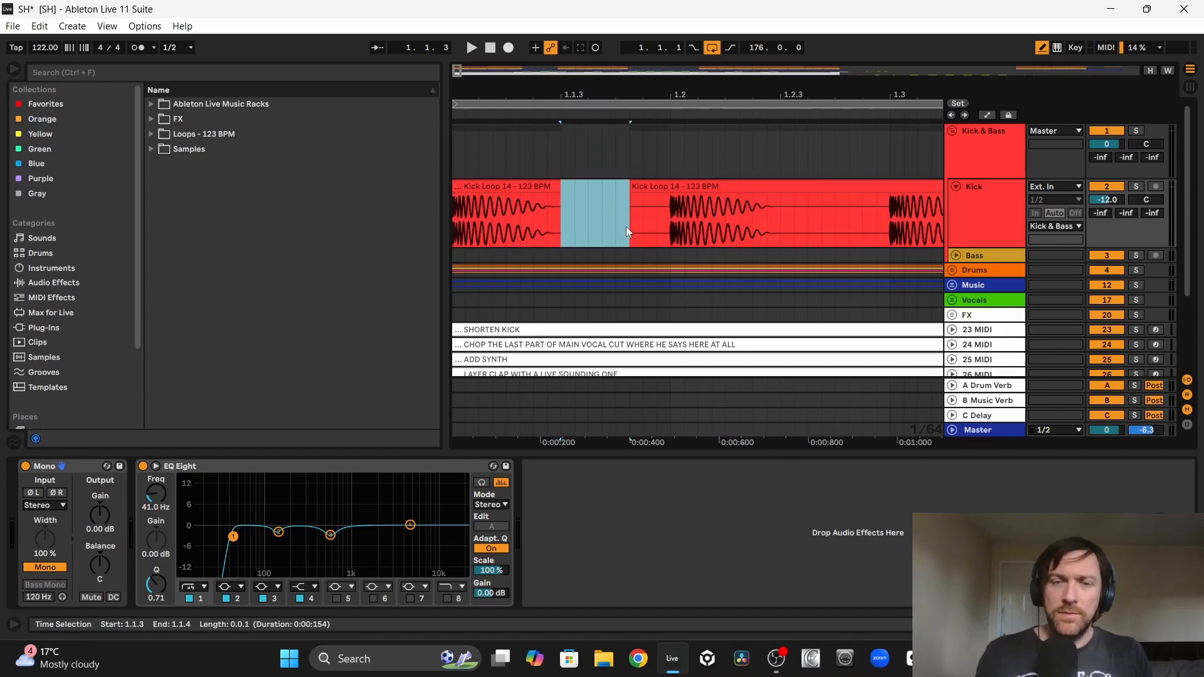
key(Delete)
drag(555, 198, 487, 195)
Step: Solo the Kick track and audition the shortened first kick from the start of the arrangement
click(493, 187)
key(space)
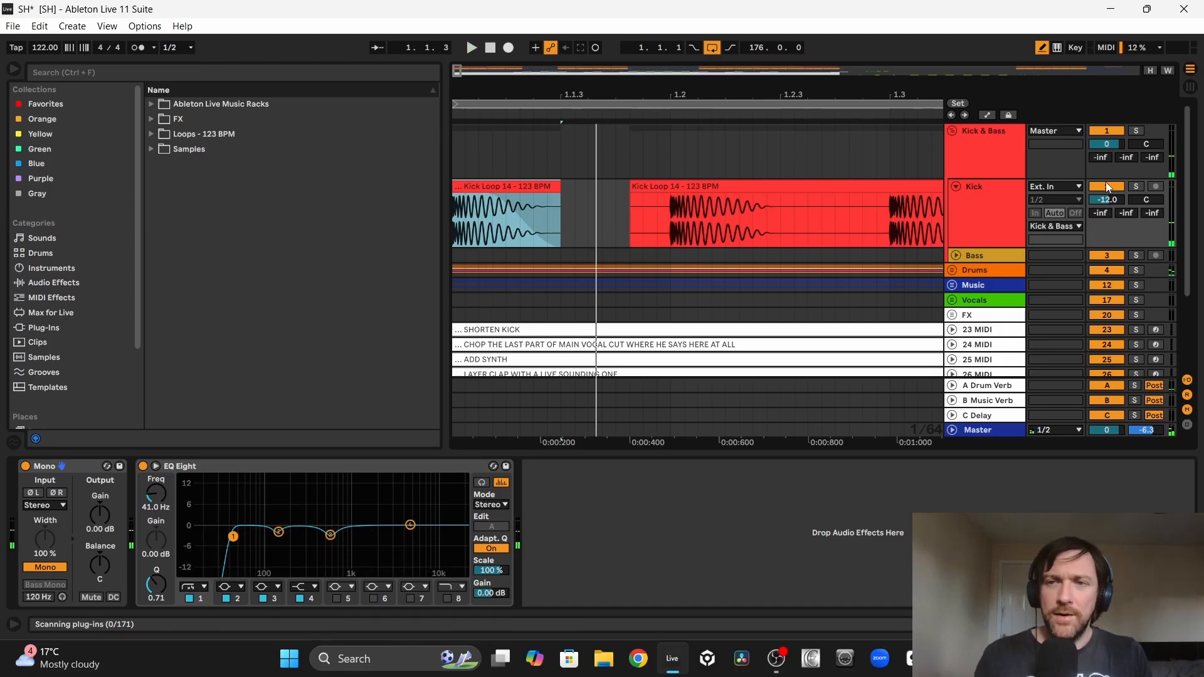
click(1136, 186)
click(472, 187)
key(space)
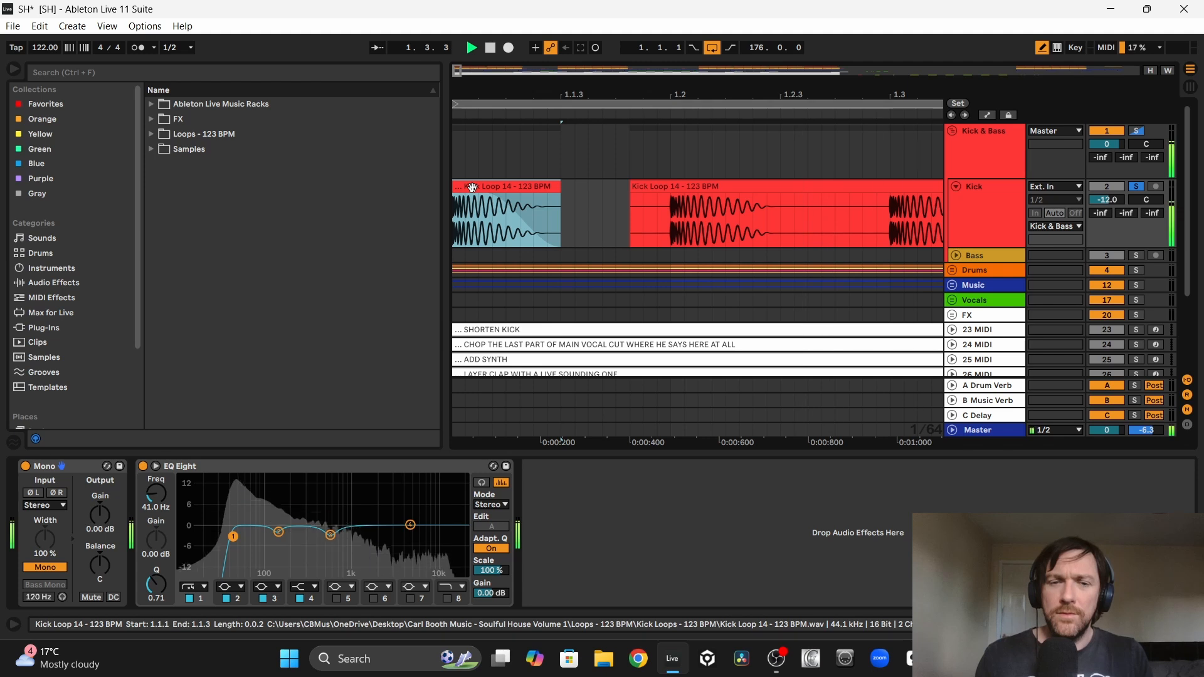
key(space)
key(space)
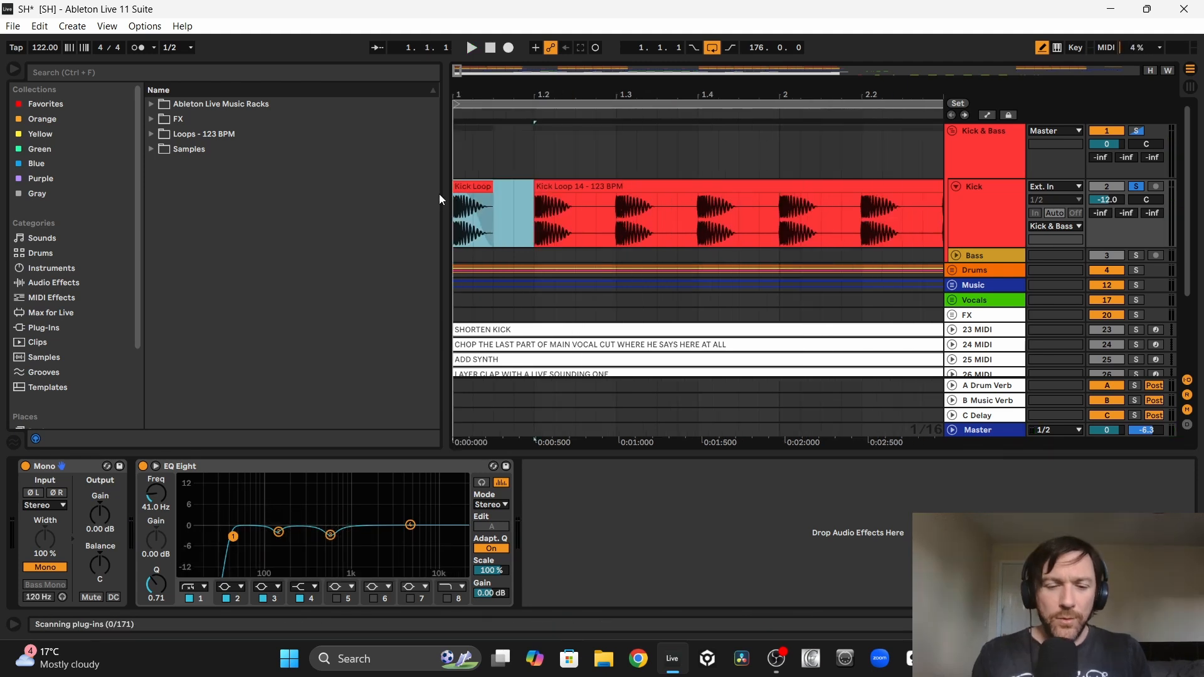
Step: Consolidate the shortened first kick into a one-beat clip and duplicate it repeatedly along the Kick track
key(ctrl+z)
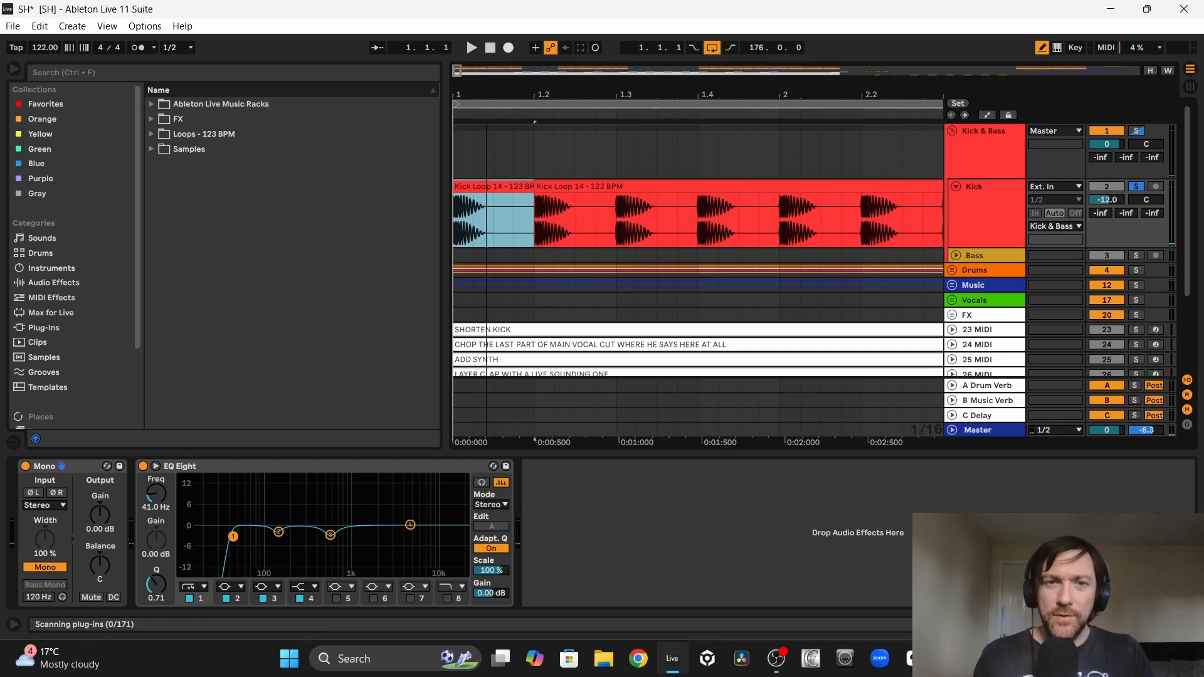
drag(462, 95, 462, 89)
key(ctrl+d)
key(ctrl+d)
key(ctrl+d)
key(ctrl+d)
Step: Consolidate the shortened kicks in bars 1 to 4 into one clip and duplicate it up to bar 33
drag(819, 242, 401, 227)
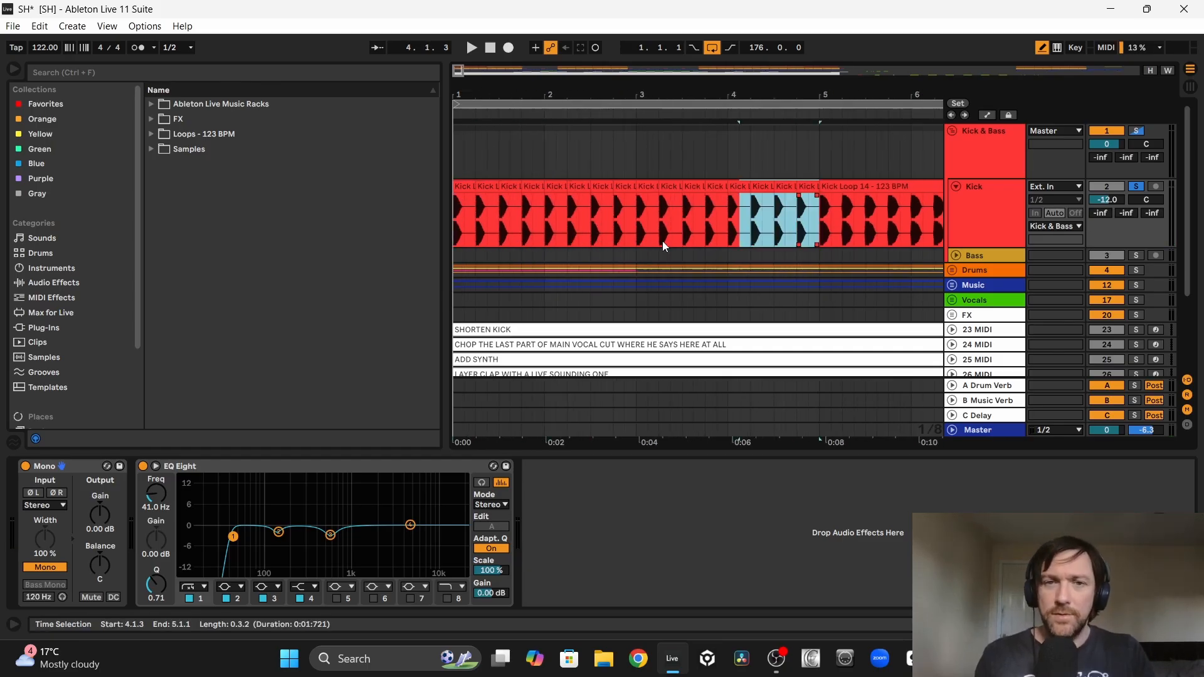
key(ctrl+j)
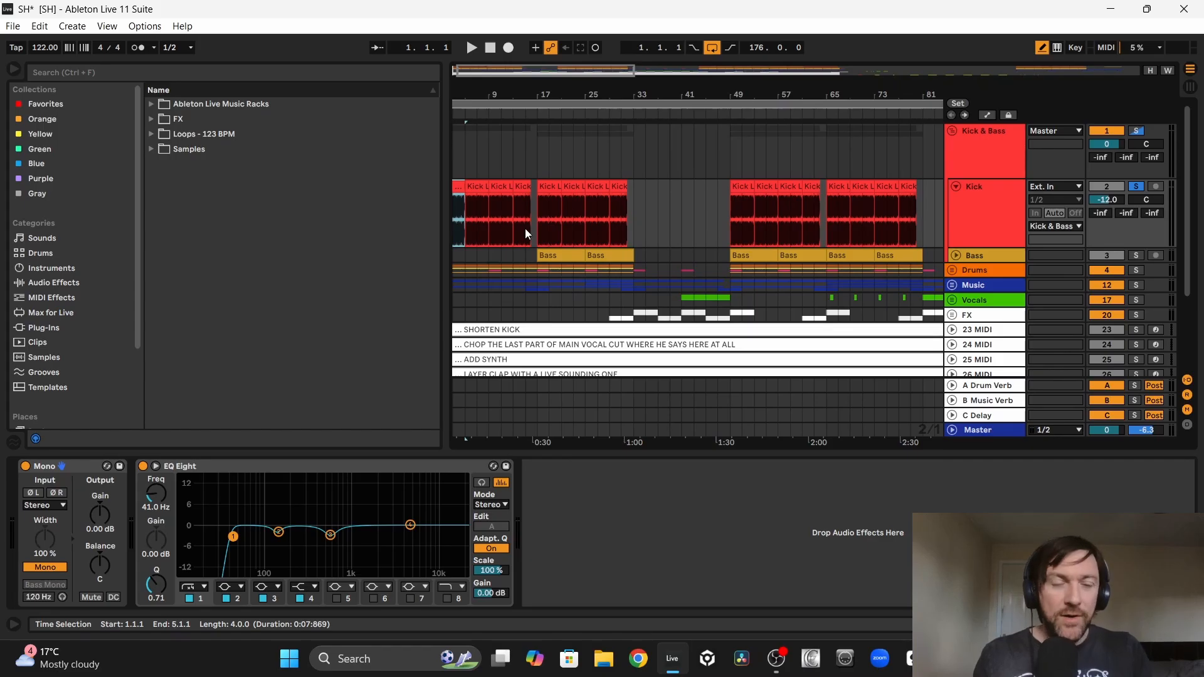
key(ctrl+d)
key(ctrl+d)
key(ctrl+d)
key(ctrl+d)
key(ctrl+d)
key(ctrl+d)
key(ctrl+d)
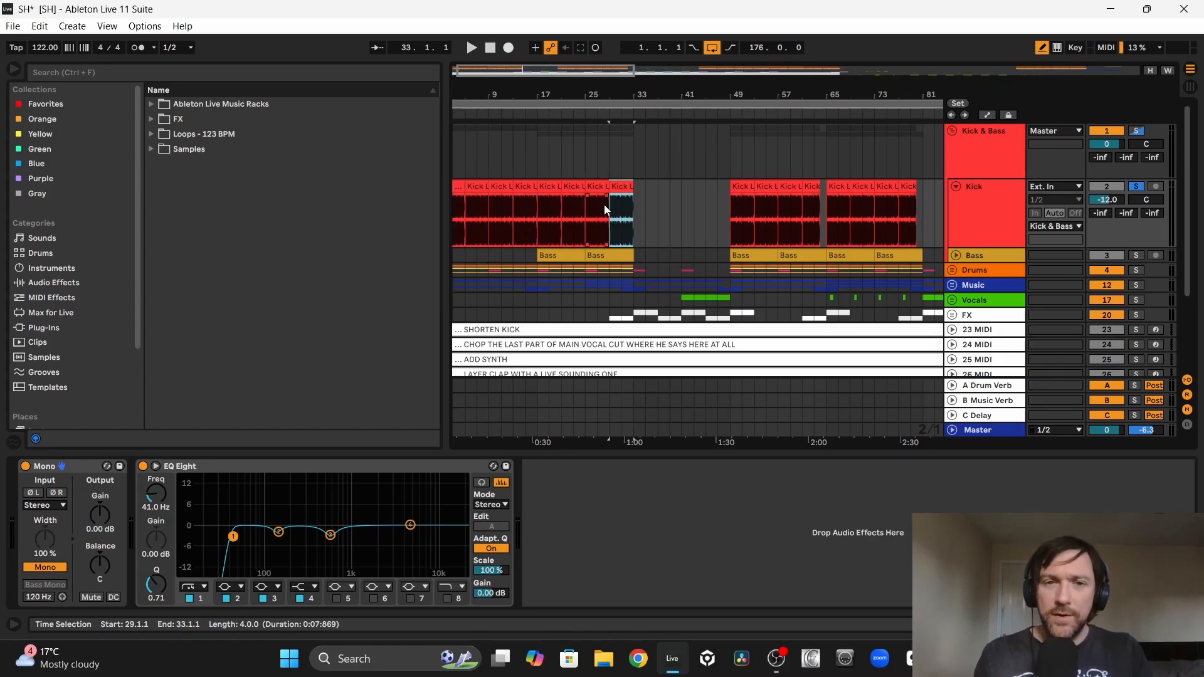
Step: Replace the kicks from bar 49 to bar 81 with copies of the shortened four-bar kick clip
click(732, 221)
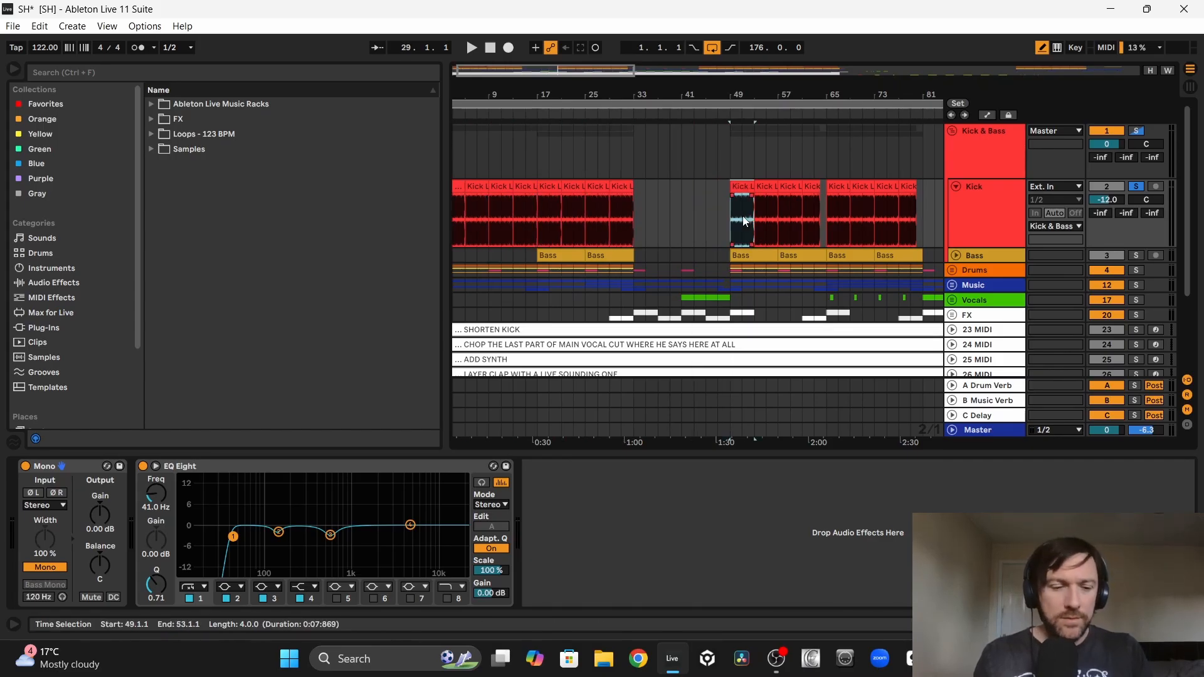
key(ctrl+d)
key(ctrl+d)
key(ctrl+d)
key(ctrl+d)
key(ctrl+d)
key(ctrl+d)
key(ctrl+d)
key(ctrl+d)
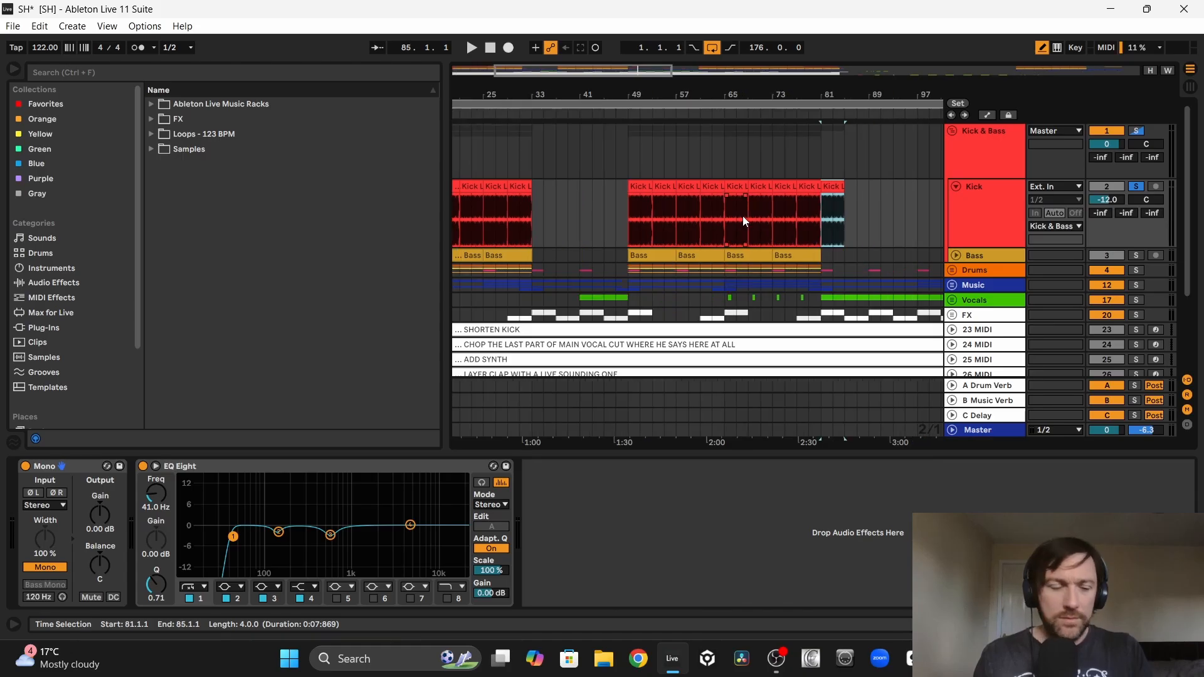
key(ctrl+z)
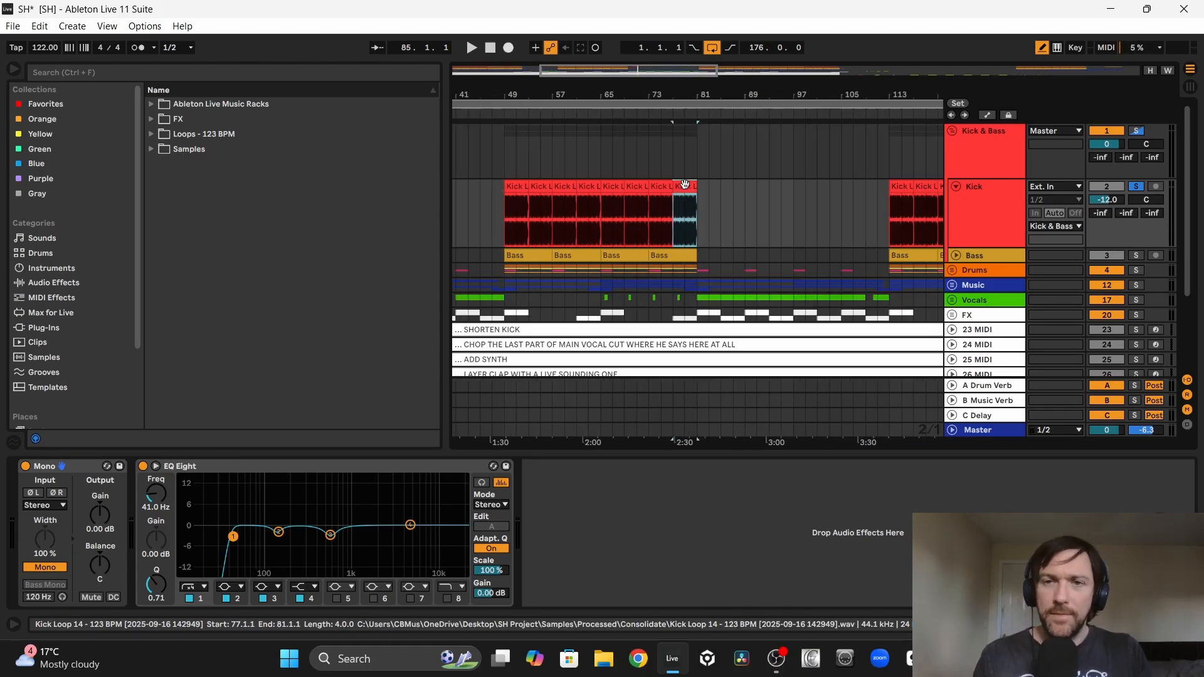
Step: Paste the shortened four-bar kick clip at bar 113 and duplicate it to the end of the arrangement at bar 177
click(915, 215)
click(898, 216)
key(ctrl+v)
key(ctrl+d)
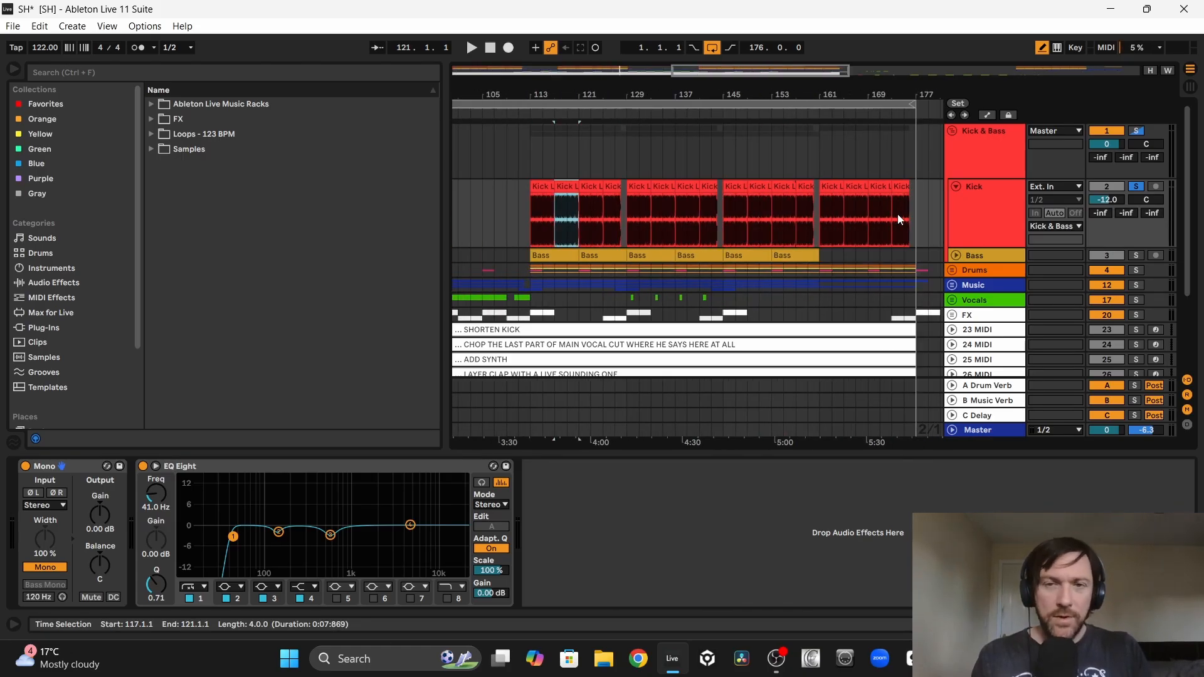
key(ctrl+d)
key(ctrl+d)
key(ctrl+d)
key(ctrl+d)
key(ctrl+d)
key(ctrl+d)
key(ctrl+d)
key(ctrl+d)
key(ctrl+d)
key(ctrl+d)
key(ctrl+d)
key(ctrl+d)
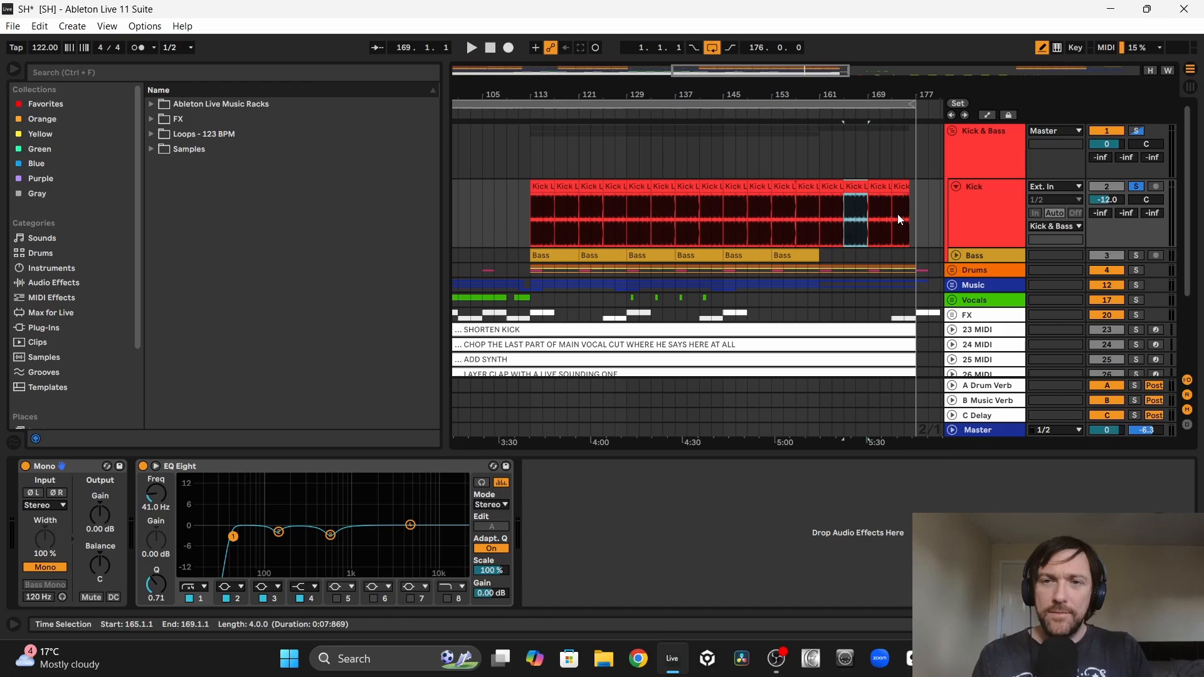
key(ctrl+d)
key(ctrl+d)
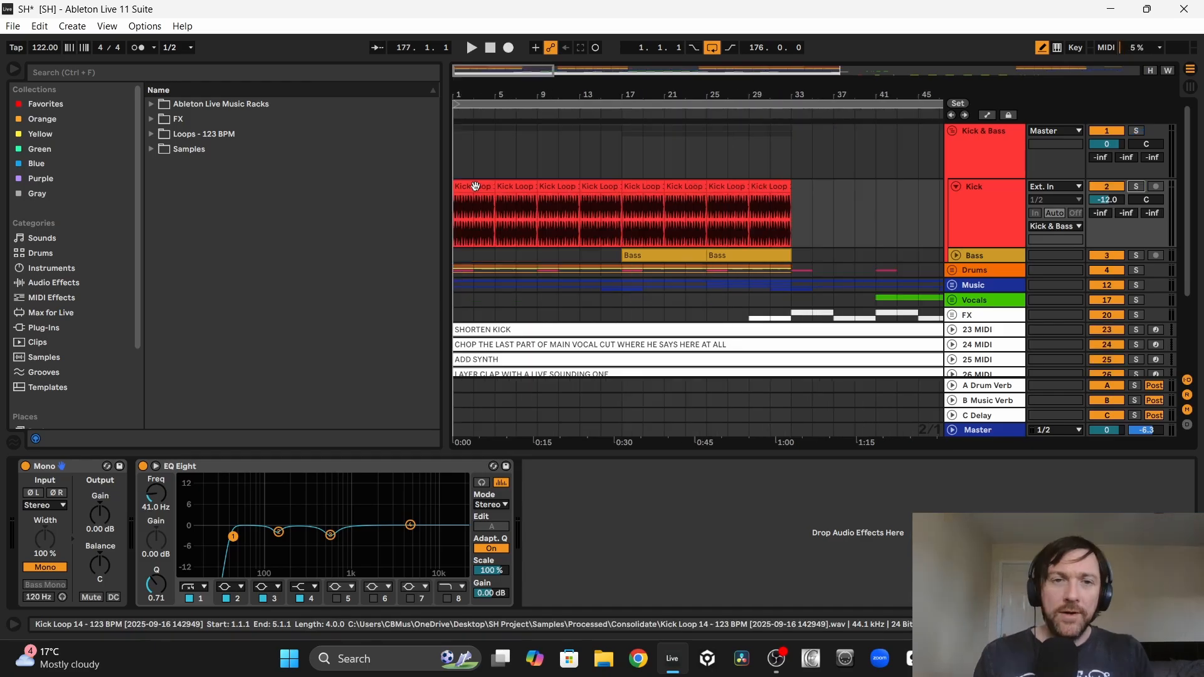
Step: Audition the unsoloed shortened kick from the start of the arrangement, then together with the bass from bar 17
click(469, 188)
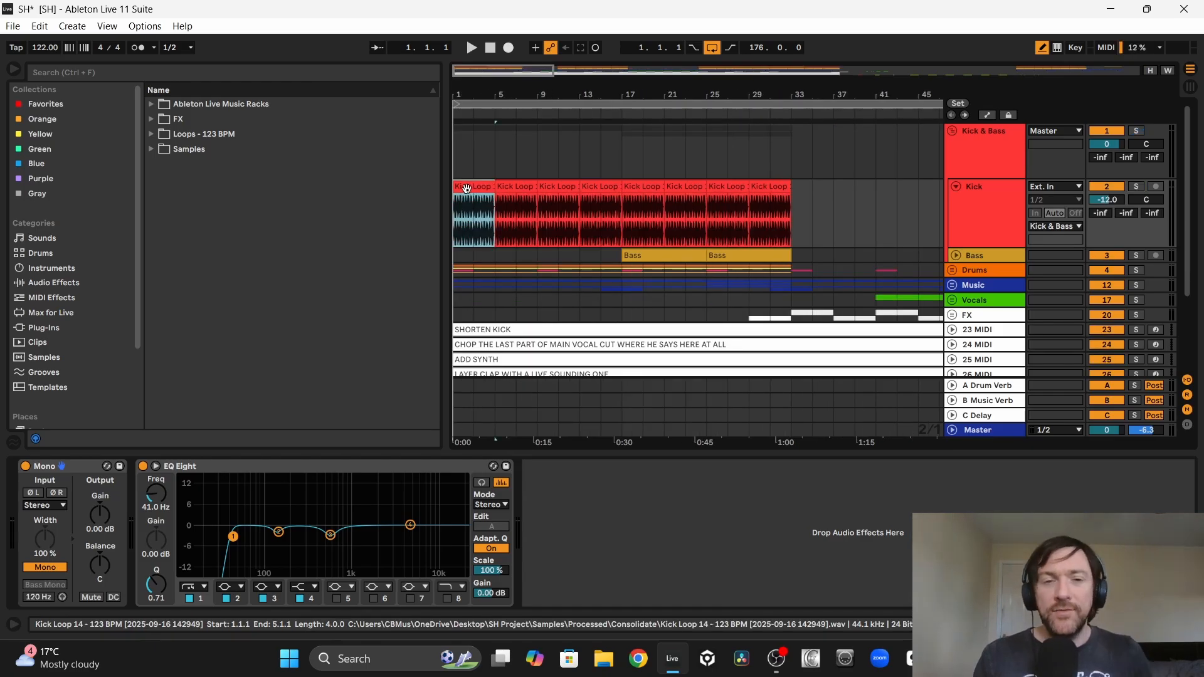
key(space)
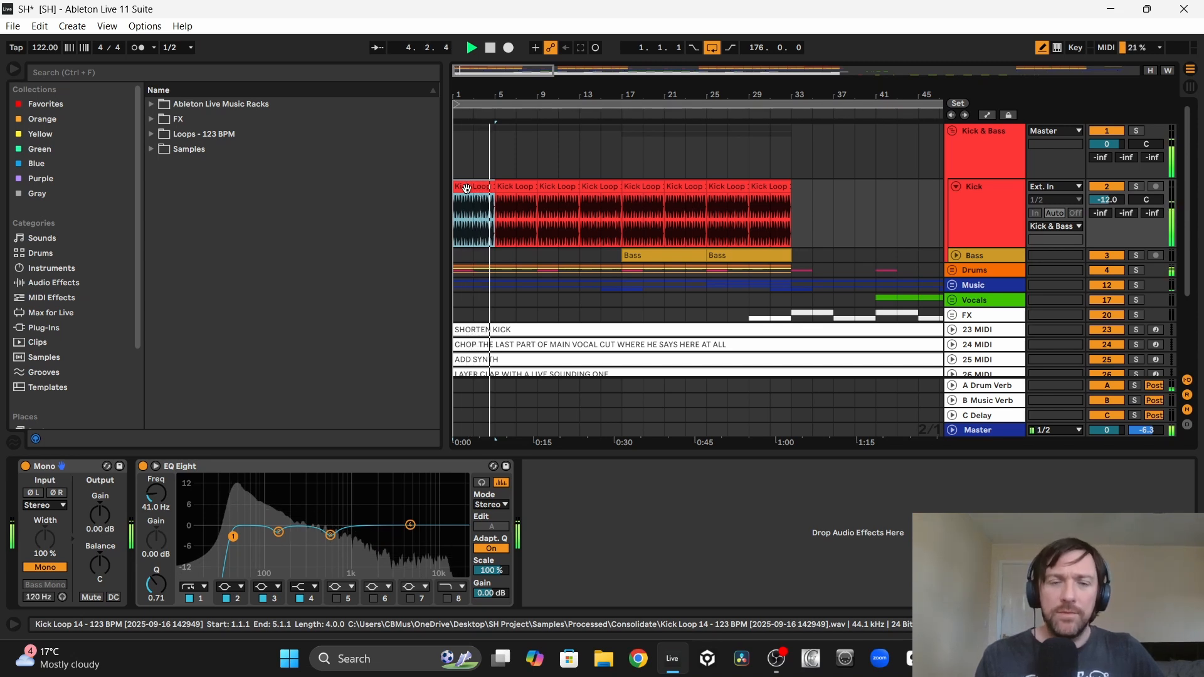
click(535, 256)
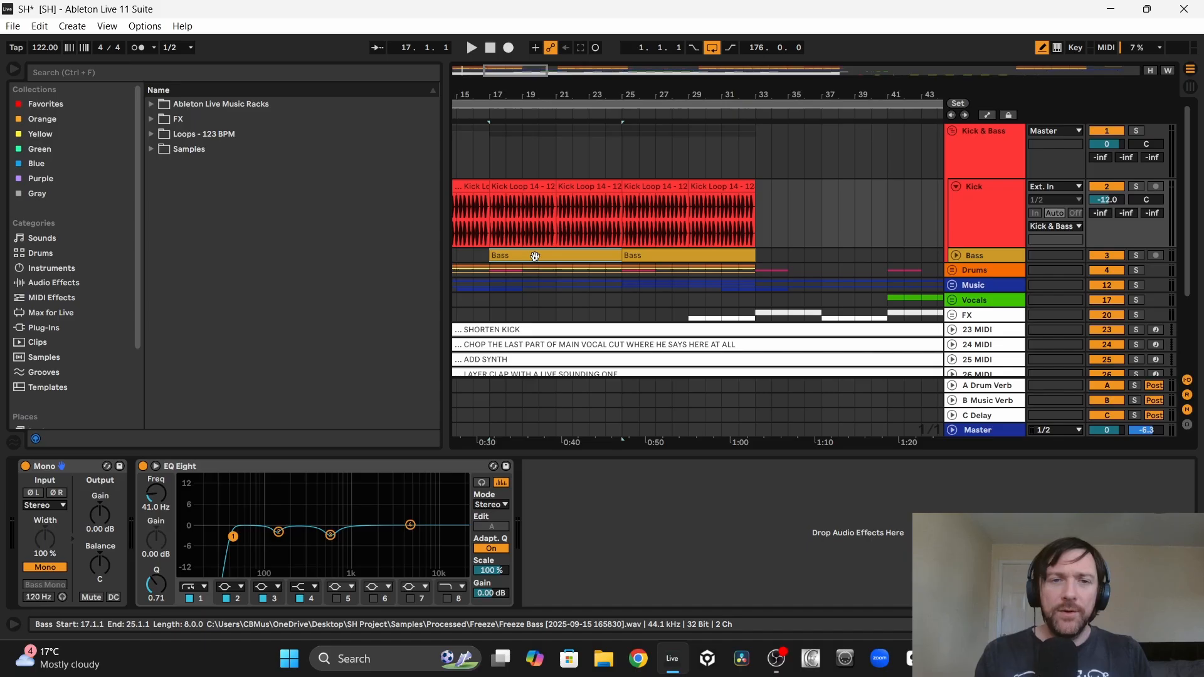
key(space)
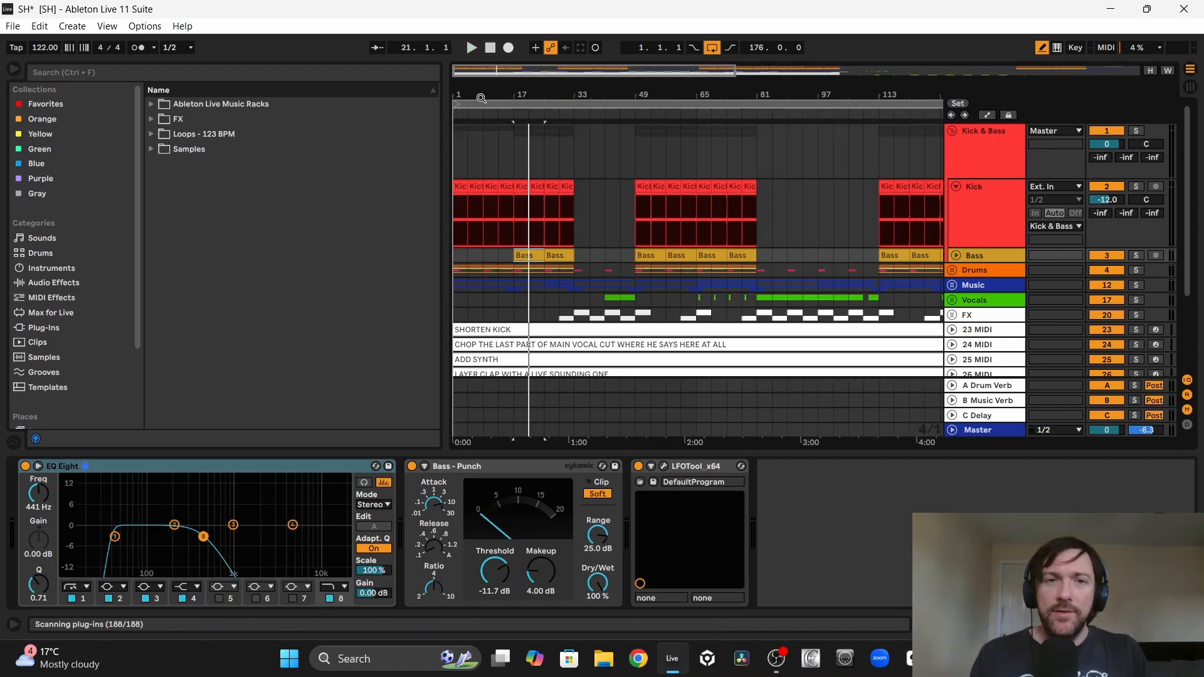
Step: Delete the SHORTEN KICK note track
drag(480, 94, 531, 91)
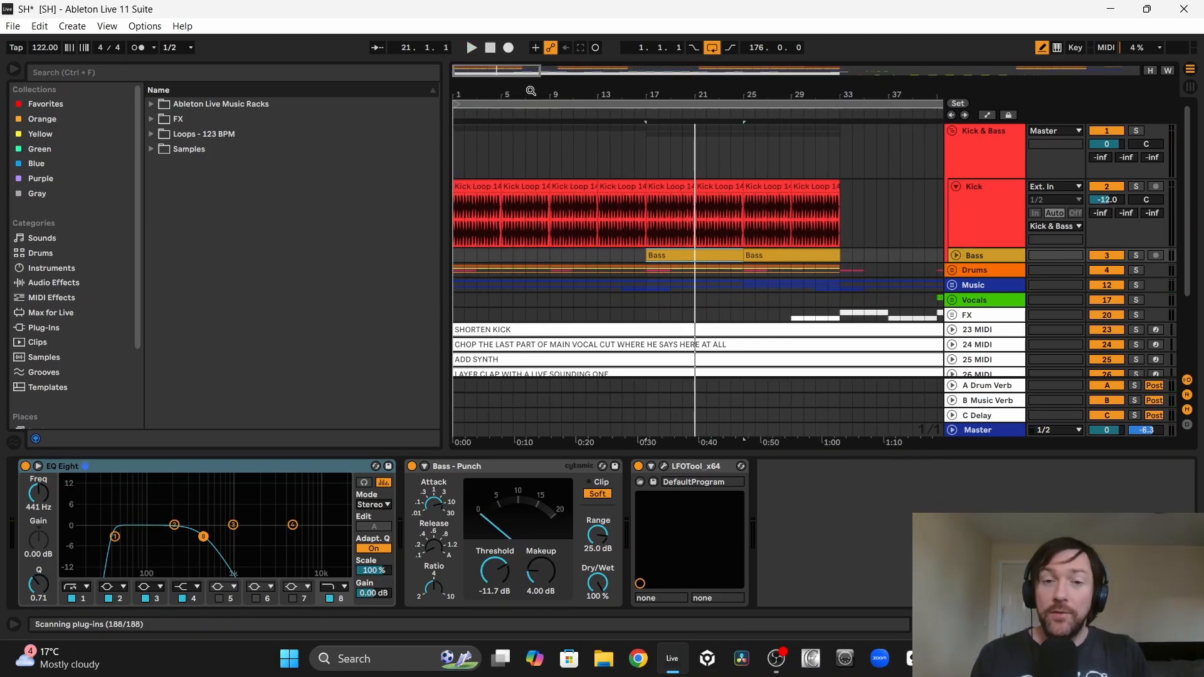
click(990, 329)
key(Delete)
scroll(742, 262, down, 2)
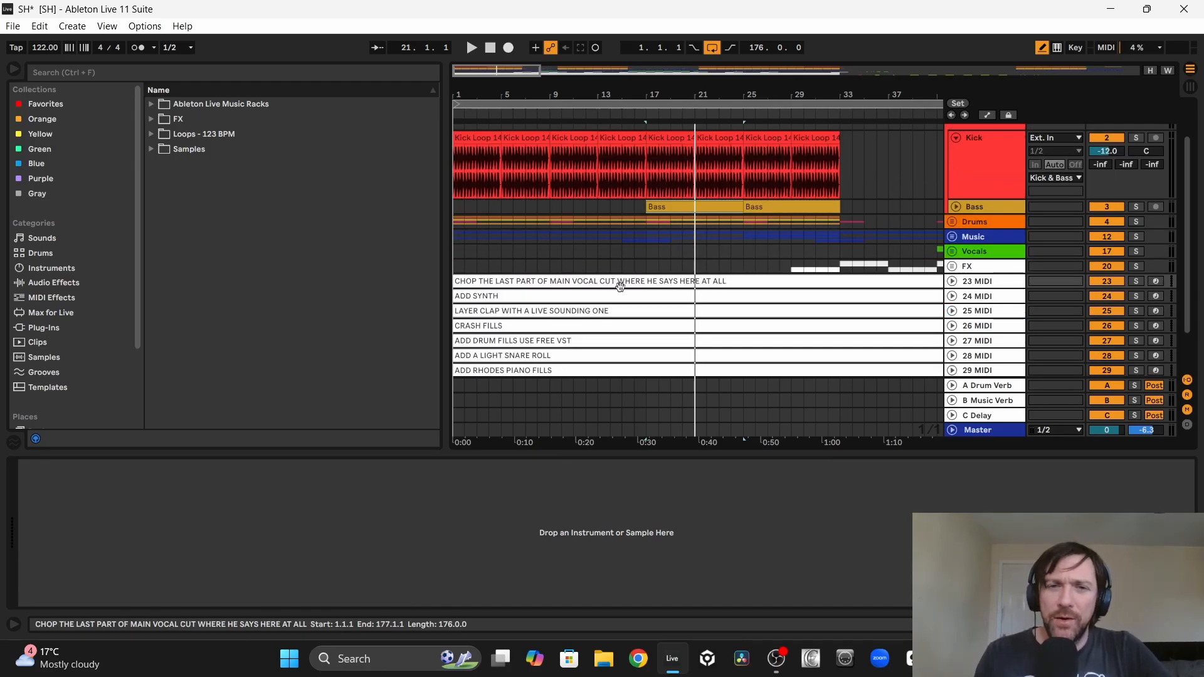
Step: Solo the Main Vocal track and play its CUT THIS clip from bar 97 to find the cut point
scroll(729, 289, right, 15)
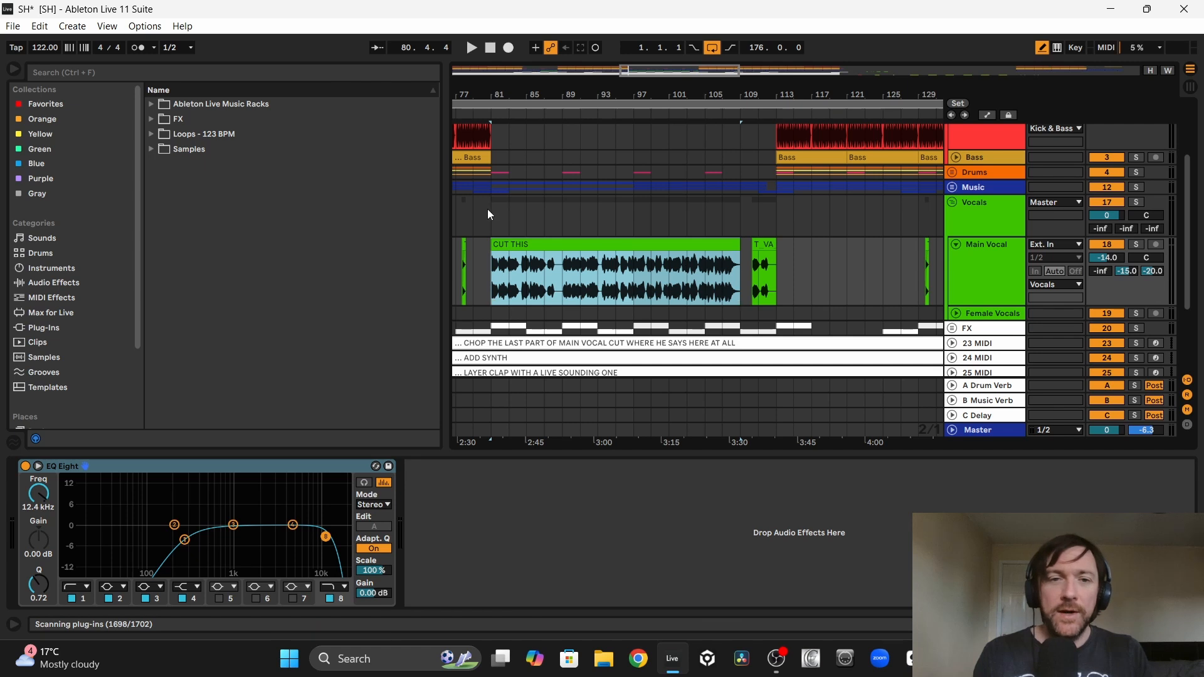
drag(490, 209, 576, 212)
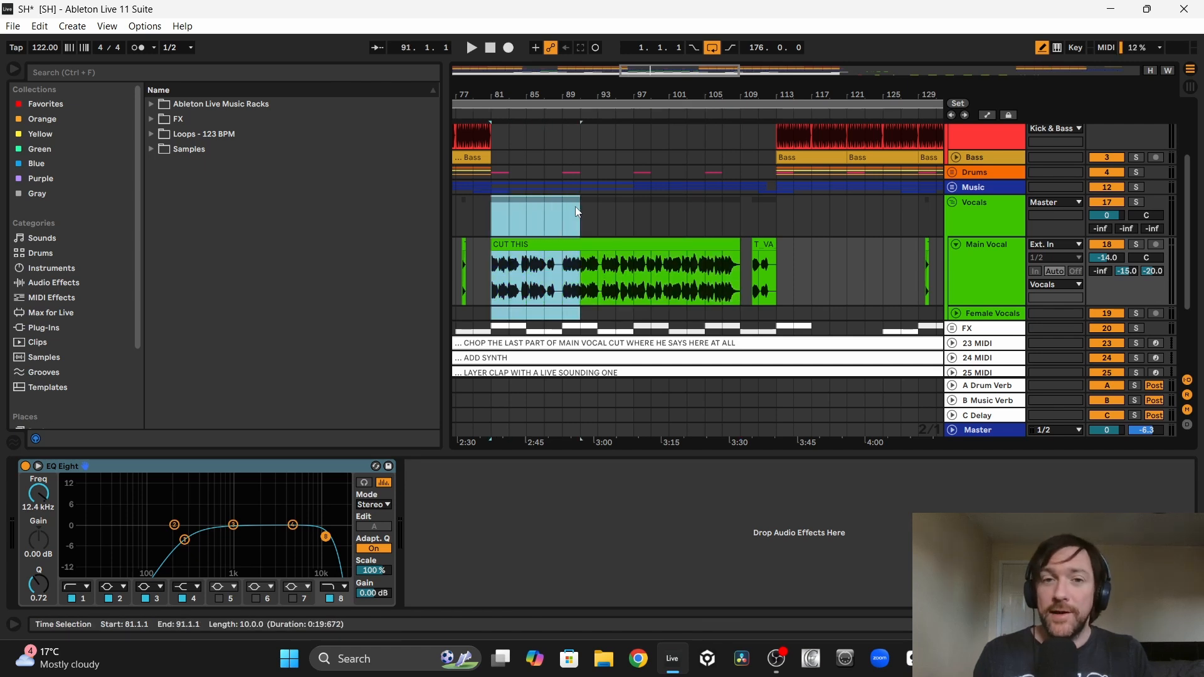
click(574, 241)
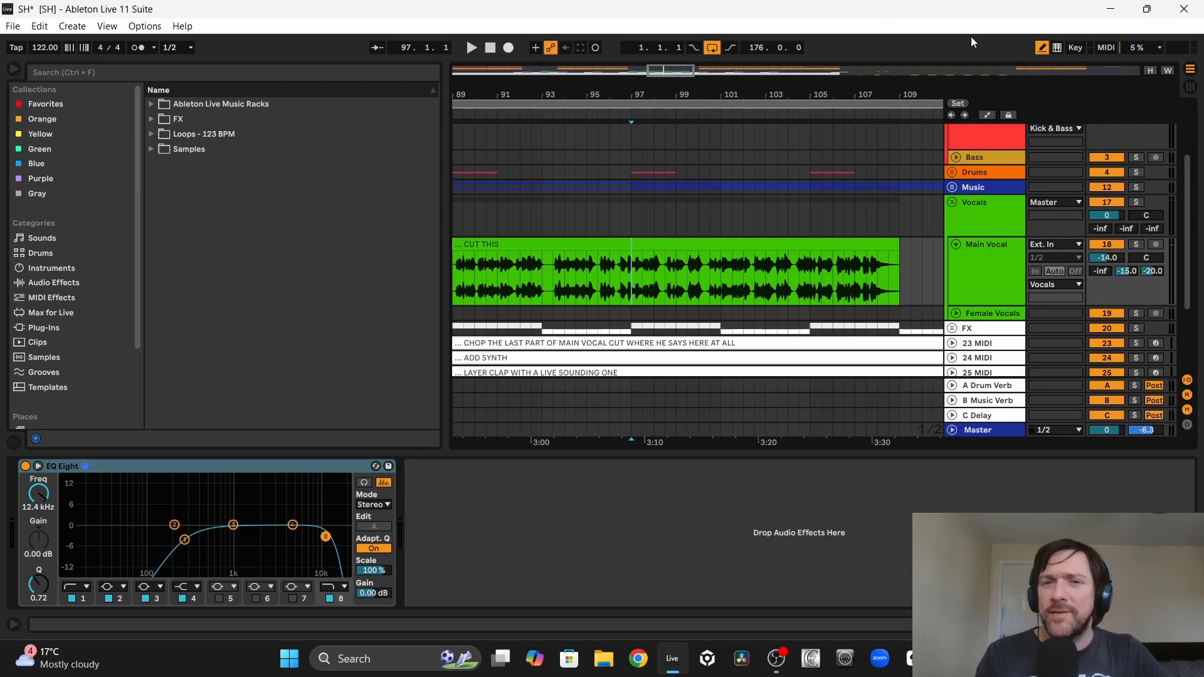
scroll(653, 156, up, 3)
key(space)
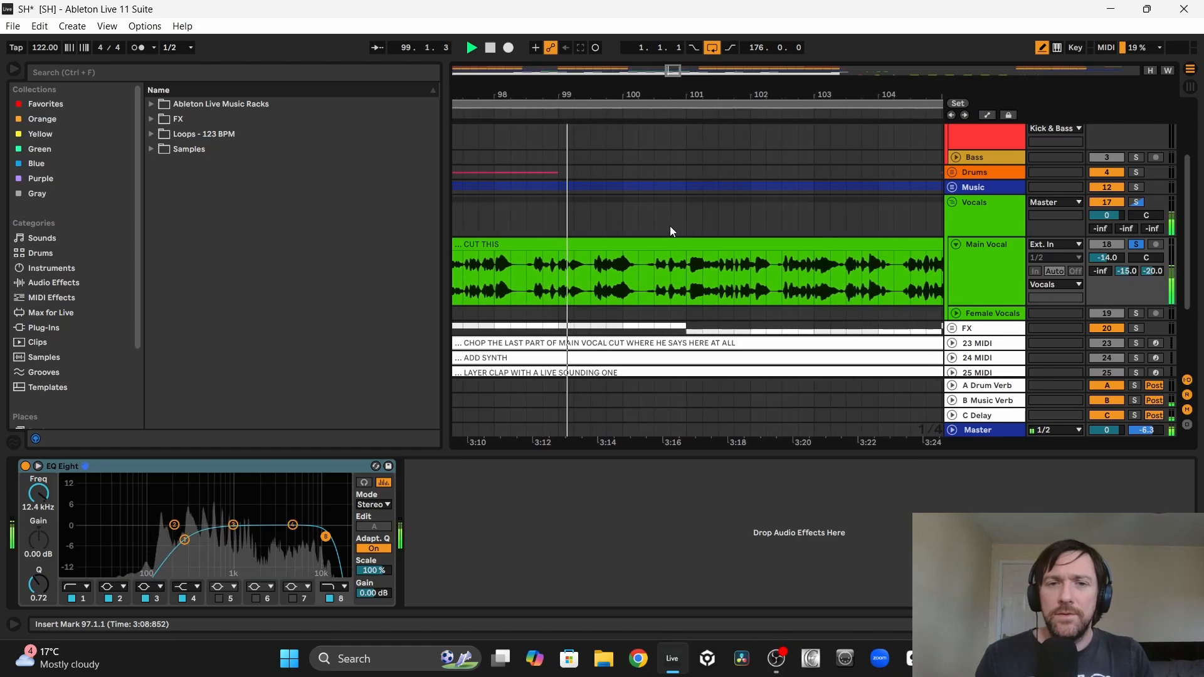
Step: Split the CUT THIS vocal clip at 100.2.1, audition the second part and delete it
click(641, 287)
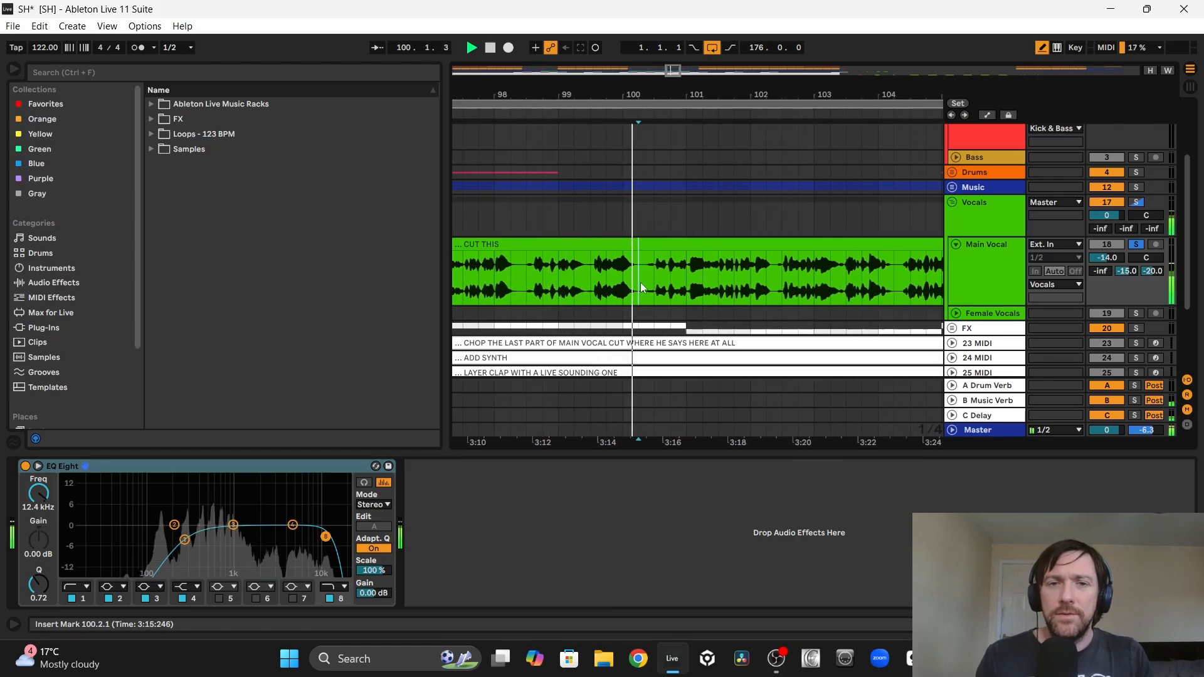
key(space)
key(ctrl+e)
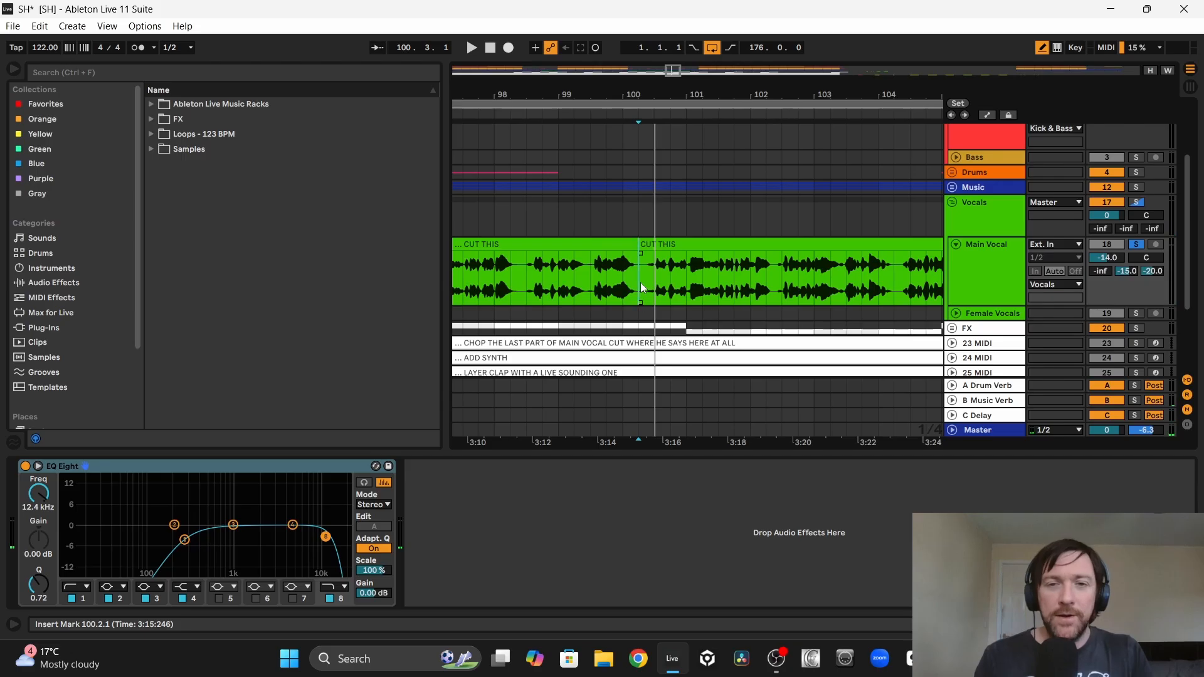
click(681, 246)
key(space)
scroll(680, 246, right, 4)
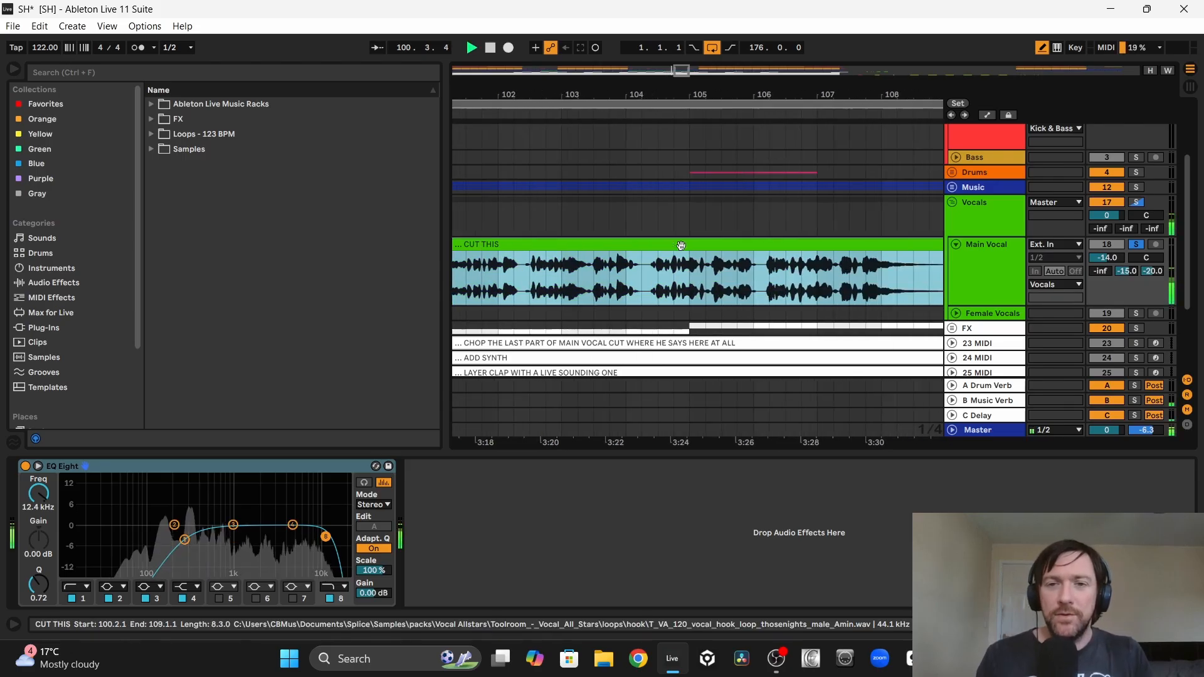
drag(713, 96, 713, 20)
key(space)
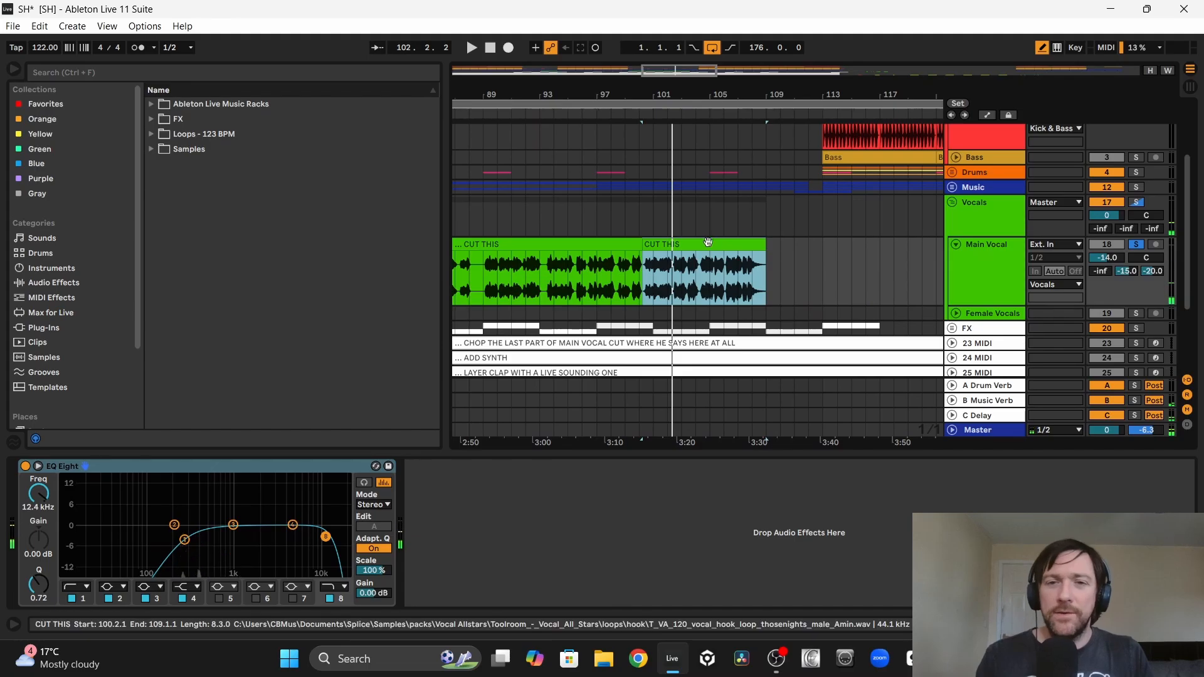
key(Delete)
Step: Move the trimmed CUT THIS vocal clip on the Main Vocal track so it starts at bar 85
scroll(709, 244, down, 2)
drag(650, 243, 738, 252)
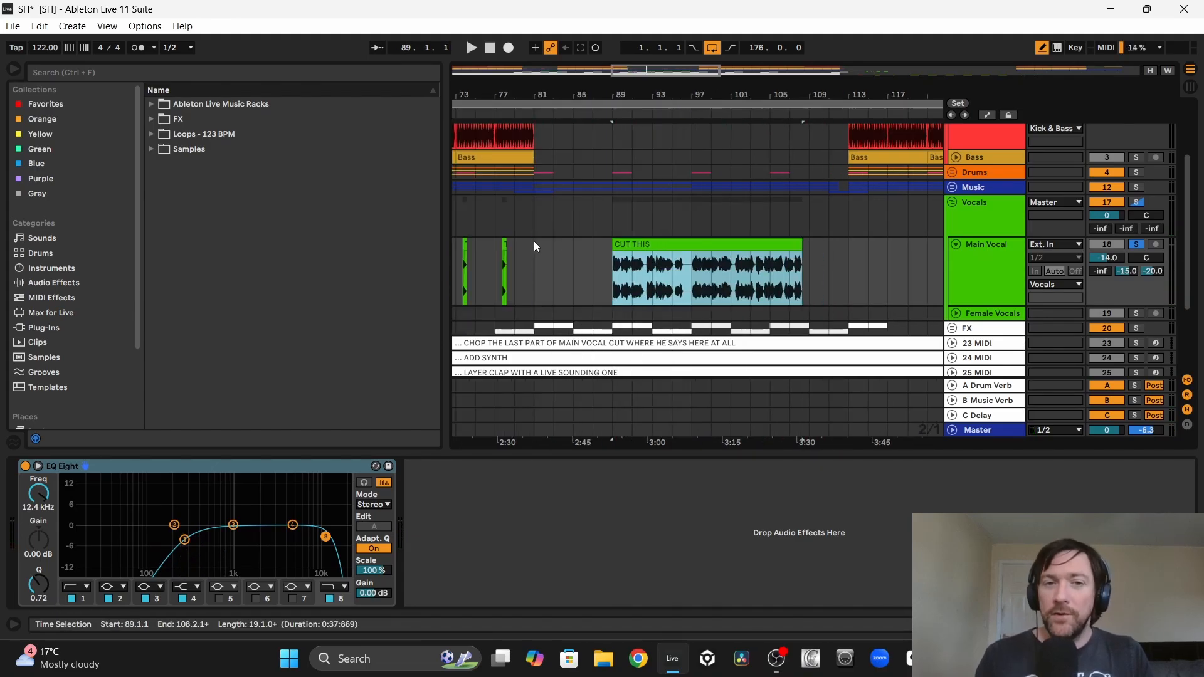
drag(533, 240, 602, 247)
click(824, 218)
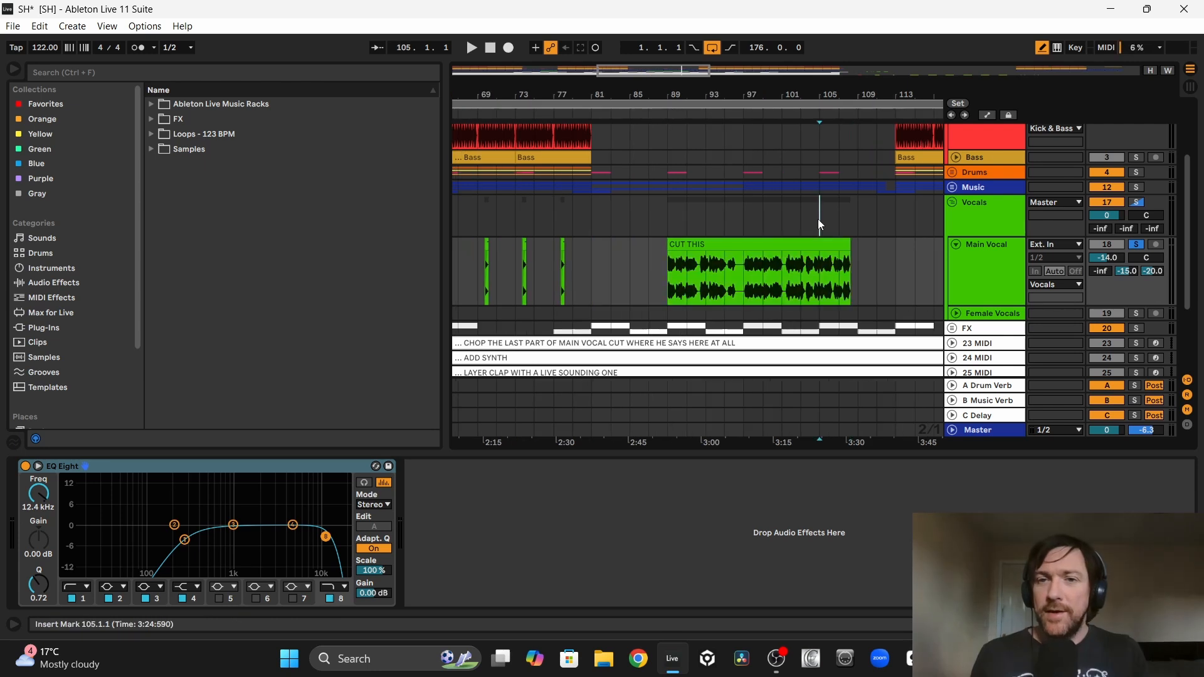
drag(818, 220, 905, 172)
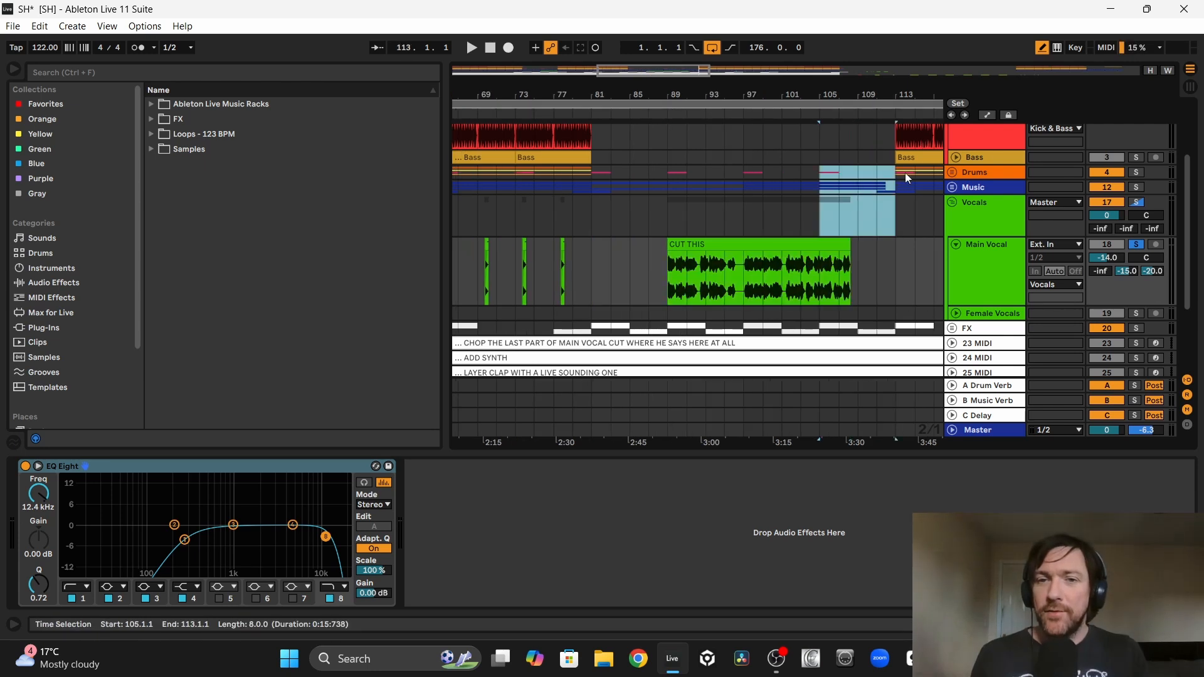
drag(725, 247, 690, 255)
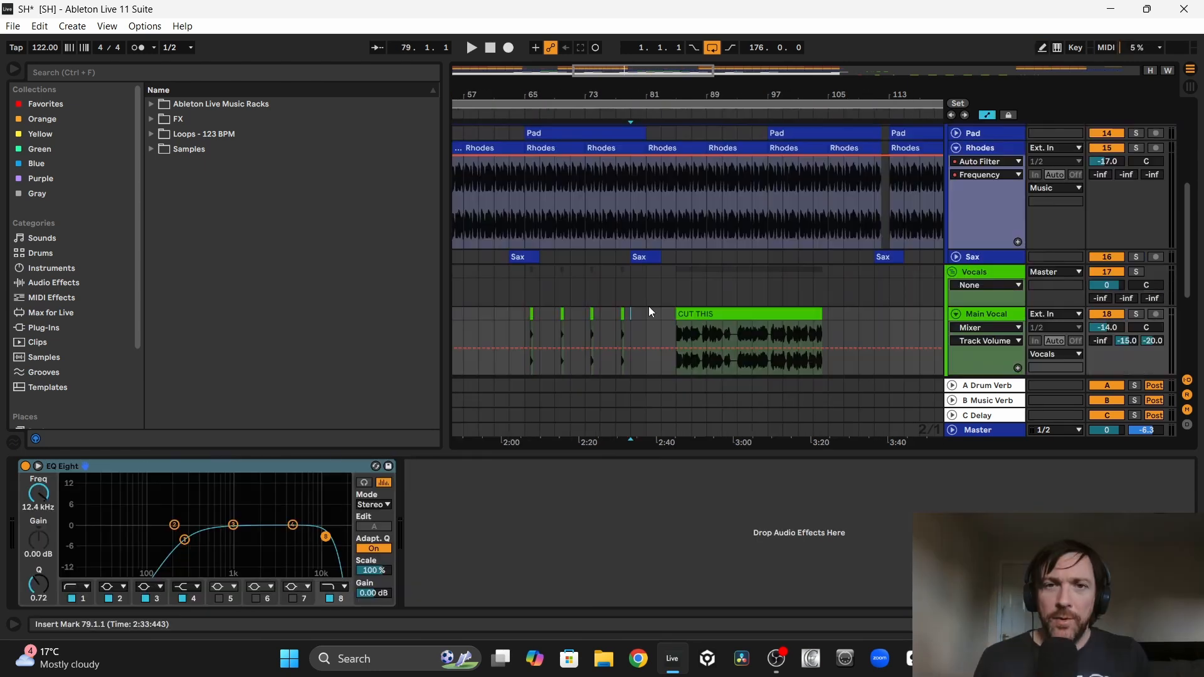
Step: Automate the Rhodes Auto Filter frequency to drop to about 574 Hz at bar 81 and curve back up to 19.9 kHz at bar 97
scroll(648, 306, up, 5)
click(643, 273)
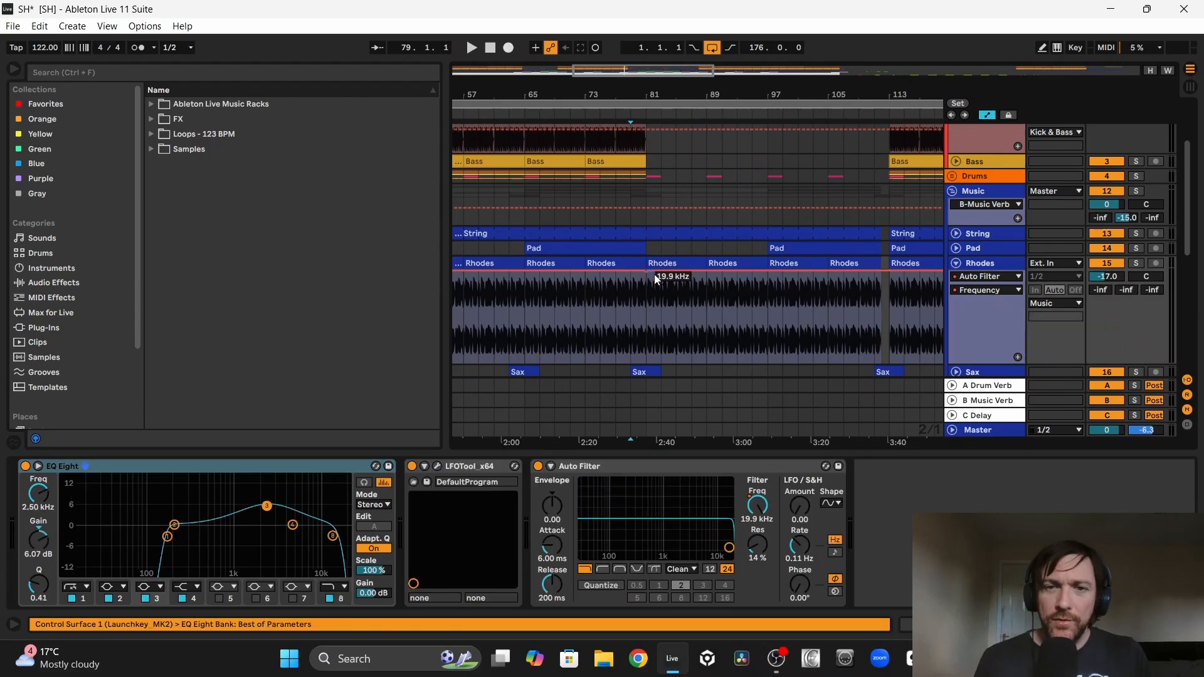
drag(662, 274, 663, 319)
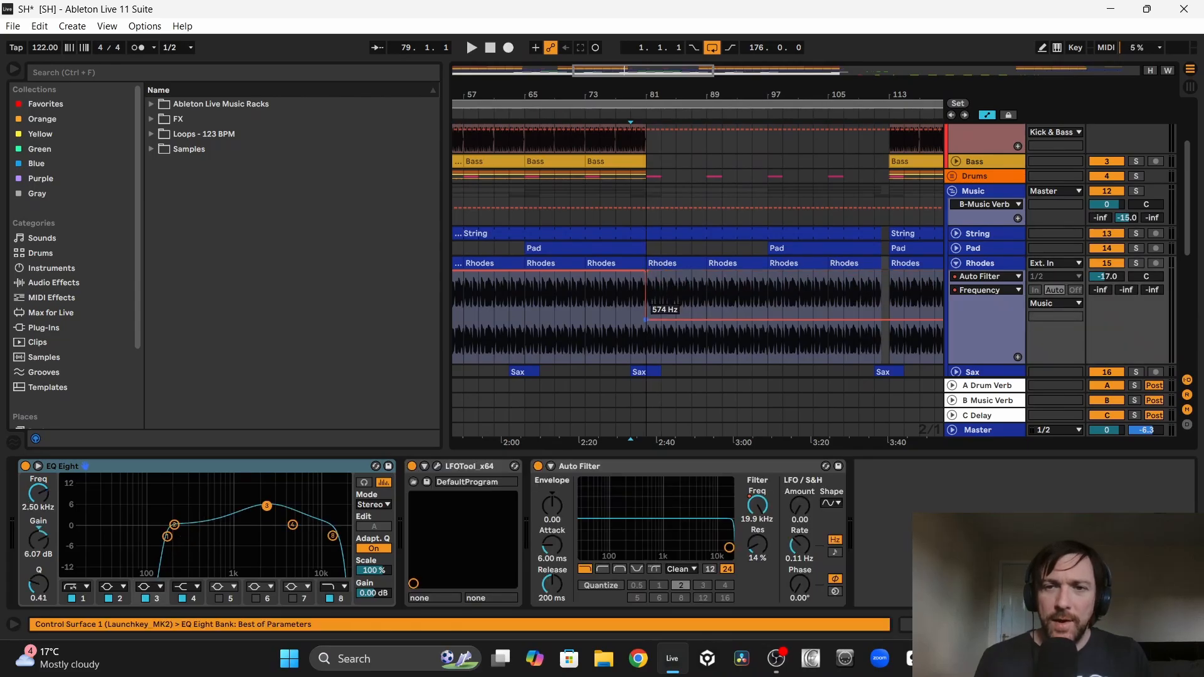
drag(765, 321, 768, 271)
Step: Unsolo the vocals and play the breakdown from bar 77 to check the moved vocal and the Rhodes filter sweep
scroll(711, 297, down, 4)
click(597, 276)
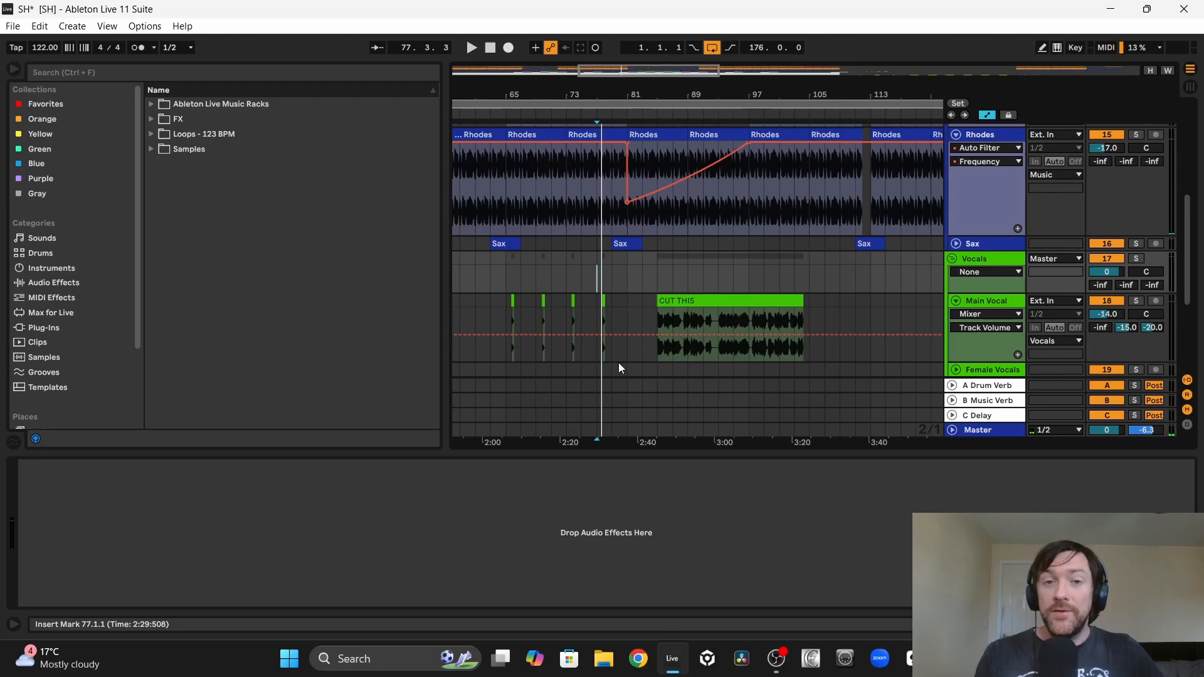
click(709, 297)
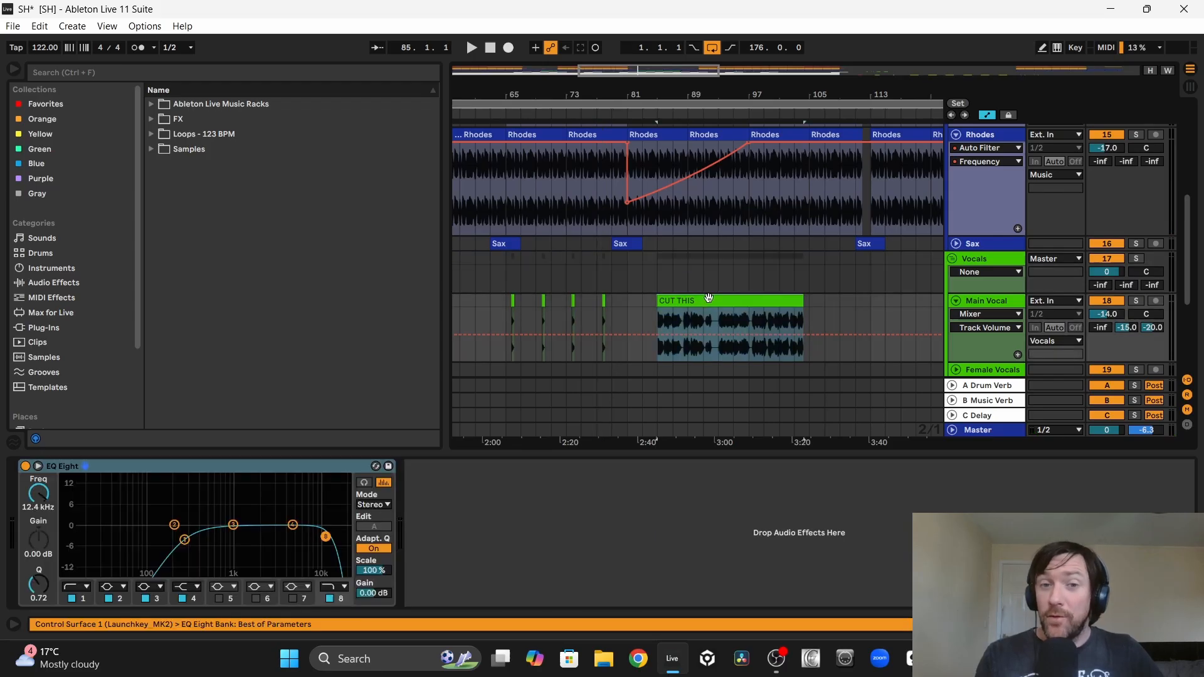
click(597, 307)
key(space)
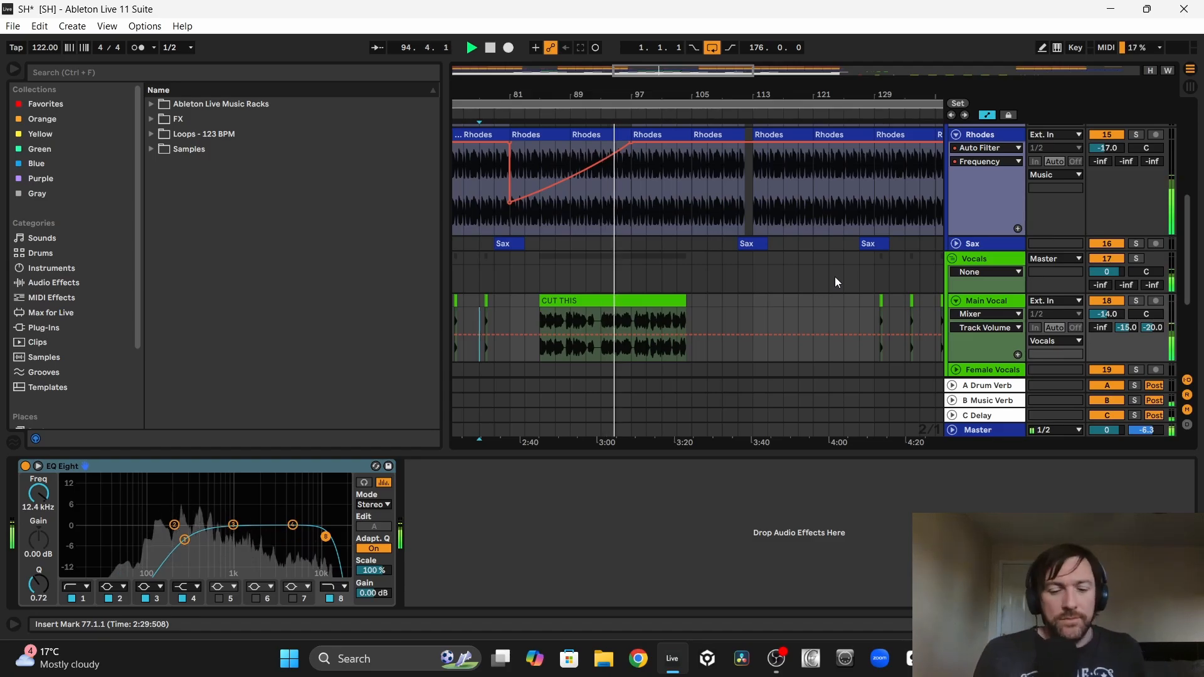
Step: Review the music, vocal, FX and note tracks around bars 81 to 113 while the breakdown plays
scroll(769, 294, up, 8)
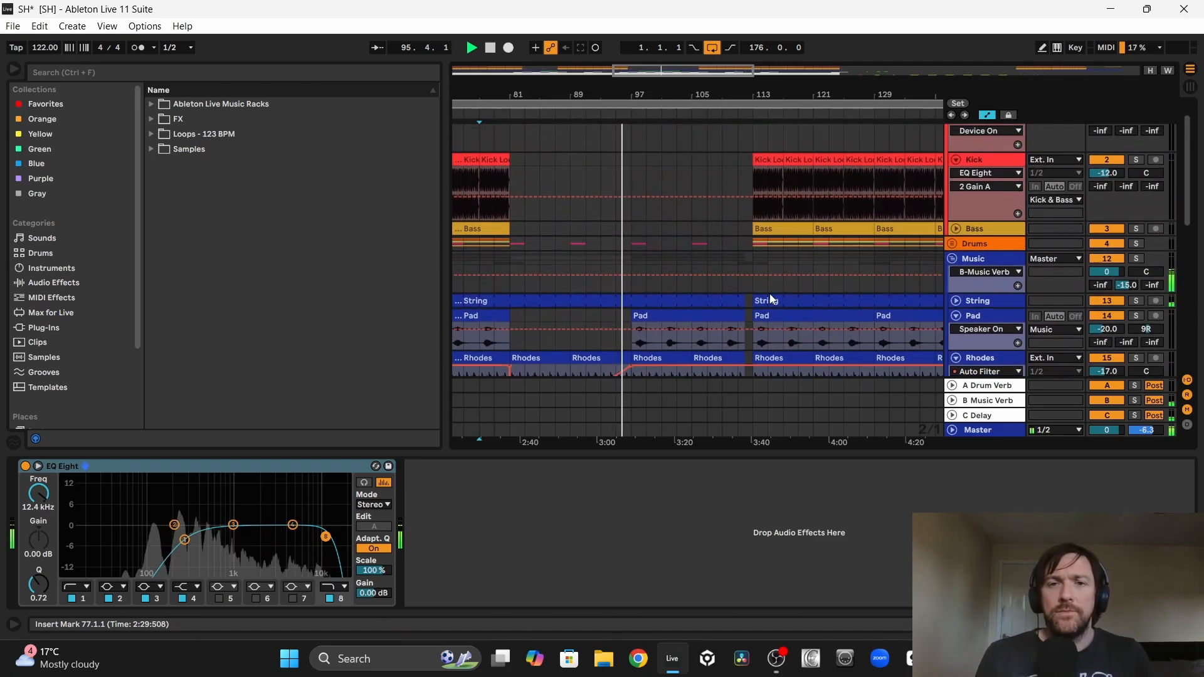
scroll(770, 295, down, 6)
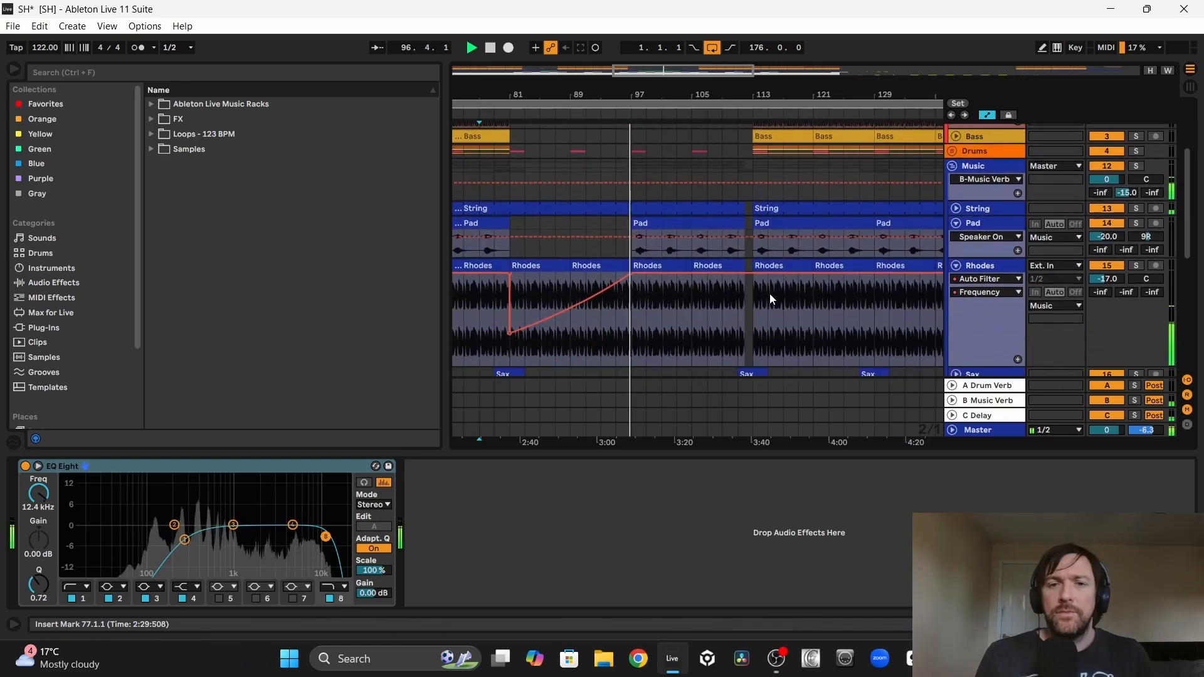
scroll(771, 299, down, 4)
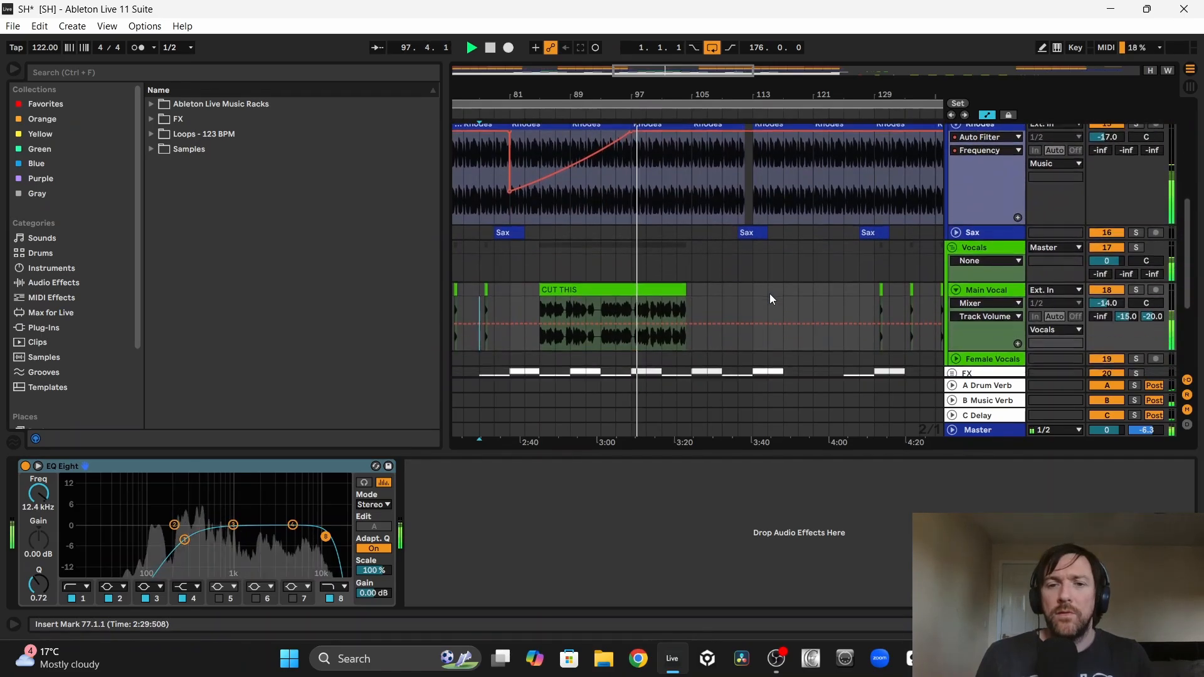
scroll(770, 294, up, 1)
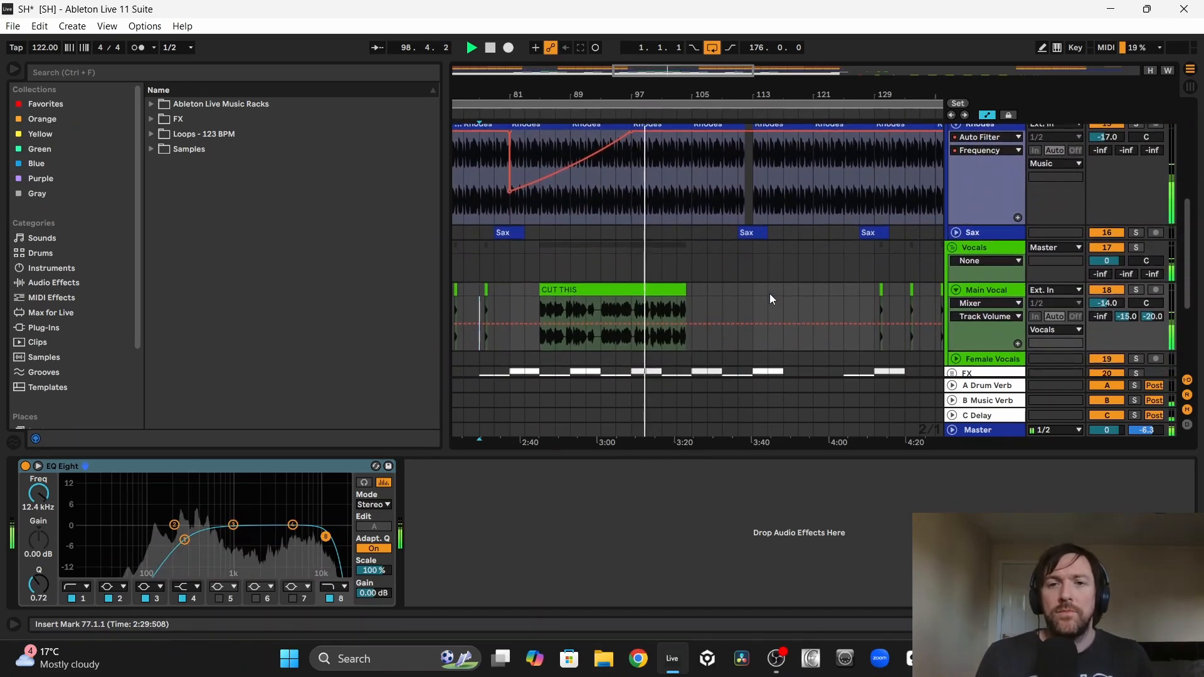
scroll(769, 293, down, 3)
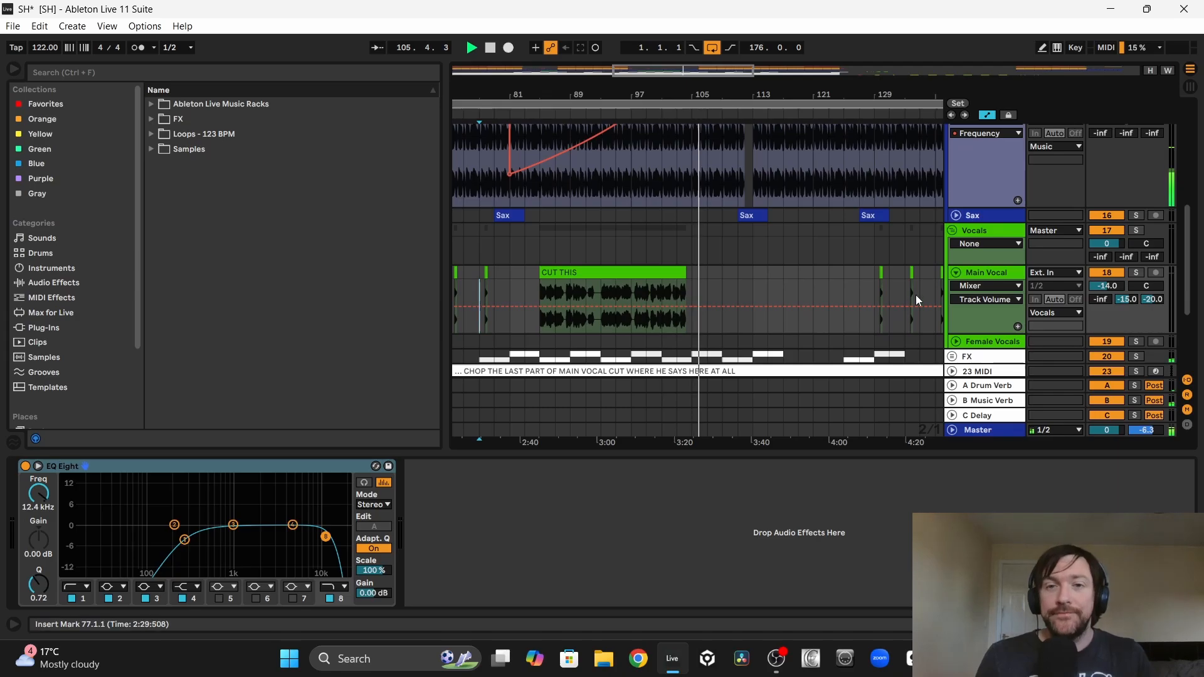
scroll(916, 299, up, 5)
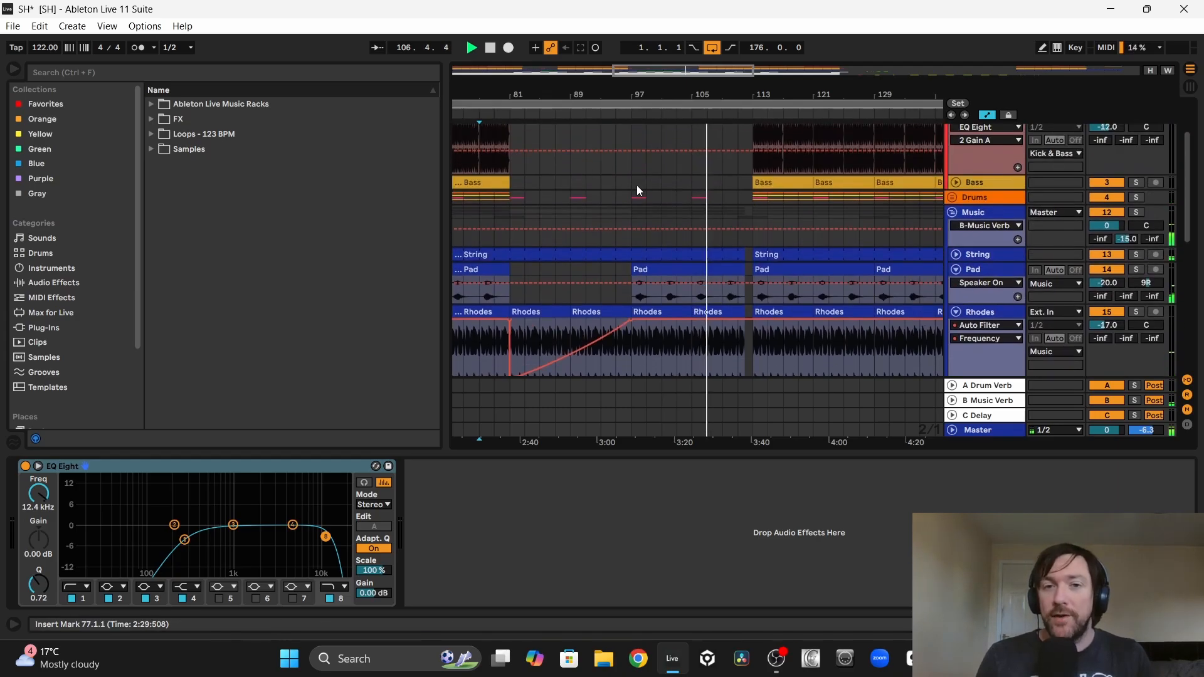
scroll(844, 213, down, 2)
scroll(845, 213, down, 9)
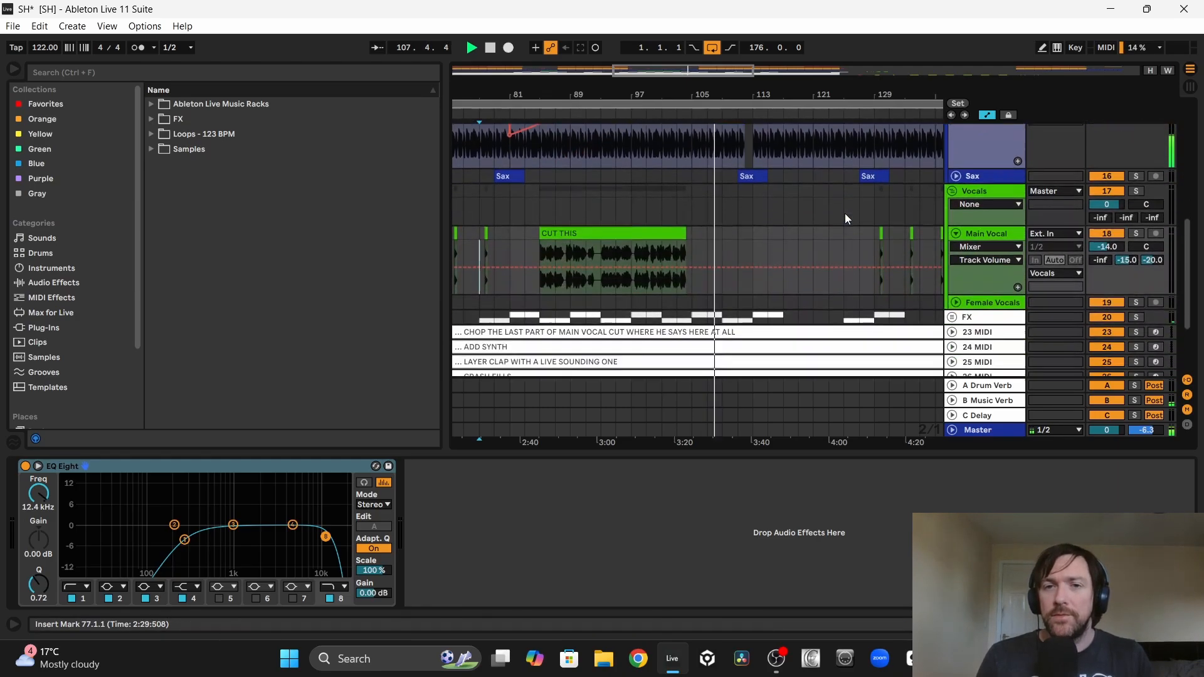
scroll(845, 213, up, 2)
scroll(844, 214, up, 1)
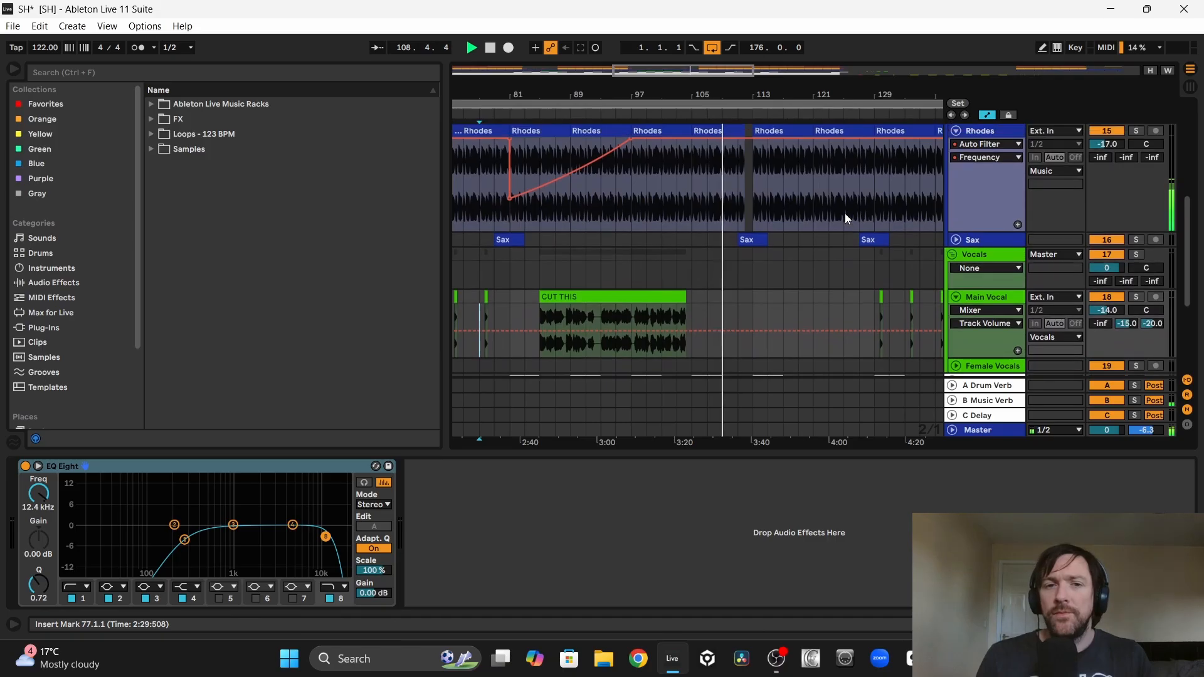
Step: Finish reviewing the breakdown, fold the vocal tracks, and delete the completed note track about chopping the last part of the main vocal
scroll(845, 213, down, 1)
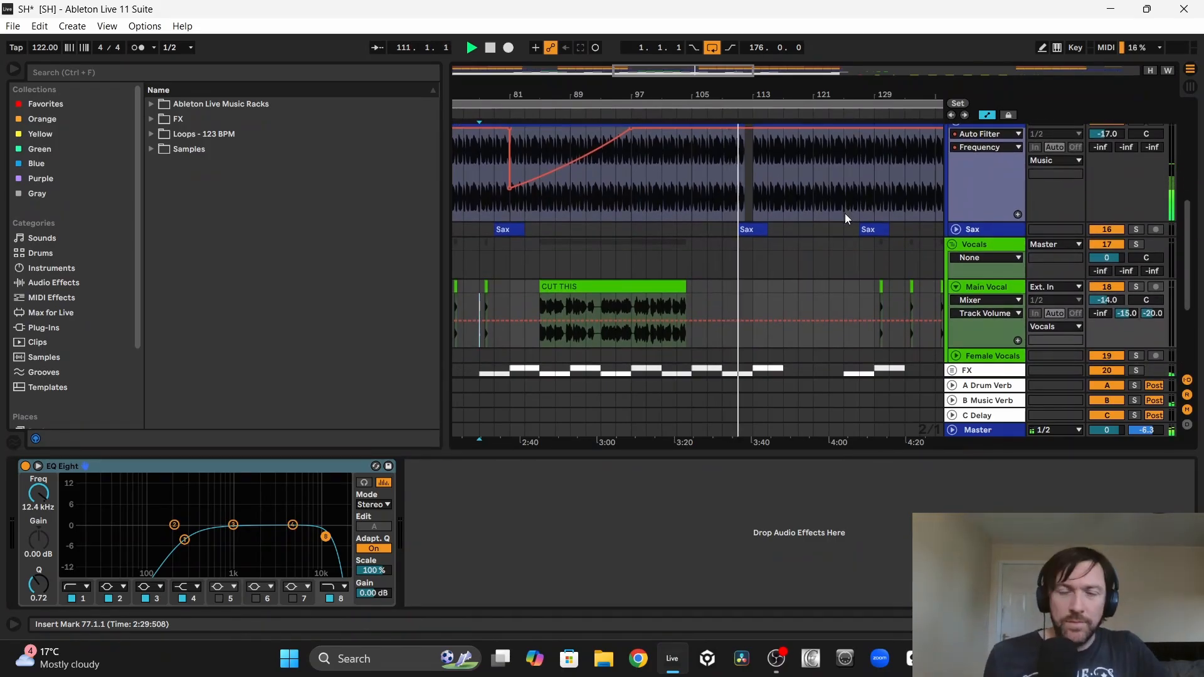
scroll(845, 214, up, 2)
scroll(845, 213, up, 4)
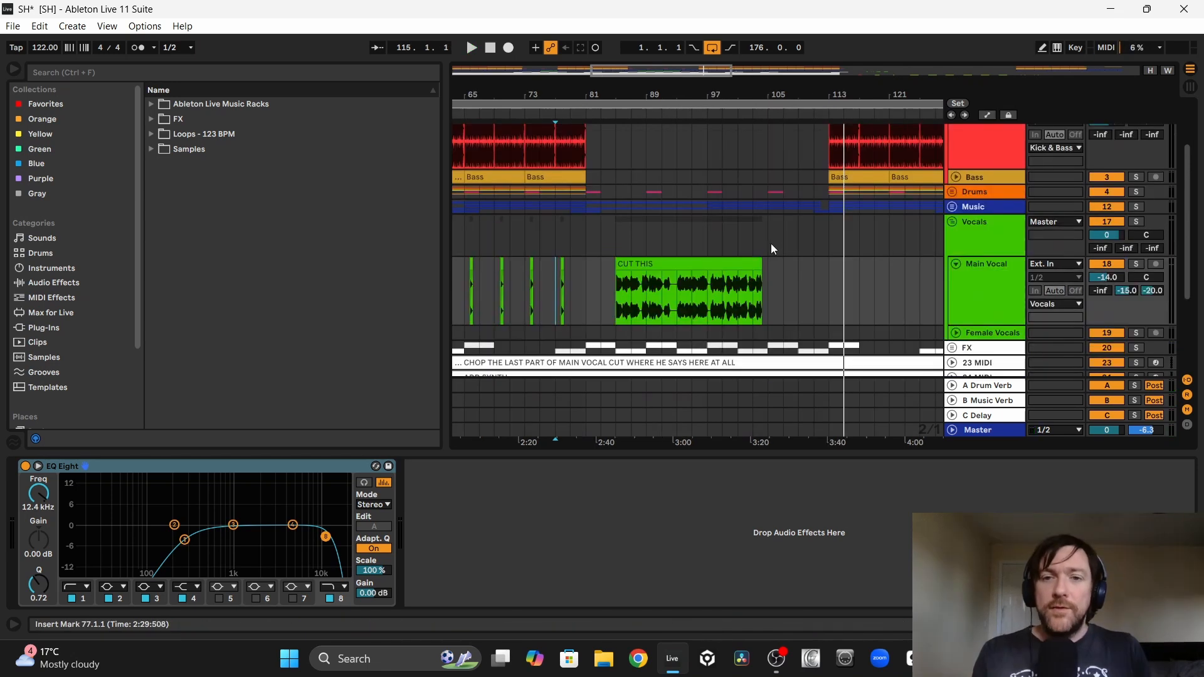
drag(766, 246, 829, 254)
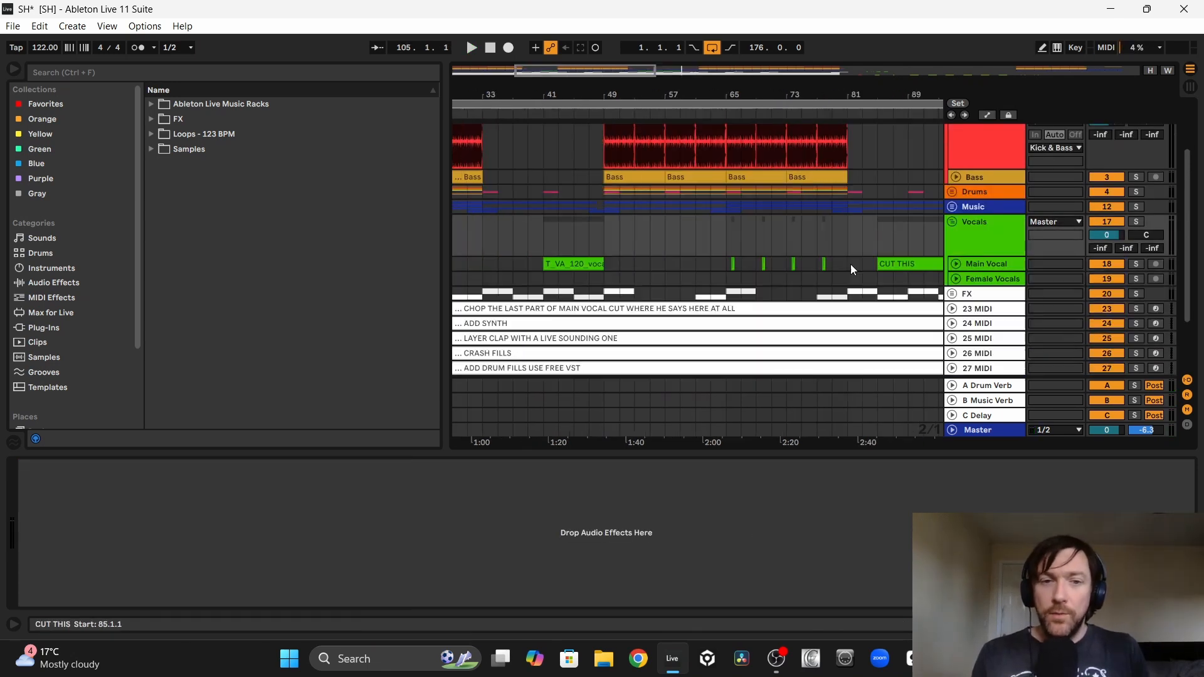
scroll(815, 269, down, 3)
scroll(815, 268, left, 3)
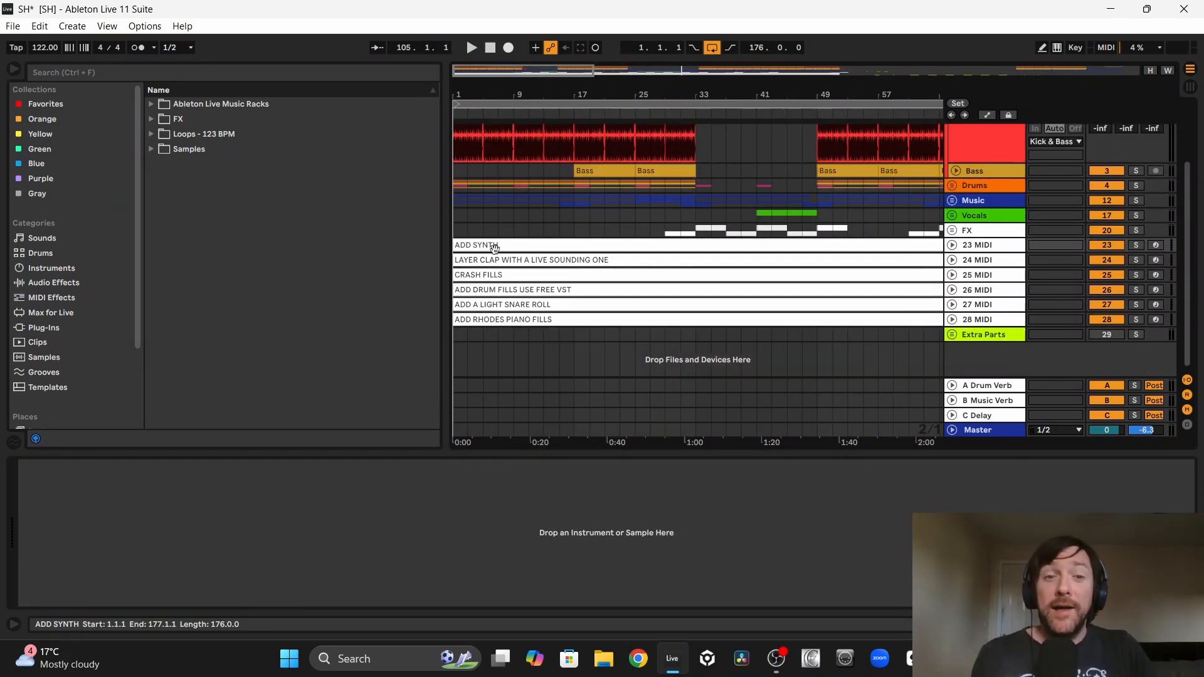
Step: Load Soulful Synth Live Rack.als from the Ableton Live Music Racks folder into the arrangement as a new track
click(213, 105)
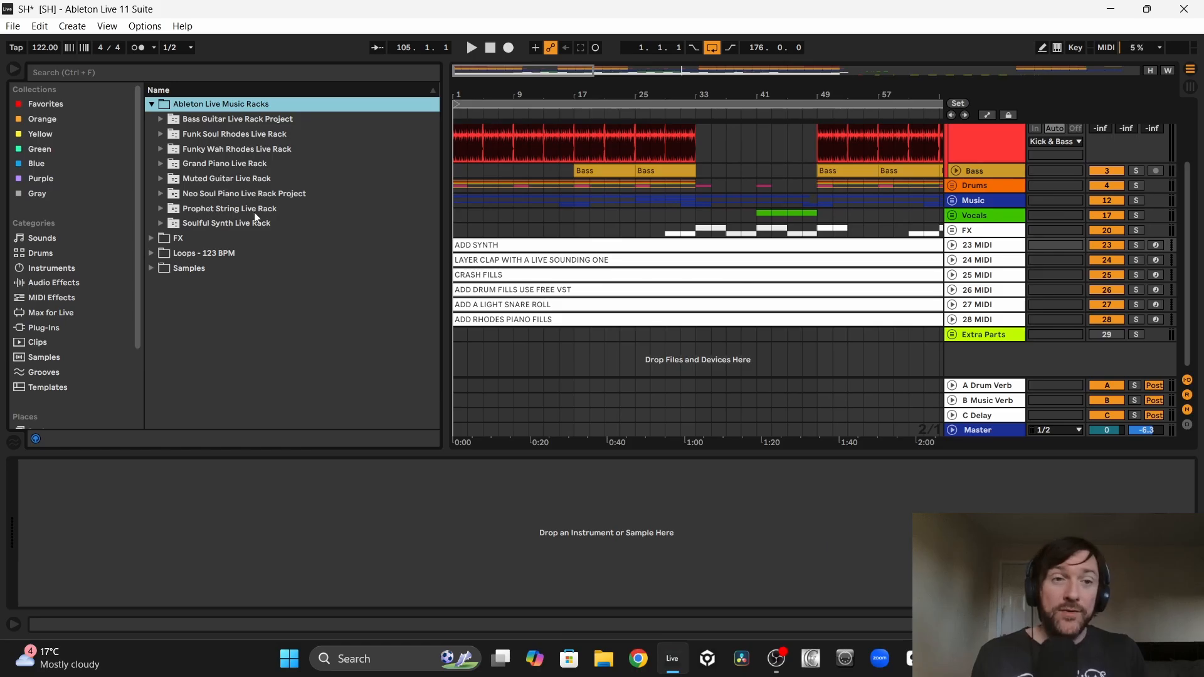
click(224, 222)
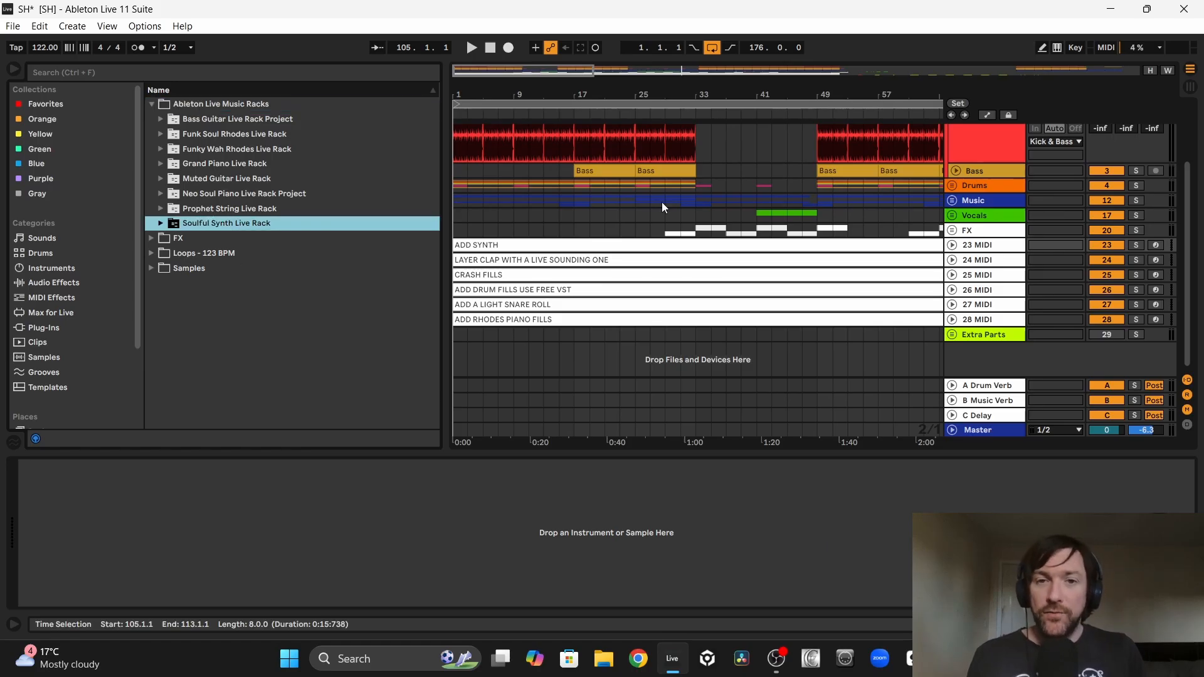
click(160, 224)
click(226, 269)
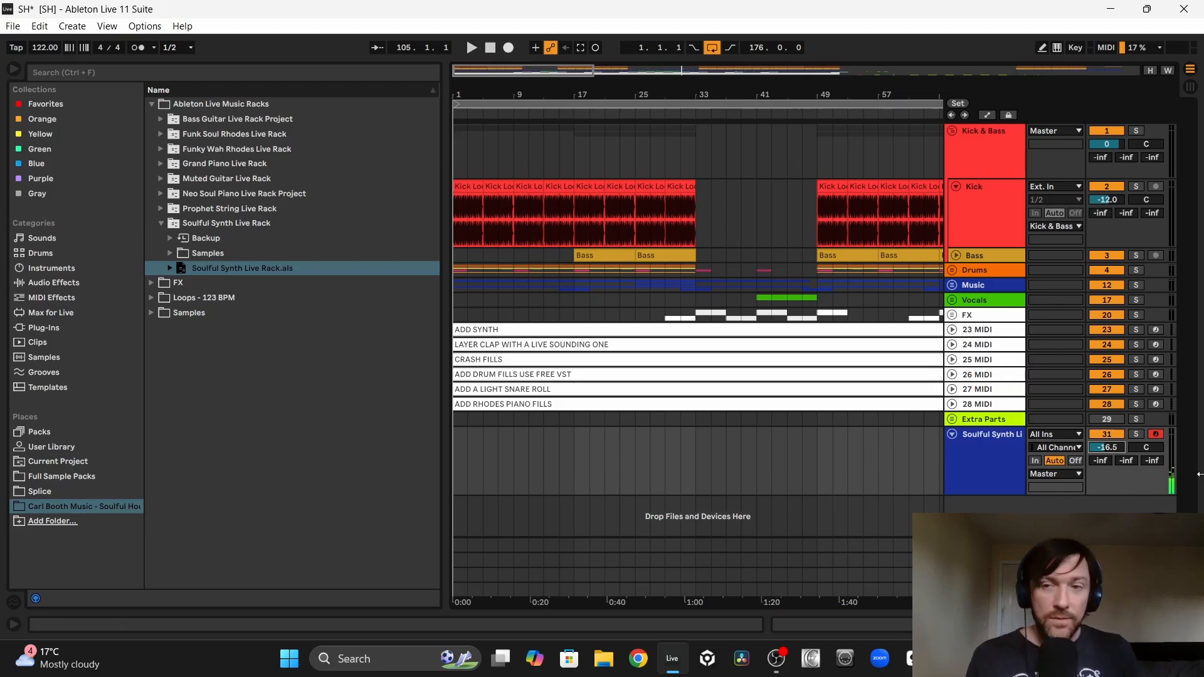
Step: Unfold the Pad track, solo the bass, music and Soulful Synth, and loop bars 65 to 81 to rehearse the synth part
scroll(777, 291, right, 3)
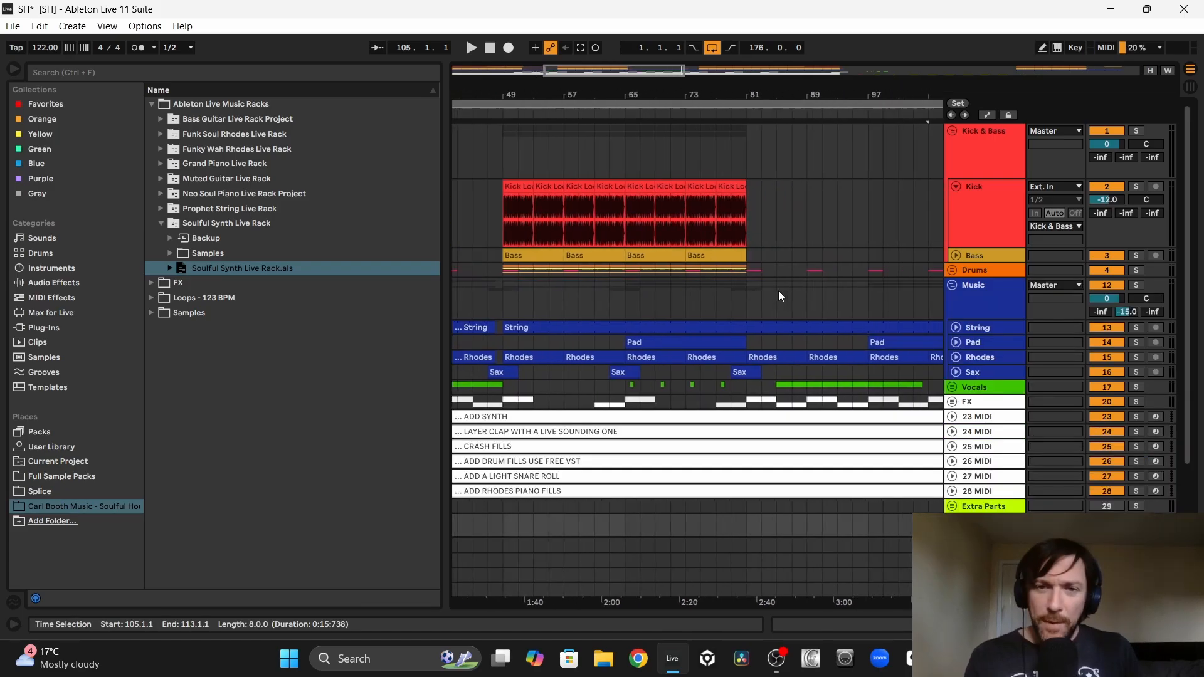
click(957, 343)
scroll(680, 336, down, 3)
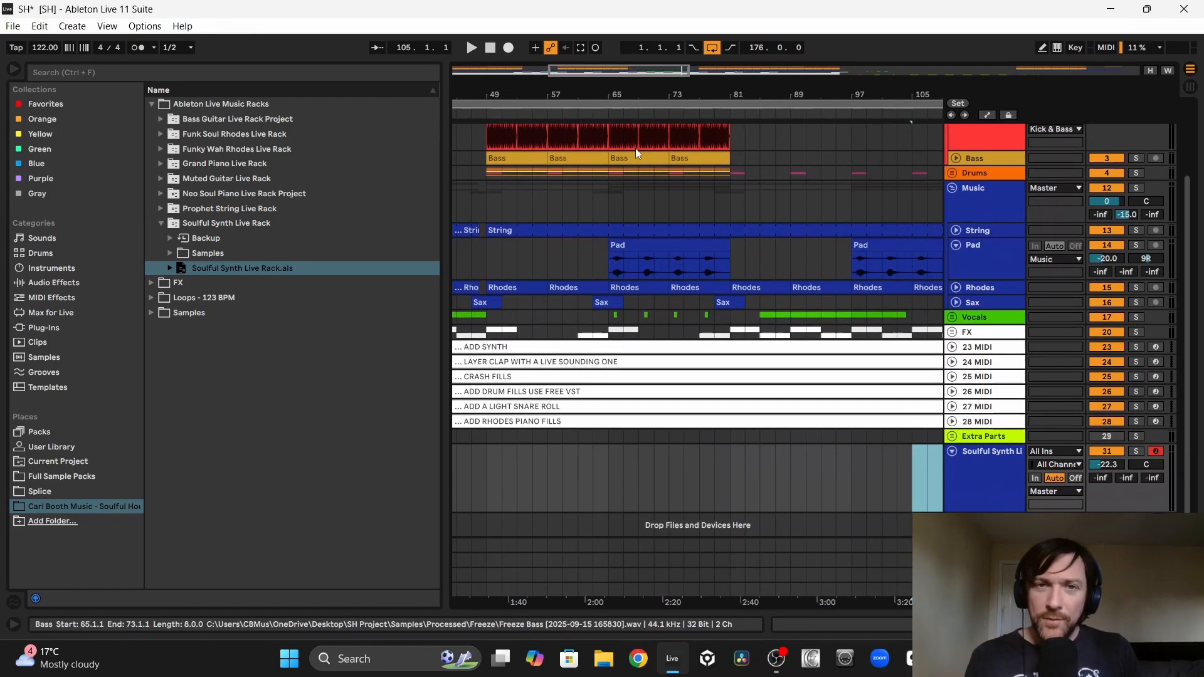
drag(626, 96, 658, 94)
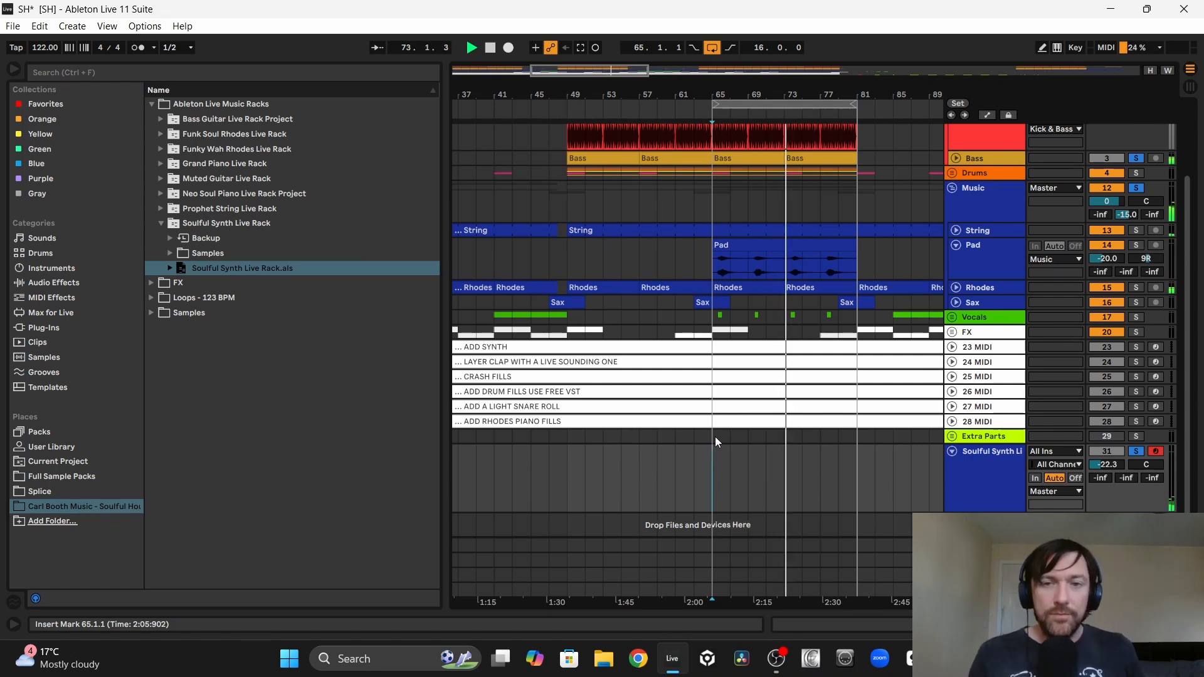
key(space)
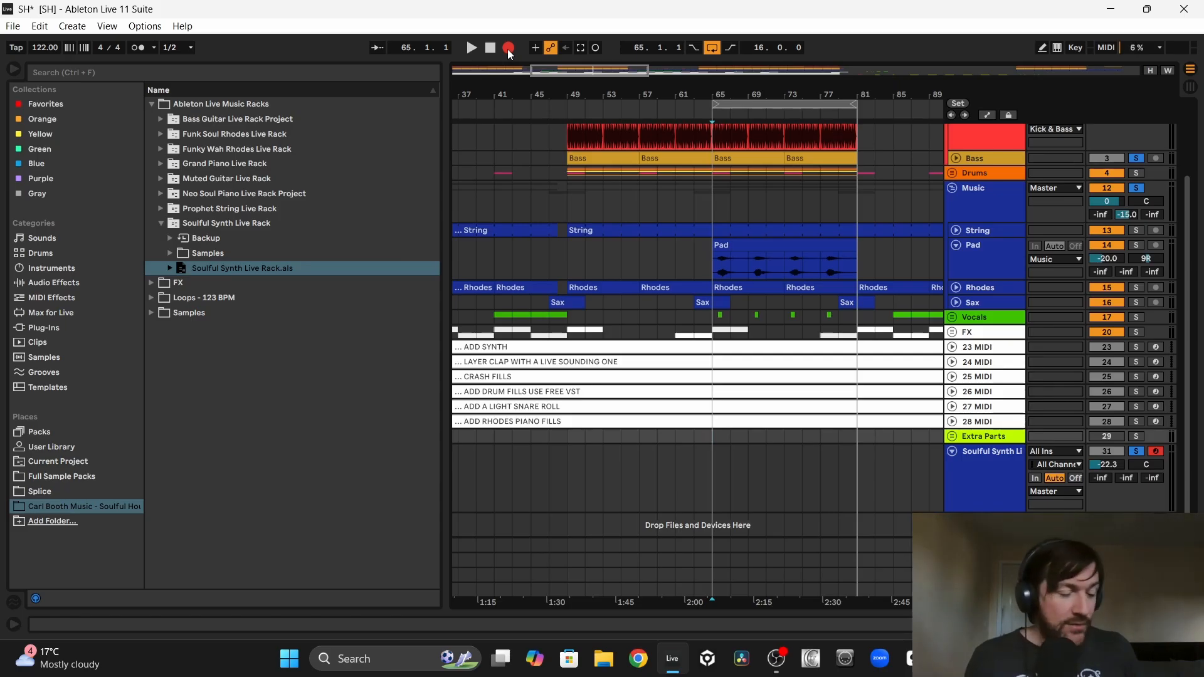
Step: Record synth chords onto the Soulful Synth track from bar 65 to about bar 73, and compare them with the Pad clip
click(508, 49)
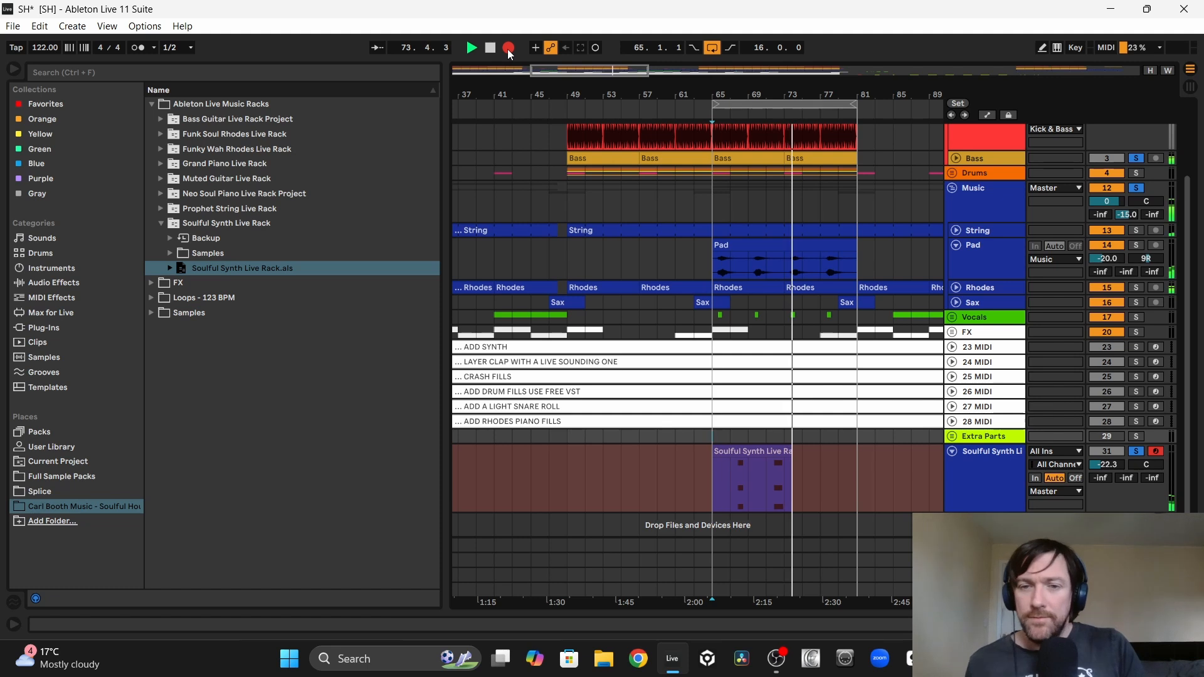
key(space)
drag(707, 467, 780, 467)
drag(695, 257, 624, 255)
click(688, 243)
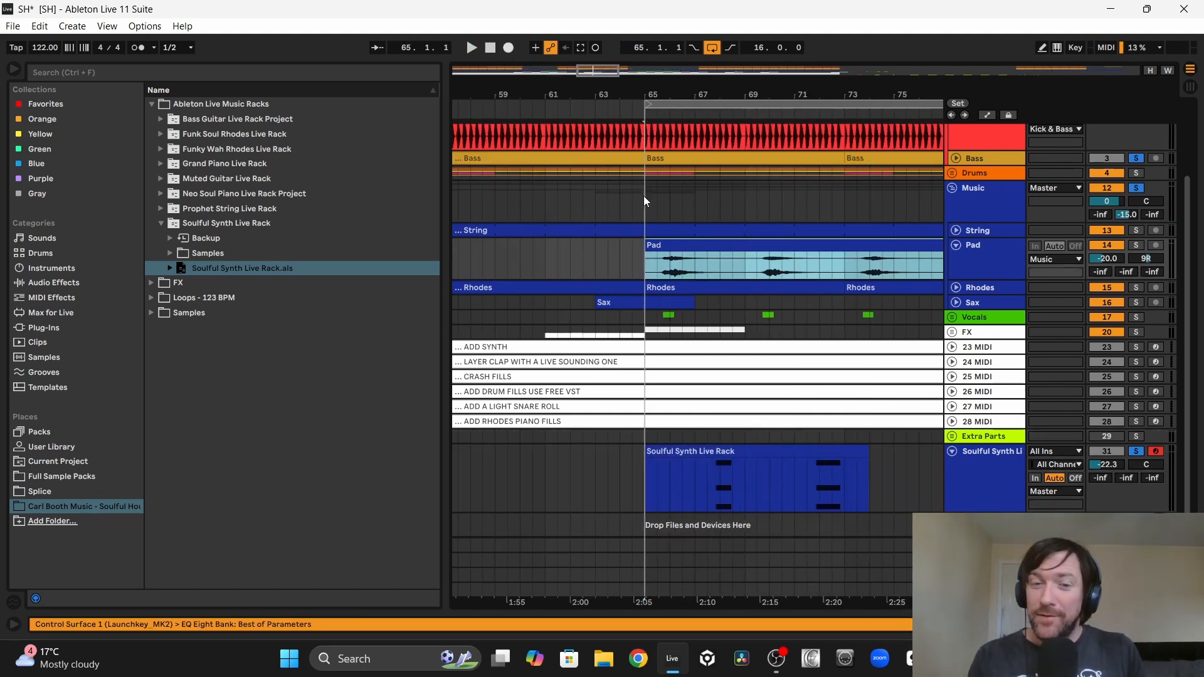
Step: Align the recorded A3, C4 and E4 chord to 3.4.3, and freeze and flatten the Soulful Synth track to audio
double_click(711, 496)
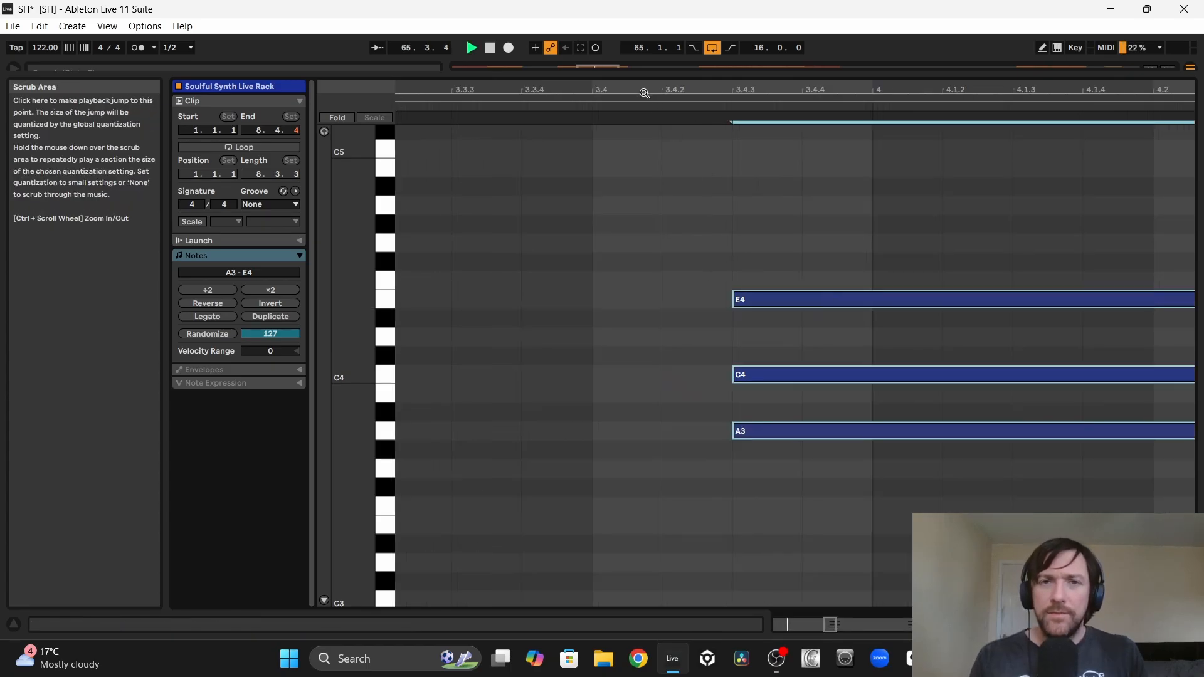
drag(641, 92, 640, 53)
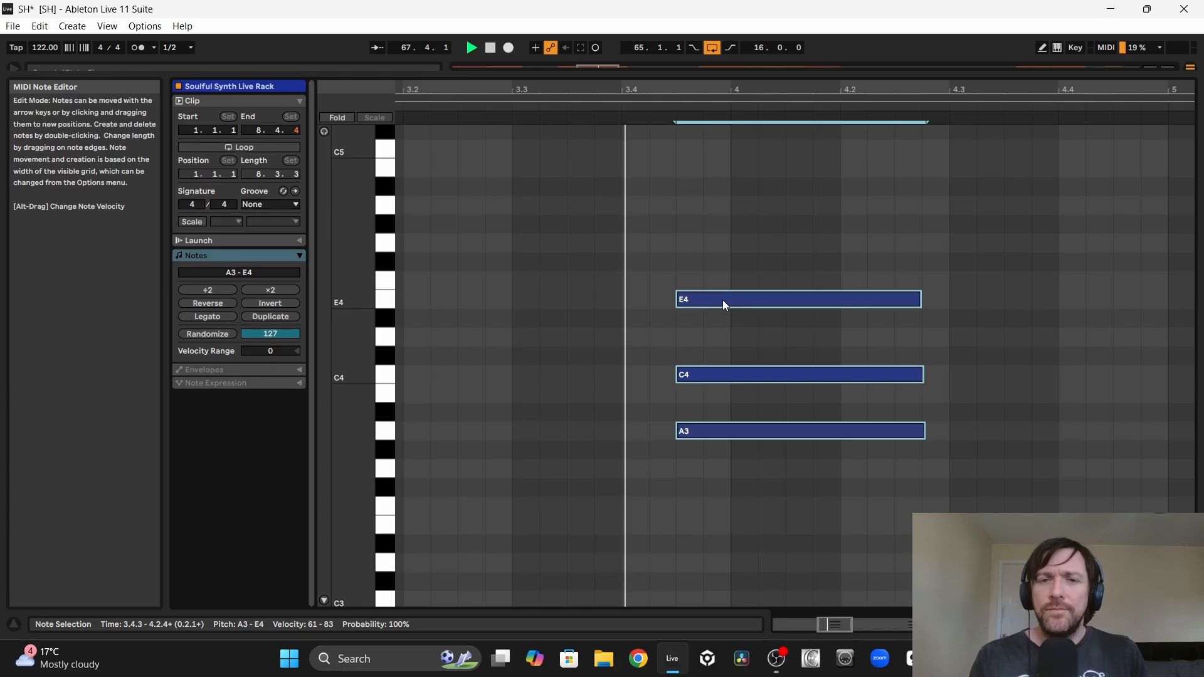
drag(676, 91, 676, 123)
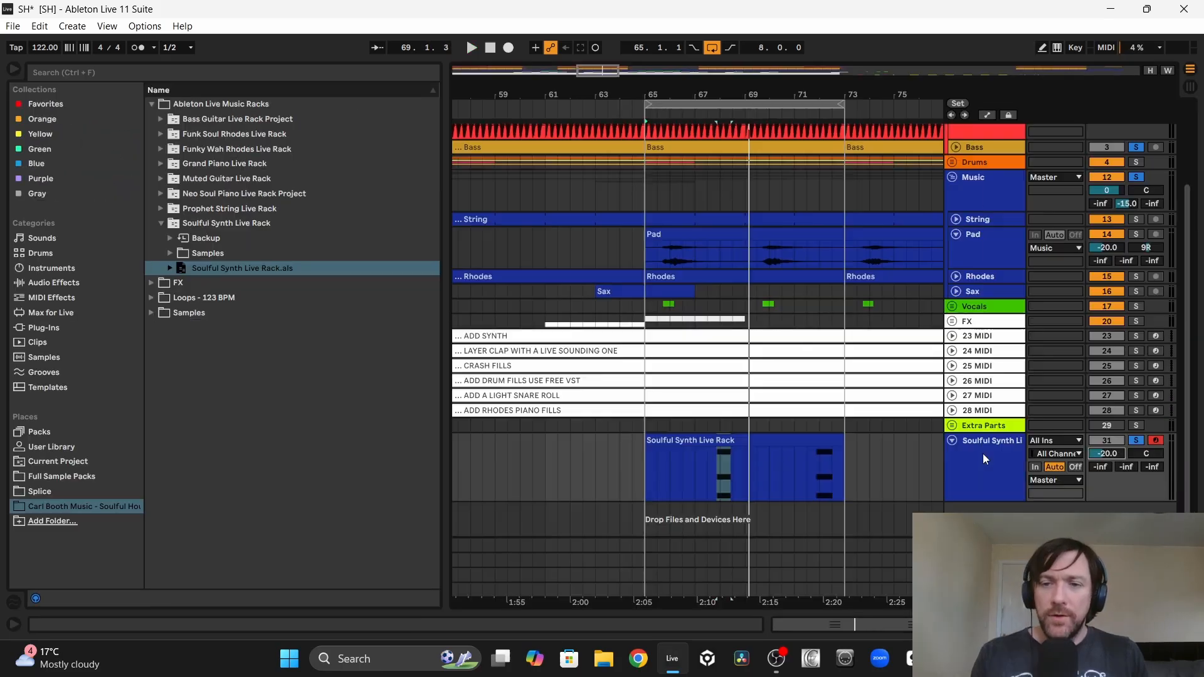
right_click(984, 452)
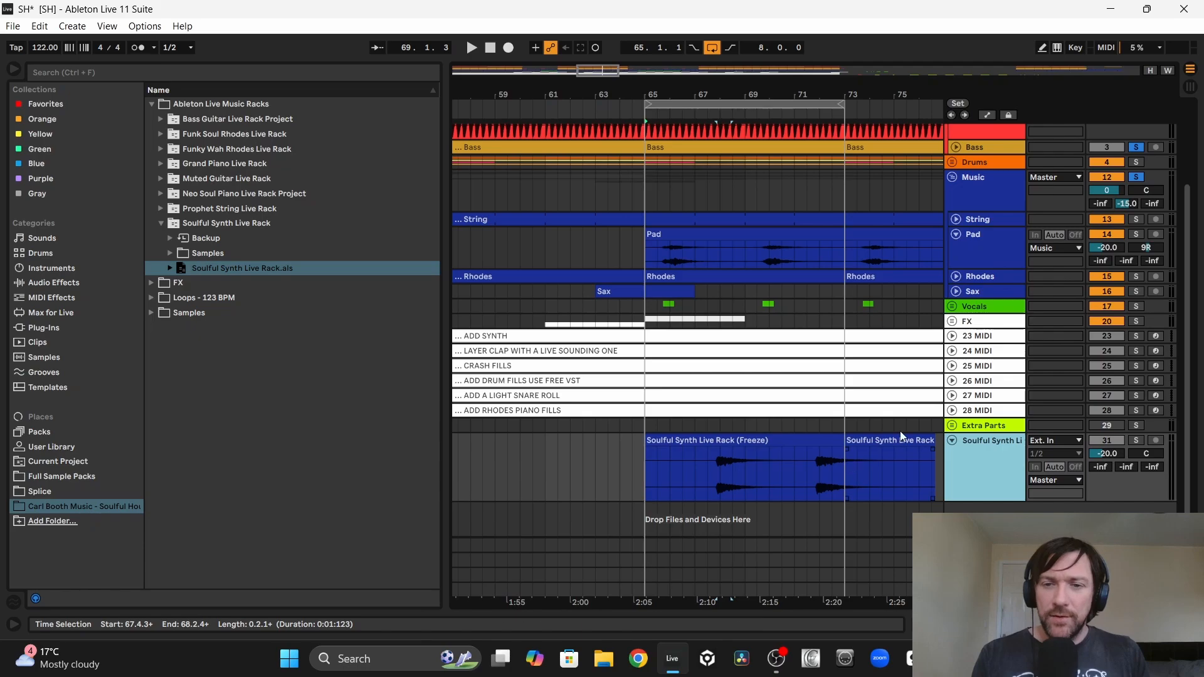
Step: Trim the flattened synth audio to one chord 3.2.1 long, move it to start at 65.4.3, and play from bar 65
click(933, 446)
drag(933, 446, 821, 469)
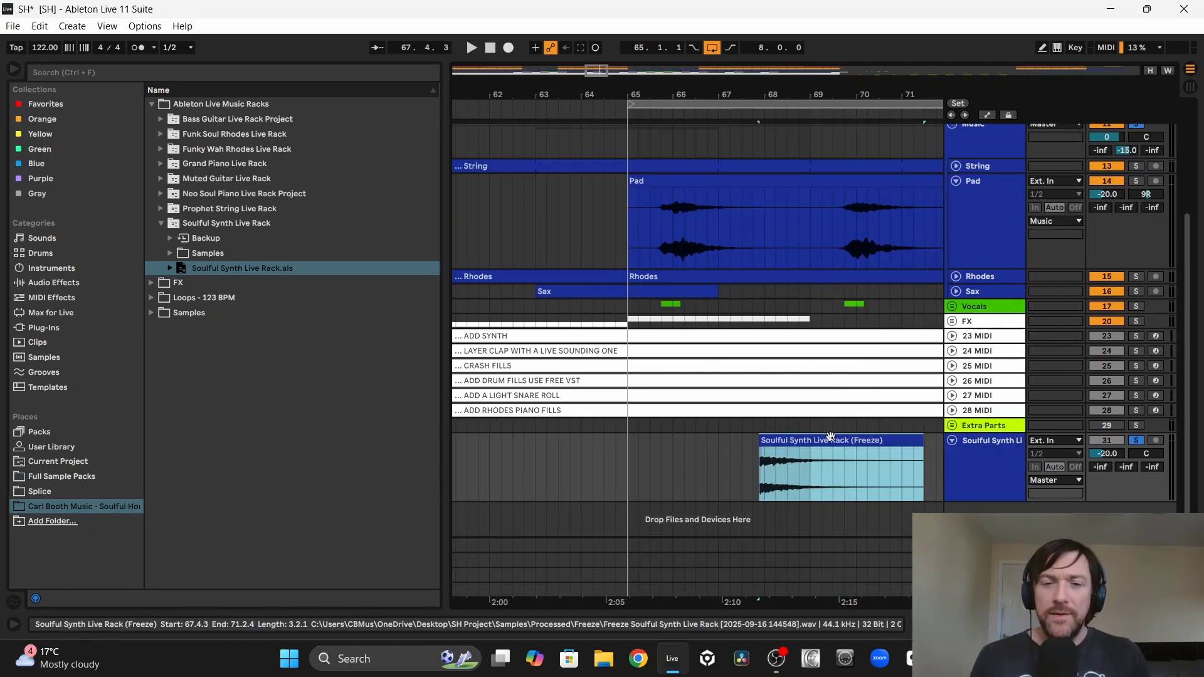
drag(829, 446, 746, 446)
click(592, 446)
key(space)
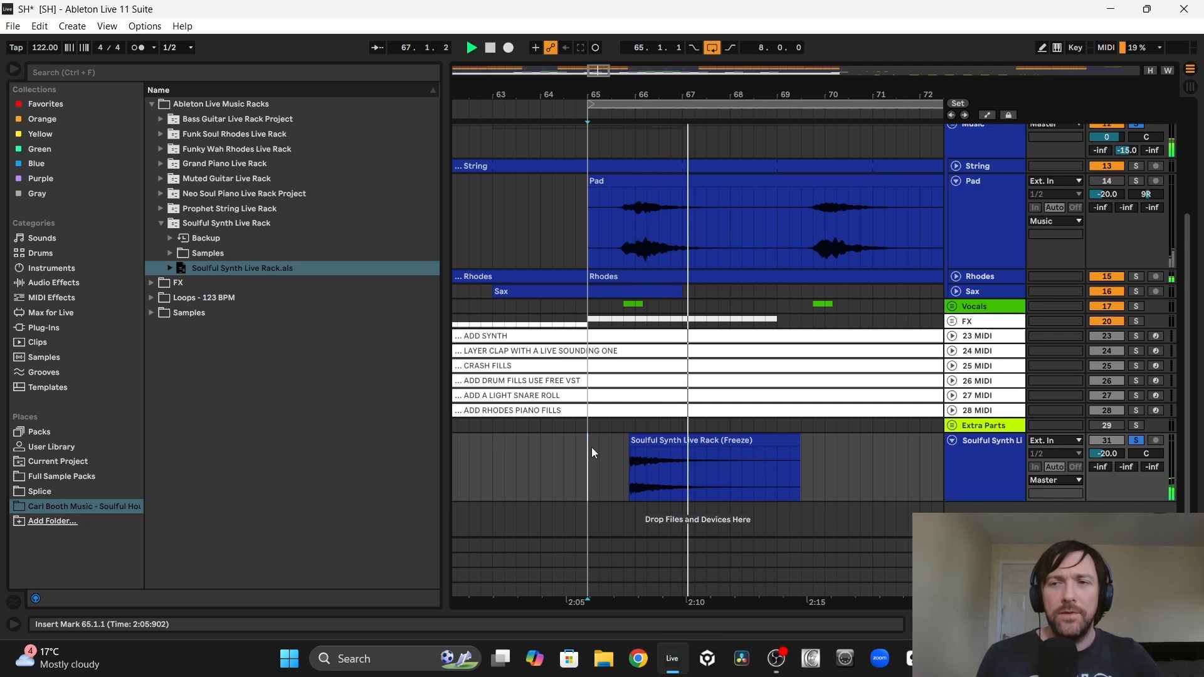
Step: Unmute the Pad track and cut away the start of its clip so it begins at about 69.2.4, where the synth chord ends
click(1108, 182)
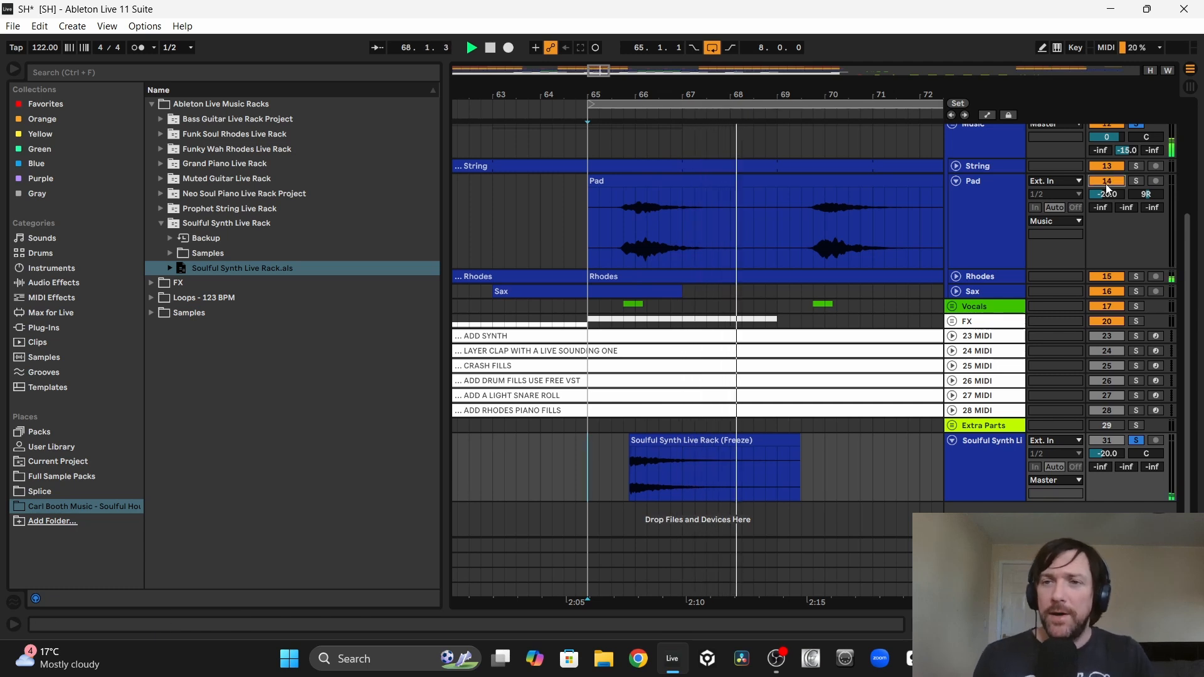
drag(590, 183, 797, 209)
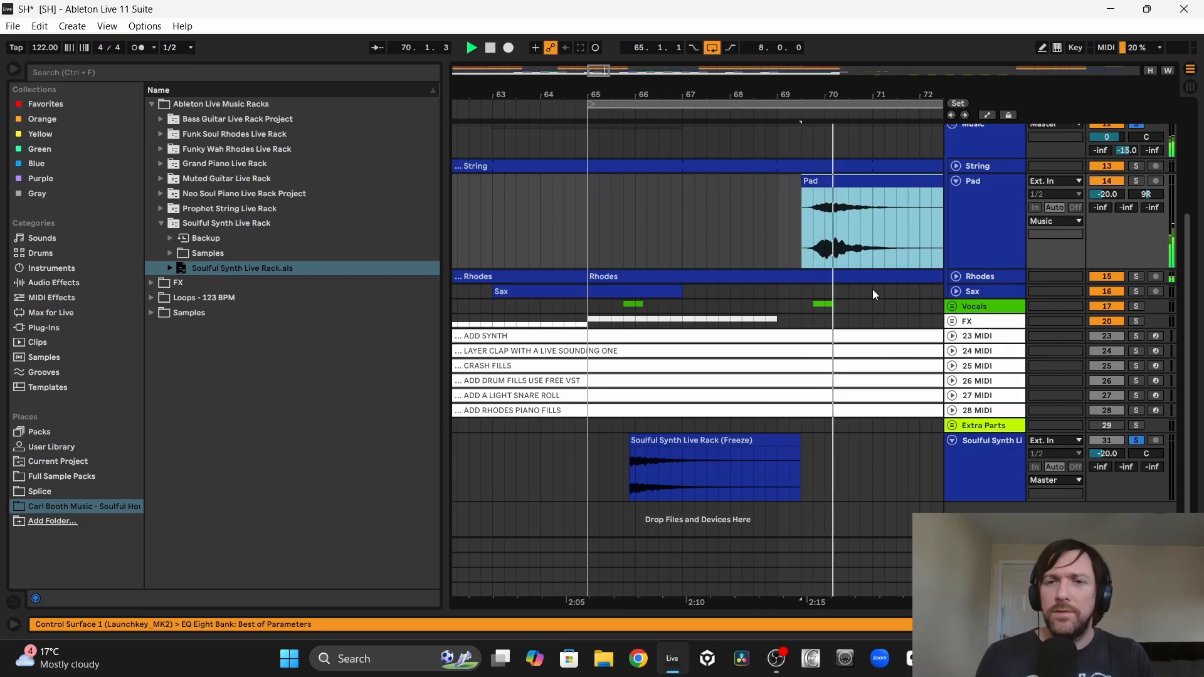
scroll(728, 323, right, 2)
click(799, 351)
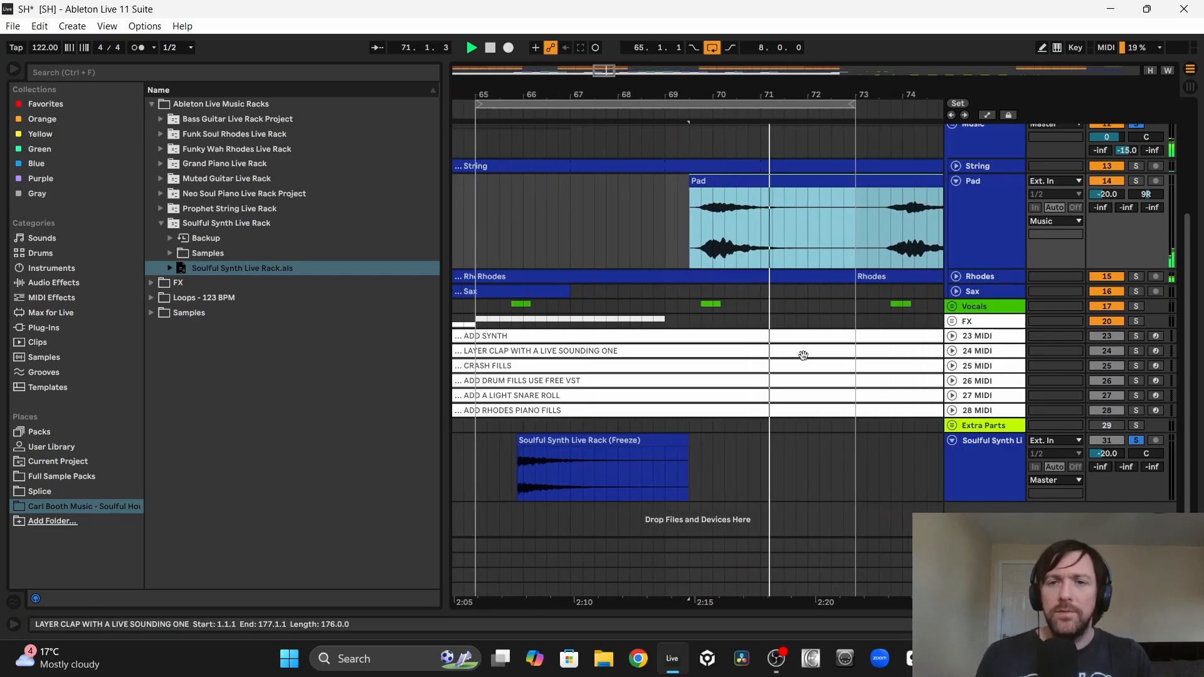
scroll(805, 351, left, 1)
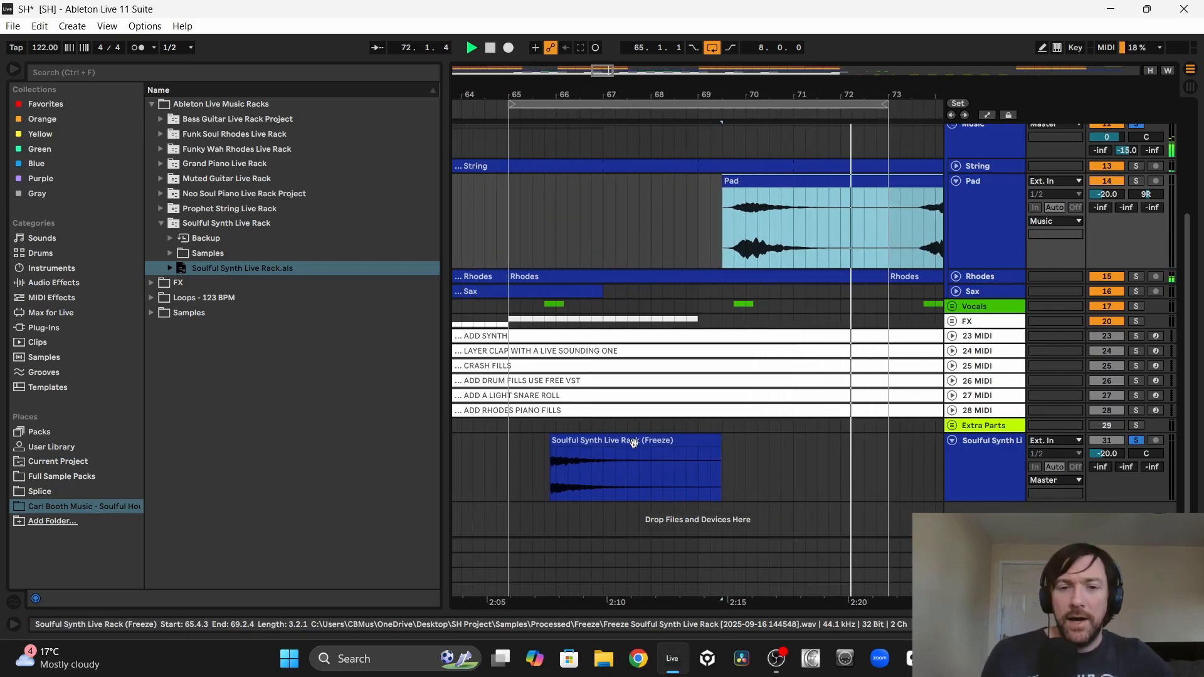
click(770, 254)
click(788, 180)
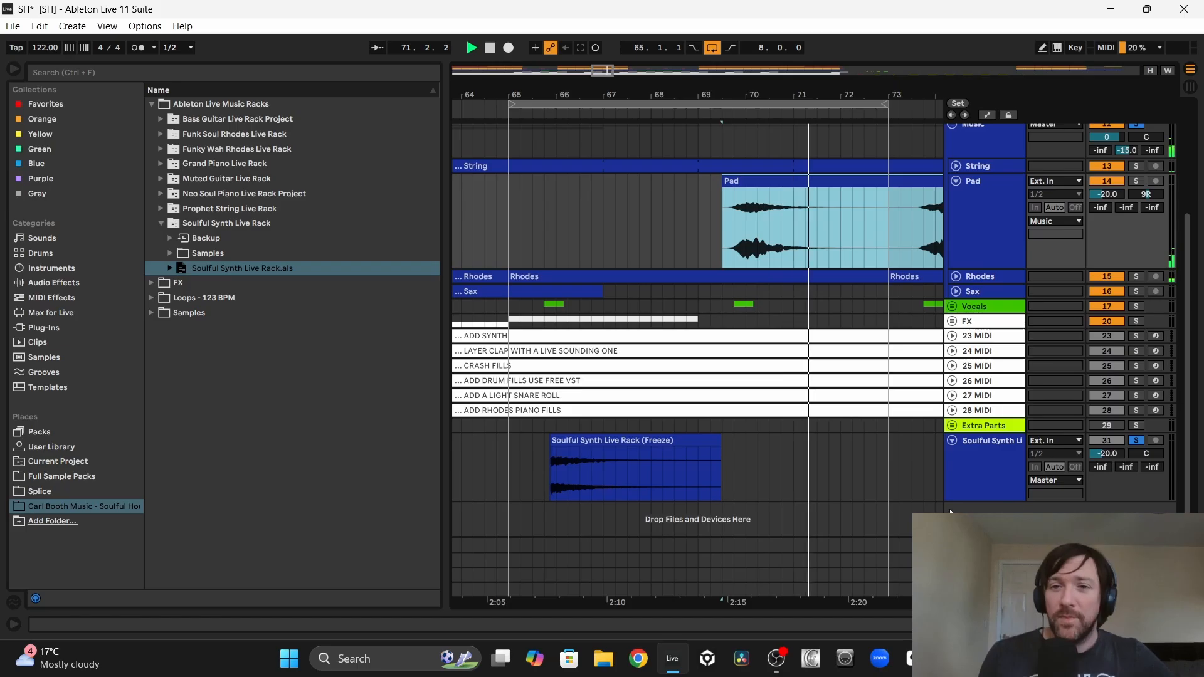
Step: Move the Soulful Synth track into the Music group above Pad with LFOTool on it, and play the full mix from bar 65
click(512, 457)
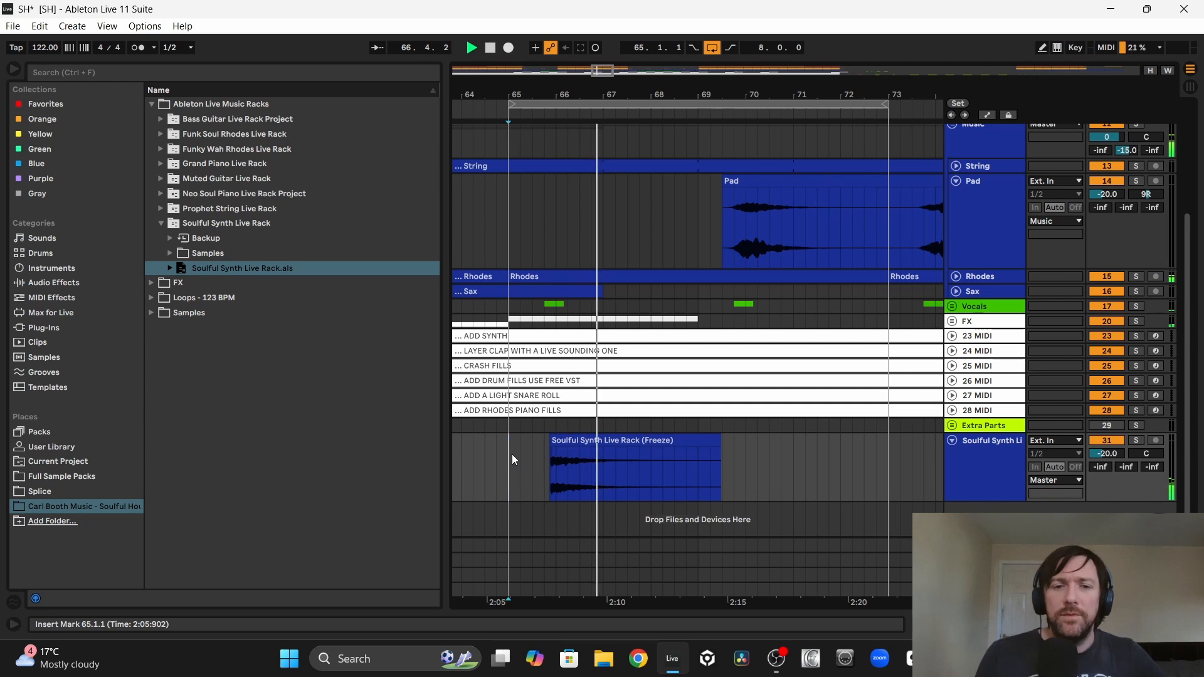
click(570, 437)
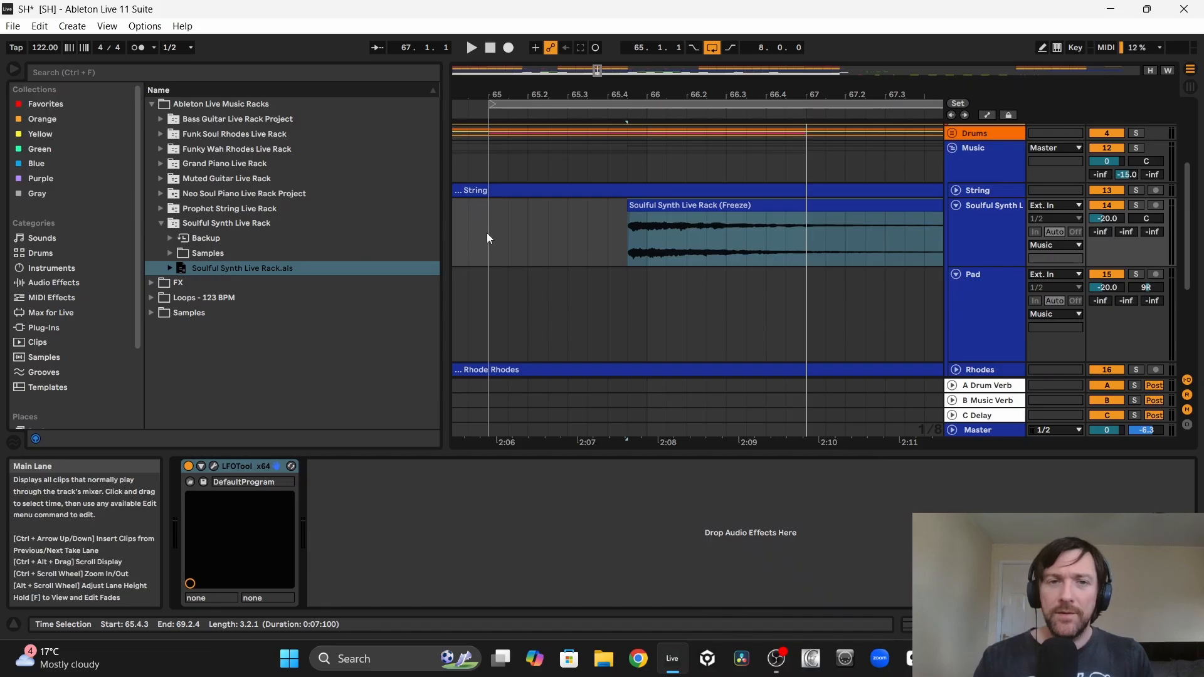
click(490, 237)
key(space)
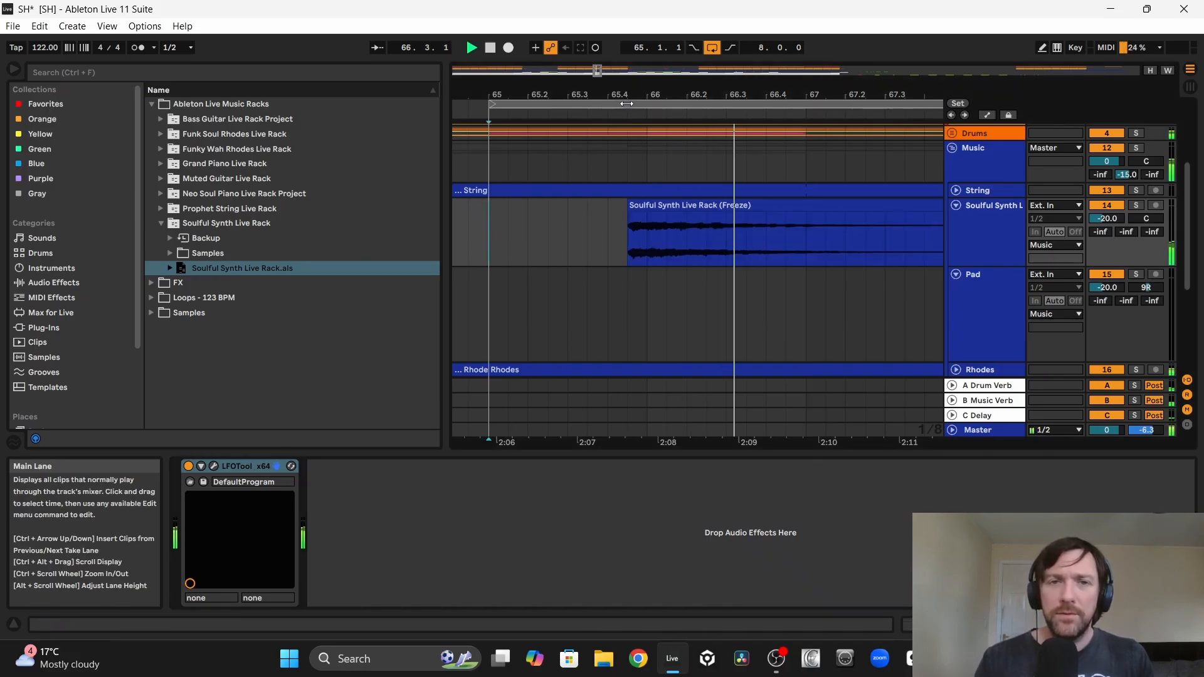
Step: Check the synth chord's start against the beat just before bar 66 while replaying from bar 65
drag(629, 89, 629, 93)
drag(632, 206, 595, 220)
drag(550, 86, 625, 38)
click(501, 236)
key(space)
key(space)
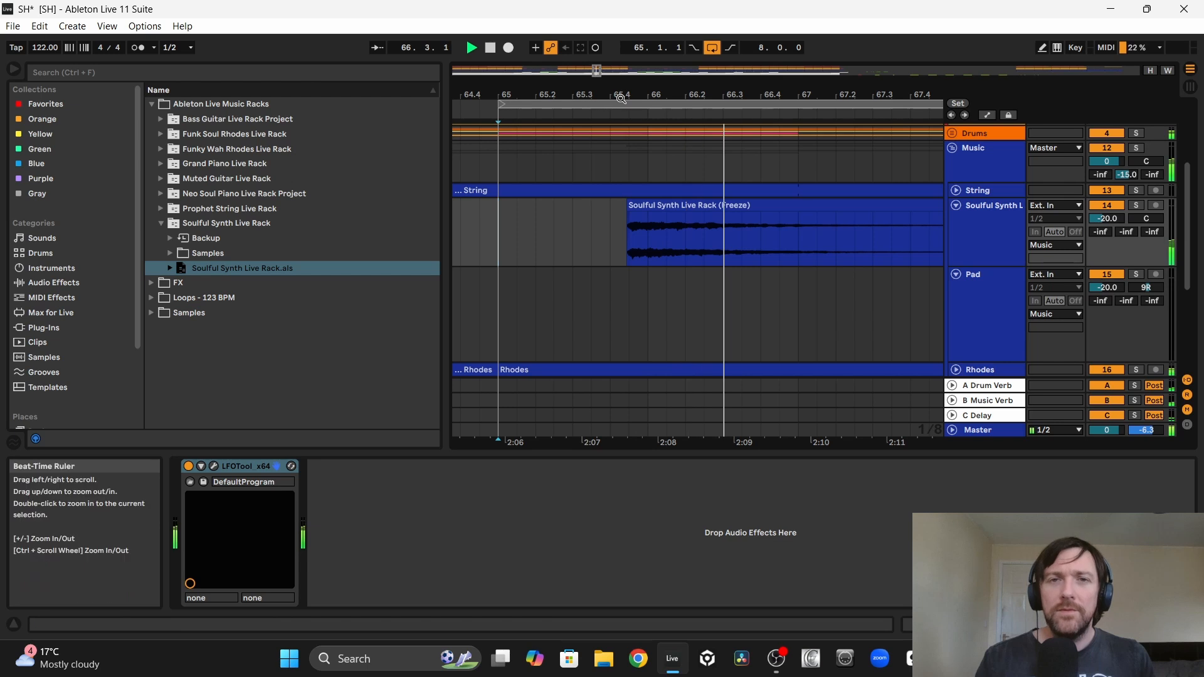
drag(631, 89, 610, 116)
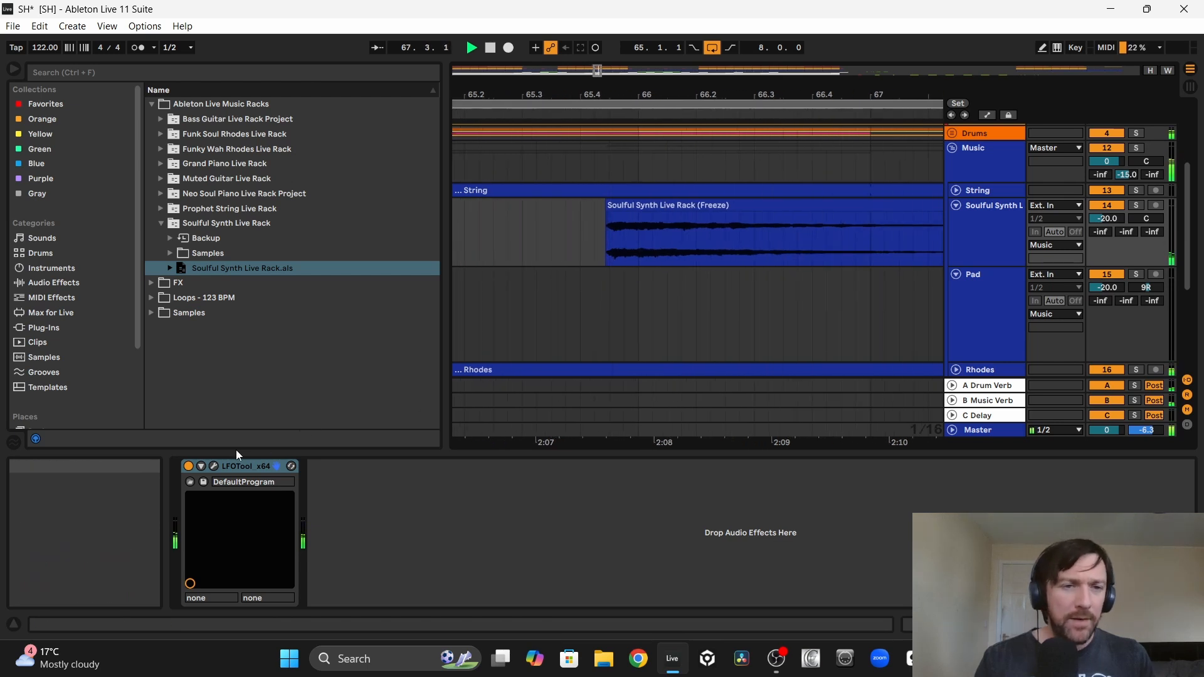
Step: Lower the start point of the LFOTool volume curve on the Soulful Synth track to deepen the ducking, and close the plug-in
click(214, 466)
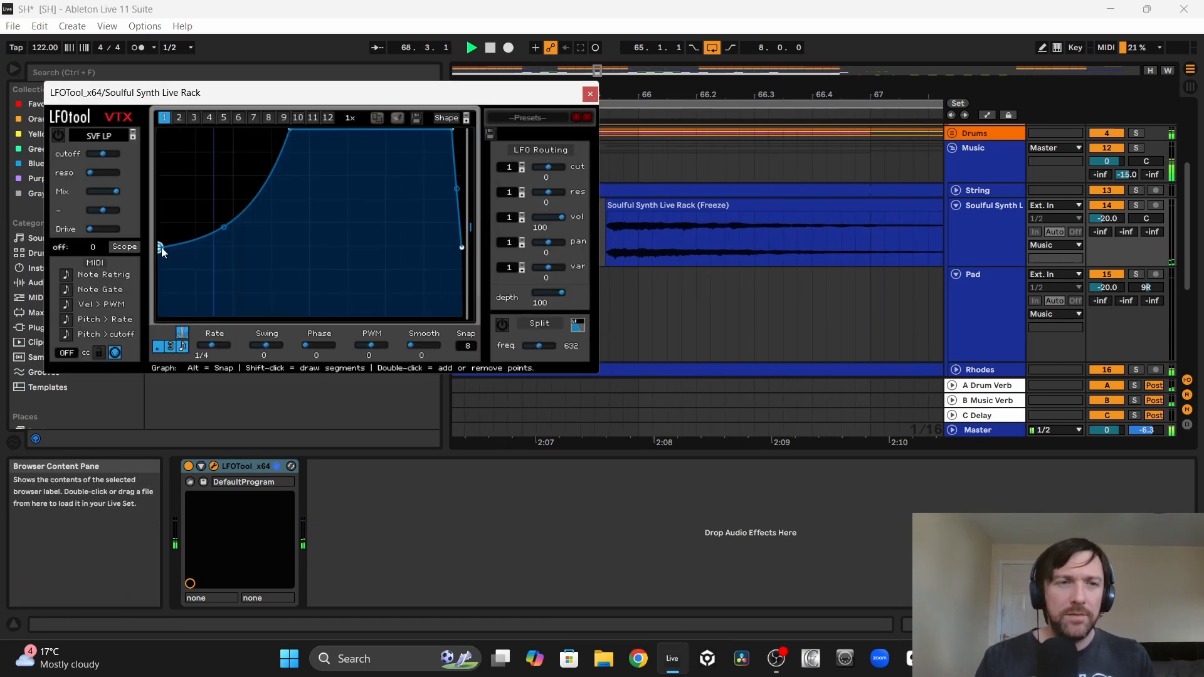
drag(161, 248, 159, 269)
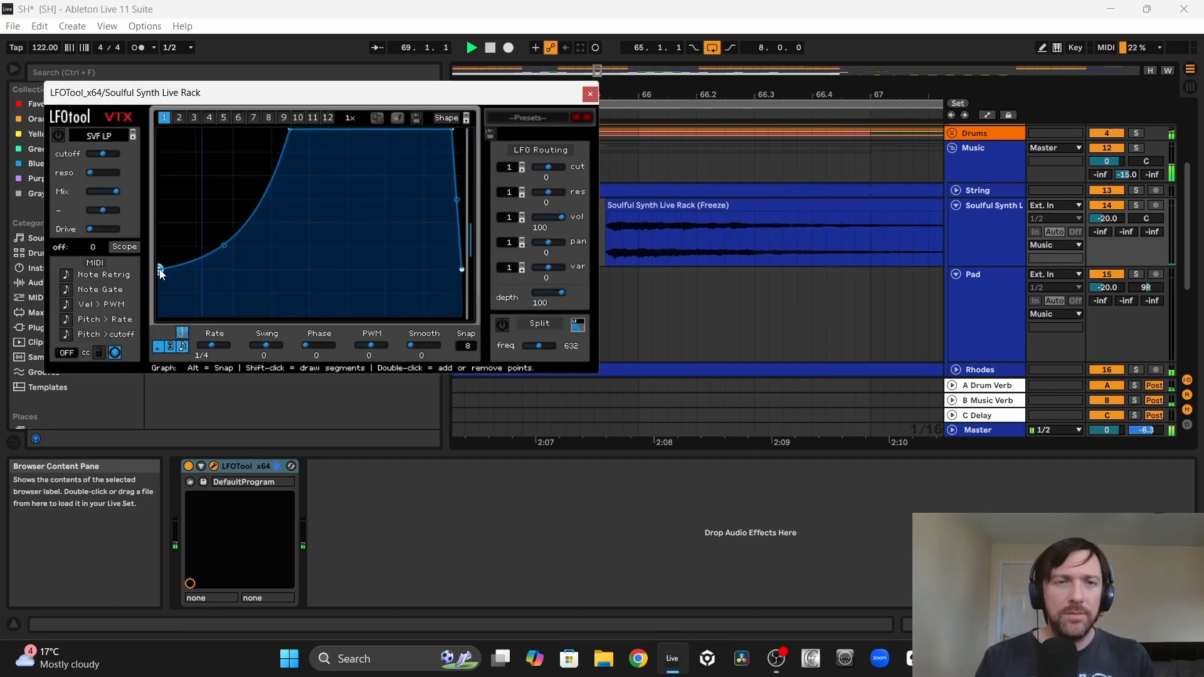
click(591, 95)
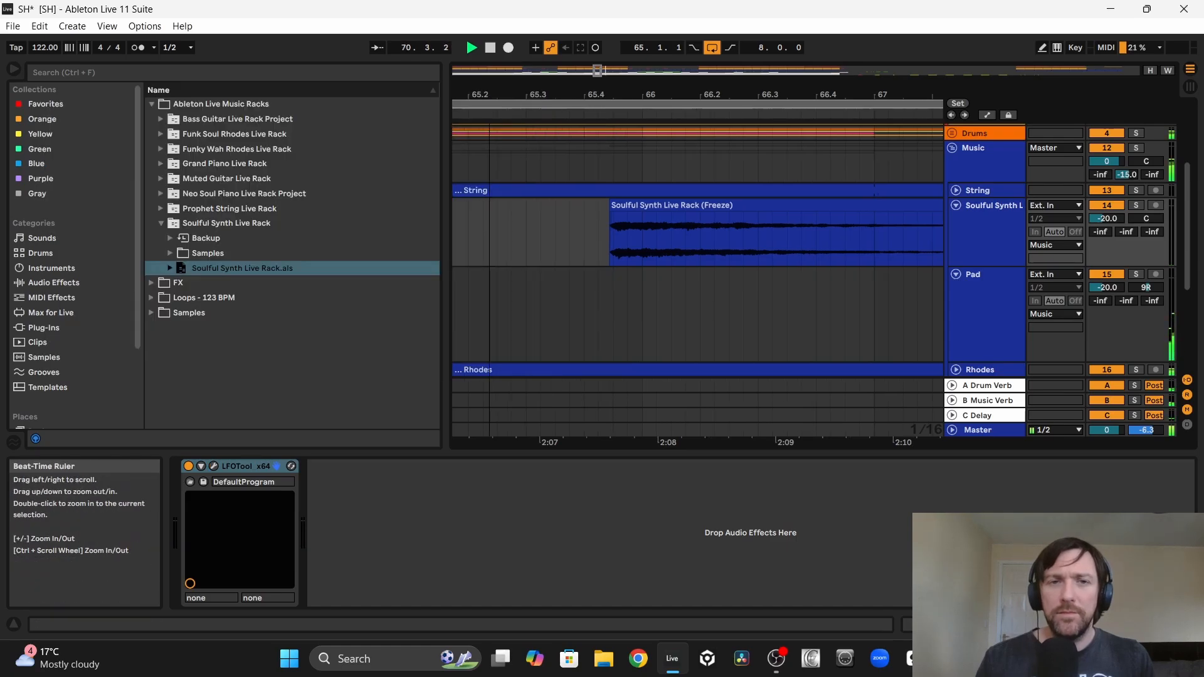
Step: Delete the Pad clip's section from bar 73 to bar 77
drag(561, 94, 561, 53)
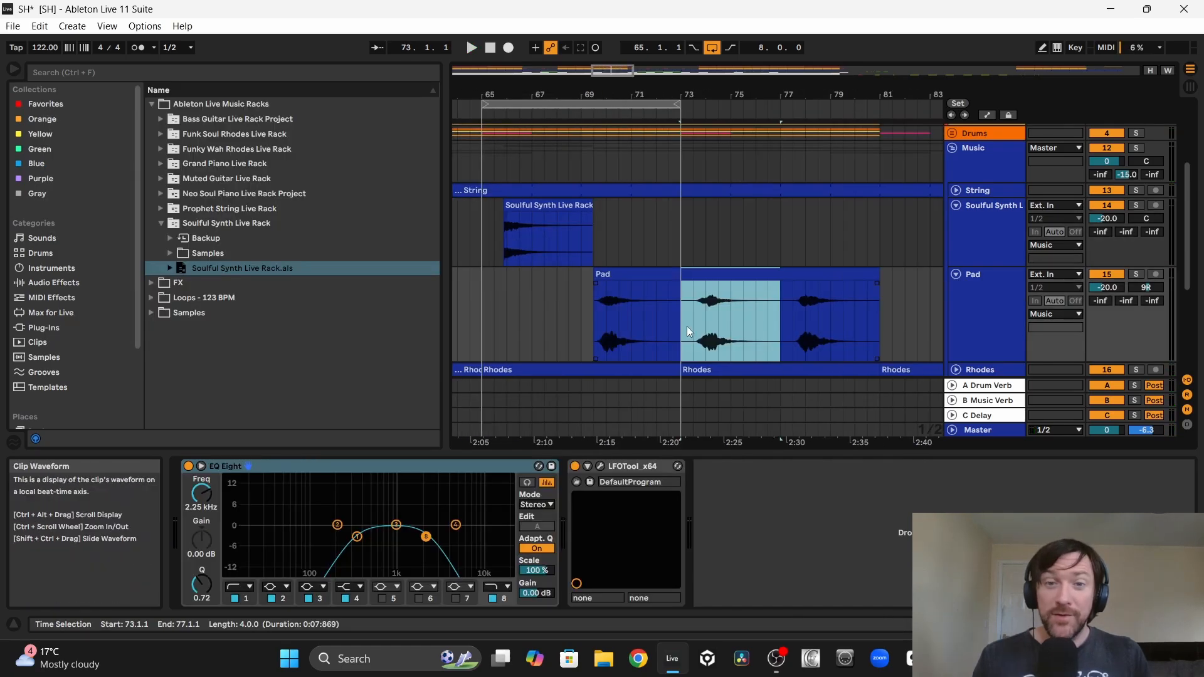
click(683, 327)
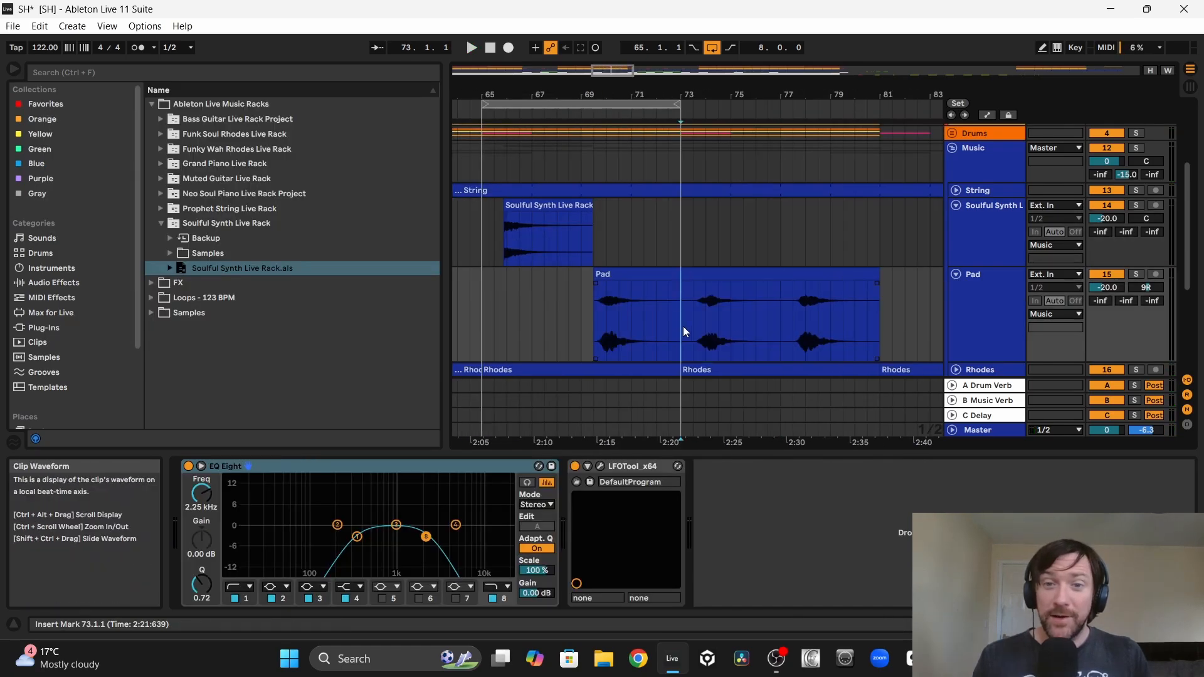
drag(683, 326, 784, 318)
key(Delete)
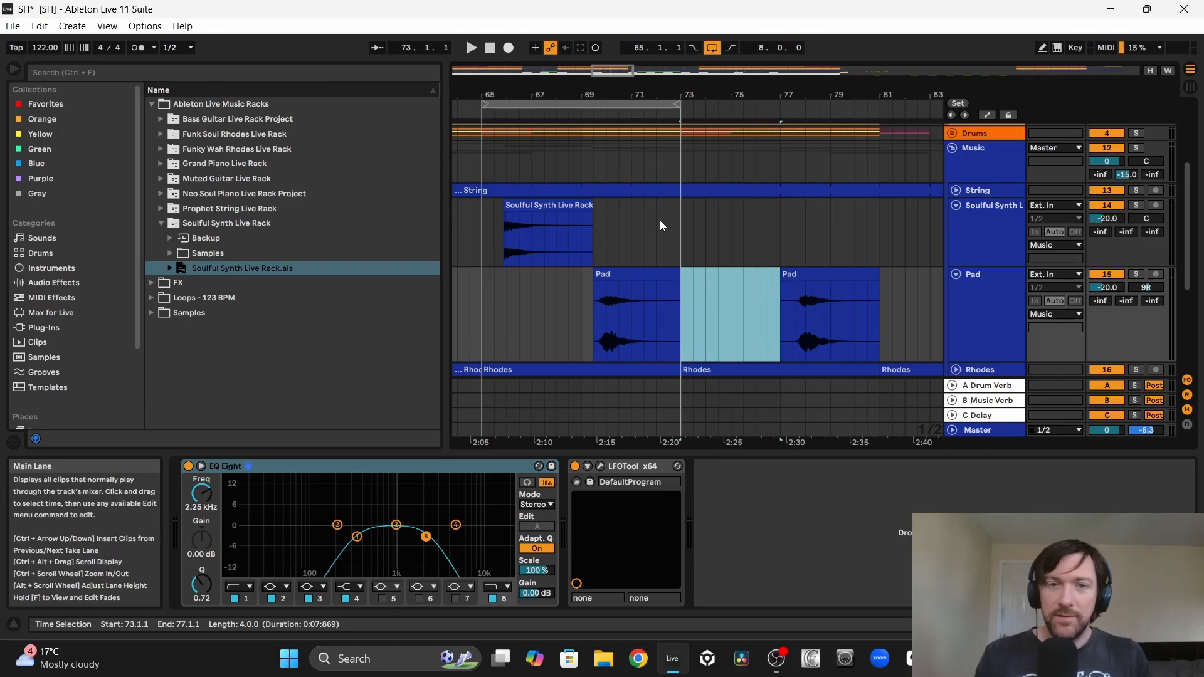
Step: Repeat the Soulful Synth chord from bar 73 and consolidate the Soulful Synth and Pad tracks from bar 65 to bar 81
drag(682, 228, 481, 237)
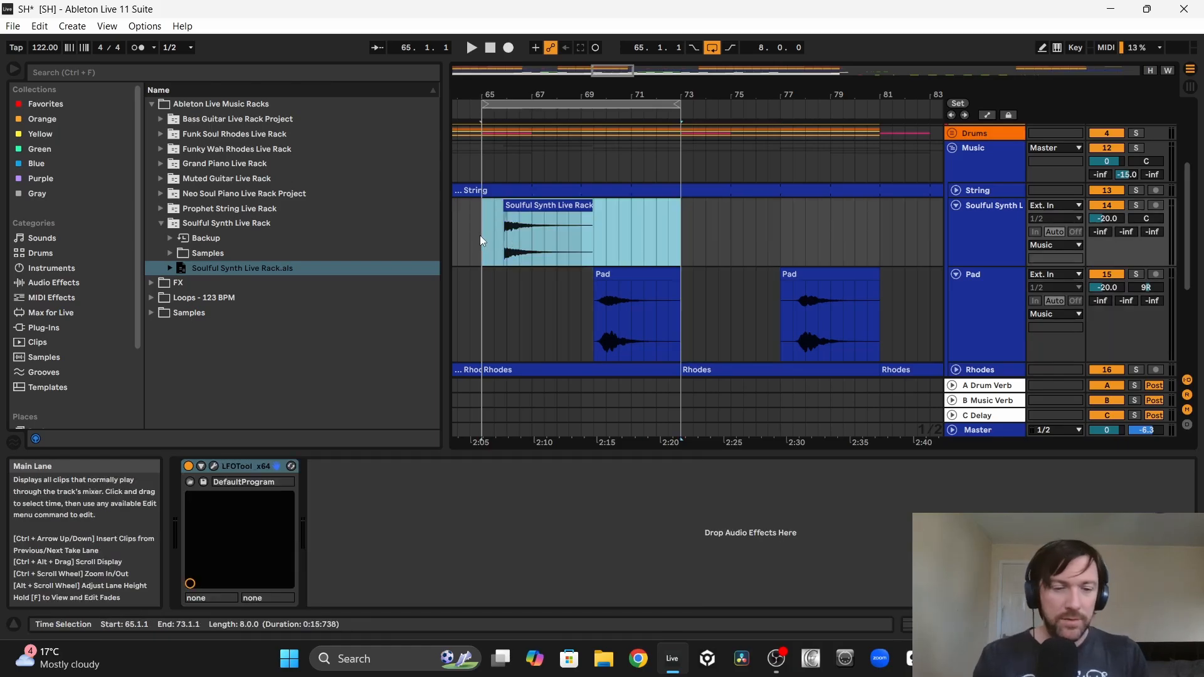
drag(879, 320, 483, 258)
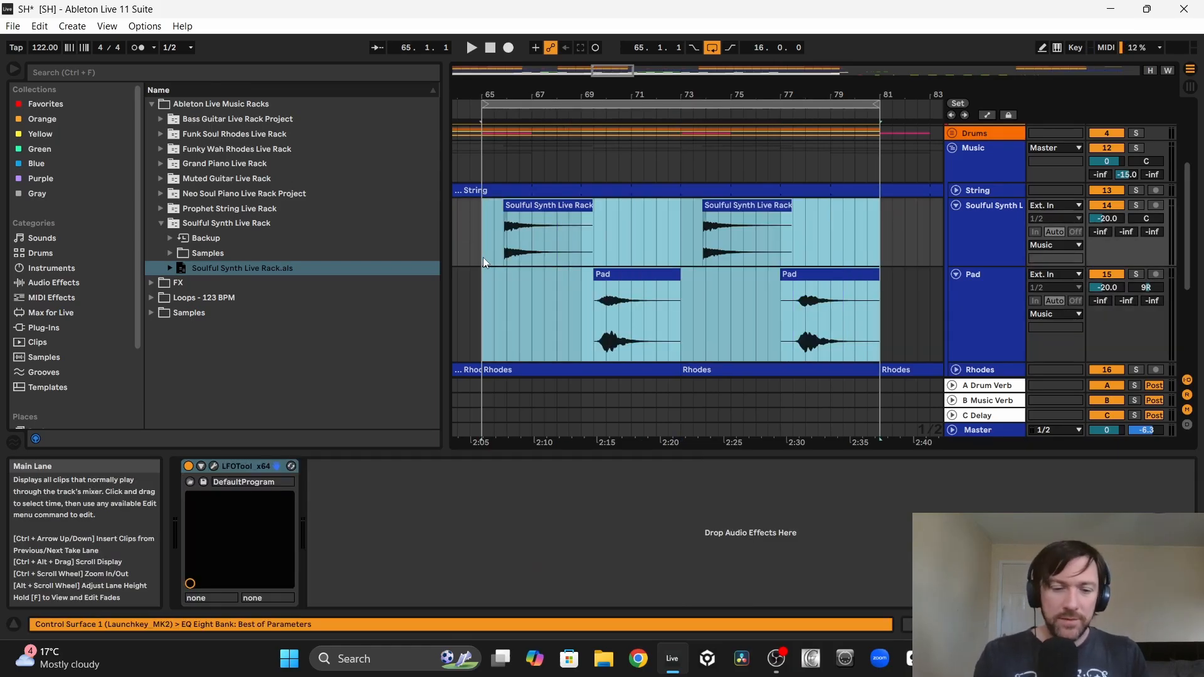
key(ctrl+j)
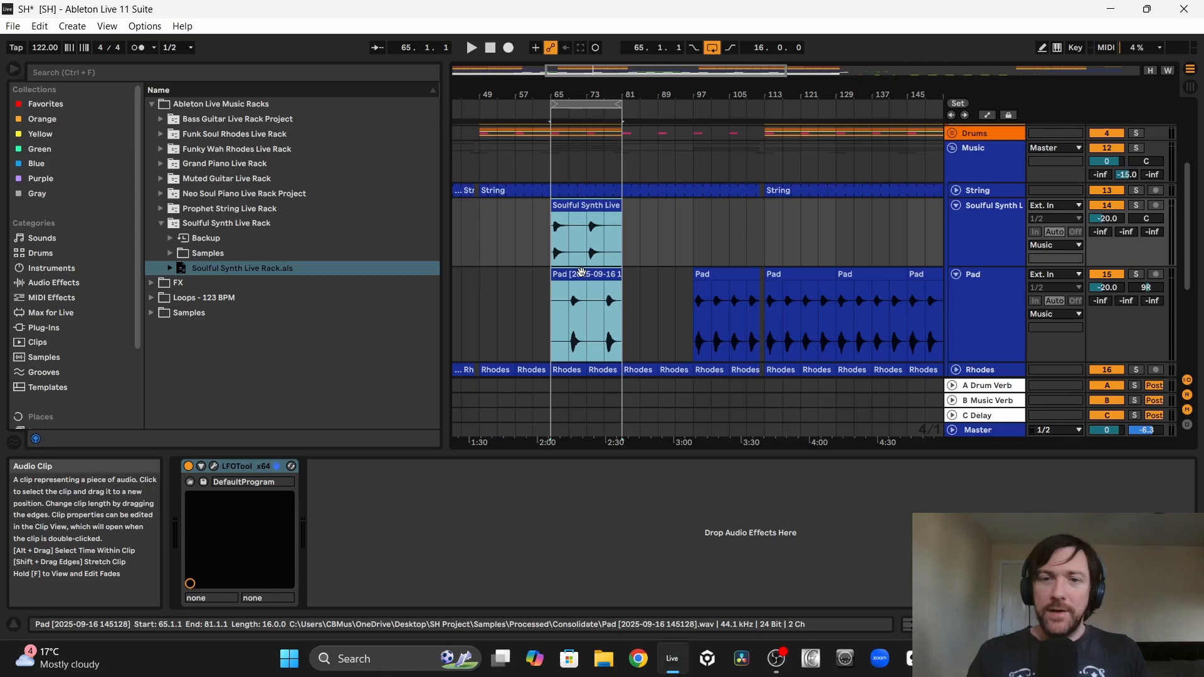
Step: Copy the consolidated Soulful Synth and Pad clips to bar 113 and duplicate them onward through to bar 161
drag(582, 272, 792, 276)
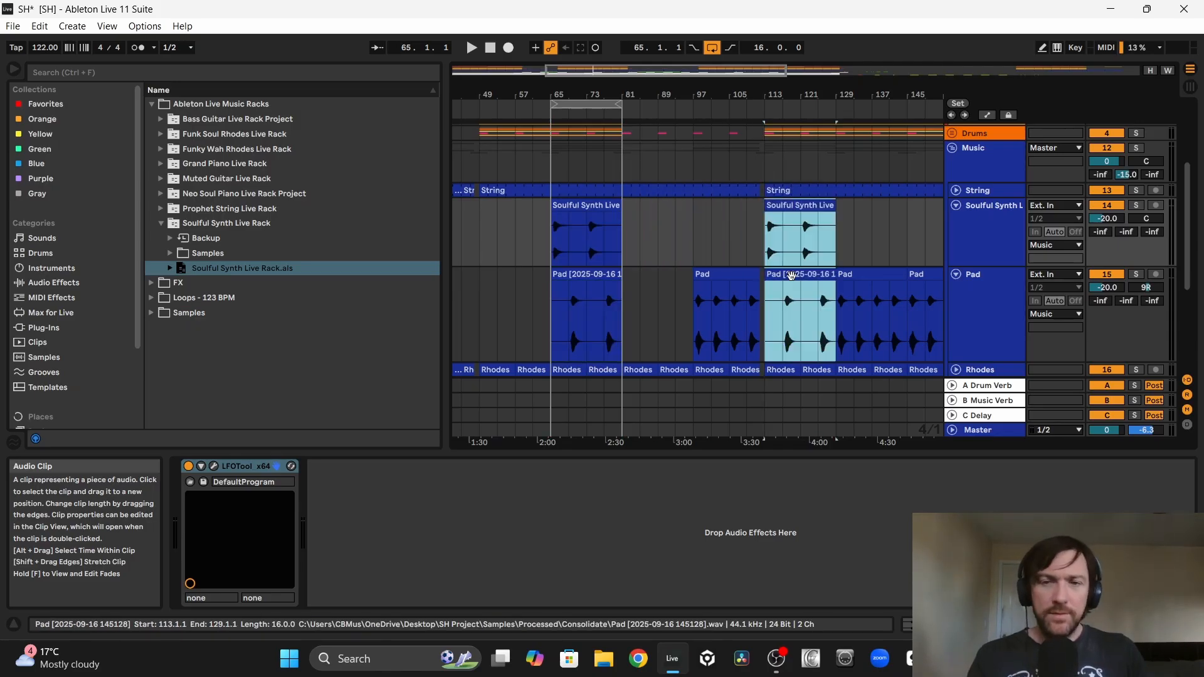
key(ctrl+d)
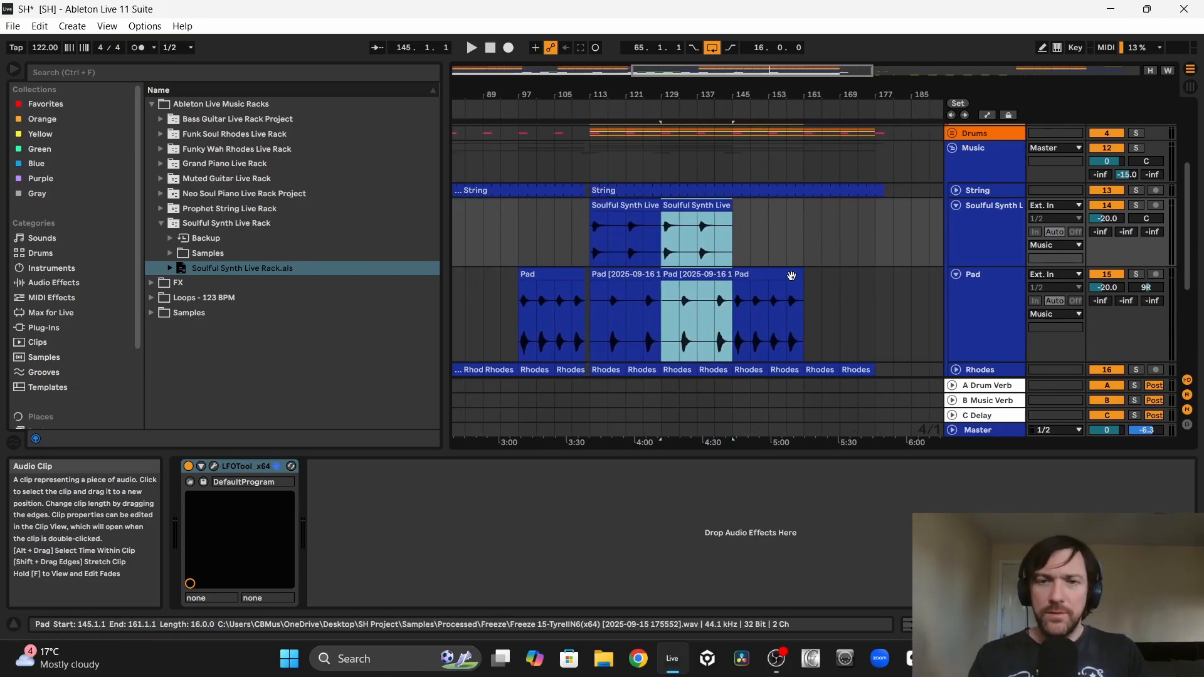
key(ctrl+d)
Step: Add the Soulful Synth part to bars 17 to 33 and 57 to 65, and check its placement across the arrangement
scroll(731, 260, left, 3)
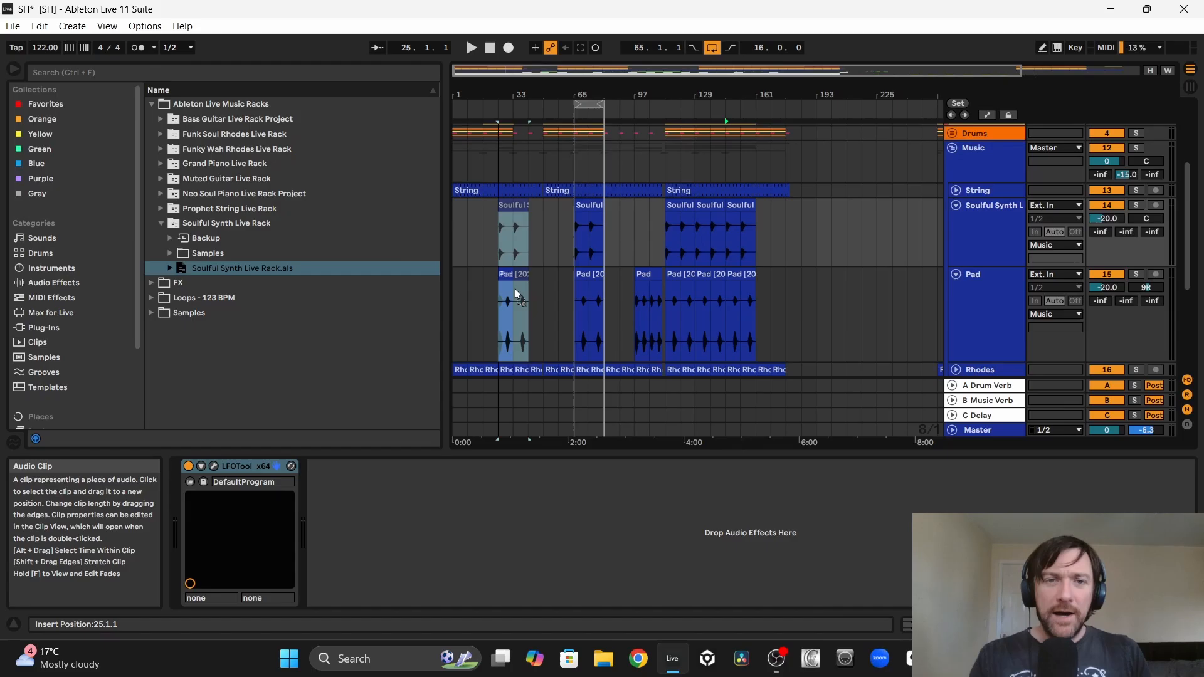
drag(514, 289, 495, 299)
drag(495, 298, 495, 299)
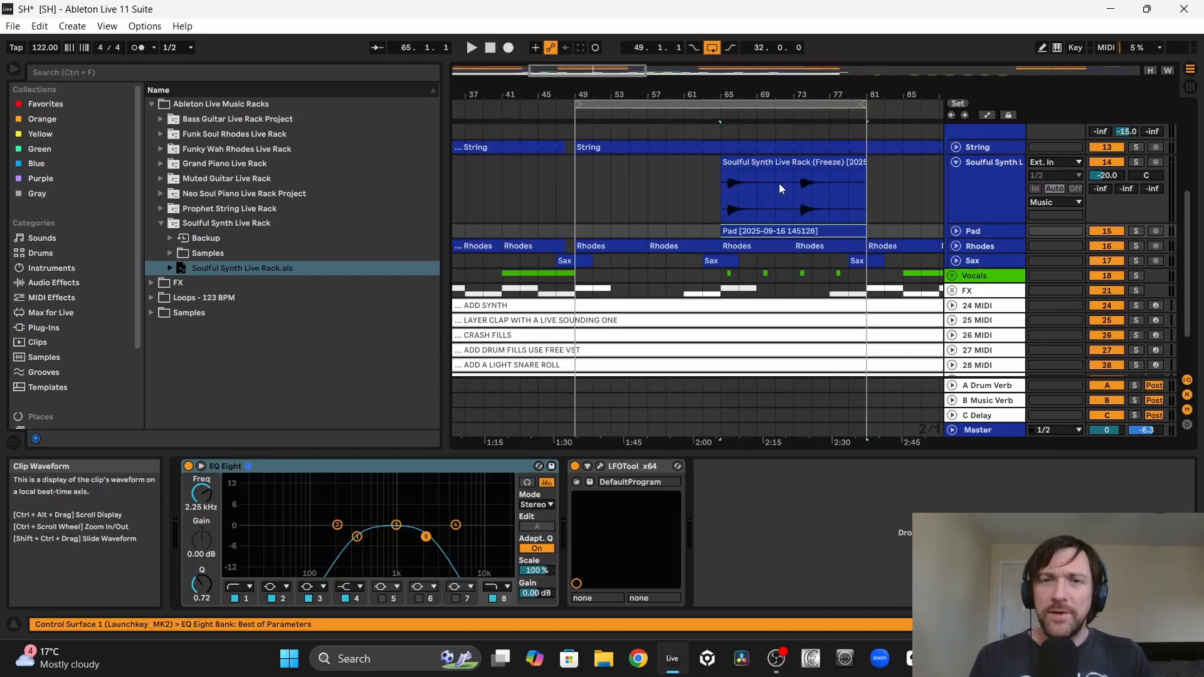
drag(788, 187, 666, 184)
click(736, 230)
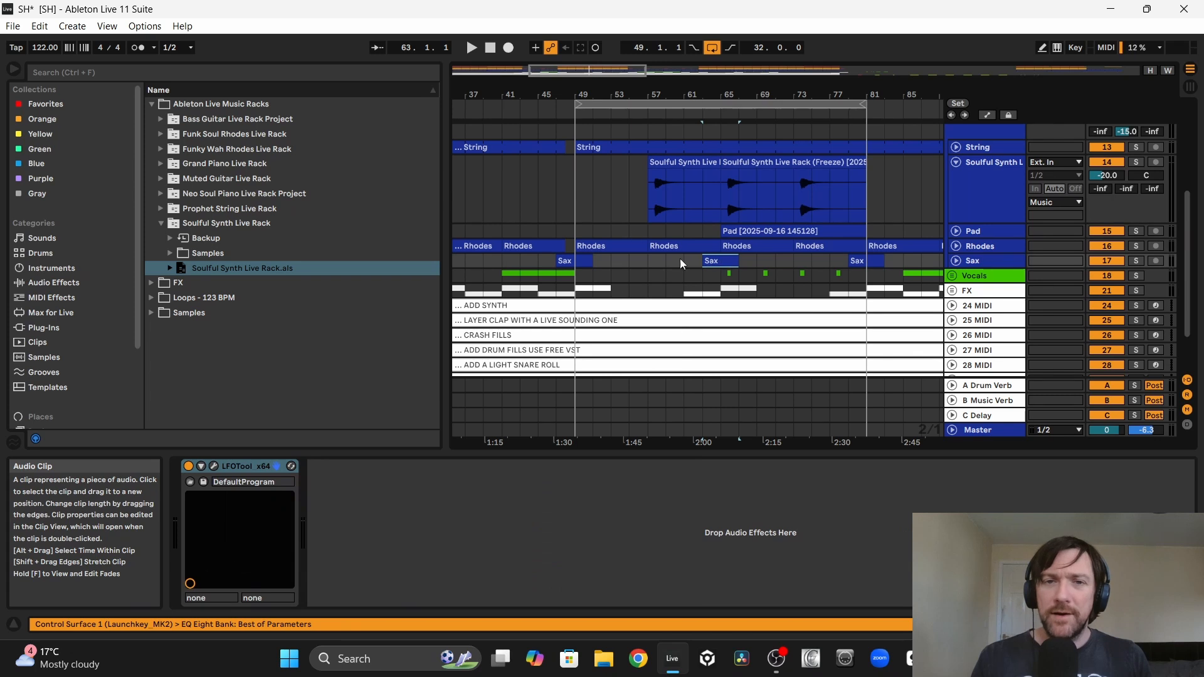
drag(658, 95, 568, 60)
drag(690, 187, 773, 197)
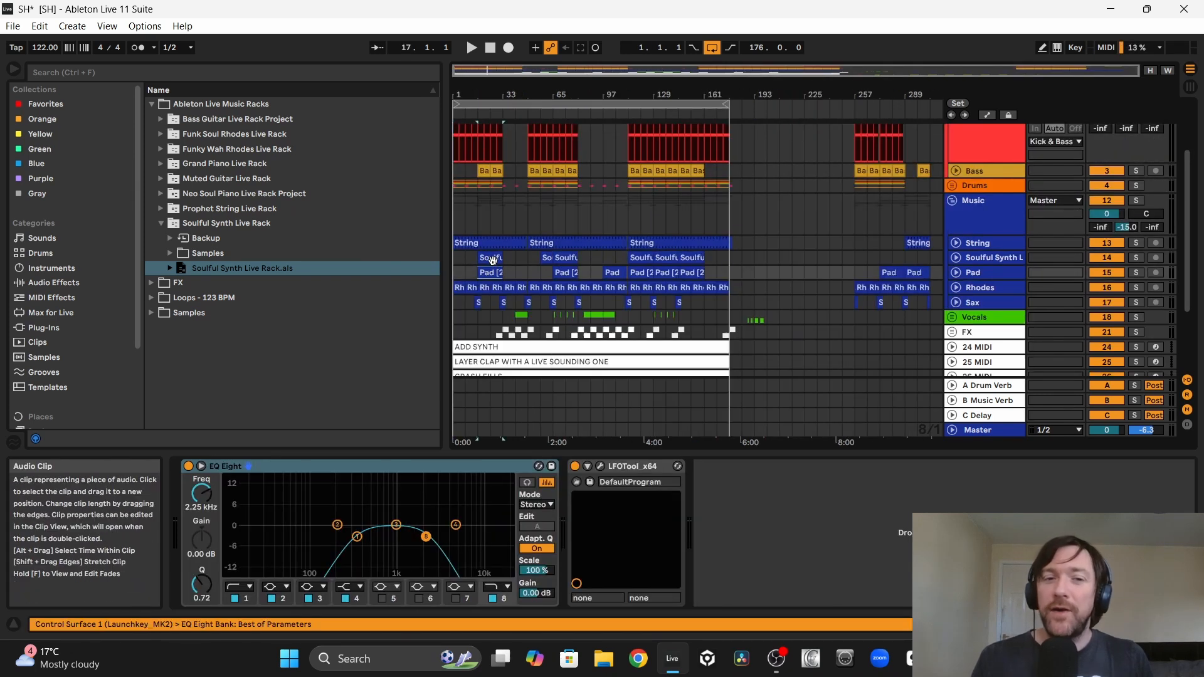
click(491, 259)
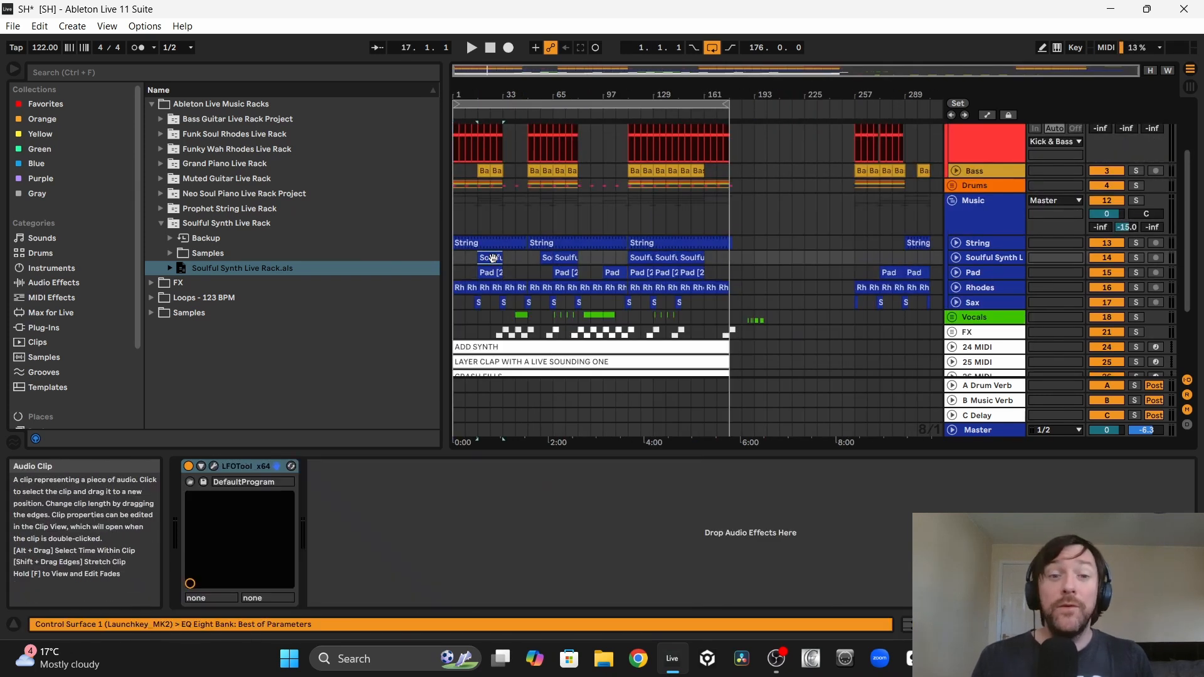
Step: Delete the completed ADD SYNTH note track
scroll(638, 286, down, 3)
click(982, 232)
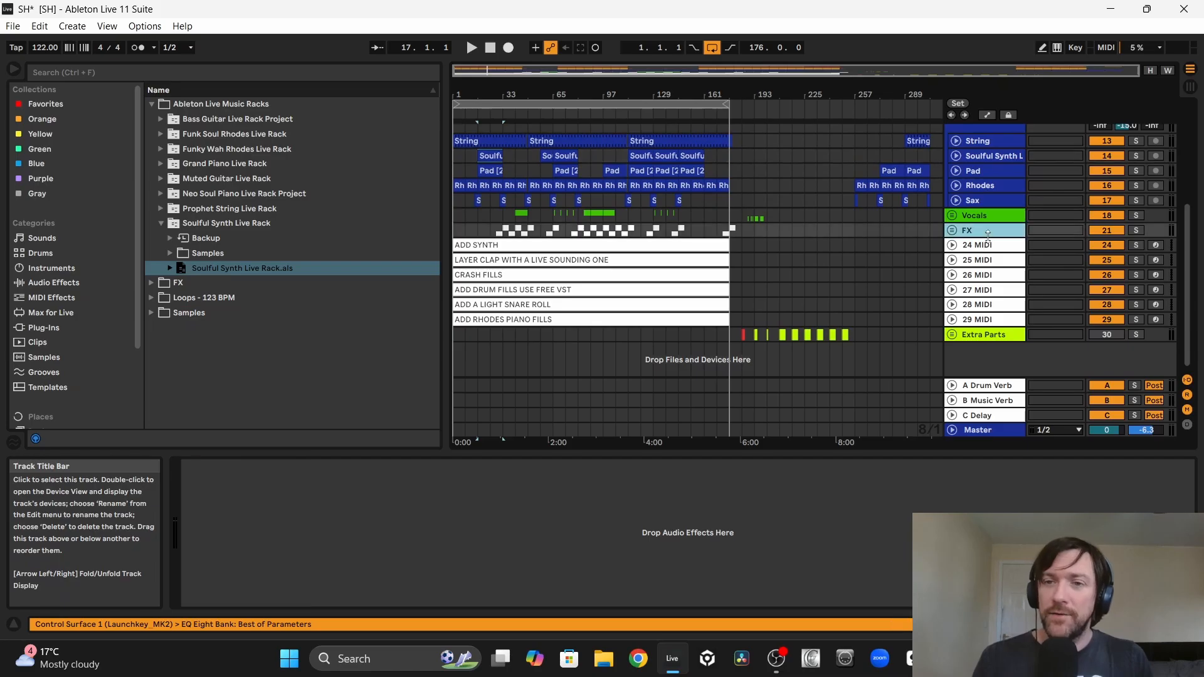
click(980, 246)
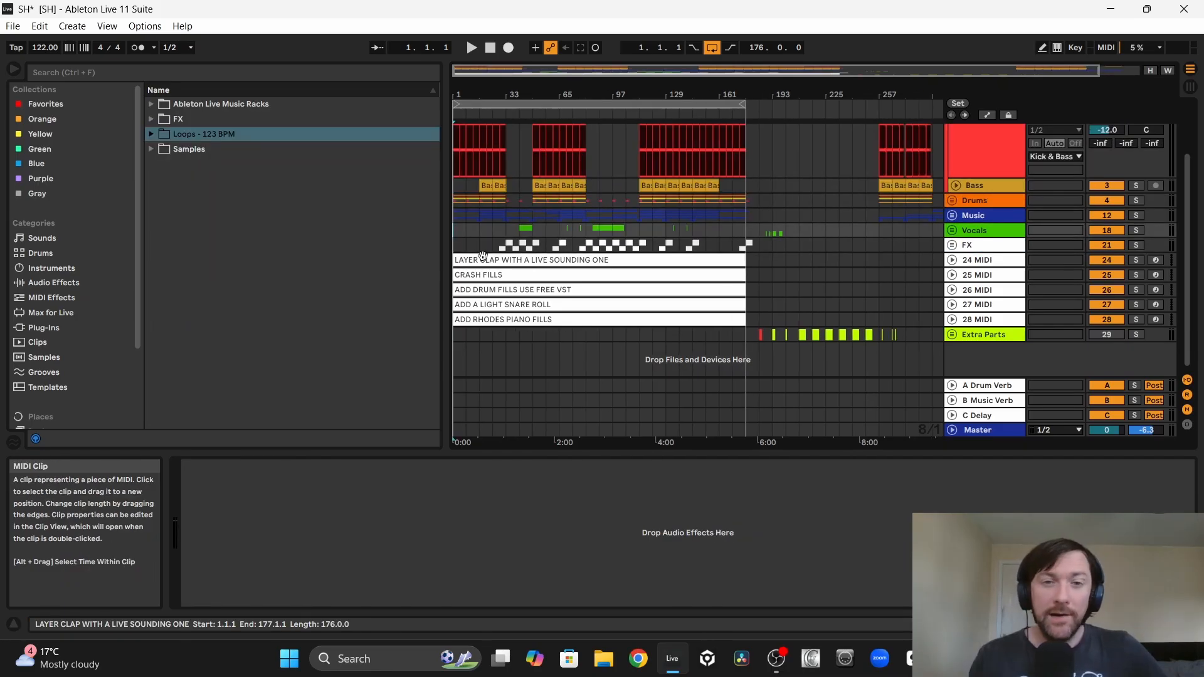
Step: Unfold the Extra Parts group and audition the Clap 3 and Clap 10 samples in solo
click(952, 334)
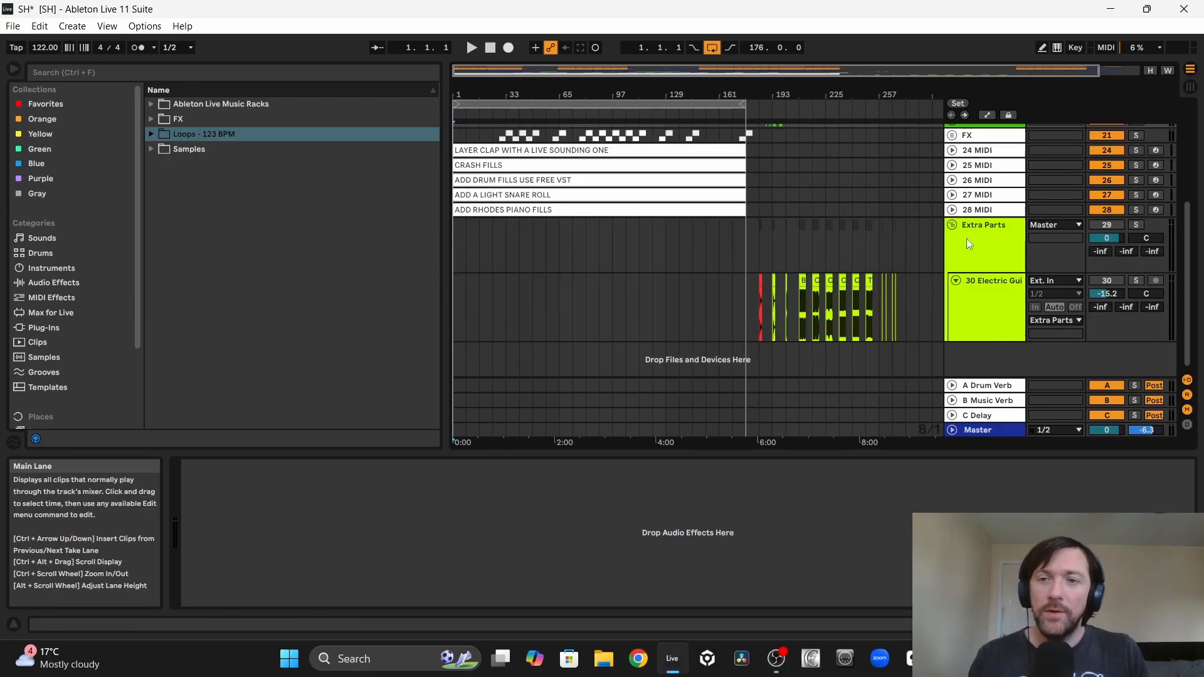
click(991, 235)
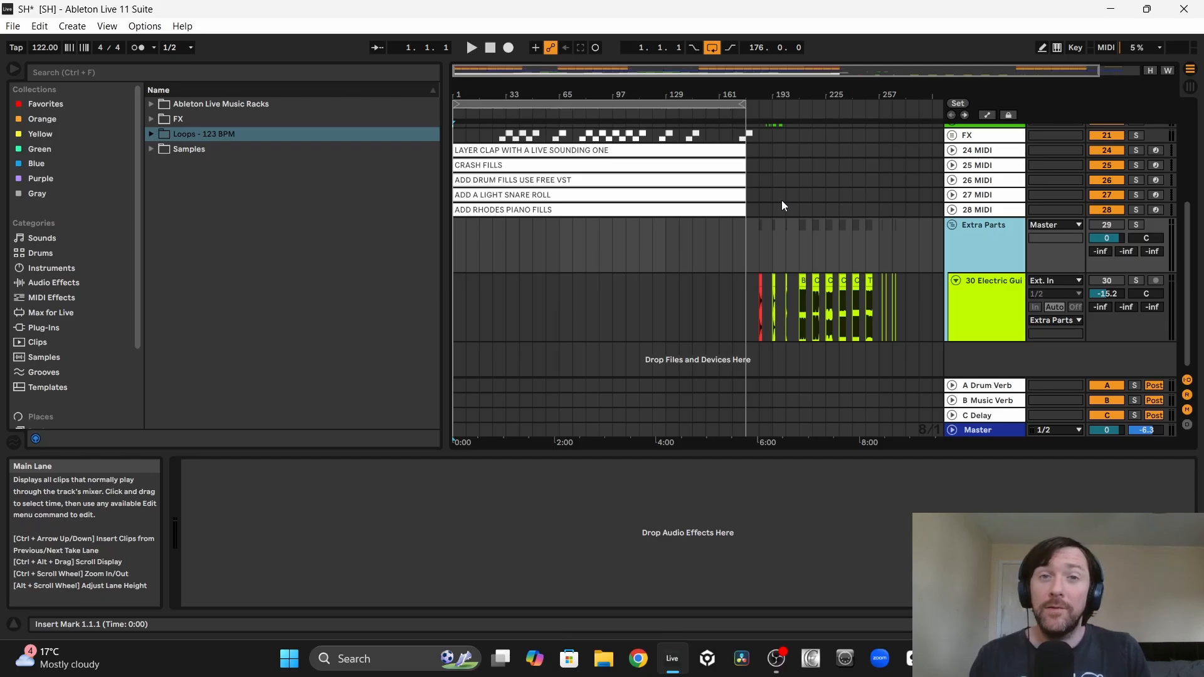
drag(751, 300, 864, 307)
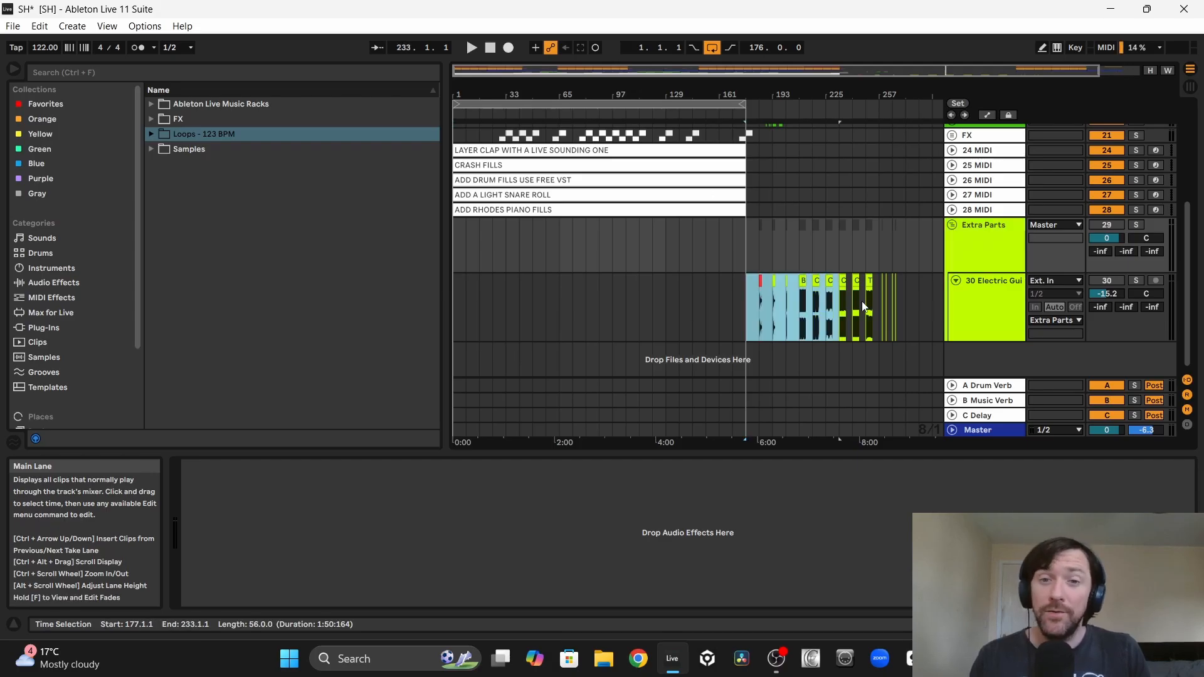
click(540, 281)
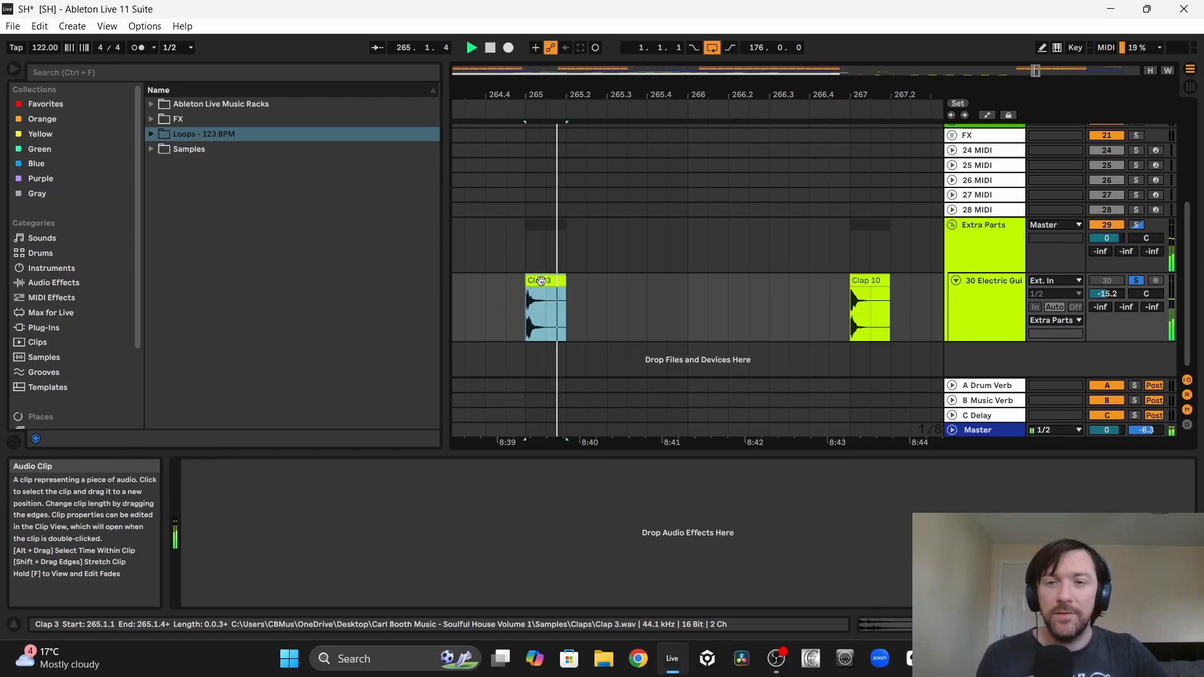
click(865, 281)
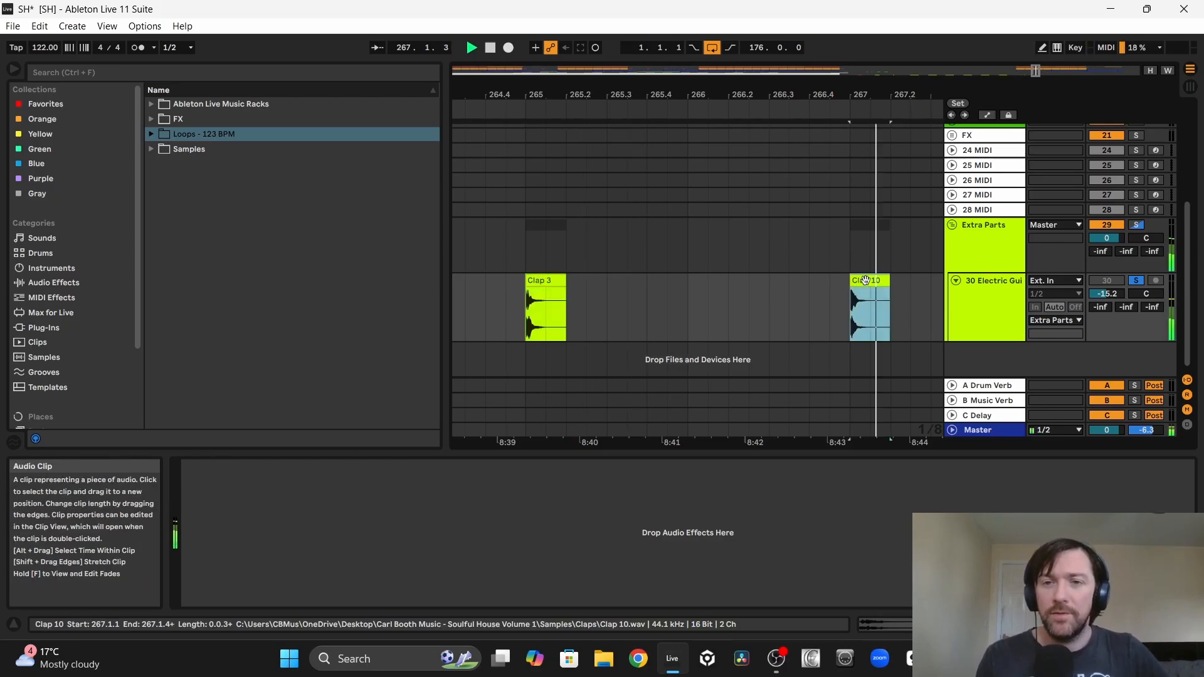
key(space)
key(space)
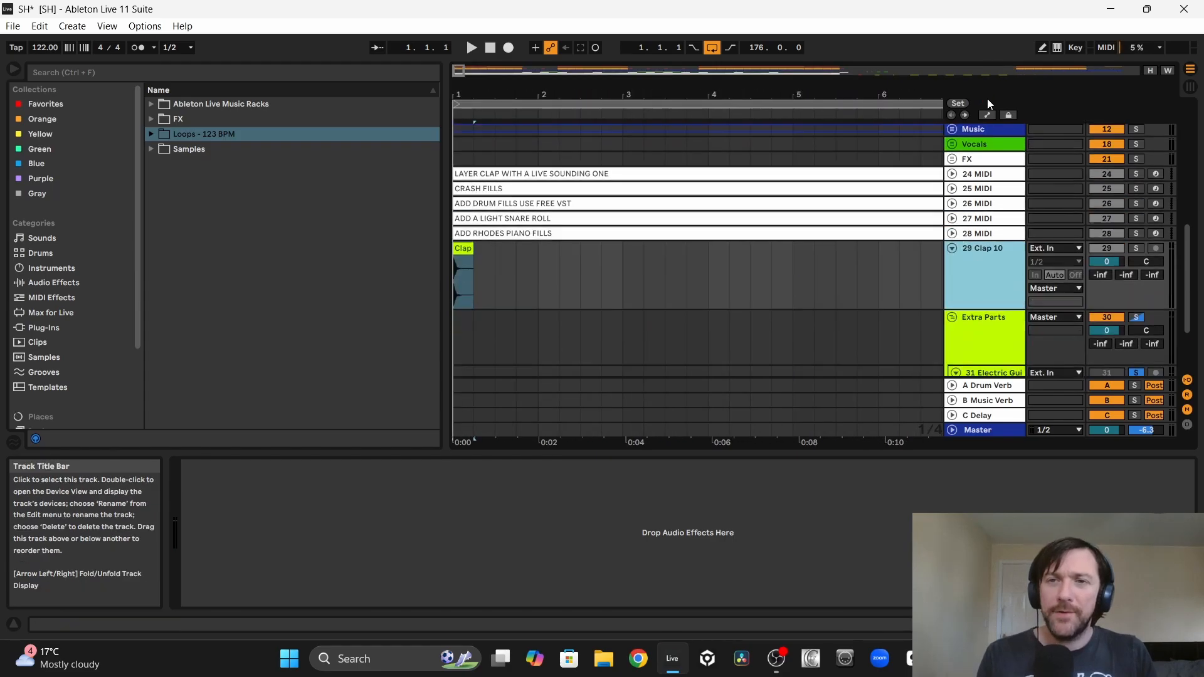
Step: Put Clap 10 on its own track in the Claps group and place it on beats 1.2 and 1.4, lined up with the snare loop
drag(988, 101, 987, 101)
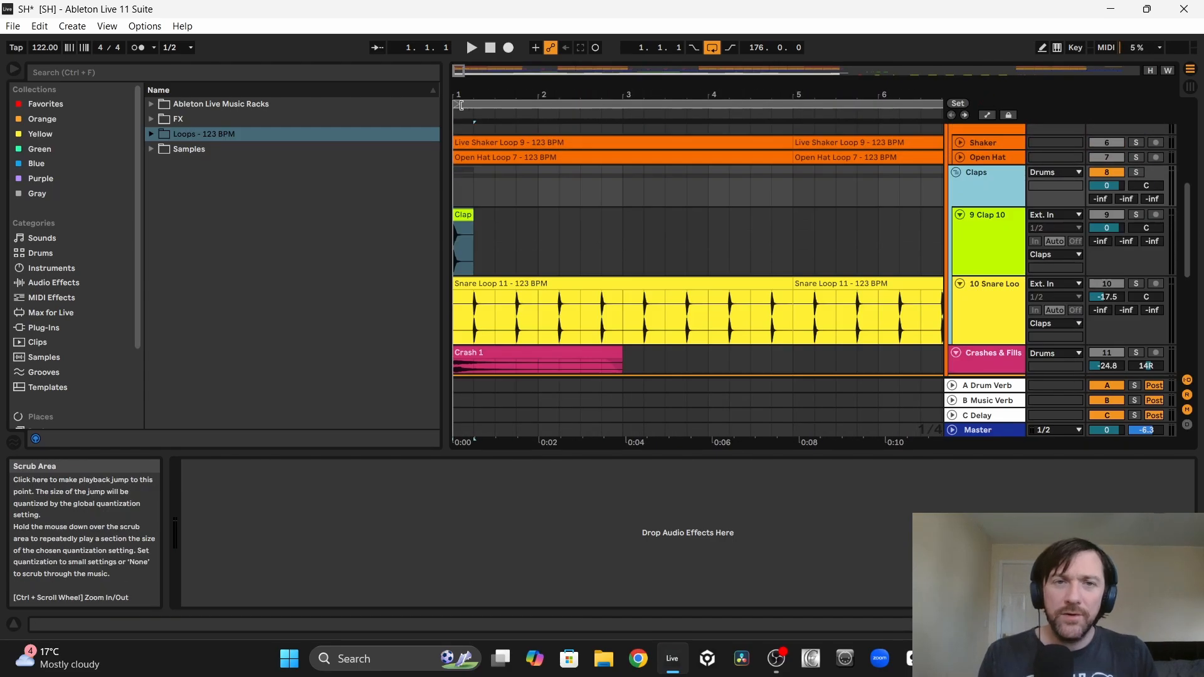
drag(458, 95, 460, 157)
drag(492, 220, 616, 220)
drag(691, 216, 667, 216)
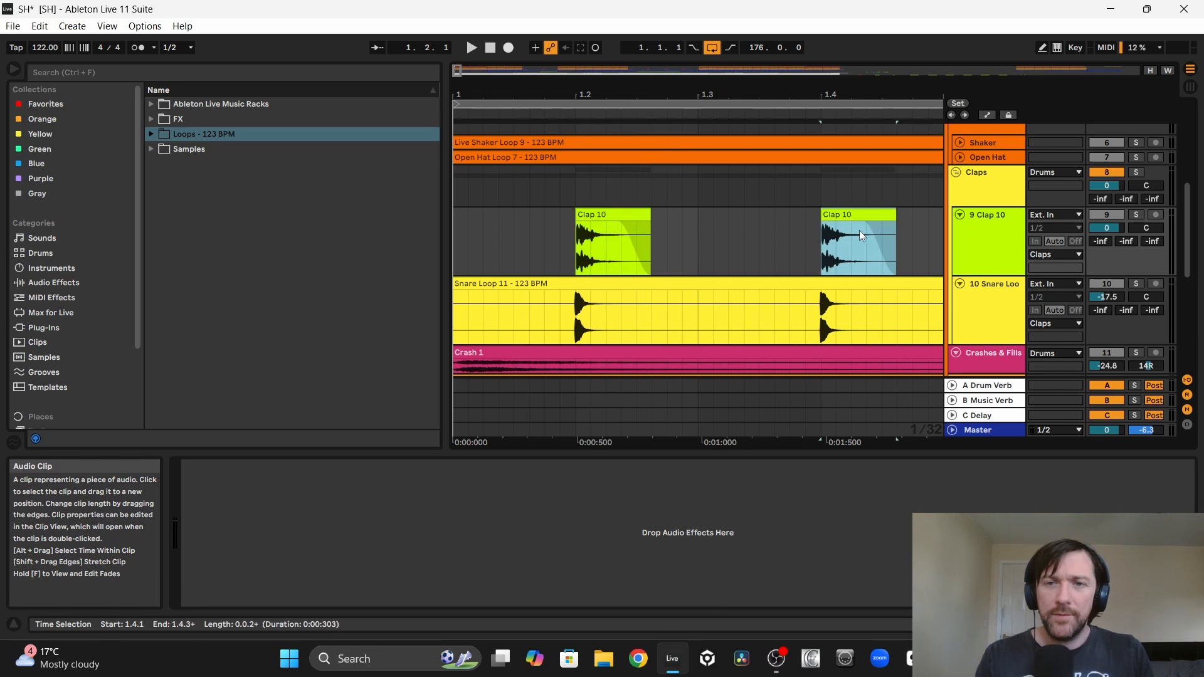
Step: Consolidate the Clap 10 hits into a one-bar clip from bar 1 to bar 2 and loop that bar
drag(738, 95, 738, 44)
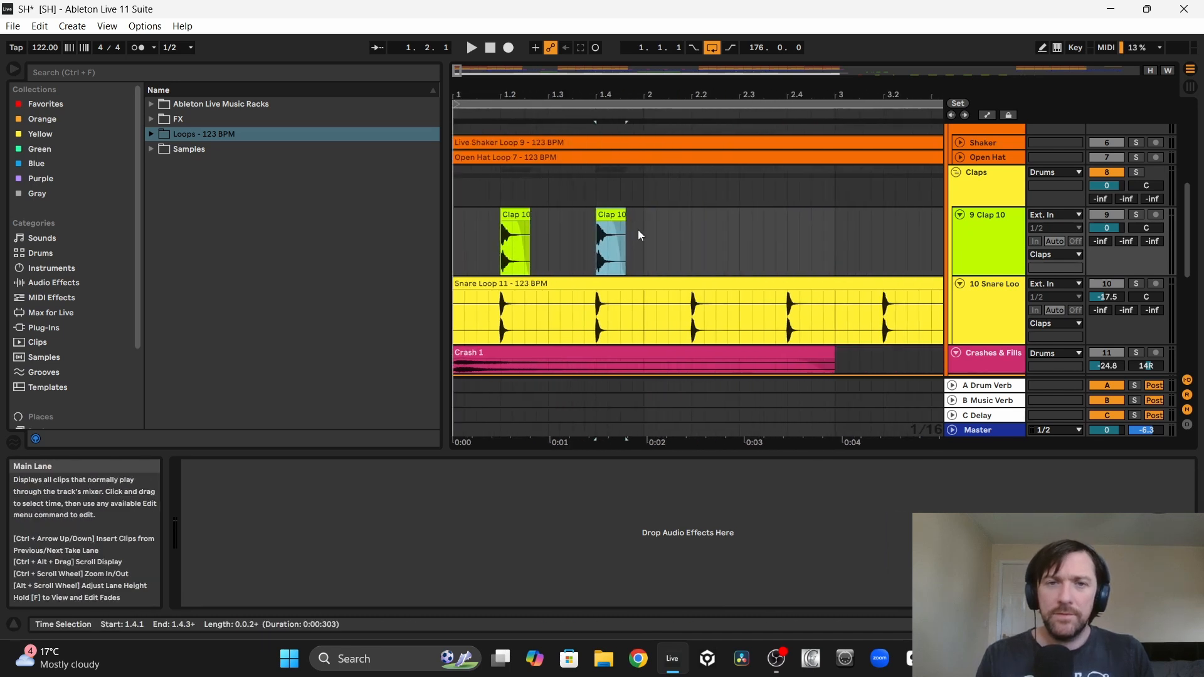
drag(568, 235, 434, 228)
key(ctrl+j)
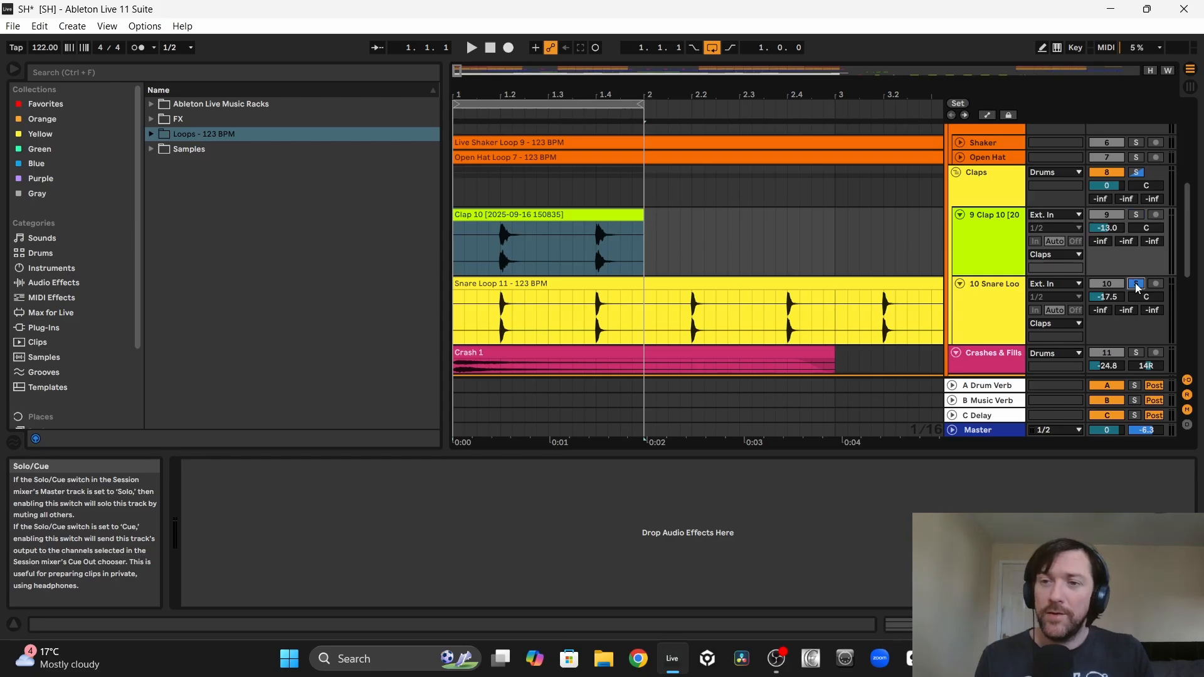
Step: Compare Clap 10 with the soloed snare loop during playback and set the Clap 10 track volume to -17.0 dB
click(1137, 287)
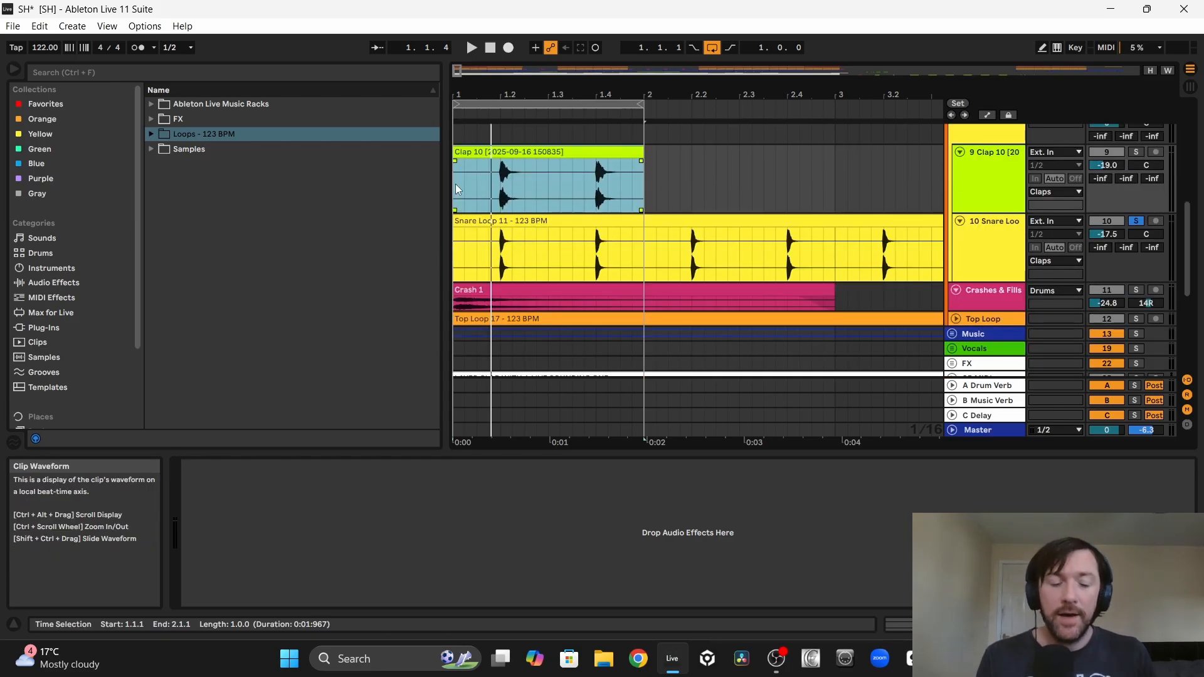
key(space)
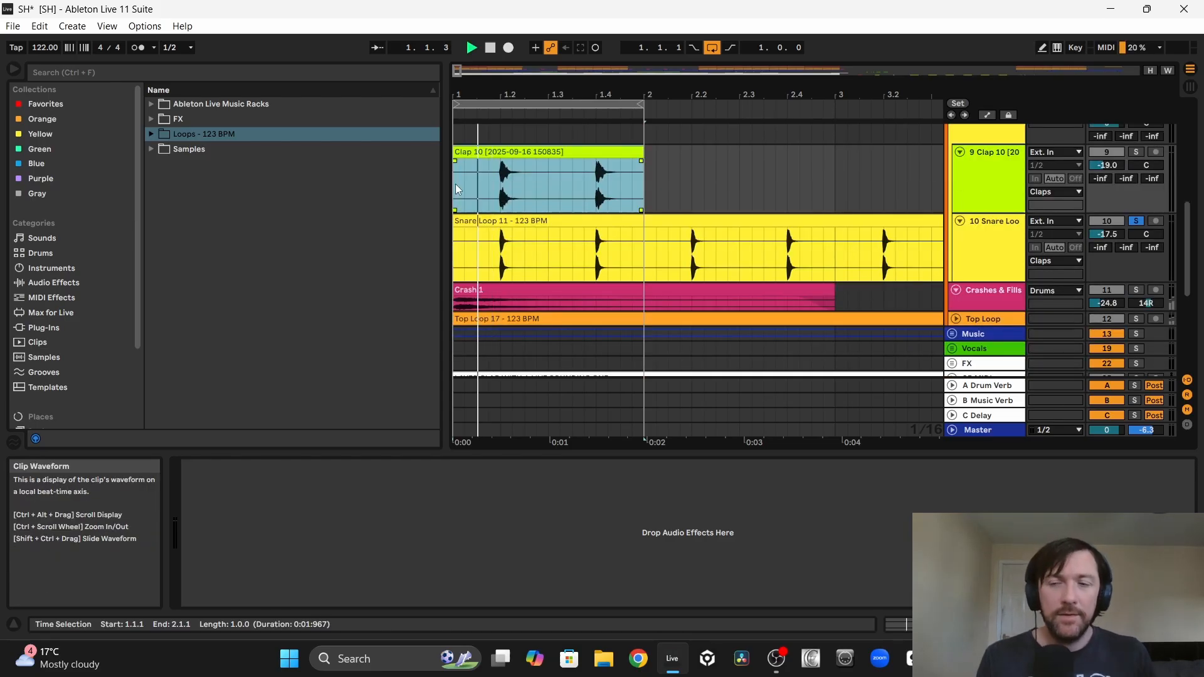
ctrl+click(1137, 152)
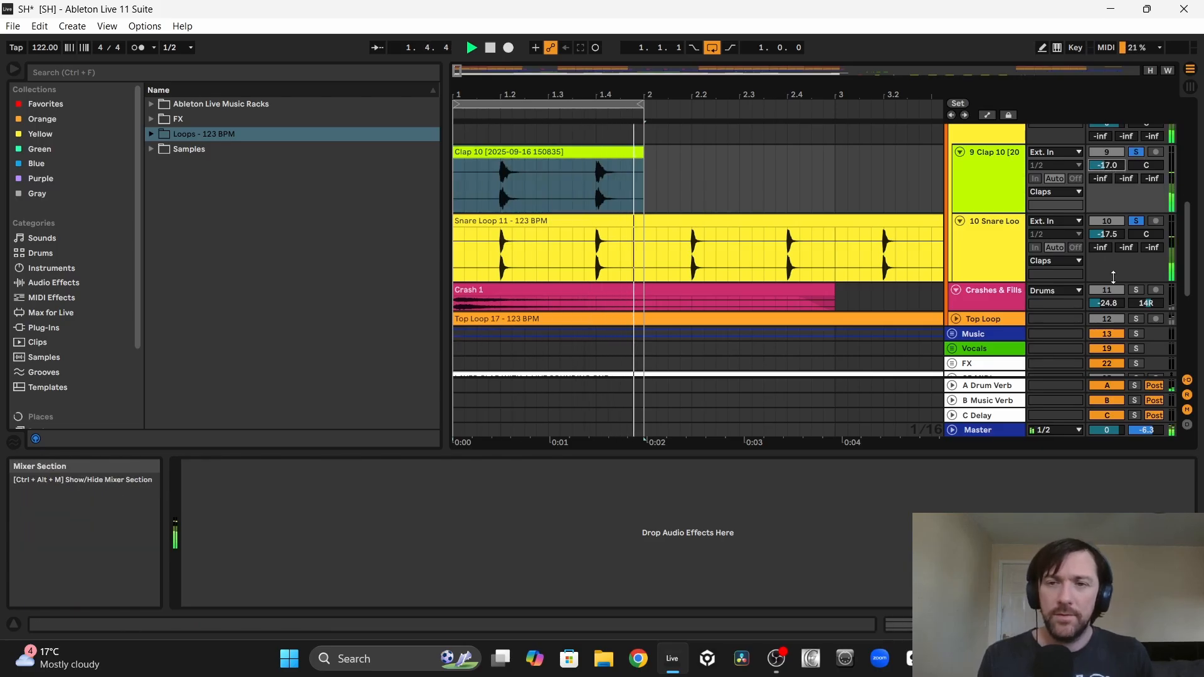
Step: Solo the Top Loop along with the clap and snare, set its volume to -14.0 dB, and clear the solos
scroll(1129, 263, down, 2)
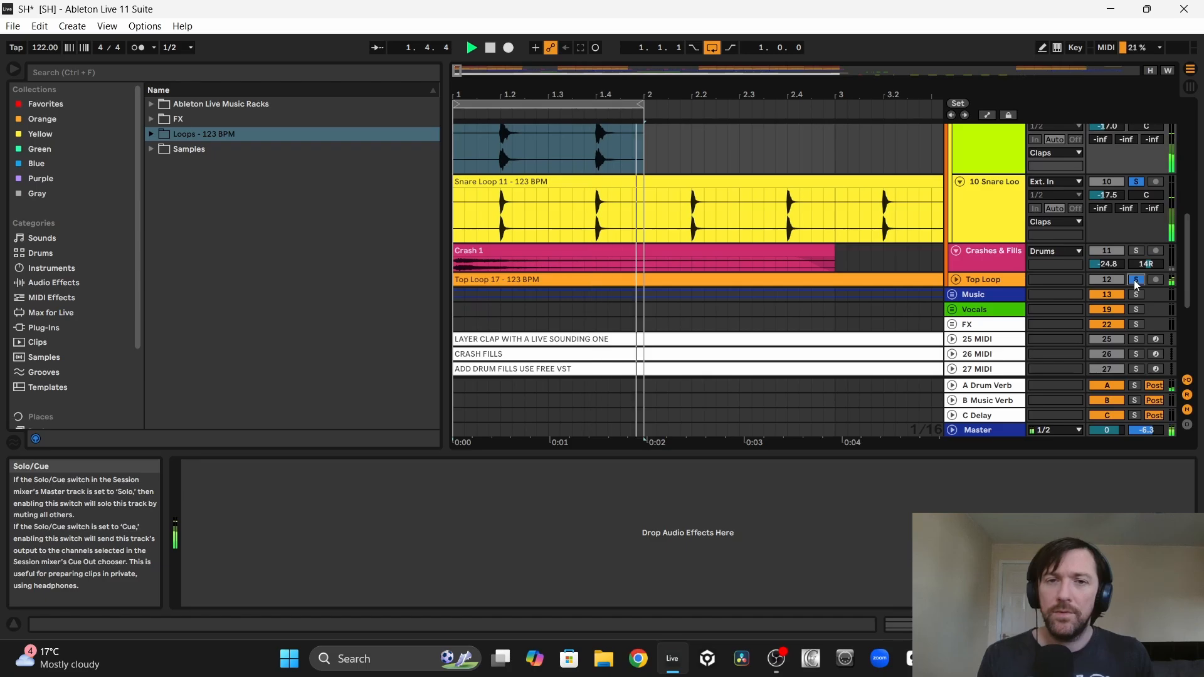
click(956, 280)
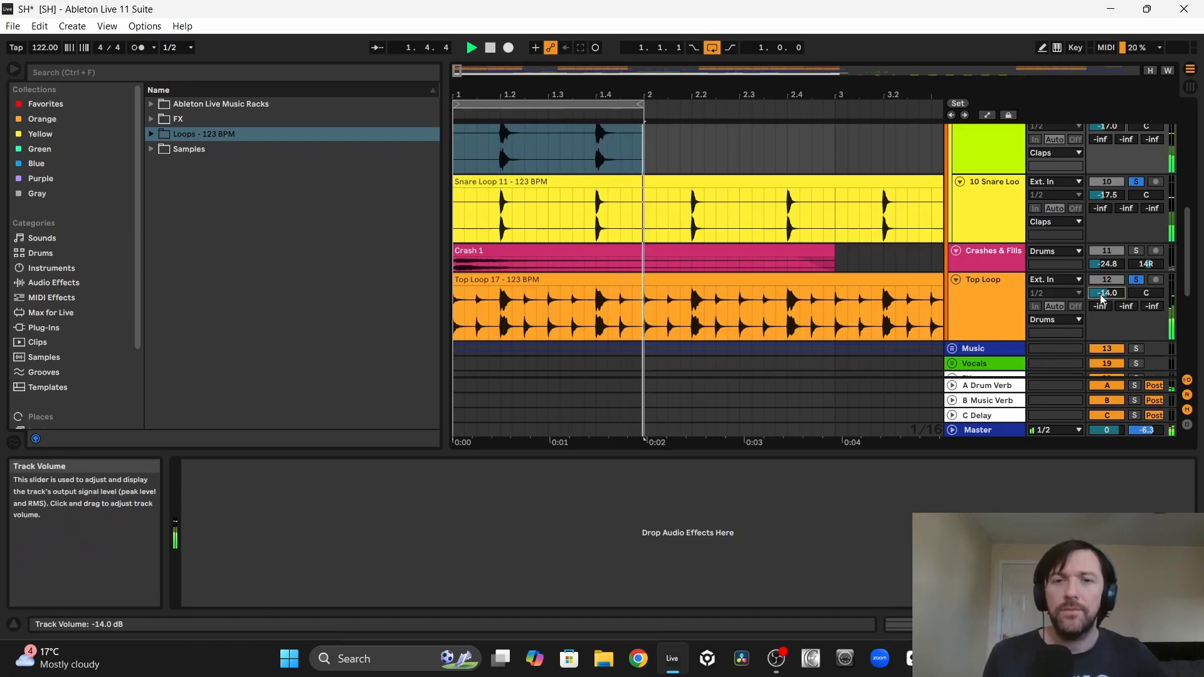
click(1138, 280)
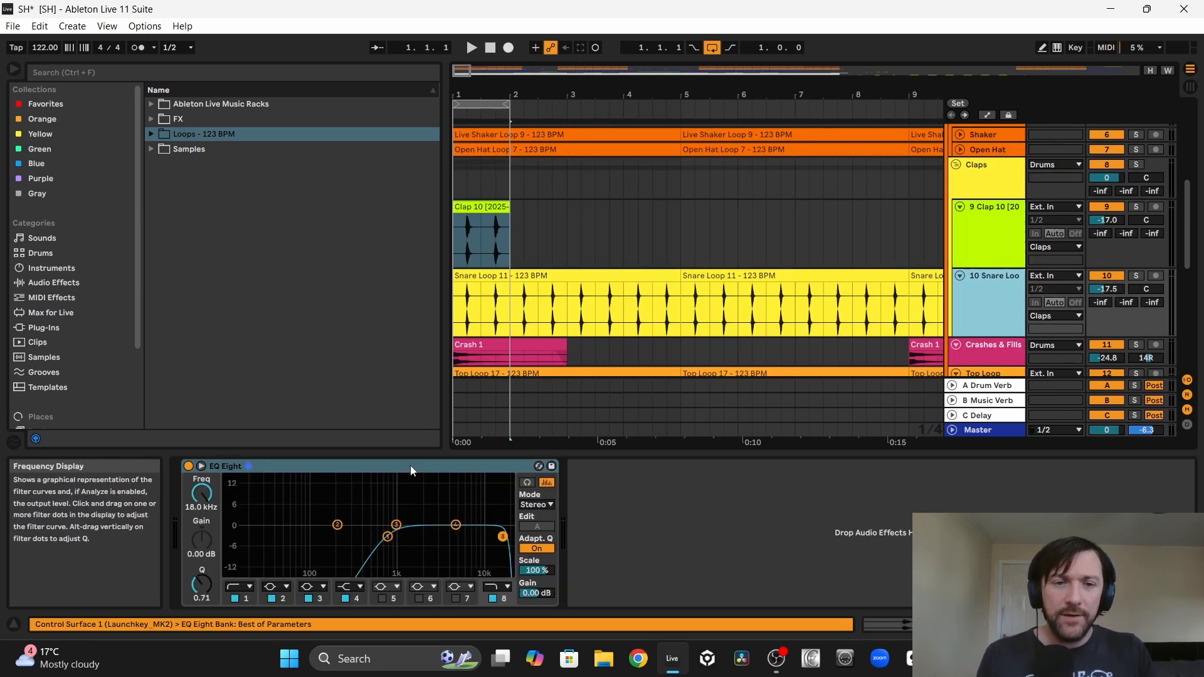
Step: Add an EQ Eight to the Clap 10 track, set its low cut to 310 Hz, and play the loop
drag(410, 465, 484, 228)
drag(388, 537, 353, 538)
key(space)
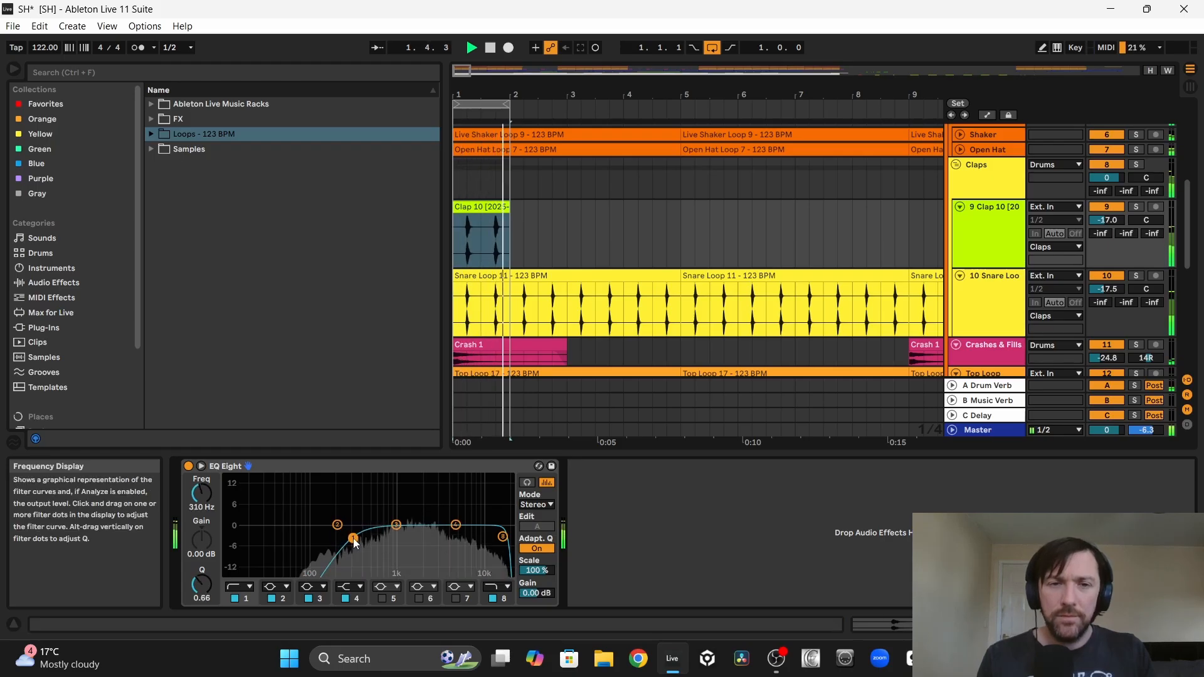
Step: Balance Clap 10 against the soloed Top Loop and snare loop, setting the Clap 10 track volume to -16.0 dB
scroll(1138, 202, down, 4)
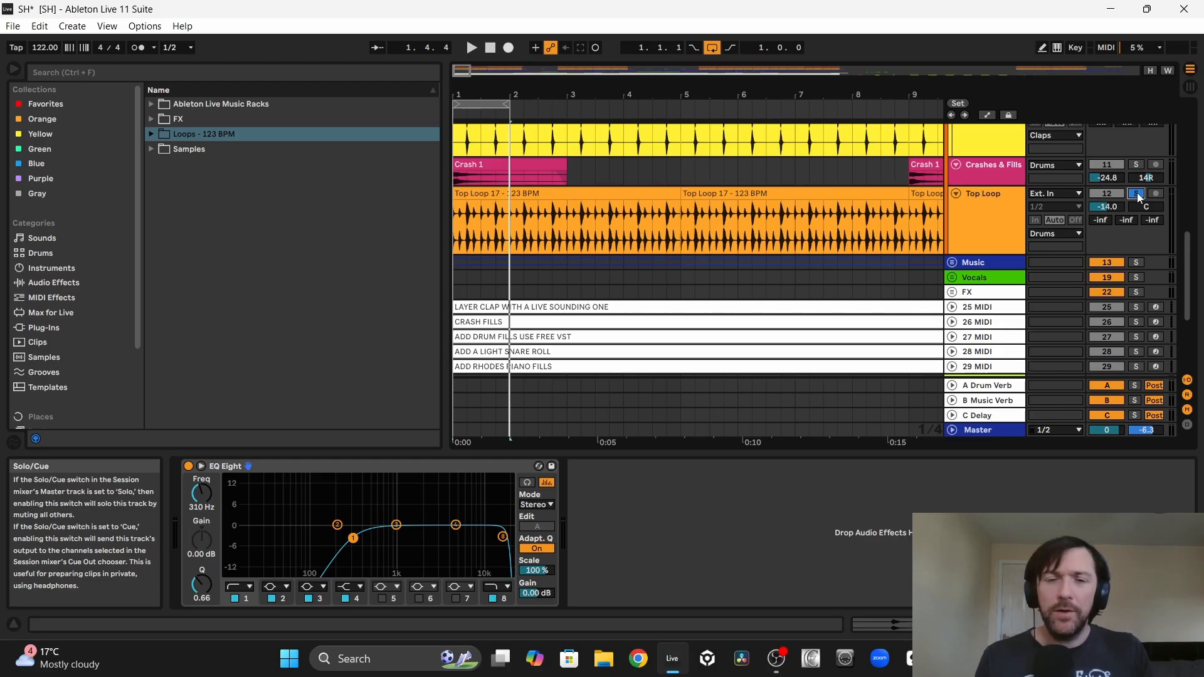
scroll(1134, 215, up, 4)
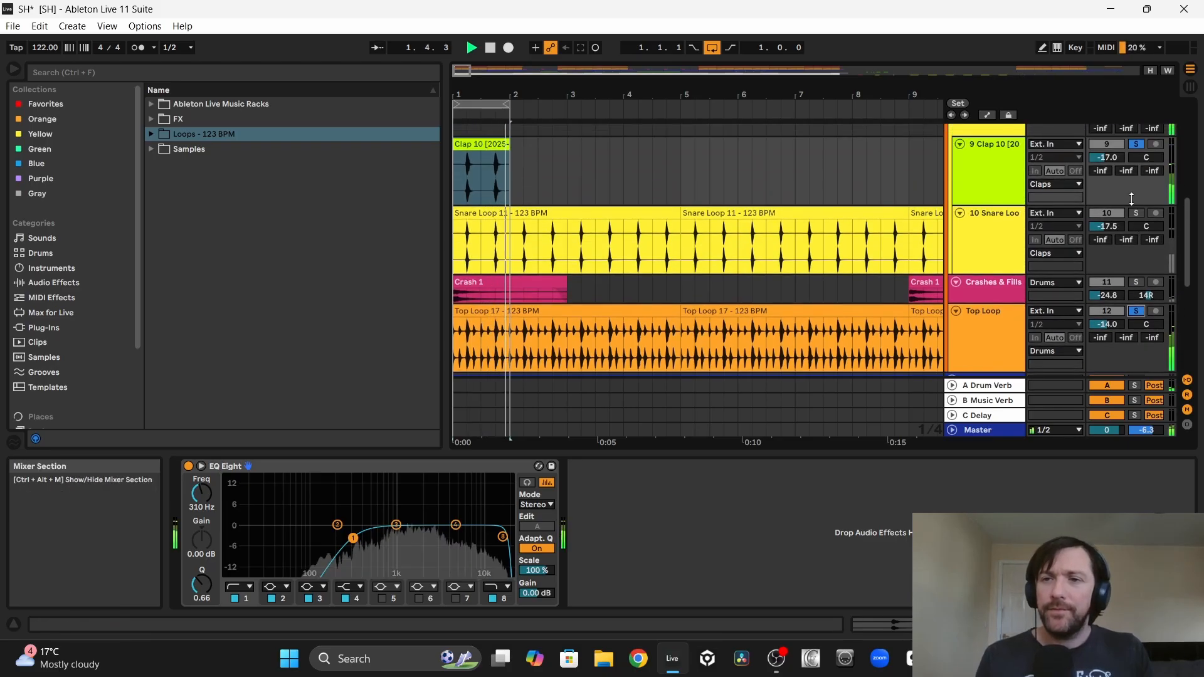
click(1140, 146)
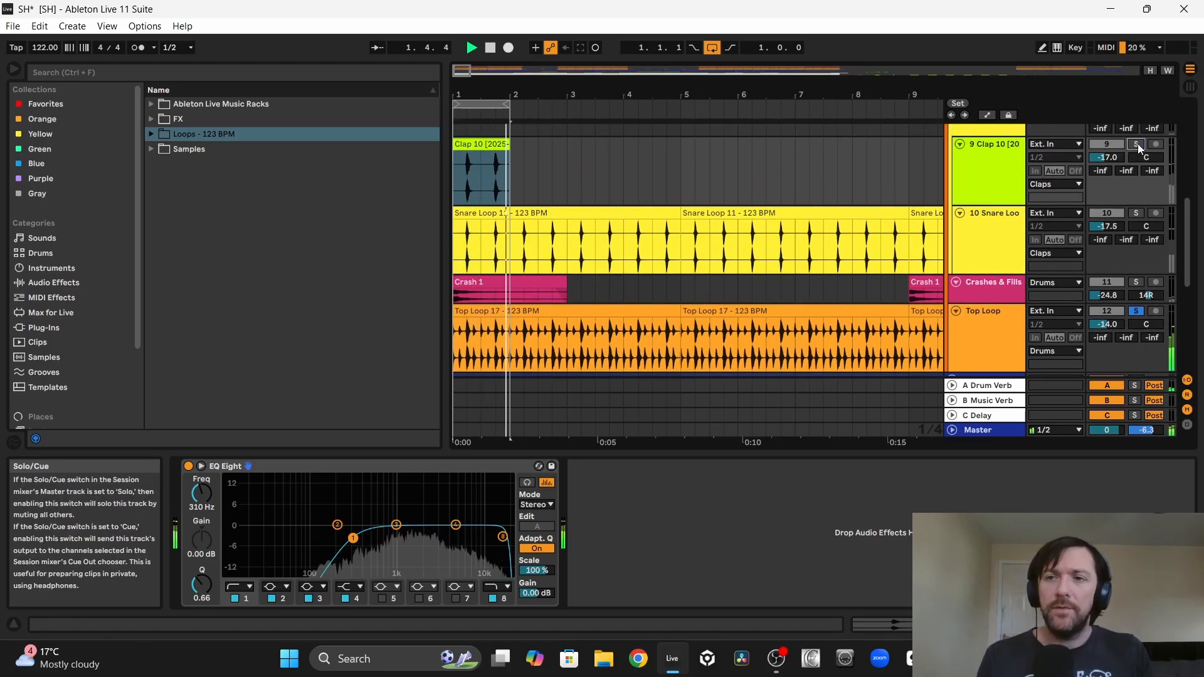
click(1137, 143)
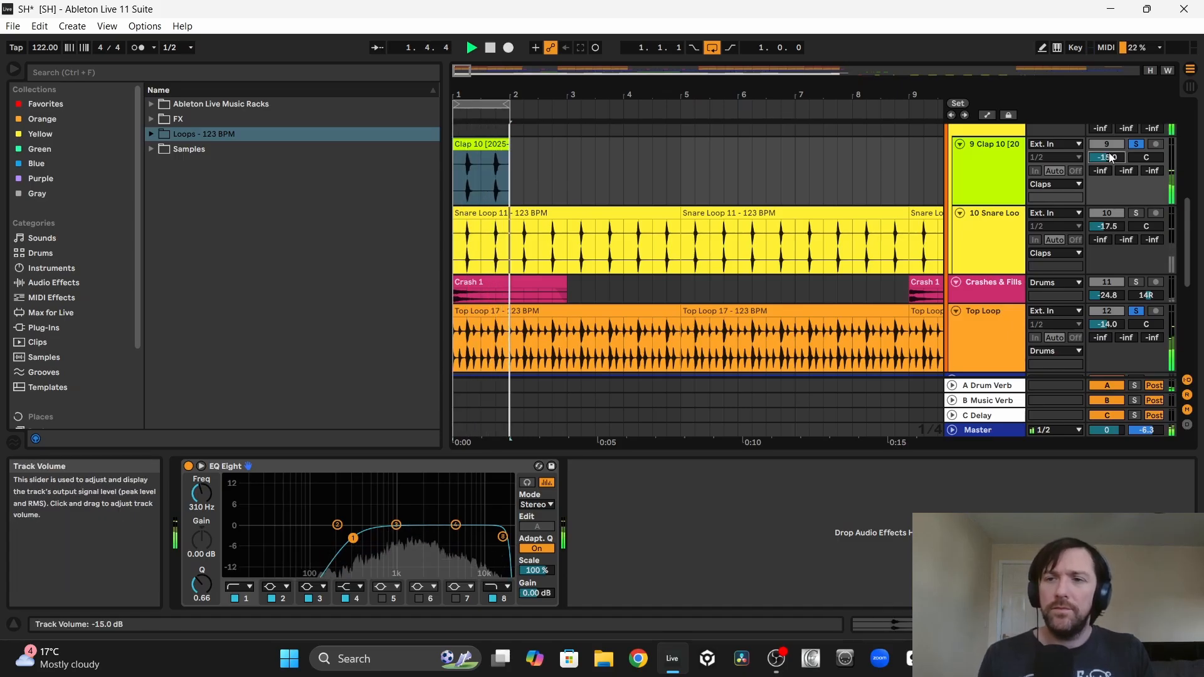
ctrl+click(1136, 214)
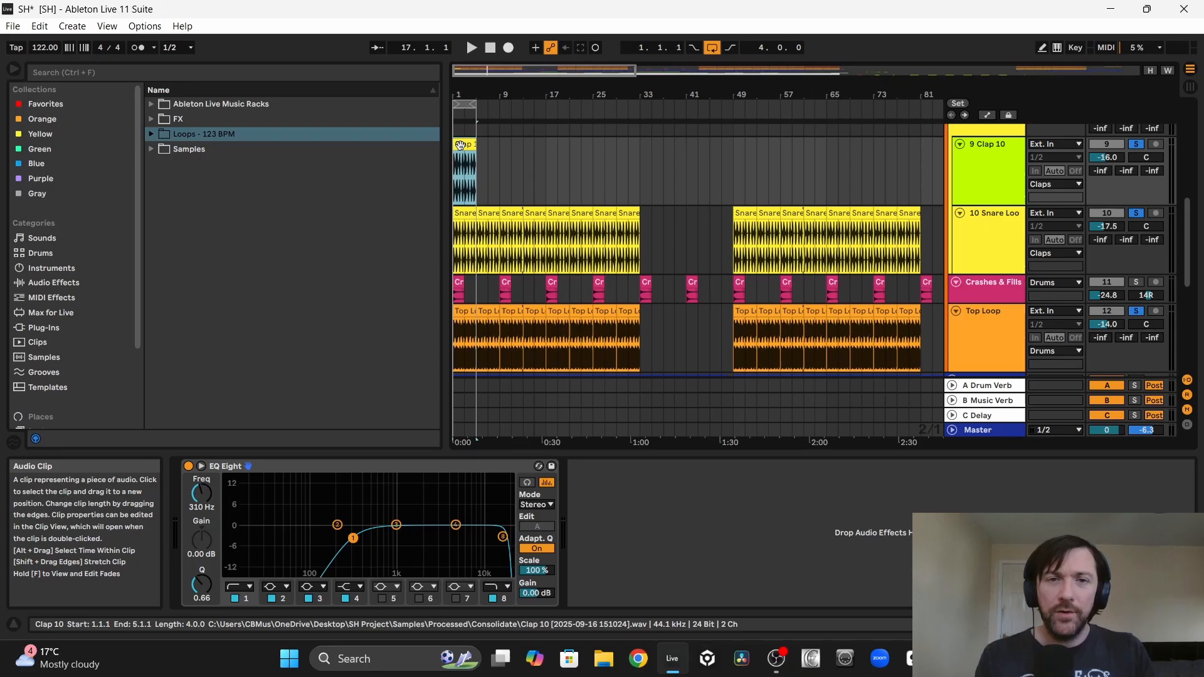
Step: Extend Clap 10 into a consolidated four-bar clip and duplicate it along its track up to bar 177
key(ctrl+d)
key(ctrl+d)
key(ctrl+d)
key(ctrl+d)
key(ctrl+d)
key(ctrl+d)
key(ctrl+d)
key(ctrl+d)
key(ctrl+d)
key(ctrl+d)
key(ctrl+d)
key(ctrl+d)
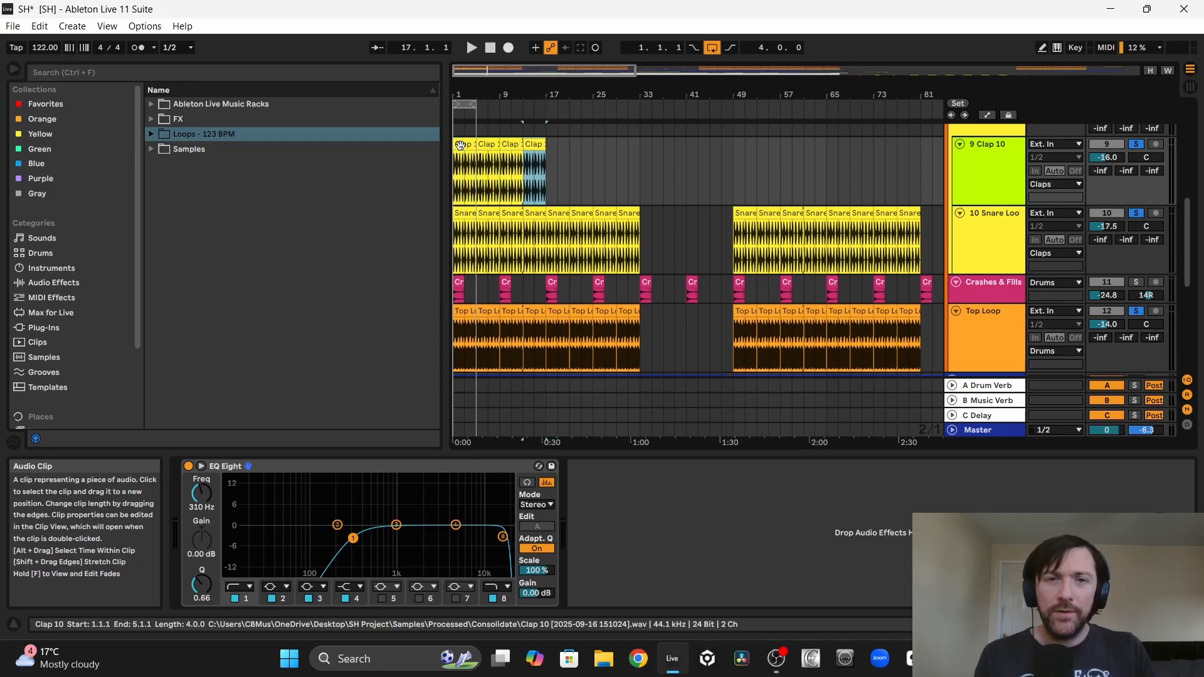
key(ctrl+d)
key(ctrl+d)
key(ctrl+d)
key(ctrl+d)
key(ctrl+d)
key(ctrl+d)
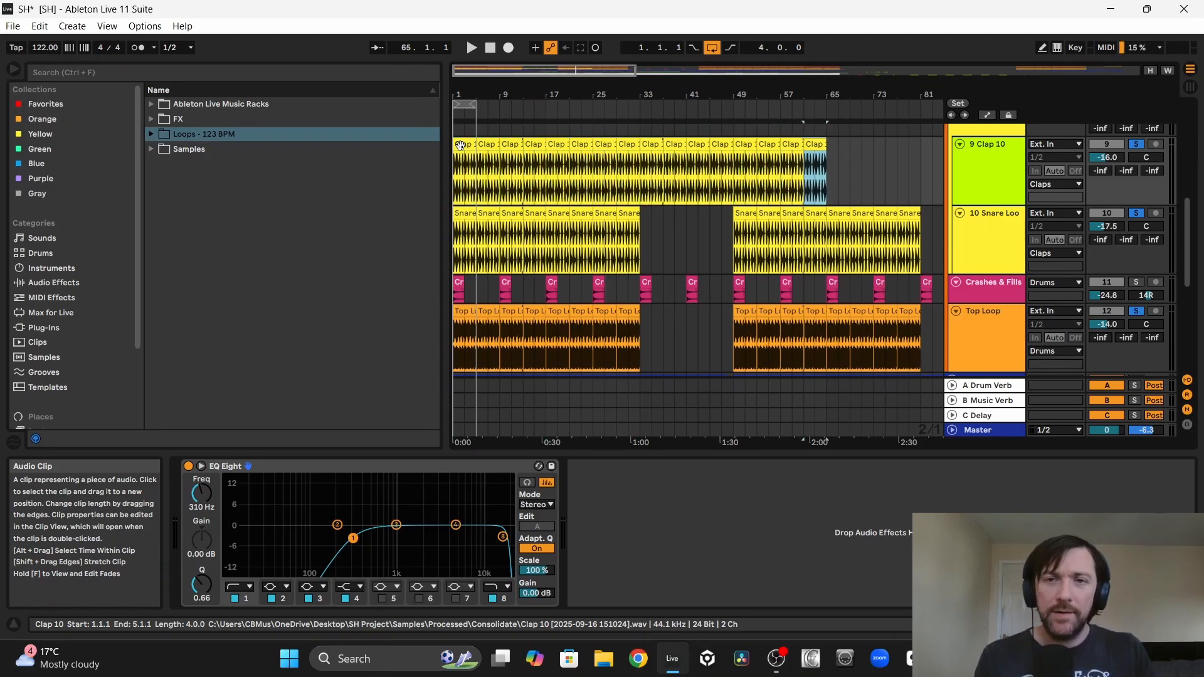
Step: Delete the Clap 10 clips from bar 81 to 113 and from bar 33 to 49 to match the snare loop's gaps
drag(578, 235, 628, 161)
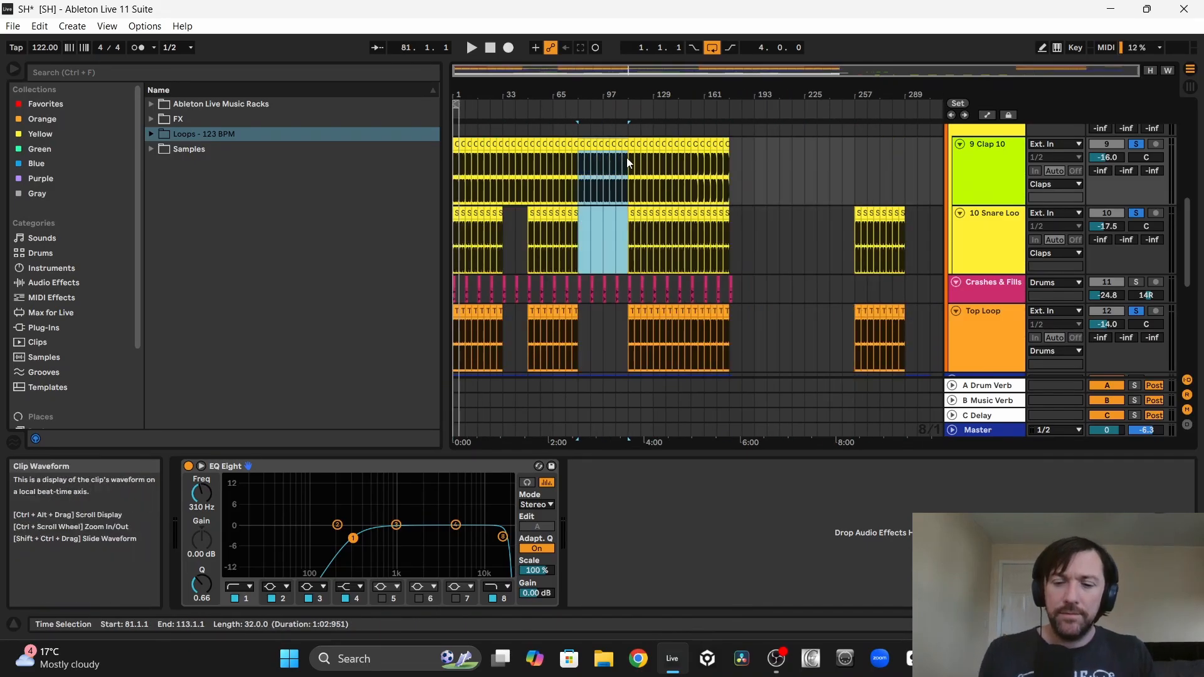
key(Delete)
drag(506, 227, 529, 148)
key(Delete)
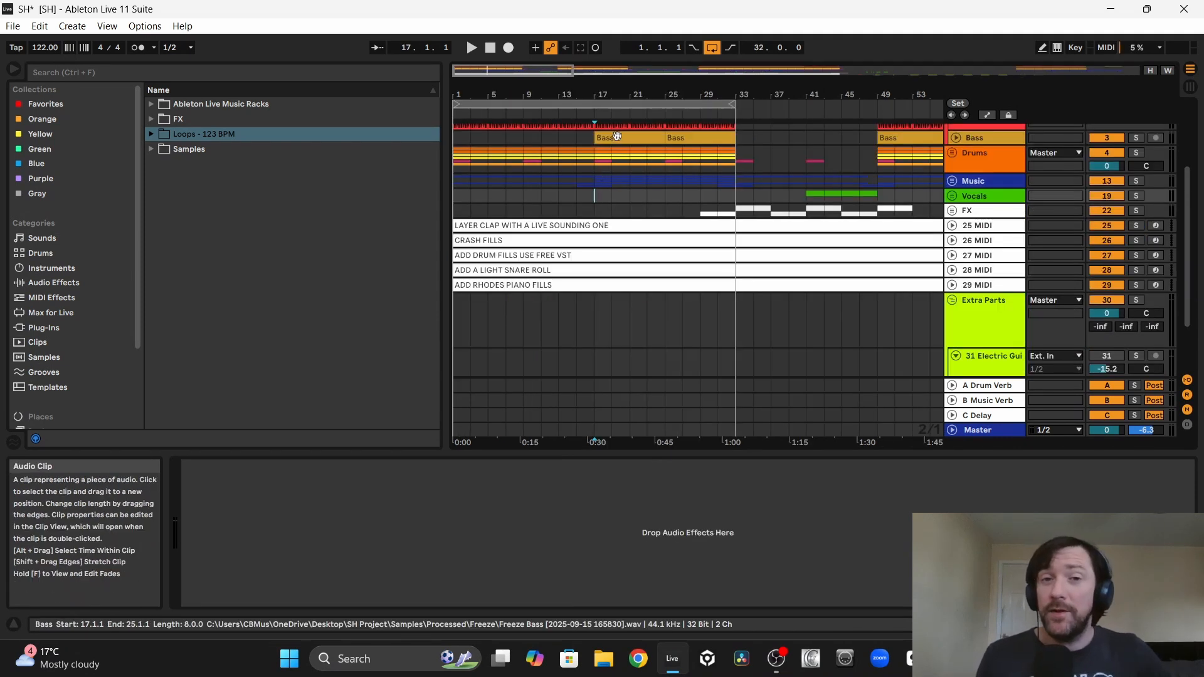
Step: Play the full mix from bar 17 to hear the layered clap in context
click(599, 138)
click(600, 183)
key(space)
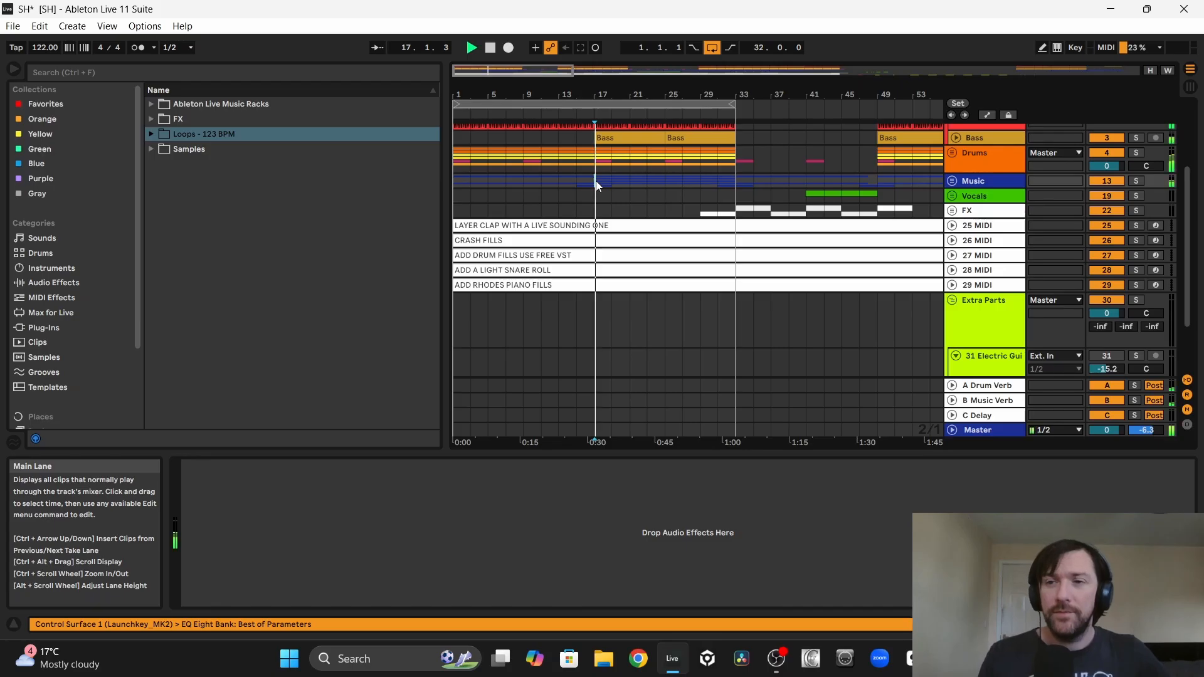
Step: Mute and unmute the Clap track during playback to judge its contribution and level in the full mix
click(952, 152)
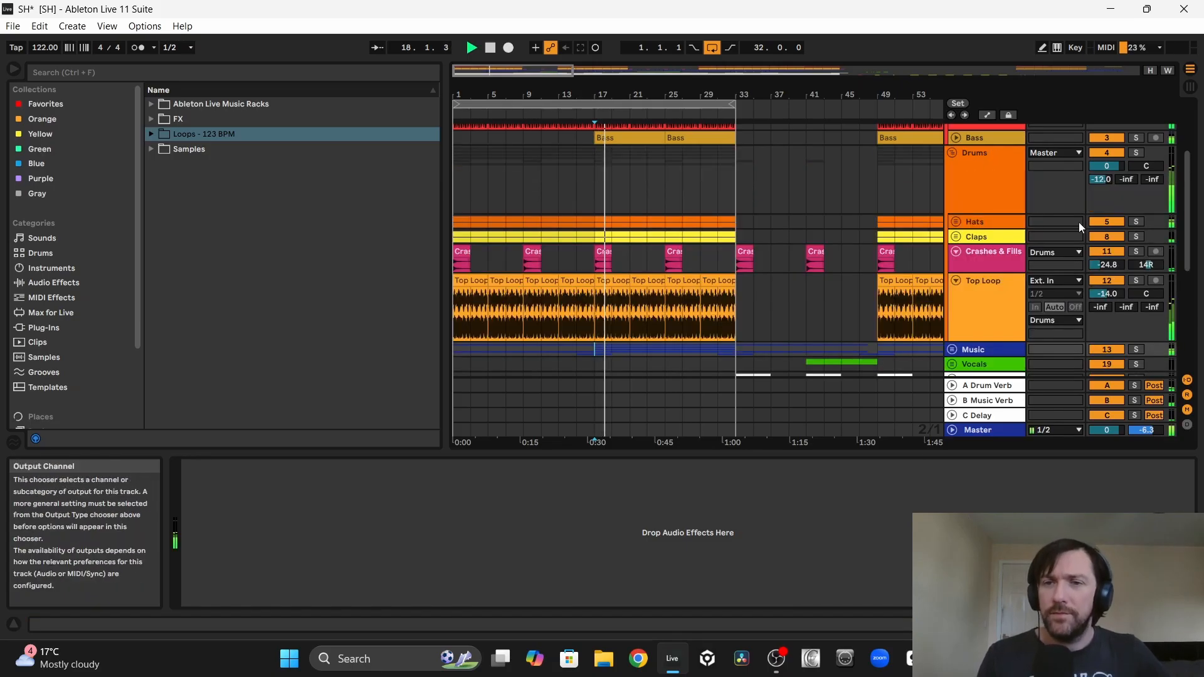
click(1107, 280)
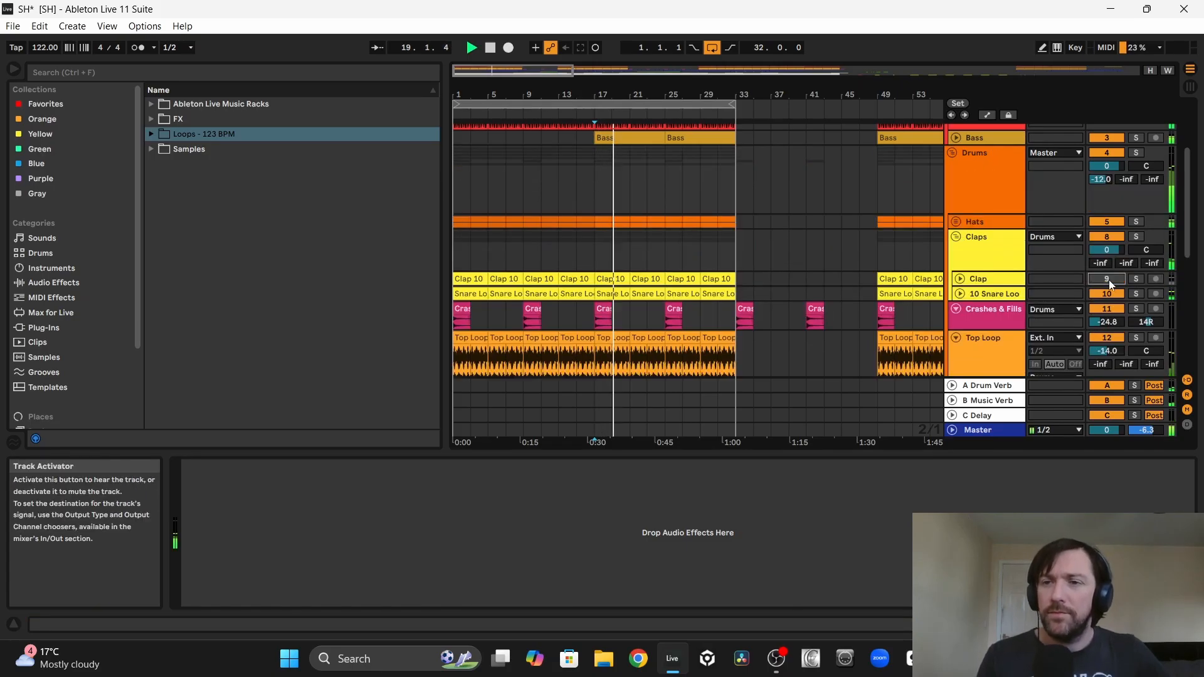
click(1108, 280)
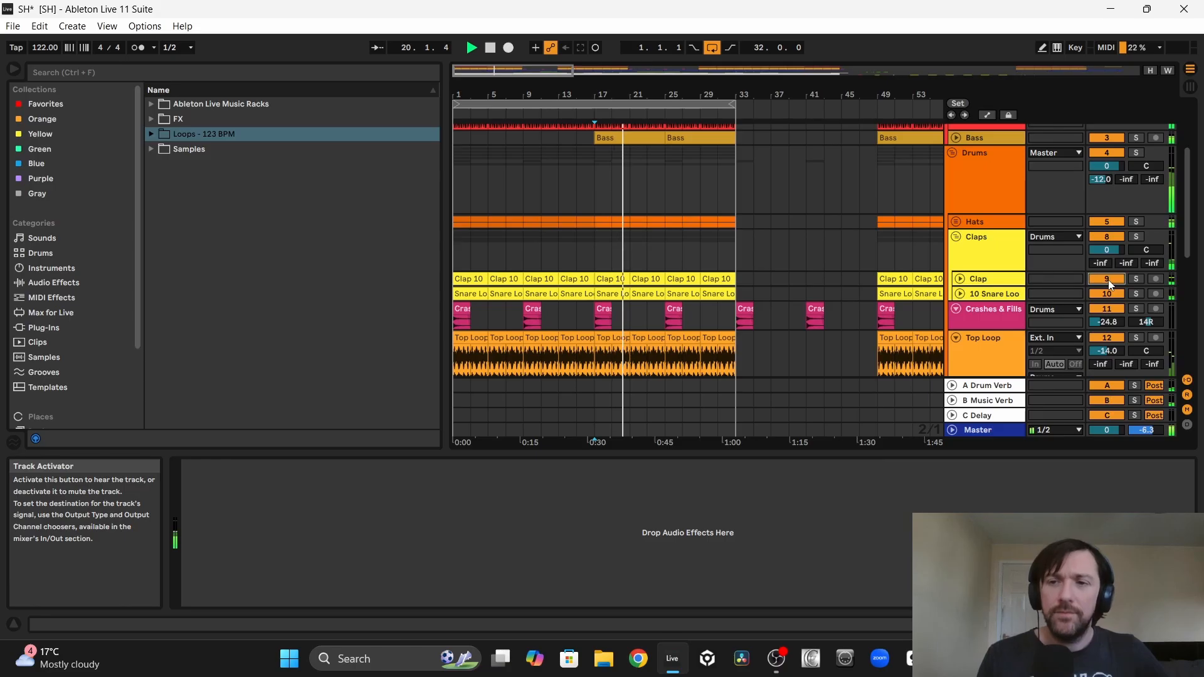
click(960, 279)
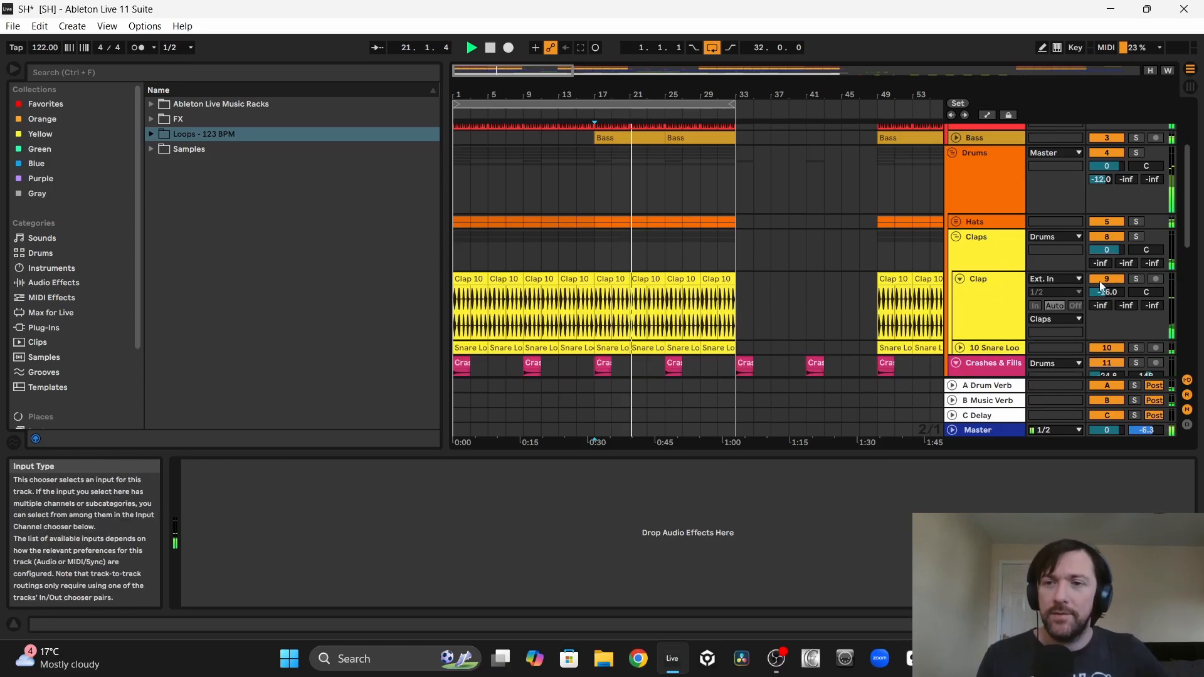
click(1104, 295)
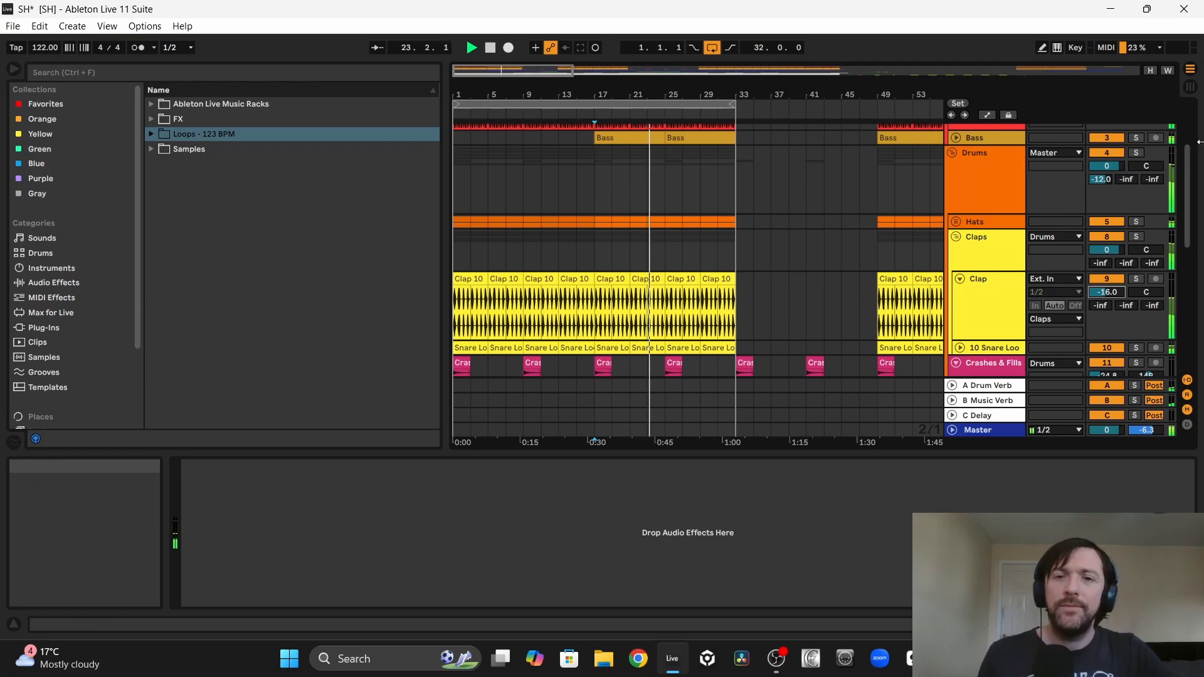
Step: Stop playback and delete the finished LAYER CLAP WITH A LIVE SOUNDING ONE note track
scroll(1105, 169, down, 4)
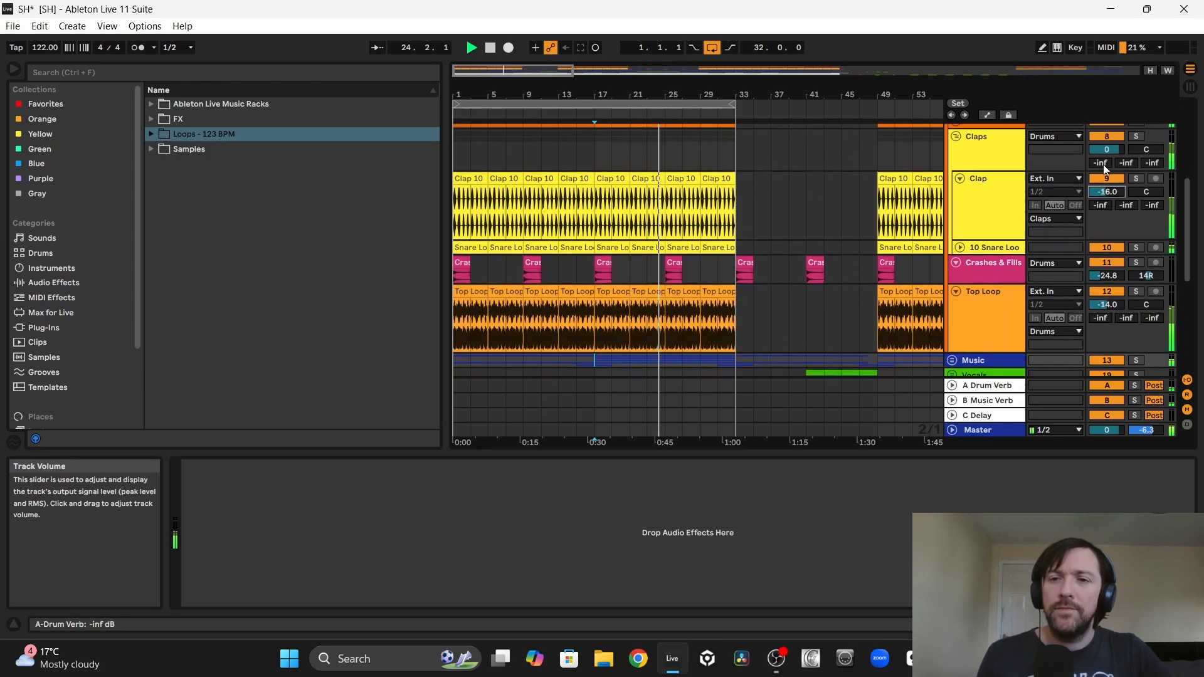
scroll(1105, 169, down, 1)
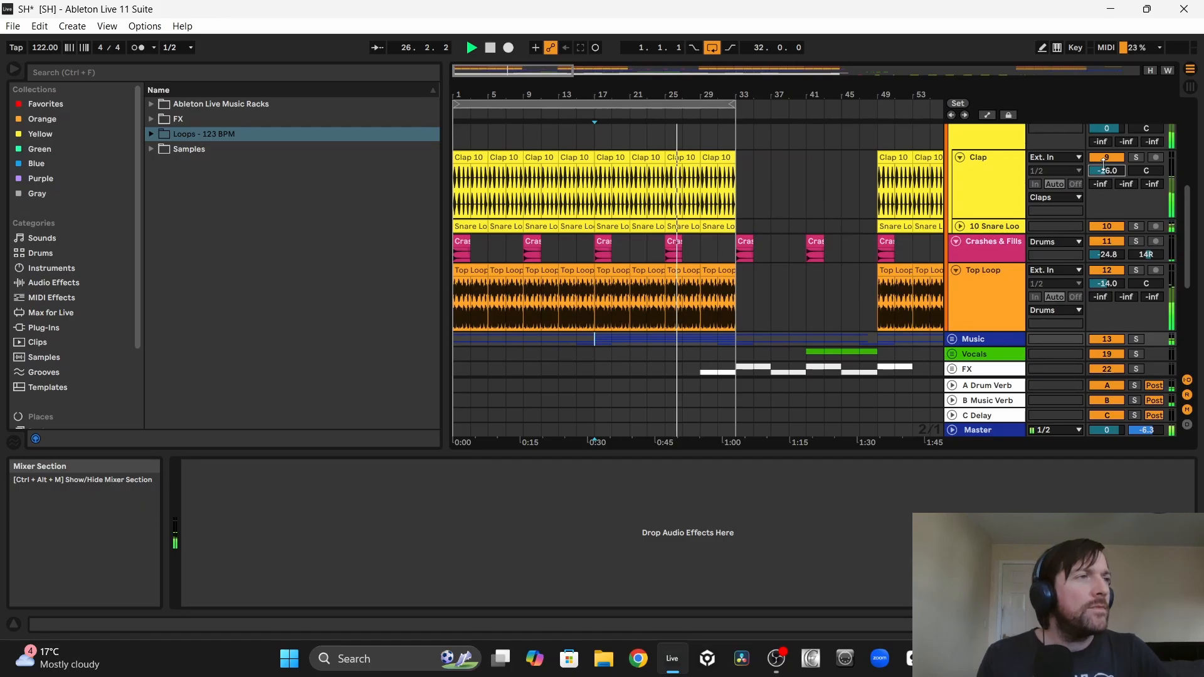
scroll(1105, 164, down, 2)
key(space)
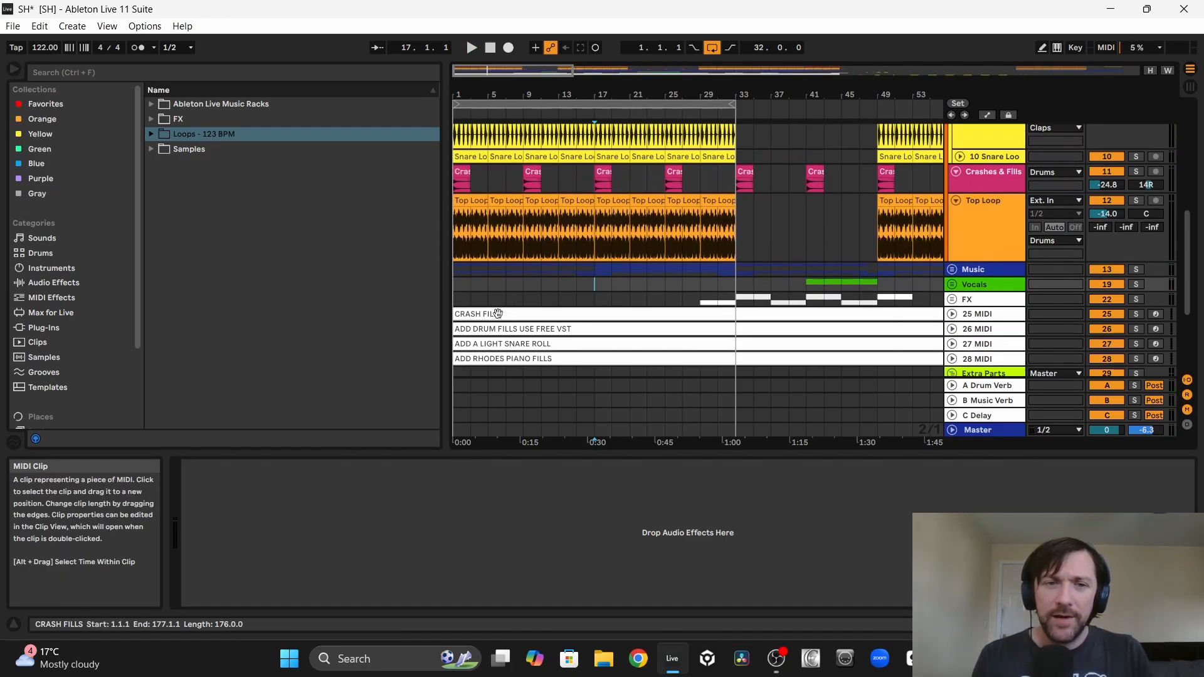
Step: Build a crash fill in bar 16 by copying the first beat of the bar 17 Crash 1 there and duplicating it three times
scroll(784, 232, up, 2)
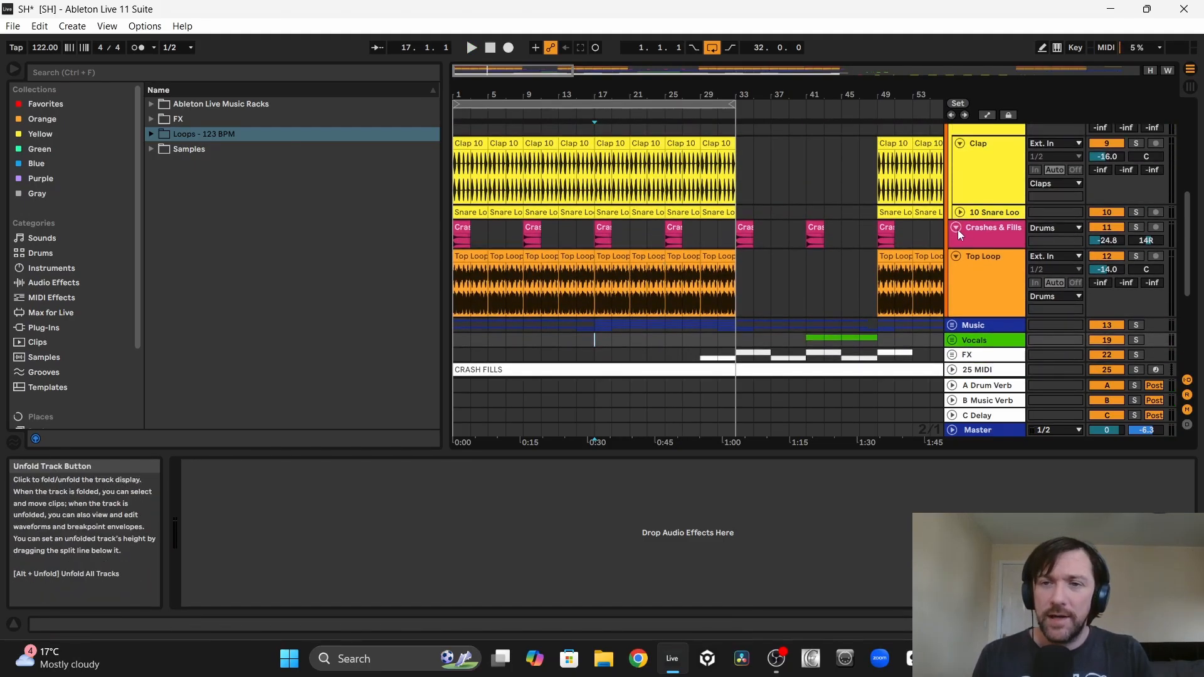
click(957, 228)
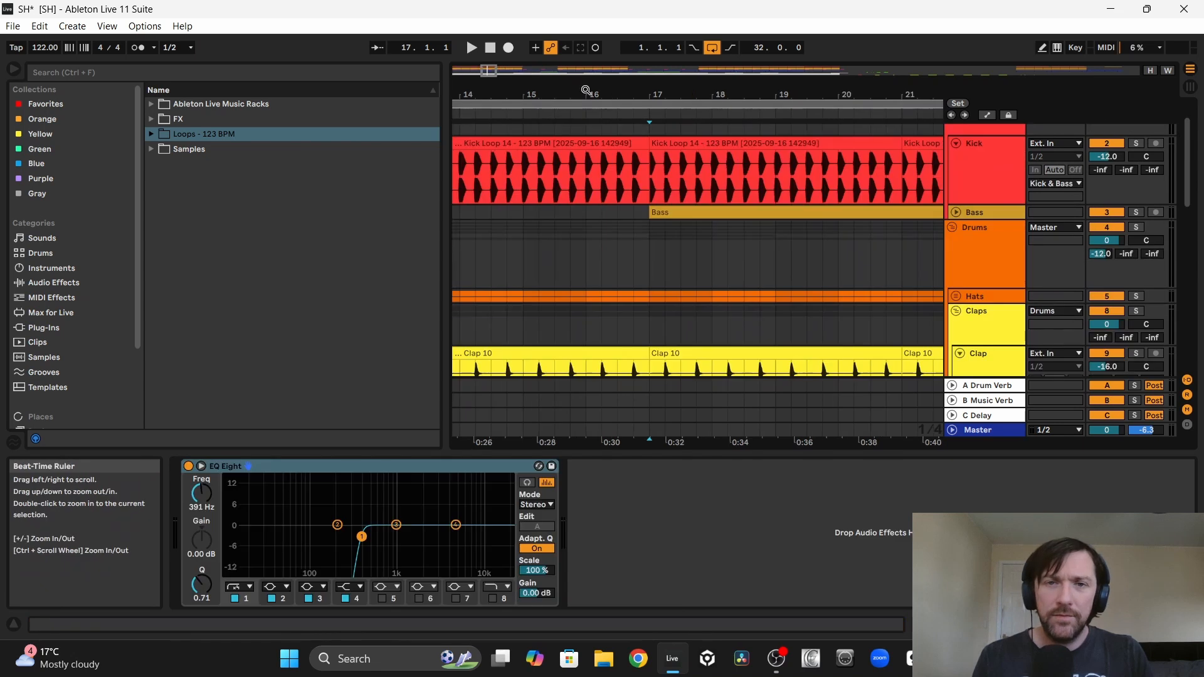
scroll(684, 292, down, 5)
drag(665, 282, 653, 276)
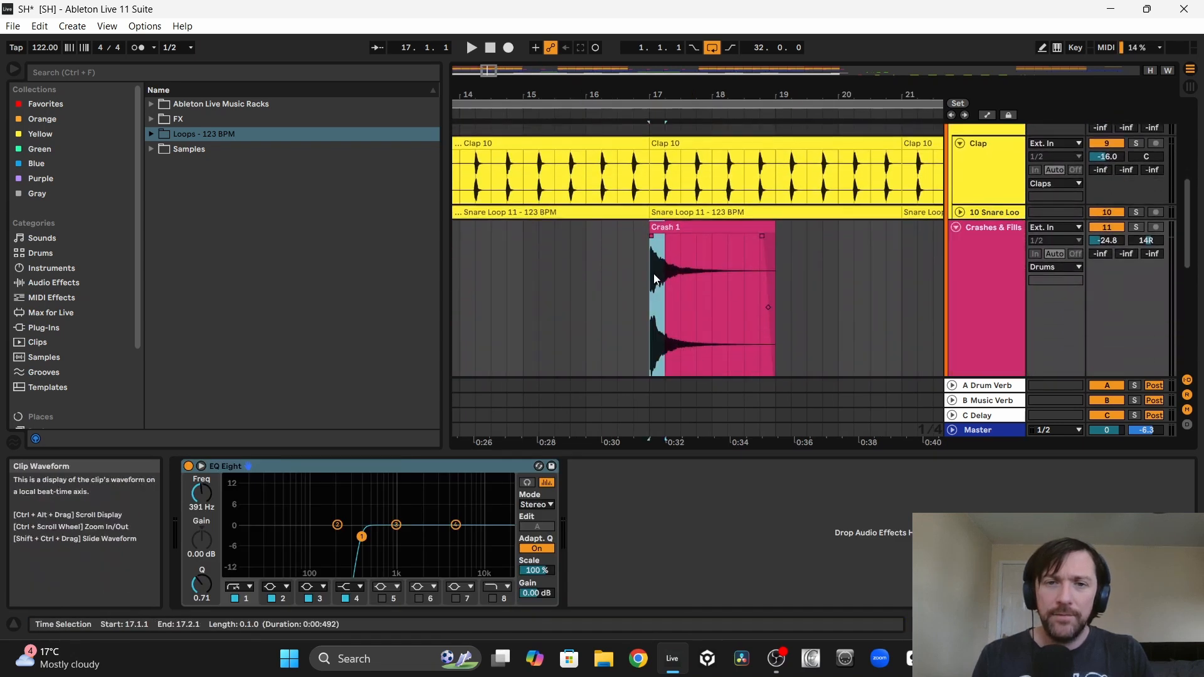
drag(660, 229, 595, 242)
key(space)
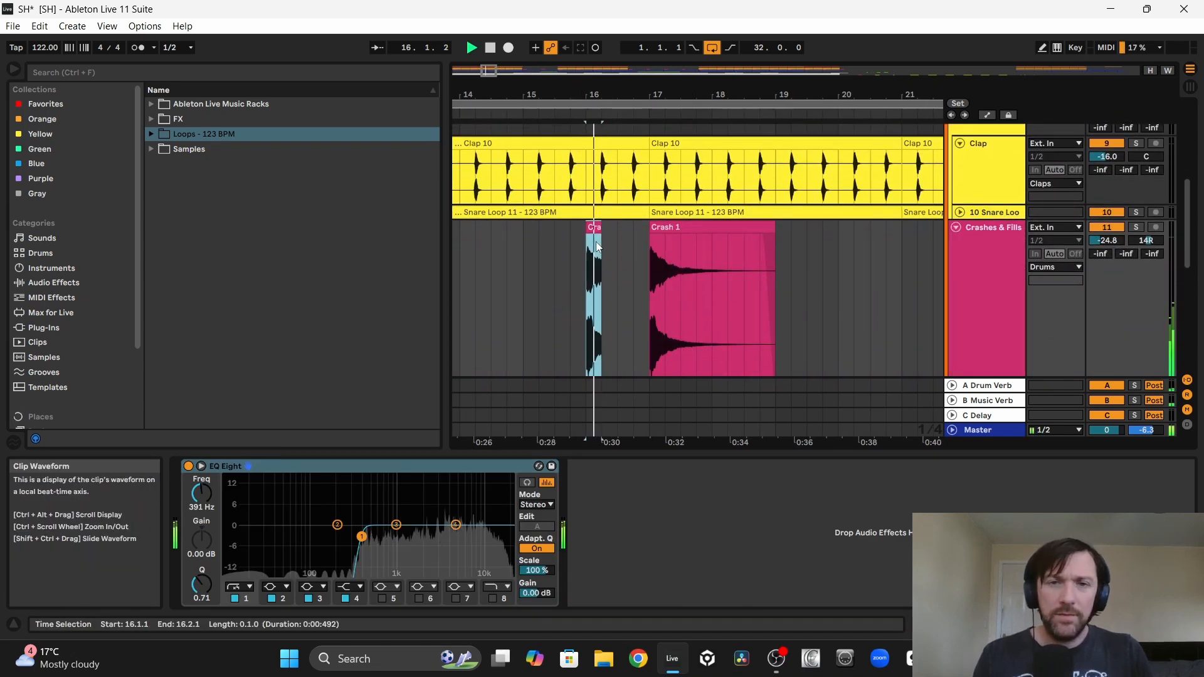
key(ctrl+d)
key(ctrl+d)
key(ctrl+d)
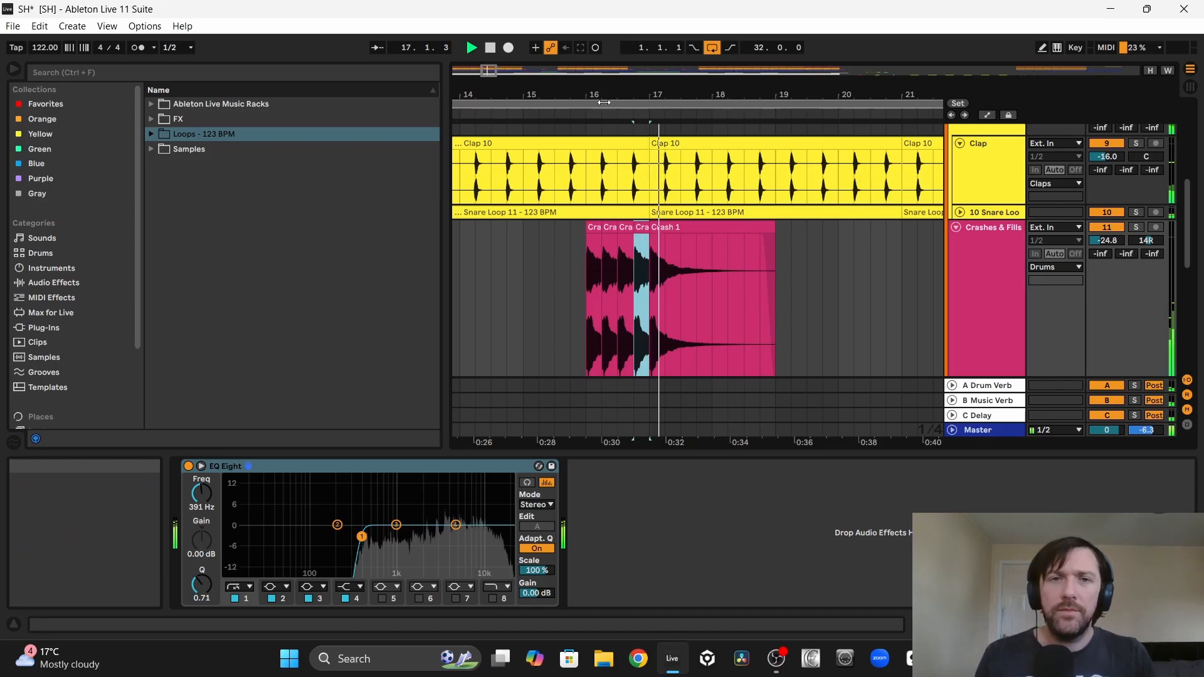
Step: Duplicate the four crash slices of bar 16 and move the copy to bar 32, before the bar 33 crash
drag(598, 95, 582, 55)
drag(577, 334, 597, 314)
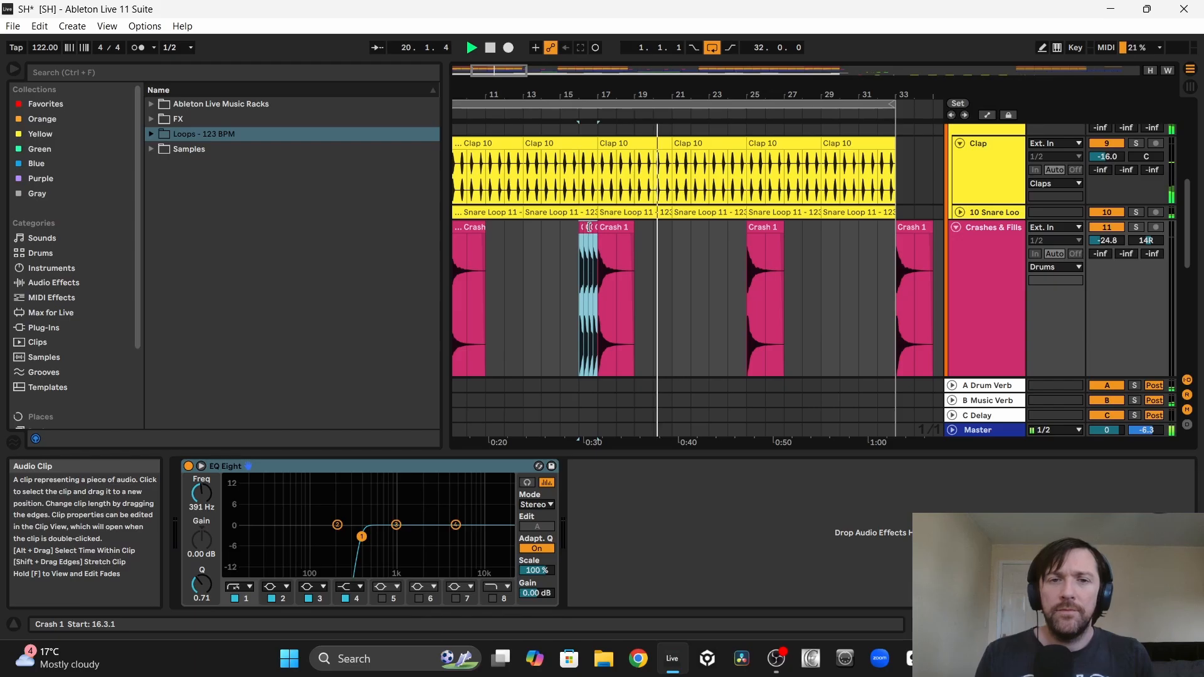
key(ctrl+d)
key(Right)
key(Right)
key(Right)
key(Right)
key(Right)
key(Right)
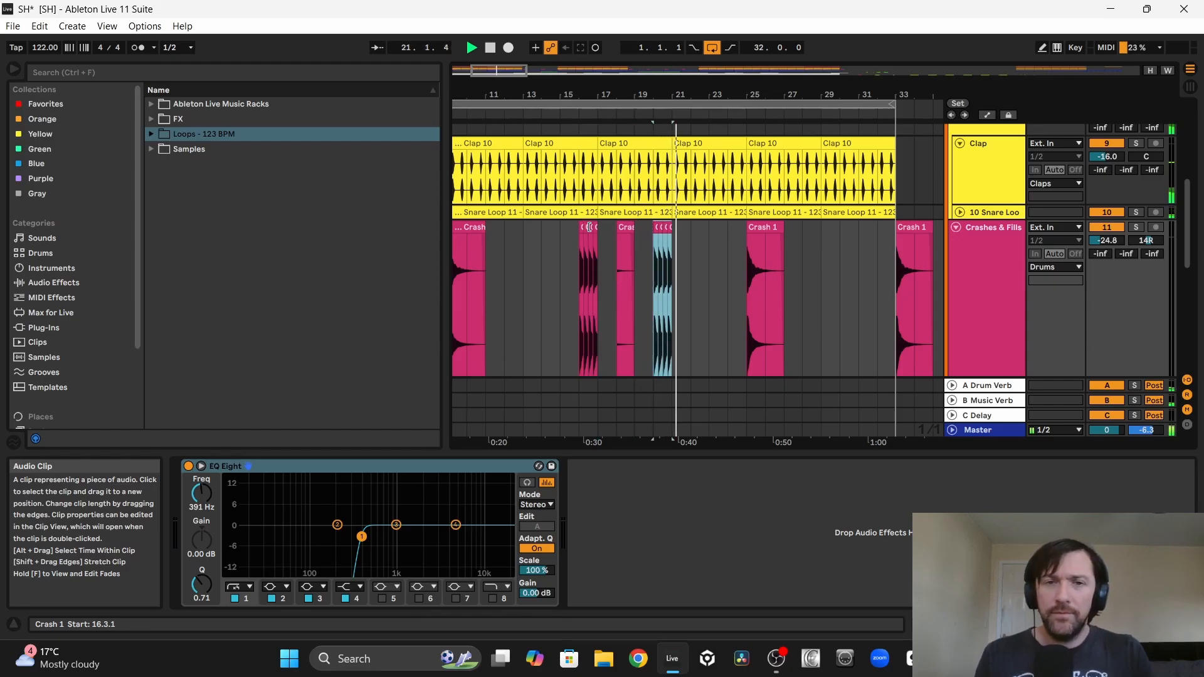
key(Right)
key(Right)
key(Right)
key(Right)
key(Right)
key(Right)
key(Right)
key(Right)
key(Right)
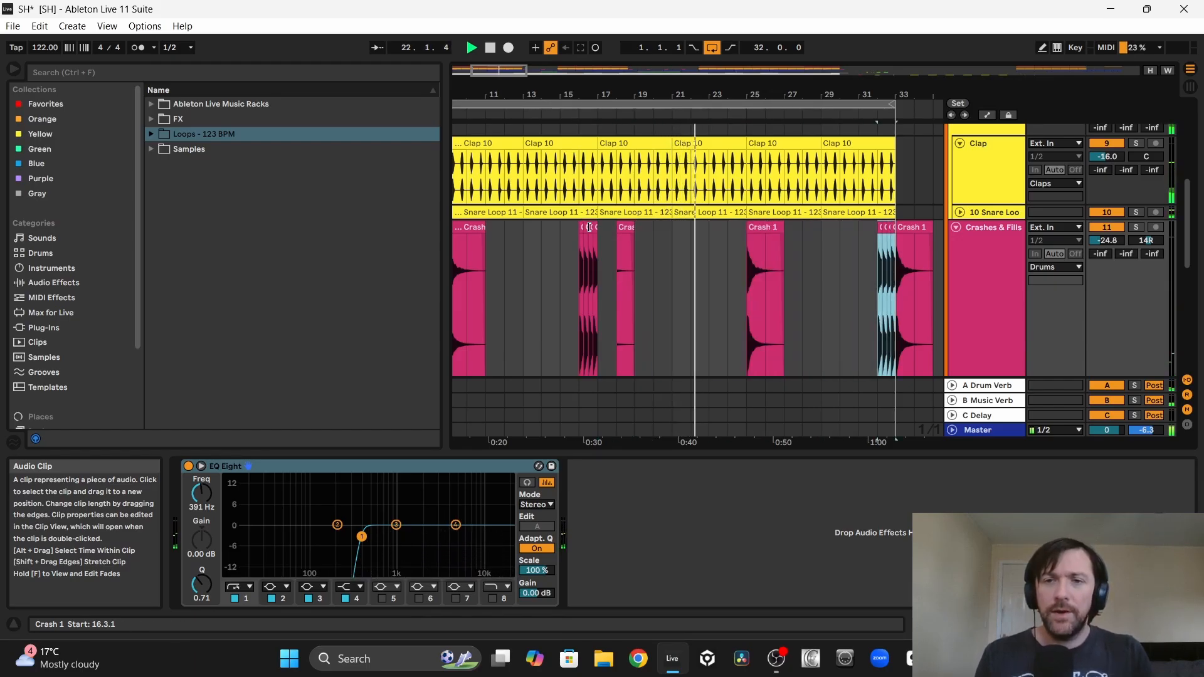
Step: Restore the full two-bar Crash 1 clip at bar 17 on the Crashes & Fills track
drag(589, 227, 601, 229)
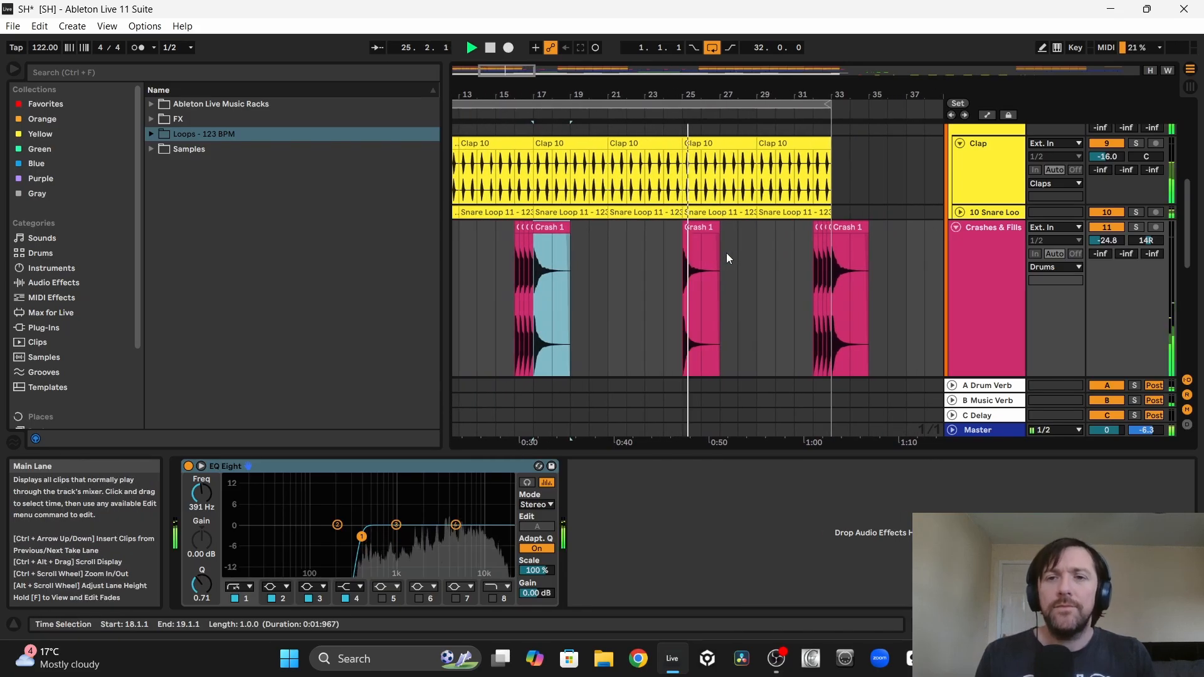
scroll(653, 229, left, 2)
scroll(654, 228, right, 1)
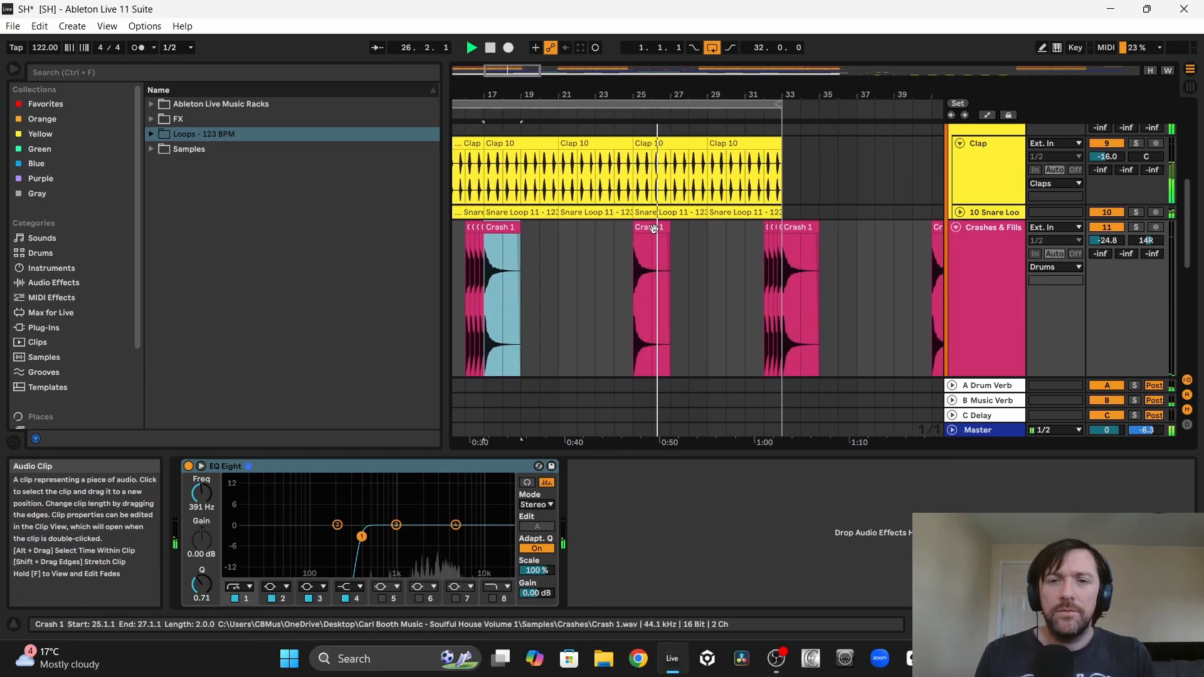
Step: Consolidate the four crash slices in bar 16 into one clip and copy it over the slices at bar 32
key(space)
drag(466, 291, 484, 291)
key(ctrl+j)
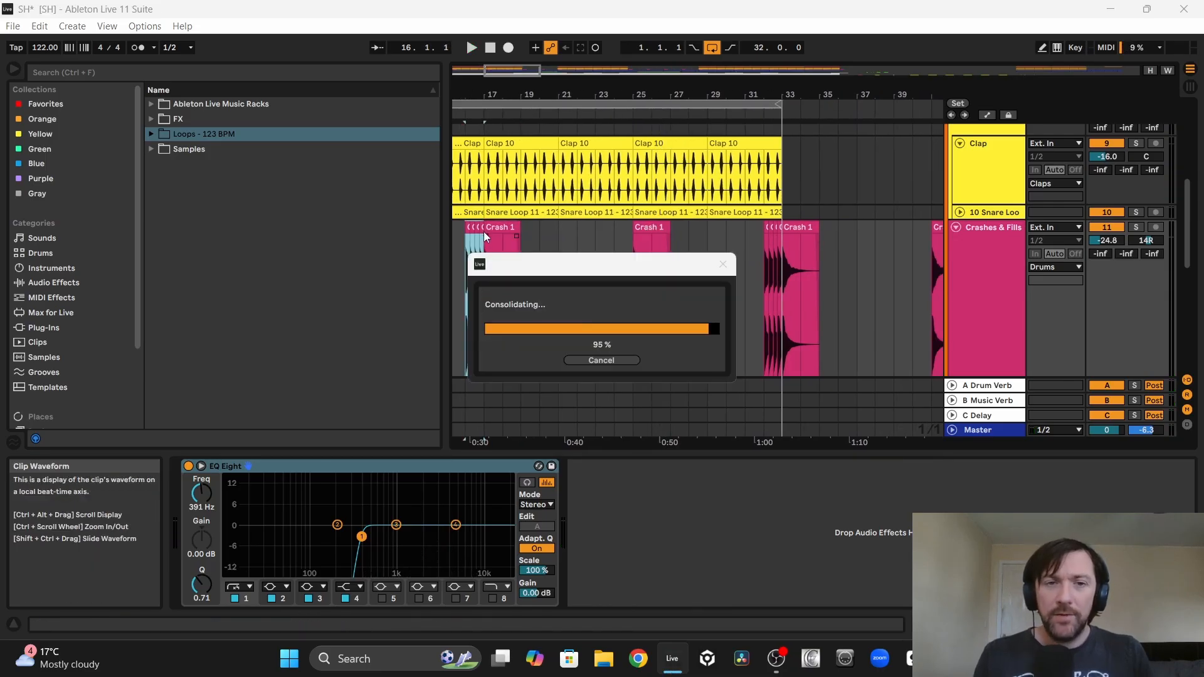
drag(475, 232, 772, 232)
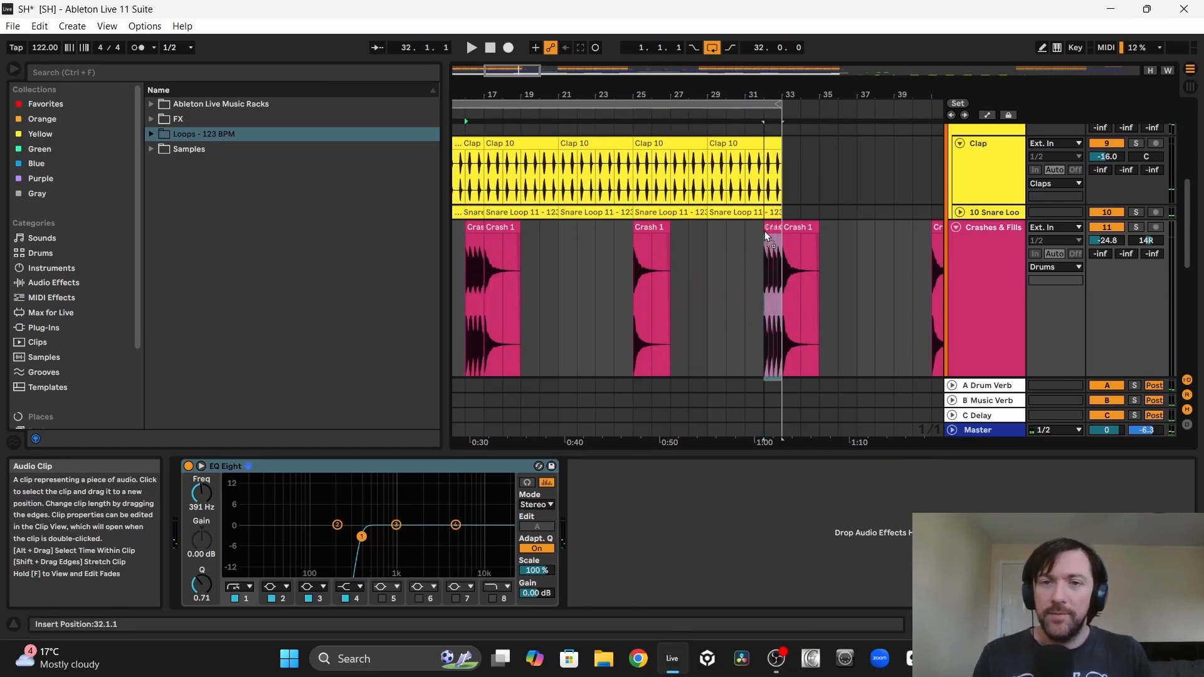
Step: Copy the consolidated crash fill to bars 48, 64 and 80 on the Crashes & Fills track
key(minus)
drag(602, 226, 784, 234)
scroll(784, 236, right, 4)
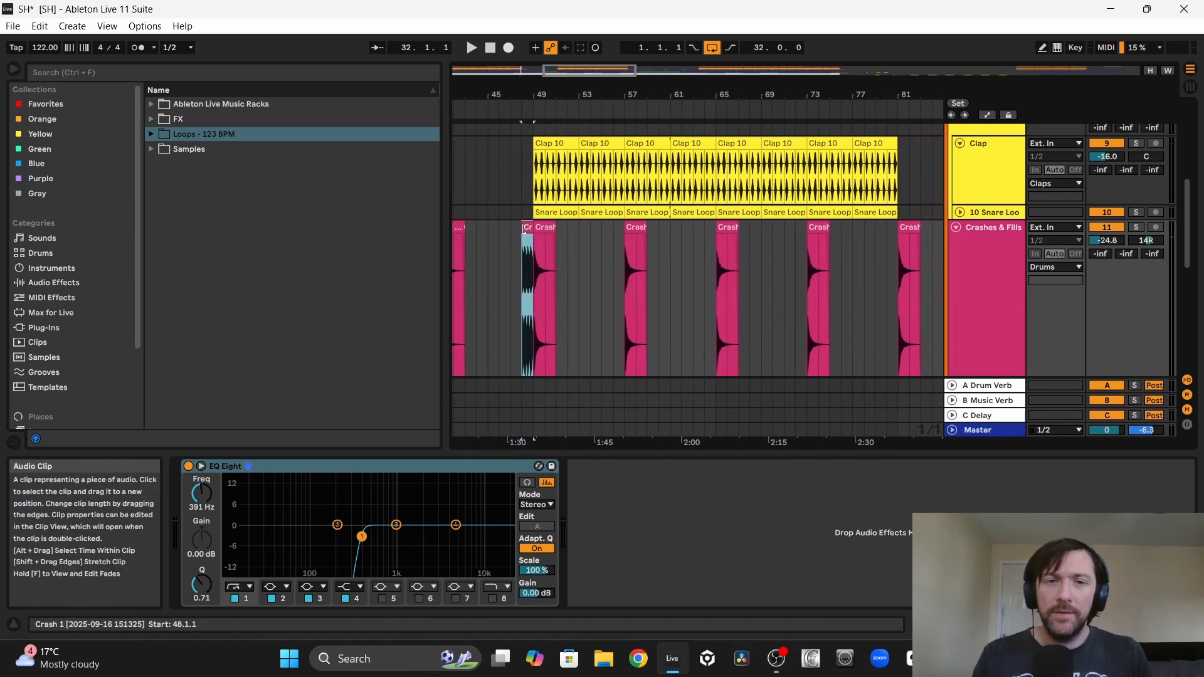
drag(525, 229, 834, 262)
scroll(705, 264, right, 1)
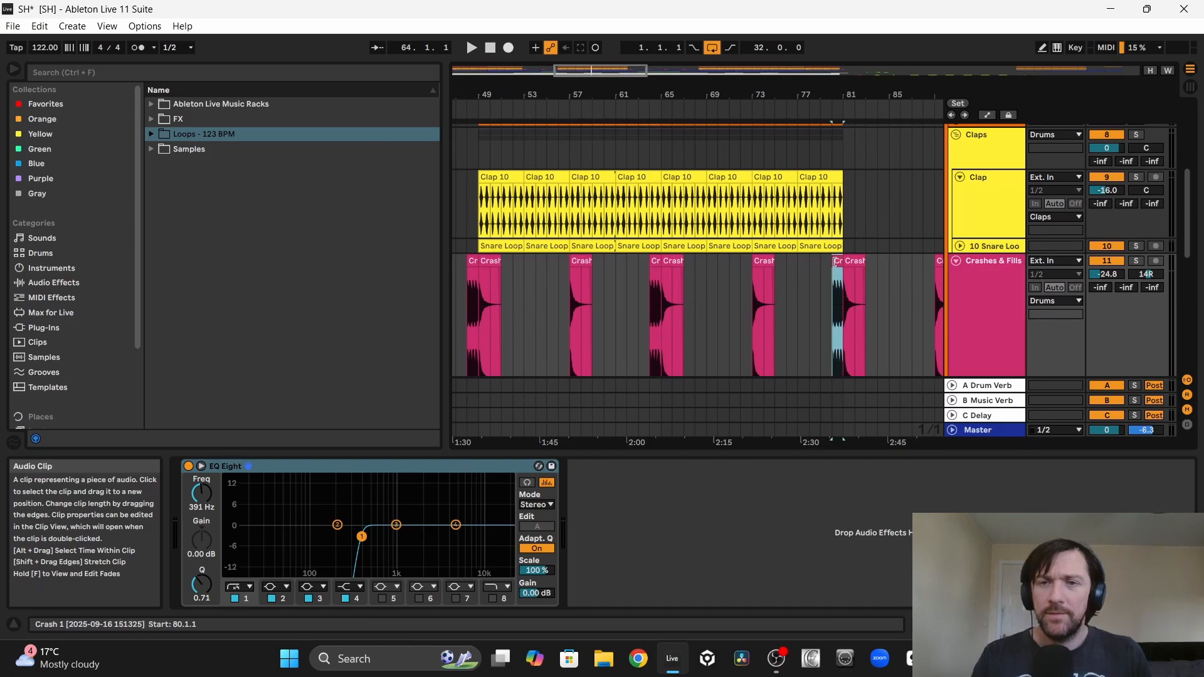
Step: Copy the crash fill to bars 112 and 128, and repeat it before later crashes in the final section
drag(583, 261, 847, 284)
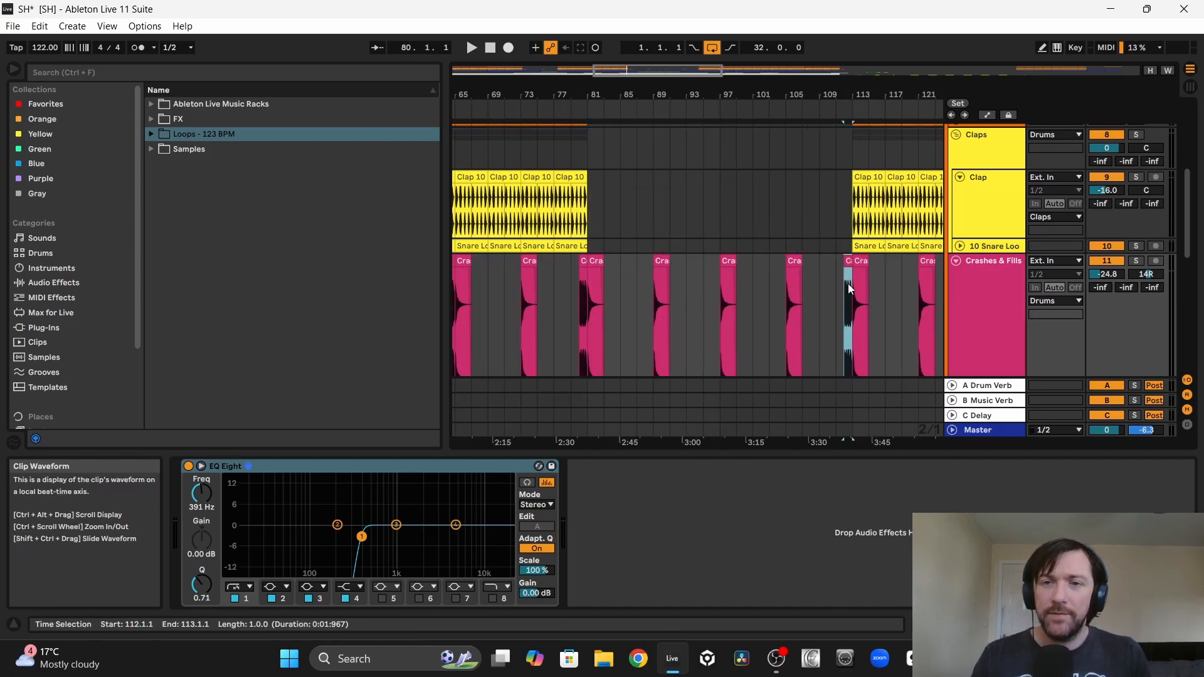
scroll(848, 284, right, 3)
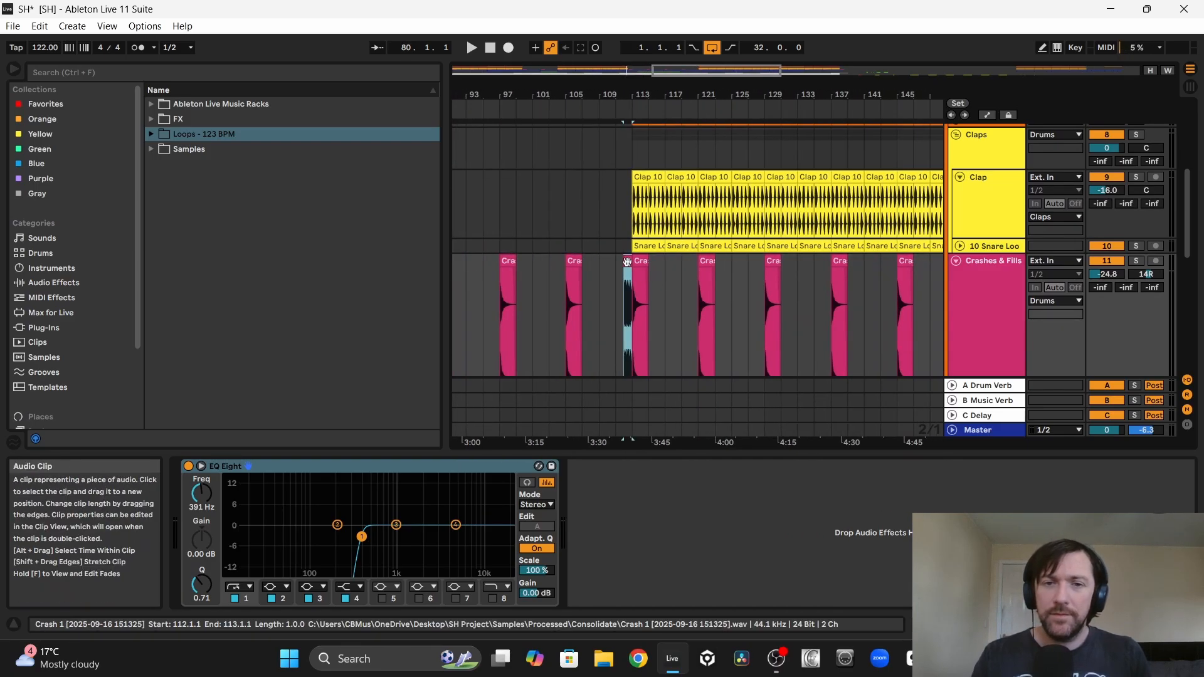
drag(627, 262, 762, 265)
scroll(761, 265, right, 2)
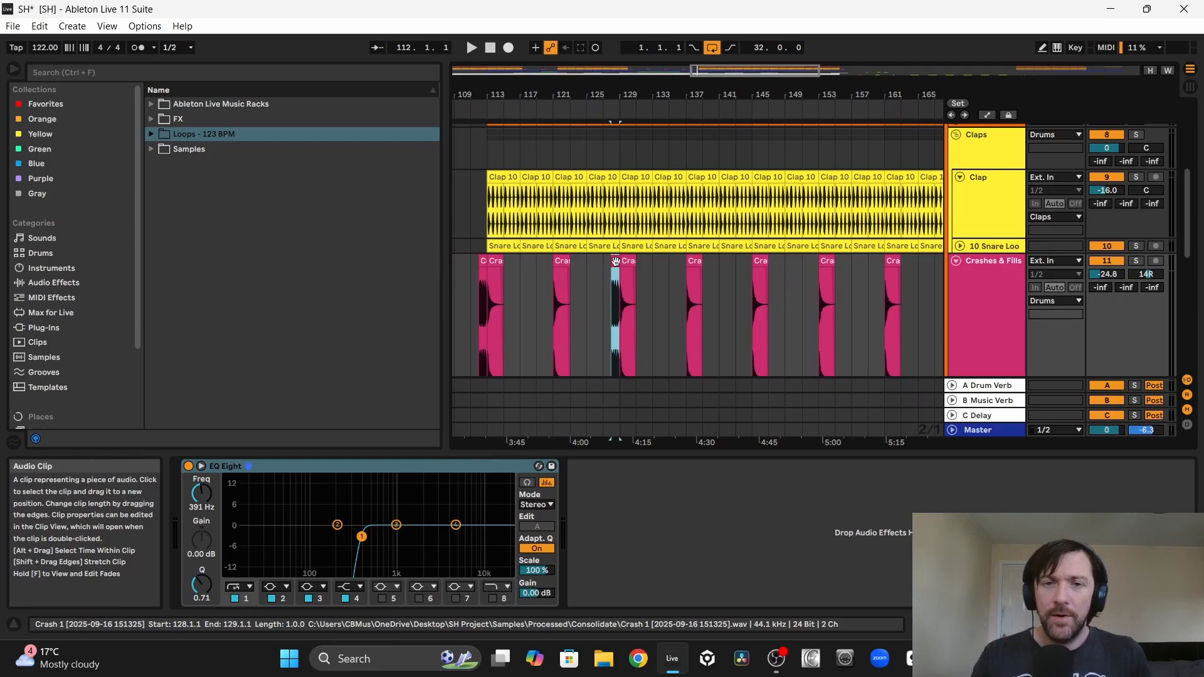
drag(615, 262, 784, 286)
scroll(758, 271, right, 3)
scroll(784, 287, right, 3)
drag(659, 282, 792, 307)
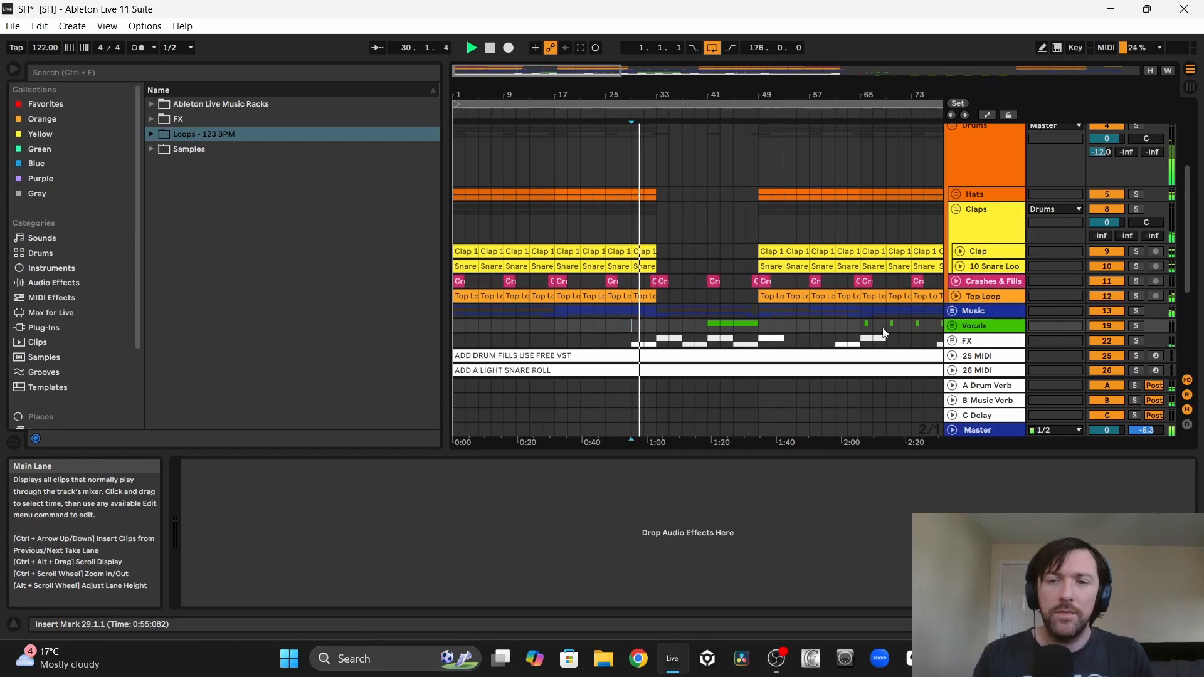
Step: Show the Rhodes track's Auto Filter frequency automation and drop the cutoff sharply at bar 33
click(952, 311)
scroll(735, 280, down, 5)
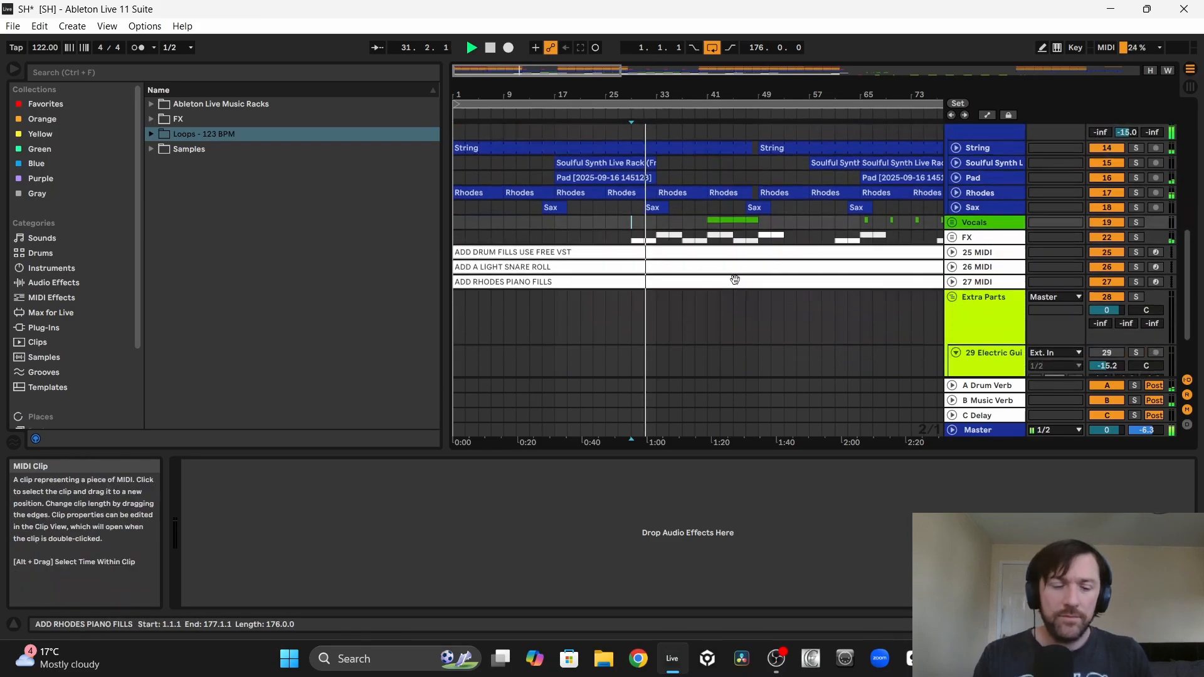
key(ctrl+alt+i)
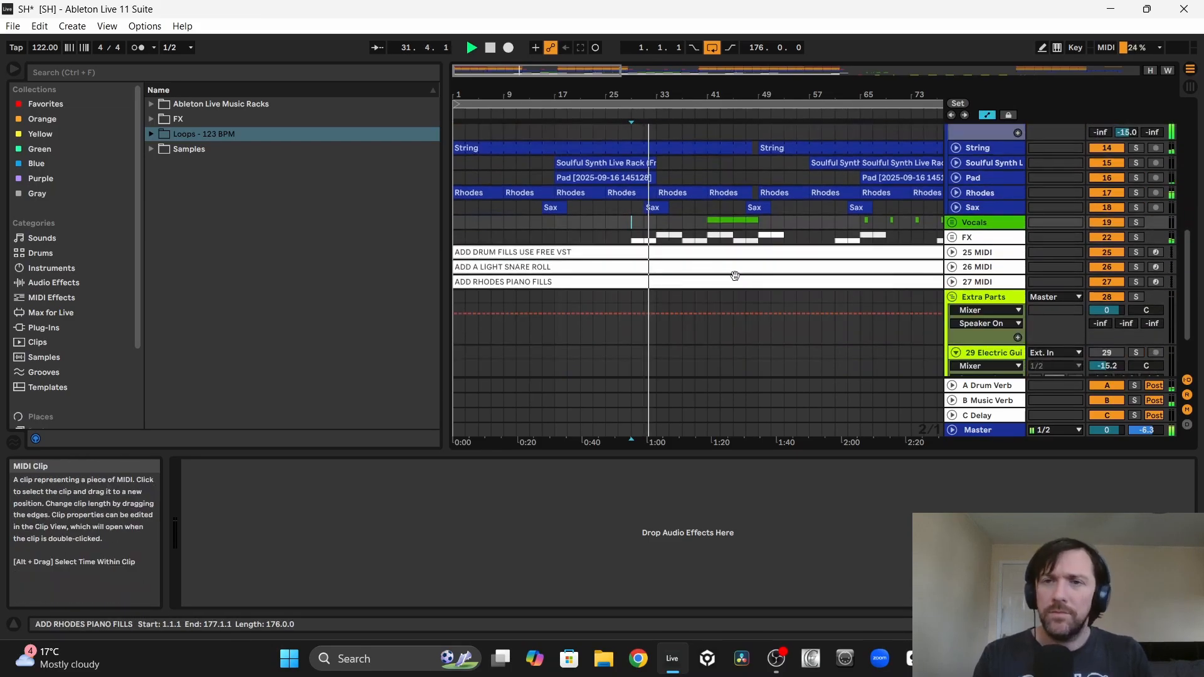
click(955, 193)
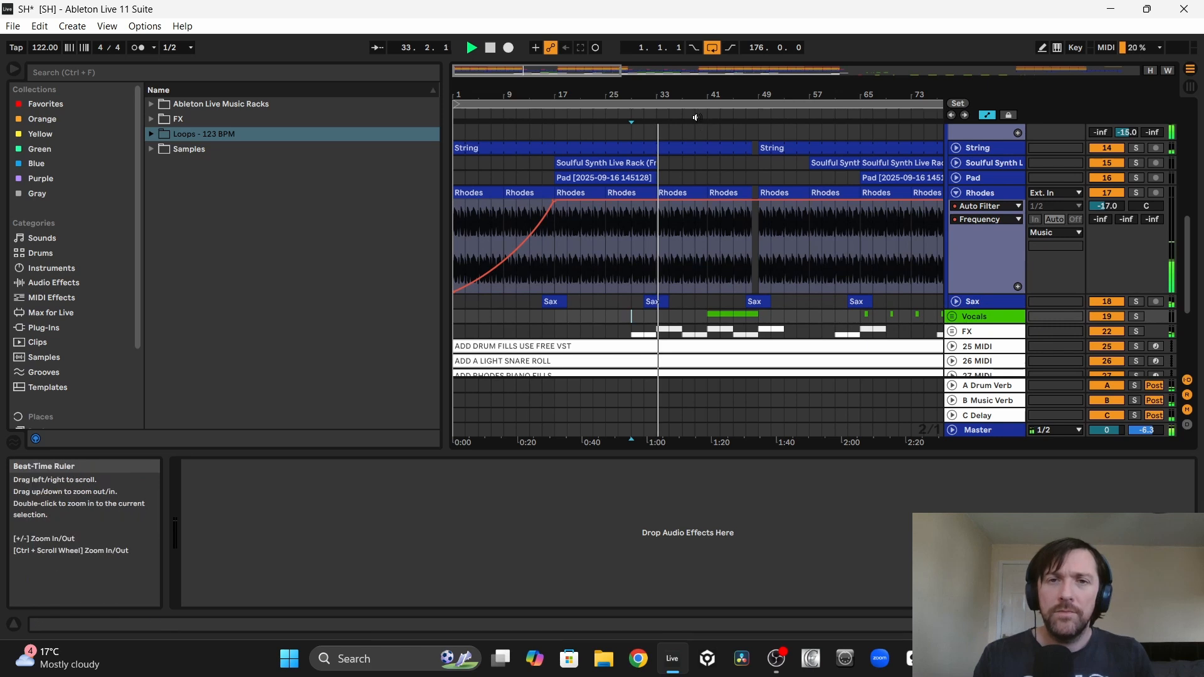
drag(640, 94, 640, 176)
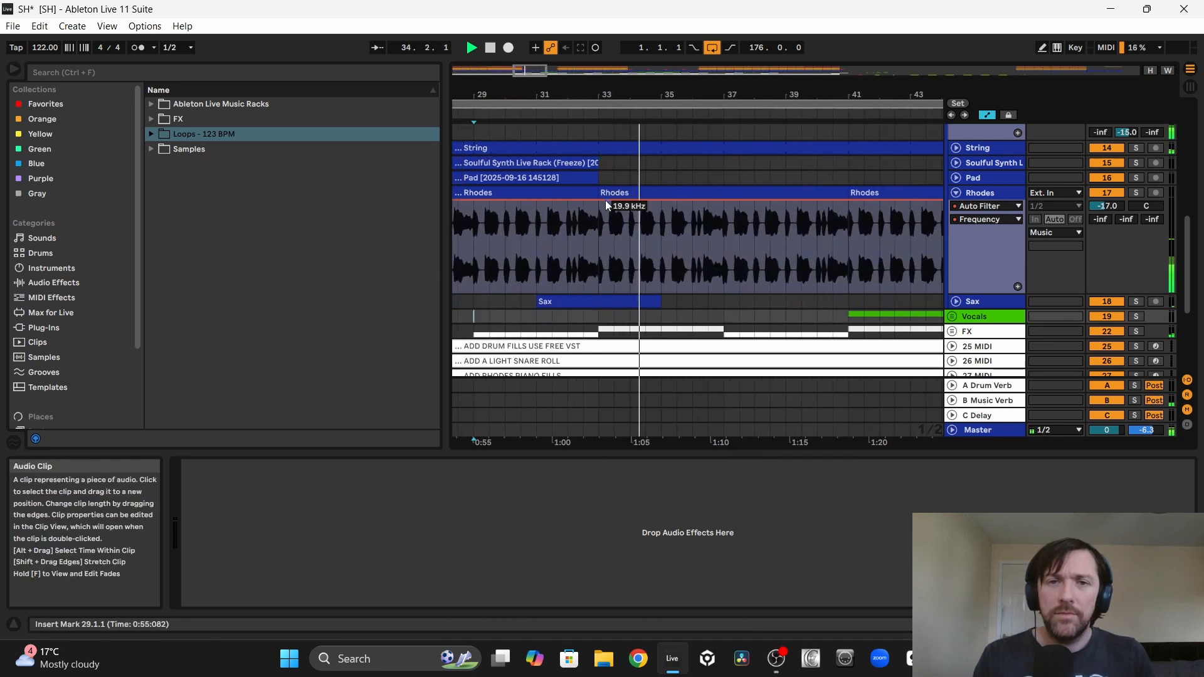
click(631, 198)
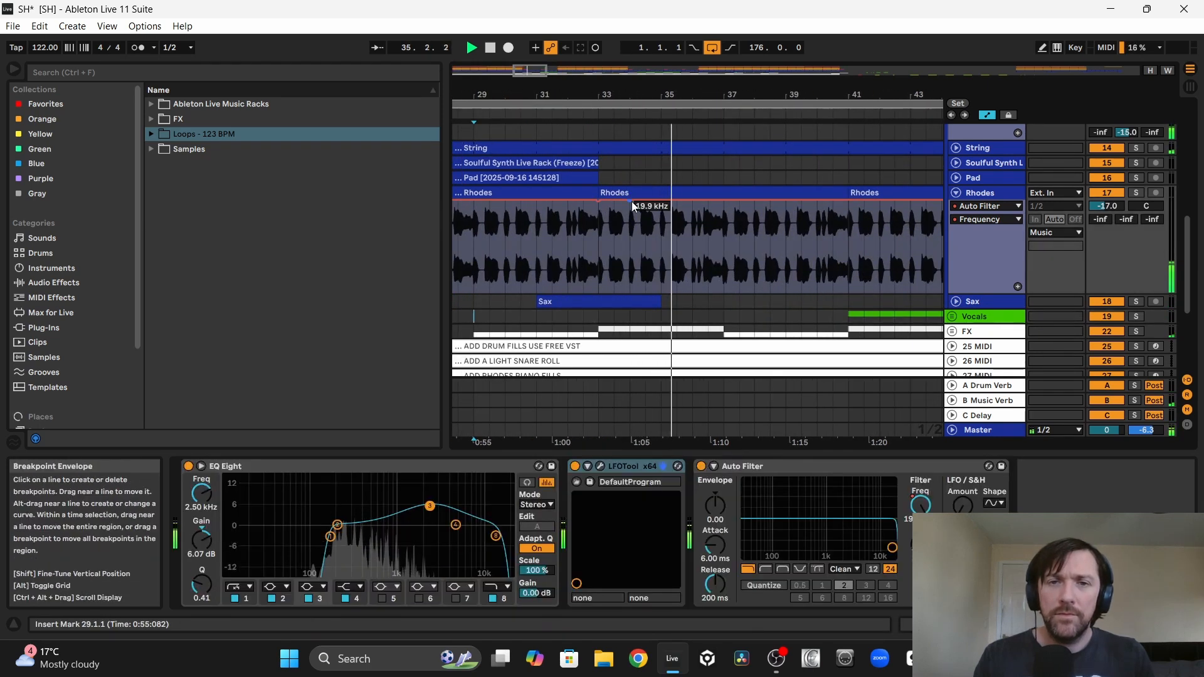
drag(631, 198, 600, 257)
Step: Ramp the Rhodes filter frequency back to fully open by bar 45 with a curve, and repeat the sweep from bar 81 to 97
scroll(664, 255, right, 4)
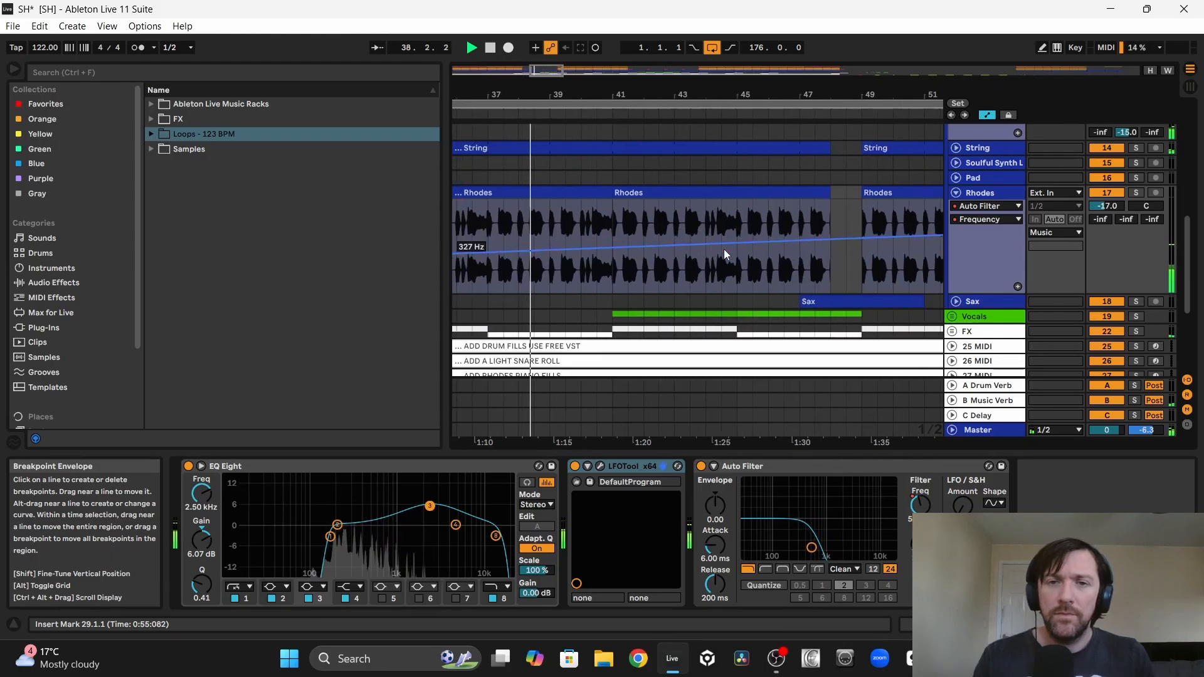
drag(735, 243, 736, 200)
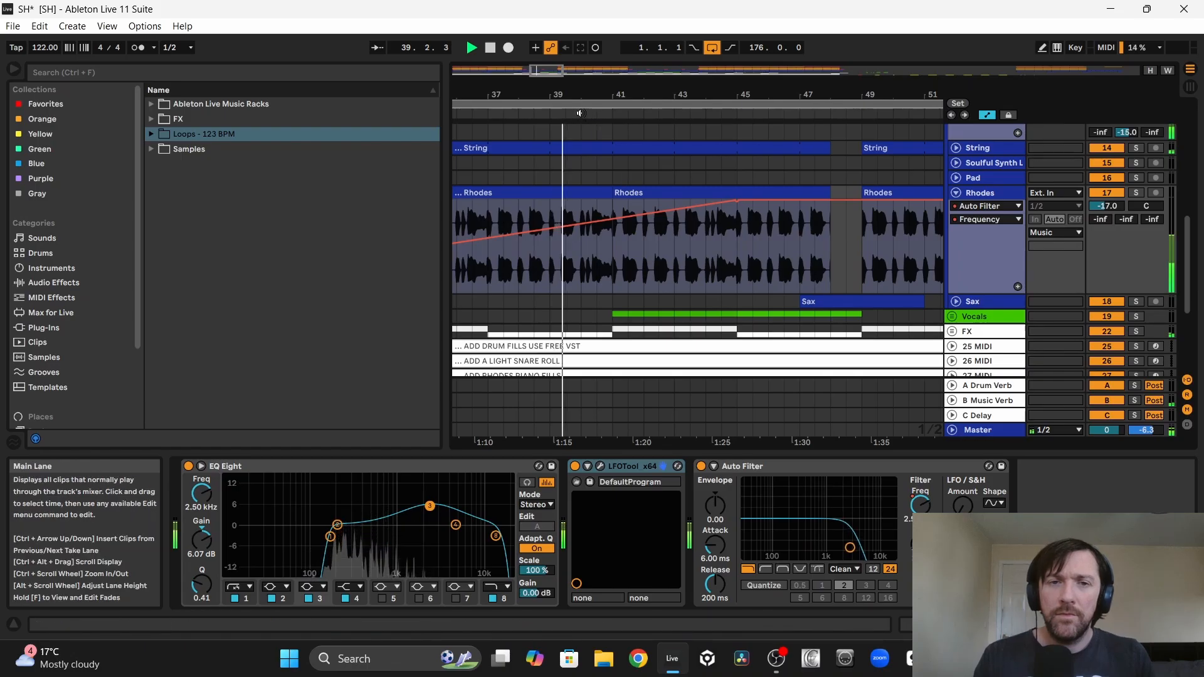
drag(554, 94, 572, 76)
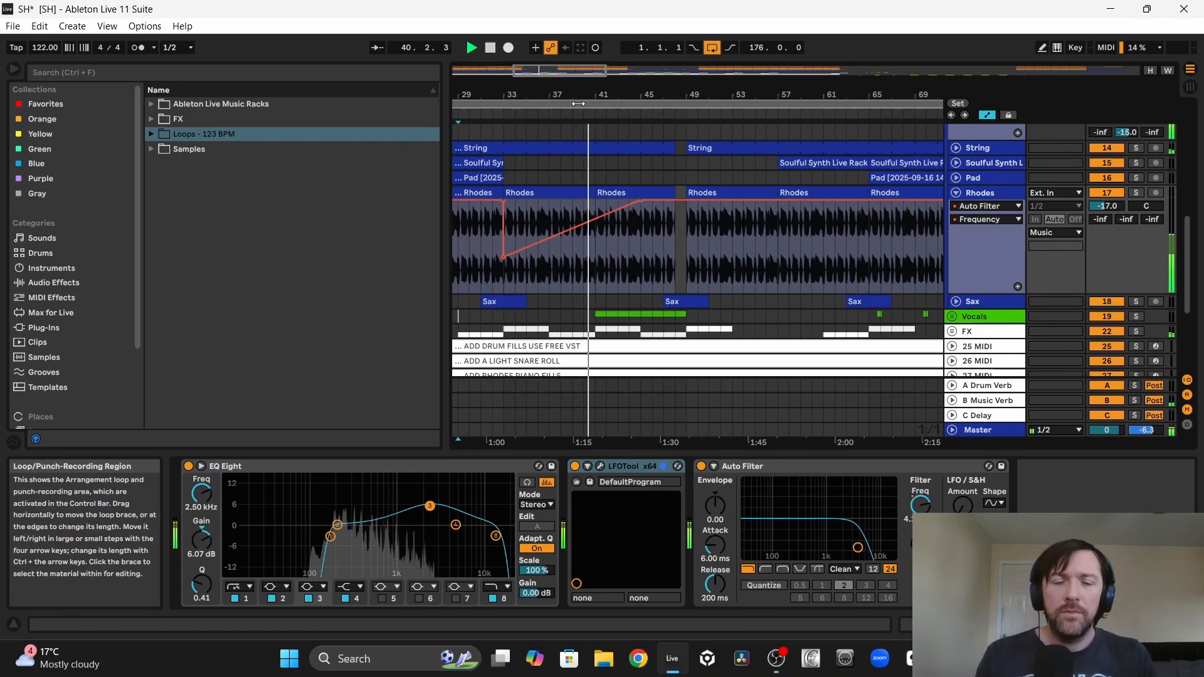
drag(660, 91, 632, 62)
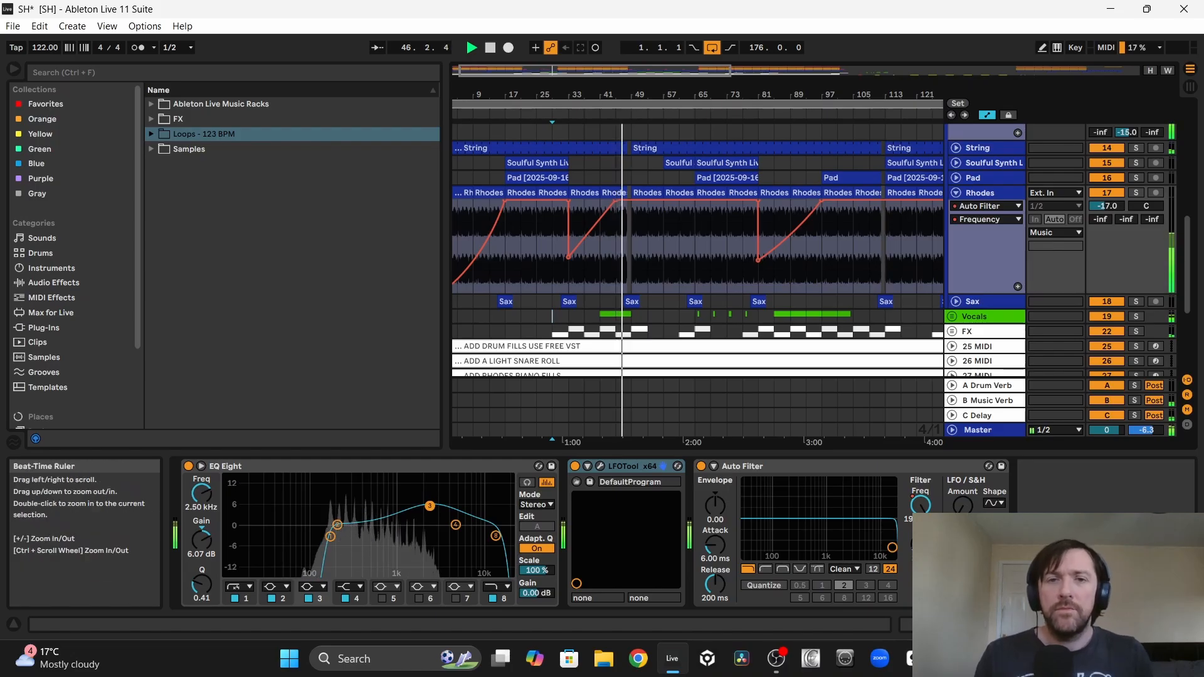
Step: Examine the Rhodes filter sweep around bar 49 and the kick, bass, drum and music tracks from bar 113 to the end
drag(621, 92, 630, 202)
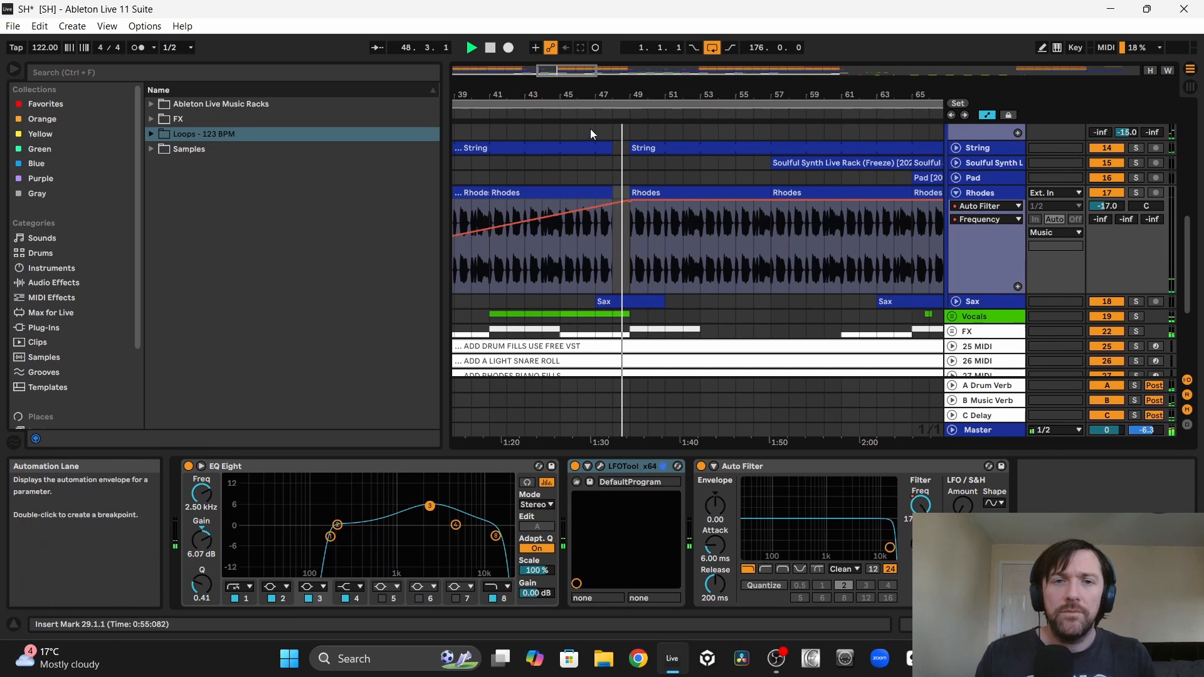
drag(558, 94, 556, 22)
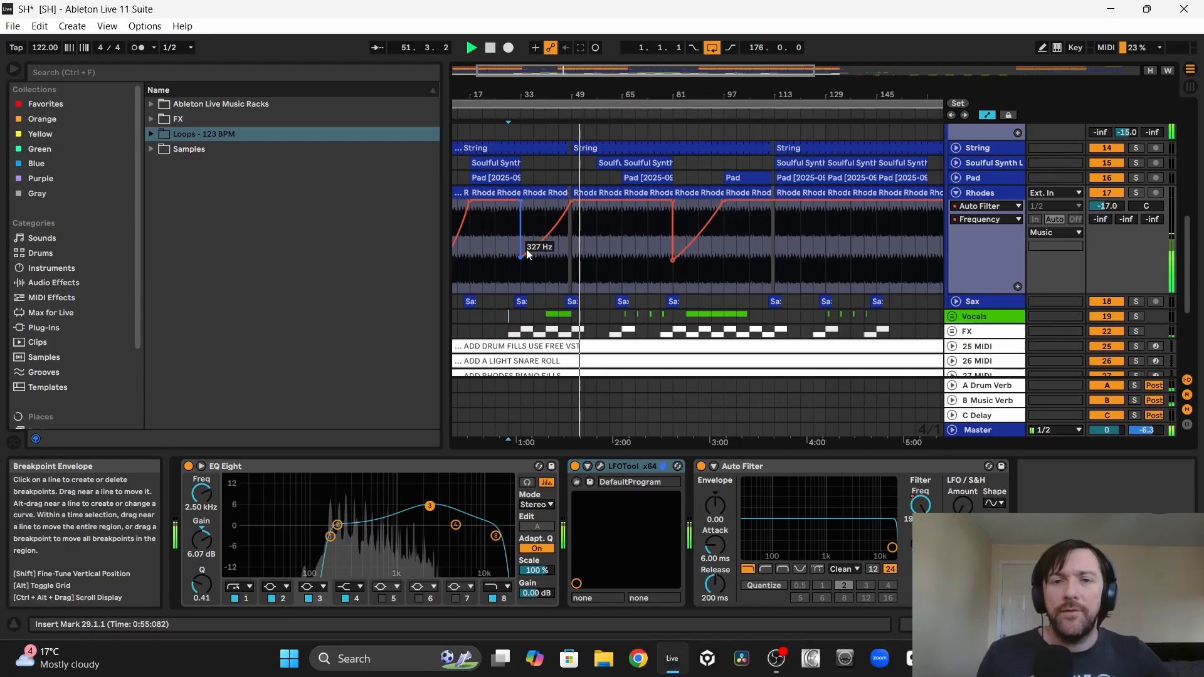
scroll(585, 258, right, 6)
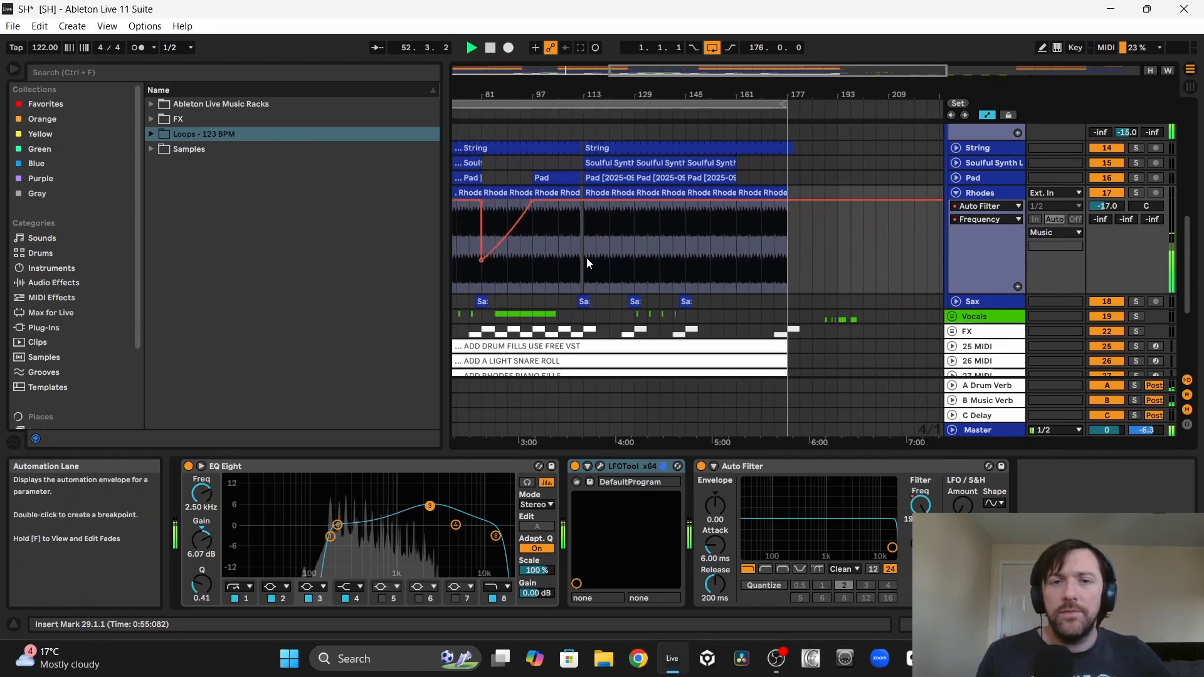
scroll(586, 258, left, 6)
scroll(586, 258, right, 8)
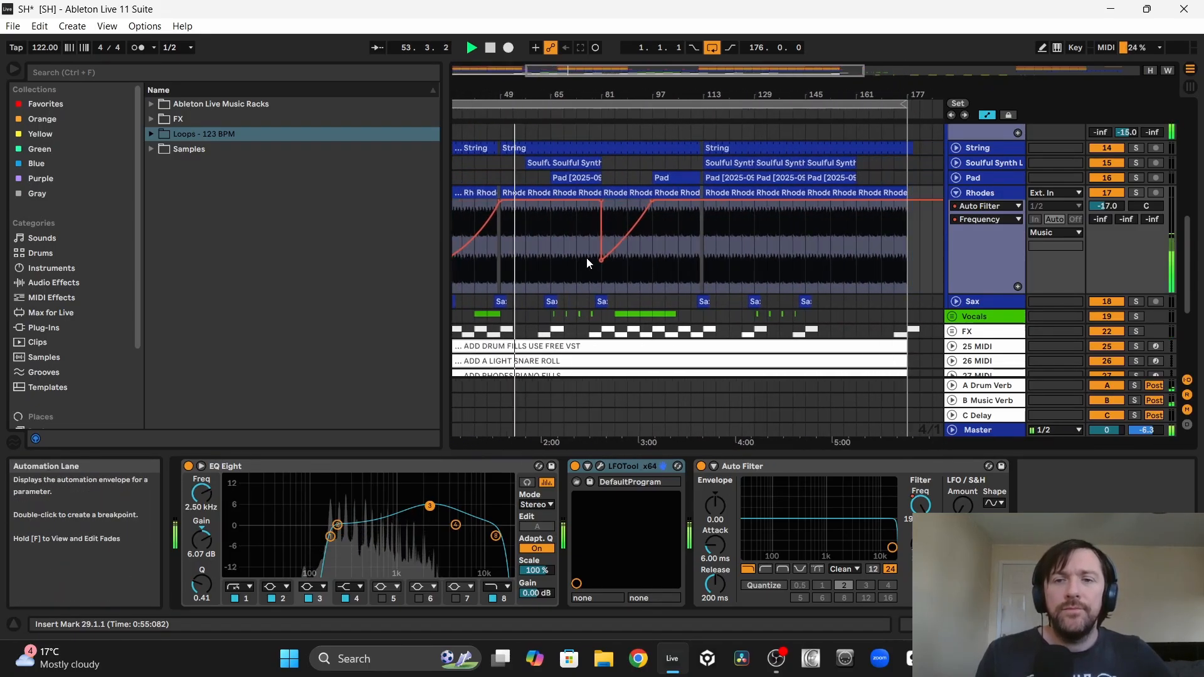
scroll(740, 233, up, 8)
scroll(724, 214, down, 7)
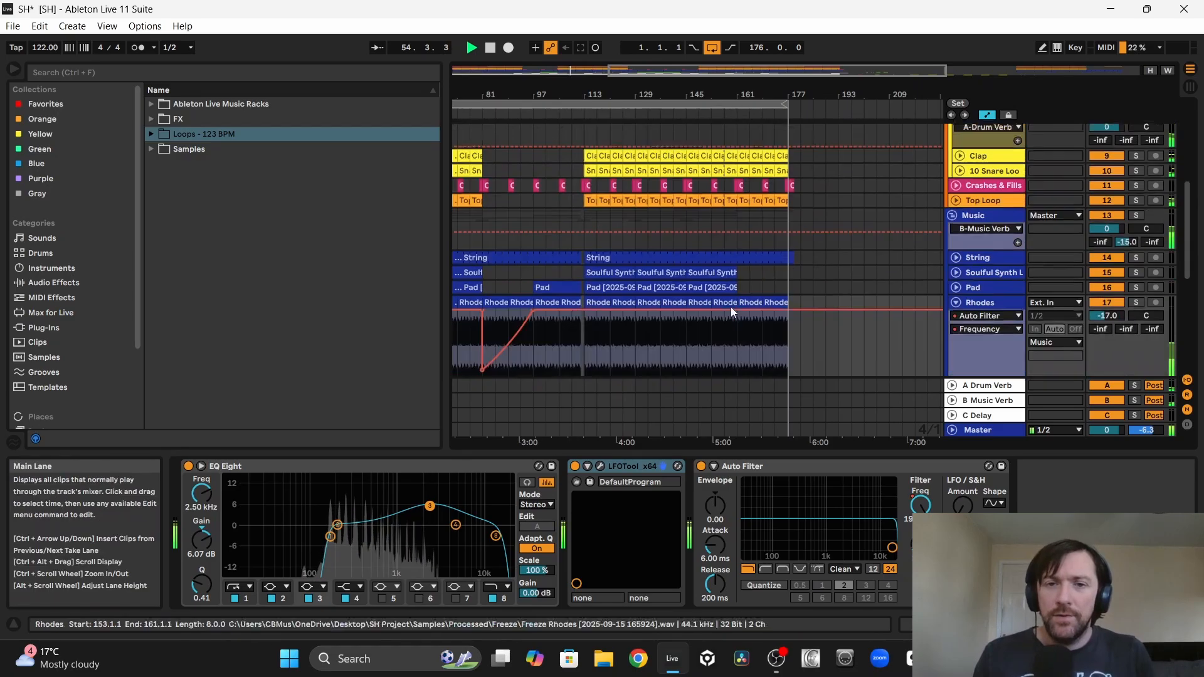
scroll(731, 306, up, 7)
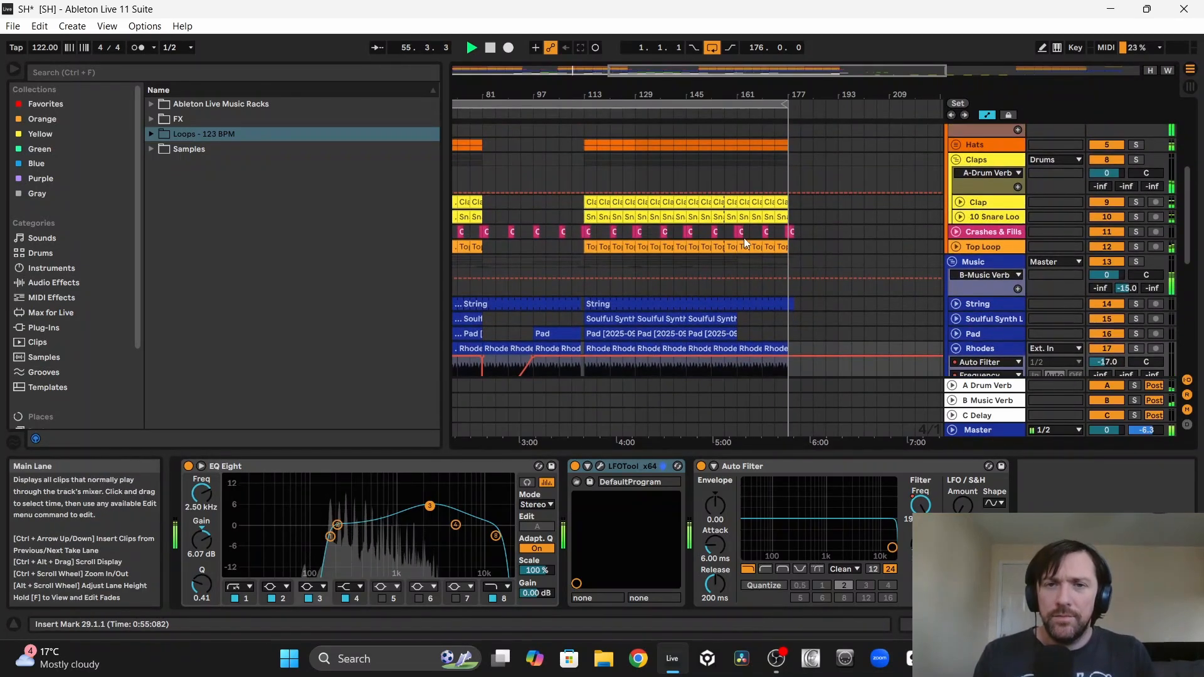
scroll(739, 186, up, 10)
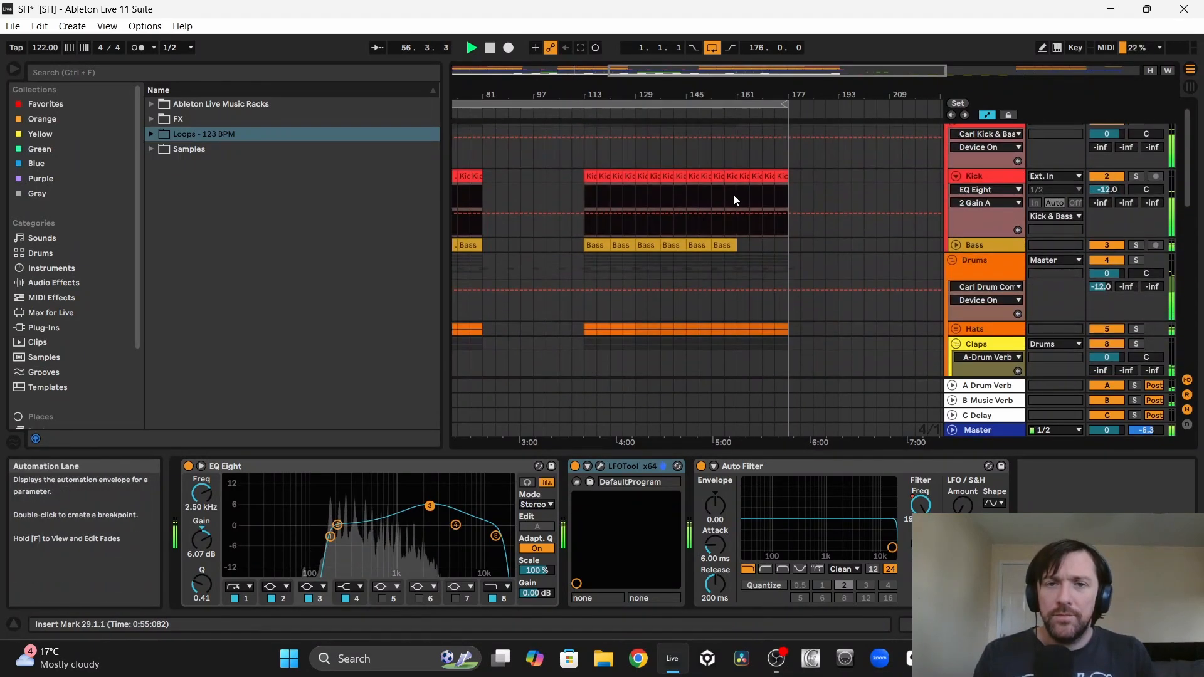
click(687, 266)
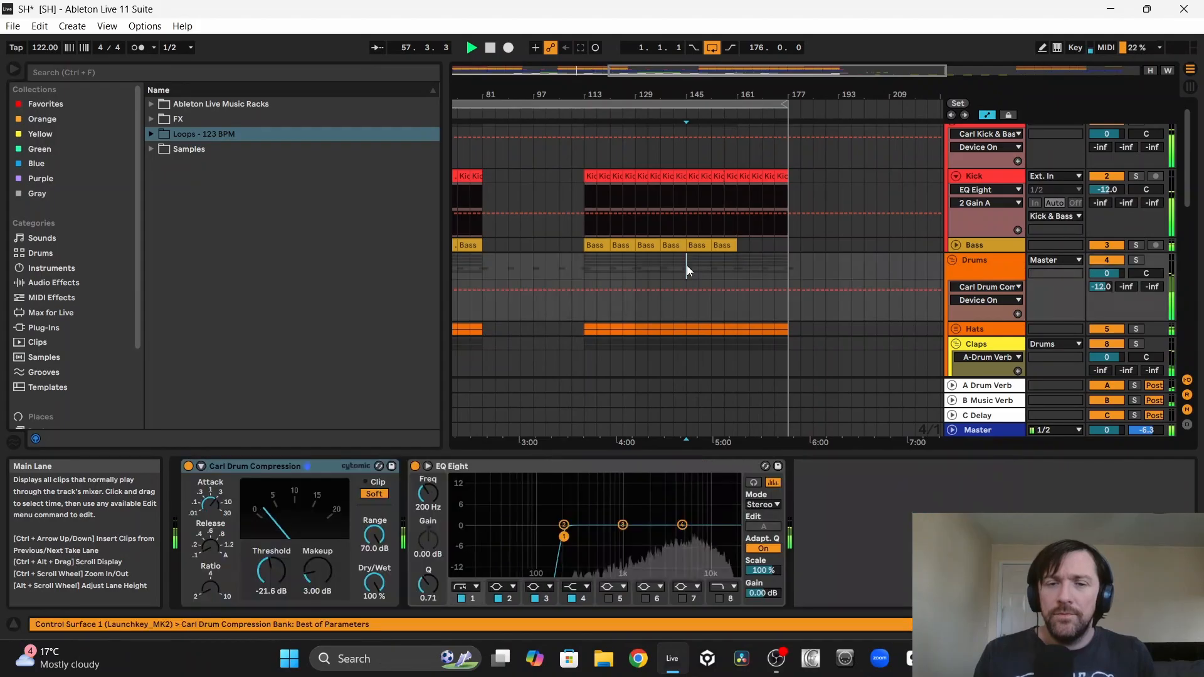
scroll(687, 266, down, 15)
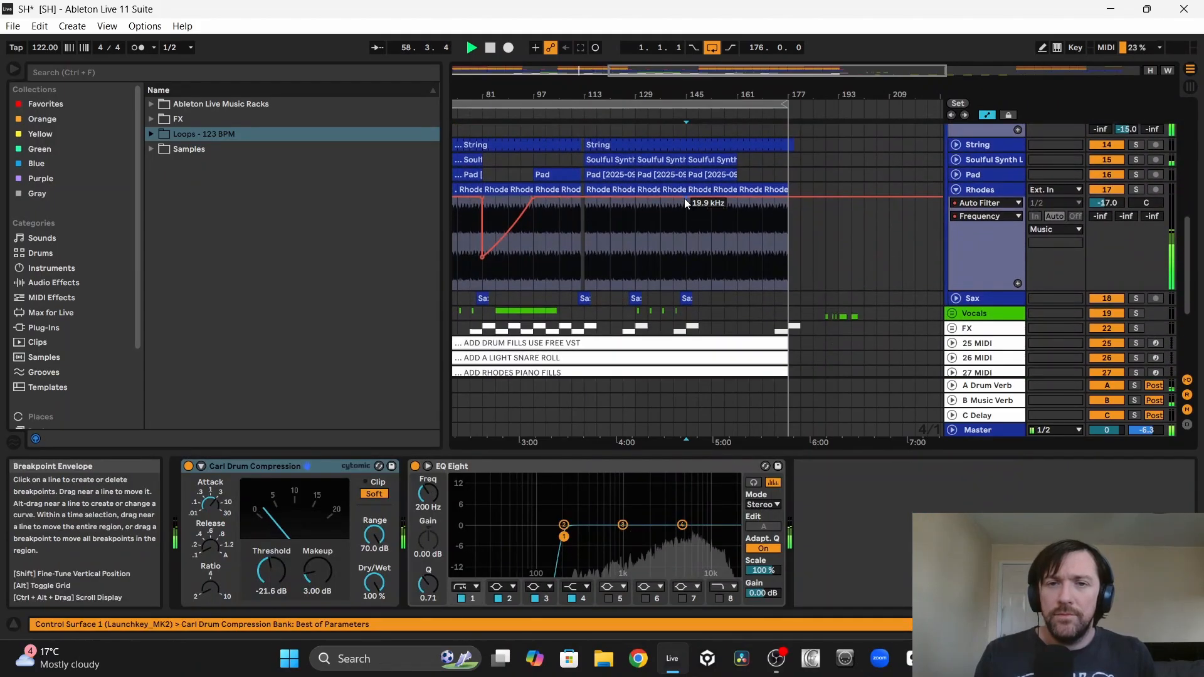
Step: Automate the Rhodes Auto Filter frequency from fully open at bar 145 down along a curve to nearly closed at bar 177
click(684, 198)
drag(792, 198, 789, 289)
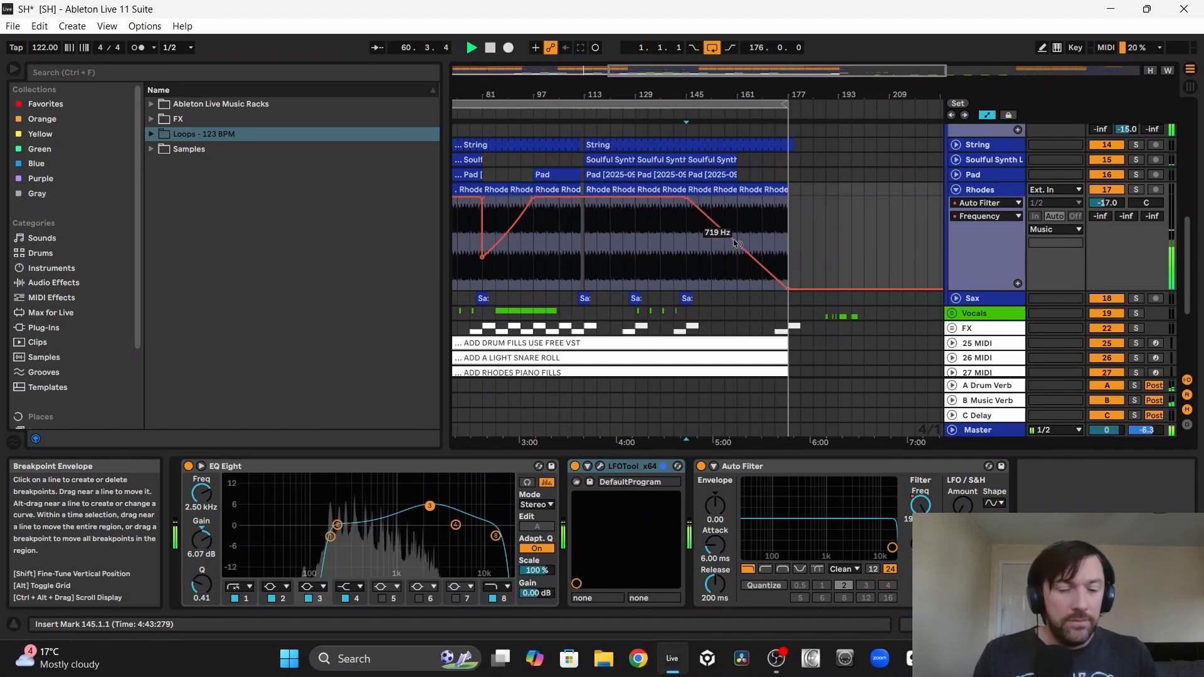
drag(735, 242, 735, 232)
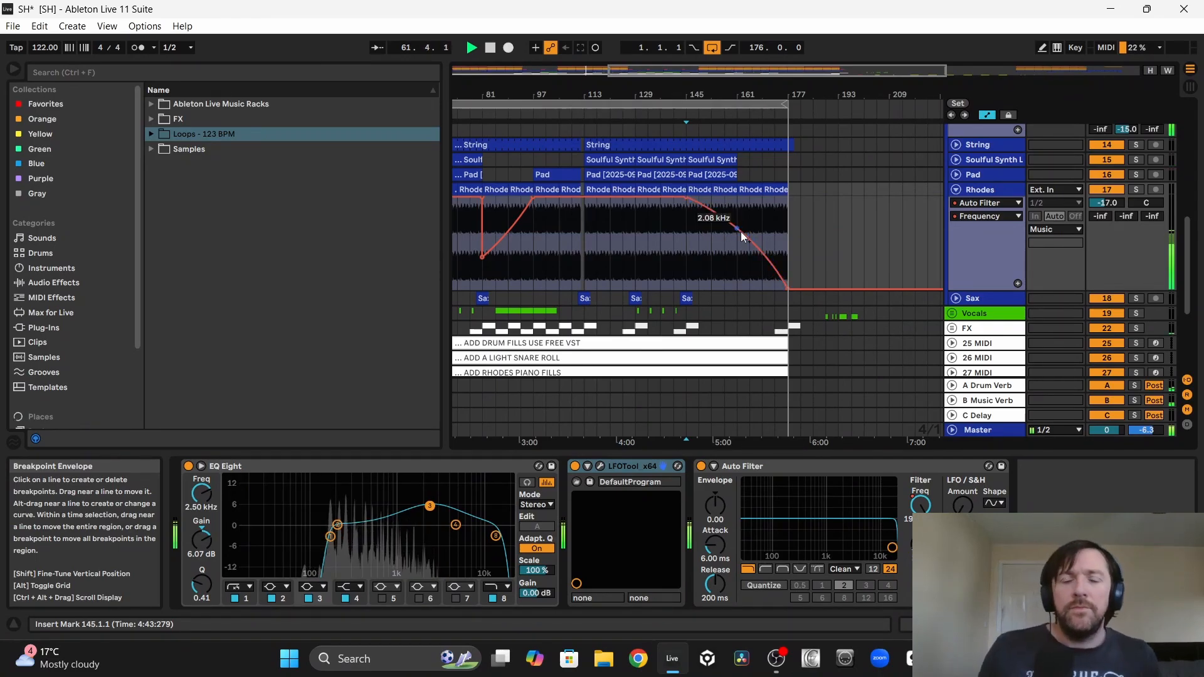
key(minus)
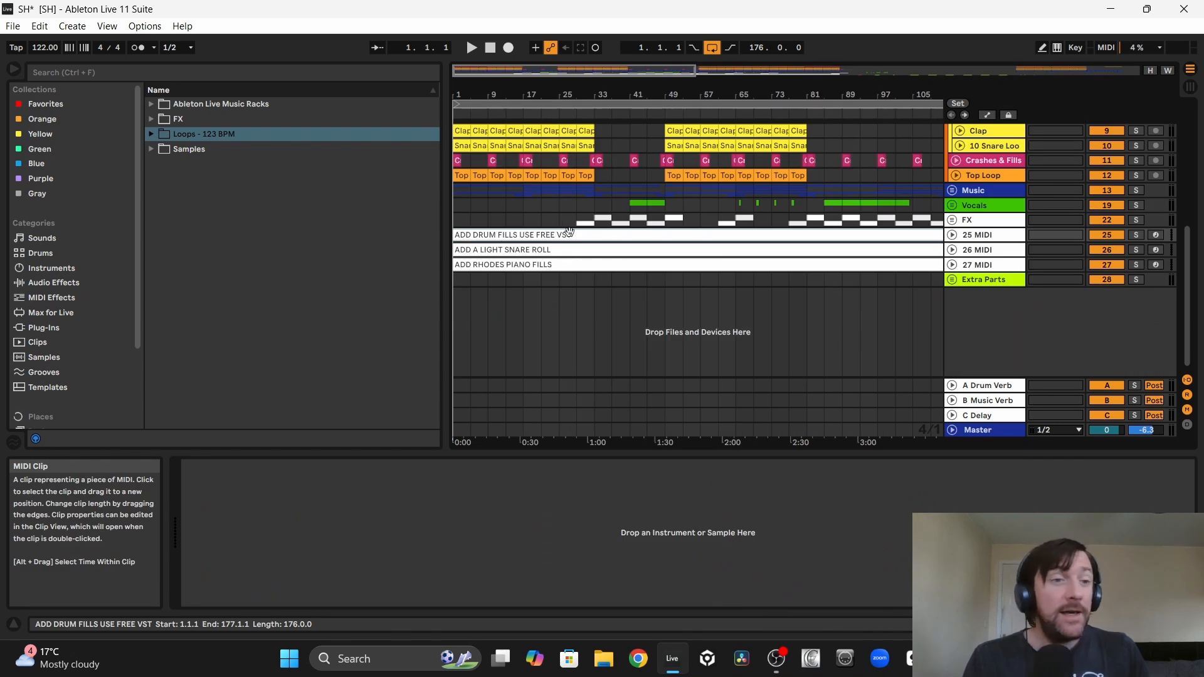
Step: Load the SSDSampler5 drum plug-in on a new track and load its Deluxe 2 Free Dry'n Tight kit
scroll(68, 291, down, 1)
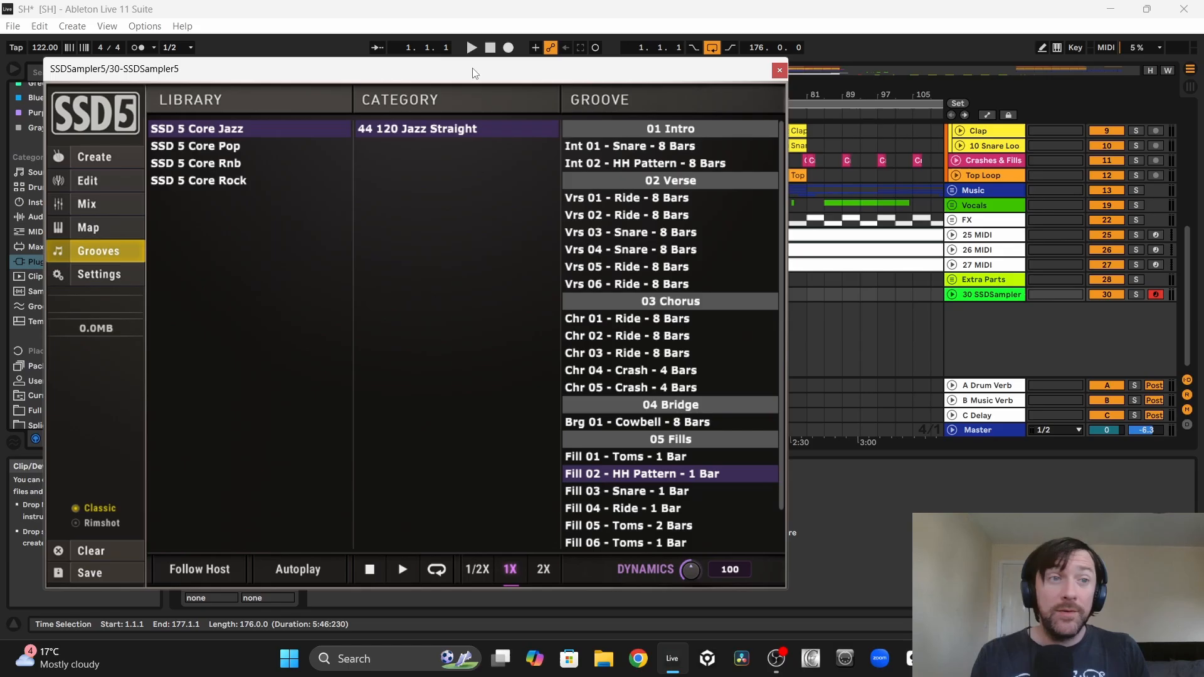
drag(473, 74, 443, 39)
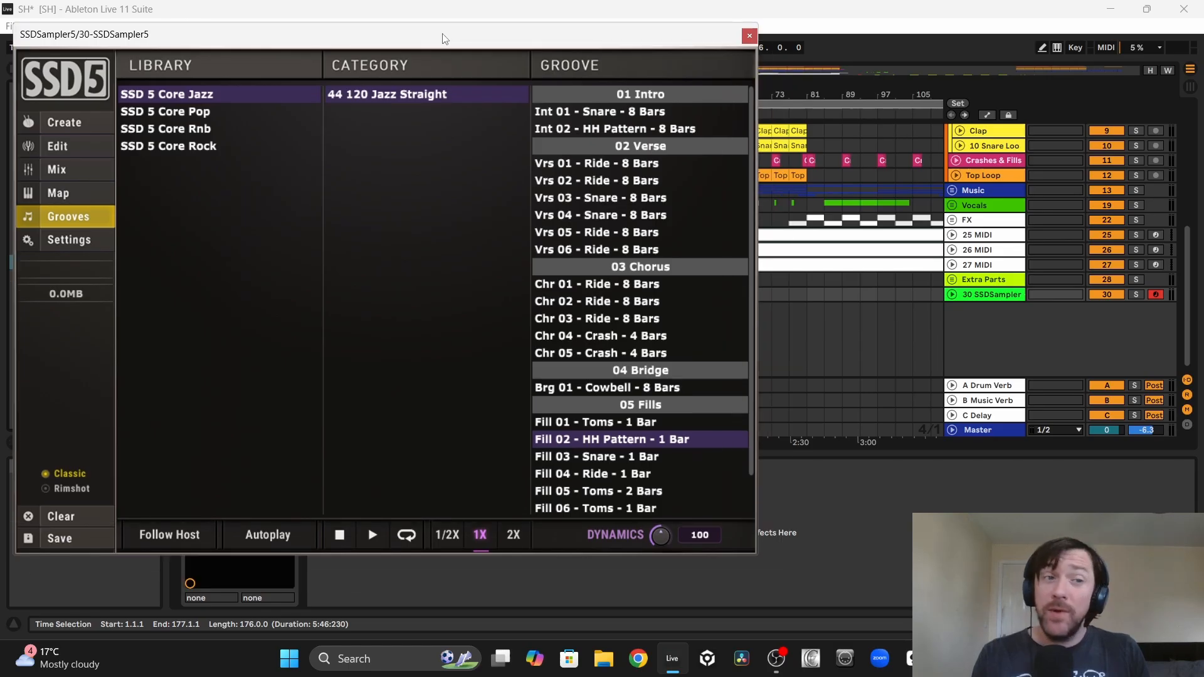
click(63, 123)
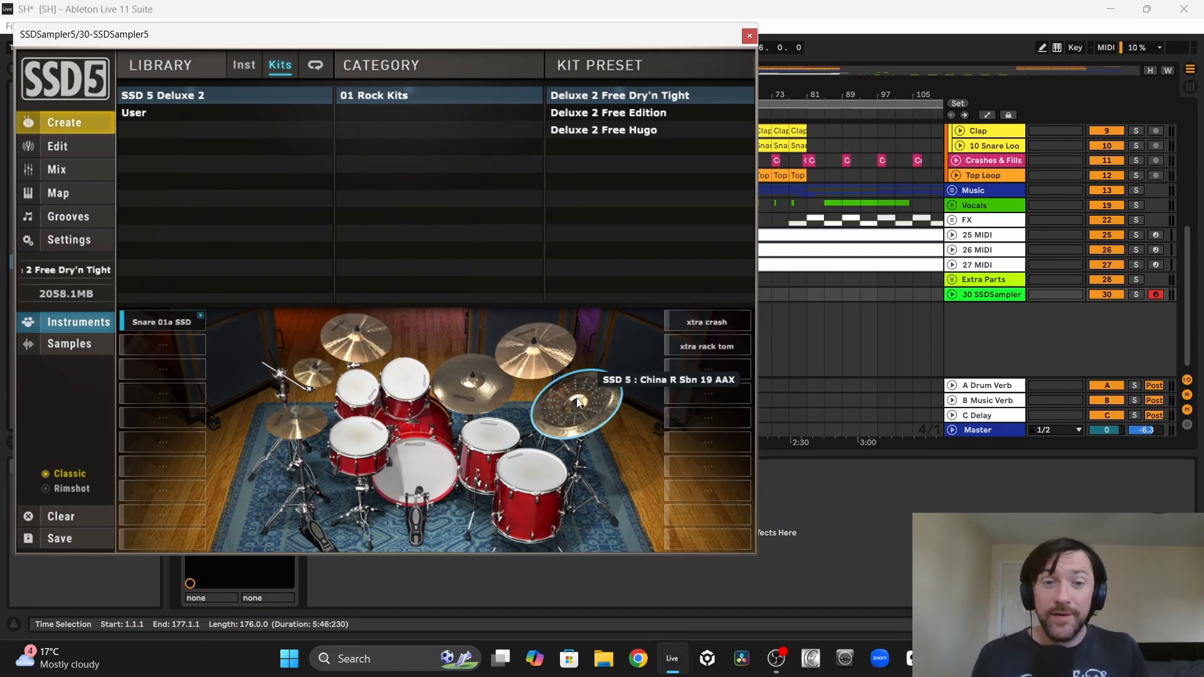
Step: Audition the toms, kick and snare of the loaded drum kit
click(536, 469)
click(484, 438)
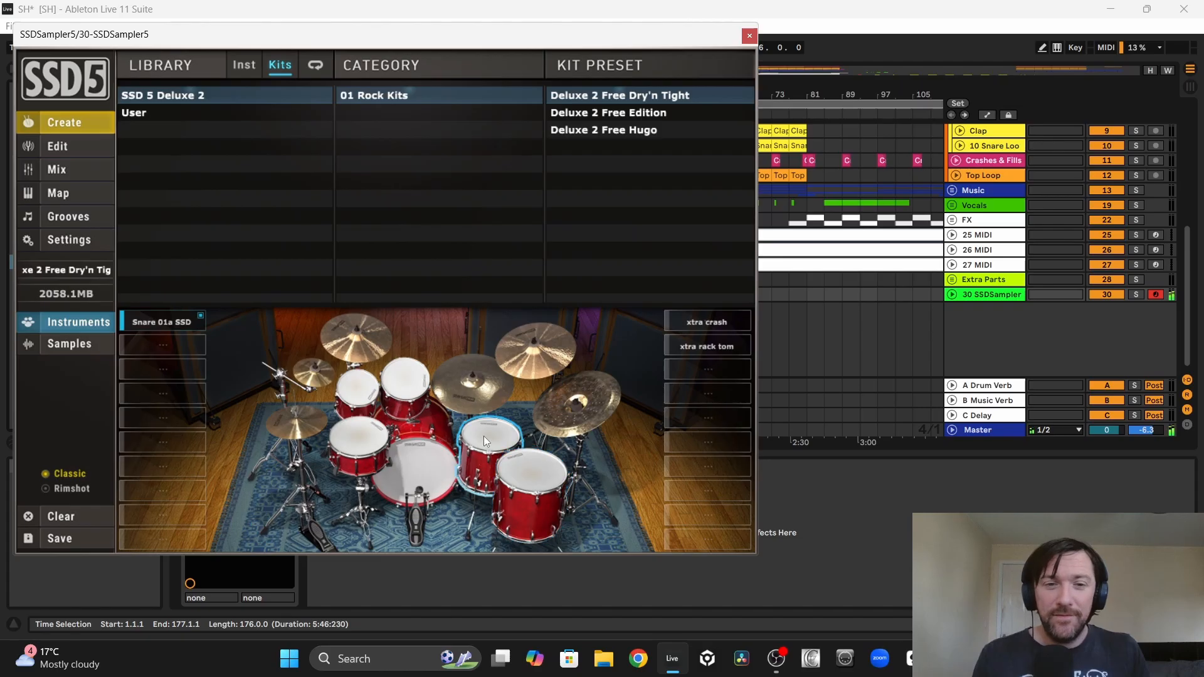
click(433, 466)
click(366, 439)
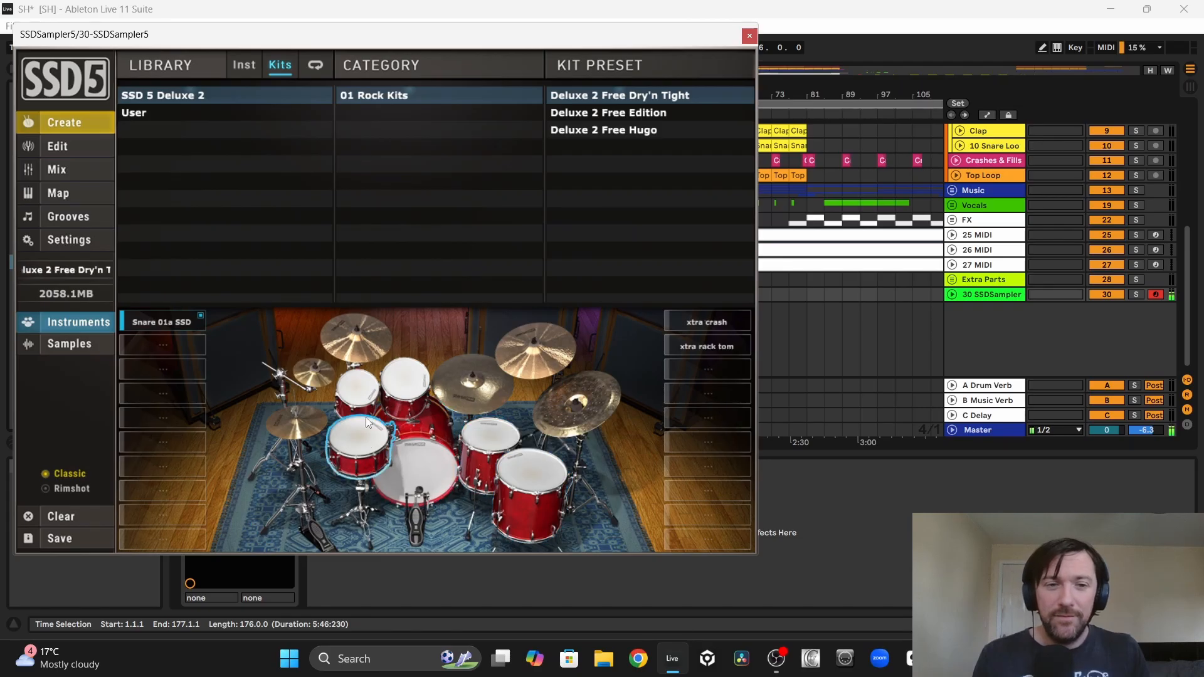
click(355, 388)
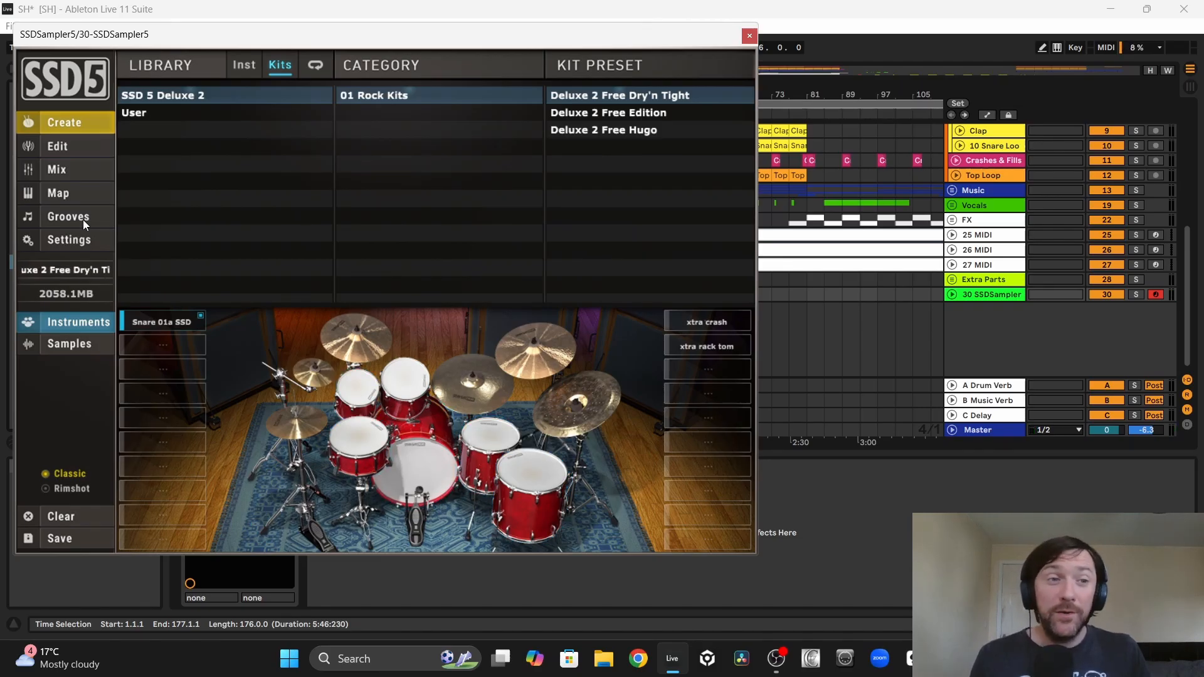
Step: Audition the one-bar fills in the SSD 5 Core Jazz groove library, including Fill 01 - Toms and Fill 02 - HH Pattern
click(67, 217)
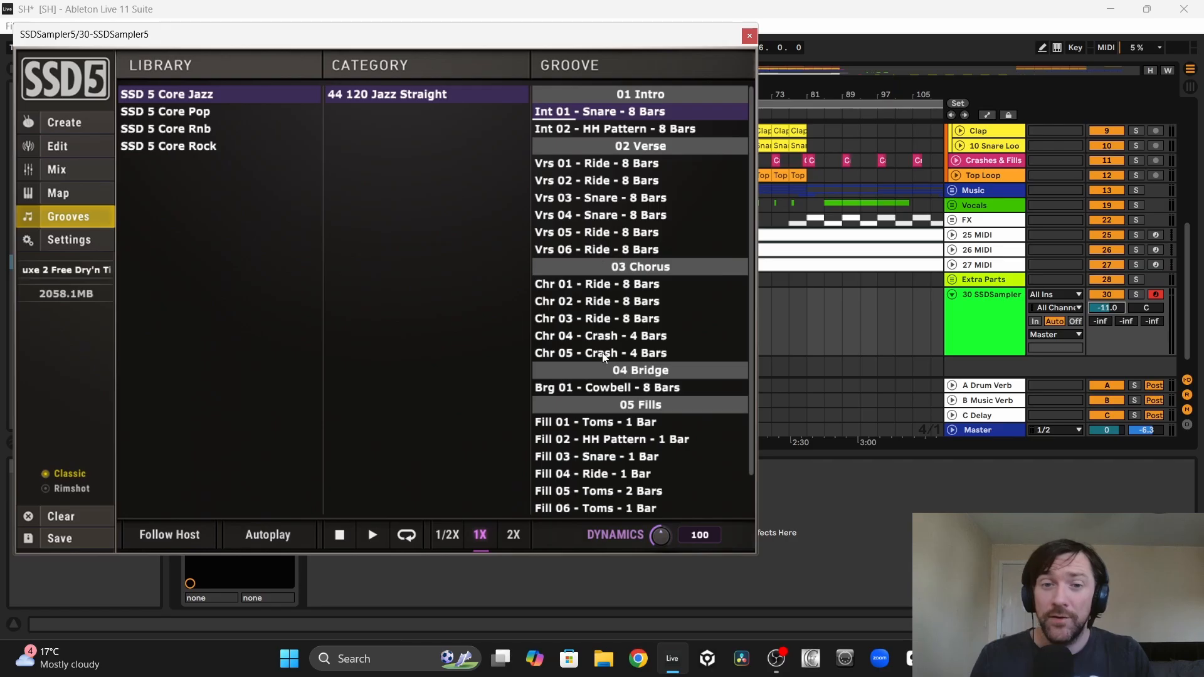
click(591, 424)
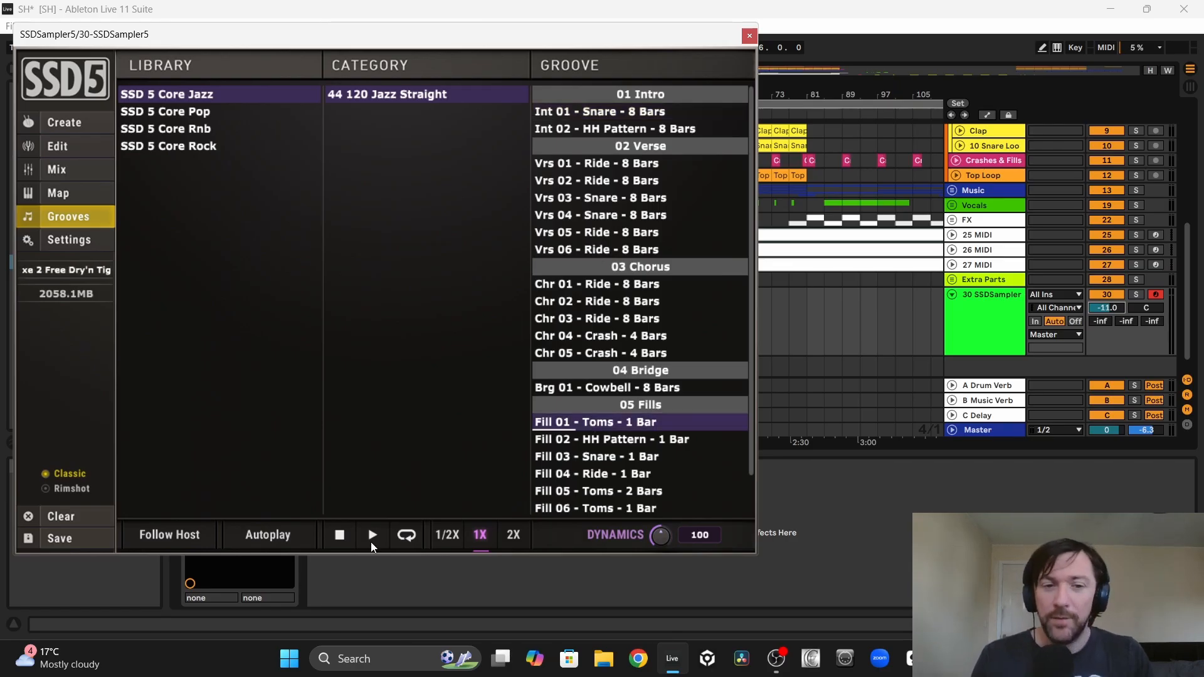
click(373, 537)
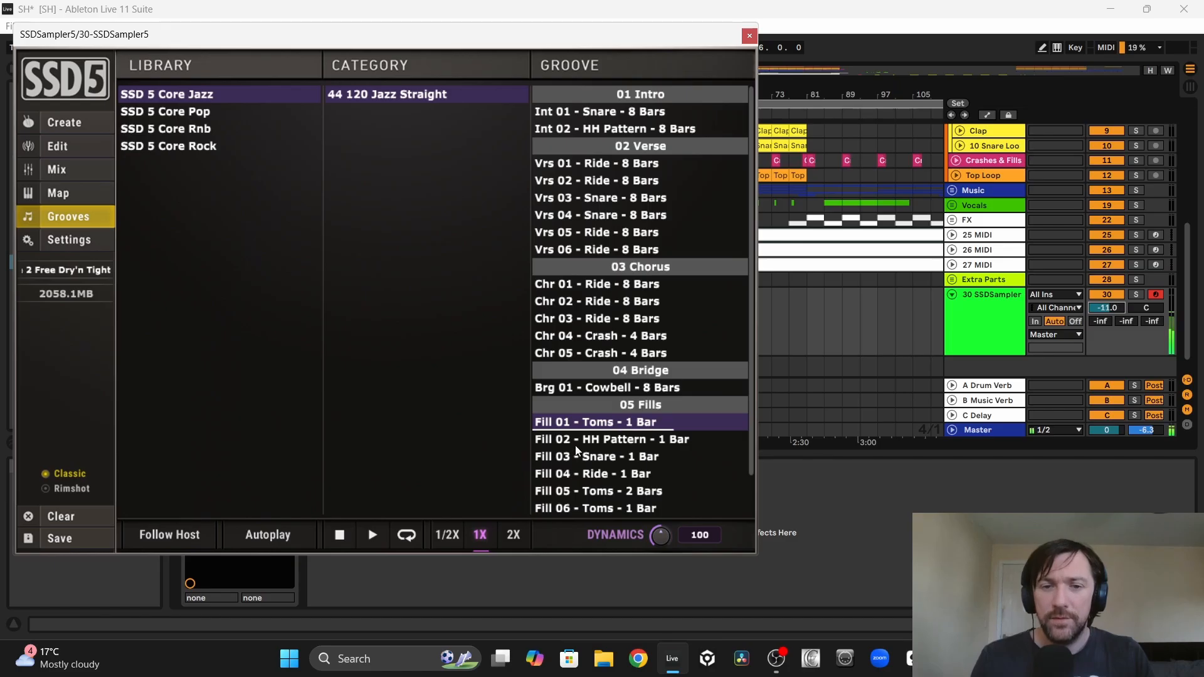
click(594, 440)
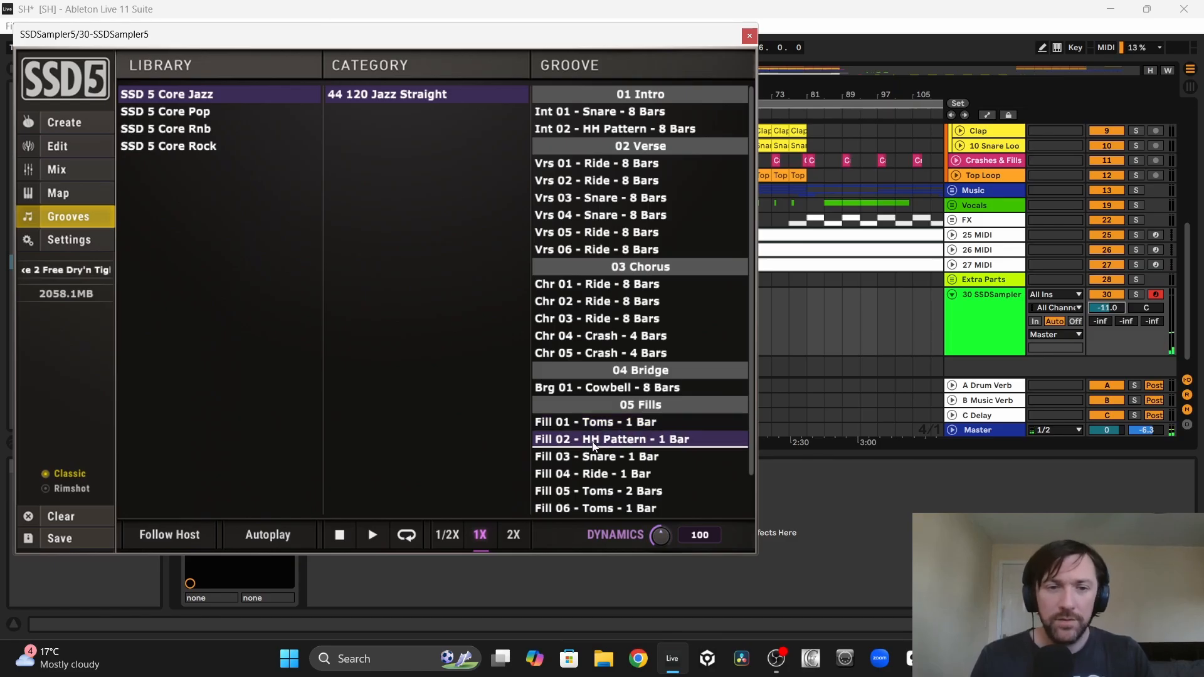
click(373, 535)
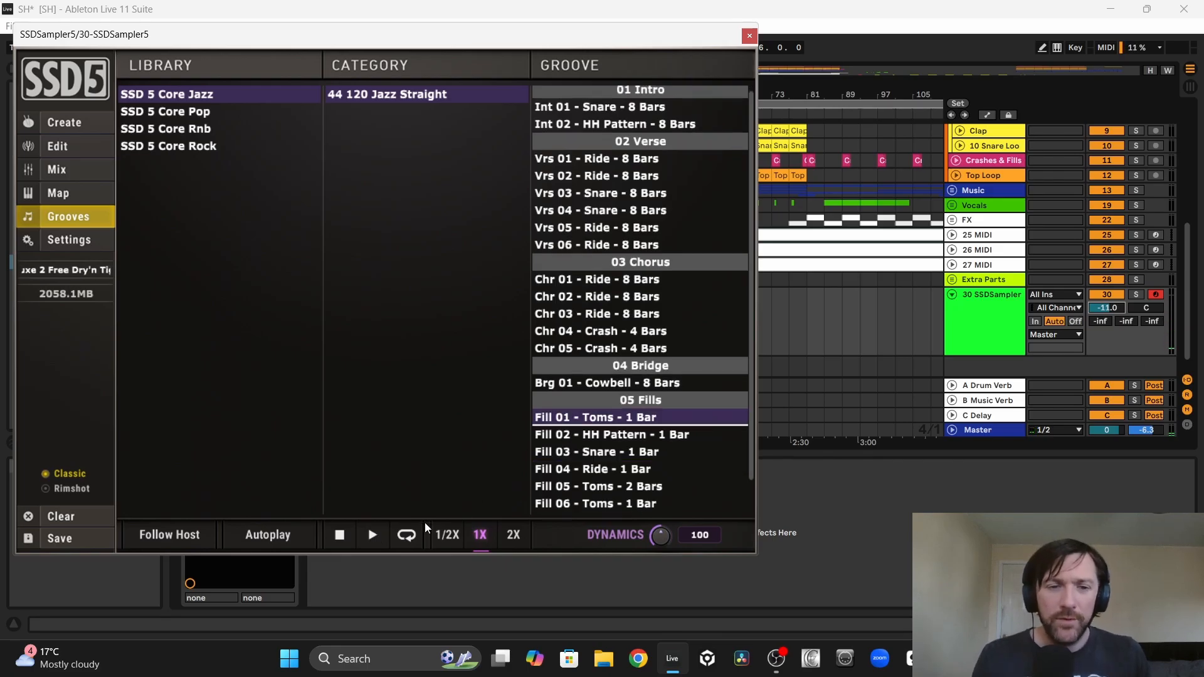
click(373, 534)
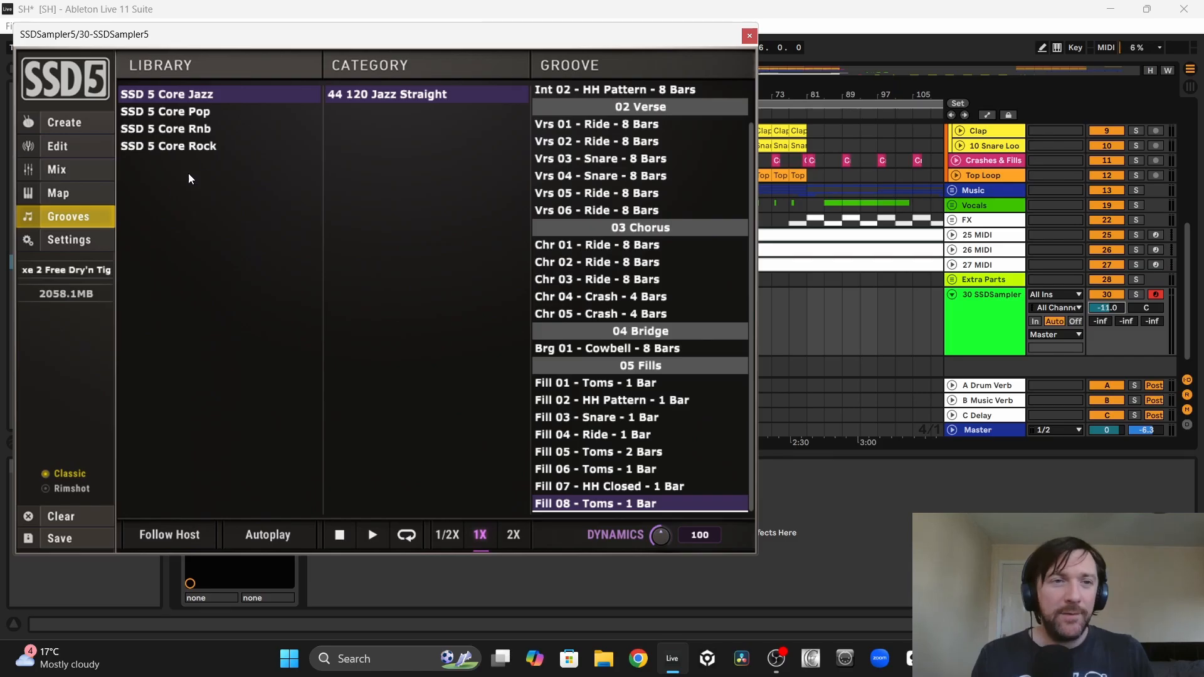
Step: Audition Fill 01 and Fill 02 from SSD 5 Core Rock's 44 084 Rock Straight grooves and place a one-bar toms fill at bar 85
click(193, 148)
scroll(666, 399, down, 3)
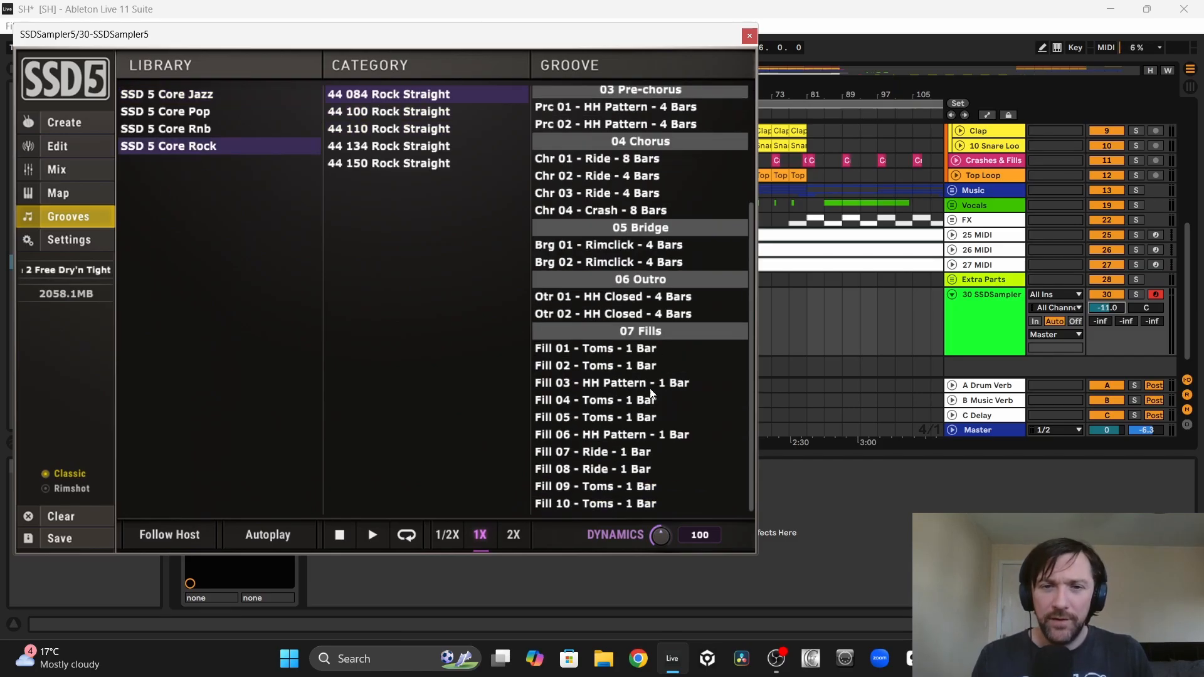
click(602, 352)
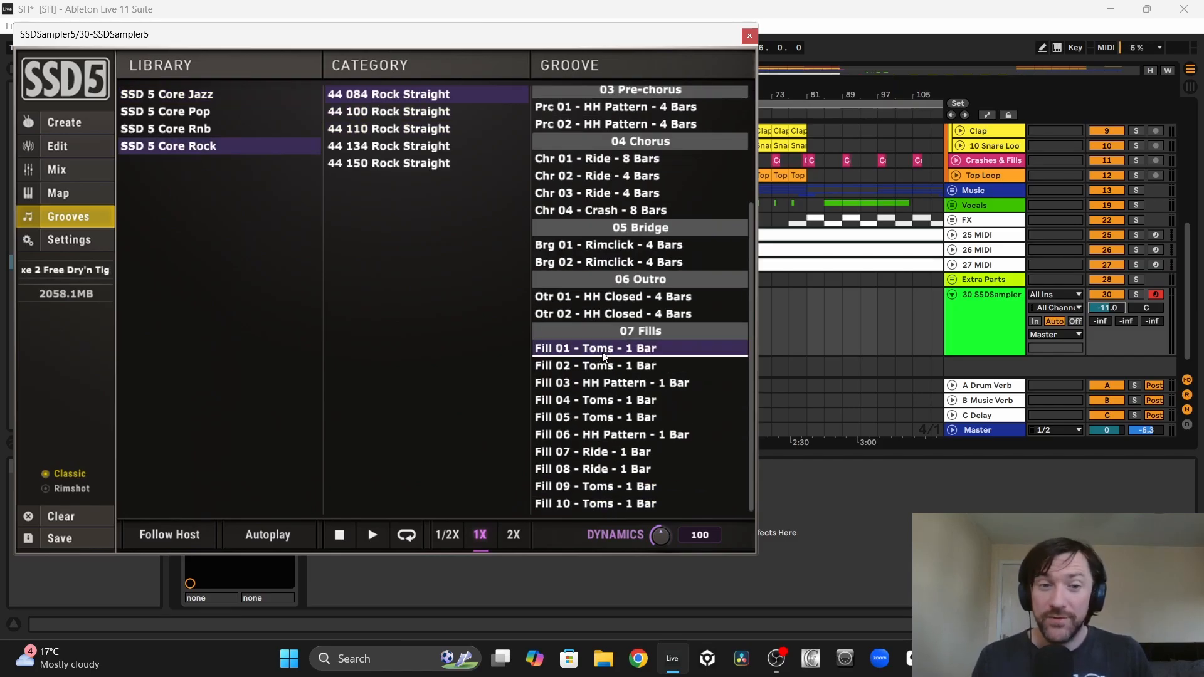
click(372, 536)
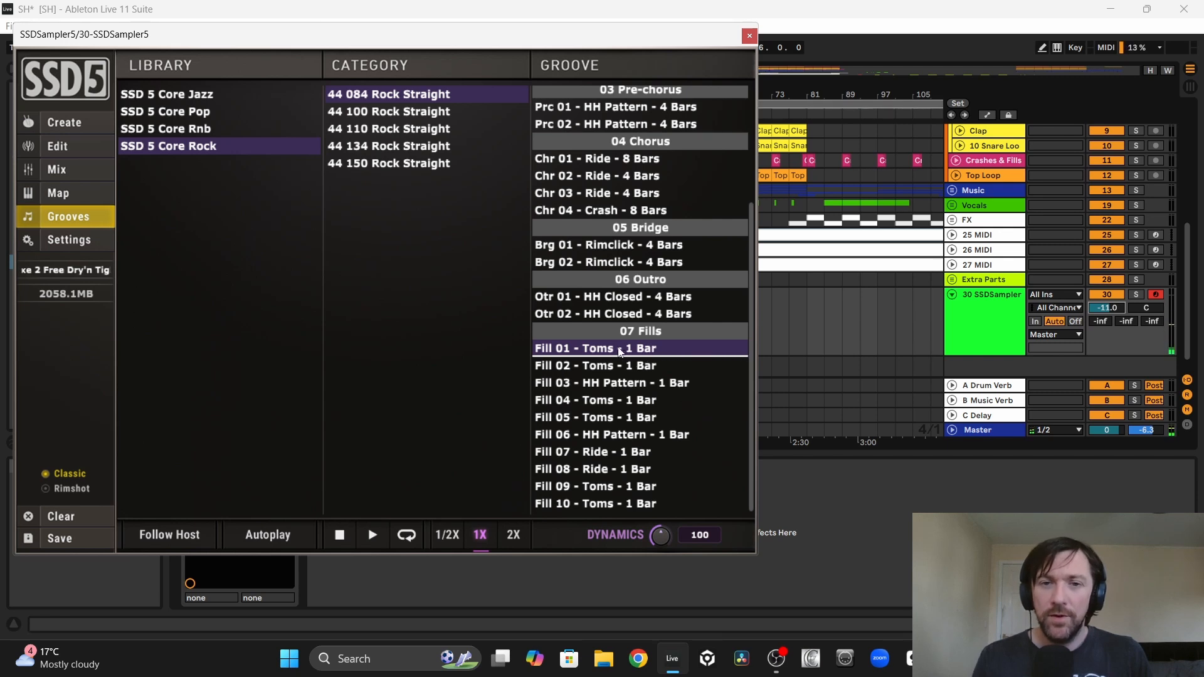
click(615, 367)
click(370, 541)
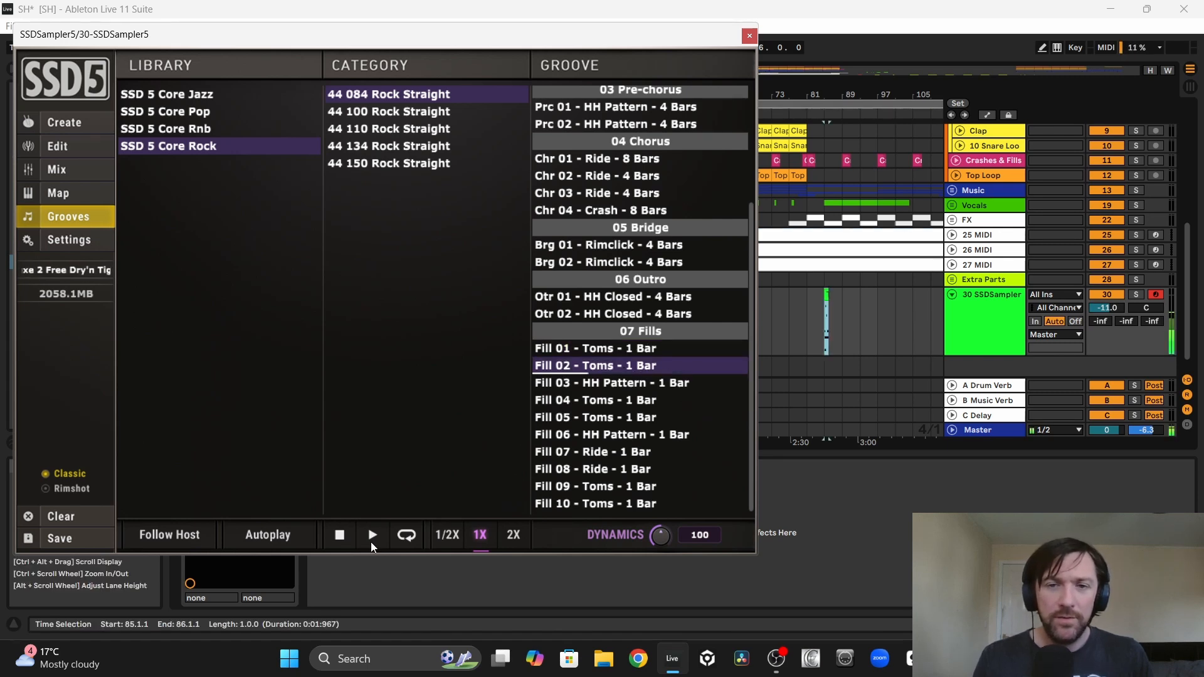
Step: Audition the rock grooves Fill 03 - HH Pattern and Fill 04 - Toms
click(599, 385)
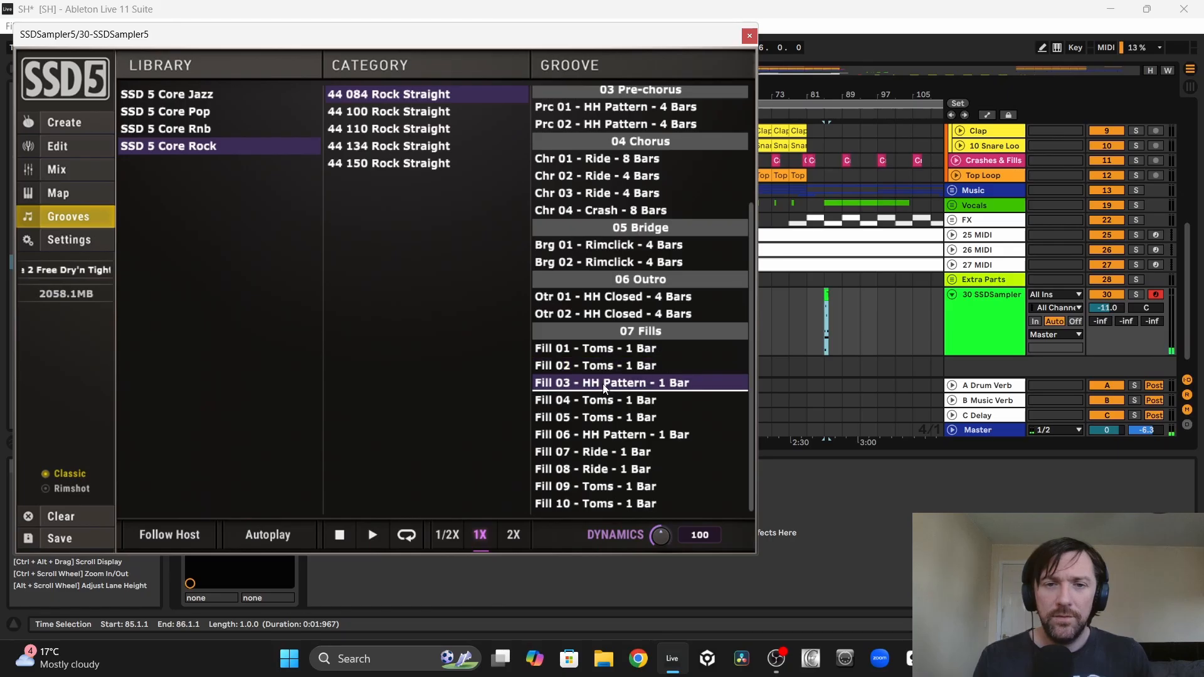
click(373, 539)
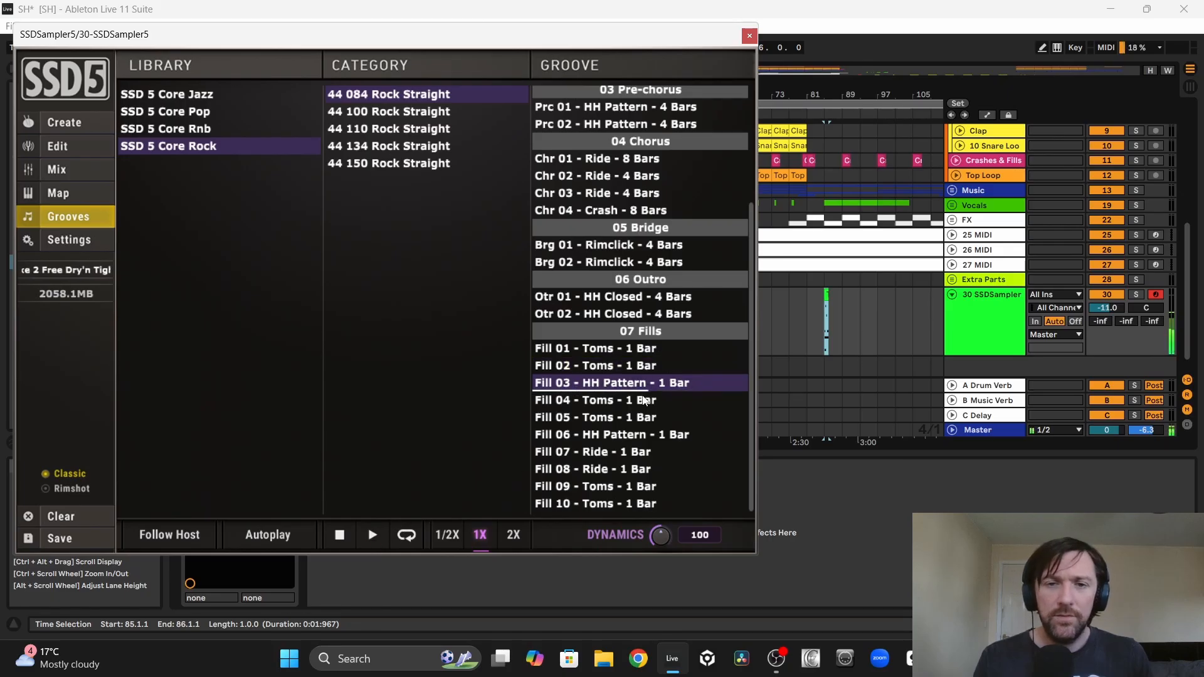
click(613, 404)
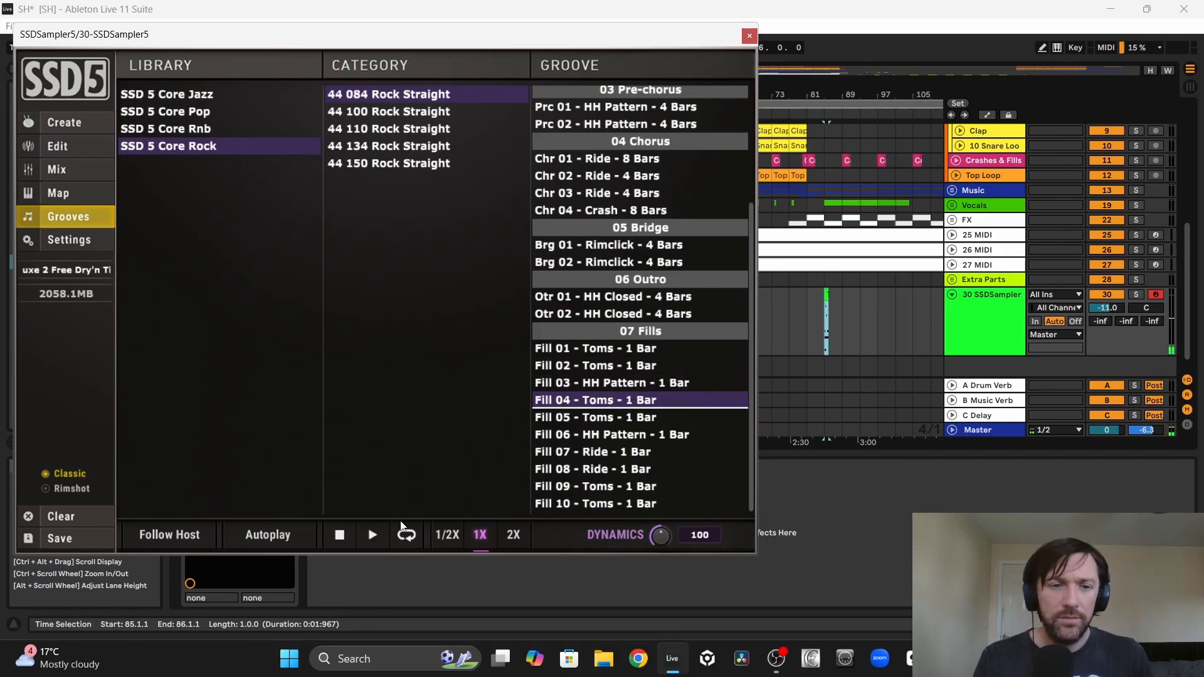
click(372, 537)
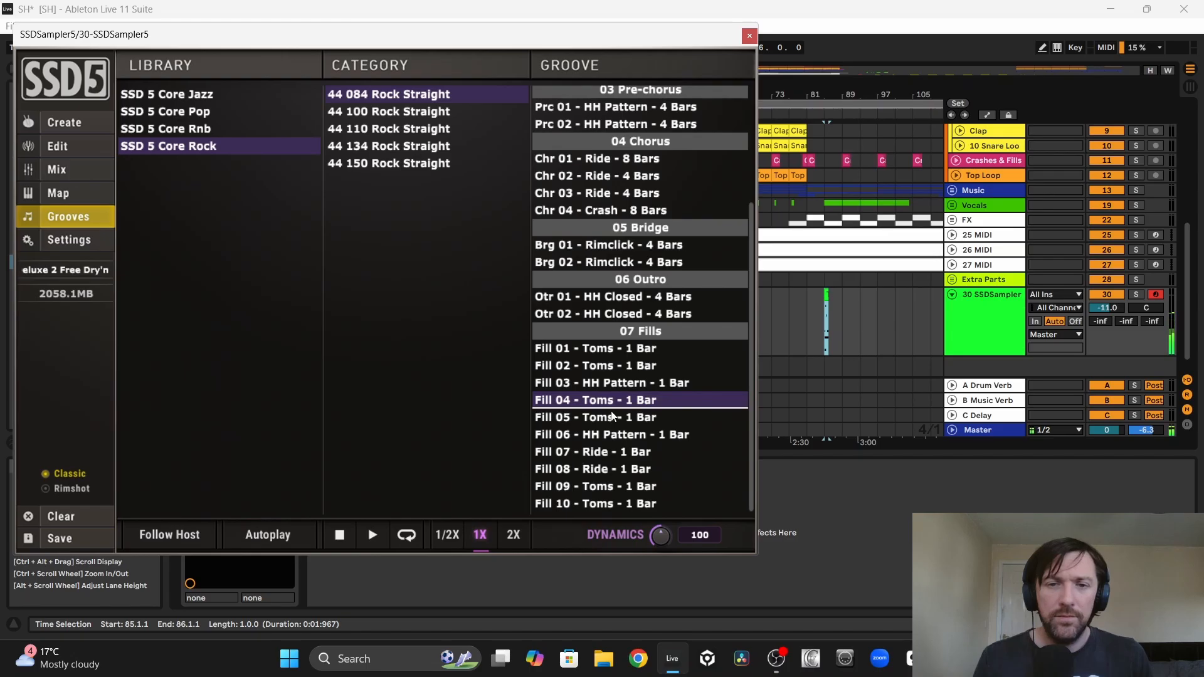
Step: Audition Fill 05 - Toms and place it at bar 89 on the SSDSampler5 track
click(608, 419)
click(373, 535)
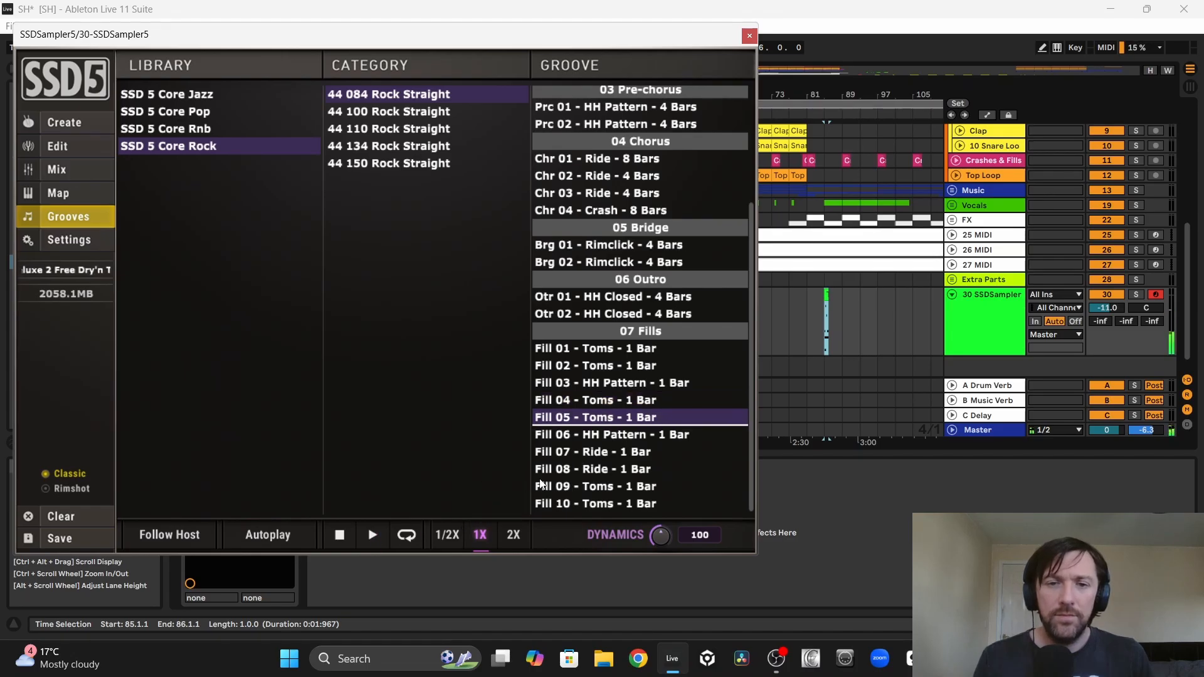
drag(595, 418, 841, 326)
Step: Audition Fill 06 - HH Pattern and Fill 08 - Ride, and place a one-bar fill at bar 93 on the SSDSampler5 track
click(601, 435)
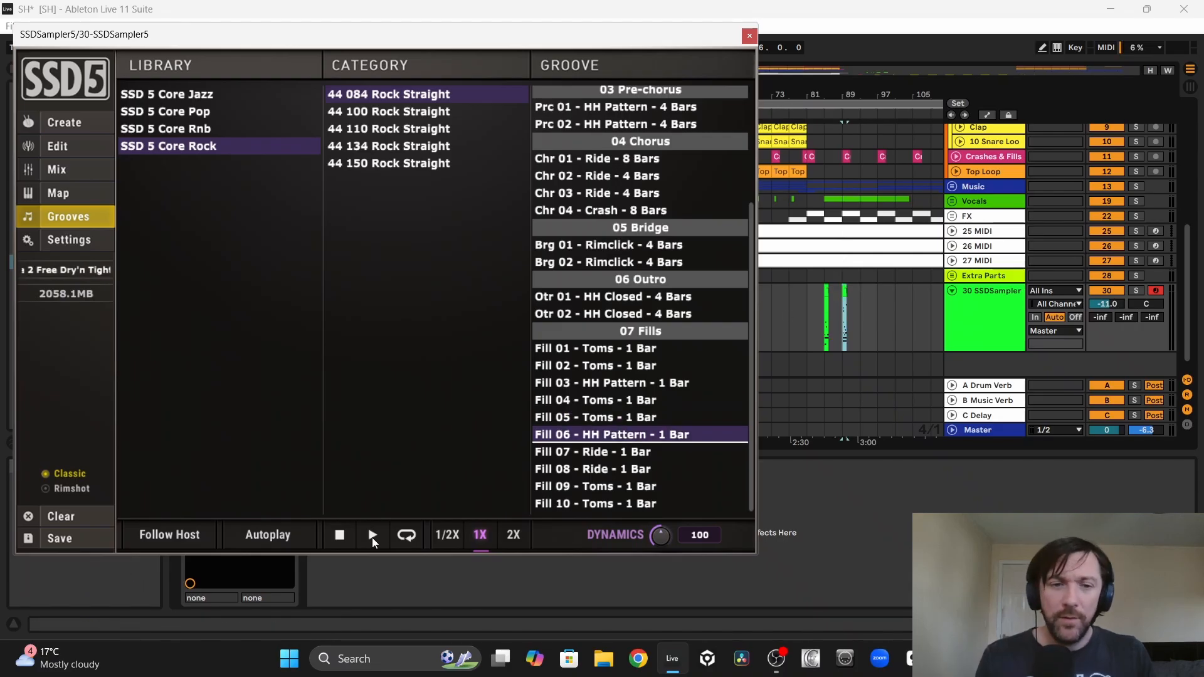
click(372, 535)
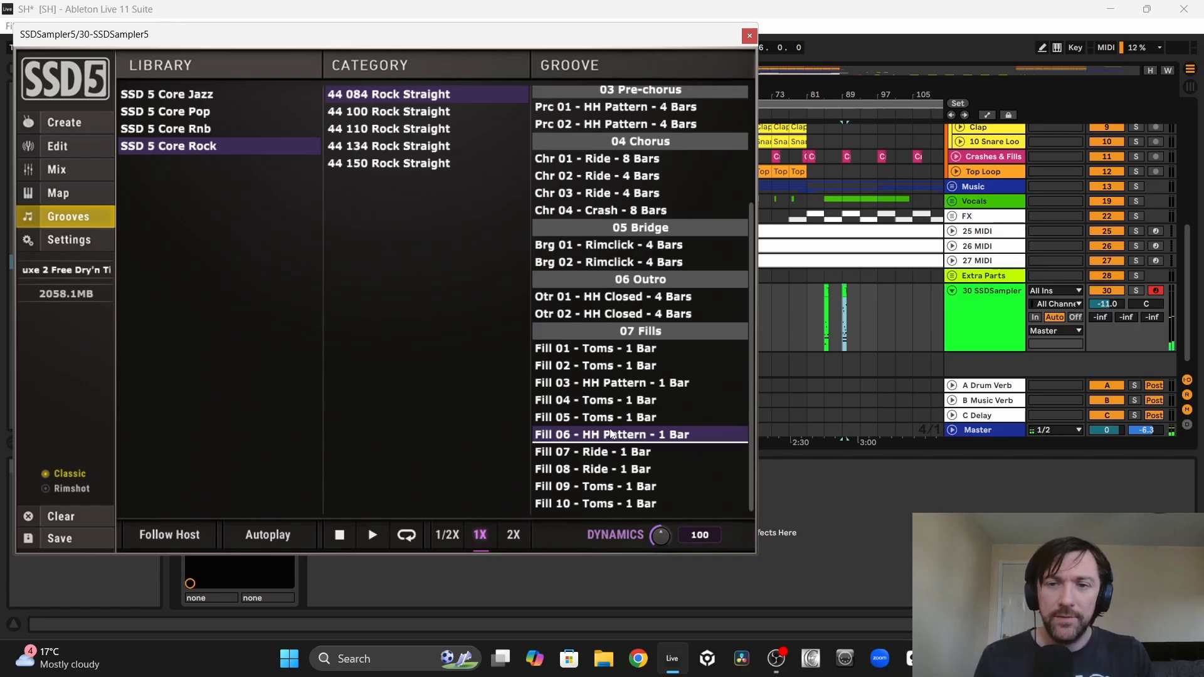
click(599, 469)
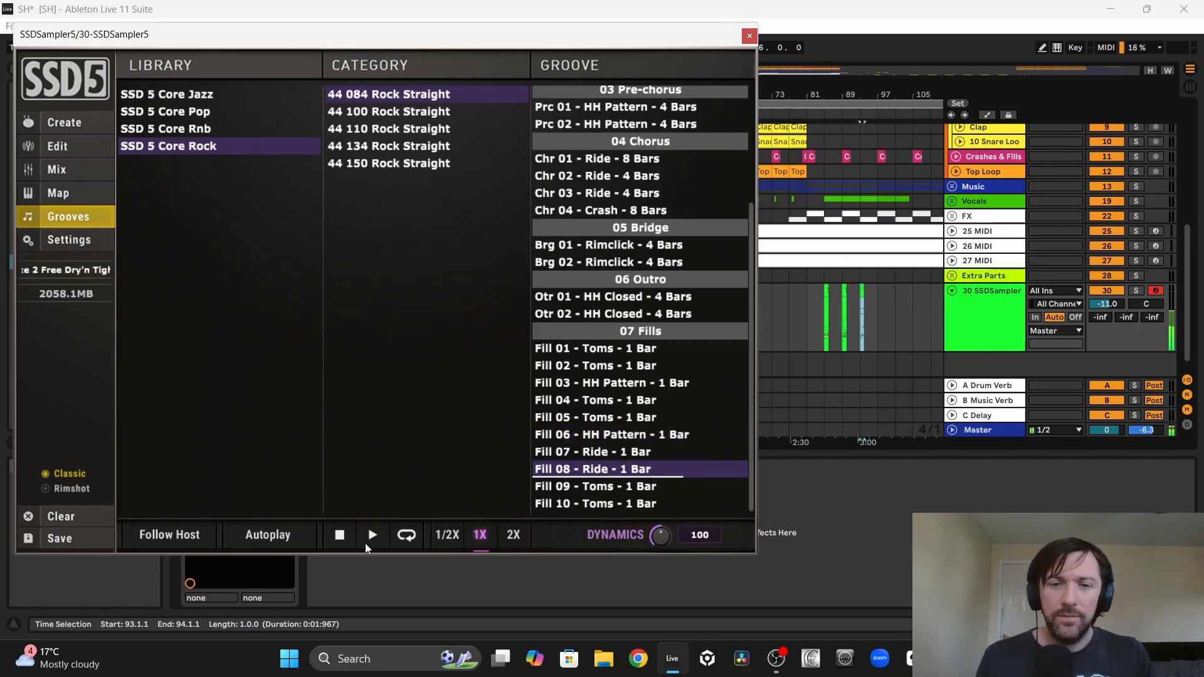
Step: Place Fill 08 - Ride, Fill 09 - Toms and Fill 10 - Toms at bars 97, 101 and 105 on the SSDSampler5 track
drag(595, 472, 877, 312)
click(589, 487)
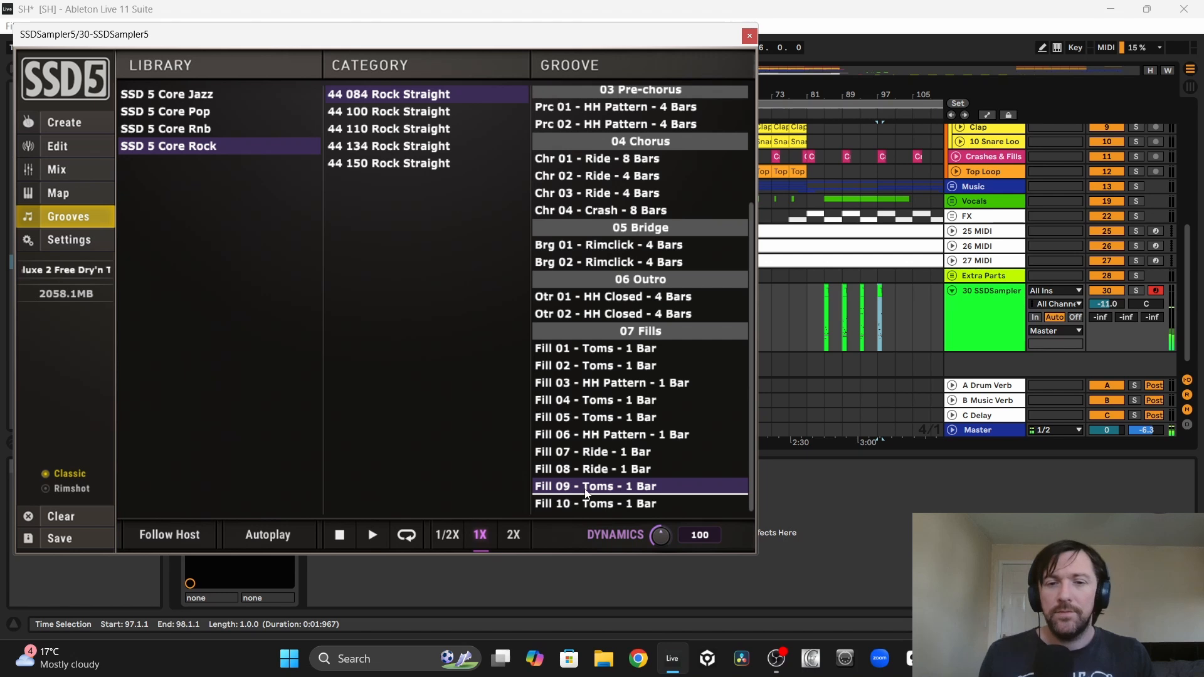
mouse_move(600, 490)
mouse_down()
mouse_move(914, 335)
mouse_move(891, 317)
mouse_up()
click(599, 504)
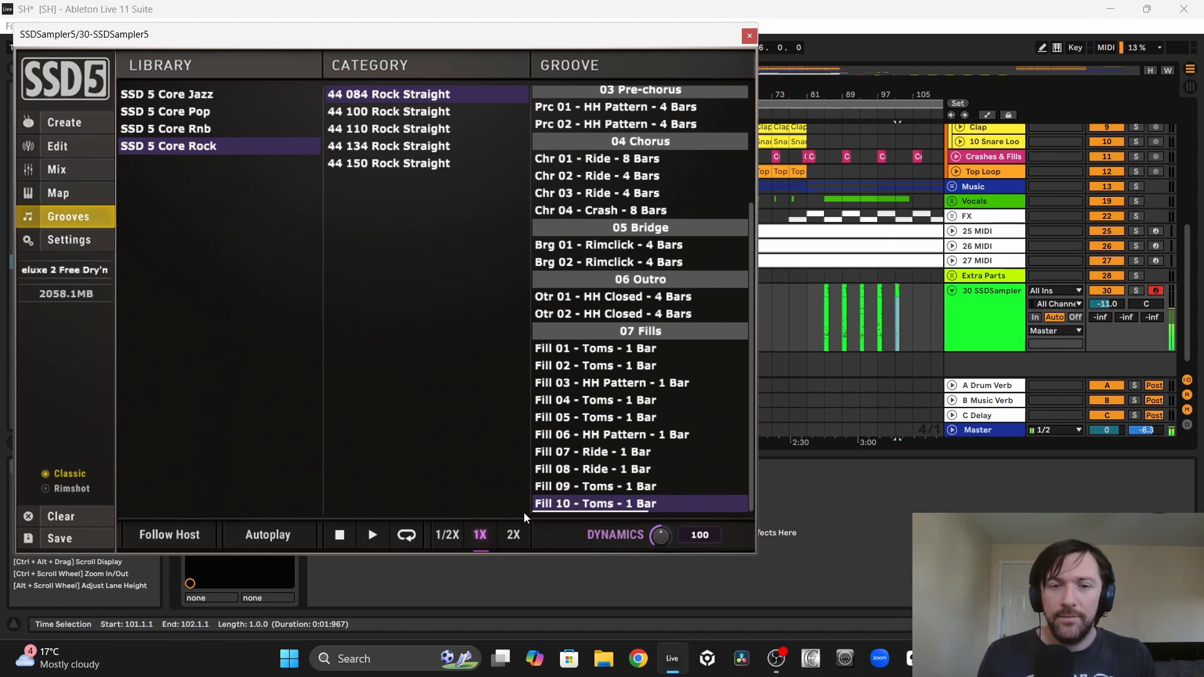
drag(600, 506, 915, 314)
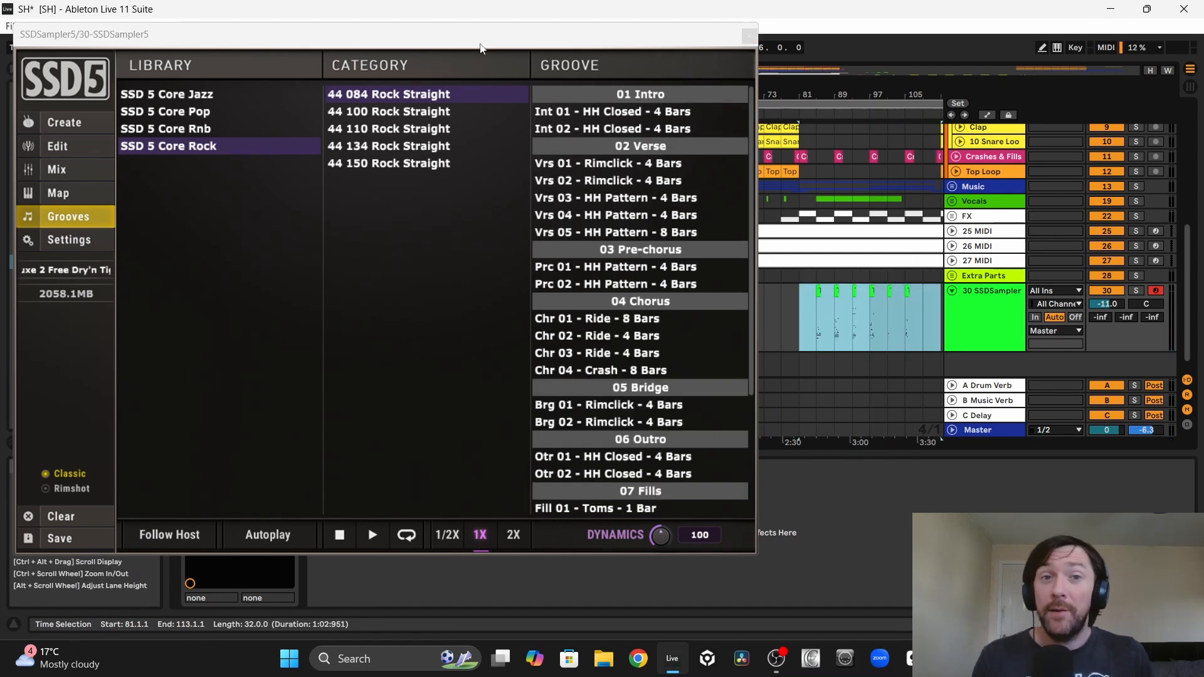
click(473, 42)
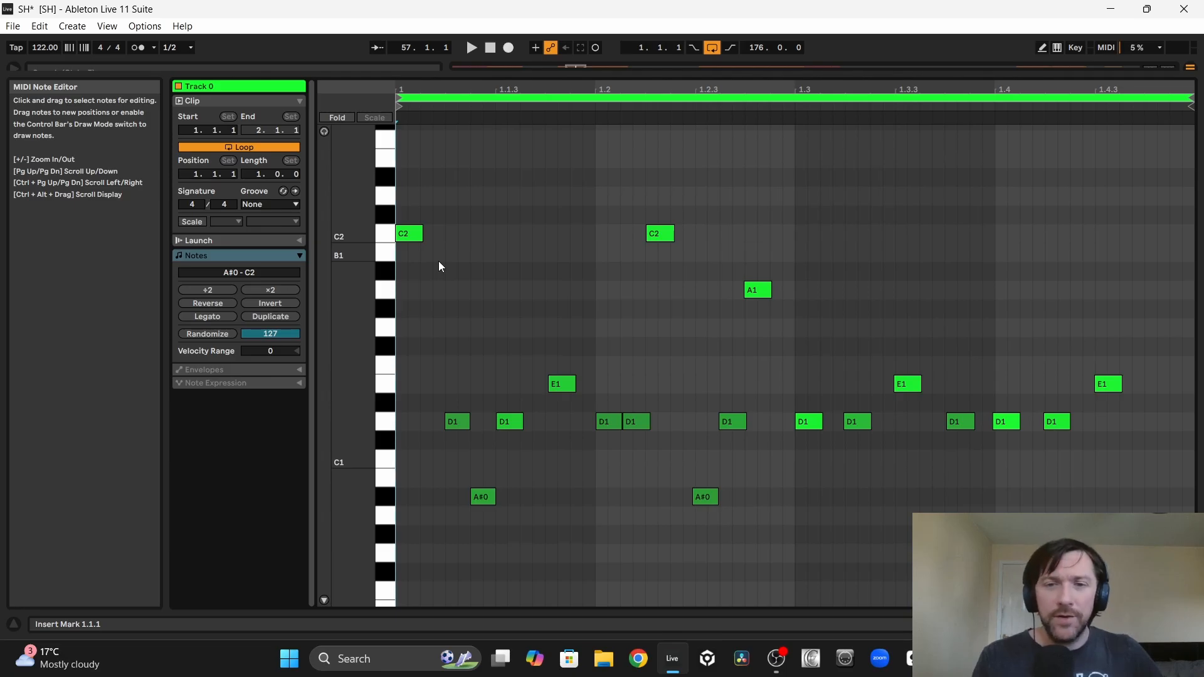
Step: Play the drum fill clip at bar 57 and preview its individual E1, D1, A#0 and C2 notes
key(space)
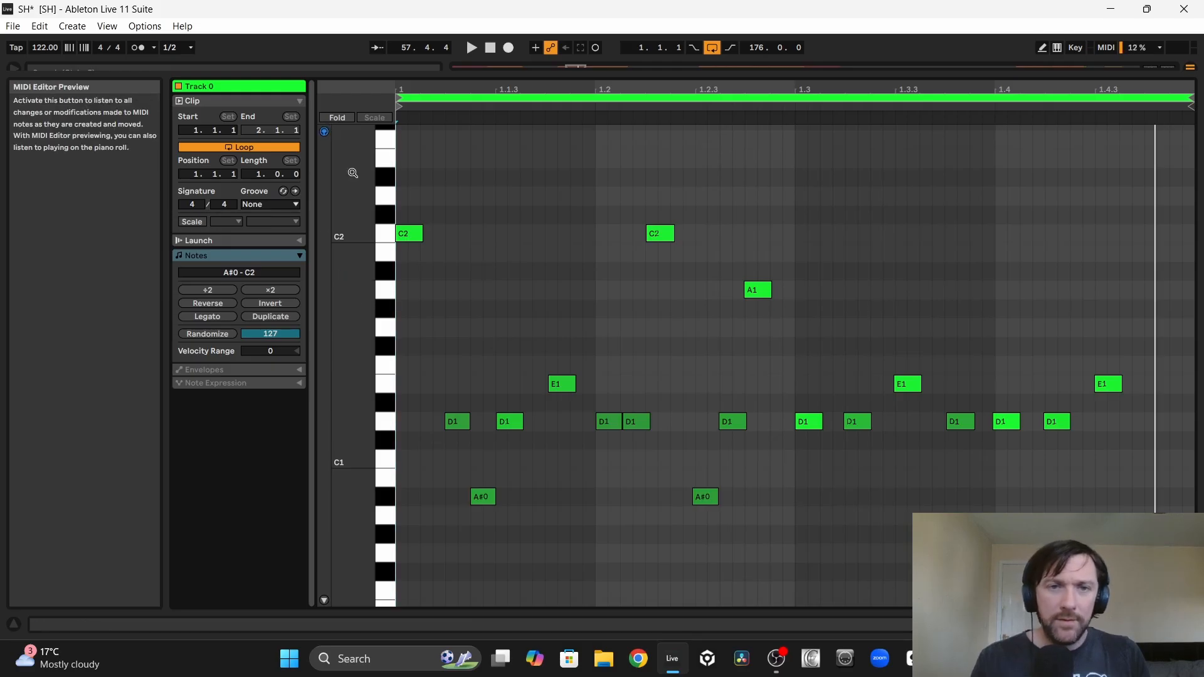
drag(513, 404, 563, 384)
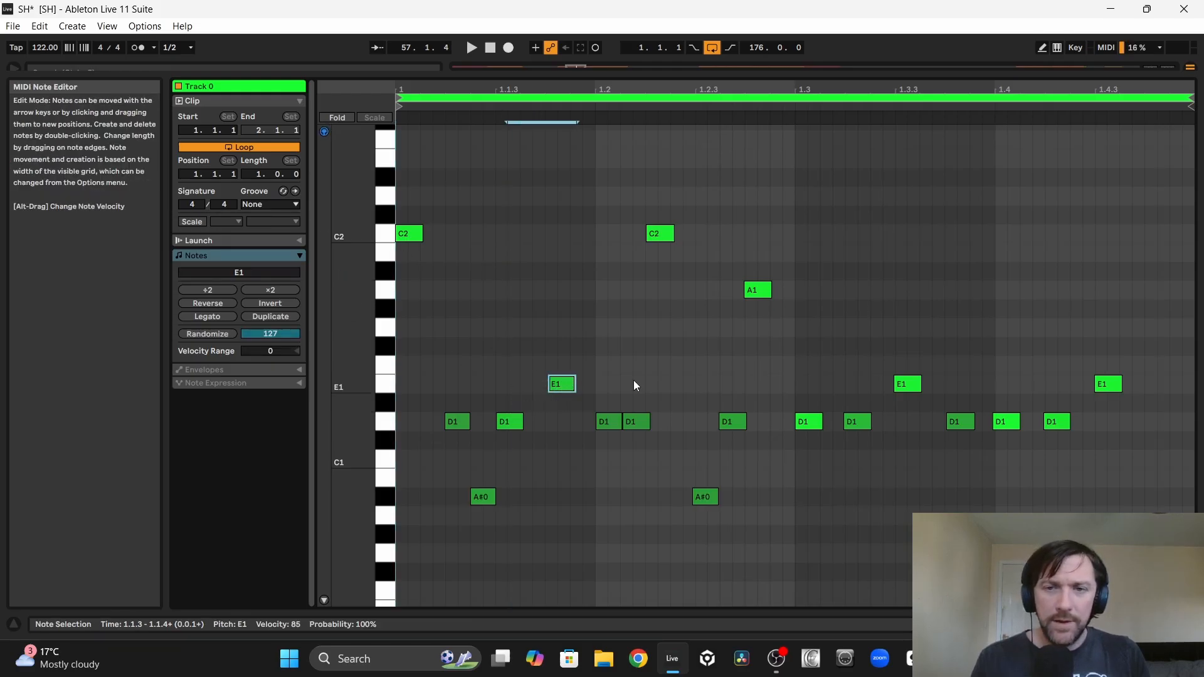
click(810, 422)
click(853, 422)
click(898, 385)
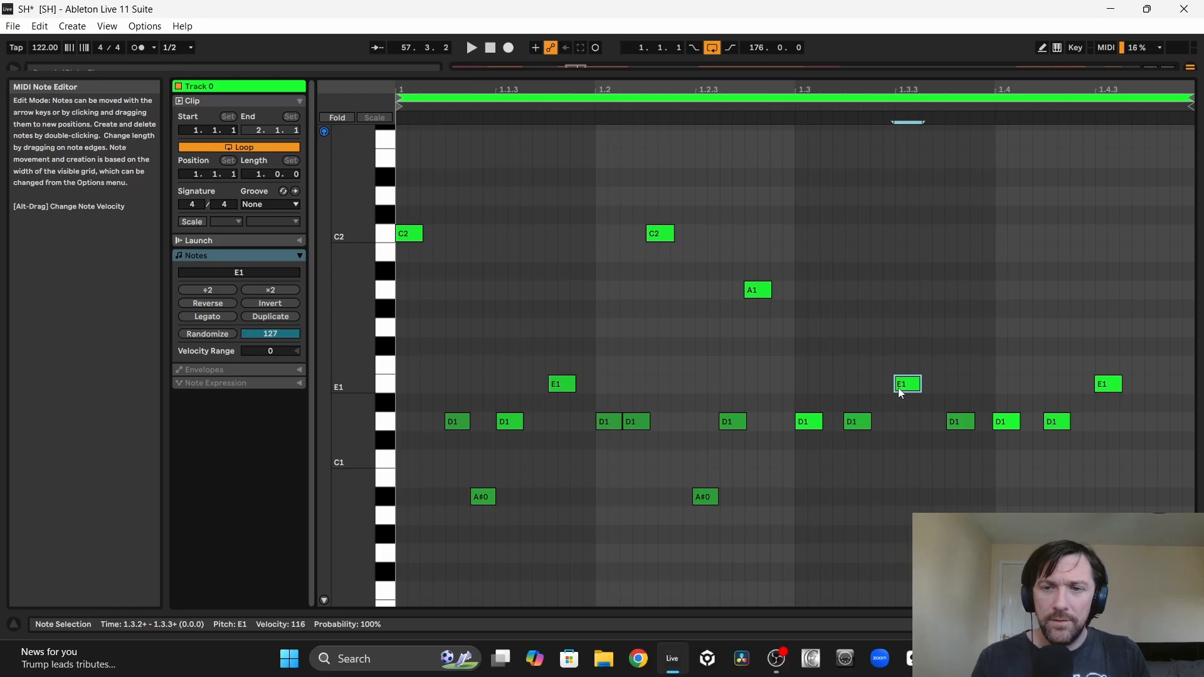
click(961, 422)
click(704, 497)
click(405, 236)
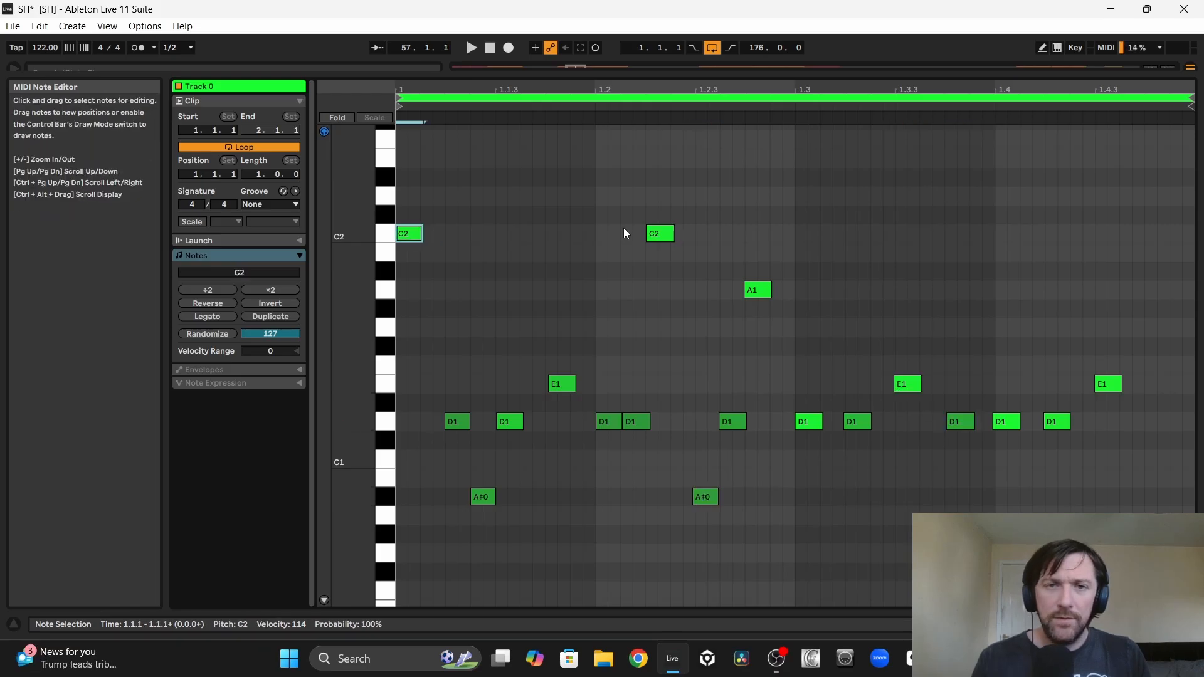
Step: Delete both C2 notes and the A1 note from the bar 57 fill and play it back
drag(401, 271, 461, 222)
key(Delete)
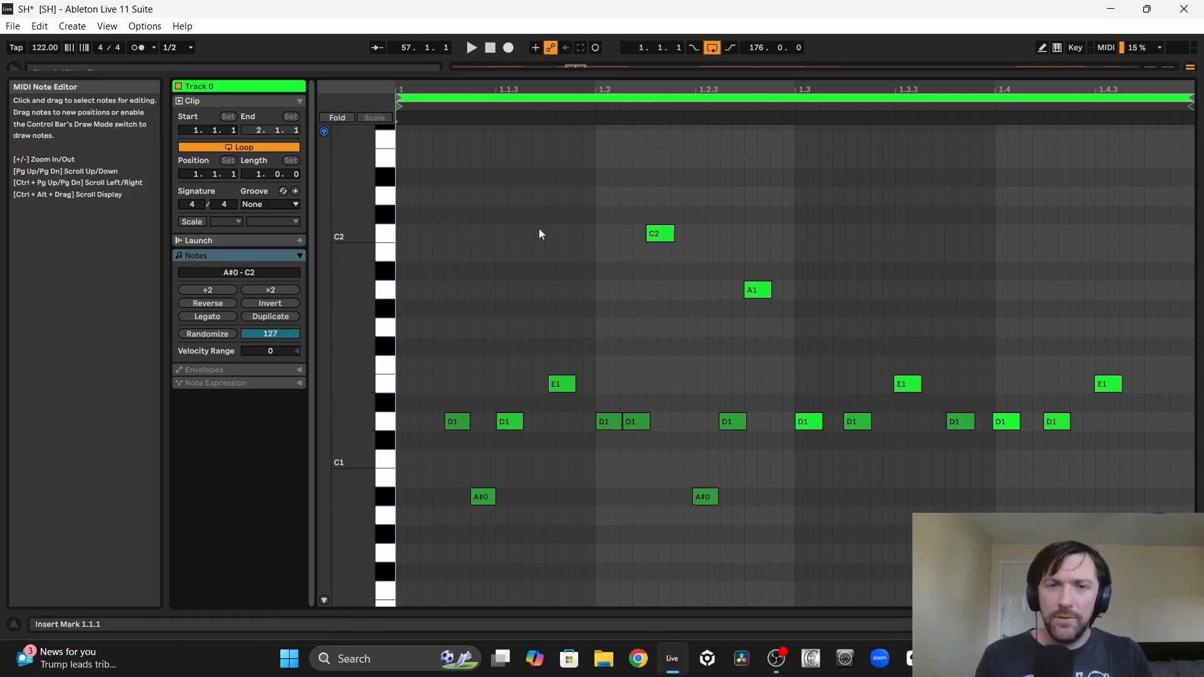
click(663, 236)
key(Delete)
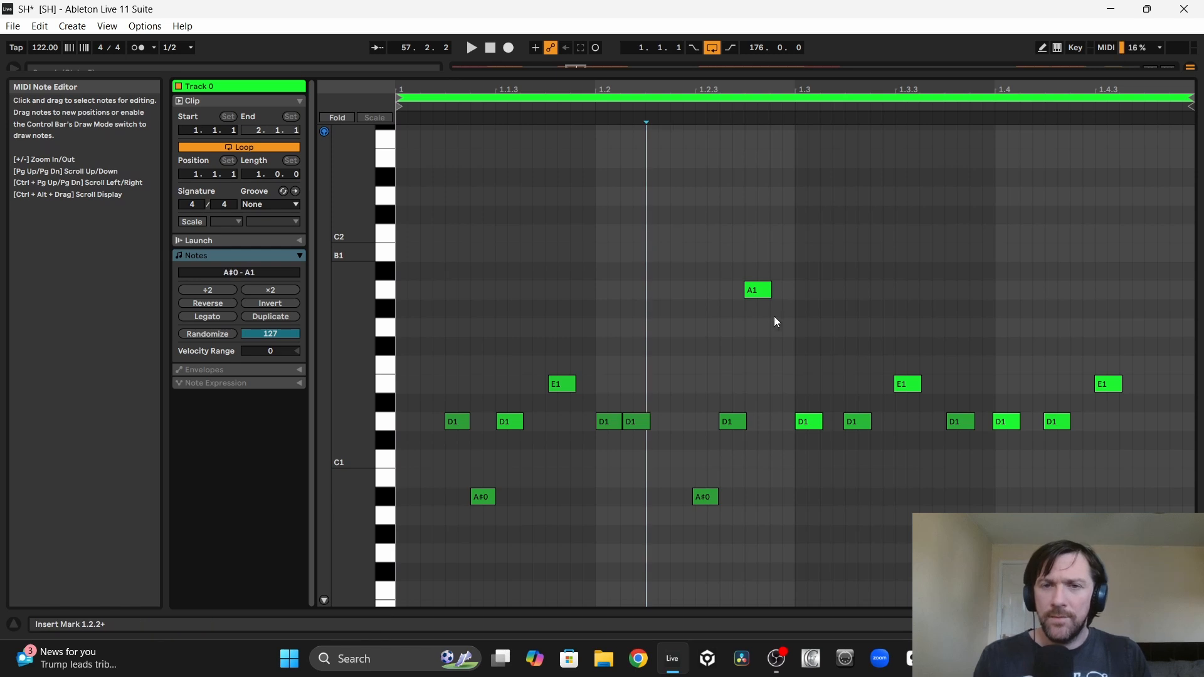
click(758, 294)
key(Delete)
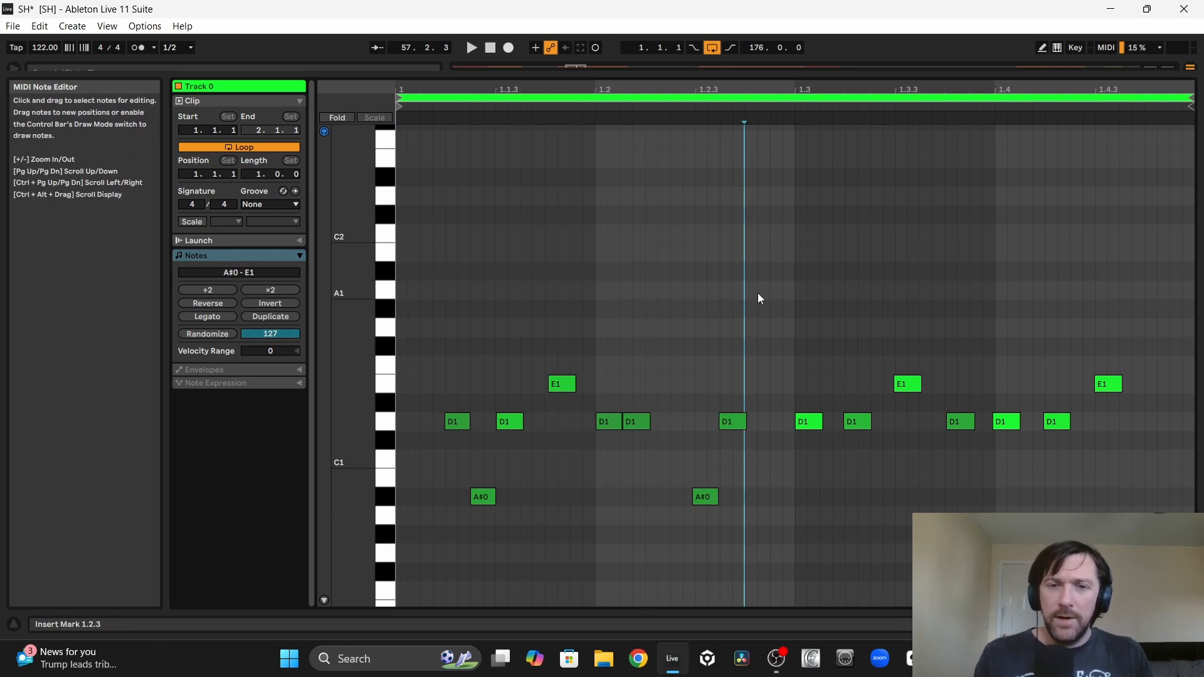
key(space)
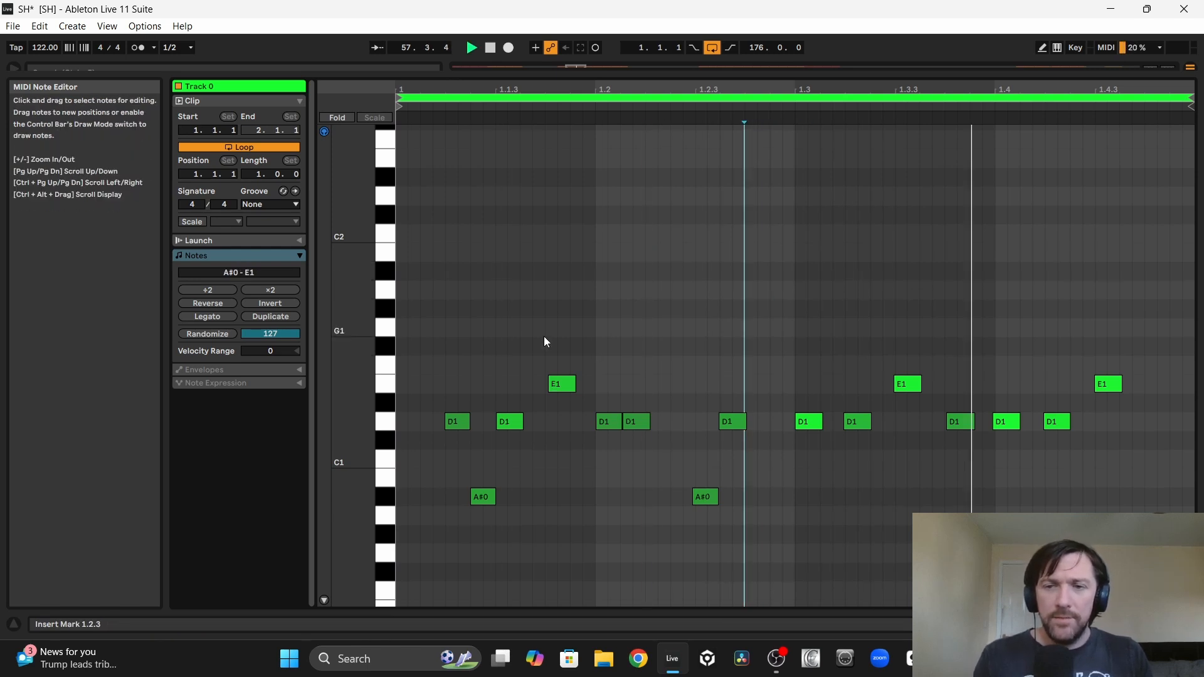
key(space)
Step: Delete all remaining notes in the first two beats of the bar 57 fill
click(1109, 385)
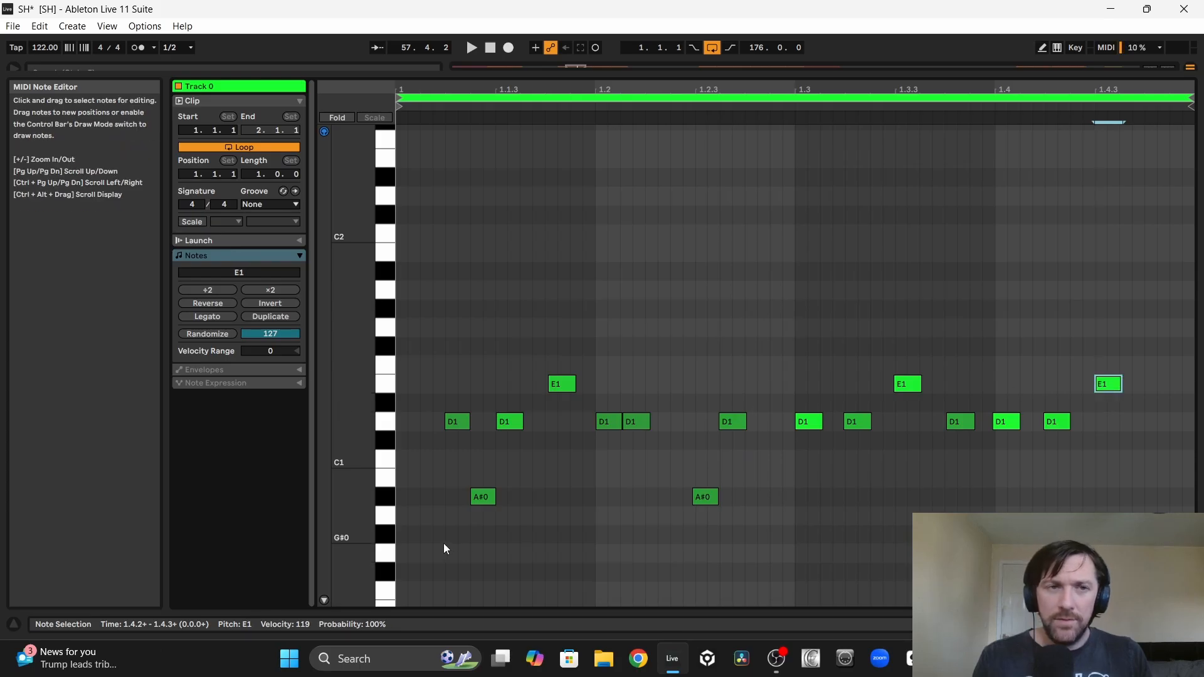
drag(448, 565, 775, 322)
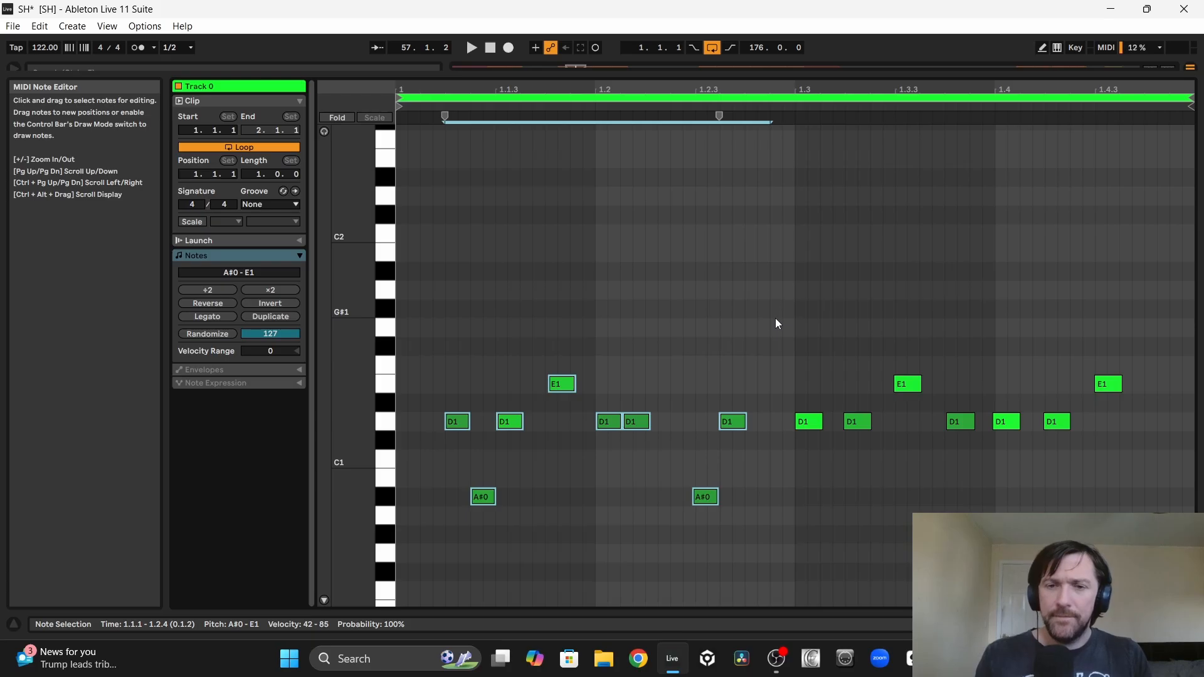
key(Delete)
Step: Lower the fill's last E1 note to D1 at 1.4.3 and move the other E1 note to 1.4.4
drag(1108, 385, 1115, 423)
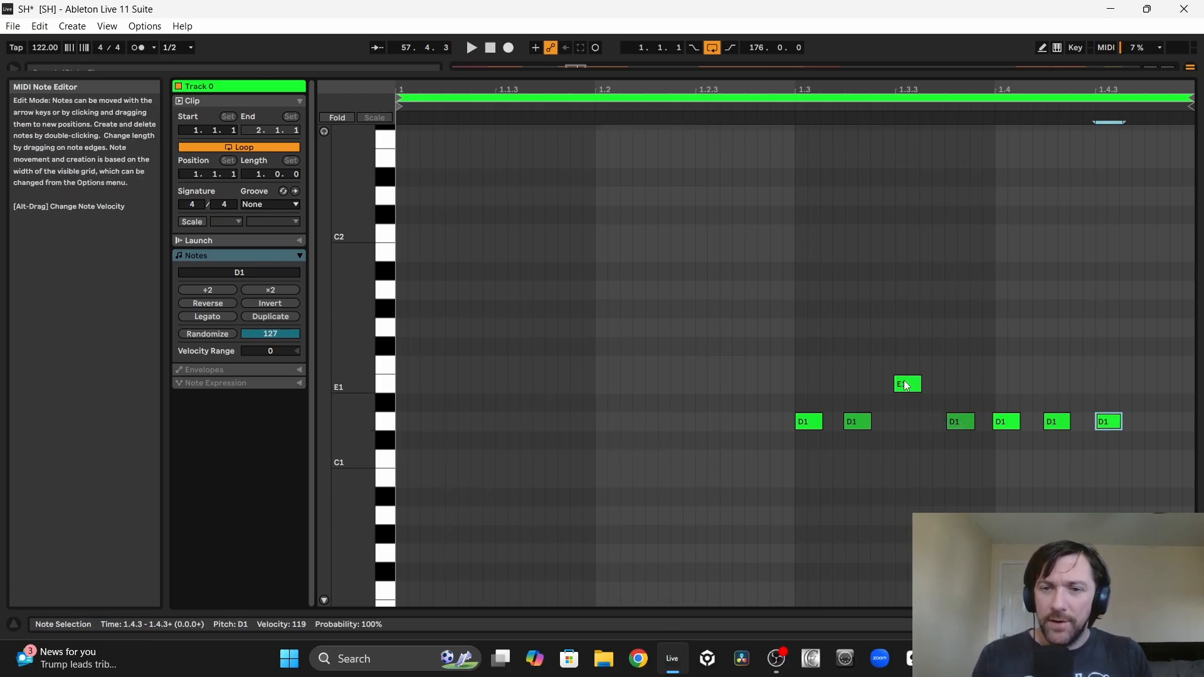
drag(905, 386, 1160, 395)
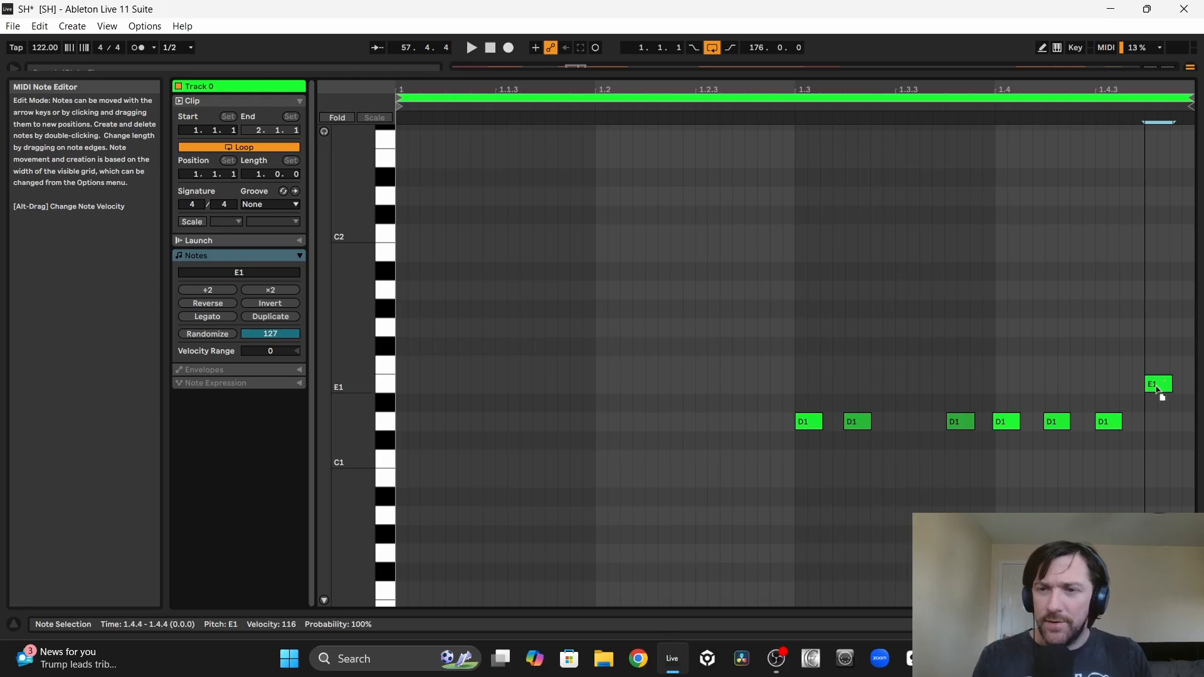
key(space)
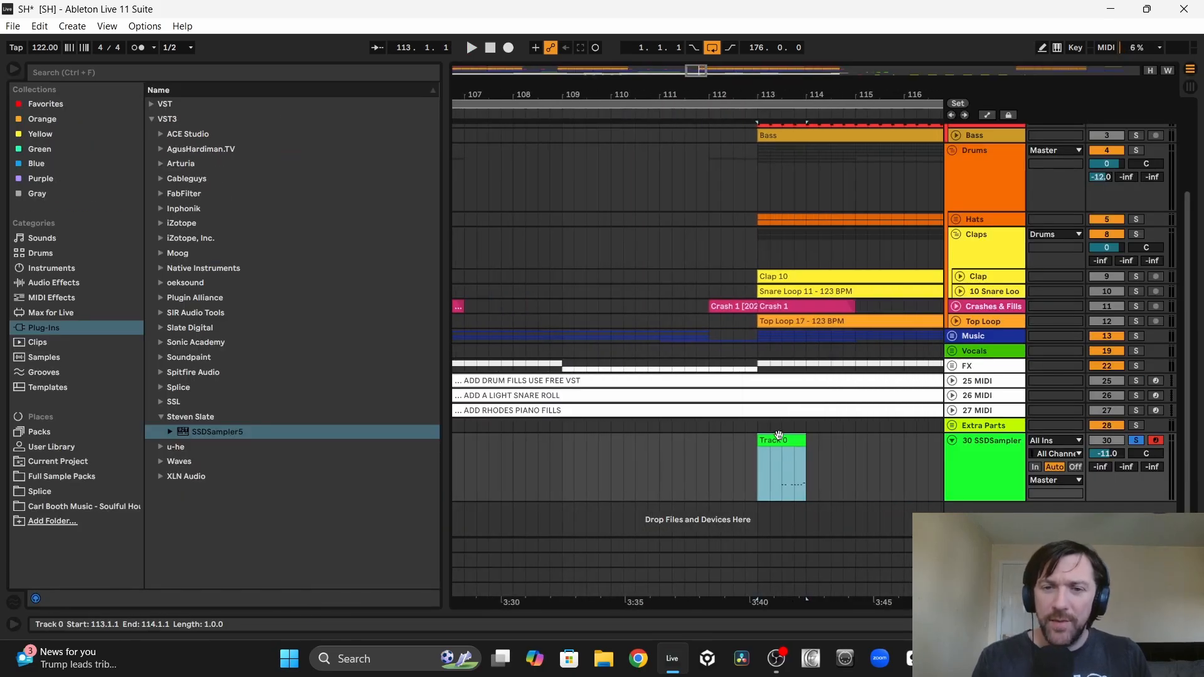
Step: Move the edited fill clip to start at bar 112 and play it in context
drag(776, 443, 733, 444)
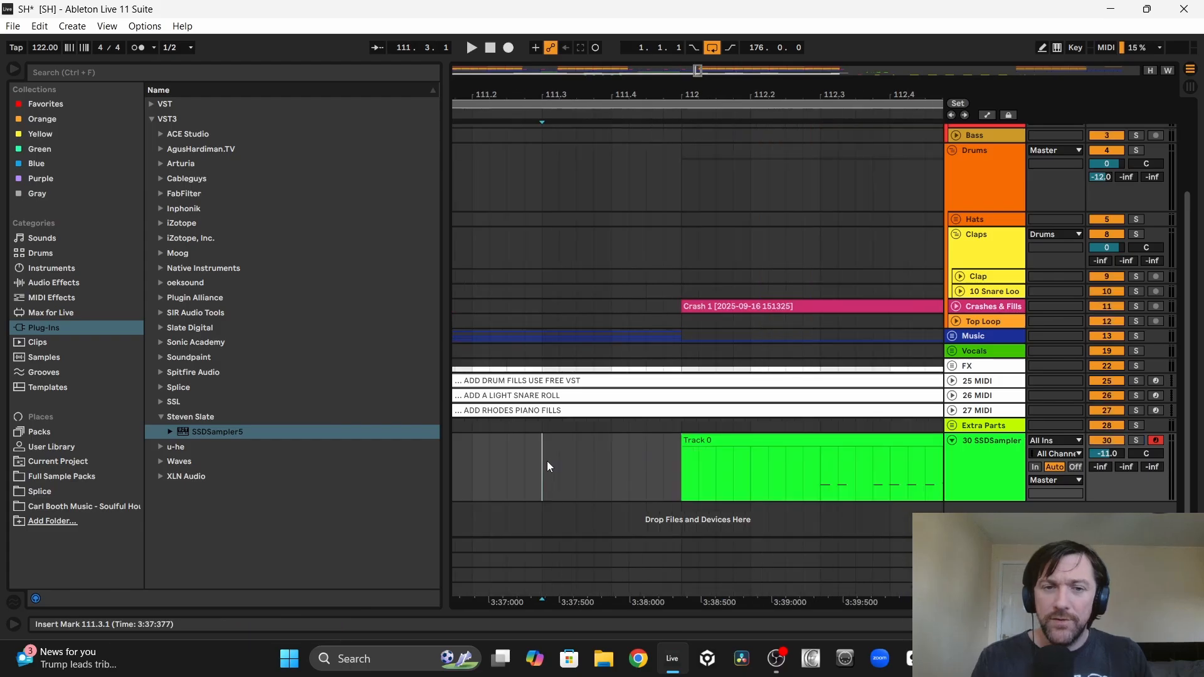
key(space)
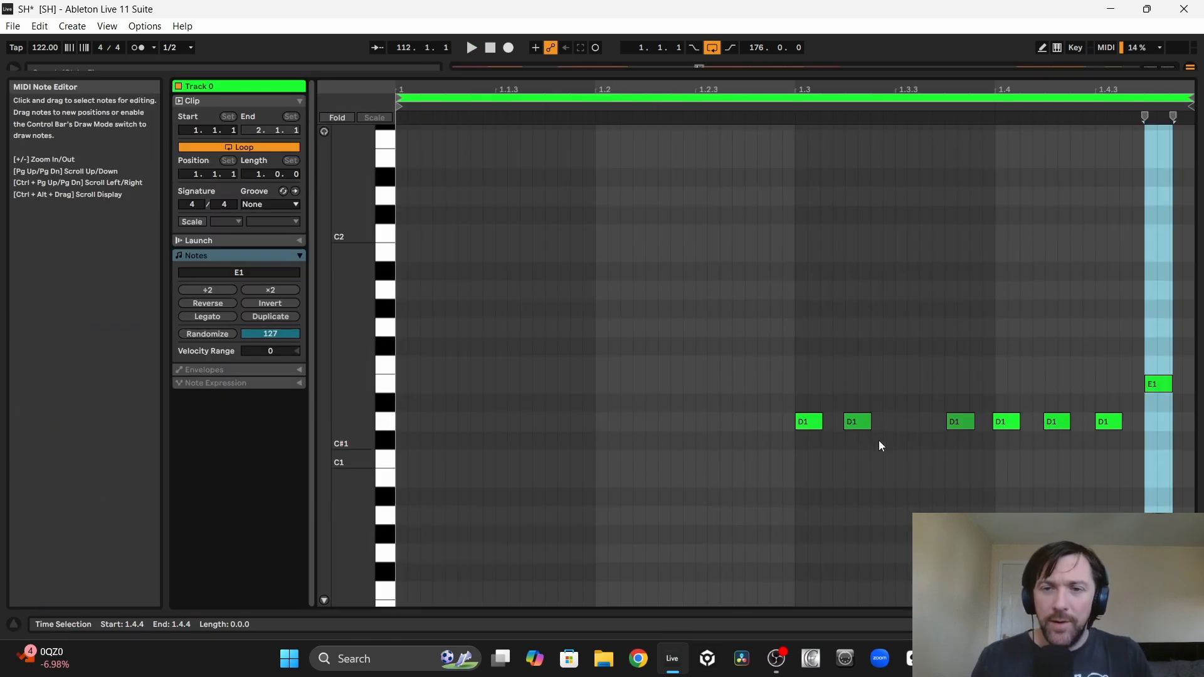
Step: Shift the fill's second D1 note to 1.3.3 and delete the D1 note between it and beat 4
drag(861, 424, 887, 424)
key(space)
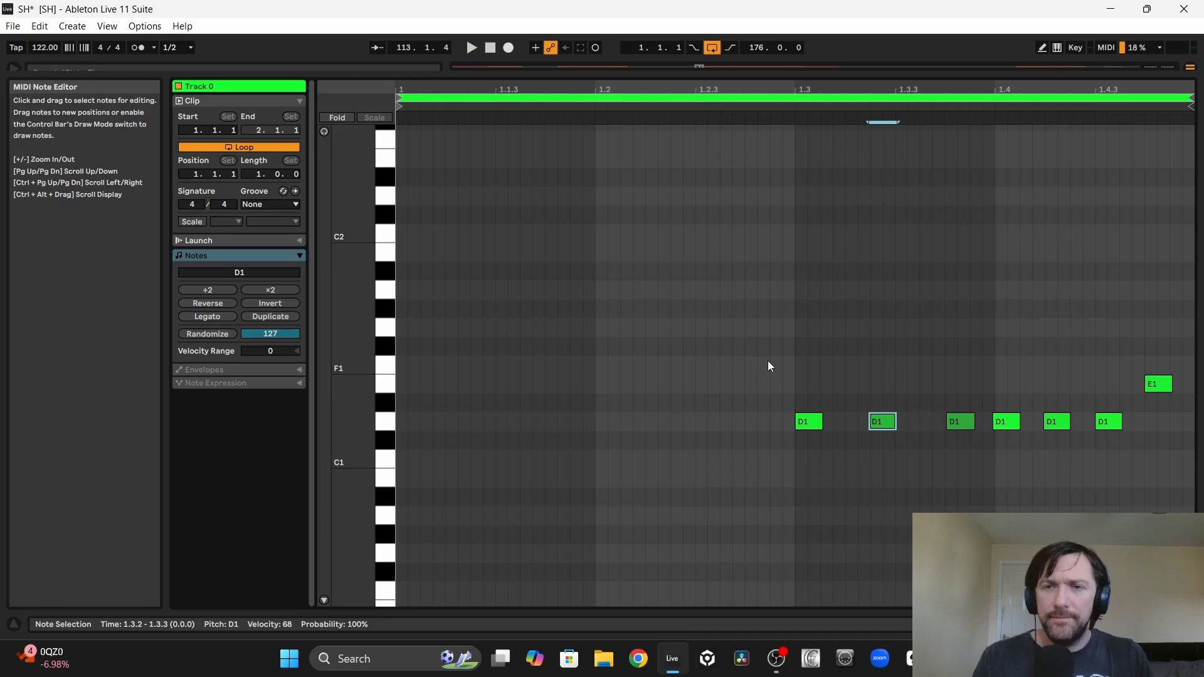
drag(879, 427, 906, 432)
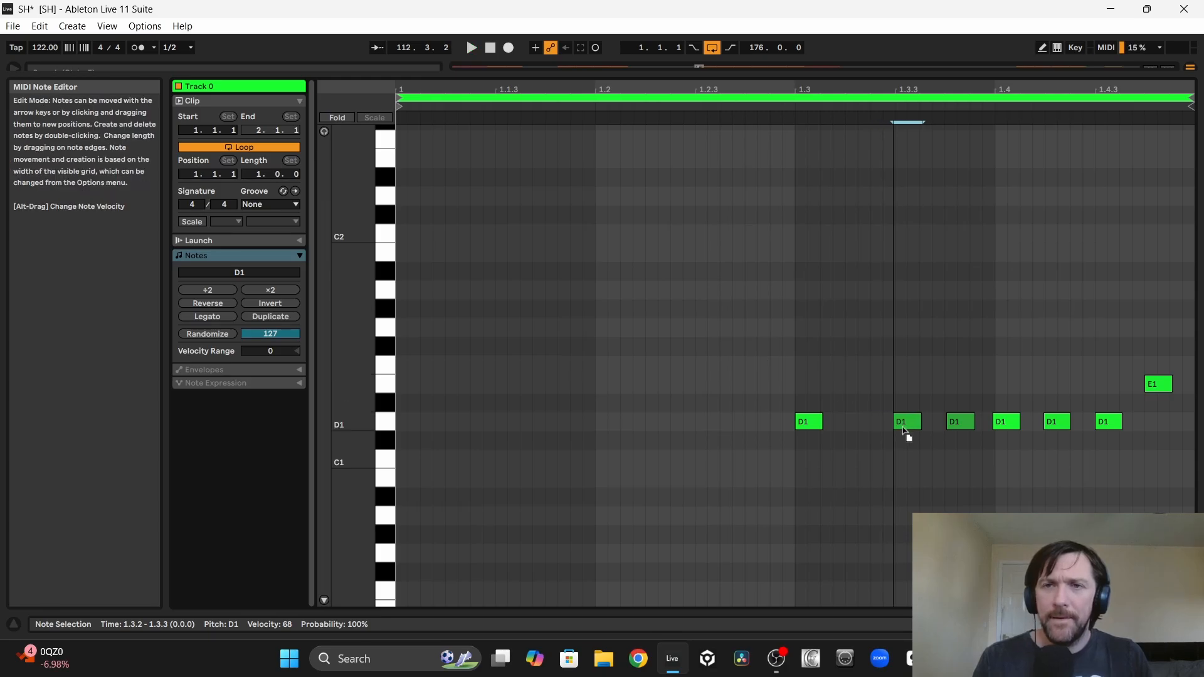
click(412, 106)
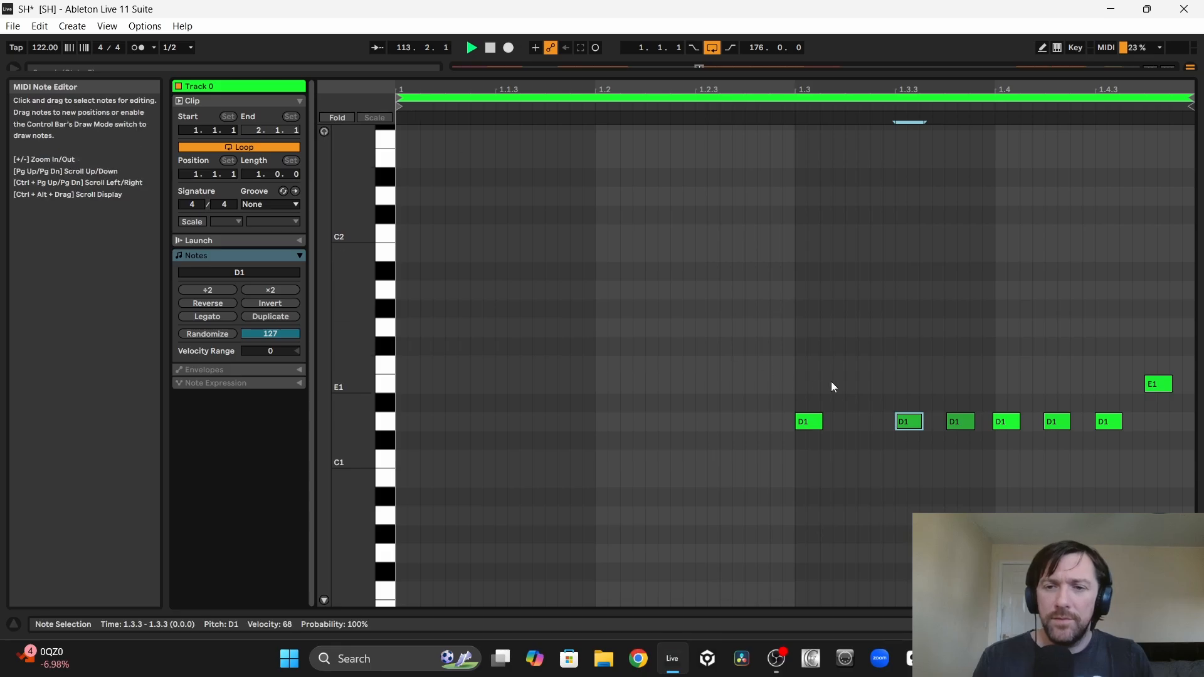
click(959, 424)
key(Delete)
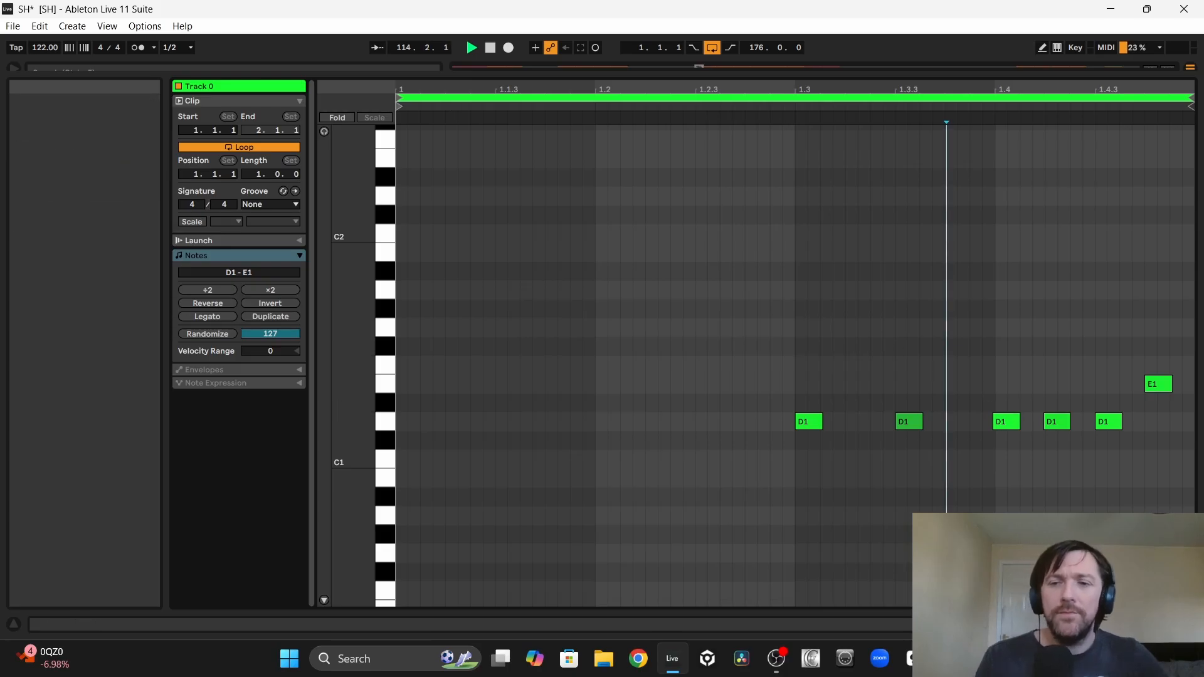
Step: Transpose the note at 1.3.3 up to E1 and raise its velocity in the bar 112 fill
click(909, 423)
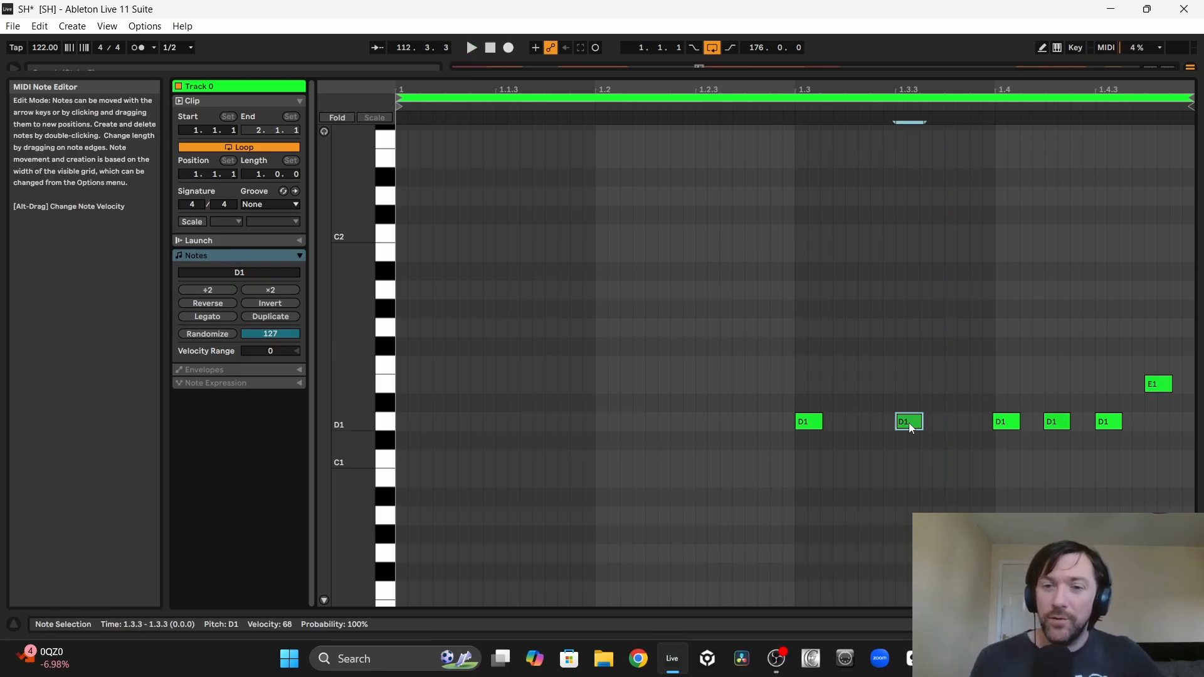
key(Up)
key(Up)
key(space)
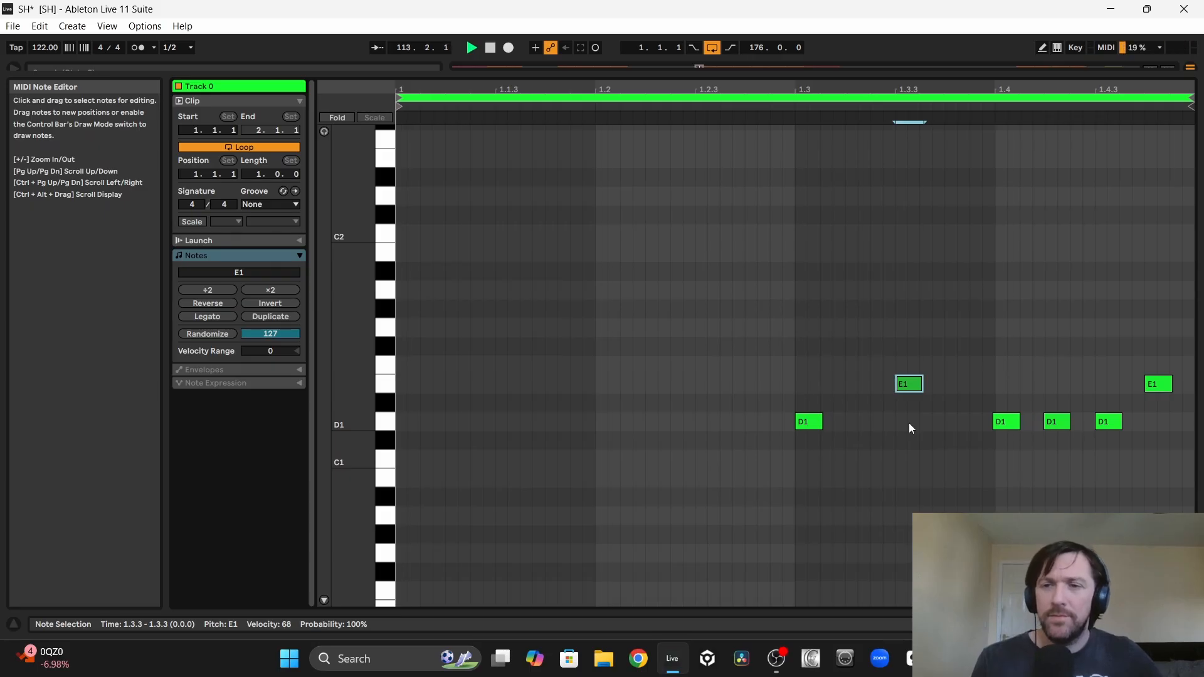
click(324, 600)
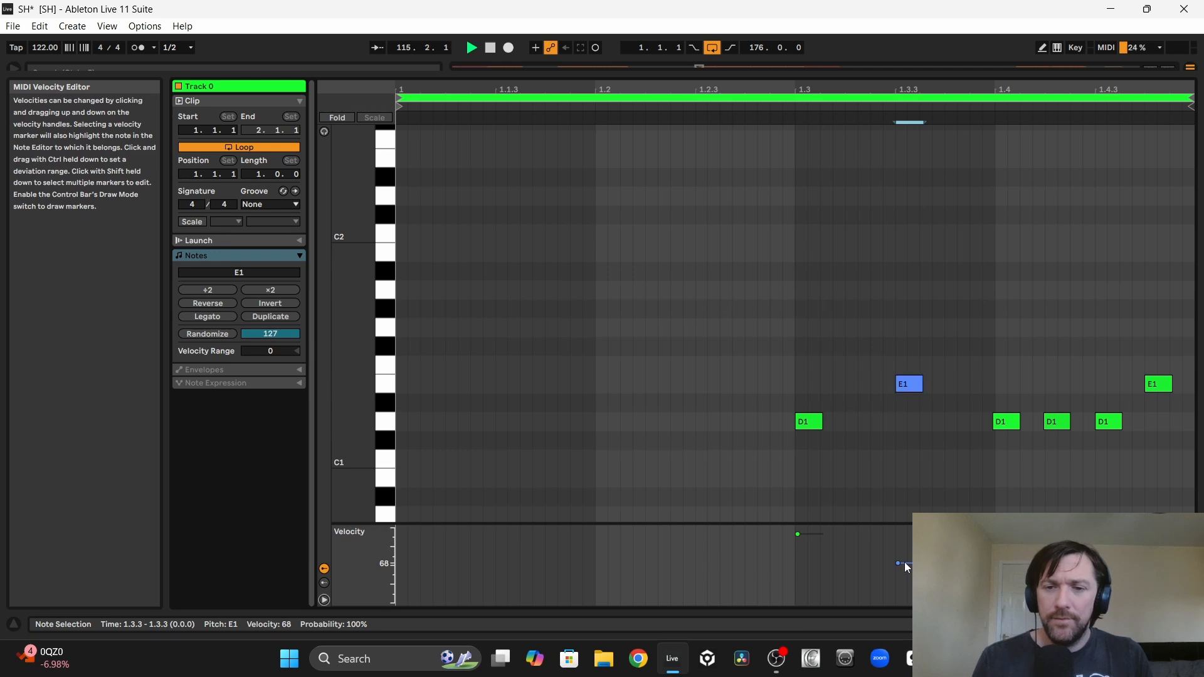
click(516, 108)
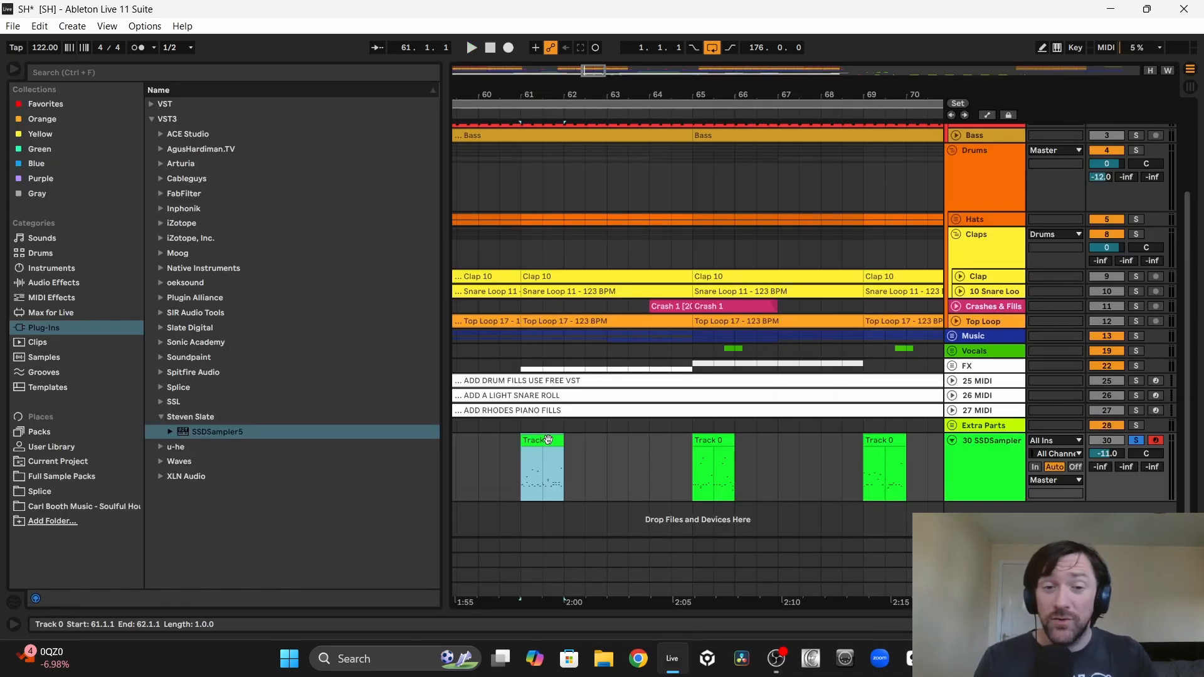
Step: Audition the fills at bars 61 and 65 with the track and delete the one at bar 65
key(space)
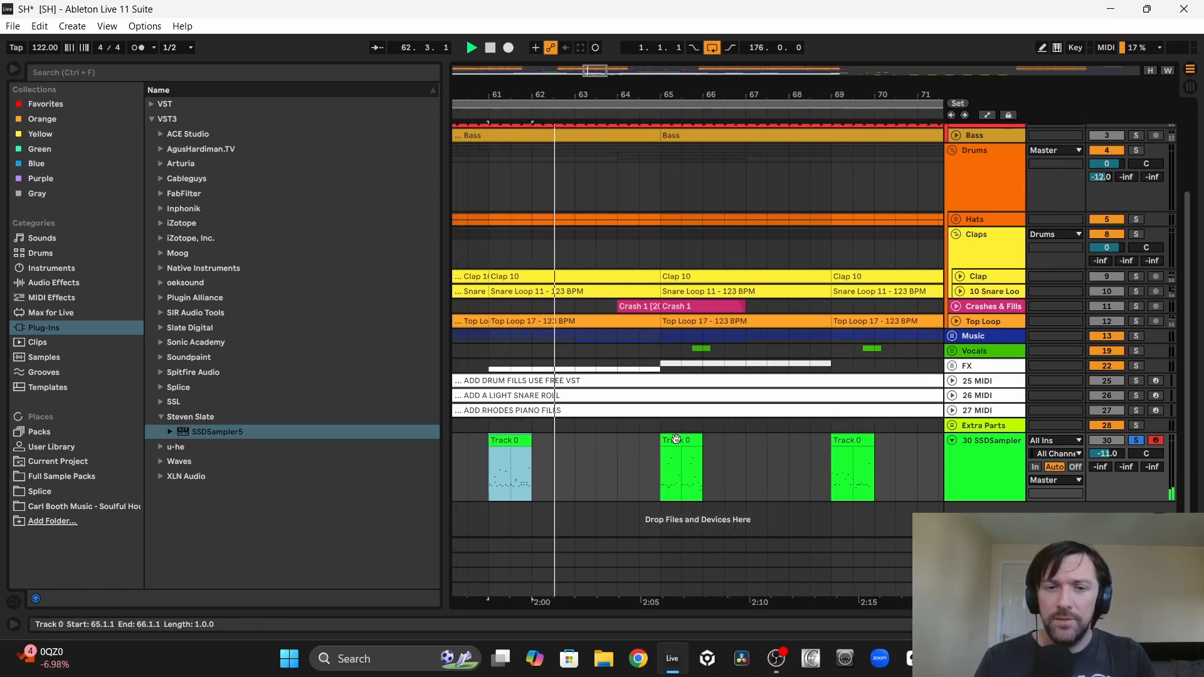
click(678, 438)
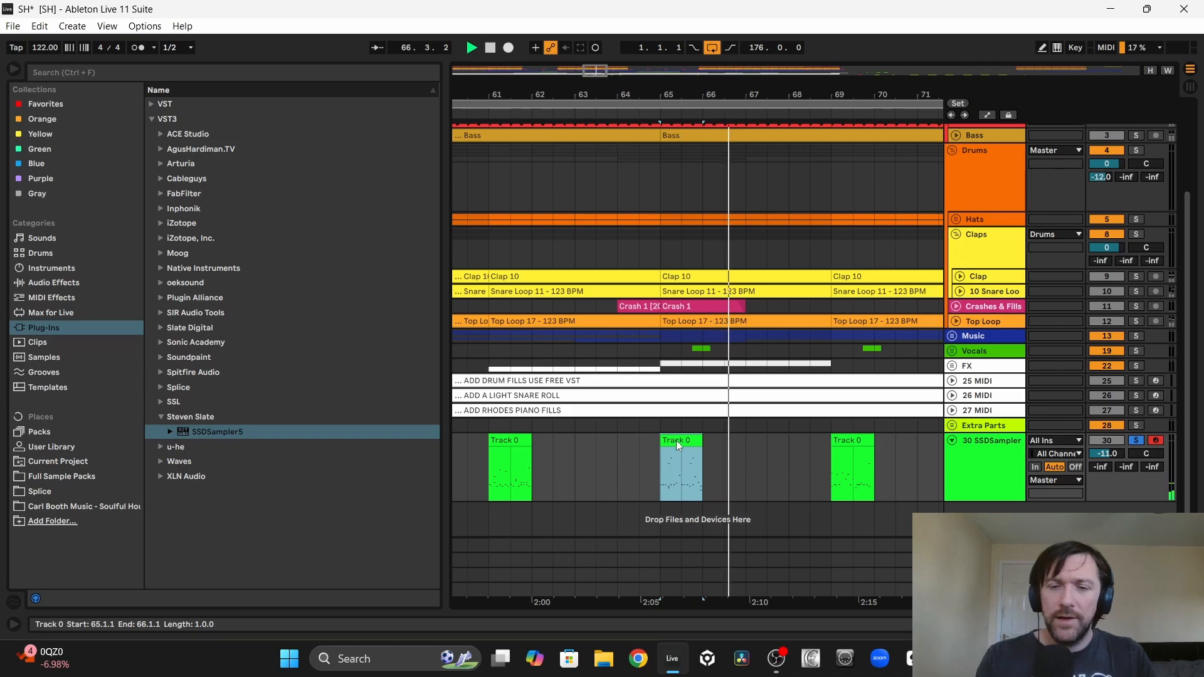
key(Delete)
Step: Audition the fills at bars 69 and 73 with the track and delete the one at bar 73
click(742, 442)
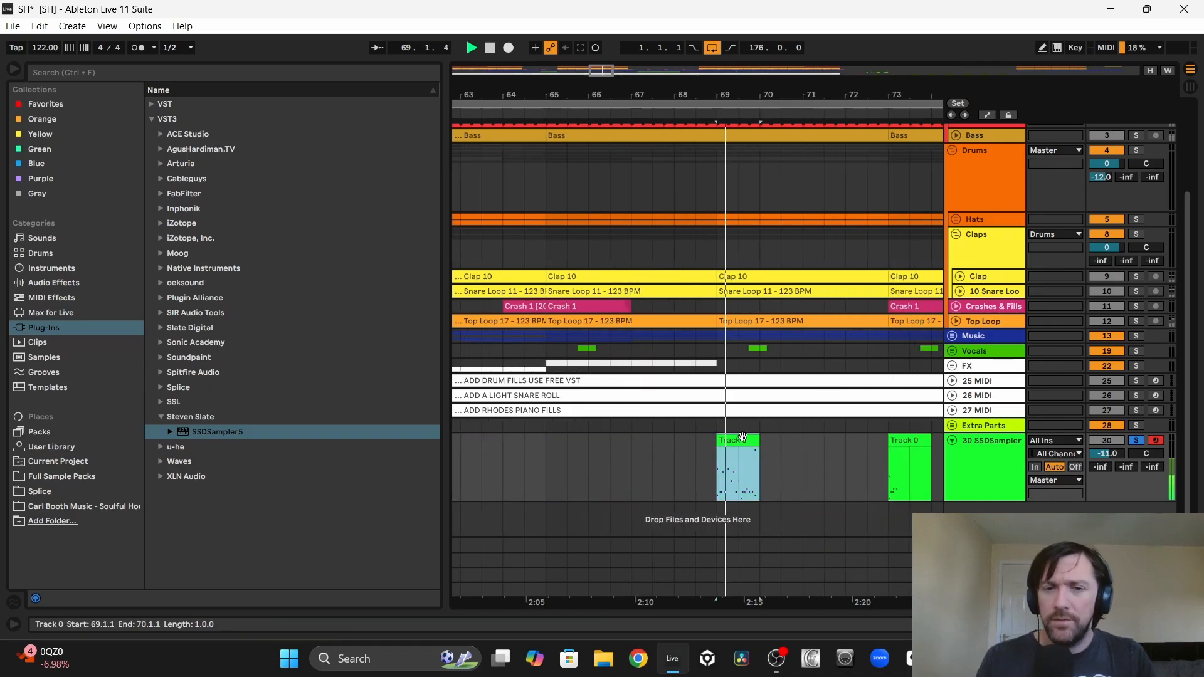
click(652, 439)
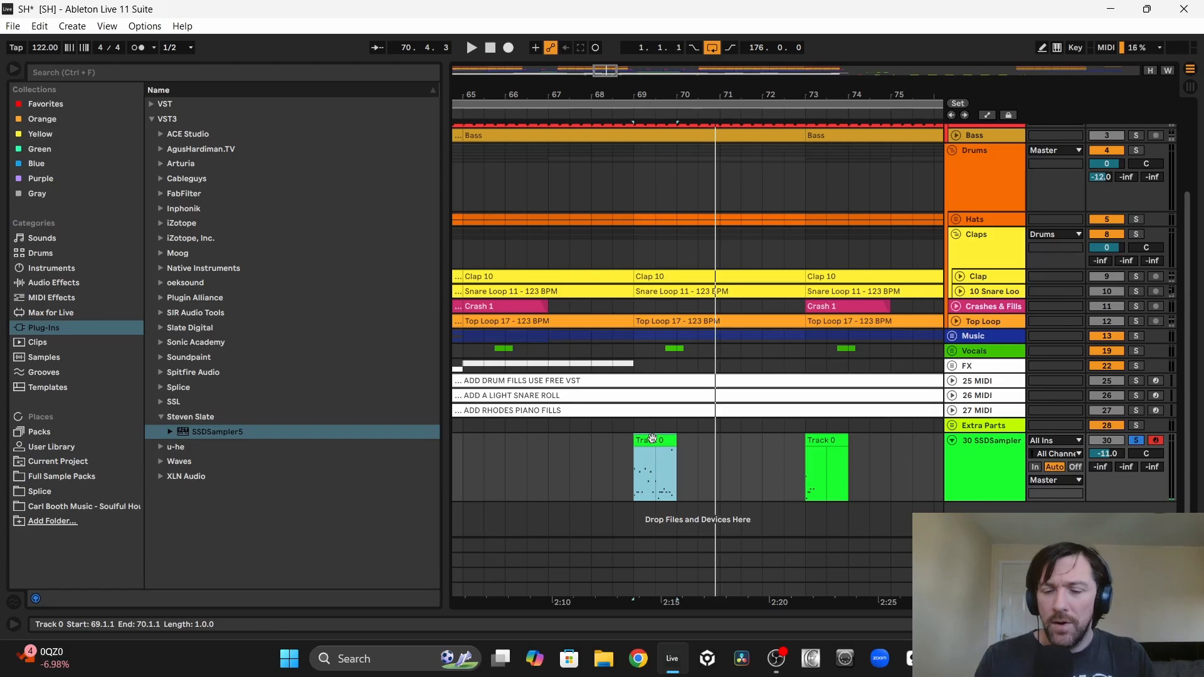
click(661, 440)
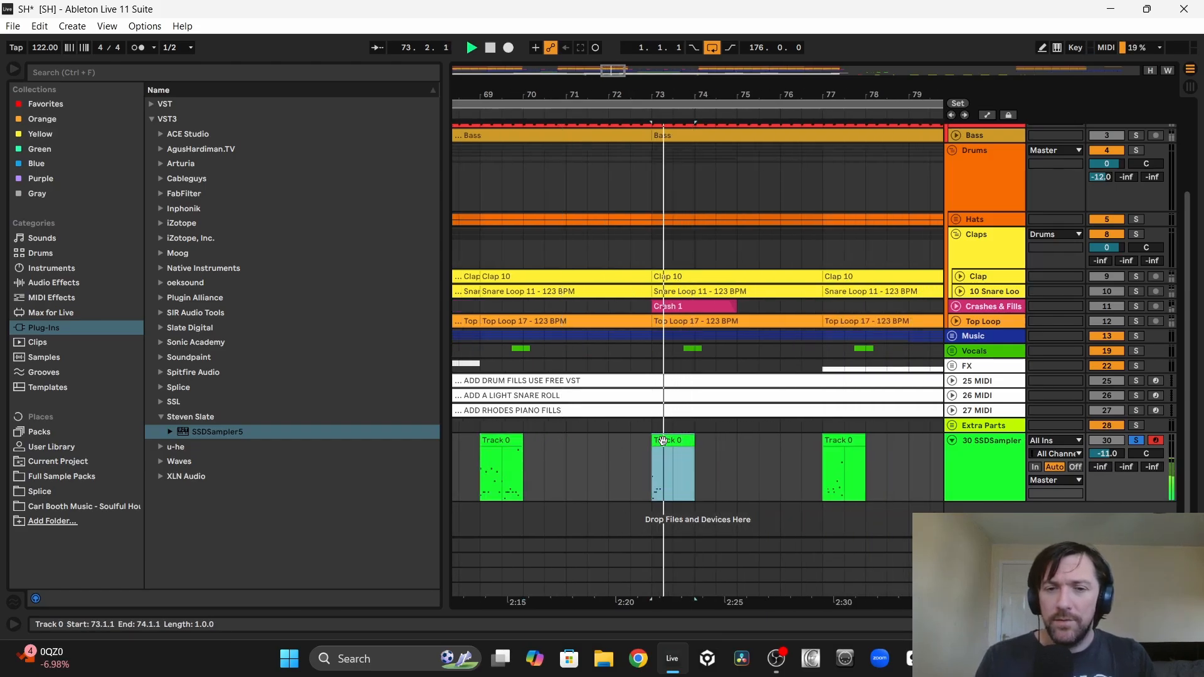
drag(568, 443, 734, 439)
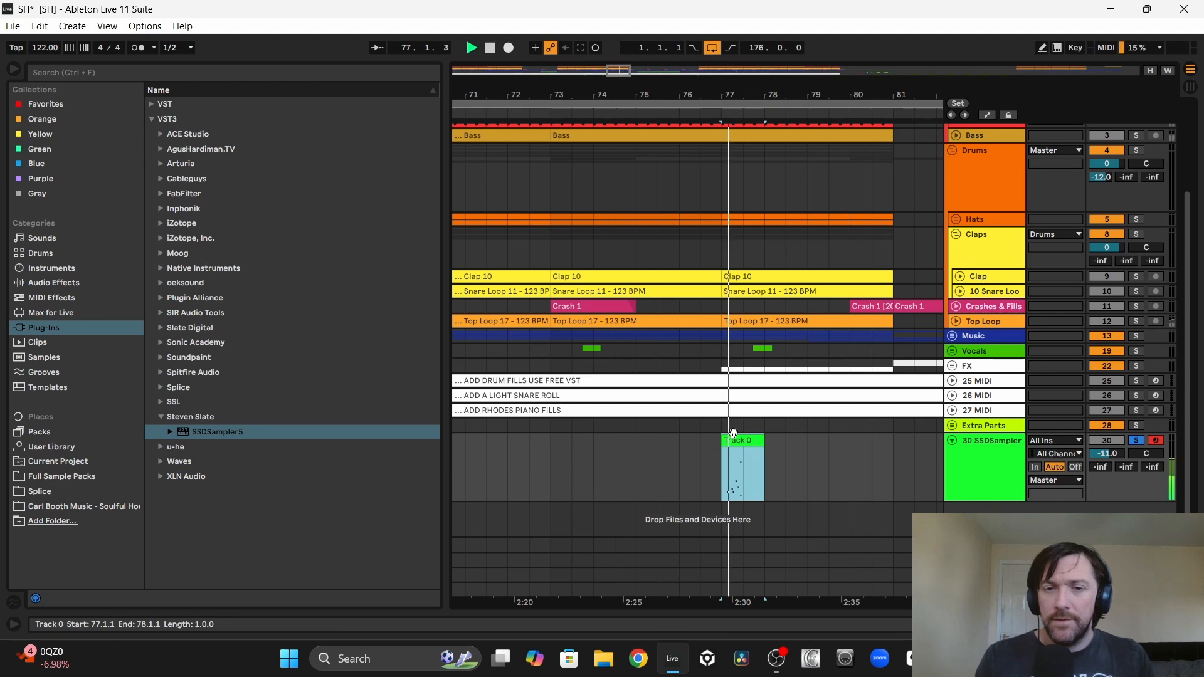
Step: Audition the fill at bar 77 with the track and delete it
click(736, 447)
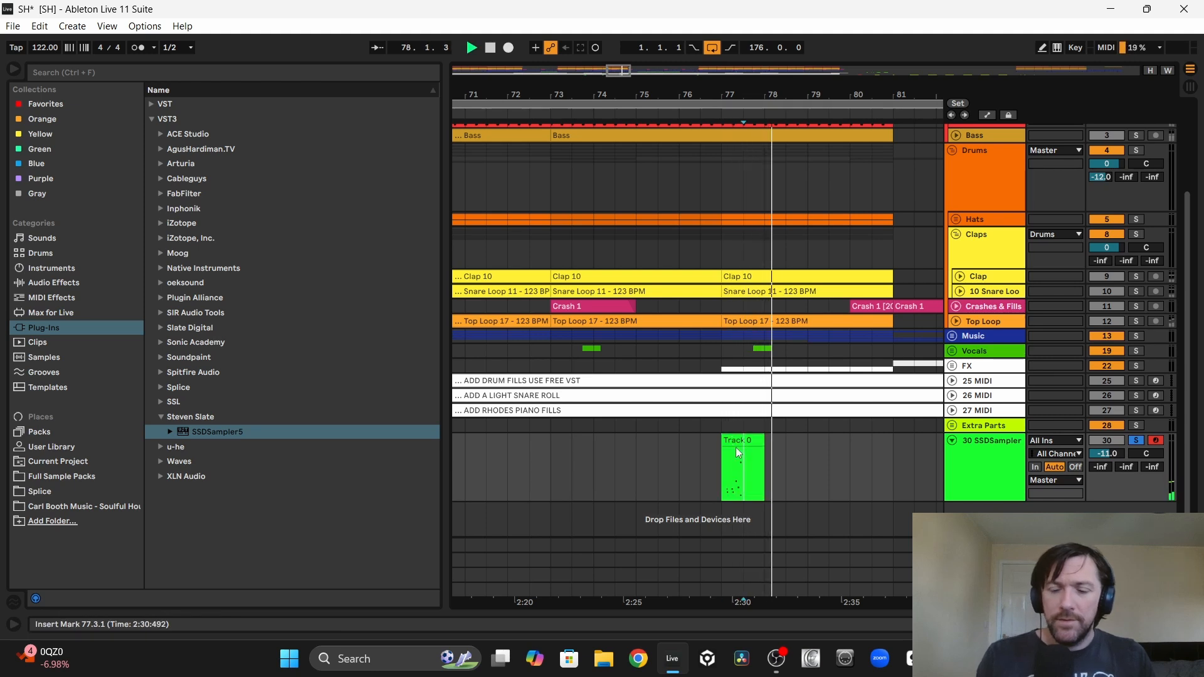
click(735, 444)
scroll(736, 443, left, 5)
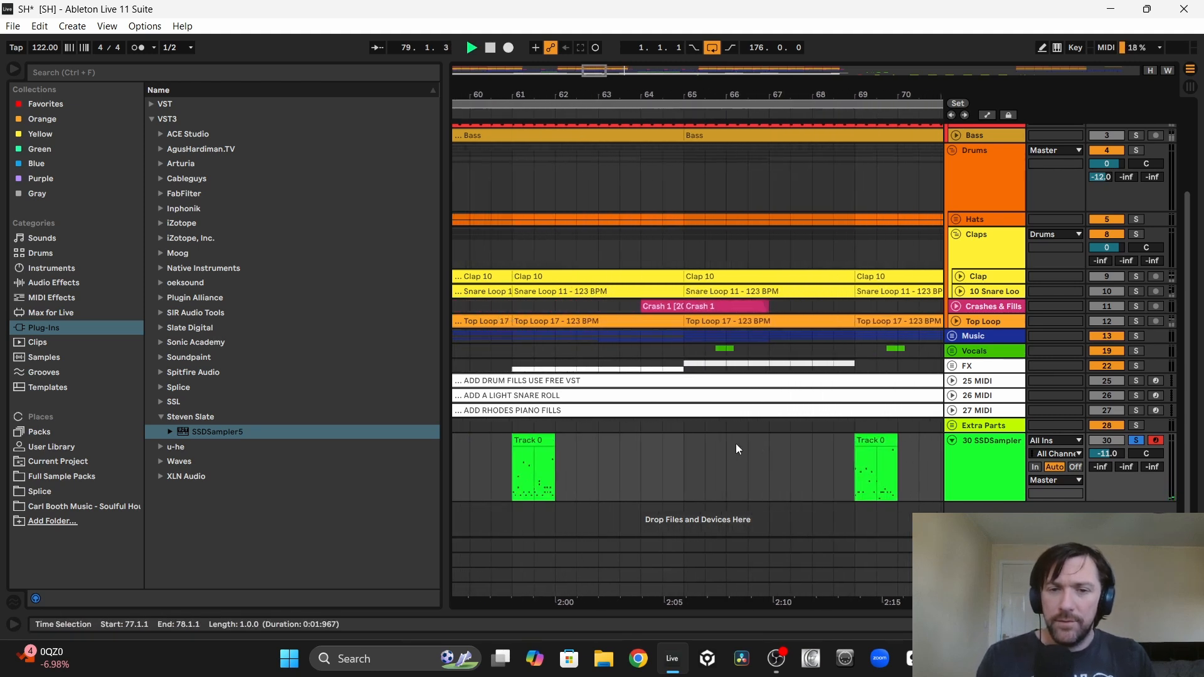
Step: Open the bar 69 fill for note editing and delete its notes in beats 1 and 2 and at the start of beat 3
scroll(736, 444, right, 2)
click(763, 441)
key(space)
key(space)
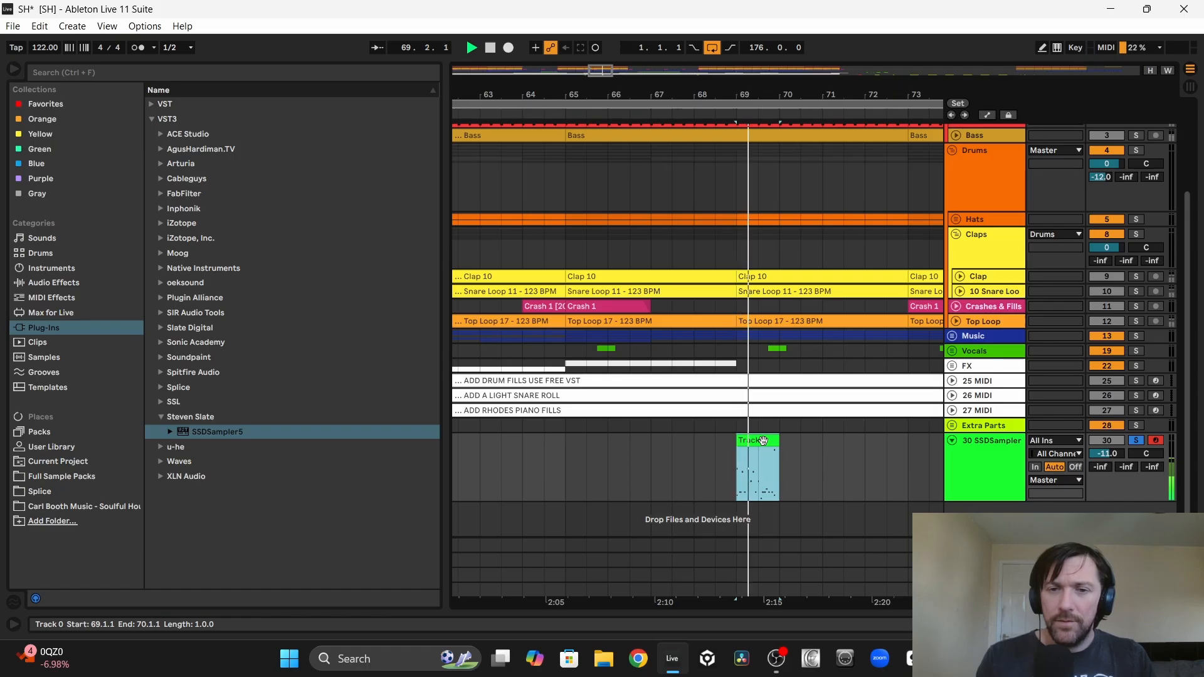
double_click(763, 441)
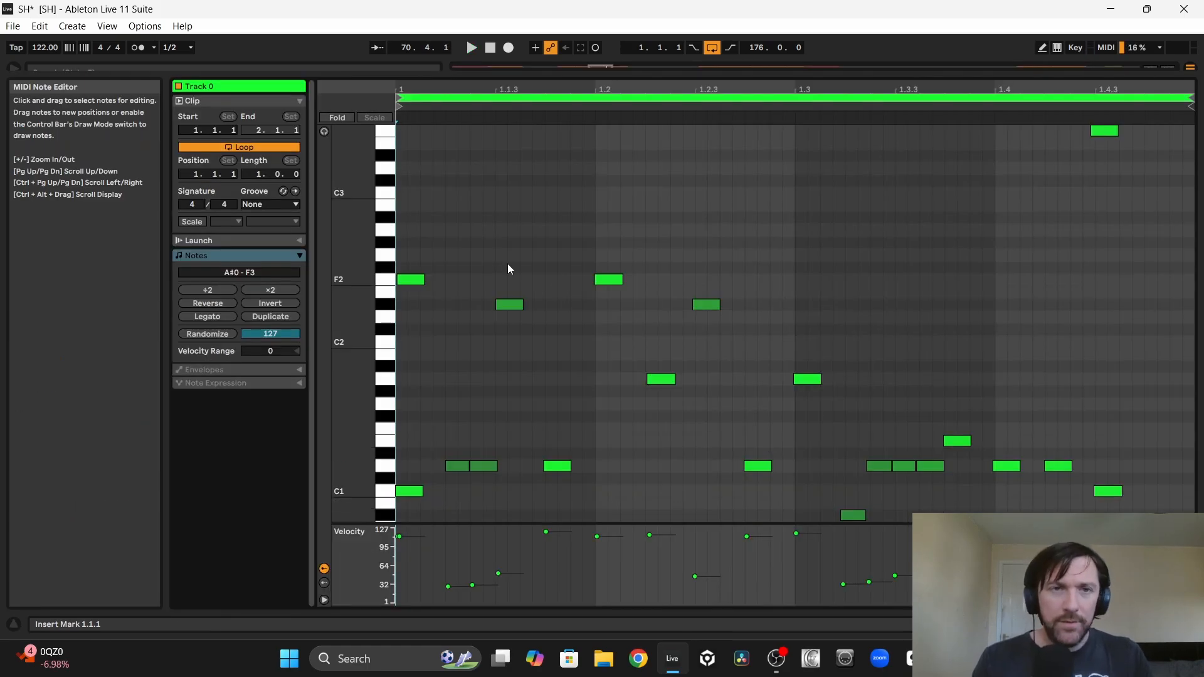
drag(404, 244, 801, 555)
key(Delete)
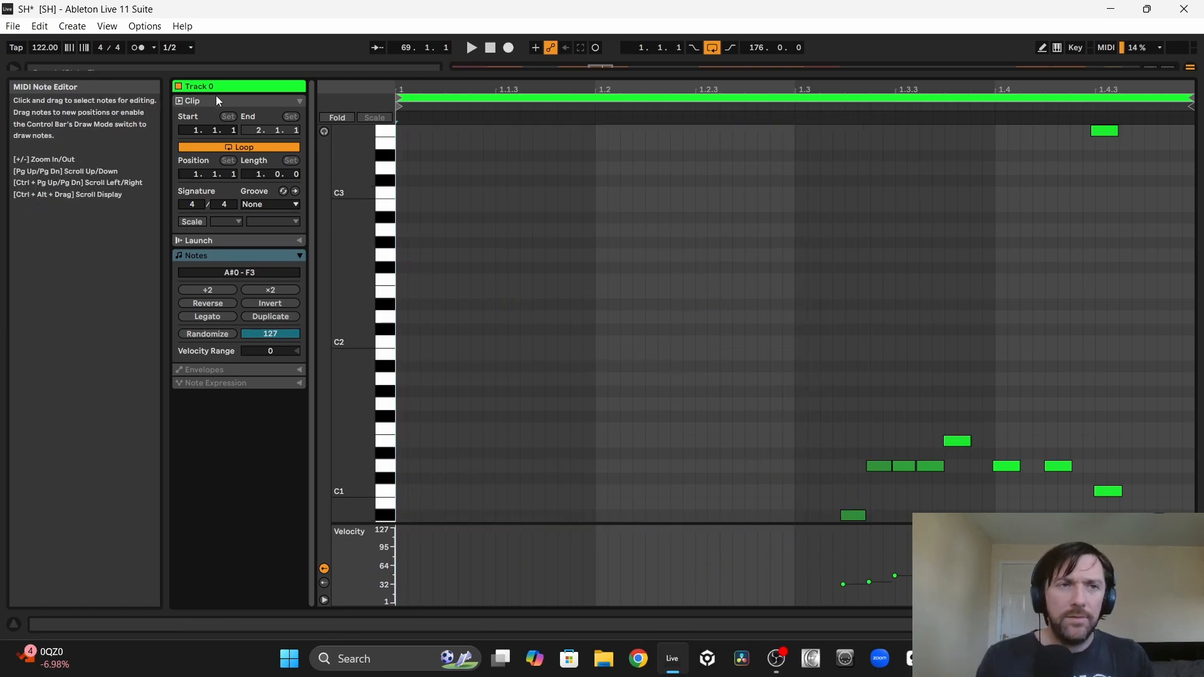
Step: Transpose the C1 note near 1.4.3 up to D1 and delete the notes in beat 3, leaving only D1 hits across beat 4
key(space)
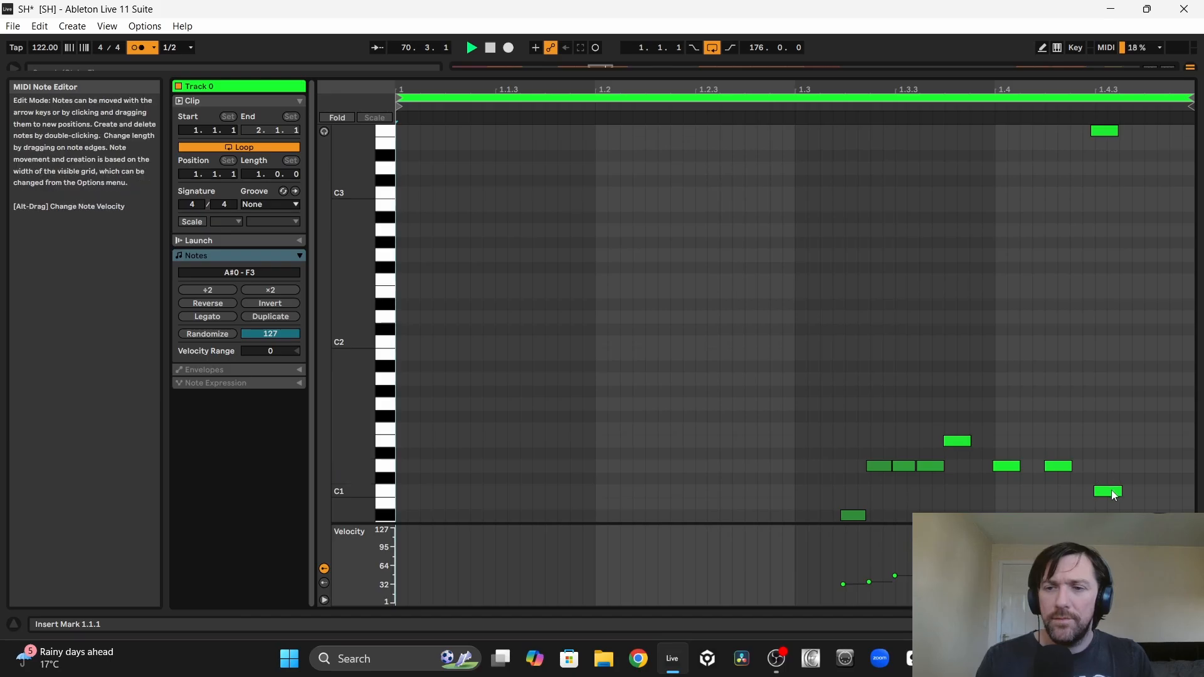
drag(1108, 492, 1107, 470)
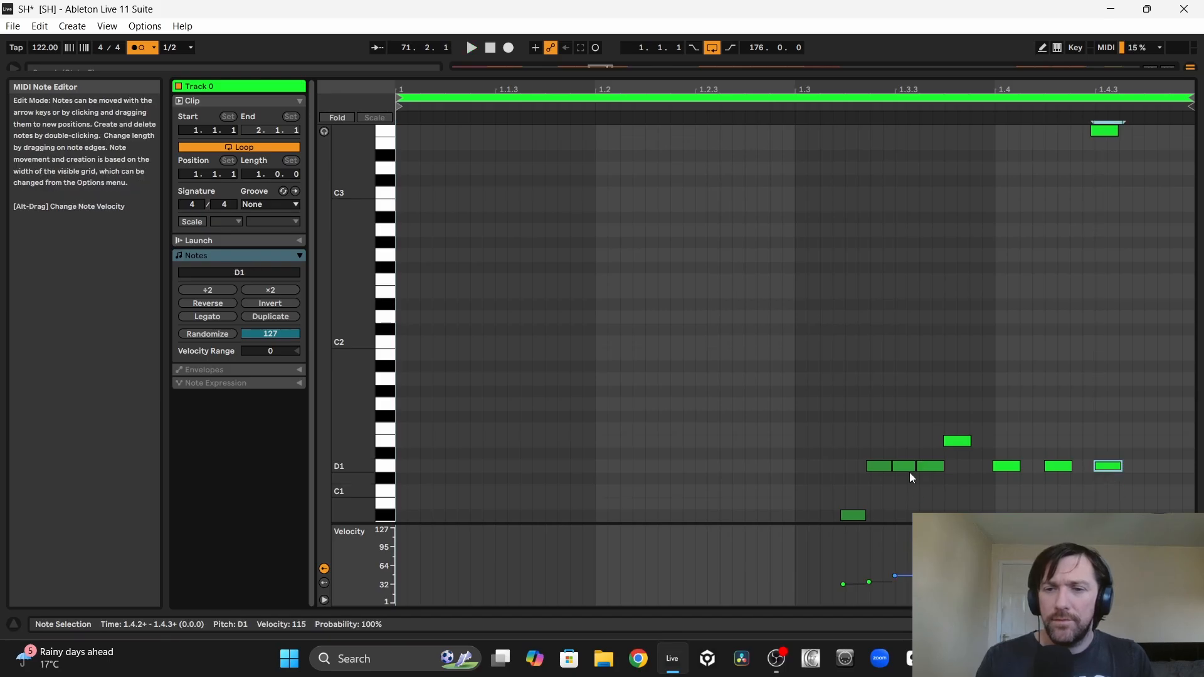
drag(964, 516, 828, 398)
key(Delete)
key(space)
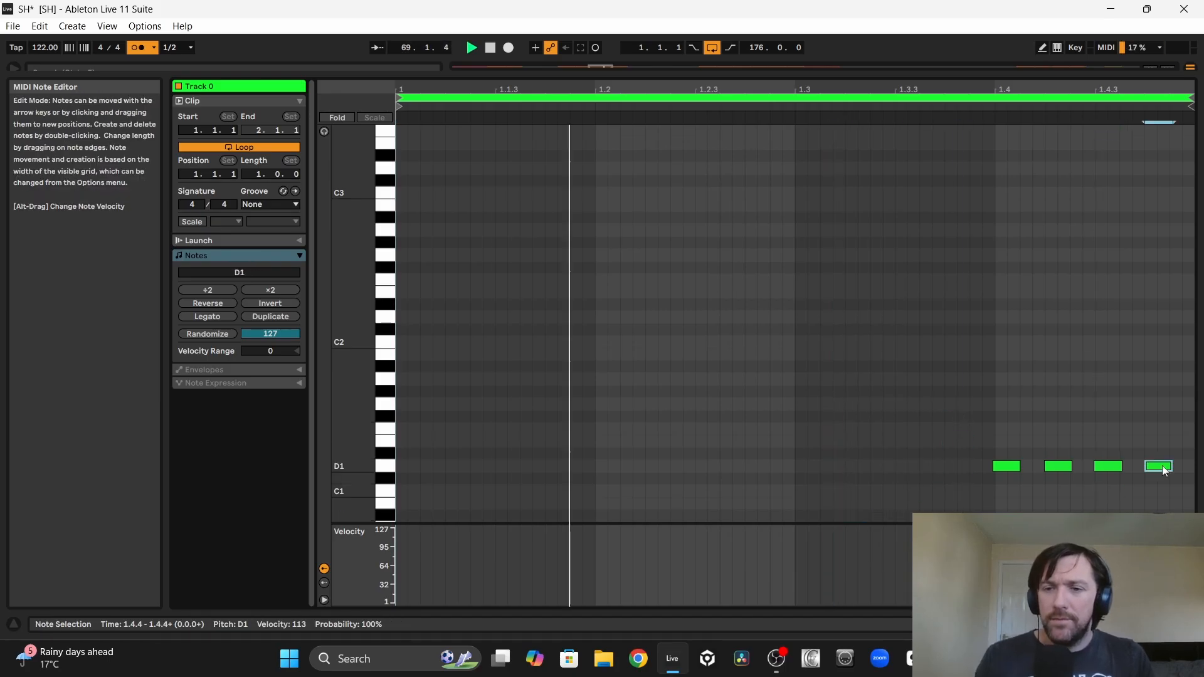
Step: Enable note preview, transpose the second and fourth beat 4 notes up to E1, and audition the bar 69 fill
click(1056, 468)
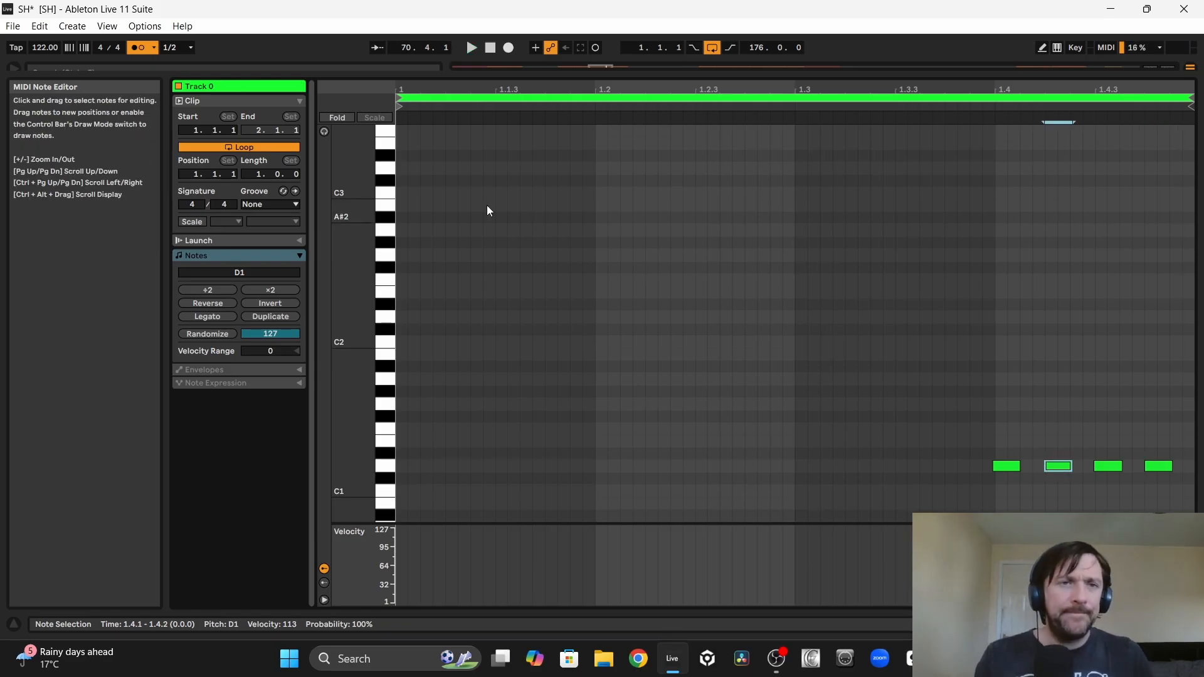
click(324, 131)
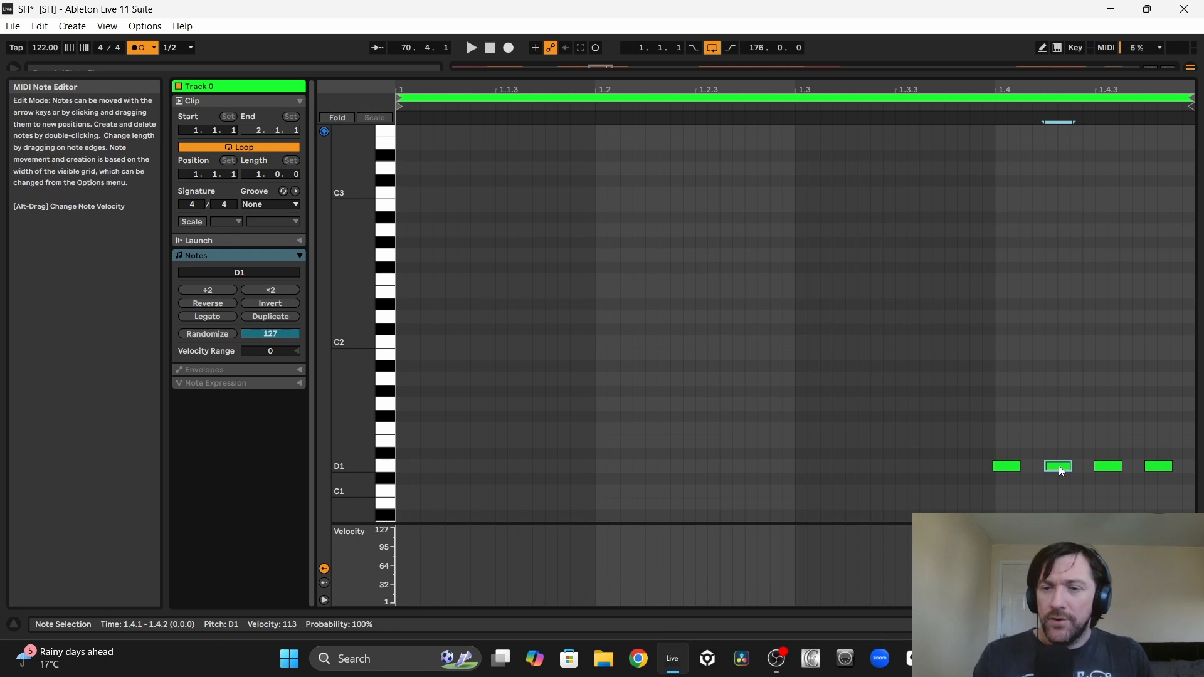
key(Down)
key(Up)
key(Up)
key(Up)
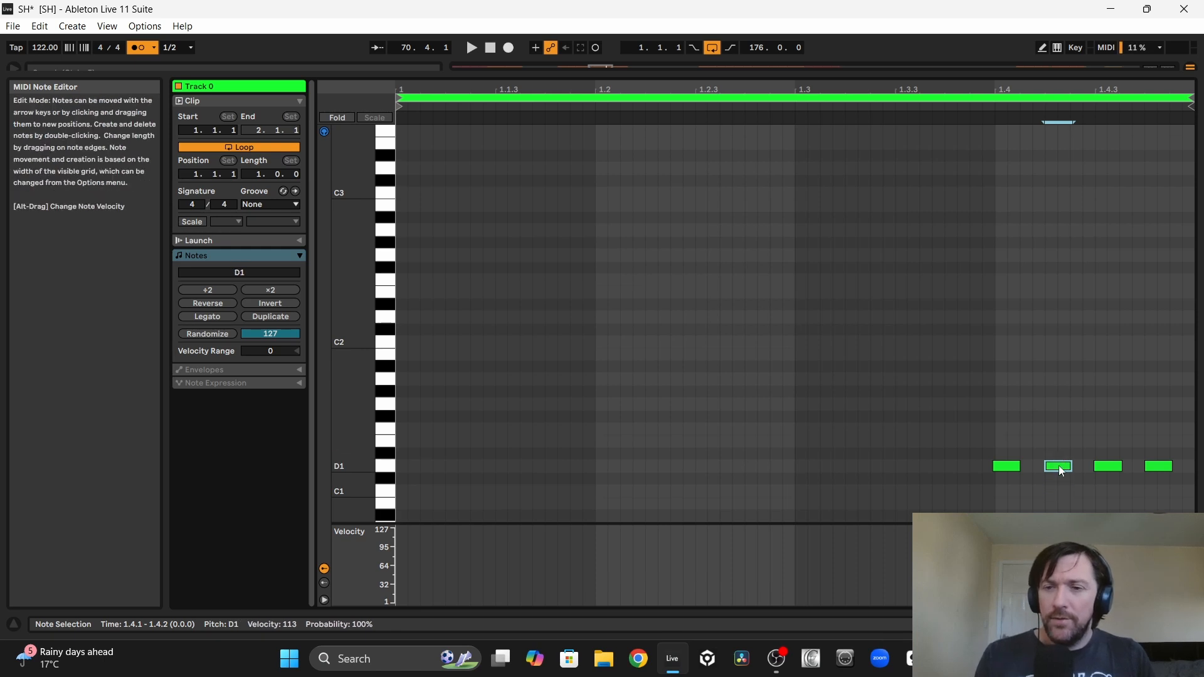
click(1157, 466)
key(Up)
key(Up)
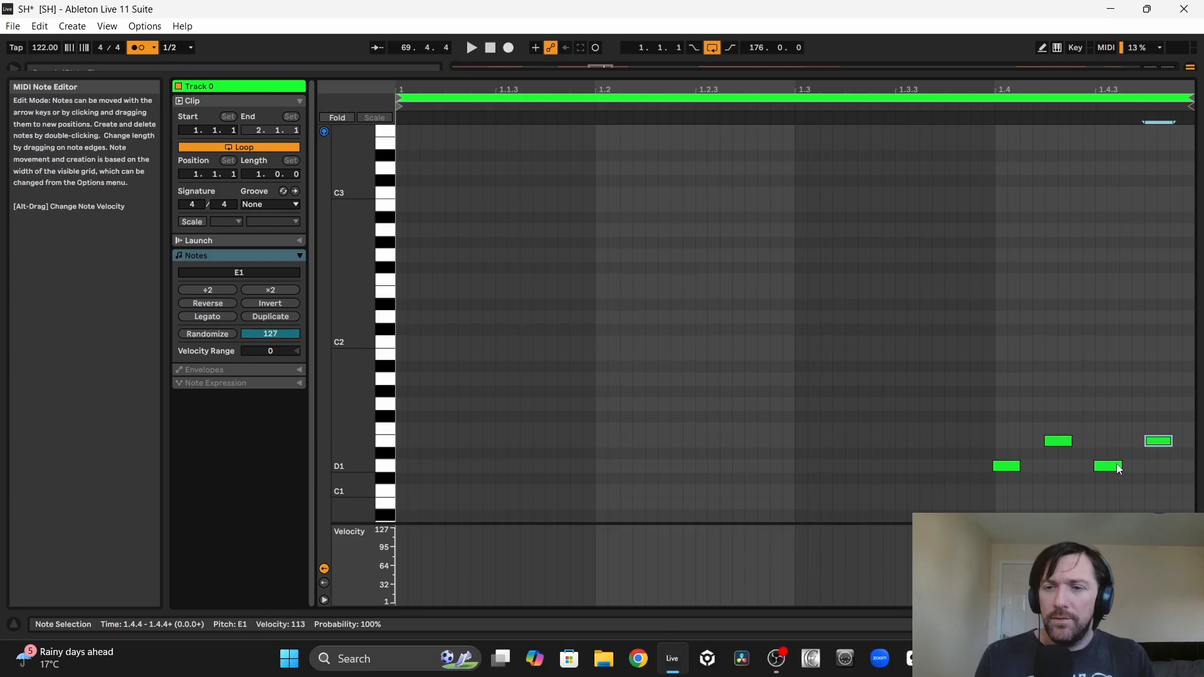
key(space)
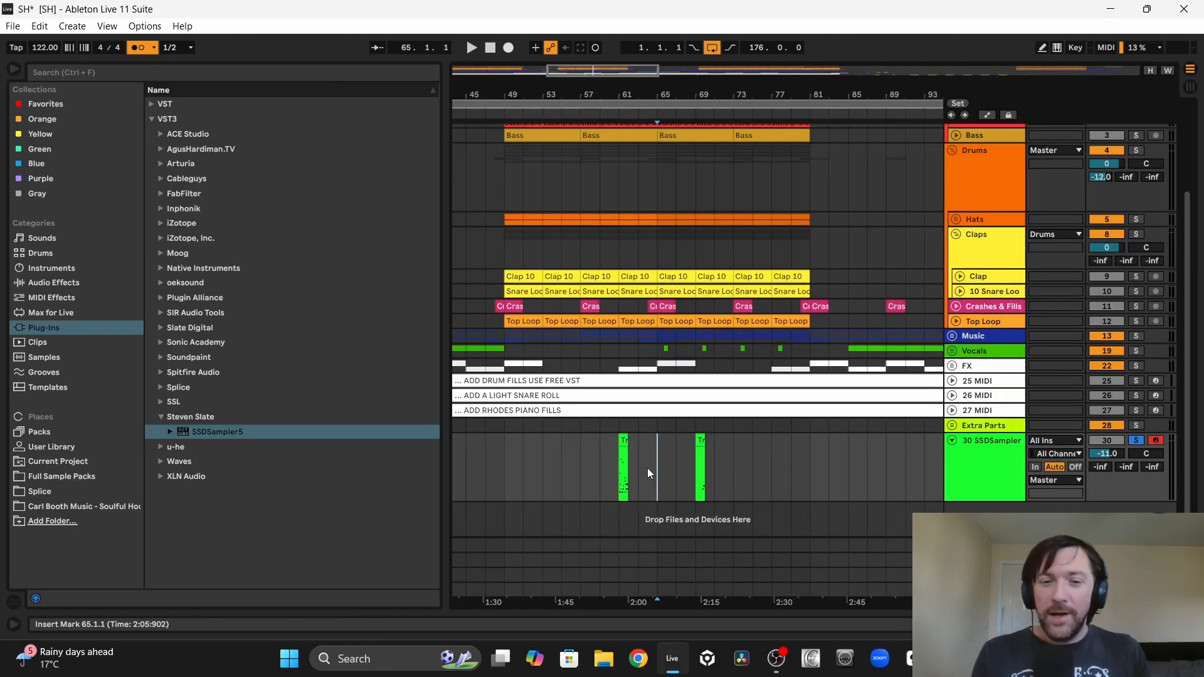
Step: Clear bars 55 to 63 on the SSDSampler5 track, and freeze and flatten the track to audio
mouse_move(647, 468)
mouse_down()
mouse_move(575, 461)
mouse_move(631, 461)
mouse_up()
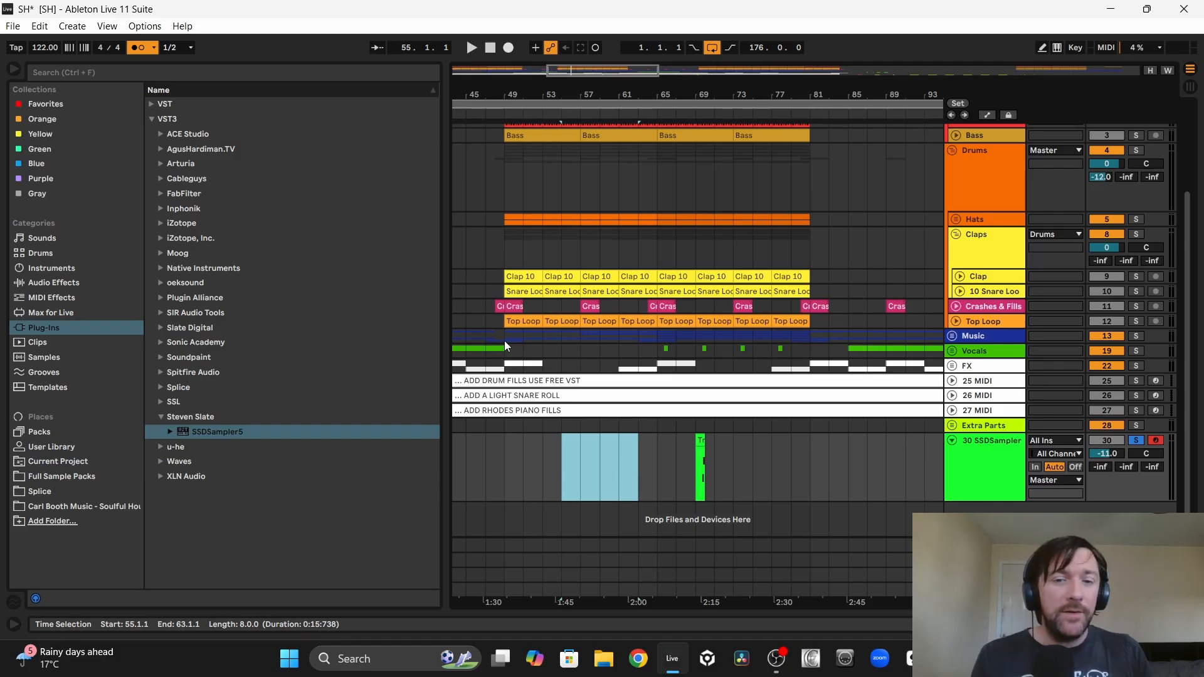
scroll(666, 470, left, 5)
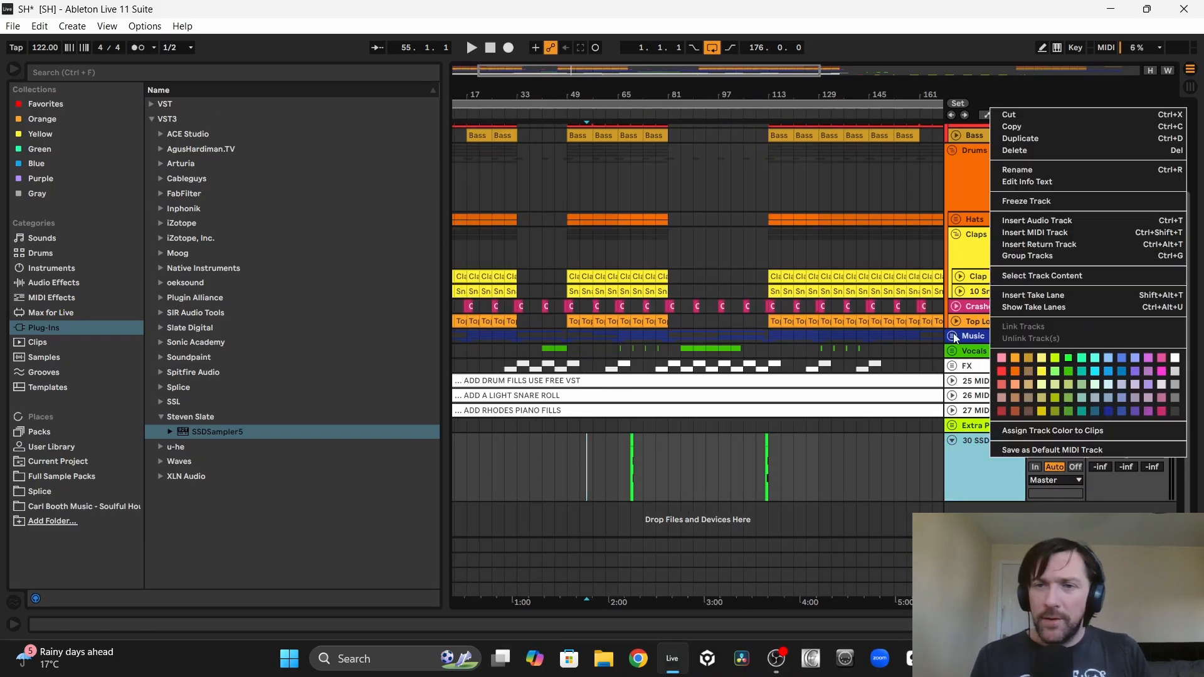
click(1024, 202)
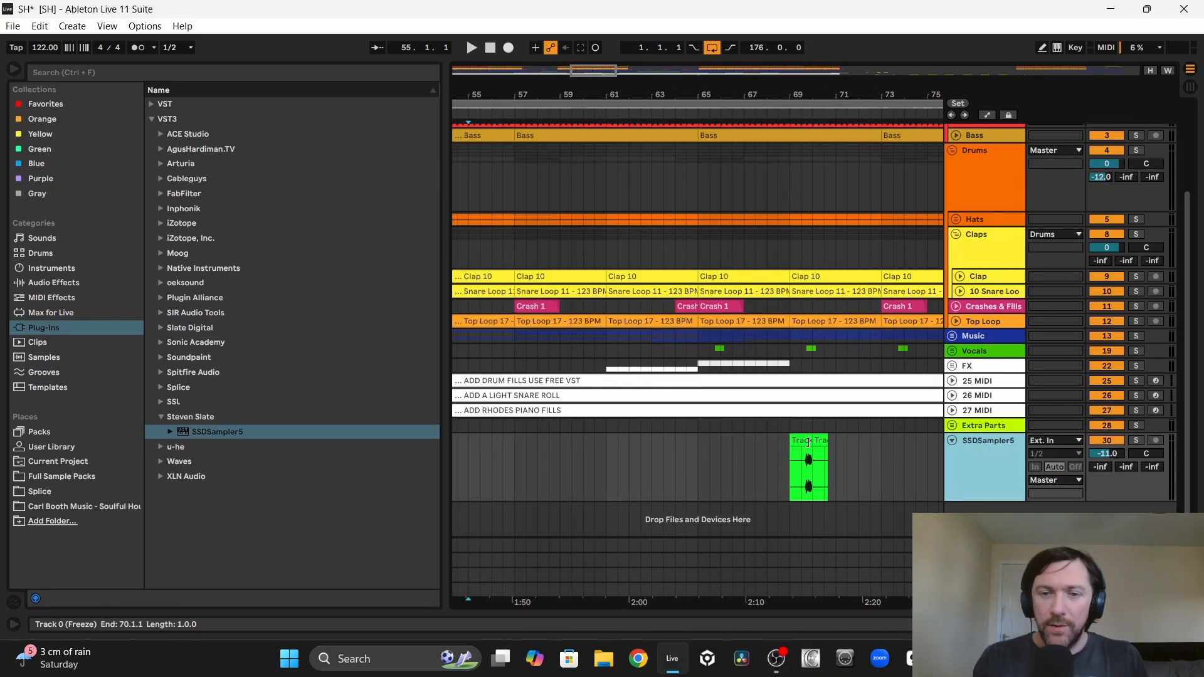
double_click(809, 442)
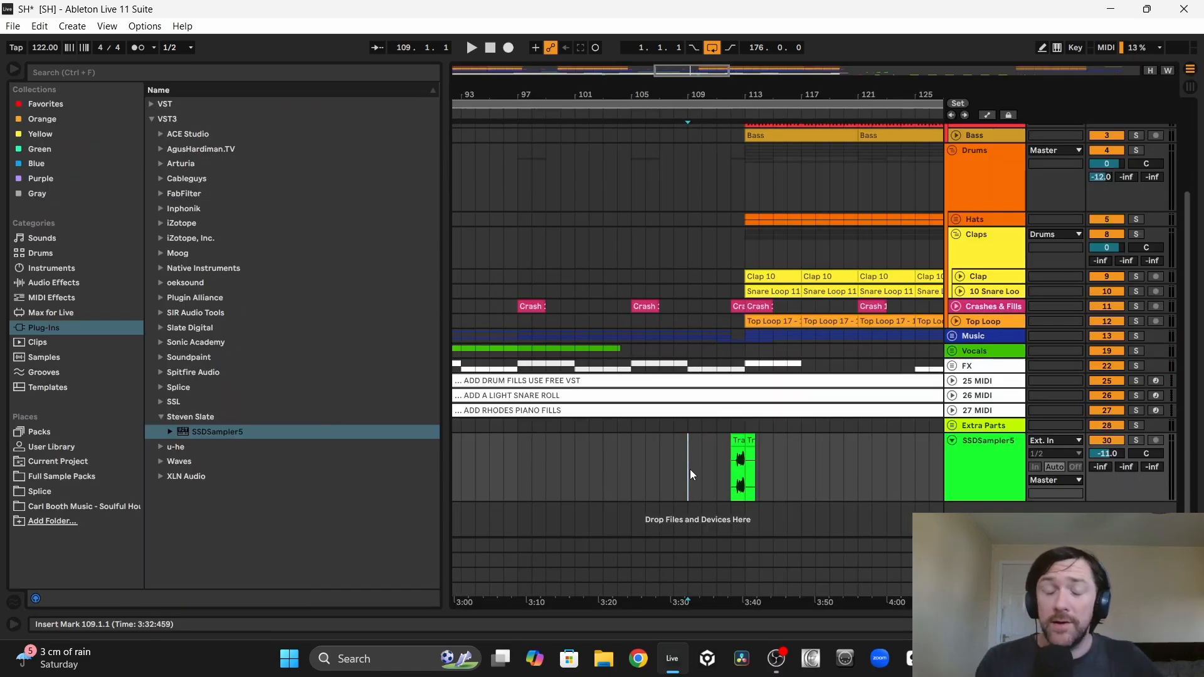
Step: Audition the bar 112 fill from bar 109 while trying SSDSampler5 track volumes between -15 and -10 dB
key(space)
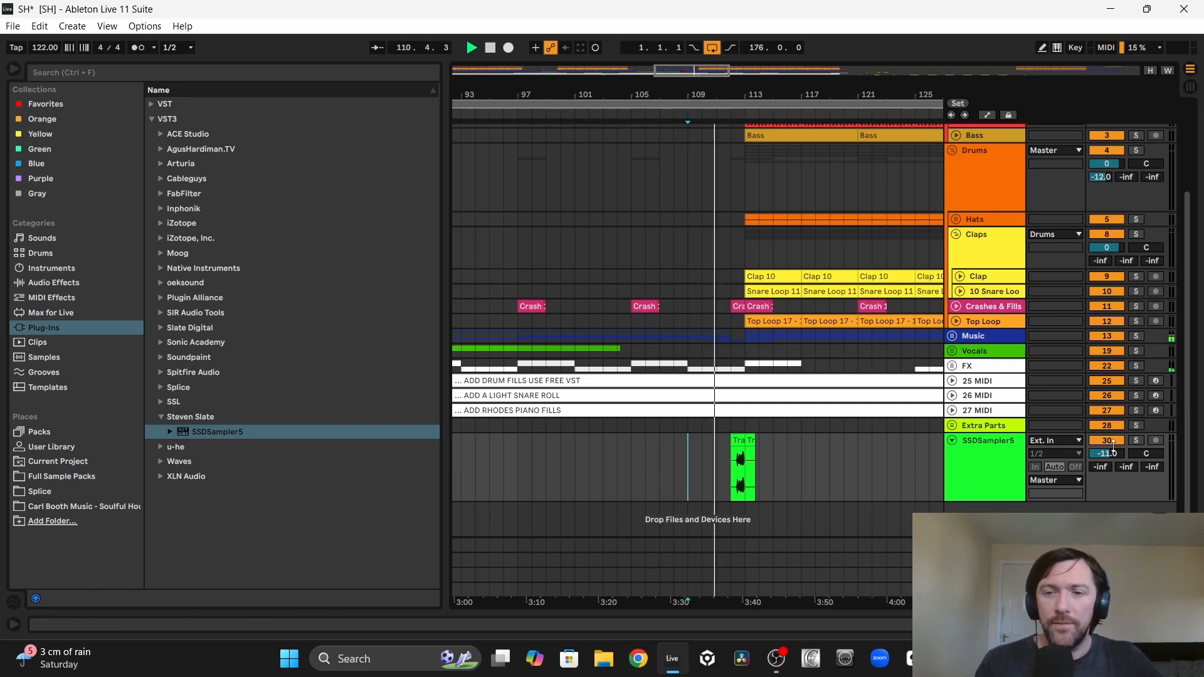
drag(1112, 452, 1113, 457)
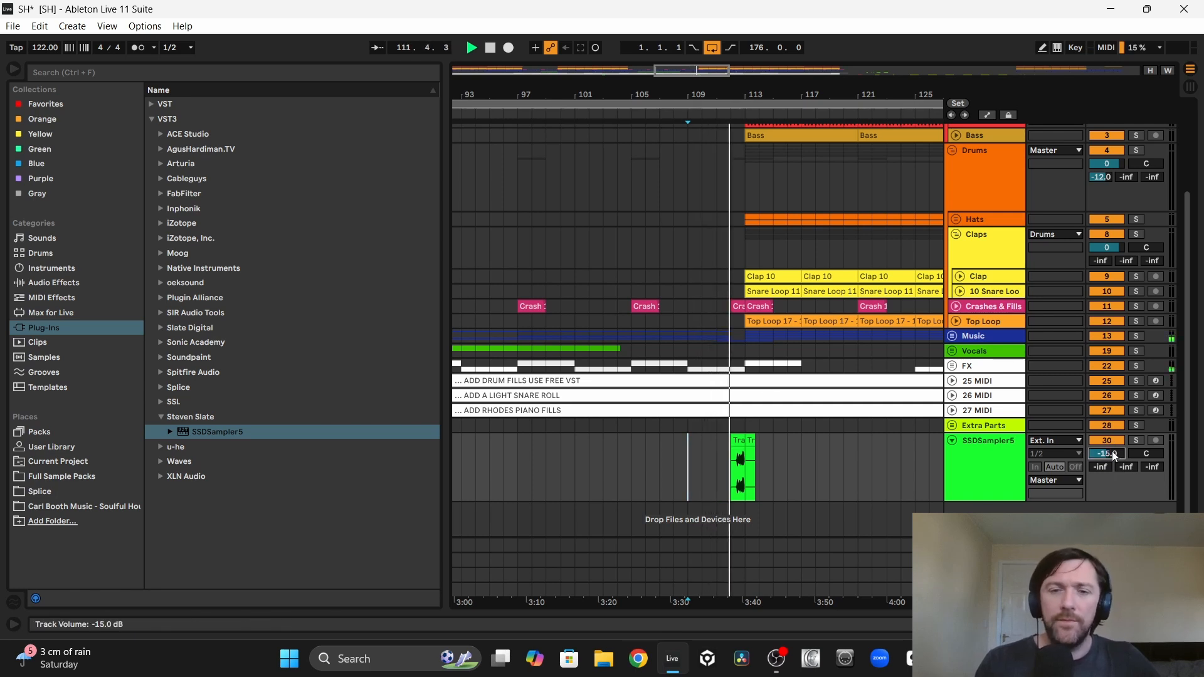
scroll(1113, 456, up, 5)
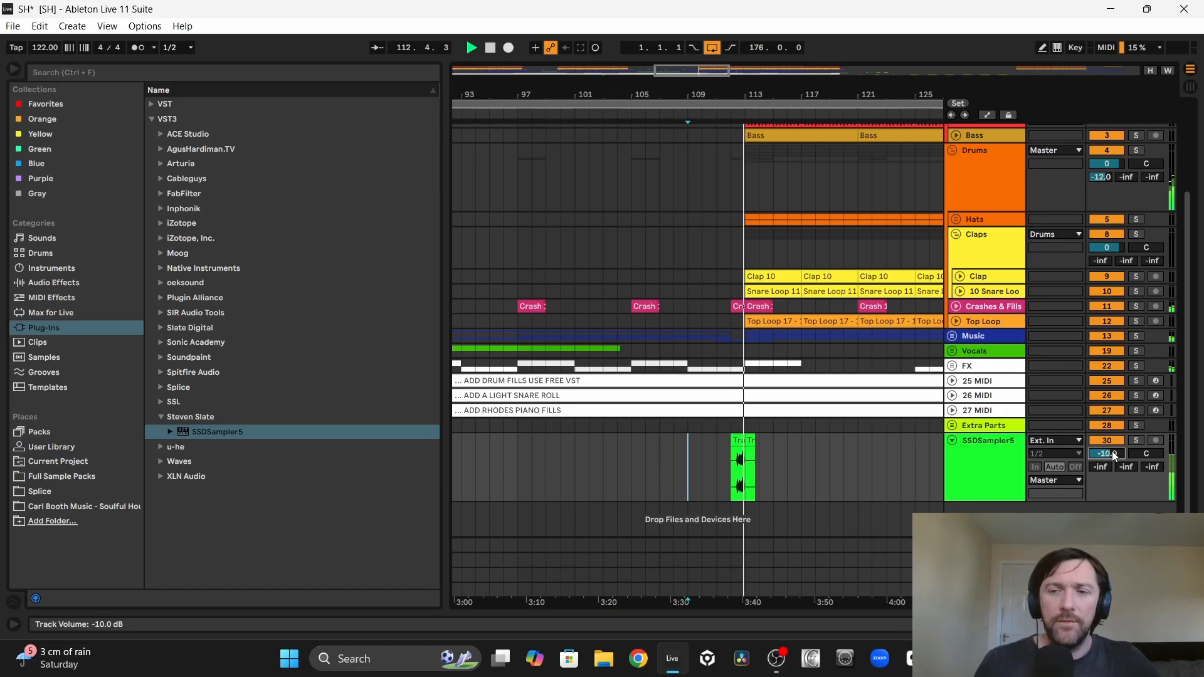
scroll(1113, 456, down, 1)
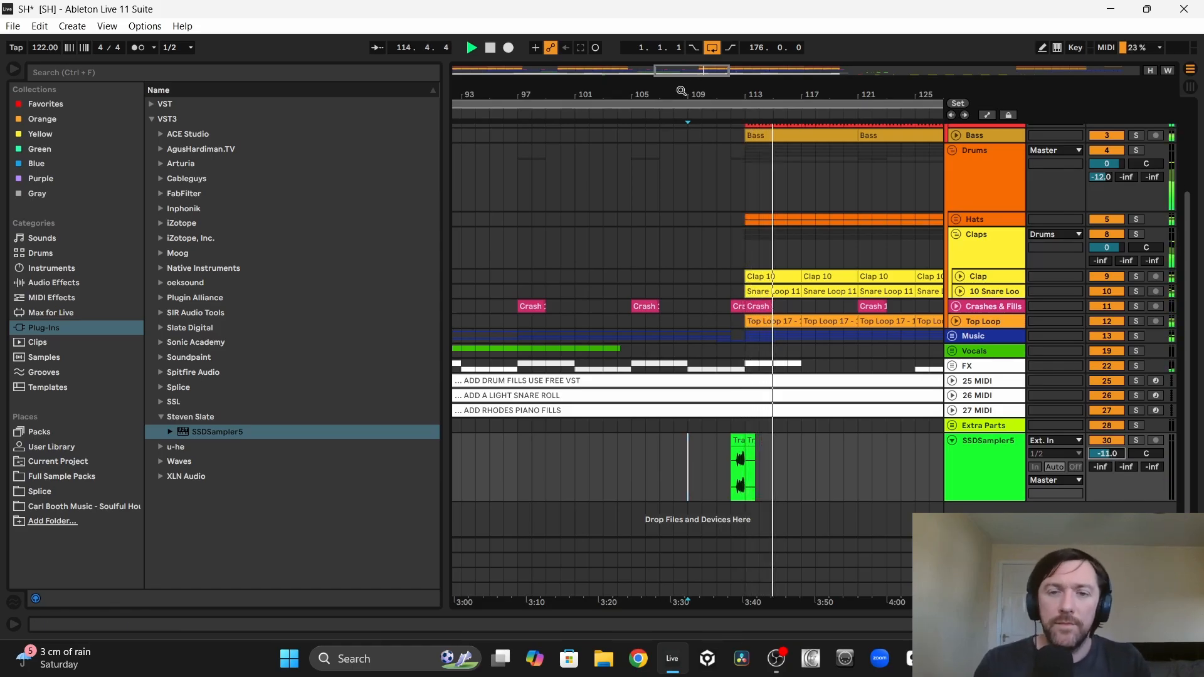
Step: Place the bar 112 fill clip at bar 48, just before the drums enter
drag(682, 91, 788, 49)
click(804, 439)
key(space)
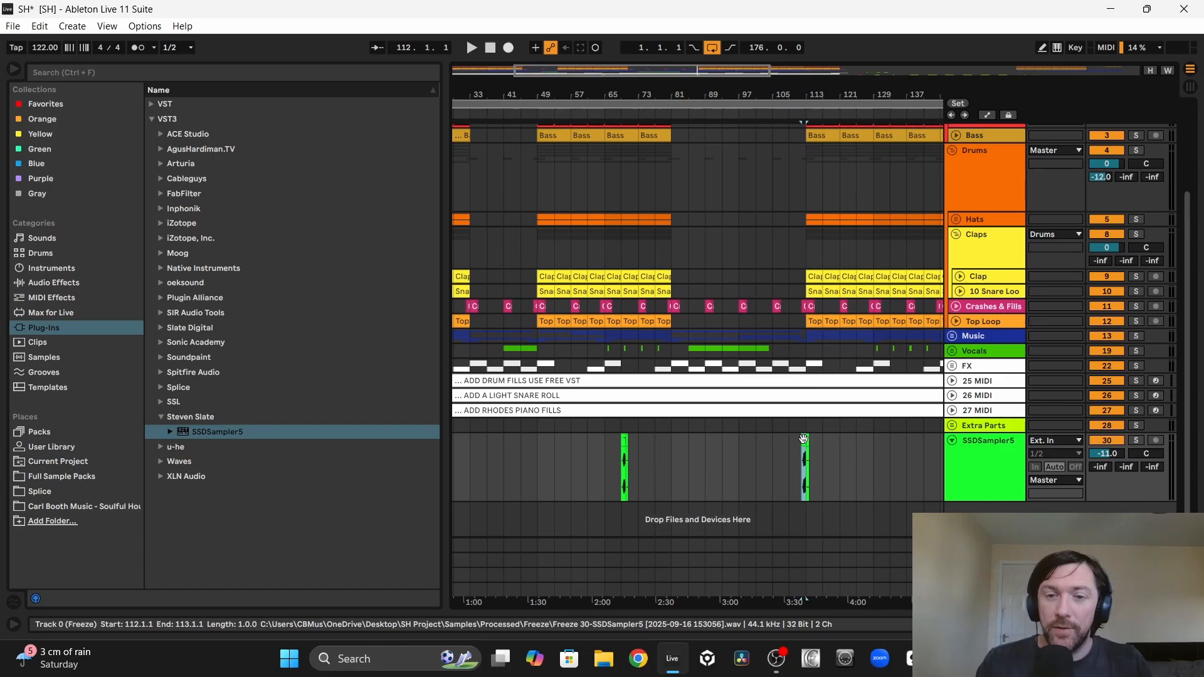
drag(804, 439, 532, 447)
scroll(572, 468, up, 3)
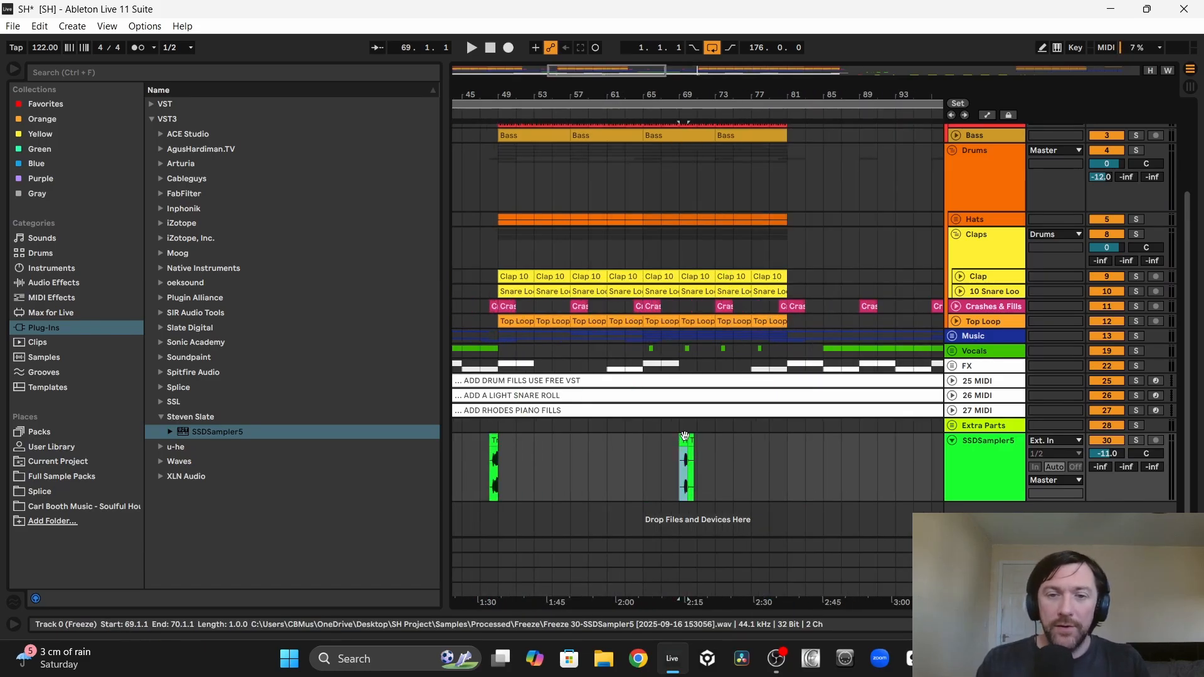
Step: Place the bar 69 fill clip at bar 64, leading into the section at bar 65
drag(684, 436, 568, 457)
scroll(653, 438, up, 3)
click(616, 447)
scroll(576, 457, left, 2)
Step: Audition the bar 64 fill from bar 63 and set the SSDSampler5 track volume to -10 dB
click(578, 472)
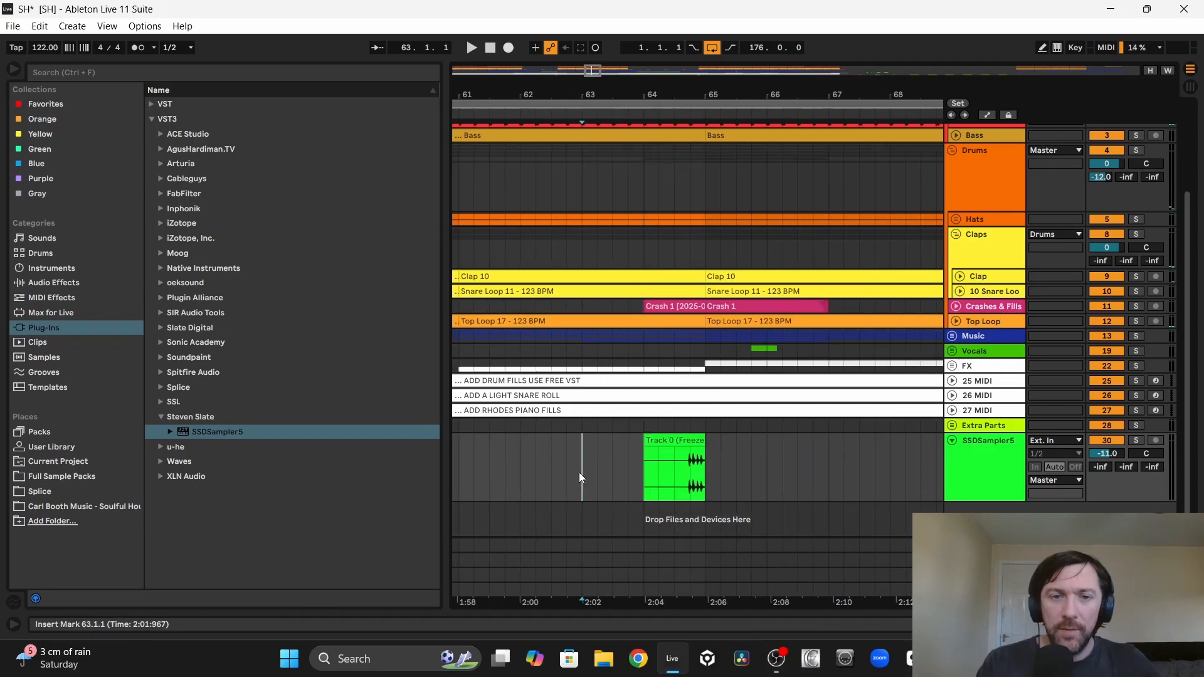
key(space)
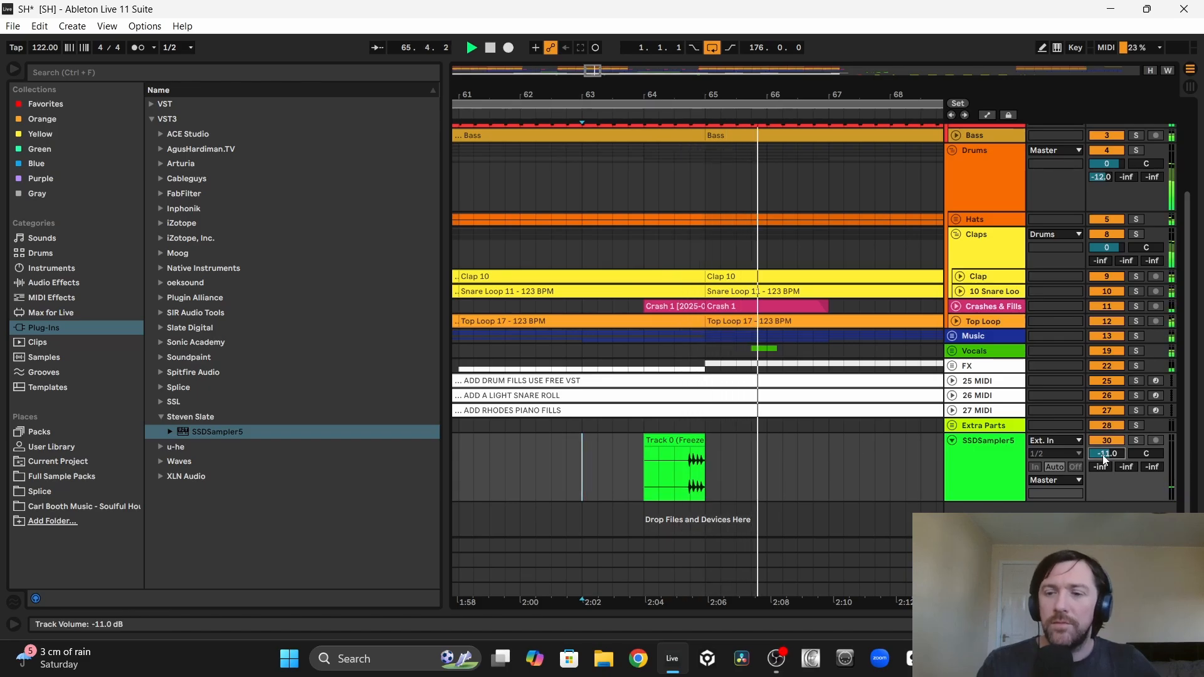
drag(1103, 456, 1103, 452)
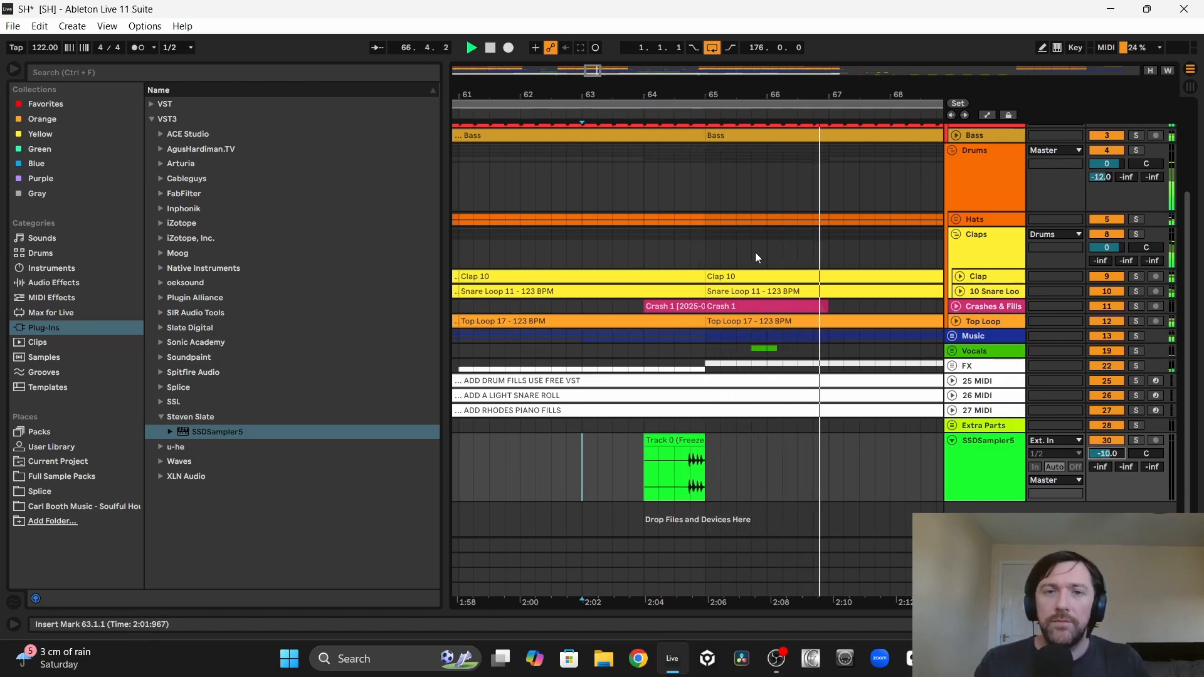
Step: Trim the kick loop's end from bar 65 back to bar 64 and audition the fill from 63.3.1
scroll(755, 252, up, 4)
key(space)
drag(705, 192, 641, 193)
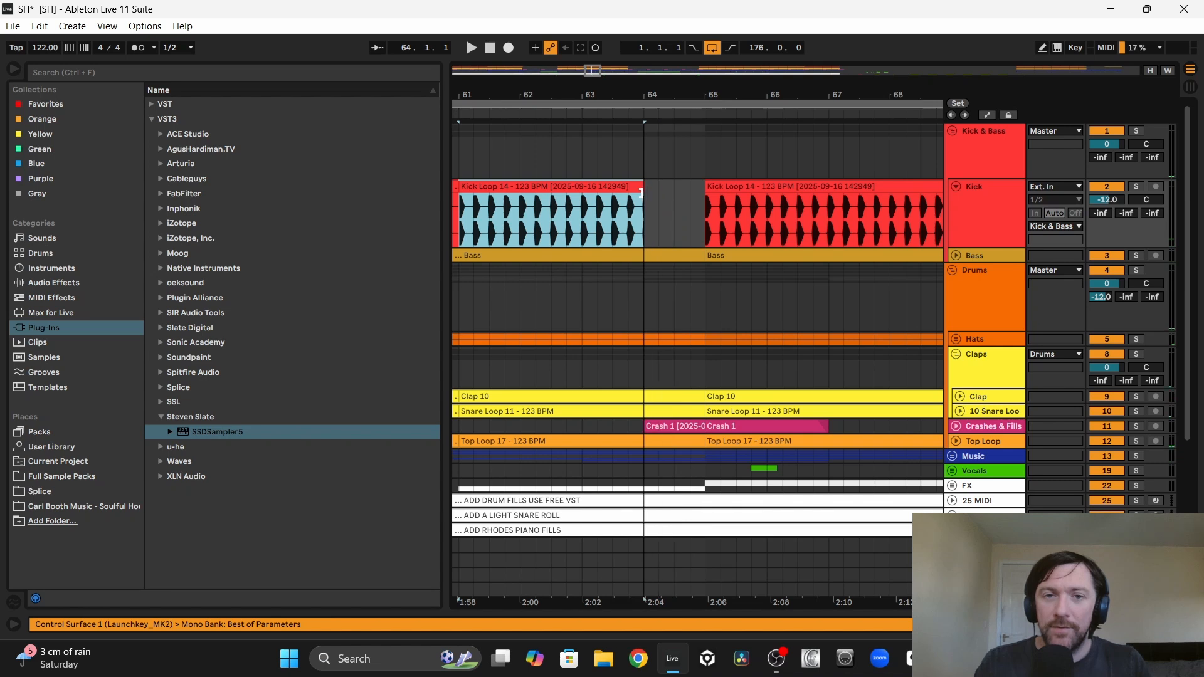
click(637, 200)
scroll(637, 200, down, 4)
click(612, 467)
key(space)
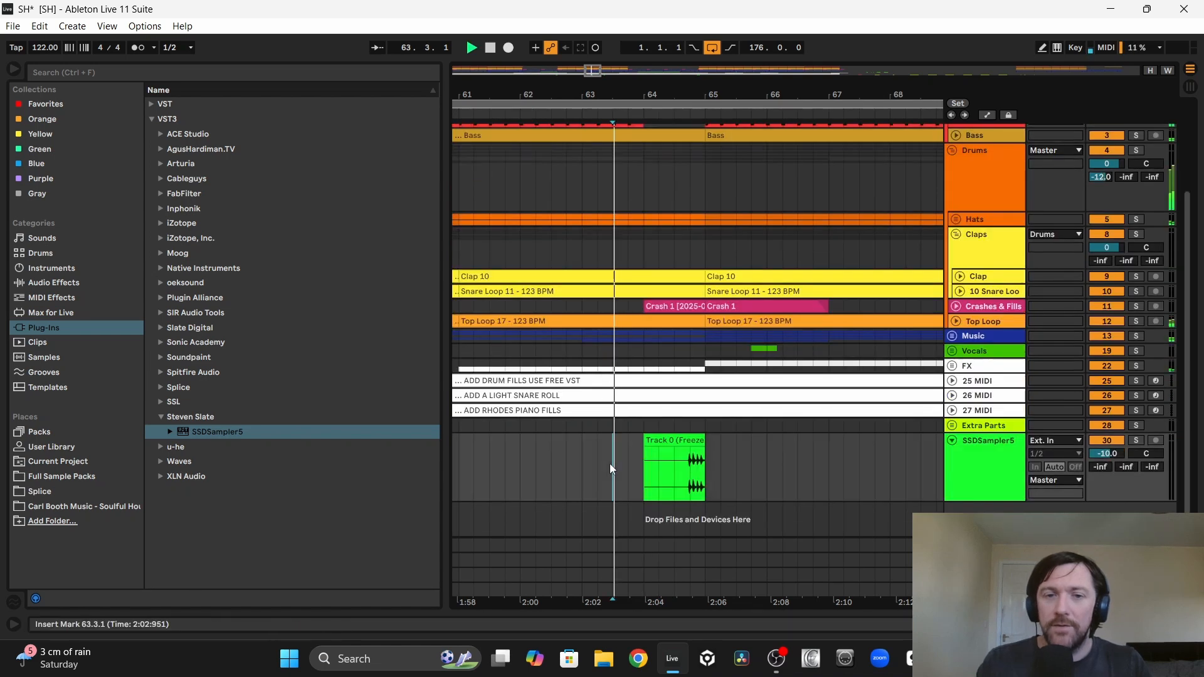
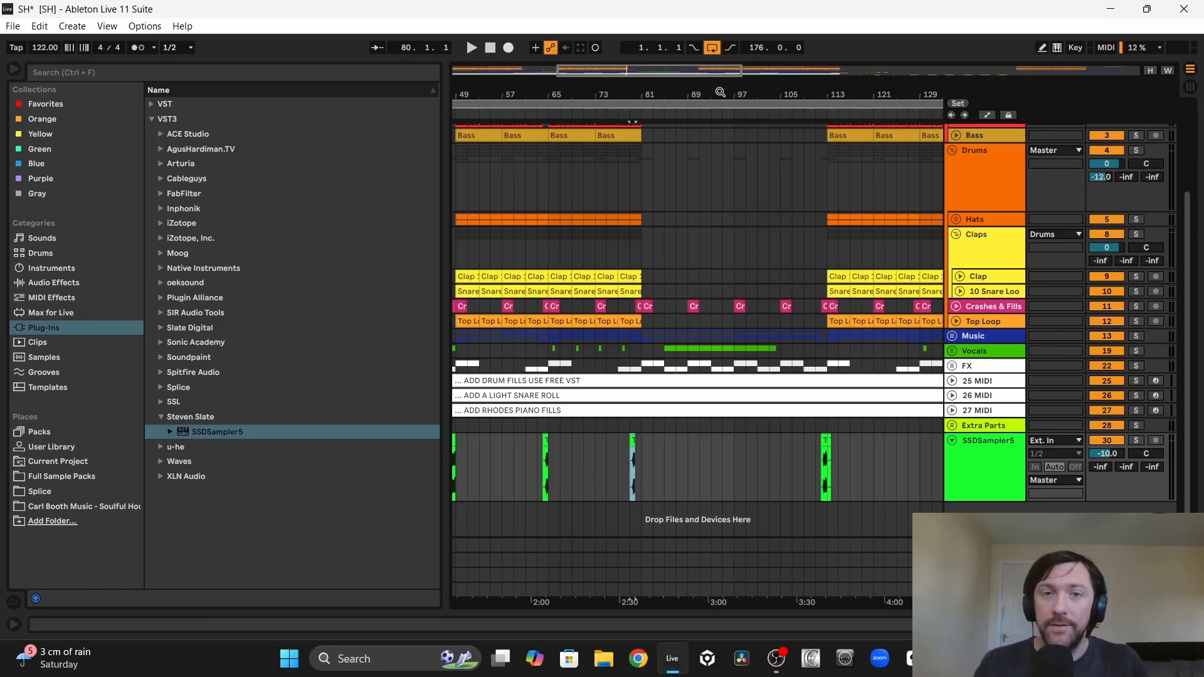
Step: Duplicate the 32-bar span of drum fills on the SSDSampler5 track and shift the copy to start at bar 113
drag(634, 95, 633, 201)
drag(631, 444, 665, 442)
drag(639, 94, 564, 25)
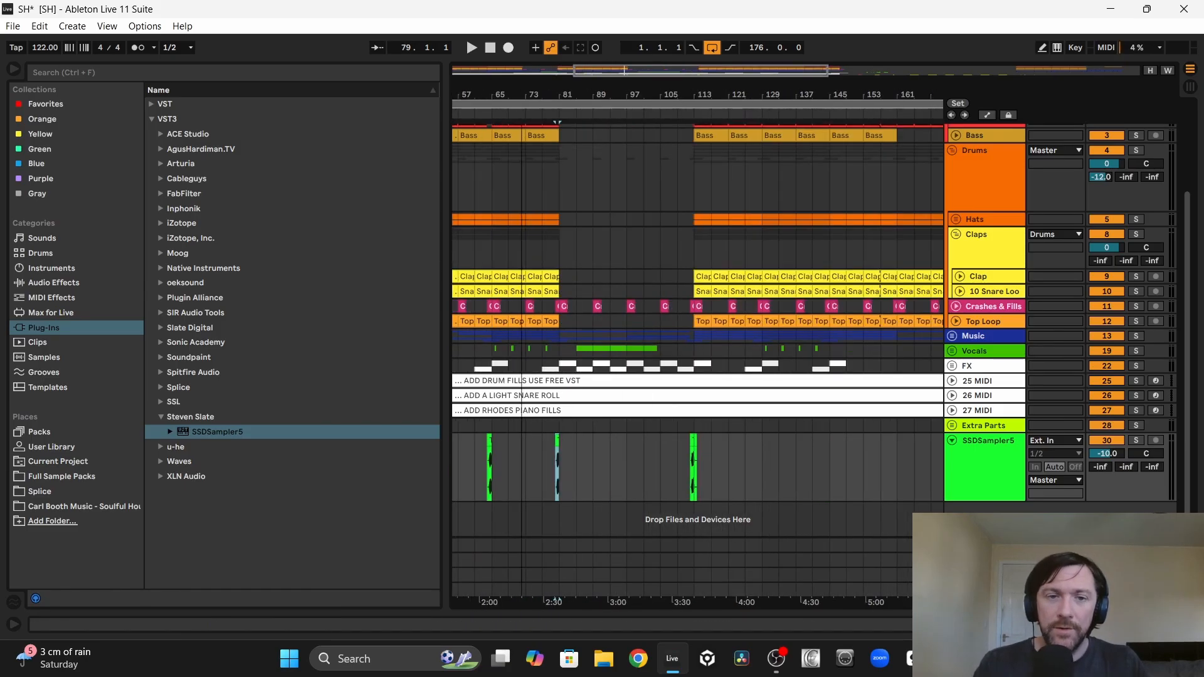
drag(564, 94, 617, 83)
drag(642, 457, 564, 459)
key(ctrl+d)
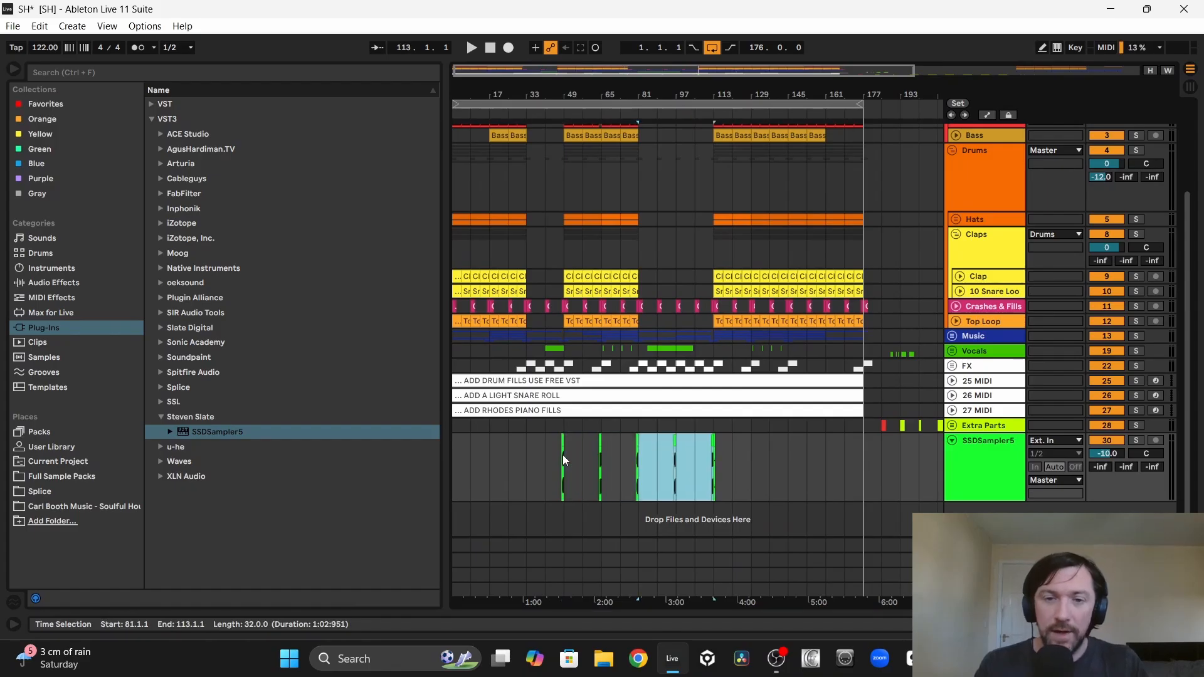
key(Right)
key(Right)
key(Right)
key(Right)
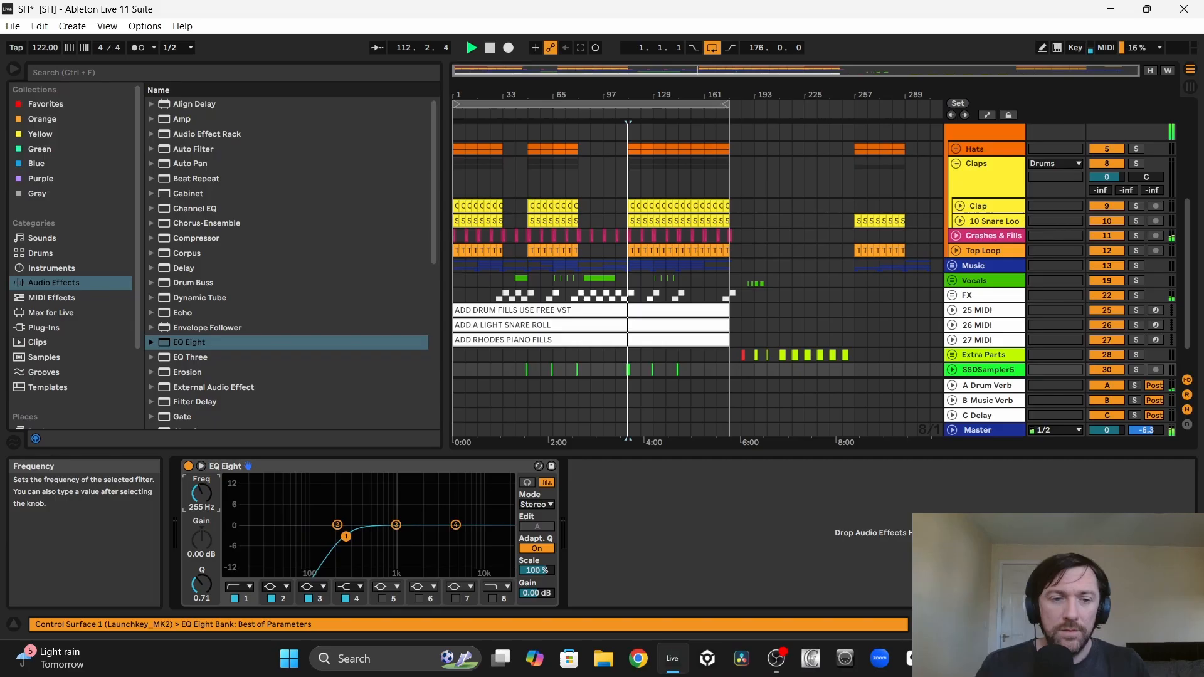
Step: Set the drum fills' EQ Eight low cut to 138 Hz and recolour the Drum Fills clips dark pink
drag(198, 494, 197, 507)
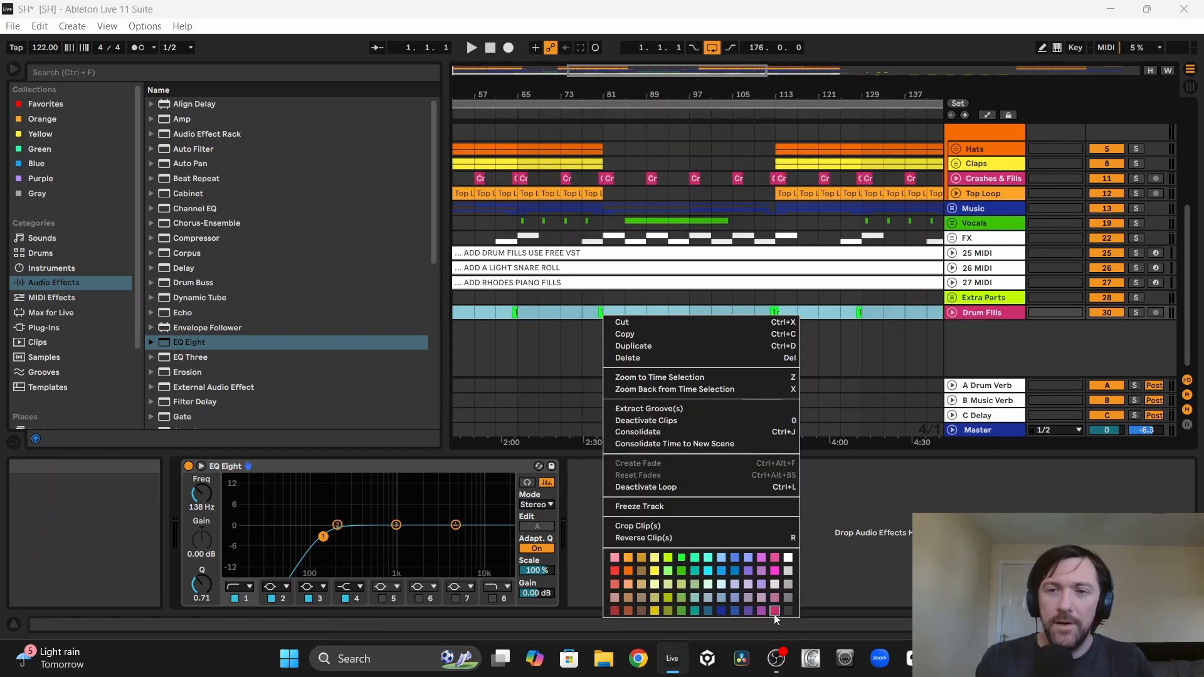
click(774, 612)
Step: Move the Drum Fills track below Crashes & Fills and group the two tracks together
drag(981, 315, 982, 214)
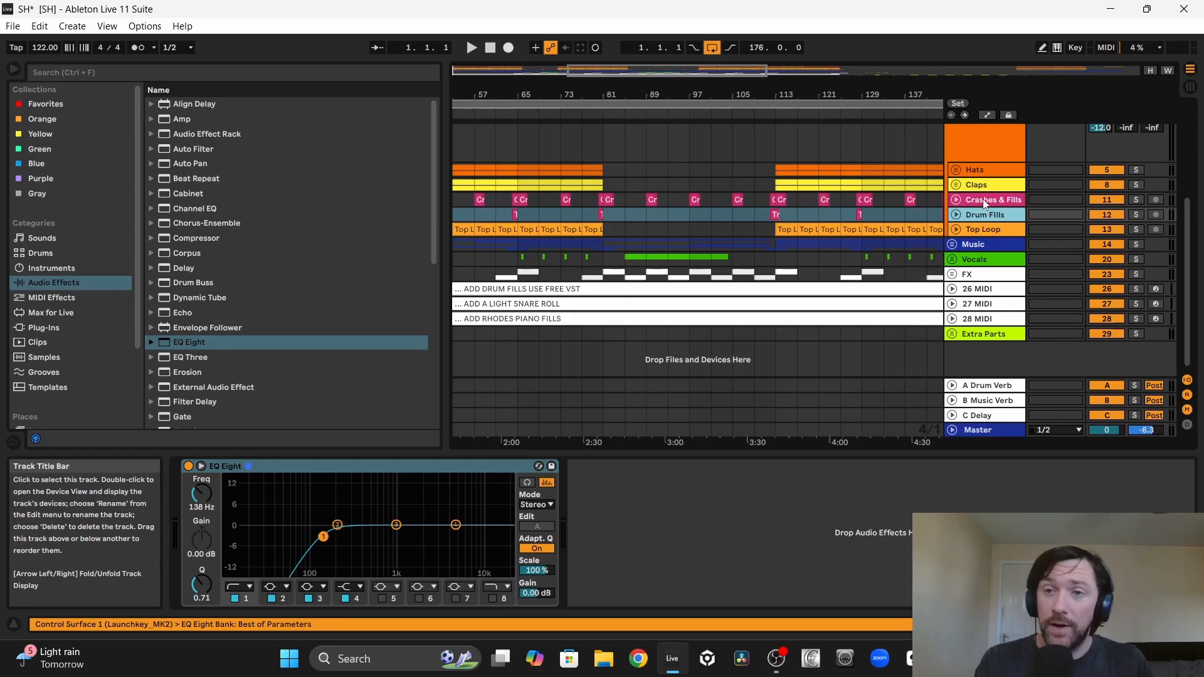
shift+click(985, 202)
right_click(986, 202)
click(998, 250)
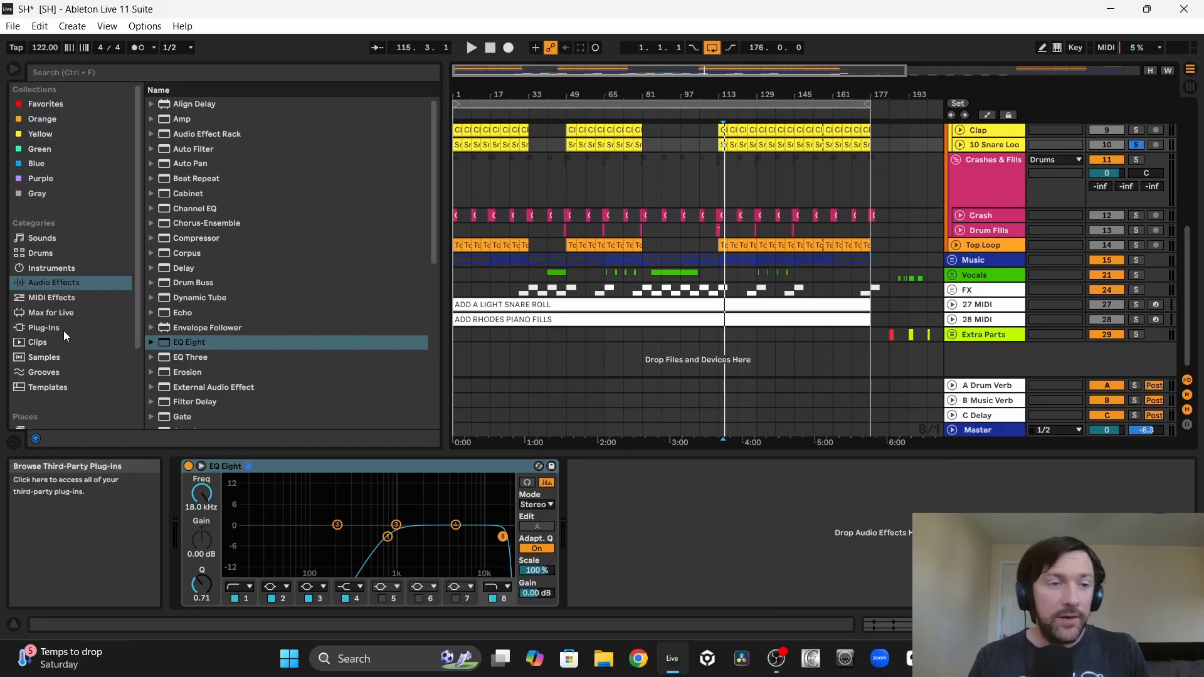
Step: Audition the first samples in the sample pack's Snares folder and place Snare 7 on a new audio track at bar 81
scroll(62, 330, down, 3)
click(84, 405)
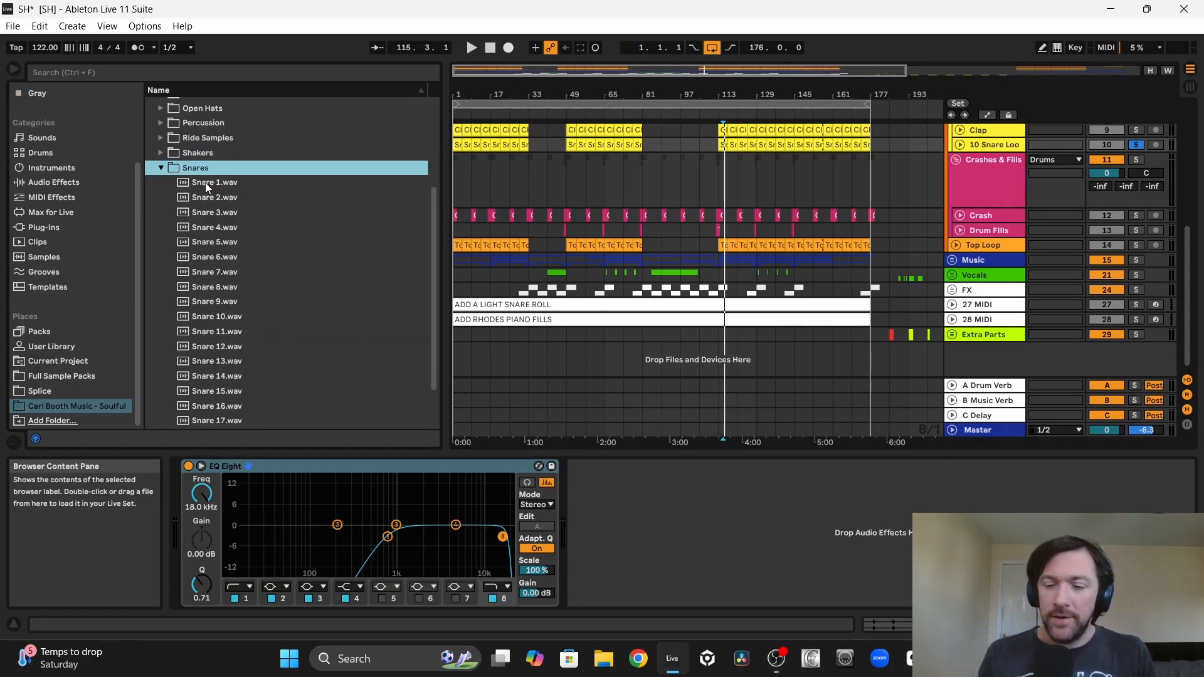
click(205, 183)
key(Down)
key(Down)
key(Down)
key(Down)
key(Down)
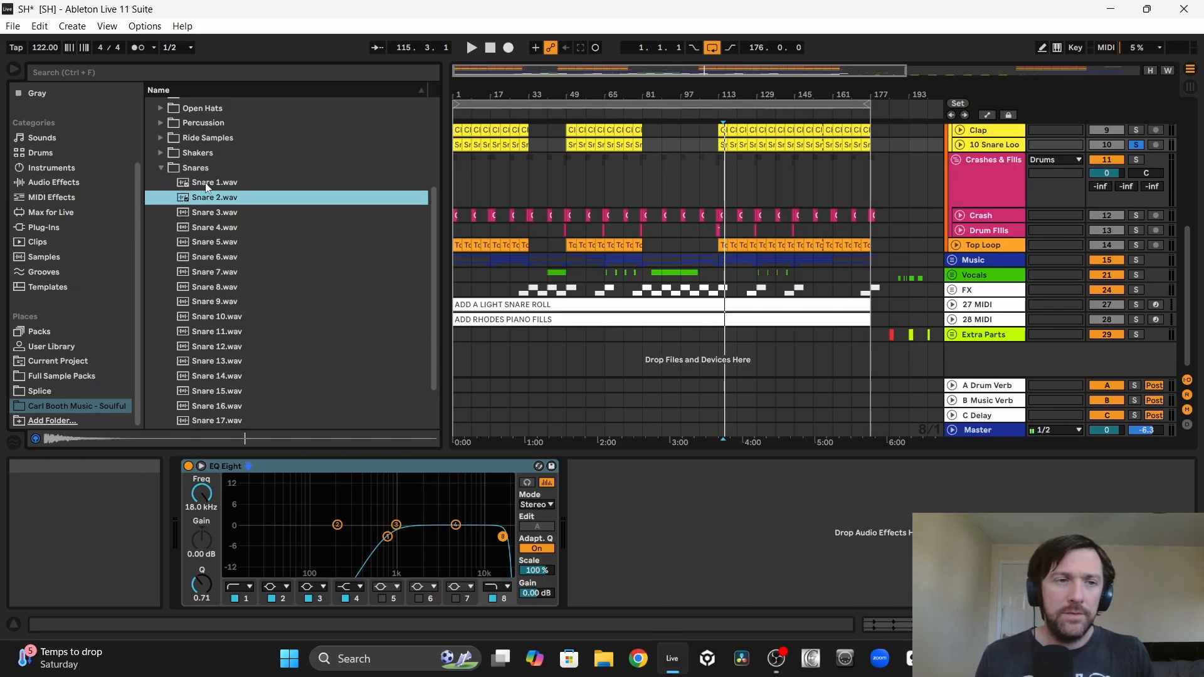
key(Down)
key(Down)
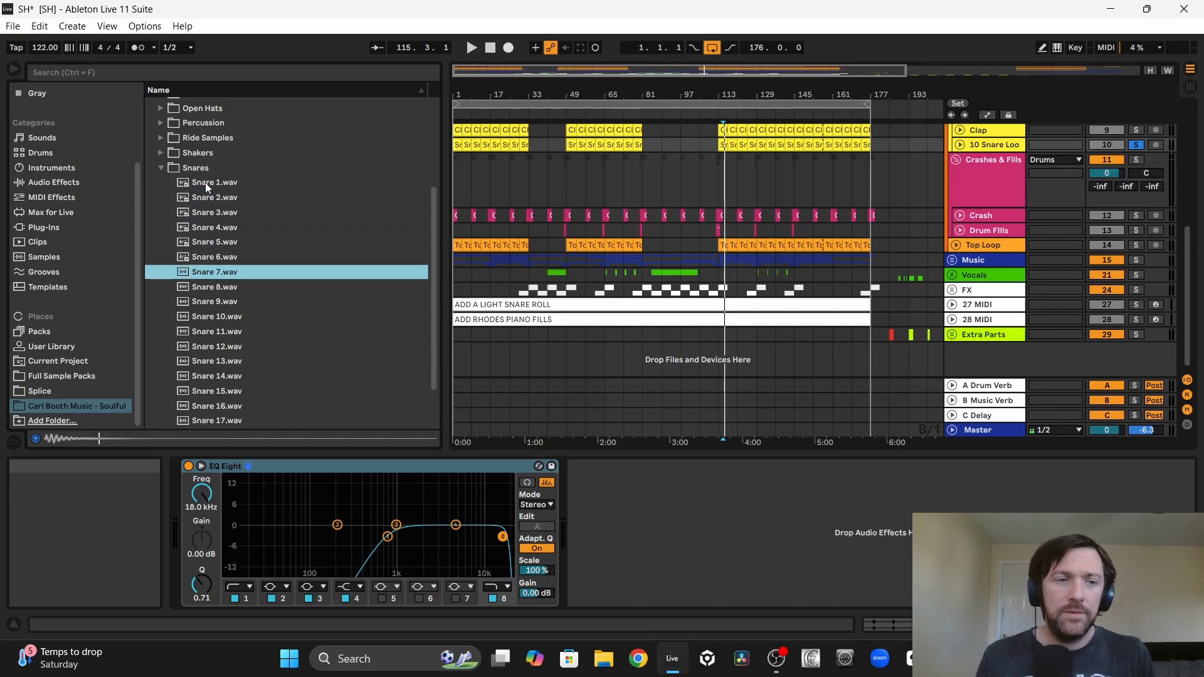
key(Up)
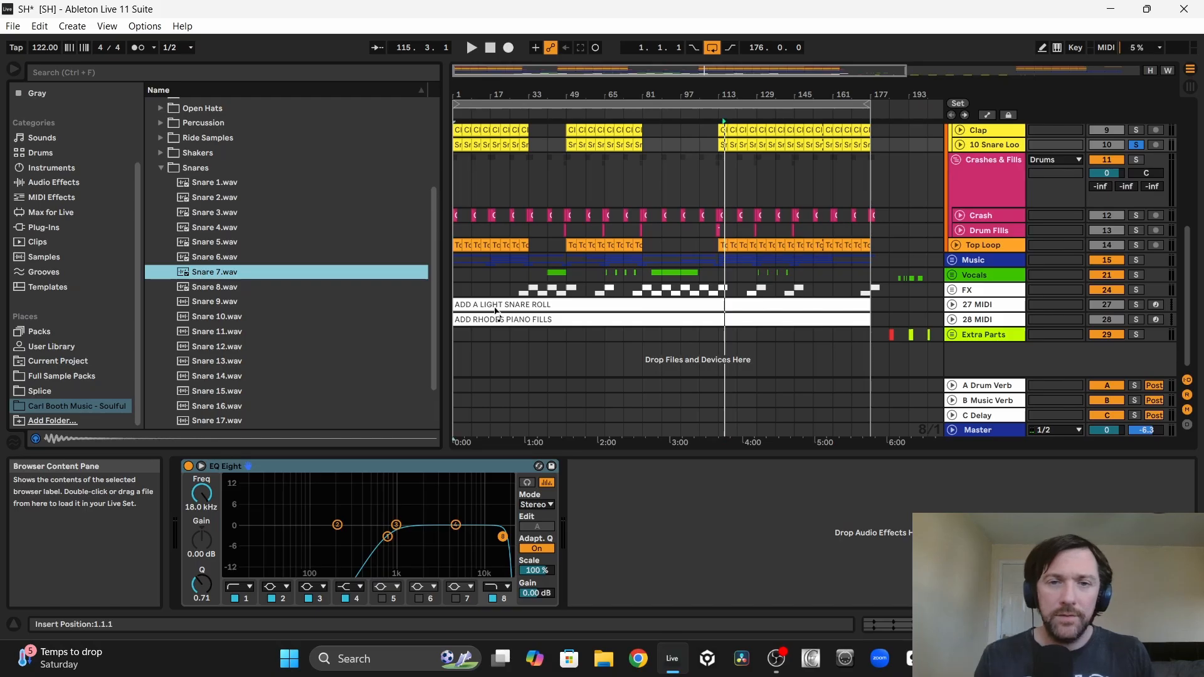
drag(637, 354, 637, 353)
Step: Audition the remaining samples in the Snares folder, up to Snare 20
key(Down)
key(Down)
key(Down)
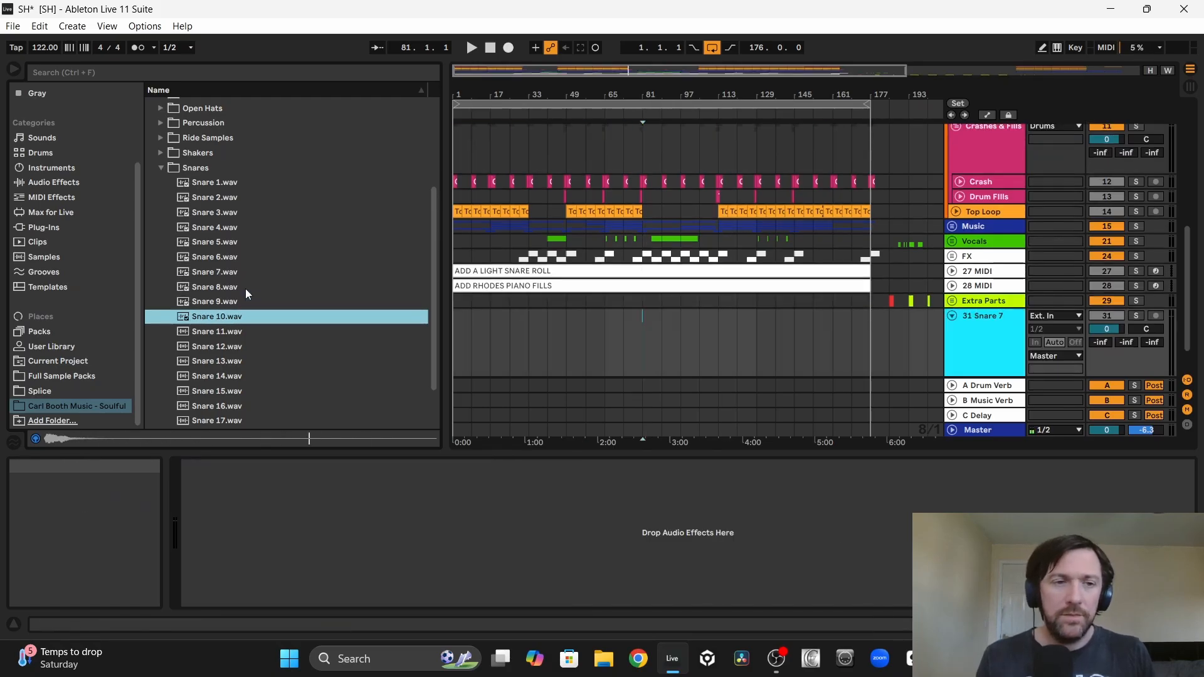
key(Up)
key(Down)
key(Down)
key(Down)
key(Down)
key(Down)
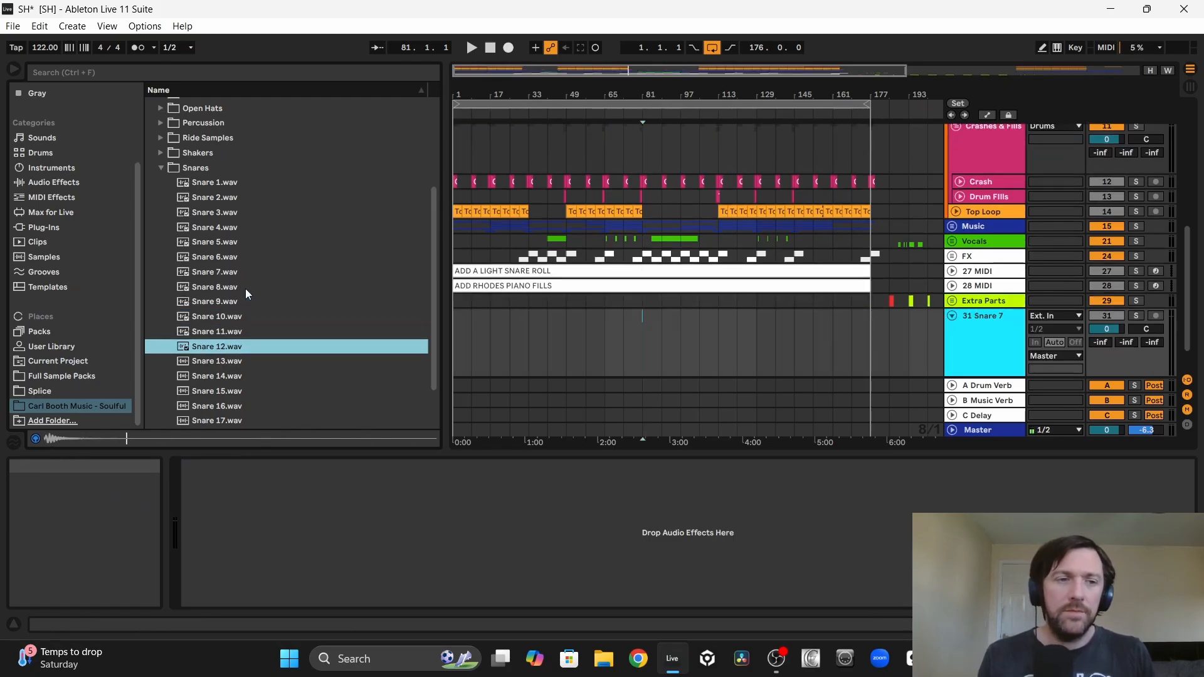
key(Down)
key(Down)
key(Down)
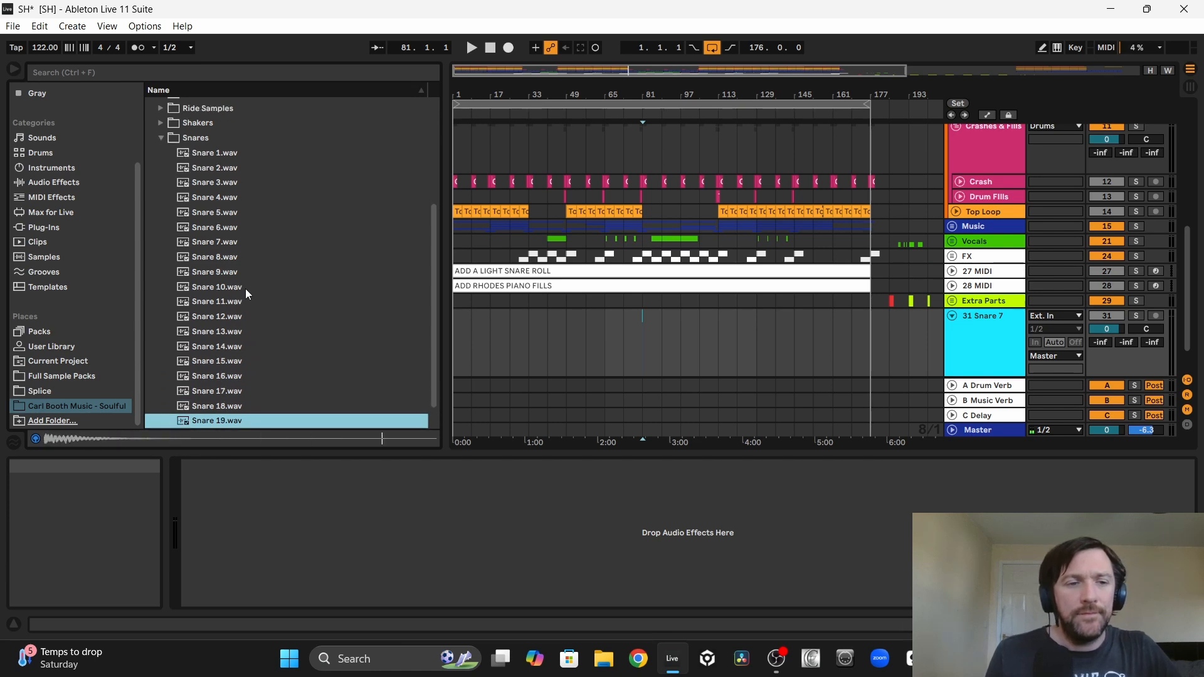
key(Down)
Step: Add Snare 1 to the new snare track alongside Snare 7 and move both clips along the timeline towards bar 113
key(Down)
key(Down)
key(Down)
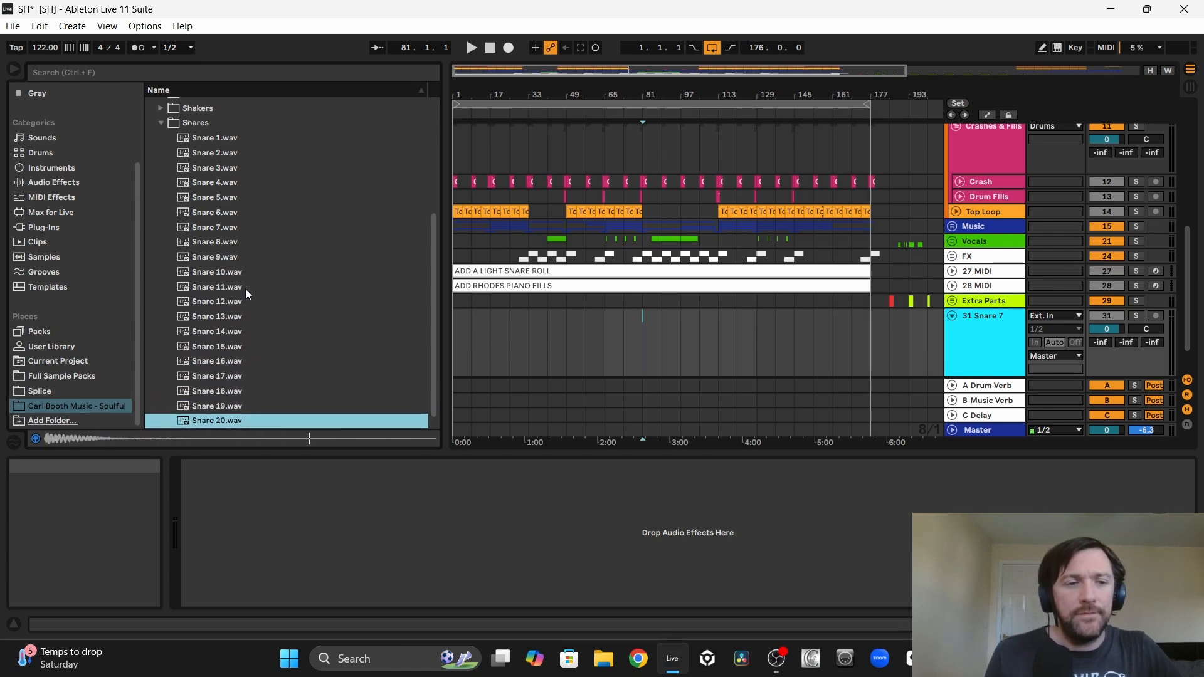
click(214, 128)
key(Down)
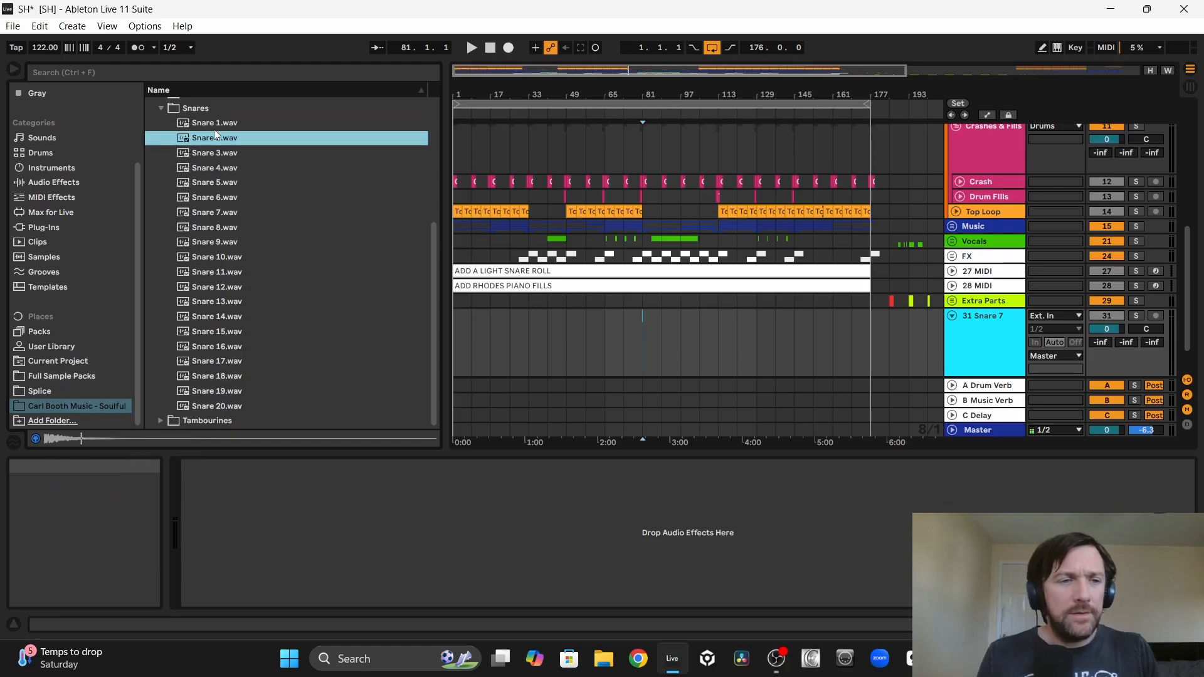
key(Up)
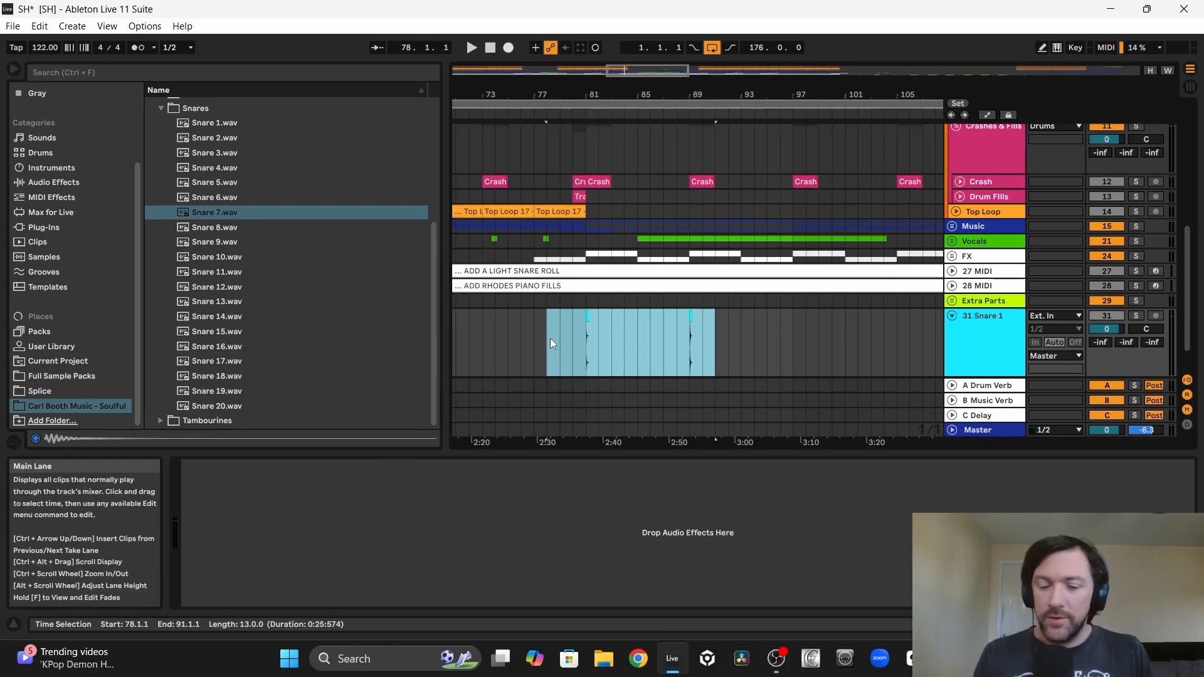
key(Right)
key(Right)
key(Right)
key(Right)
key(Right)
key(Right)
key(Right)
key(Right)
key(Right)
key(Right)
key(Right)
key(Right)
key(Right)
key(Right)
key(Right)
key(Right)
key(Right)
key(Right)
key(Right)
key(Right)
key(Right)
key(Right)
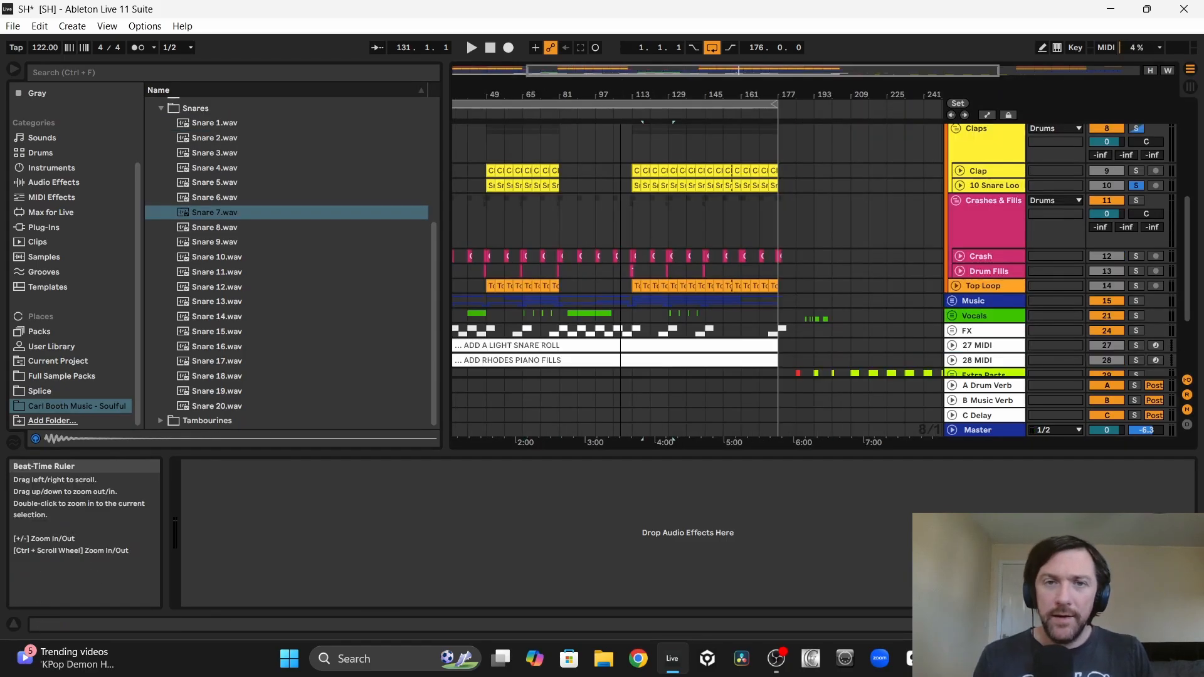
Step: Set the loop to bars 105 to 113 over the Crashes & Fills group and start playback
drag(620, 94, 620, 151)
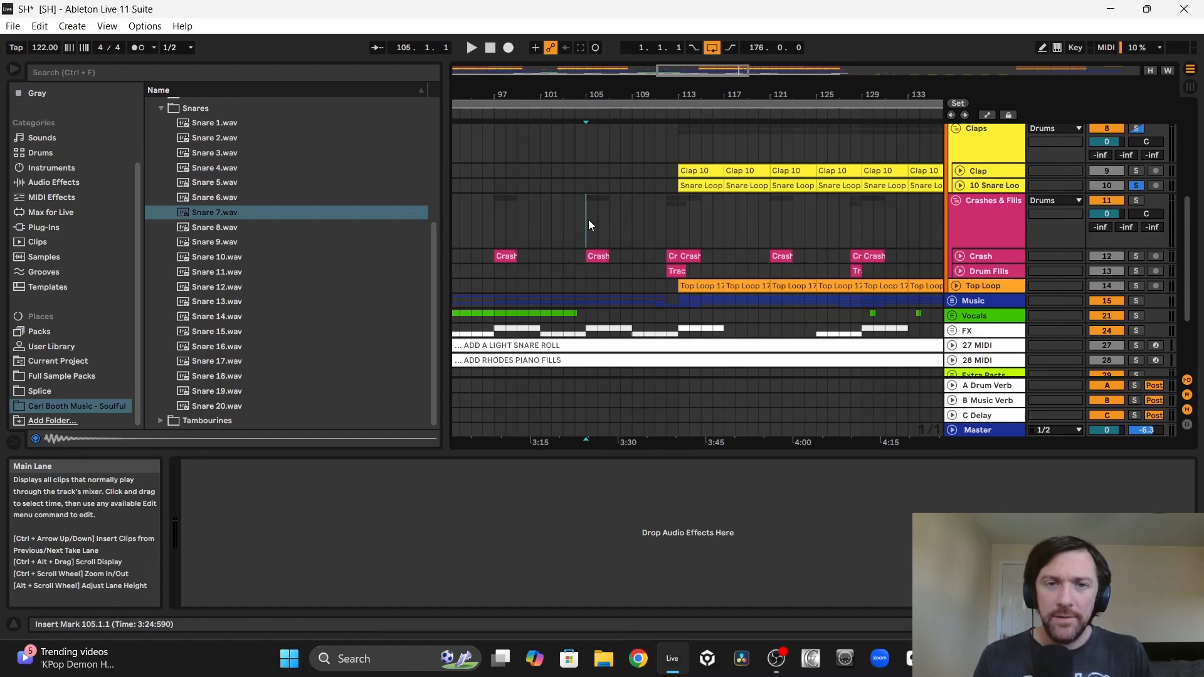
drag(587, 219, 674, 224)
key(ctrl+l)
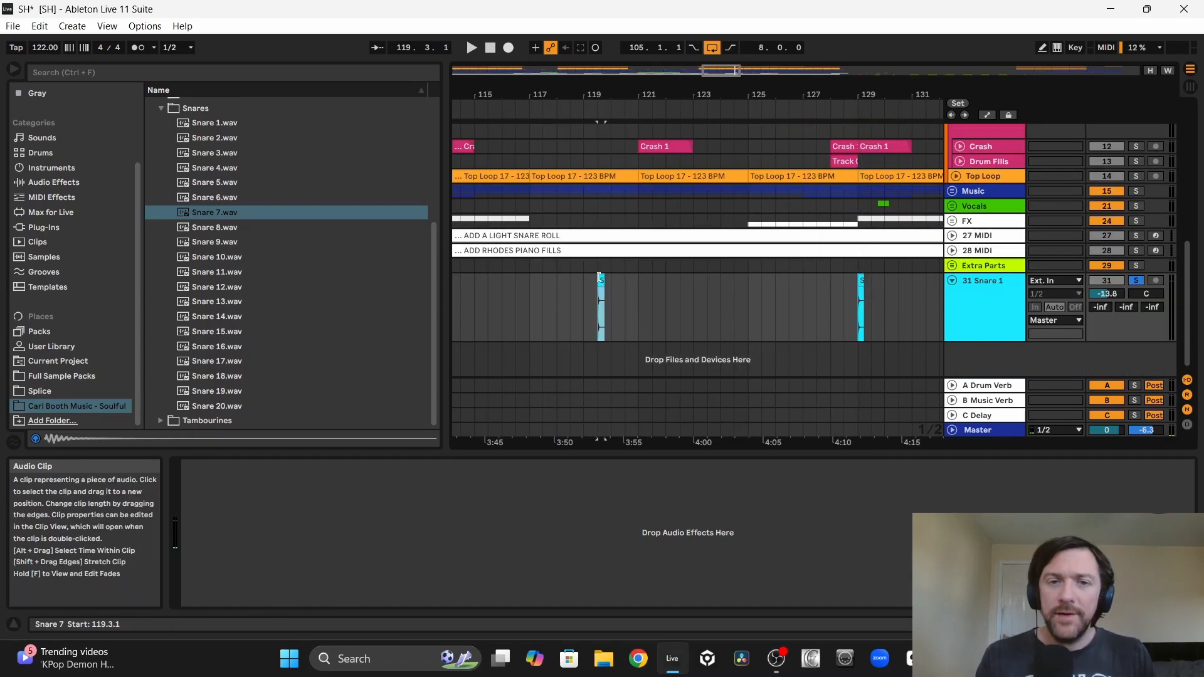
key(space)
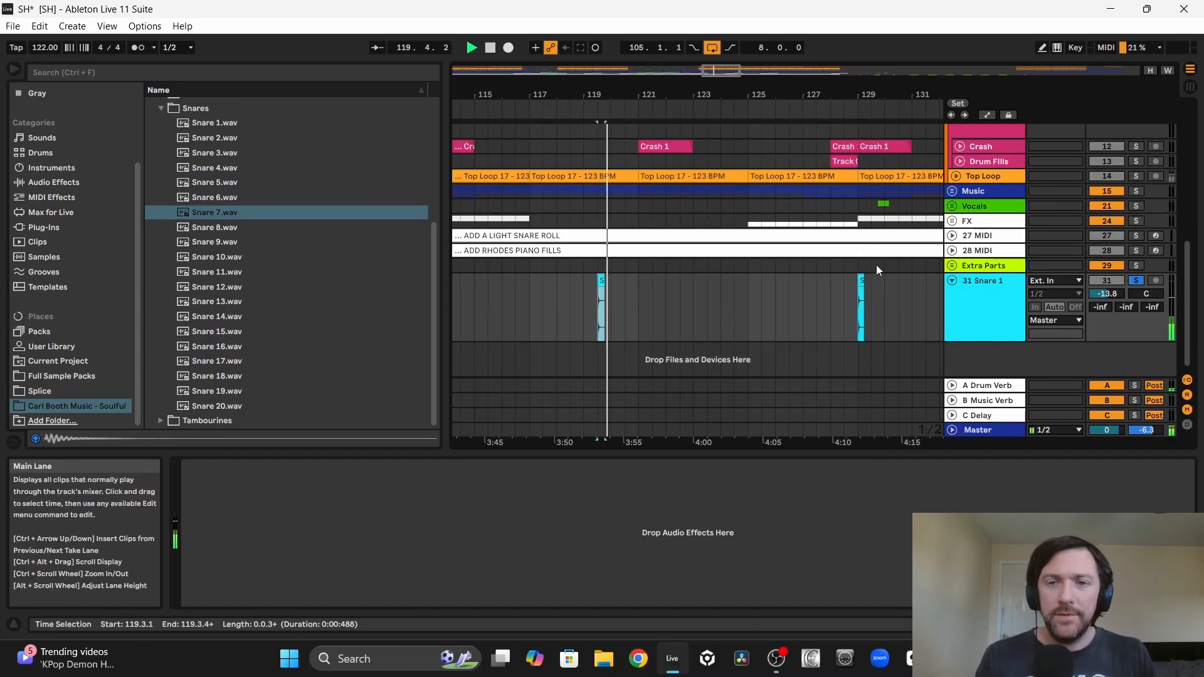
Step: Audition the snare clip placed at bar 129
click(860, 279)
key(space)
key(space)
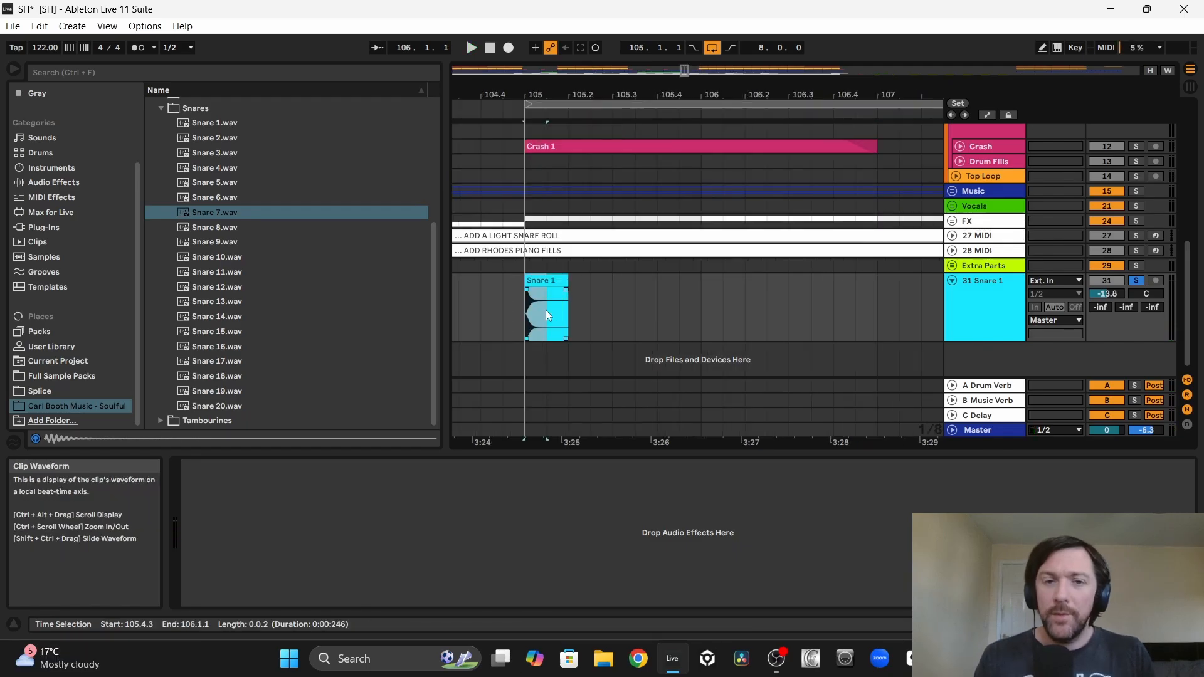
Step: Repeat an eighth-note slice of the Snare 1 clip across bar 105 and play back the roll
click(546, 309)
drag(545, 309, 525, 301)
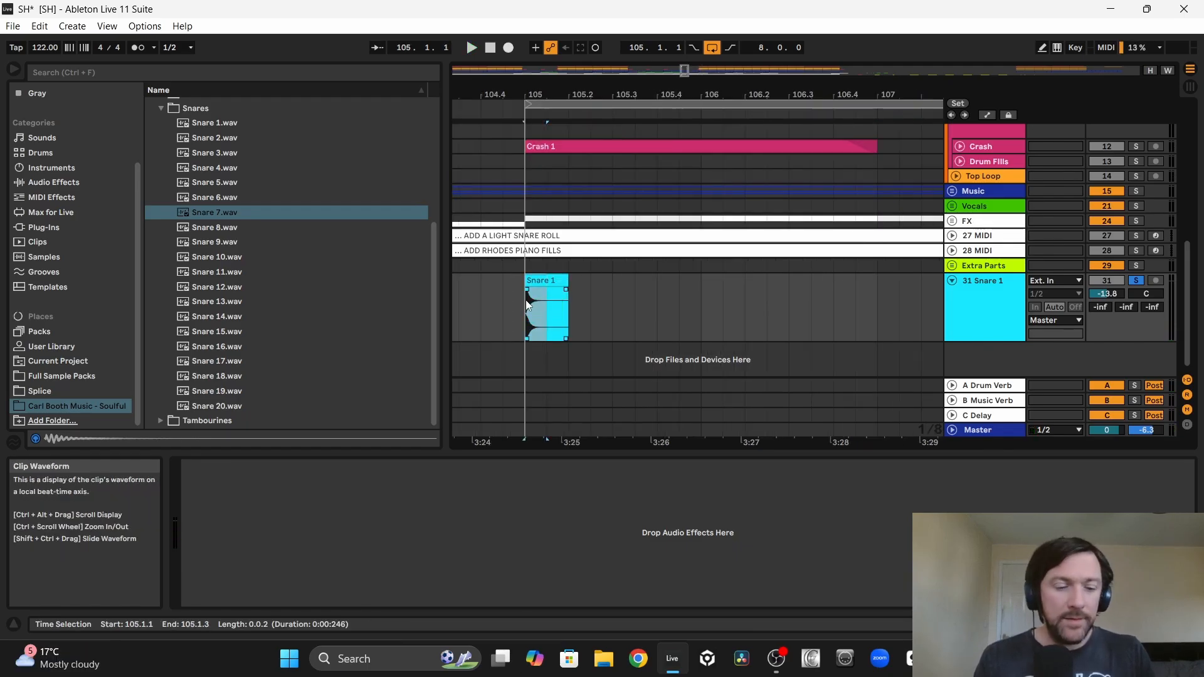
key(ctrl+d)
key(ctrl+d)
key(ctrl+d)
key(ctrl+d)
key(ctrl+d)
key(ctrl+d)
key(ctrl+d)
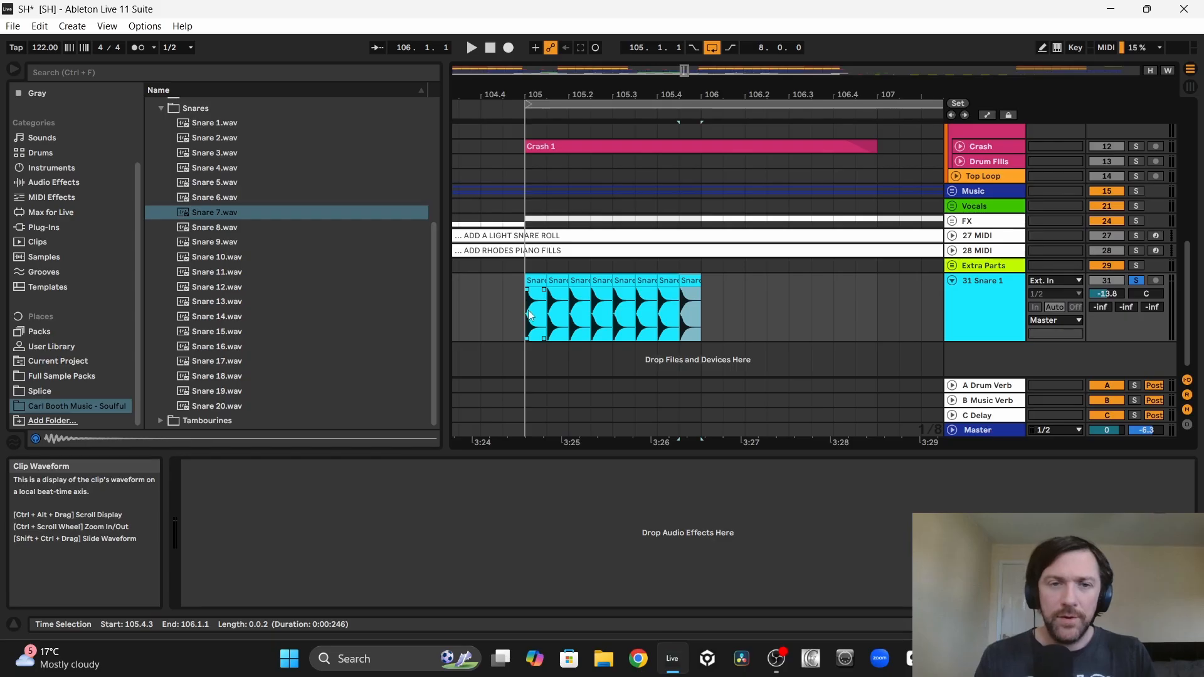
click(530, 314)
key(space)
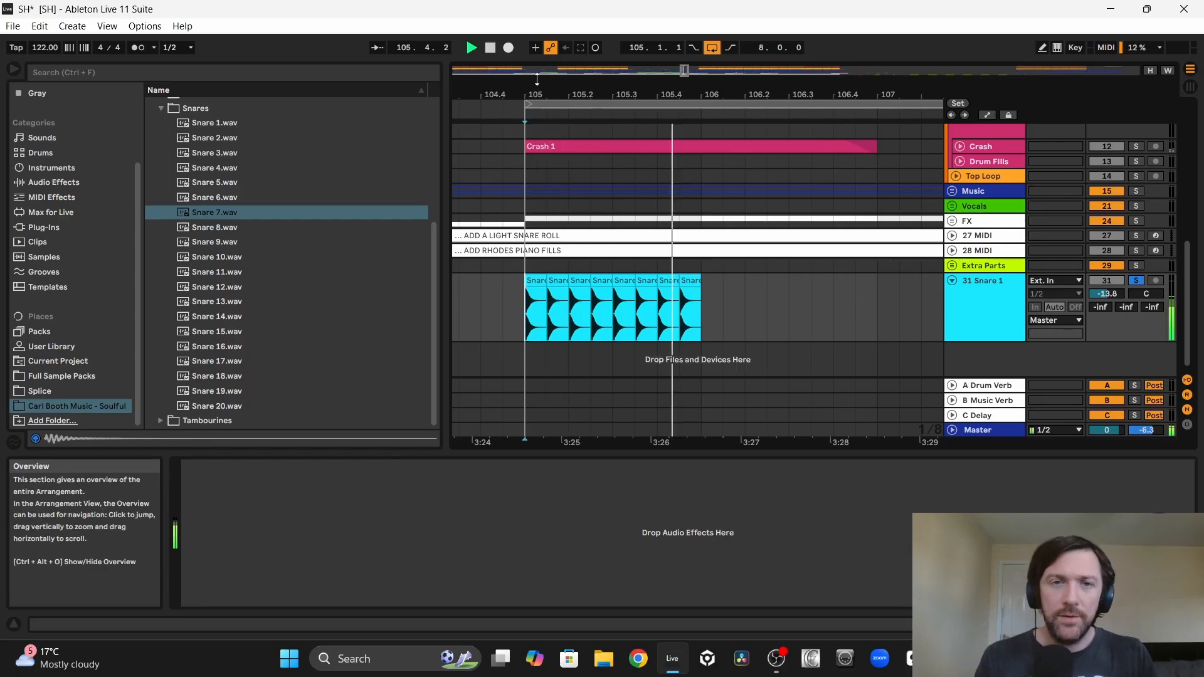
drag(535, 92, 535, 132)
key(space)
Step: Repeat a sixteenth-note slice of the Snare 1 clip across the whole of bar 105 and play it back
drag(538, 307, 520, 302)
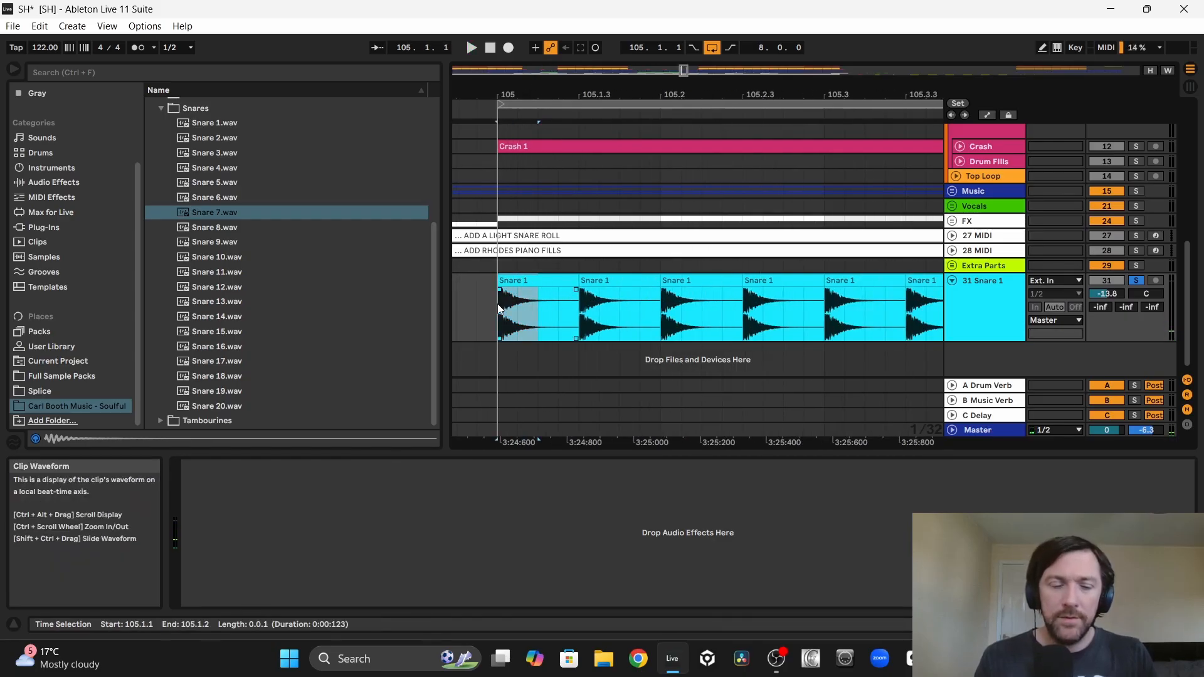
key(ctrl+d)
key(ctrl+d)
key(ctrl+d)
key(ctrl+d)
key(ctrl+d)
key(ctrl+d)
key(ctrl+d)
key(ctrl+d)
key(ctrl+d)
key(ctrl+d)
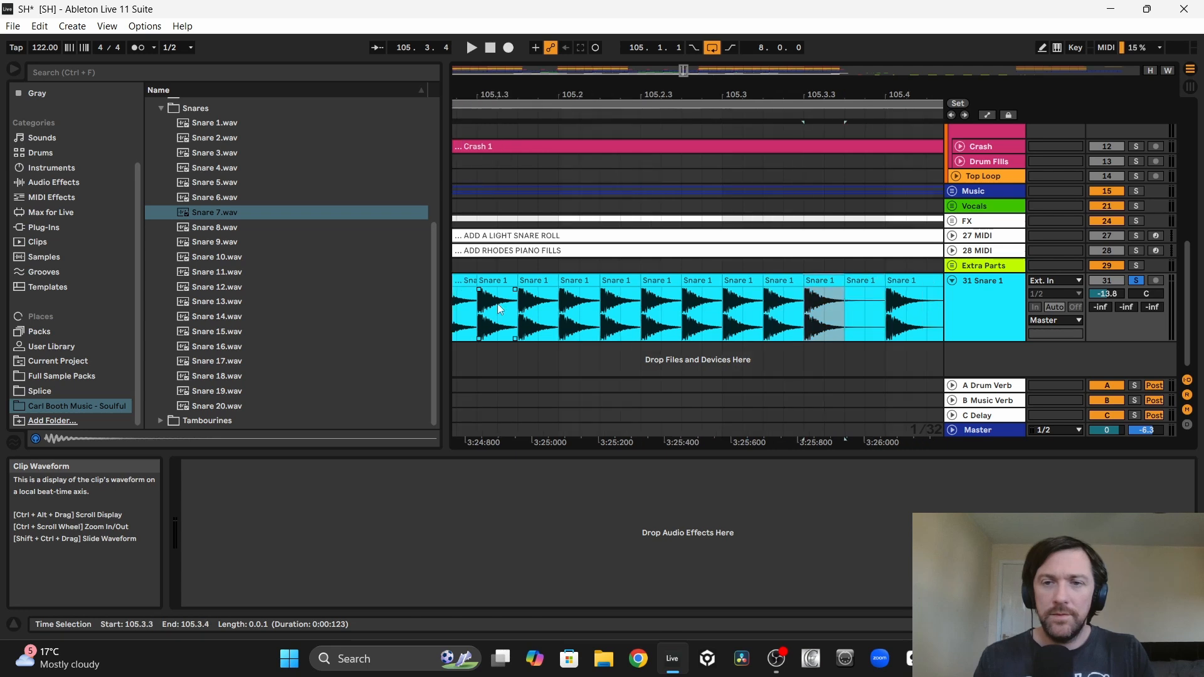
key(ctrl+d)
key(ctrl+d)
key(ctrl+d)
key(space)
click(566, 277)
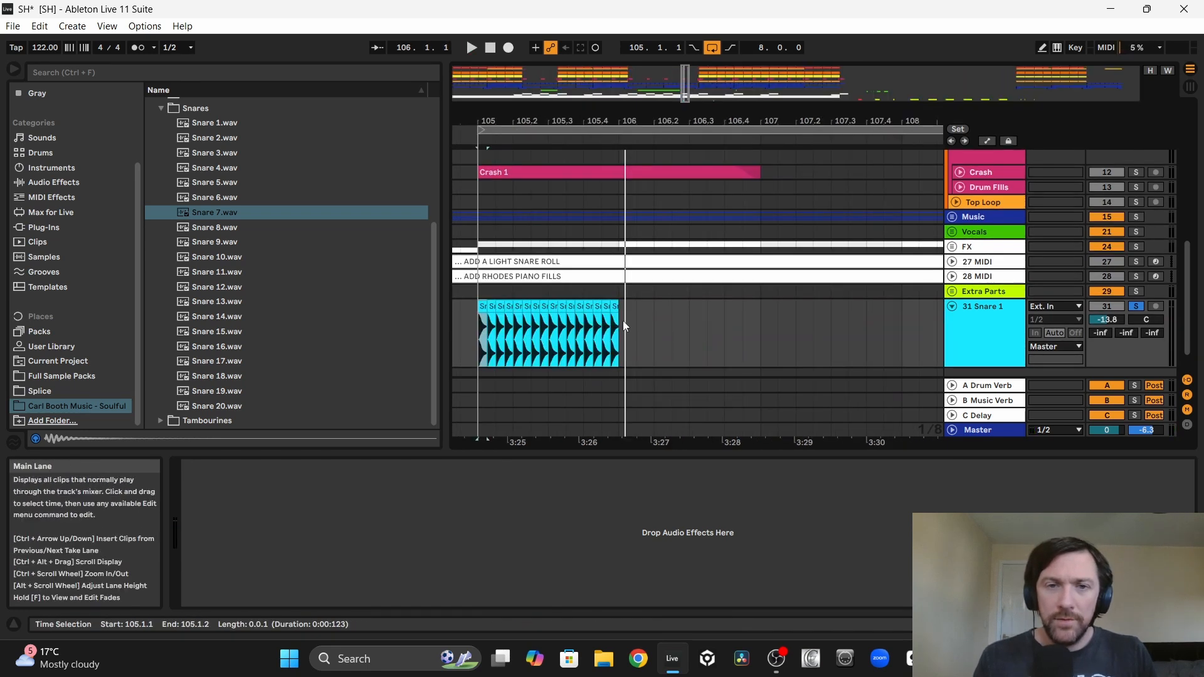
Step: Duplicate the one-bar snare roll from bar 105 up to bar 112 and consolidate it into a single clip
drag(623, 321, 513, 327)
key(ctrl+d)
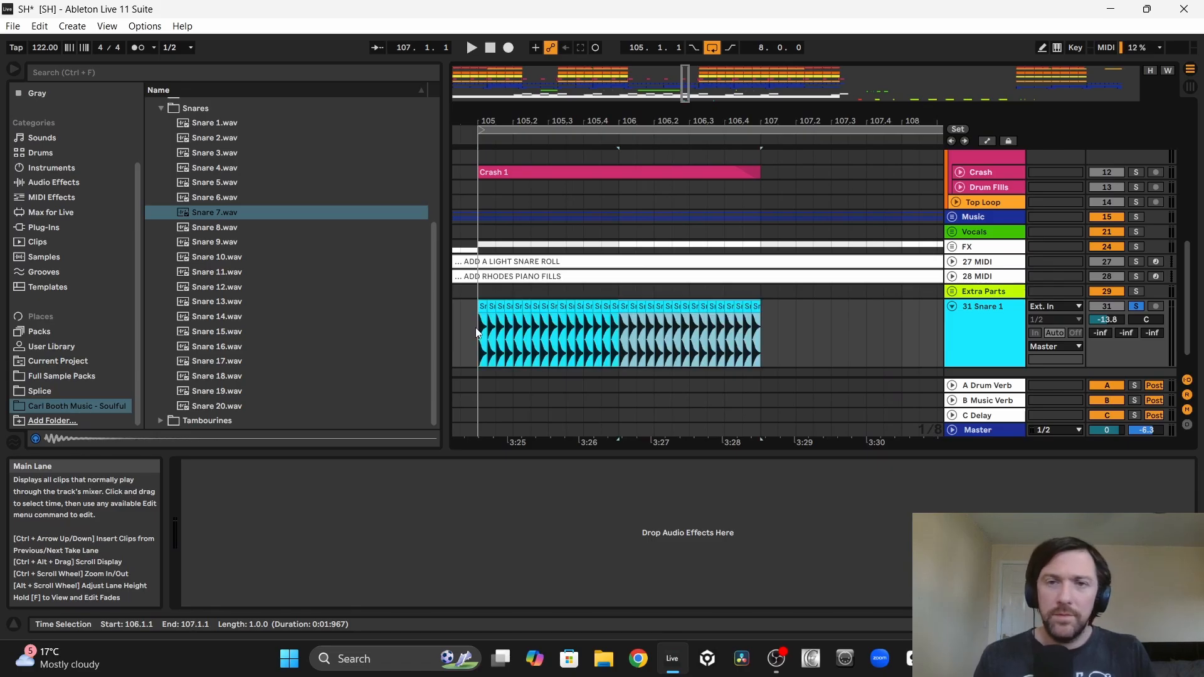
key(ctrl+d)
key(ctrl+d)
key(ctrl+d)
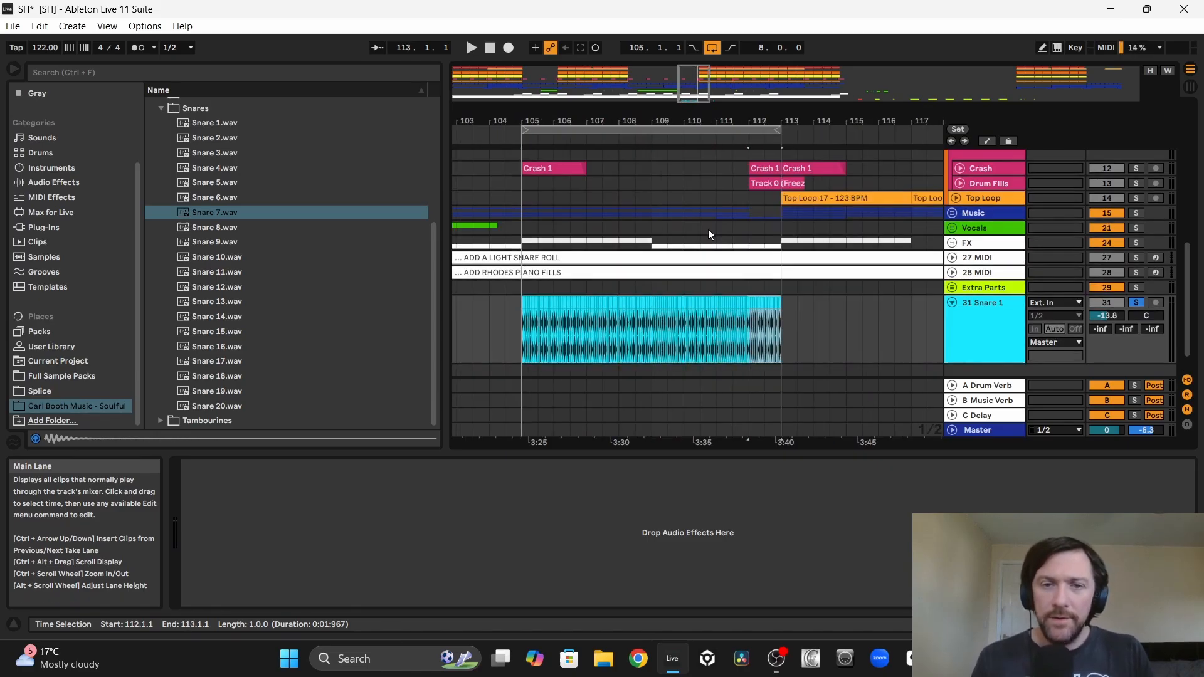
key(ctrl+j)
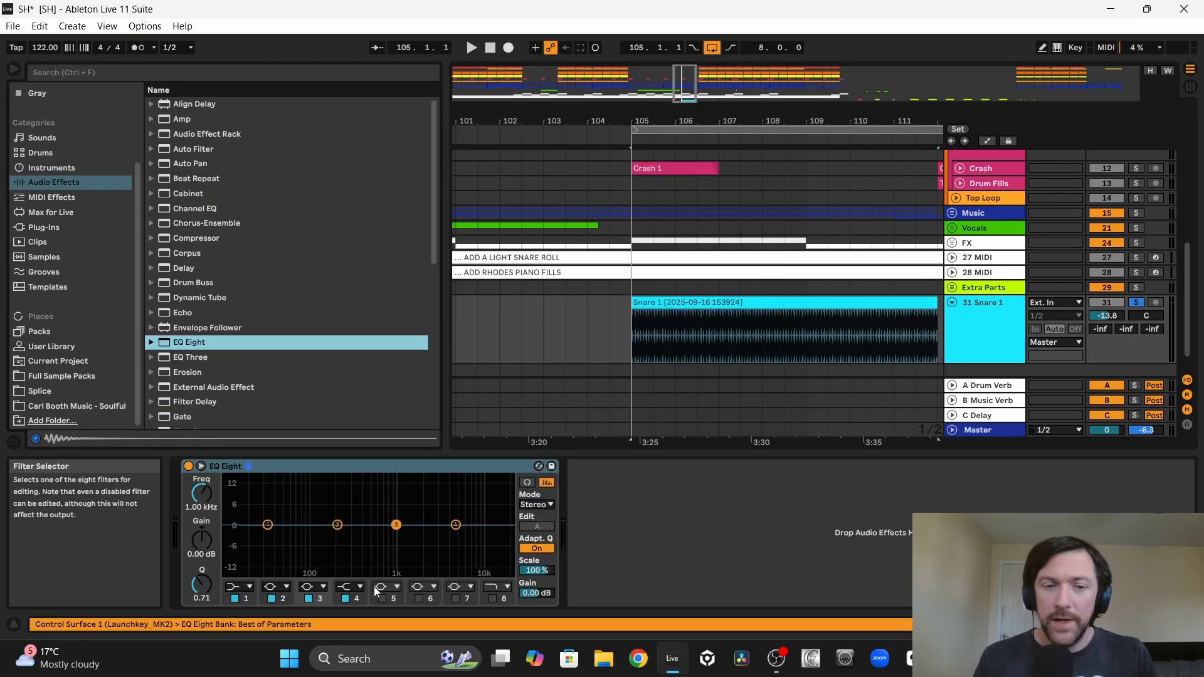
Step: Make EQ Eight's first band a low cut at 225 Hz on the snare roll and lower the track volume to -16.8 dB
key(space)
click(241, 587)
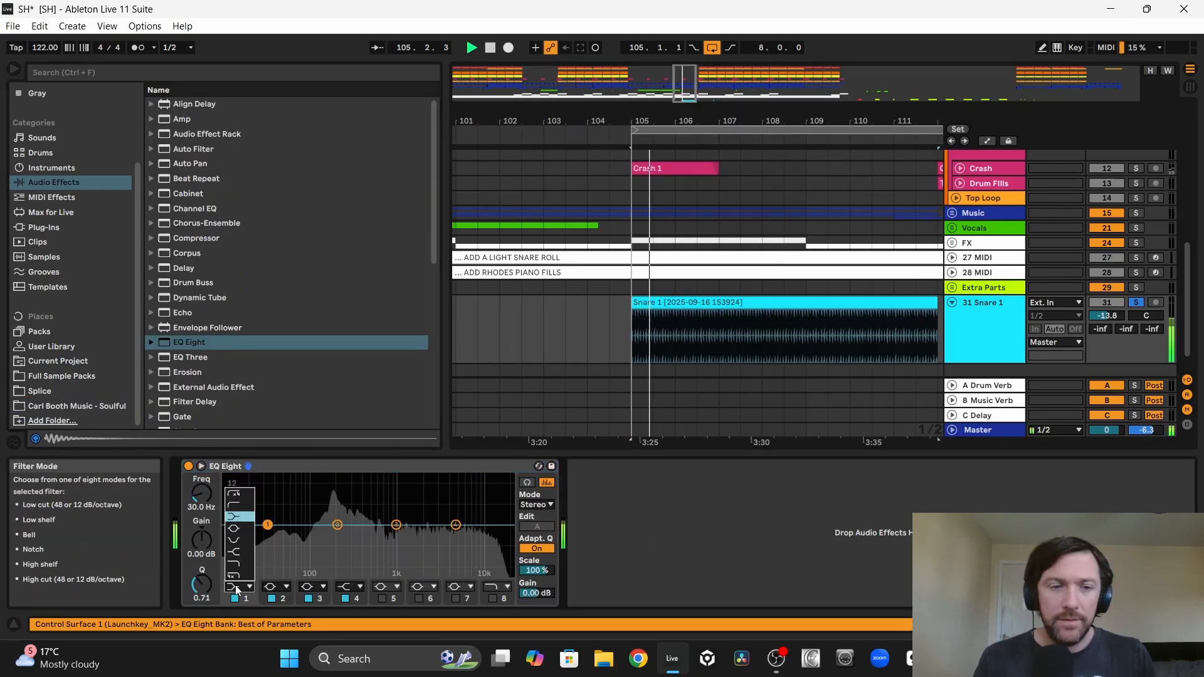
click(234, 506)
drag(202, 494, 202, 453)
key(space)
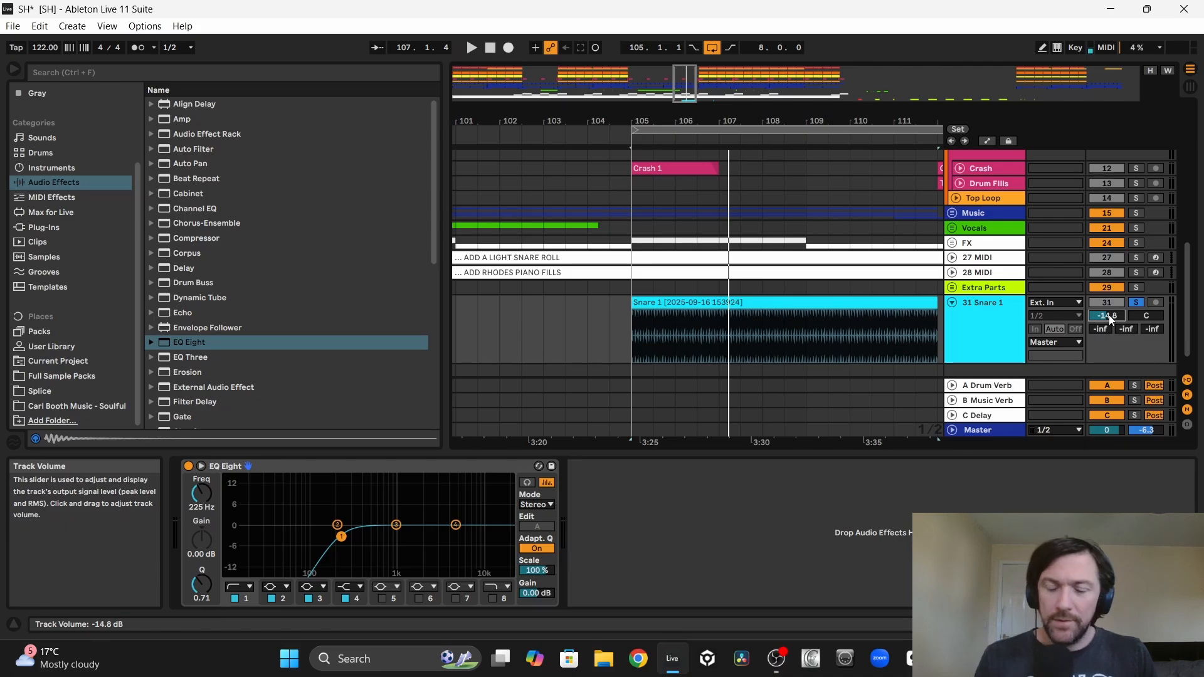
key(space)
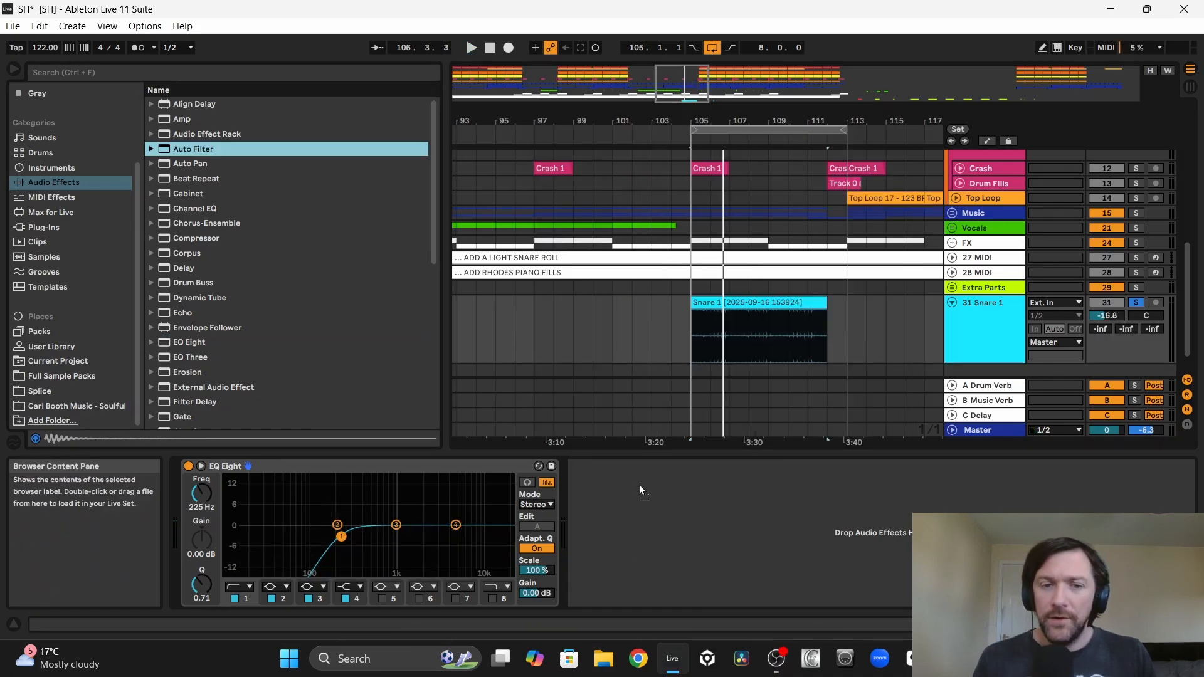
Step: Add Auto Filter after EQ Eight on the snare track and lower its cutoff frequency to 362 Hz during playback
drag(638, 484, 617, 560)
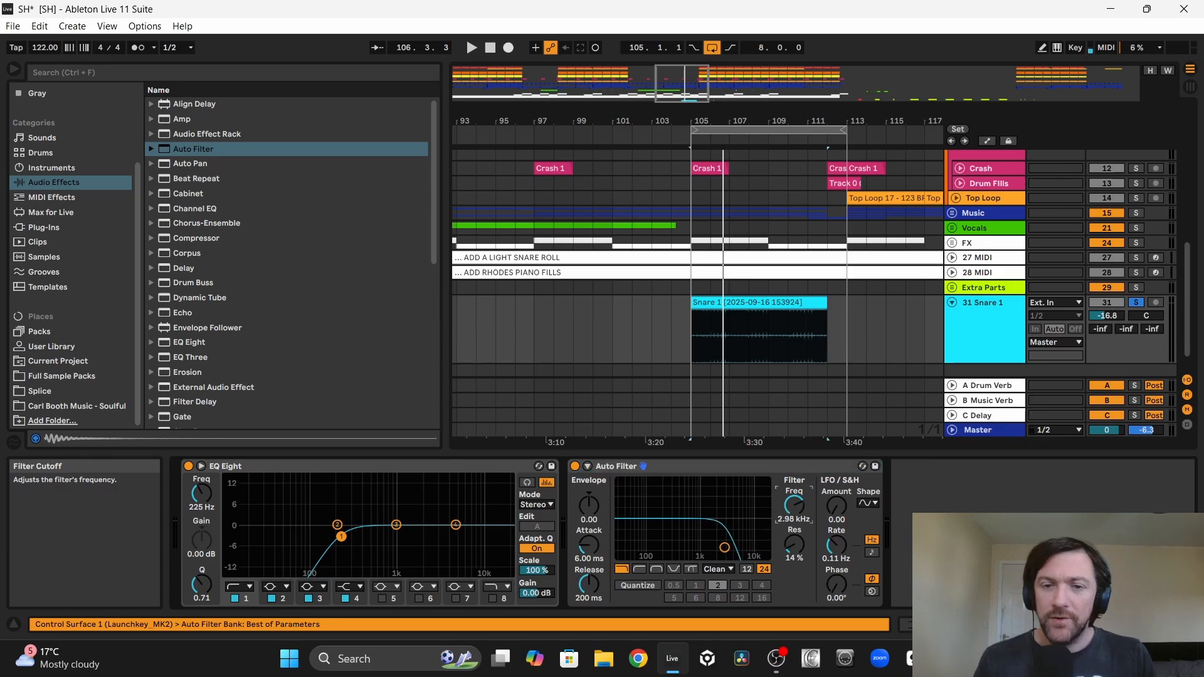
key(space)
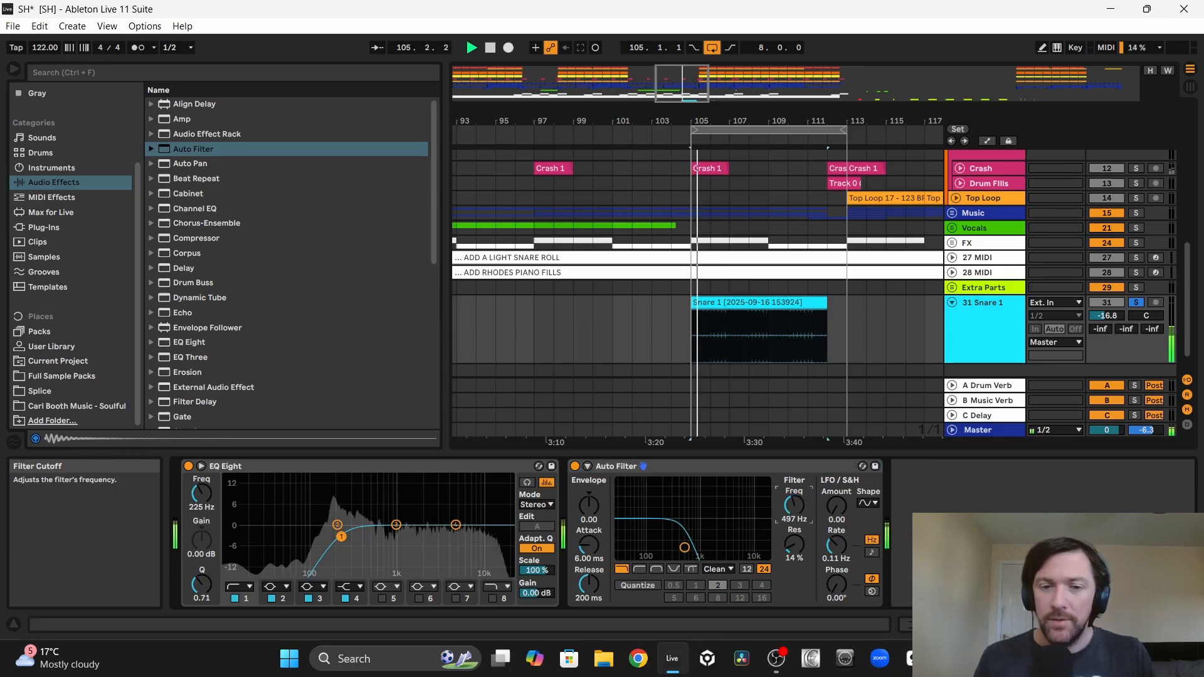
drag(684, 547, 675, 548)
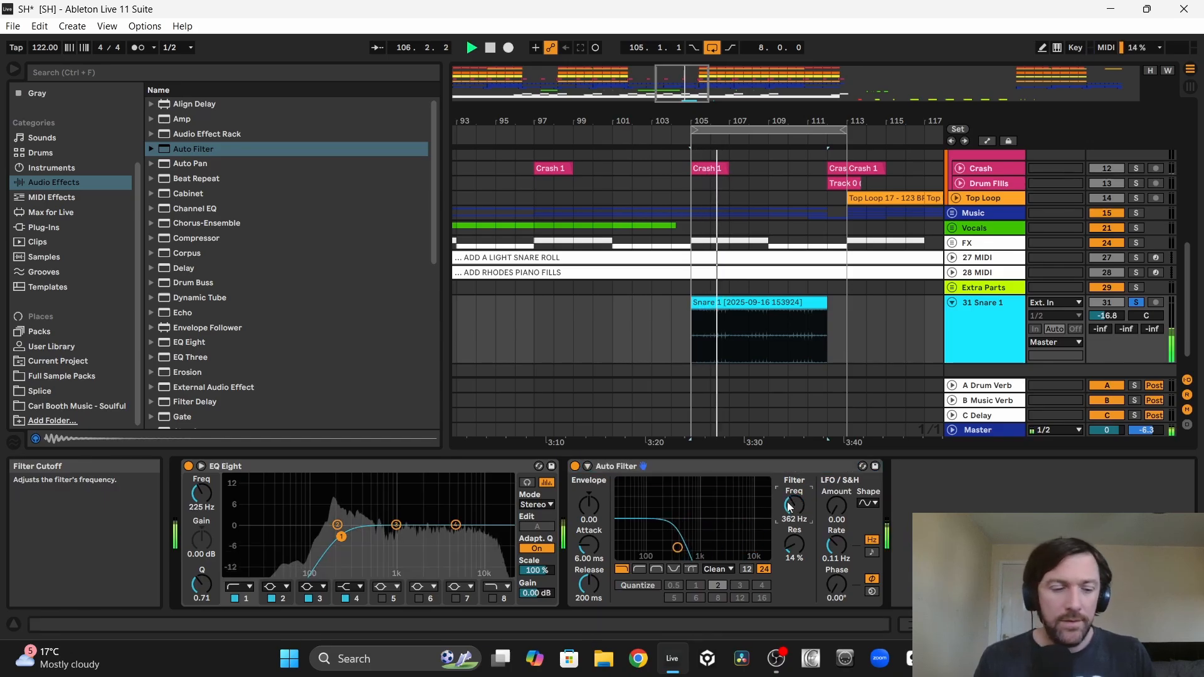
Step: Automate Auto Filter's frequency from 362 Hz up to 19.9 kHz across the snare roll and move the Snare 1 track directly below Crash
key(space)
key(a)
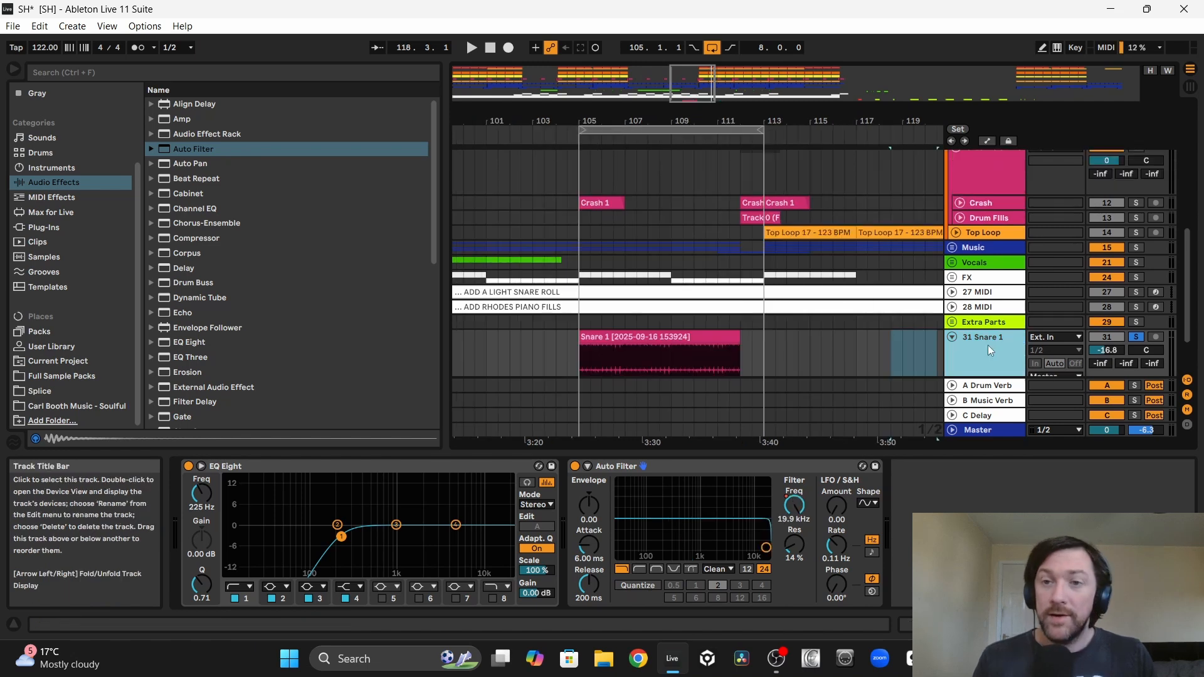
drag(989, 348, 984, 211)
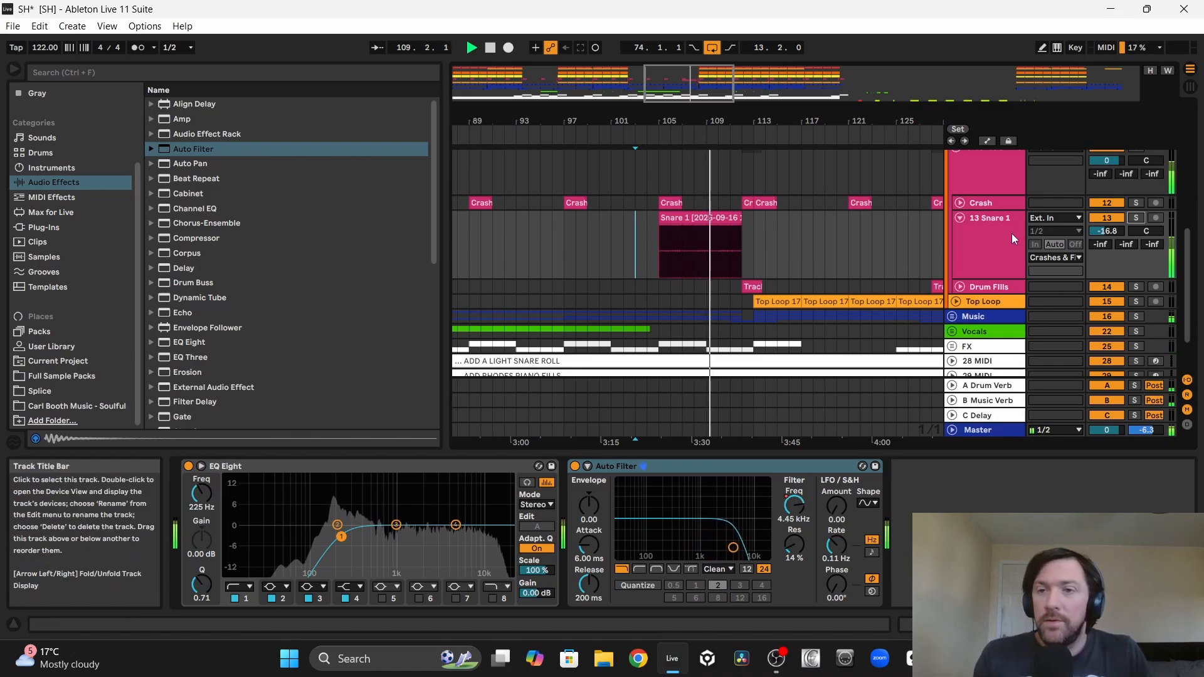
drag(1107, 233, 1106, 236)
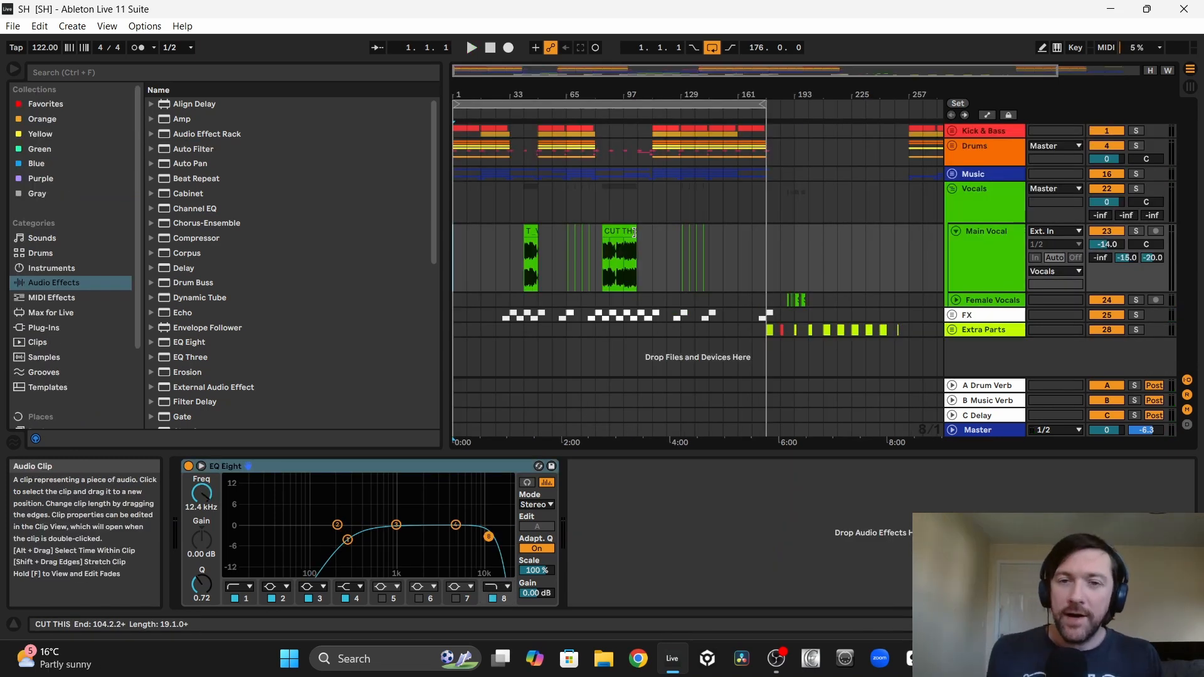
Step: Audition the Wah Guitar 5 - A clip in Extra Parts and move it to bar 81 on a new Wah Guitar track in the Music group
click(986, 331)
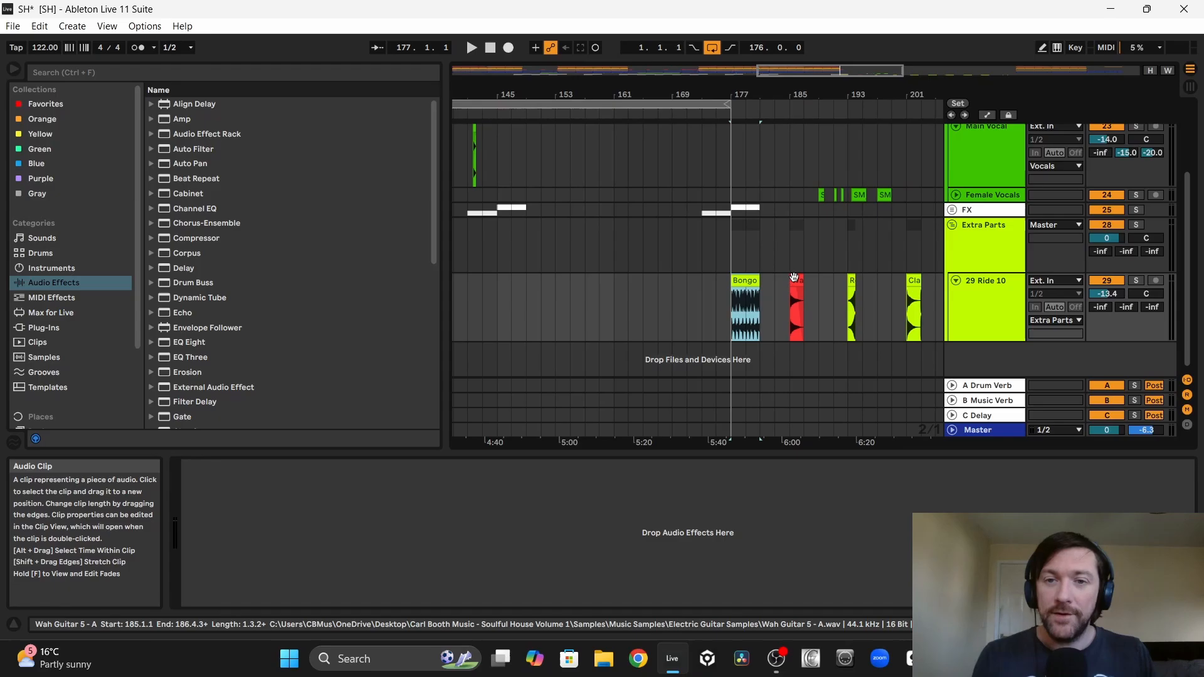
click(797, 310)
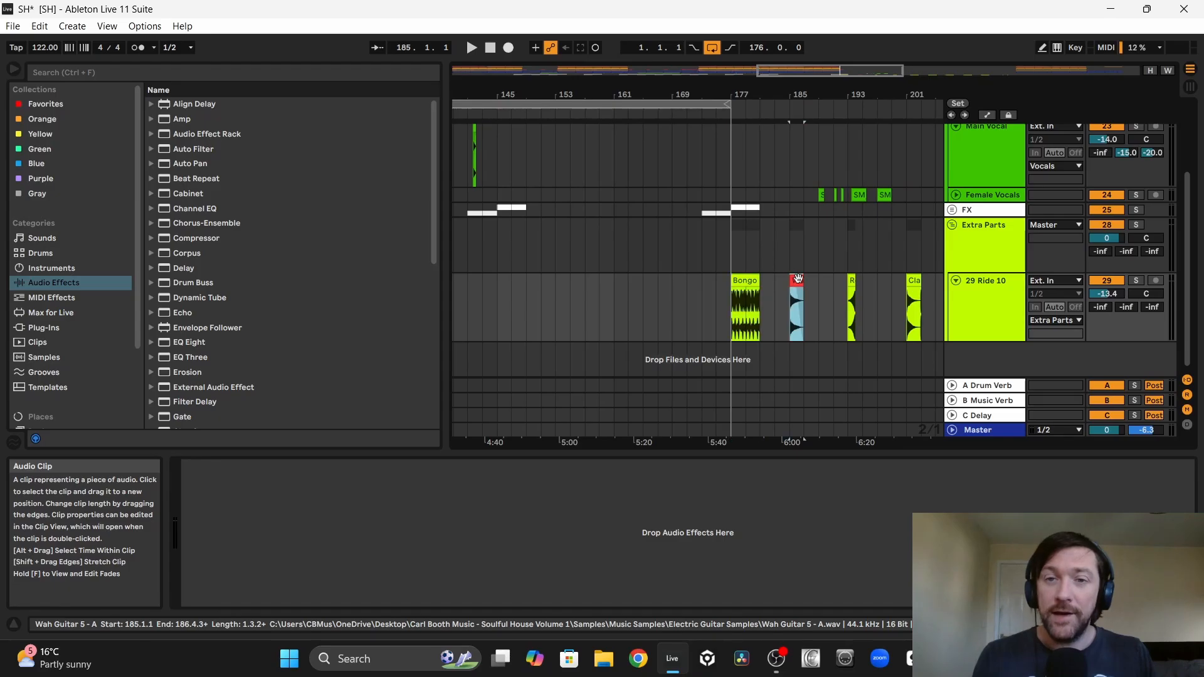
drag(806, 108, 720, 130)
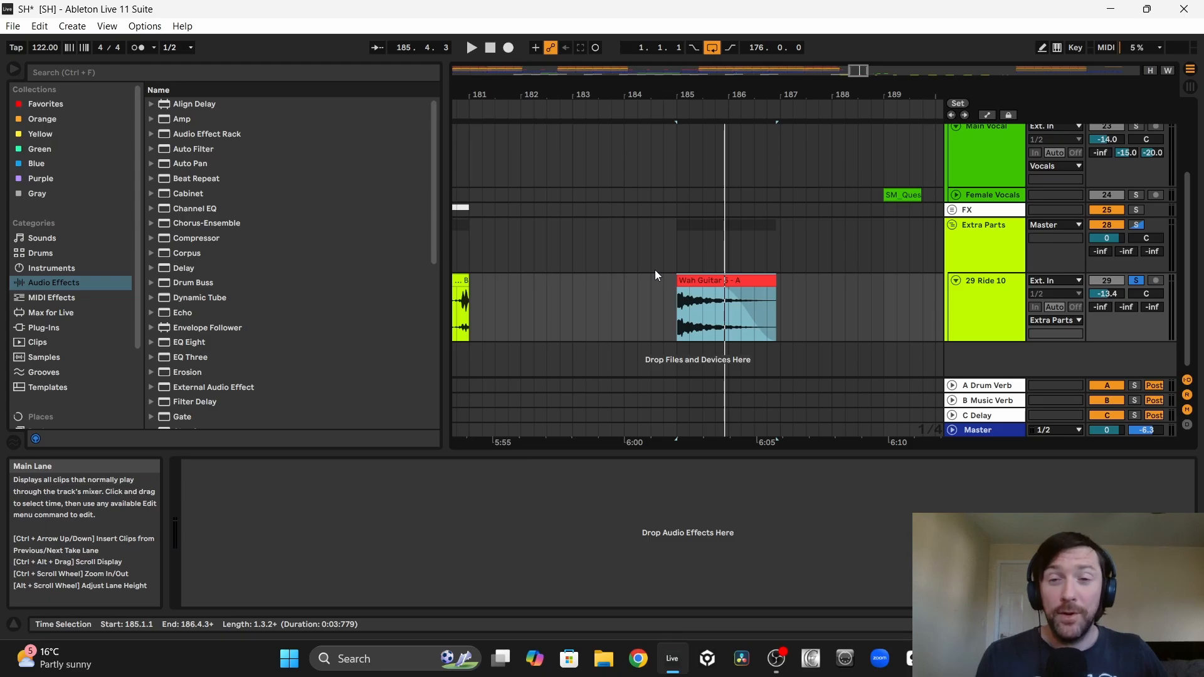
key(space)
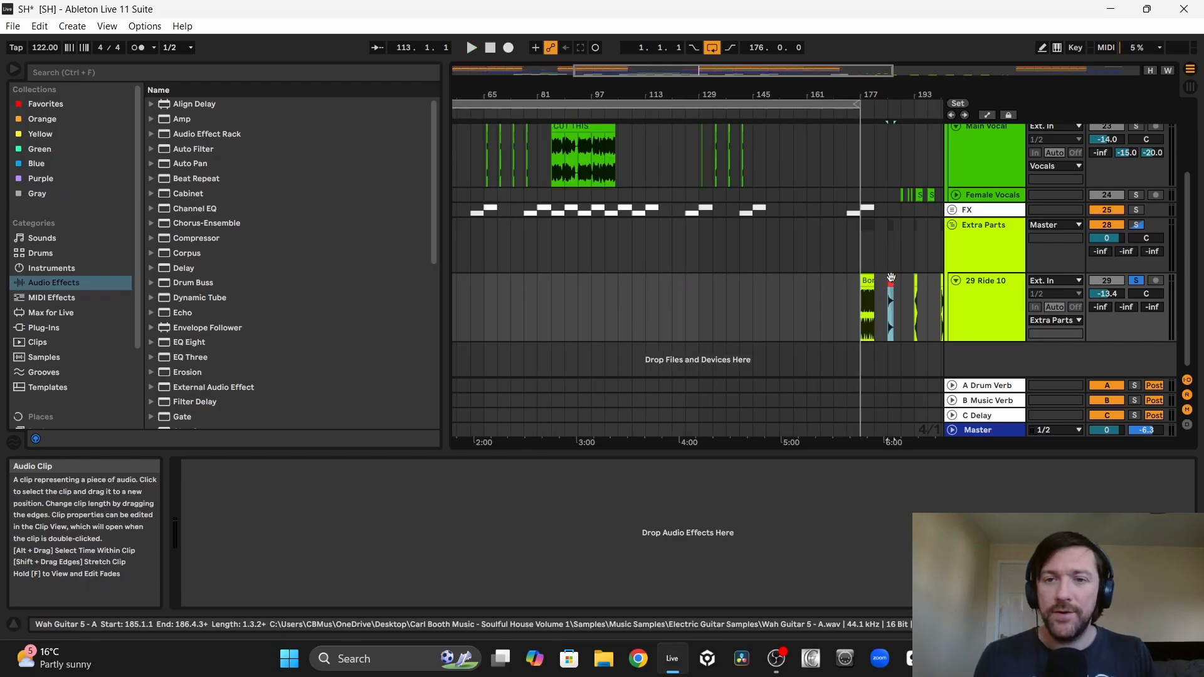
drag(890, 280, 769, 266)
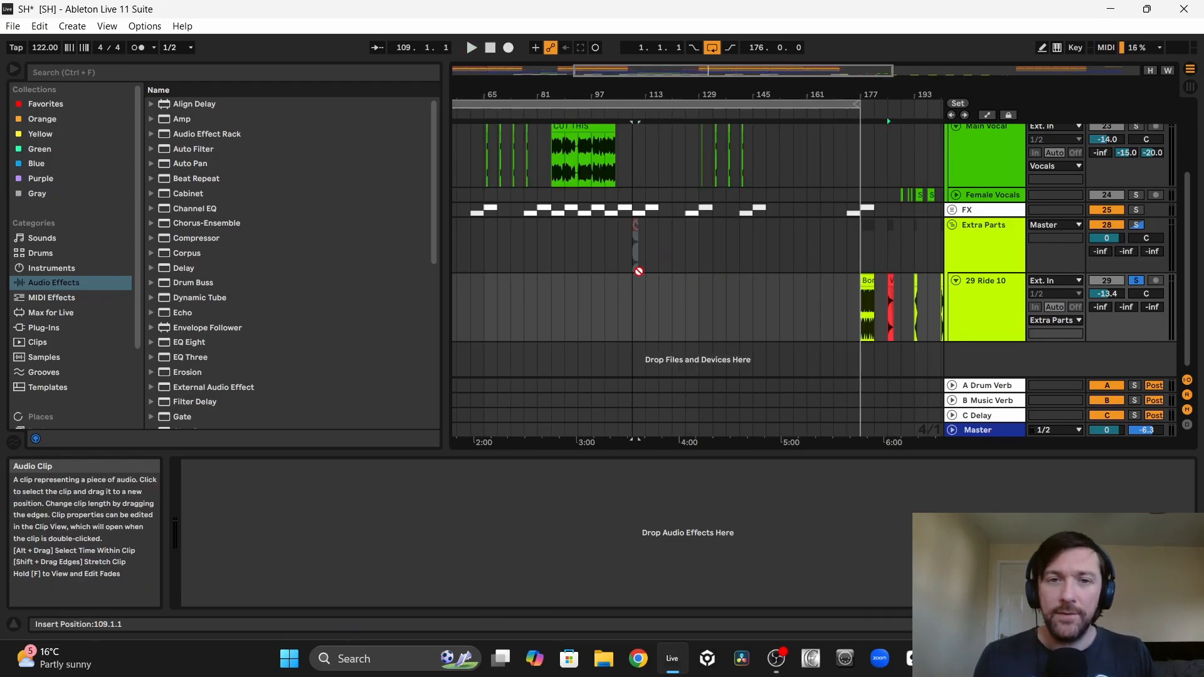
drag(638, 271, 635, 242)
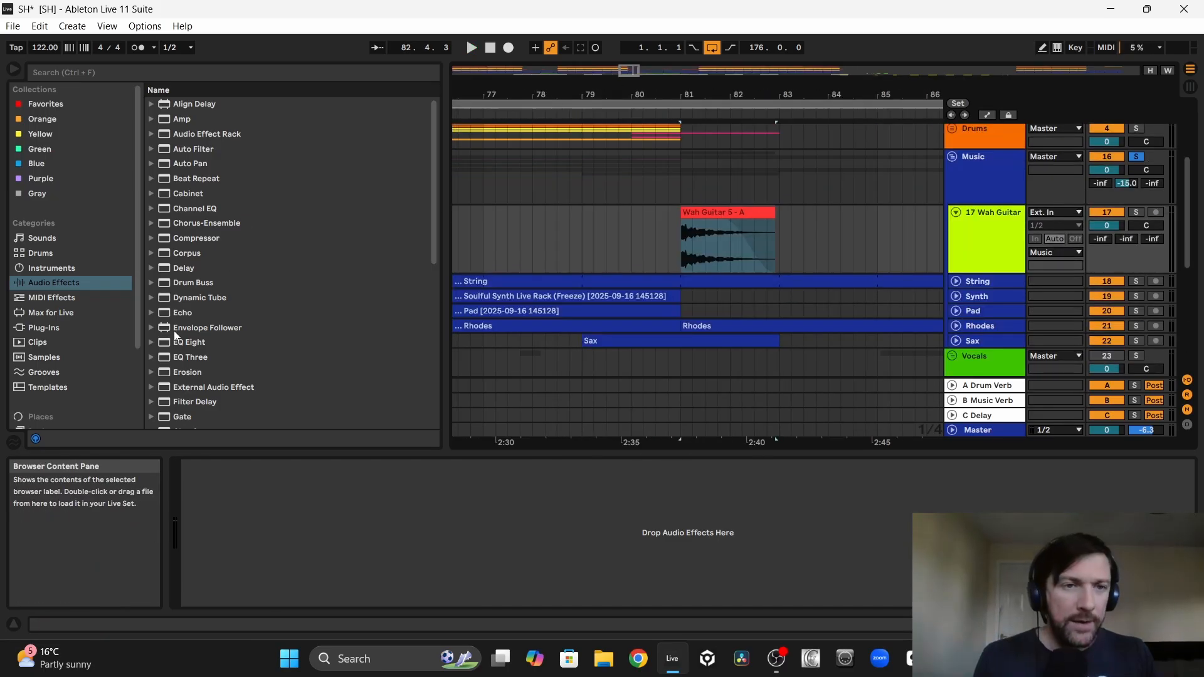
Step: Add EQ Eight to the Wah Guitar track, with a low cut on band 1 and a high cut at 7.91 kHz on band 8
drag(176, 342, 201, 496)
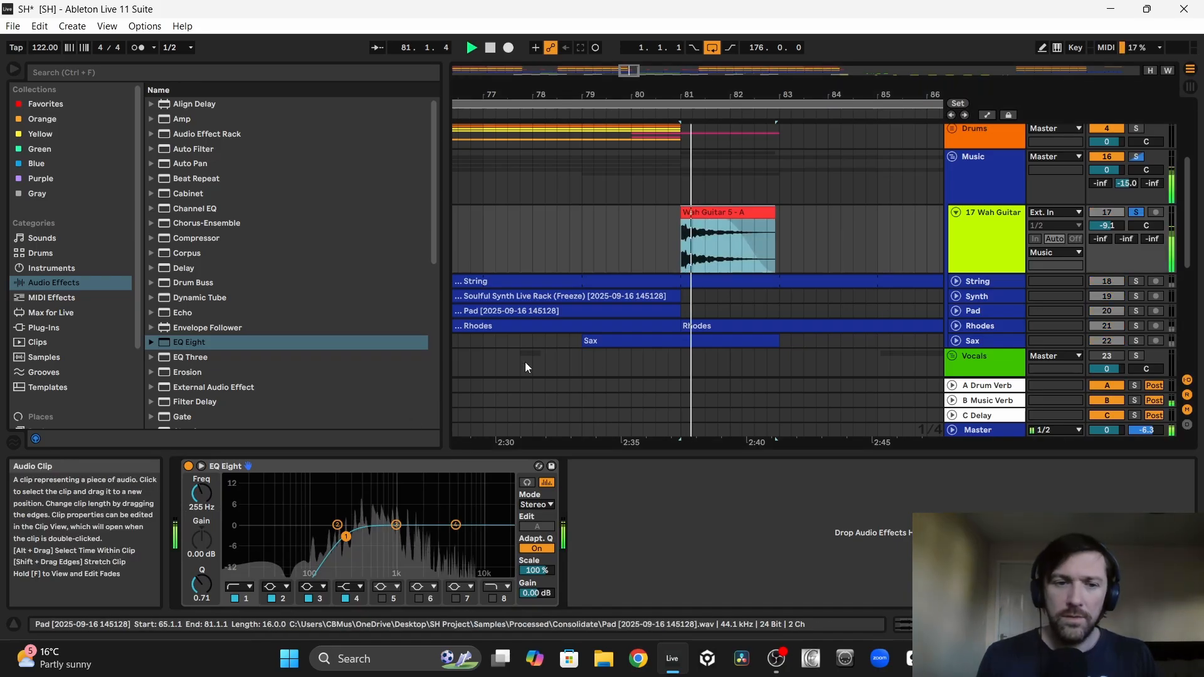
drag(346, 536, 381, 541)
key(space)
key(space)
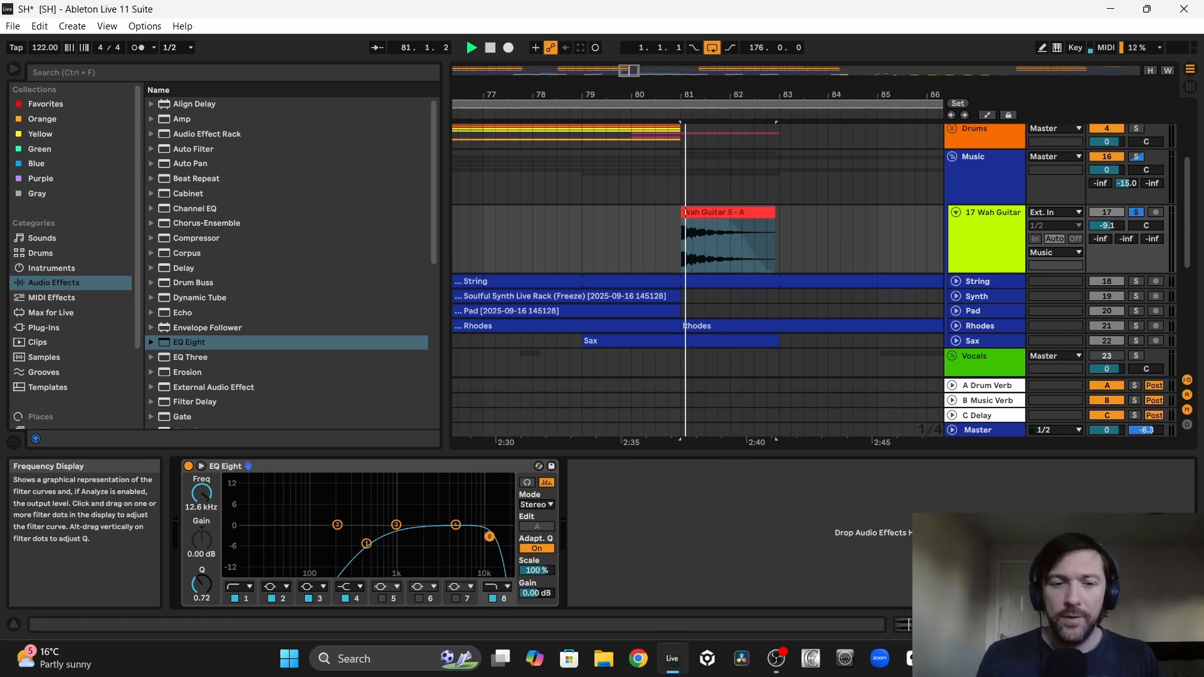
mouse_move(489, 537)
mouse_down()
mouse_move(427, 541)
mouse_move(466, 538)
mouse_up()
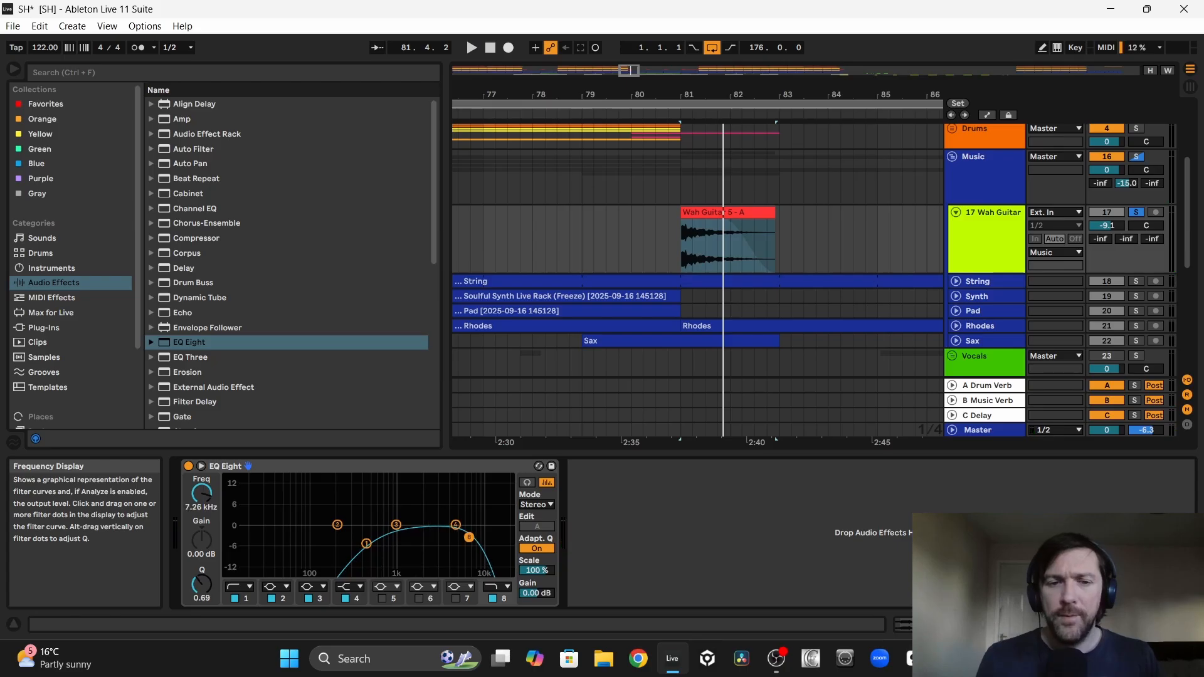
key(space)
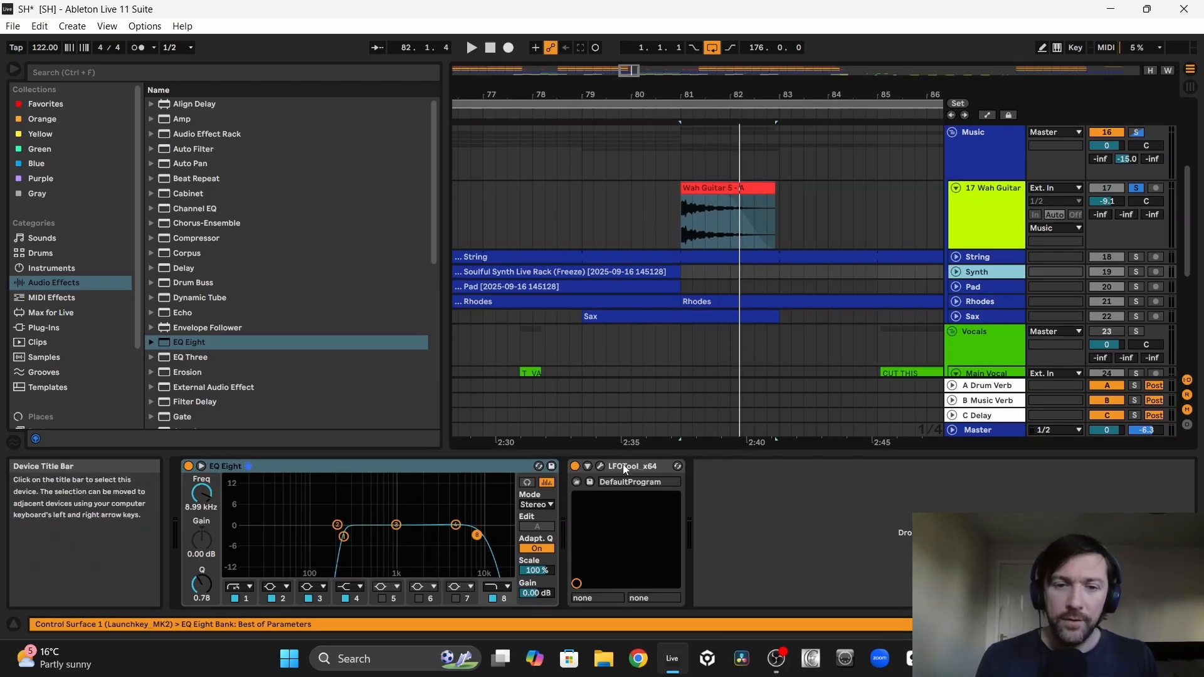
Step: Copy the Synth track's LFOTool after EQ Eight on the Wah Guitar track, adjust it in its plug-in window, and play the clip
click(723, 243)
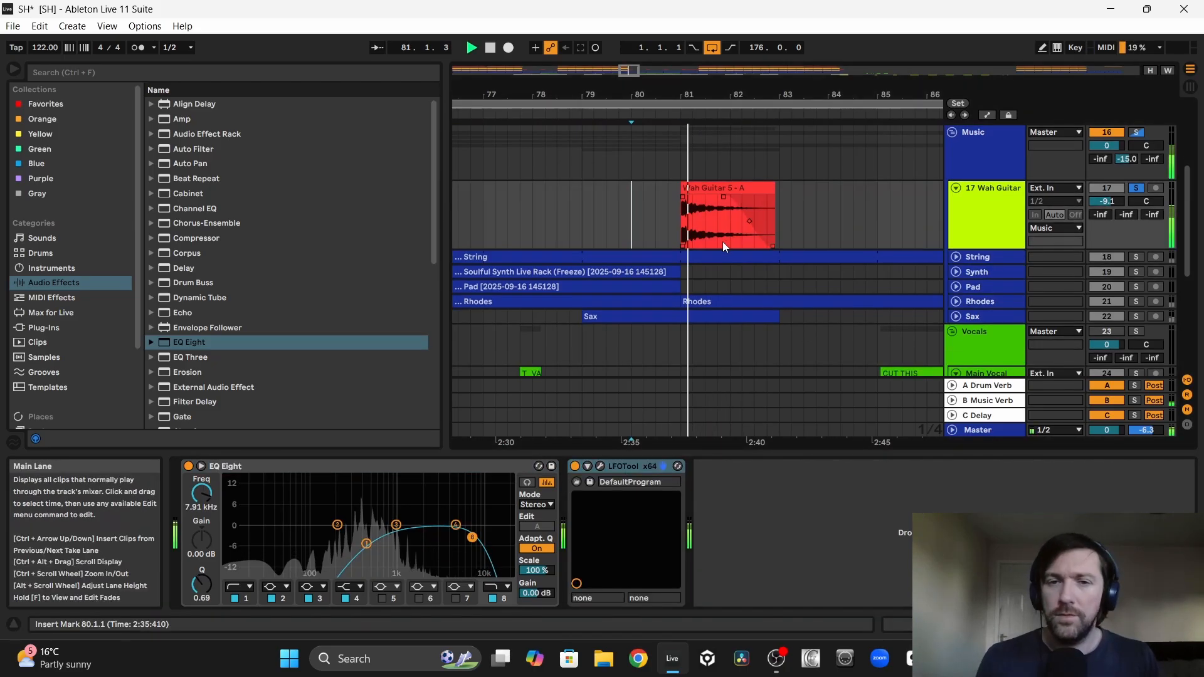
click(600, 466)
drag(158, 269, 159, 223)
click(645, 207)
key(space)
key(space)
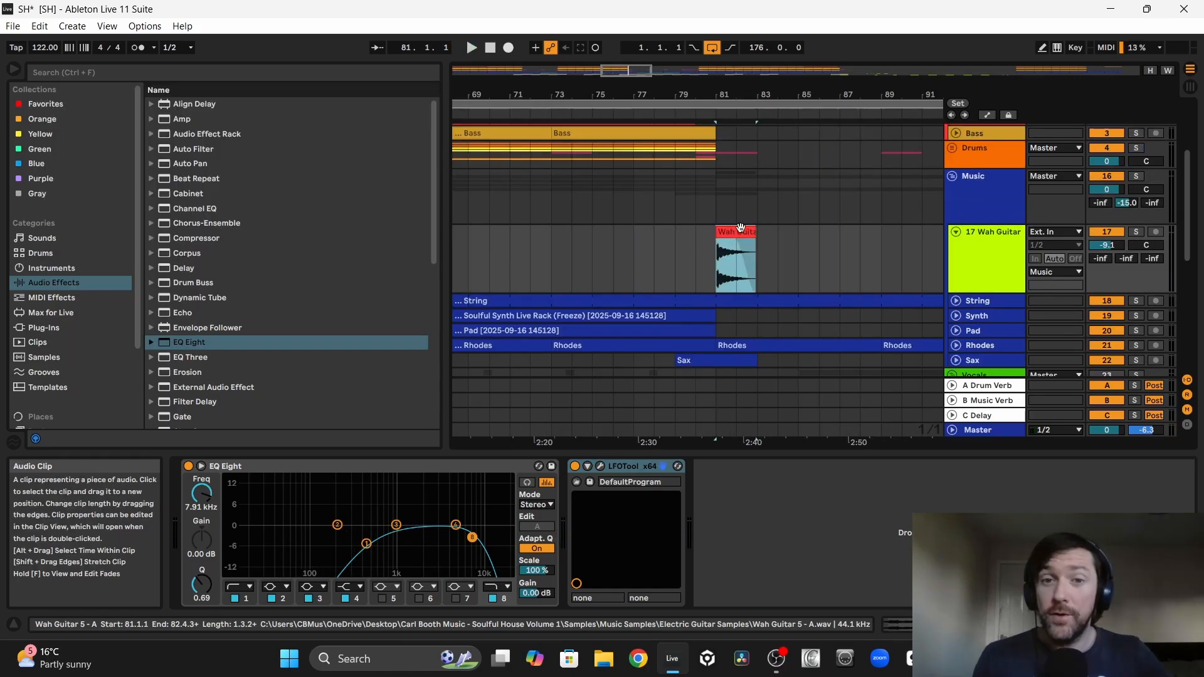
Step: Play the arrangement from bar 79 and lower the Wah Guitar track volume to -20.1 dB
click(634, 256)
click(676, 251)
key(space)
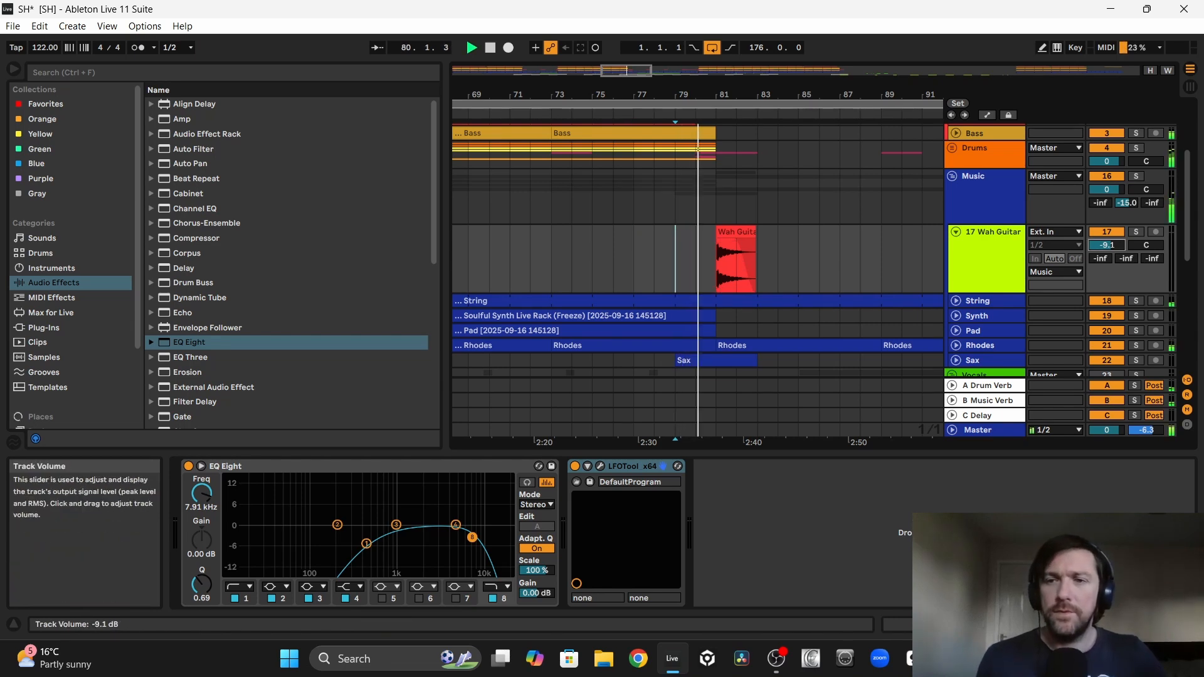
click(1092, 249)
key(Down)
key(Down)
key(Down)
key(Down)
key(Down)
key(Down)
key(Down)
key(Down)
key(Down)
key(Down)
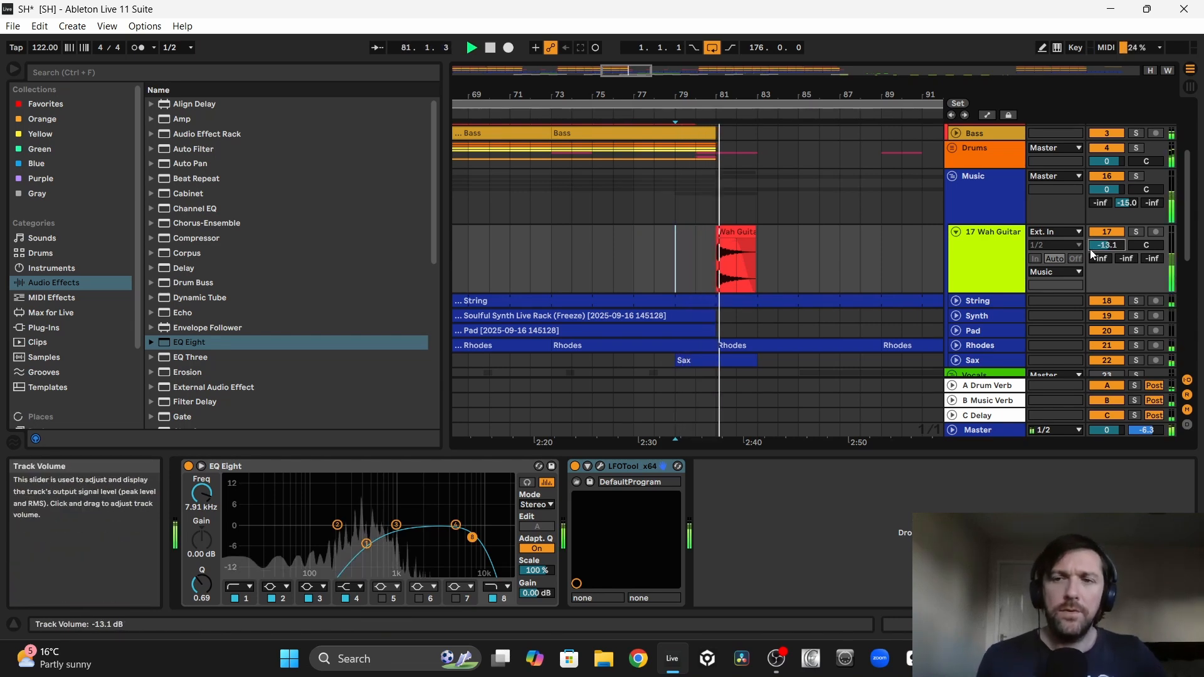
key(Down)
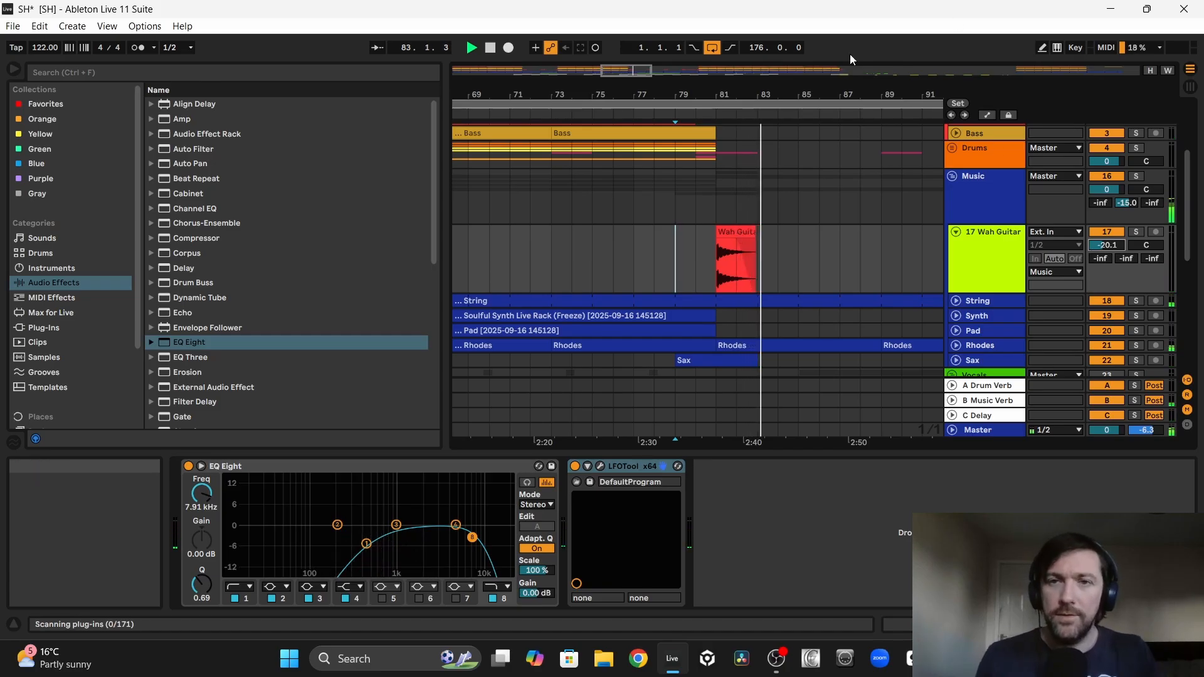
Step: Duplicate the Wah Guitar clip to bars 89, 97 and 105 and set the track volume to -18.1 dB
drag(788, 94, 535, 69)
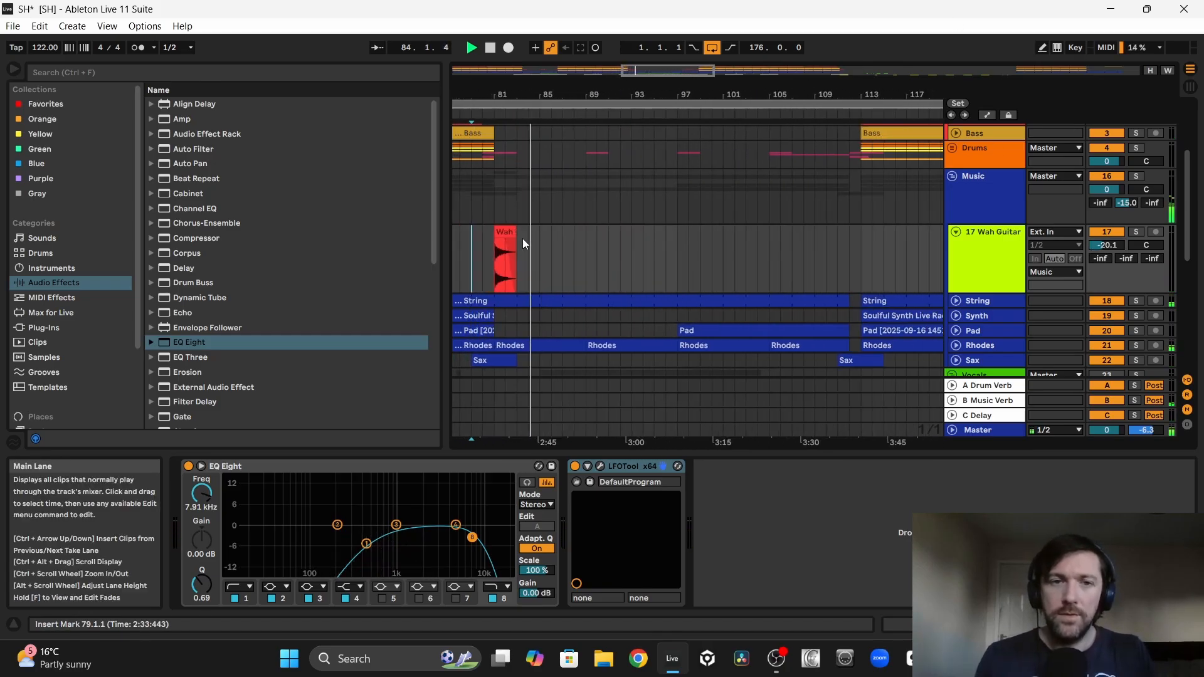
drag(514, 238, 784, 253)
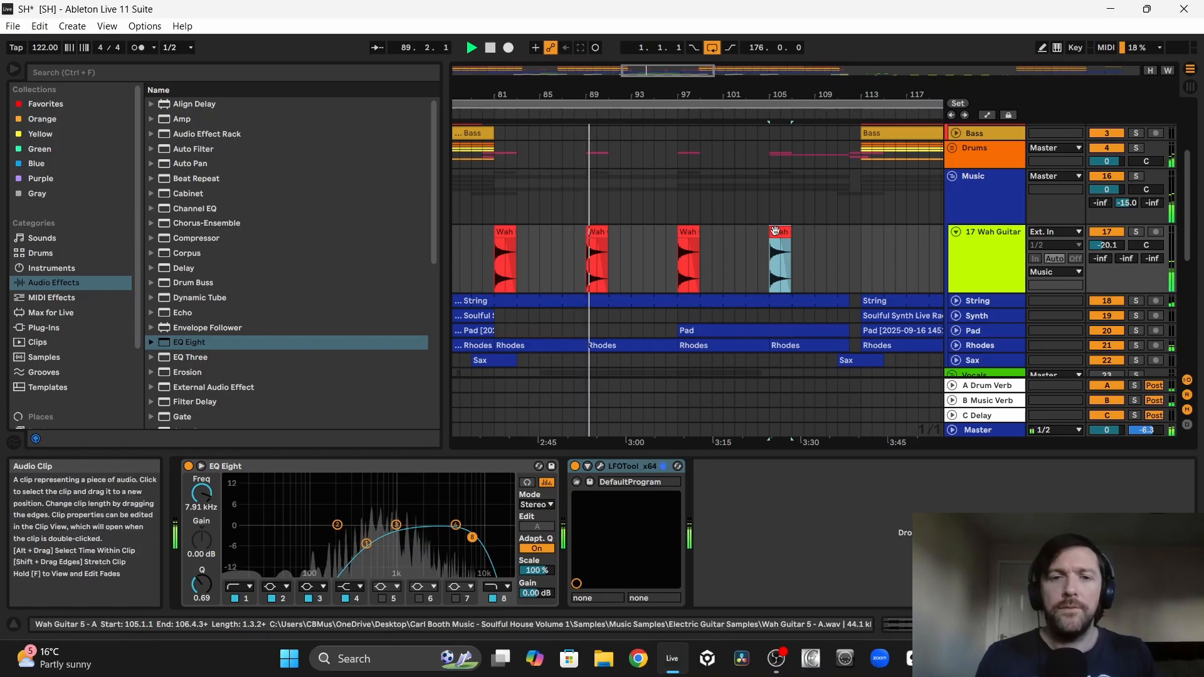
drag(1104, 246, 1112, 243)
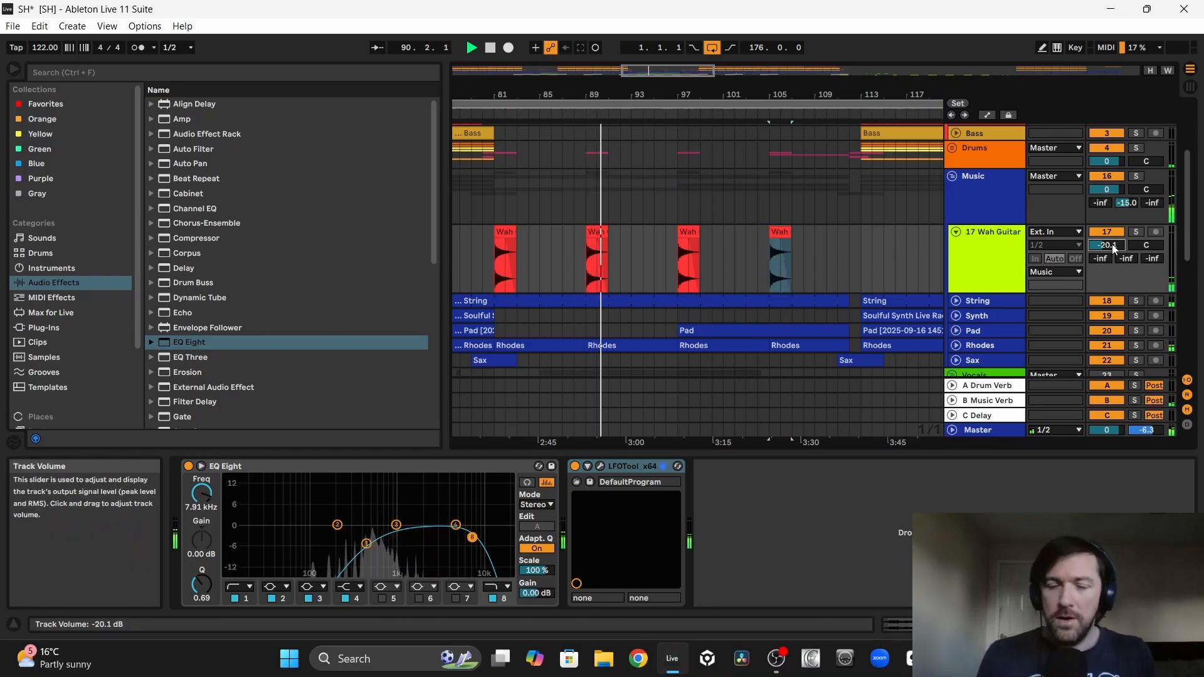
Step: Copy the four Wah Guitar clips back to bar 33 onward and delete the copies between bars 49 and 65
drag(574, 94, 603, 57)
drag(653, 244, 518, 248)
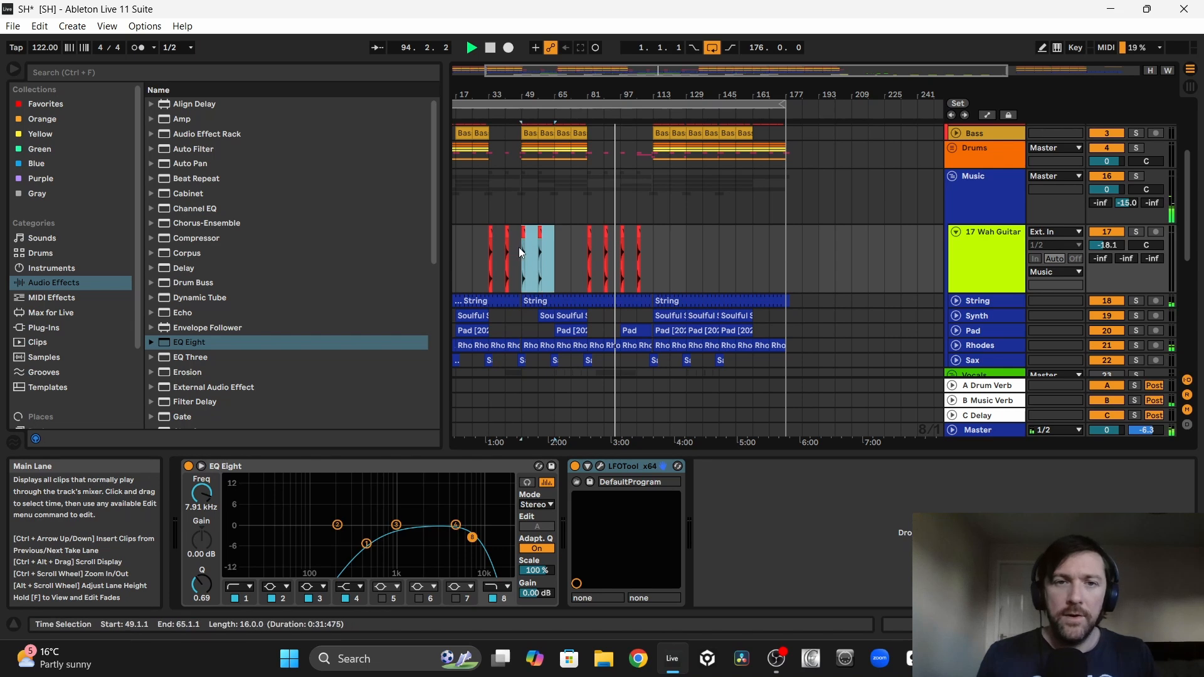
key(Delete)
scroll(563, 202, left, 1)
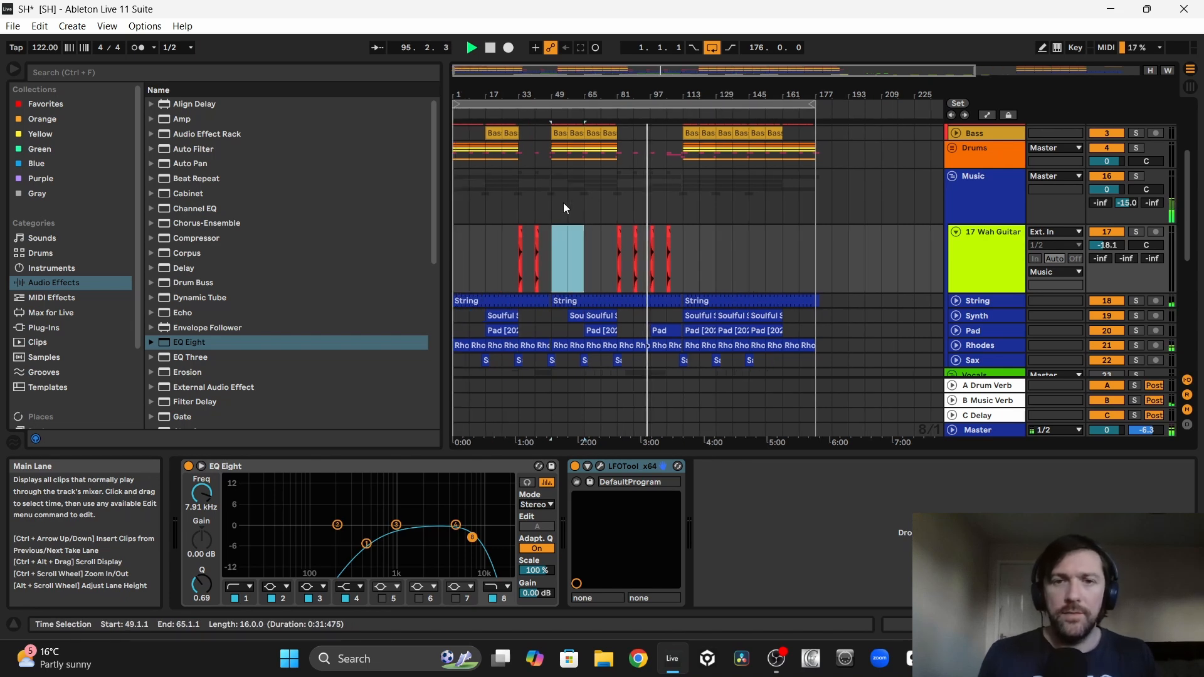
Step: Raise the Wah Guitar track's send to the C Delay return to -16.2 dB during playback
scroll(563, 202, right, 1)
scroll(563, 202, right, 1)
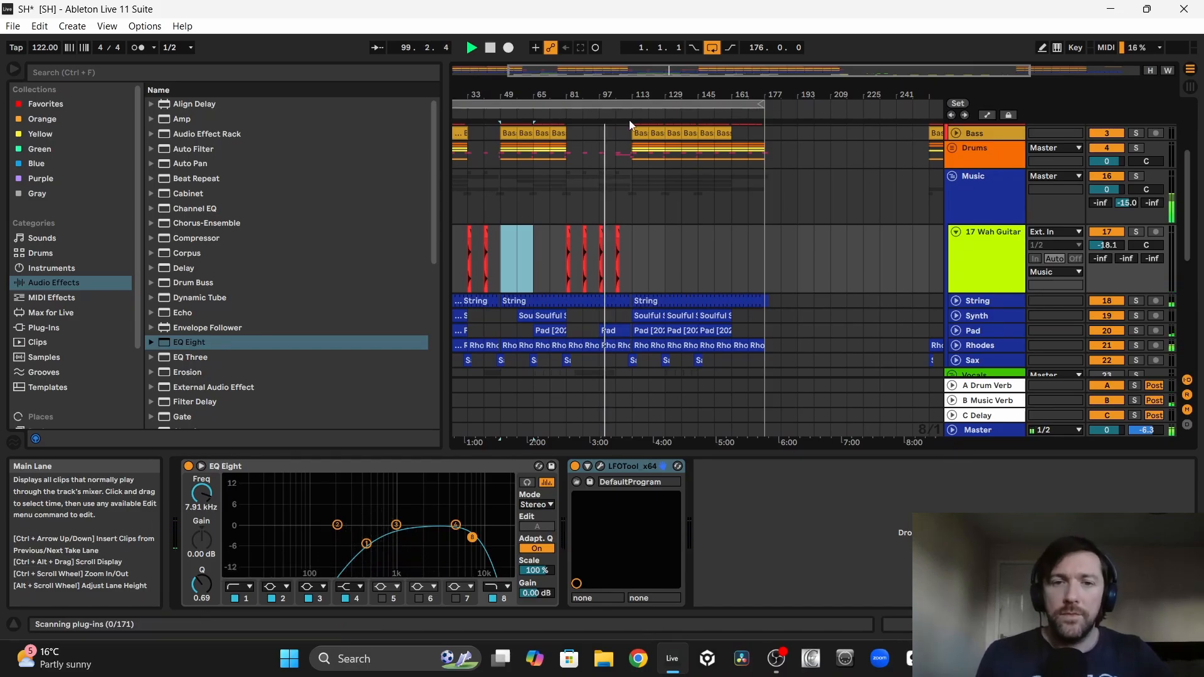
drag(611, 98, 612, 169)
mouse_move(1152, 258)
mouse_down()
mouse_move(1152, 227)
mouse_move(1152, 254)
mouse_up()
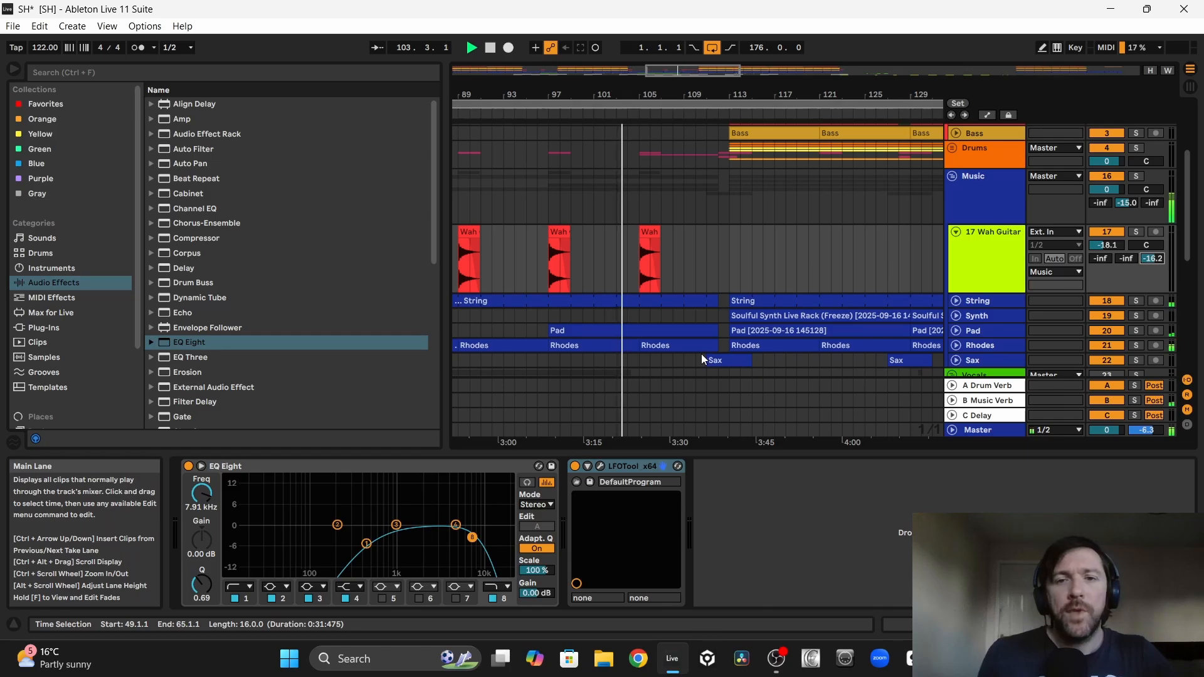
click(649, 263)
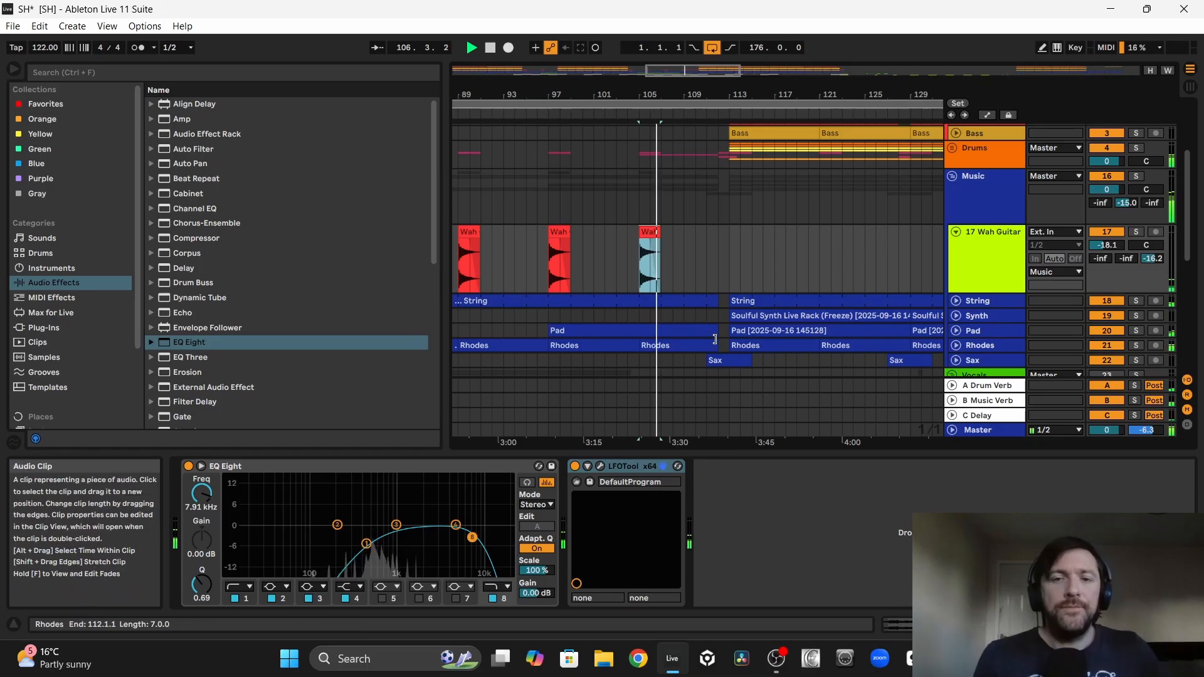
Step: Fold the Vocals group to tidy the arrangement
drag(700, 88, 652, 90)
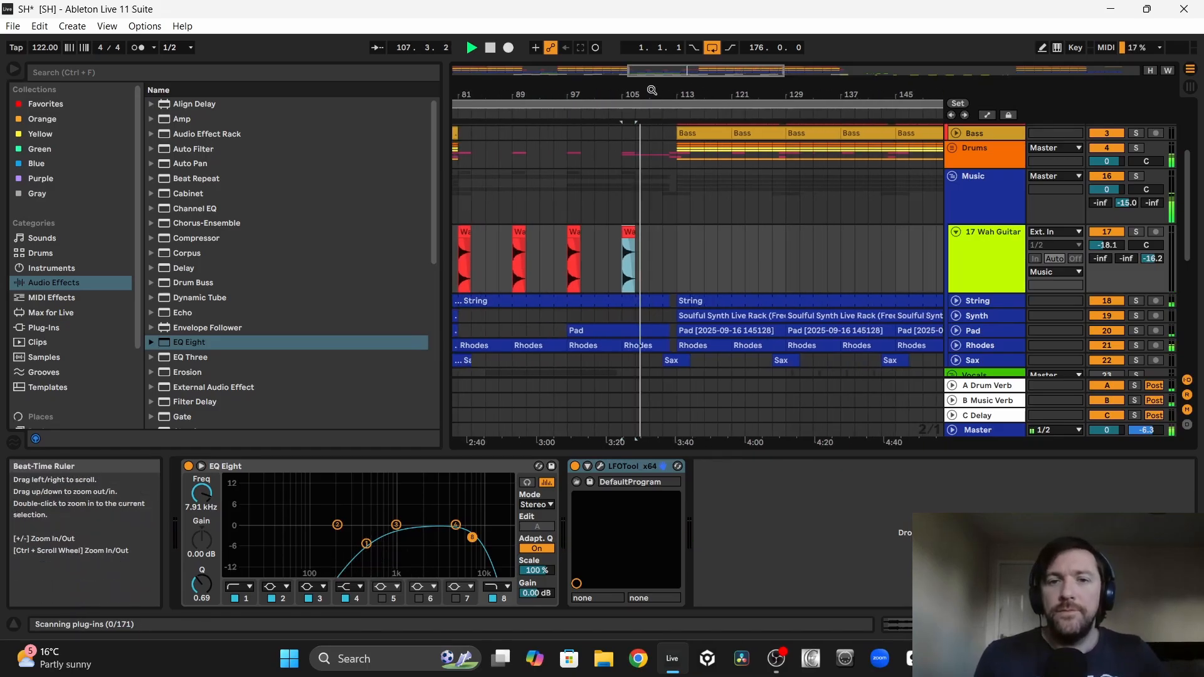
scroll(656, 162, down, 8)
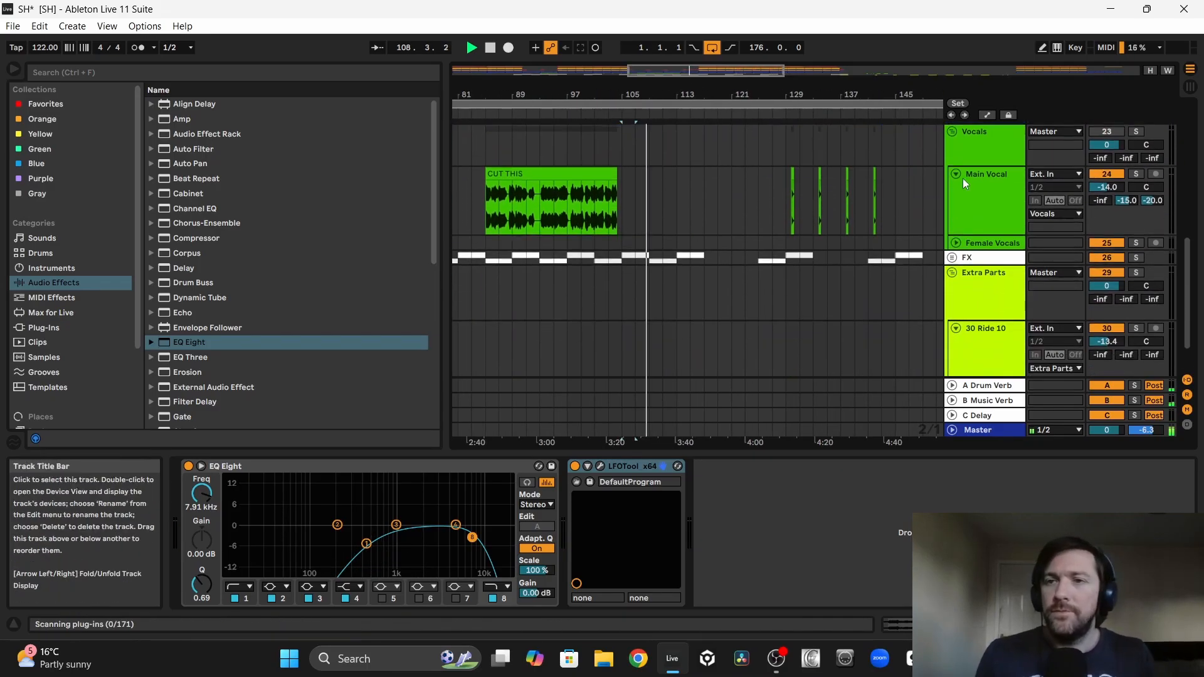
scroll(696, 230, up, 4)
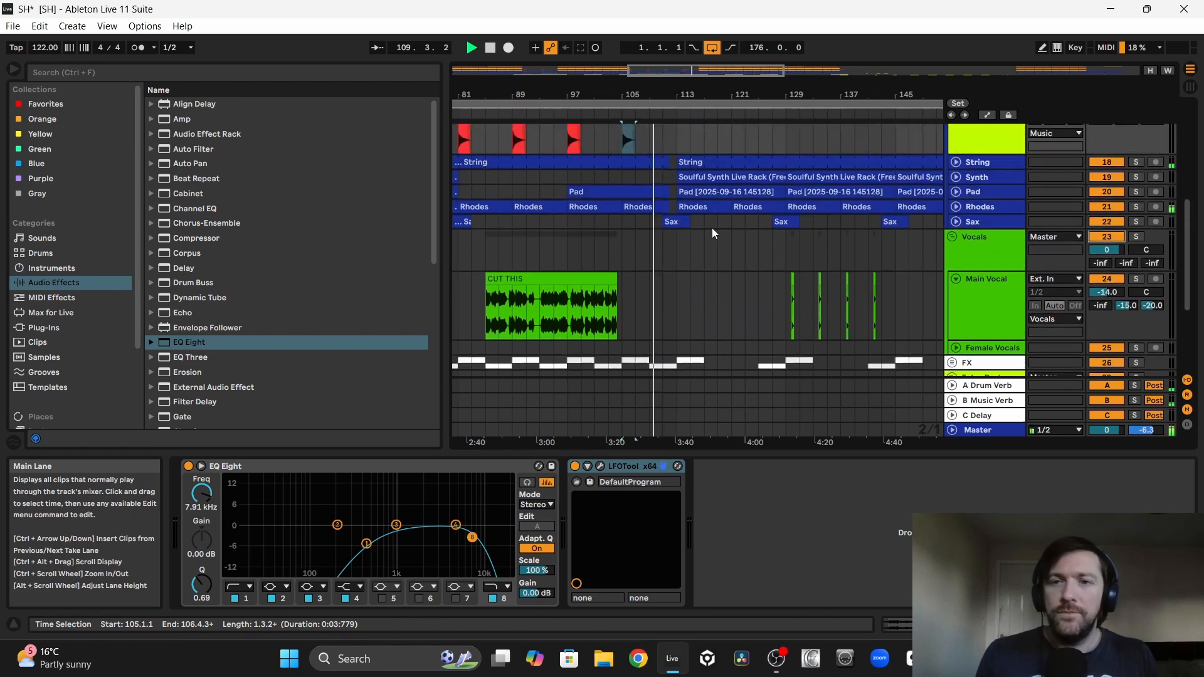
click(952, 237)
scroll(879, 238, up, 3)
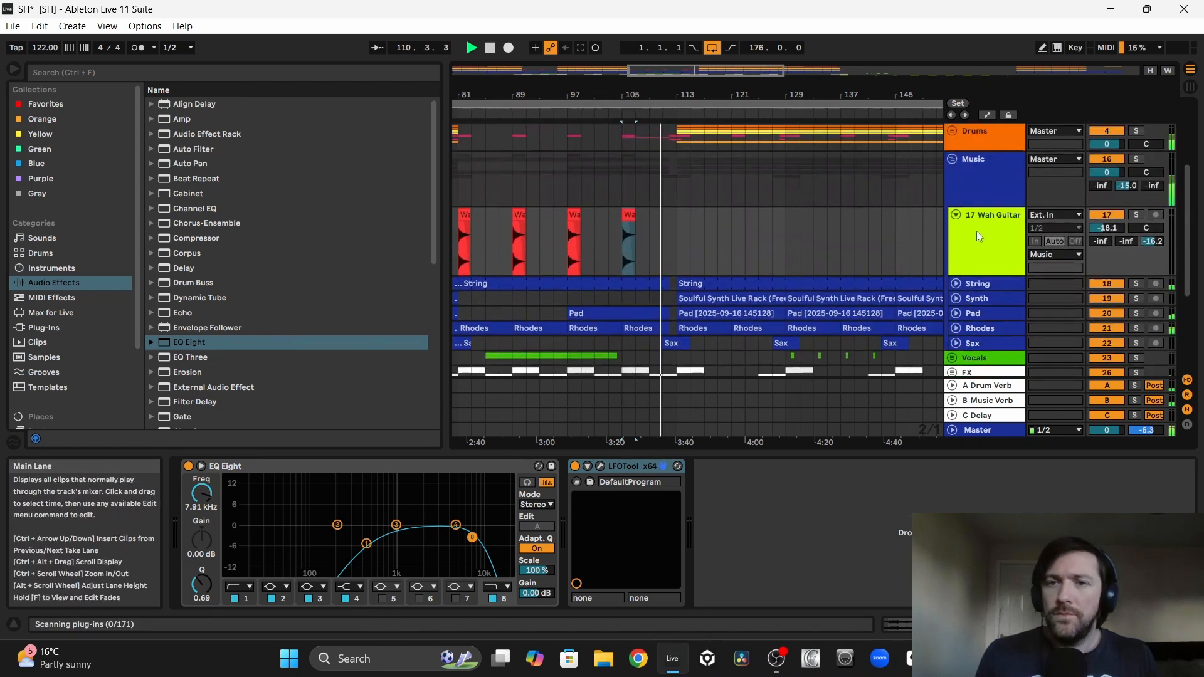
Step: Rename track 17 as Wah Guitar and colour the track and its clips dark blue to match the Music group
right_click(977, 235)
click(1015, 293)
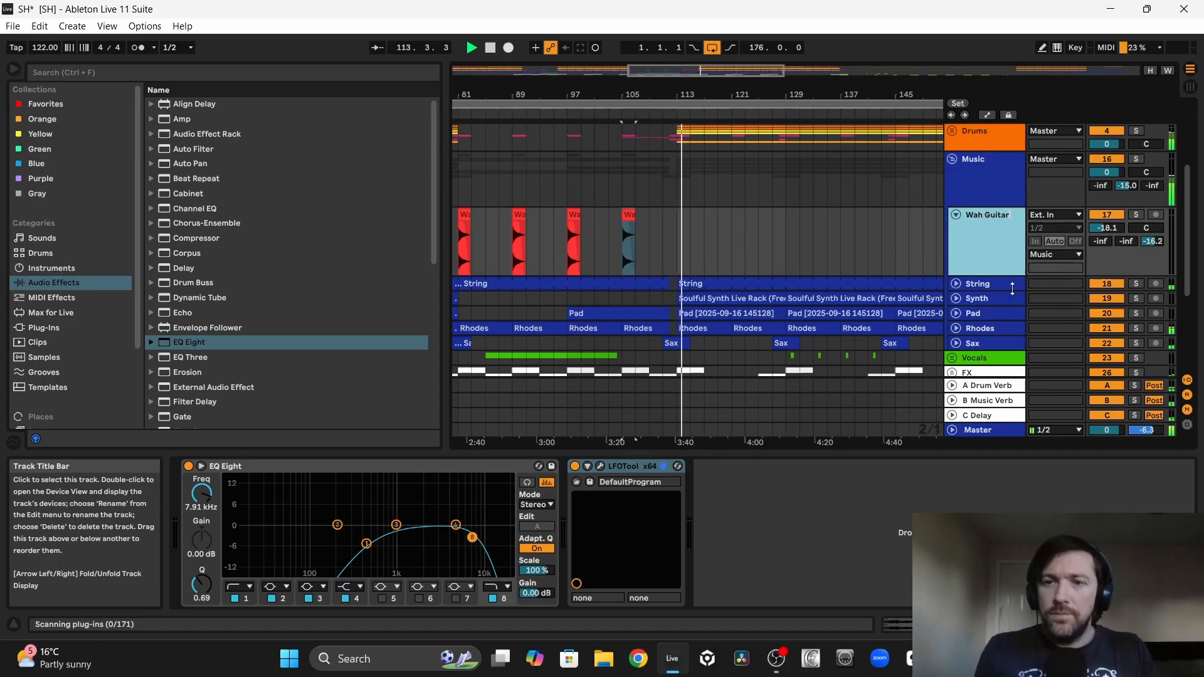
right_click(961, 239)
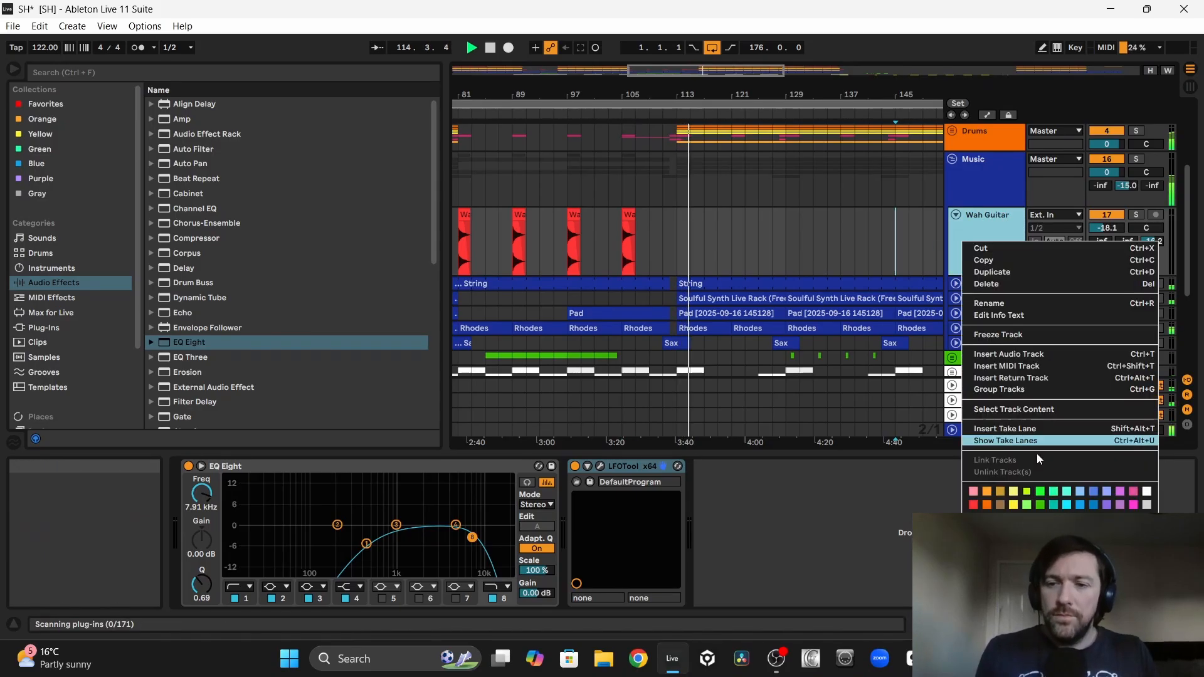
click(1080, 545)
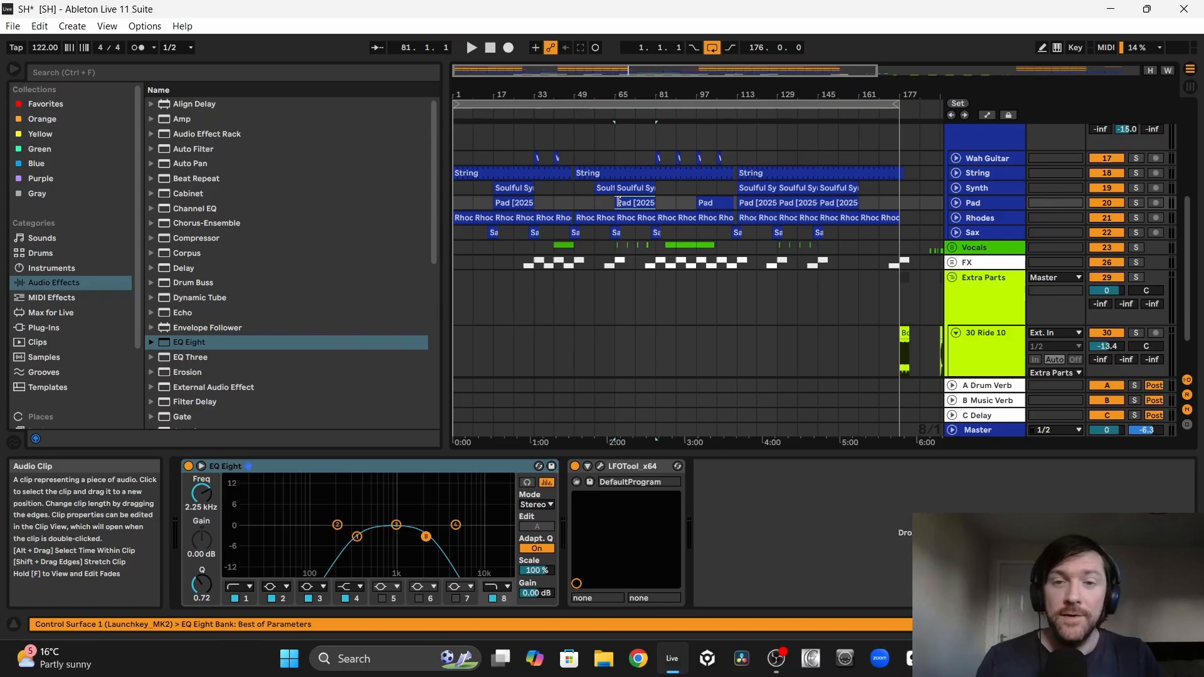
Step: Look through the spare FX, cowbell and tambourine clips on the Ride 10 track between bars 177 and 249
scroll(737, 323, right, 1)
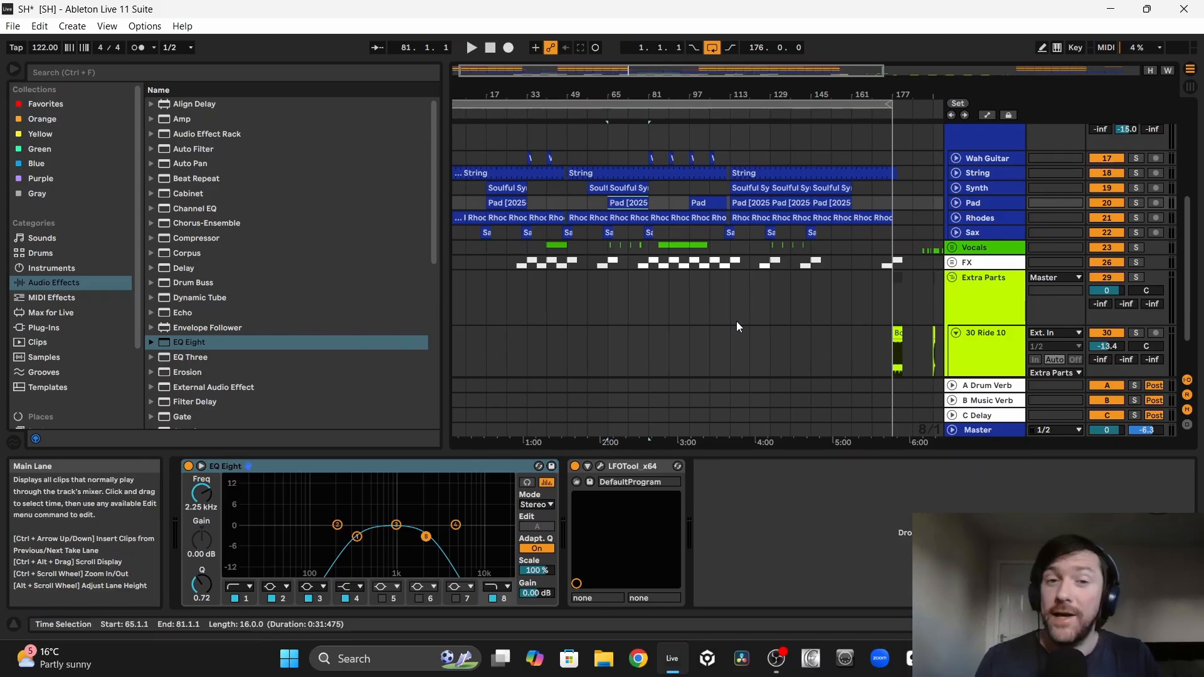
scroll(737, 321, right, 5)
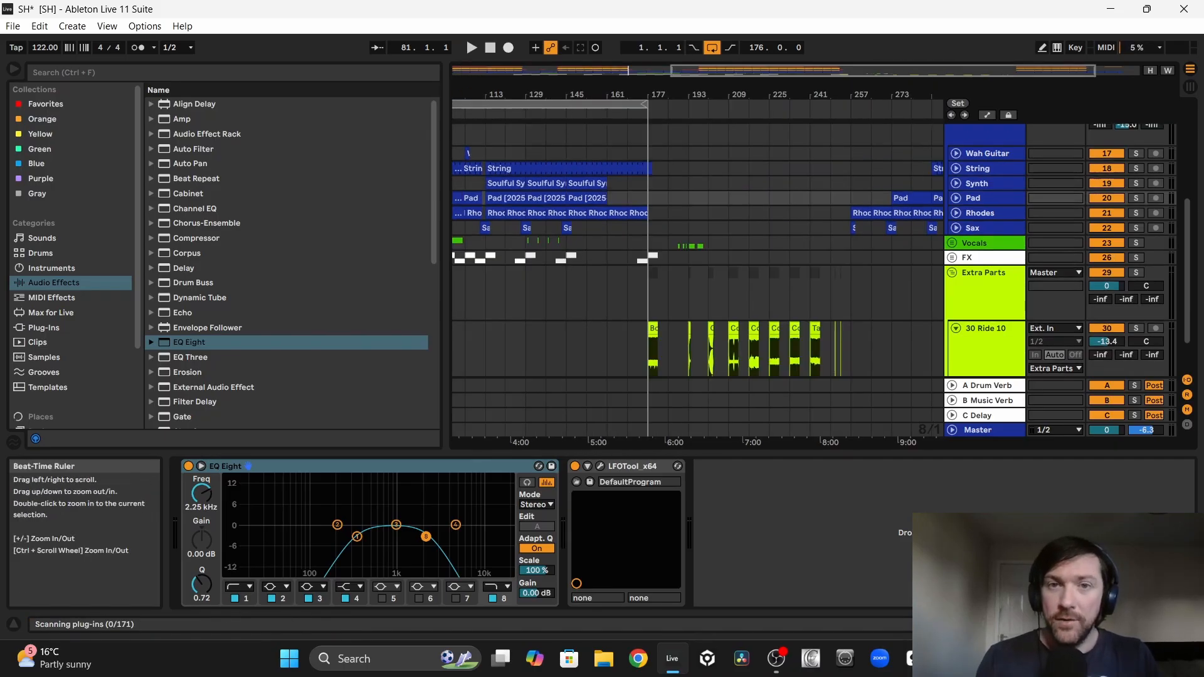
drag(666, 93, 608, 93)
scroll(593, 270, right, 3)
scroll(593, 270, down, 1)
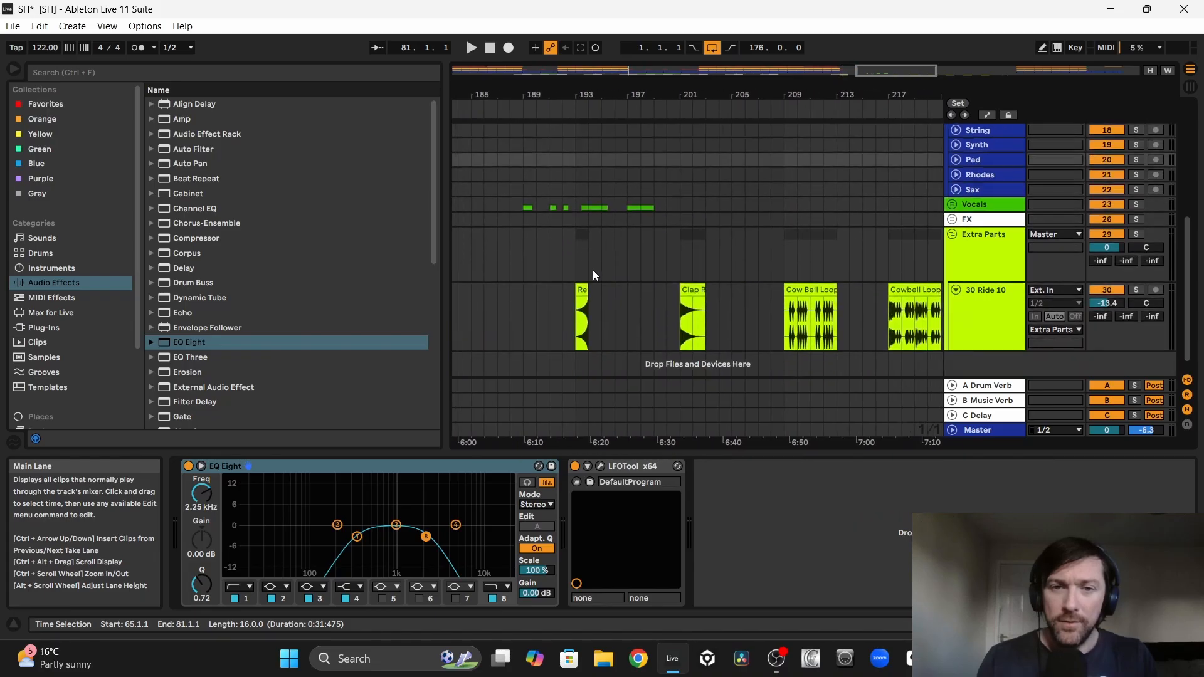
click(581, 288)
scroll(581, 287, right, 4)
click(516, 295)
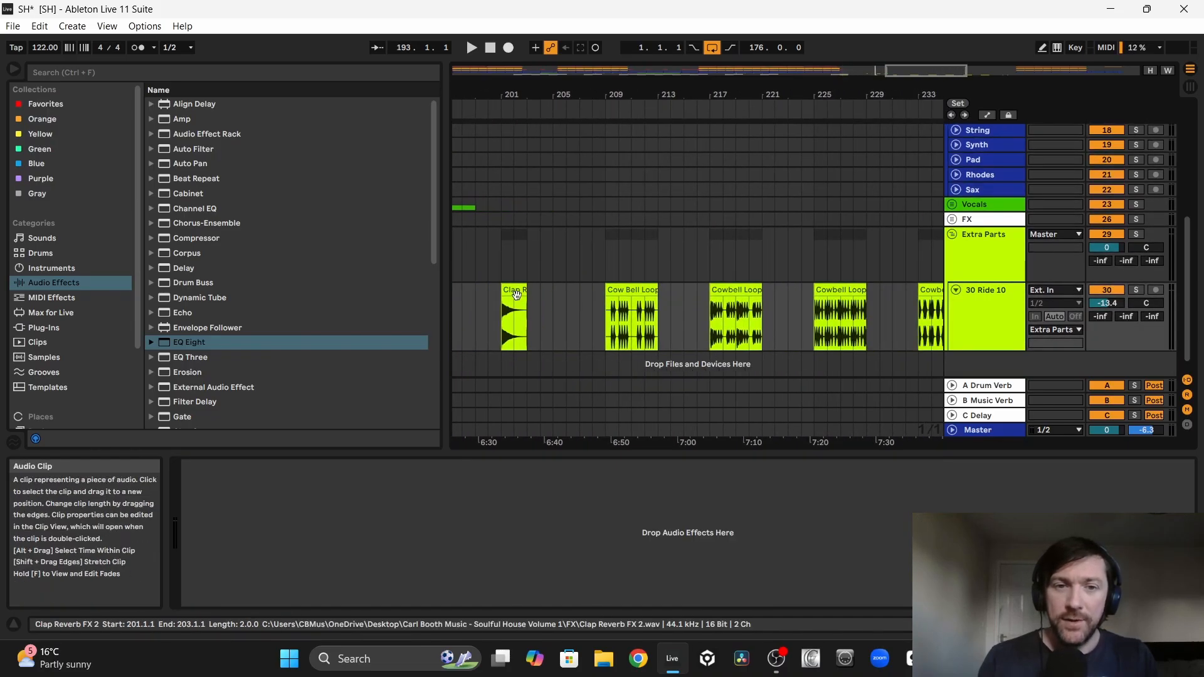
scroll(513, 289, left, 1)
click(555, 288)
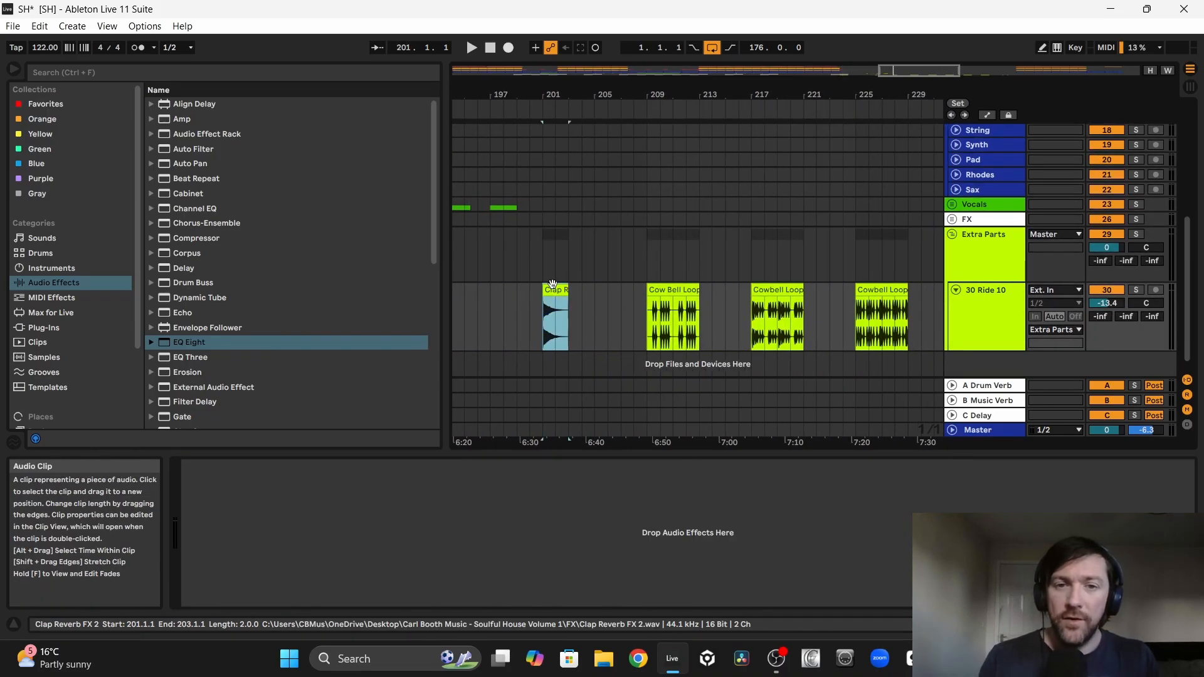
scroll(559, 314, right, 2)
drag(632, 97, 604, 62)
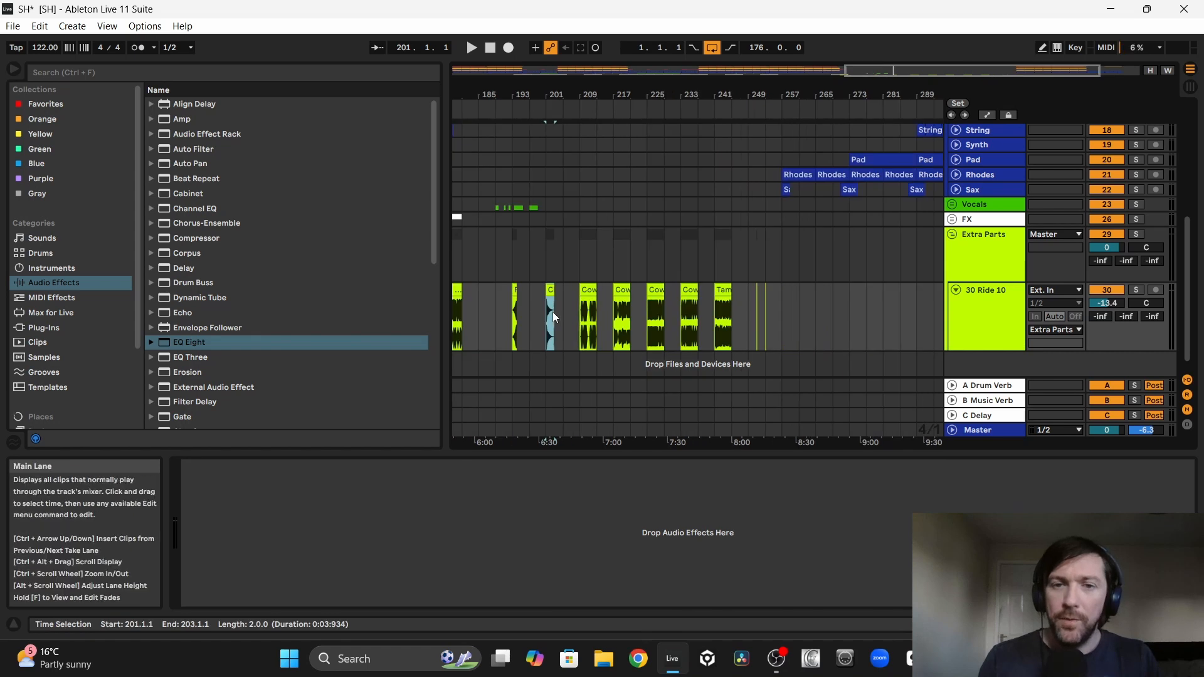
click(551, 314)
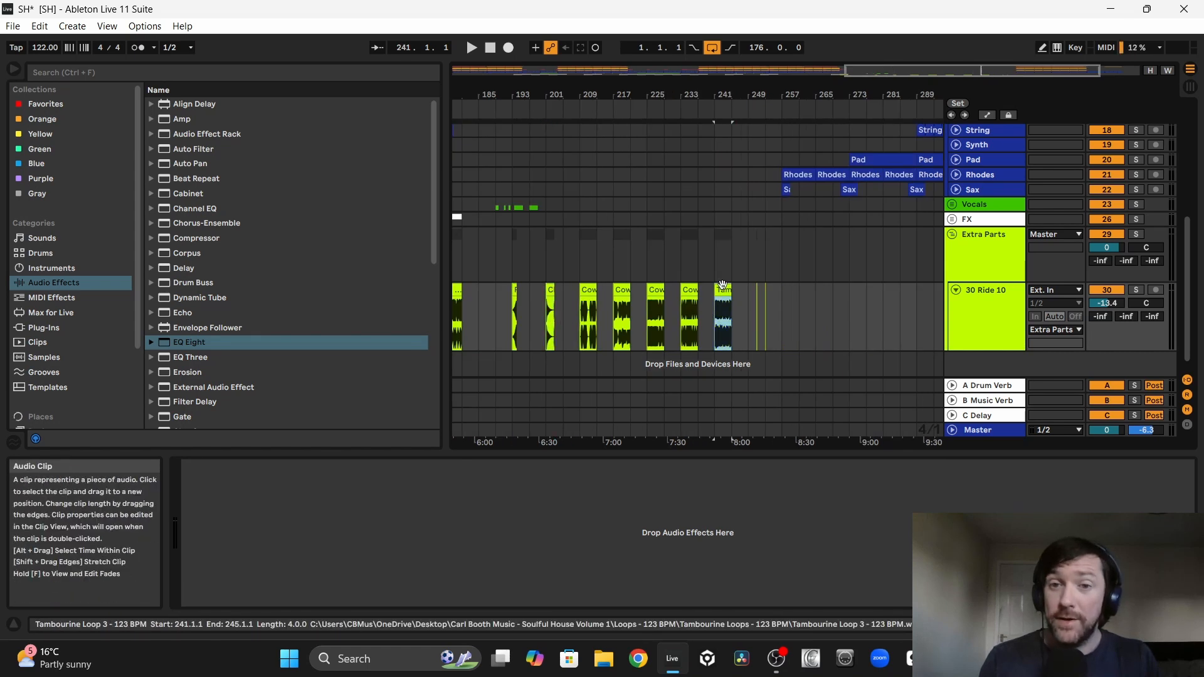
scroll(721, 301, left, 5)
drag(726, 298, 859, 296)
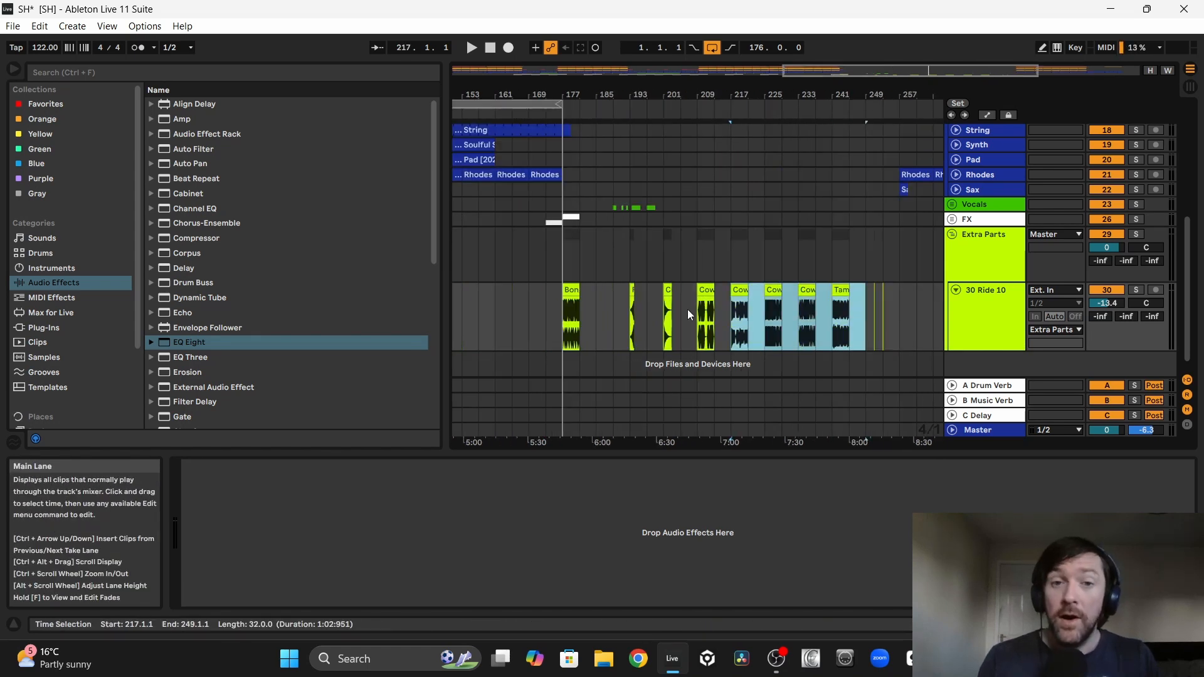
scroll(688, 314, left, 6)
Step: Move the Bongo Loop 3 clip from bar 177 to bar 1 on its own track above the Extra Parts group
click(721, 290)
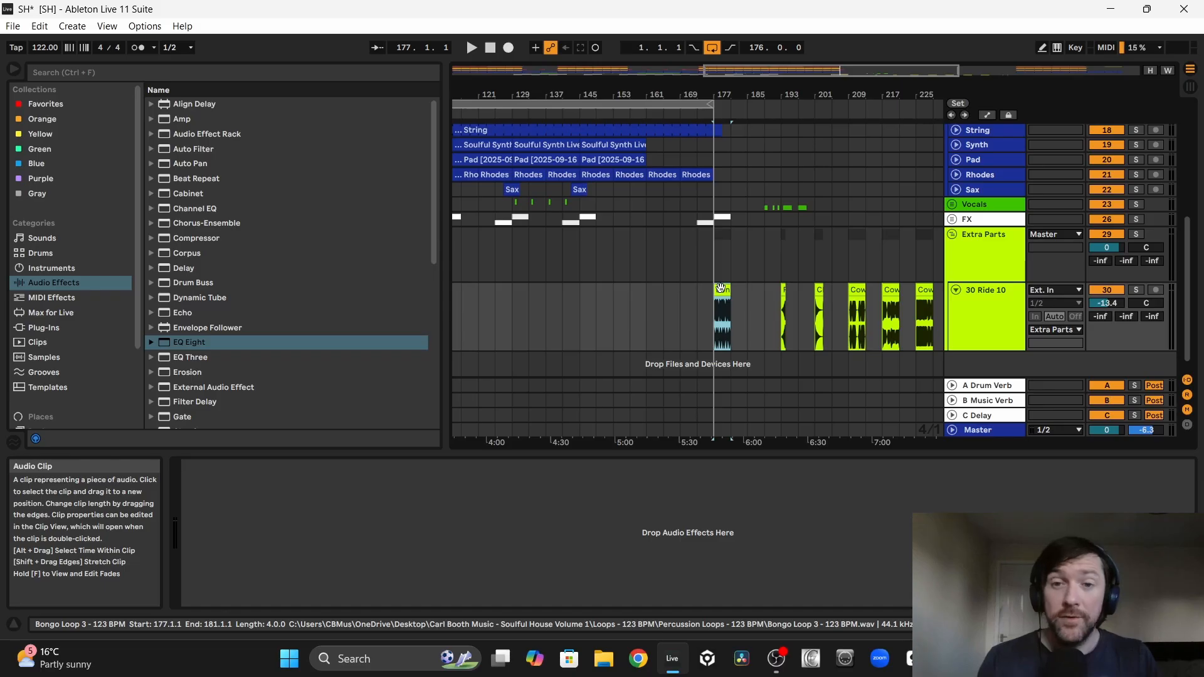
drag(721, 290, 722, 366)
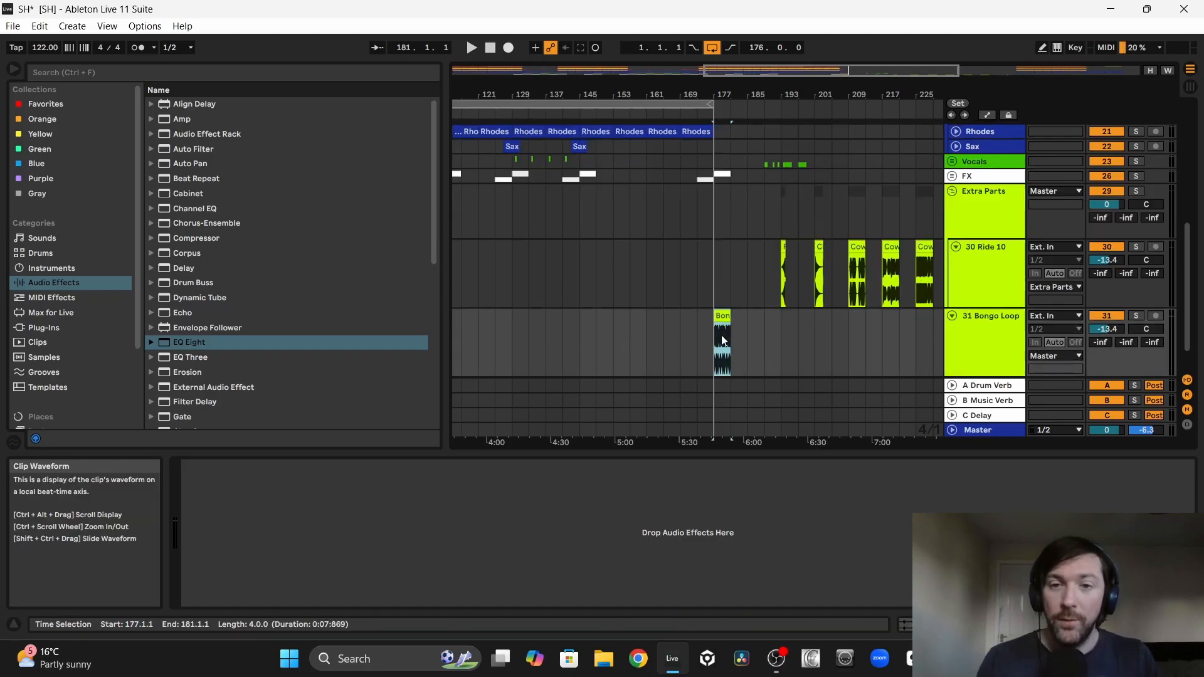
drag(981, 333, 976, 213)
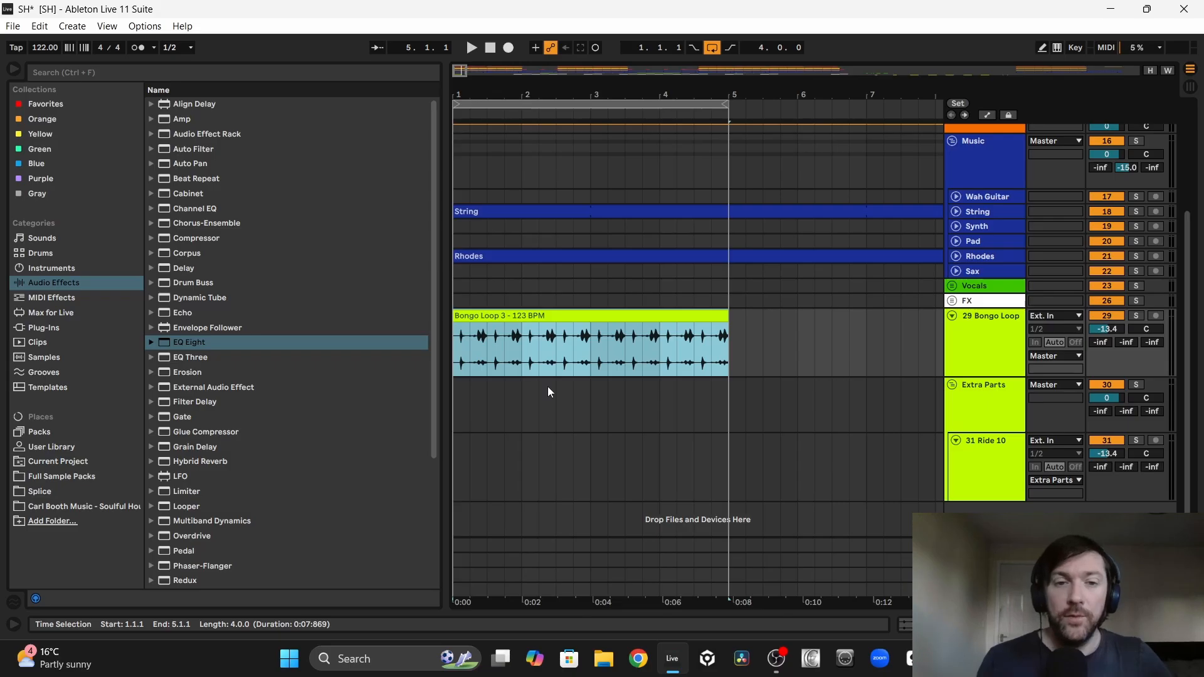
Step: Set the Bongo Loop track's volume to -12.0 dB while playing bars 1 to 5 with the other parts
scroll(1041, 317, up, 4)
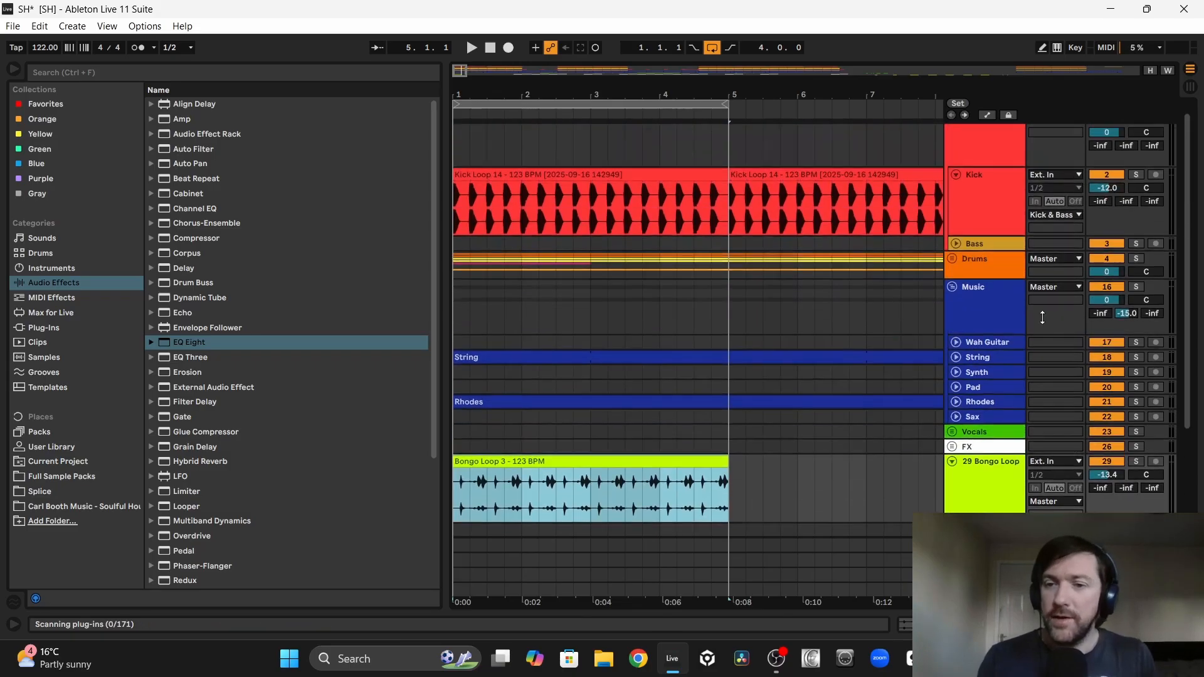
scroll(1103, 345, down, 2)
key(space)
scroll(1170, 371, up, 3)
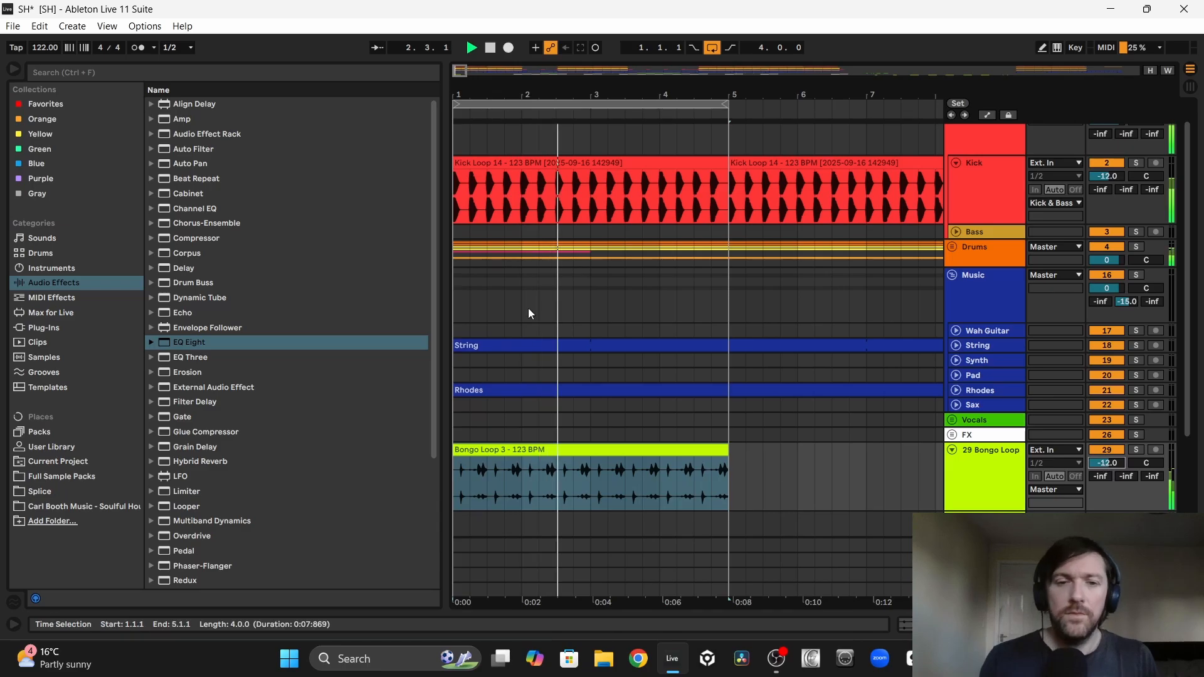
scroll(502, 300, down, 4)
scroll(503, 301, down, 1)
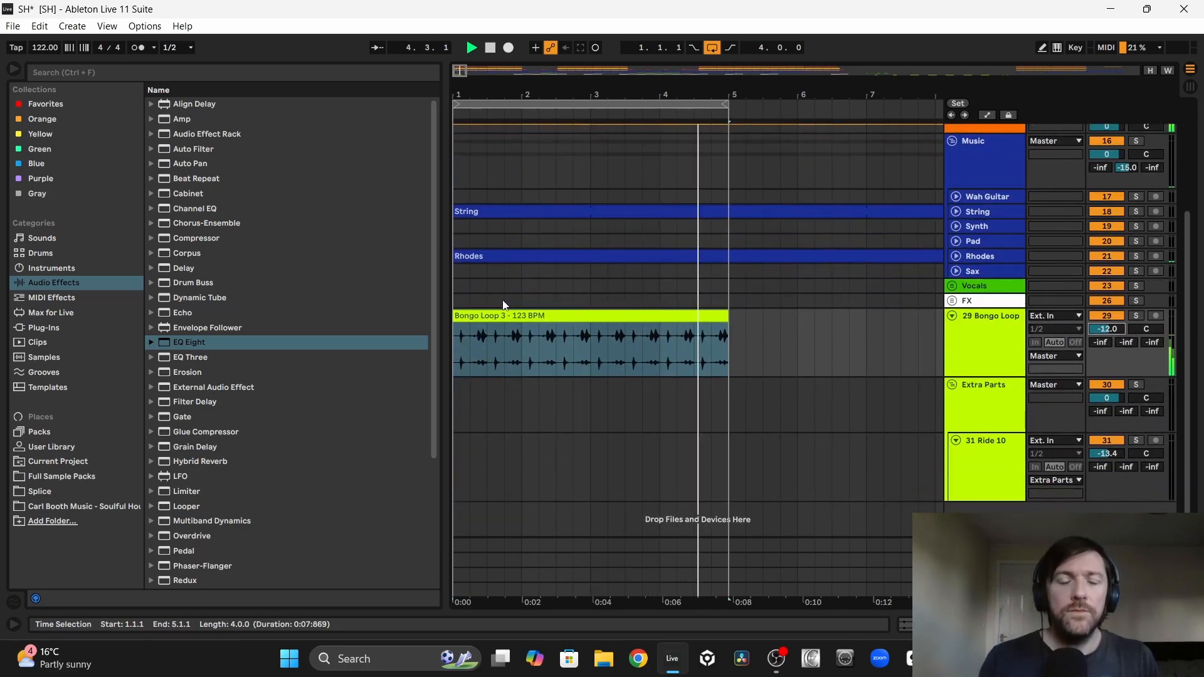
key(space)
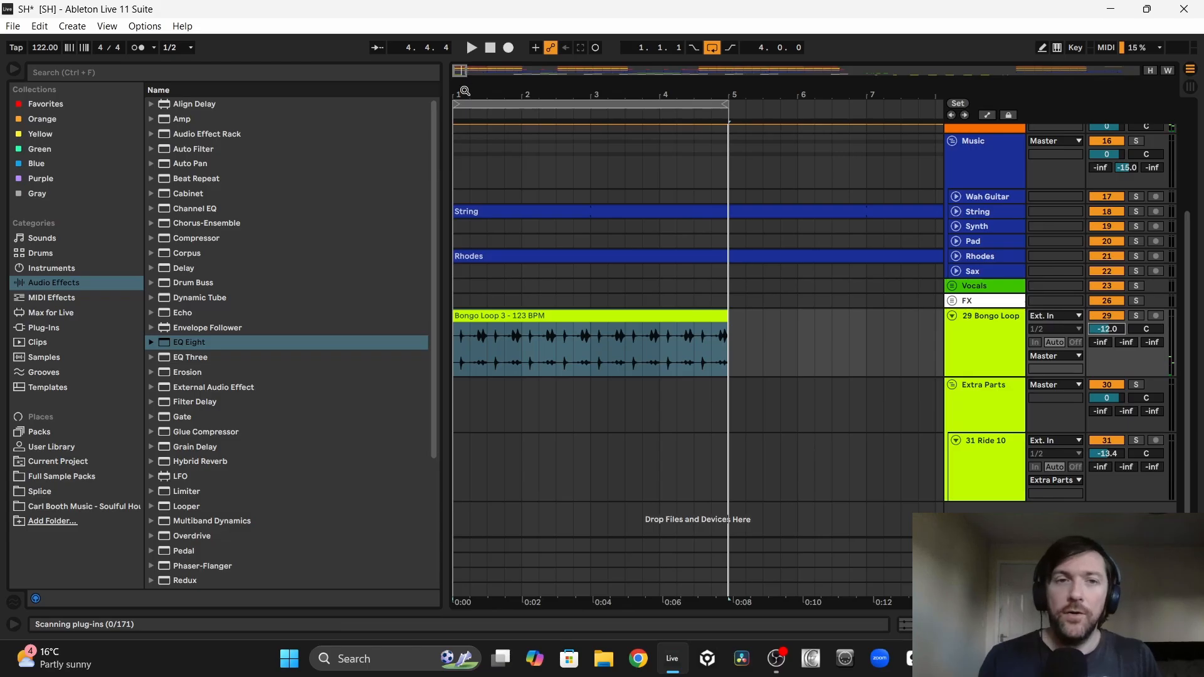
Step: Solo the Bongo Loop track and cut the audio before 1.1.3 and between 1.2.1 and 1.2.3, auditioning the edited rhythm
drag(464, 91, 465, 161)
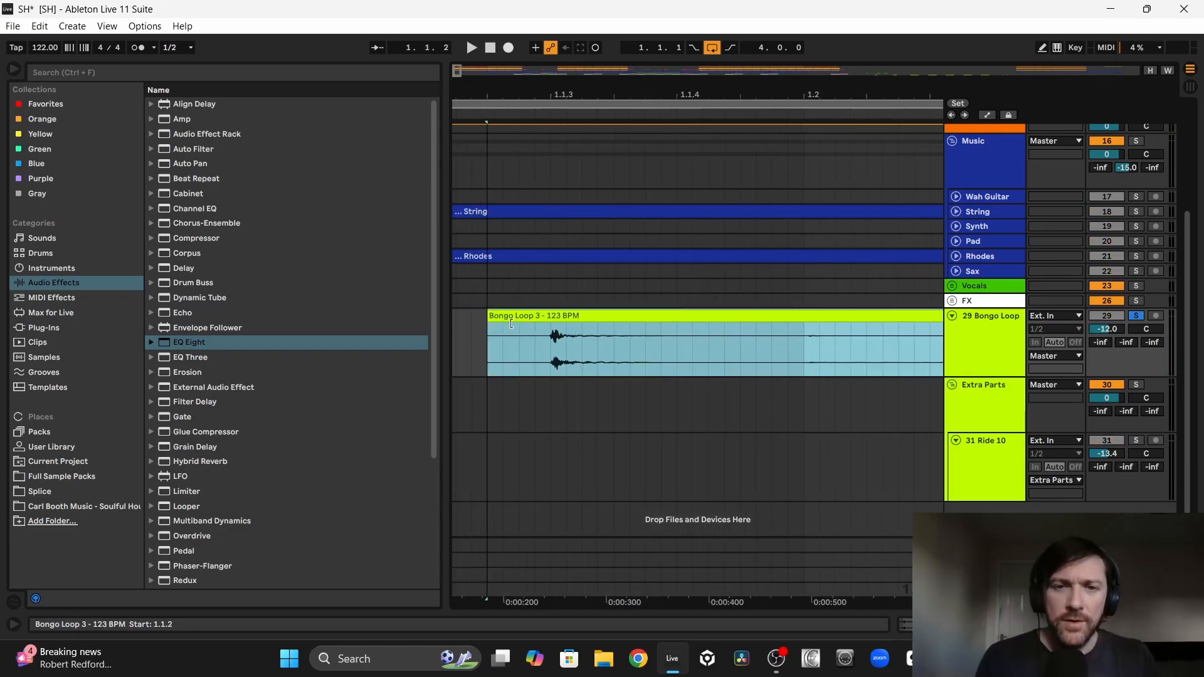
drag(511, 324, 458, 344)
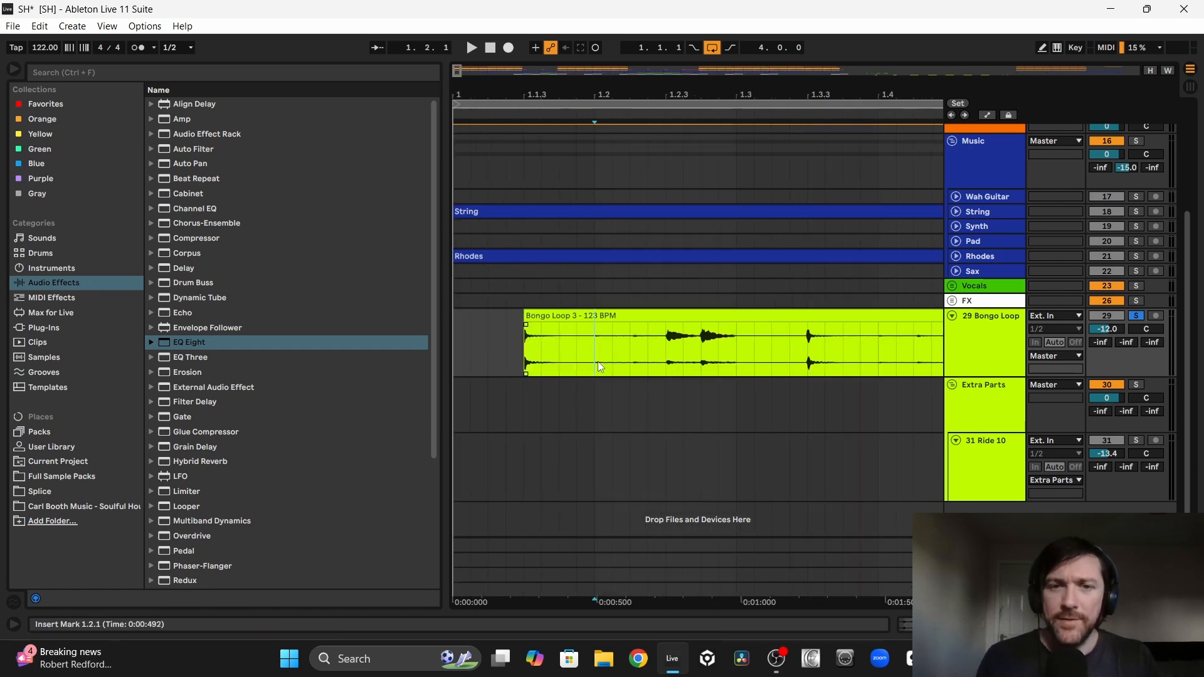
key(space)
key(space)
drag(597, 365, 666, 375)
key(Delete)
click(453, 344)
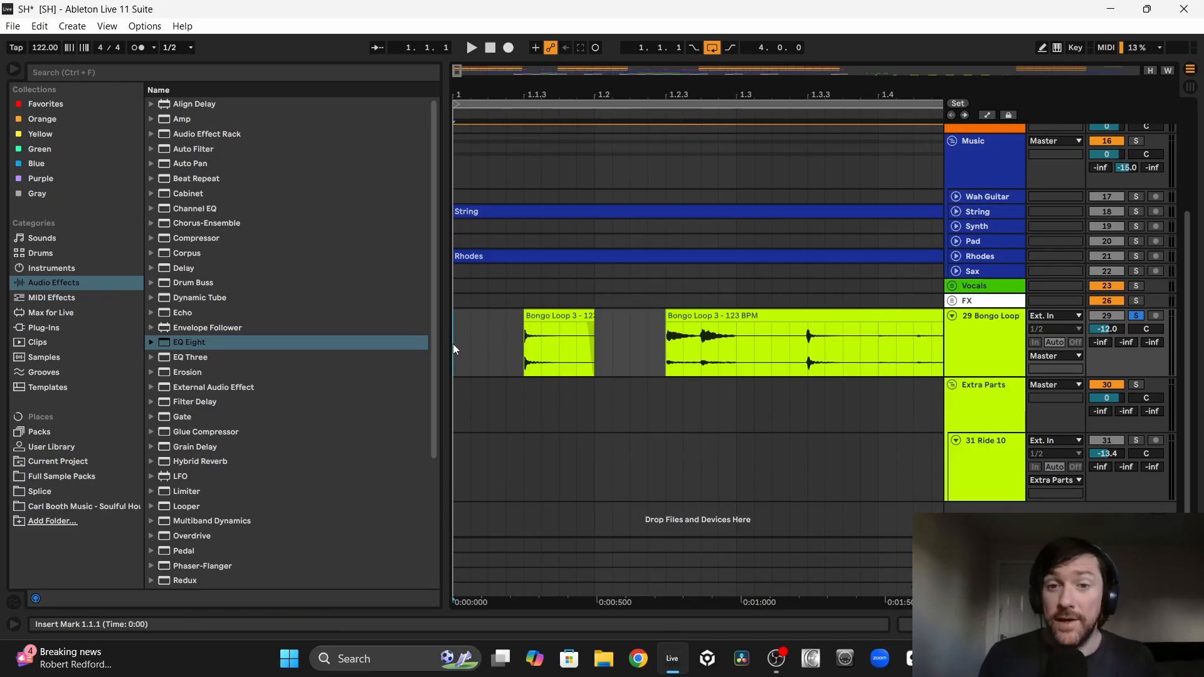
key(space)
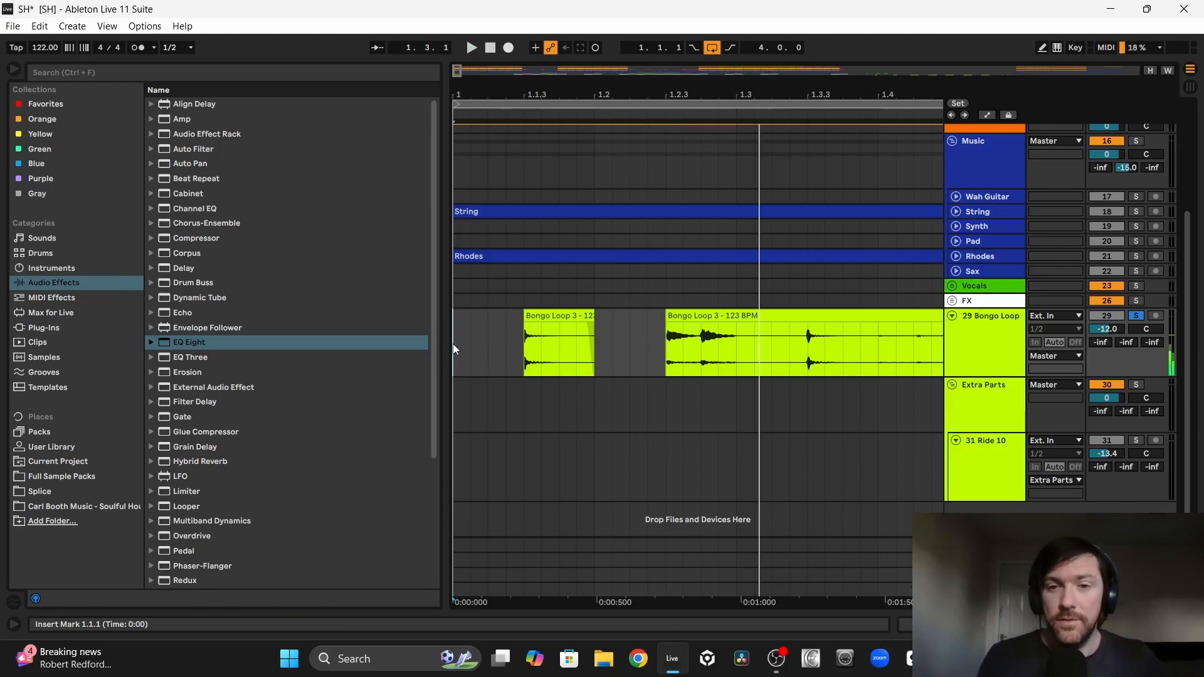
key(space)
Step: Consolidate the edited bongo audio in bar 1 into one clip and duplicate it three times up to bar 5
click(612, 344)
key(minus)
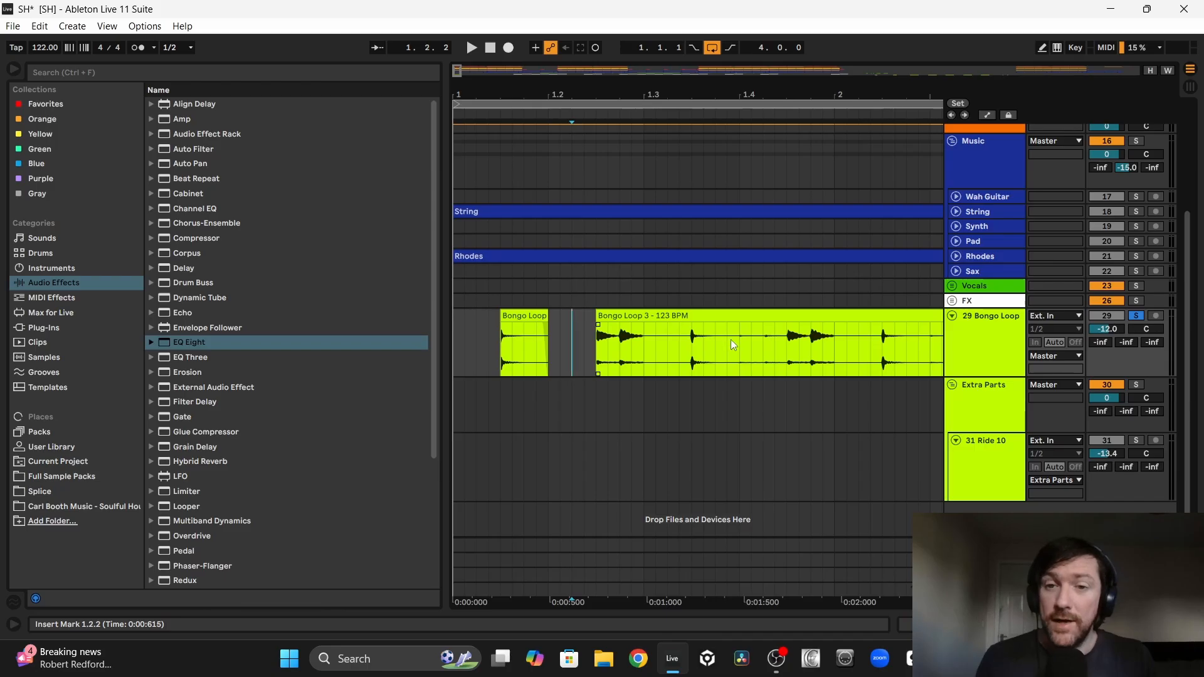
drag(740, 345, 415, 318)
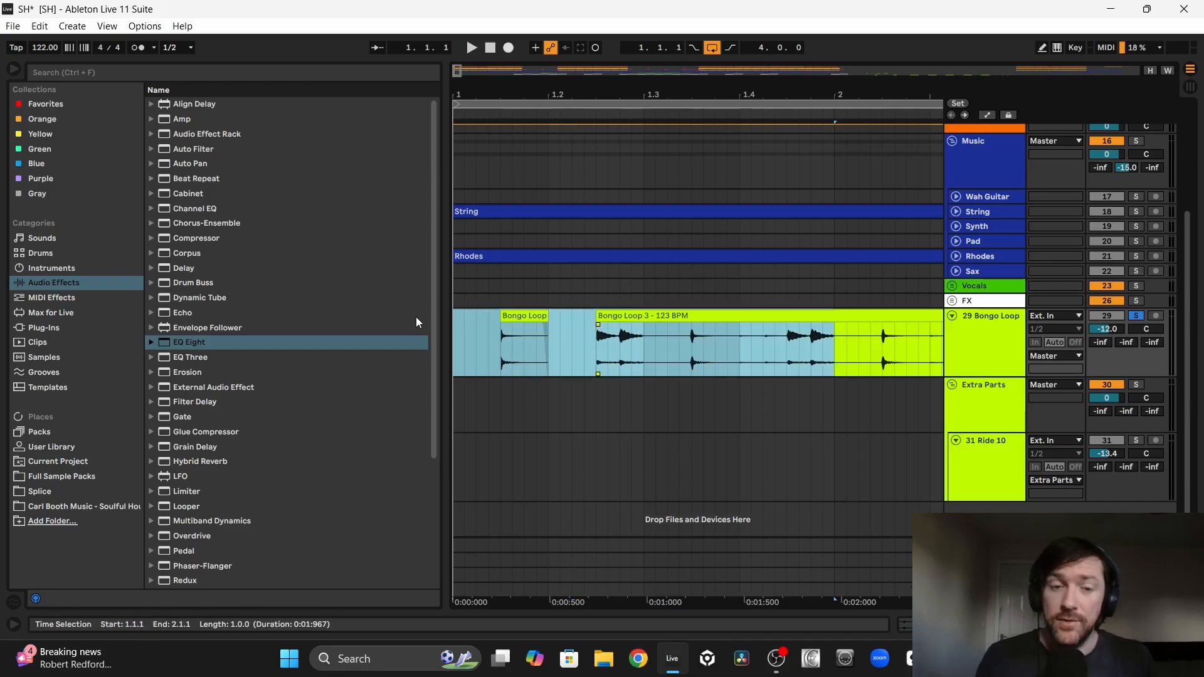
key(ctrl+j)
key(space)
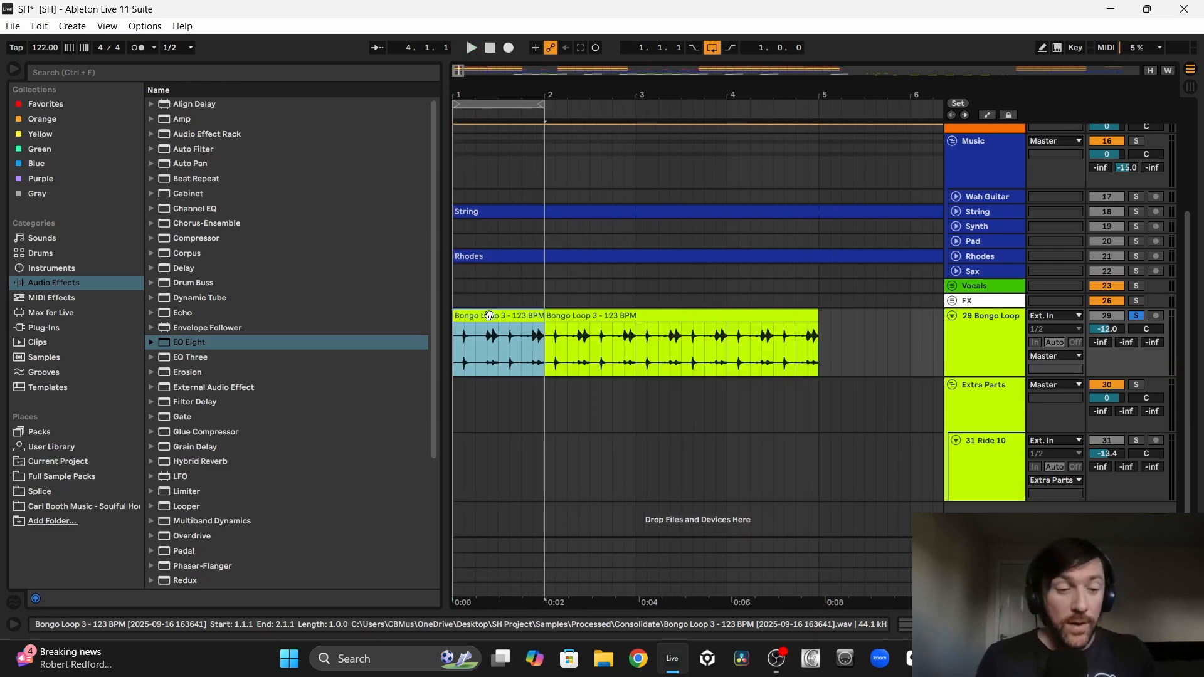
key(ctrl+d)
key(ctrl+d)
key(ctrl+d)
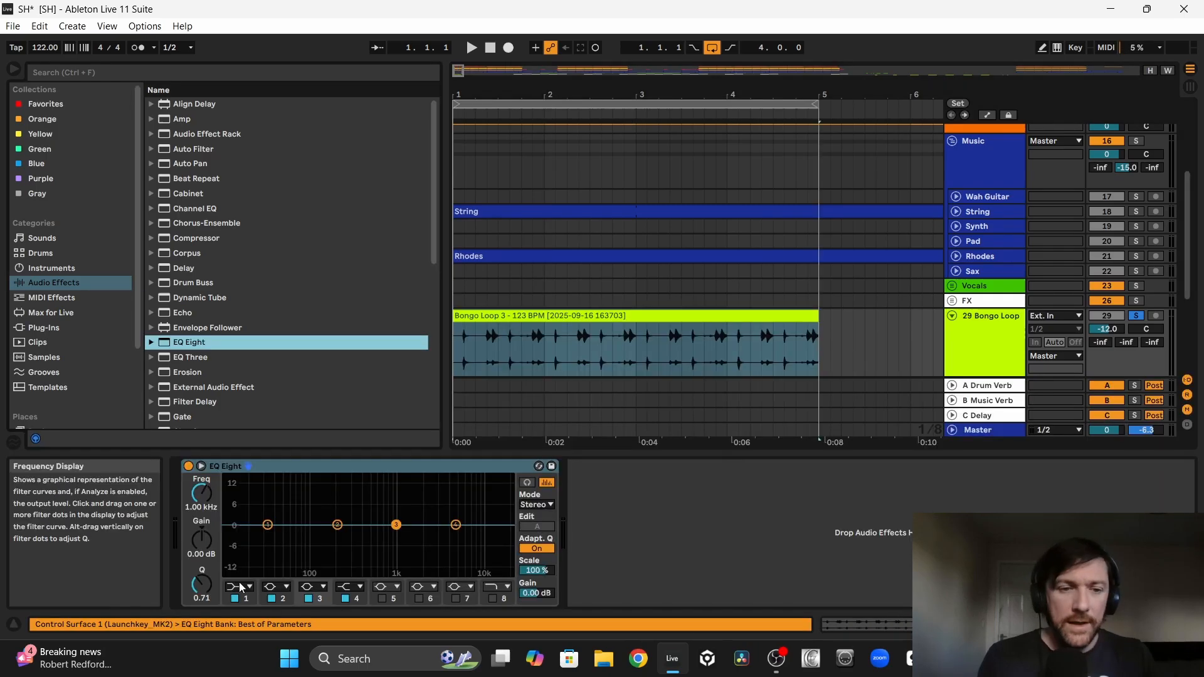
Step: Low-cut the bongo track at 212 Hz with EQ Eight and duplicate the consolidated four-bar bongo clip up to bar 33
click(239, 586)
click(236, 504)
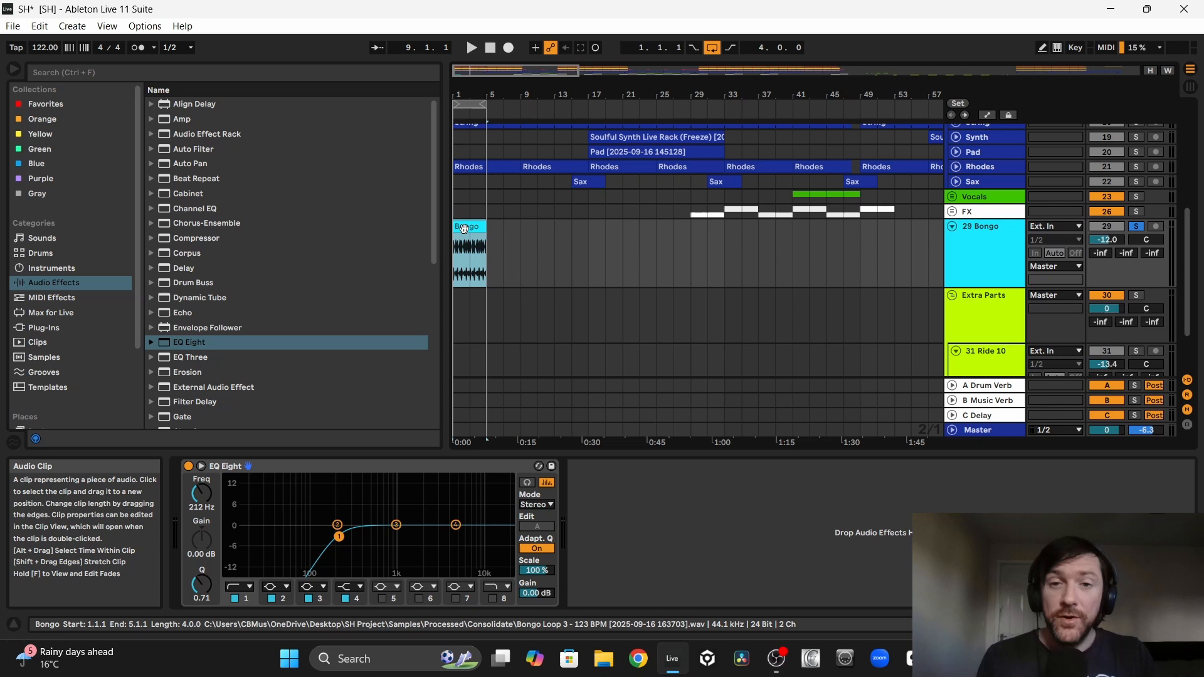
key(ctrl+d)
key(ctrl+d)
key(ctrl+d)
key(ctrl+d)
key(ctrl+d)
key(ctrl+d)
key(ctrl+d)
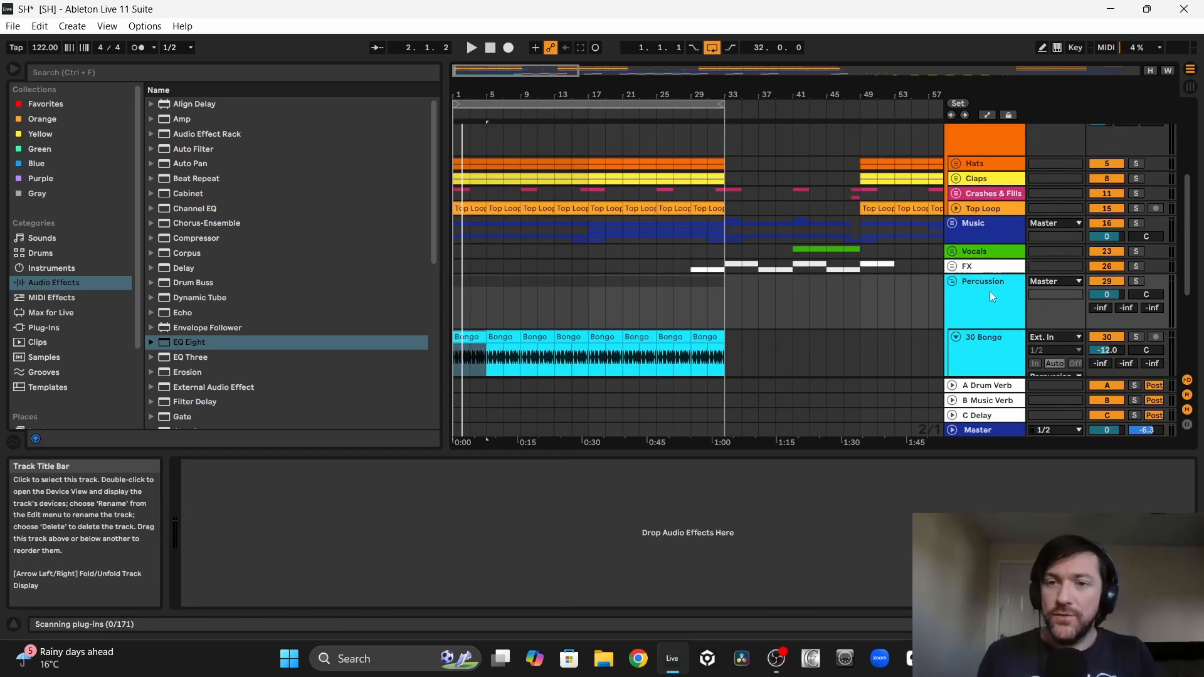
Step: Group the Bongo track as Percussion and place the group inside the Drums group between Claps and Crashes & Fills
click(987, 271)
drag(987, 276, 976, 195)
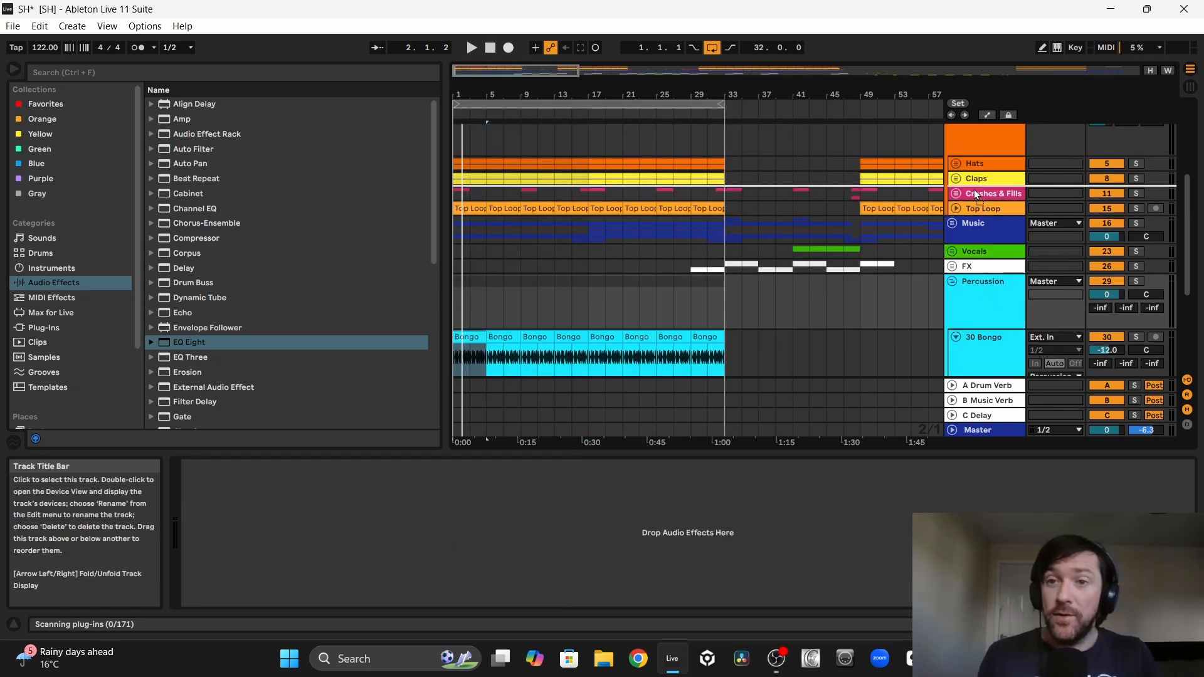
drag(788, 207, 777, 210)
Step: Pan the Bongo track to 1R while playing the arrangement, and fold the track
click(460, 239)
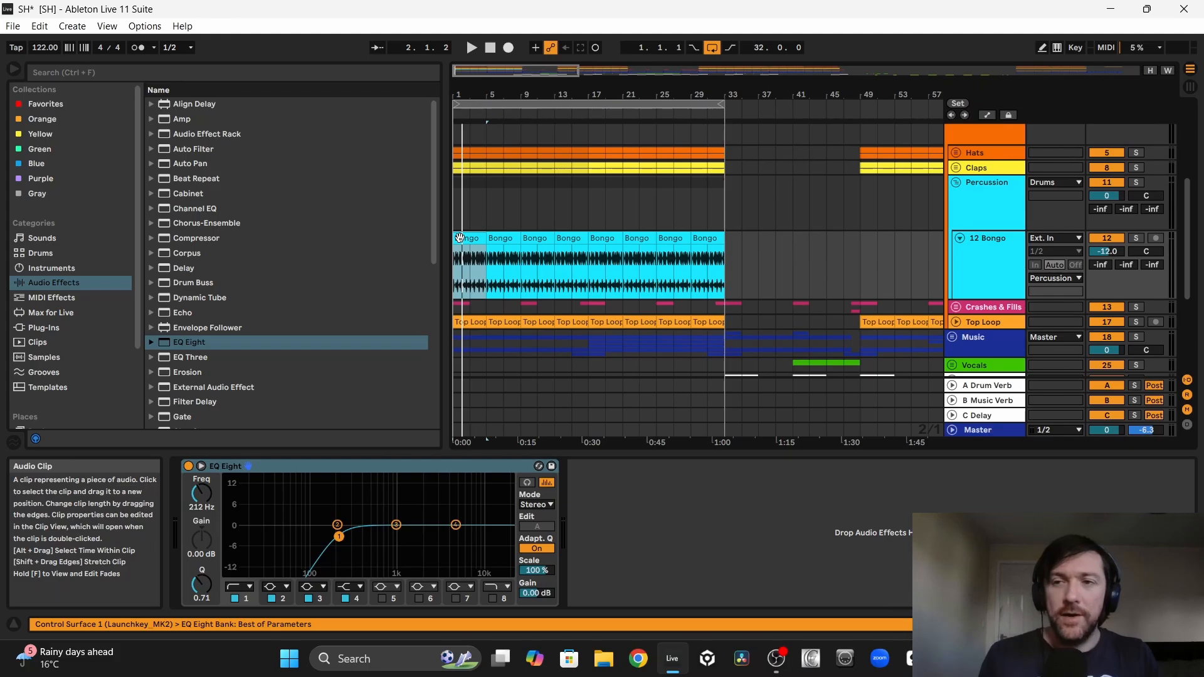
key(space)
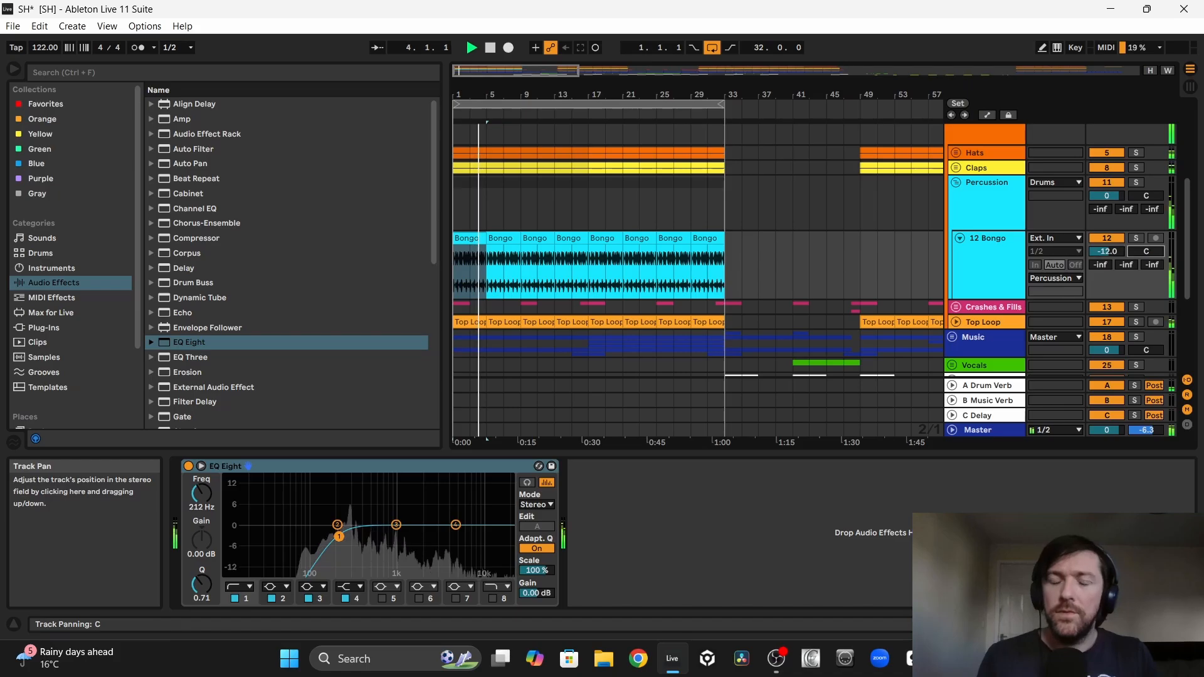
click(958, 237)
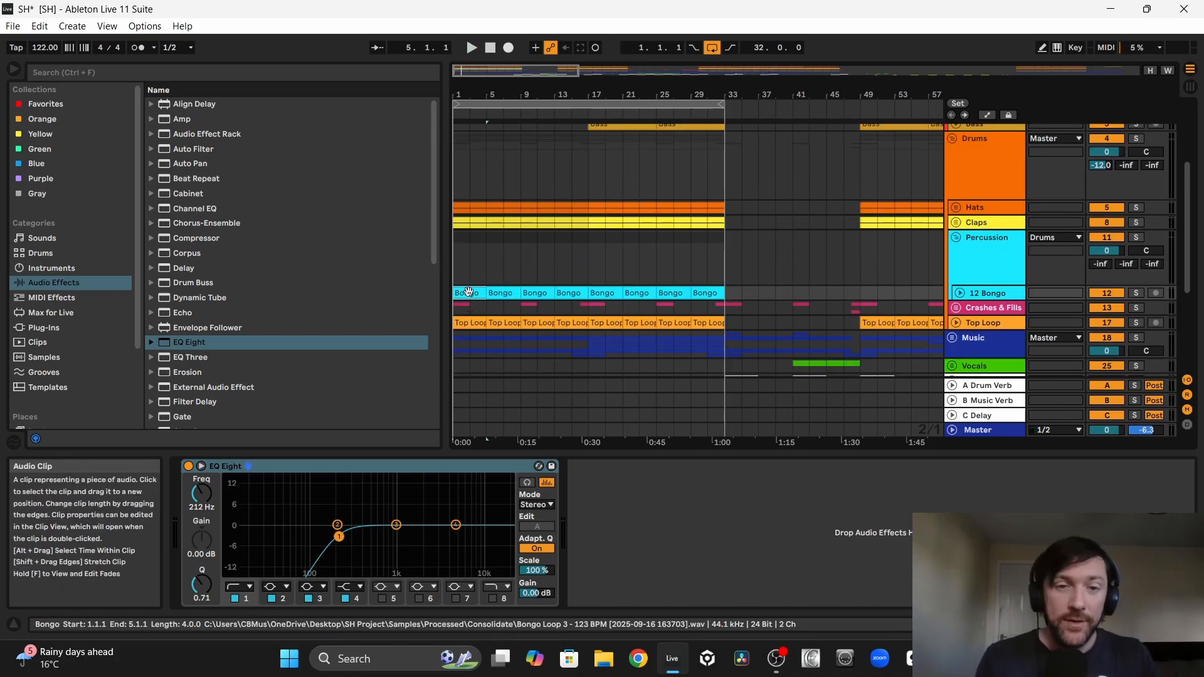
Step: Delete the first two bongo clips, from bar 1 to bar 9, and play the arrangement from bar 1
drag(469, 293, 506, 280)
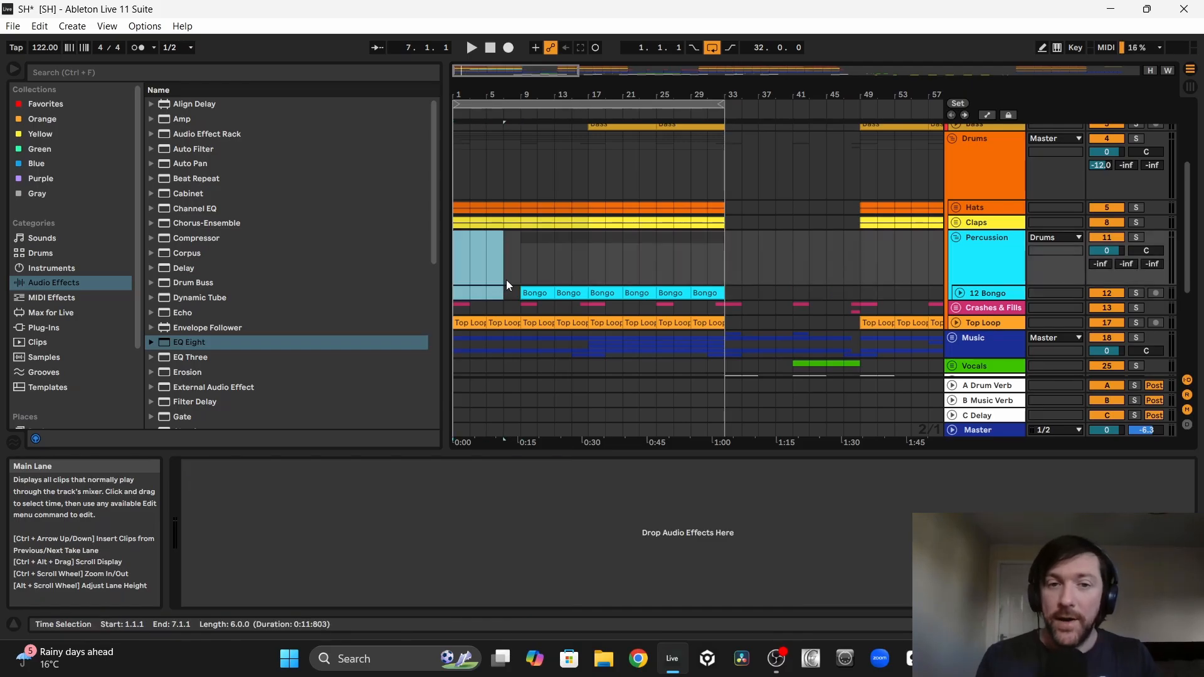
click(453, 273)
key(space)
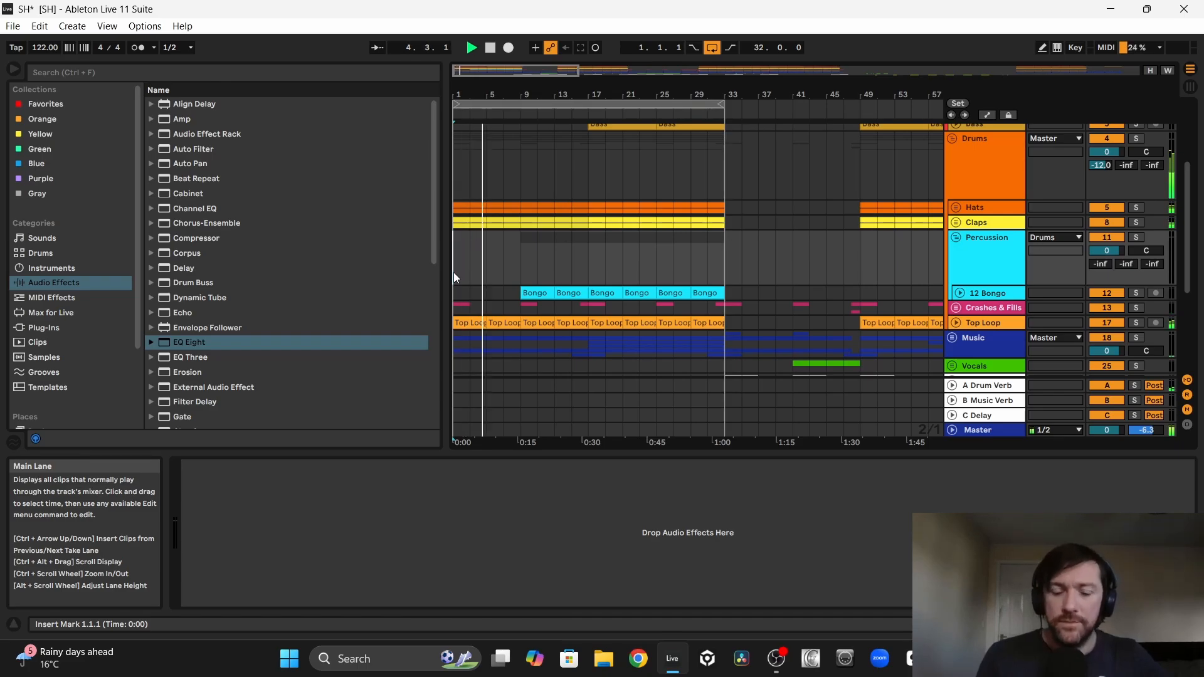
Step: Unfold the Bongo track and check the bongo entry from bar 9 against the kick and bass during playback
scroll(534, 212, down, 3)
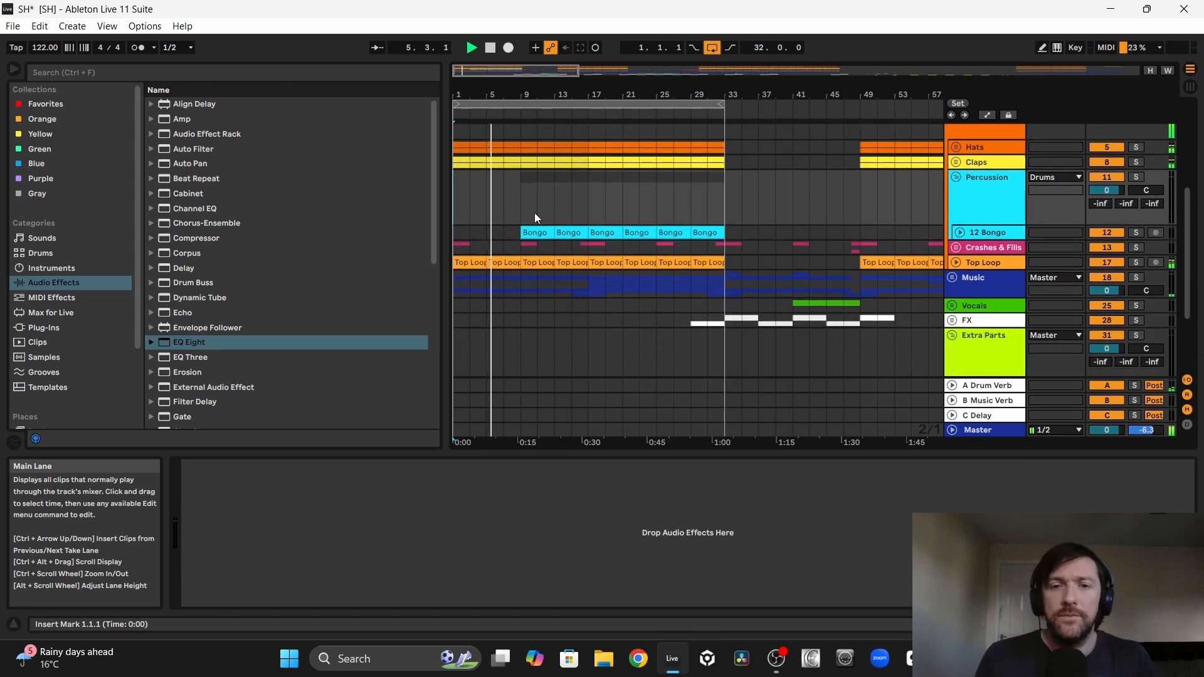
click(960, 231)
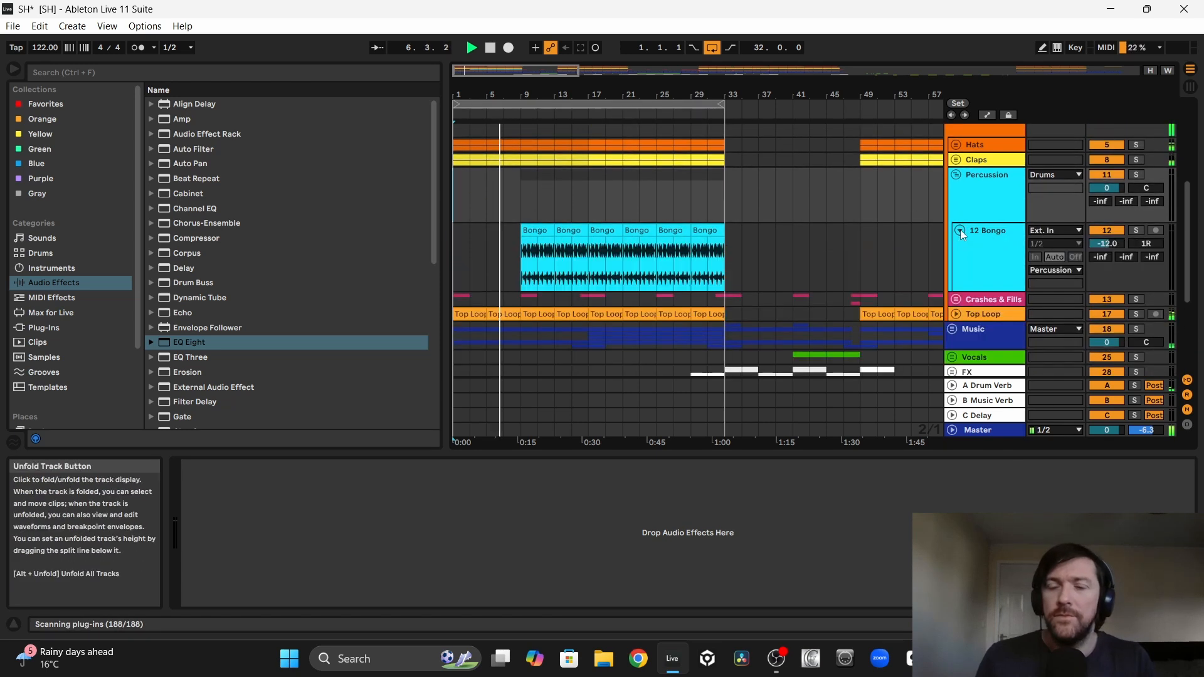
drag(520, 94, 520, 144)
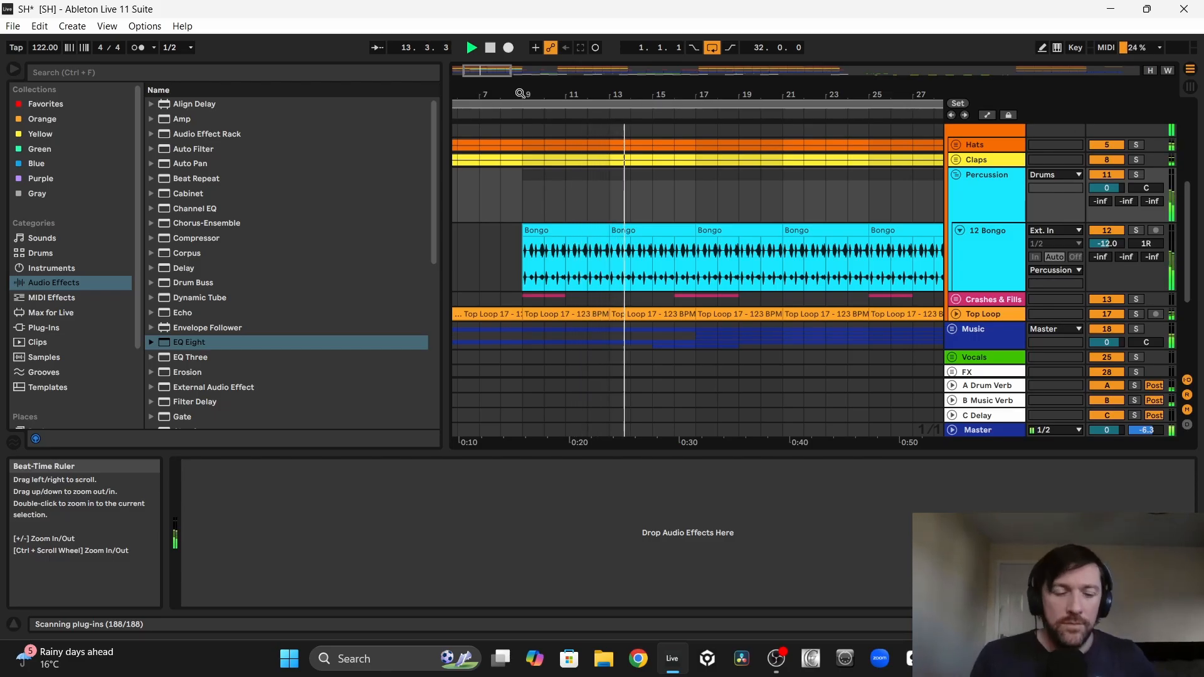
scroll(770, 190, right, 5)
scroll(770, 190, up, 5)
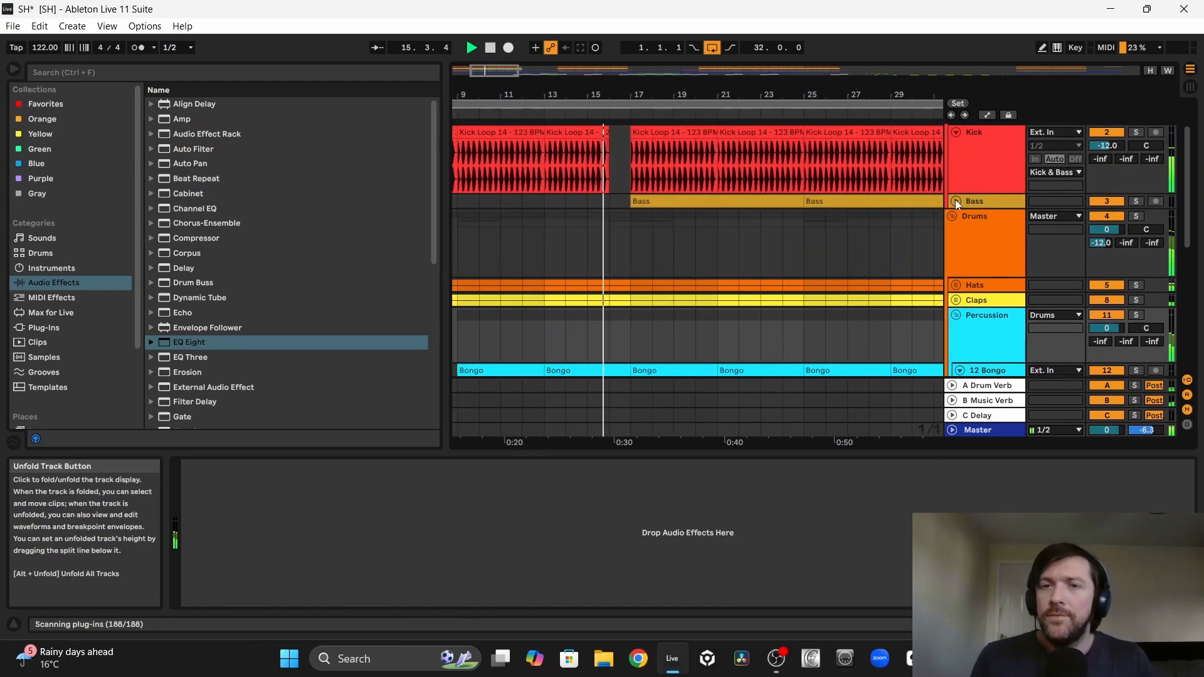
Step: Play on with the Bass track unfolded, and copy a bongo clip to bar 49, repeating it up to bar 81
click(955, 200)
scroll(764, 221, down, 1)
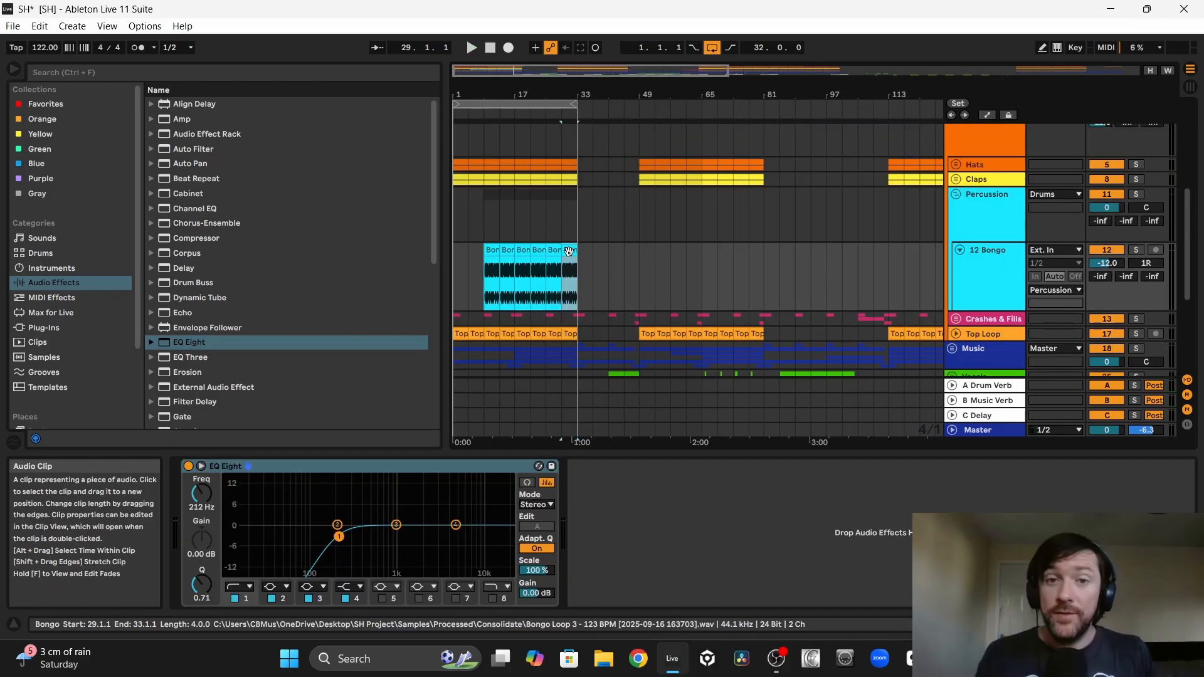
drag(569, 251, 646, 250)
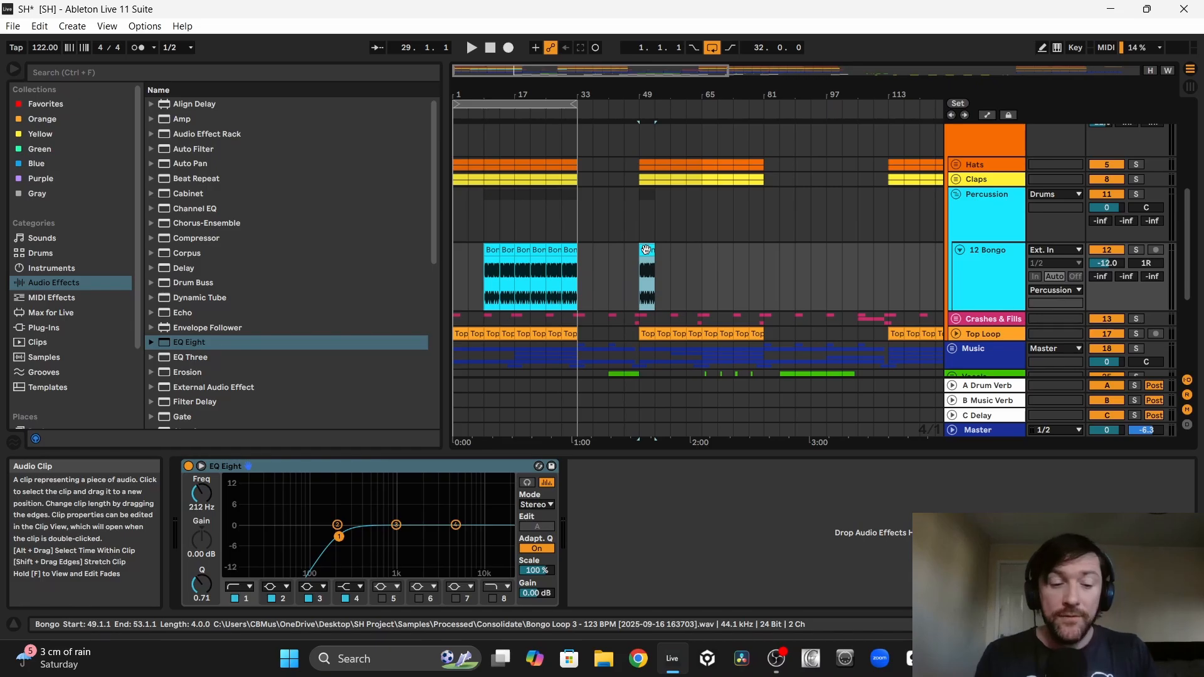
key(ctrl+d)
key(ctrl+d)
key(ctrl+d)
key(ctrl+d)
key(ctrl+d)
key(ctrl+d)
key(ctrl+d)
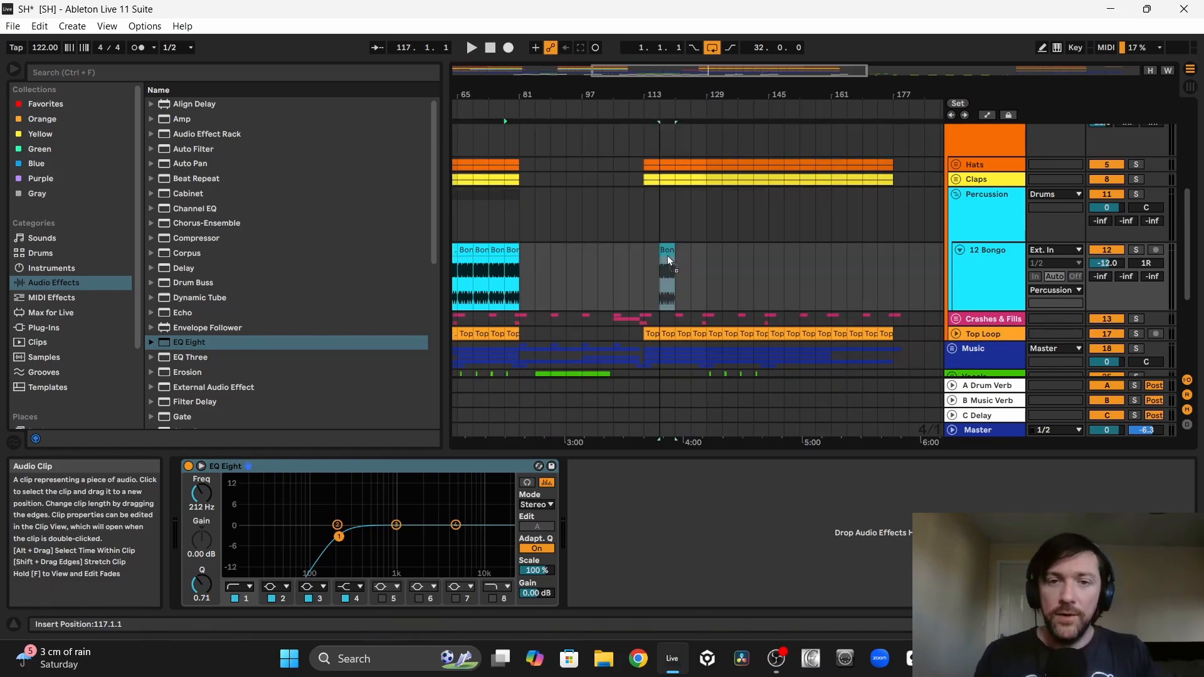
Step: Copy a bongo clip to the section starting at bar 113 and repeat it up to bar 169
drag(668, 255, 653, 262)
key(ctrl+d)
key(ctrl+d)
key(ctrl+d)
key(ctrl+d)
key(ctrl+d)
key(ctrl+d)
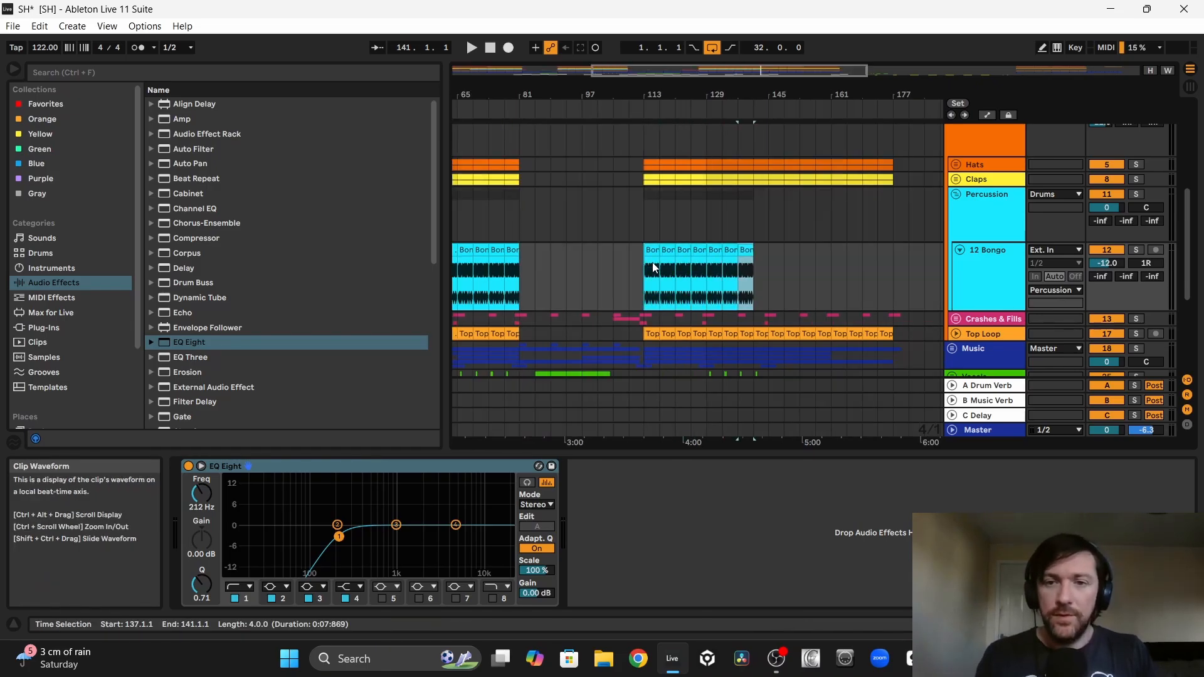
key(ctrl+d)
key(ctrl+d)
key(ctrl+d)
key(ctrl+d)
key(ctrl+d)
key(ctrl+d)
key(ctrl+d)
key(ctrl+d)
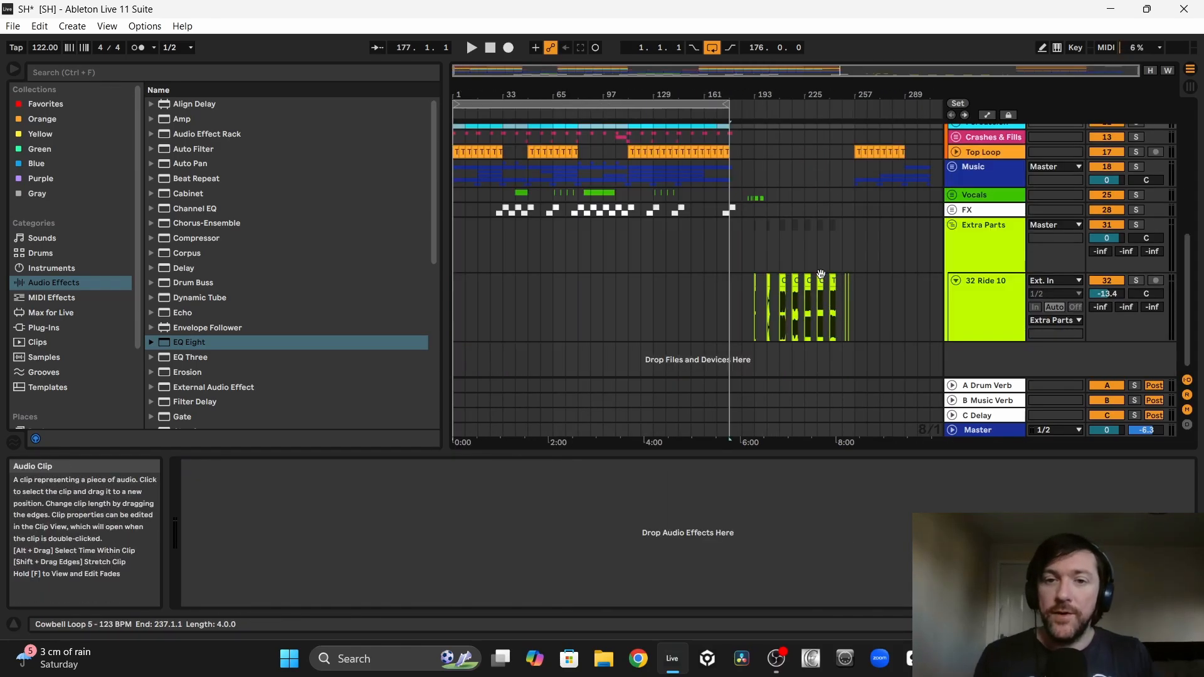
Step: Place the spare Reverse Crash 2 clip on its own track below Crash in the Crashes & Fills group, from bar 8 to bar 9
drag(757, 93, 672, 92)
click(641, 307)
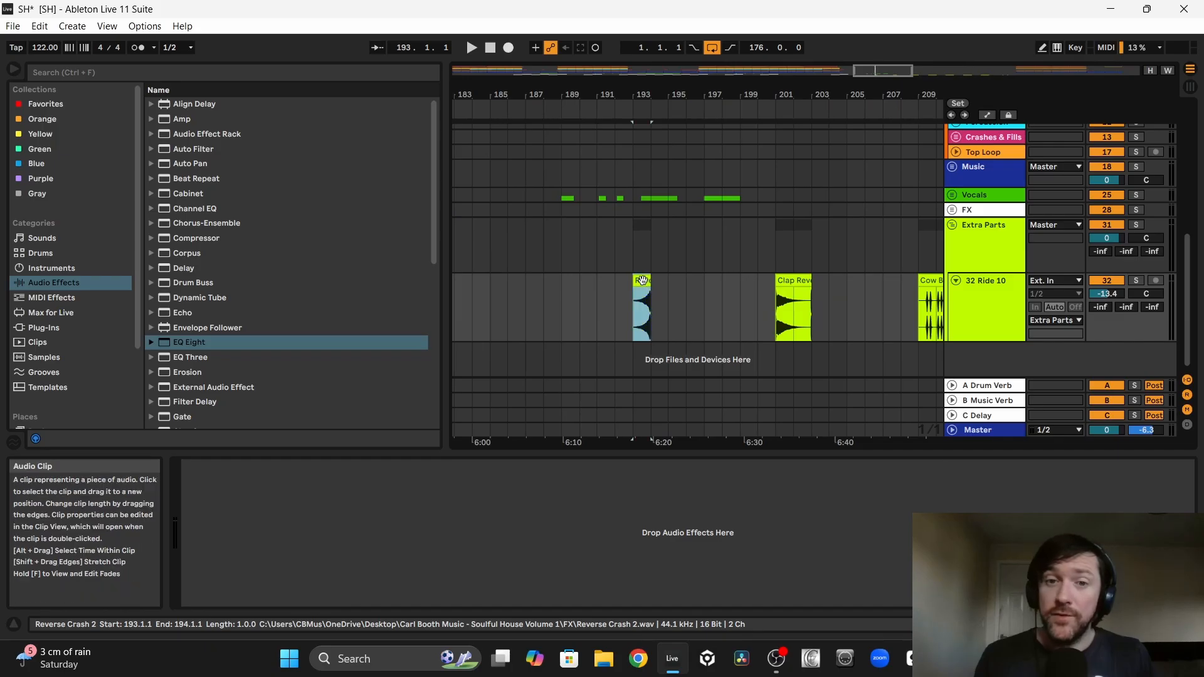
drag(571, 95, 628, 93)
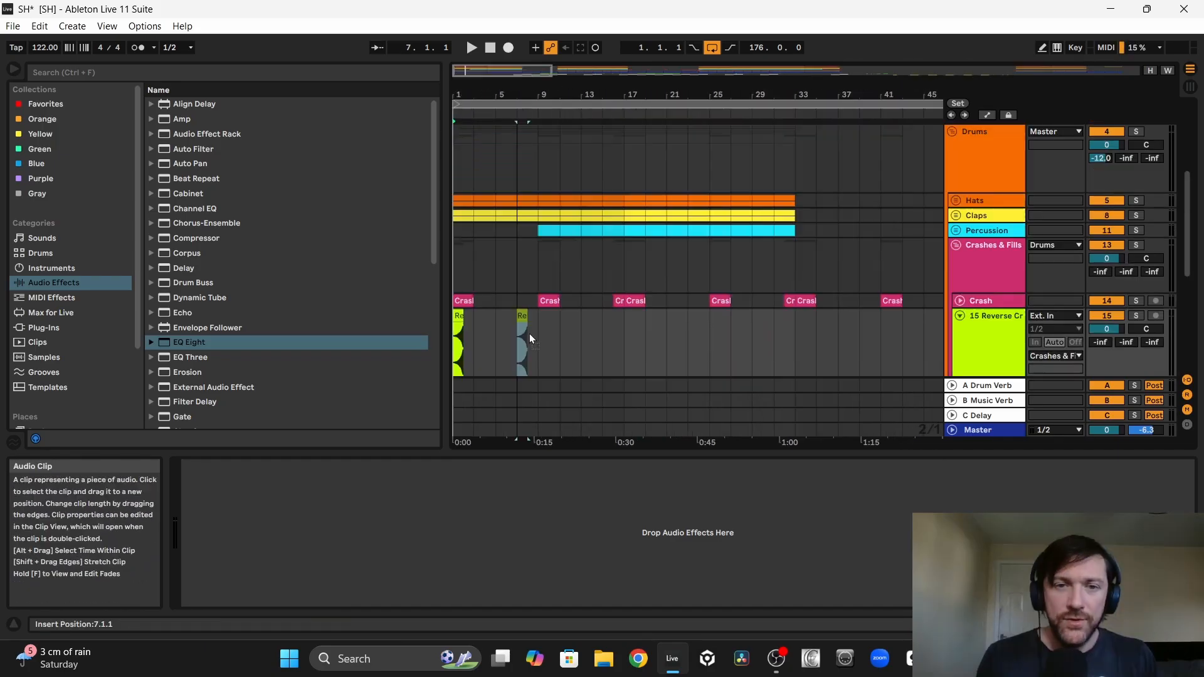
drag(529, 334, 539, 329)
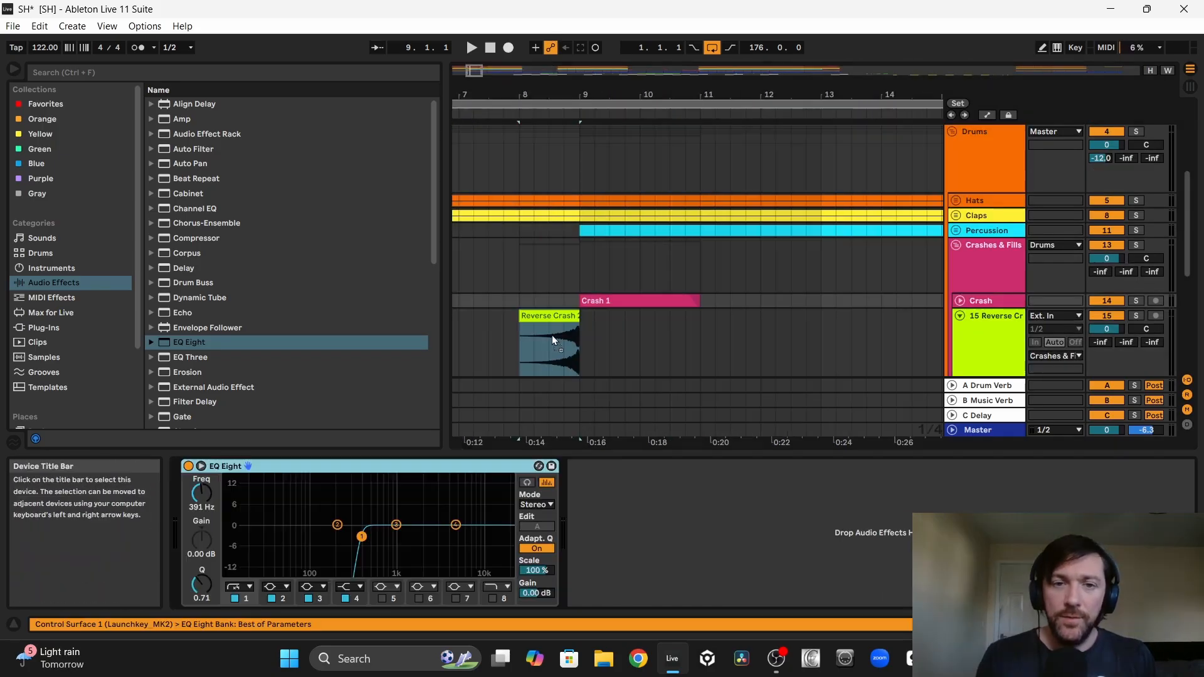
Step: Add LFOTool after EQ Eight on the Reverse Crash 2 track, close its window and play the transition into bar 9
click(547, 334)
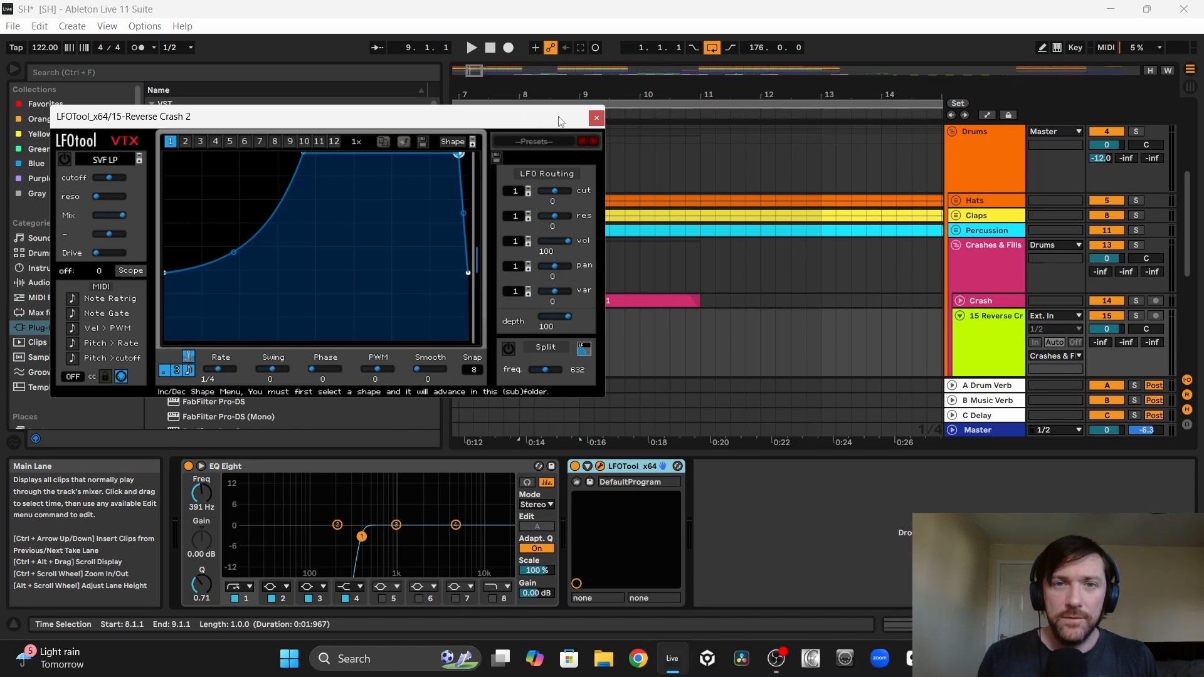
click(596, 118)
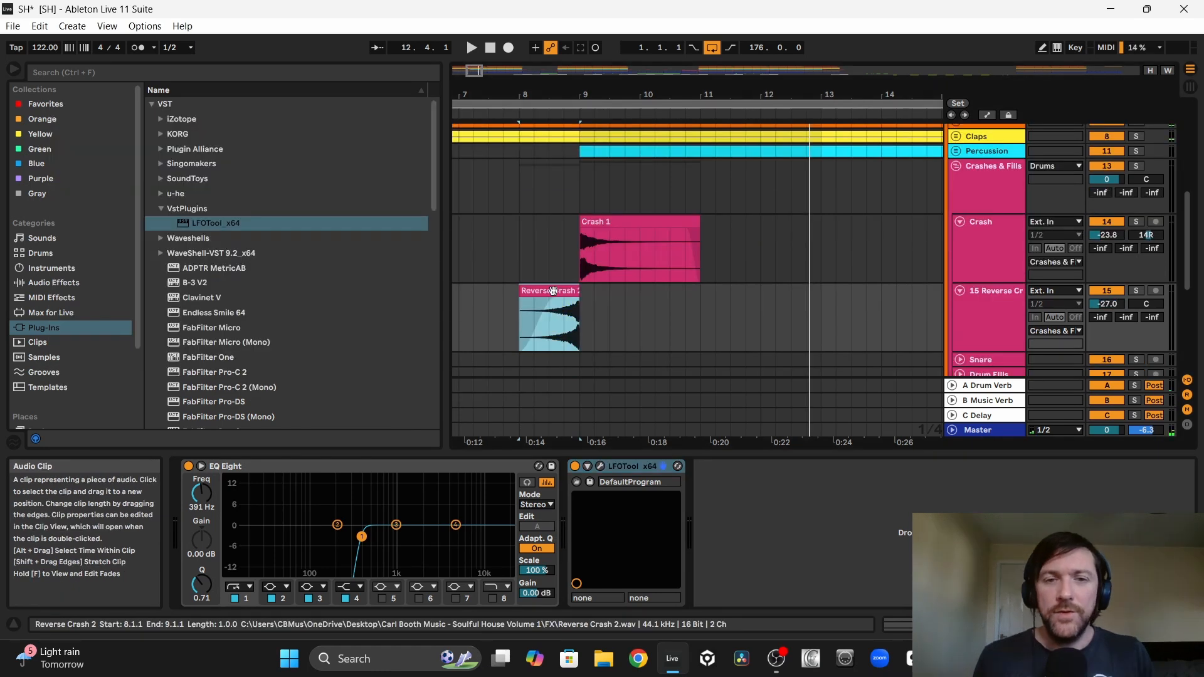
key(space)
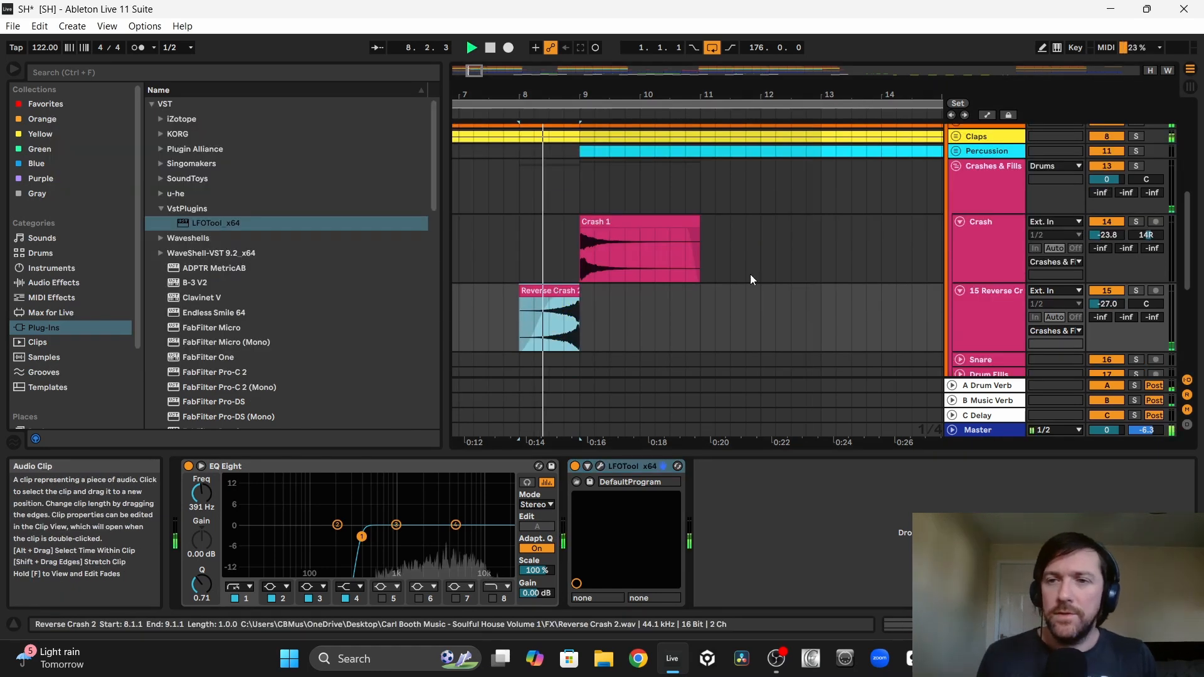
Step: Pan the Reverse Crash 2 track to 15L and the Crash track to 15R during playback
click(1100, 306)
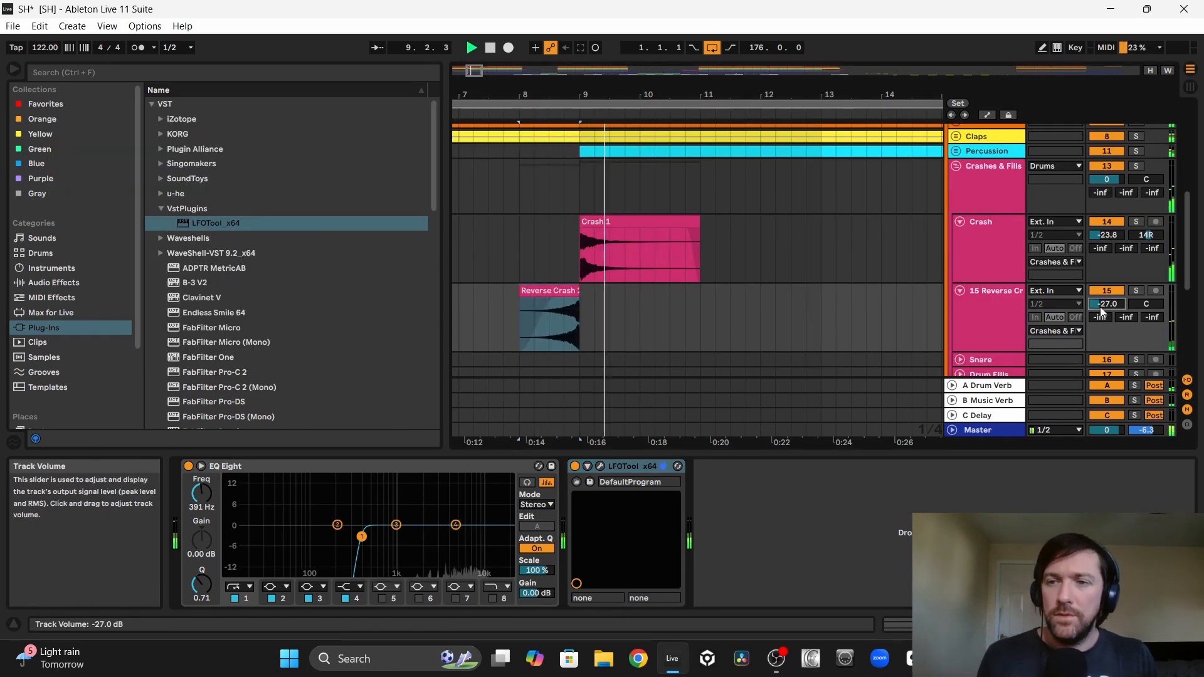
drag(1146, 305, 1146, 313)
click(1151, 236)
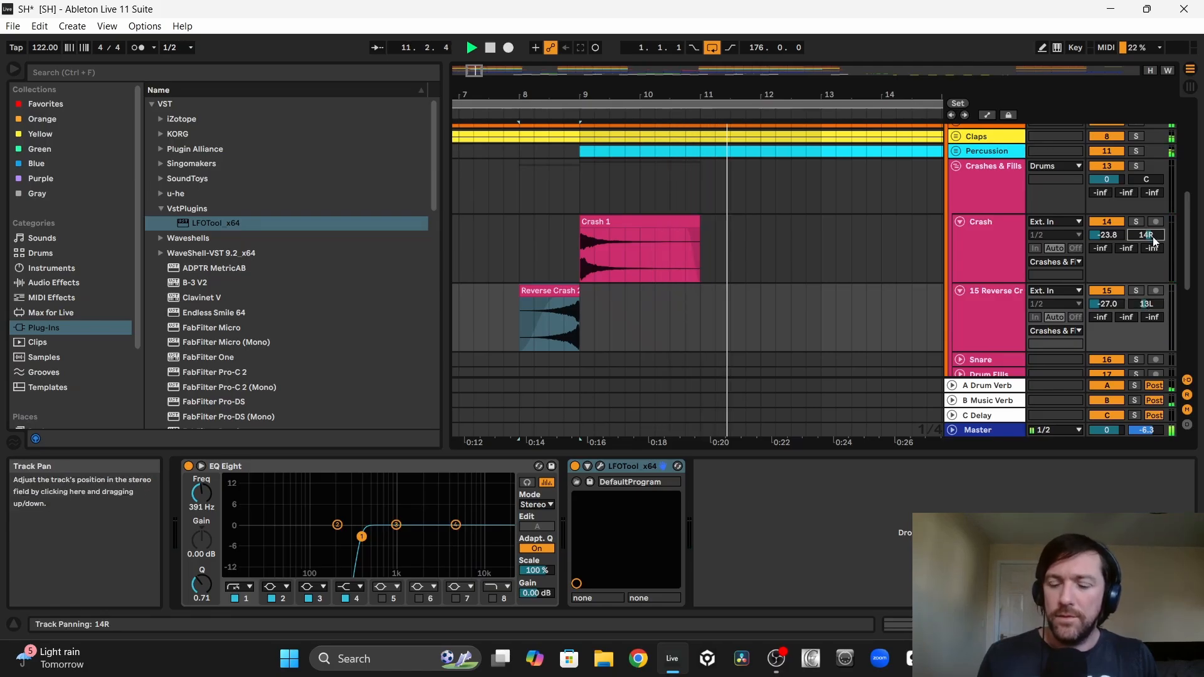
drag(1153, 238, 1153, 237)
click(1137, 303)
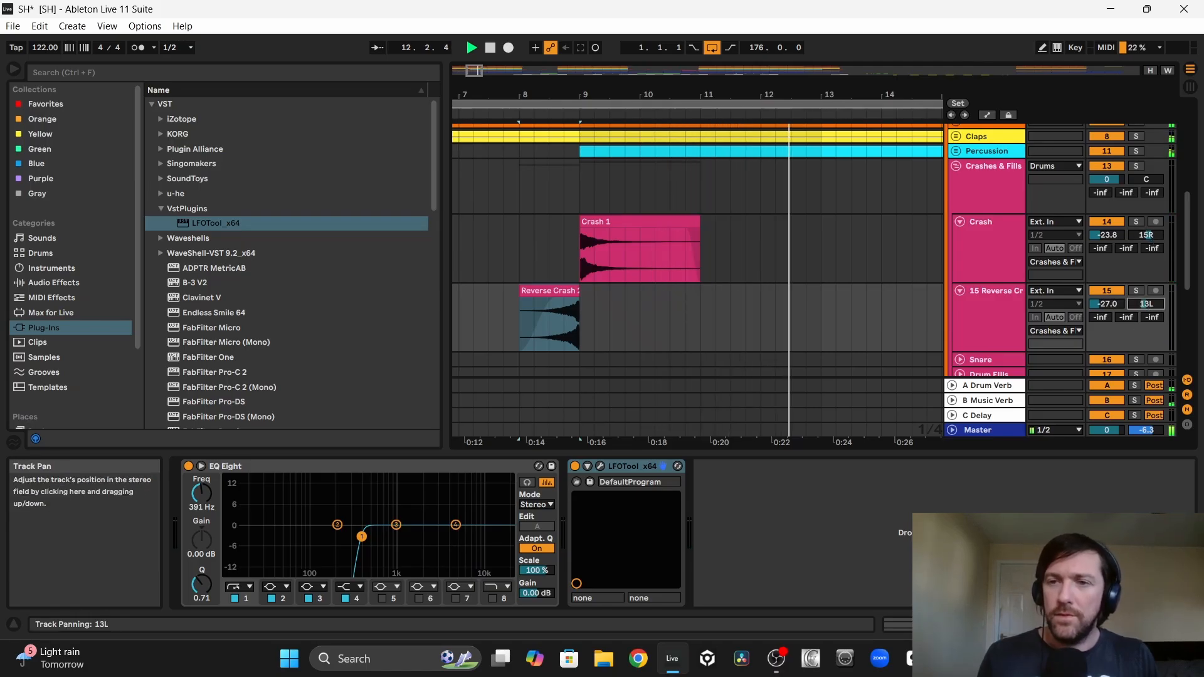
key(Down)
key(Down)
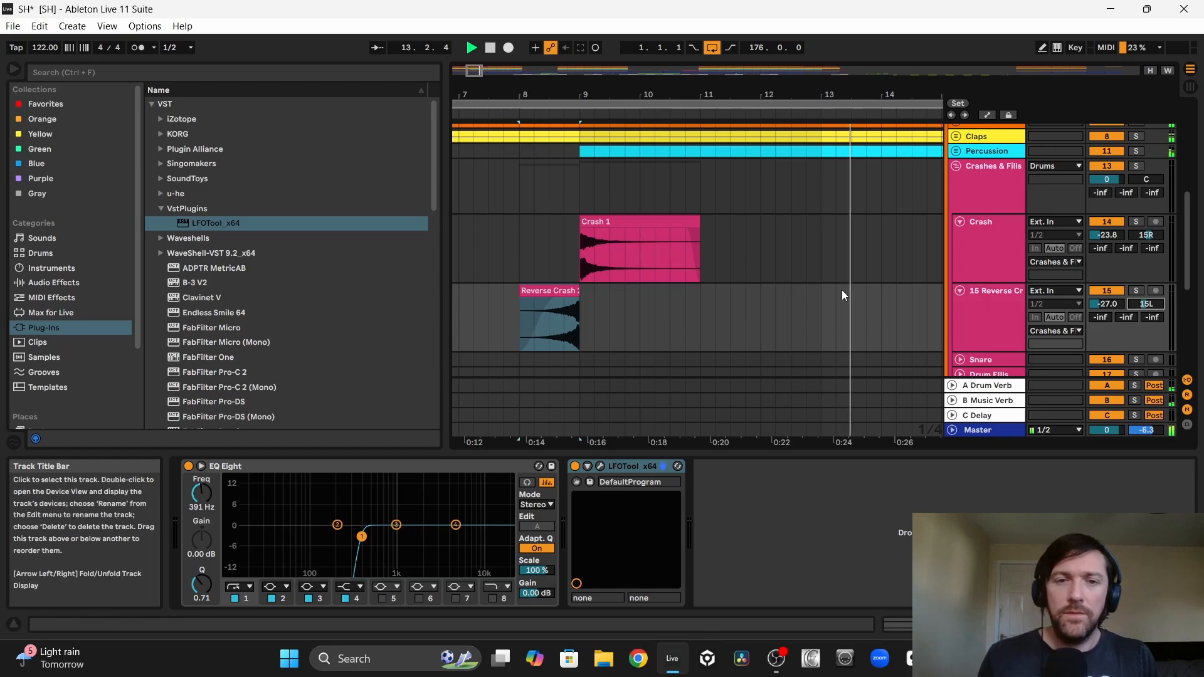
Step: Repeat the Reverse Crash 2 clip every eight bars along the arrangement and delete the surplus copies after bar 177
drag(540, 95, 538, 37)
drag(497, 300, 425, 299)
key(space)
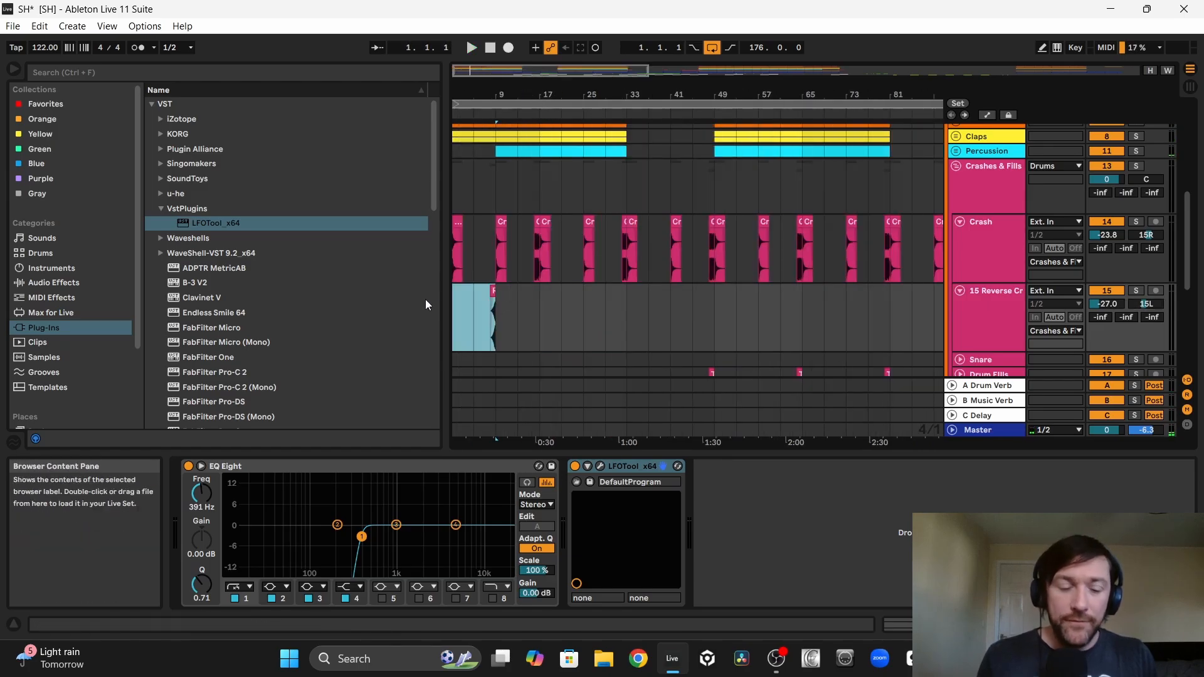
key(ctrl+d)
key(ctrl+d)
key(ctrl+d)
key(ctrl+d)
key(ctrl+d)
key(minus)
drag(561, 309, 429, 311)
key(ctrl+d)
key(ctrl+d)
key(ctrl+d)
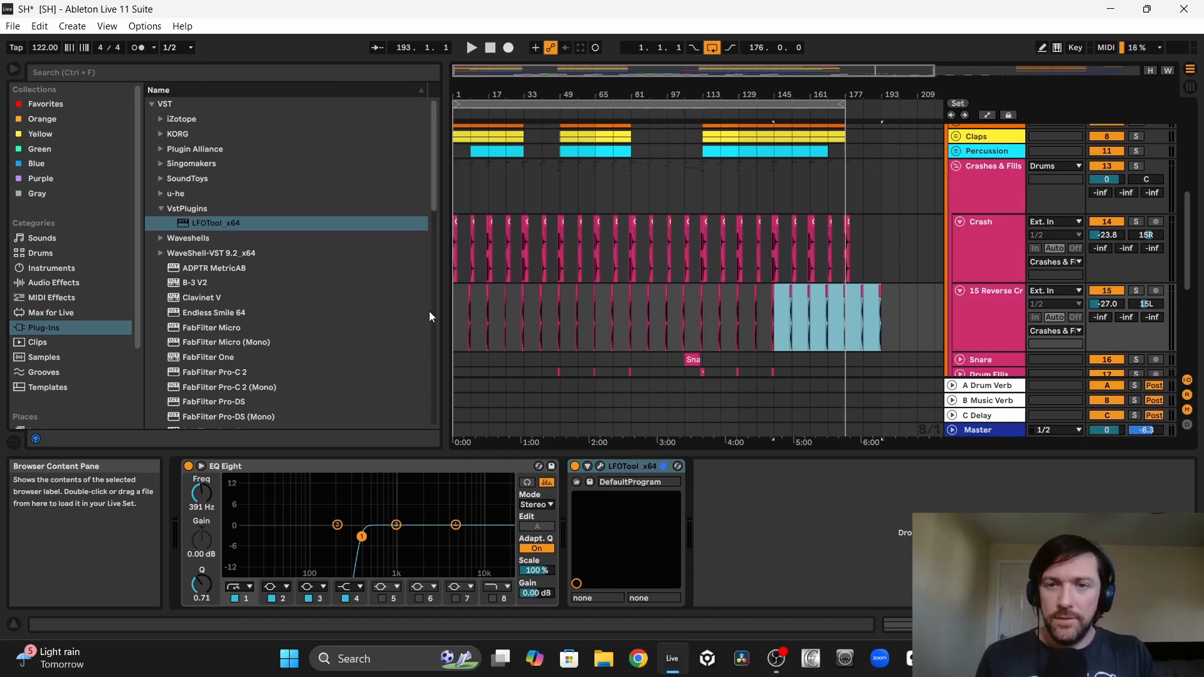
drag(911, 310, 853, 314)
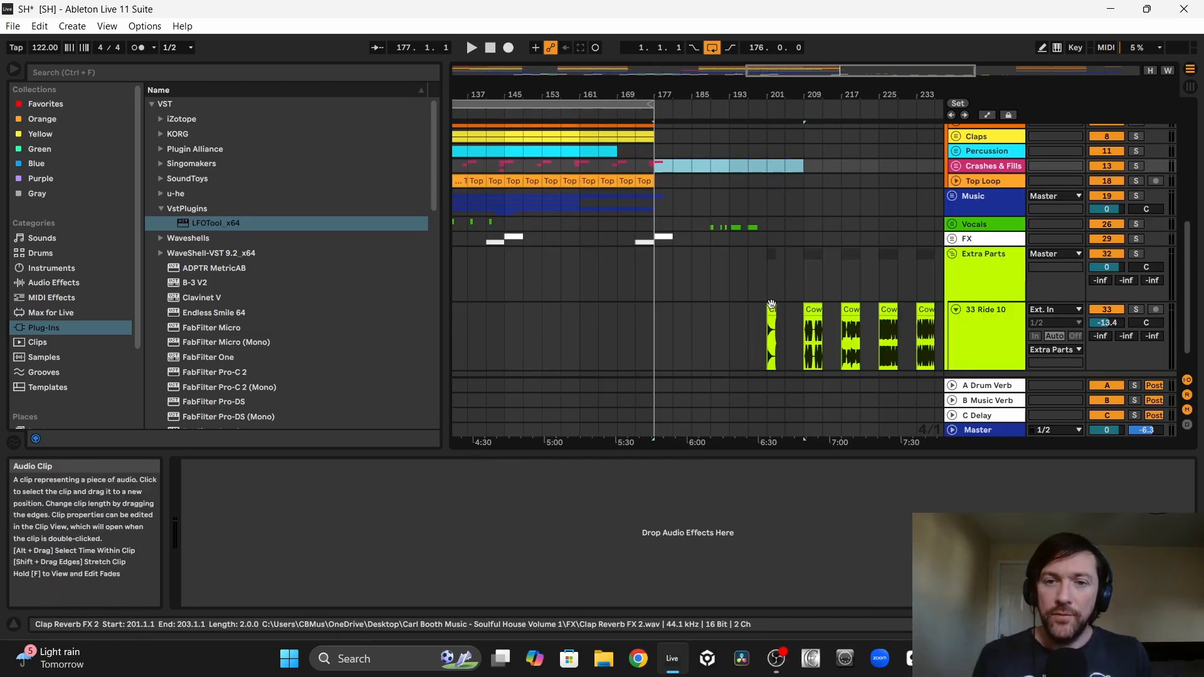
Step: Try the spare Clap Reverb FX clip at bar 81 with its track volume at -21.7 dB, and delete the clip
drag(767, 308, 691, 319)
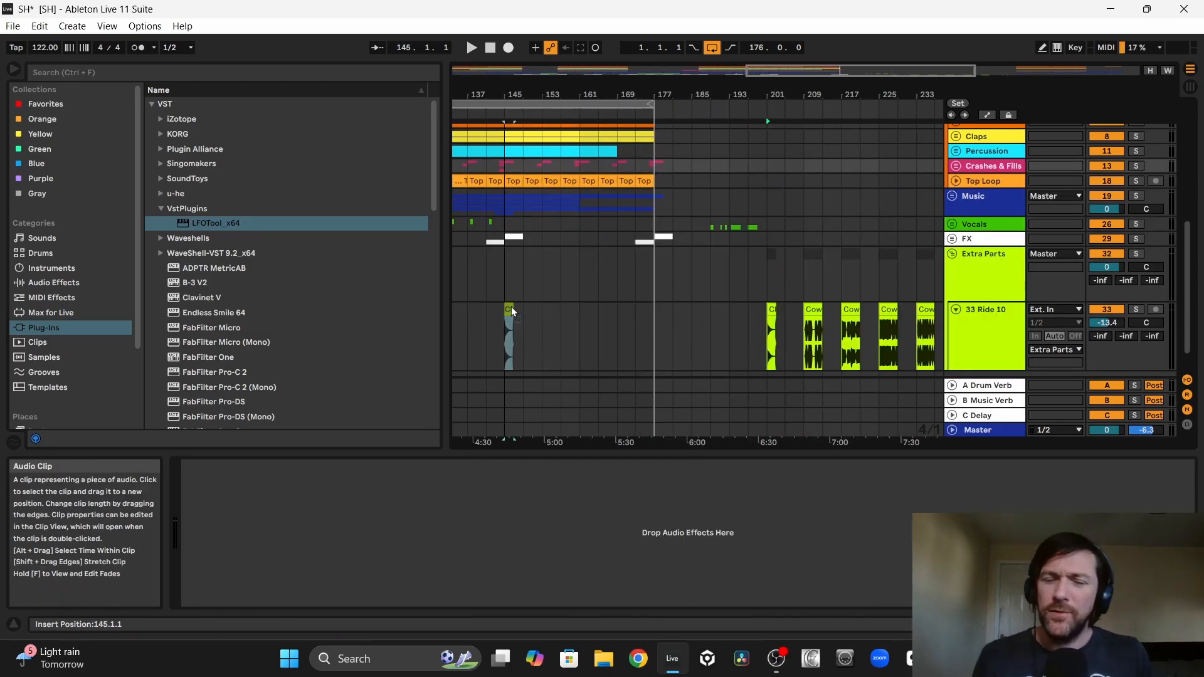
drag(510, 307, 460, 316)
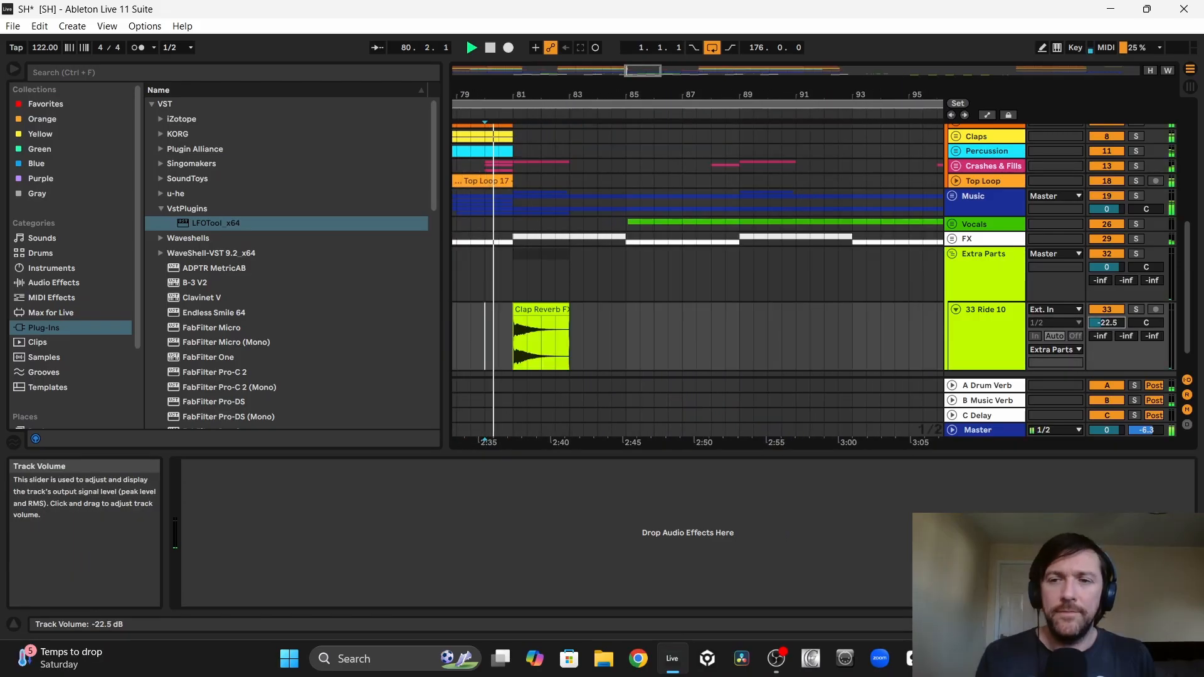
drag(1106, 323, 1106, 319)
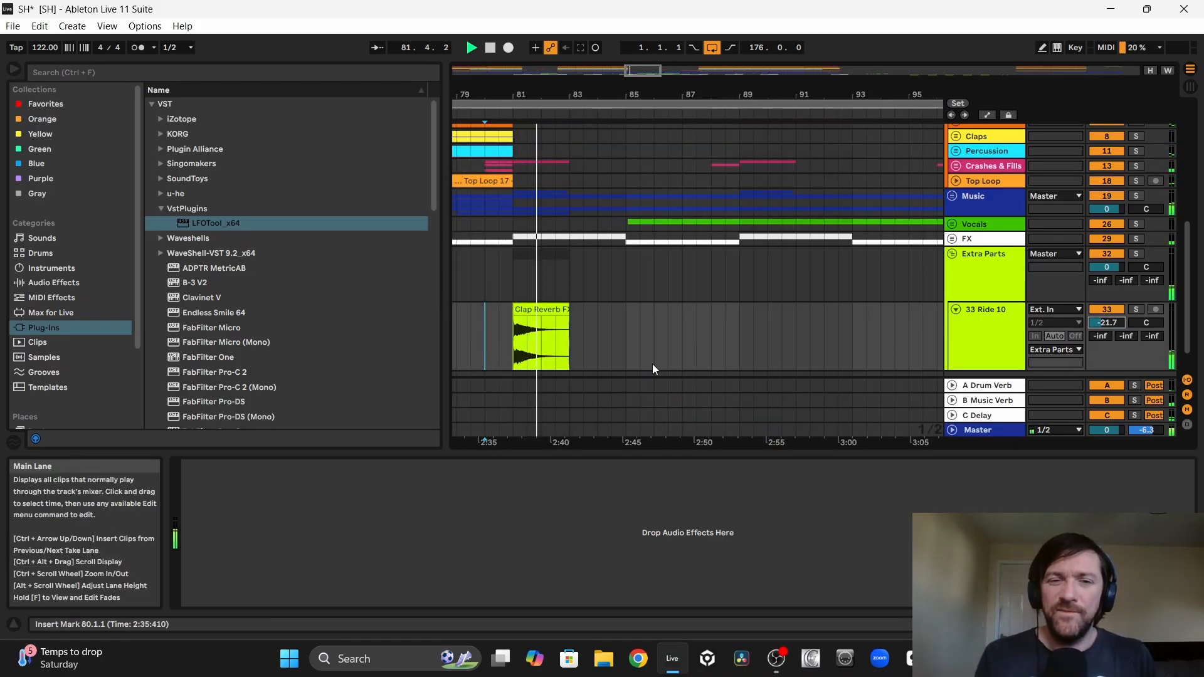
click(542, 312)
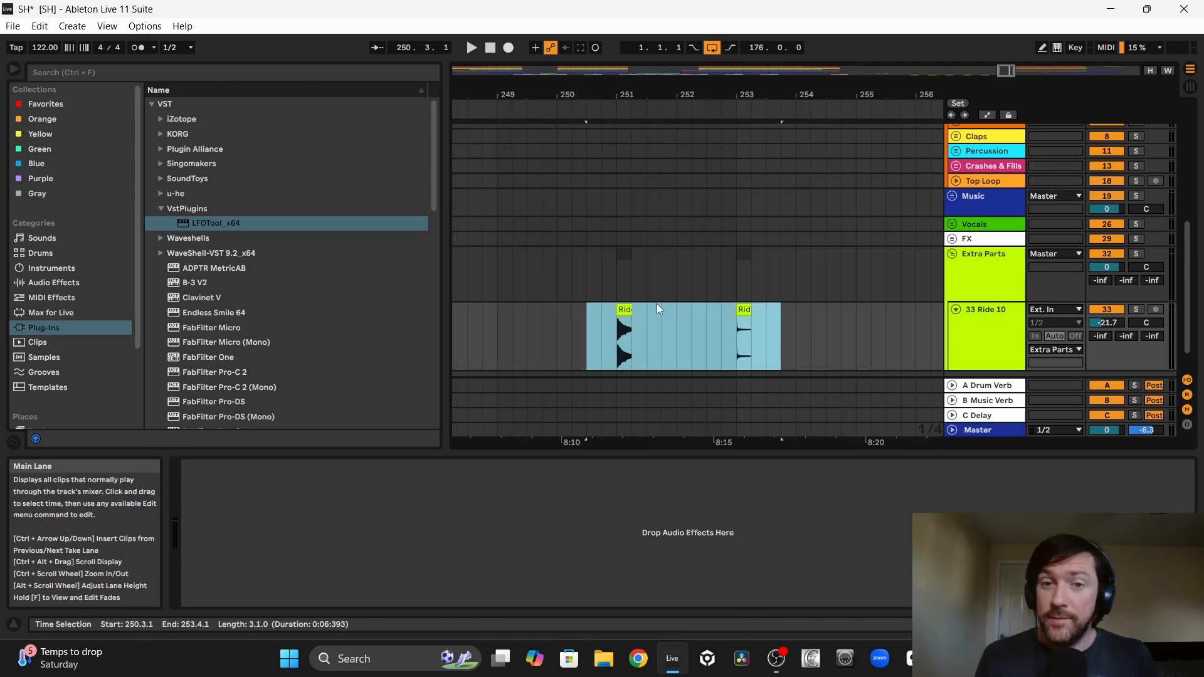
Step: Solo the Ride 10 track in Extra Parts and audition the Ride 9 and Ride 10 clips
click(625, 310)
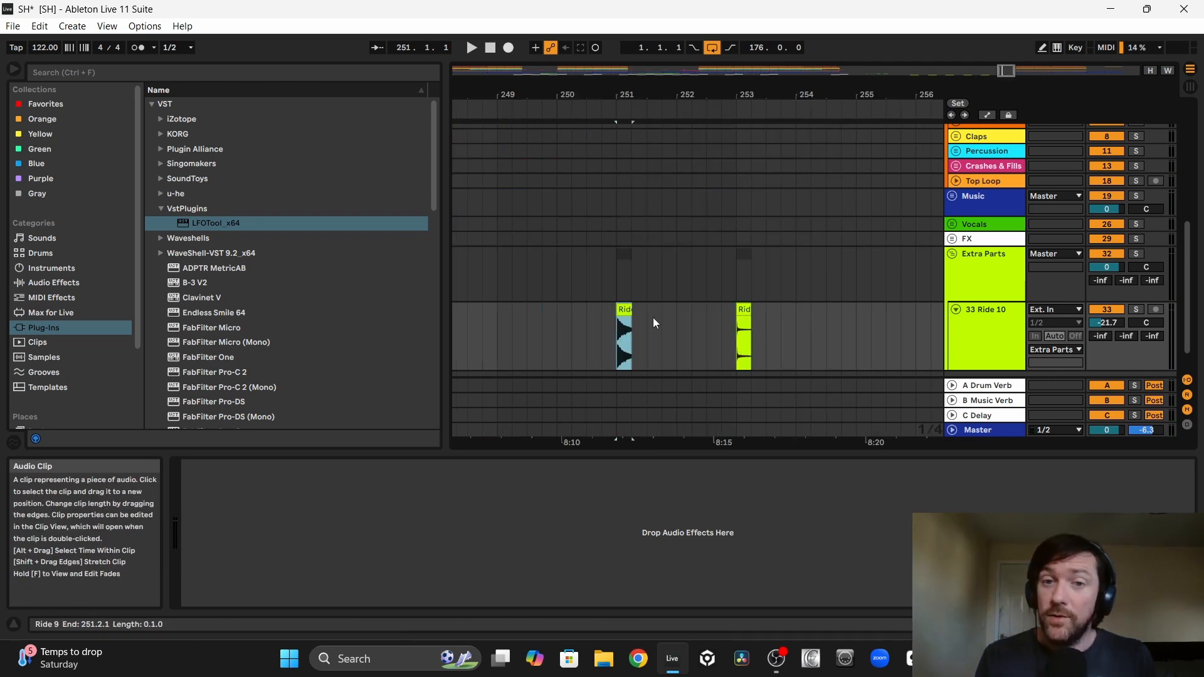
click(1136, 310)
key(space)
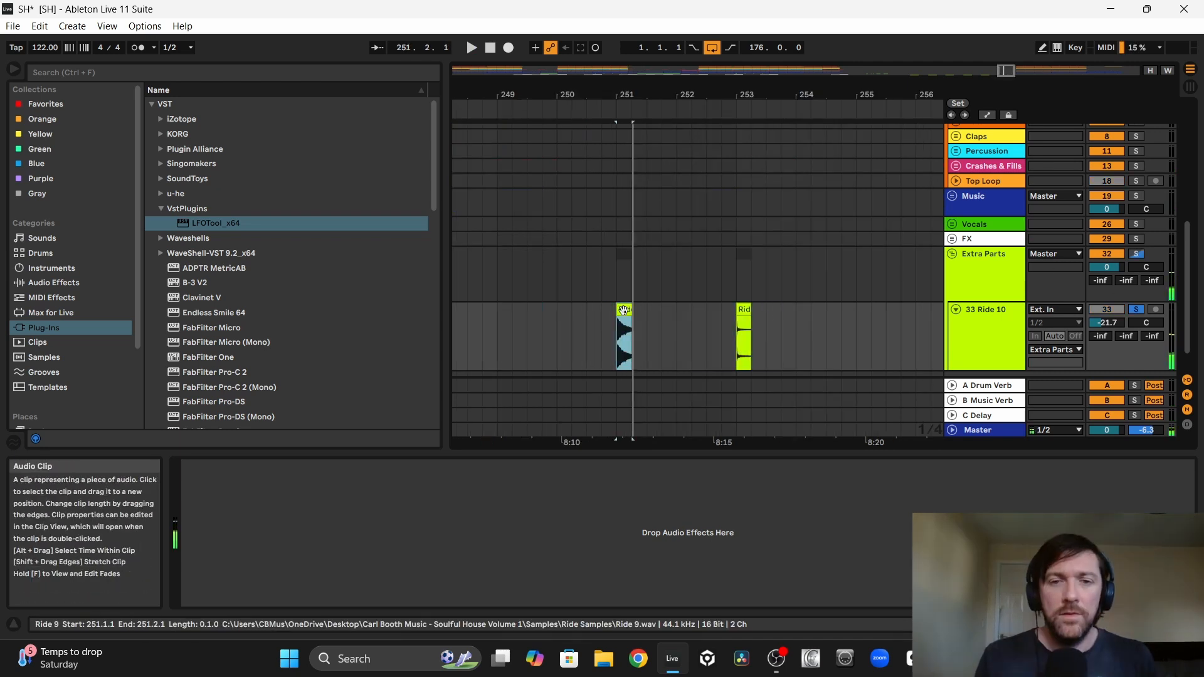
key(space)
click(740, 309)
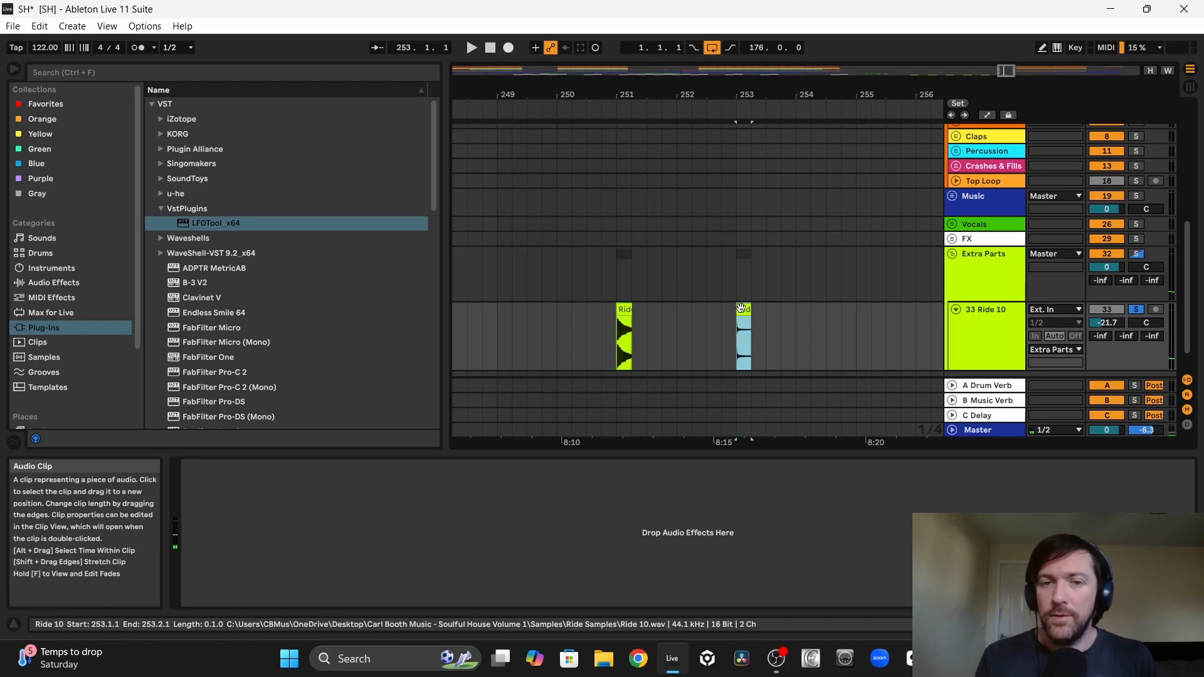
key(space)
key(space)
key(space)
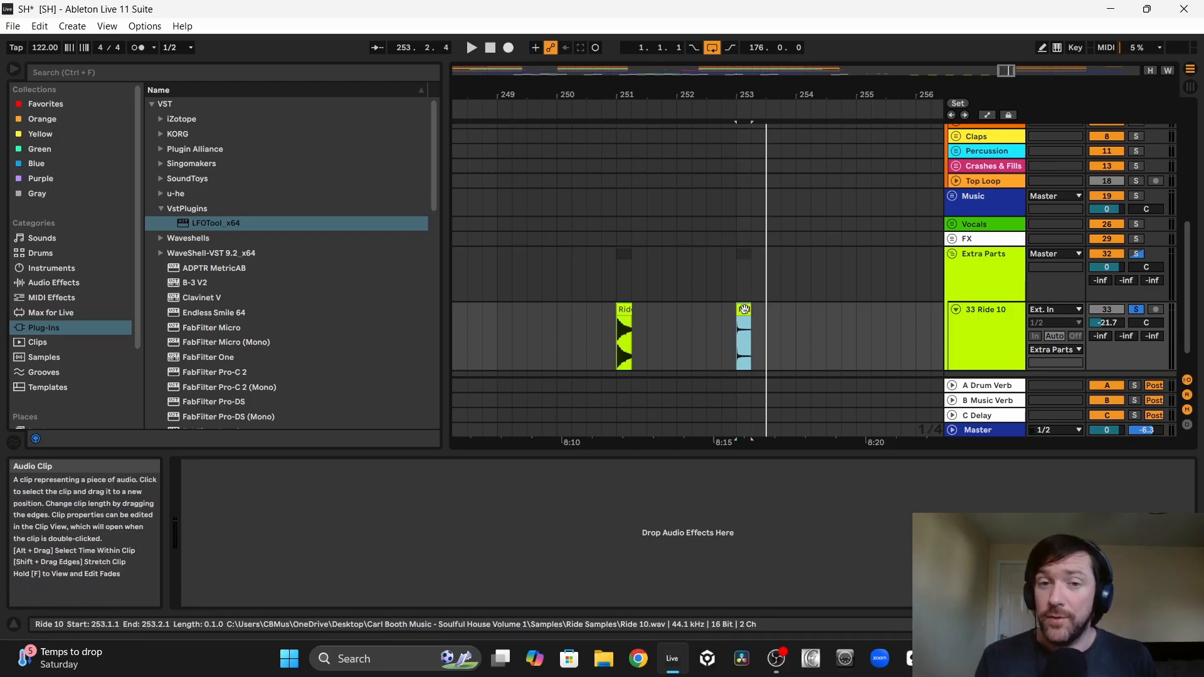
Step: Separate the Ride 10 clip onto its own track and load the sample into the C1 pad of a new Drum Rack
drag(747, 308, 538, 311)
drag(622, 311, 678, 373)
drag(989, 328, 992, 140)
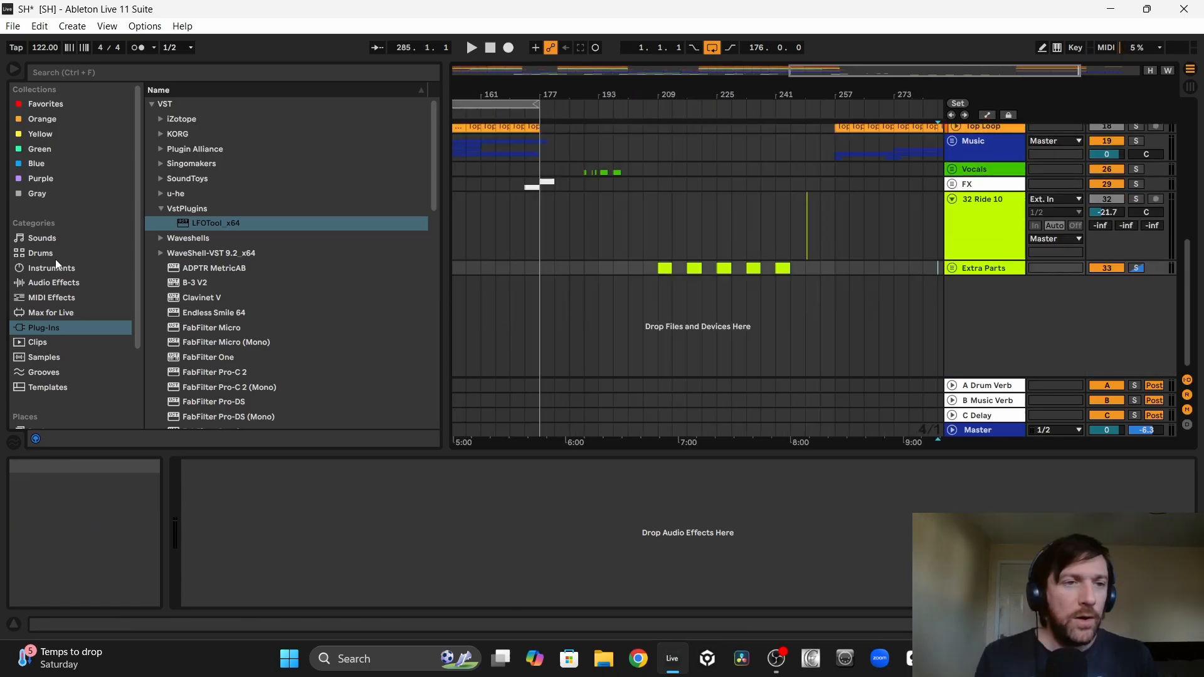
click(55, 284)
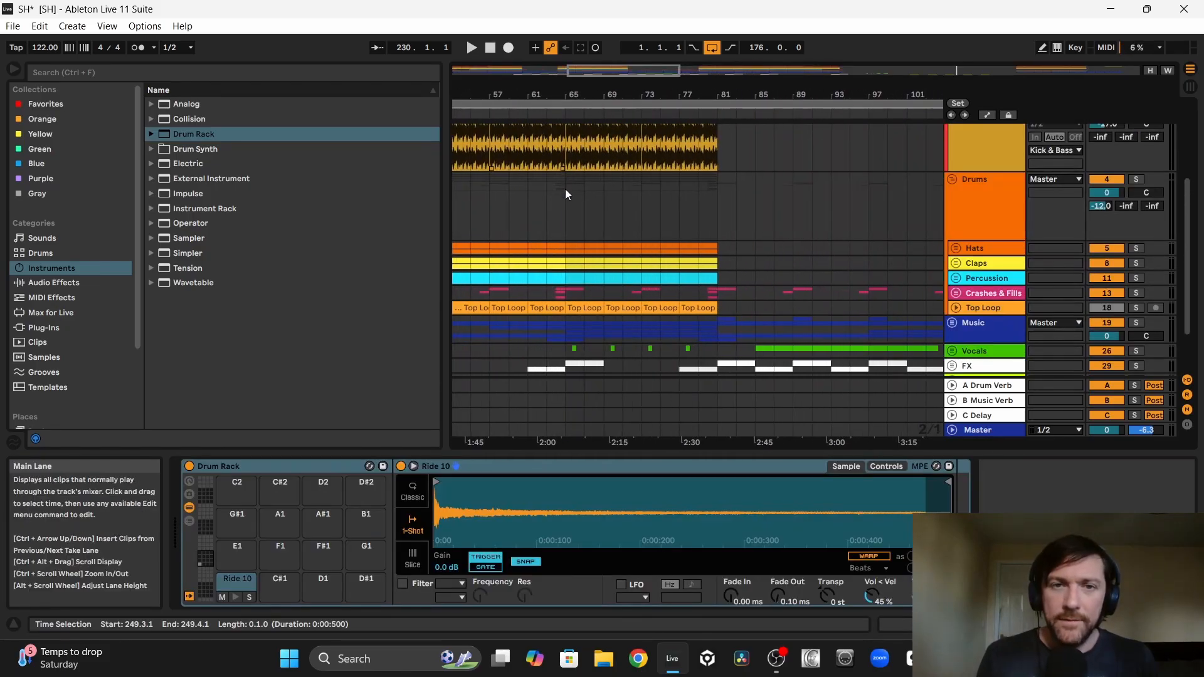
Step: Loop bars 65 to 81 and insert a 16-bar MIDI clip over that range on the Drum Rack track
drag(565, 189, 714, 193)
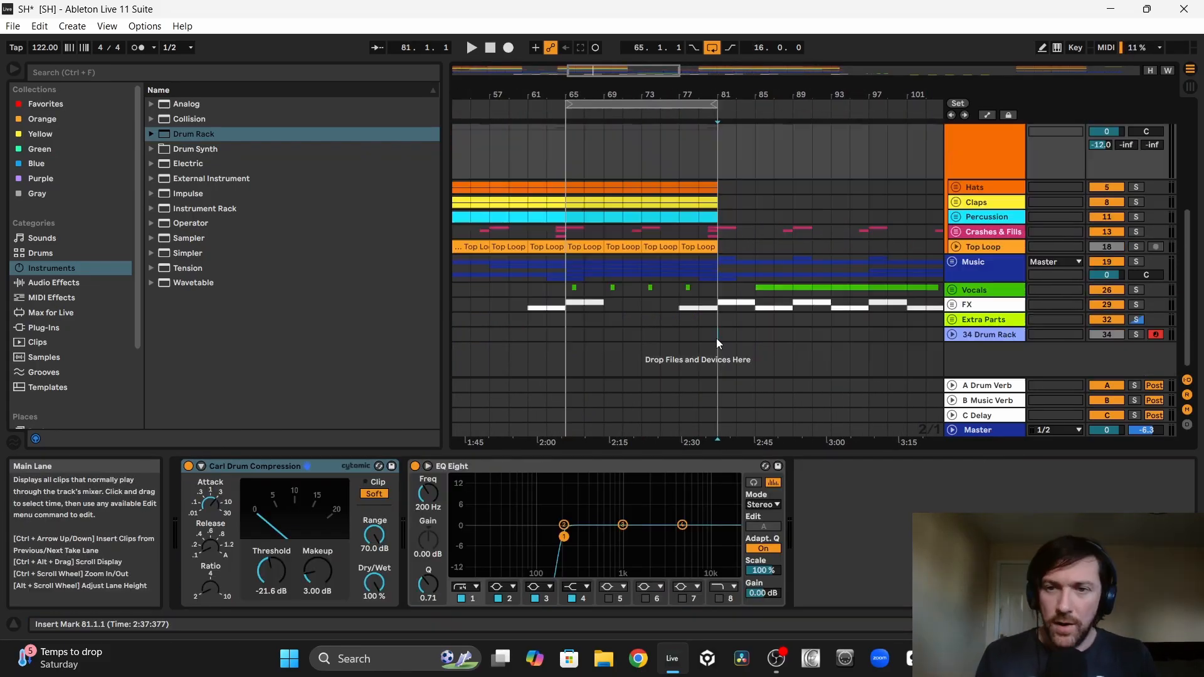
drag(717, 337, 651, 334)
drag(574, 336, 567, 336)
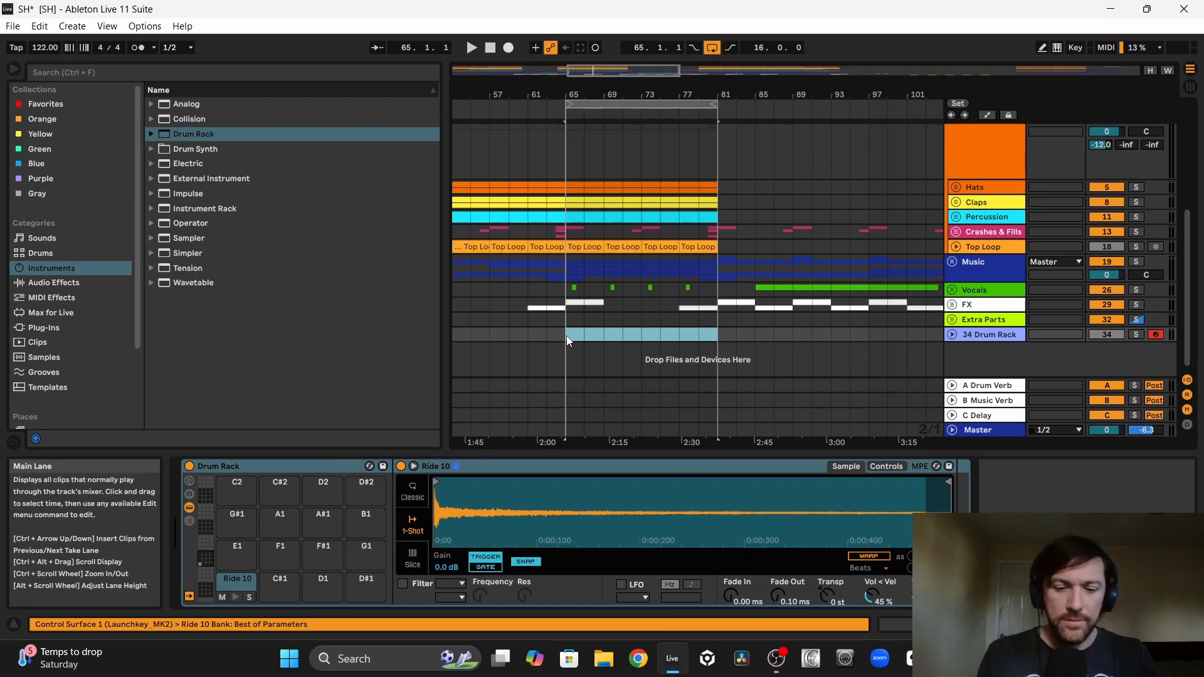
key(ctrl+shift+m)
Step: Add a Ride 10 note at 1.1.3 lasting until 1.2, and play it back
mouse_move(396, 88)
mouse_down()
mouse_move(395, 151)
mouse_move(396, 88)
mouse_up()
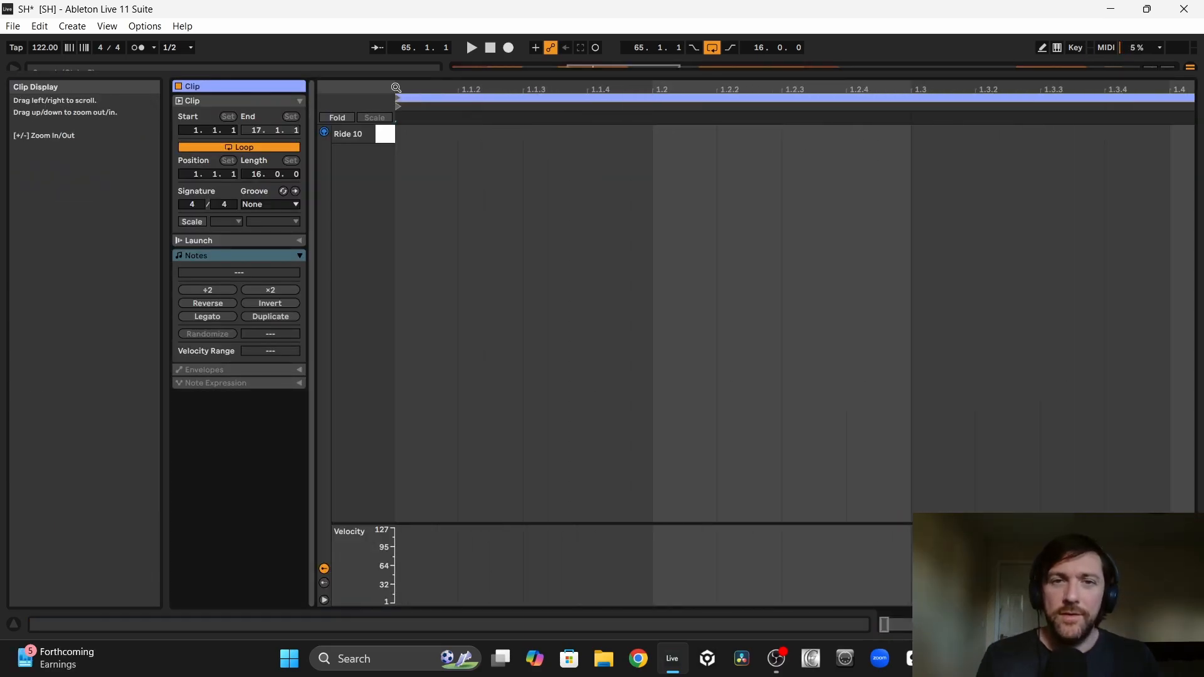
double_click(533, 135)
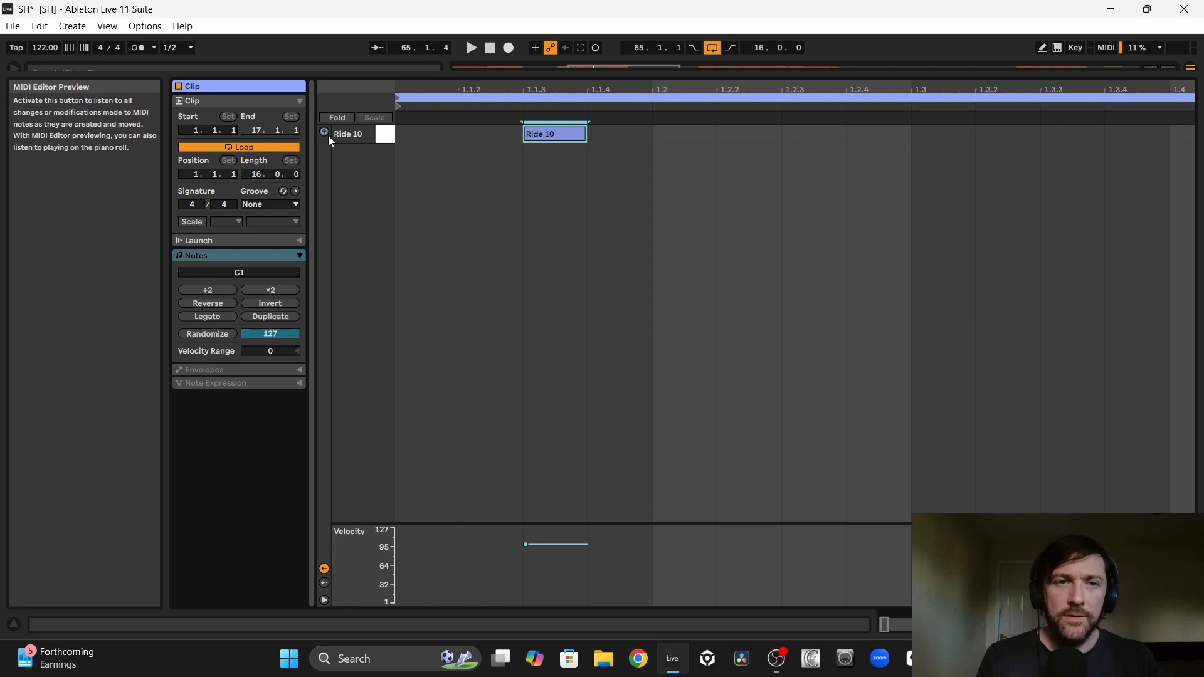
drag(584, 135, 650, 135)
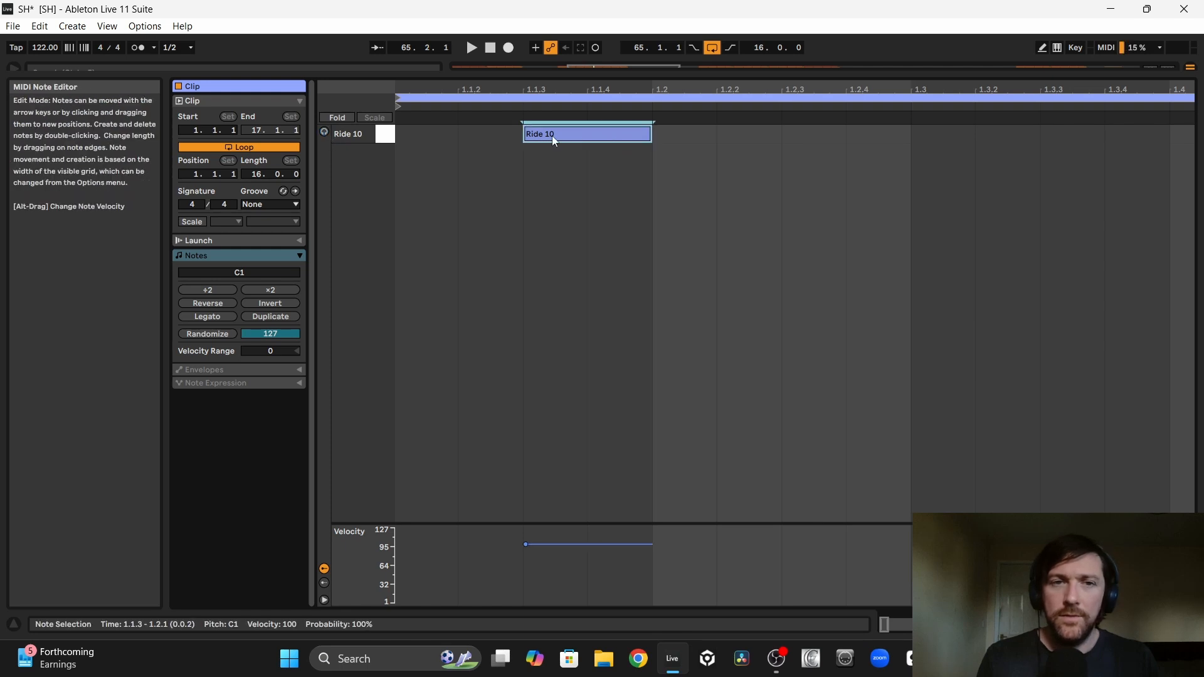
key(space)
key(space)
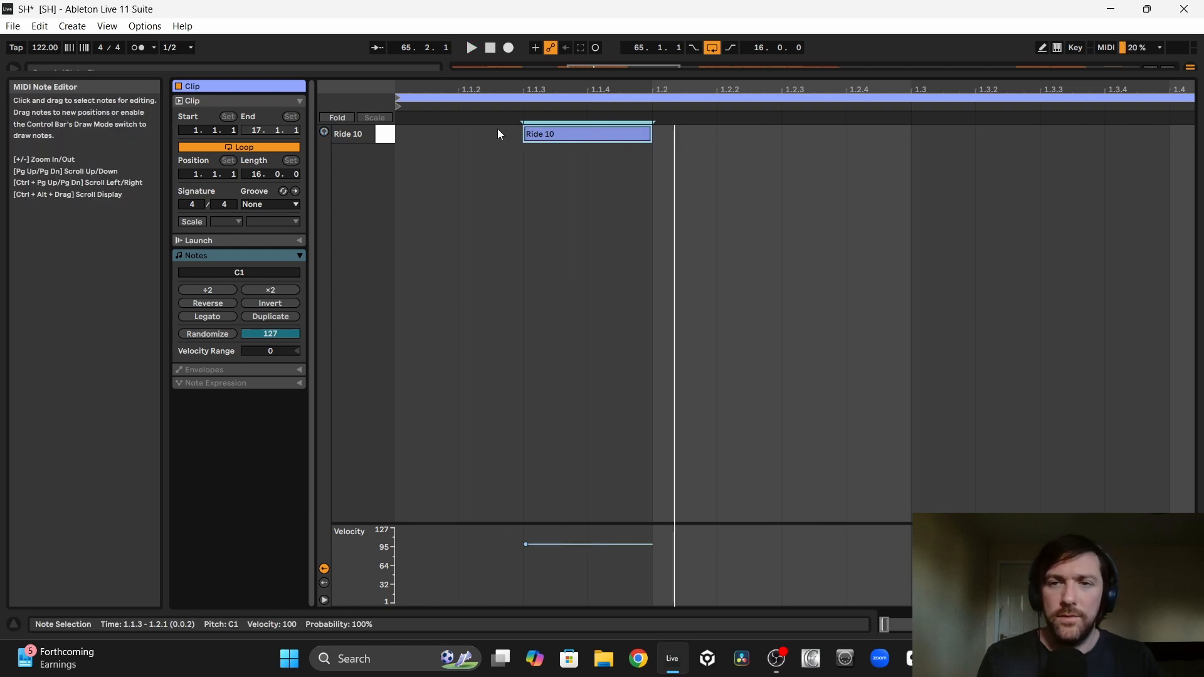
Step: Duplicate the Ride 10 note onto every offbeat through the whole 16-bar MIDI clip
drag(457, 88, 457, 31)
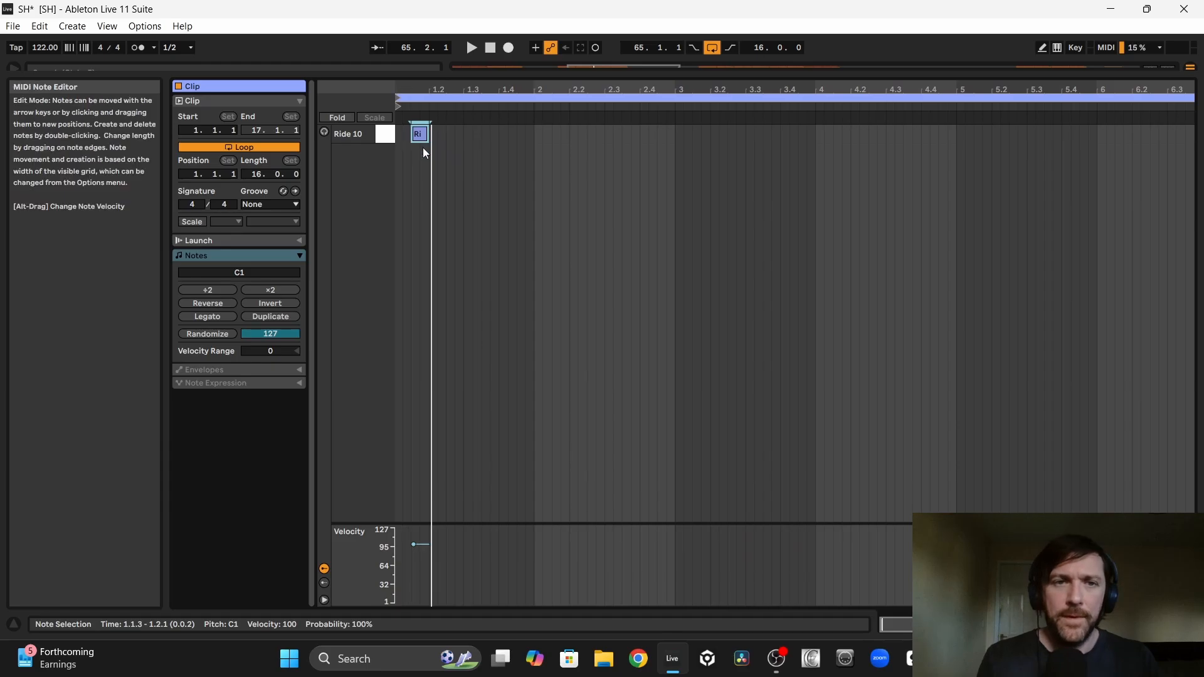
click(427, 153)
click(390, 128)
key(ctrl+d)
key(ctrl+d)
key(ctrl+d)
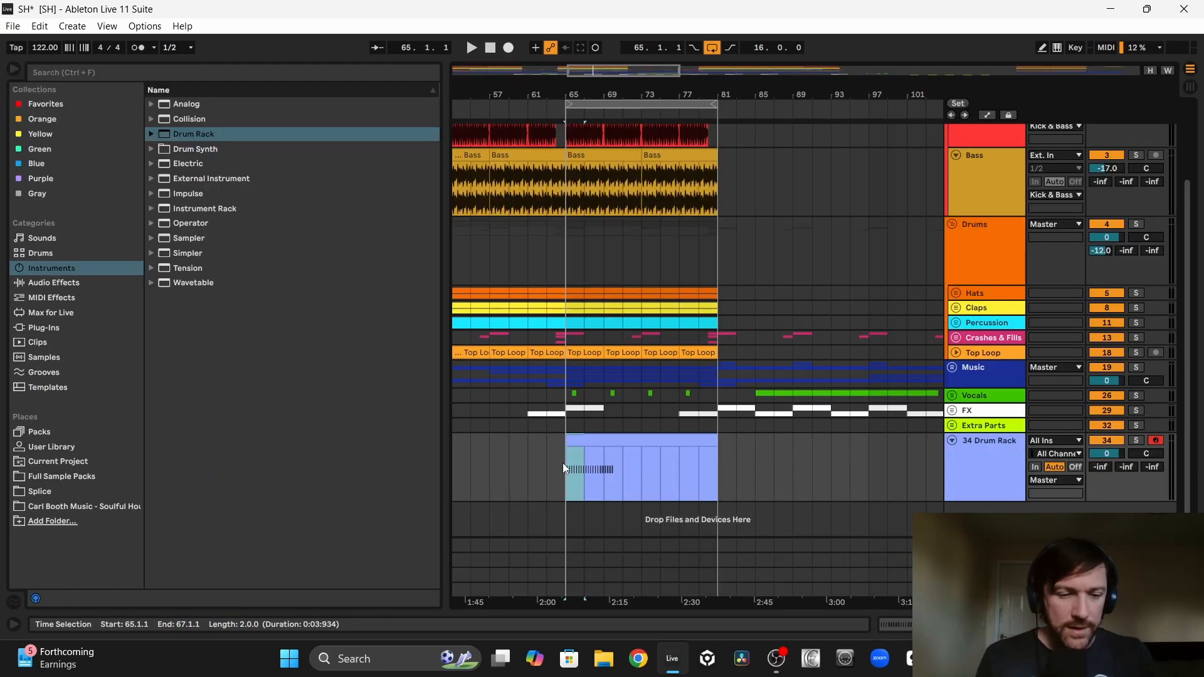
key(ctrl+d)
key(ctrl+d)
key(ctrl+d)
key(ctrl+d)
key(ctrl+d)
key(ctrl+d)
key(ctrl+d)
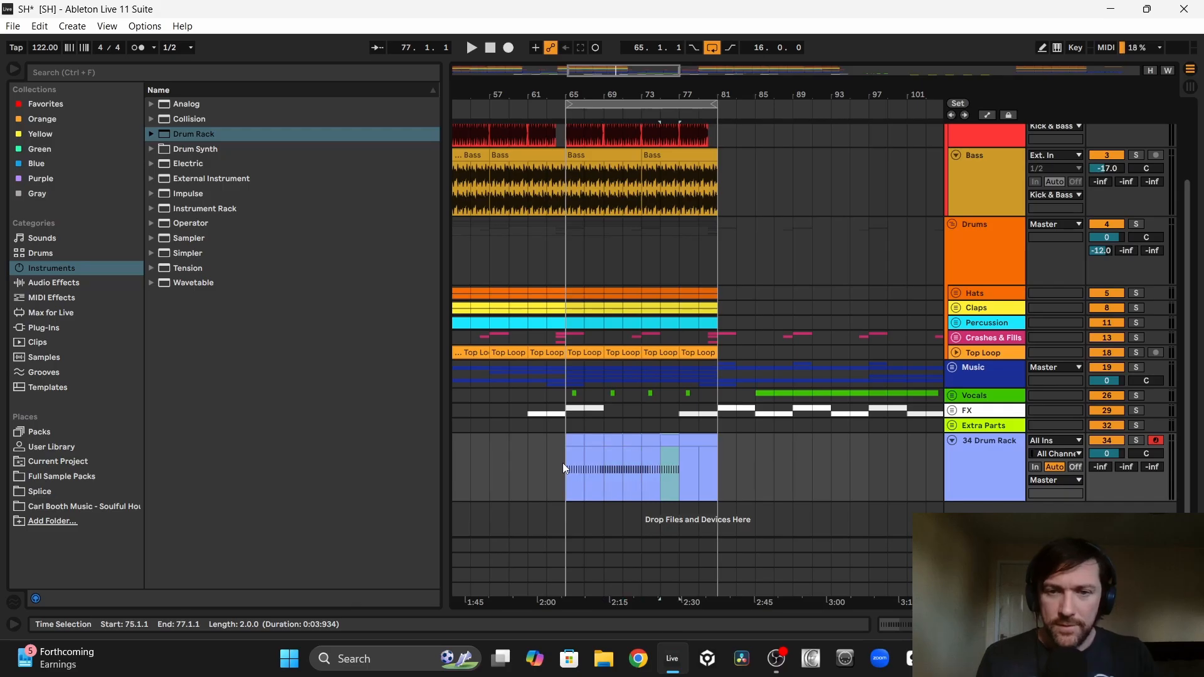
Step: Play the ride pattern with the Drums group and Drum Rack track soloed, and set the Drum Rack track volume to -8.1 dB
click(673, 440)
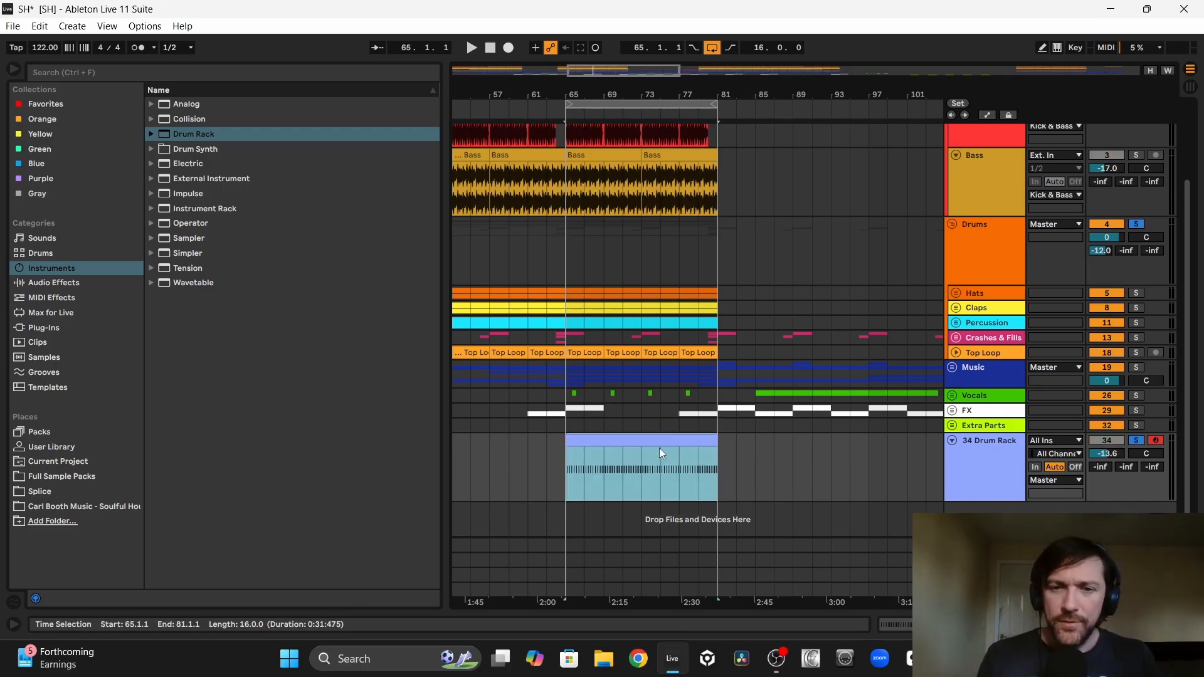
key(space)
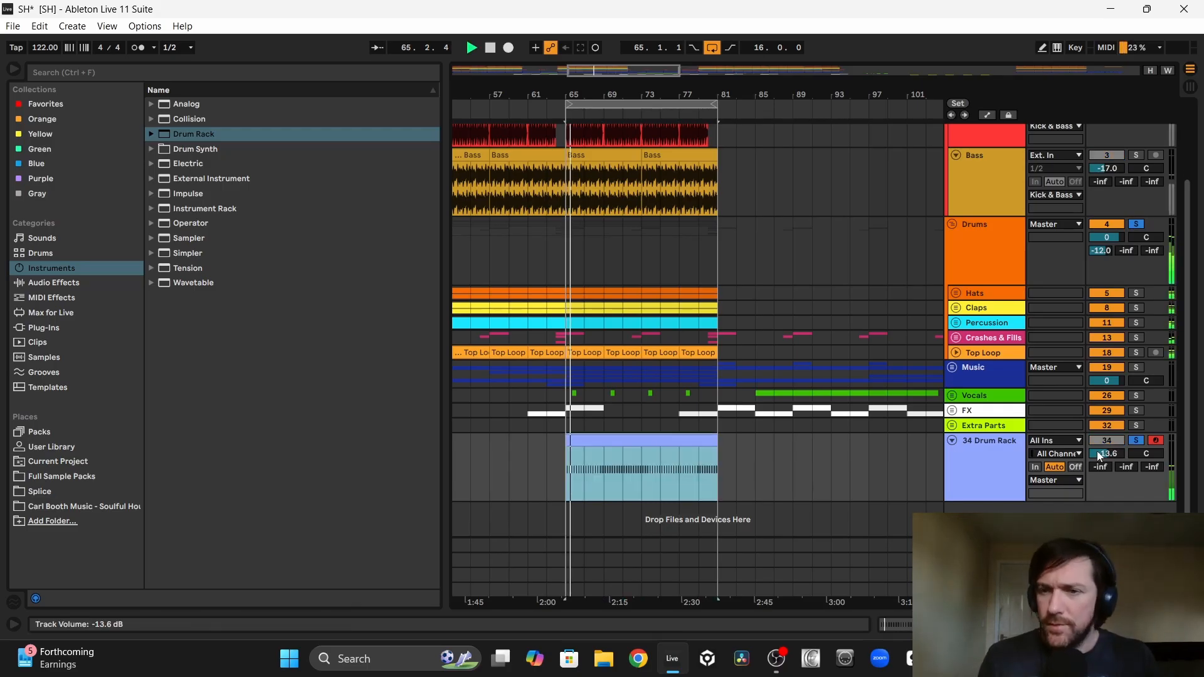
drag(1099, 457, 1098, 440)
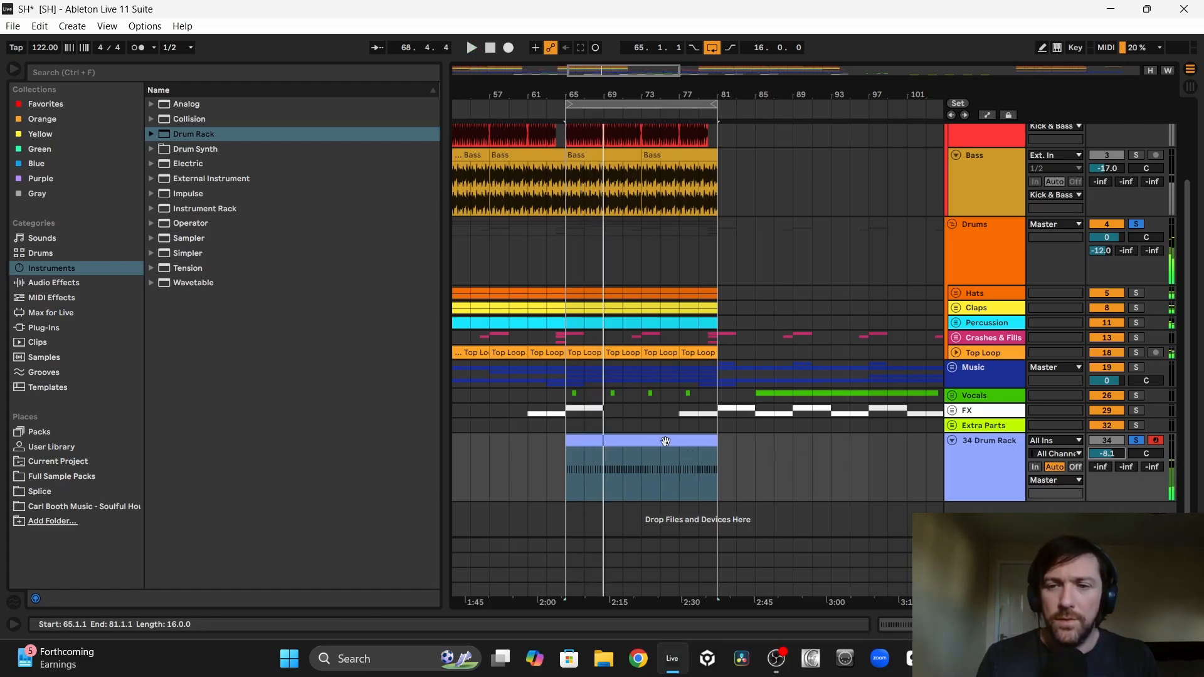
Step: Add EQ Eight to the Drum Rack track with a low cut on band 1 and a 4.34 dB boost at 4.45 kHz on band 4
key(ctrl+alt+l)
click(51, 283)
click(179, 343)
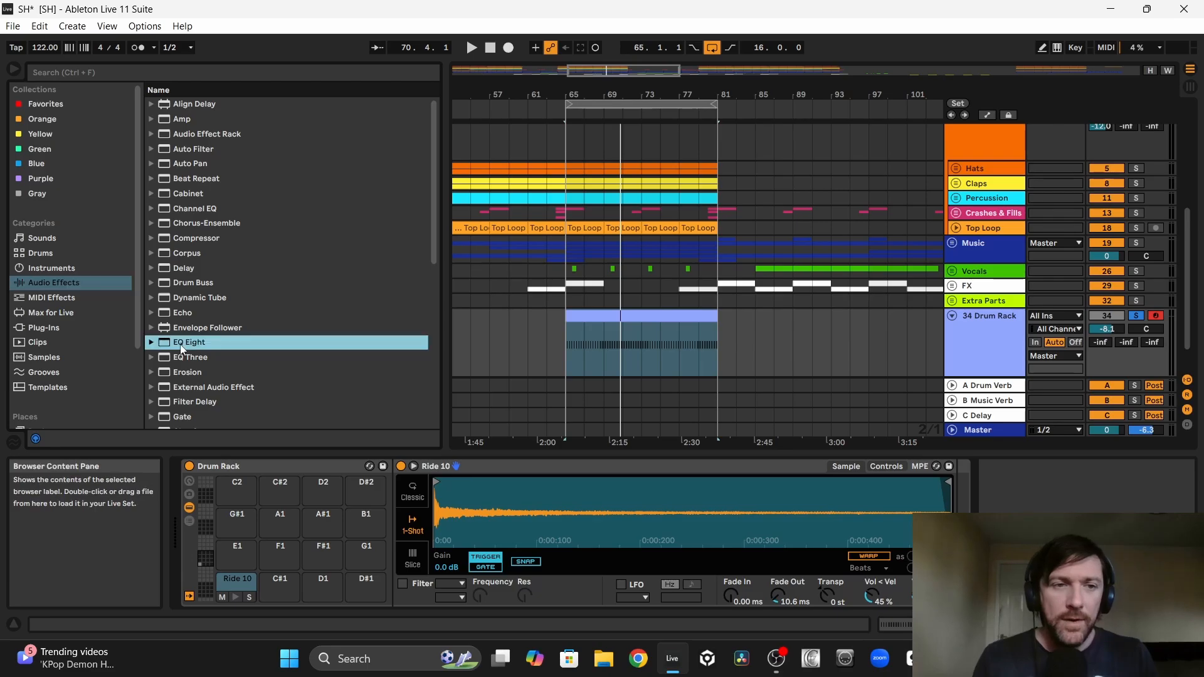
double_click(179, 345)
key(space)
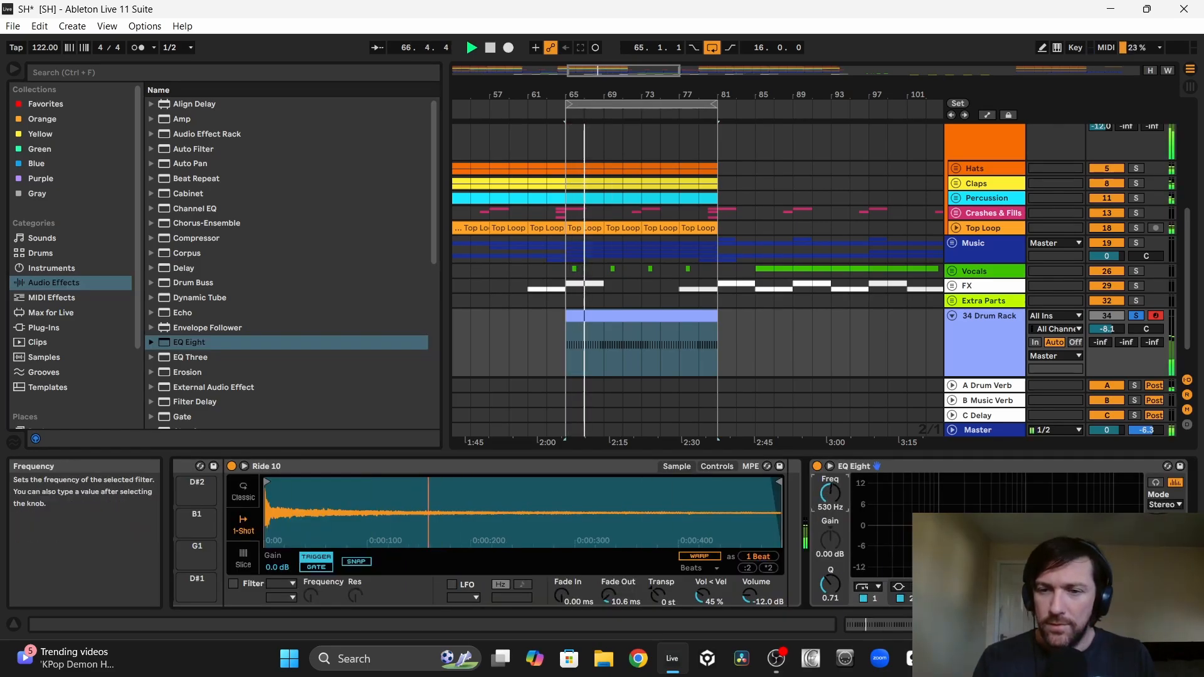
click(862, 587)
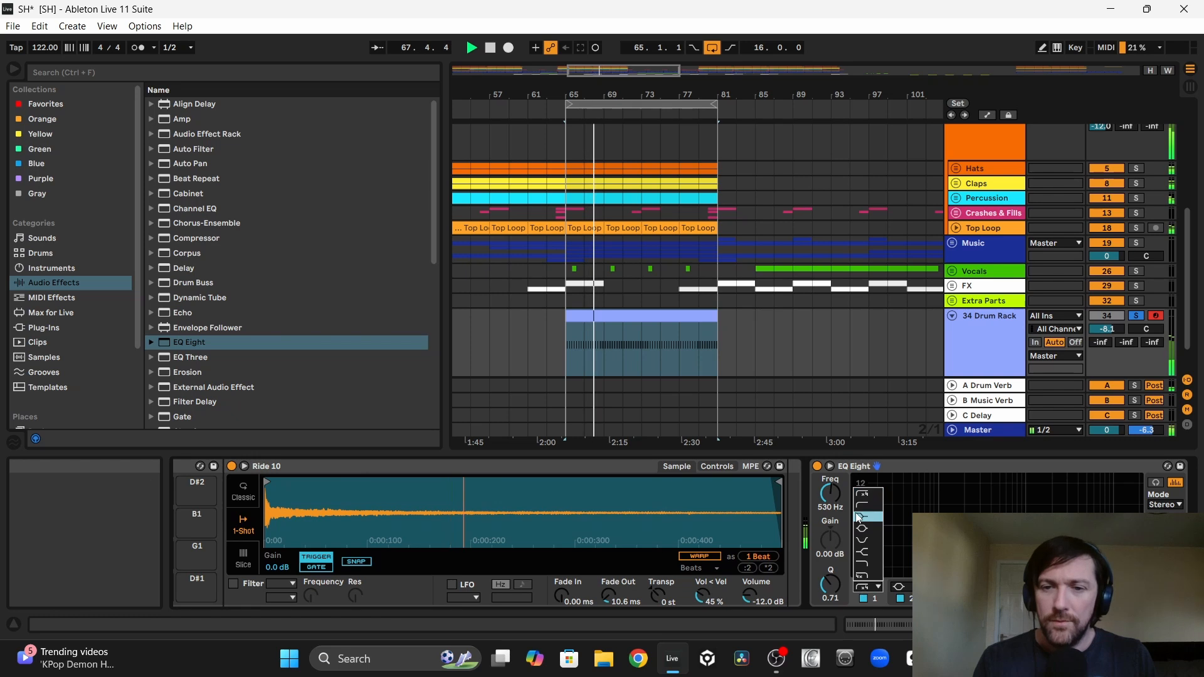
click(859, 504)
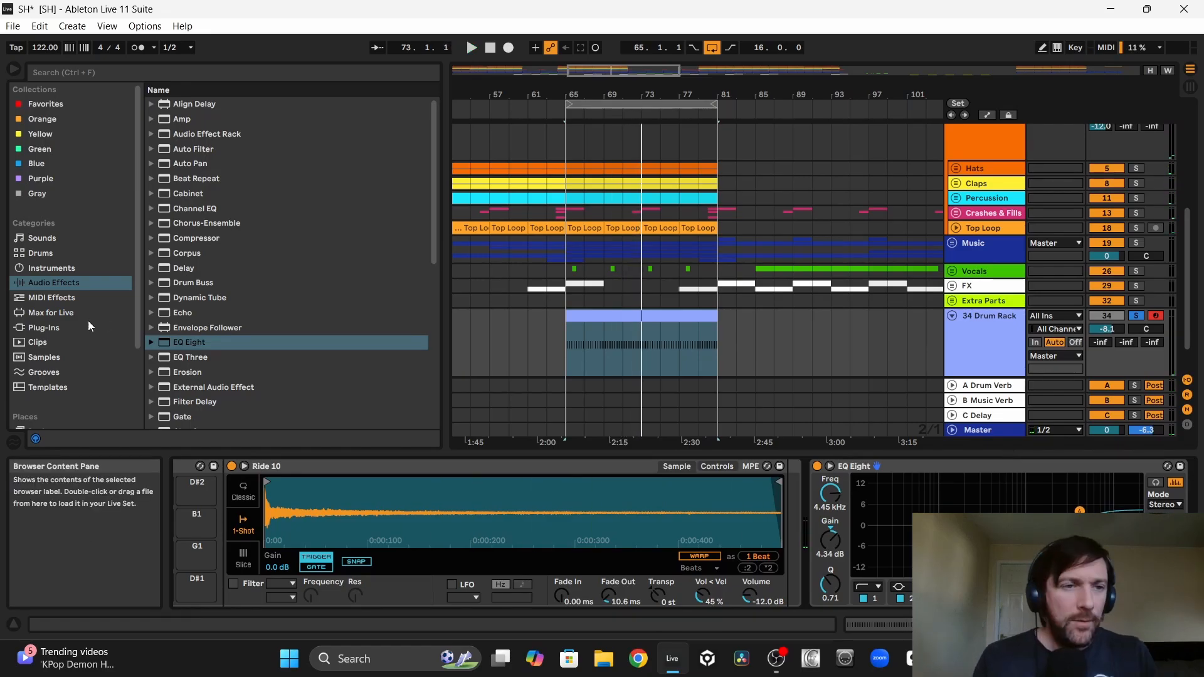
Step: Add LFOTool to the Drum Rack track, shift its curve's upper end point slightly earlier, and set the track volume to -5.1 dB
click(45, 326)
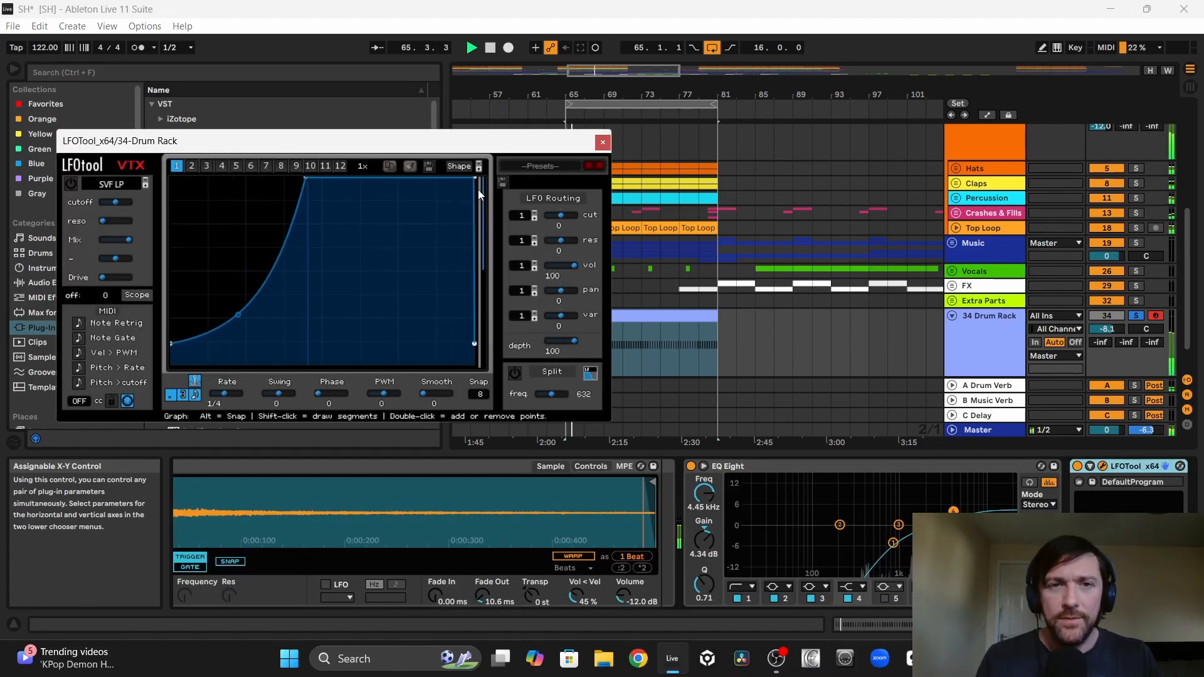
drag(471, 174, 468, 174)
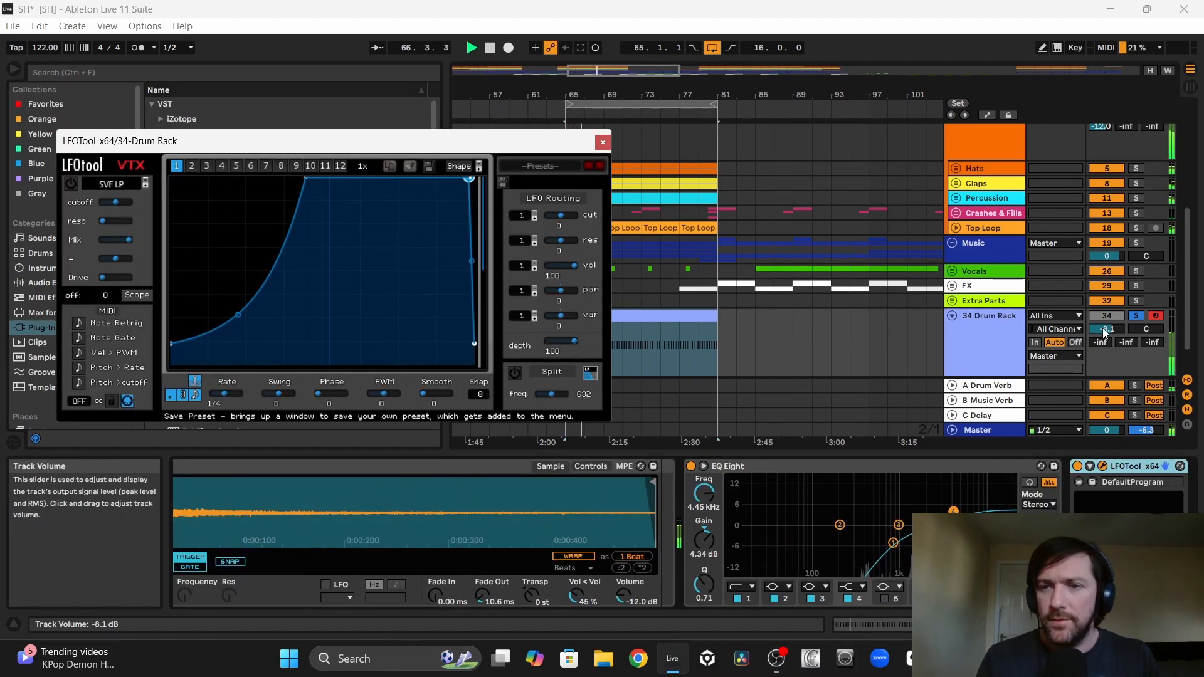
drag(1106, 330, 1106, 311)
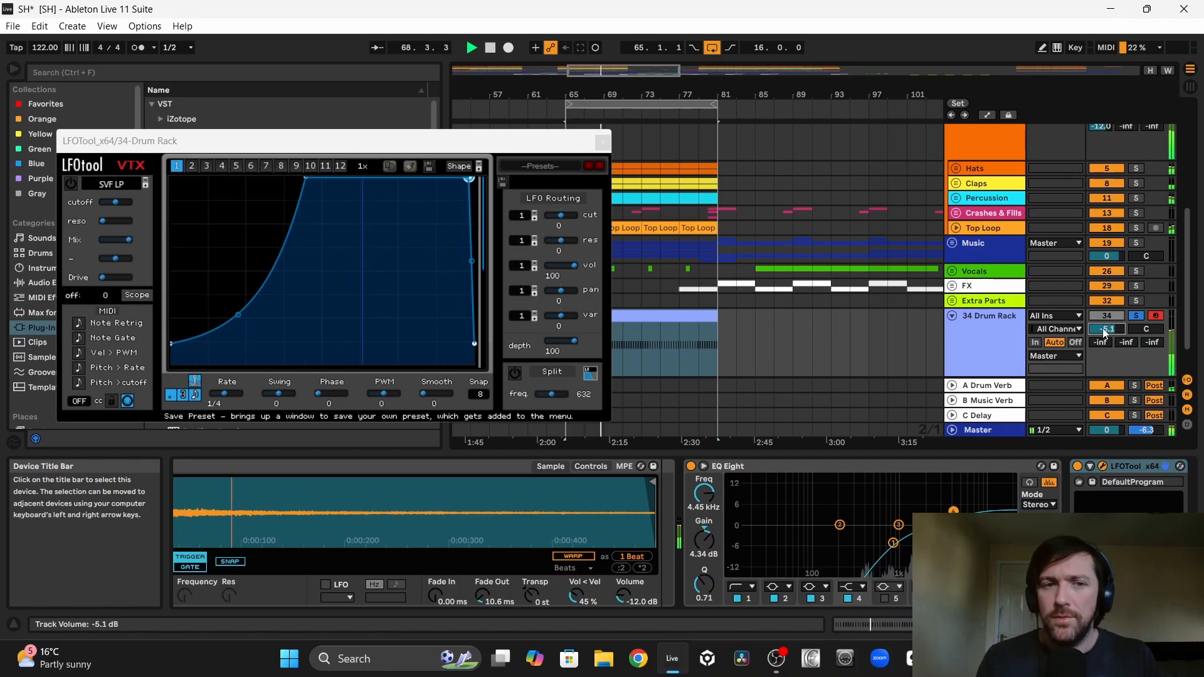
key(space)
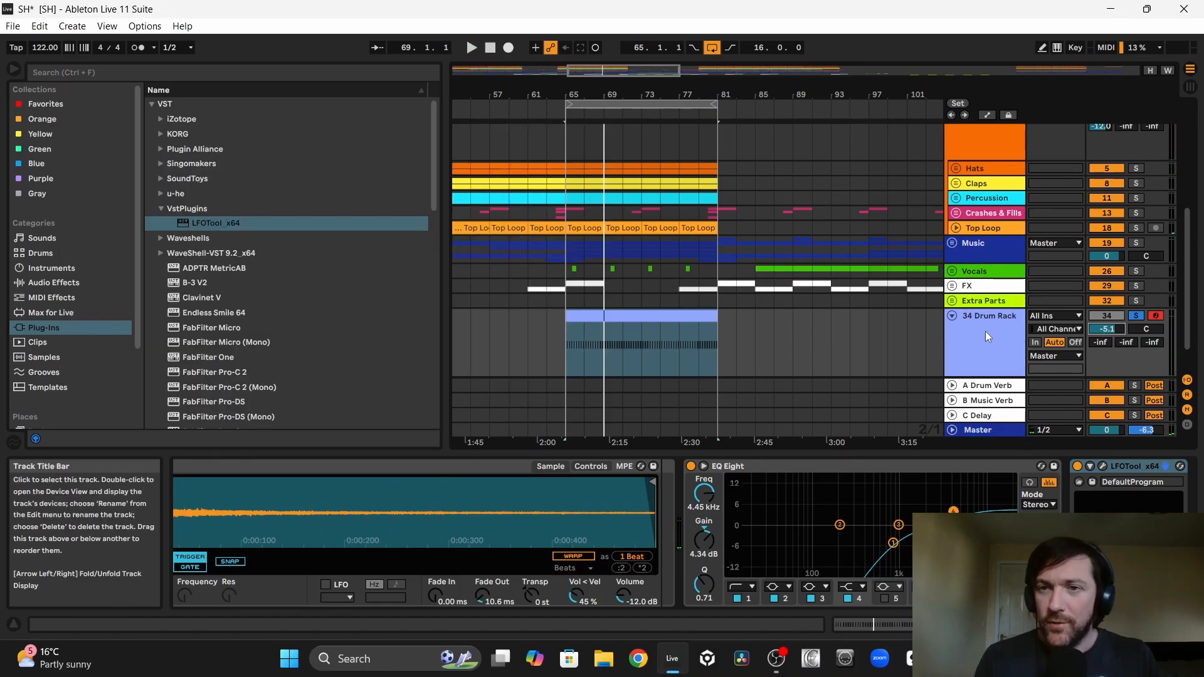
Step: Move the Drum Rack track into the Hats group and set its volume to -9.6 dB during playback
drag(978, 329, 978, 176)
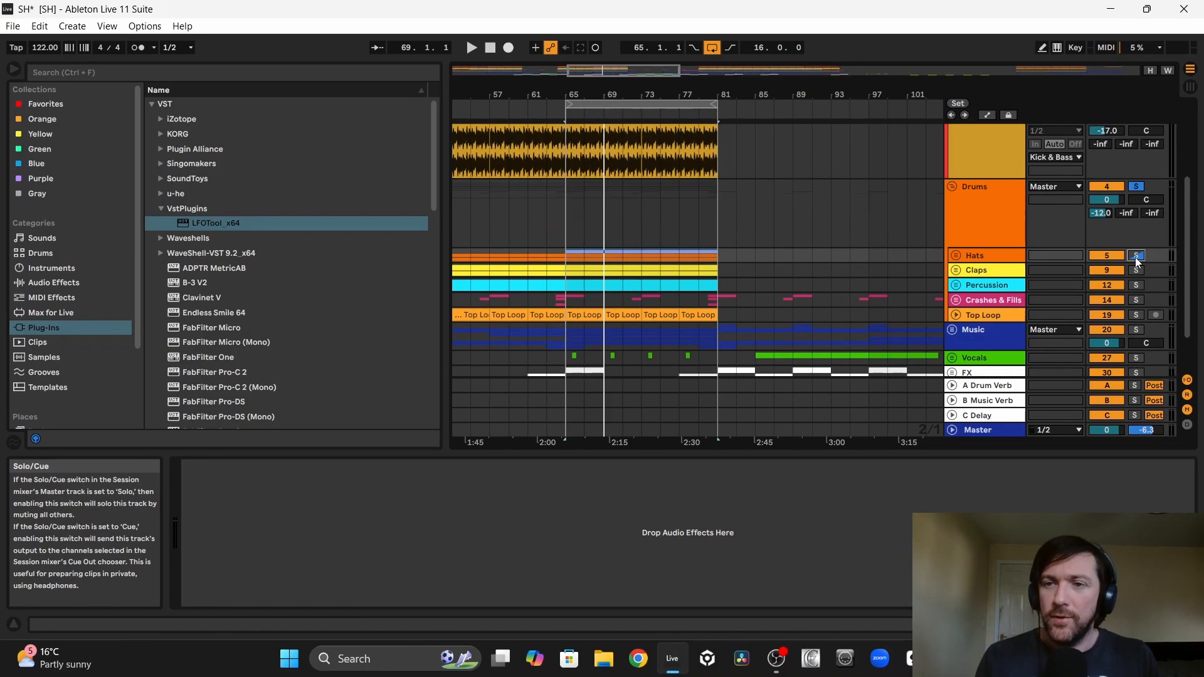
click(565, 228)
key(space)
click(955, 256)
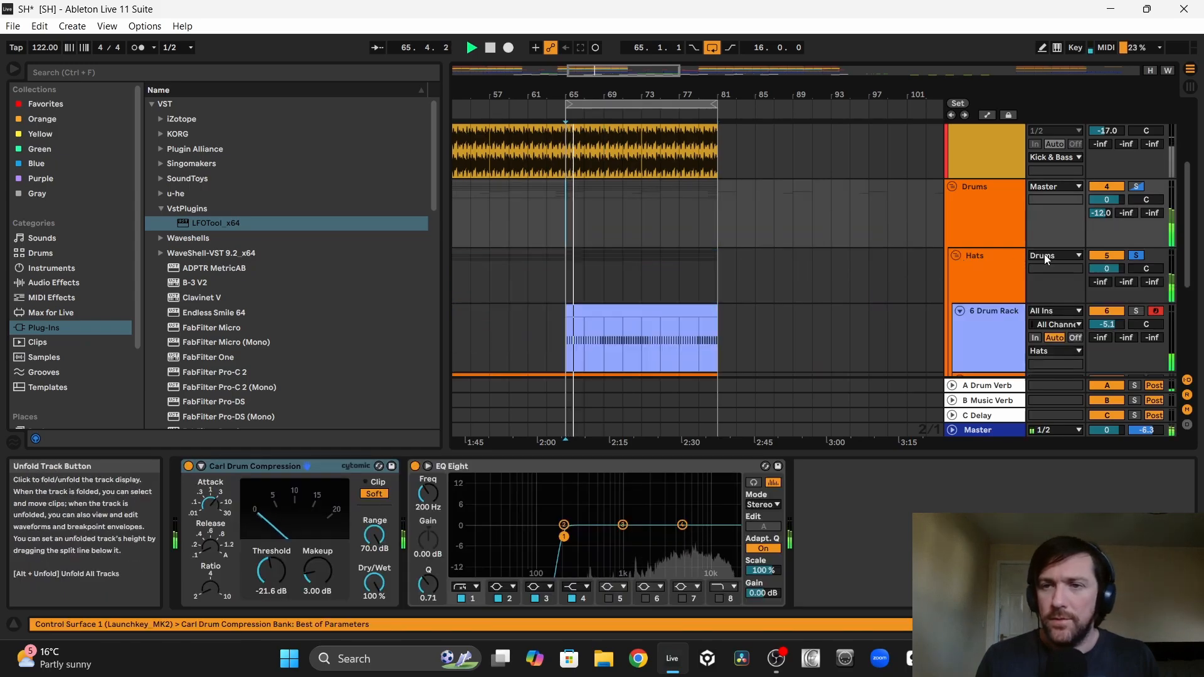
drag(1107, 325, 1107, 342)
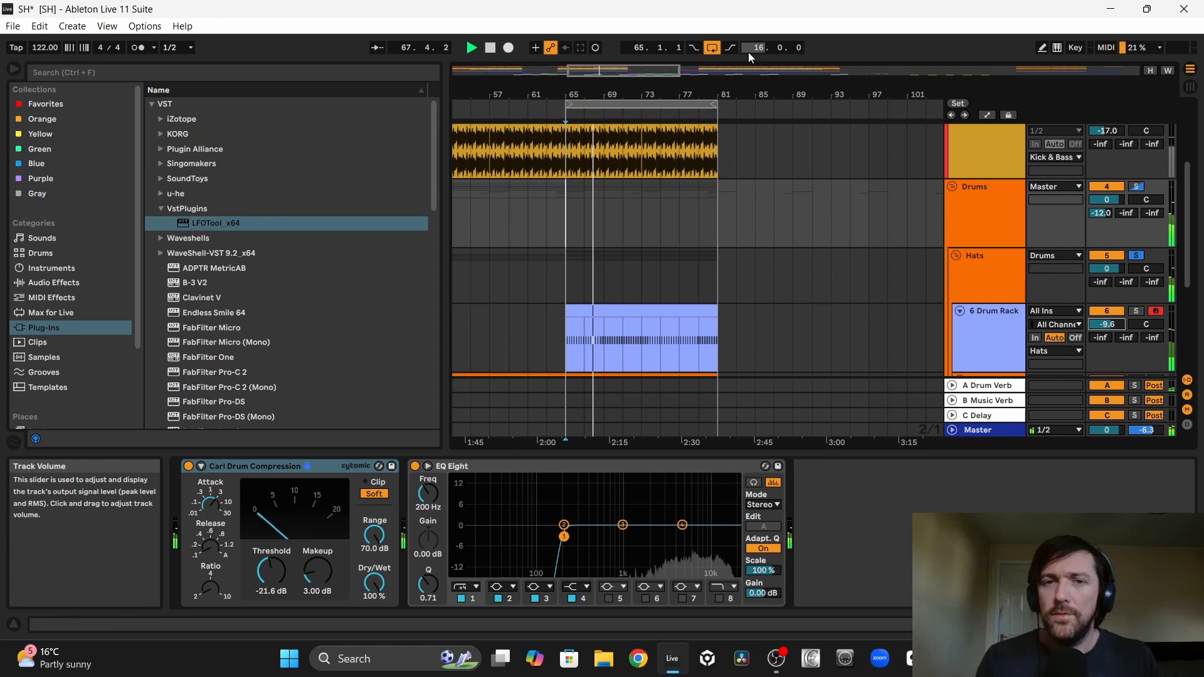
Step: Copy the ride clip to bar 113, duplicate it once, rename the track Ride and colour it orange like the Hats group
drag(669, 97, 611, 98)
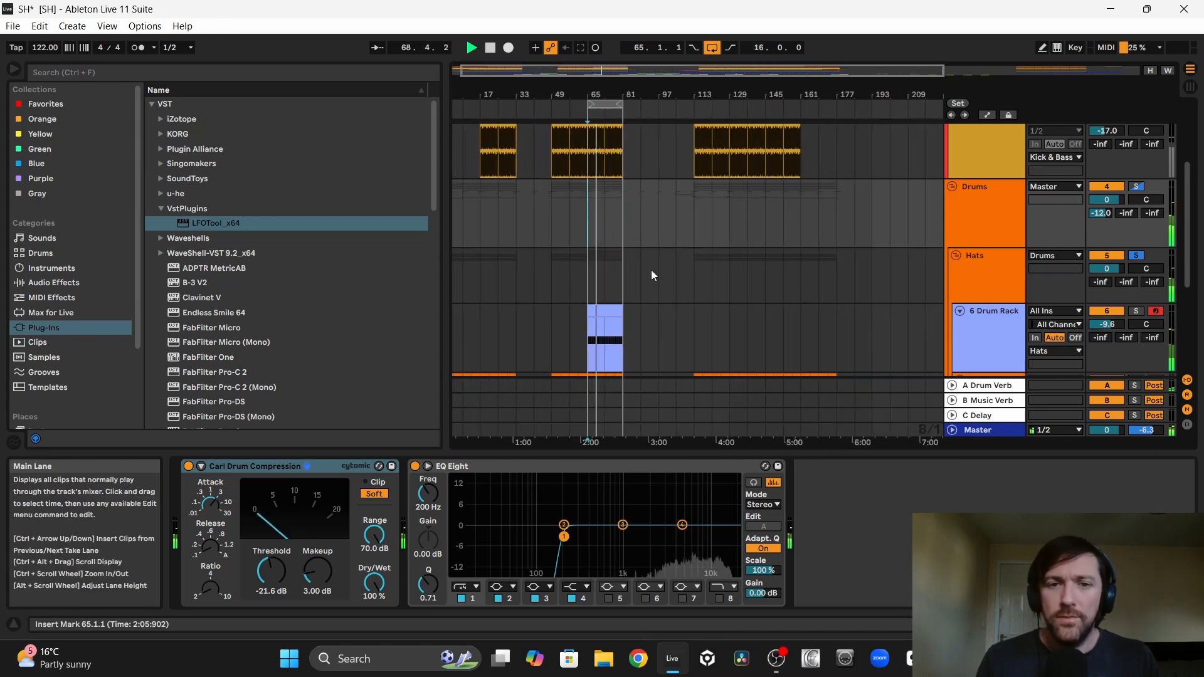
drag(610, 326, 698, 326)
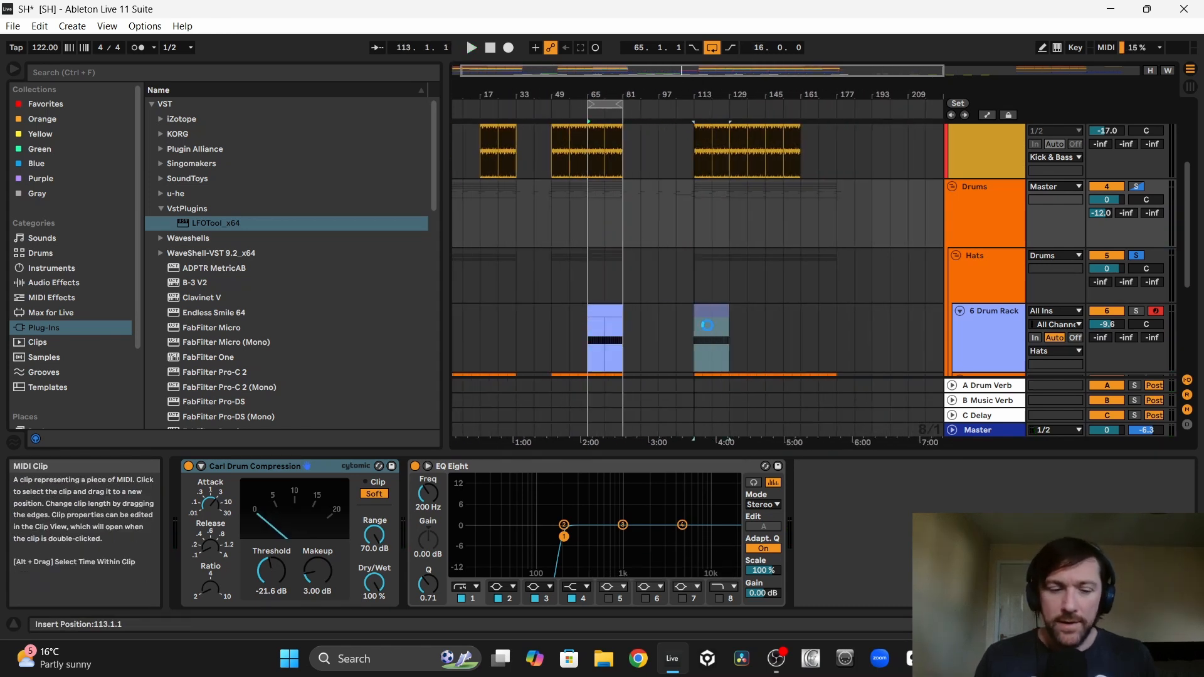
key(ctrl+d)
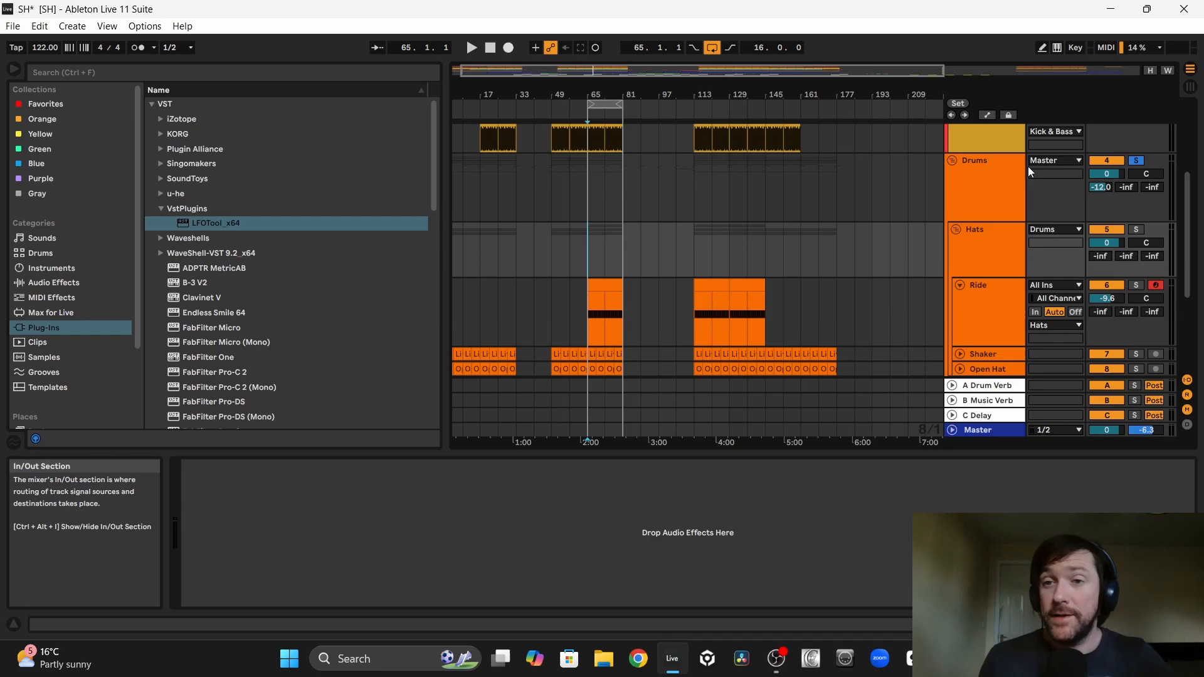
click(993, 181)
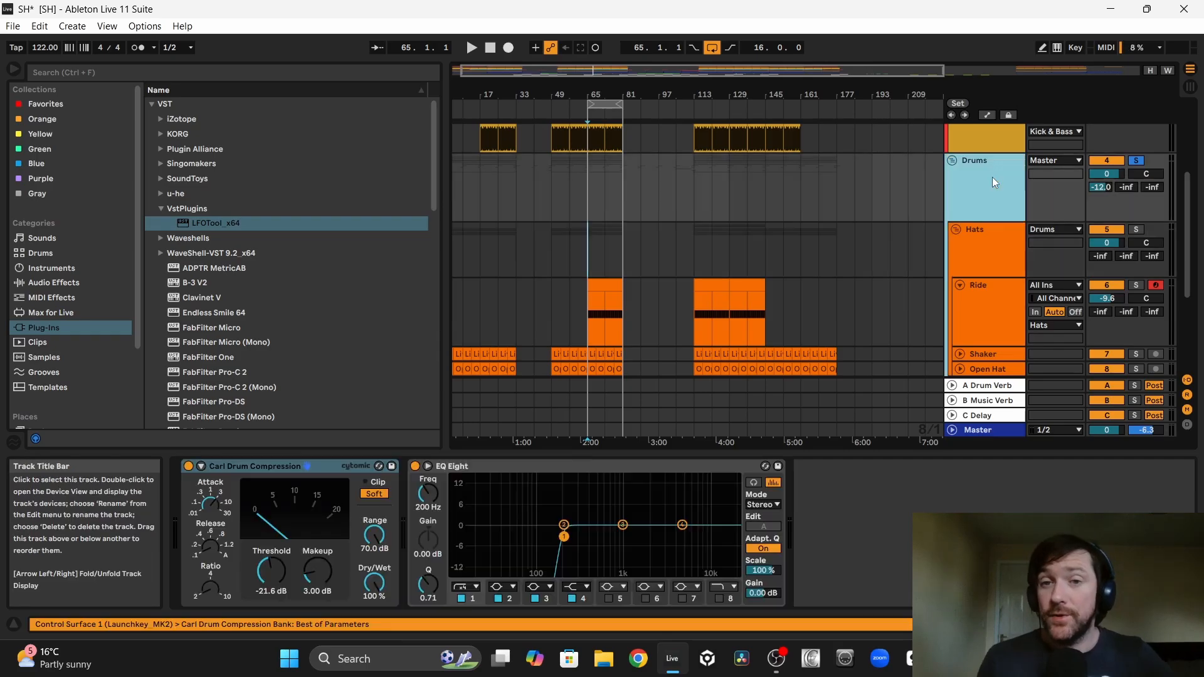
Step: Play the soloed Drums group from bar 65 and pan the Ride track to 10L
key(space)
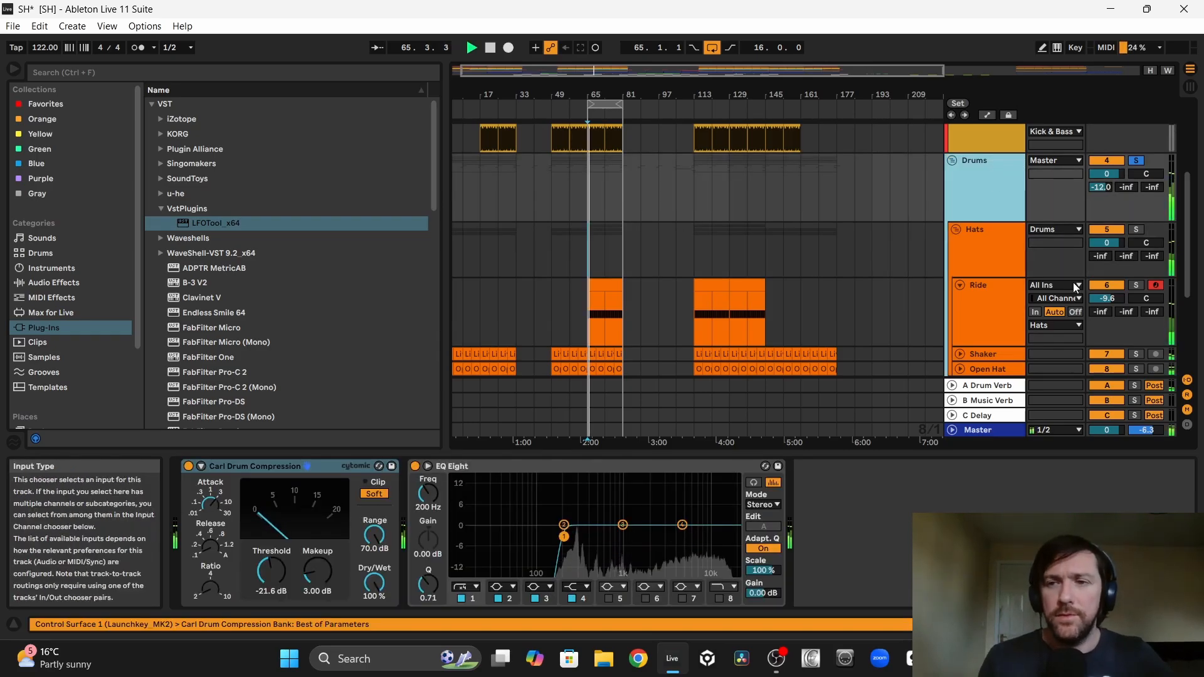
click(1107, 300)
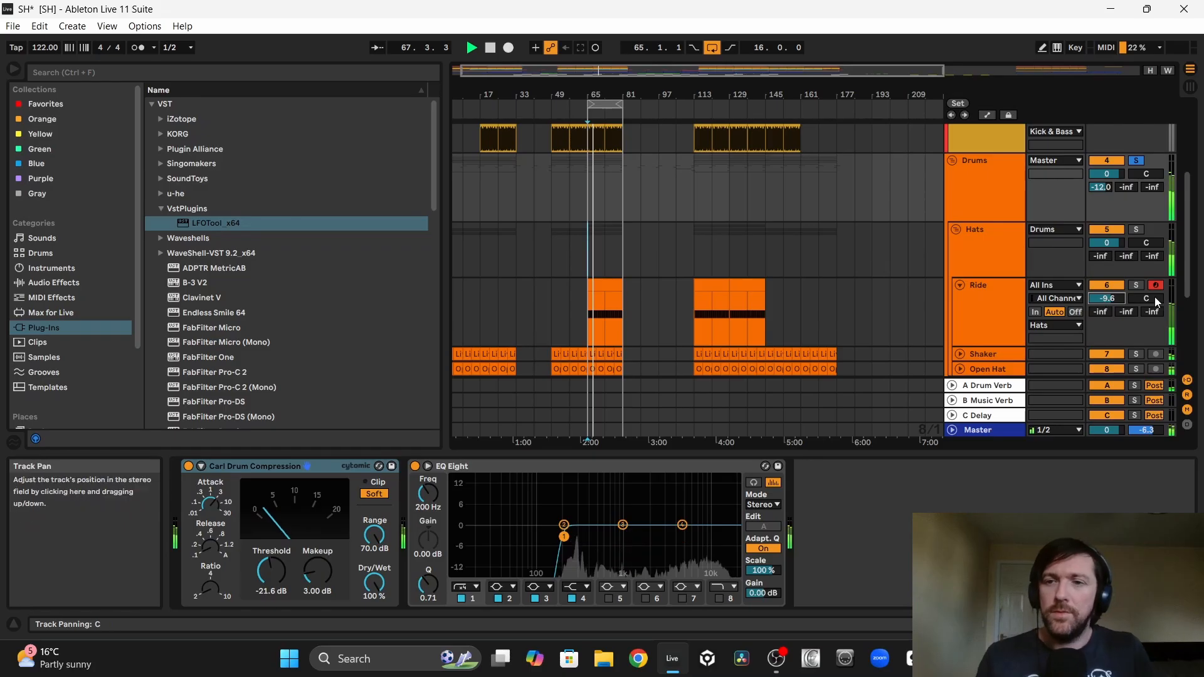
drag(1146, 298, 1156, 300)
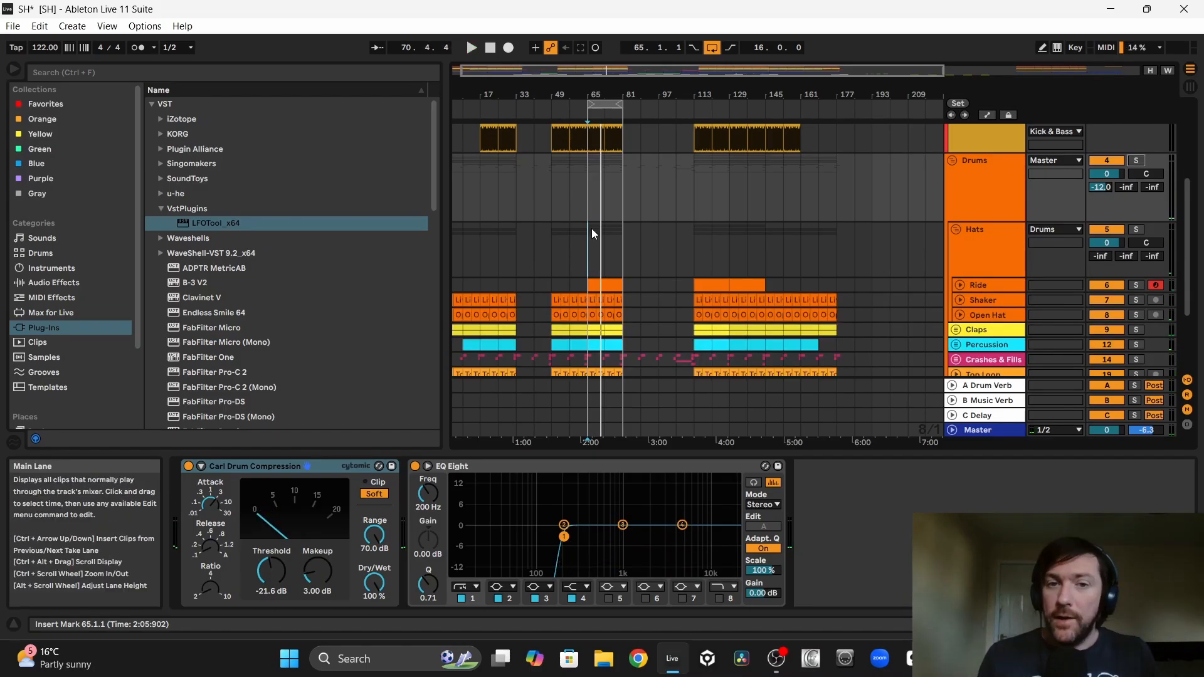
Step: Play the ride in the full mix and set the Ride track volume to -11.6 dB
click(590, 235)
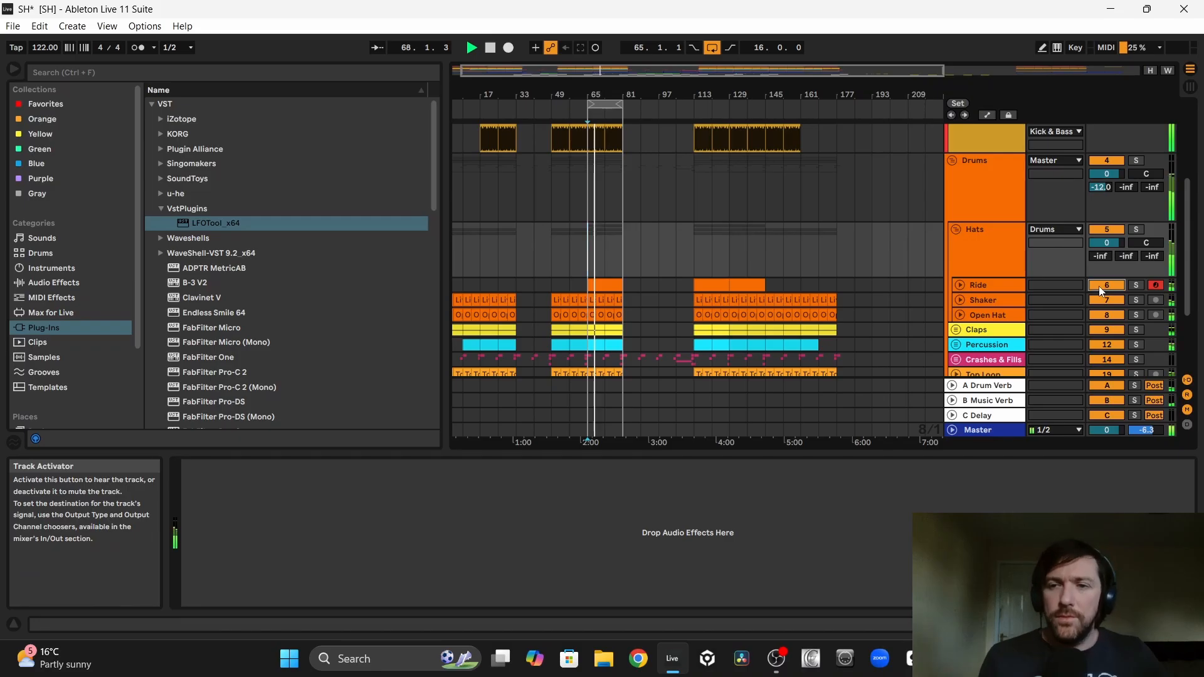
click(959, 285)
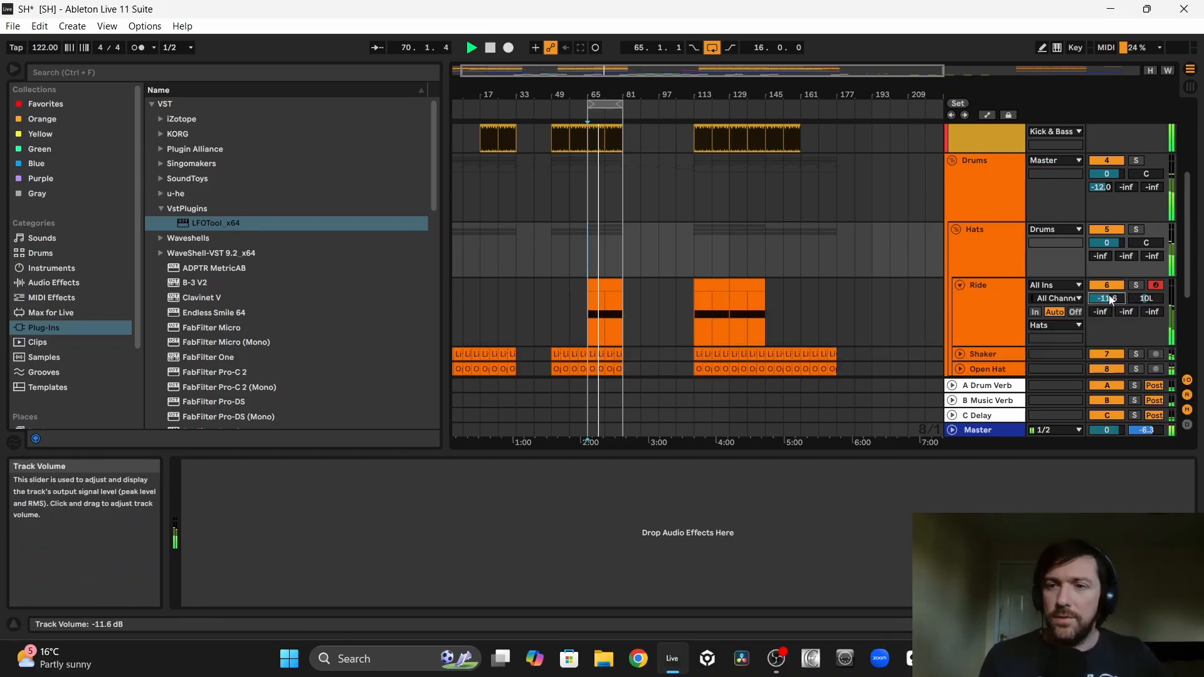
click(959, 286)
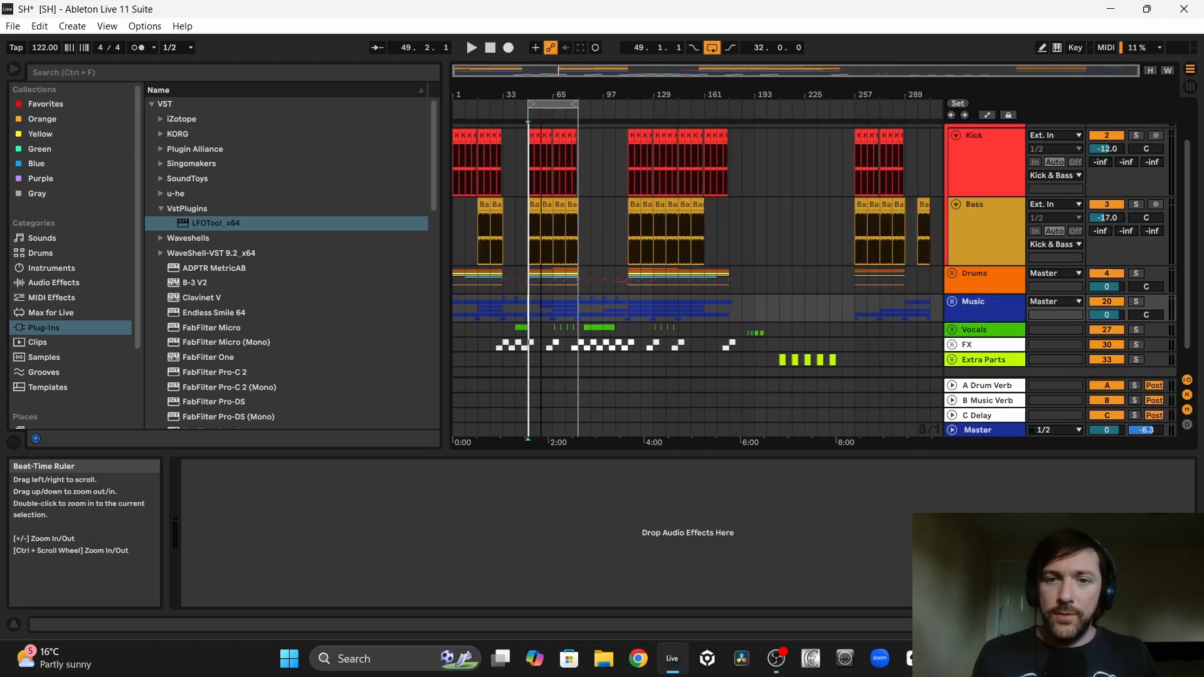
Step: Separate the tambourine loop clip from the Extra Parts group onto its own track
scroll(738, 239, down, 1)
drag(822, 96, 804, 94)
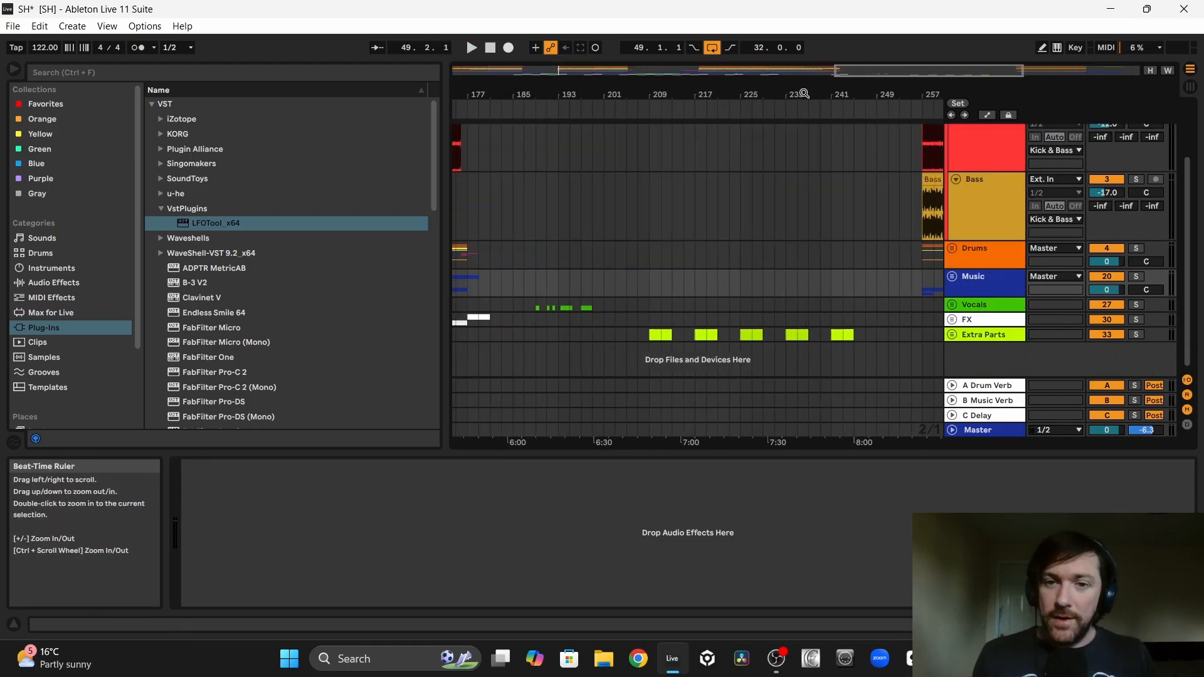
click(952, 335)
drag(842, 280, 619, 265)
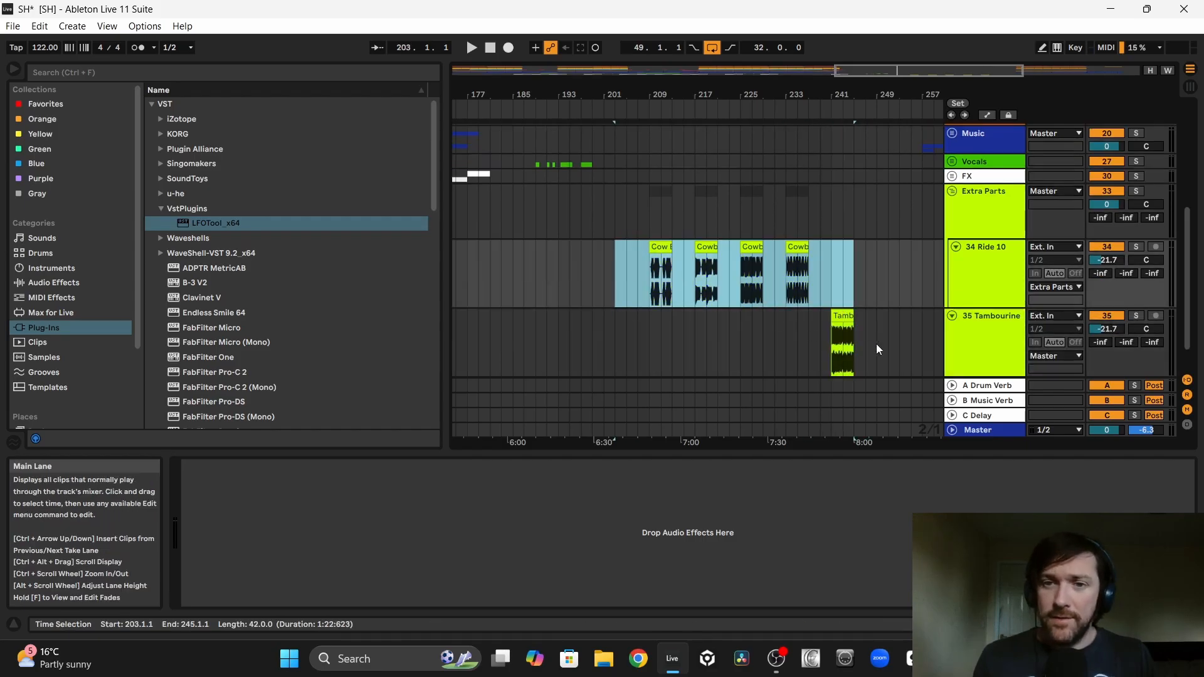
Step: Repeat the tambourine loop four times from bar 1 to bar 17 and loop that 16-bar range
key(ctrl+d)
key(ctrl+d)
key(ctrl+d)
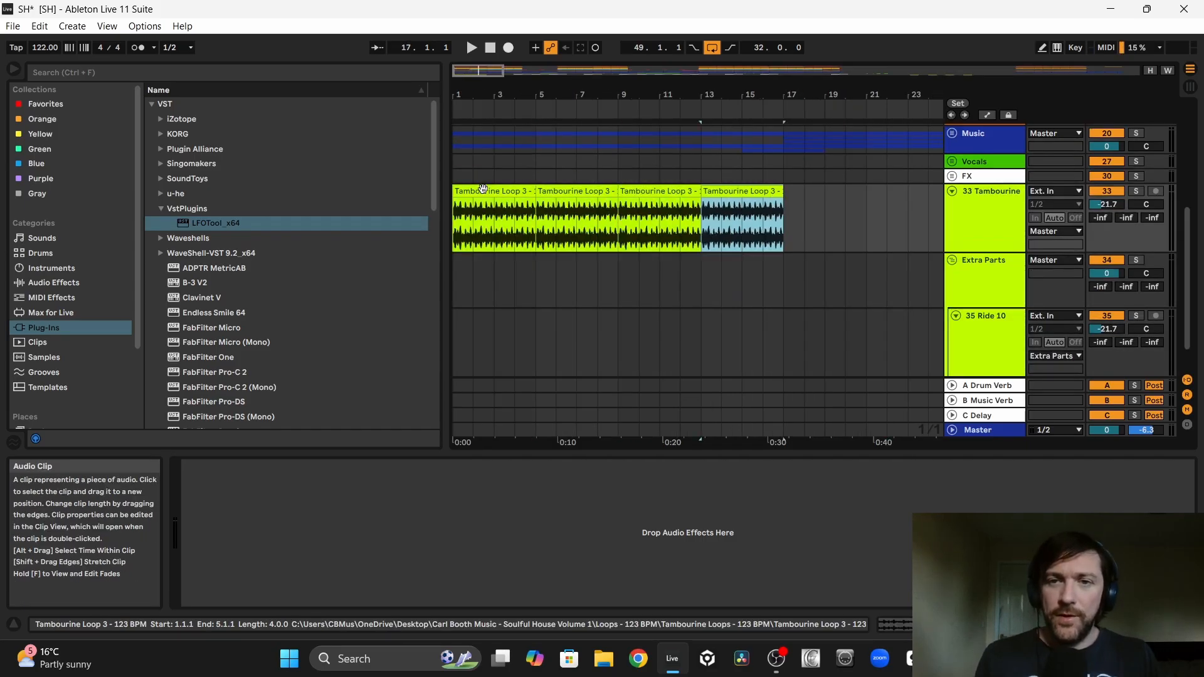
drag(785, 217, 454, 204)
key(ctrl+l)
Step: Solo the Tambourine track, play it back and set its volume to -23.0 dB
click(1136, 191)
drag(1107, 204, 1107, 213)
key(space)
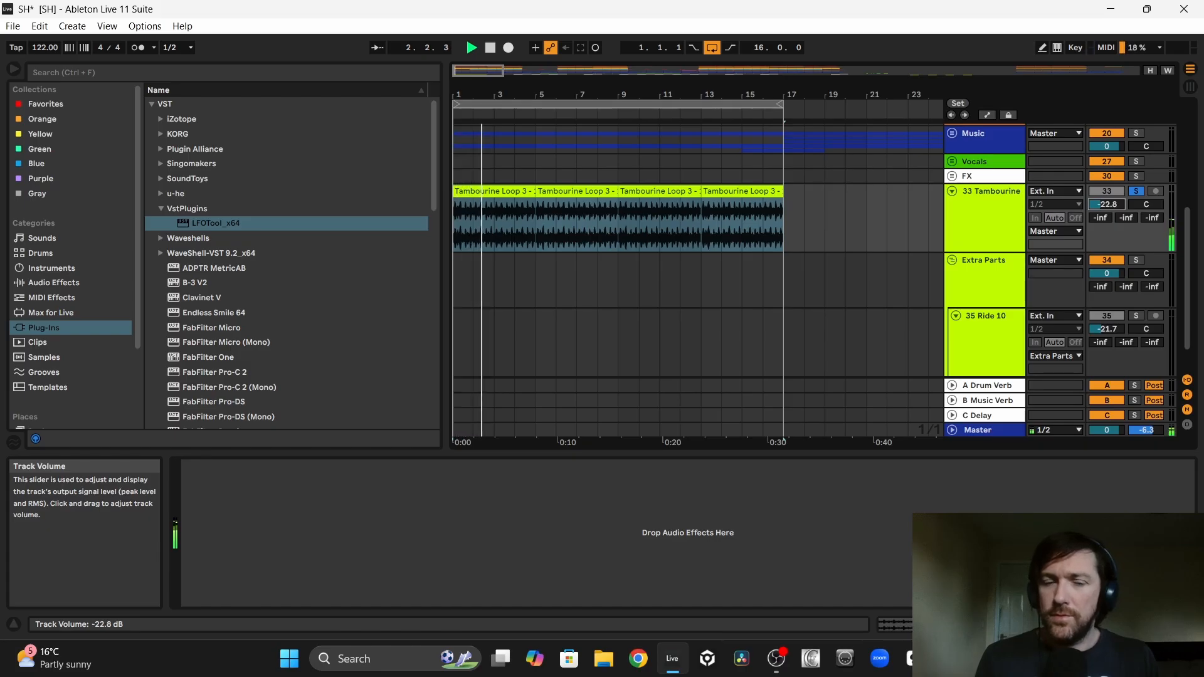
drag(1107, 204, 1107, 205)
Step: Add EQ Eight to the Tambourine track with a low cut at 918 Hz and a high cut at 13.2 kHz
click(51, 297)
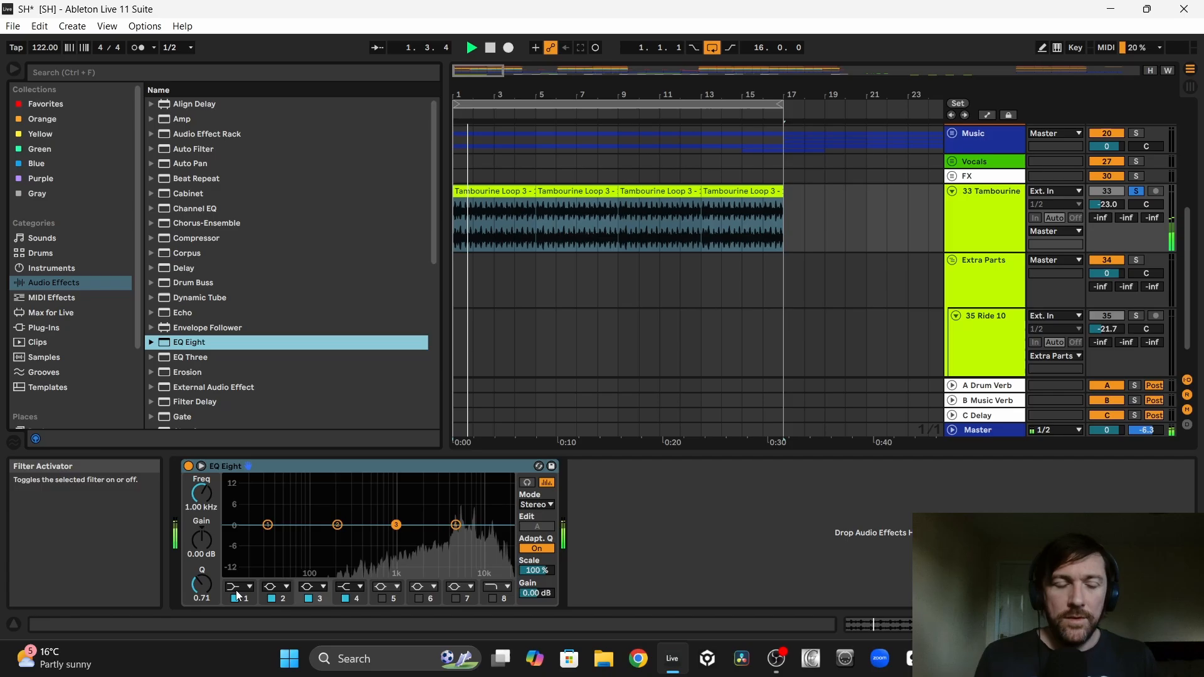
click(241, 586)
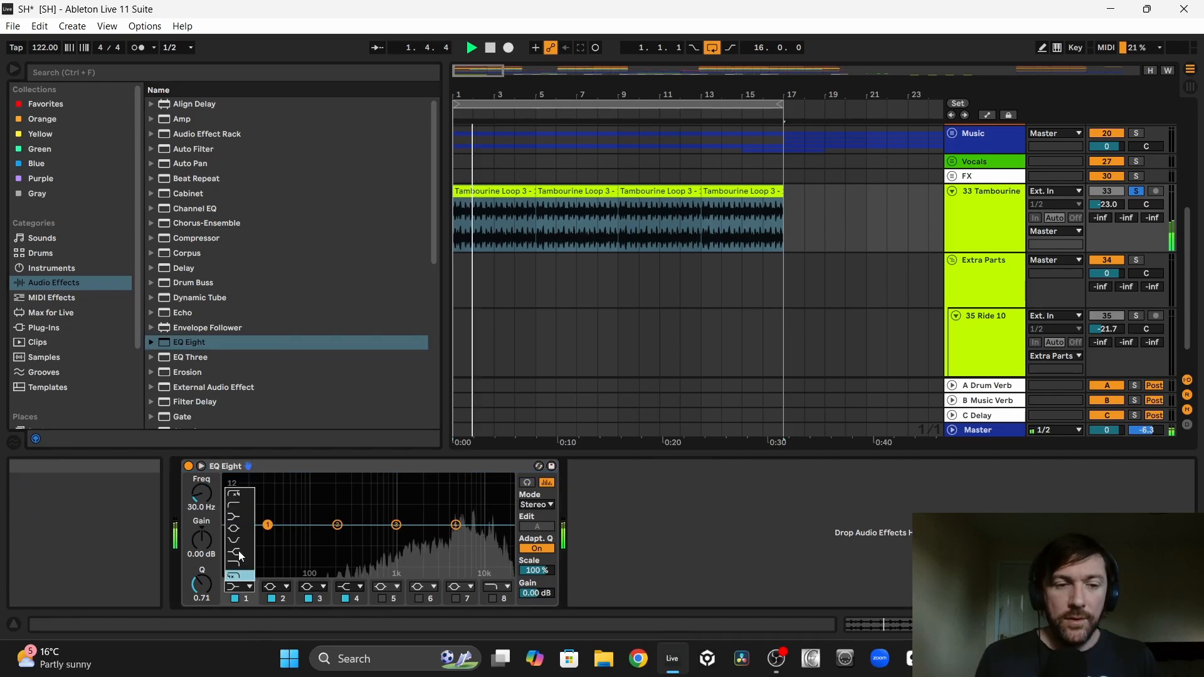
click(233, 505)
drag(202, 493, 201, 458)
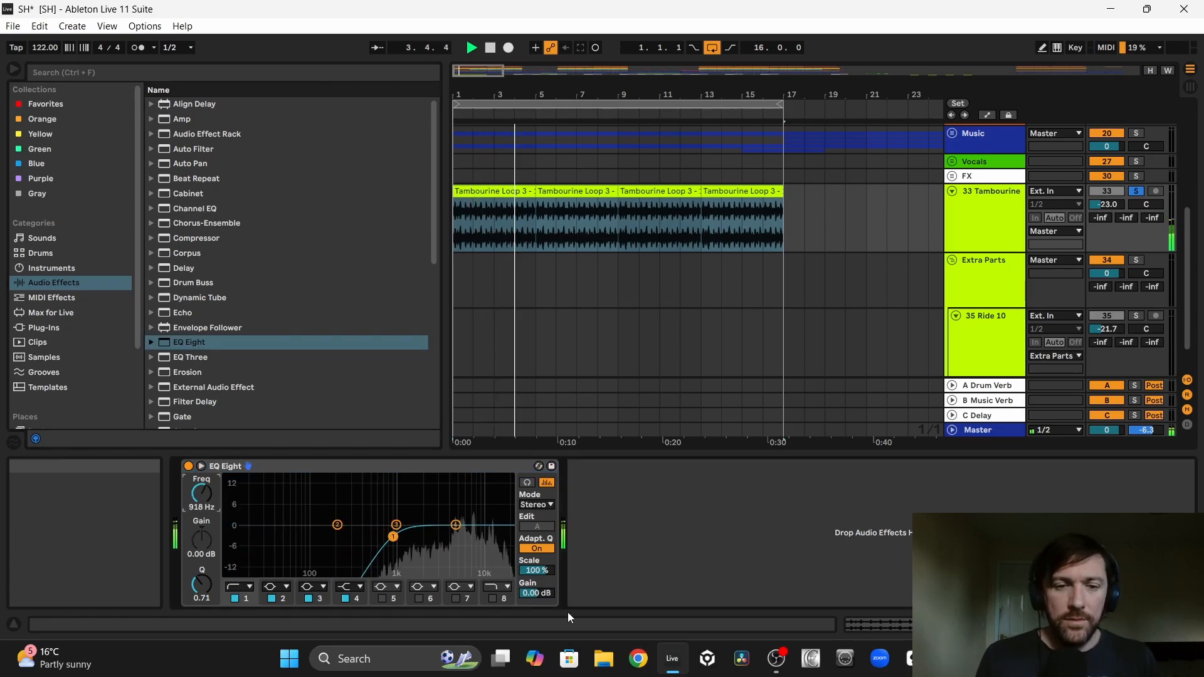
click(494, 598)
drag(502, 537, 491, 537)
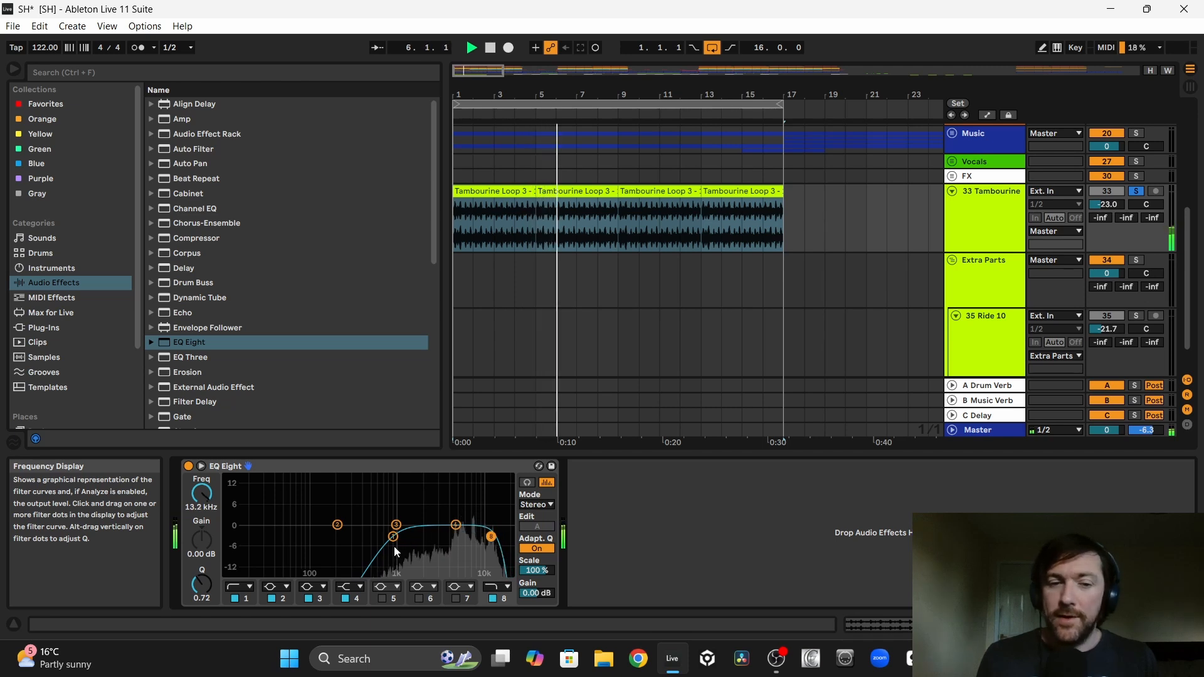
Step: Cut band 3 of the tambourine EQ by 3.60 dB at 6.12 kHz with a Q of 2.82, and stop playback
drag(396, 524, 462, 537)
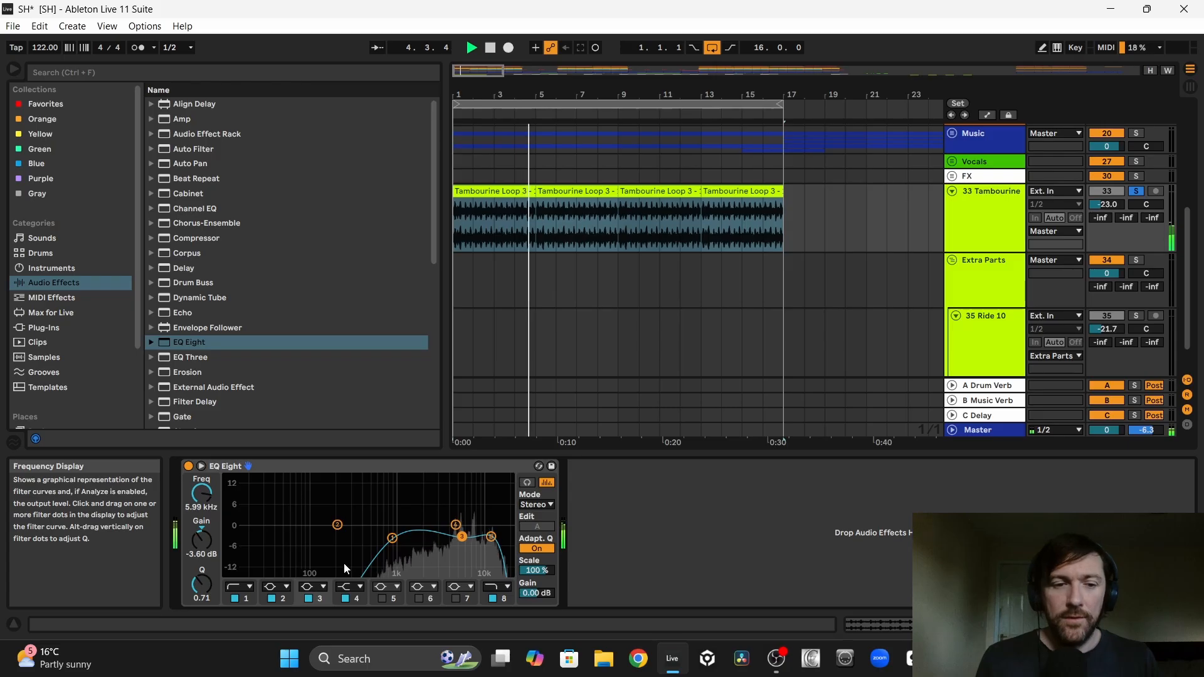
drag(200, 583, 200, 552)
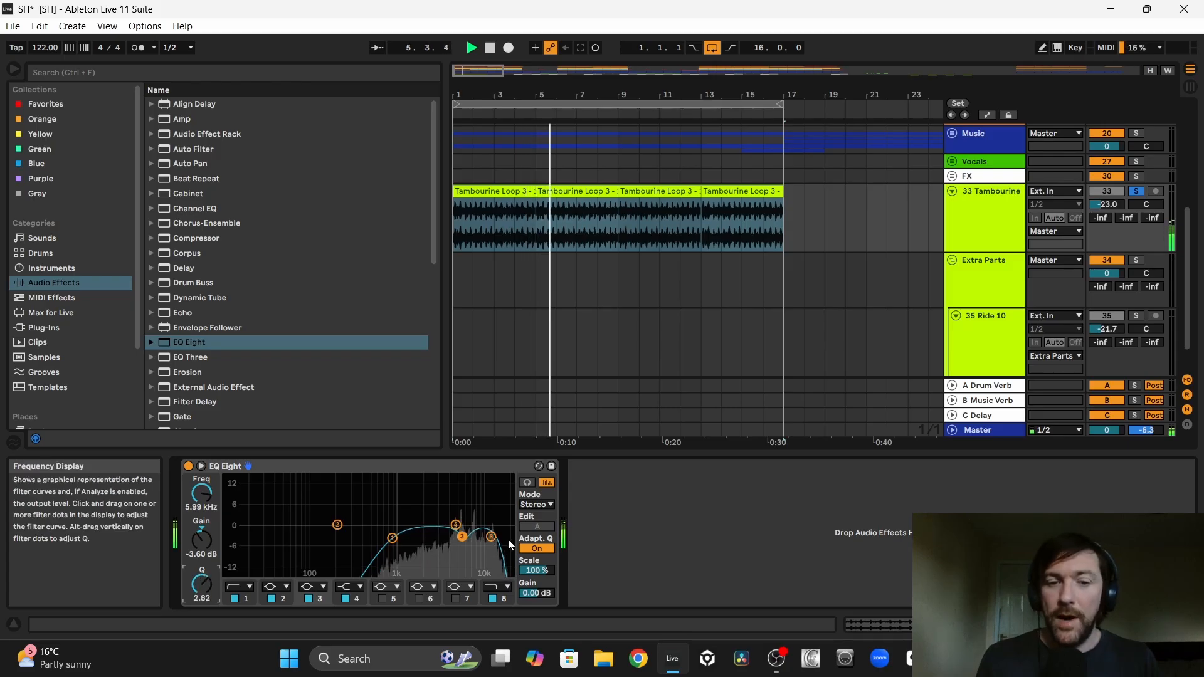
drag(462, 536, 463, 537)
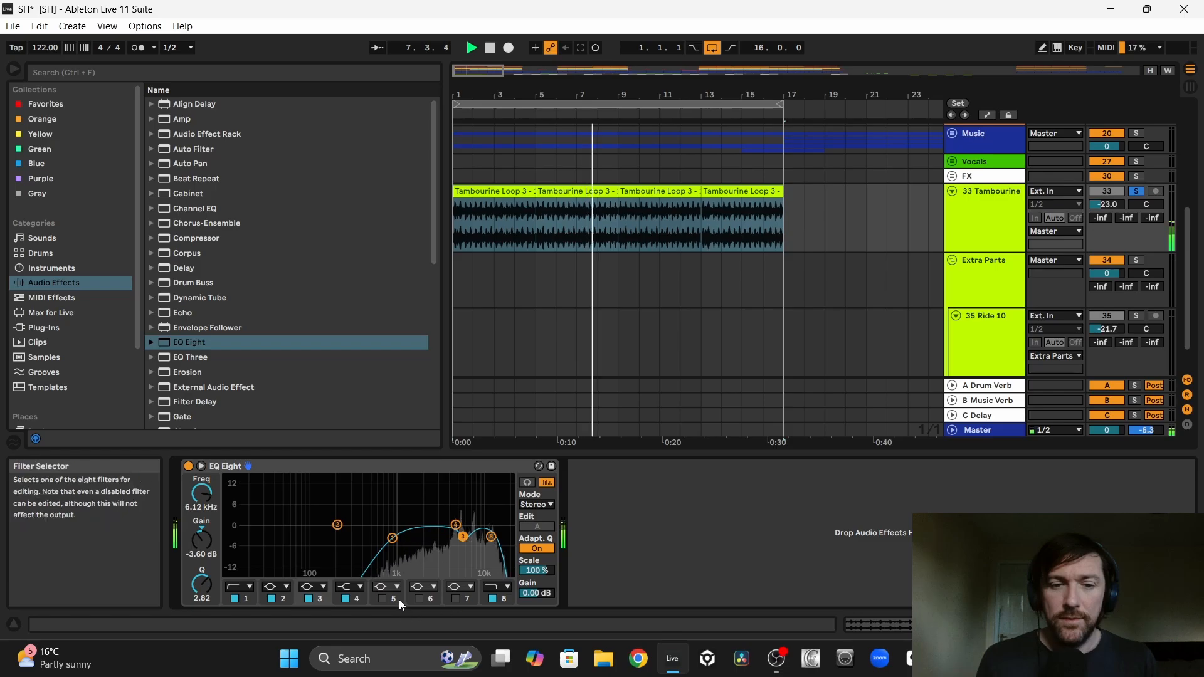
key(space)
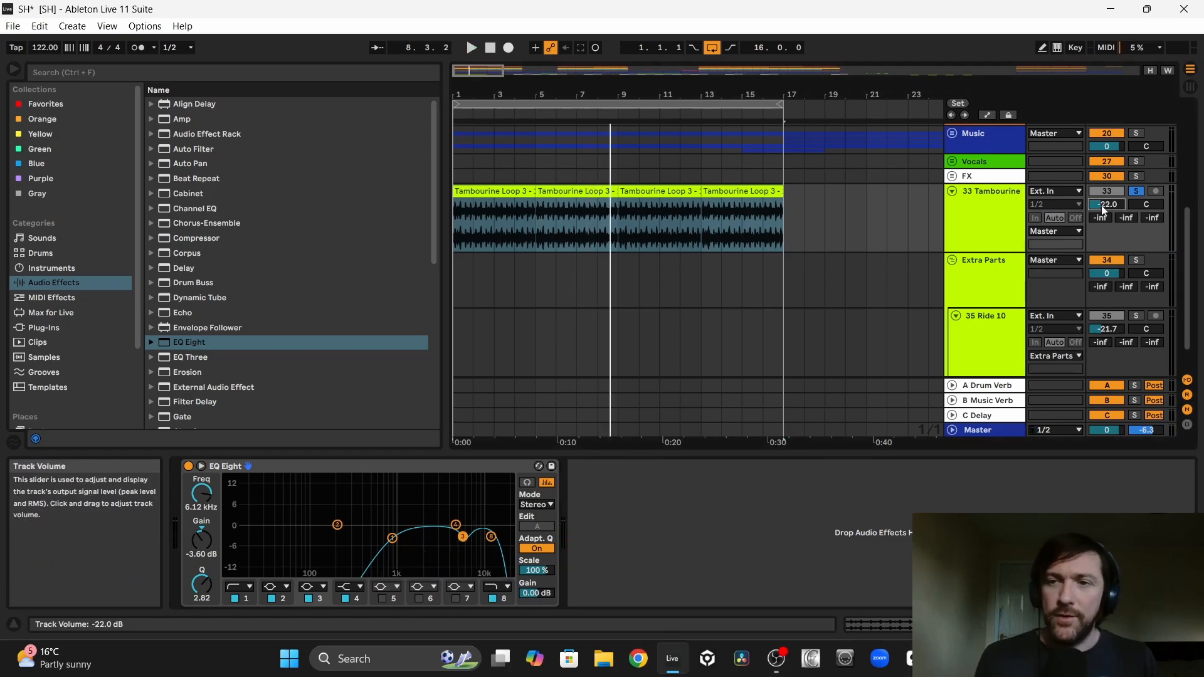
Step: Set the Tambourine track volume to -19.0 dB and add the LFOTool_x64 plug-in after its EQ Eight
key(Up)
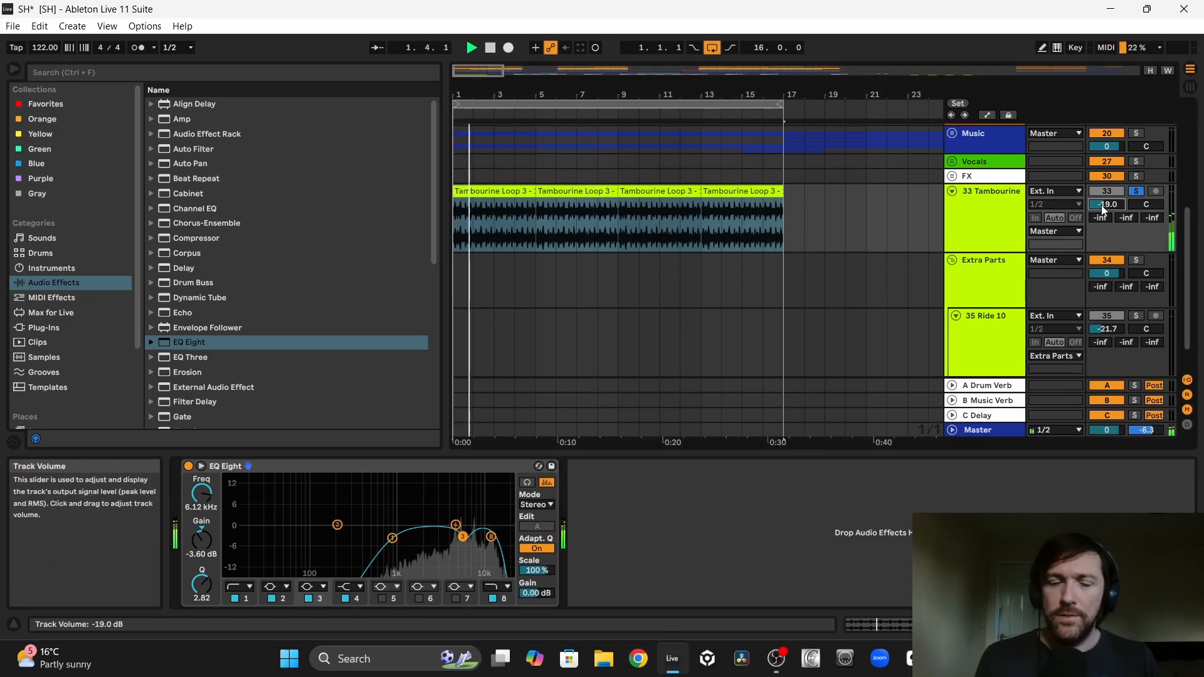
click(44, 328)
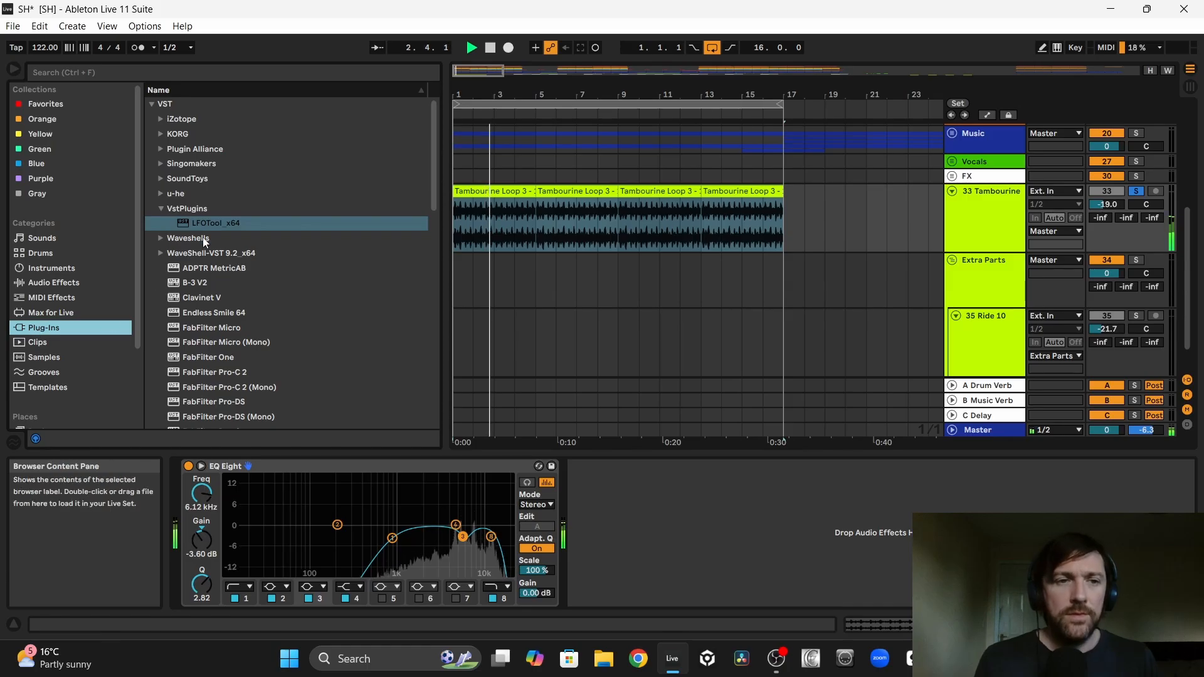
drag(207, 223, 639, 541)
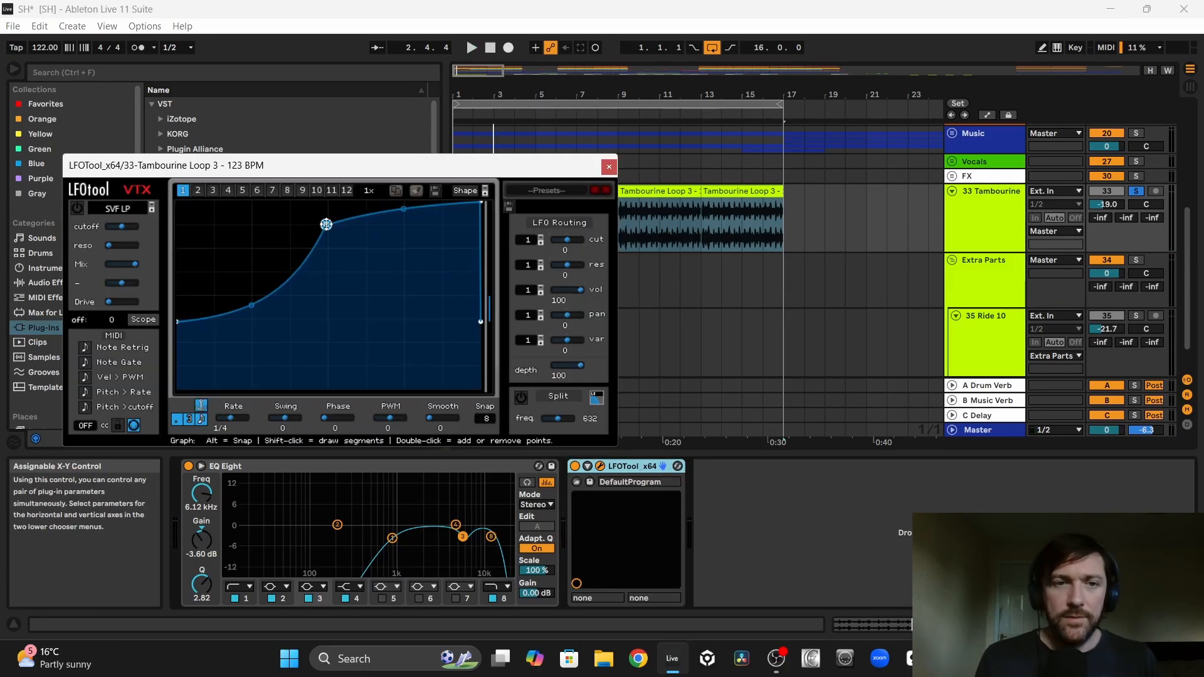
Step: Reshape the LFOTool volume curve during playback: raise the middle point to full level, lower the start point and pull the end peak slightly earlier
drag(326, 224, 314, 197)
key(space)
drag(178, 322, 178, 344)
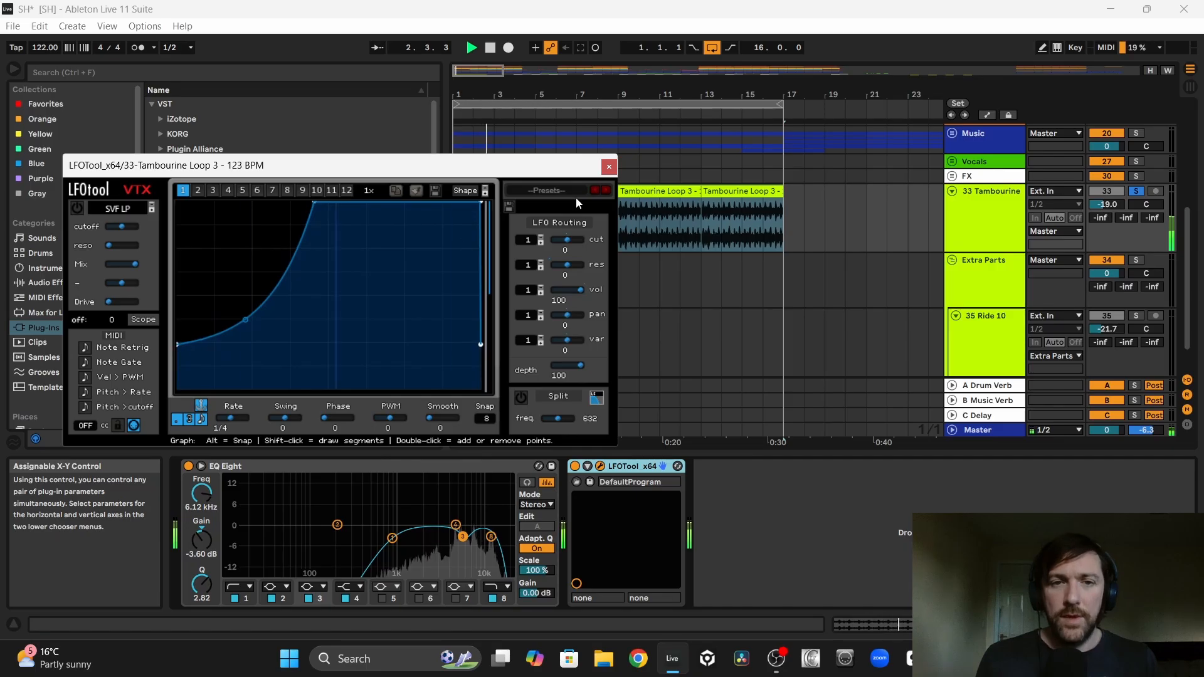
drag(482, 204, 475, 203)
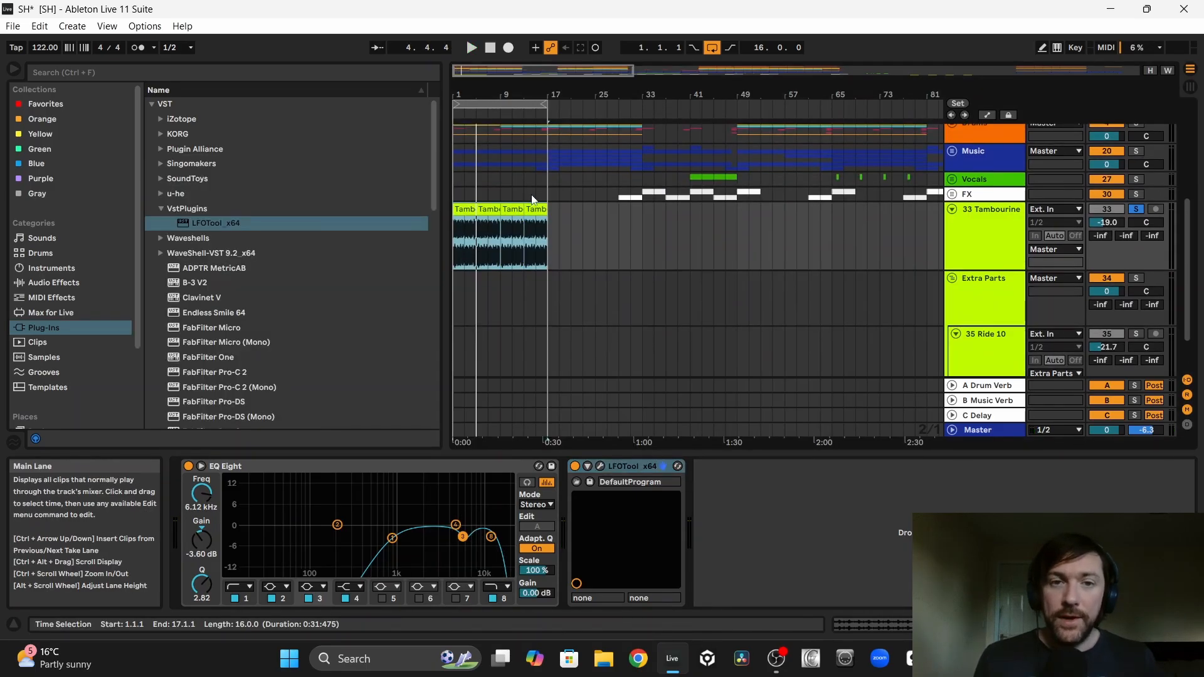
Step: Duplicate the last tambourine loop clip repeatedly until the loop runs to bar 177, the end of the main drum section
click(533, 206)
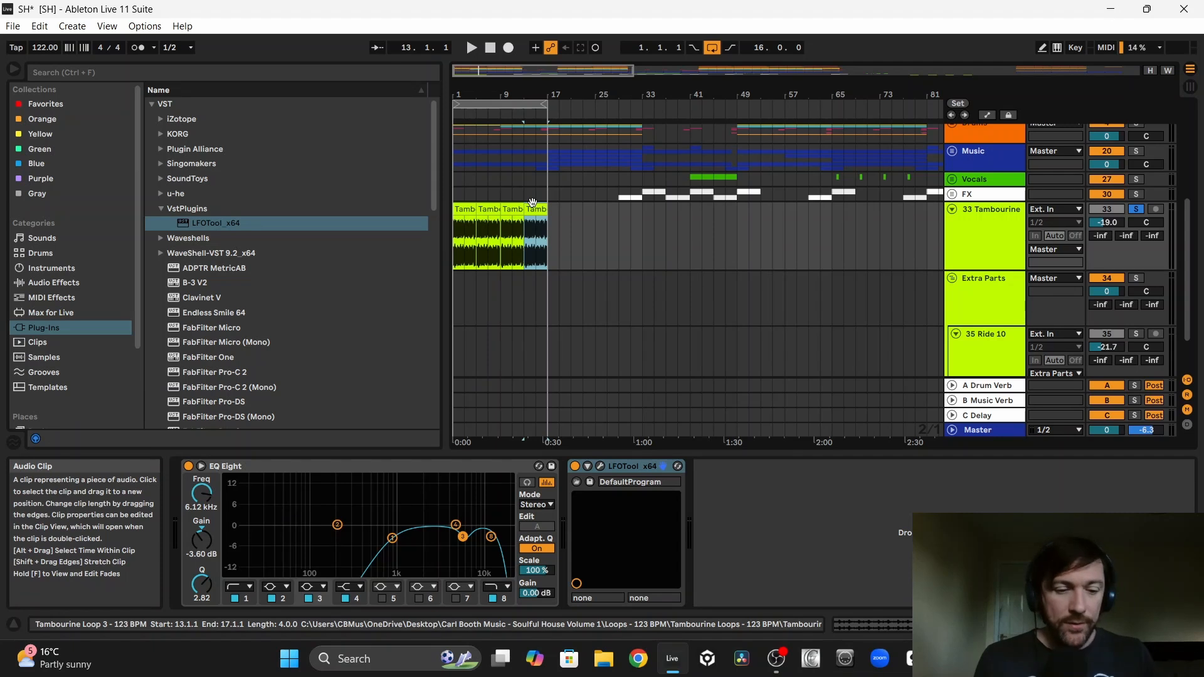
key(ctrl+d)
key(ctrl+d)
key(ctrl+d)
key(ctrl+d)
key(ctrl+d)
key(ctrl+d)
key(ctrl+d)
key(ctrl+d)
key(ctrl+d)
key(ctrl+d)
key(ctrl+d)
key(ctrl+d)
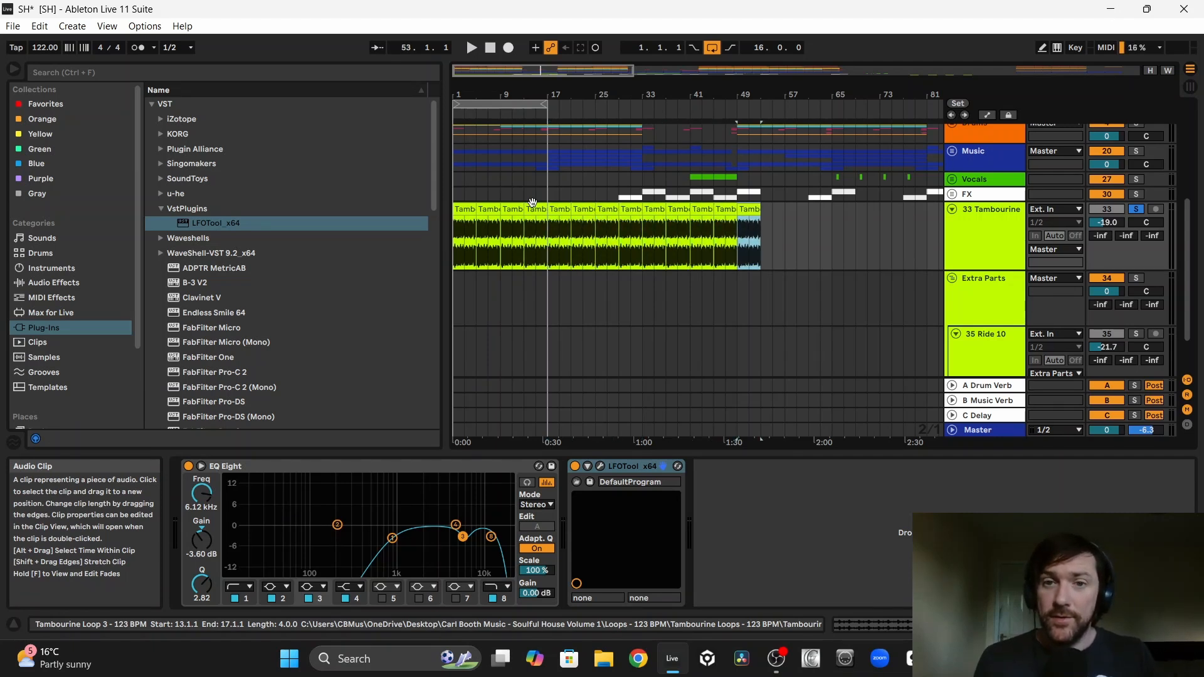
key(ctrl+d)
key(ctrl+d)
key(ctrl+d)
key(ctrl+d)
key(ctrl+d)
key(ctrl+d)
key(ctrl+d)
key(ctrl+d)
key(ctrl+d)
key(ctrl+d)
key(ctrl+d)
key(ctrl+d)
key(ctrl+d)
key(ctrl+d)
key(ctrl+d)
key(ctrl+d)
key(ctrl+d)
key(ctrl+d)
key(ctrl+d)
key(ctrl+d)
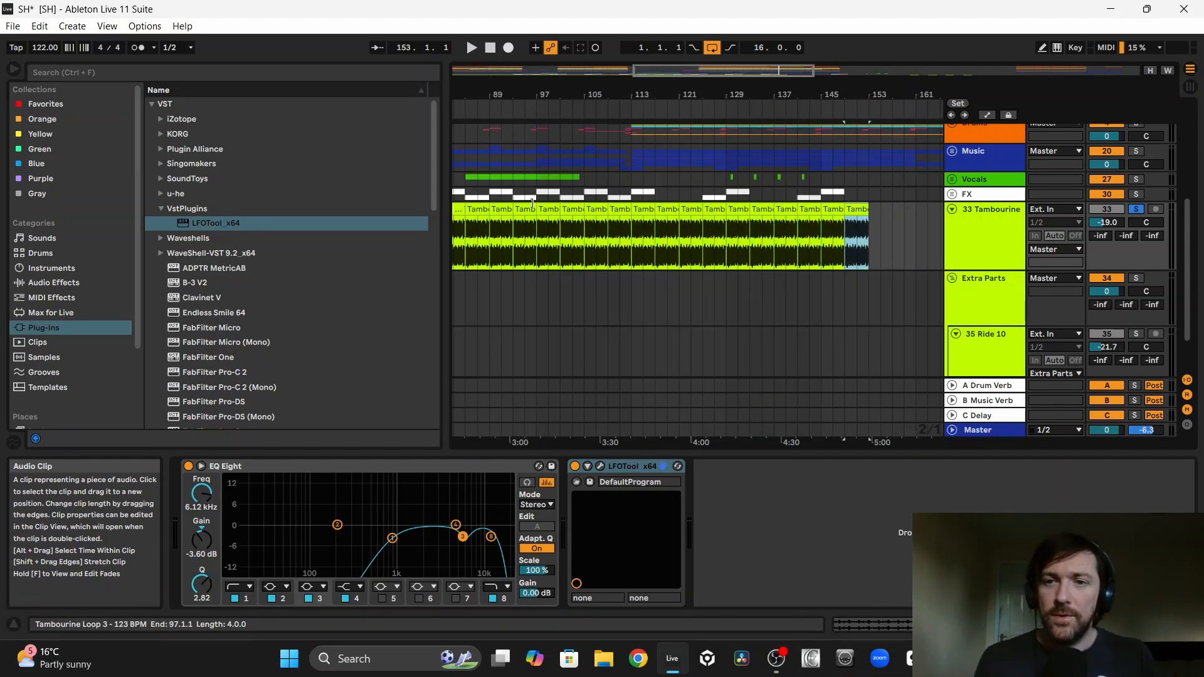
key(ctrl+d)
key(ctrl+d)
key(ctrl+d)
scroll(660, 209, up, 5)
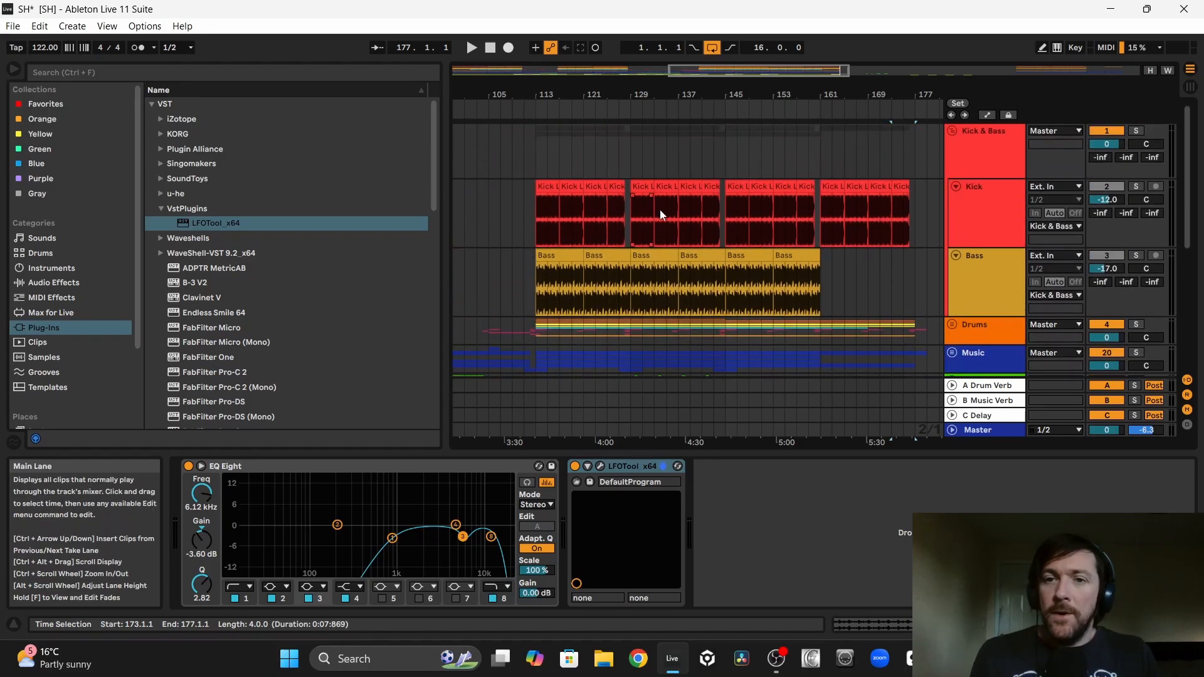
scroll(660, 210, down, 4)
Step: Recolour the Tambourine track and all of its clips orange to match the Drums group
right_click(975, 252)
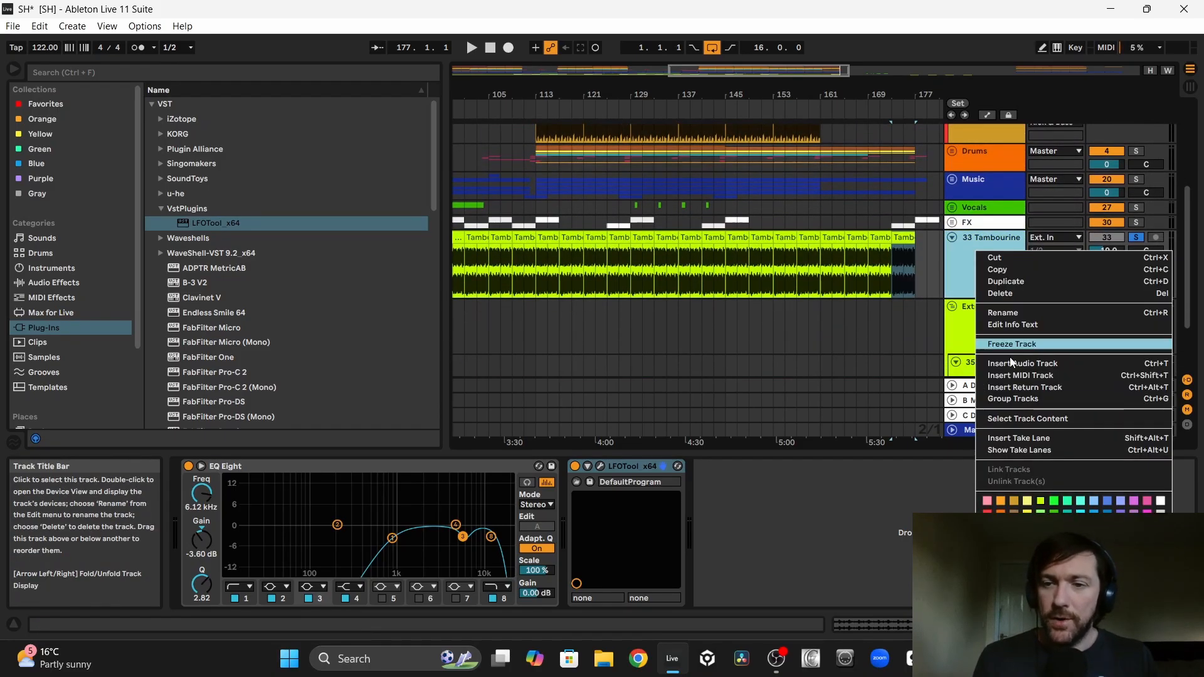
click(1000, 513)
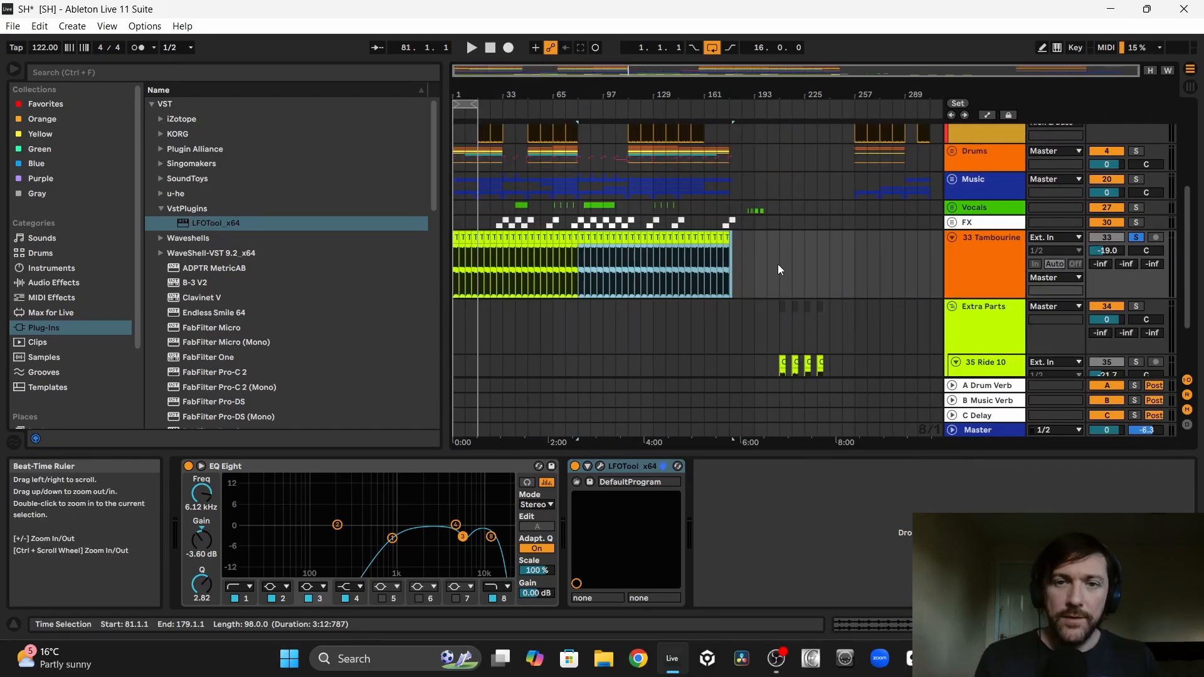
drag(770, 265, 488, 251)
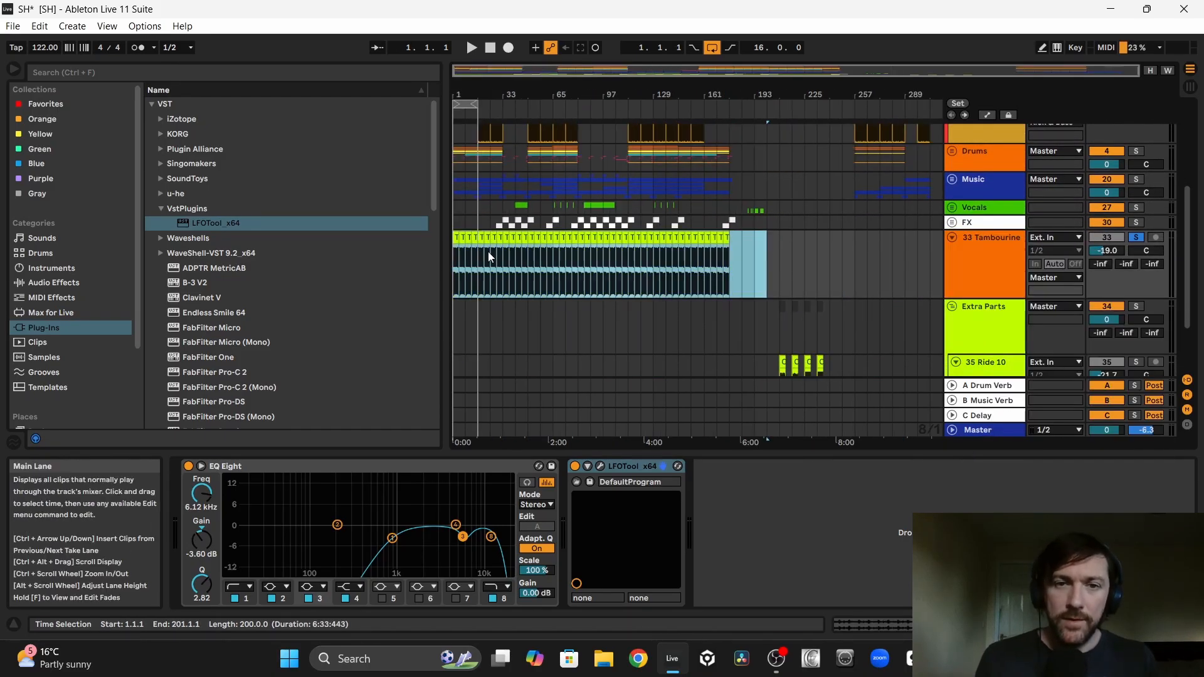
right_click(556, 243)
click(594, 511)
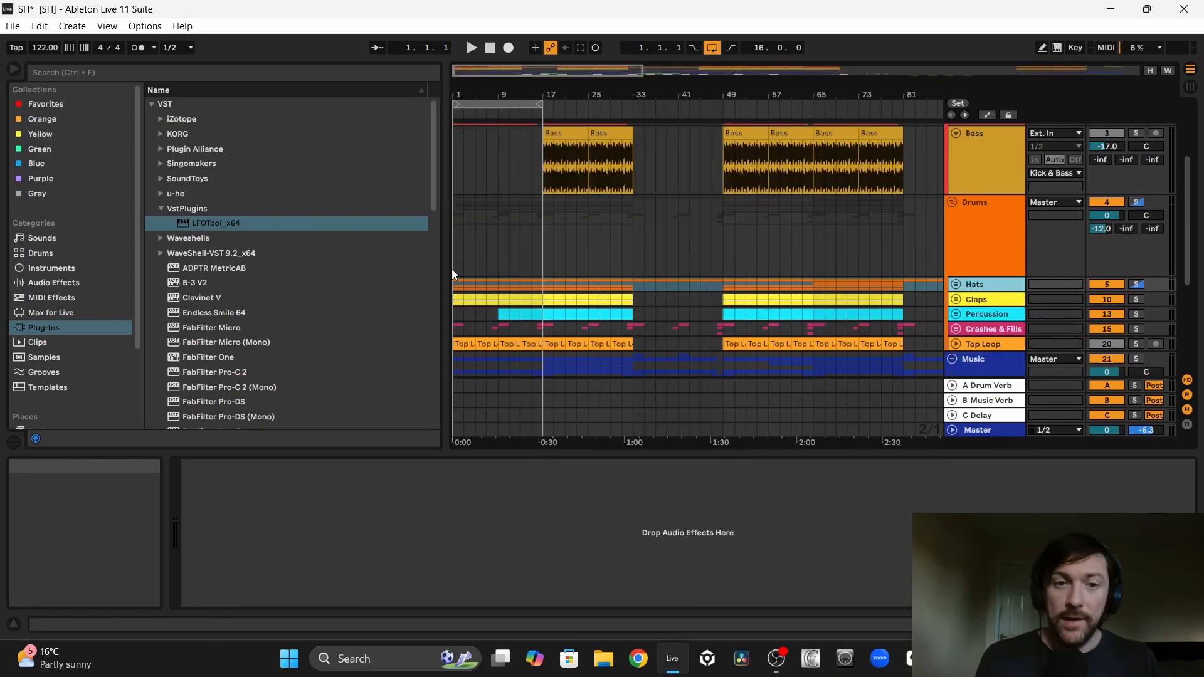
Step: Move the Tambourine track into the Hats group, play the soloed Drums from bar 1 and set the Tambourine volume to -25.0 dB
click(452, 268)
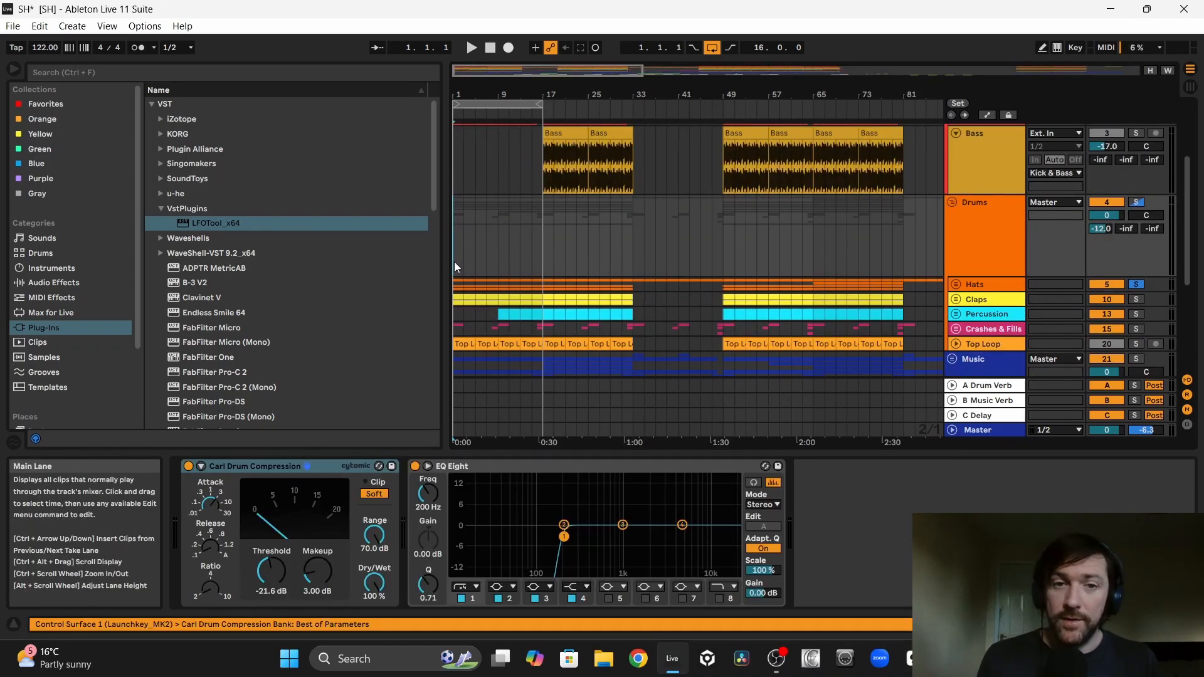
key(space)
click(957, 284)
scroll(960, 286, down, 3)
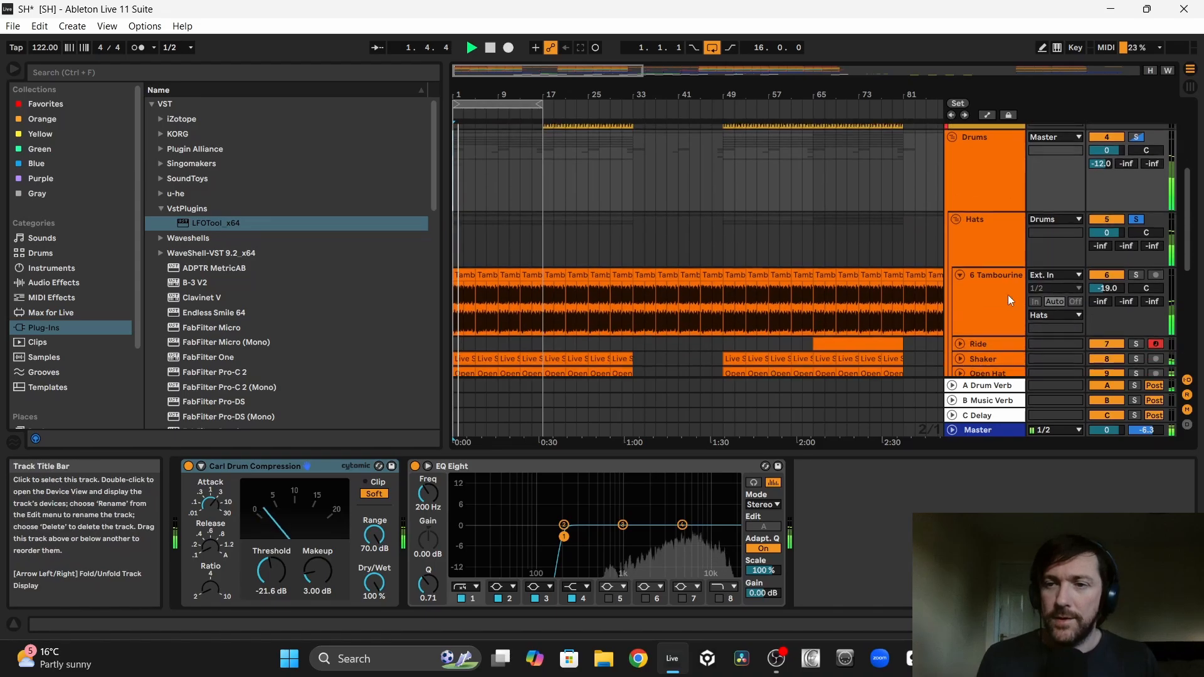
drag(1099, 286, 1098, 290)
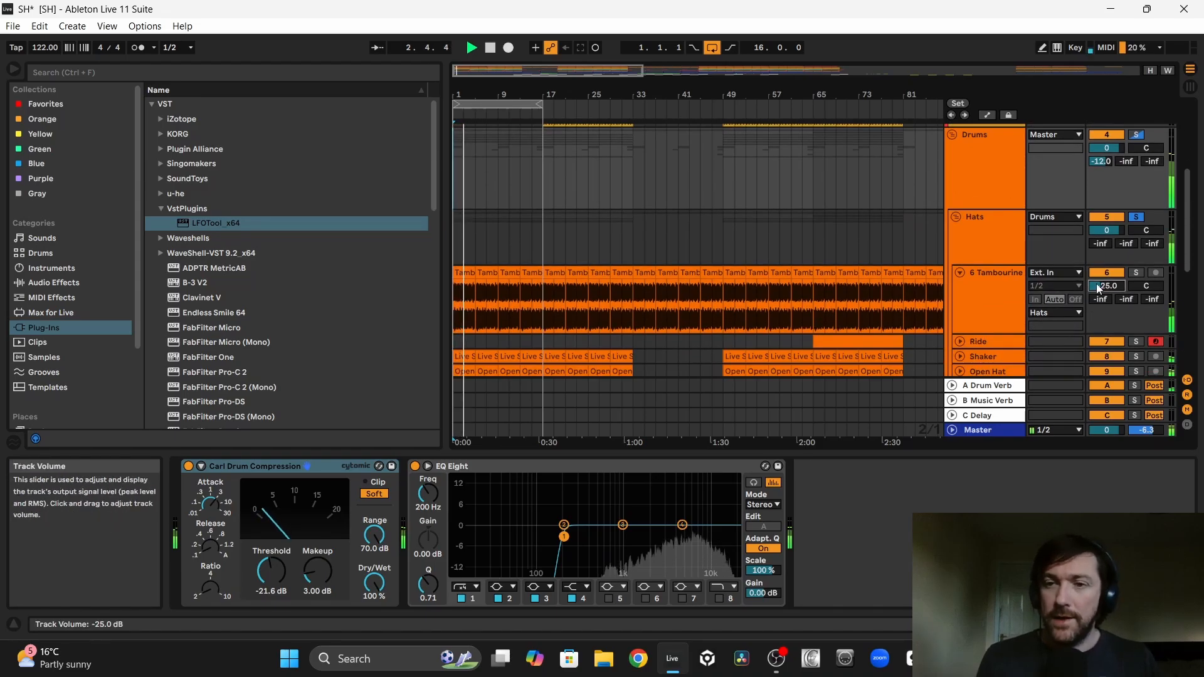
scroll(1099, 288, down, 2)
Step: Solo the Shaker and Tambourine together, play them and set the Tambourine to -24.0 dB, panned 10L
click(1137, 300)
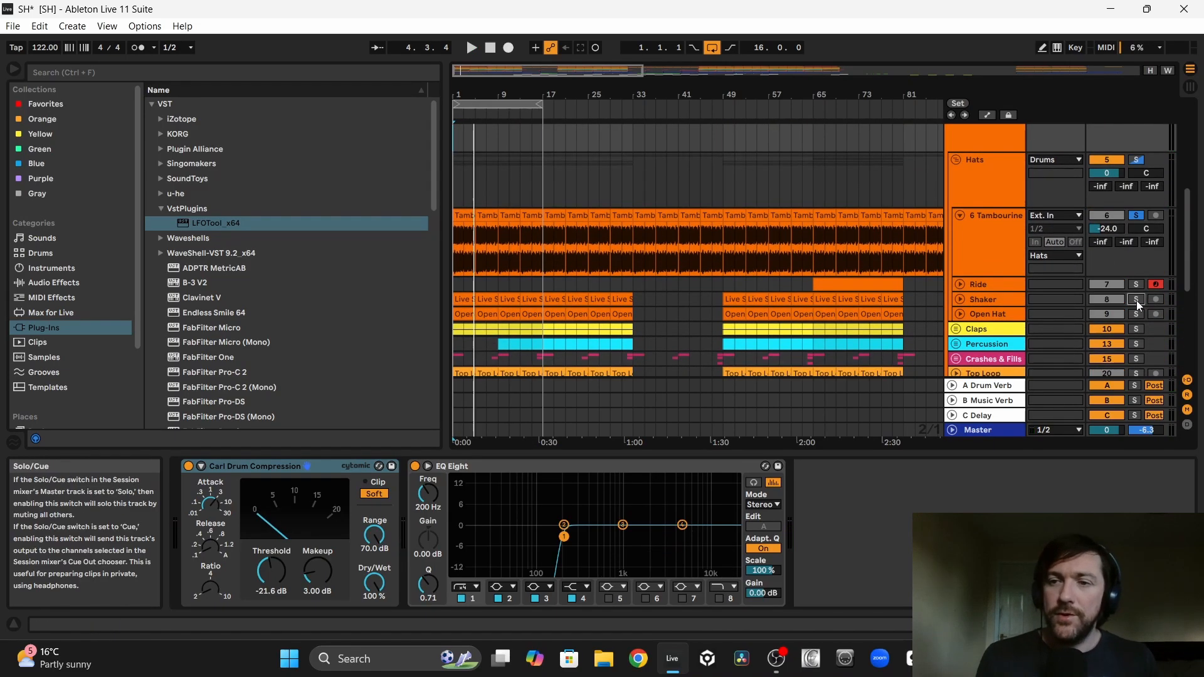
key(space)
key(space)
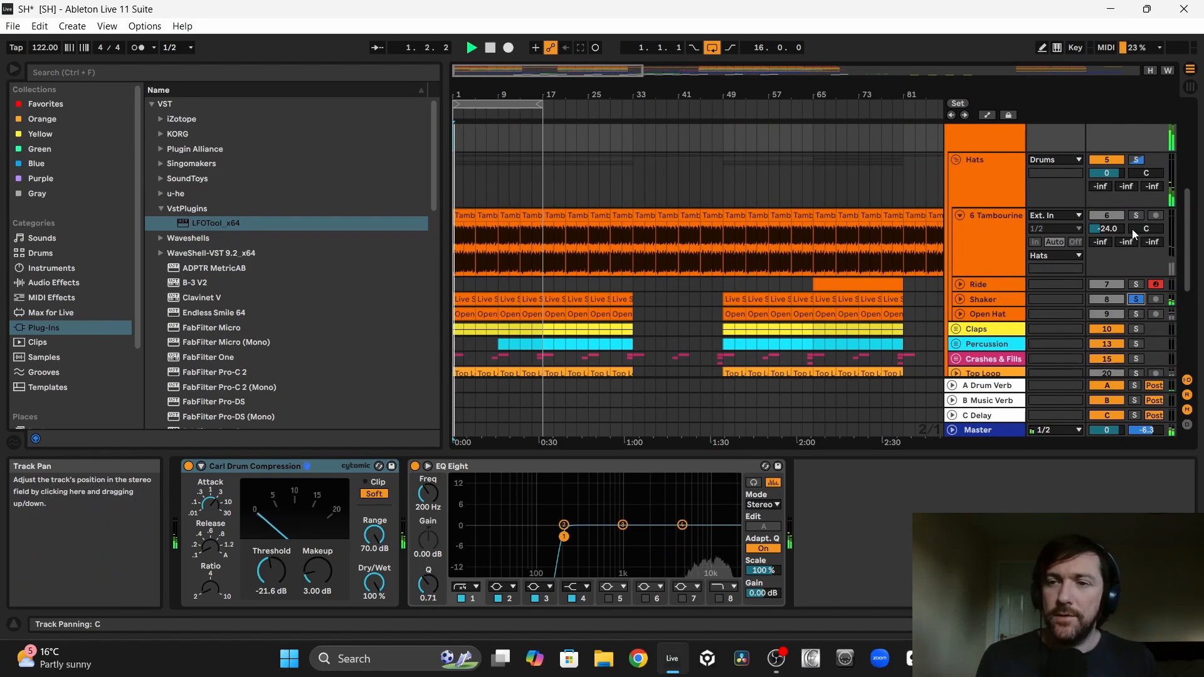
ctrl+click(1137, 218)
drag(1111, 230, 1114, 235)
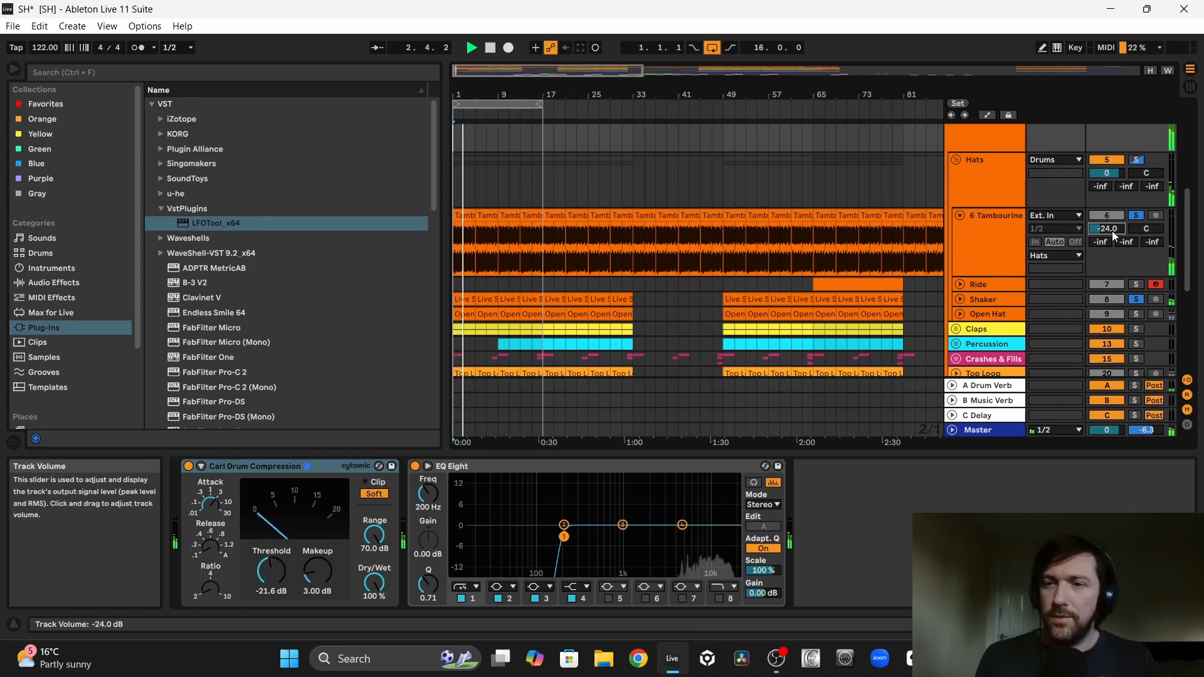
drag(1147, 228, 1146, 235)
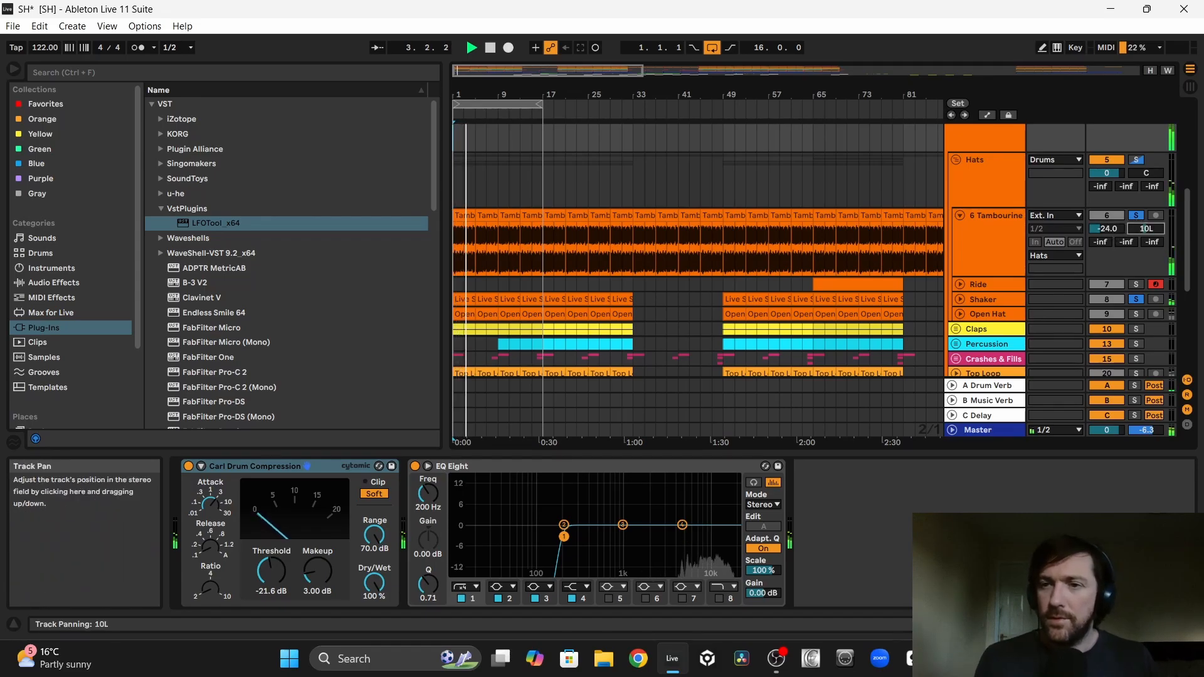
click(960, 299)
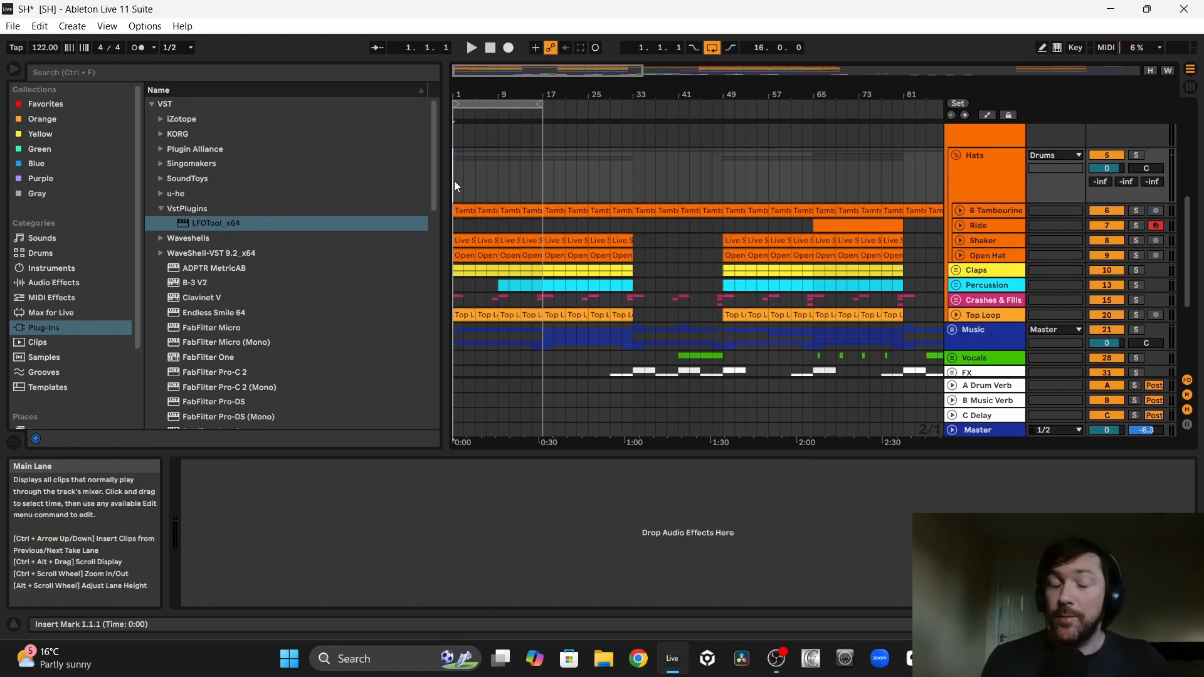
Step: Play the full mix from bar 1, set the Tambourine volume to -23.0 dB and unfold the Percussion group
key(space)
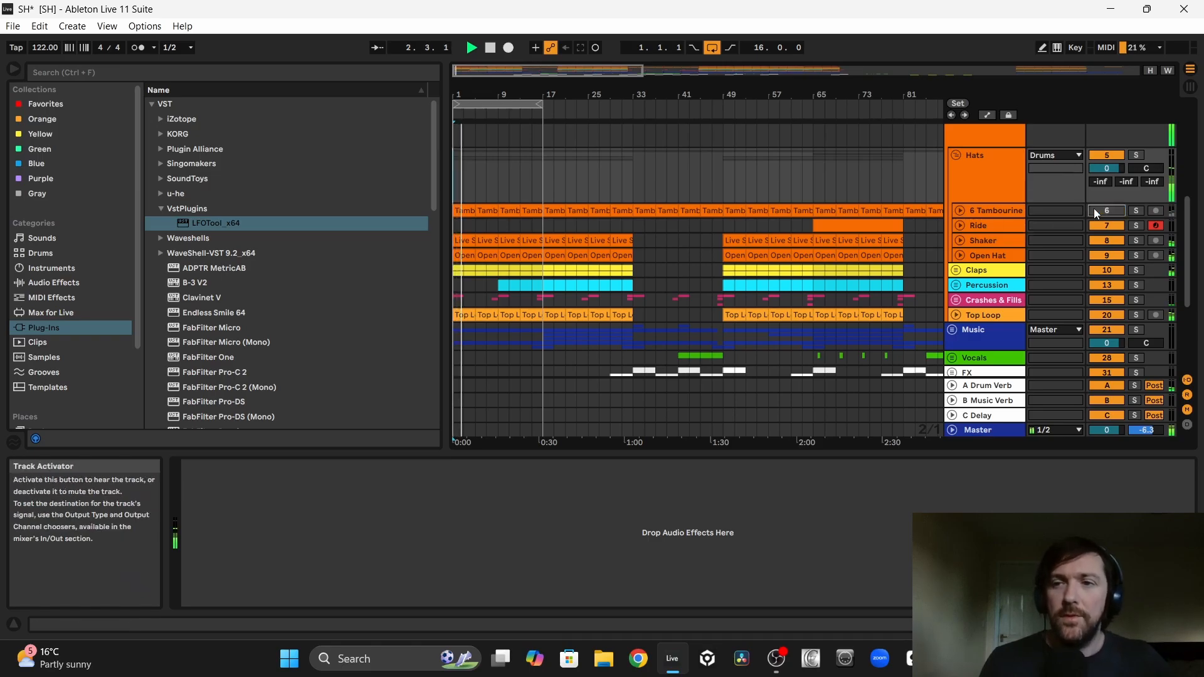
click(959, 211)
drag(1107, 227, 1108, 225)
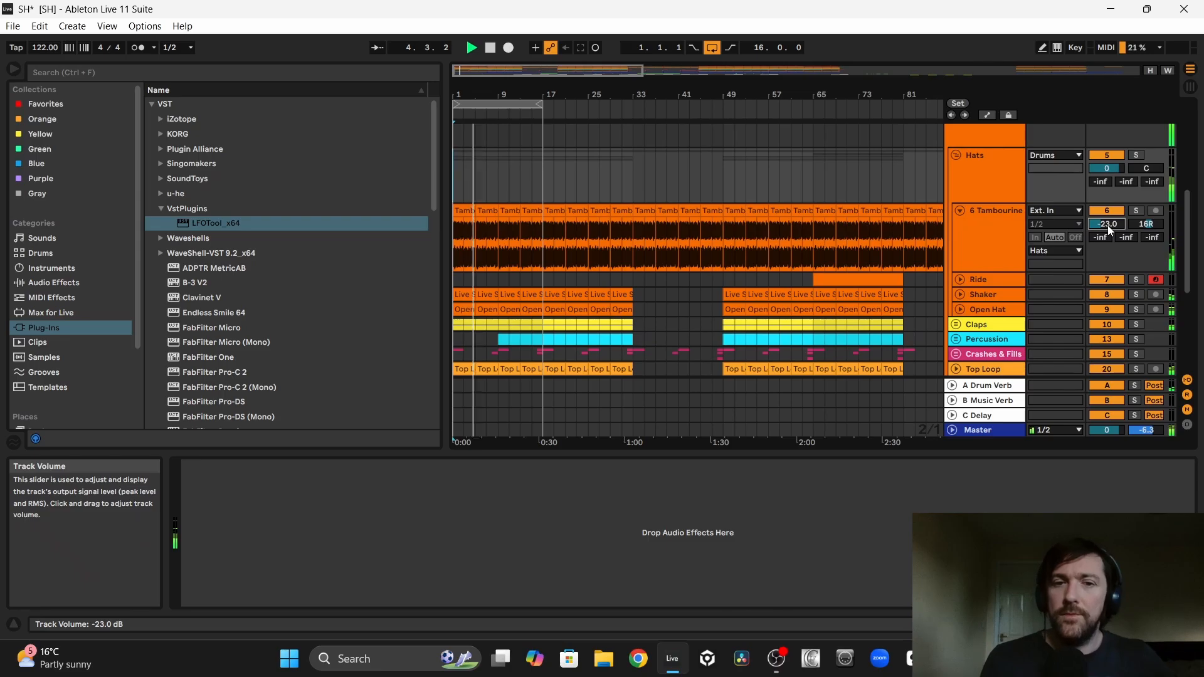
scroll(508, 223, down, 5)
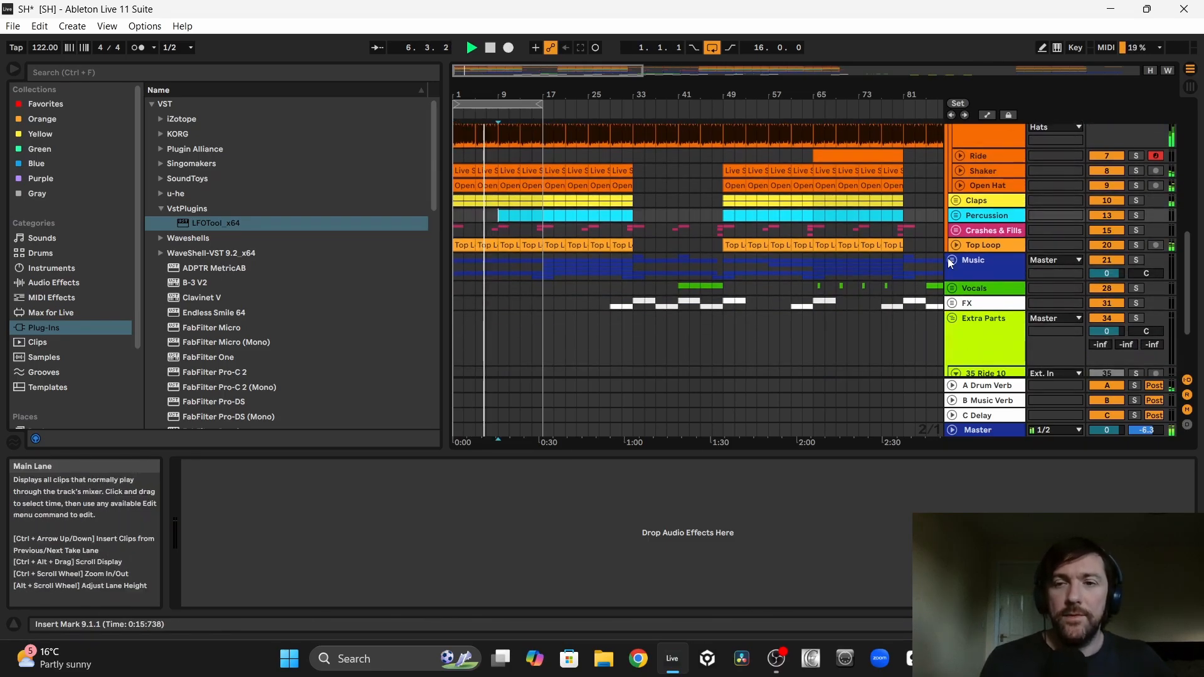
click(956, 216)
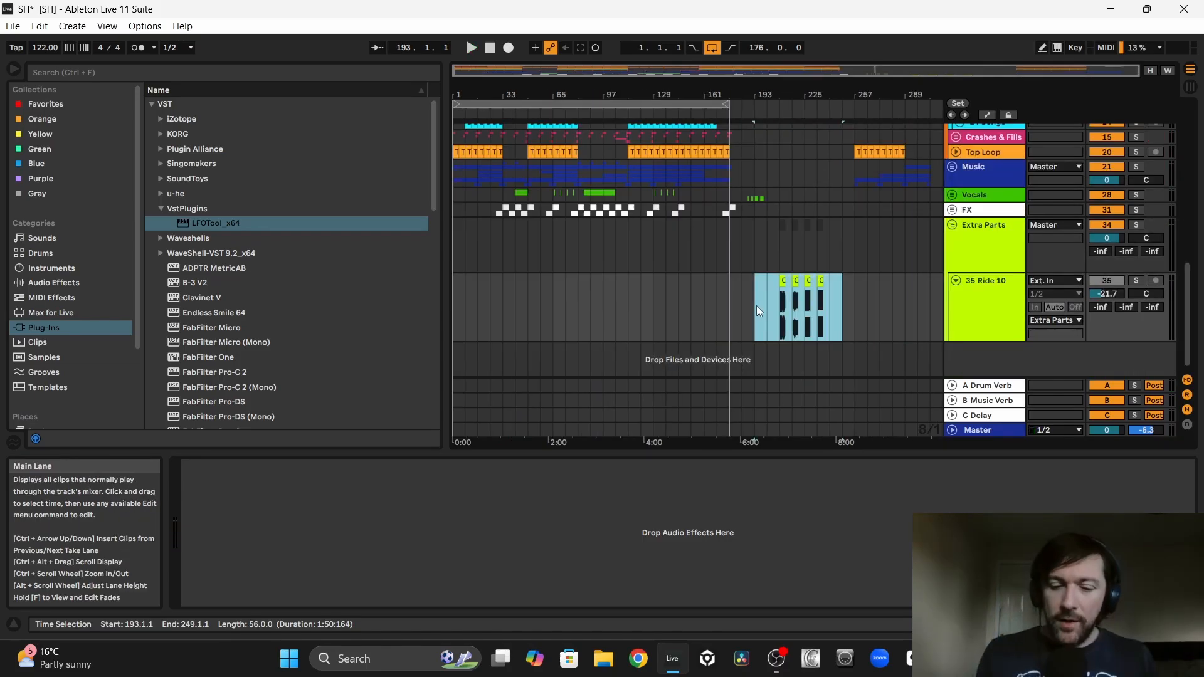
Step: Move the four spare cowbell loop clips to the start of the arrangement, back to back from bar 9 to bar 25
click(757, 306)
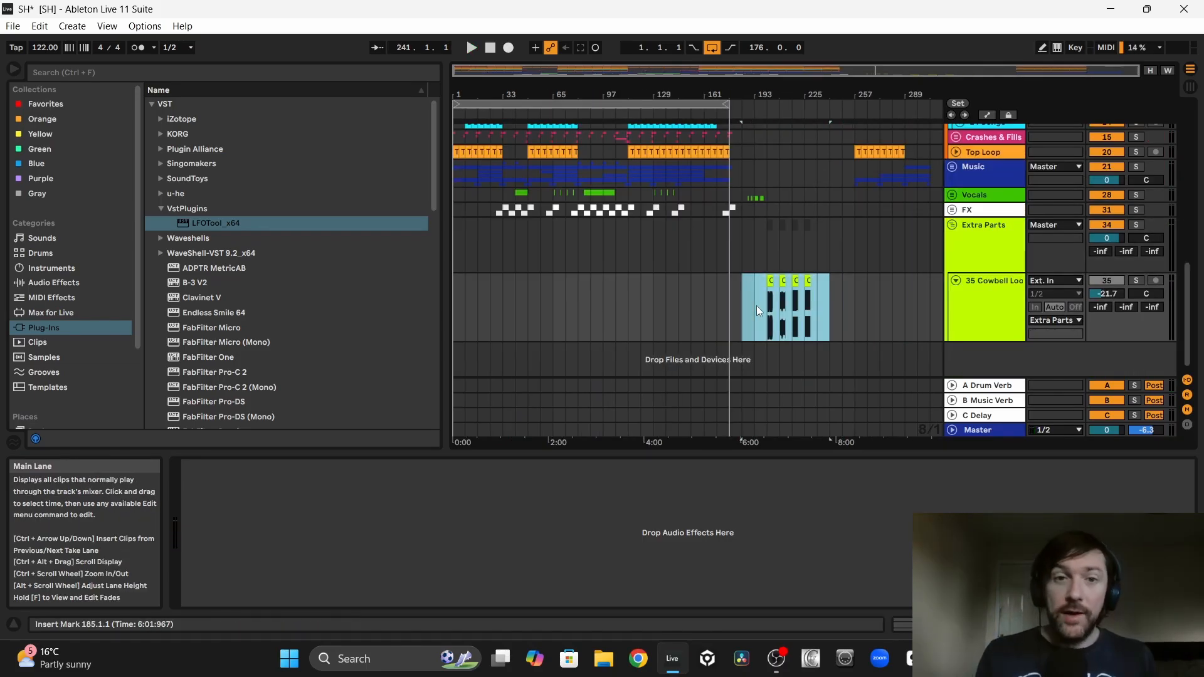
key(Left)
key(Left)
key(Left)
key(Left)
key(Left)
key(Left)
key(Left)
key(Left)
key(Left)
key(Left)
key(Left)
key(Left)
key(Left)
key(Left)
key(Left)
key(Left)
key(Left)
key(Left)
key(Left)
key(Left)
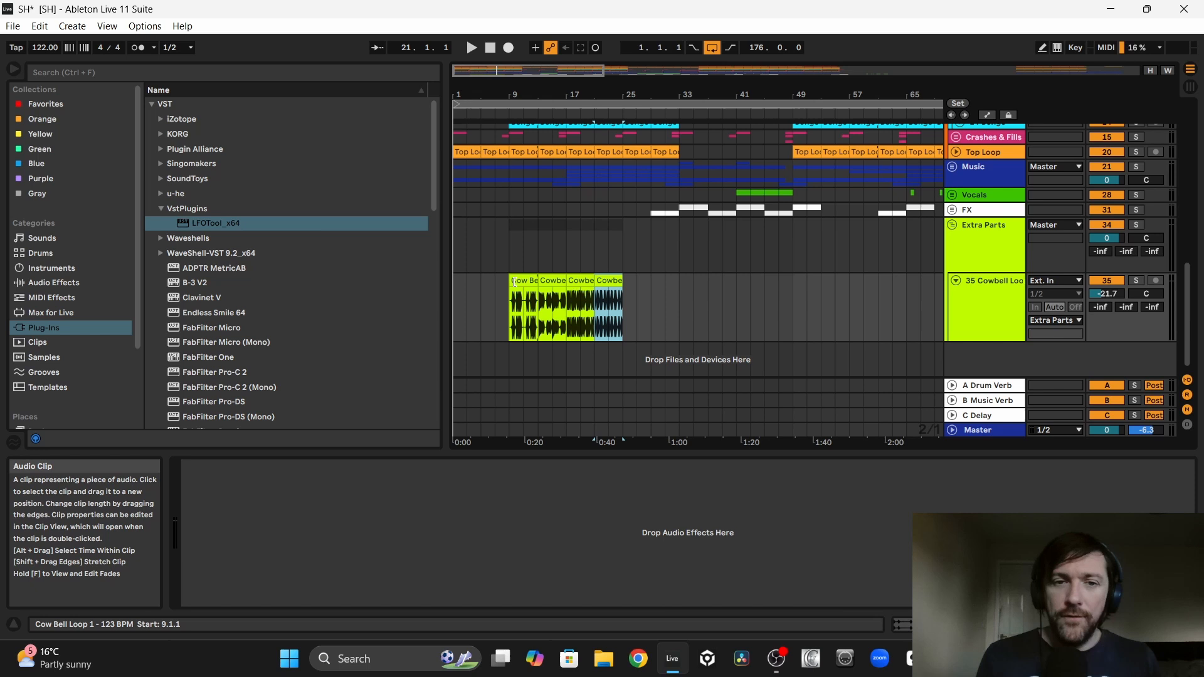
click(518, 280)
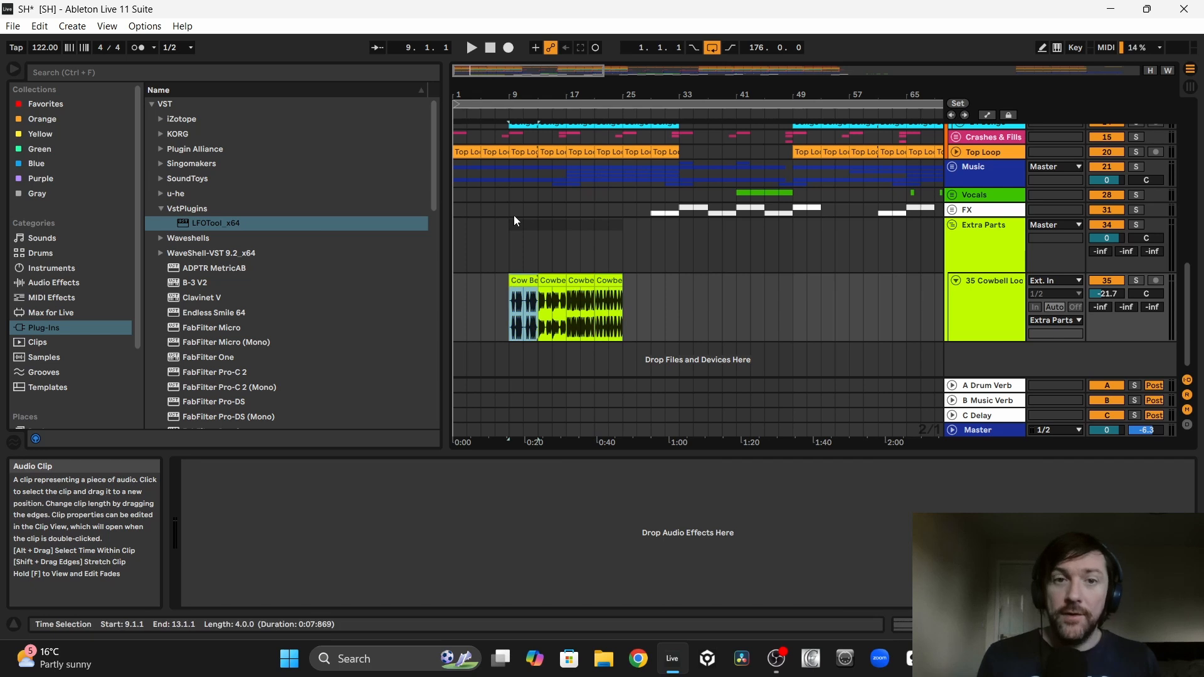
Step: Play the activated cowbell track from bar 9 with the mix and set its volume to -16.0 dB
scroll(513, 196, up, 3)
scroll(512, 195, down, 3)
key(space)
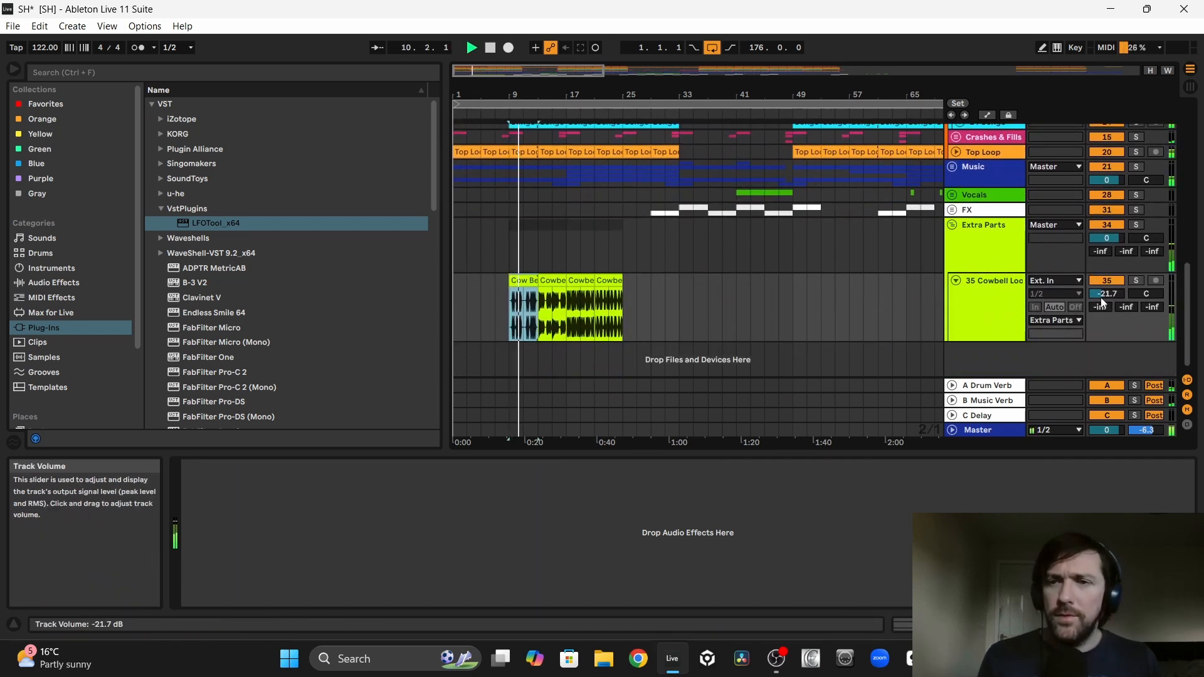
drag(1107, 293, 1107, 285)
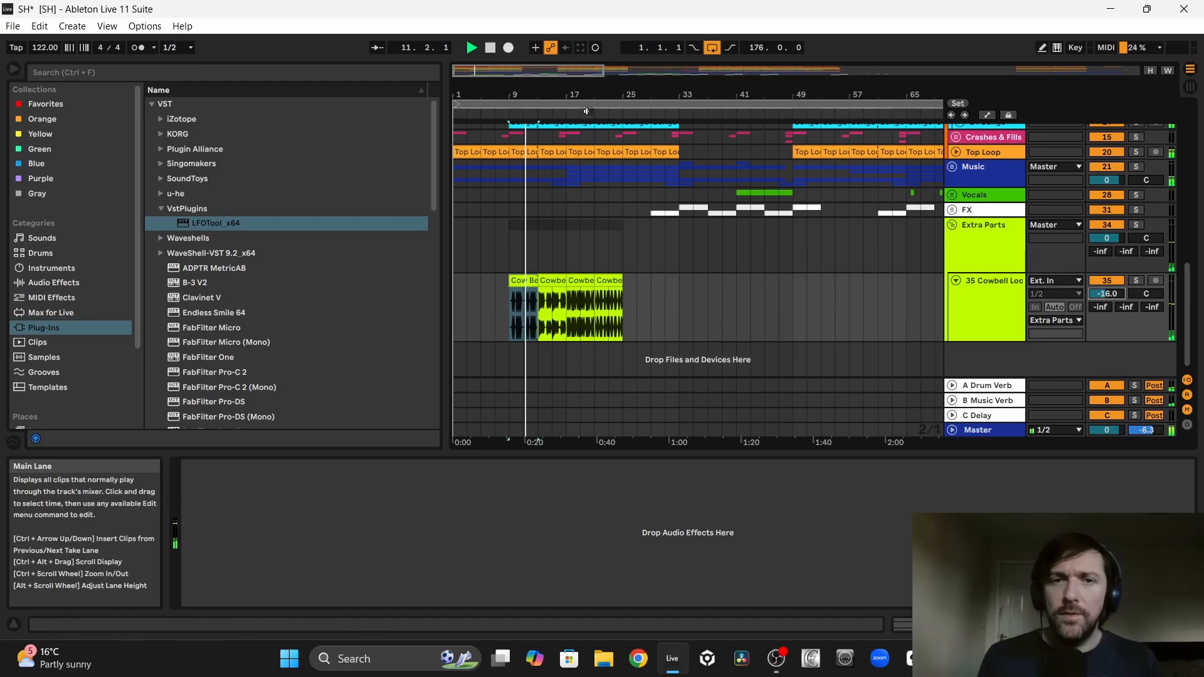
Step: Audition Cowbell Loops 3, 4 and 5 against the mix and delete all three, keeping only Cow Bell Loop 1
drag(551, 94, 664, 94)
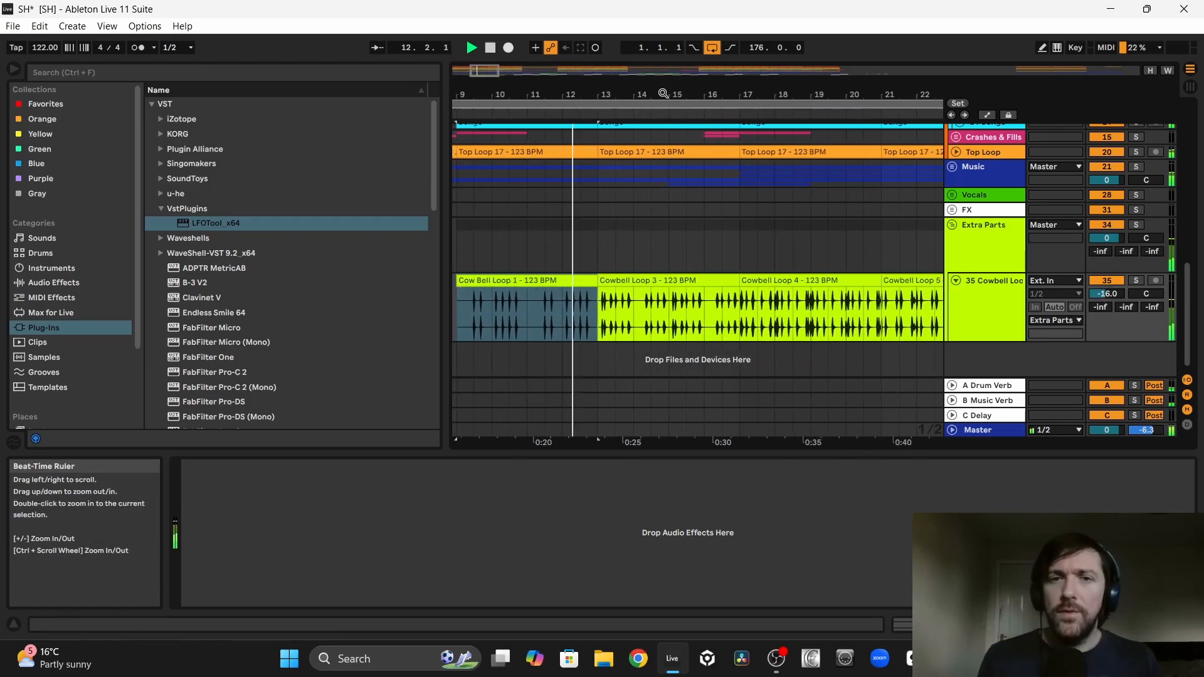
click(638, 279)
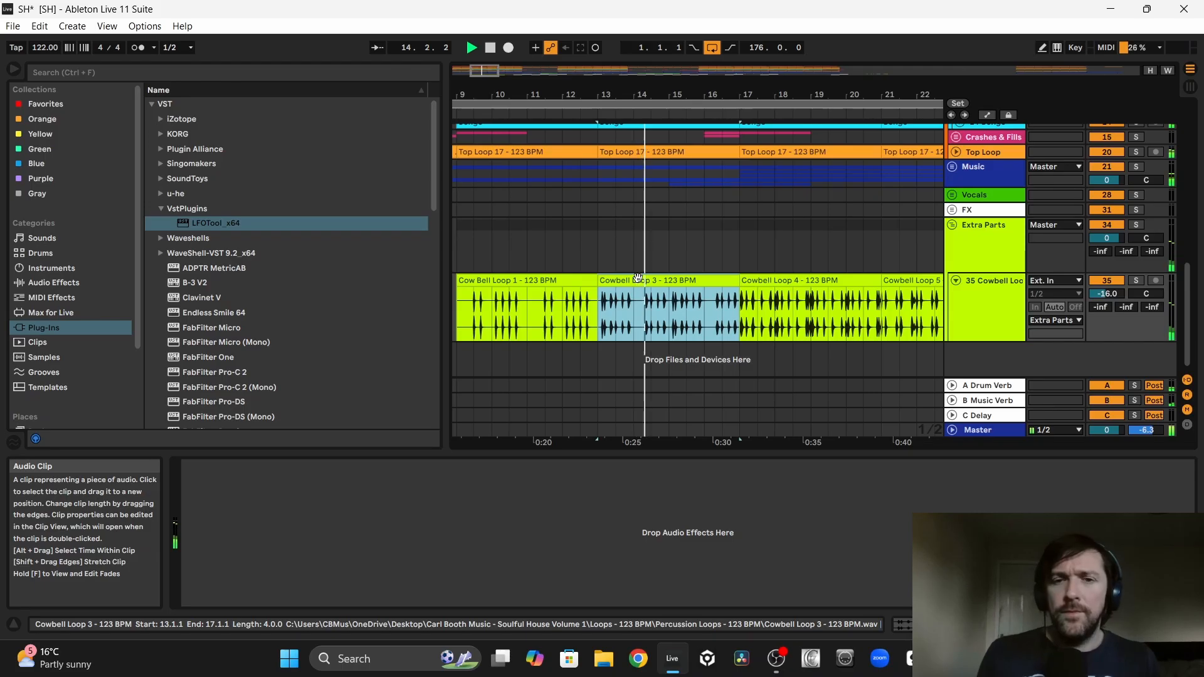
key(Delete)
click(767, 277)
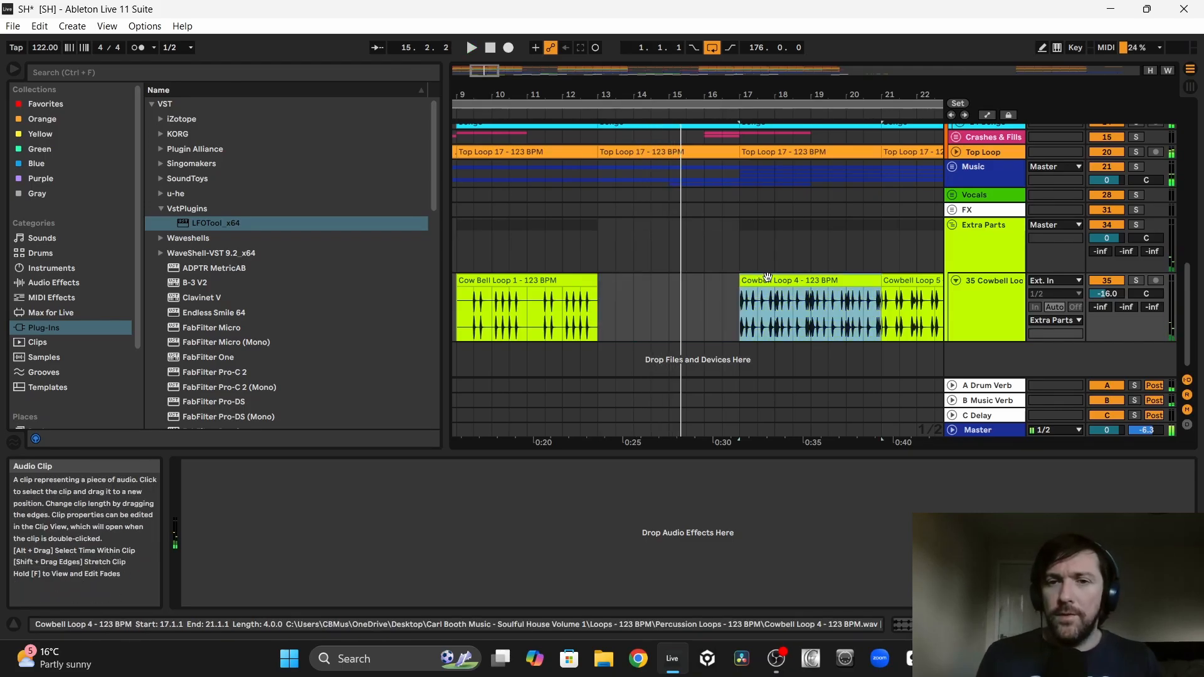
scroll(767, 277, right, 4)
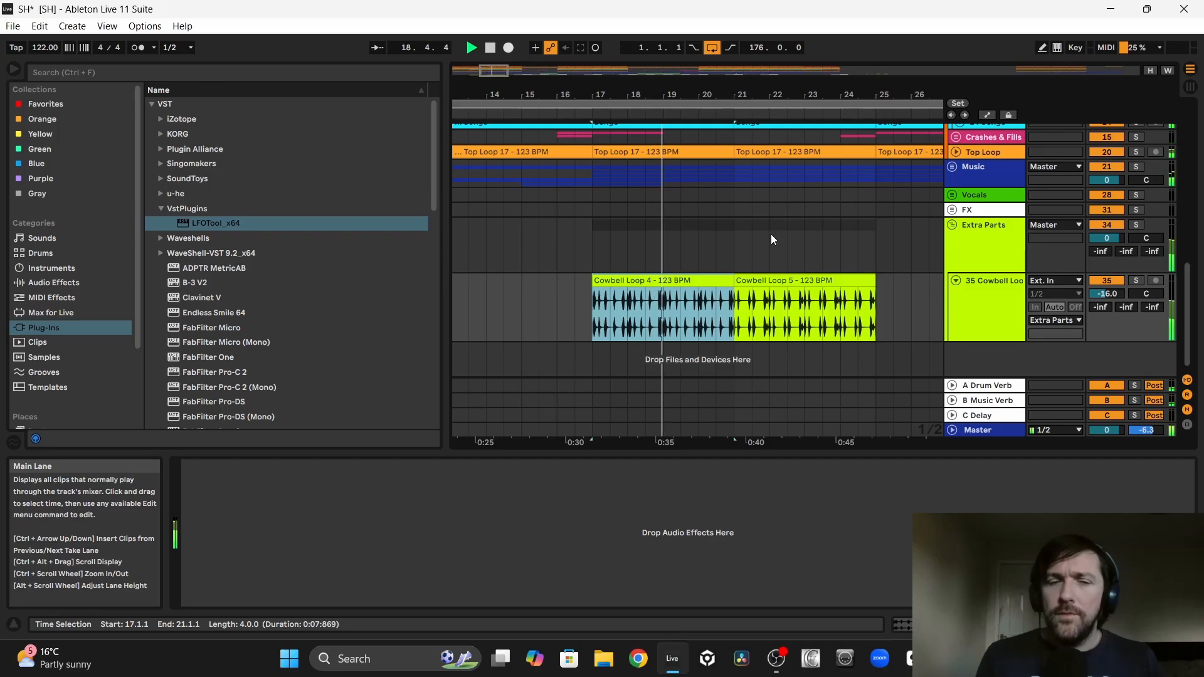
key(Delete)
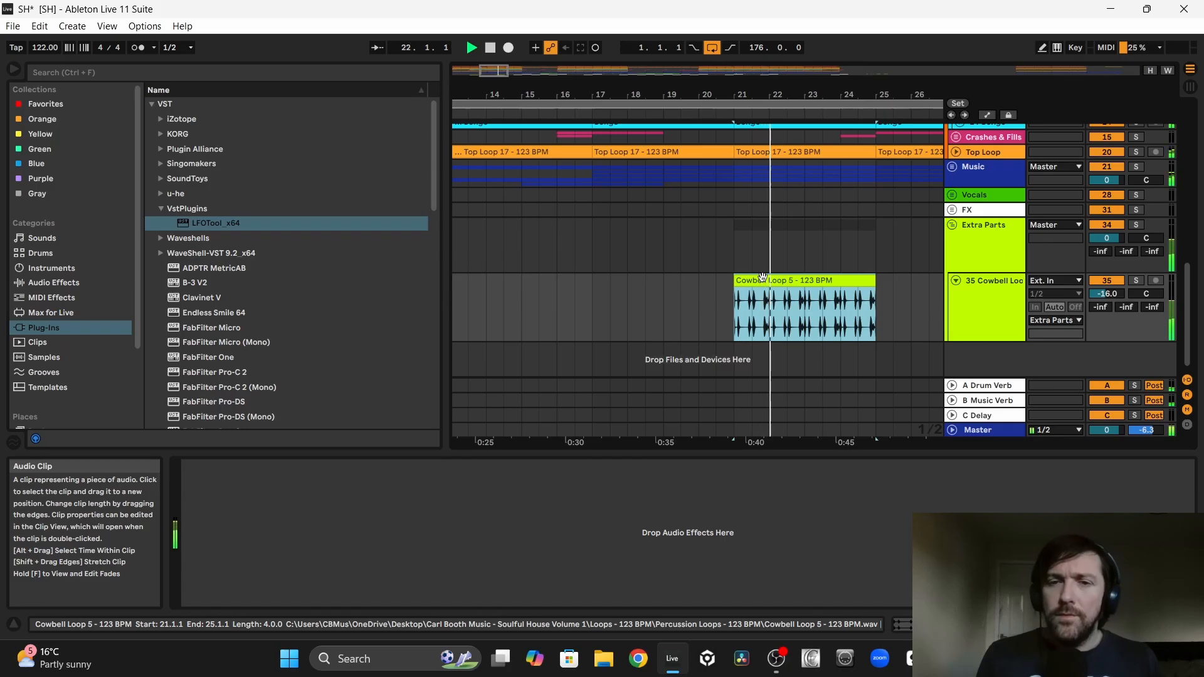
key(space)
key(Delete)
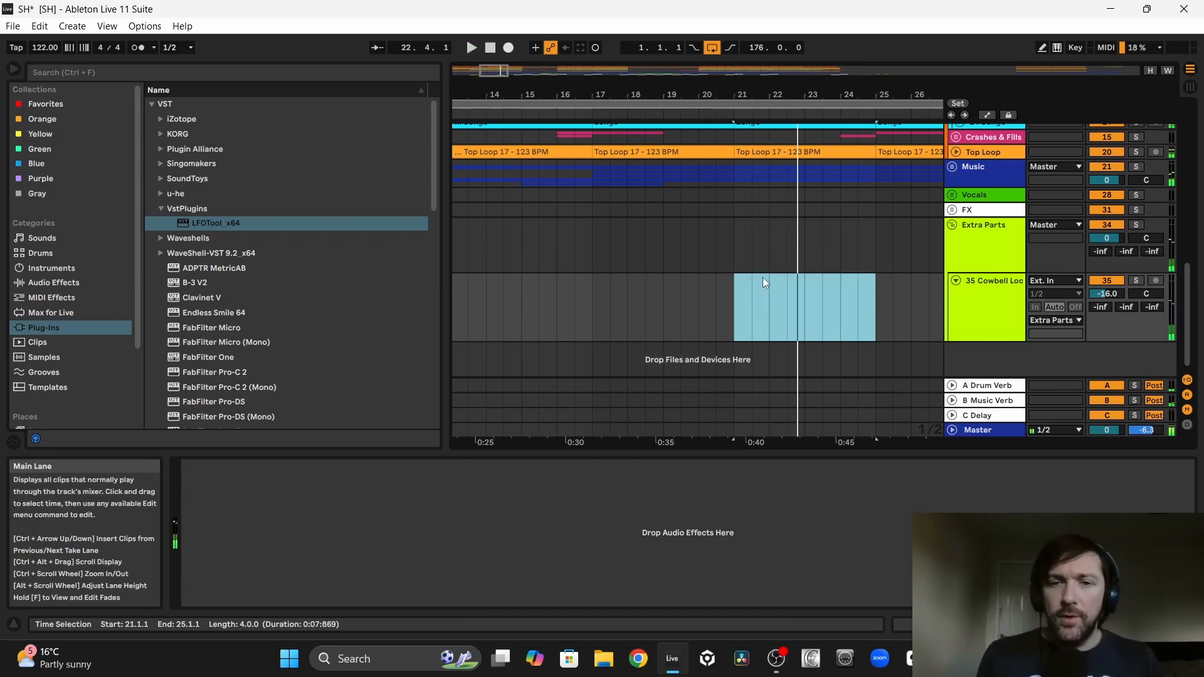
Step: Trim Cow Bell Loop 1 to the one-bar section between bar 10 and bar 11
scroll(763, 277, left, 5)
click(671, 282)
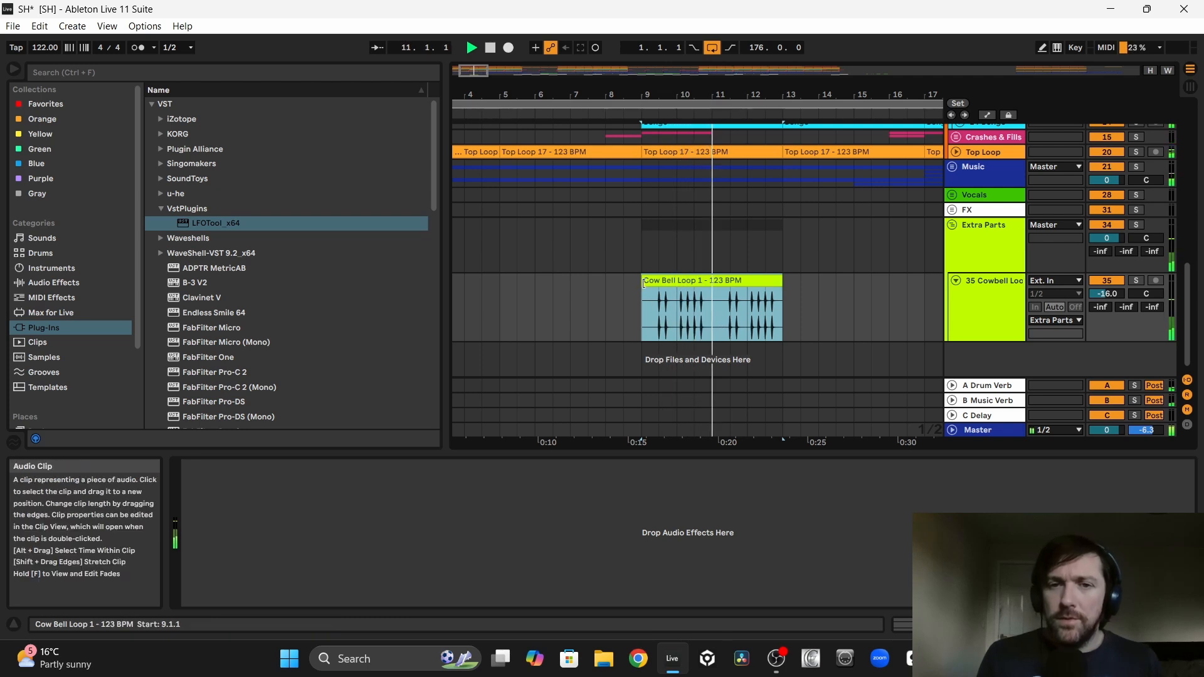
drag(642, 292, 676, 292)
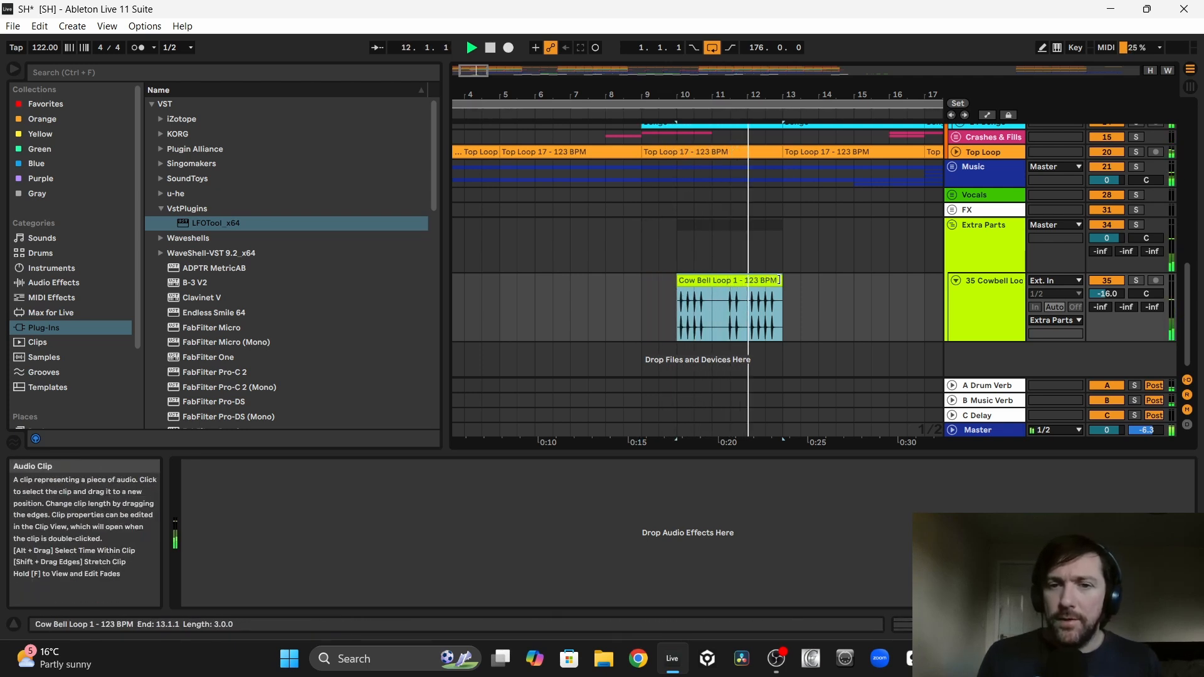
drag(773, 274, 714, 307)
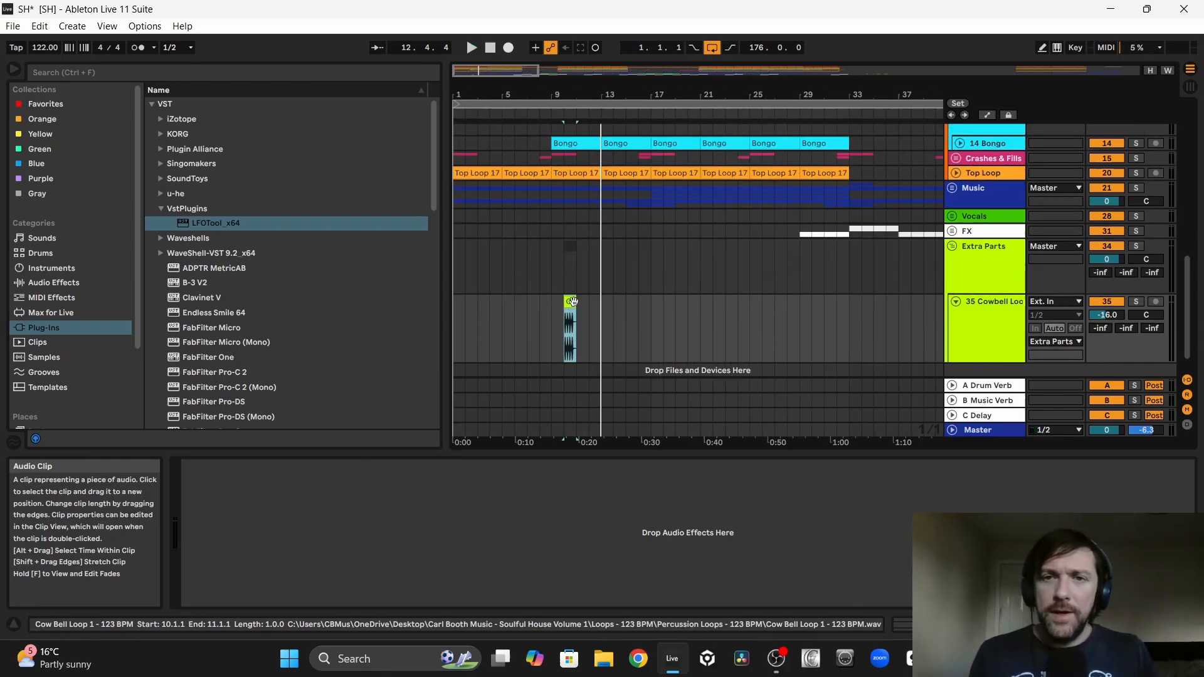
Step: Place a two-bar section of the cowbell clip at bar 25 and loop the arrangement from bar 25 to bar 33
drag(570, 301, 759, 311)
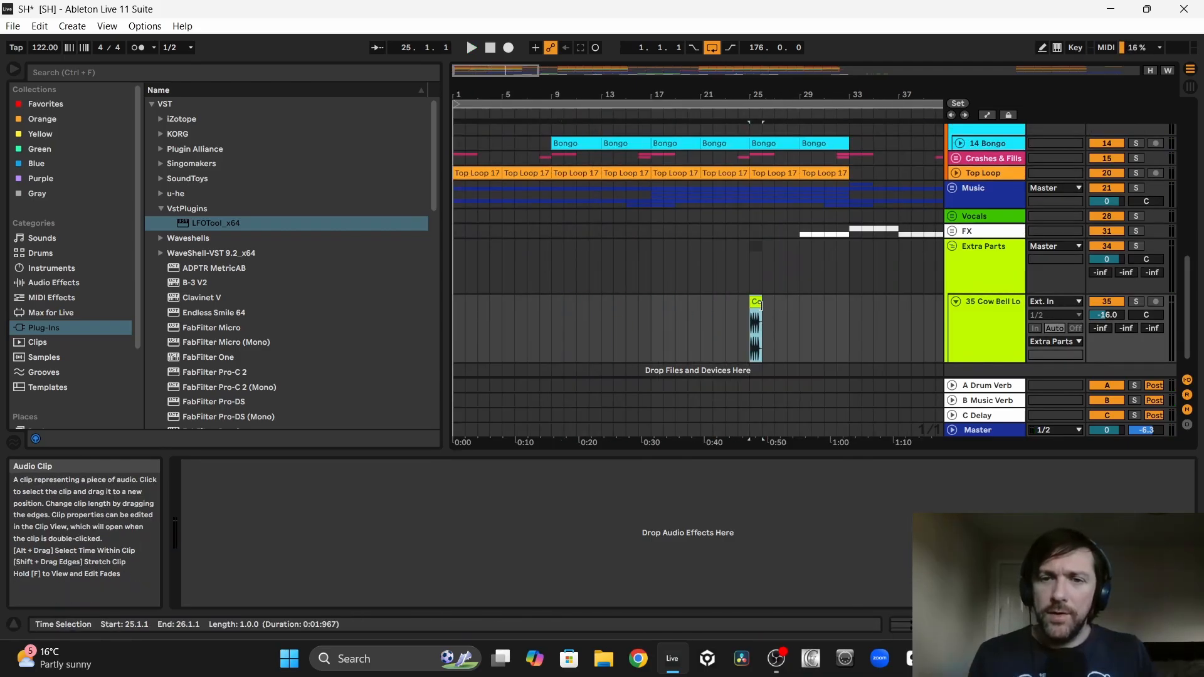
ctrl+scroll(544, 340, up, 3)
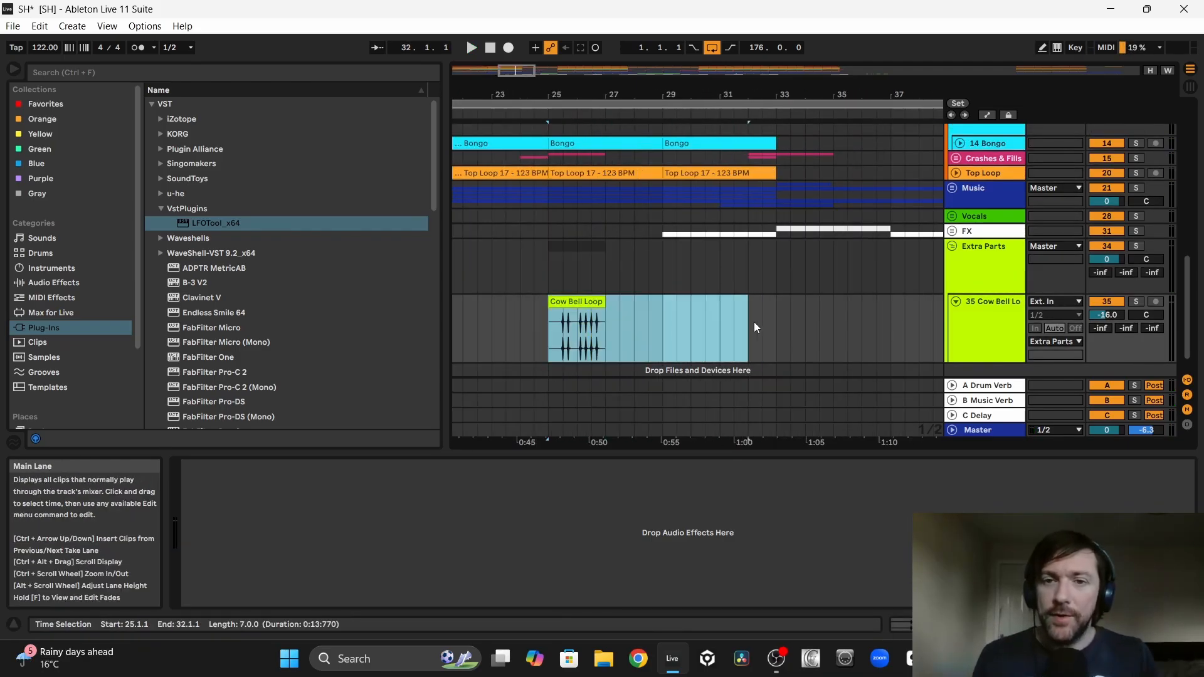
drag(766, 323, 770, 323)
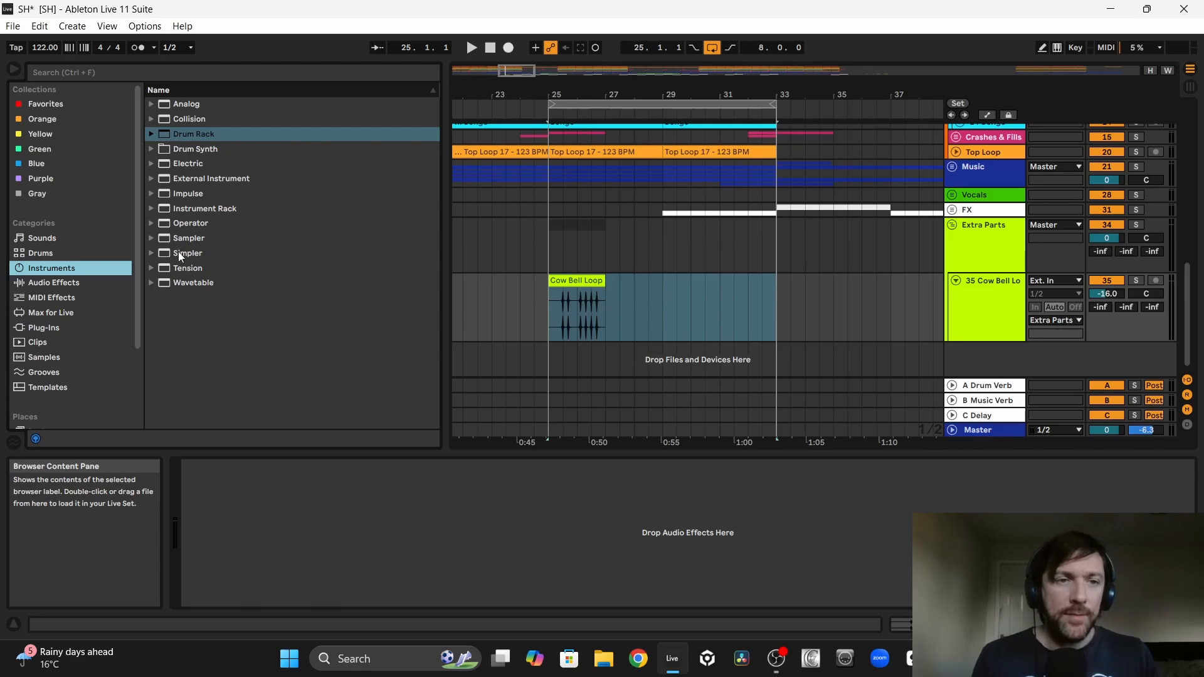
Step: Load Cow Bell Loop 1 into a Simpler on a new track and delete the Extra Parts group
double_click(179, 253)
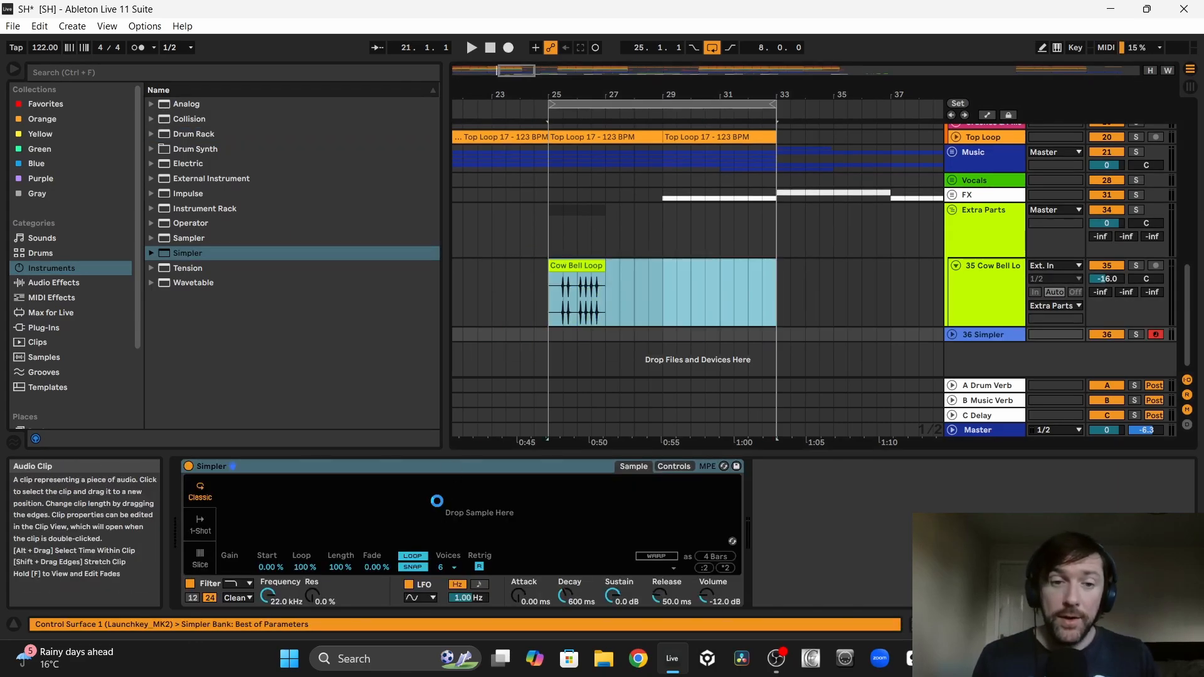
click(992, 220)
key(Delete)
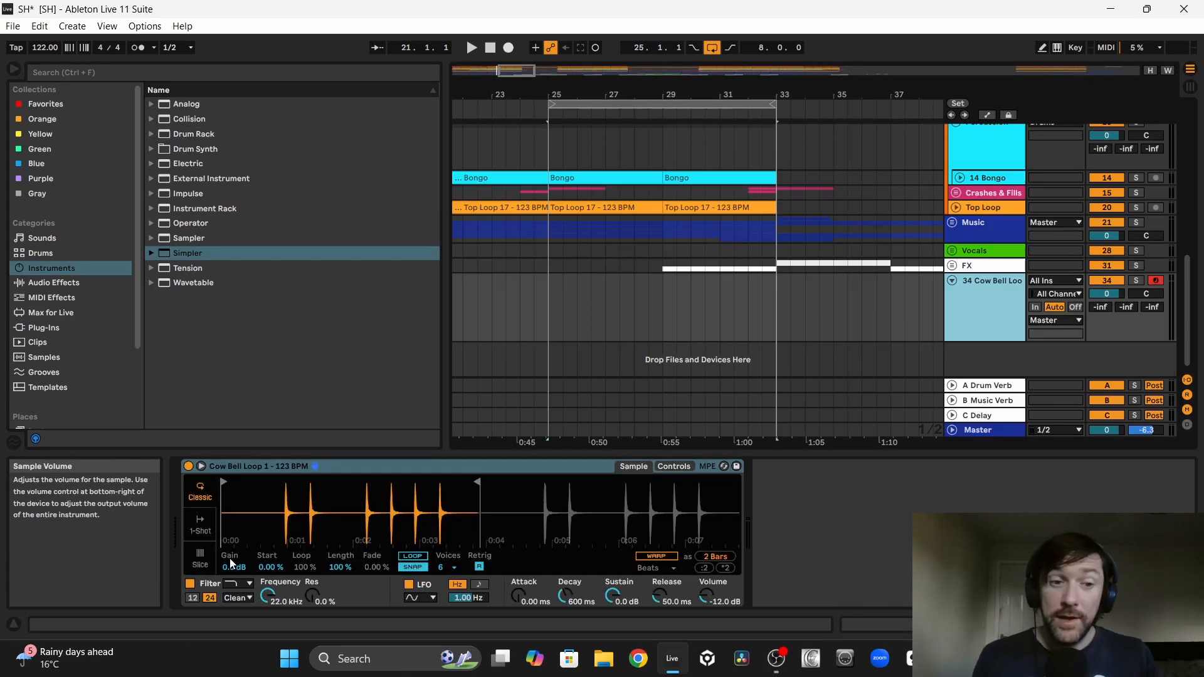
Step: Switch the cowbell Simpler to Slice mode and set its track volume to -16.5 dB
click(200, 556)
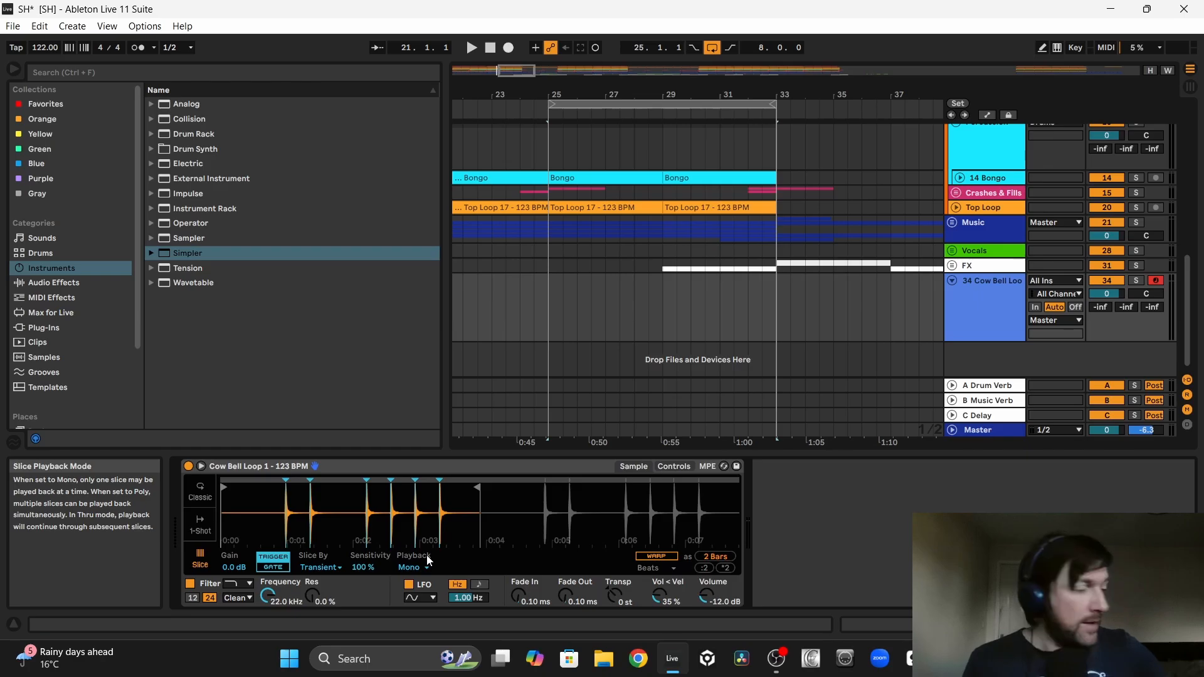
drag(1110, 297, 1110, 326)
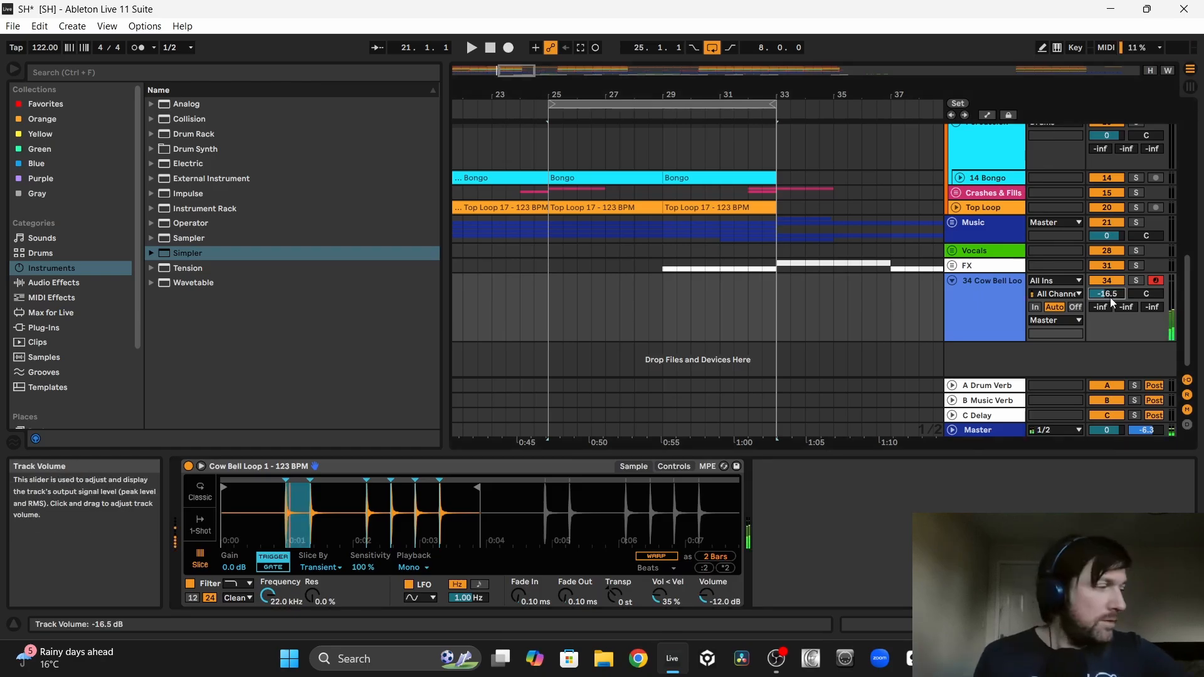
Step: Rehearse a sliced cowbell rhythm over the looped mix and record it as a MIDI clip from bar 25 to bar 29
click(551, 326)
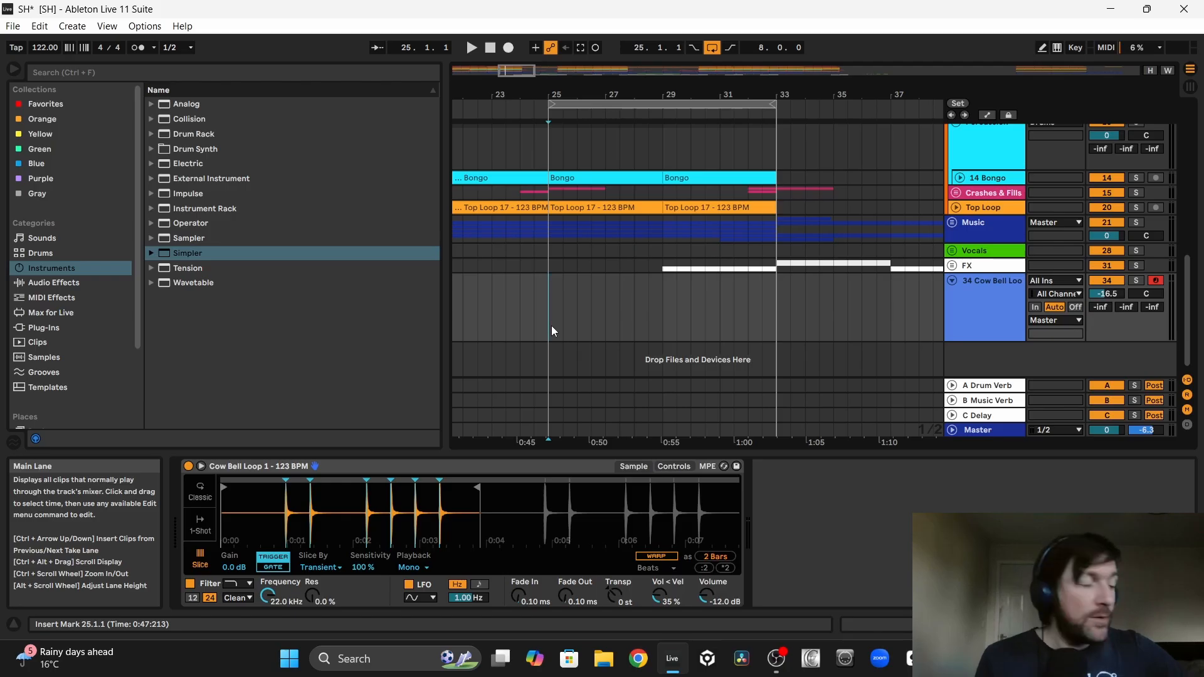
key(space)
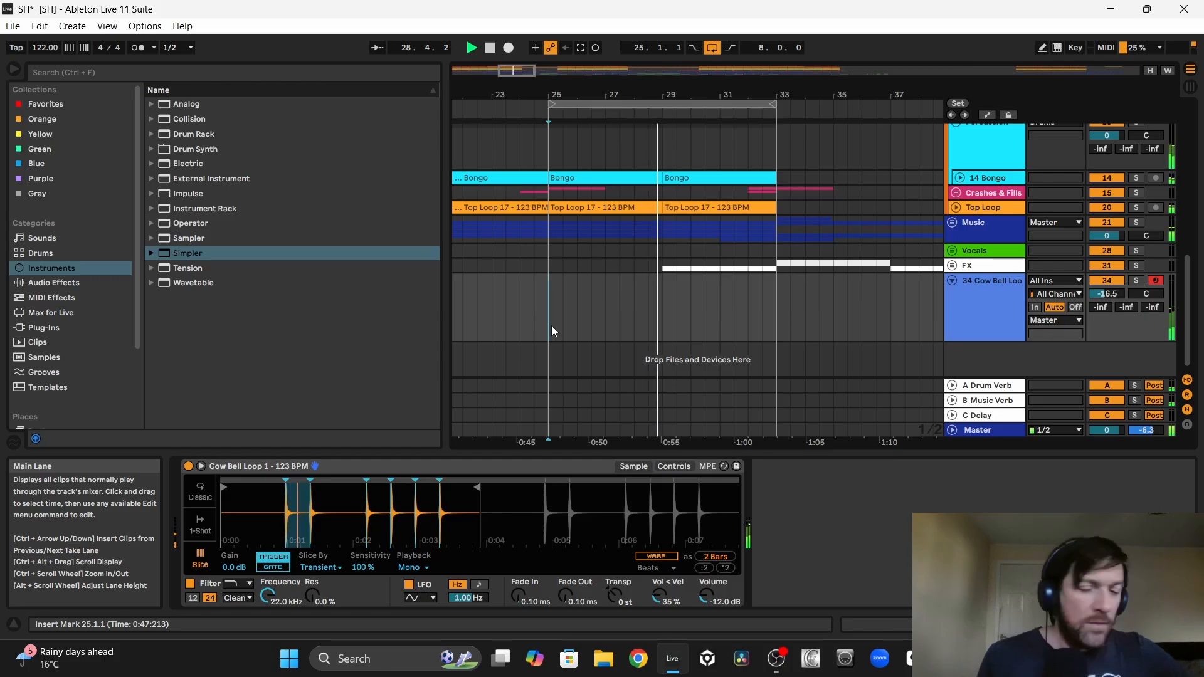
key(F9)
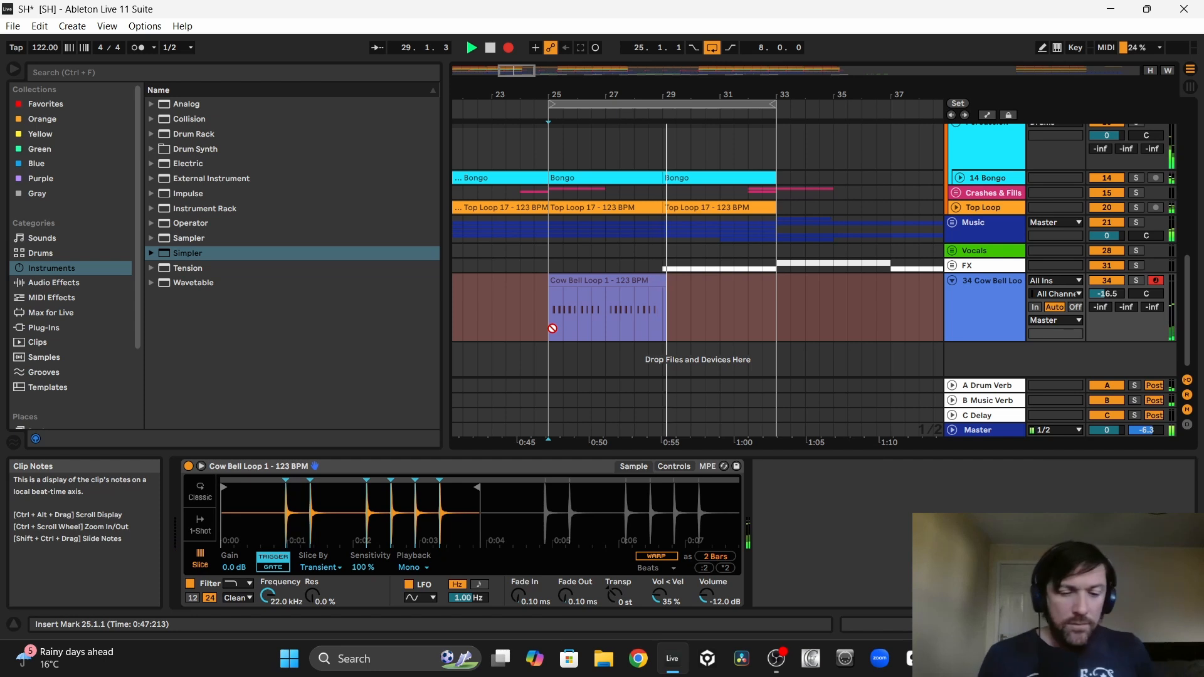
key(space)
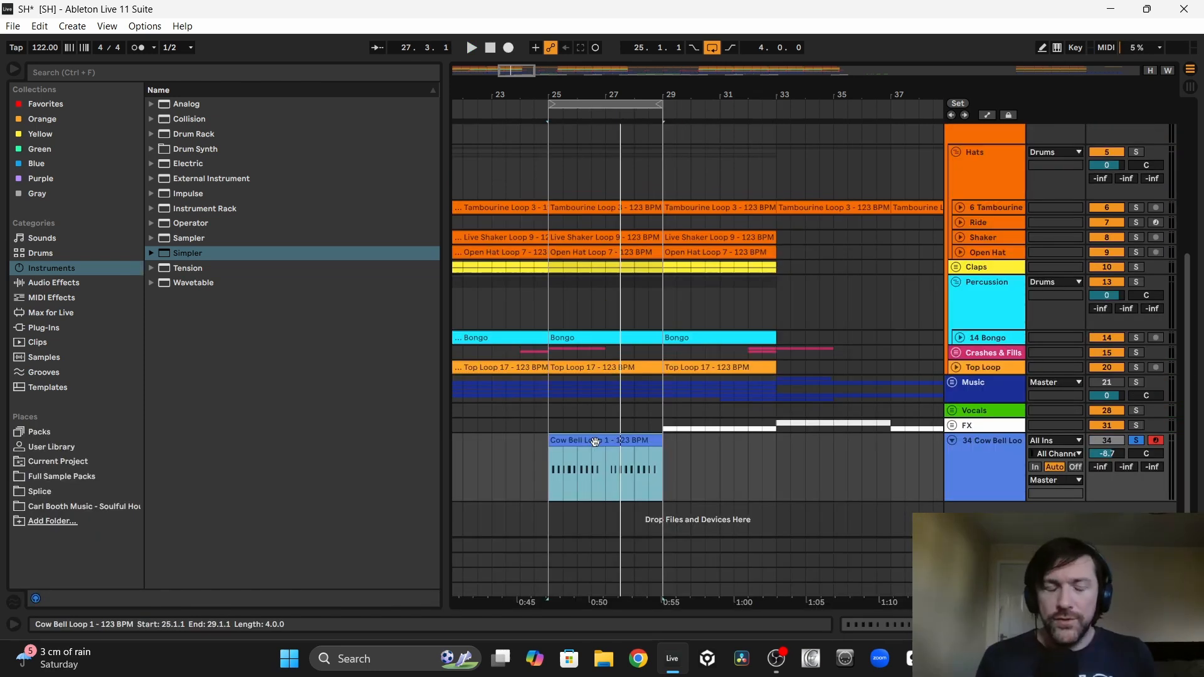
Step: Set the soloed cowbell track to -8.2 dB and replace bars 27 to 29 of its clip with a copy of bars 25 to 27
key(space)
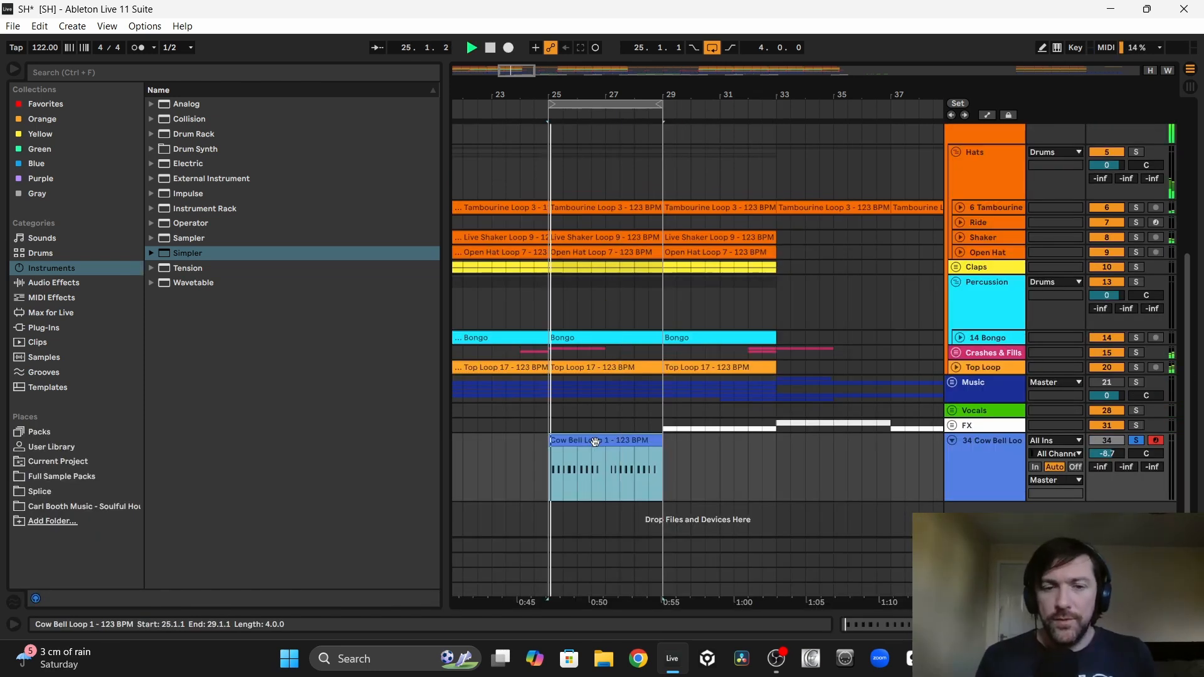
drag(1107, 453, 1107, 451)
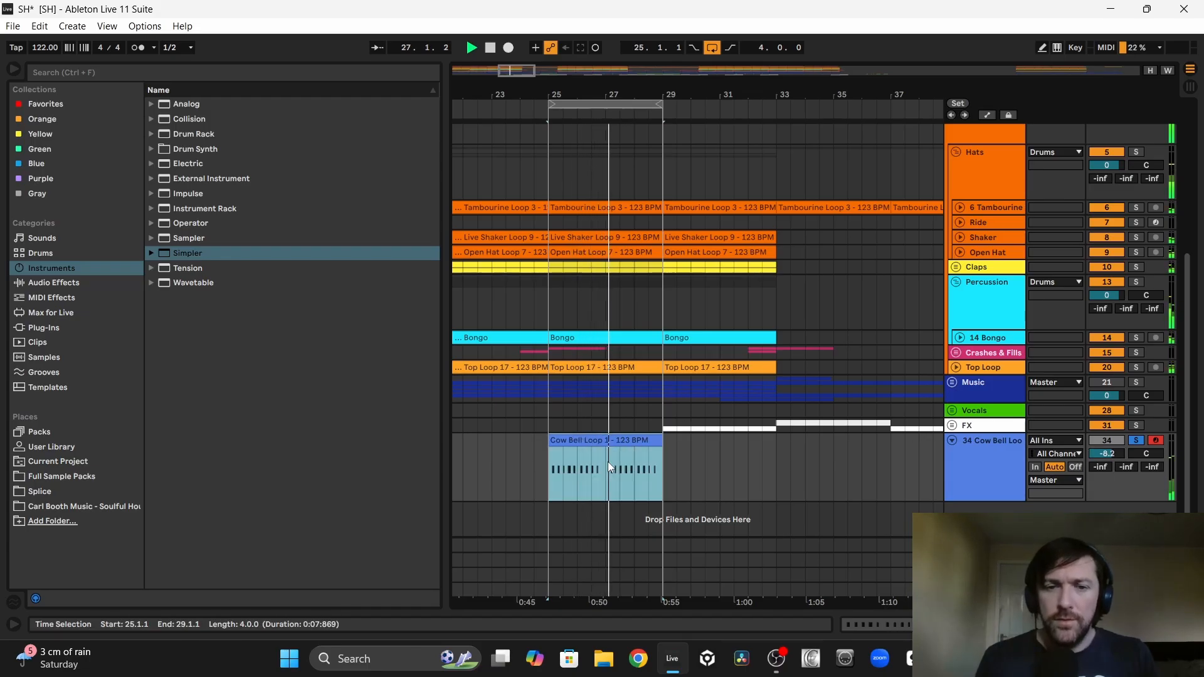
drag(607, 462, 670, 469)
click(571, 446)
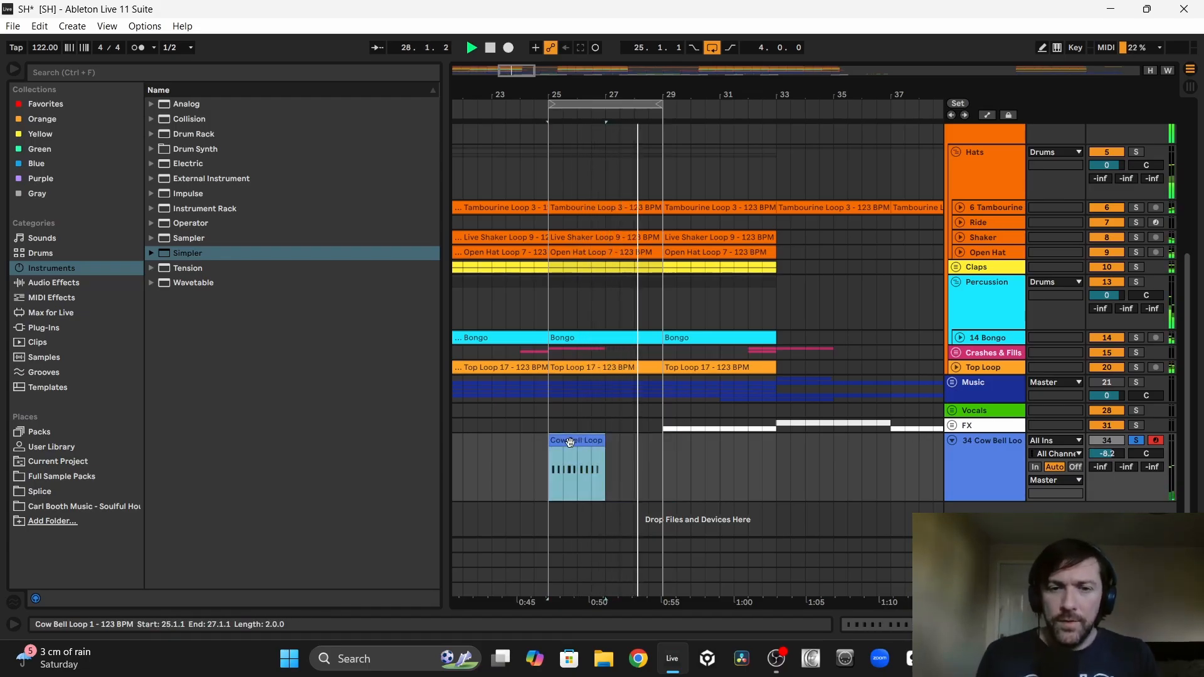
key(space)
key(ctrl+d)
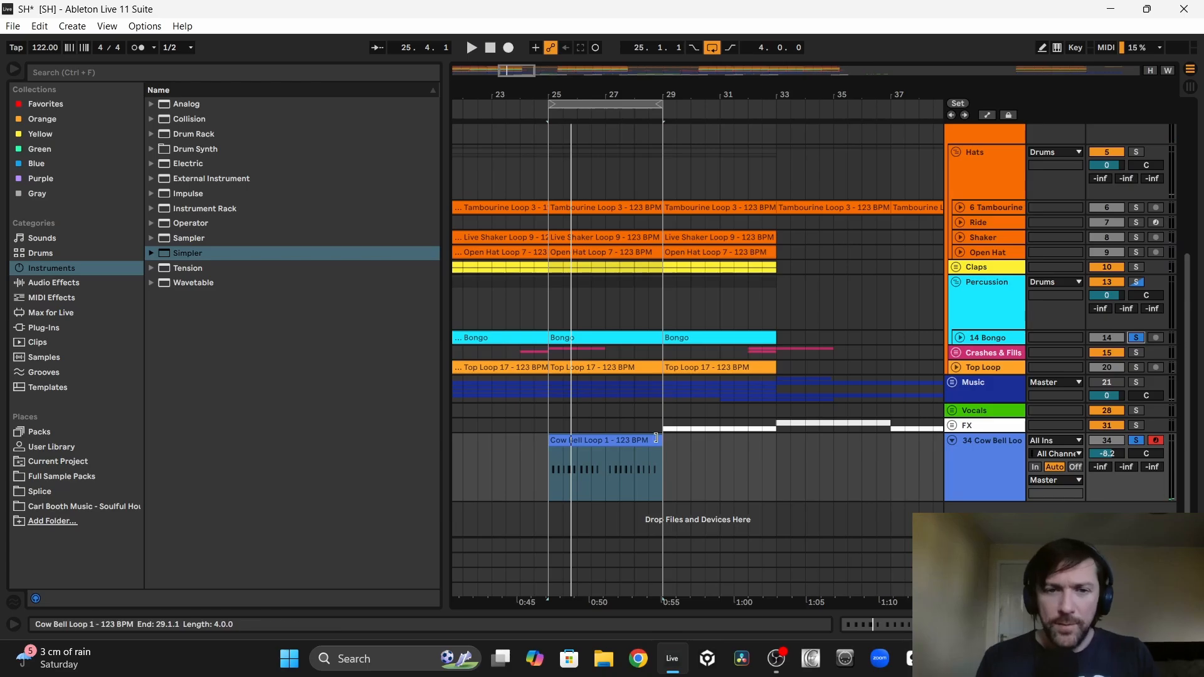
Step: Move the cowbell track into the Percussion group above the Bongo track and set its volume to -11.8 dB
click(963, 461)
key(space)
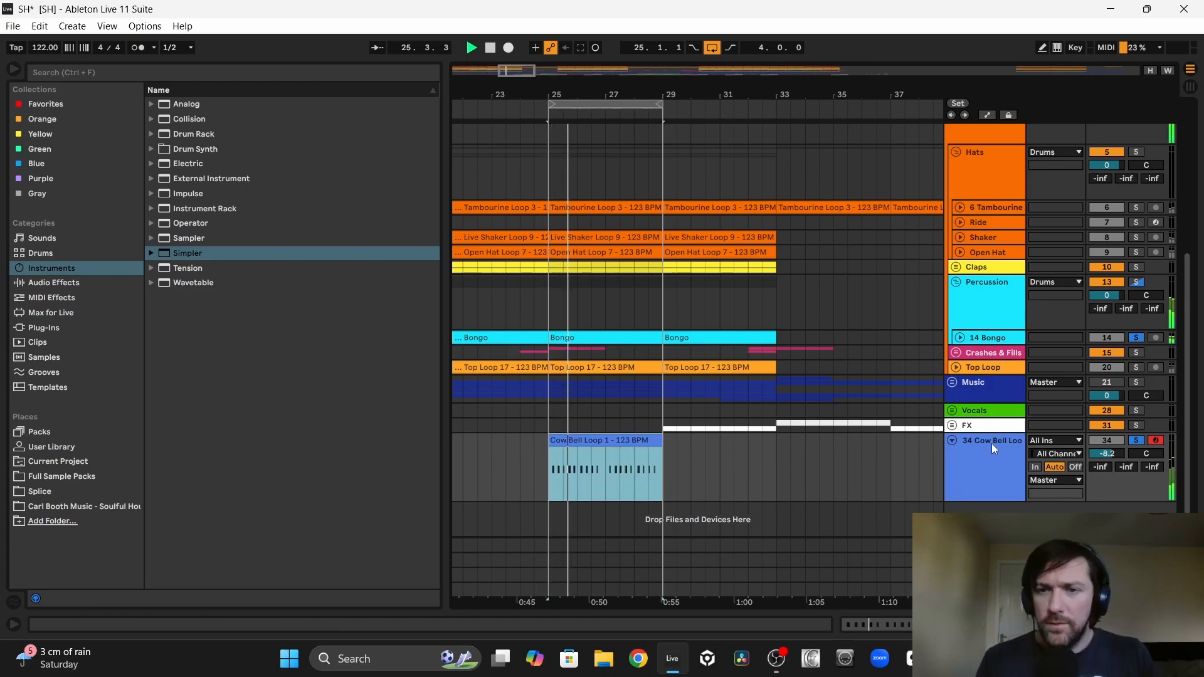
drag(992, 443, 982, 332)
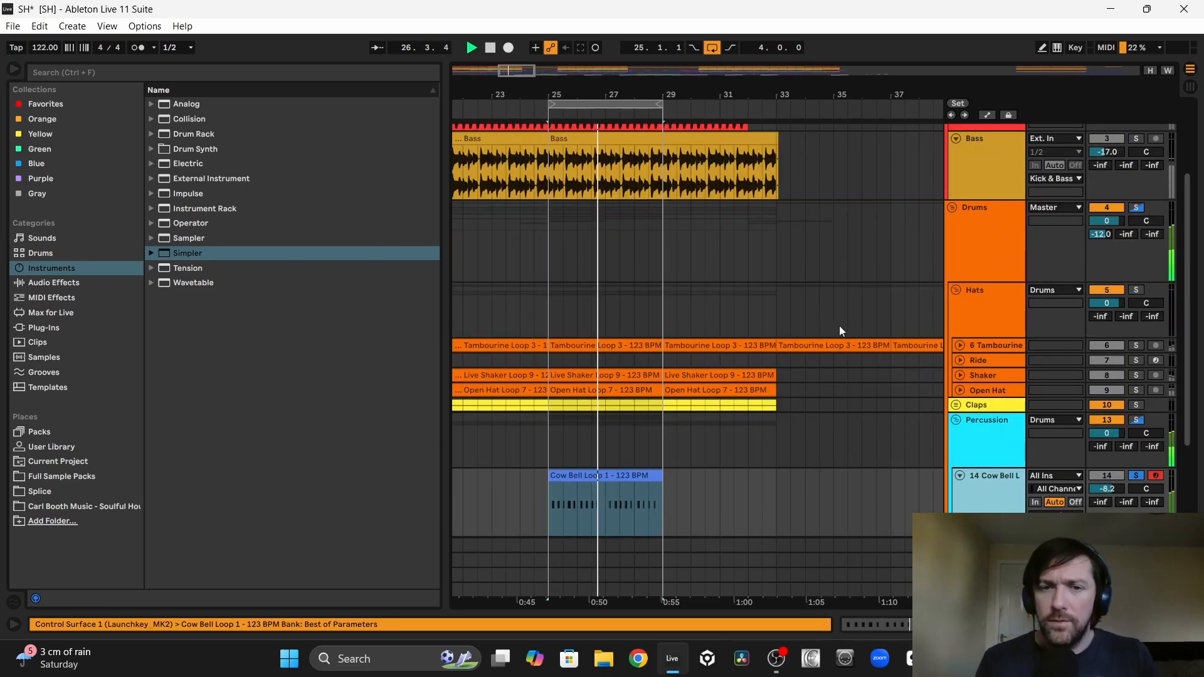
scroll(721, 325, down, 3)
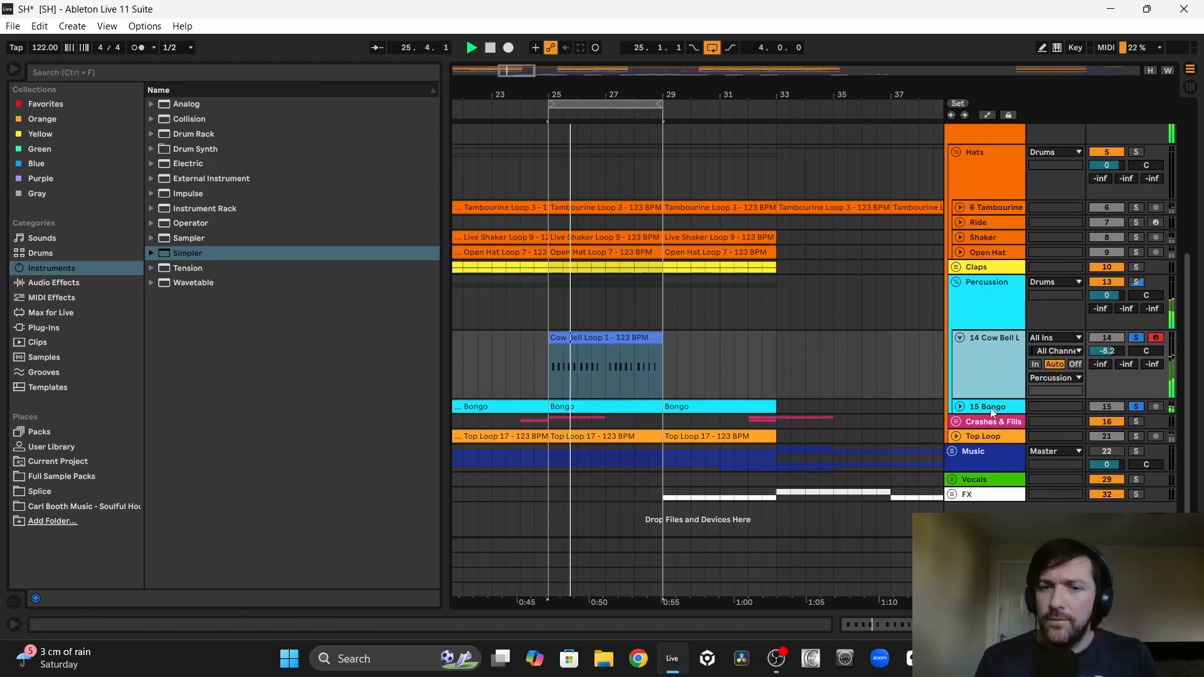
mouse_move(1106, 351)
mouse_down()
mouse_move(1107, 366)
mouse_move(1115, 350)
mouse_up()
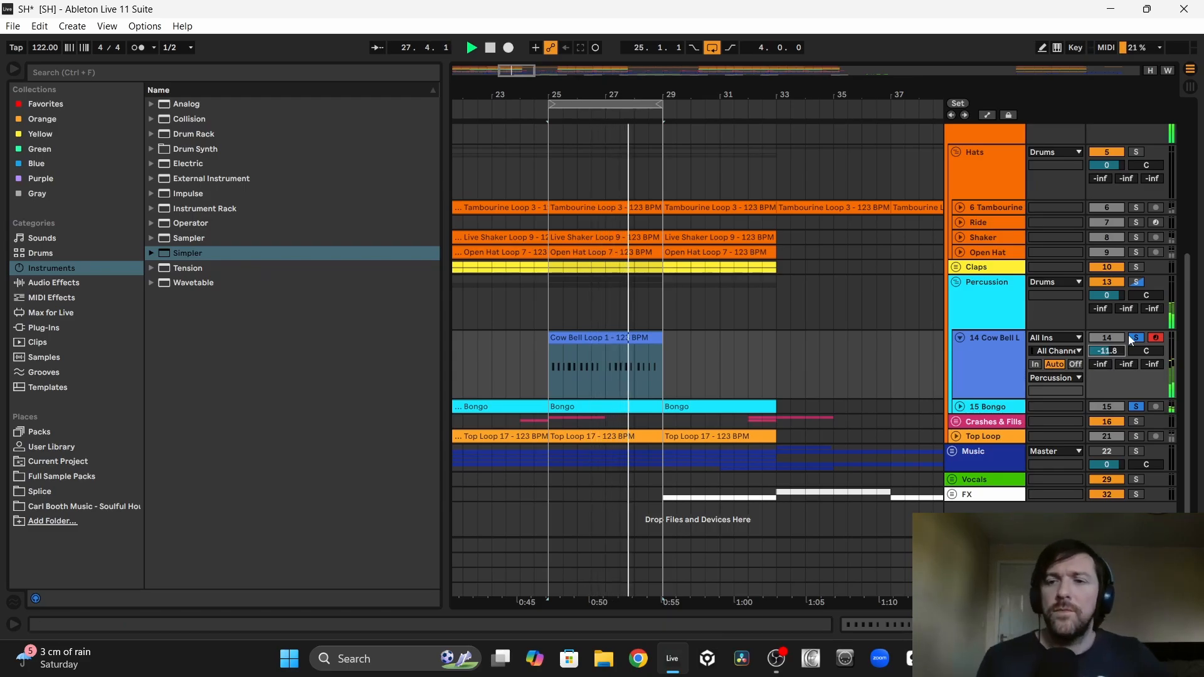
Step: Audition the cowbell against the drums and the soloed Music group, and set its volume to -15.4 dB
scroll(1129, 334, up, 5)
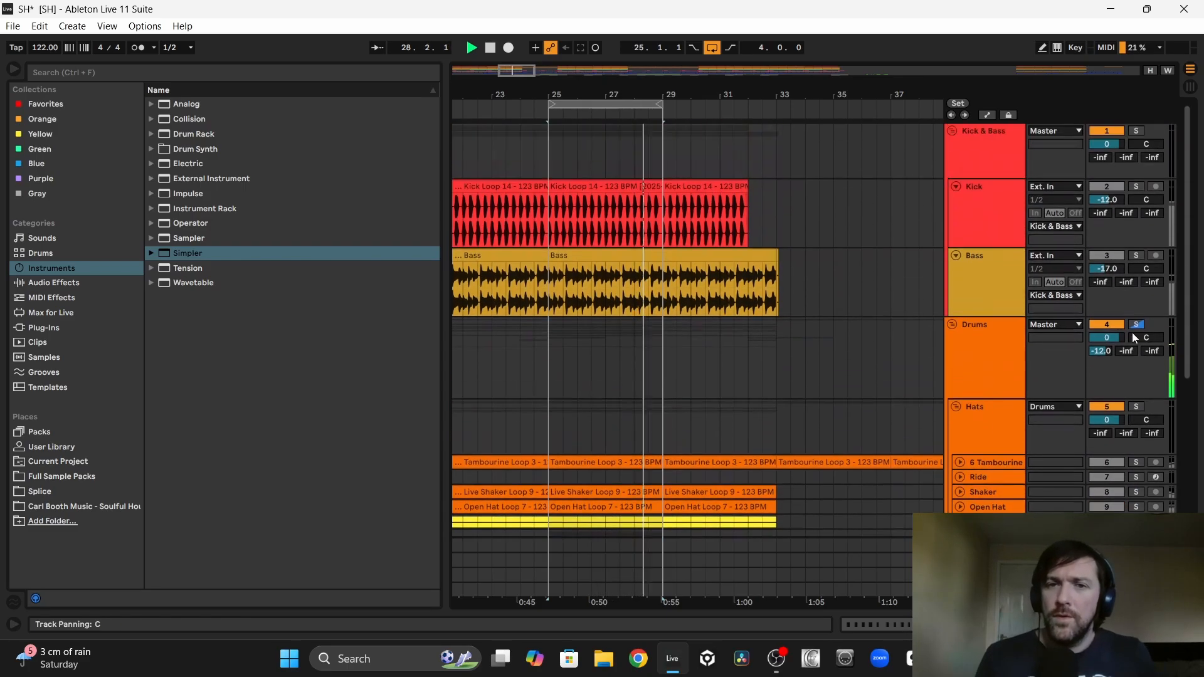
click(1135, 255)
scroll(1123, 407, down, 4)
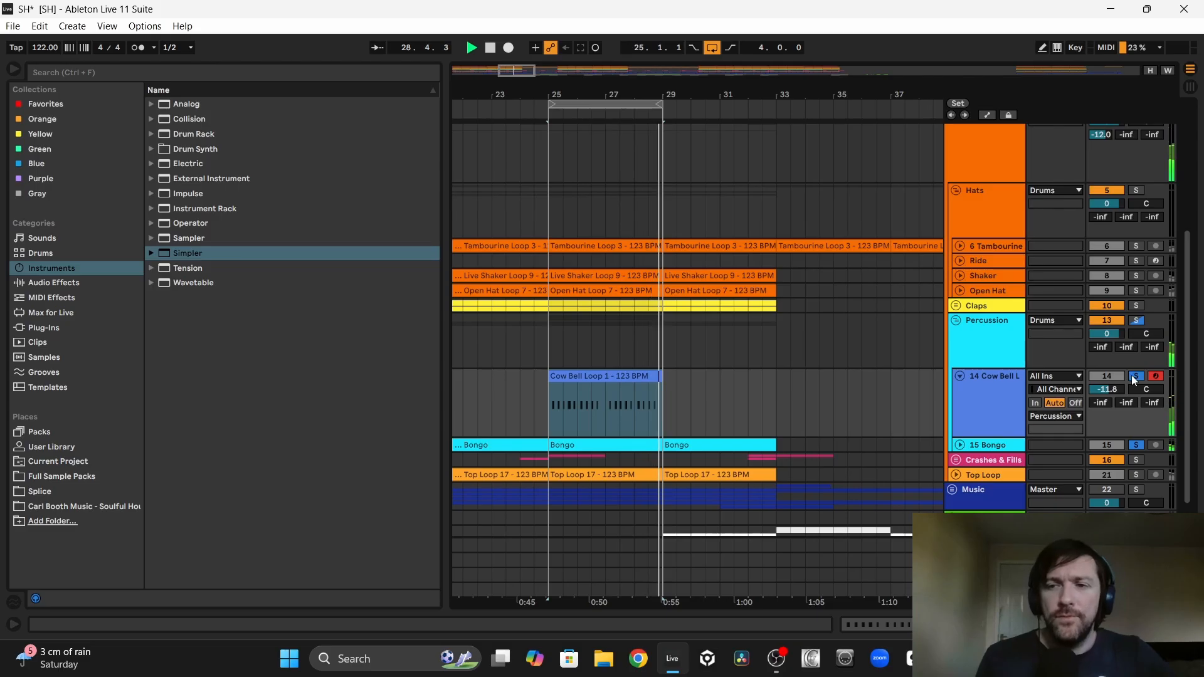
click(1132, 376)
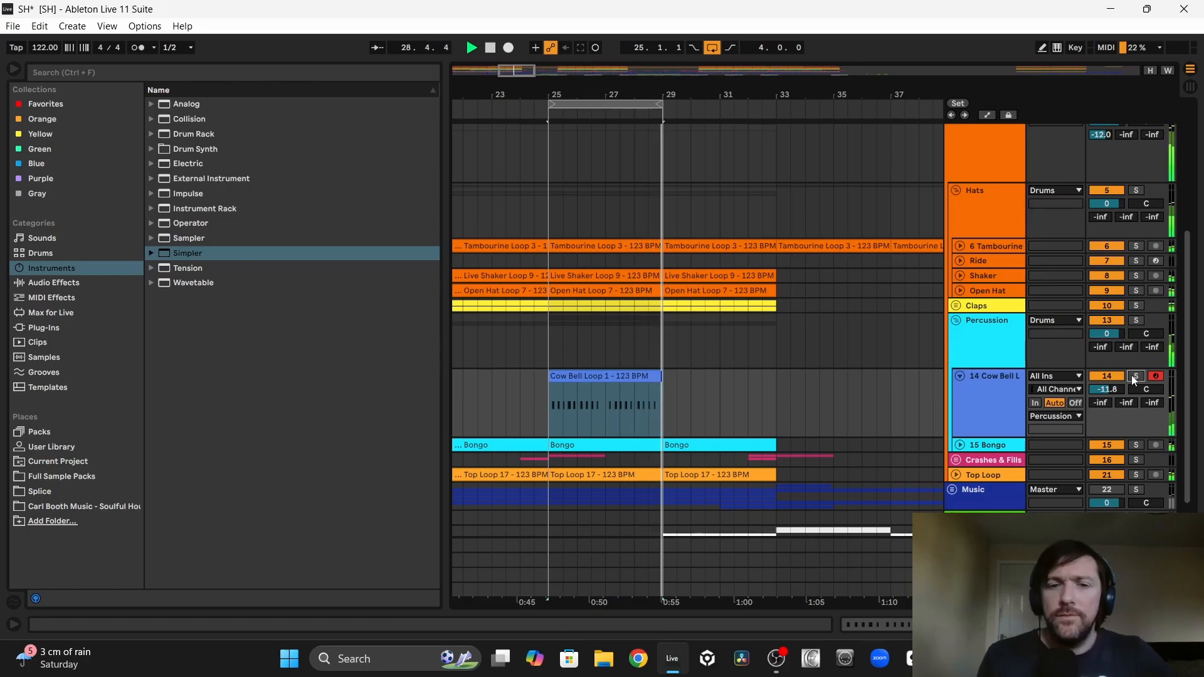
click(1135, 377)
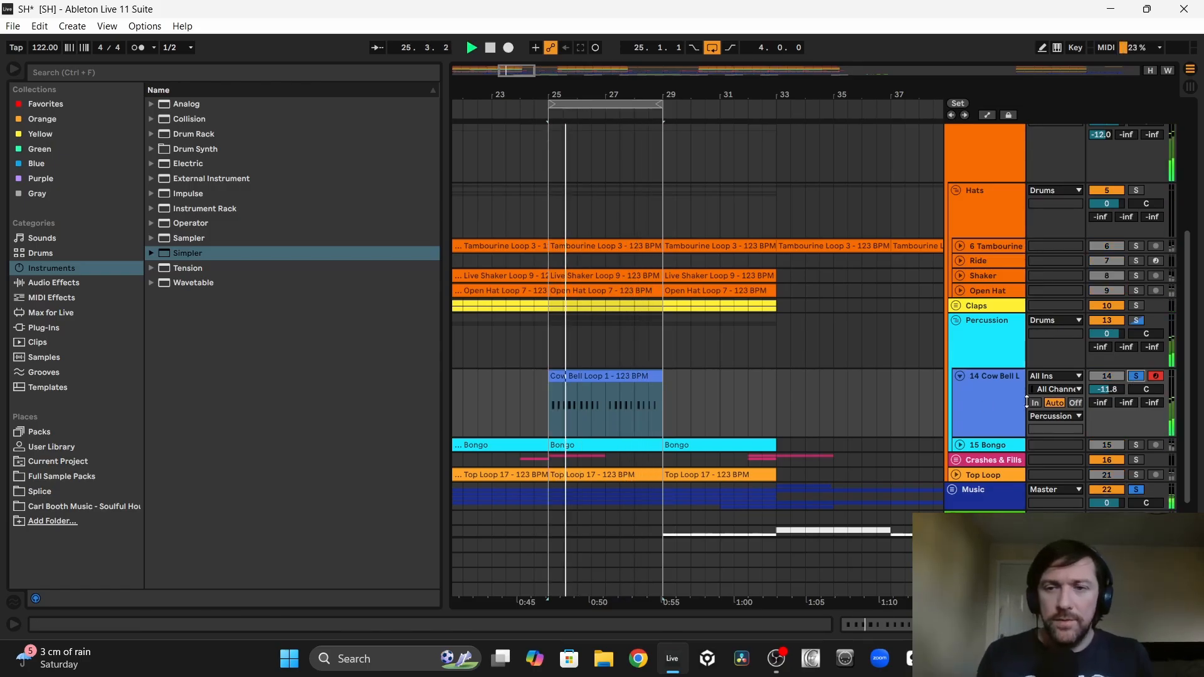
drag(1112, 390, 1112, 398)
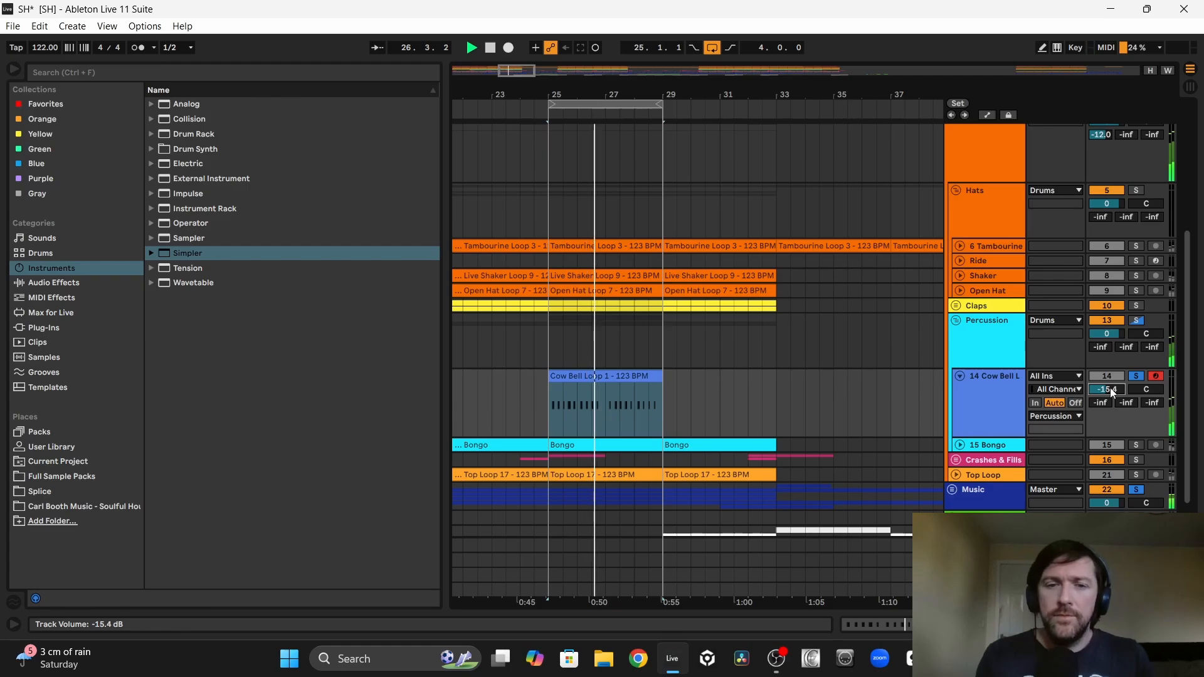
Step: Remove bars 26 and 28 from the cowbell pattern, keeping the bars at 25 and 27, and play it back
drag(556, 98, 566, 180)
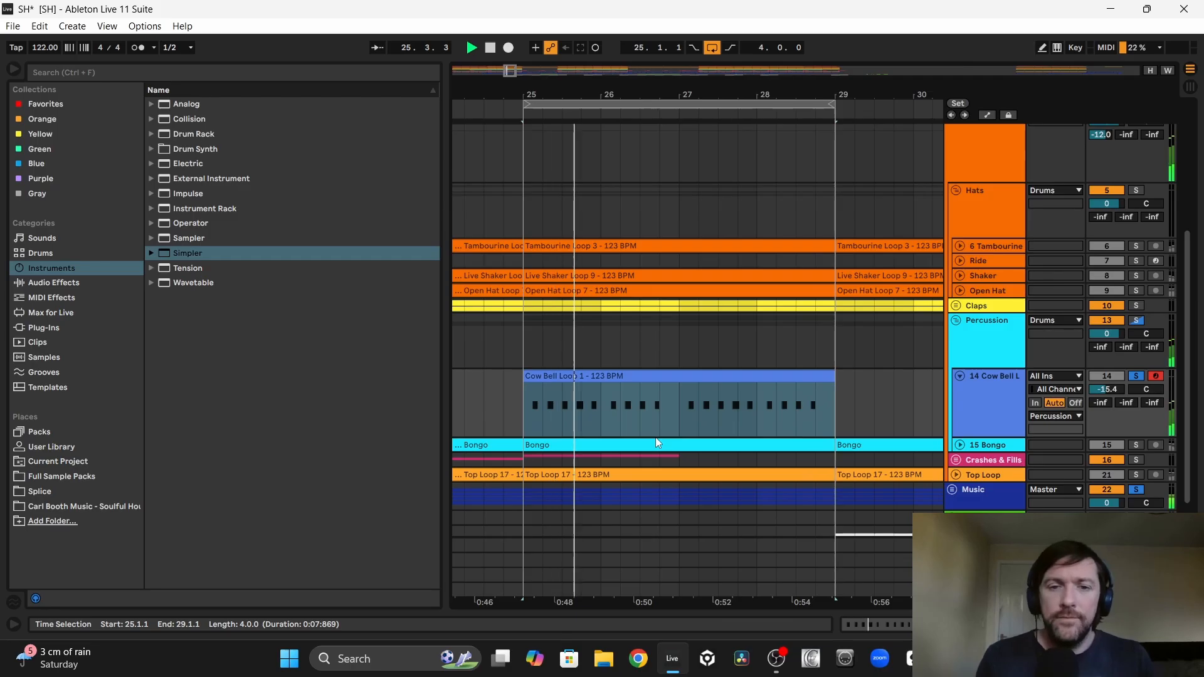
key(space)
drag(601, 407, 708, 385)
click(792, 376)
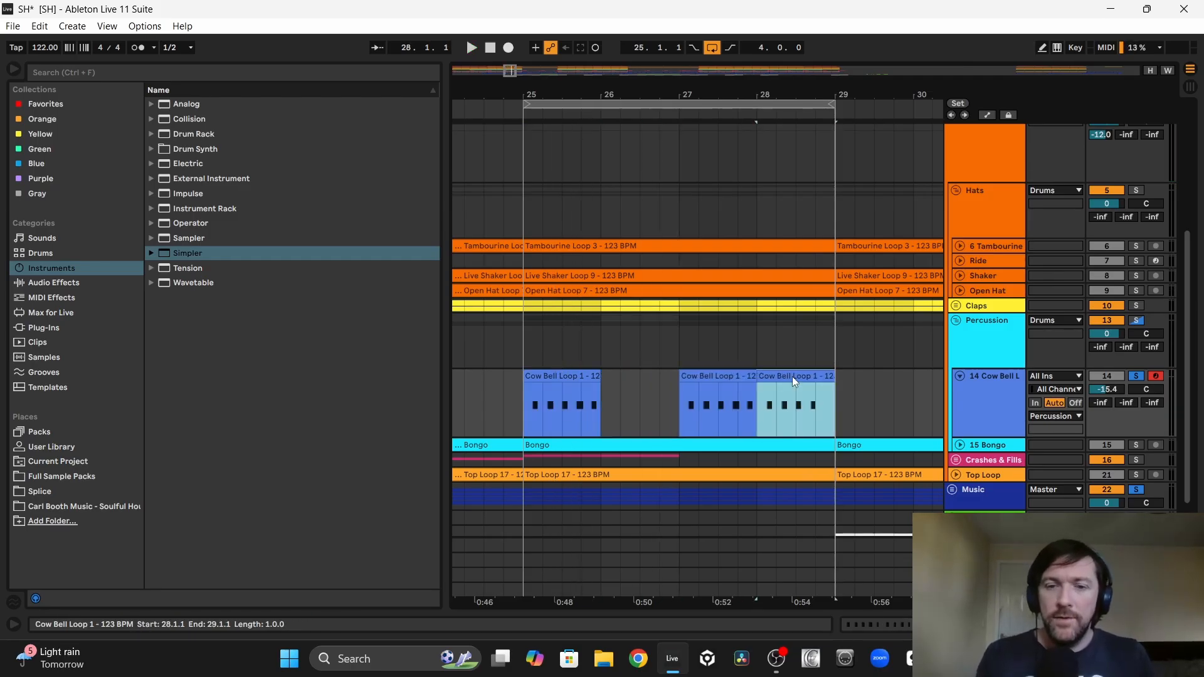
key(Delete)
click(555, 375)
key(space)
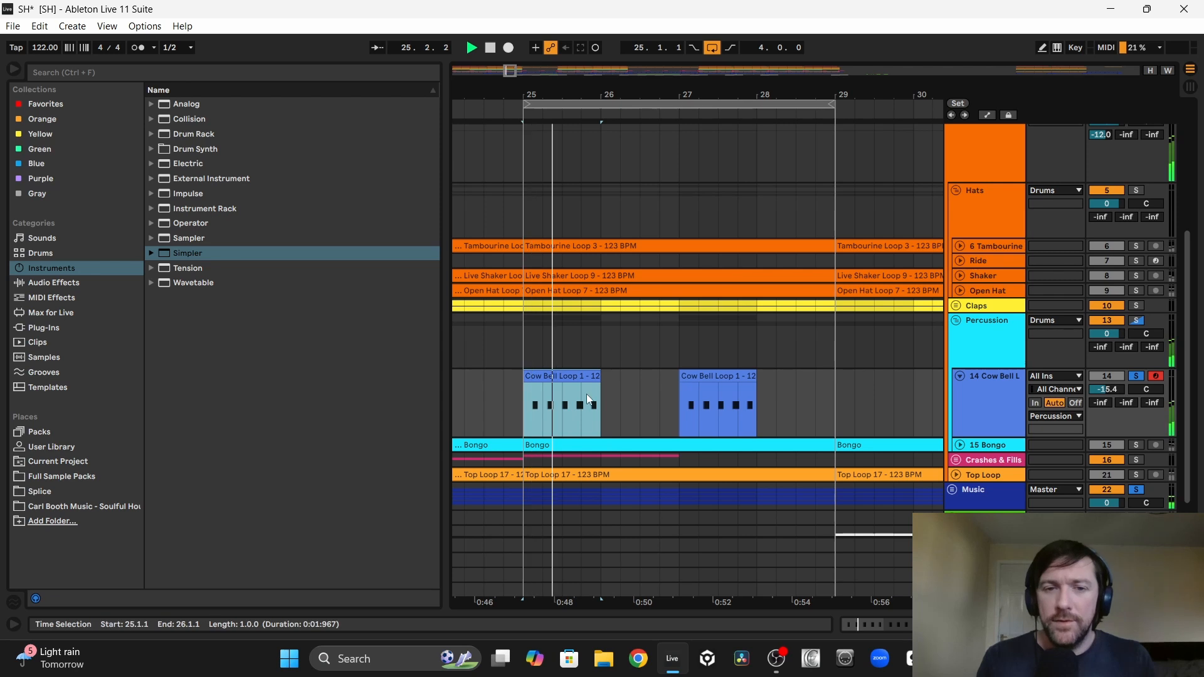
Step: Delete the last C#1 note from the cowbell clip at bar 27
double_click(722, 398)
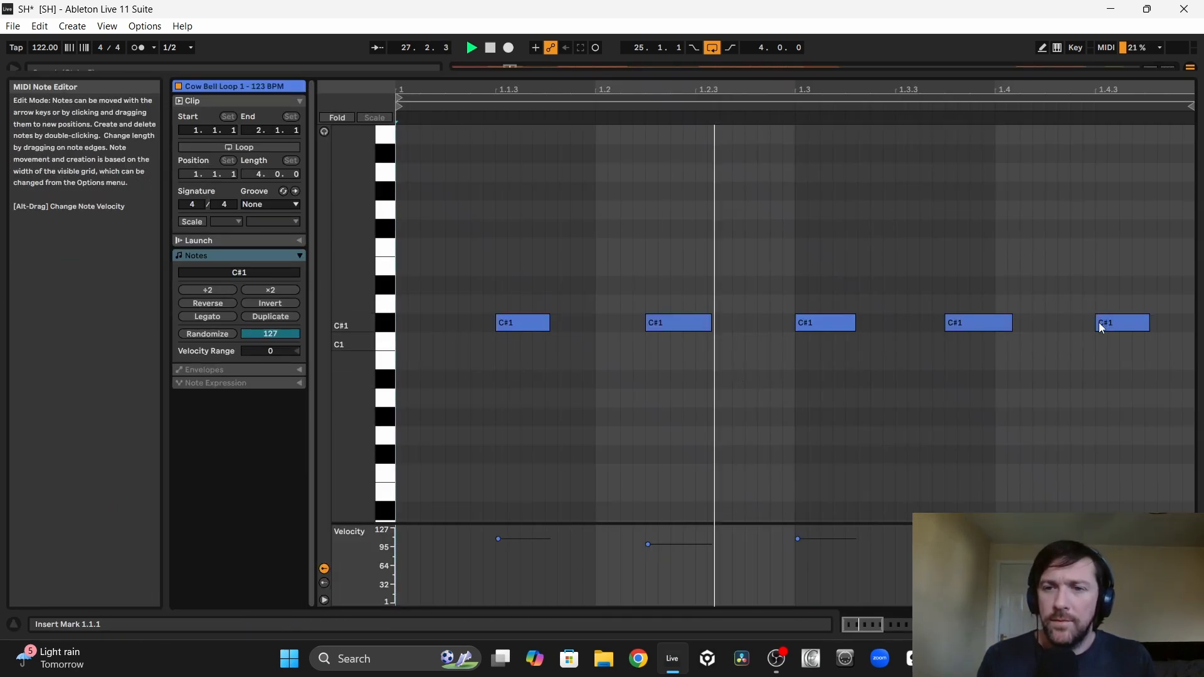
click(1102, 324)
key(Delete)
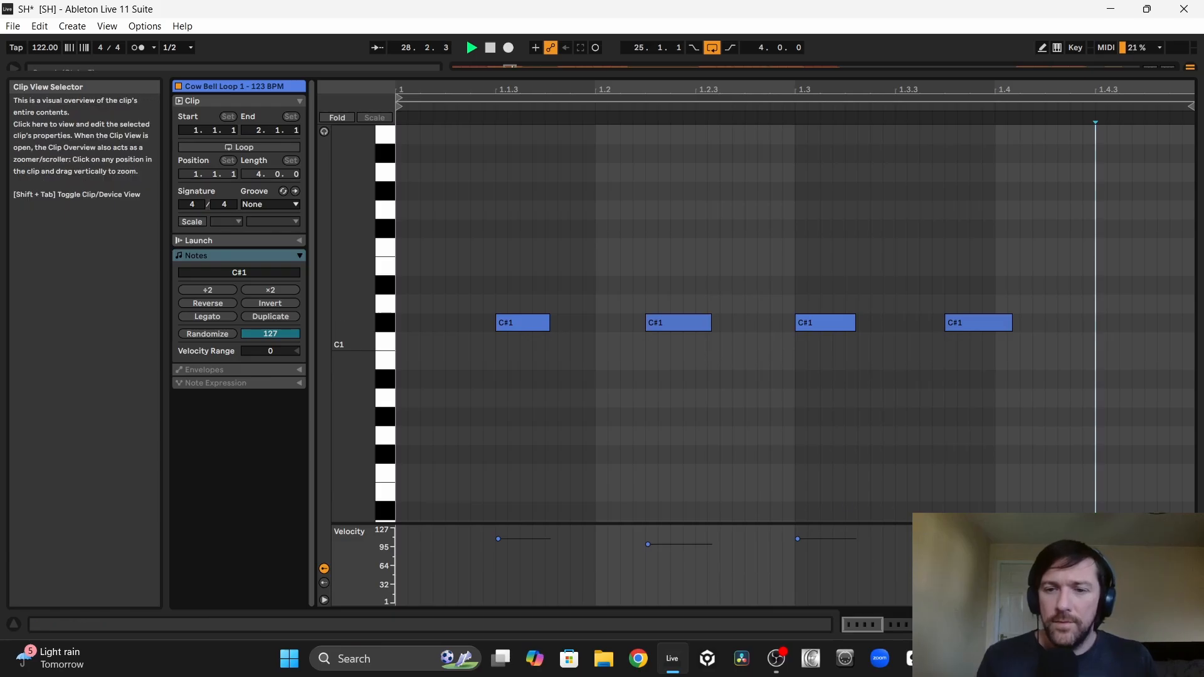
click(1189, 625)
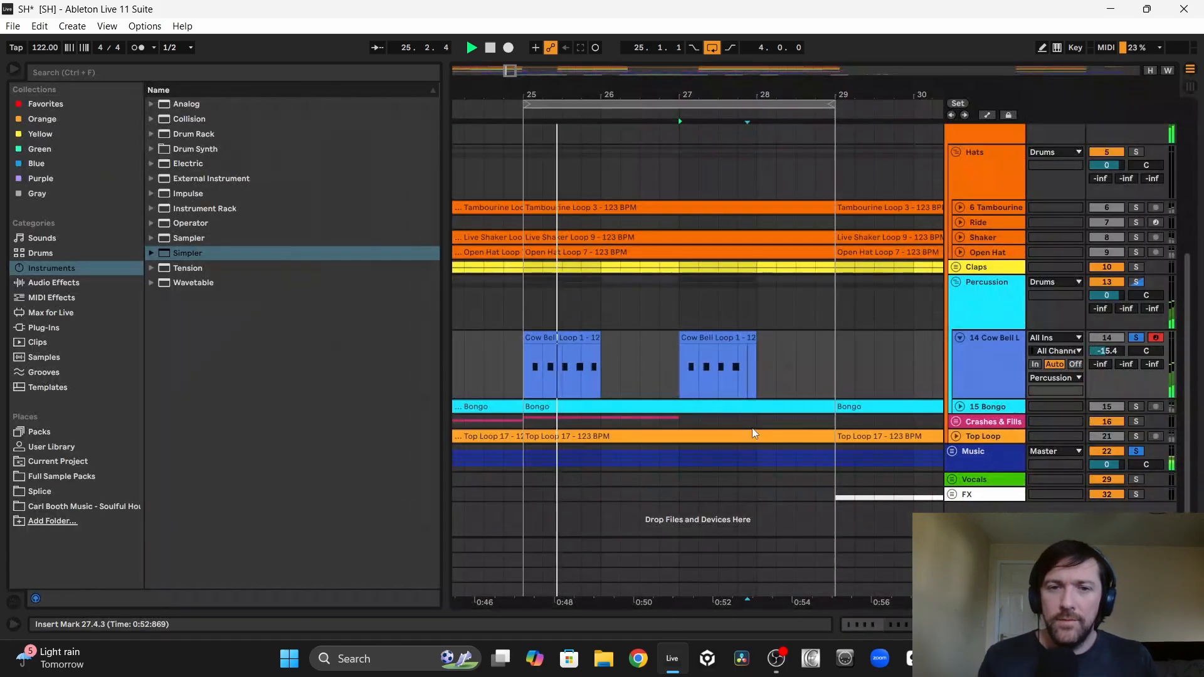
Step: Join the two cowbell clips into one pattern and repeat it to fill bars 25 to 33
click(546, 351)
click(712, 337)
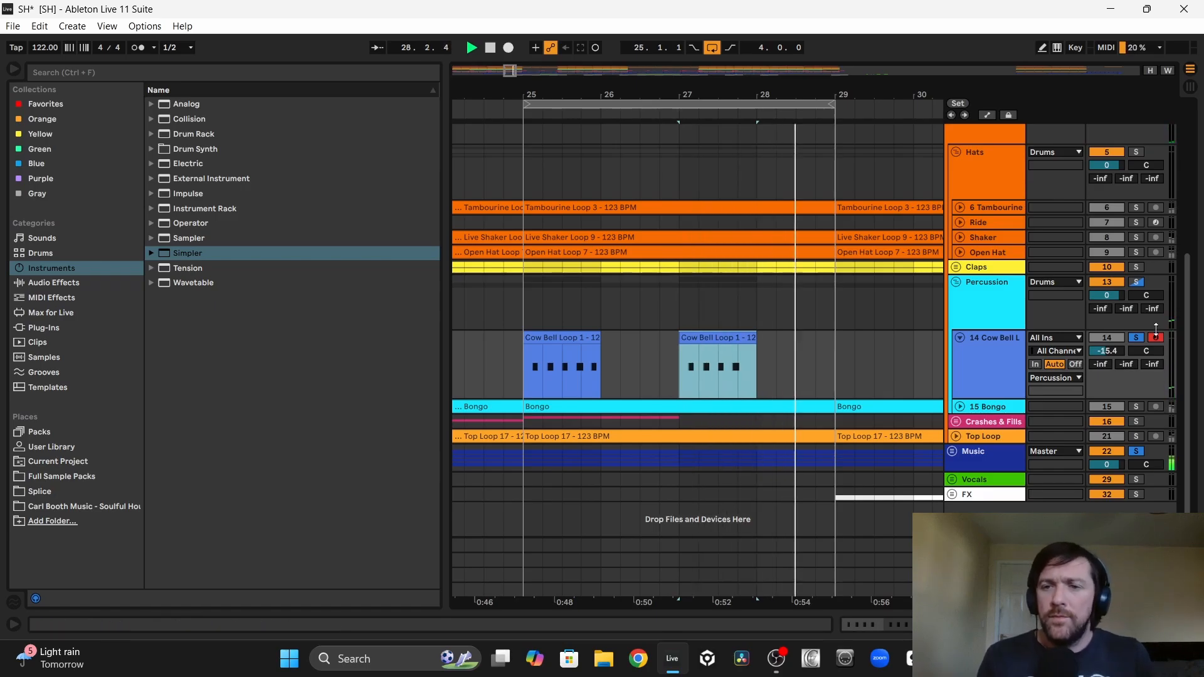
scroll(529, 424, up, 4)
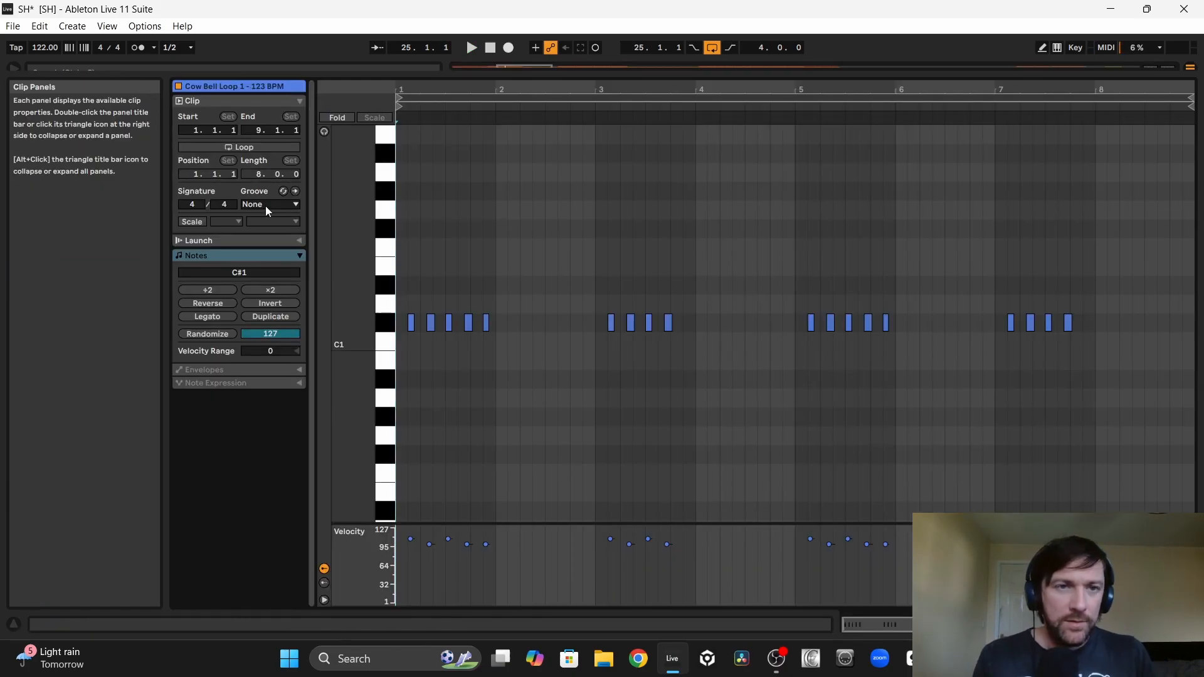
Step: Apply the Swing Logic 16ths 55 groove to the cowbell clip
click(269, 205)
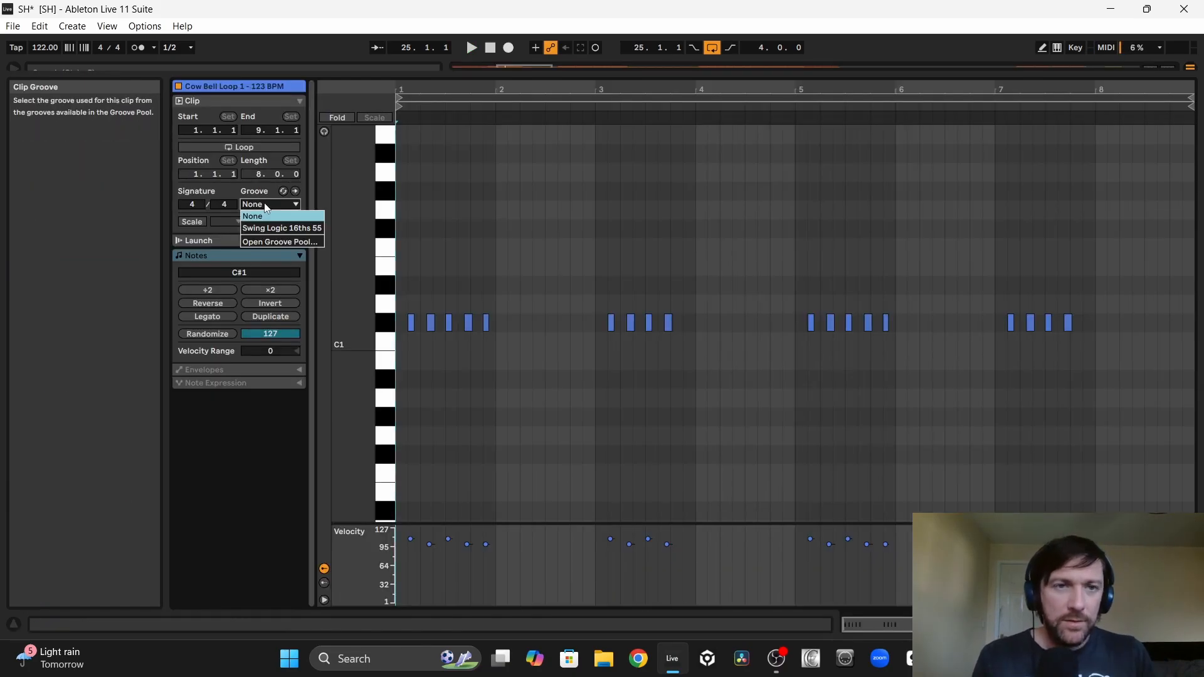
click(266, 227)
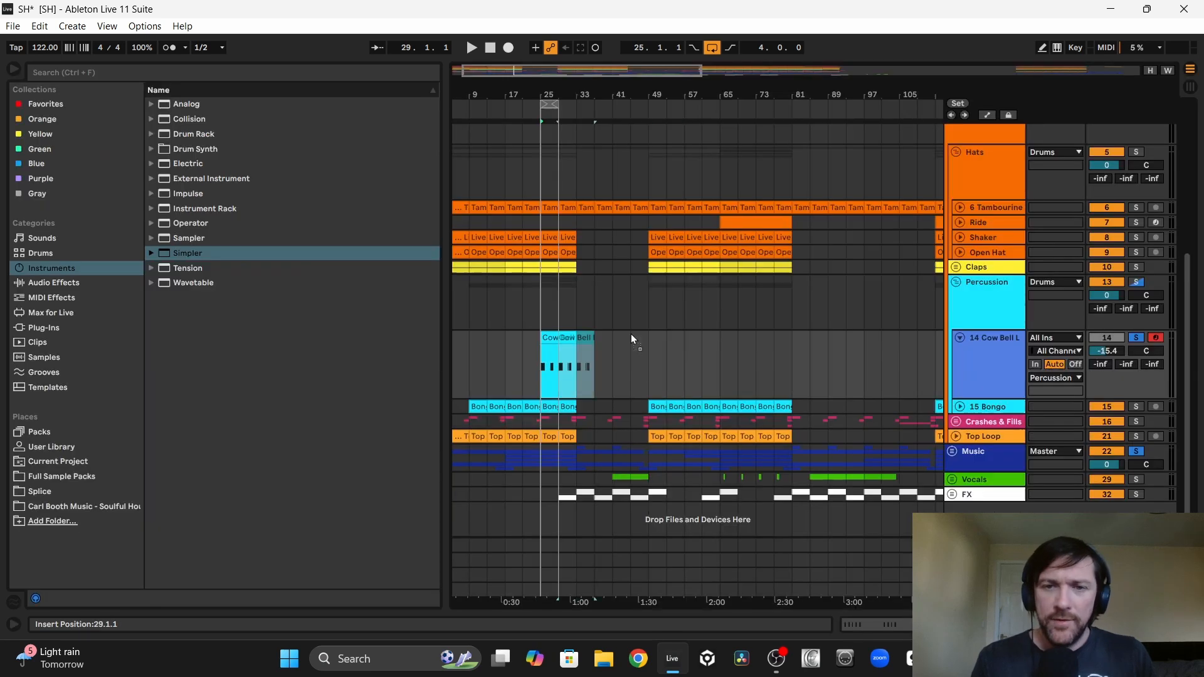
Step: Copy the eight-bar cowbell clip from bar 25 to bars 73 and 113 on the same track
drag(631, 334, 776, 335)
scroll(743, 359, right, 11)
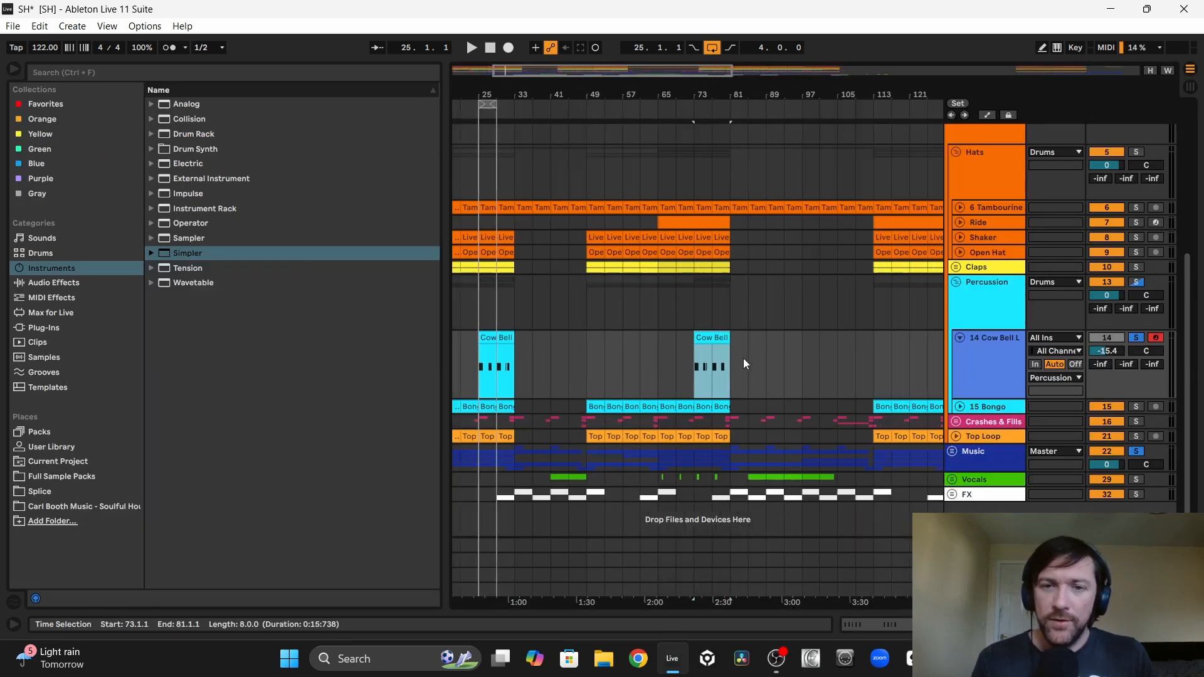
drag(558, 337, 738, 340)
scroll(738, 341, right, 5)
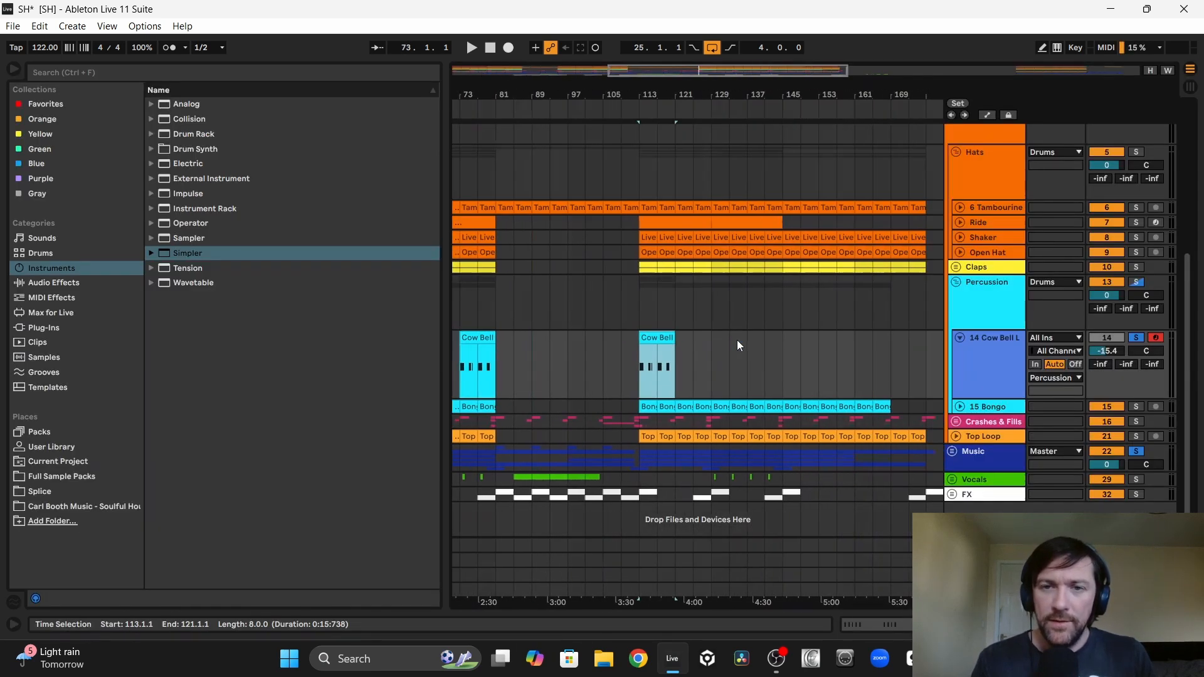
Step: Duplicate the cowbell clip at bar 113 repeatedly so the pattern continues back to back beyond bar 145
key(ctrl+d)
key(ctrl+d)
key(ctrl+d)
scroll(765, 352, left, 7)
scroll(765, 352, right, 14)
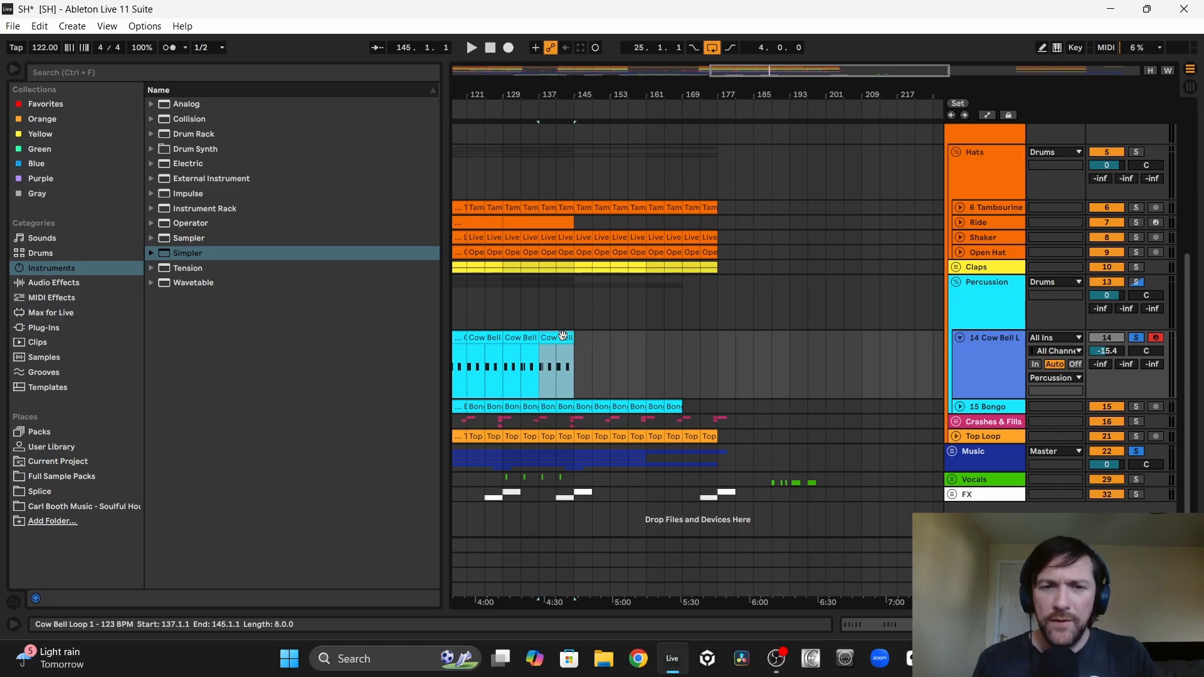
key(ctrl+d)
key(ctrl+d)
scroll(701, 316, left, 5)
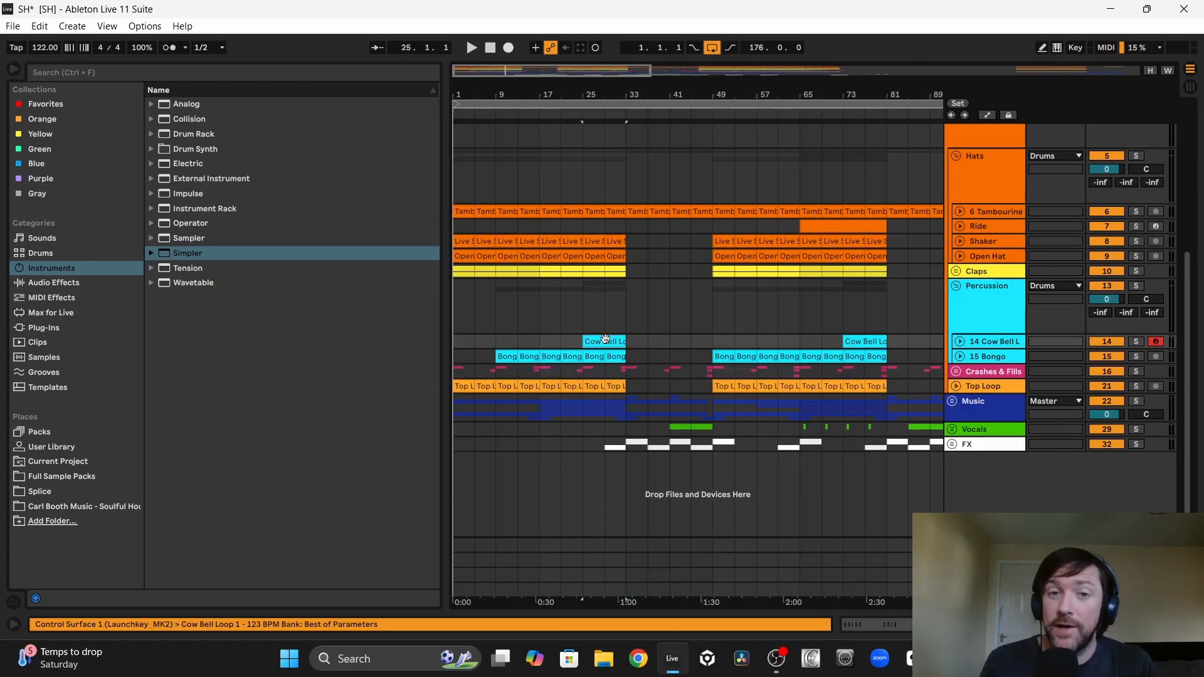
Step: Play the arrangement from bar 17 to hear the cowbell enter in the full mix
click(536, 335)
key(space)
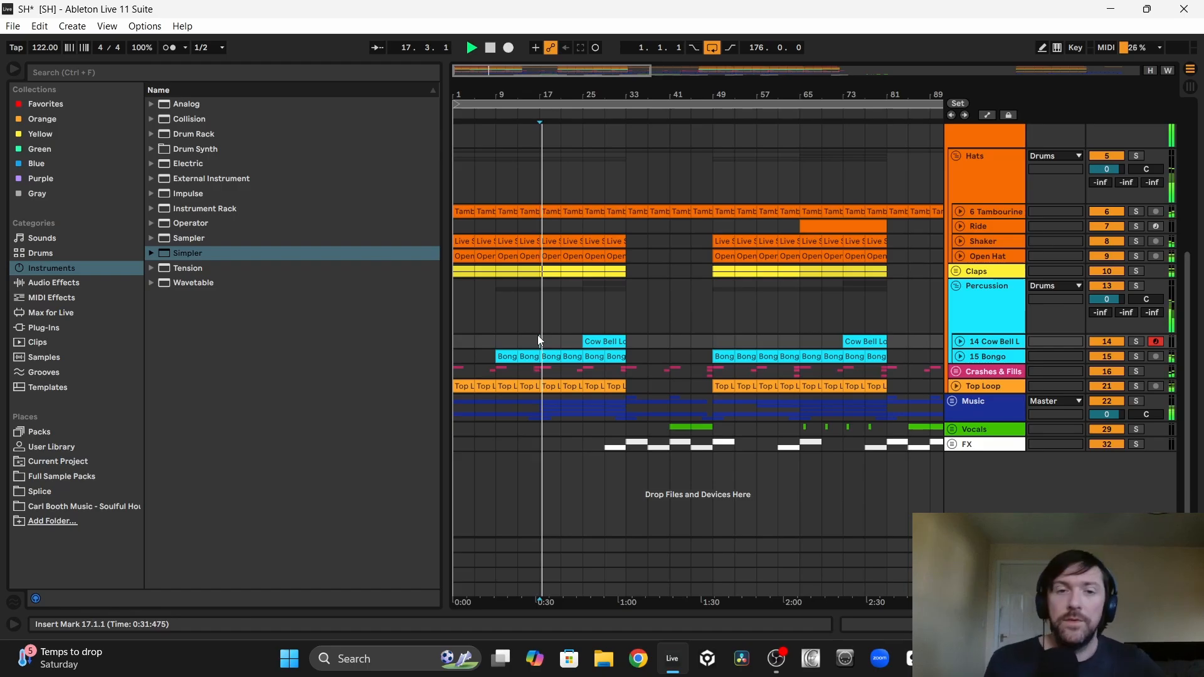
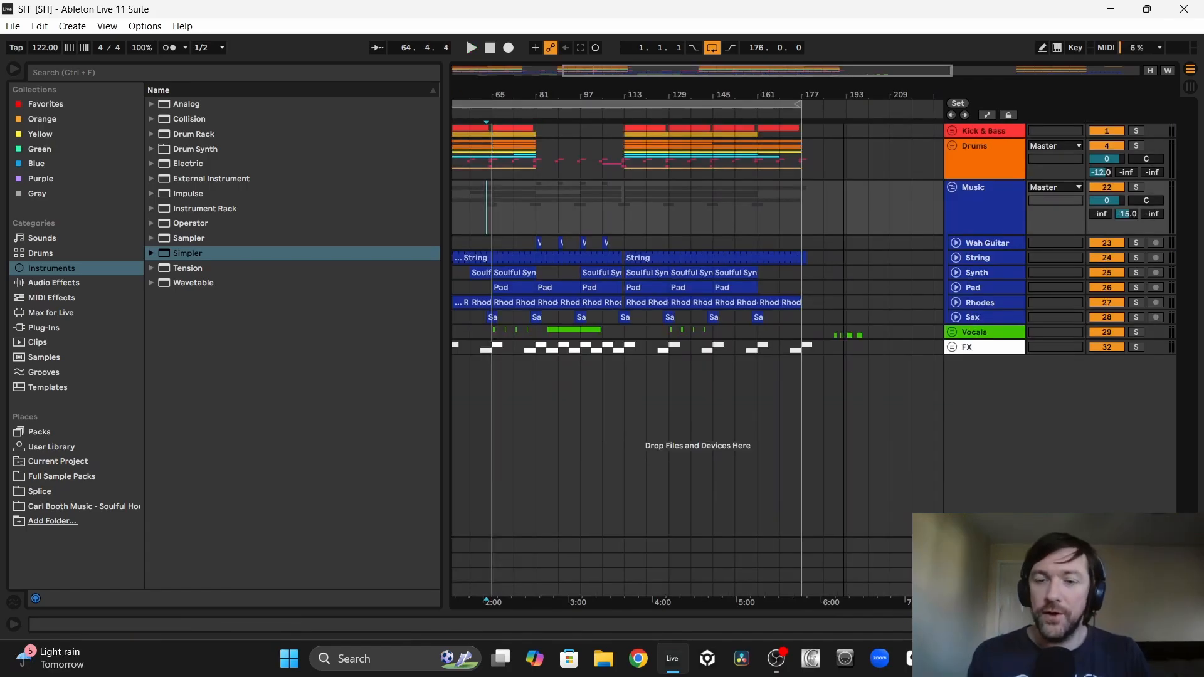
Step: Audition the spare ad-lib clips parked around bars 189 to 199 on the Female Vocals track inside the Vocals group
drag(843, 94, 716, 302)
click(952, 333)
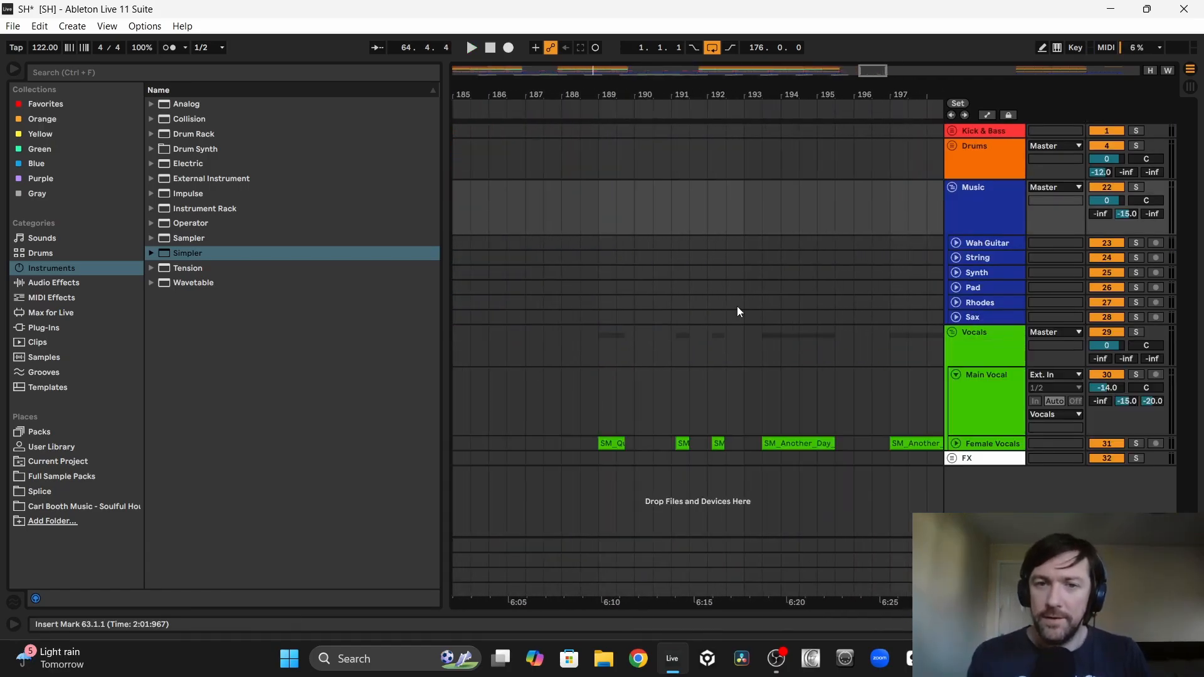
scroll(739, 309, right, 2)
click(955, 443)
scroll(582, 436, down, 1)
click(533, 426)
key(space)
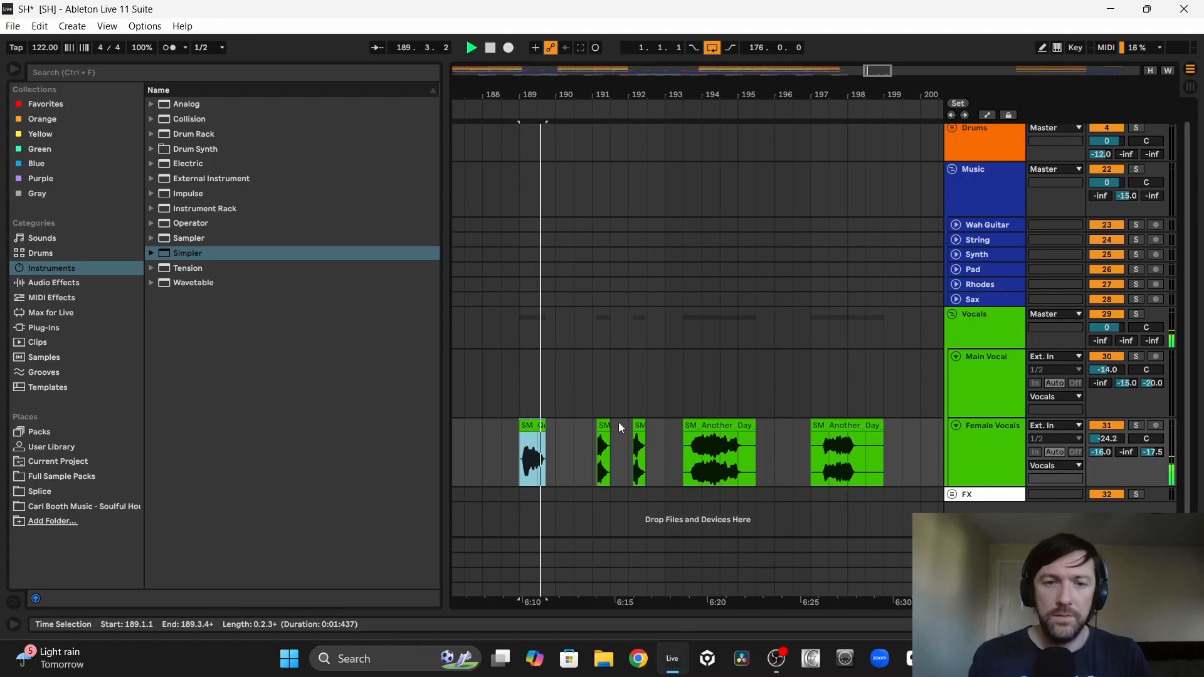
click(602, 424)
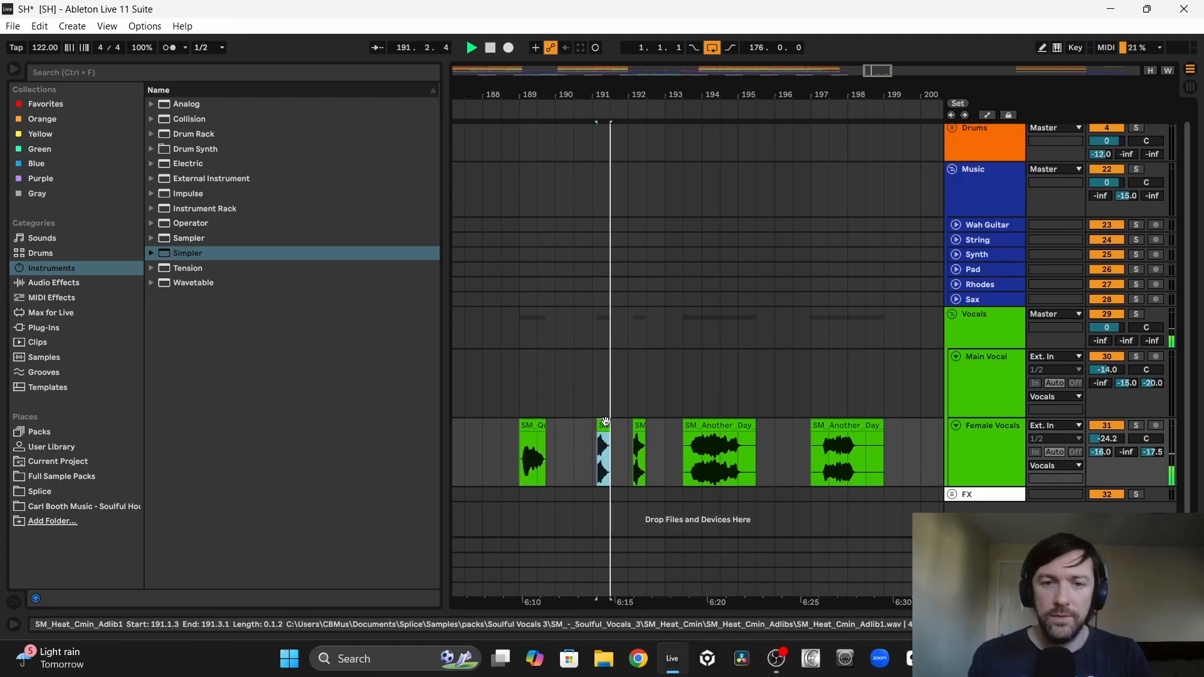
click(715, 425)
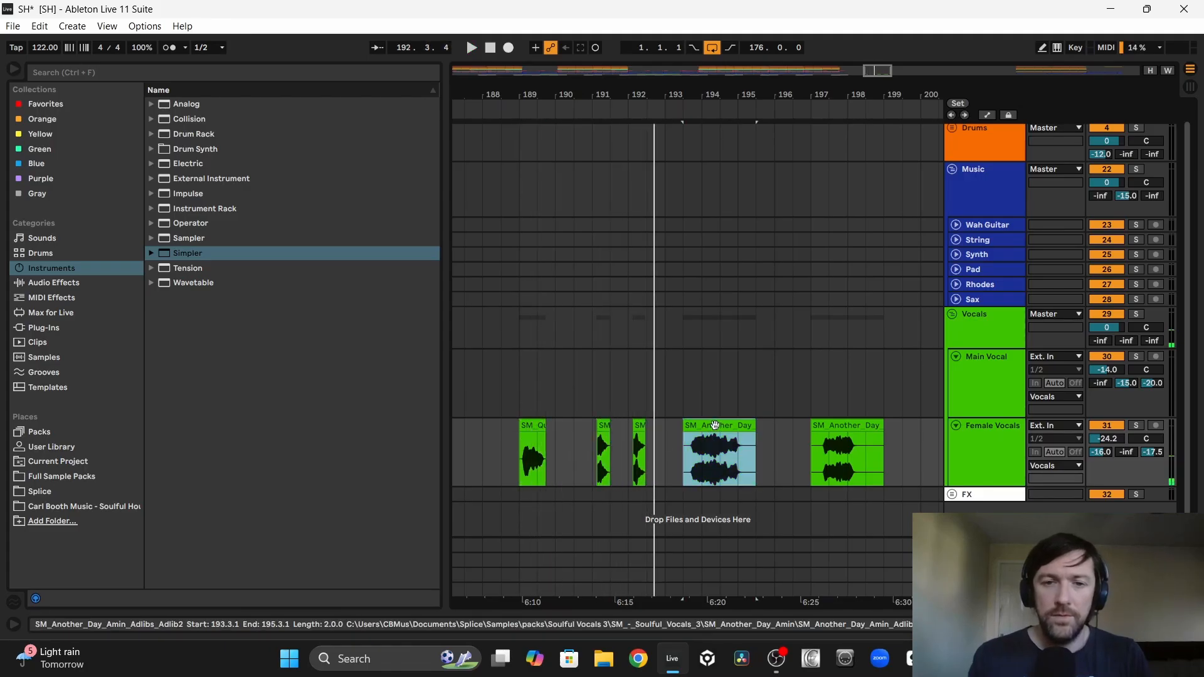
click(842, 426)
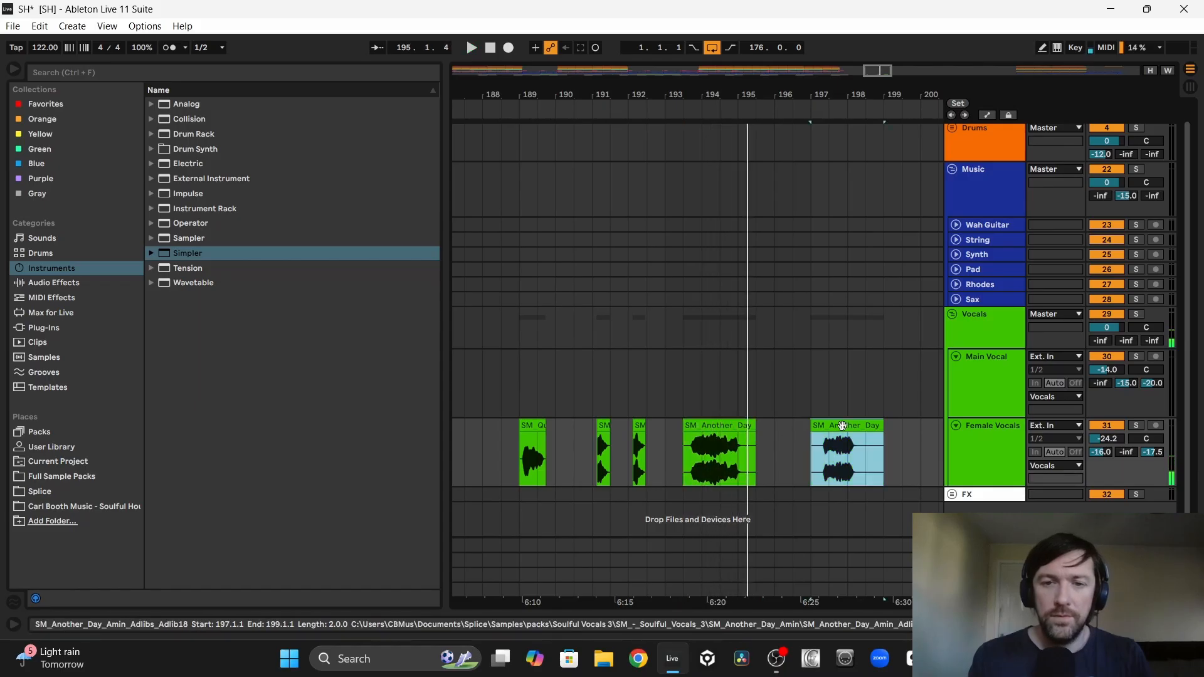
key(space)
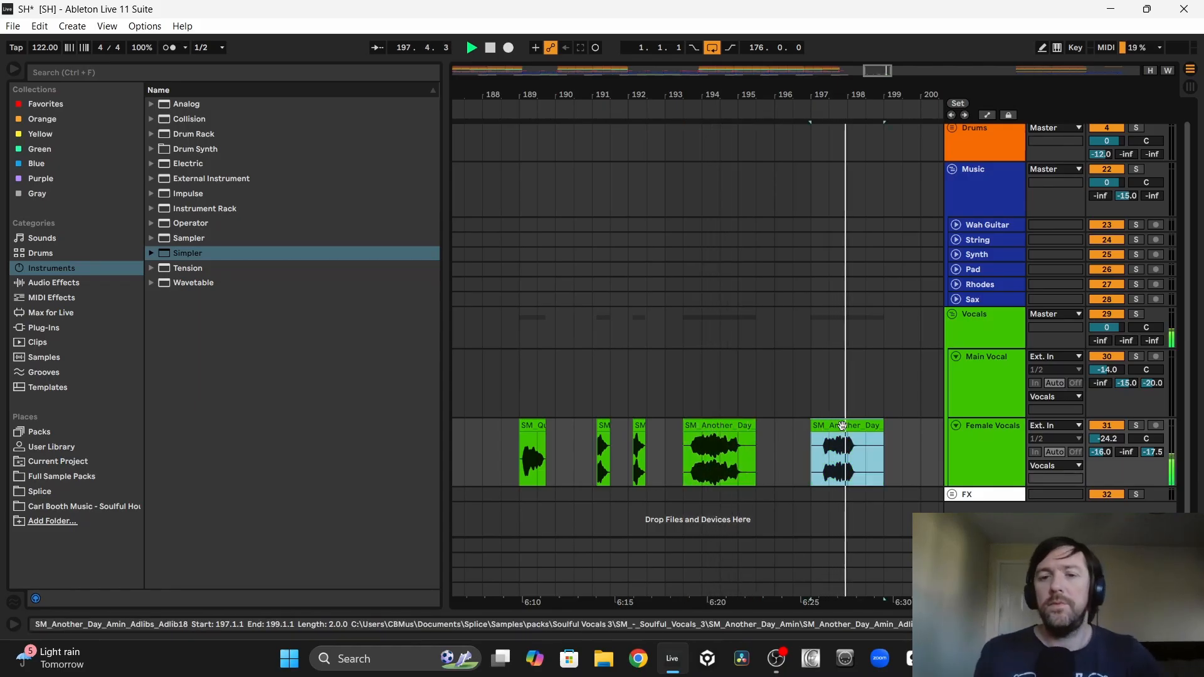
Step: Bring the SM_Heat_Cmin_Adlib1 clip into the arrangement at bar 113 on the Female Vocals track and check its transposition
click(604, 427)
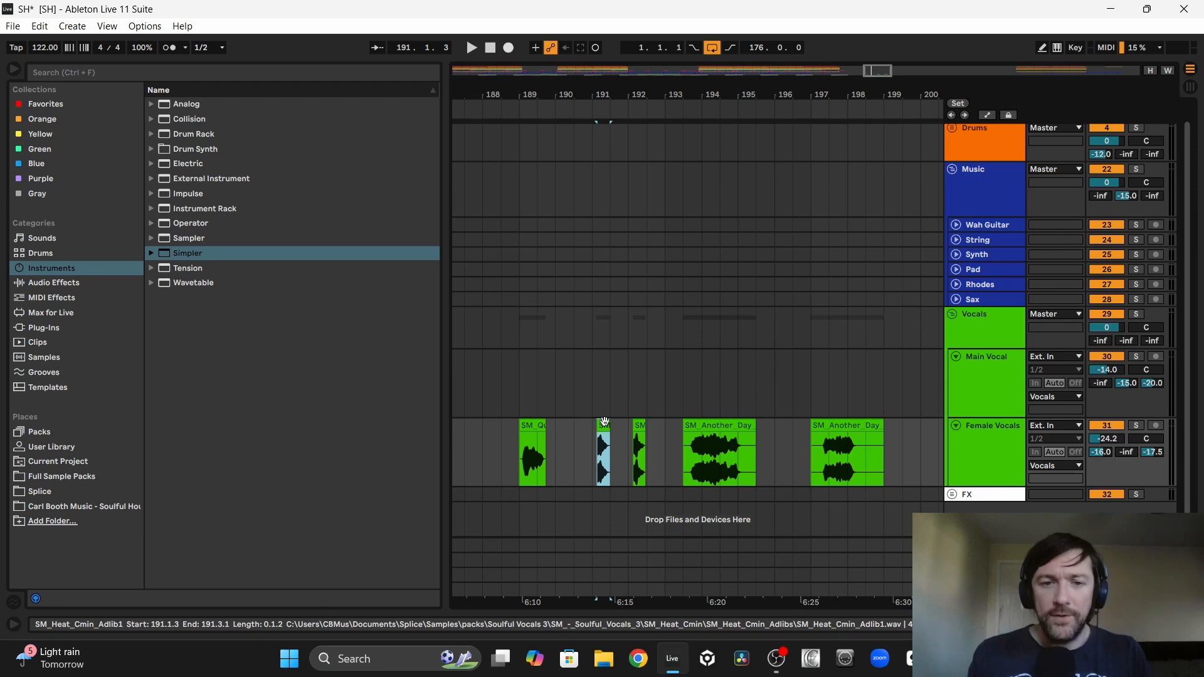
drag(605, 421, 495, 426)
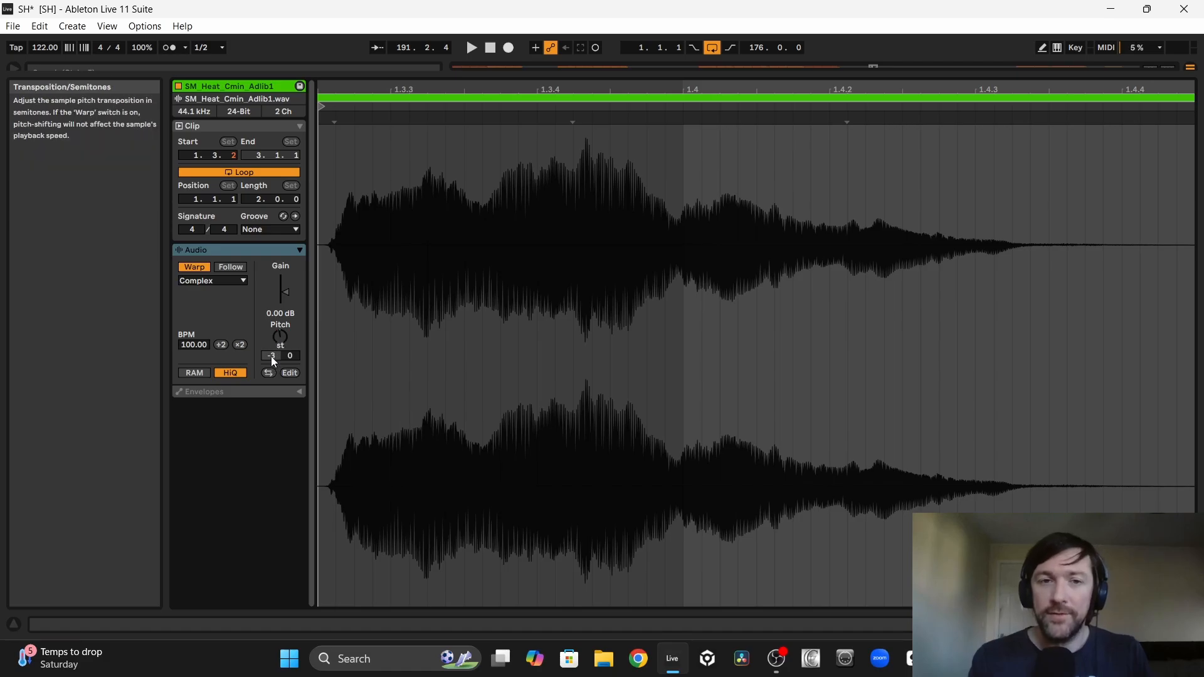
key(space)
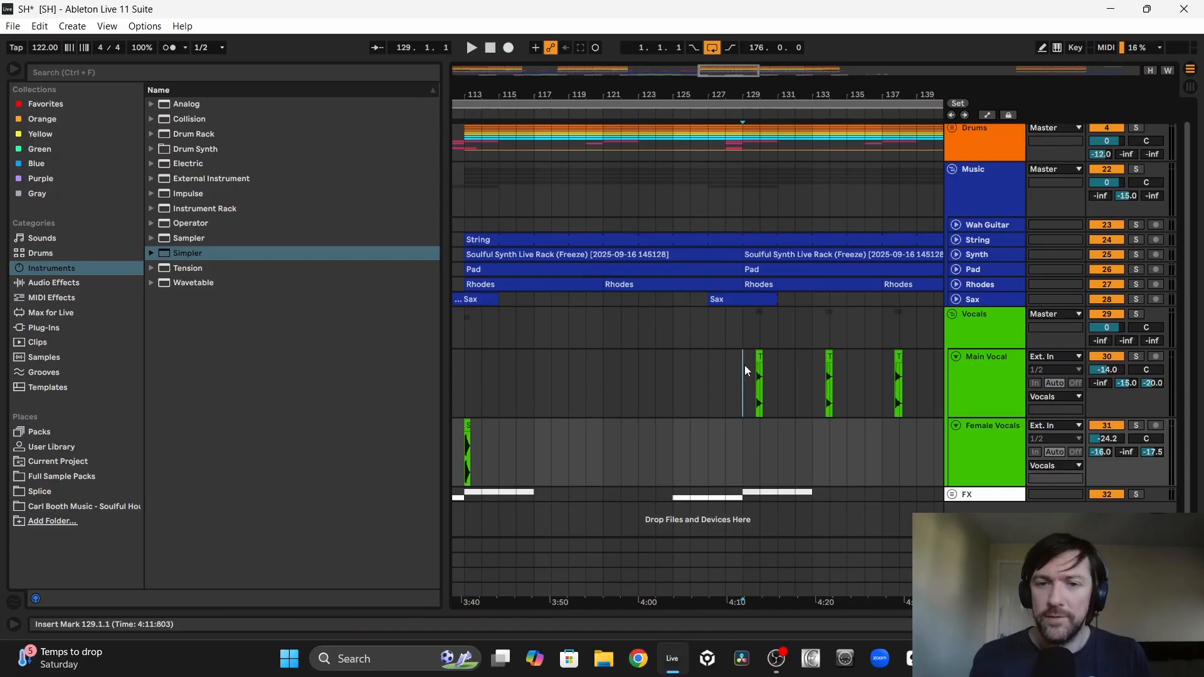
Step: Loop bars 129 to 145 and play the first Main Vocal hook clip there in solo
drag(744, 365, 868, 368)
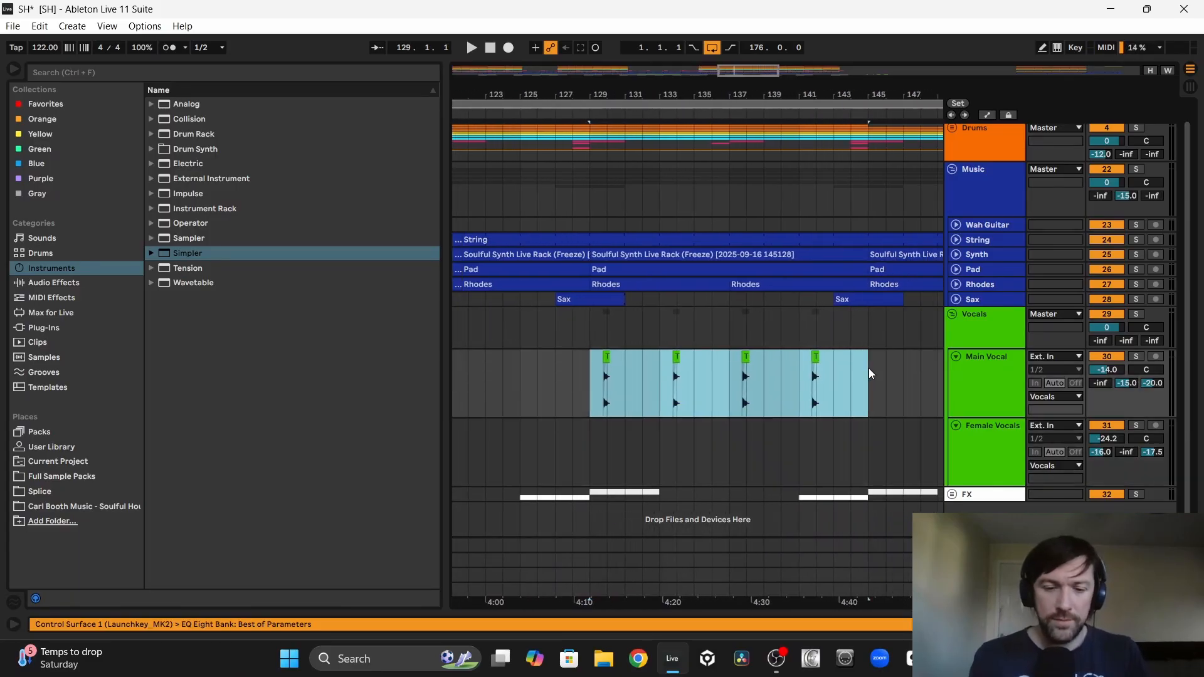
key(ctrl+l)
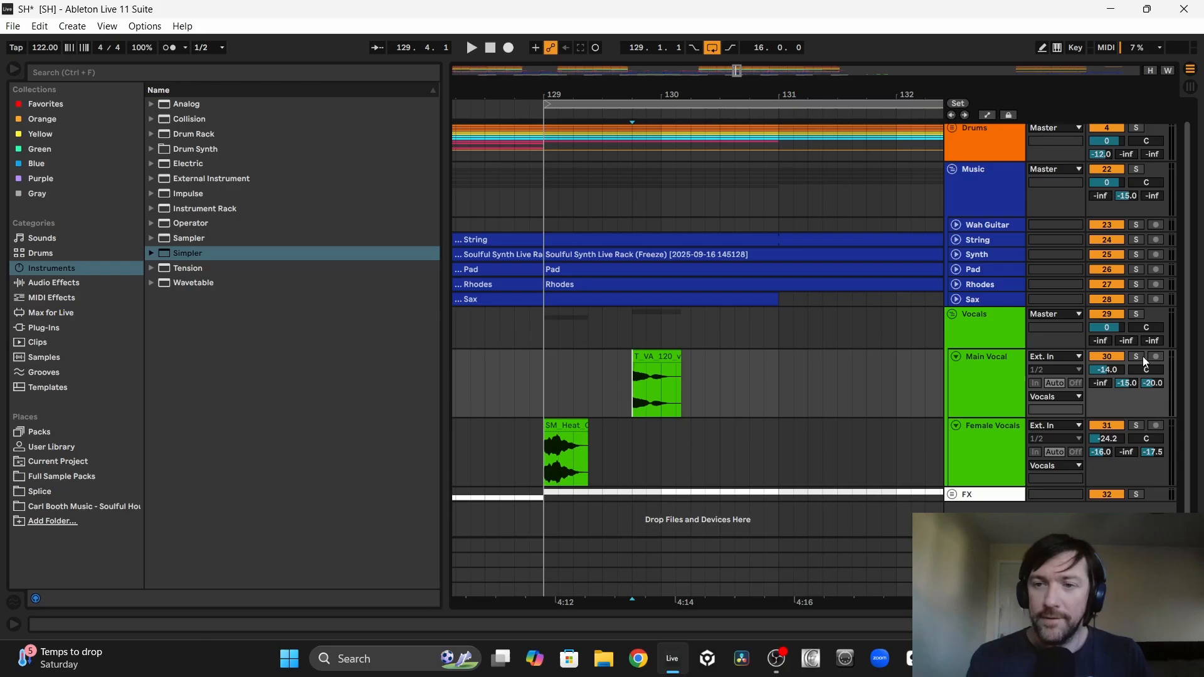
click(1138, 356)
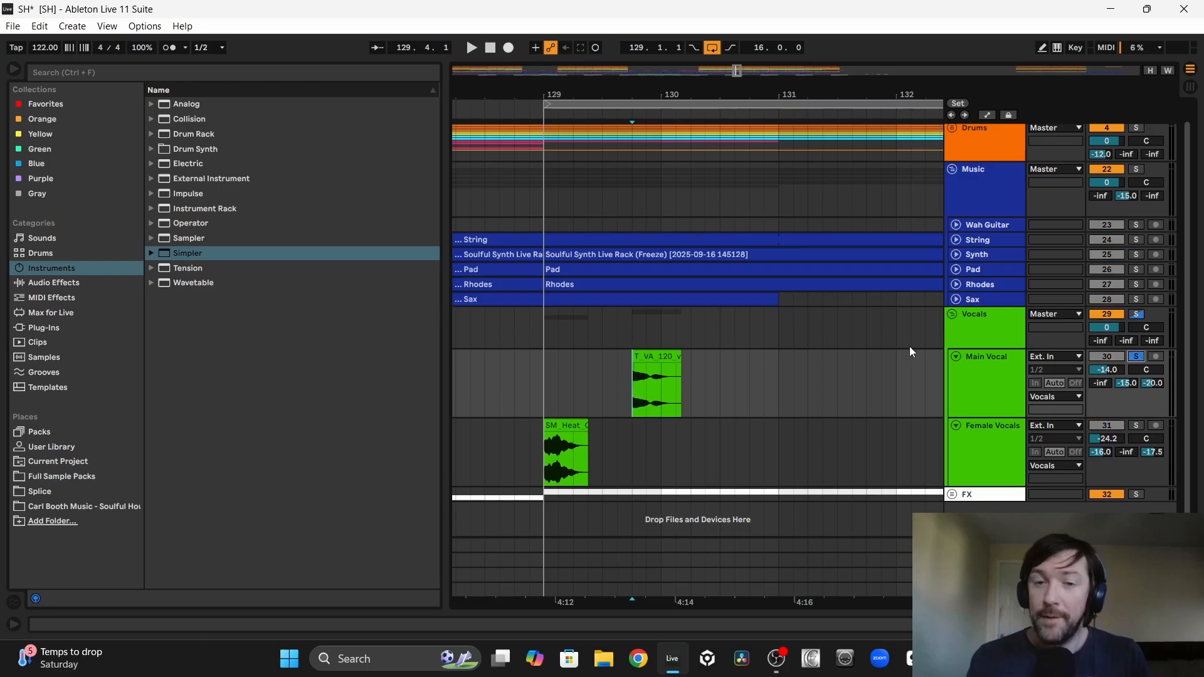
click(662, 356)
key(space)
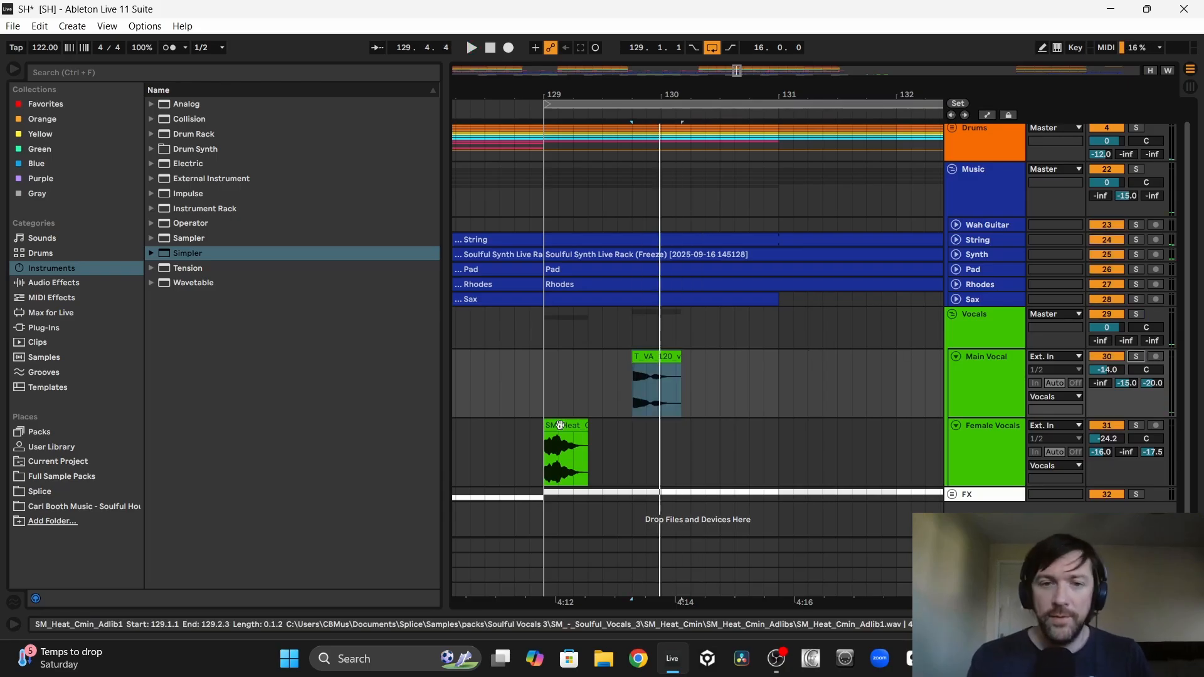
Step: Shift the female ad-lib at bar 129 to start at 129.1.3, audition it, and trim it to a length of 0.1.0
mouse_move(562, 426)
mouse_down()
mouse_move(642, 435)
mouse_move(593, 435)
mouse_up()
click(546, 435)
key(space)
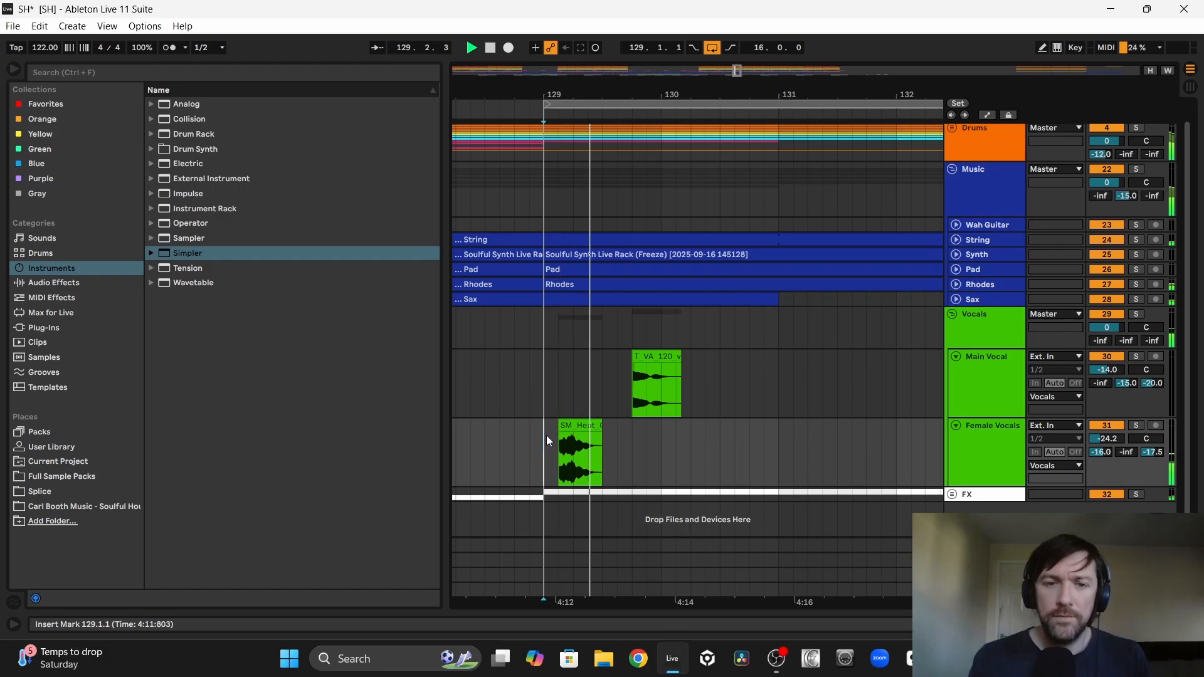
key(space)
key(space)
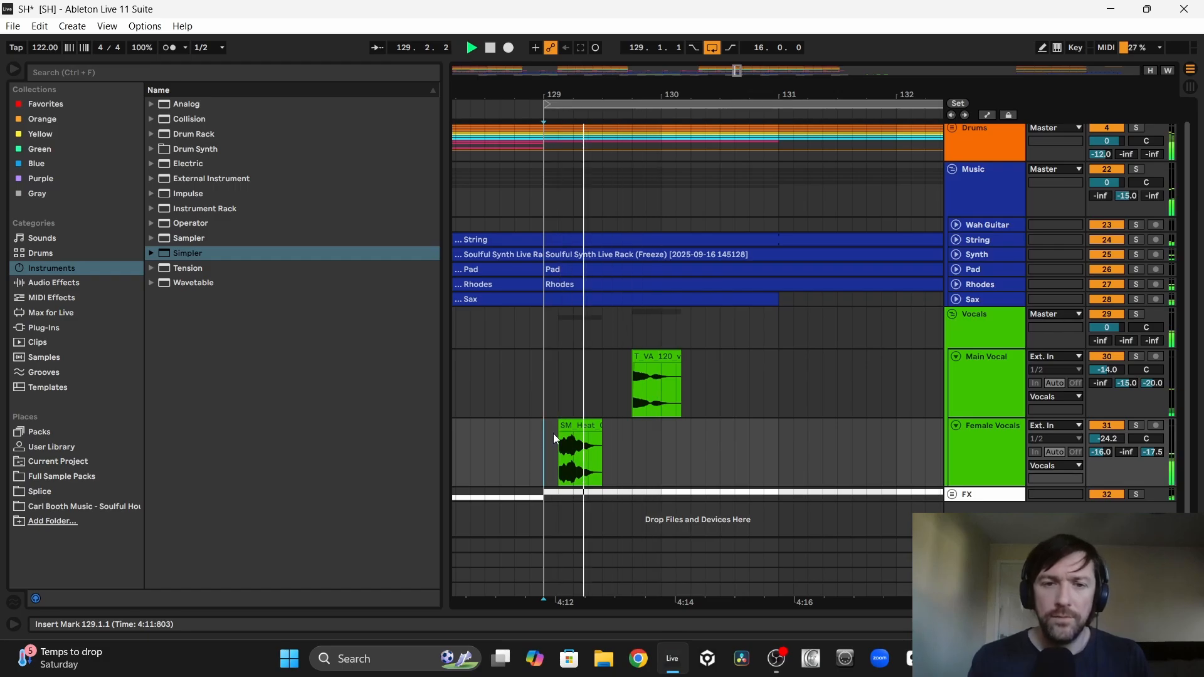
drag(600, 428, 586, 429)
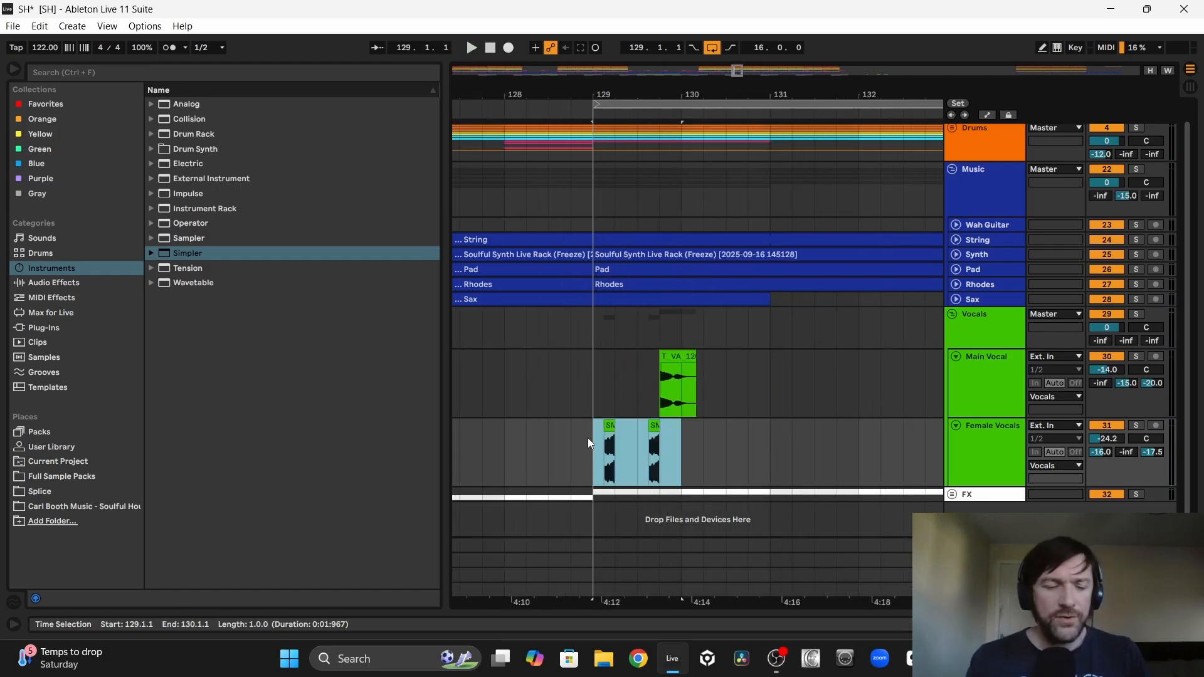
Step: Duplicate the short female ad-lib every half bar from bar 129 until it fills the section up to bar 145
key(ctrl+d)
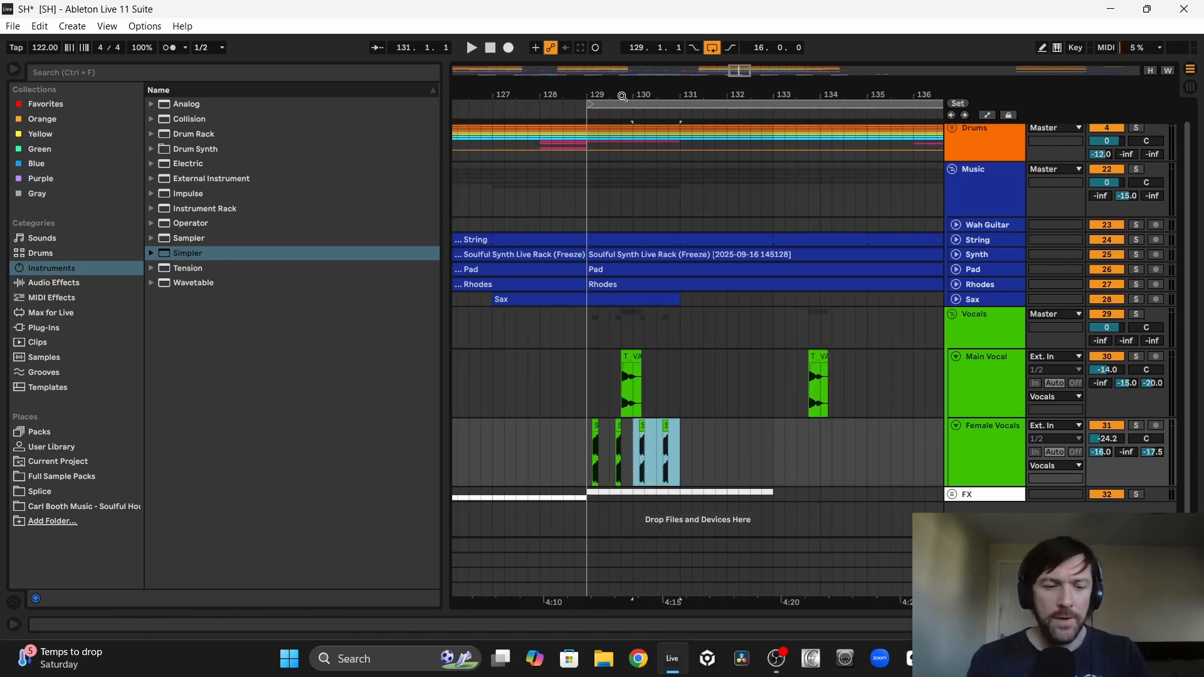
key(ctrl+d)
key(ctrl+d)
key(ctrl+d)
key(ctrl+d)
key(ctrl+d)
key(ctrl+d)
key(ctrl+d)
key(ctrl+d)
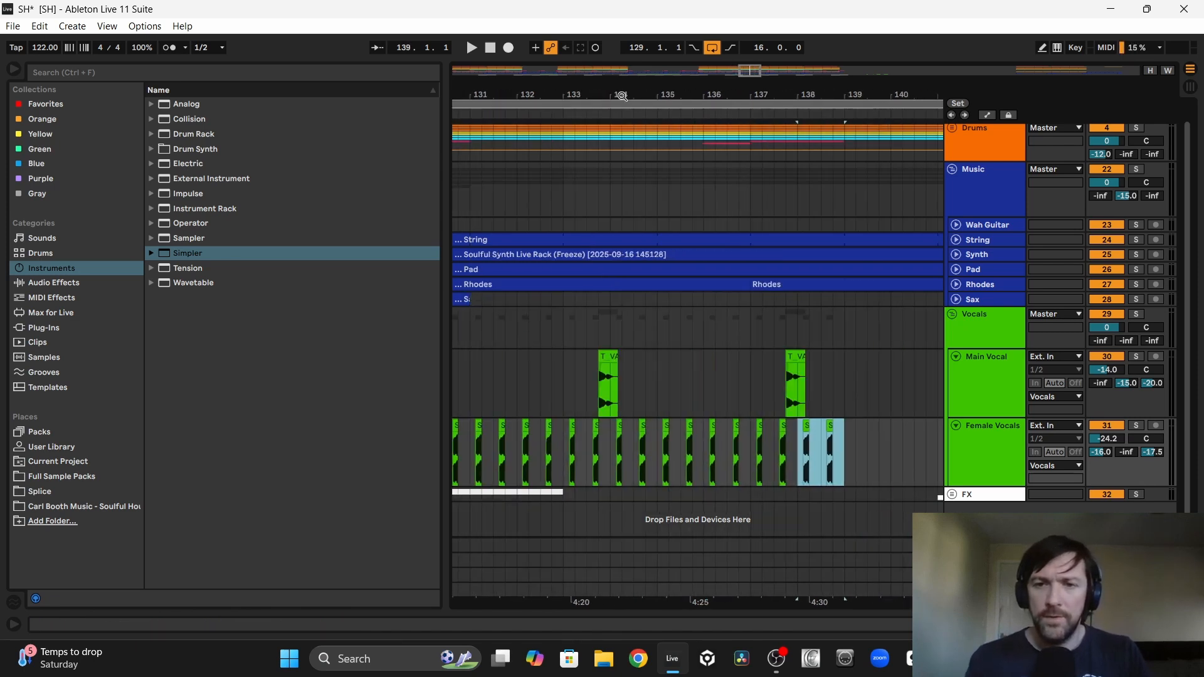
key(ctrl+d)
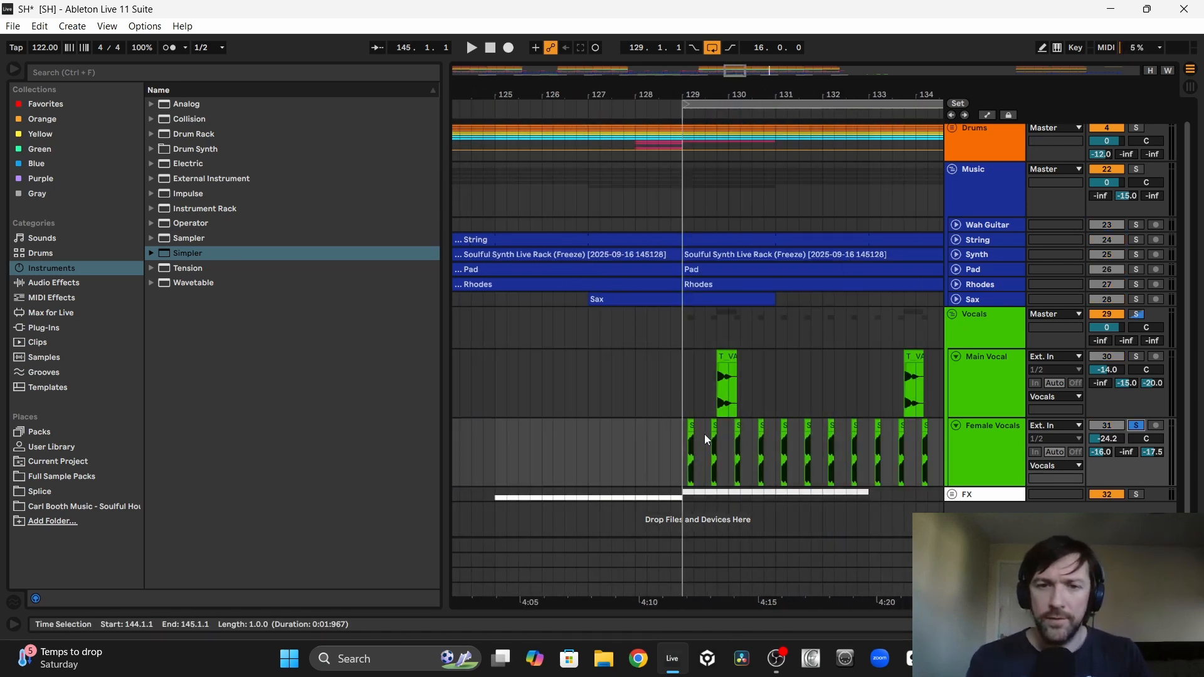
Step: Play the soloed Female Vocals pattern from bar 129, adding the Music and Kick & Bass groups to the solo
click(684, 441)
key(space)
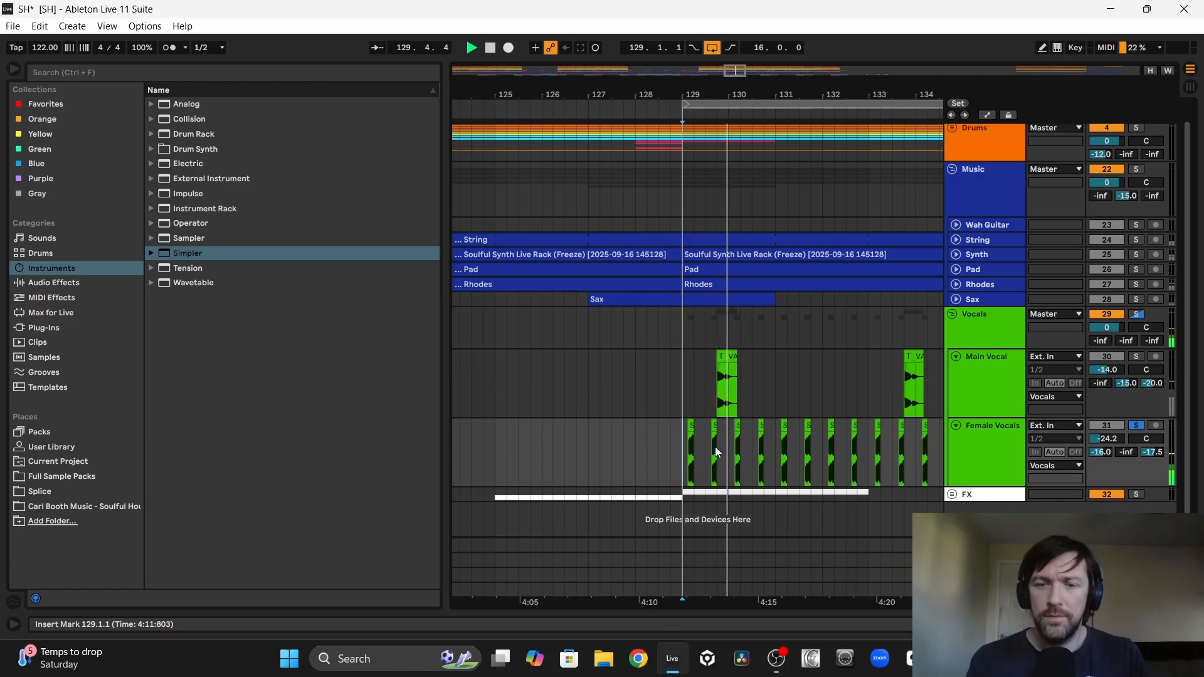
scroll(715, 449, right, 5)
scroll(954, 309, up, 1)
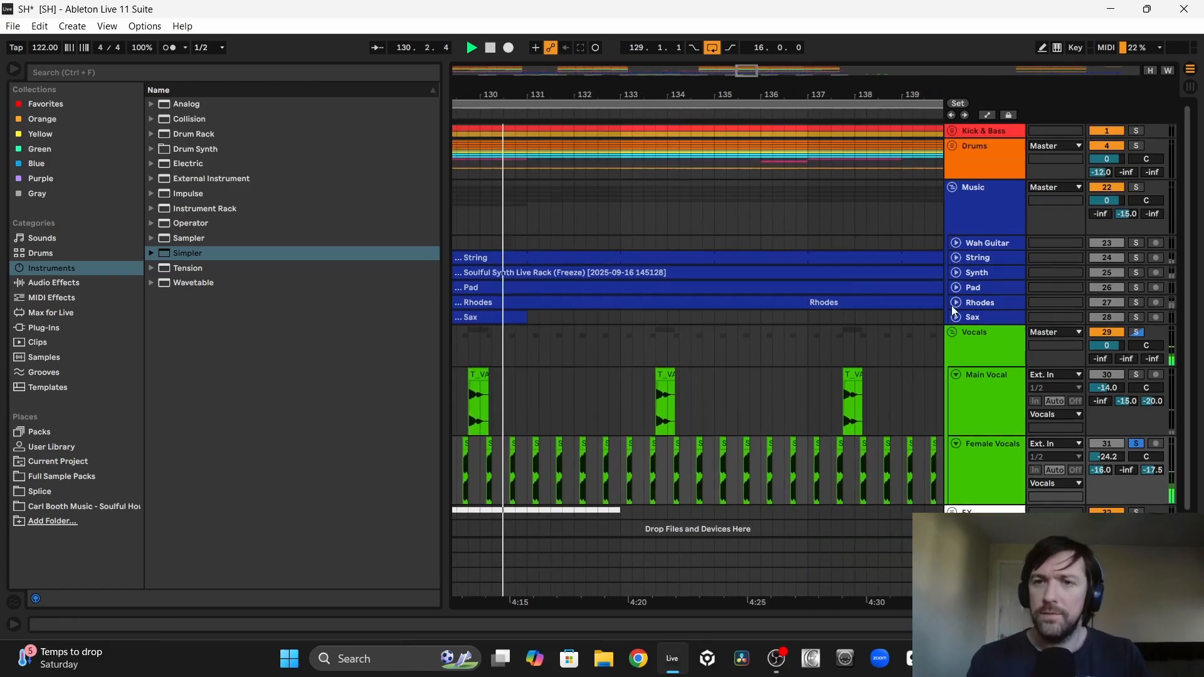
click(1137, 188)
click(1137, 131)
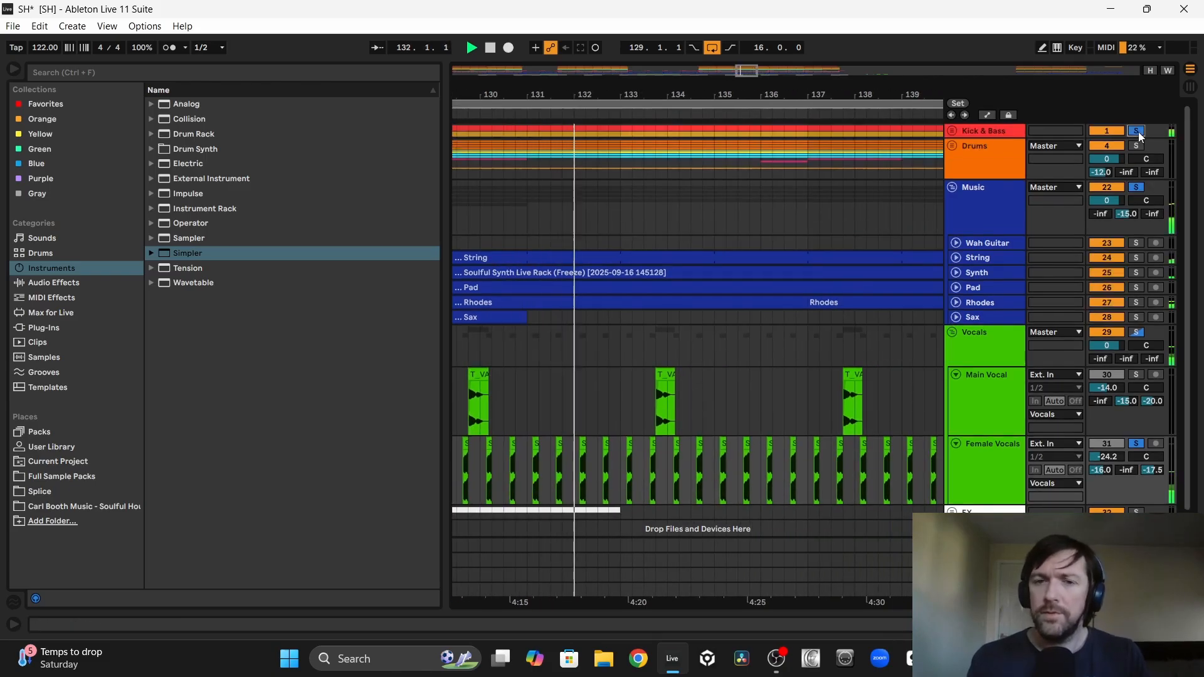
Step: Clear the track solos and play the section from bar 129 to hear the ad-lib pattern in the full mix
scroll(573, 166, down, 1)
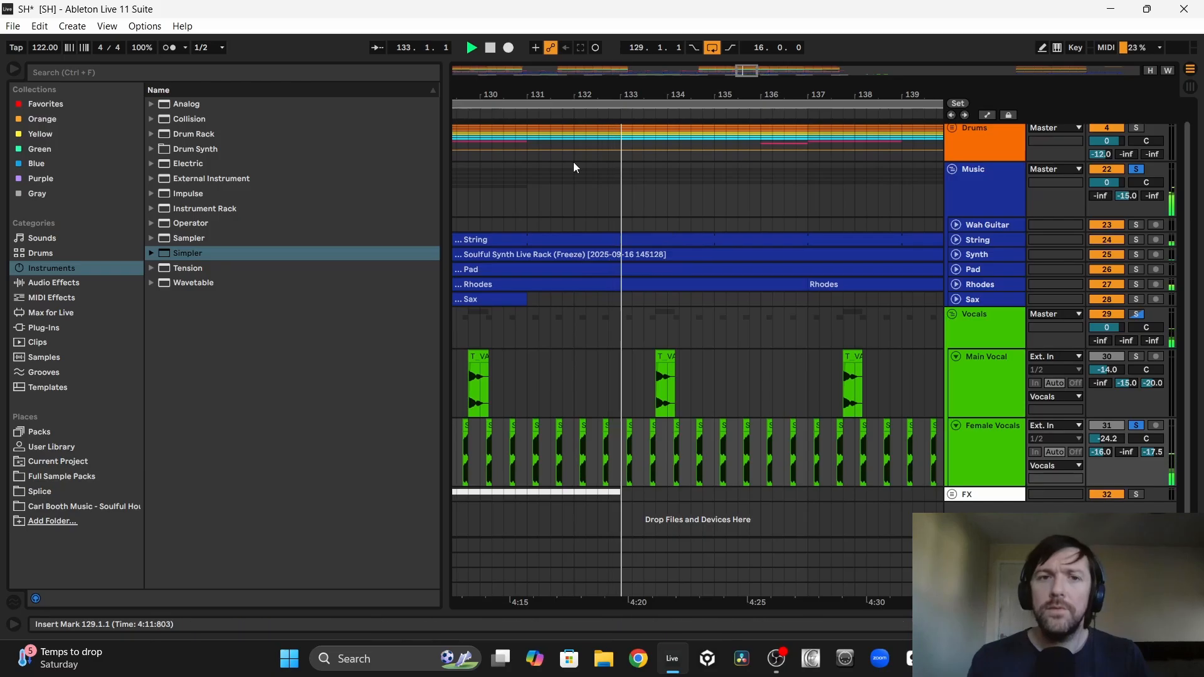
drag(573, 95, 658, 102)
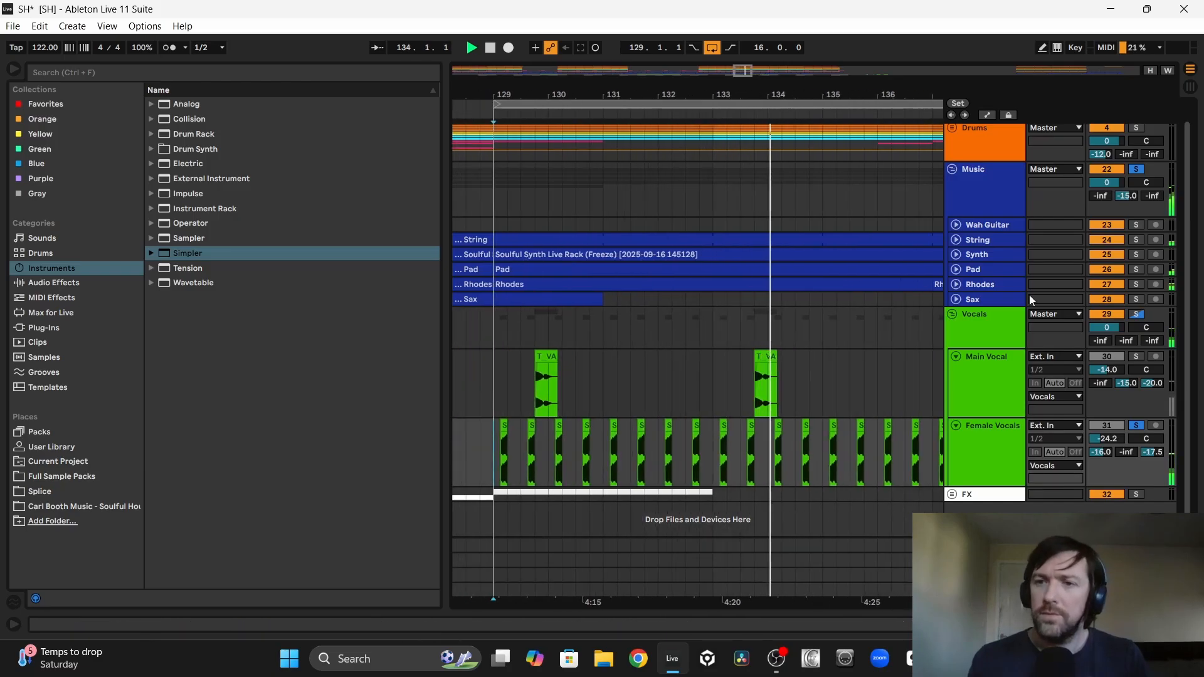
click(1133, 356)
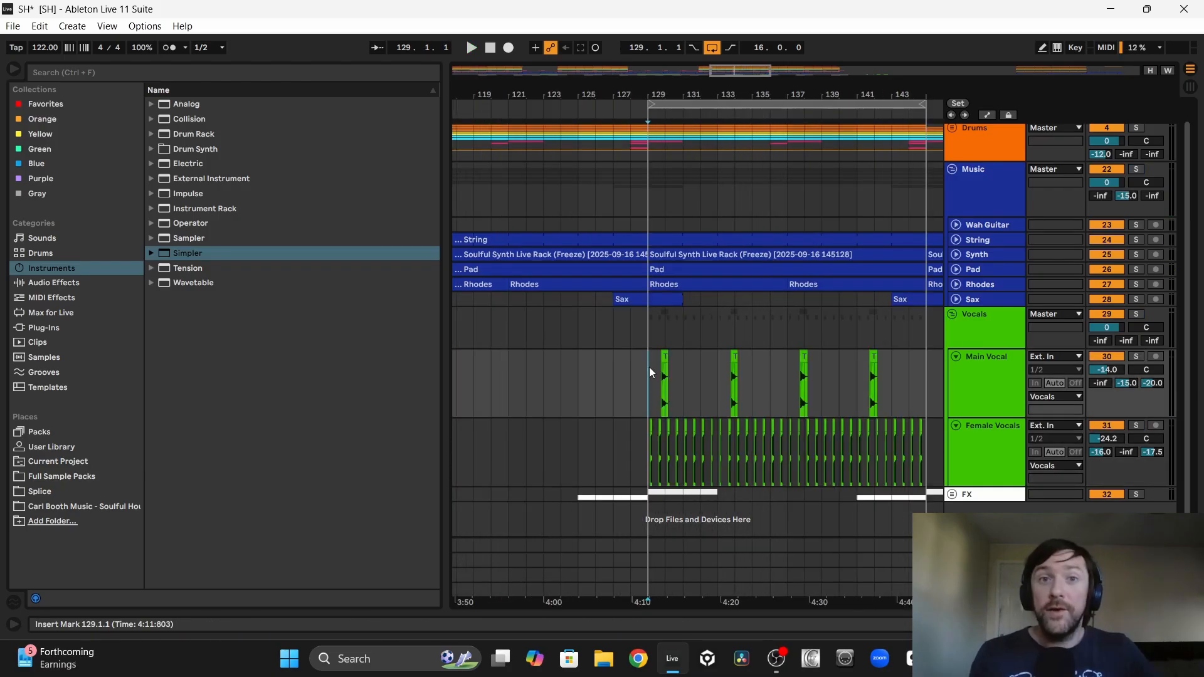
key(space)
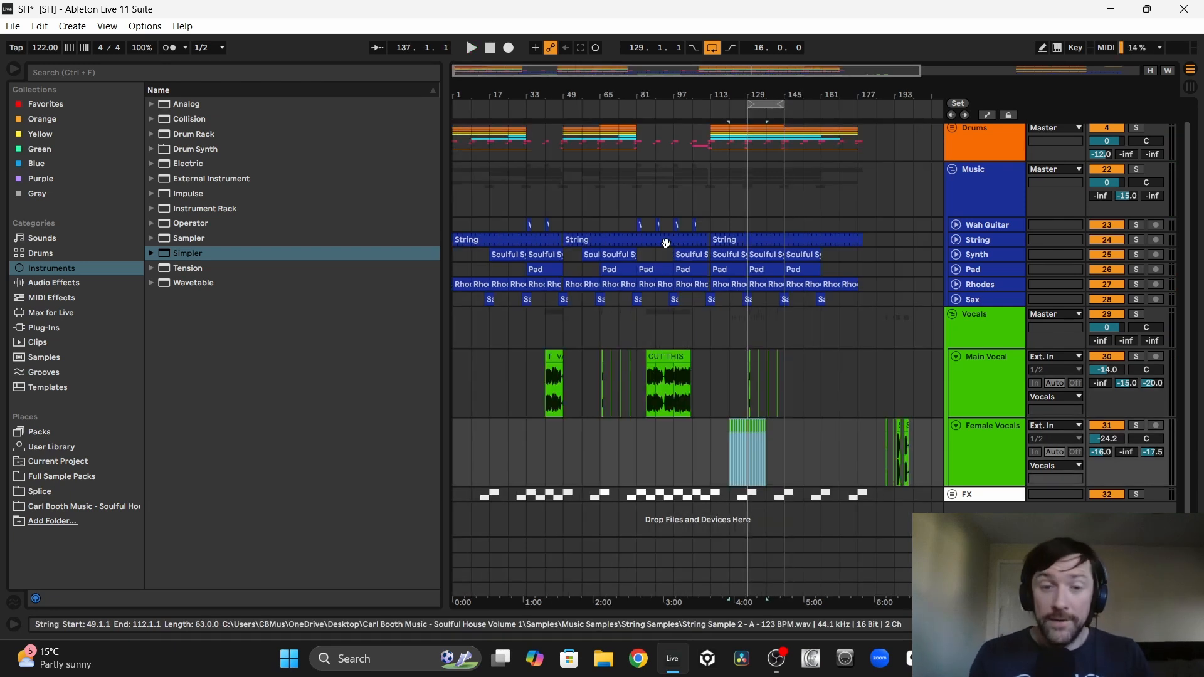
Step: Move the 16-bar female ad-lib pattern to bar 1 and duplicate it back to back until bar 177
key(Left)
key(Left)
key(Left)
key(Left)
key(Left)
key(Left)
key(Left)
key(Left)
key(Left)
key(Left)
key(Left)
key(Left)
key(Left)
key(Left)
key(Left)
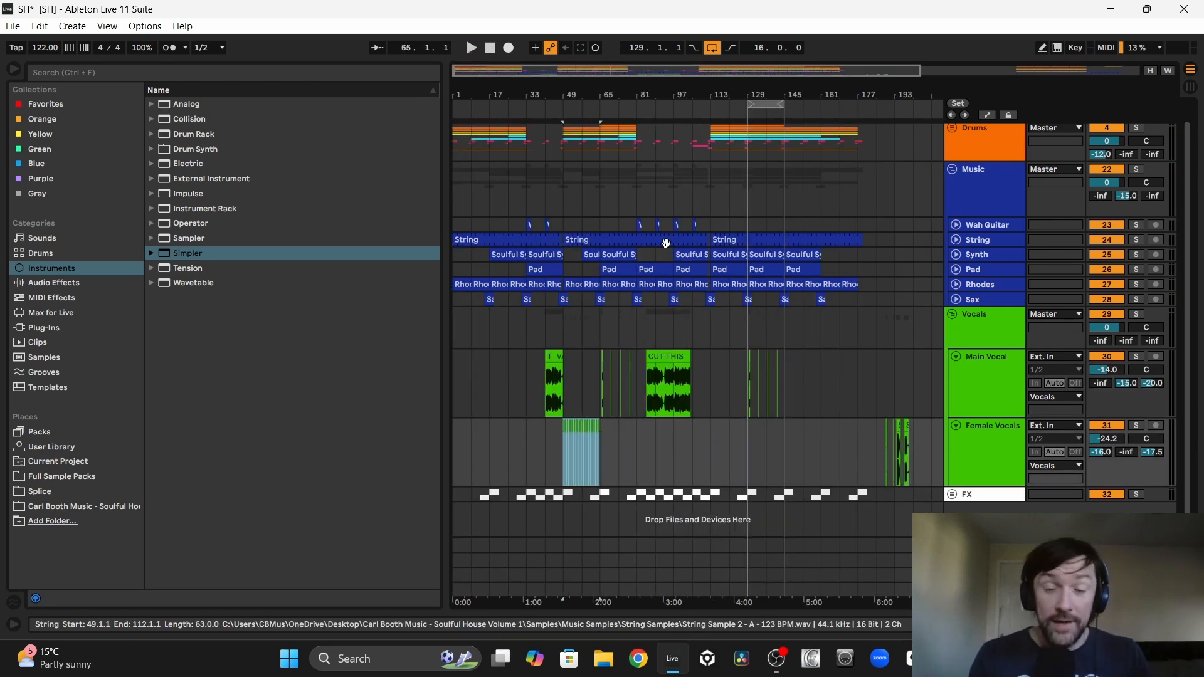
key(ctrl+d)
key(ctrl+d)
key(ctrl+d)
key(ctrl+d)
key(ctrl+d)
key(ctrl+d)
key(ctrl+d)
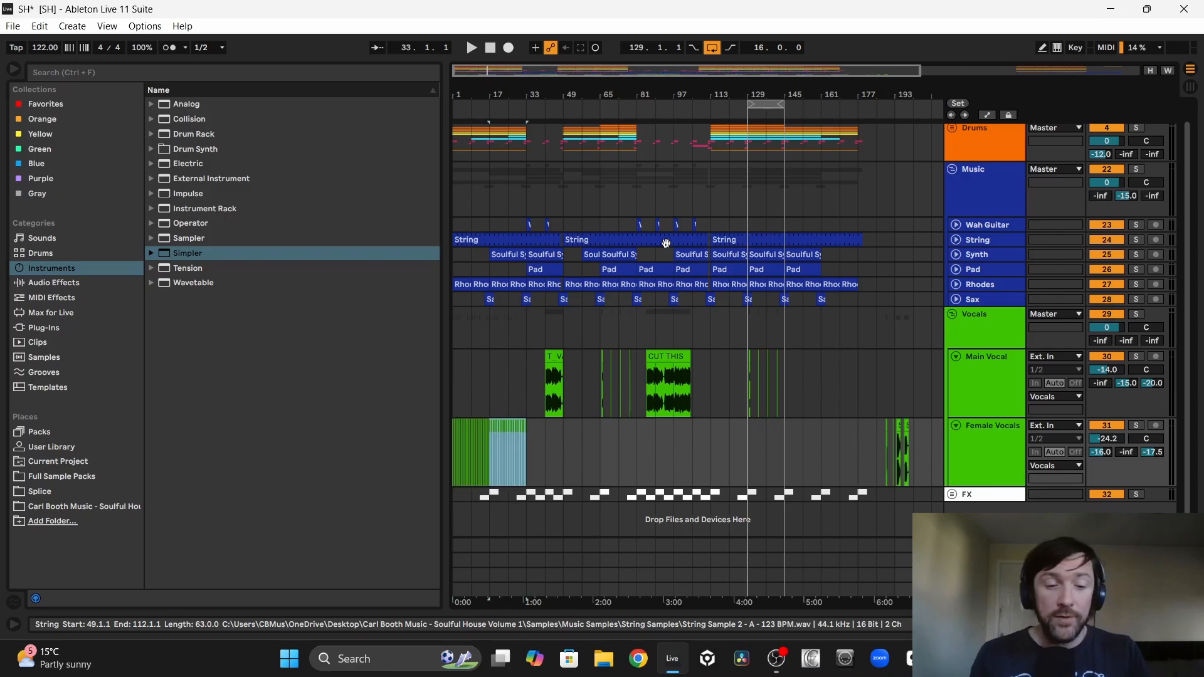
key(ctrl+d)
key(ctrl+d)
key(ctrl+d)
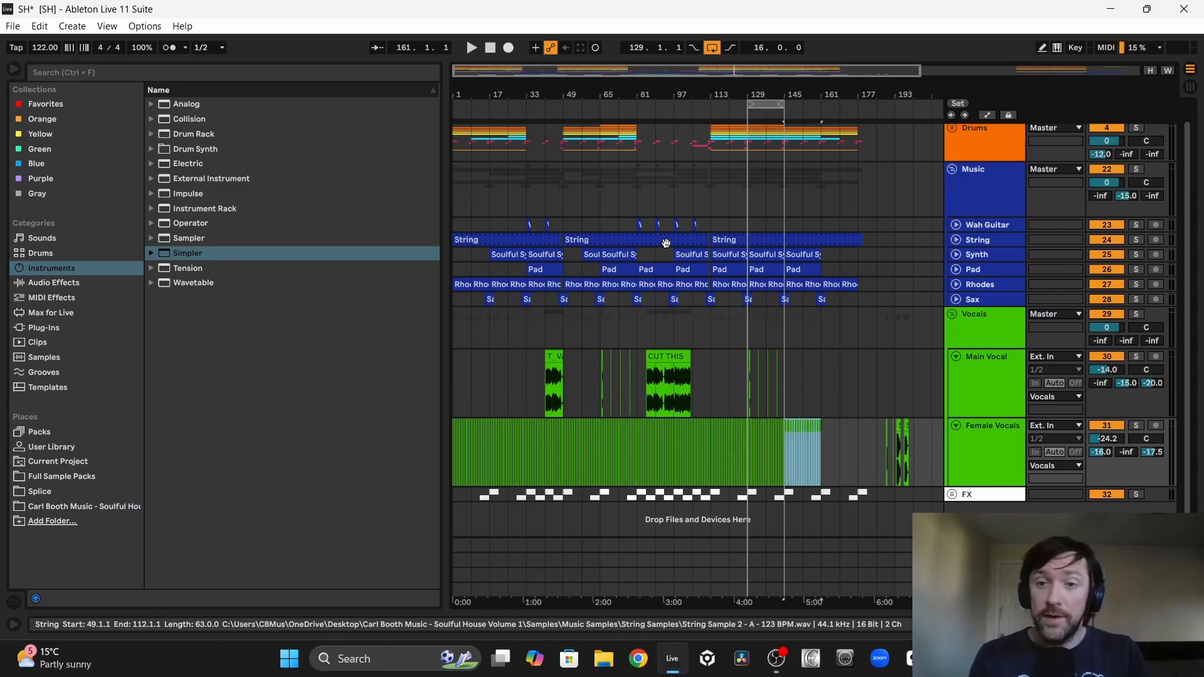
Step: Move the spare ad-libs after bar 185 to their own track and consolidate the repeated ad-lib into one clip from bar 1 to 177
click(902, 429)
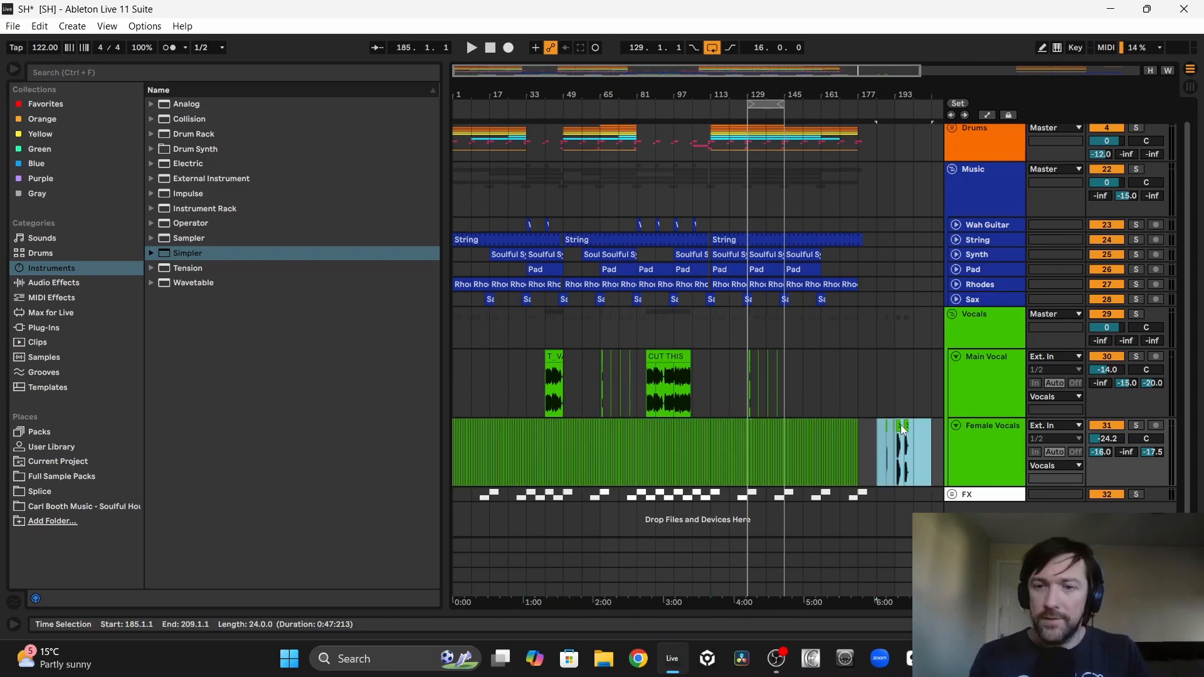
click(980, 426)
key(ctrl+j)
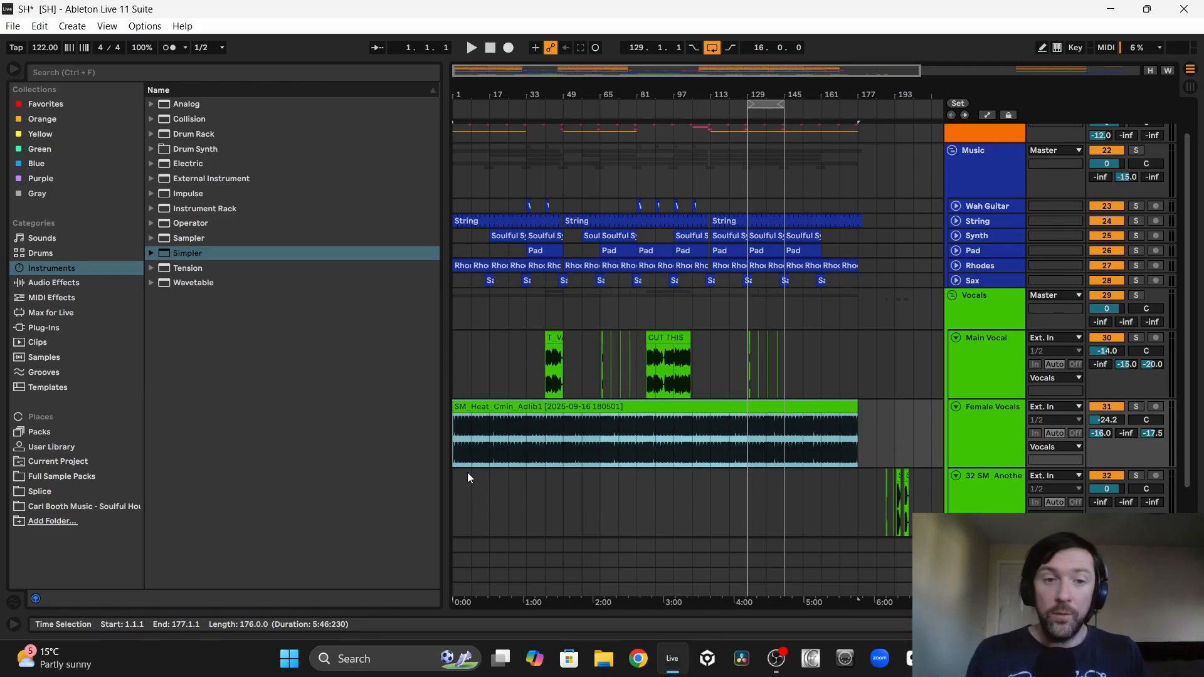
Step: Loop the consolidated ad-lib clip over bars 1 to 177 and play it with Female Vocals soloed
click(488, 400)
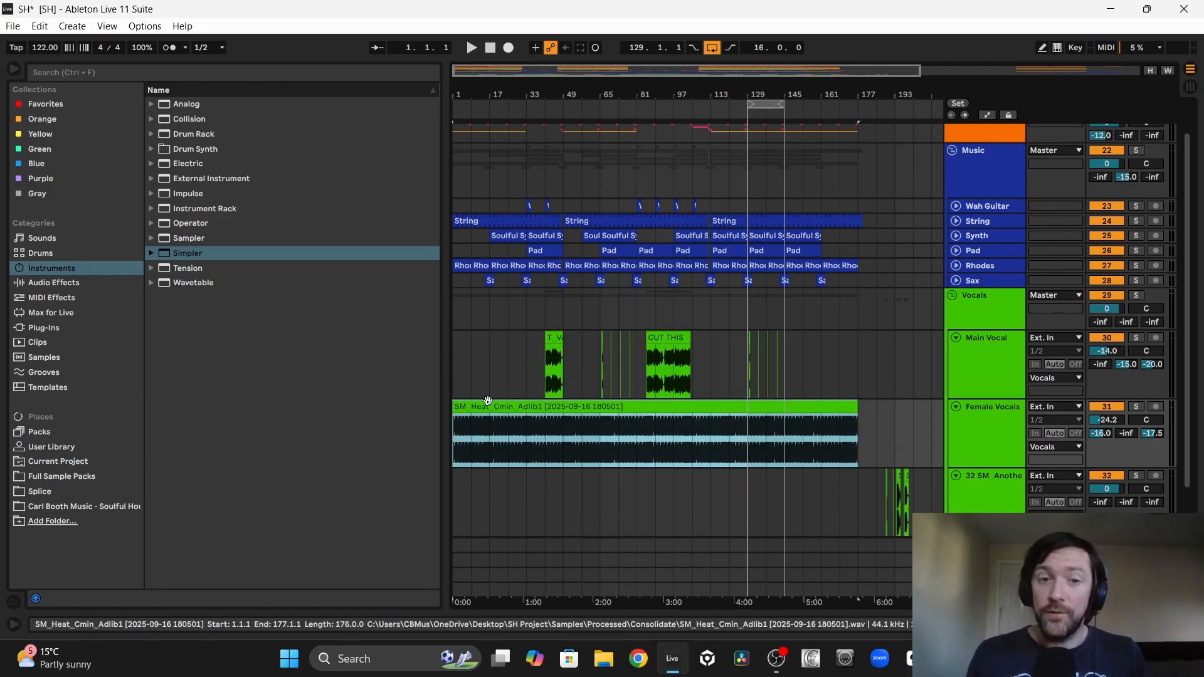
click(468, 434)
click(510, 408)
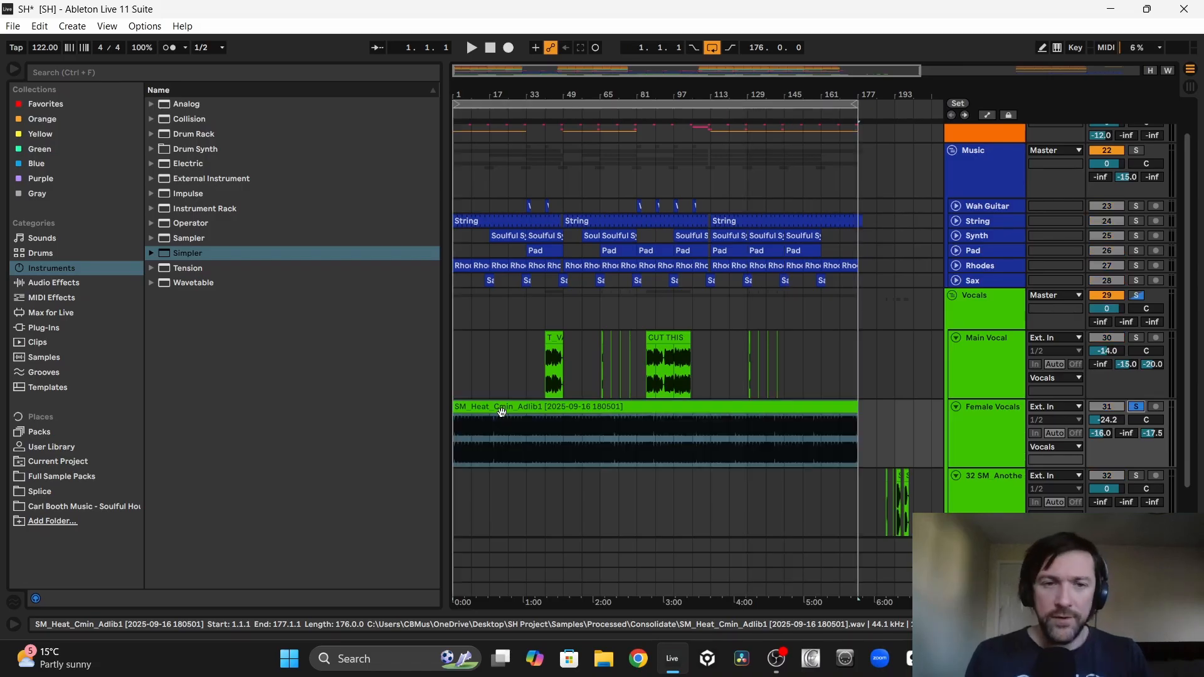
key(space)
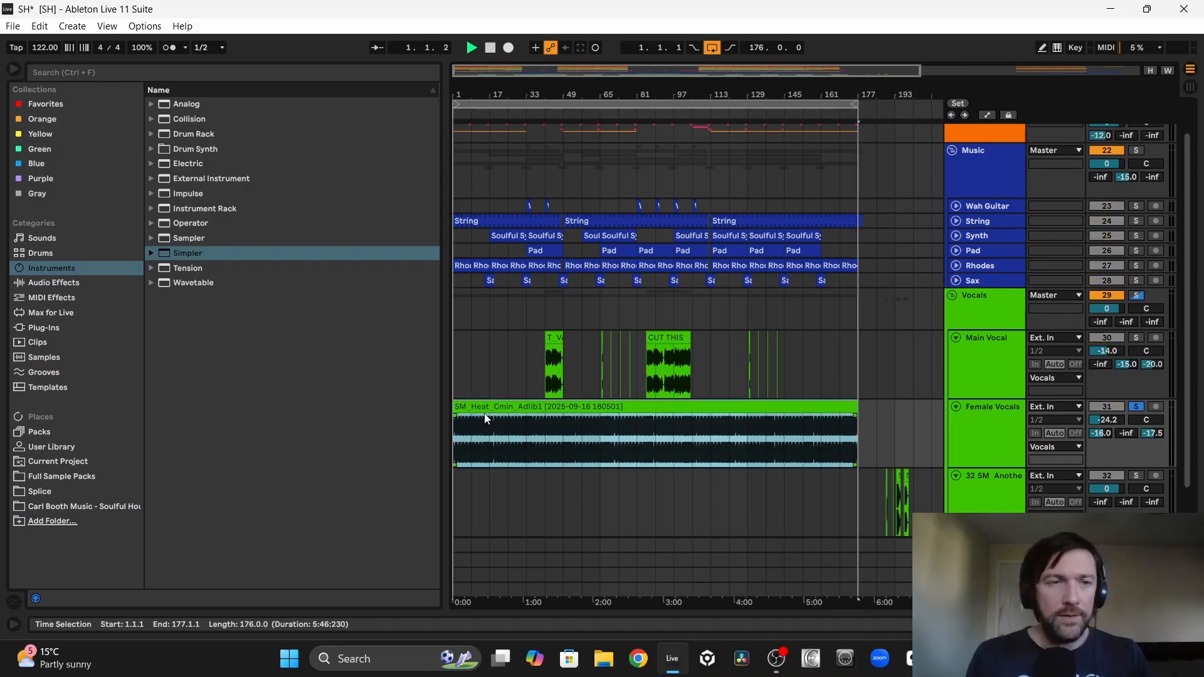
Step: Add EQ Eight to Female Vocals with a low cut at 391 Hz and a high cut at 3.03 kHz
click(46, 284)
drag(193, 347, 555, 440)
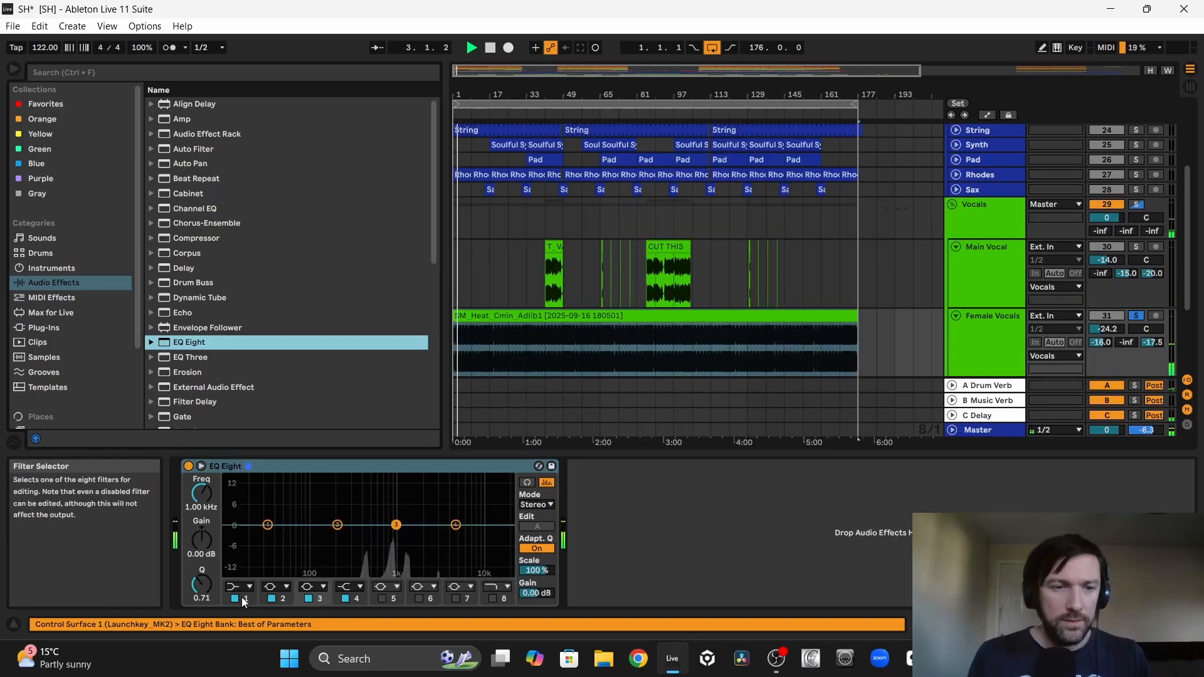
click(243, 587)
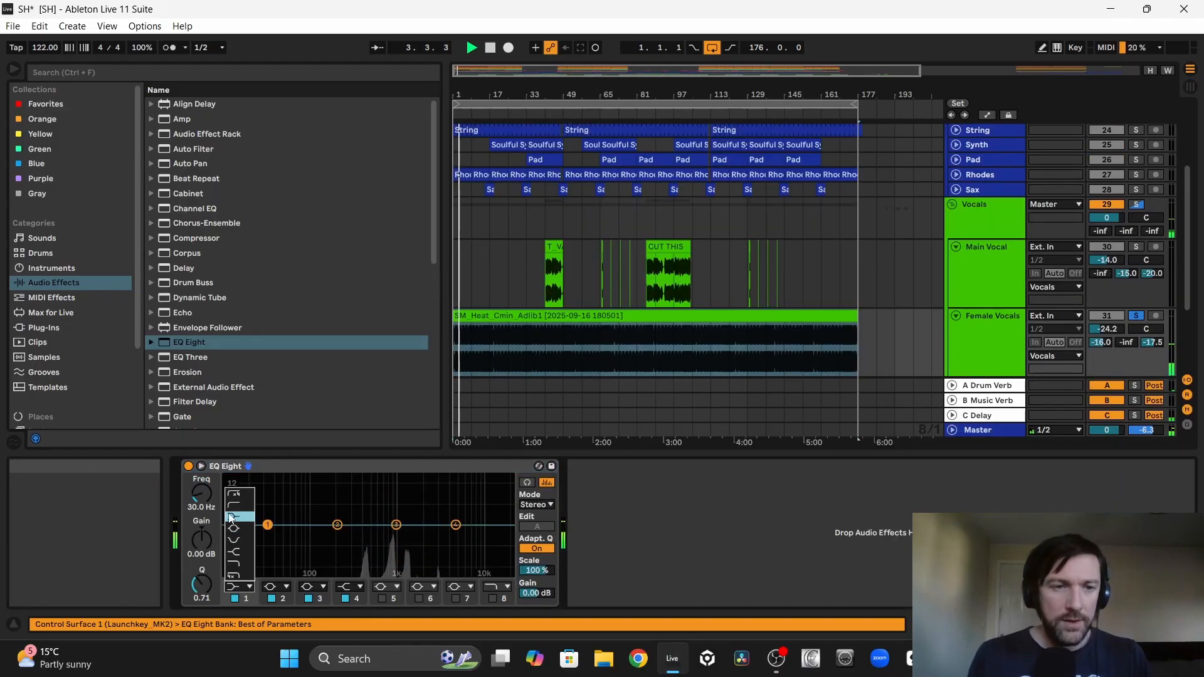
click(230, 518)
drag(268, 525, 375, 537)
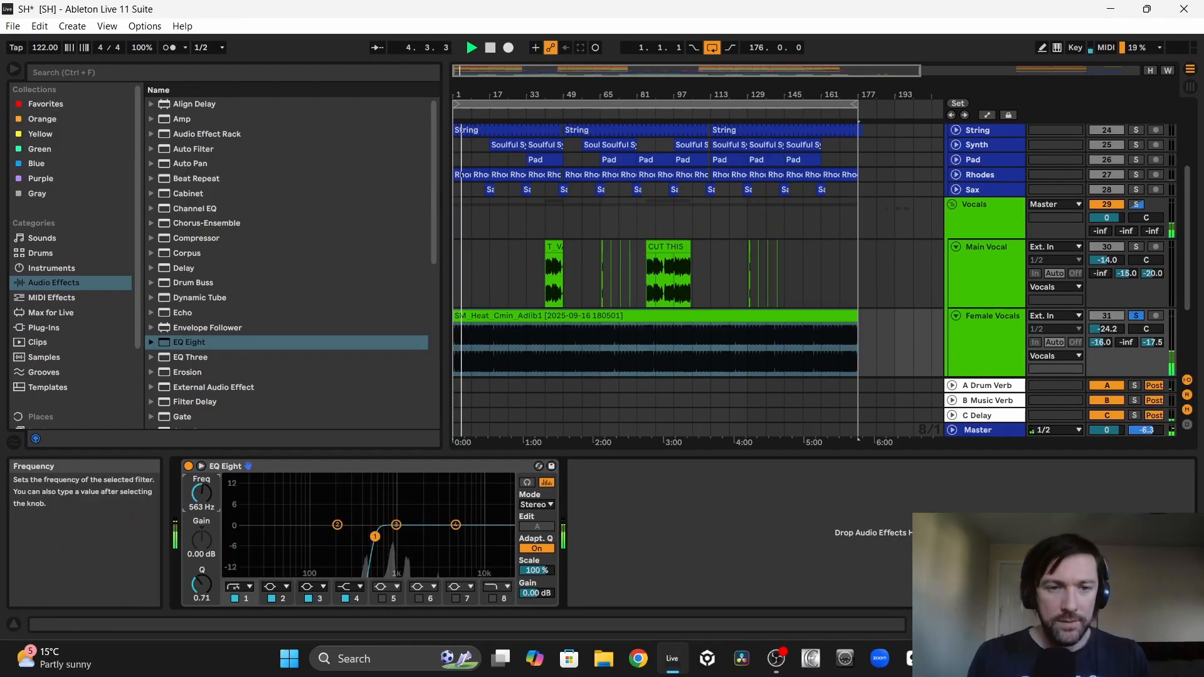
drag(199, 498, 200, 504)
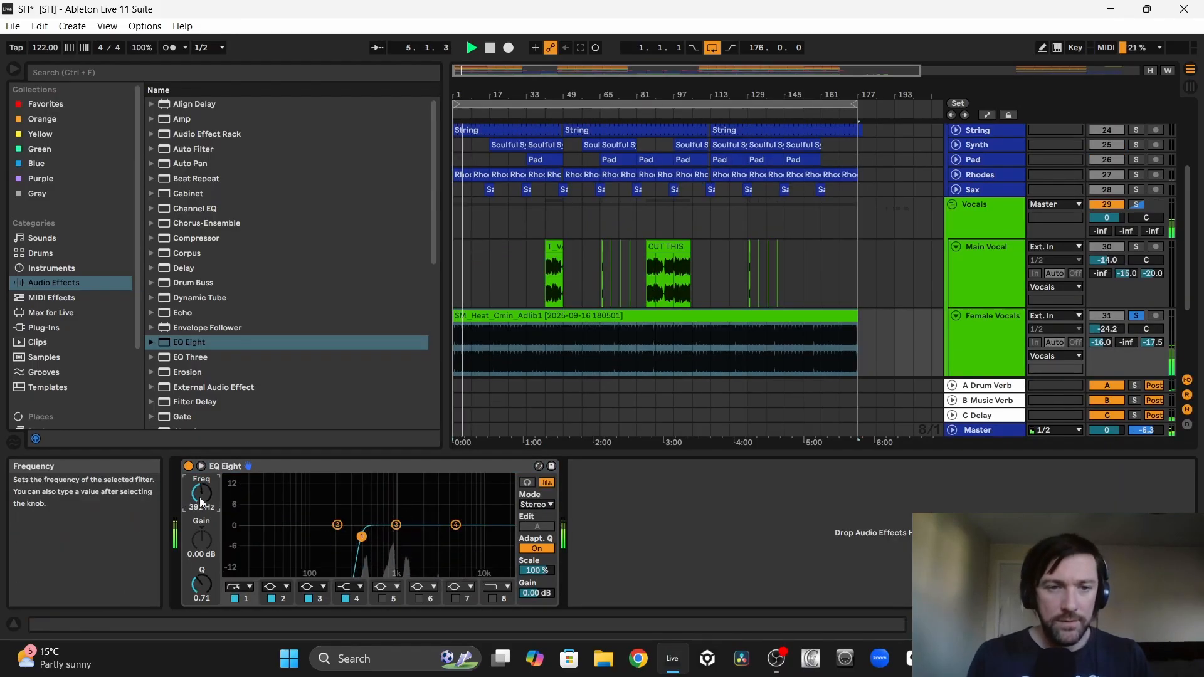
click(493, 598)
drag(500, 543, 437, 535)
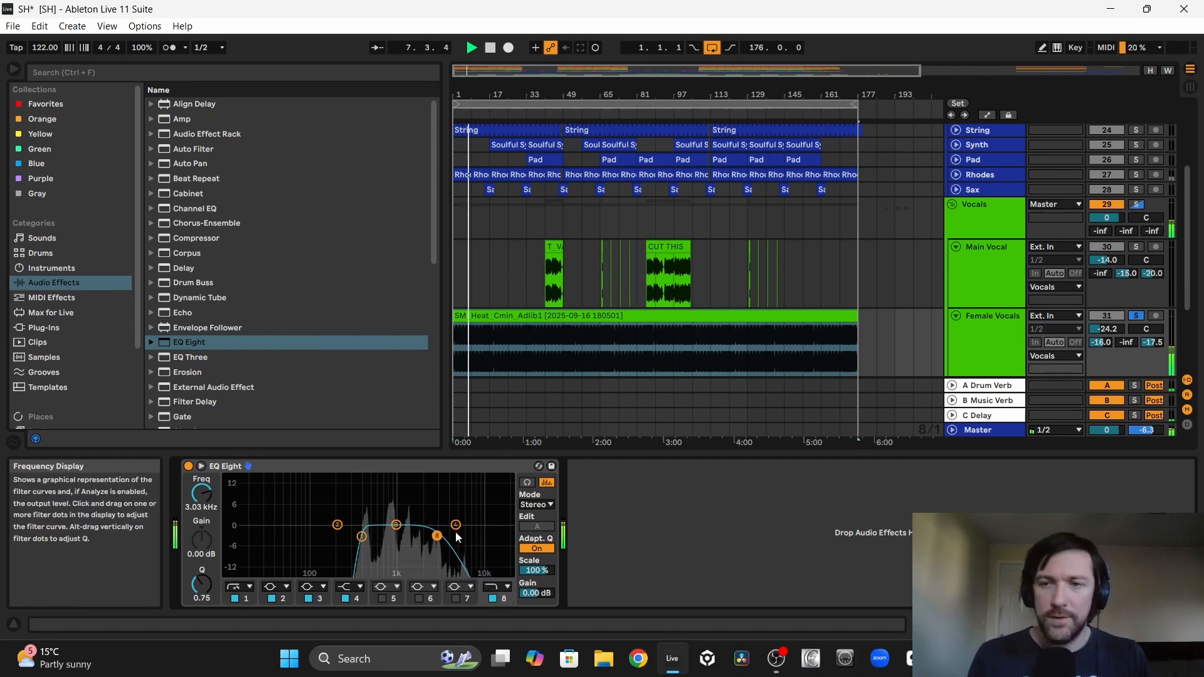
Step: Lower the Female Vocals delay send to -25 dB and add the Around The Head auto pan at 52.4% amount
mouse_move(1152, 343)
mouse_down()
mouse_move(1153, 392)
mouse_move(1153, 363)
mouse_up()
click(842, 331)
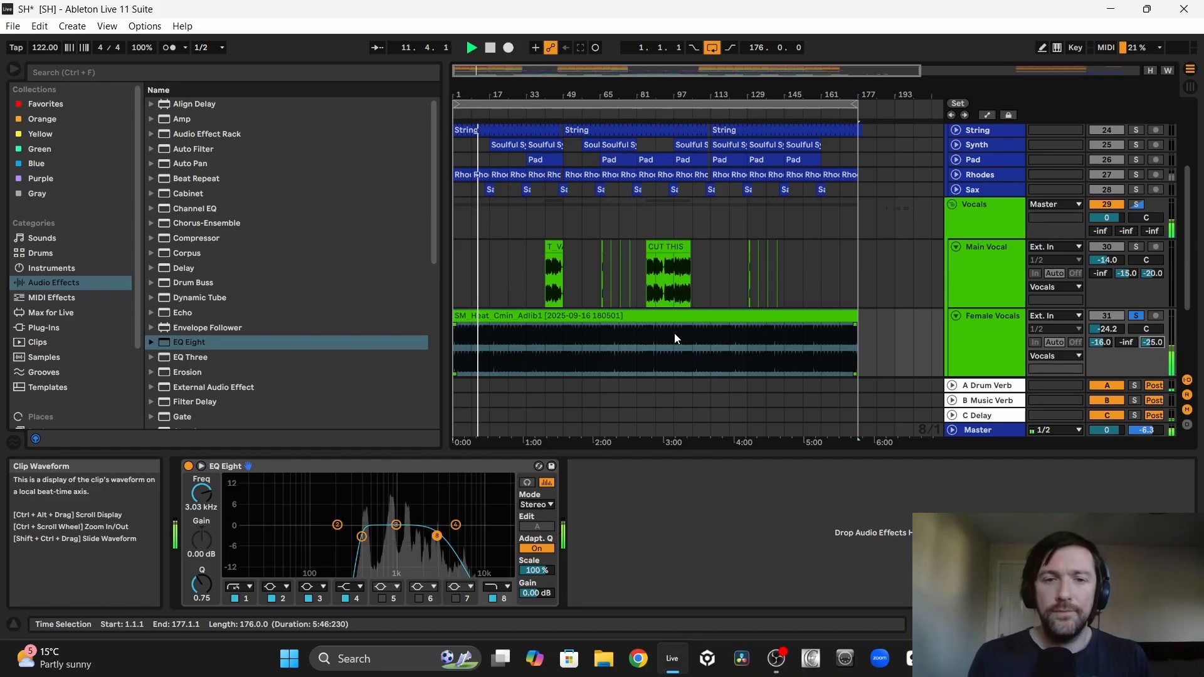
click(155, 164)
double_click(213, 208)
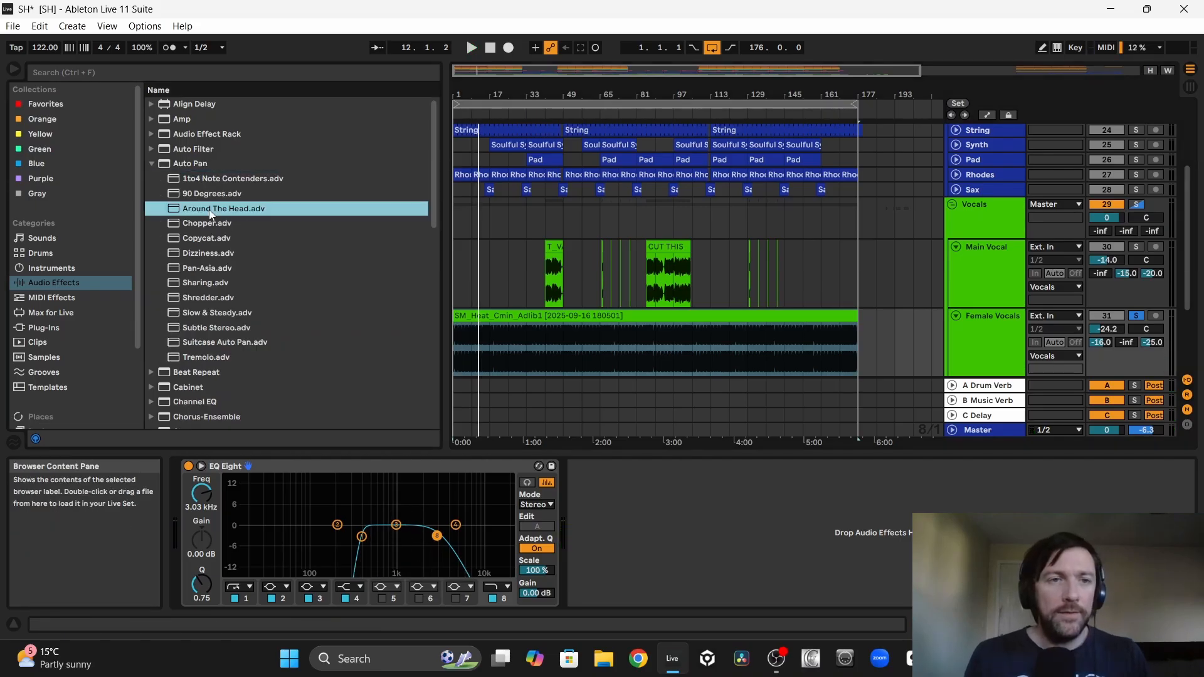
key(space)
drag(587, 544, 588, 546)
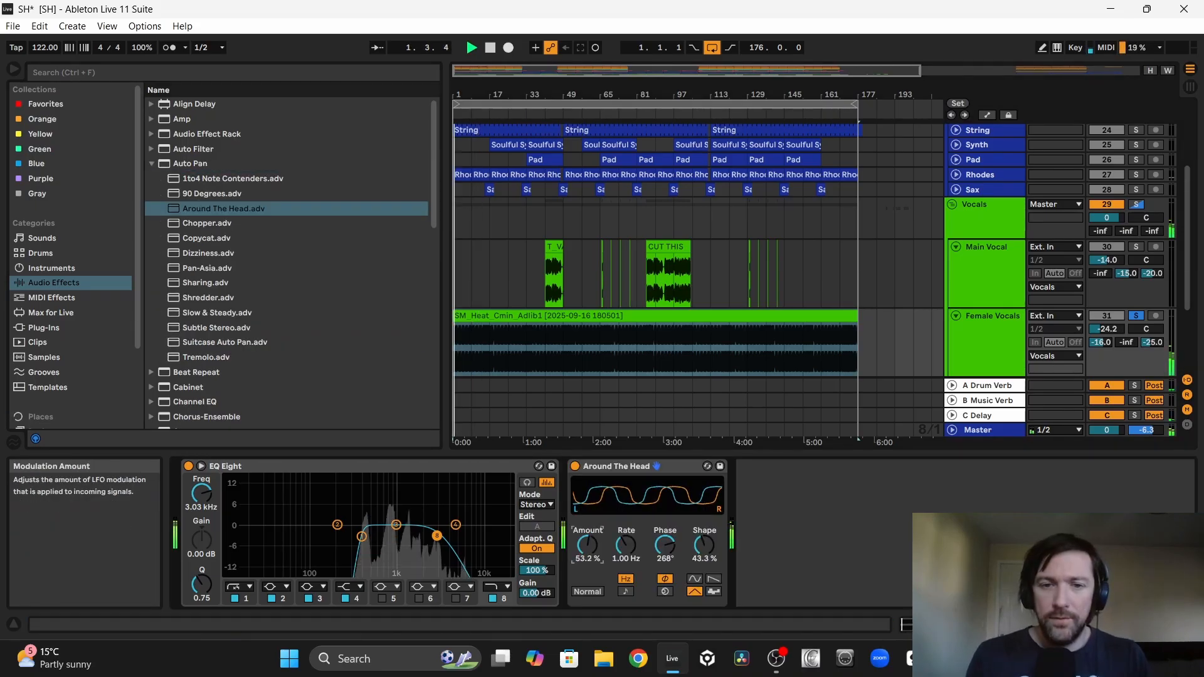
Step: Add LFOTool to Female Vocals and reshape its curve with a lower start point and a sloped end
click(35, 327)
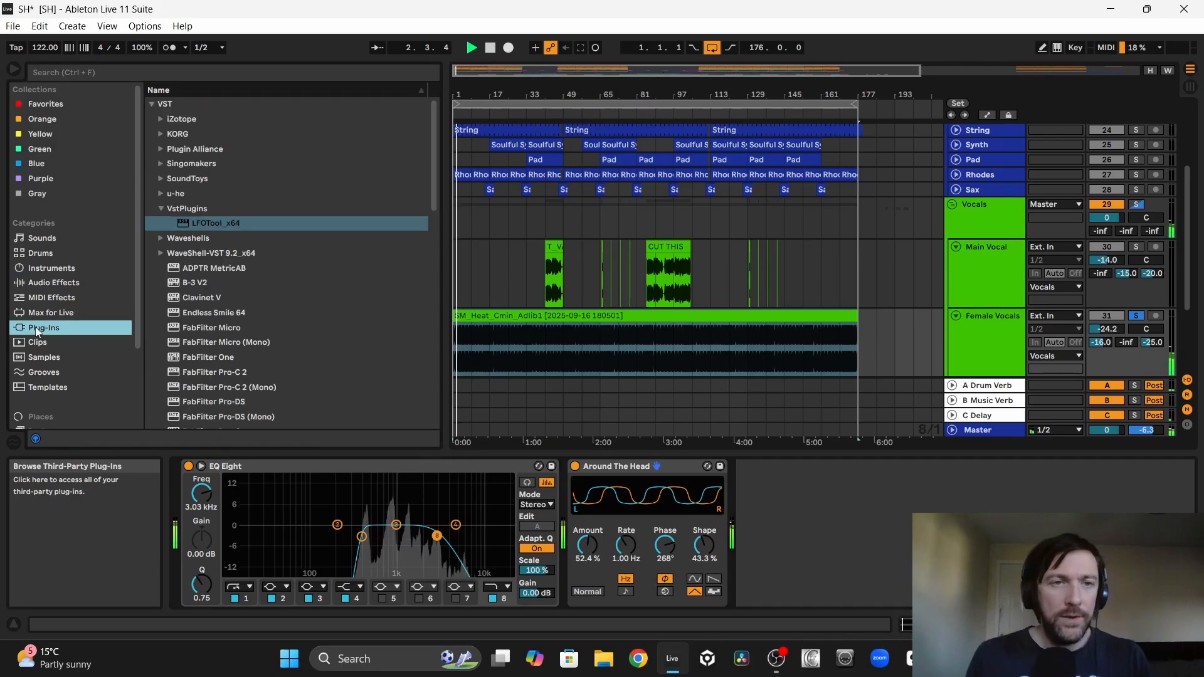
double_click(208, 224)
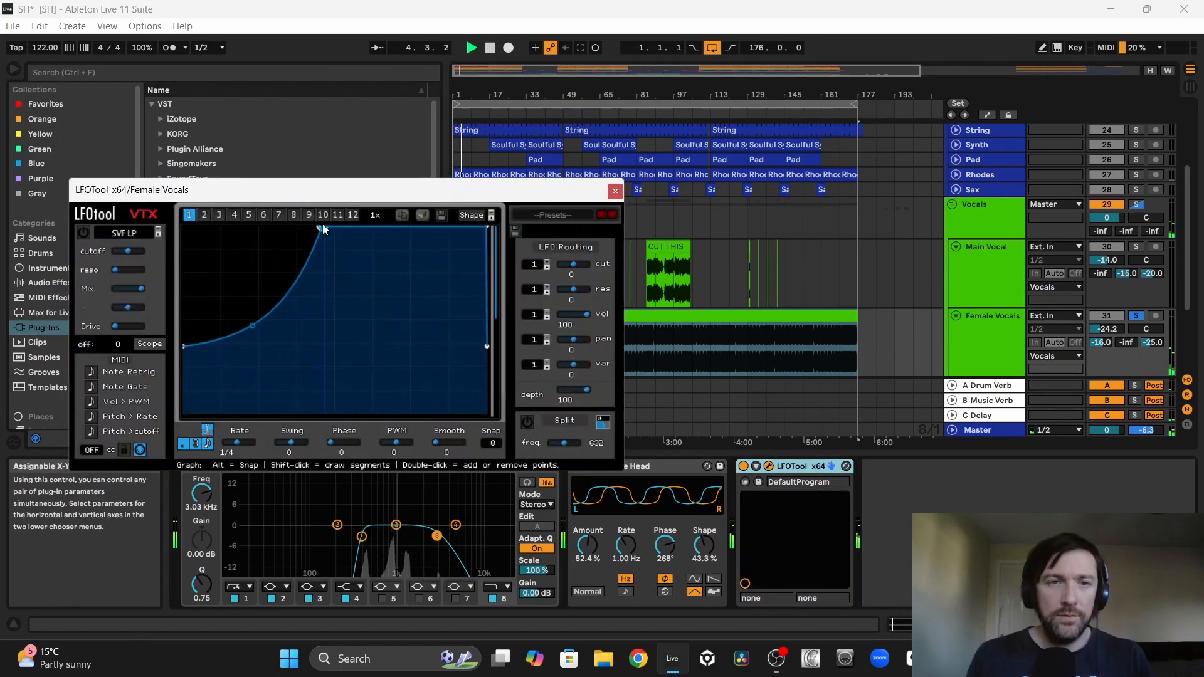
drag(487, 229, 480, 227)
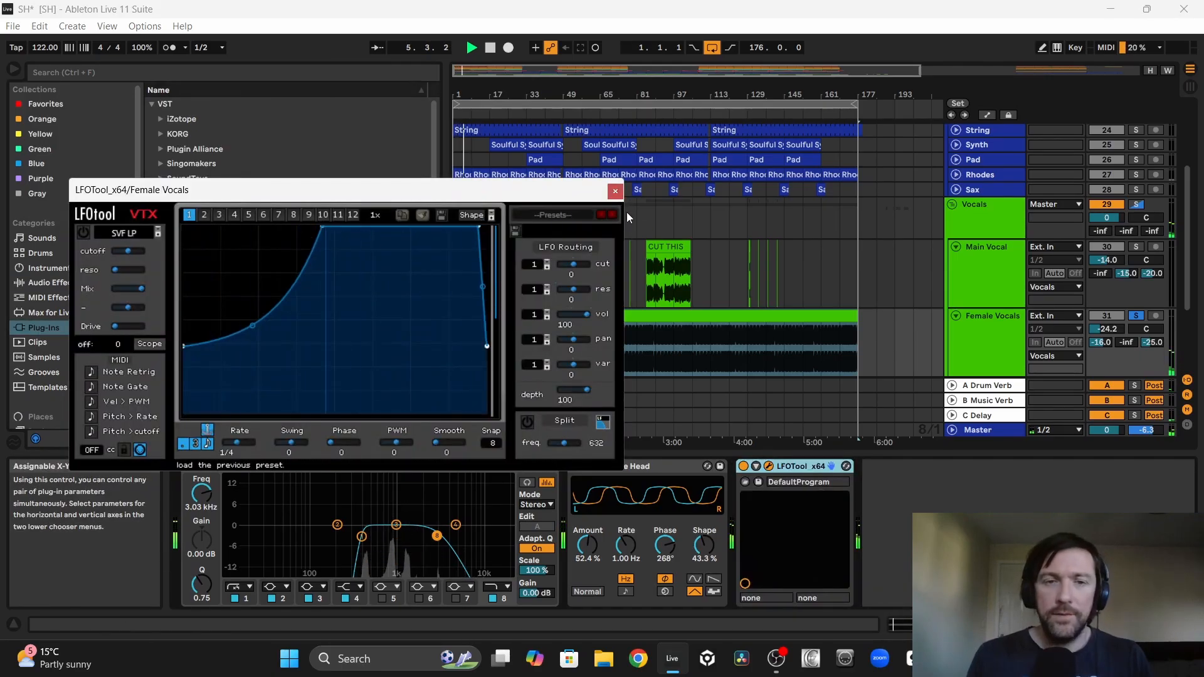
drag(190, 352, 193, 383)
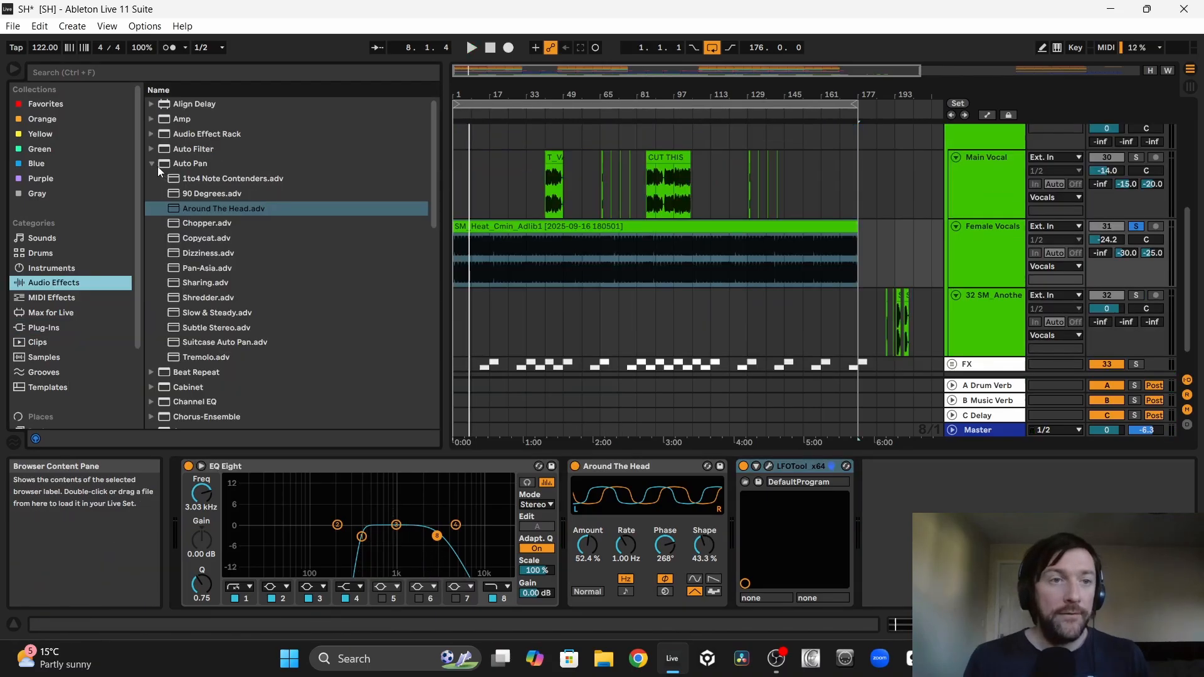
Step: Add Auto Filter to Female Vocals and automate its frequency in a curved rise from bar 1 to 33, dropping to 26 Hz there
click(157, 166)
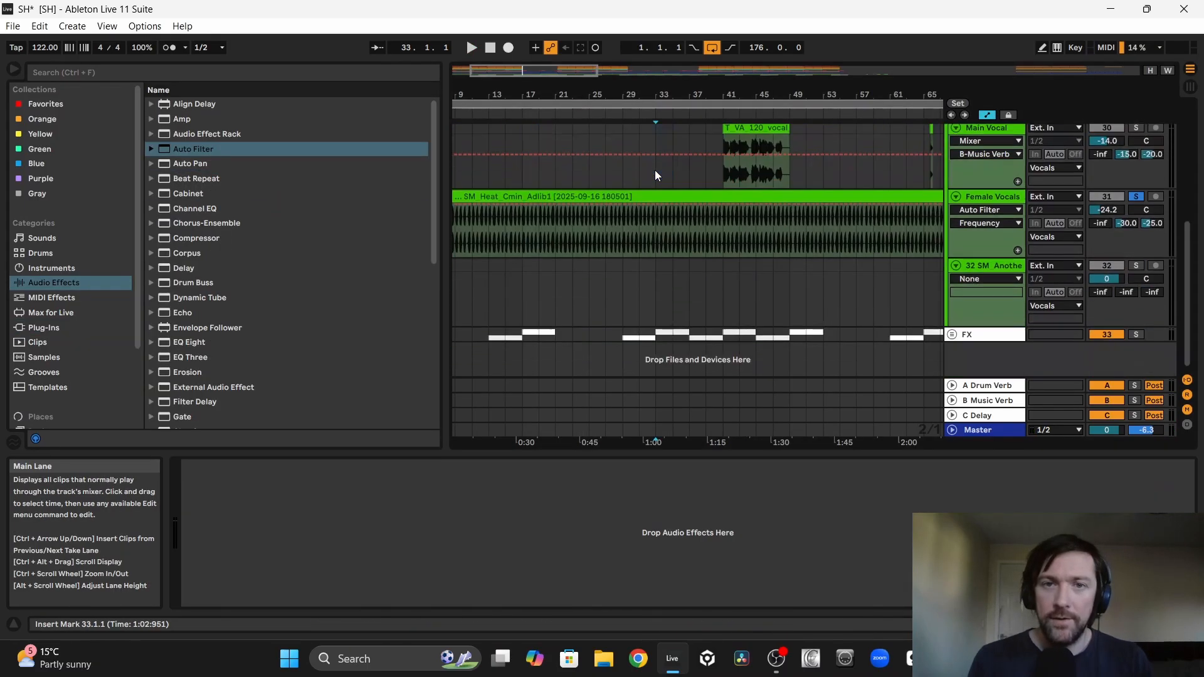
click(654, 205)
drag(502, 206, 450, 260)
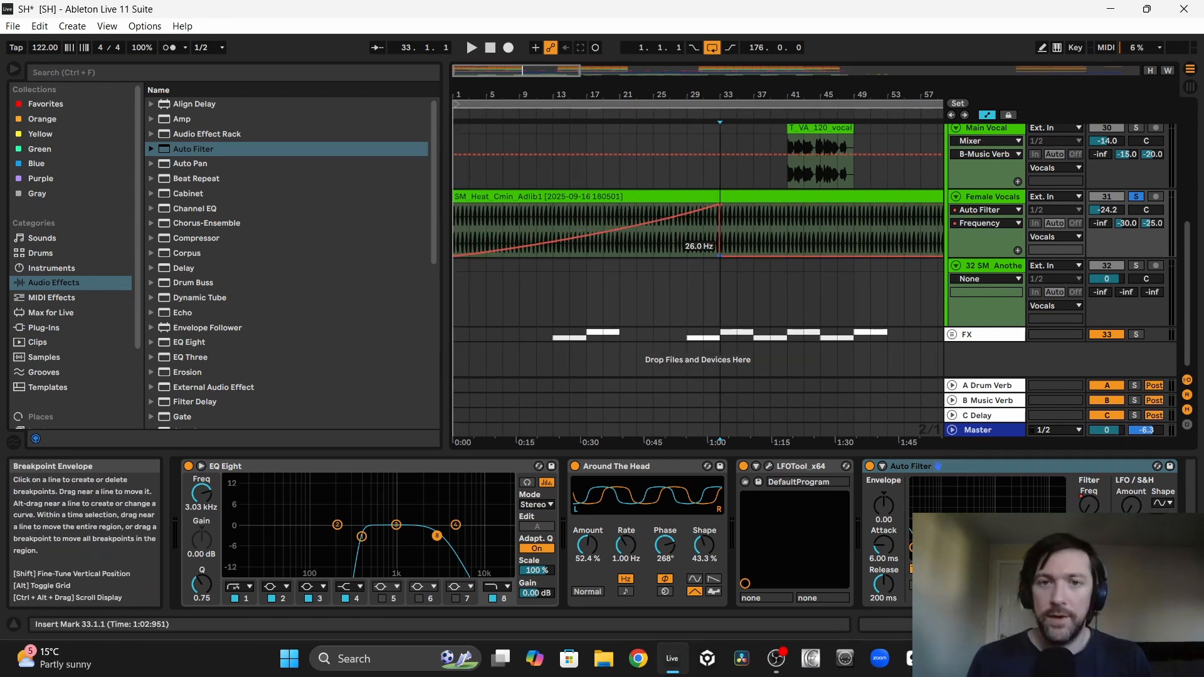
Step: Automate a second curved filter rise on Female Vocals from bar 33 to 19.9 kHz at bar 49, dropping back there
scroll(721, 254, up, 5)
scroll(766, 196, right, 2)
click(767, 199)
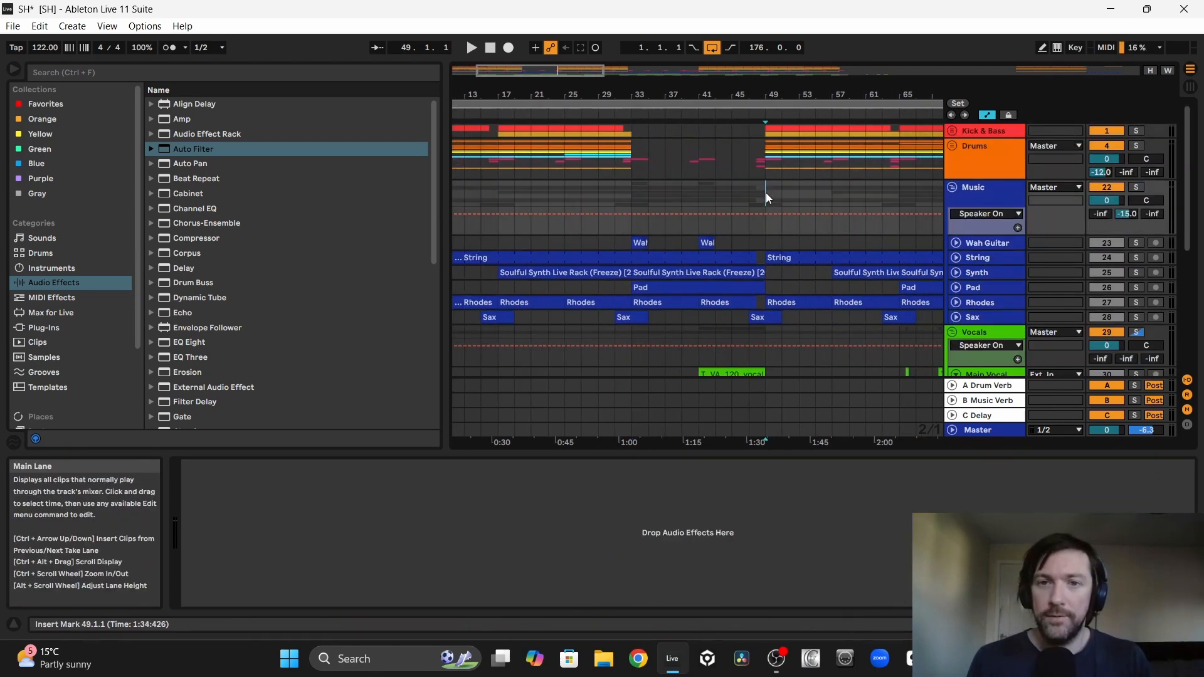
scroll(766, 207, down, 5)
drag(767, 257, 765, 205)
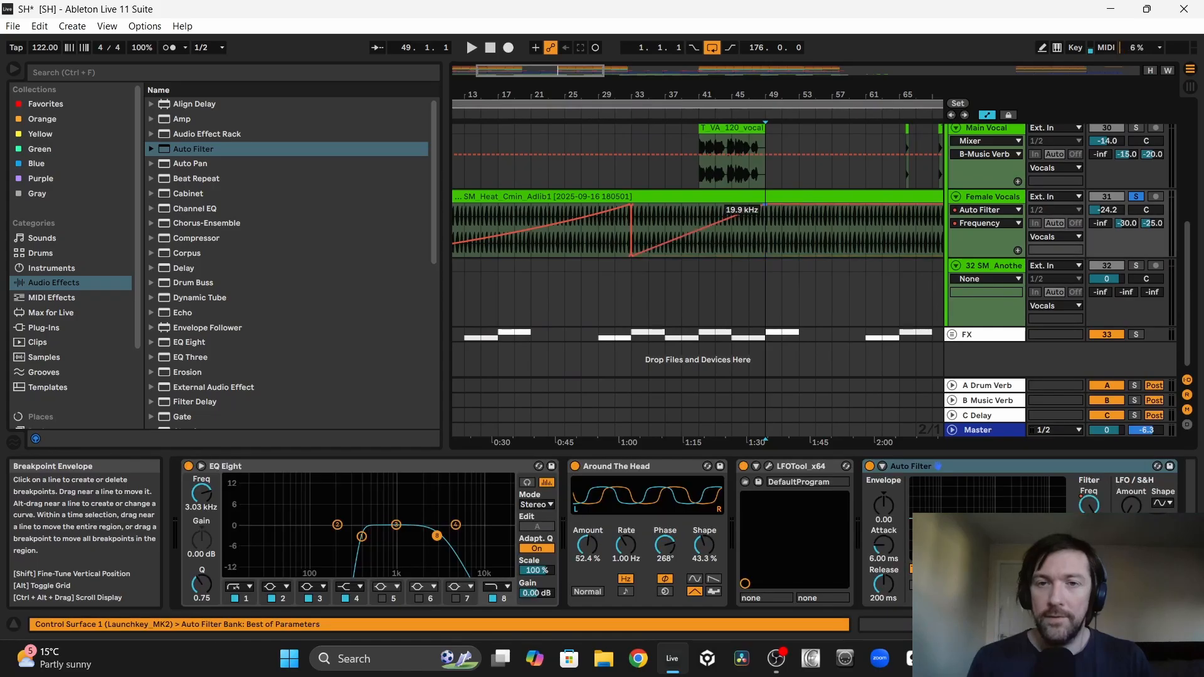
scroll(698, 219, right, 3)
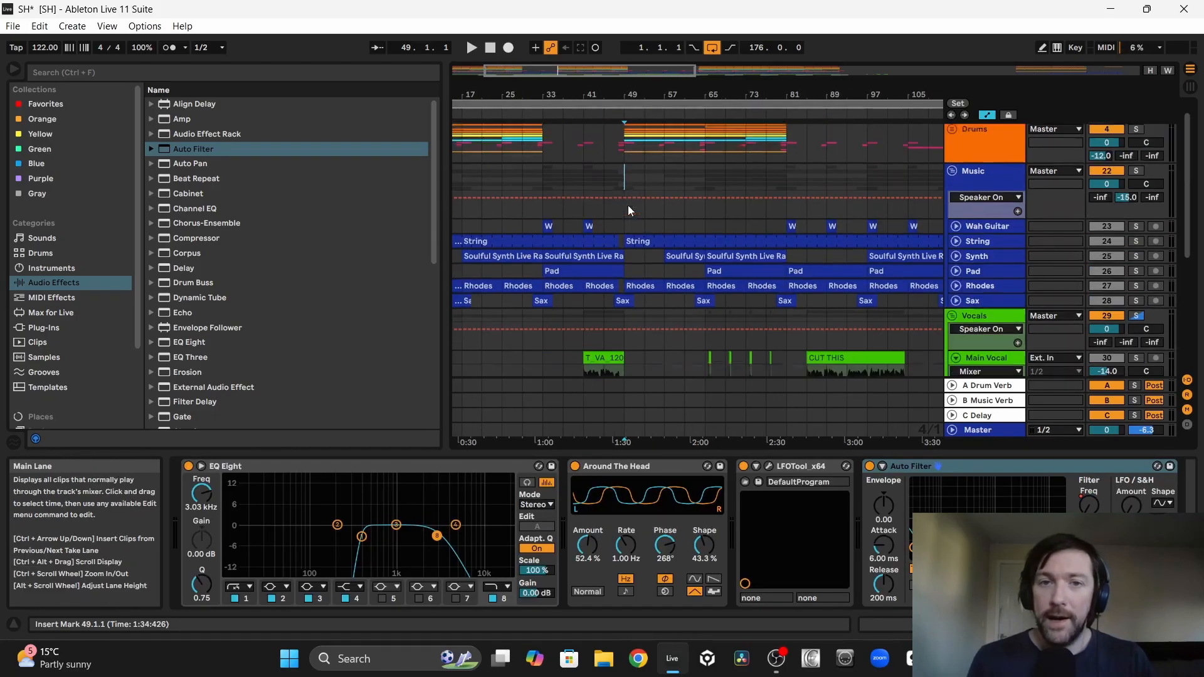
Step: Continue the Female Vocals filter automation with a curved frequency rise from bar 49 to its maximum at bar 81
scroll(630, 208, down, 5)
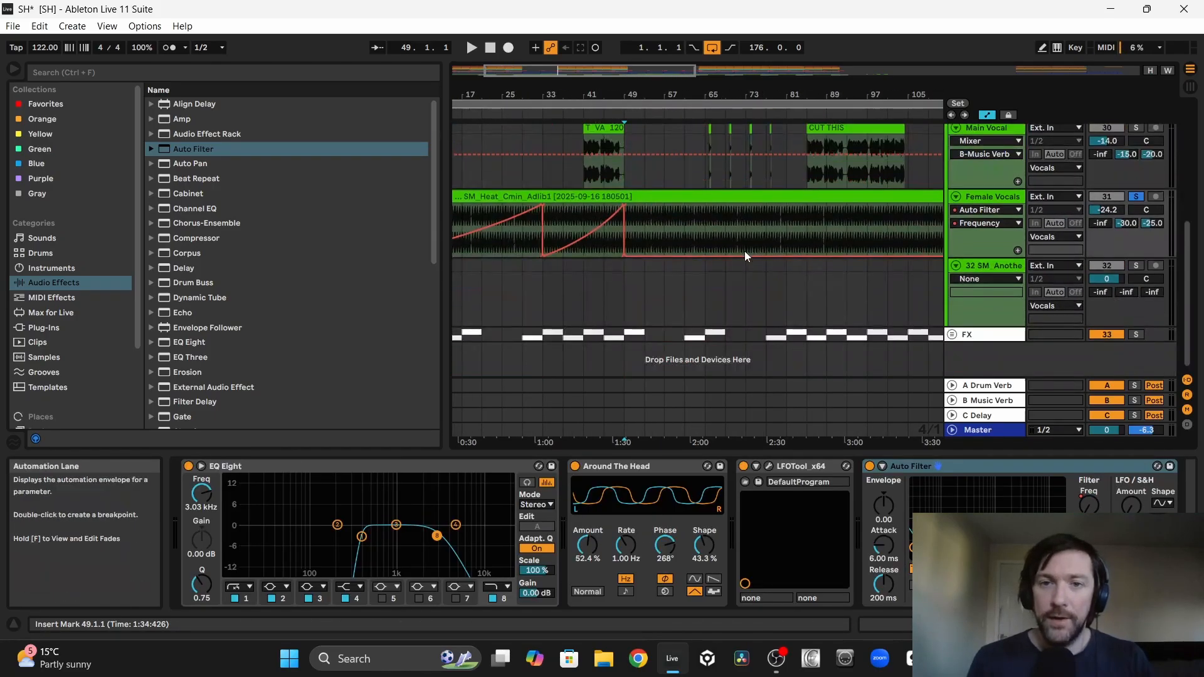
scroll(762, 238, up, 5)
click(787, 182)
scroll(788, 182, down, 5)
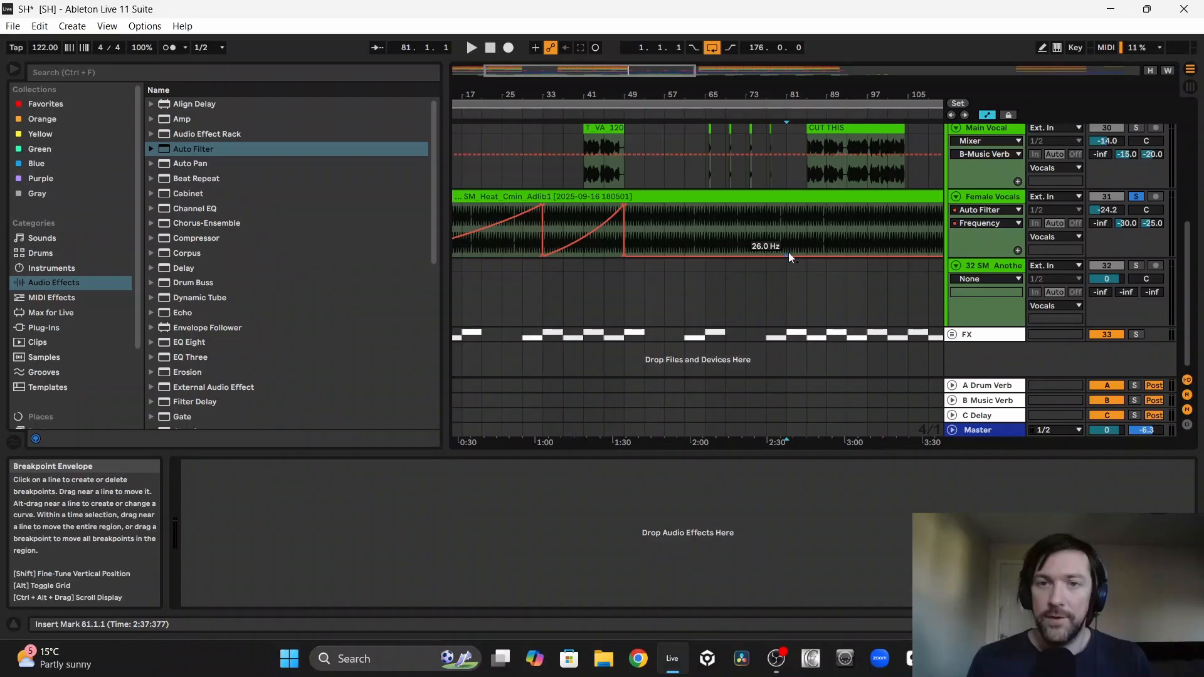
click(789, 256)
drag(789, 255, 786, 205)
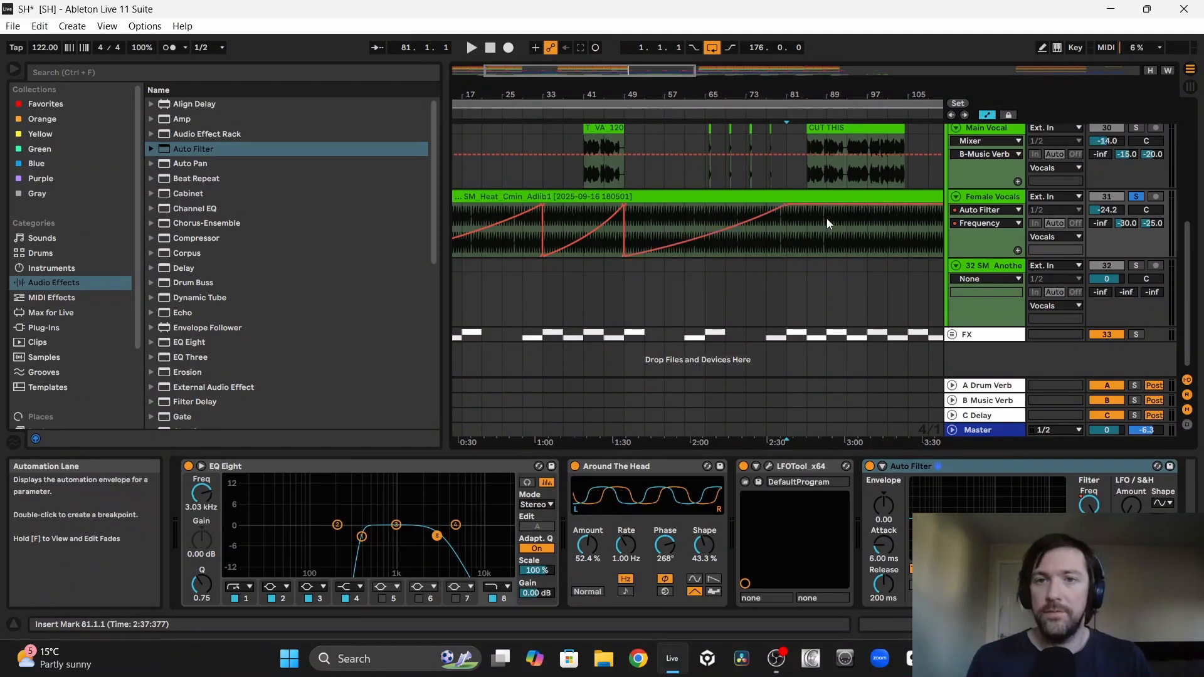
Step: Drop the Female Vocals filter frequency at bar 81, curve it up to bar 113 and drop it again there
scroll(715, 190, down, 5)
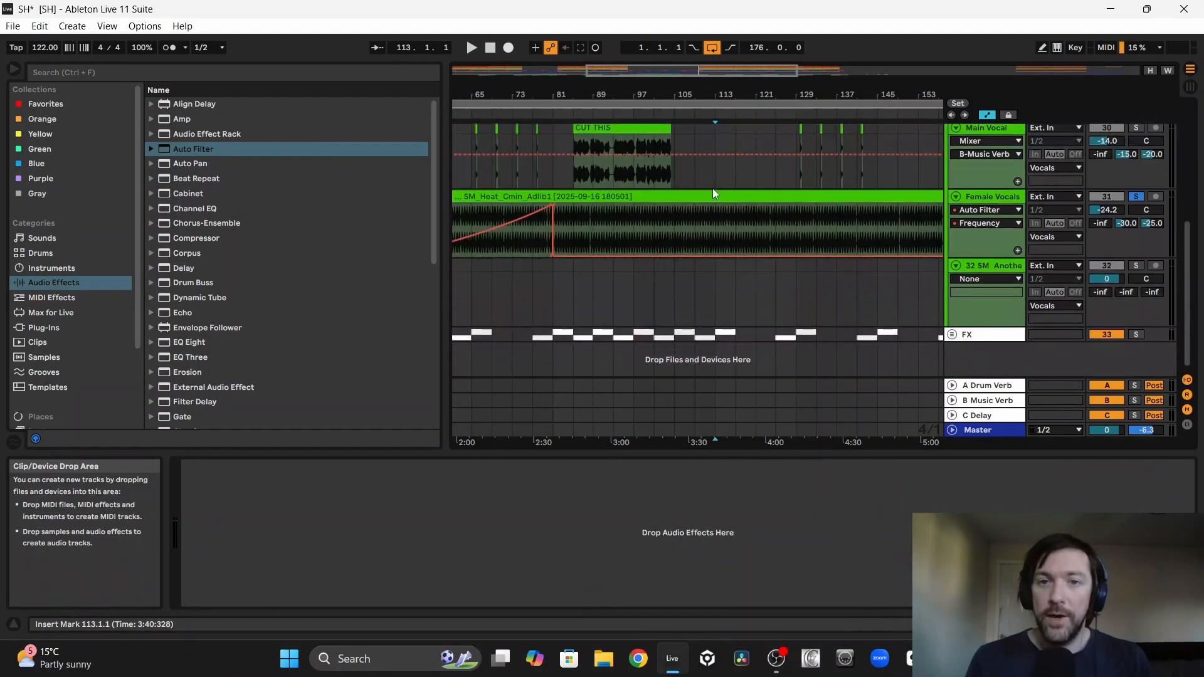
drag(715, 256, 715, 205)
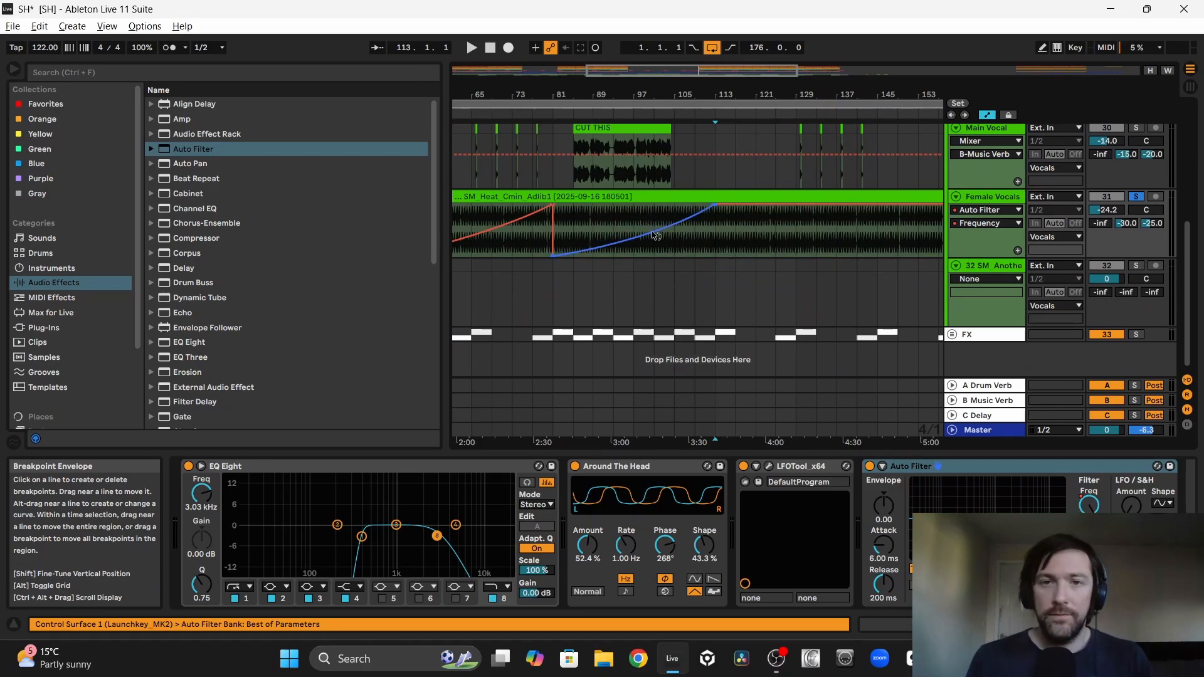
drag(716, 206, 716, 257)
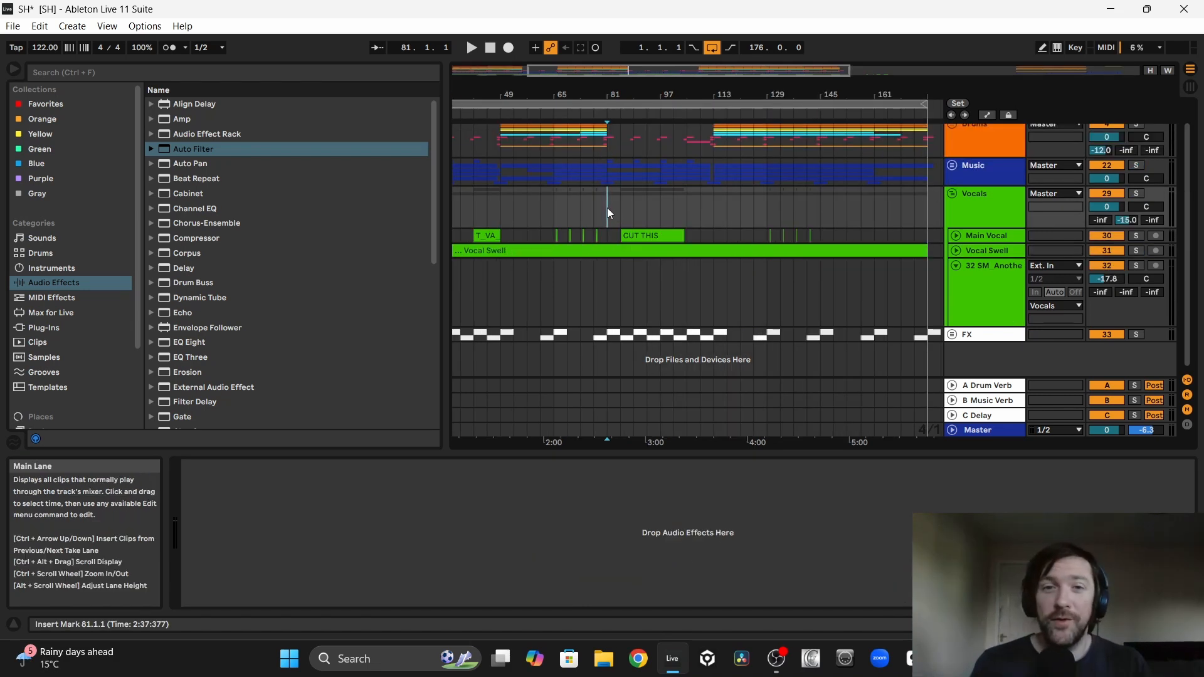
Step: Examine the breakdown arrangement between bars 81 and 113
drag(608, 214, 713, 208)
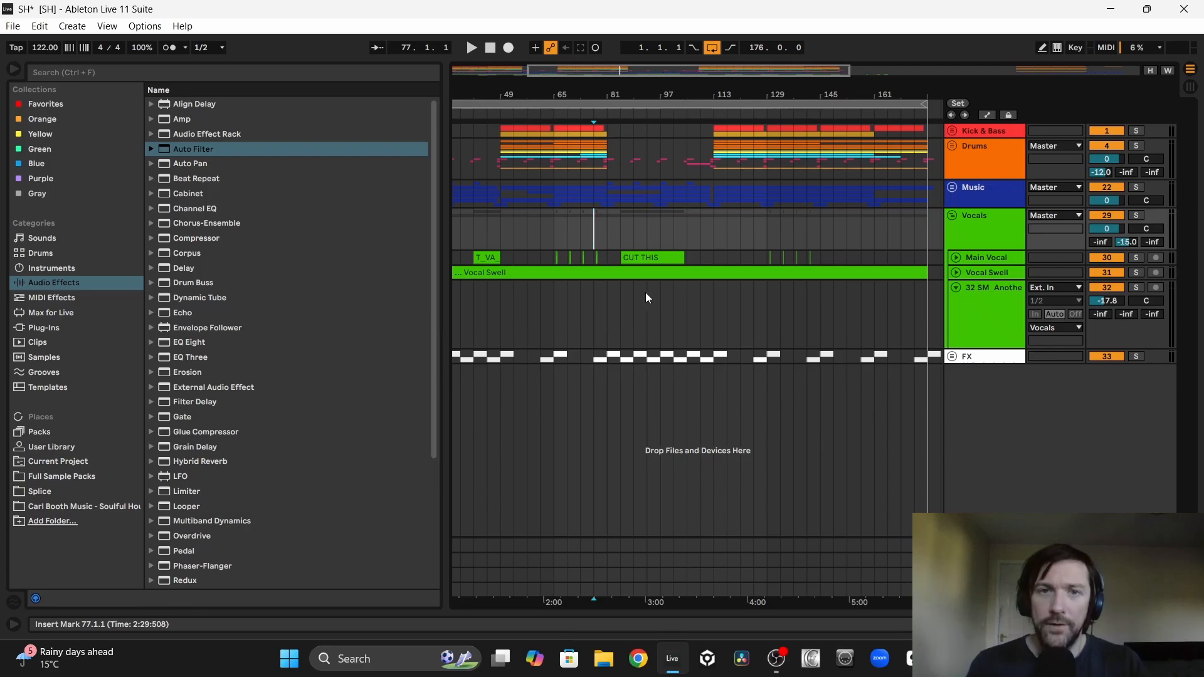
drag(618, 94, 597, 156)
click(564, 230)
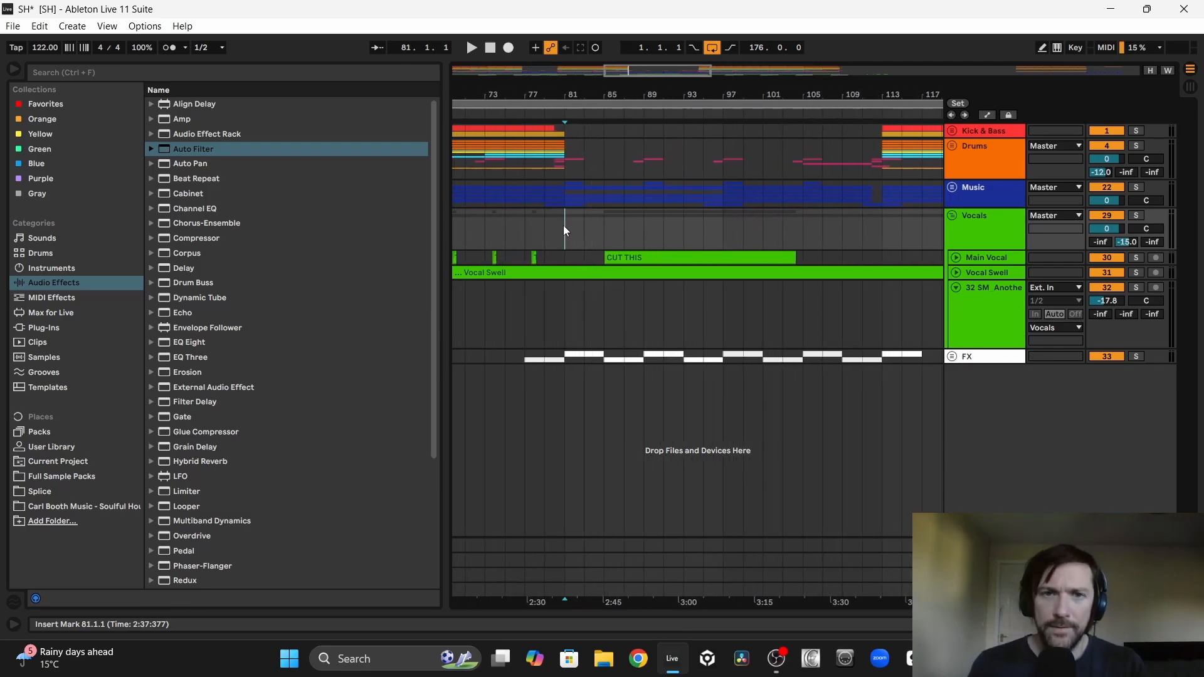
drag(564, 231, 598, 229)
drag(604, 356, 1022, 131)
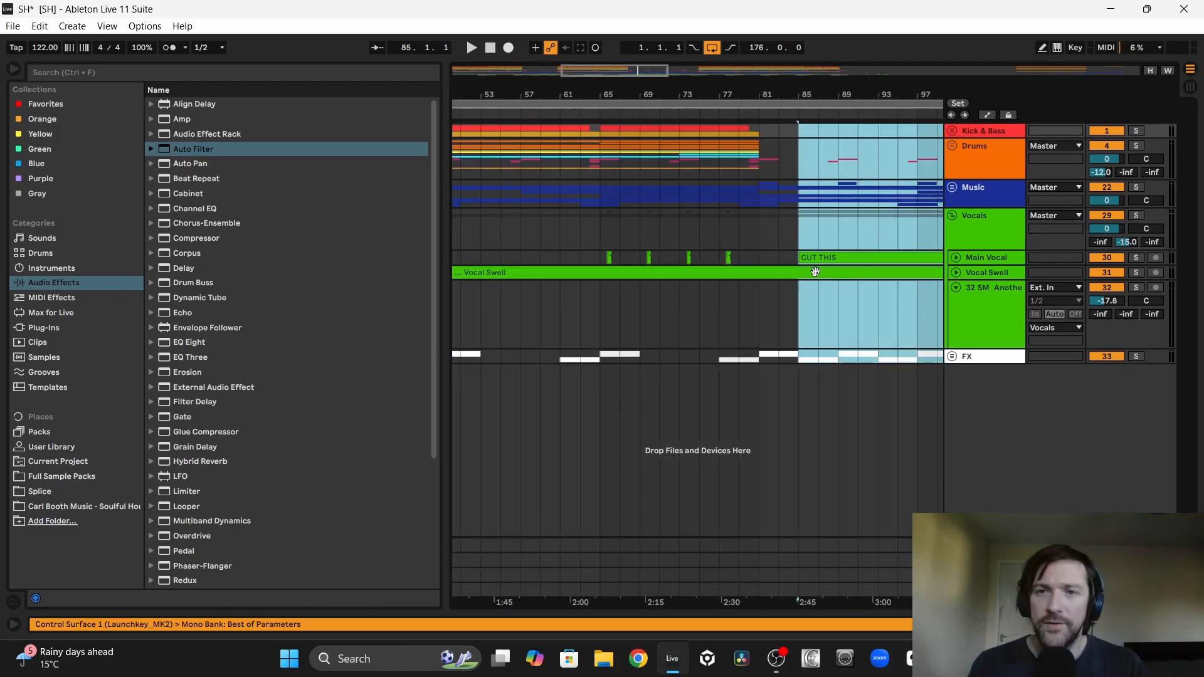
Step: Extend the Vocal Swell part and the arrangement loop to bar 181
drag(817, 272, 854, 279)
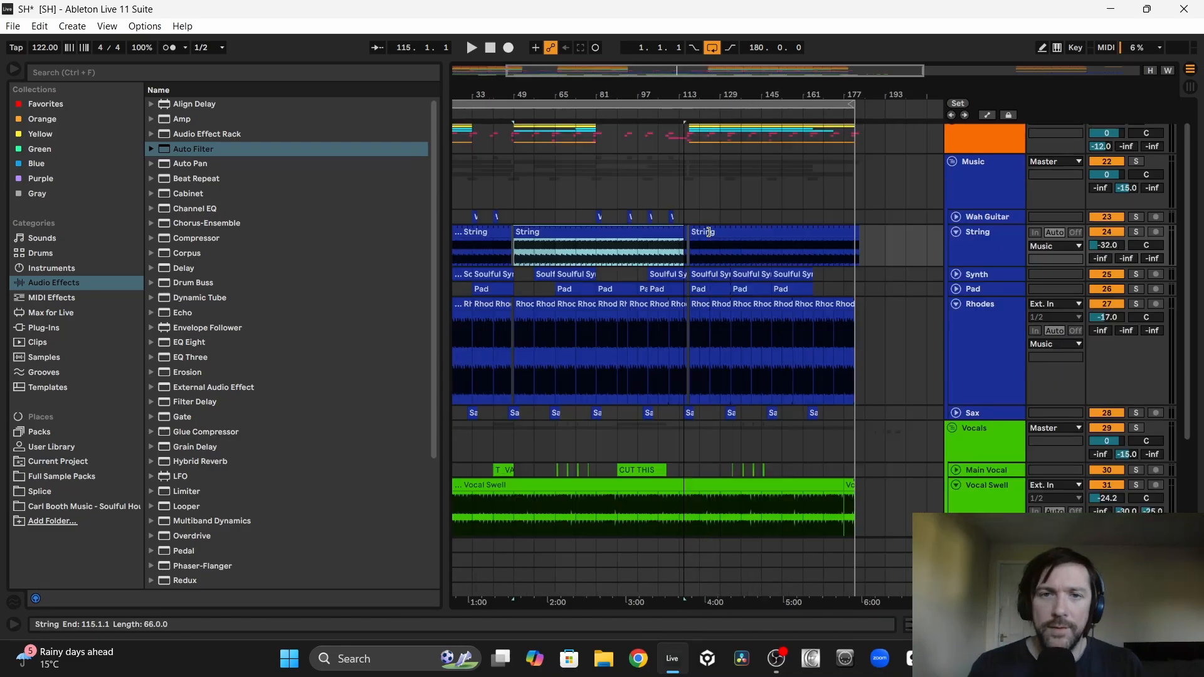
drag(708, 232, 858, 227)
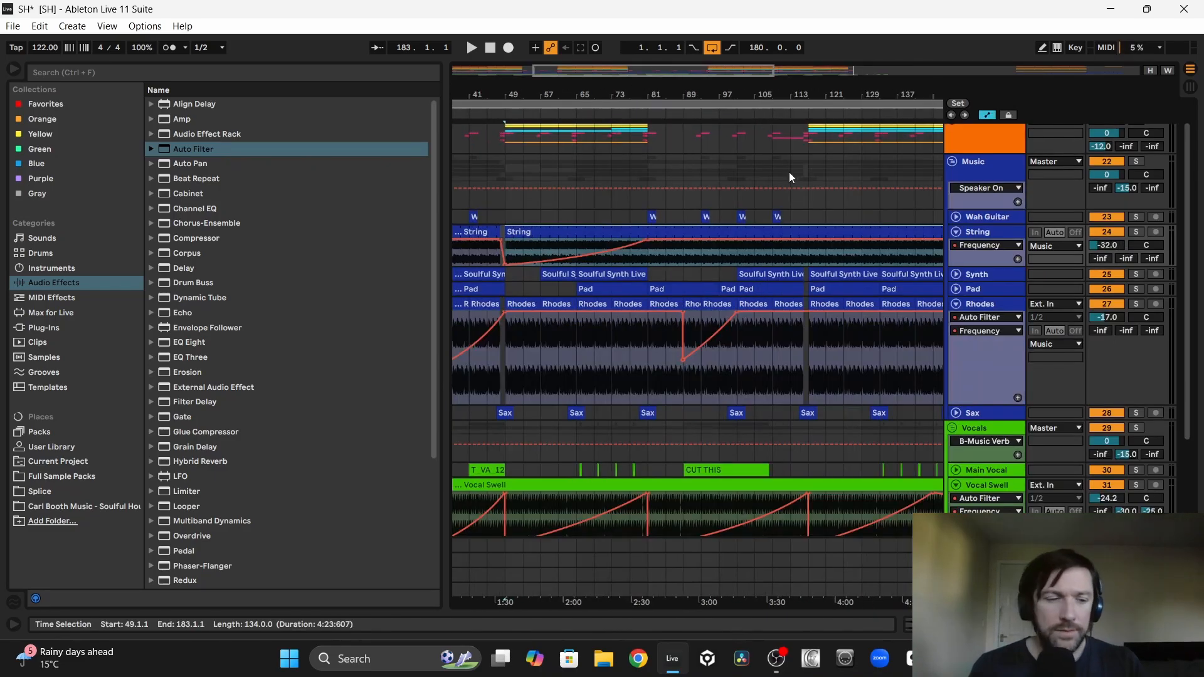
Step: Move the start of the Rhodes Auto Filter frequency dip to bar 81
drag(683, 311, 648, 312)
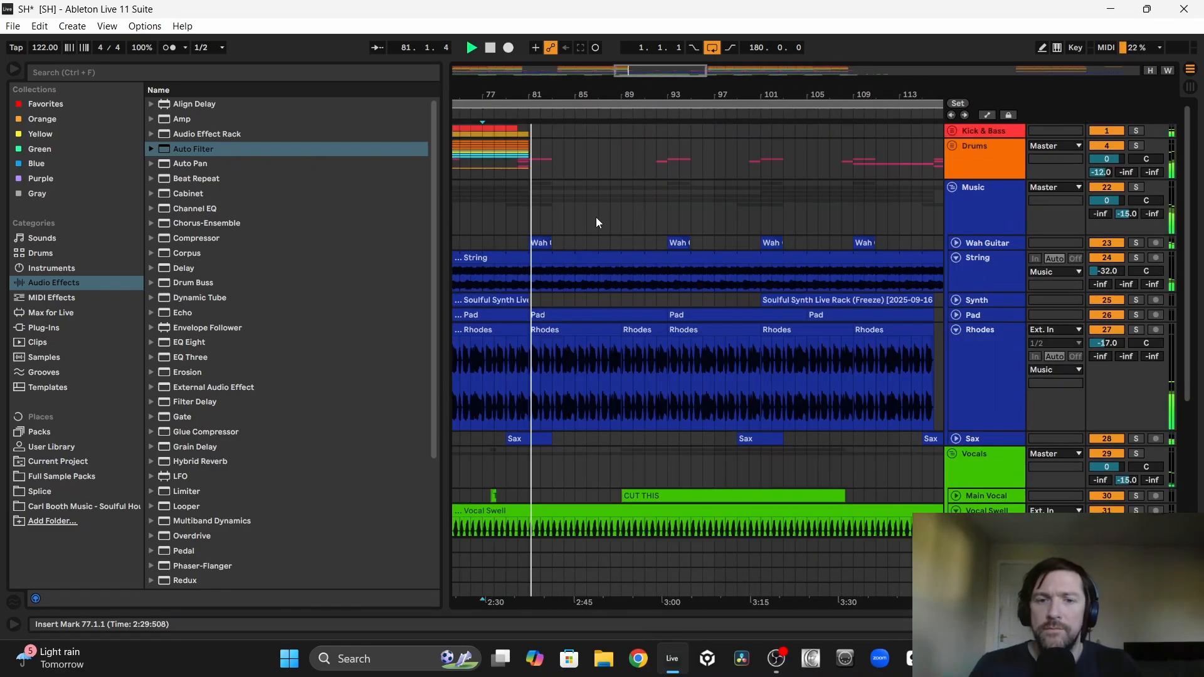
scroll(597, 222, down, 4)
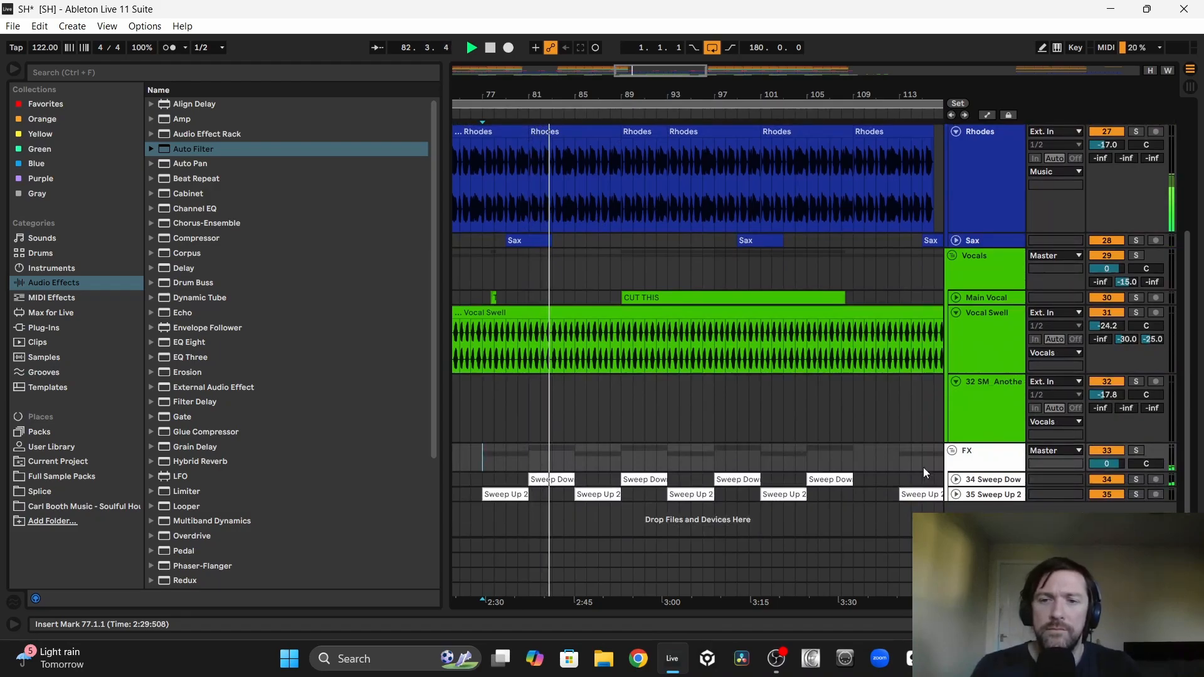
Step: Examine the breakdown's Sweep Down effects, Main Vocal clip and Music parts from bar 81 onward
click(956, 480)
scroll(699, 412, down, 2)
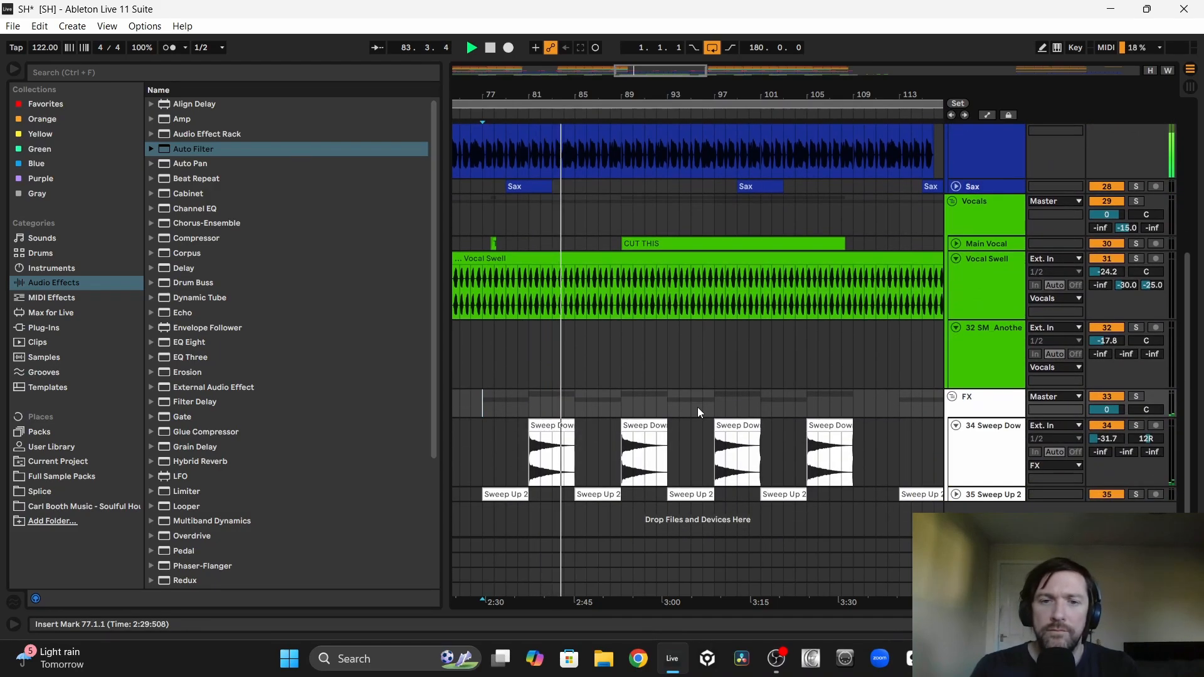
scroll(700, 412, up, 5)
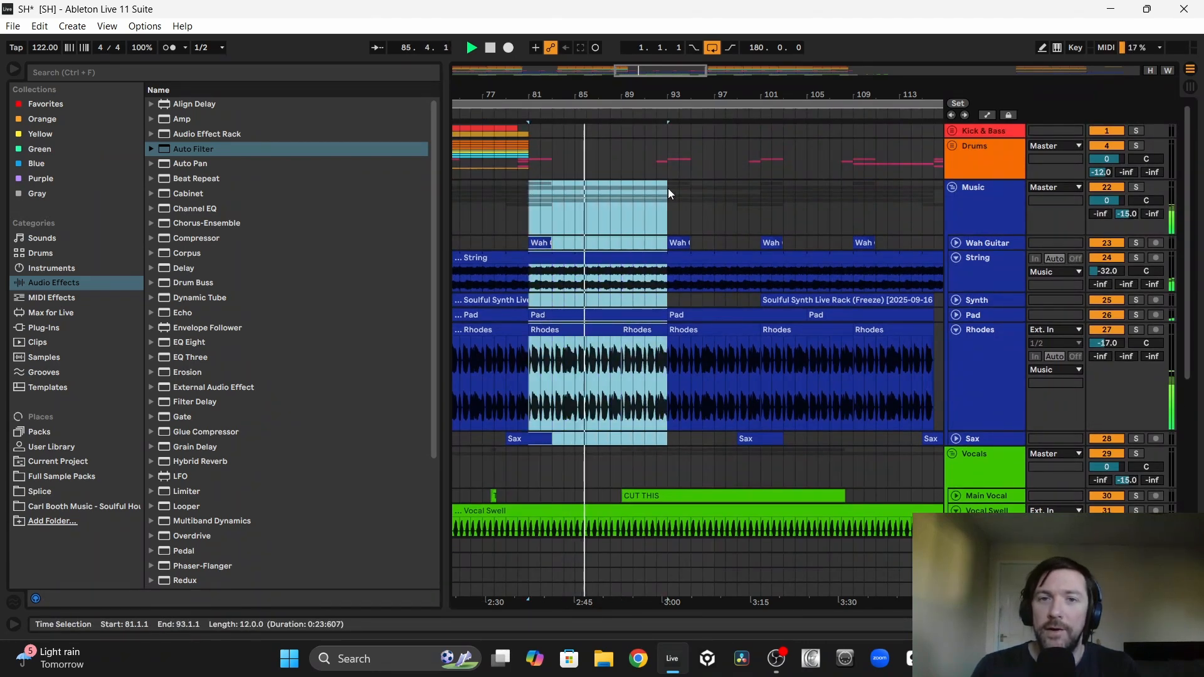
scroll(666, 306, down, 4)
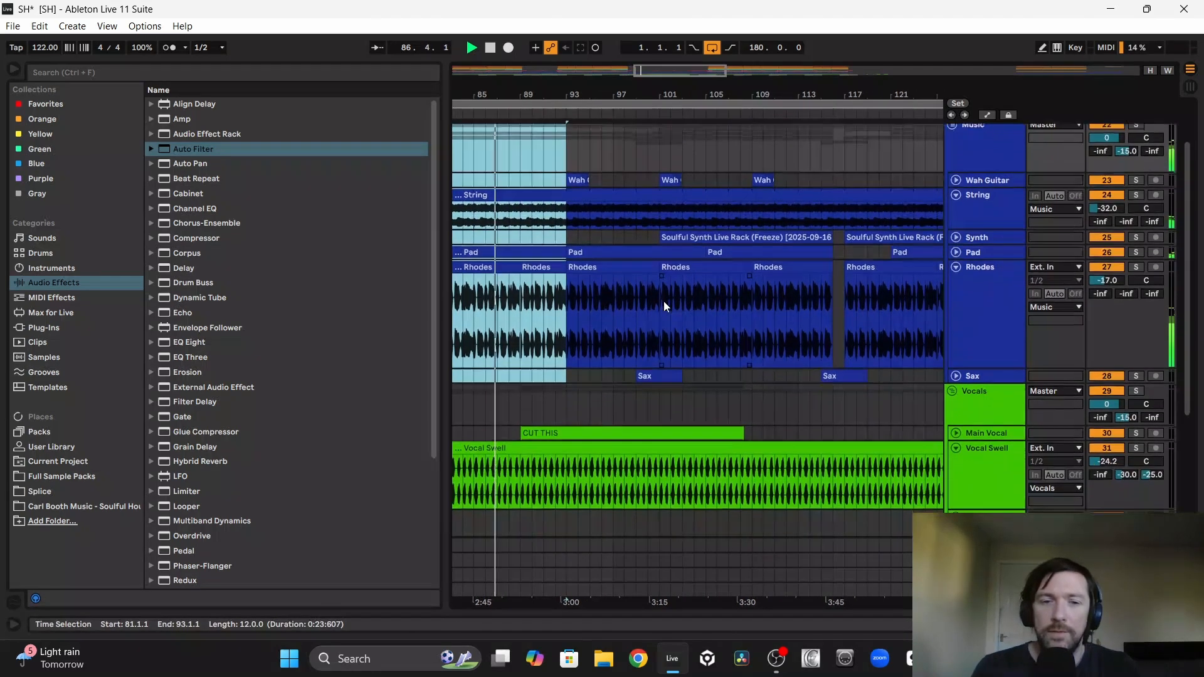
scroll(666, 306, down, 1)
click(605, 365)
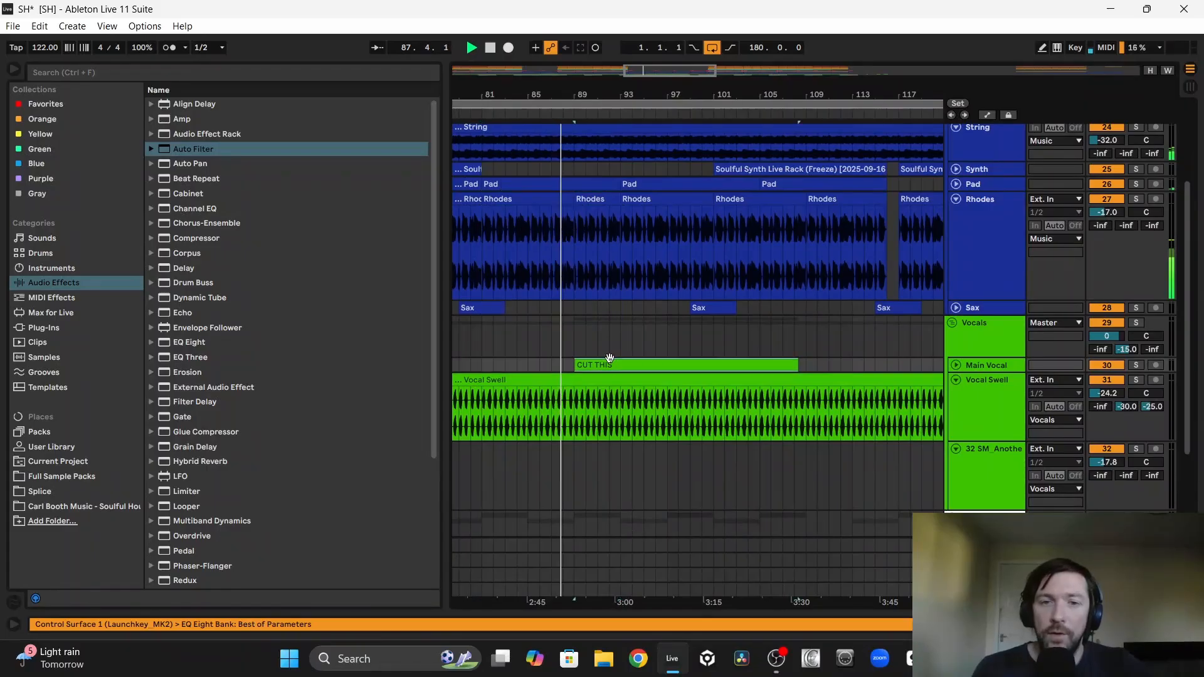
click(956, 367)
scroll(809, 332, up, 5)
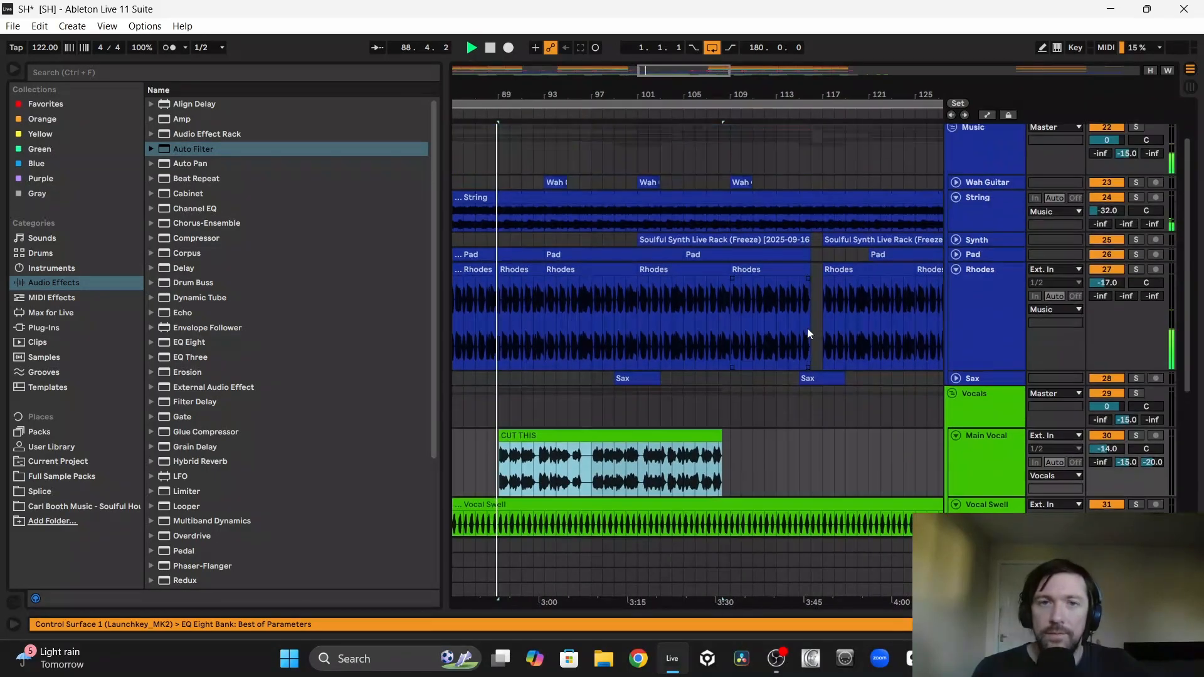
scroll(809, 333, down, 1)
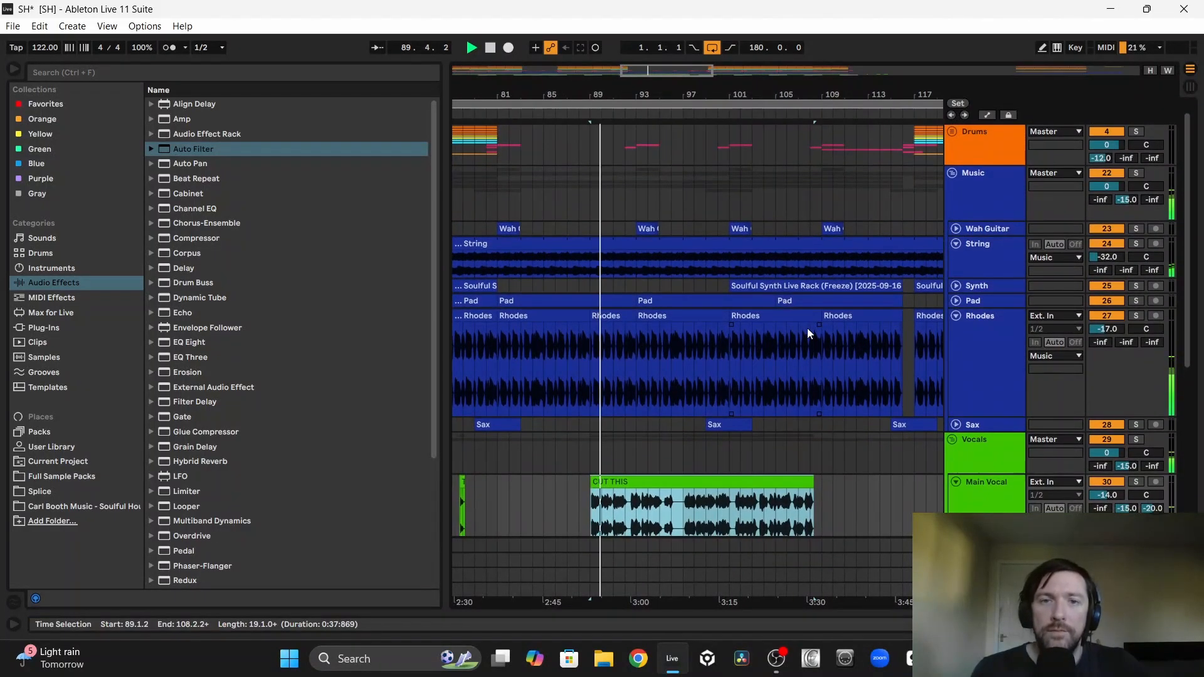
scroll(809, 334, up, 1)
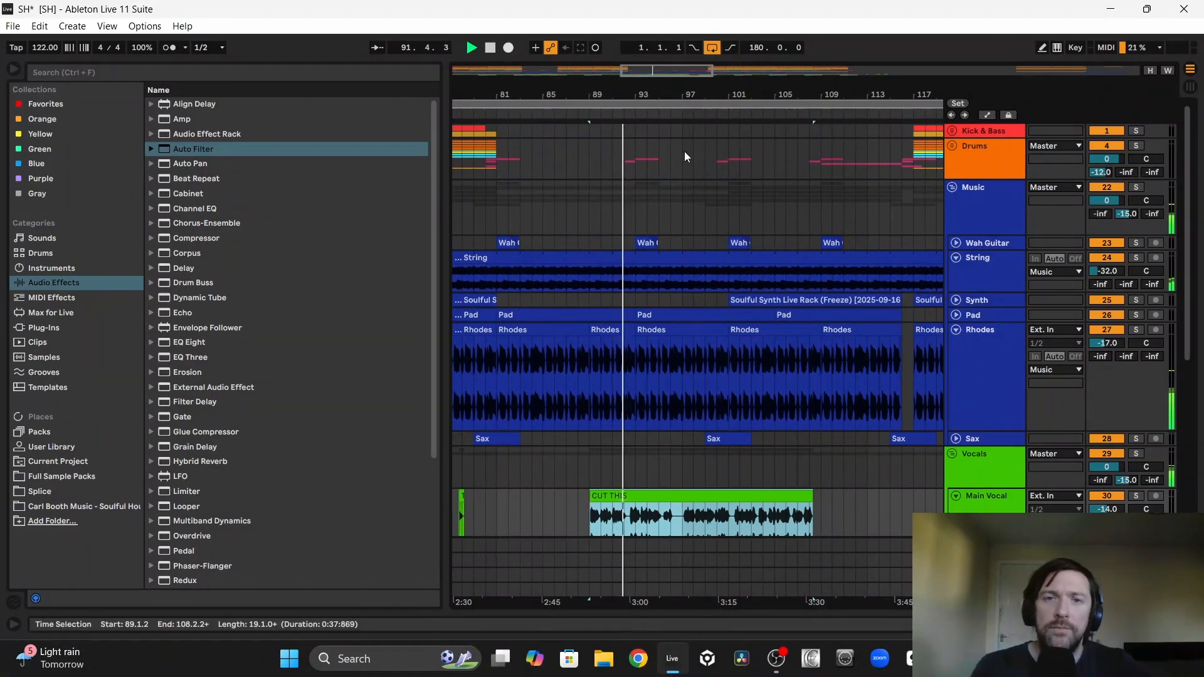
Step: Move the crash and reverse crash around bar 93 four bars earlier, so the crash starts at bar 89
click(951, 145)
scroll(712, 276, down, 5)
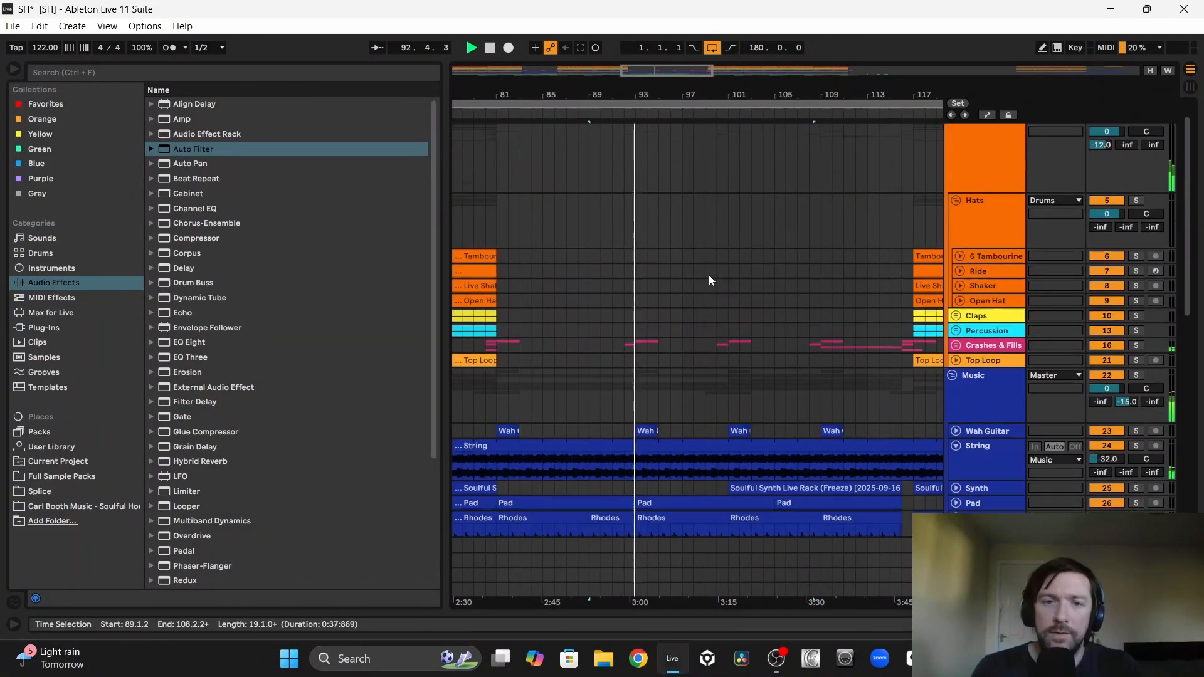
drag(671, 212, 607, 199)
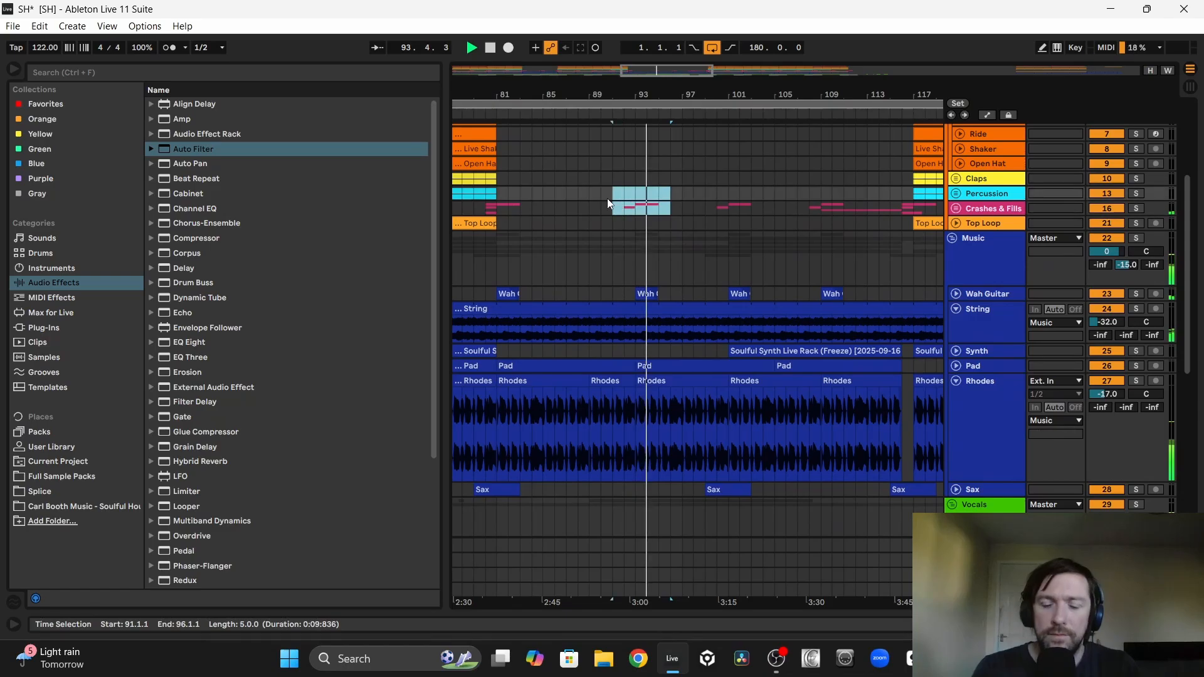
key(Left)
key(Left)
key(Left)
key(Left)
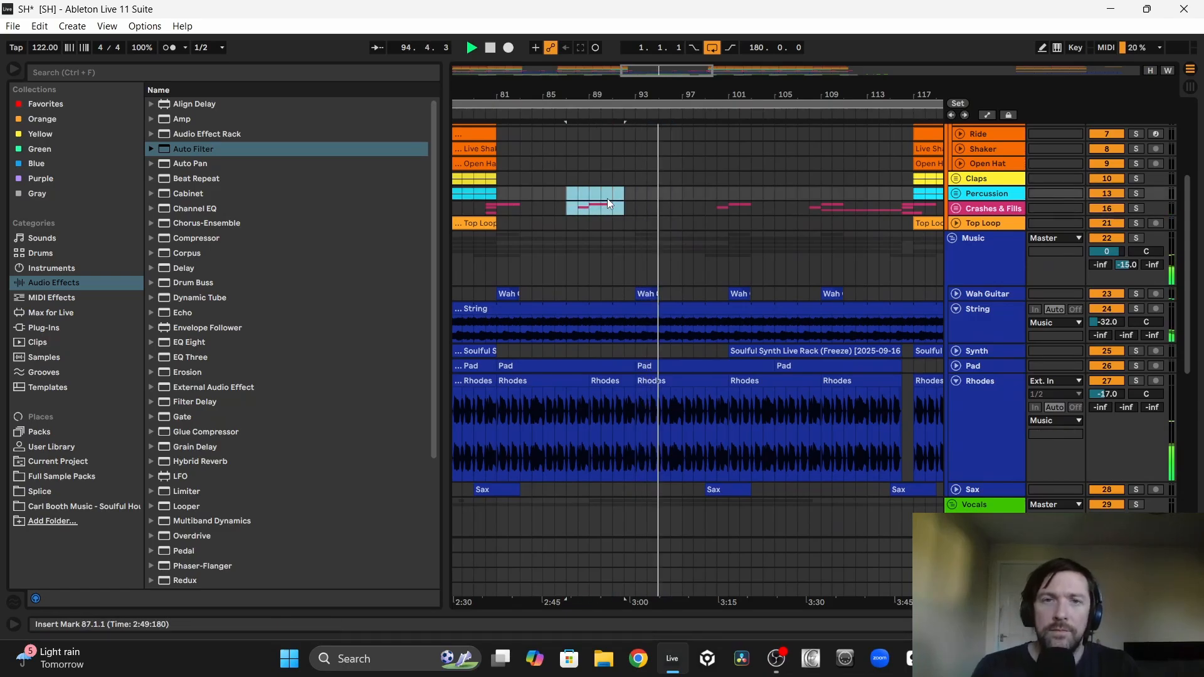
Step: Examine the crash and fill placement against the vocals before, during and after the breakdown
drag(595, 95, 645, 244)
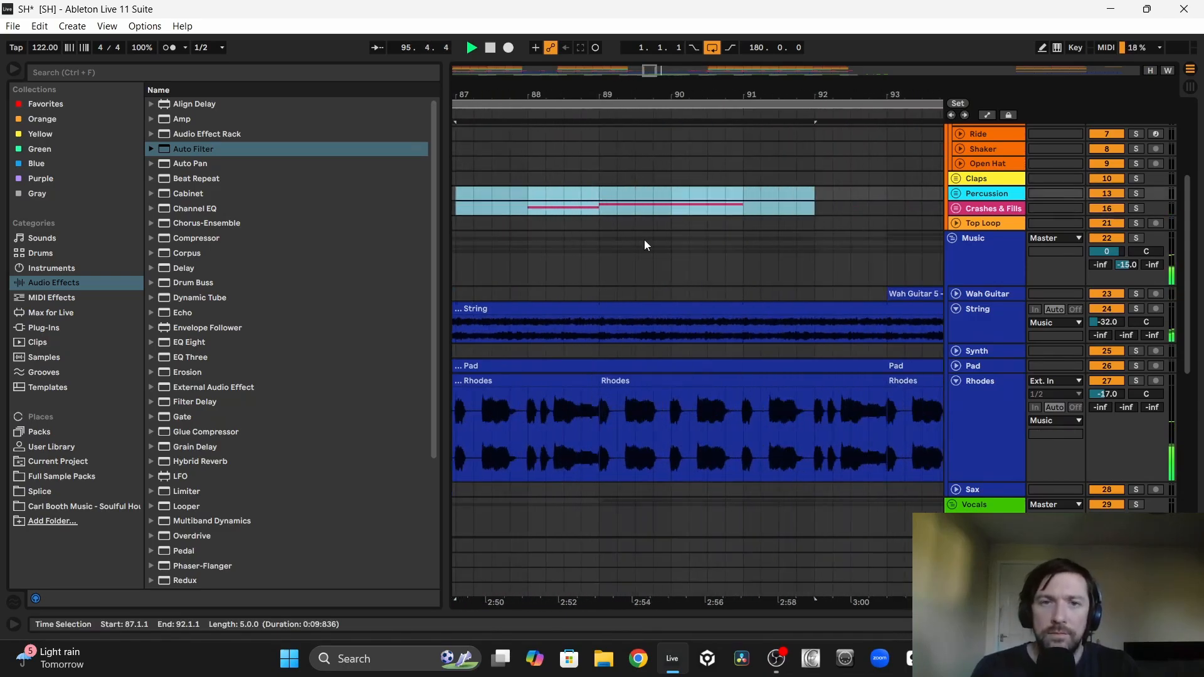
scroll(647, 245, down, 5)
scroll(648, 245, up, 3)
scroll(645, 244, up, 4)
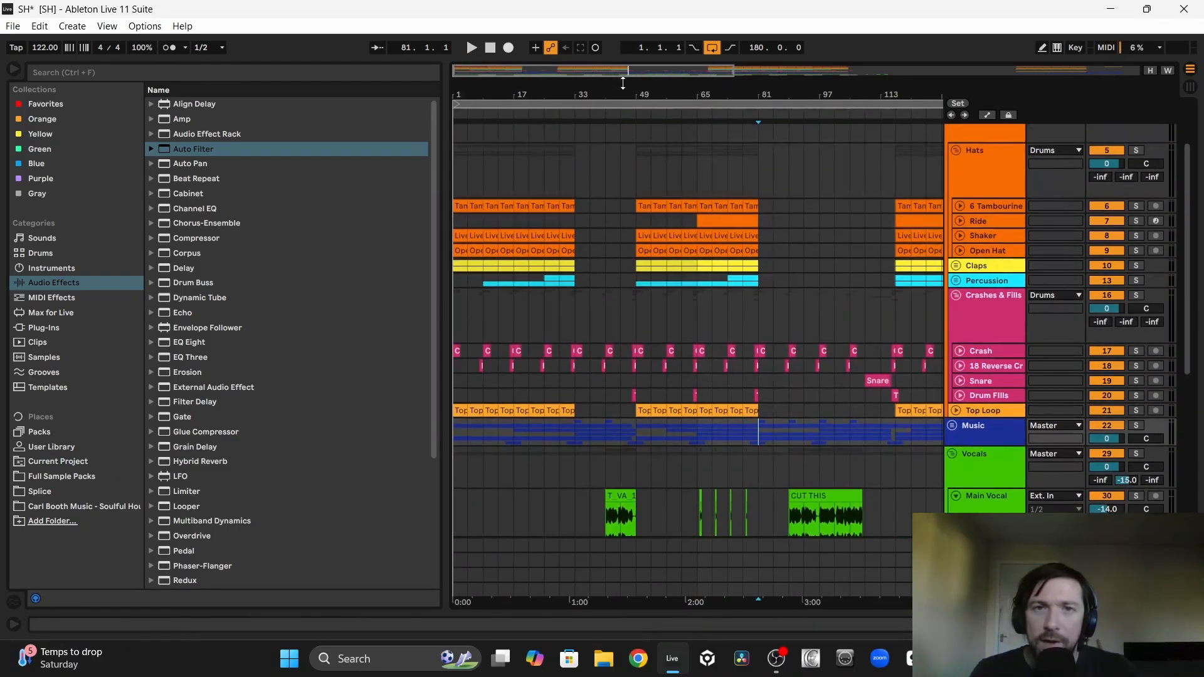
drag(622, 95, 623, 103)
scroll(688, 325, down, 6)
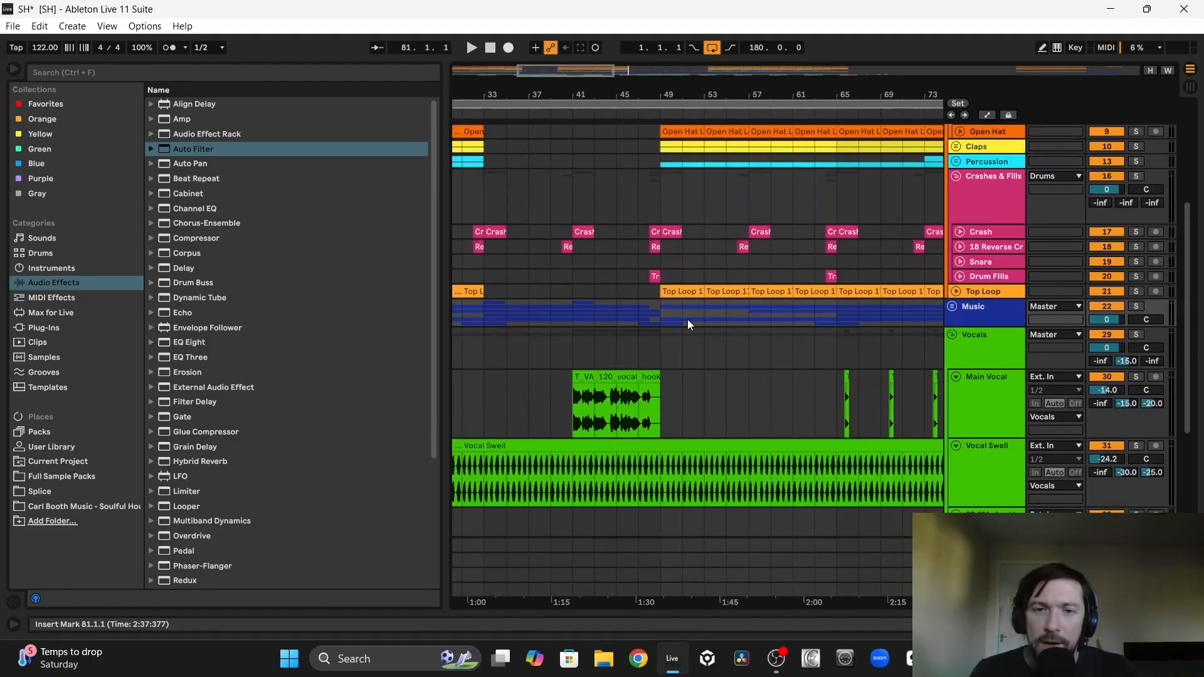
scroll(688, 326, right, 8)
scroll(688, 325, down, 1)
scroll(688, 325, down, 1)
scroll(688, 326, right, 4)
scroll(612, 323, up, 5)
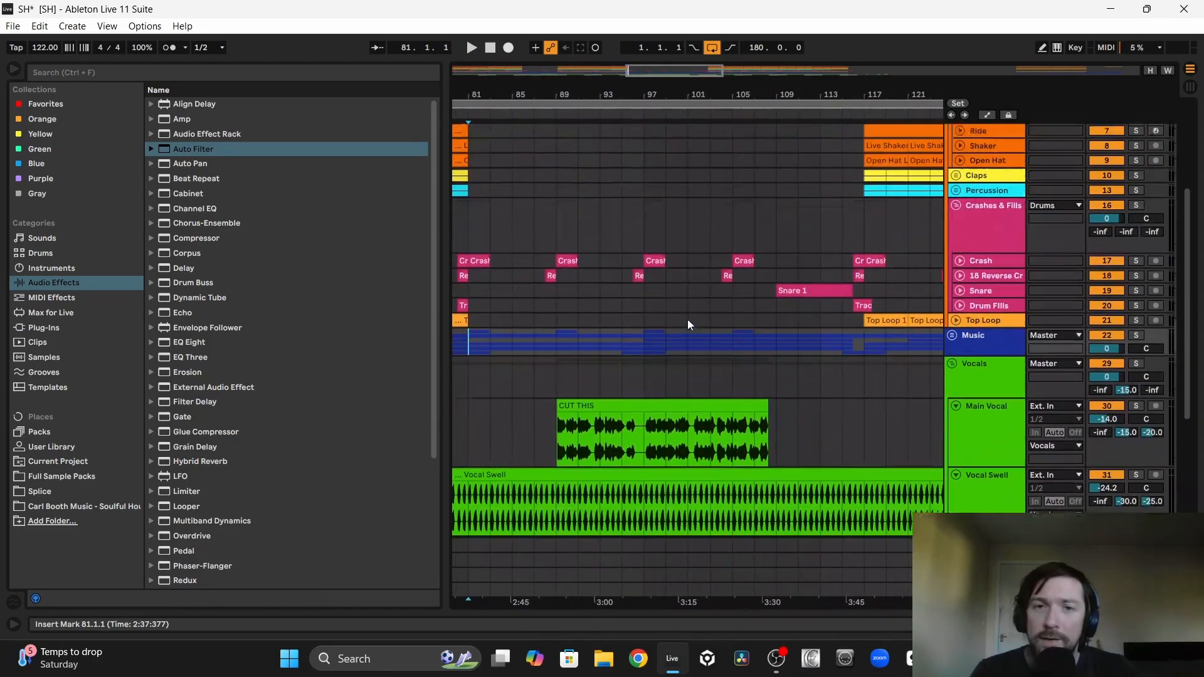
Step: Copy the Wah Guitar clip to bars 65, 49, 117, 133 and 149
click(952, 350)
scroll(717, 377, left, 6)
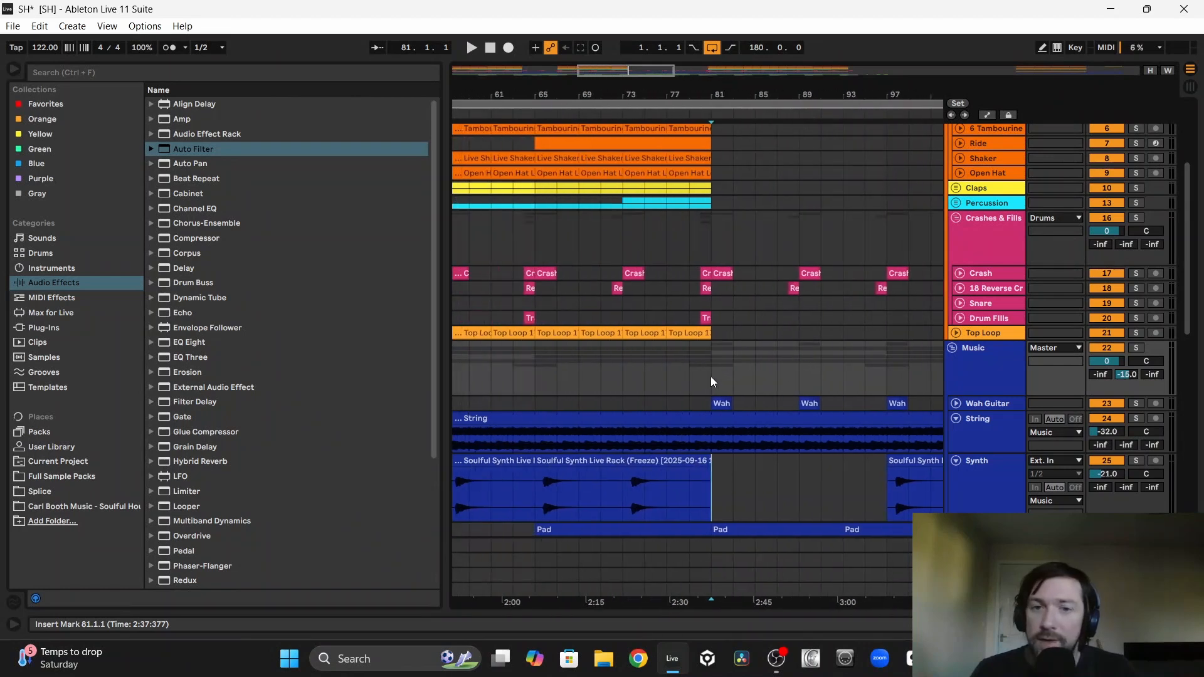
click(721, 405)
scroll(722, 405, left, 1)
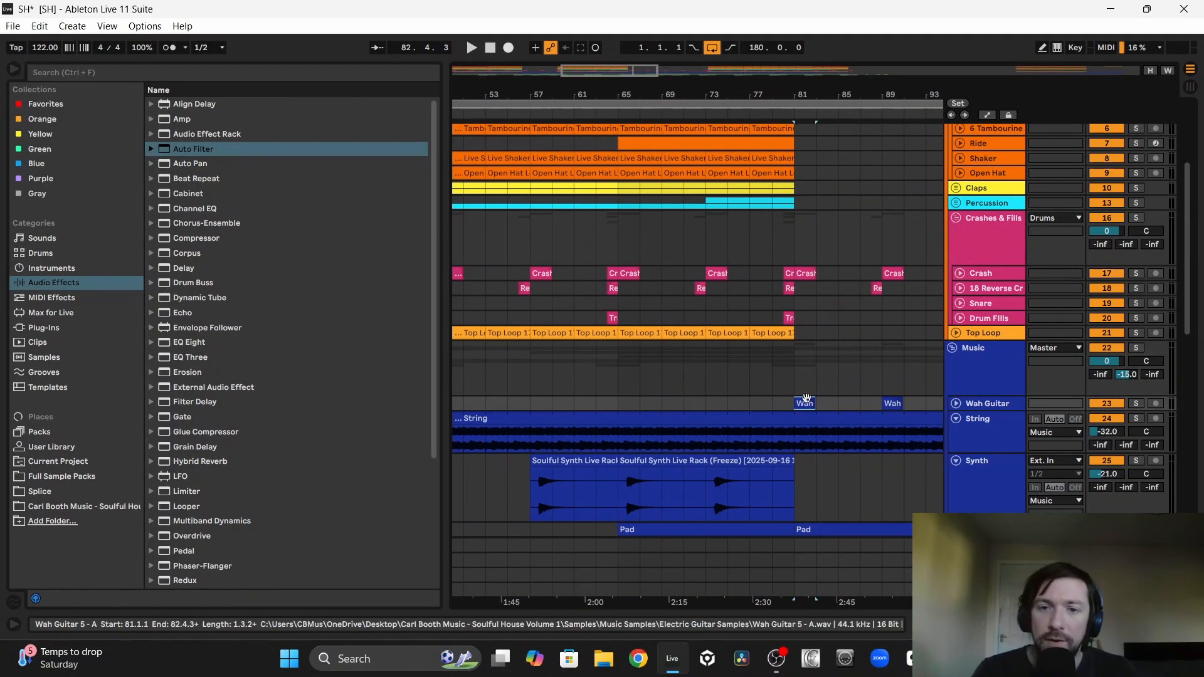
drag(791, 405, 622, 404)
scroll(622, 405, left, 3)
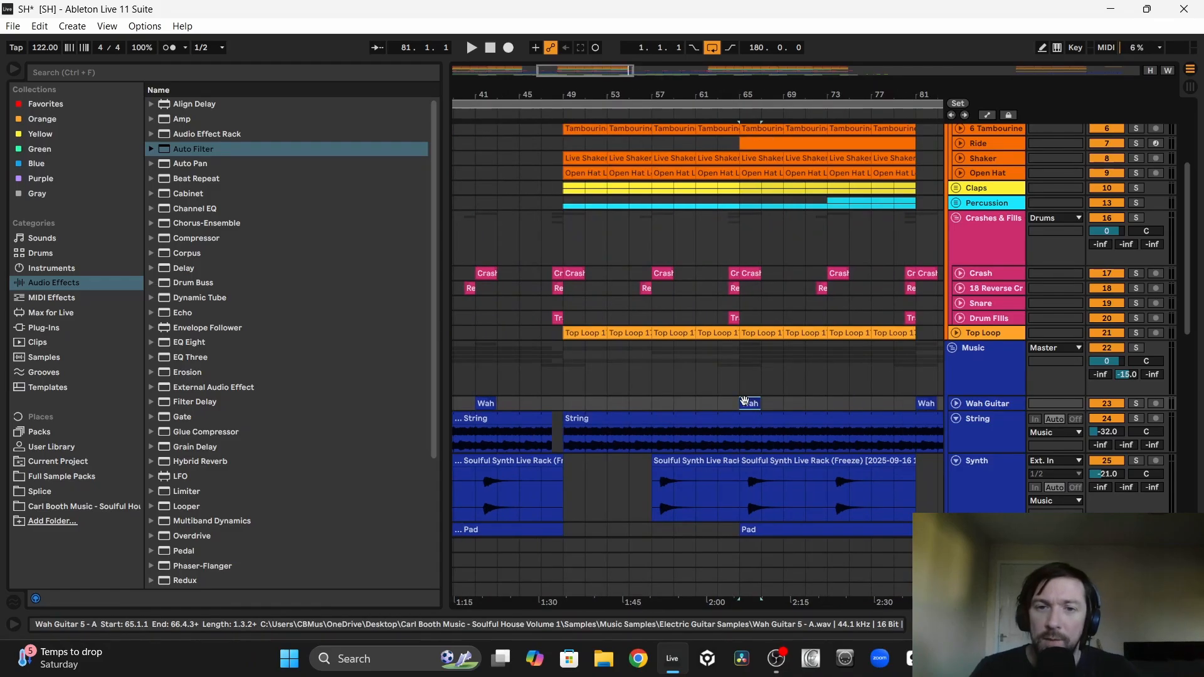
drag(745, 401, 571, 406)
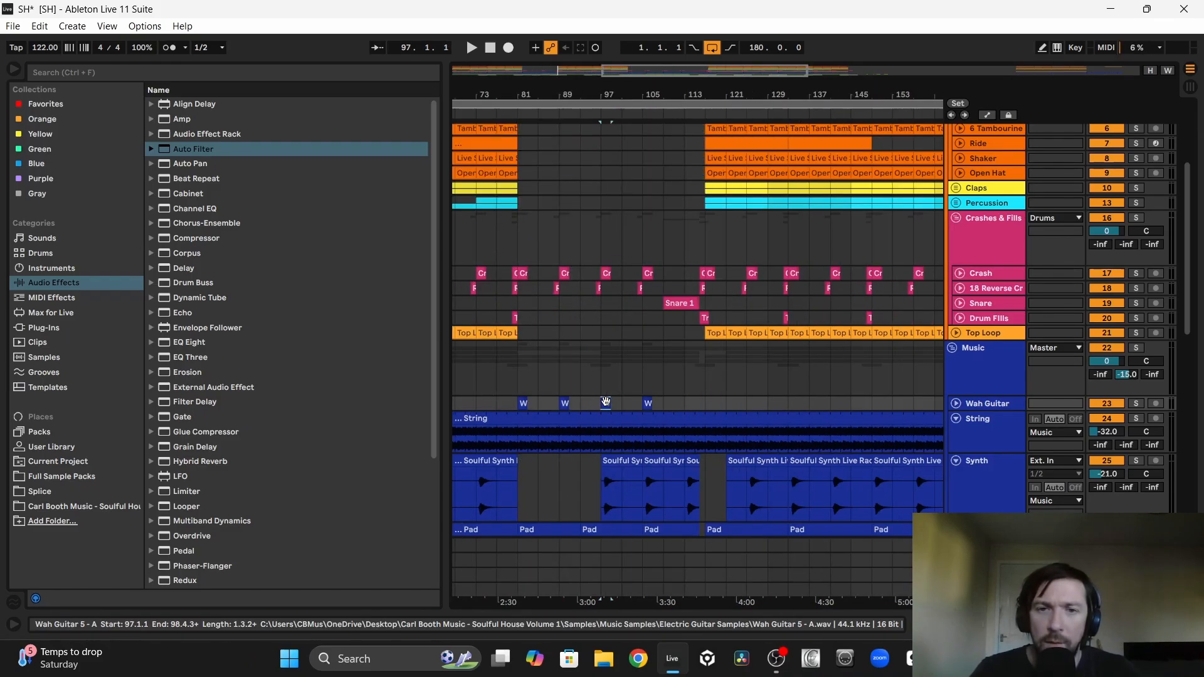
drag(606, 401, 712, 406)
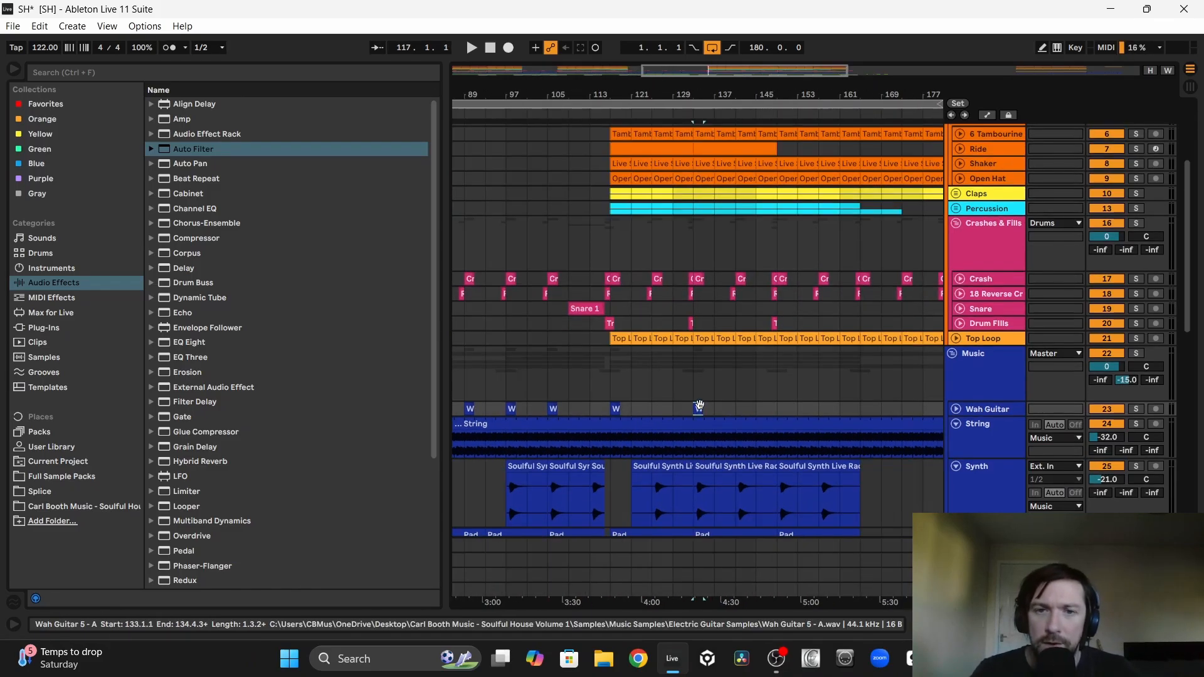
drag(701, 407, 784, 414)
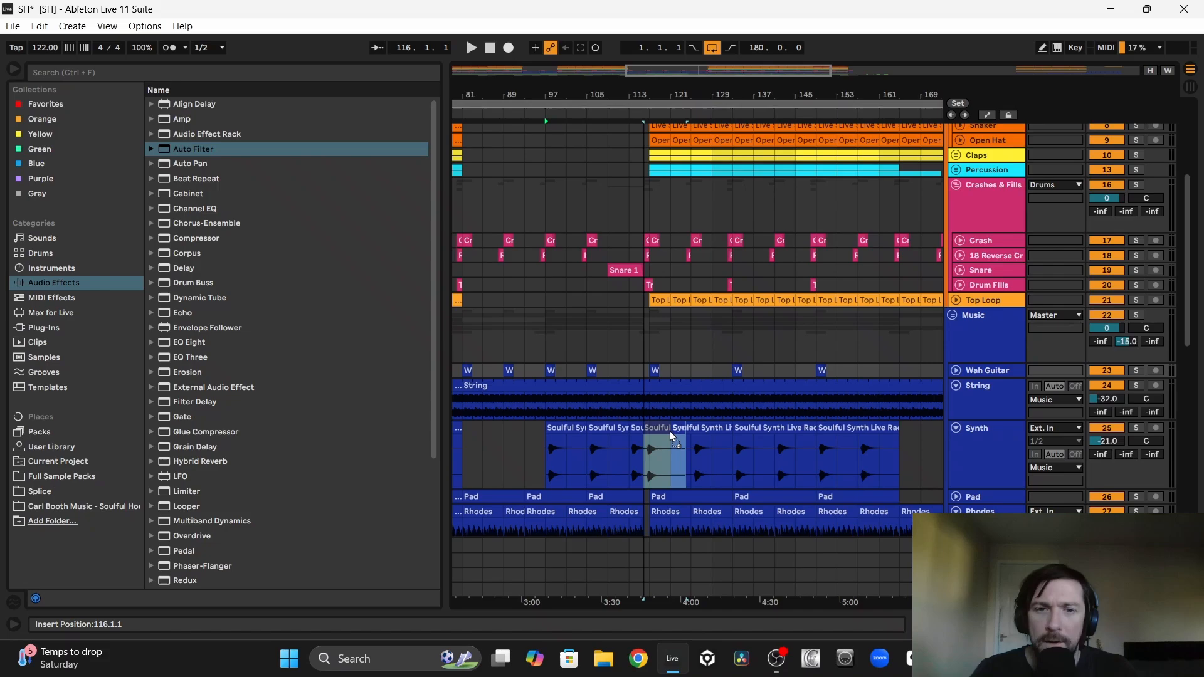
Step: Fill the Synth part from bar 117 onward by shifting its phrase earlier and duplicating it three times
drag(740, 433, 671, 433)
key(ctrl+d)
key(ctrl+d)
key(ctrl+d)
key(ctrl+d)
key(ctrl+d)
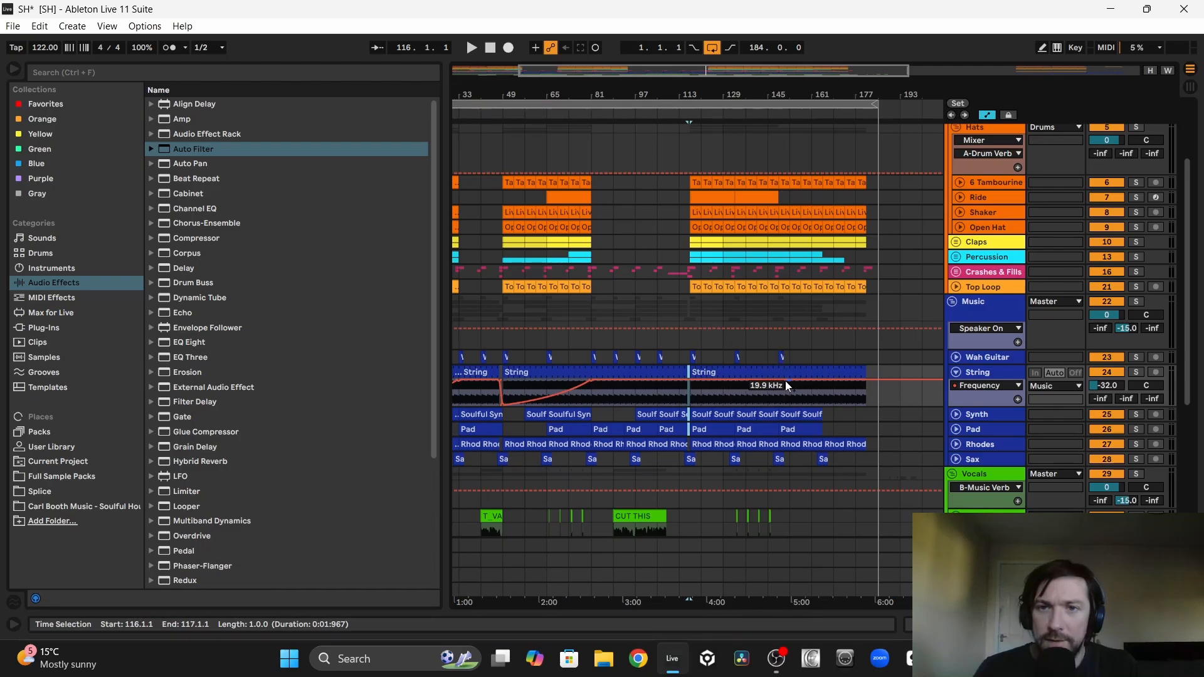
Step: Drop the String filter frequency after the breakdown and curve it gradually back up
click(786, 382)
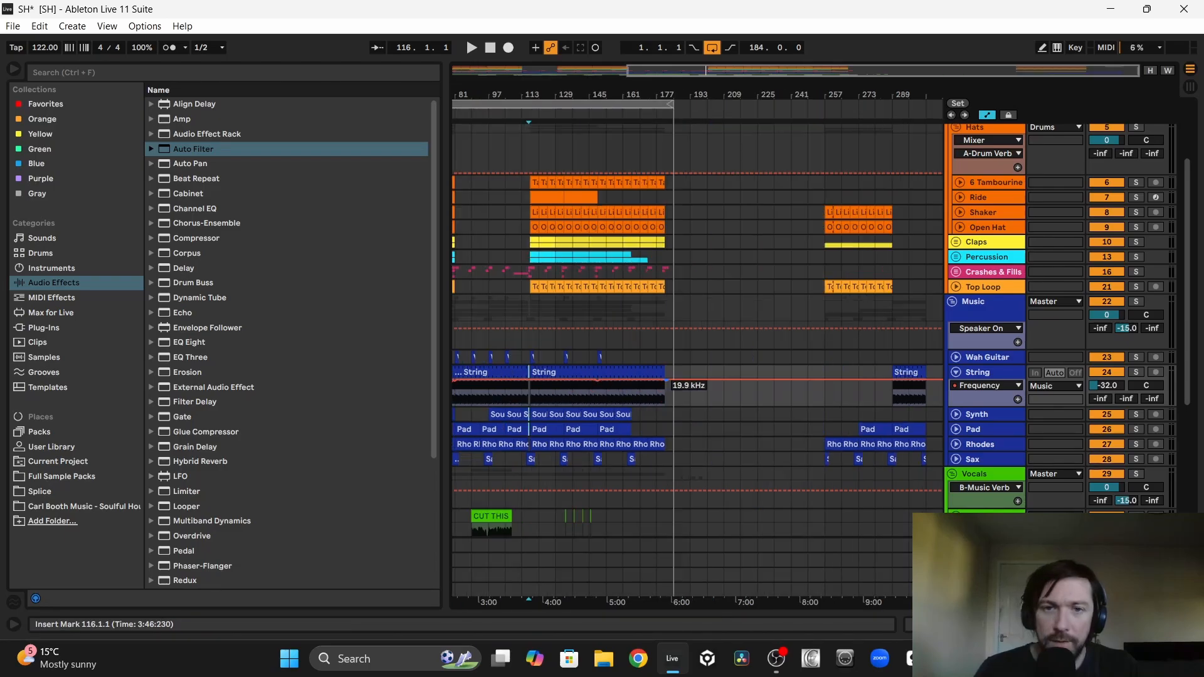
drag(673, 382, 673, 408)
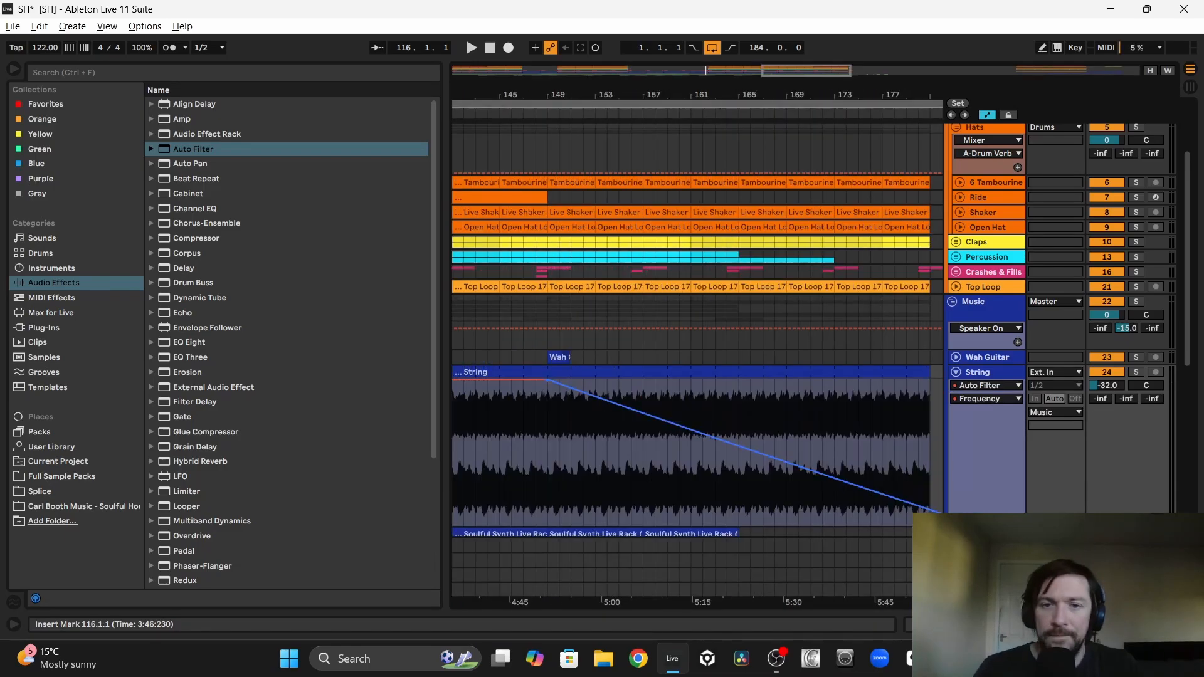
drag(753, 447, 752, 434)
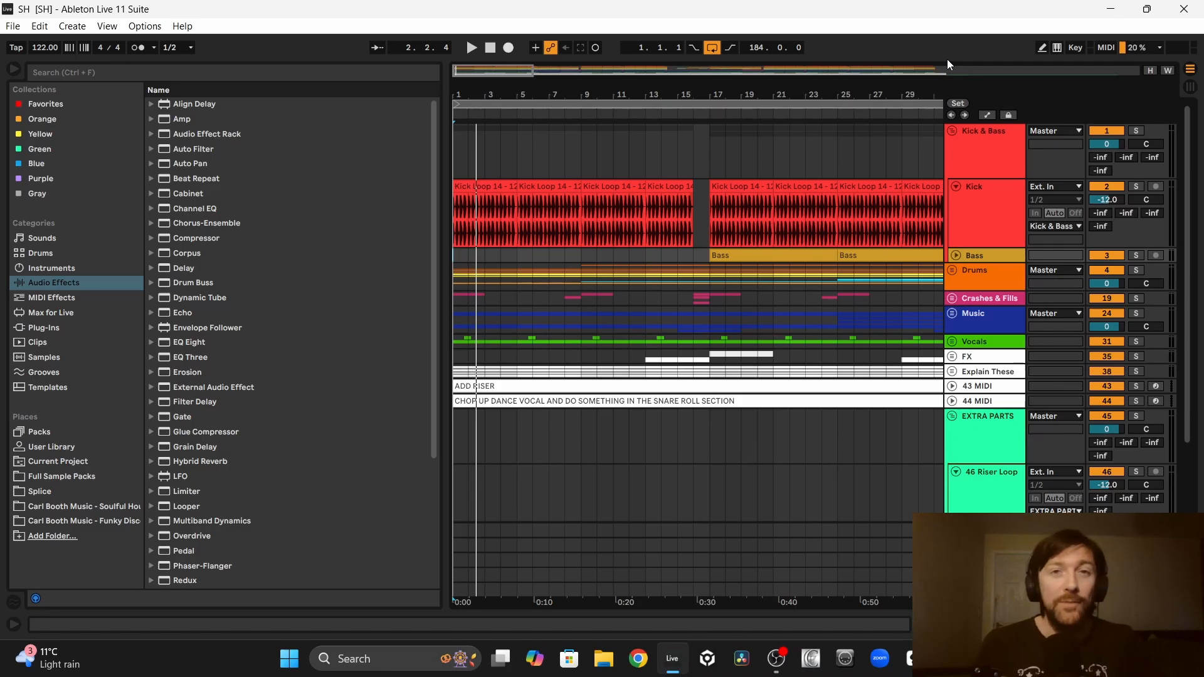
Step: Expand the Explain These group to review its list of production notes
click(997, 376)
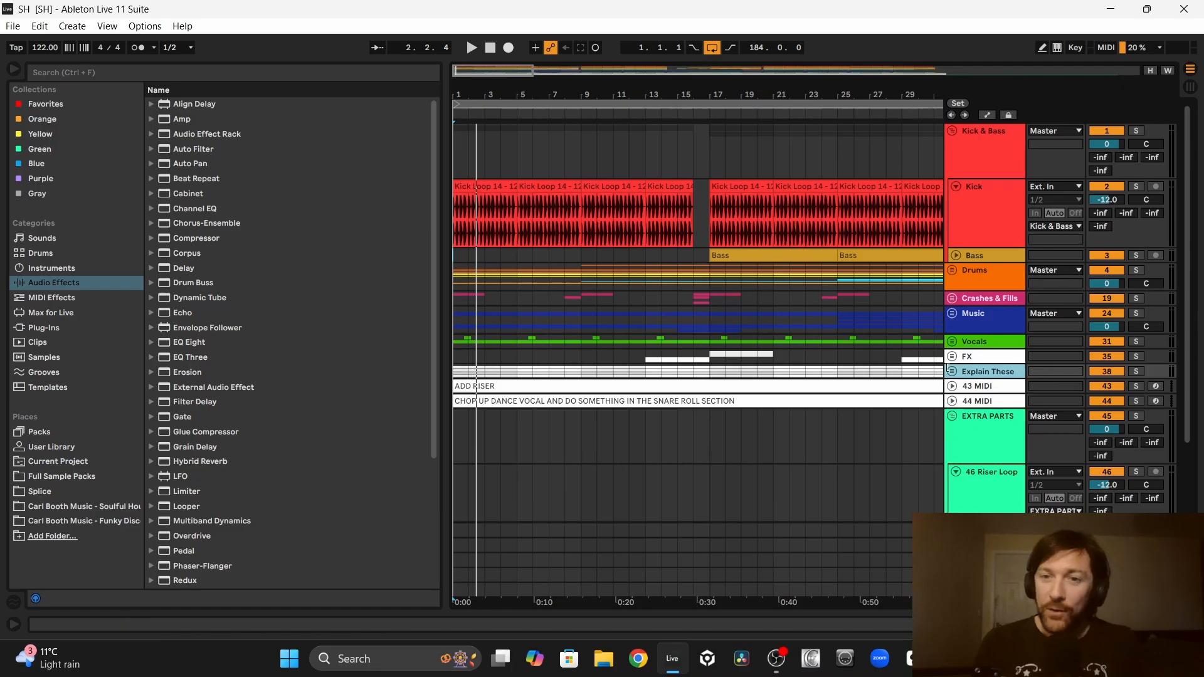
click(952, 370)
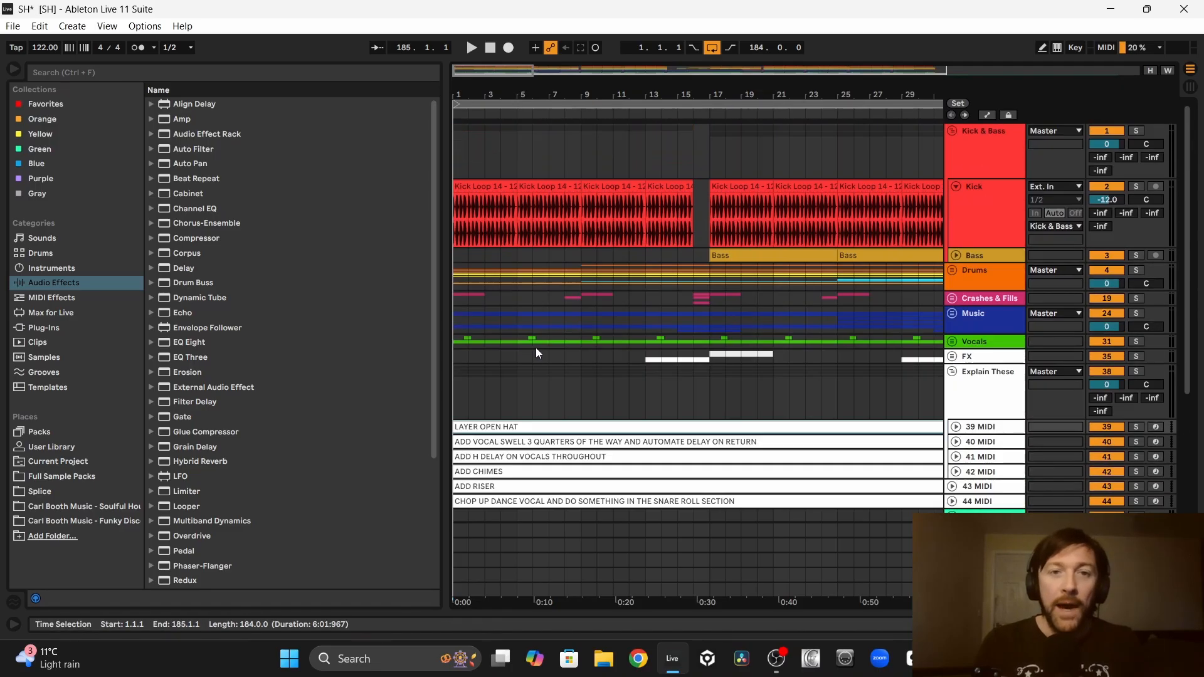
Step: Audition the soloed Open Hat 1 loop from bar 1, alone and layered with Open Hat 2
click(952, 271)
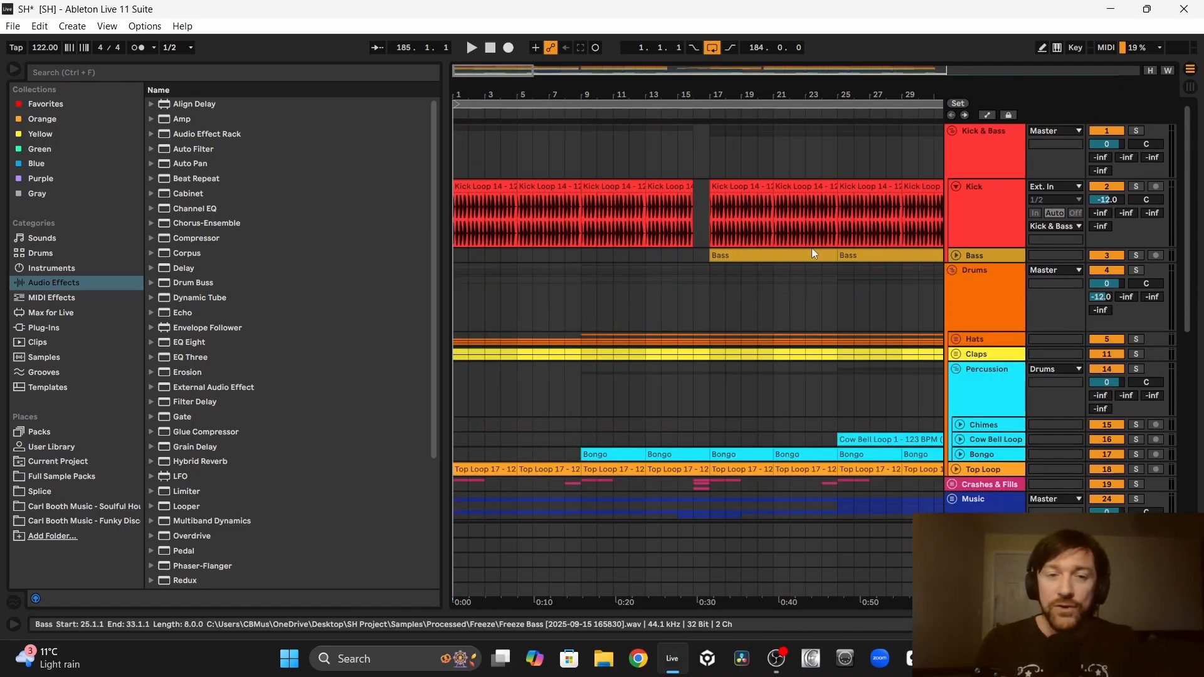
scroll(690, 257, down, 5)
key(space)
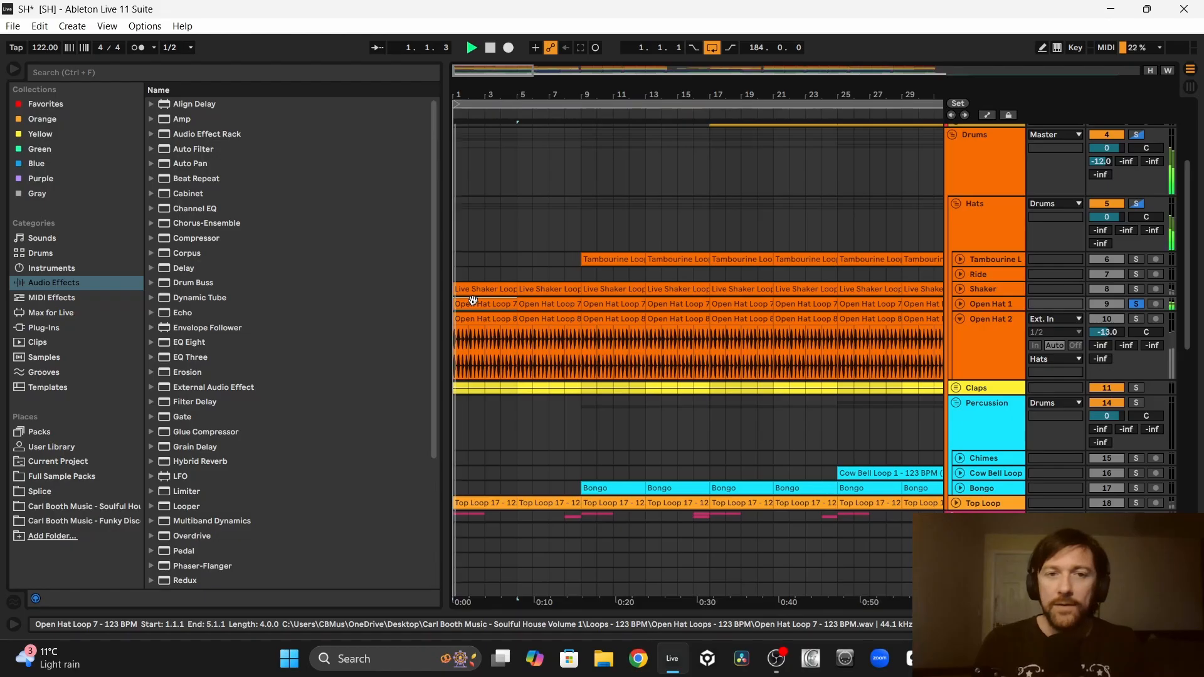
click(1136, 318)
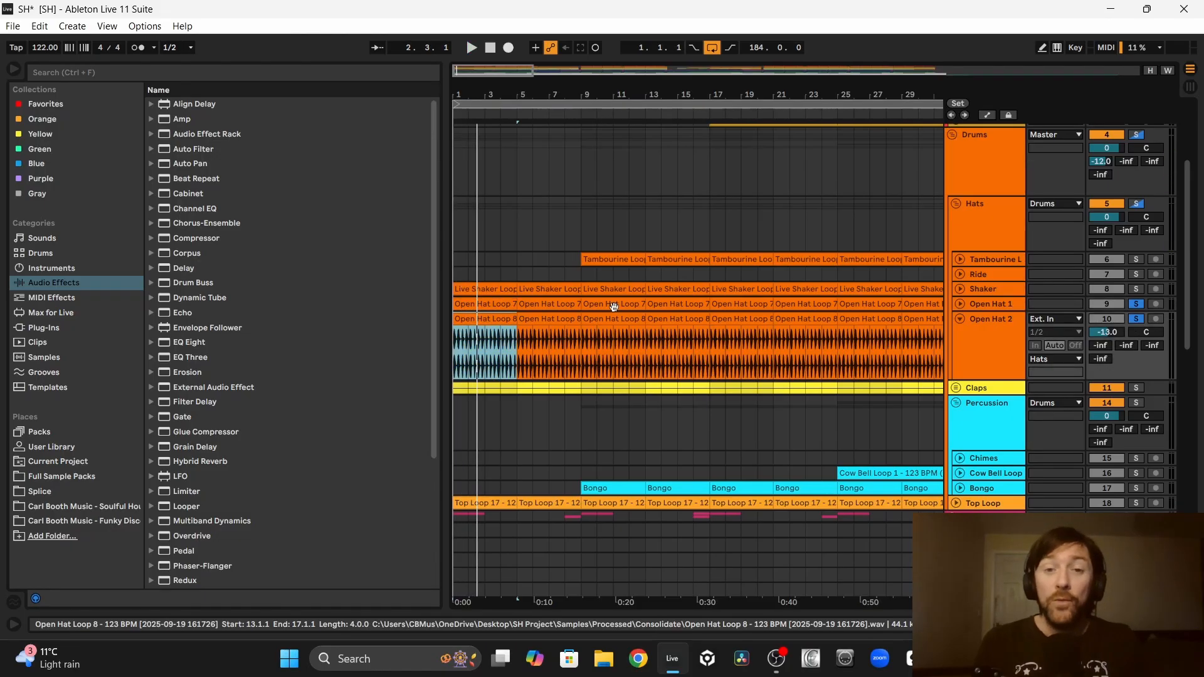
click(475, 321)
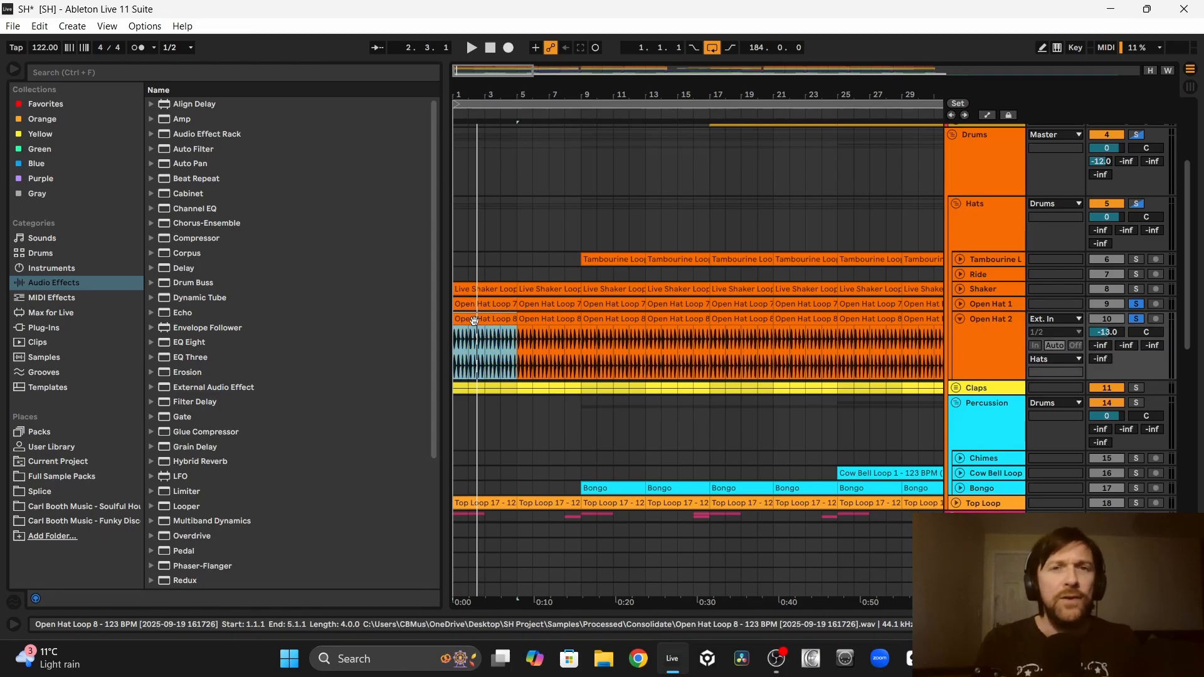
key(space)
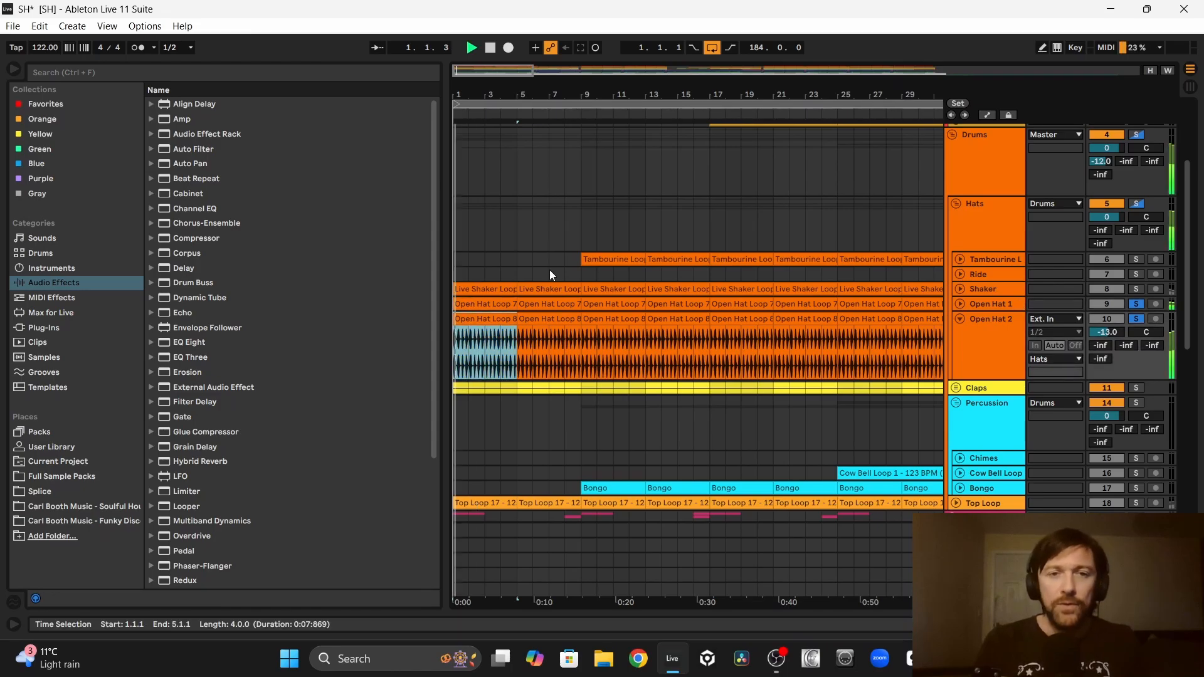
click(1136, 320)
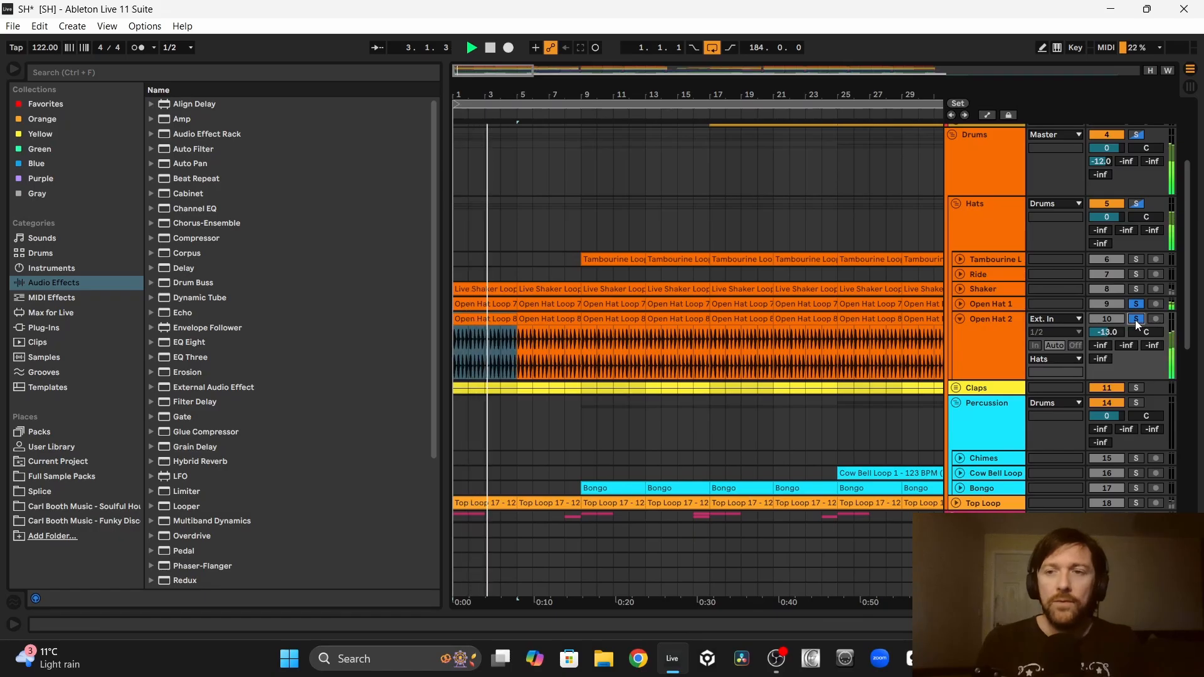
key(space)
Step: Solo the whole Hats group and play it from bar 1
click(1138, 204)
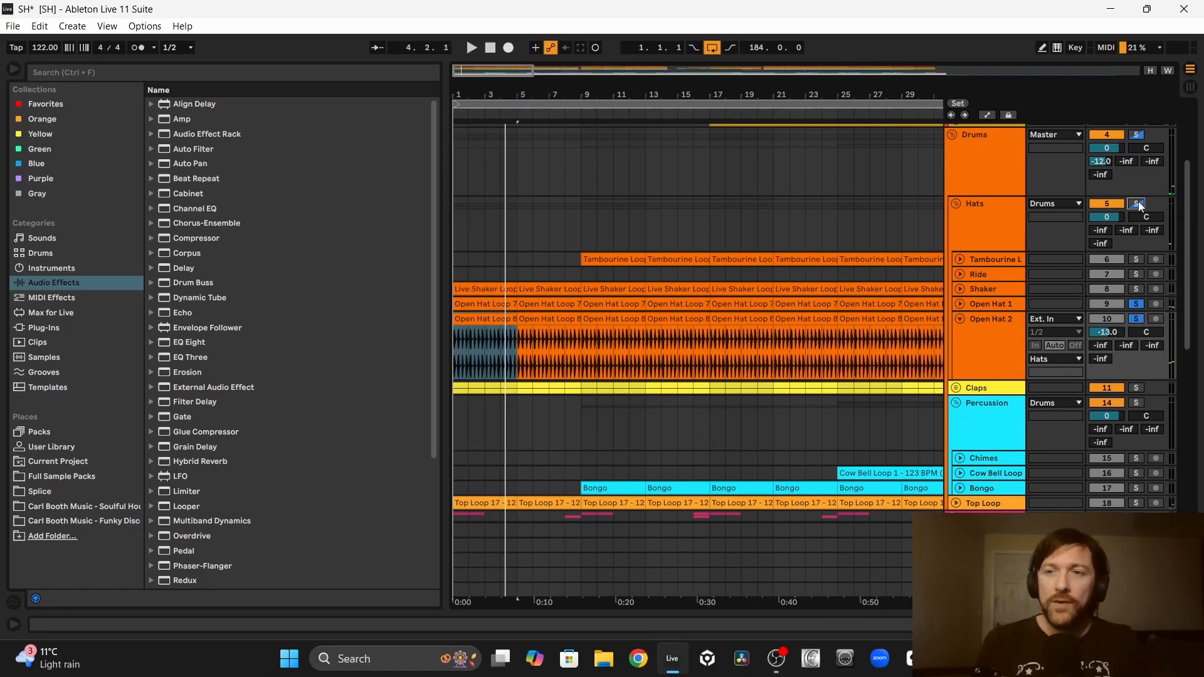
click(1138, 204)
key(space)
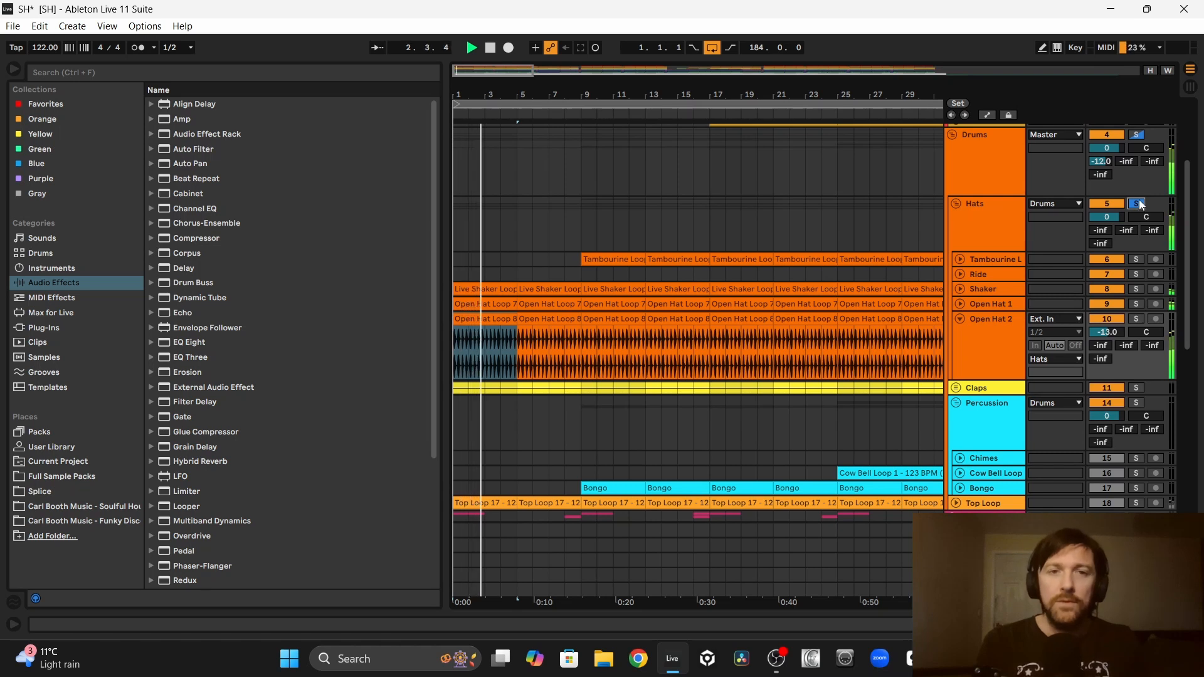
Step: Show the EQ Eight on Open Hat 2 and compare the drums with that track switched off and on
double_click(972, 322)
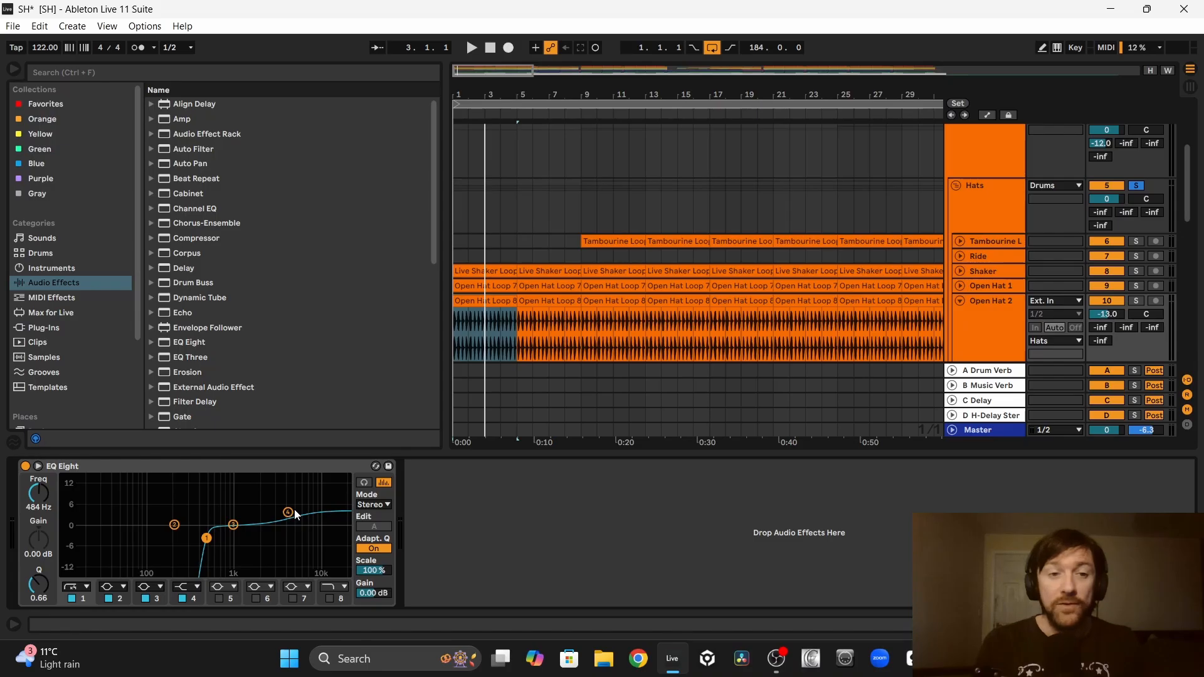
click(461, 301)
key(space)
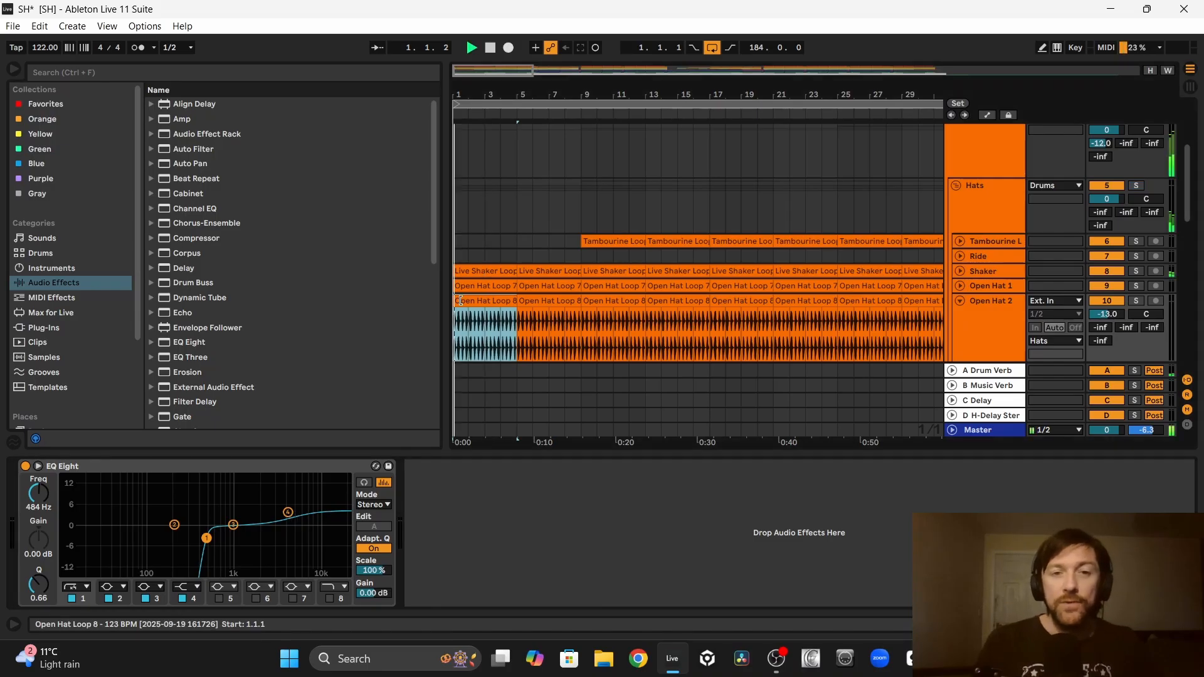
click(1107, 302)
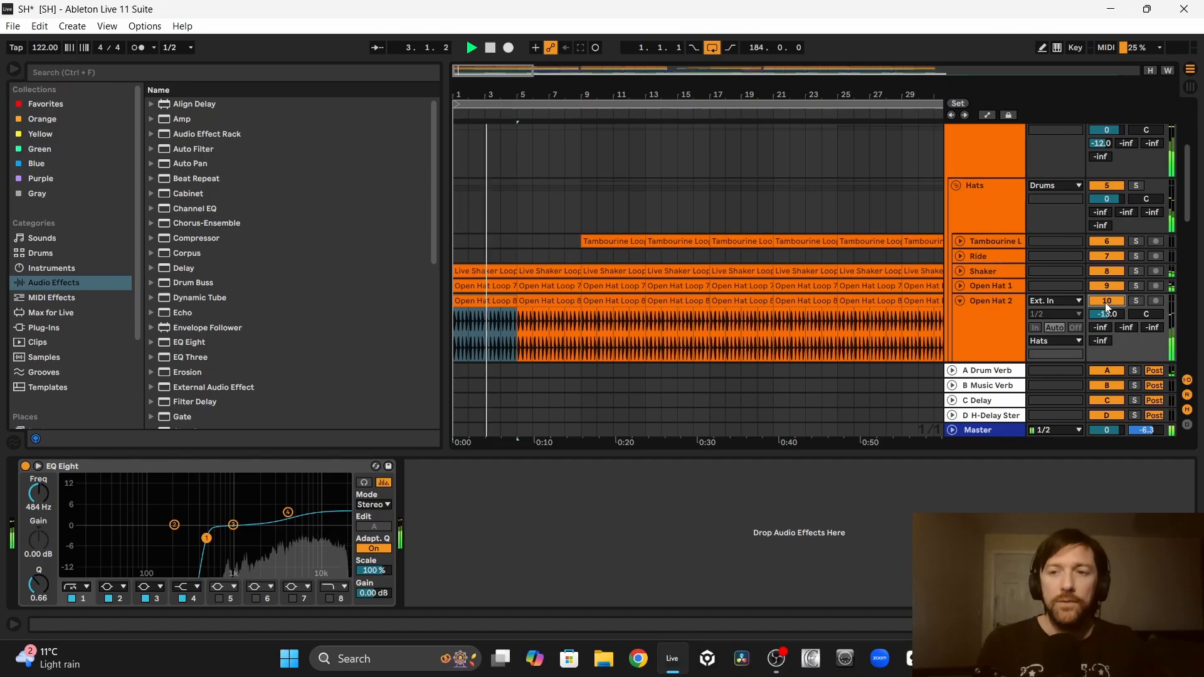
click(1105, 302)
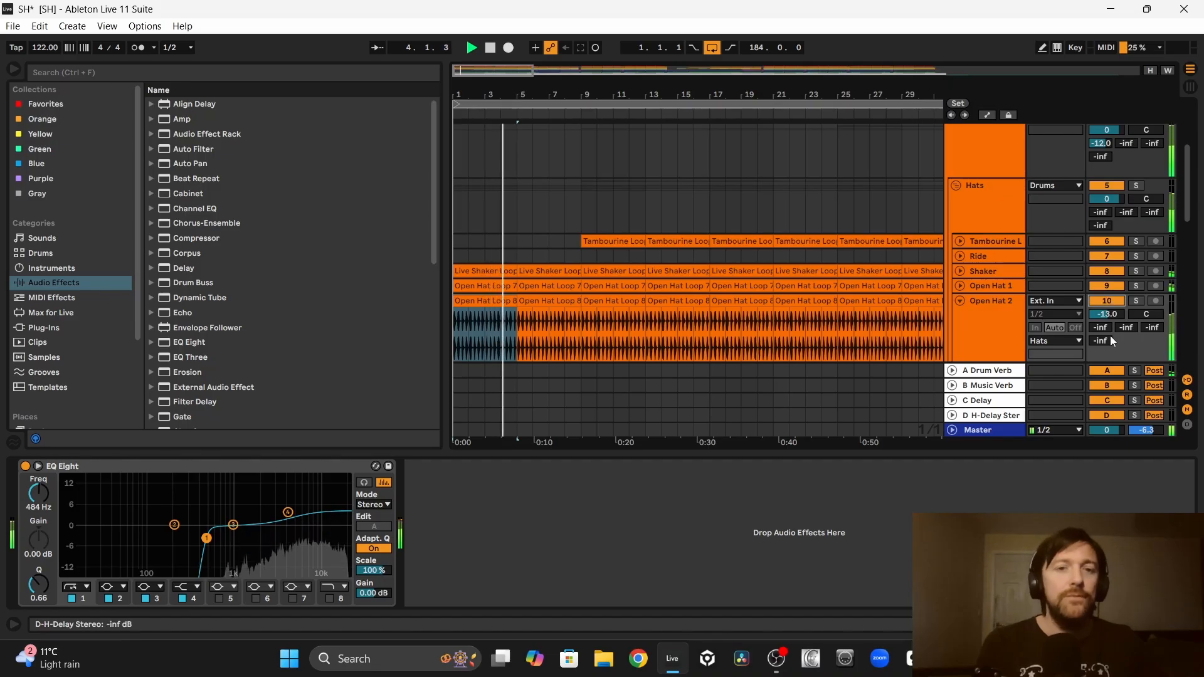
Step: Delete the LAYER OPEN HAT note track from the Explain These group
scroll(1110, 336, down, 10)
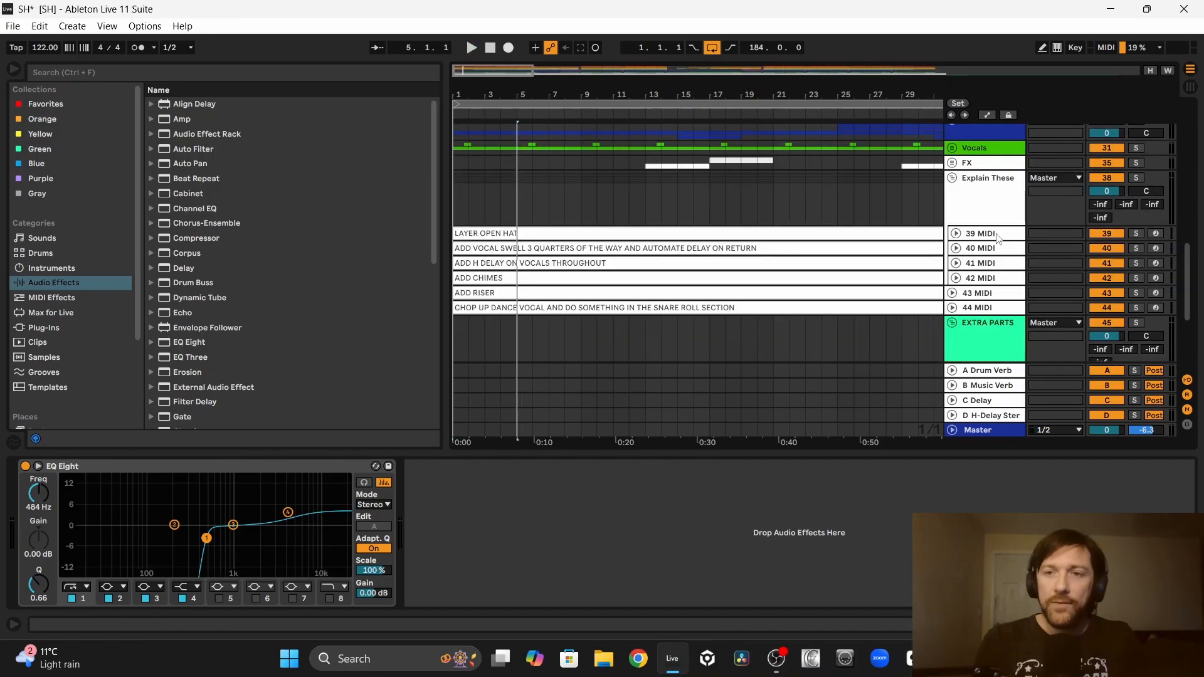
click(997, 235)
key(Delete)
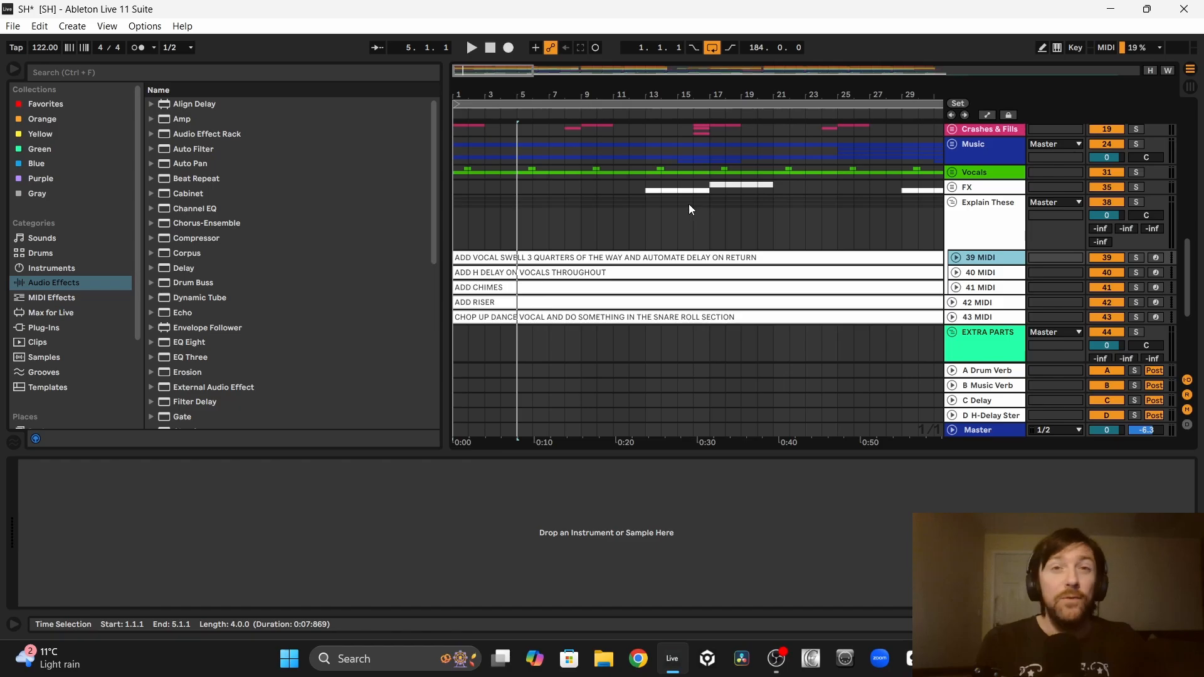
Step: Show Vocal Swell's filter frequency automation and its C-Delay send automation, marking the section from bar 25 to bar 32
key(a)
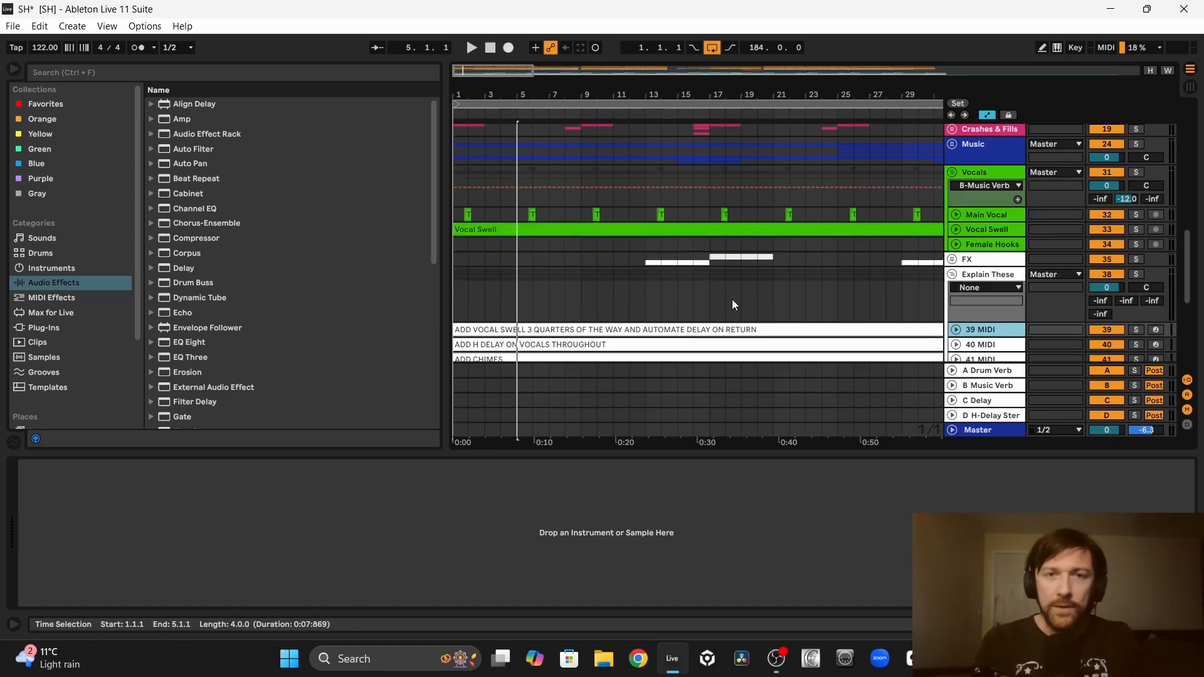
click(923, 233)
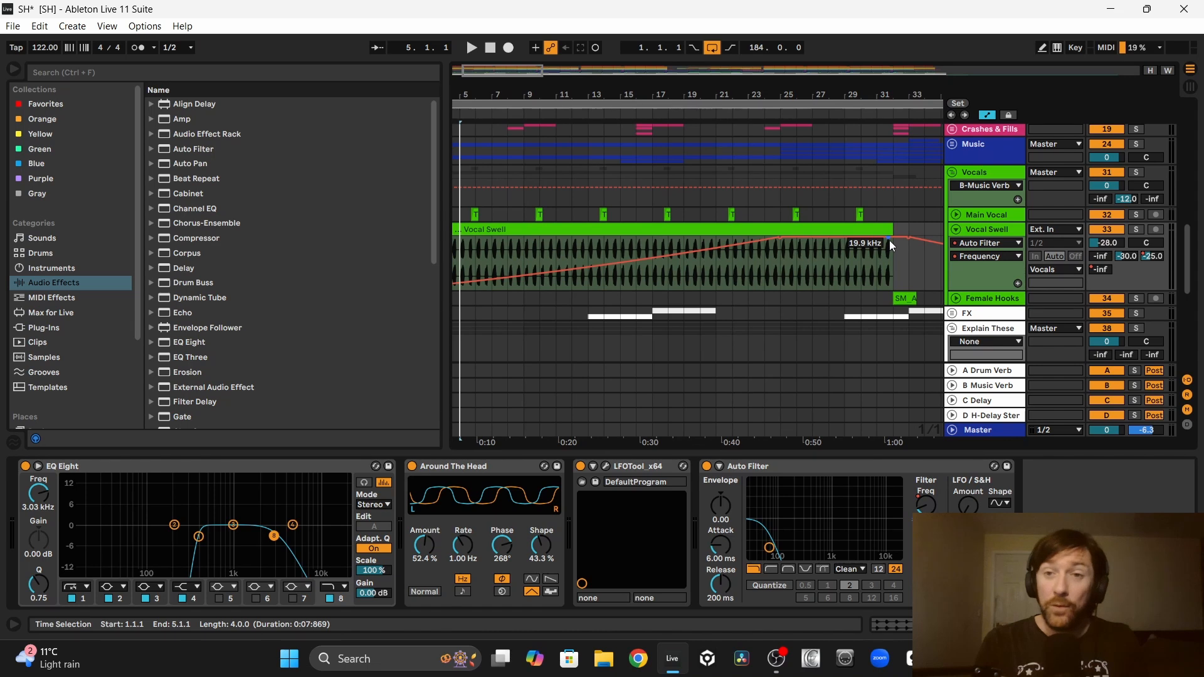
click(784, 240)
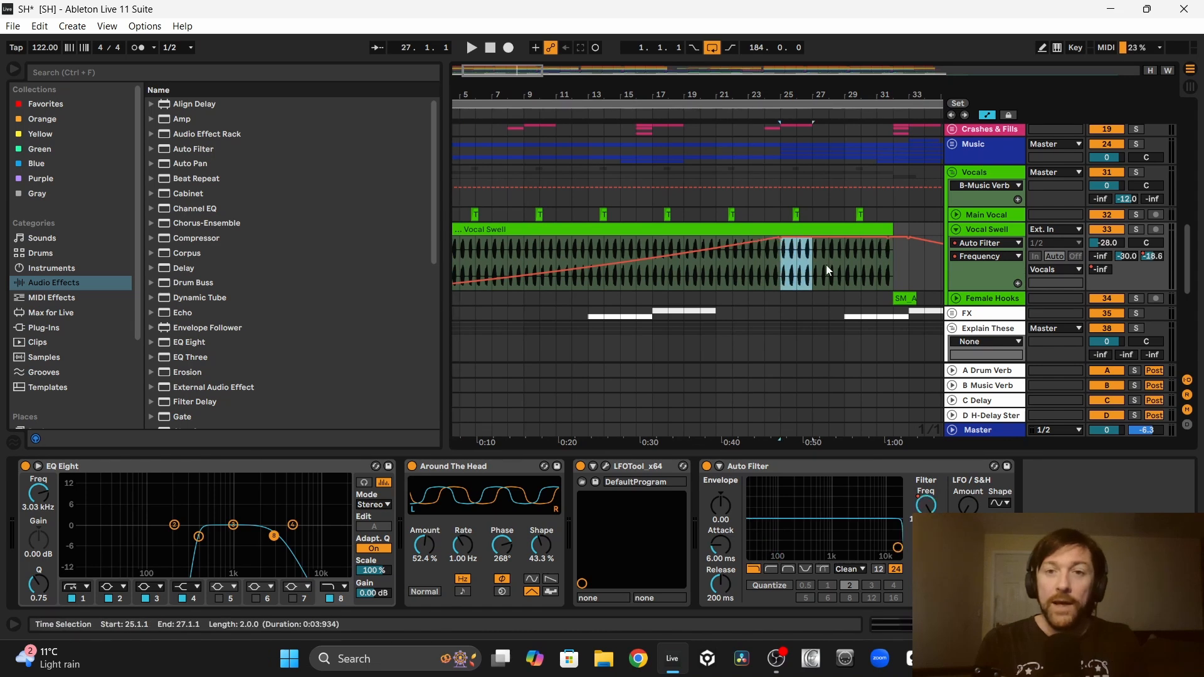
drag(884, 268, 893, 267)
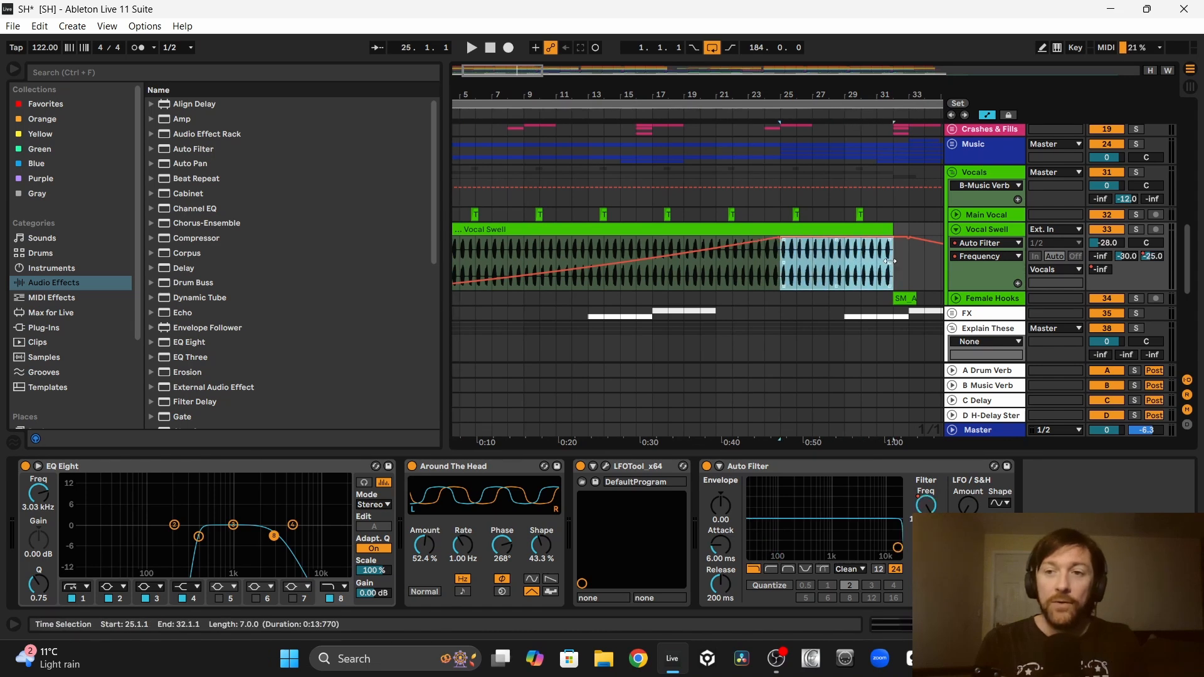
click(1155, 259)
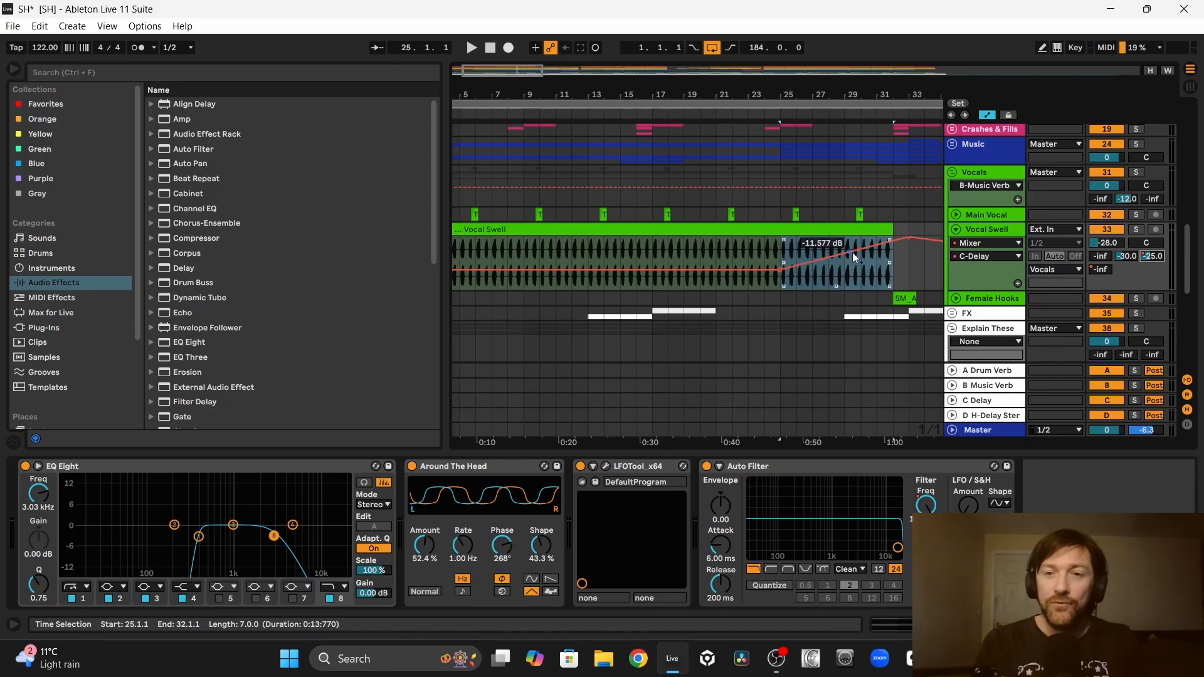
Step: Solo Vocal Swell and play it from bar 23 through the rising delay send into bar 32
key(s)
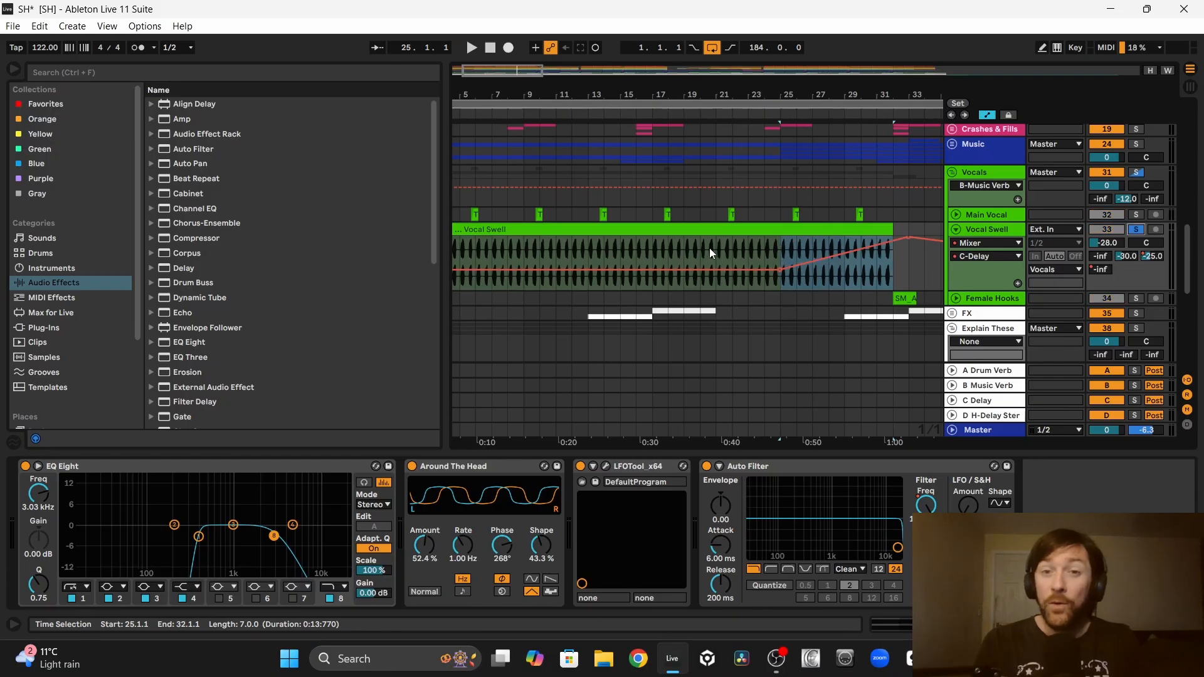
click(713, 250)
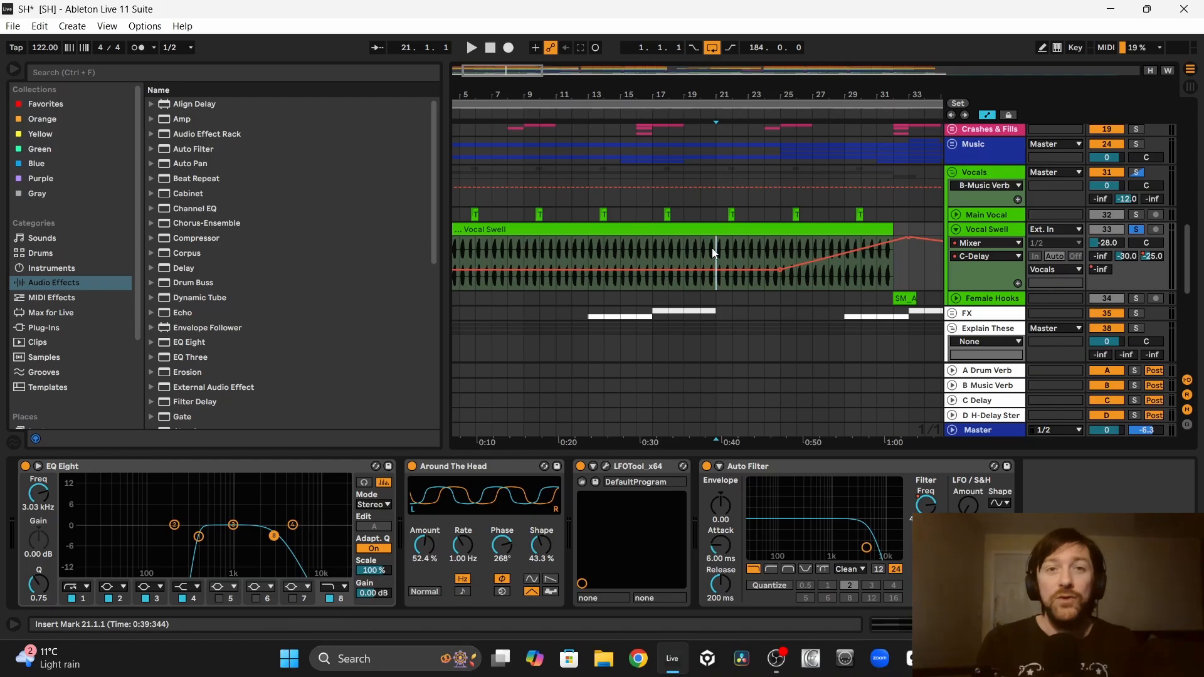
drag(712, 249, 630, 259)
click(663, 258)
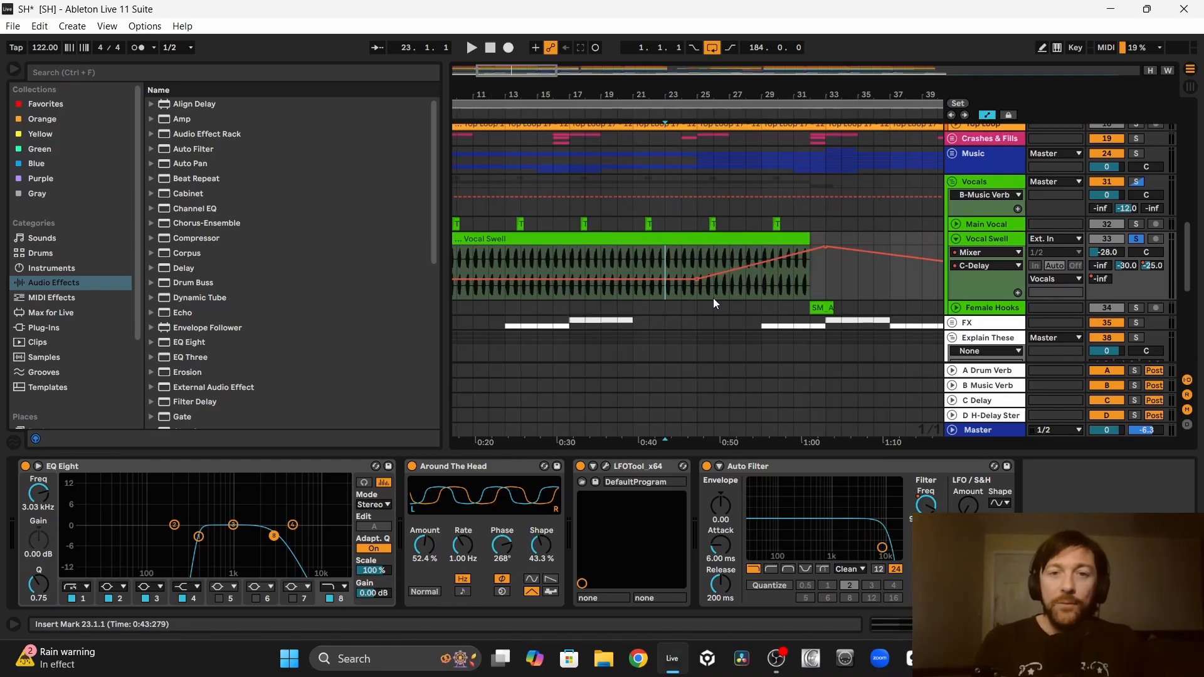
key(space)
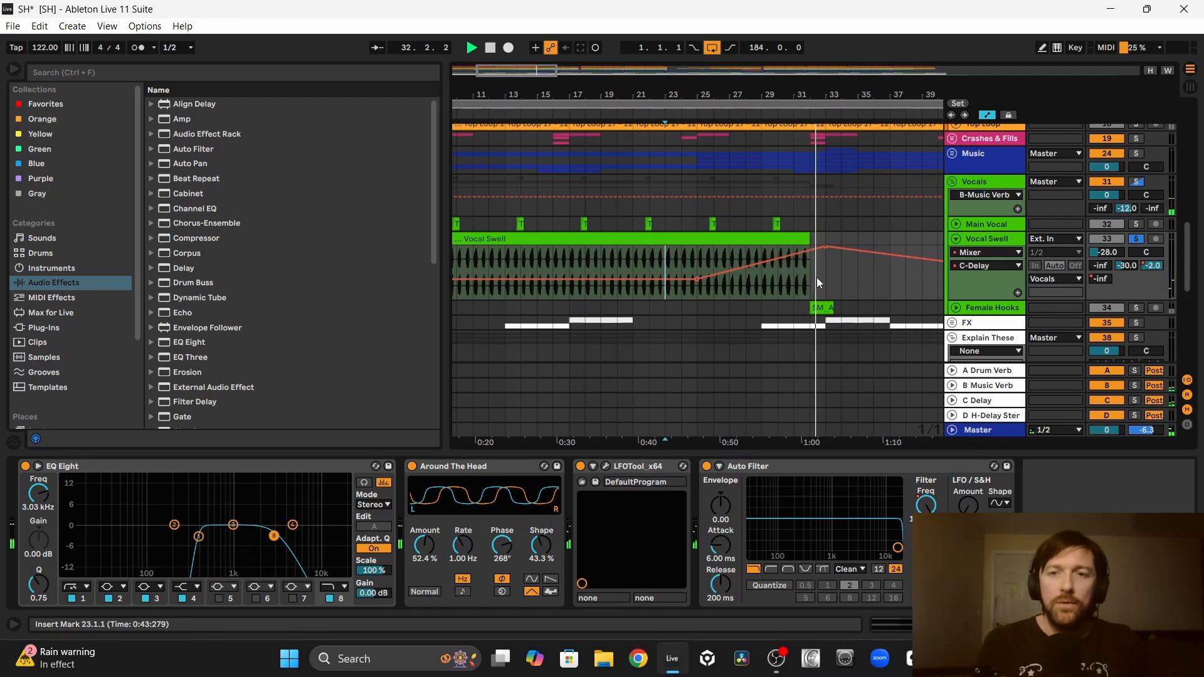
key(space)
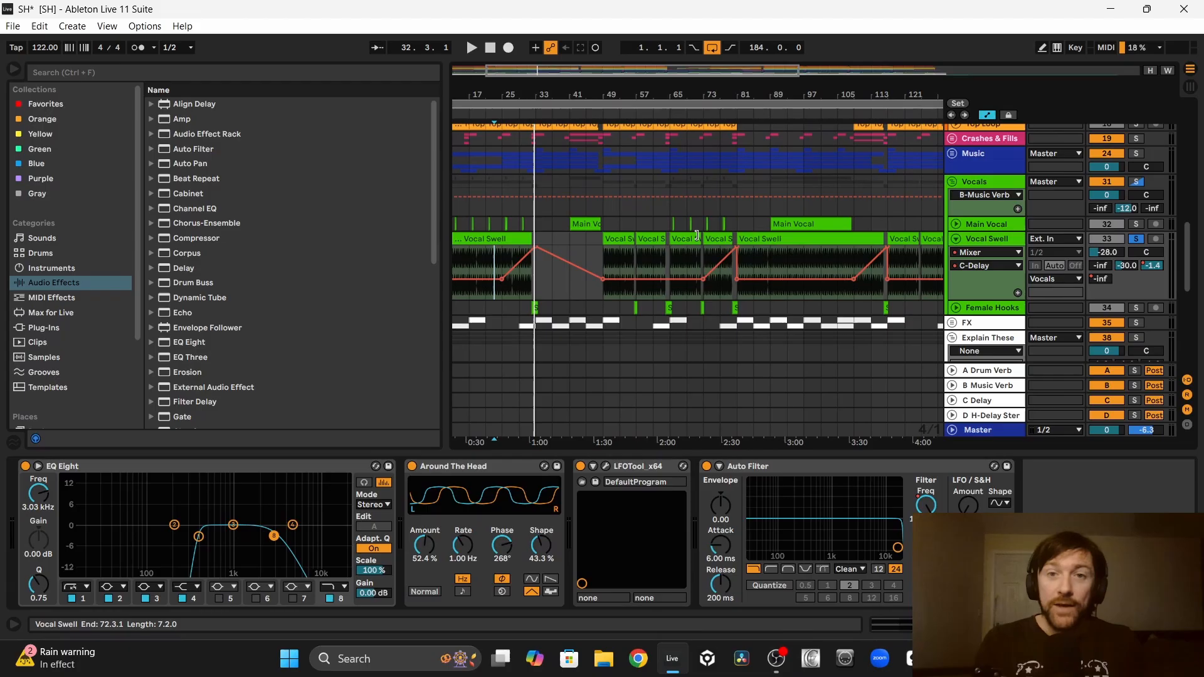
Step: Review the C-Delay send automation along the rest of Vocal Swell and delete the ADD VOCAL SWELL note track
scroll(603, 201, up, 5)
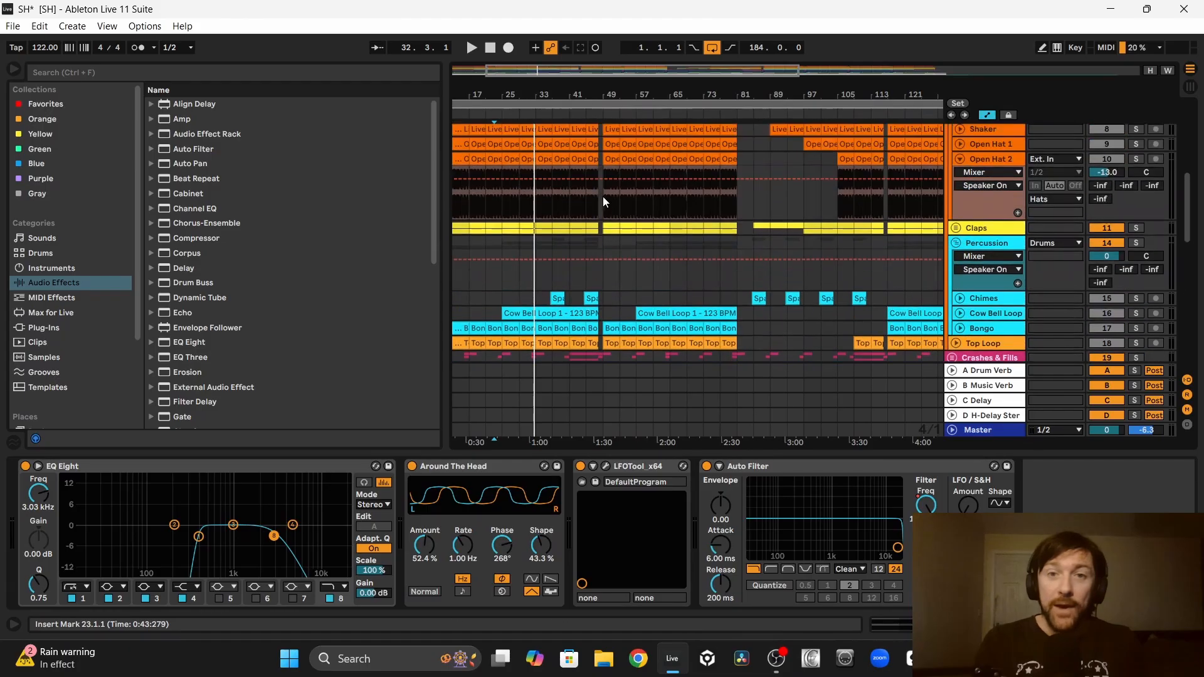
scroll(706, 199, down, 5)
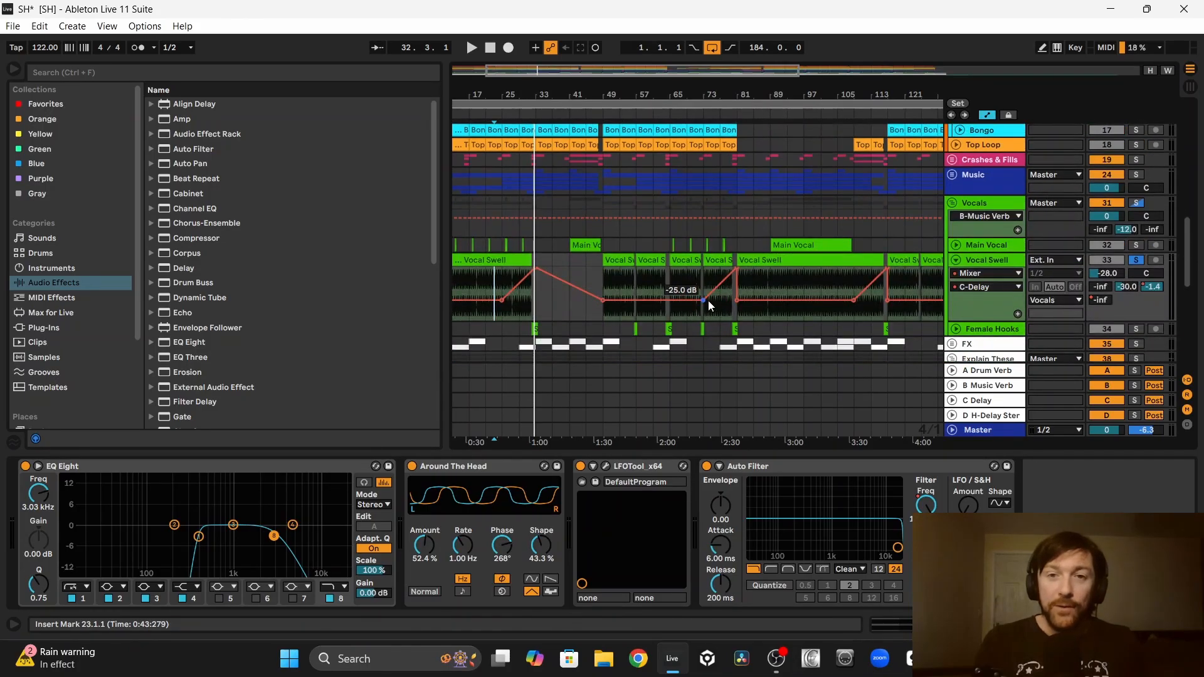
scroll(697, 298, right, 3)
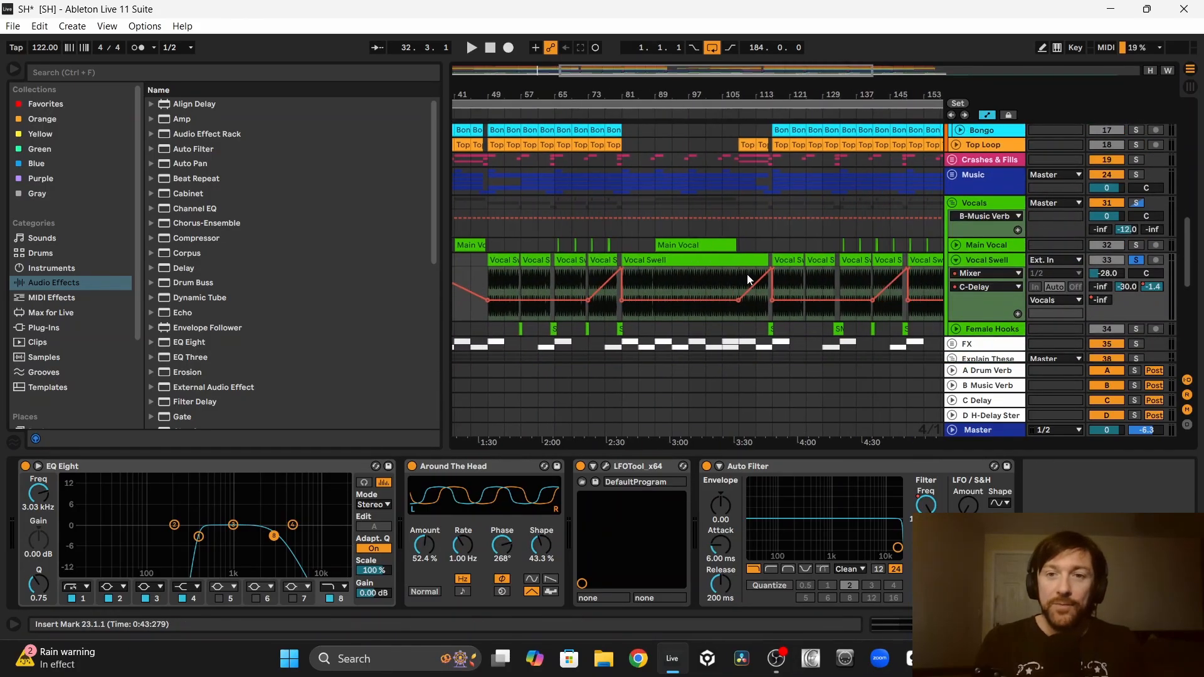
scroll(748, 280, right, 6)
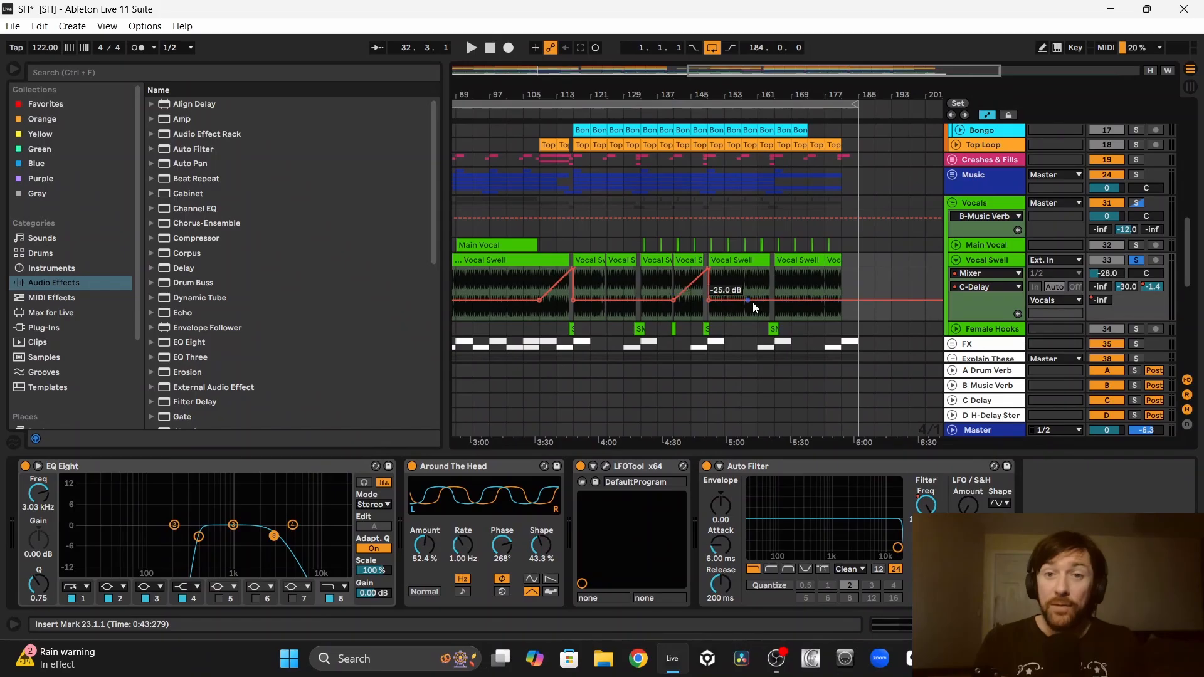
click(495, 233)
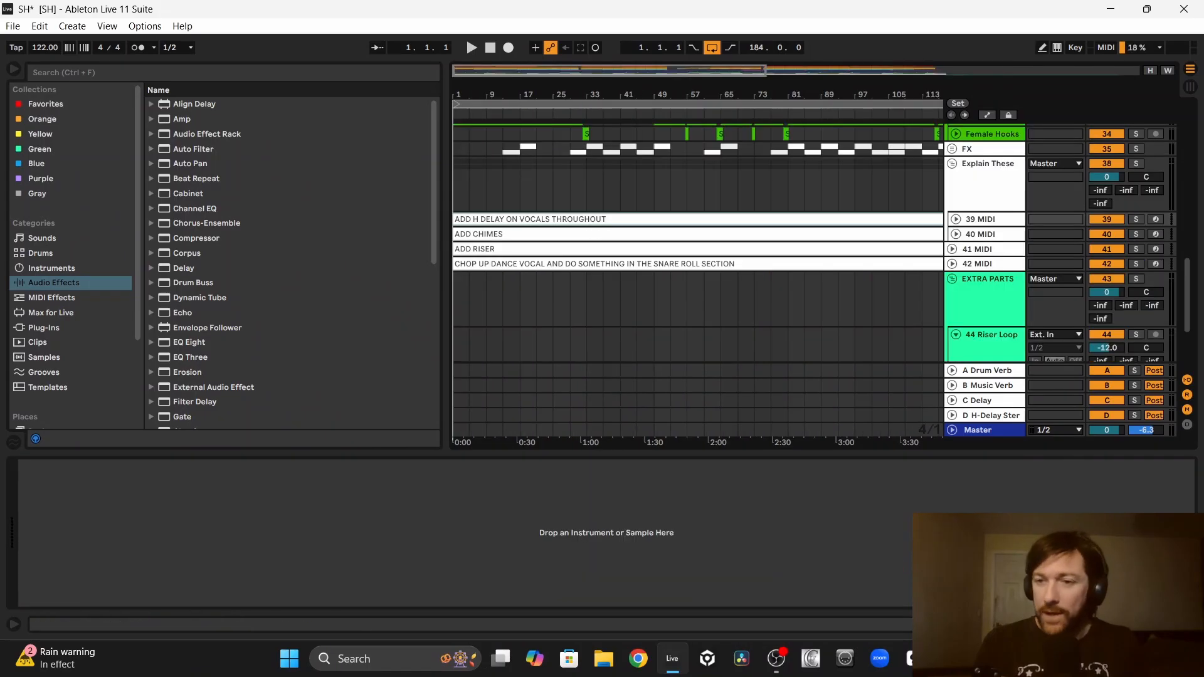
Step: Hide the device view and show Main Vocal's D-H-Delay Stereo send automation at the clip's end near bar 108
click(1189, 624)
scroll(883, 379, up, 4)
drag(640, 88, 777, 89)
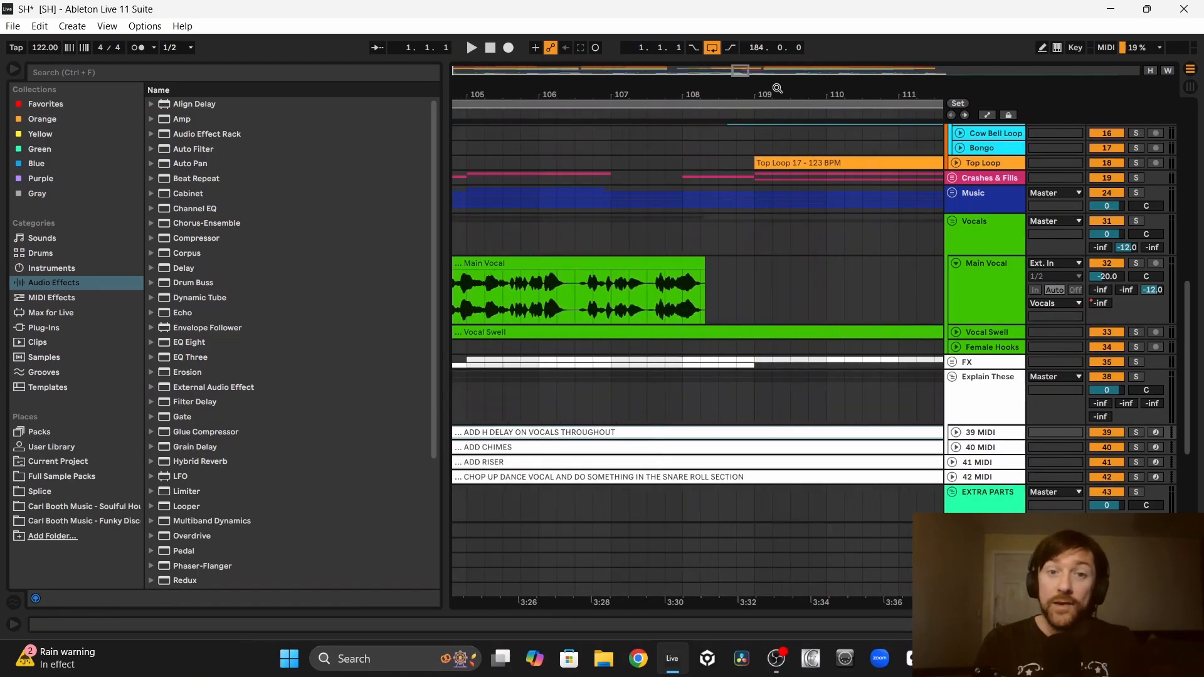
click(1104, 306)
key(a)
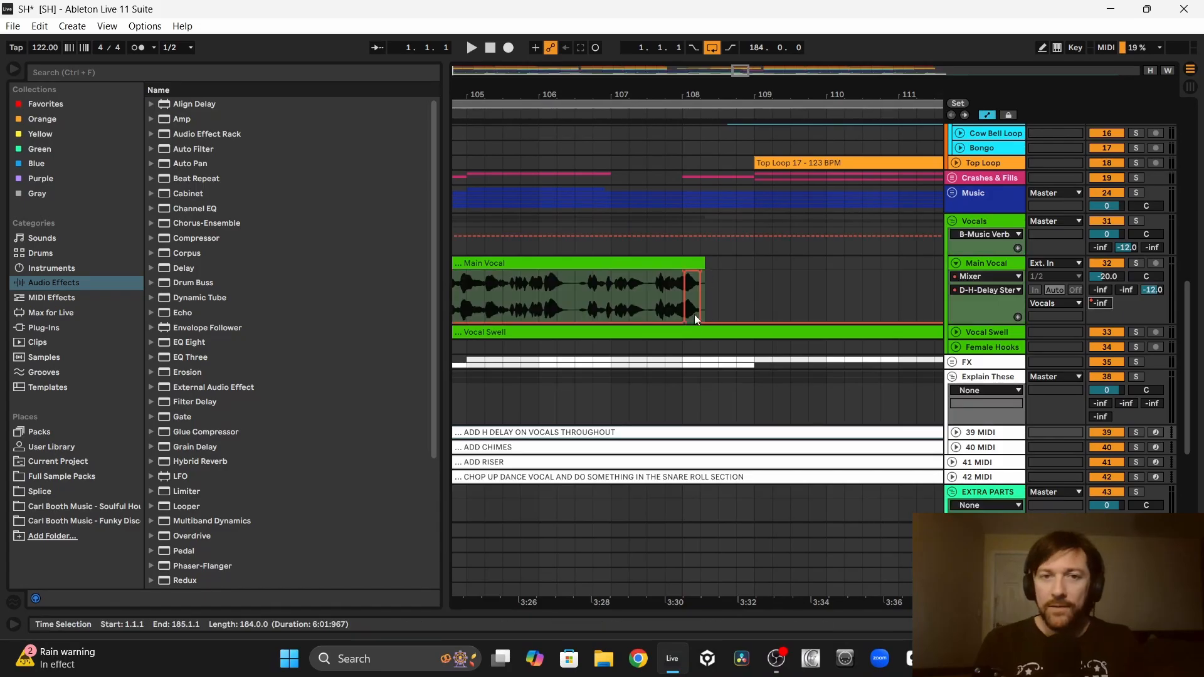
Step: Audition the soloed Main Vocal from bar 107.3 through its delay tail
click(648, 292)
key(space)
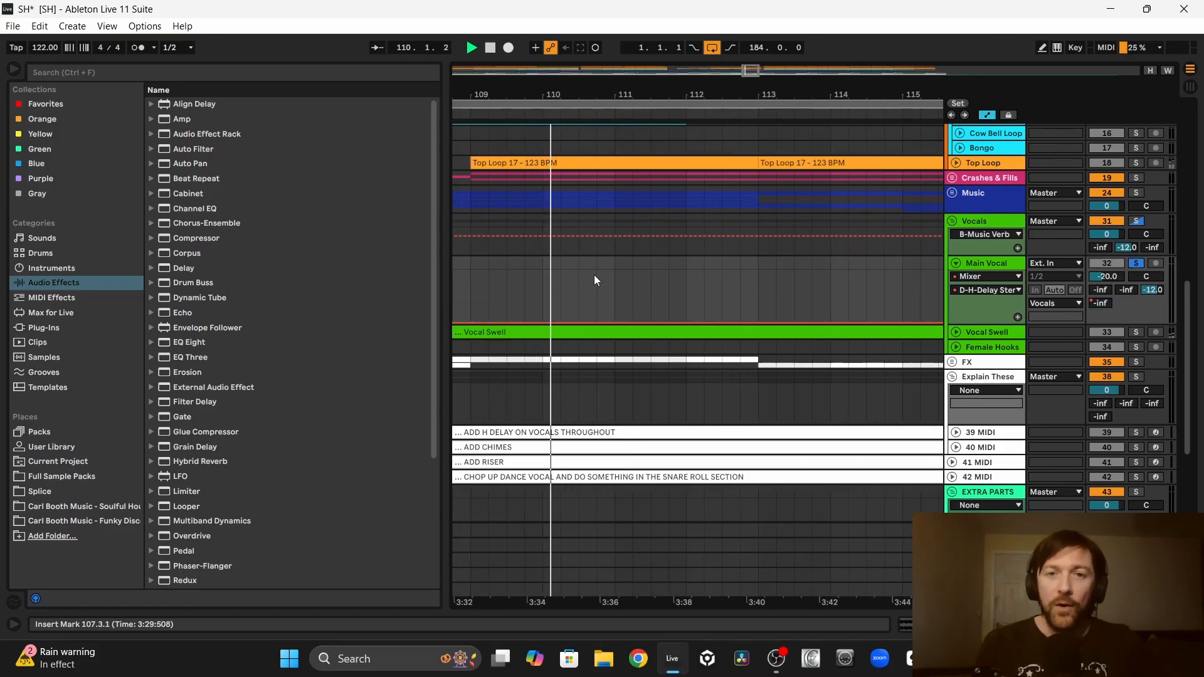
scroll(720, 270, down, 5)
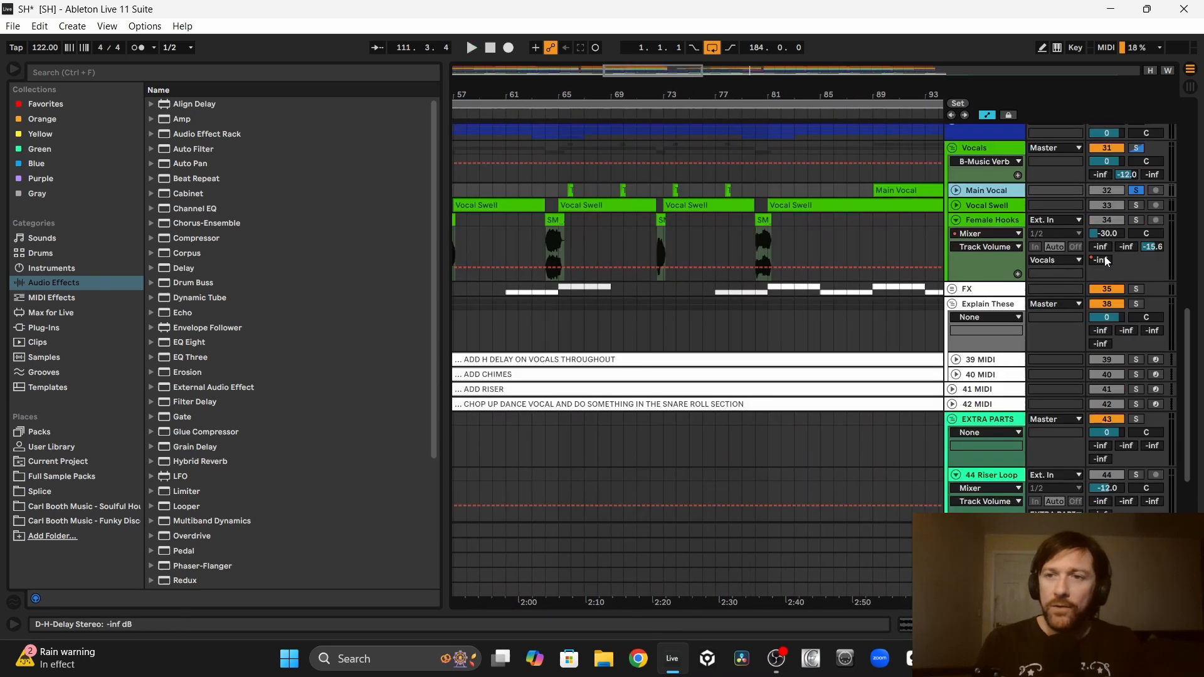
click(1105, 261)
Step: Show the D-H-Delay Stereo send automation on Female Hooks and audition the soloed clip at bar 56
scroll(758, 266, left, 5)
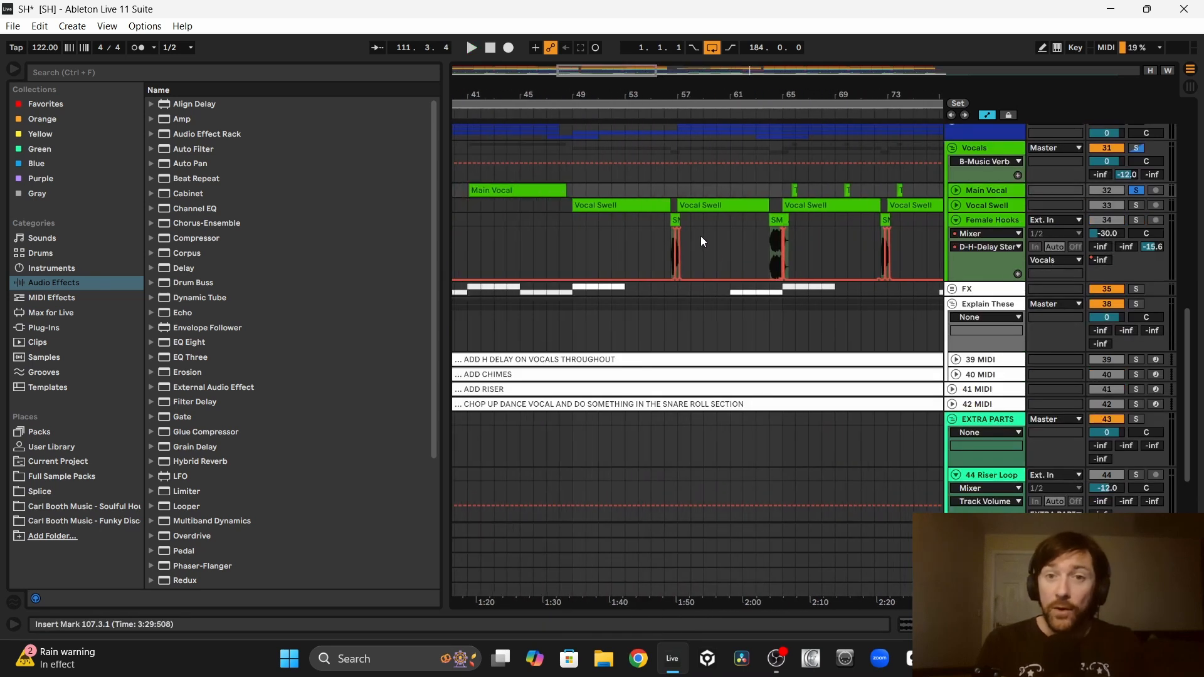
scroll(705, 303, up, 5)
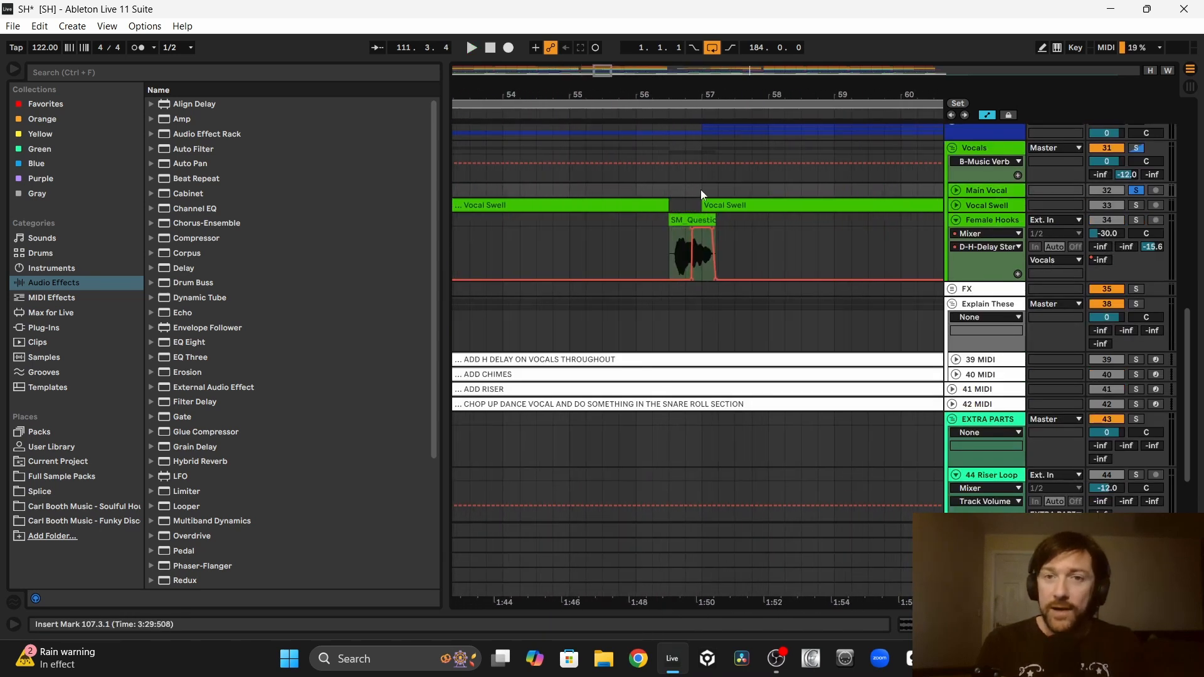
click(698, 221)
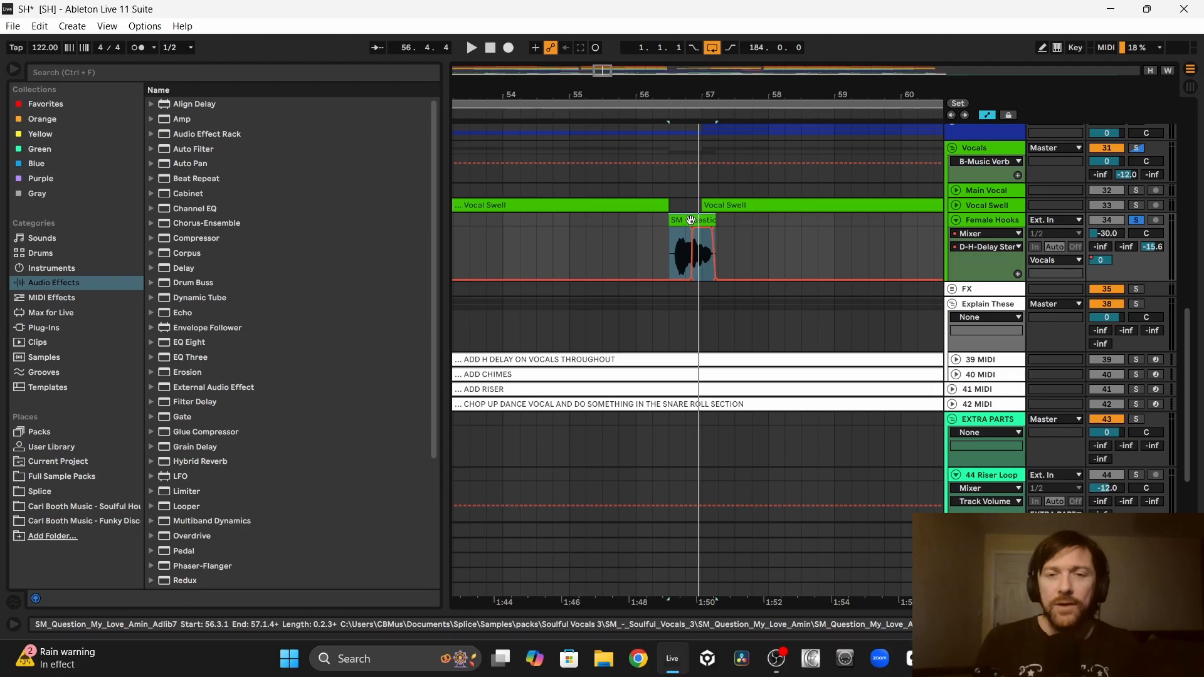
key(space)
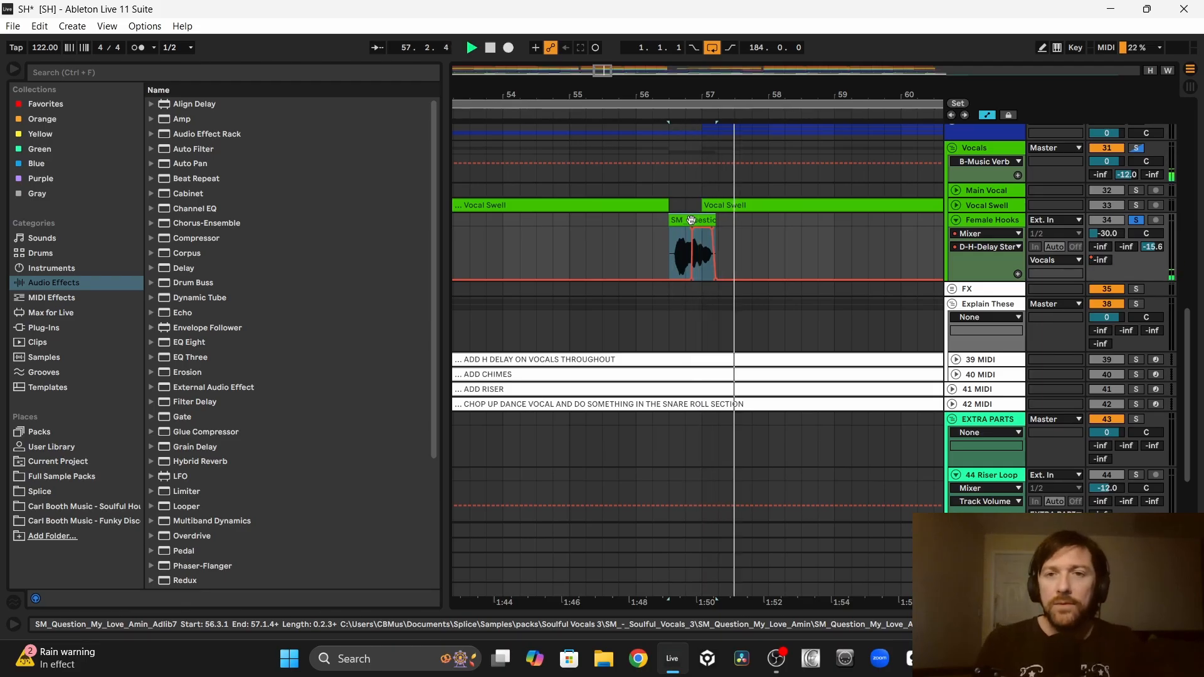
Step: Audition the Female Hooks clips at bars 64 and 80 with their delay throws
scroll(817, 257, right, 8)
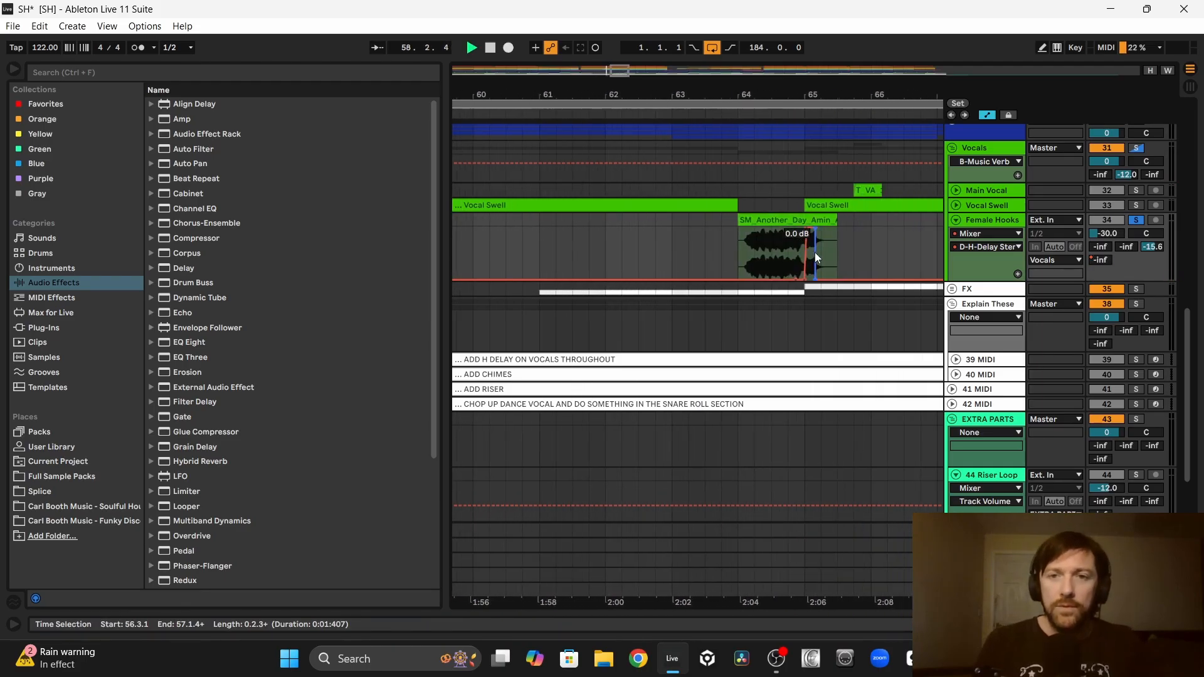
key(space)
click(727, 232)
key(space)
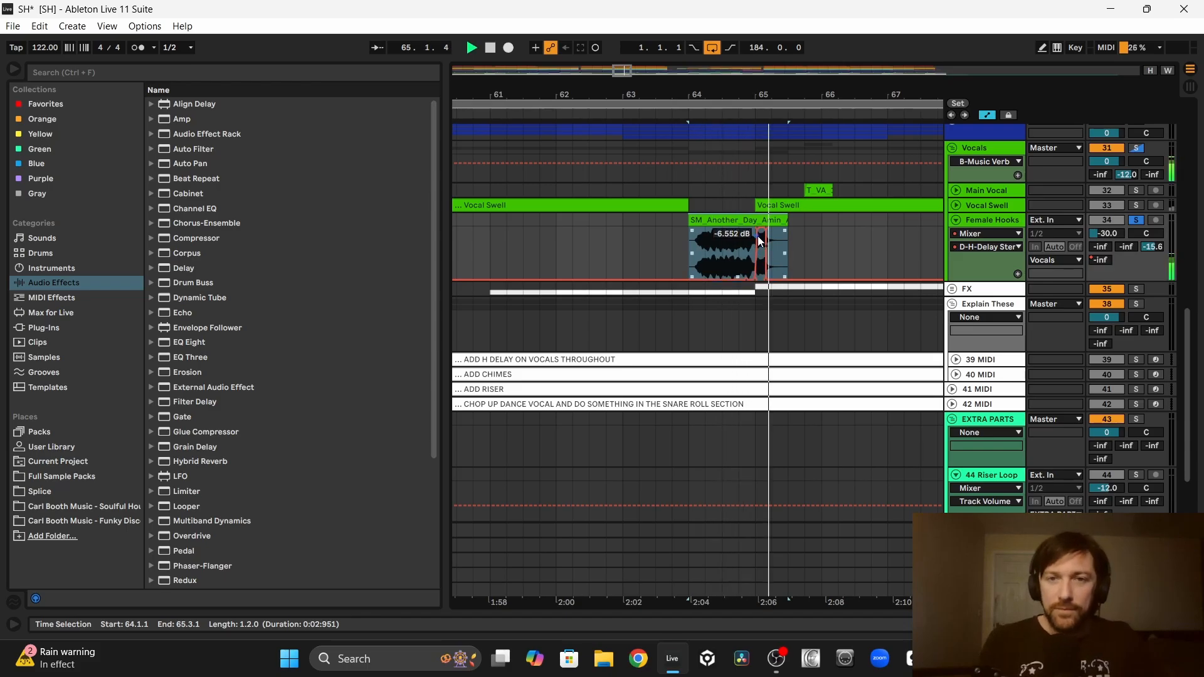
scroll(786, 238, right, 5)
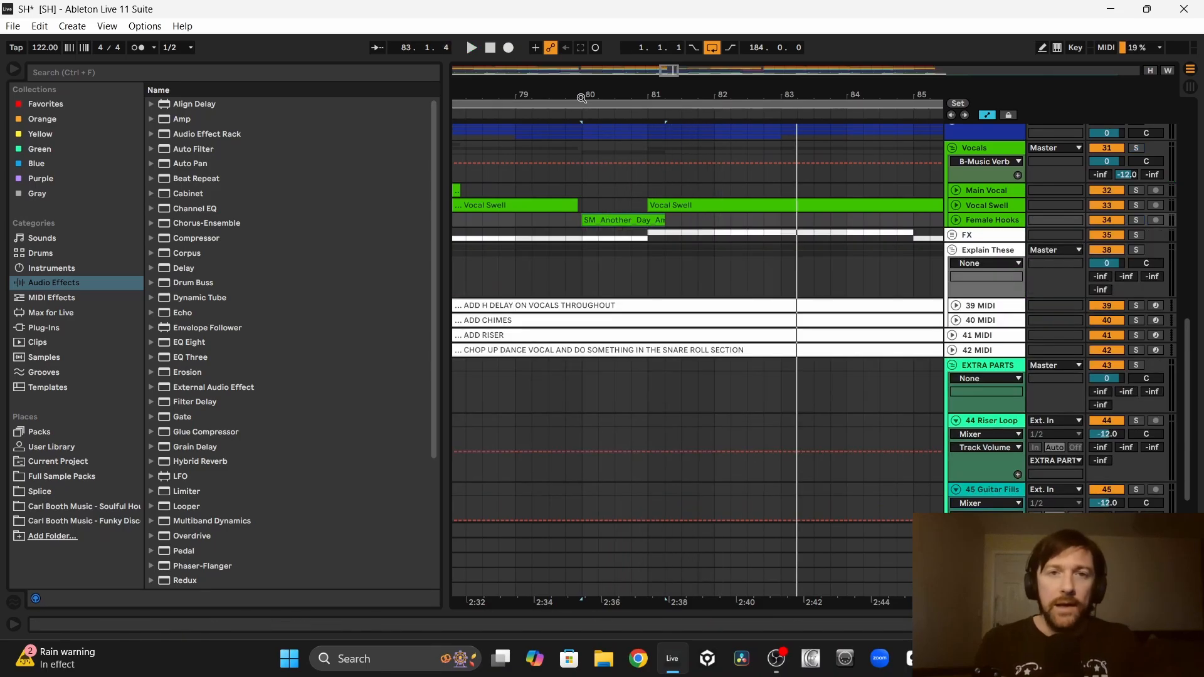
Step: Hide the automation lanes and delete the ADD H DELAY ON VOCALS THROUGHOUT note track
drag(674, 92, 675, 53)
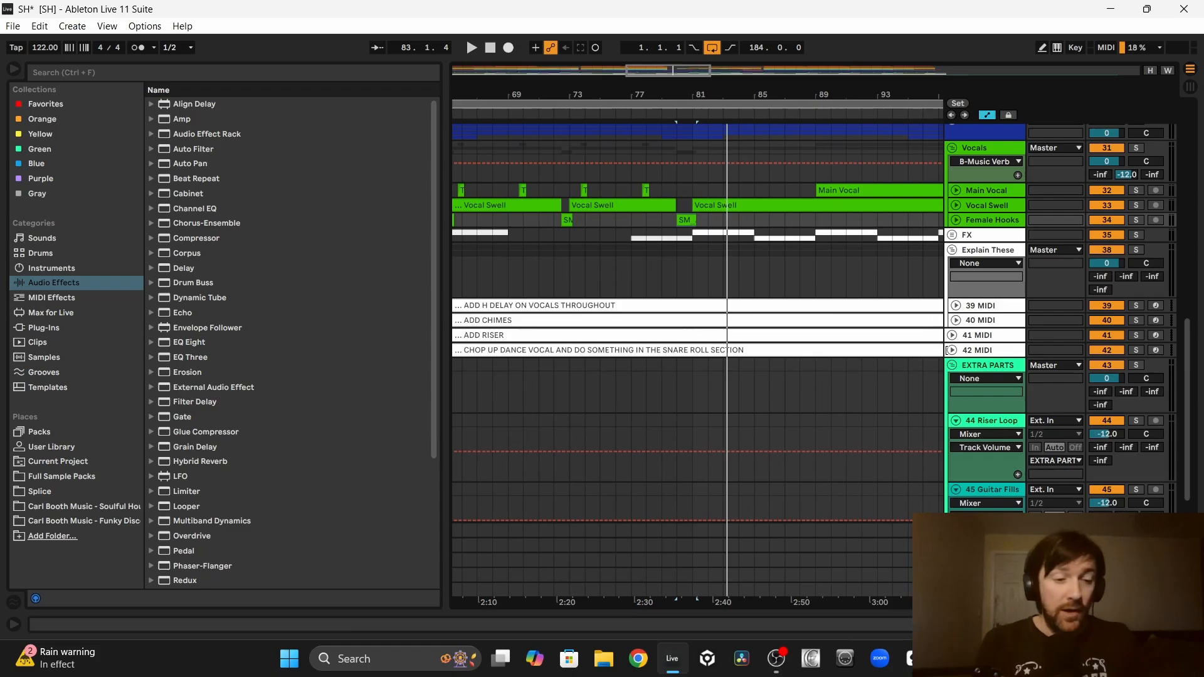
key(a)
click(983, 306)
key(Delete)
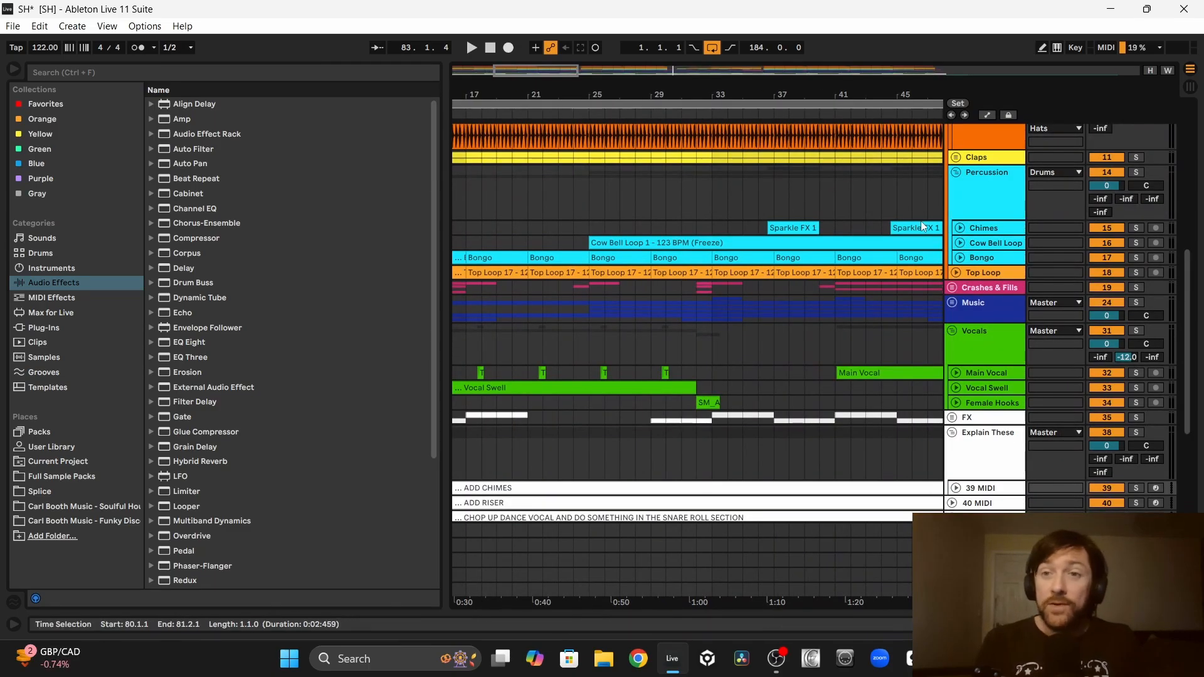
Step: Unfold the Chimes track and audition its first Sparkle FX 1 clip near bar 37 in solo
click(960, 228)
scroll(775, 227, right, 5)
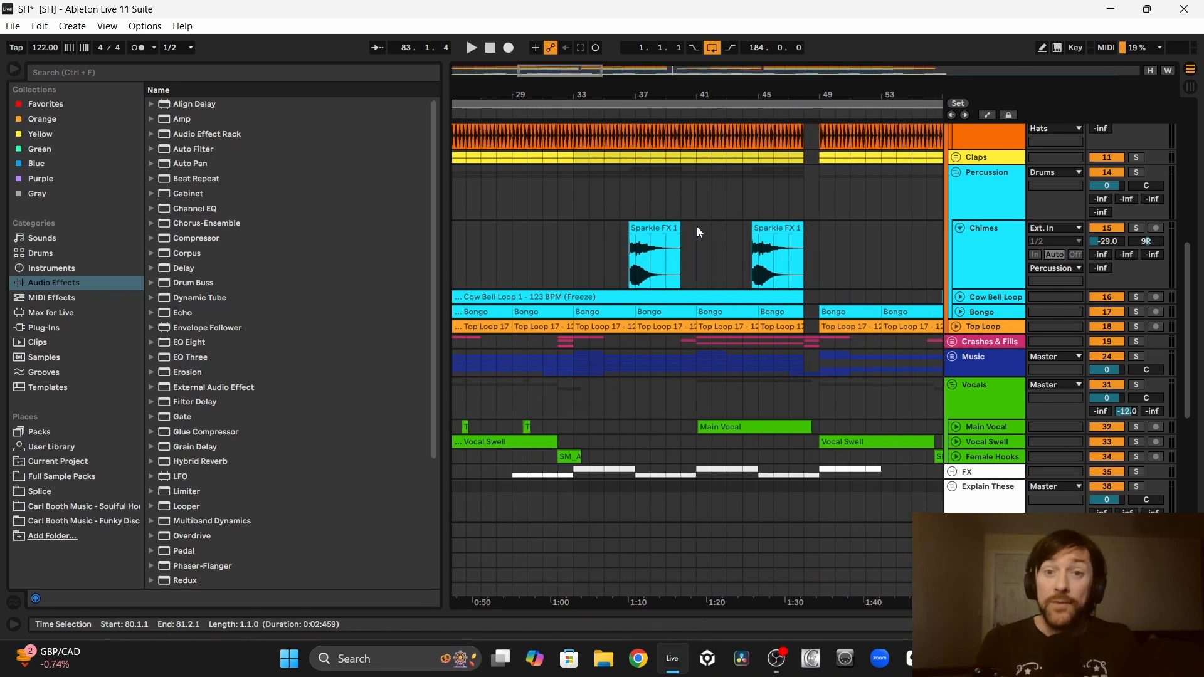
click(651, 224)
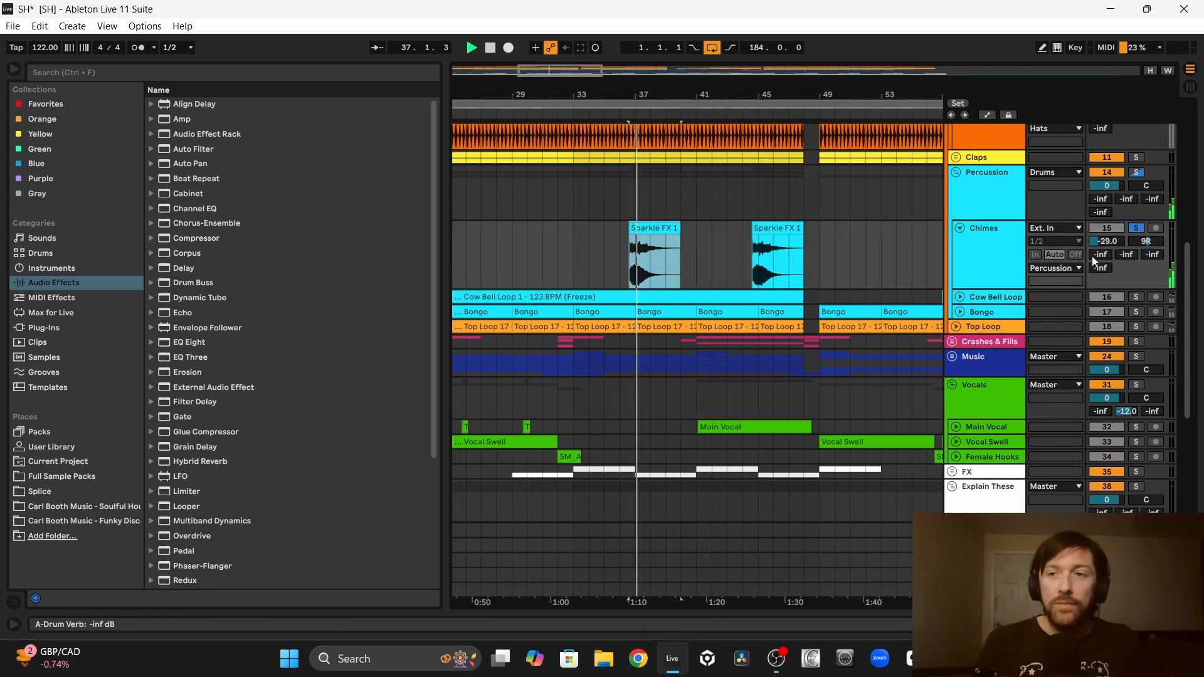
scroll(905, 243, up, 10)
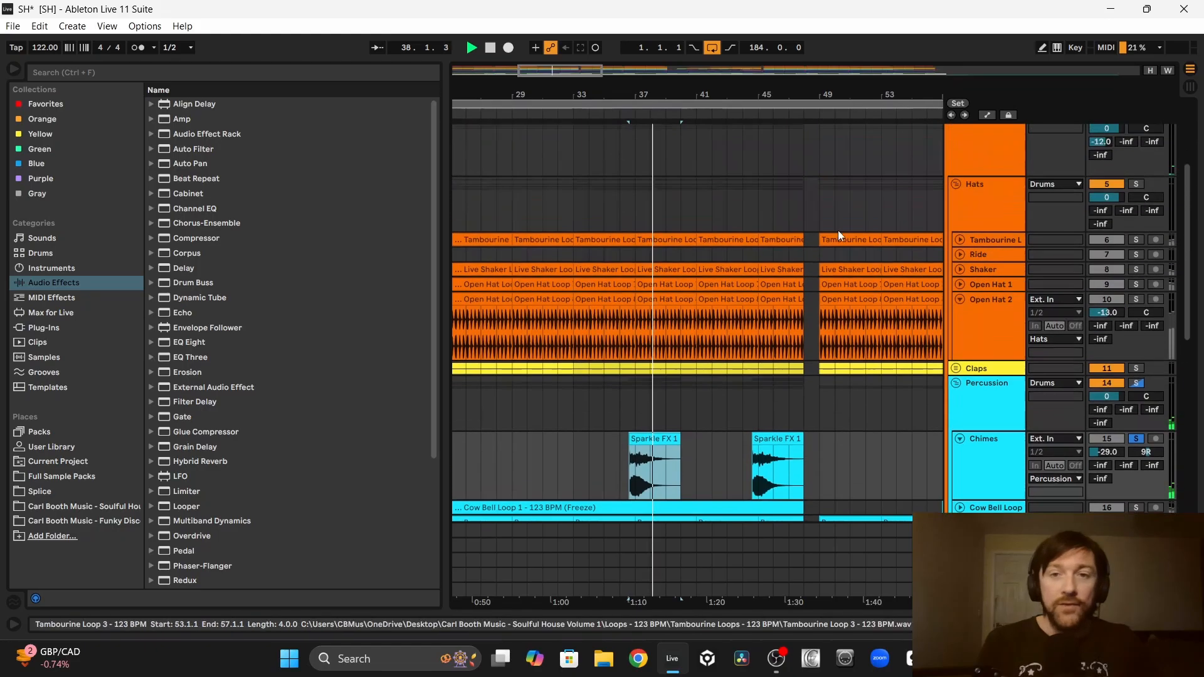
key(space)
Step: Delete the ADD CHIMES note track and ungroup Explain These, keeping the riser and dance vocal notes
scroll(983, 208, up, 5)
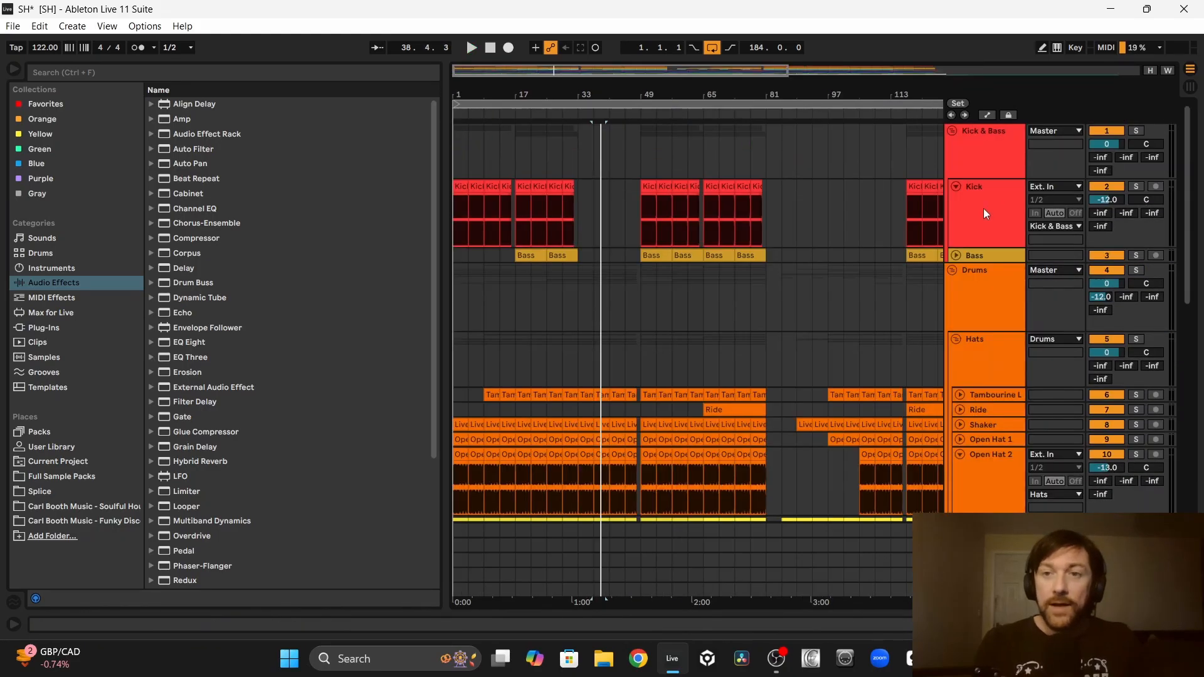
scroll(581, 327, down, 15)
click(467, 271)
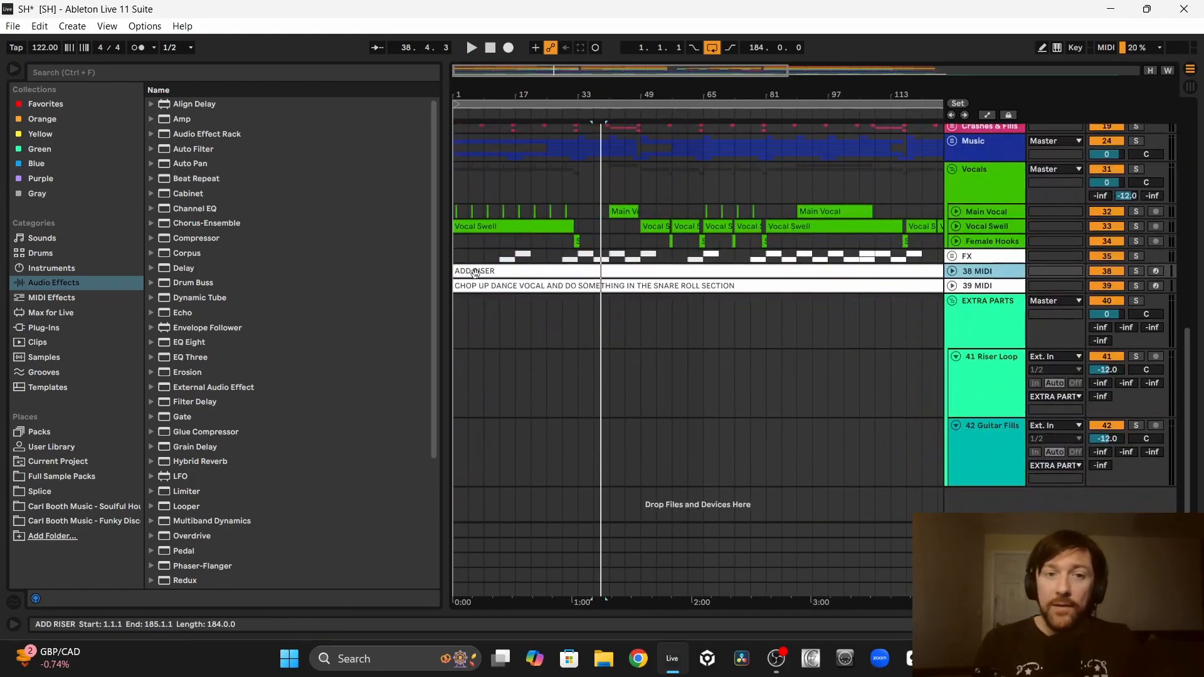
click(546, 284)
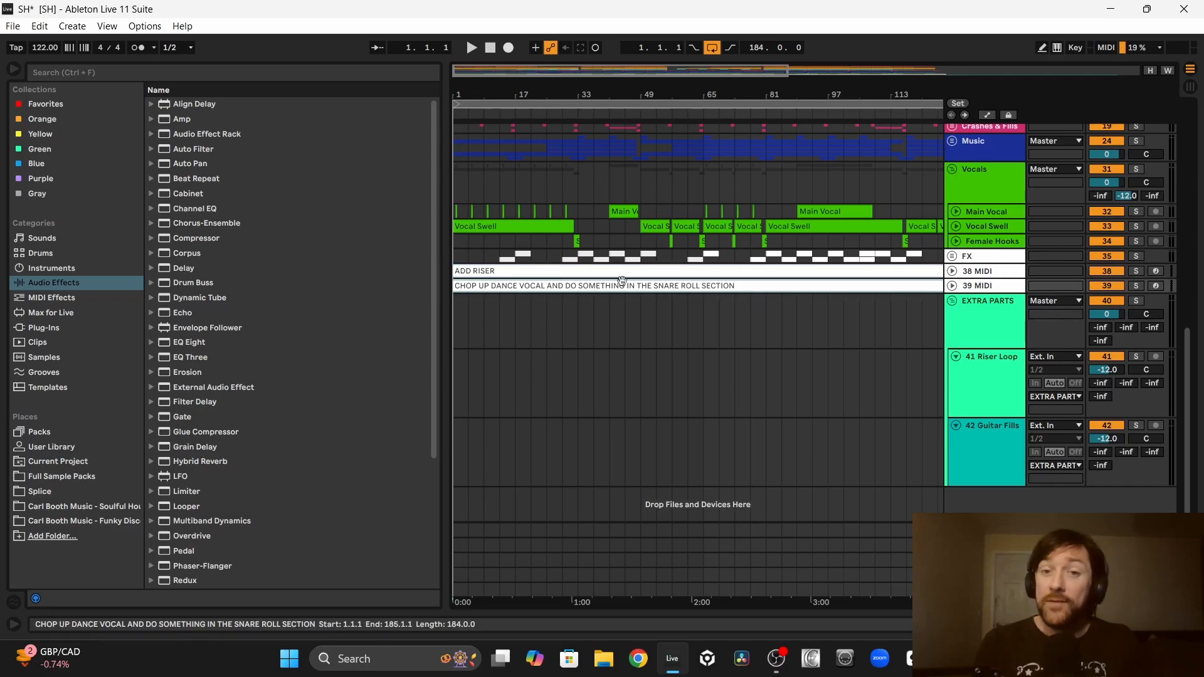
Step: Examine the Riser Loop and Guitar Fills clips stored in the EXTRA PARTS group after bar 185
scroll(657, 282, right, 10)
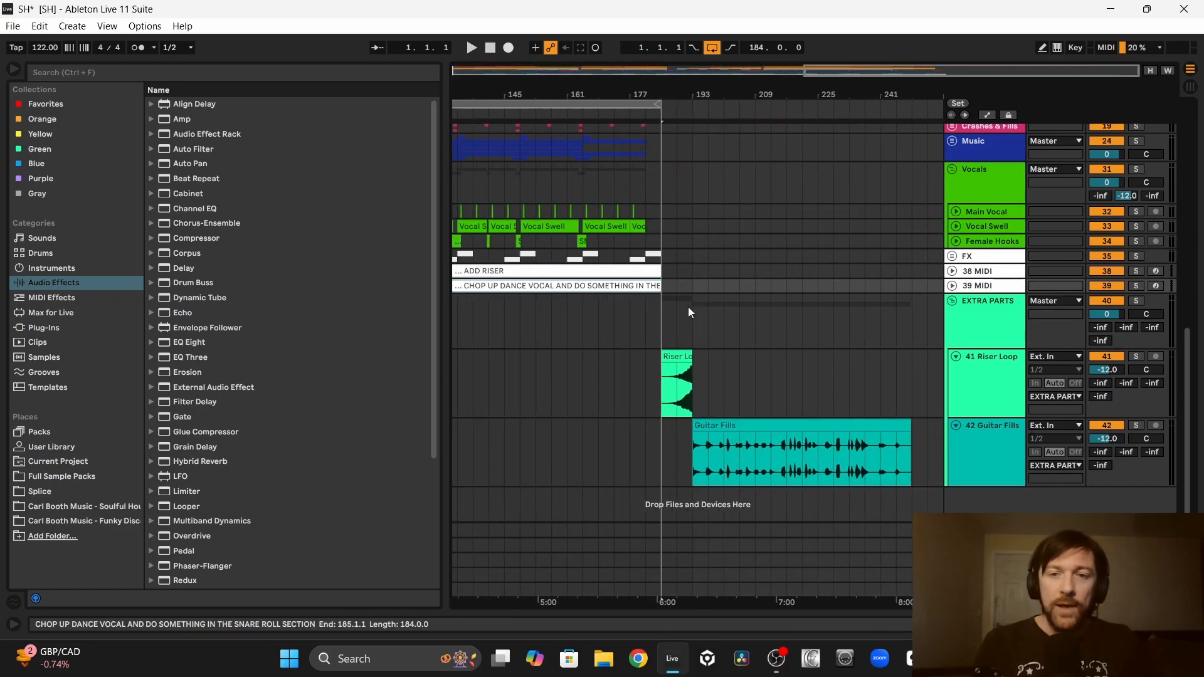
click(683, 356)
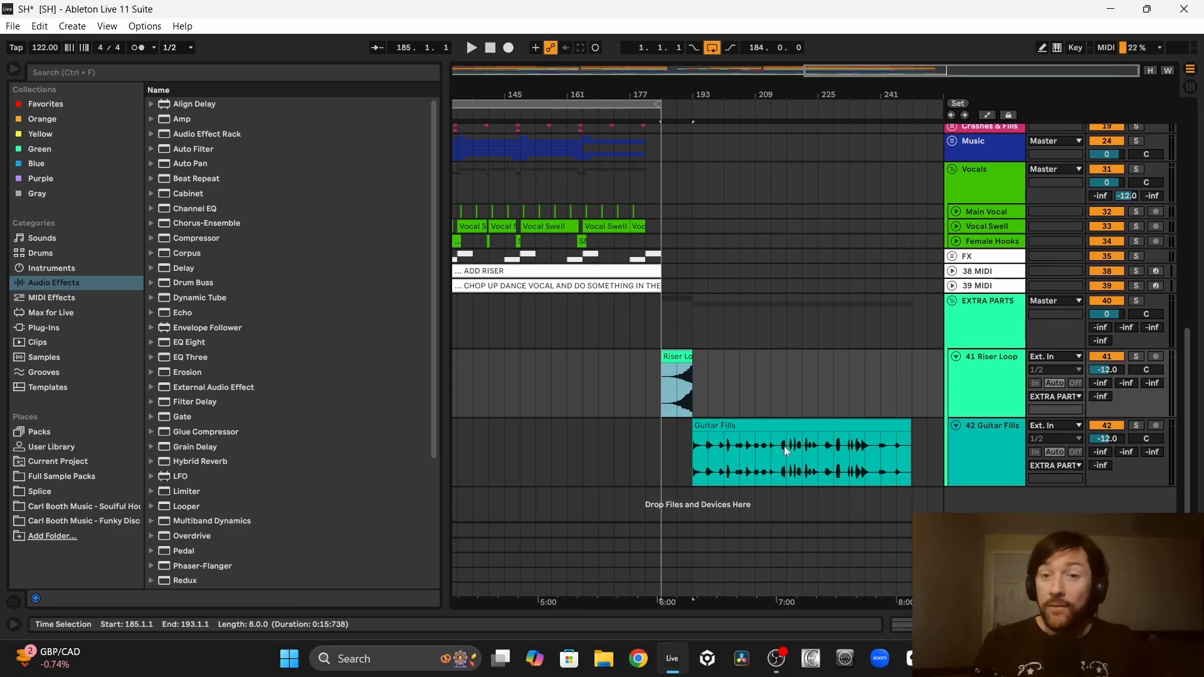
click(756, 423)
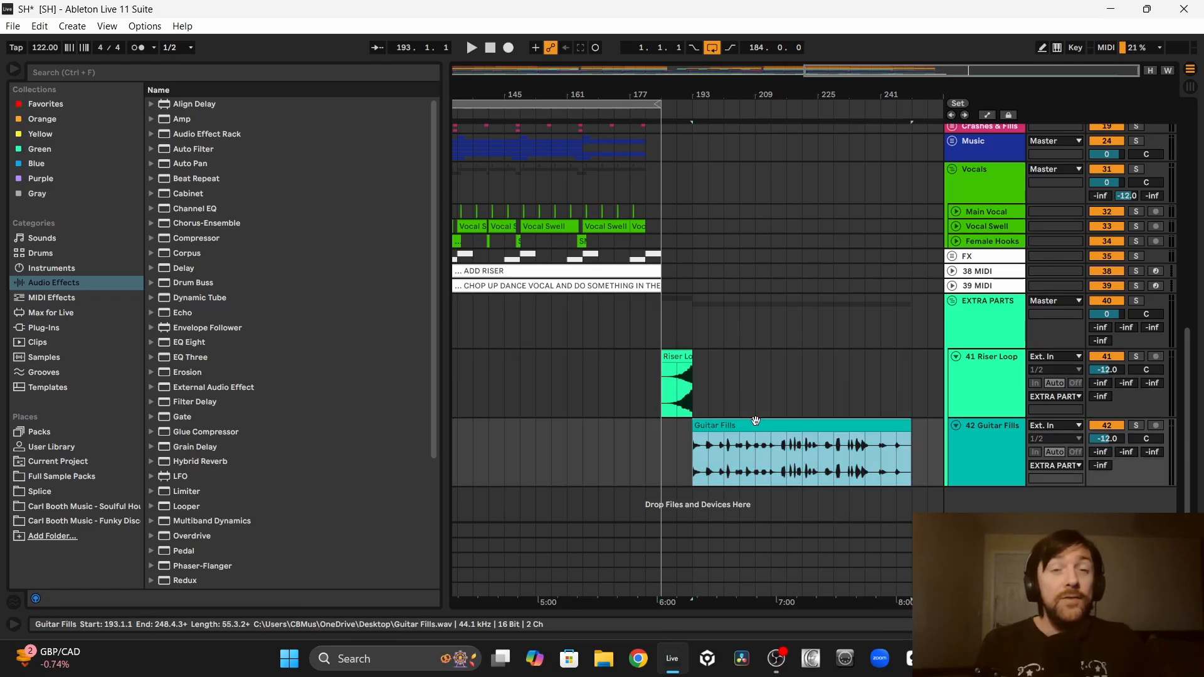
key(shift+Right)
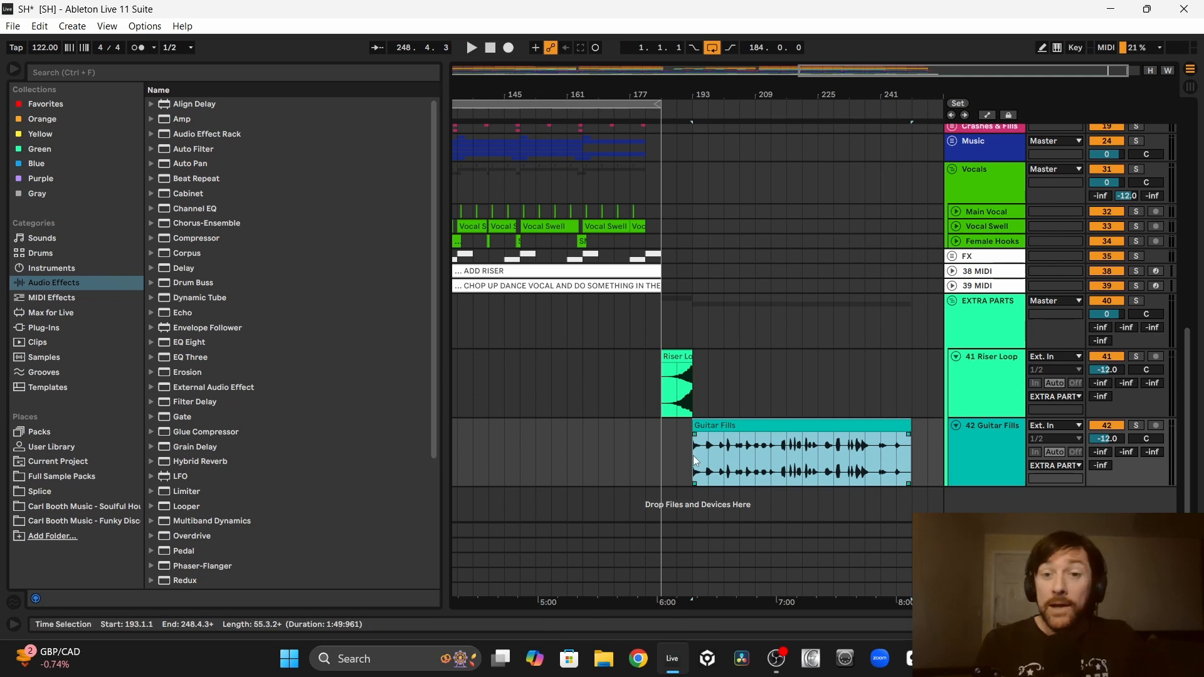
drag(693, 455, 928, 453)
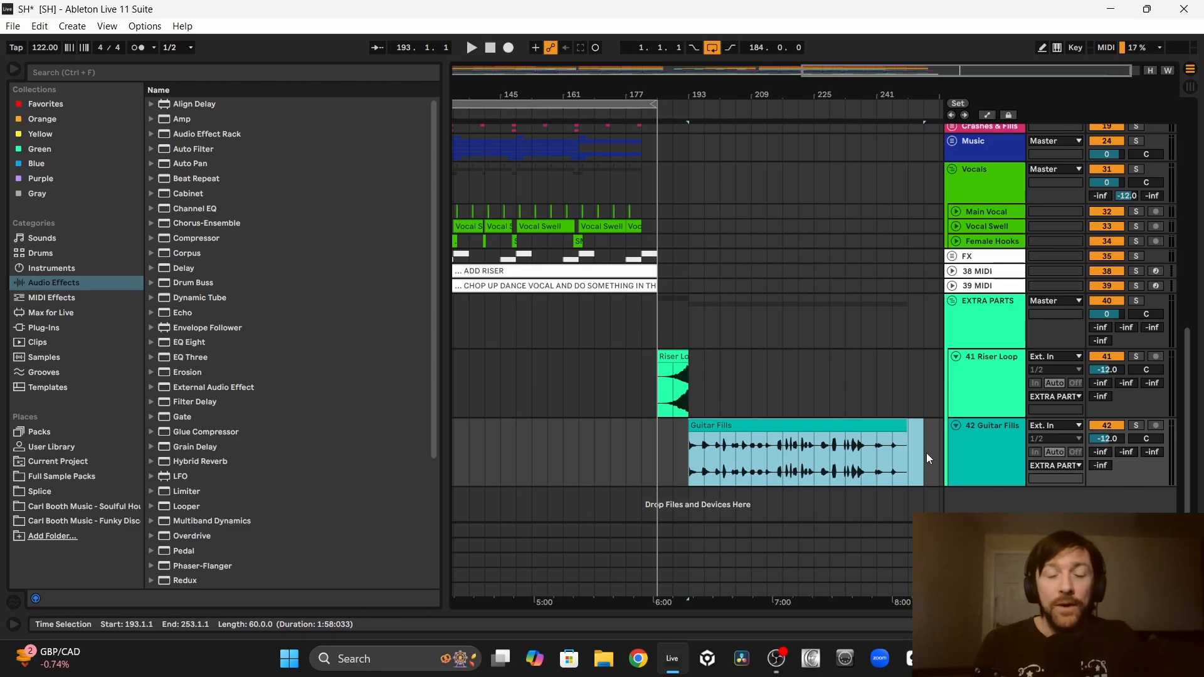
click(759, 426)
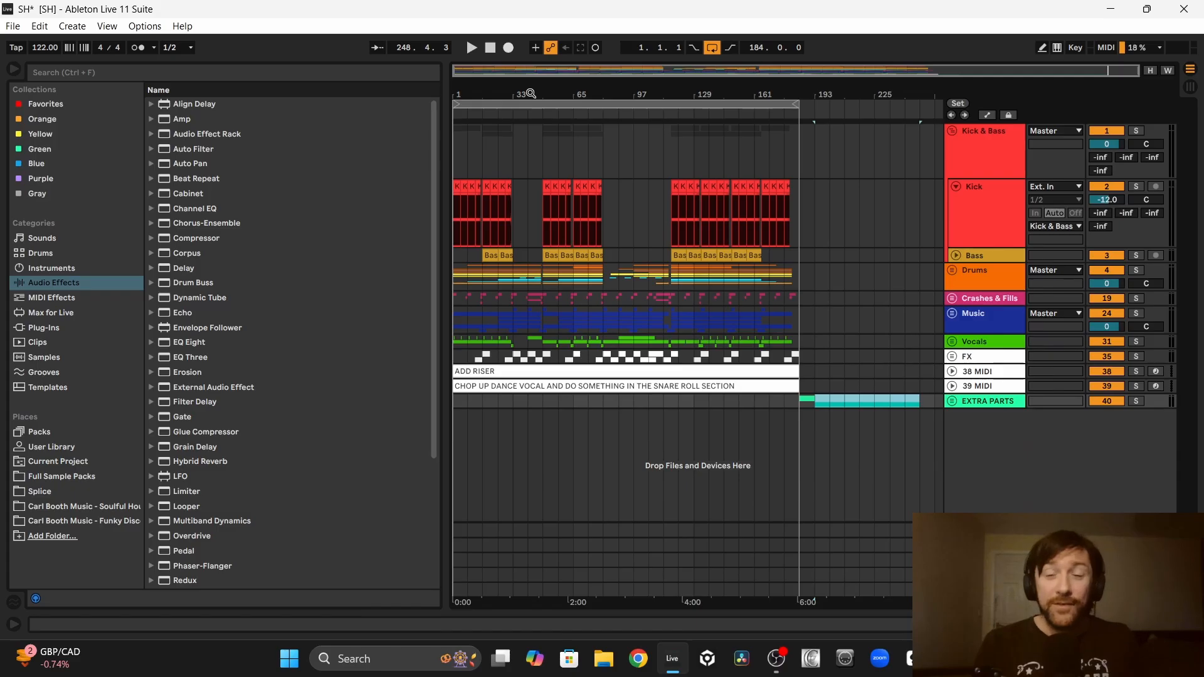
Step: Put Riser Loop 2 on its own track outside EXTRA PARTS, spanning bars 109 to 116, with a long fade-in
click(952, 402)
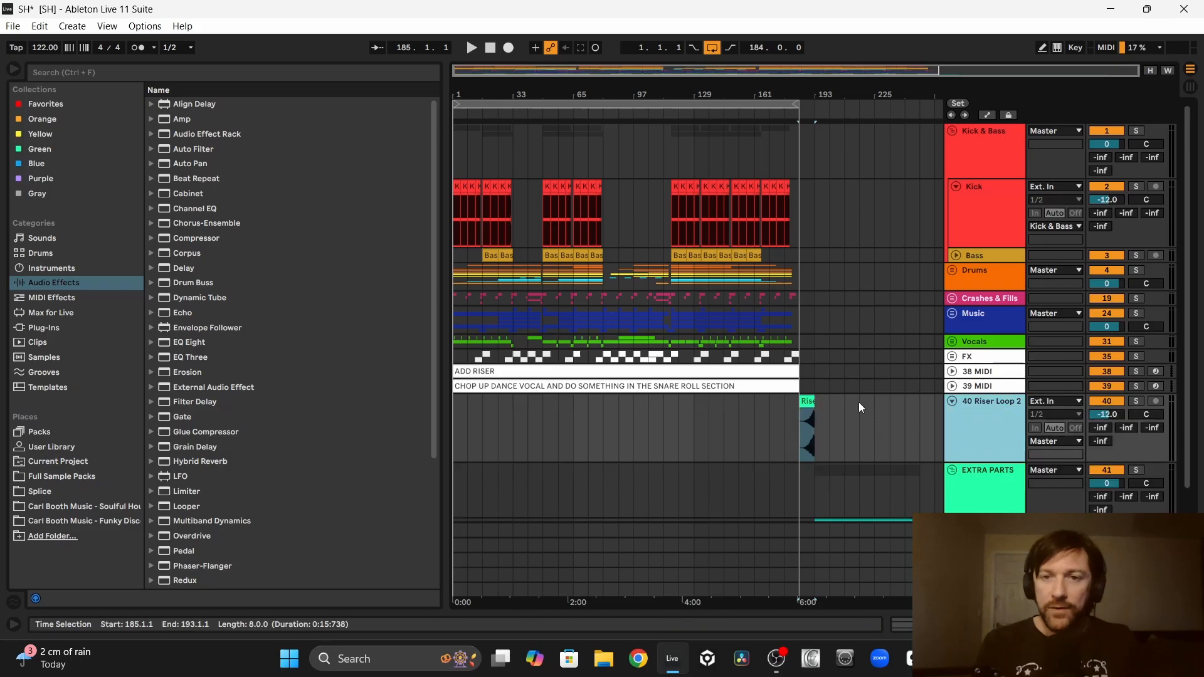
scroll(859, 401, down, 3)
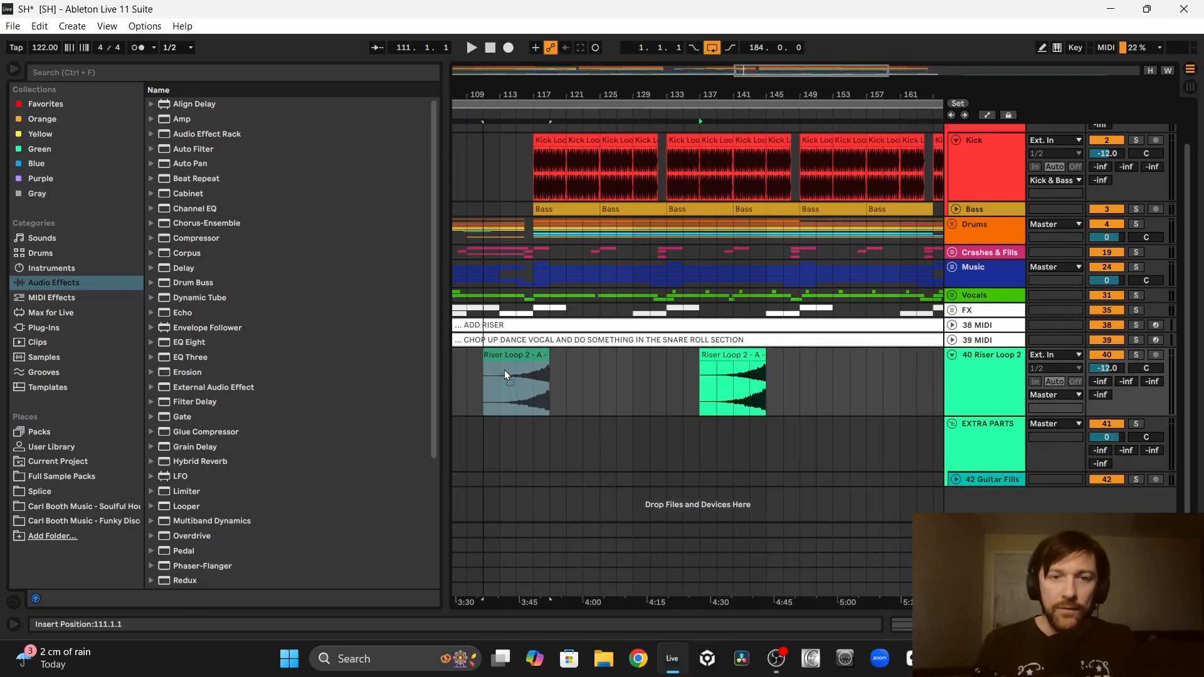
drag(505, 370, 490, 369)
drag(504, 93, 542, 157)
drag(542, 93, 624, 90)
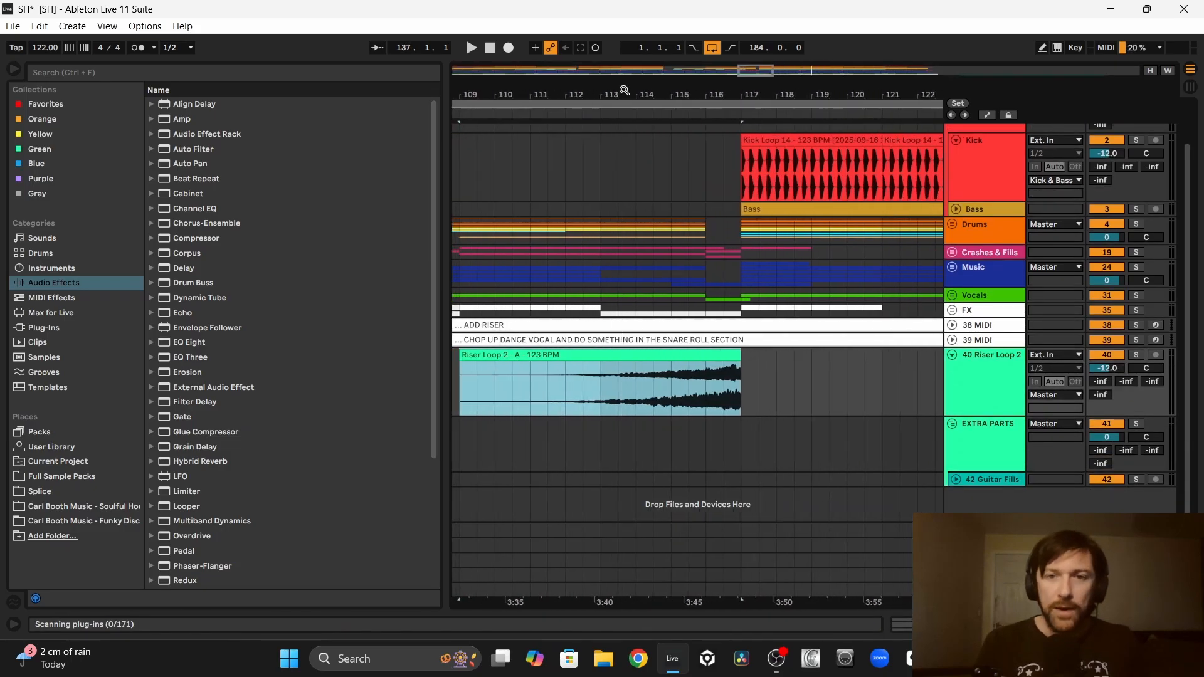
drag(722, 356, 763, 363)
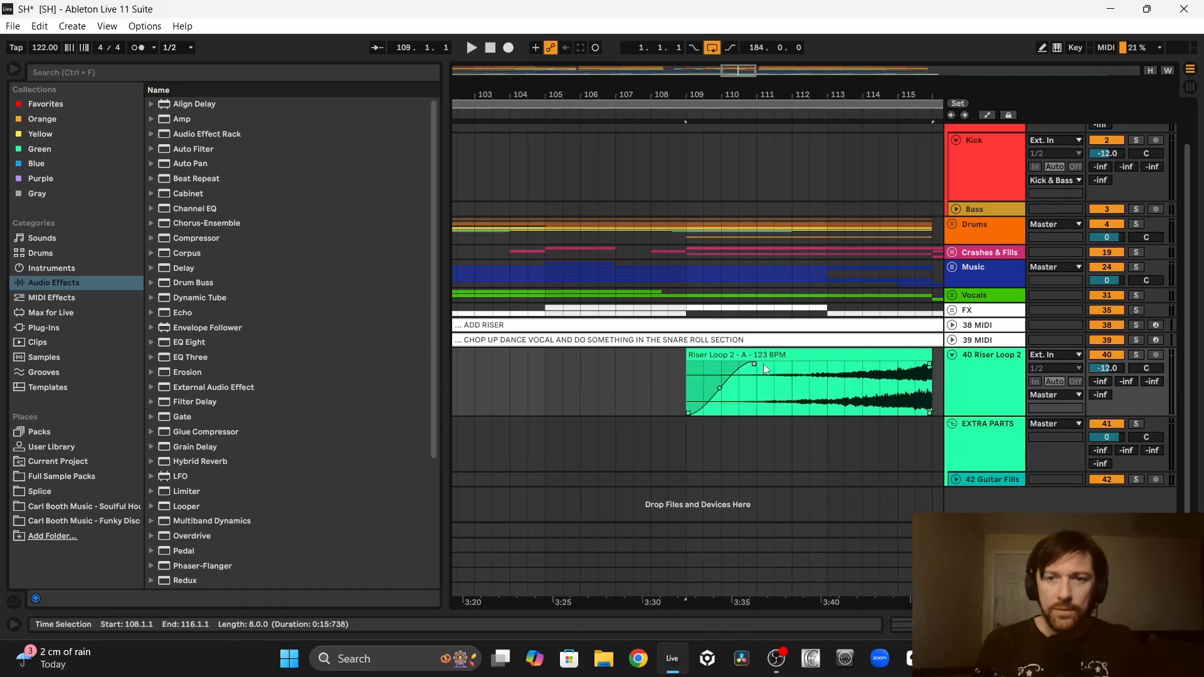
drag(763, 364, 833, 364)
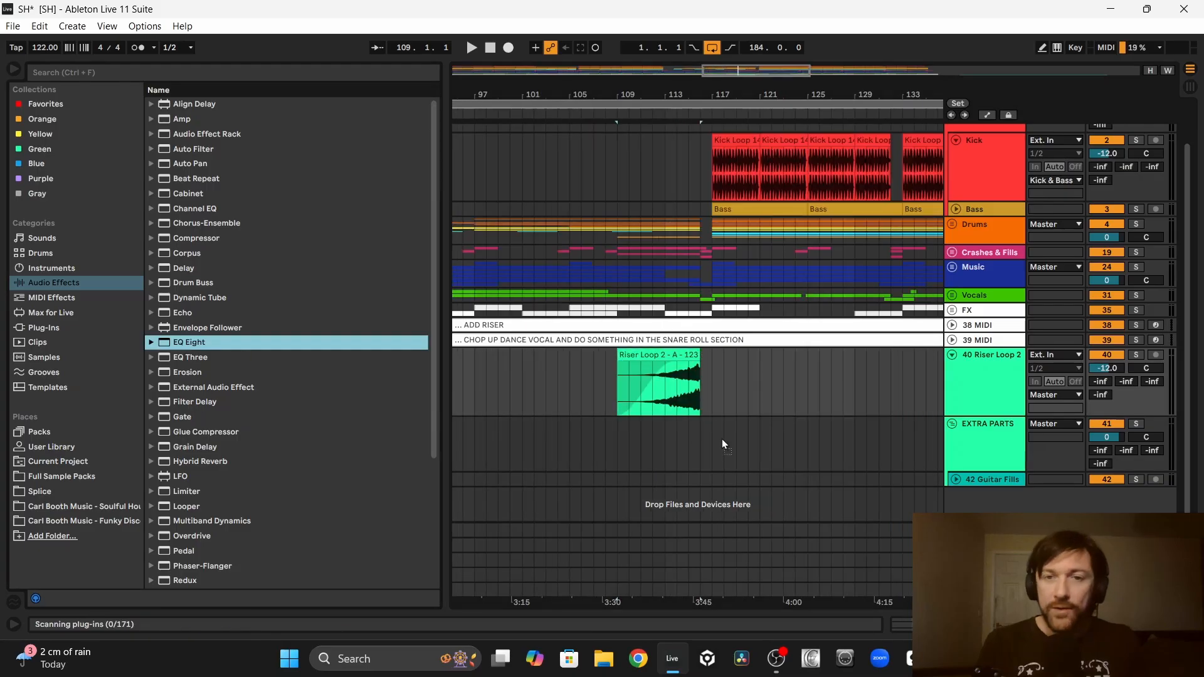
Step: Add an EQ Eight to the riser track with a low cut at 574 Hz and set the track volume to -14 dB
drag(722, 441, 681, 377)
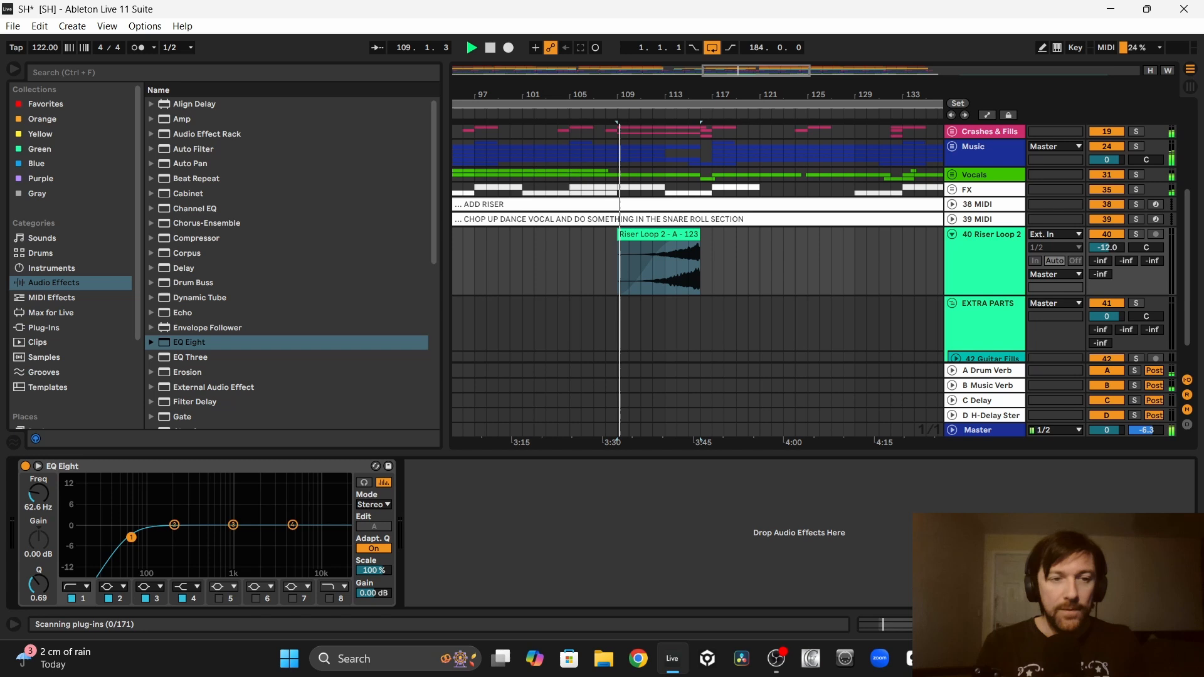
drag(131, 537, 219, 535)
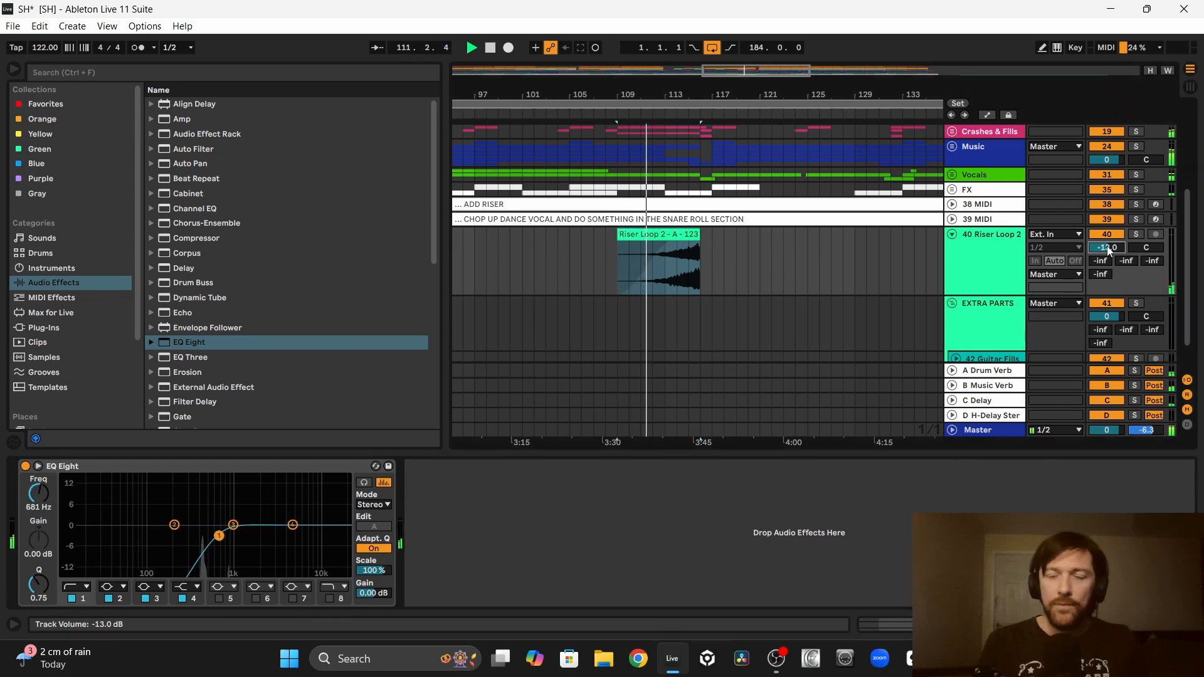
key(Down)
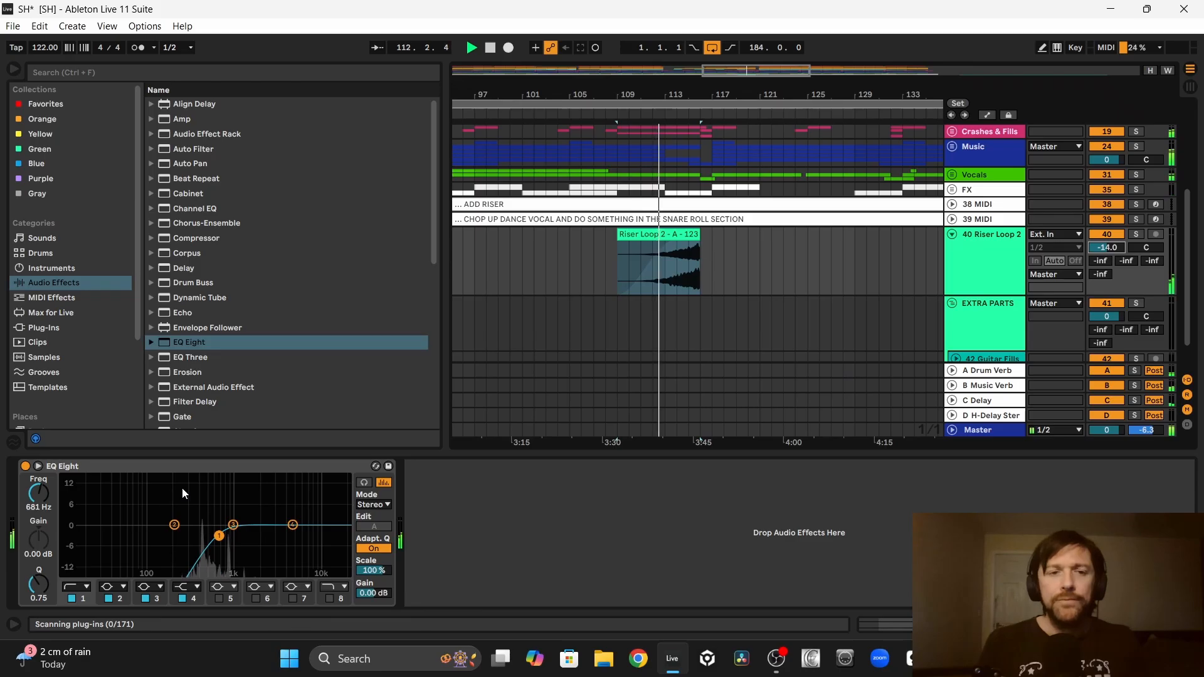
drag(219, 535, 213, 536)
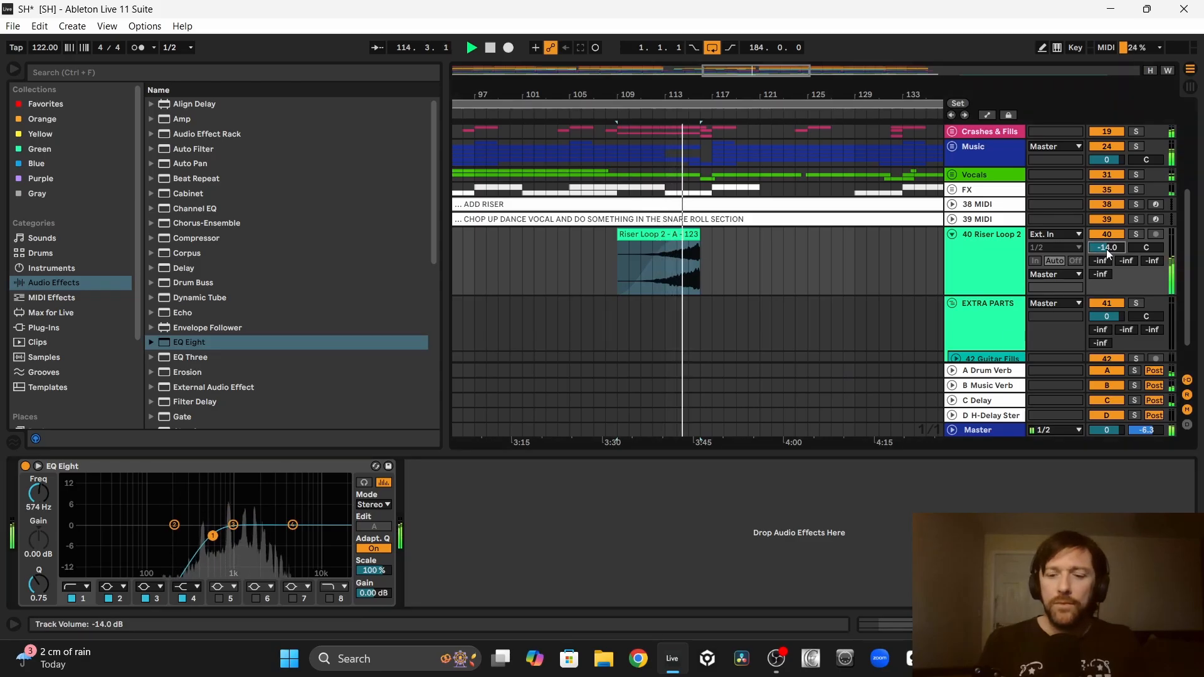
Step: Lower the riser track's volume to -17 dB while it plays
key(Down)
key(Down)
key(Down)
key(Down)
key(Down)
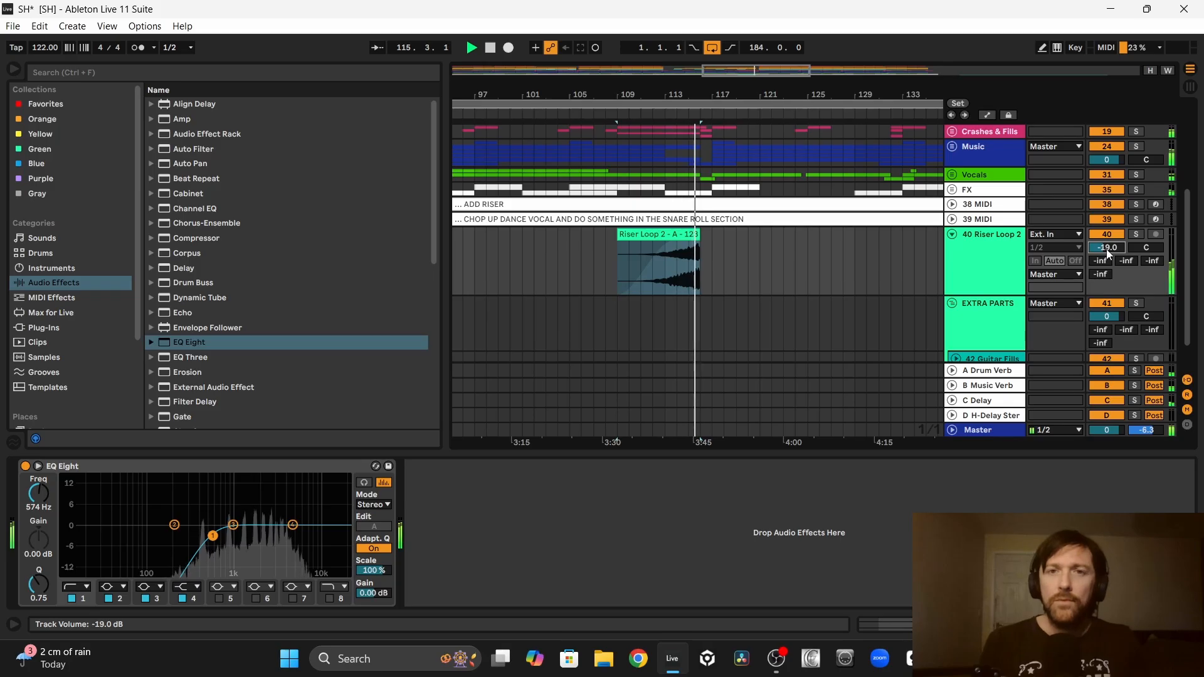
key(Up)
key(Up)
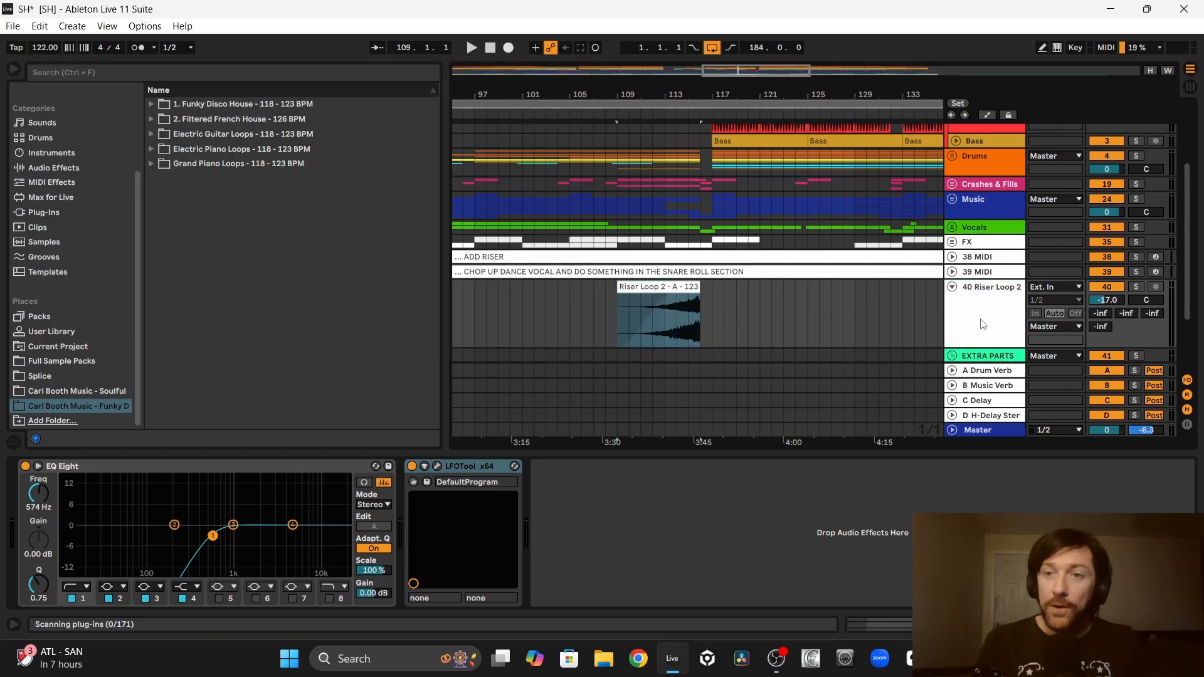
Step: Move the riser track into the FX group and delete the ADD RISER note track
click(965, 248)
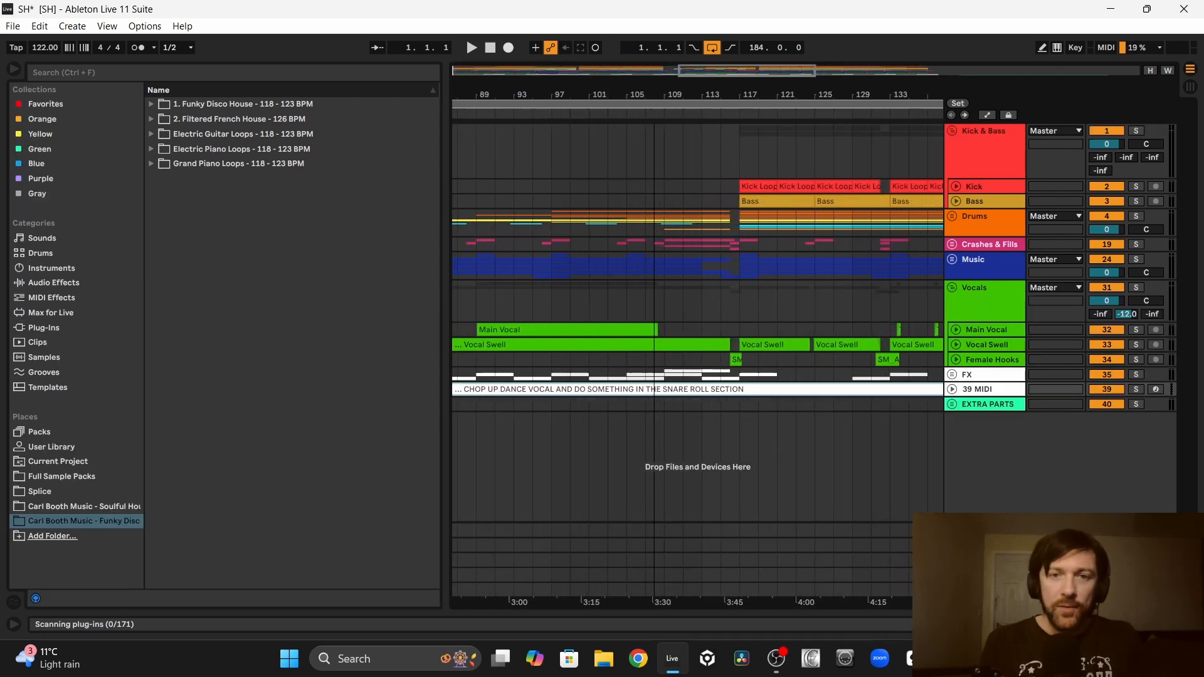
Step: Copy the short vocal hook near bar 133 to a new Main Vocal track, place it at bar 109 and audition it
scroll(769, 254, right, 5)
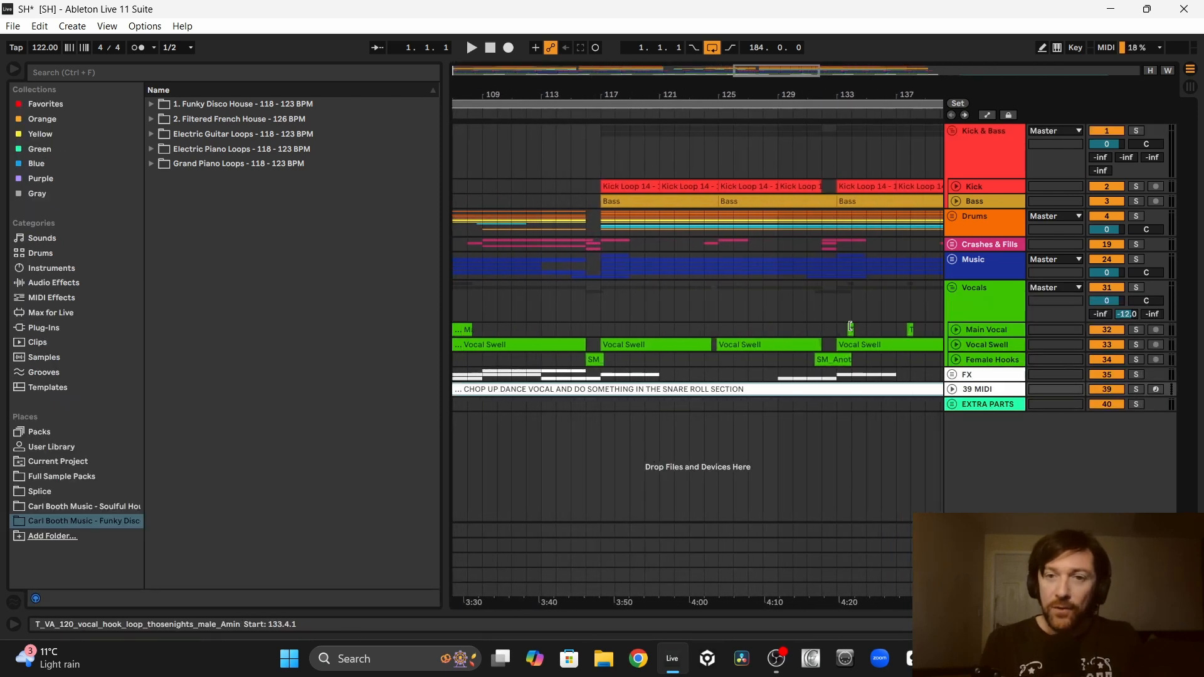
drag(850, 327, 848, 427)
click(525, 426)
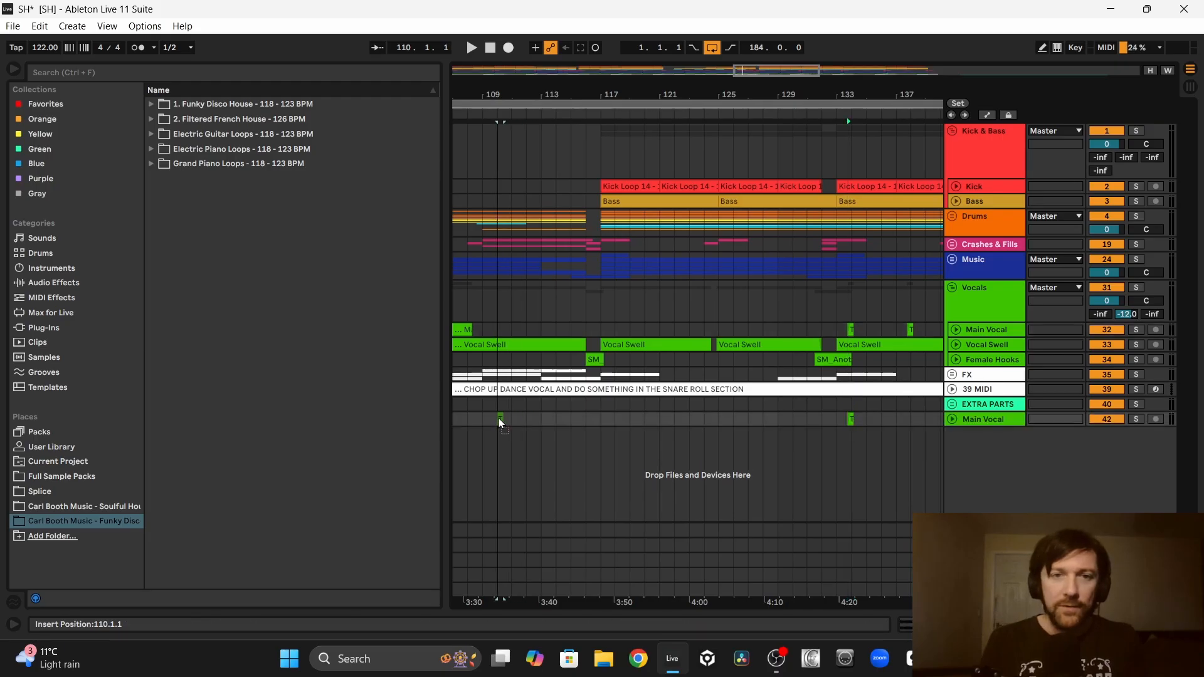
drag(499, 421, 489, 420)
drag(490, 420, 489, 420)
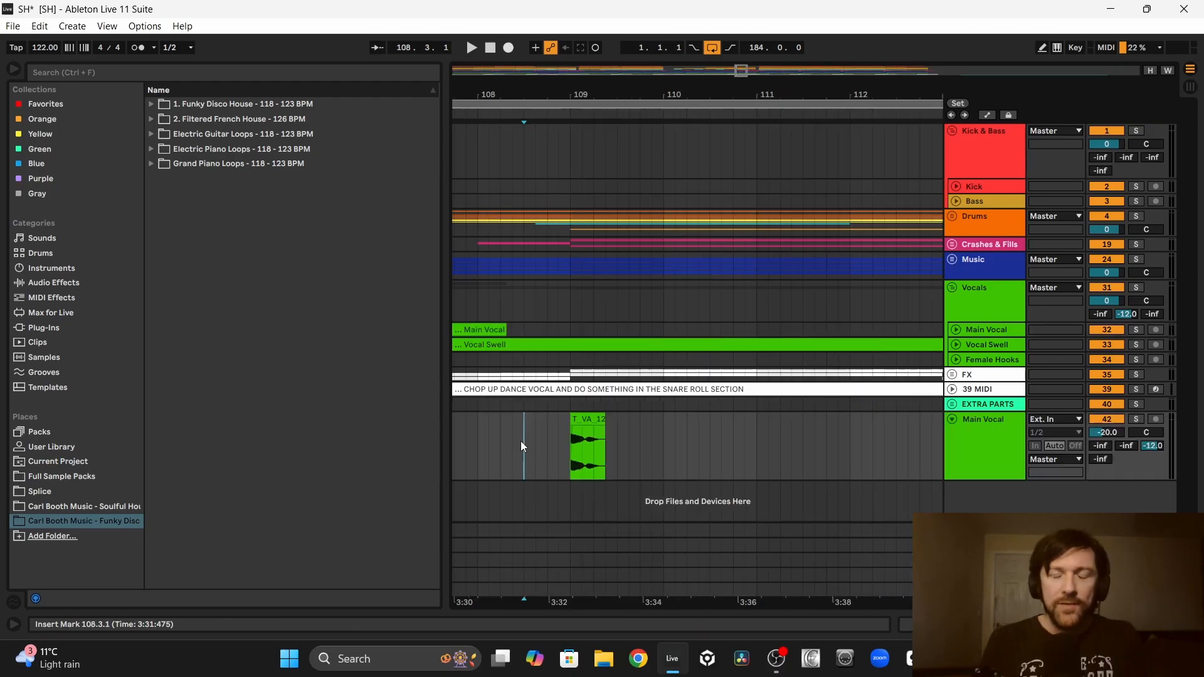
key(space)
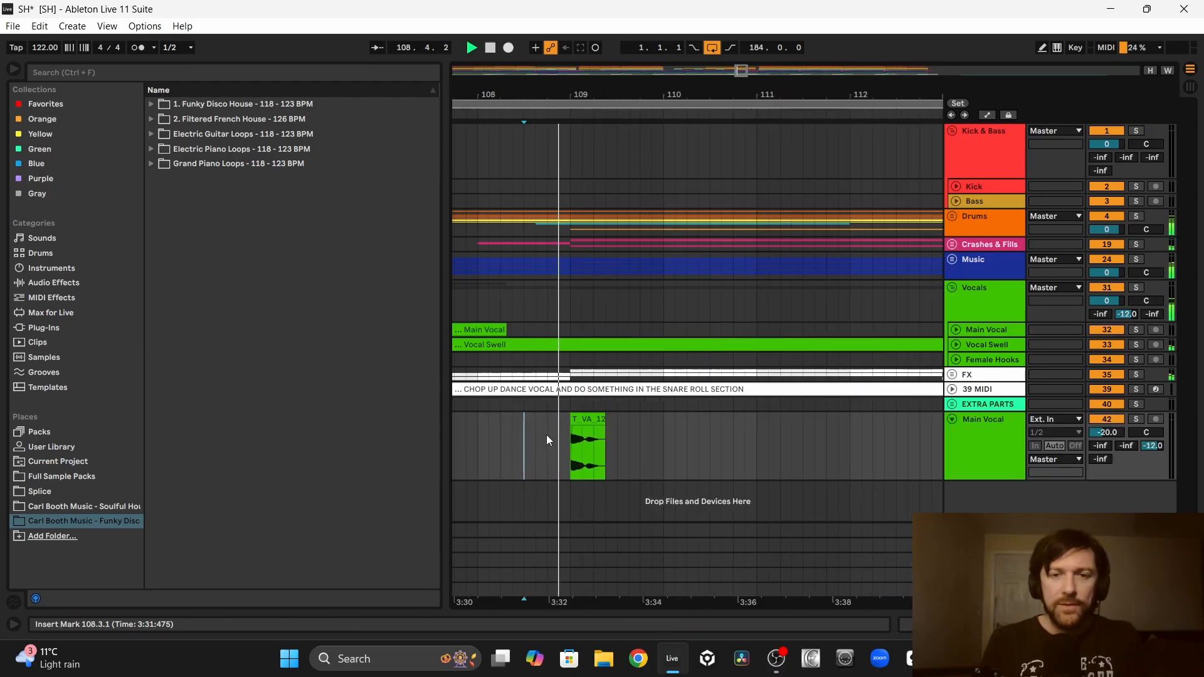
key(space)
key(space)
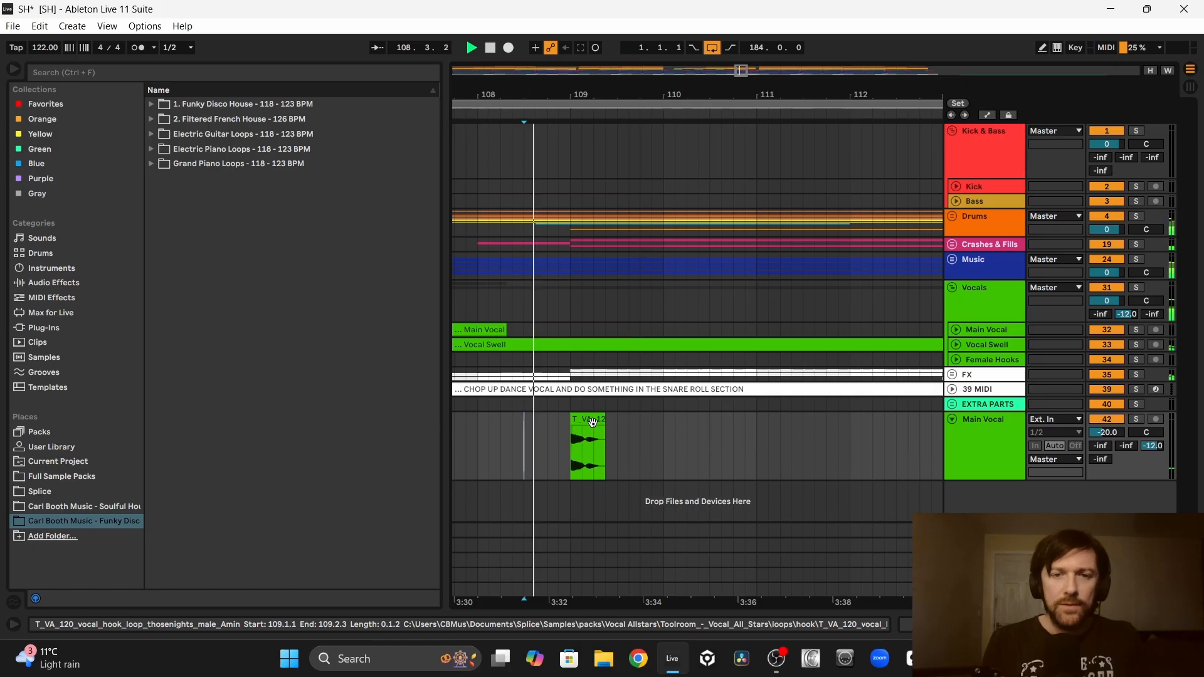
Step: Trim the vocal hook clip to one beat and duplicate it back to back from bar 109 to bar 116
click(593, 422)
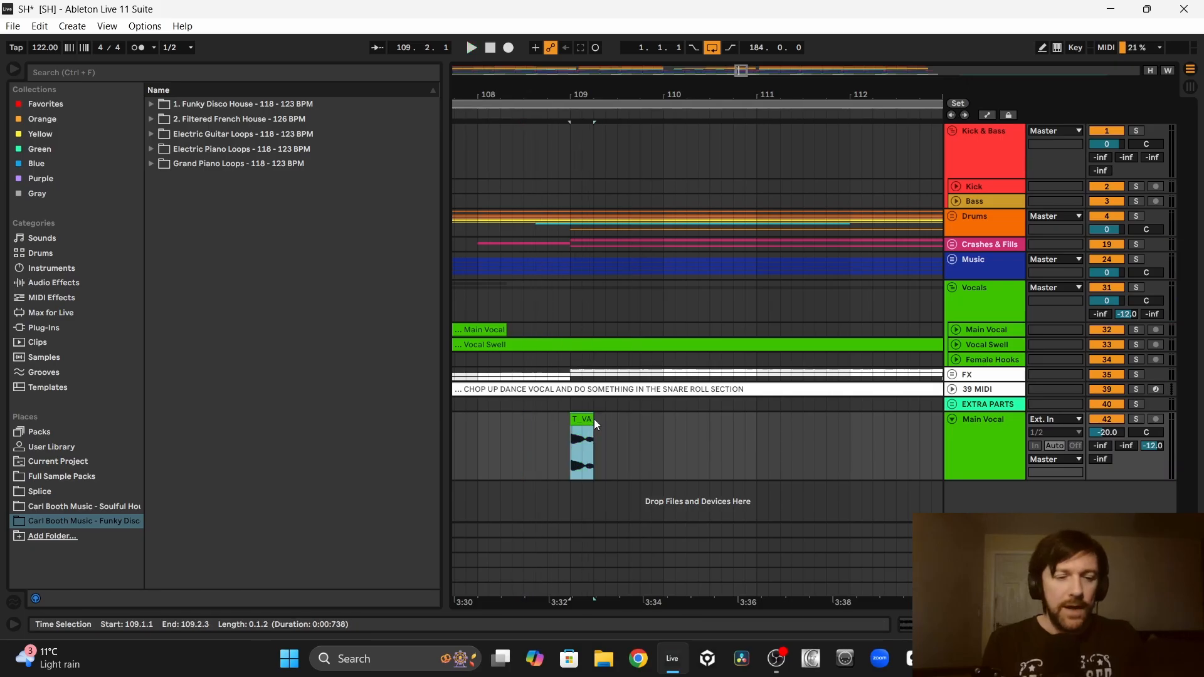
key(ctrl+d)
key(ctrl+d)
key(ctrl+d)
key(ctrl+d)
key(ctrl+d)
key(ctrl+d)
key(ctrl+d)
key(ctrl+d)
key(ctrl+d)
key(ctrl+d)
key(ctrl+d)
key(ctrl+d)
key(ctrl+d)
key(ctrl+d)
key(ctrl+d)
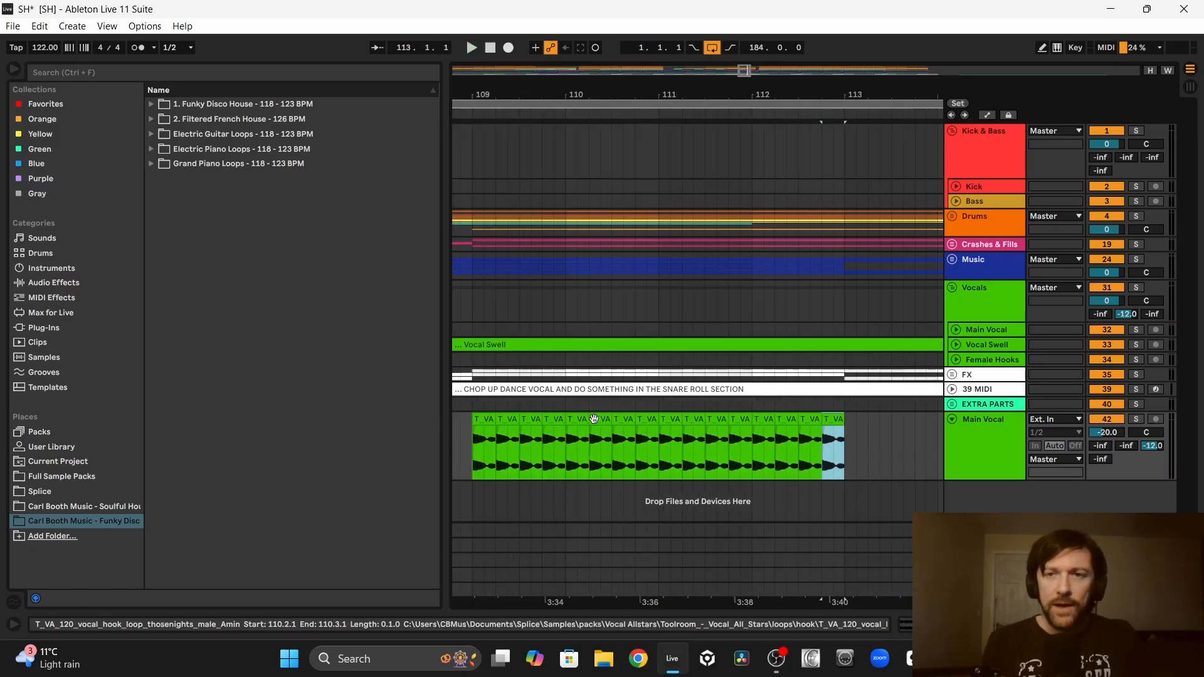
key(ctrl+d)
key(ctrl+d)
key(ctrl+d)
key(ctrl+d)
key(ctrl+d)
key(ctrl+d)
key(ctrl+d)
key(ctrl+d)
key(ctrl+d)
key(ctrl+d)
key(ctrl+d)
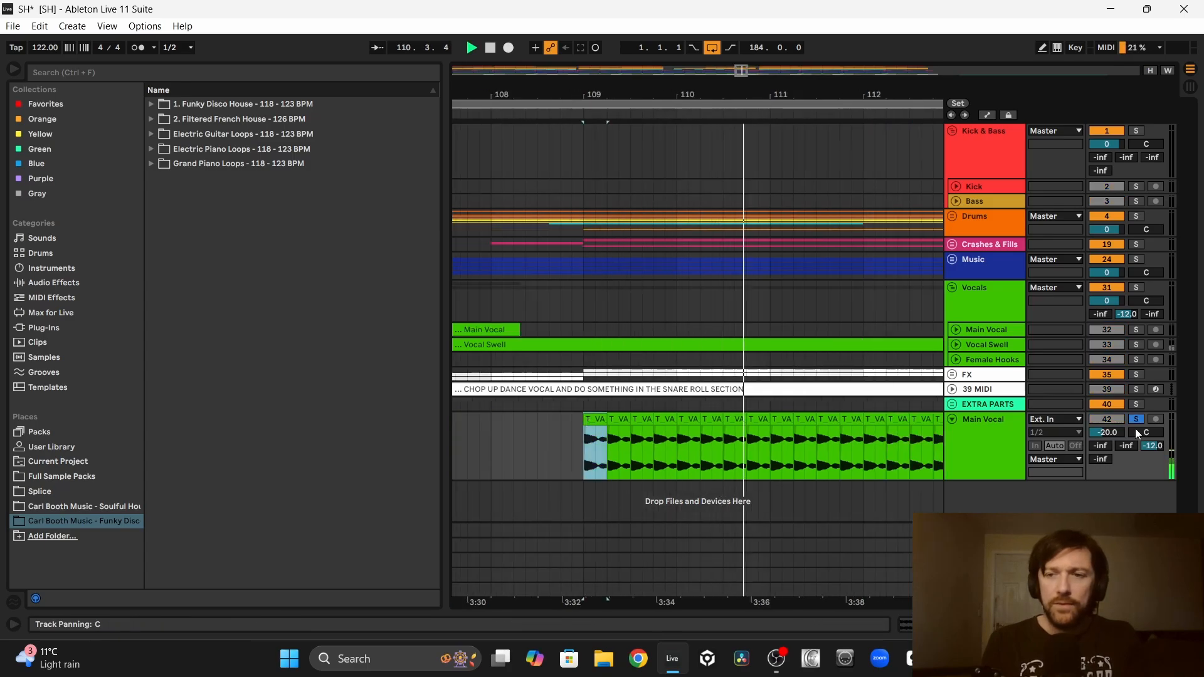
Step: Audition the chopped Main Vocal track in solo and turn its C Delay send down to -inf dB
click(1152, 446)
key(Delete)
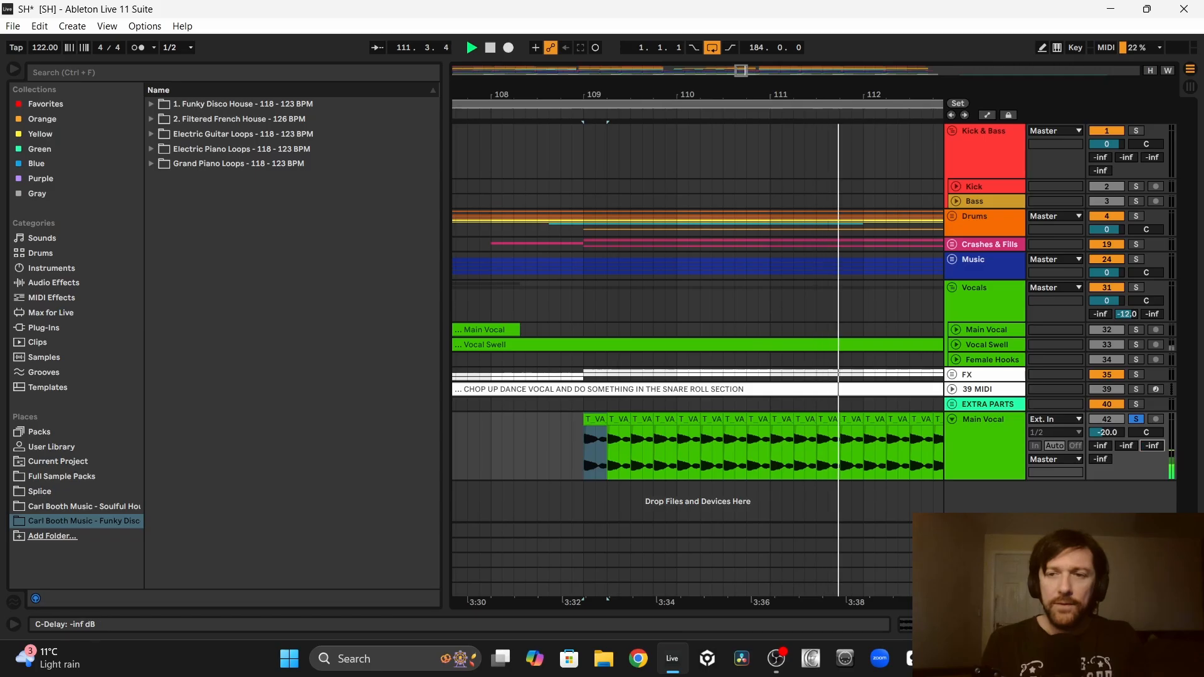
drag(728, 96, 568, 84)
key(space)
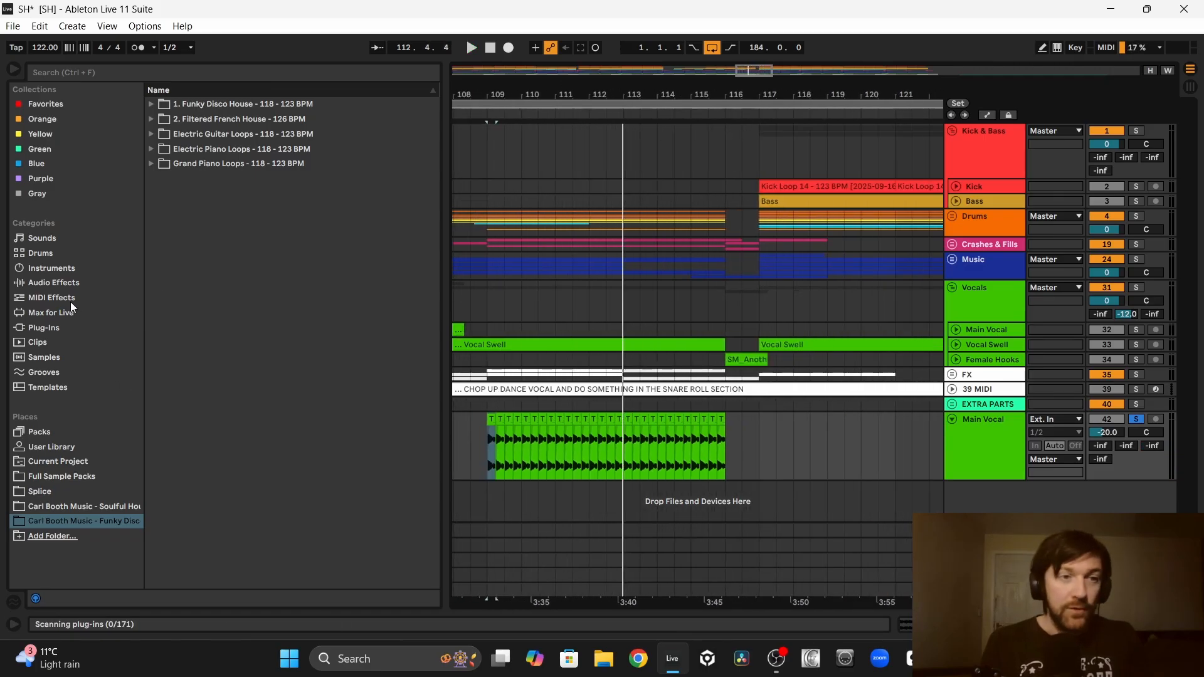
click(53, 288)
key(Return)
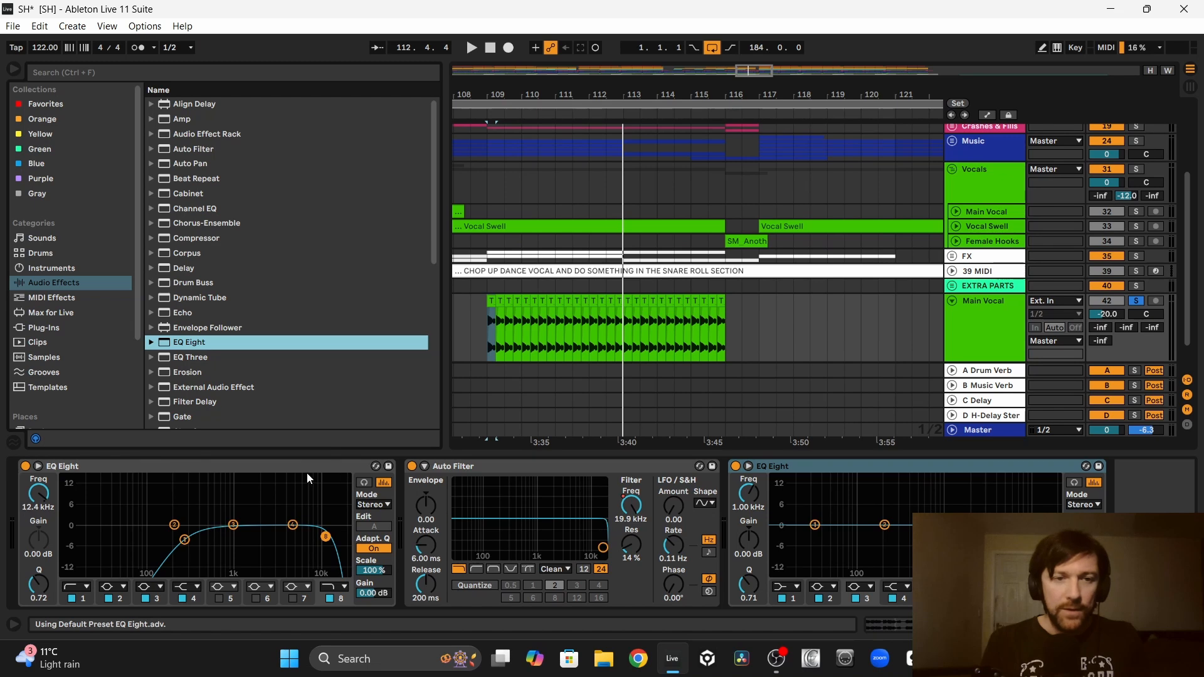
click(884, 468)
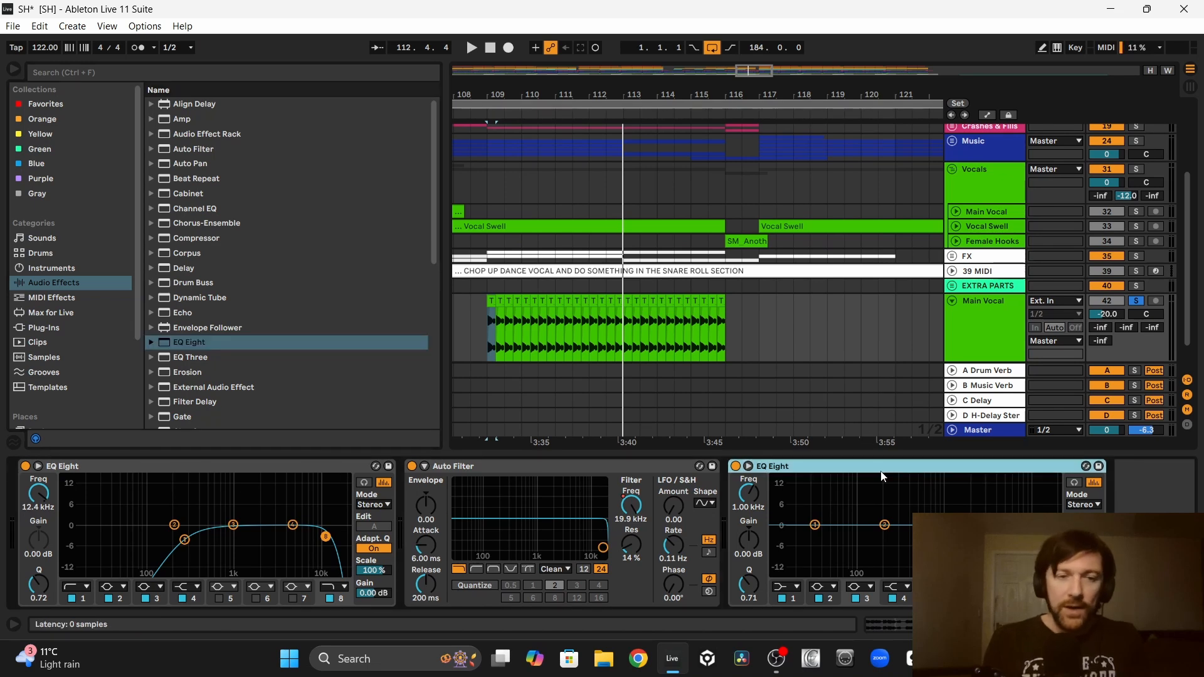
key(Delete)
Step: On the chopped vocal's EQ Eight, lower the high cut and use a steeper low cut at 297 Hz
key(space)
drag(325, 538, 272, 535)
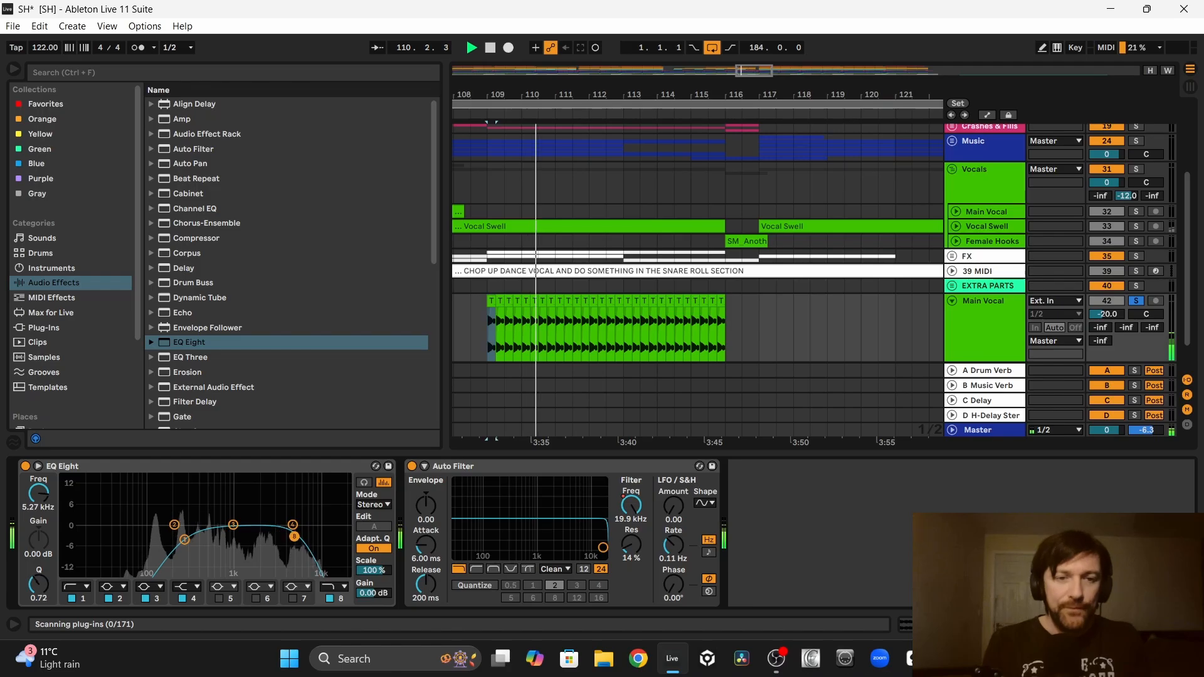
click(76, 586)
click(67, 496)
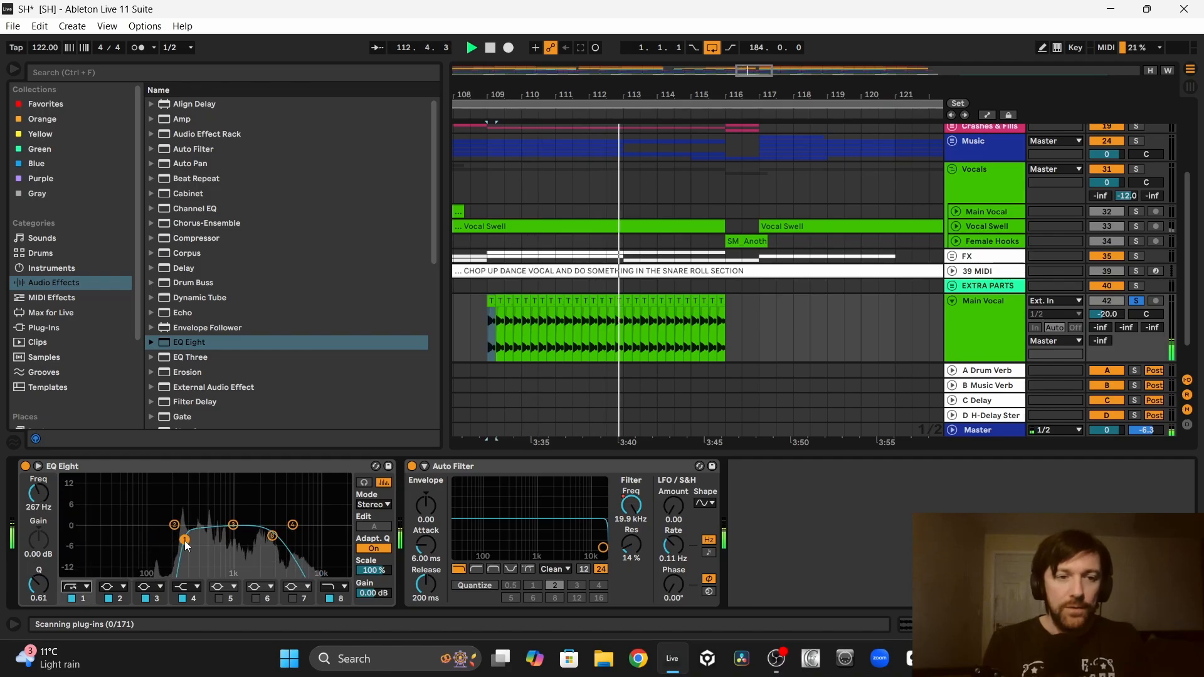
drag(185, 539, 192, 543)
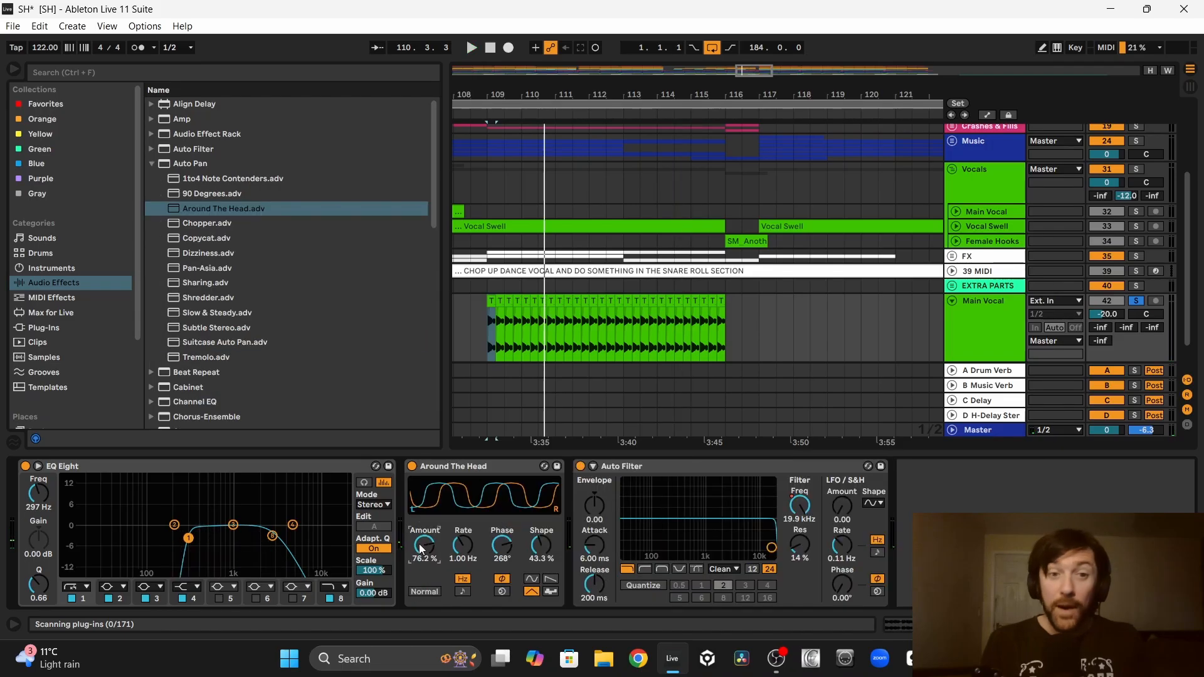
Step: Set the amount of the chopped vocal's Around The Head auto pan to 61.9%
key(space)
drag(420, 549, 420, 559)
Step: Shorten the vocal chops to half a beat from bar 113 and duplicate them up to bar 116
drag(551, 334, 531, 334)
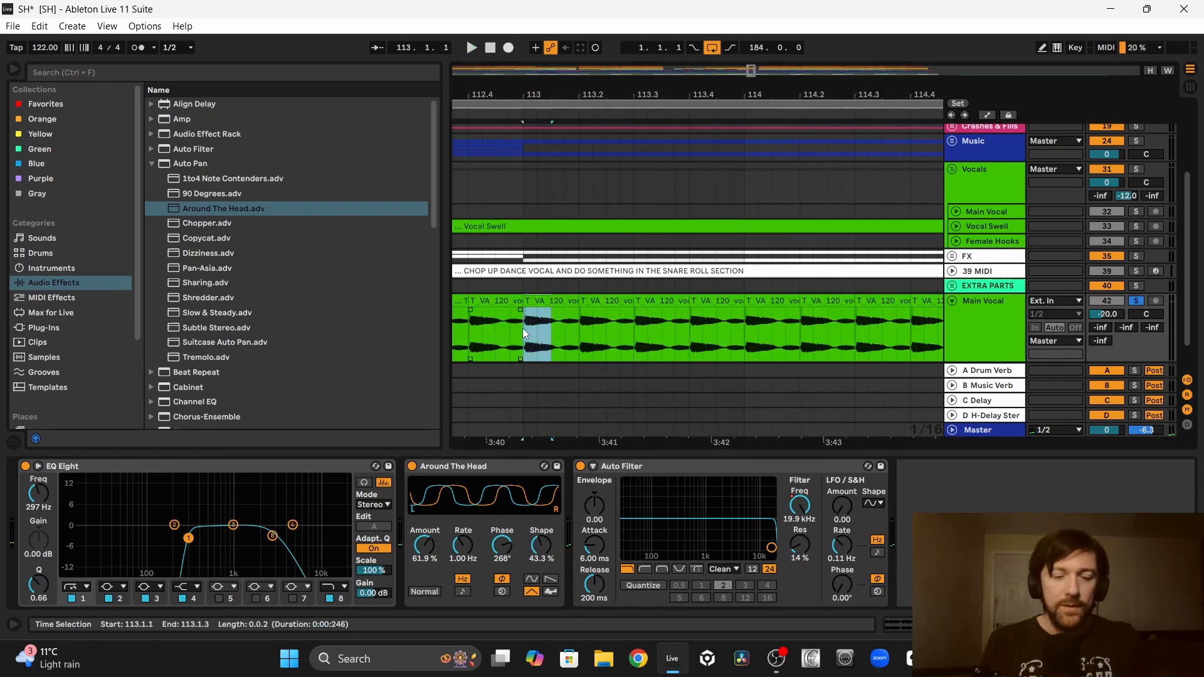
key(ctrl+d)
key(ctrl+d)
key(ctrl+d)
key(ctrl+d)
key(ctrl+d)
key(ctrl+d)
key(ctrl+d)
key(ctrl+d)
key(ctrl+d)
key(ctrl+d)
key(ctrl+d)
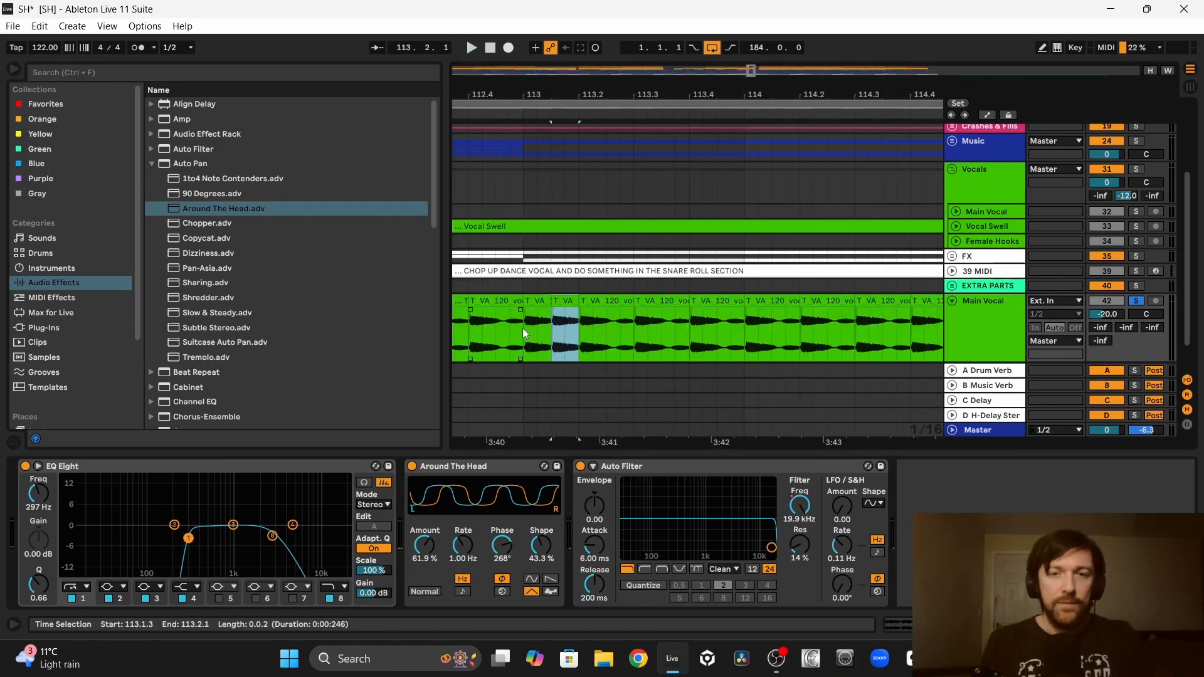
key(ctrl+d)
key(ctrl+d)
key(ctrl+d)
key(ctrl+d)
key(ctrl+d)
key(ctrl+d)
key(ctrl+d)
key(ctrl+d)
key(ctrl+d)
key(ctrl+d)
key(ctrl+d)
key(ctrl+d)
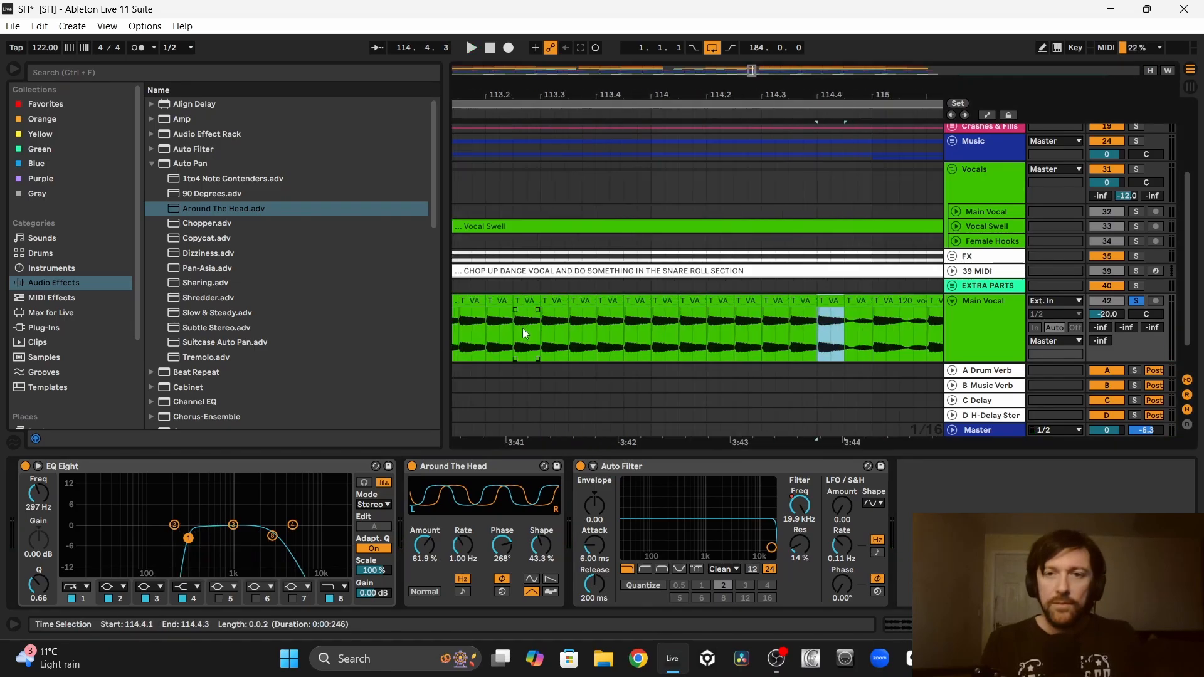
key(ctrl+d)
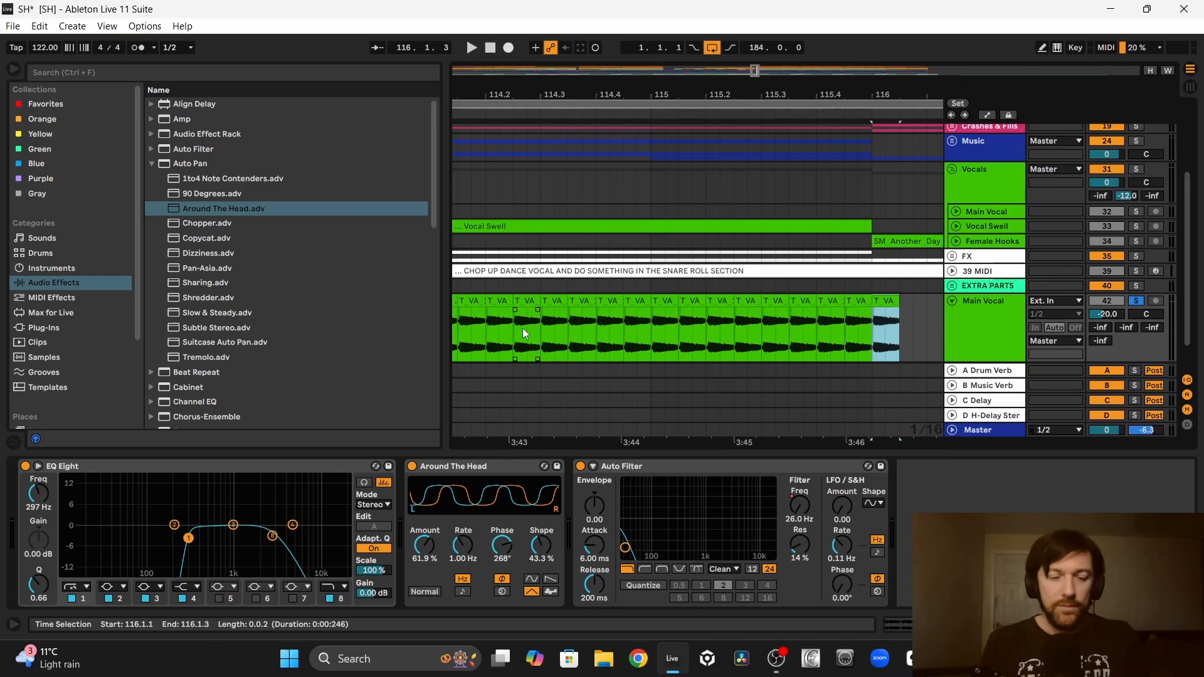
key(ctrl+z)
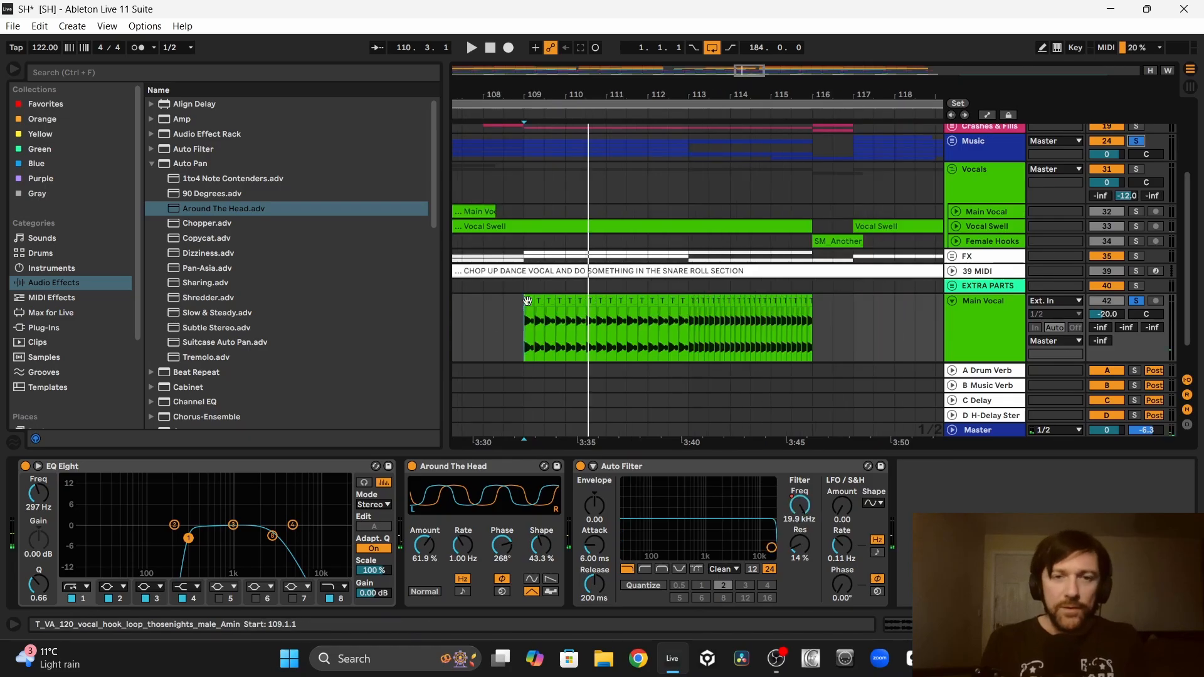
Step: Play the chopped vocal from bar 109 with Music also soloed and raise its volume to -15.6 dB
click(530, 301)
key(space)
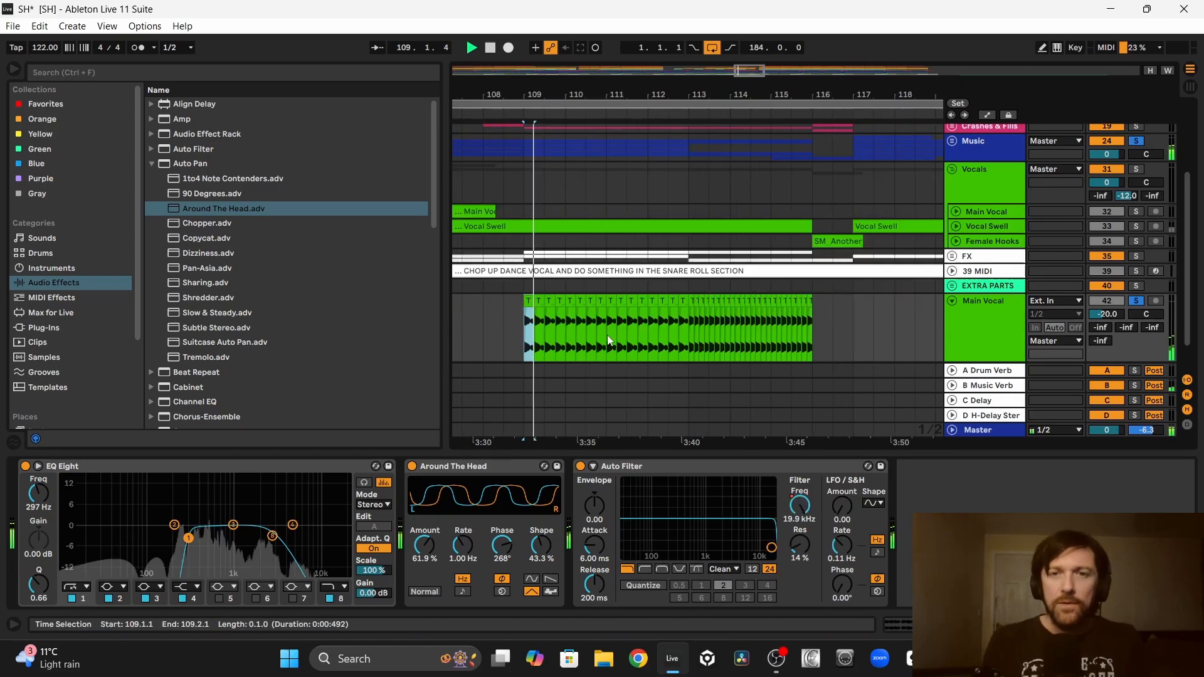
mouse_move(1107, 313)
mouse_down()
mouse_move(1107, 299)
mouse_move(1106, 315)
mouse_up()
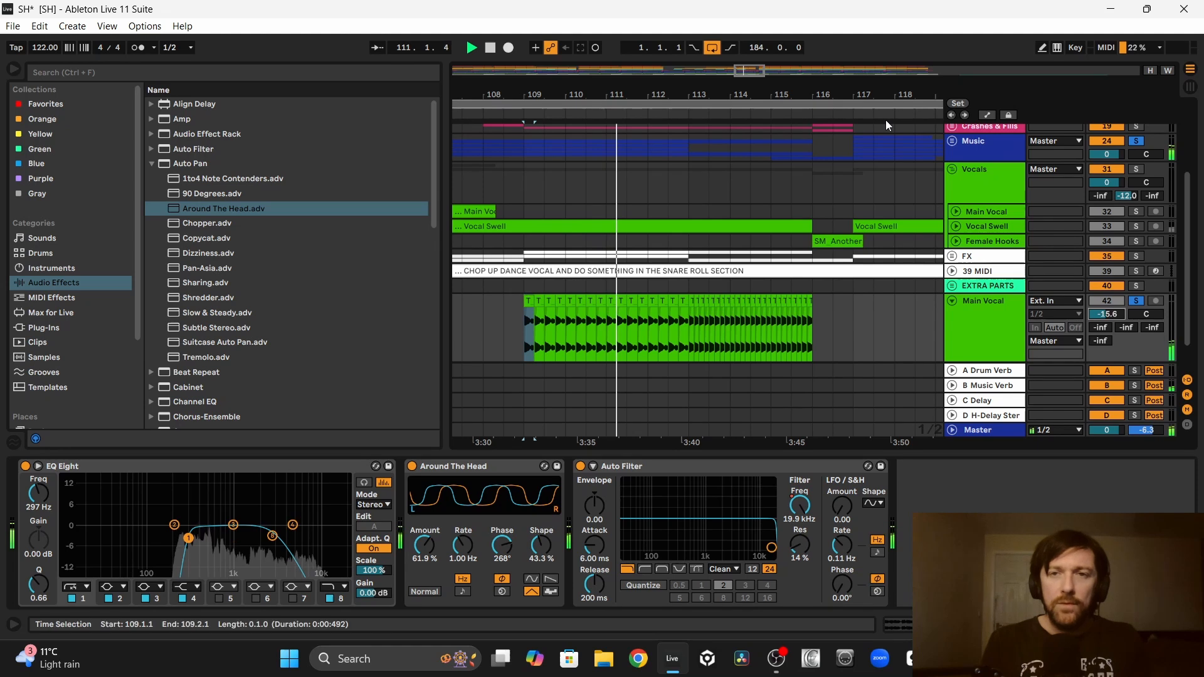
Step: Lower the amount of the chopped vocal's Around The Head auto pan to 38.9%
drag(821, 94, 821, 96)
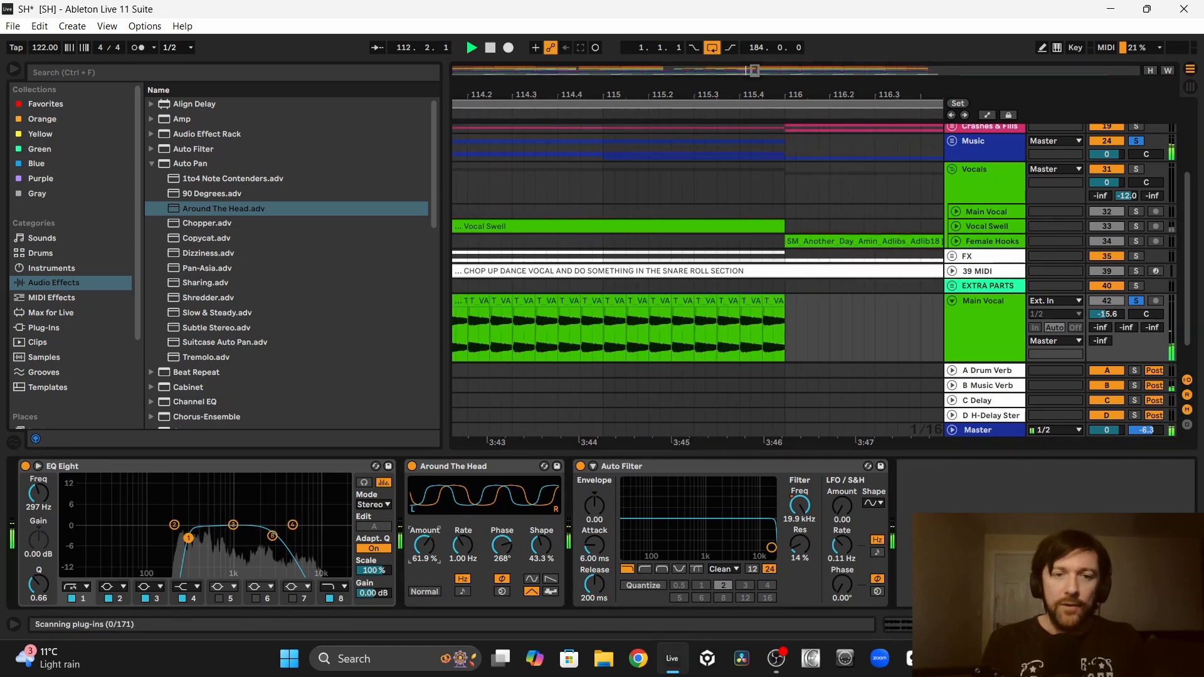
drag(424, 545, 424, 561)
scroll(550, 316, left, 3)
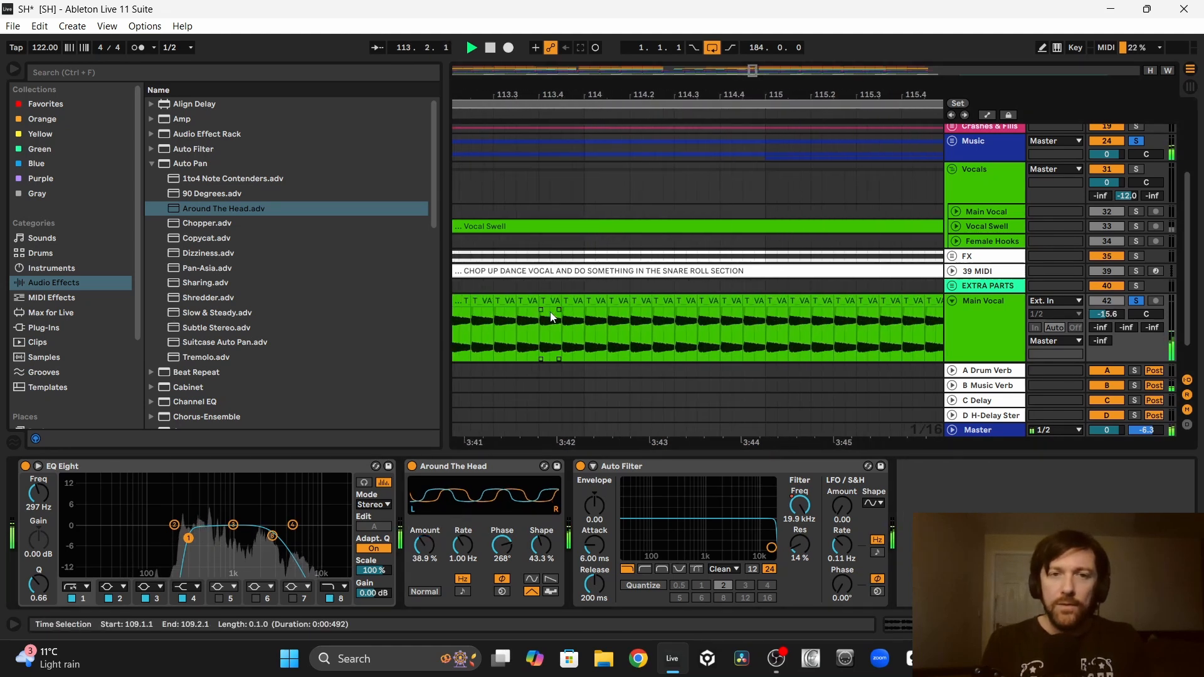
Step: Shorten the vocal chops to a sixteenth note from bar 115 and duplicate them up to bar 116
click(601, 331)
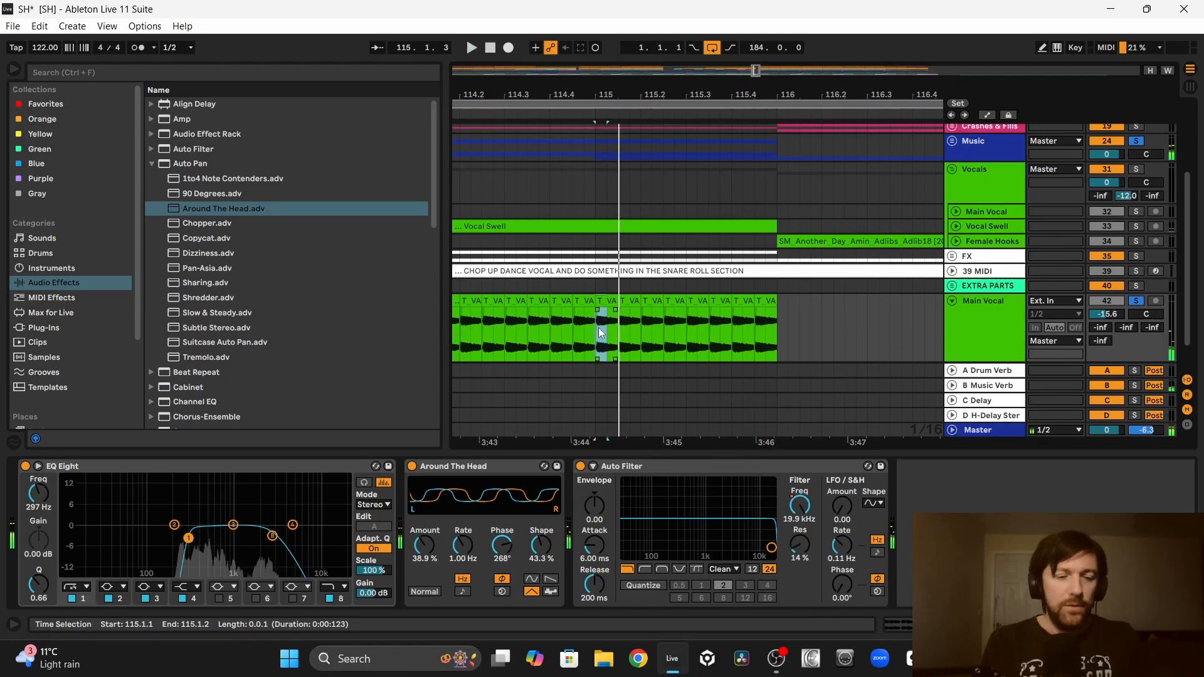
key(ctrl+d)
key(ctrl+d)
key(ctrl+d)
key(ctrl+d)
key(ctrl+d)
key(ctrl+d)
key(ctrl+d)
key(ctrl+d)
key(ctrl+d)
key(ctrl+d)
key(ctrl+d)
key(ctrl+d)
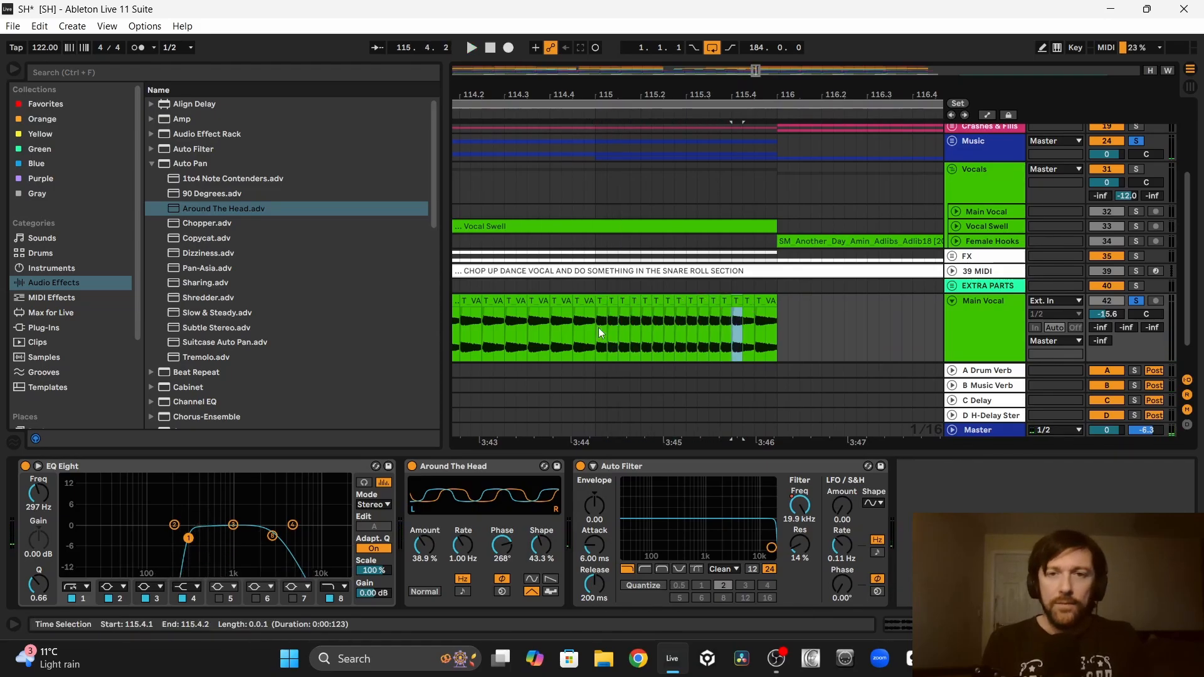
key(ctrl+d)
key(ctrl+d)
key(ctrl+d)
drag(839, 307, 671, 307)
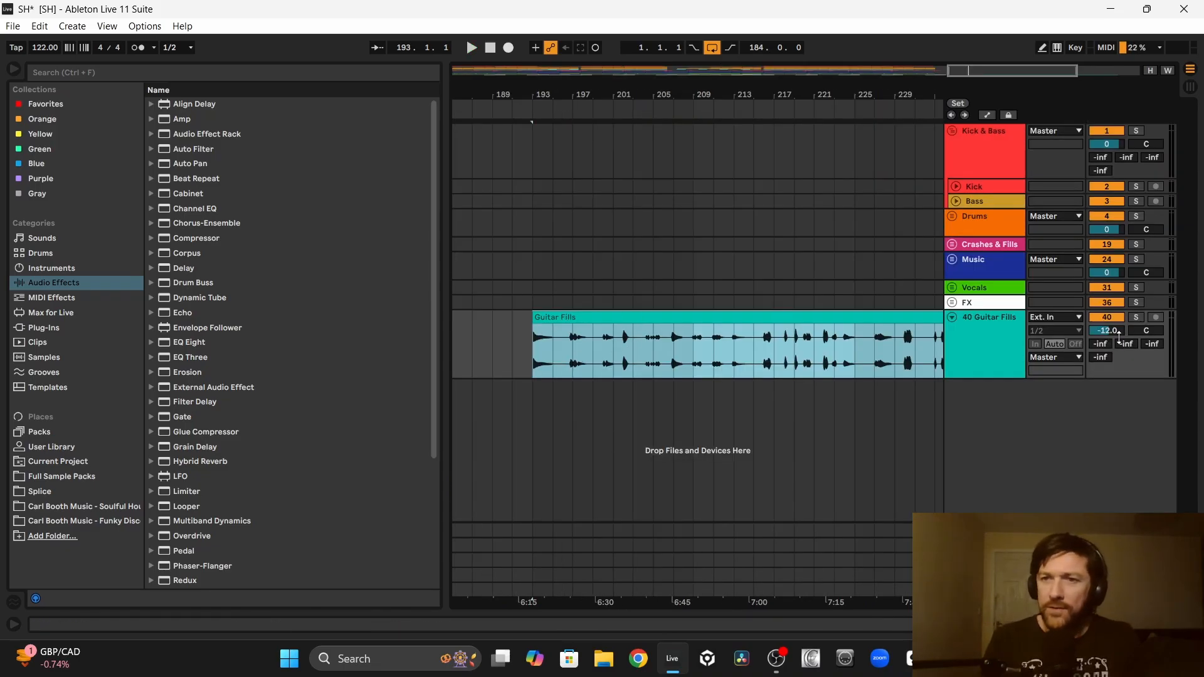
Step: Set the Guitar Fills track's volume to -12.0 dB and play its clip from bar 193
drag(1120, 340, 1120, 323)
click(560, 319)
key(space)
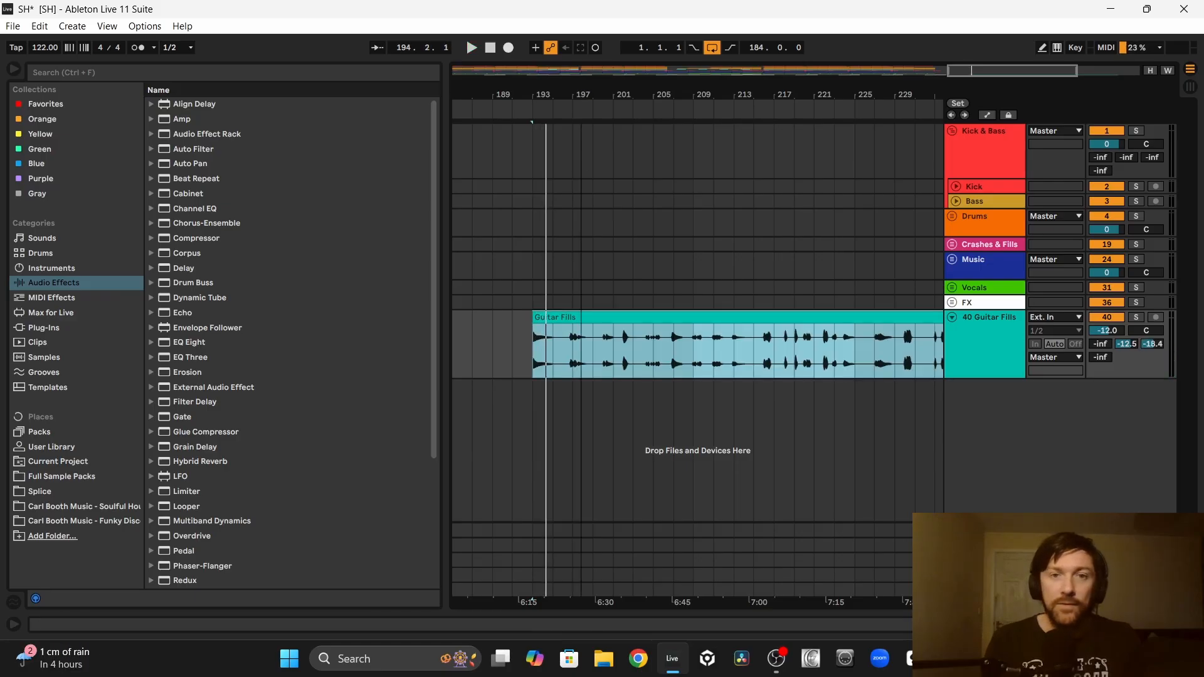
Step: Audition the guitar phrases in the Guitar Fills clip between bars 204 and 220
drag(581, 96, 578, 157)
click(532, 361)
key(space)
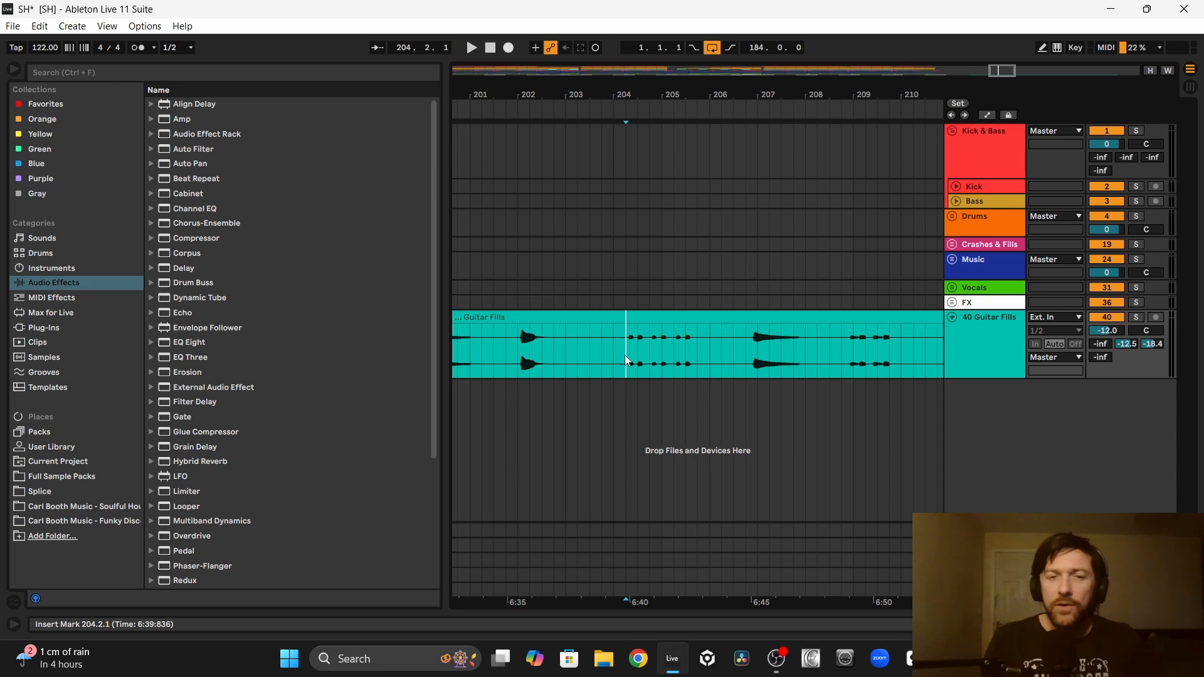
key(space)
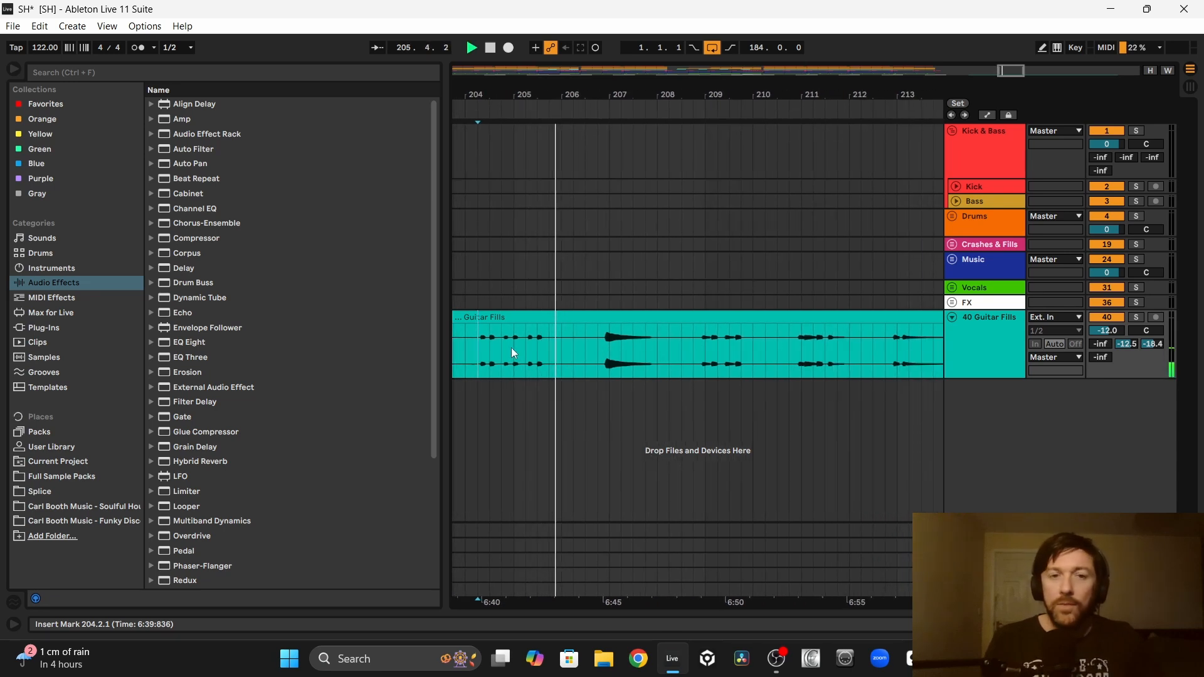
click(596, 348)
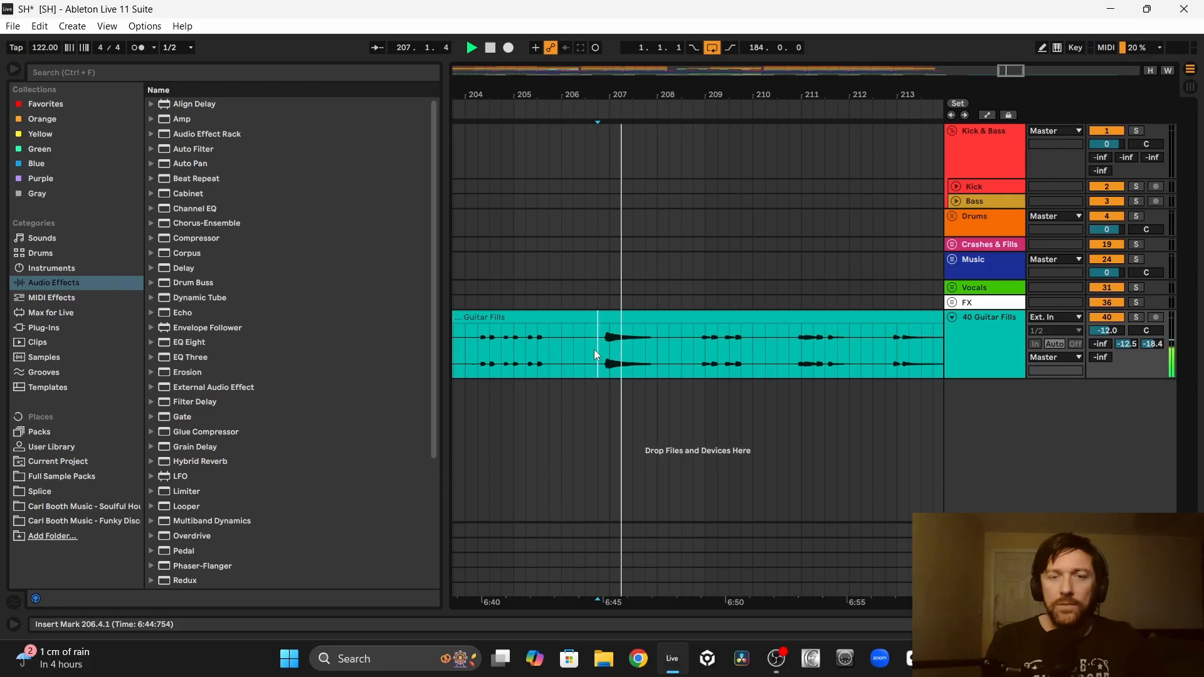
click(693, 351)
click(646, 349)
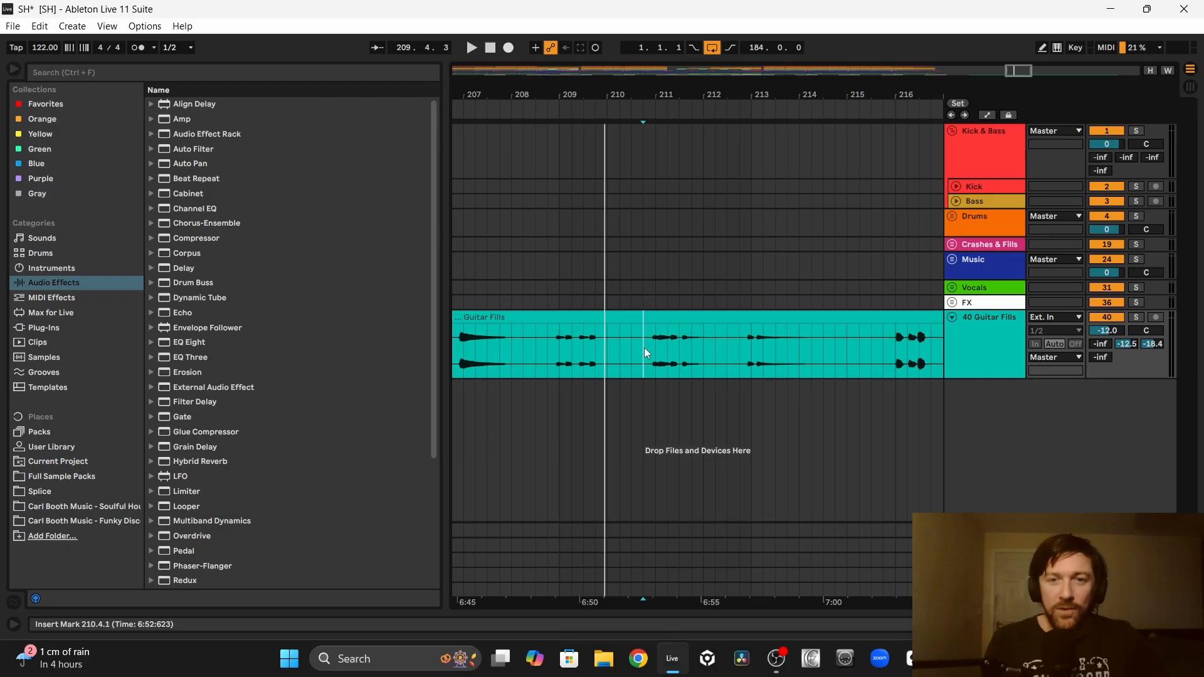
key(space)
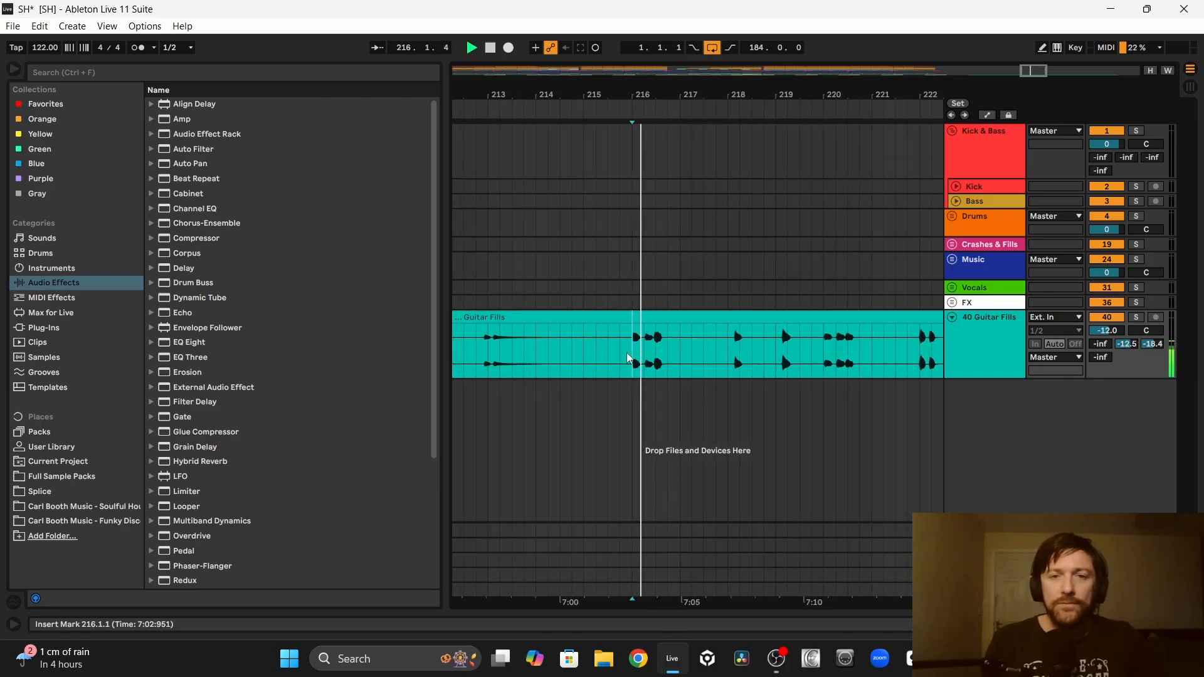
scroll(627, 353, right, 1)
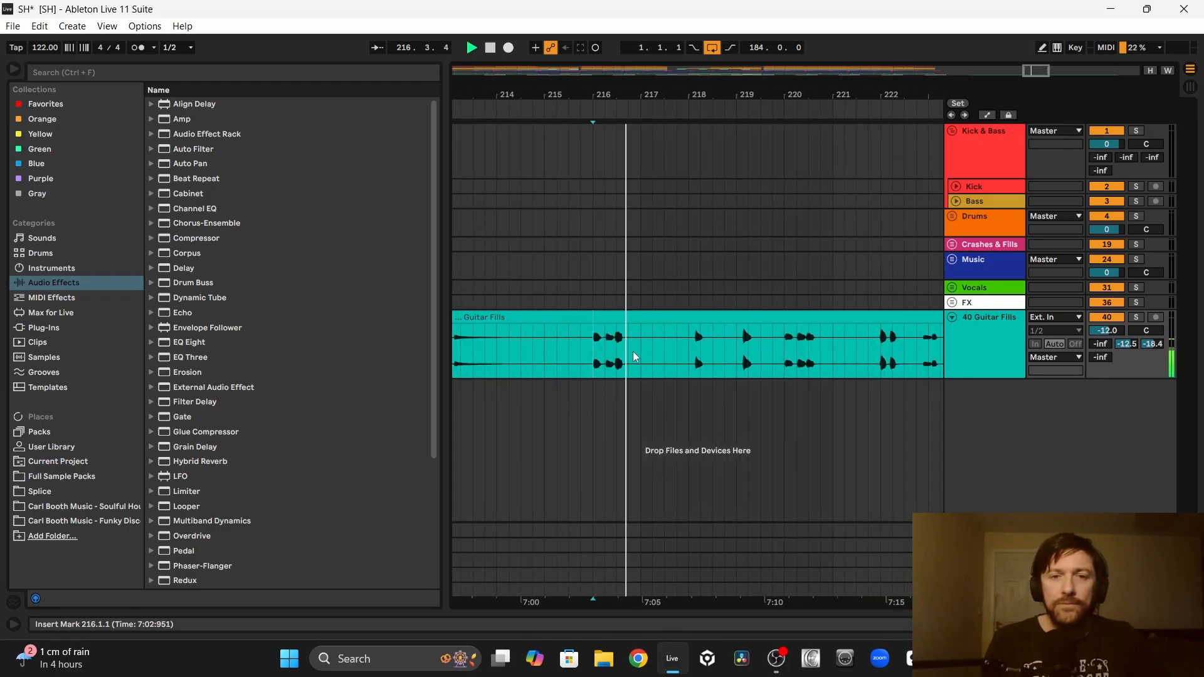
scroll(687, 355, right, 2)
click(702, 361)
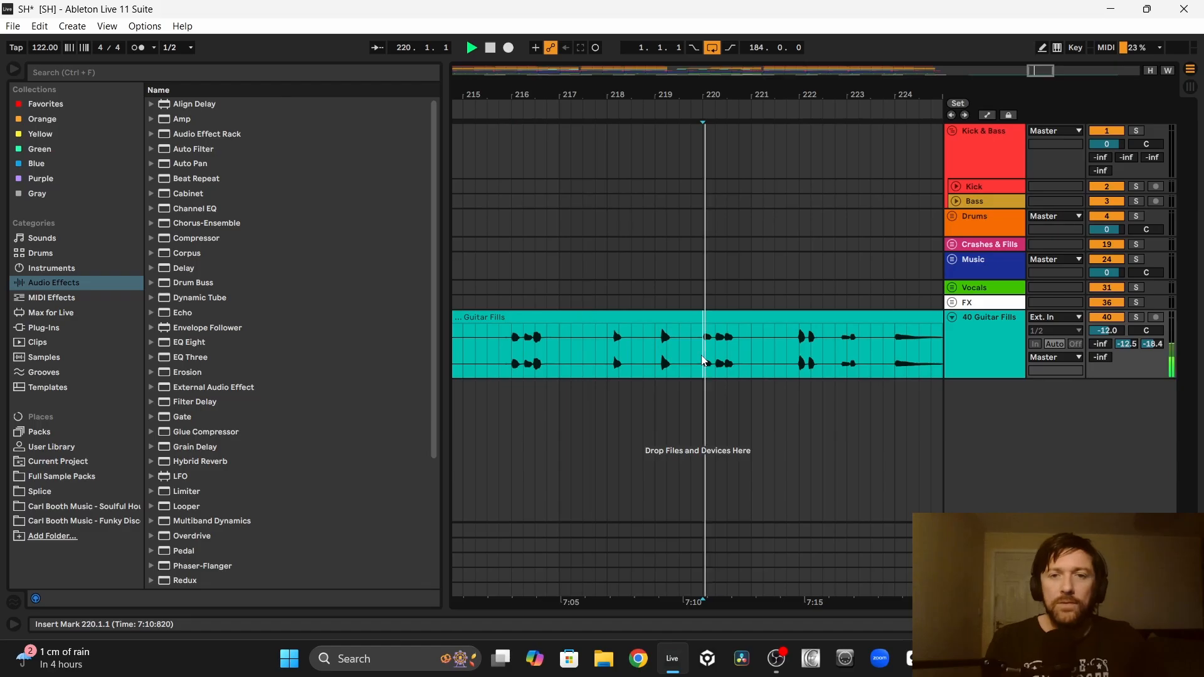
Step: Play the guitar phrase around bar 222 and move that one-bar section onto a second Guitar Fills track
scroll(677, 361, right, 3)
click(646, 362)
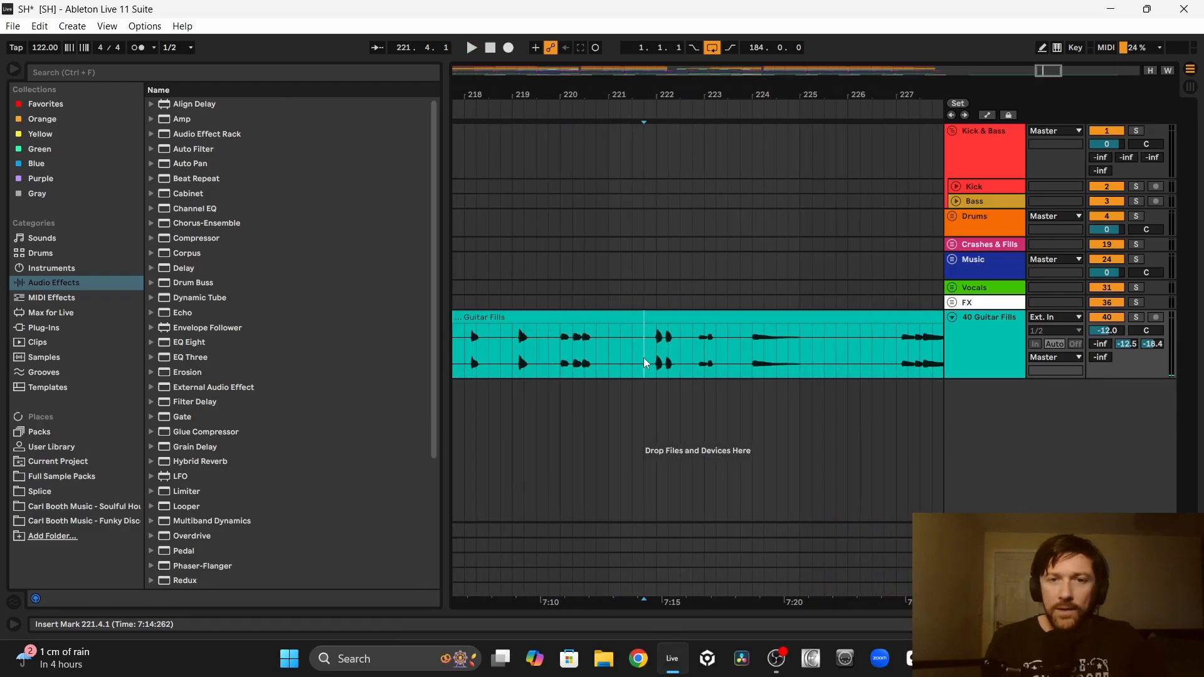
key(space)
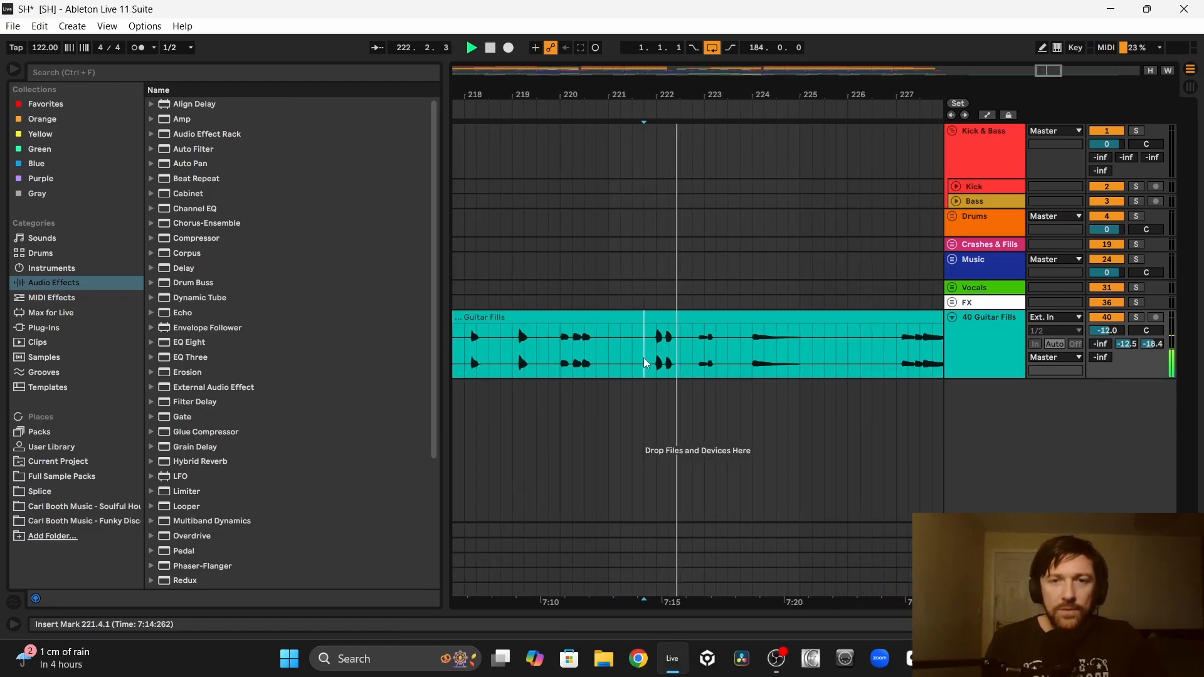
key(space)
drag(644, 358, 692, 353)
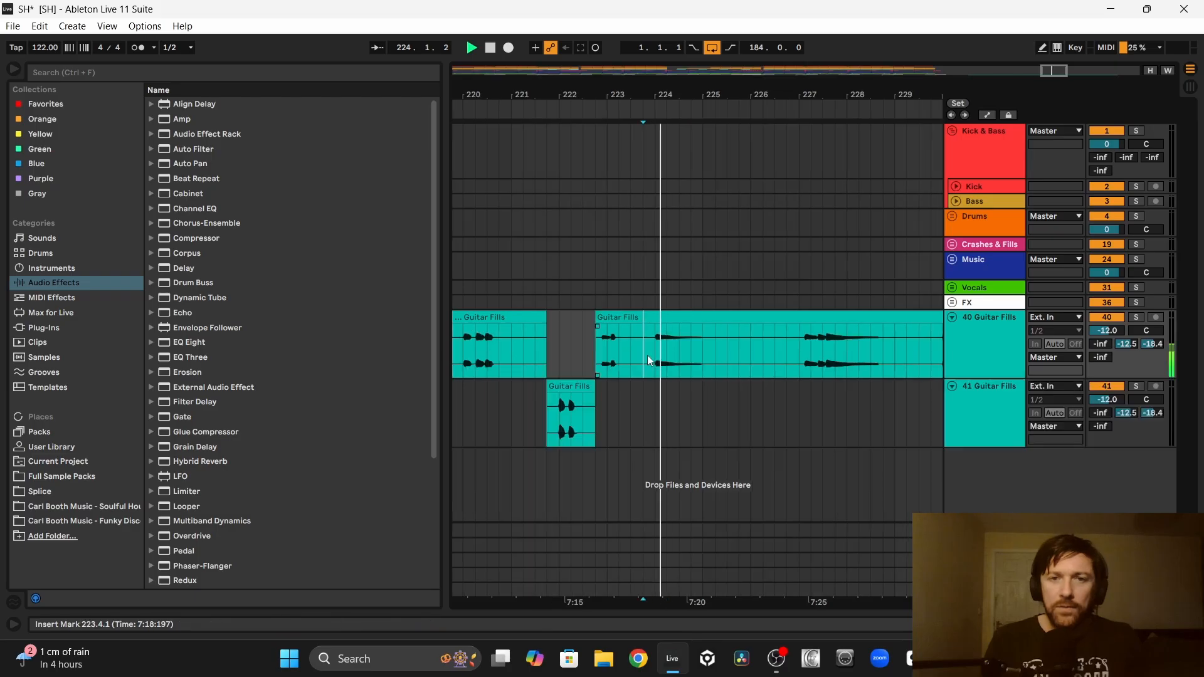
Step: Audition the guitar phrases from bar 223 and move the phrase around bar 233 to the second Guitar Fills track
click(758, 358)
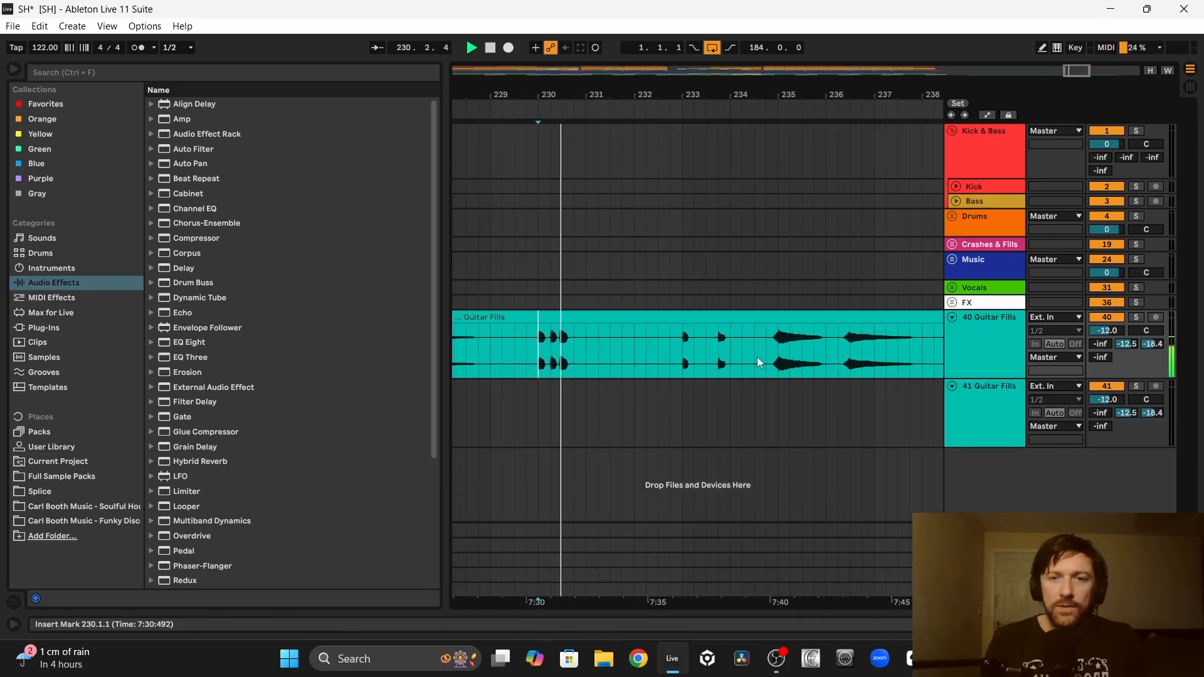
click(630, 364)
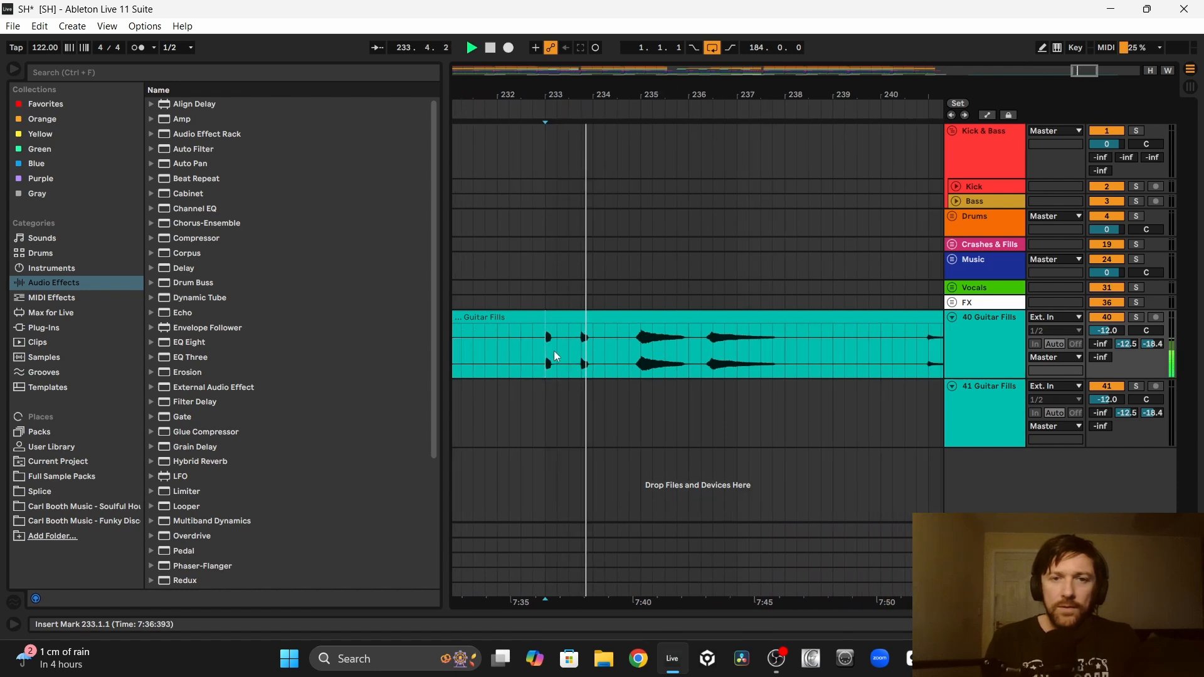
scroll(537, 348, right, 10)
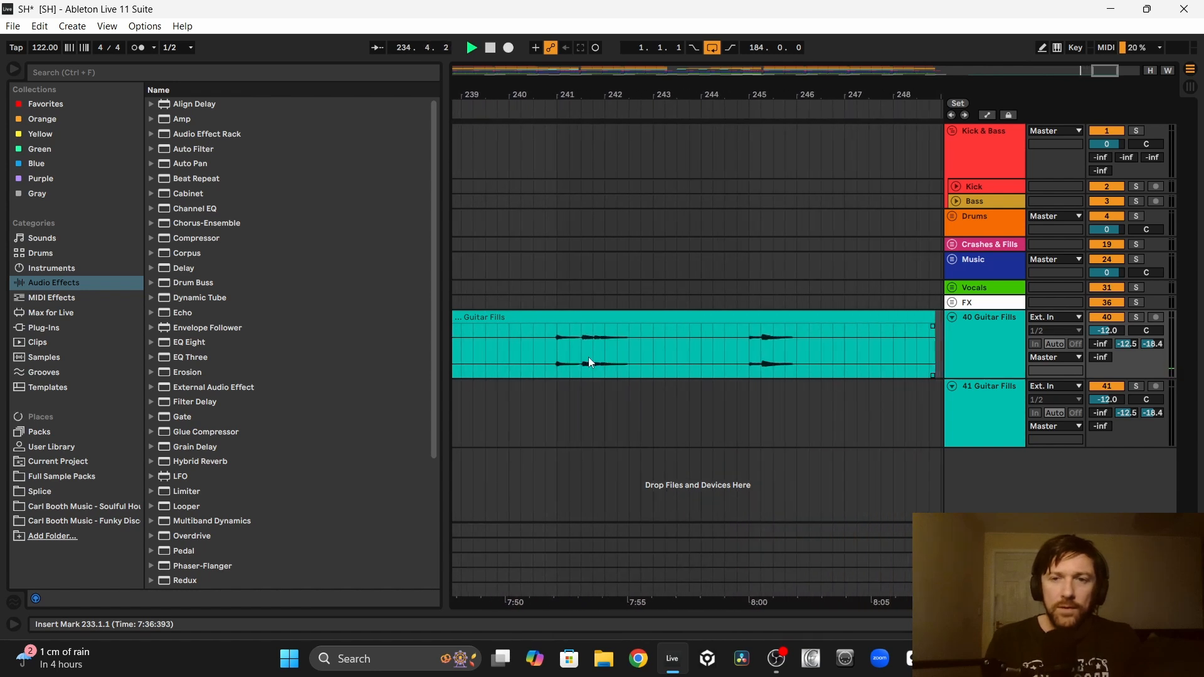
scroll(589, 362, left, 14)
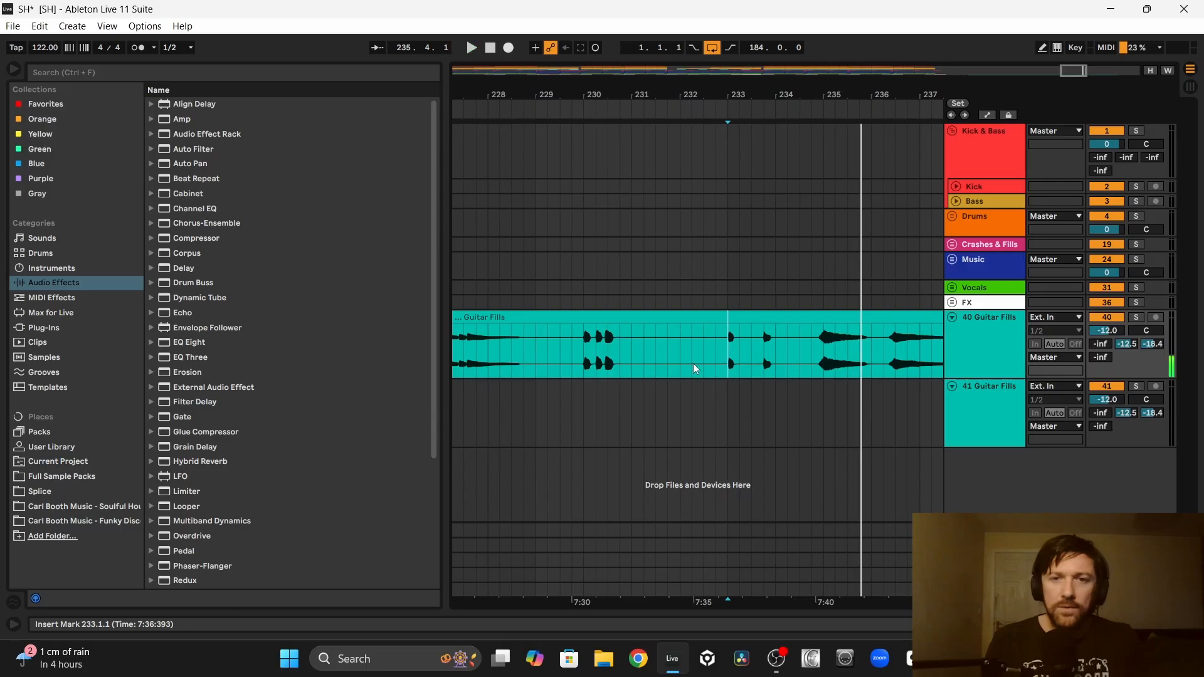
drag(695, 369, 792, 363)
drag(756, 323, 588, 414)
Step: Play the last two guitar phrases from bars 241 and 245
click(537, 355)
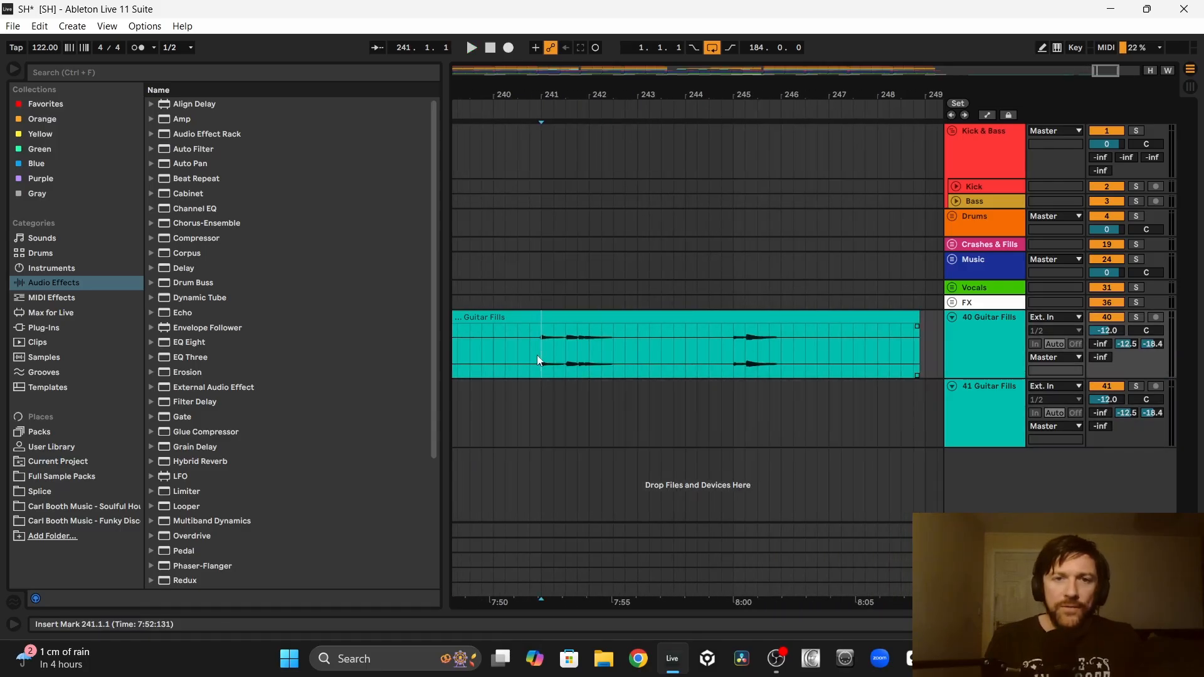
key(space)
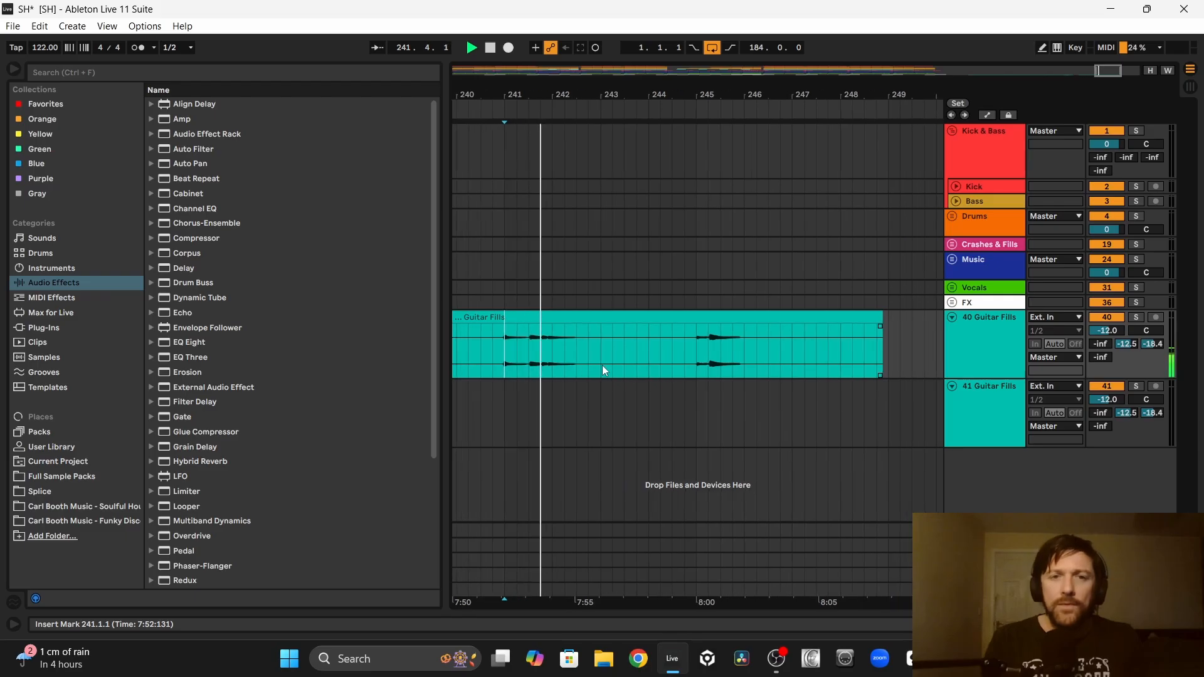
click(688, 349)
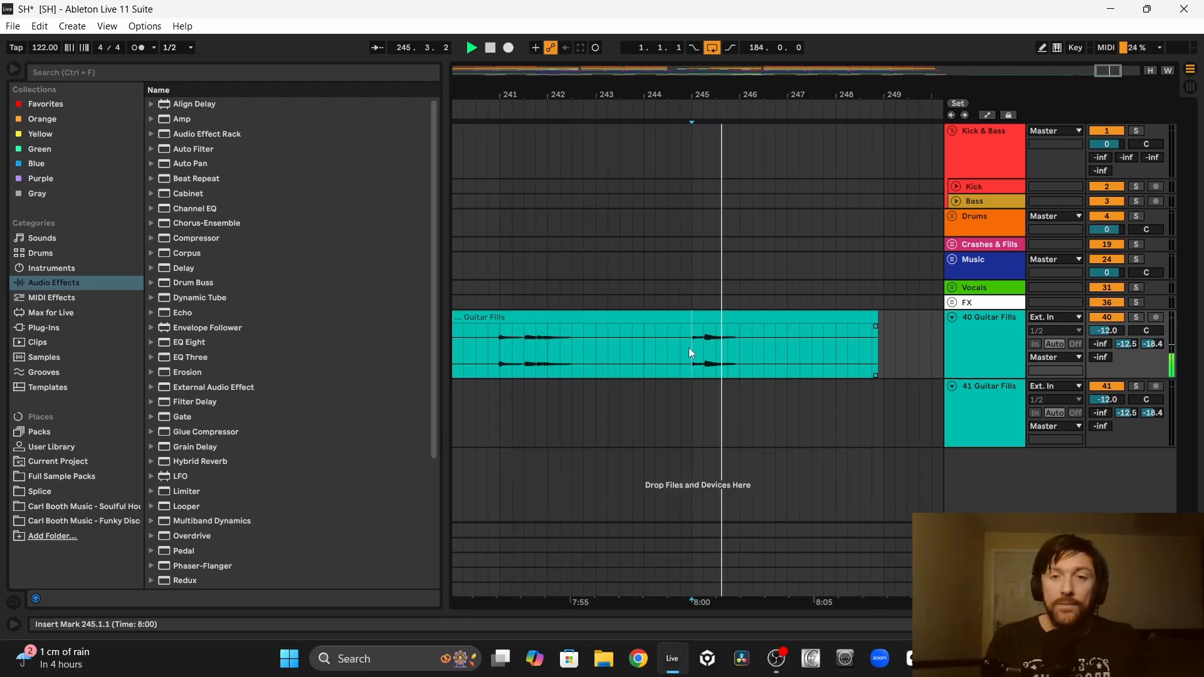
Step: Examine where the copied guitar fill sits against the sections at bars 109 to 117 and 117 to 124
drag(749, 409, 493, 388)
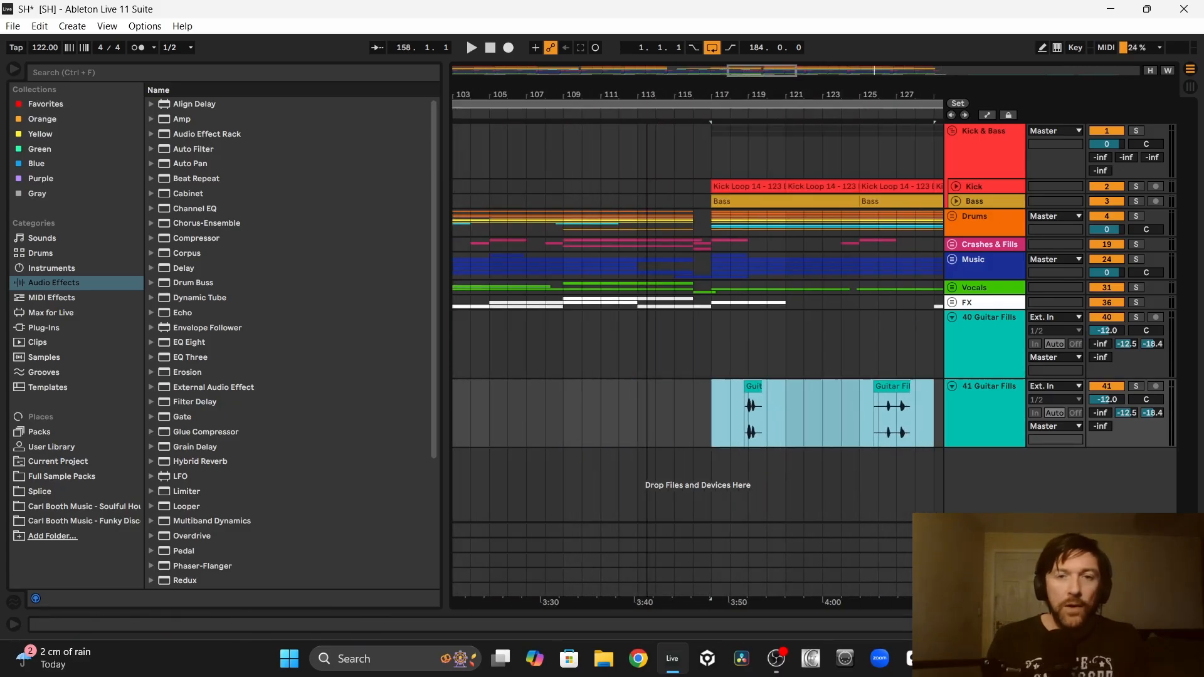
drag(648, 85, 667, 88)
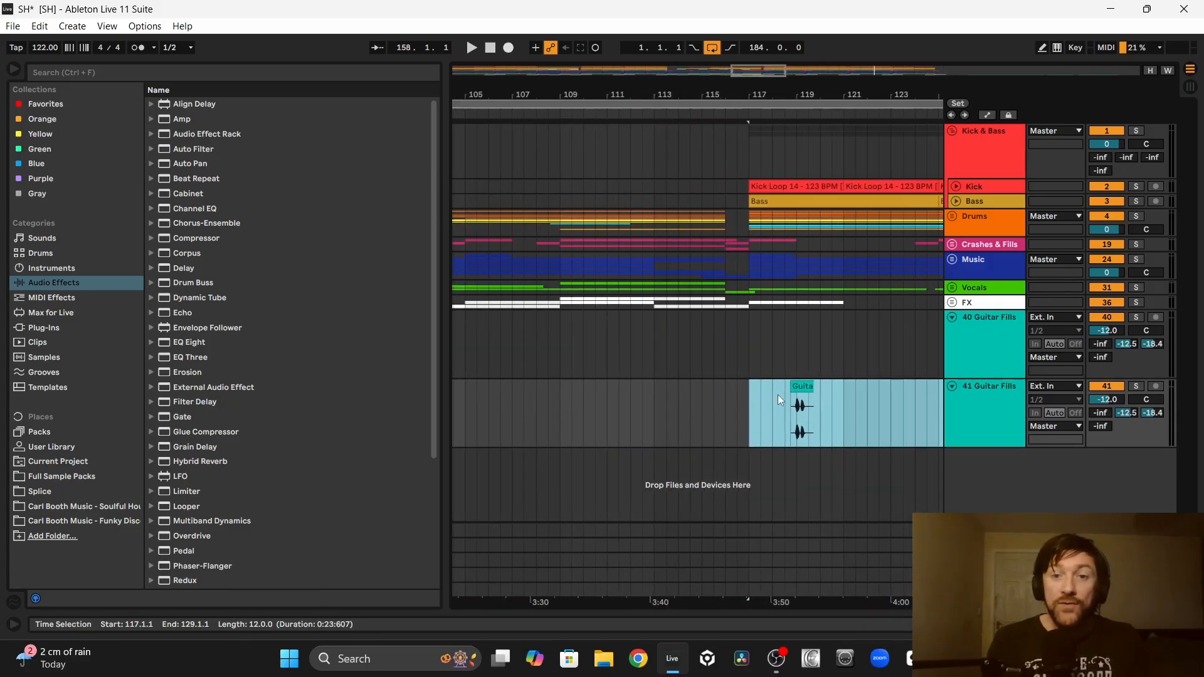
click(802, 407)
drag(562, 419, 694, 415)
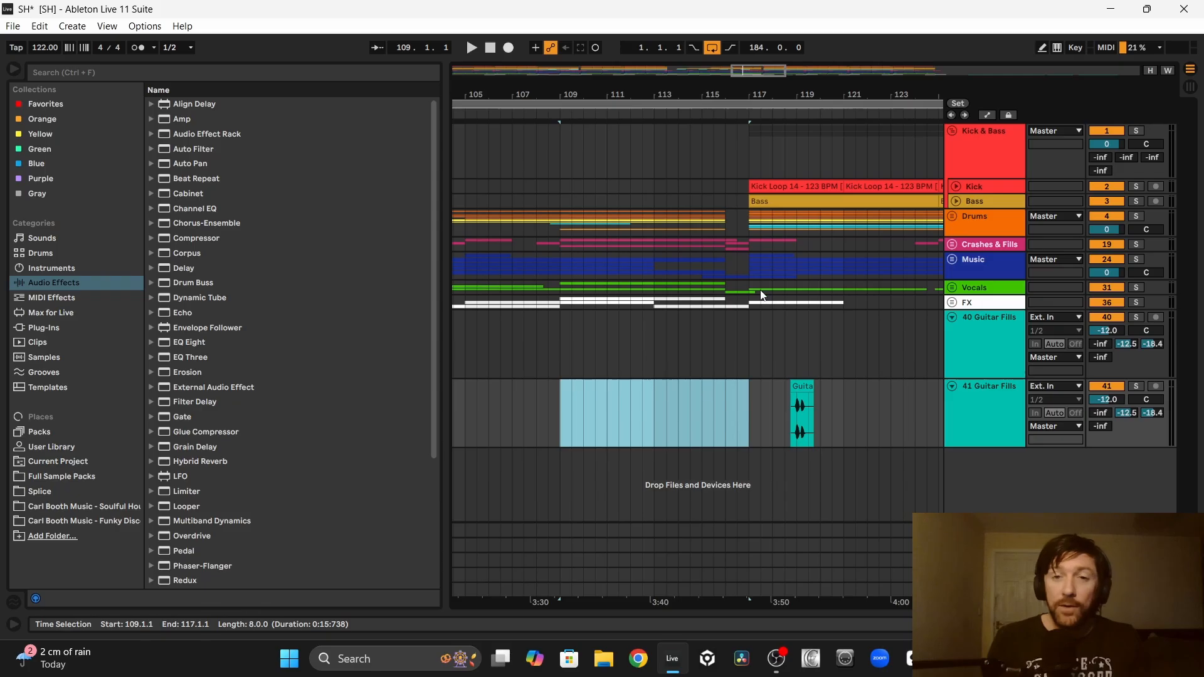
drag(750, 325, 909, 325)
scroll(910, 325, right, 5)
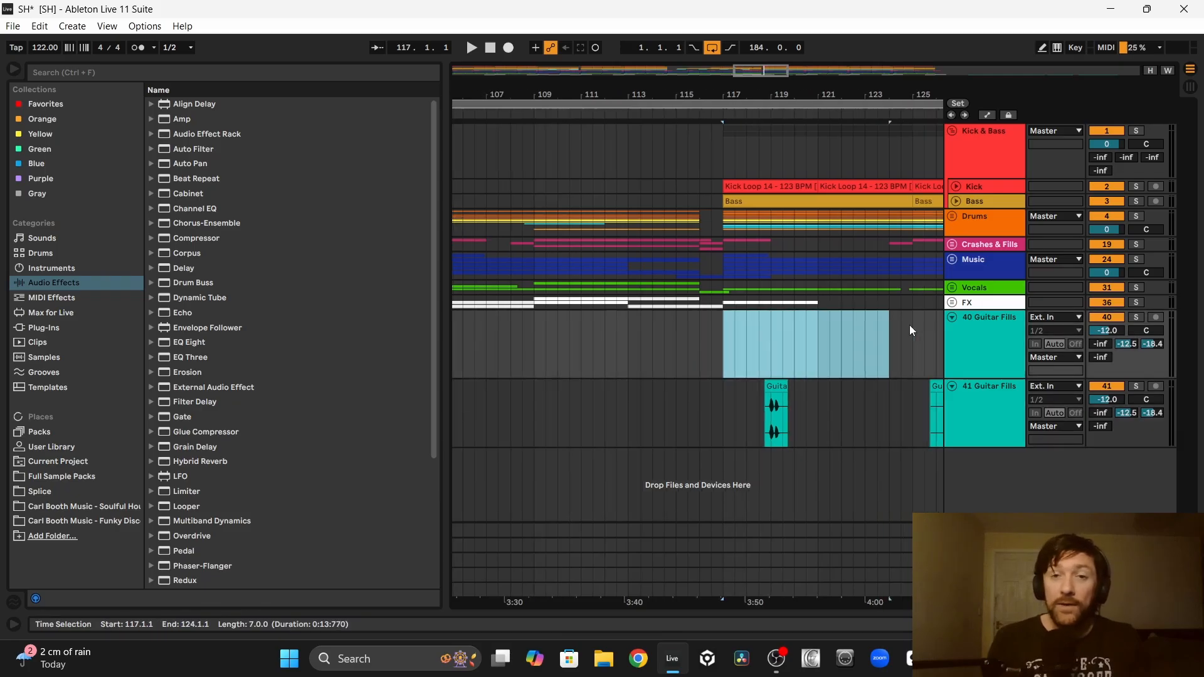
Step: Loop bar 117 and line up the guitar stabs at 117.1.3 and 117.2.2 against the kick
drag(570, 205, 847, 276)
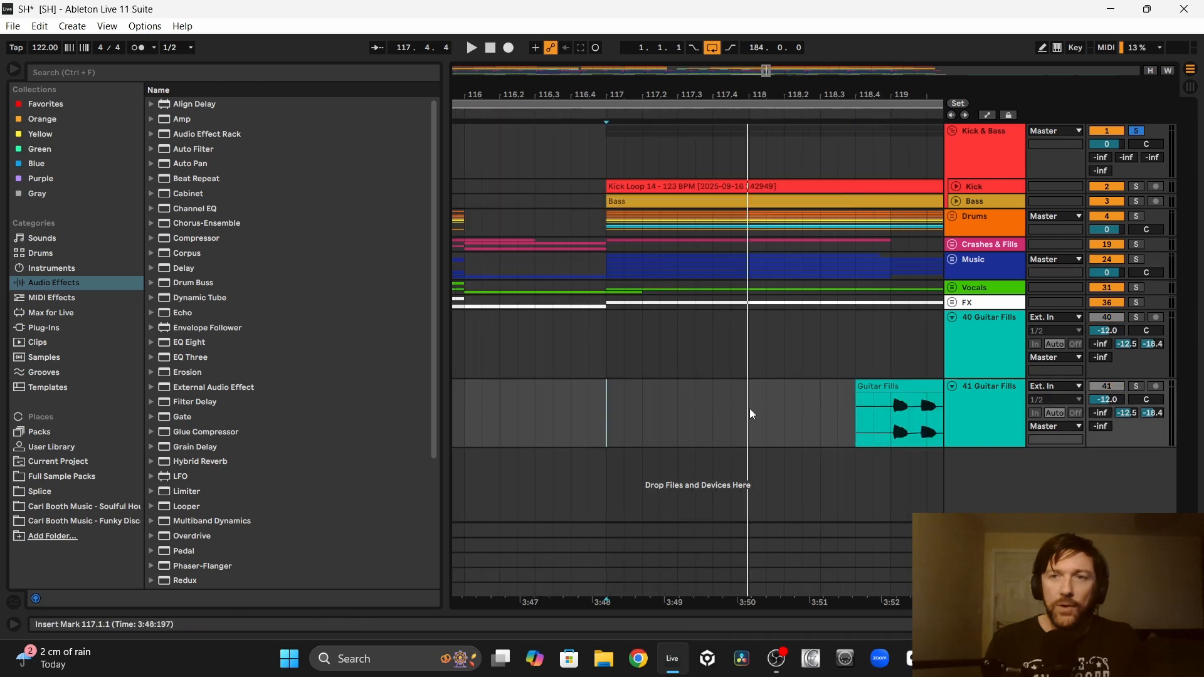
drag(751, 409, 607, 407)
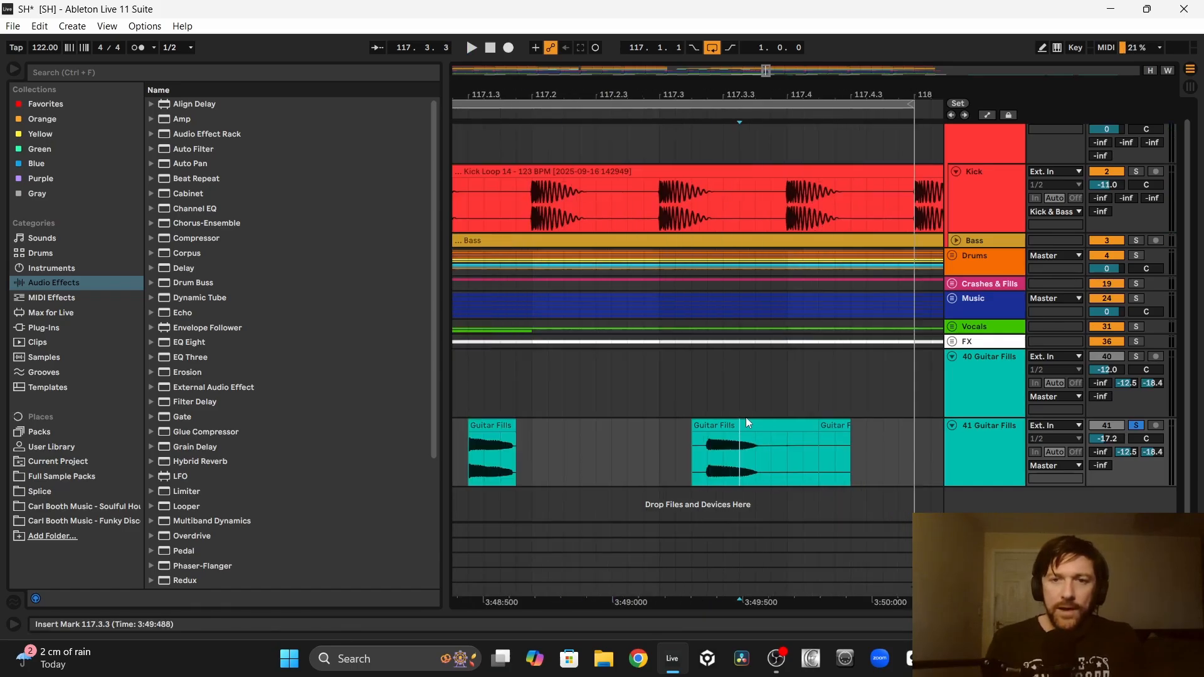
drag(743, 433, 583, 432)
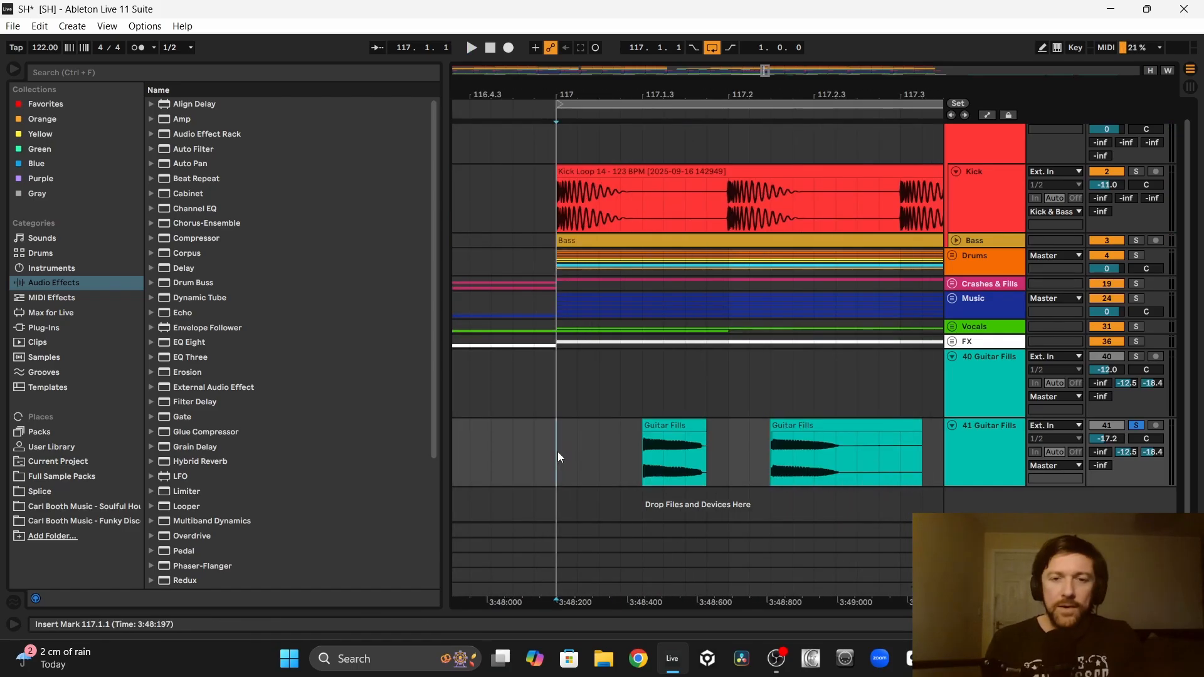
key(space)
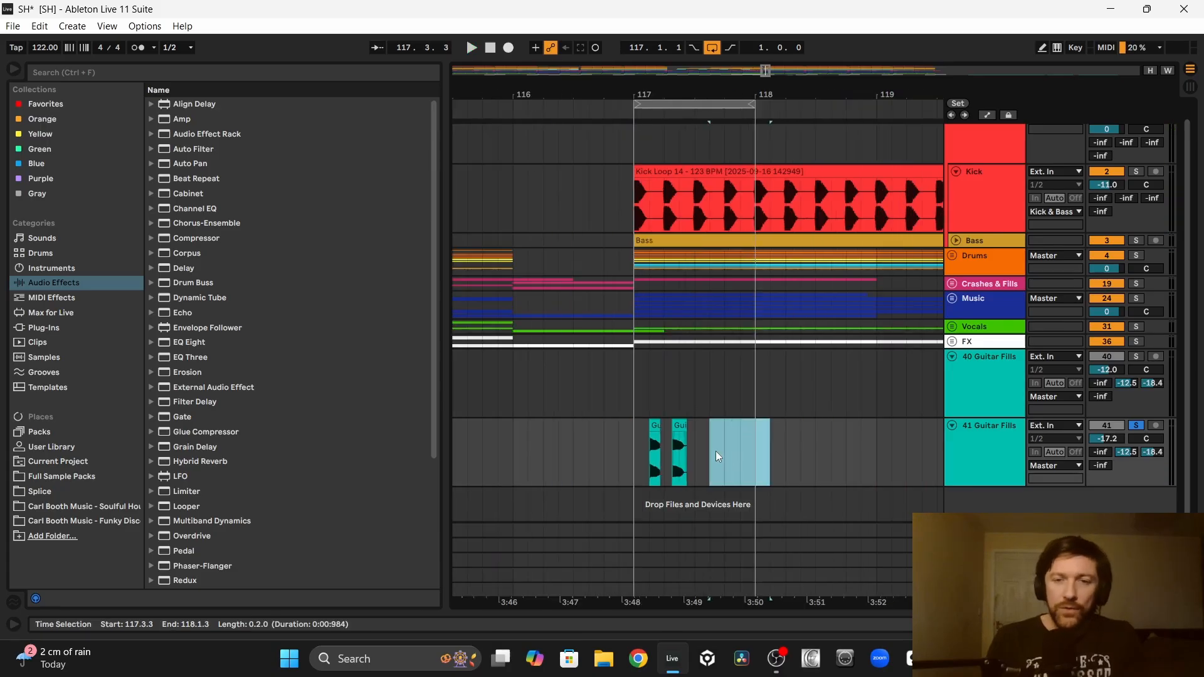
Step: Place the next two guitar stabs at 118.1.3 and 118.2.2 on the second Guitar Fills track and loop bar 118
scroll(784, 449, right, 12)
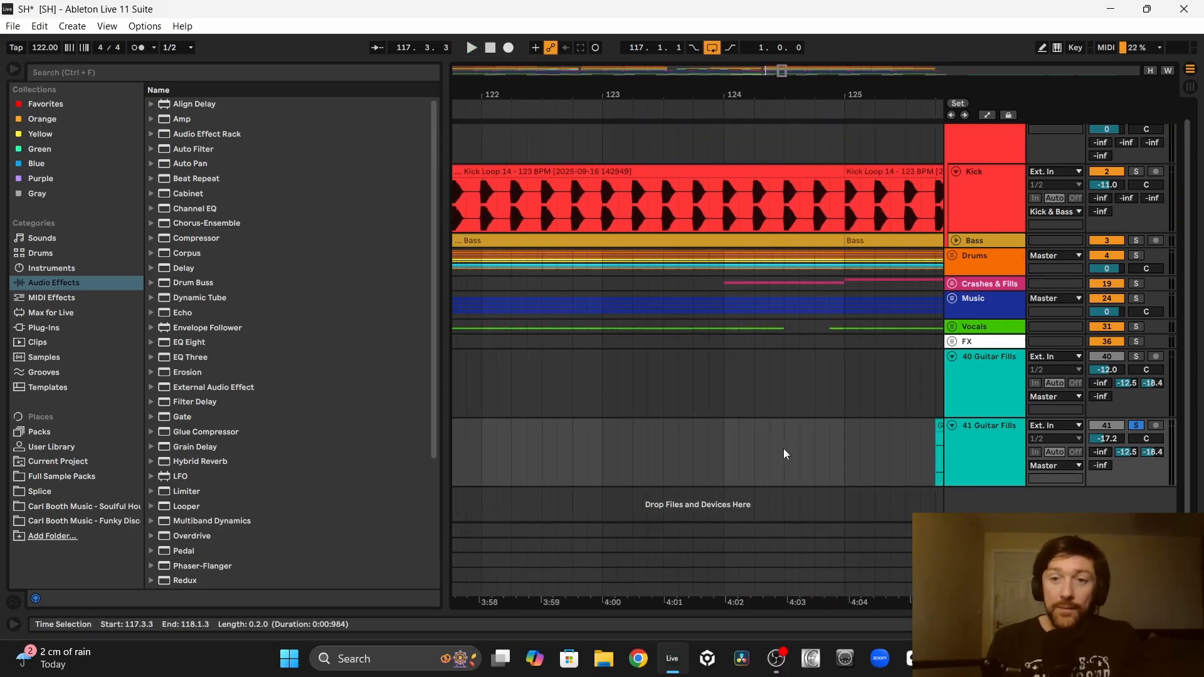
scroll(784, 449, right, 1)
click(784, 449)
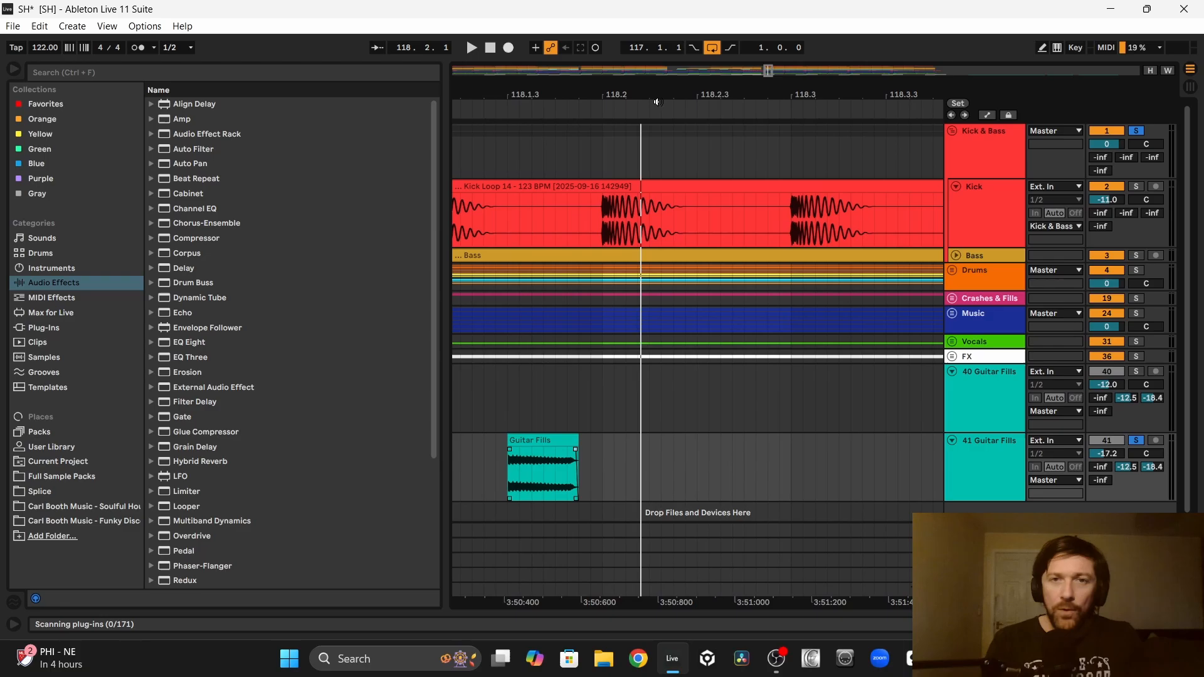
drag(660, 95, 508, 95)
drag(666, 439, 566, 462)
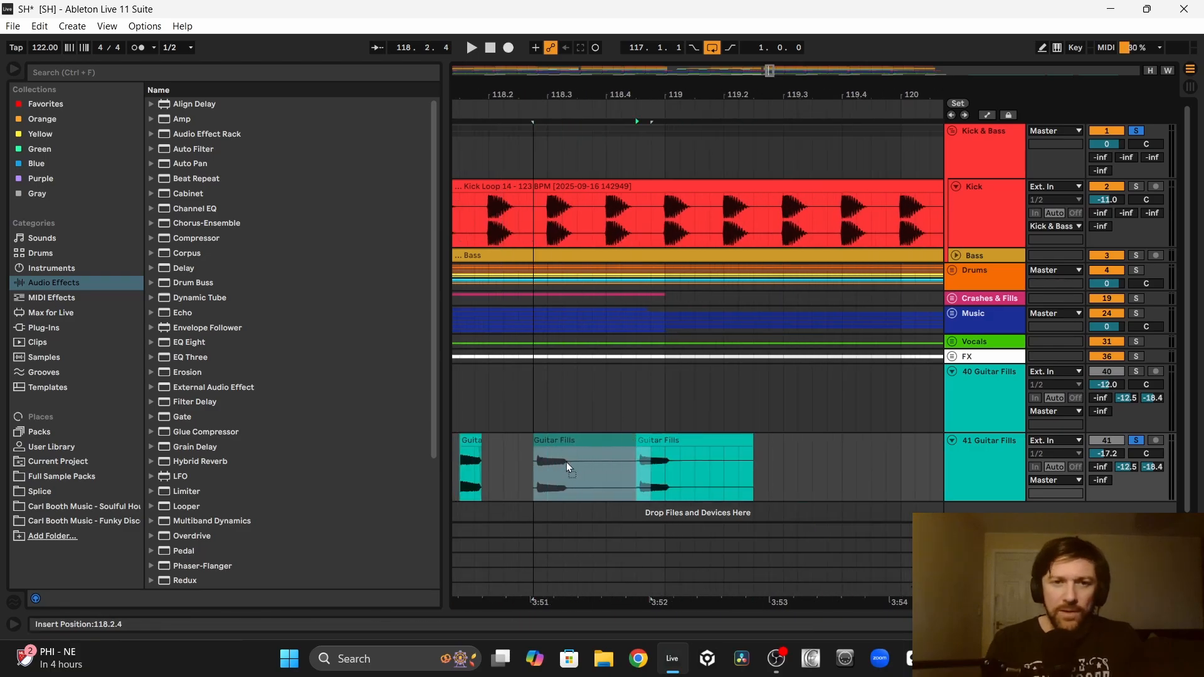
drag(732, 425, 693, 436)
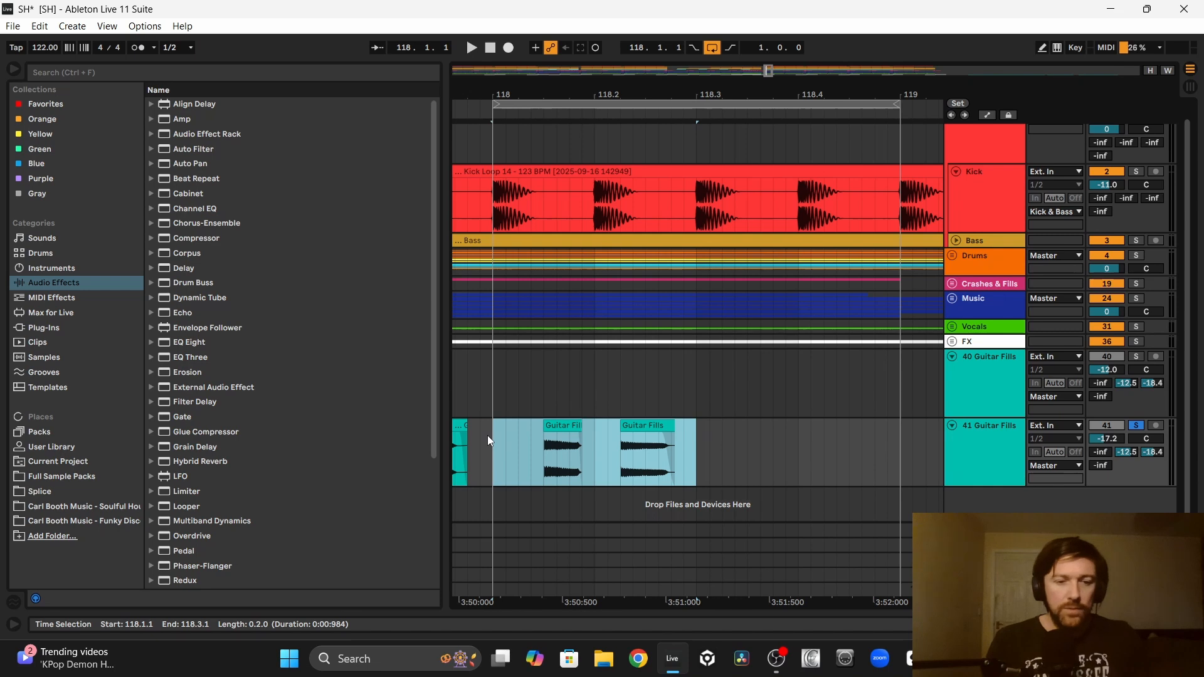
Step: Duplicate the half bar of guitar stabs from 118.1.1 to 118.3.1 and play the loop from bar 118
key(ctrl+d)
click(490, 441)
key(space)
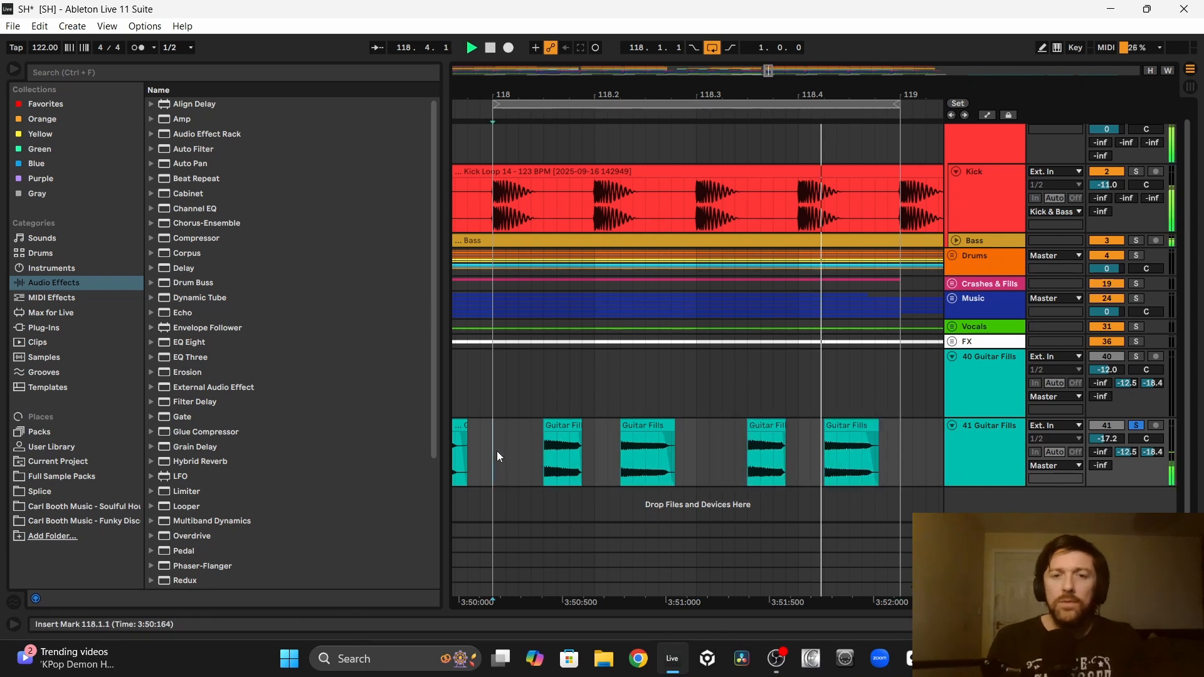
Step: Shorten the guitar stab at 118.2.2 to end around 118.2.3 and repeat the trimmed half bar from 118.3.1
click(672, 427)
drag(673, 427, 667, 428)
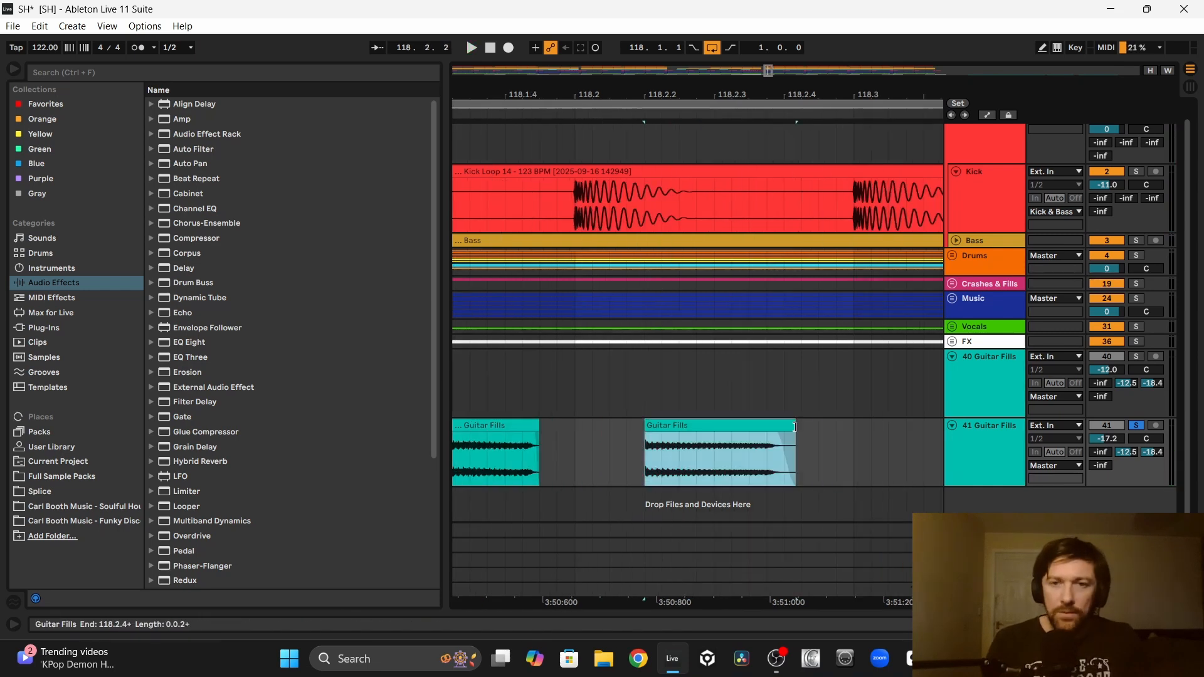
drag(795, 428, 747, 429)
click(506, 427)
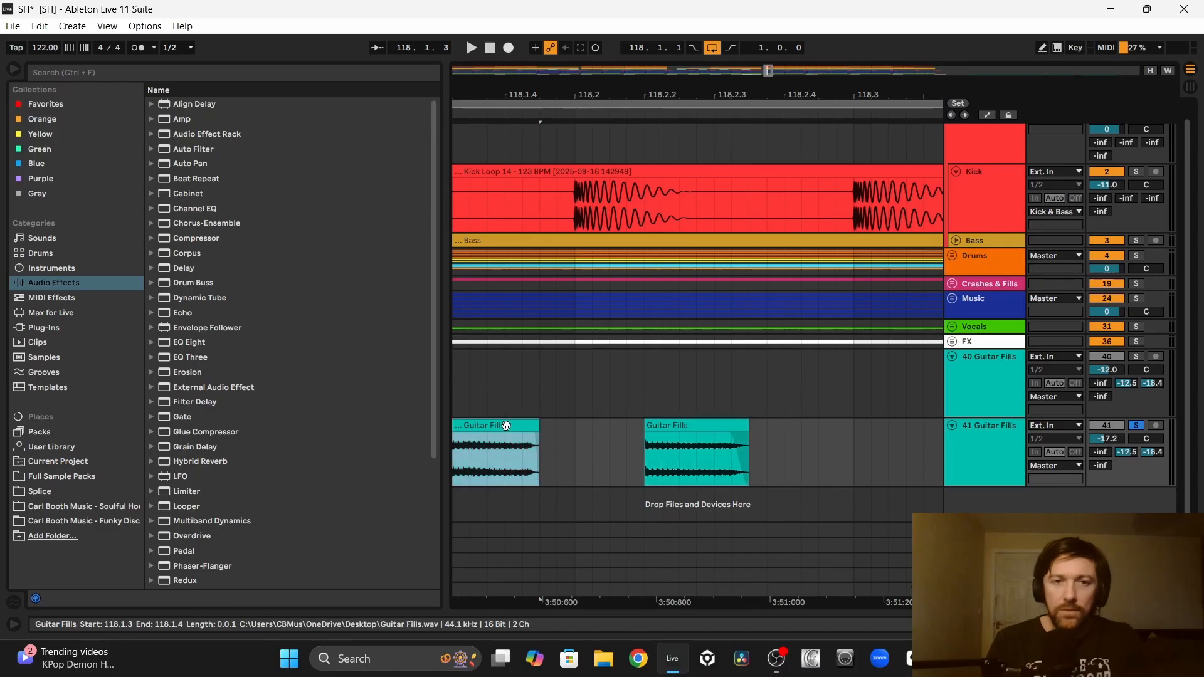
key(space)
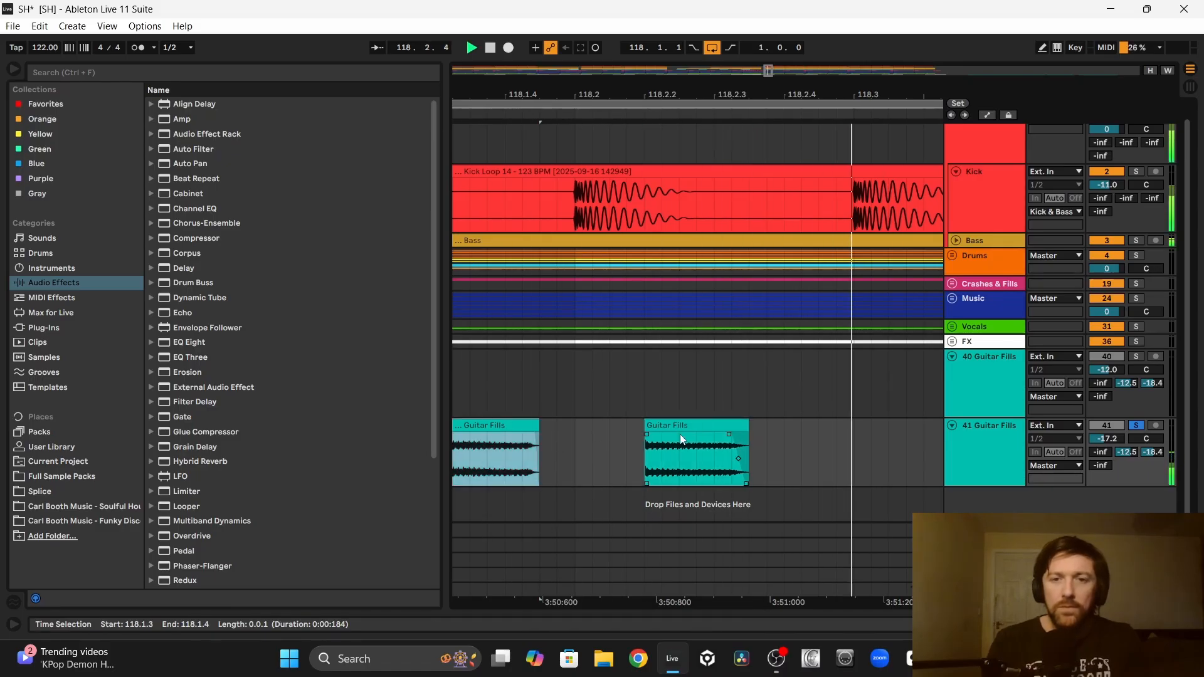
drag(747, 427, 764, 429)
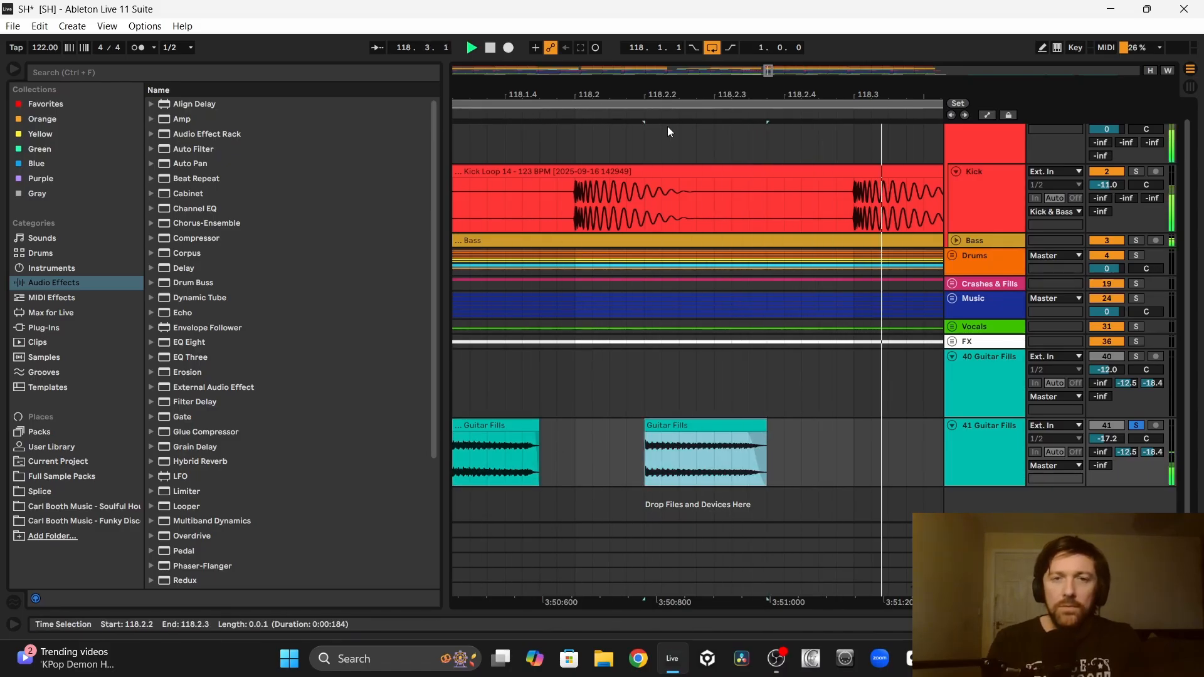
mouse_move(643, 96)
mouse_down()
mouse_move(533, 63)
mouse_move(612, 62)
mouse_move(645, 94)
mouse_up()
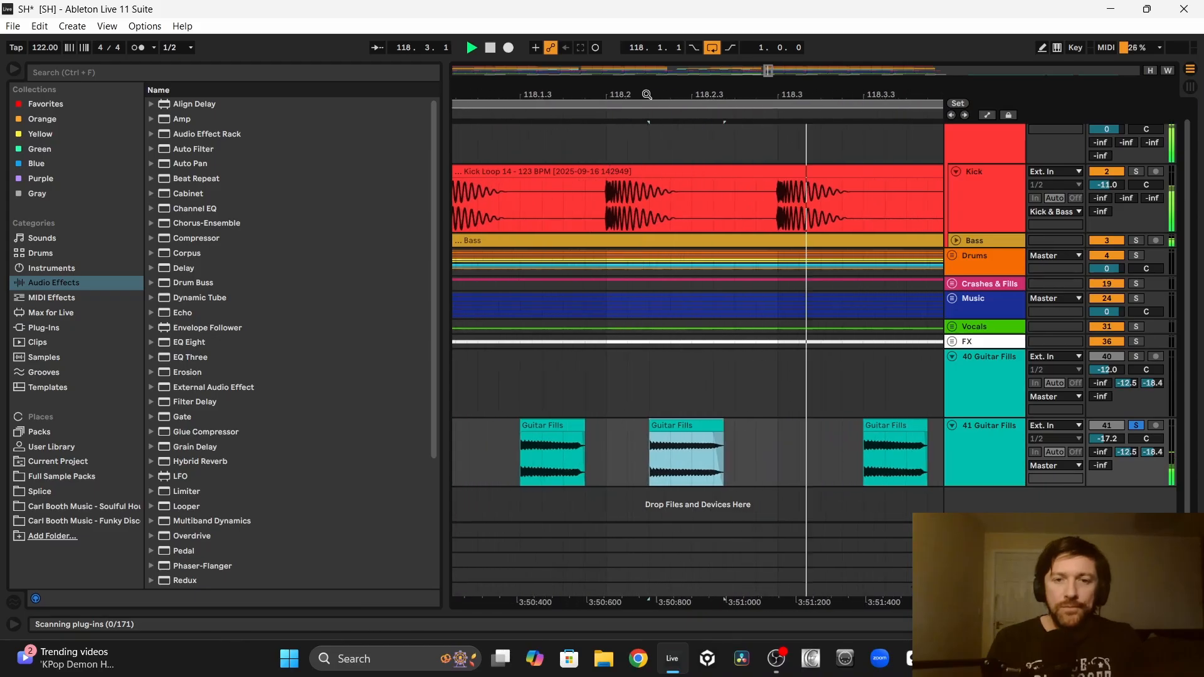
scroll(746, 411, down, 3)
click(612, 438)
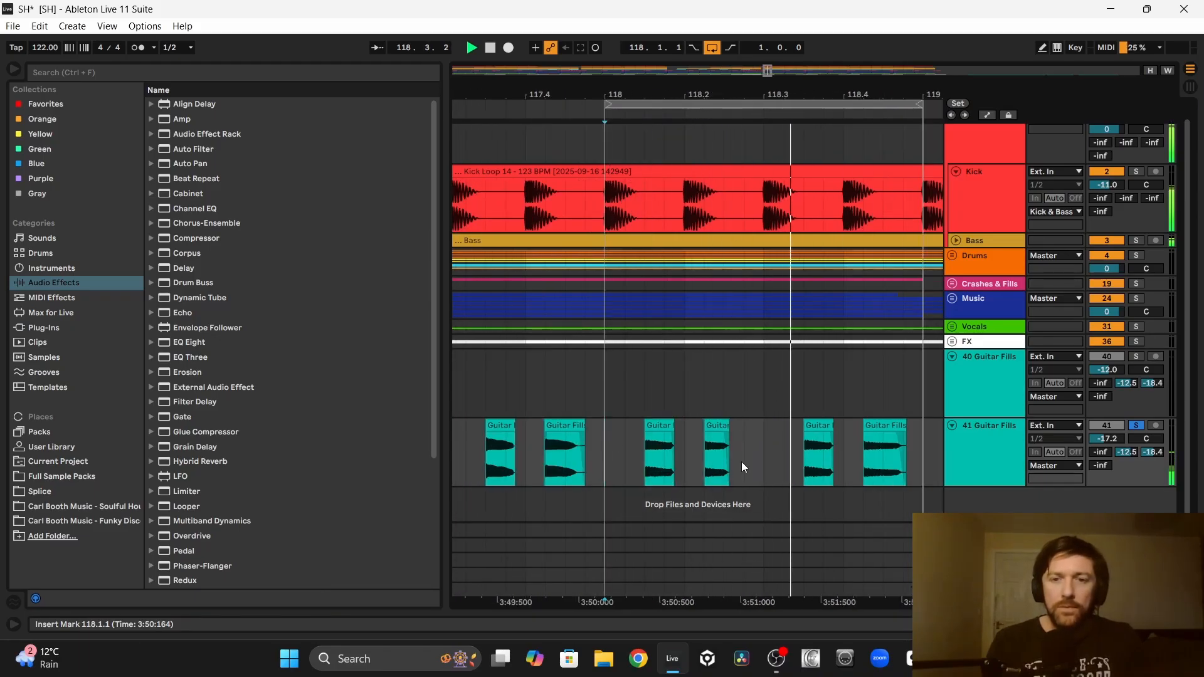
drag(646, 456, 713, 457)
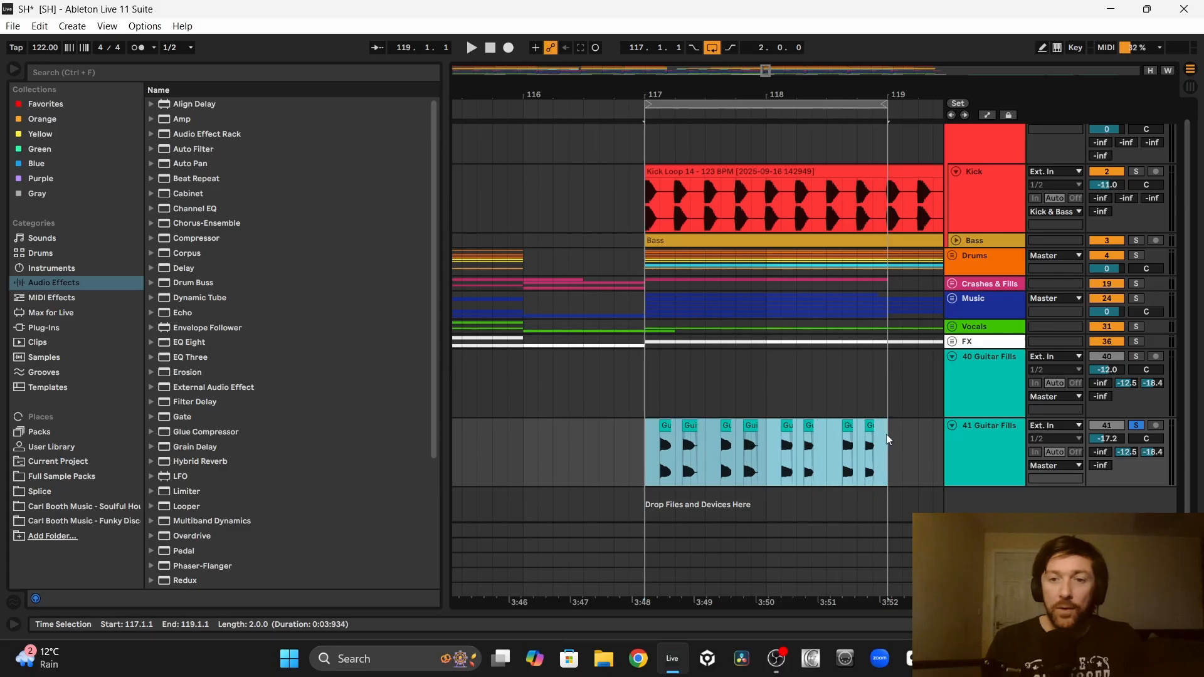
Step: Loop bars 117 and 118, play the stabs with the music, and set the second Guitar Fills track's volume to -13.2 dB
scroll(886, 434, up, 1)
click(645, 468)
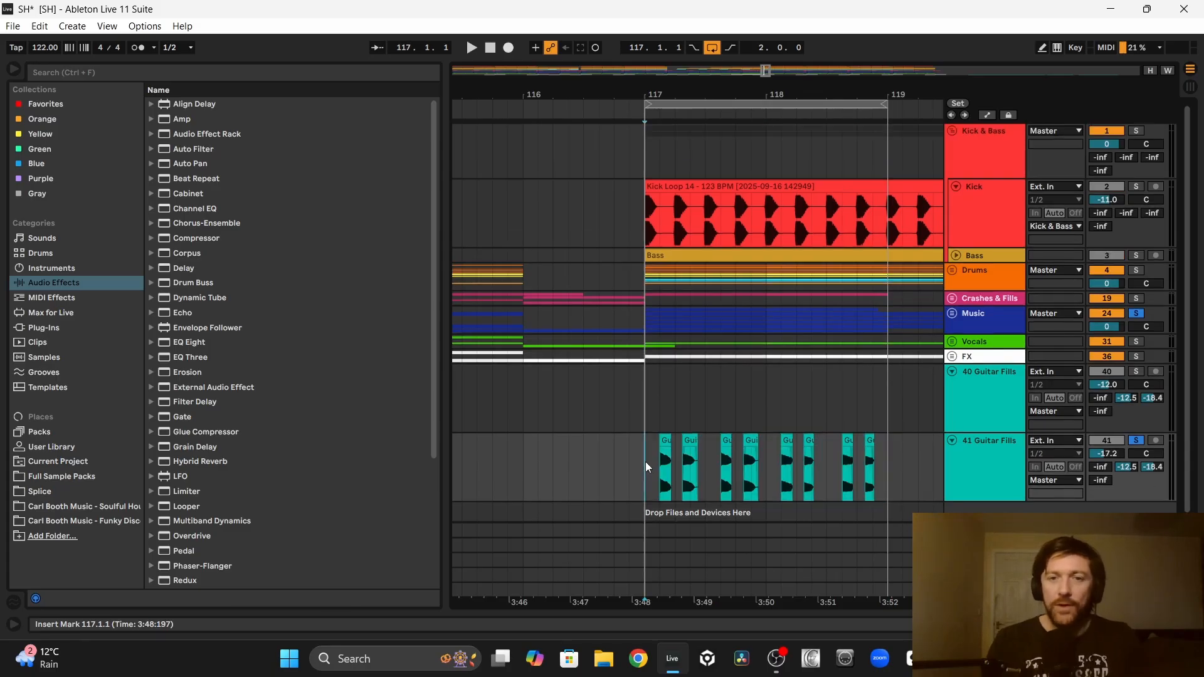
key(space)
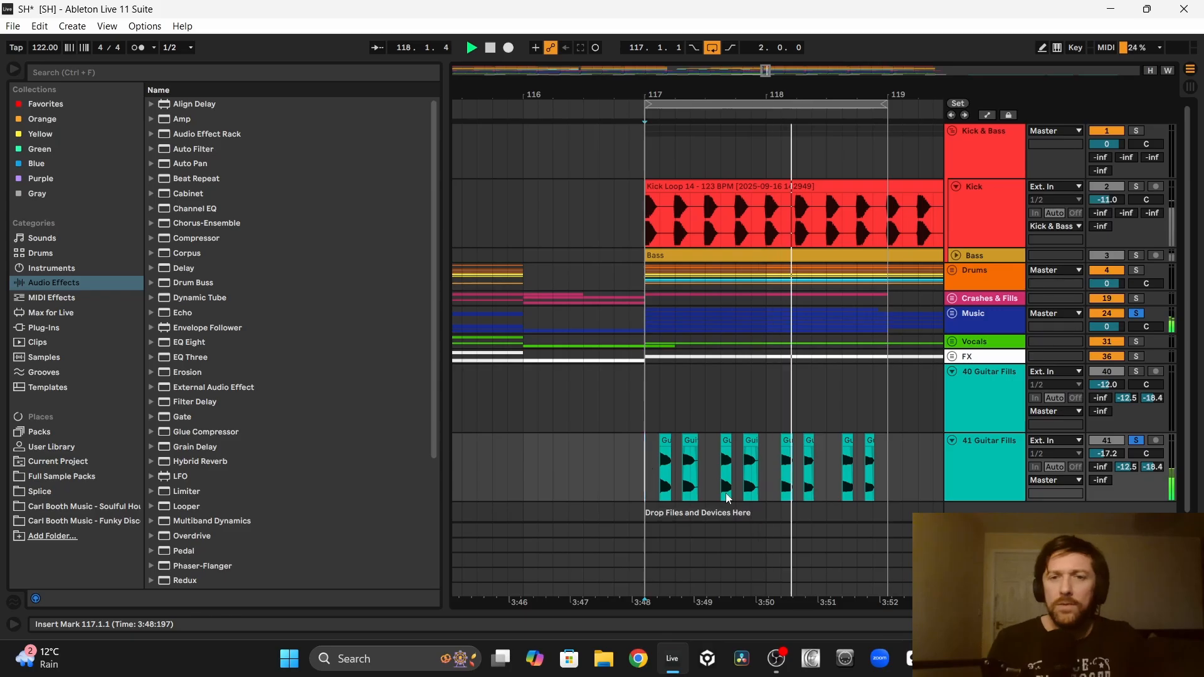
mouse_move(1102, 456)
mouse_down()
mouse_move(1101, 445)
mouse_move(1104, 459)
mouse_up()
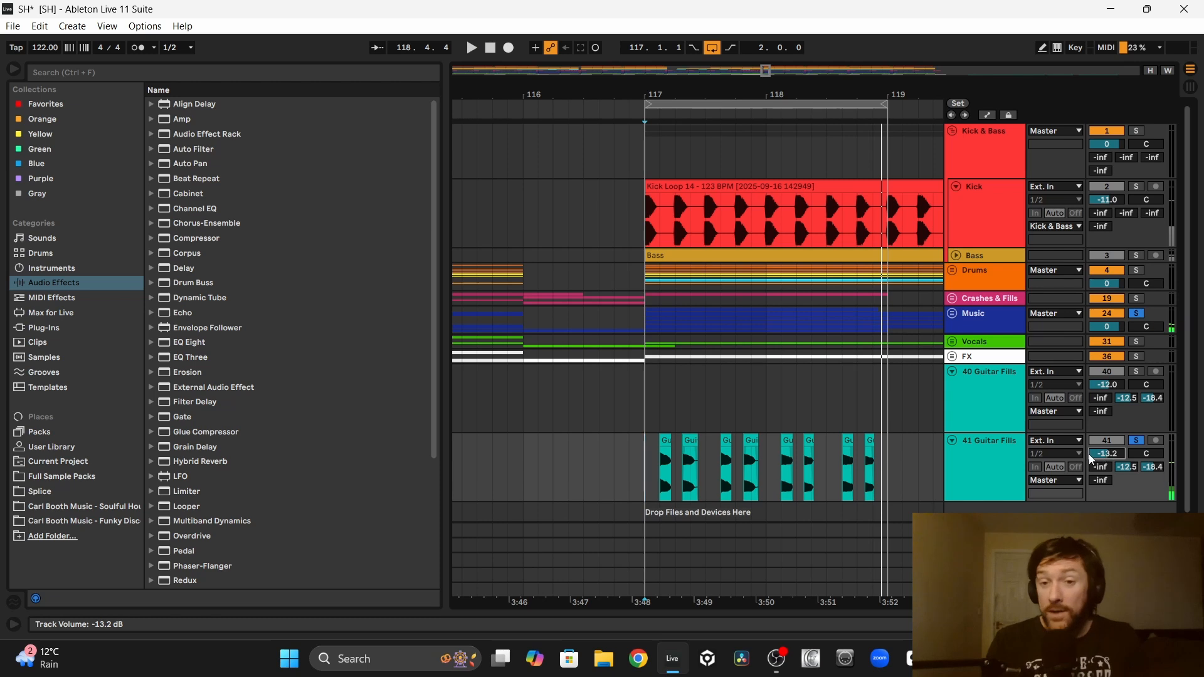
Step: Loop bar 118, audition the stabs with the music, and nudge the guitar stab at 118.4.2 slightly late
drag(773, 475, 887, 475)
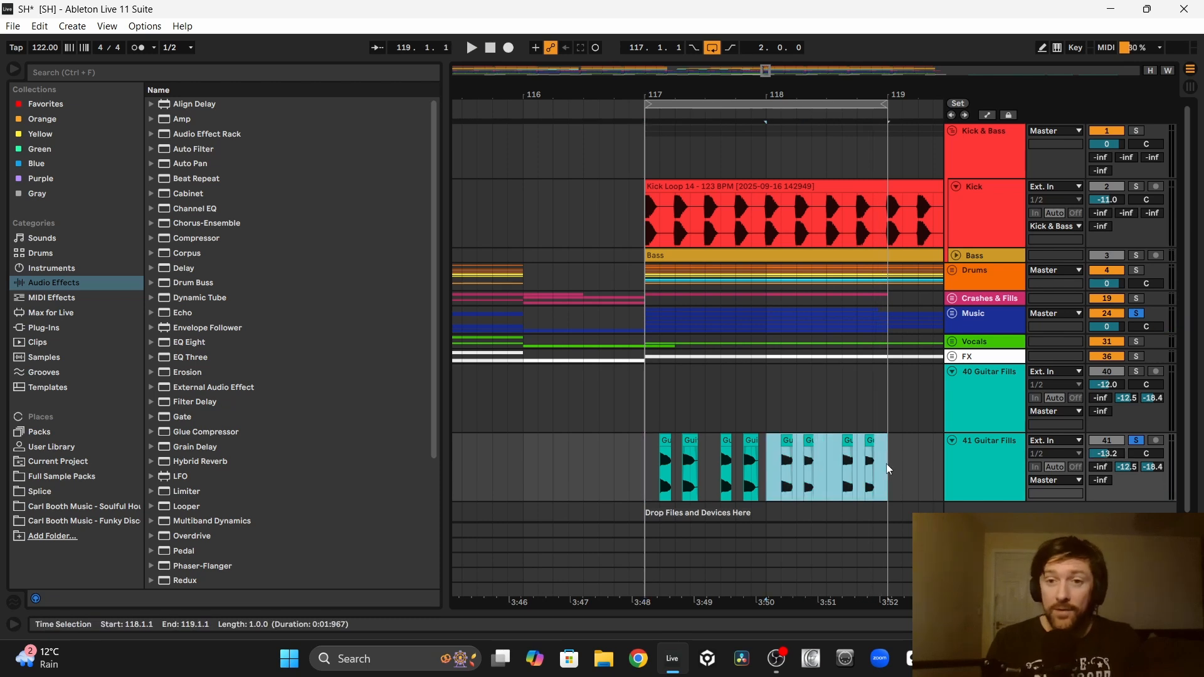
key(ctrl+l)
drag(787, 94, 663, 93)
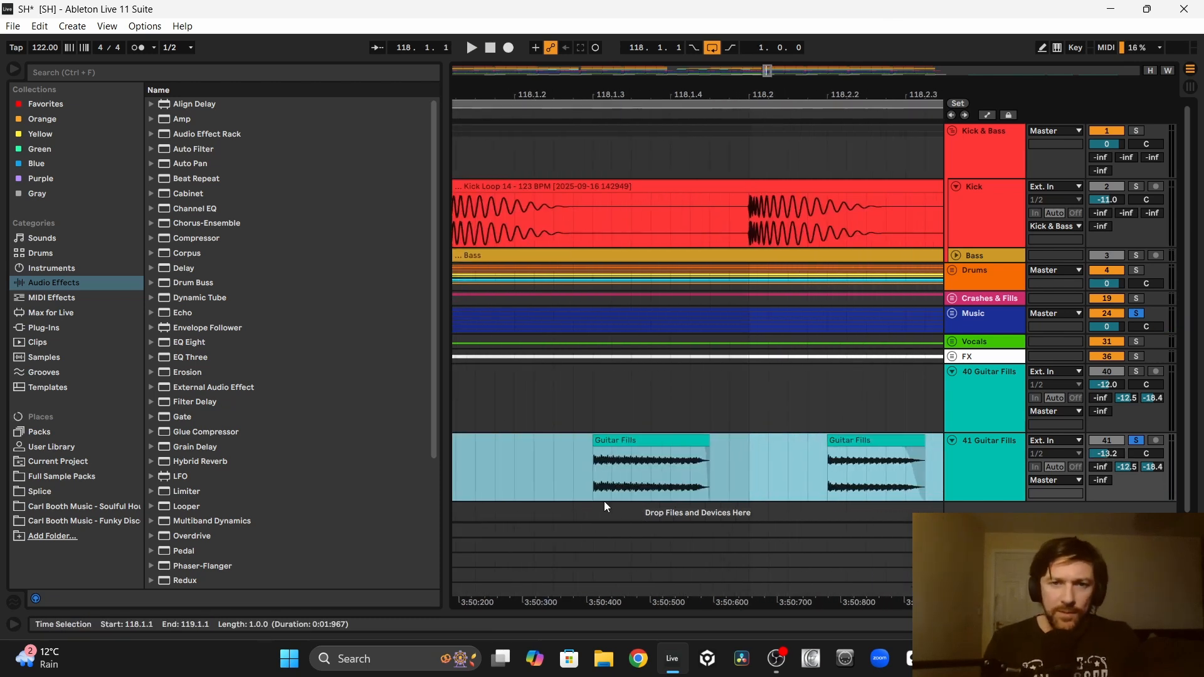
key(space)
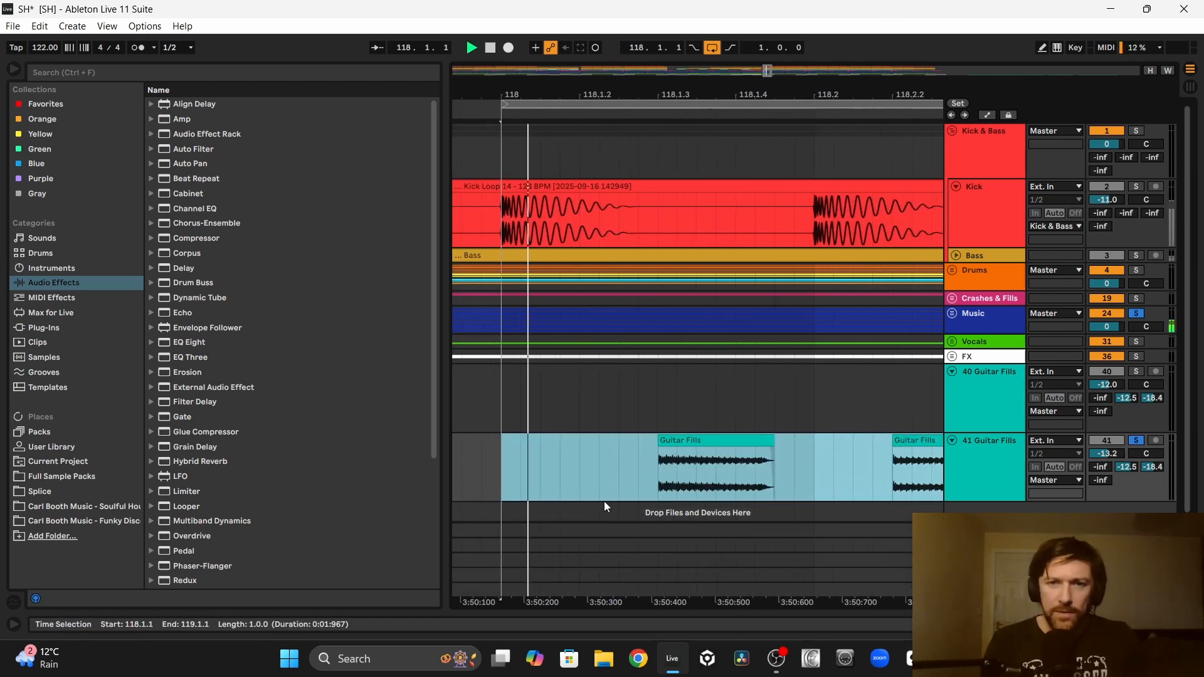
click(791, 454)
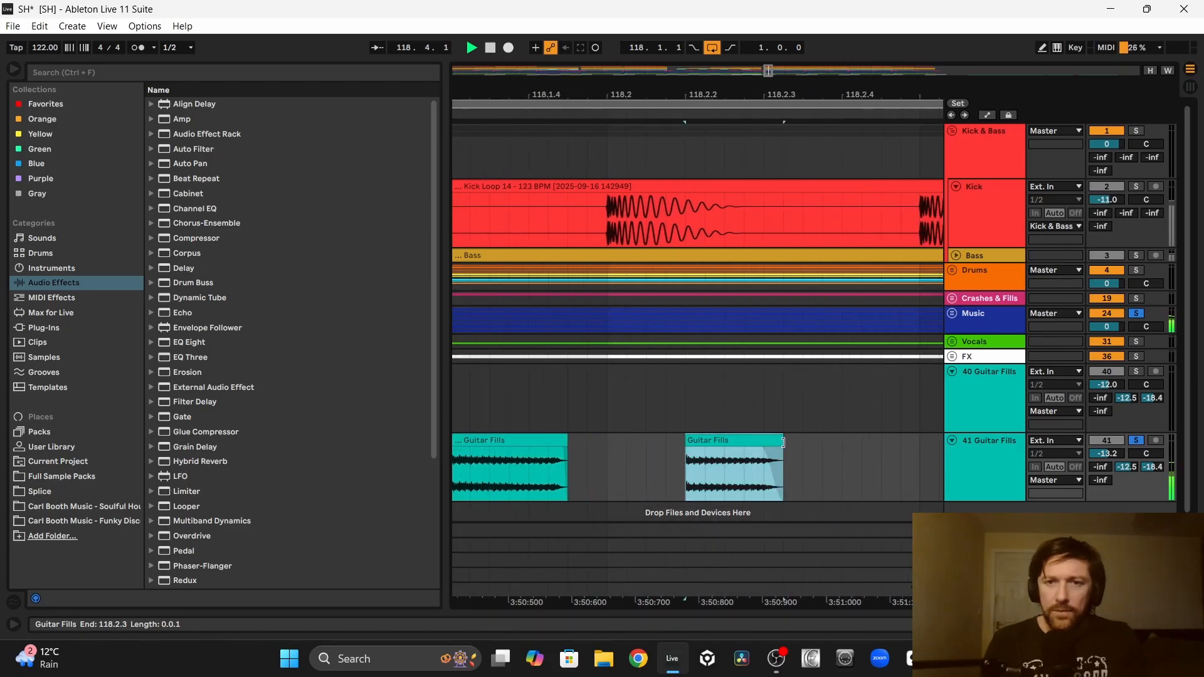
click(722, 456)
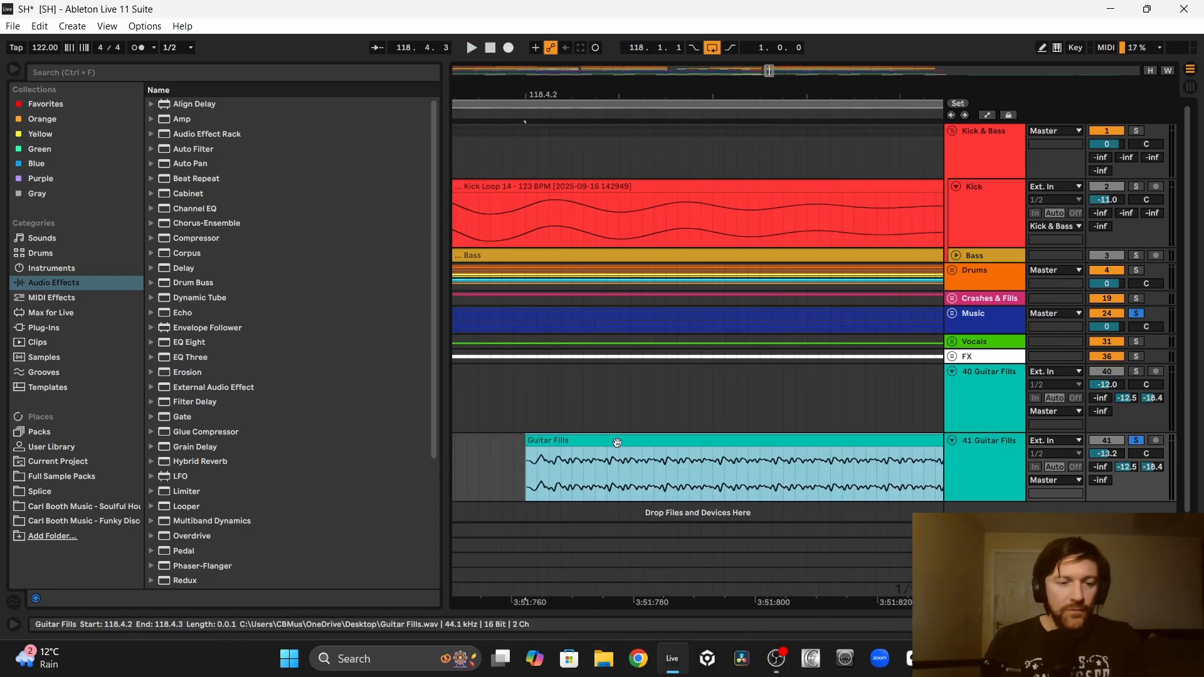
drag(620, 444, 642, 453)
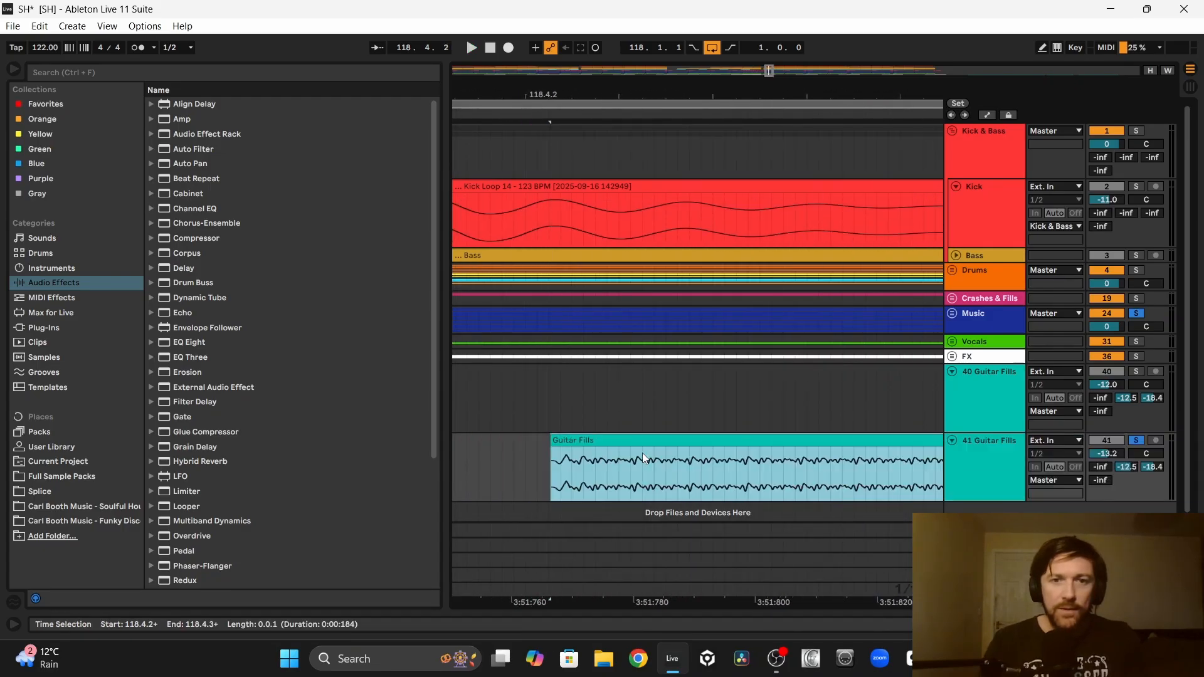
Step: Consolidate the half bar of guitar stabs from 118.1.1 to 118.3.1, duplicate it, and play the loop with the kick and music
drag(784, 468, 653, 468)
key(ctrl+j)
drag(723, 441, 585, 455)
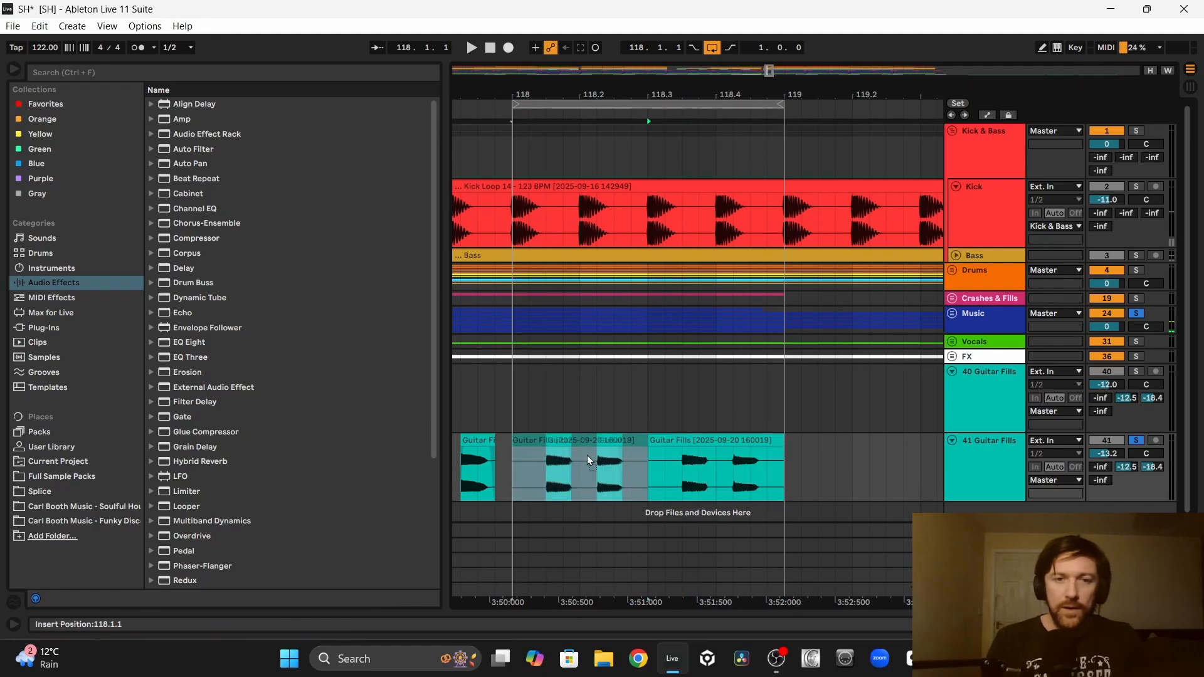
key(ctrl+d)
click(513, 408)
key(space)
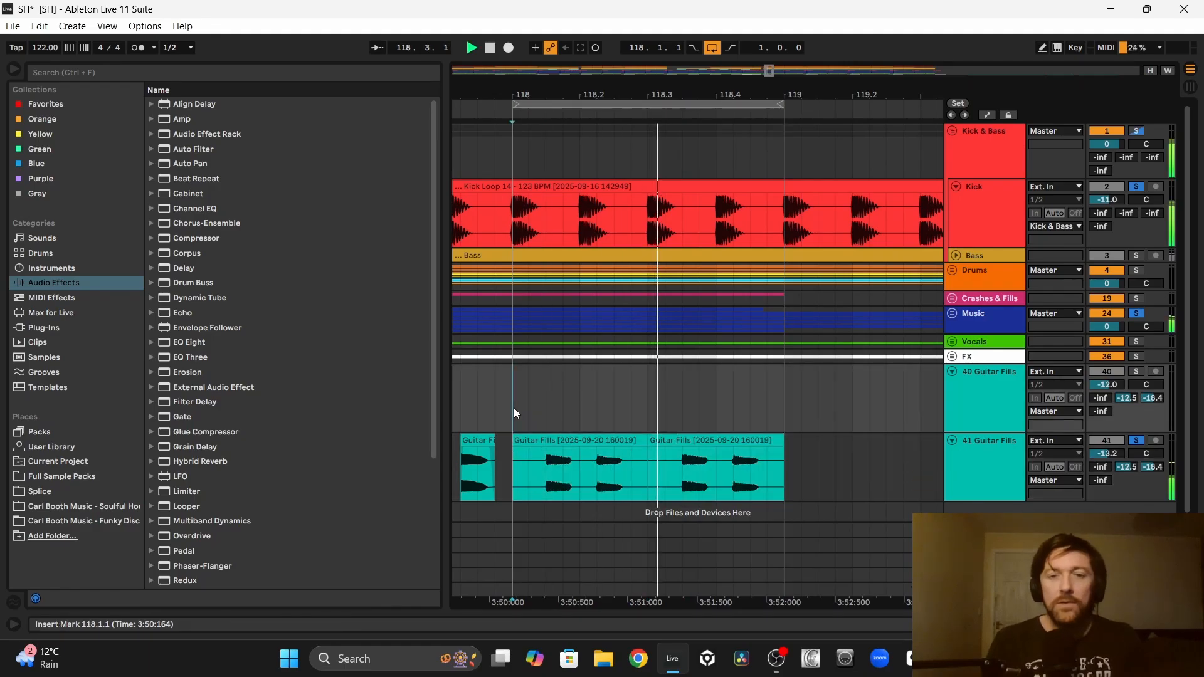
Step: Clear the track solos and set the second Guitar Fills track's volume to -11.2 dB against the full mix
drag(1107, 454, 1107, 447)
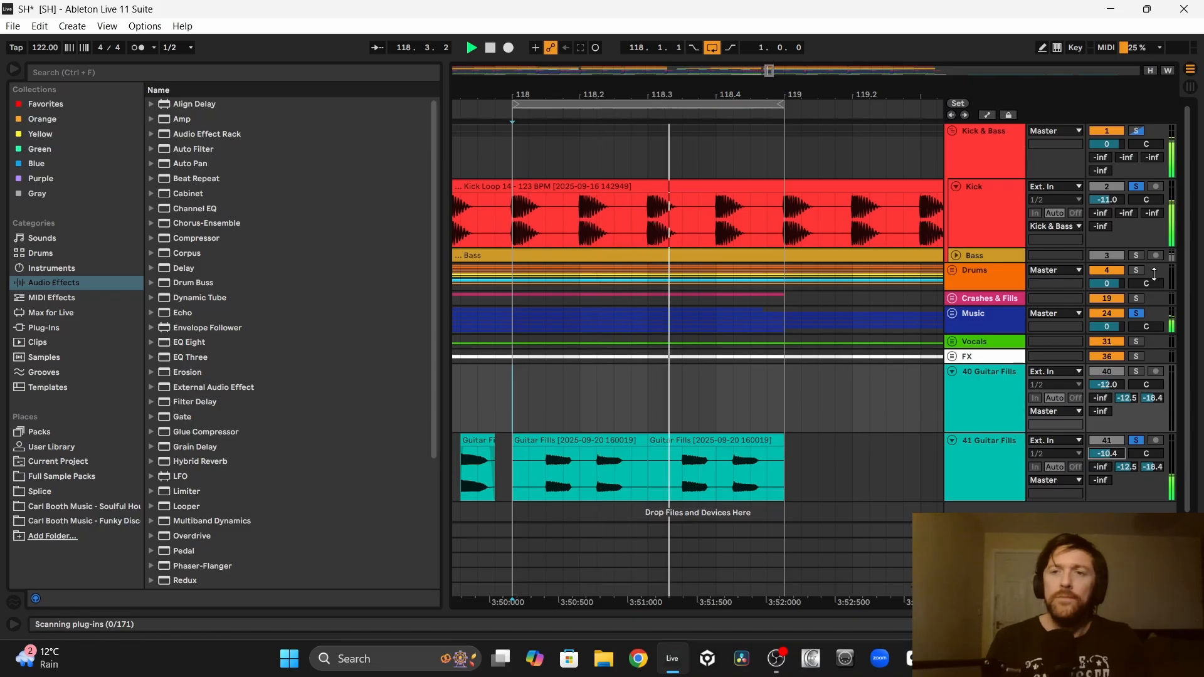
click(1137, 314)
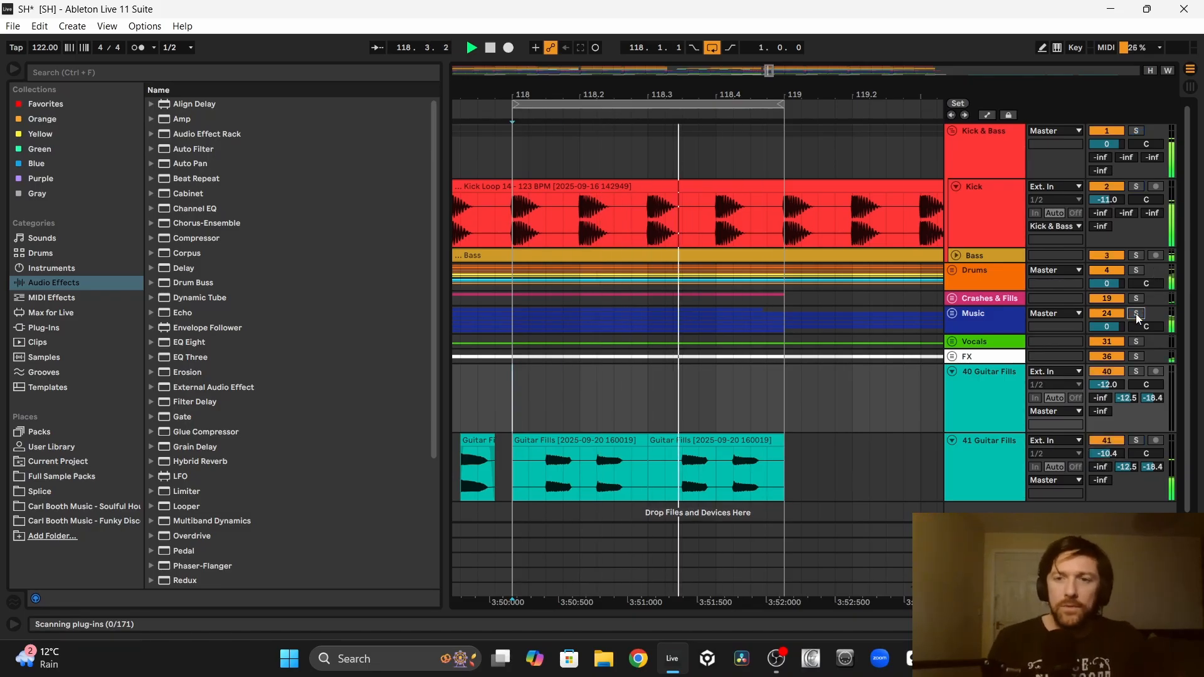
drag(1111, 454, 1111, 458)
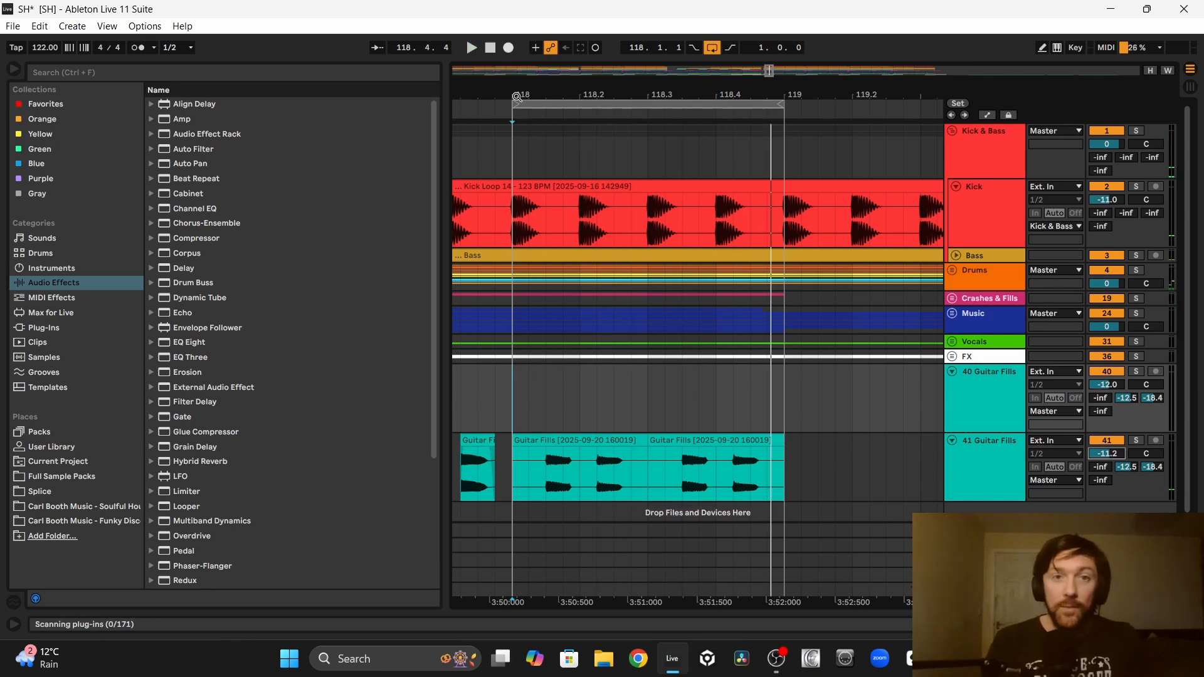
Step: Cut away the tails around the two guitar stabs in bar 118's first half, repeat the half bar, and play the loop
drag(558, 88, 774, 472)
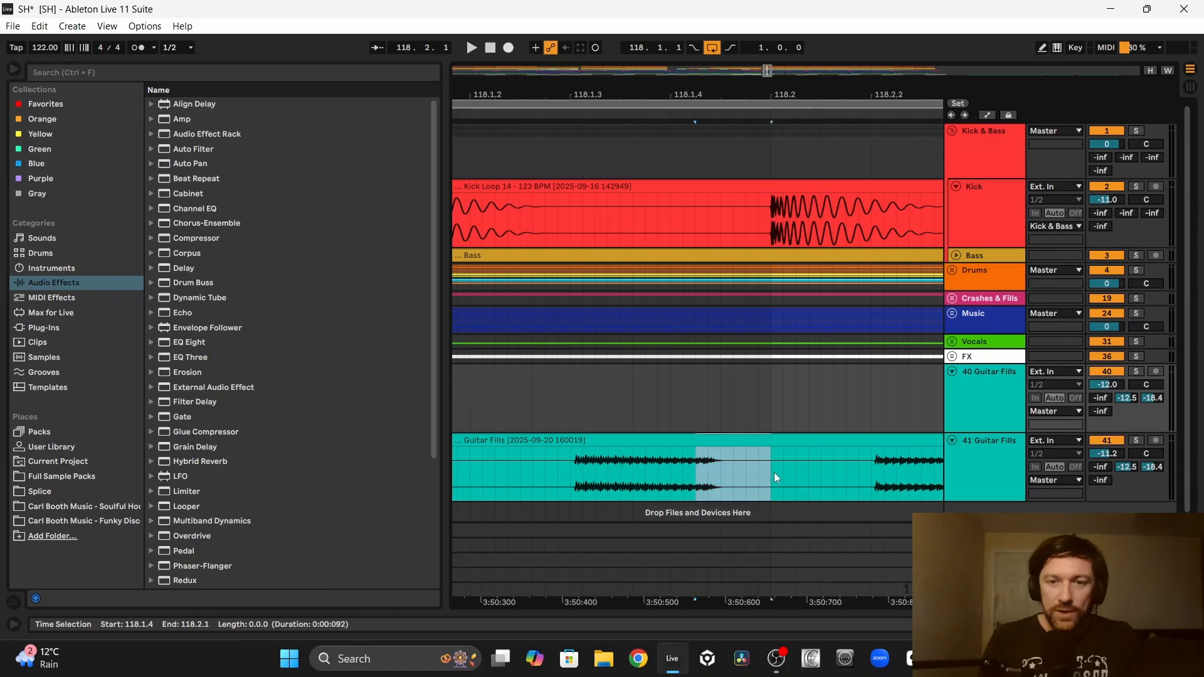
key(Delete)
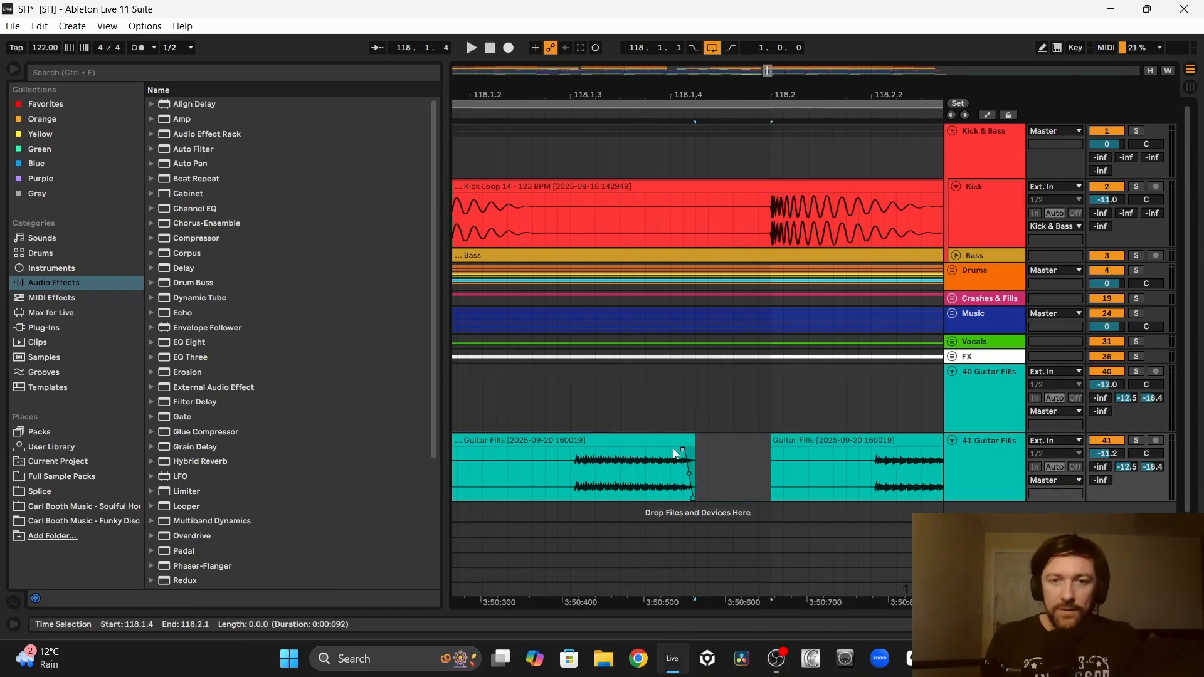
scroll(815, 443, right, 3)
click(785, 442)
drag(799, 443, 606, 451)
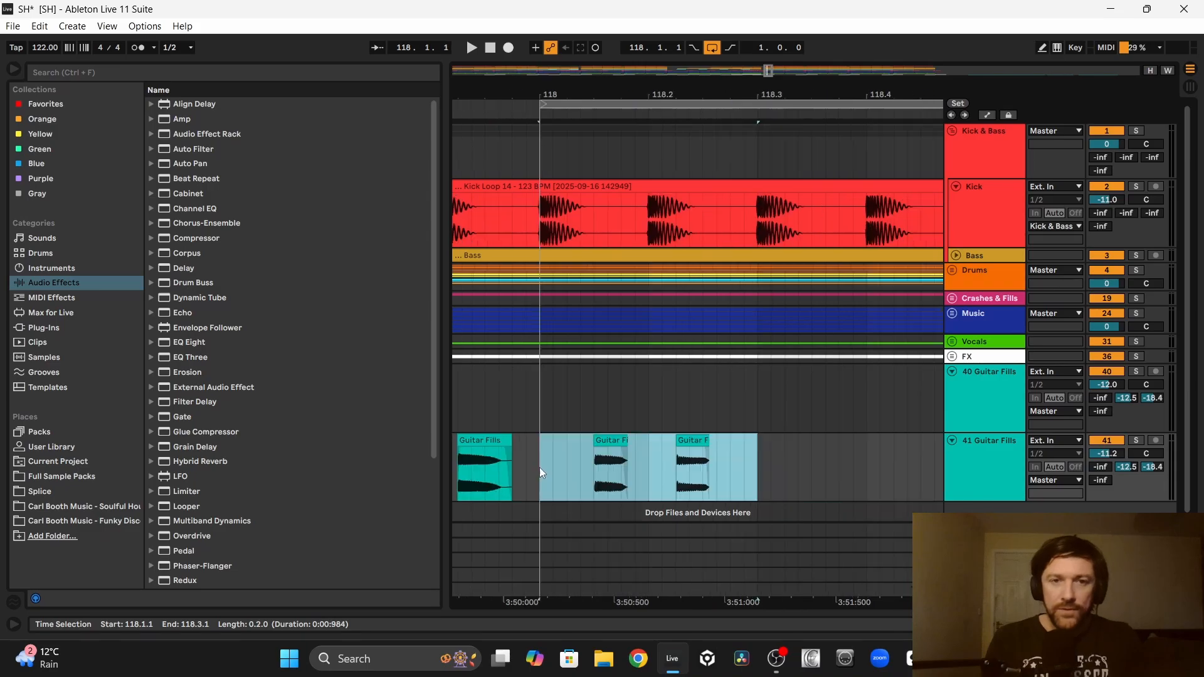
click(539, 468)
key(space)
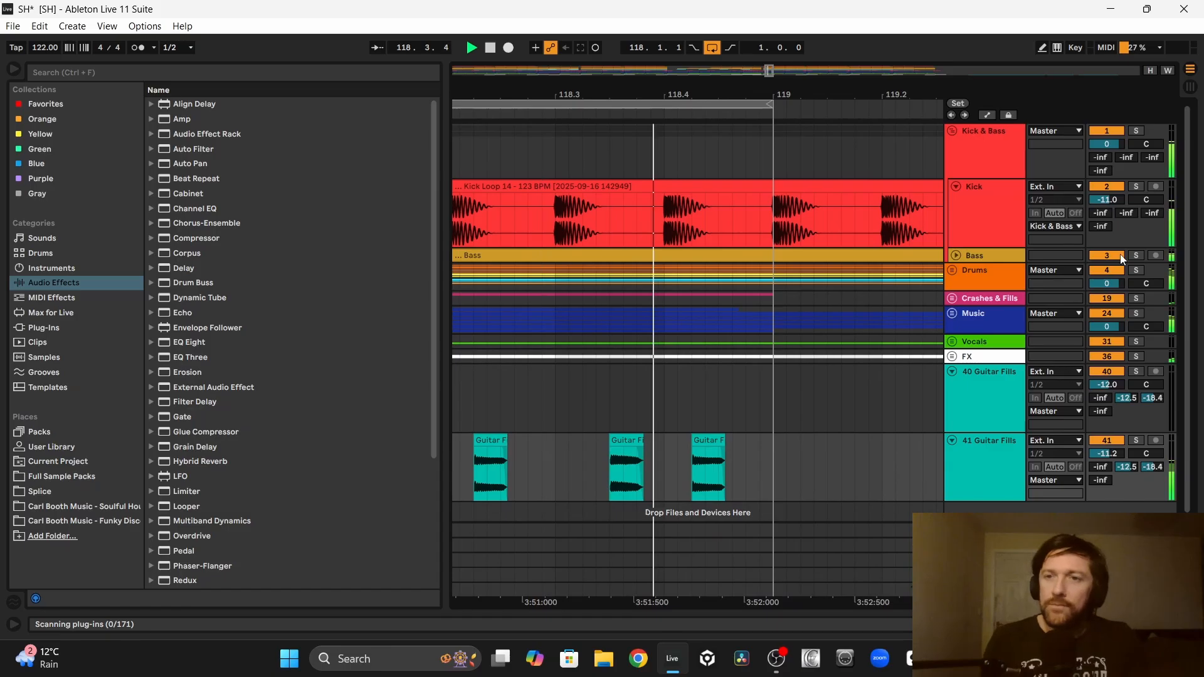
Step: Consolidate the guitar pattern into a one-bar clip at bar 117 and repeat it across 16 bars to bar 133
drag(778, 448, 638, 447)
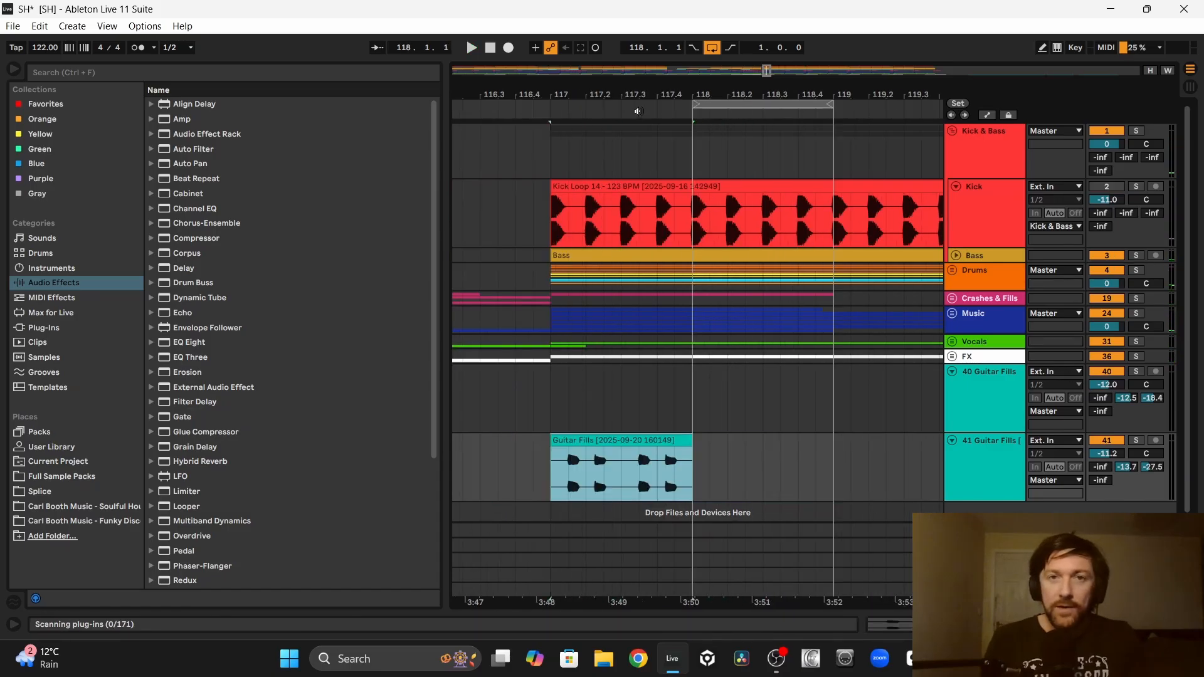
drag(621, 88, 499, 89)
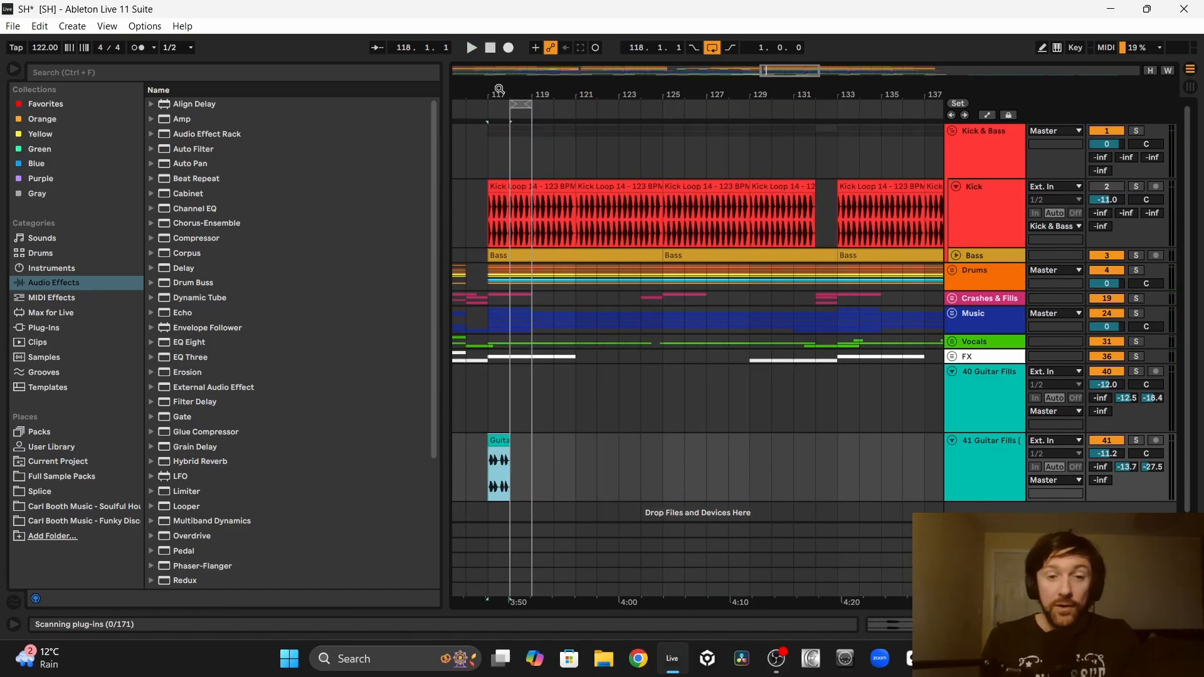
key(ctrl+d)
key(ctrl+d)
key(ctrl+d)
key(ctrl+d)
key(ctrl+d)
key(ctrl+d)
key(ctrl+d)
key(ctrl+d)
key(ctrl+d)
key(ctrl+d)
key(ctrl+d)
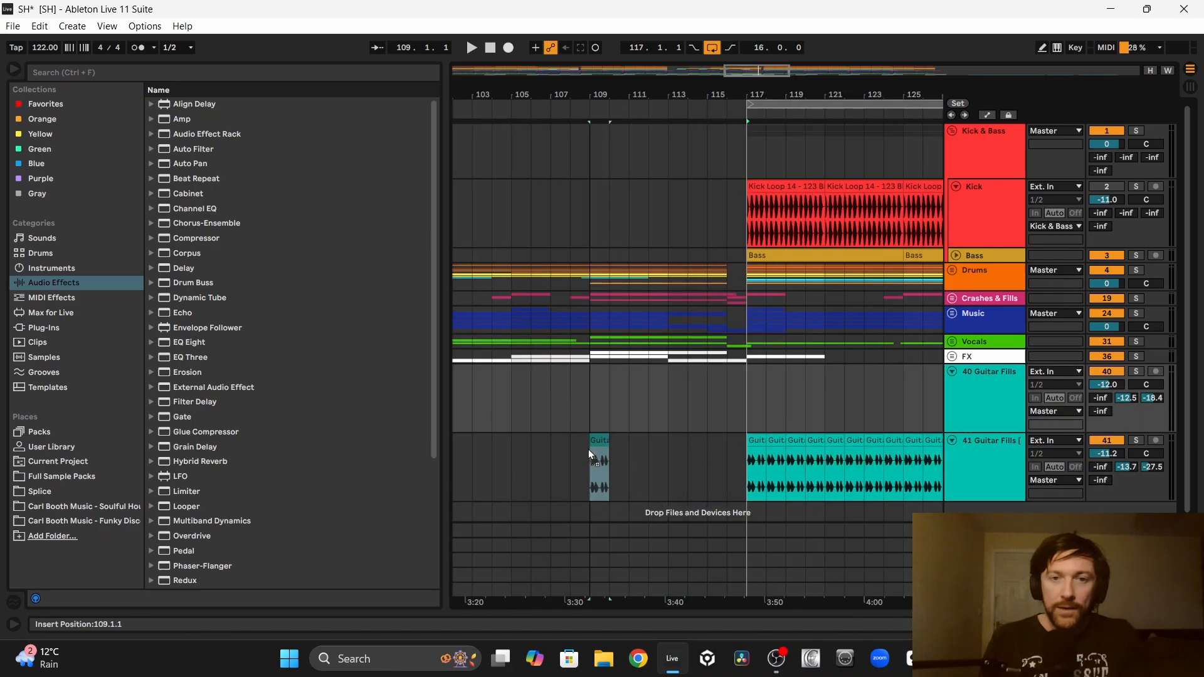
Step: Copy the one-bar guitar clip to bar 109, repeat it up to bar 117, and clear the guitar from bar 116
drag(587, 451, 596, 456)
key(ctrl+d)
key(ctrl+d)
key(ctrl+d)
key(ctrl+d)
key(ctrl+d)
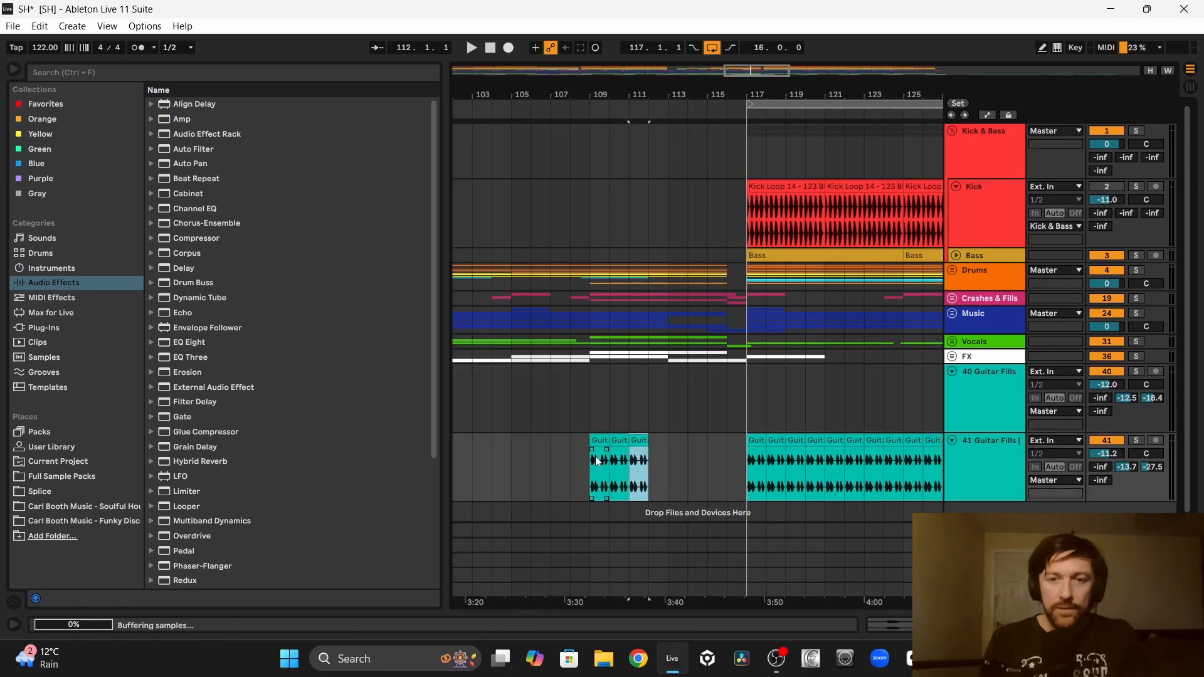
key(ctrl+d)
key(ctrl+d)
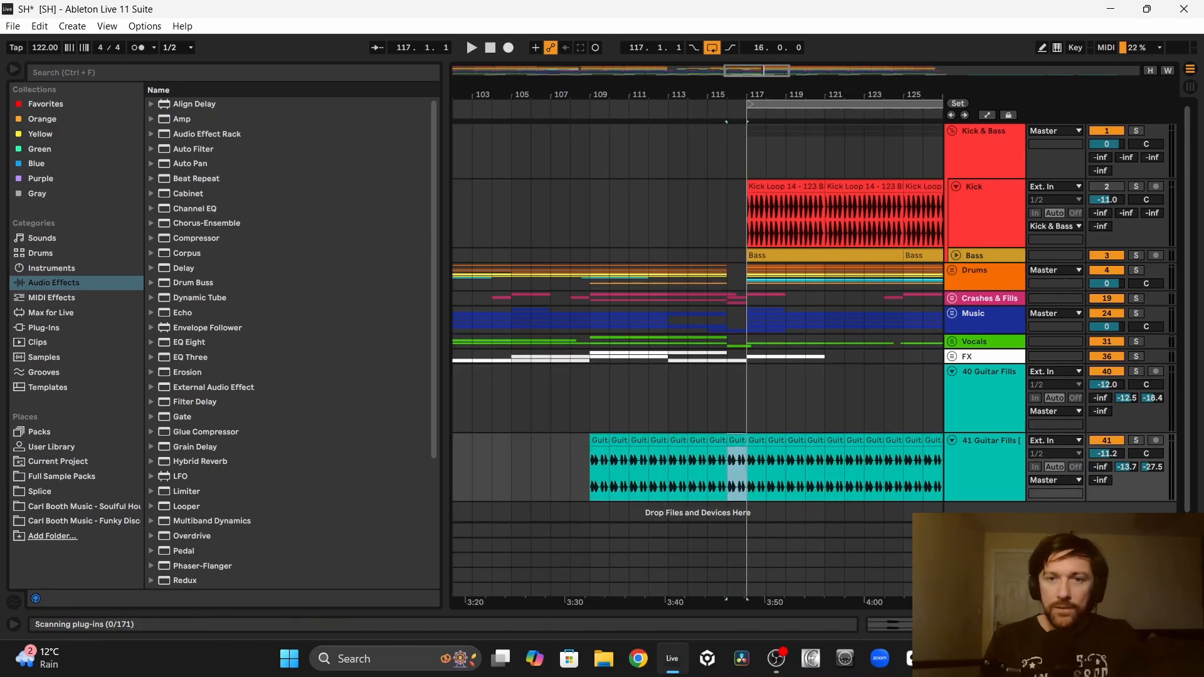
drag(744, 95, 767, 345)
key(Delete)
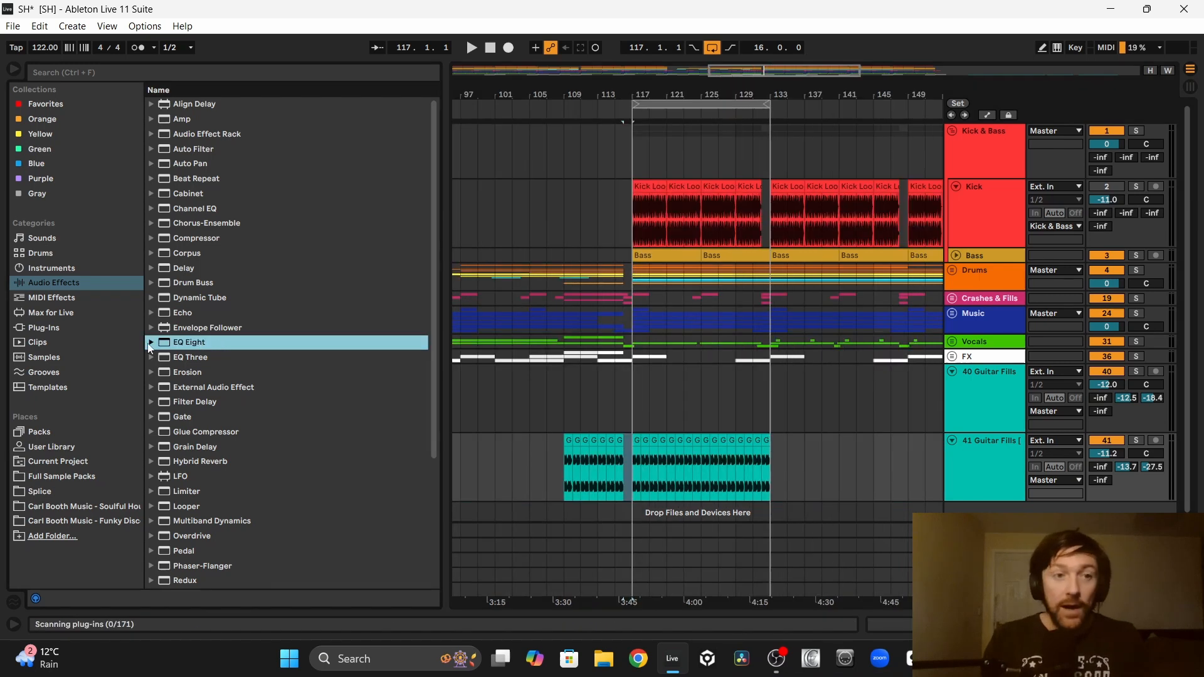
Step: Load the EQ Eight instrument preset Funky E Guitar onto the second Guitar Fills track
click(151, 342)
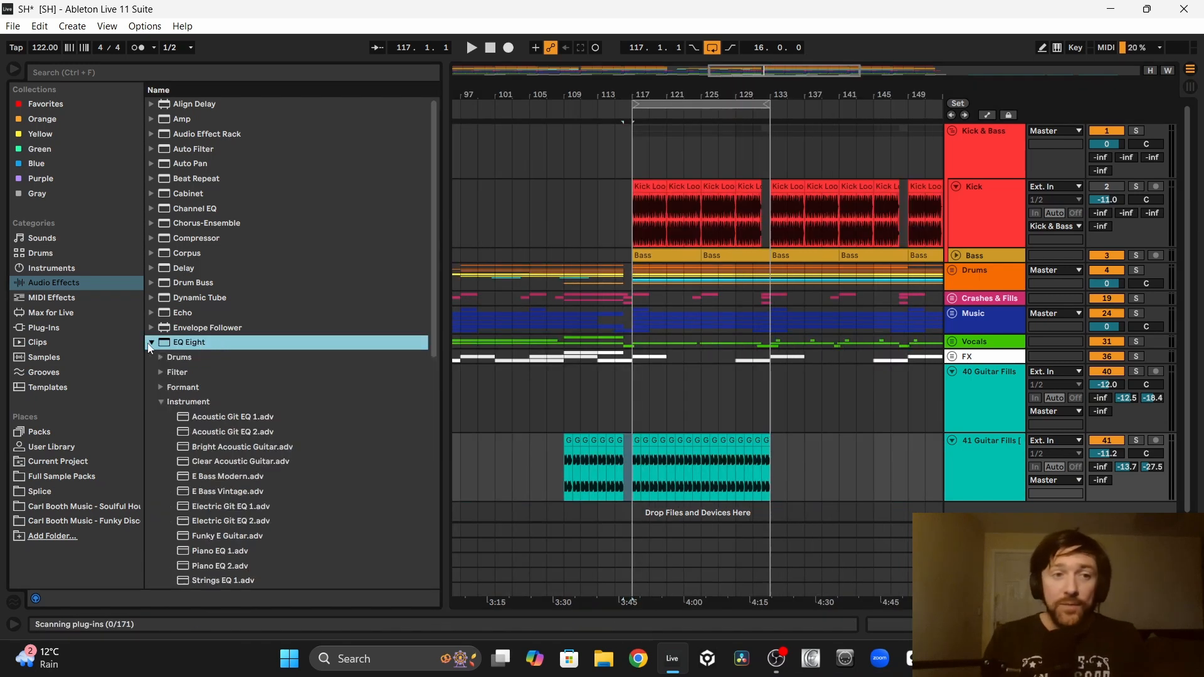
click(197, 400)
scroll(197, 400, down, 5)
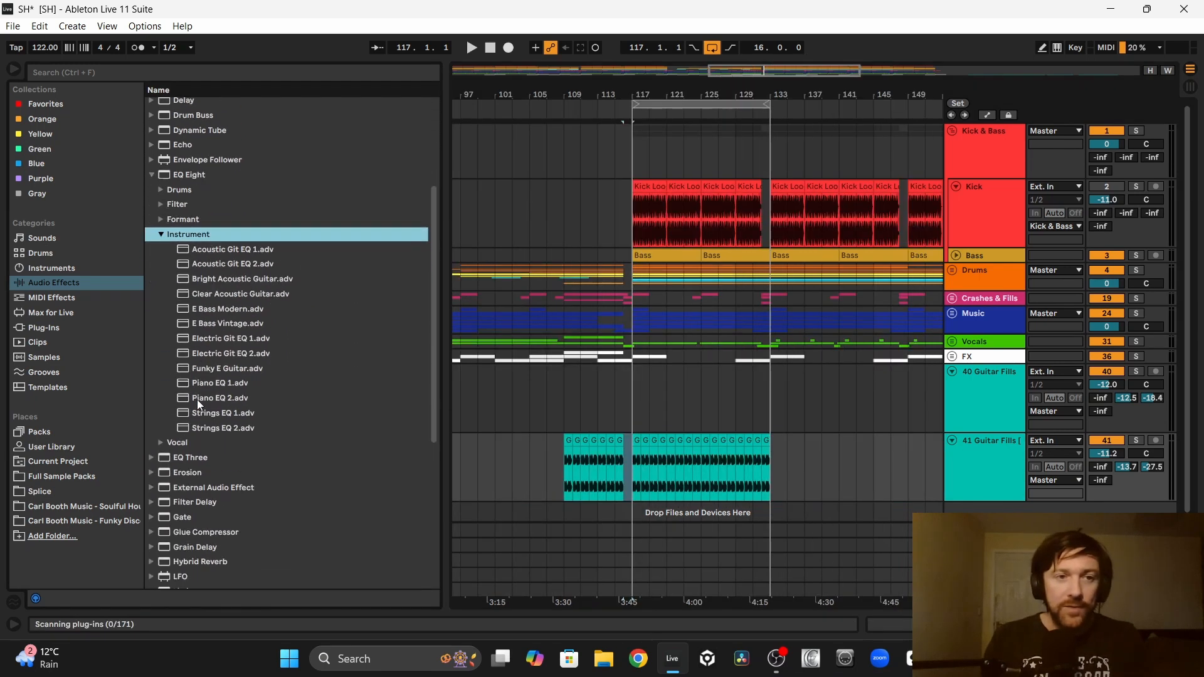
click(219, 355)
drag(683, 447, 688, 457)
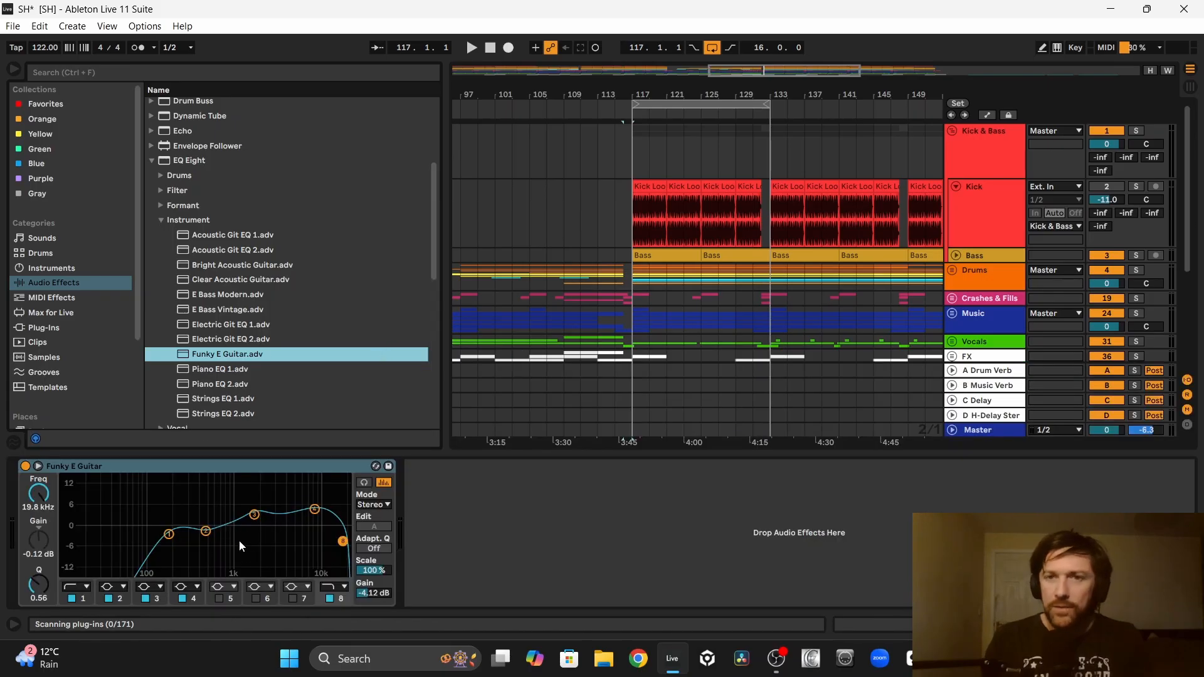
Step: Cut the EQ's second band to about -6 dB at 484 Hz during playback and pan the second Guitar Fills track to 20R
key(space)
drag(206, 532, 206, 544)
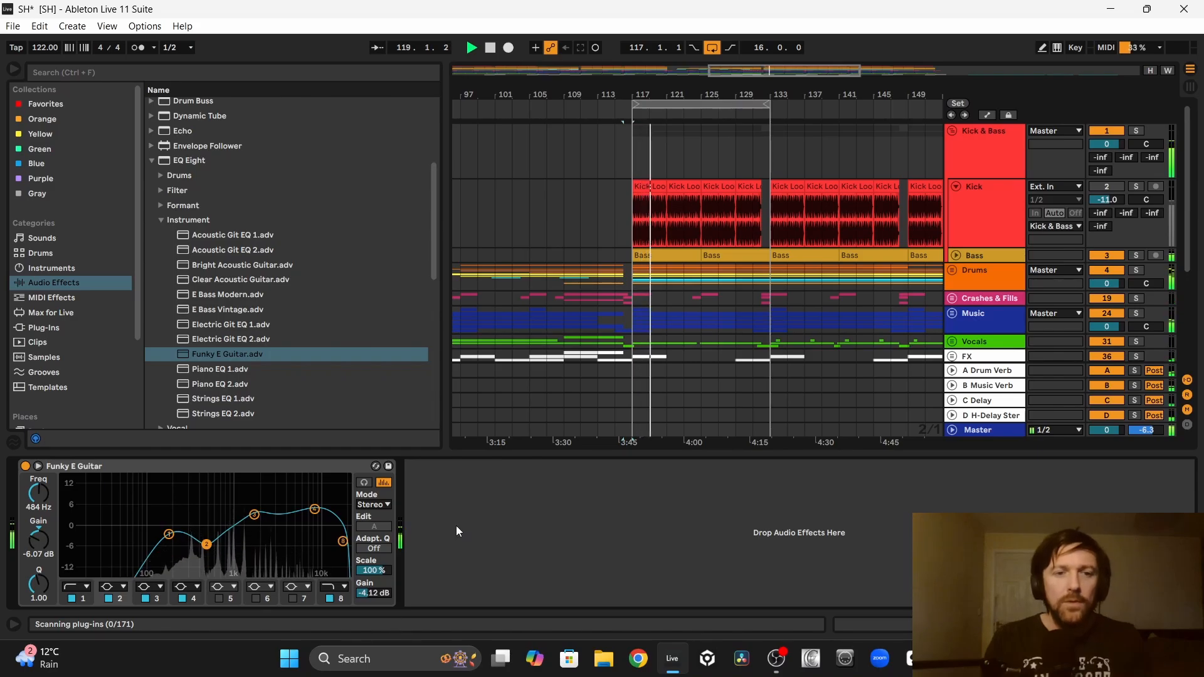
key(space)
drag(1145, 279, 1145, 272)
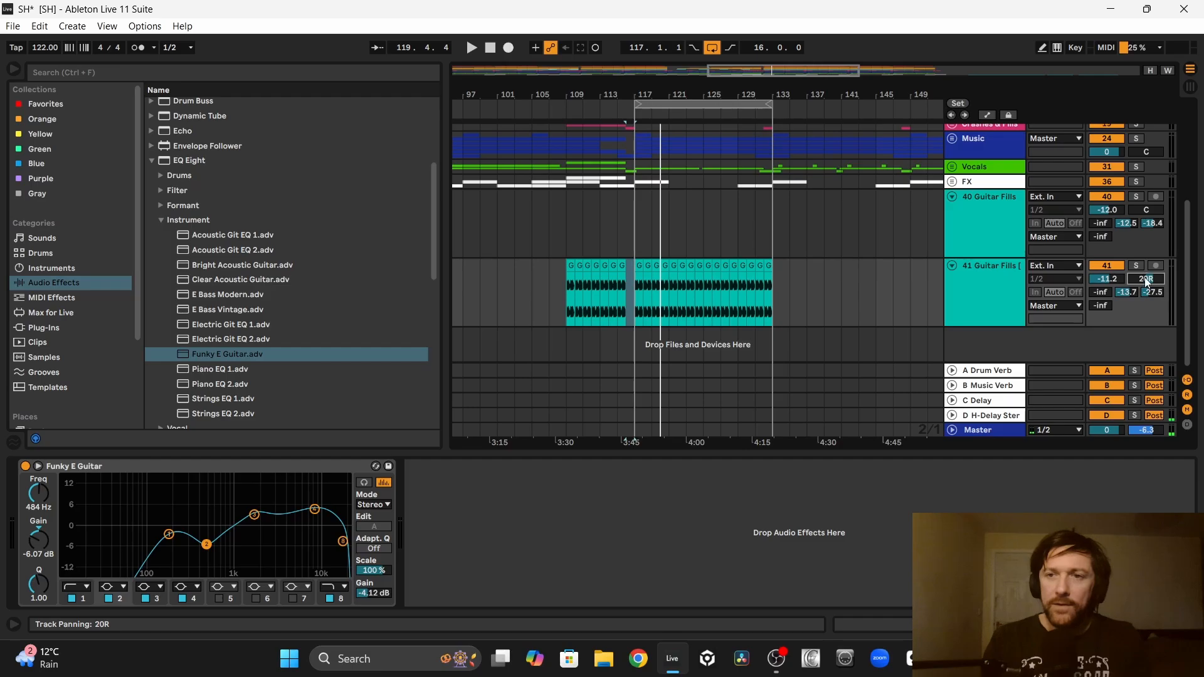
Step: Raise the second Guitar Fills track's volume to -8.2 dB during playback, followed by one small reduction
key(space)
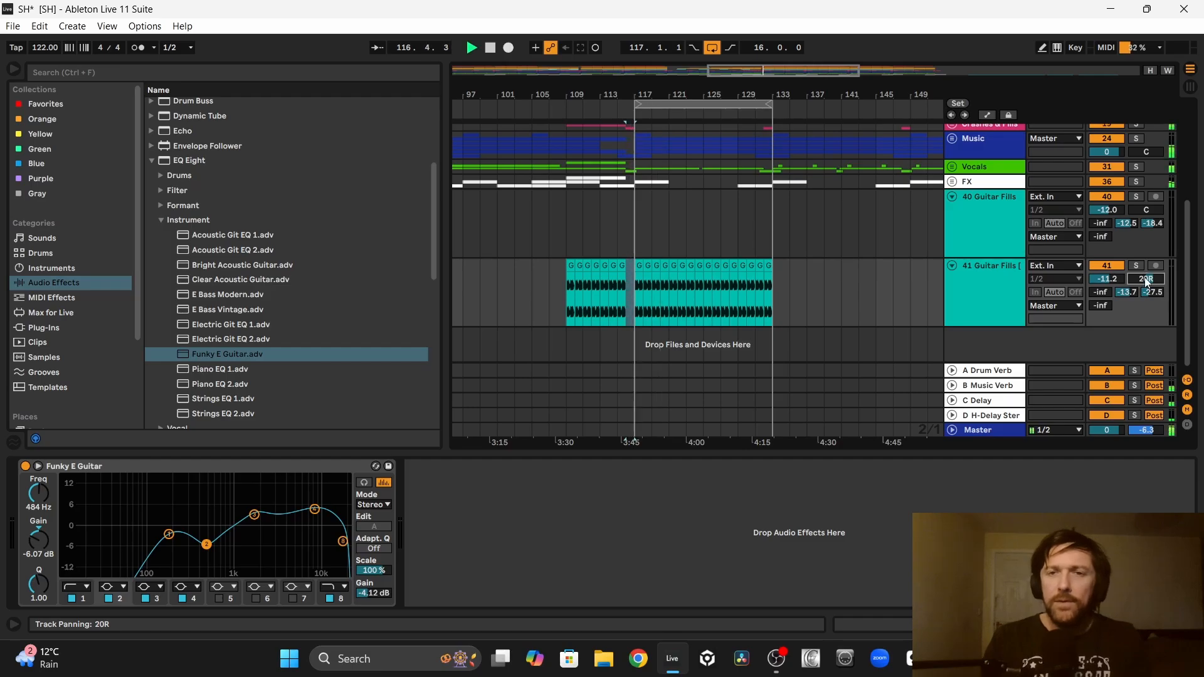
click(1111, 281)
key(Up)
key(Up)
key(Up)
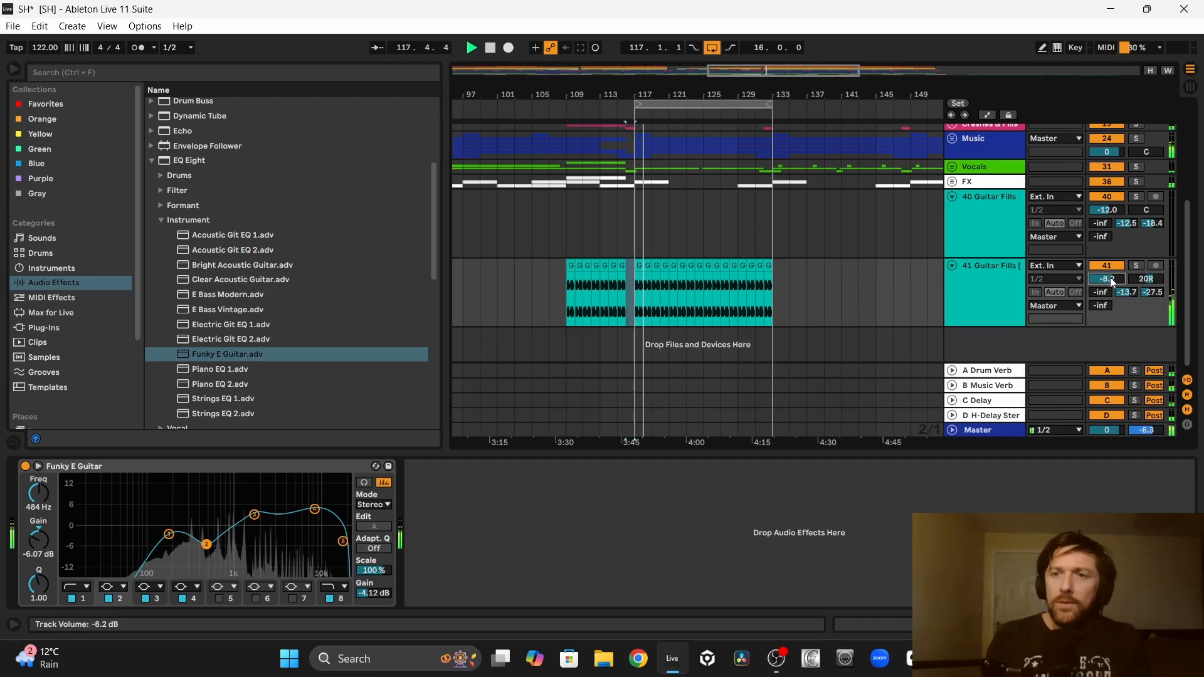
key(Down)
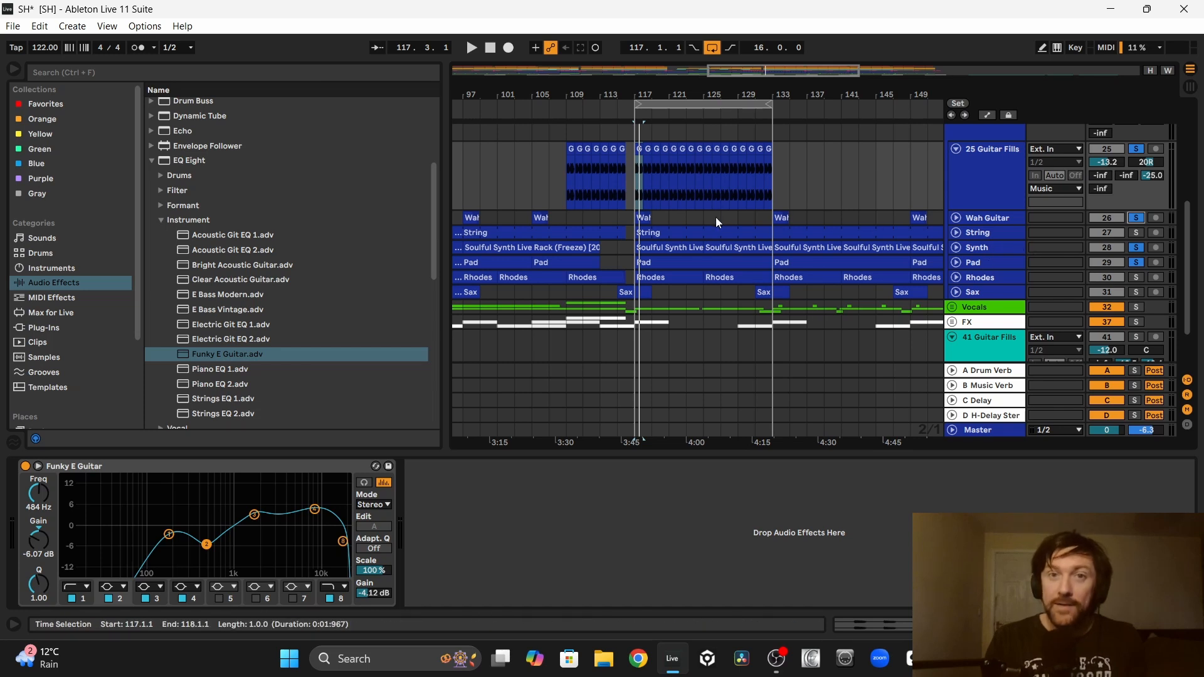
Step: Play the guitar part from bar 117 with the soloed music tracks and unfold the Pad track to compare them
key(space)
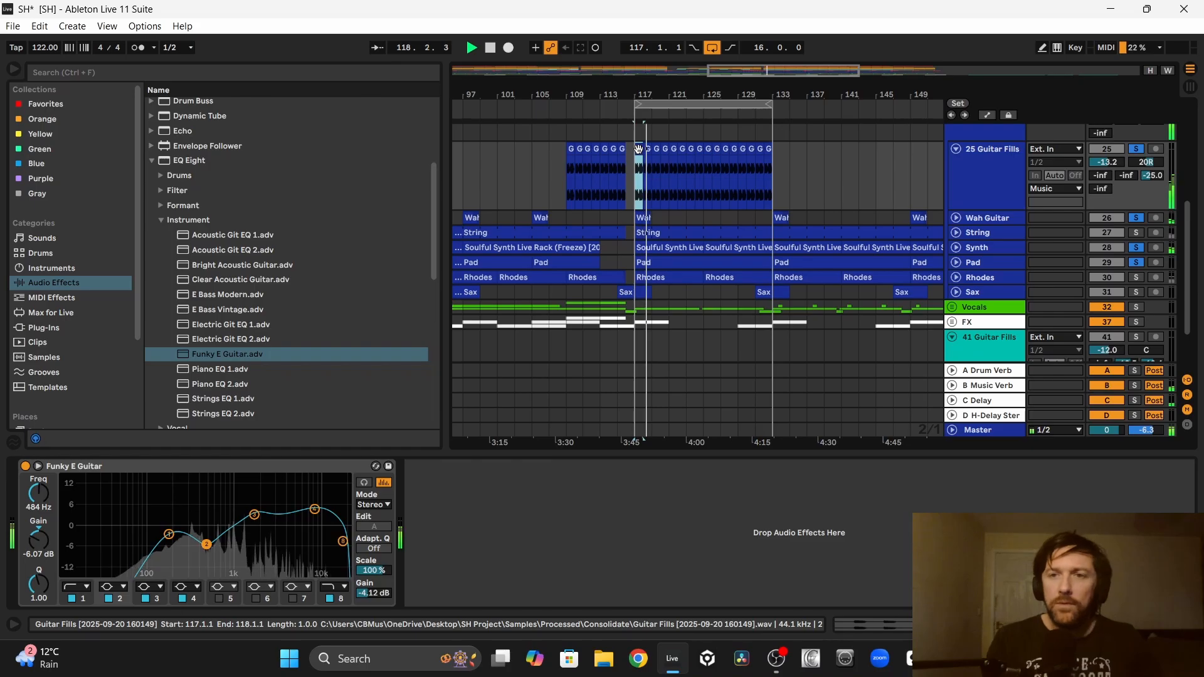
click(957, 262)
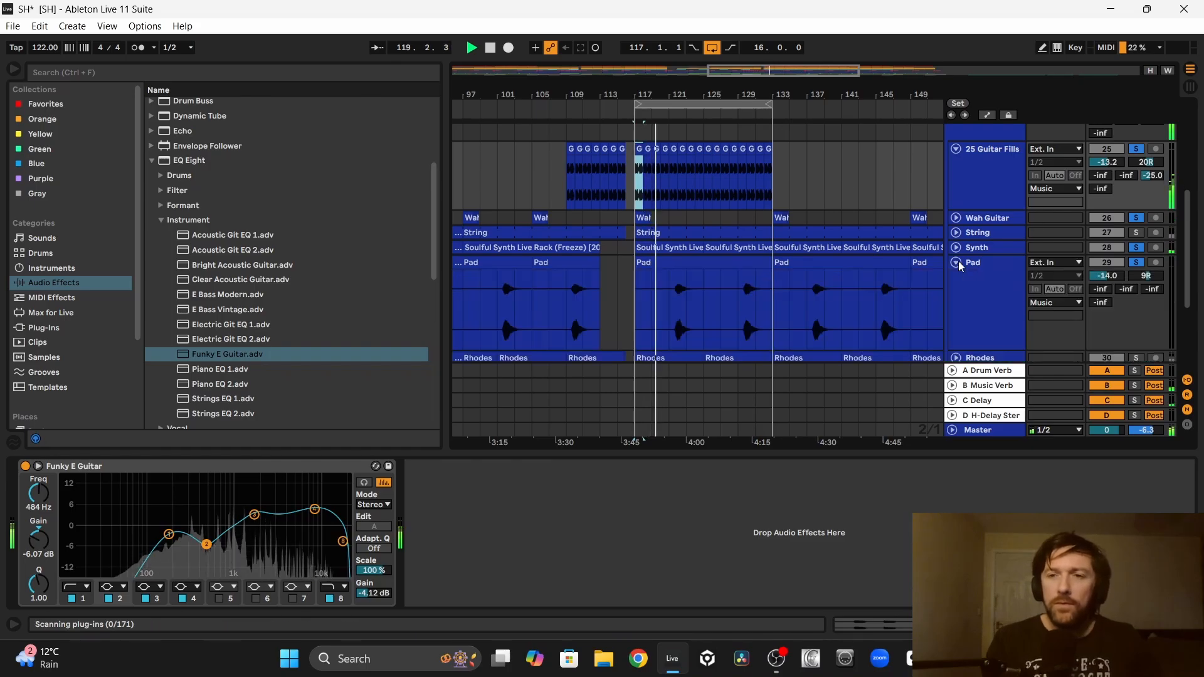
key(Up)
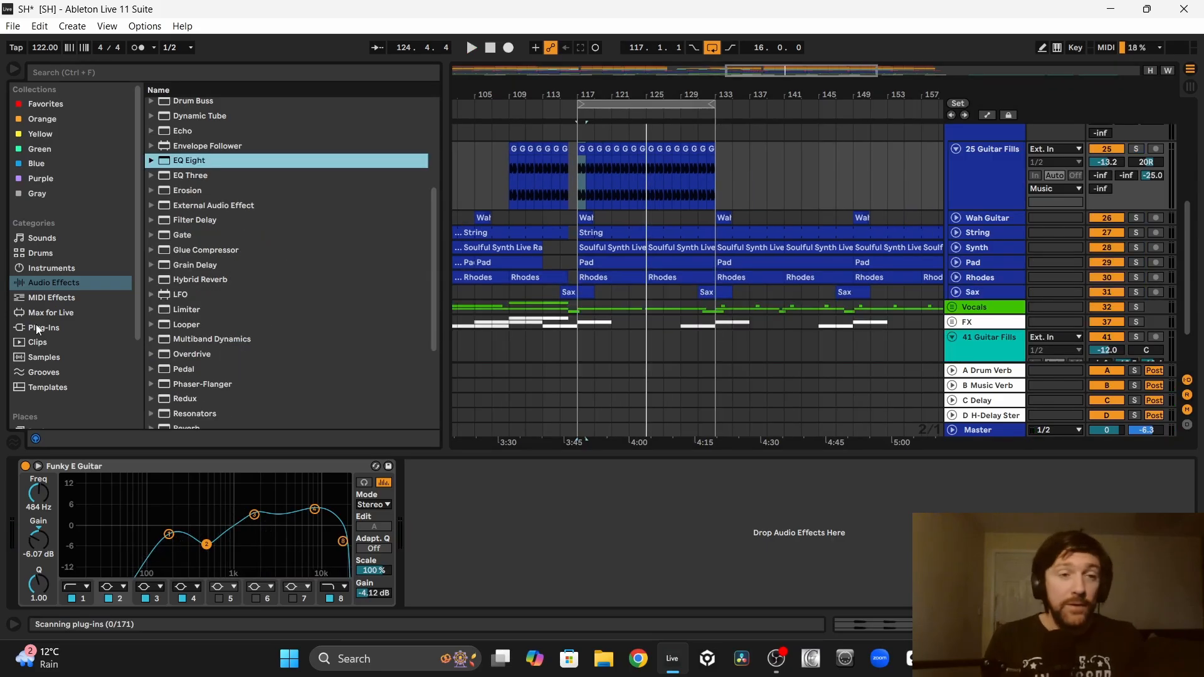
Step: Add LFOTool and Auto Filter to the Guitar Fills track and automate a rising filter frequency from bar 109 to 117
click(35, 326)
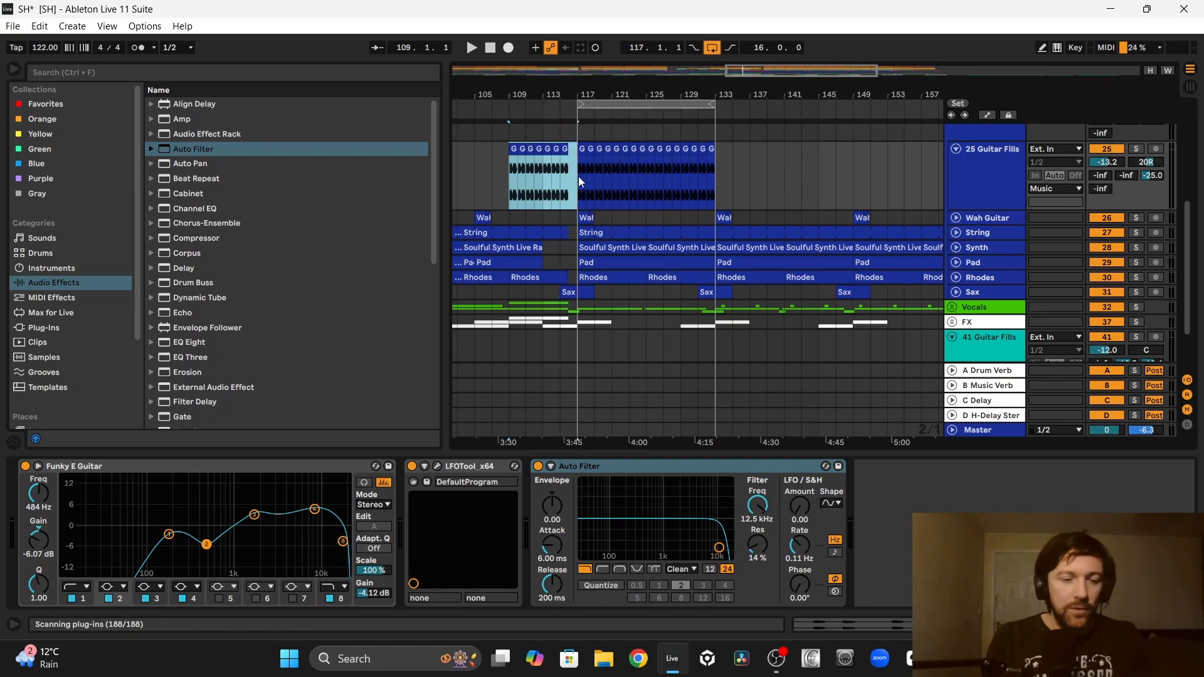
key(ctrl+l)
key(z)
key(a)
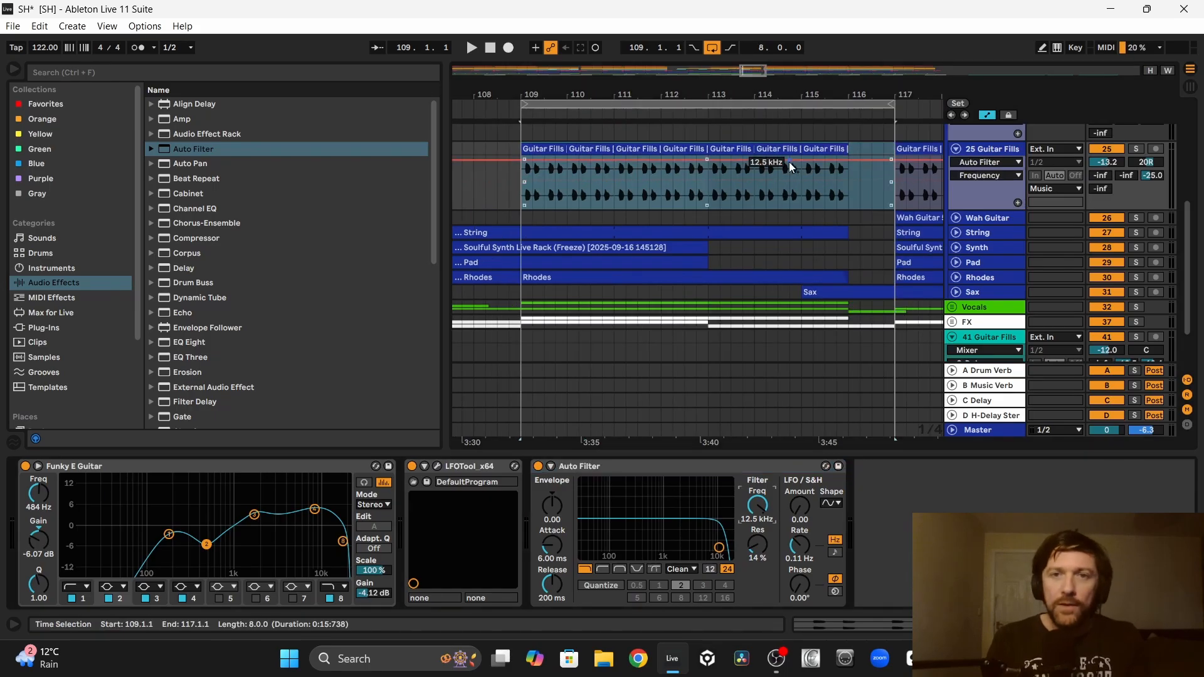
drag(761, 164, 532, 209)
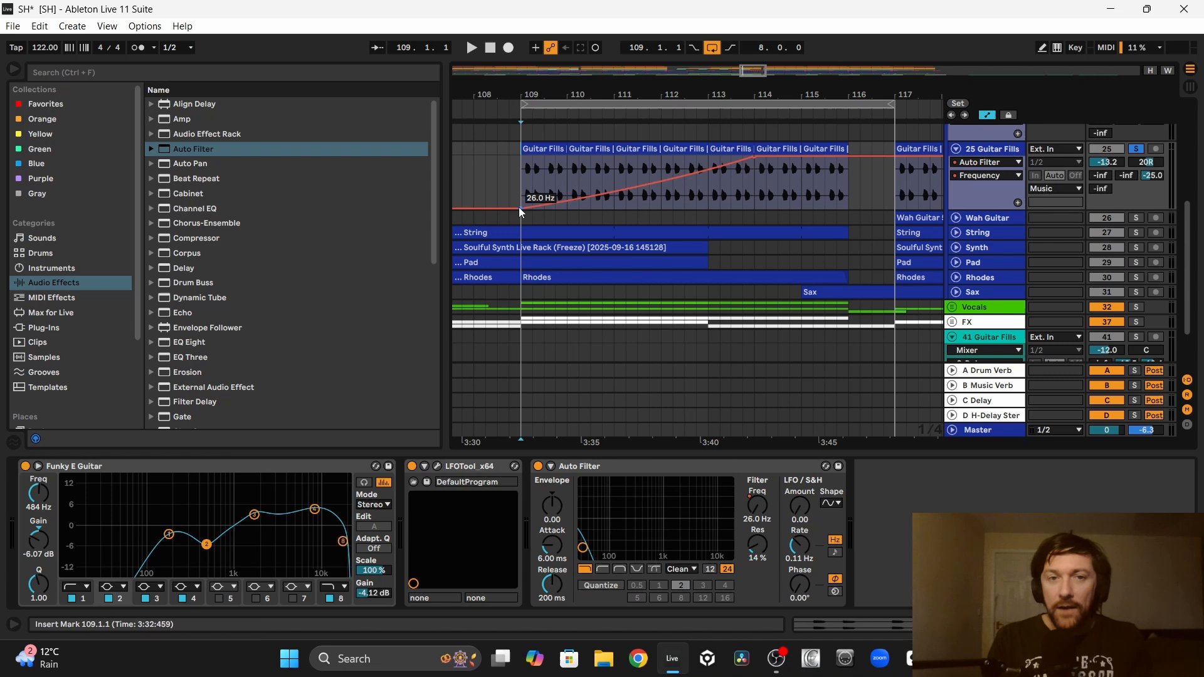
drag(520, 208, 520, 191)
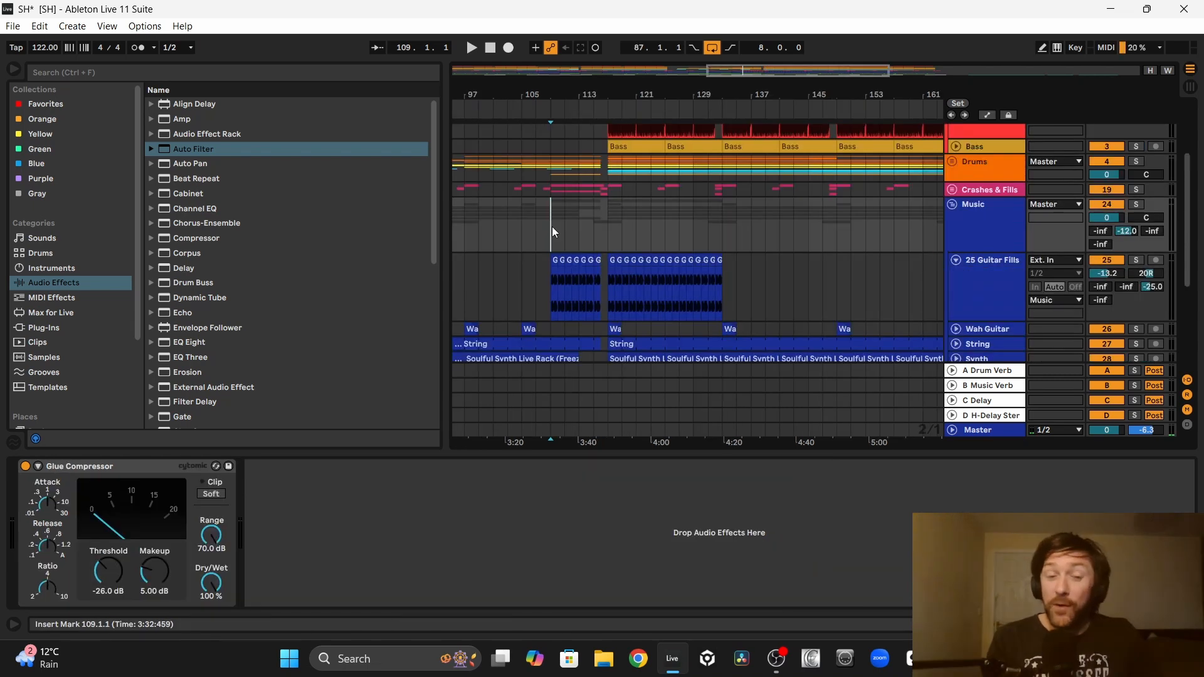
Step: Play the arrangement from bar 109 and set the Guitar Fills track's volume to -12.2 dB
key(space)
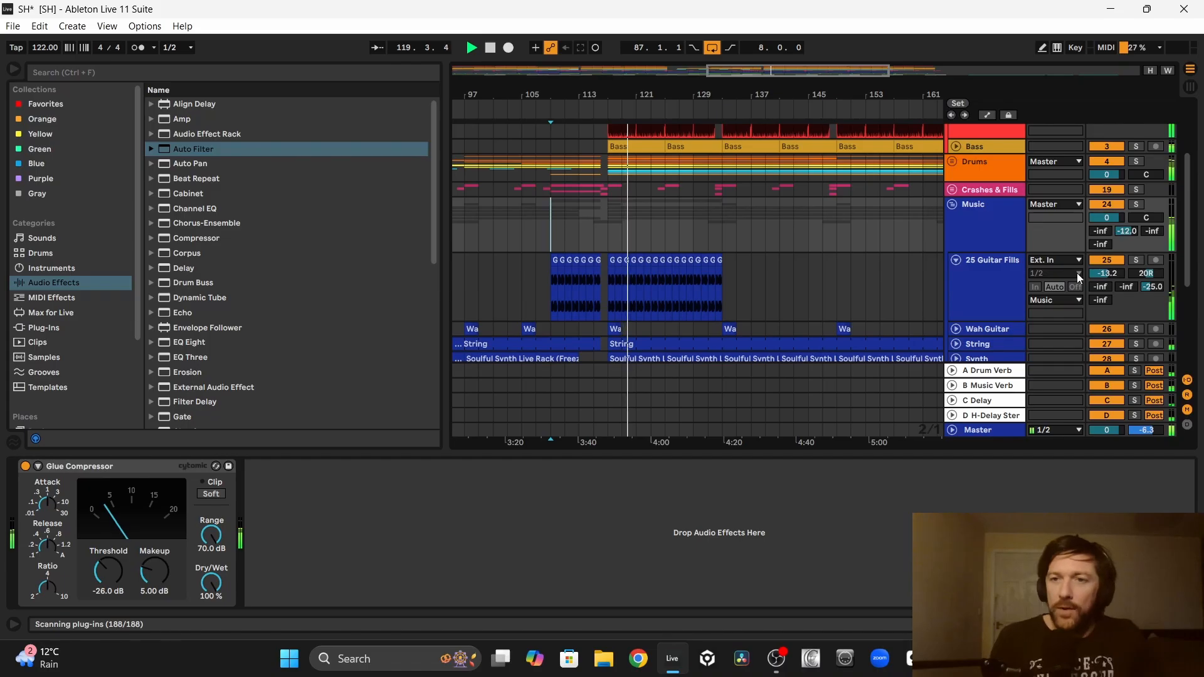
click(1107, 274)
drag(1098, 273, 1098, 267)
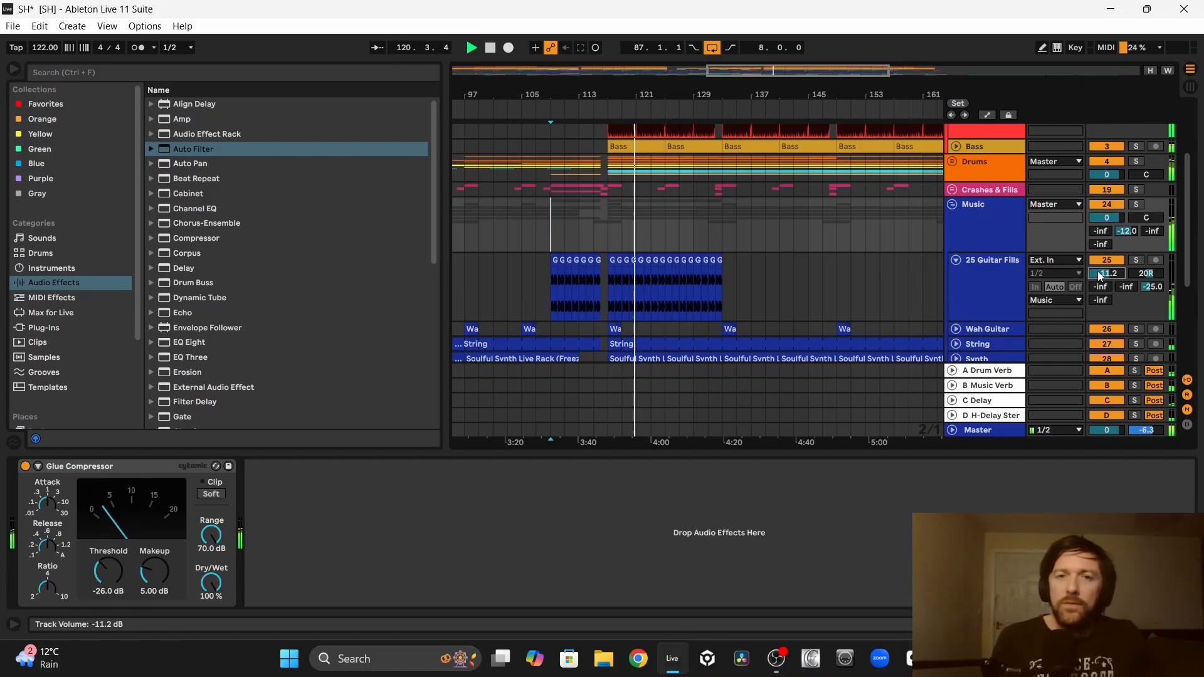
key(Down)
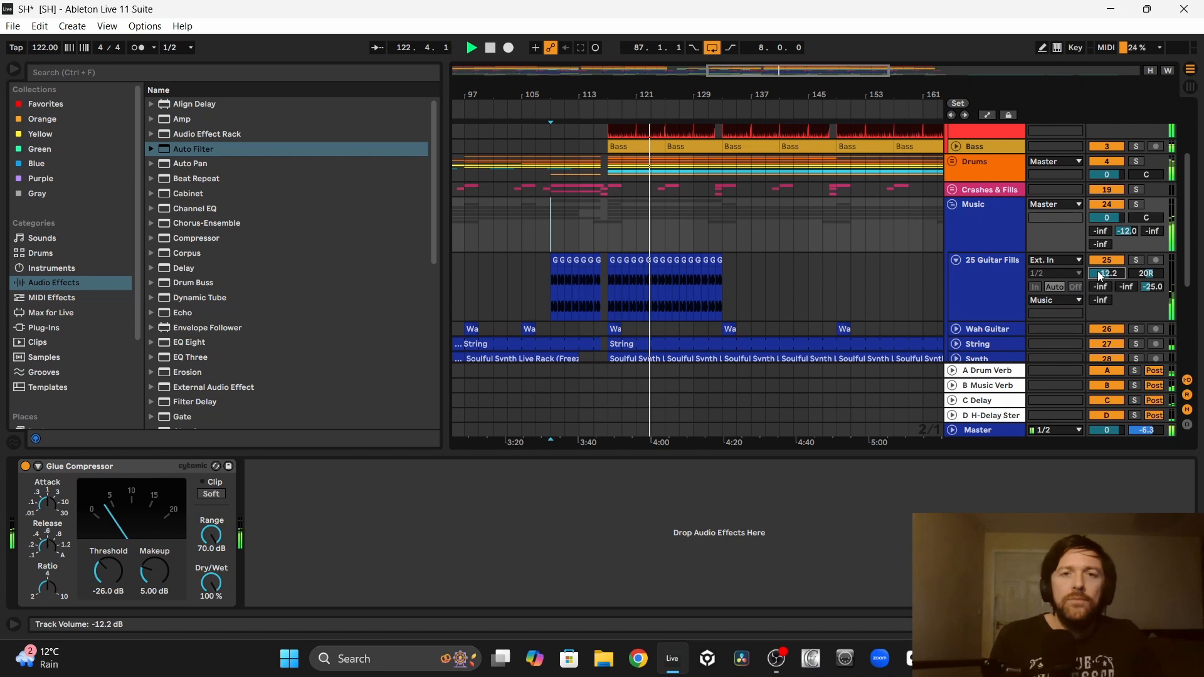
scroll(780, 242, down, 3)
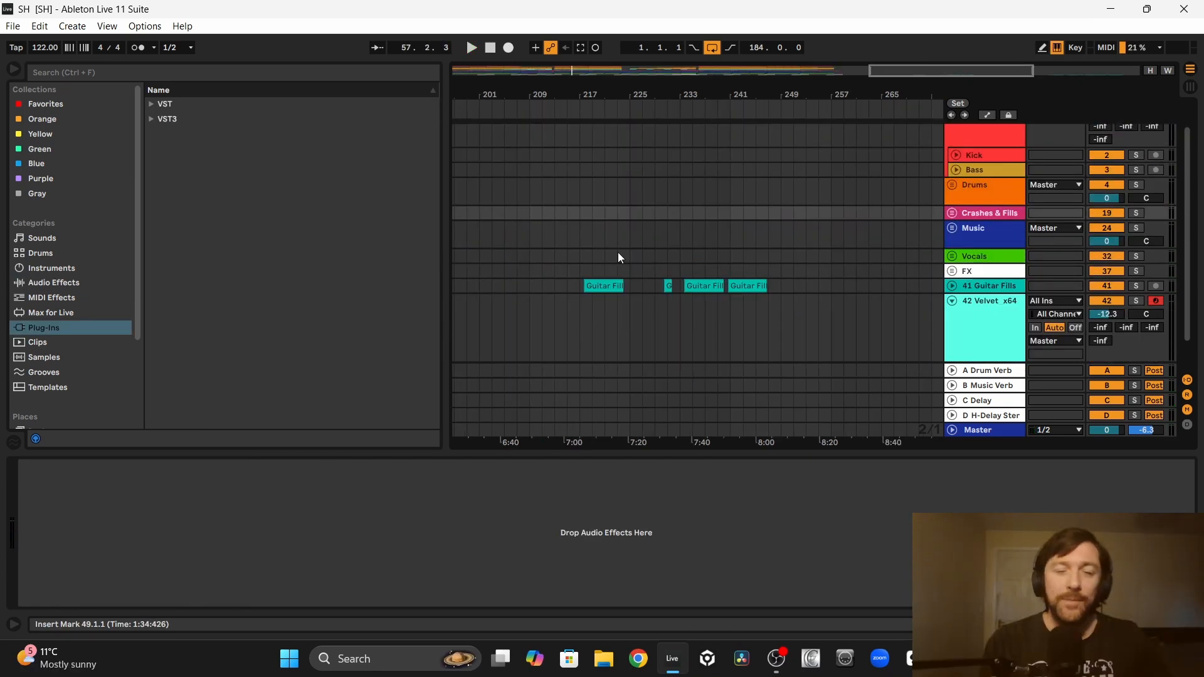
Step: Unfold the original Guitar Fills track and split out the fill between 237.3.1 and 239.1.1
click(599, 286)
scroll(540, 264, left, 10)
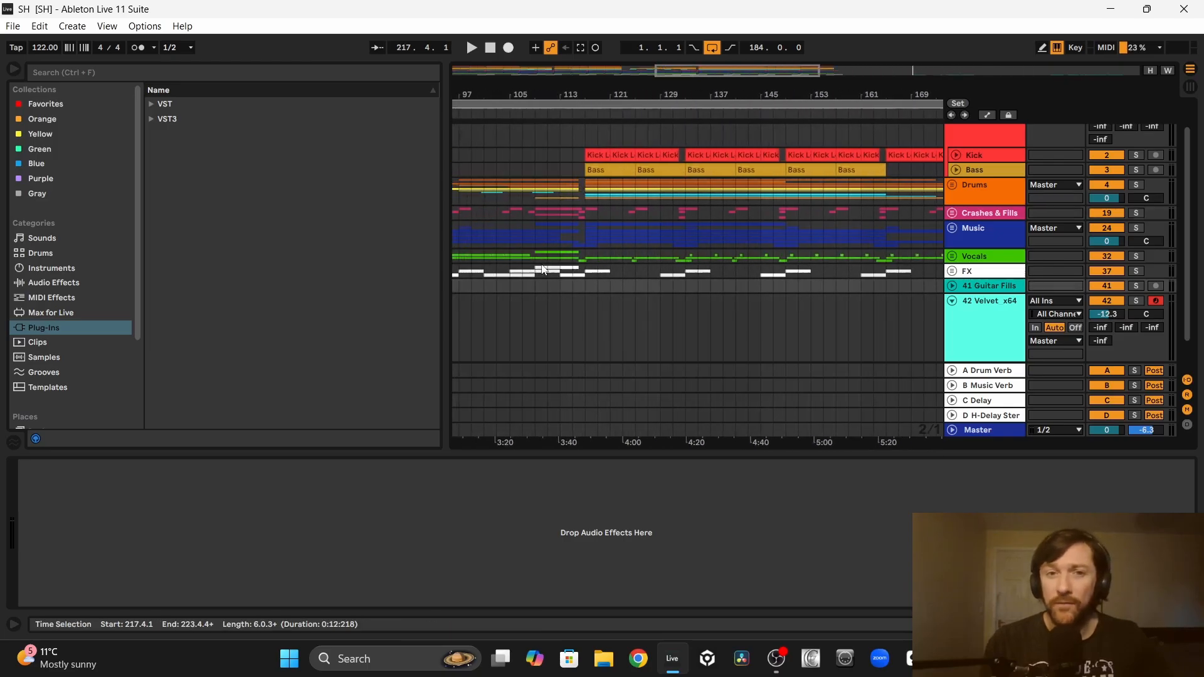
click(586, 223)
scroll(586, 223, right, 10)
click(952, 286)
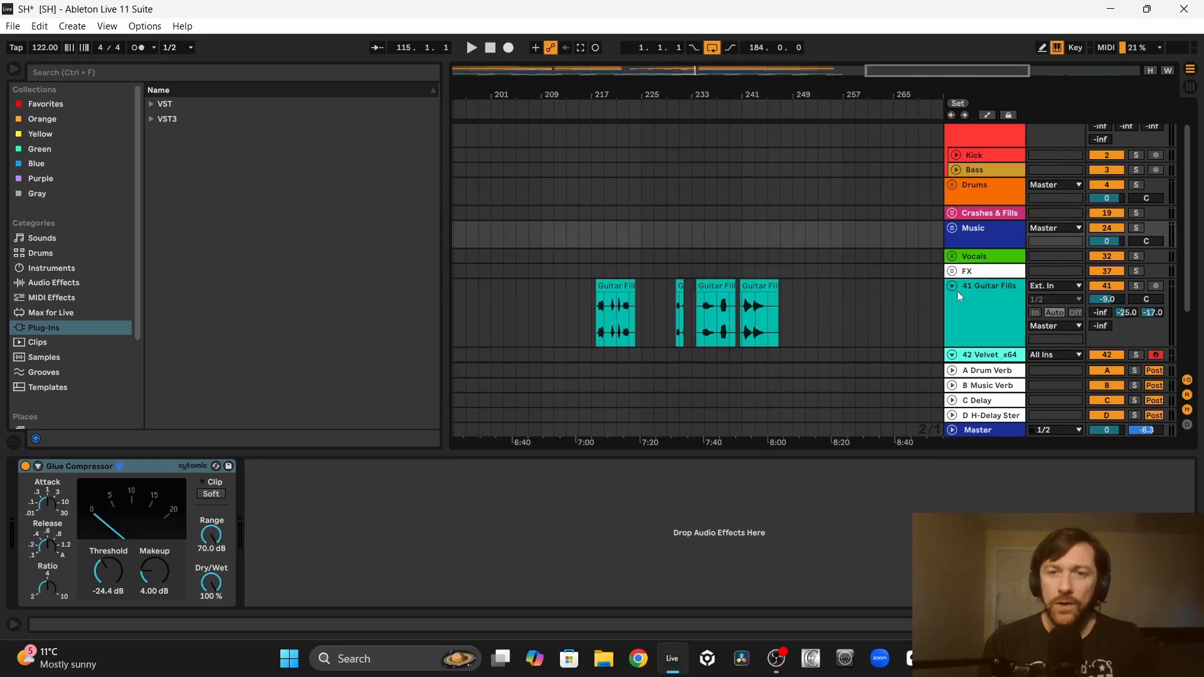
drag(775, 99, 655, 343)
click(647, 336)
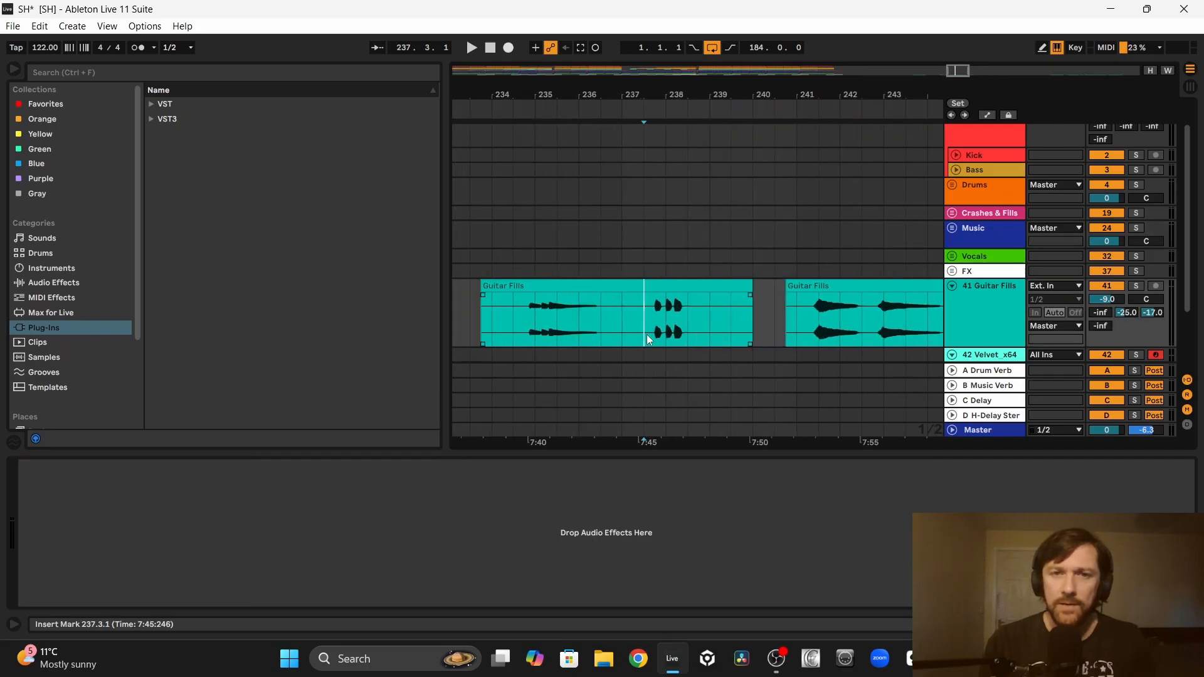
key(space)
drag(646, 334, 707, 323)
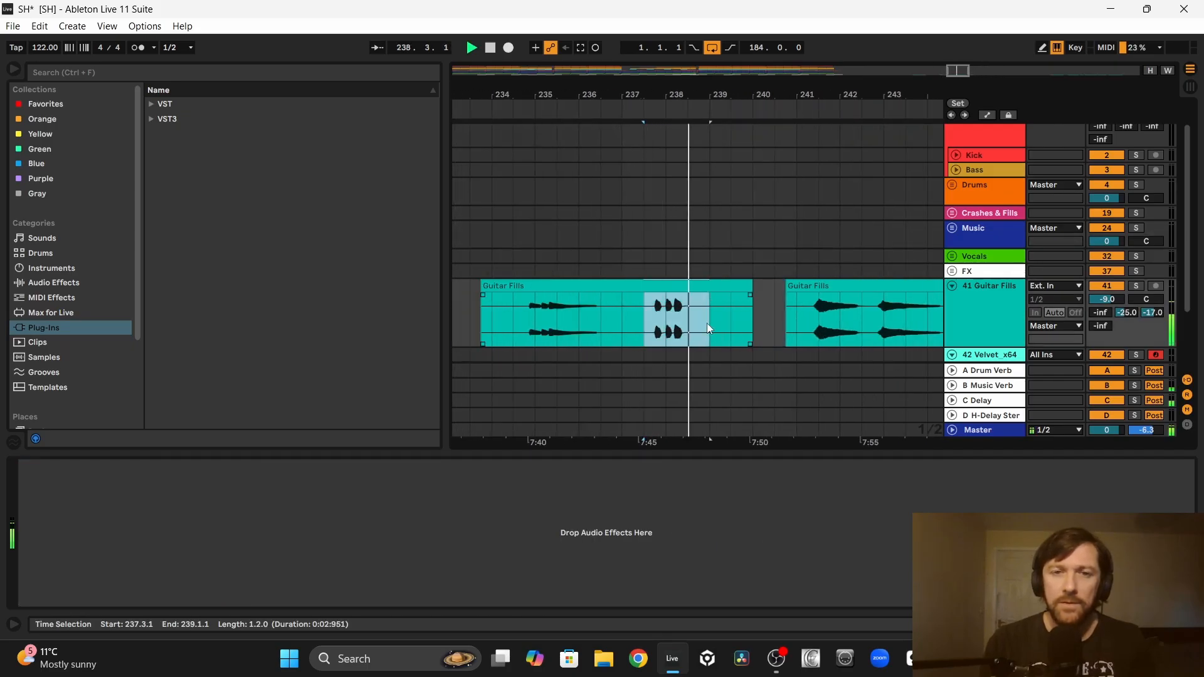
key(ctrl+e)
Step: Separate and rearrange the earlier guitar recordings so that one fill clip starts at 222.1.1
scroll(709, 323, left, 8)
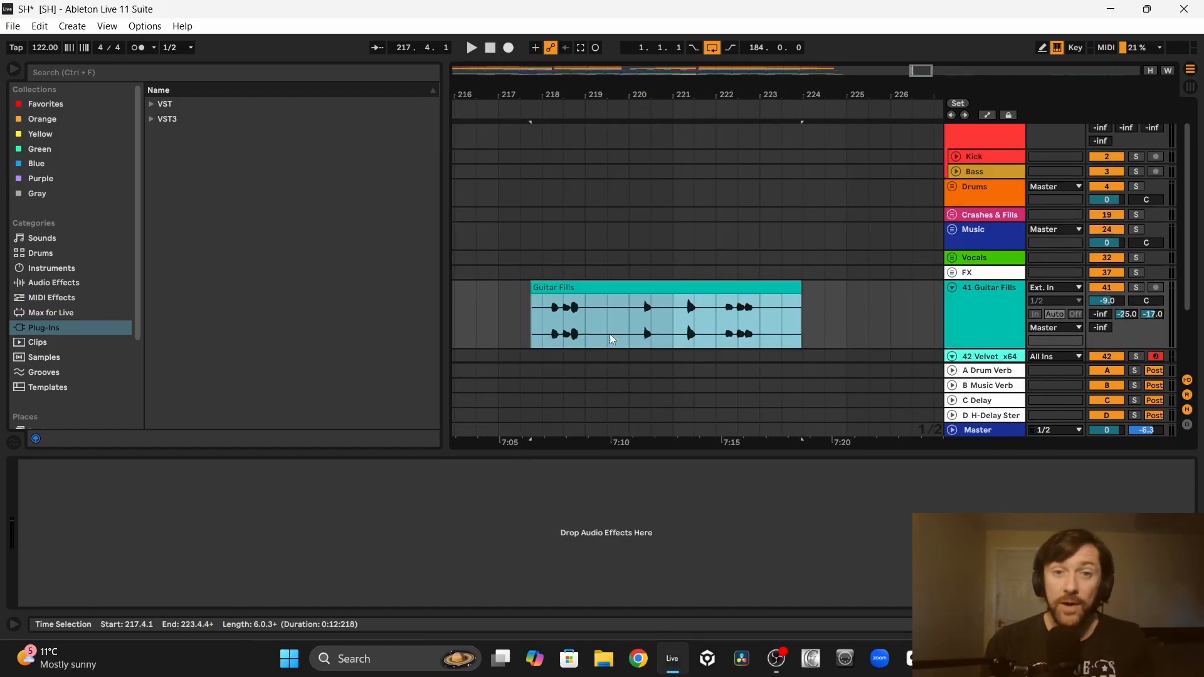
drag(612, 339, 706, 328)
drag(666, 288, 878, 289)
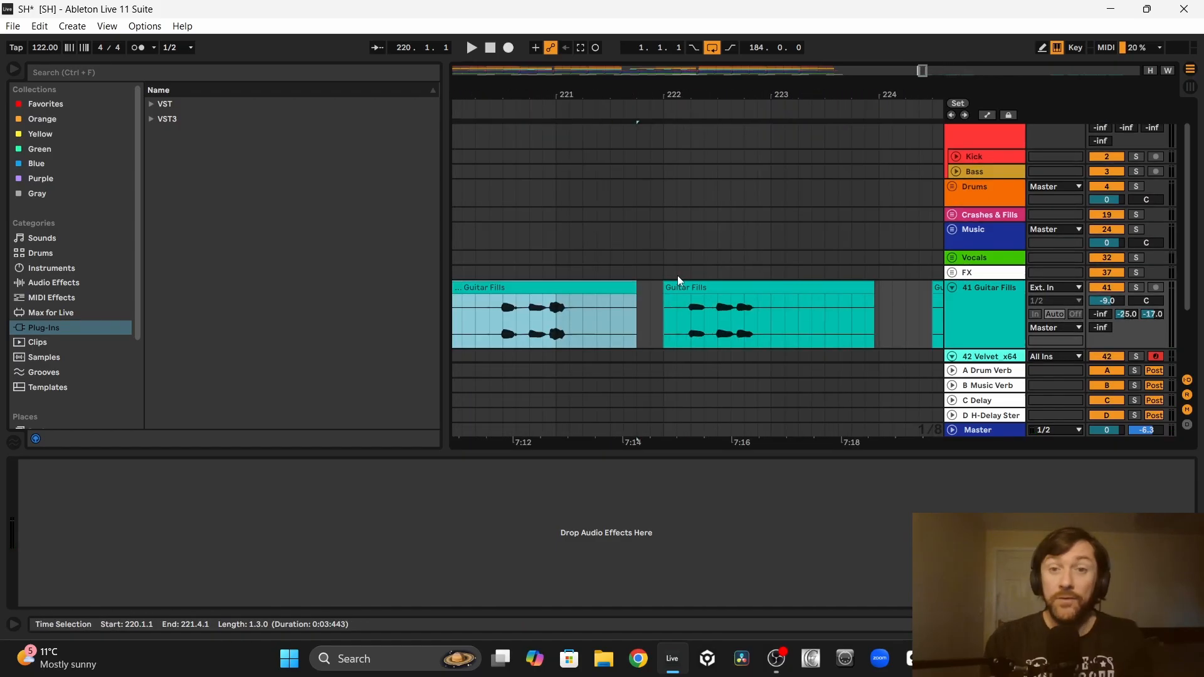
click(702, 287)
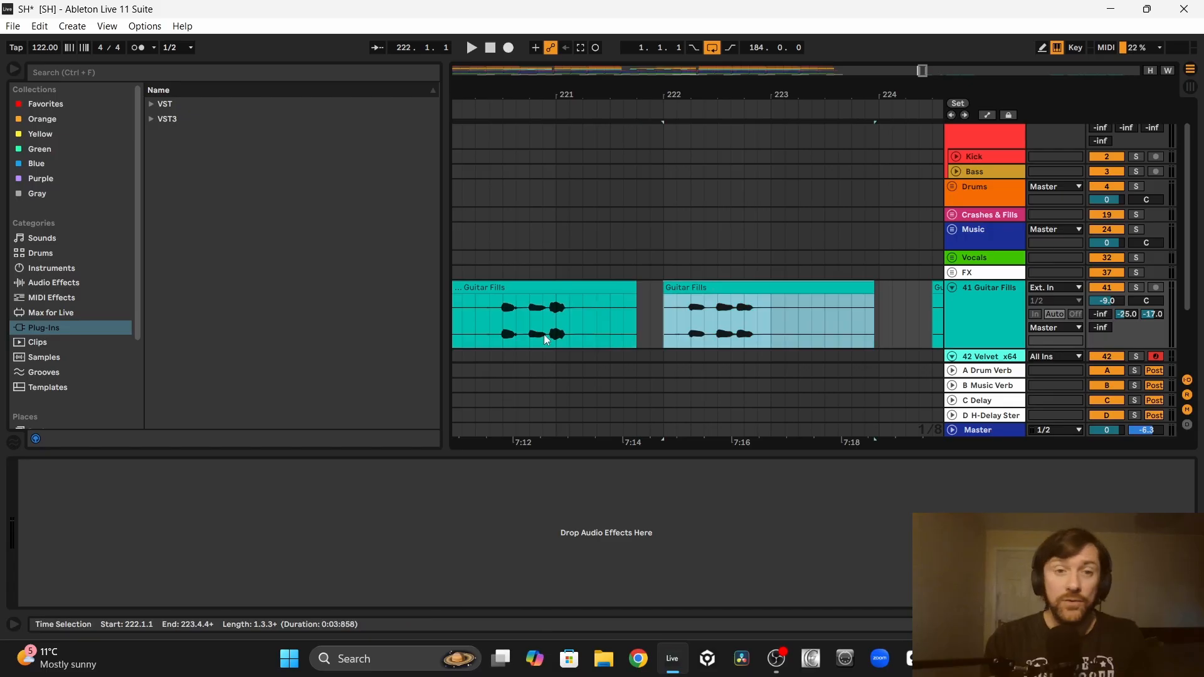
Step: Audition and compare the two neighbouring guitar fills starting around 220.2.3 and 222.1.3
click(491, 322)
key(space)
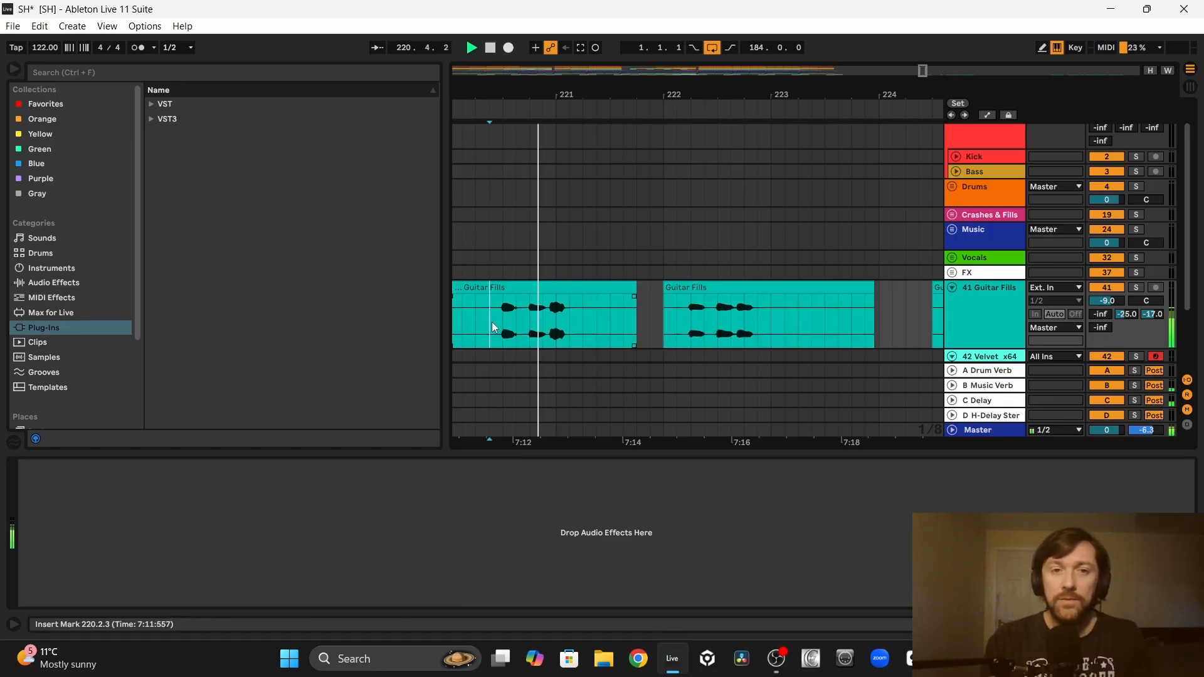
click(692, 278)
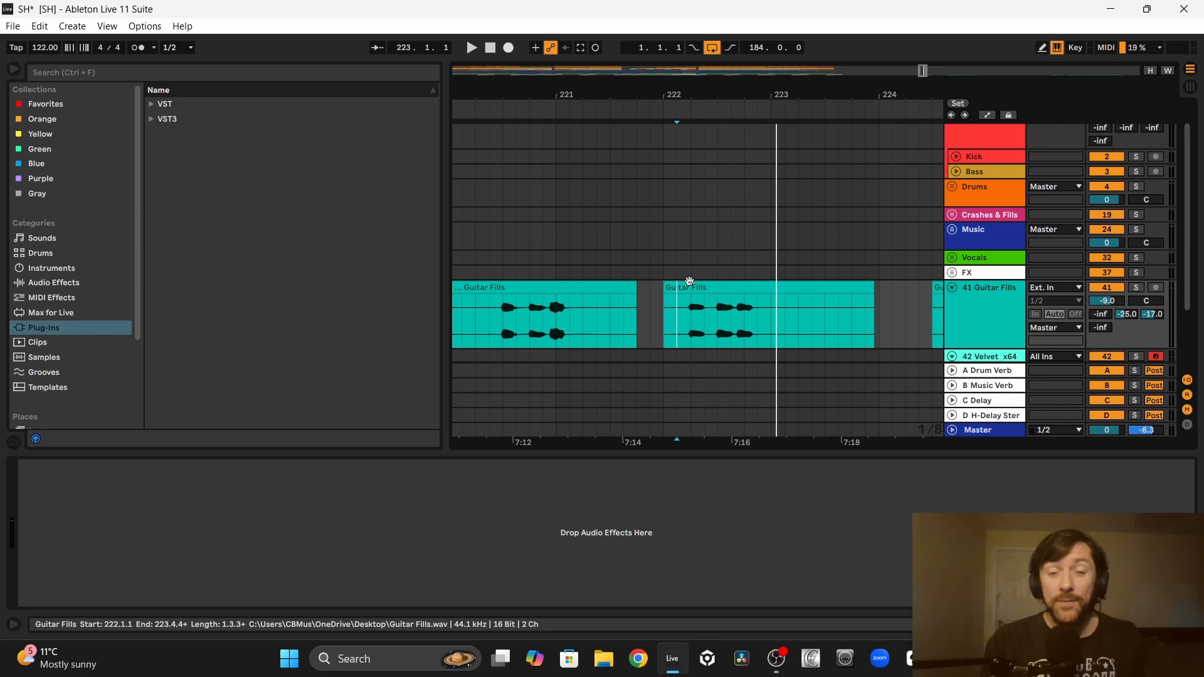
click(690, 280)
key(space)
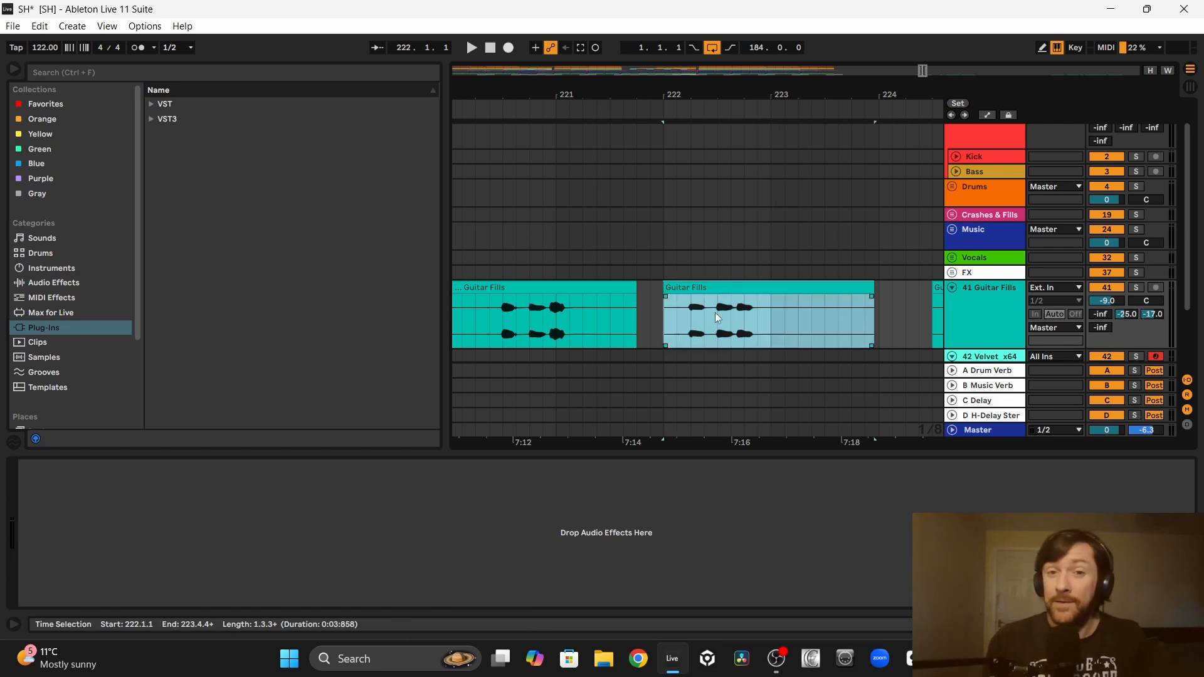
click(503, 329)
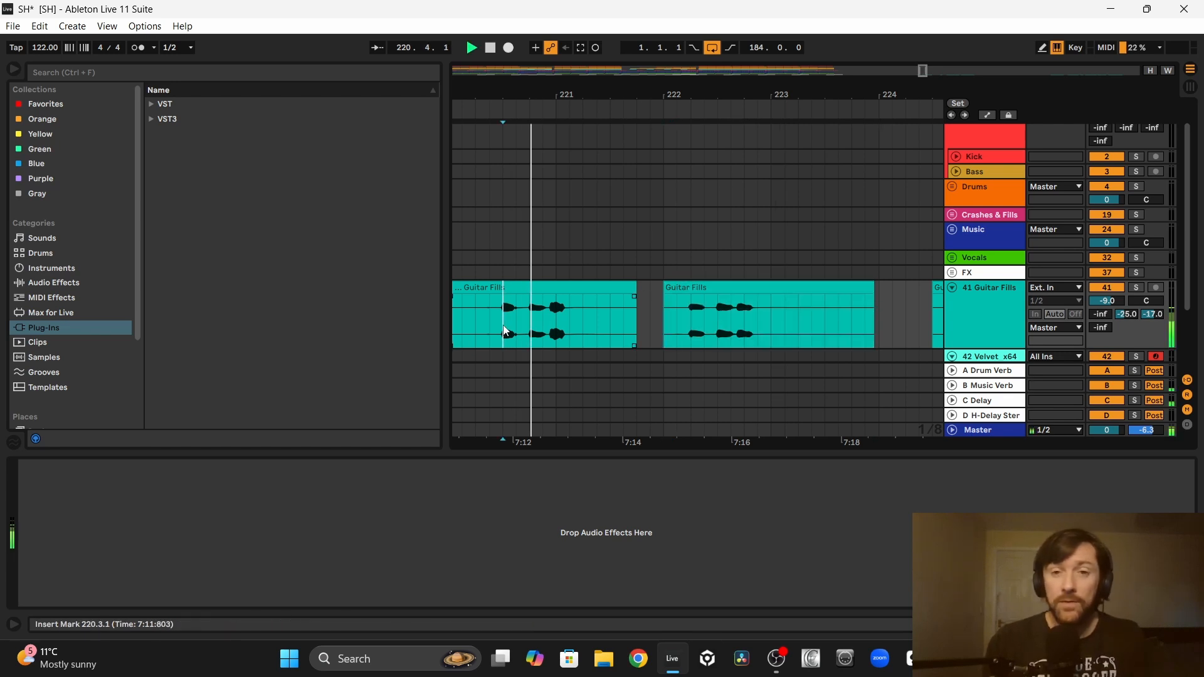
click(676, 326)
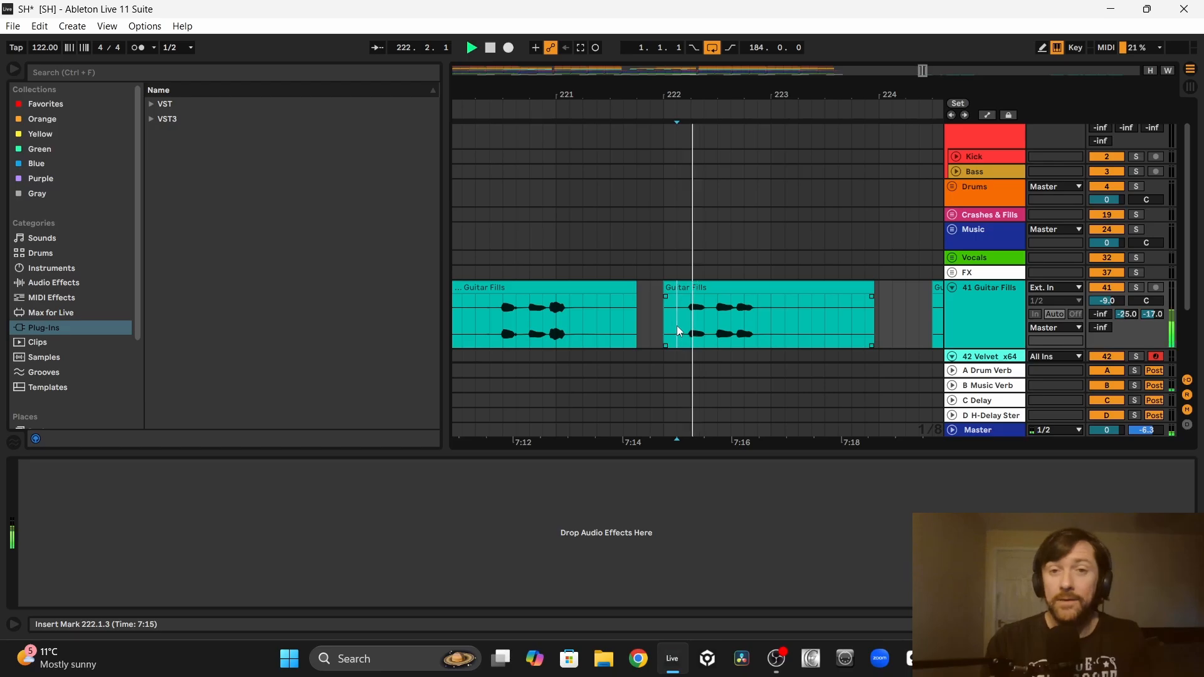
click(486, 324)
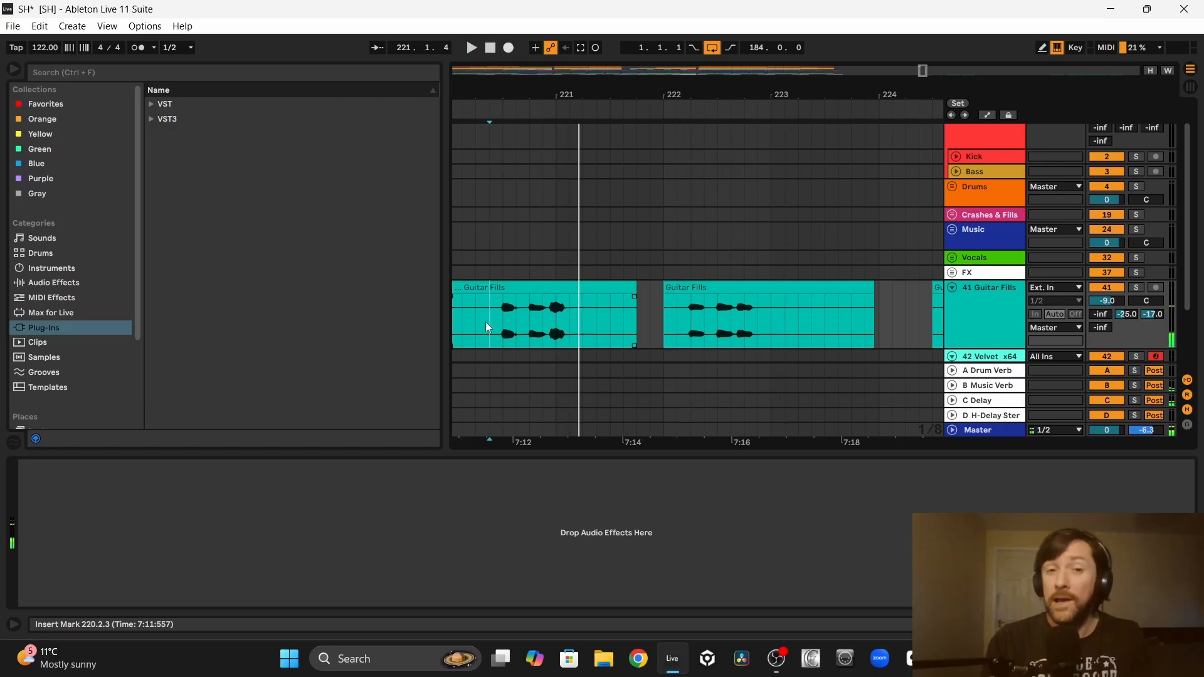
Step: Bring the two guitar fills between 220.2.3 and 223.1.1 into the arrangement, placing the first at 56.2.3
drag(490, 337, 596, 303)
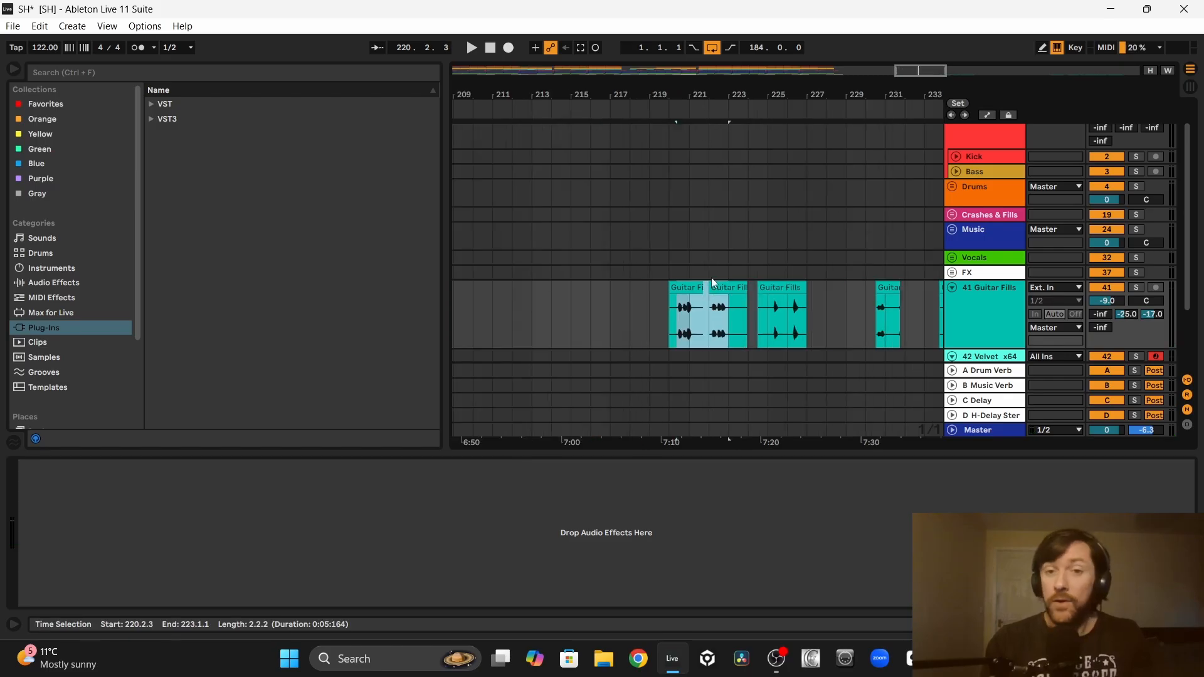
key(Left)
key(Left)
key(Left)
key(Left)
key(Left)
key(Left)
key(Left)
key(Left)
key(Left)
key(Left)
key(Left)
key(Left)
key(Left)
key(Left)
key(Left)
key(Left)
key(Left)
key(Left)
key(Left)
key(Left)
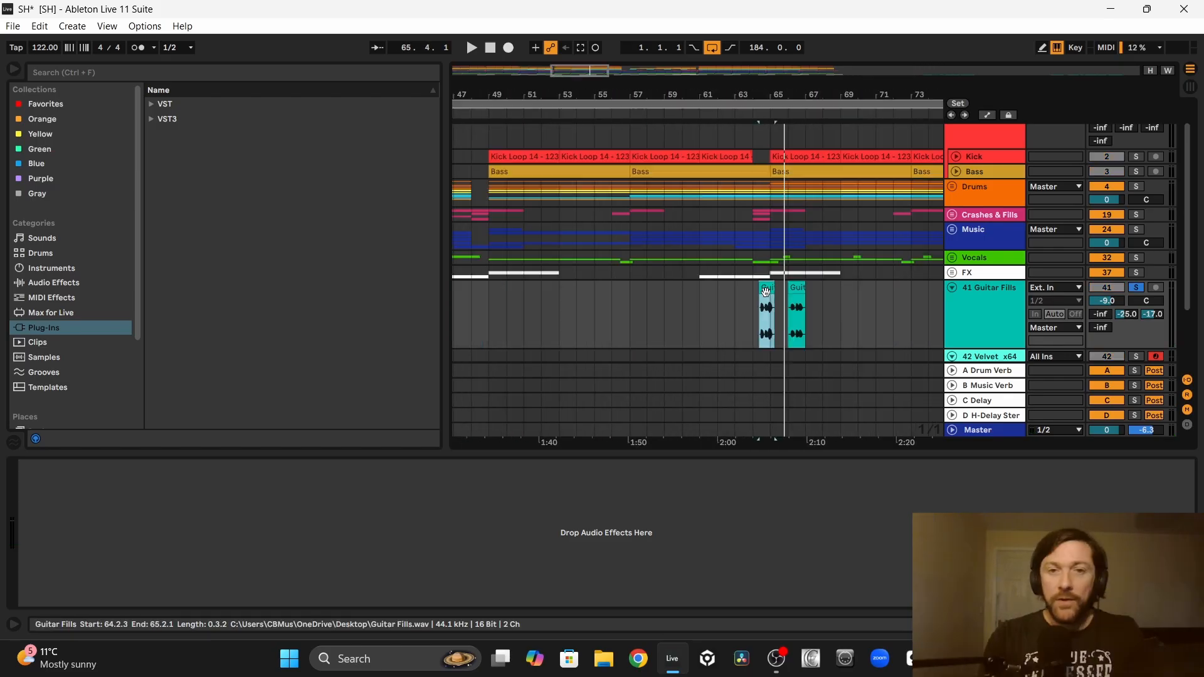
click(649, 296)
key(ctrl+z)
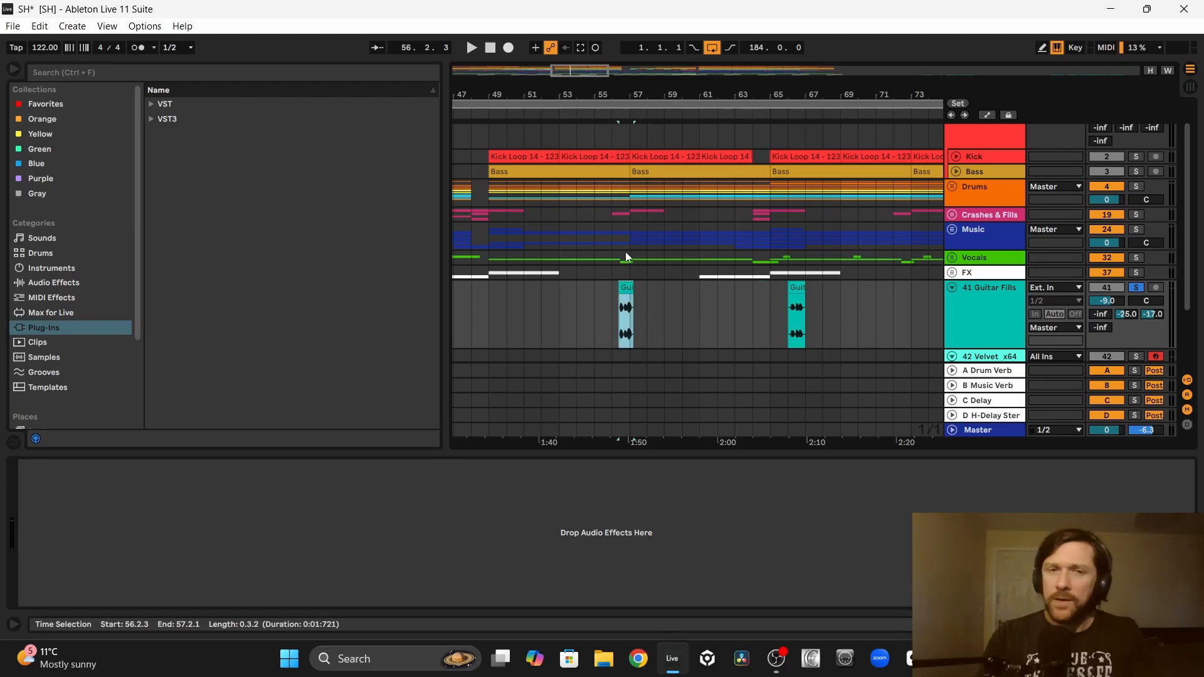
Step: Move the second guitar fill along the track so it leads into bar 73
scroll(662, 354, right, 4)
drag(667, 287, 778, 284)
drag(777, 283, 777, 284)
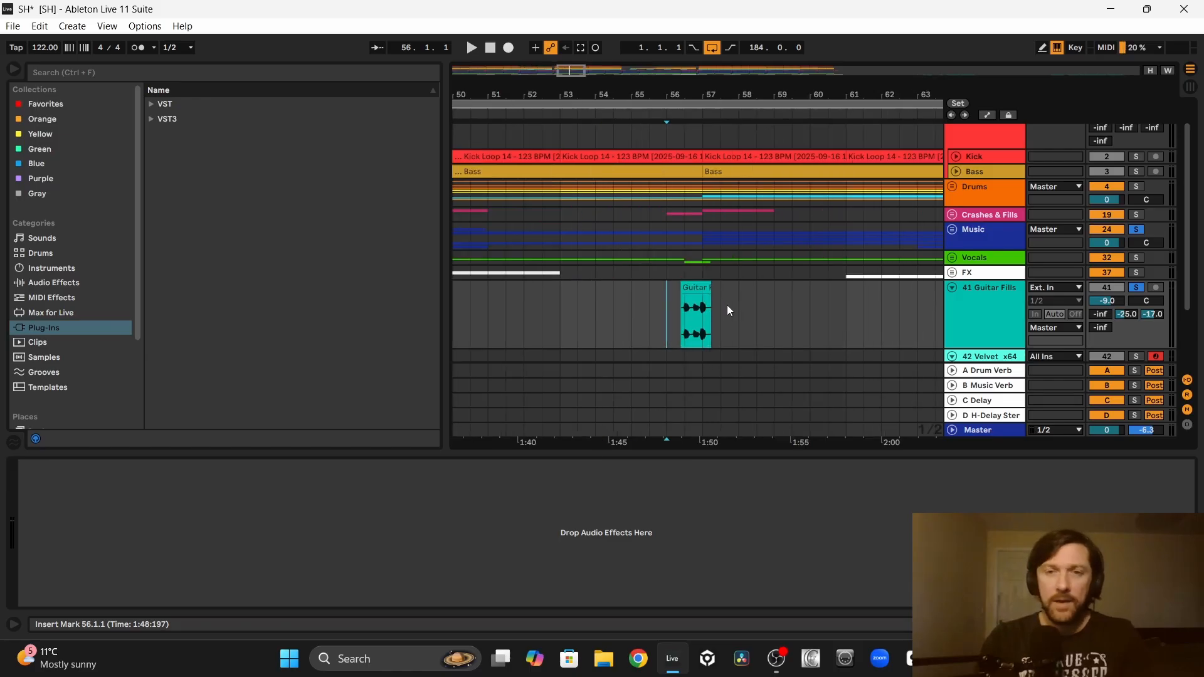
Step: Play the guitar fill into bar 57 and solo Bass and Vocals alongside the Music group
key(space)
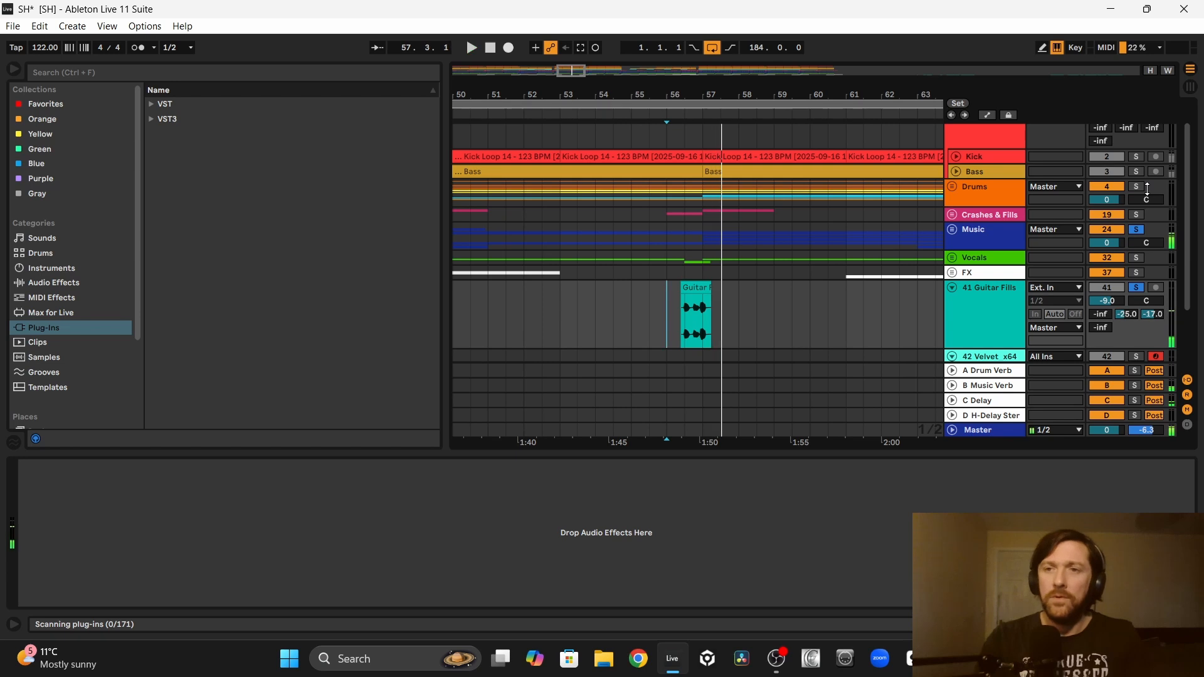
click(1136, 171)
key(space)
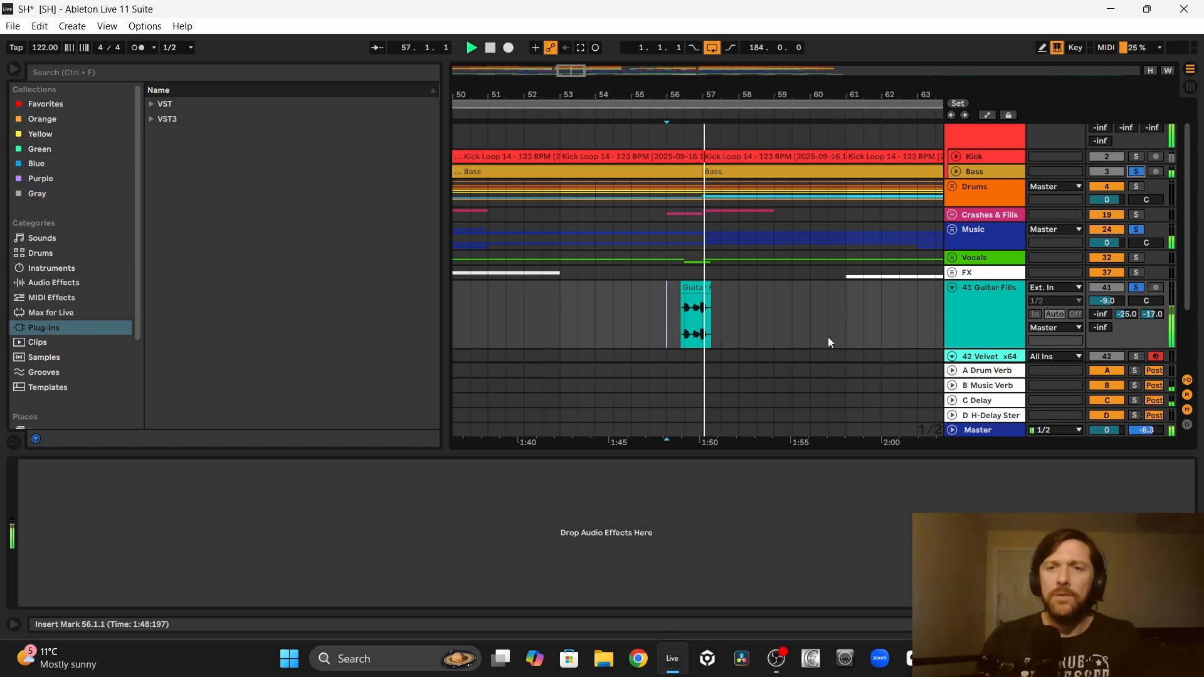
click(1137, 258)
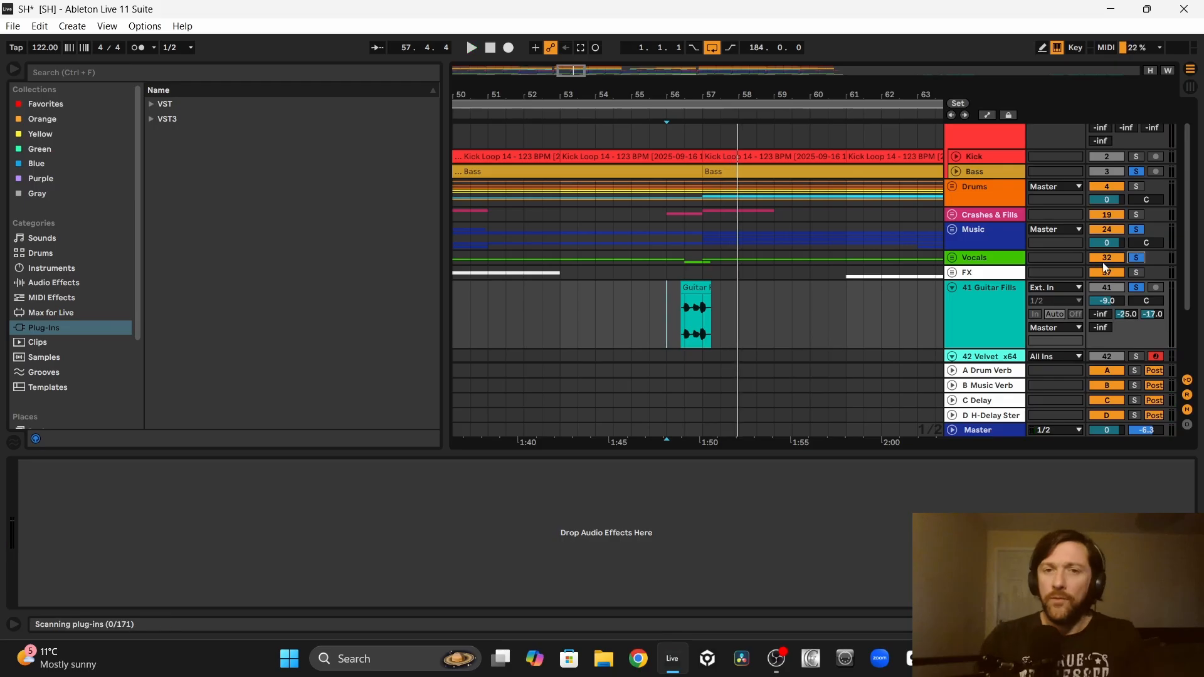
Step: Unfold the Vocals group and audition the guitar fills around bars 57 and 73 against the Female Hooks clips
click(952, 258)
scroll(822, 271, down, 3)
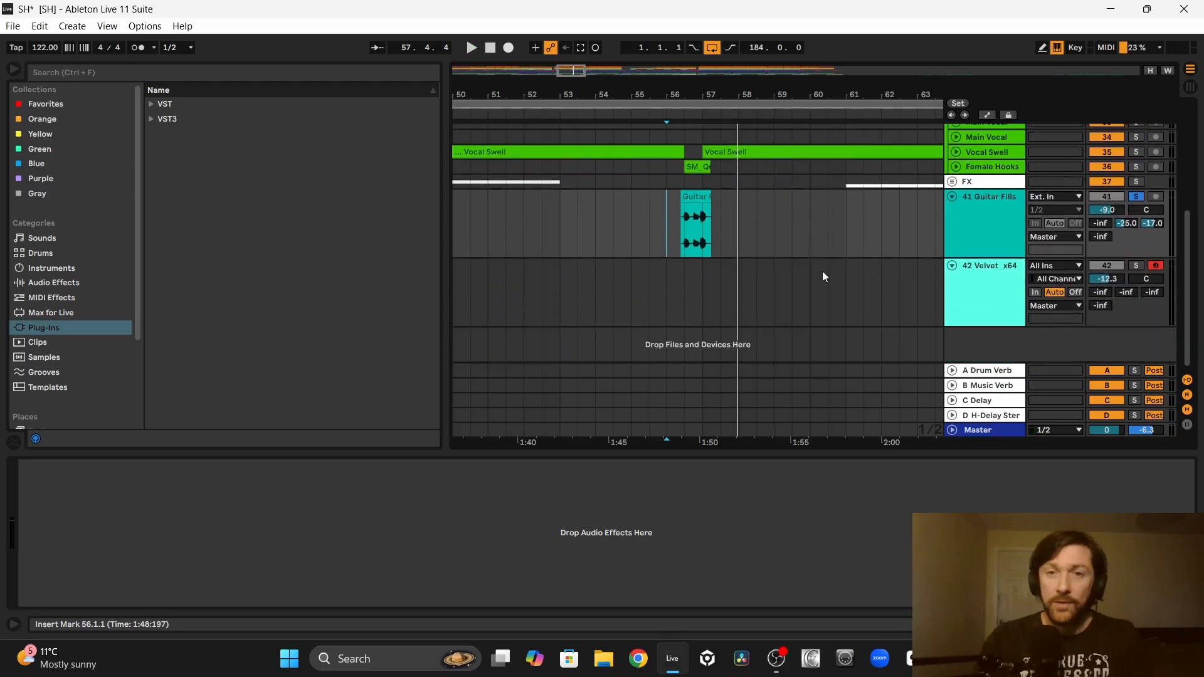
click(631, 246)
key(space)
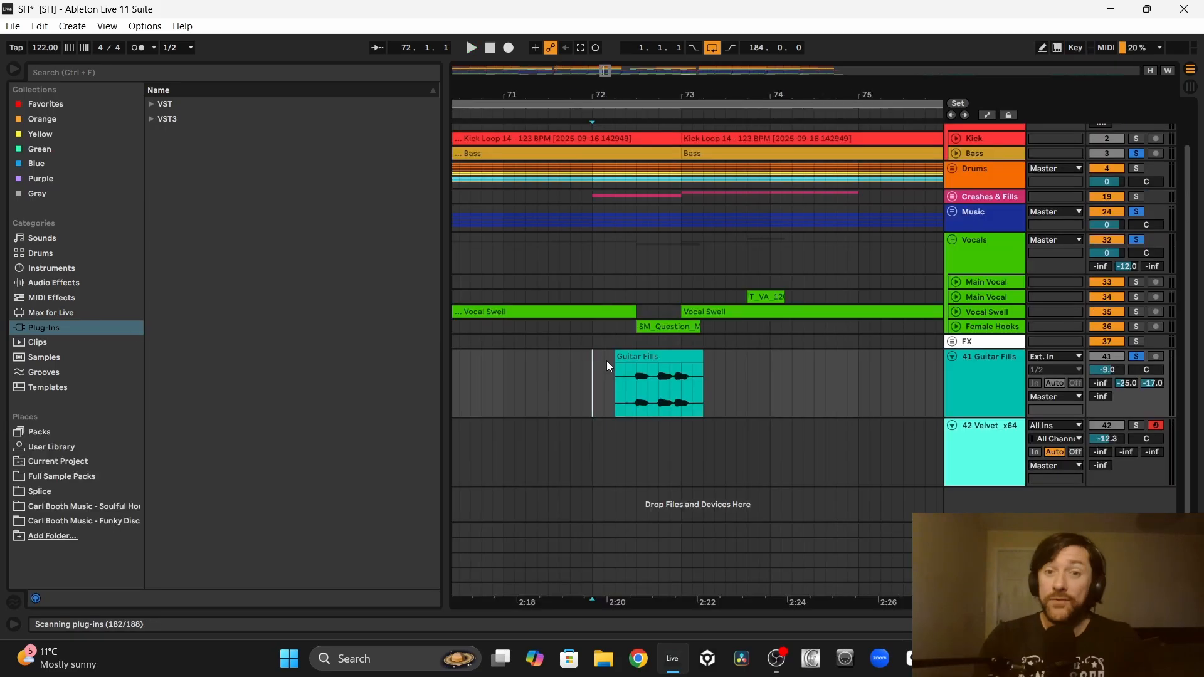
key(space)
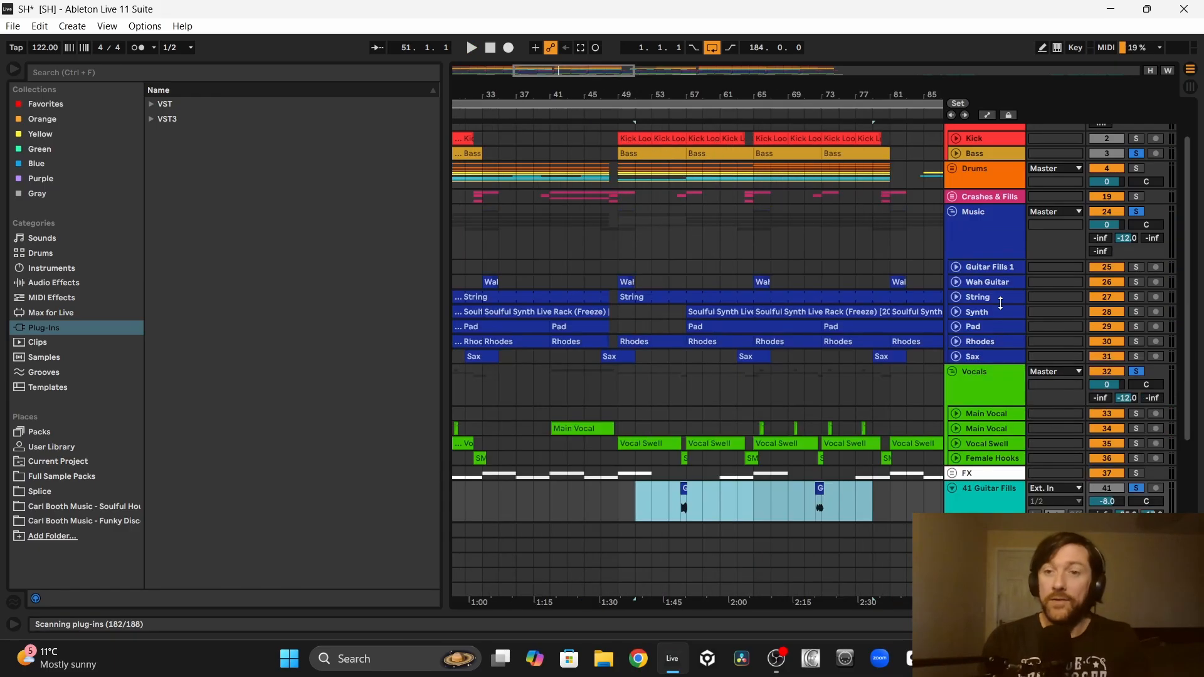
Step: Copy the Funky E Guitar EQ and LFOTool devices from the Guitar Fills 1 track onto the soloed Guitar Fills track
scroll(989, 266, down, 2)
double_click(984, 234)
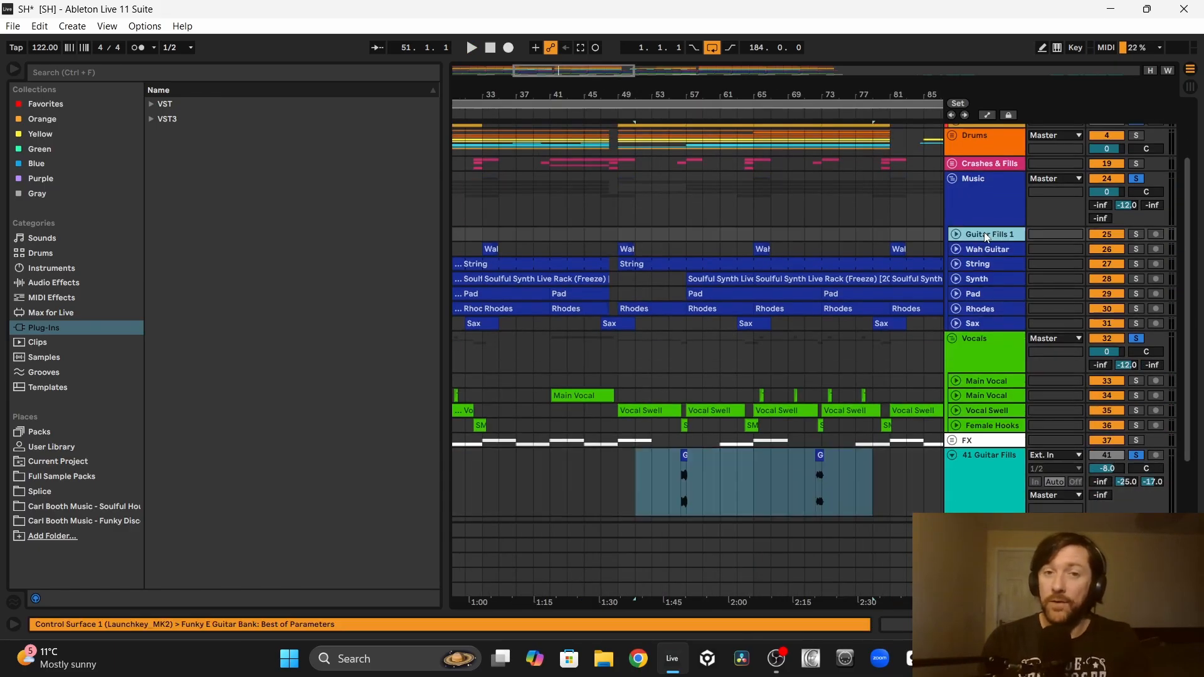
scroll(767, 388, down, 3)
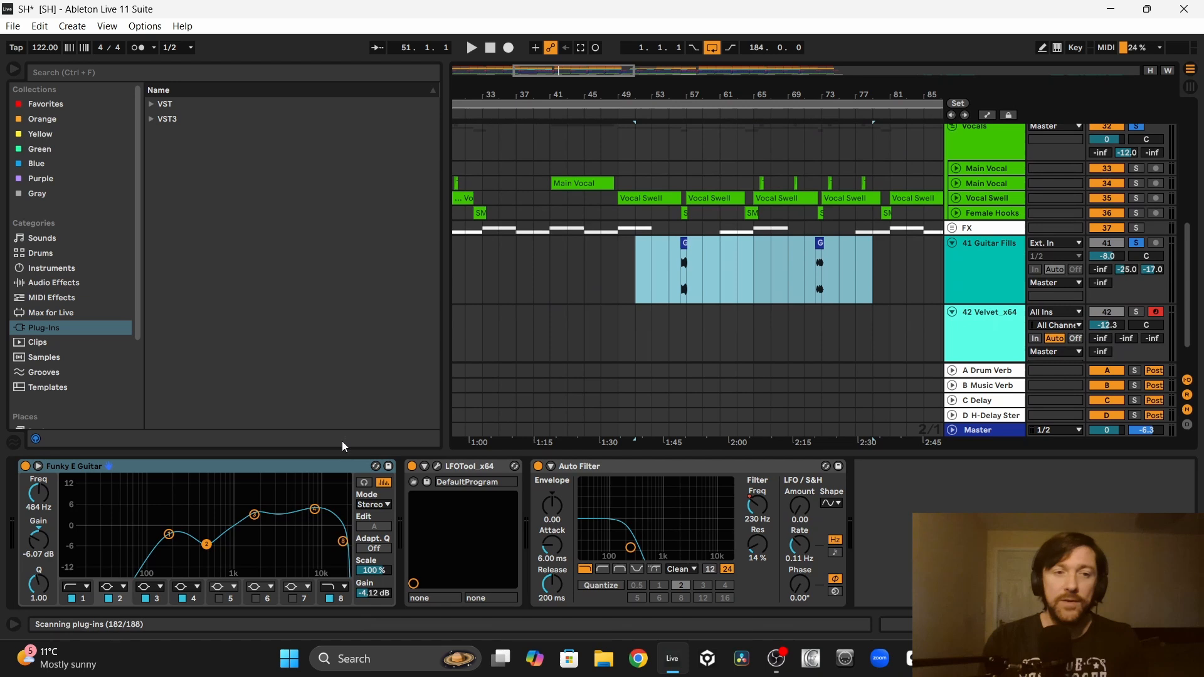
click(283, 474)
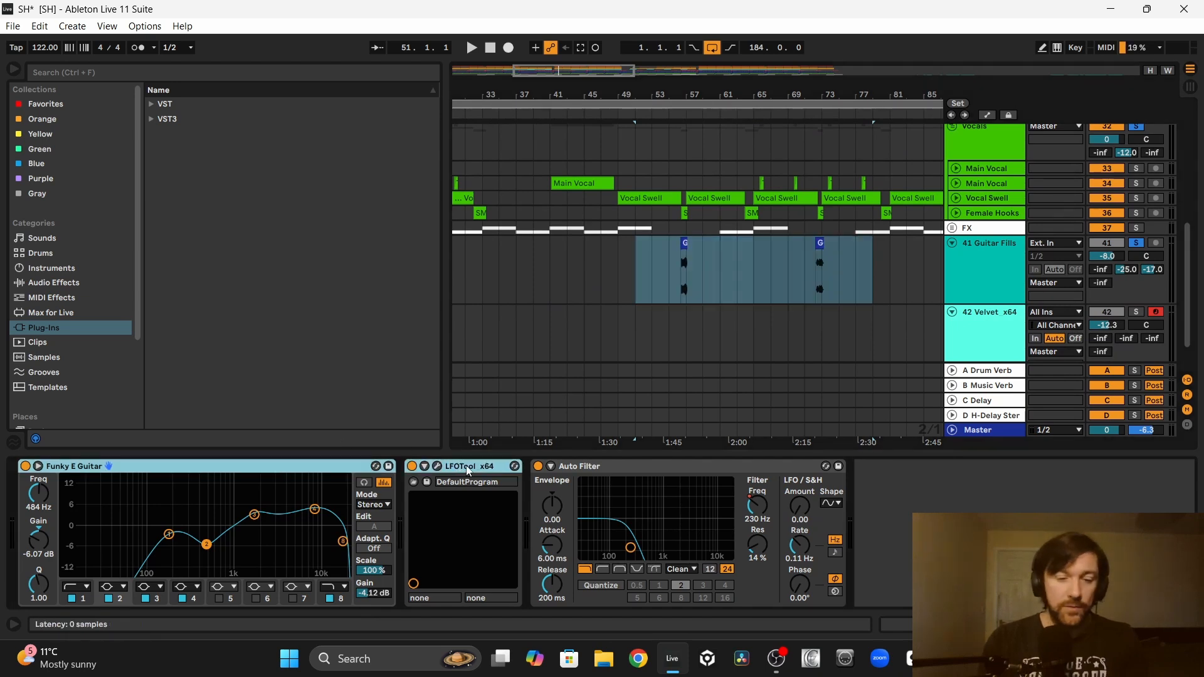
click(684, 262)
Step: Try the Guitar Fills track with its C Delay send at 0 dB while playing the fill into bar 57
scroll(687, 262, up, 5)
click(1153, 269)
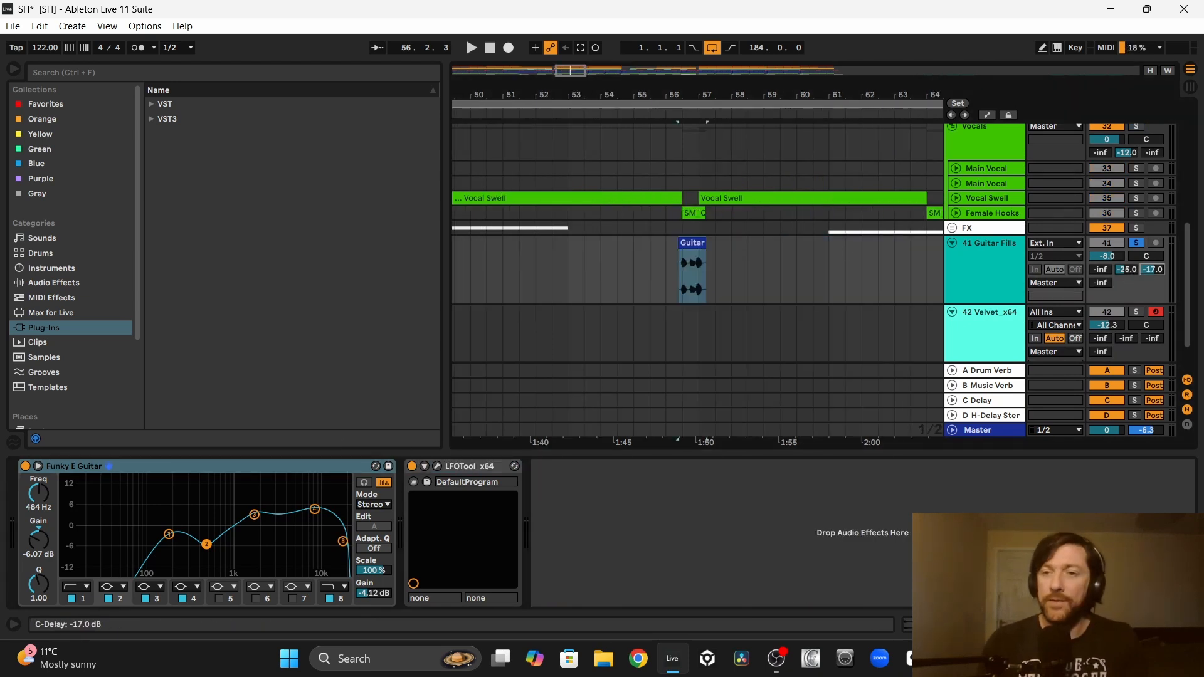
click(694, 244)
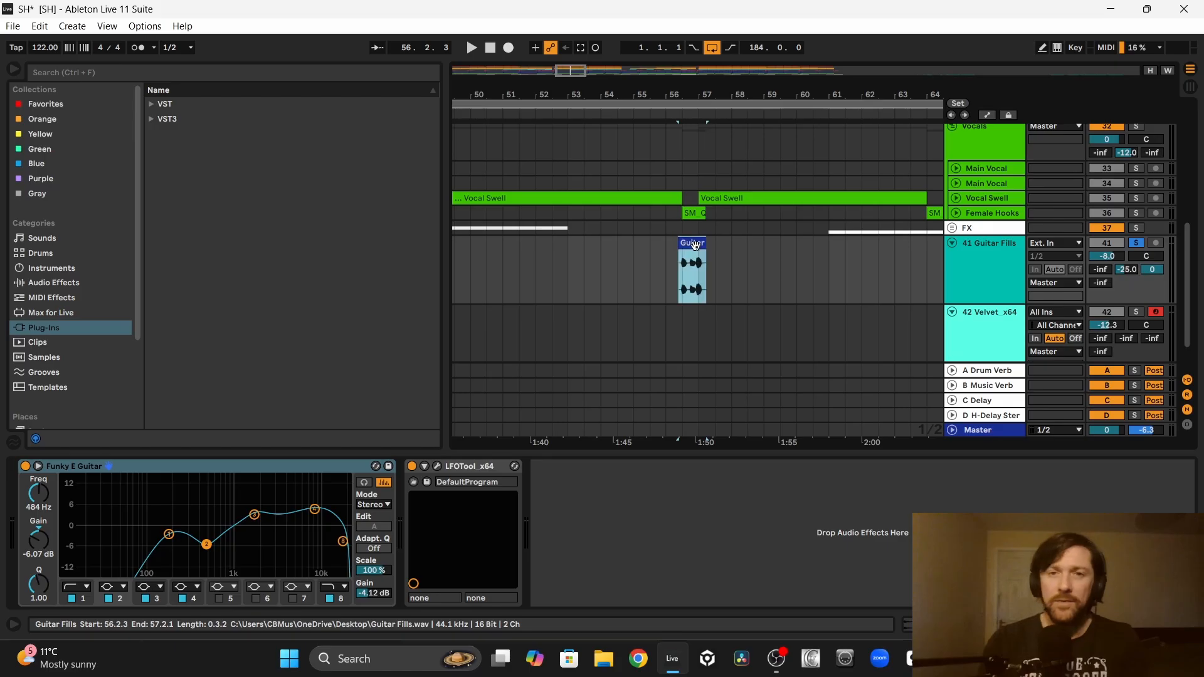
key(space)
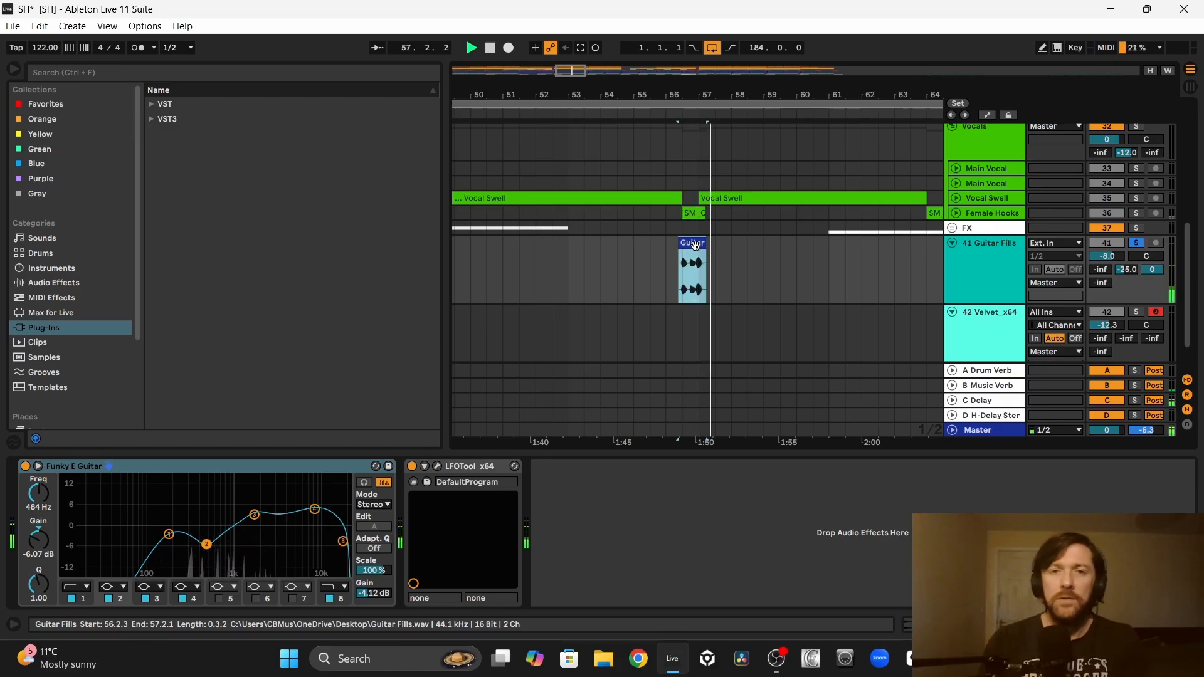
key(space)
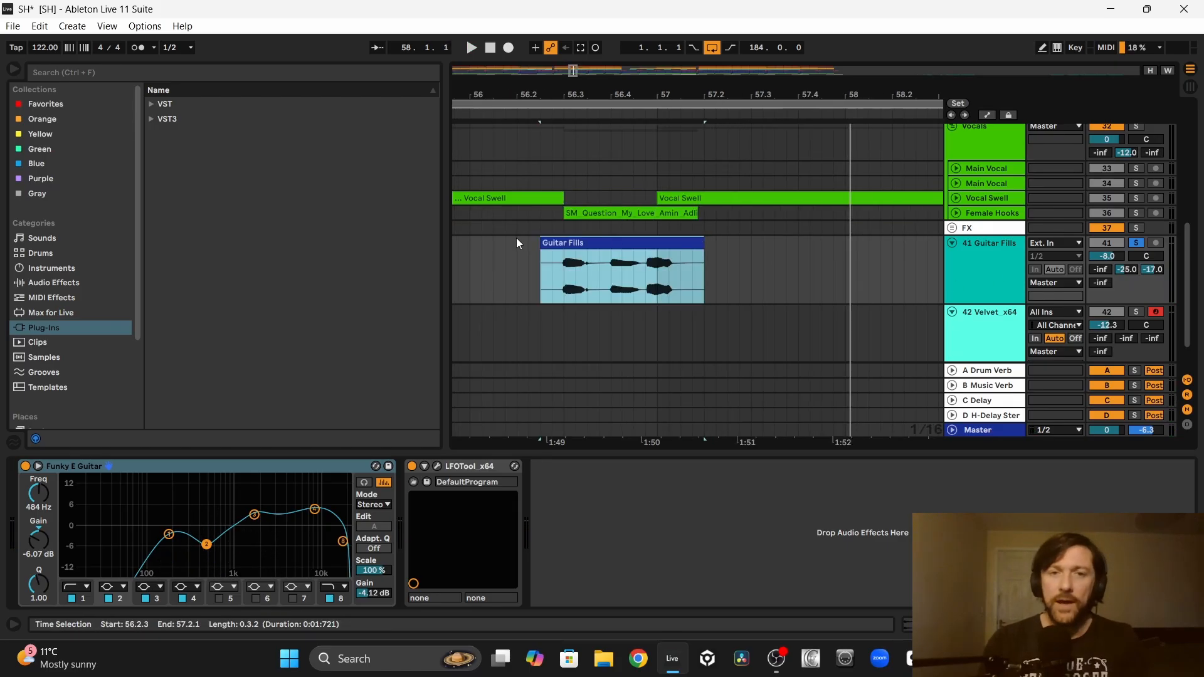
Step: Set the Guitar Fills track's C Delay send to -17 dB and play the fill from bar 56
click(517, 243)
key(space)
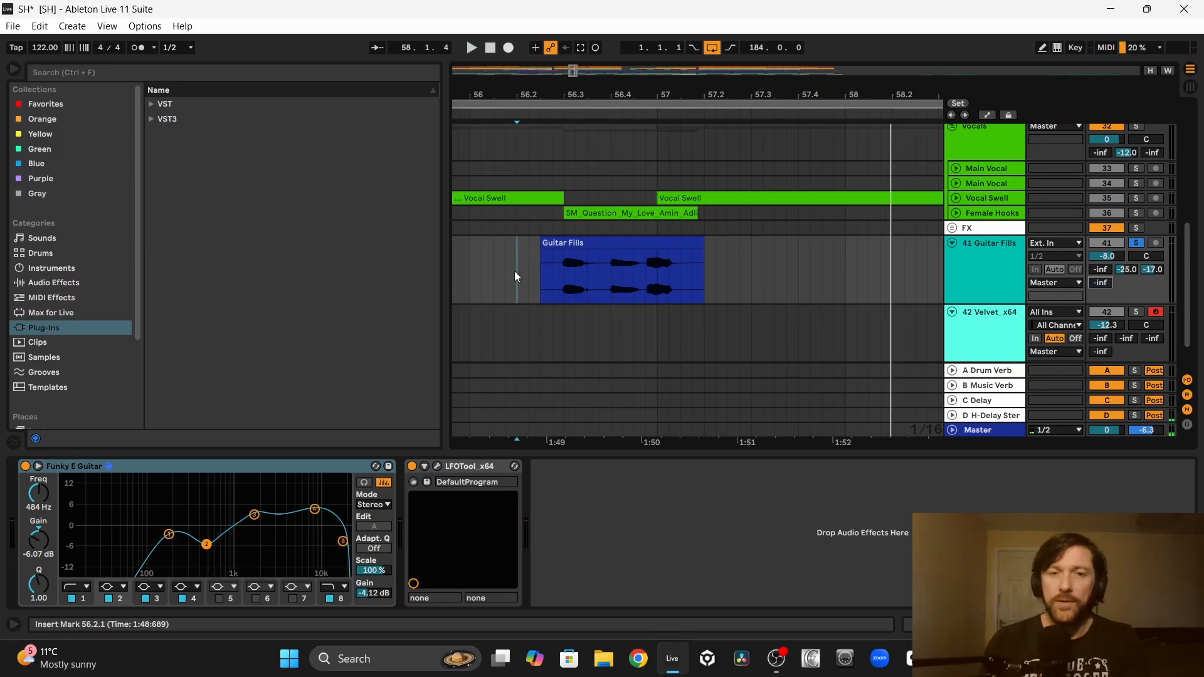
click(469, 273)
key(space)
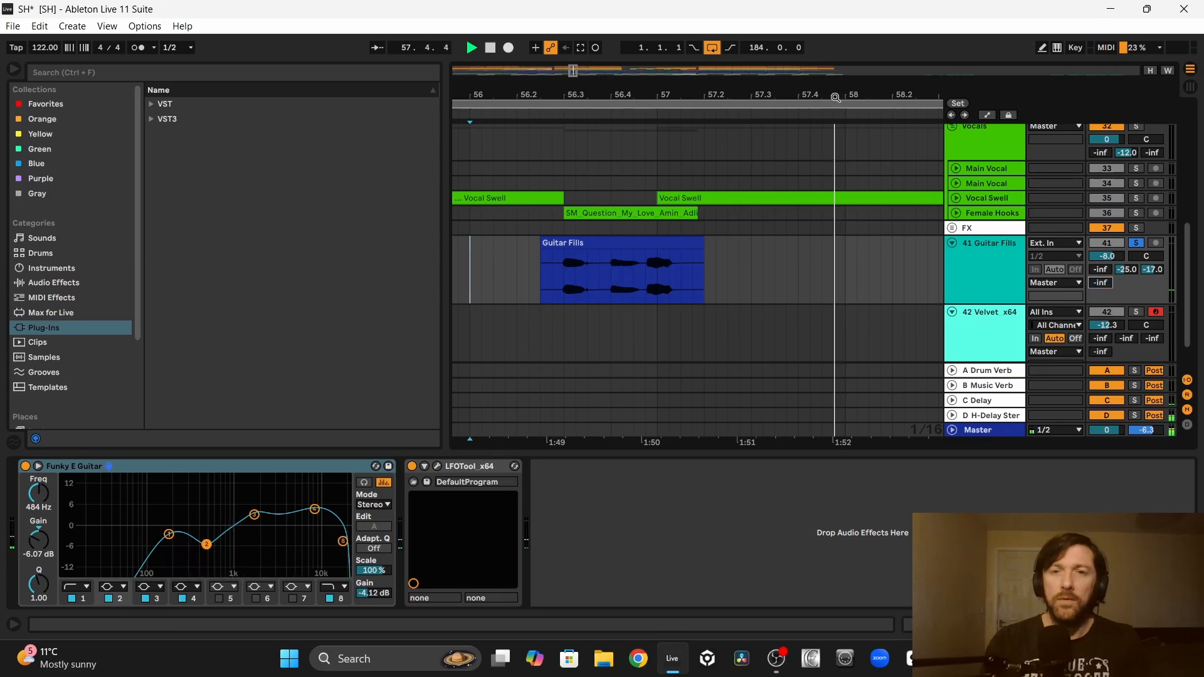
drag(835, 96, 758, 54)
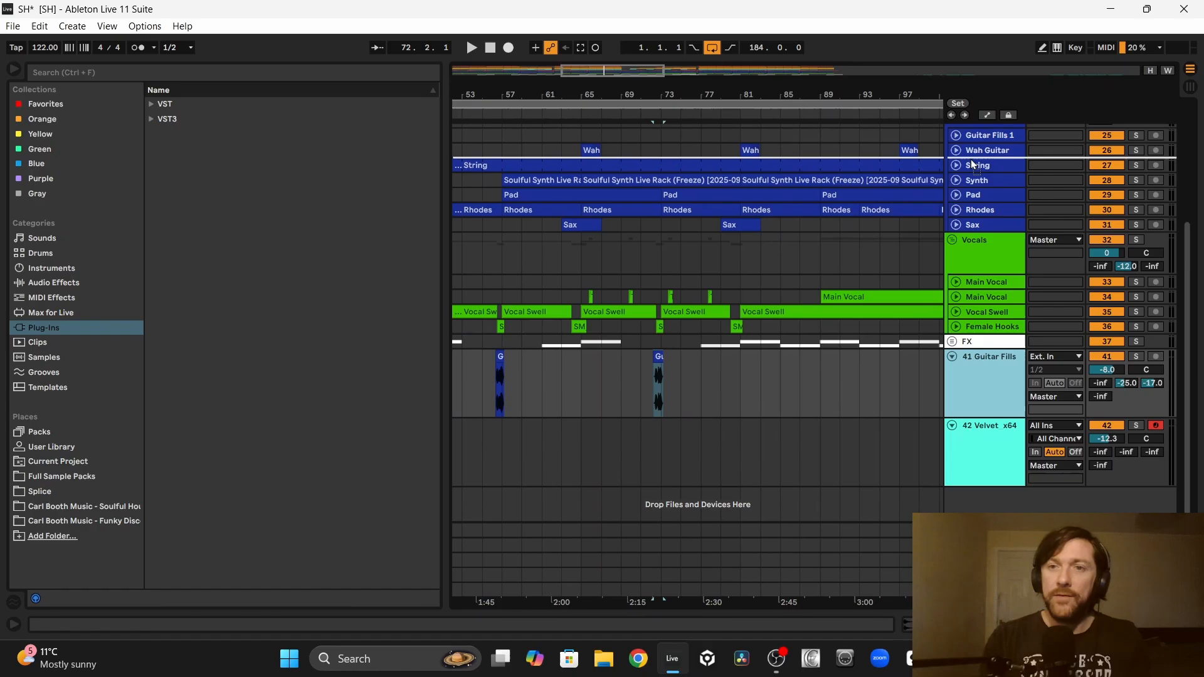
Step: Move the Guitar Fills track into the Music group beneath Wah Guitar, and play the bar 65 wah clip with both guitars soloed
drag(971, 159, 815, 162)
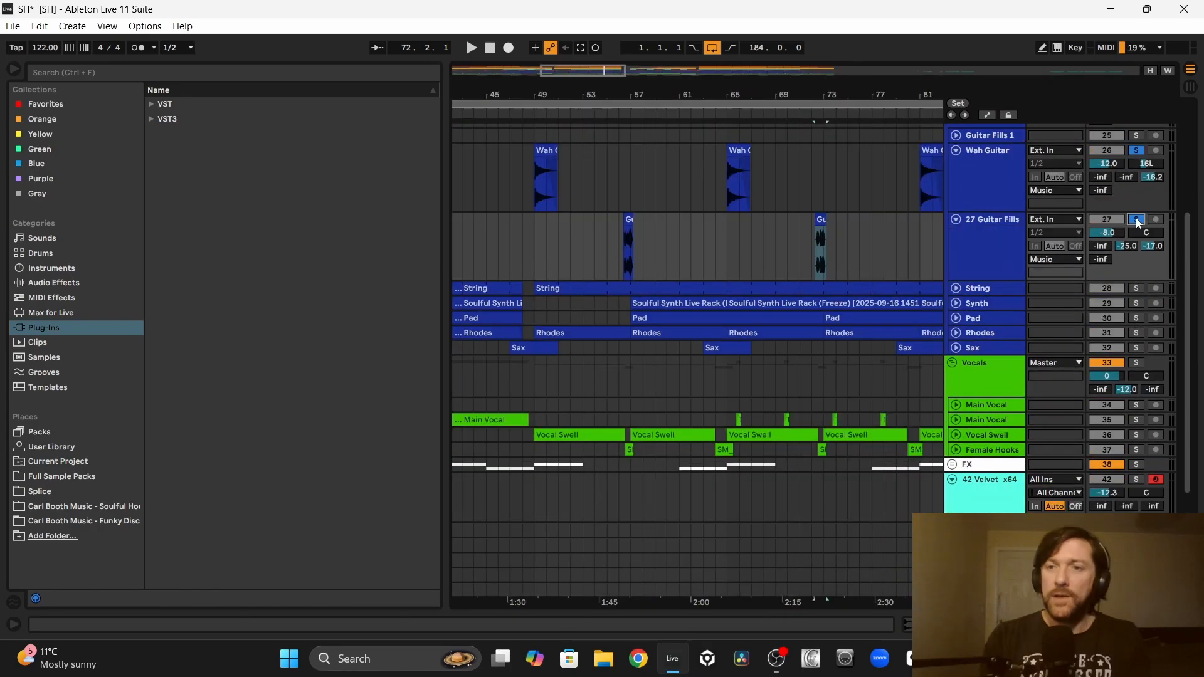
click(731, 148)
key(space)
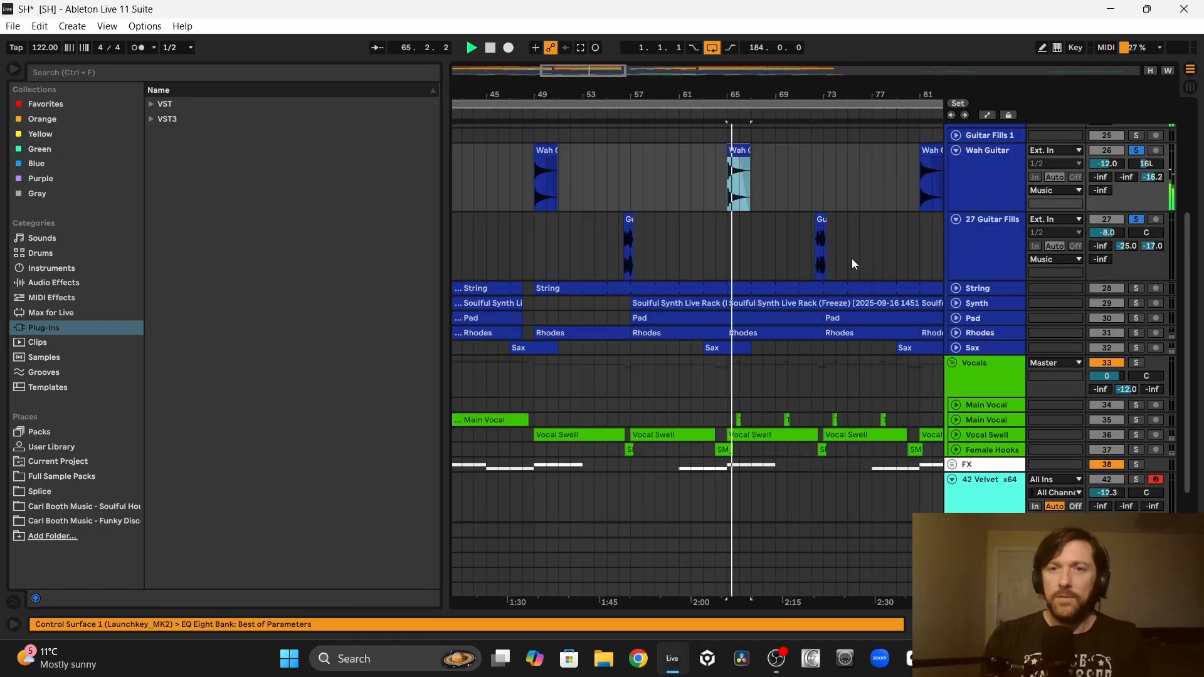
Step: Lower the Guitar Fills track's volume to -10 dB while playing the fill leading into bar 73
click(820, 217)
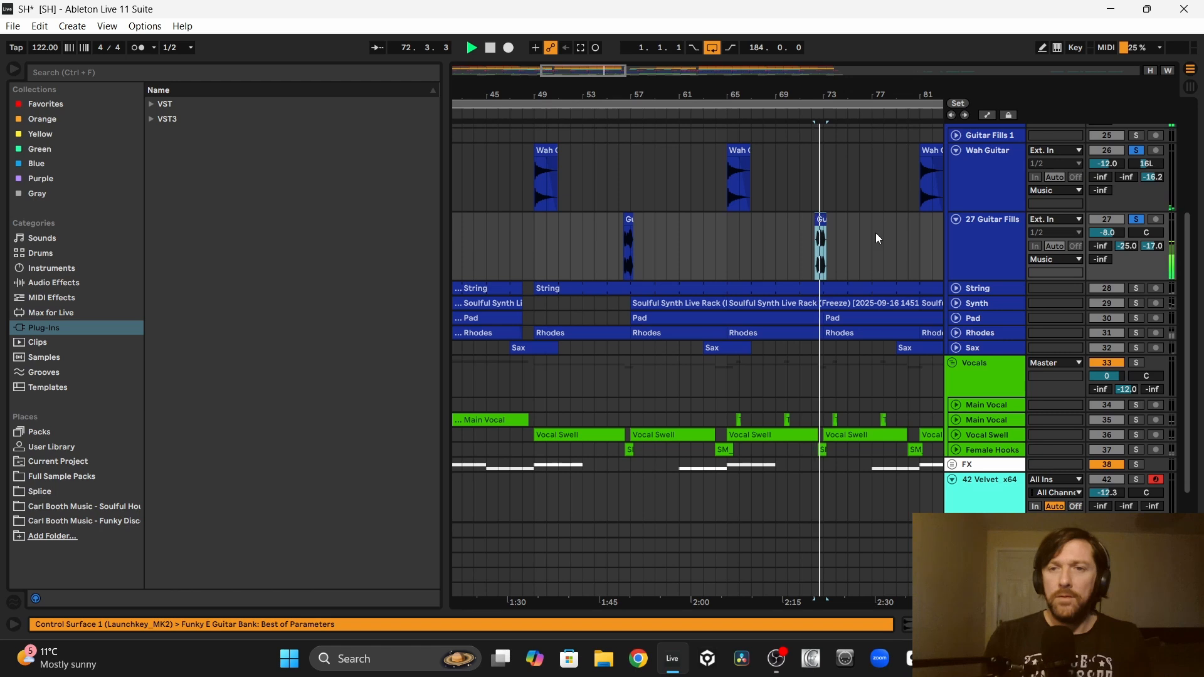
key(Down)
key(Down)
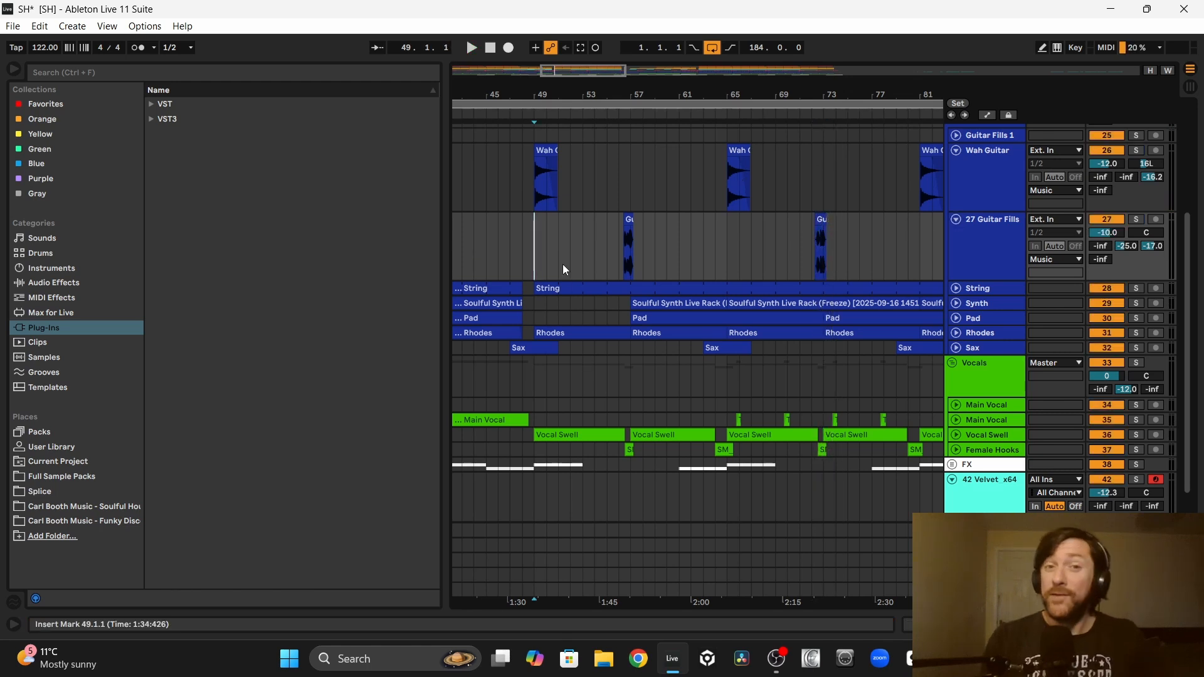
Step: Play the unsoloed mix from bar 49 and pan the Guitar Fills track to 17R
key(space)
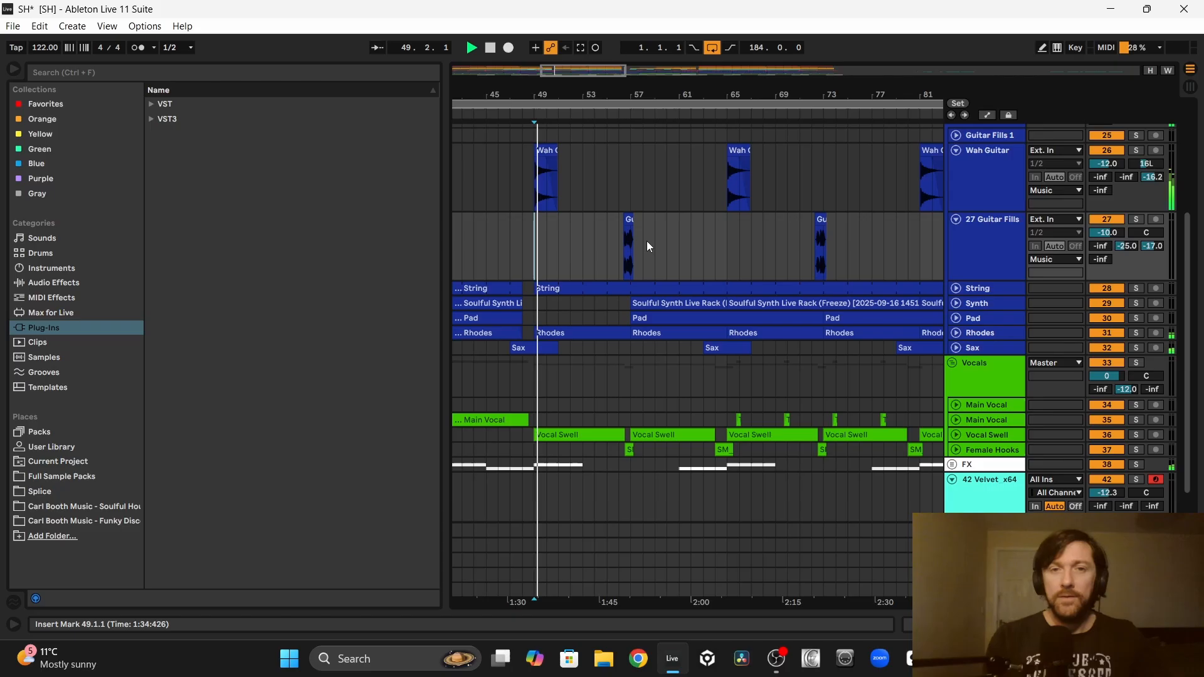
click(628, 215)
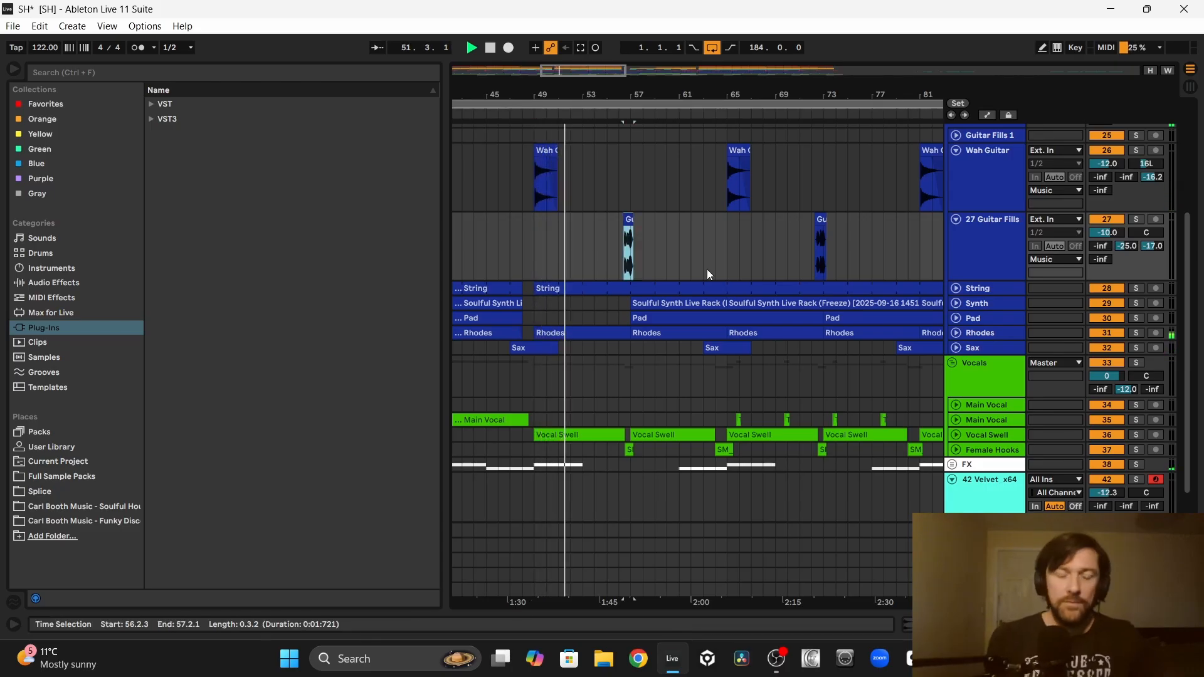
drag(632, 98, 679, 153)
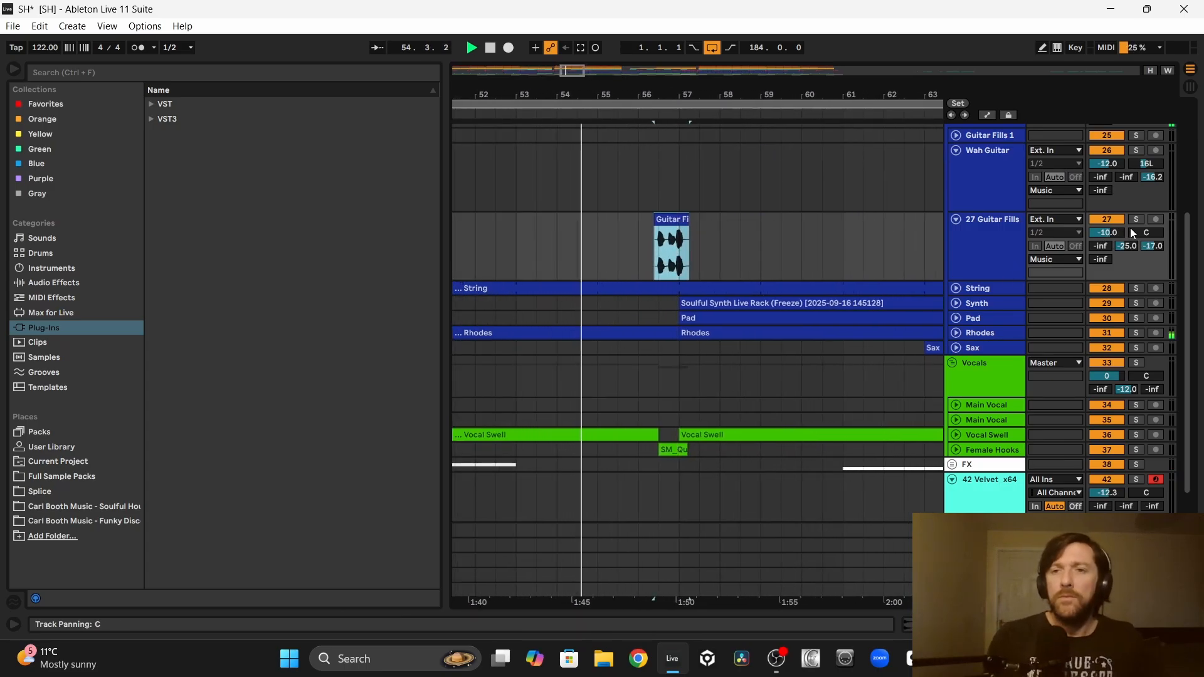
drag(1137, 233, 1138, 222)
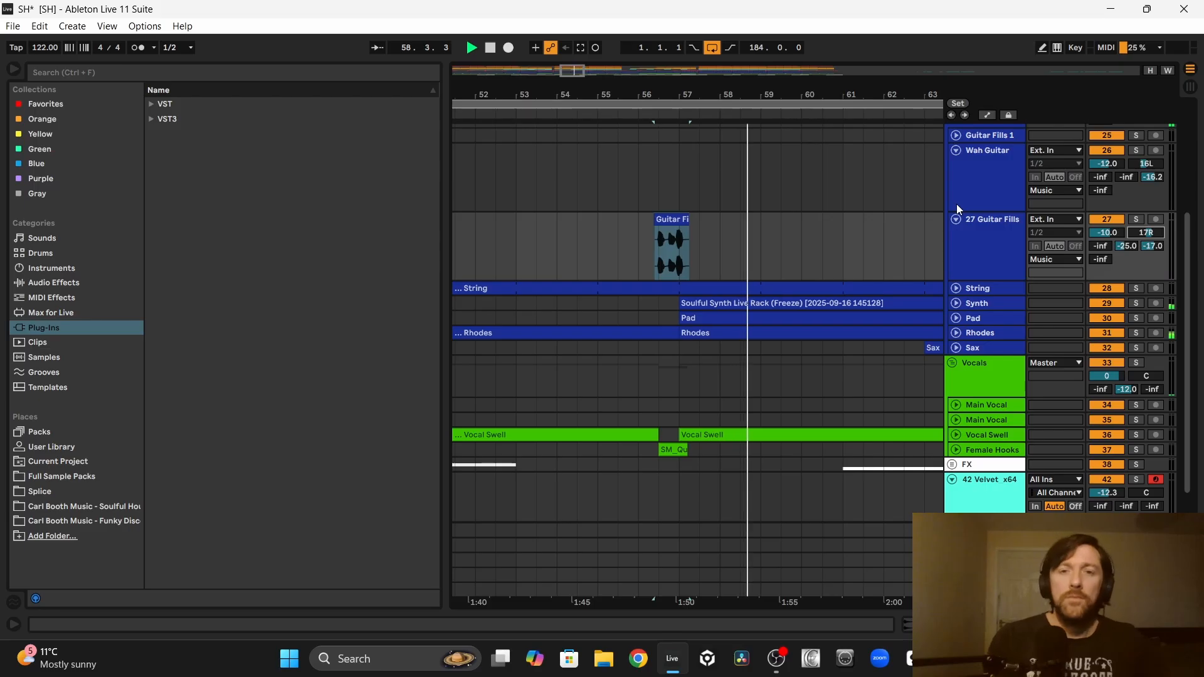
Step: Set the Guitar Fills track's volume to -8 dB and play the mix from bar 71 through the second fill
click(740, 249)
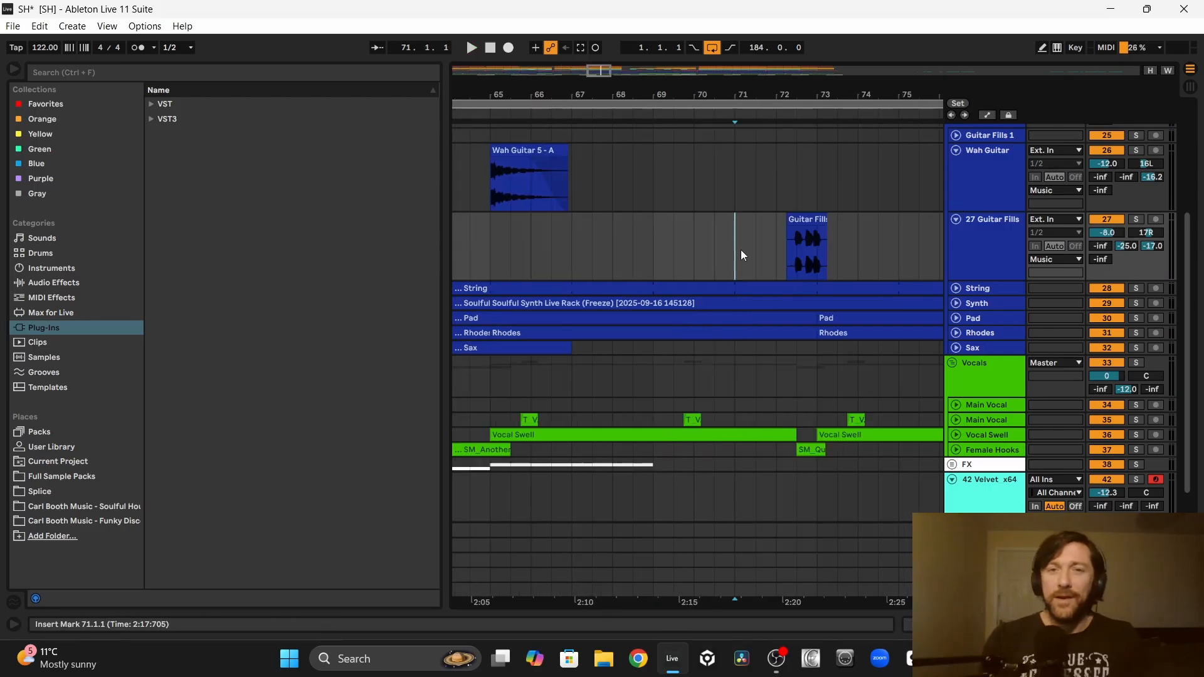
key(space)
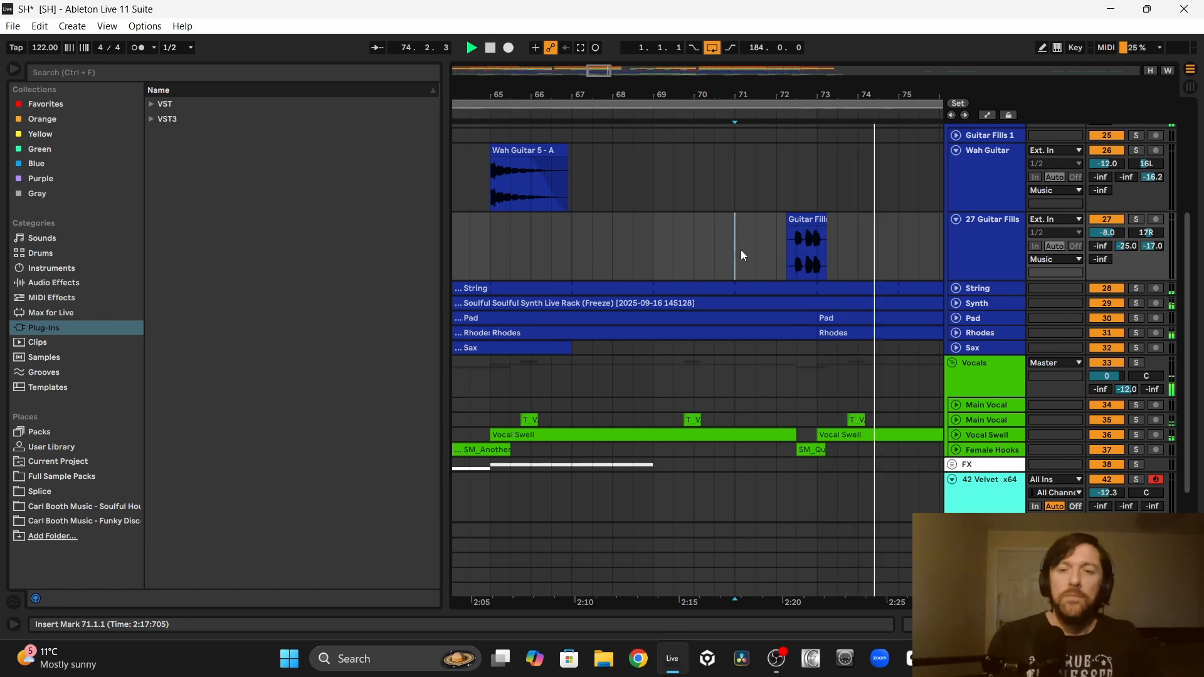
Step: Copy the Guitar Fills section from bars 49 to 81 and place the duplicate at bar 105
drag(659, 377, 514, 377)
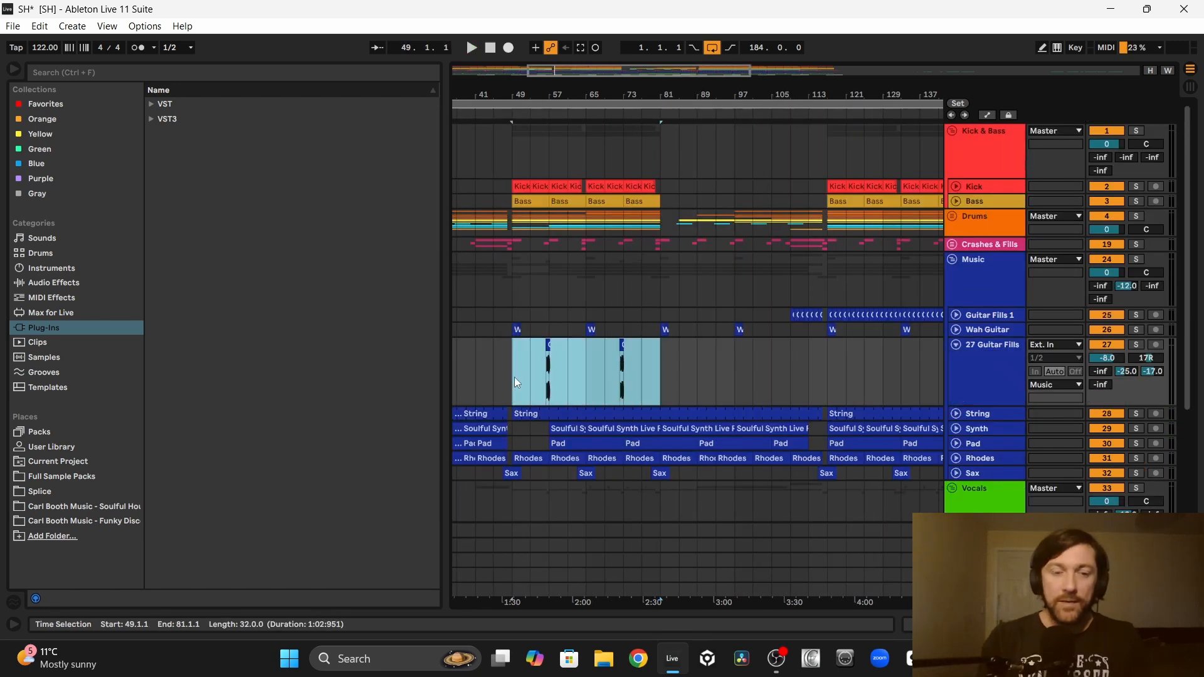
key(ctrl+d)
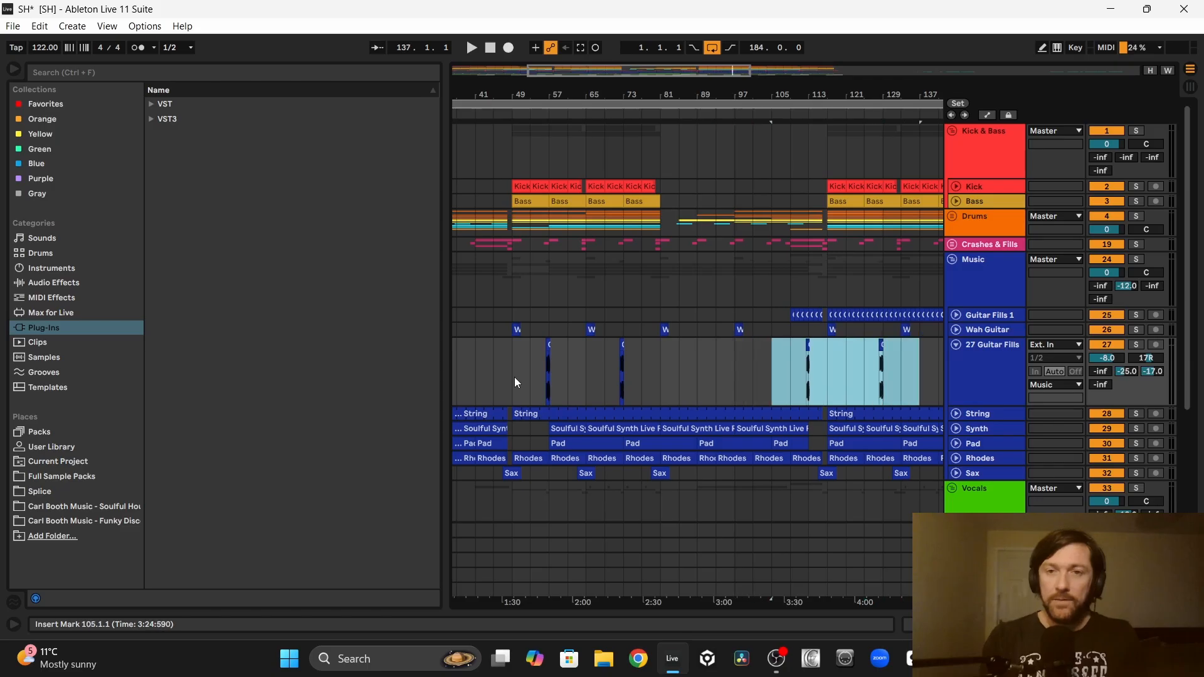
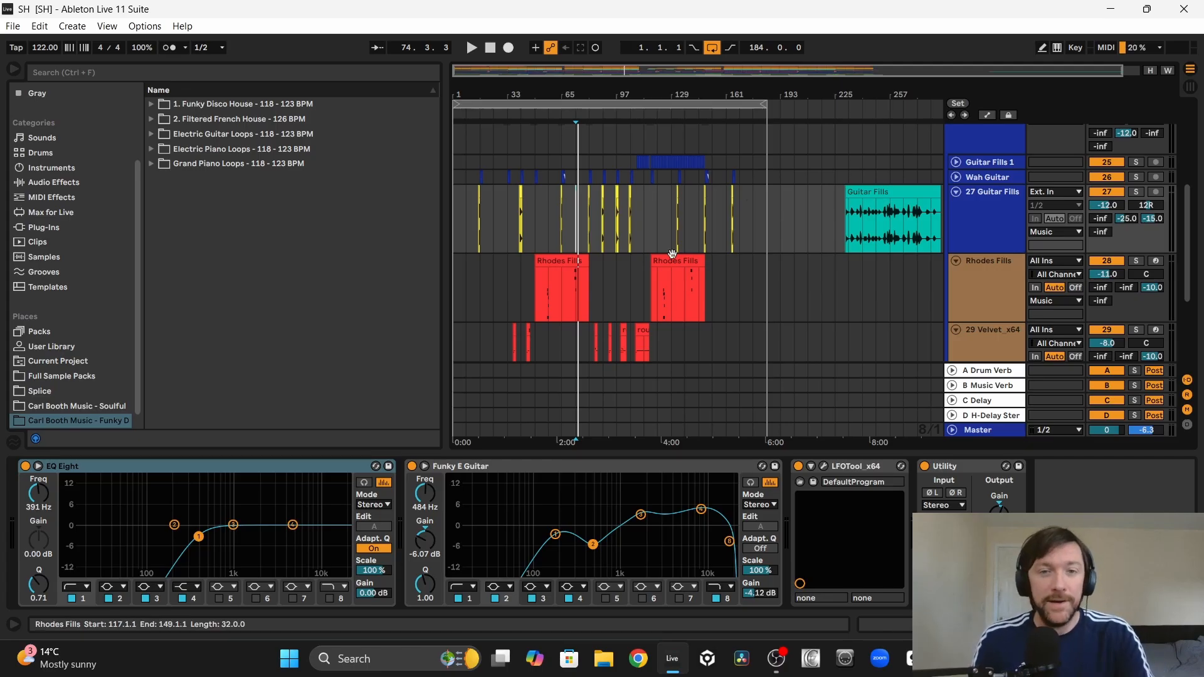
Step: Look over the Rhodes Fills track and select its first clip, spanning bars 49 to 81
click(506, 304)
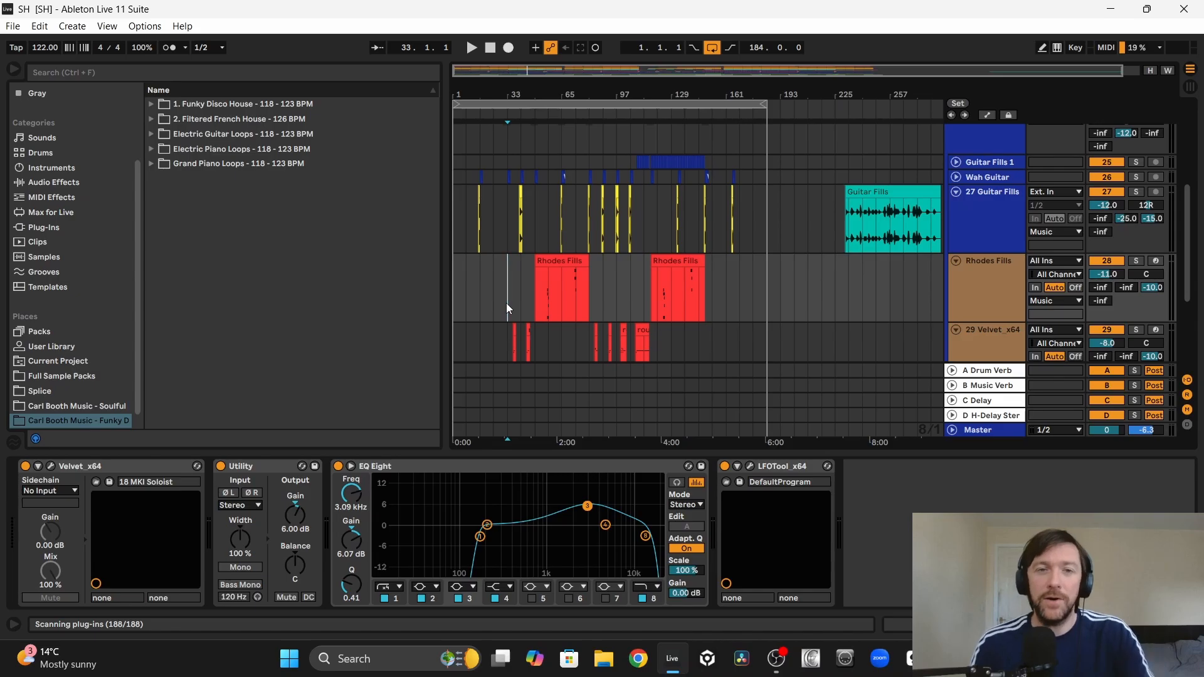
scroll(517, 296, up, 1)
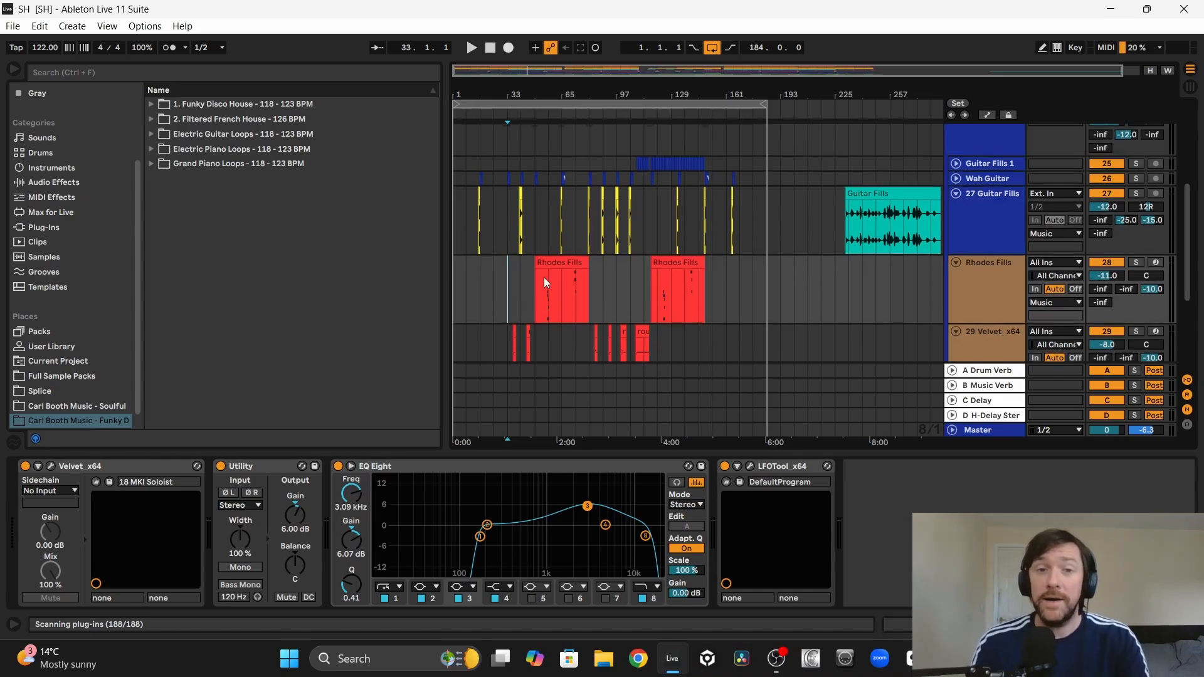
click(553, 263)
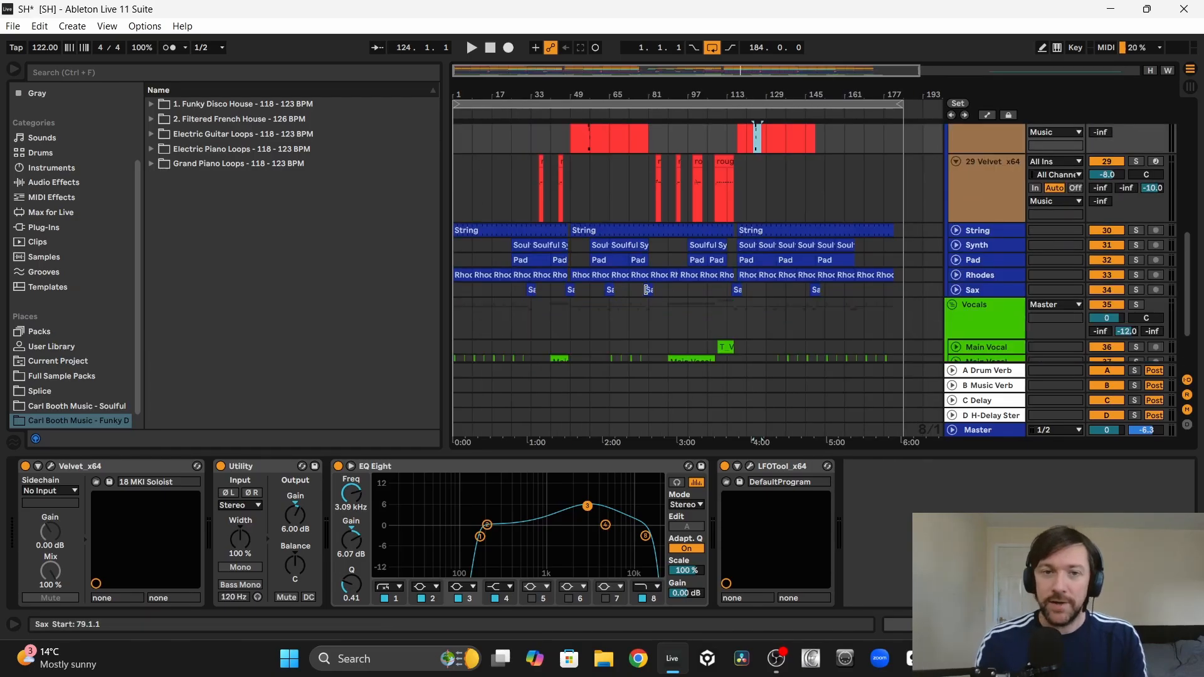
scroll(630, 213, down, 5)
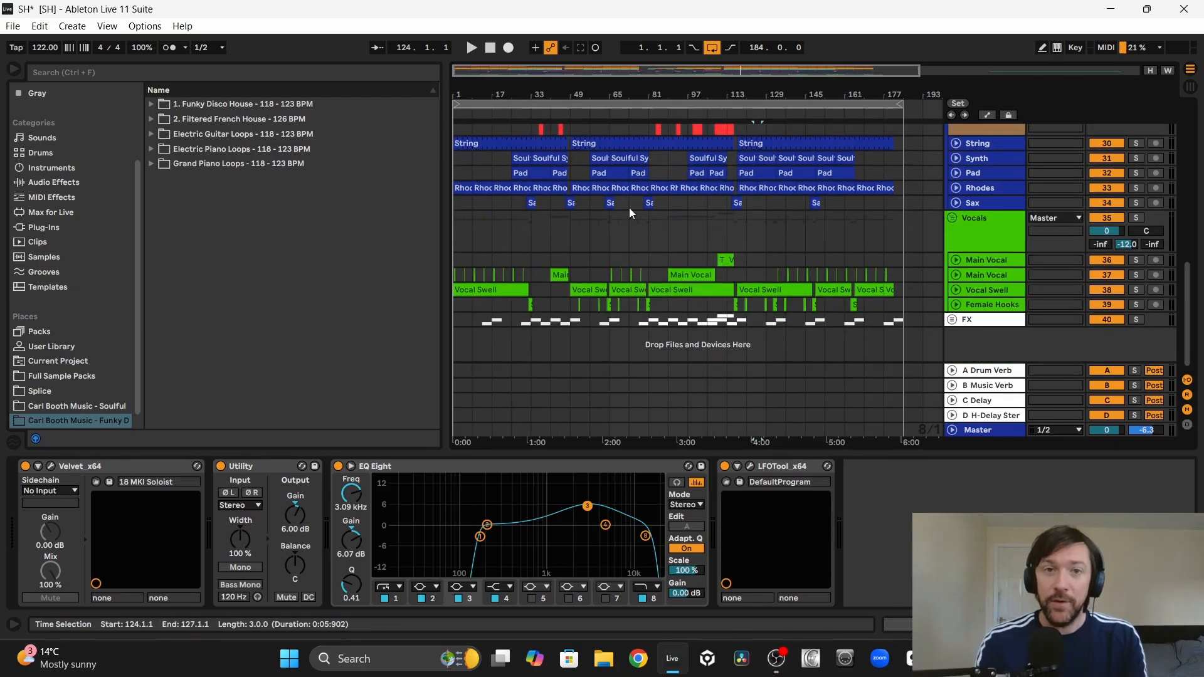
Step: Play the Female Hooks clip at bar 52.3 and compare its spacing with the Rhodes and guitar fills through bar 81
drag(589, 95, 592, 290)
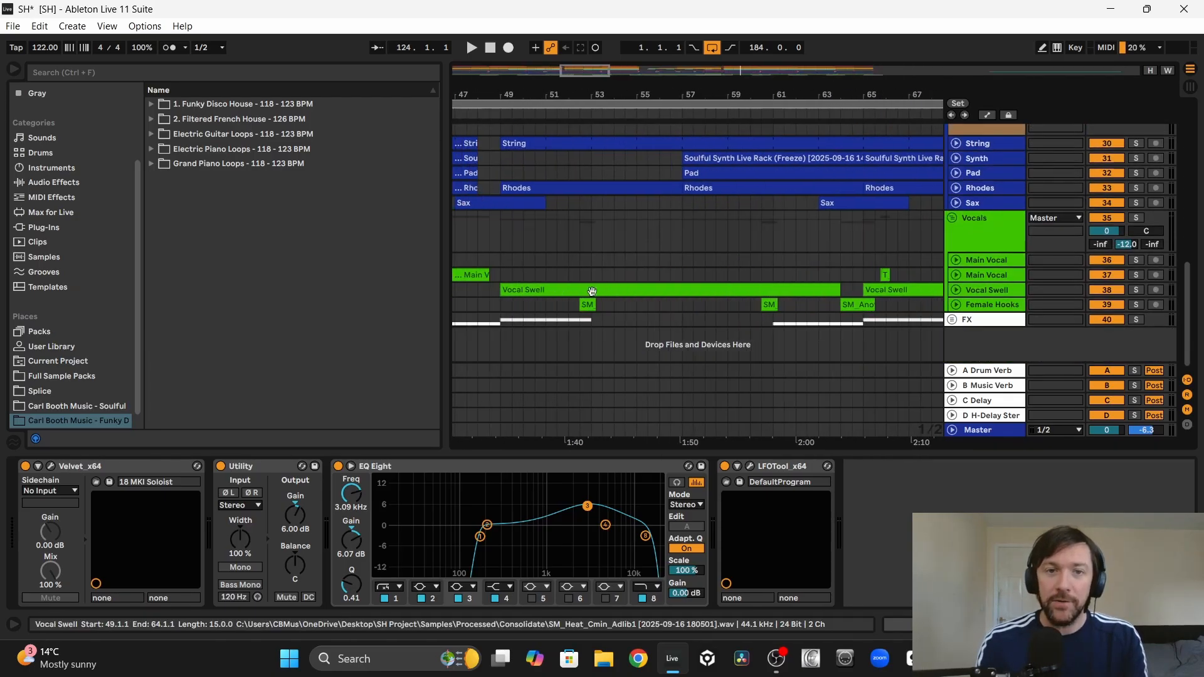
click(588, 305)
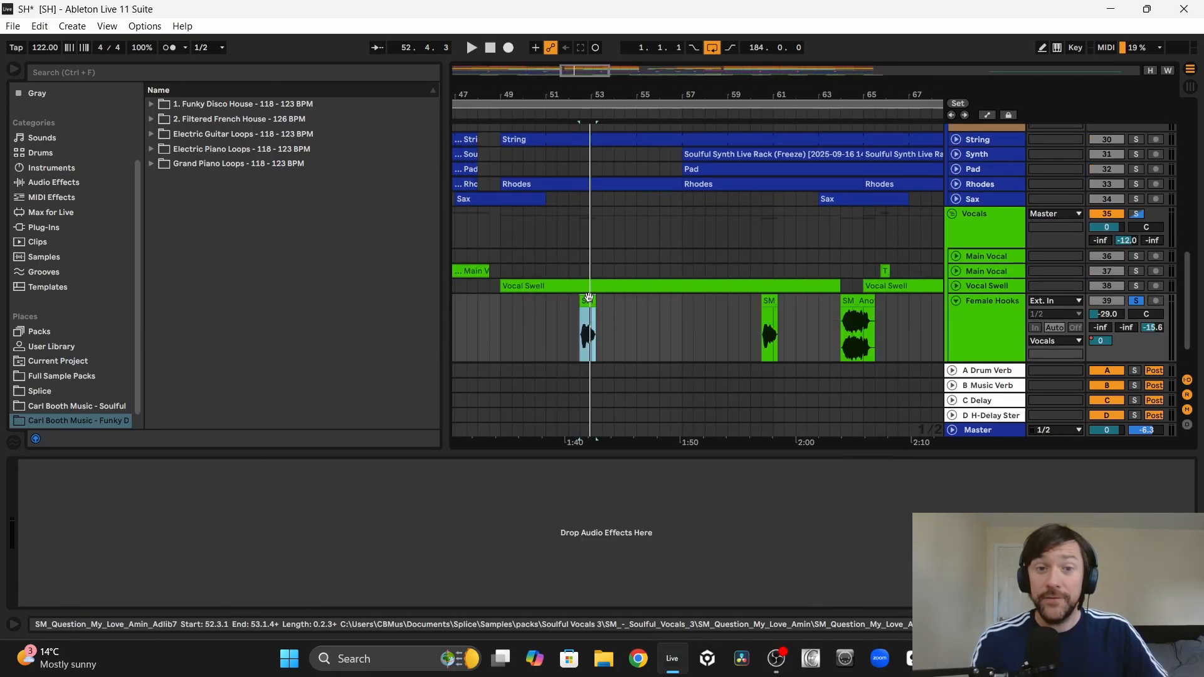
key(space)
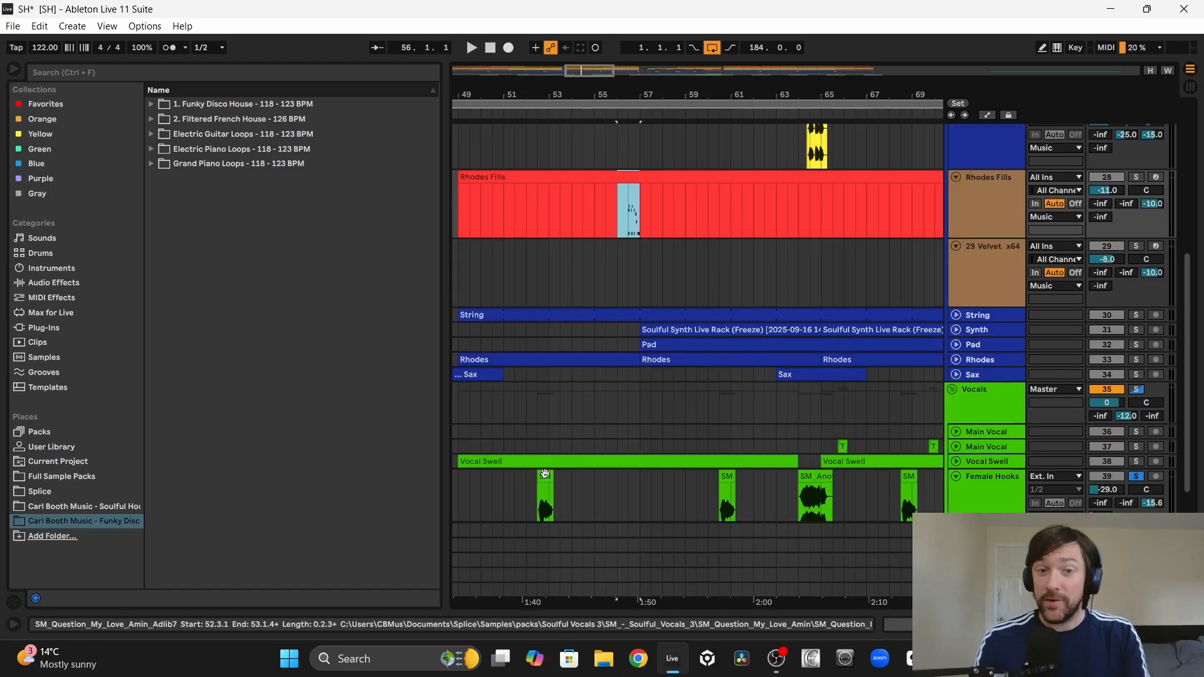
click(545, 474)
drag(607, 210, 649, 213)
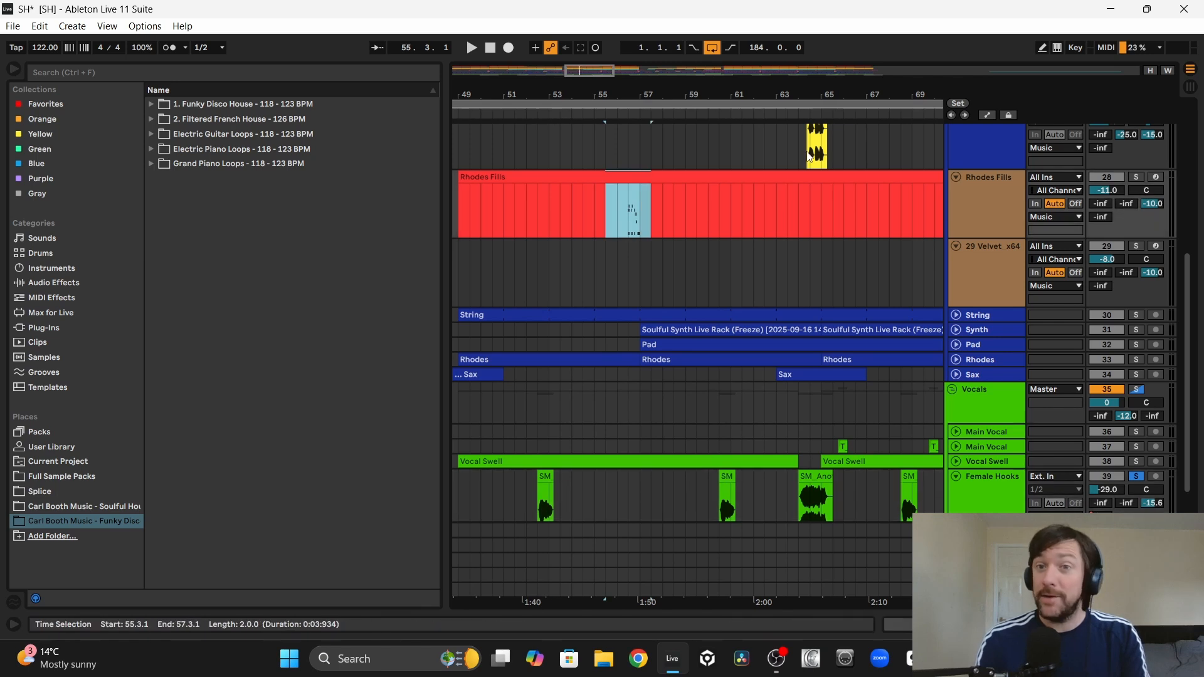
scroll(750, 472, right, 3)
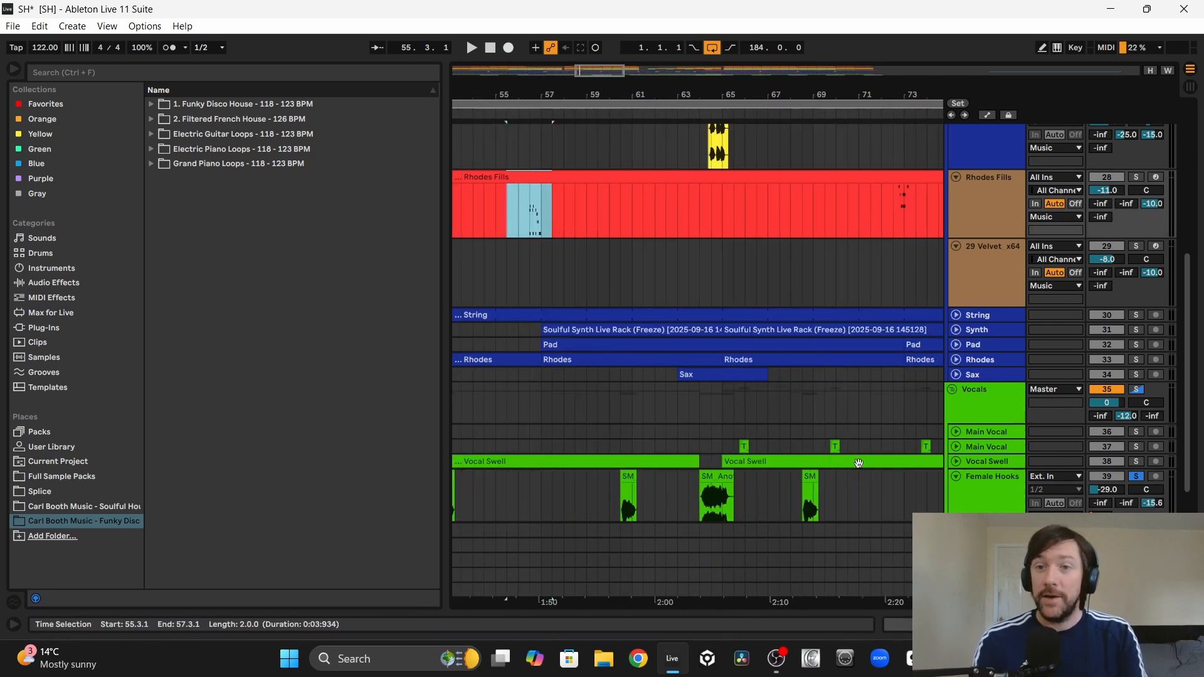
scroll(889, 257, right, 6)
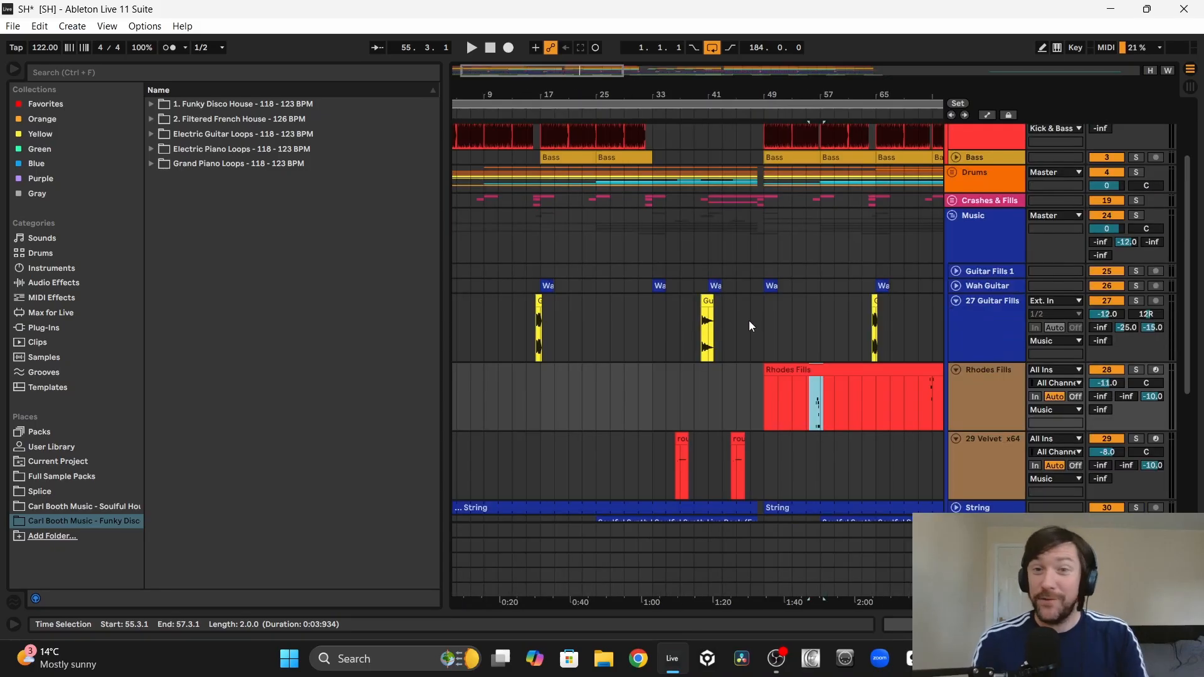
Step: Show the automation lanes and examine the Auto Filter frequency on the Drums group
scroll(749, 321, up, 3)
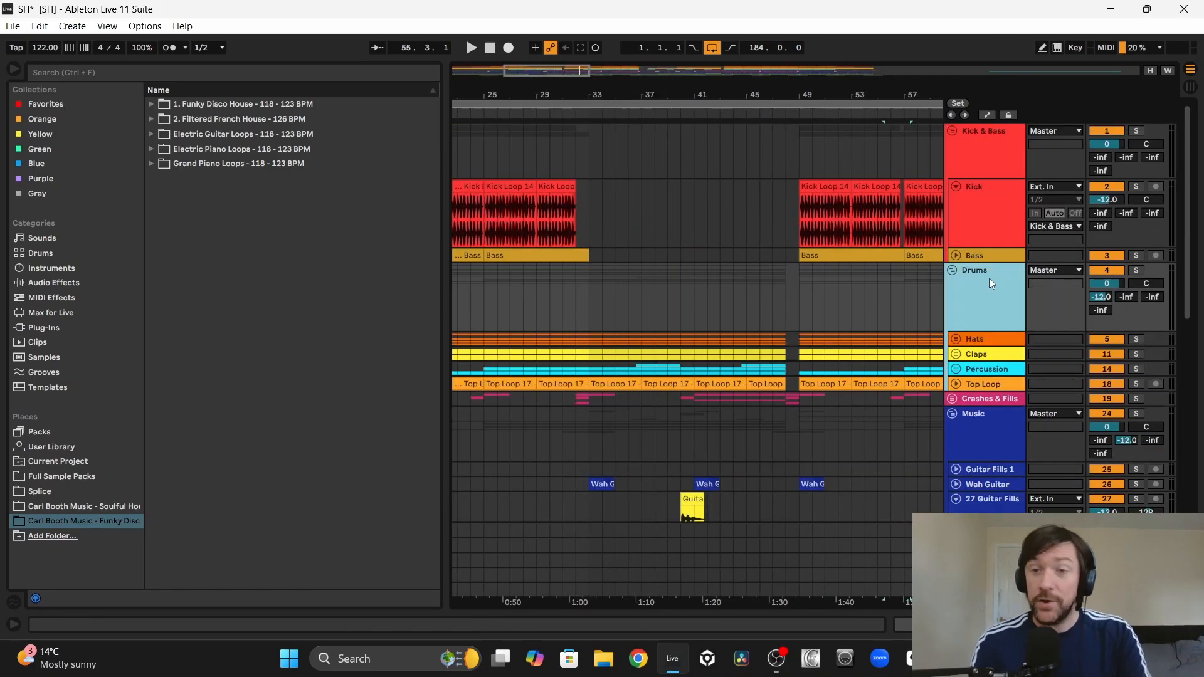
key(a)
key(shift+Tab)
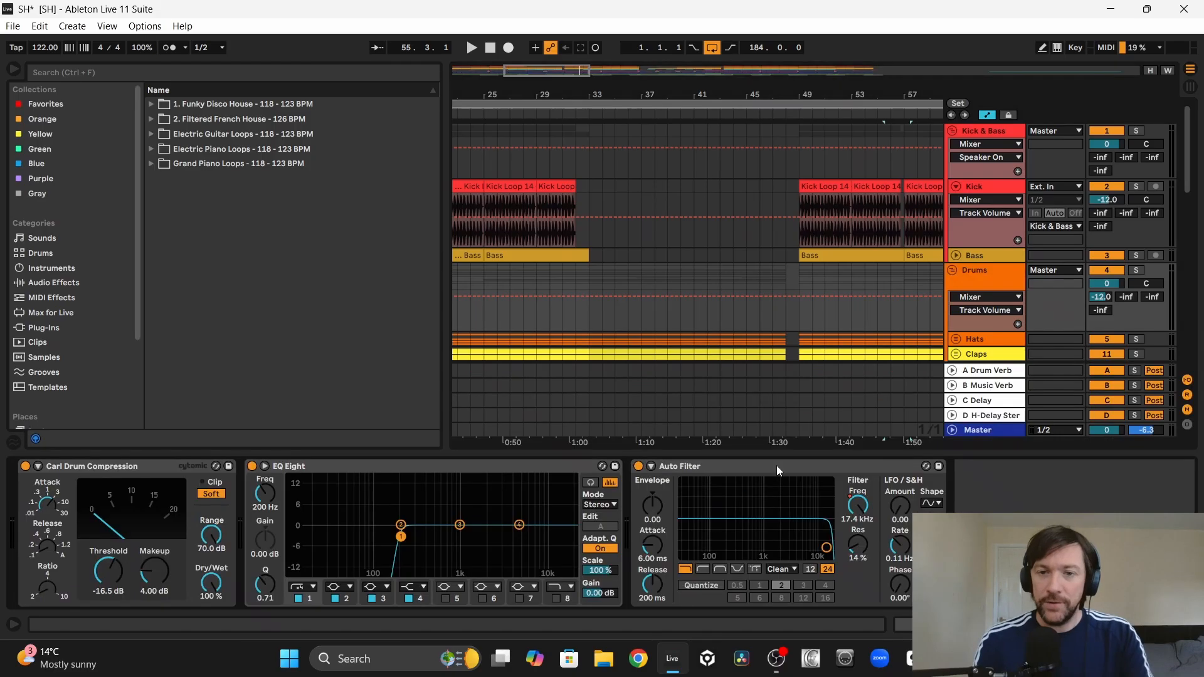
click(856, 504)
Step: Return to the Guitar Fills, Rhodes Fills and Velvet tracks with automation hidden and play the arrangement from bar 32
scroll(689, 214, down, 3)
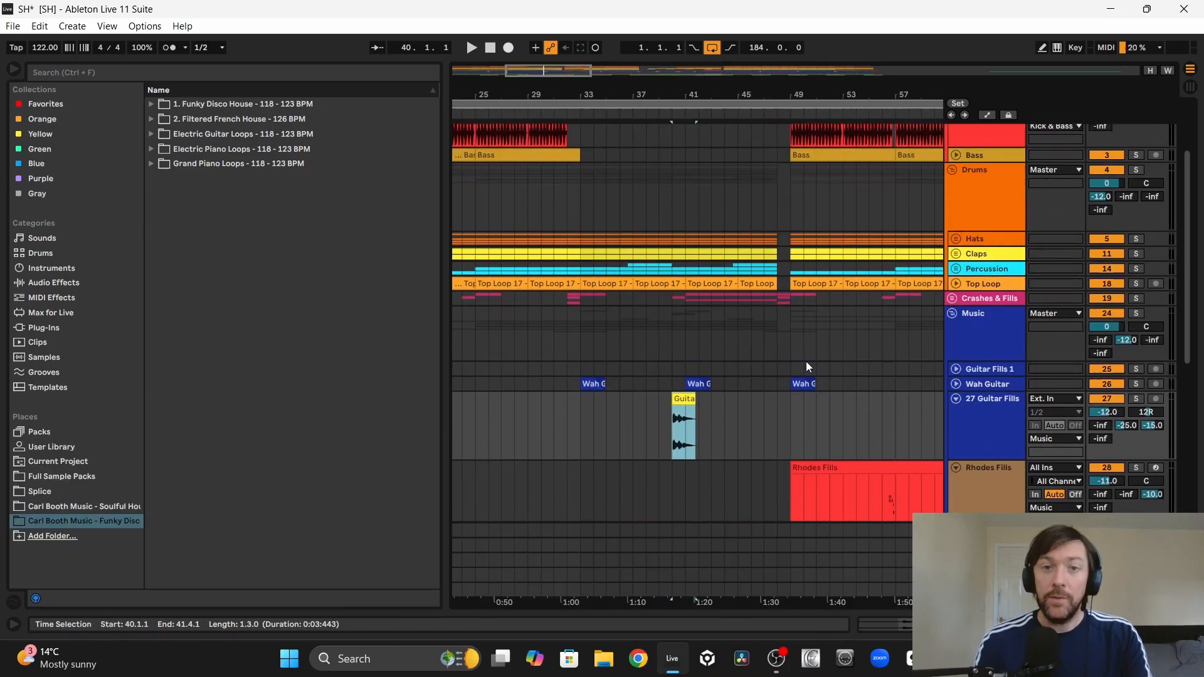
scroll(807, 362, down, 1)
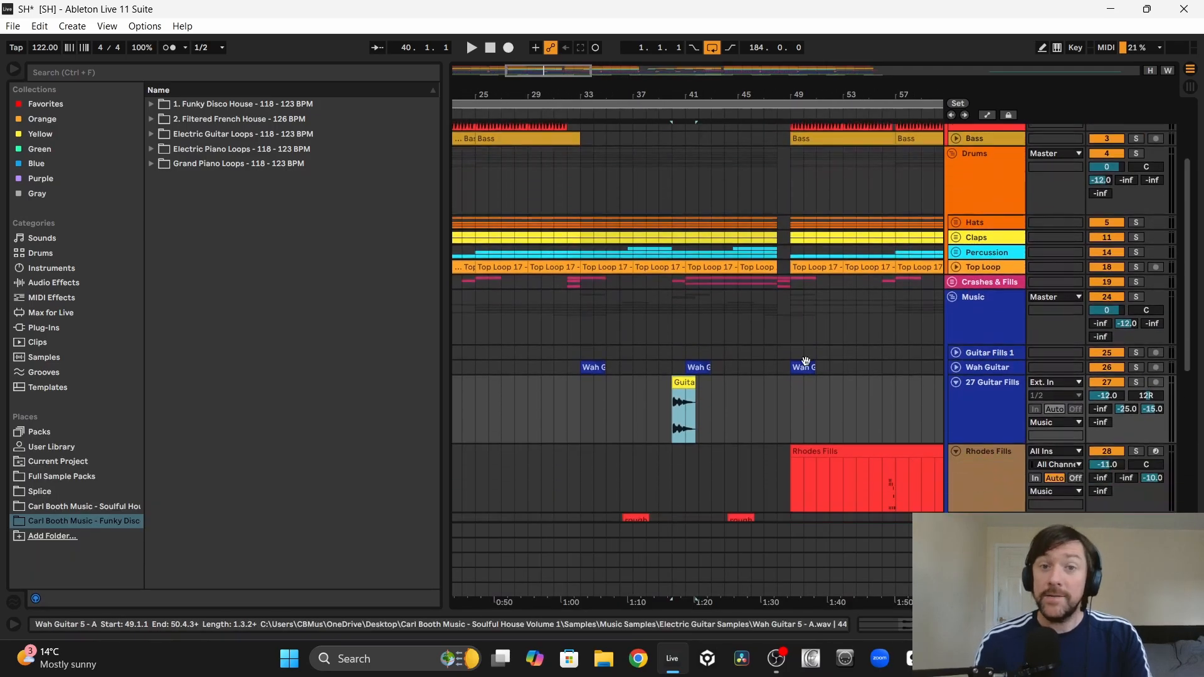
scroll(566, 339, down, 4)
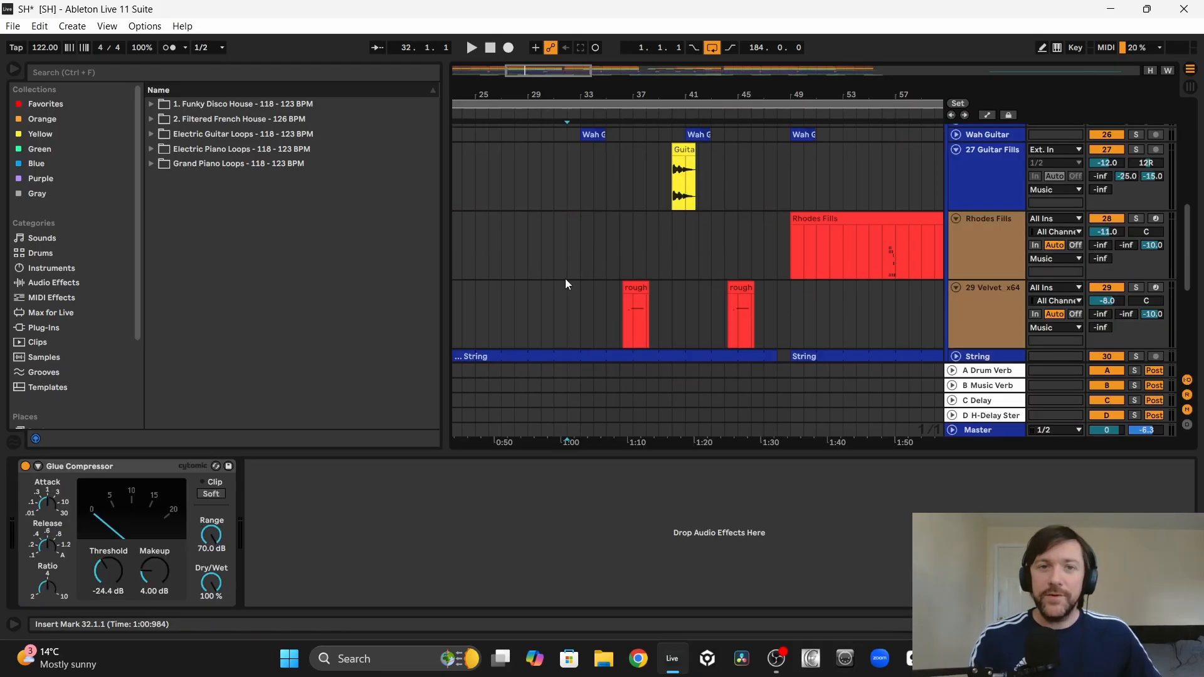
key(space)
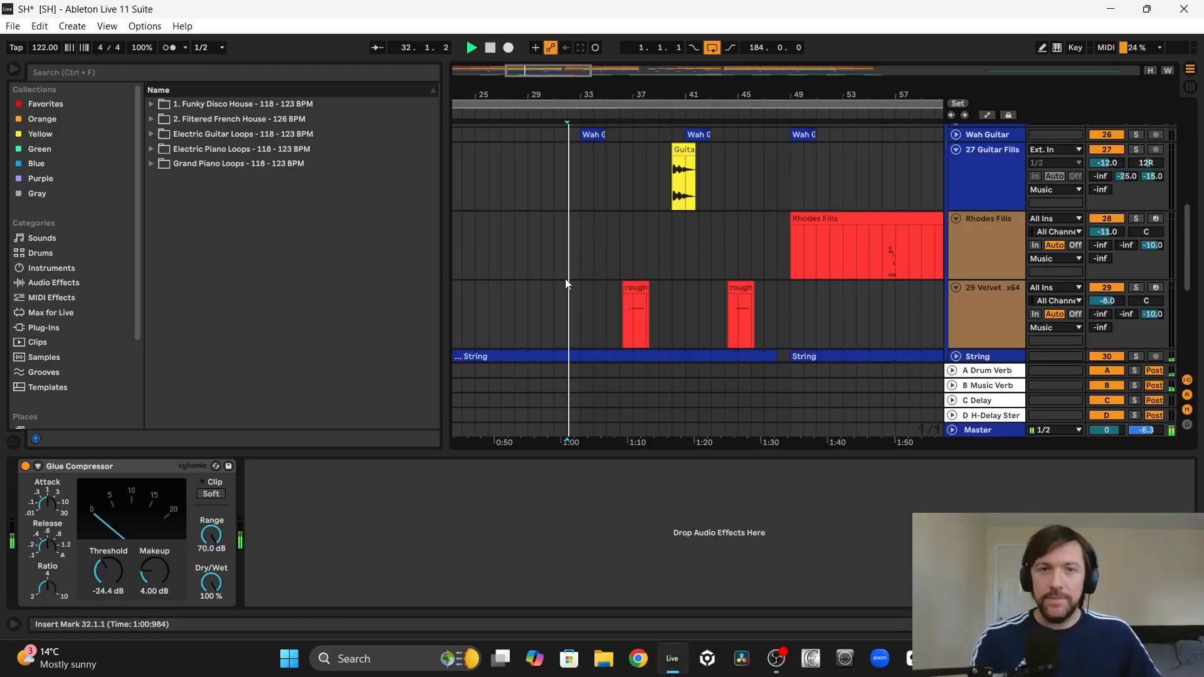
Step: Open the rough midi clip at bar 36.2.1 on the Velvet track and examine its notes during playback
click(637, 286)
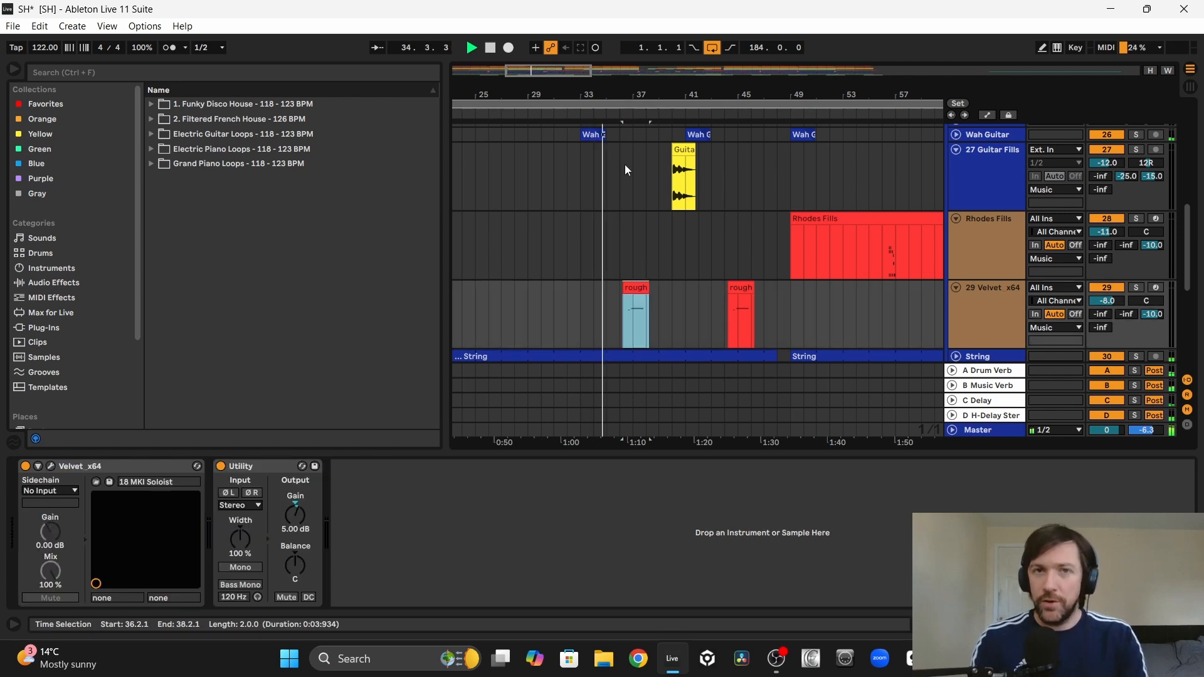
drag(626, 88, 627, 163)
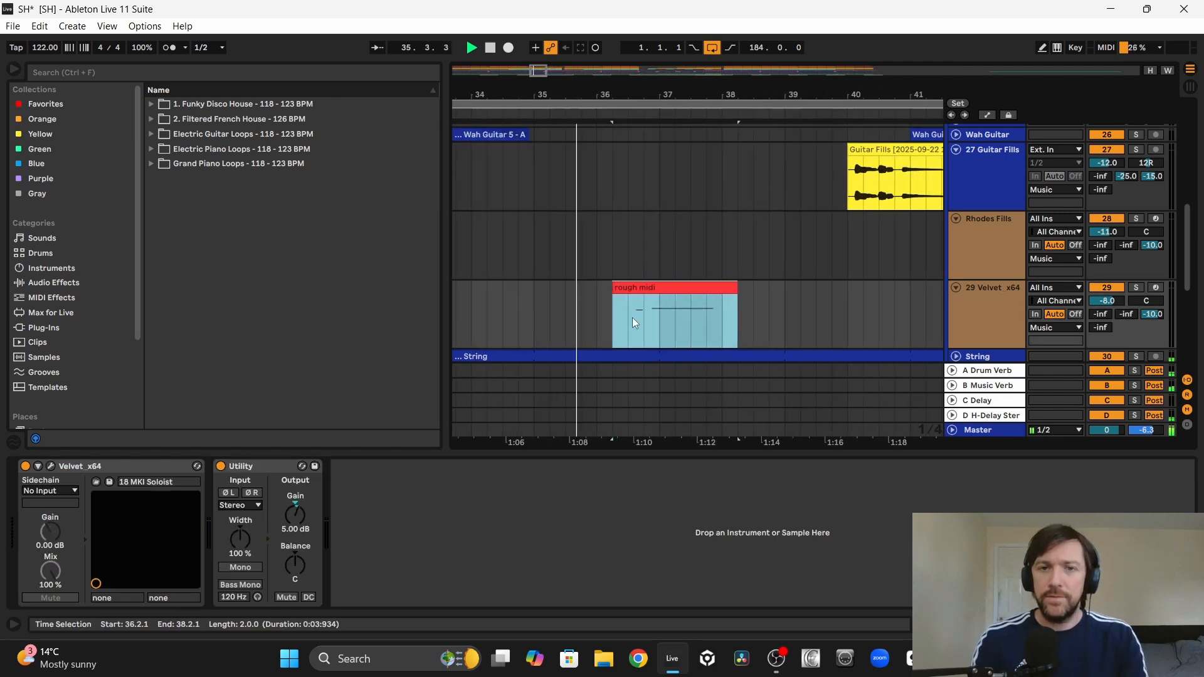
double_click(650, 288)
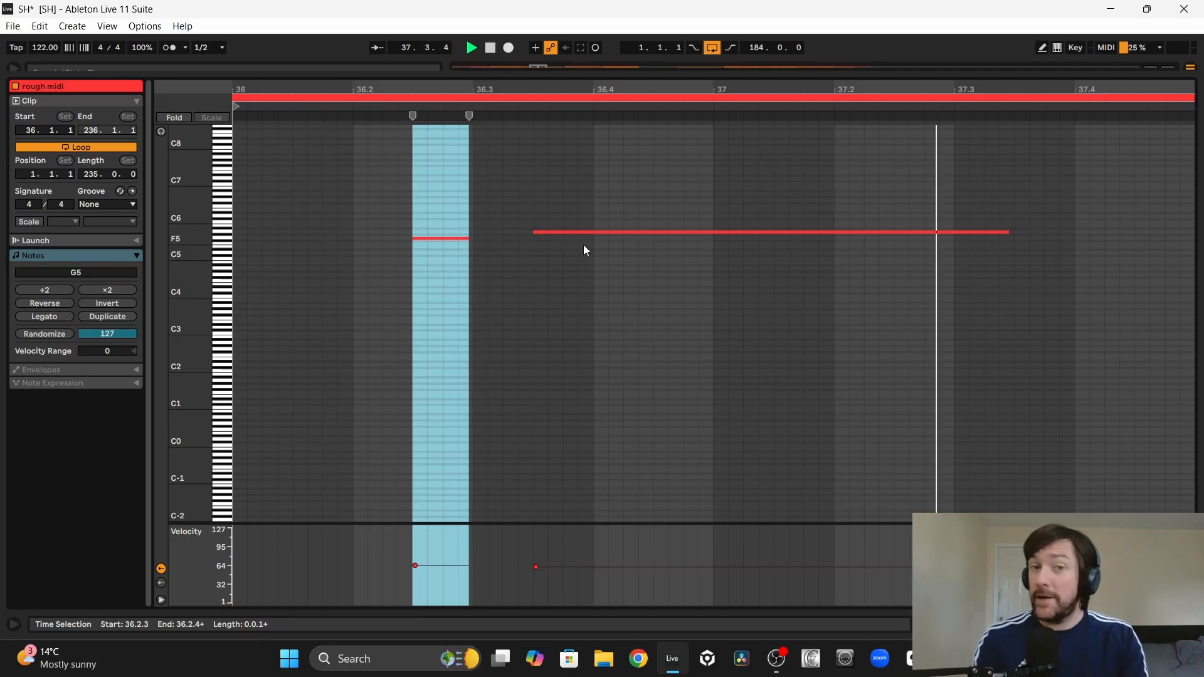
click(1190, 624)
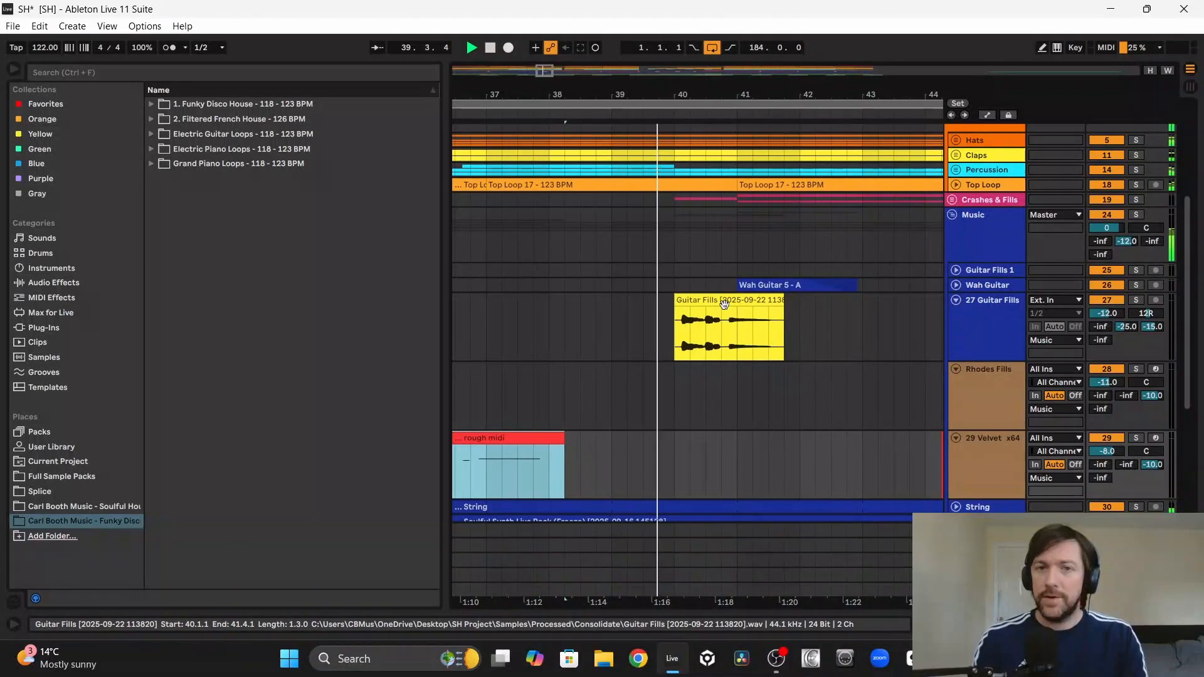
Step: Select the Guitar Fills clip at bar 40 and listen to how it answers the Velvet phrase
click(734, 332)
scroll(713, 423, down, 1)
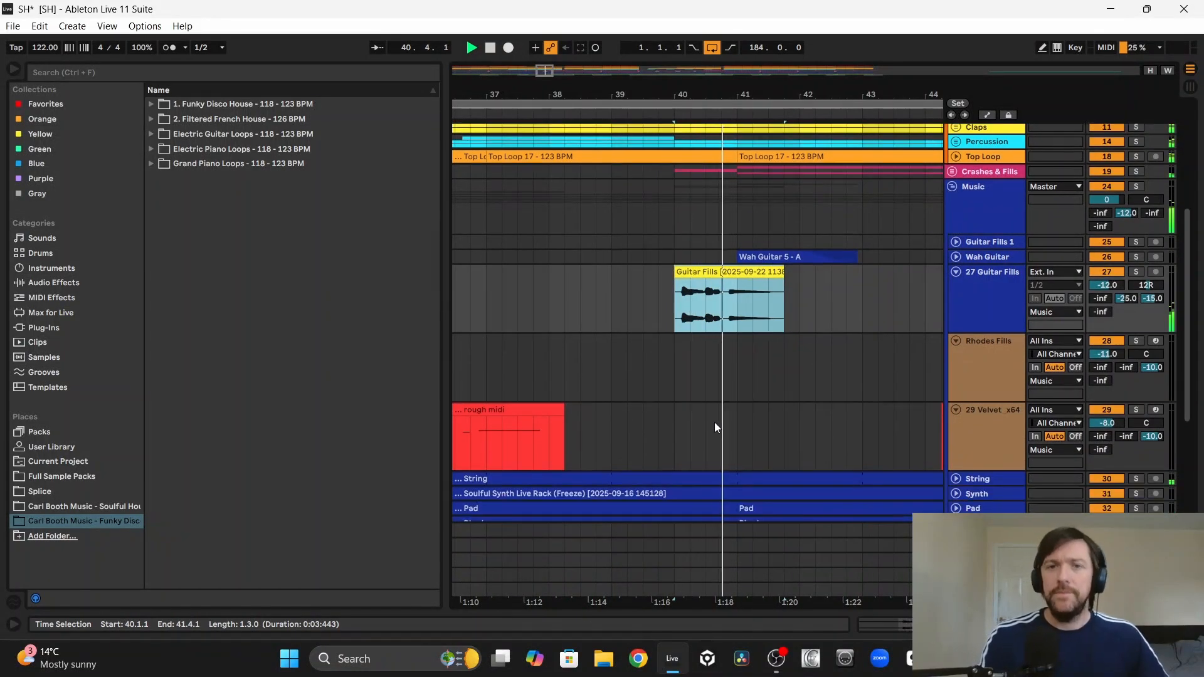
scroll(746, 350, down, 3)
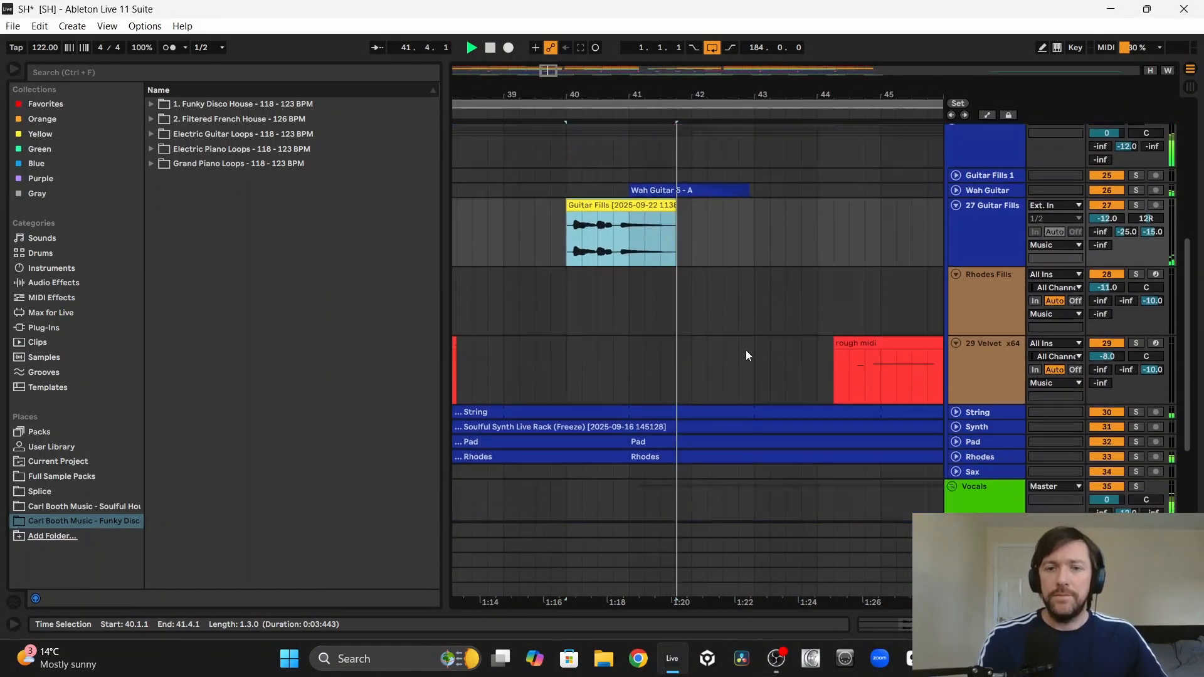
Step: Examine the notes of the rough midi clip at bar 44.2.1 and follow the playback toward bar 49
click(701, 324)
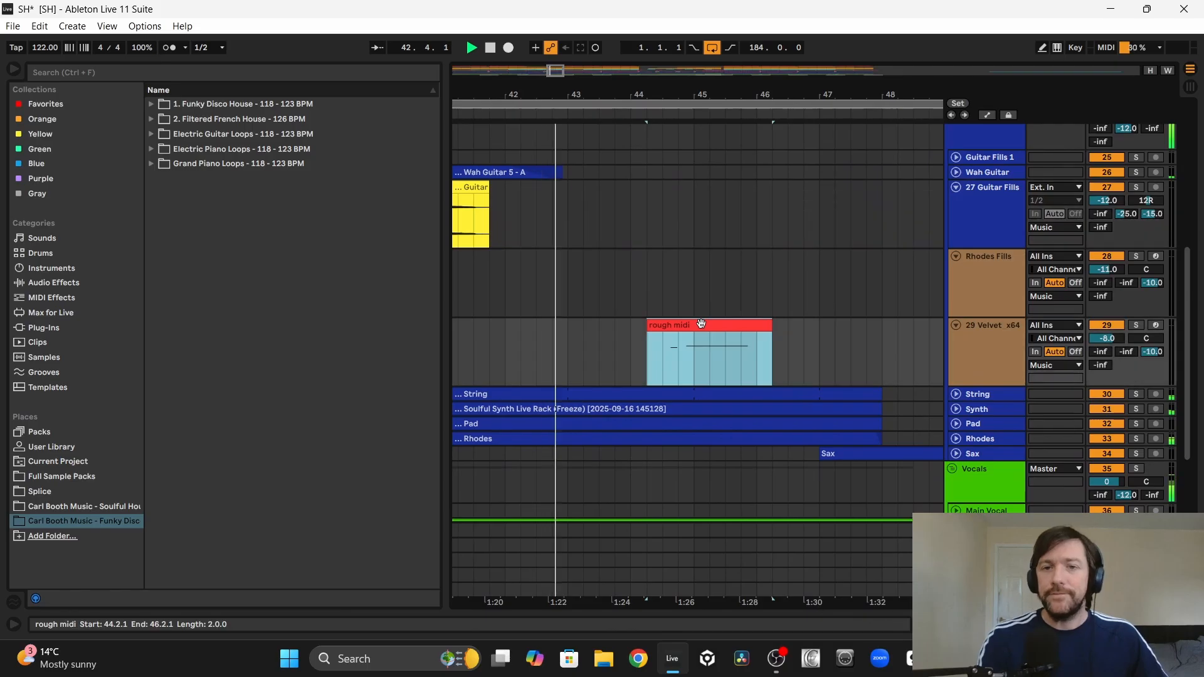
double_click(695, 325)
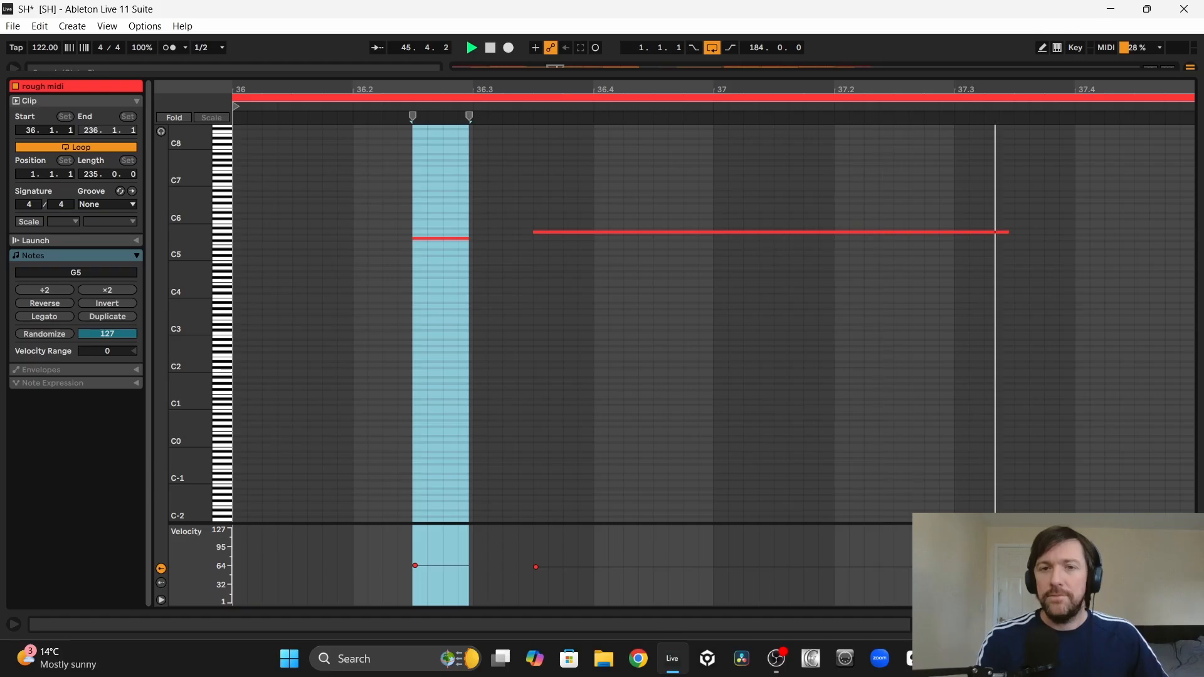
click(1191, 624)
scroll(831, 400, right, 5)
scroll(831, 401, up, 3)
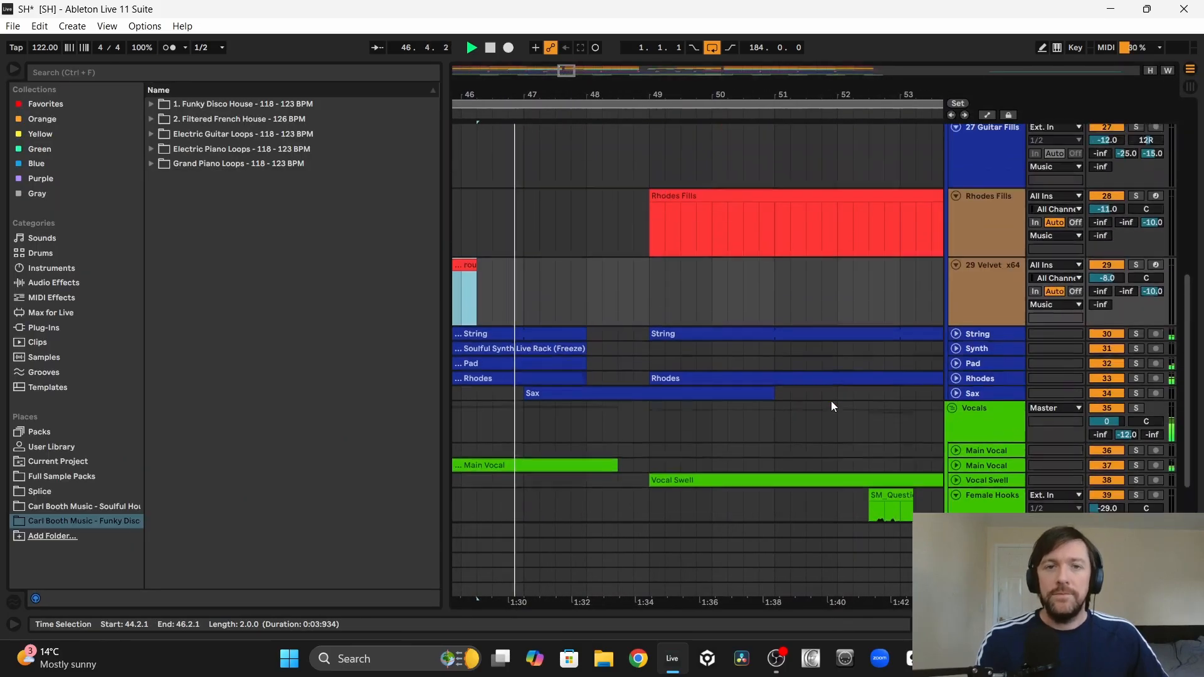
scroll(830, 400, up, 5)
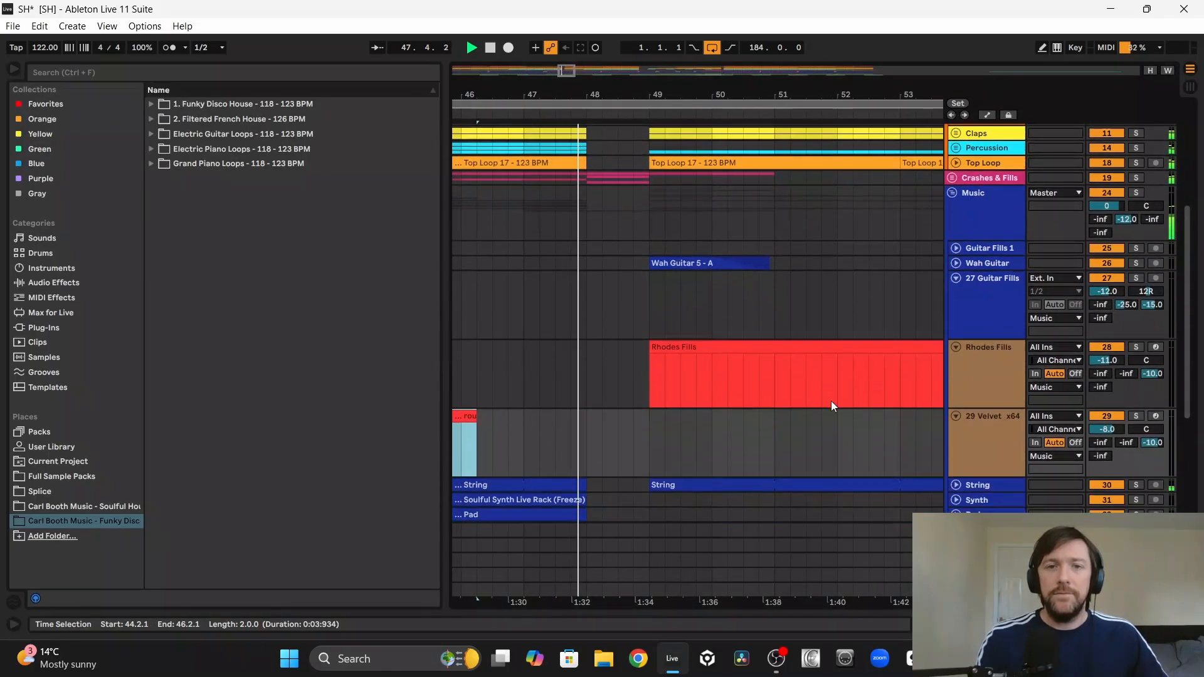
Step: Inspect the G5 and A5 notes in the rough midi clip at bar 36.2.1 and play the phrase
scroll(831, 402, down, 4)
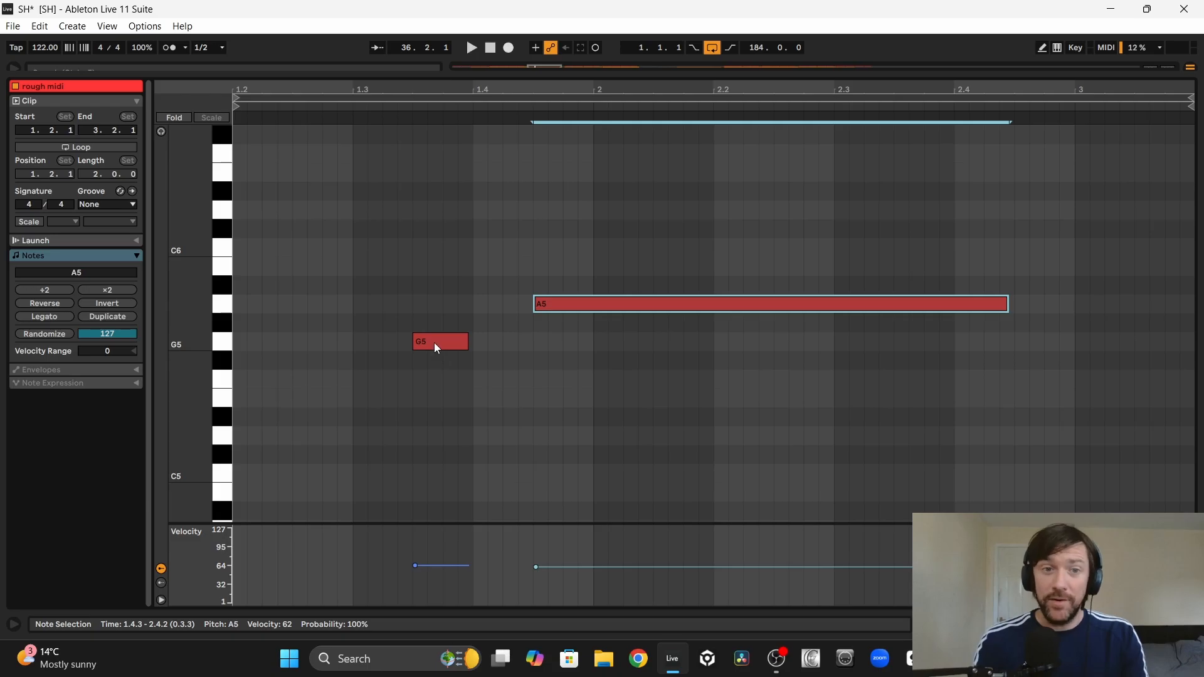
click(434, 343)
click(595, 303)
click(343, 106)
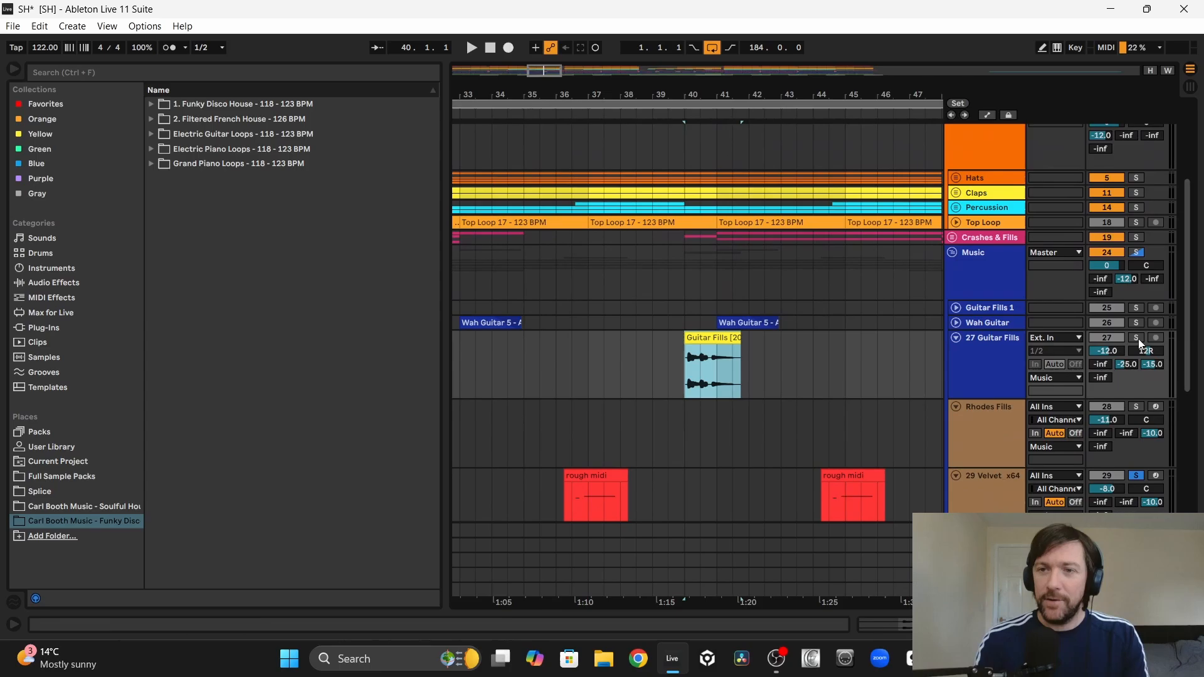
Step: Play the Guitar Fills clip at bar 40 soloed together with the Wah Guitar
click(1137, 339)
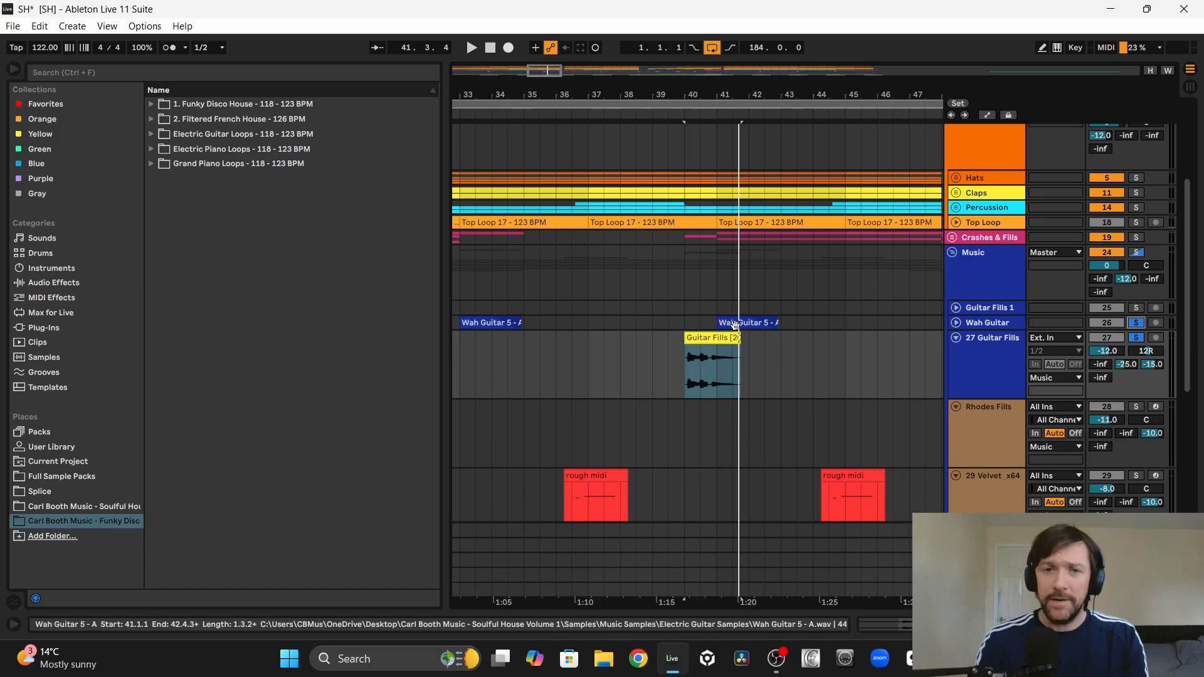
click(720, 337)
key(space)
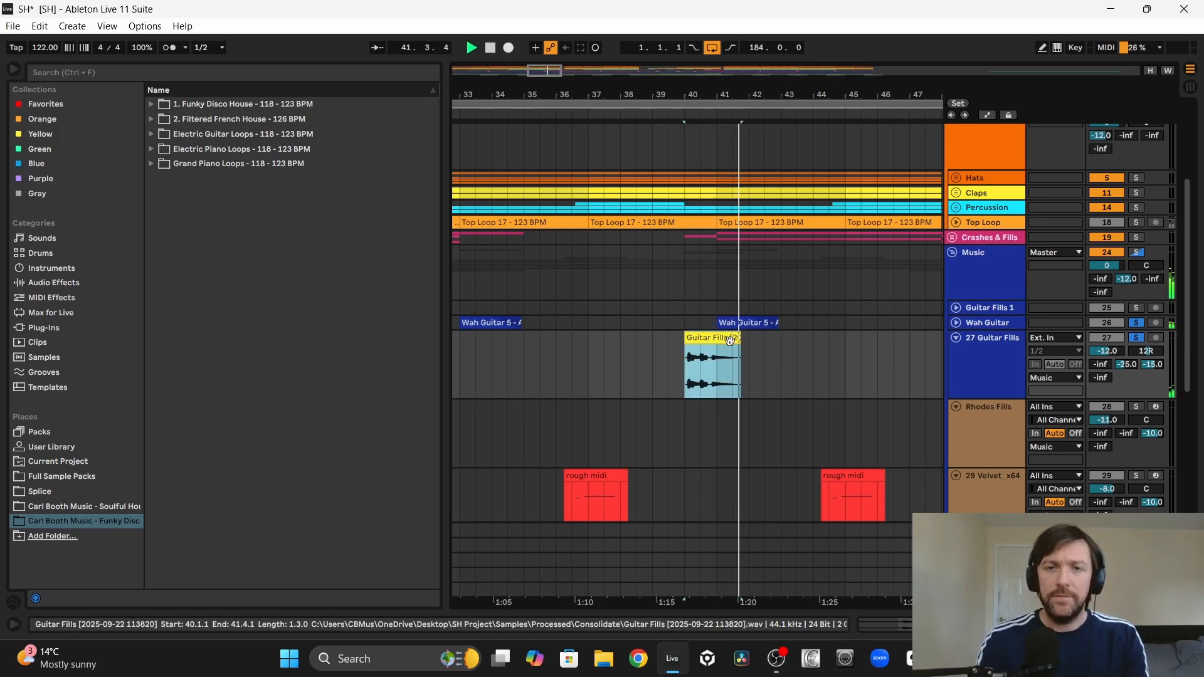
Step: Split the Rhodes Fills section from 56.1.1 to 57.3.1 into its own clip, open its notes and play it
ctrl+scroll(562, 255, down, 5)
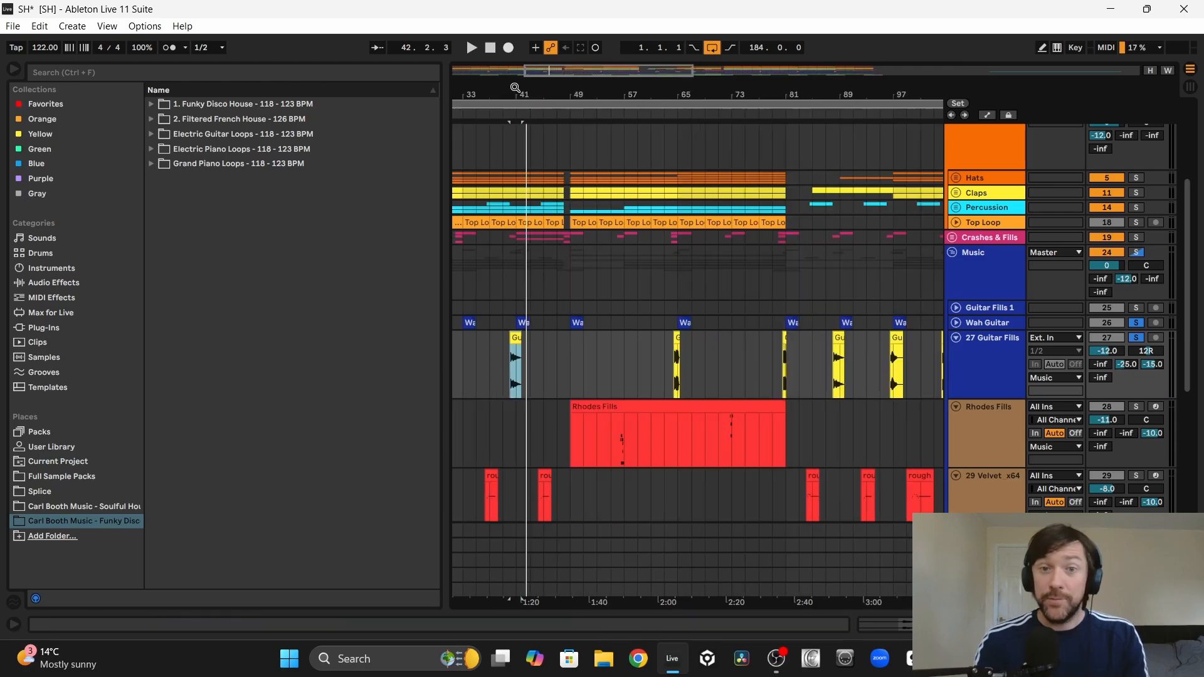
scroll(561, 255, down, 2)
scroll(562, 254, left, 1)
scroll(562, 255, down, 1)
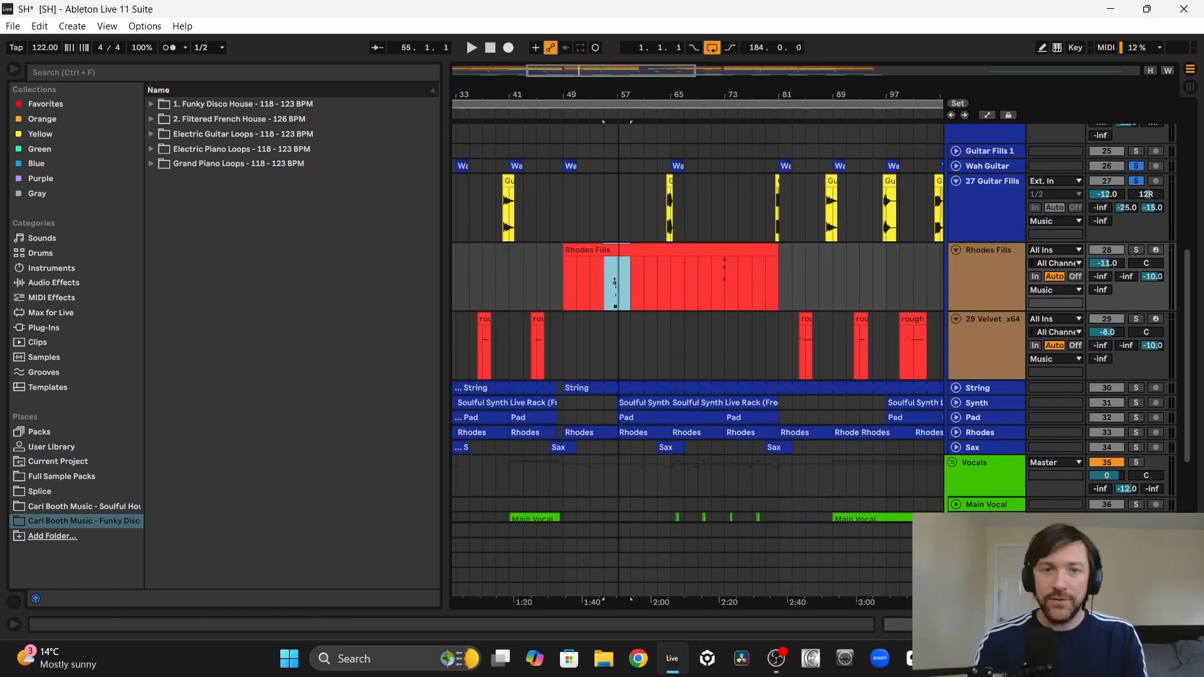
drag(618, 93, 619, 97)
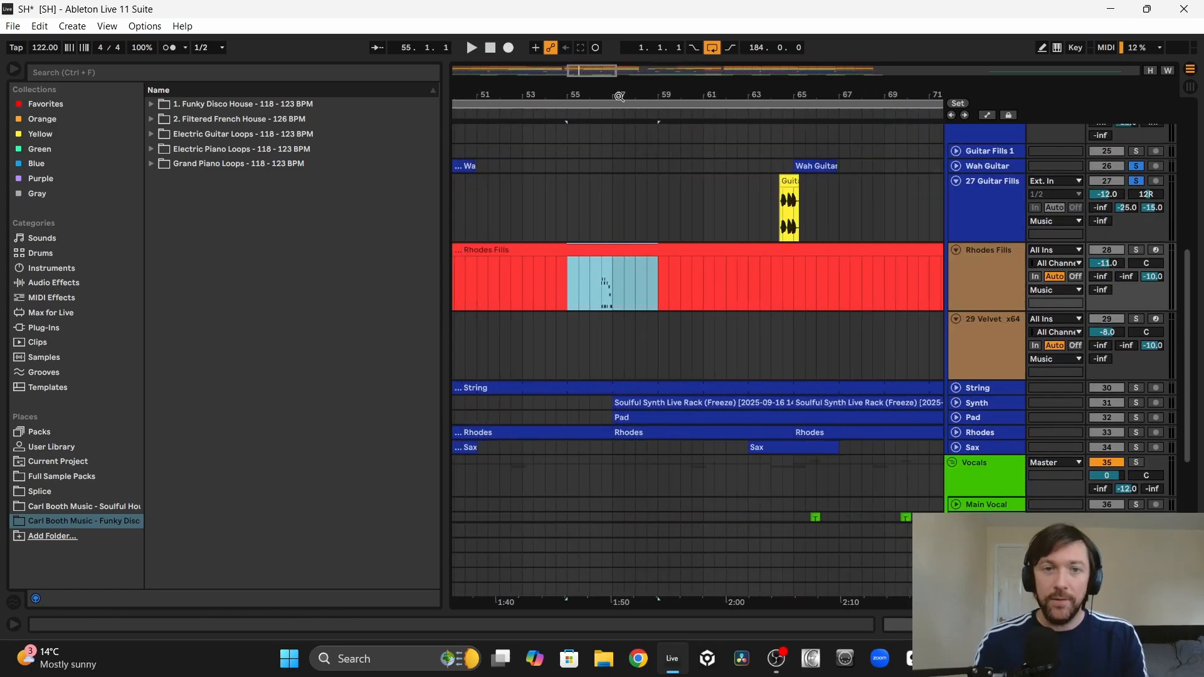
click(589, 283)
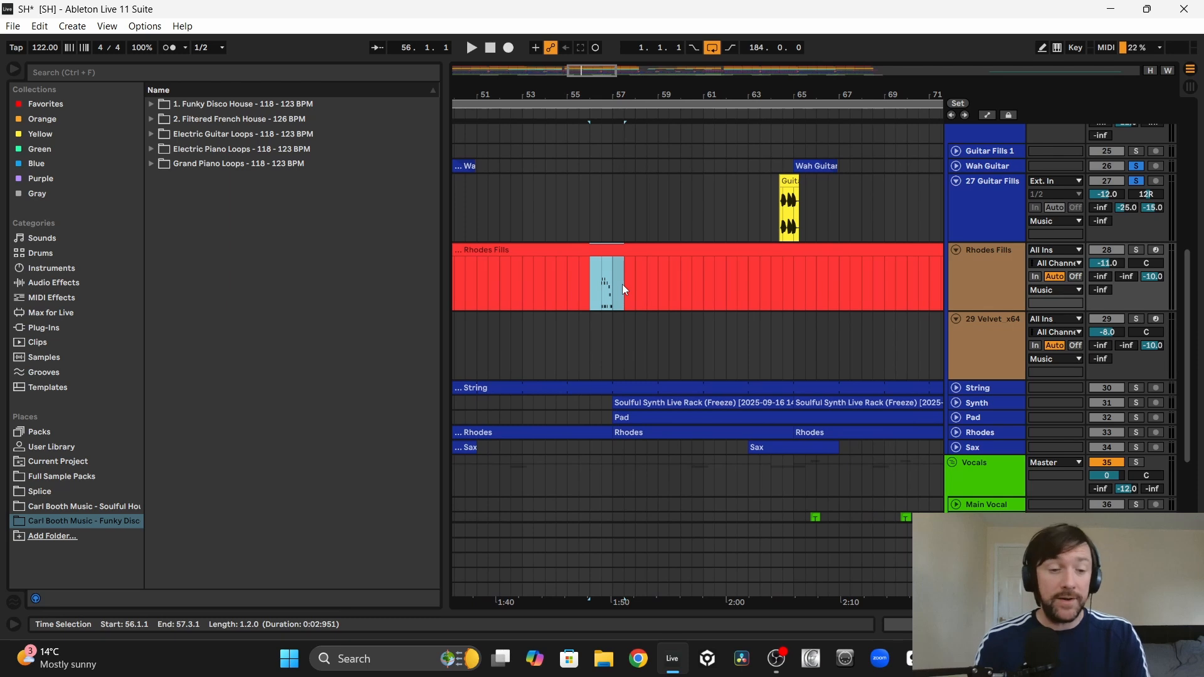
key(ctrl+e)
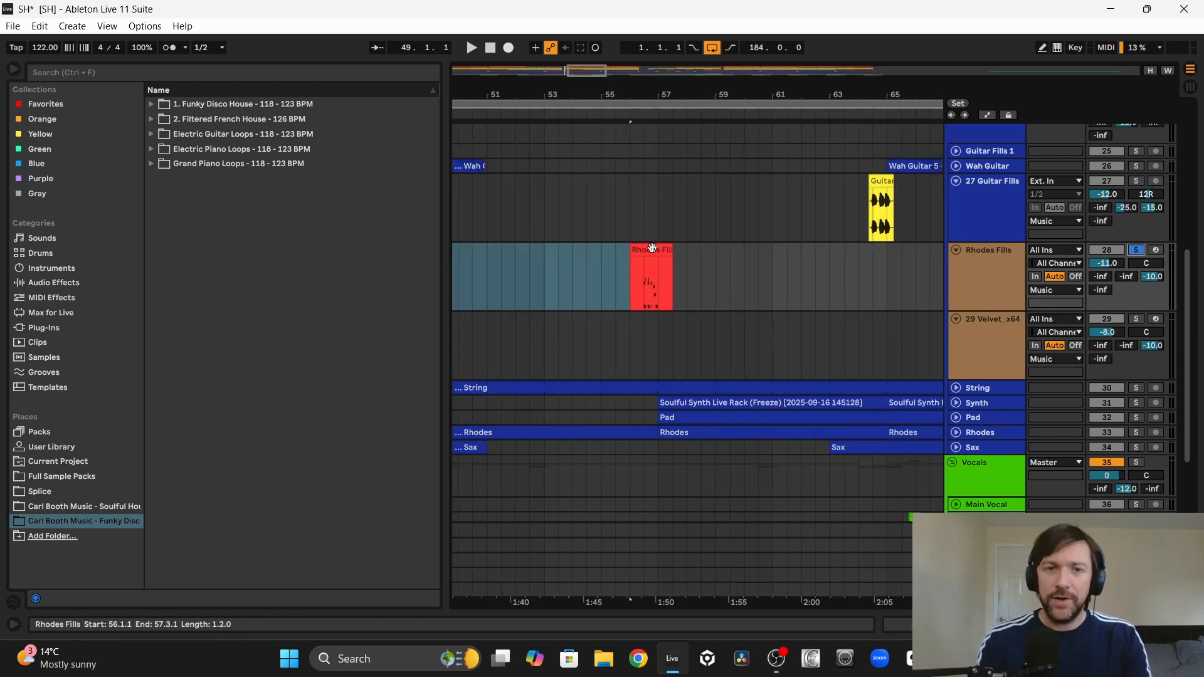
double_click(652, 247)
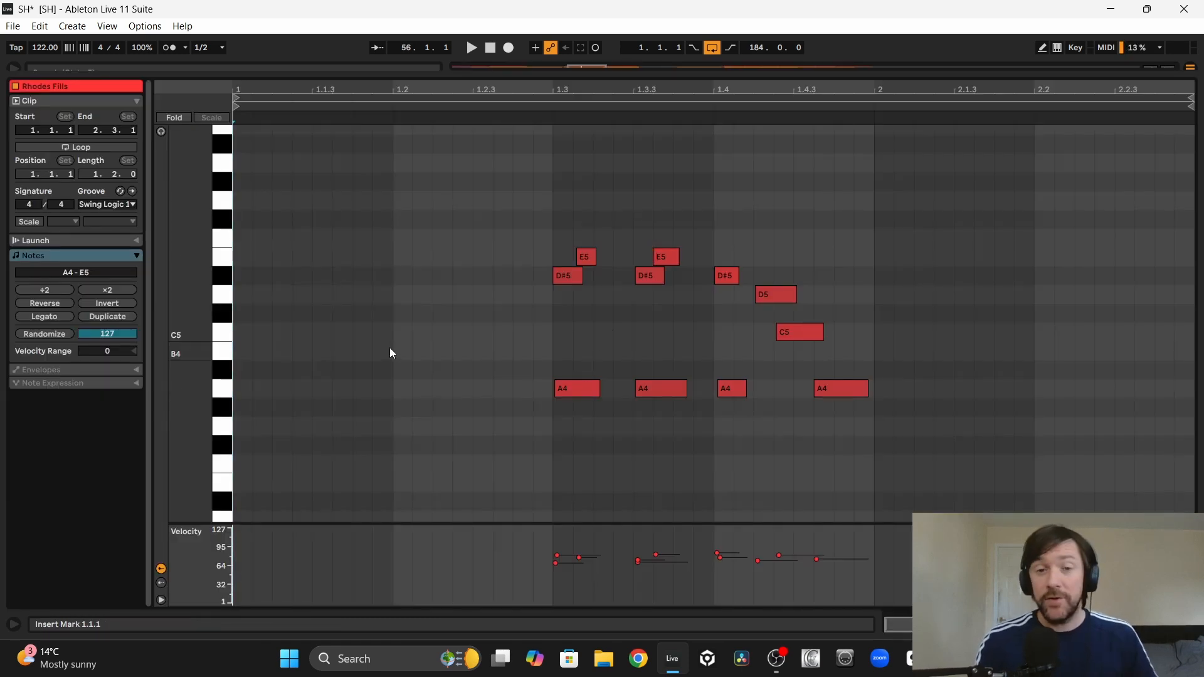
key(space)
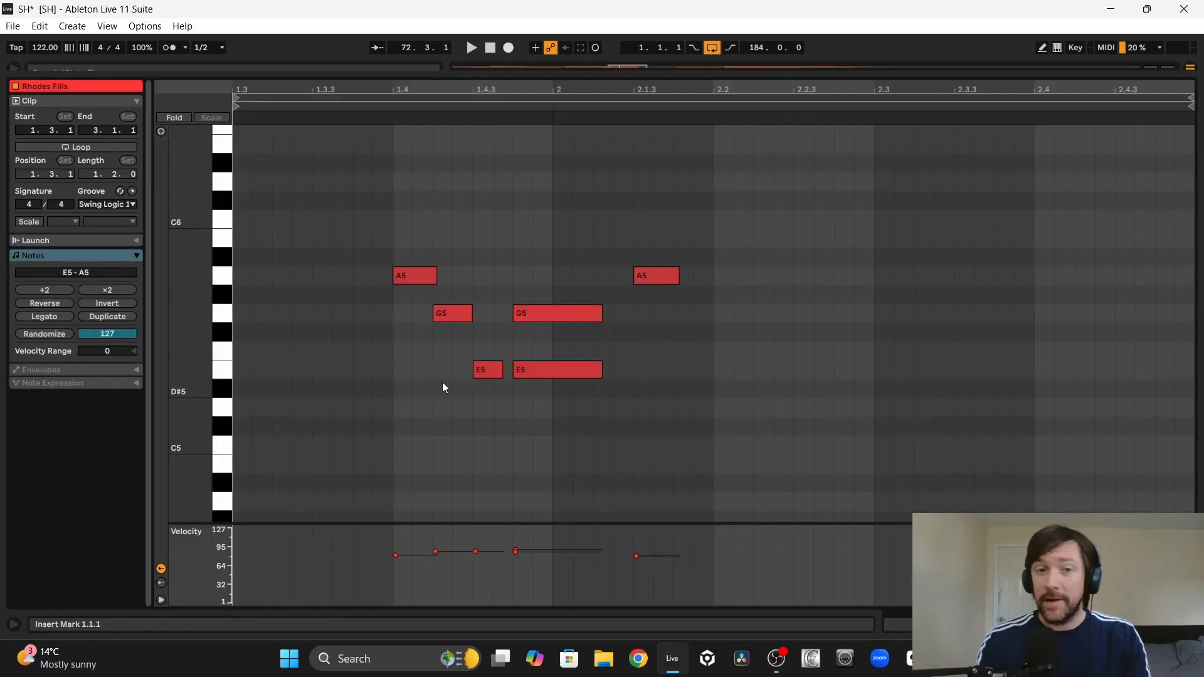
Step: Play the Rhodes Fills clip at 72.3.1 soloed, and the Guitar Fills clips at bars 64 and 80 soloed
key(space)
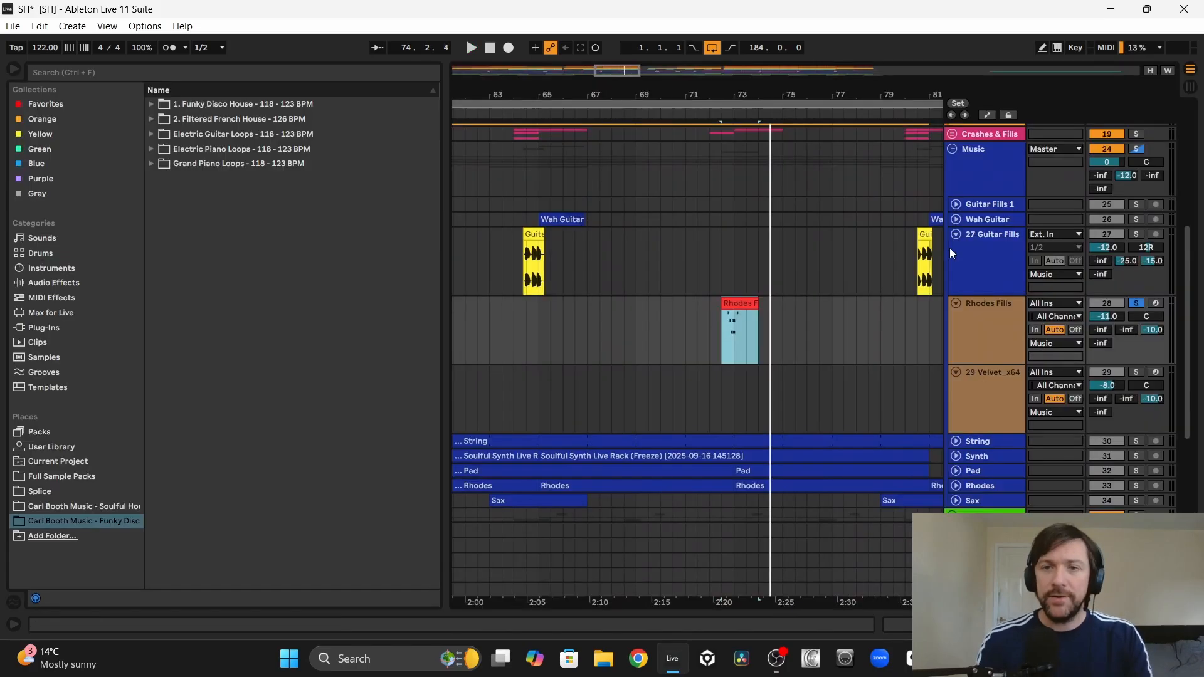
click(1135, 234)
click(534, 235)
key(space)
scroll(658, 273, right, 3)
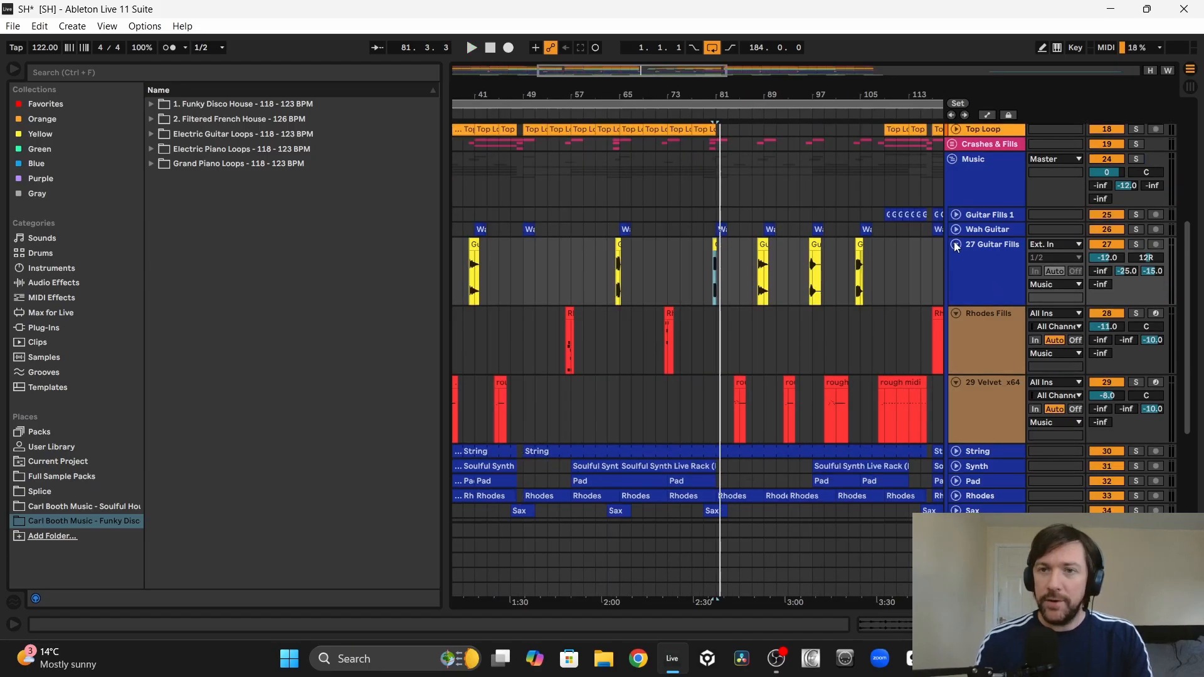
Step: Collapse the Guitar Fills and Rhodes Fills tracks and play the full arrangement from bar 49
click(955, 245)
click(955, 259)
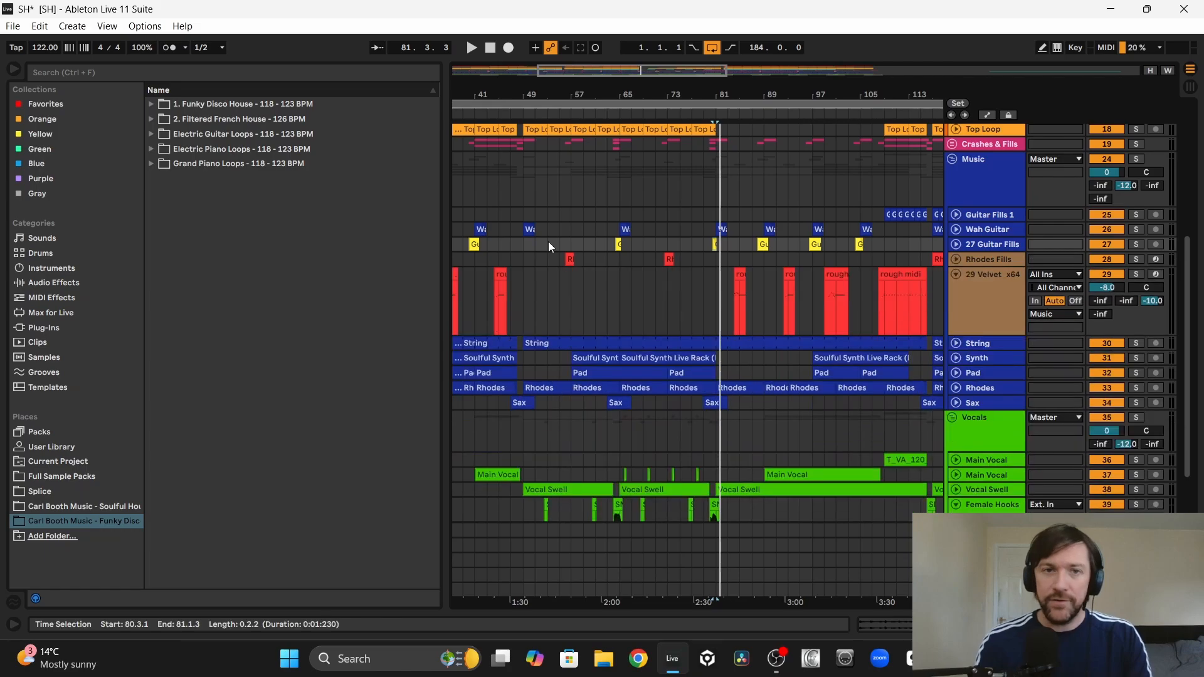
click(526, 244)
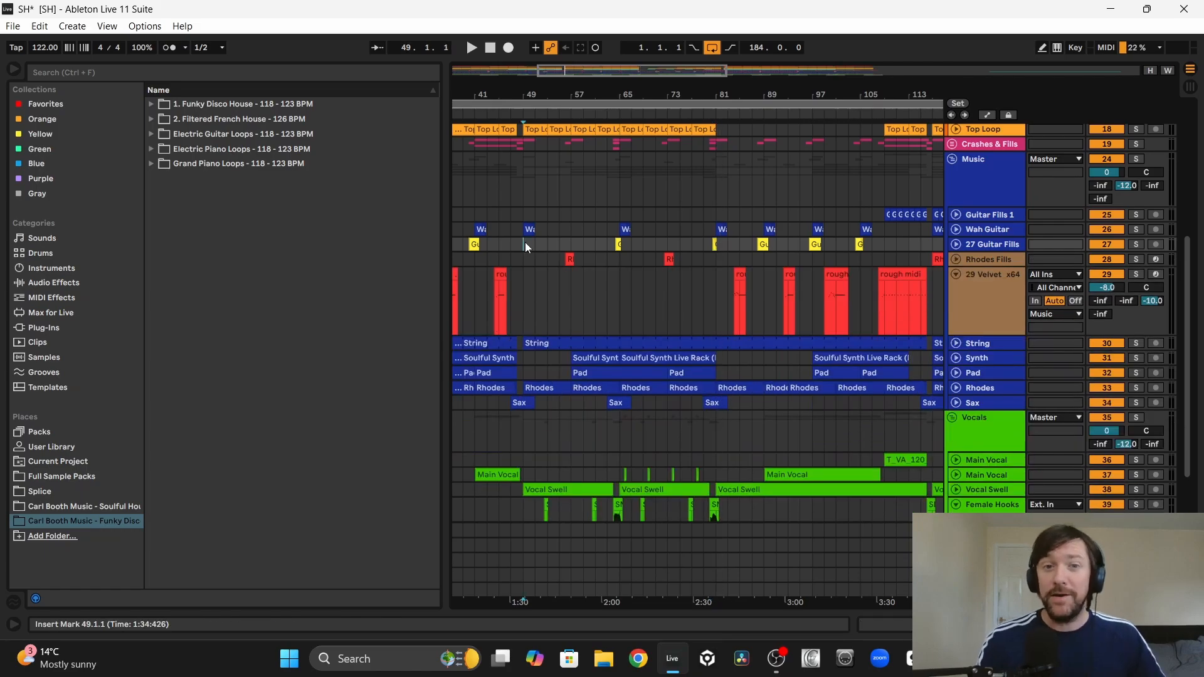
key(space)
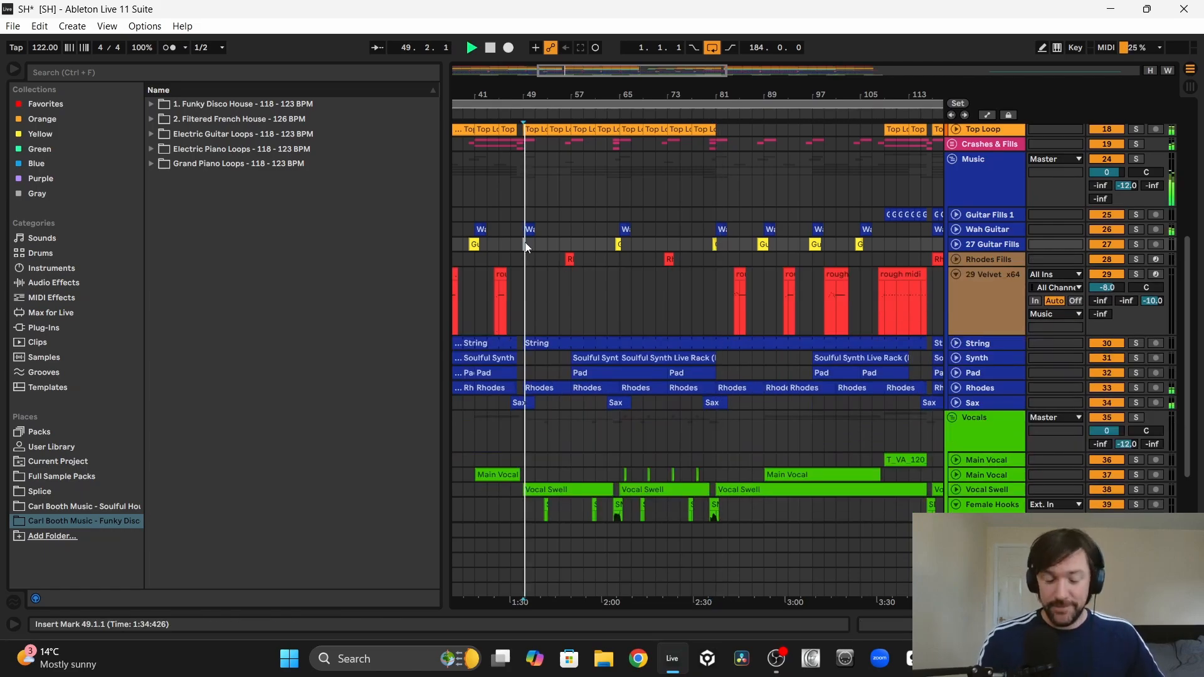
Step: Expand the Rhodes Fills track and locate the Female Hooks adlib clip at 52.3.1 while the arrangement plays
click(956, 259)
drag(568, 95, 633, 120)
scroll(660, 237, down, 3)
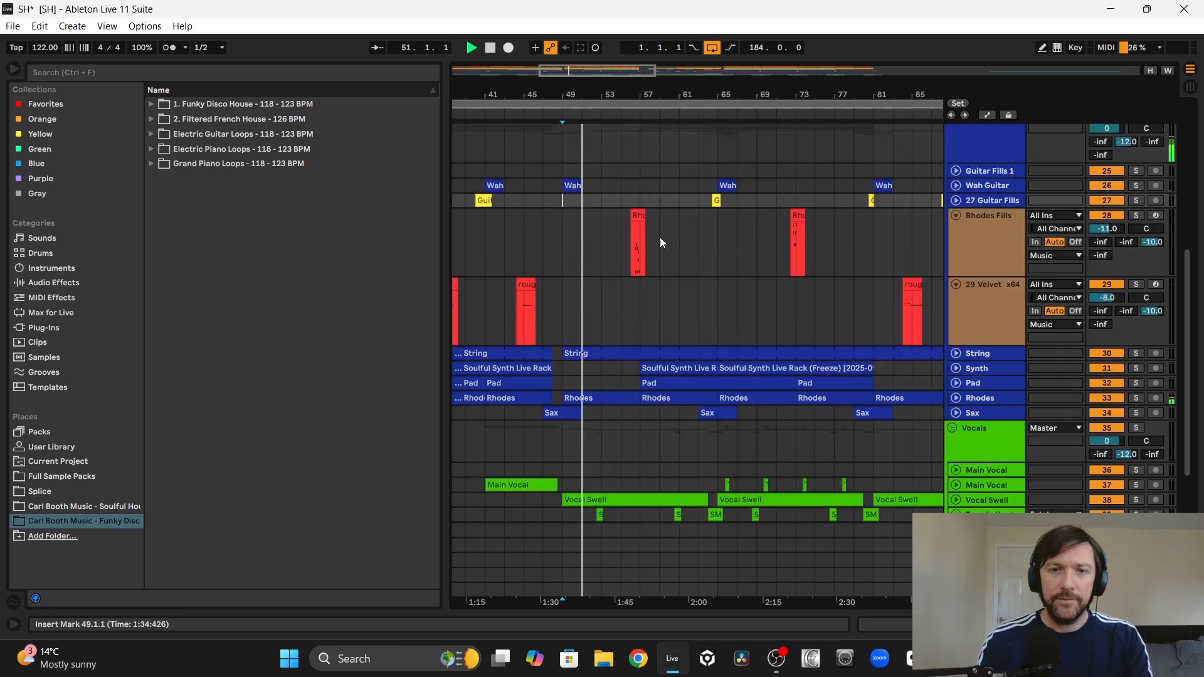
click(600, 419)
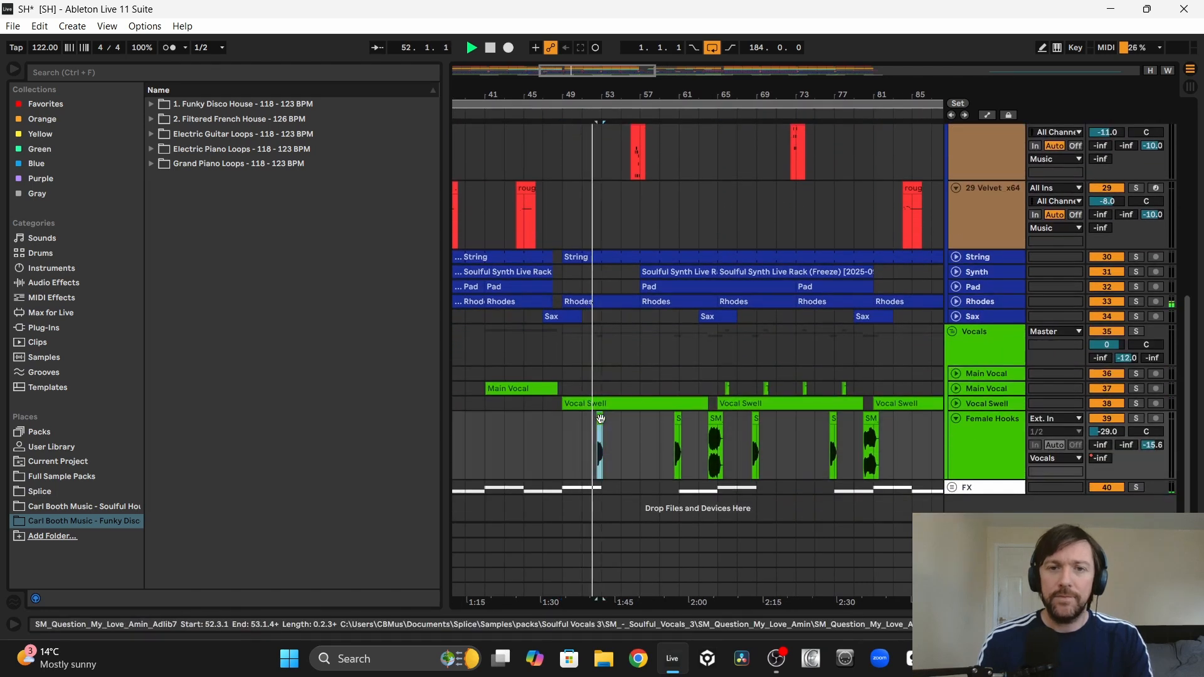
scroll(638, 279, up, 1)
scroll(638, 279, up, 1)
scroll(638, 278, down, 1)
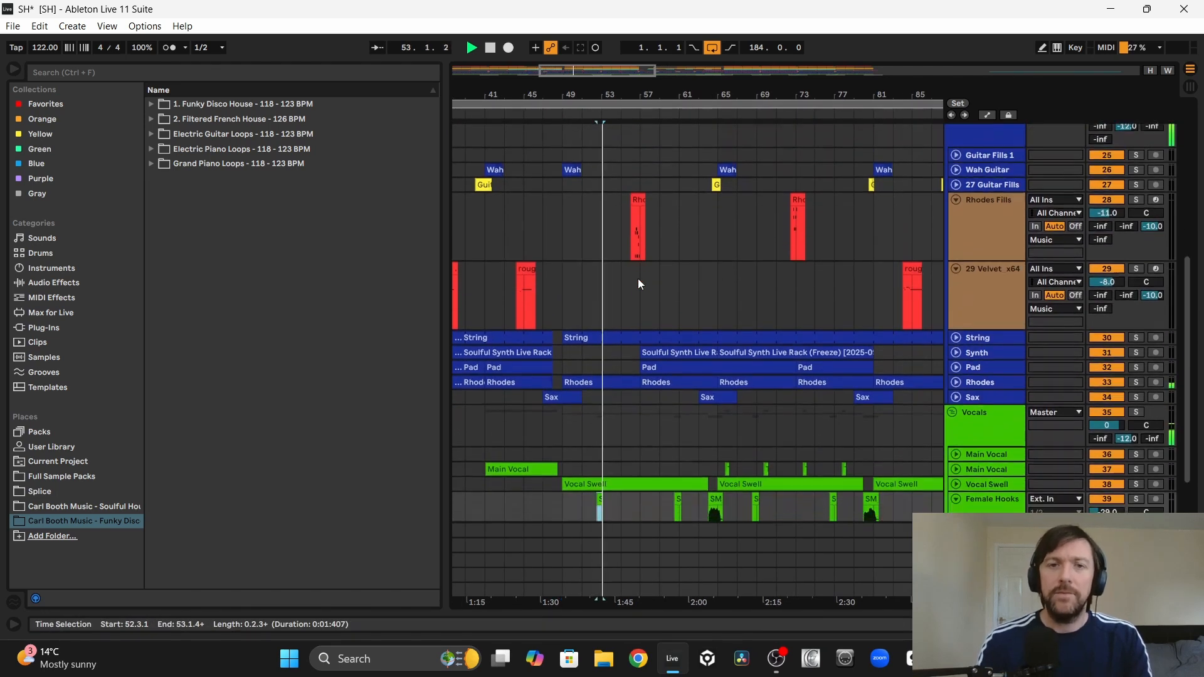
scroll(638, 278, up, 1)
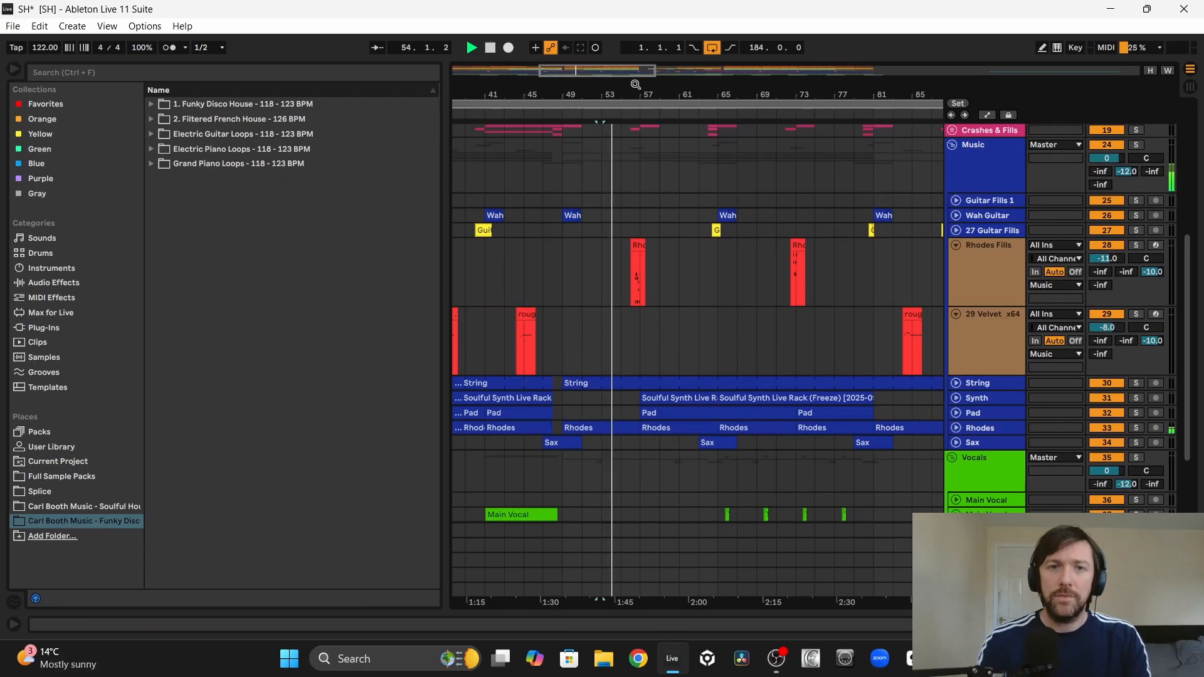
Step: Examine the notes of the Rhodes Fills clip at 56.1.1 while its phrase plays in the full mix
drag(636, 88, 638, 166)
double_click(629, 243)
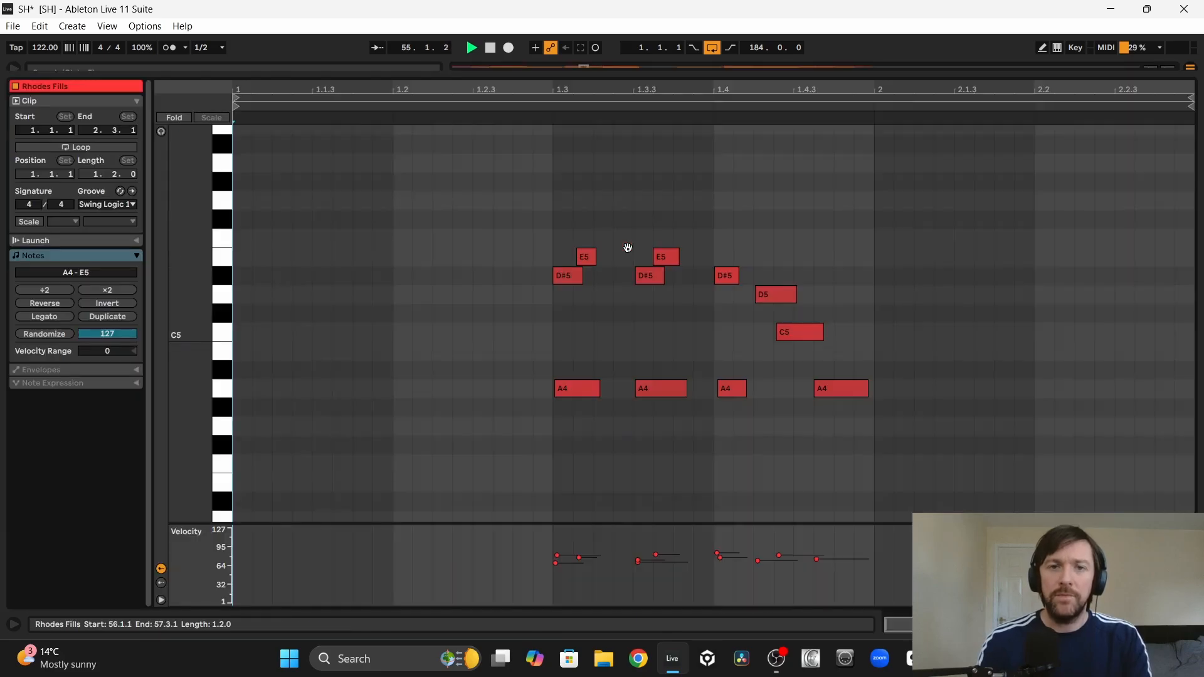
scroll(621, 508, down, 2)
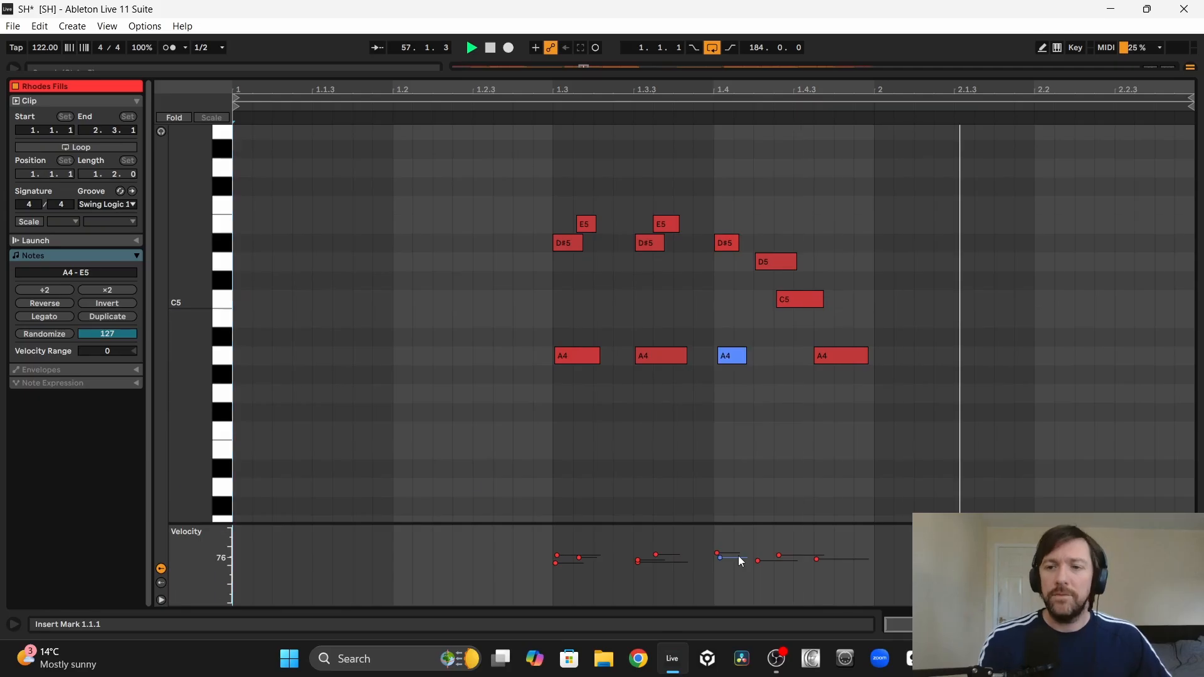
click(1190, 625)
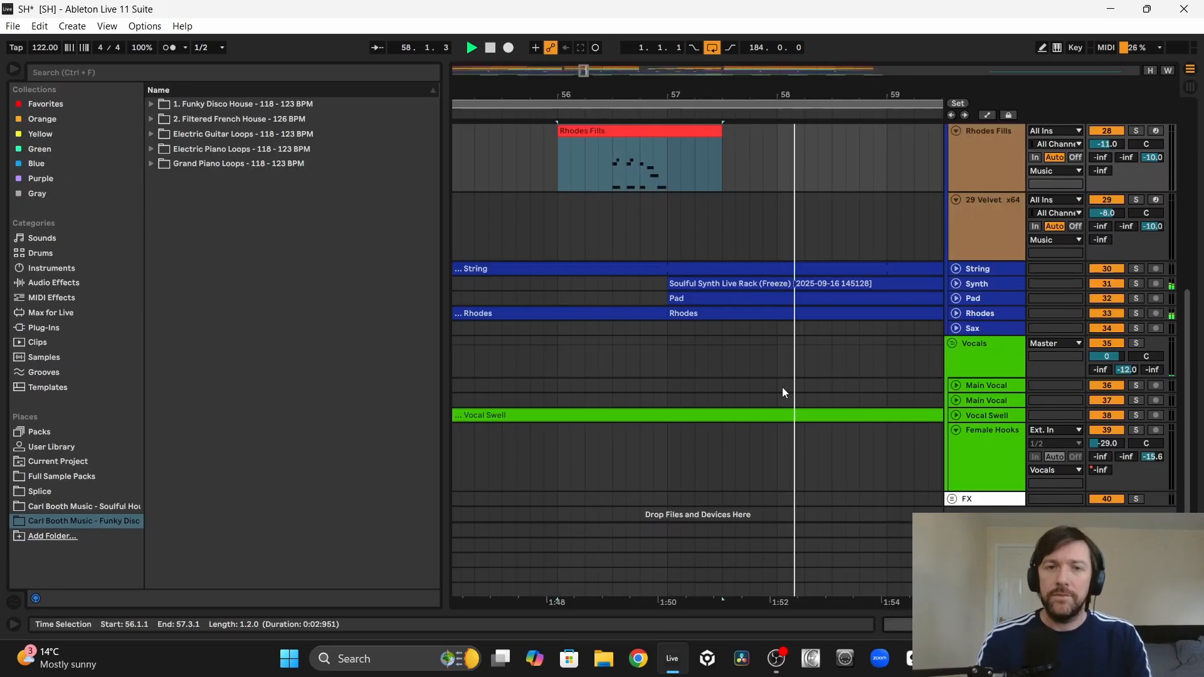
Step: Expand the Guitar Fills track and follow the playback through the guitar fill leading into bar 65
scroll(783, 386, up, 4)
scroll(783, 386, right, 10)
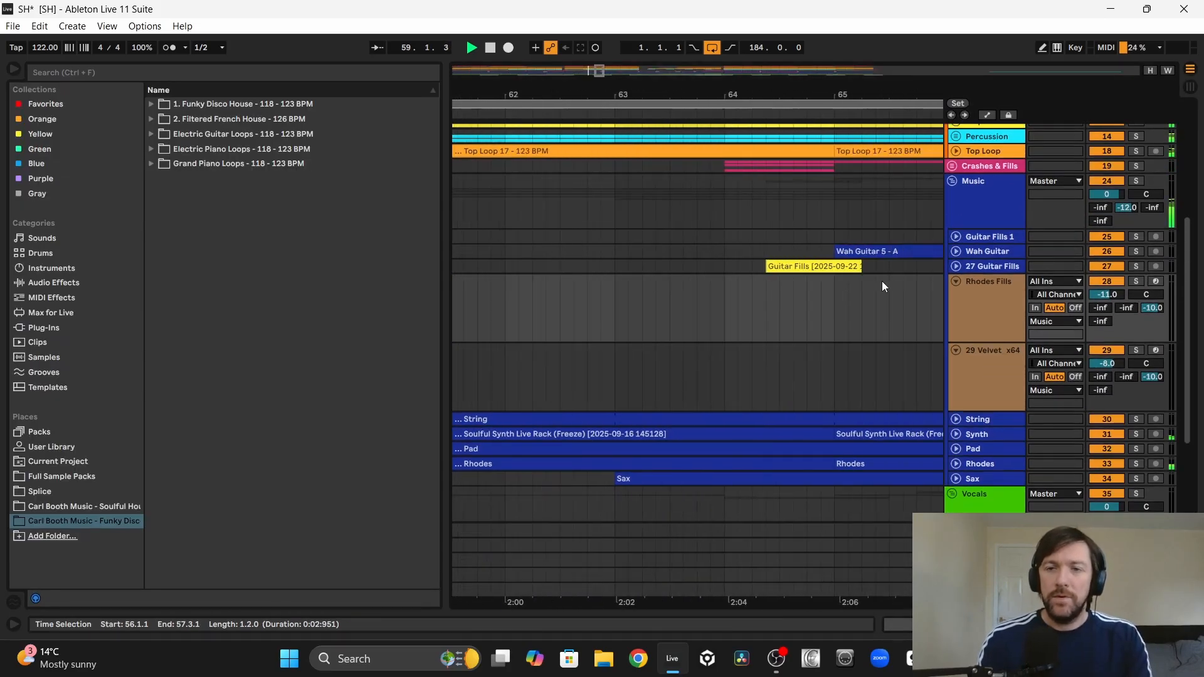
click(954, 264)
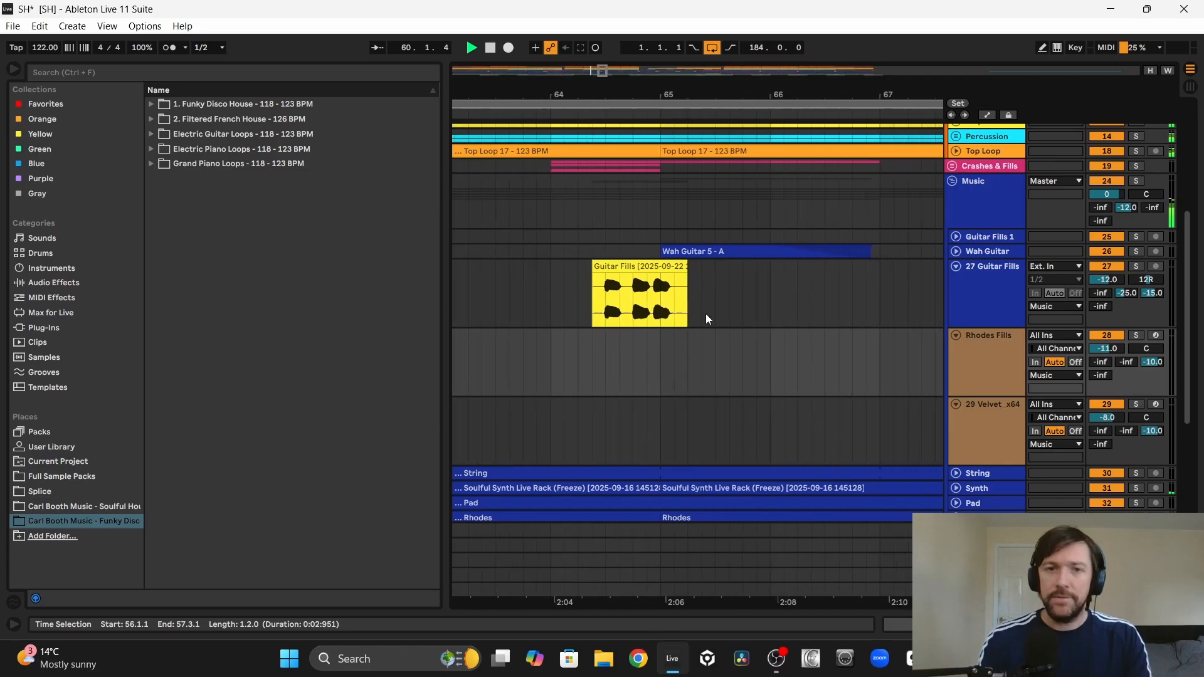
scroll(706, 319, right, 8)
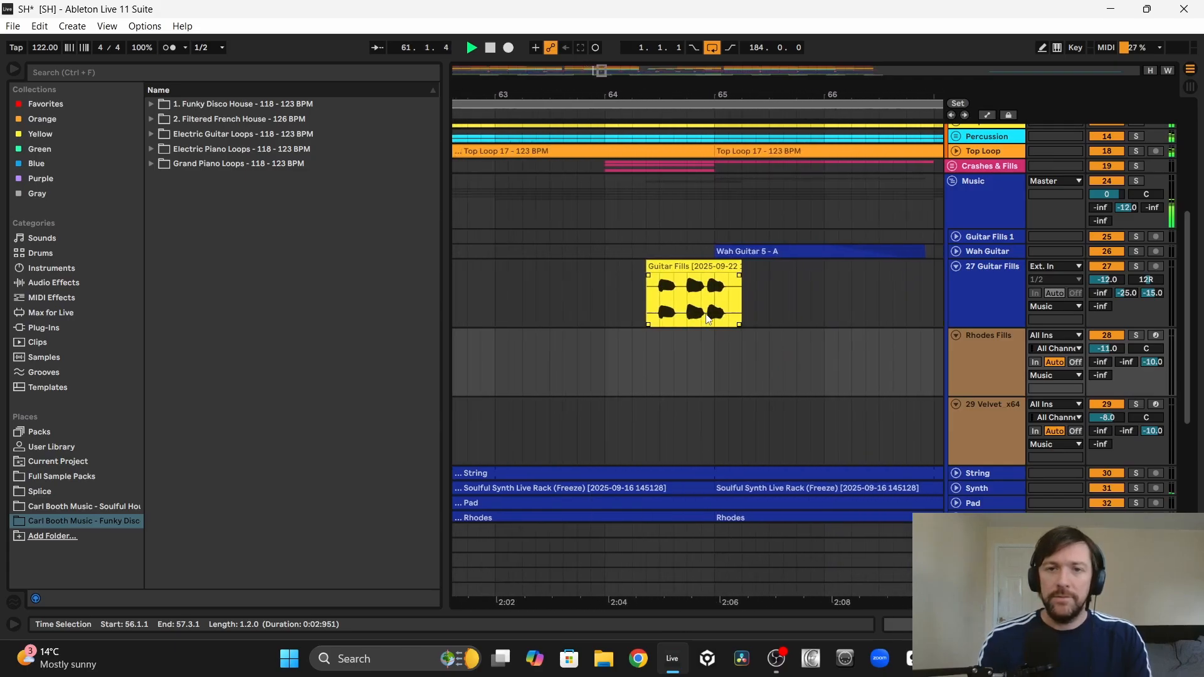
drag(639, 95, 637, 67)
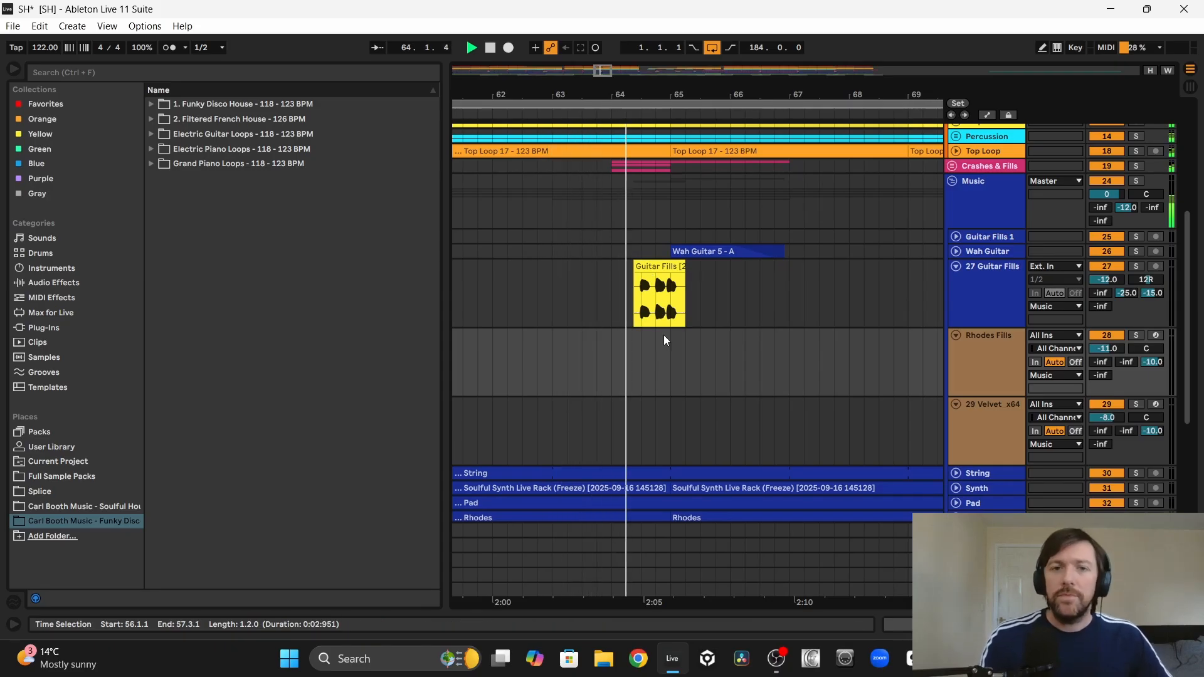
scroll(664, 335, right, 5)
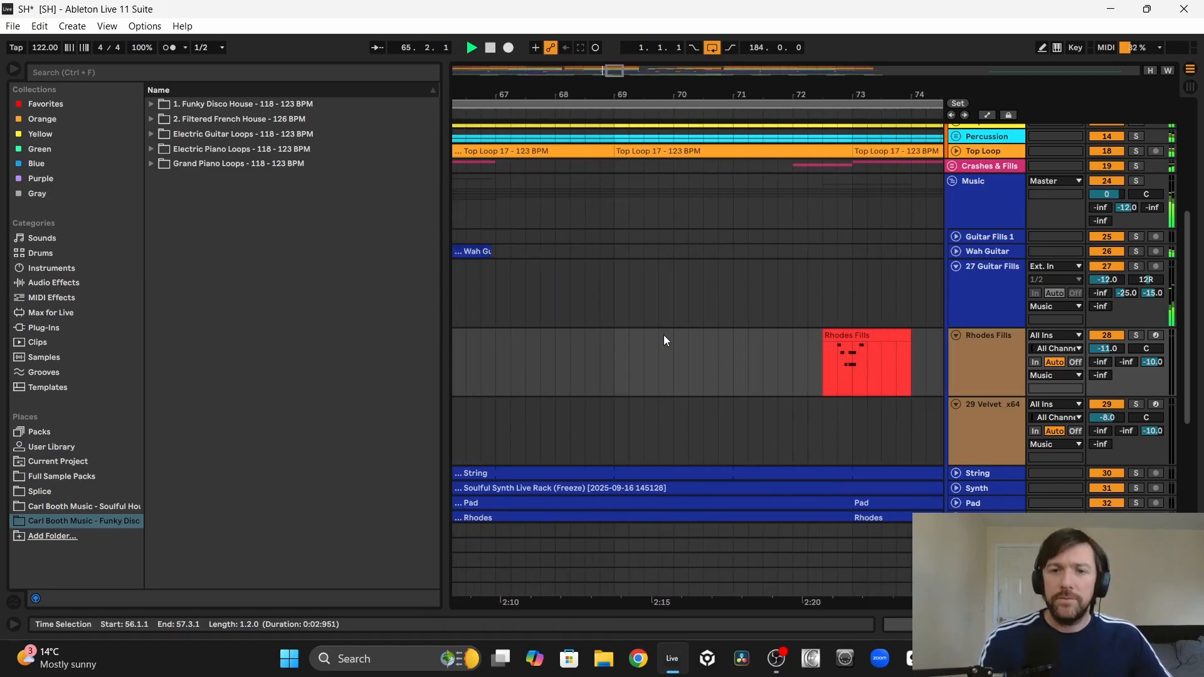
Step: Examine the notes of the Rhodes Fills clip at 72.3.1 while its phrase plays
click(604, 332)
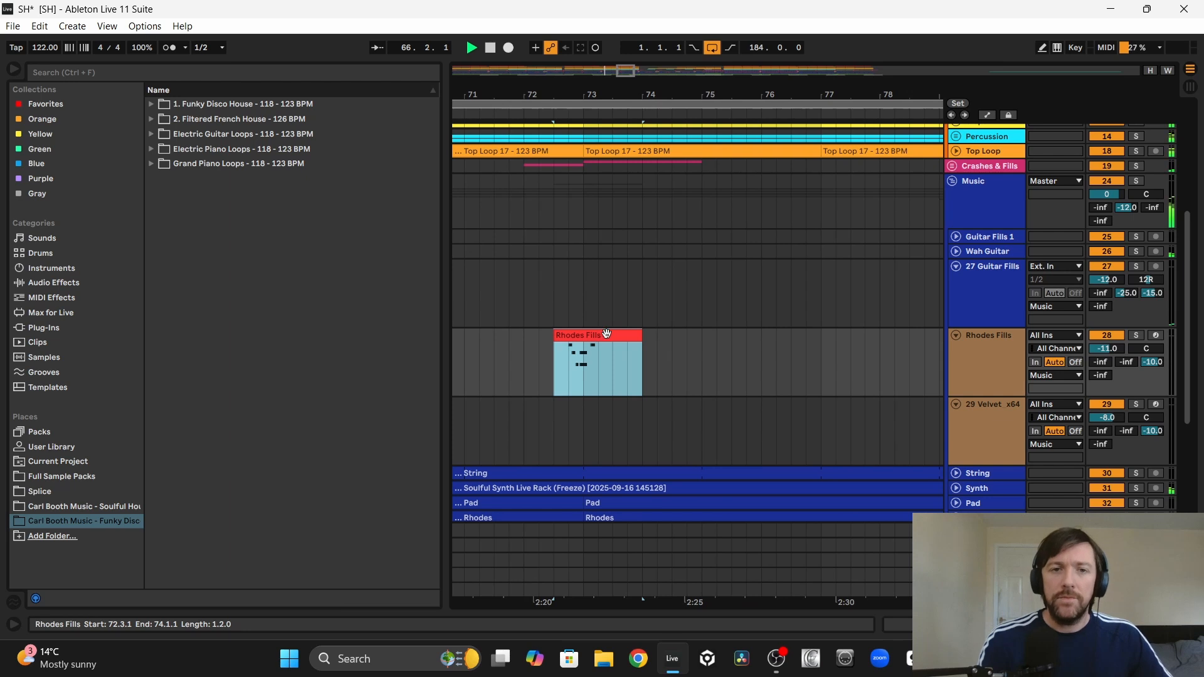
double_click(604, 334)
scroll(543, 397, down, 2)
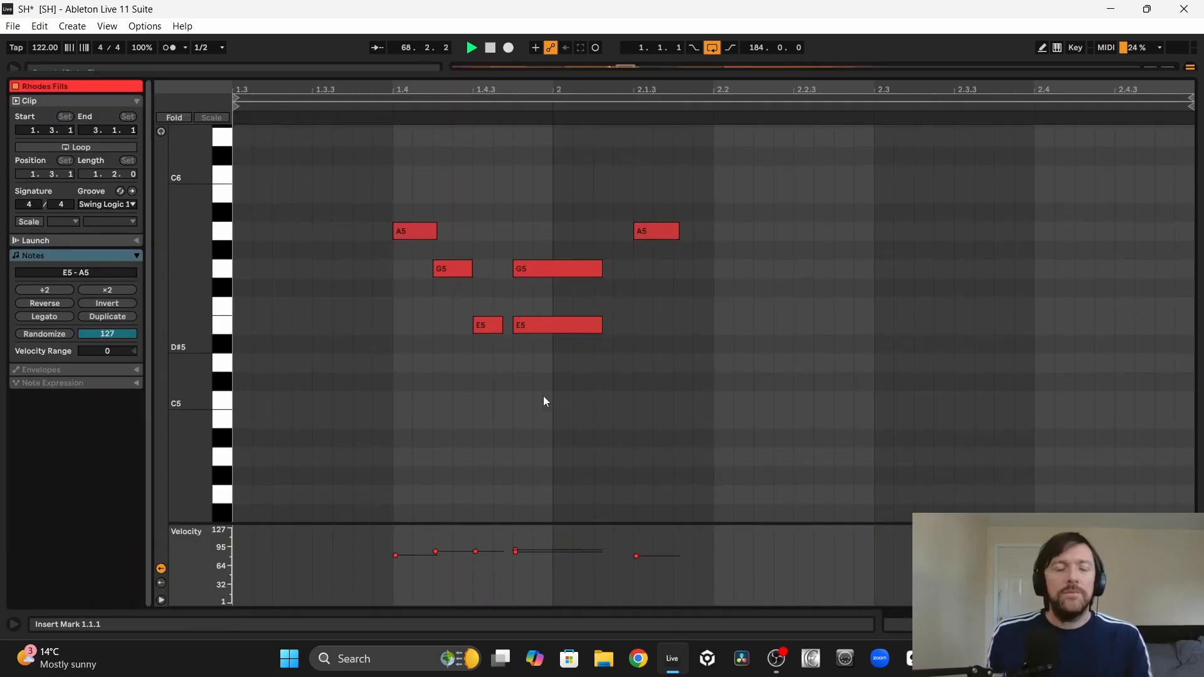
scroll(623, 419, left, 1)
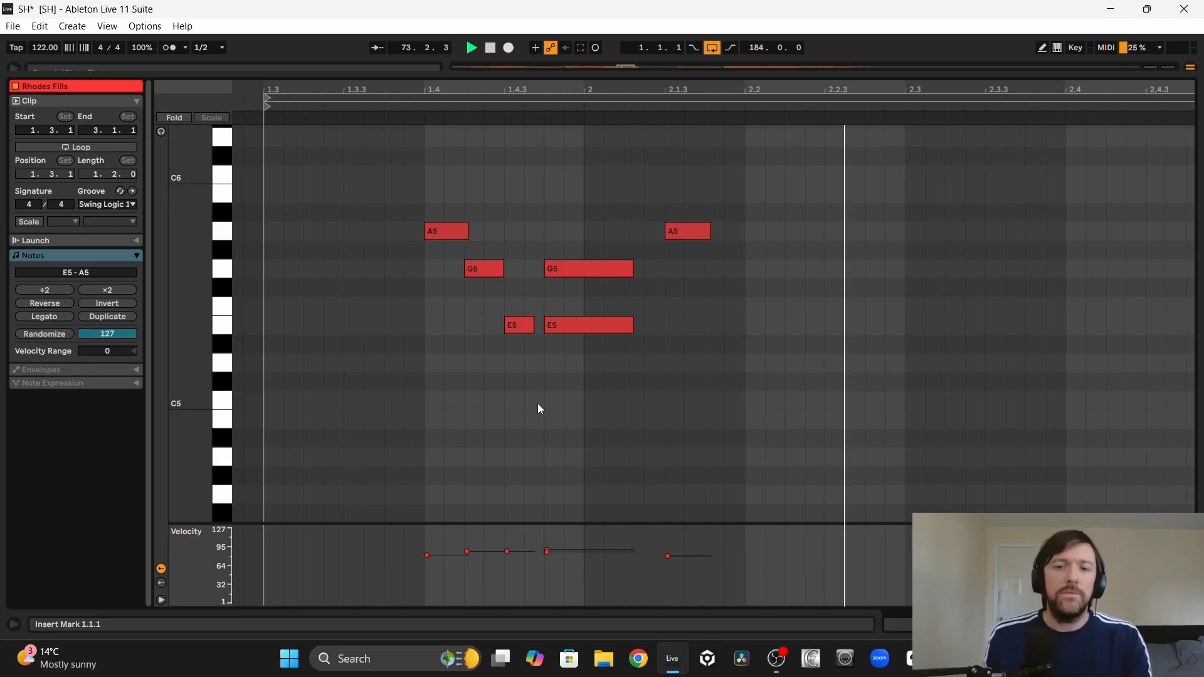
click(1189, 624)
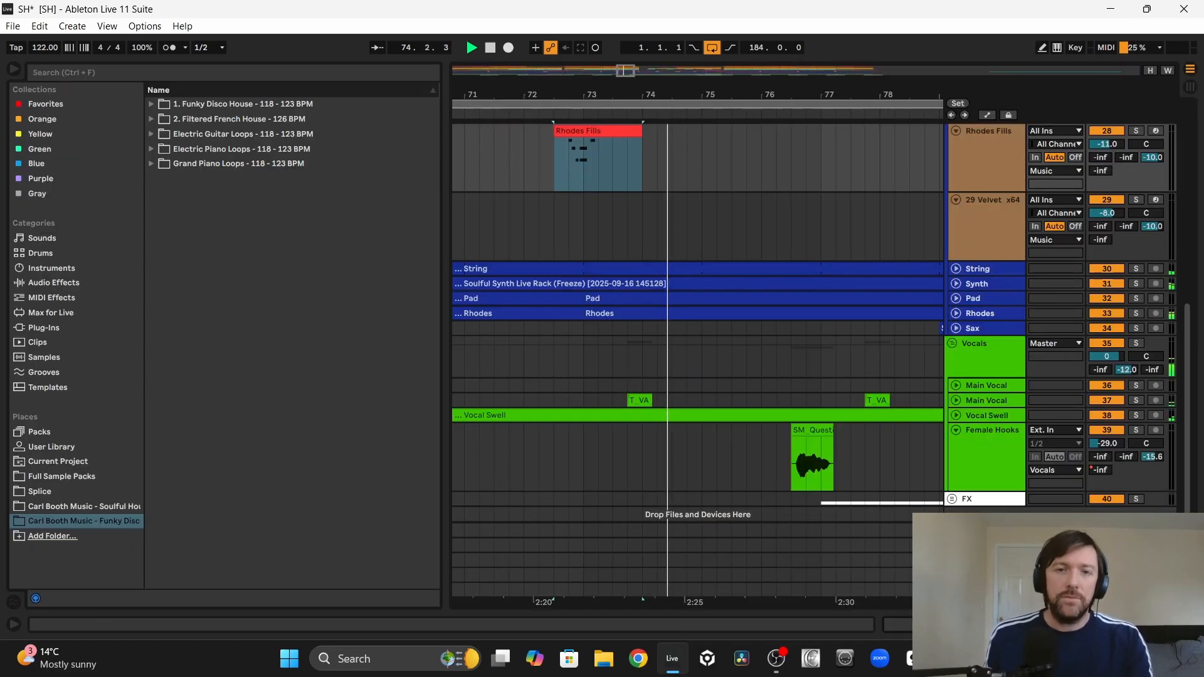
Step: Select the Guitar Fills clip at 80.3.1 and listen to it leading into the Wah Guitar at bar 81
scroll(868, 253, up, 5)
scroll(867, 254, right, 3)
scroll(868, 254, right, 2)
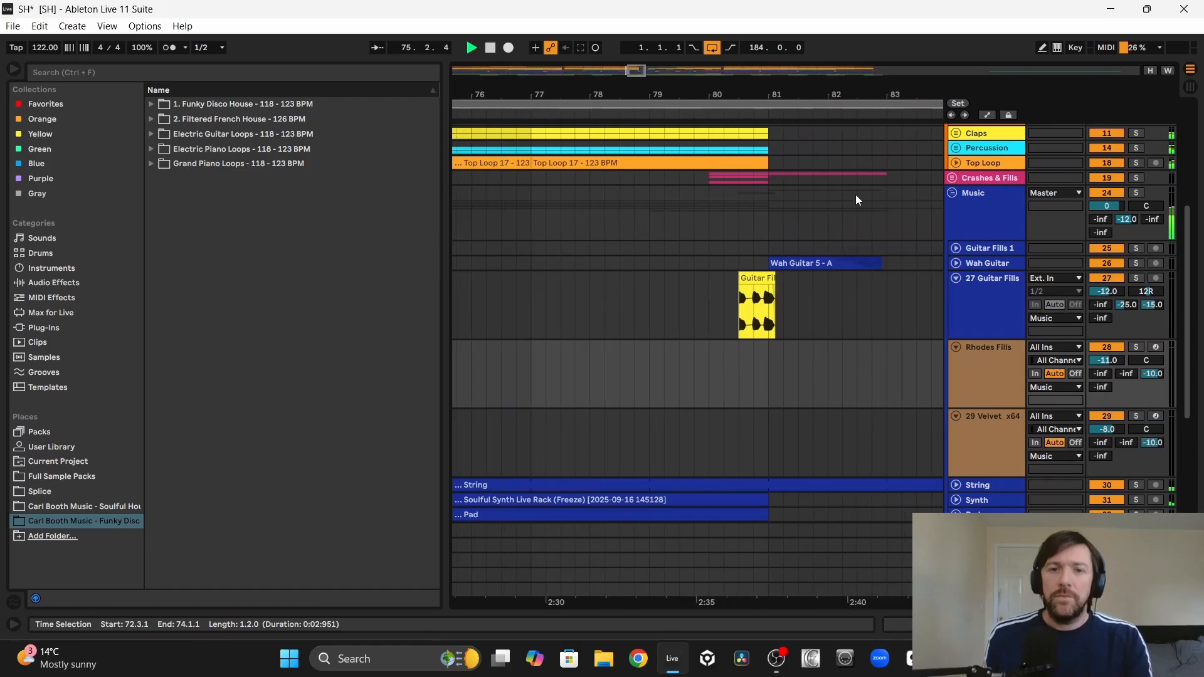
click(756, 295)
scroll(609, 302, down, 2)
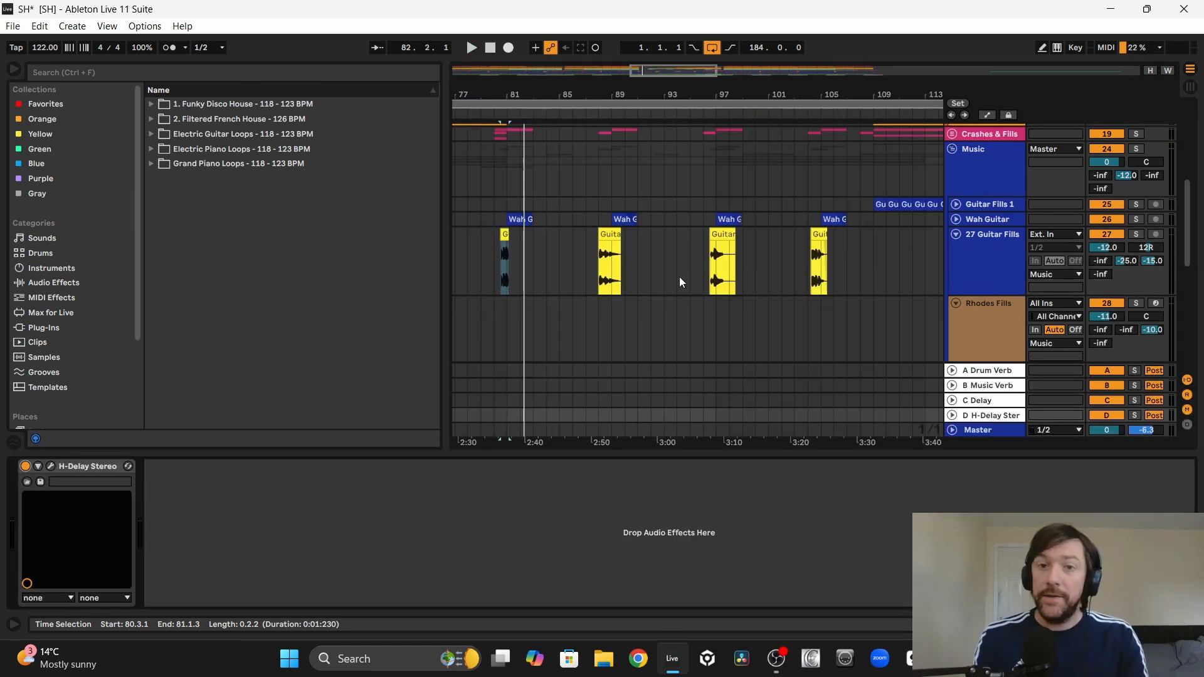
Step: Survey the fills in the section after bar 117 and select the Velvet track's range from 81.1.1 to 117.1.1
scroll(494, 222, up, 5)
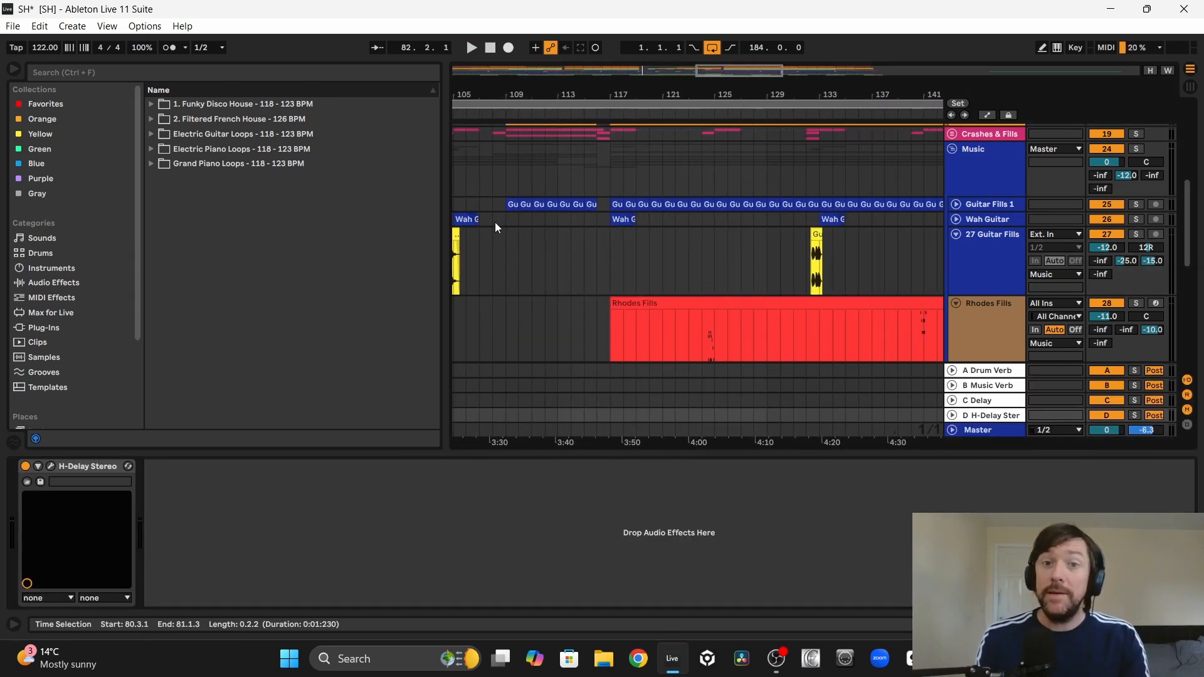
scroll(794, 279, right, 5)
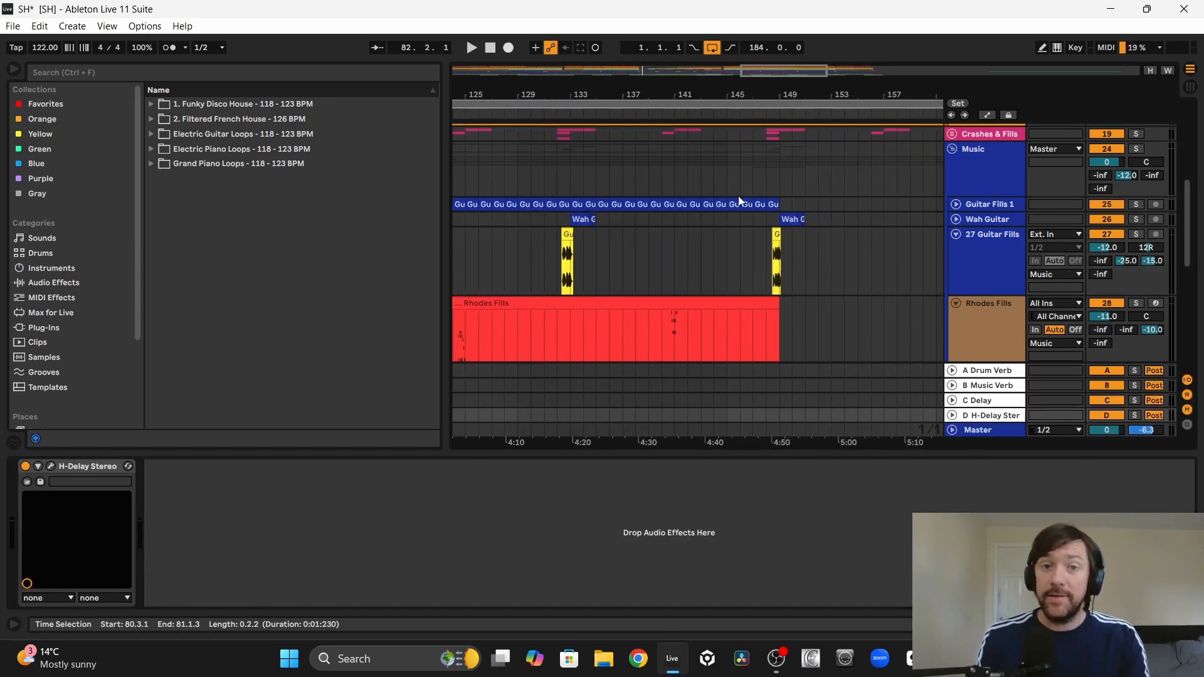
scroll(536, 240, left, 3)
drag(544, 286, 902, 285)
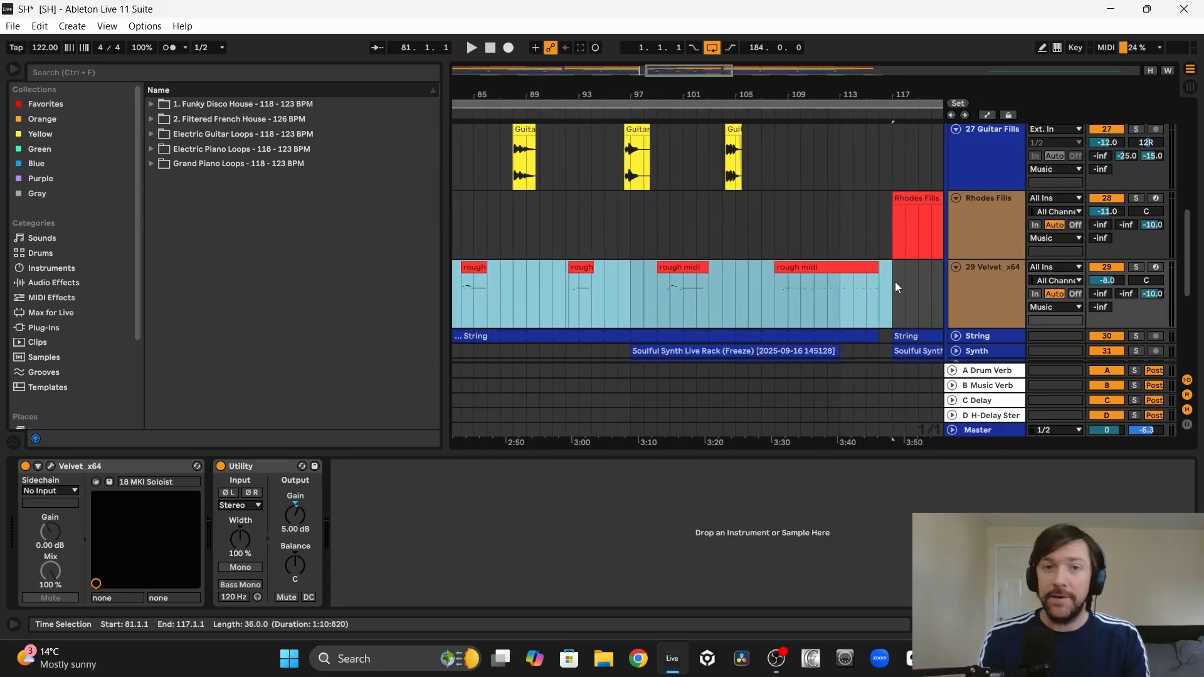
Step: Inspect the notes of the Velvet track's rough midi clip at 84.1.1 and play the phrase
scroll(722, 255, up, 3)
click(638, 251)
click(734, 228)
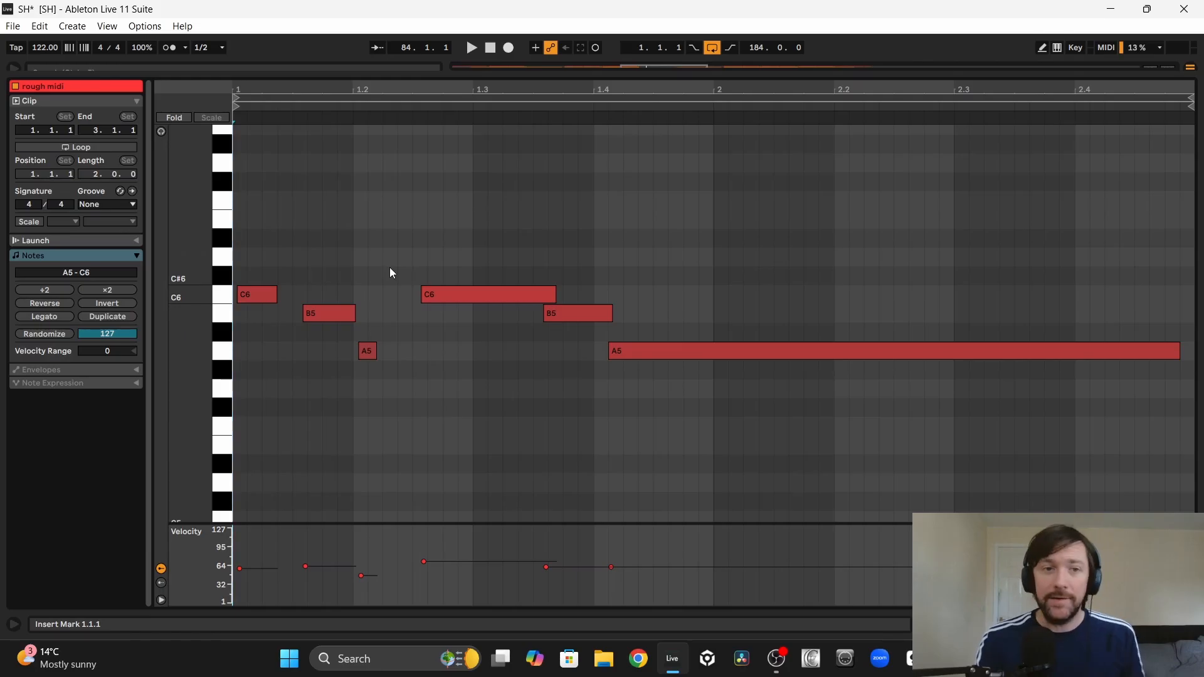
key(space)
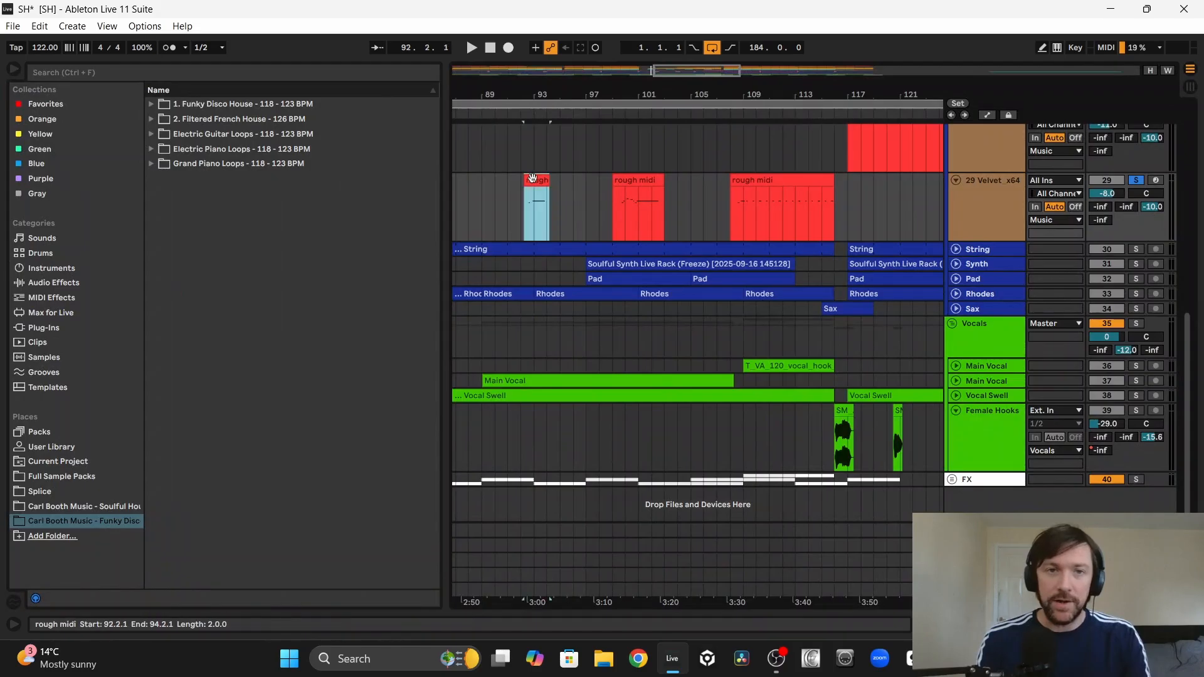
Step: Inspect the notes of the rough midi clip at 92.2.1 and play the phrase
double_click(532, 177)
key(space)
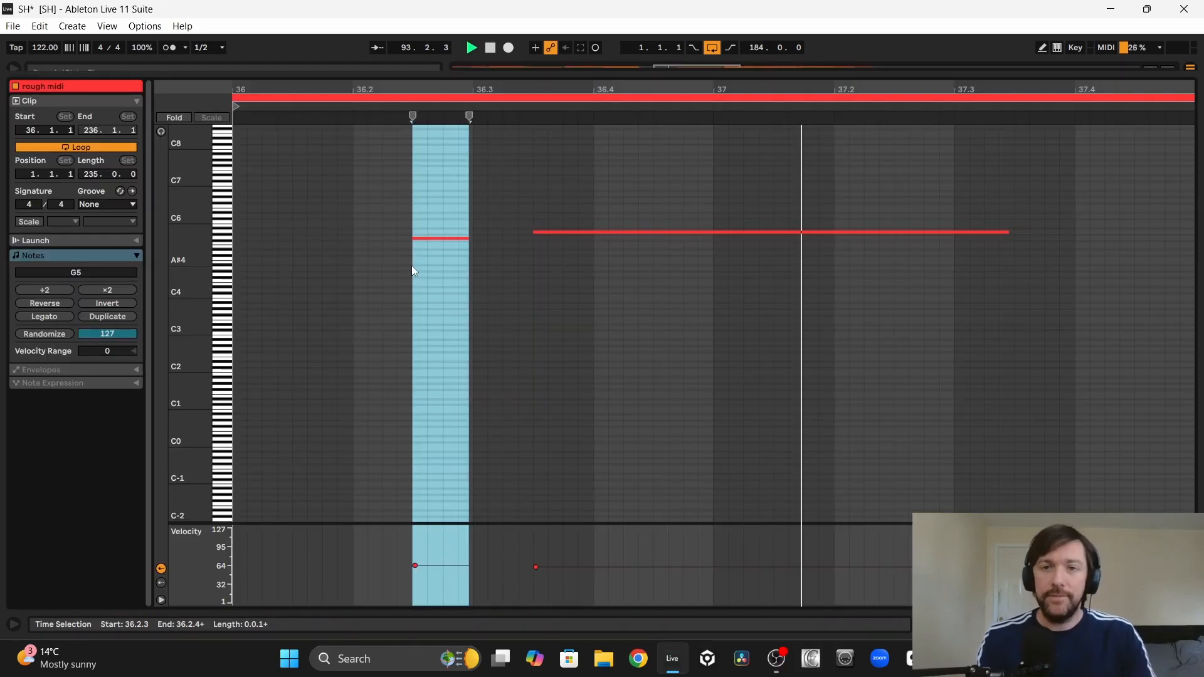
key(space)
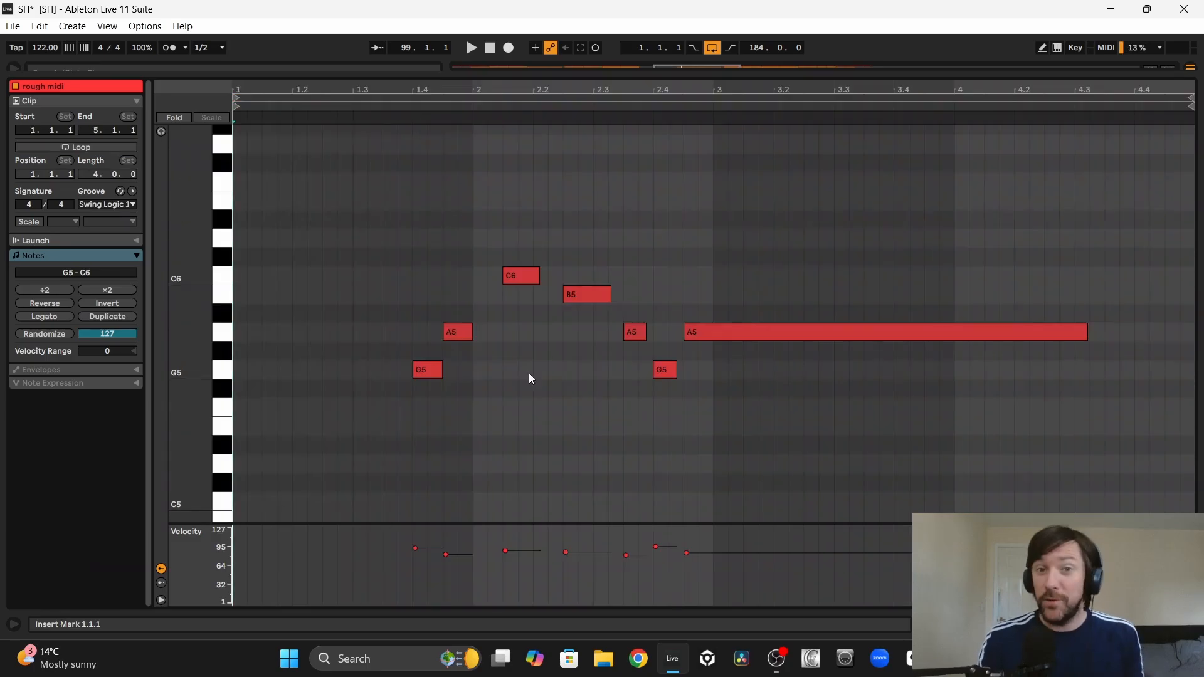
Step: Play the rough midi phrase at 99.1.1, and check the G5 note opening the clip at 108.1.1 while playing it
key(space)
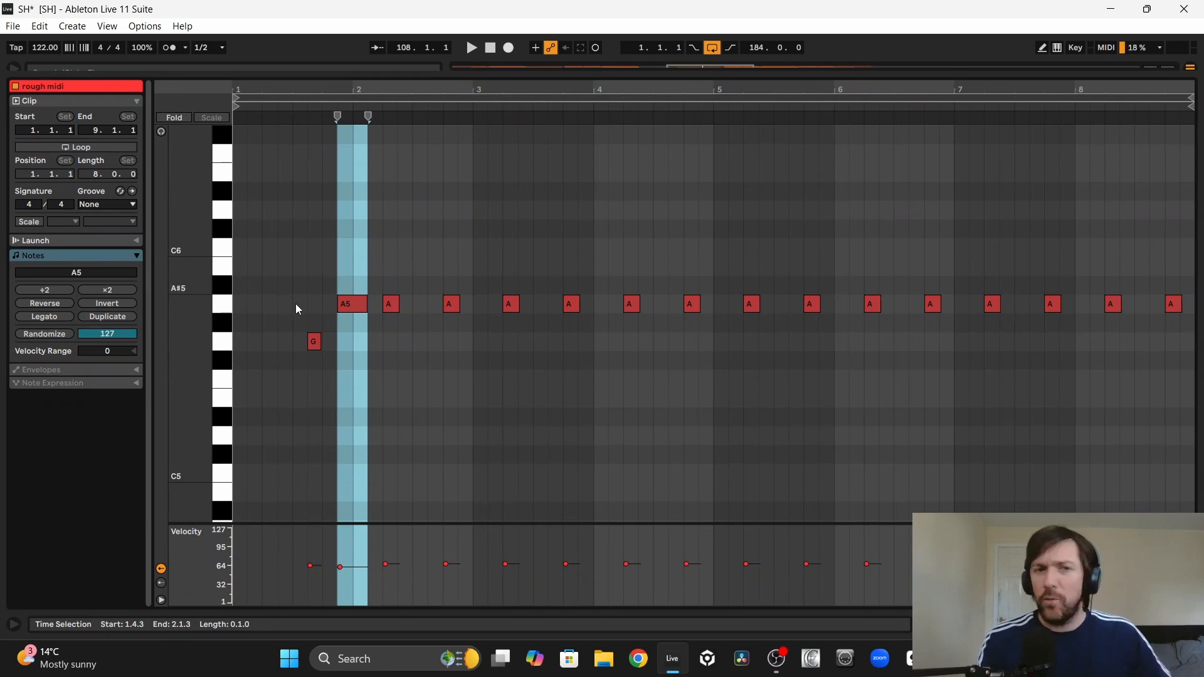
click(312, 341)
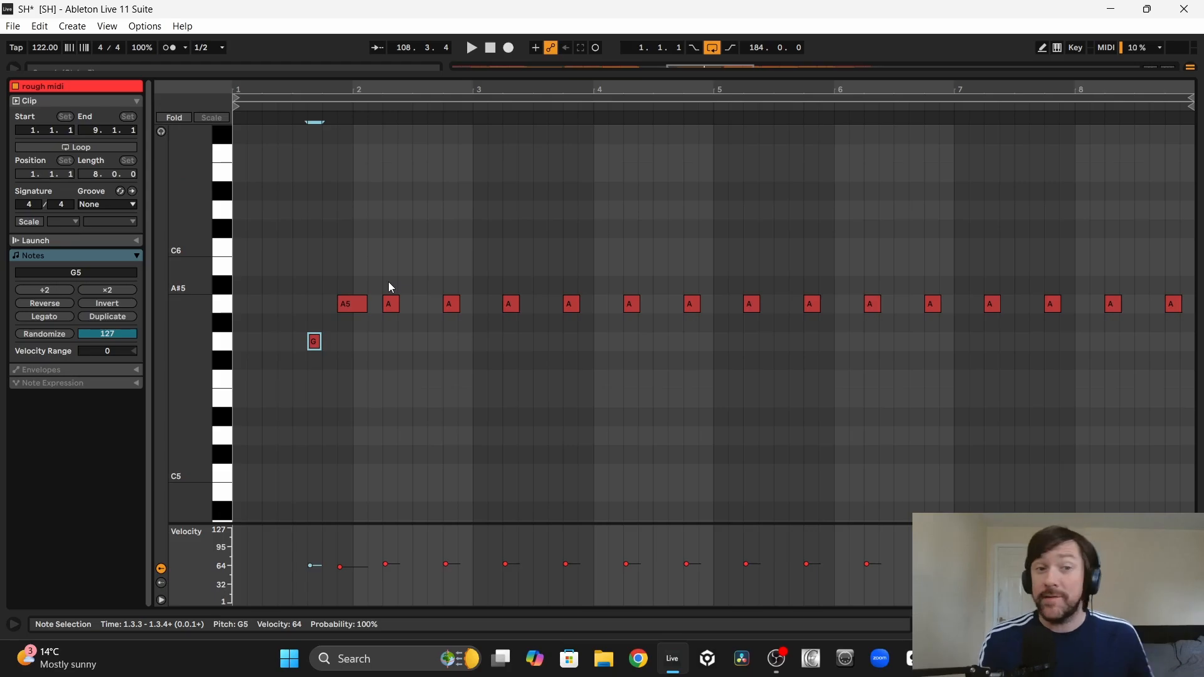
key(space)
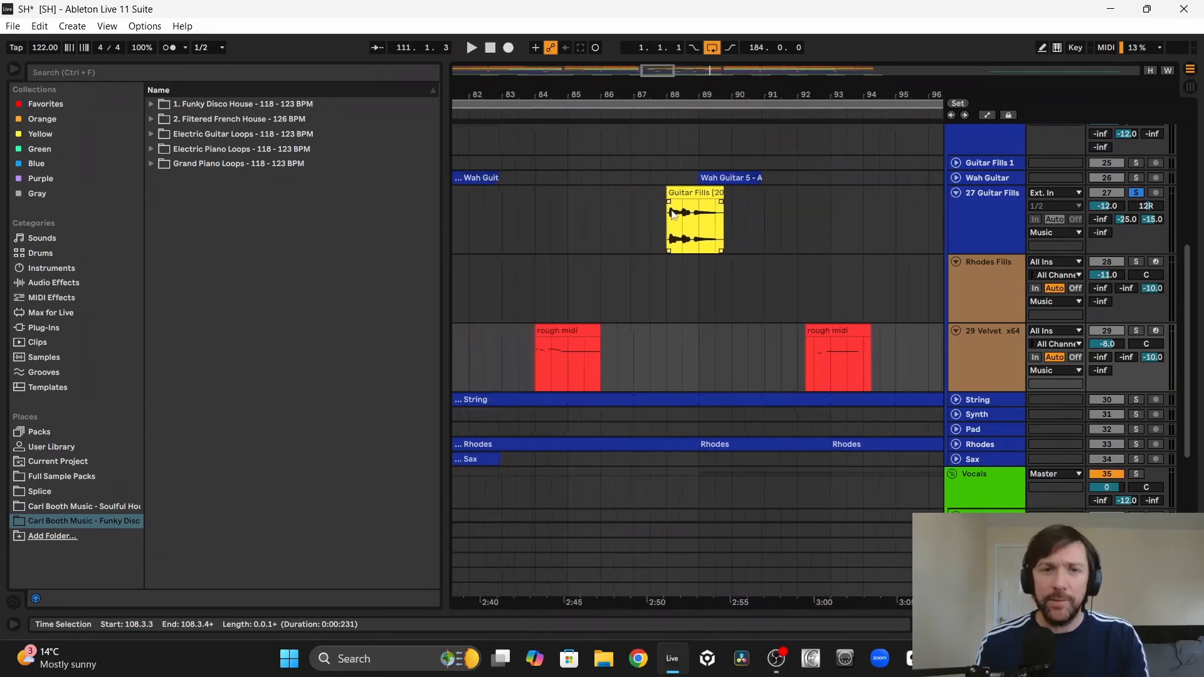
Step: Play the soloed Guitar Fills clips at 88.1.1 and 96.3.1
click(686, 194)
key(space)
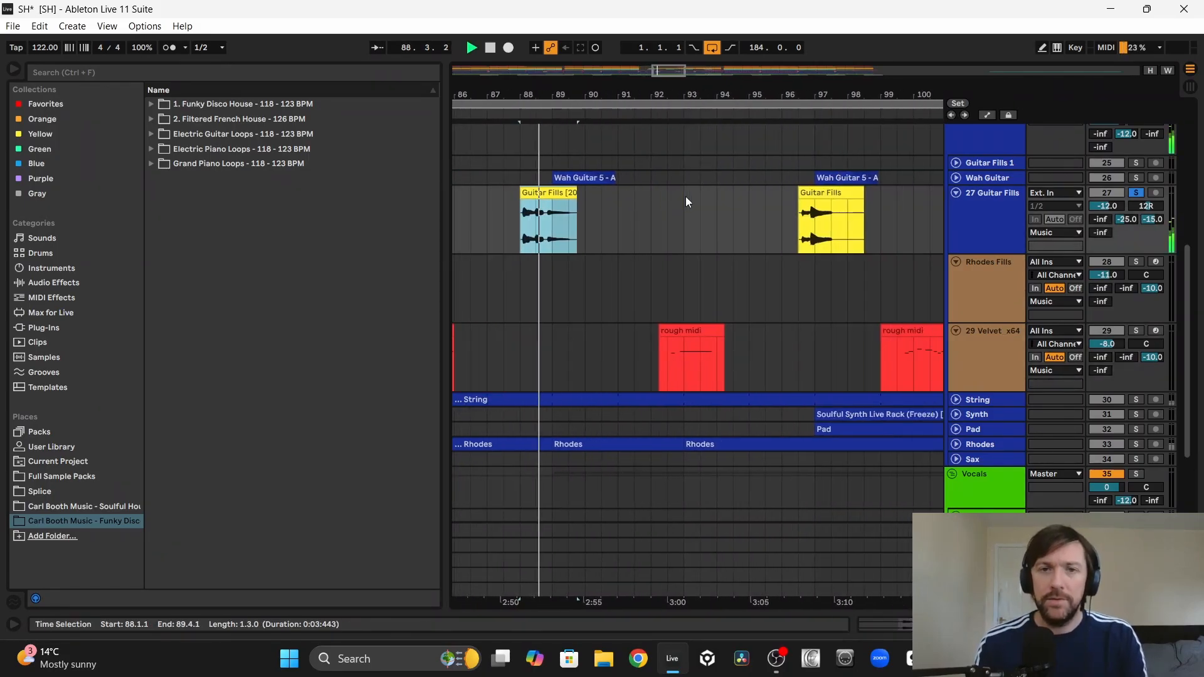
click(820, 192)
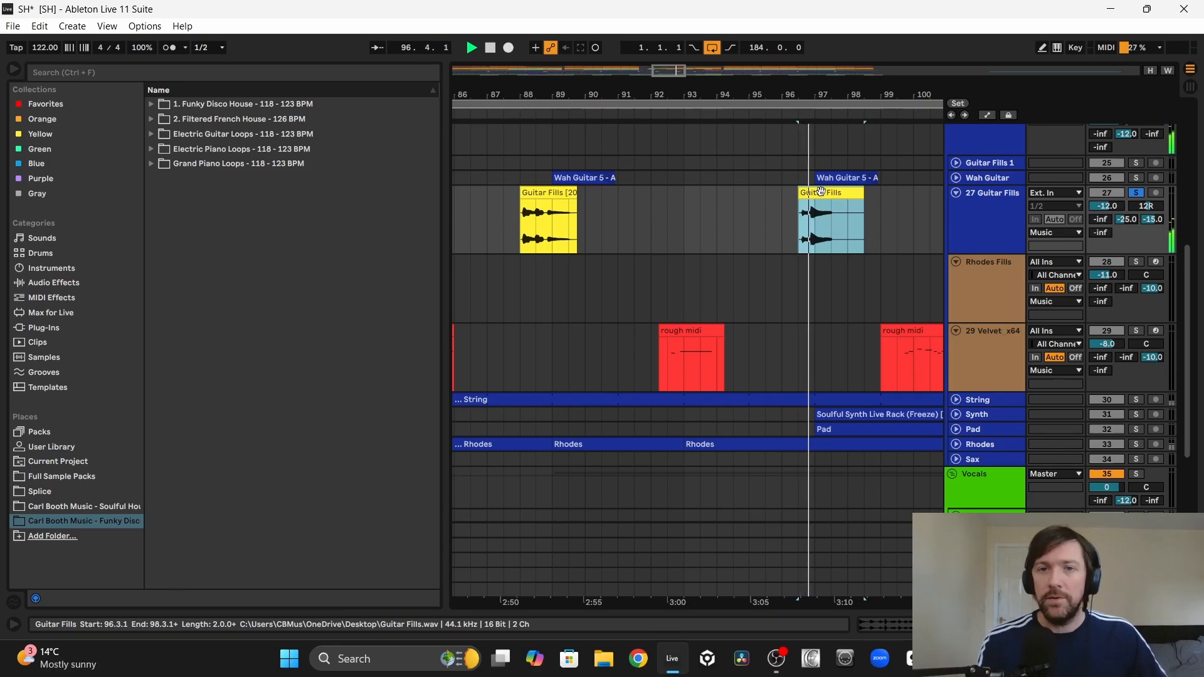
Step: Review the arrangement around bars 109 and 117, highlighting bars 117 to 122 of the Music group
click(733, 193)
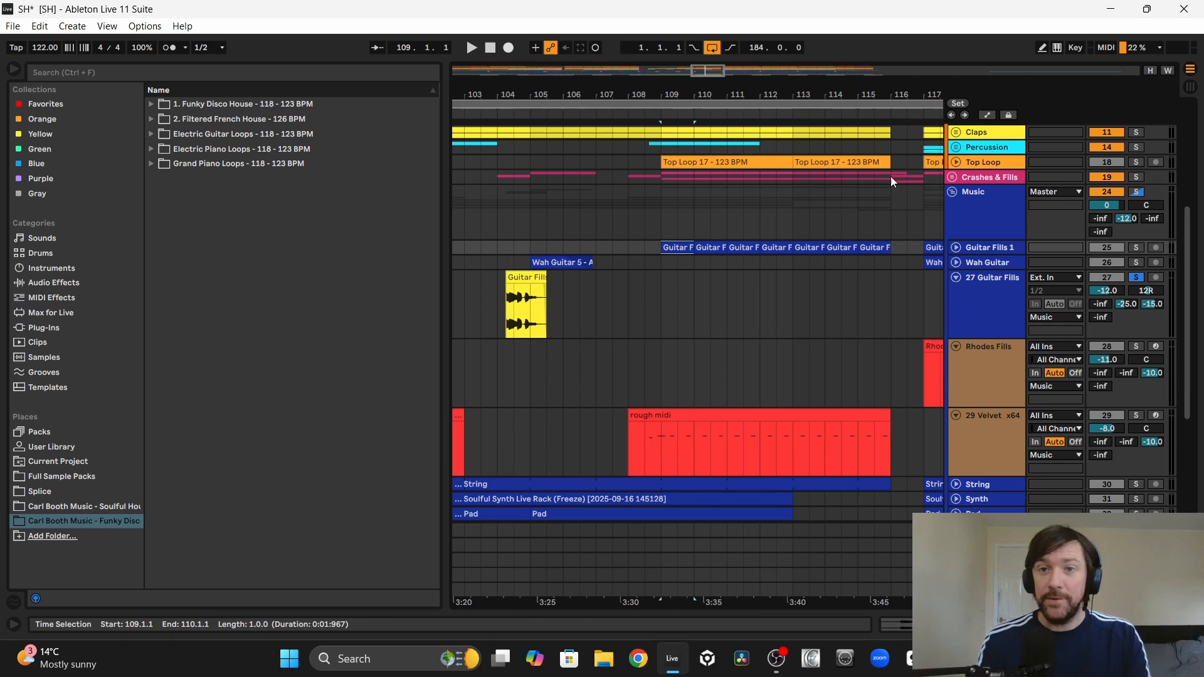
scroll(891, 175, right, 1)
drag(755, 197, 785, 198)
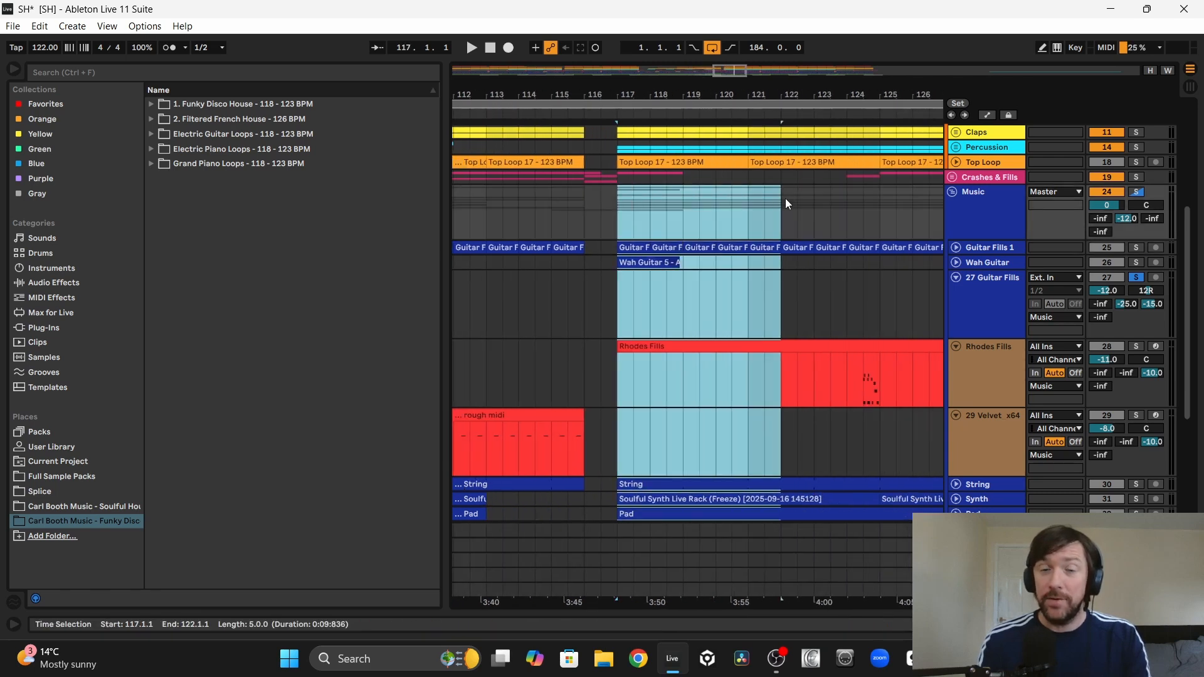
Step: Play the full mix from 80.1.1 and inspect the notes of the Velvet track's rough midi clip at 84.1.1
click(510, 213)
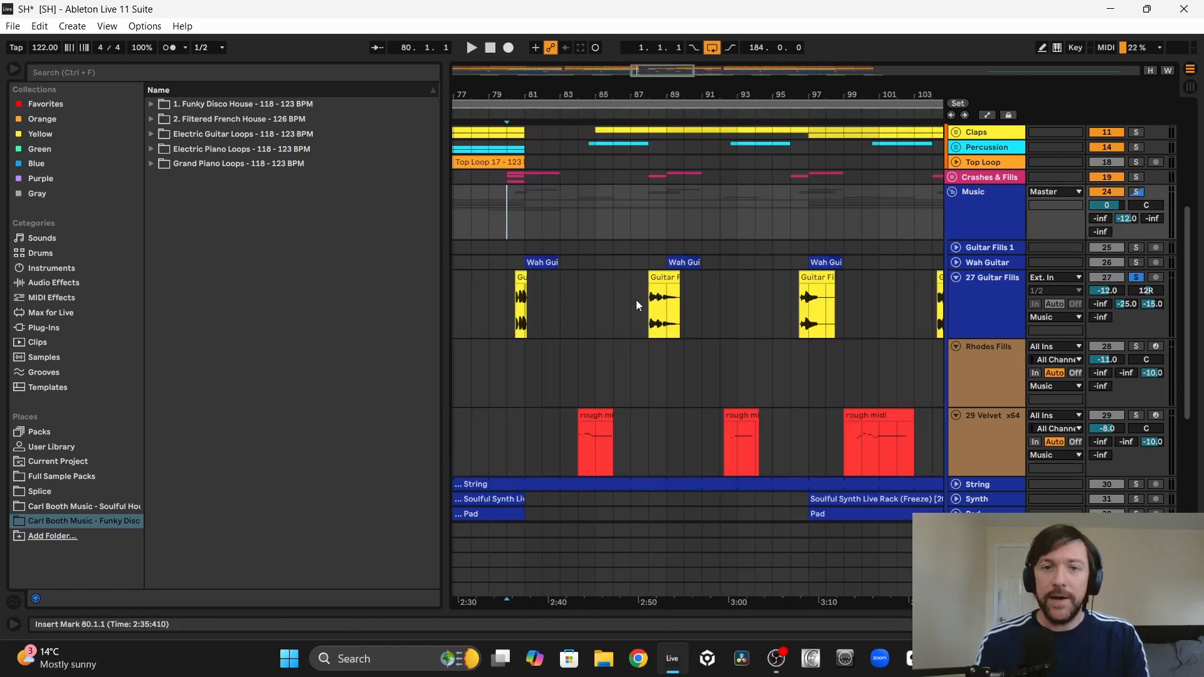
scroll(636, 300, right, 2)
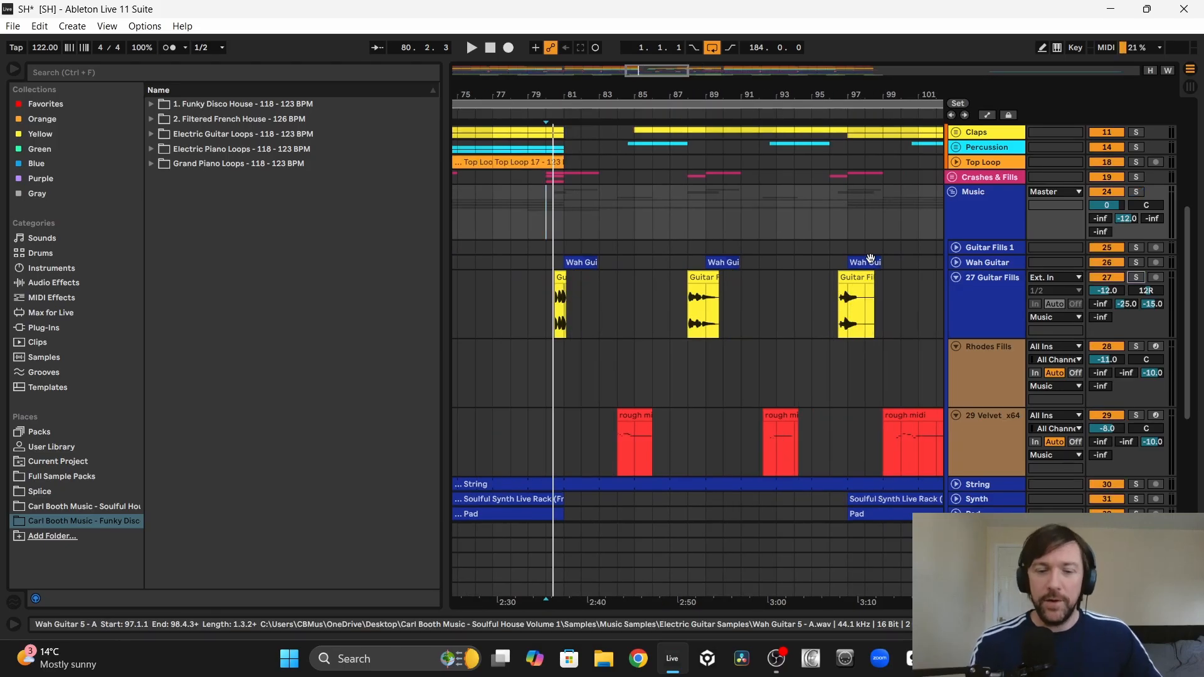
key(space)
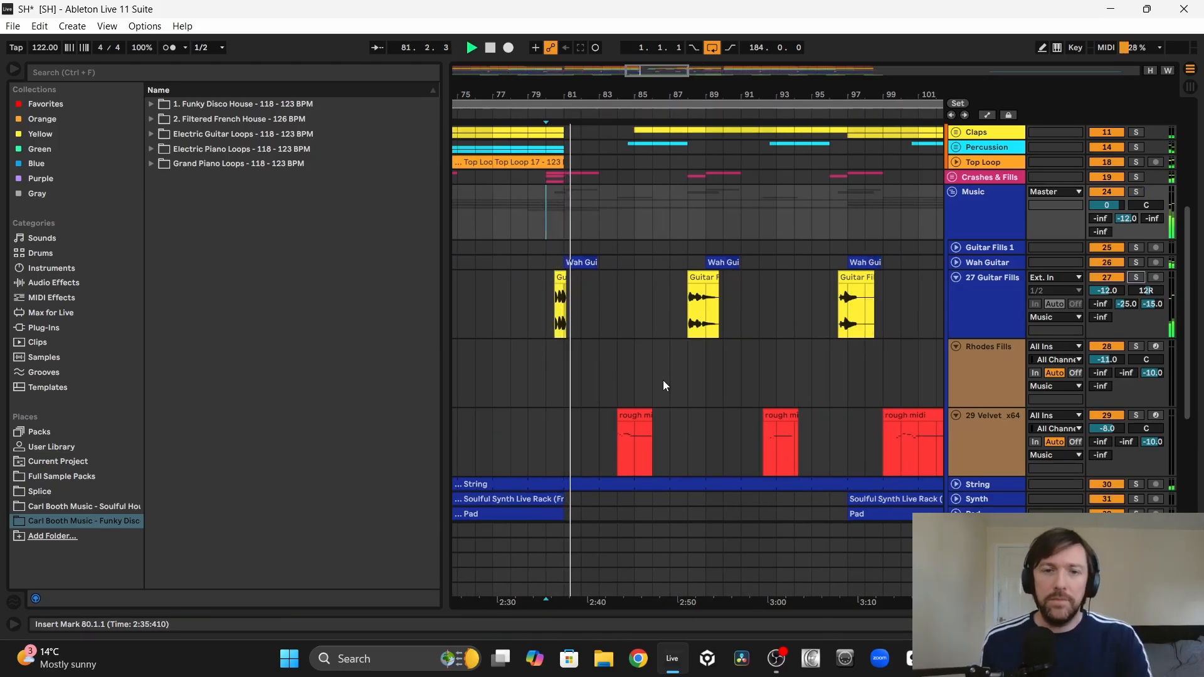
scroll(663, 383, down, 5)
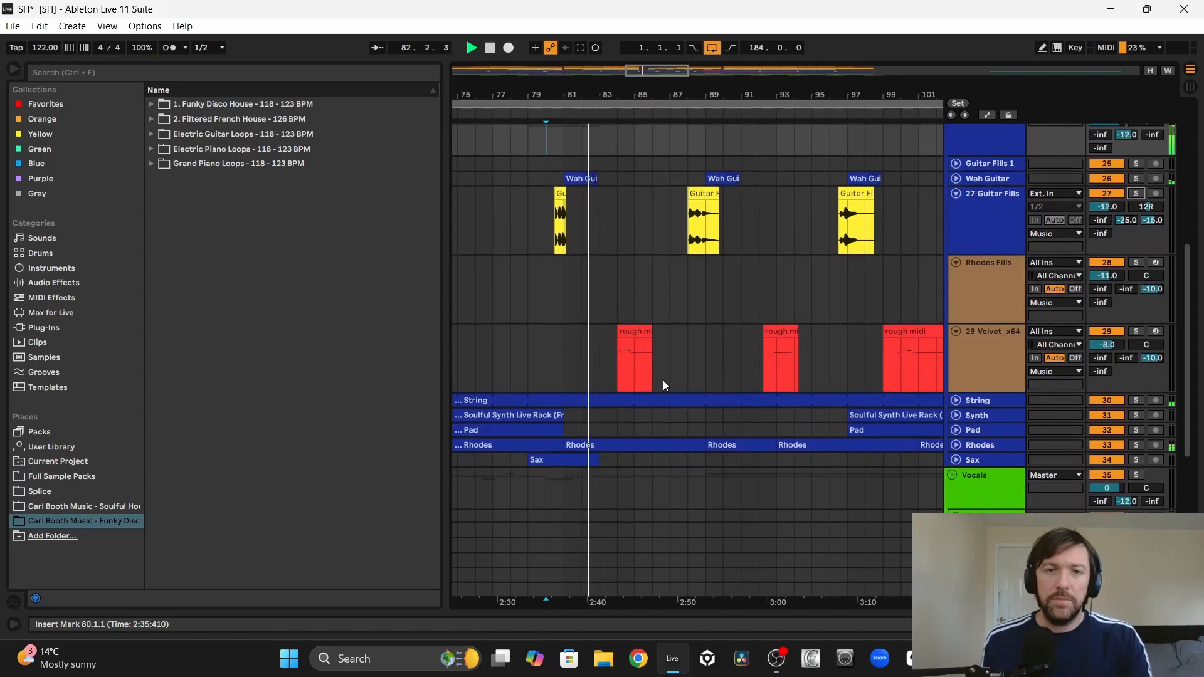
double_click(623, 341)
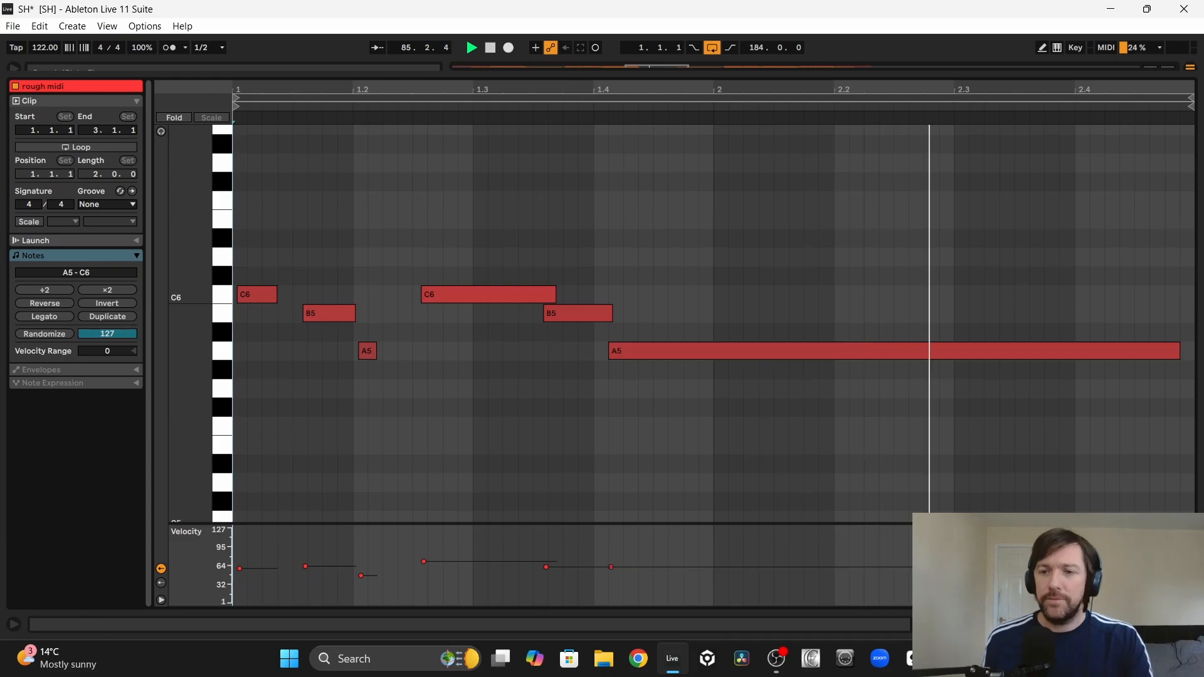
click(1189, 625)
scroll(865, 342, up, 3)
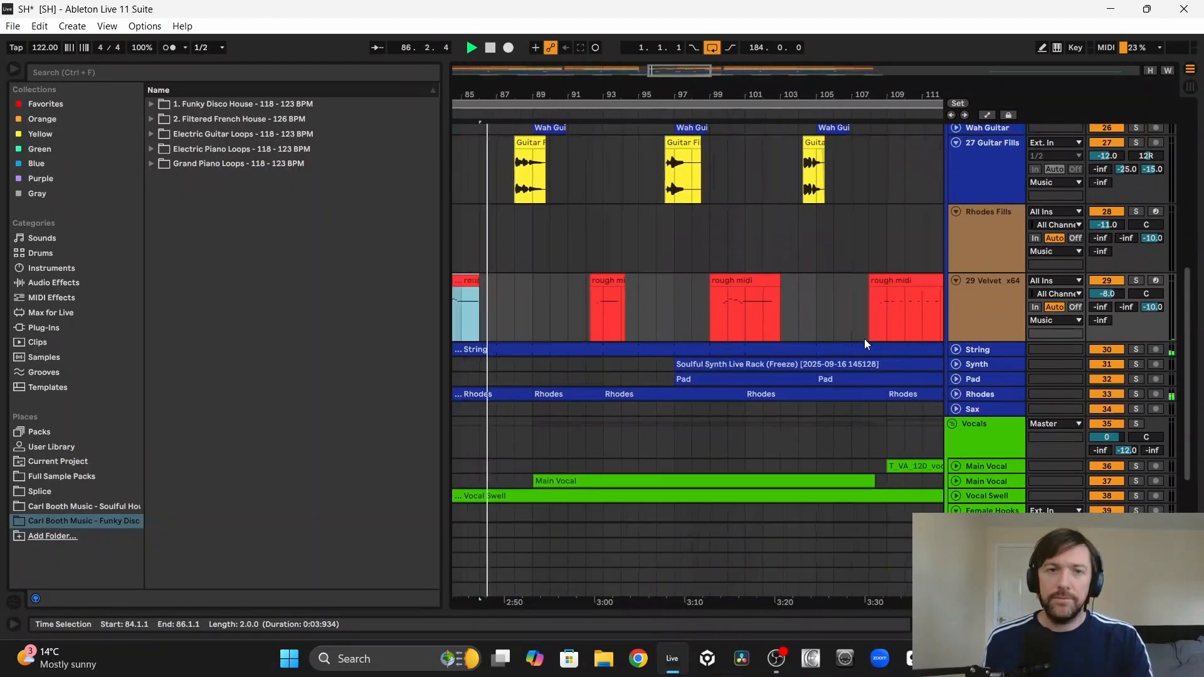
Step: Select the Guitar Fills clip at 88.1.1 and unfold the Main Vocal track beginning around bar 89 to compare their timing
scroll(865, 344, left, 1)
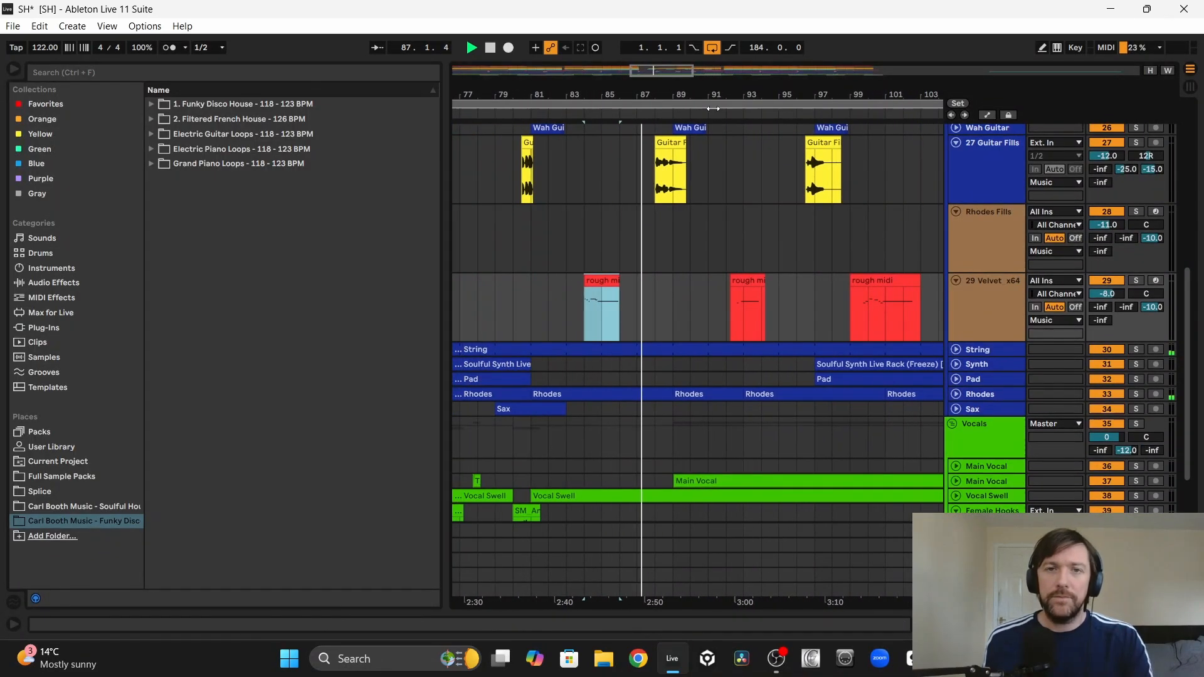
click(671, 143)
scroll(790, 309, down, 1)
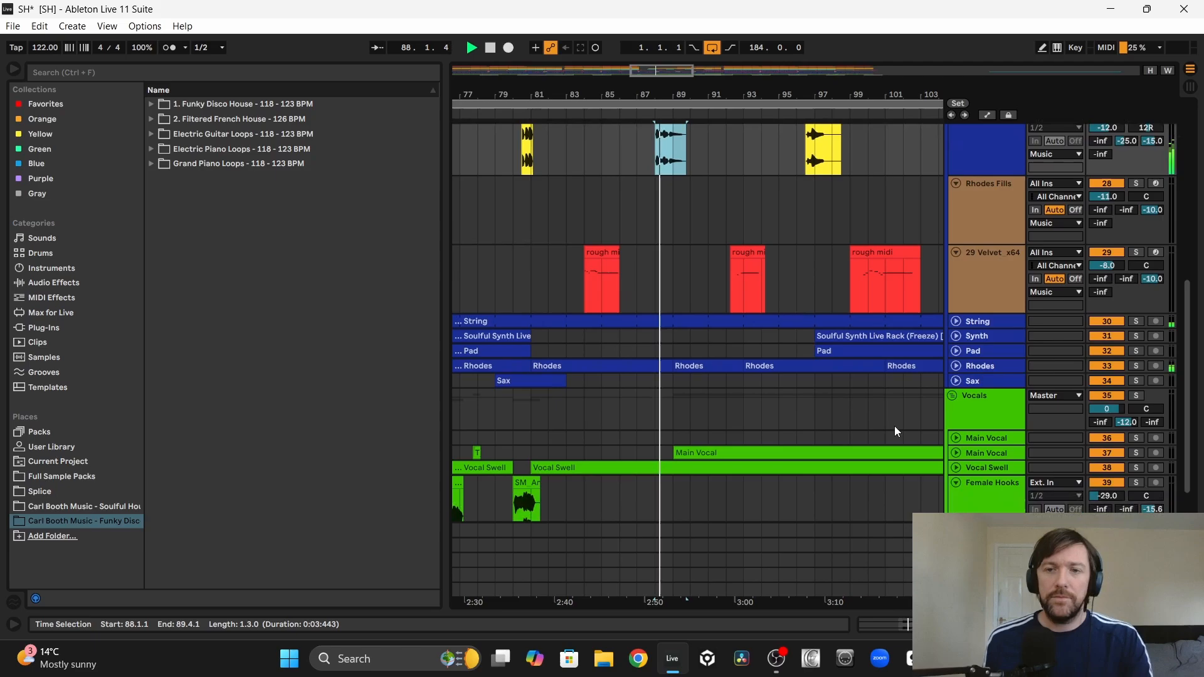
click(955, 453)
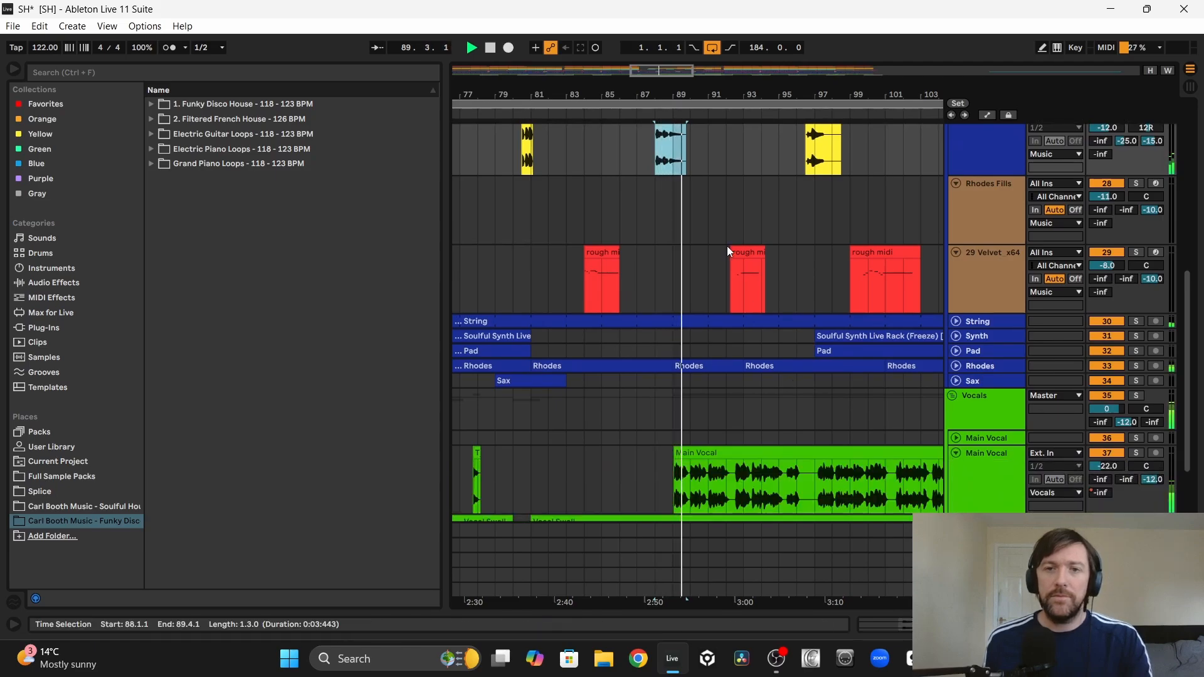
Step: Inspect the notes of the Velvet answer phrase at 92.2.1 against the playing vocal
double_click(747, 251)
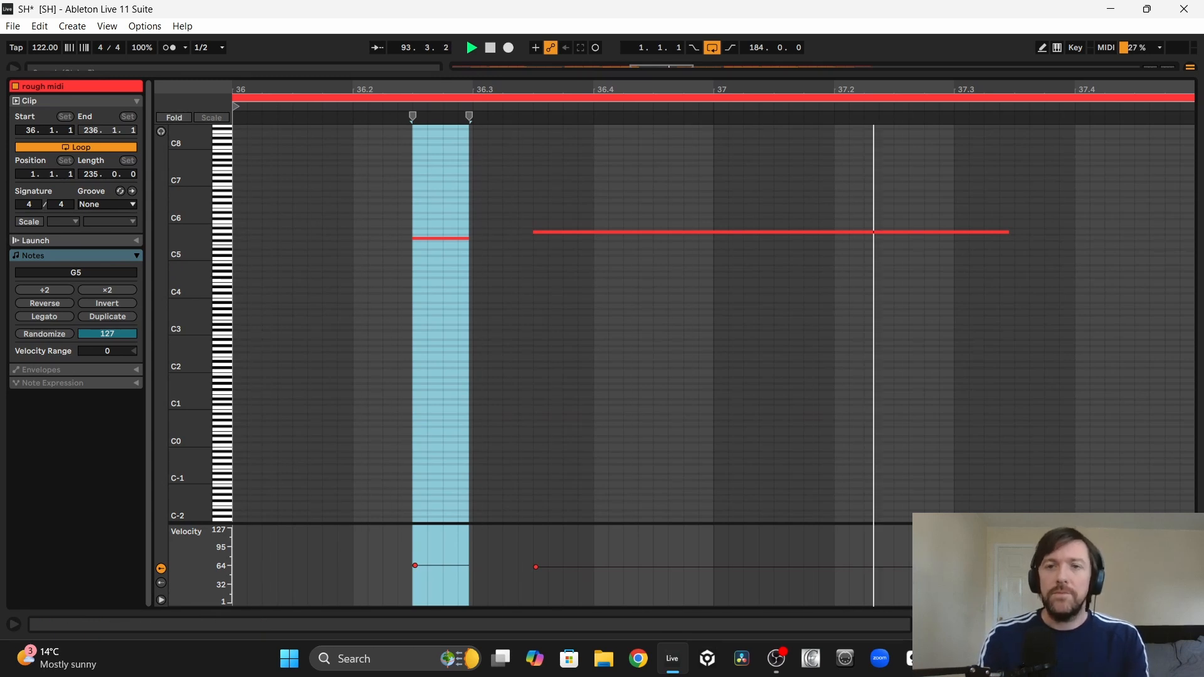
click(1190, 624)
scroll(759, 377, right, 2)
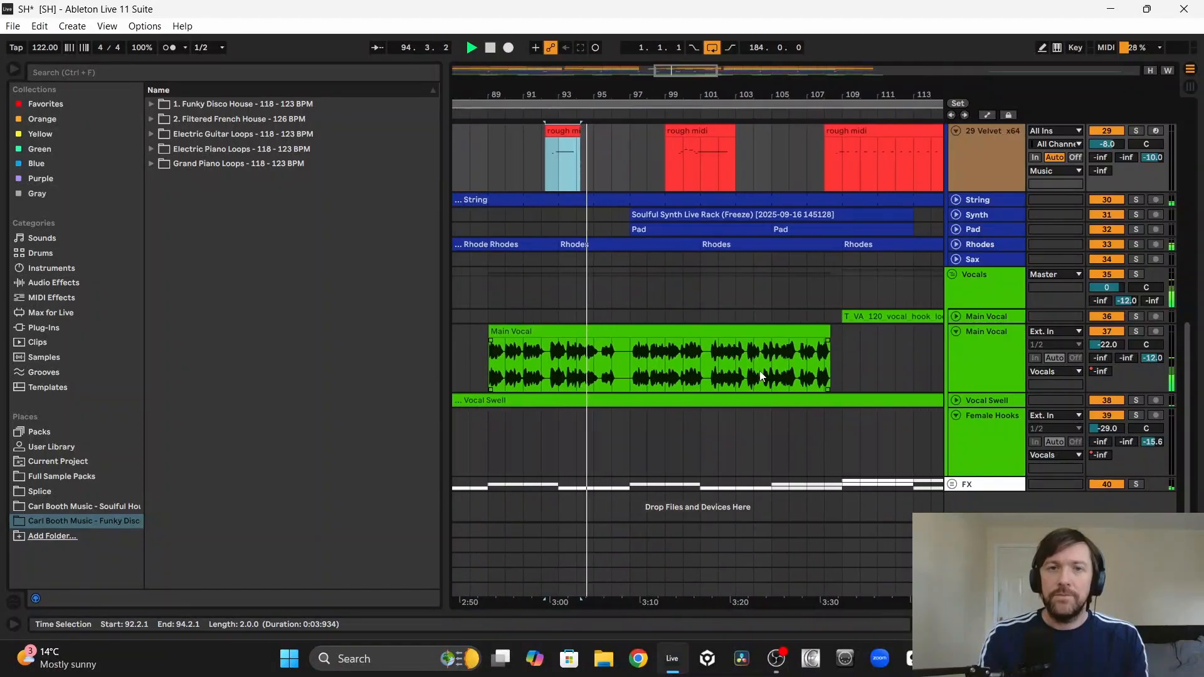
Step: Follow the Guitar Fills clip at 96.3.1 during playback and inspect the notes of the Velvet clip at 99.1.1
scroll(760, 376, up, 6)
click(637, 209)
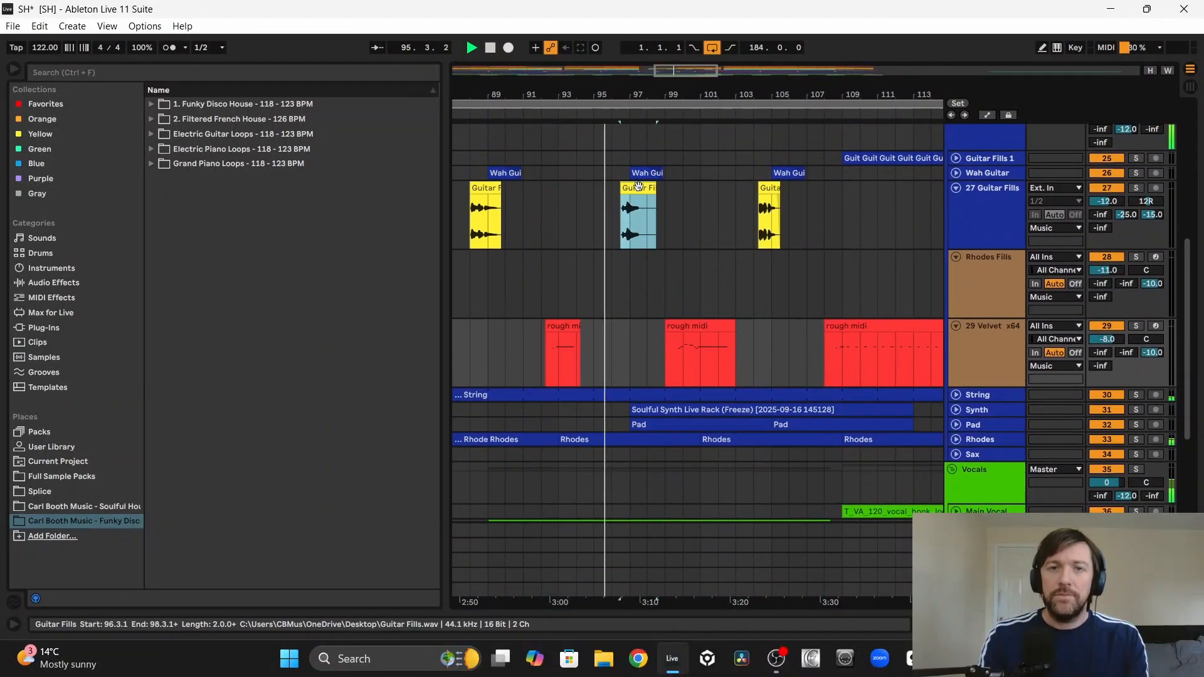
double_click(695, 325)
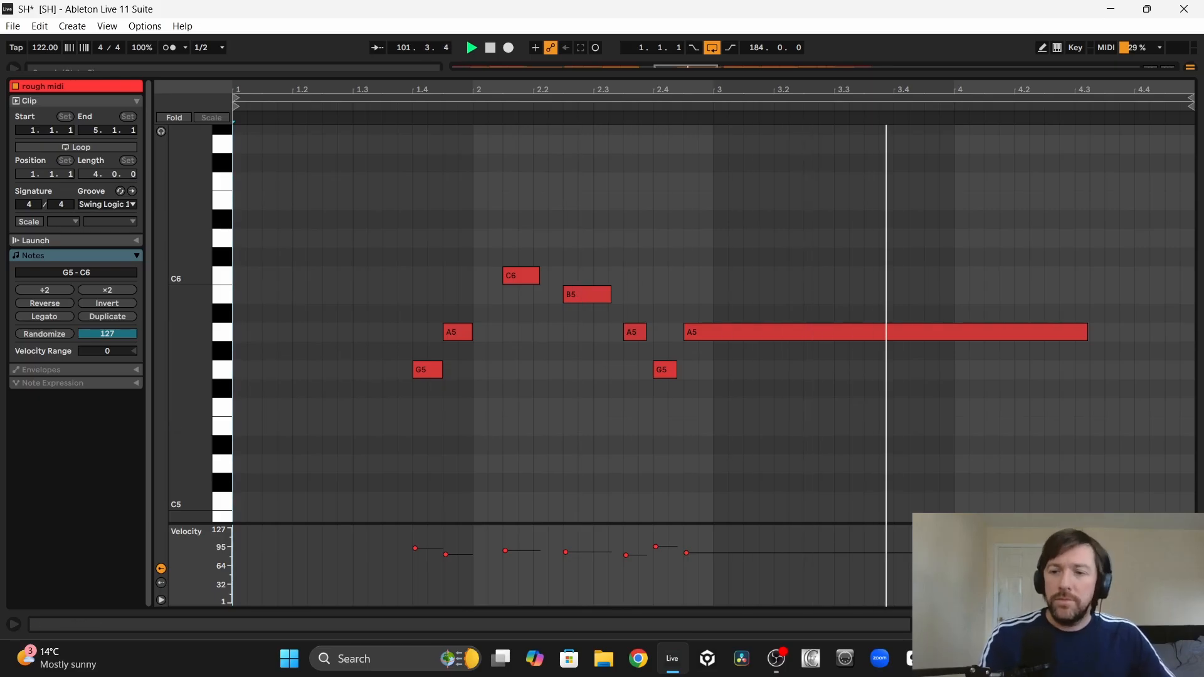
click(1190, 624)
scroll(803, 266, up, 5)
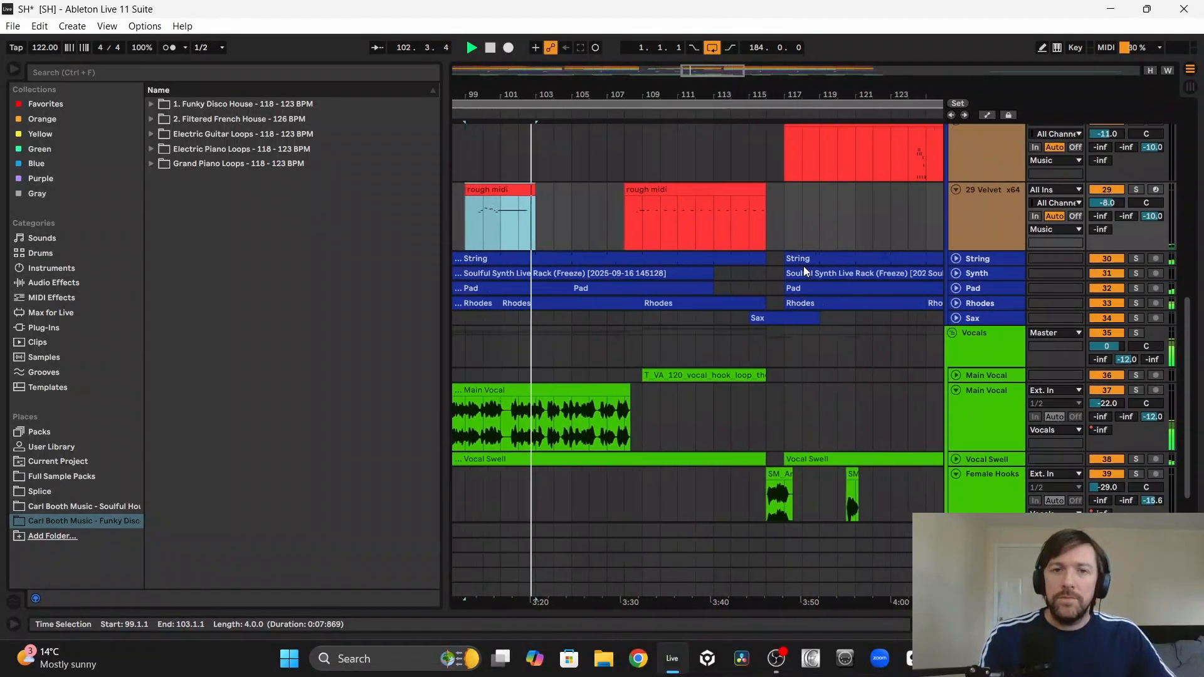
Step: Follow the Guitar Fills clip at 104.2.1 and inspect the Velvet clip at 108.1.1, selecting its opening G5 note
drag(803, 266, 933, 269)
click(682, 203)
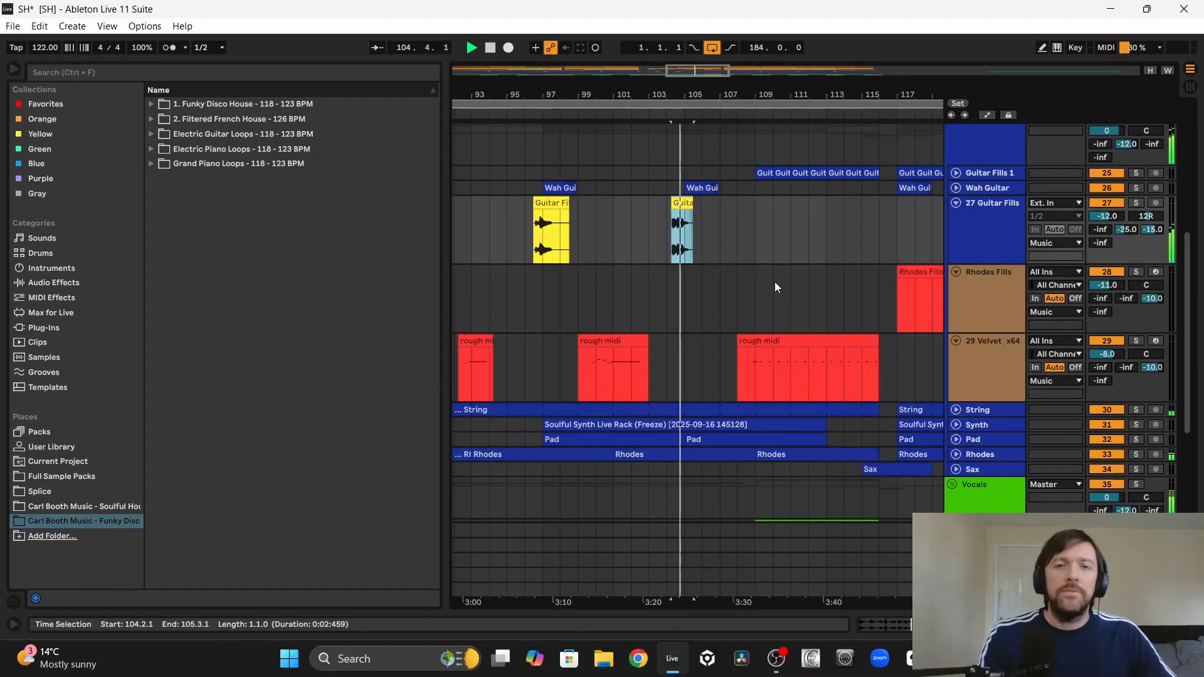
click(770, 339)
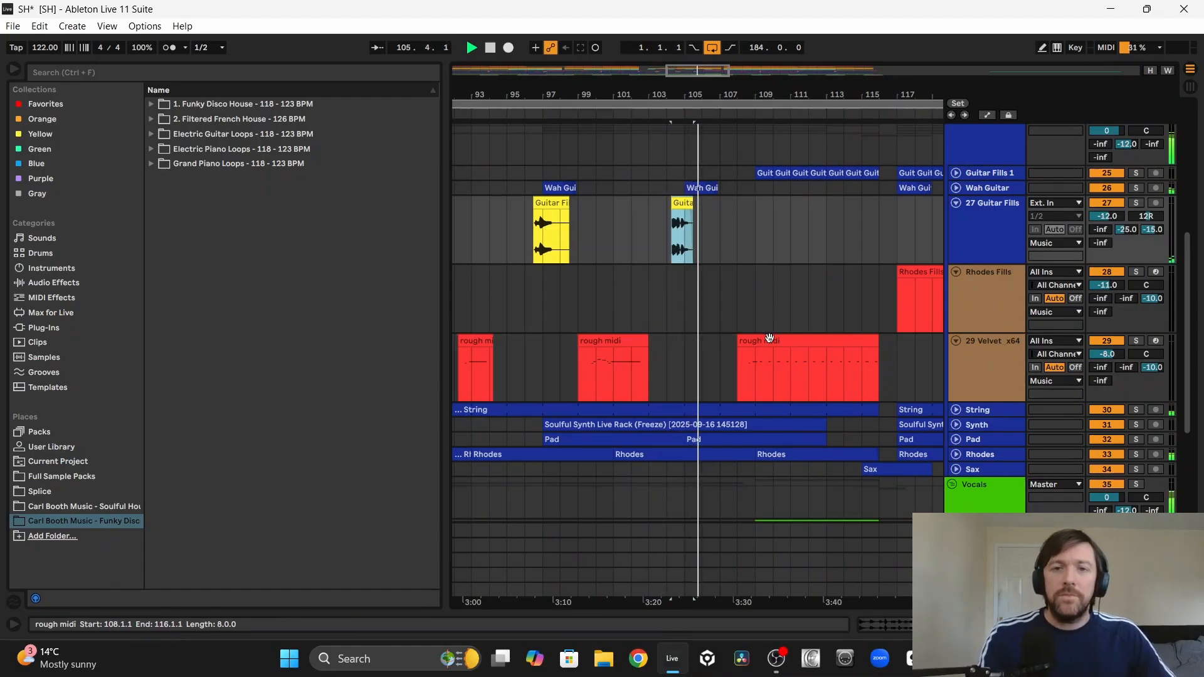
double_click(771, 340)
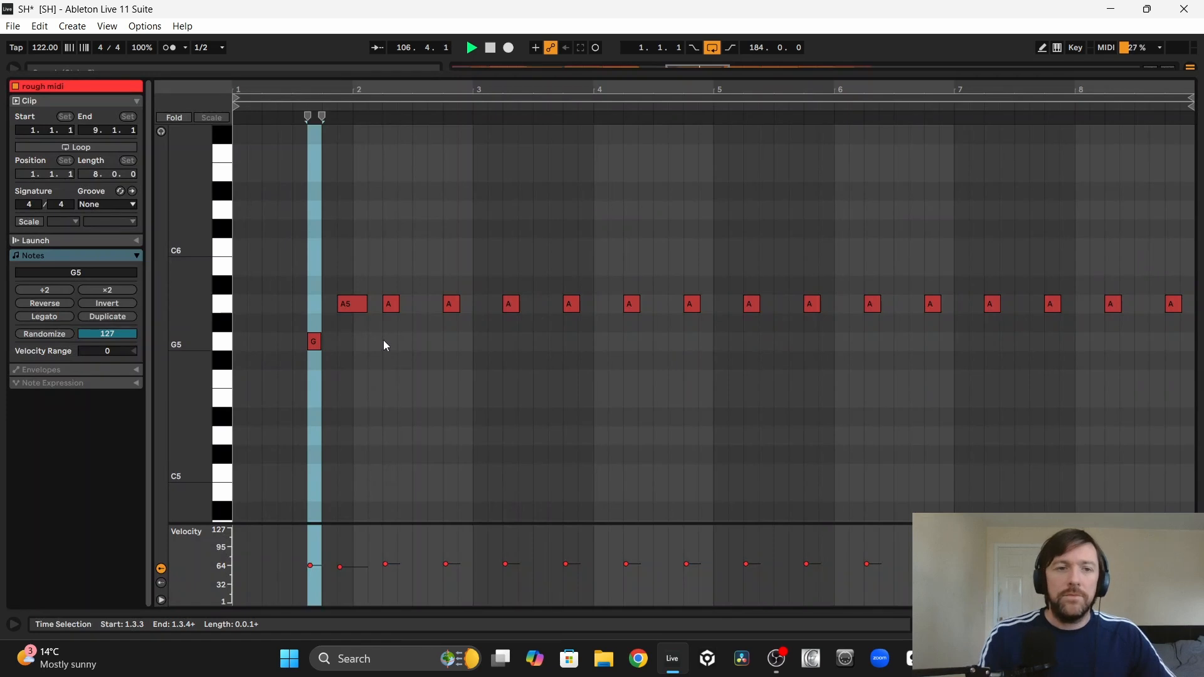
click(314, 340)
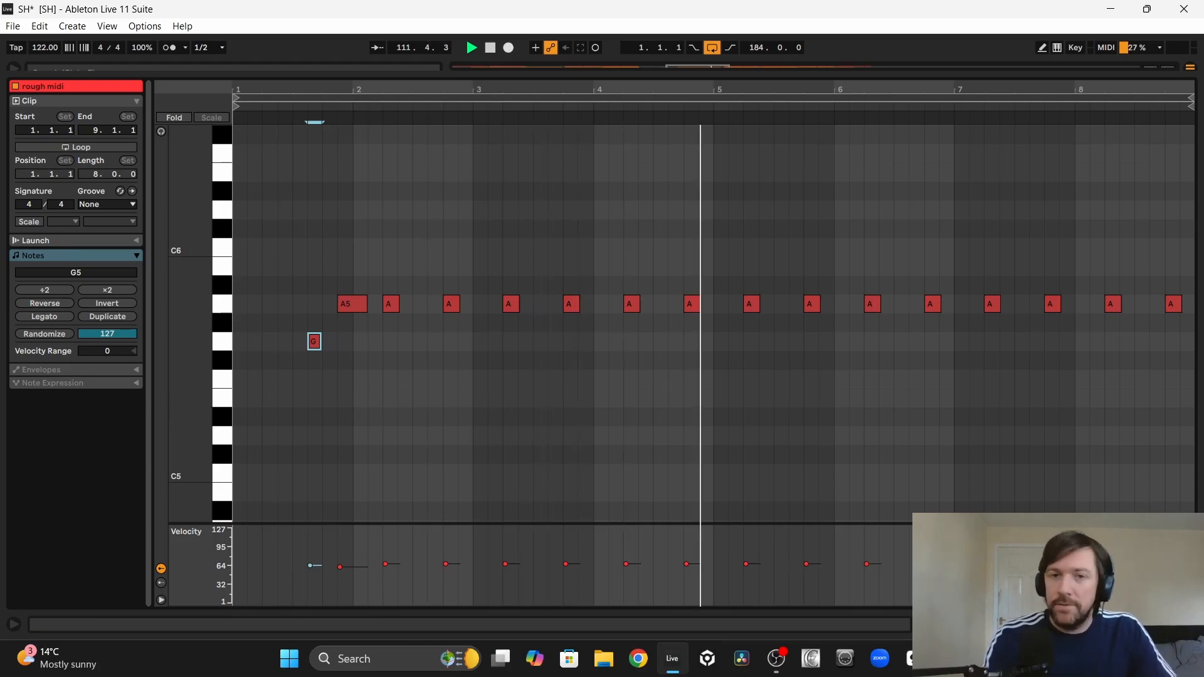
click(1190, 624)
Step: Follow playback into the section at bar 117, examining how the Velvet, guitar, Rhodes, sax and vocal parts hand over
scroll(856, 365, right, 3)
scroll(856, 365, up, 3)
scroll(857, 365, right, 2)
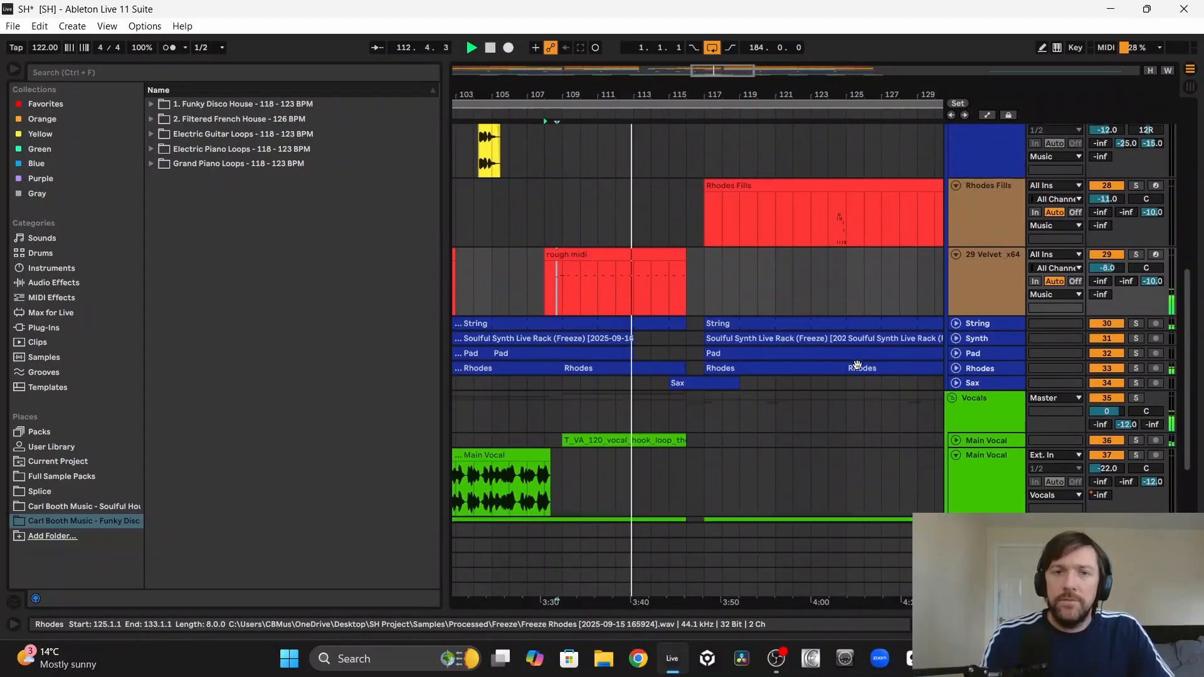
scroll(857, 365, right, 2)
scroll(856, 365, down, 2)
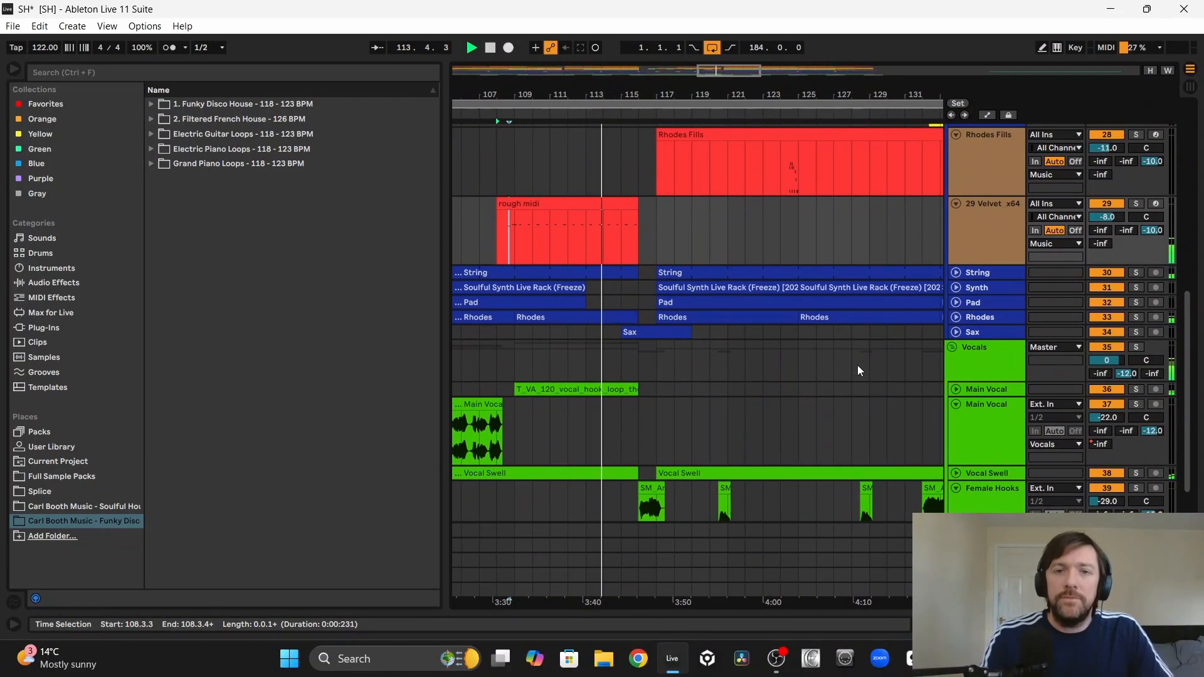
scroll(857, 365, up, 5)
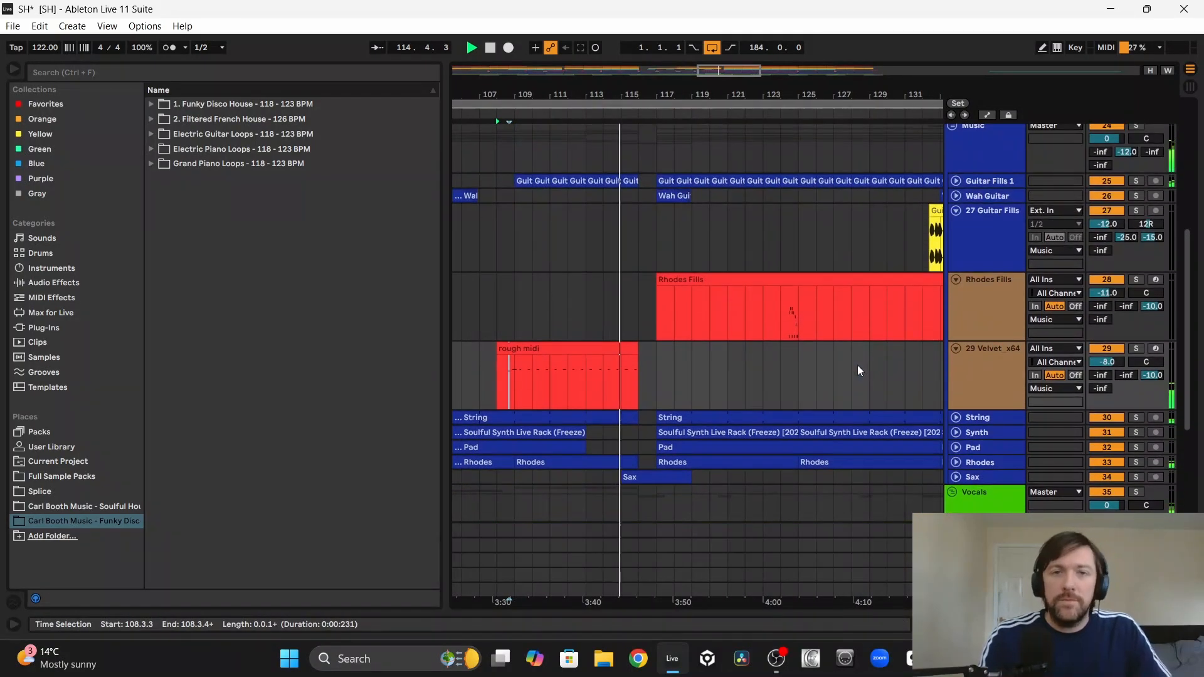
scroll(858, 368, down, 1)
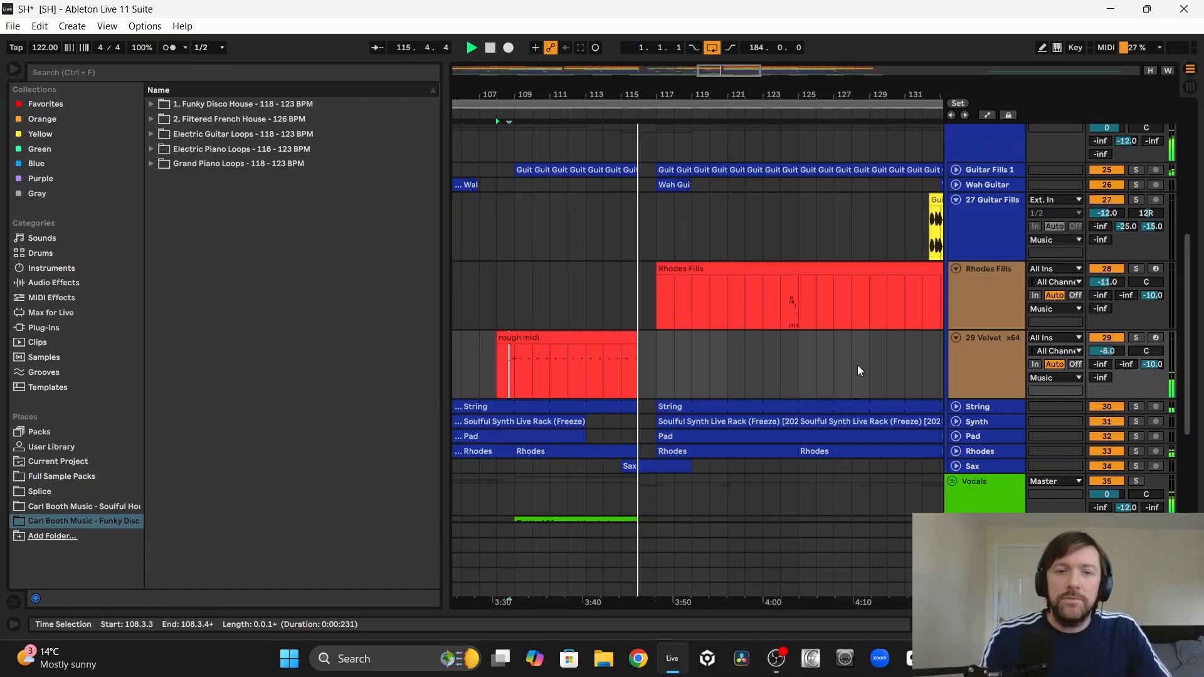
scroll(859, 370, down, 1)
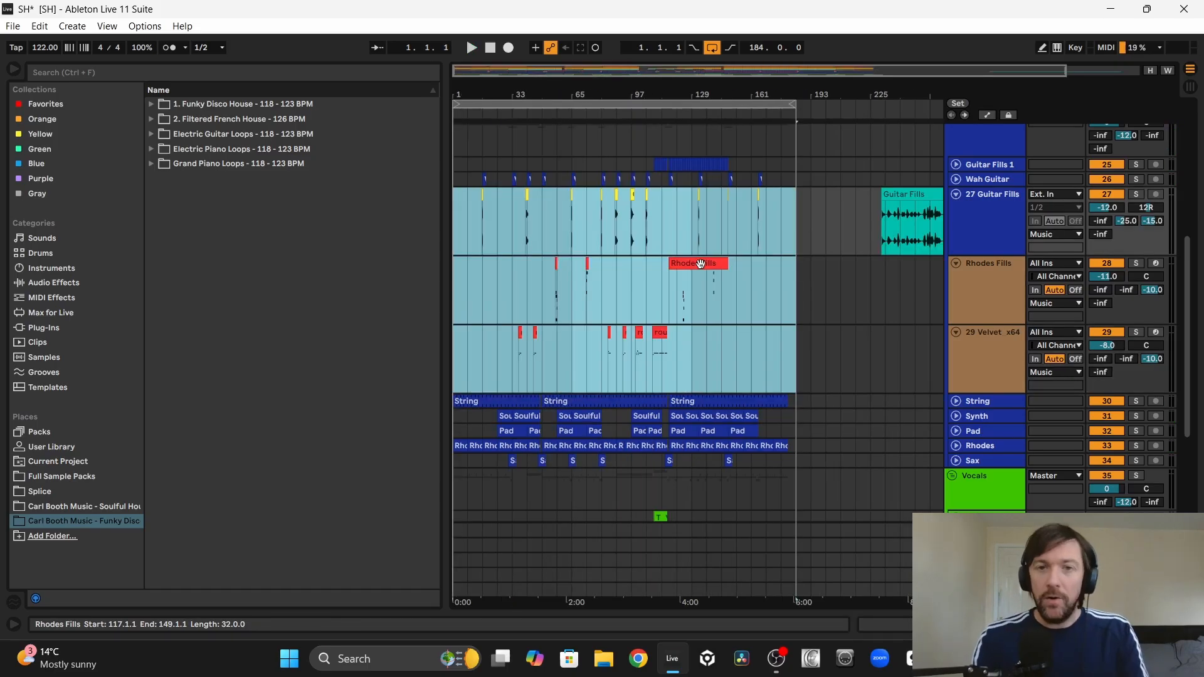
Step: Recolor all clips on the Guitar Fills, Rhodes Fills and Velvet tracks within bars 1 to 184 dark blue
right_click(703, 265)
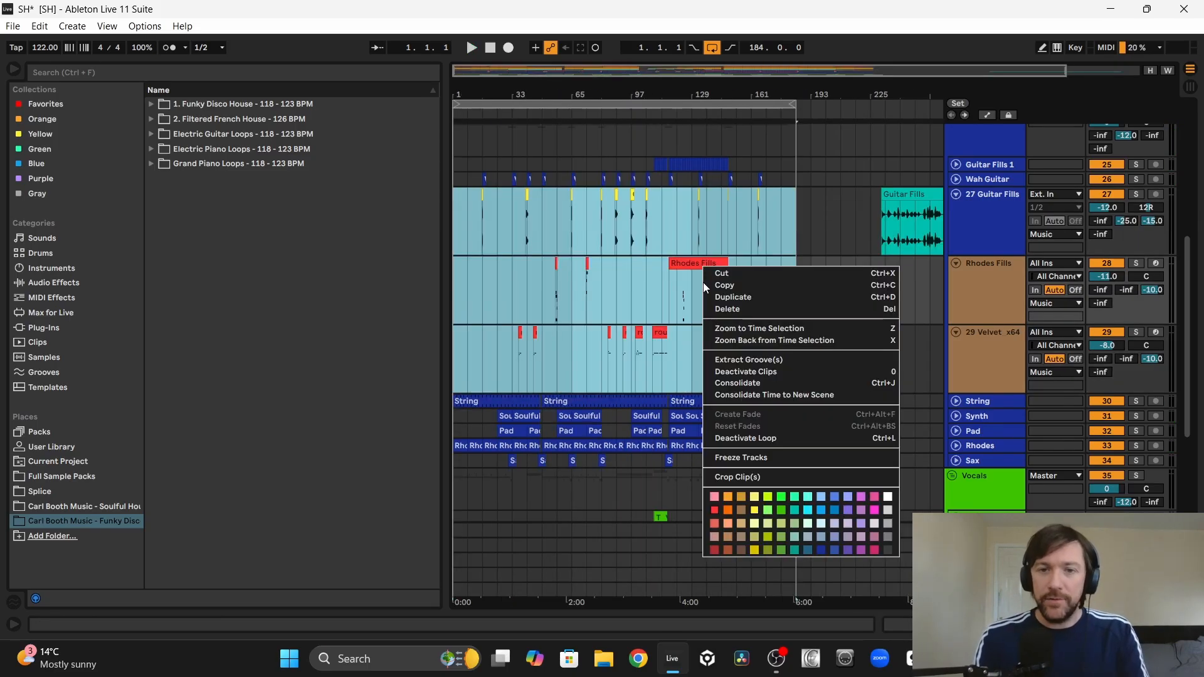
click(821, 550)
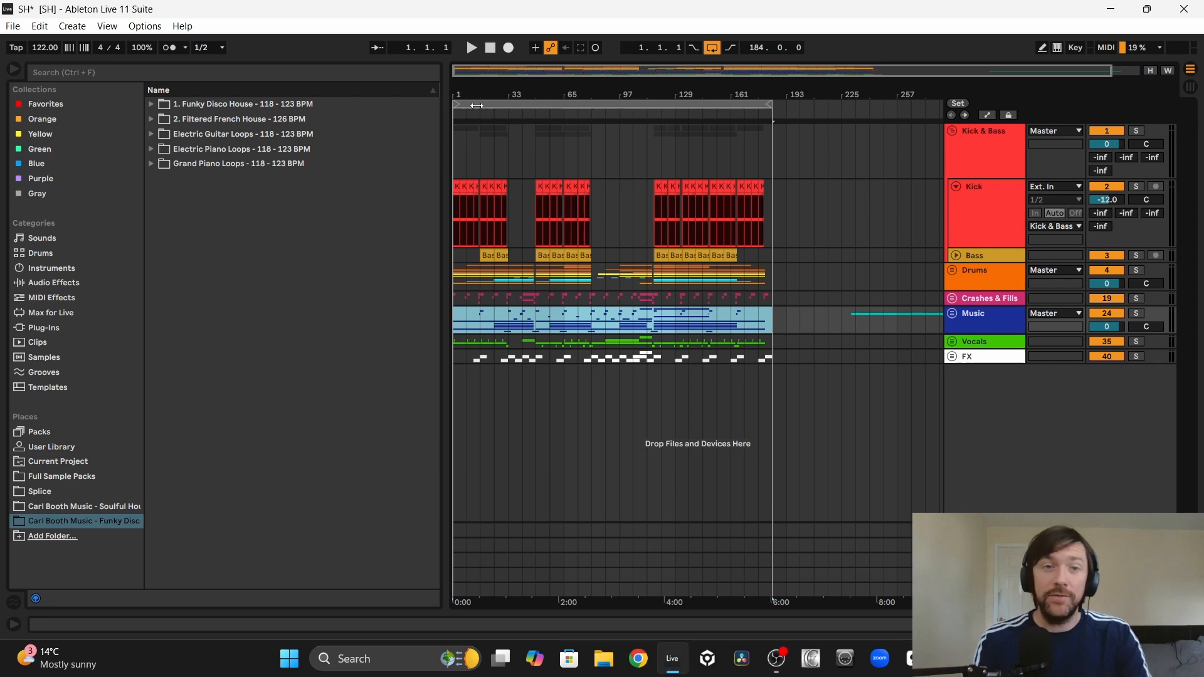
Step: Play the whole arrangement from 1.1.1 and unfold the Music group to view its tracks
drag(477, 105, 528, 137)
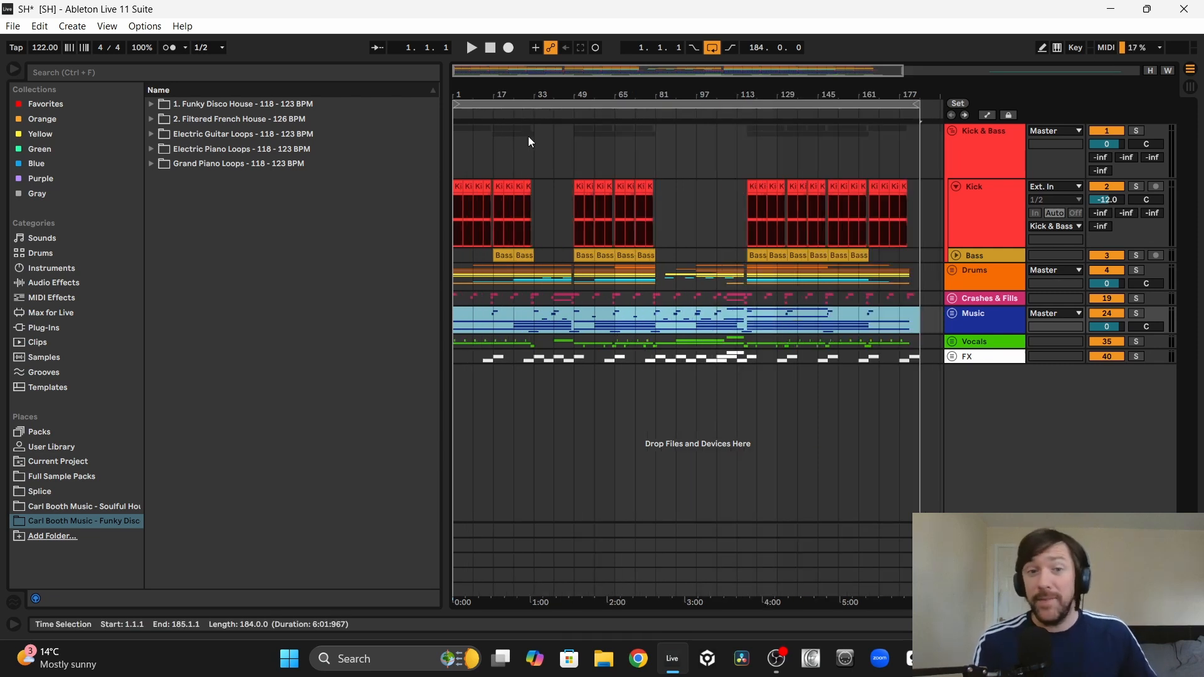
click(455, 299)
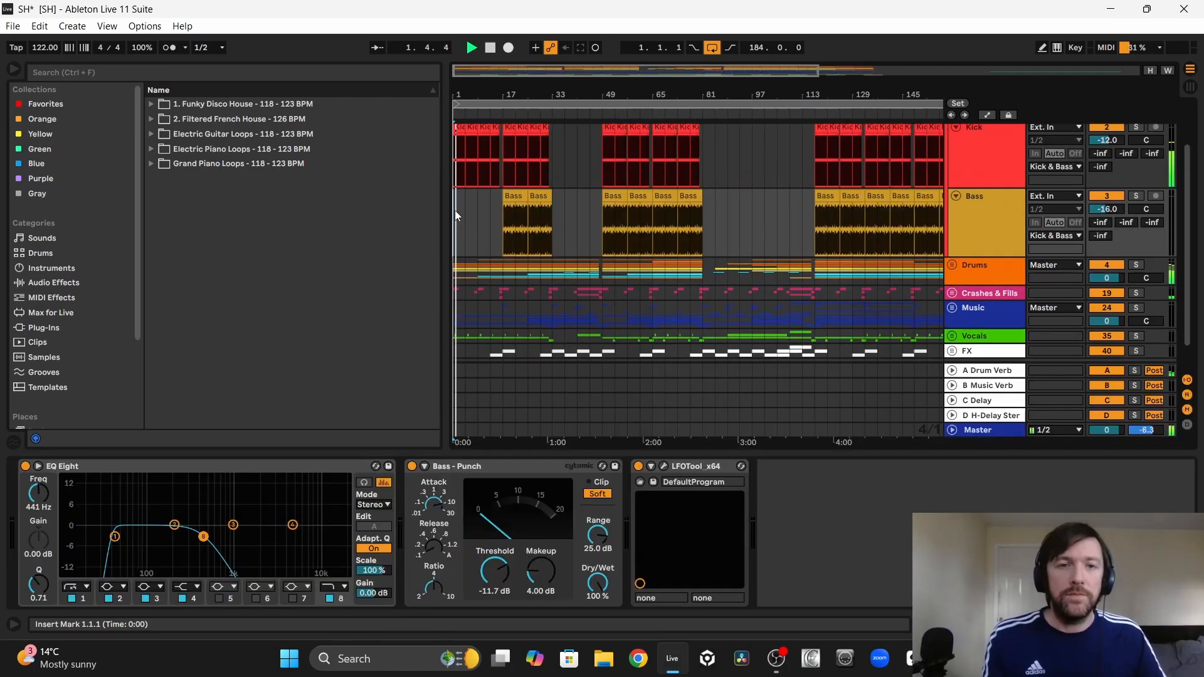
scroll(455, 215, down, 1)
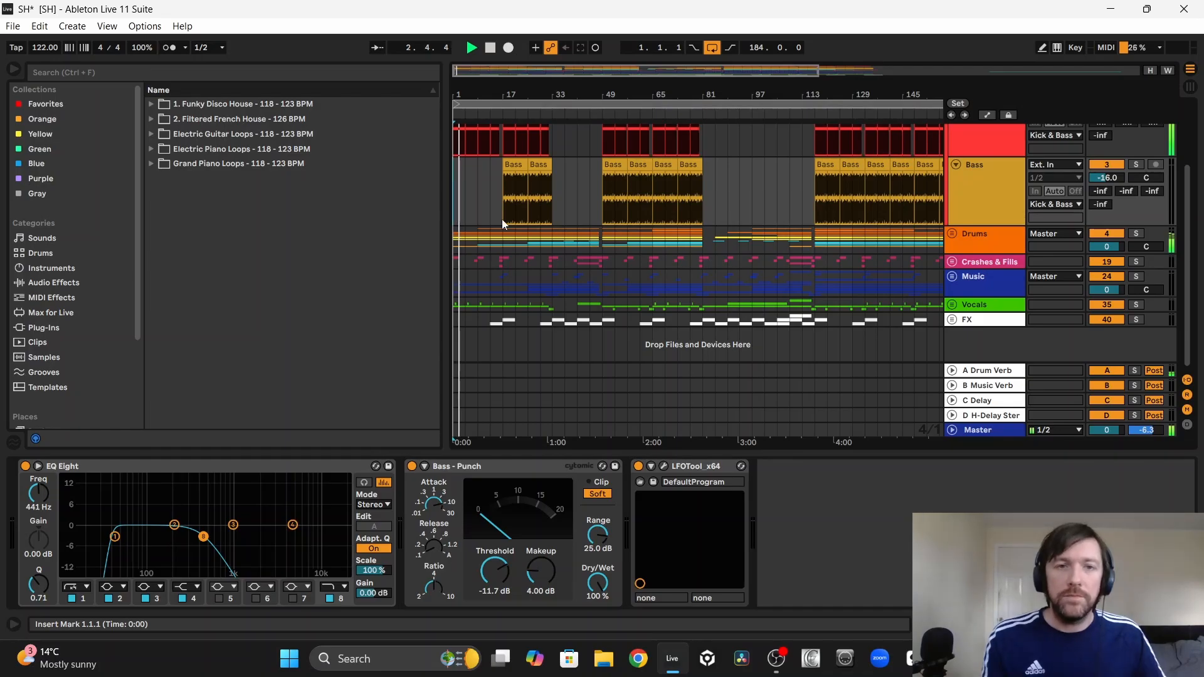
click(951, 277)
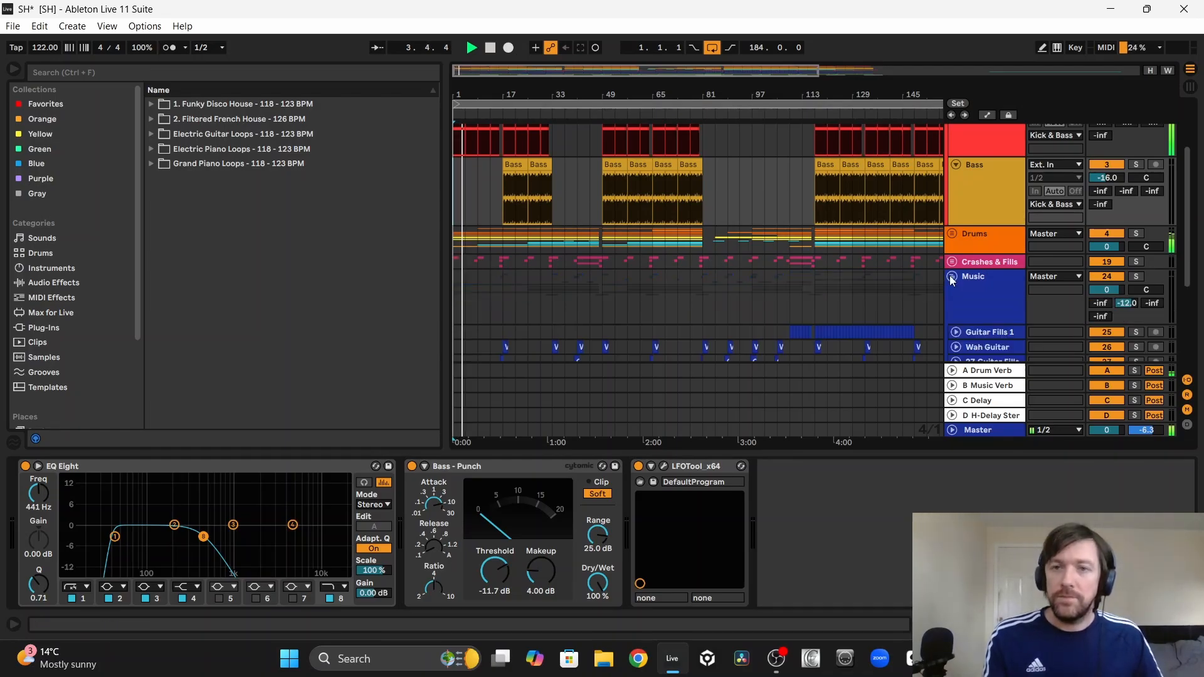
scroll(805, 325, down, 5)
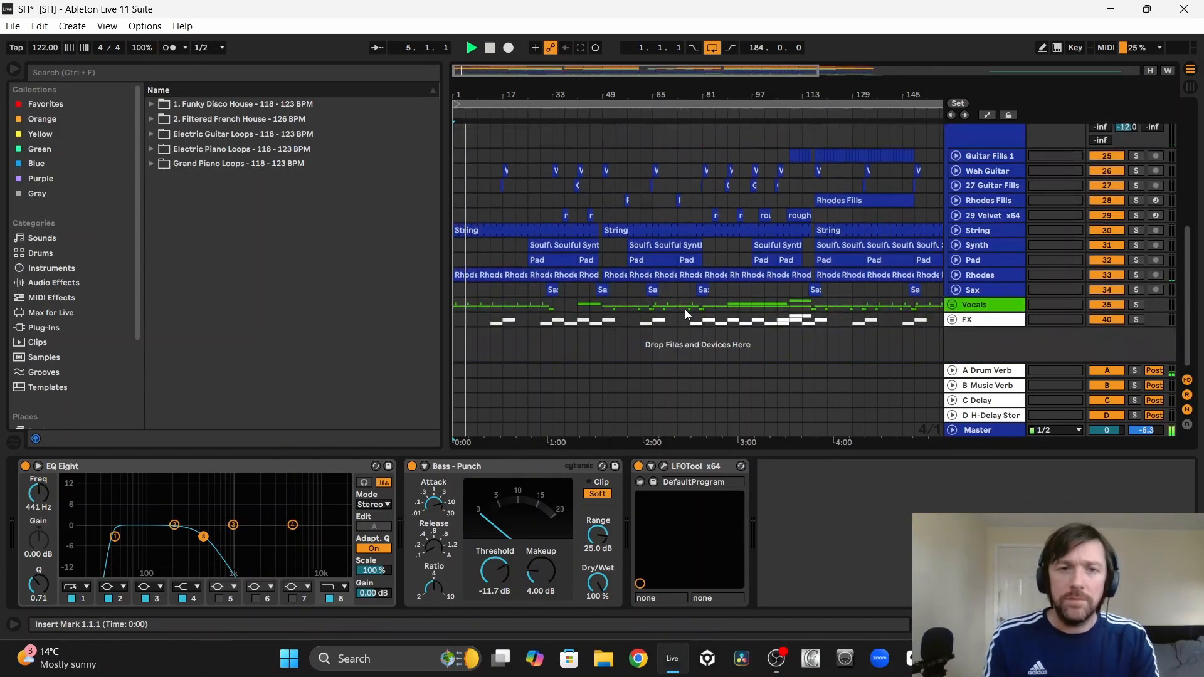
Step: Unfold the Rhodes track and show its Auto Filter Frequency automation to examine the filter sweeps during playback
click(956, 275)
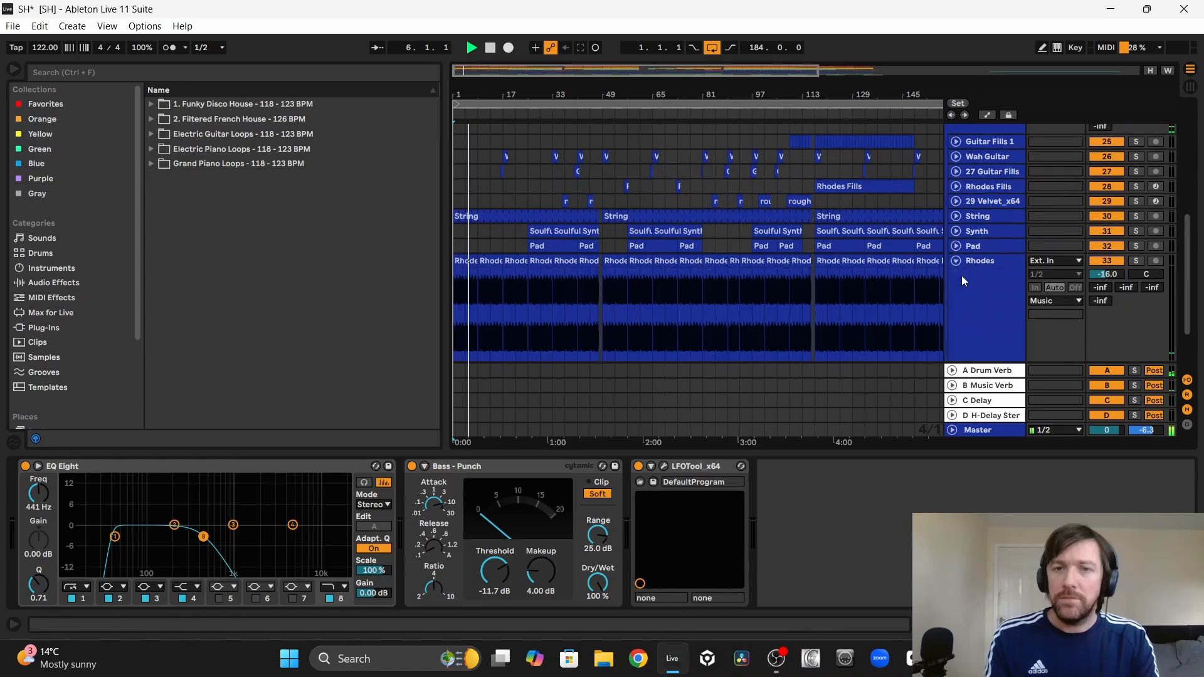
key(a)
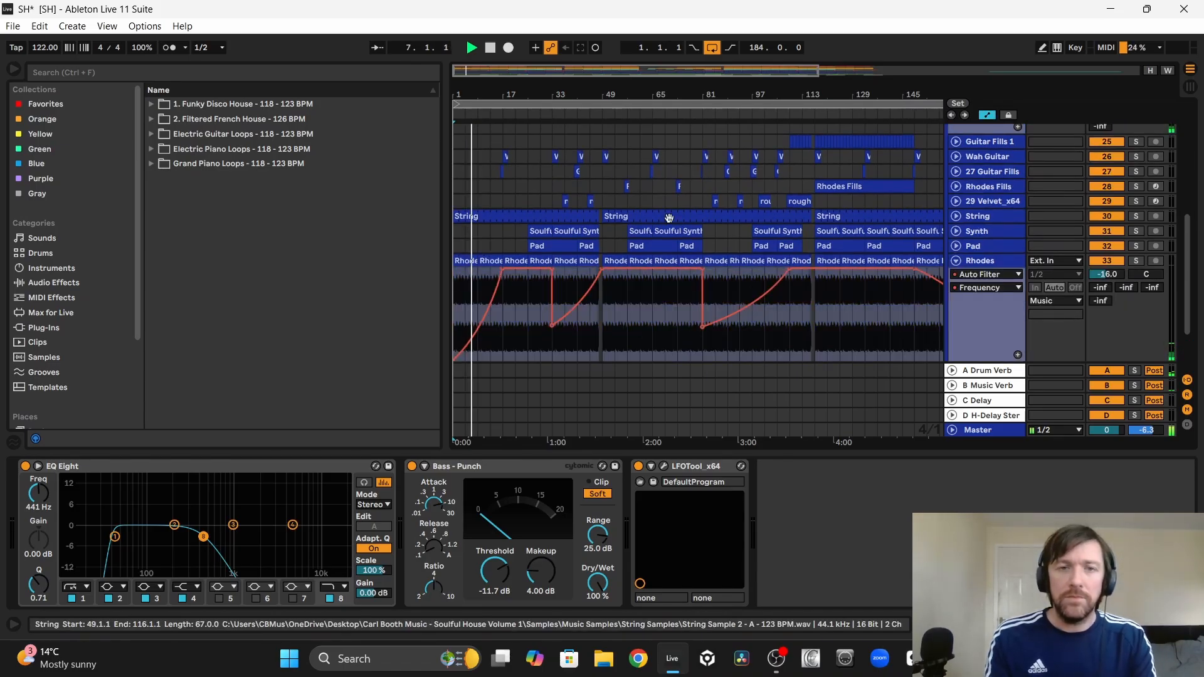
scroll(523, 264, down, 1)
scroll(519, 291, down, 1)
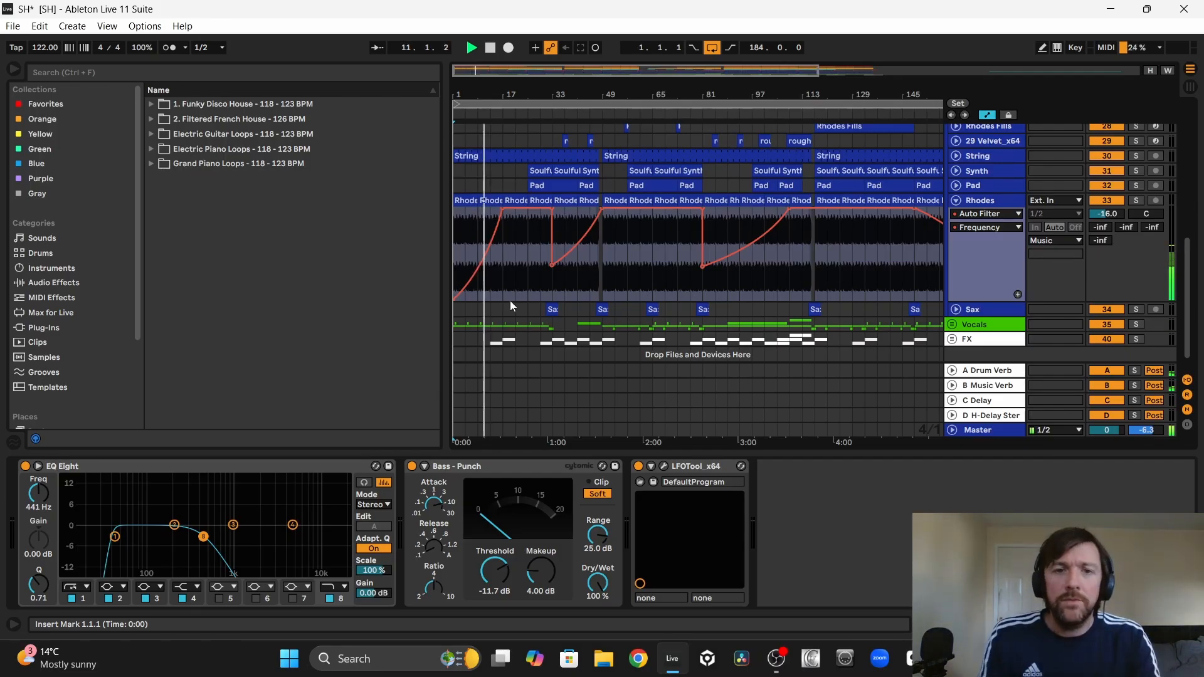
scroll(489, 297, down, 1)
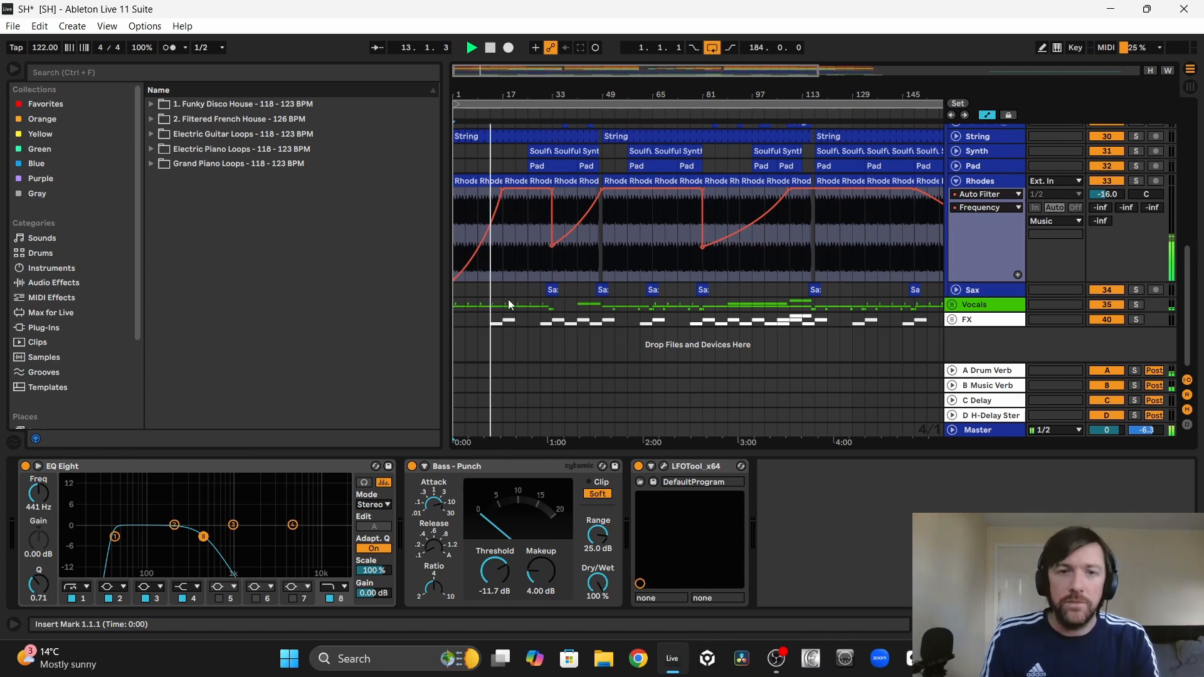
Step: Compare the kick, bass, drum and music tracks as playback passes the bass entry at bar 17, with the automation lanes hidden
scroll(508, 299, up, 6)
scroll(509, 300, up, 3)
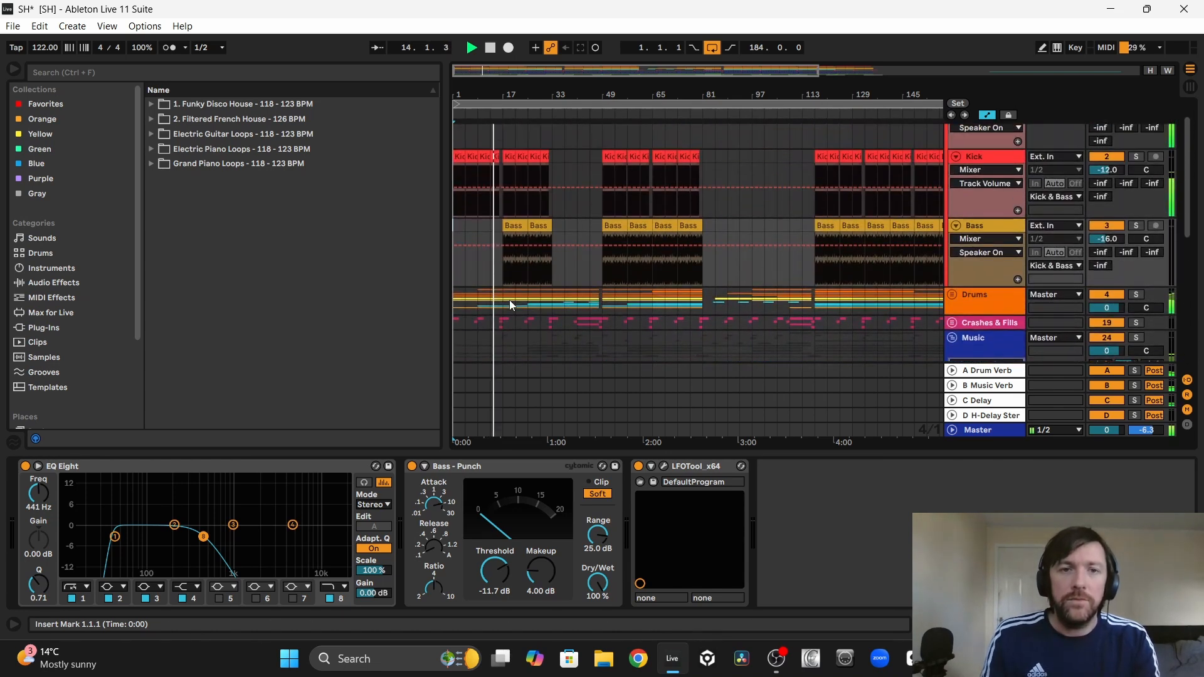
scroll(509, 300, down, 6)
scroll(509, 299, down, 5)
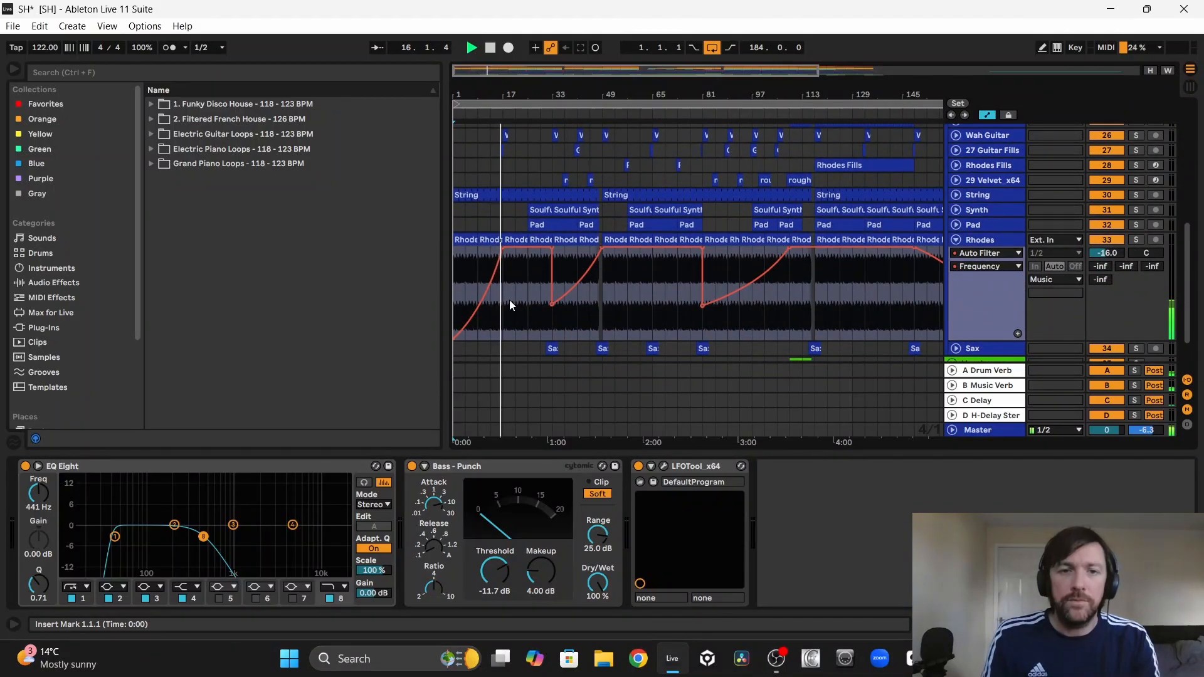
scroll(509, 300, up, 15)
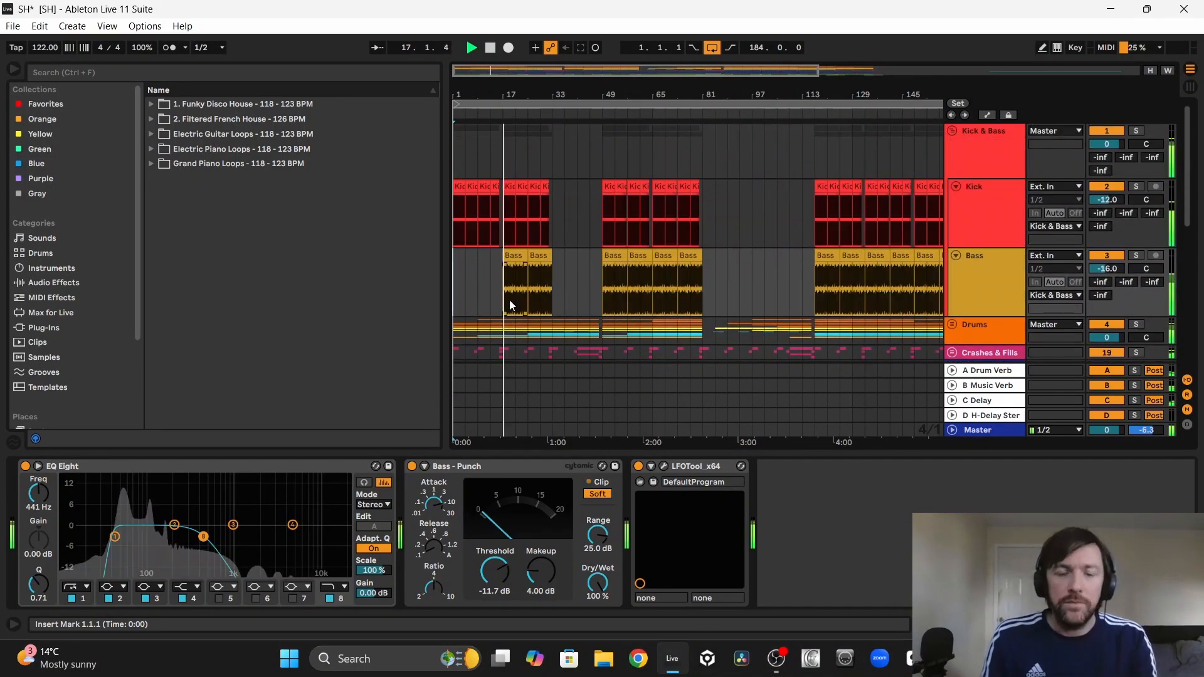
scroll(489, 227, down, 2)
scroll(489, 227, down, 3)
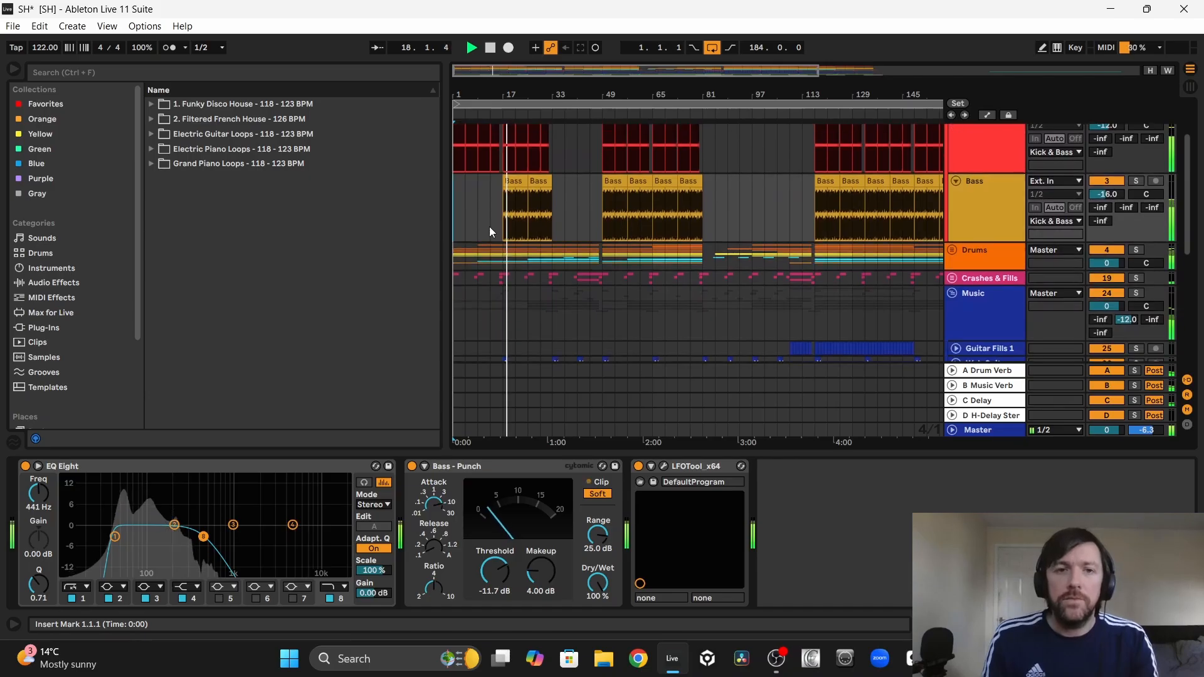
scroll(490, 227, up, 3)
scroll(490, 227, up, 1)
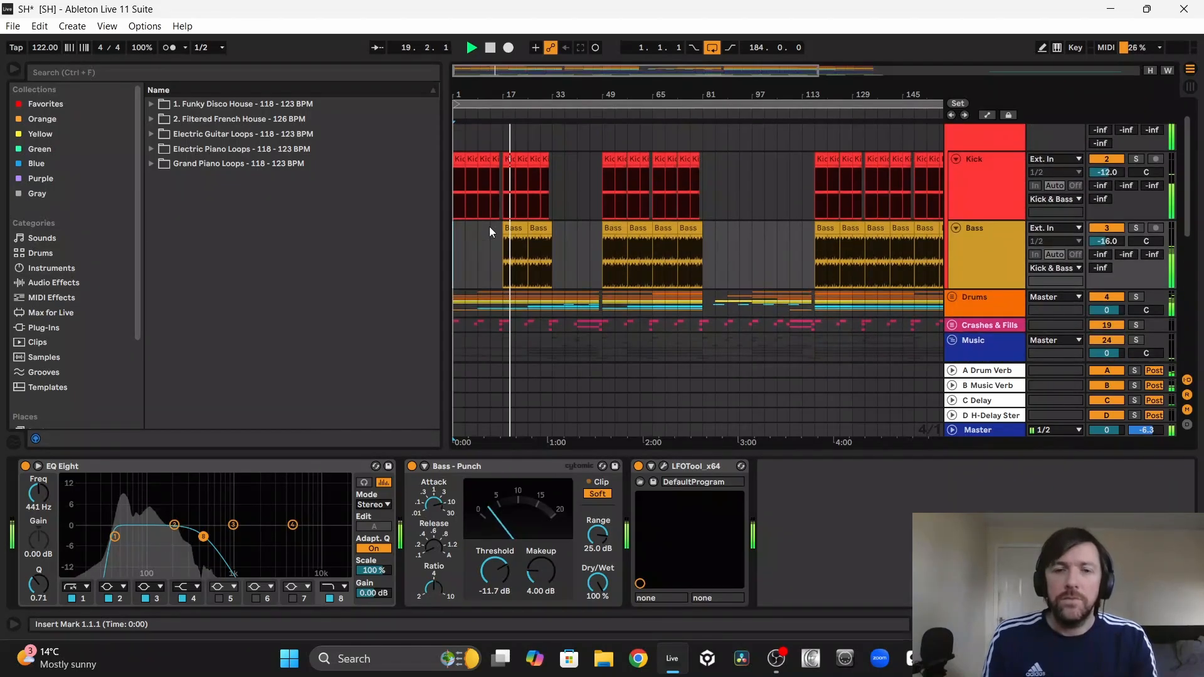
Step: Unfold the Drums group and its Percussion subgroup to view the individual percussion tracks
click(952, 298)
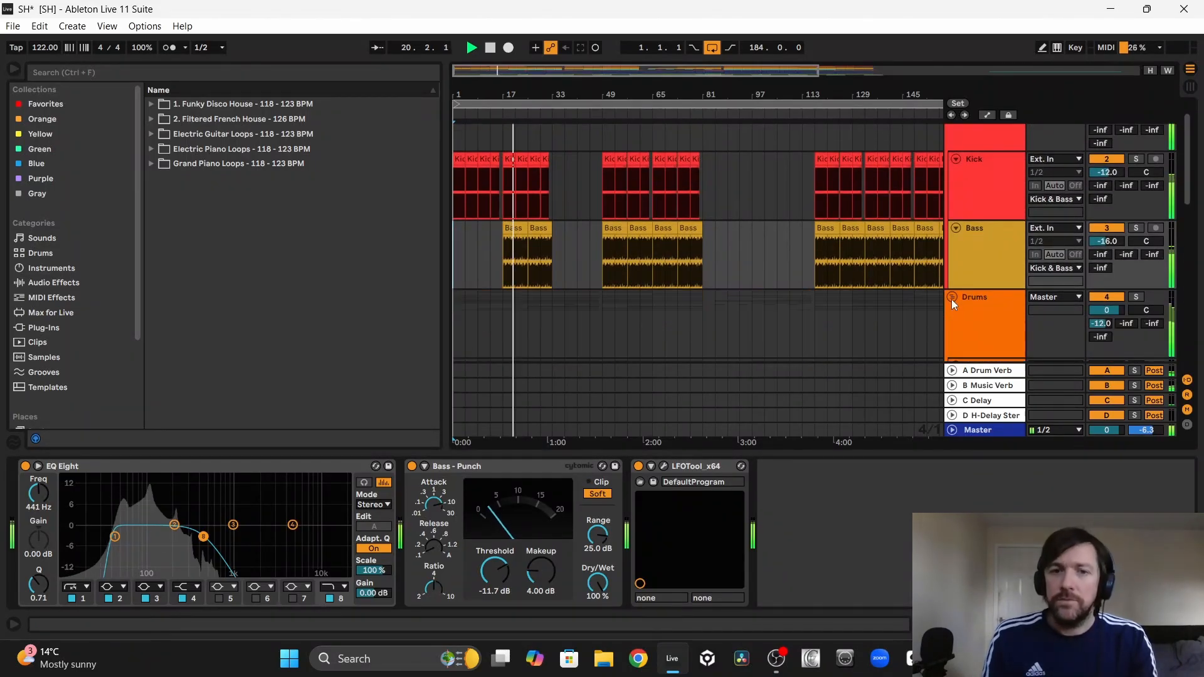
scroll(569, 224, down, 10)
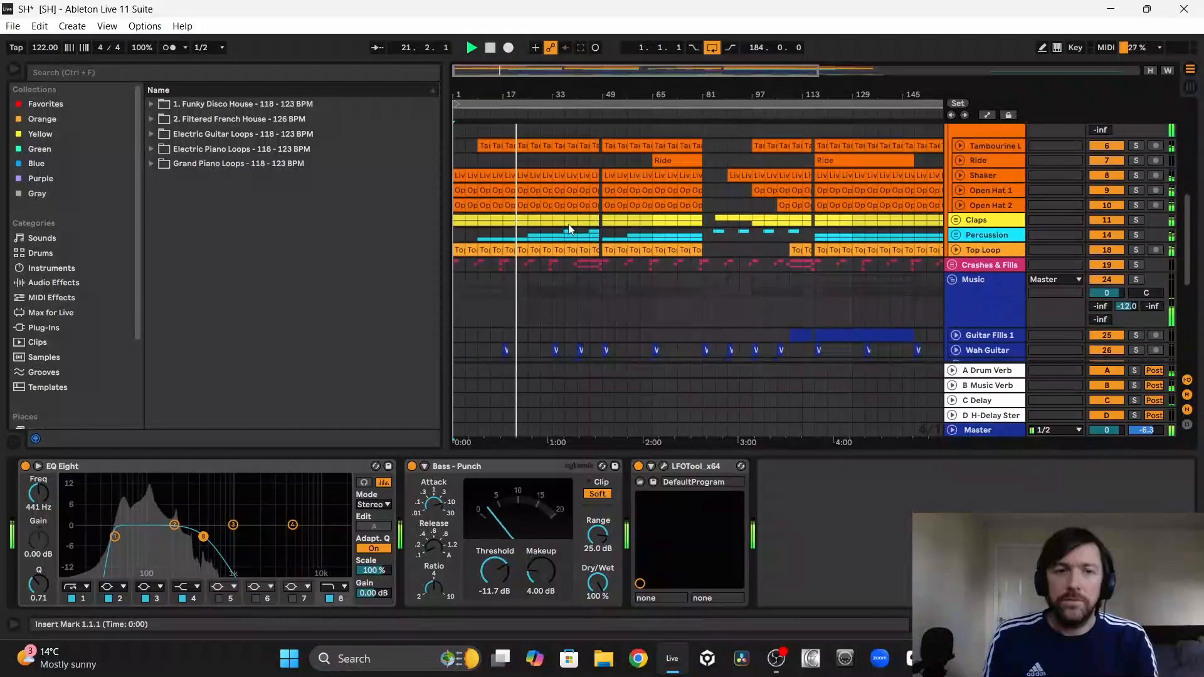
click(955, 211)
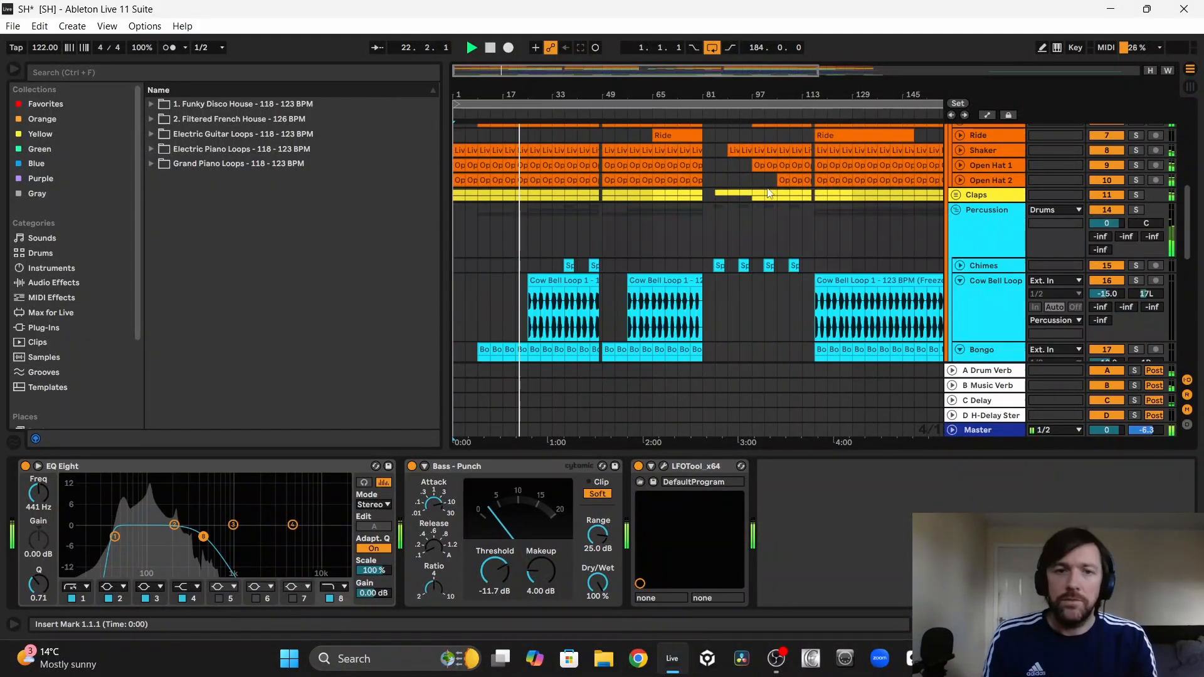
scroll(551, 197, down, 5)
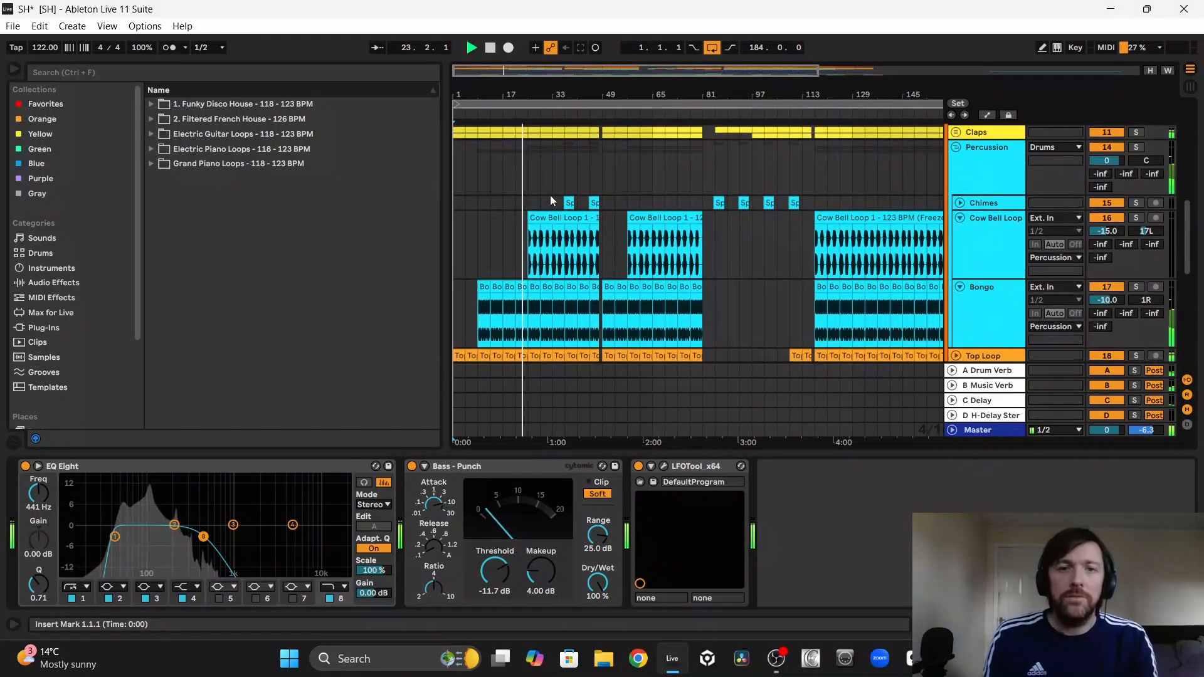
Step: Unfold the Chimes track and examine how the chimes, cow bell and bongo clips layer from bar 25 onward
click(959, 204)
scroll(529, 204, down, 2)
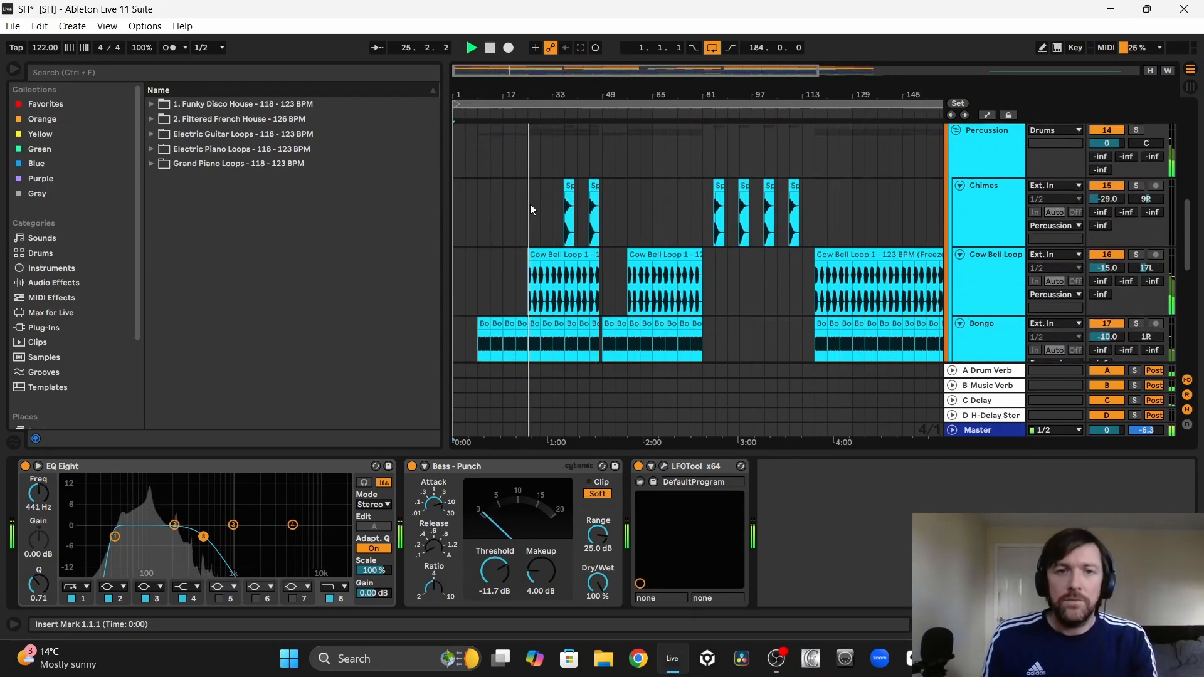
scroll(529, 204, down, 6)
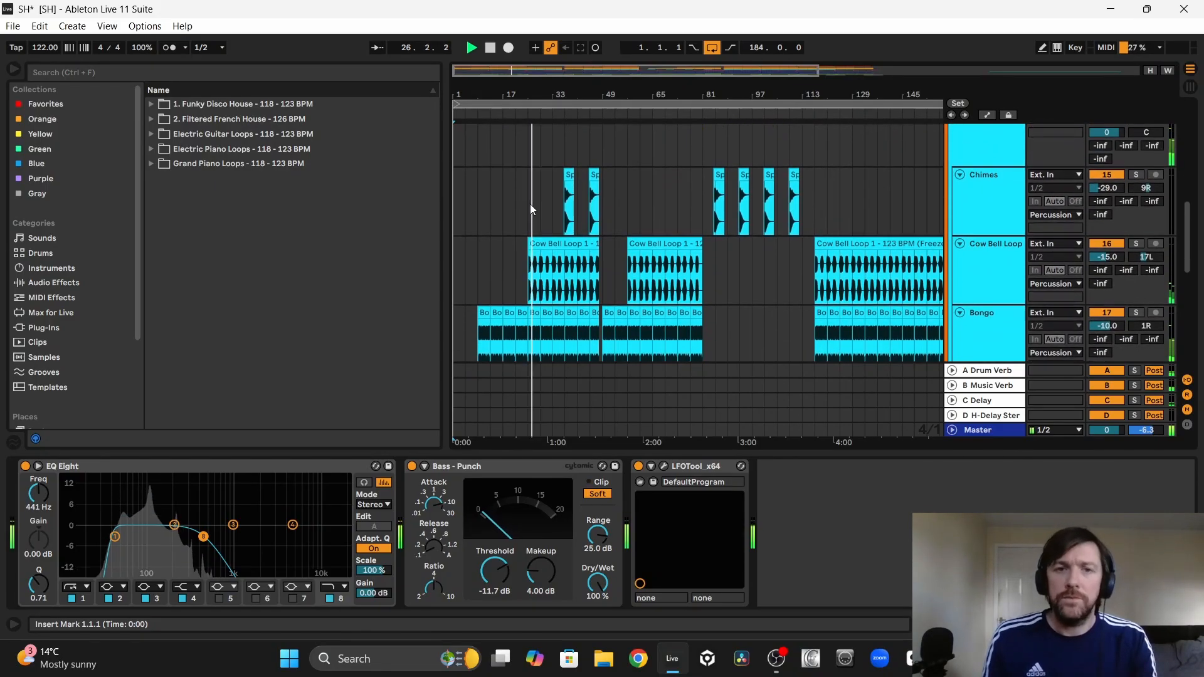
scroll(530, 209, down, 8)
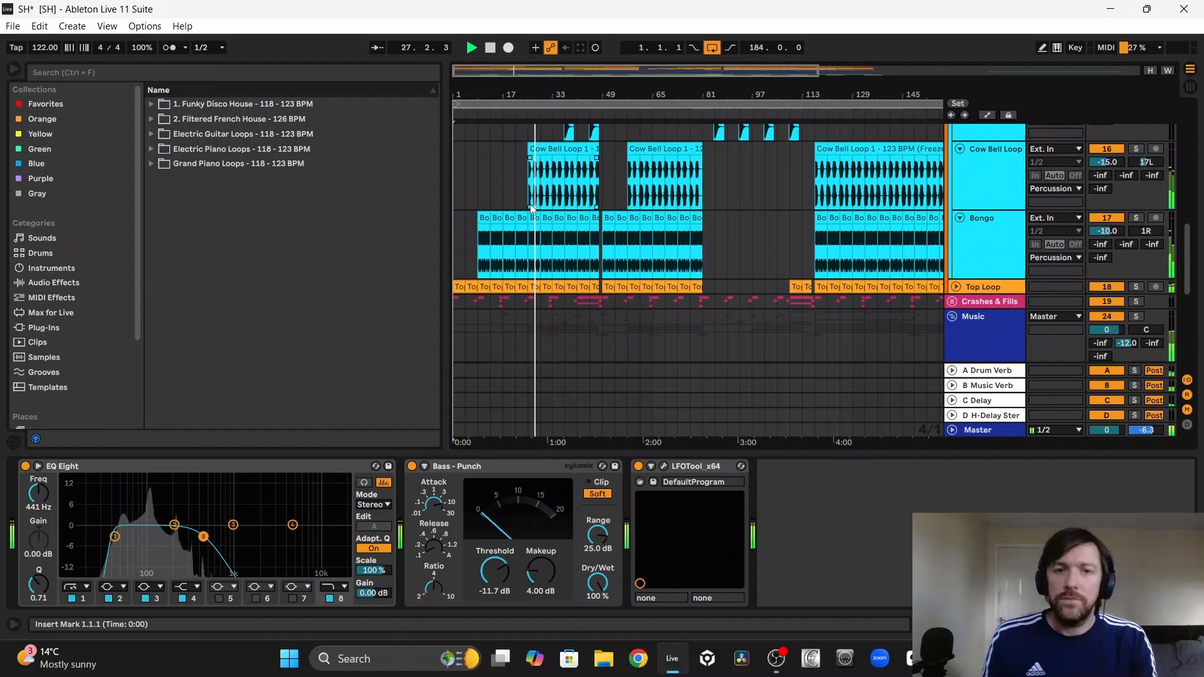
scroll(530, 209, down, 2)
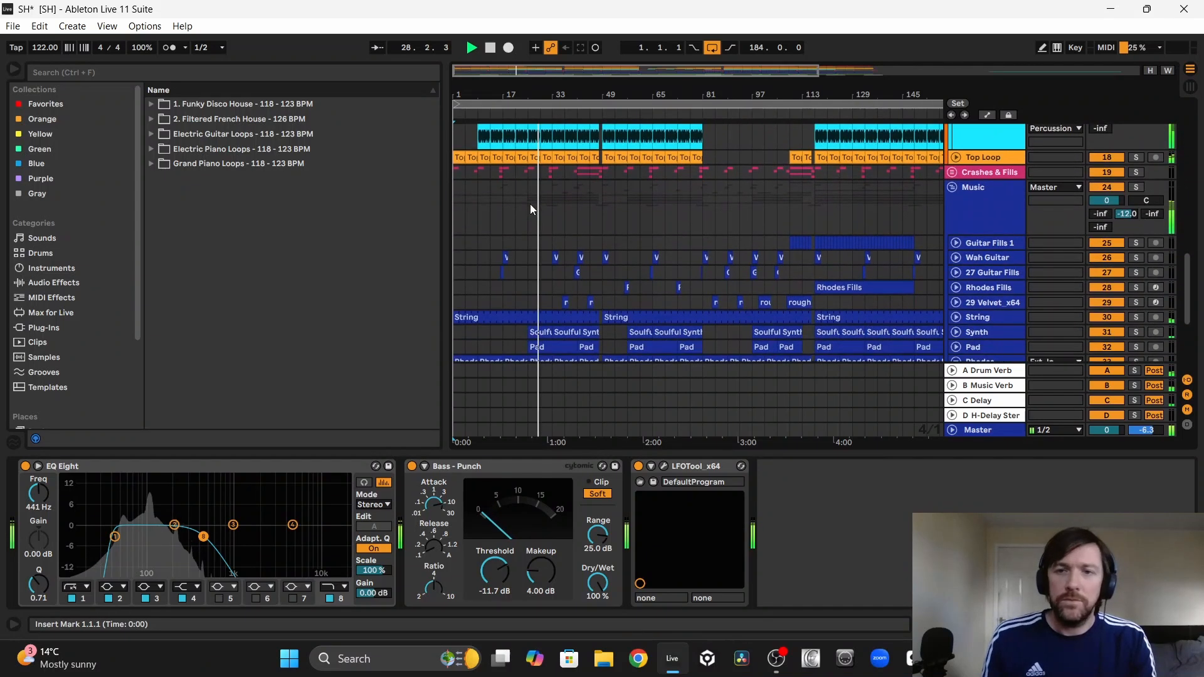
Step: Inspect the Wah Guitar clips, fold that track again, and unfold the Velvet track around bars 25 to 57
click(955, 257)
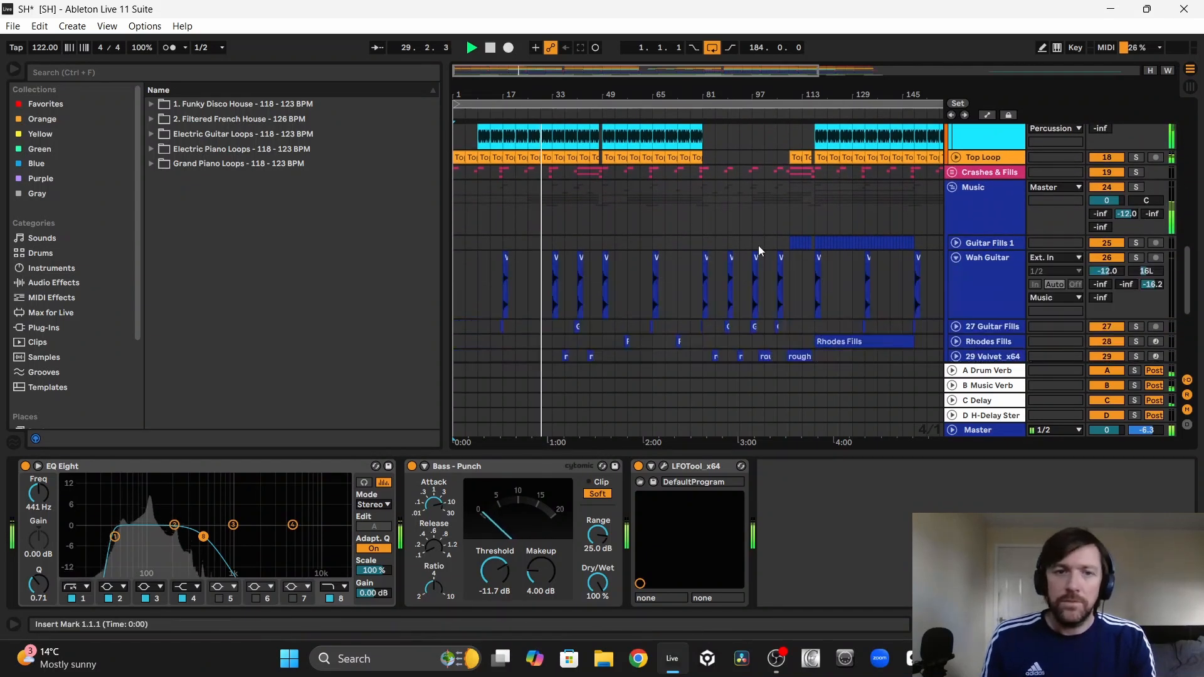
scroll(761, 251, down, 4)
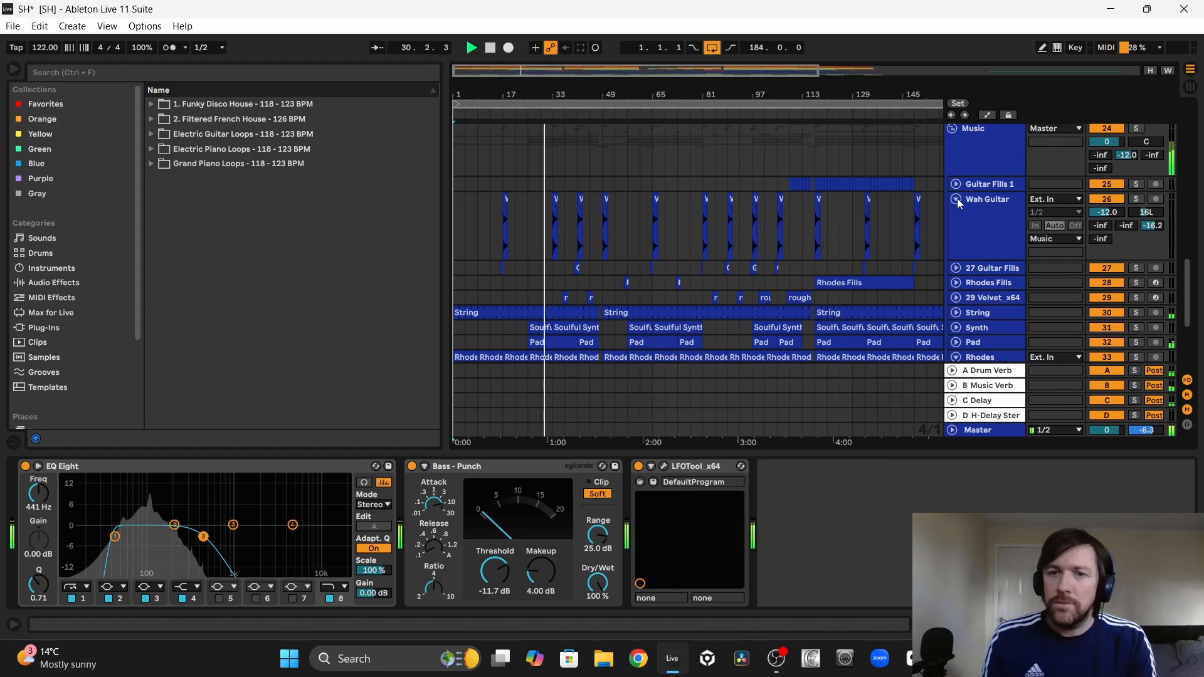
click(957, 199)
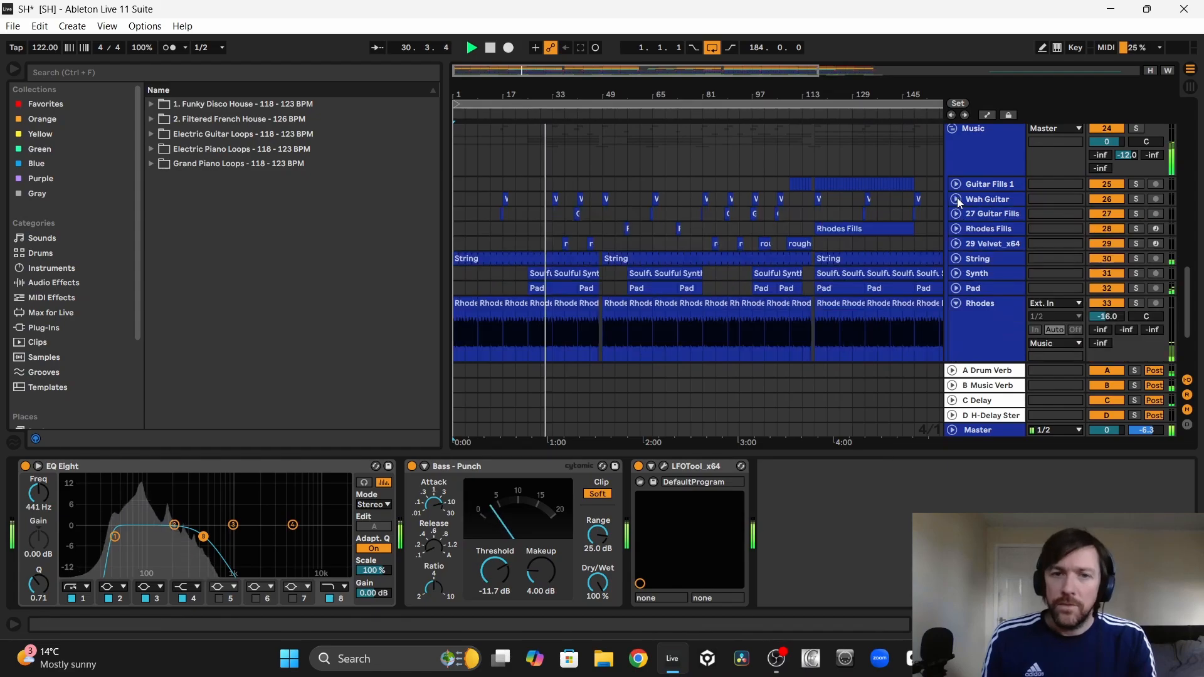
click(956, 244)
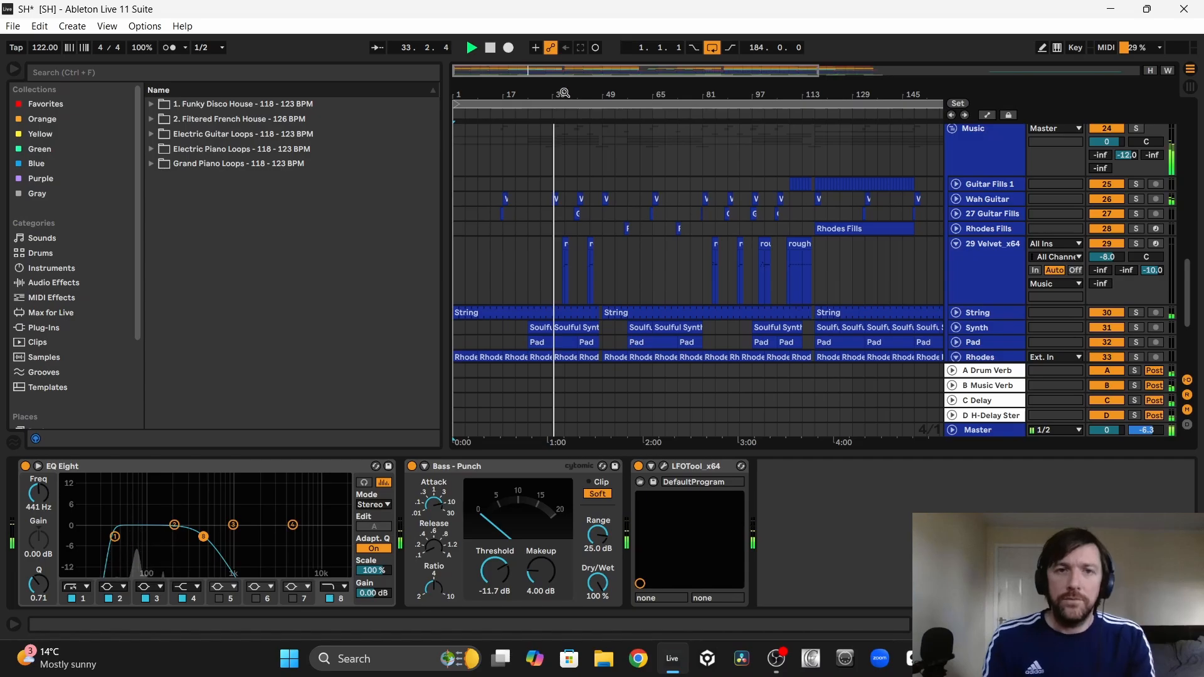
drag(564, 93, 602, 227)
Step: Unfold the Pad, Synth and String tracks in the Music group to compare their clips between bars 25 and 57
scroll(602, 227, down, 5)
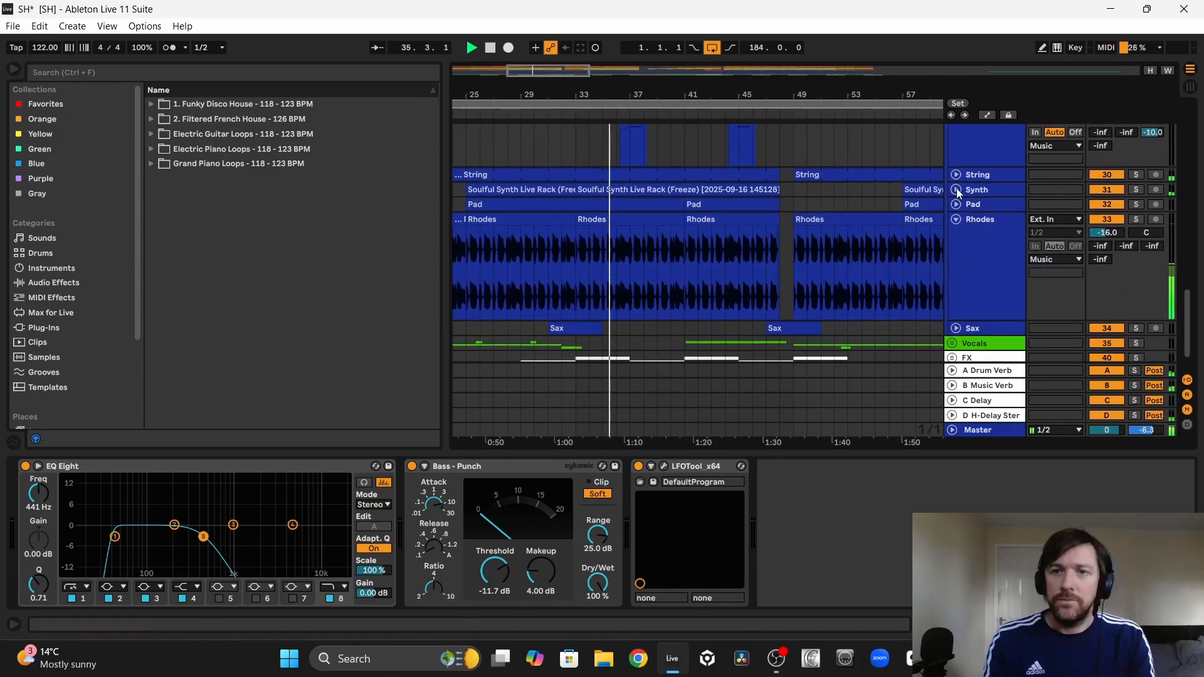
scroll(771, 219, down, 1)
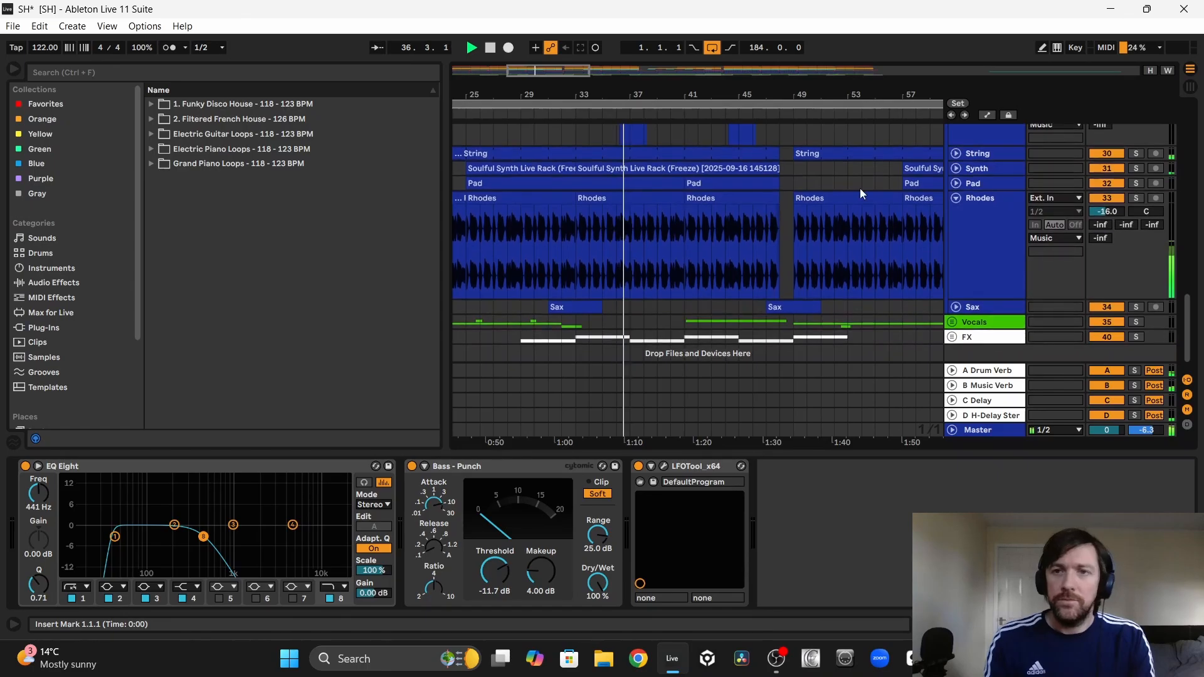
click(956, 183)
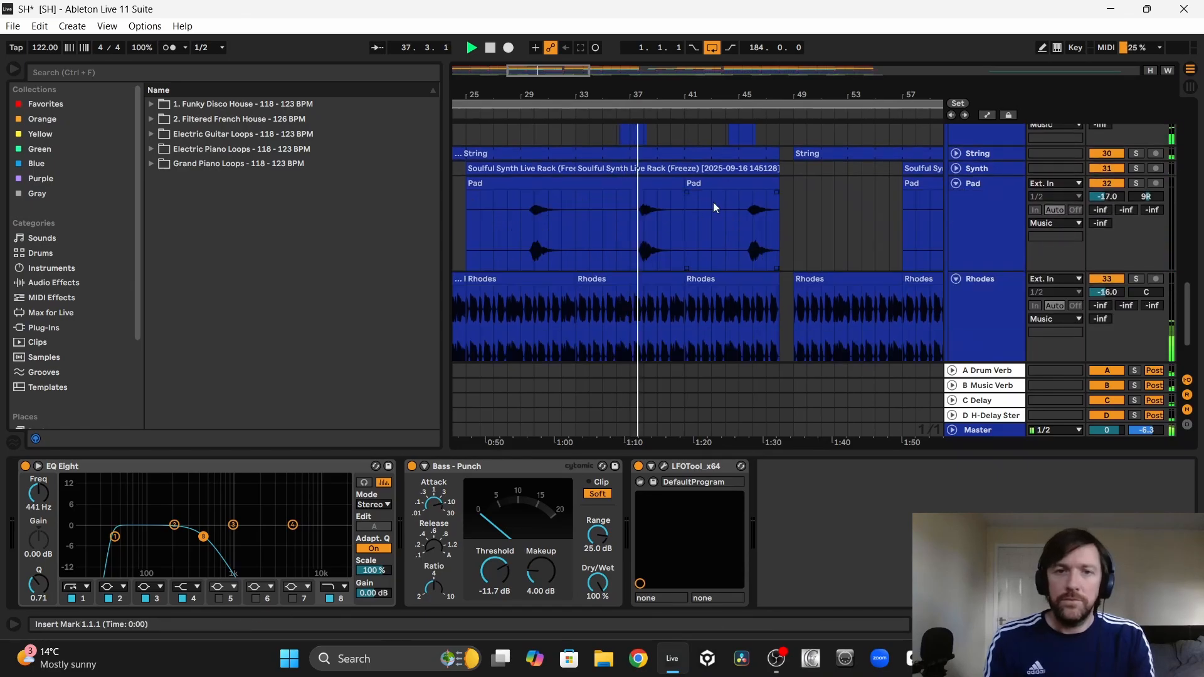
scroll(713, 202, up, 2)
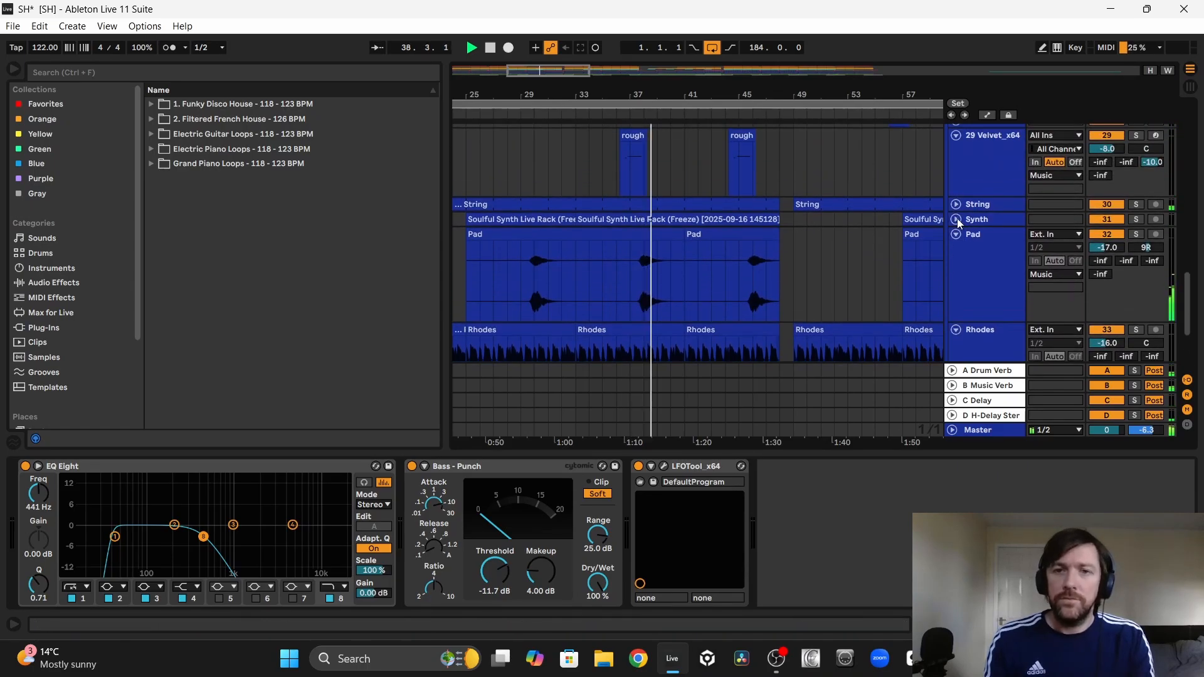
click(956, 219)
scroll(728, 179, down, 1)
scroll(728, 180, up, 1)
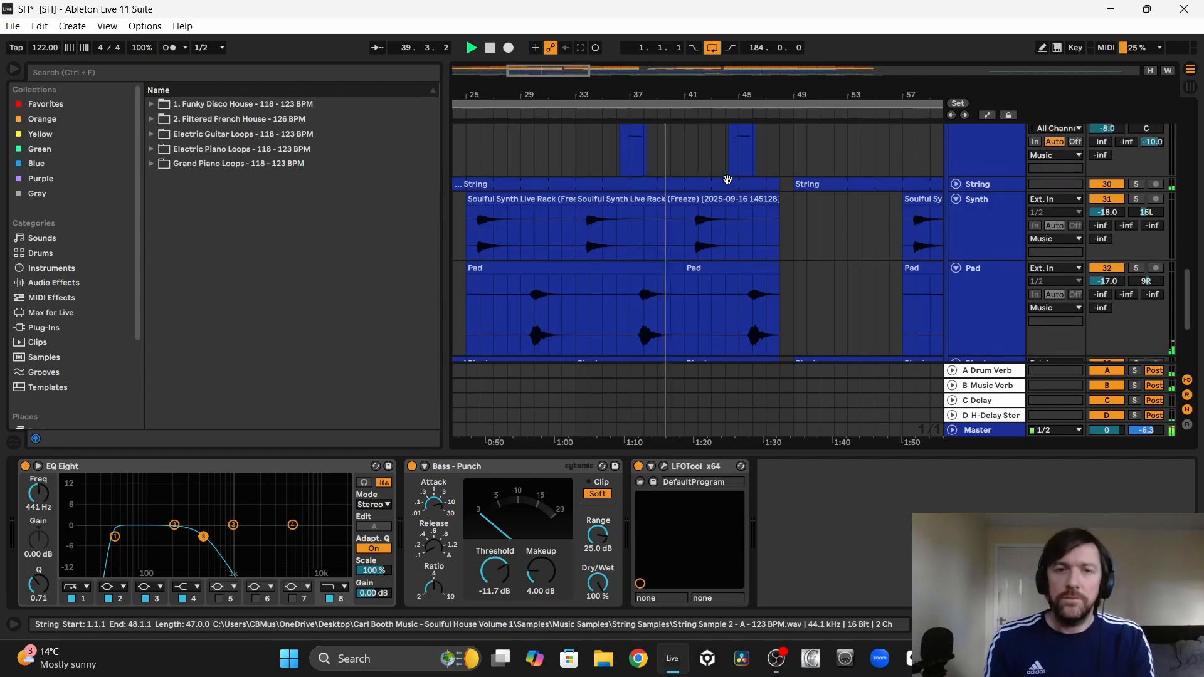
click(956, 198)
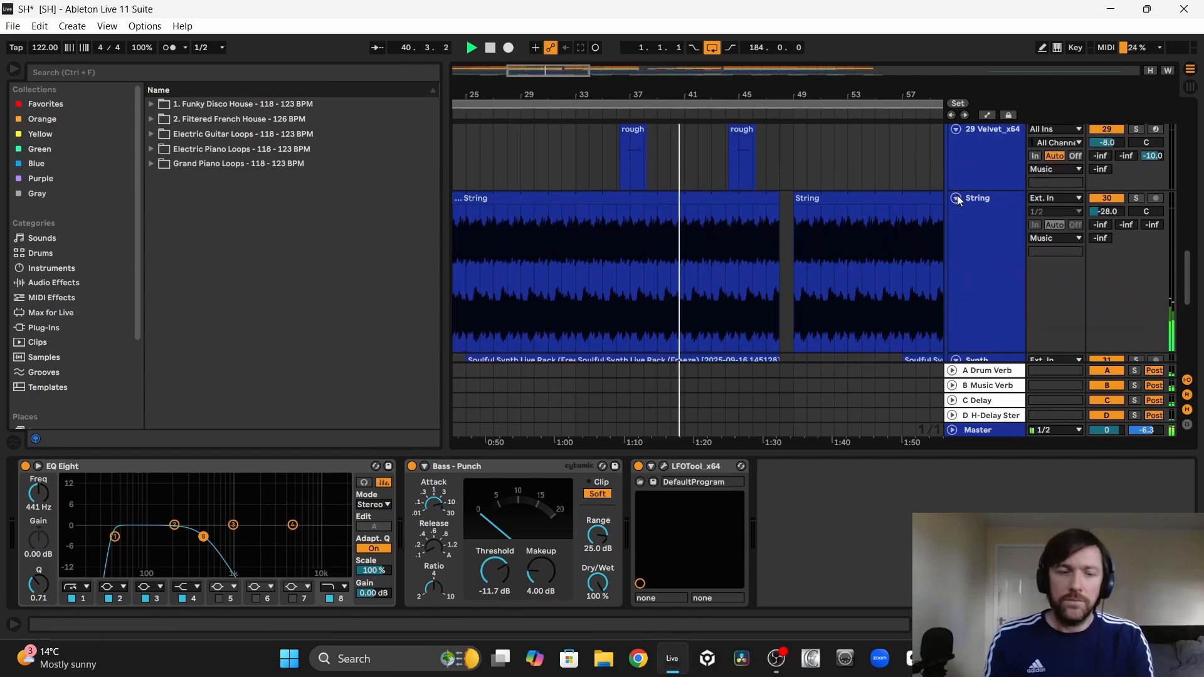
Step: Show the String track's Auto Filter Frequency automation across the whole arrangement, examine its sweeps, and hide the automation
key(a)
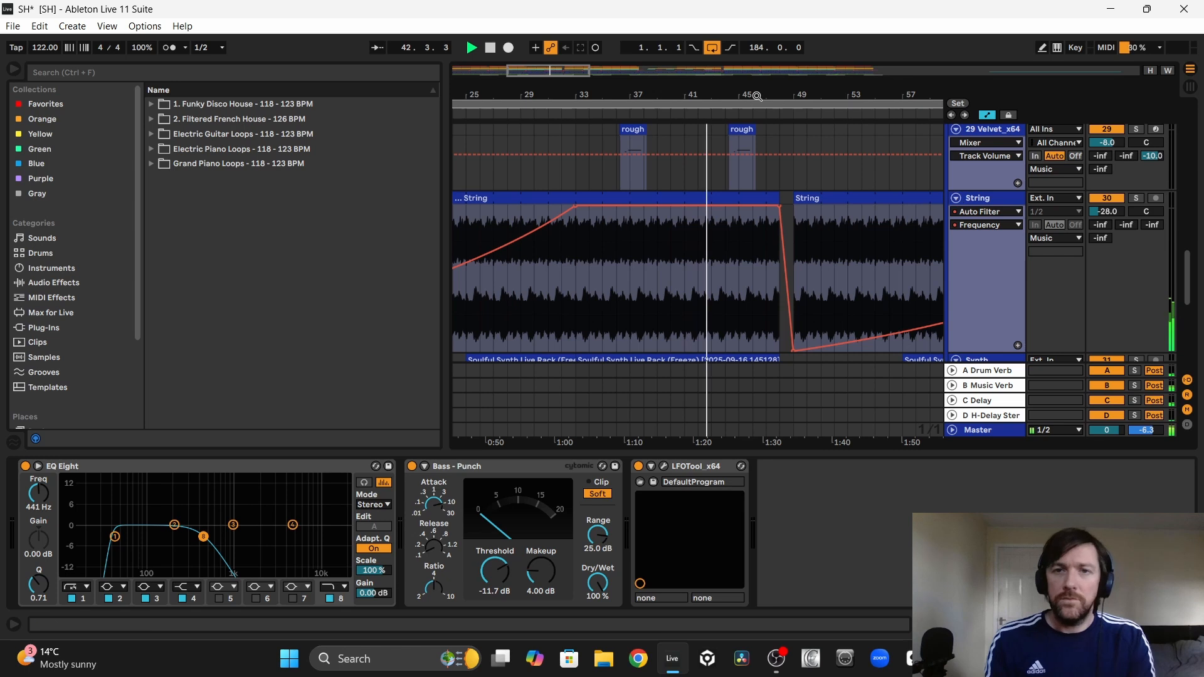
key(w)
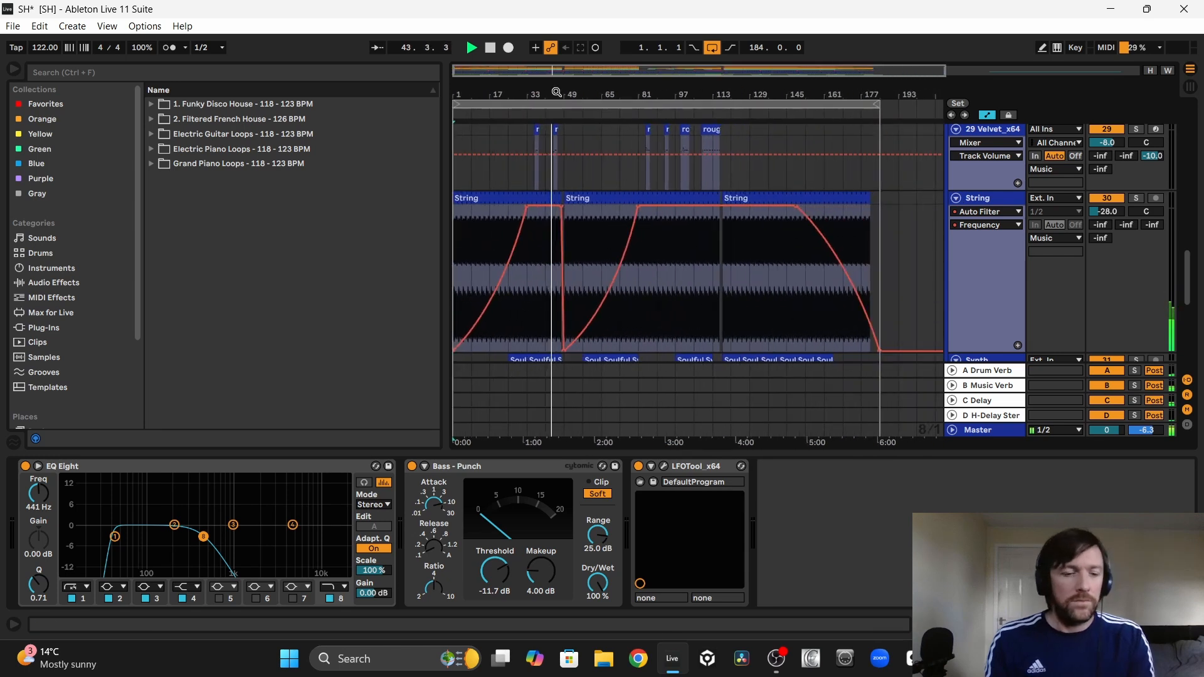
key(a)
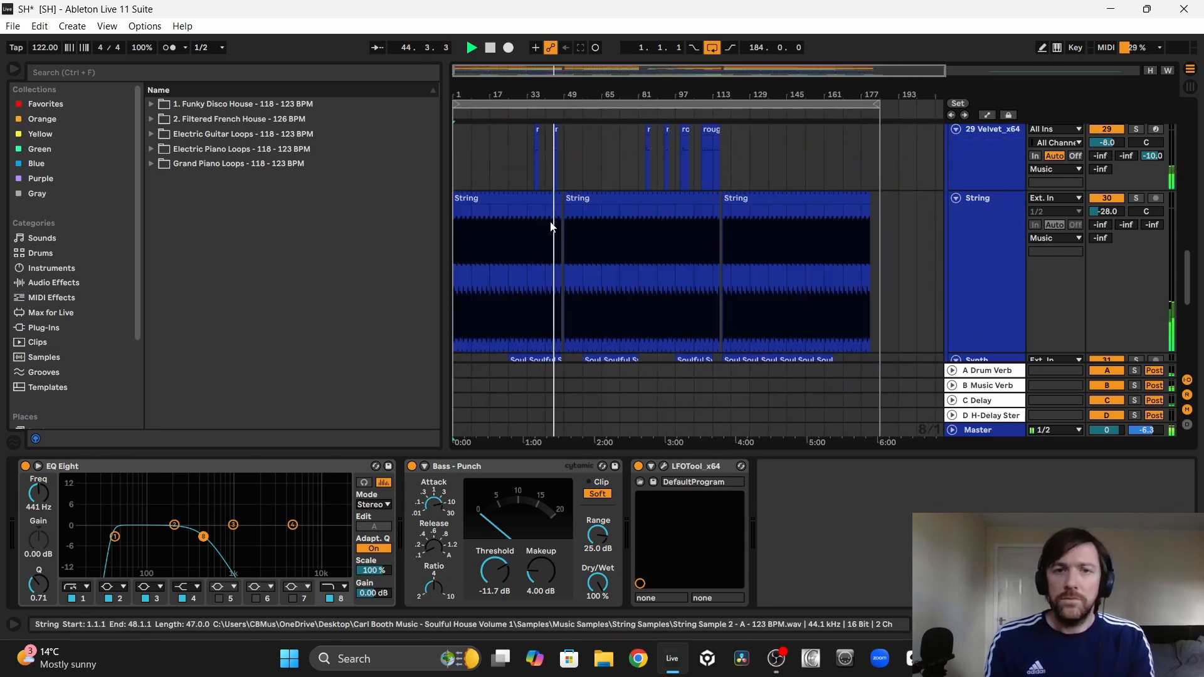
Step: Fold the Velvet, String, Synth and Pad tracks while following playback through the section starting at bar 49
scroll(570, 235, up, 5)
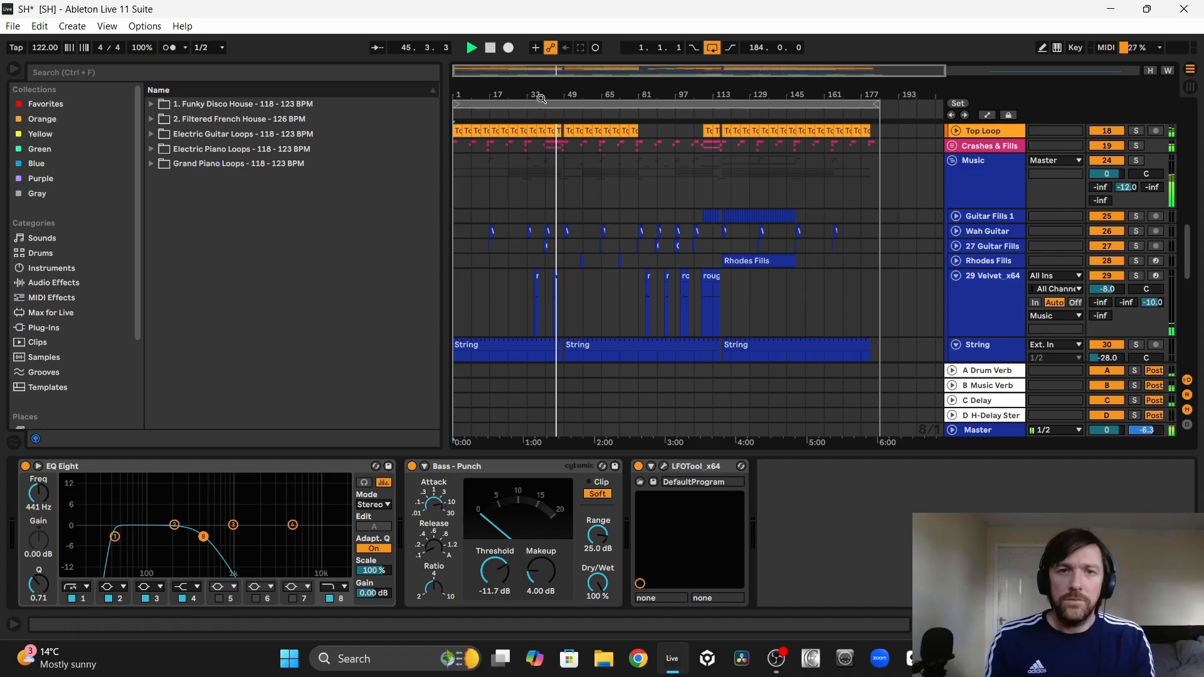
drag(542, 98, 598, 181)
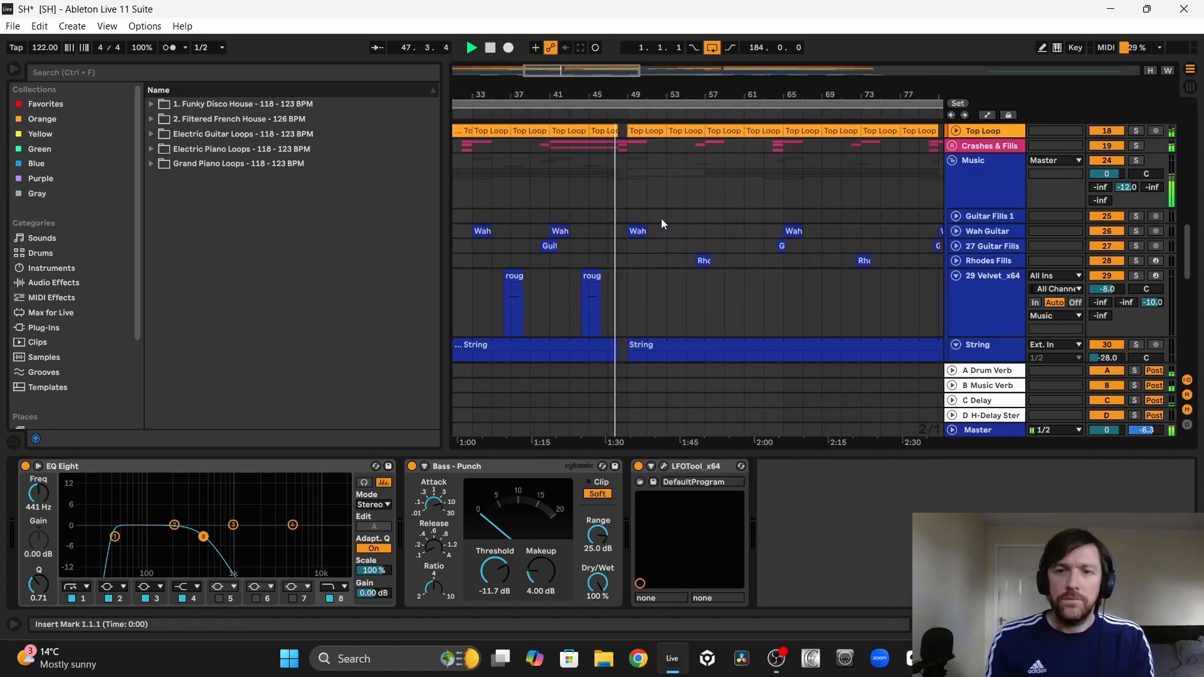
click(956, 277)
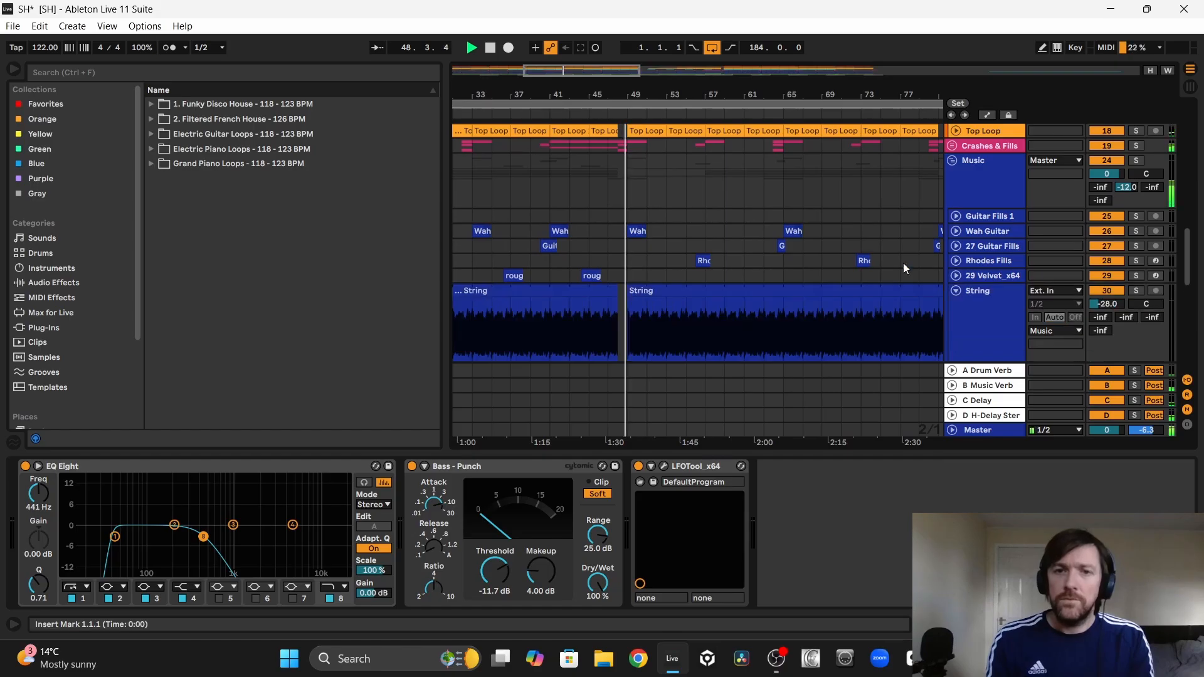
click(956, 290)
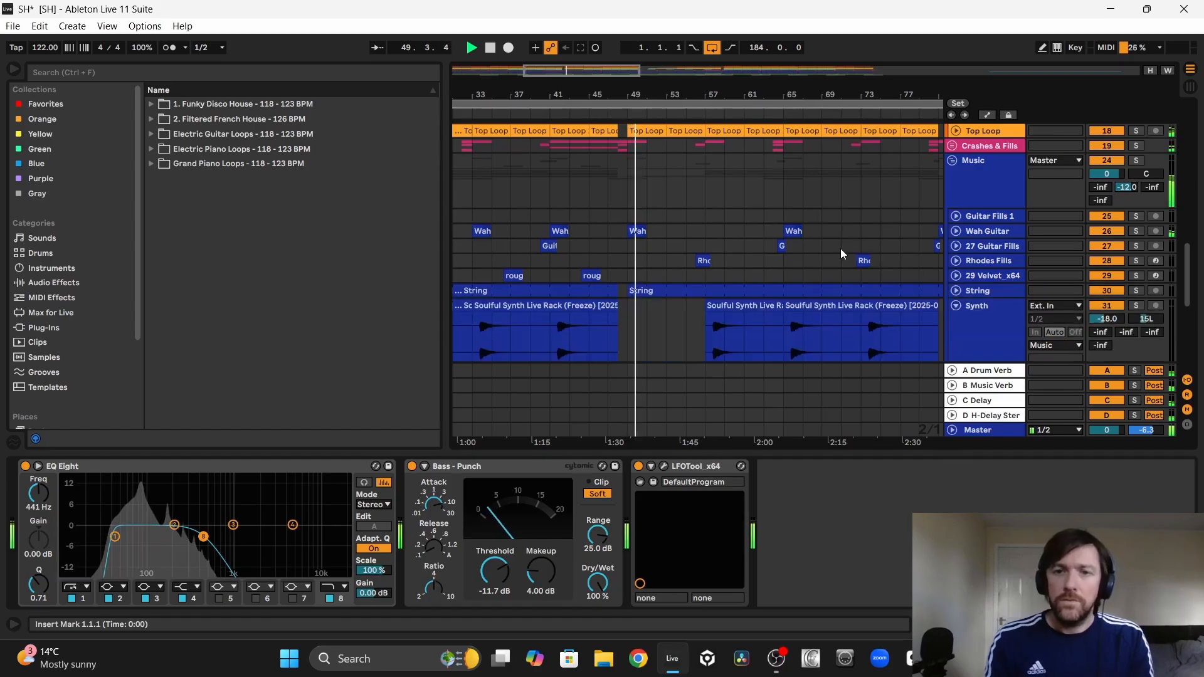
click(956, 305)
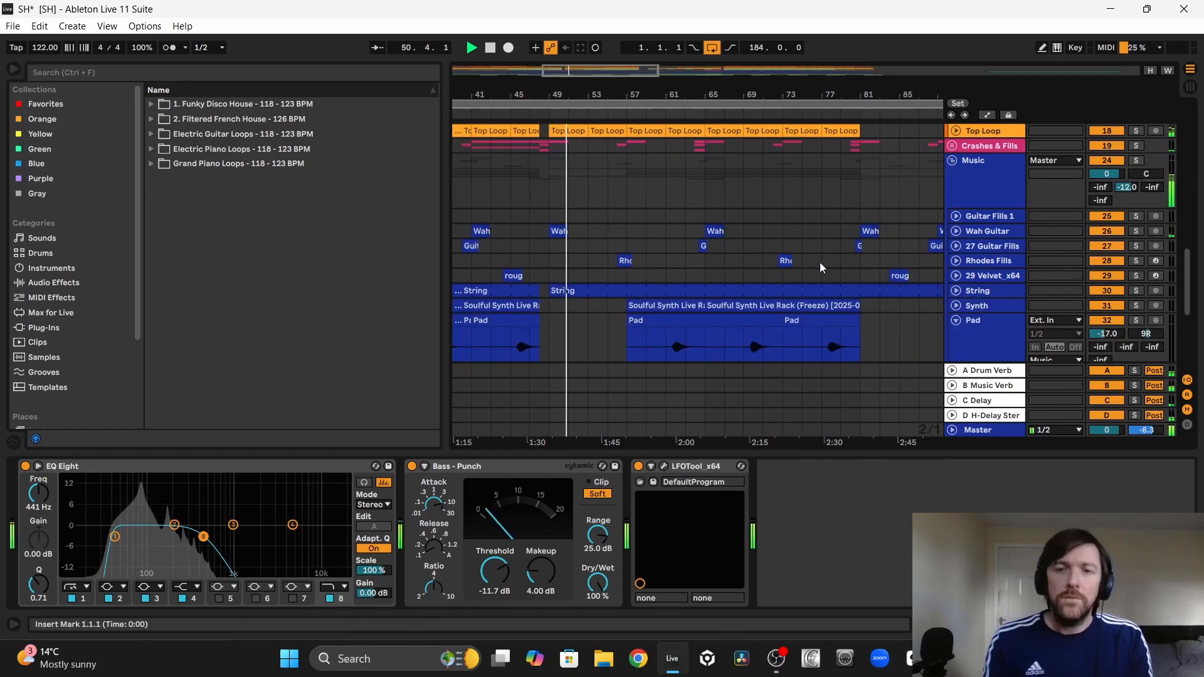
click(956, 320)
Step: Fold the Rhodes track and unfold the Sax track to examine its clips between bars 41 and 85
scroll(728, 242, down, 3)
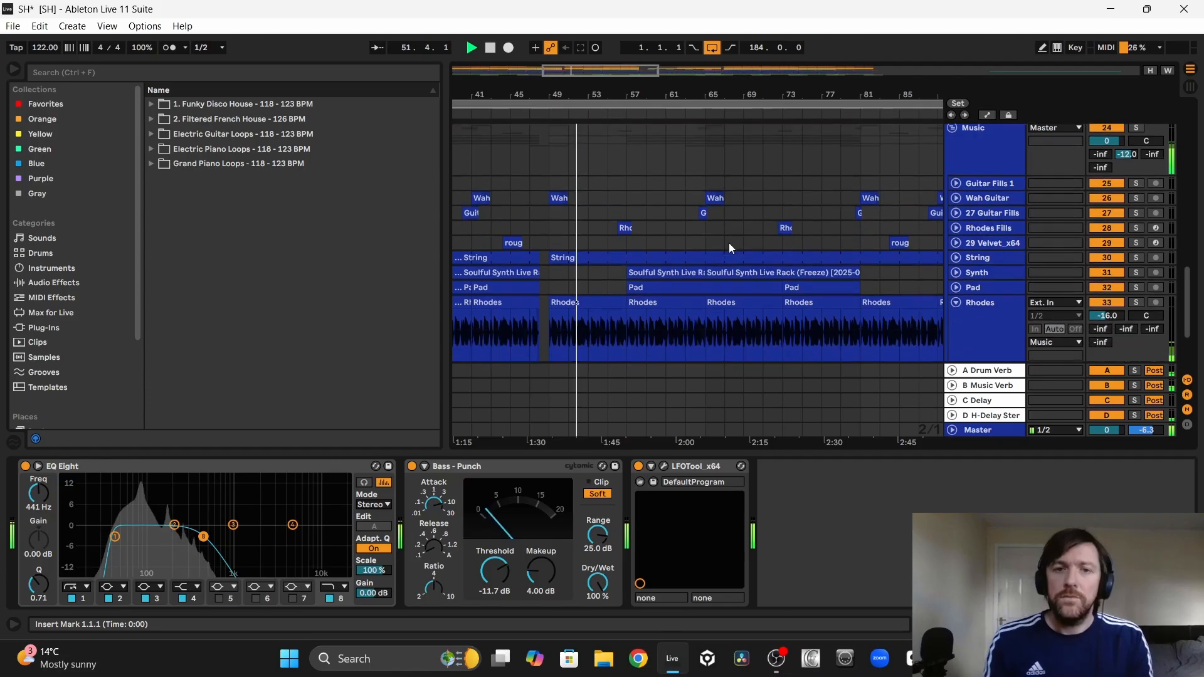
scroll(728, 243, down, 1)
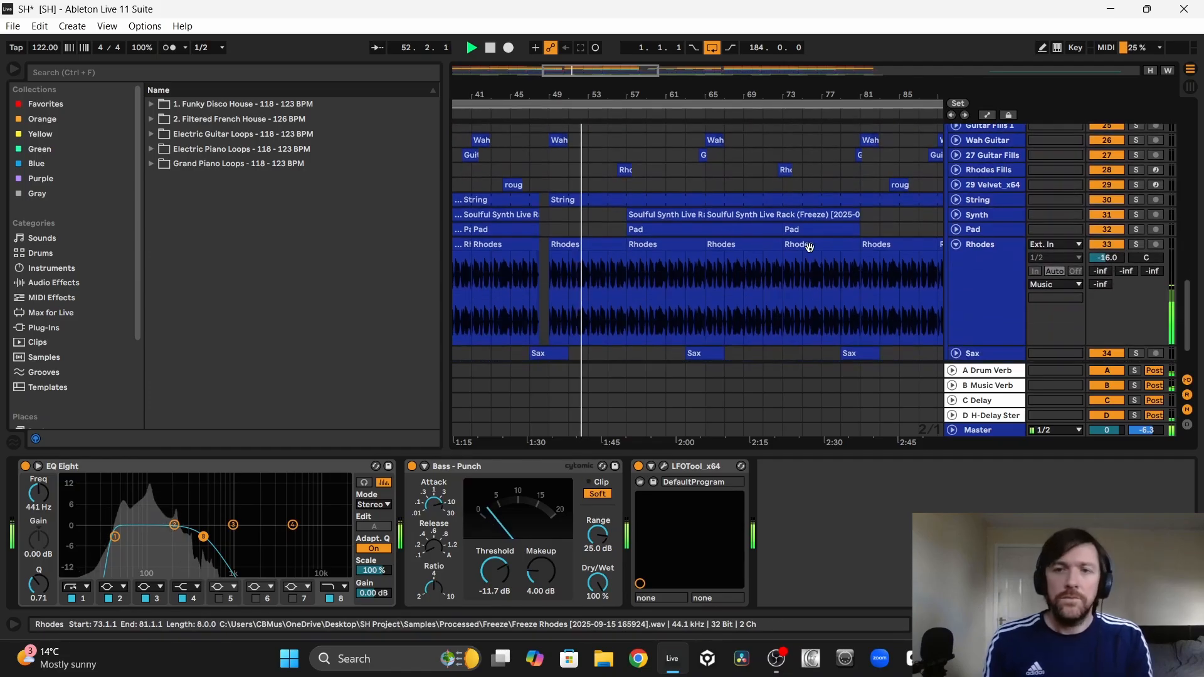
click(954, 247)
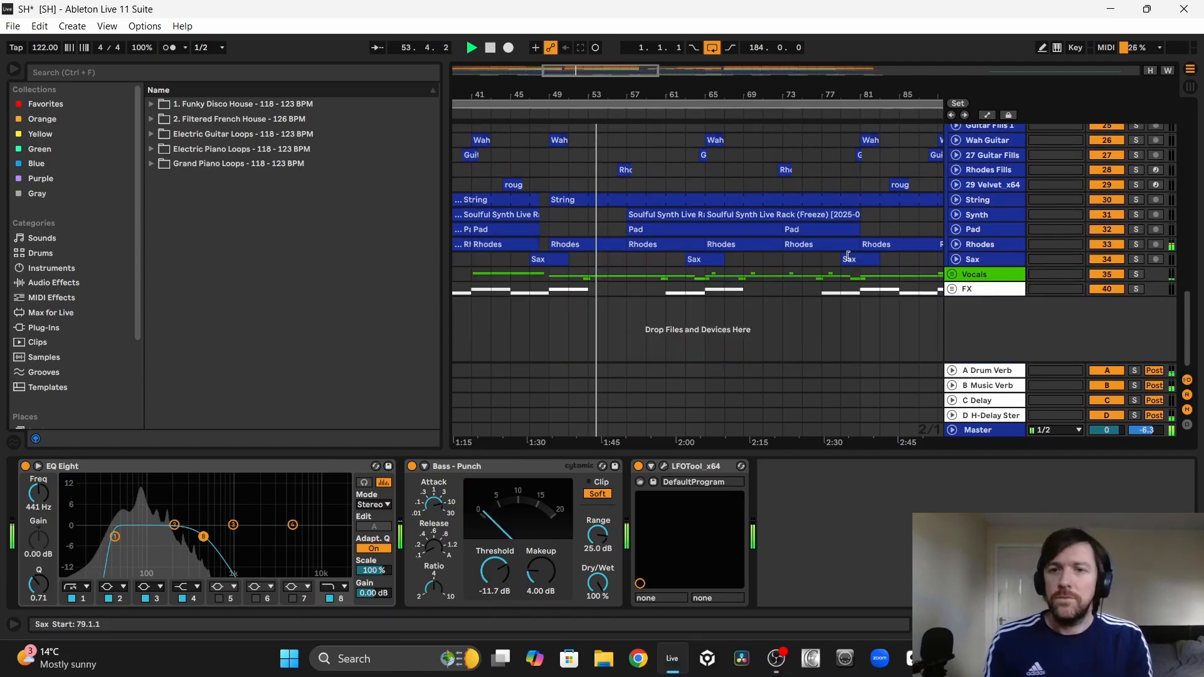
click(956, 260)
scroll(765, 194, down, 1)
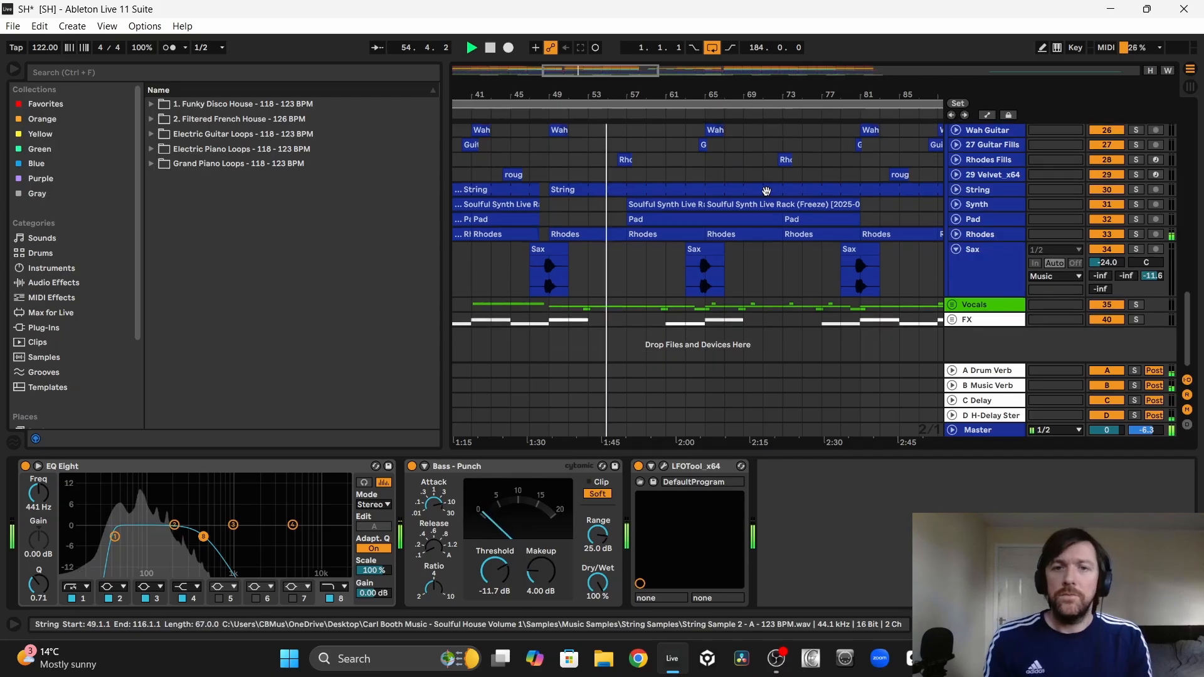
Step: Unfold the Vocals group and examine the Main Vocal, Vocal Swell and Female Hooks clips between bars 49 and 89
scroll(728, 234, up, 3)
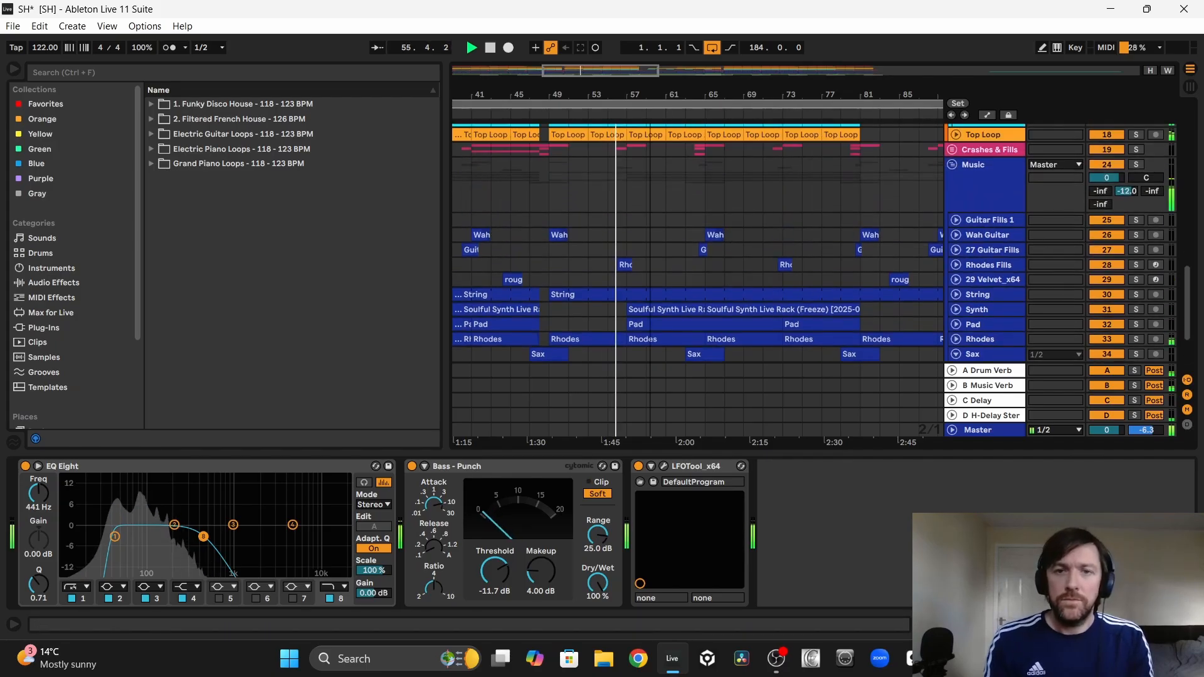
drag(651, 98, 651, 93)
scroll(724, 231, down, 3)
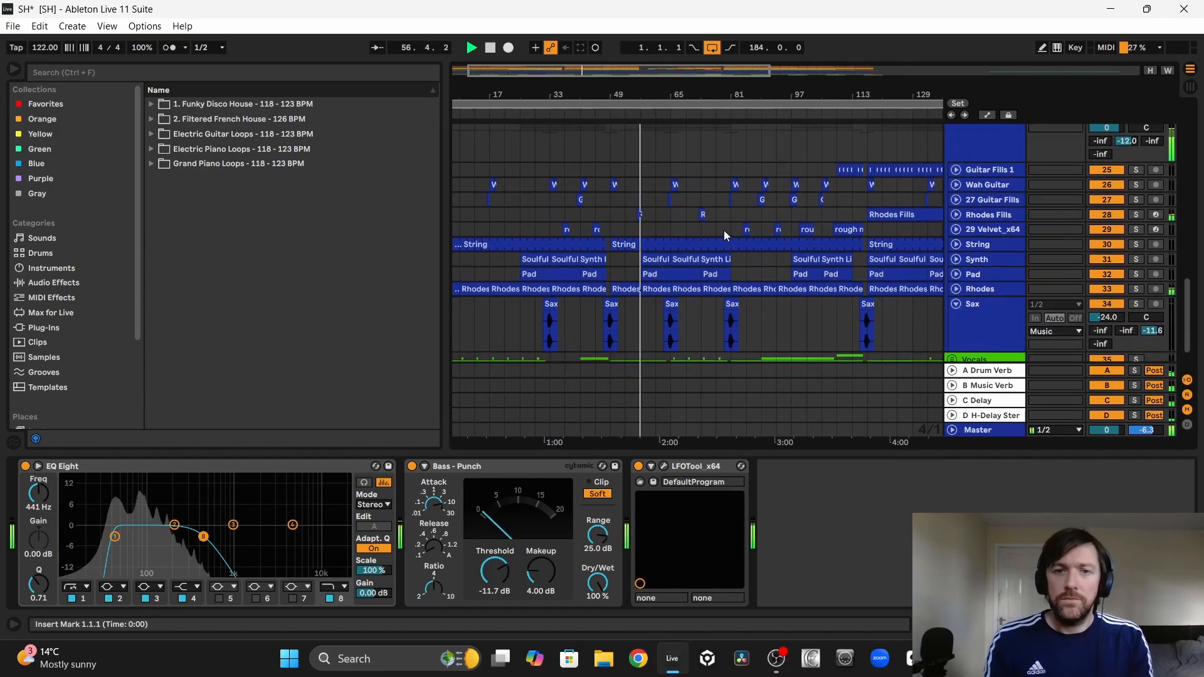
scroll(723, 230, down, 3)
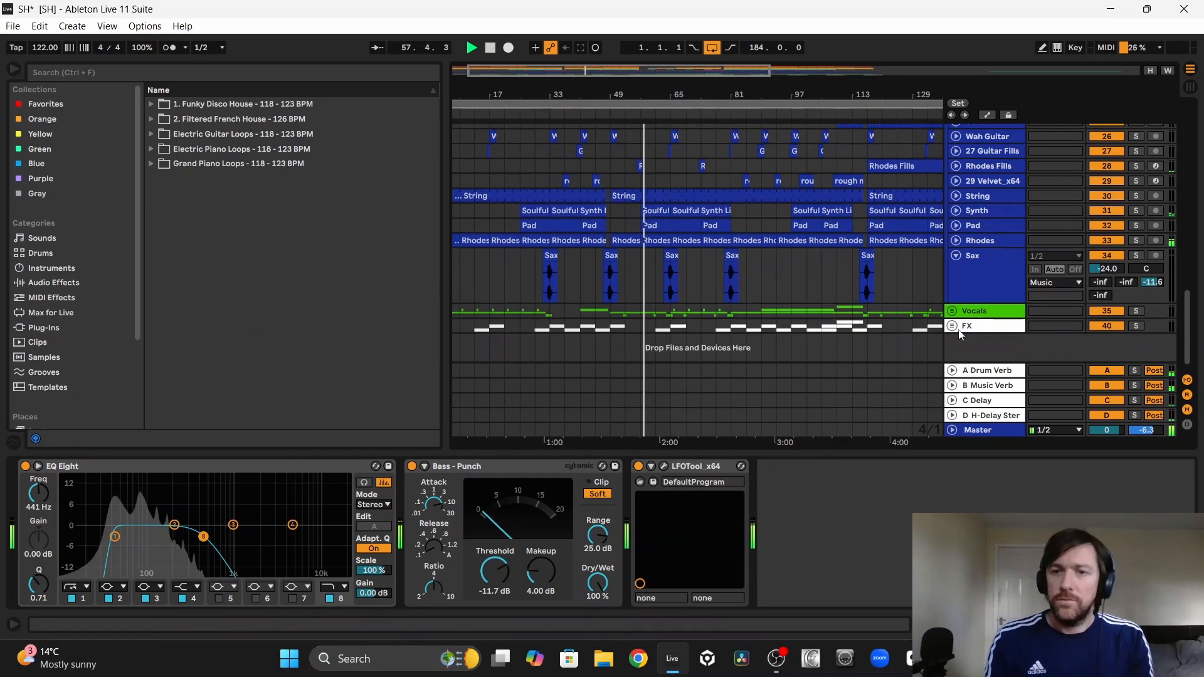
click(953, 311)
scroll(775, 262, down, 10)
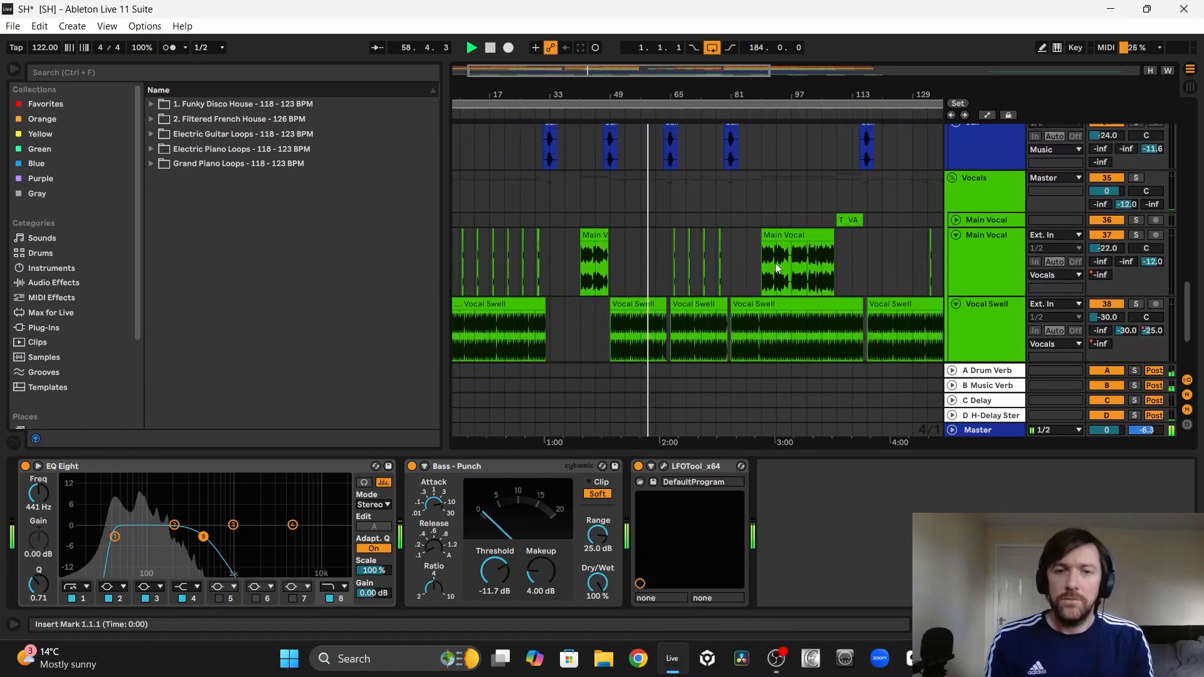
ctrl+scroll(689, 151, up, 3)
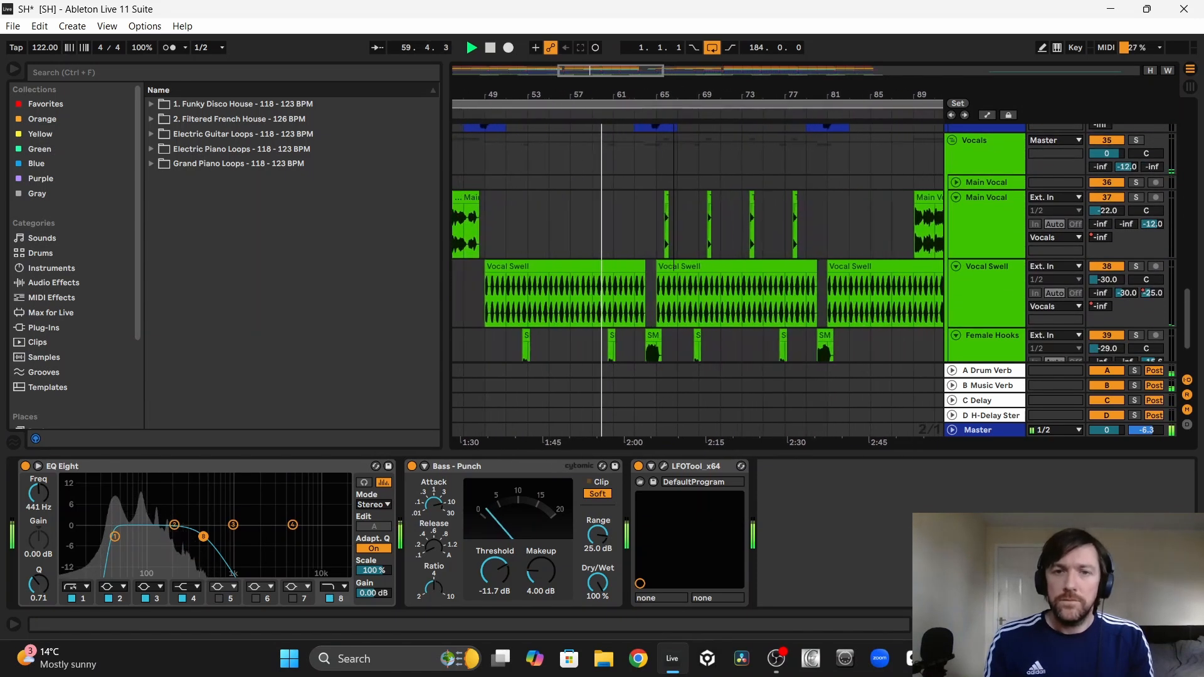
scroll(726, 182, down, 3)
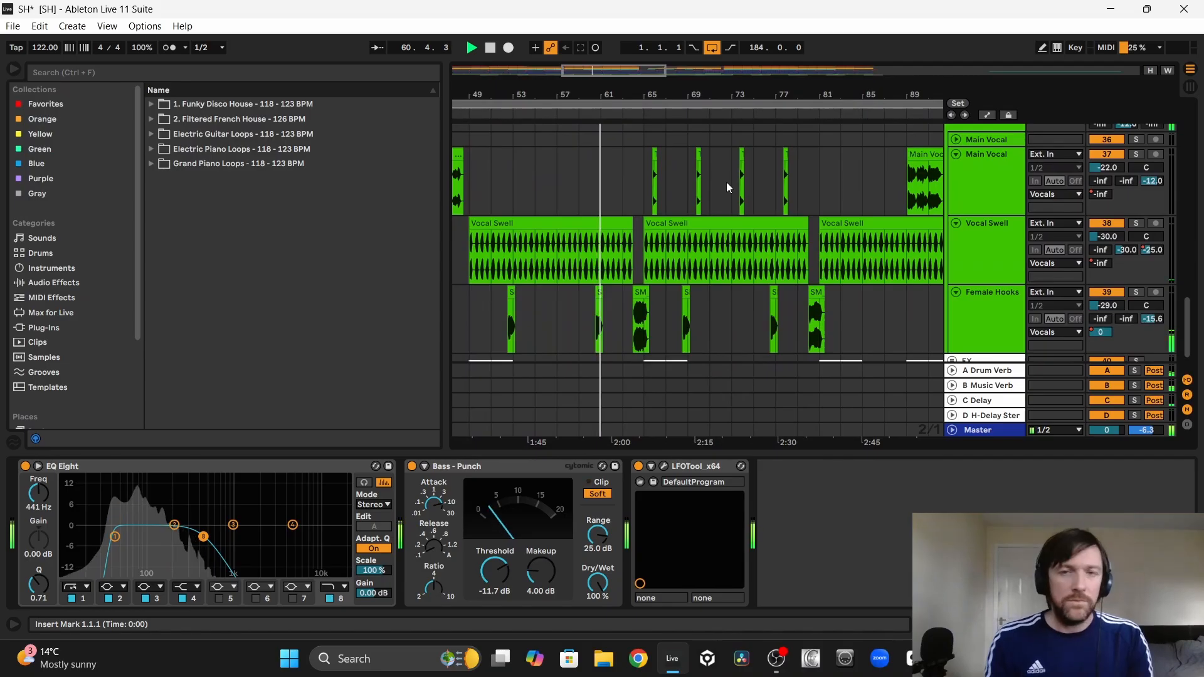
Step: Show the Vocal Swell track's Auto Filter Frequency and C-Delay send automation, examine both curves, and hide the automation
key(a)
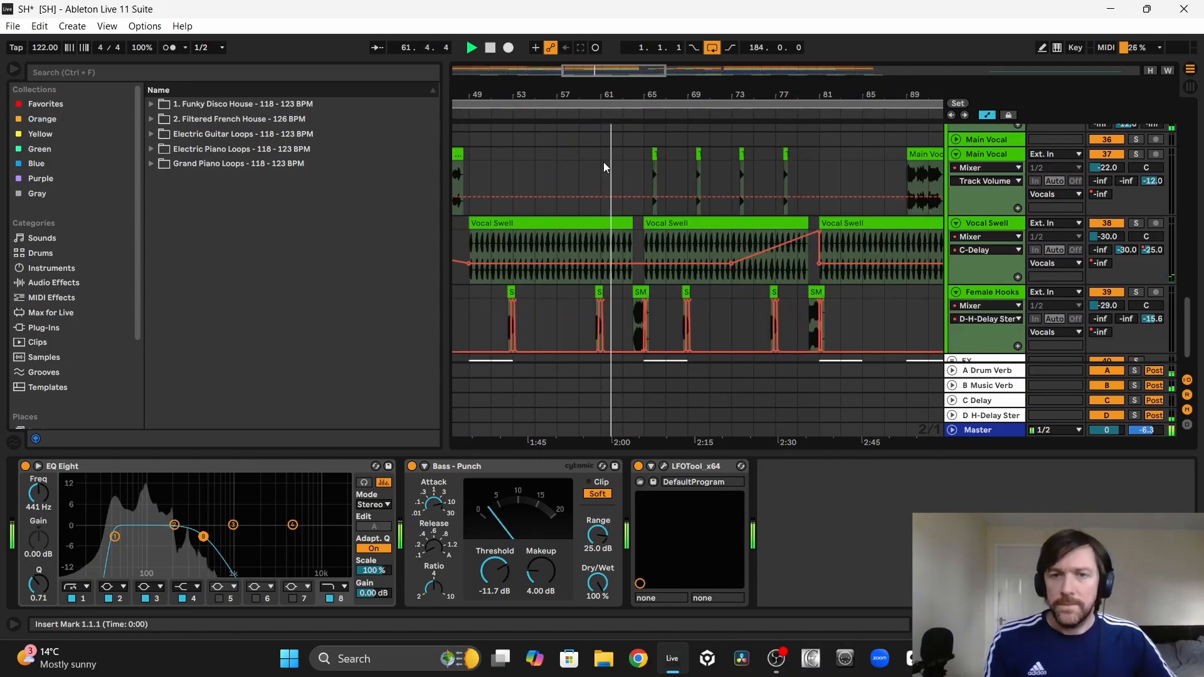
click(1002, 224)
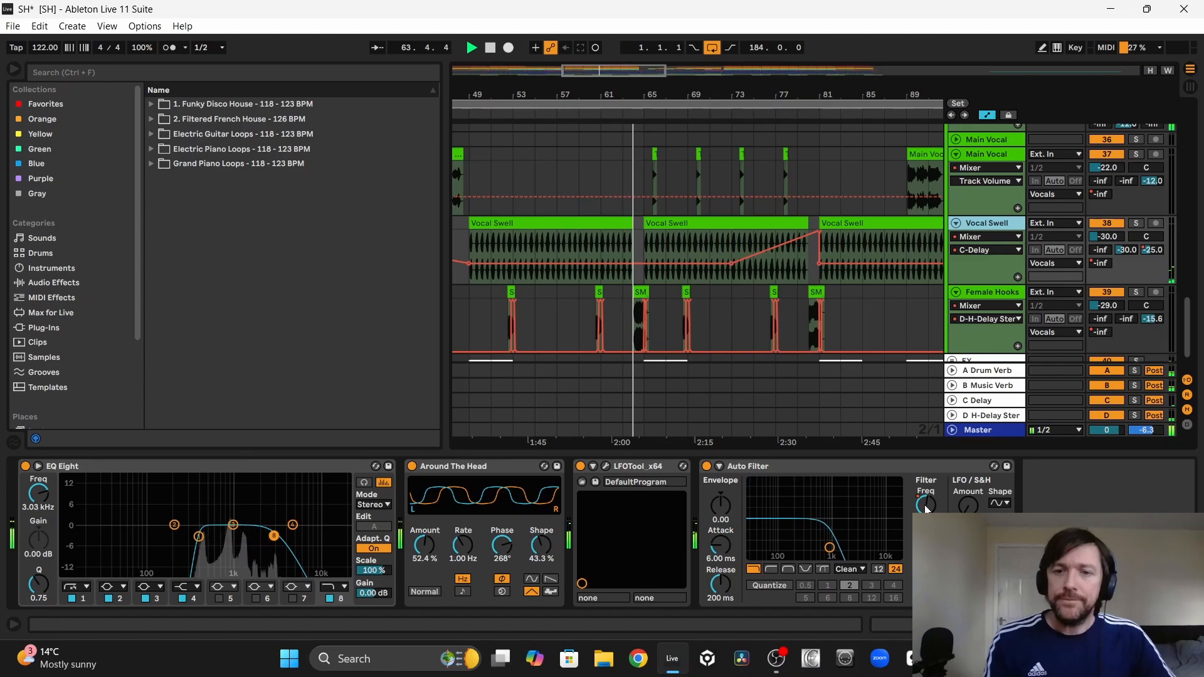
click(926, 507)
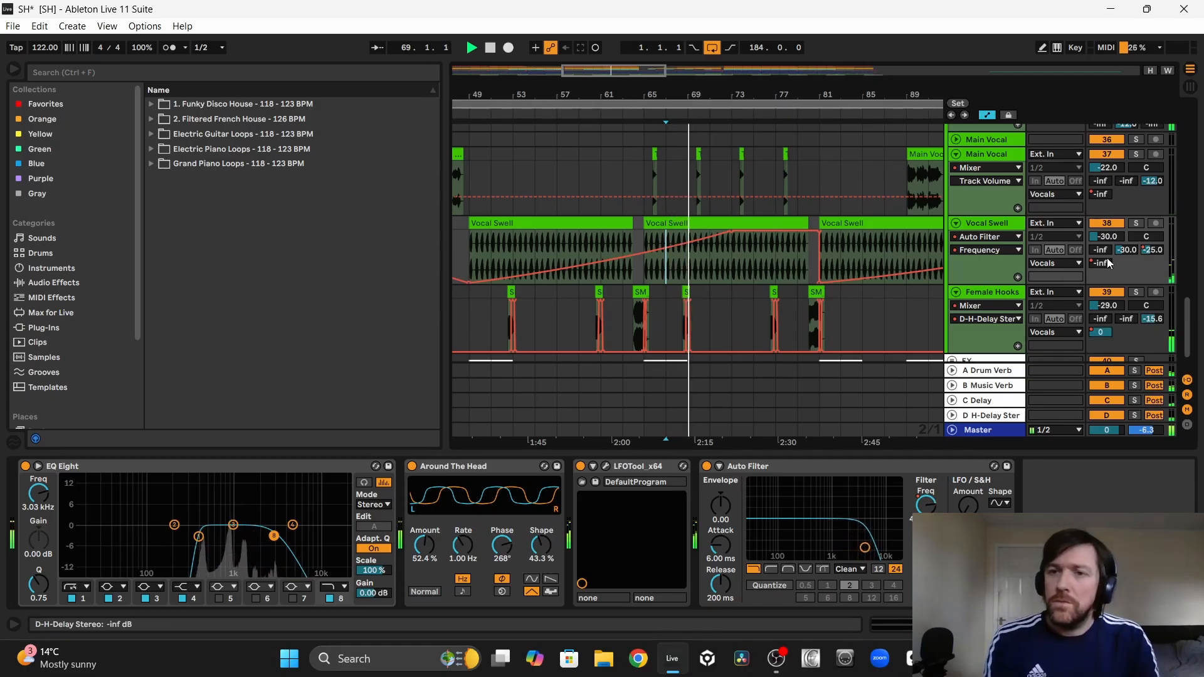
click(1154, 250)
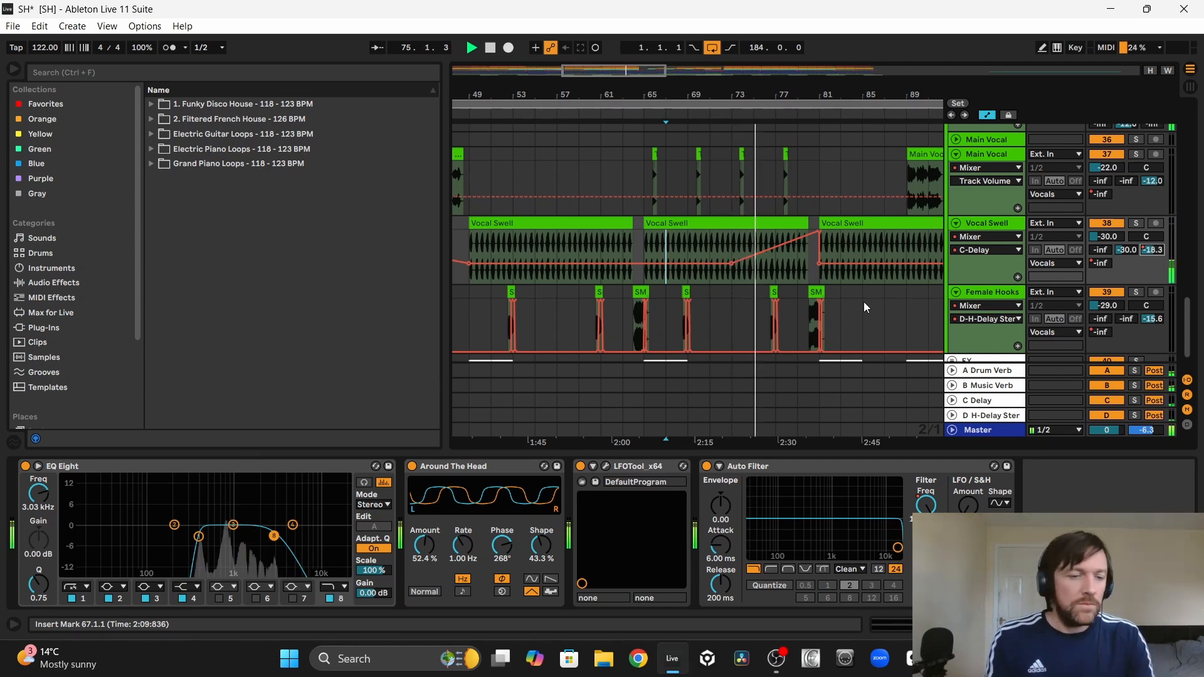
key(a)
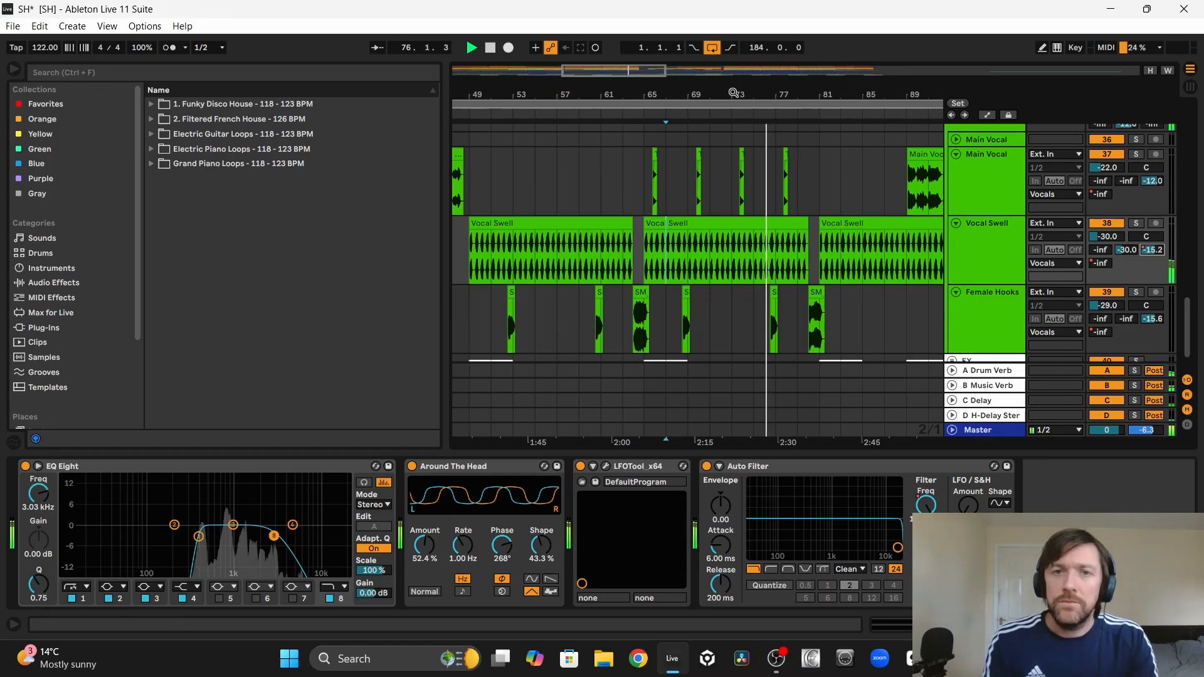
Step: Fold the Vocal Swell, expanded Main Vocal and Female Hooks tracks in the Vocals group
drag(734, 93, 670, 43)
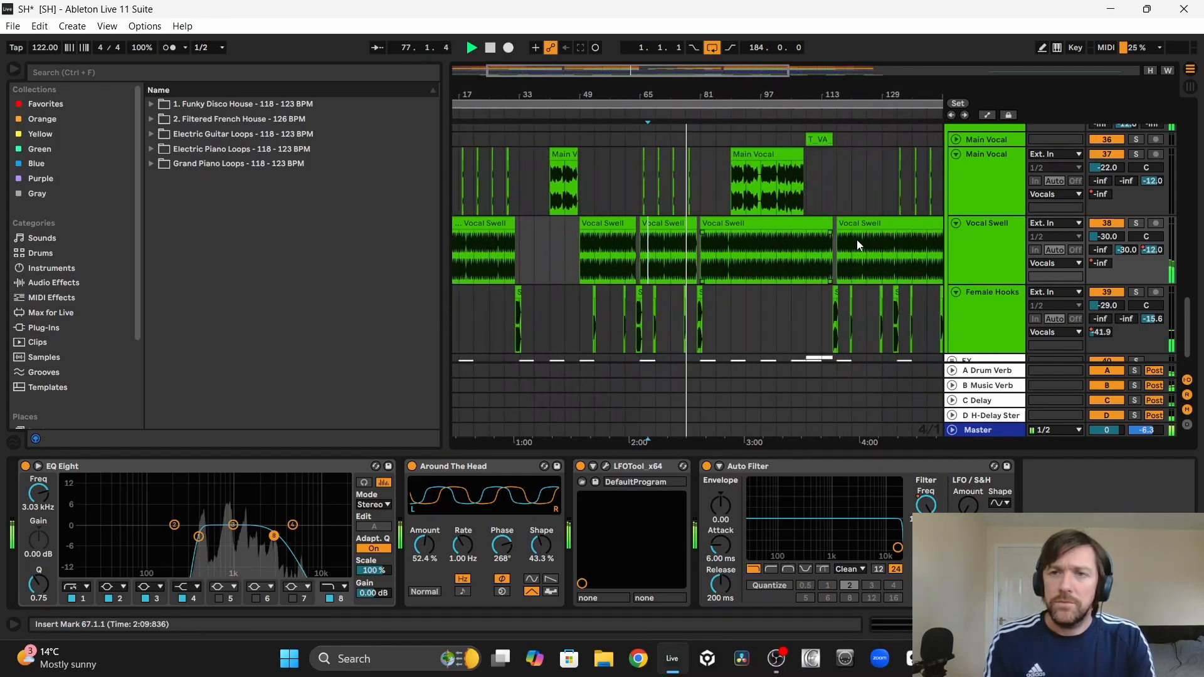
click(955, 224)
click(955, 155)
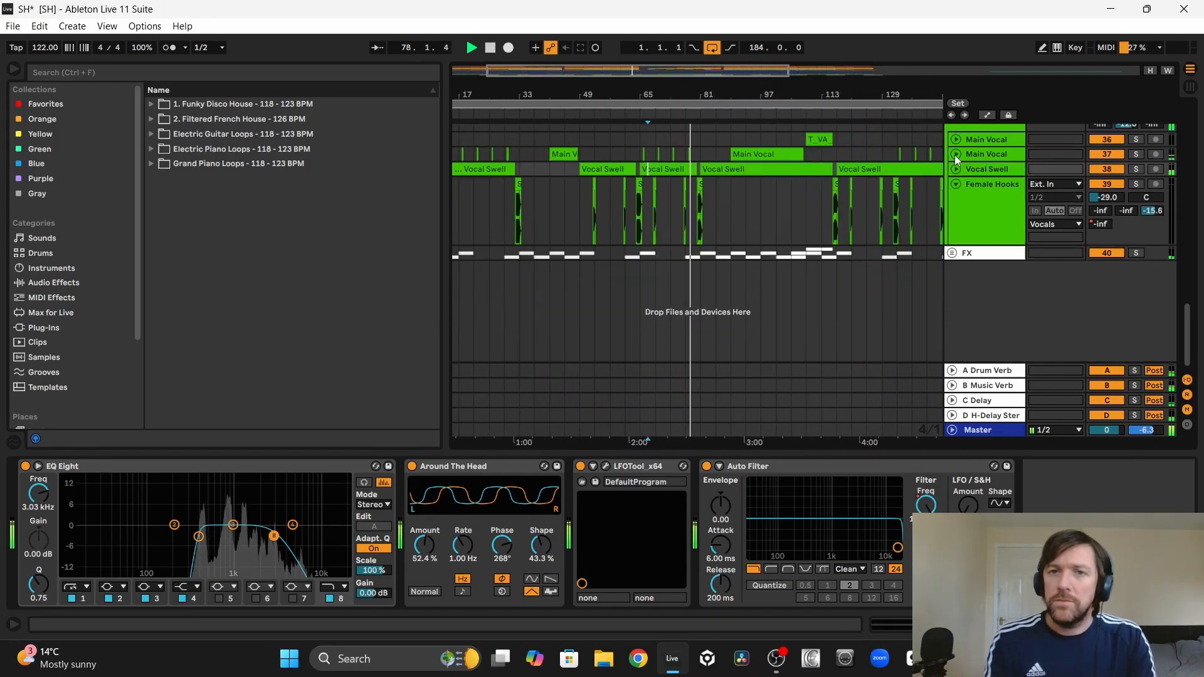
click(954, 184)
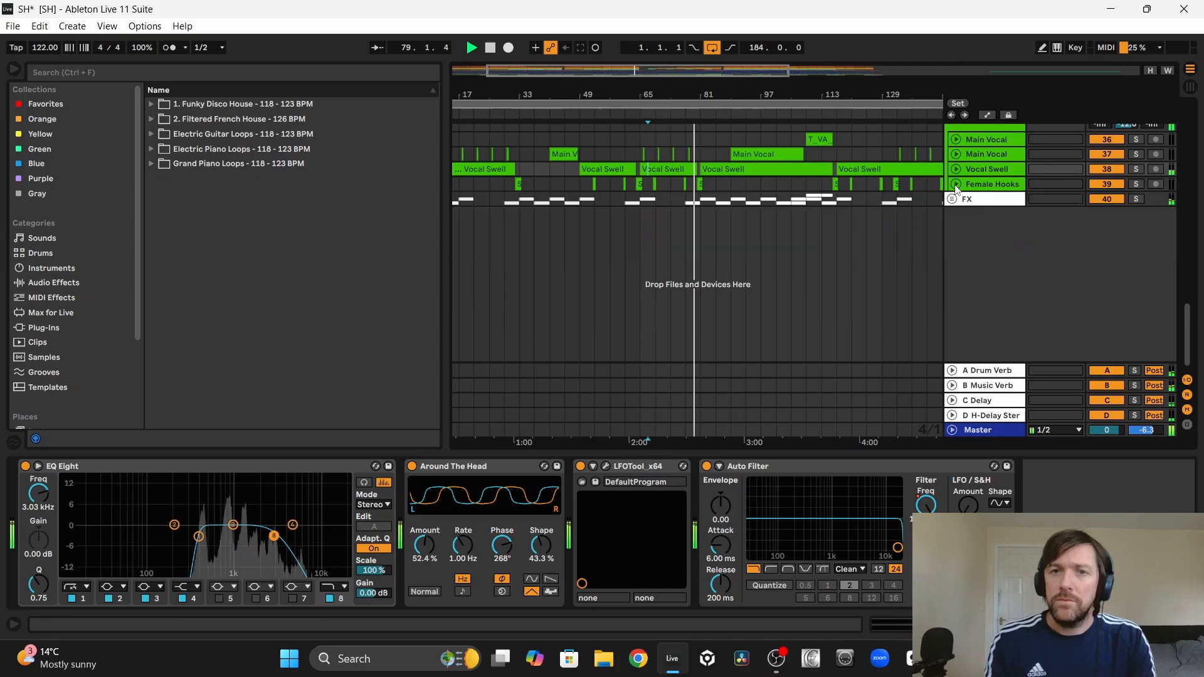
Step: Unfold the Velvet and Guitar Fills tracks and follow their clips against the other music parts from bar 81
scroll(788, 236, up, 5)
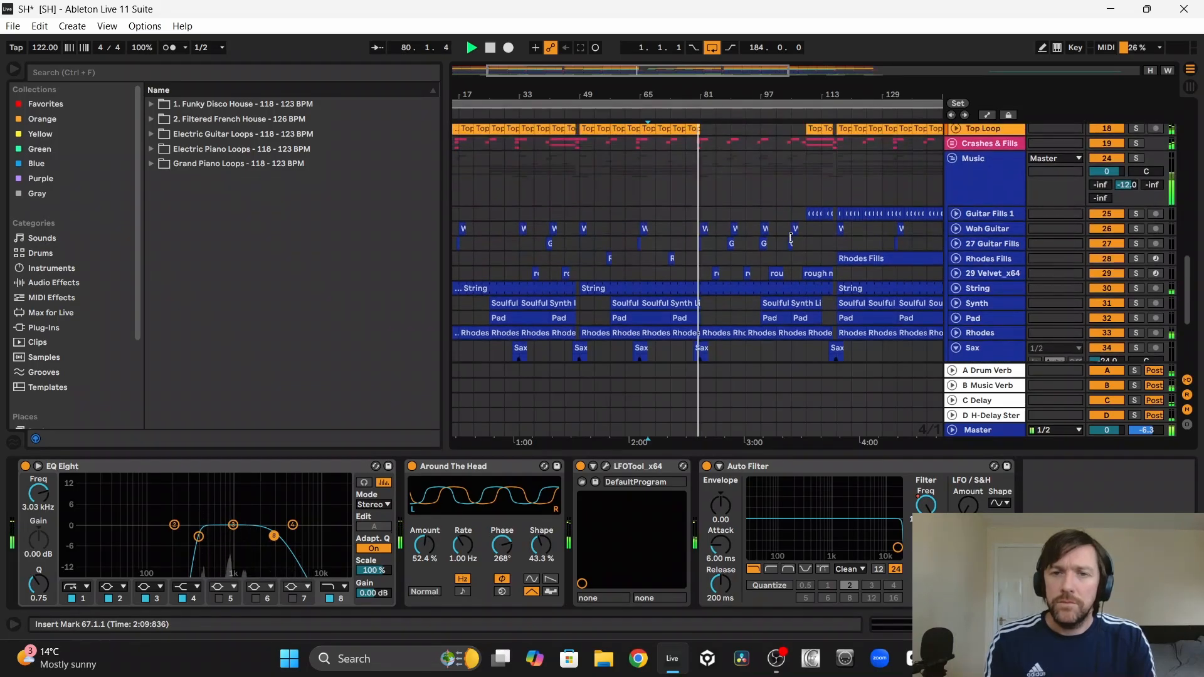
drag(731, 95, 699, 145)
scroll(756, 215, down, 1)
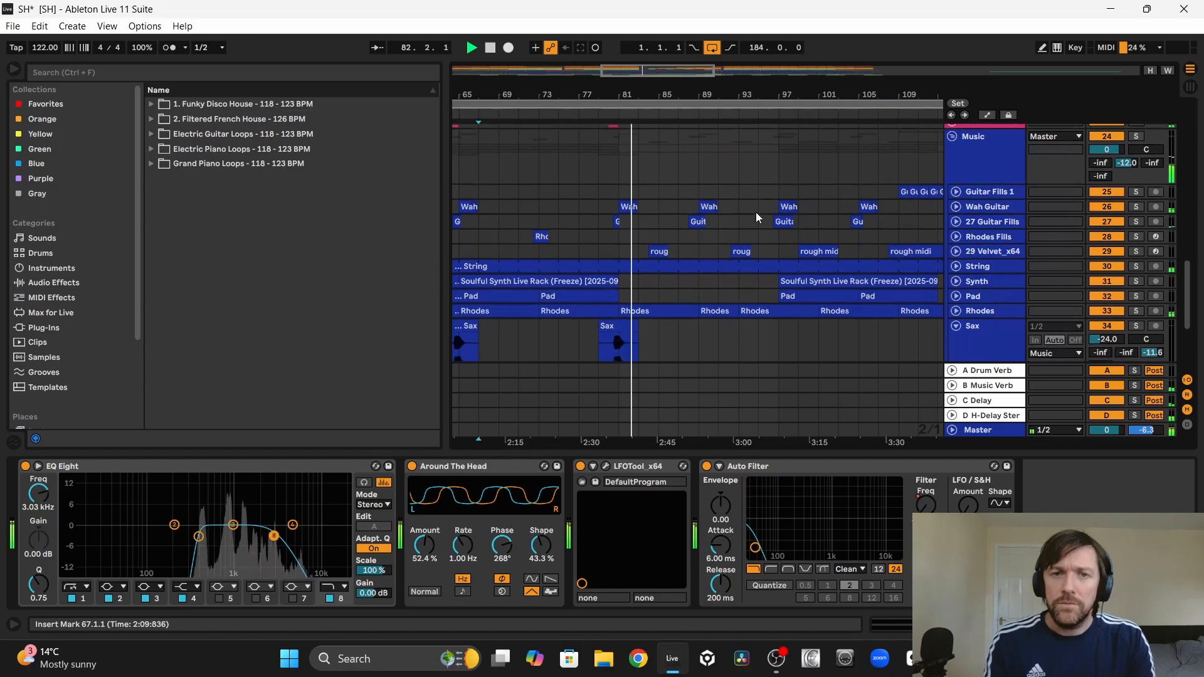
click(955, 251)
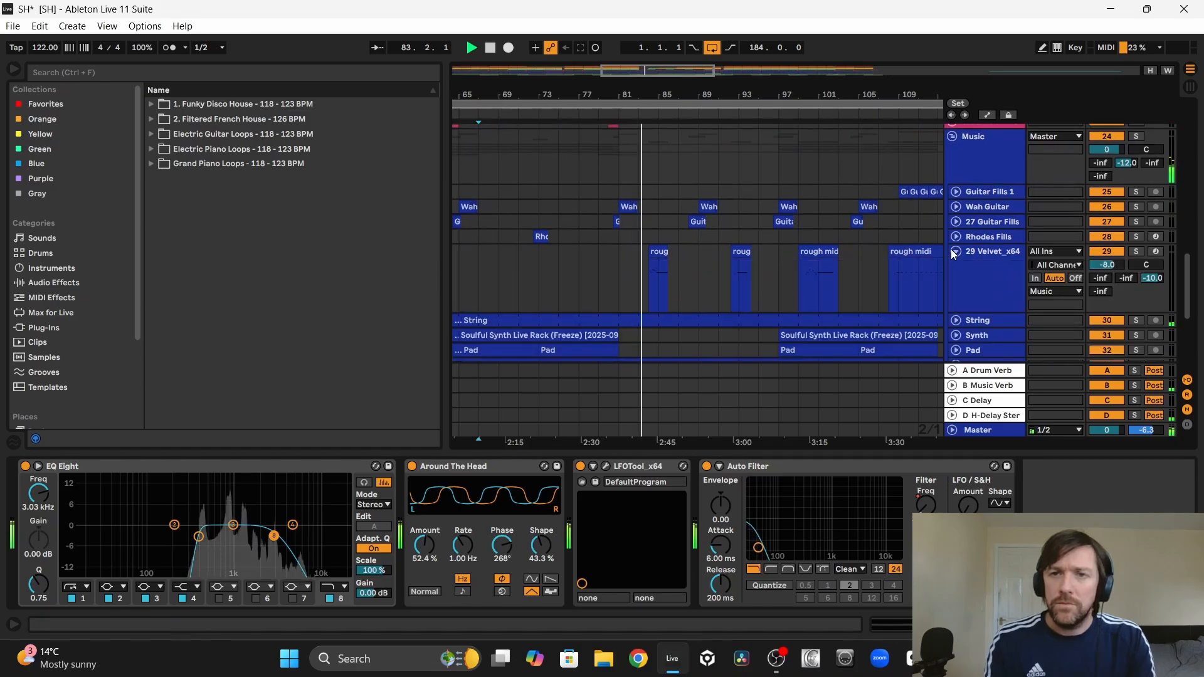
click(956, 222)
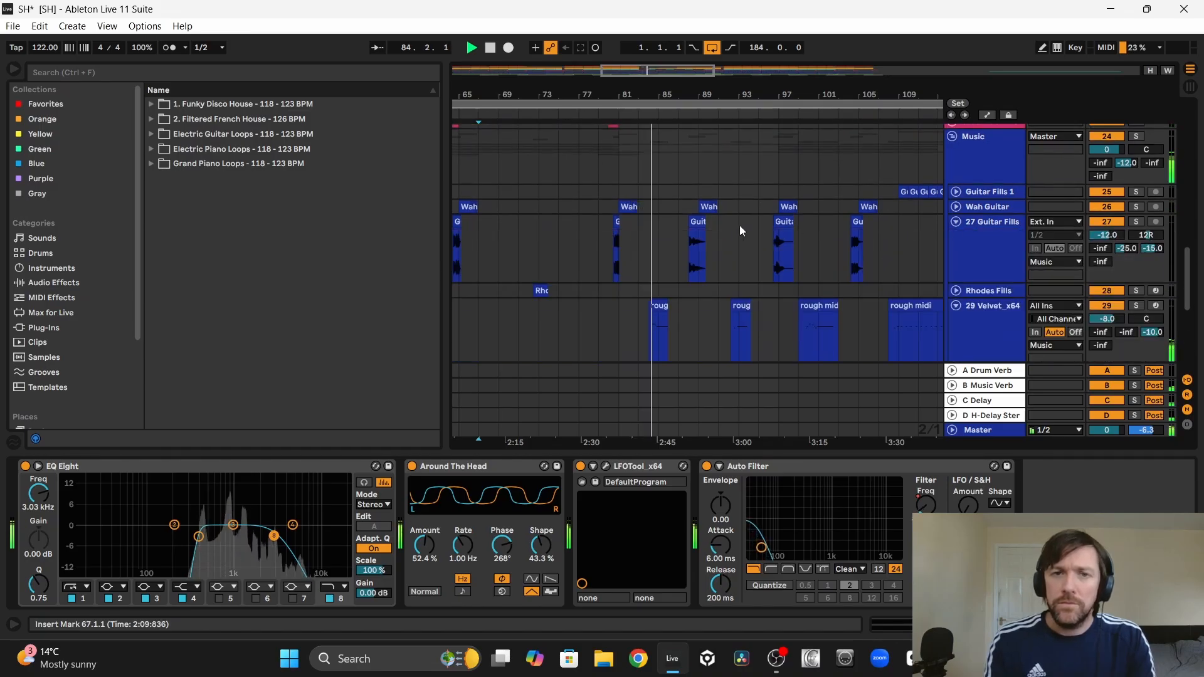
scroll(737, 231, down, 3)
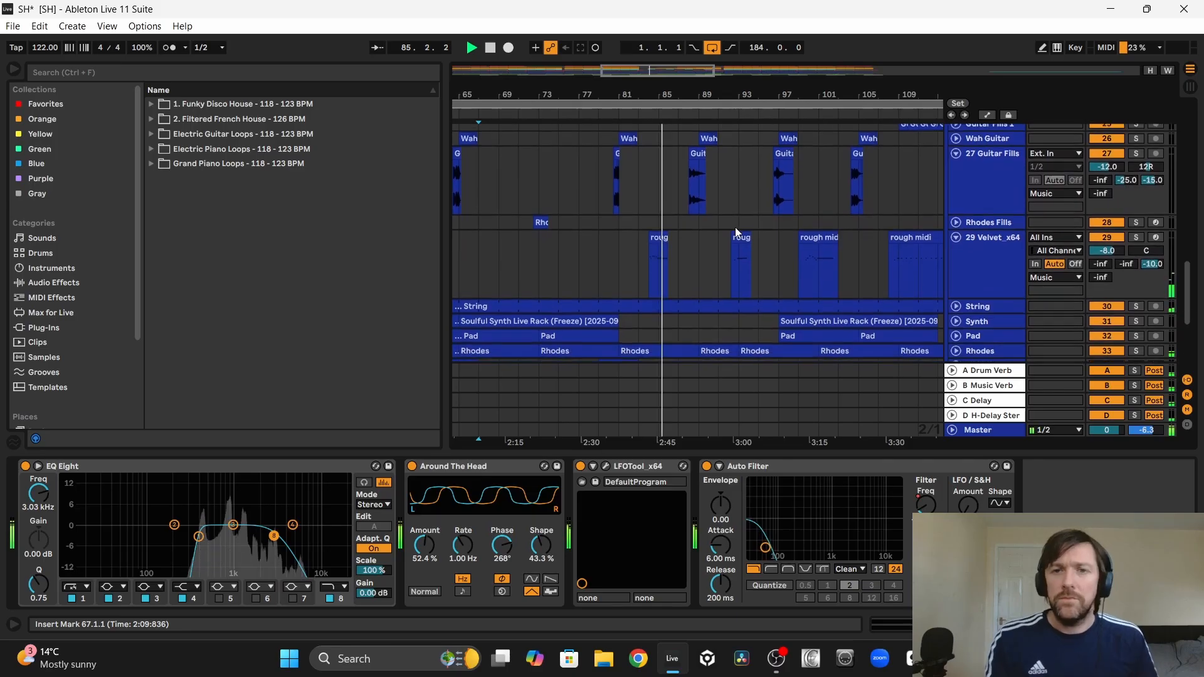
scroll(737, 231, down, 2)
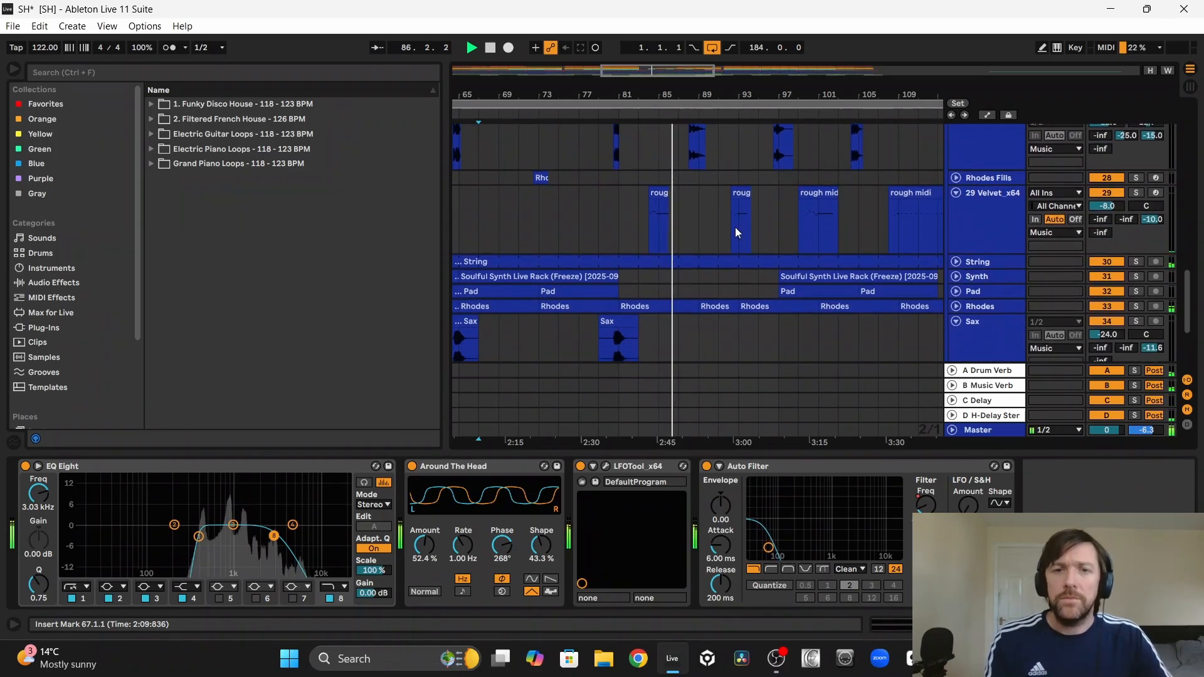
scroll(735, 227, down, 1)
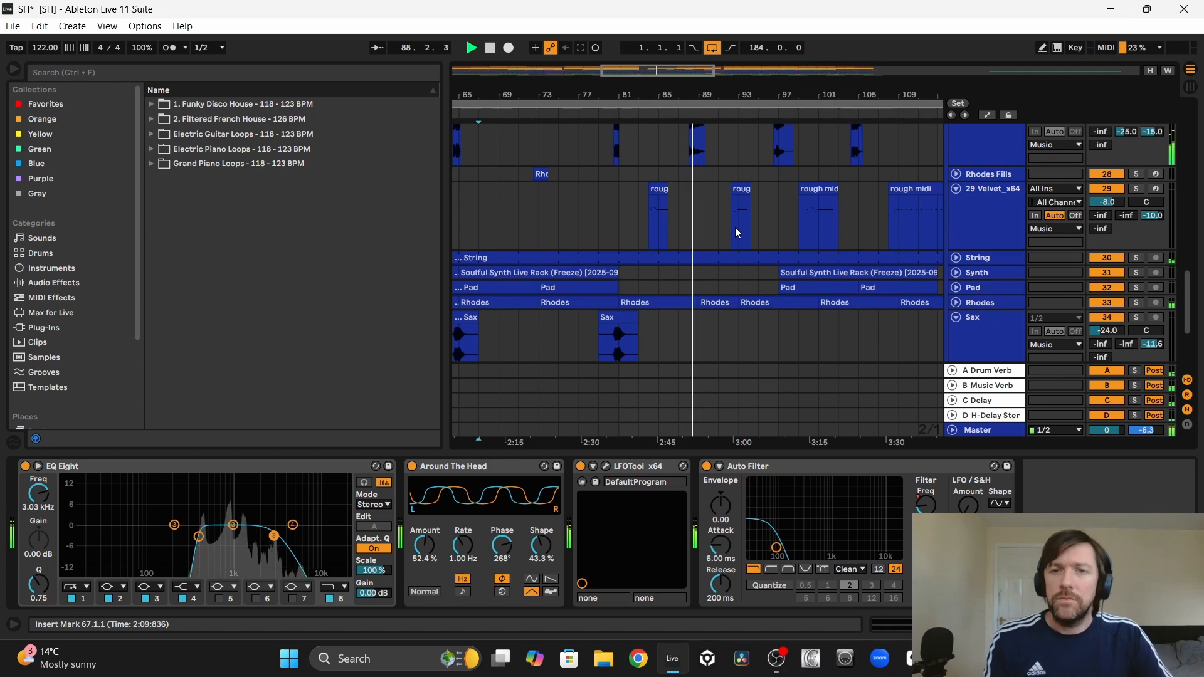
Step: Unfold the Wah Guitar track and compare its clips with the guitar fills and Velvet clips between bars 81 and 117
scroll(735, 227, up, 6)
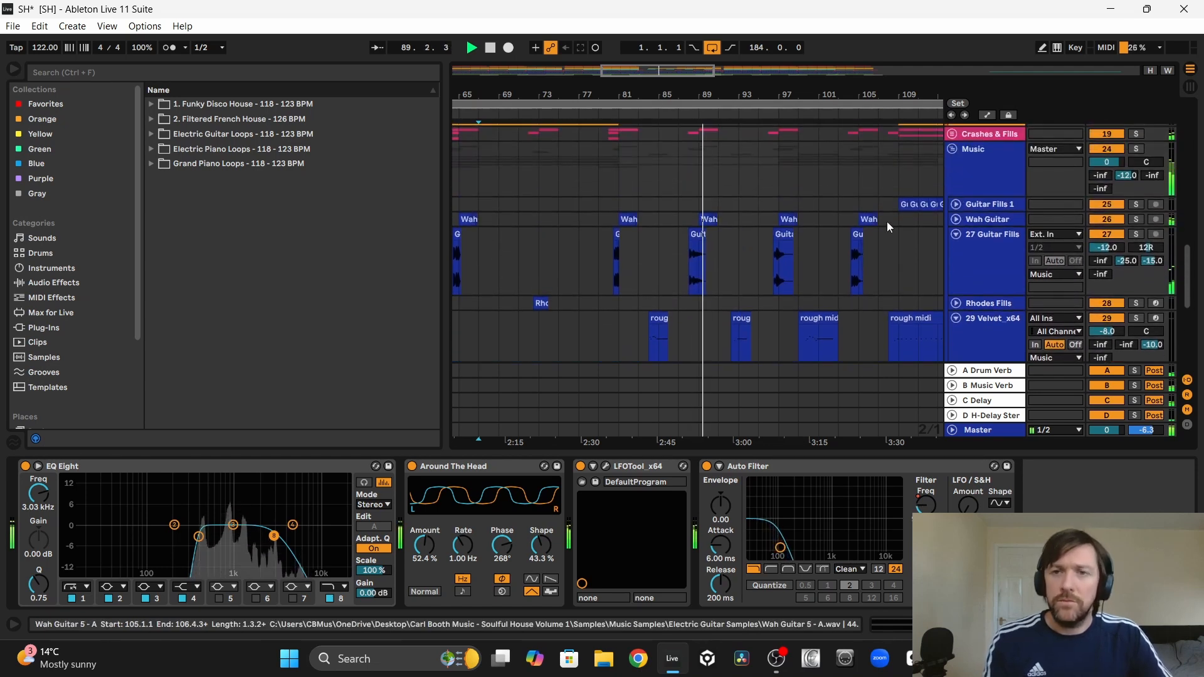
click(956, 220)
scroll(750, 201, right, 4)
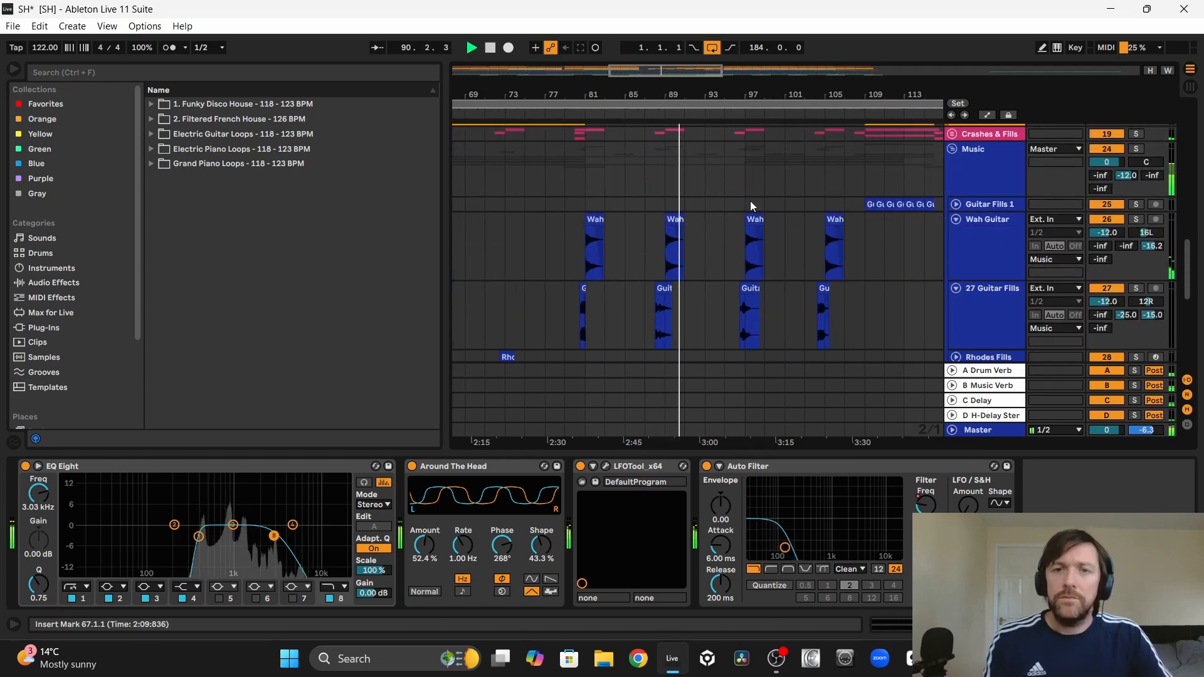
scroll(750, 201, down, 1)
scroll(750, 200, down, 1)
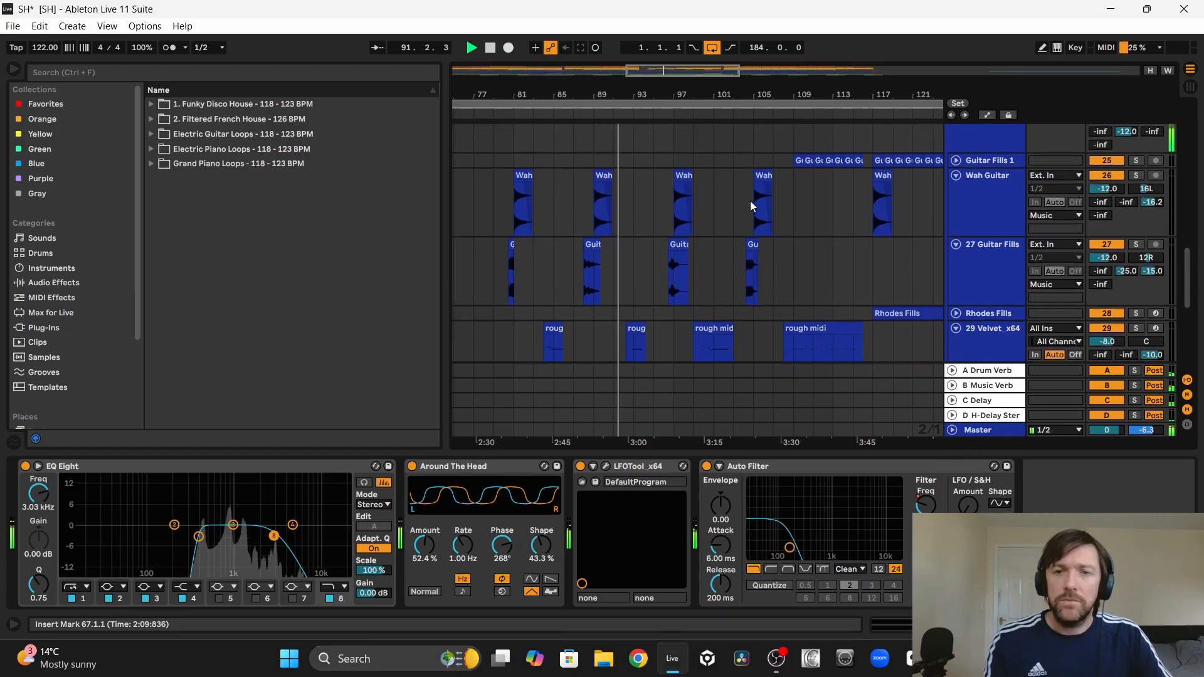
scroll(750, 201, right, 3)
scroll(750, 206, down, 1)
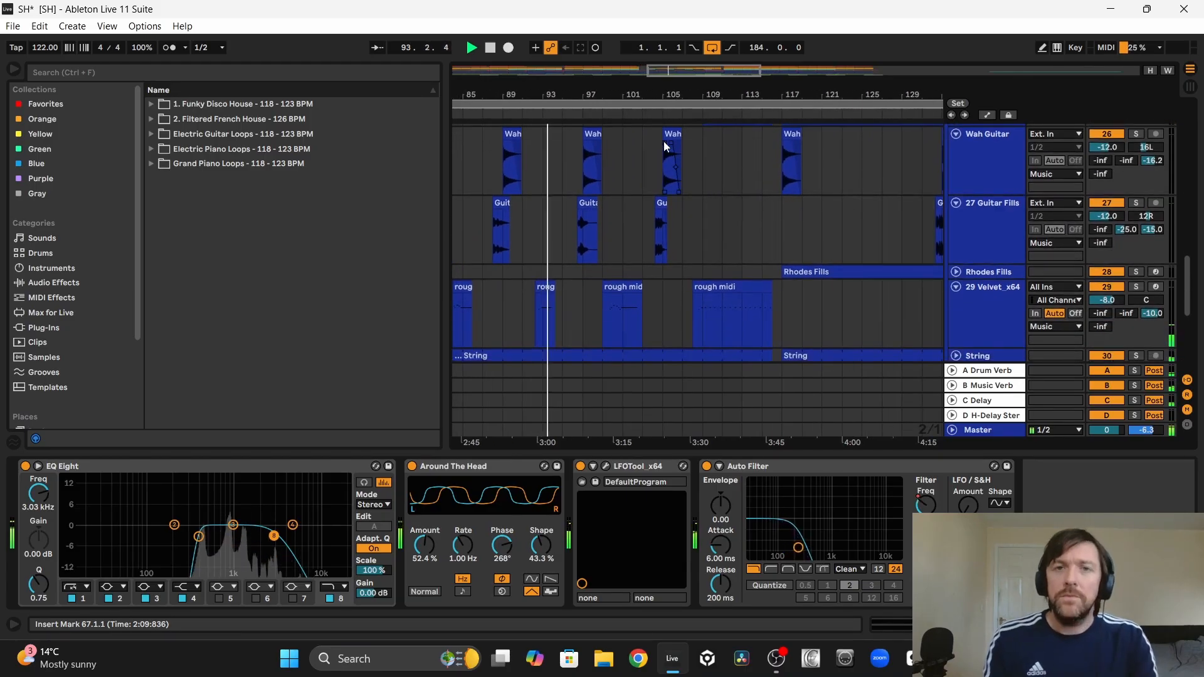
drag(611, 96, 620, 53)
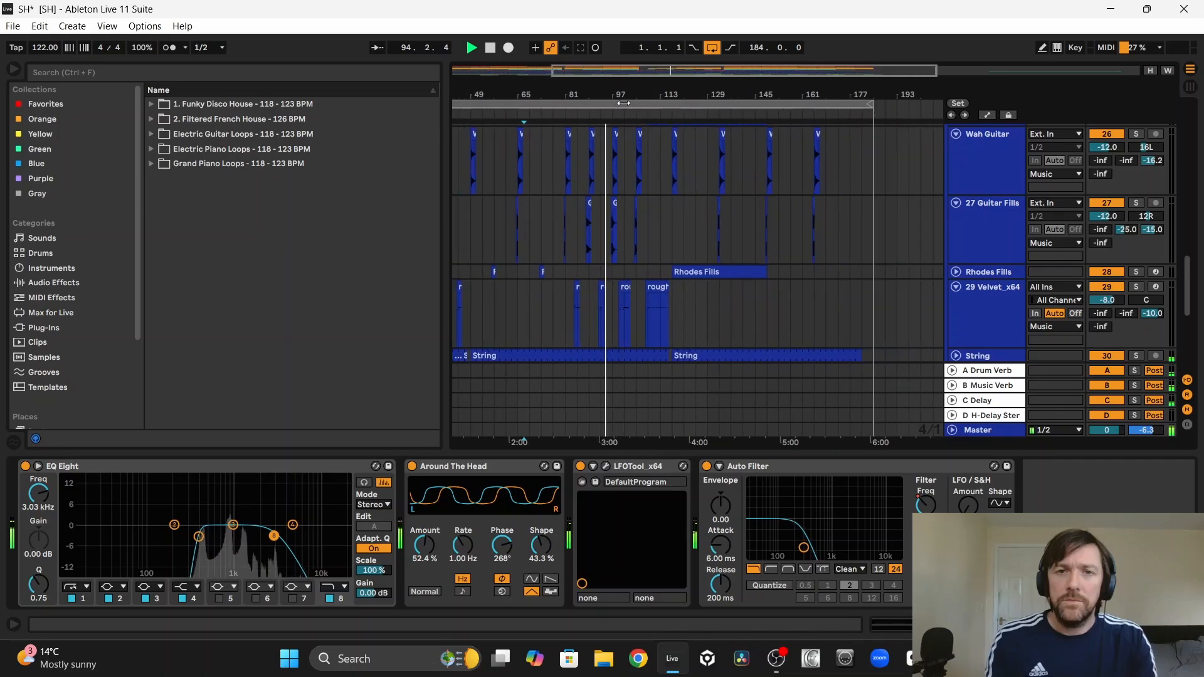
Step: Examine the Chimes clips in the section from bar 81, and fold the Chimes, Cow Bell Loop and Bongo tracks
scroll(657, 214, up, 4)
scroll(657, 213, up, 4)
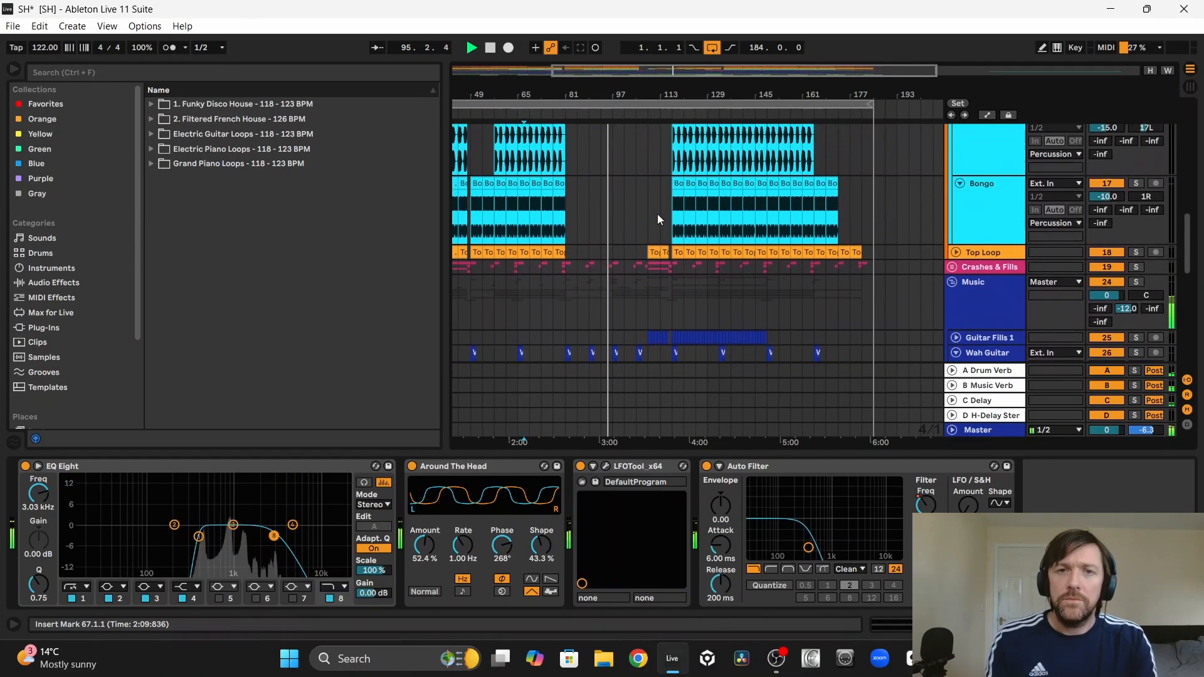
scroll(607, 204, up, 2)
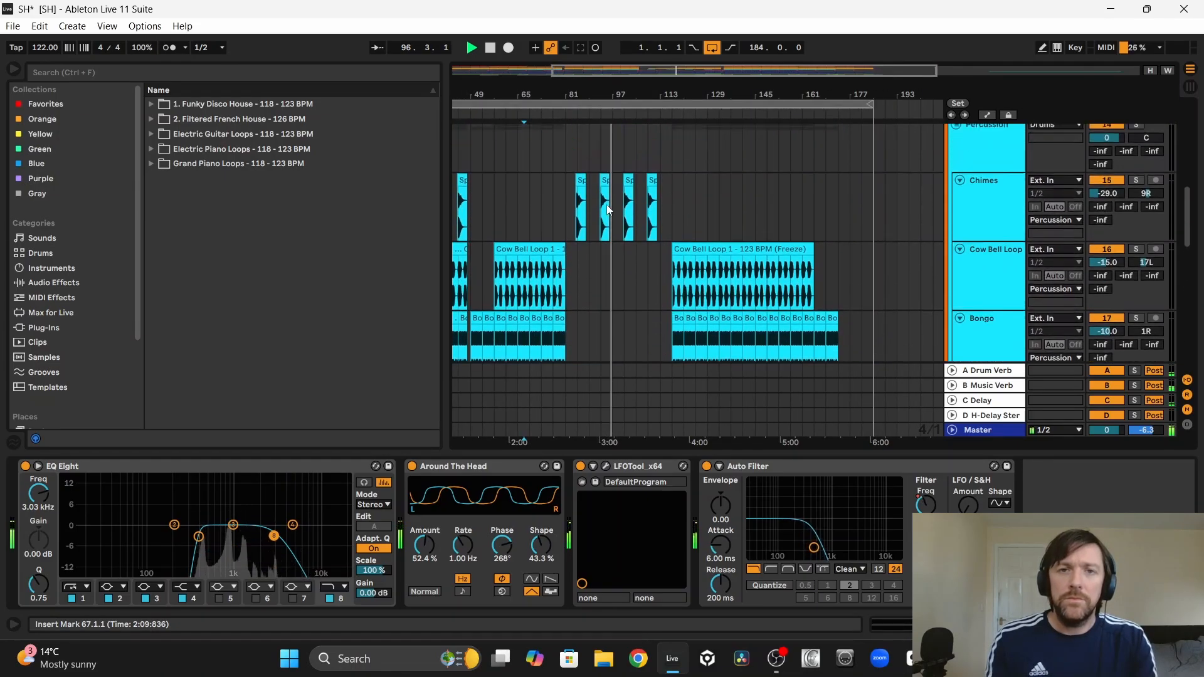
drag(580, 90, 627, 86)
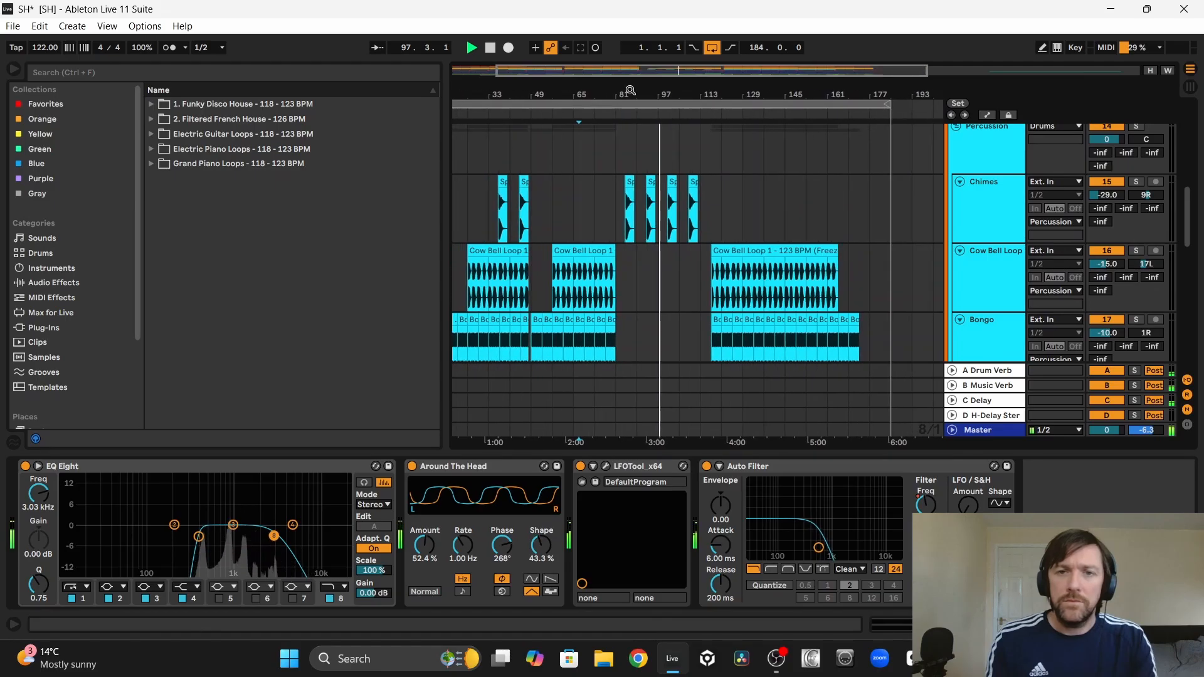
click(960, 182)
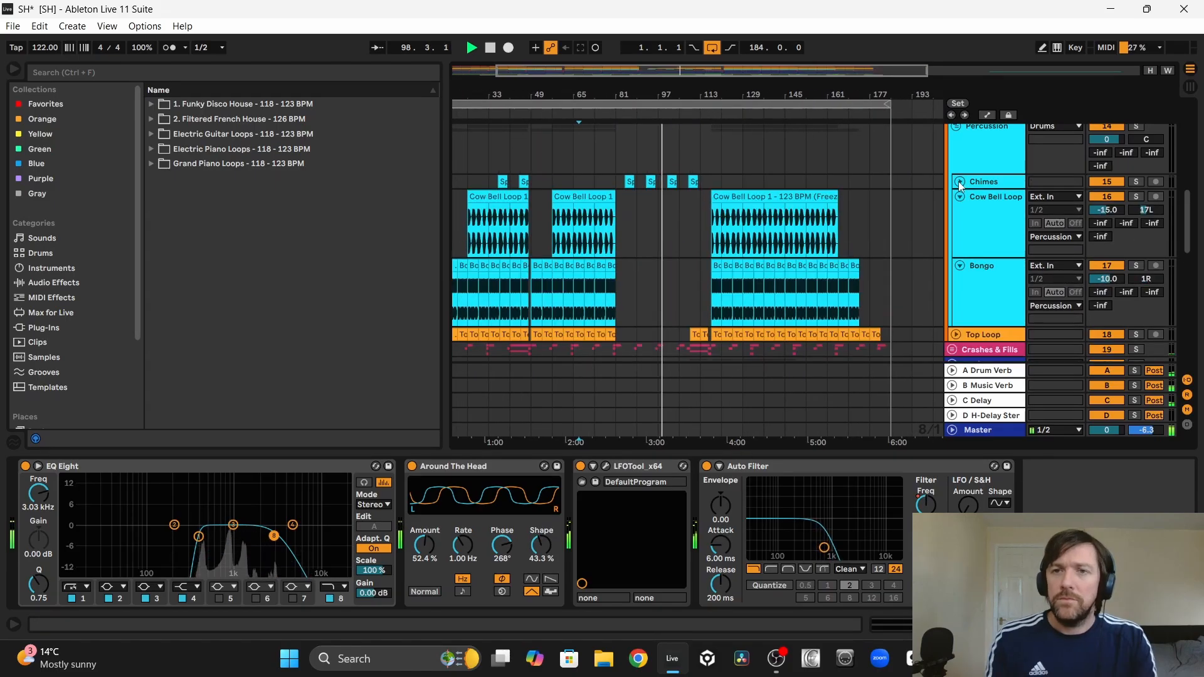
click(959, 196)
click(961, 212)
Step: Collapse the Percussion and Hats subgroups, the whole Drums group and the Music group
scroll(958, 208, up, 2)
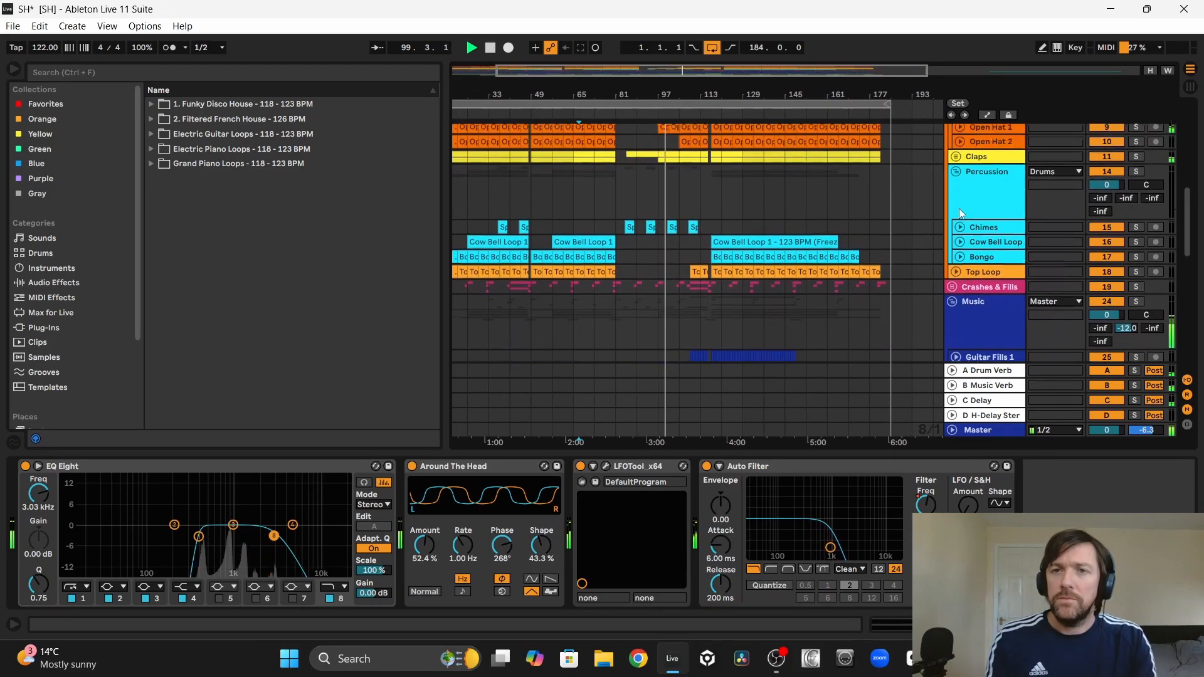
click(957, 188)
scroll(957, 187, up, 4)
scroll(957, 187, up, 1)
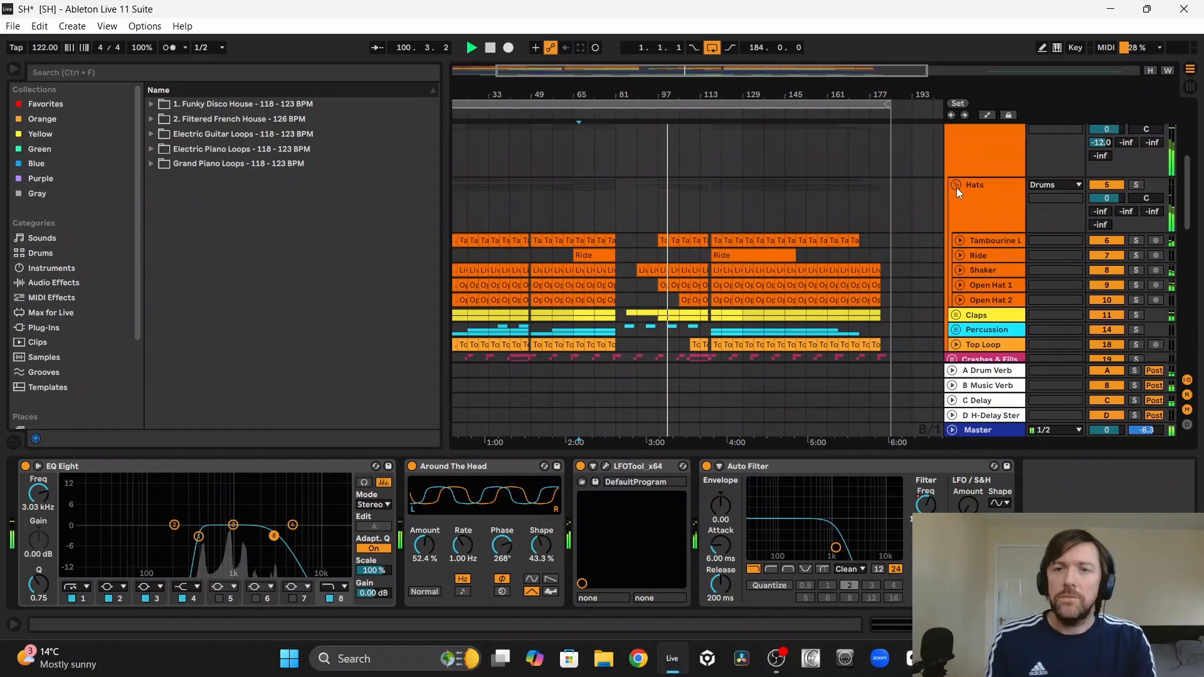
click(954, 179)
scroll(972, 196, up, 1)
scroll(965, 196, up, 2)
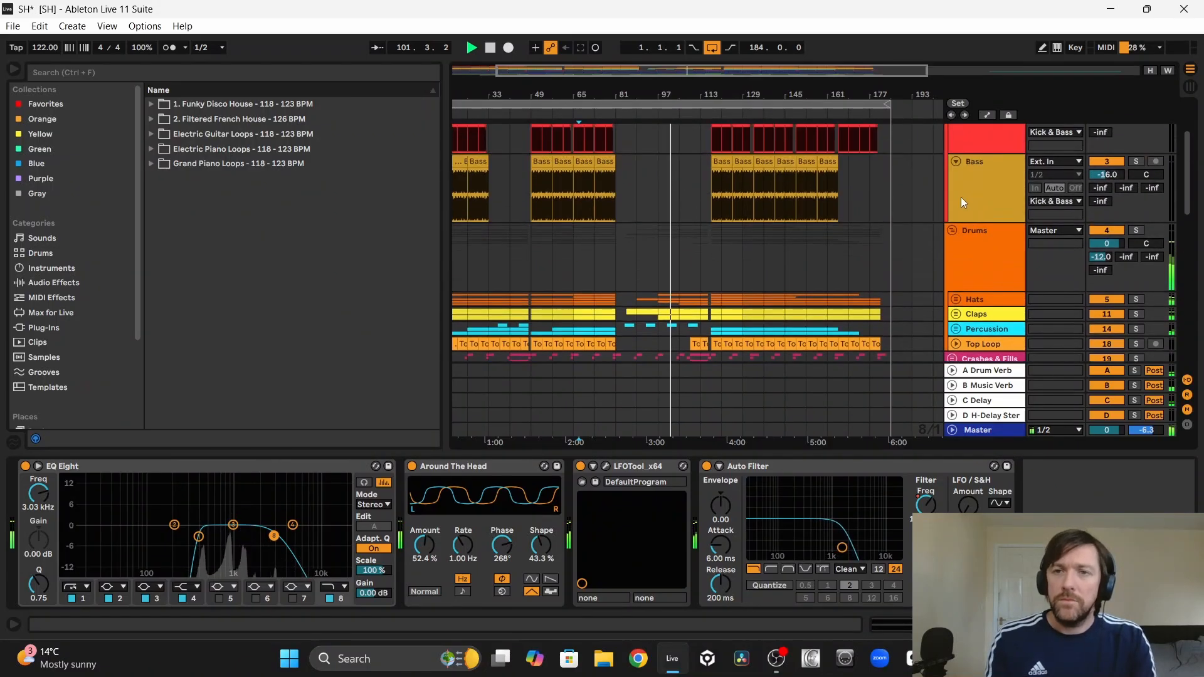
click(952, 231)
scroll(774, 222, down, 1)
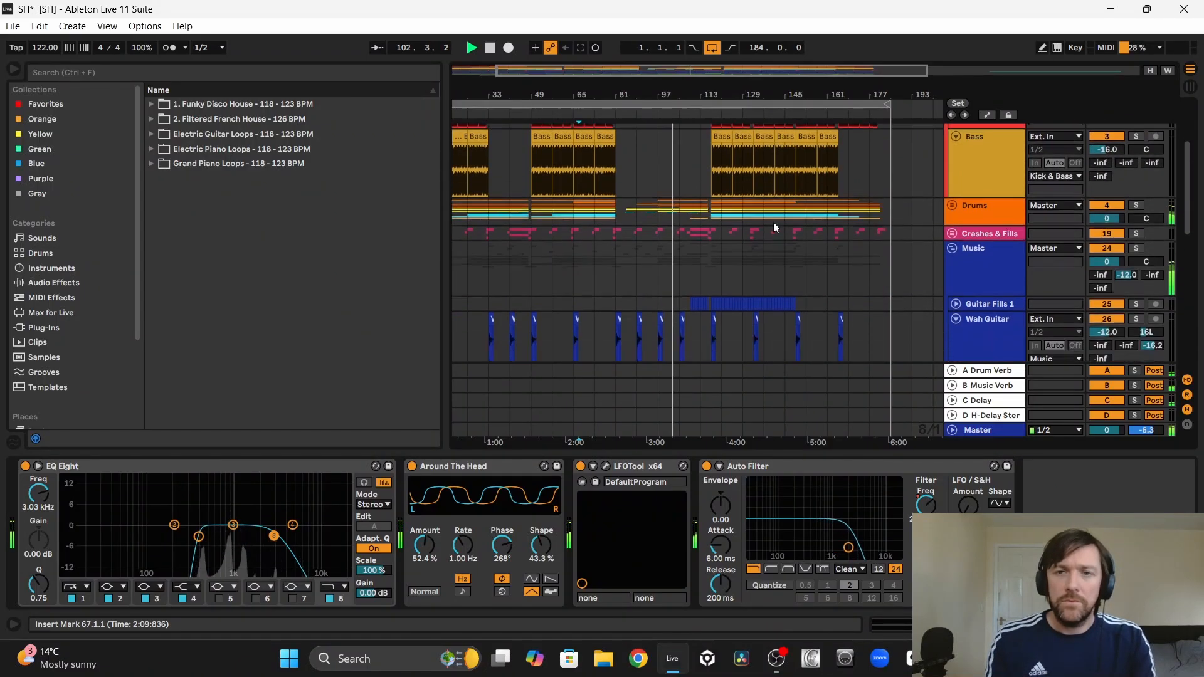
click(953, 248)
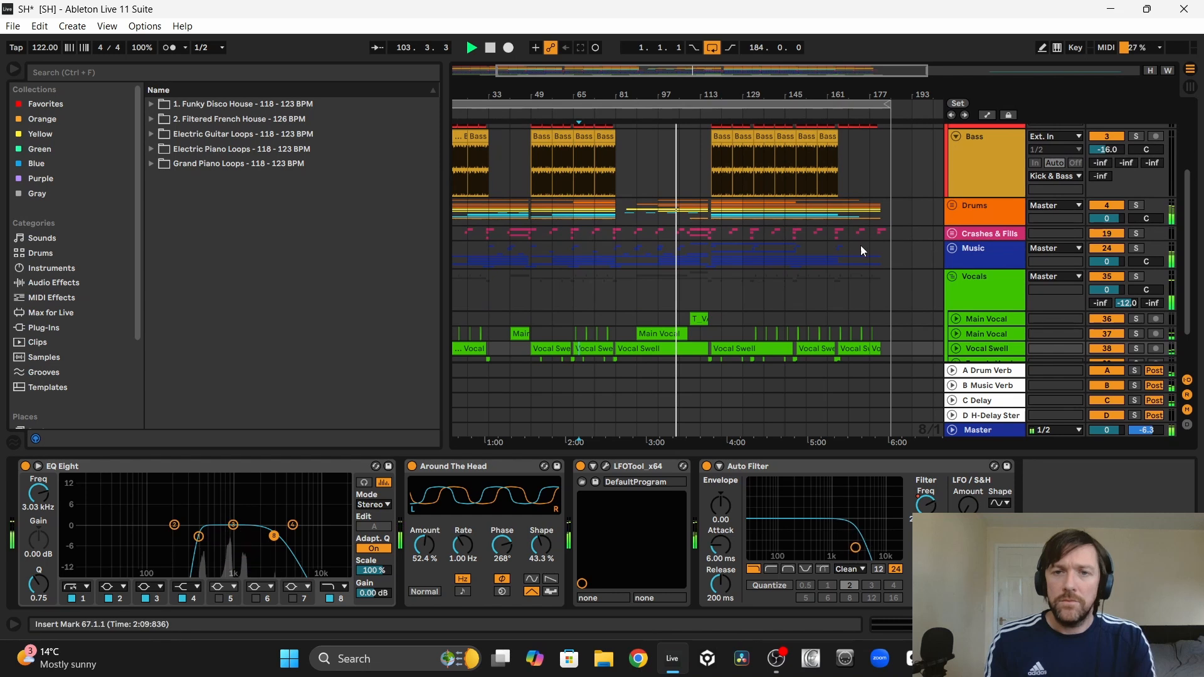
Step: Collapse the Vocals group and fold the Bass and Kick tracks
click(951, 277)
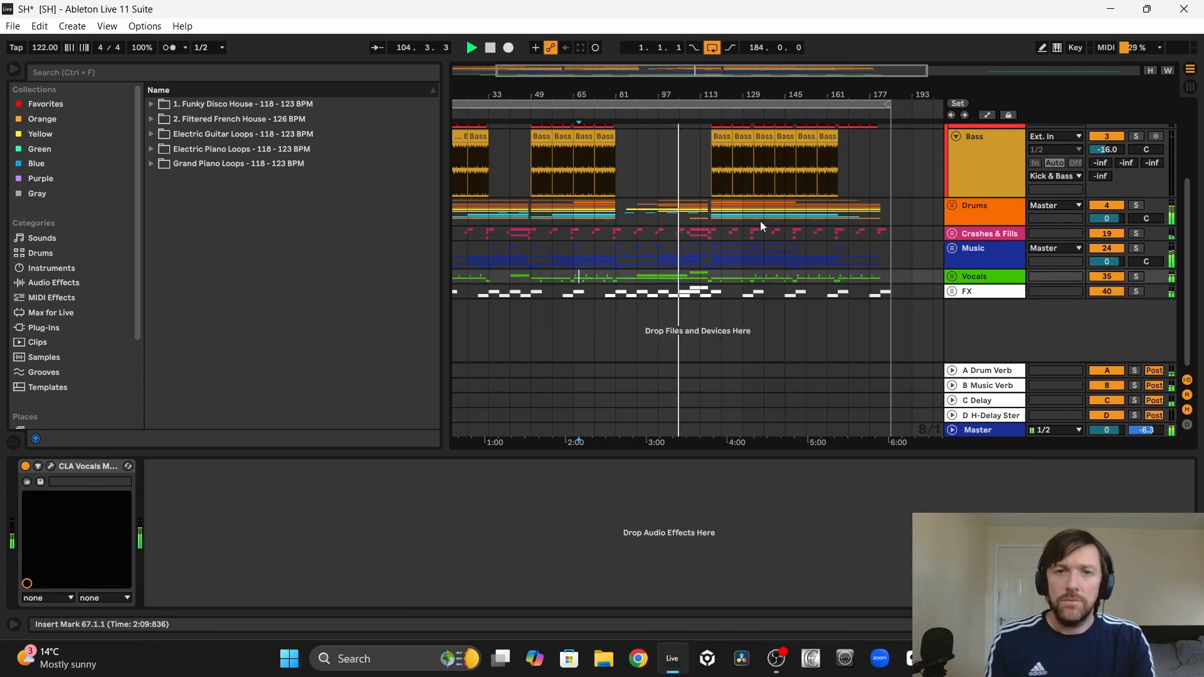
scroll(760, 220, up, 2)
click(956, 181)
scroll(804, 178, up, 3)
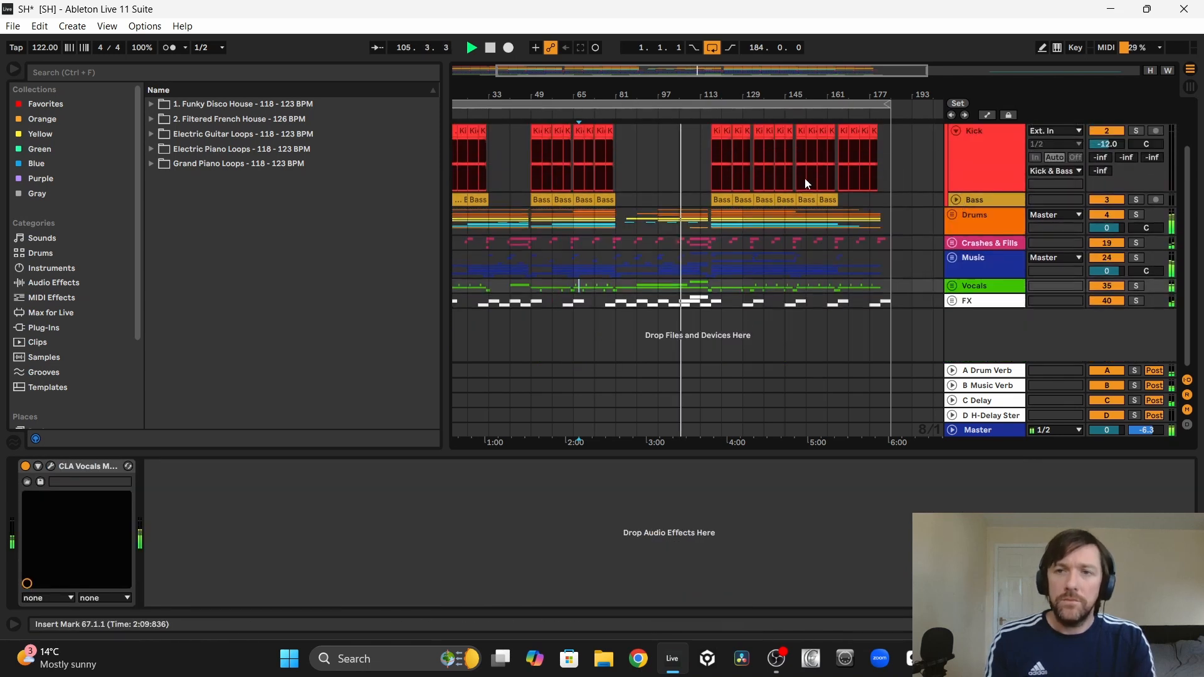
click(957, 186)
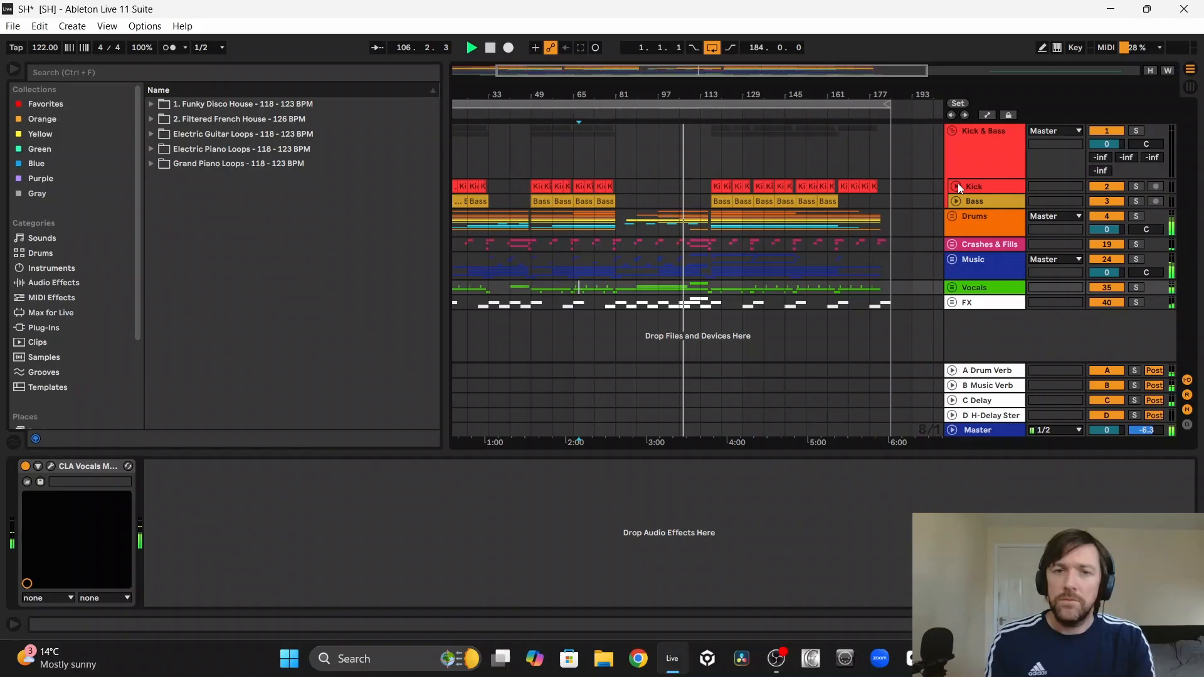
right_click(704, 170)
click(623, 179)
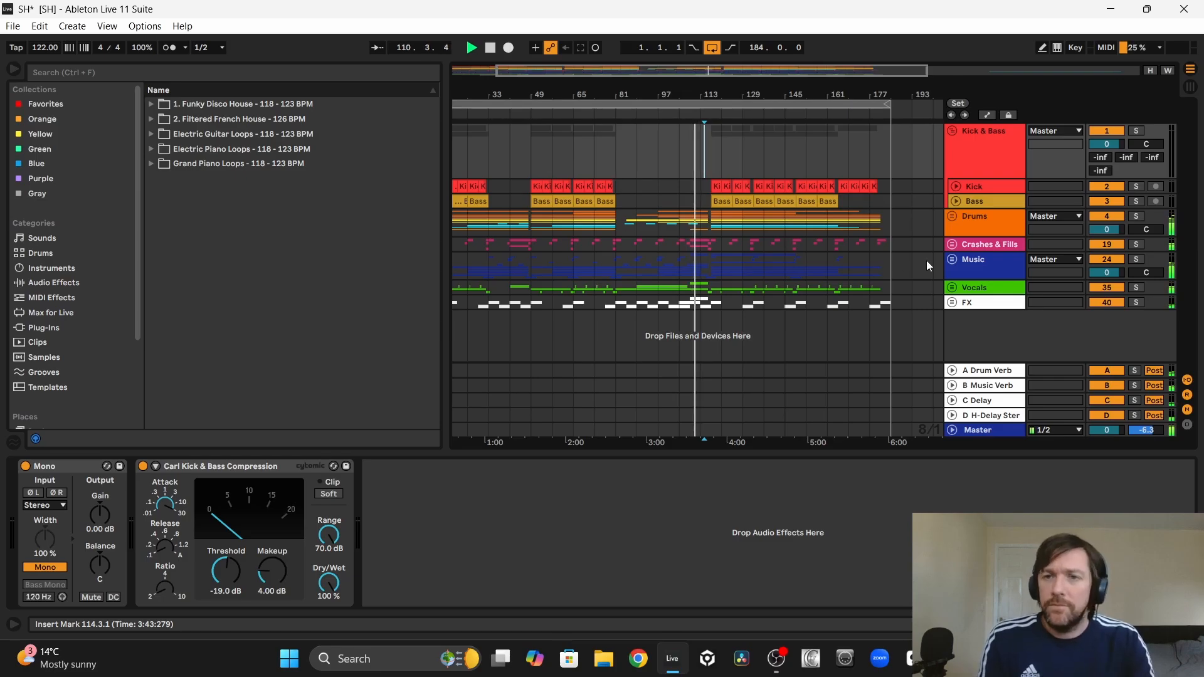
Step: Open the Music group, unfold the Guitar Fills 1 track and examine its clips around bars 109 to 117
click(952, 259)
scroll(751, 295, down, 2)
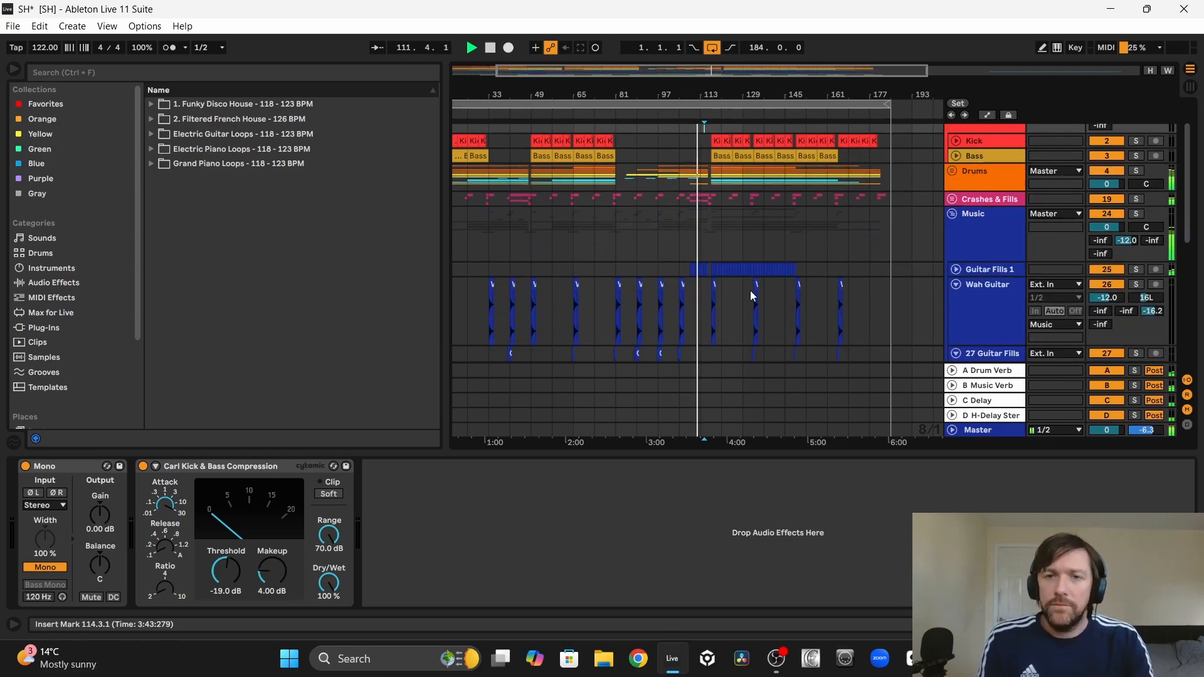
click(956, 261)
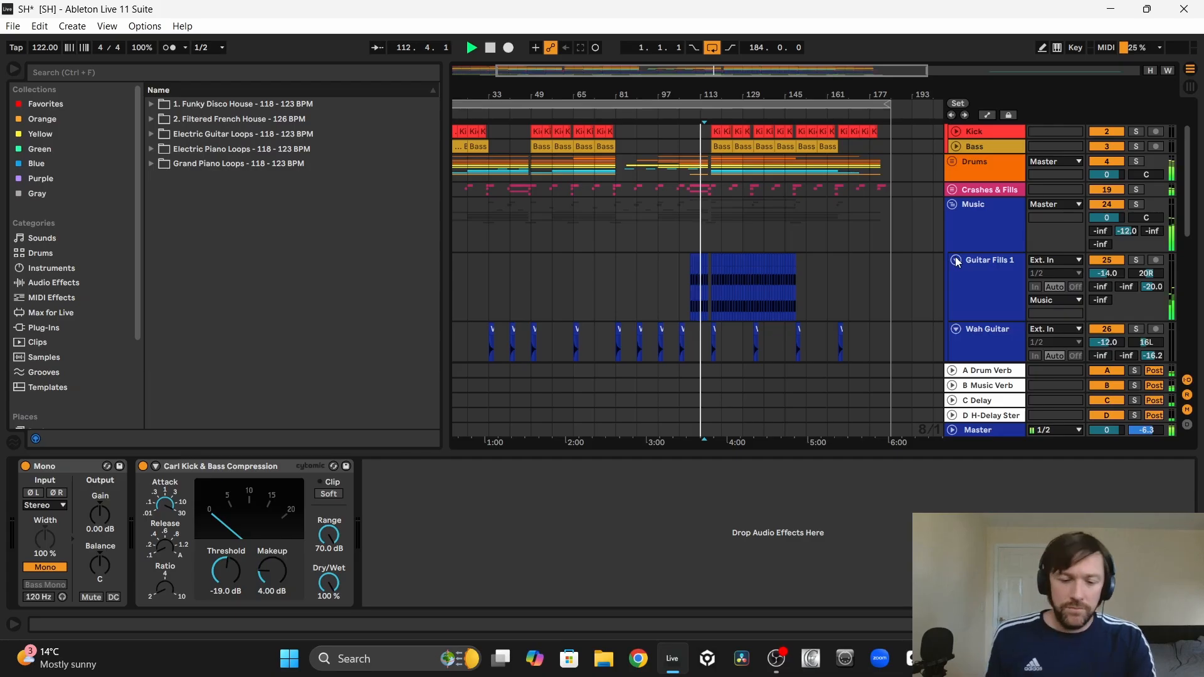
drag(721, 80, 715, 88)
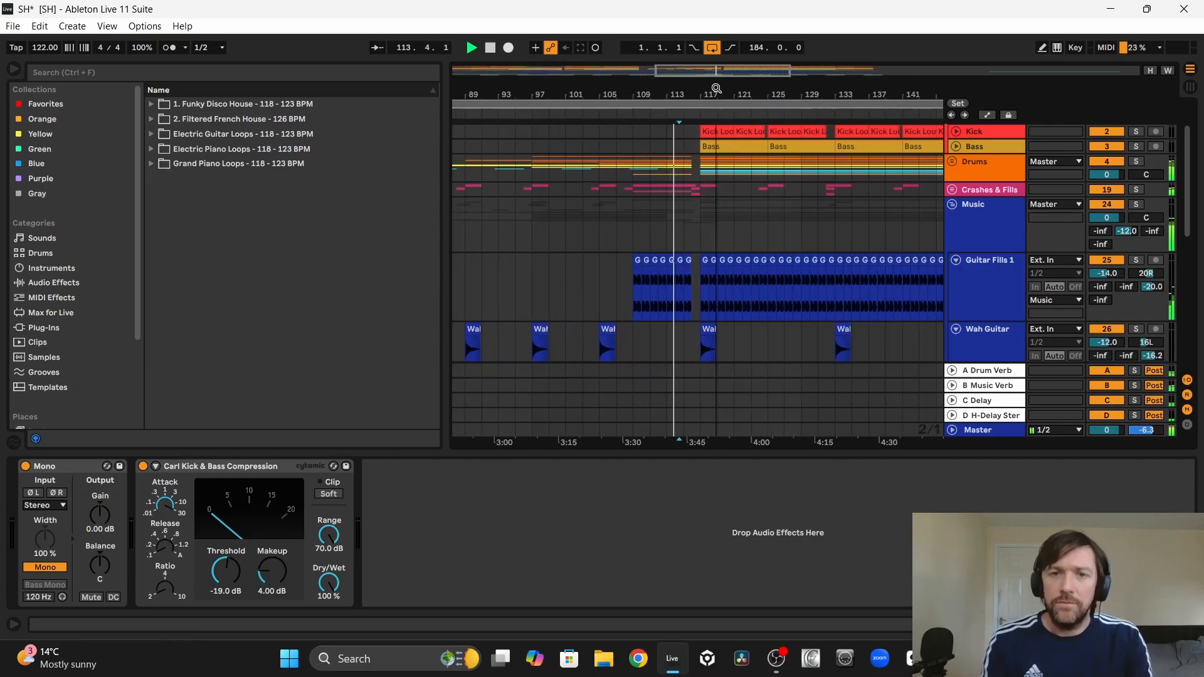
Step: Display the Auto Filter frequency automation on Guitar Fills 1 and inspect the breakpoints of the sweep starting at bar 109
key(a)
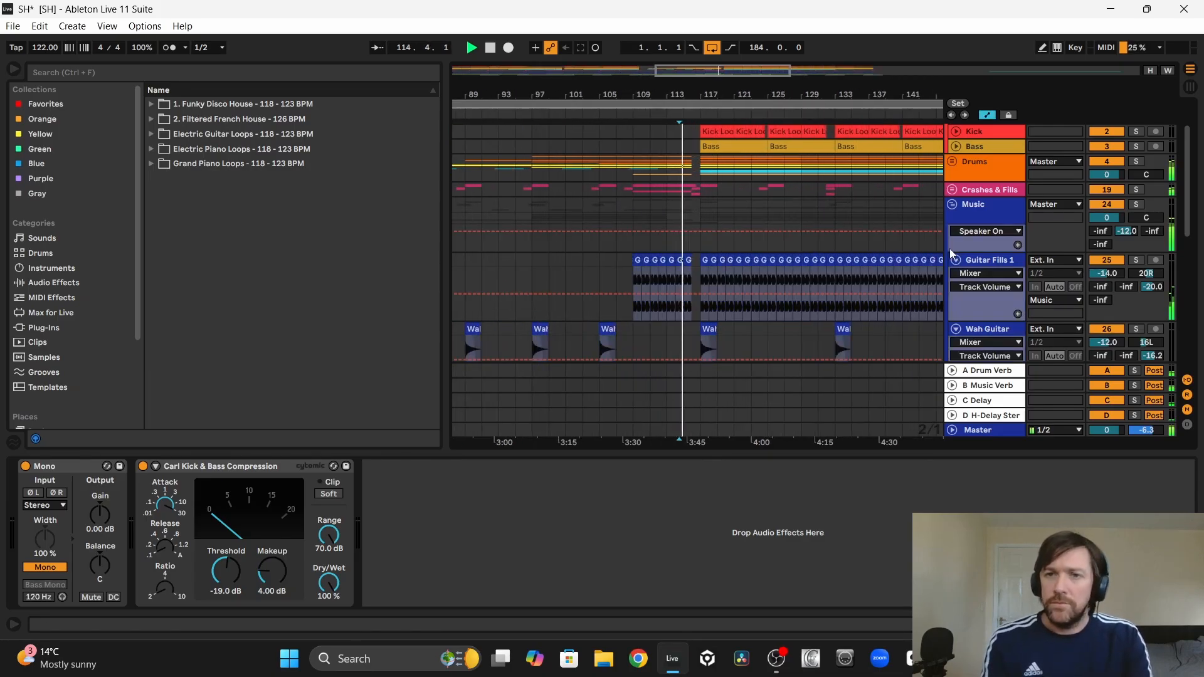
click(953, 266)
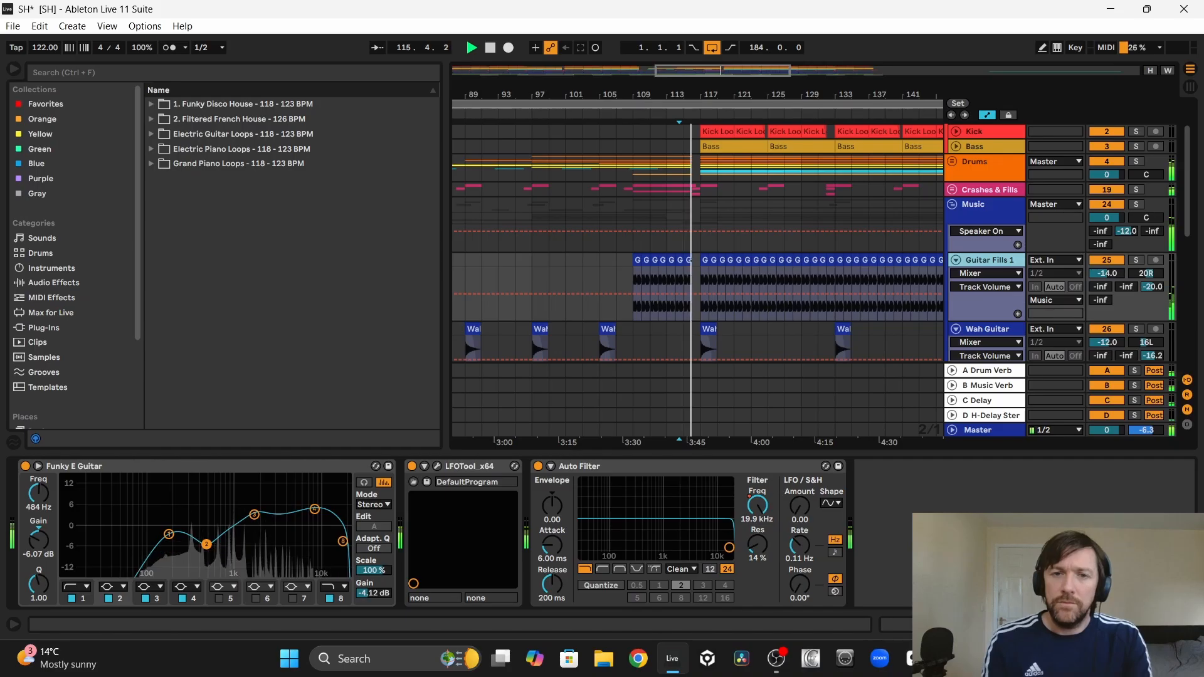
click(757, 505)
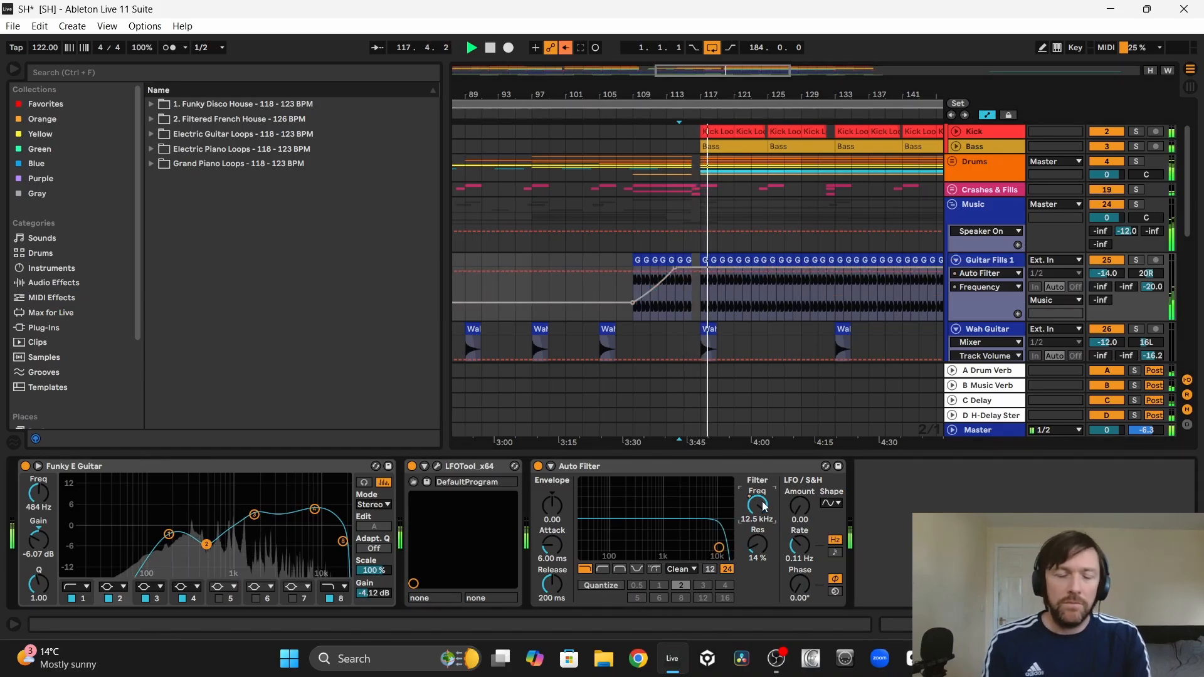
right_click(677, 274)
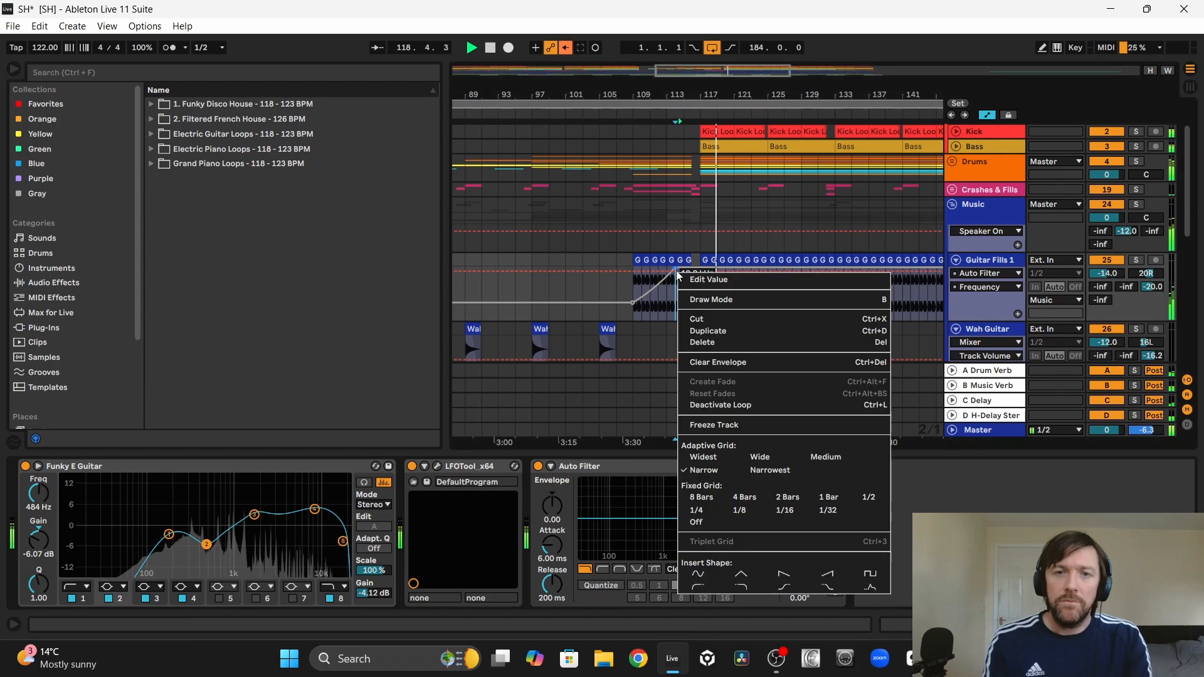
right_click(631, 303)
click(578, 261)
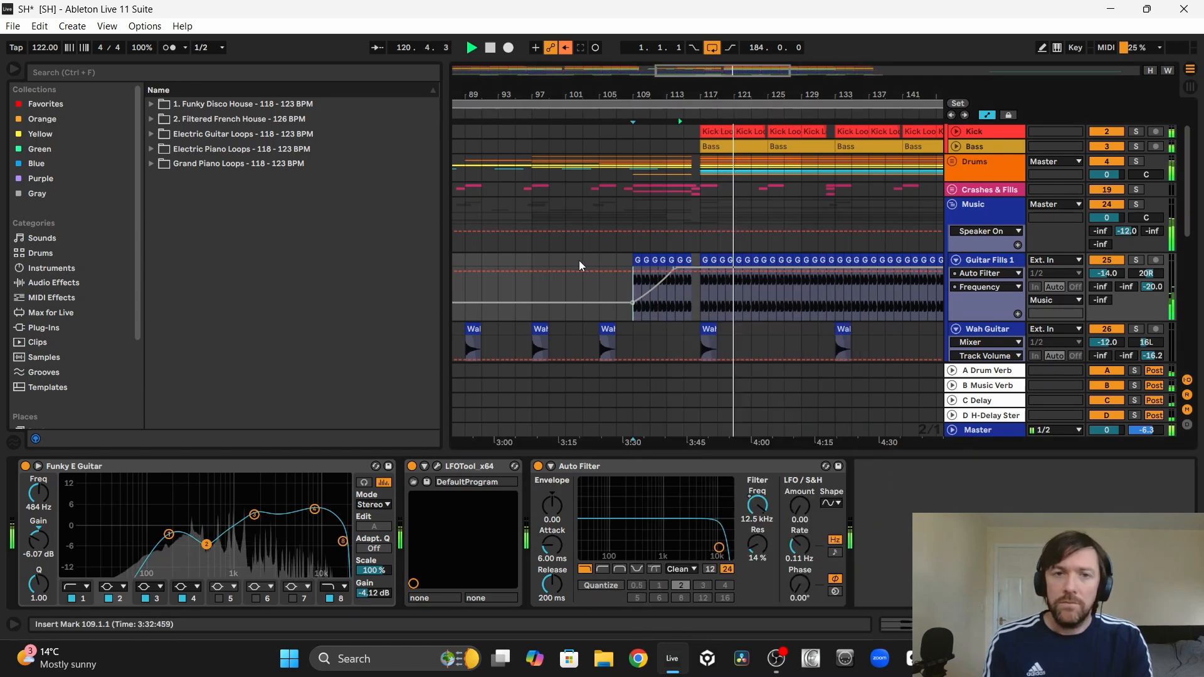
Step: Re-enable the Auto Filter frequency automation on Guitar Fills 1, check the clips up to bar 149 and hide the automation lanes
right_click(753, 504)
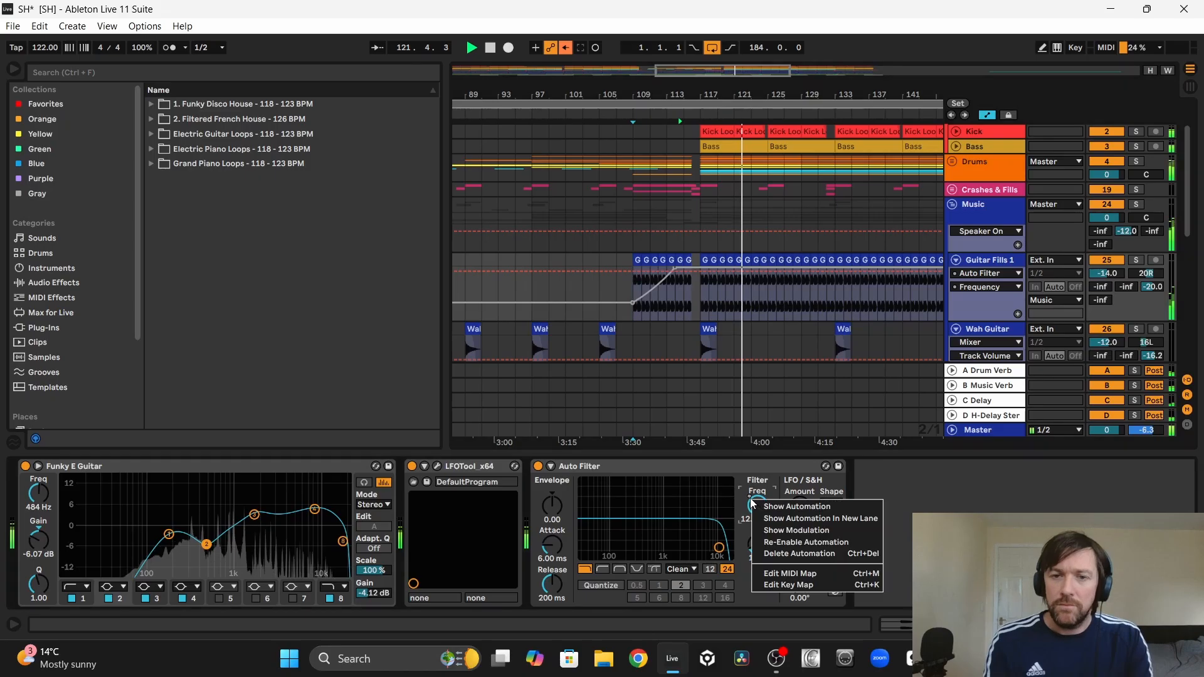
click(781, 542)
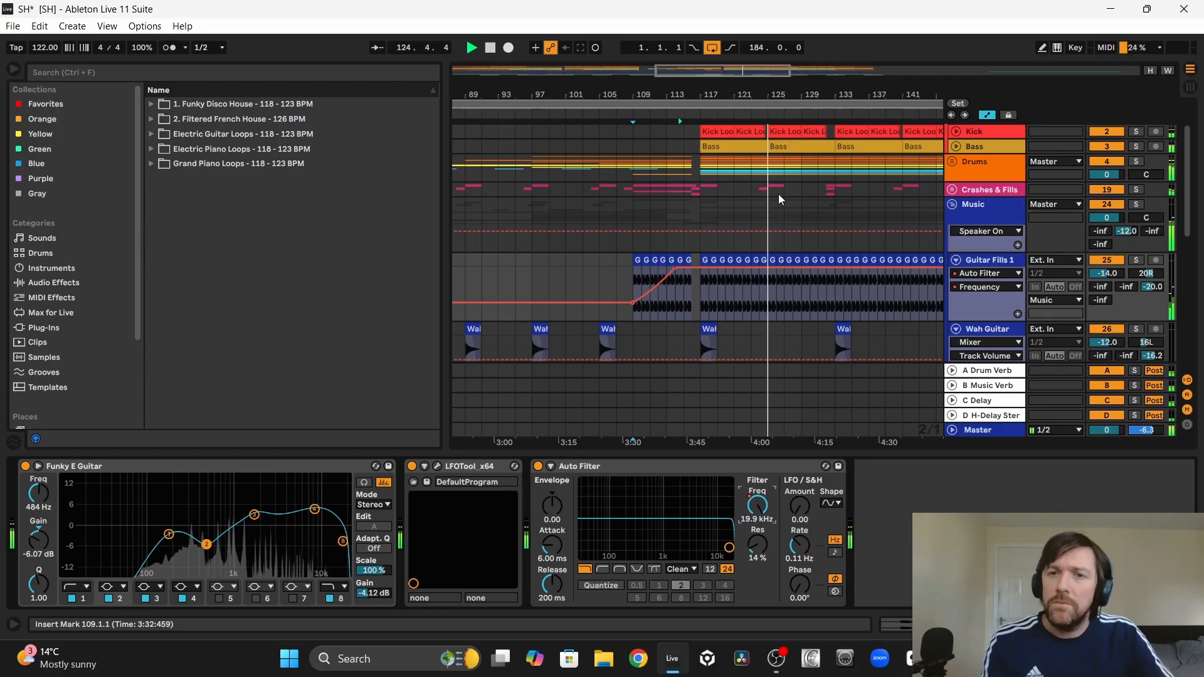
scroll(798, 206, right, 5)
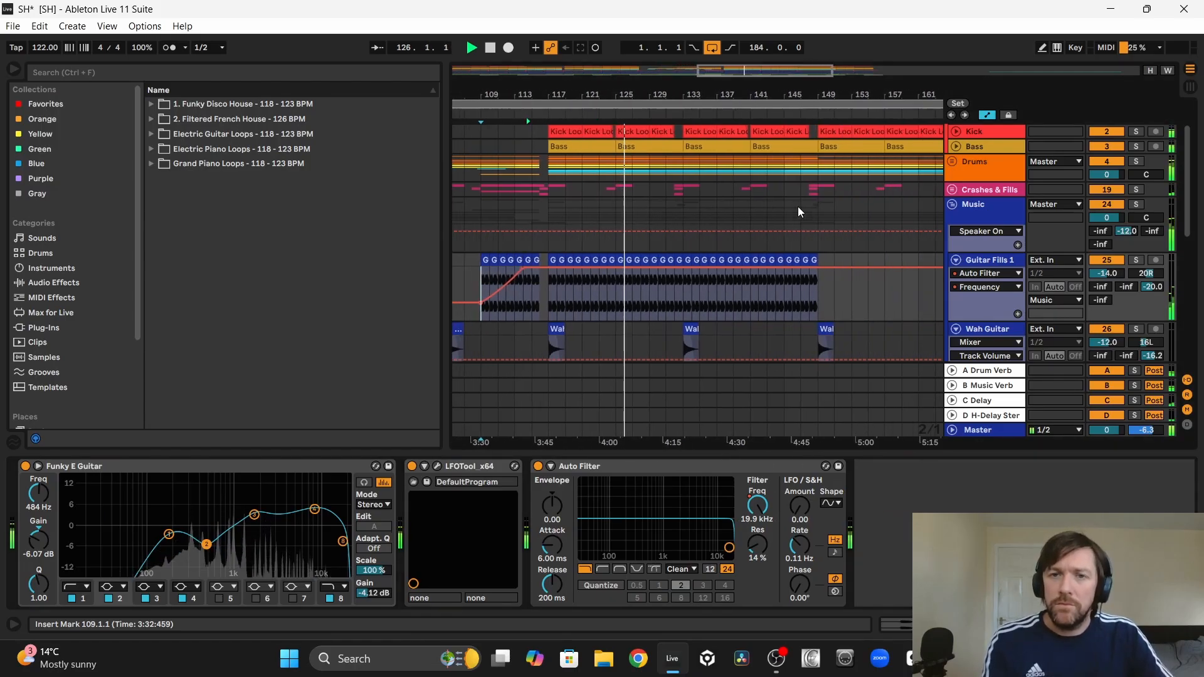
key(a)
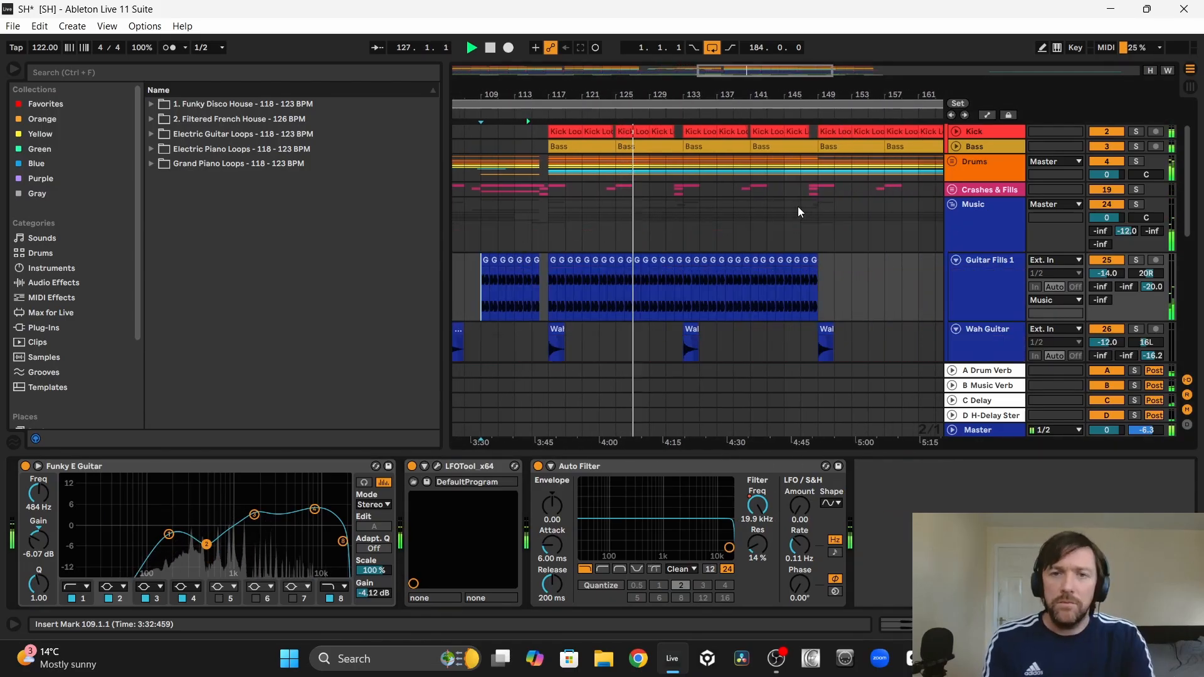
Step: Fold the Wah Guitar, 27 Guitar Fills, 29 Velvet_x64 and Guitar Fills 1 tracks, and collapse the Music group
drag(725, 95, 726, 63)
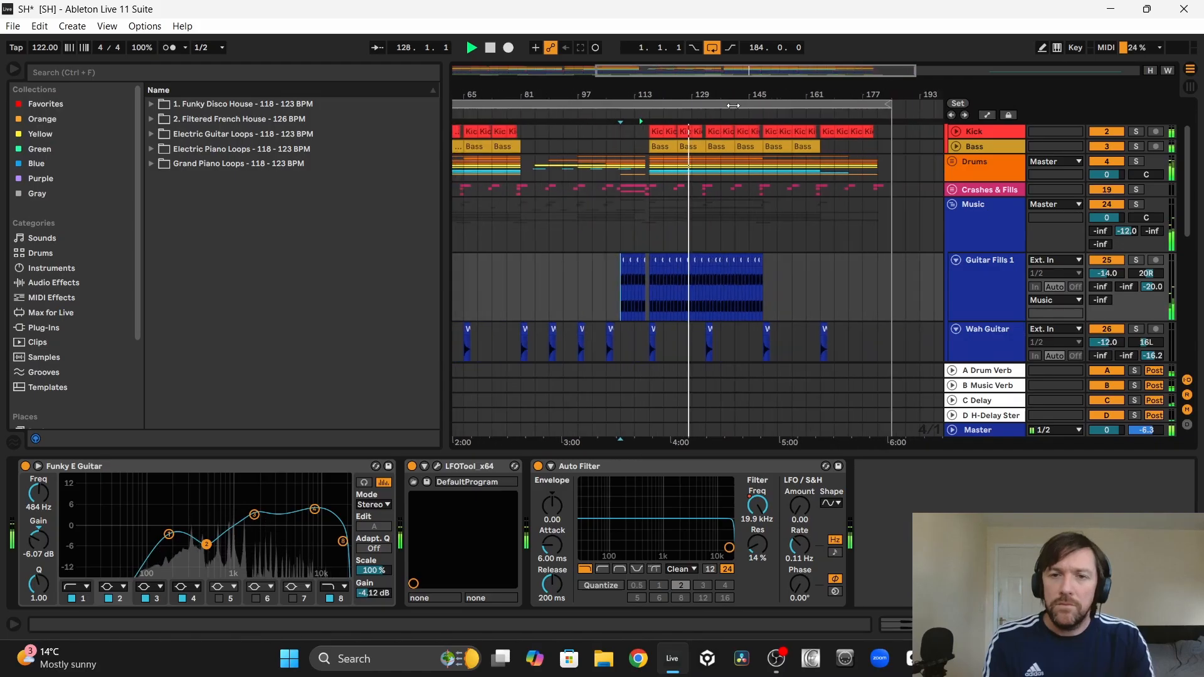
scroll(809, 234, down, 3)
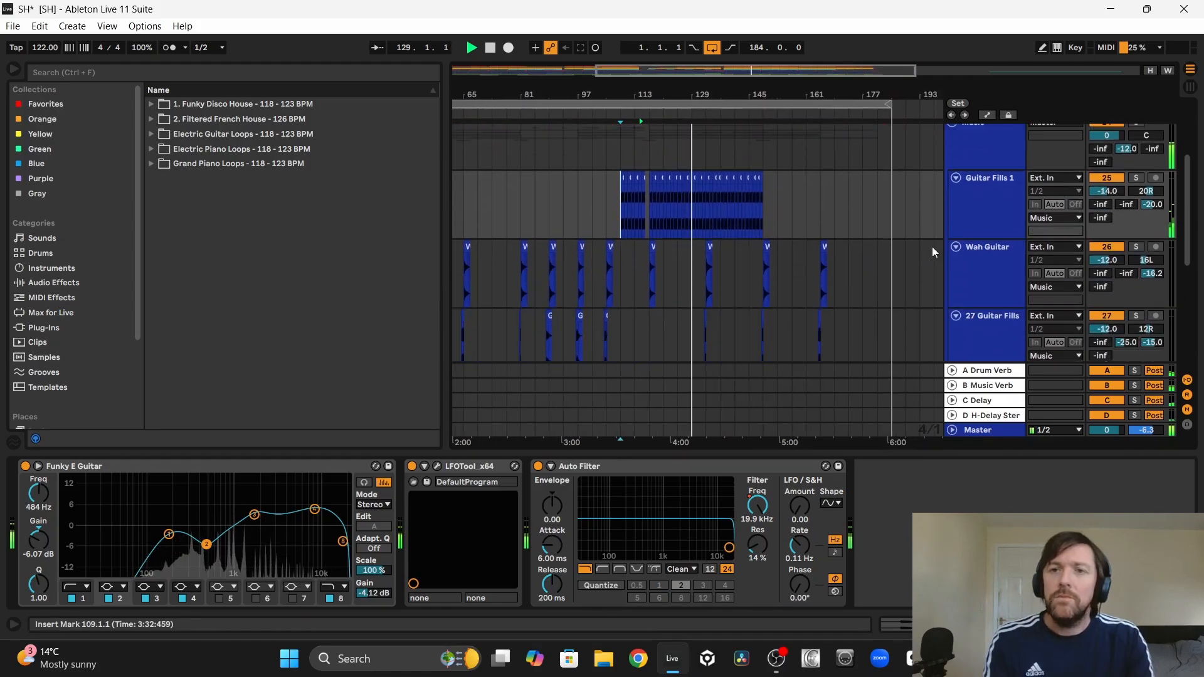
click(955, 248)
click(955, 262)
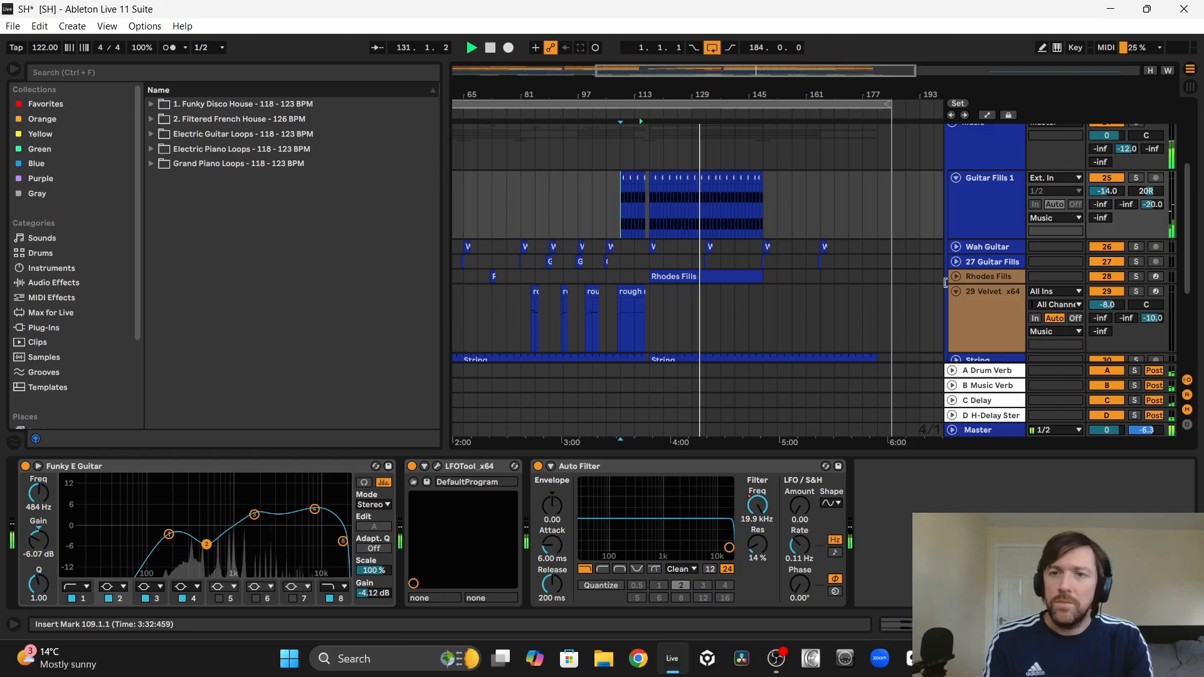
click(957, 291)
scroll(840, 263, up, 2)
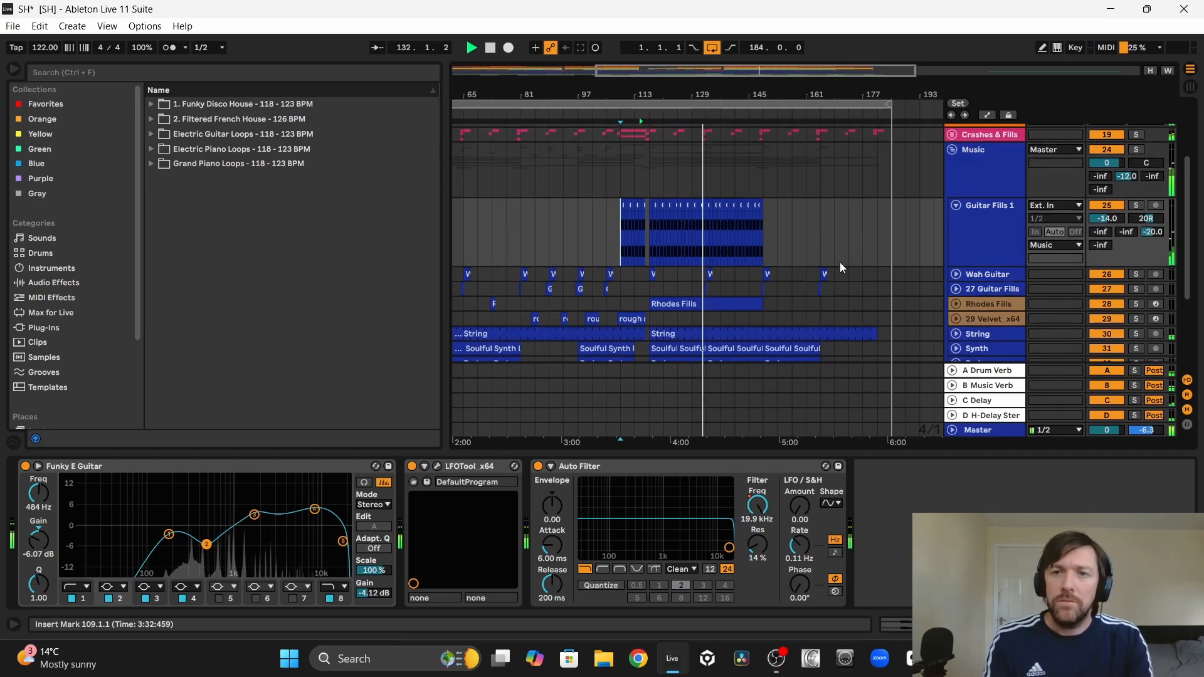
click(956, 217)
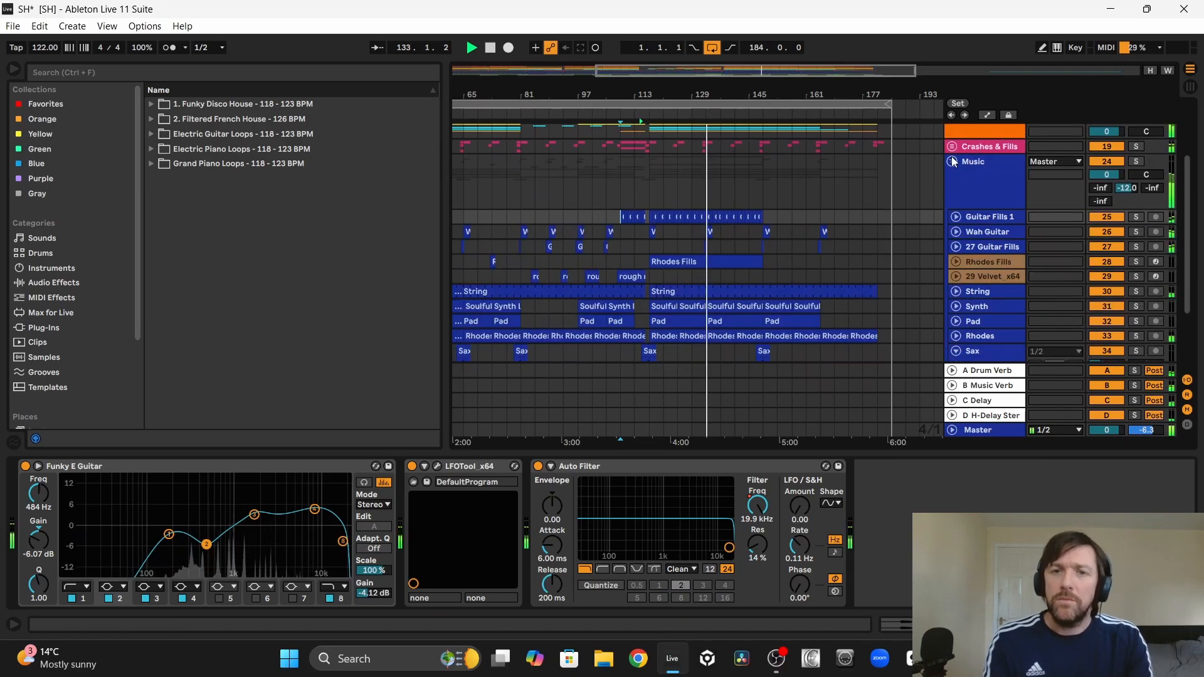
click(953, 161)
Step: Open the Vocals group, examine the Vocal Swell clips across the arrangement, and collapse the group again
drag(764, 97, 747, 94)
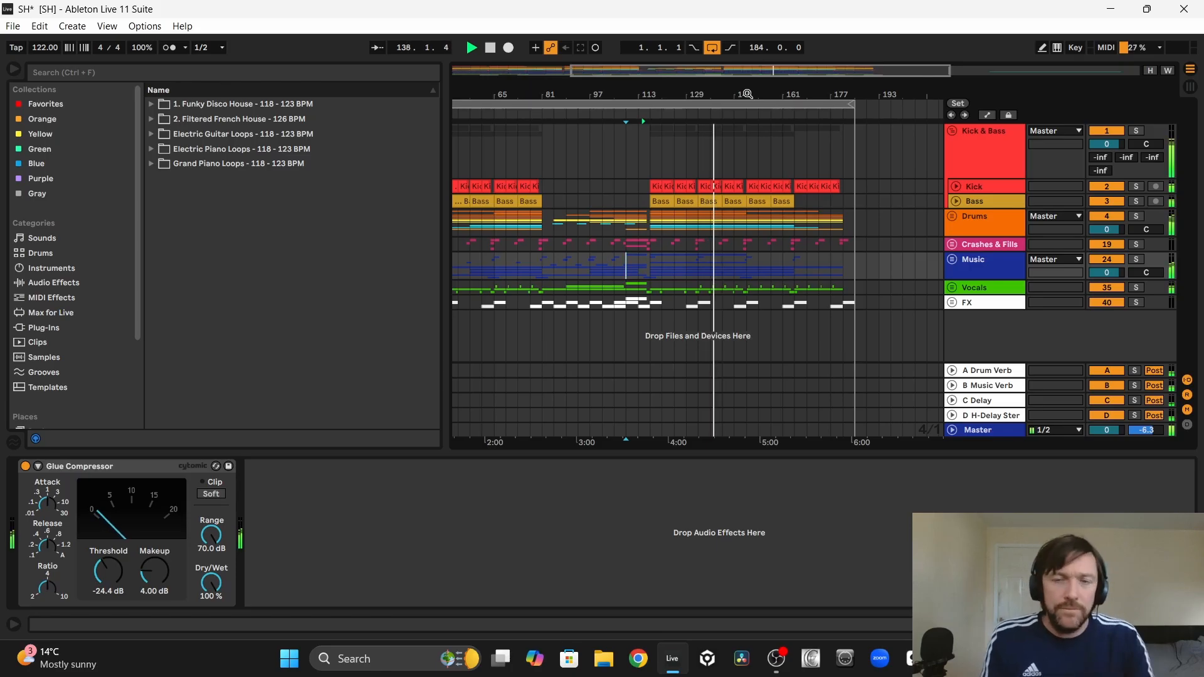
click(952, 288)
scroll(901, 294, down, 3)
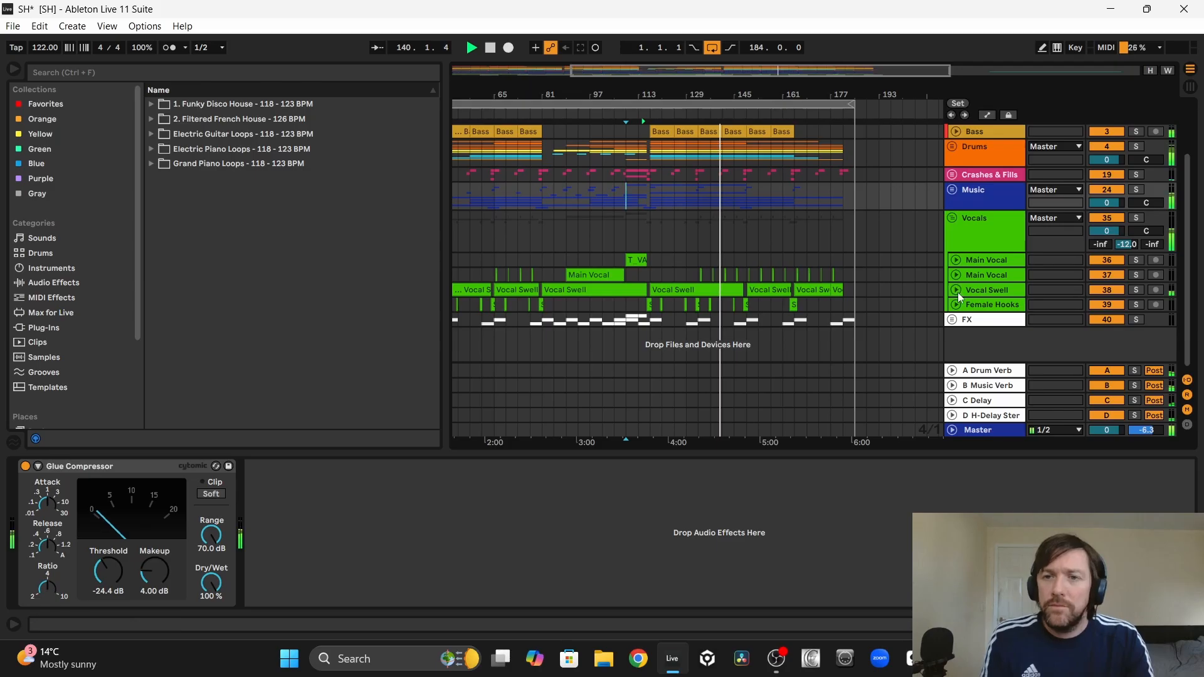
click(955, 289)
scroll(909, 247, down, 2)
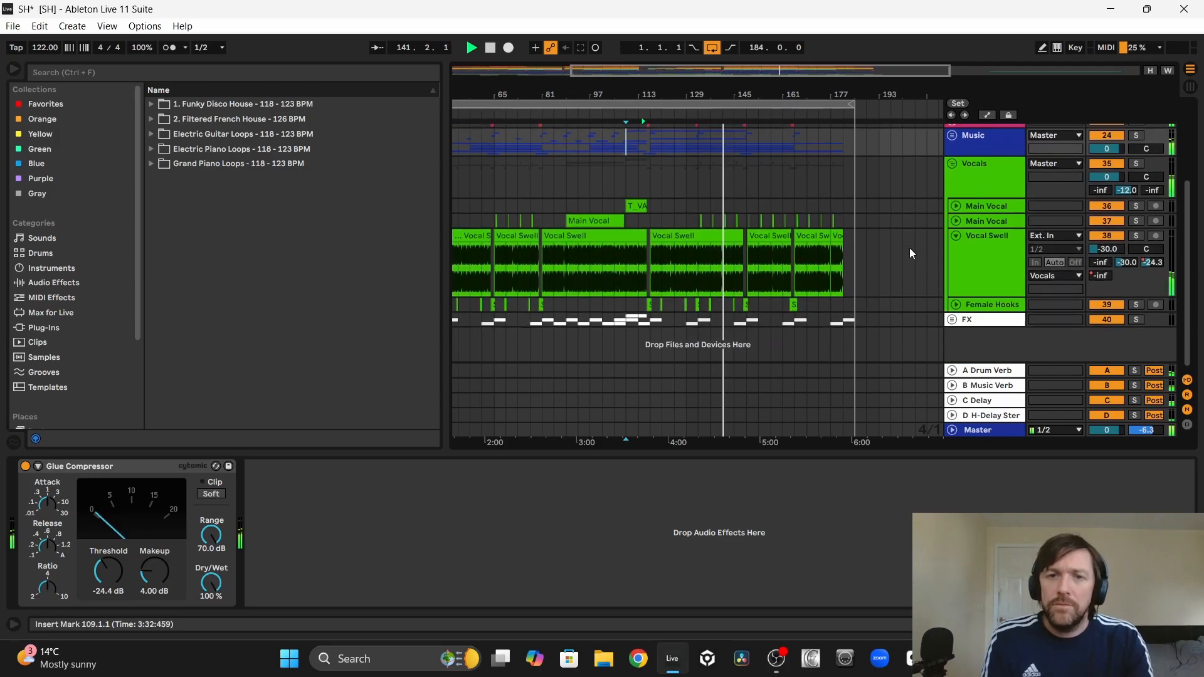
scroll(909, 247, up, 3)
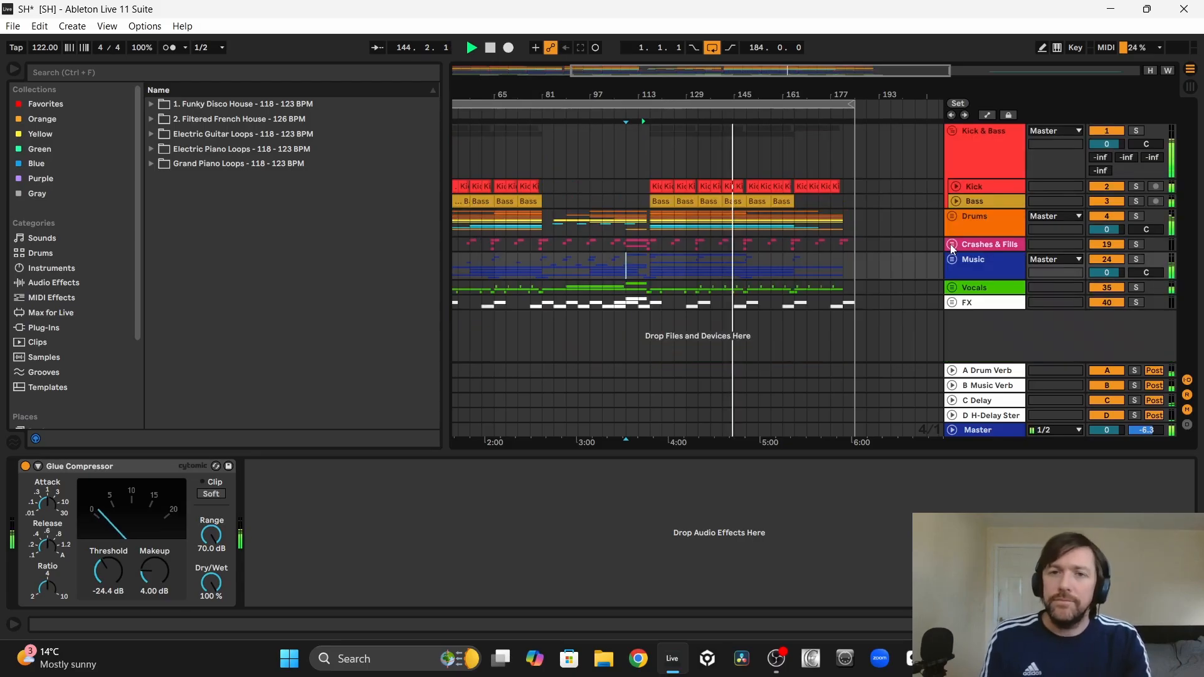
Step: Open the Music group and recolour the Rhodes Fills and 29 Velvet_x64 tracks blue to match the group
click(950, 243)
click(948, 258)
scroll(917, 257, down, 5)
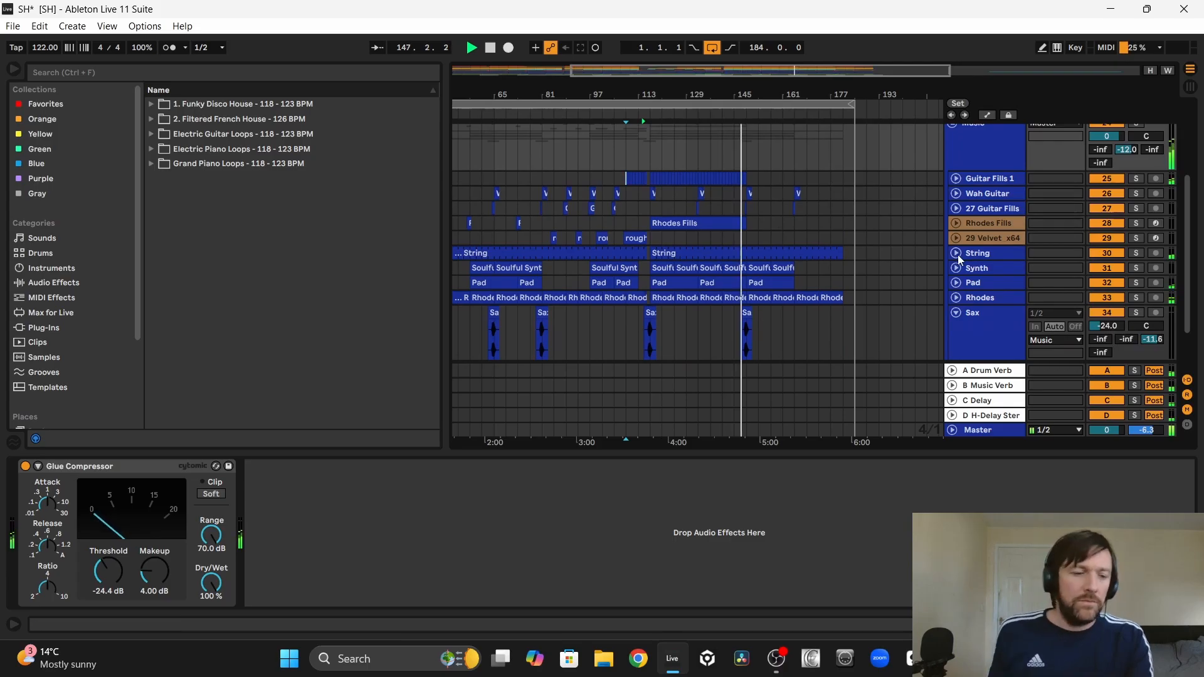
click(999, 222)
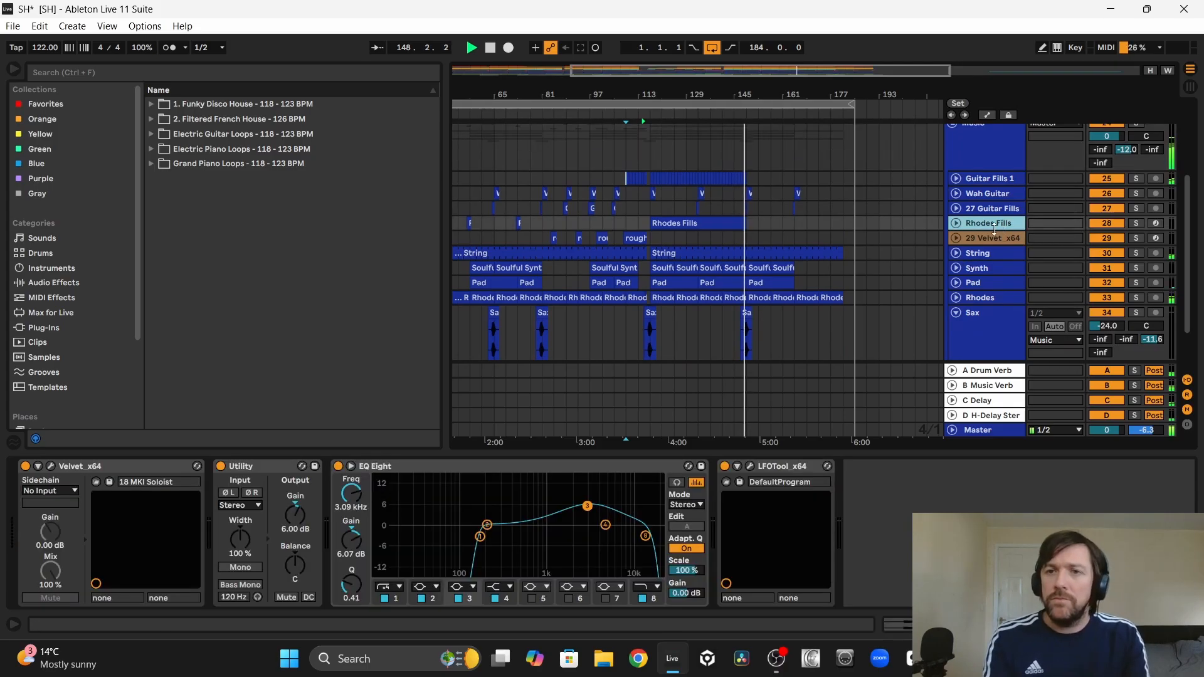
shift+click(994, 239)
right_click(994, 239)
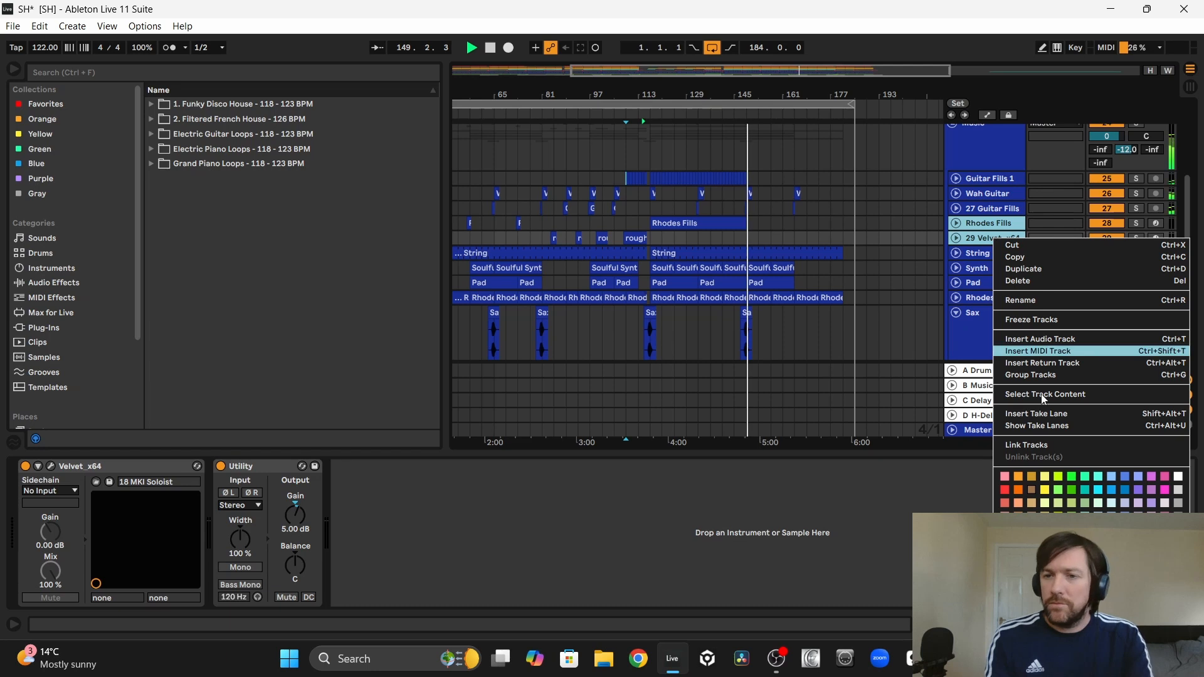
click(1111, 529)
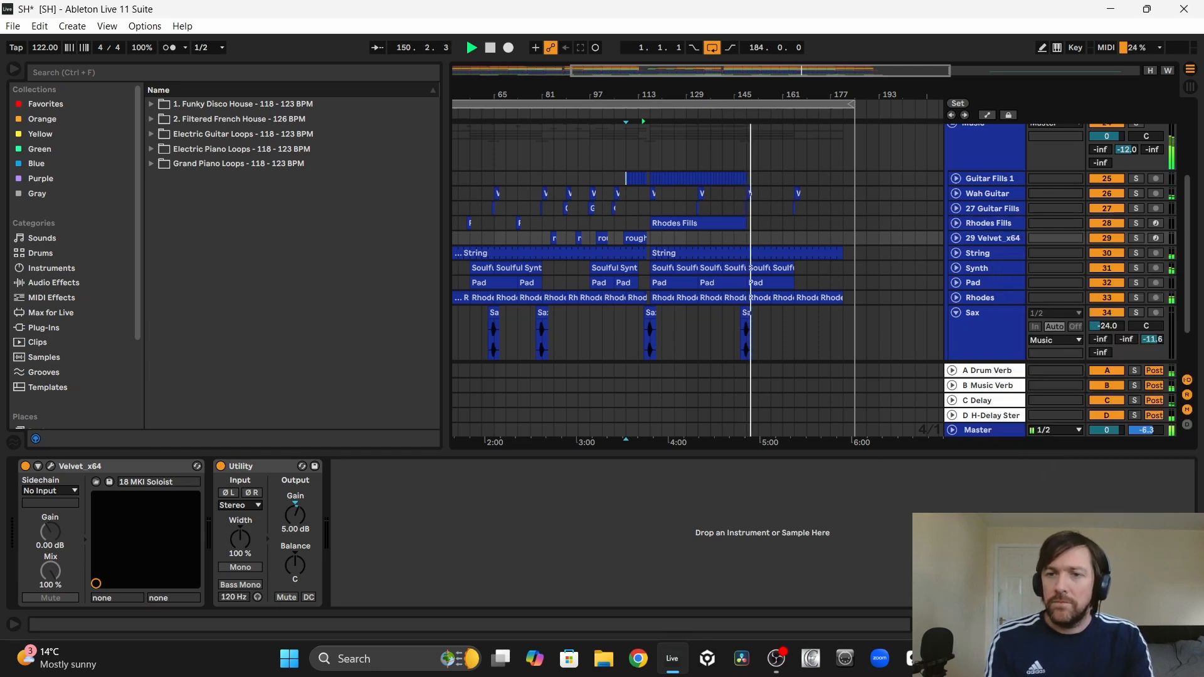
Step: Fold the Sax track and collapse the Music group
click(890, 322)
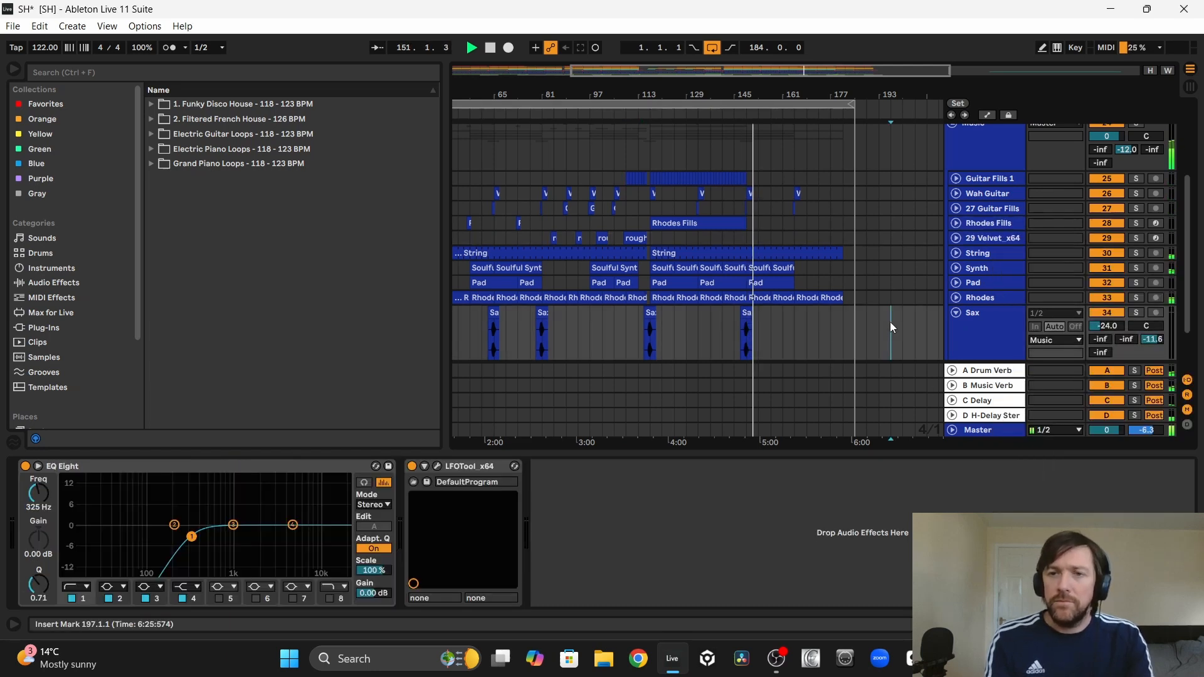
click(955, 312)
scroll(888, 257, up, 5)
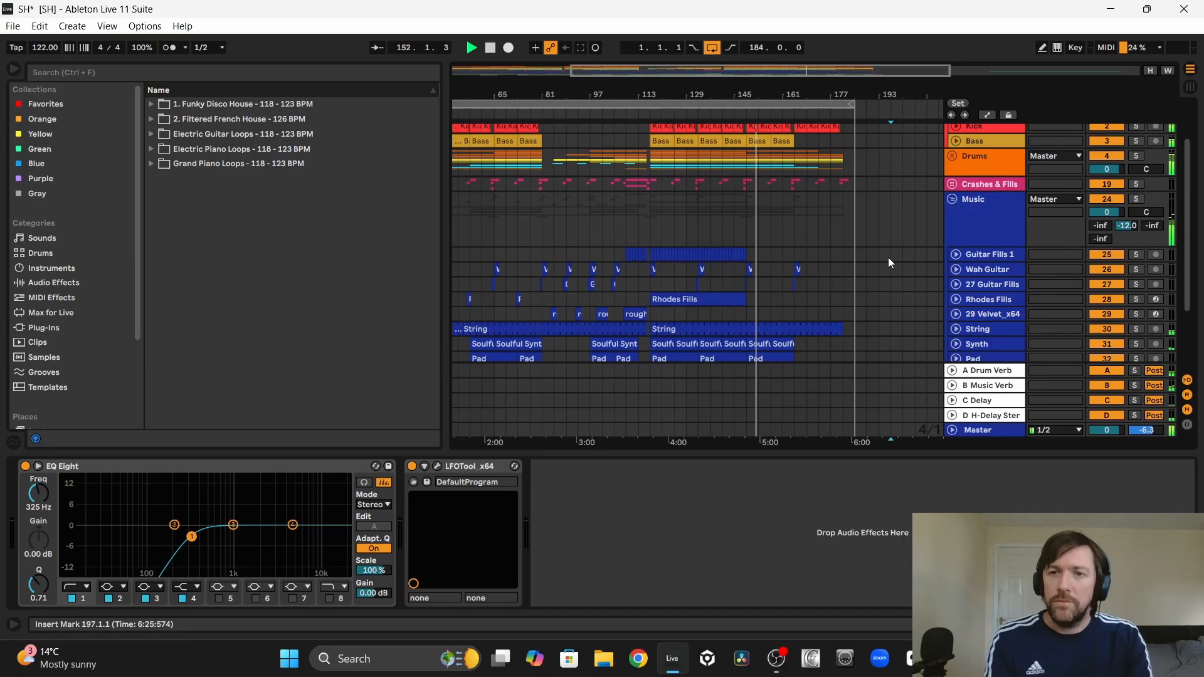
click(950, 205)
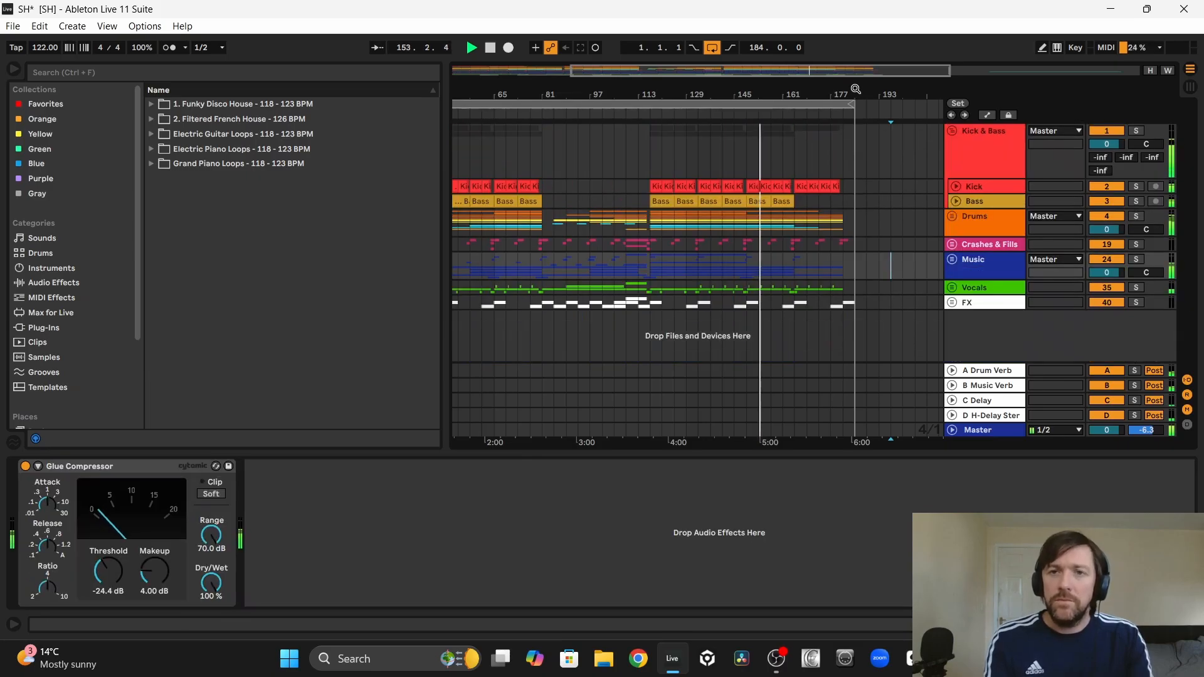
Step: Follow the outro to its end, stop playback, and place the insert marker at bars 149 and 157 in the Music group
drag(856, 88, 910, 94)
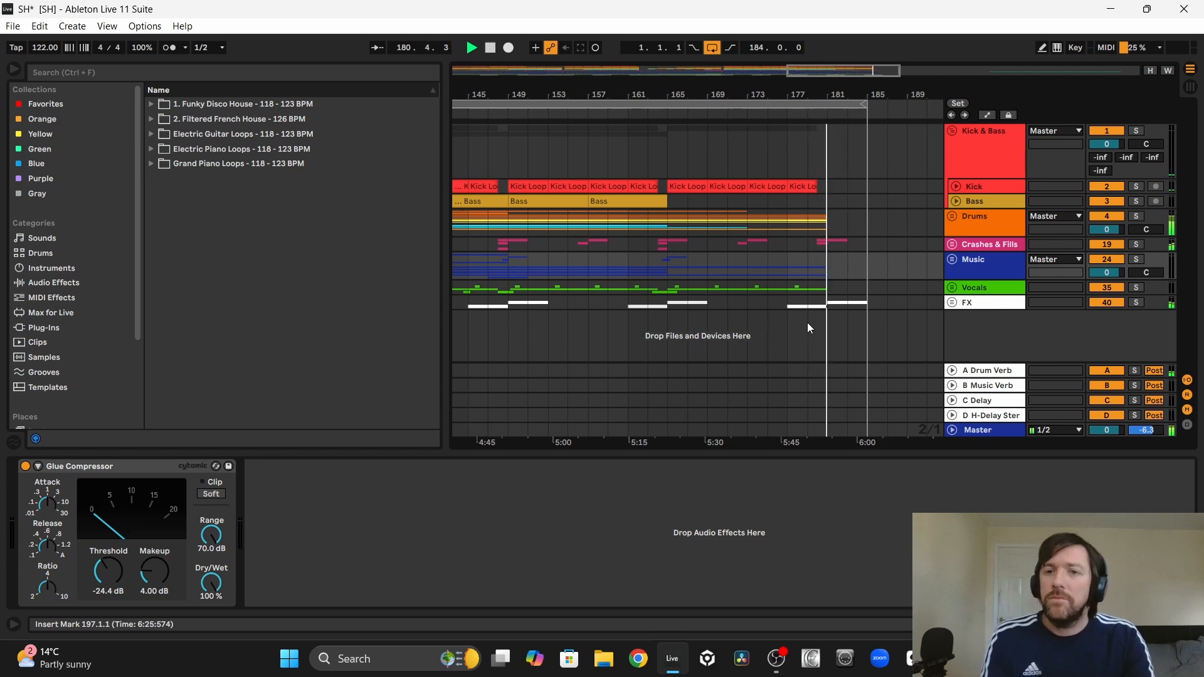
key(space)
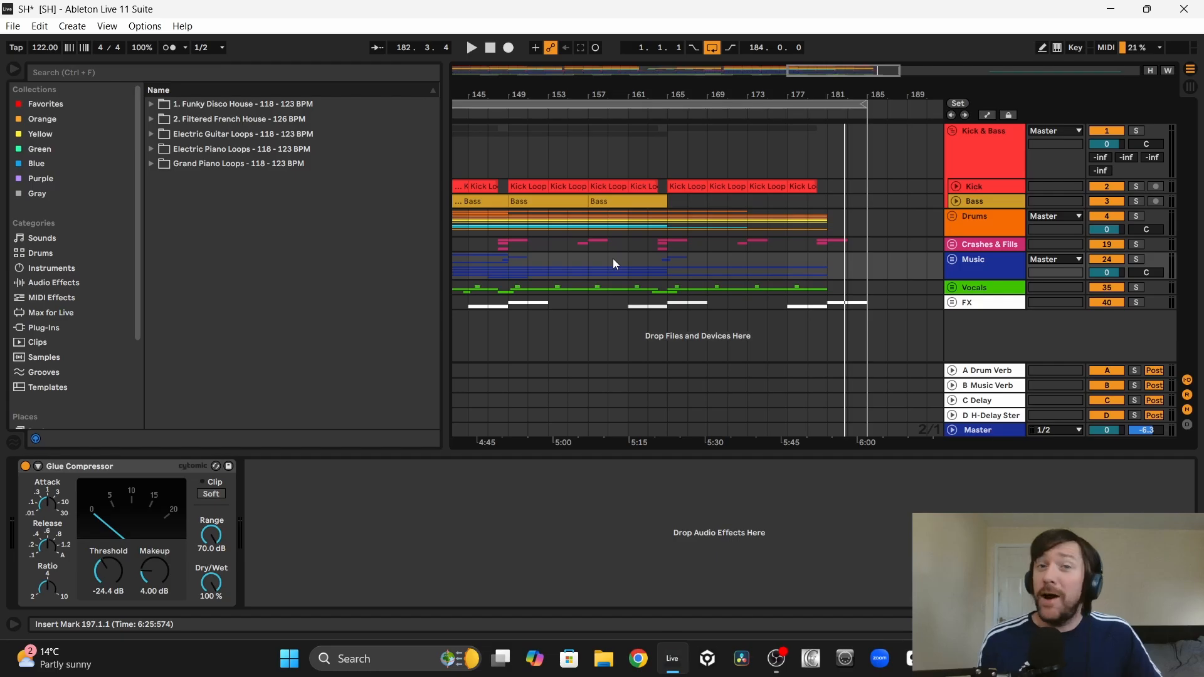
click(517, 256)
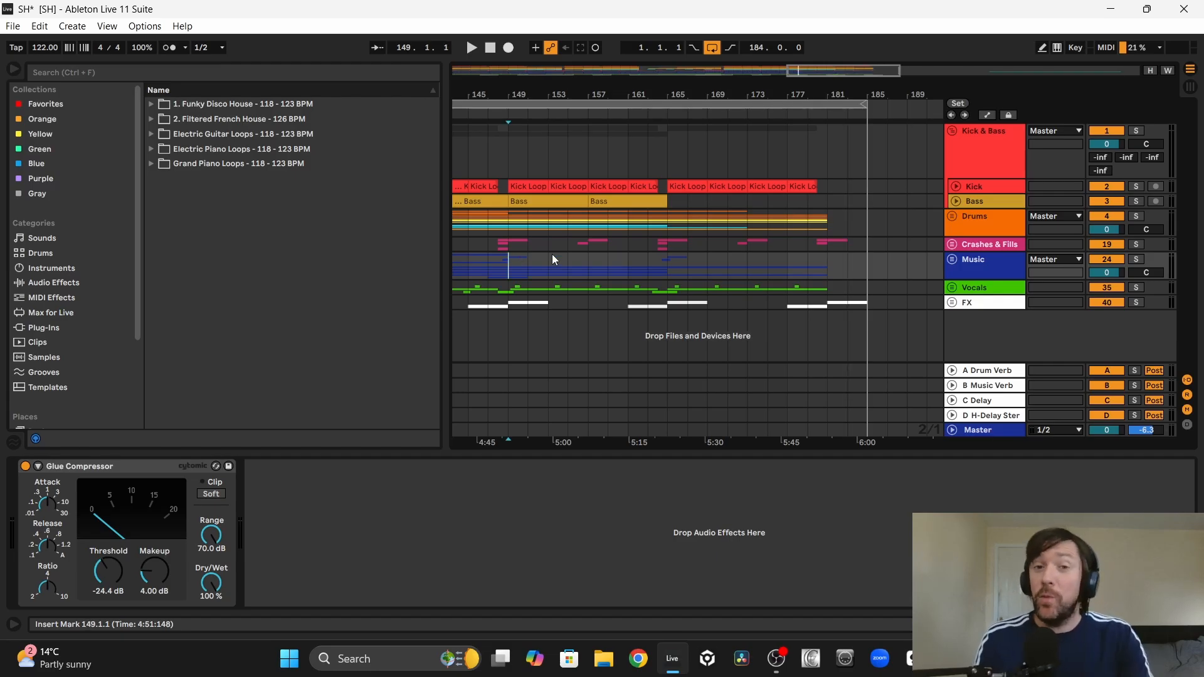
click(587, 262)
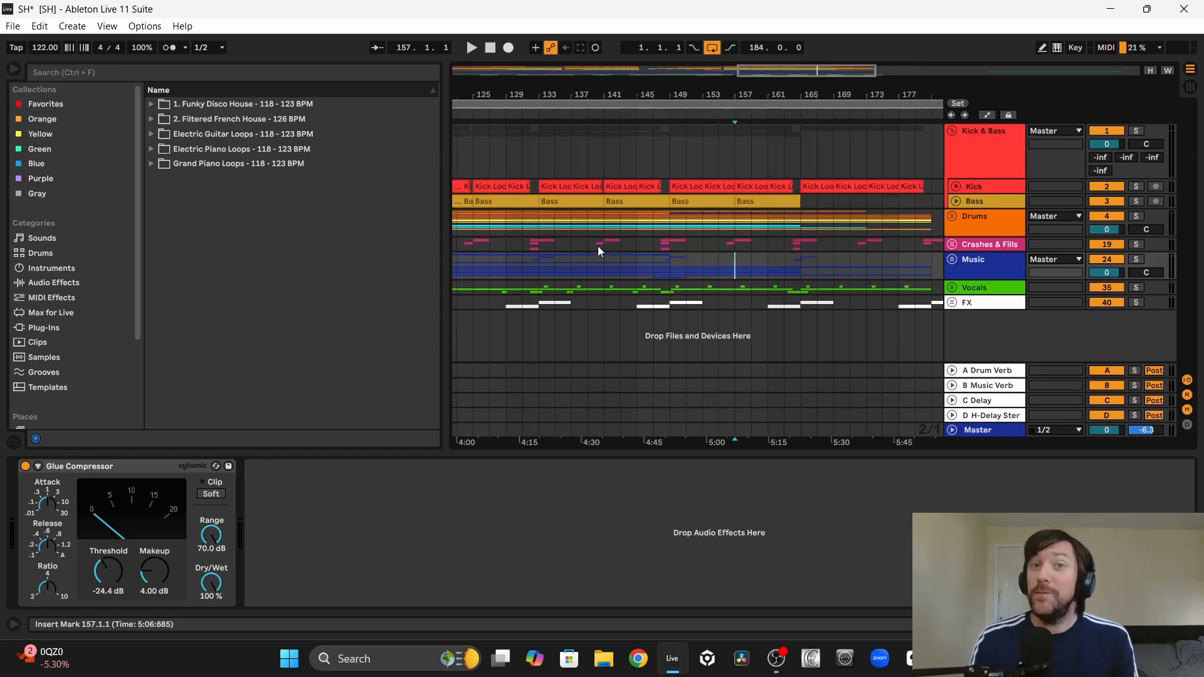